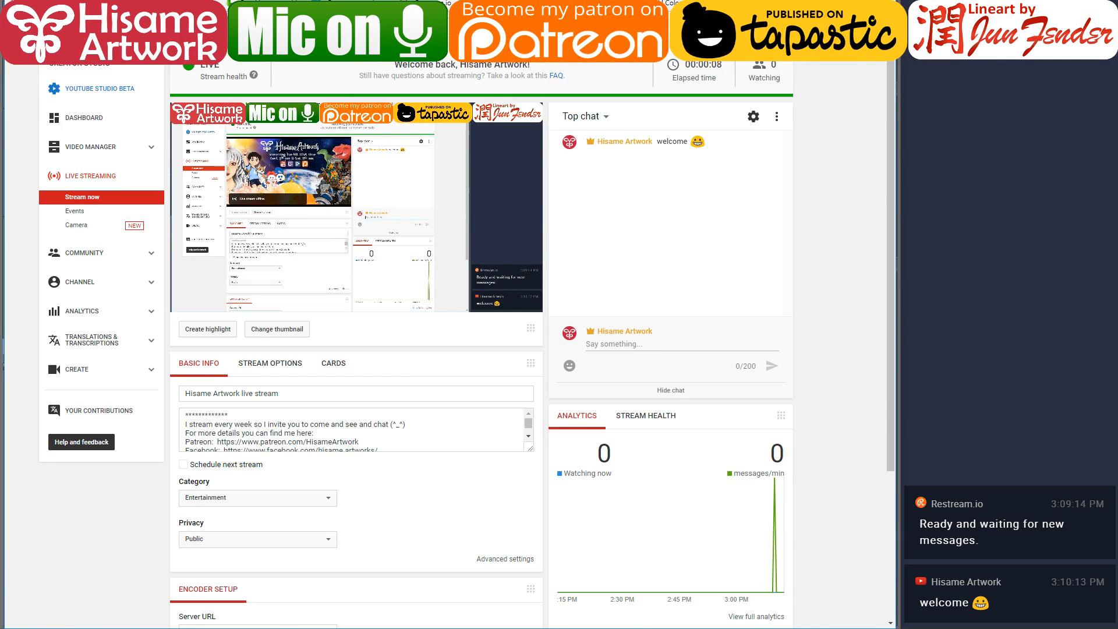
key("alt+Tab")
key("alt+Tab")
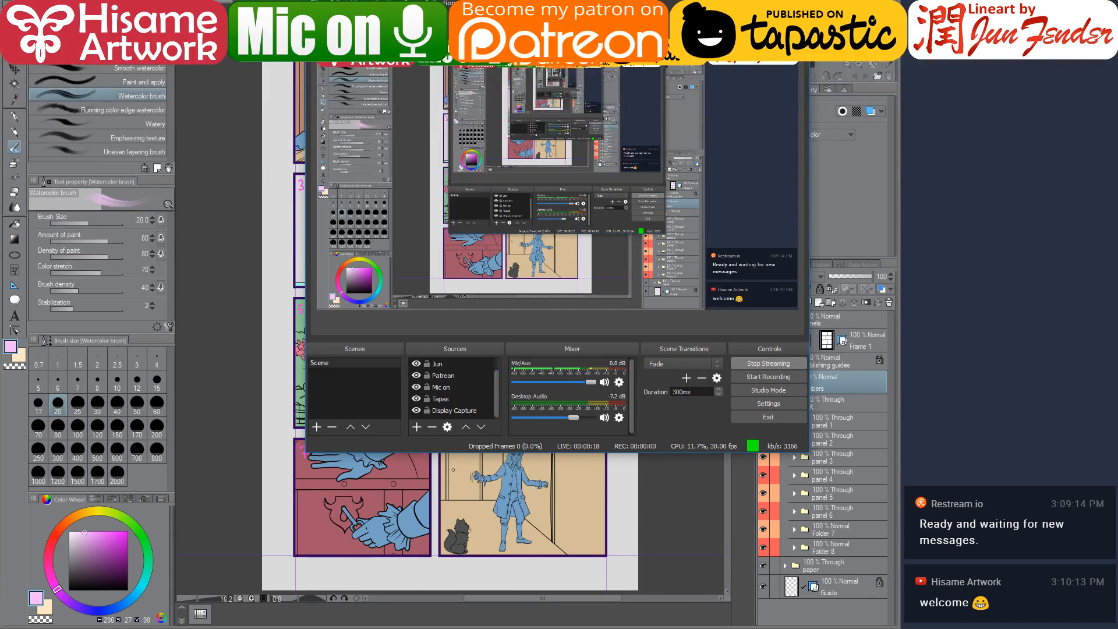
key("alt+Tab")
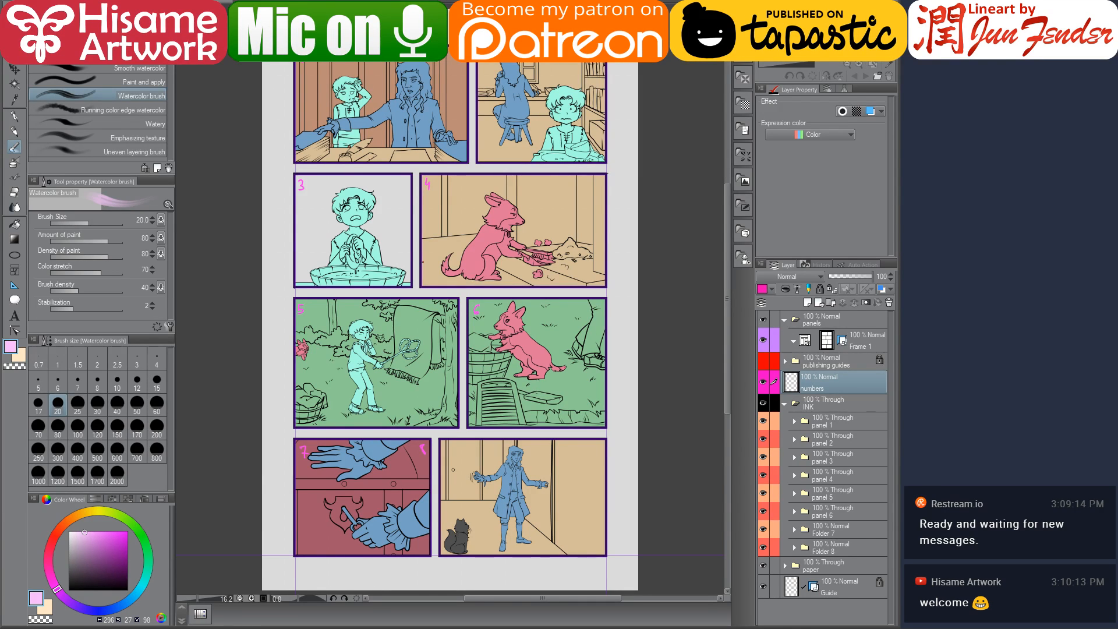
key("alt+Tab")
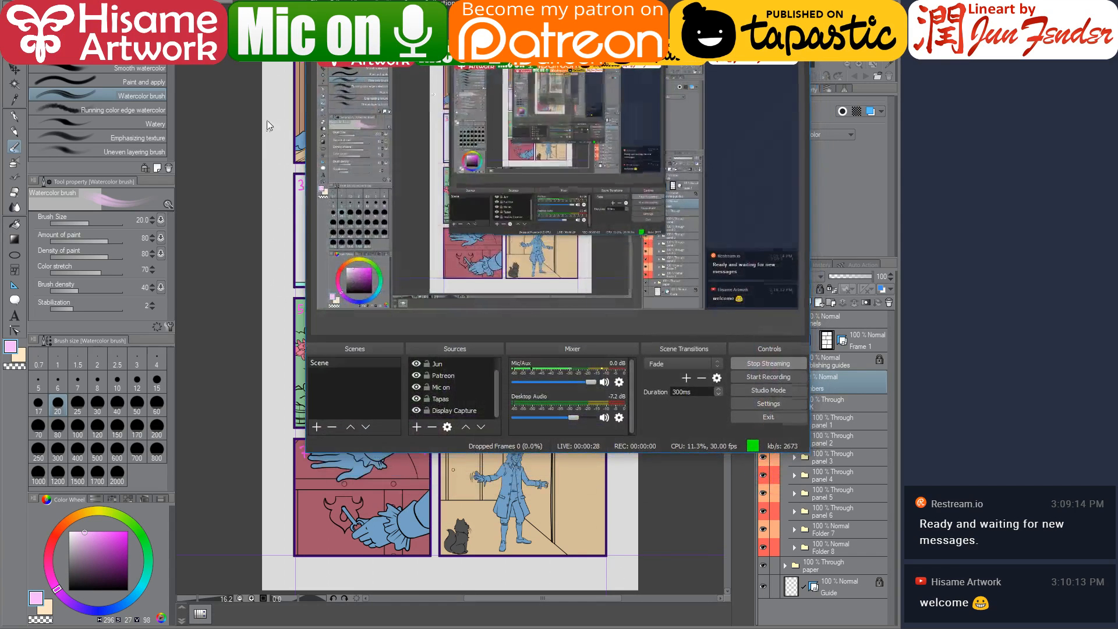
key("alt+Tab")
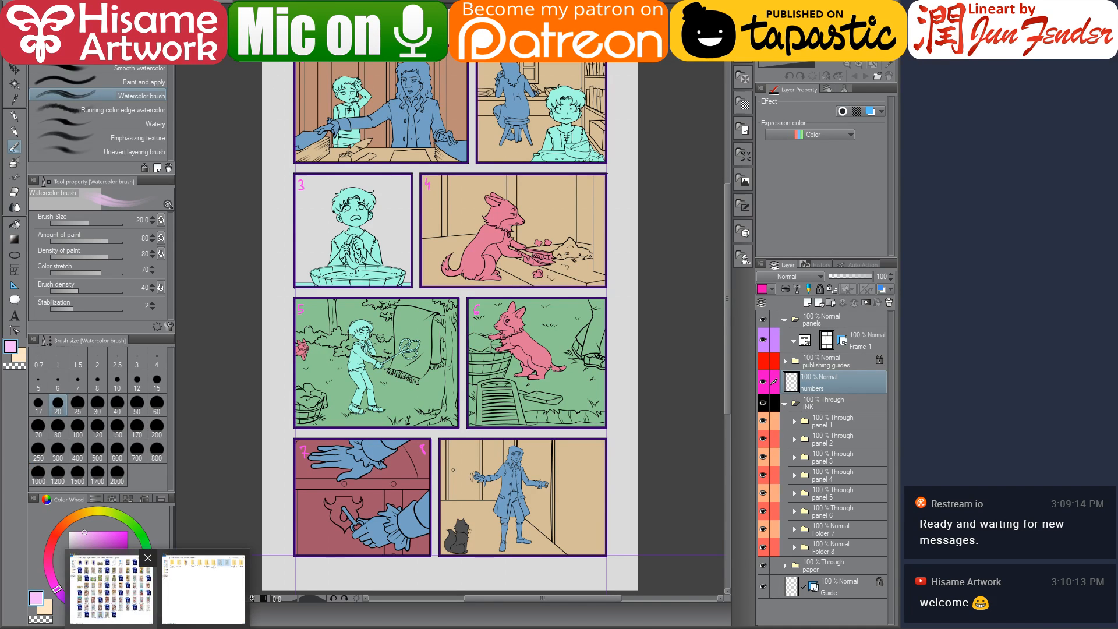
Open page69-clip.jpg from the file folder into the drawing program as a reference document
key("alt+Tab")
left_click_drag(736, 6, 407, 5)
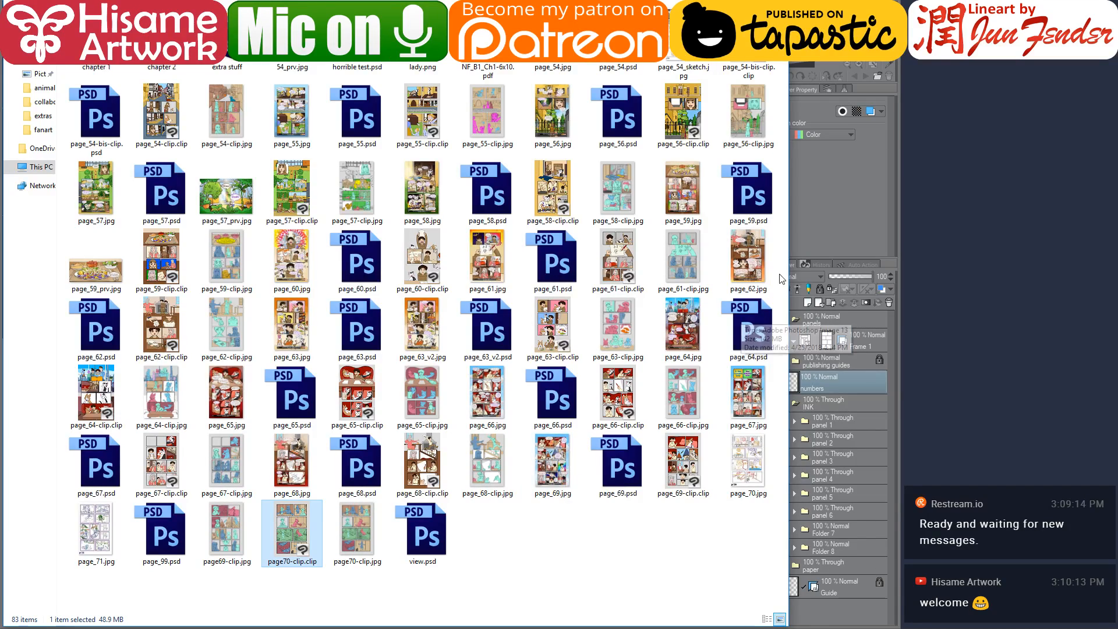
left_click_drag(790, 279, 640, 311)
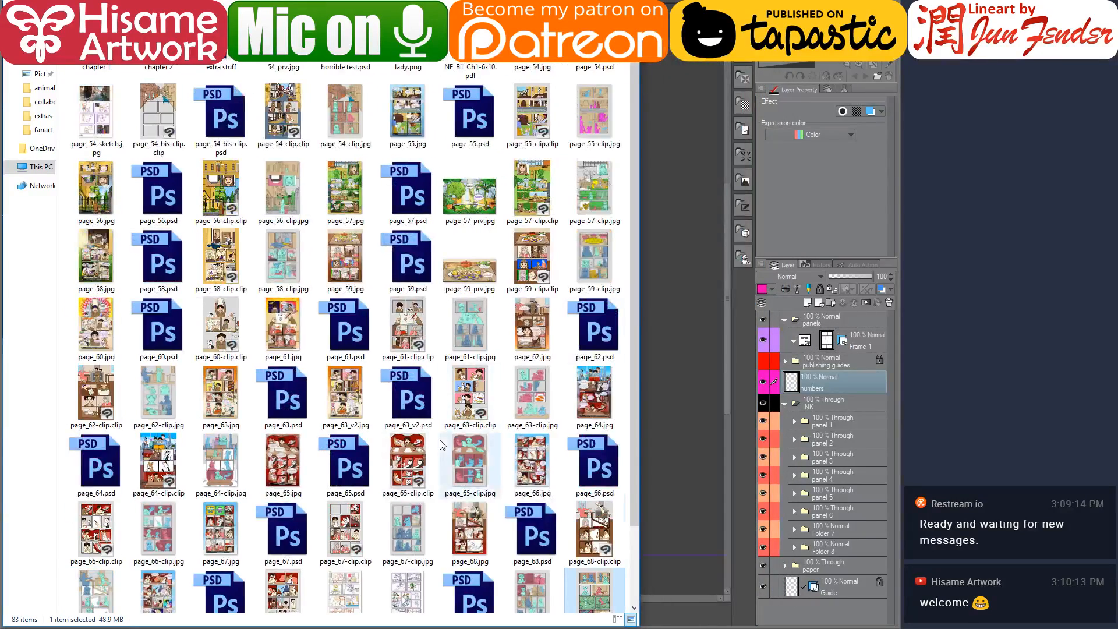
scroll(442, 445, "down", 2)
left_click(533, 513)
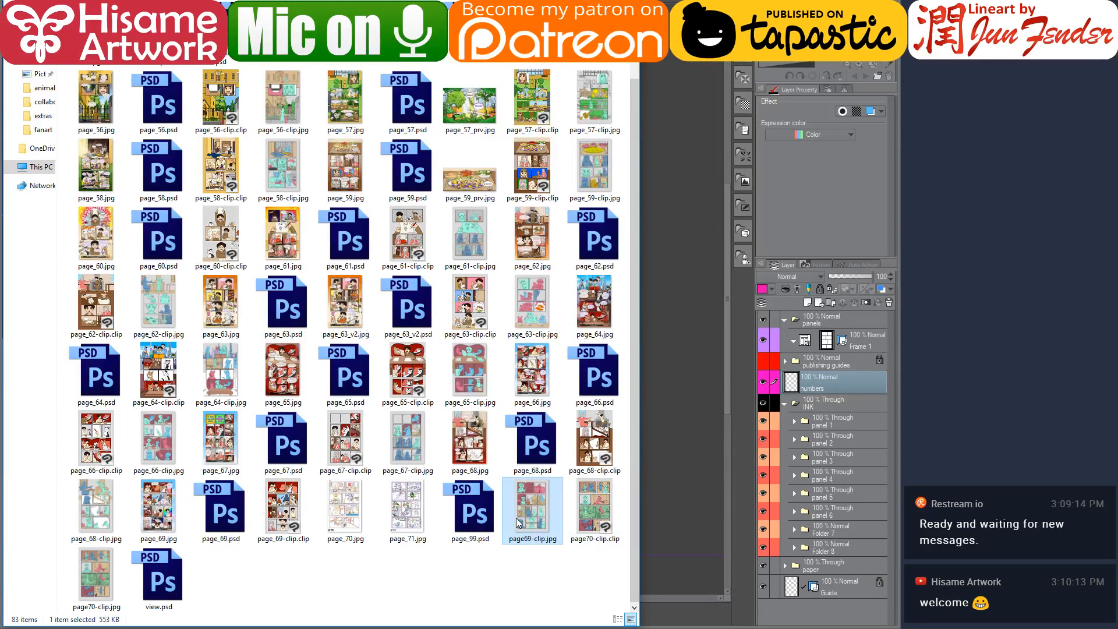
left_click_drag(169, 513, 678, 85)
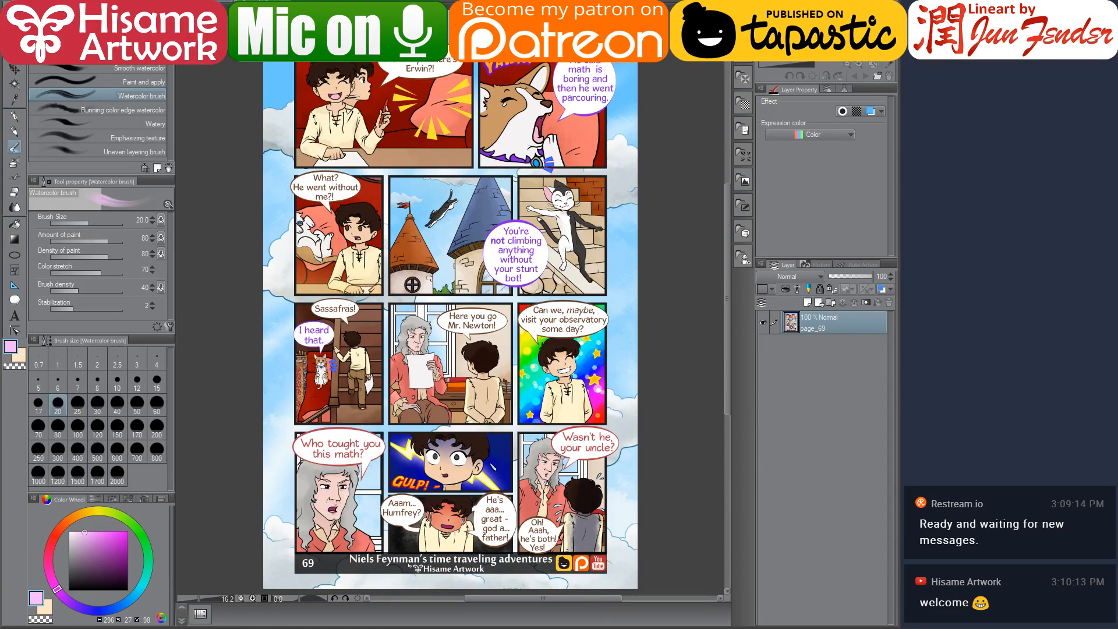
Compare the finished page 69 with the current comic page
key("ctrl+Tab")
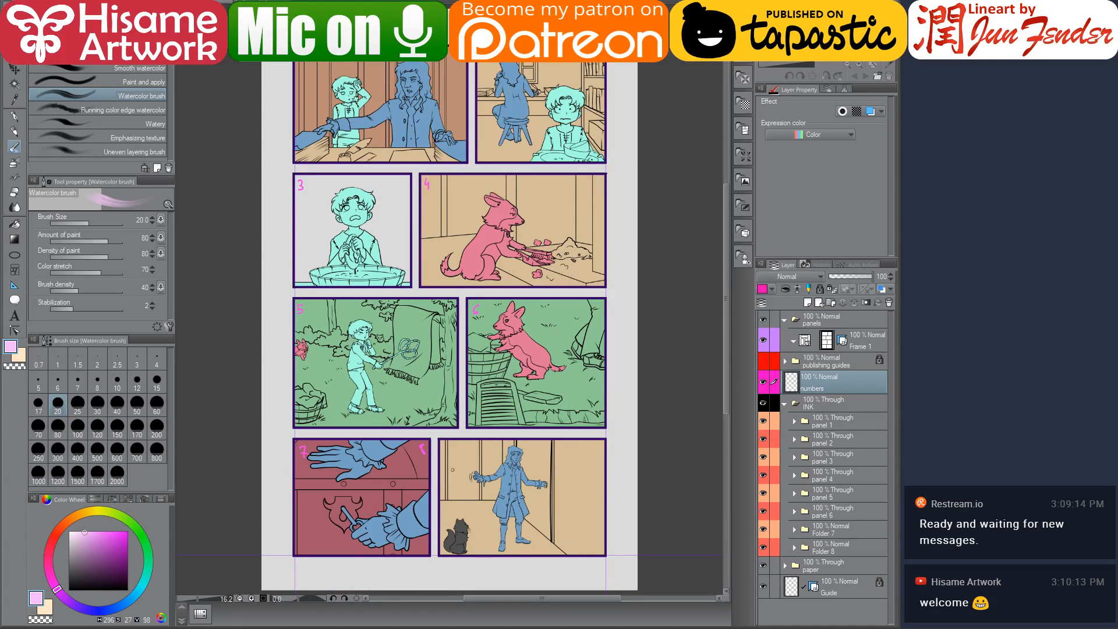
scroll(472, 305, "up", 5)
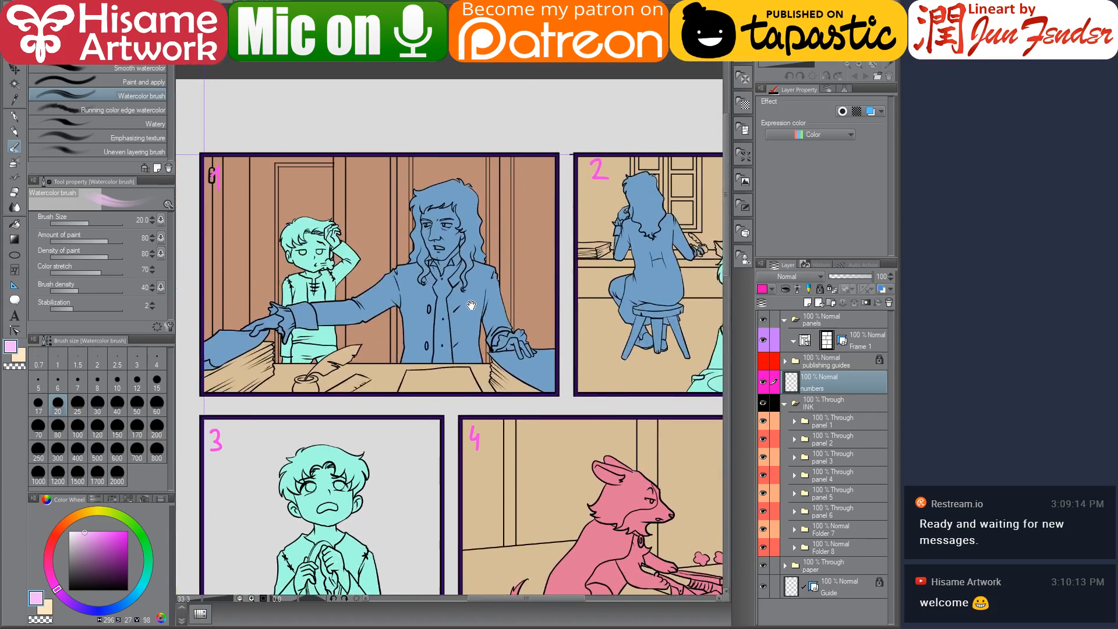
left_click_drag(471, 304, 476, 306)
key("ctrl+Tab")
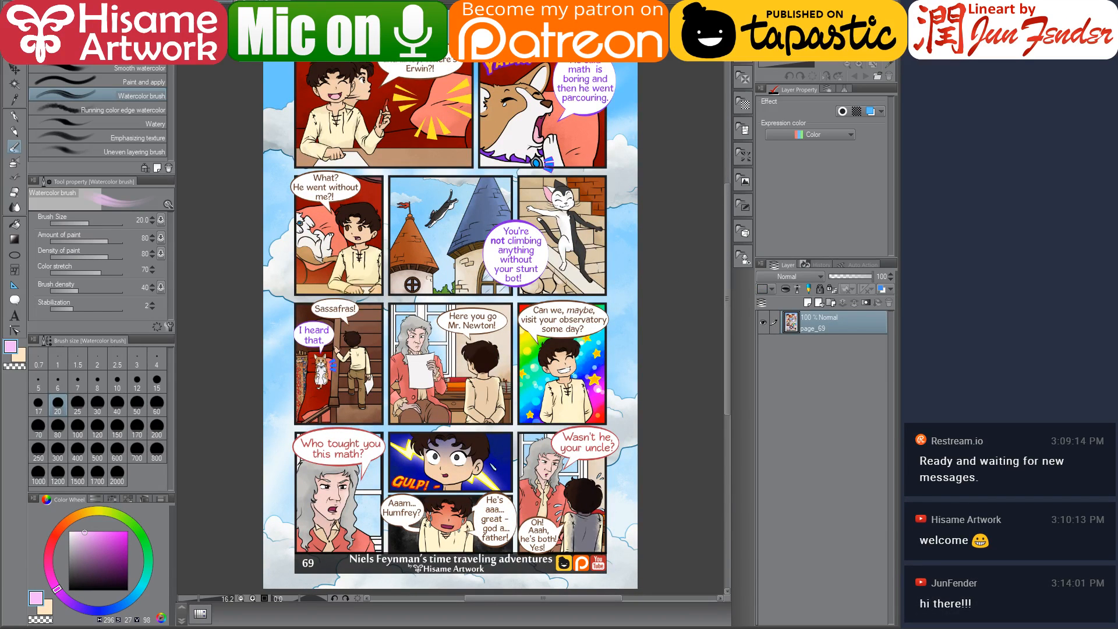
key("ctrl+Tab")
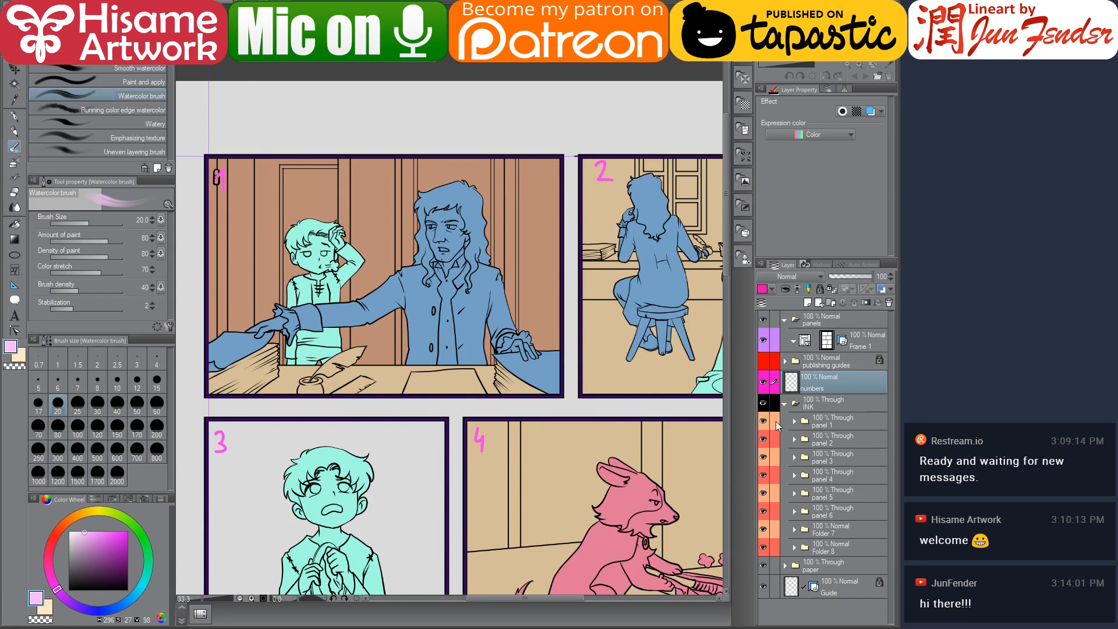
Mask the panel 1 folder with a layer mask from a rectangular selection around panel 1
left_click(827, 424)
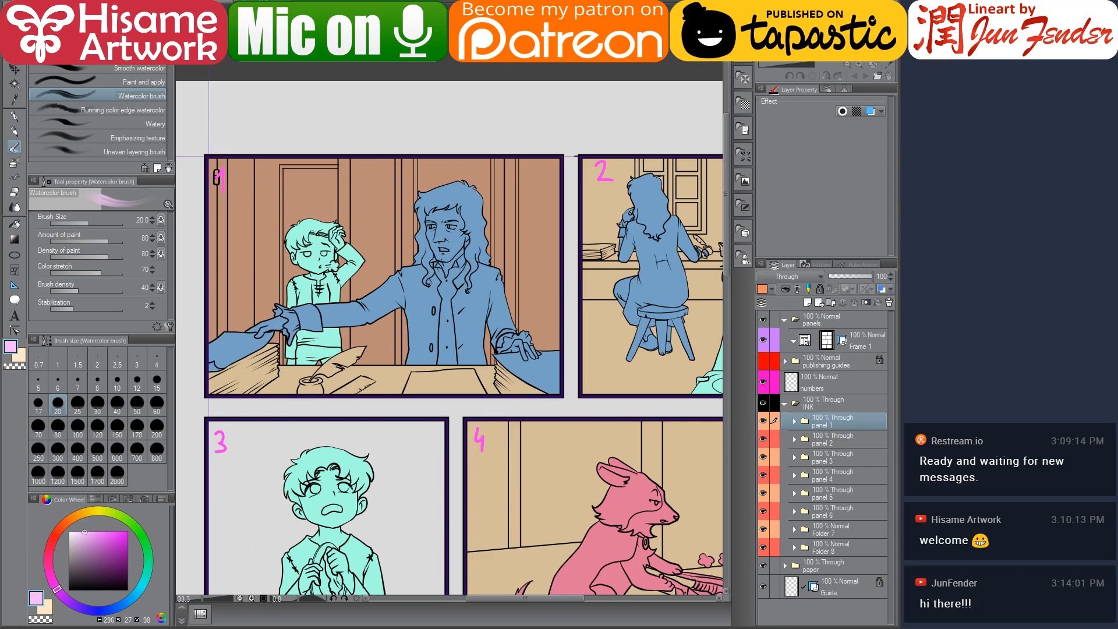
key("m")
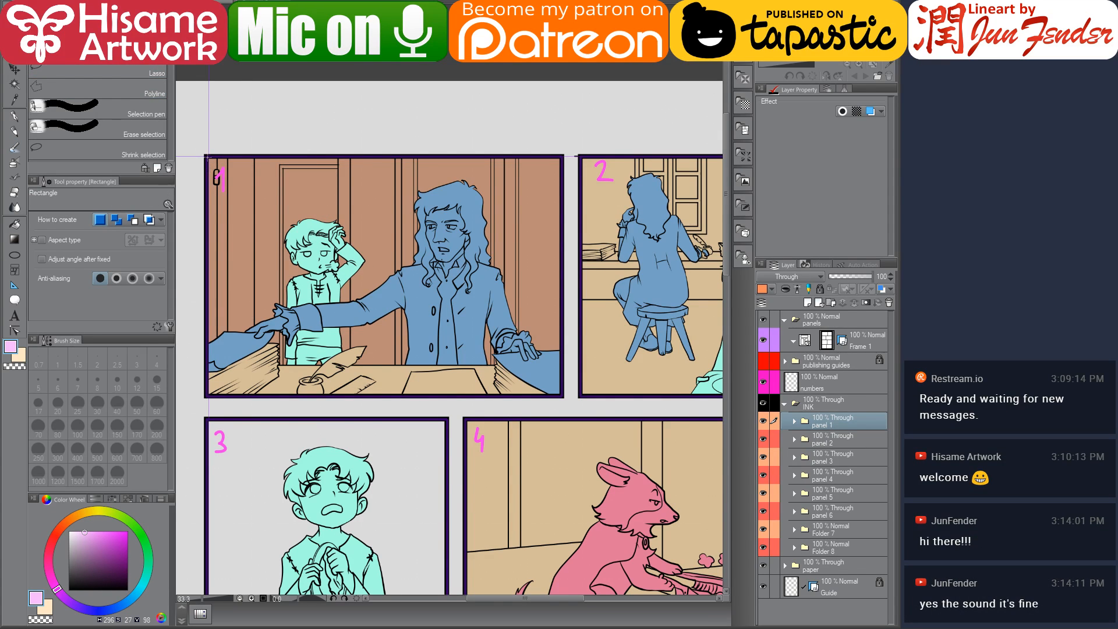
left_click_drag(206, 156, 562, 396)
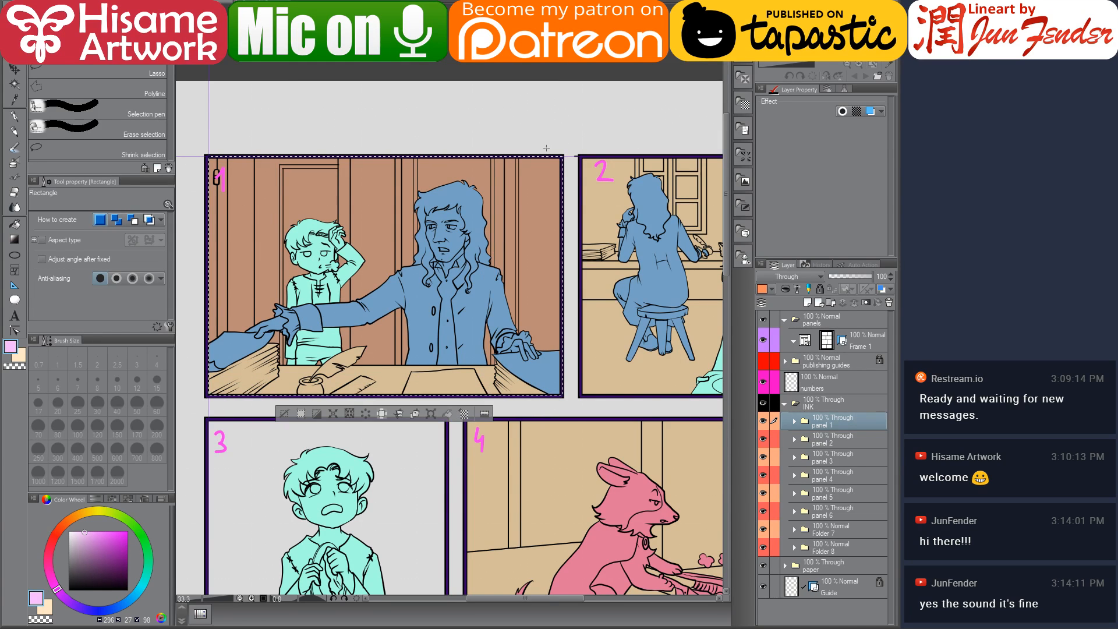
left_click(865, 302)
Mask the panel 2 folder with a layer mask from a rectangular selection around panel 2
scroll(335, 317, "down", 2)
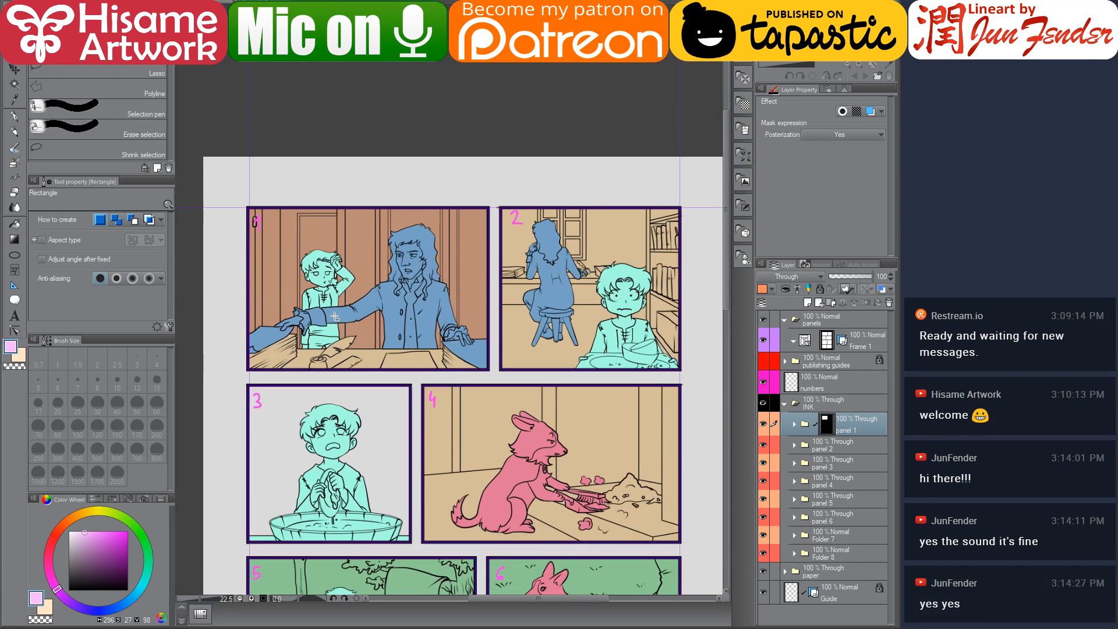
left_click_drag(492, 386, 476, 327)
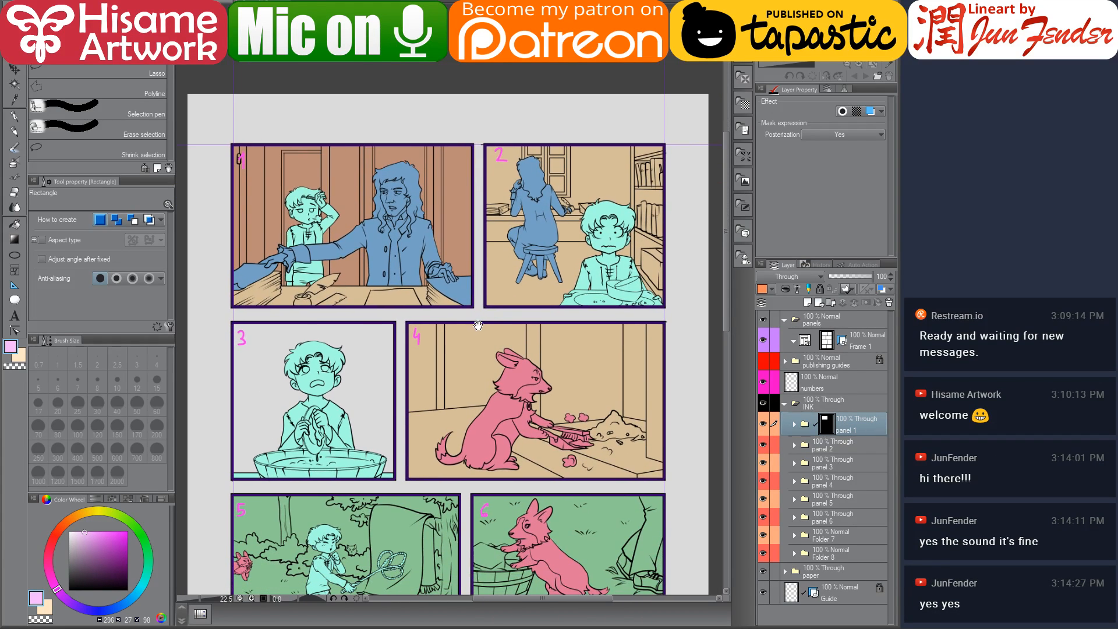
left_click(855, 449)
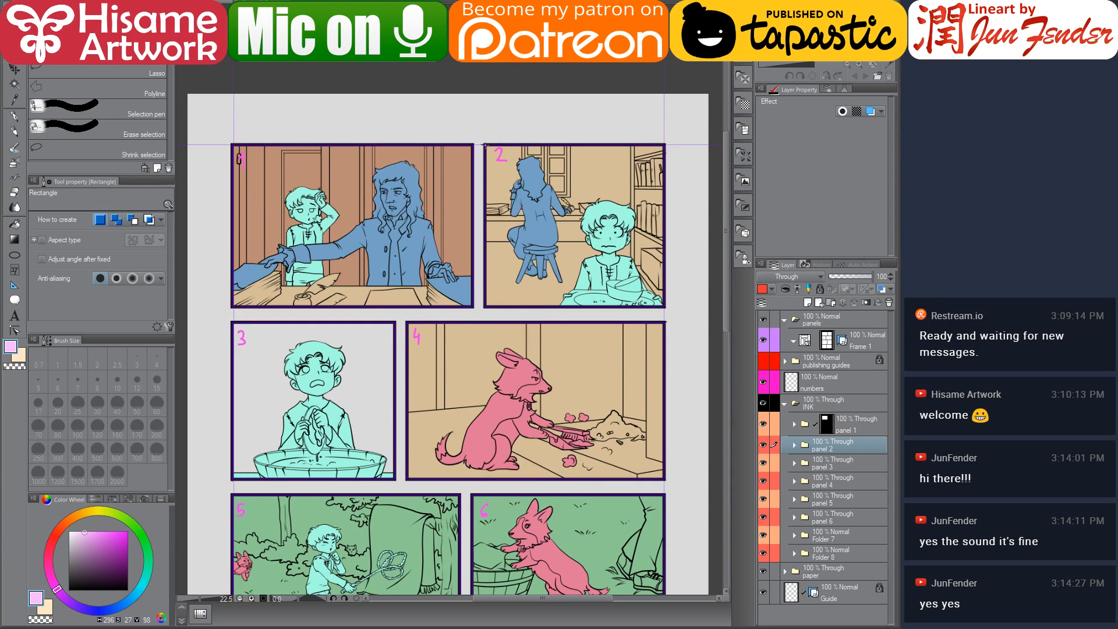
left_click_drag(486, 143, 665, 306)
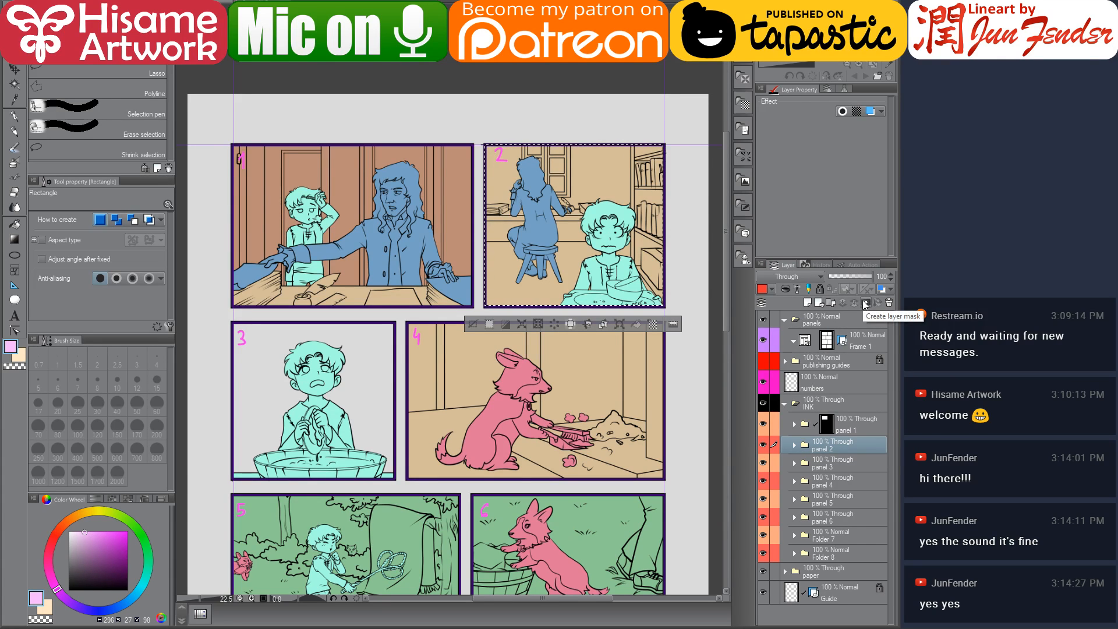
left_click(866, 303)
Mask the panel 3 folder with a layer mask from a rectangular selection around panel 3
left_click_drag(550, 370, 570, 209)
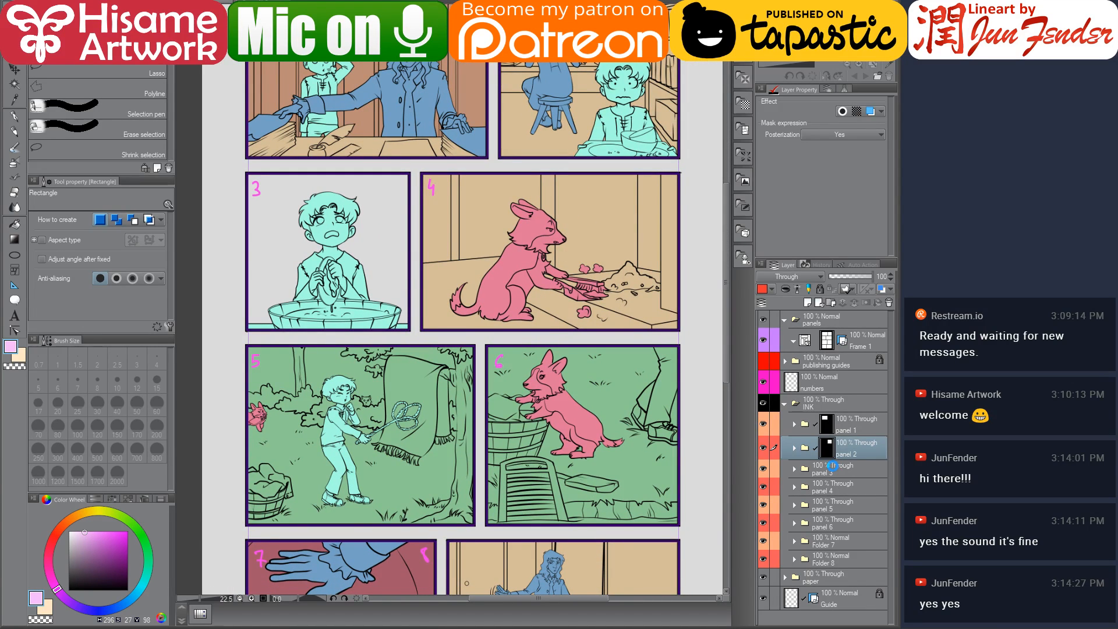
left_click(832, 465)
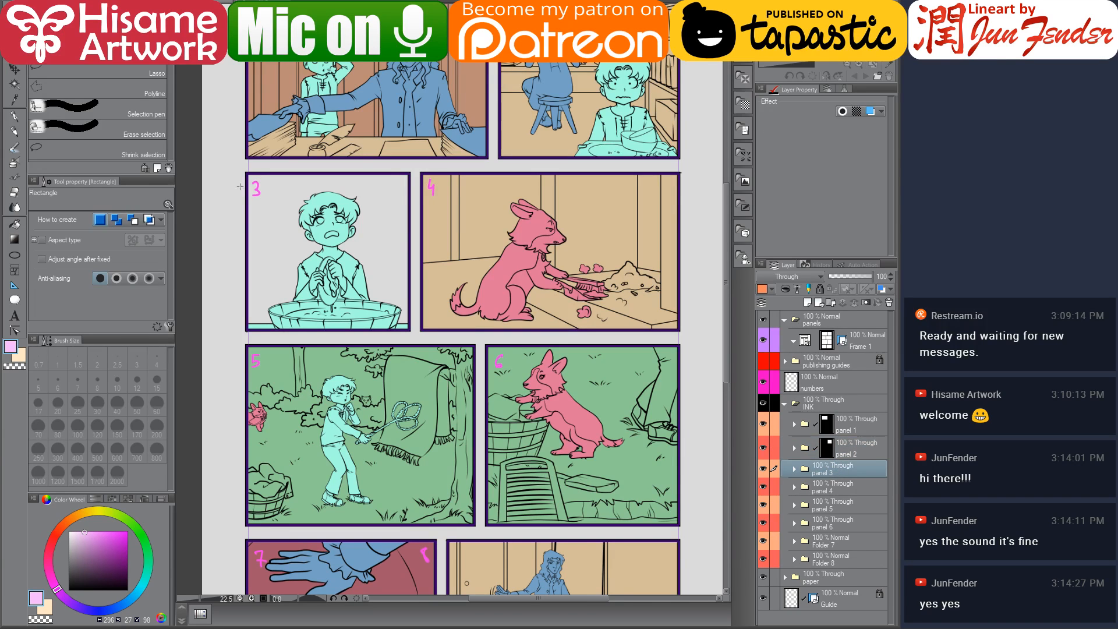
scroll(242, 166, "up", 3)
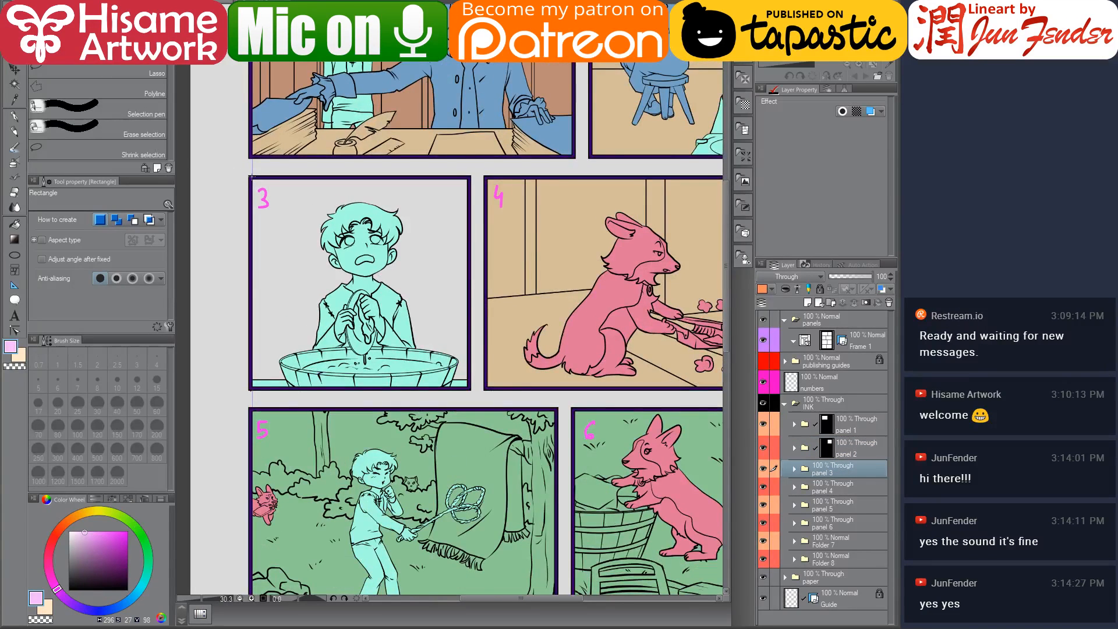
left_click_drag(252, 179, 469, 389)
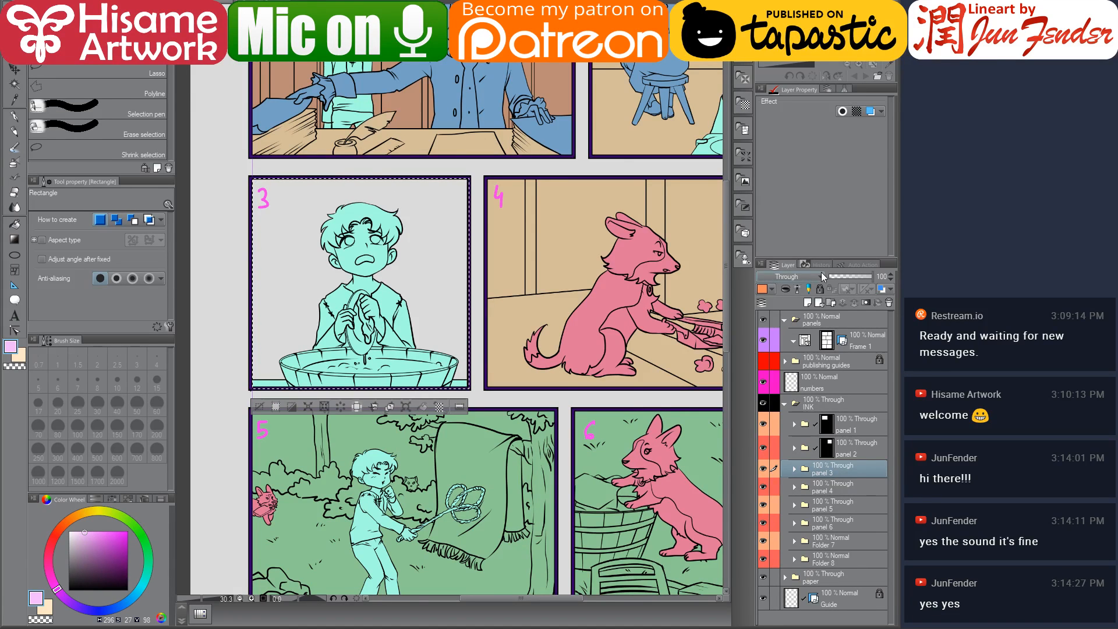
left_click(865, 302)
Mask the panel 4 folder with a layer mask from a rectangular selection around panel 4
left_click(863, 492)
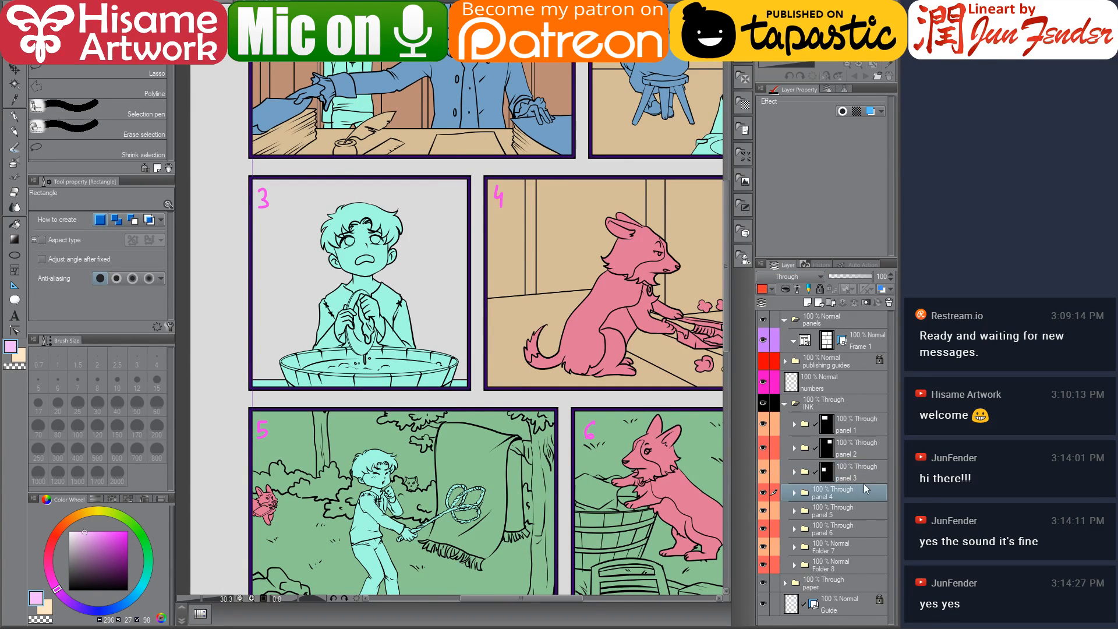
left_click_drag(689, 390, 552, 351)
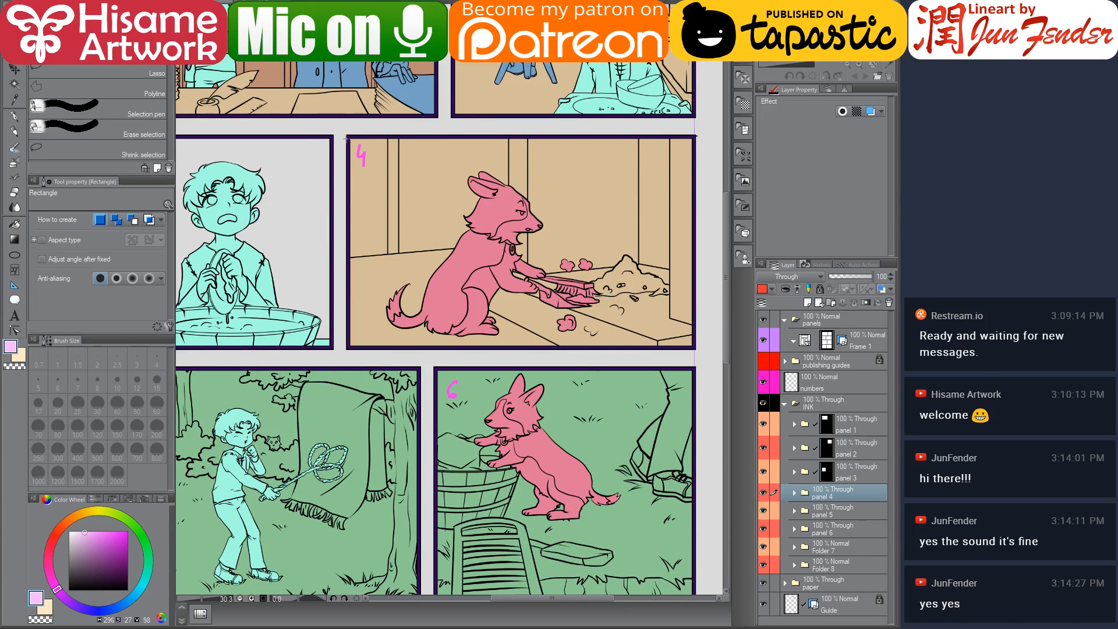
left_click_drag(347, 137, 697, 349)
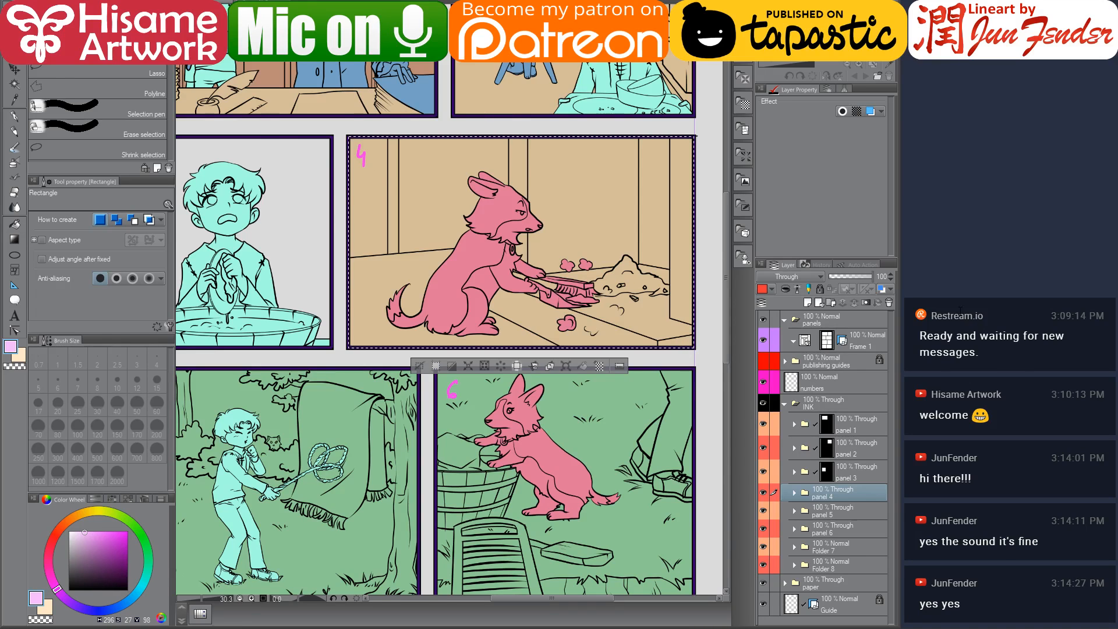
left_click(867, 302)
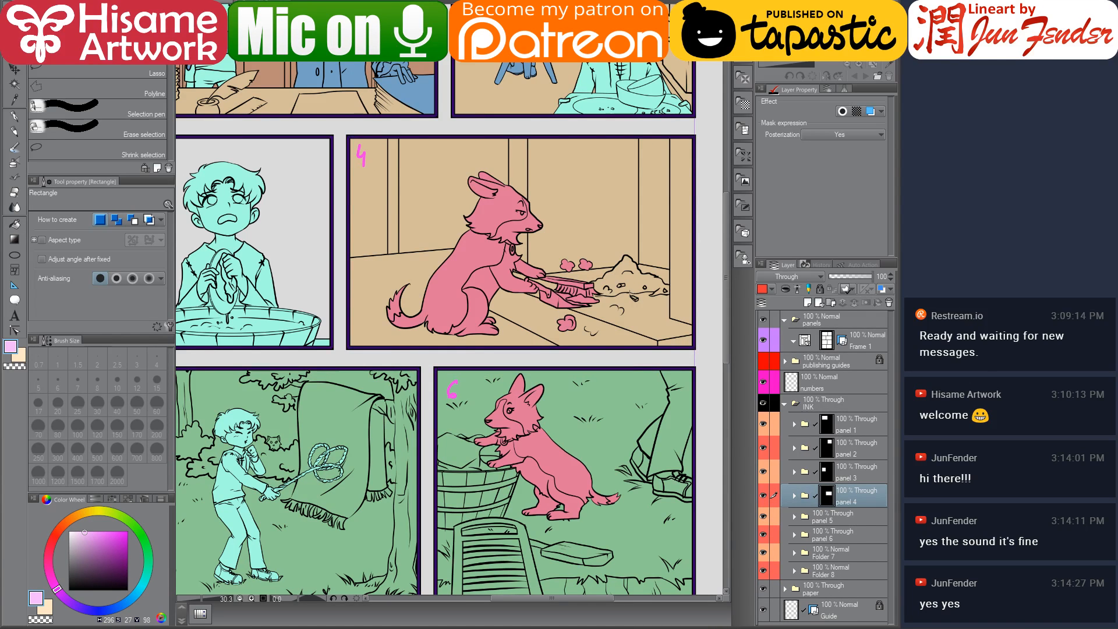
Mask the panel 5 folder with a layer mask from a rectangular selection around panel 5
scroll(615, 315, "down", 3)
left_click_drag(619, 401, 673, 208)
left_click_drag(514, 217, 484, 248)
scroll(290, 272, "up", 1)
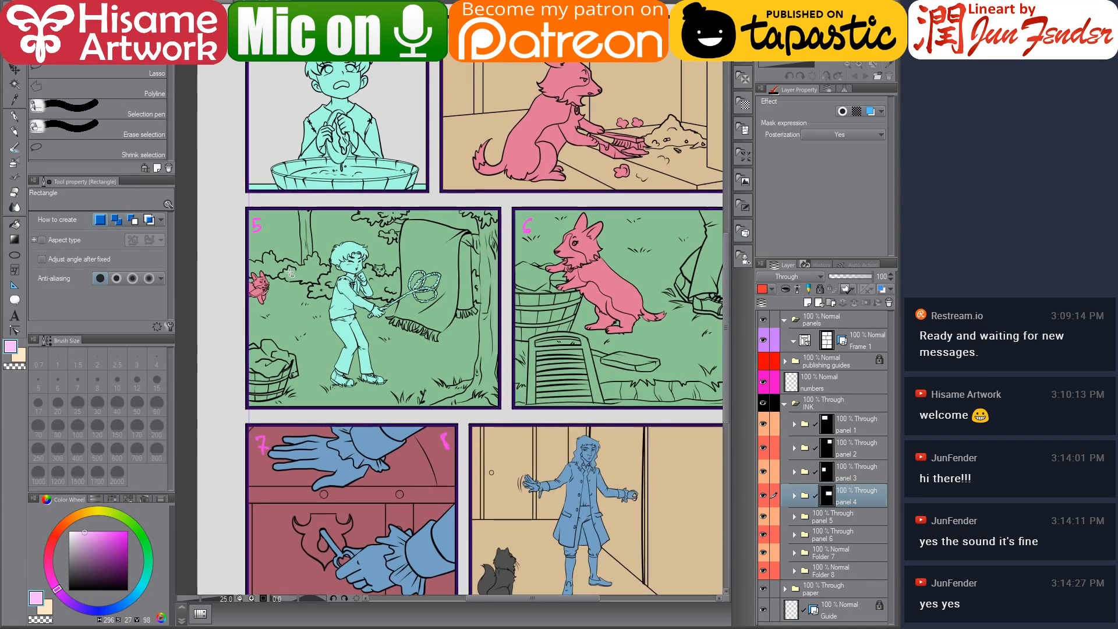
left_click(842, 517)
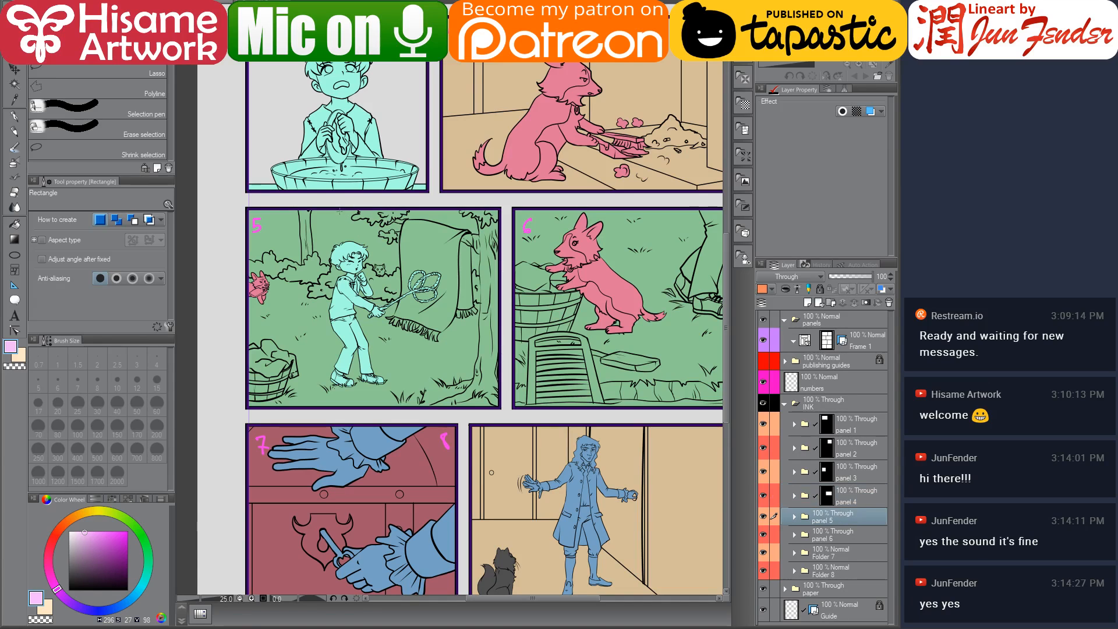
left_click_drag(247, 208, 501, 409)
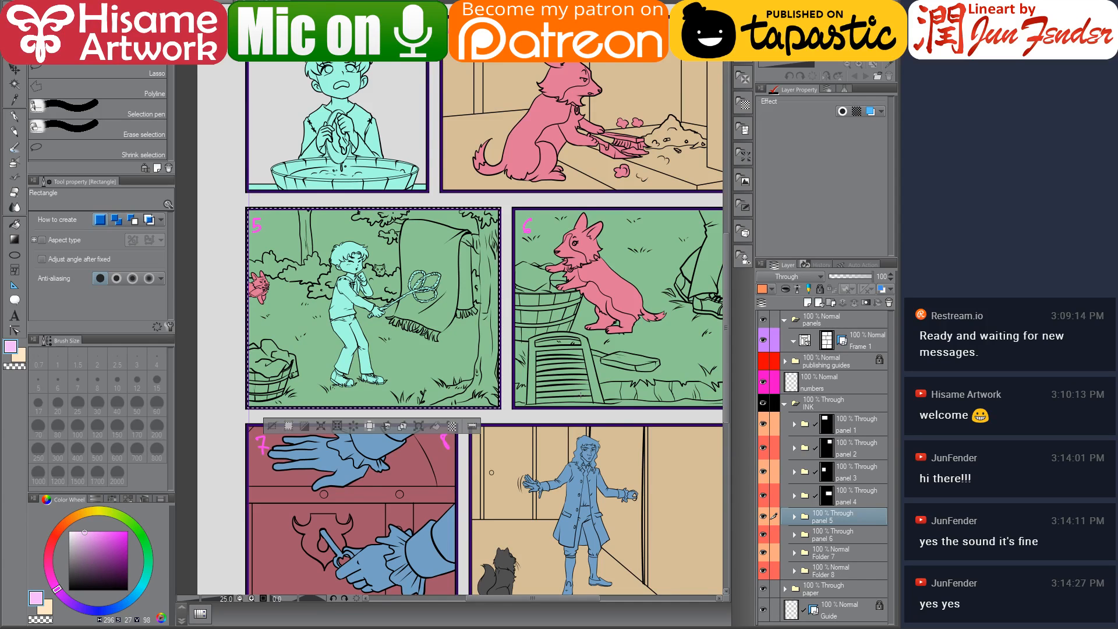
left_click(866, 303)
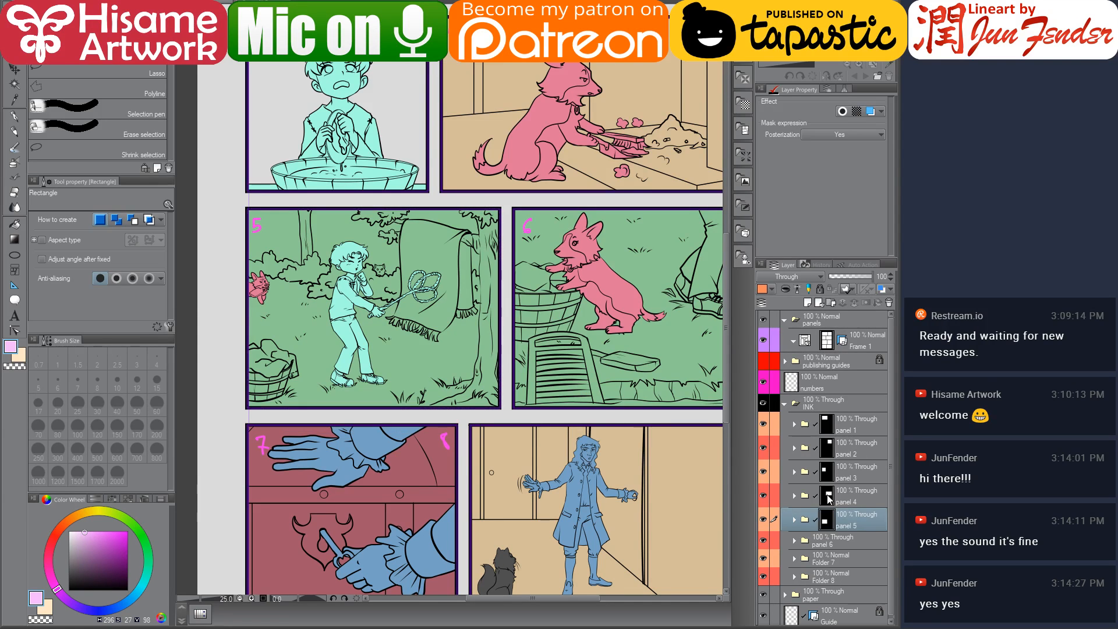
Mask the panel 6 folder with a layer mask from a rectangular selection around panel 6
left_click(833, 541)
left_click_drag(621, 367, 572, 332)
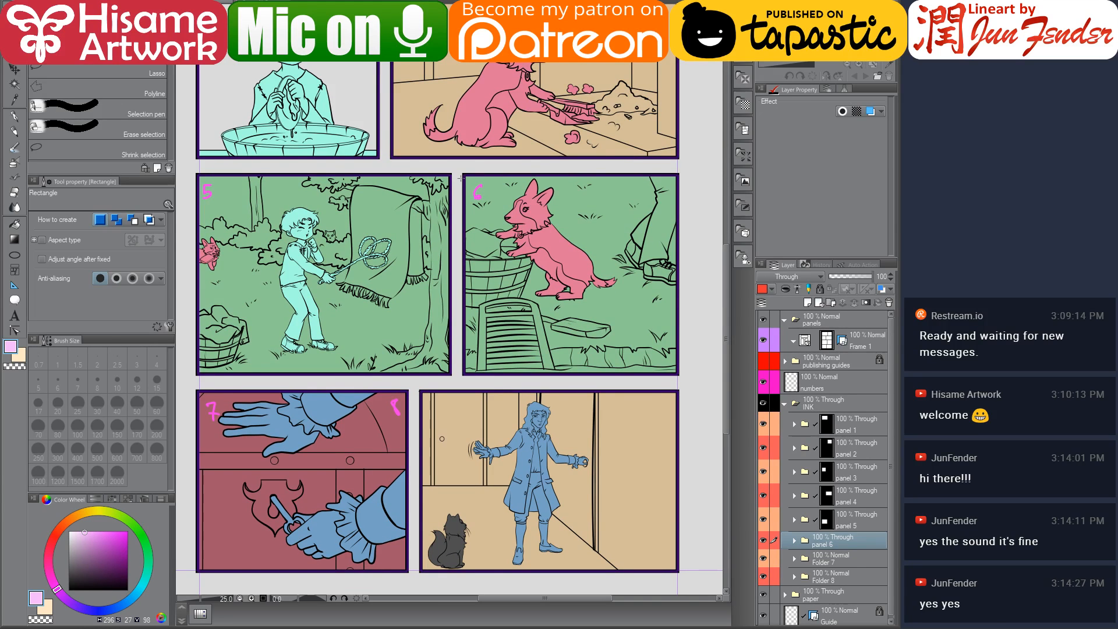
mouse_move(464, 174)
left_mouse_down()
mouse_move(505, 238)
mouse_move(632, 361)
mouse_move(678, 373)
left_mouse_up()
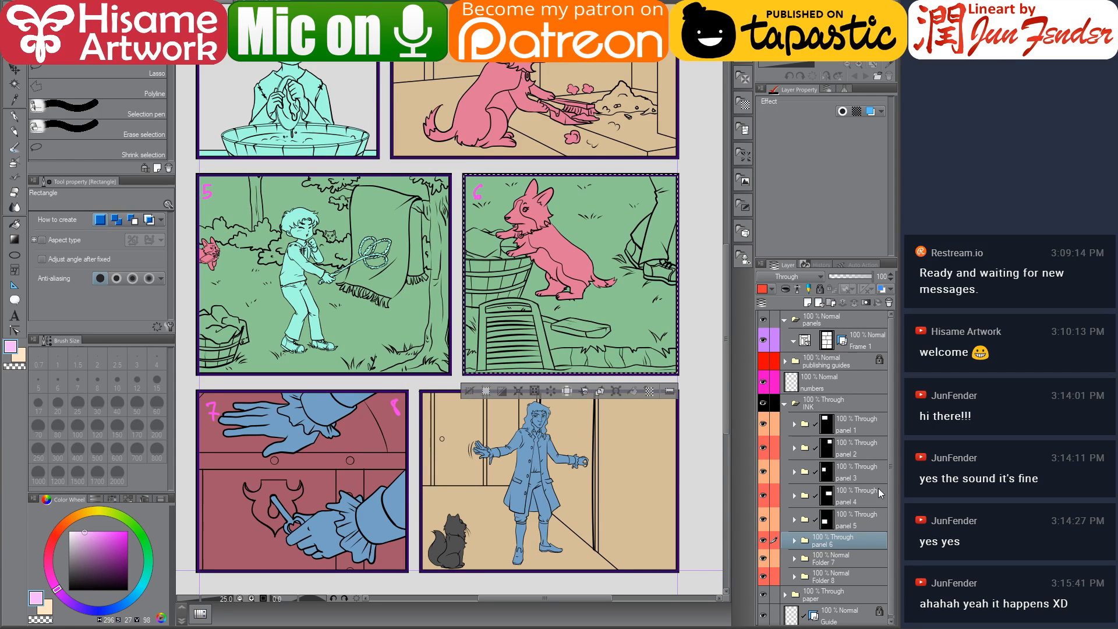
left_click(866, 302)
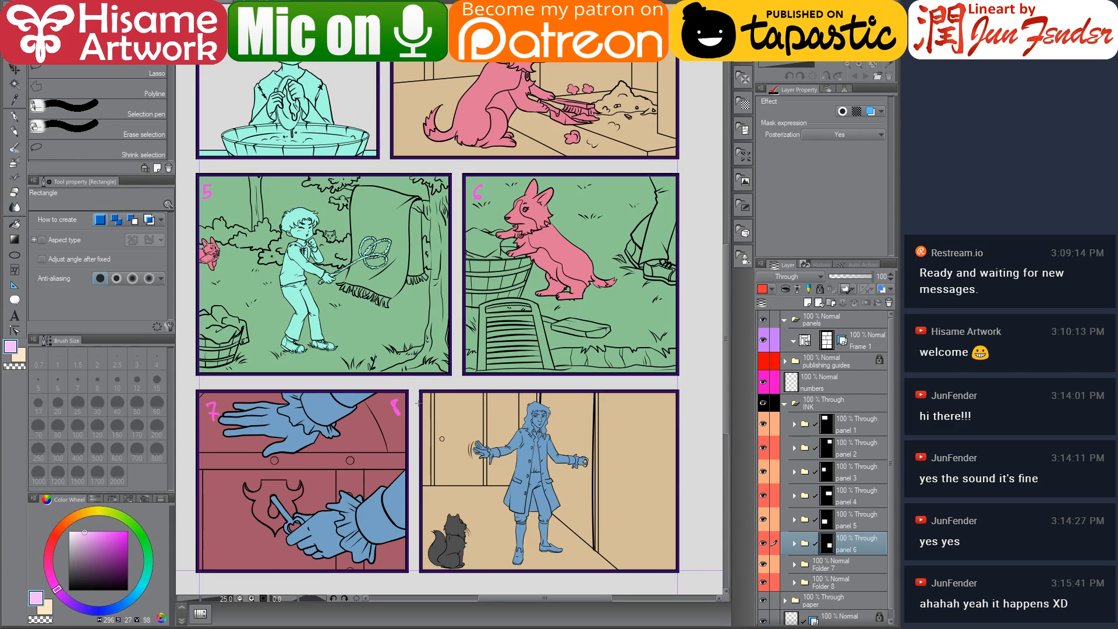
Mask the Folder 7 folder with a layer mask from a rectangular selection around panel 7
left_click_drag(424, 404, 458, 362)
left_click(857, 565)
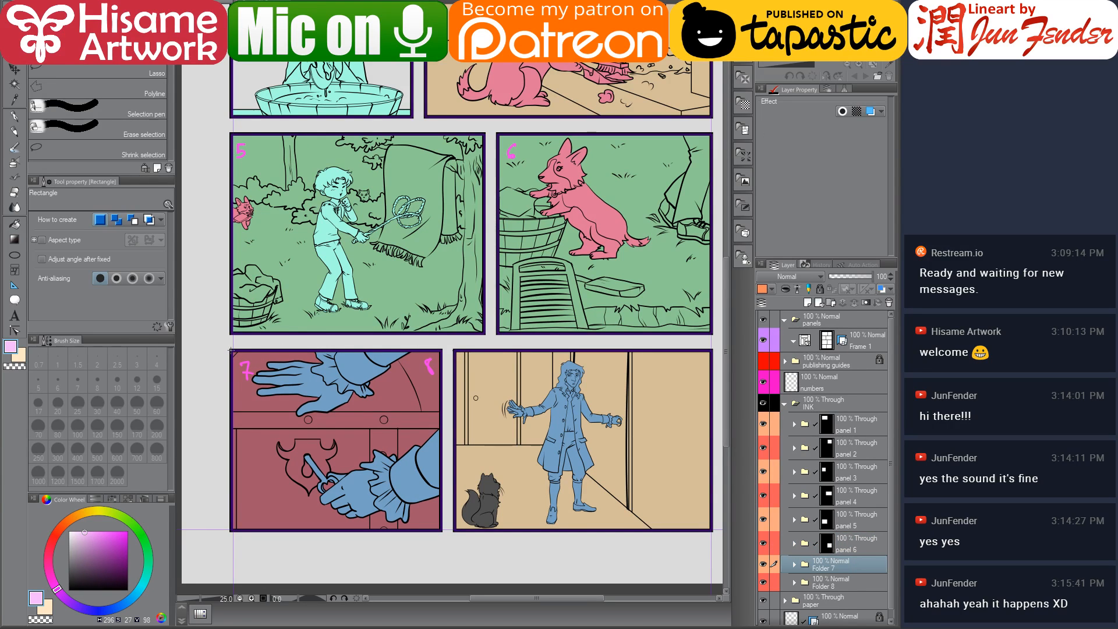
left_click_drag(231, 351, 441, 527)
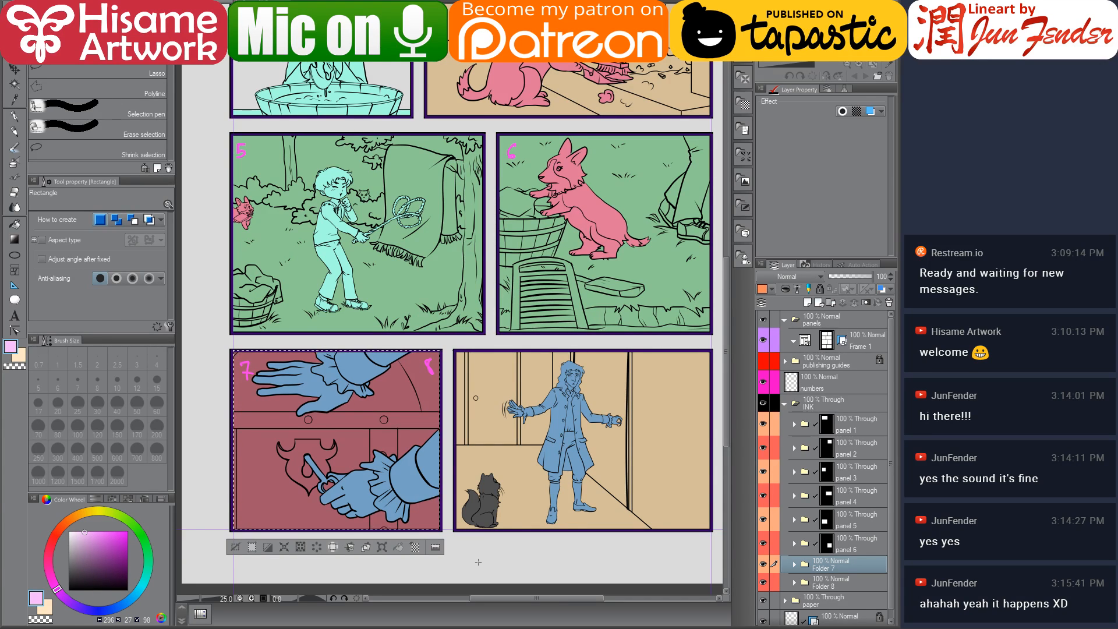
scroll(255, 507, "up", 4)
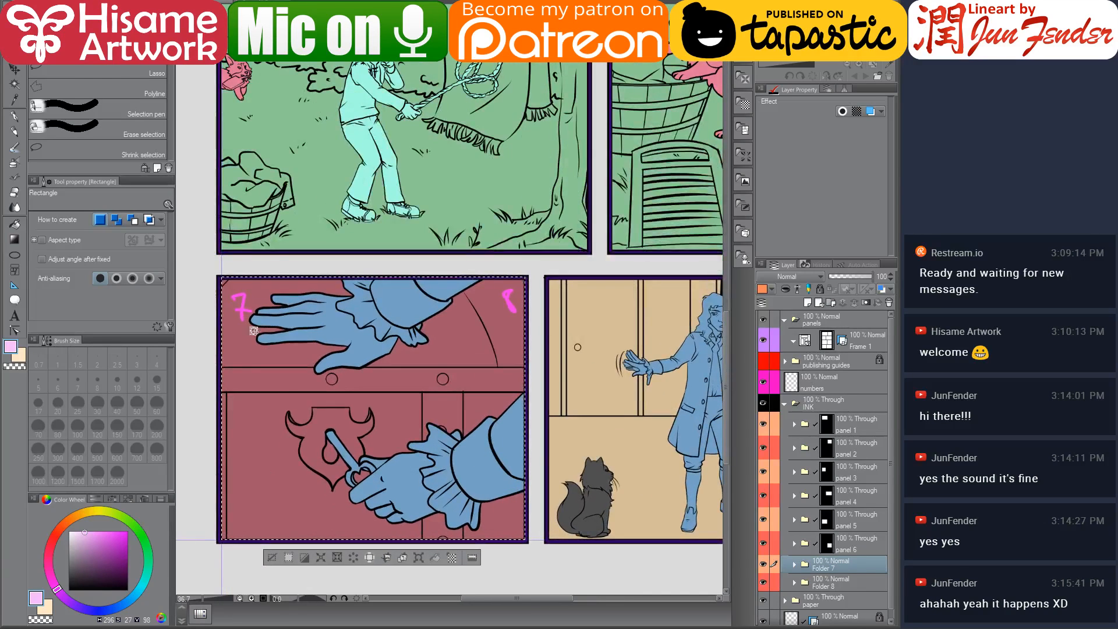
left_click(219, 277)
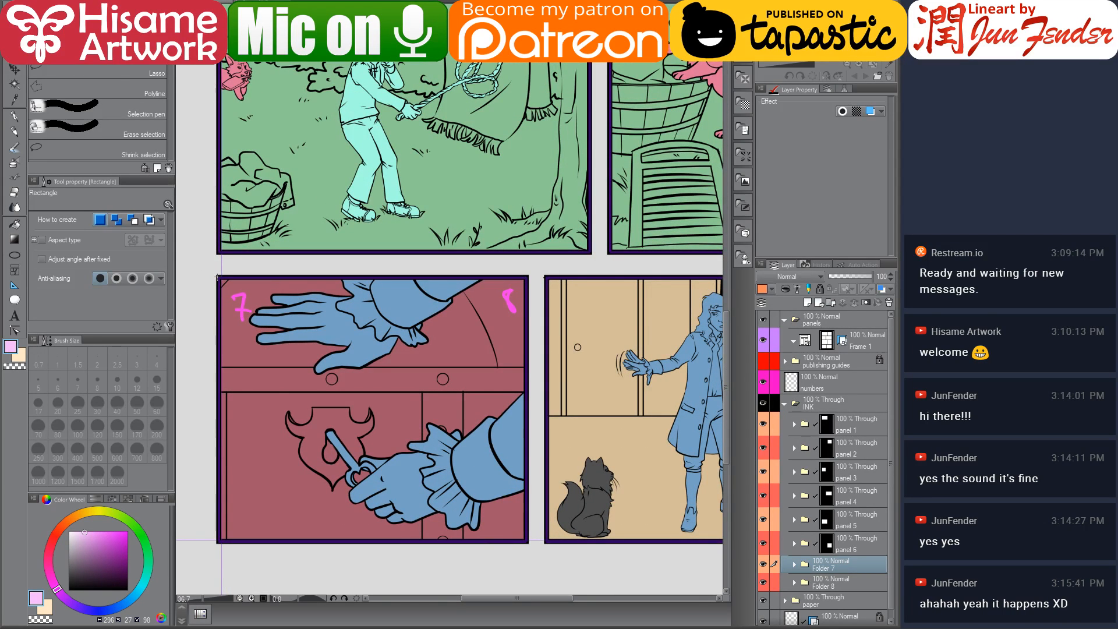
left_click_drag(220, 277, 527, 540)
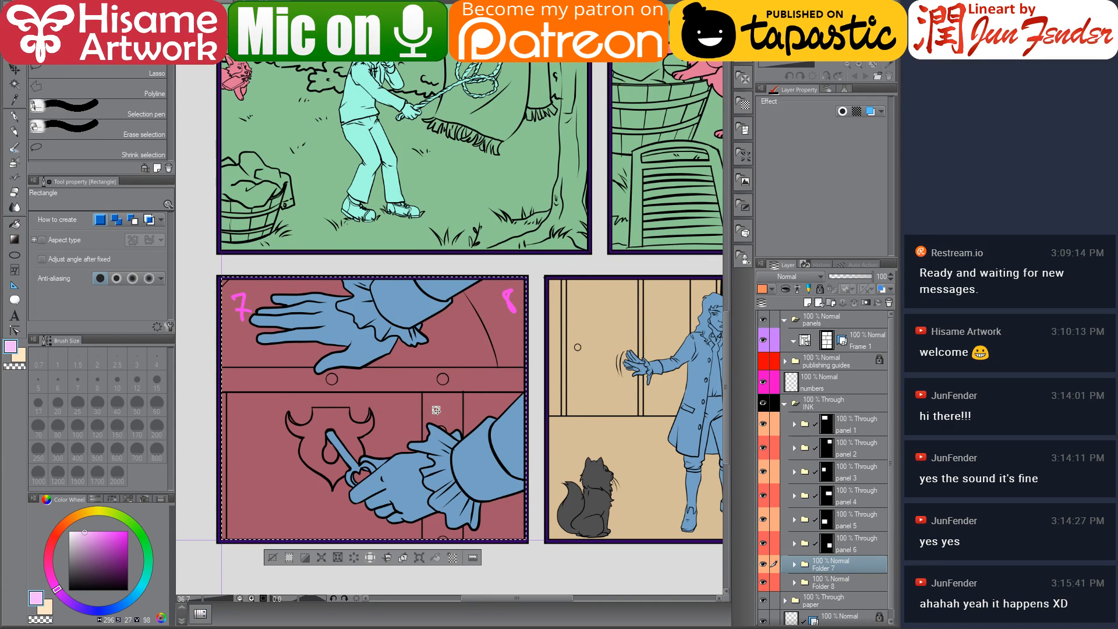
left_click(868, 304)
Mask the Folder 8 folder with a layer mask from a rectangular selection around panel 8
left_click_drag(588, 408, 359, 393)
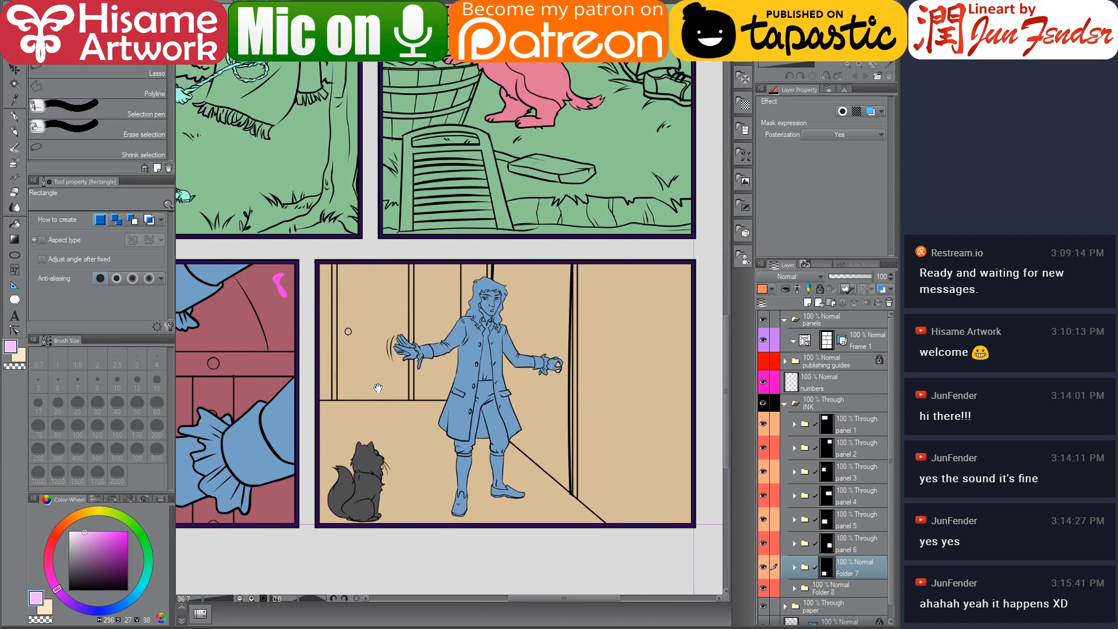
left_click(833, 589)
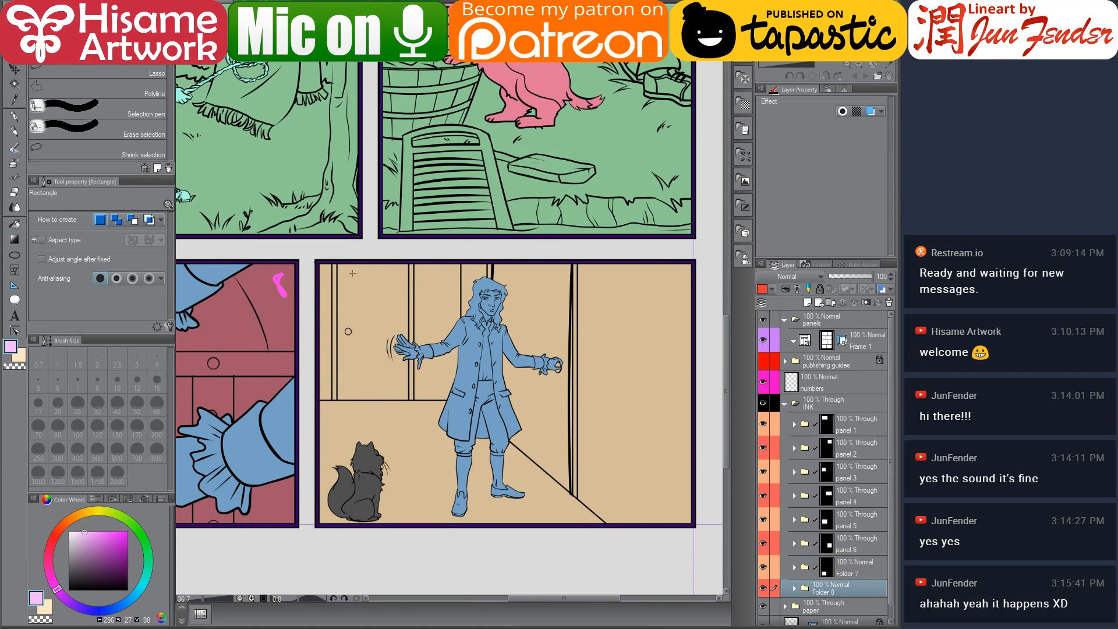
left_click_drag(316, 260, 694, 524)
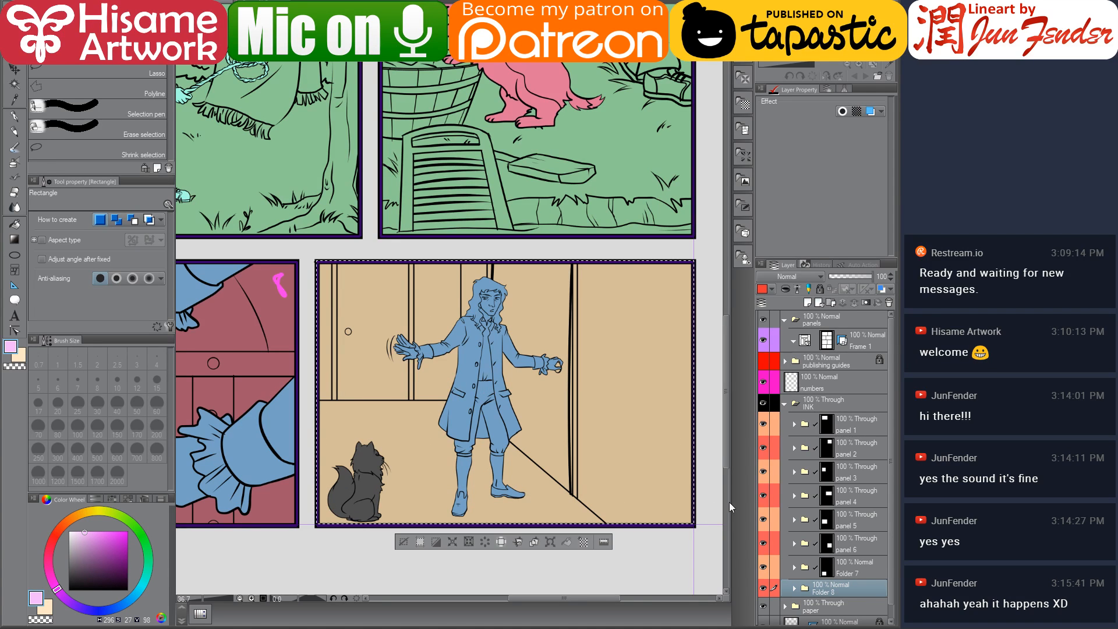
left_click(868, 304)
scroll(617, 459, "down", 3)
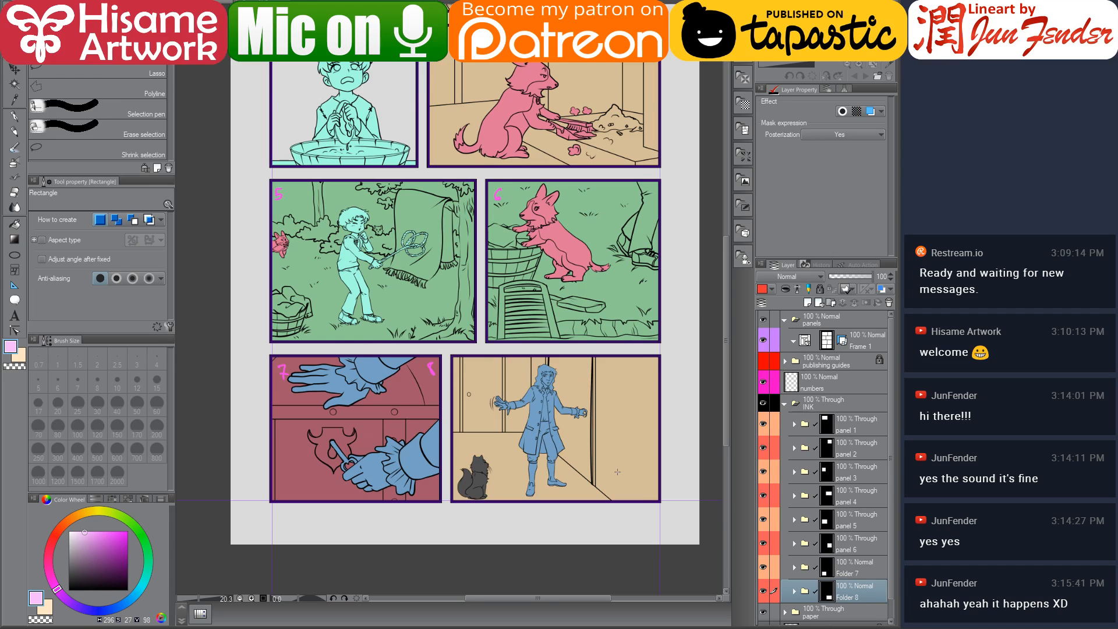
Expand the panel 1 folder and select the contents of the Newton color layer
left_click_drag(531, 298, 527, 542)
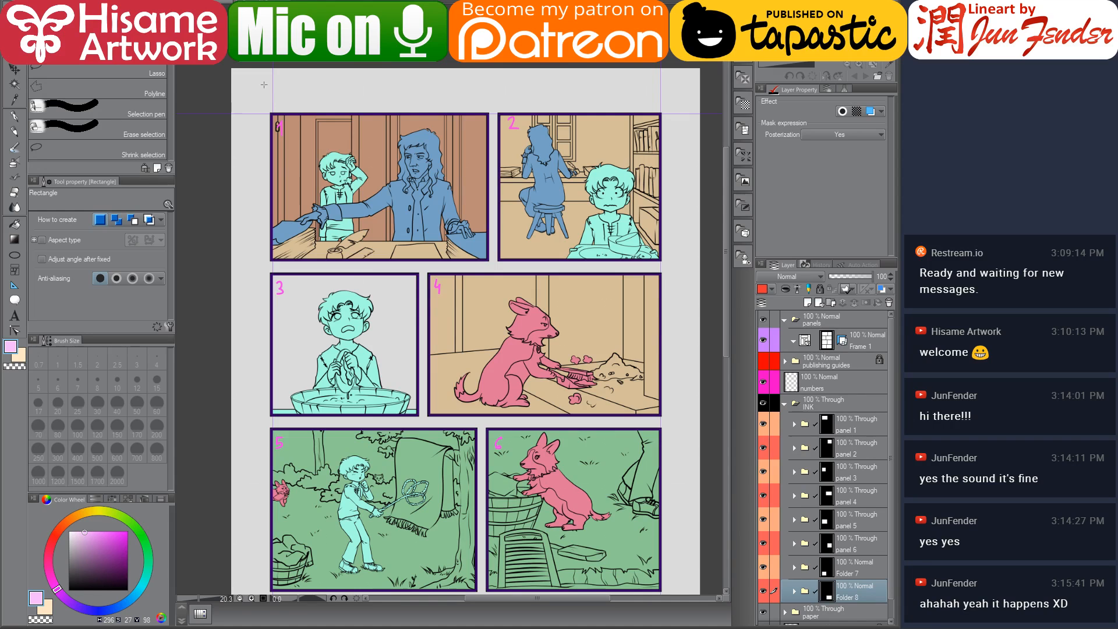
scroll(392, 149, "up", 2)
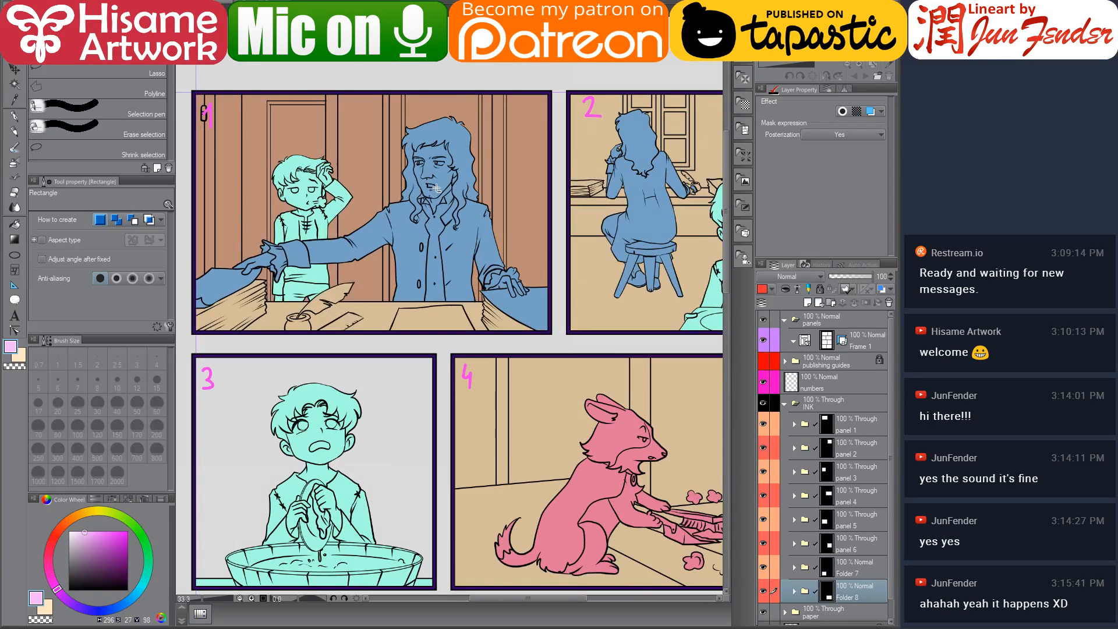
left_click_drag(473, 228, 488, 272)
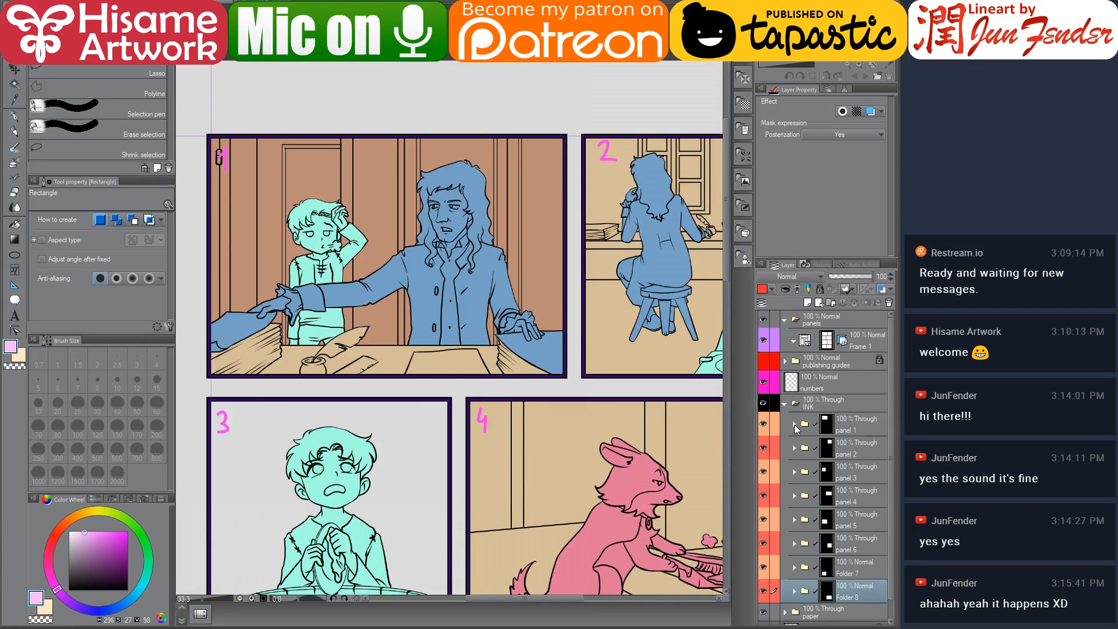
left_click(794, 425)
scroll(837, 442, "down", 2)
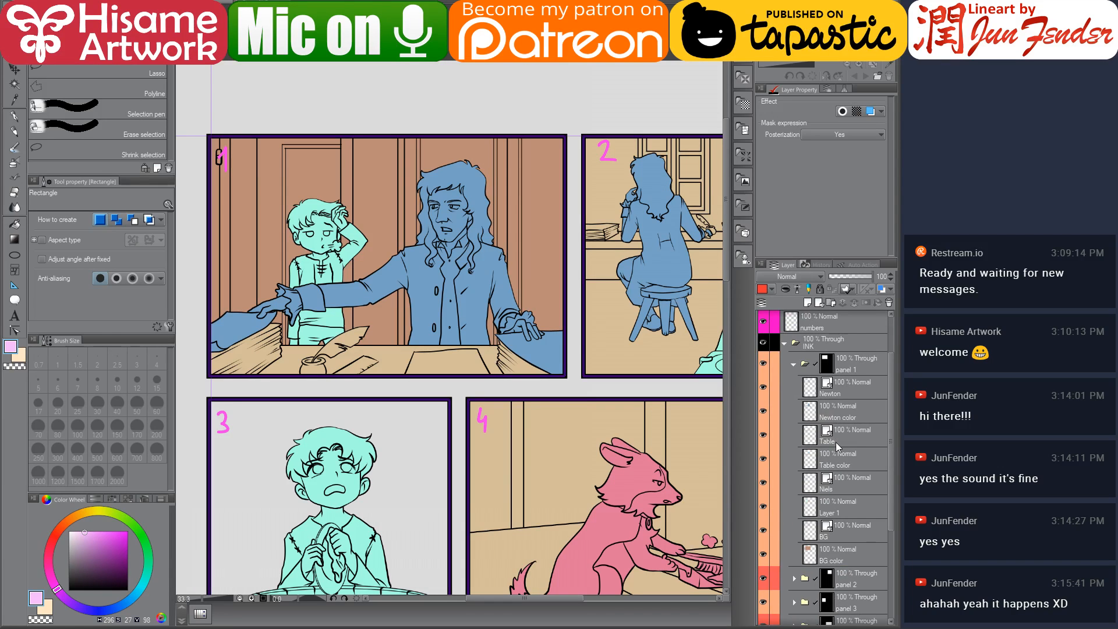
left_click(836, 411)
left_click(811, 413, "ctrl")
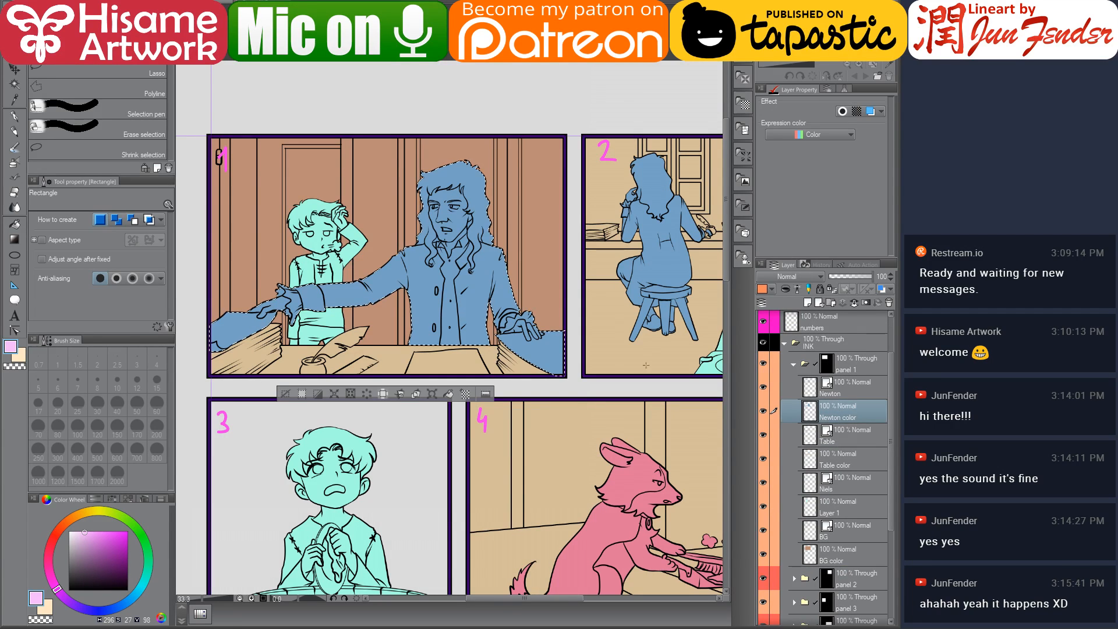
scroll(450, 251, "down", 2)
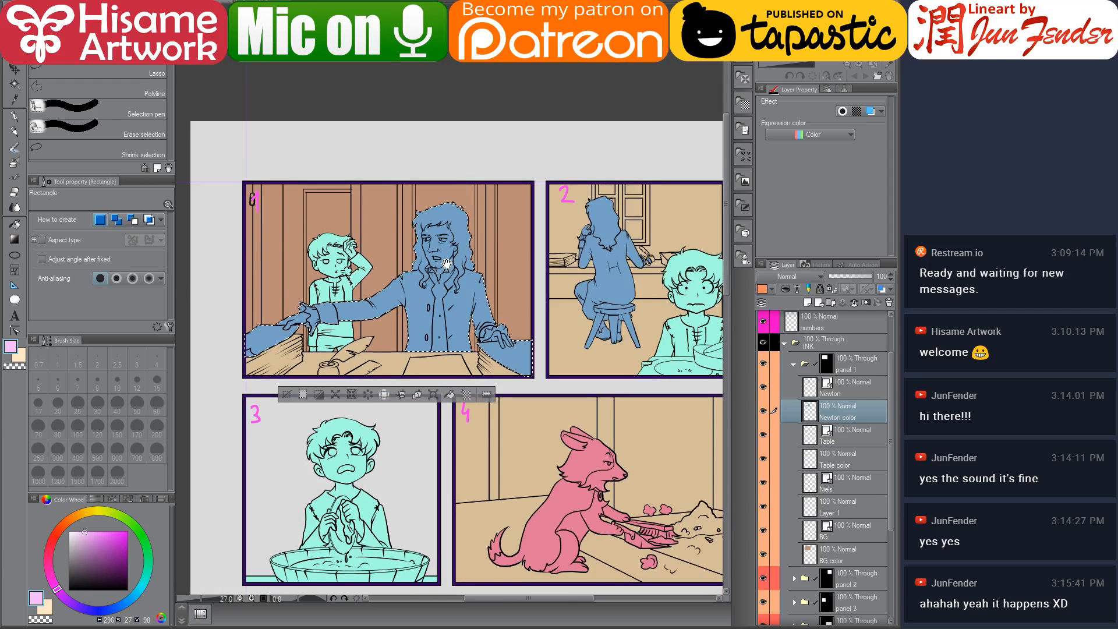
left_click_drag(447, 264, 456, 287)
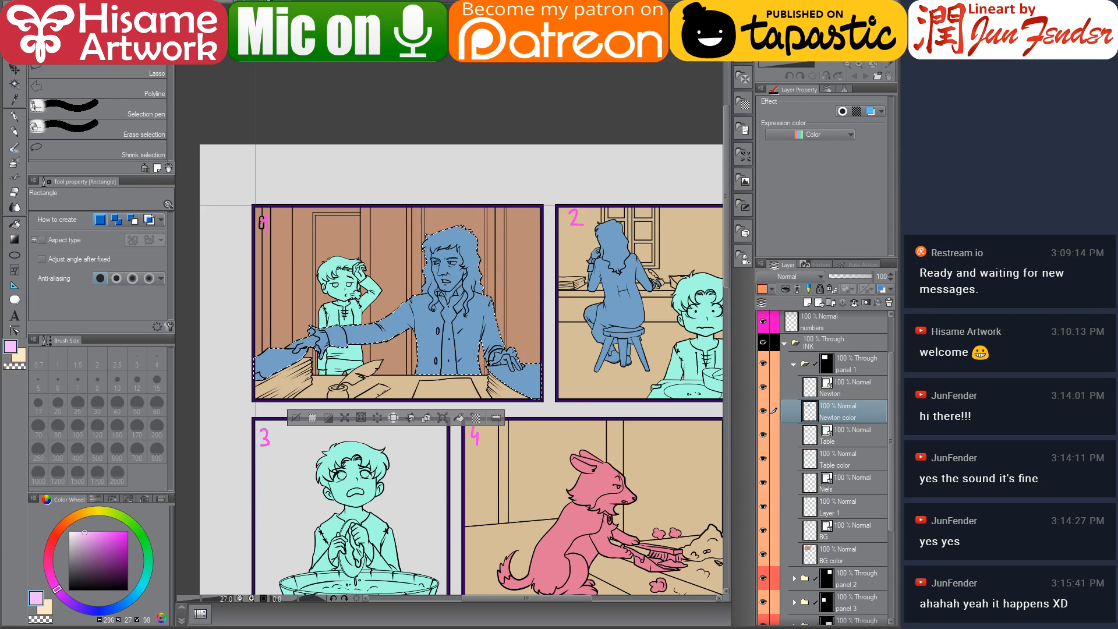
Sample Newton's coat colour from the page 69 reference and paint it over the selected Newton area with a 600-size pen
left_click(280, 3)
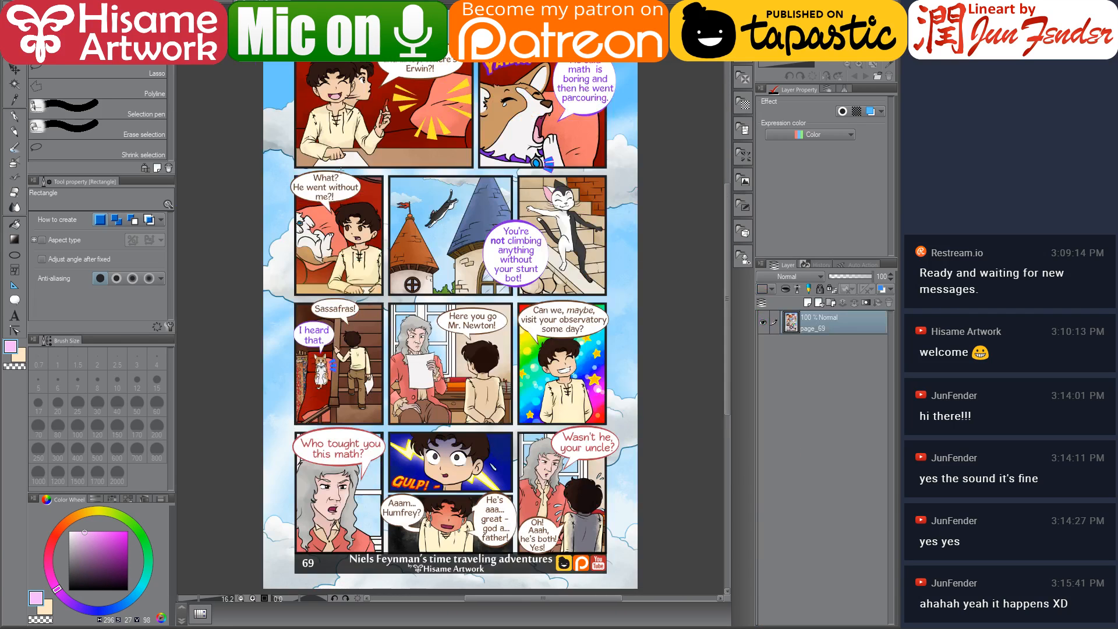
left_click(14, 119)
scroll(415, 369, "up", 10)
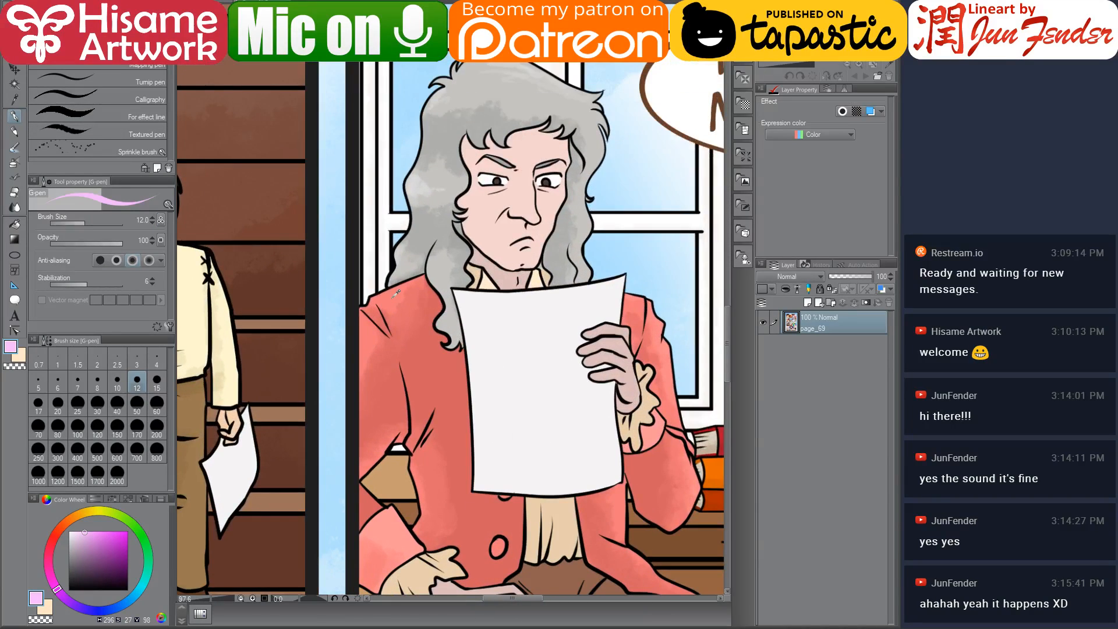
left_click(396, 294, "alt")
left_click(209, 4)
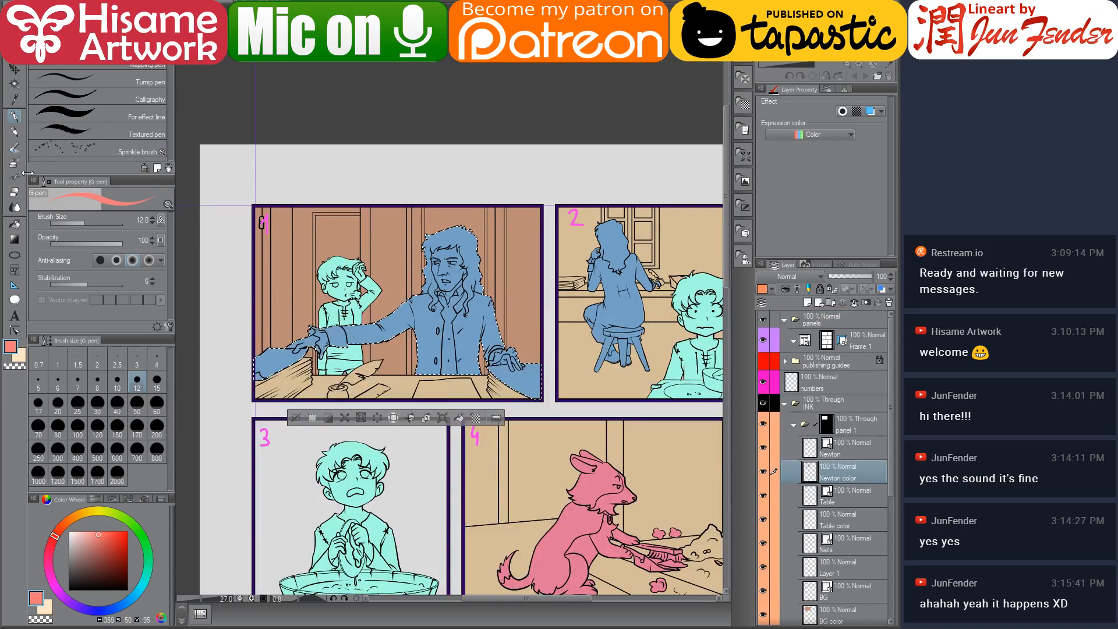
scroll(440, 283, "up", 1)
key("bracketright")
key("bracketright")
key("bracketright")
key("bracketright")
key("bracketright")
key("bracketright")
key("bracketright")
key("bracketright")
key("bracketright")
key("bracketright")
key("bracketright")
key("bracketright")
key("bracketright")
key("bracketright")
key("bracketright")
key("bracketright")
key("bracketright")
key("bracketright")
key("bracketright")
key("bracketright")
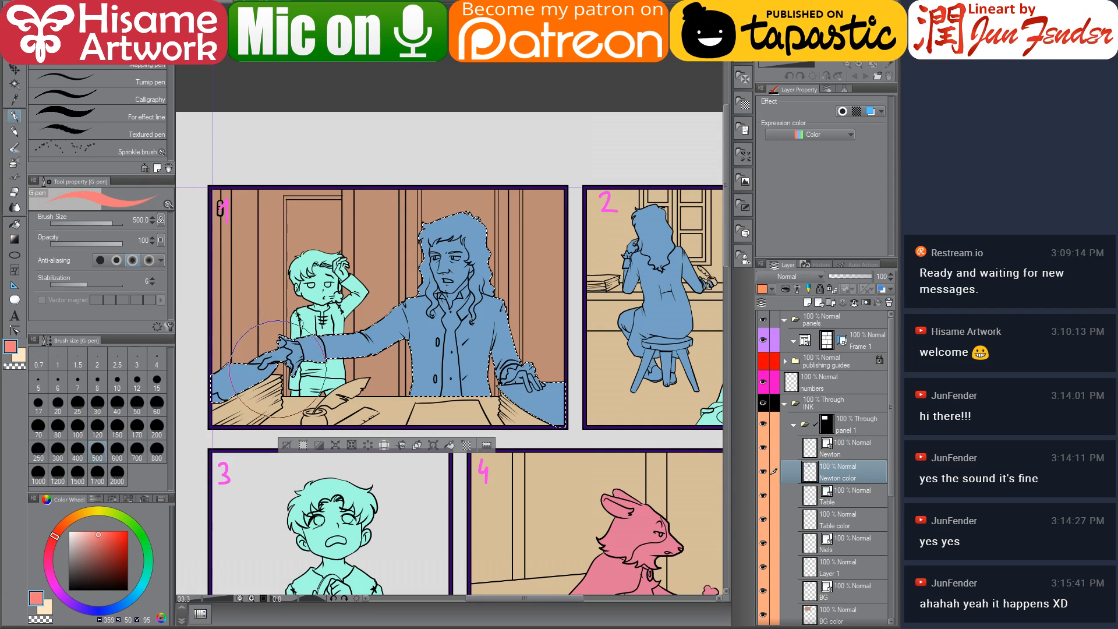
mouse_move(254, 365)
left_mouse_down()
mouse_move(317, 374)
mouse_move(233, 374)
mouse_move(523, 223)
mouse_move(397, 354)
mouse_move(544, 381)
left_mouse_up()
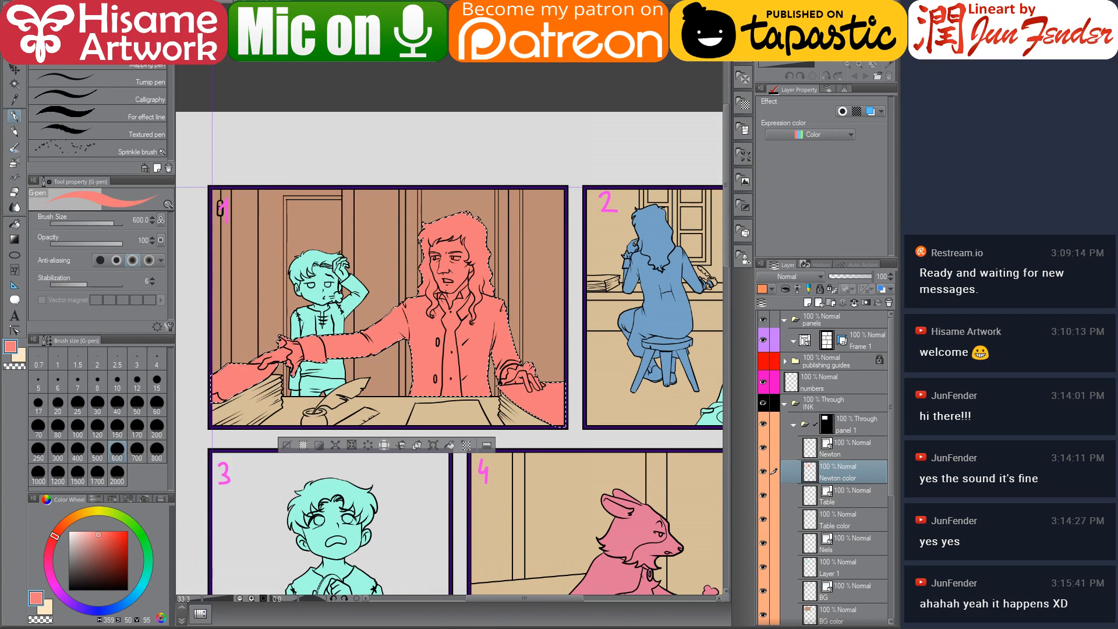
Sample the grey hair colour from page 69 and fill Newton's hair with it
left_click(350, 2)
left_click(483, 78, "alt")
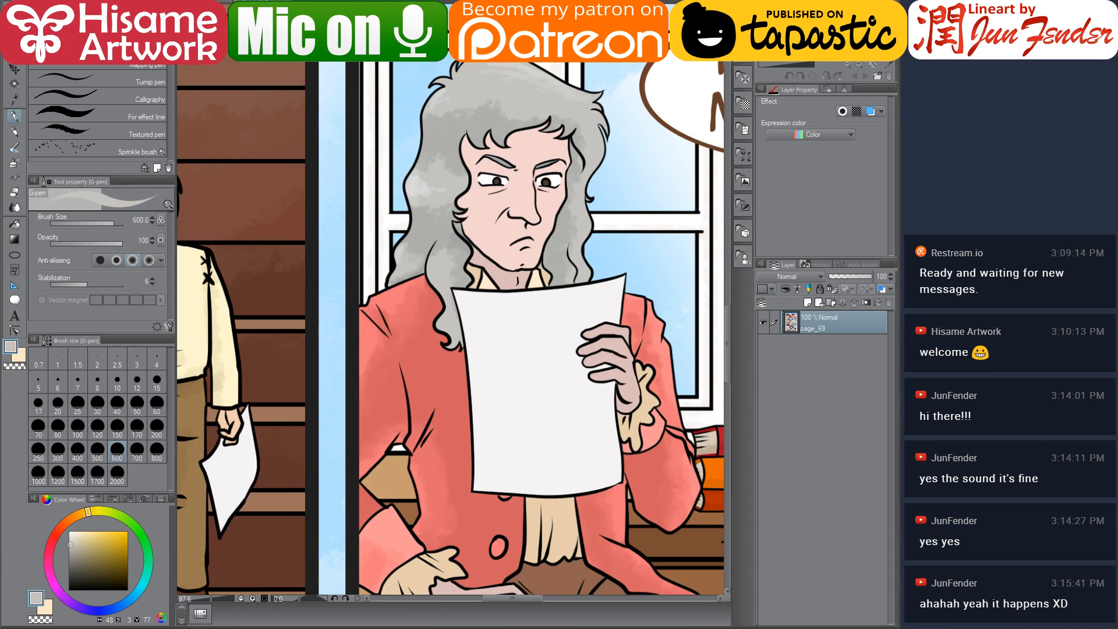
left_click(262, 2)
left_click(19, 228)
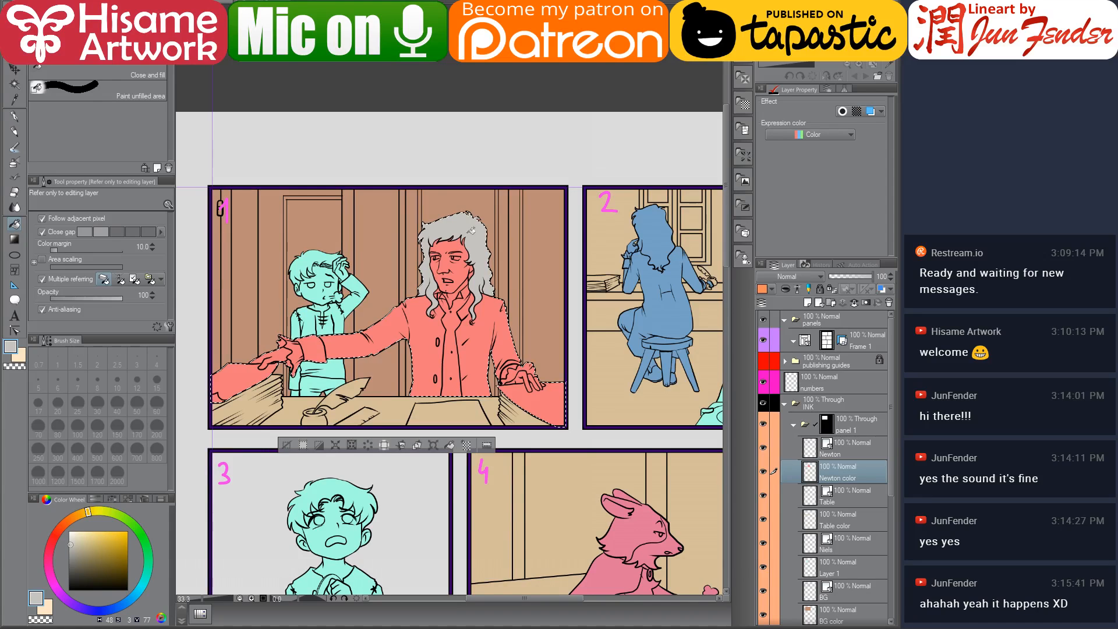
Sample the skin tone from page 69 and fill Newton's face and eye areas with it
left_click(349, 2)
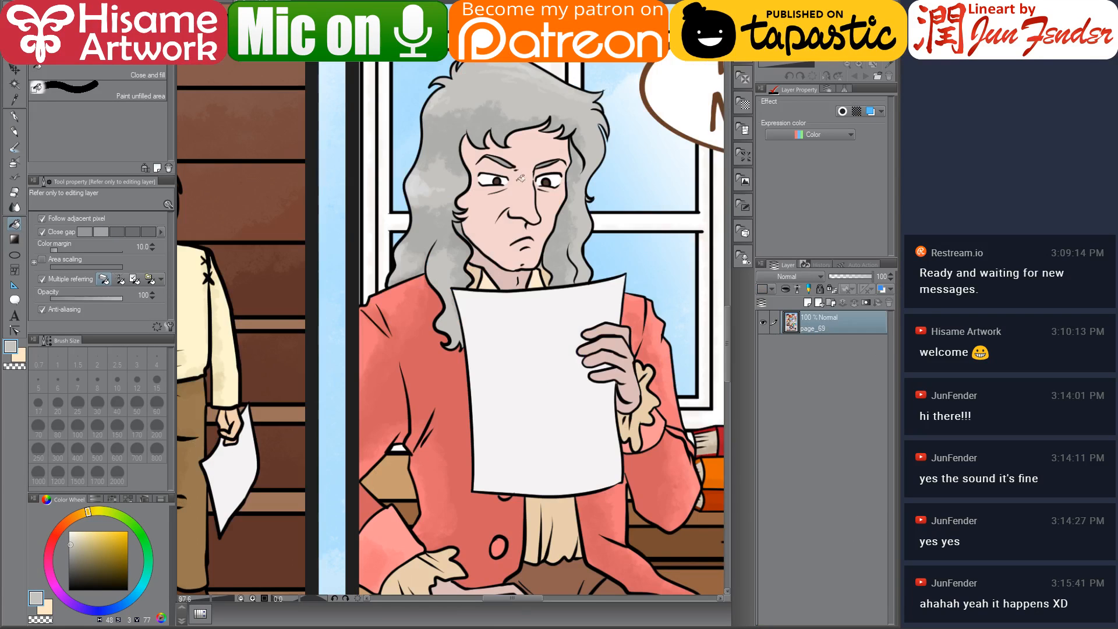
left_click(533, 183, "alt")
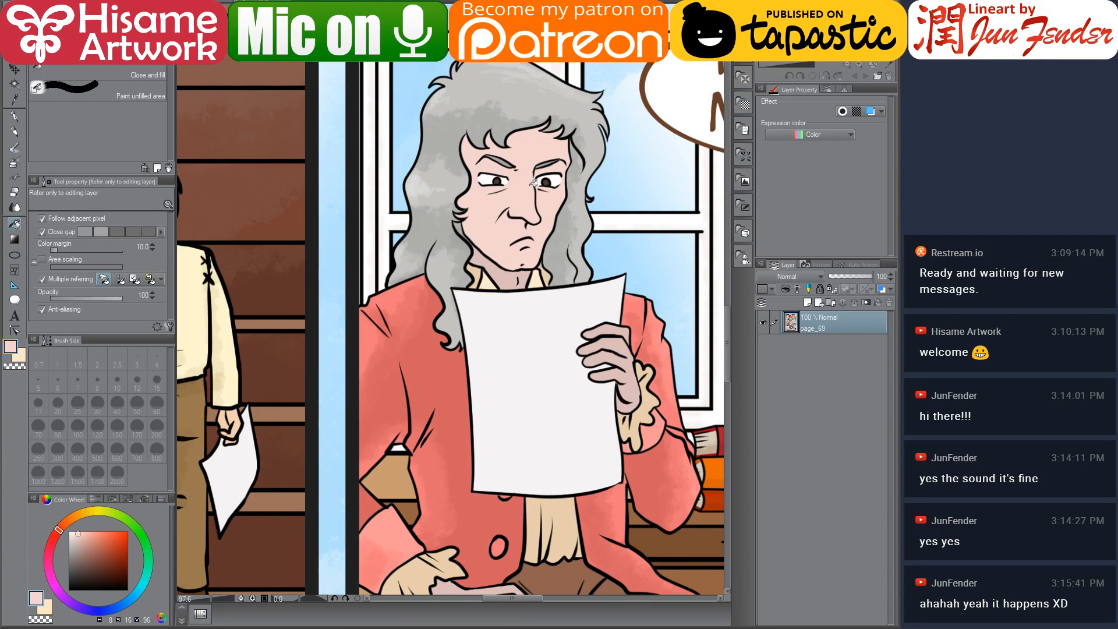
left_click(224, 3)
scroll(461, 273, "up", 5)
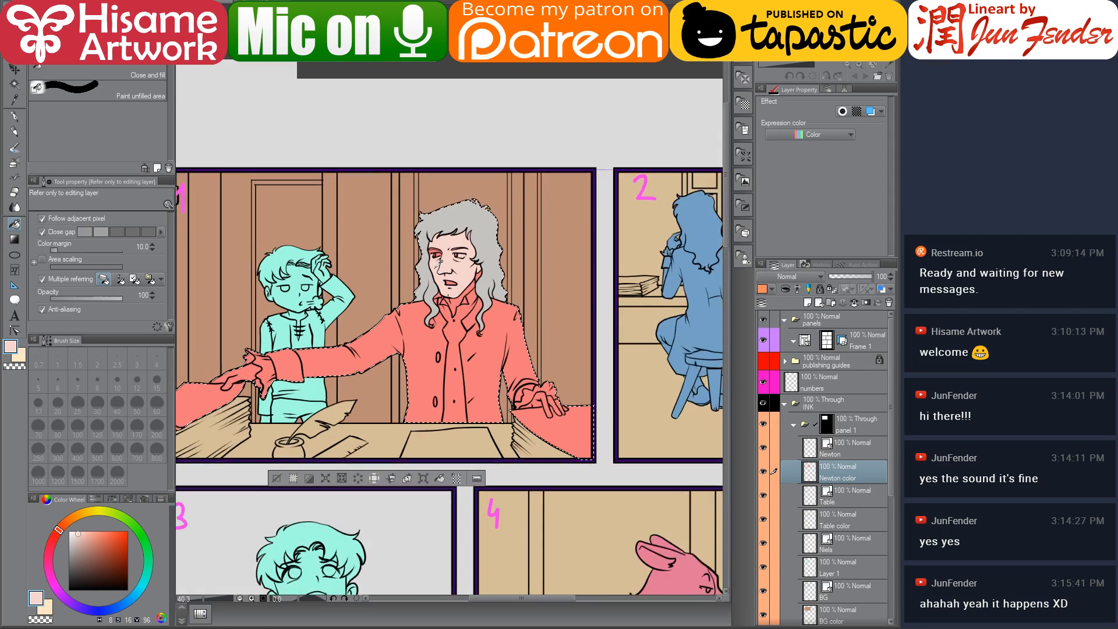
scroll(438, 264, "up", 2)
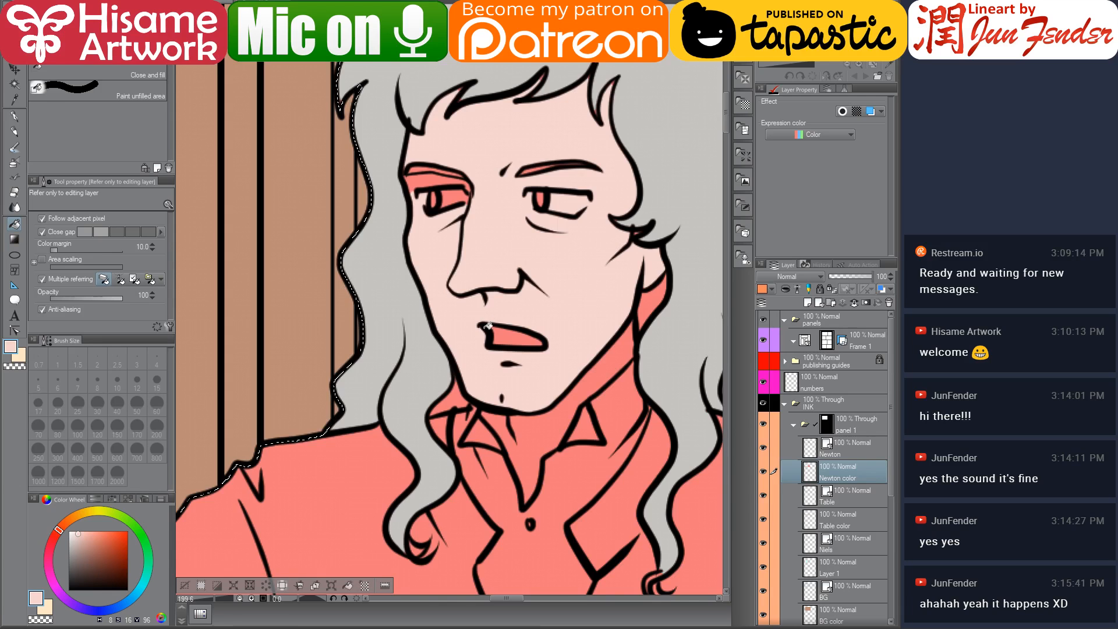
scroll(483, 247, "down", 3)
scroll(543, 287, "up", 3)
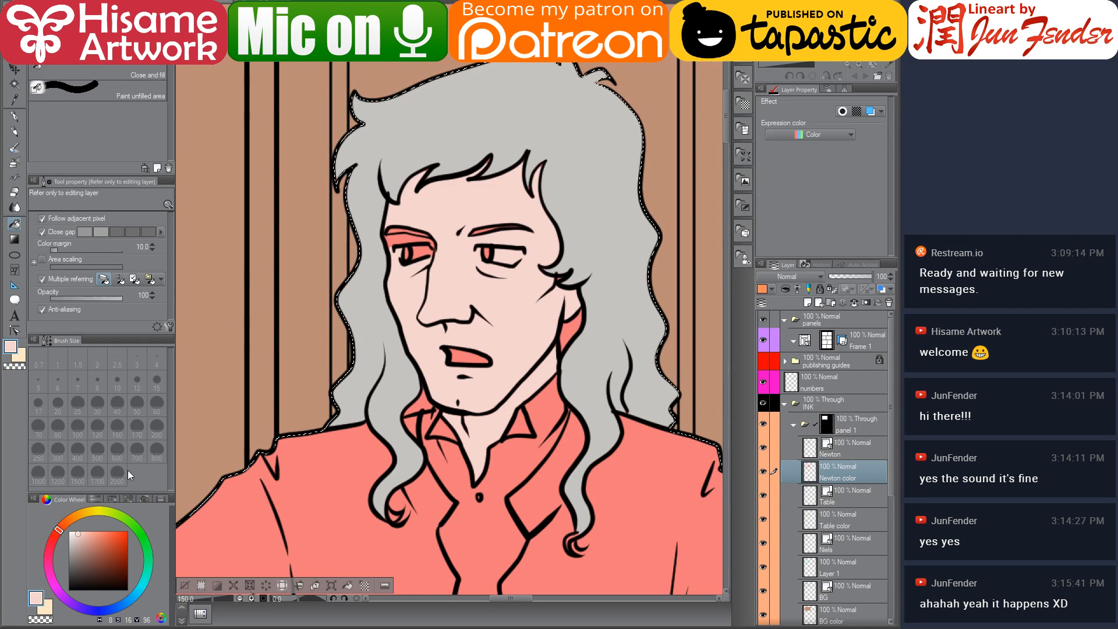
scroll(462, 203, "up", 2)
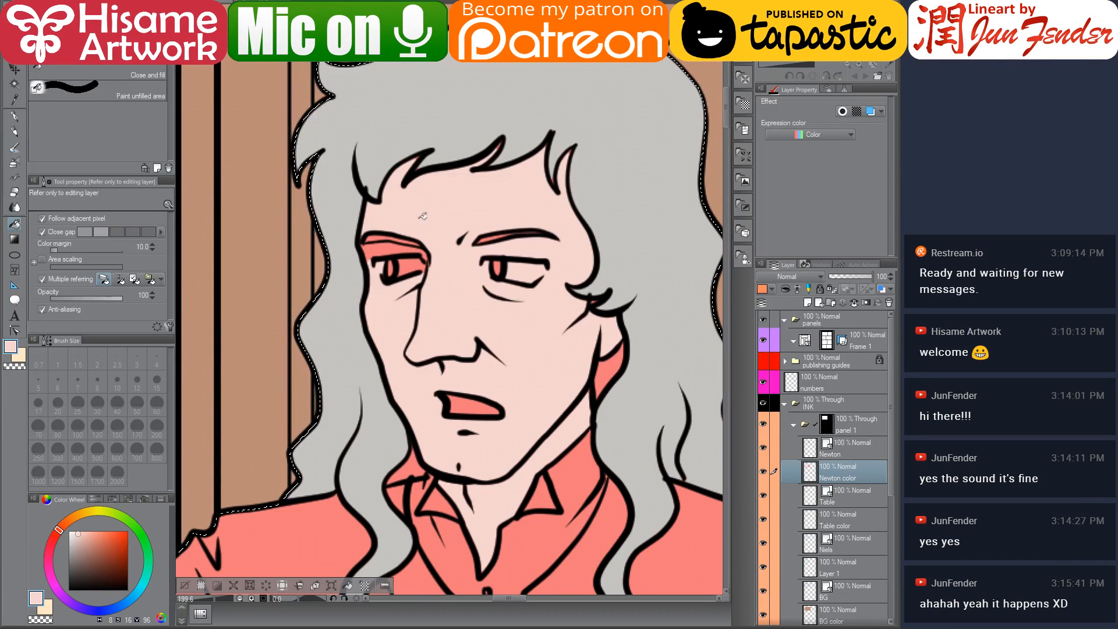
left_click(389, 250)
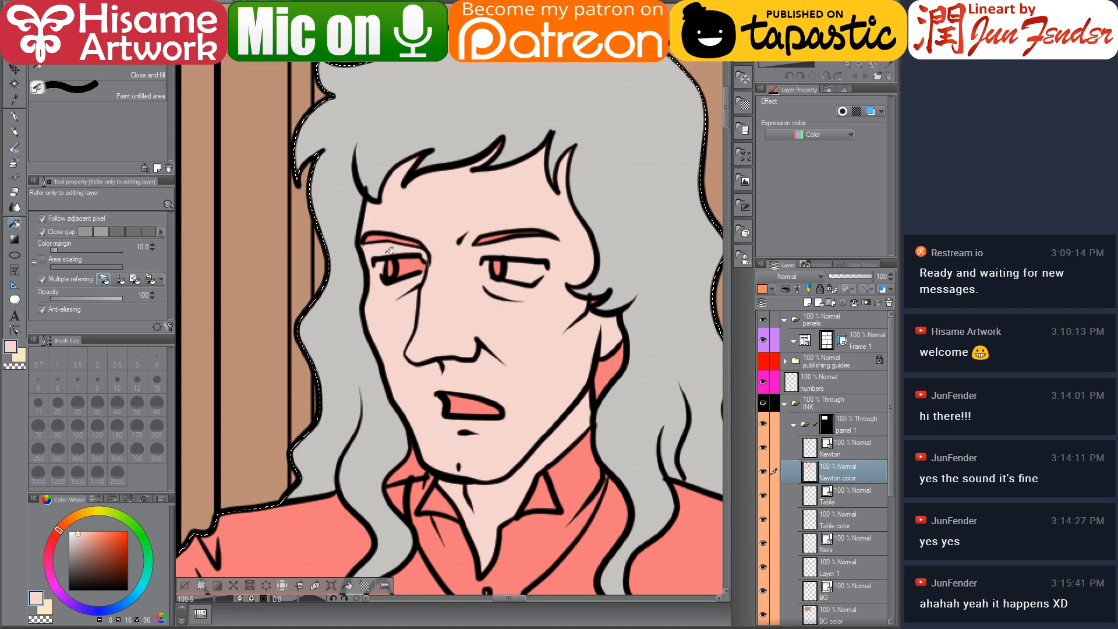
Touch up the leftover coat-coloured spots around Newton's eyes, mouth and cheek with a 20-size pen in skin tone
key("p")
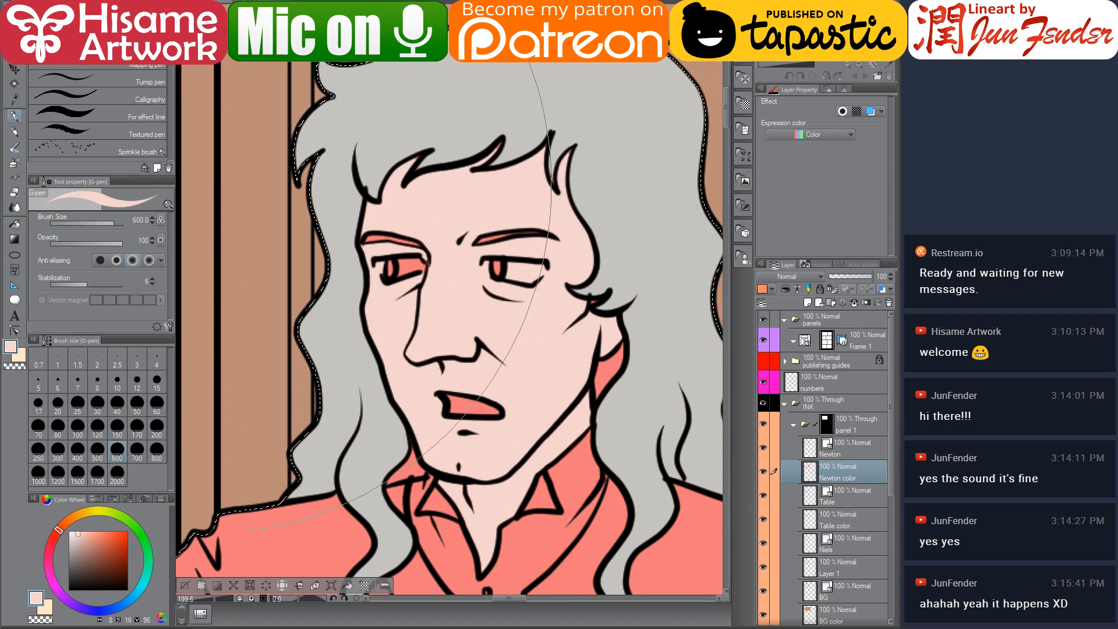
key("bracketleft")
key("bracketleft")
key("bracketleft")
key("bracketleft")
key("bracketleft")
key("bracketleft")
key("bracketleft")
key("bracketleft")
key("bracketleft")
key("bracketleft")
key("bracketleft")
key("bracketleft")
key("bracketleft")
key("bracketleft")
key("bracketleft")
key("bracketleft")
key("bracketleft")
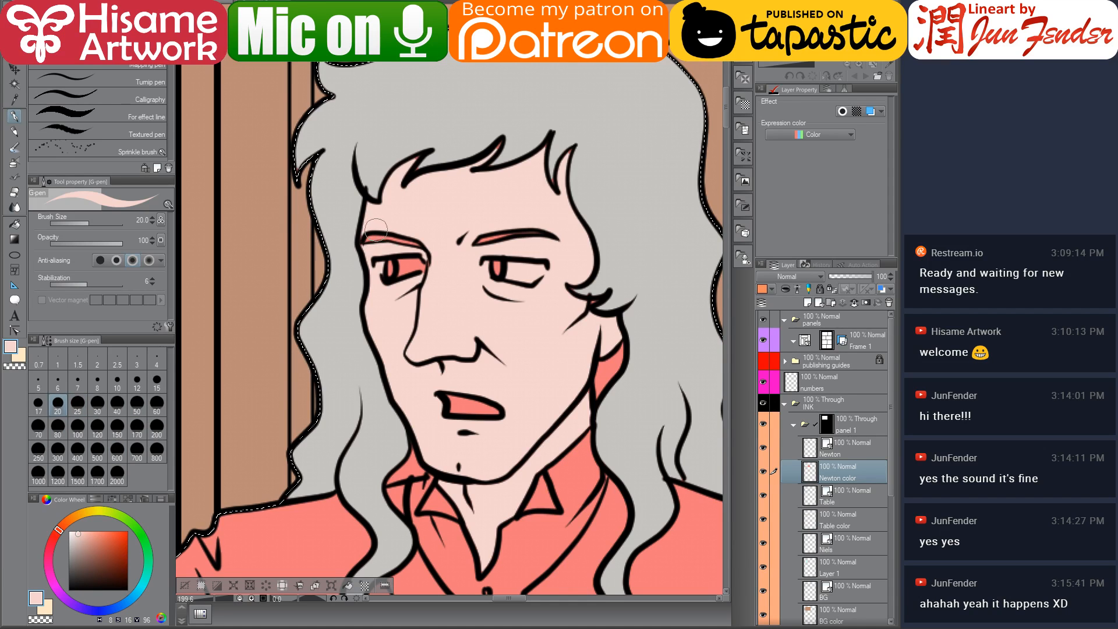
mouse_move(368, 243)
left_mouse_down()
mouse_move(423, 205)
mouse_move(438, 219)
mouse_move(500, 221)
mouse_move(500, 247)
mouse_move(524, 243)
left_mouse_up()
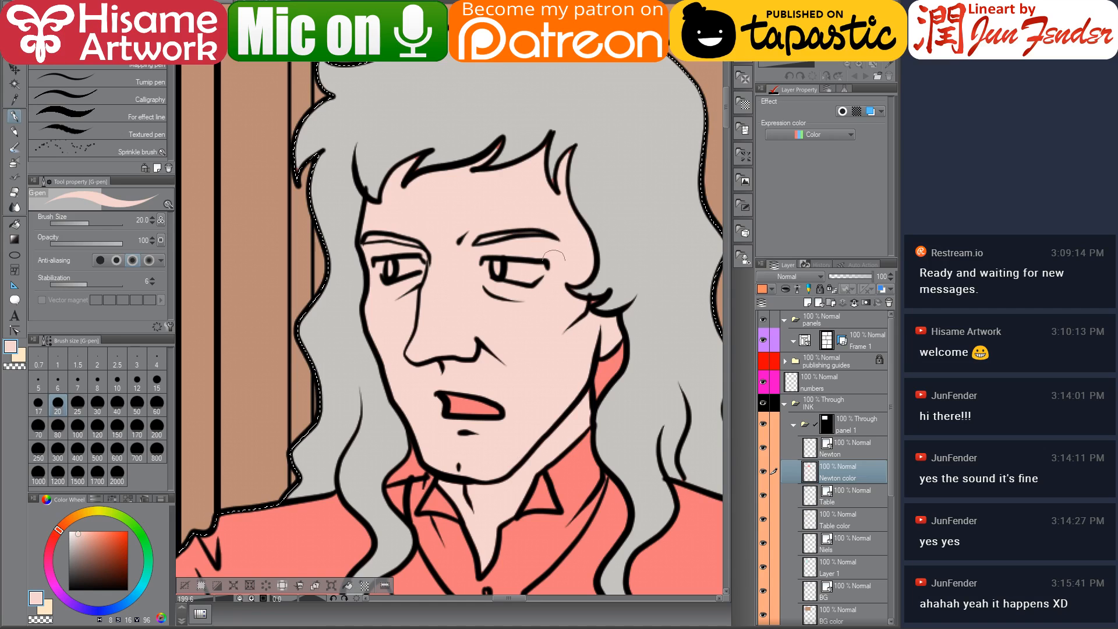
left_click_drag(443, 403, 469, 411)
left_click_drag(444, 376, 489, 409)
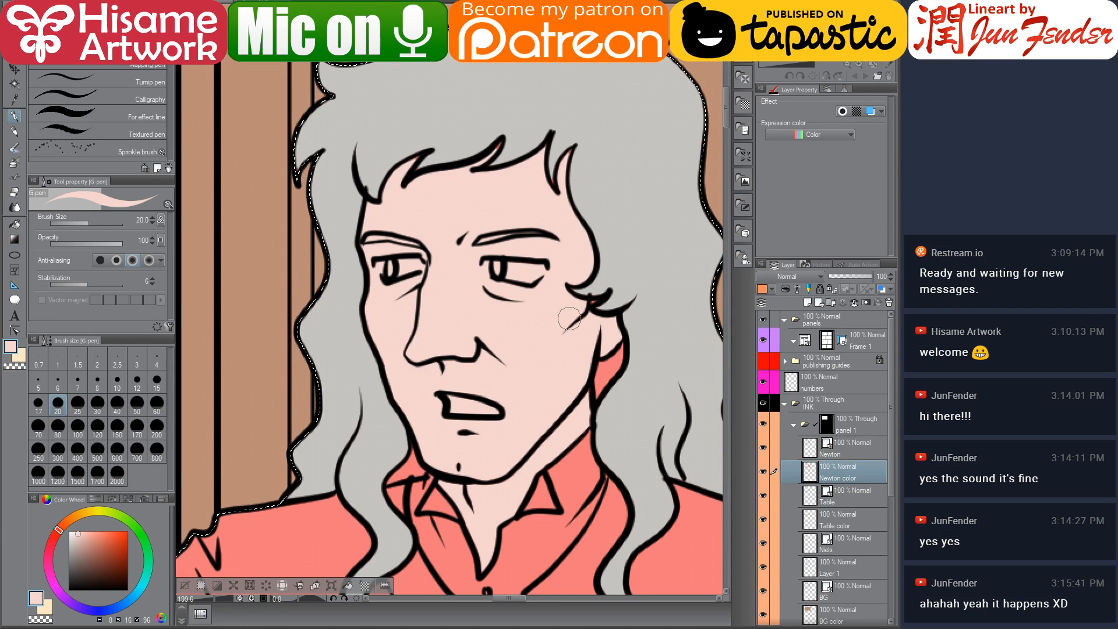
left_click_drag(572, 314, 554, 357)
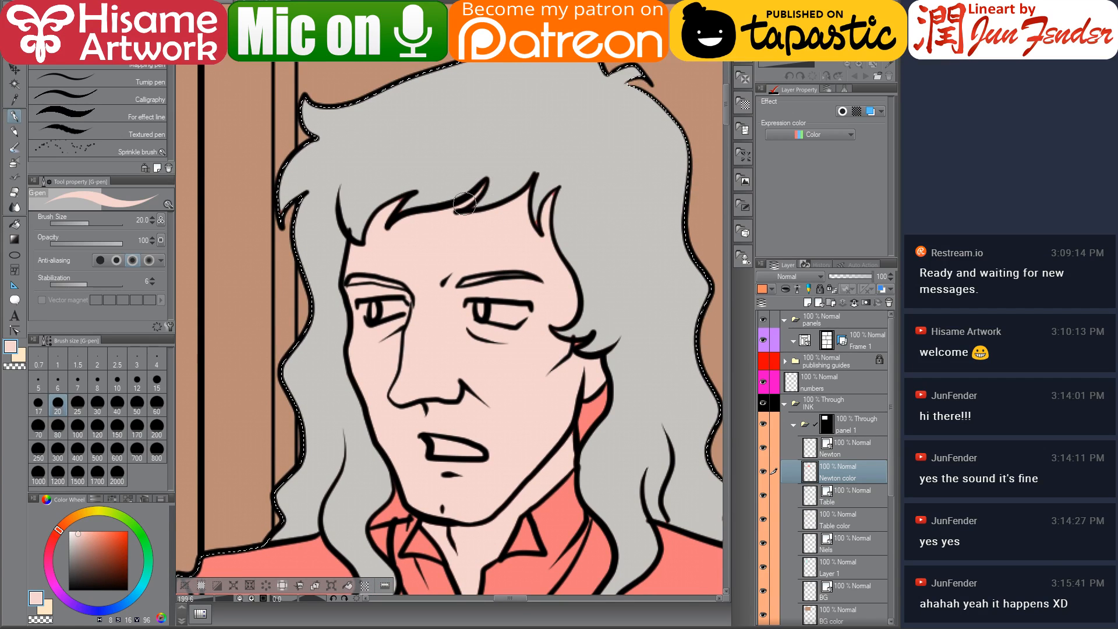
Sample the grey hair colour and paint over the skin-coloured gap in the hair beside Newton's jaw with a 15-size pen
key("bracketleft")
key("bracketleft")
key("bracketleft")
key("bracketleft")
key("bracketleft")
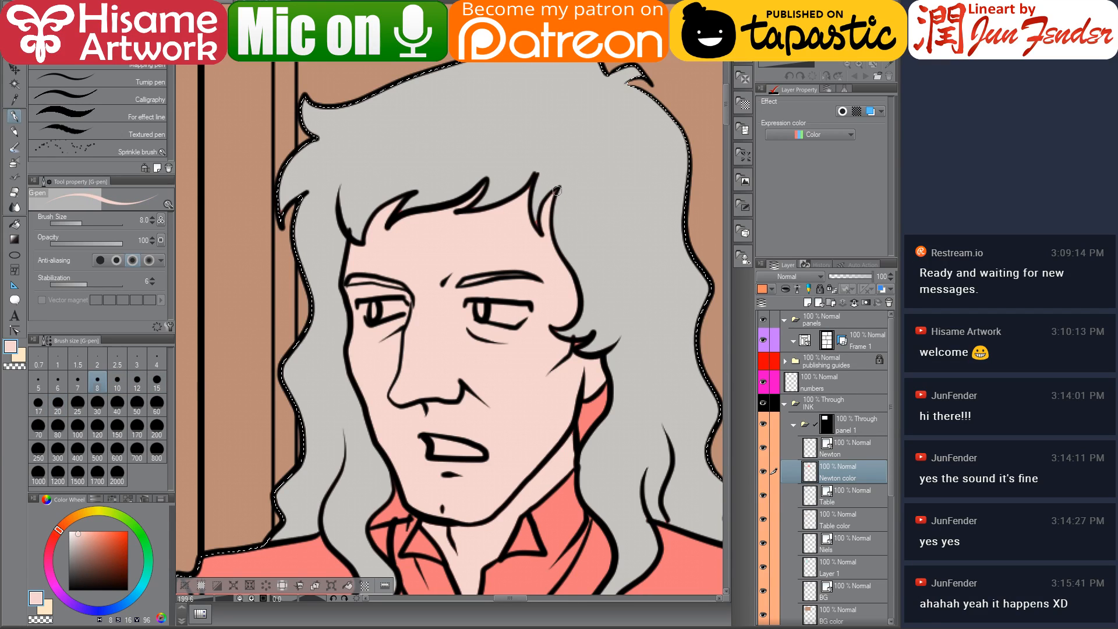
left_click(535, 221, "alt")
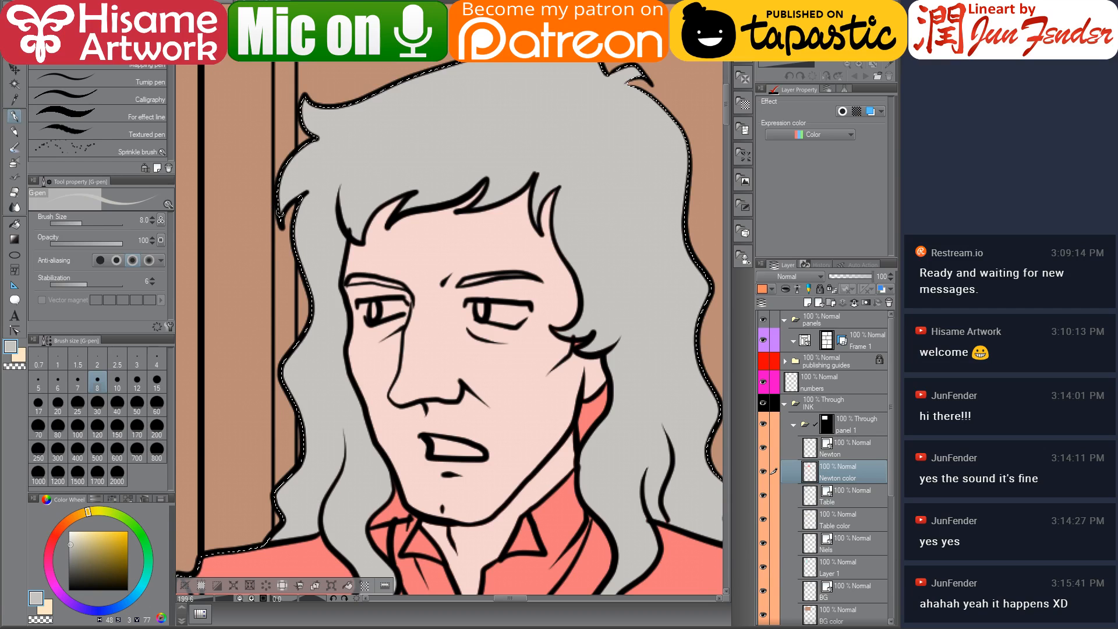
key("bracketright")
key("bracketright")
key("bracketright")
key("bracketright")
key("bracketright")
key("bracketright")
key("bracketright")
key("bracketright")
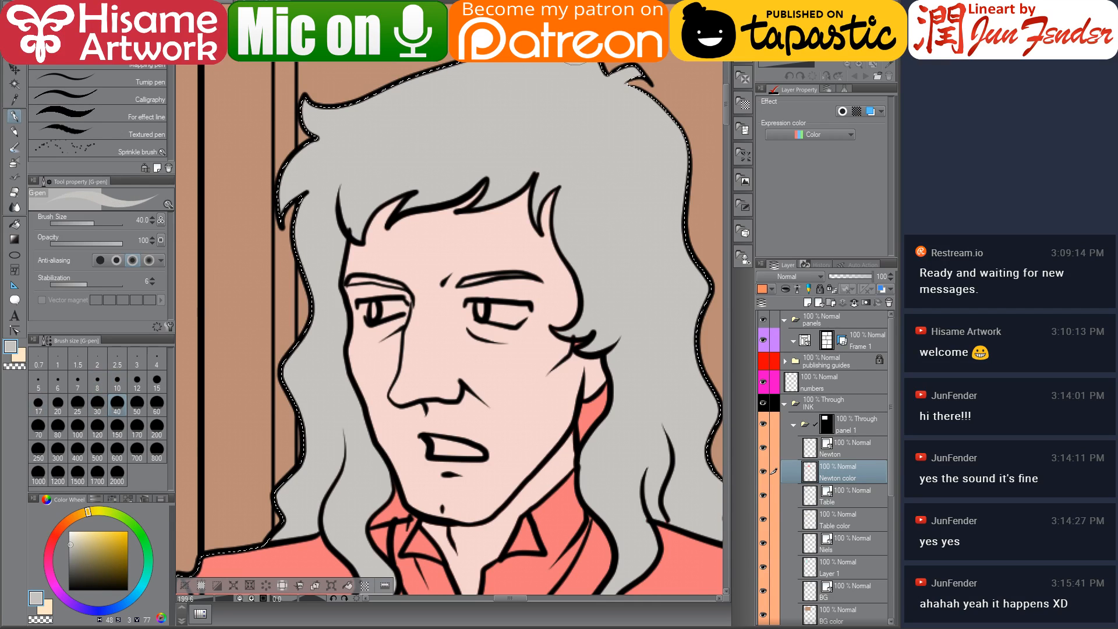
mouse_move(623, 366)
left_mouse_down()
mouse_move(598, 346)
mouse_move(557, 220)
left_mouse_up()
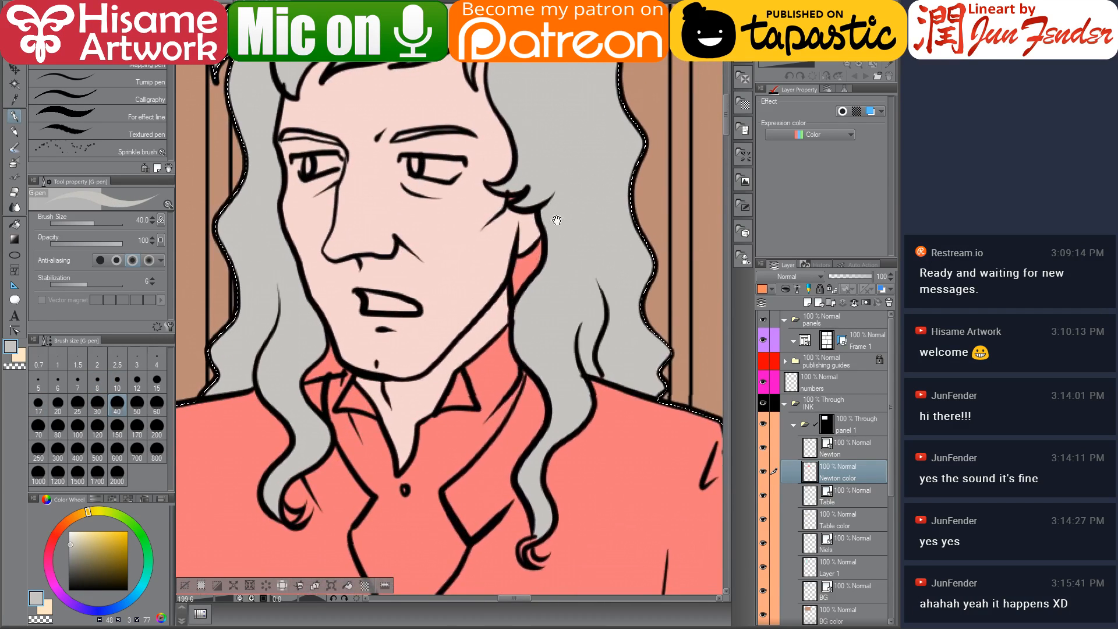
key("bracketleft")
key("bracketleft")
key("bracketleft")
key("bracketleft")
key("bracketleft")
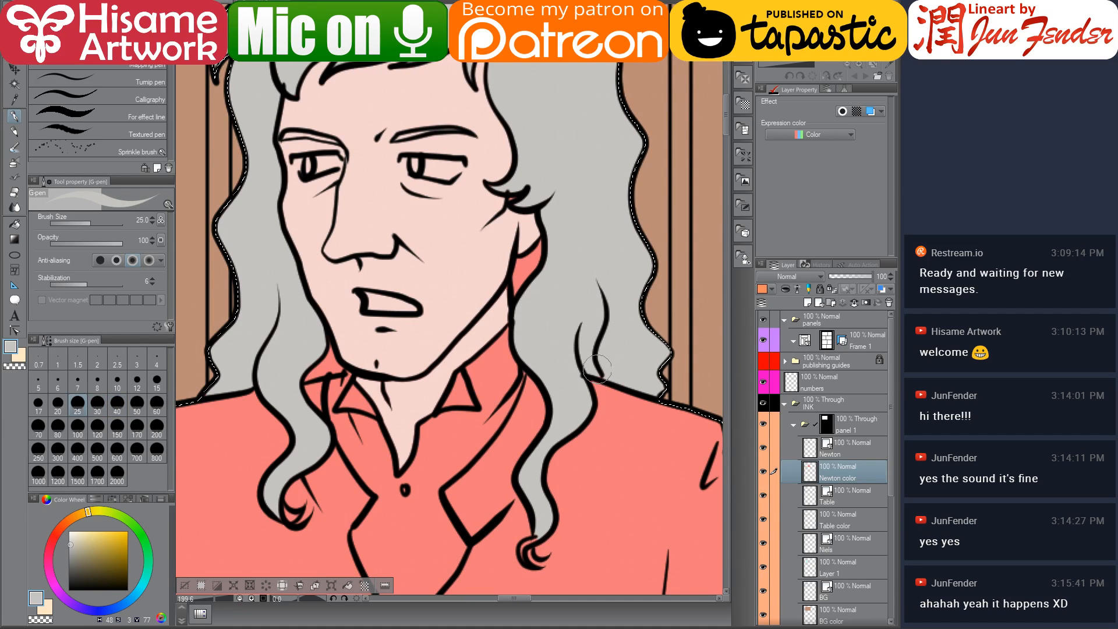
left_click_drag(489, 253, 546, 304)
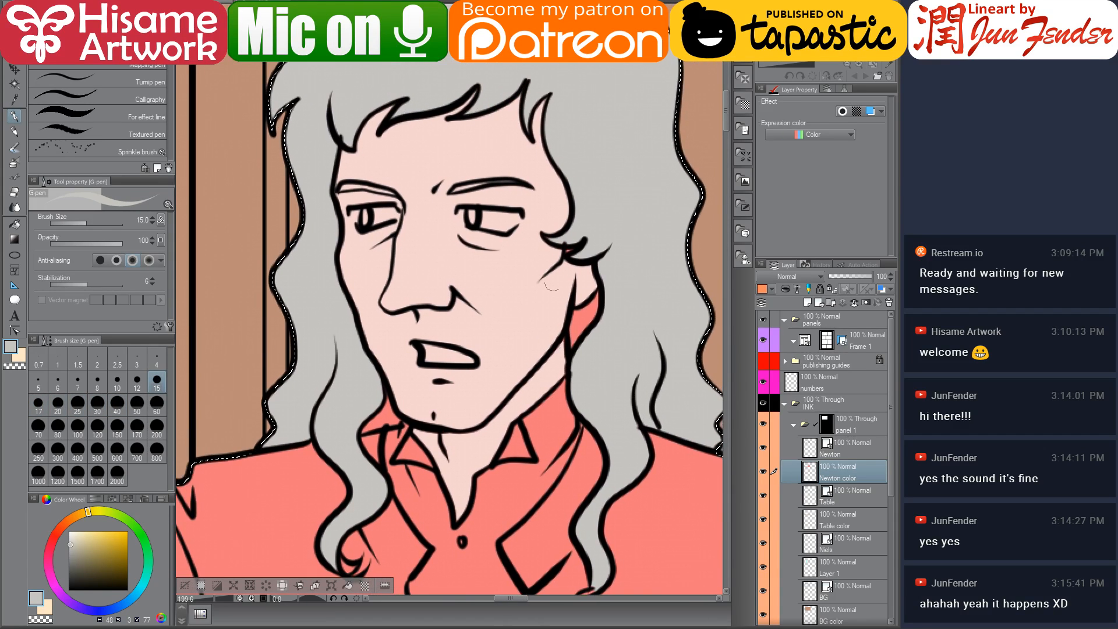
left_click(558, 270, "alt")
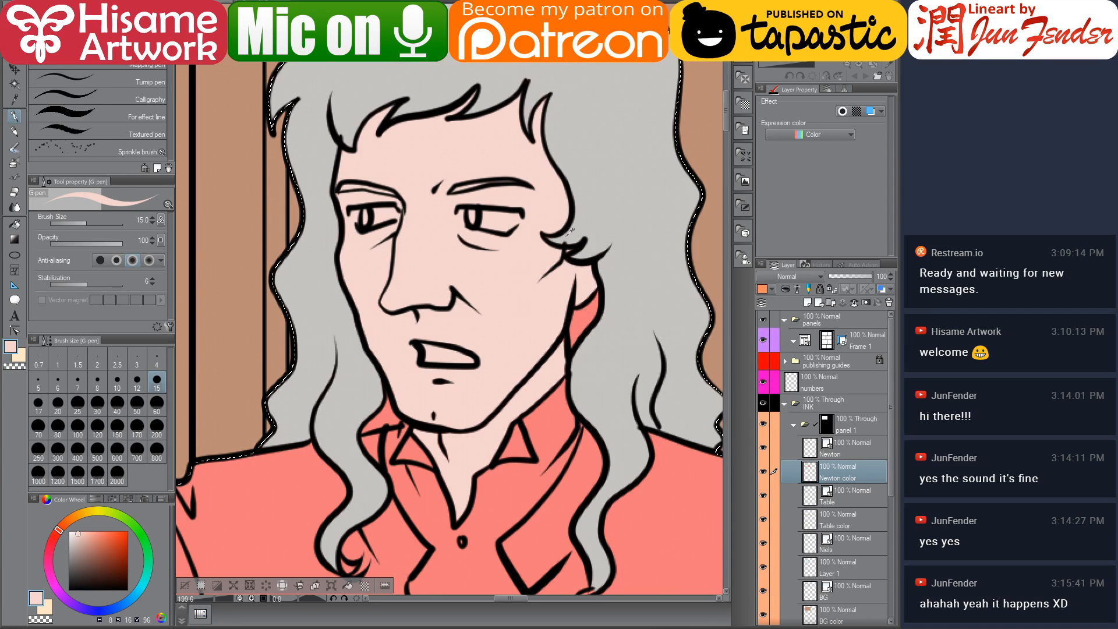
left_click(569, 229, "alt")
mouse_move(579, 249)
left_mouse_down()
mouse_move(607, 234)
mouse_move(607, 262)
mouse_move(618, 226)
mouse_move(577, 258)
left_mouse_up()
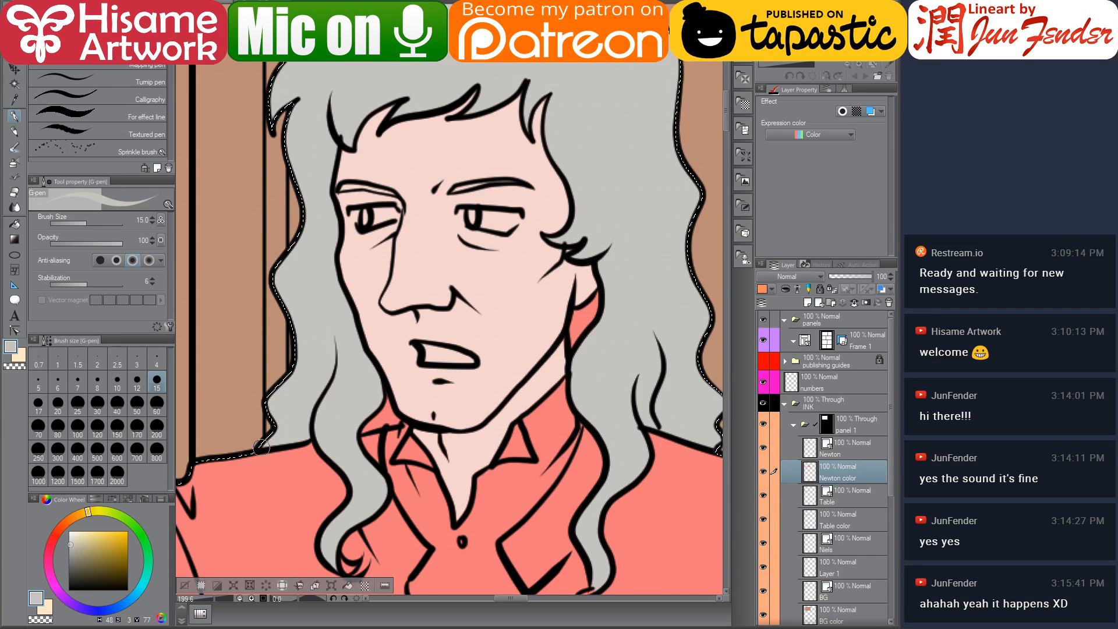
Touch up leftover spots around Newton's chin and jaw with sampled skin and hair colours
left_click(69, 553)
left_click(14, 225)
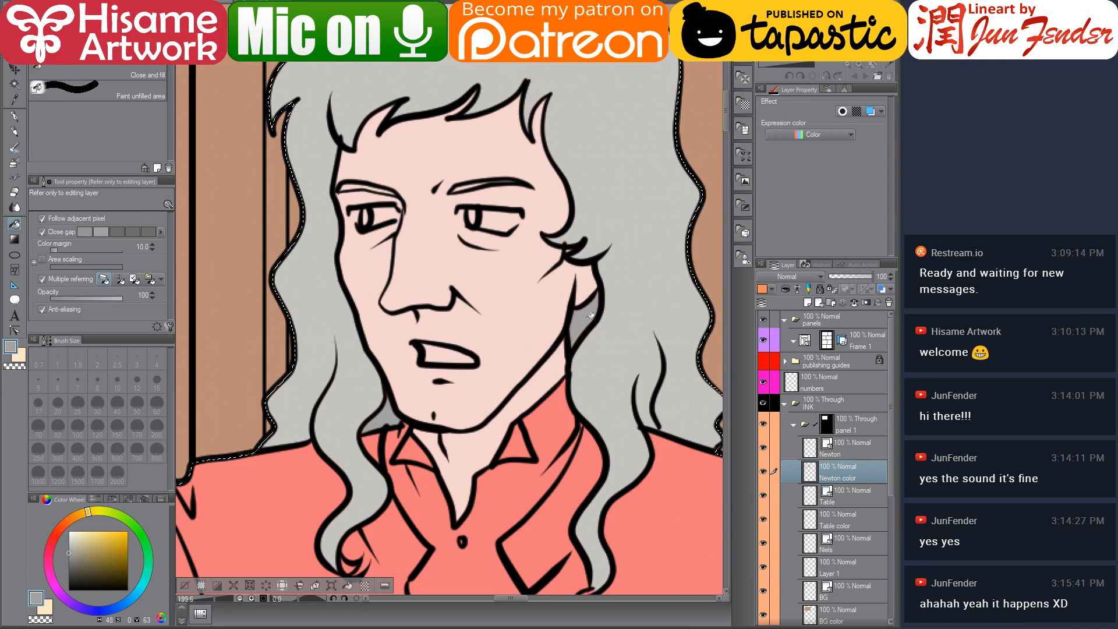
left_click(14, 118)
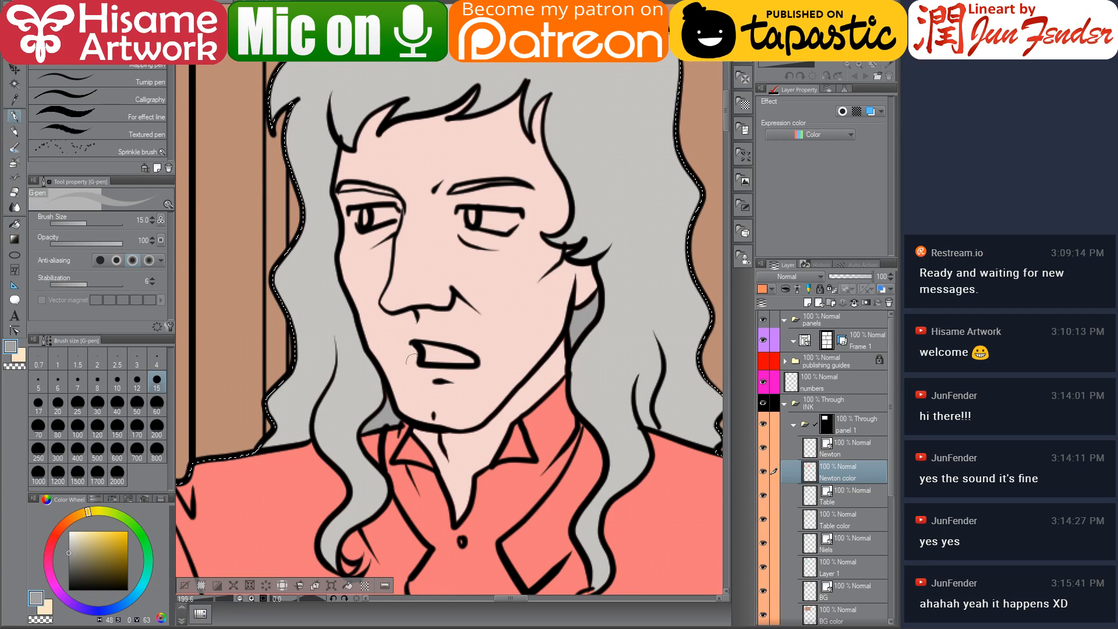
left_click(386, 407, "alt")
left_click_drag(378, 417, 388, 387)
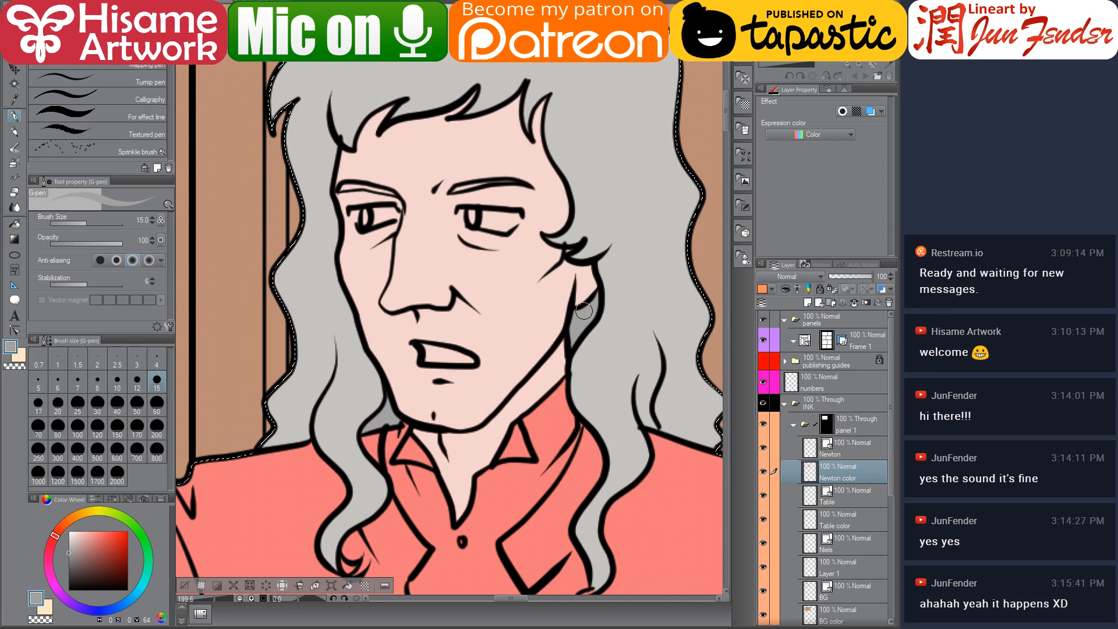
left_click(572, 291, "alt")
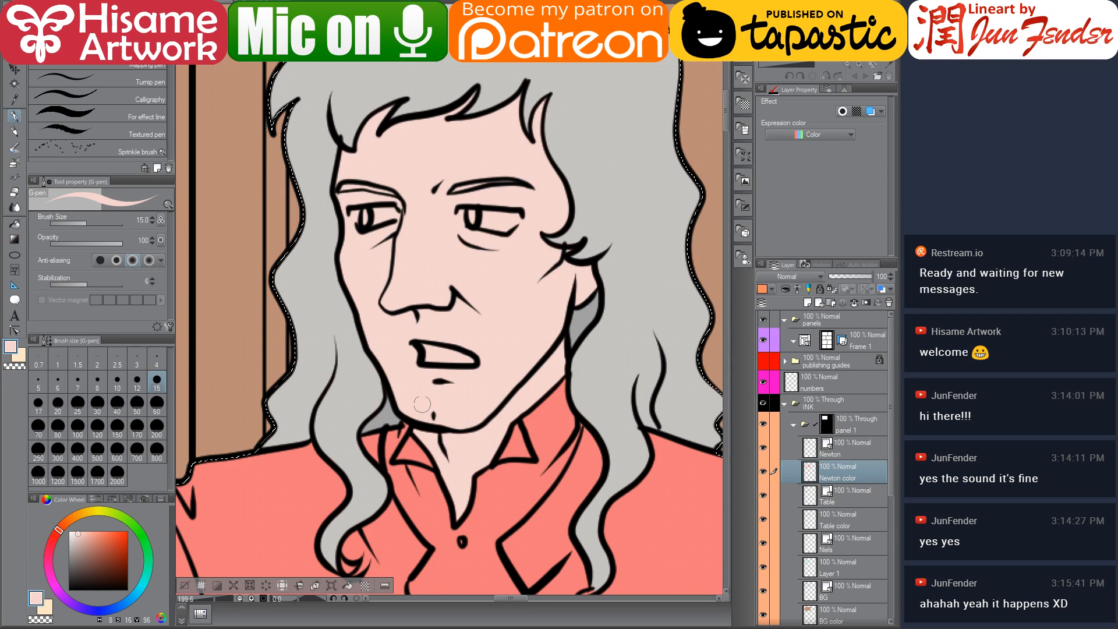
mouse_move(423, 408)
left_mouse_down()
mouse_move(463, 349)
mouse_move(471, 315)
left_mouse_up()
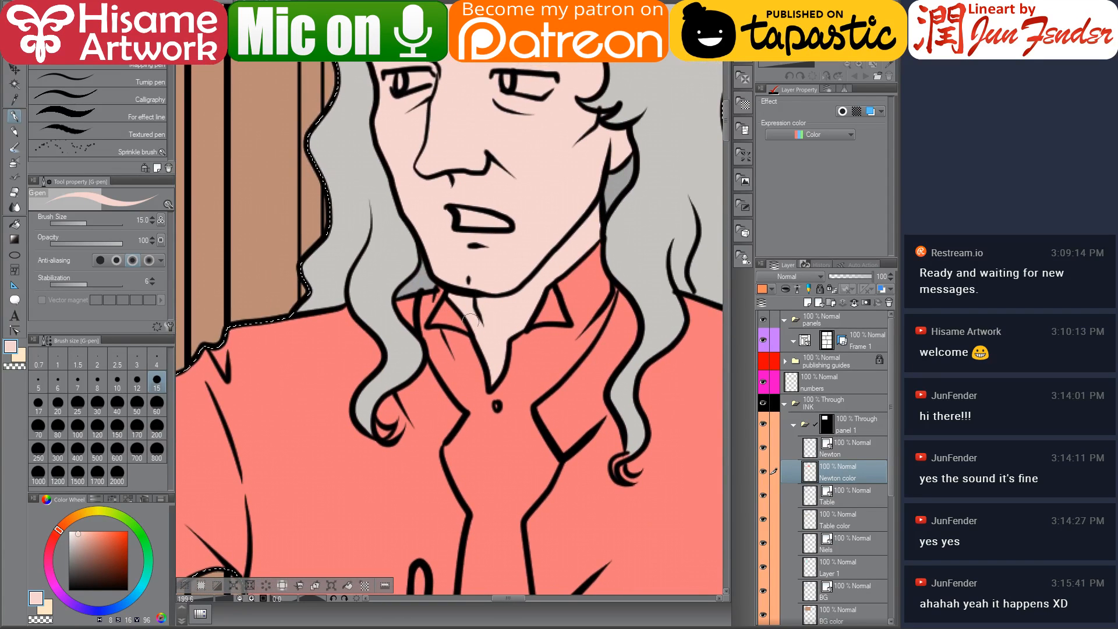
left_click(379, 391, "alt")
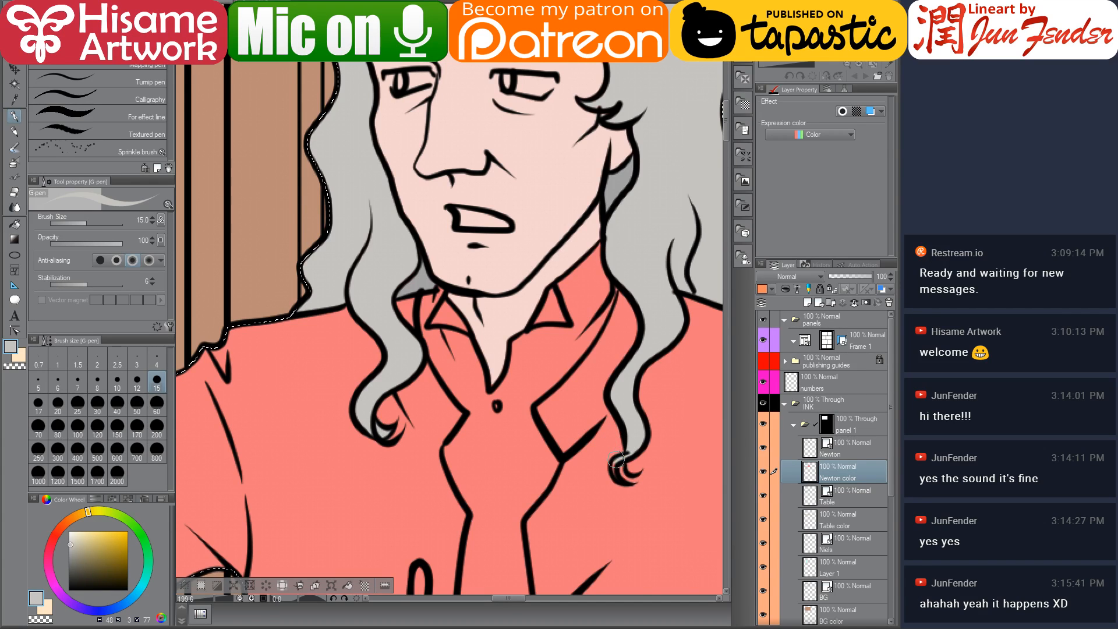
left_click_drag(619, 475, 604, 383)
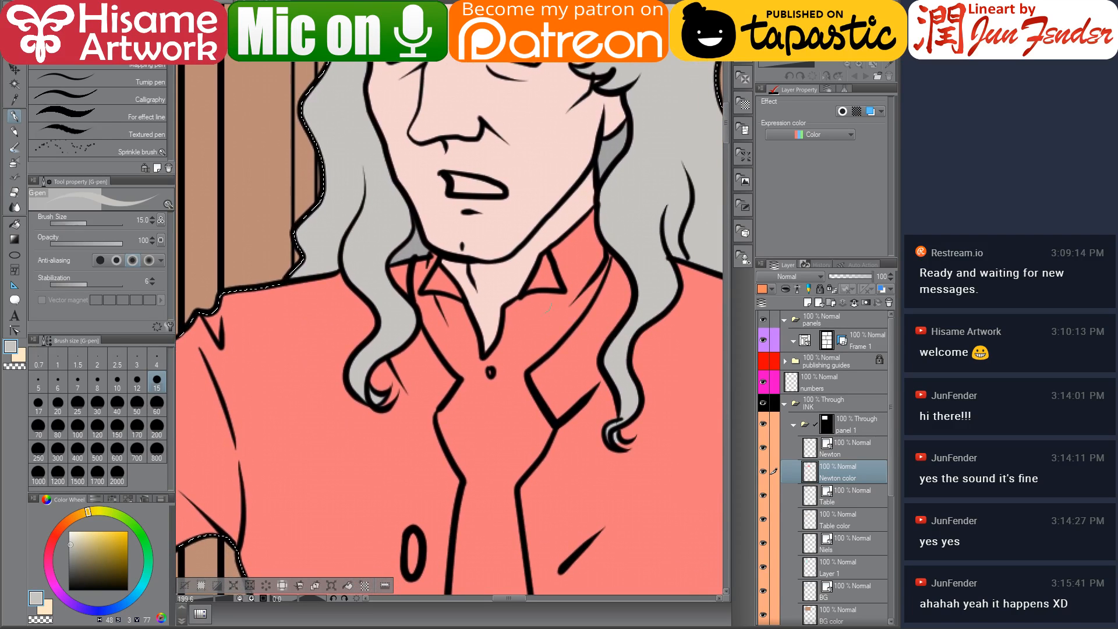
Sample the cream shirt colour from page 69 and fill Newton's shirt front and both collar tips with it
key("ctrl+Tab")
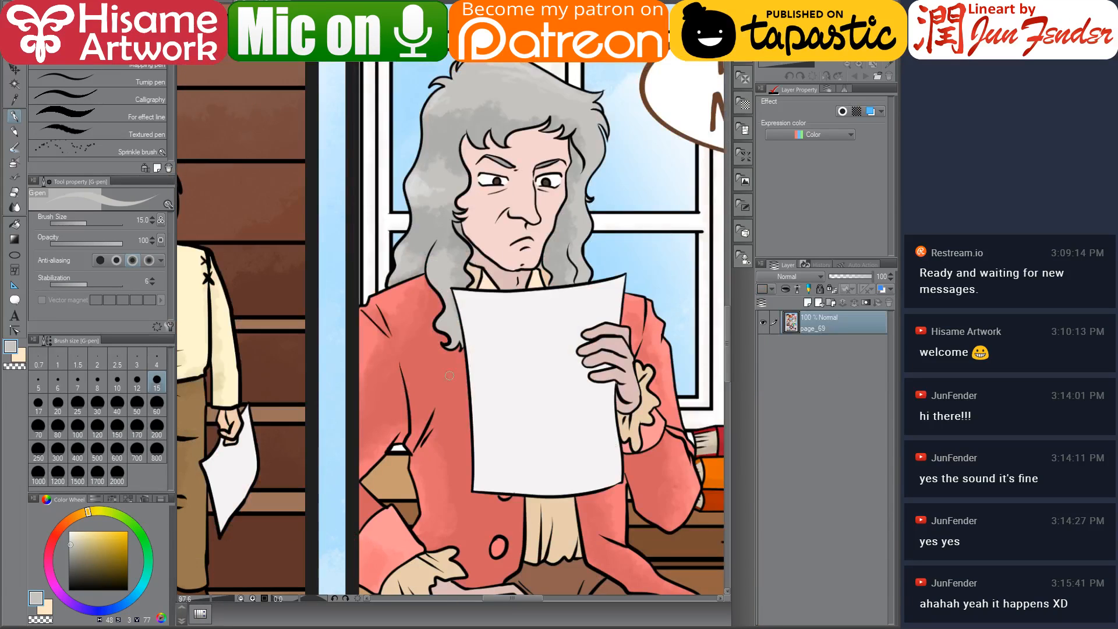
left_click(491, 279, "alt")
key("ctrl+Tab")
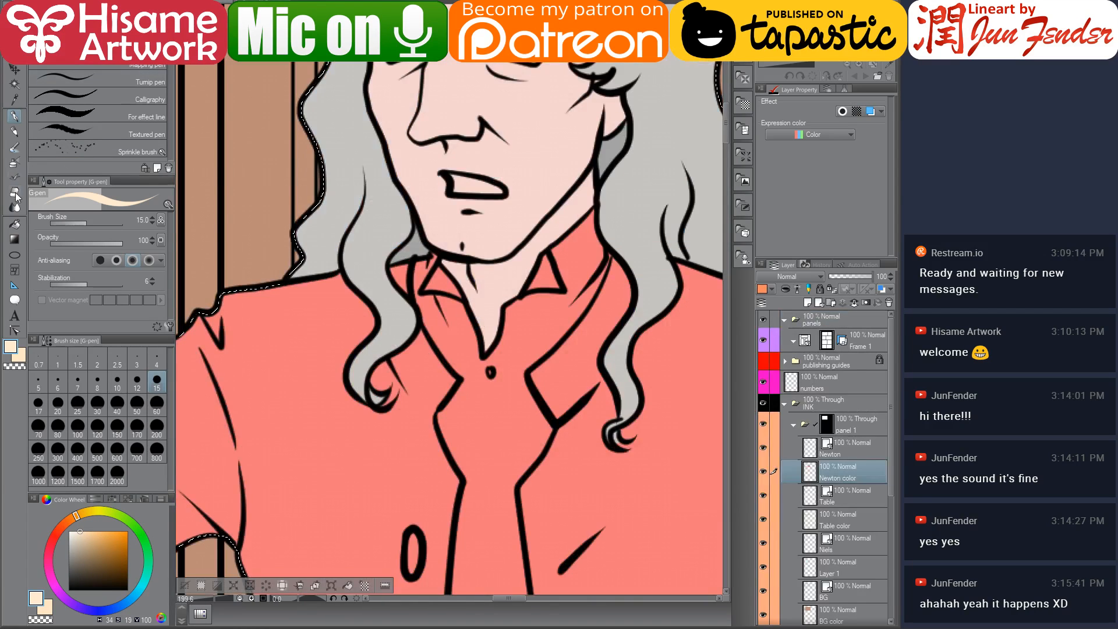
left_click(14, 223)
scroll(498, 381, "down", 3)
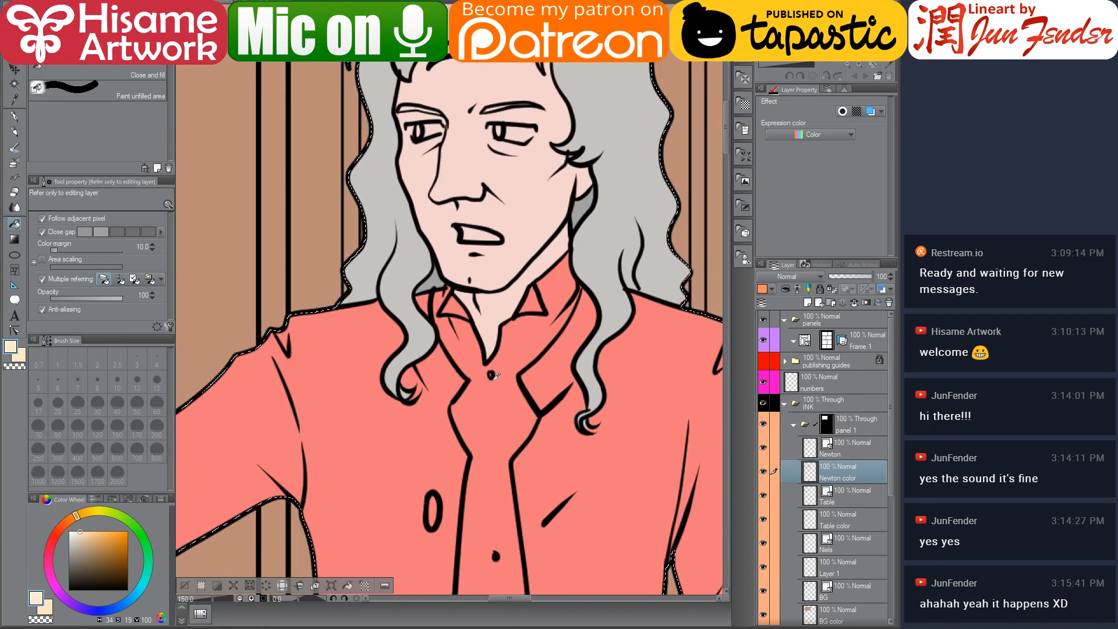
left_click_drag(496, 470, 478, 398)
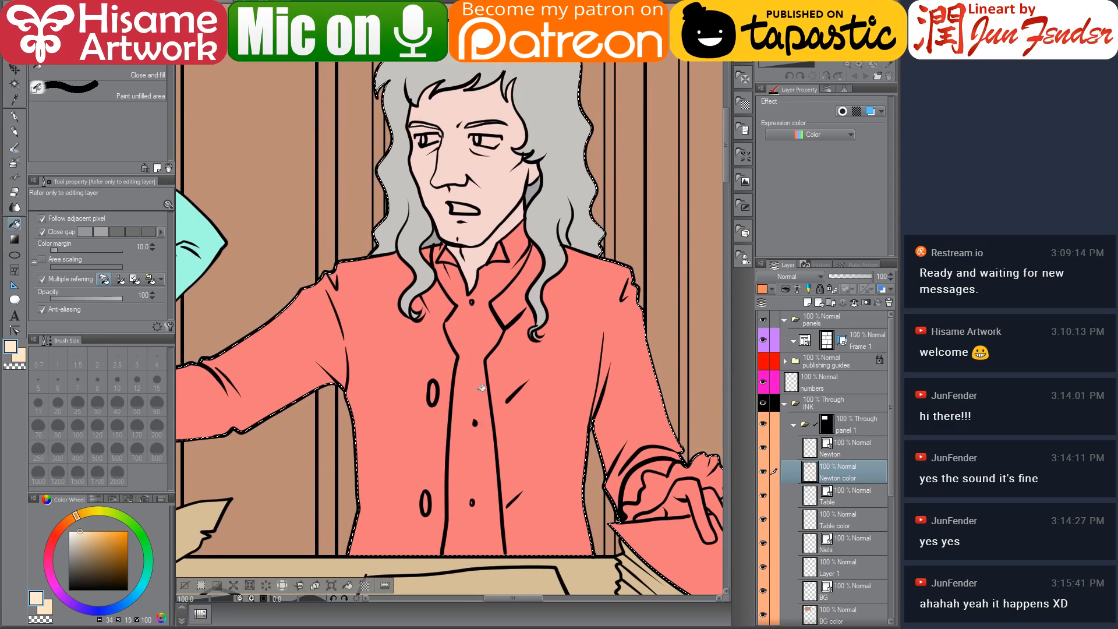
left_click(473, 380)
scroll(467, 304, "up", 3)
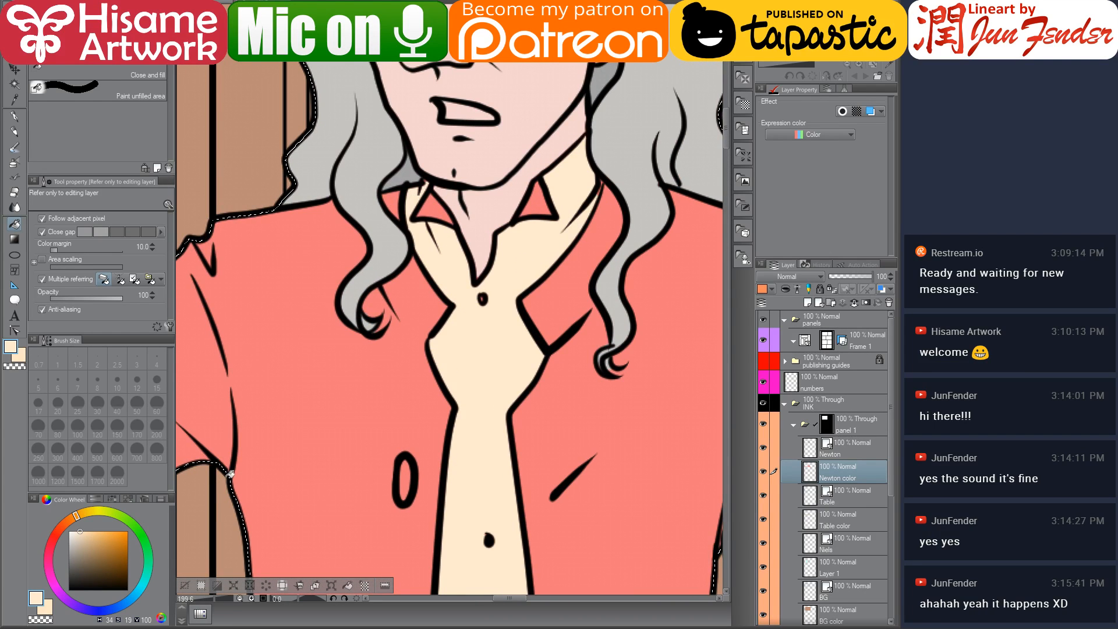
left_click(79, 530)
left_click(429, 207)
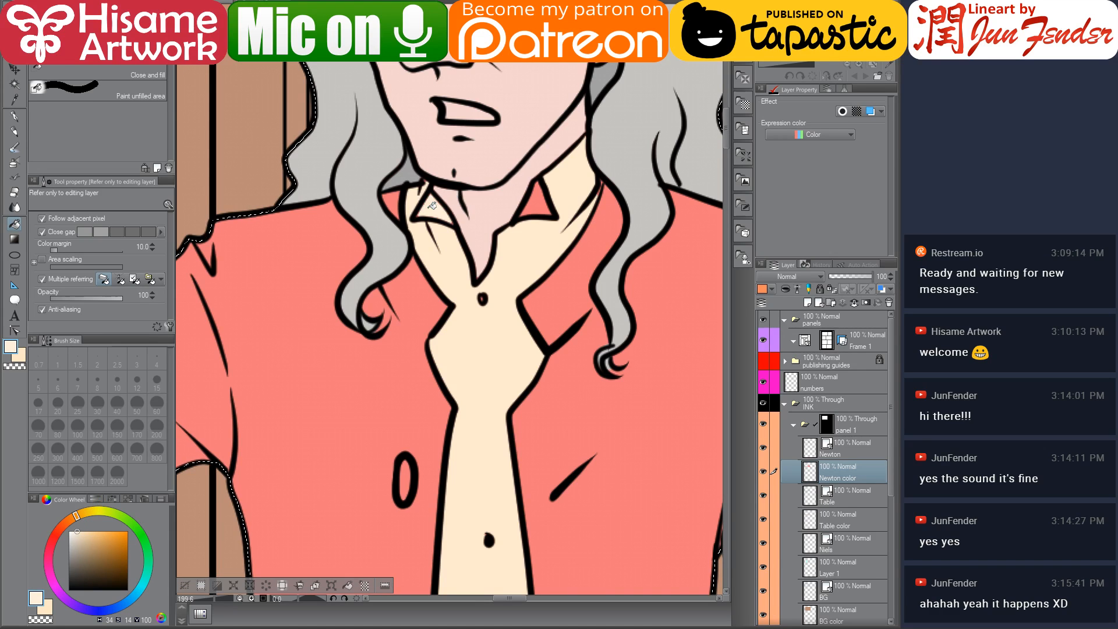
left_click(543, 199)
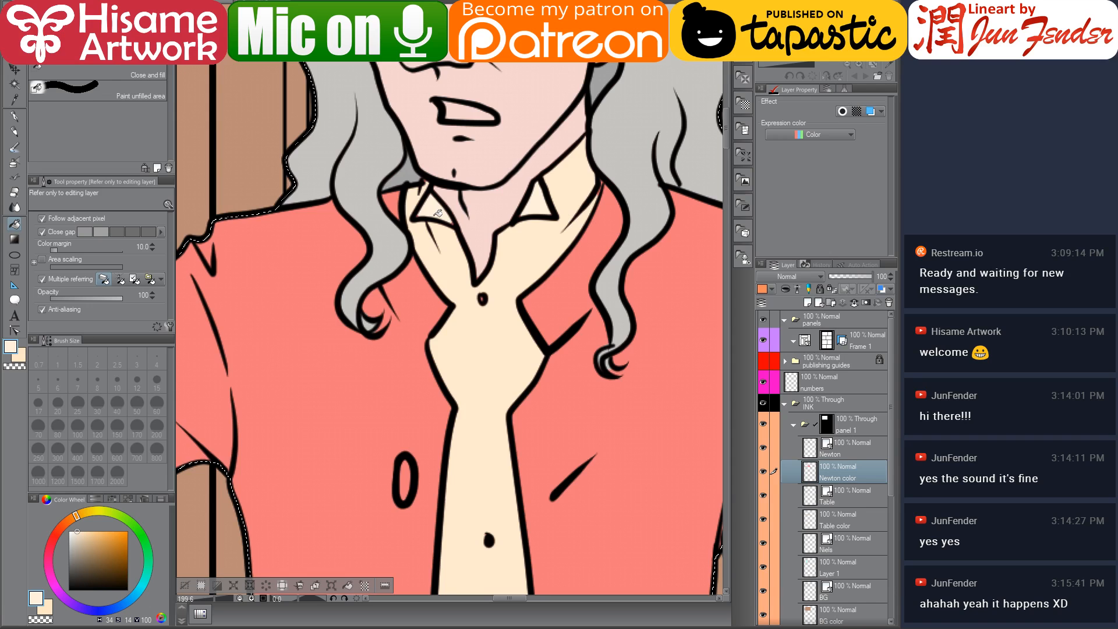
Touch up the skin inside Newton's open neckline and the shirt front with a 15-size pen
scroll(438, 214, "up", 2)
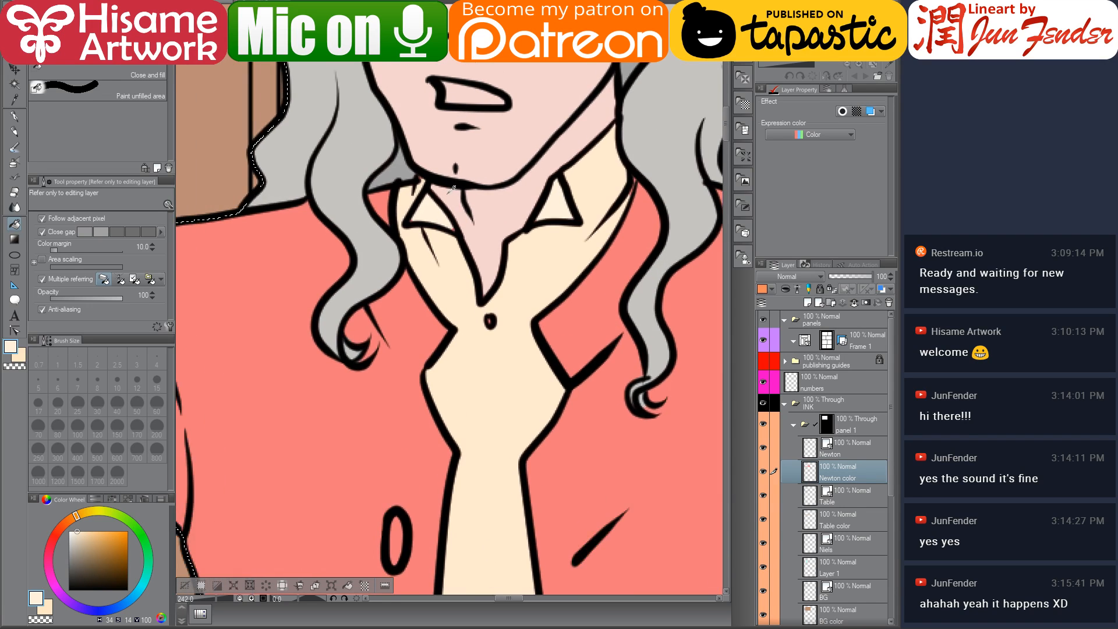
left_click(13, 117)
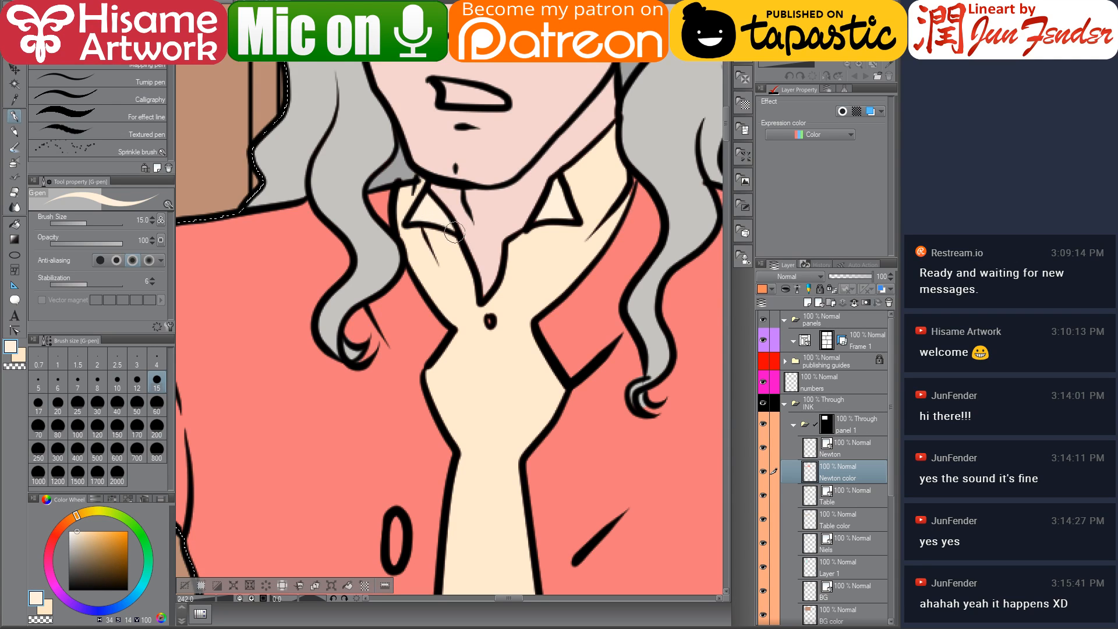
left_click_drag(571, 213, 575, 216)
left_click(620, 195, "alt")
left_click(485, 268, "alt")
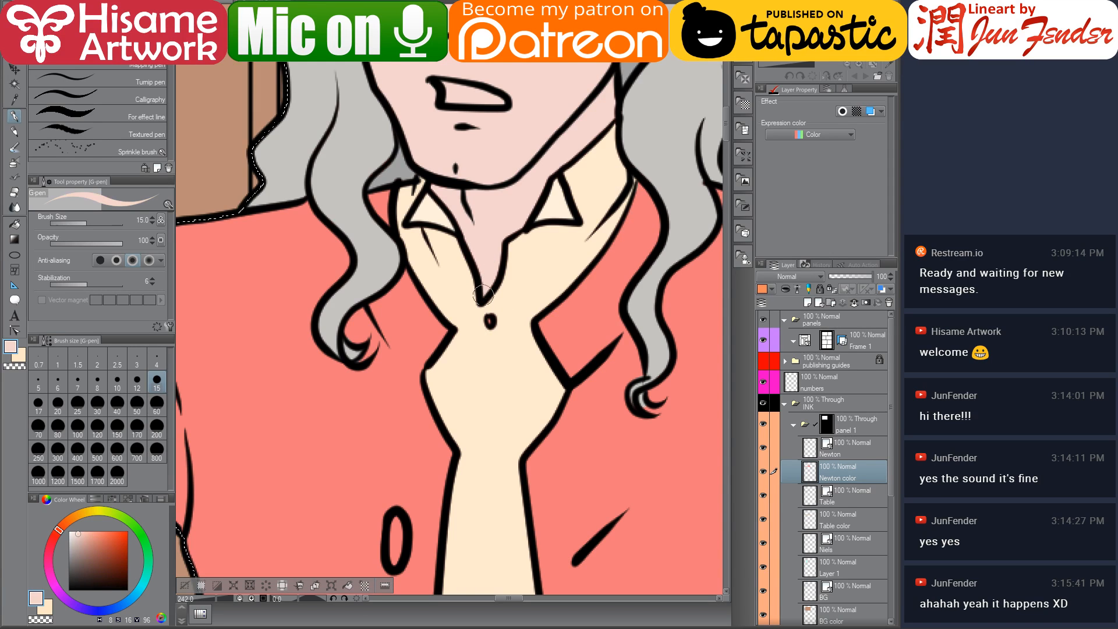
left_click(499, 314, "alt")
left_click_drag(474, 489, 509, 155)
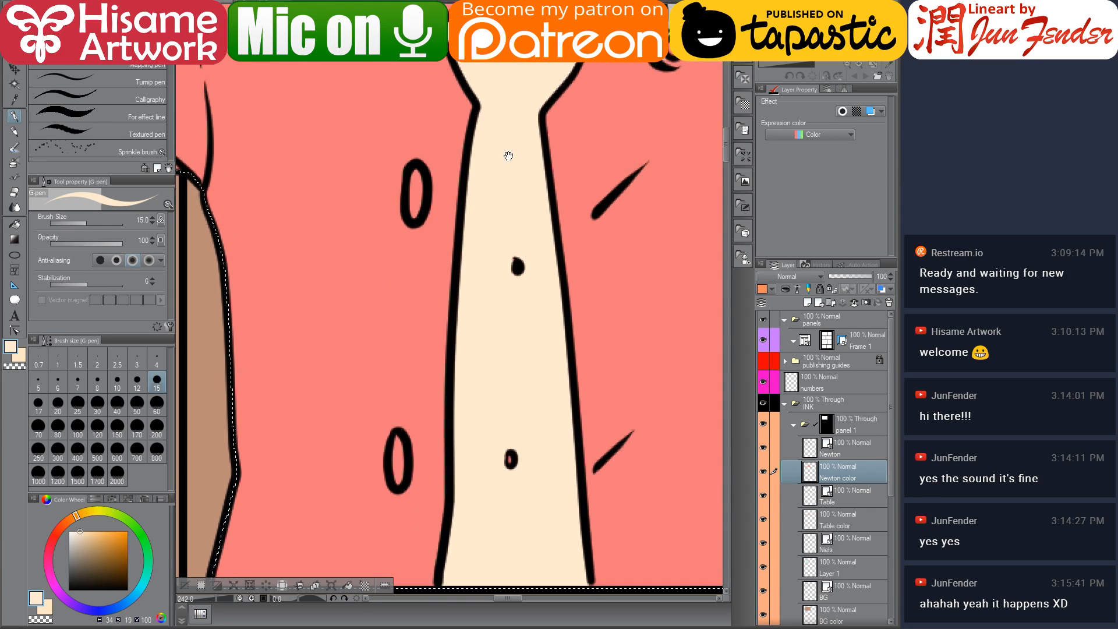
left_click(510, 460)
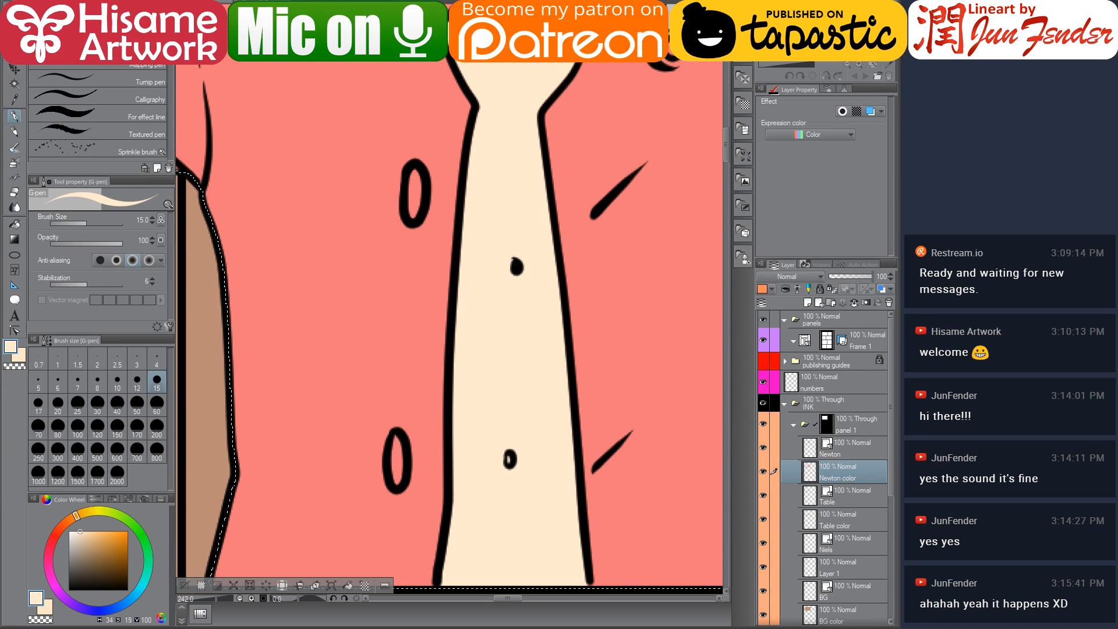
Sample the grey hair colour and paint it over both of Newton's eyebrows
scroll(499, 517, "down", 4)
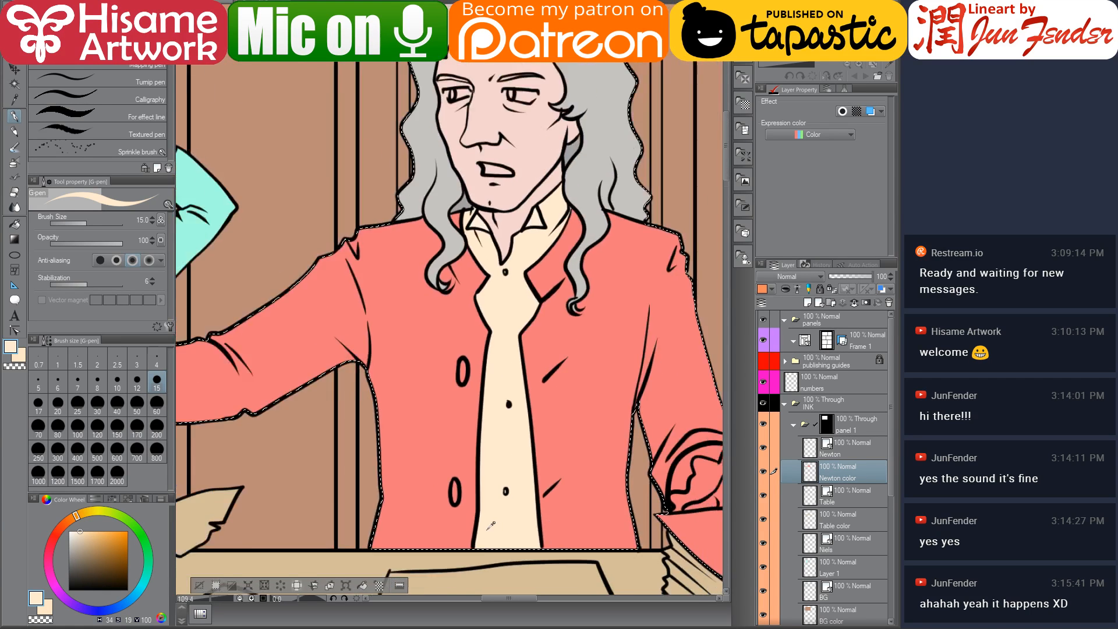
scroll(491, 526, "down", 3)
scroll(519, 520, "up", 2)
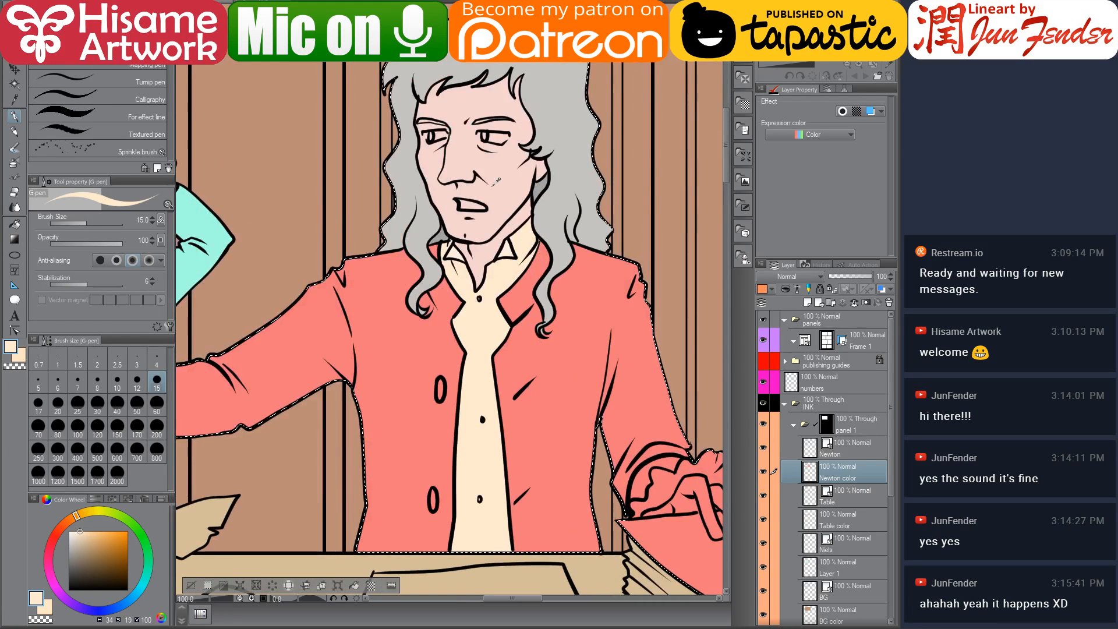
scroll(466, 198, "up", 3)
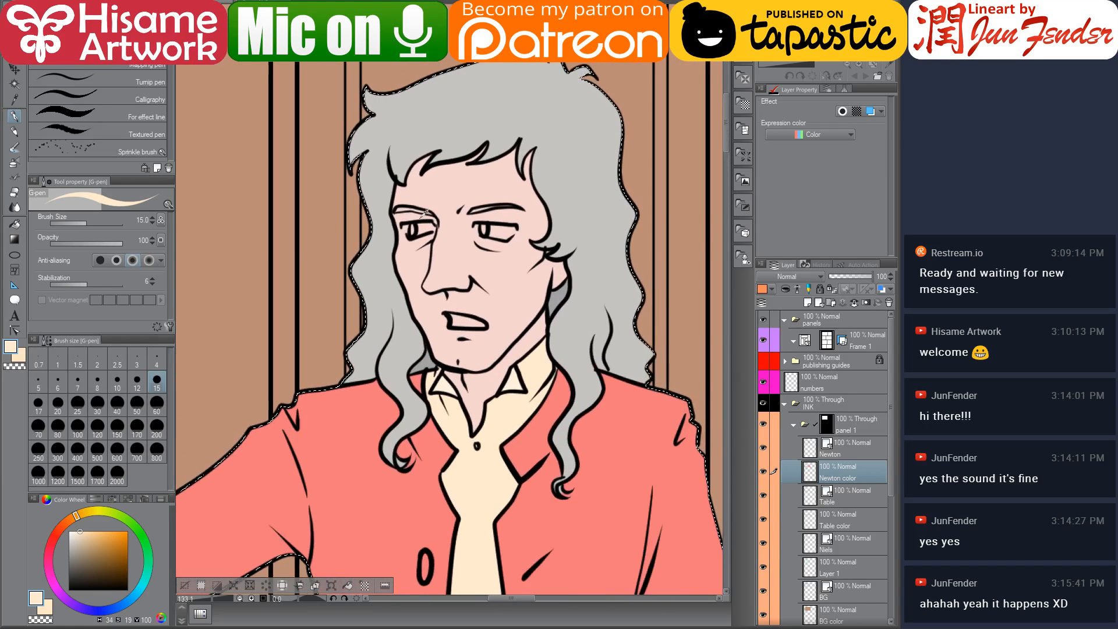
scroll(426, 212, "up", 3)
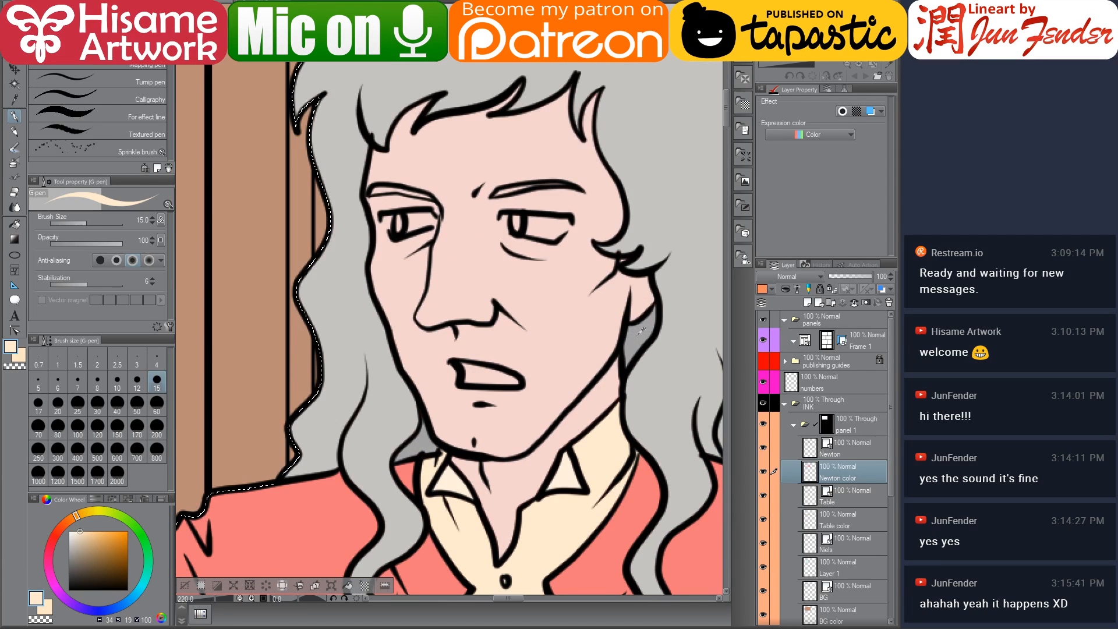
left_click(640, 331, "alt")
scroll(495, 288, "up", 3)
left_click_drag(494, 287, 553, 275)
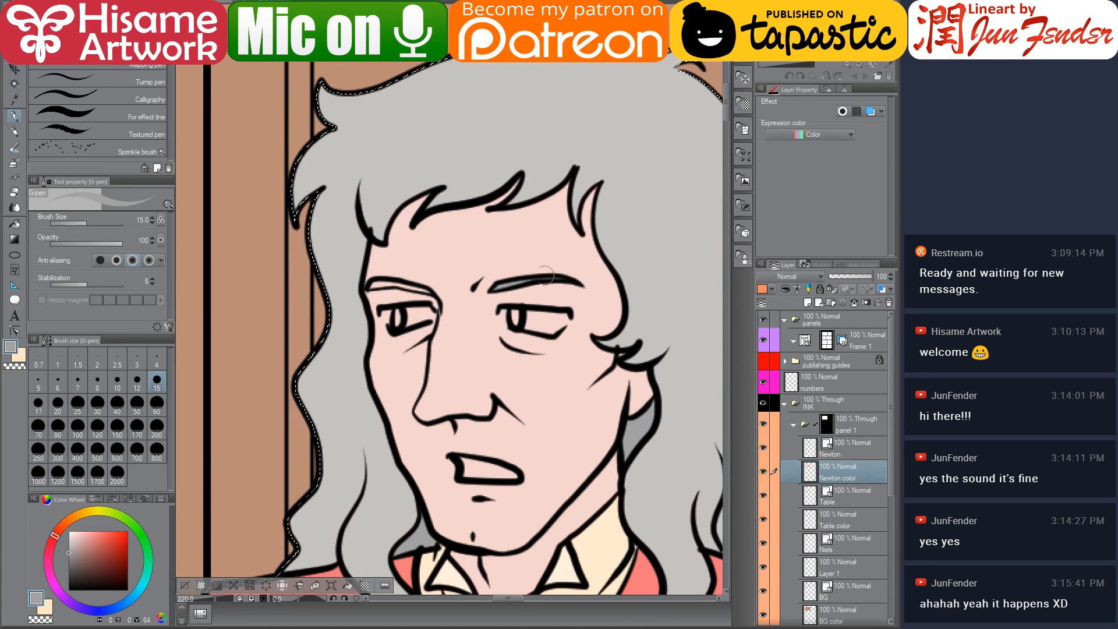
left_click_drag(430, 291, 371, 288)
Switch to white and paint the whites of both of Newton's eyes
left_click(402, 301, "alt")
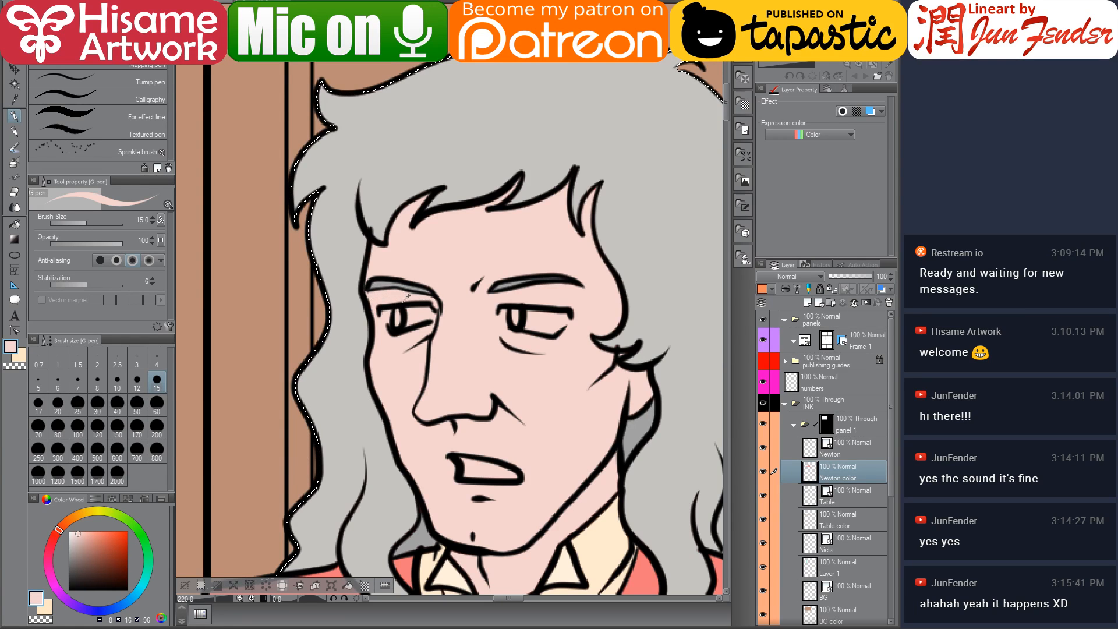
left_click_drag(78, 533, 68, 531)
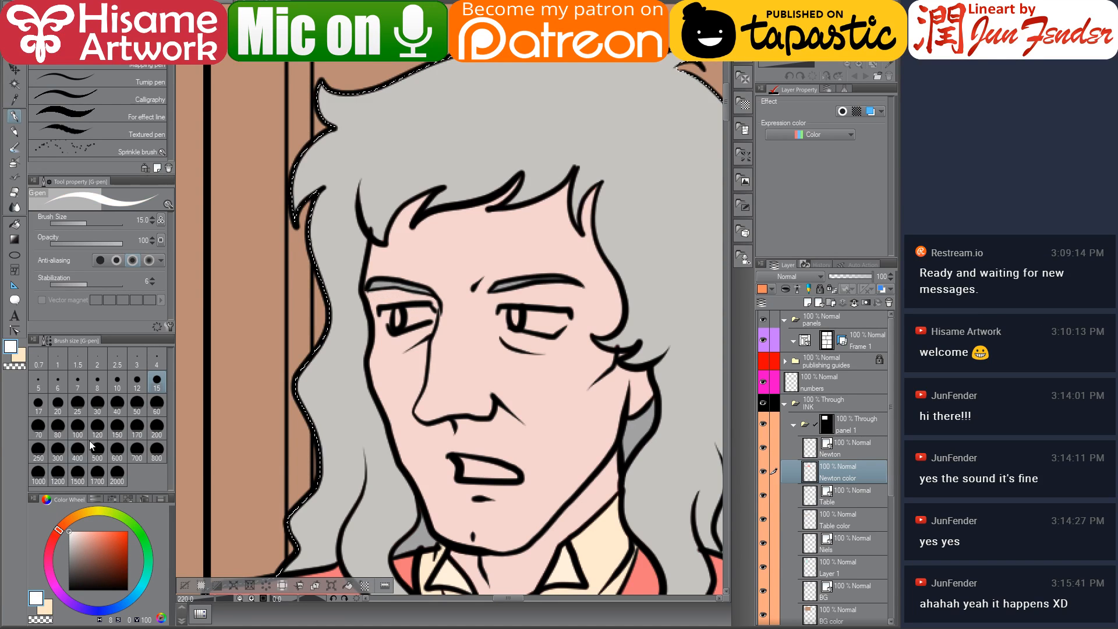
mouse_move(396, 318)
left_mouse_down()
mouse_move(384, 314)
mouse_move(428, 311)
left_mouse_up()
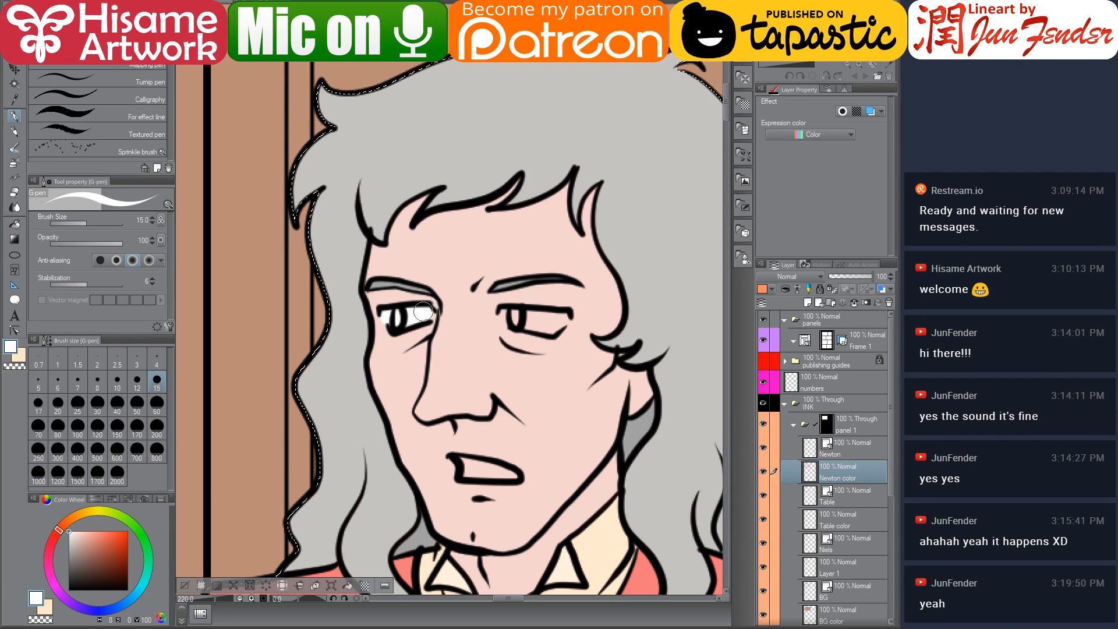
left_click_drag(506, 319, 542, 316)
left_click_drag(554, 323, 566, 321)
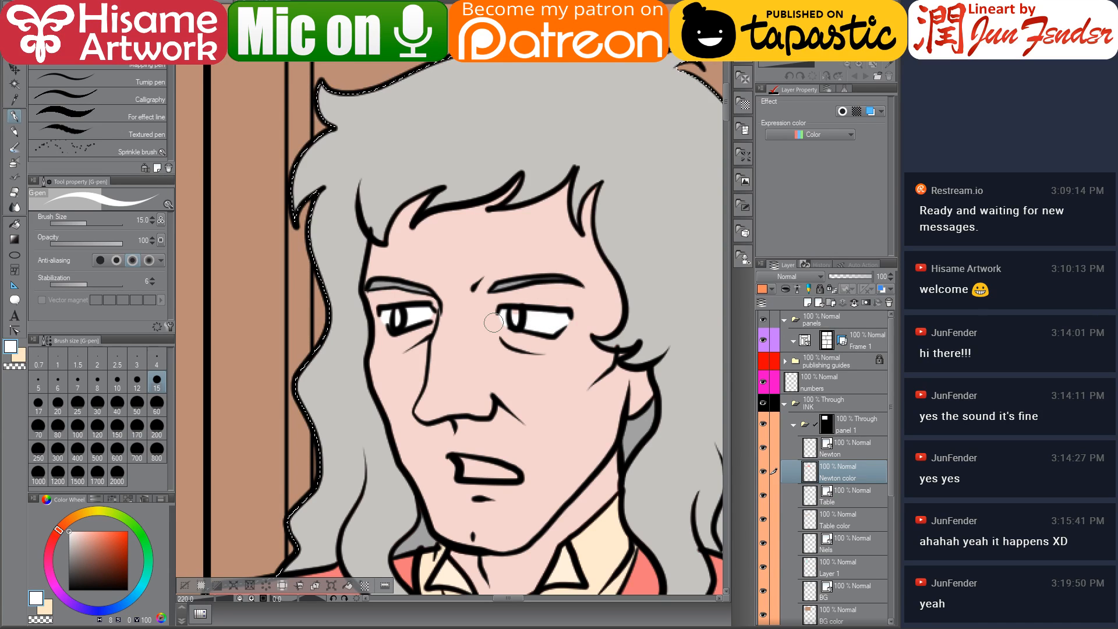
Fill the ruffled cuff on Newton's extended sleeve with the cream shirt colour
scroll(459, 307, "down", 6)
left_click_drag(562, 452, 431, 140)
left_click_drag(505, 261, 481, 298)
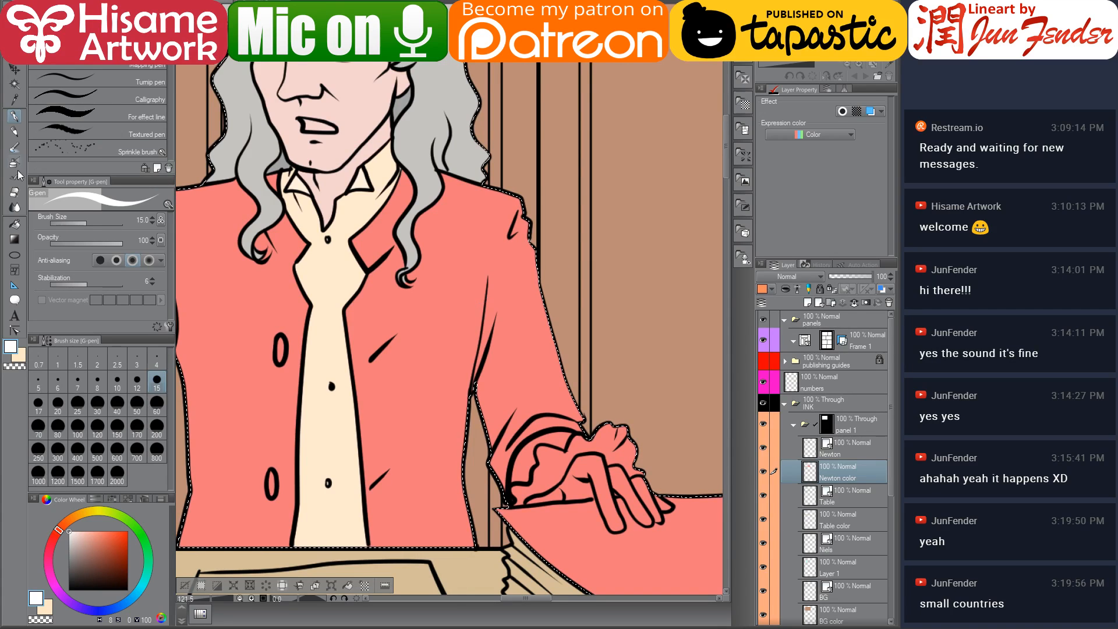
left_click(15, 224)
left_click(311, 227, "alt")
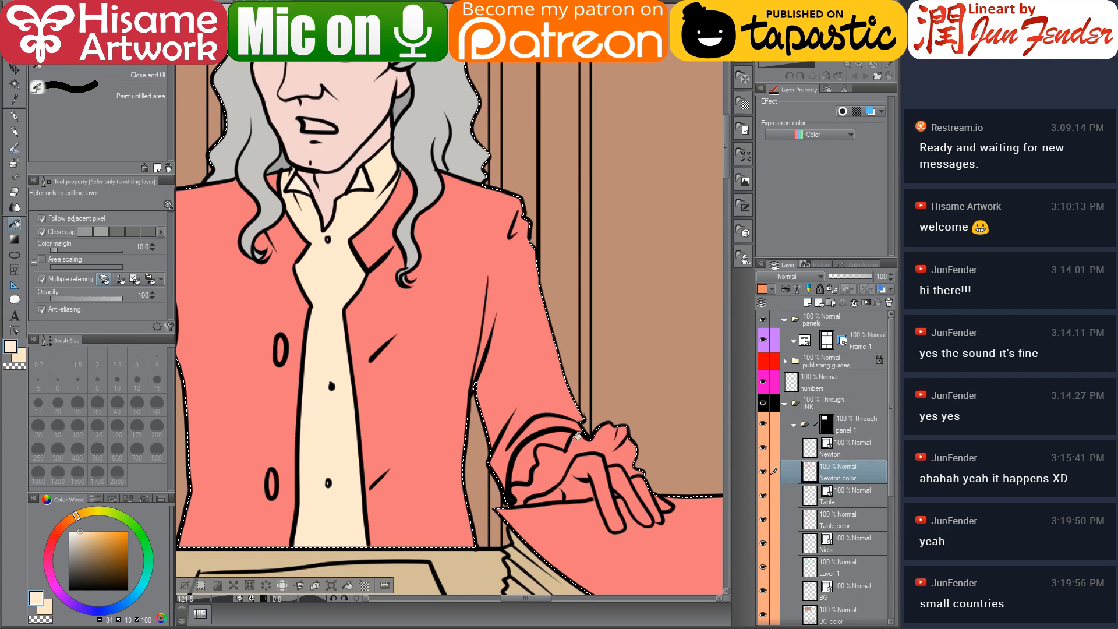
left_click(570, 459)
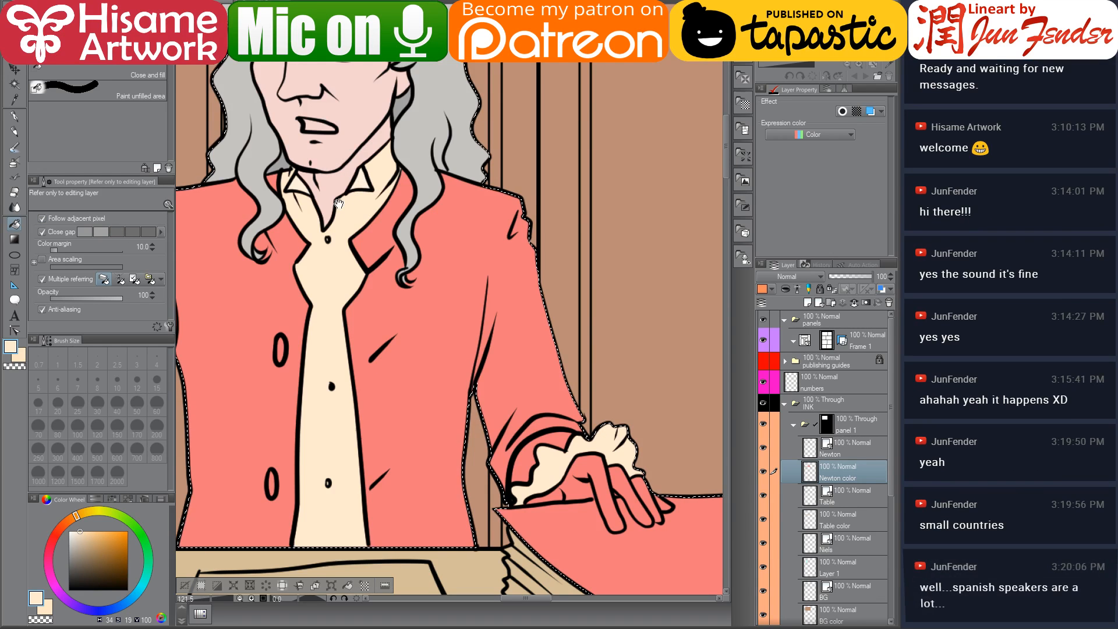
Fill the remaining cream gaps near Newton's collar and his other cuff
left_click_drag(337, 205, 384, 246)
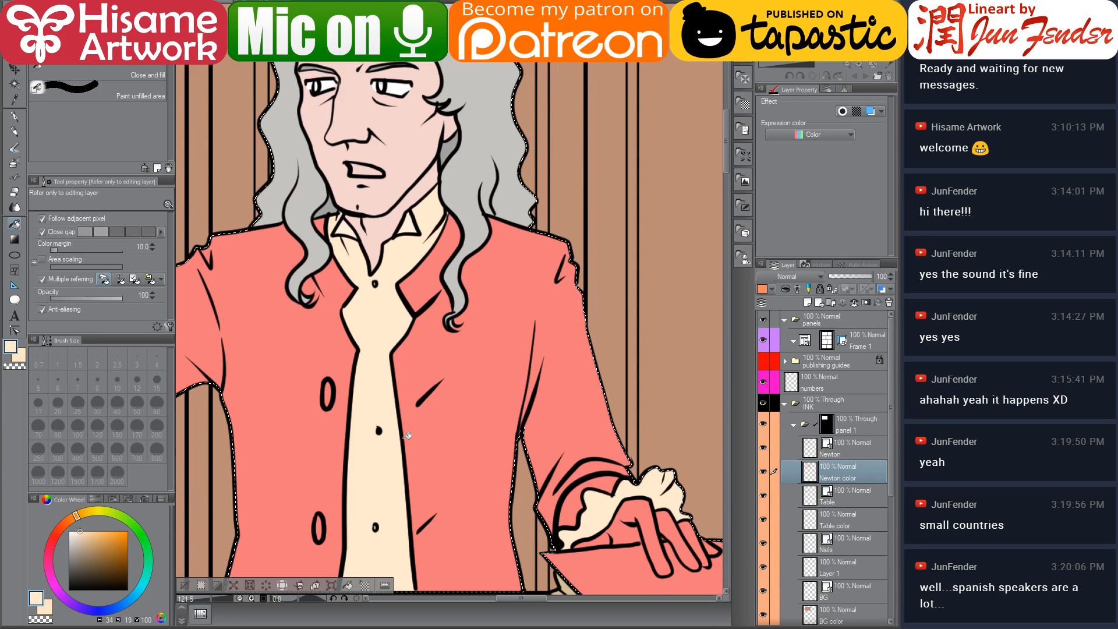
left_click(396, 155, "alt")
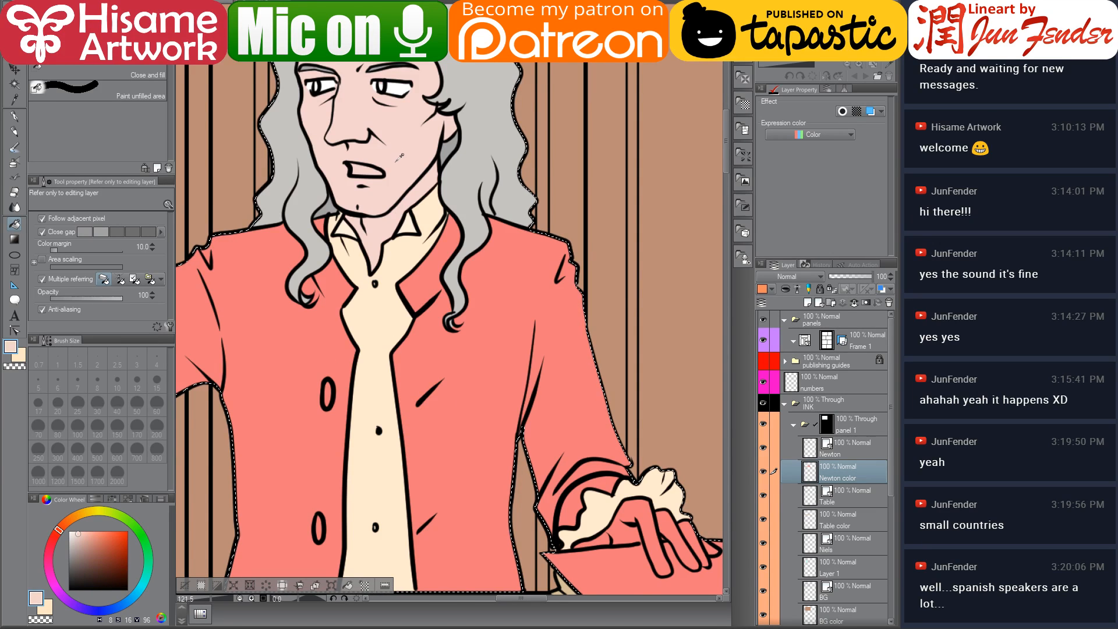
left_click_drag(578, 439, 492, 350)
left_click(533, 453)
left_click(619, 444)
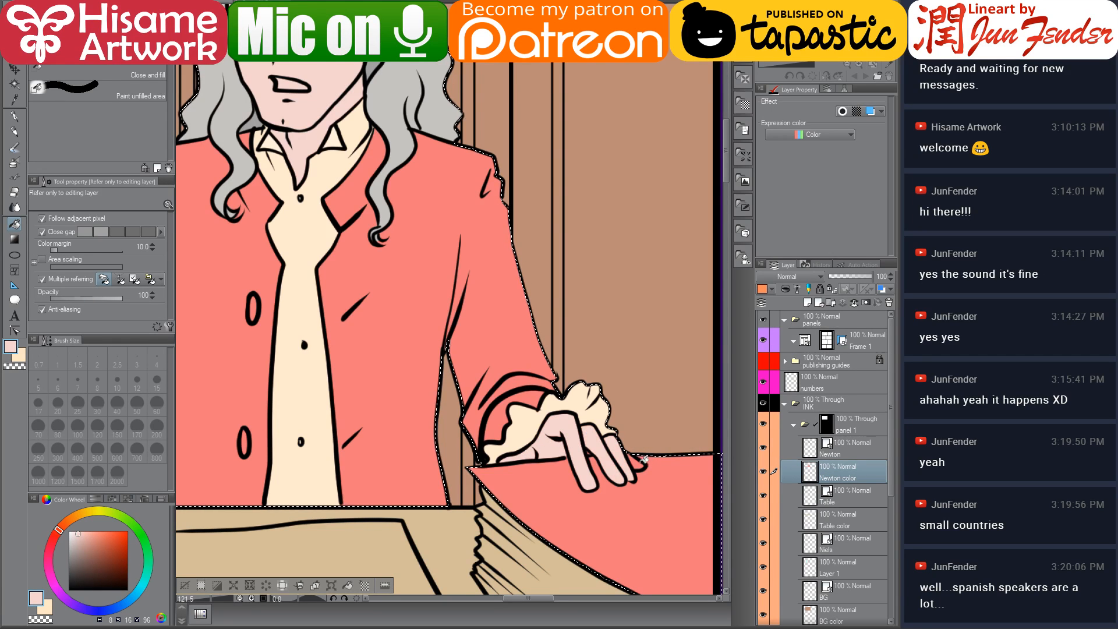
Switch to white and fill the sheets of paper under Newton's hands
mouse_move(568, 475)
left_mouse_down()
mouse_move(503, 394)
mouse_move(522, 415)
left_mouse_up()
left_click_drag(78, 534, 69, 530)
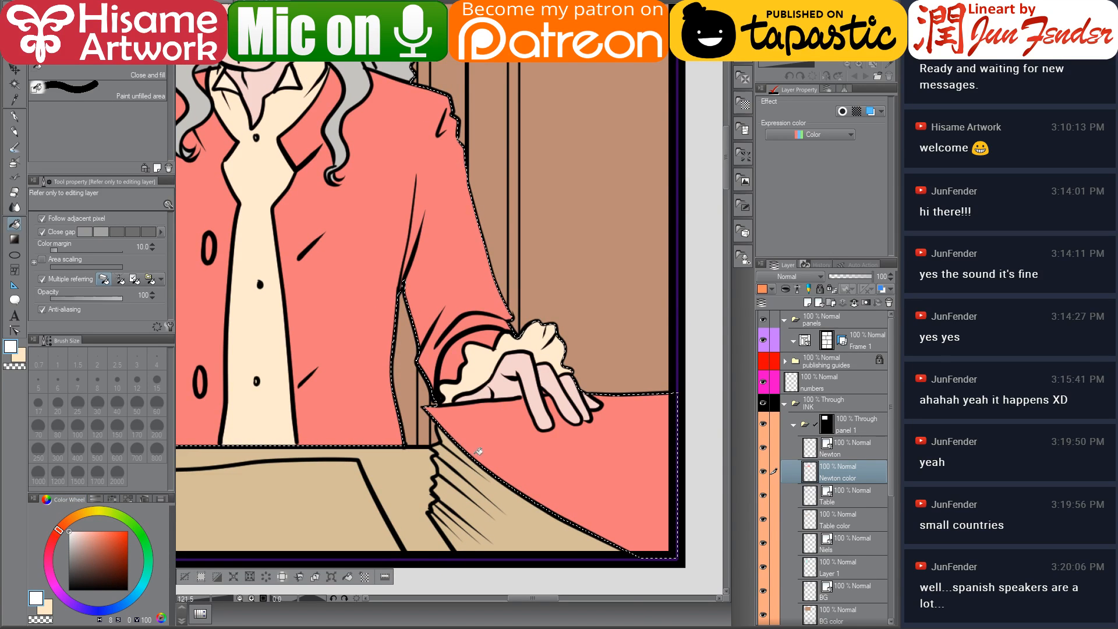
left_click(518, 444)
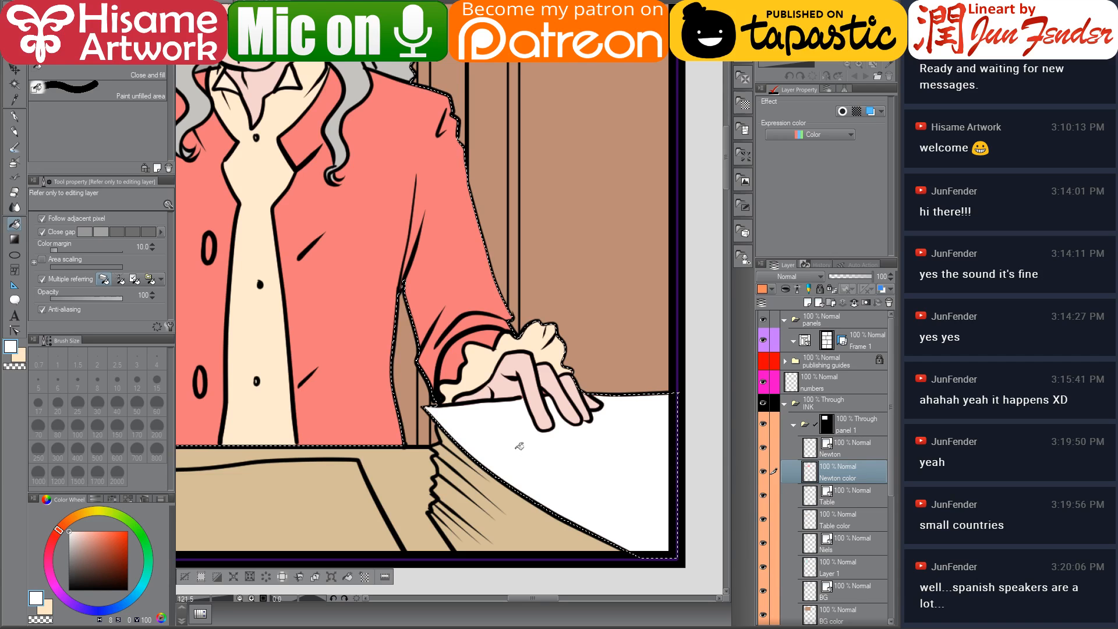
scroll(464, 439, "down", 4)
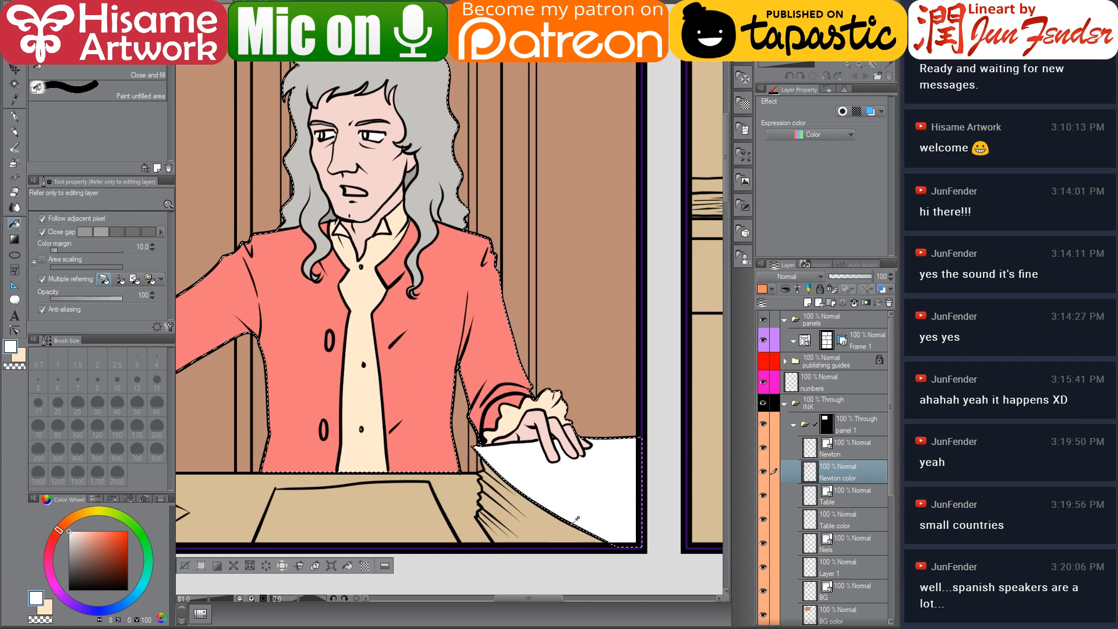
left_click_drag(350, 401, 658, 392)
scroll(468, 478, "down", 3)
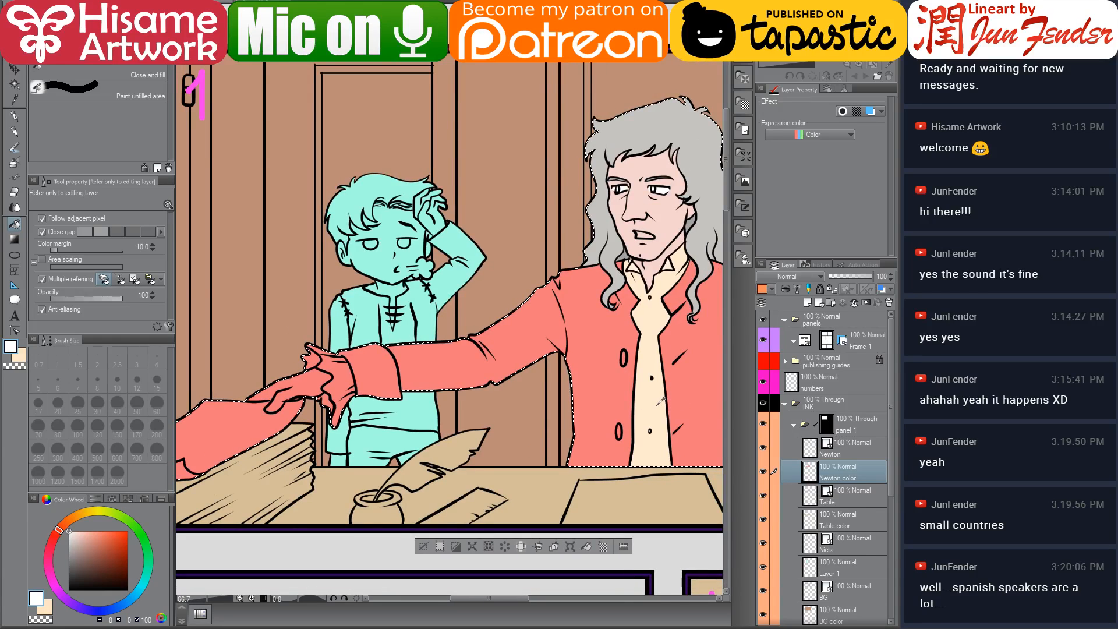
left_click(641, 408, "alt")
Pick the skin colour and fill Newton's outstretched hand with it
scroll(409, 416, "up", 4)
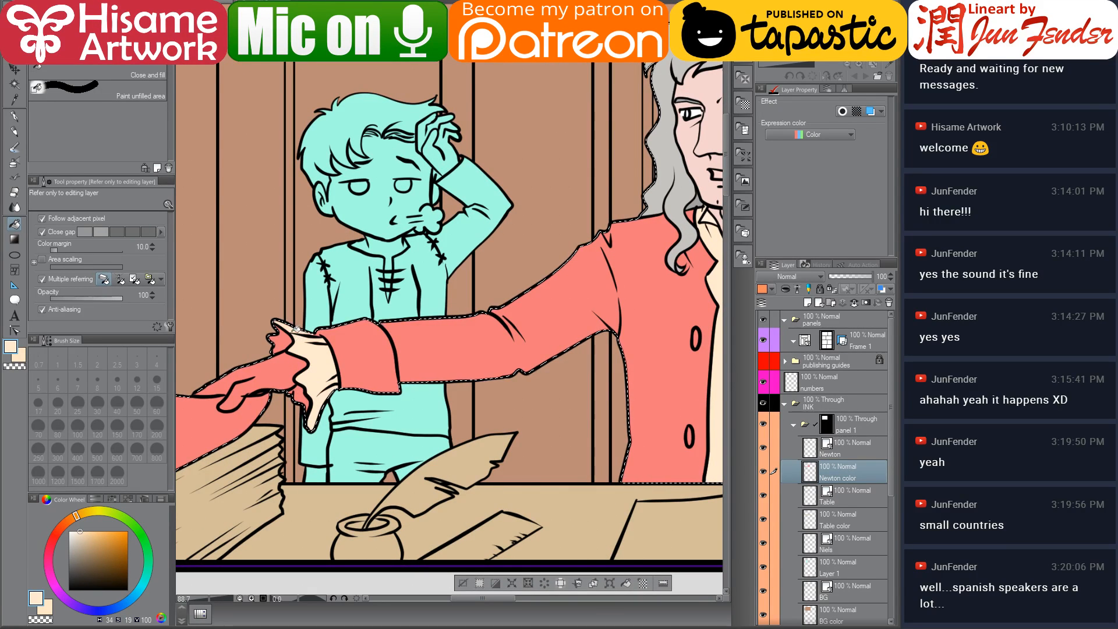
left_click(83, 537)
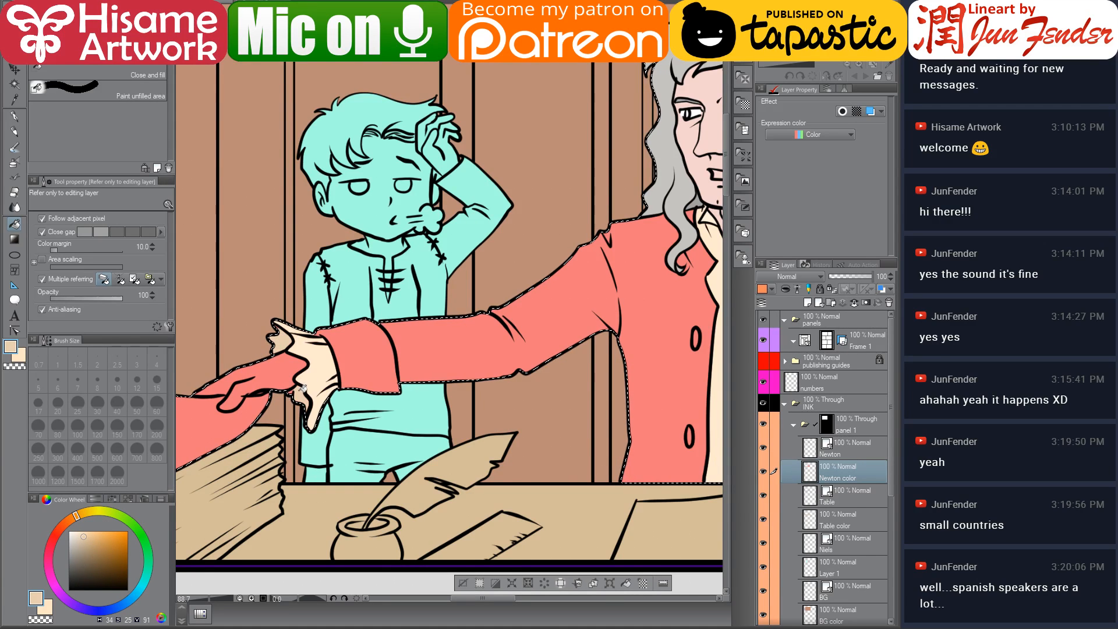
left_click_drag(298, 420, 351, 425)
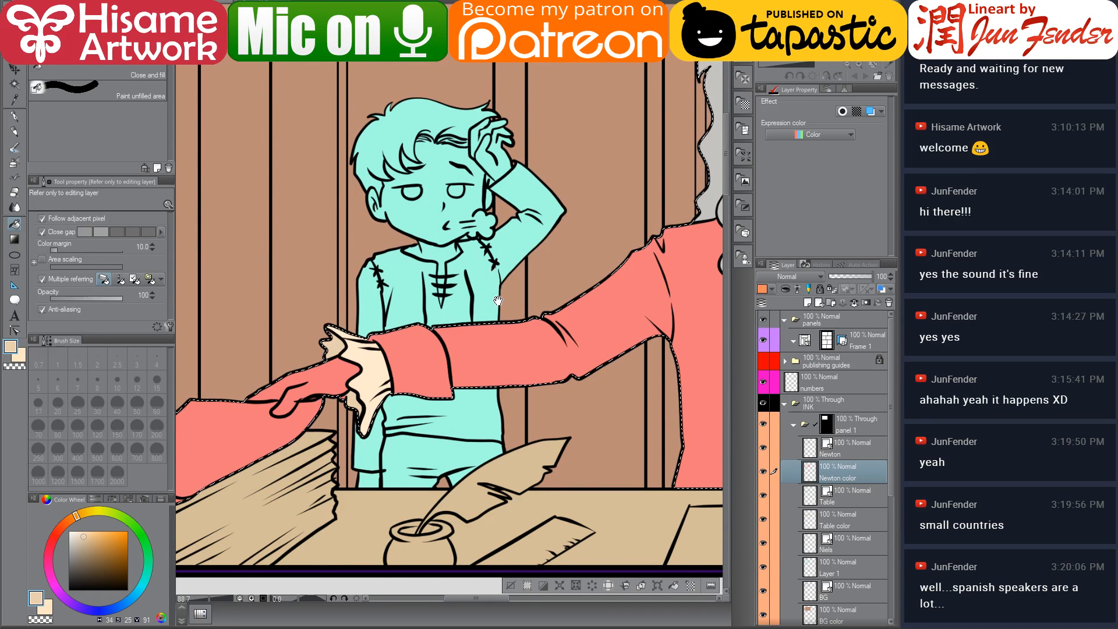
left_click_drag(540, 274, 433, 306)
left_click(680, 200, "alt")
left_click_drag(306, 400, 428, 336)
left_click(339, 354)
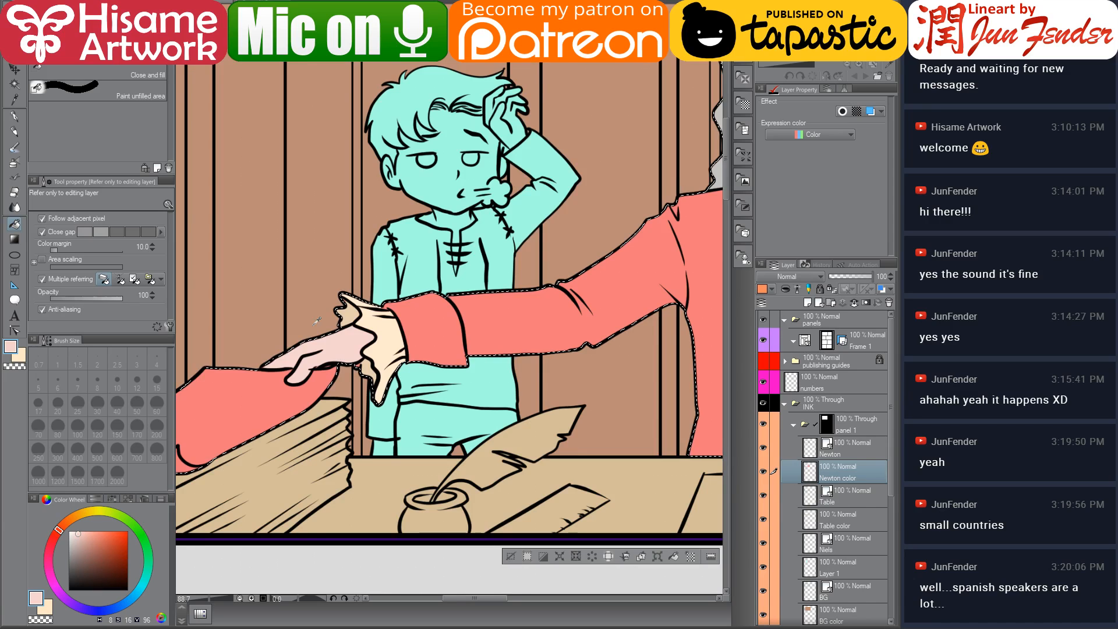
Touch up the skin and cuff edges around Newton's outstretched hand with the pen
scroll(310, 325, "up", 5)
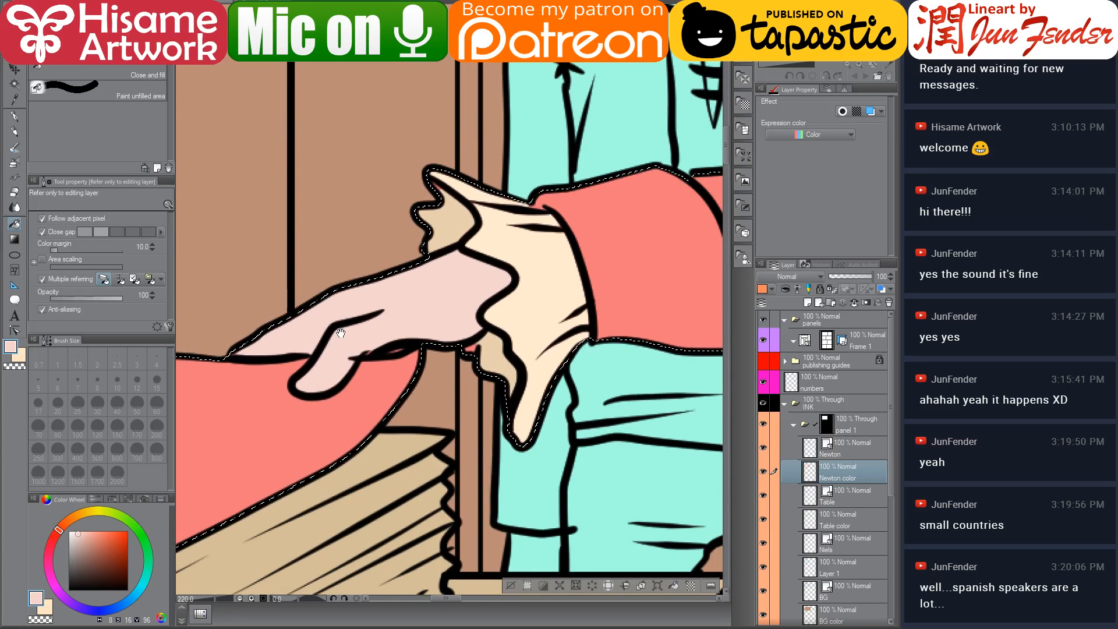
left_click_drag(341, 333, 370, 369)
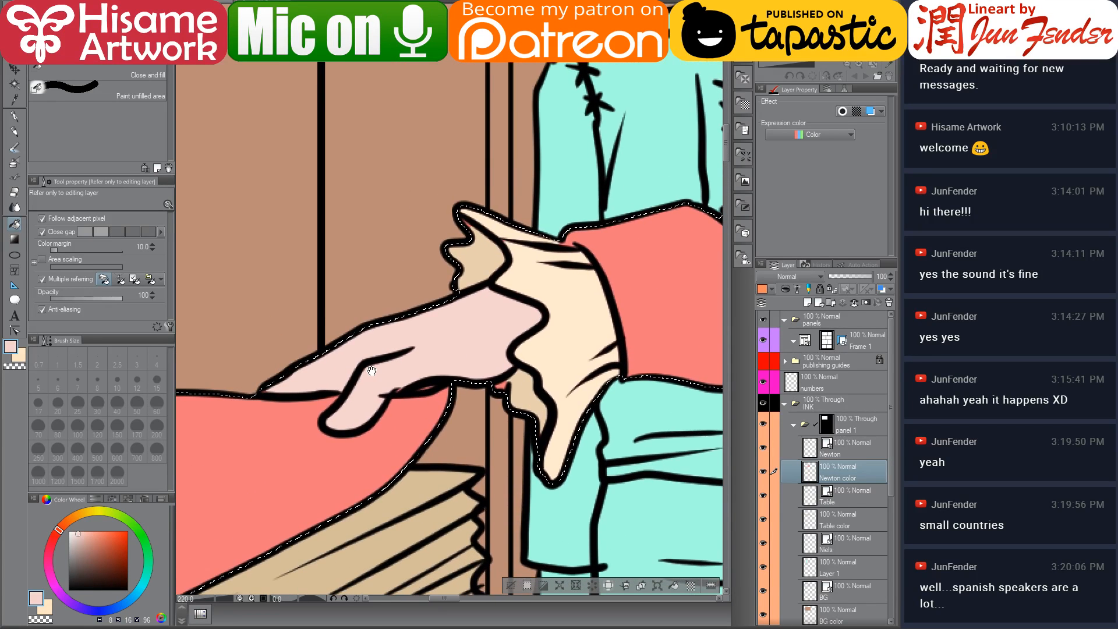
left_click(13, 117)
left_click(466, 241, "alt")
left_click_drag(460, 227, 459, 222)
left_click(512, 245, "alt")
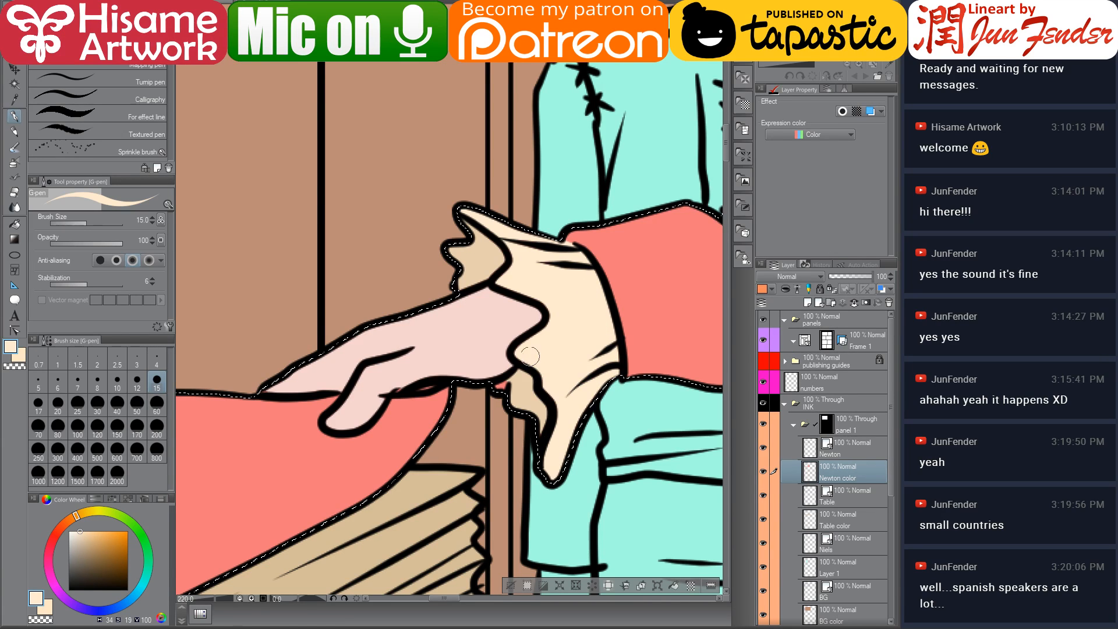
left_click(515, 383, "alt")
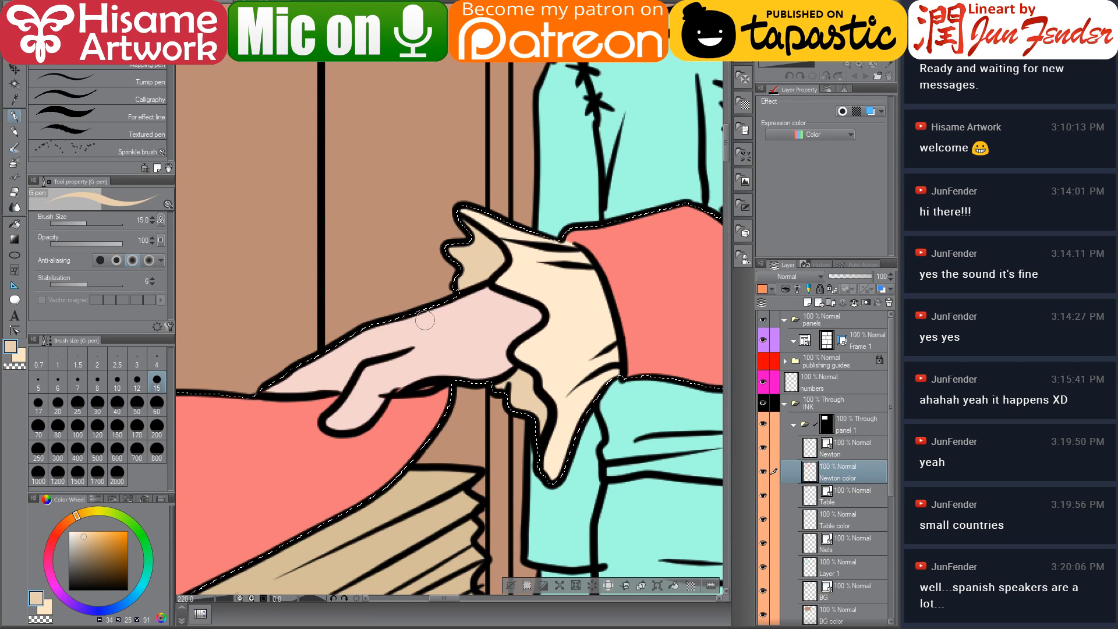
left_click_drag(445, 368, 509, 359)
left_click(464, 361, "alt")
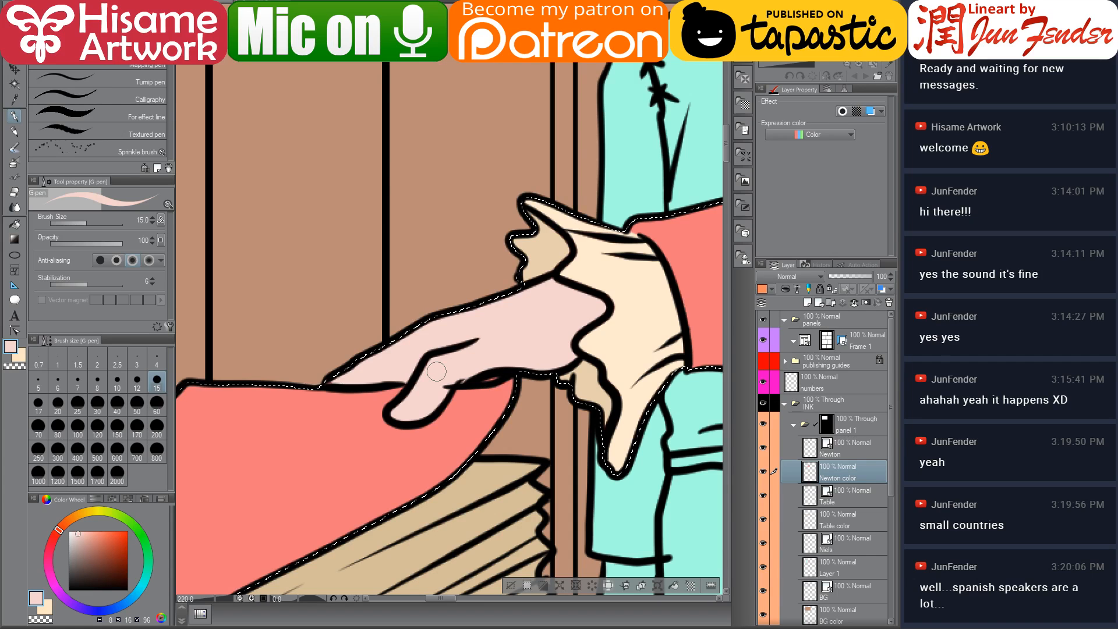
Switch to white and fill the remaining paper areas beneath the outstretched hand
left_click(69, 532)
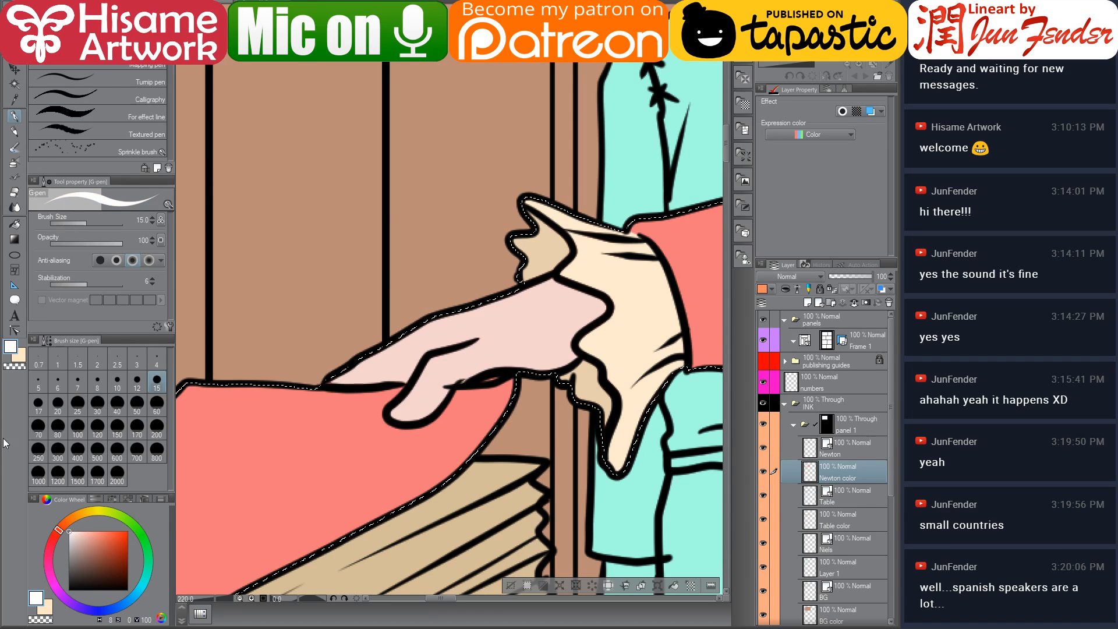
left_click(13, 224)
scroll(498, 427, "down", 2)
scroll(497, 427, "down", 2)
left_click(436, 440)
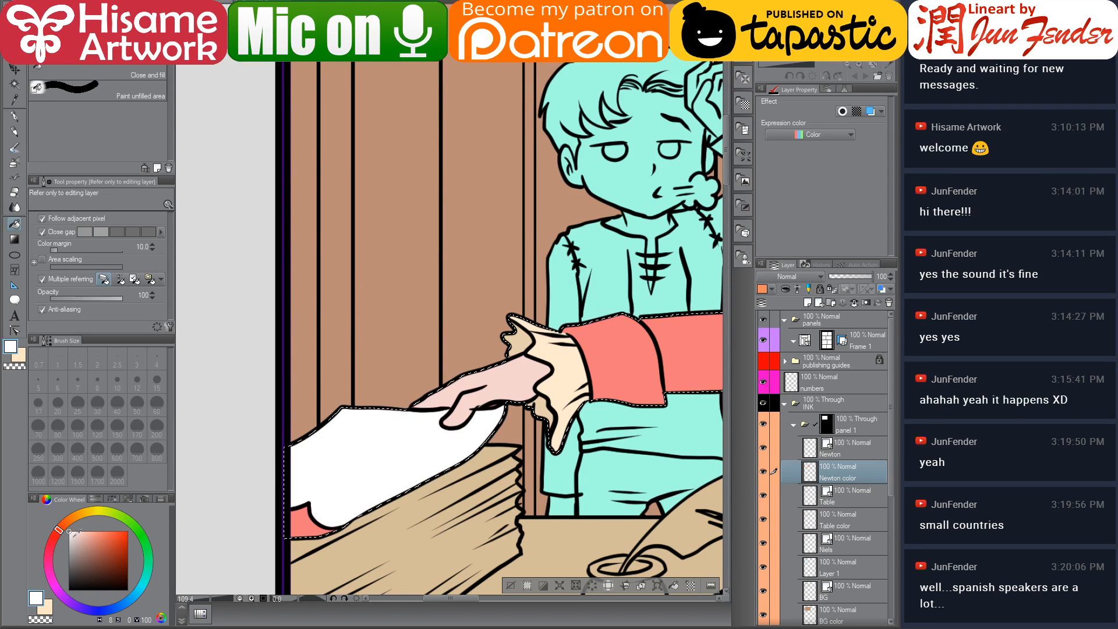
left_click(299, 521)
scroll(553, 426, "up", 3)
scroll(600, 357, "up", 2)
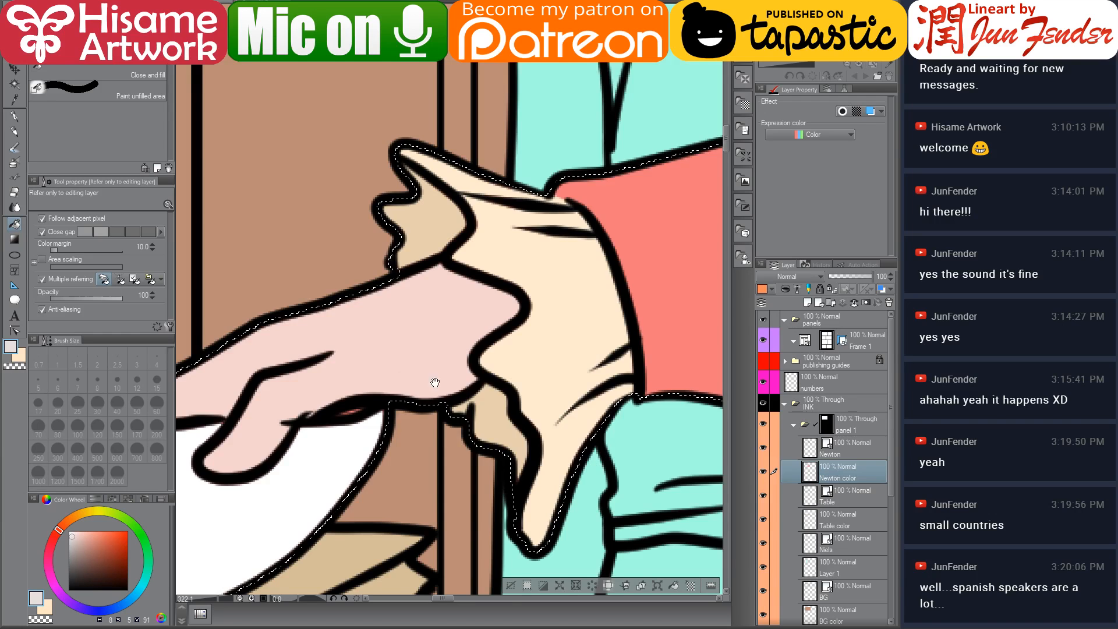
Deselect, then reshape the finger outline on Newton's ink layer by moving a vector control point
left_click_drag(425, 379, 505, 348)
key("ctrl+d")
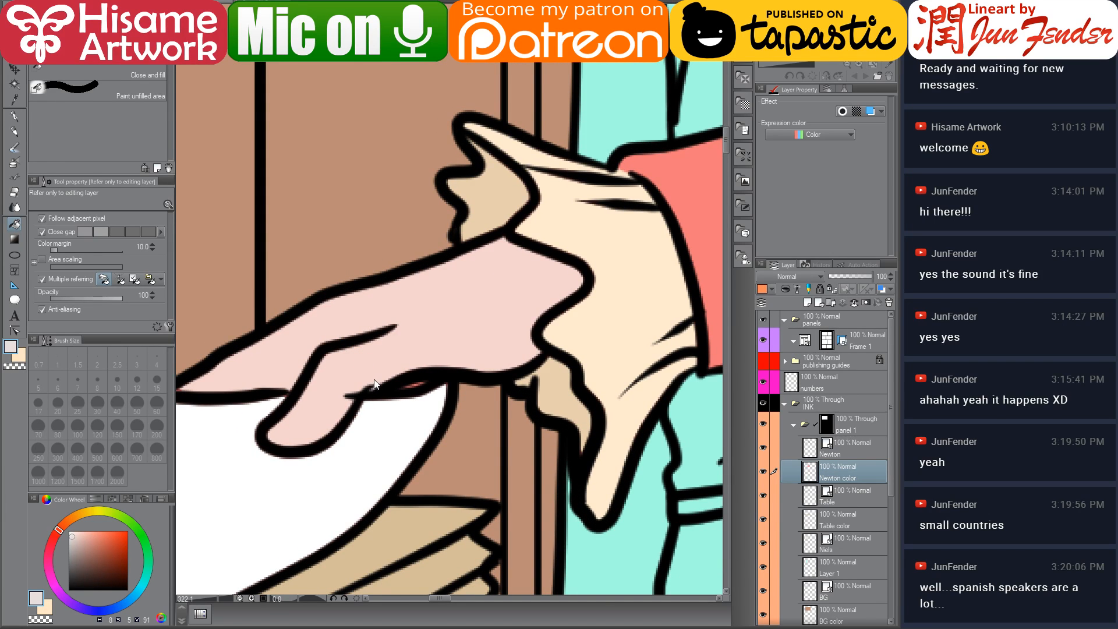
key("p")
left_click(431, 402, "alt")
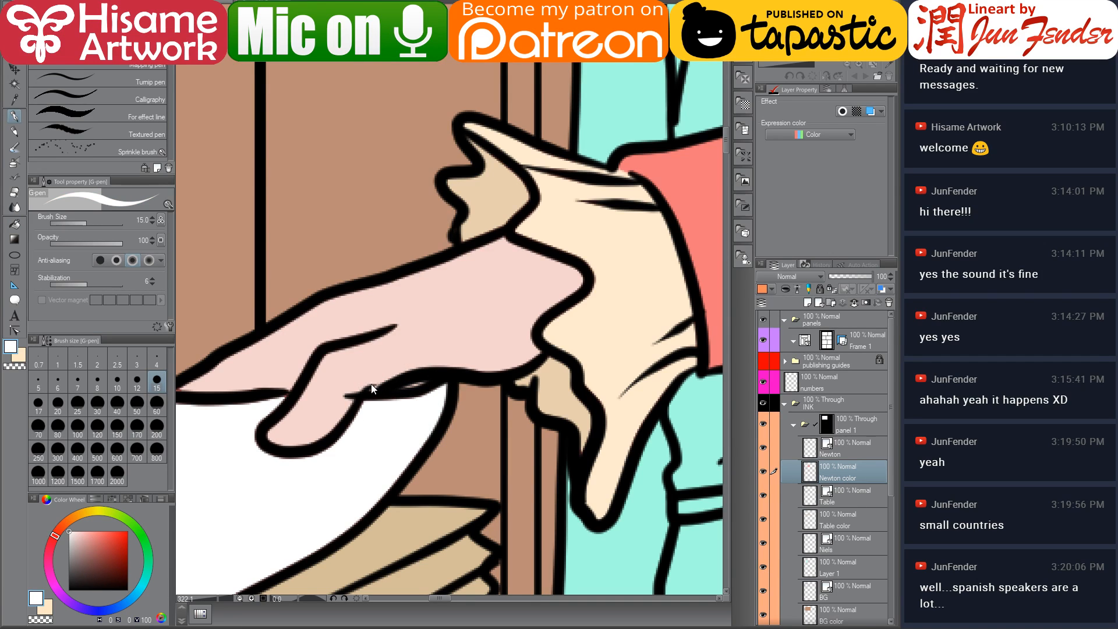
left_click(812, 458)
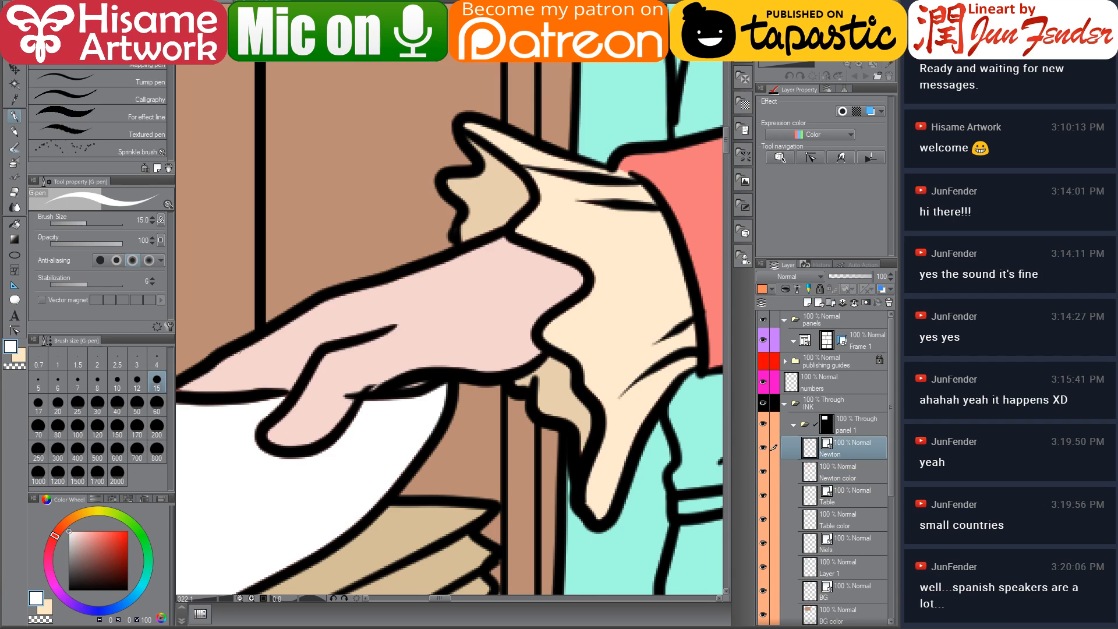
left_click(13, 331)
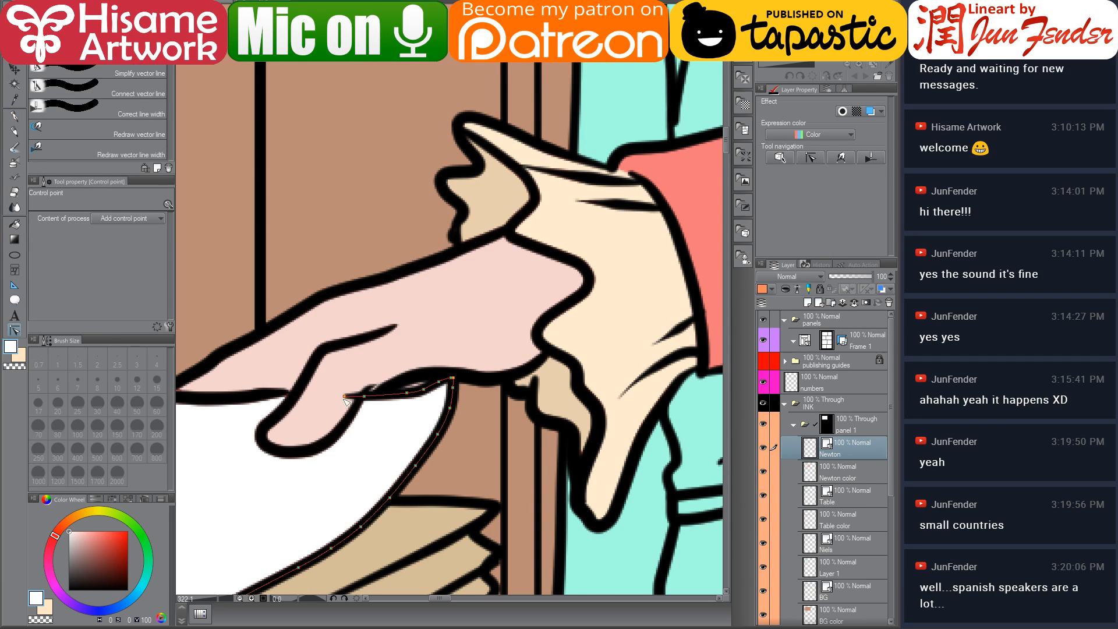
left_click_drag(345, 398, 358, 410)
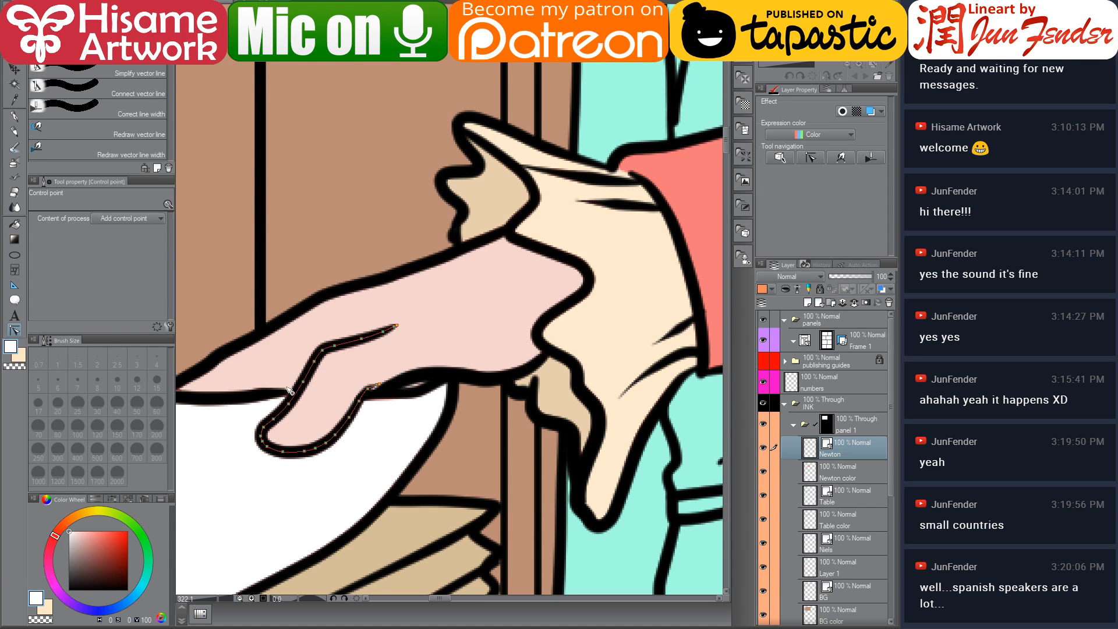
Review the coloured first panel and reselect Newton's colour layer
scroll(298, 173, "down", 3)
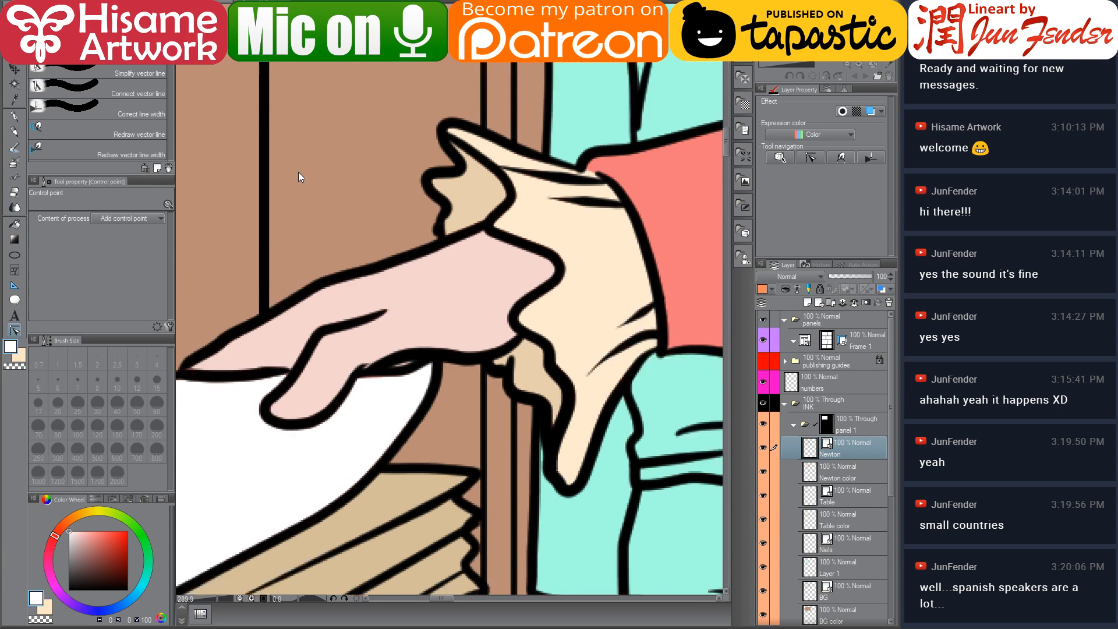
scroll(298, 172, "down", 2)
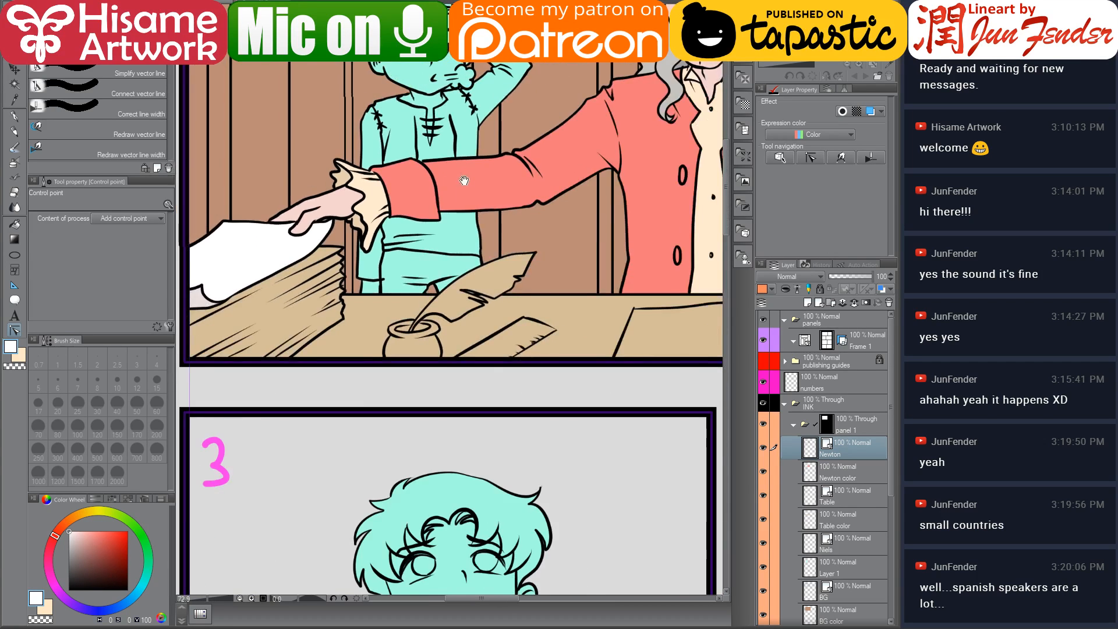
left_click_drag(298, 172, 360, 316)
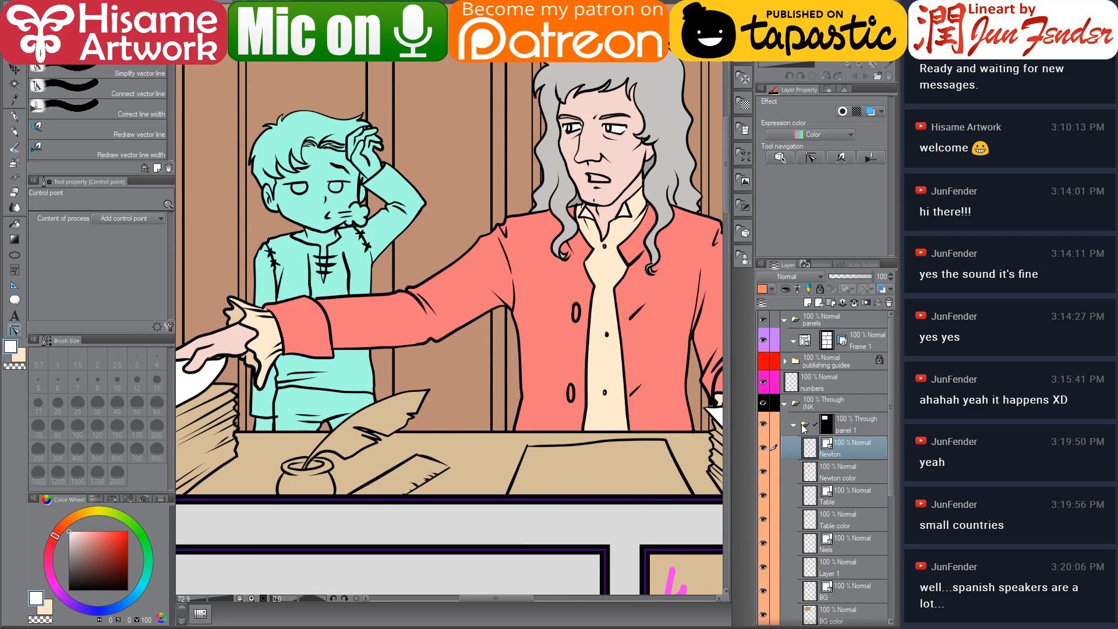
scroll(484, 383, "down", 3)
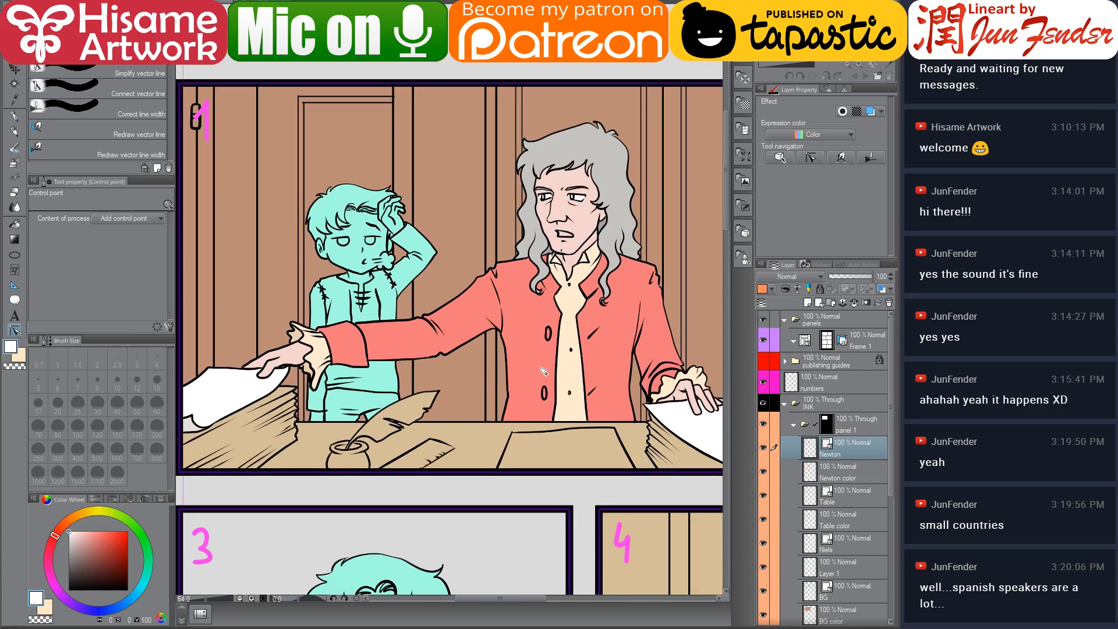
left_click_drag(544, 371, 522, 381)
left_click(867, 464)
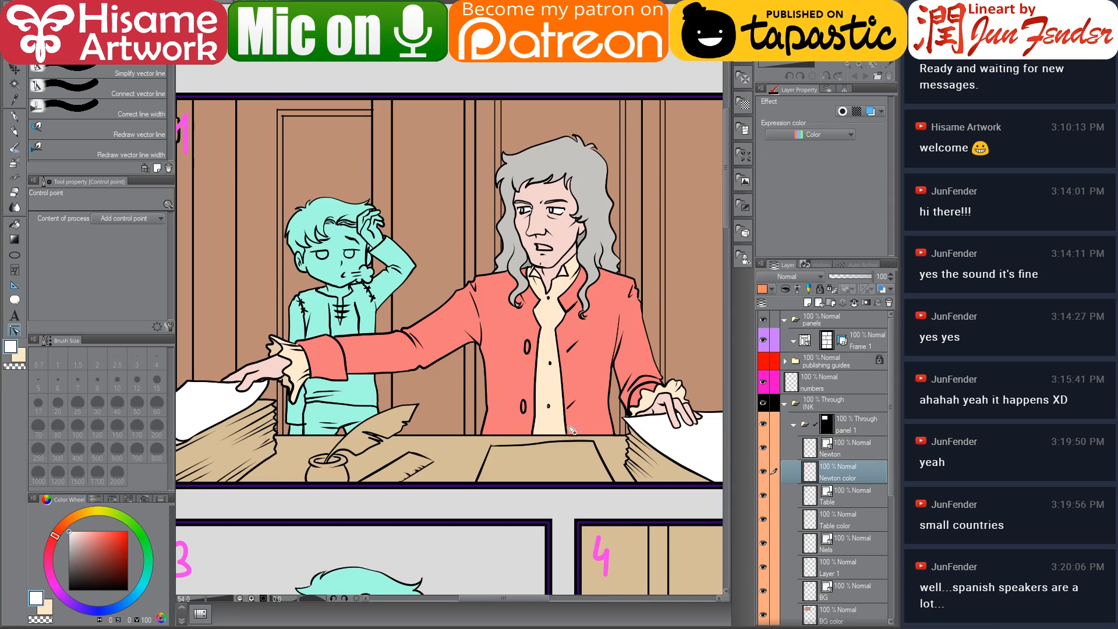
scroll(468, 389, "up", 2)
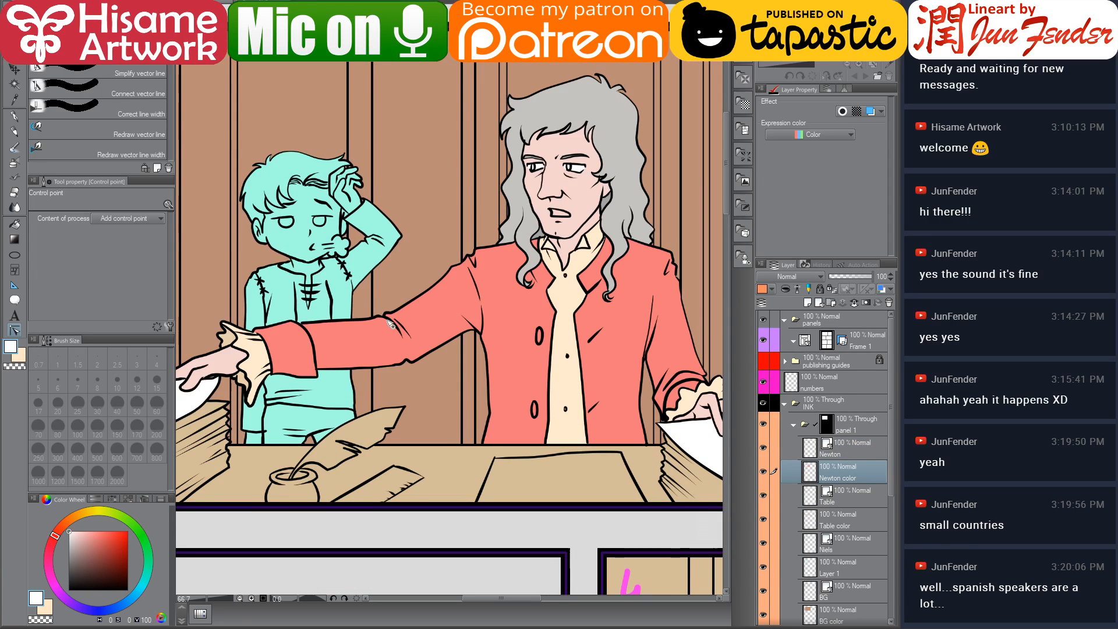
left_click(814, 475, "ctrl")
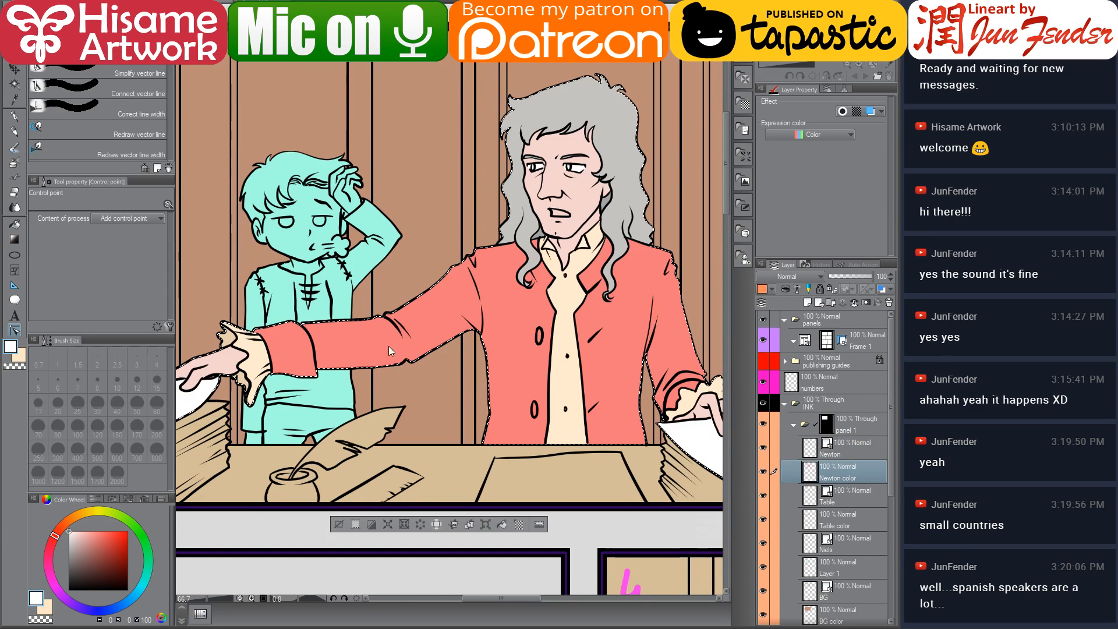
scroll(256, 327, "up", 1)
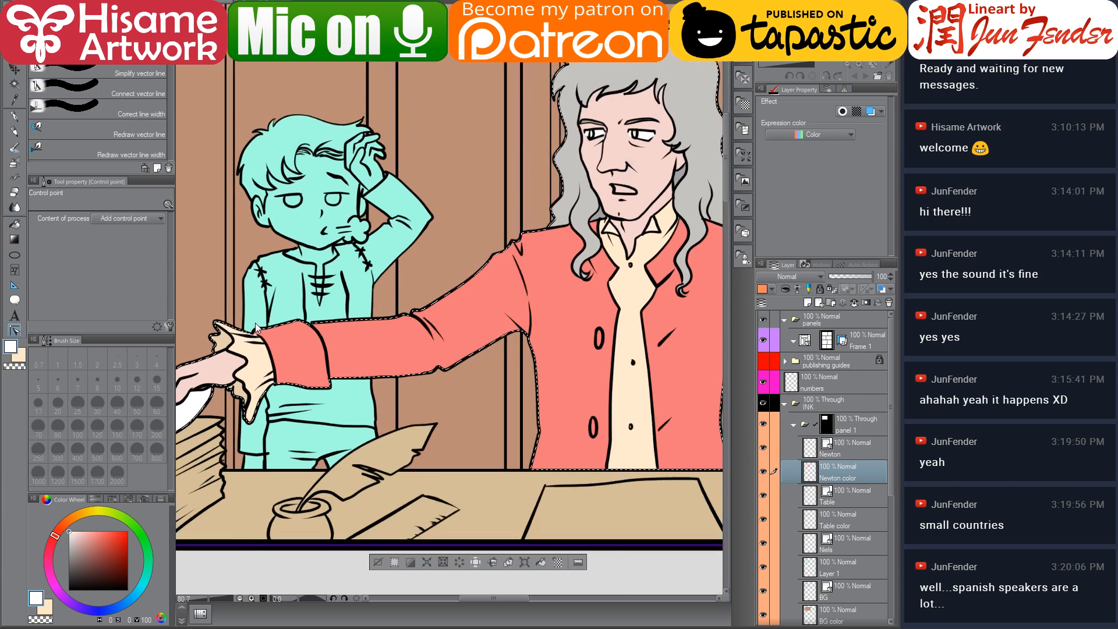
Fill Newton's outstretched sleeve with a lighter salmon chosen from the colour wheel
left_click(15, 224)
left_click(291, 362, "alt")
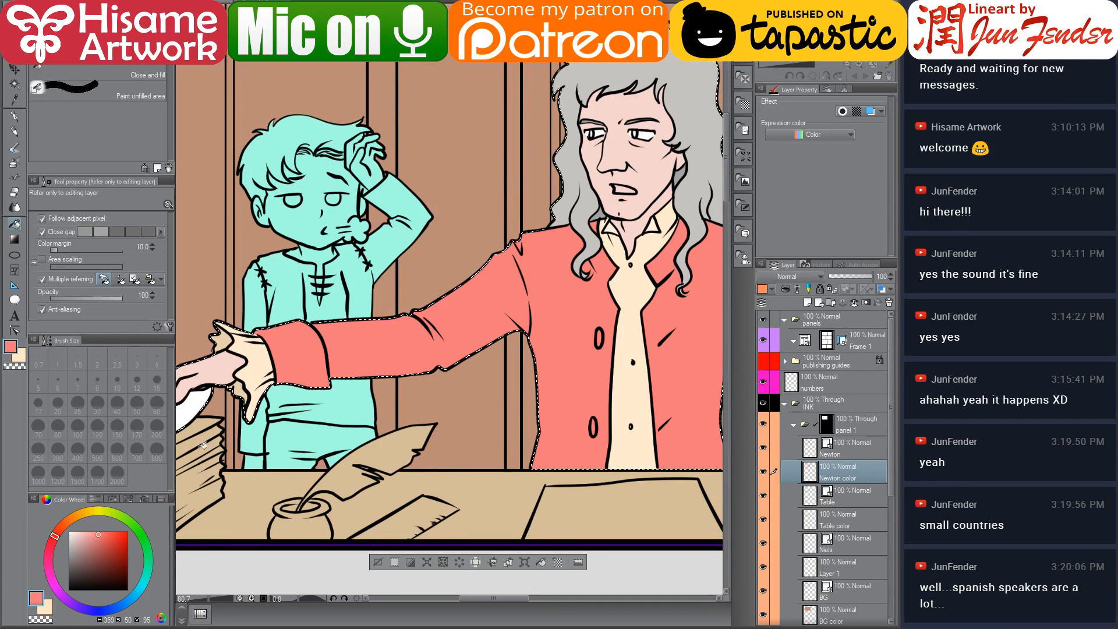
left_click(93, 531)
left_click(302, 344)
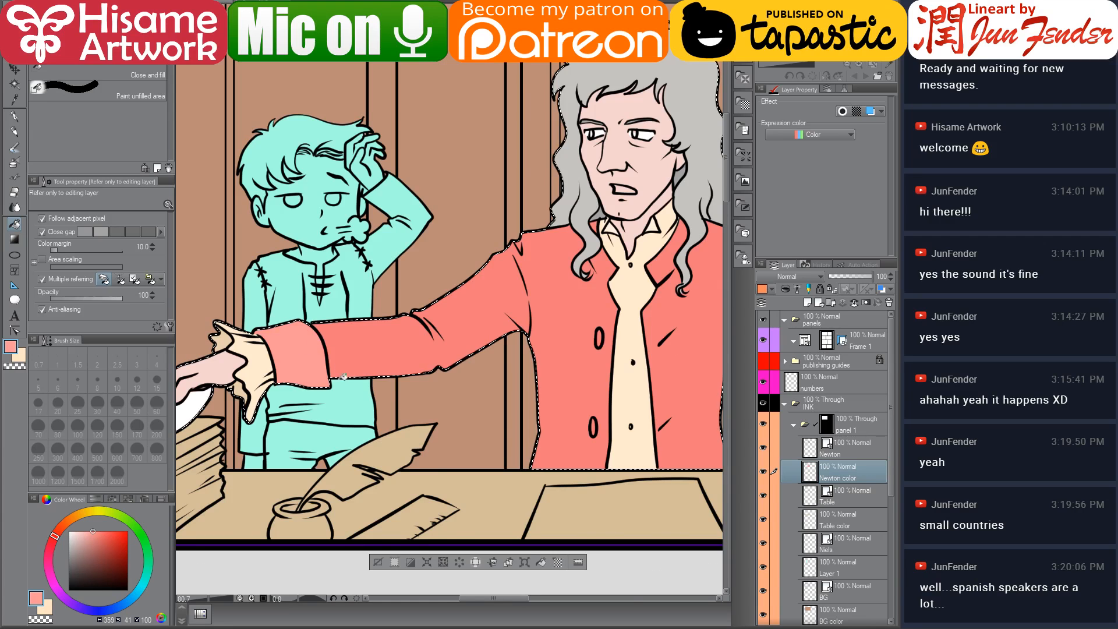
left_click_drag(567, 401, 344, 364)
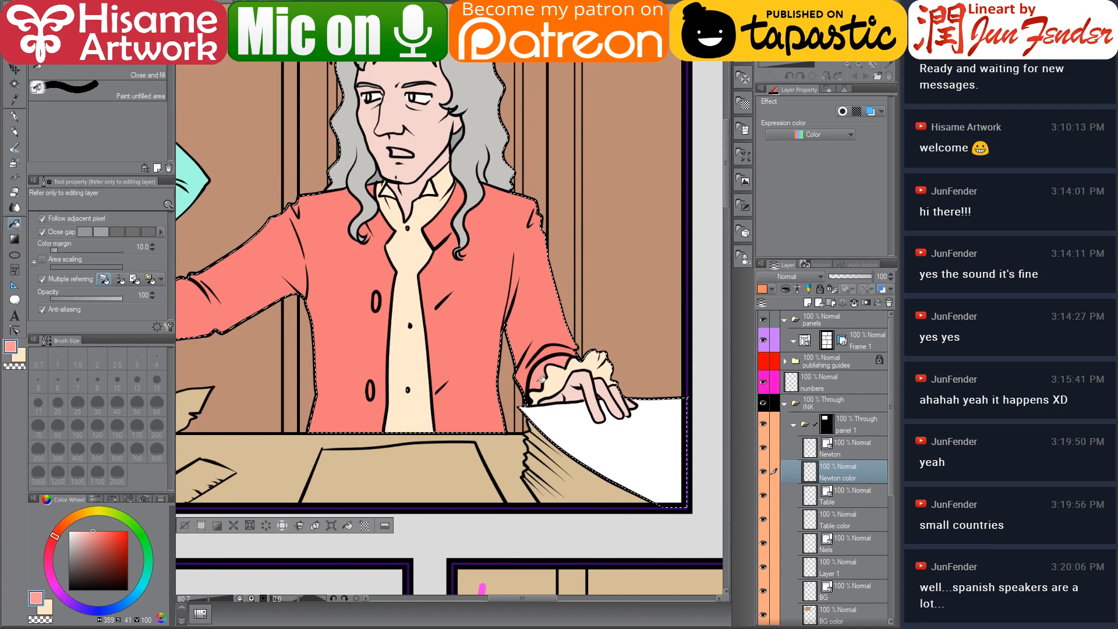
left_click_drag(469, 283, 567, 368)
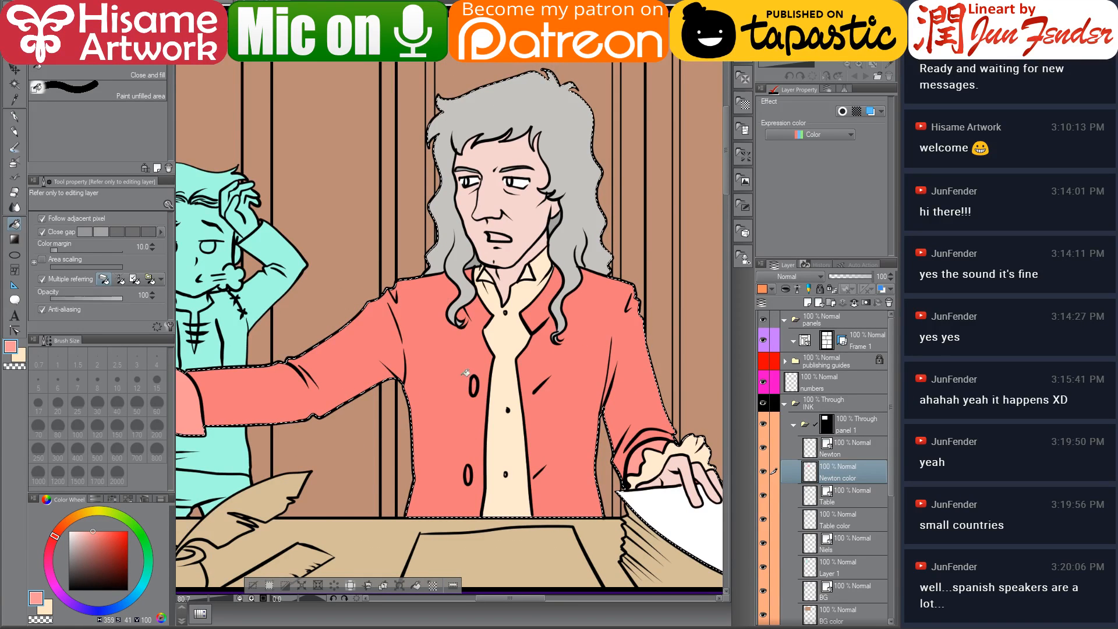
left_click(442, 588)
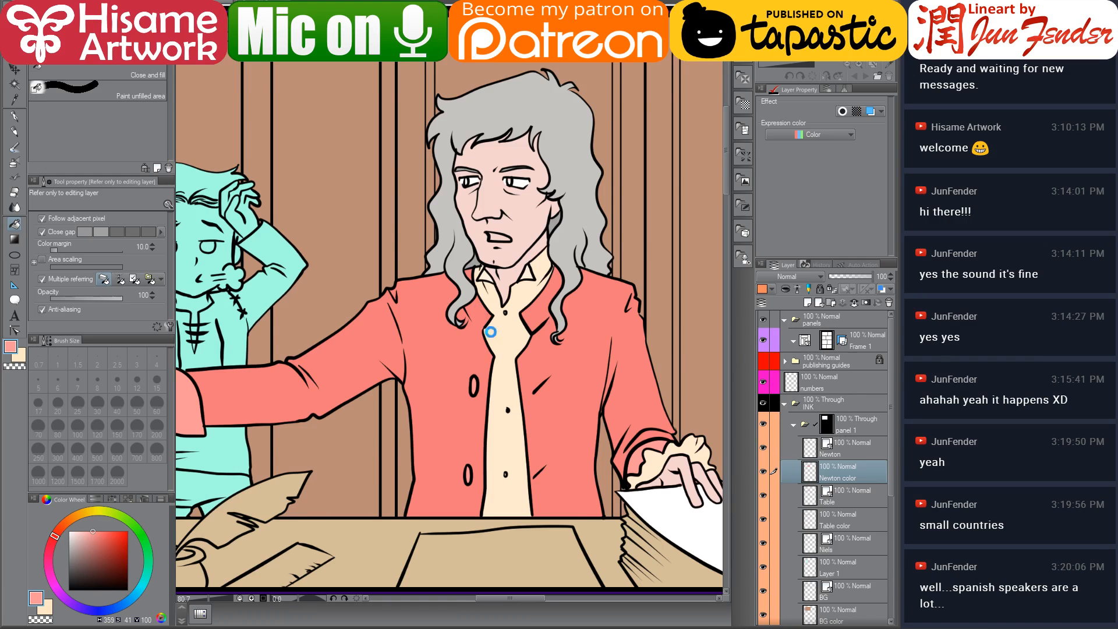
Rename the layer below the table layers to "niels color"
scroll(487, 325, "down", 1)
scroll(527, 385, "down", 1)
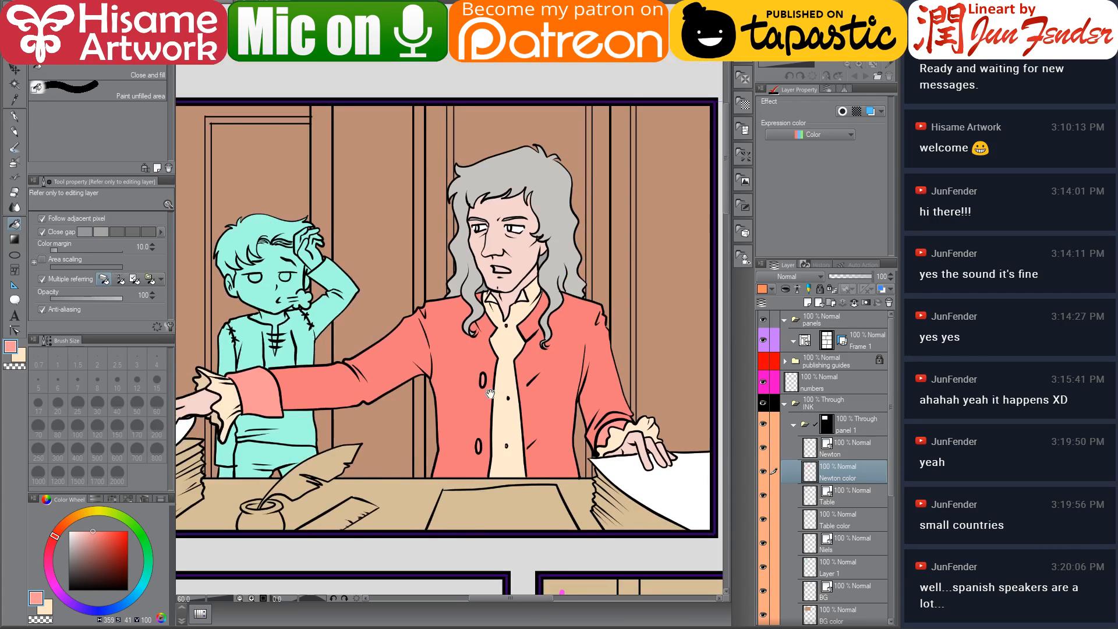
scroll(512, 391, "down", 1)
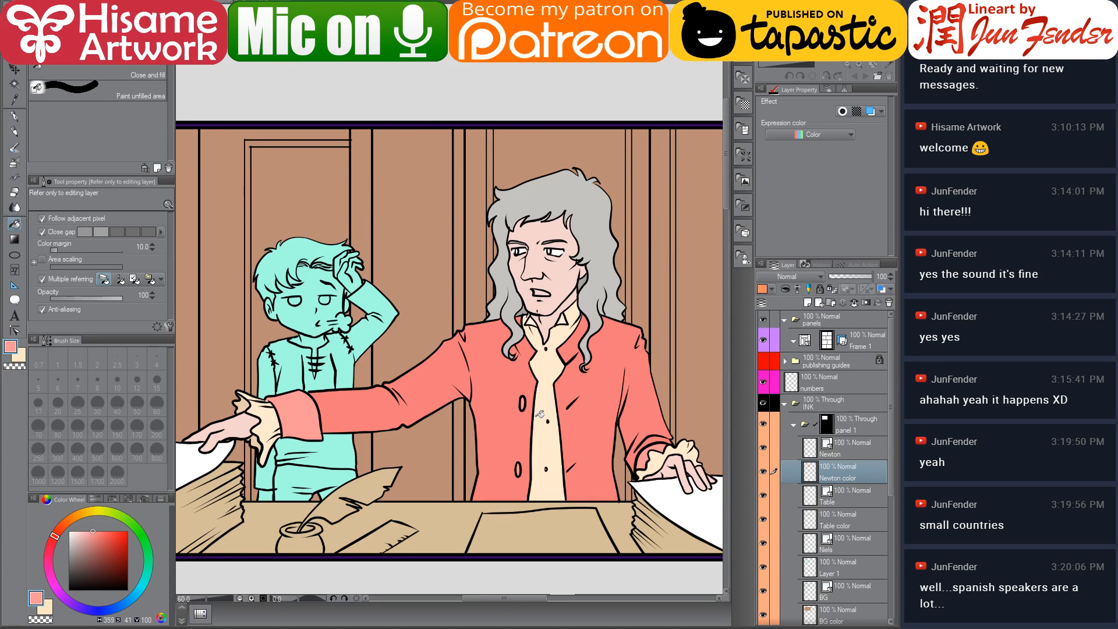
scroll(469, 418, "down", 2)
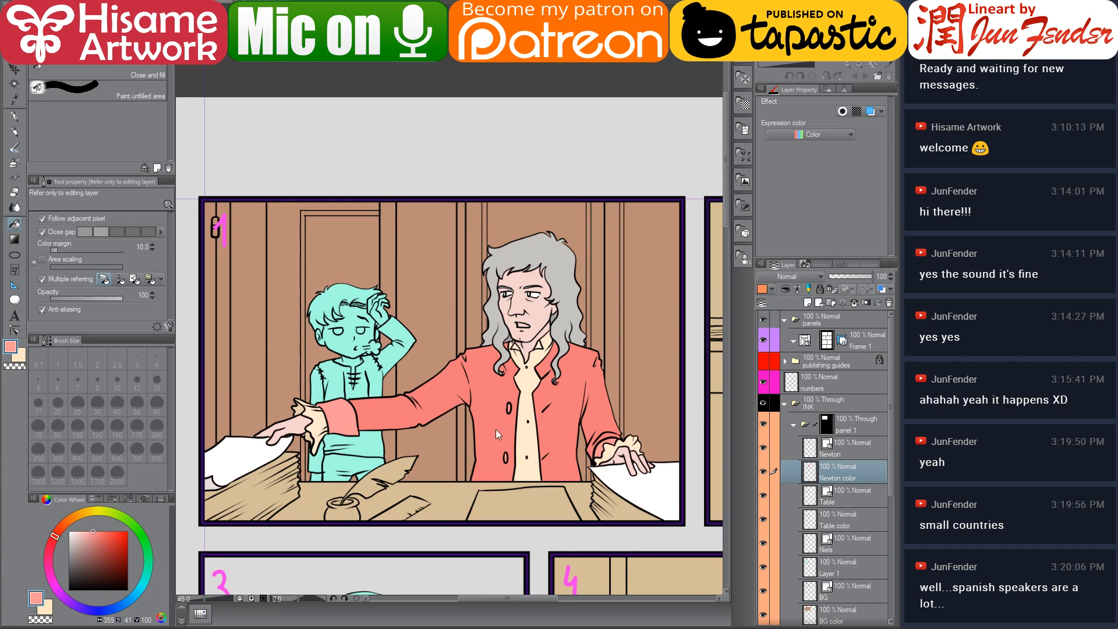
scroll(464, 505, "up", 1)
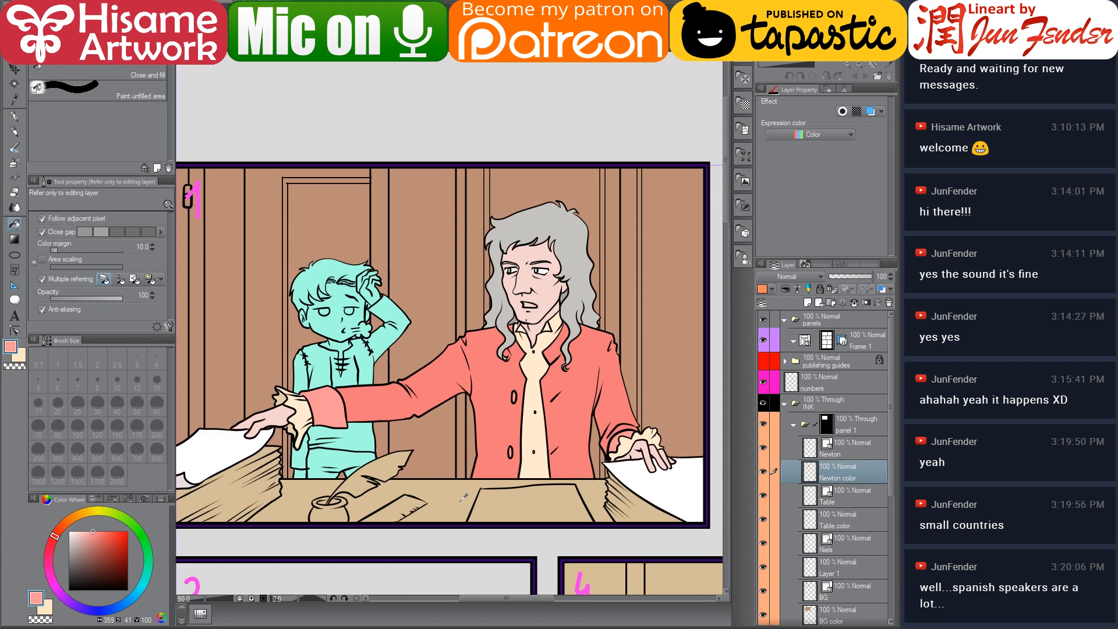
left_click_drag(515, 466, 548, 444)
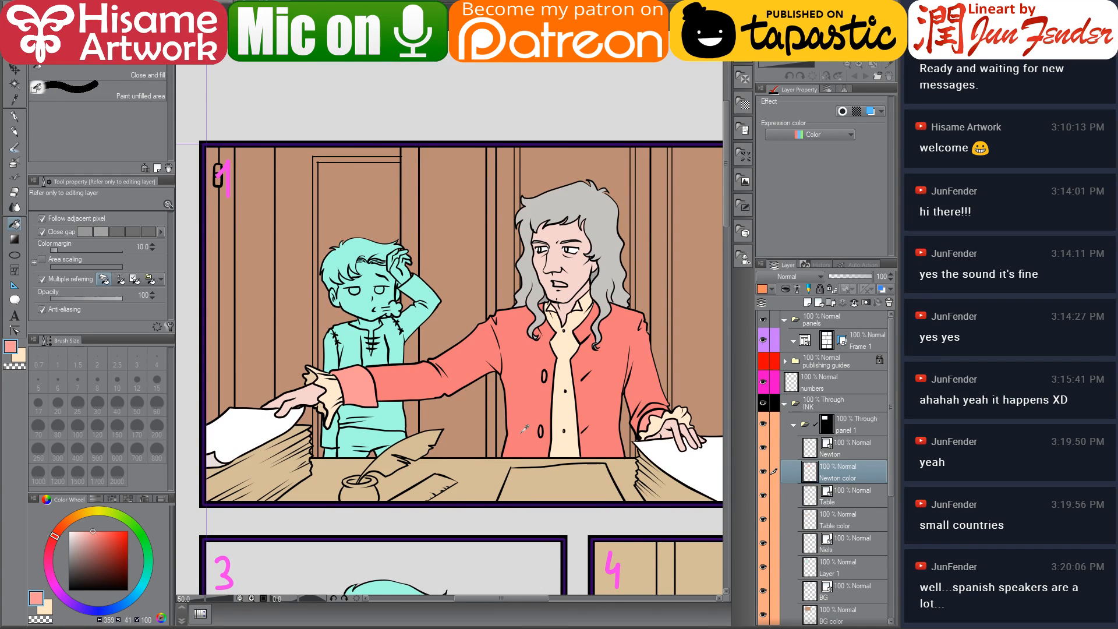
scroll(525, 429, "up", 1)
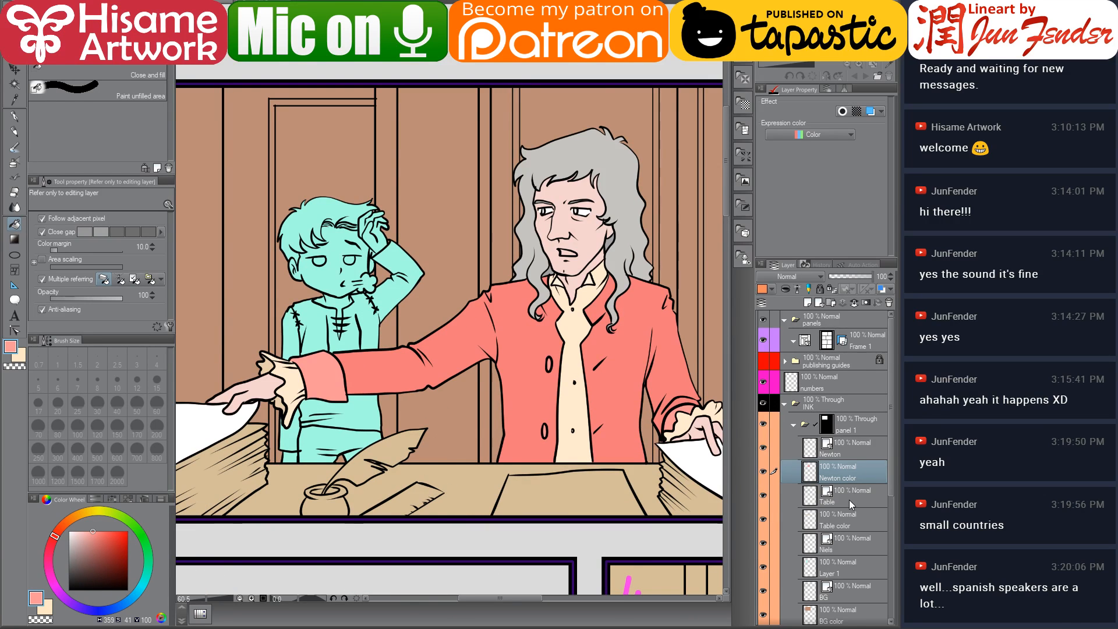
scroll(844, 516, "down", 1)
left_click(843, 530)
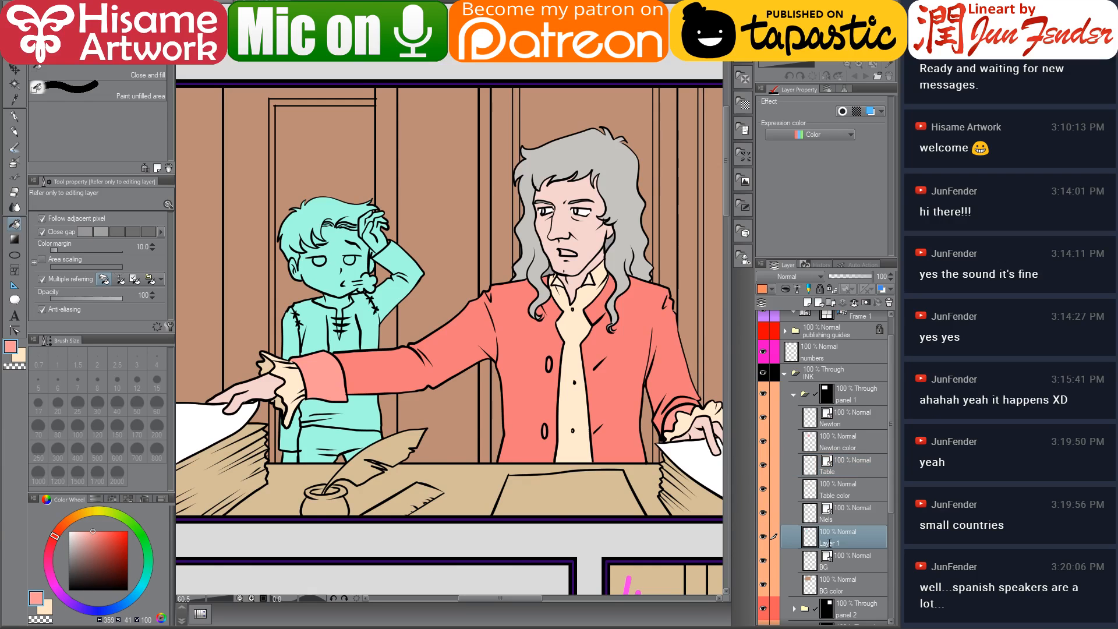
double_click(829, 545)
type("n")
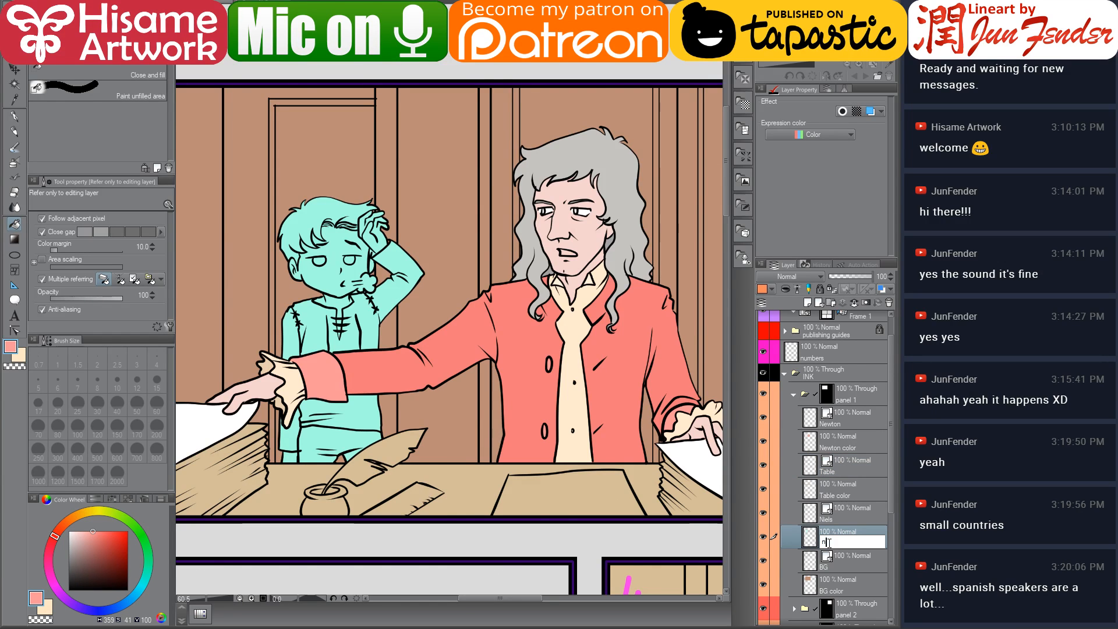
type("iels color\\")
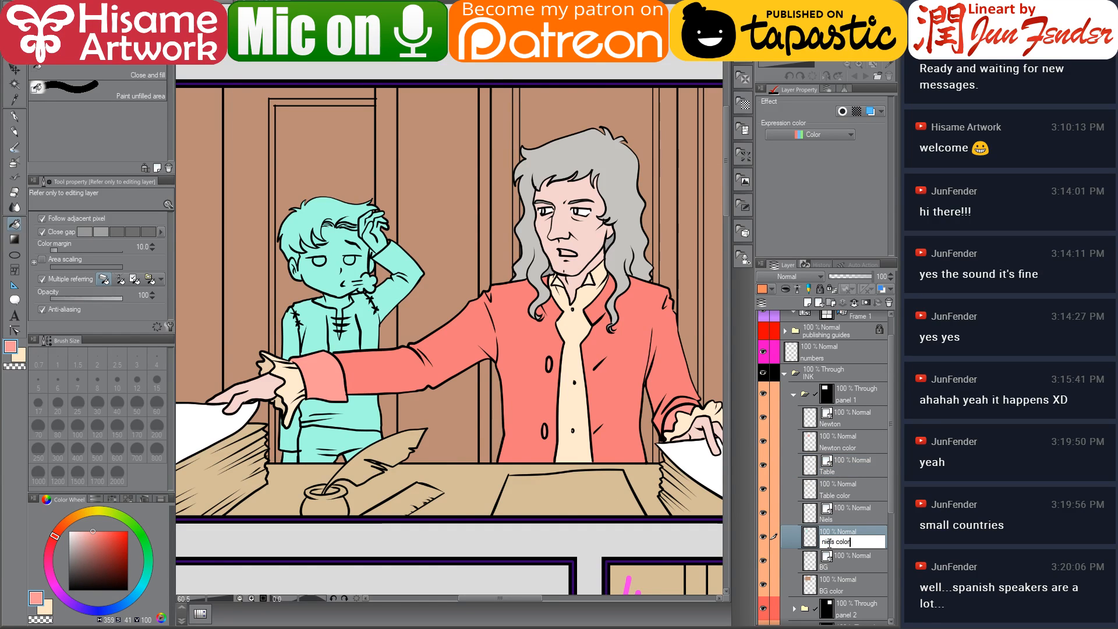
key("Return")
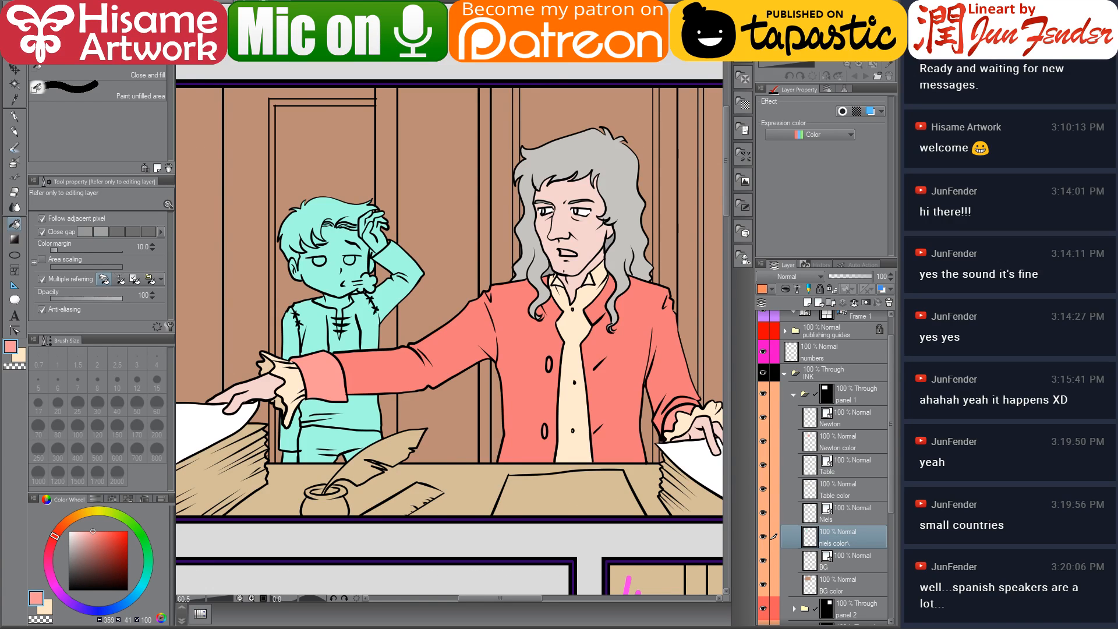
Sample Niels' dark brown hair colour from the page 69 reference
left_click(337, 3)
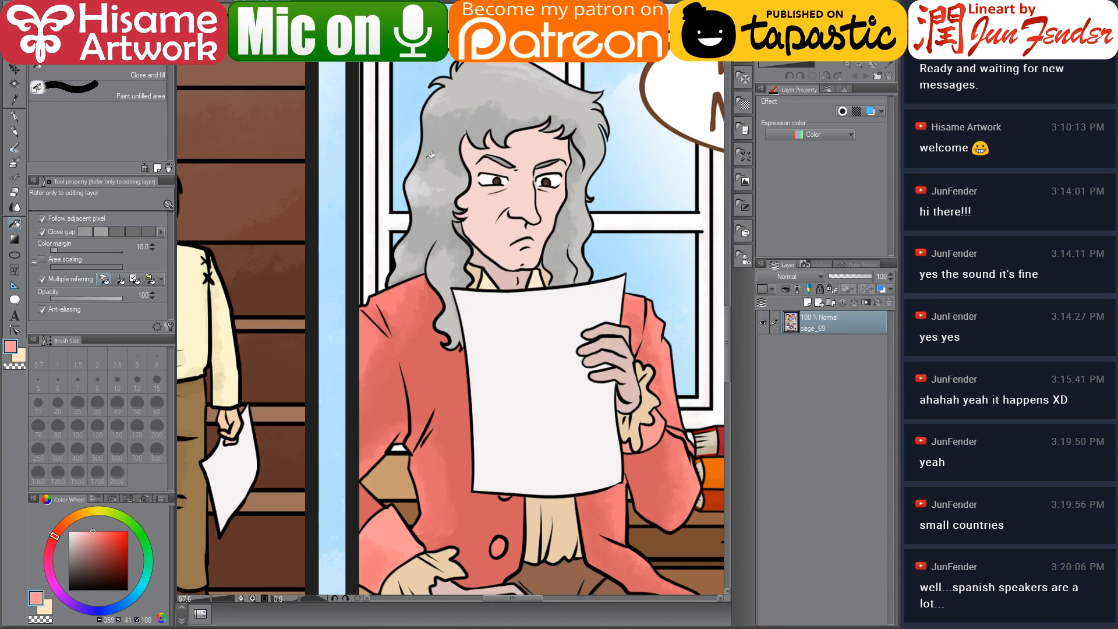
scroll(433, 253, "down", 5)
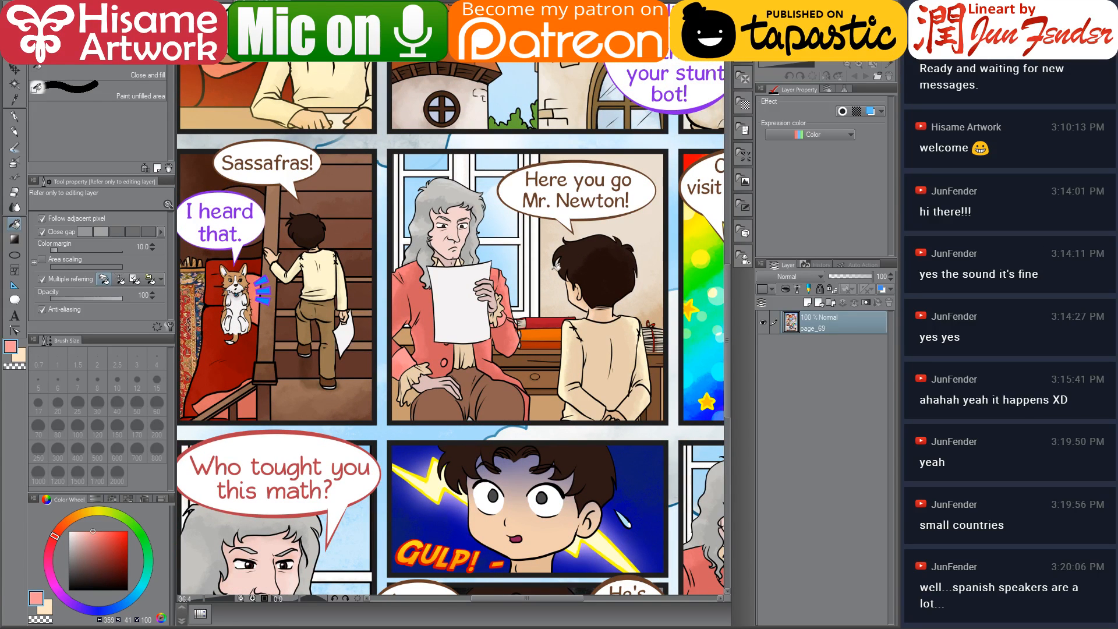
scroll(593, 321, "up", 2)
left_click(582, 231, "alt")
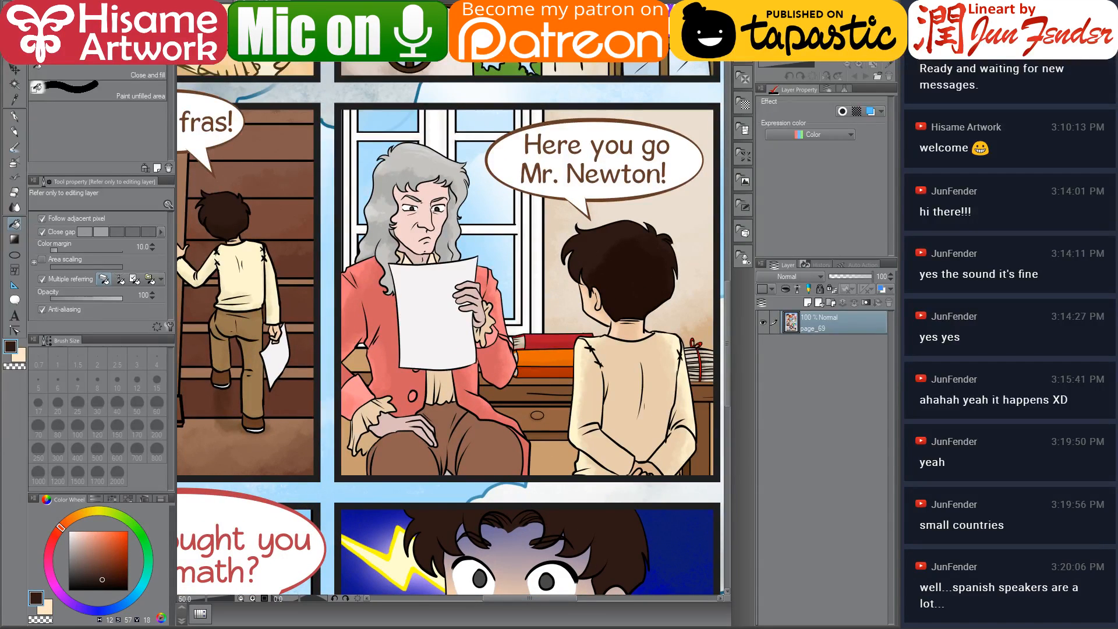
left_click(216, 2)
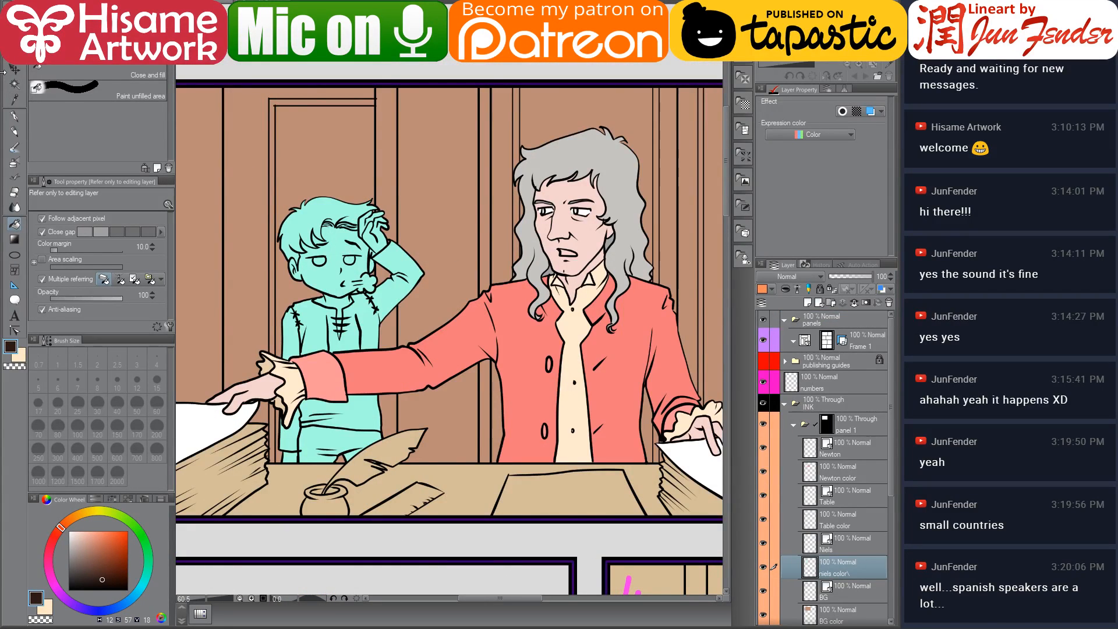
Paint the whole selected Niels area dark brown on his colour layer with a 600 px G-pen
left_click(18, 117)
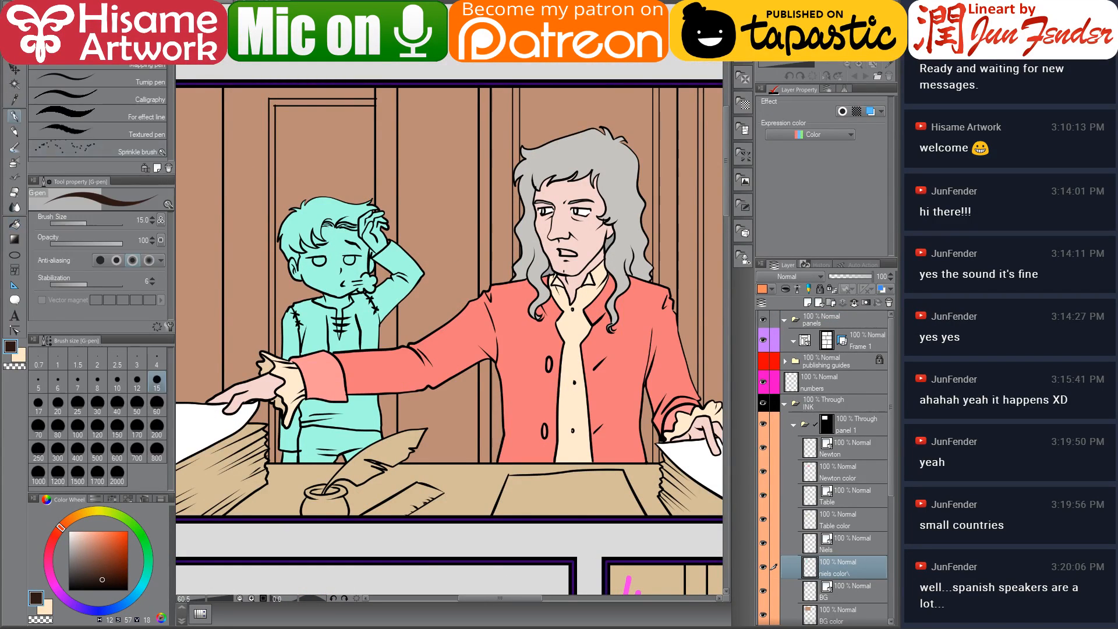
left_click(814, 572, "ctrl")
key("bracketright")
key("bracketright")
key("bracketright")
key("bracketright")
key("bracketright")
key("bracketright")
key("bracketright")
key("bracketright")
key("bracketright")
key("bracketright")
key("bracketright")
key("bracketright")
key("bracketright")
key("bracketright")
key("bracketright")
key("bracketright")
key("bracketright")
key("bracketright")
key("bracketright")
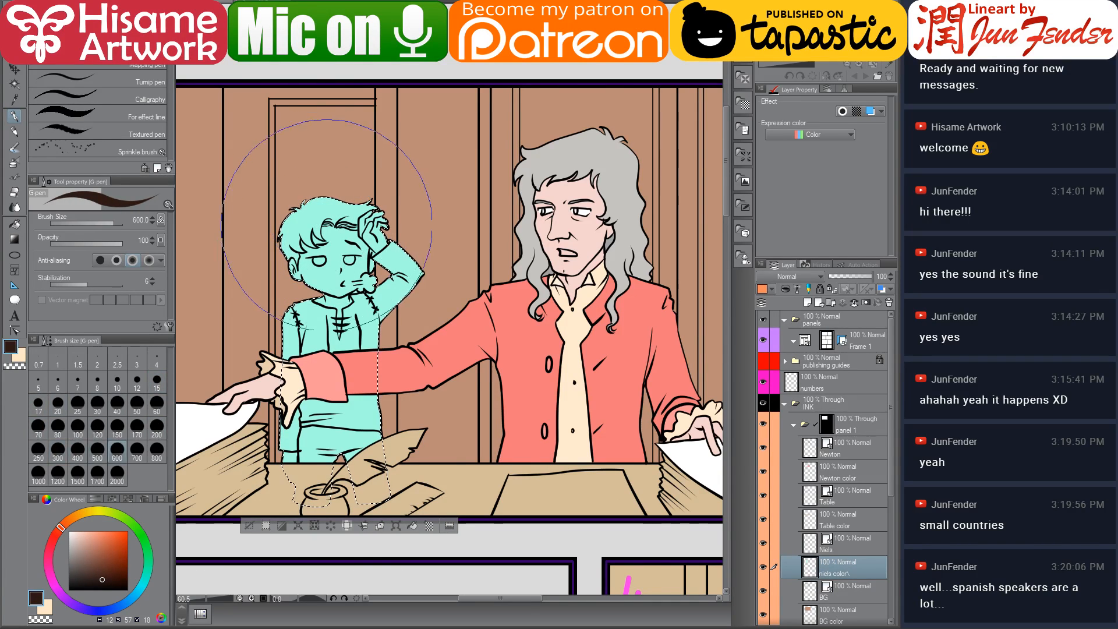
left_click_drag(325, 203, 297, 373)
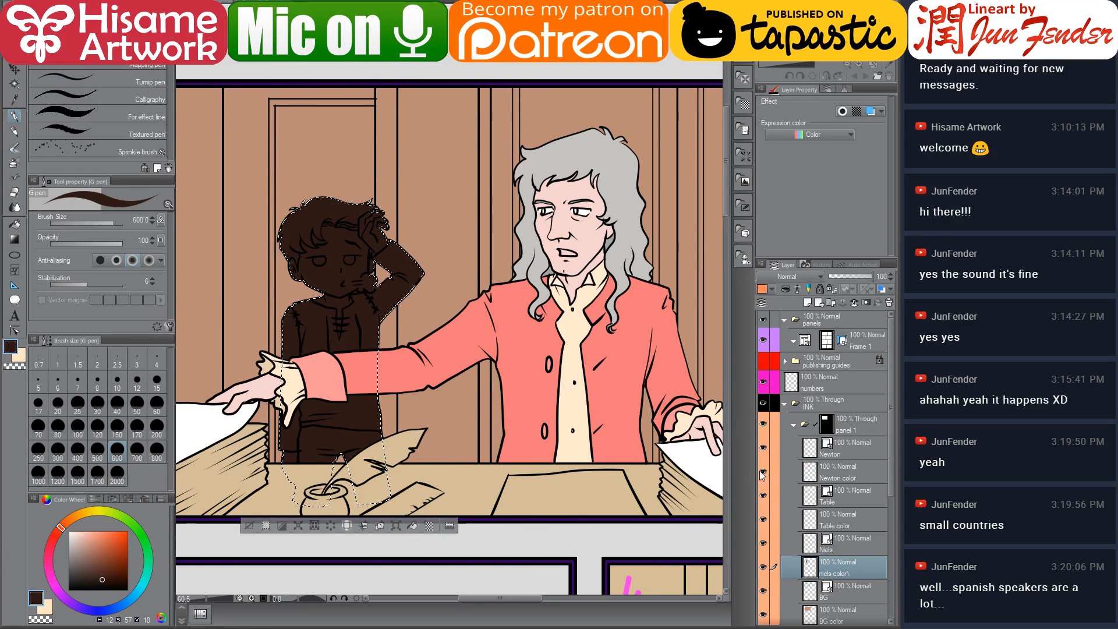
Hide the Newton and table layers, then deselect
left_click_drag(763, 470, 765, 449)
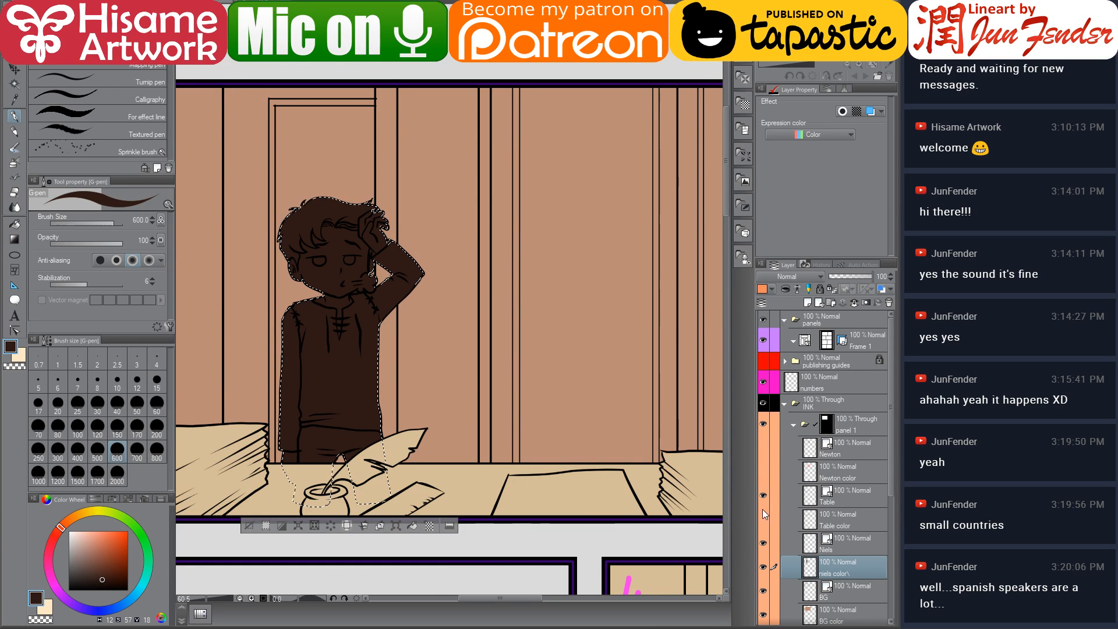
left_click_drag(763, 515, 763, 495)
key("ctrl+d")
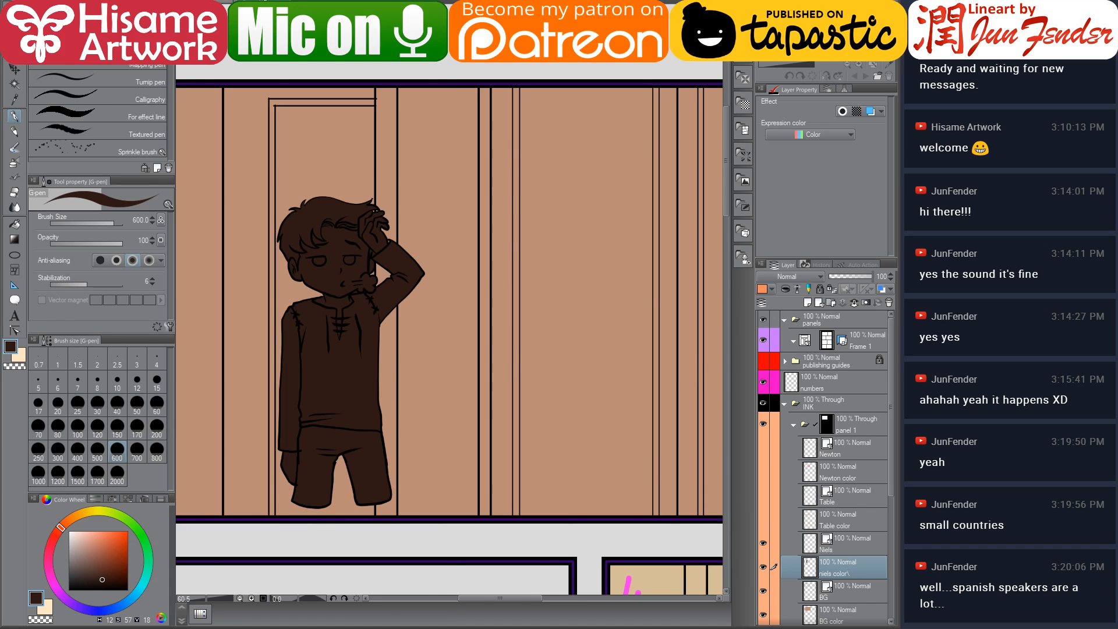
Sample Niels' skin colour from the page 69 reference and return to the comic page
left_click(373, 2)
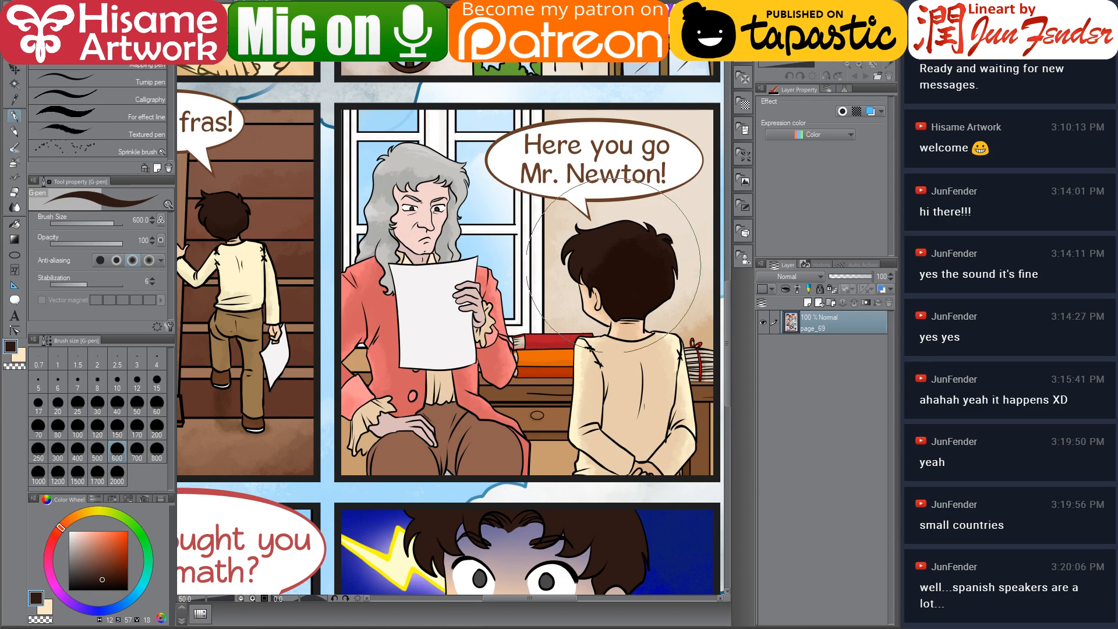
scroll(578, 297, "up", 3)
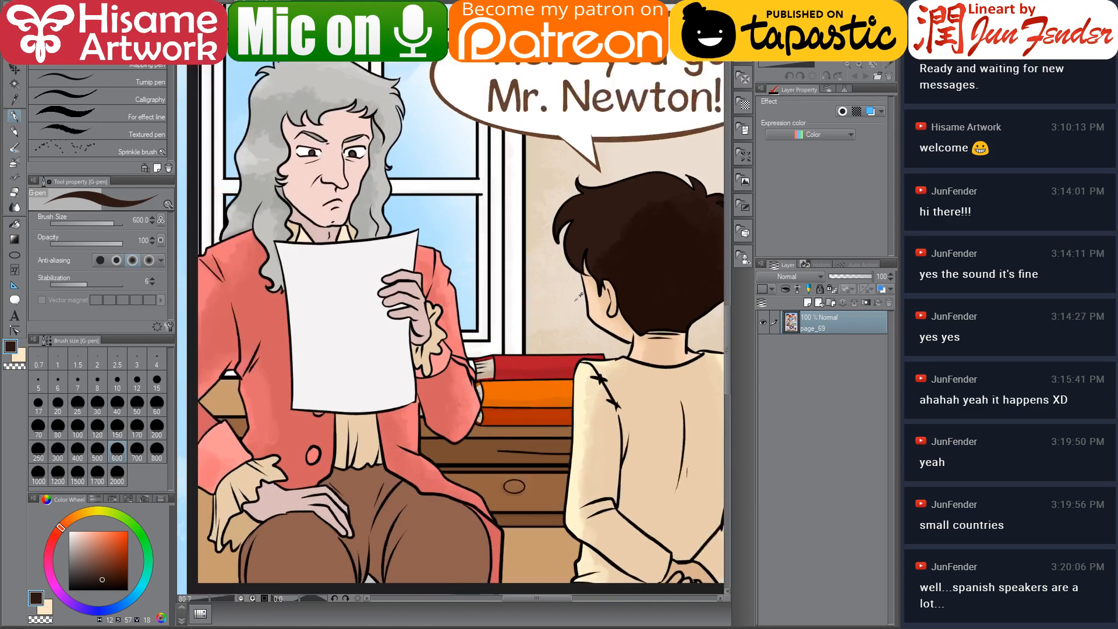
scroll(578, 297, "down", 2)
scroll(578, 297, "down", 3)
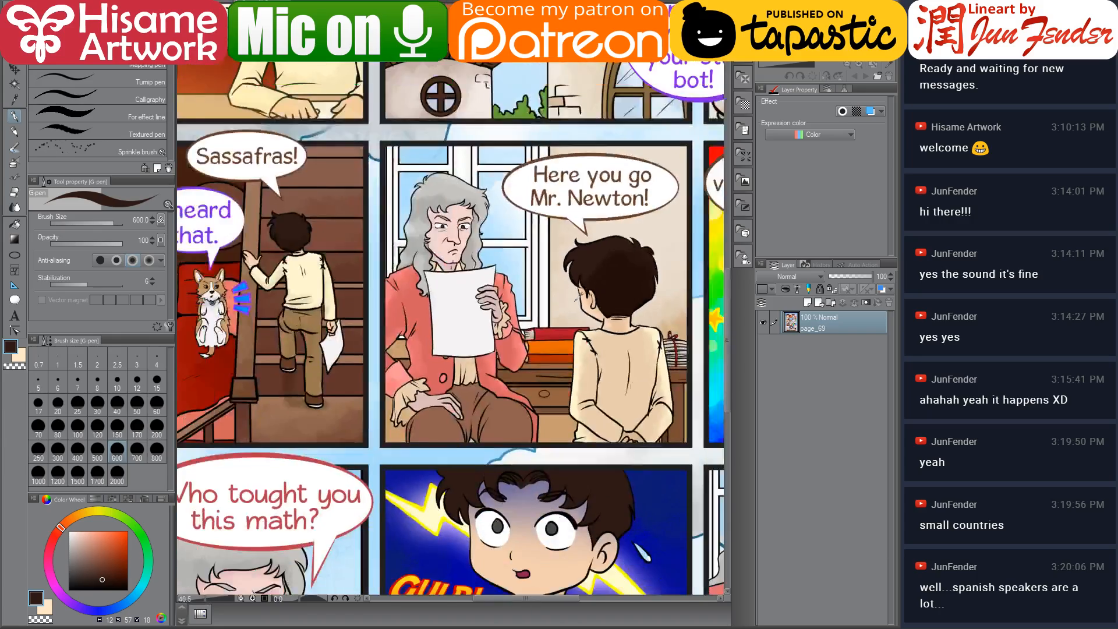
scroll(578, 297, "up", 2)
left_click(391, 78, "alt")
left_click_drag(564, 261, 430, 265)
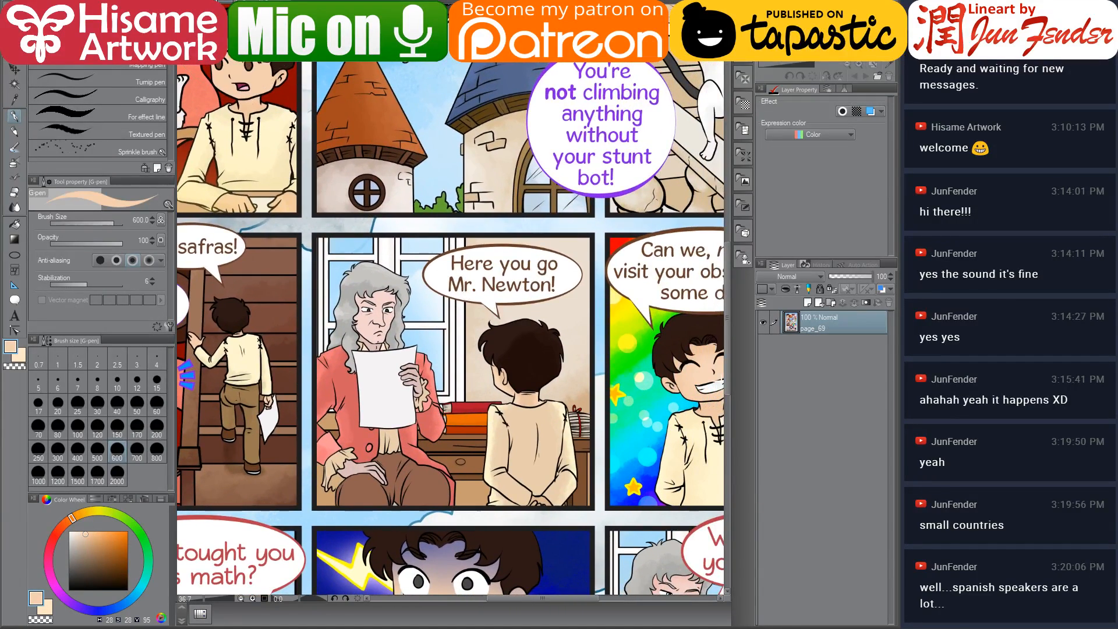
left_click(402, 38)
left_click_drag(322, 303, 412, 297)
scroll(413, 313, "up", 1)
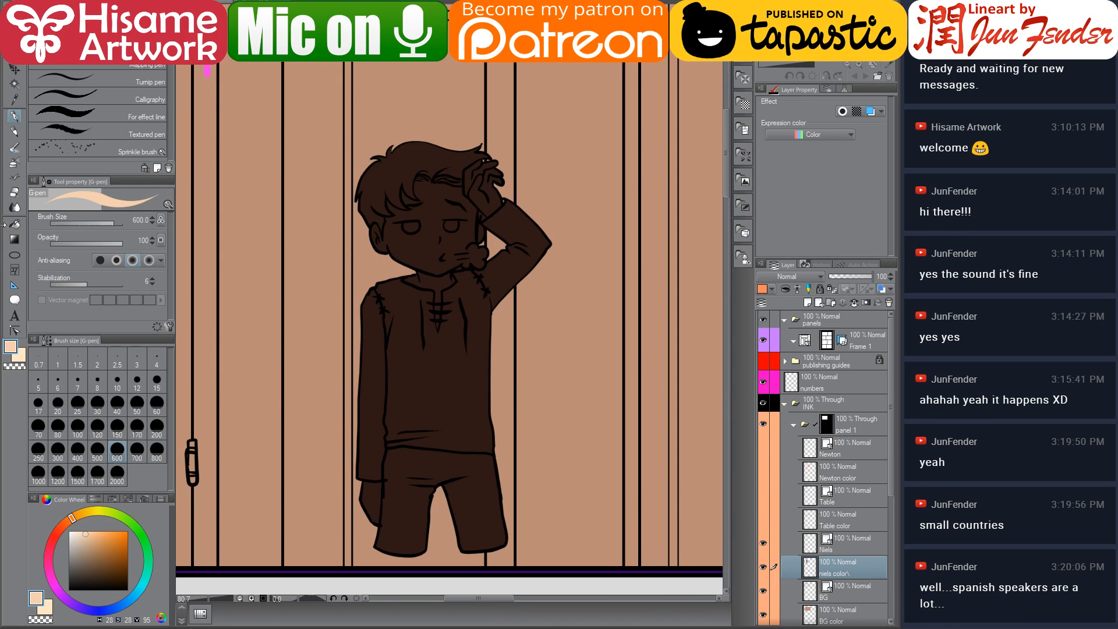
Fill Niels' hands, face, fingers and neck with the sampled skin colour
left_click(14, 225)
left_click(371, 494)
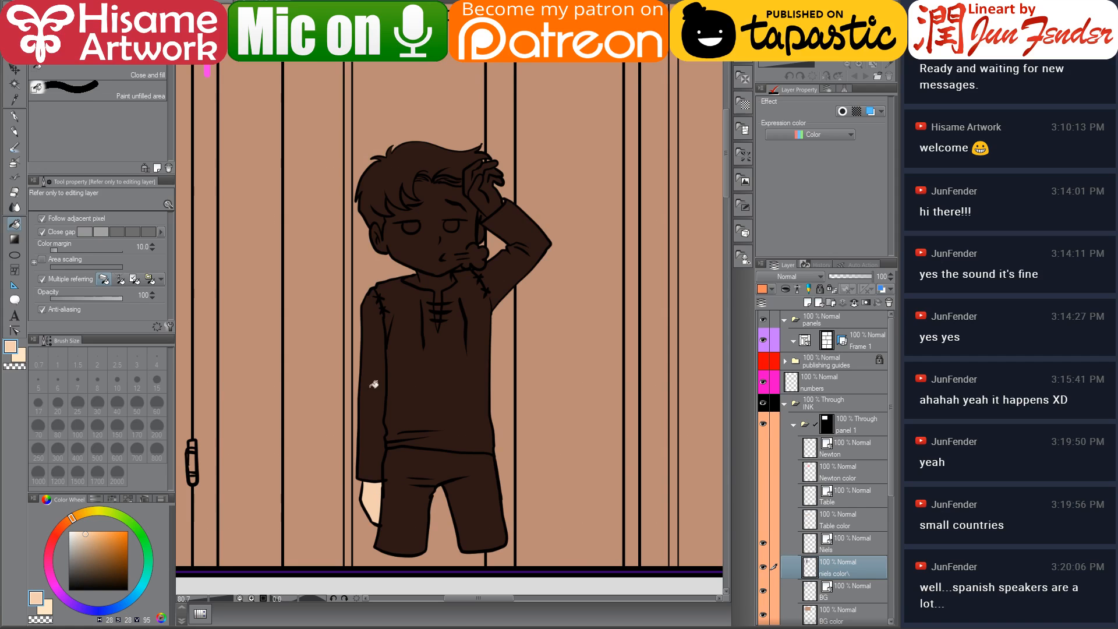
left_click(483, 198)
left_click(446, 200)
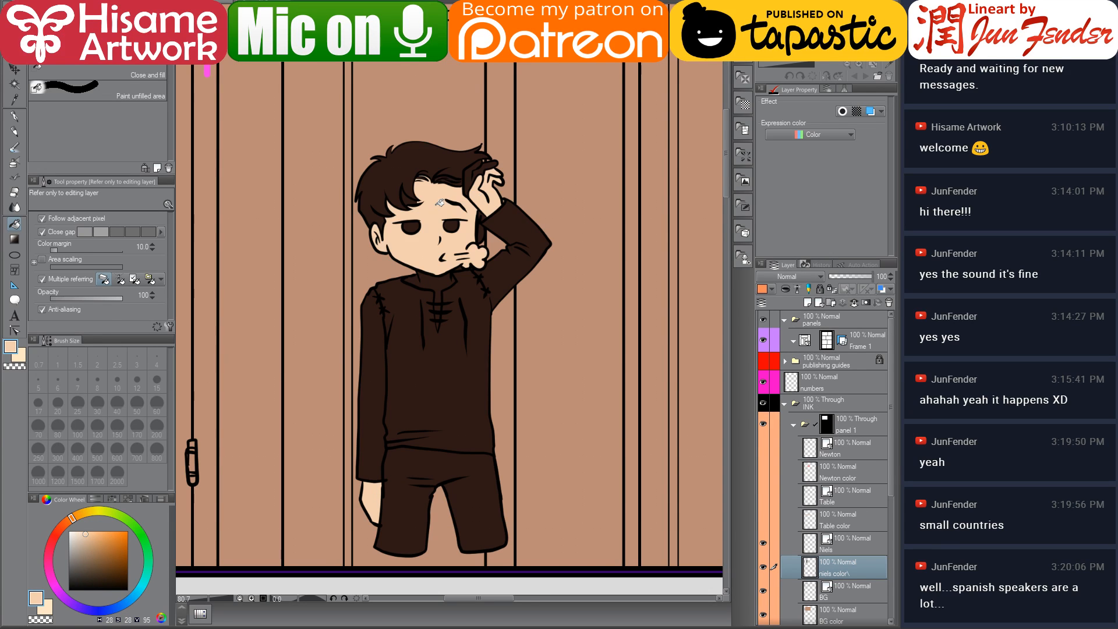
scroll(434, 233, "up", 3)
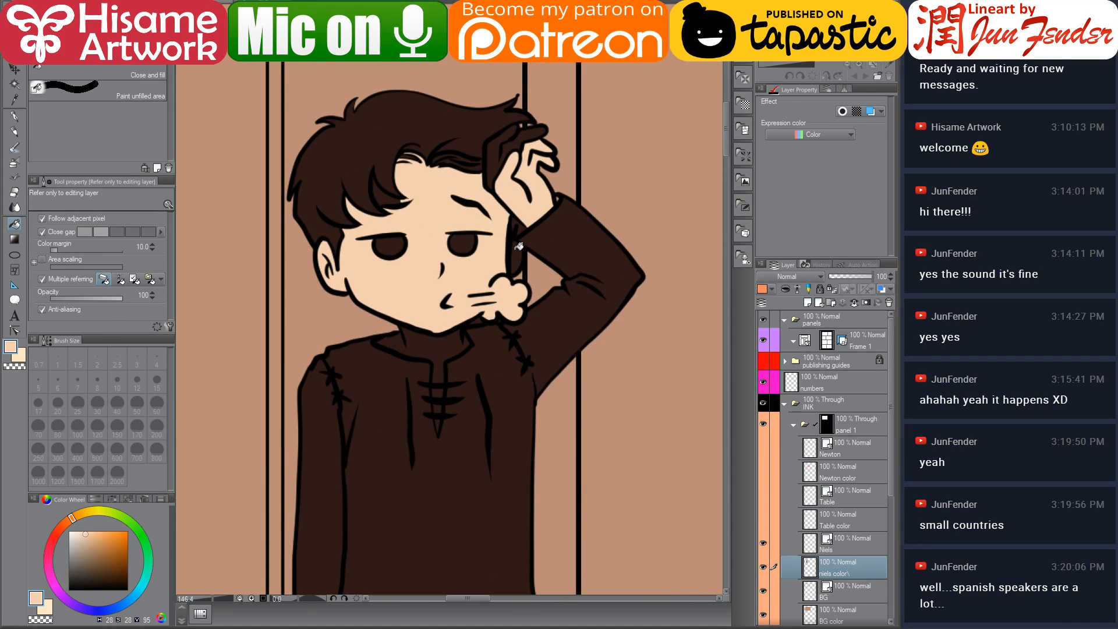
left_click(498, 148)
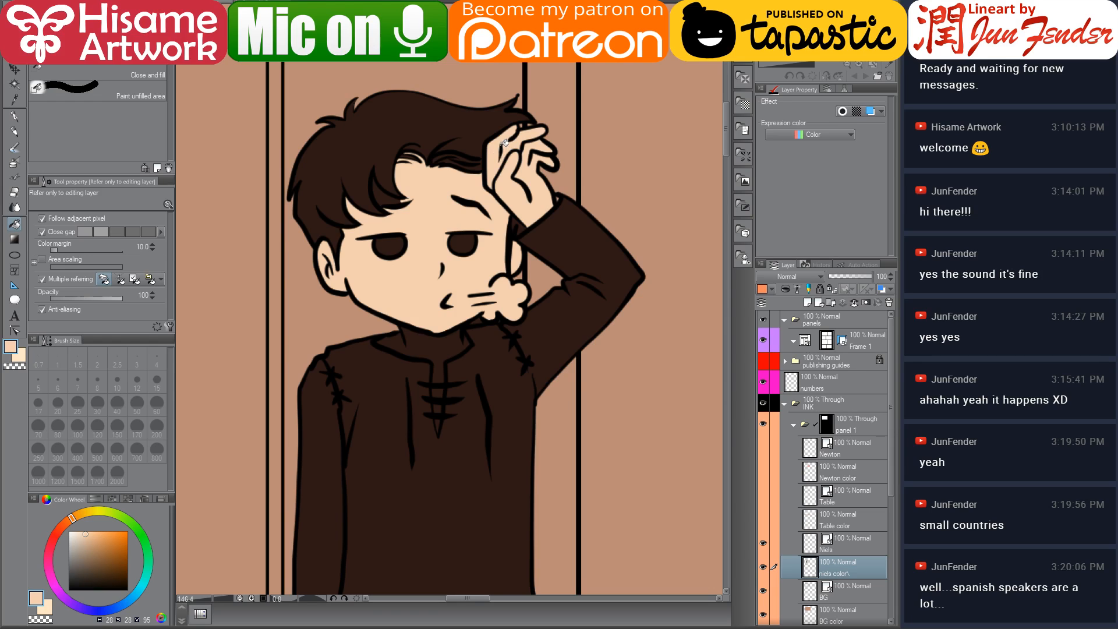
left_click(441, 344)
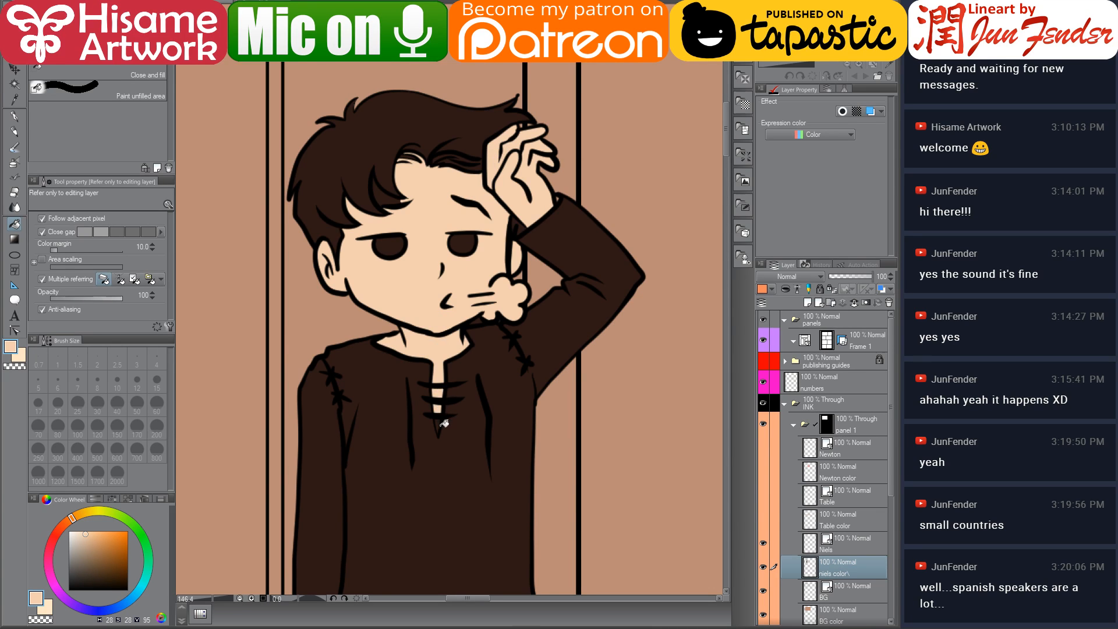
scroll(416, 358, "down", 2)
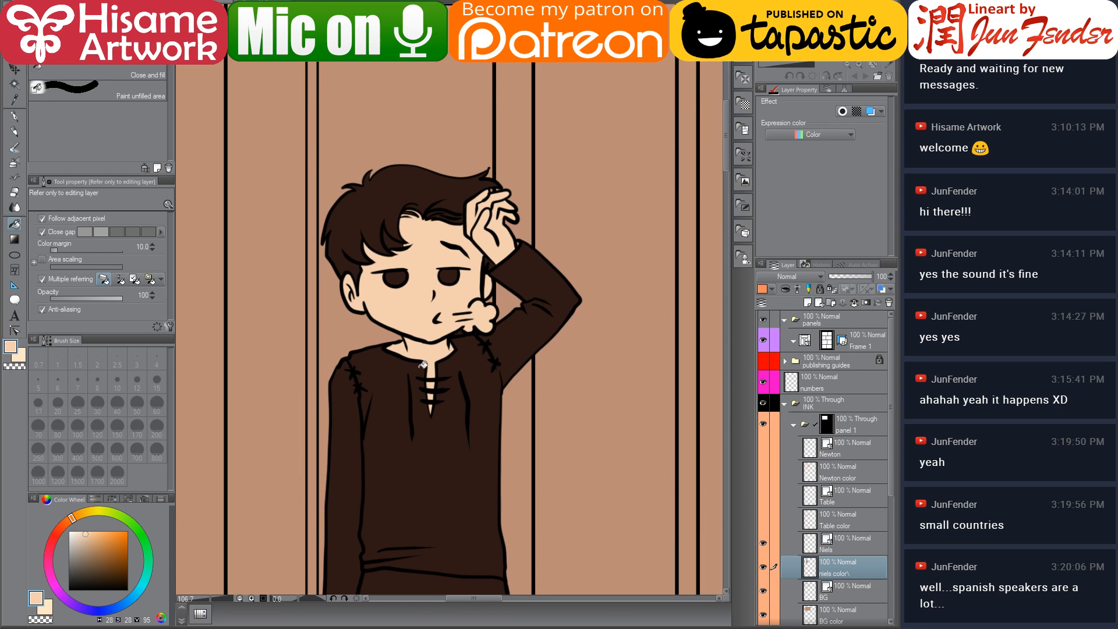
Sample the shirt colour from the page 69 reference and fill Niels' shirt with it
left_click_drag(449, 400, 448, 278)
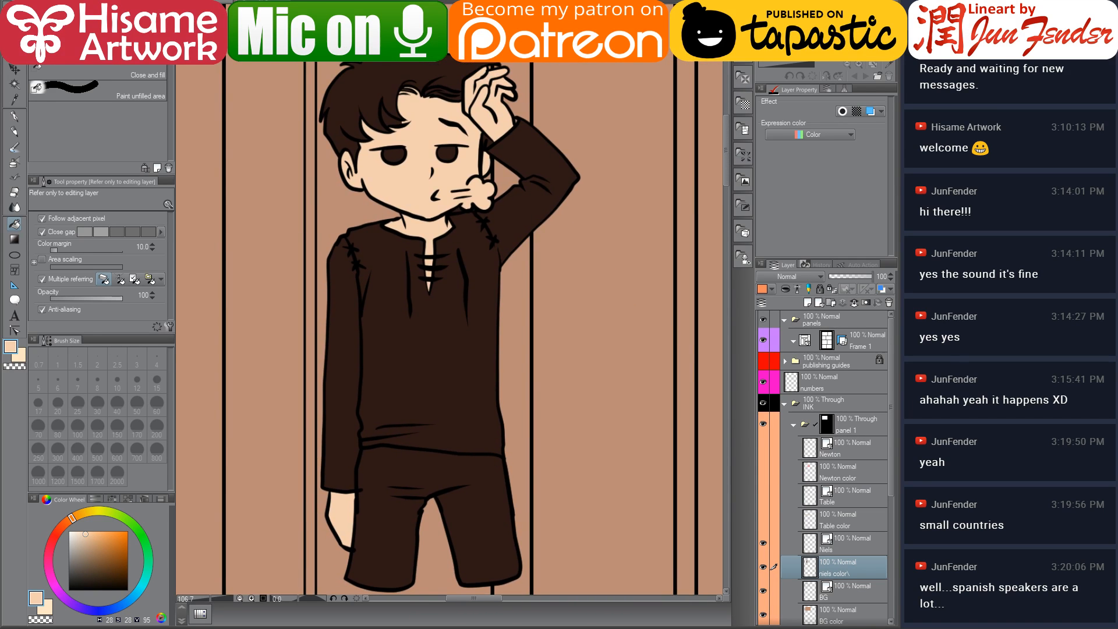
key("ctrl+Tab")
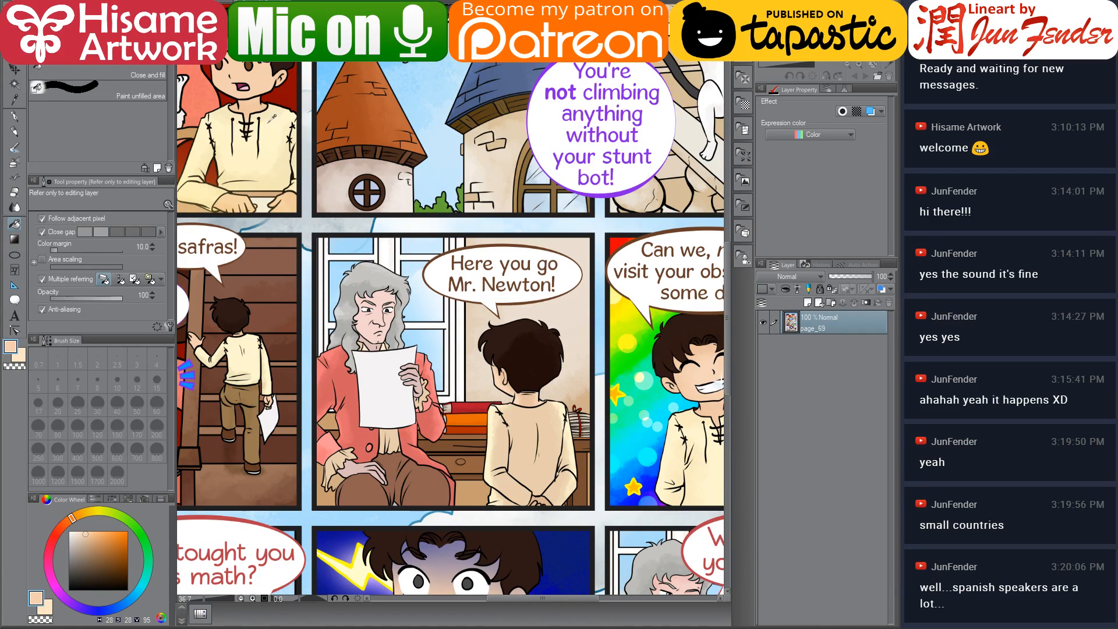
left_click(271, 134, "alt")
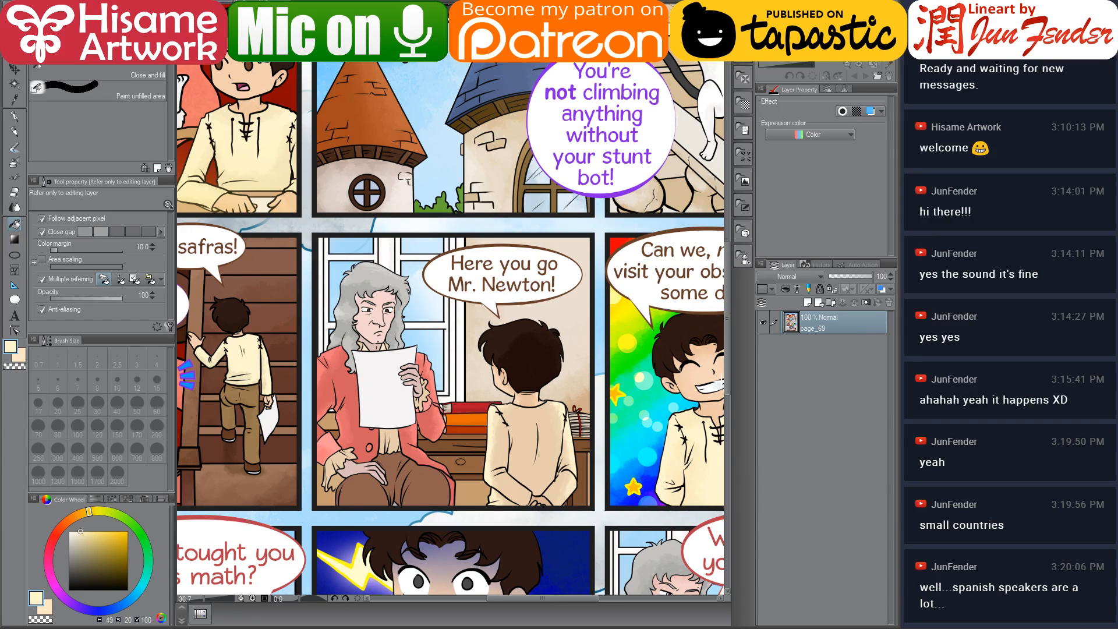
key("ctrl+Tab")
left_click(464, 320)
left_click(342, 357)
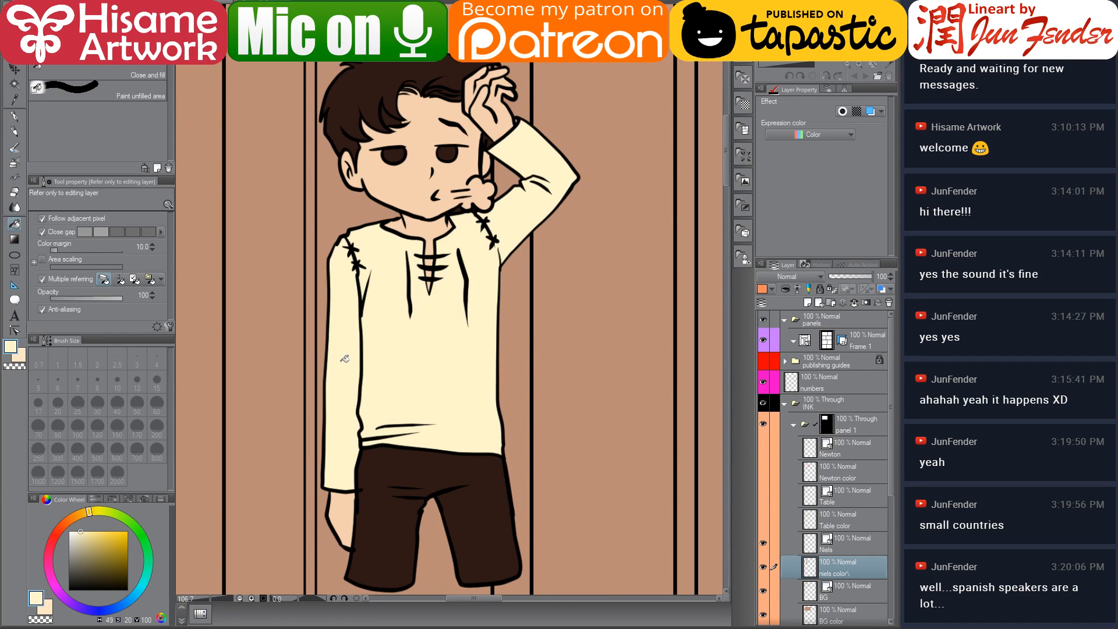
Sample the trouser colour from the page 69 reference and fill Niels' trousers with it
key("ctrl+Tab")
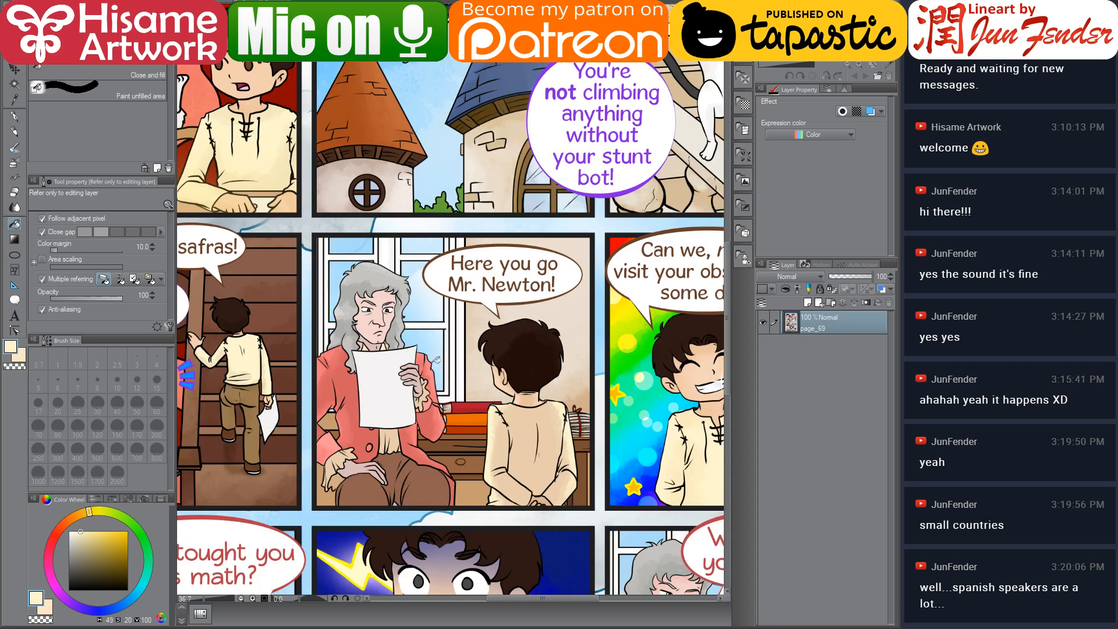
left_click(259, 389, "alt")
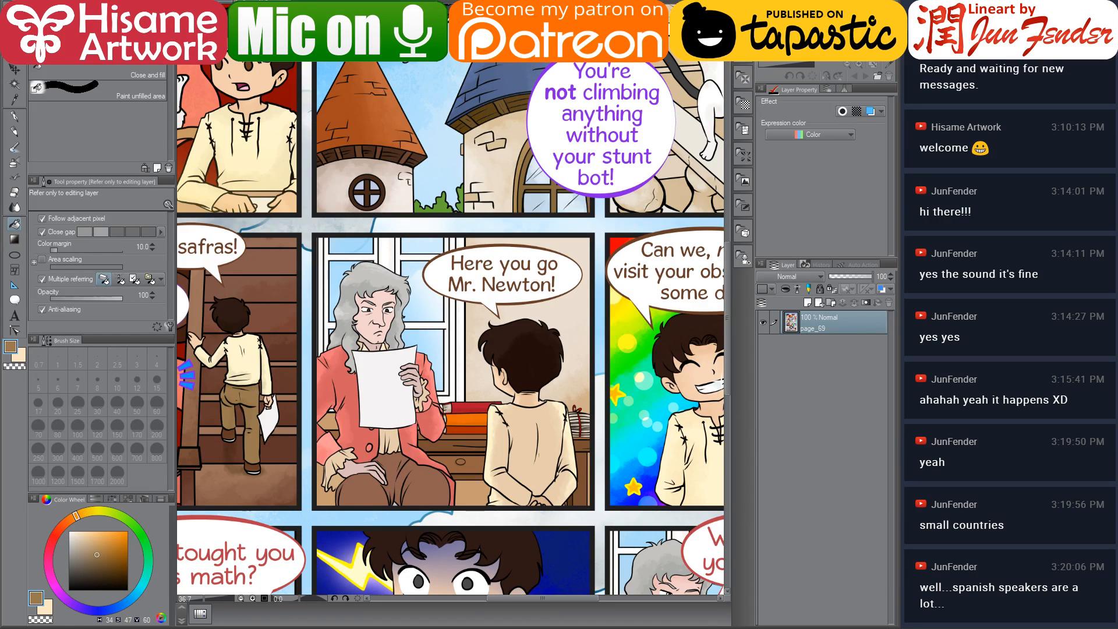
key("ctrl+Tab")
left_click(475, 498)
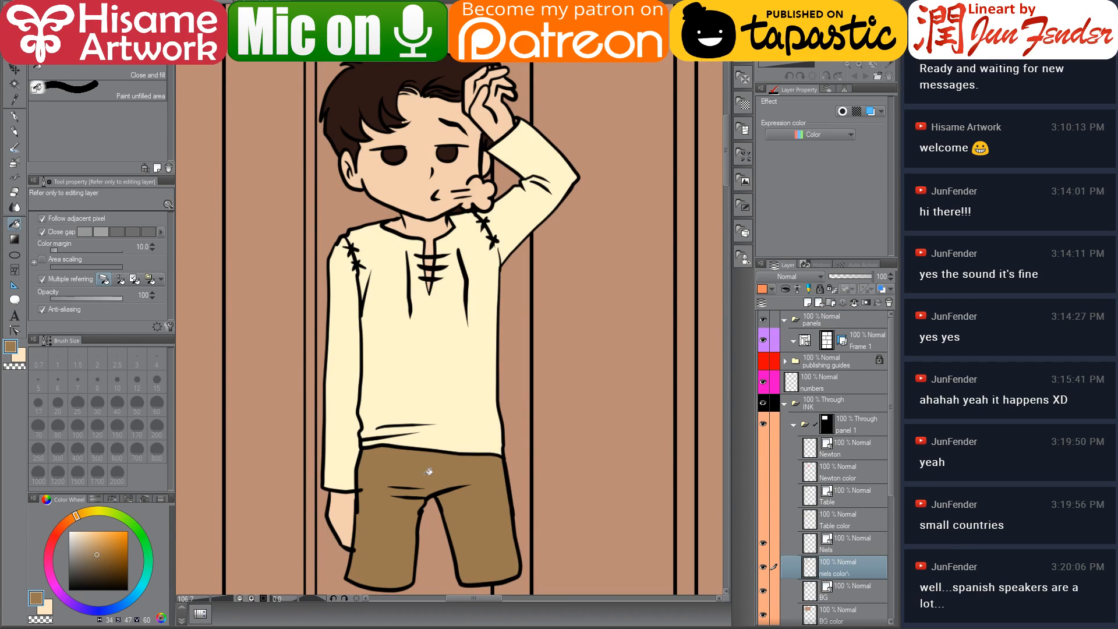
Inspect the vector lines along Niels' hand and trouser edges with the Control point tool
scroll(321, 528, "up", 5)
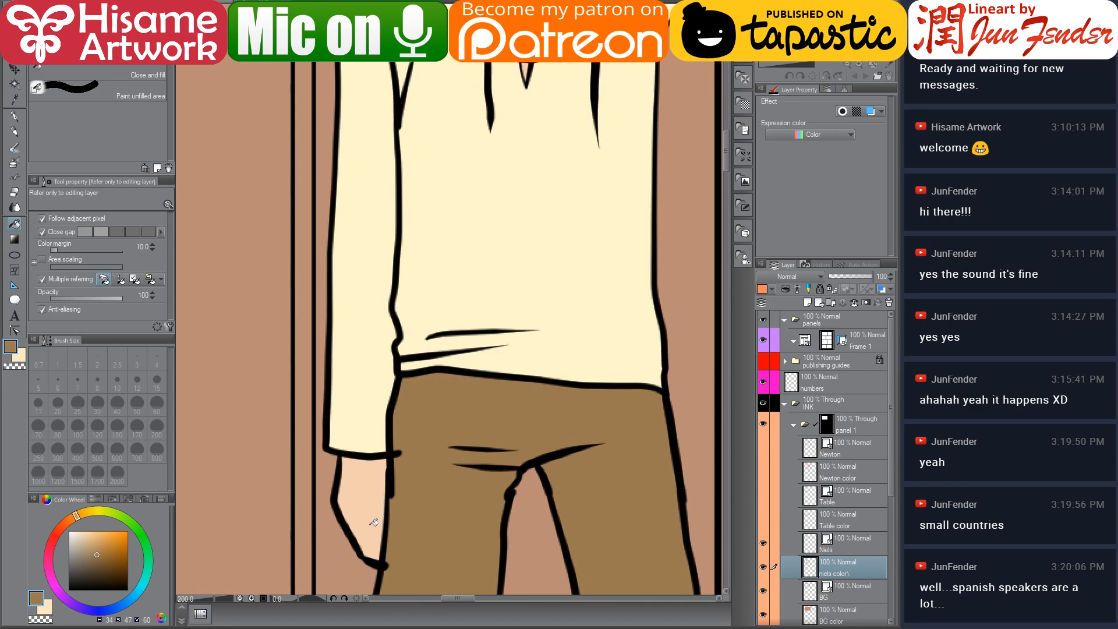
left_click_drag(492, 499, 488, 442)
scroll(489, 442, "up", 3)
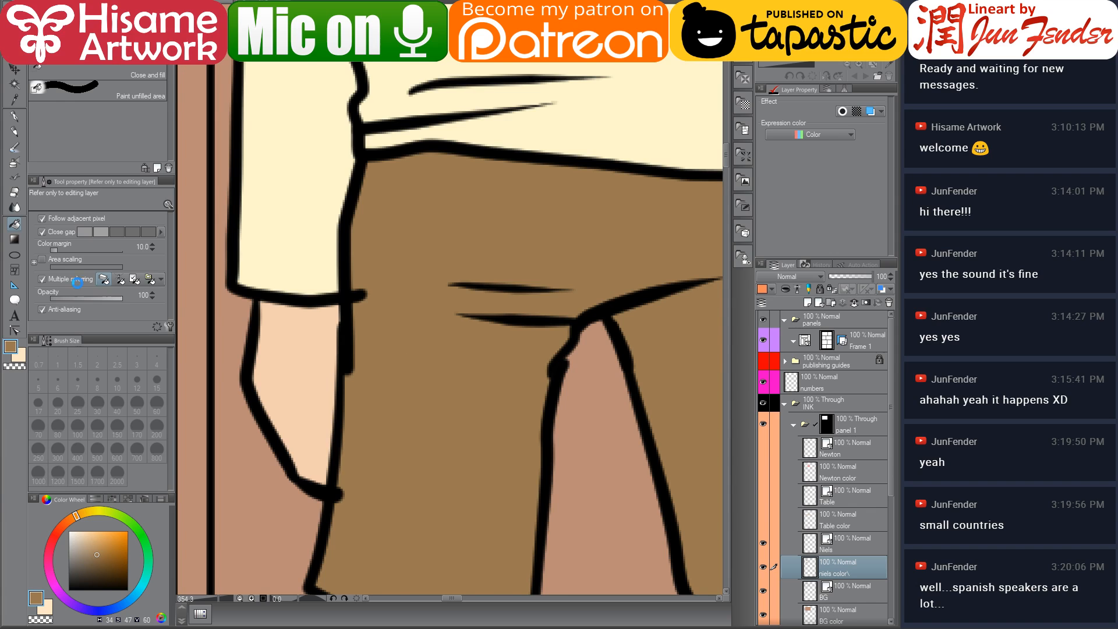
left_click(14, 331)
left_click(357, 295)
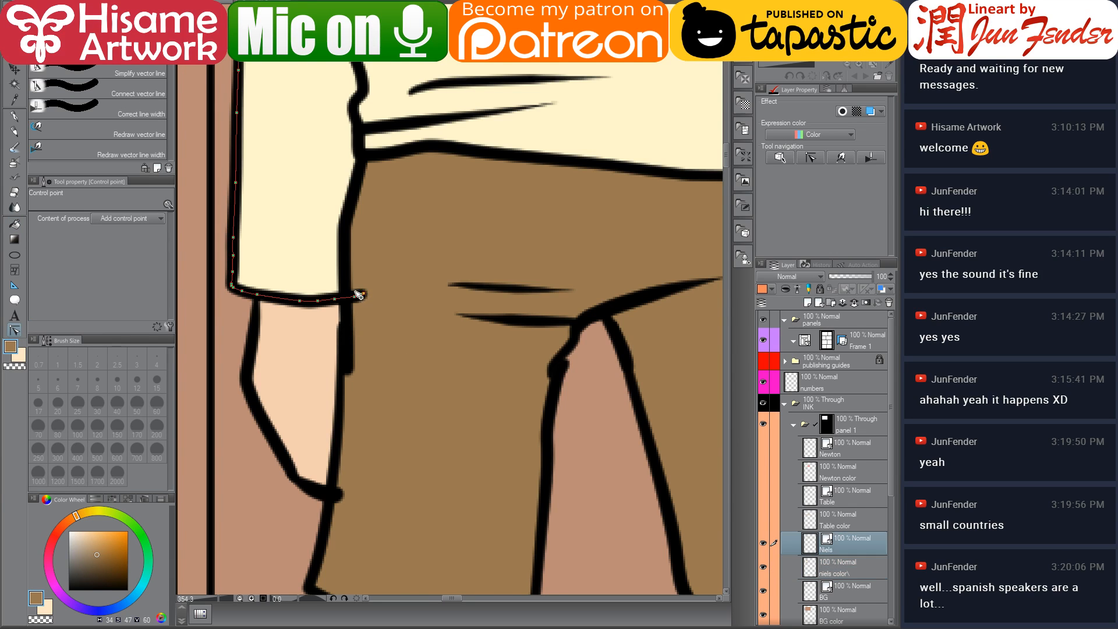
left_click(358, 296)
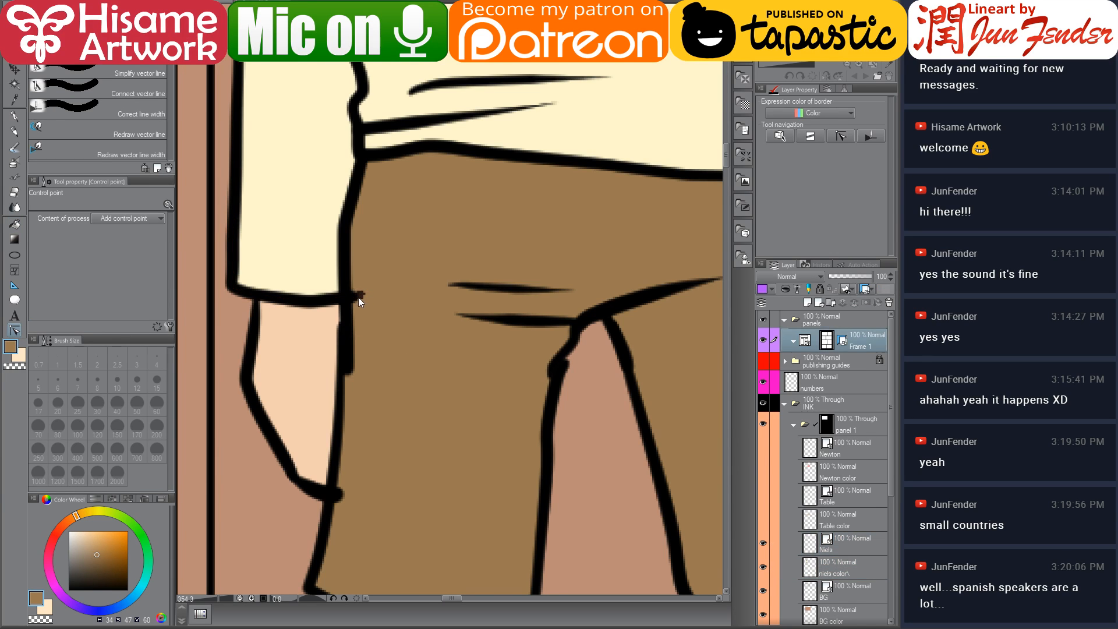
left_click(355, 298)
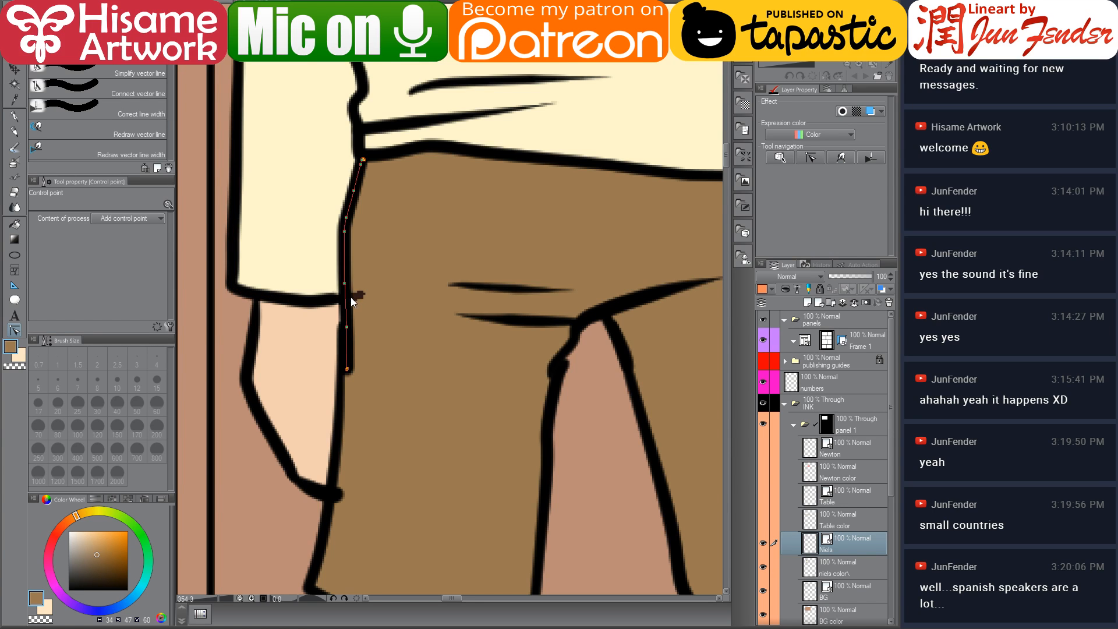
left_click(344, 487)
left_click(347, 514)
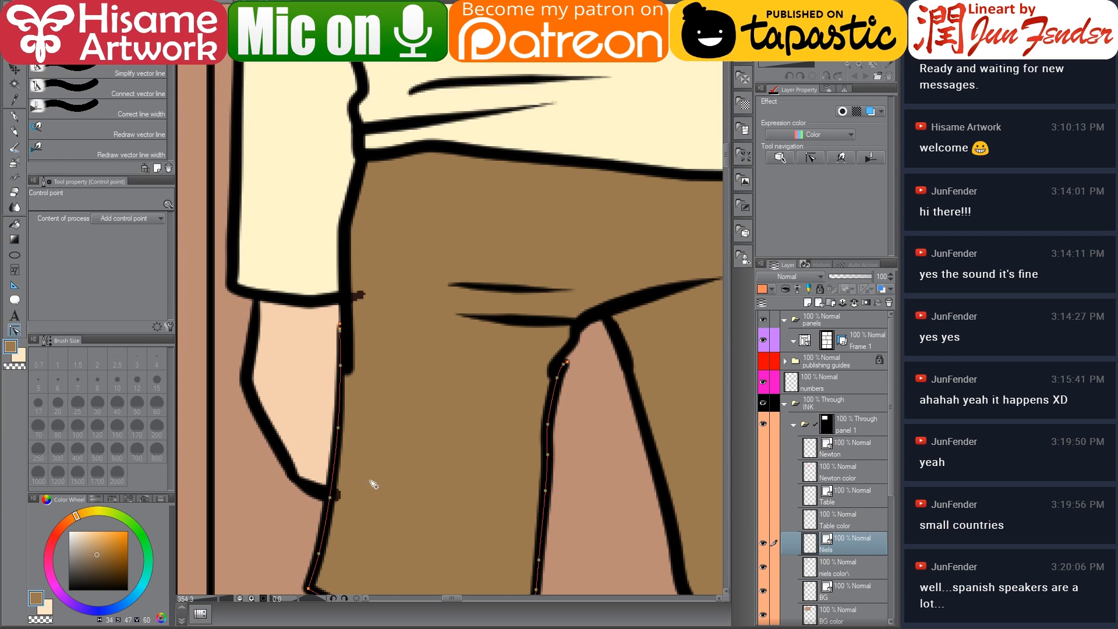
left_click_drag(577, 404, 338, 500)
scroll(344, 494, "down", 5)
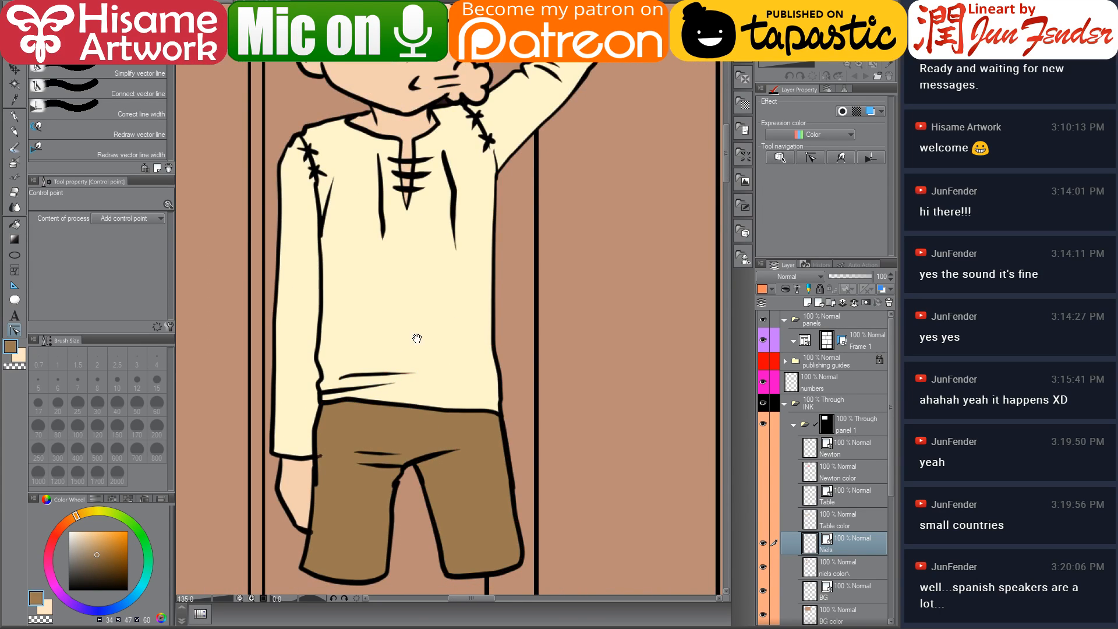
left_click(839, 573)
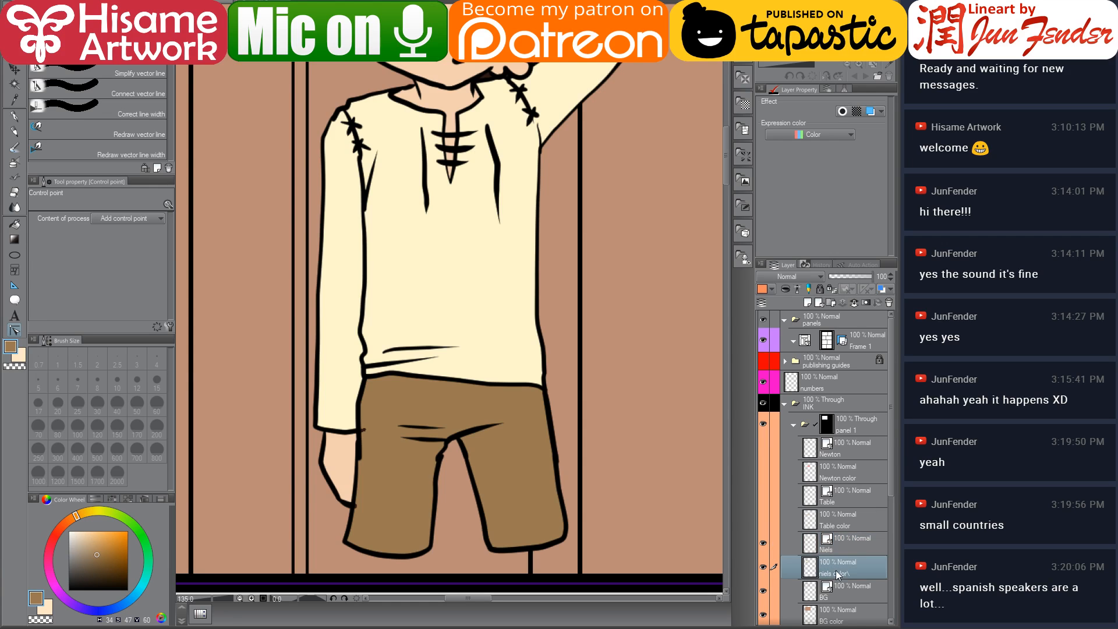
left_click(15, 224)
scroll(400, 528, "up", 2)
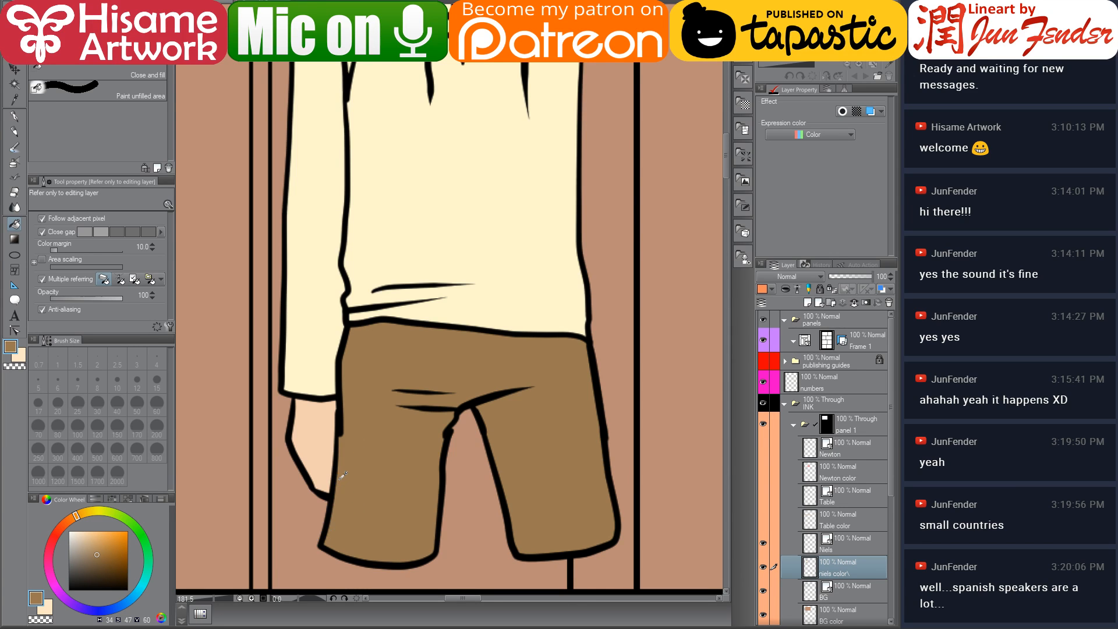
scroll(343, 476, "up", 6)
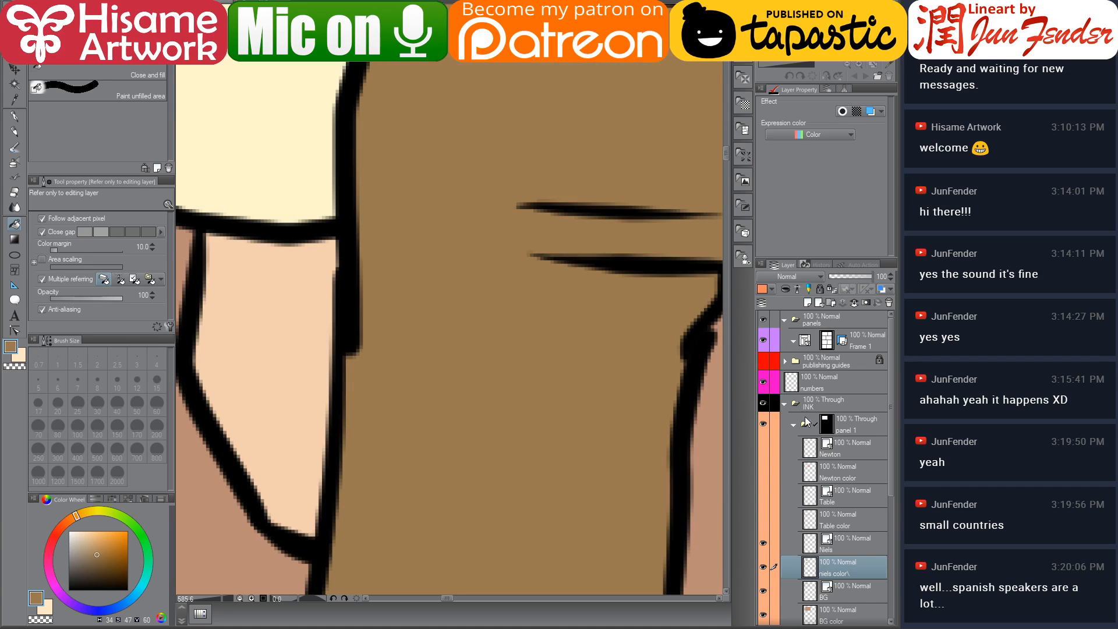
Move the control points of the trousers' left edge line on Niels' ink layer slightly inward
left_click(845, 549)
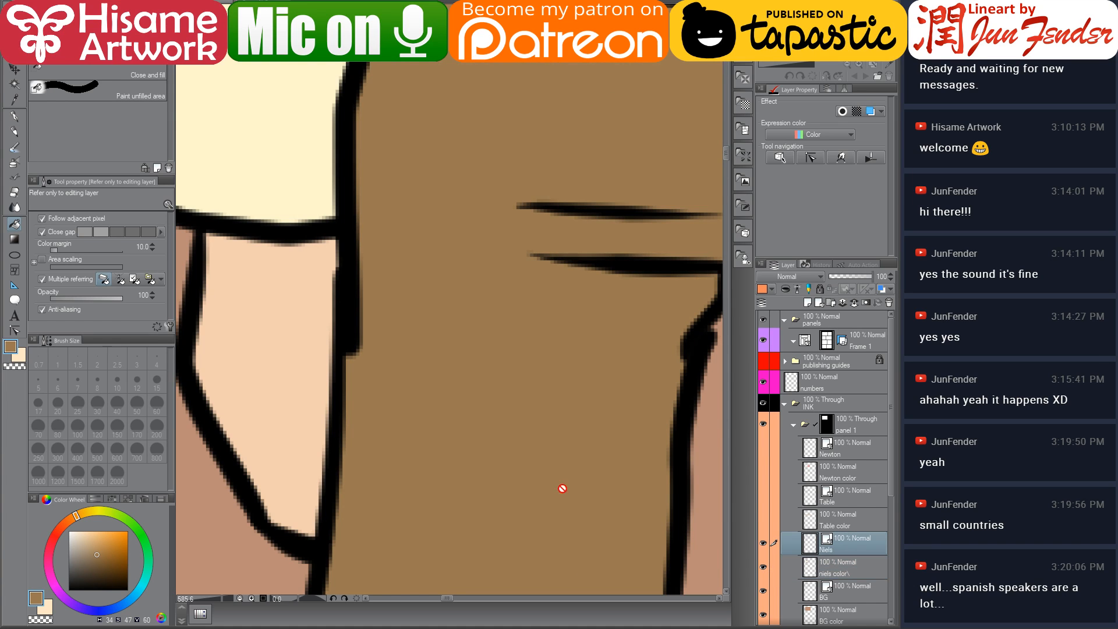
left_click(16, 331)
left_click(351, 348)
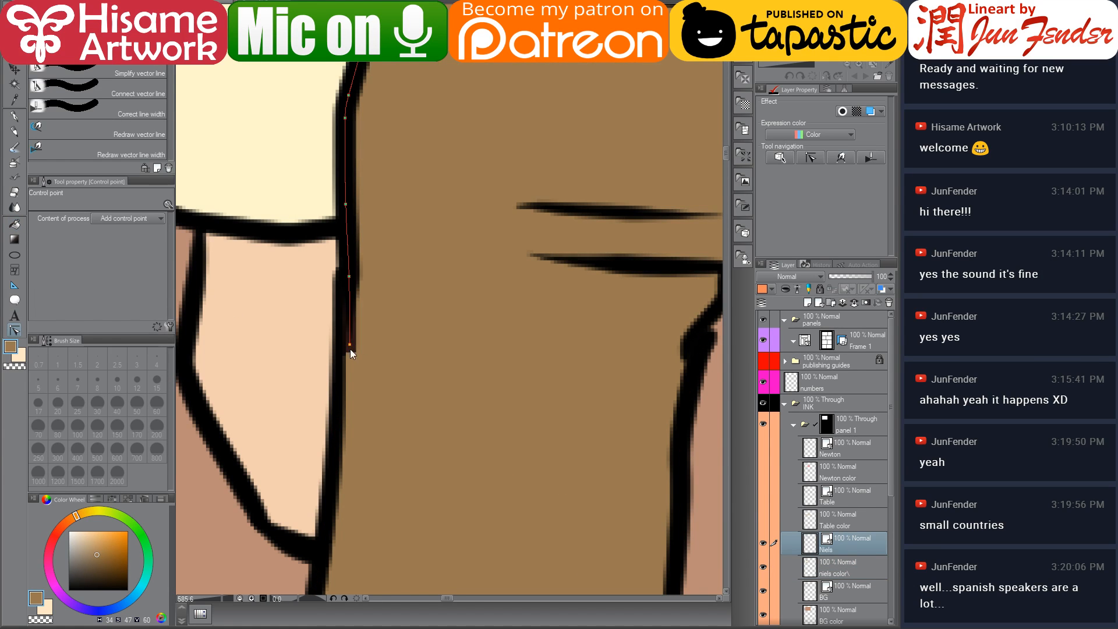
left_click_drag(350, 344, 341, 346)
left_click_drag(349, 277, 342, 279)
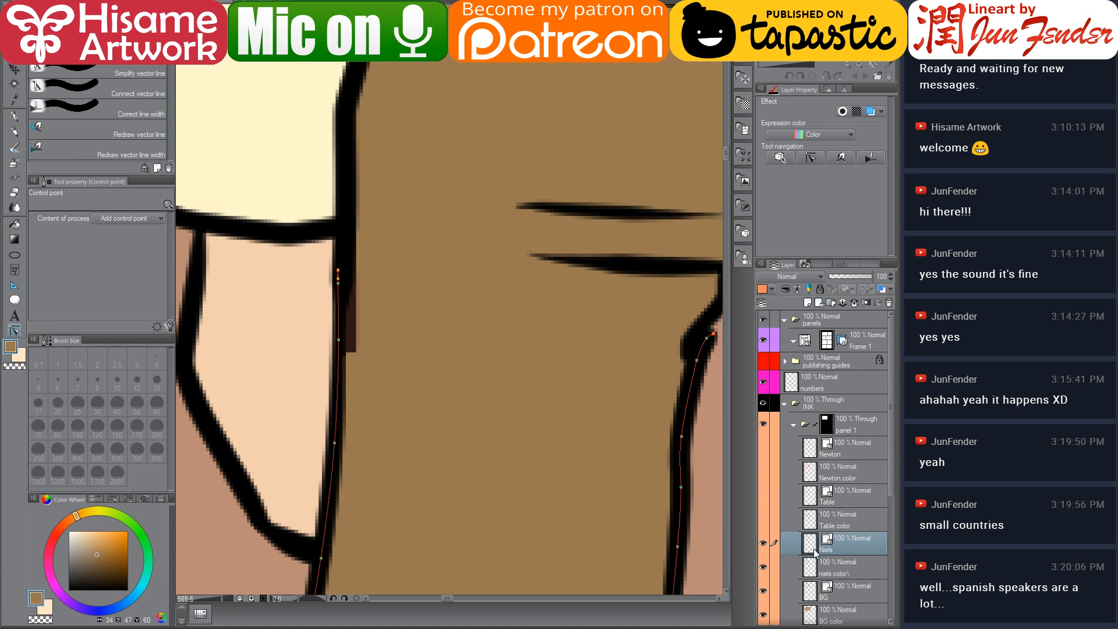
Paint the uncoloured gap beside the trouser edge brown on Niels' colour layer with a 12 px G-pen
left_click(827, 567)
left_click(15, 117)
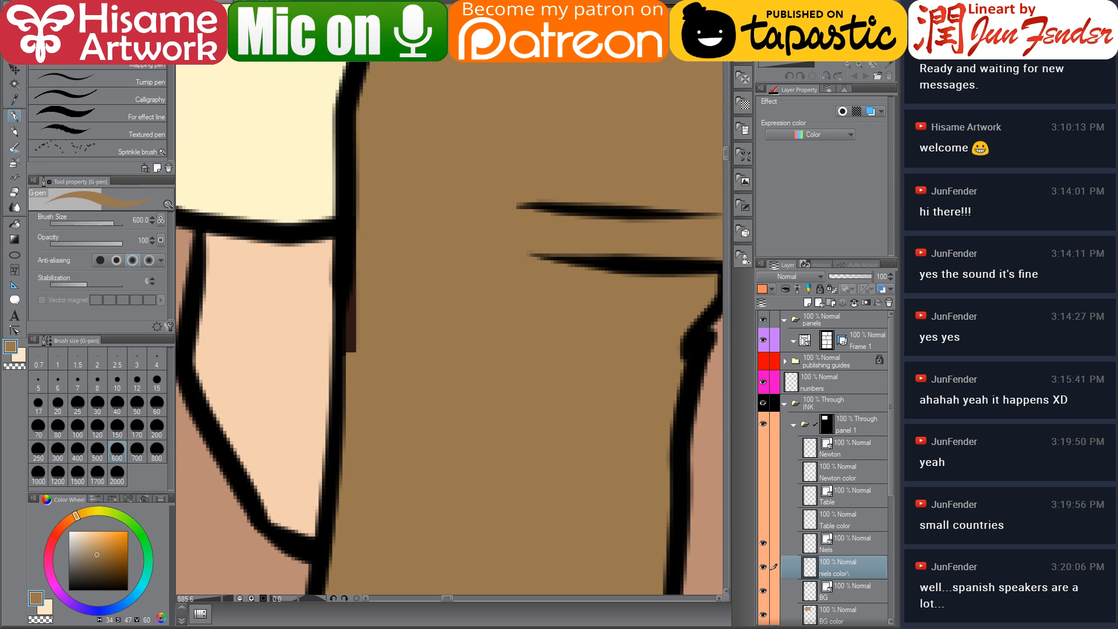
left_click_drag(362, 262, 342, 319)
key("ctrl+z")
left_click(137, 383)
left_click_drag(361, 369, 366, 237)
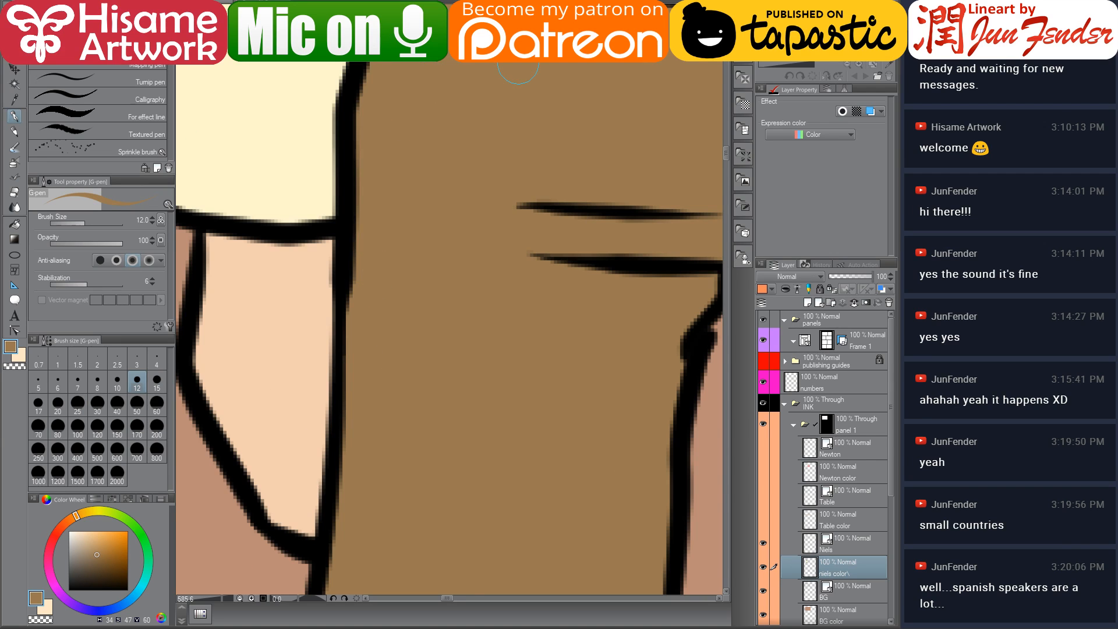
Sample Niels' hair colour and touch up his hairline above the forehead
scroll(479, 148, "down", 8)
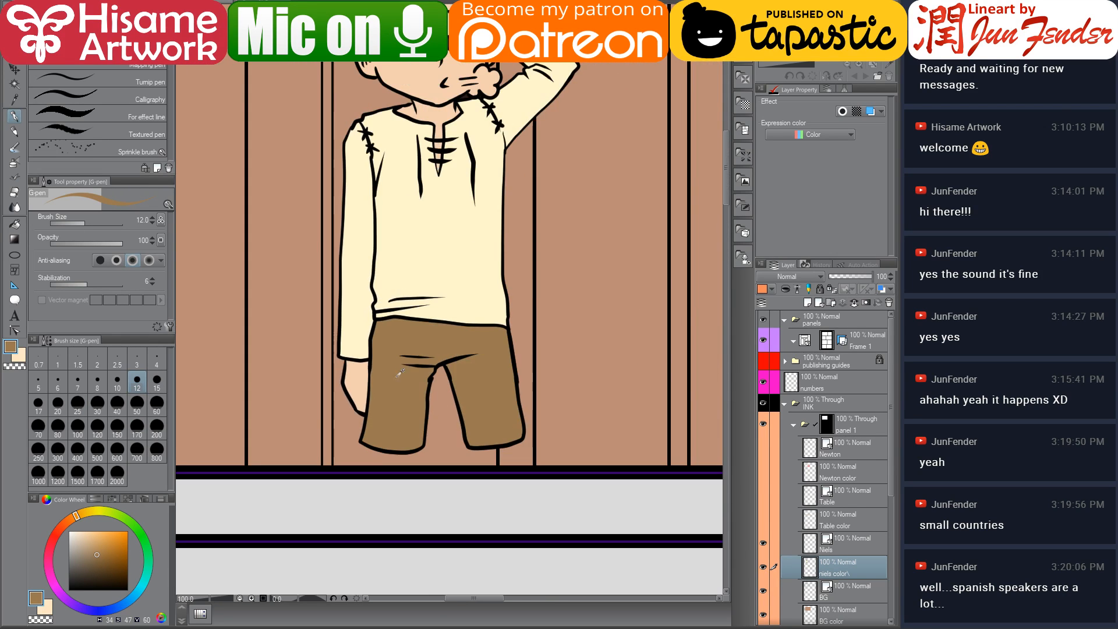
left_click_drag(499, 93, 532, 358)
scroll(505, 308, "up", 2)
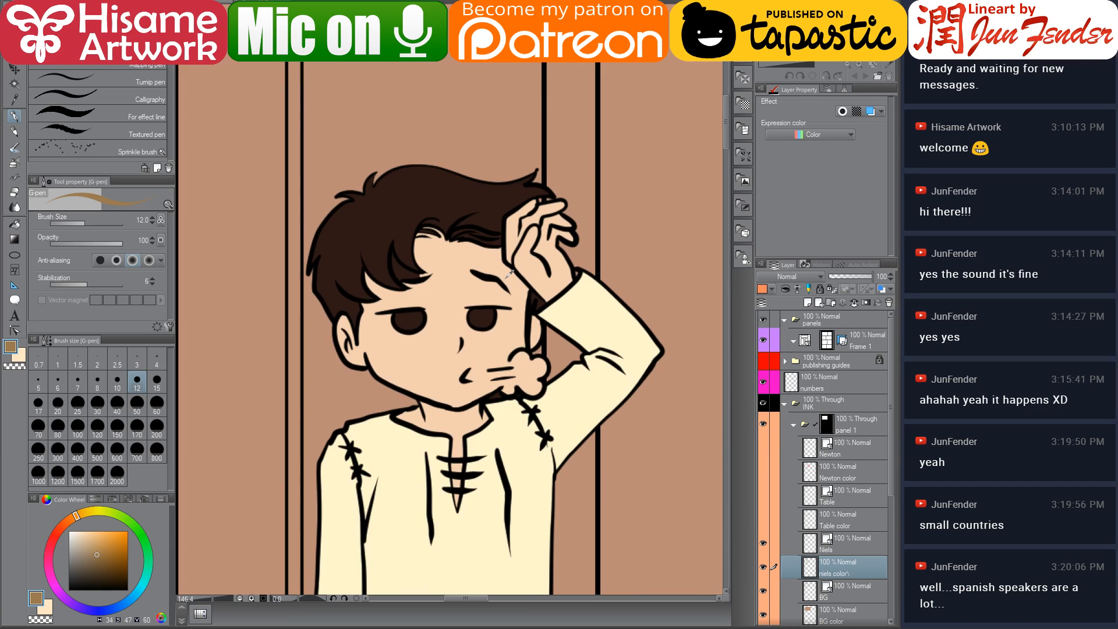
scroll(434, 239, "up", 1)
left_click(375, 185, "alt")
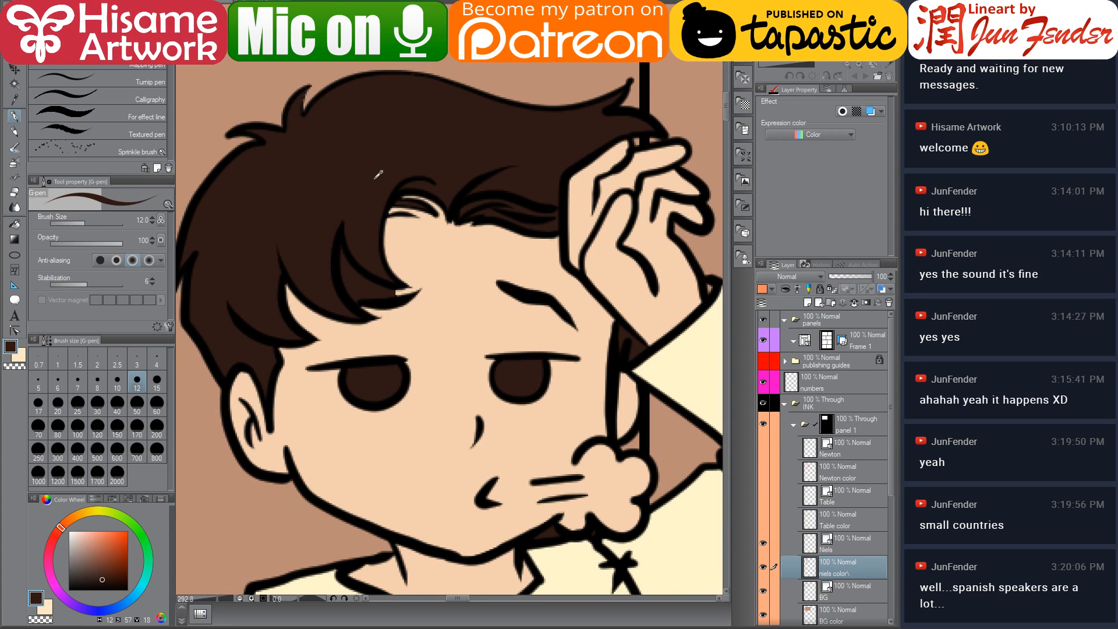
mouse_move(393, 204)
left_mouse_down()
mouse_move(437, 212)
mouse_move(400, 193)
left_mouse_up()
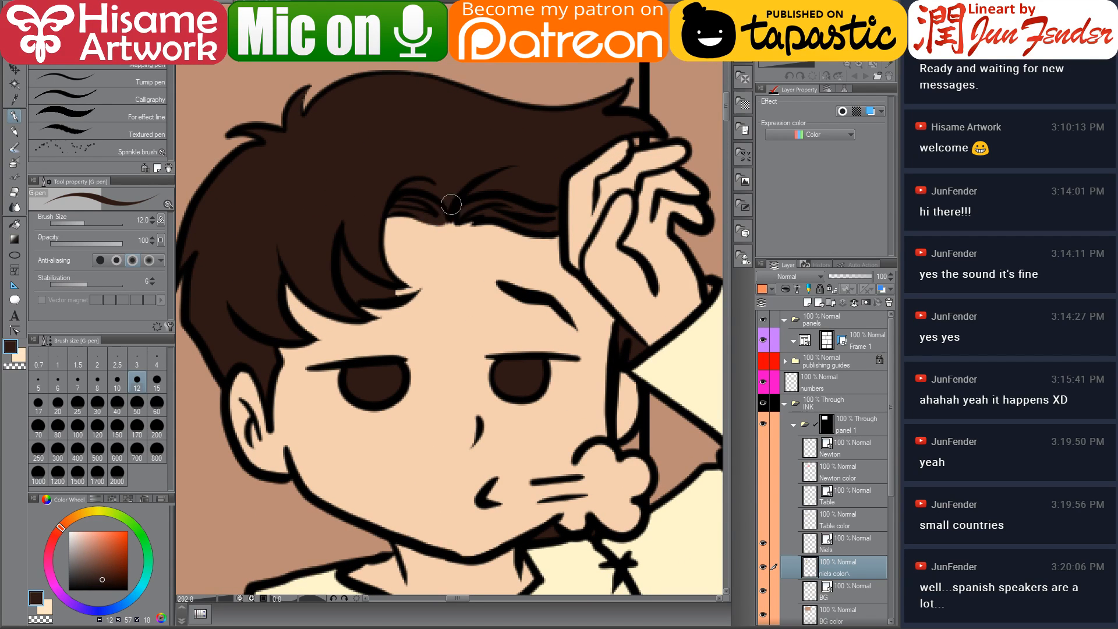
left_click_drag(566, 329, 517, 297)
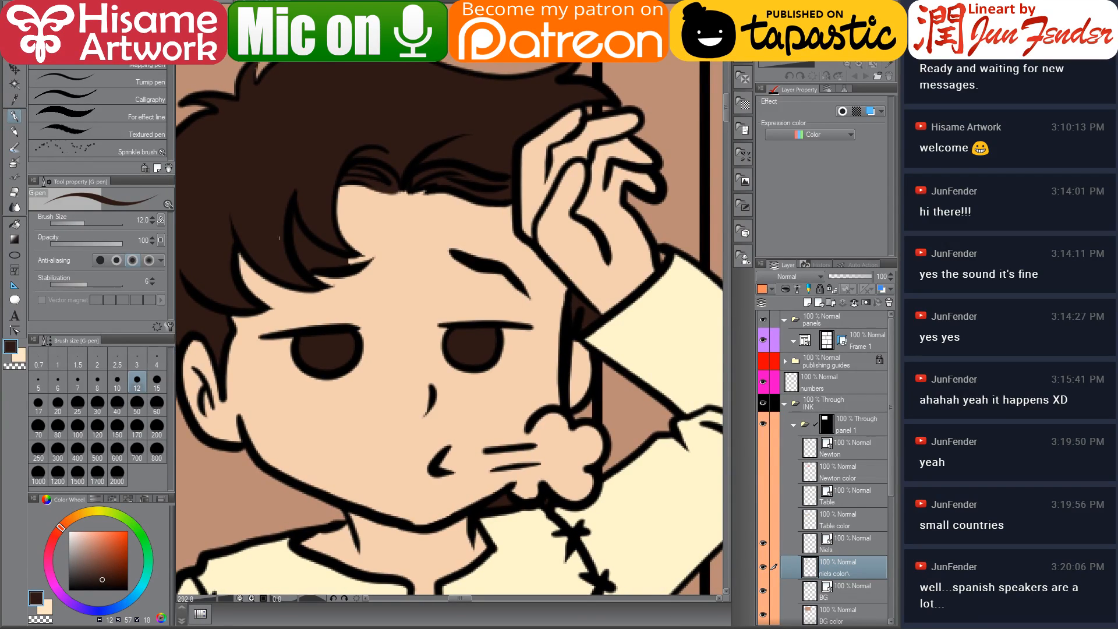
Erase the stray mark between Niels' face and hand with a 7 px hard eraser
left_click(14, 192)
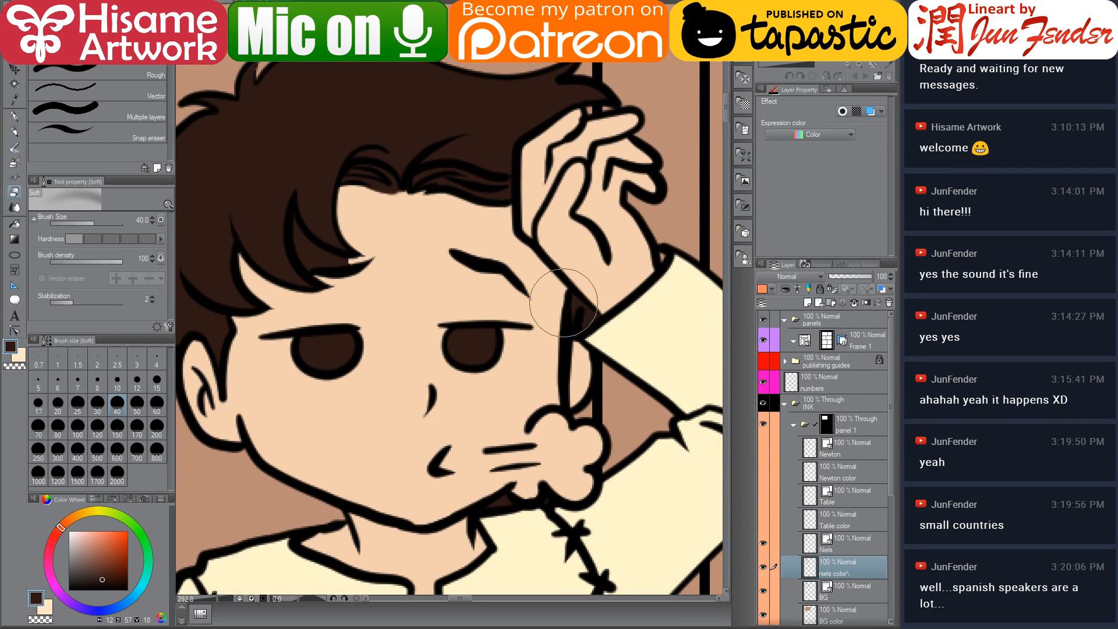
key("bracketleft")
key("bracketleft")
key("bracketleft")
key("bracketleft")
key("bracketleft")
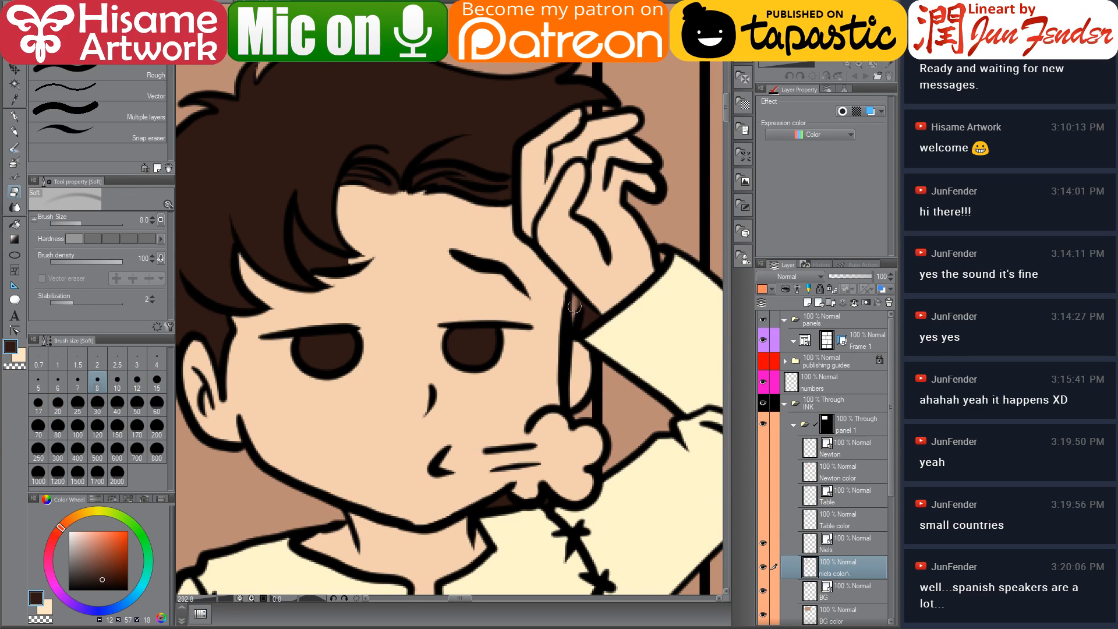
left_click(88, 32)
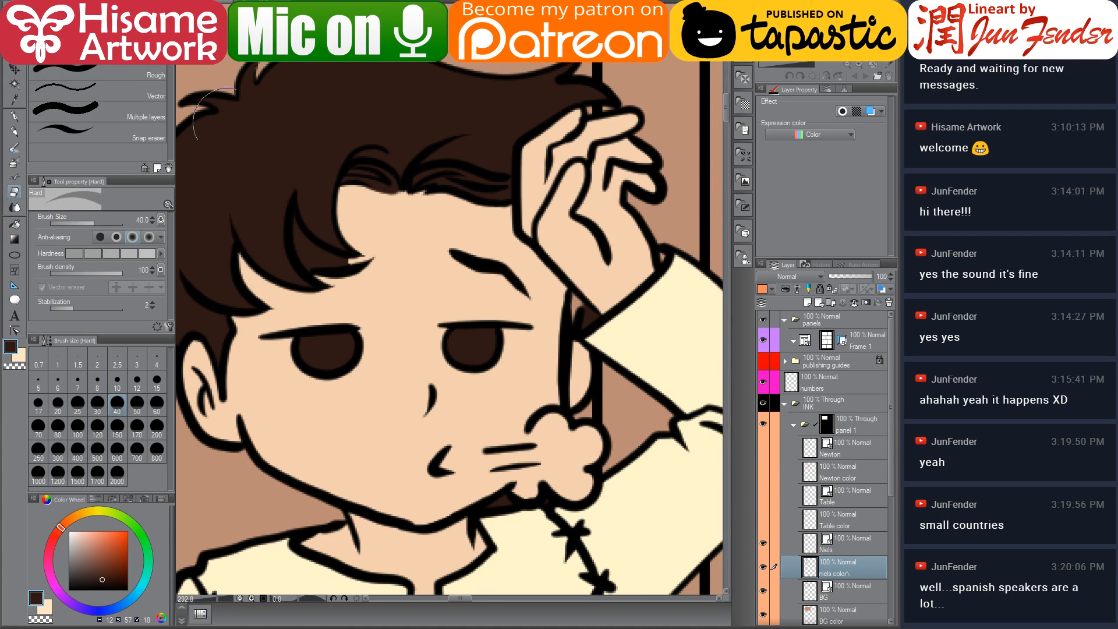
key("bracketleft")
key("bracketleft")
key("bracketleft")
key("bracketleft")
key("bracketleft")
key("bracketleft")
key("bracketleft")
key("bracketleft")
key("bracketleft")
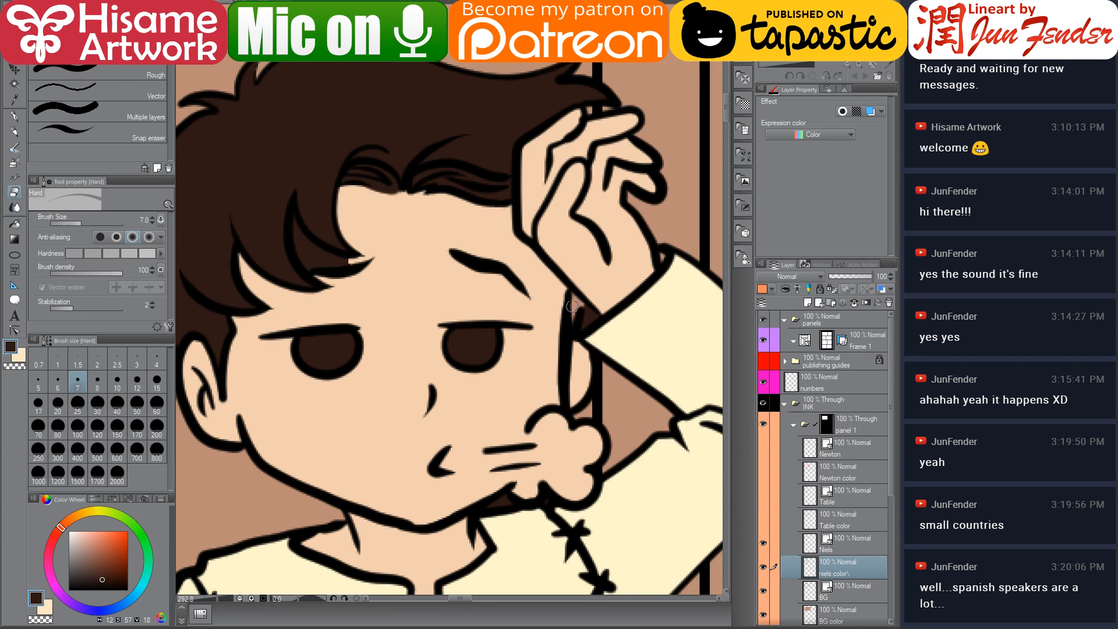
left_click_drag(570, 313, 553, 283)
Sample Niels' skin colour and touch up the skin beside his mouth
left_click_drag(491, 467, 534, 470)
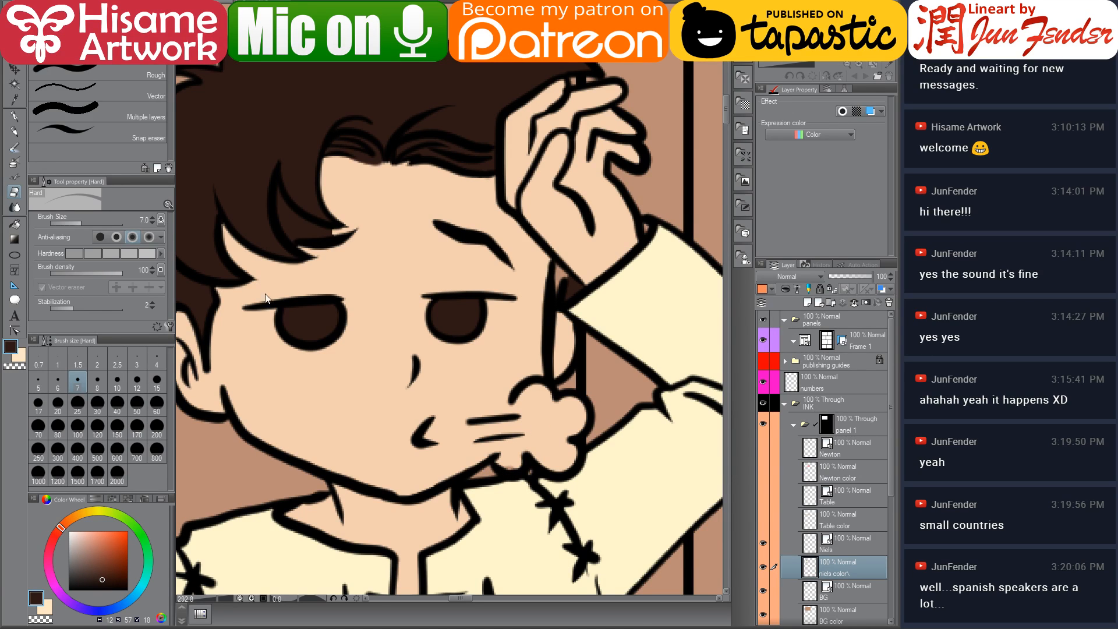
left_click(15, 115)
left_click(517, 452, "alt")
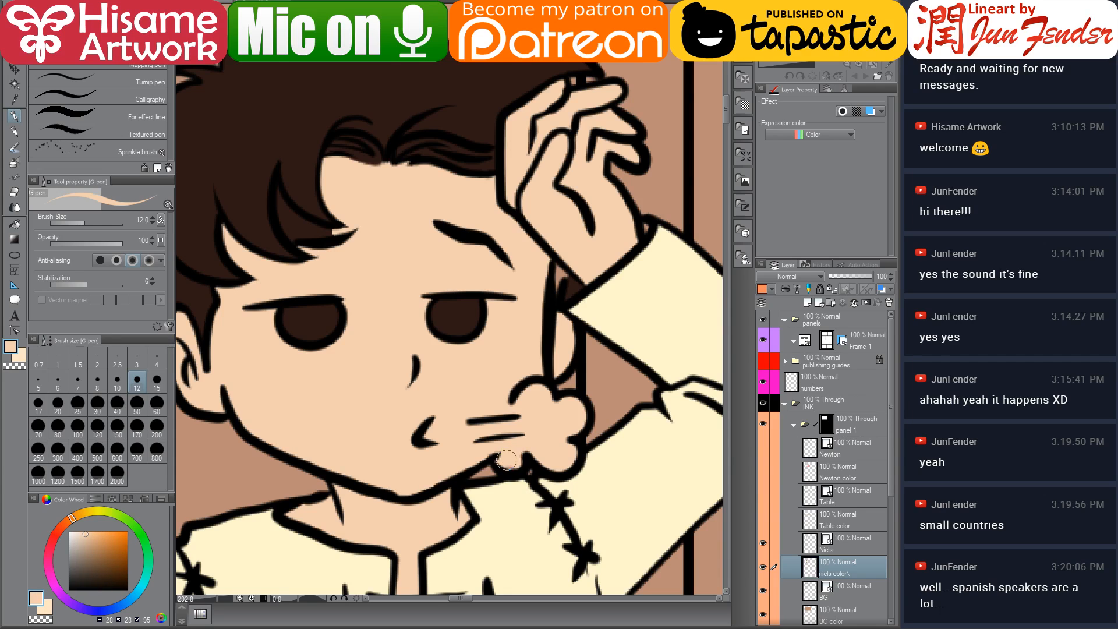
left_click_drag(532, 439, 516, 449)
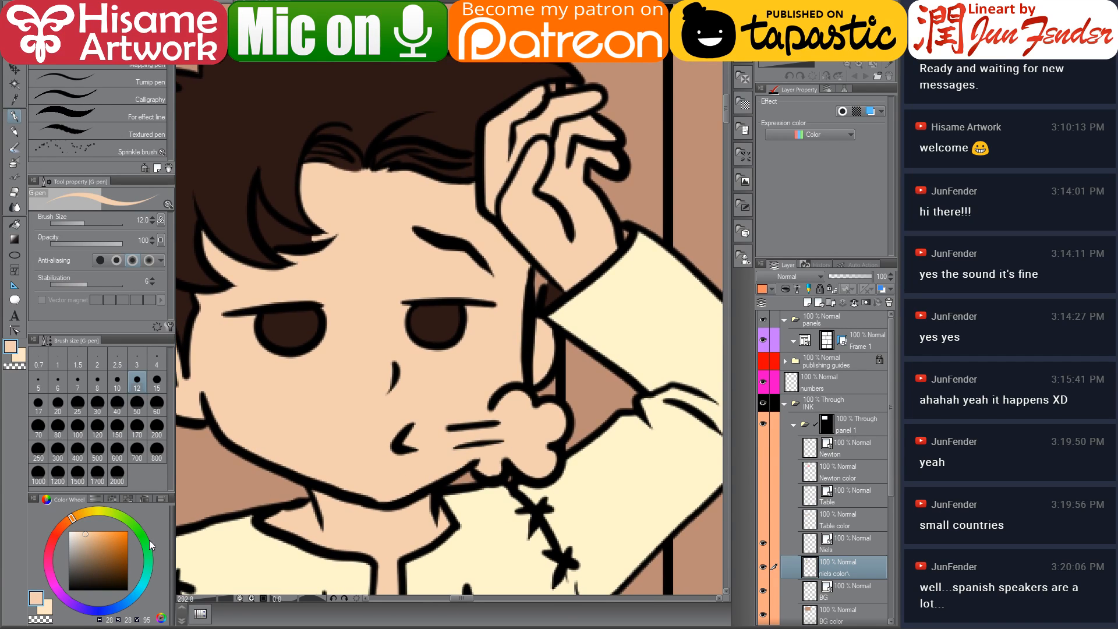
Pick white and paint a stroke across Niels' mouth
left_click(68, 531)
mouse_move(451, 435)
left_mouse_down()
mouse_move(503, 430)
mouse_move(485, 468)
mouse_move(505, 440)
mouse_move(530, 468)
mouse_move(522, 457)
mouse_move(547, 449)
mouse_move(537, 436)
mouse_move(554, 426)
mouse_move(530, 423)
mouse_move(543, 408)
mouse_move(524, 426)
mouse_move(492, 409)
mouse_move(514, 414)
left_mouse_up()
key("ctrl+z")
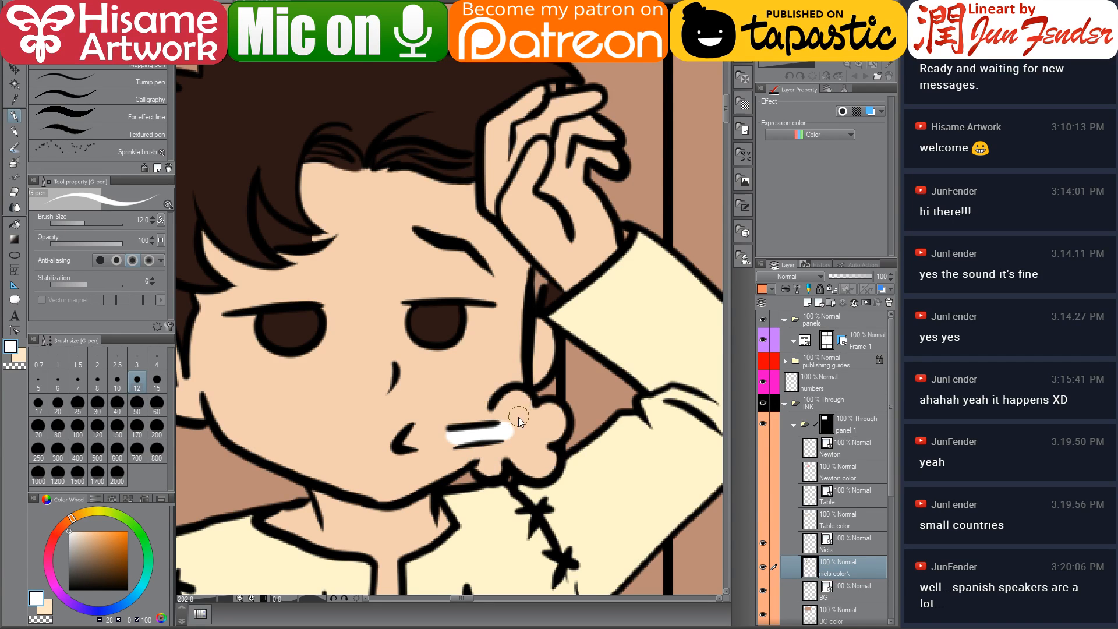
Redo the white breath puff and touch up Niels' skin around his cheek and raised hand with a sampled skin colour
key("ctrl+y")
left_click(474, 401, "alt")
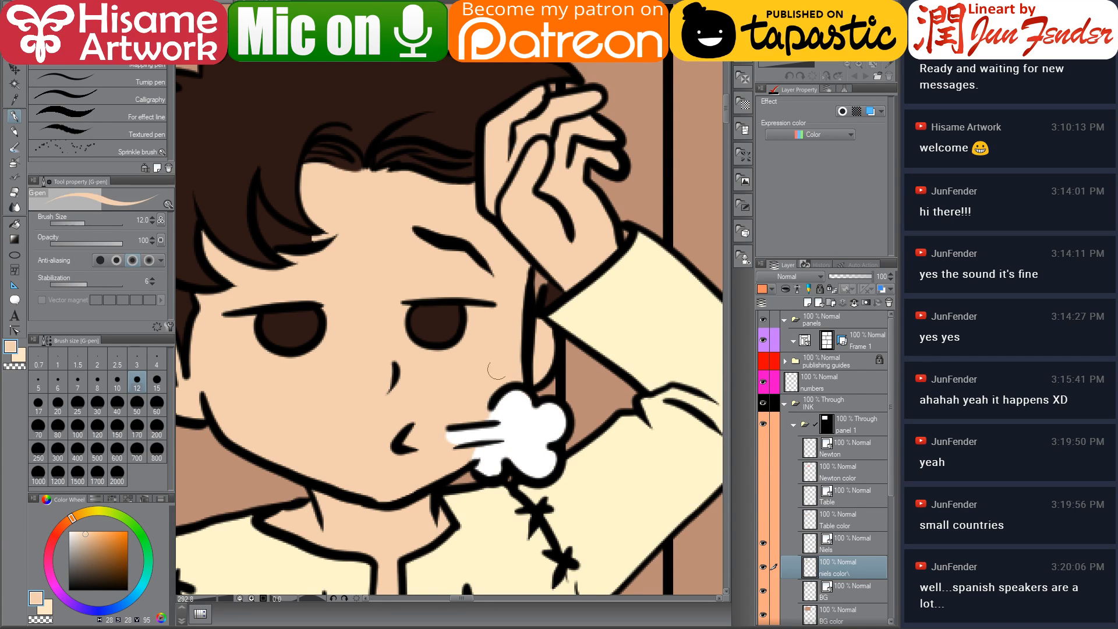
left_click_drag(553, 332, 503, 379)
left_click(545, 346, "alt")
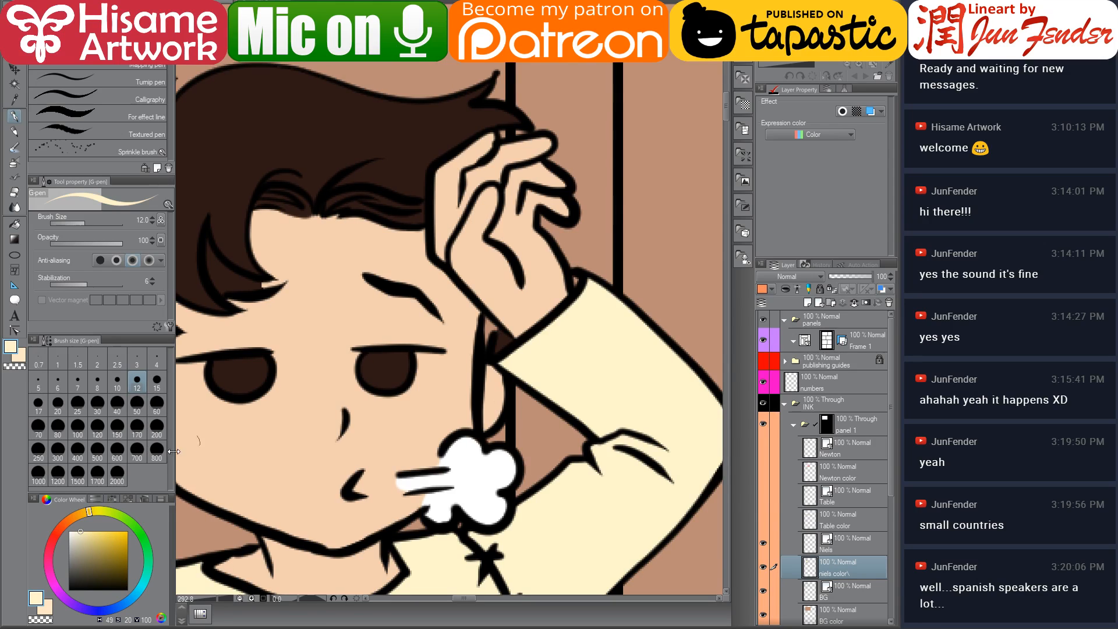
left_click(84, 537)
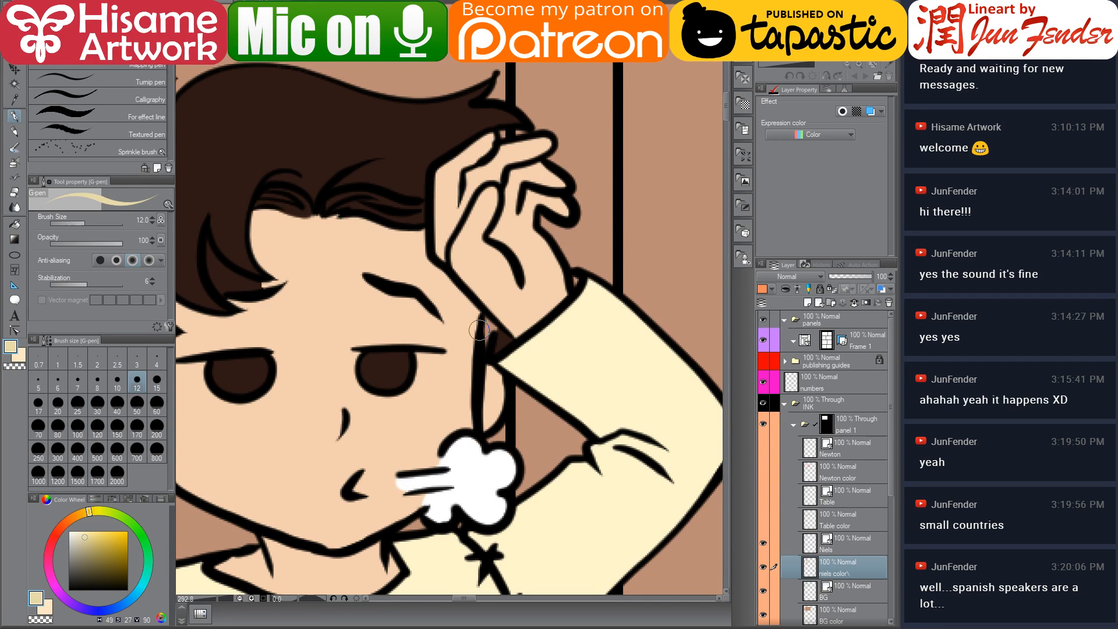
left_click_drag(503, 331, 496, 357)
left_click_drag(439, 487, 350, 519)
left_click_drag(497, 245, 485, 467)
left_click_drag(466, 305, 456, 400)
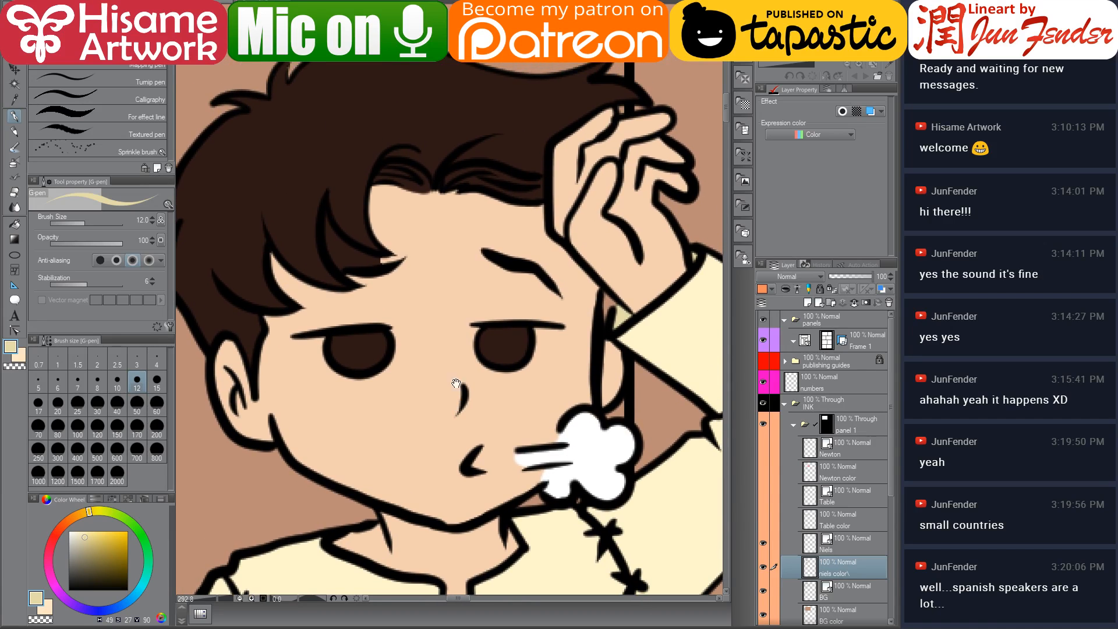
Sample the brown eye colour from page 69 and colour Niels' eyes brown
key("ctrl+Tab")
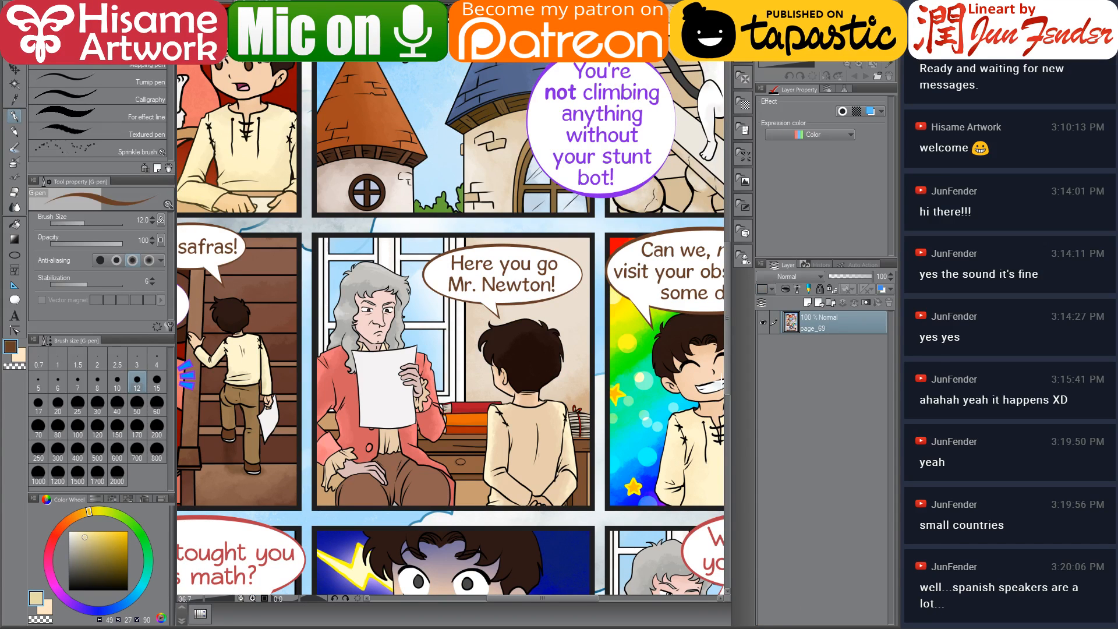
key("ctrl+Tab")
mouse_move(510, 339)
left_mouse_down()
mouse_move(492, 352)
mouse_move(520, 338)
mouse_move(492, 349)
mouse_move(502, 339)
left_mouse_up()
mouse_move(358, 345)
left_mouse_down()
mouse_move(342, 357)
mouse_move(373, 345)
mouse_move(356, 348)
left_mouse_up()
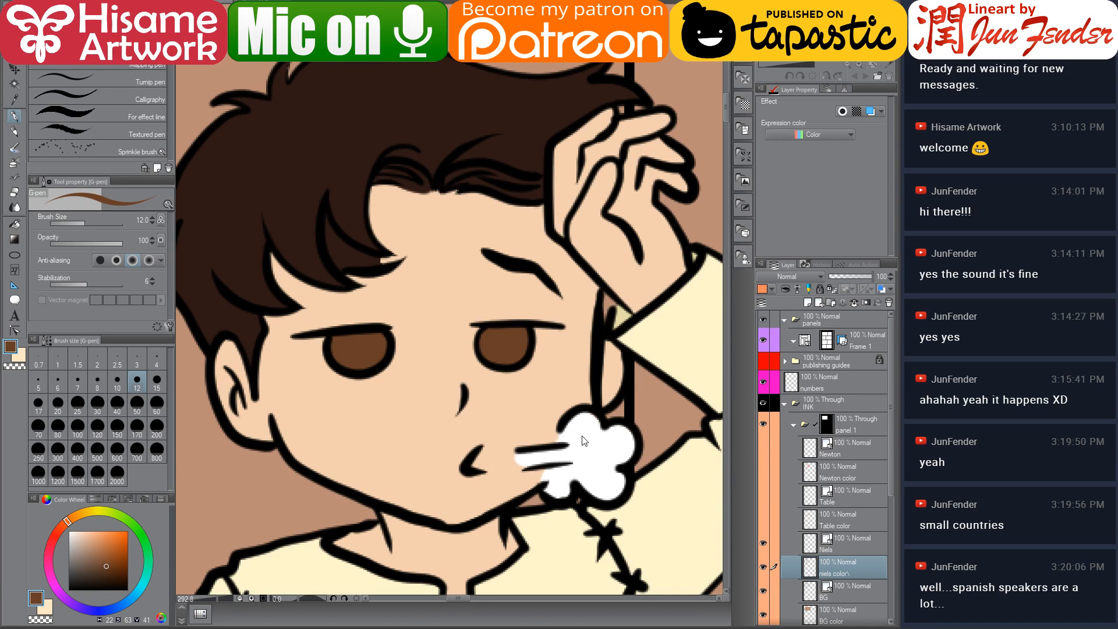
Repaint Niels' right eye in the sampled brown, undoing a stray stroke across it
mouse_move(475, 326)
left_mouse_down()
mouse_move(526, 355)
mouse_move(478, 331)
mouse_move(491, 361)
mouse_move(533, 367)
mouse_move(539, 329)
mouse_move(528, 361)
mouse_move(549, 331)
left_mouse_up()
key("ctrl+z")
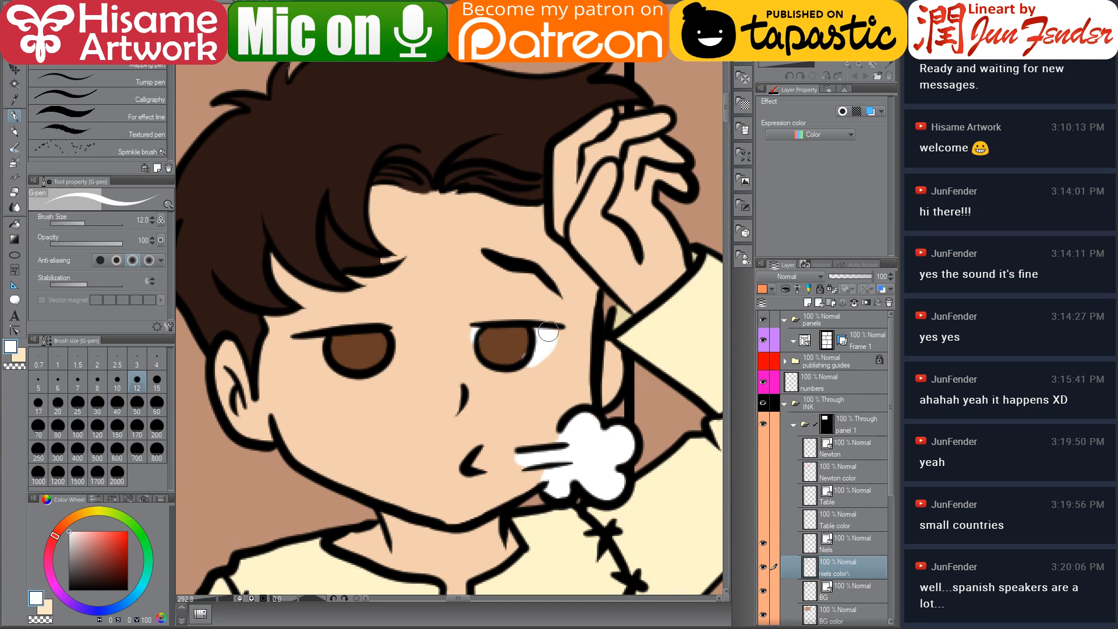
left_click(509, 345, "alt")
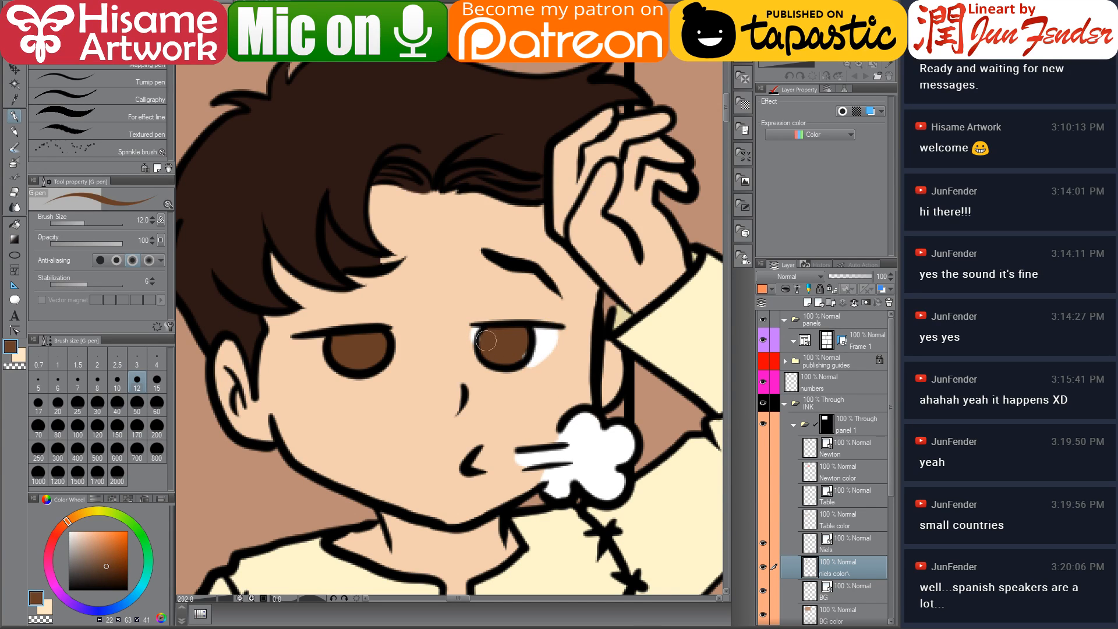
left_click(546, 334, "alt")
mouse_move(312, 349)
left_mouse_down()
mouse_move(302, 338)
mouse_move(326, 367)
mouse_move(315, 342)
mouse_move(335, 353)
mouse_move(291, 341)
mouse_move(309, 334)
mouse_move(326, 369)
mouse_move(317, 355)
left_mouse_up()
left_click(409, 383, "alt")
mouse_move(489, 321)
left_mouse_down()
mouse_move(474, 319)
mouse_move(556, 321)
left_mouse_up()
left_click(505, 335, "alt")
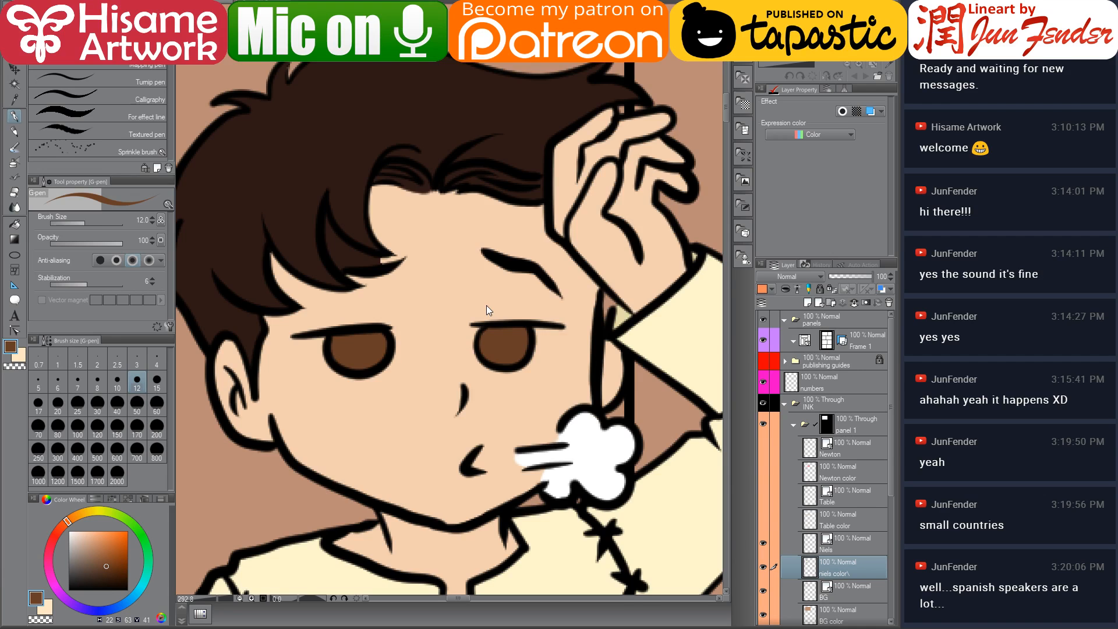
Show the hidden Newton and table layers in the first panel
scroll(487, 306, "down", 9)
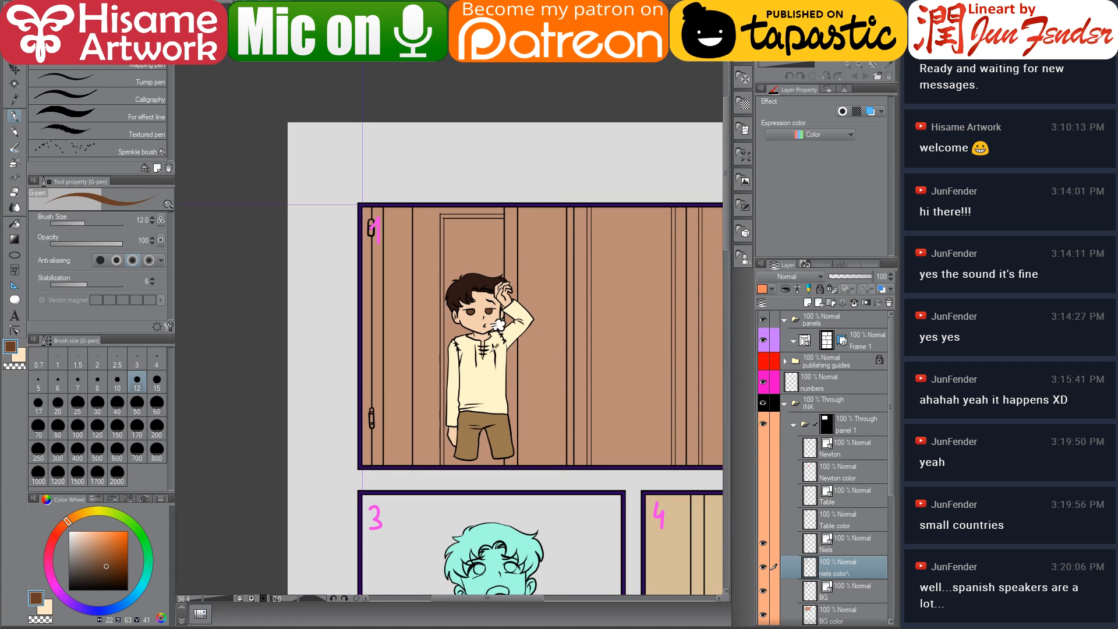
scroll(533, 381, "up", 3)
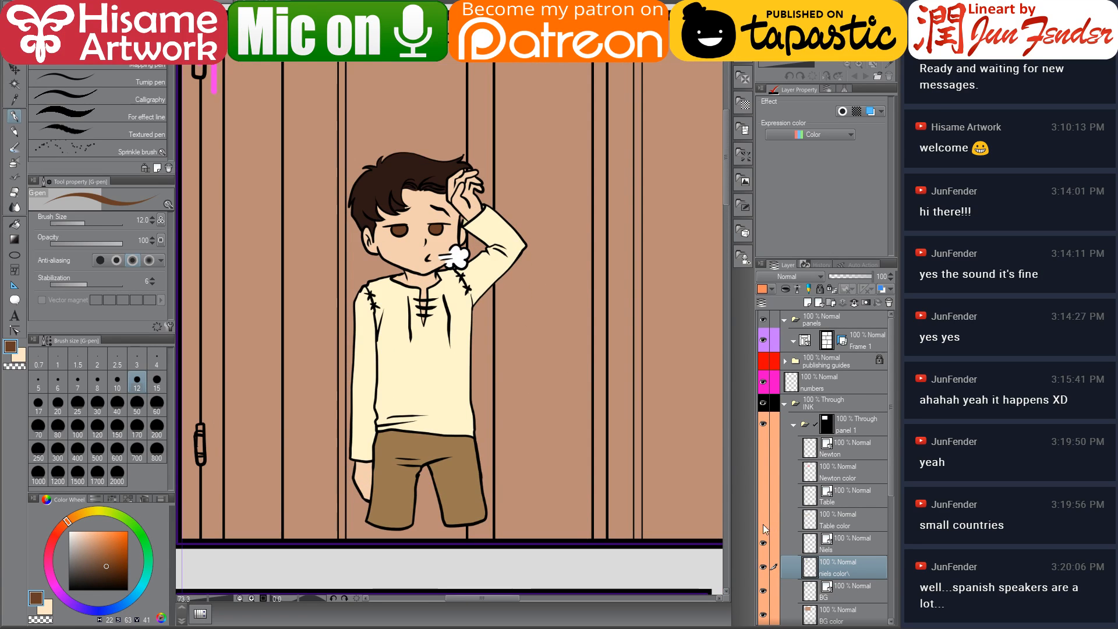
left_click_drag(763, 447, 763, 519)
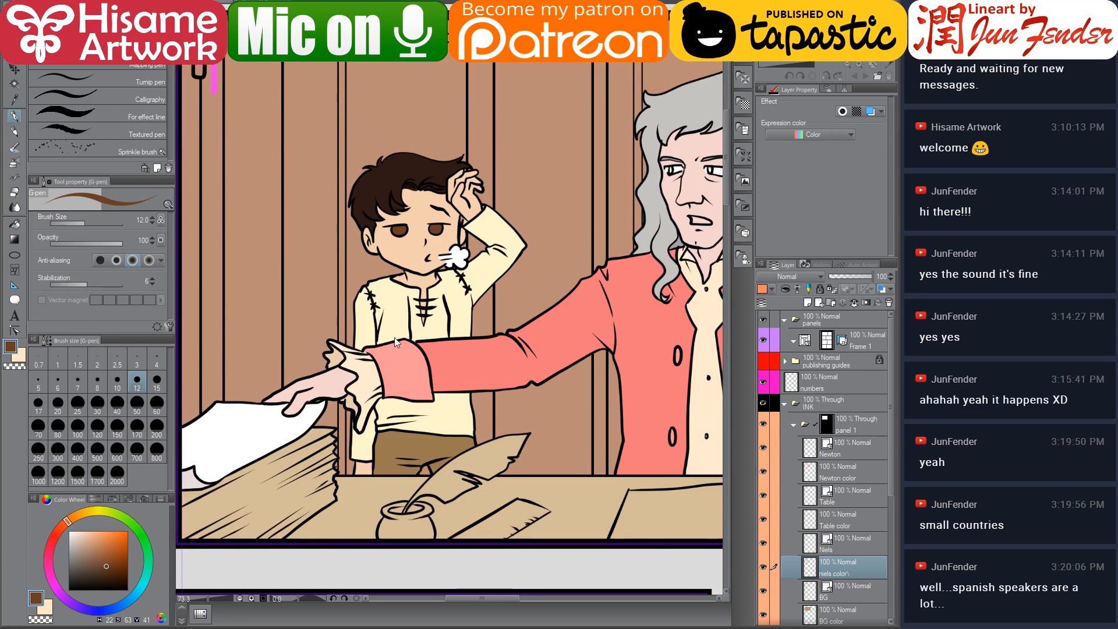
Select Newton's colour layer and paint both of his eyes a dark brown
scroll(467, 373, "down", 1)
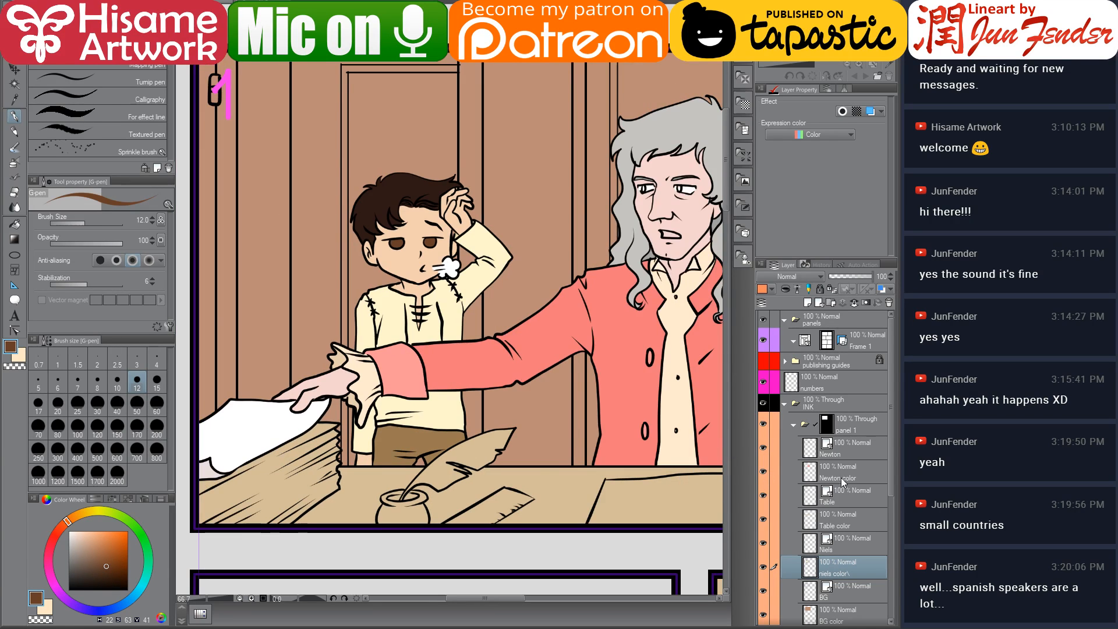
left_click(862, 472)
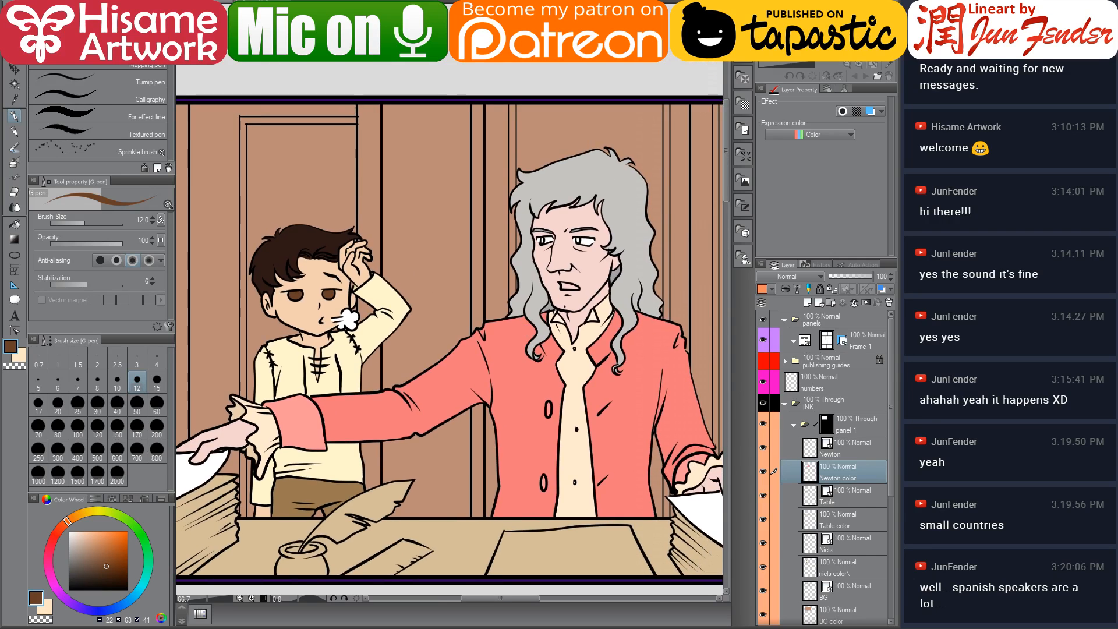
scroll(561, 227, "up", 5)
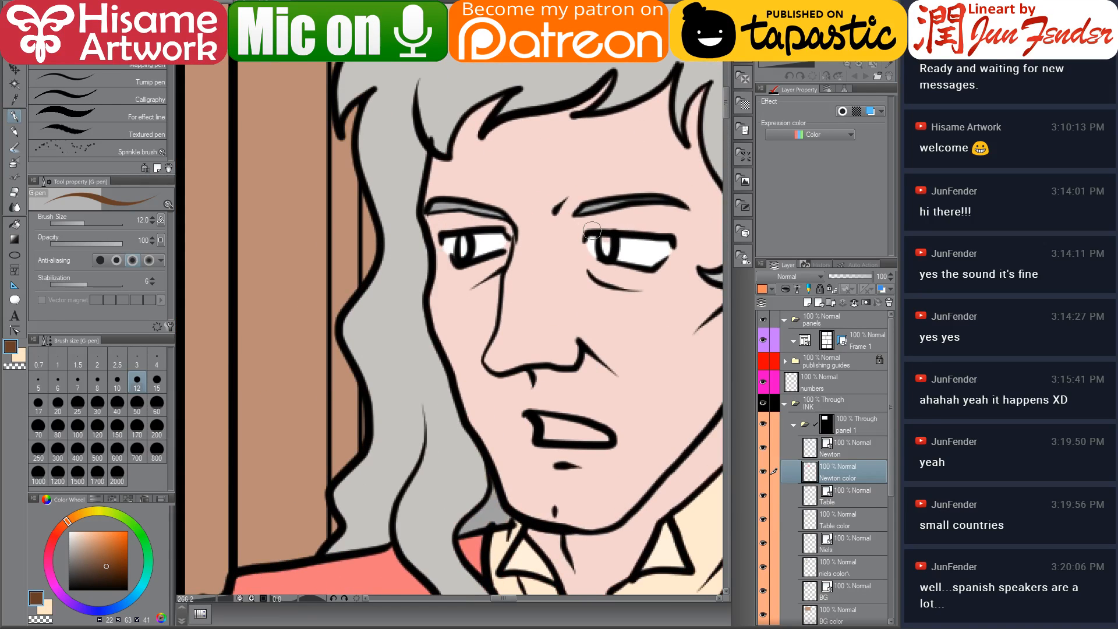
left_click_drag(534, 323, 408, 353)
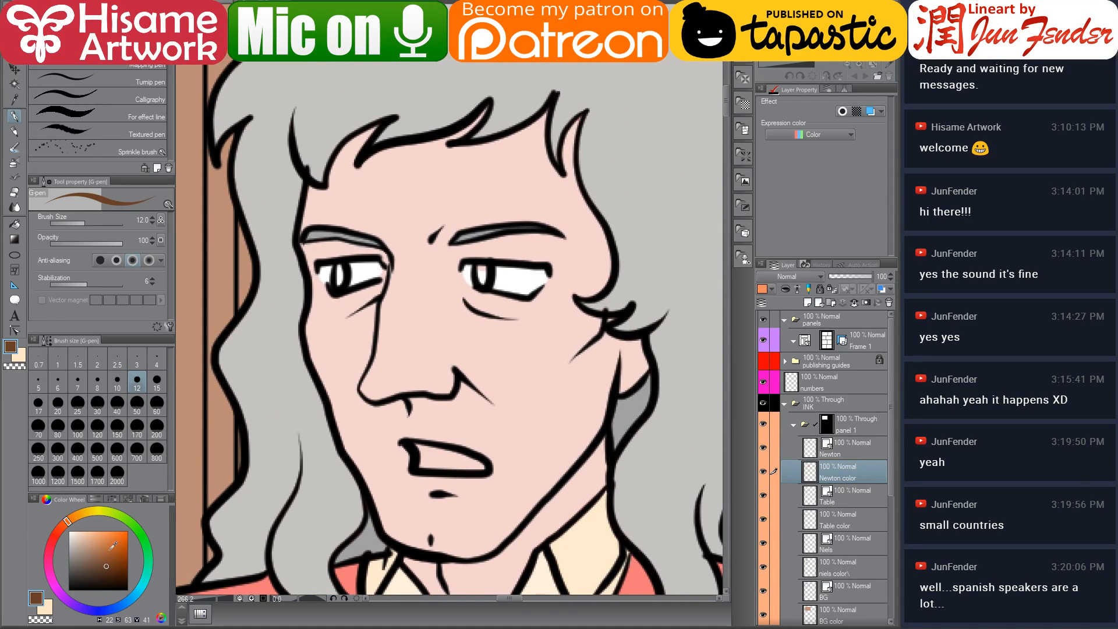
left_click(327, 271, "alt")
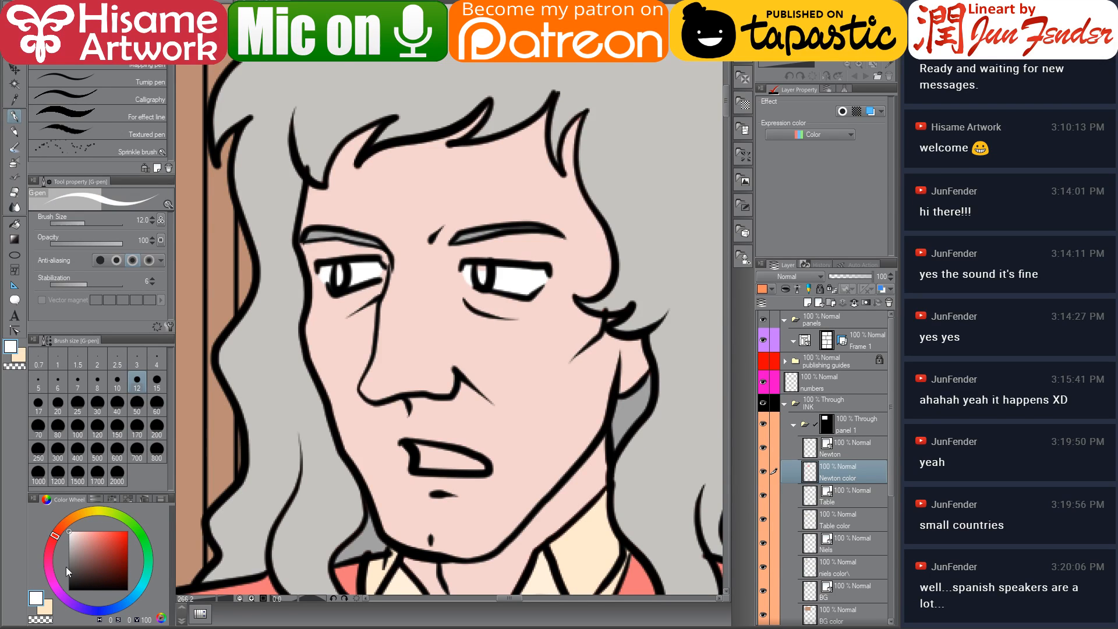
left_click_drag(86, 544, 98, 566)
left_click_drag(336, 266, 338, 270)
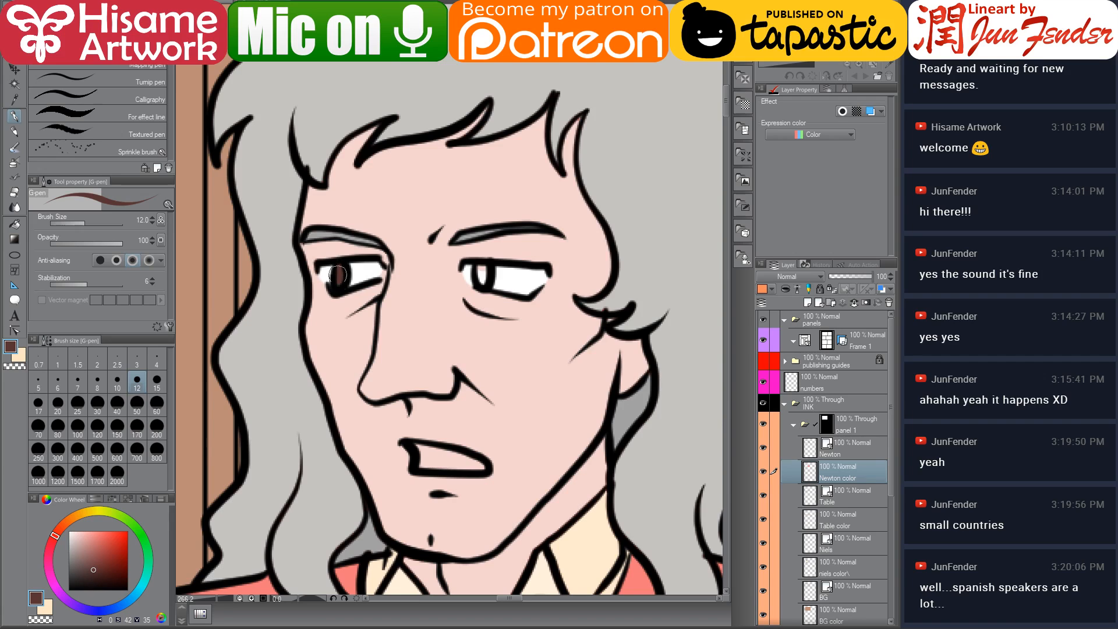
left_click_drag(481, 262, 484, 272)
Sample a deep pink from page 69 and colour the inside of Newton's mouth
key("ctrl+Tab")
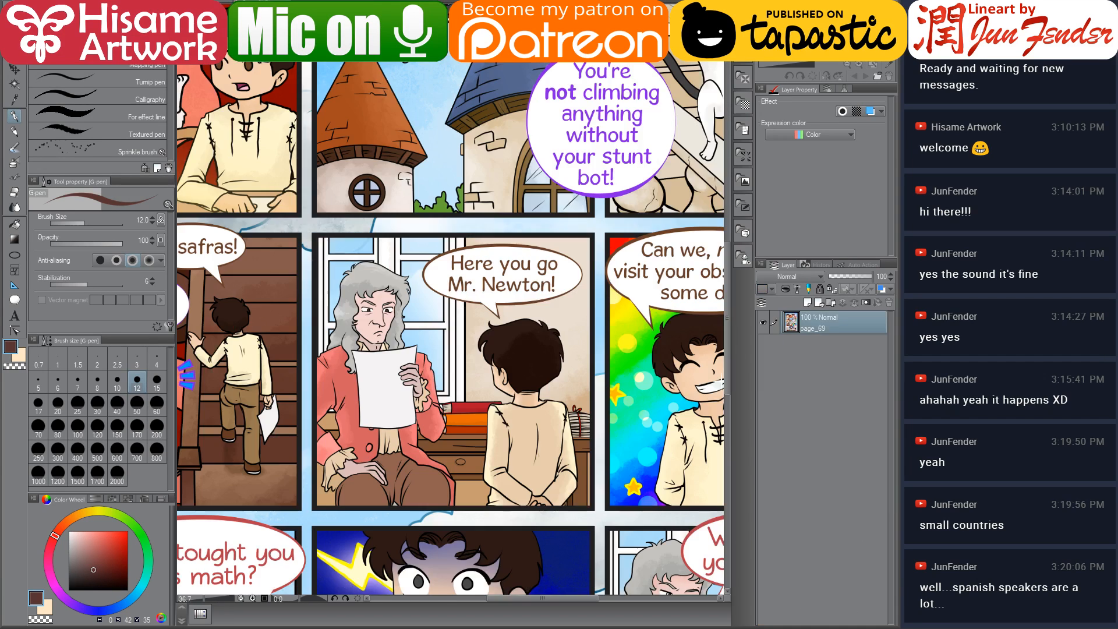
left_click(240, 85, "alt")
key("ctrl+Tab")
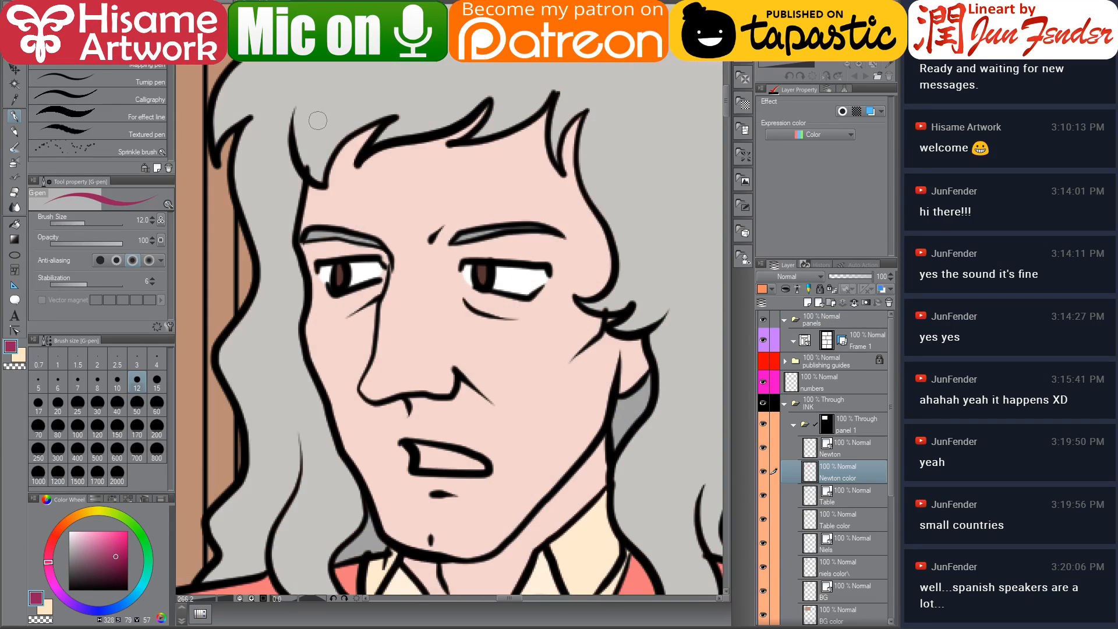
mouse_move(411, 451)
left_mouse_down()
mouse_move(474, 466)
mouse_move(450, 456)
left_mouse_up()
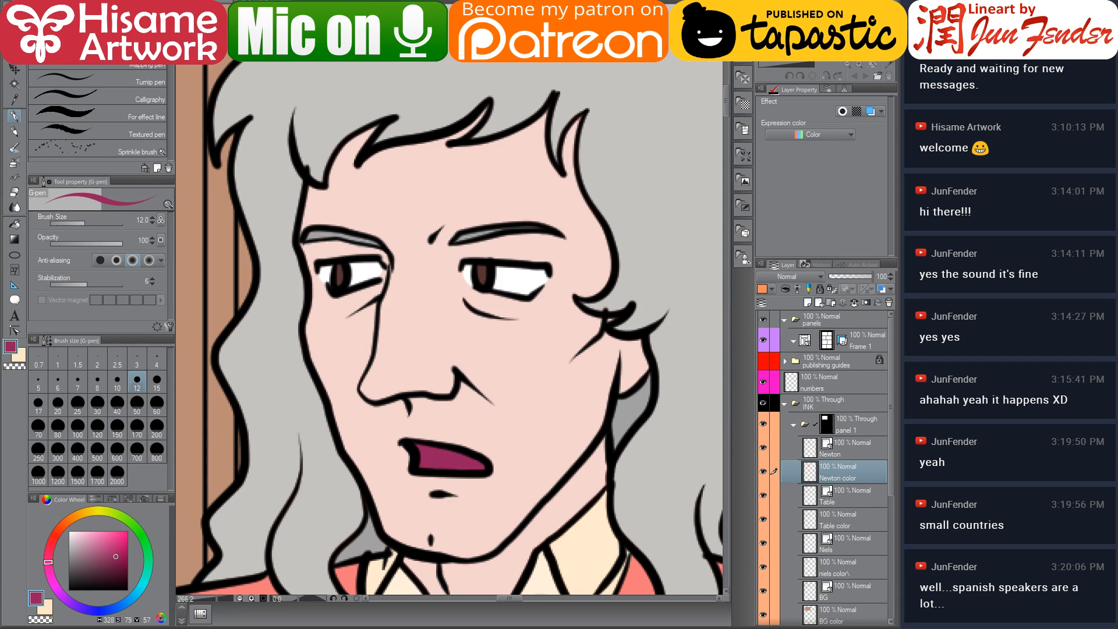
Sample a light pink from page 69 and paint Newton's tongue
key("ctrl+Tab")
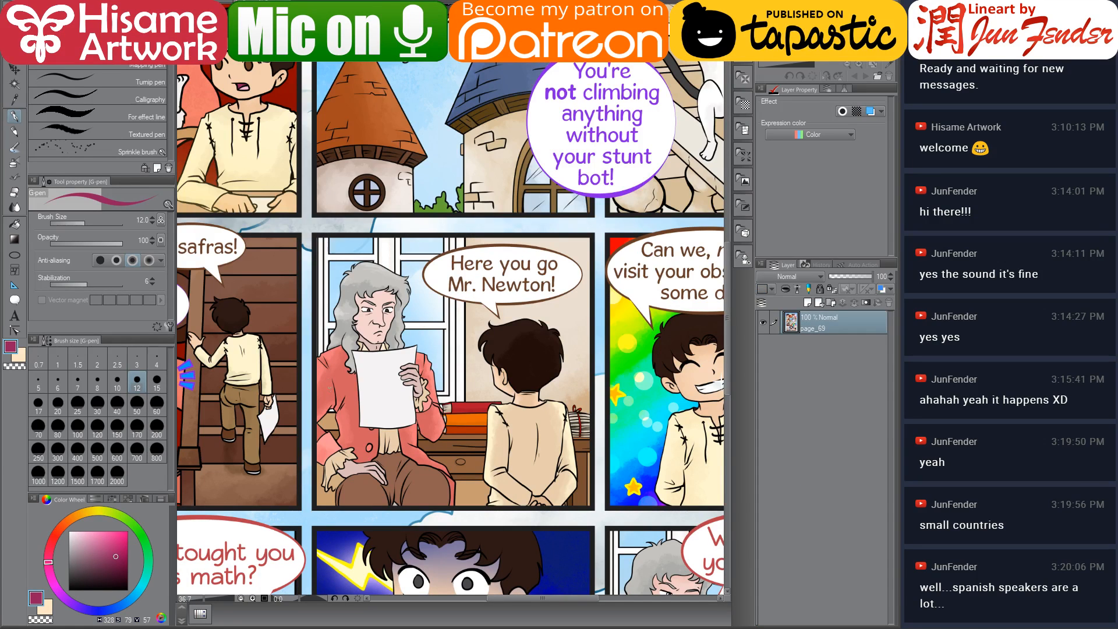
left_click(244, 88, "alt")
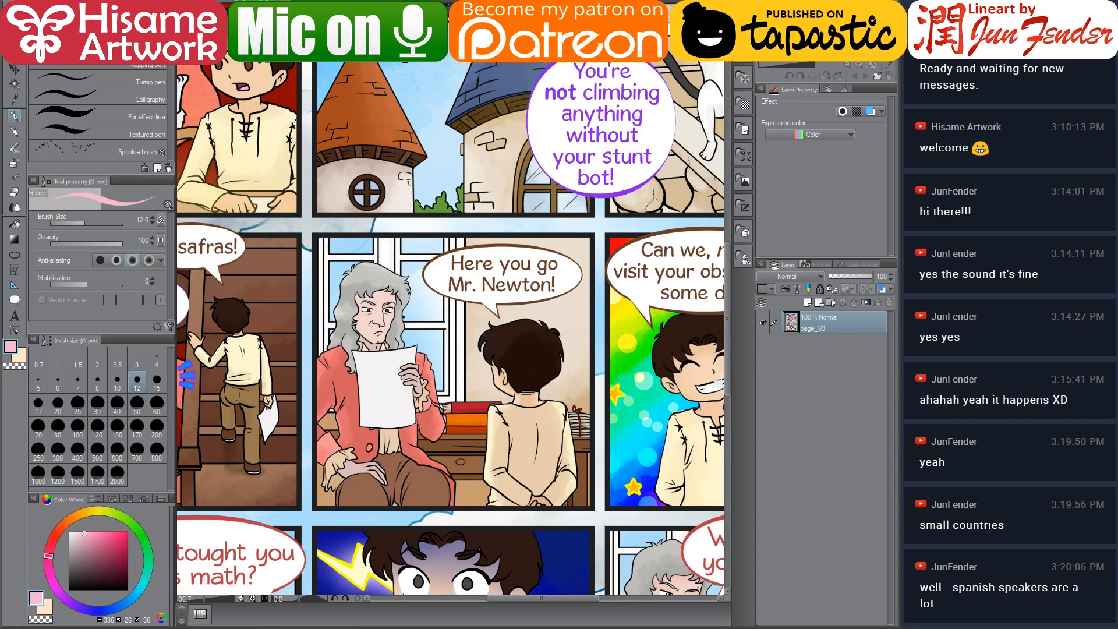
key("ctrl+Tab")
mouse_move(413, 465)
left_mouse_down()
mouse_move(457, 453)
mouse_move(435, 461)
mouse_move(476, 464)
left_mouse_up()
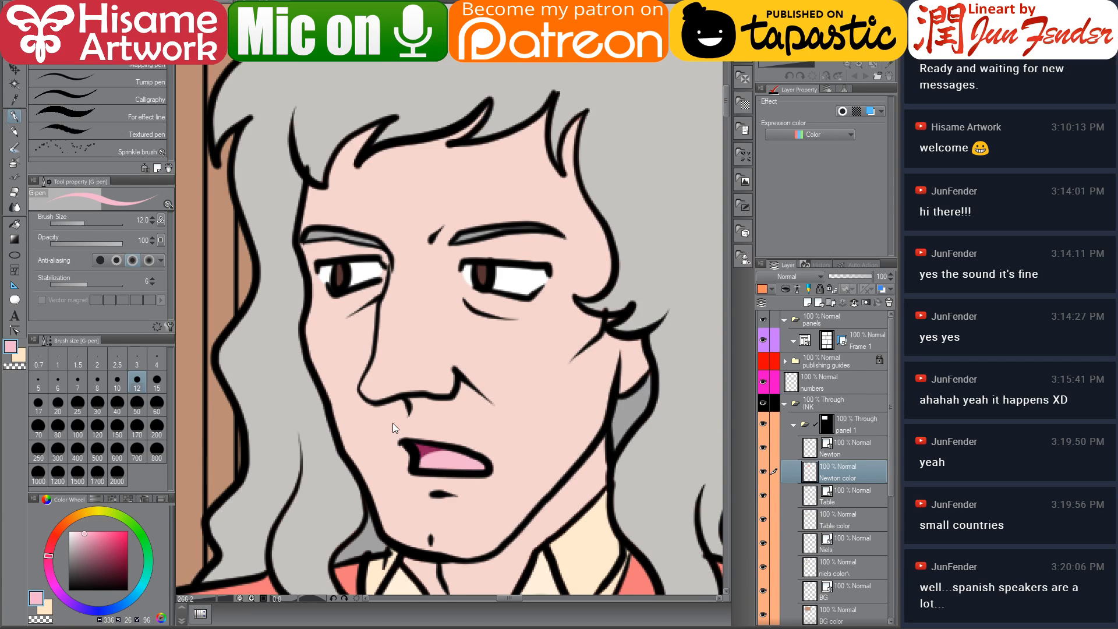
scroll(392, 423, "down", 7)
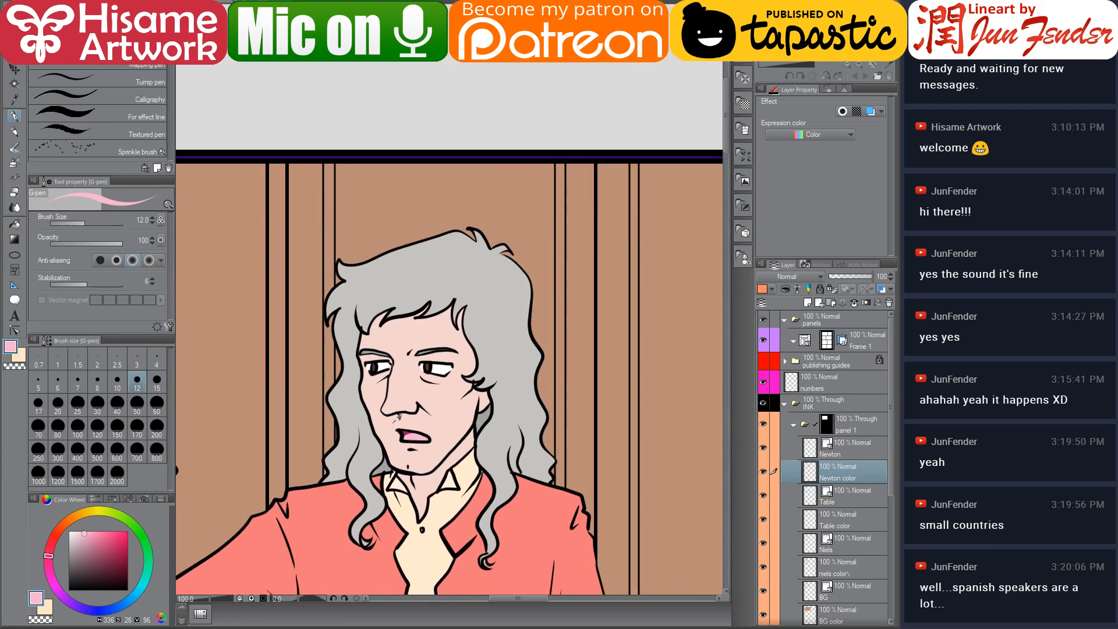
scroll(399, 416, "up", 4)
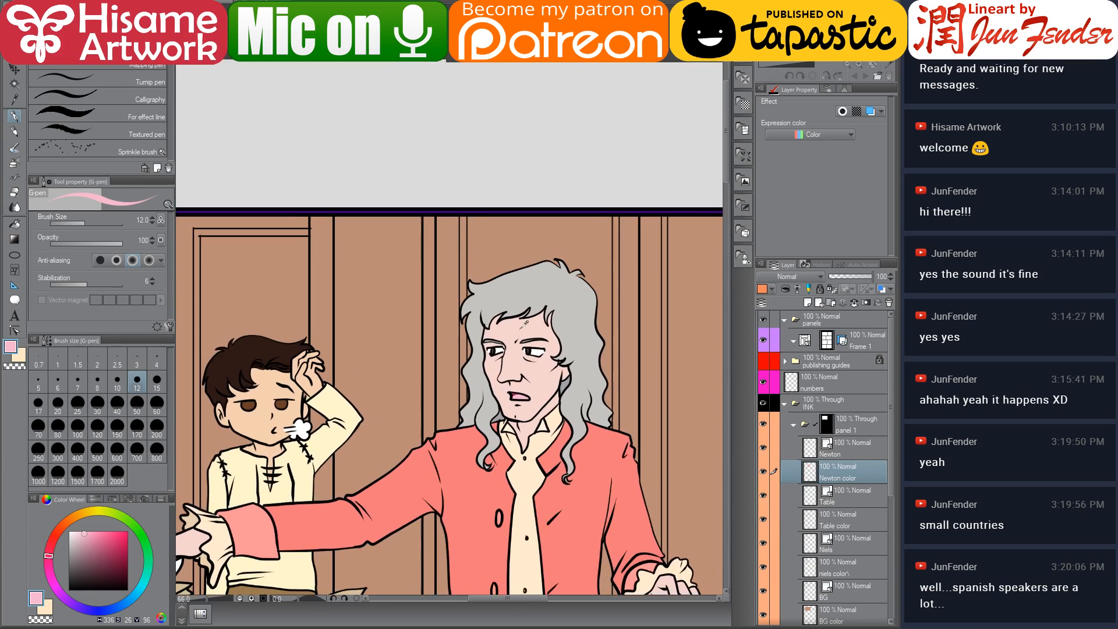
scroll(529, 357, "up", 4)
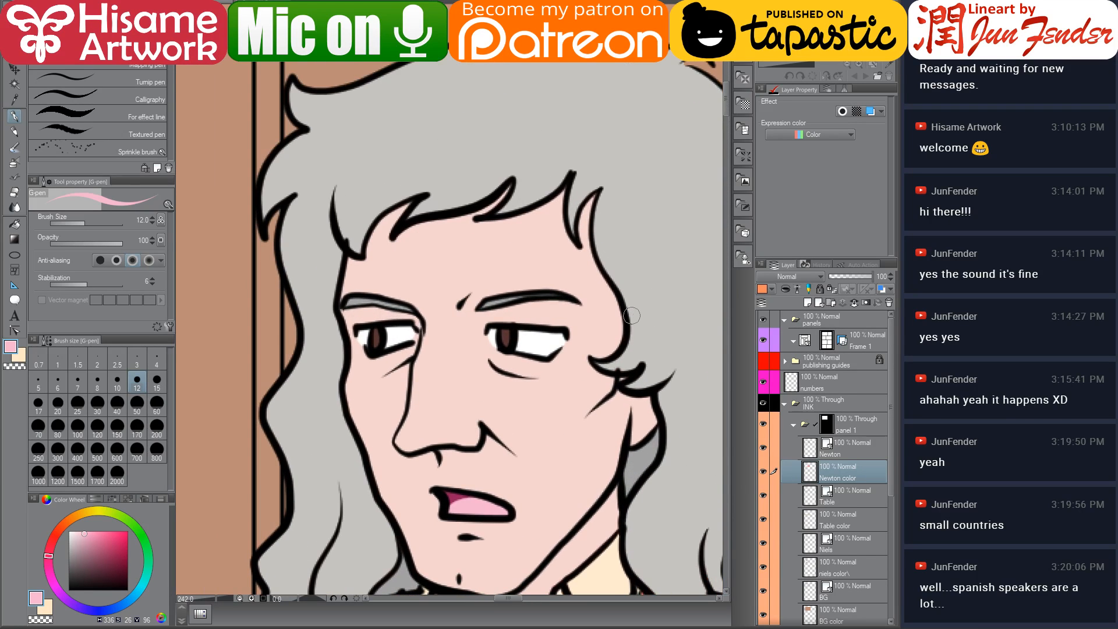
left_click(843, 452)
left_click_drag(565, 389, 507, 377)
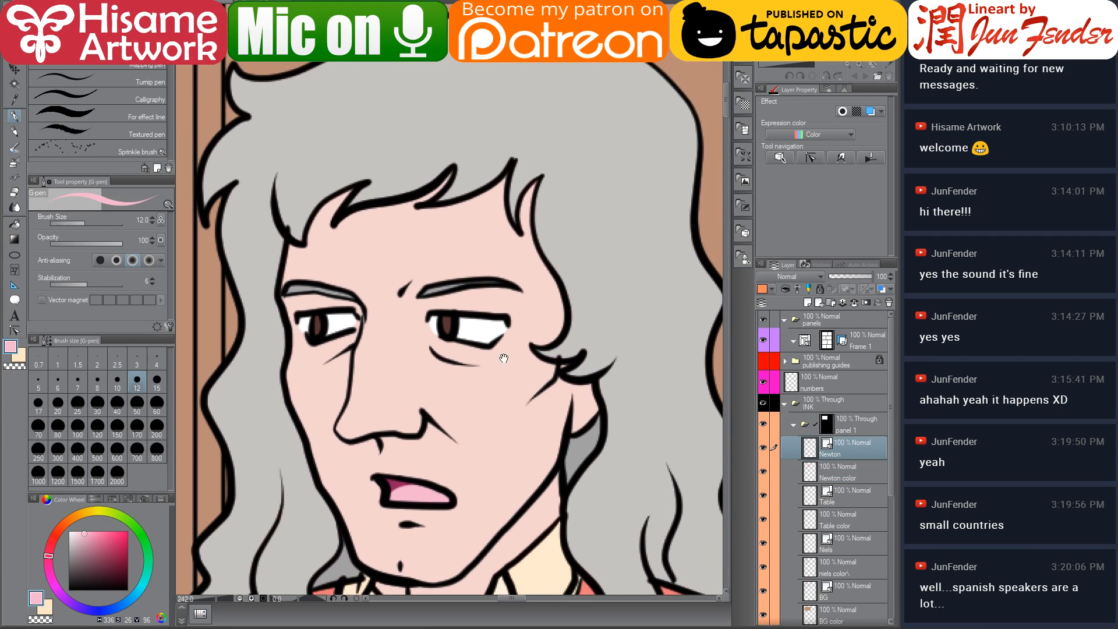
left_click(15, 331)
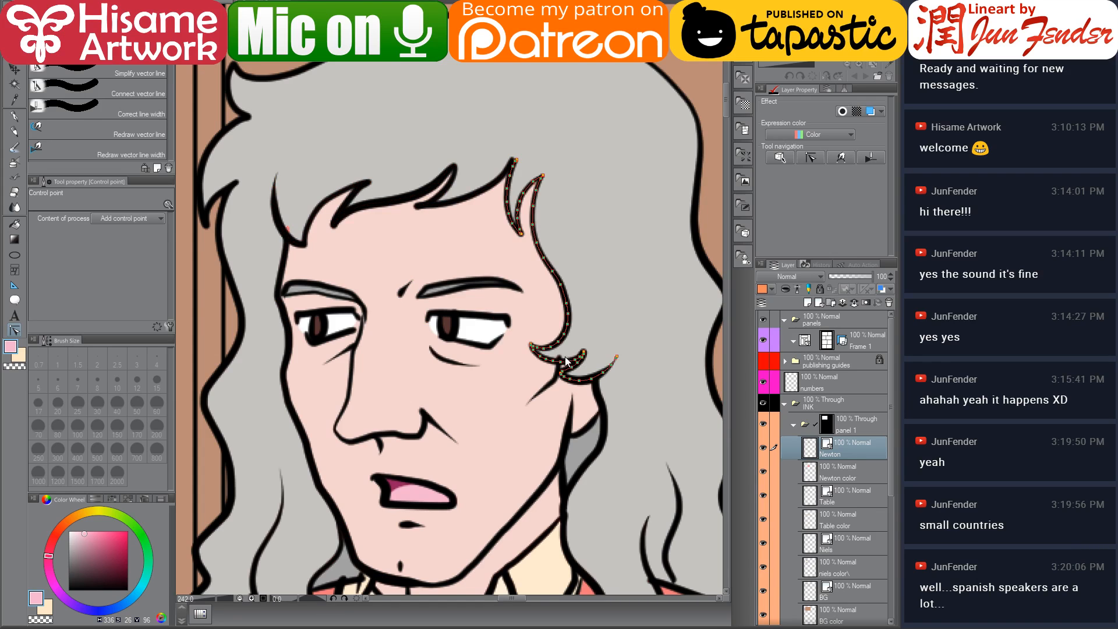
left_click(824, 470)
left_click(17, 116)
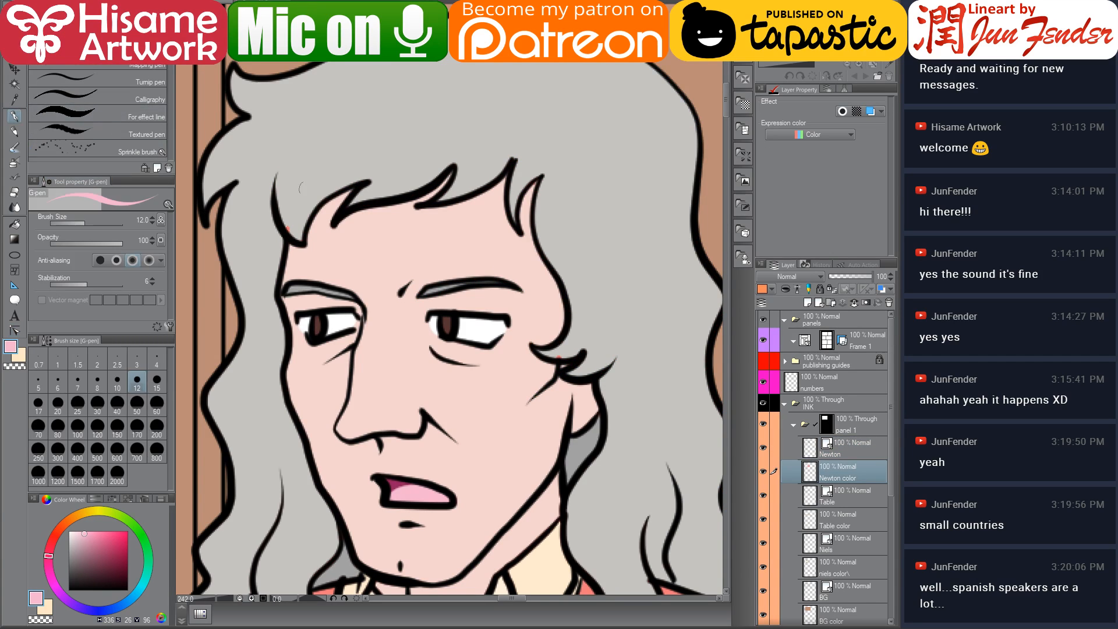
Review the coloured first panel at full view and scroll the layer list down to the other panel folders
left_click(296, 205, "alt")
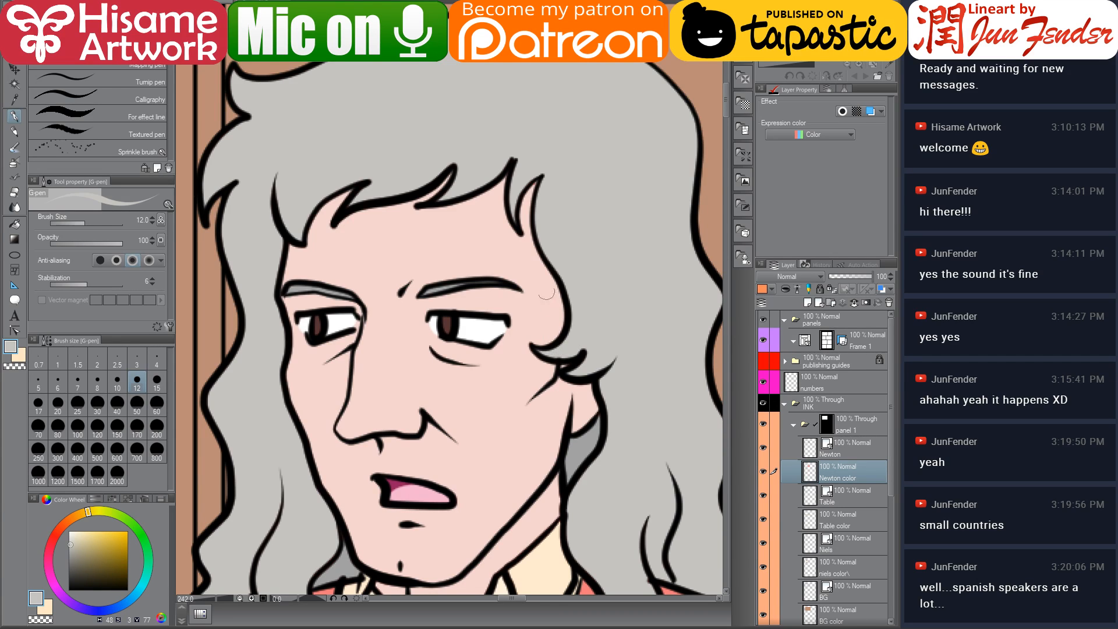
left_click(537, 180, "alt")
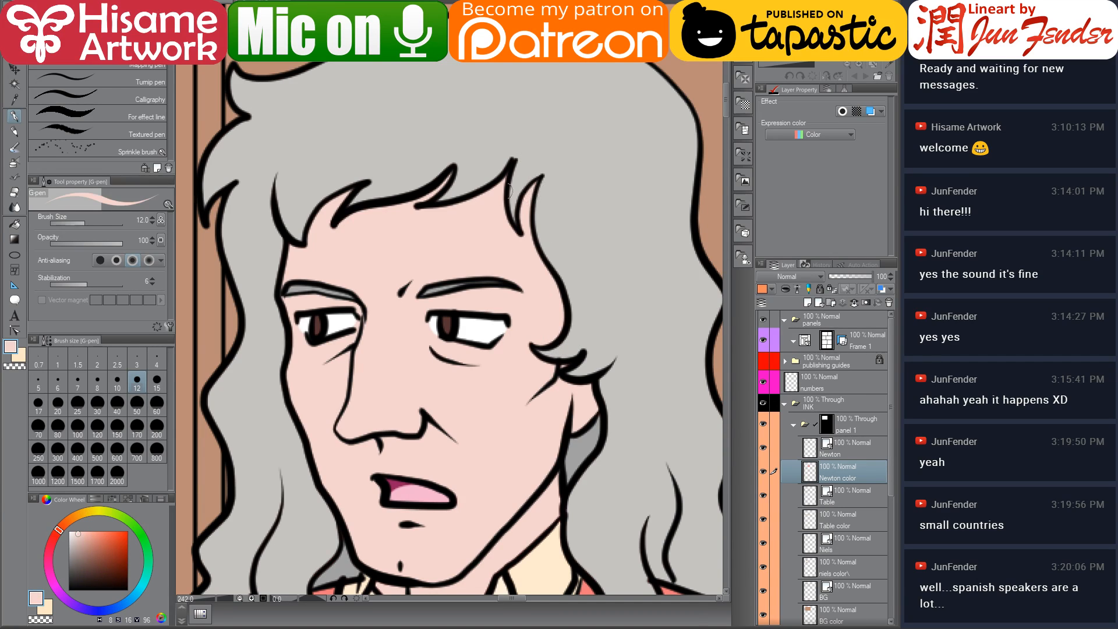
scroll(446, 287, "down", 8)
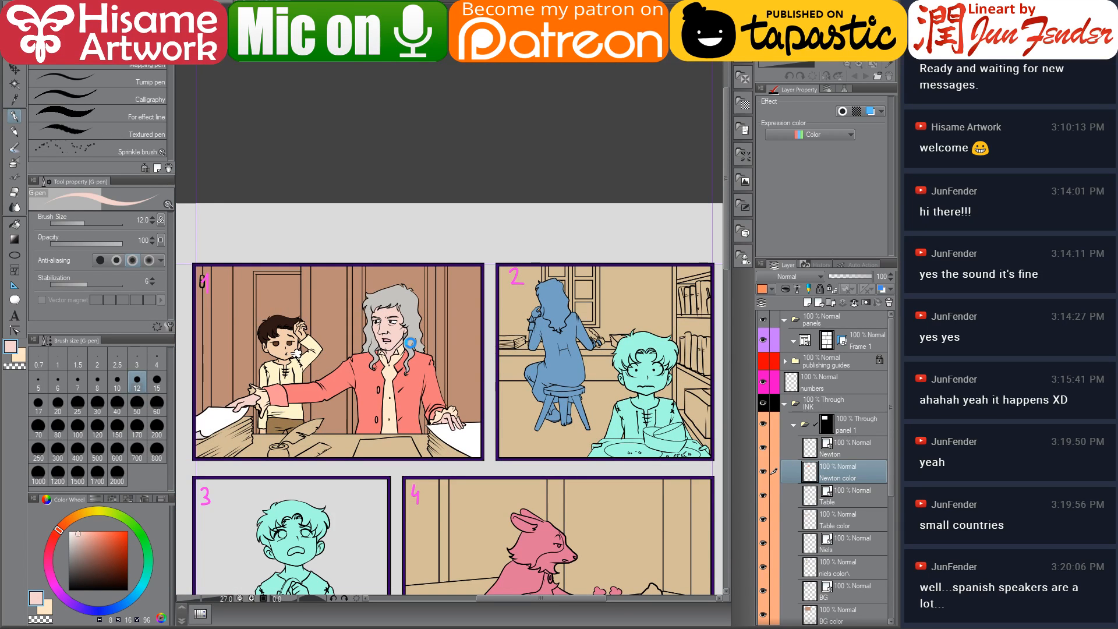
left_click_drag(434, 390, 419, 278)
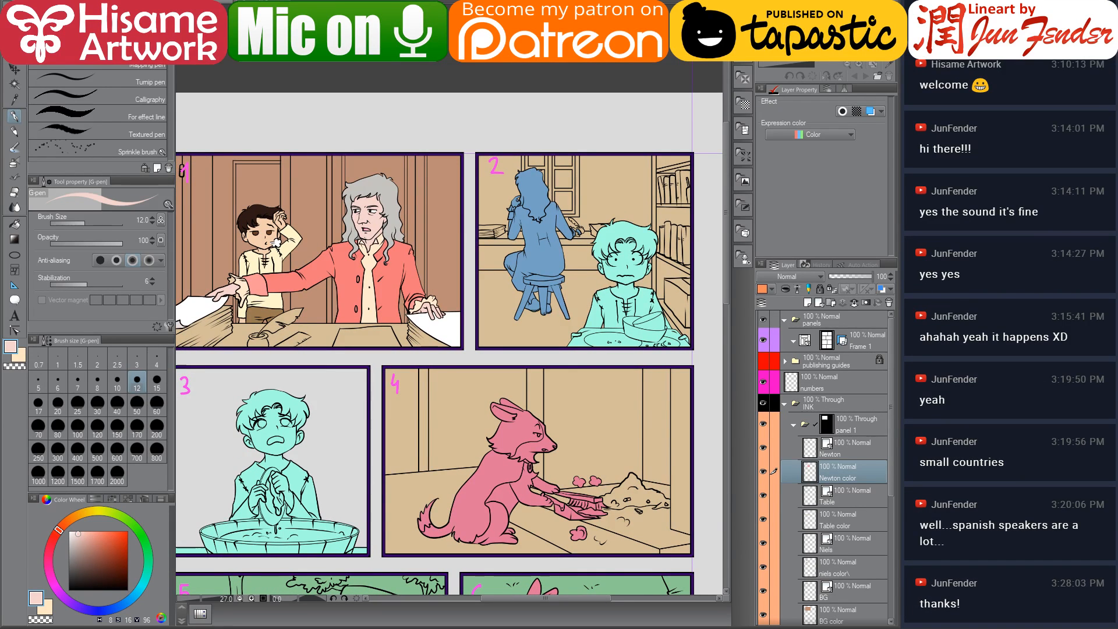
scroll(830, 504, "down", 1)
scroll(829, 505, "down", 4)
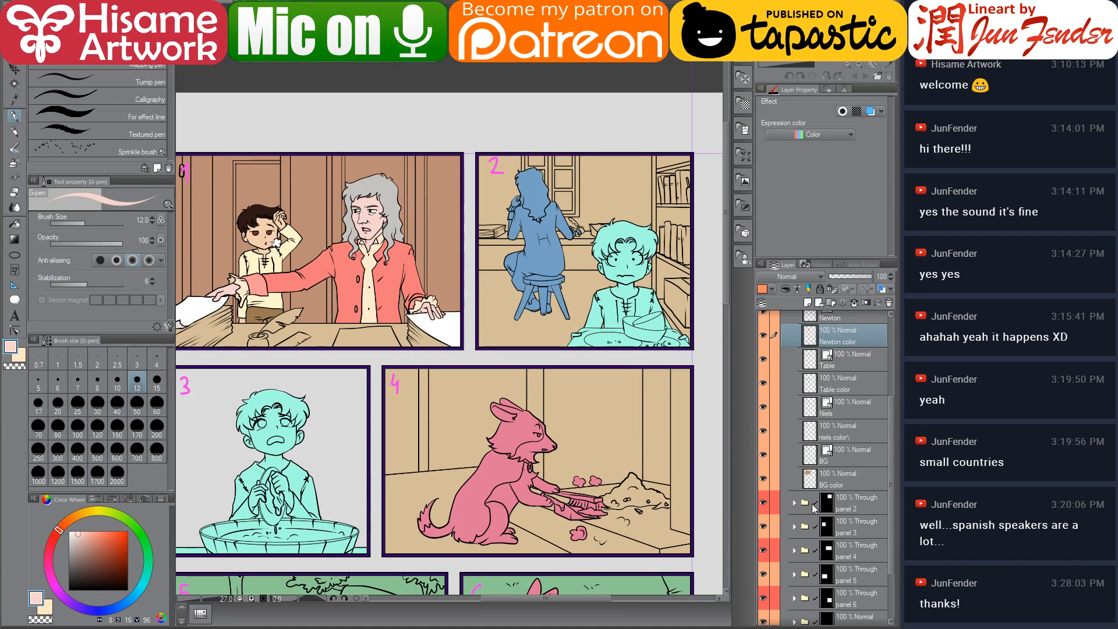
Expand the panel 2 folder and select the area of Newton's line art in panel 2
left_click(794, 503)
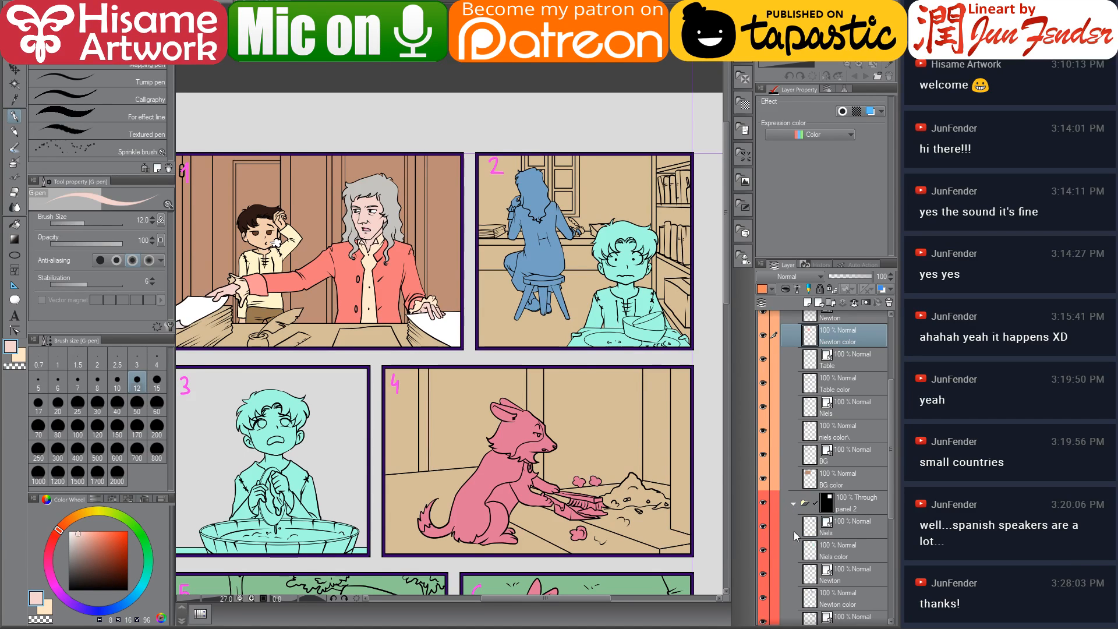
scroll(799, 530, "down", 3)
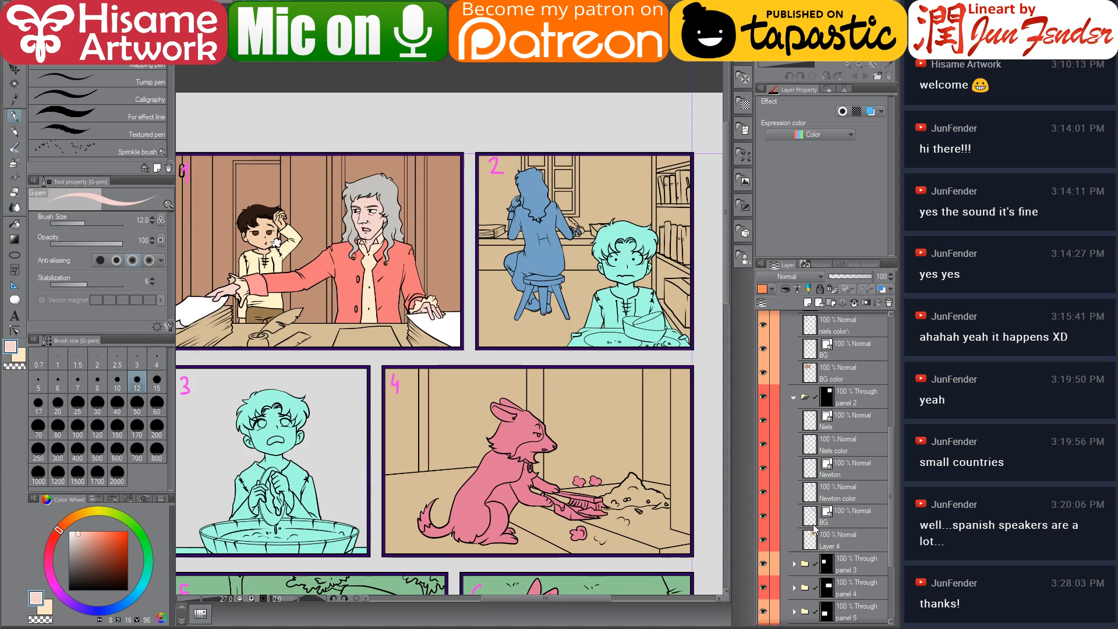
left_click(811, 492, "ctrl")
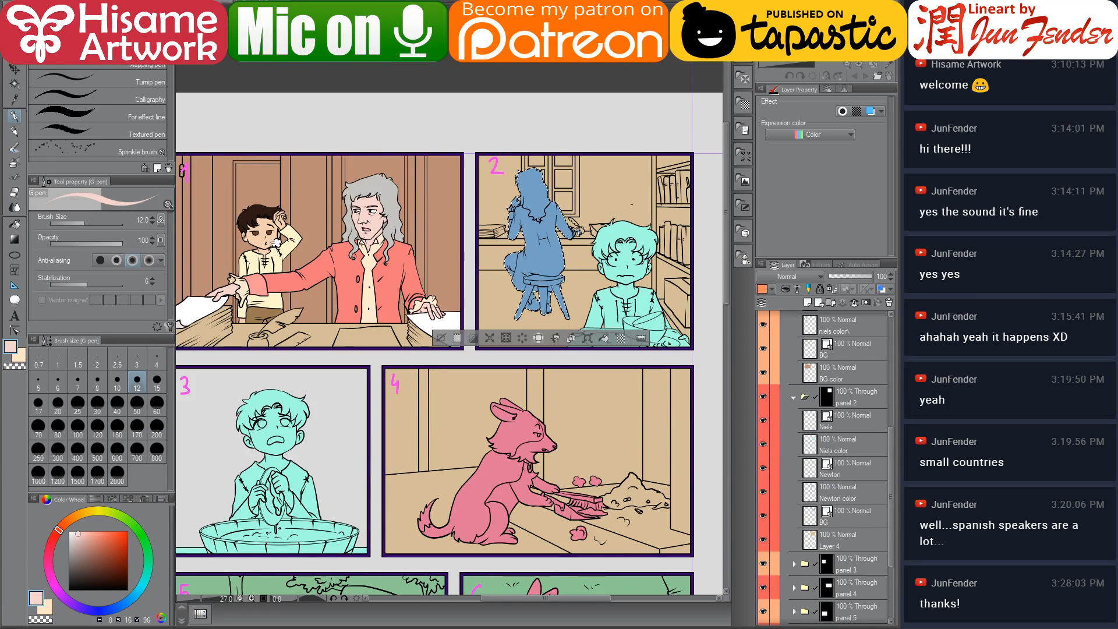
scroll(617, 205, "up", 3)
left_click_drag(501, 228, 548, 305)
Sample the salmon coat colour from panel 1 and paint Newton's whole figure on his panel 2 colour layer with a 250 brush
left_click(315, 365, "alt")
scroll(640, 361, "up", 2)
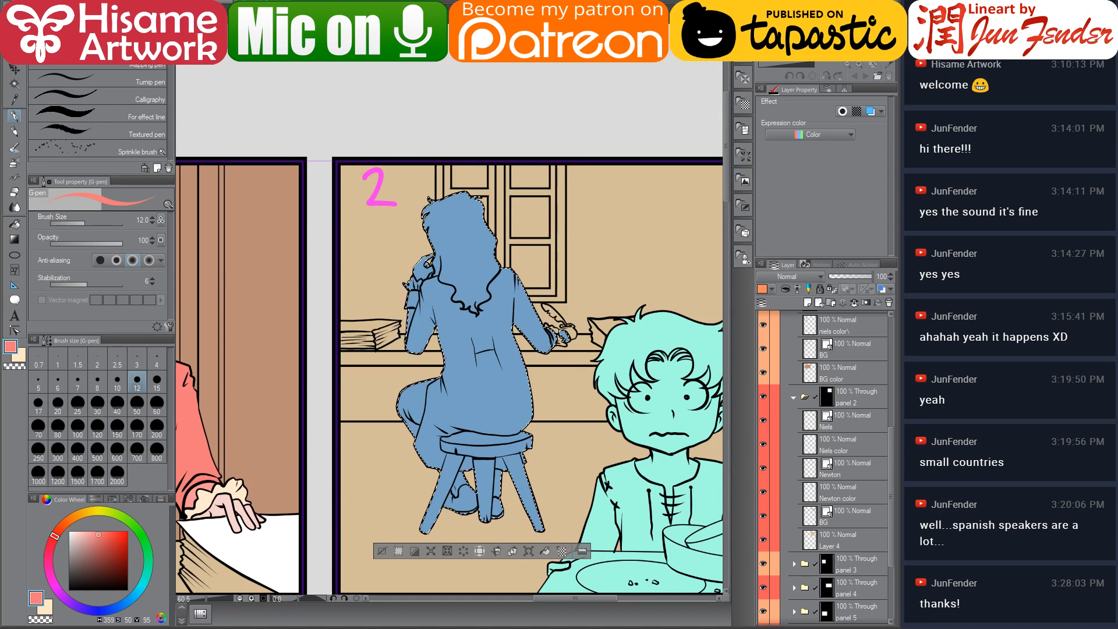
key("bracketright")
key("bracketright")
key("bracketright")
key("bracketright")
key("bracketright")
key("bracketright")
key("bracketright")
key("bracketright")
key("bracketright")
key("bracketright")
key("bracketright")
key("bracketright")
key("bracketright")
key("bracketright")
key("bracketright")
key("bracketright")
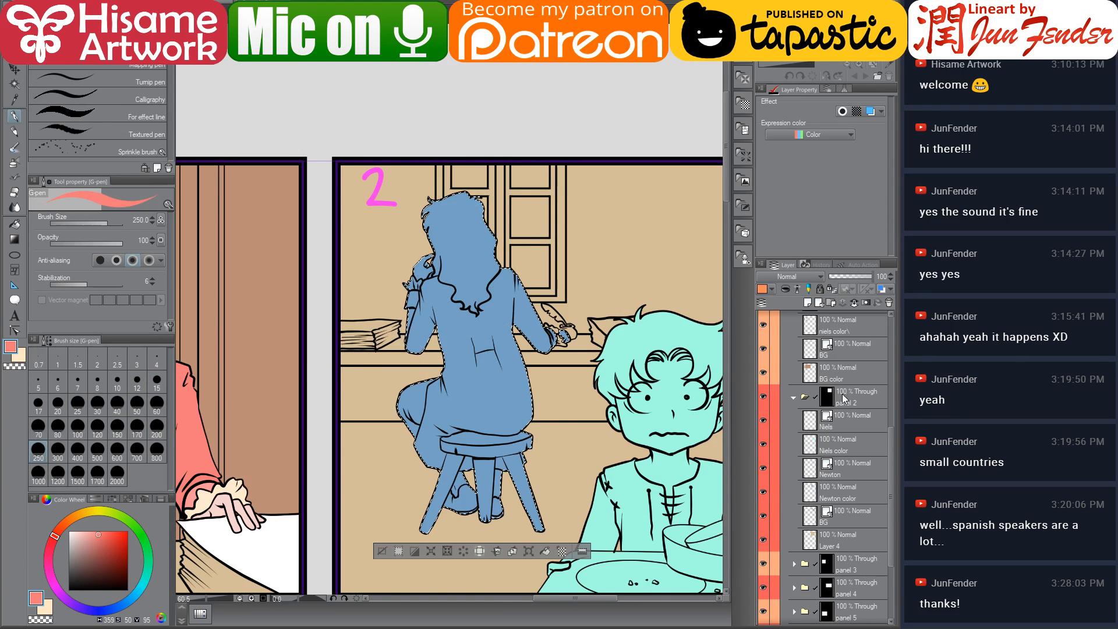
scroll(874, 466, "down", 2)
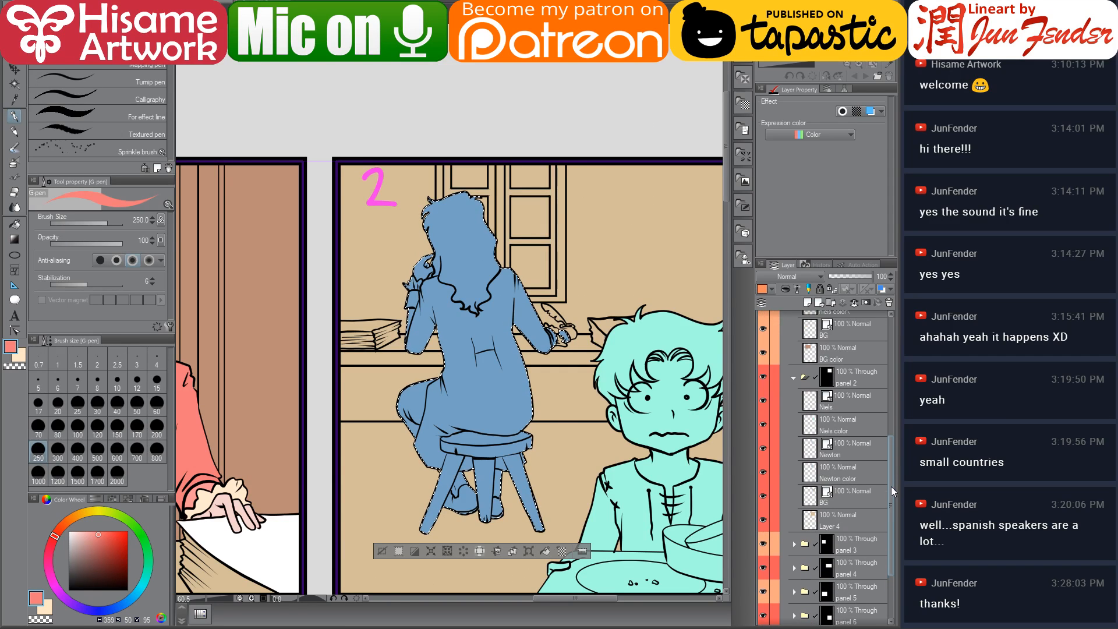
left_click(850, 473)
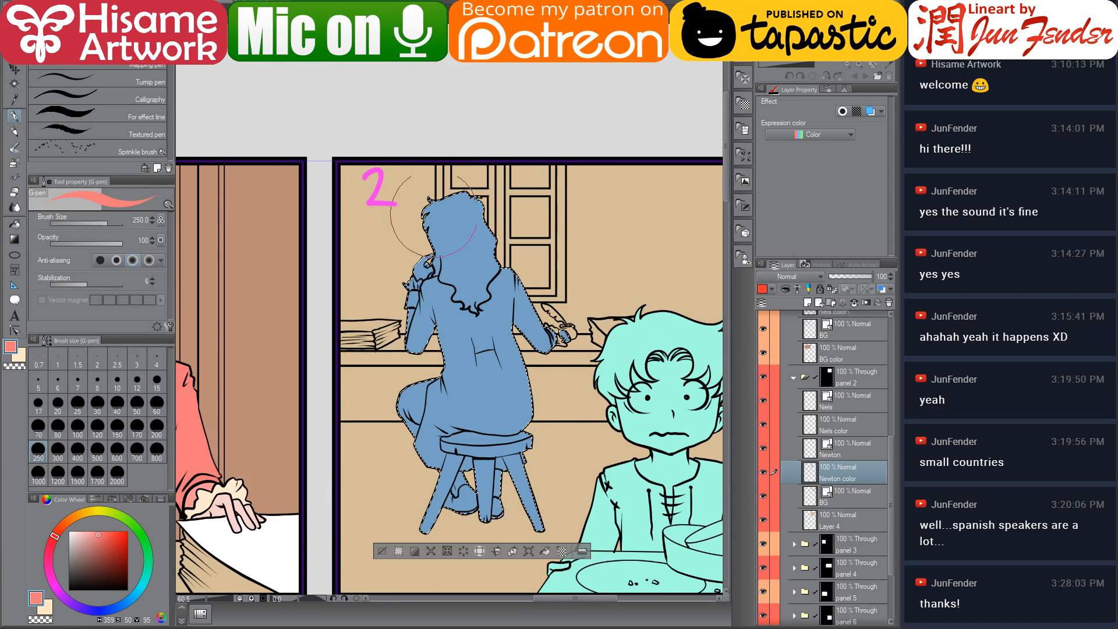
mouse_move(560, 331)
left_mouse_down()
mouse_move(593, 393)
mouse_move(514, 369)
mouse_move(463, 370)
left_mouse_up()
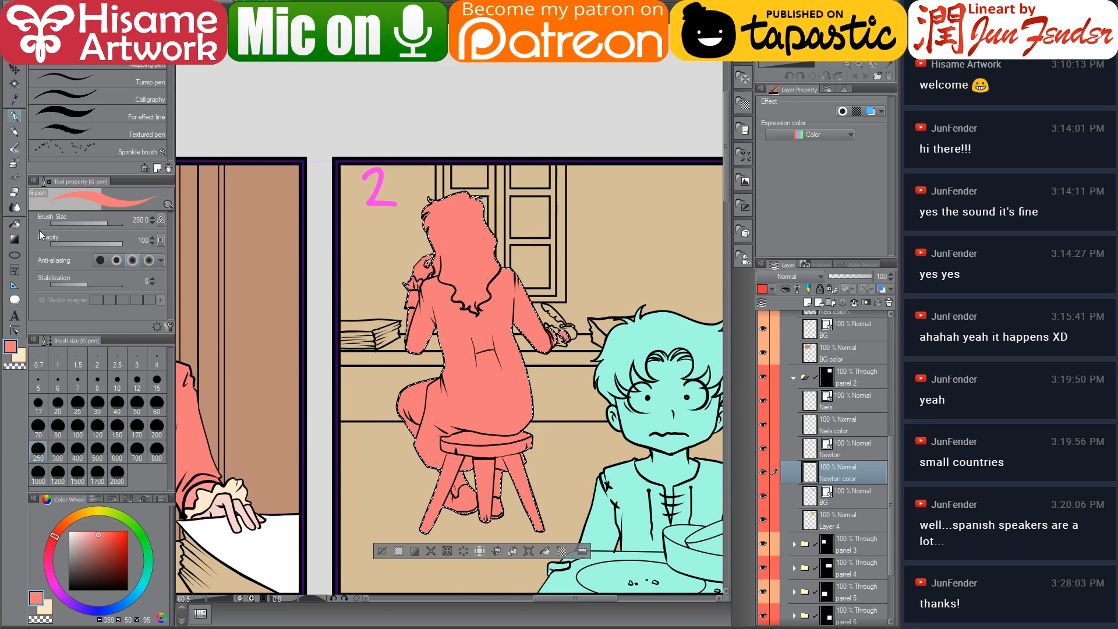
Switch to the fill tool, sample the grey hair colour from panel 1 and fill Newton's hair in panel 2
left_click(16, 226)
mouse_move(356, 372)
left_mouse_down()
mouse_move(477, 346)
mouse_move(477, 382)
left_mouse_up()
left_click(274, 256, "alt")
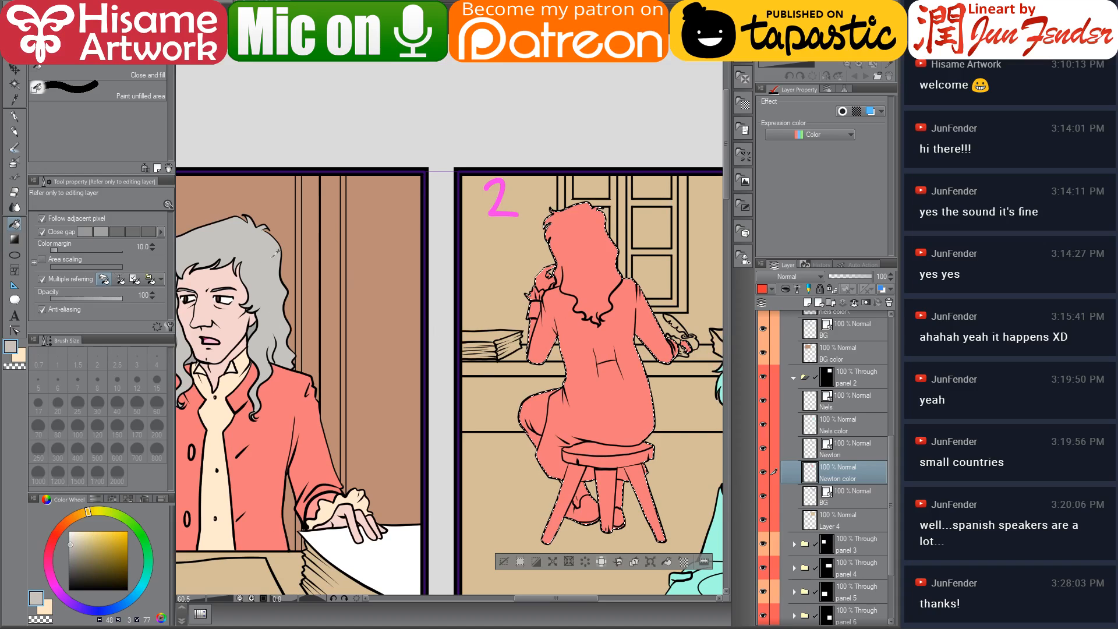
left_click(549, 268)
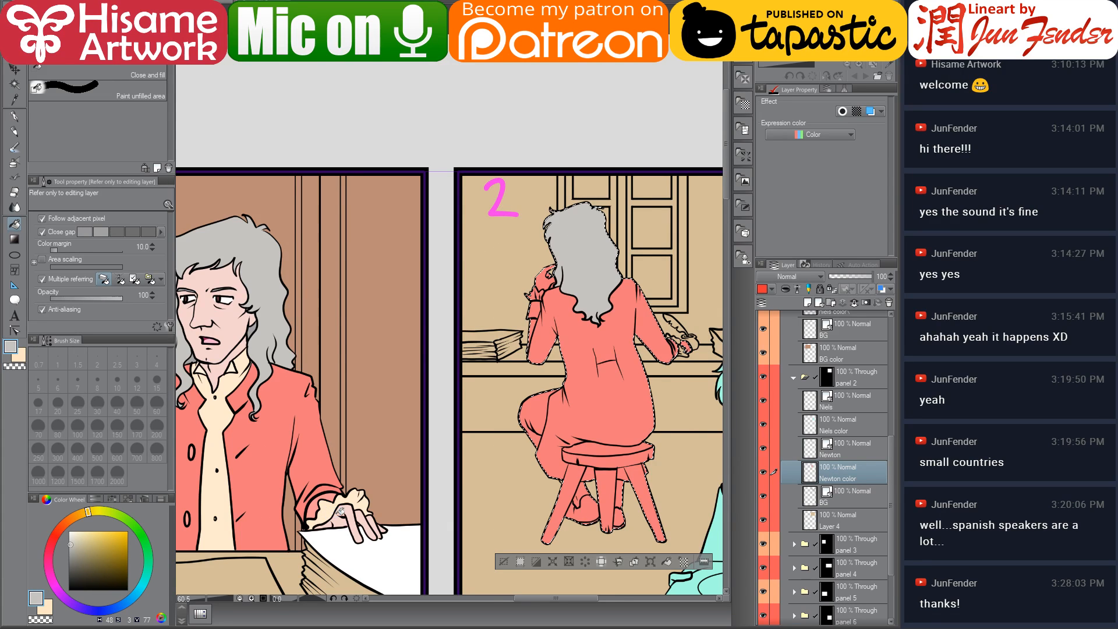
Sample the cream shirt colour from panel 1 and fill the cuff at Newton's raised hand
left_click(323, 537, "alt")
left_click_drag(537, 398, 475, 354)
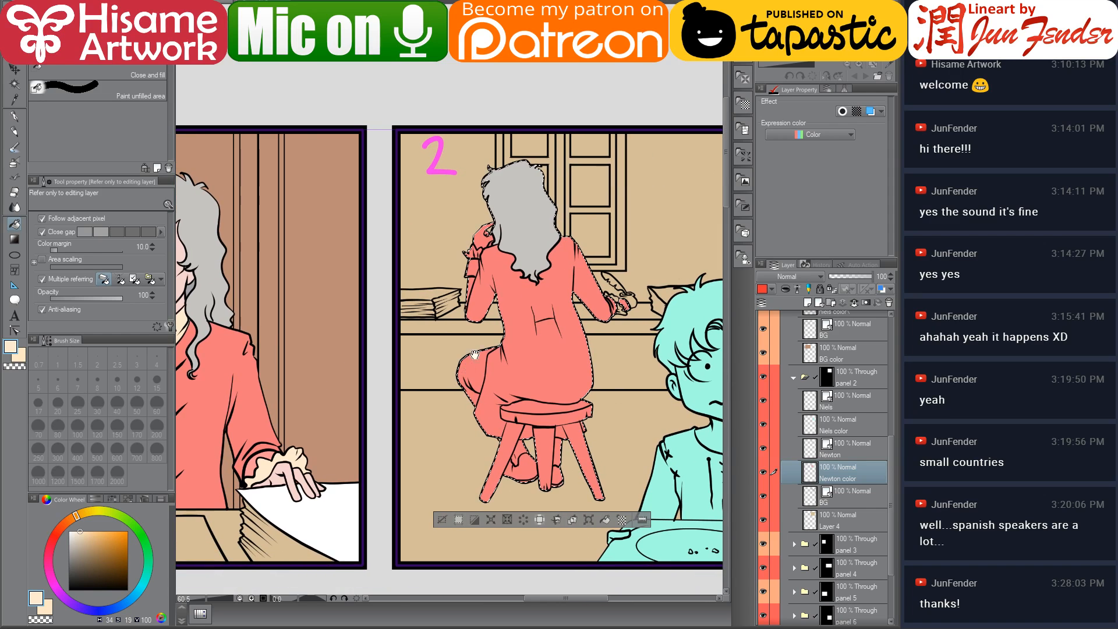
left_click(473, 254)
left_click(482, 249)
mouse_move(501, 297)
left_mouse_down()
mouse_move(589, 292)
mouse_move(608, 304)
mouse_move(484, 336)
left_mouse_up()
Sample the skin colour from panel 1 and fill Newton's raised hand
left_click(327, 271, "alt")
scroll(512, 331, "up", 3)
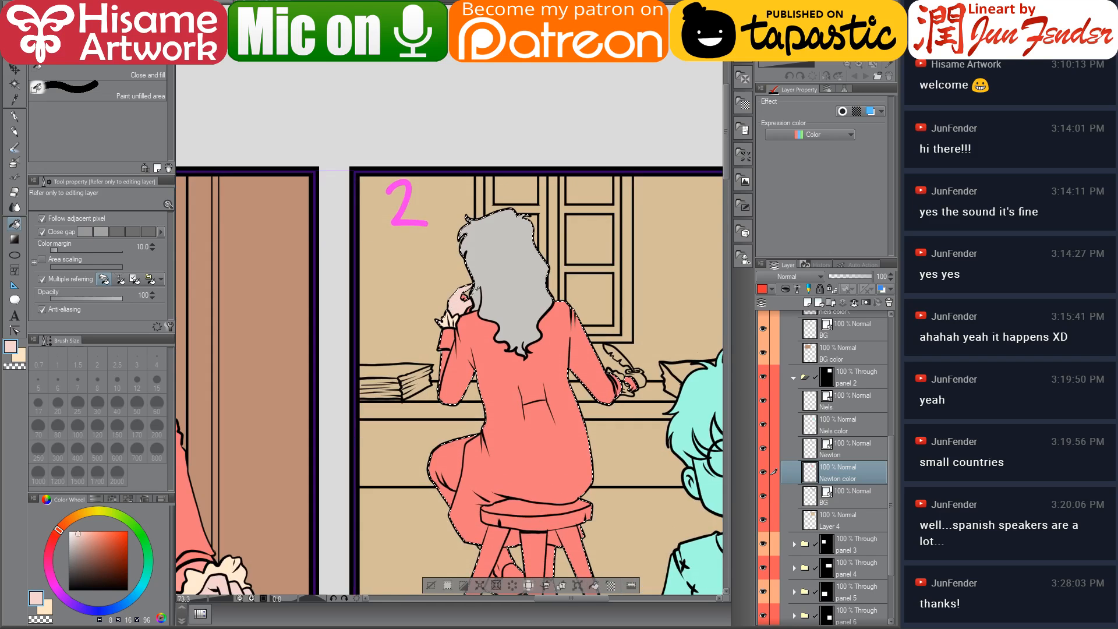
scroll(512, 331, "up", 6)
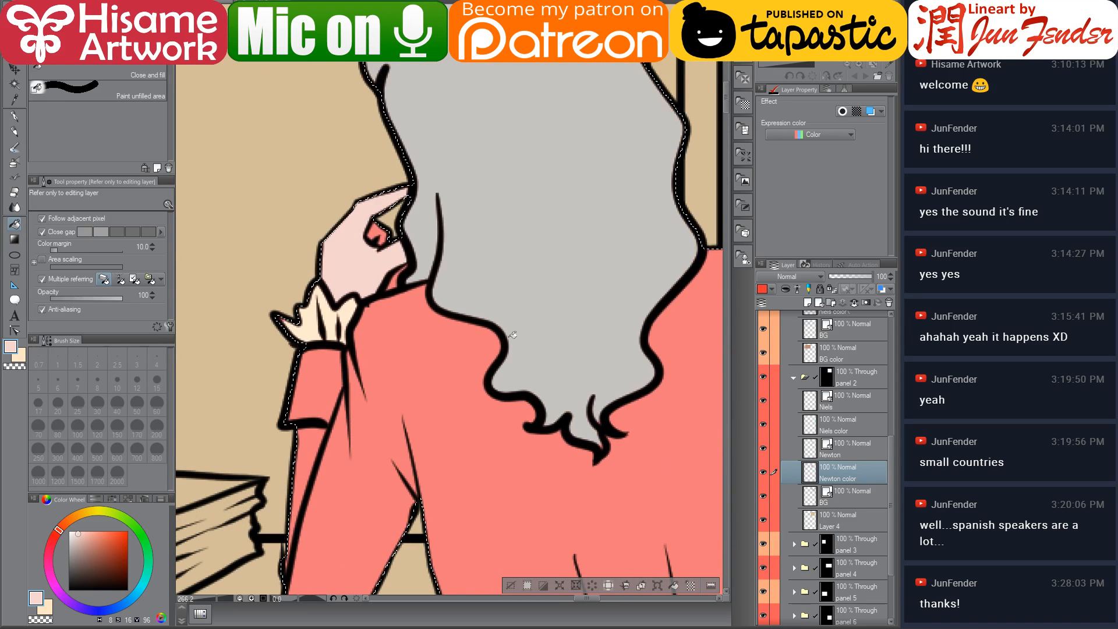
left_click(376, 232)
Switch to the G-pen at size 20, sample the cuff cream and touch up around Newton's cuff
left_click(15, 118)
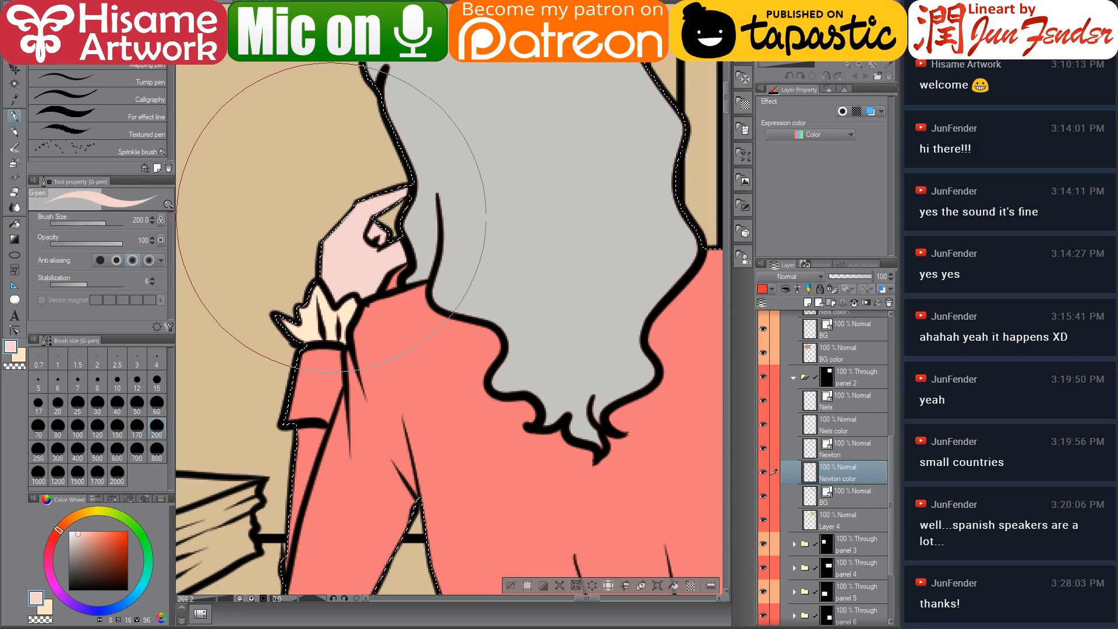
key("bracketleft")
key("bracketleft")
key("bracketleft")
key("bracketleft")
key("bracketleft")
key("bracketleft")
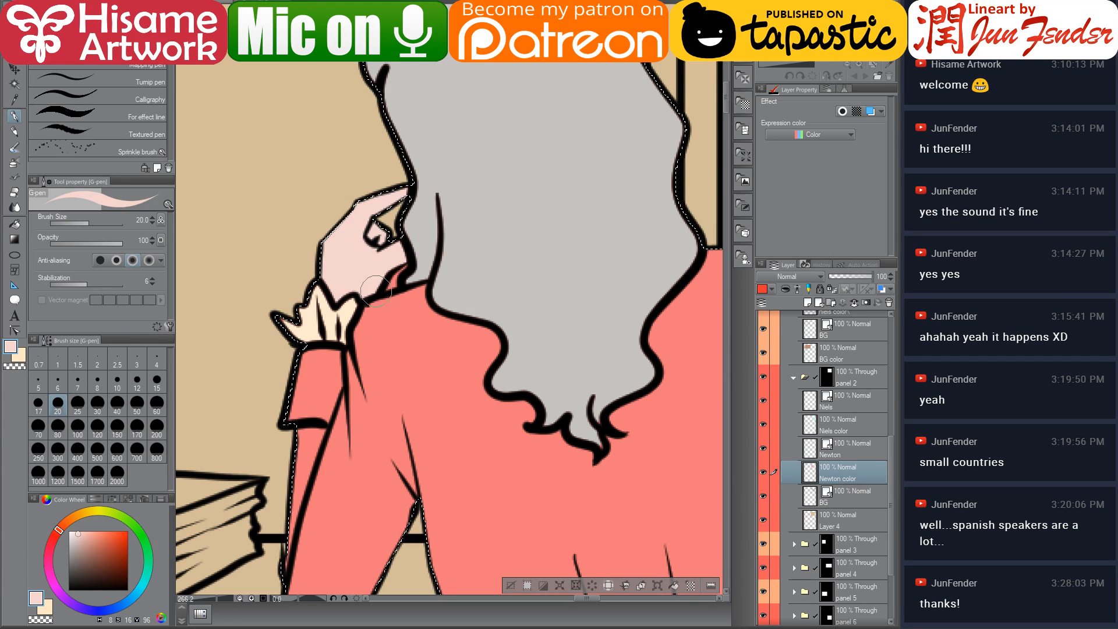
left_click(303, 325, "alt")
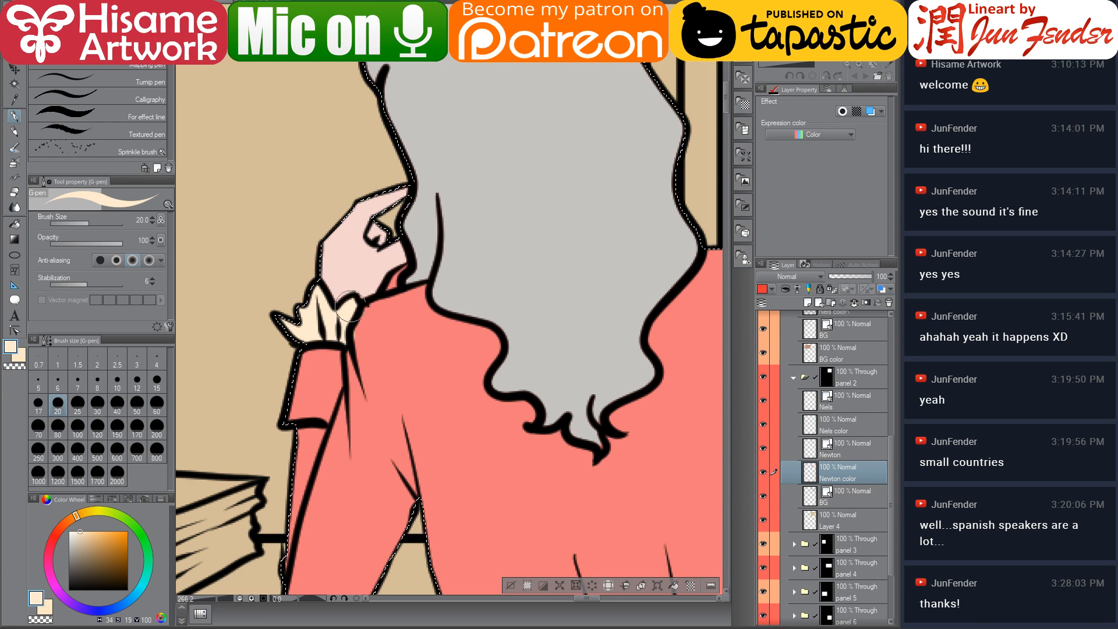
left_click_drag(375, 292, 330, 315)
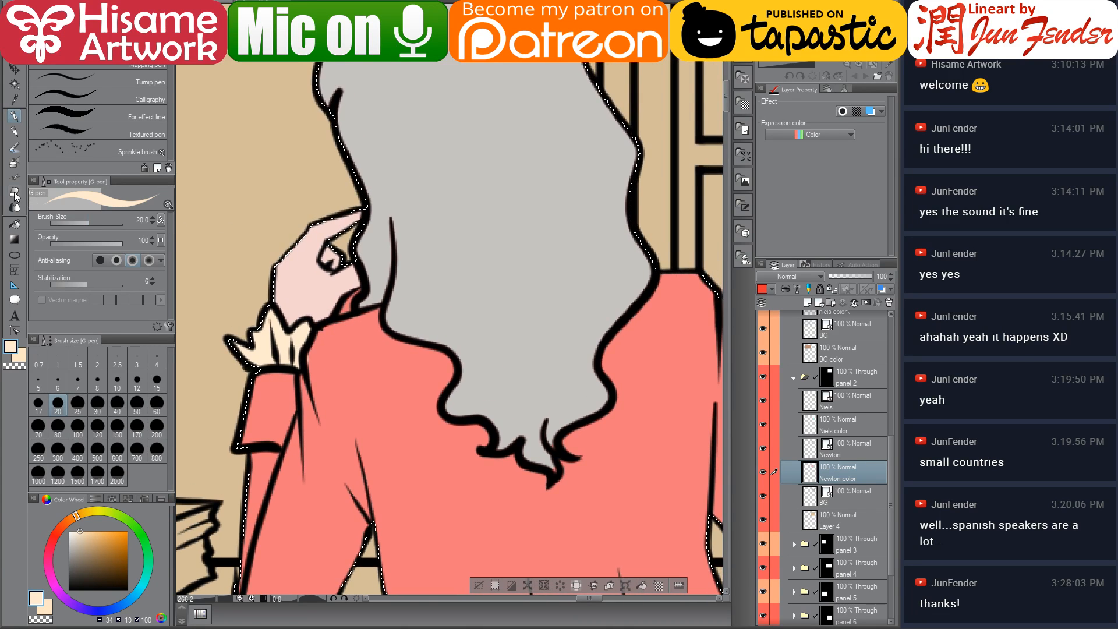
Sample the hair grey and paint the gaps in Newton's hair with the pen, then clear the selection
key("e")
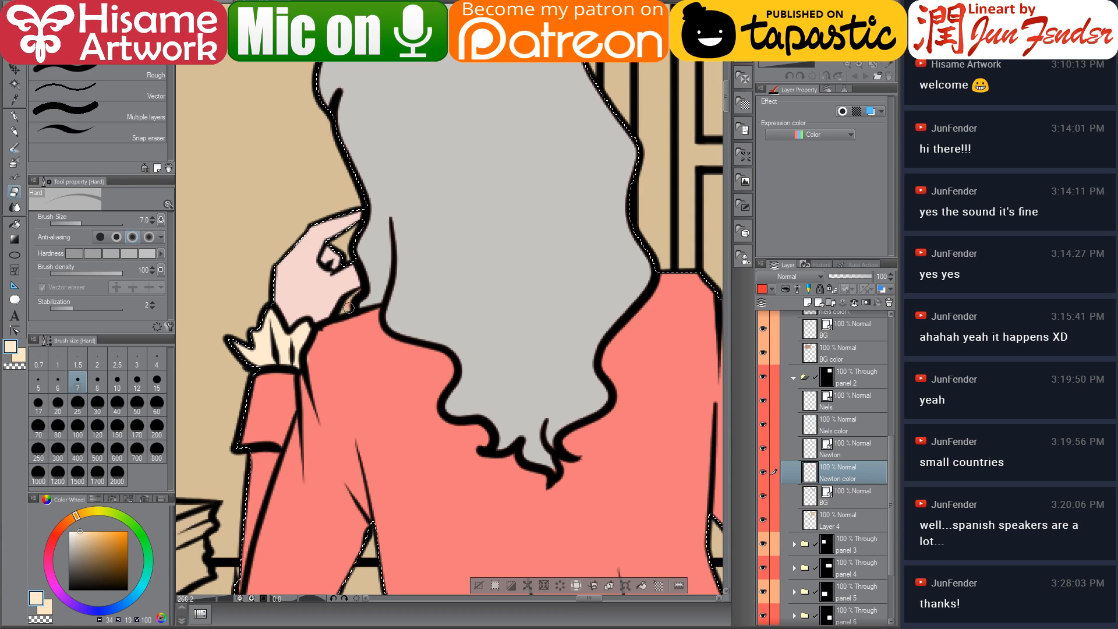
left_click(13, 119)
left_click(371, 155, "alt")
left_click_drag(335, 56, 343, 248)
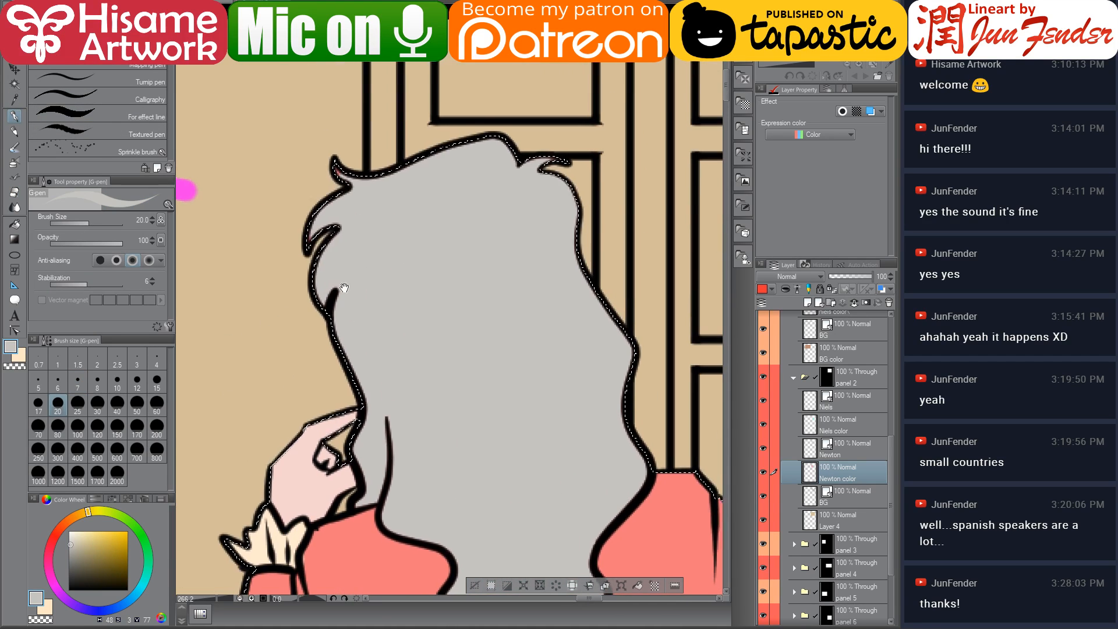
key("bracketright")
key("bracketright")
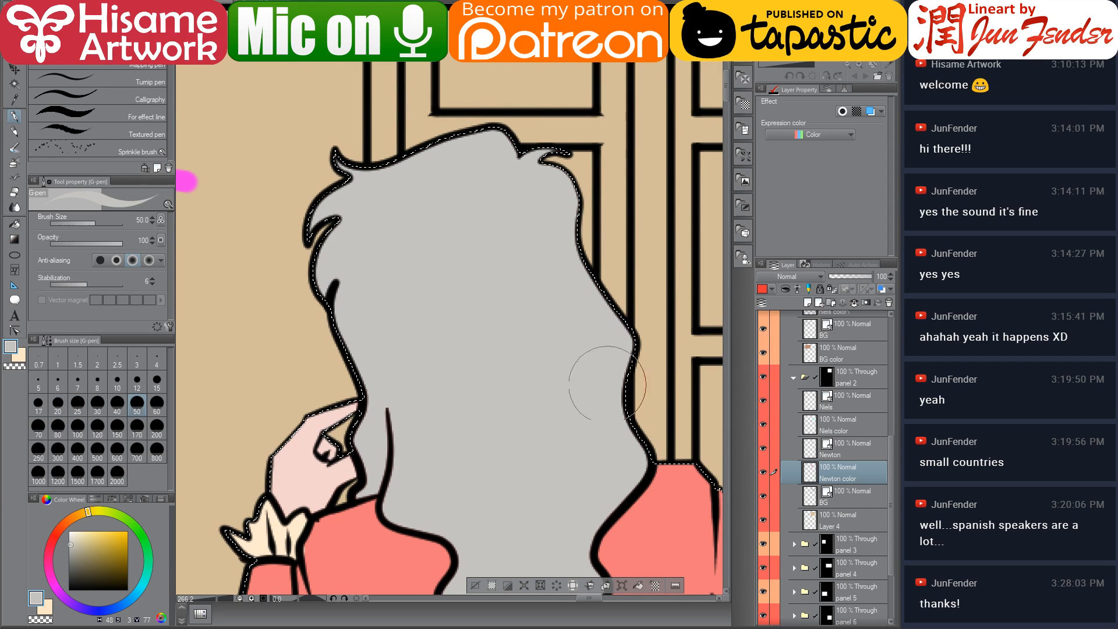
left_click_drag(474, 402, 451, 227)
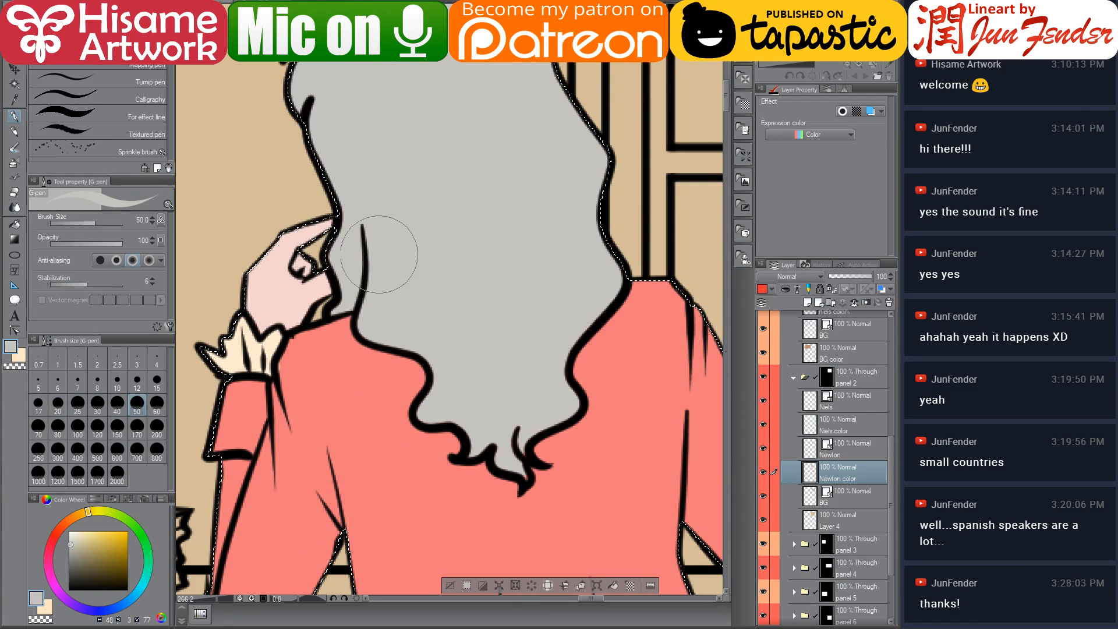
key("bracketleft")
key("bracketleft")
mouse_move(376, 257)
left_mouse_down()
mouse_move(372, 320)
mouse_move(436, 352)
mouse_move(425, 407)
mouse_move(432, 381)
mouse_move(422, 390)
mouse_move(410, 373)
mouse_move(412, 391)
mouse_move(411, 377)
mouse_move(475, 418)
mouse_move(474, 447)
mouse_move(507, 446)
mouse_move(523, 473)
left_mouse_up()
left_click(415, 382, "alt")
left_click(408, 367, "alt")
left_click_drag(407, 395, 506, 261)
key("ctrl+d")
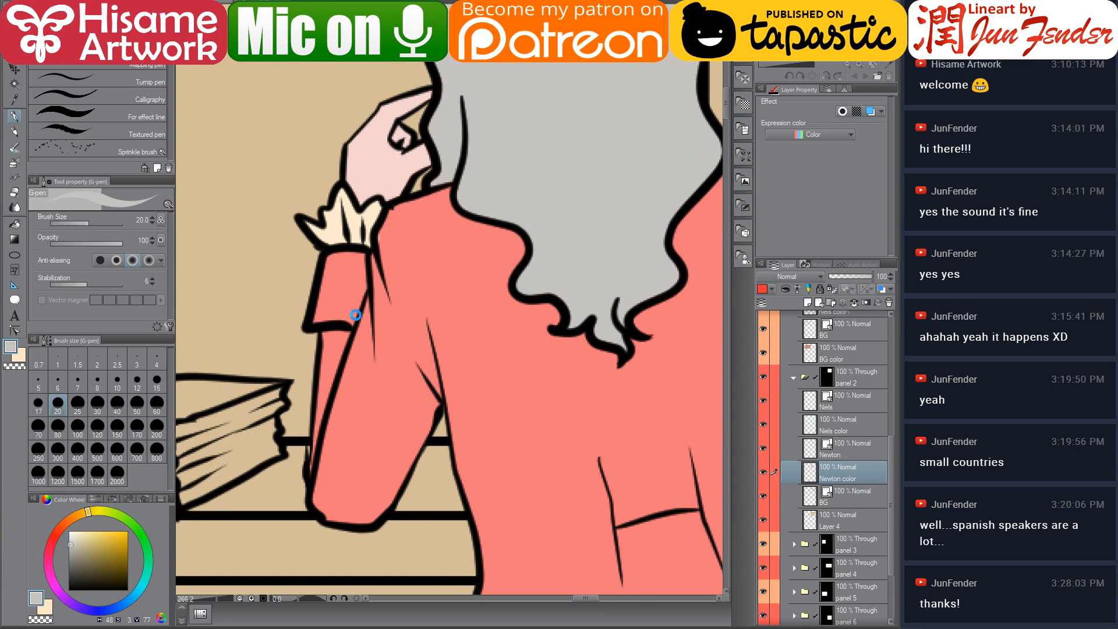
Sample the coat salmon and paint the missed spots on Newton's coat and sleeve
left_click(351, 282, "alt")
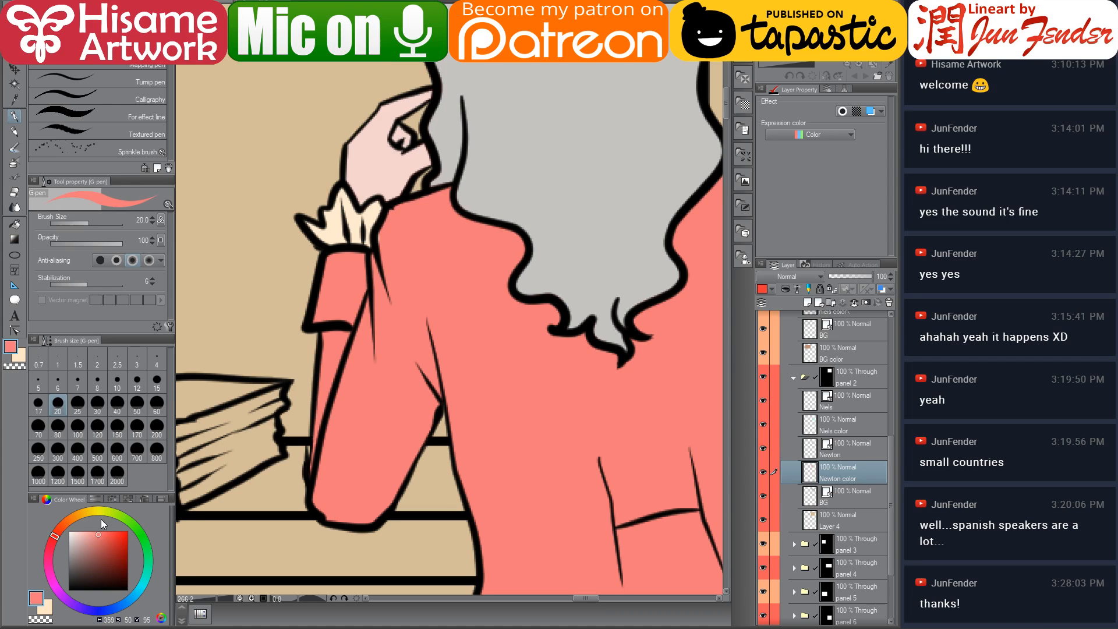
left_click(91, 531)
mouse_move(335, 256)
left_mouse_down()
mouse_move(320, 314)
mouse_move(349, 316)
mouse_move(318, 319)
mouse_move(356, 260)
mouse_move(348, 311)
mouse_move(356, 266)
left_mouse_up()
left_click(395, 238, "alt")
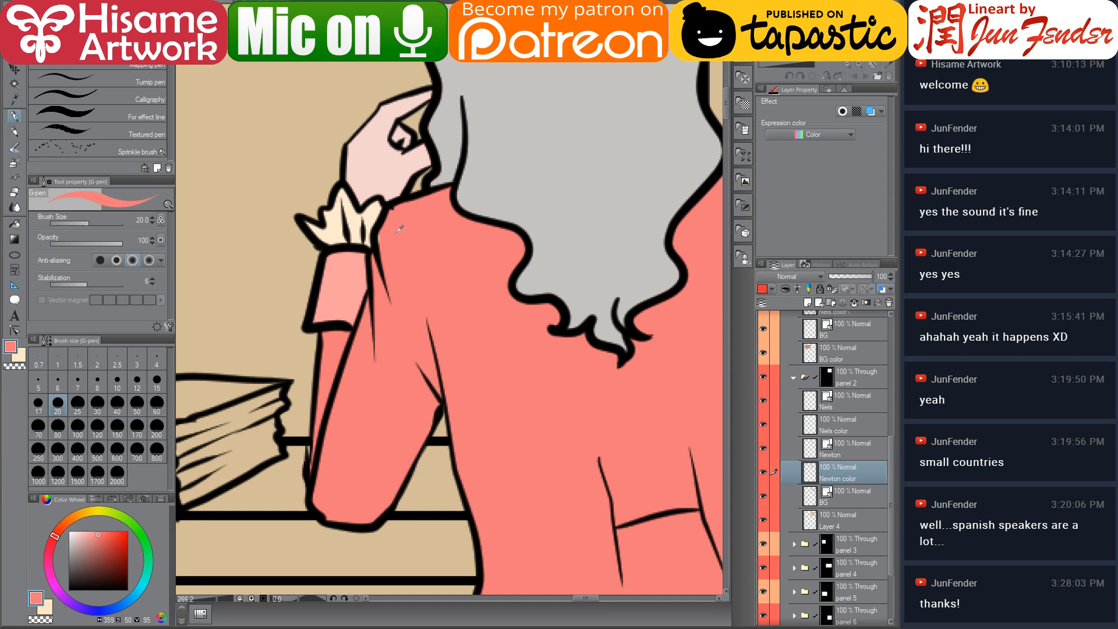
mouse_move(558, 310)
left_mouse_down()
mouse_move(357, 387)
mouse_move(339, 343)
mouse_move(306, 309)
left_mouse_up()
mouse_move(488, 331)
left_mouse_down()
mouse_move(369, 322)
mouse_move(340, 300)
left_mouse_up()
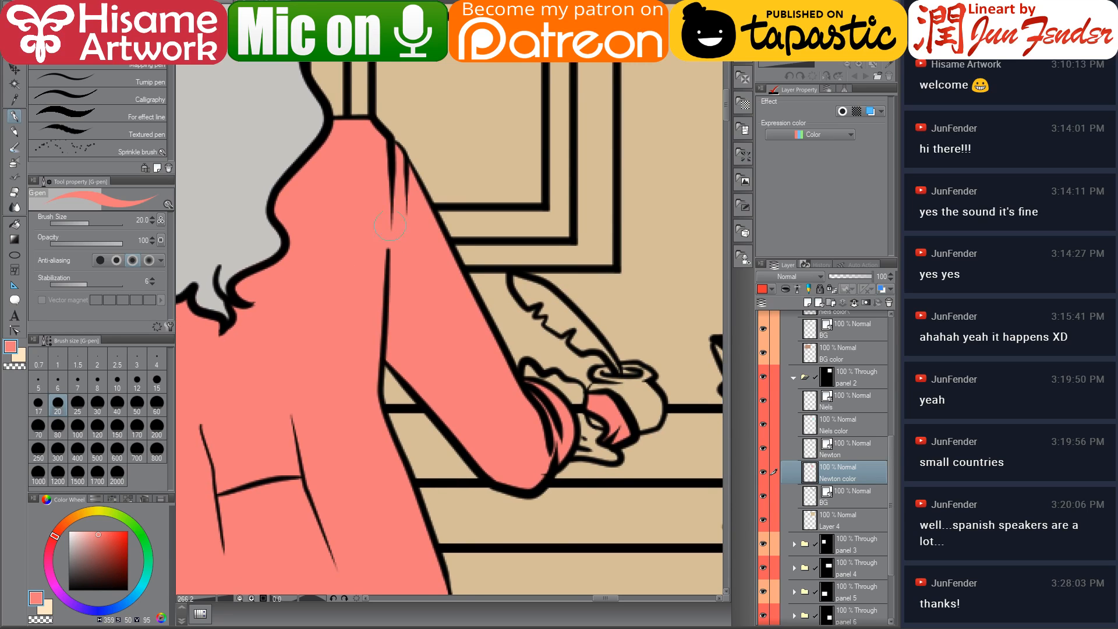
left_click_drag(218, 159, 430, 305)
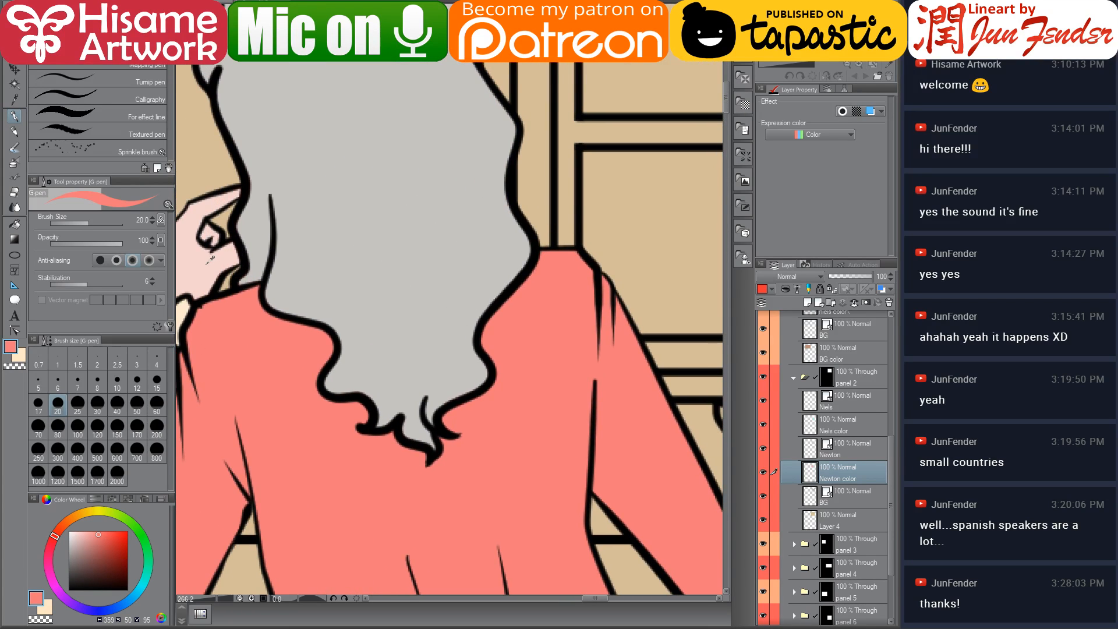
Sample the skin pink and touch up Newton's raised hand
left_click(227, 262, "alt")
left_click_drag(602, 464, 276, 440)
mouse_move(461, 375)
left_mouse_down()
mouse_move(481, 415)
mouse_move(495, 409)
mouse_move(472, 375)
mouse_move(485, 412)
mouse_move(470, 395)
left_mouse_up()
mouse_move(262, 236)
left_mouse_down()
mouse_move(392, 246)
mouse_move(646, 349)
left_mouse_up()
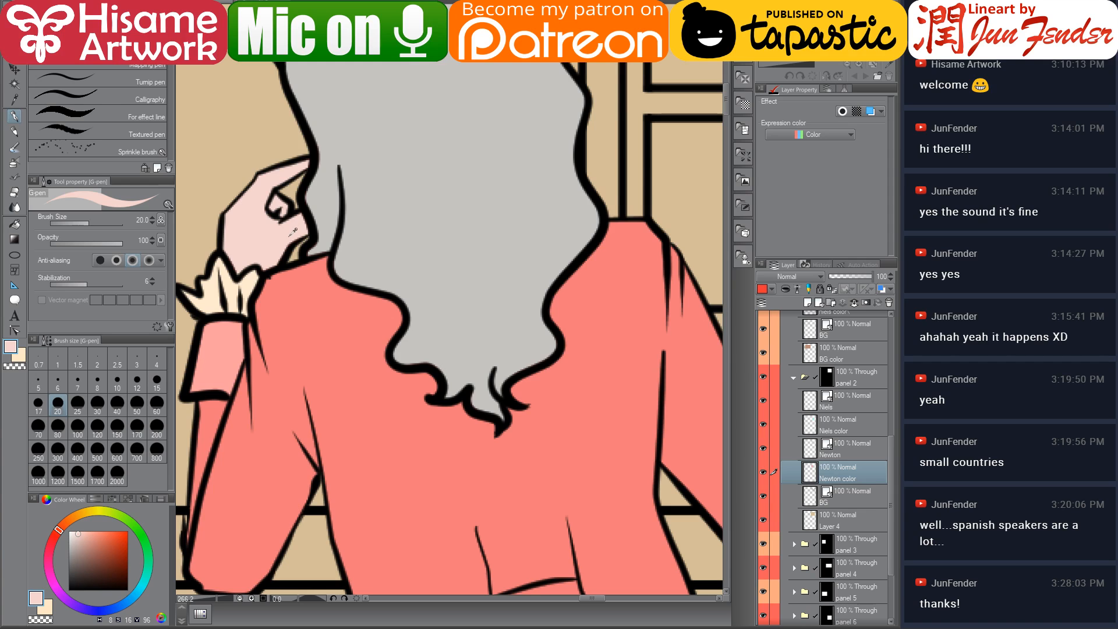
scroll(254, 267, "down", 2)
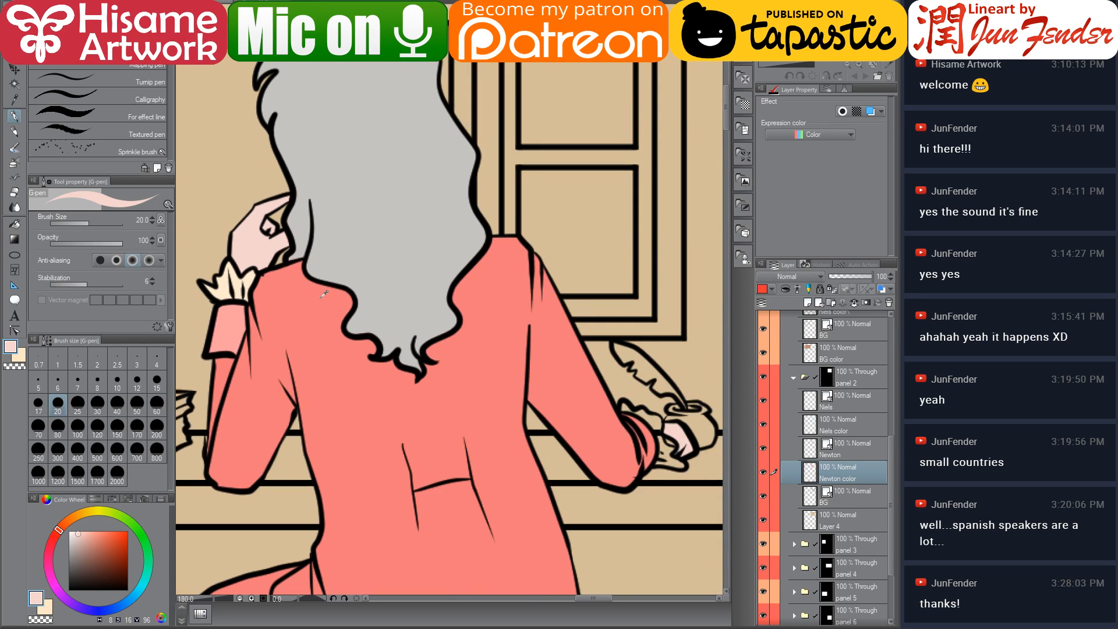
Sample the cuff cream and touch up the cuff at Newton's writing hand with a size 10 pen
left_click(238, 279, "alt")
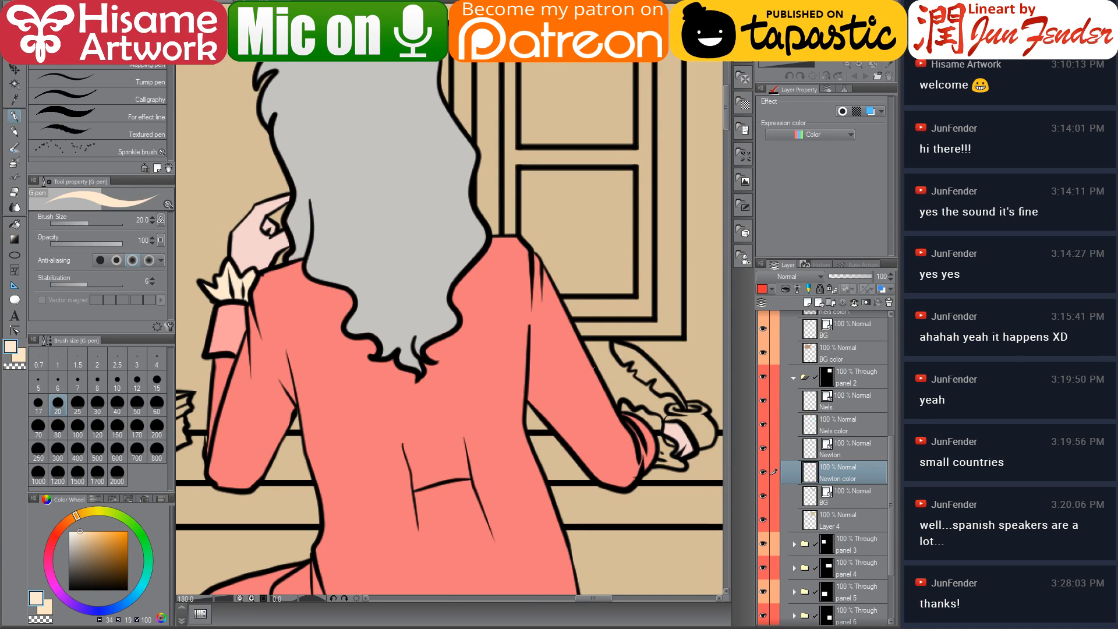
left_click_drag(657, 430, 546, 398)
scroll(546, 398, "up", 3)
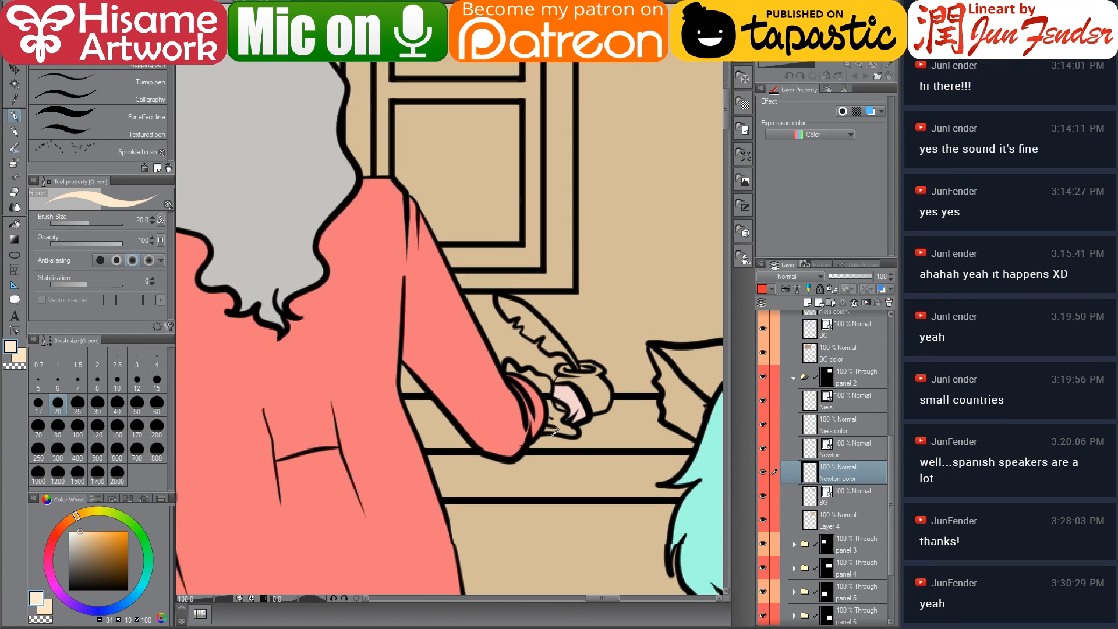
mouse_move(471, 300)
left_mouse_down()
mouse_move(501, 315)
mouse_move(473, 295)
mouse_move(492, 317)
mouse_move(540, 330)
mouse_move(554, 382)
mouse_move(567, 383)
mouse_move(547, 421)
mouse_move(563, 419)
mouse_move(561, 404)
mouse_move(591, 424)
left_mouse_up()
key("bracketleft")
key("bracketleft")
key("bracketleft")
key("bracketleft")
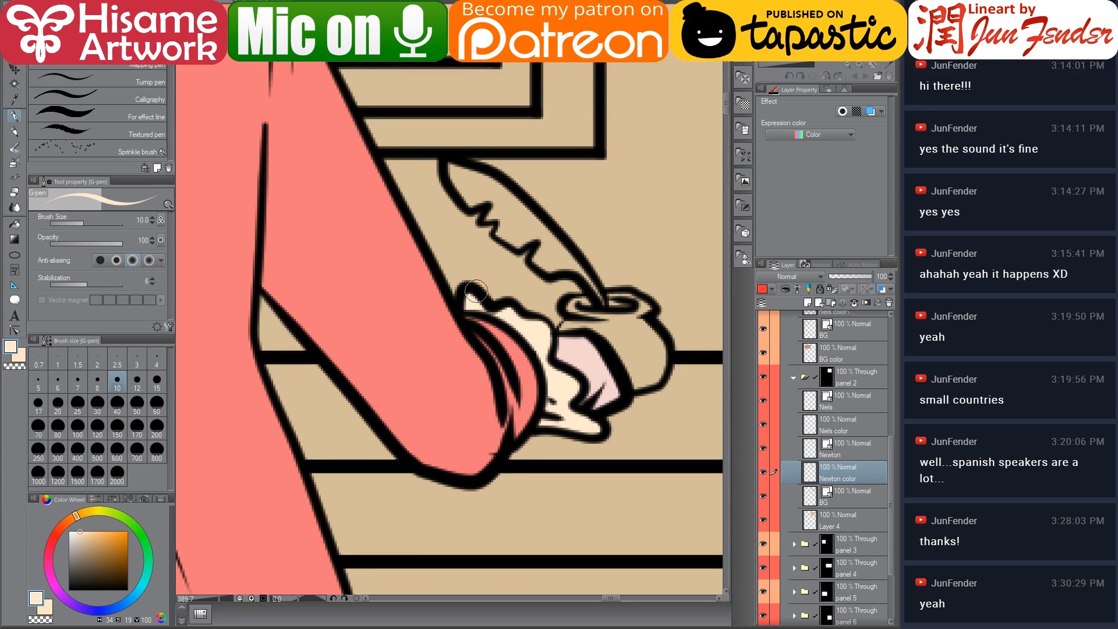
Sample the coat salmon and paint the sleeve edge beside Newton's writing hand
scroll(413, 341, "down", 3)
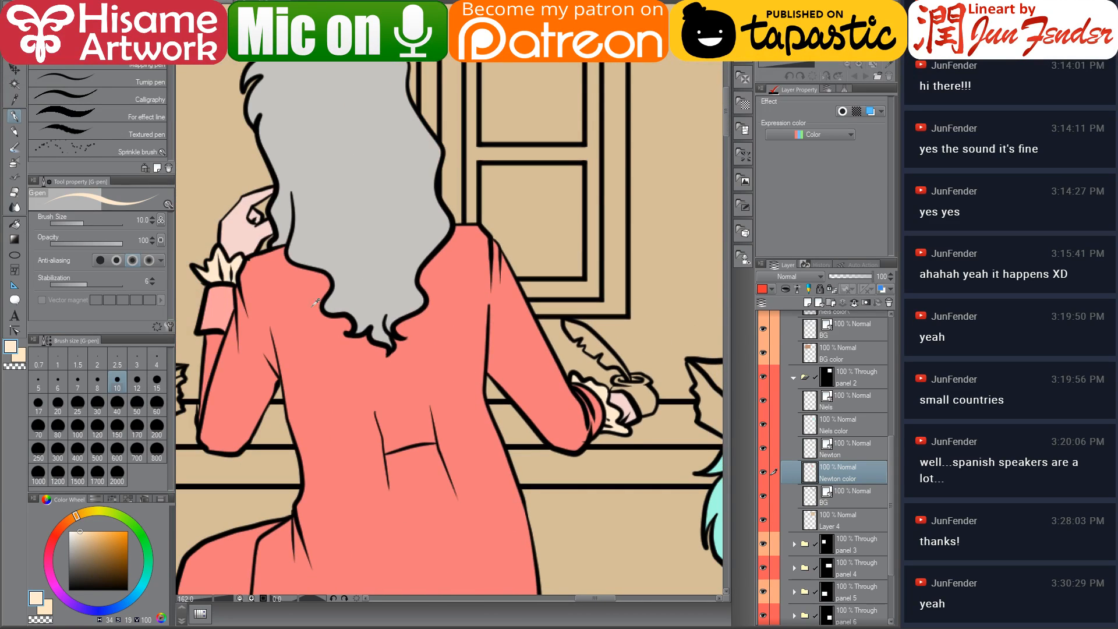
left_click(223, 296, "alt")
scroll(564, 384, "up", 4)
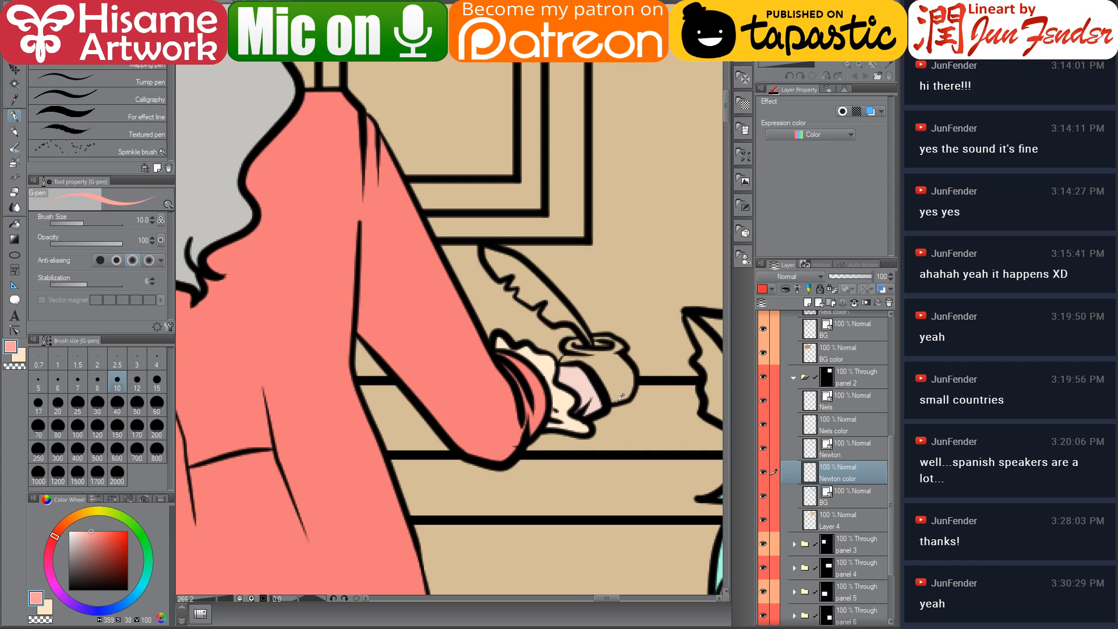
mouse_move(476, 333)
left_mouse_down()
mouse_move(525, 400)
mouse_move(519, 392)
mouse_move(526, 439)
left_mouse_up()
left_click_drag(492, 345, 517, 370)
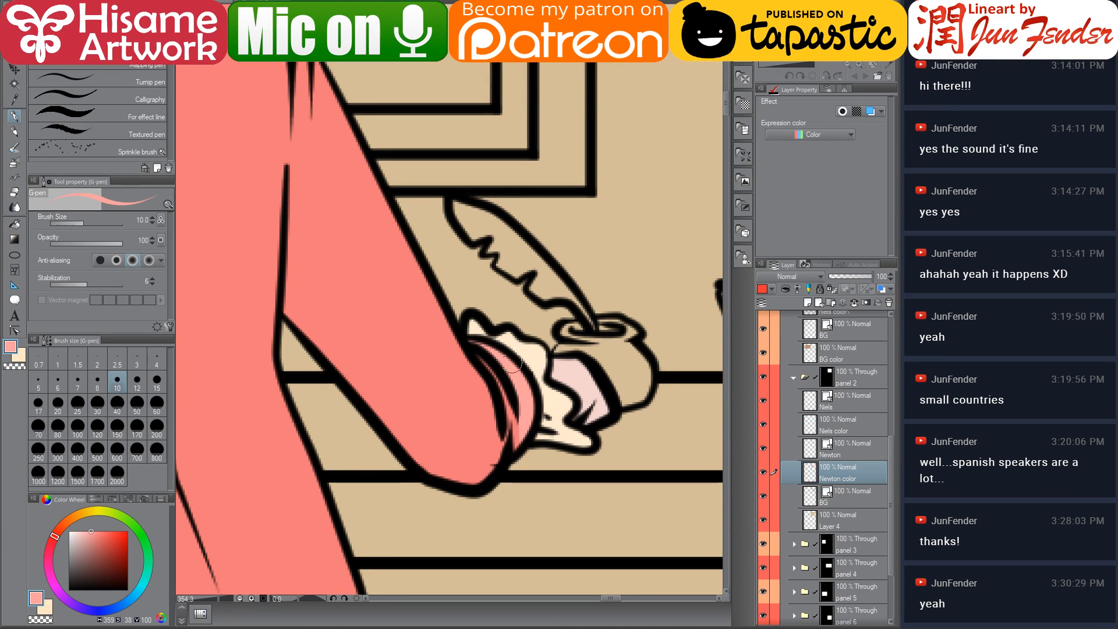
scroll(447, 285, "down", 5)
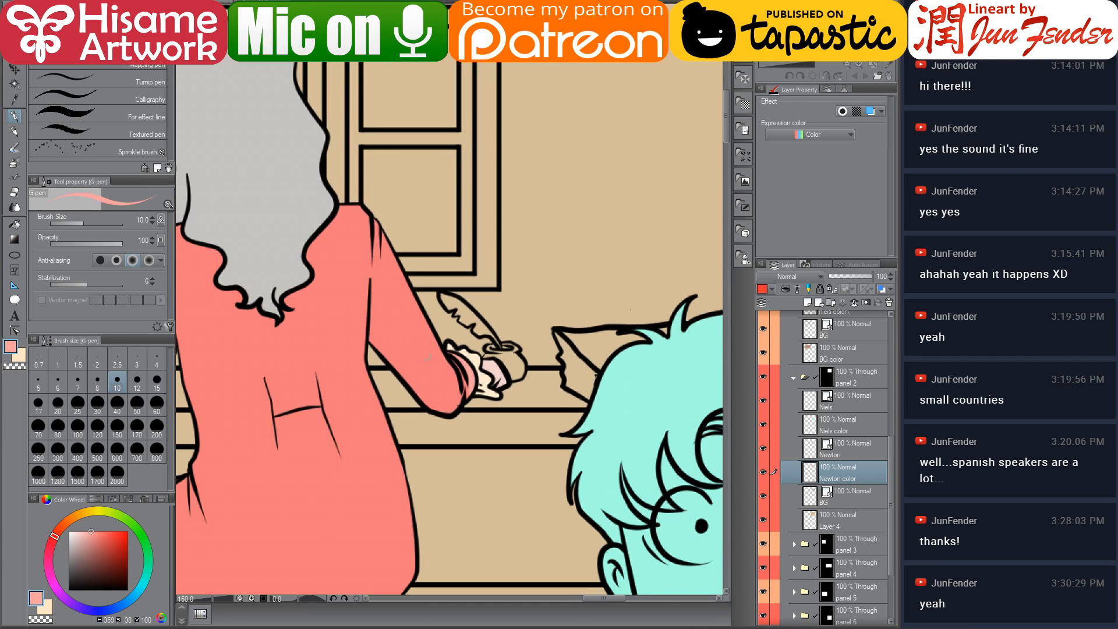
Sample the breeches brown from page 69 and fill Newton's breeches in panel 2
left_click_drag(305, 233, 506, 300)
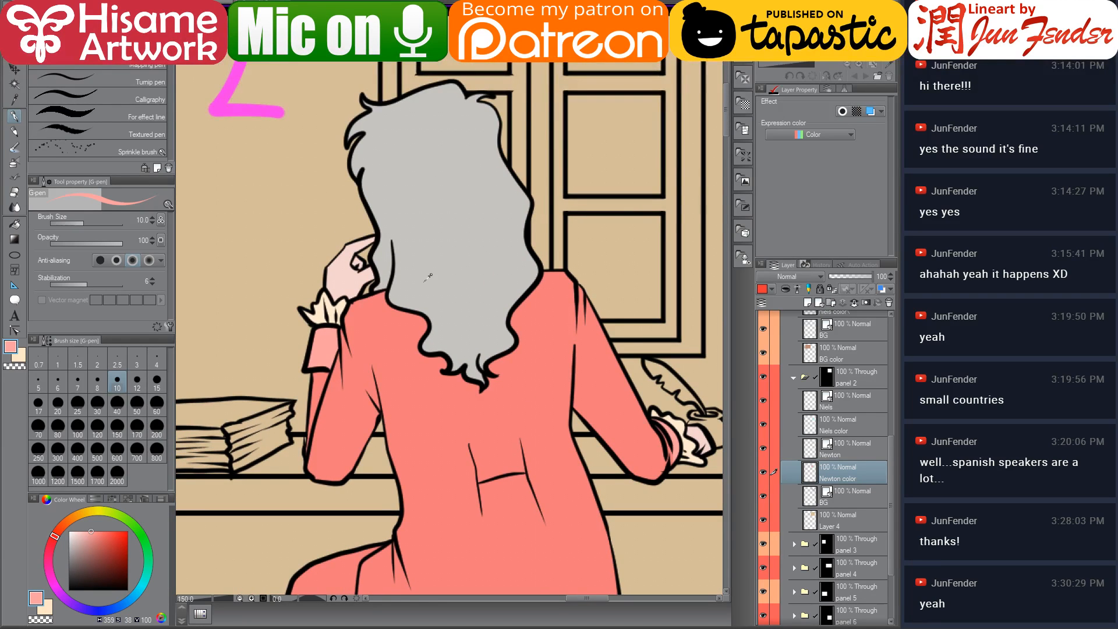
scroll(430, 277, "down", 2)
left_click_drag(502, 394, 517, 228)
scroll(589, 416, "down", 2)
scroll(592, 415, "down", 2)
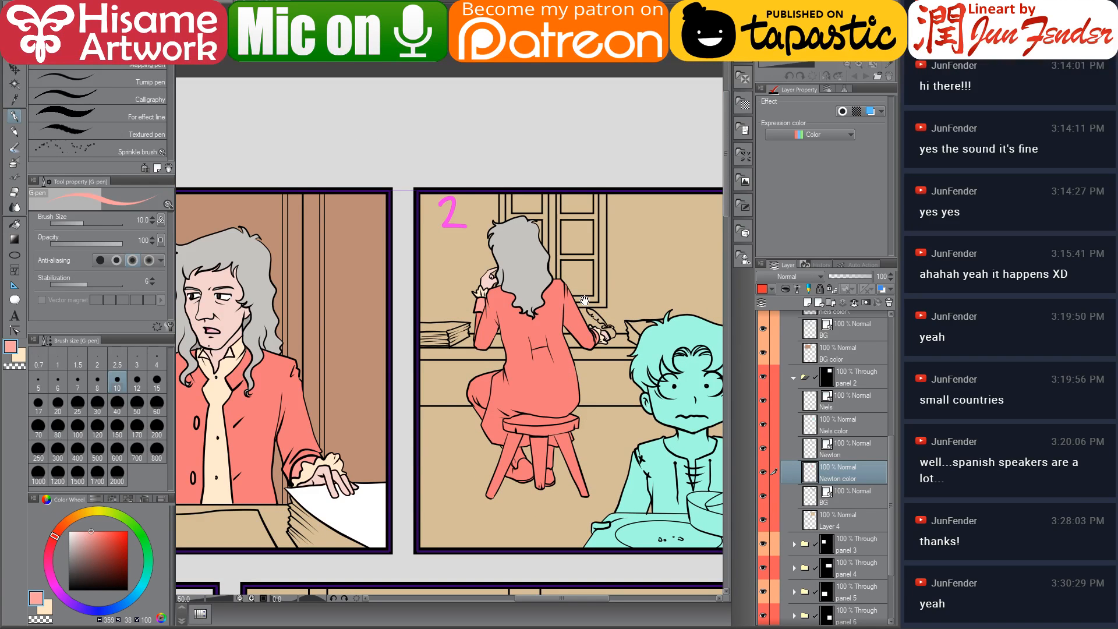
scroll(606, 413, "up", 3)
left_click_drag(575, 365, 507, 310)
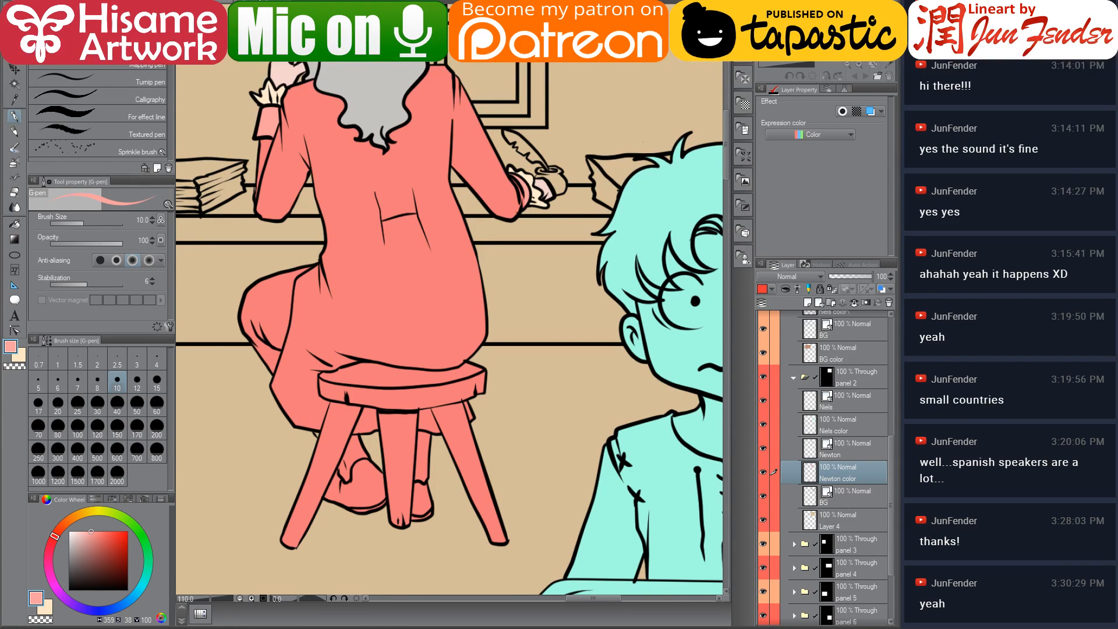
key("ctrl+Tab")
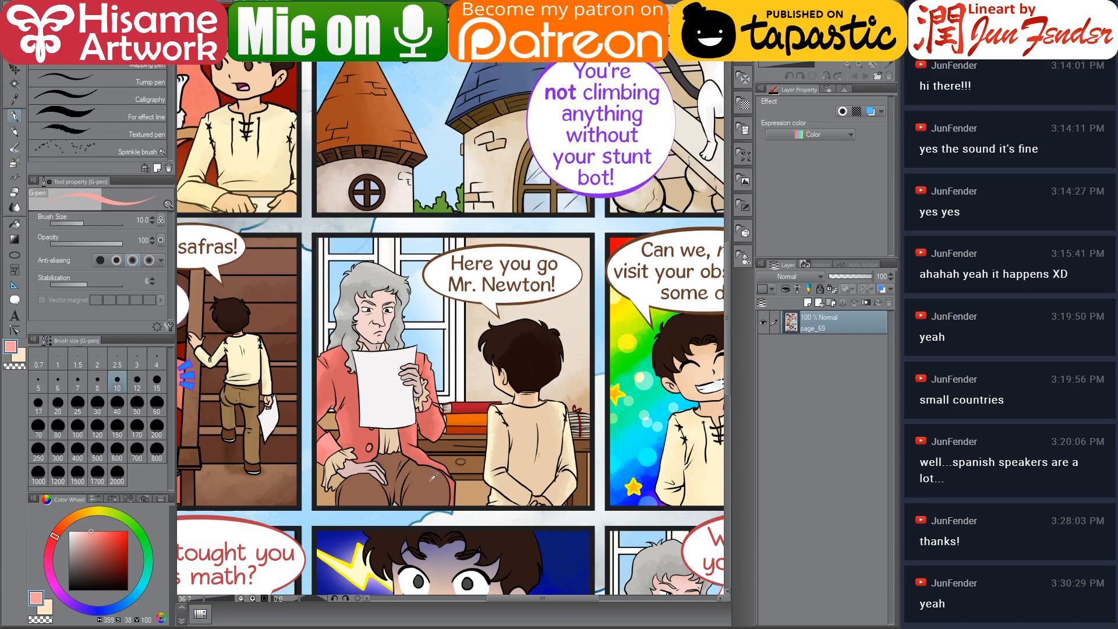
left_click(428, 477, "alt")
key("ctrl+Tab")
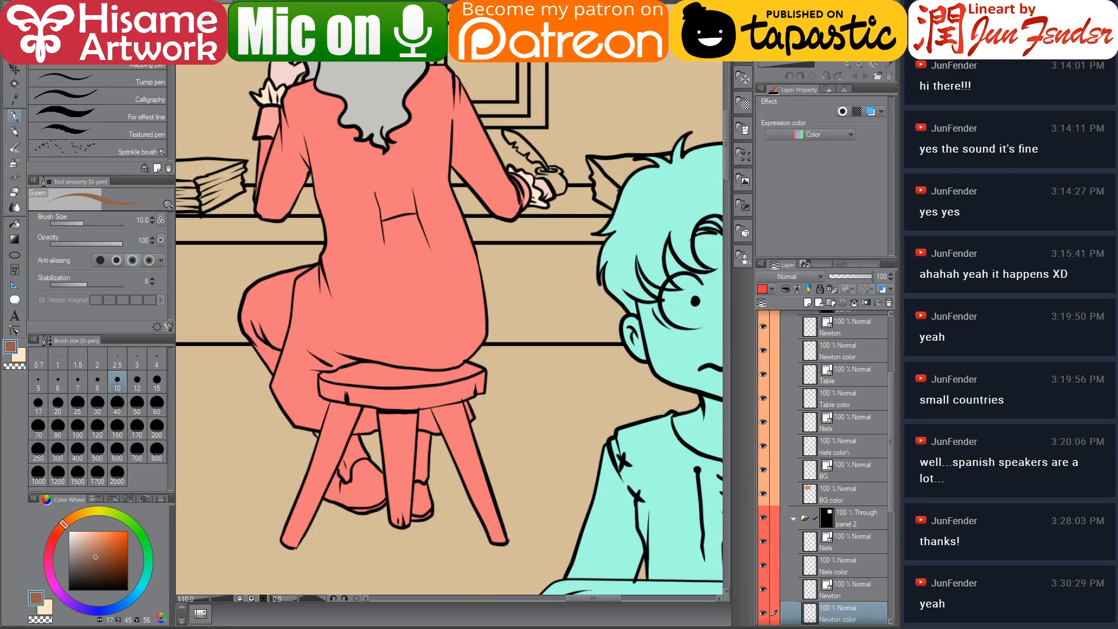
left_click(14, 226)
left_click(276, 311)
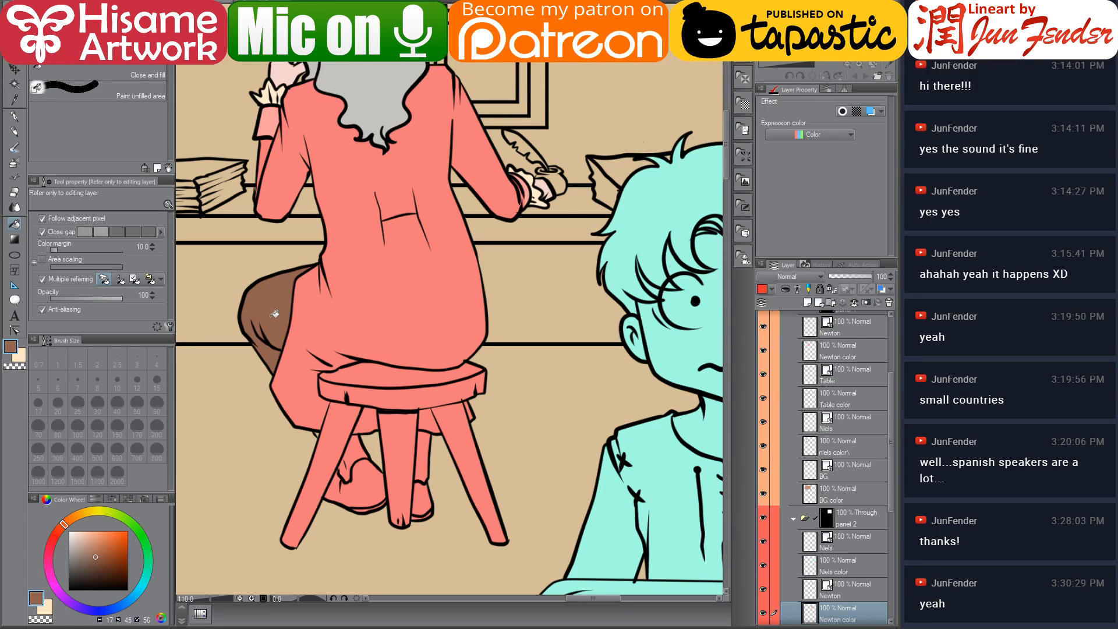
Examine Newton's seated figure and stool in panel 2 for uncoloured areas
scroll(261, 319, "up", 5)
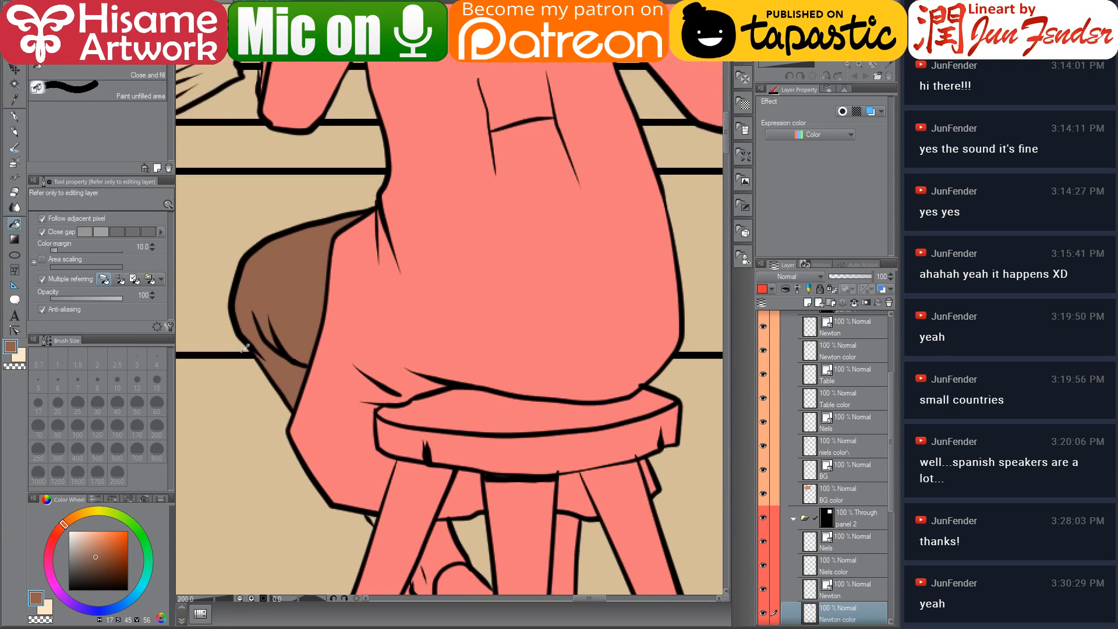
left_click(14, 118)
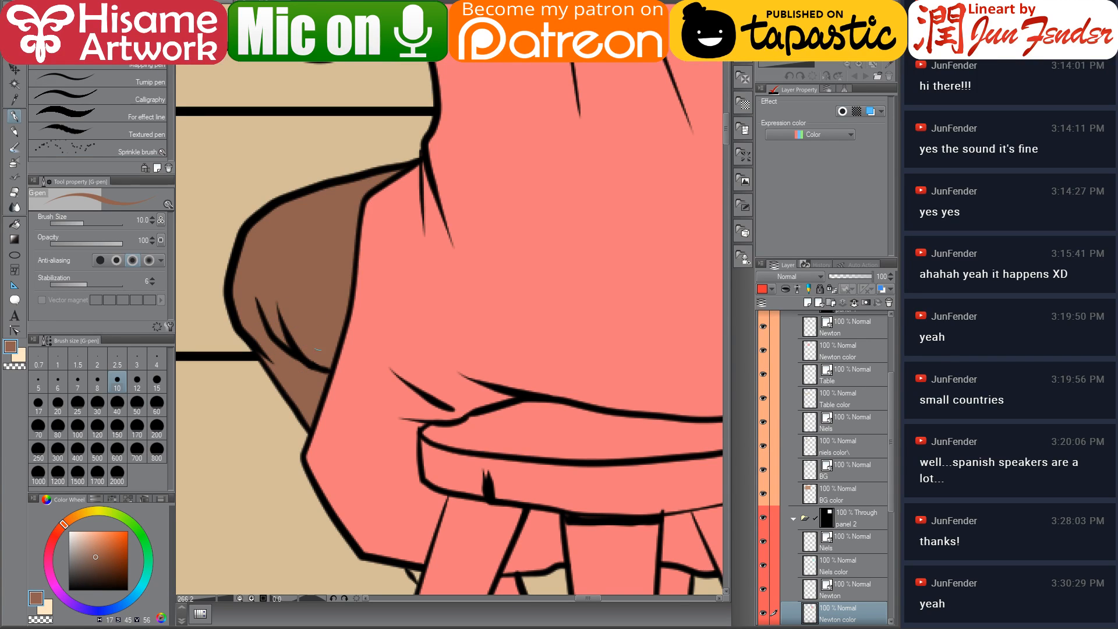
left_click_drag(507, 434, 407, 262)
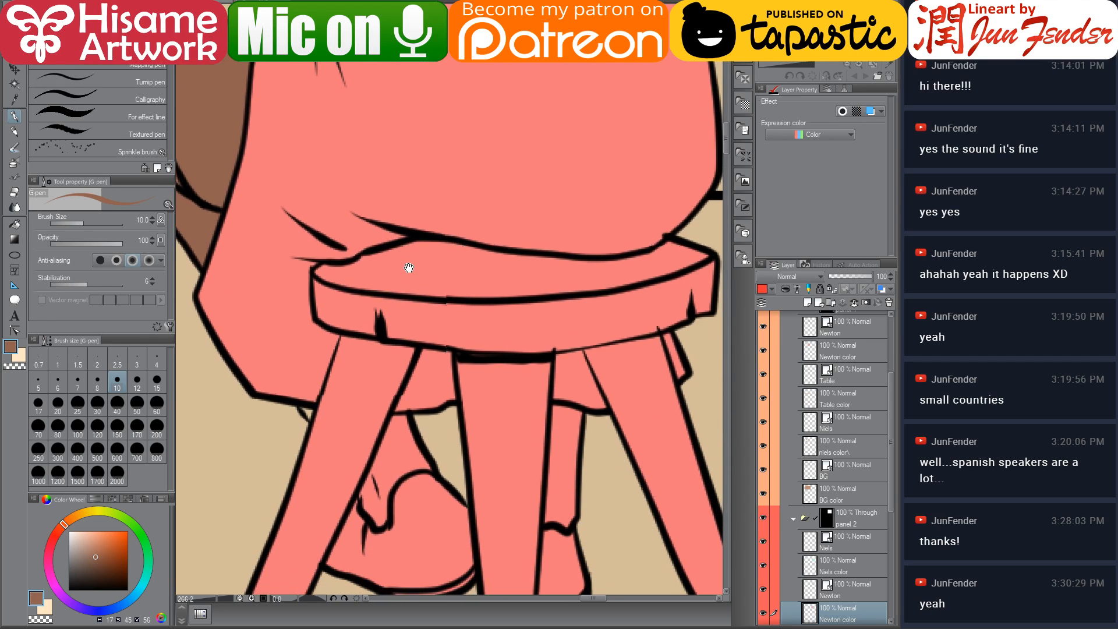
scroll(409, 265, "down", 4)
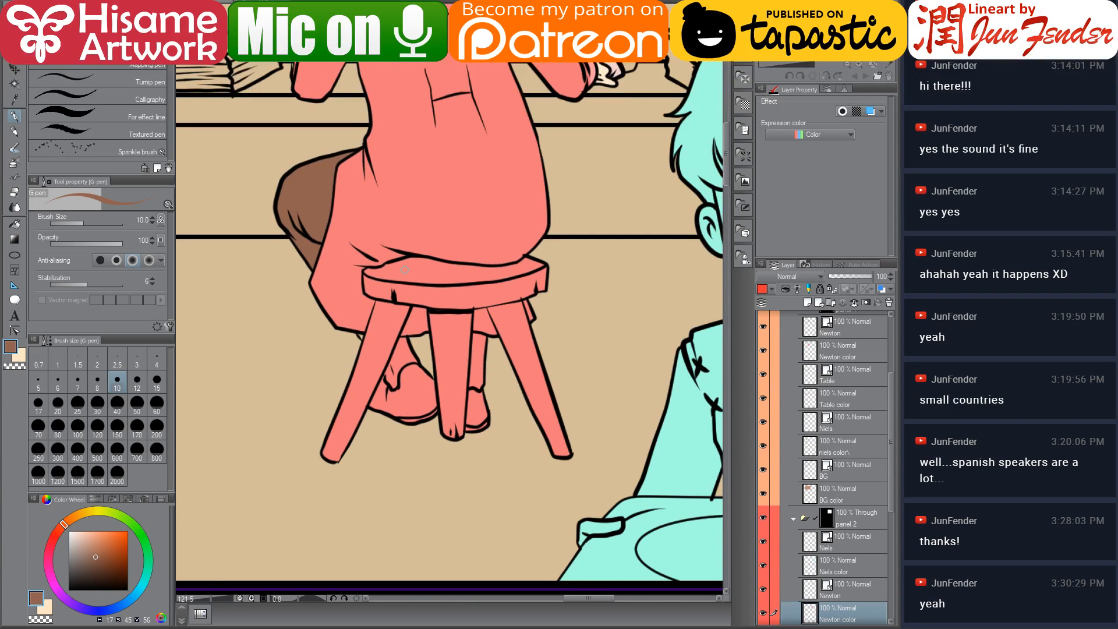
scroll(405, 270, "down", 4)
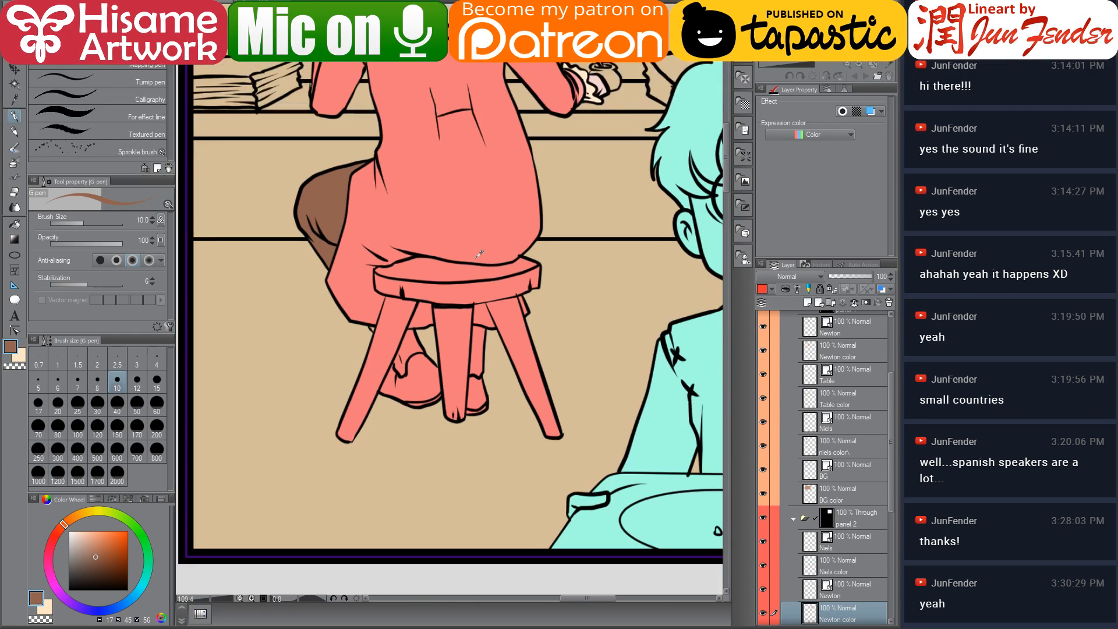
left_click_drag(356, 217, 410, 287)
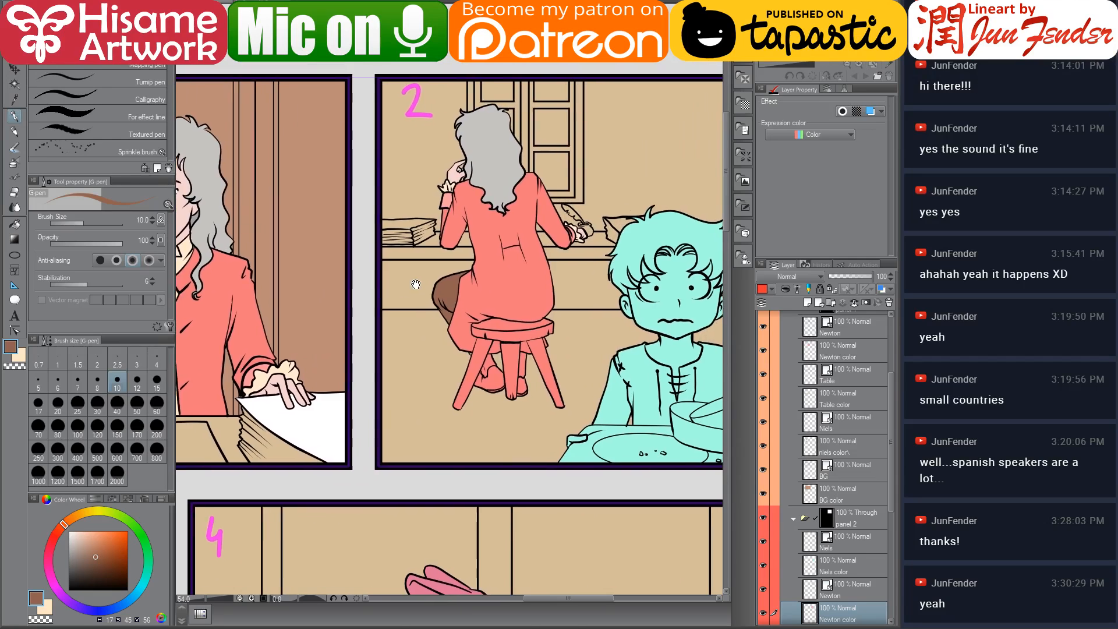
scroll(507, 256, "up", 3)
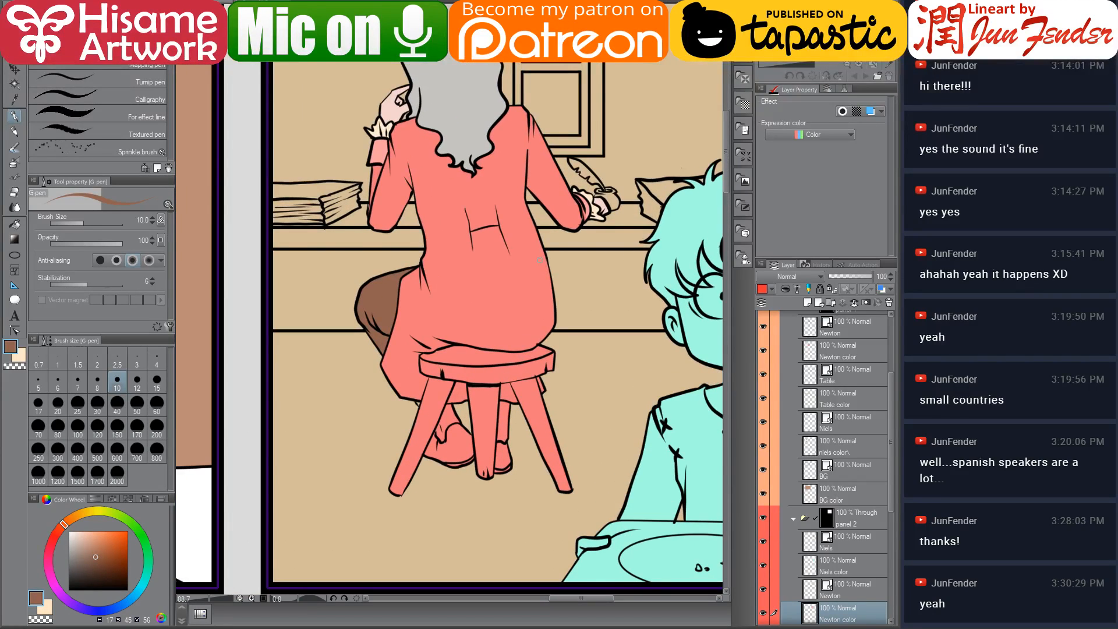
Open the Newton character sheet image Character sheet_in.jpg from the file browser as a colour reference
left_click(137, 627)
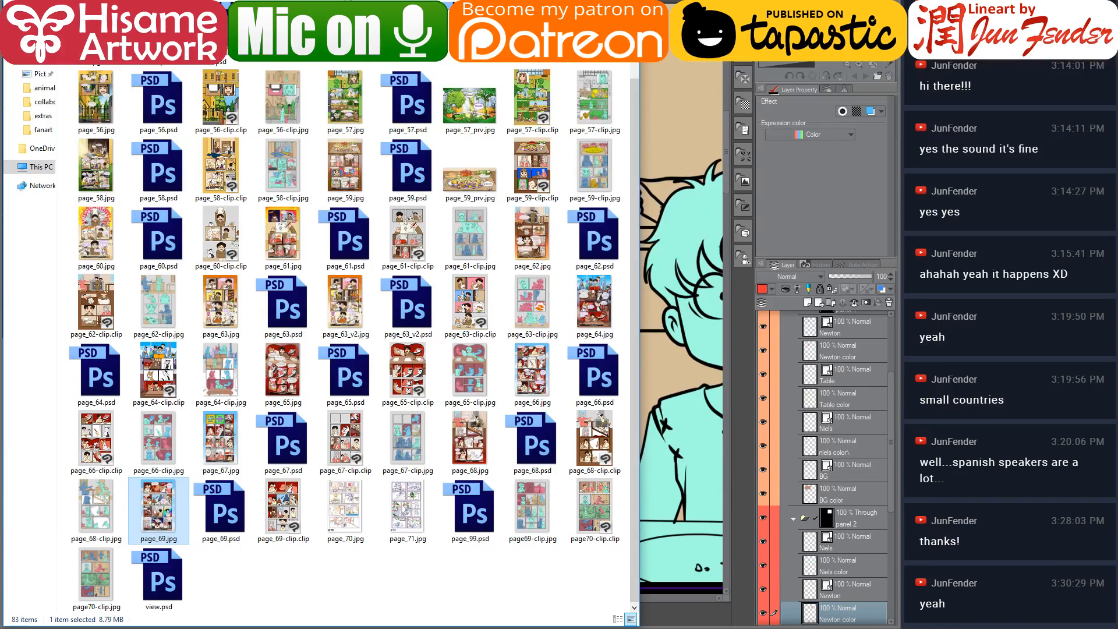
key("alt+Up")
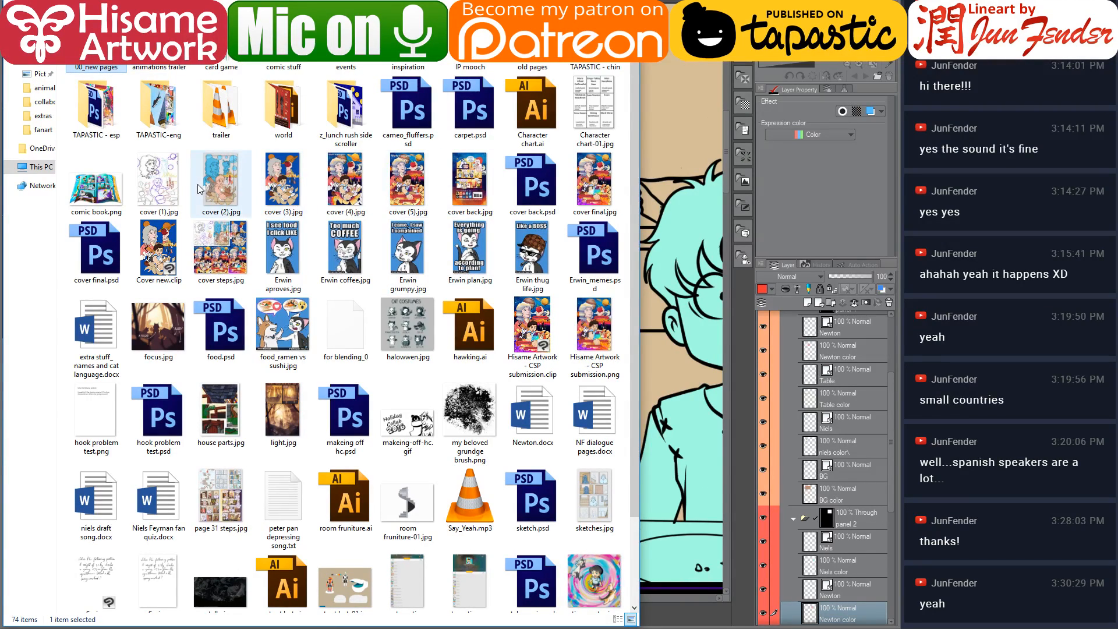
double_click(266, 102)
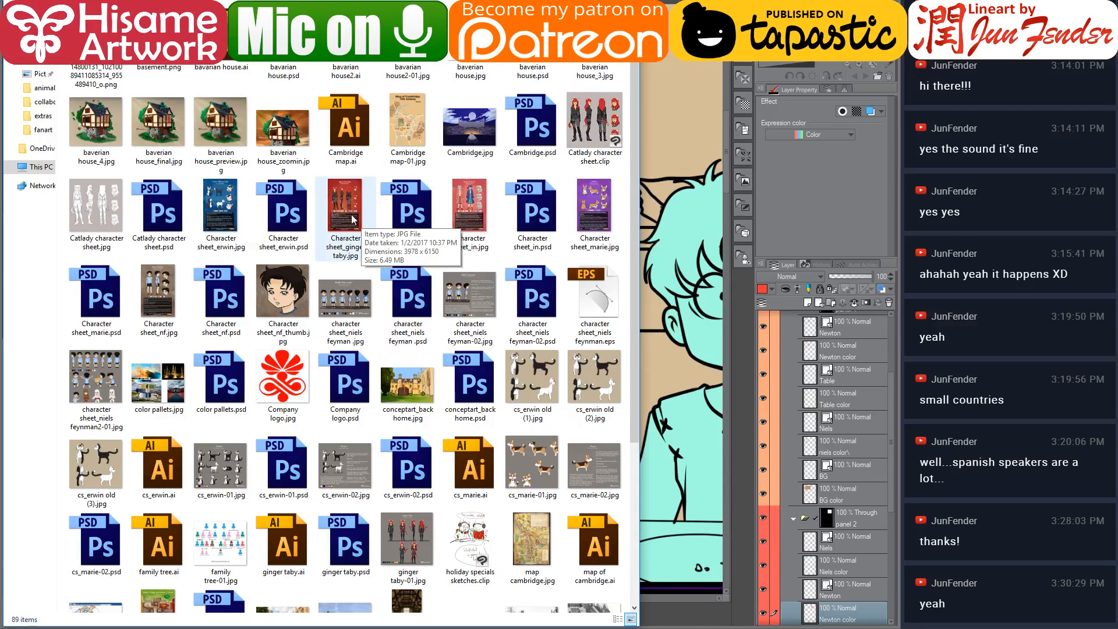
left_click(458, 211)
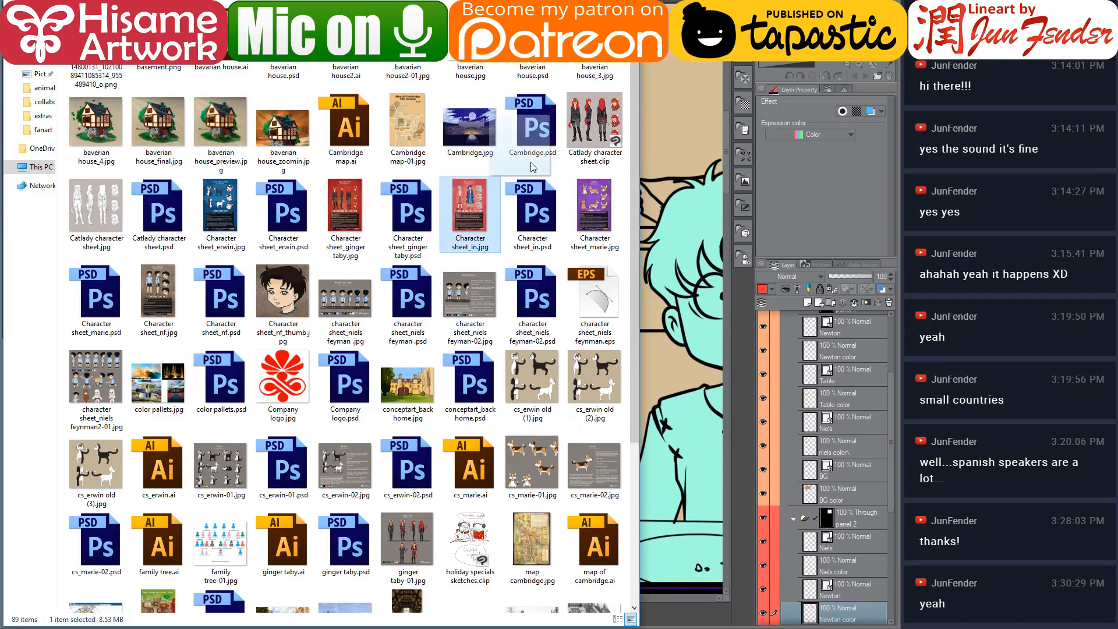
key("Return")
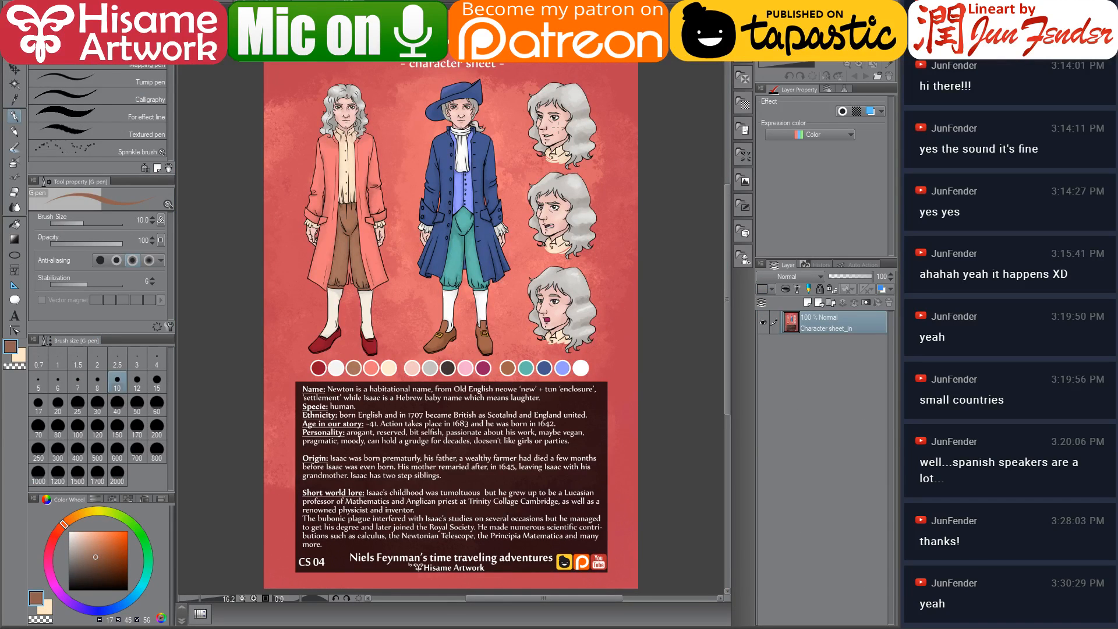
Sample the stocking cream from the character sheet and fill both of Newton's stockings
scroll(346, 269, "up", 8)
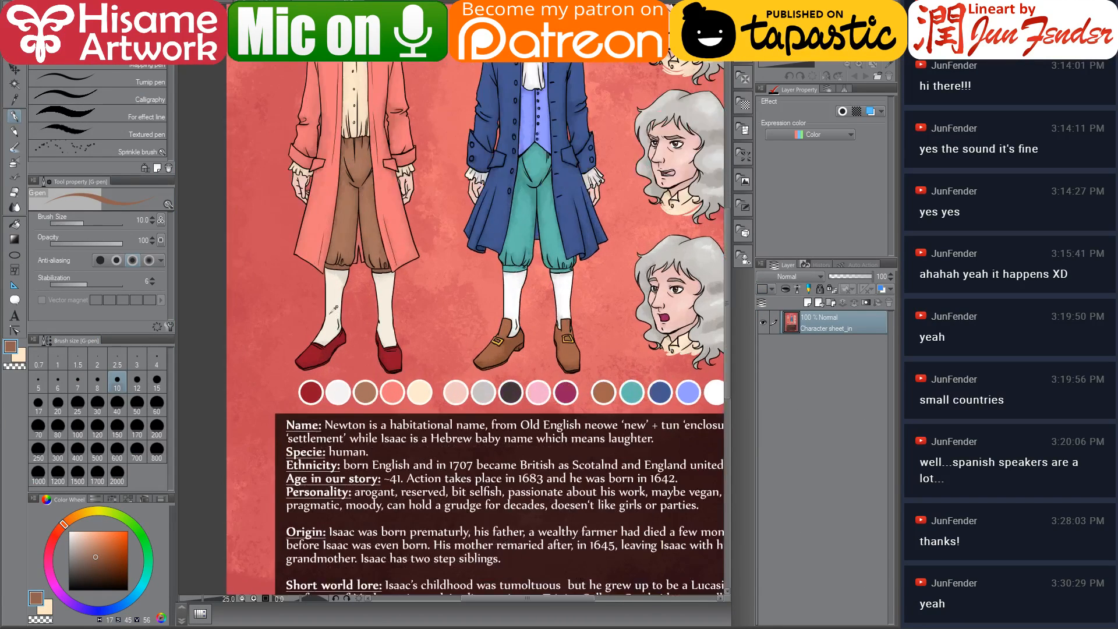
left_click(345, 270, "alt")
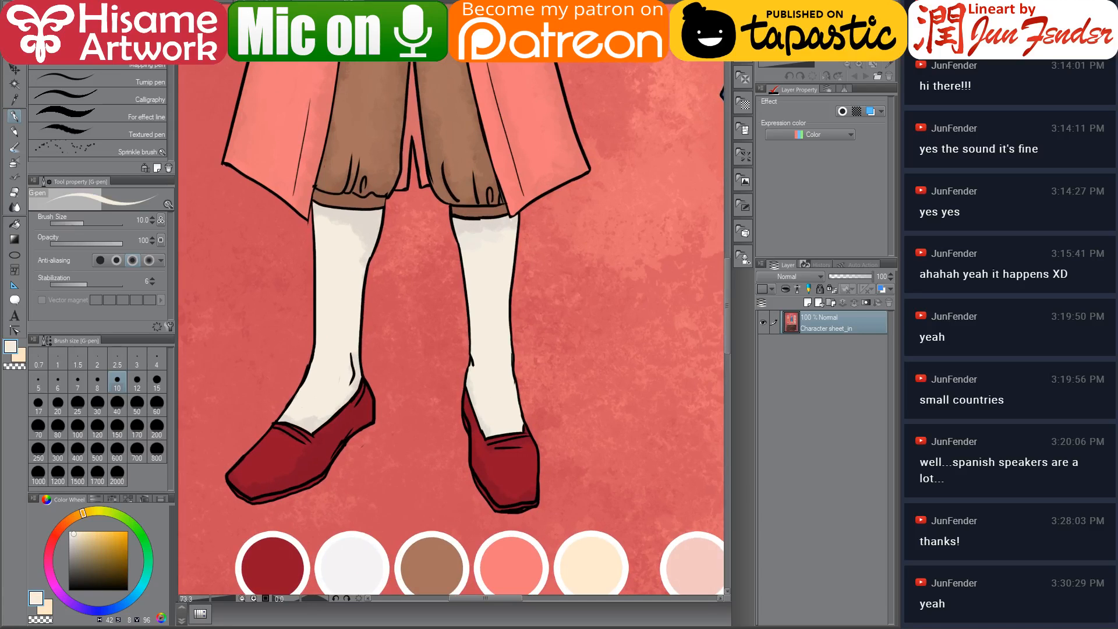
key("ctrl+Tab")
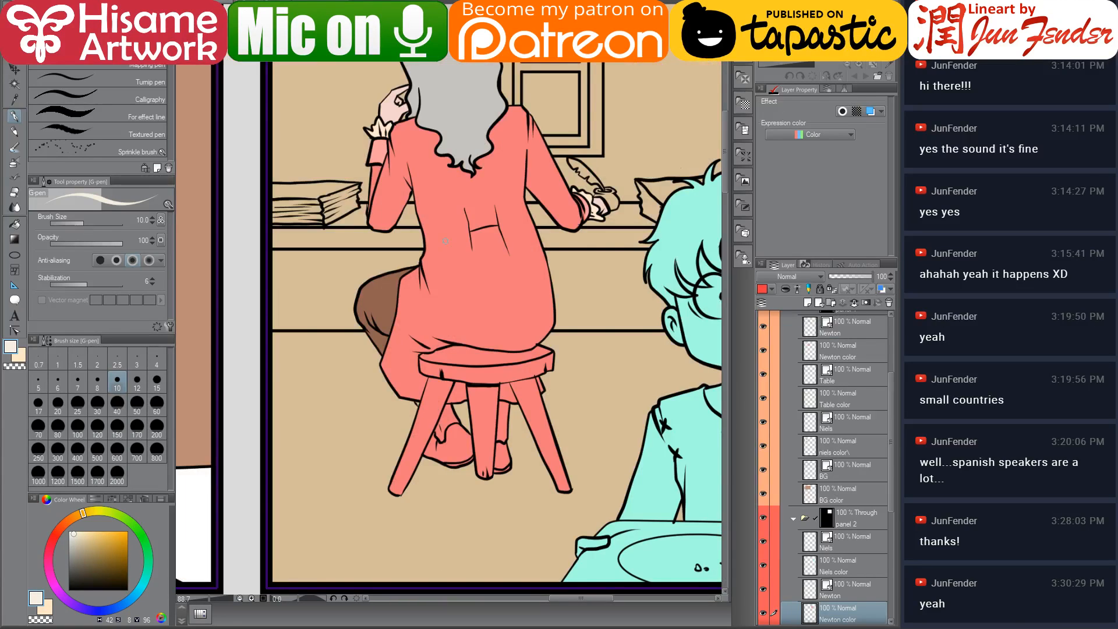
left_click(15, 223)
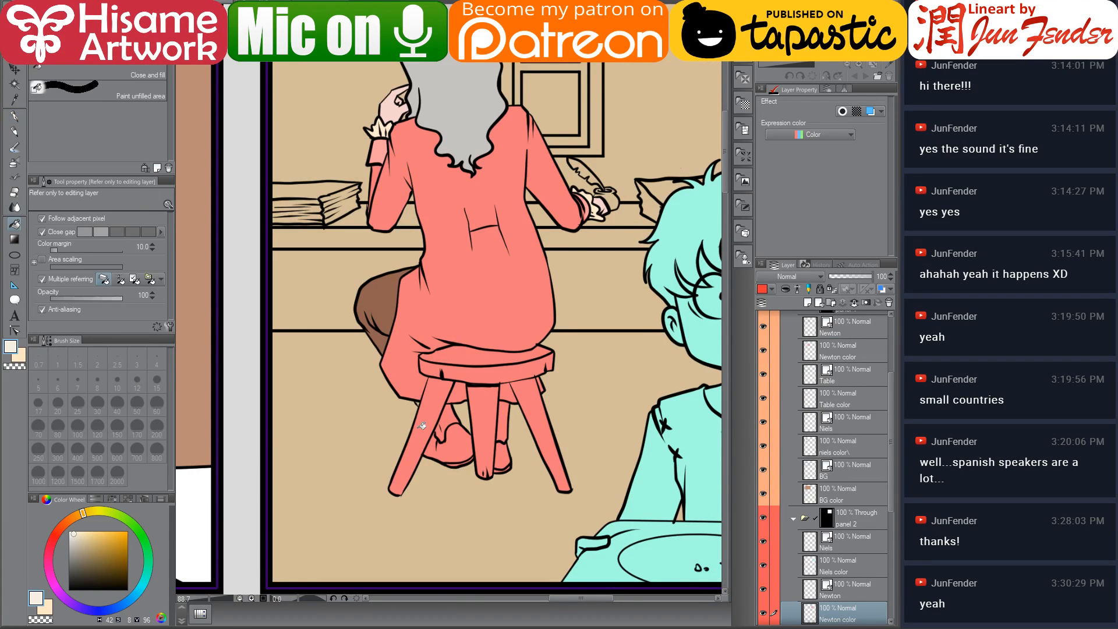
scroll(479, 464, "up", 6)
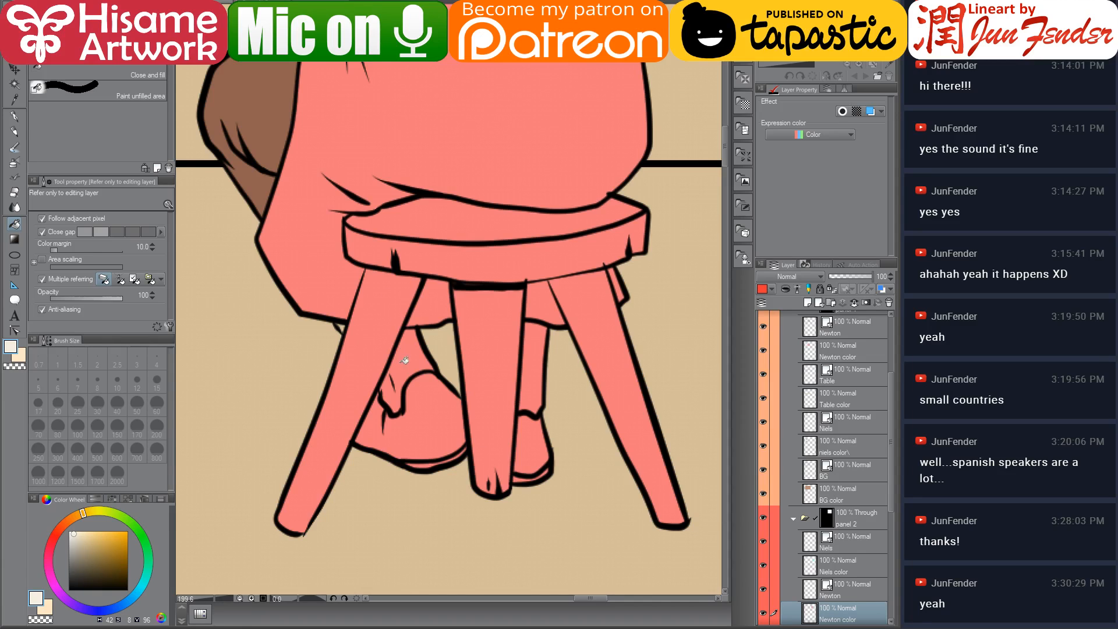
left_click(405, 361)
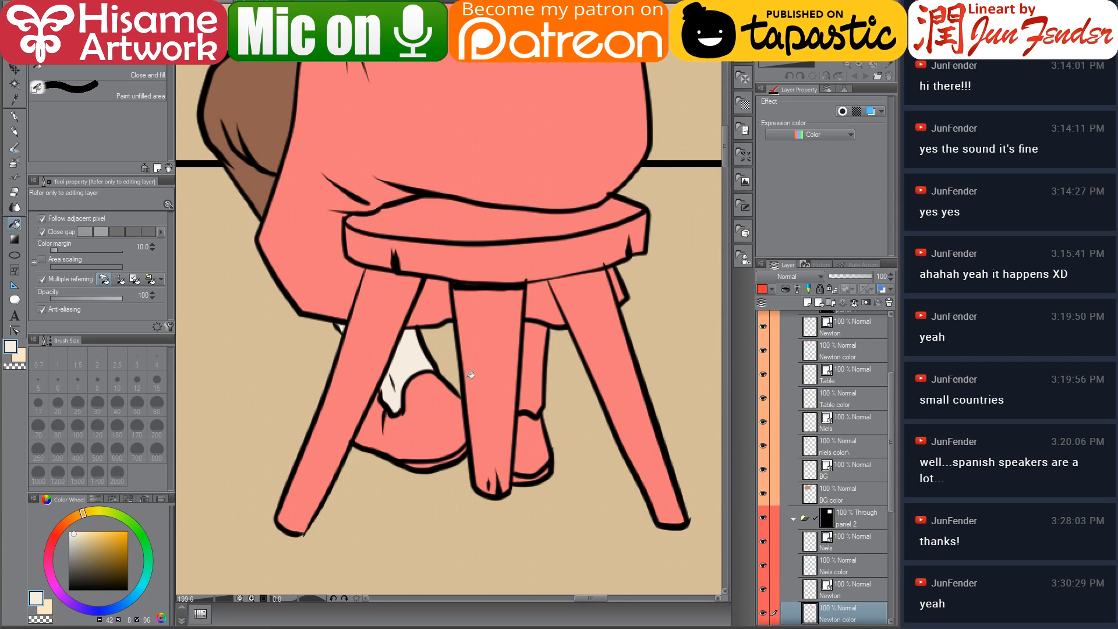
left_click(535, 397)
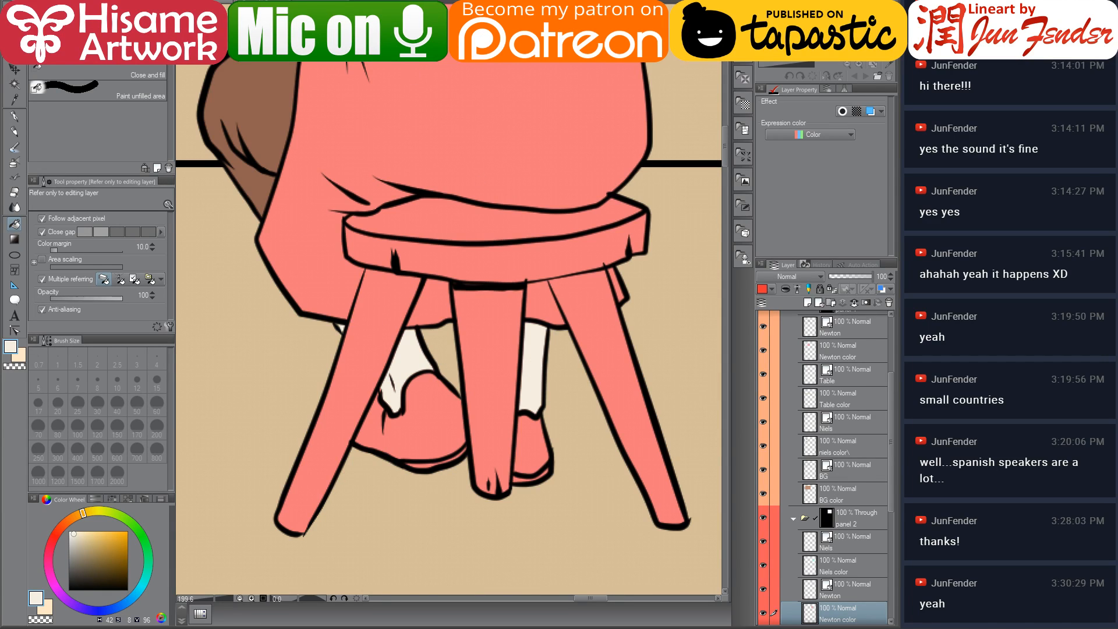
Sample the shoe red from the character sheet and fill both of Newton's shoes
key("ctrl+Tab")
left_click(286, 464, "alt")
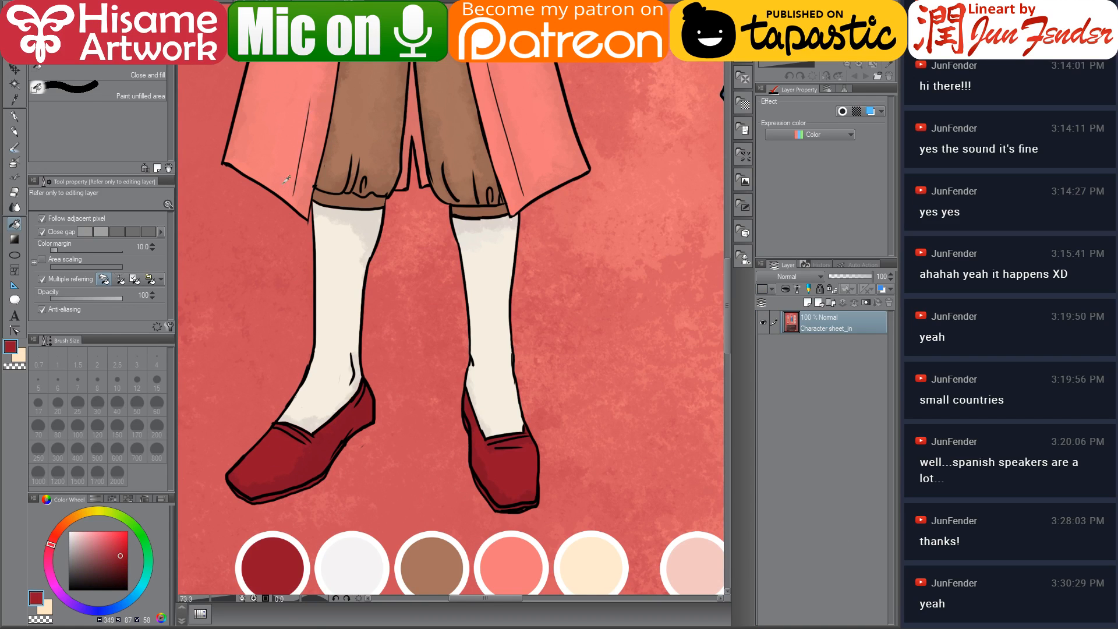
key("ctrl+Tab")
left_click(420, 443)
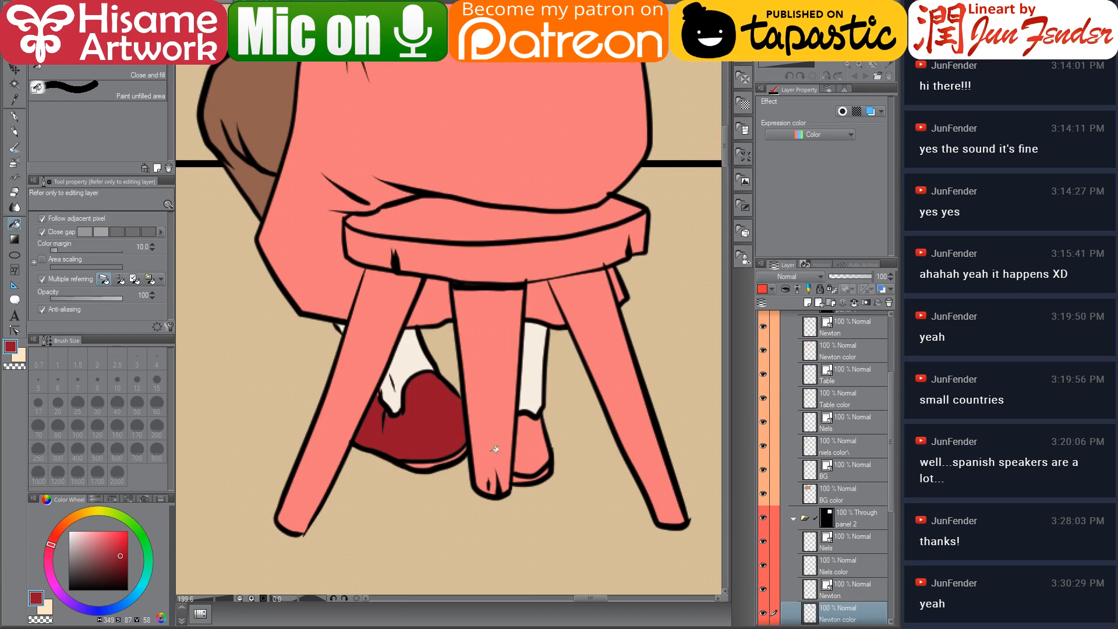
left_click(528, 434)
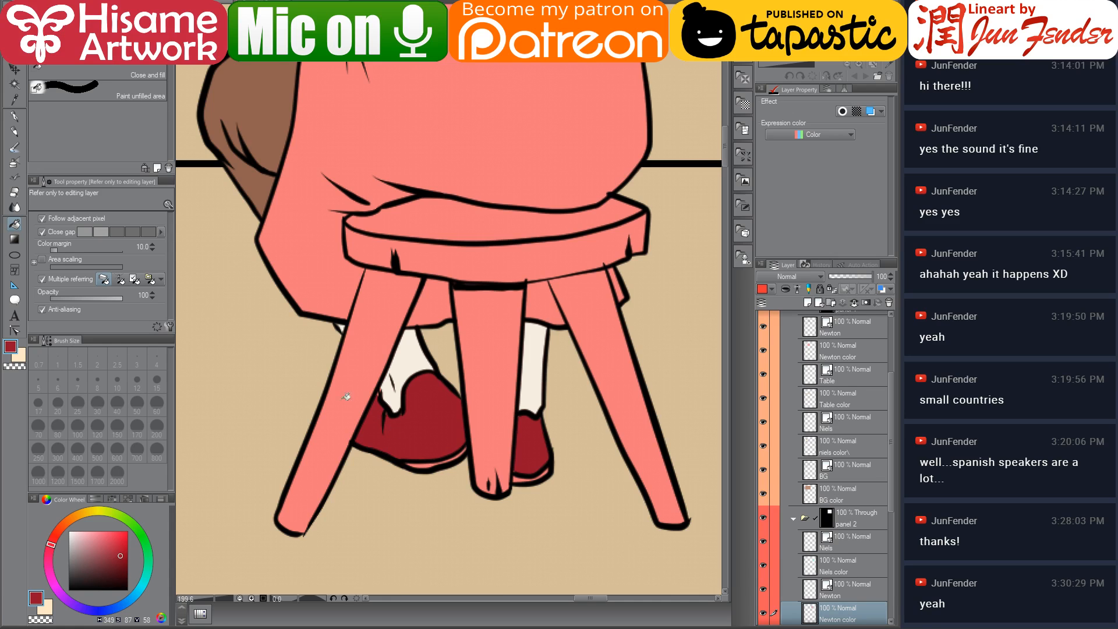
Sample the stocking cream with the pen and touch up Newton's stocking
left_click(14, 115)
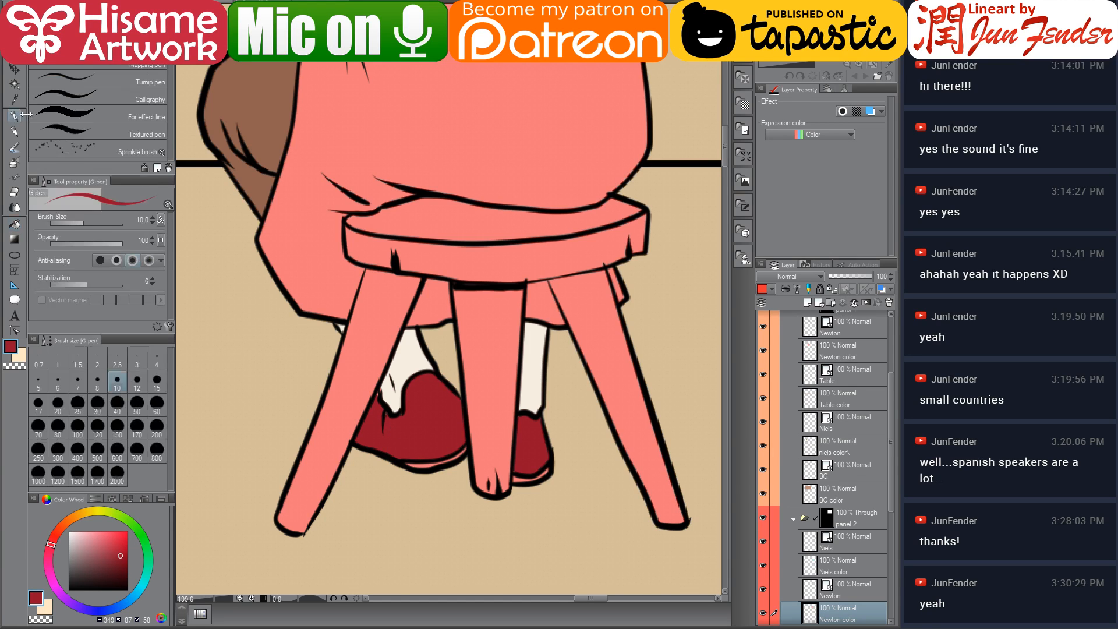
left_click(391, 389, "alt")
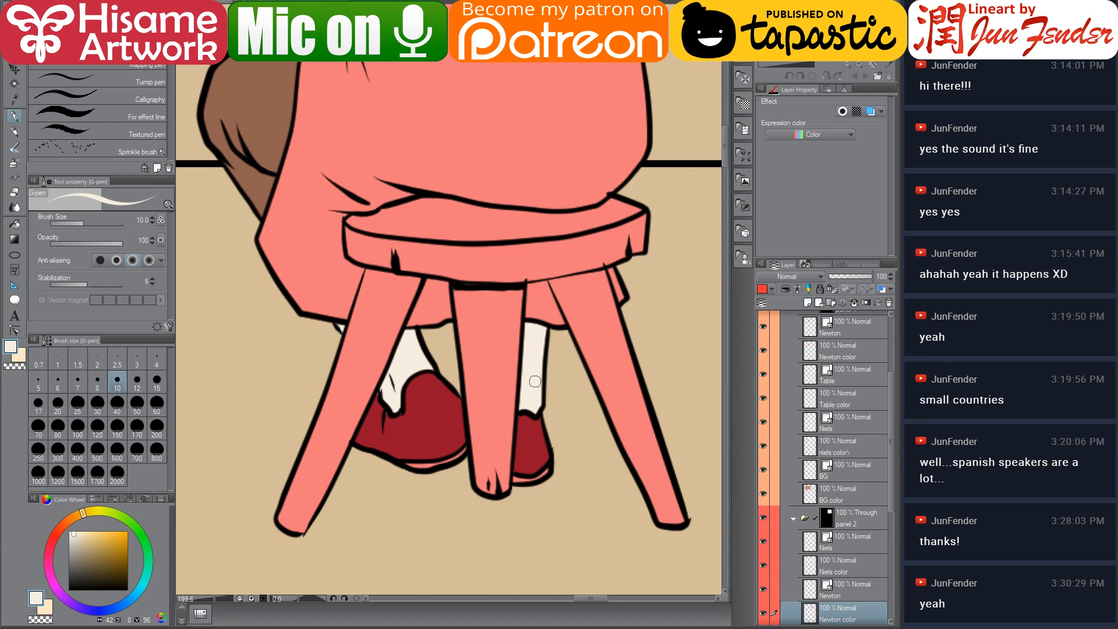
scroll(548, 515, "up", 2)
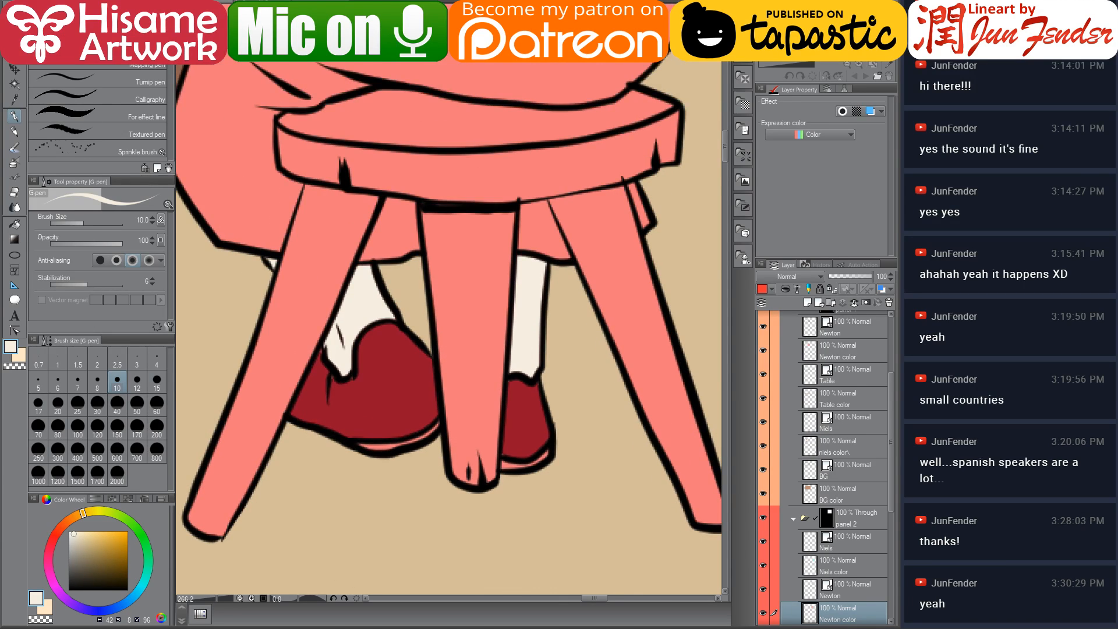
left_click(360, 398, "alt")
Pick a darker red and paint the missed edges of Newton's shoes
left_click(129, 562)
mouse_move(369, 436)
left_mouse_down()
mouse_move(356, 444)
mouse_move(388, 442)
left_mouse_up()
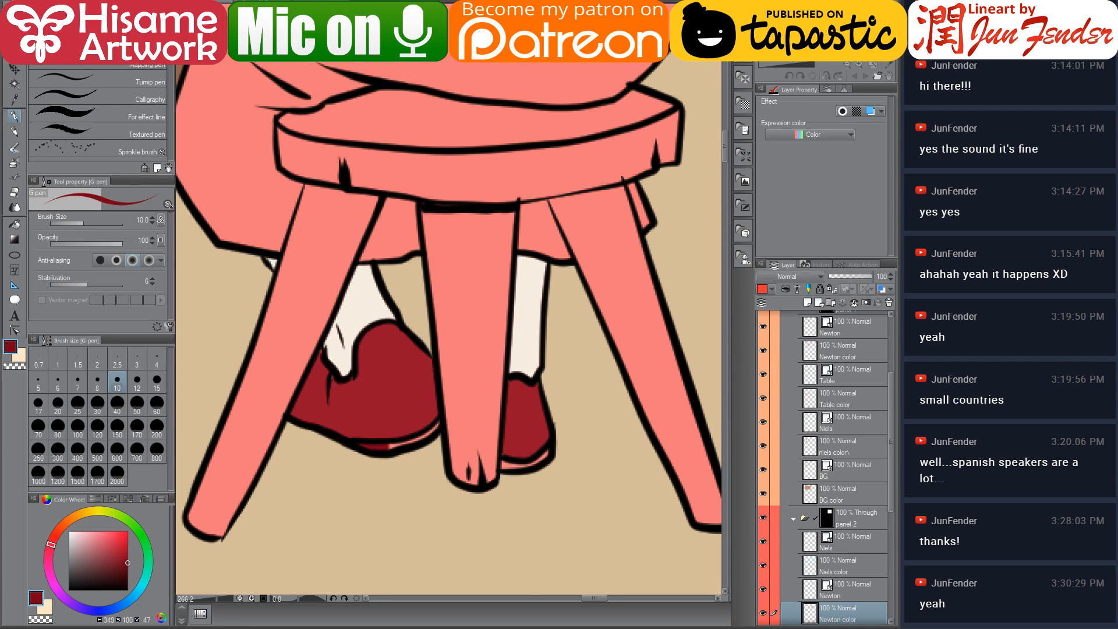
key("ctrl+Tab")
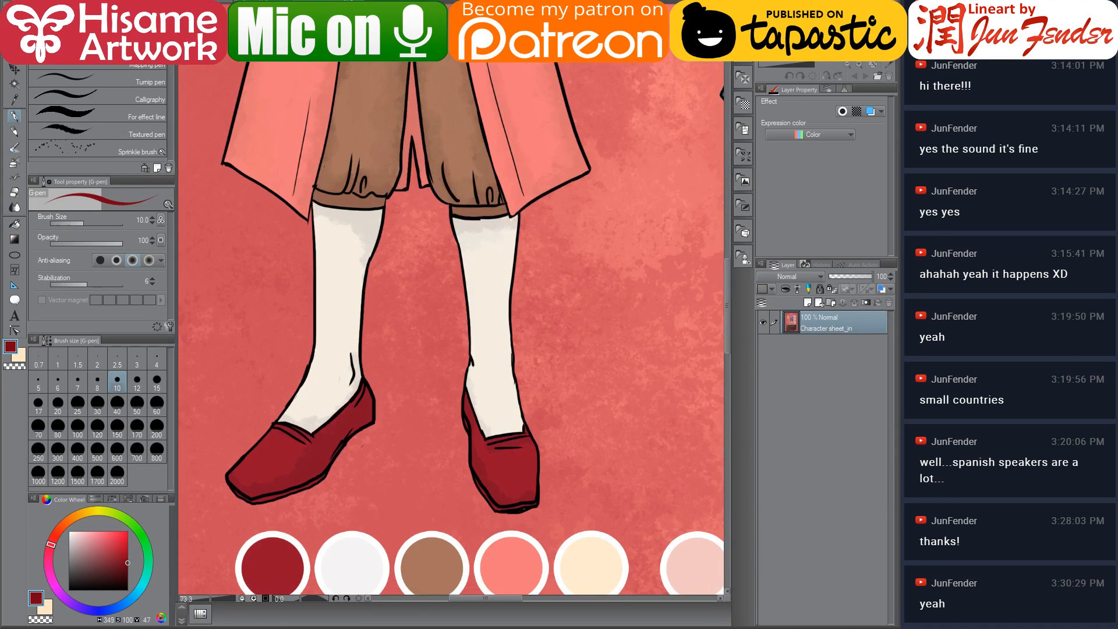
key("ctrl+Tab")
mouse_move(381, 440)
left_mouse_down()
mouse_move(428, 434)
mouse_move(438, 420)
left_mouse_up()
left_click(128, 570)
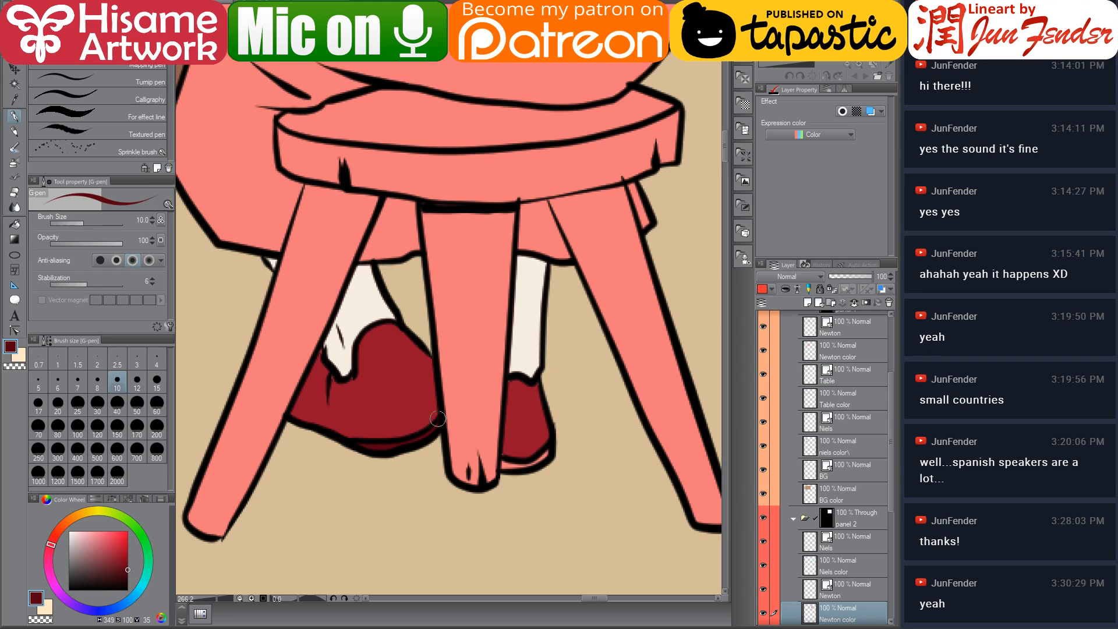
left_click_drag(503, 463, 549, 450)
left_click_drag(503, 462, 541, 455)
scroll(472, 426, "down", 6)
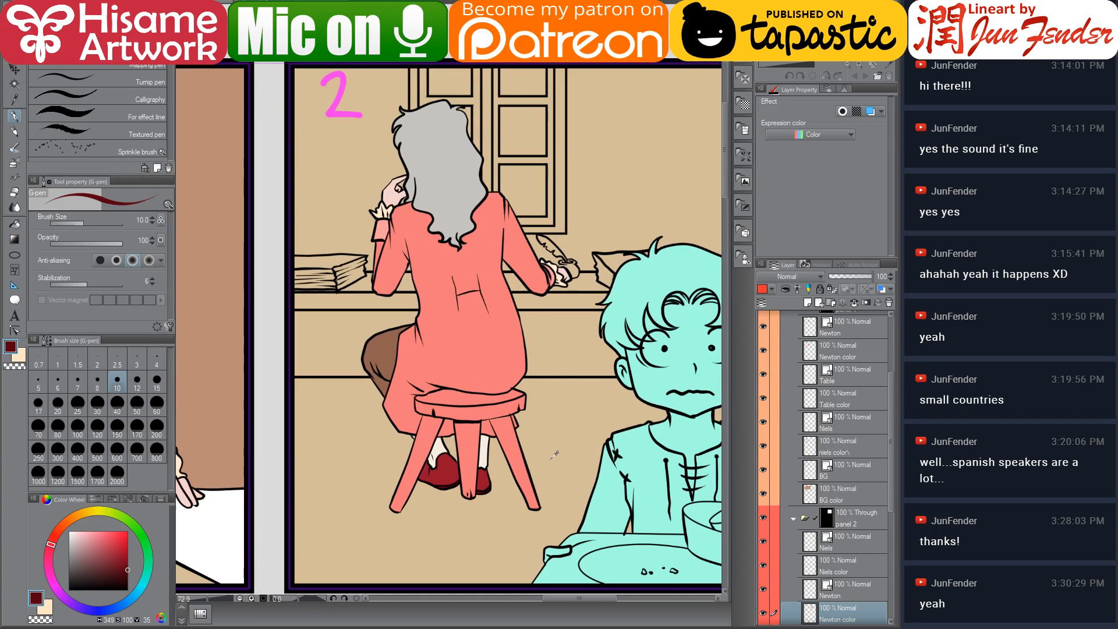
Browse the comic's earlier page files and preview page_67.jpg for colour reference
scroll(548, 462, "up", 1)
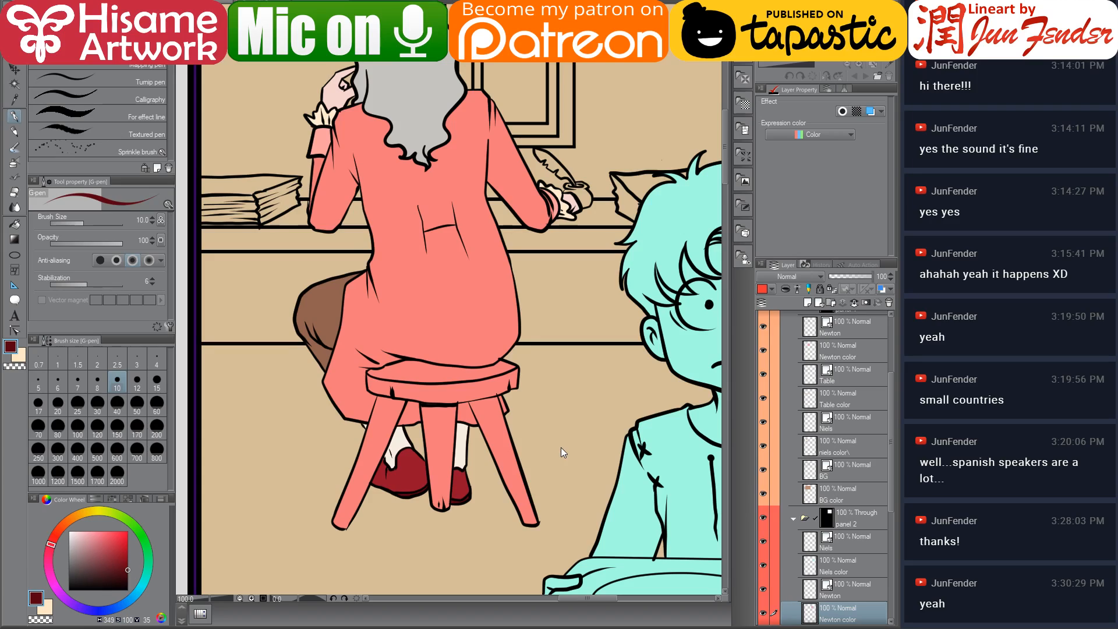
key("ctrl+Tab")
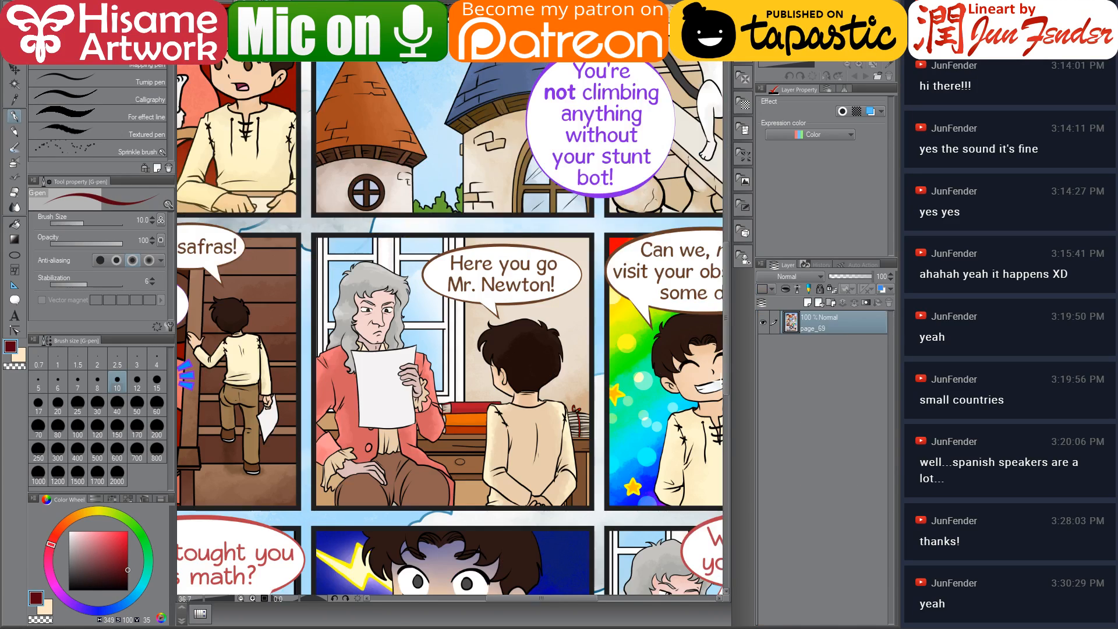
scroll(467, 342, "down", 3)
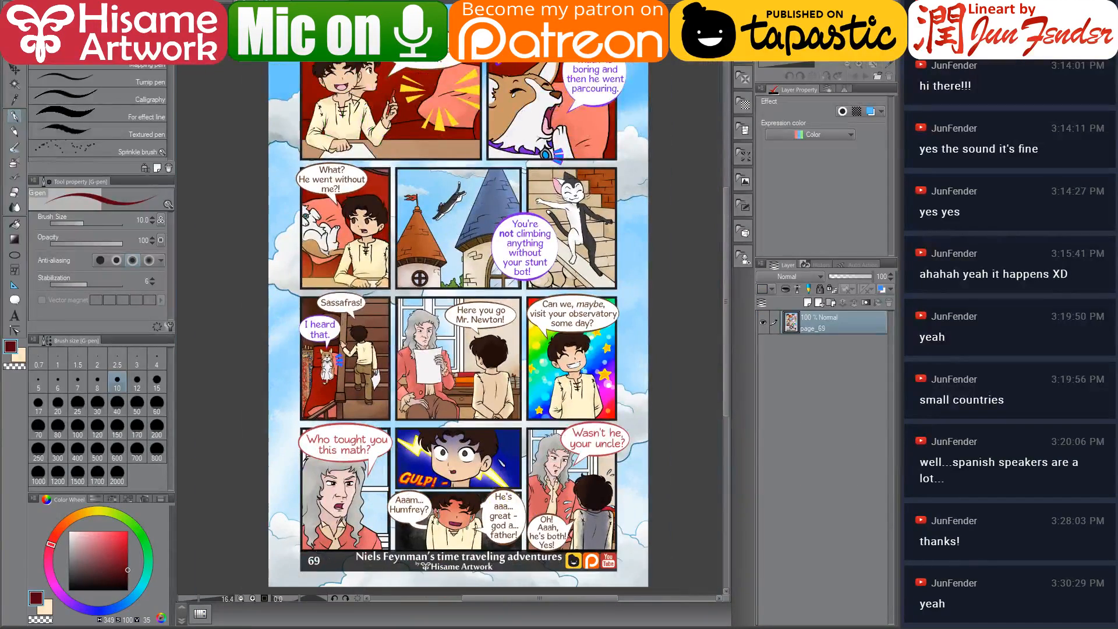
key("alt+Tab")
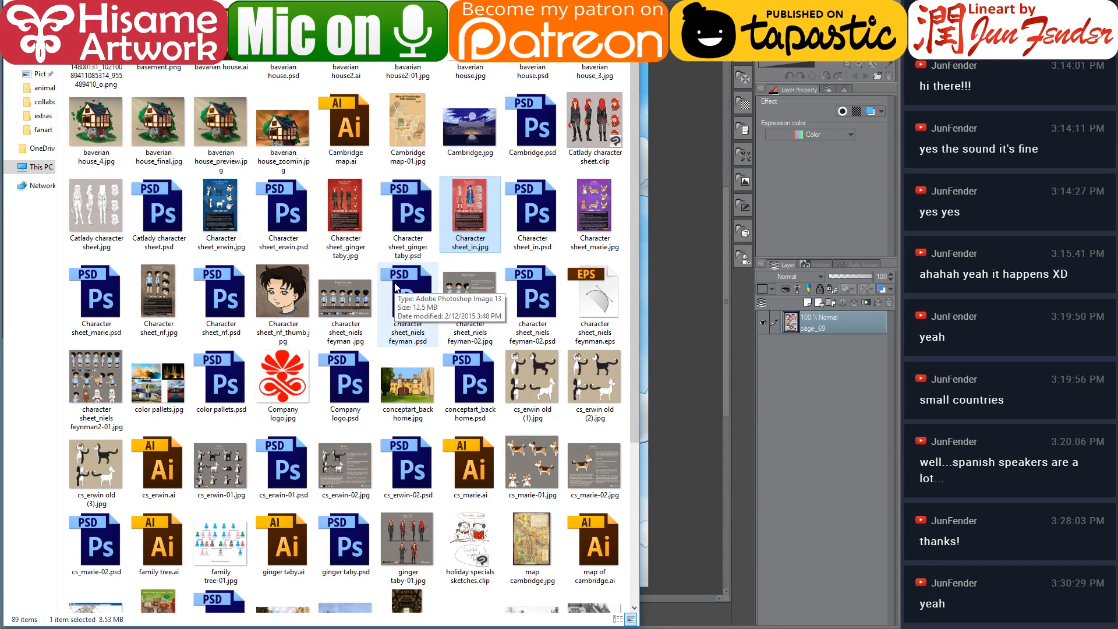
key("alt+Up")
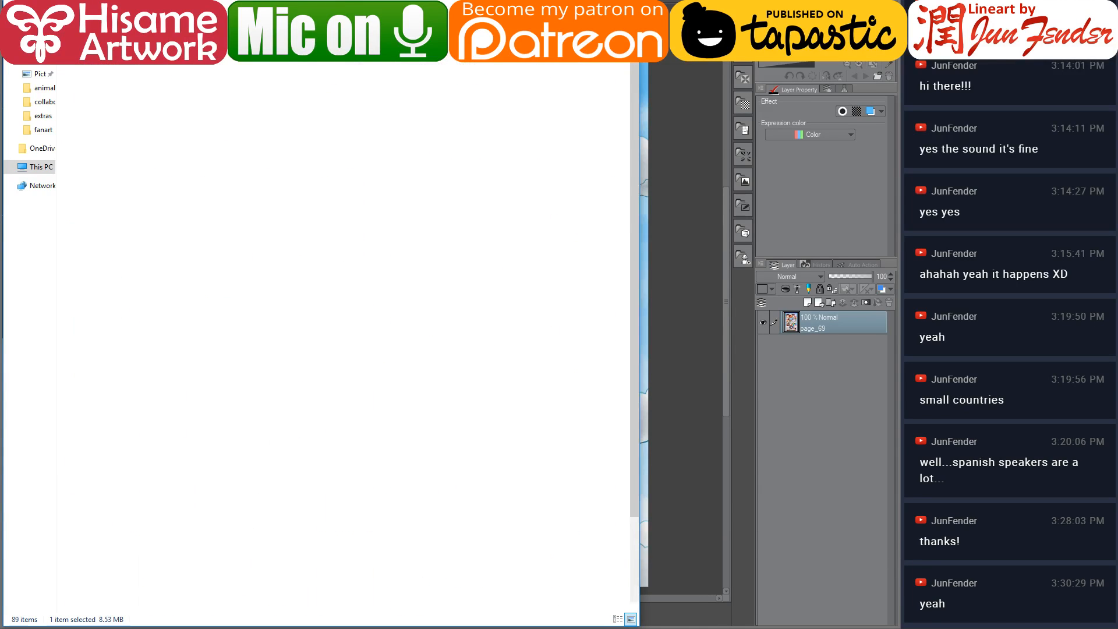
double_click(284, 108)
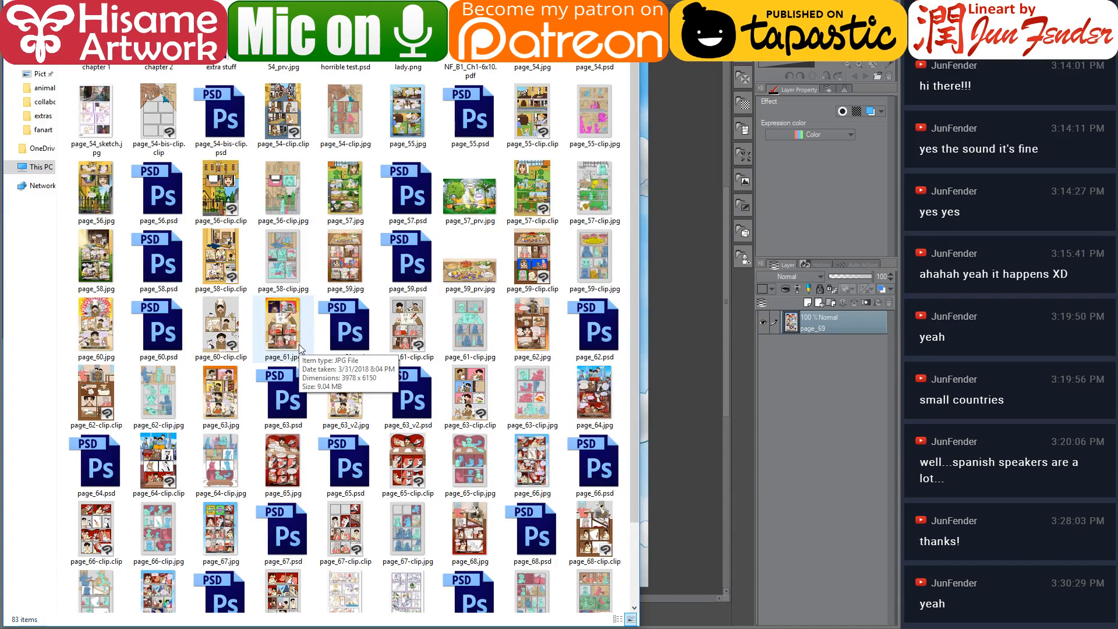
scroll(299, 344, "down", 2)
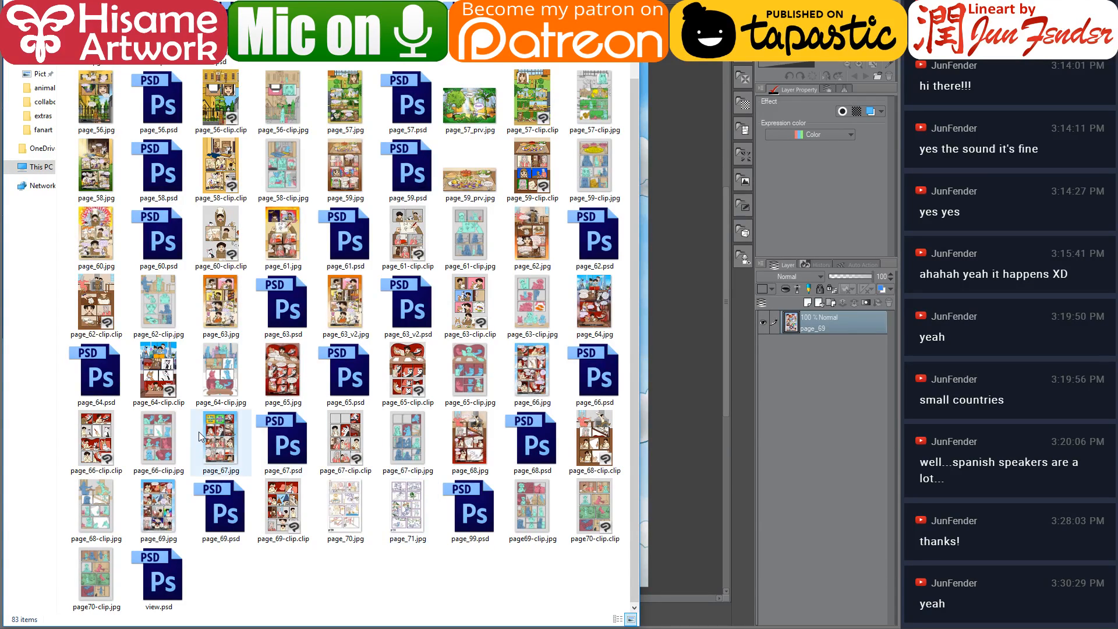
scroll(200, 433, "up", 2)
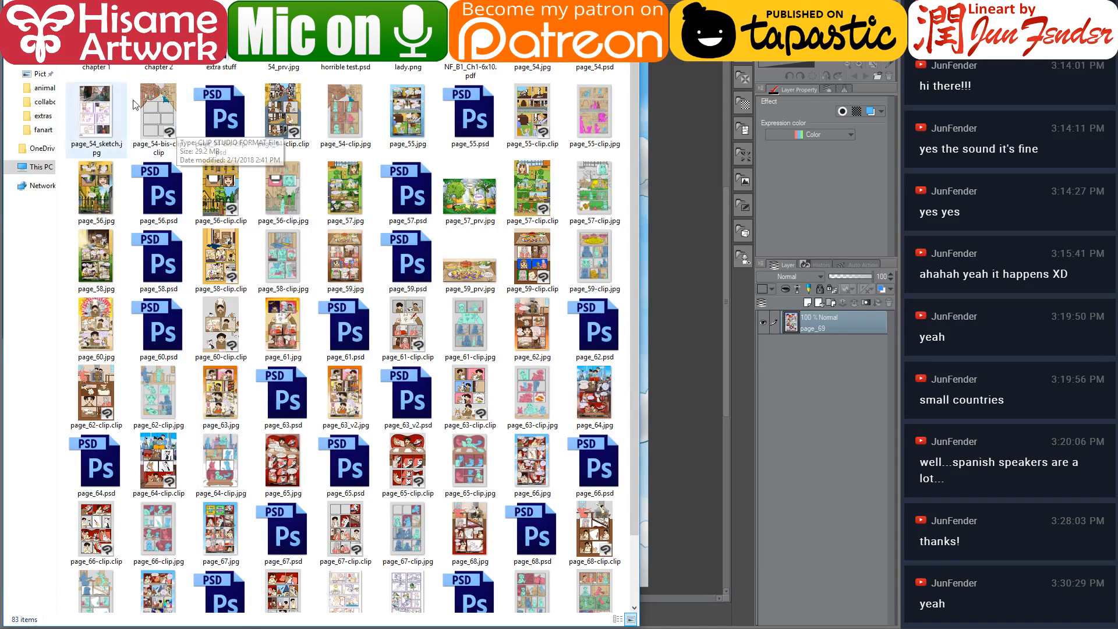
scroll(300, 437, "down", 2)
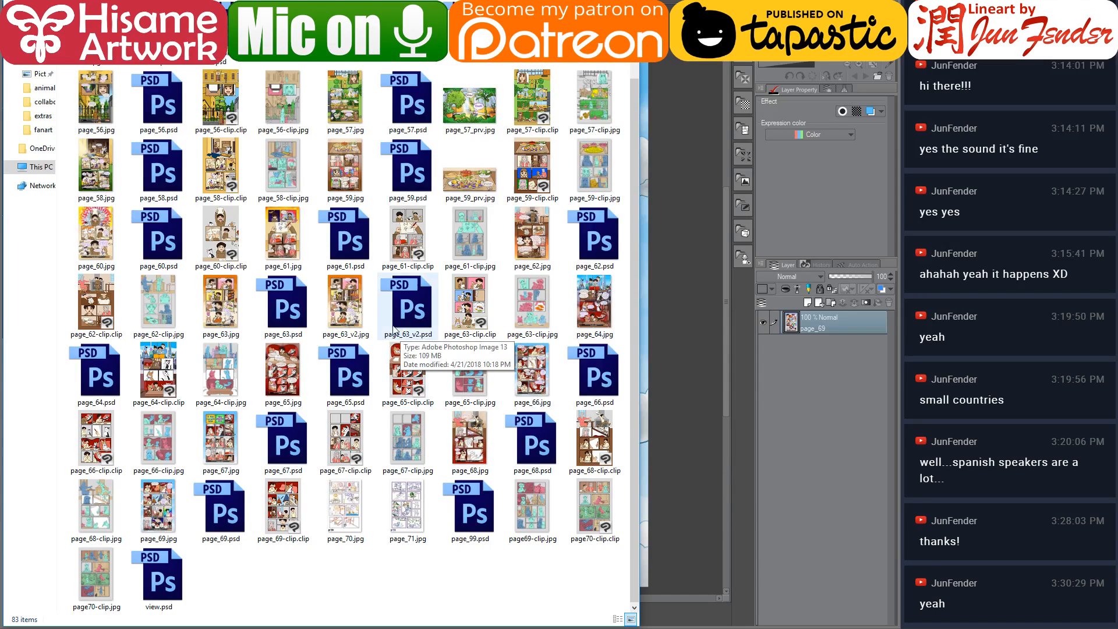
left_click(243, 458)
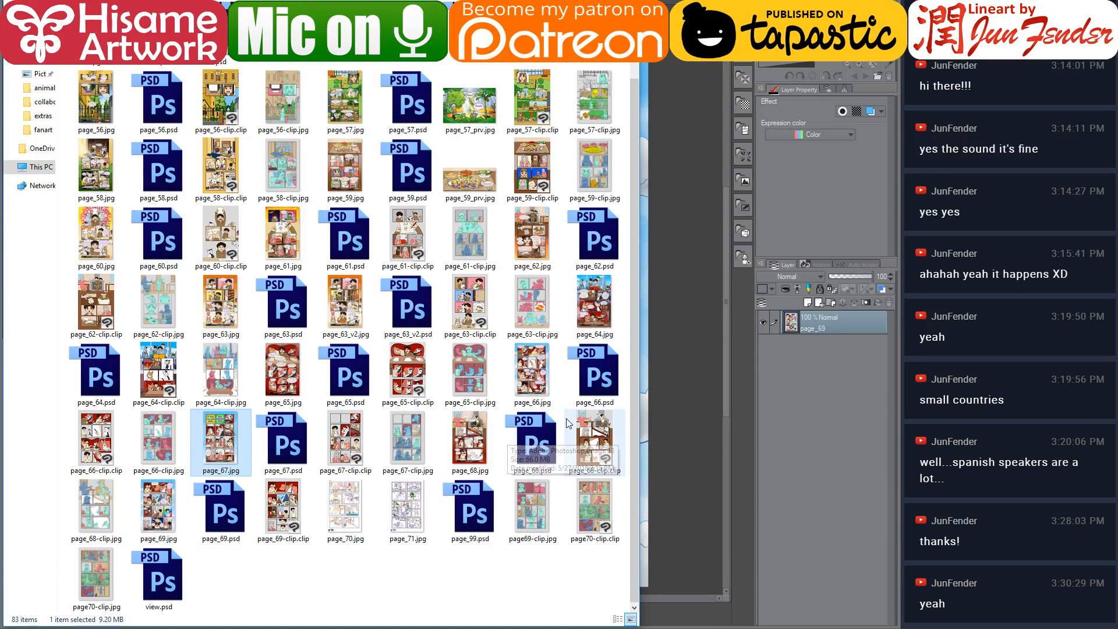
left_click(538, 383)
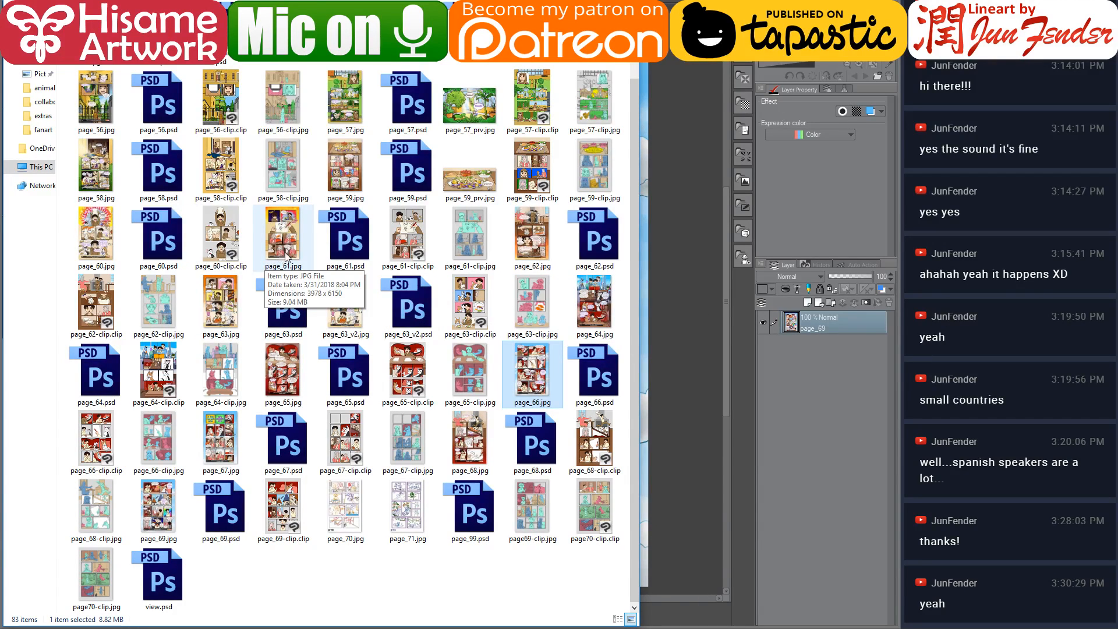
left_click(220, 448)
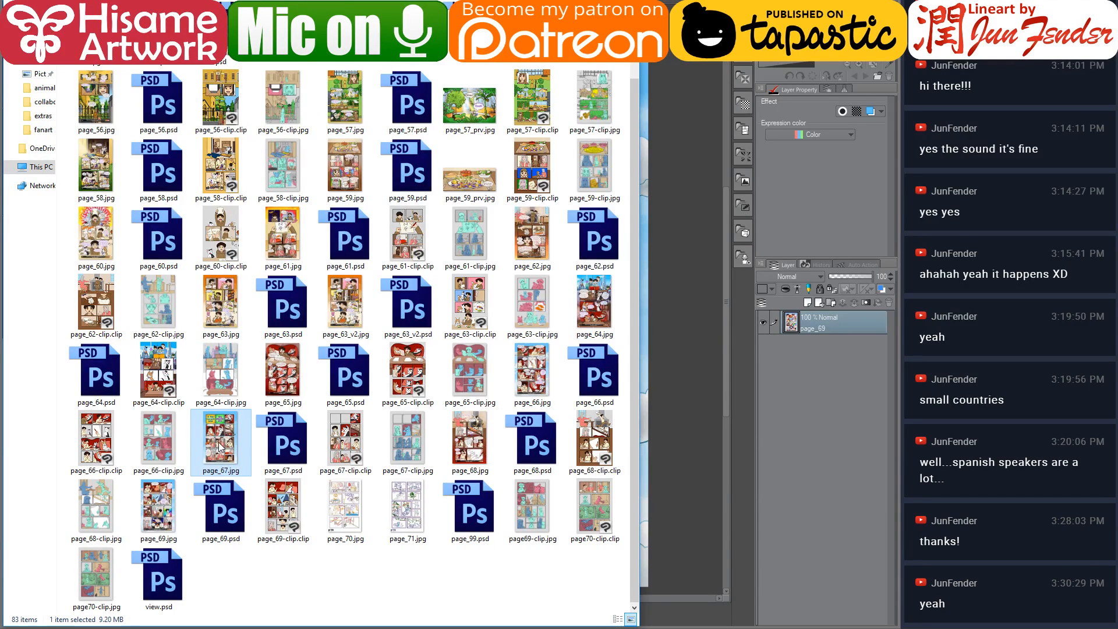
double_click(221, 447)
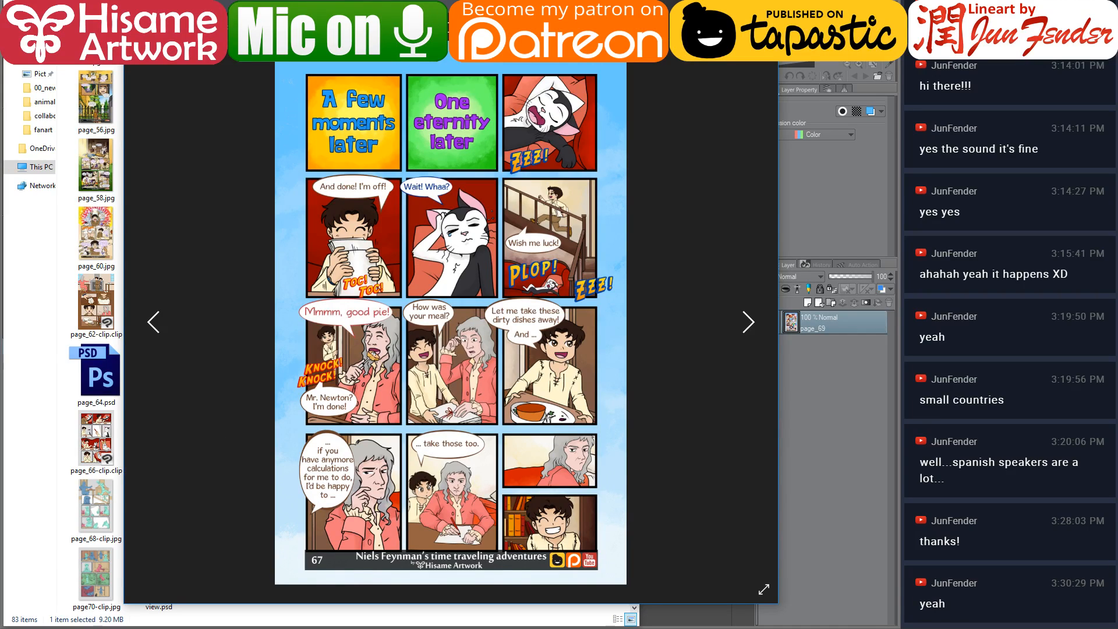
key("Escape")
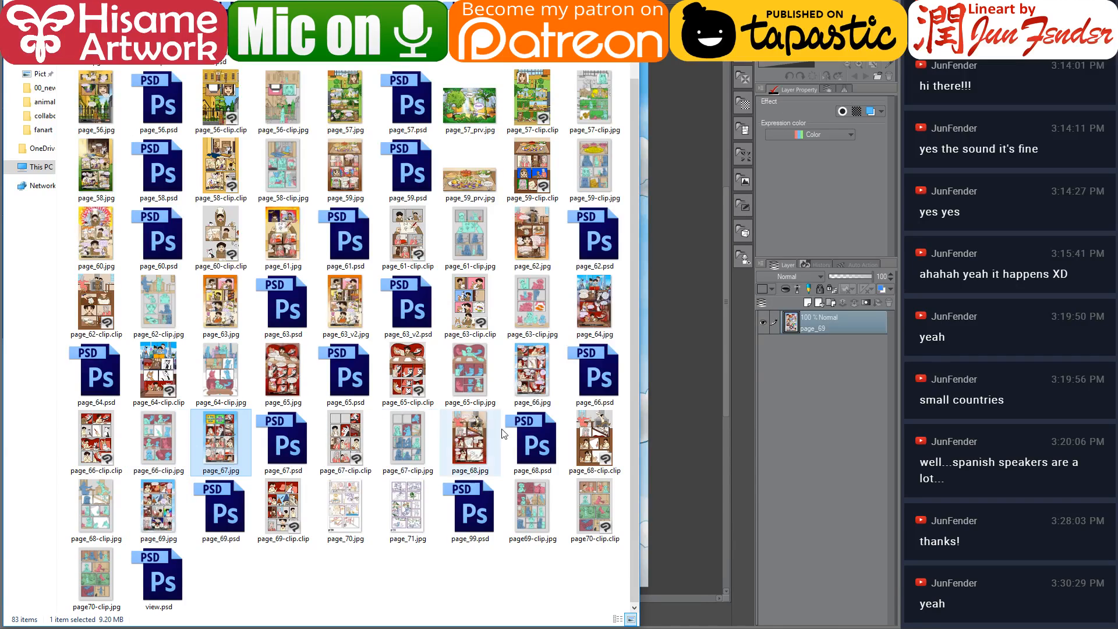
Open page_68 as a reference and sample the wood colour of Newton's stool
left_click(471, 443)
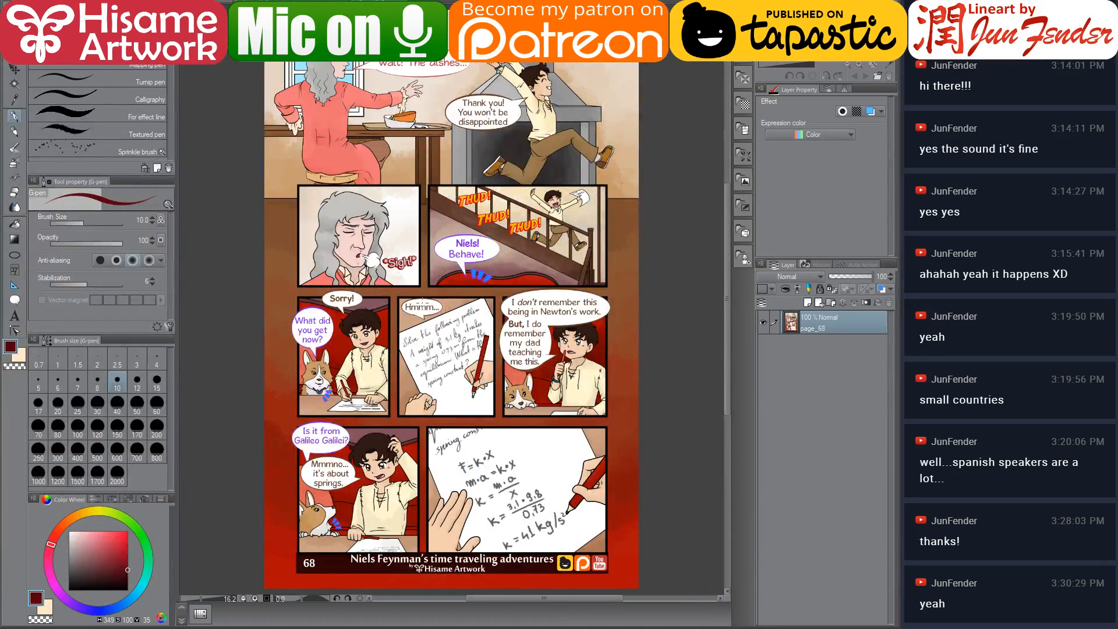
scroll(368, 233, "up", 5)
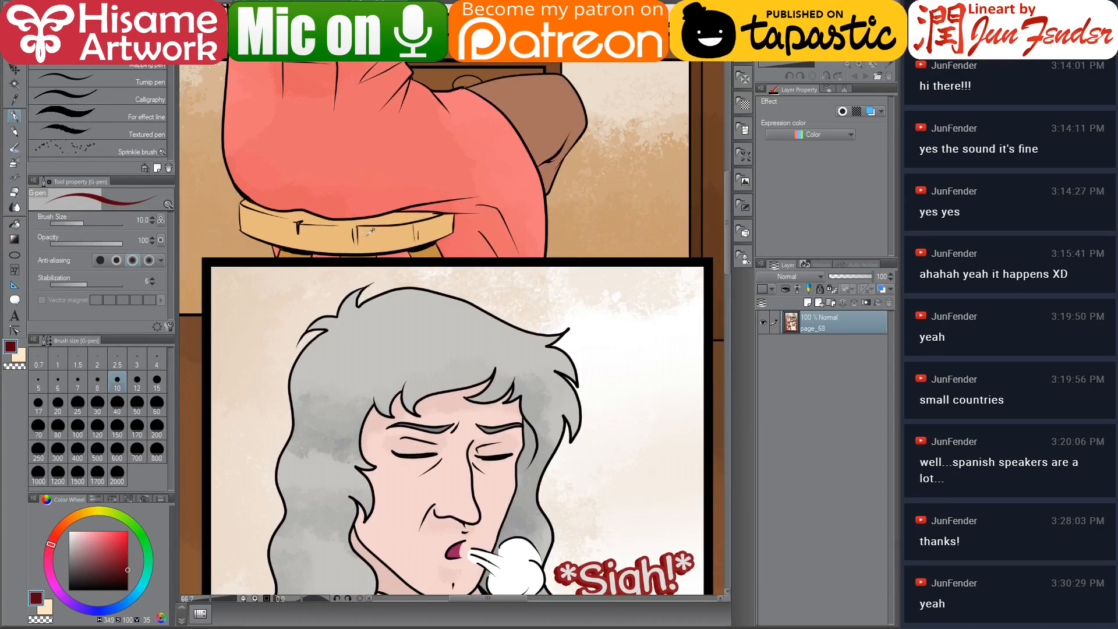
left_click(369, 232, "alt")
left_click_drag(431, 105, 463, 323)
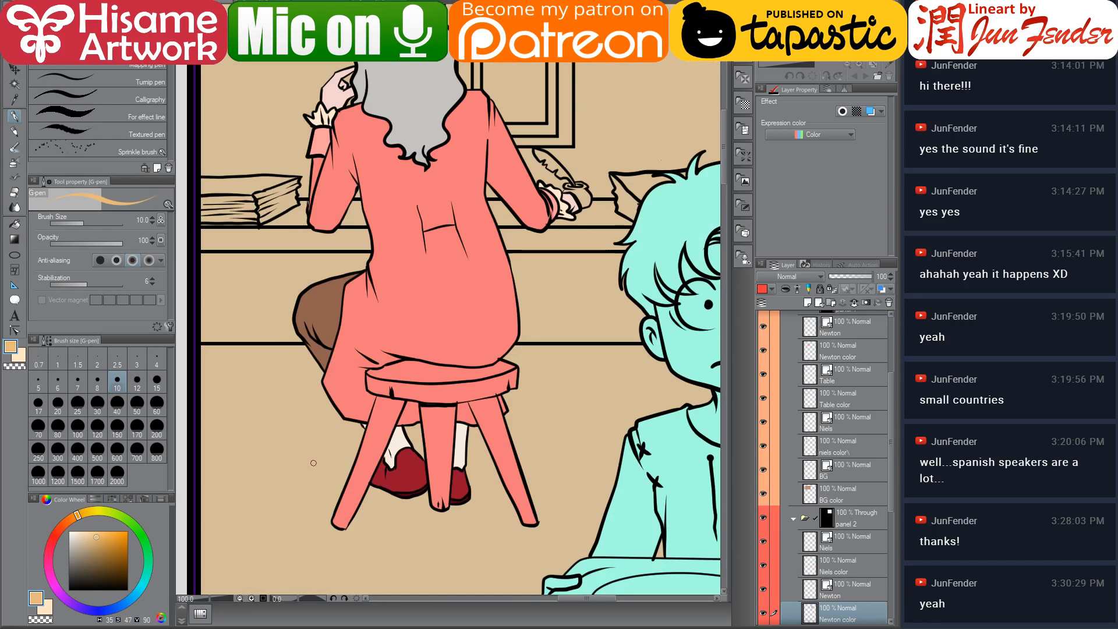
Fill the stool seat in panel 2 with the sampled wood colour and its rim with a darker shade
scroll(486, 446, "up", 5)
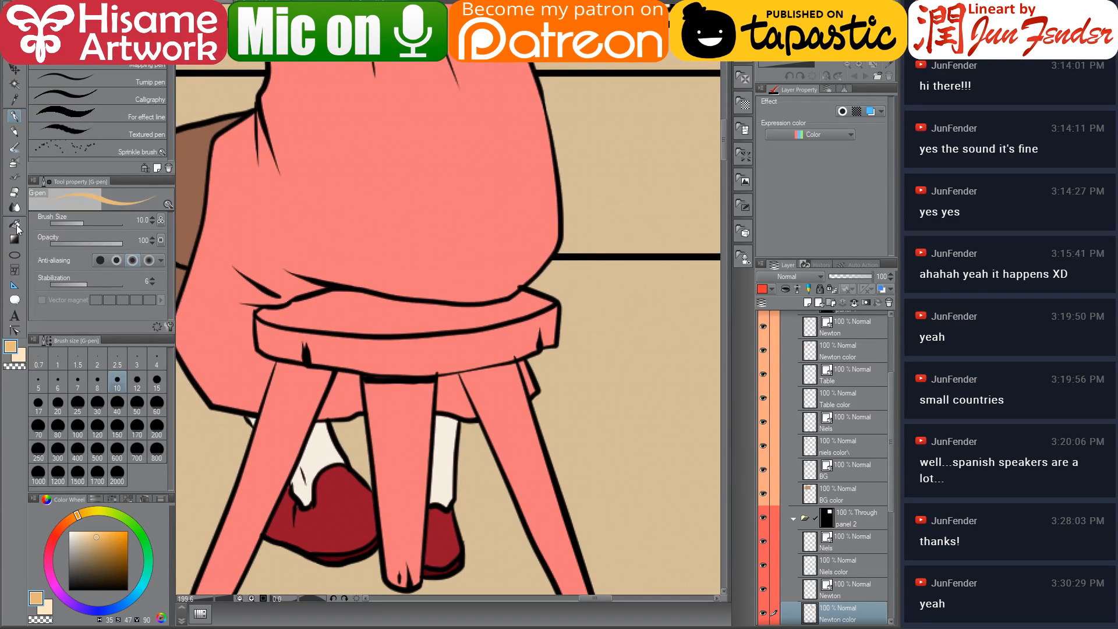
left_click(15, 224)
left_click(387, 317)
left_click_drag(454, 340, 440, 250)
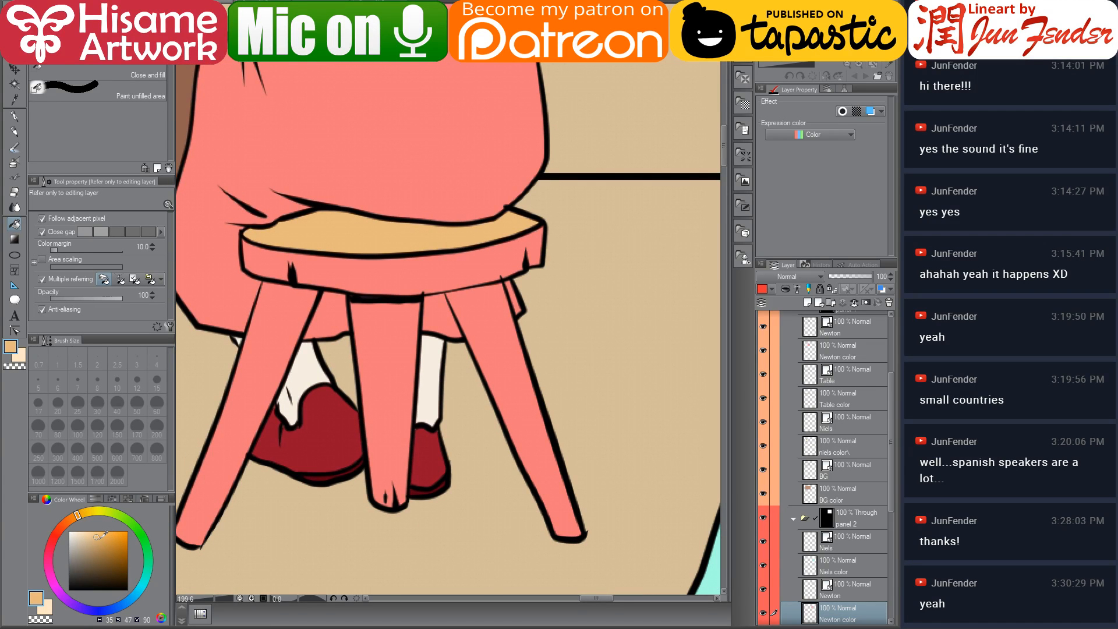
left_click(99, 540)
left_click(433, 268)
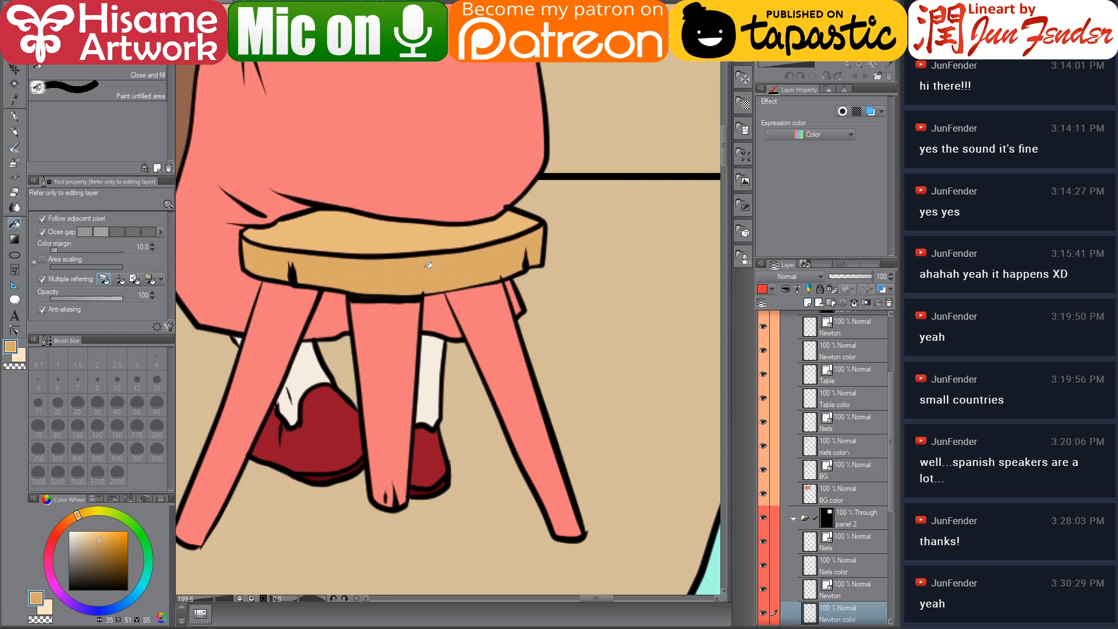
Compare page 68's stool again and fill the stool's legs, giving the middle leg the darker wood shade
left_click(350, 3)
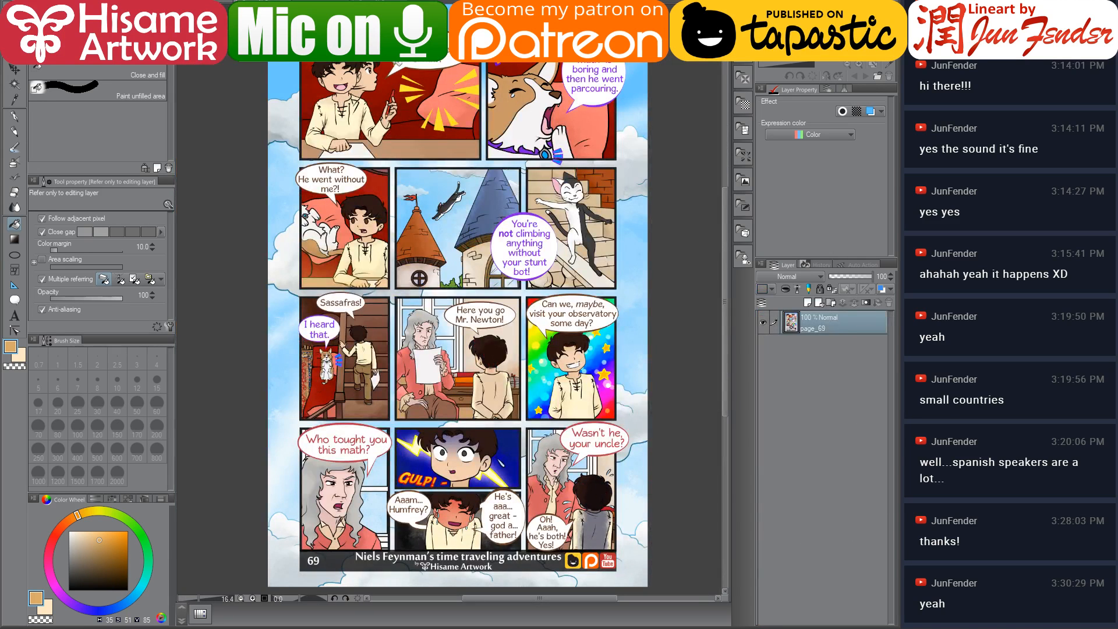
key("ctrl+Tab")
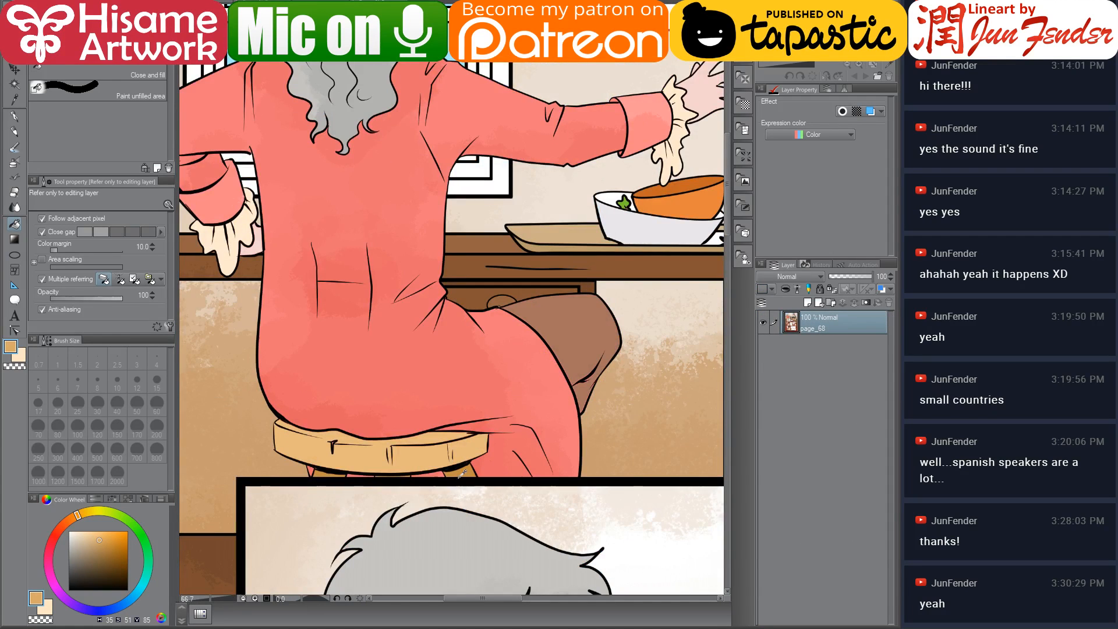
left_click(108, 545)
key("ctrl+Tab")
left_click(505, 383)
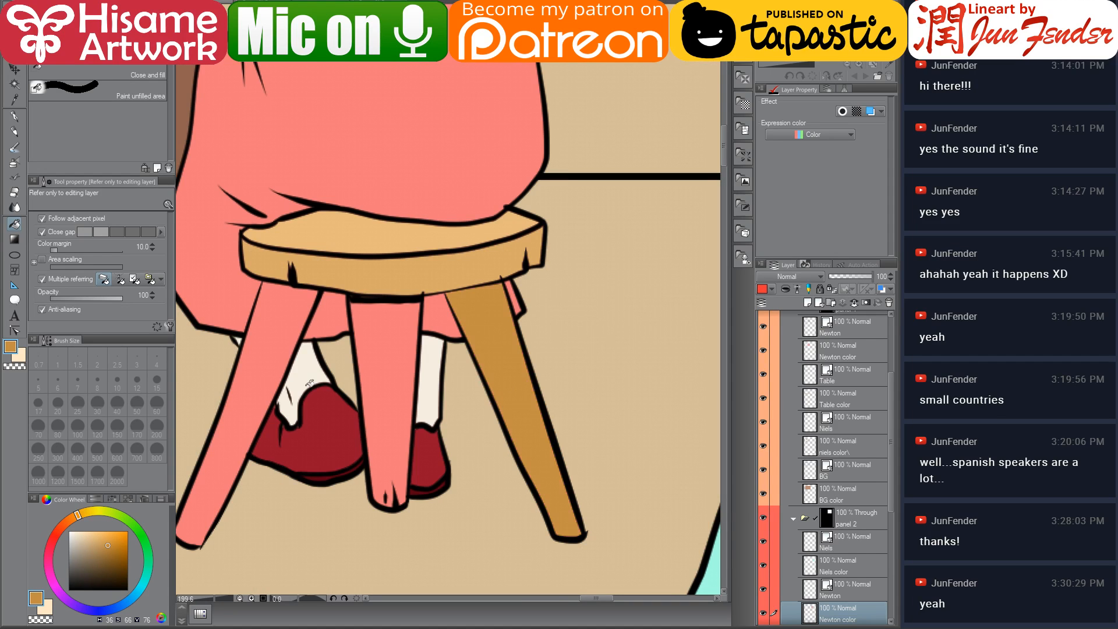
left_click(387, 374)
left_click_drag(386, 374, 475, 328)
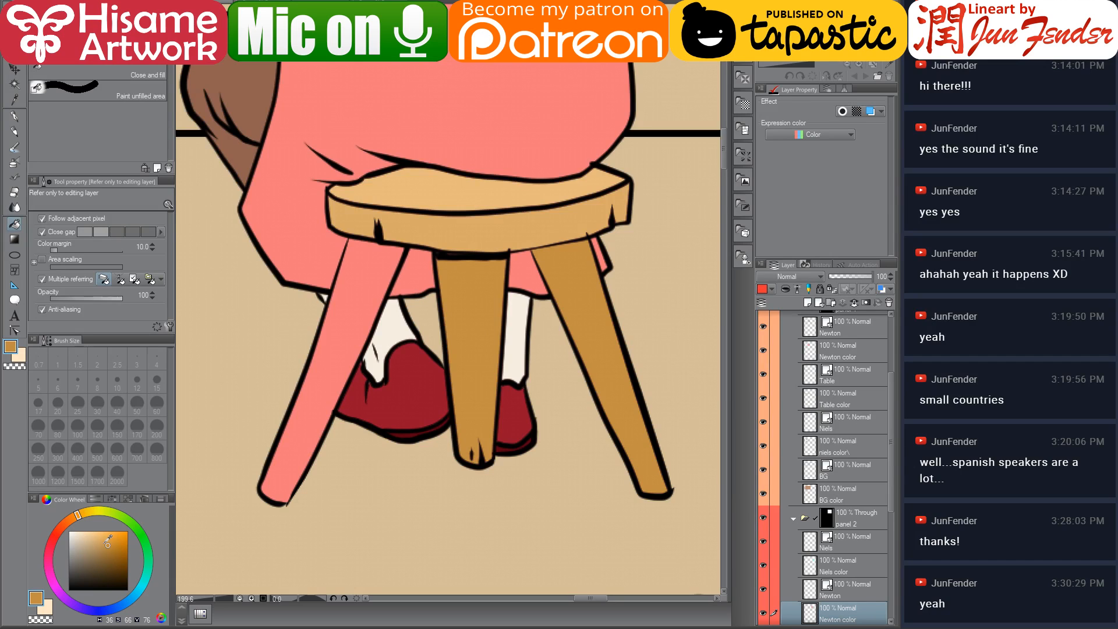
left_click(321, 379)
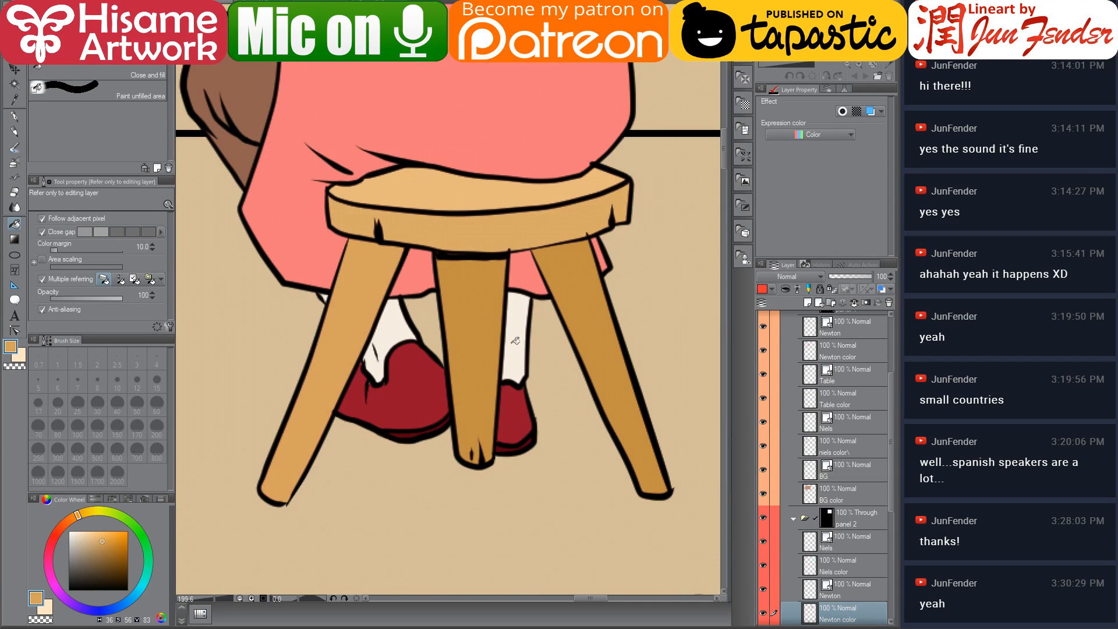
left_click(589, 306)
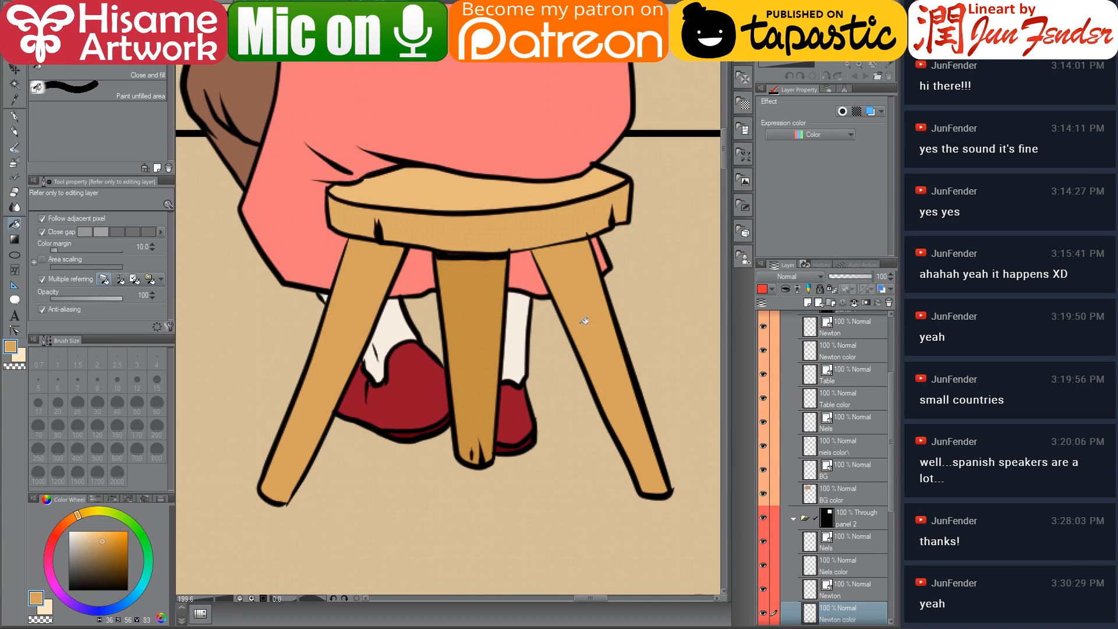
Select the Niels color layer inside the panel 2 folder
scroll(280, 460, "down", 1)
scroll(279, 460, "down", 10)
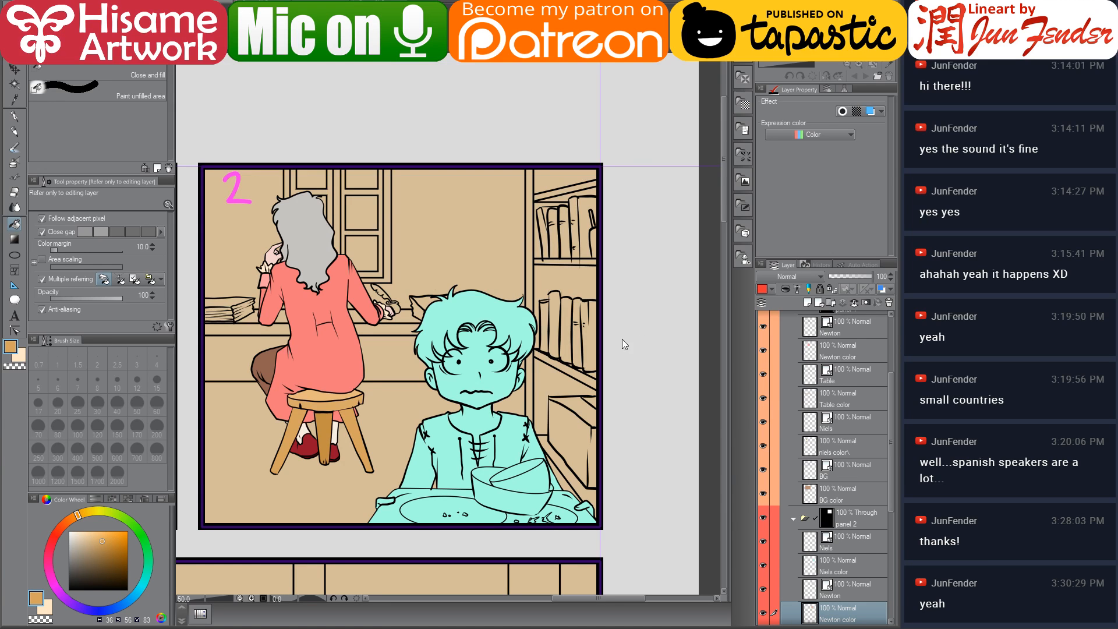
scroll(467, 409, "up", 2)
left_click_drag(480, 411, 527, 416)
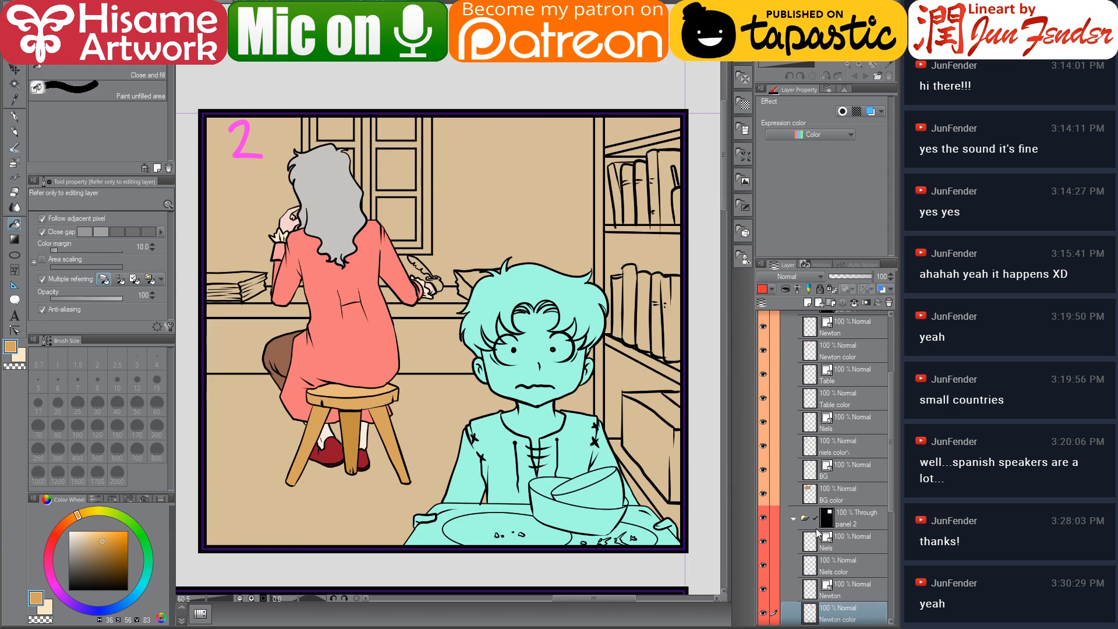
scroll(827, 536, "down", 2)
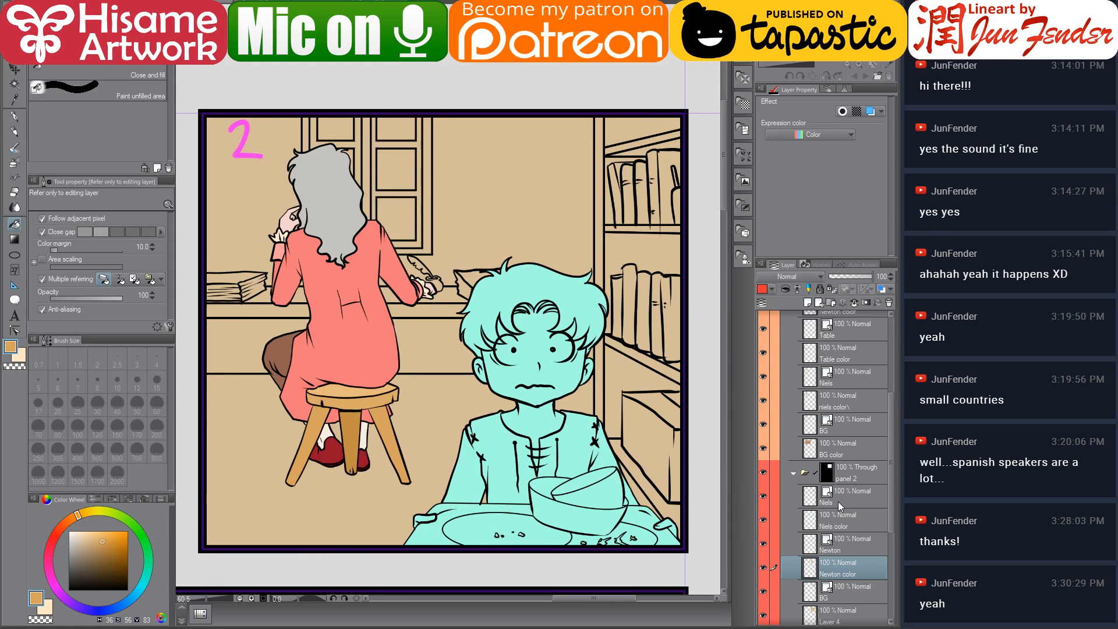
scroll(837, 502, "down", 2)
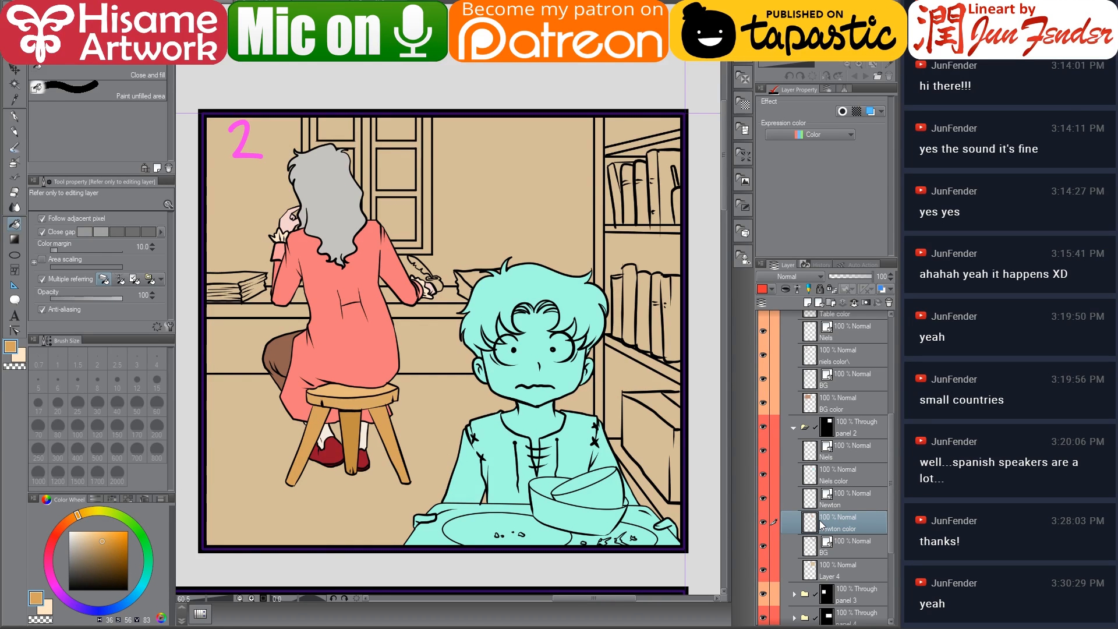
left_click_drag(562, 419, 602, 429)
left_click(813, 479)
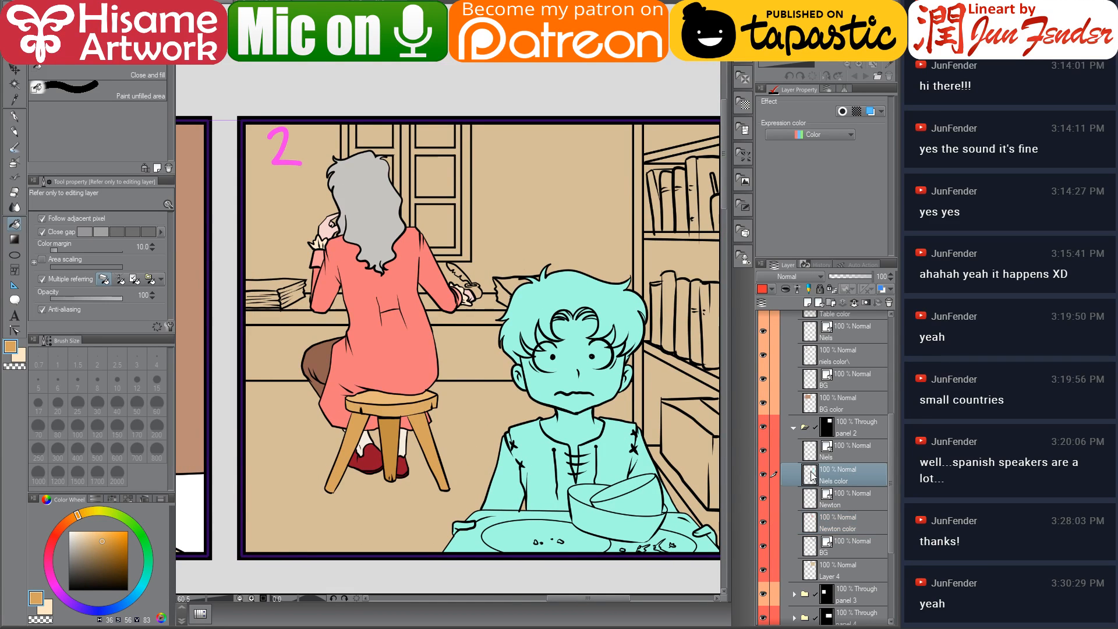
left_click(811, 474, "ctrl")
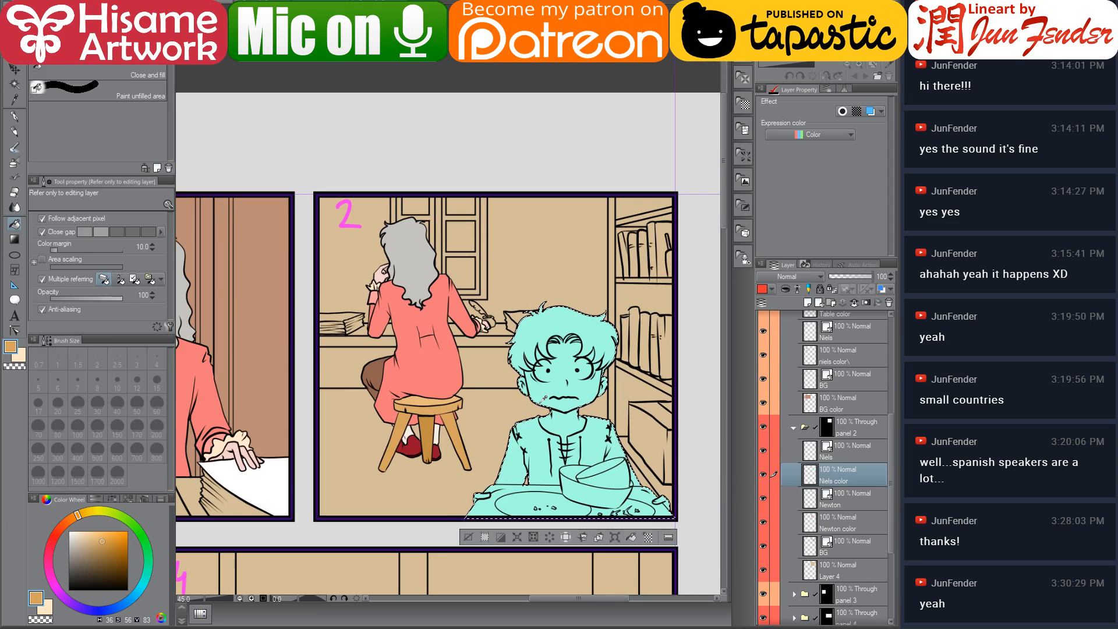
Pick a dark brown and paint over Niels's selected base colour with a 400 pen, then deselect
scroll(539, 405, "down", 2)
left_click_drag(336, 364, 341, 316)
left_click(280, 277, "alt")
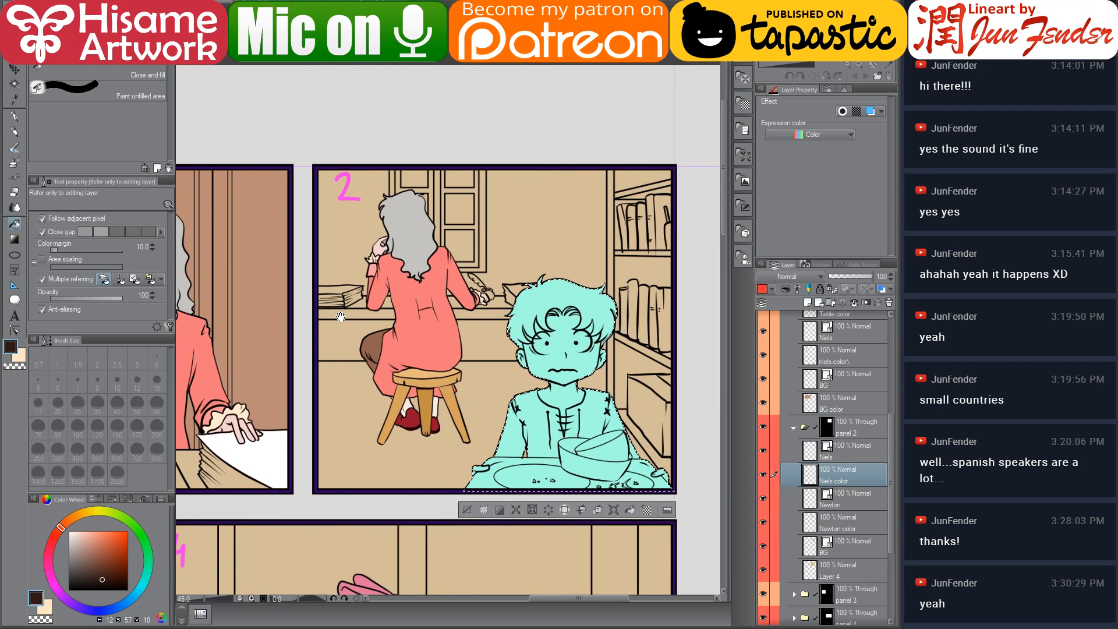
left_click(14, 116)
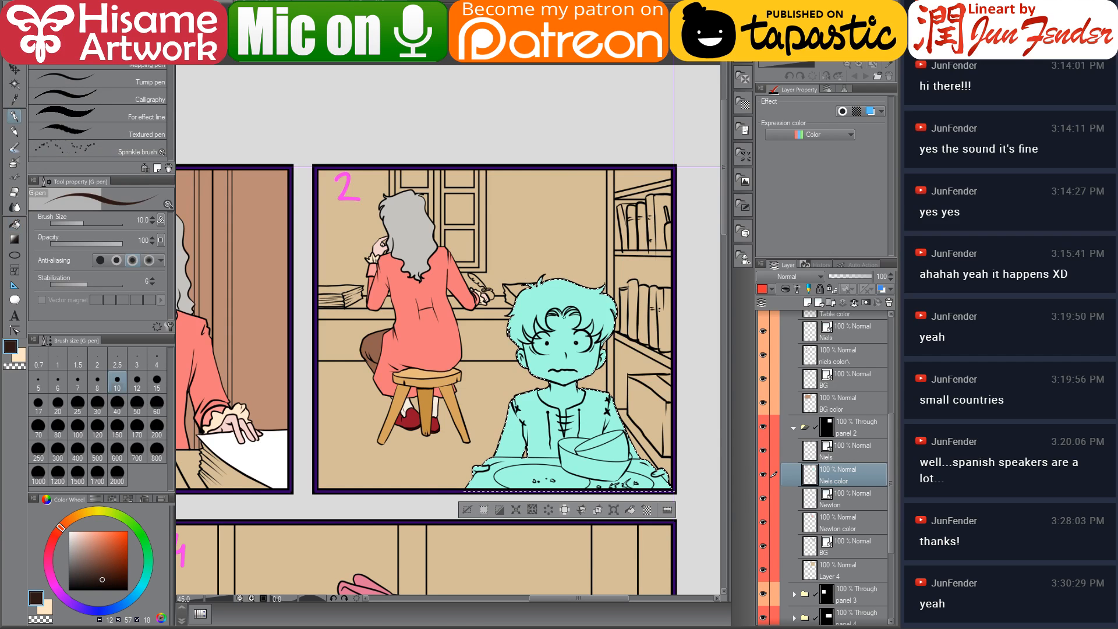
key("bracketright")
key("bracketright")
key("bracketright")
key("bracketright")
key("bracketright")
key("bracketright")
key("bracketright")
key("bracketright")
key("bracketright")
key("bracketright")
key("bracketright")
key("bracketright")
key("bracketright")
key("bracketright")
key("bracketright")
key("bracketright")
key("bracketright")
key("bracketright")
key("bracketright")
mouse_move(557, 295)
left_mouse_down()
mouse_move(551, 331)
mouse_move(592, 319)
mouse_move(666, 396)
mouse_move(436, 485)
mouse_move(534, 521)
mouse_move(594, 434)
left_mouse_up()
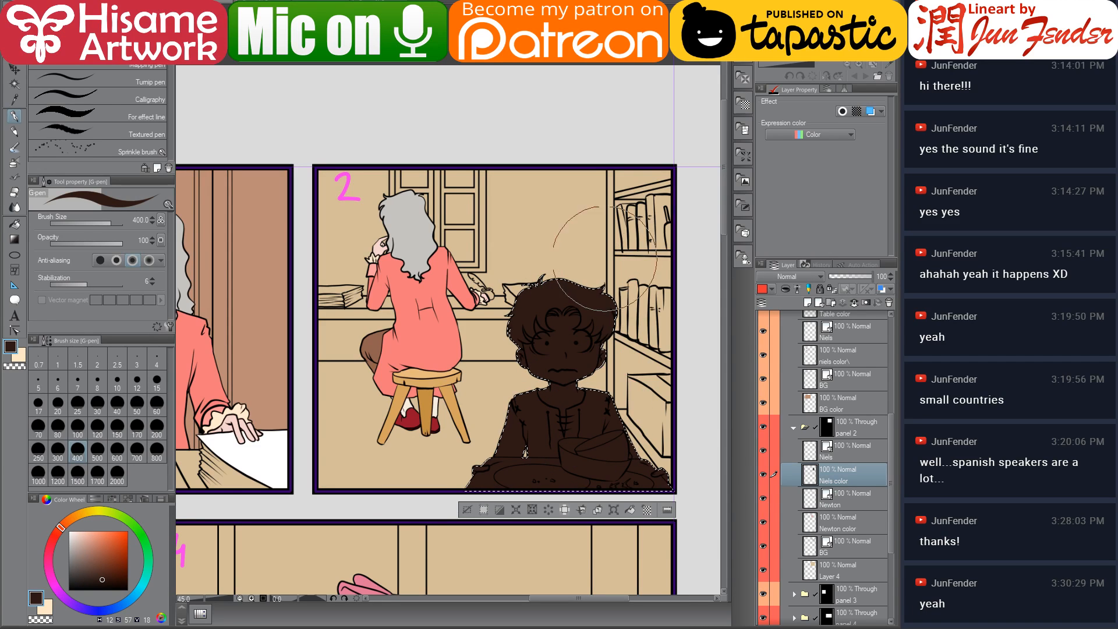
scroll(577, 274, "up", 1)
scroll(576, 274, "up", 1)
key("ctrl+d")
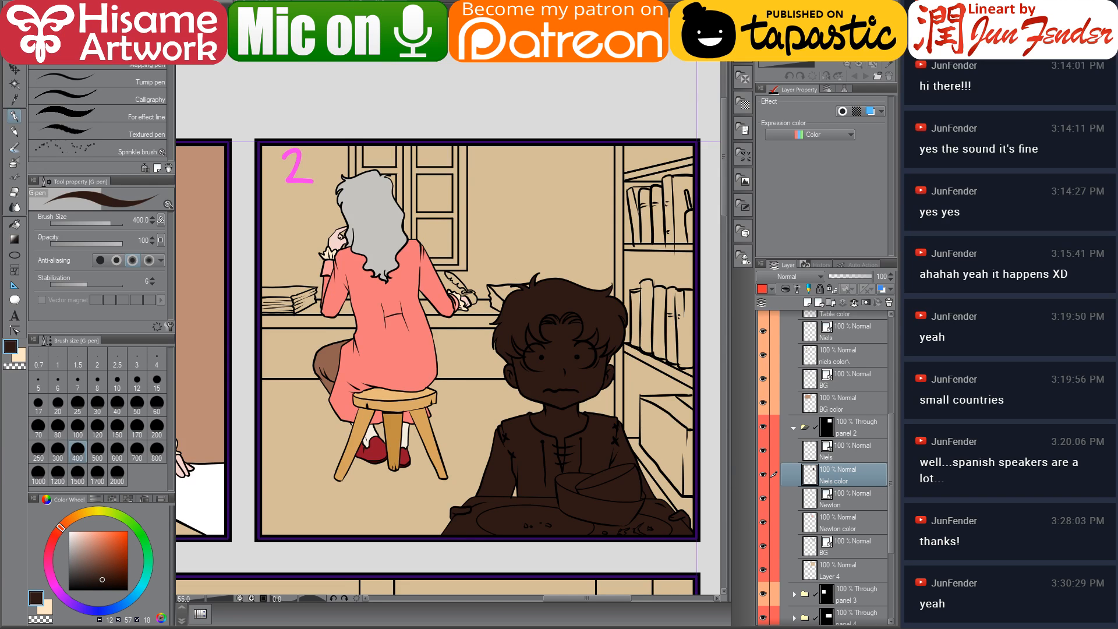
scroll(589, 386, "down", 4)
scroll(602, 408, "down", 1)
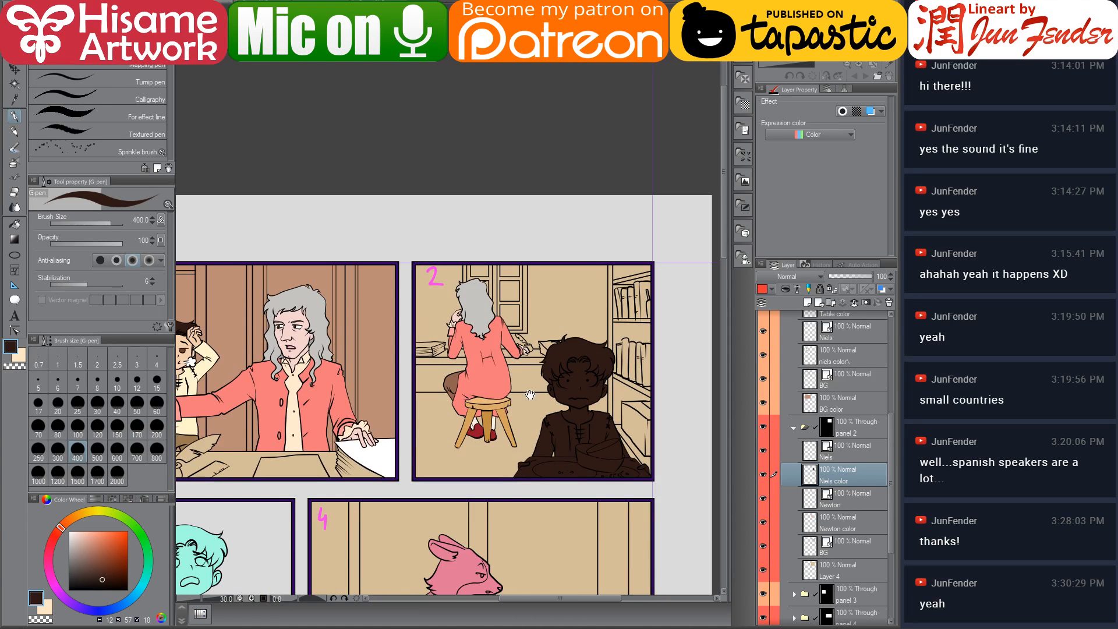
Fill Niels's shirt, face and neck in panel 2 with light cream and skin colours
left_click(15, 224)
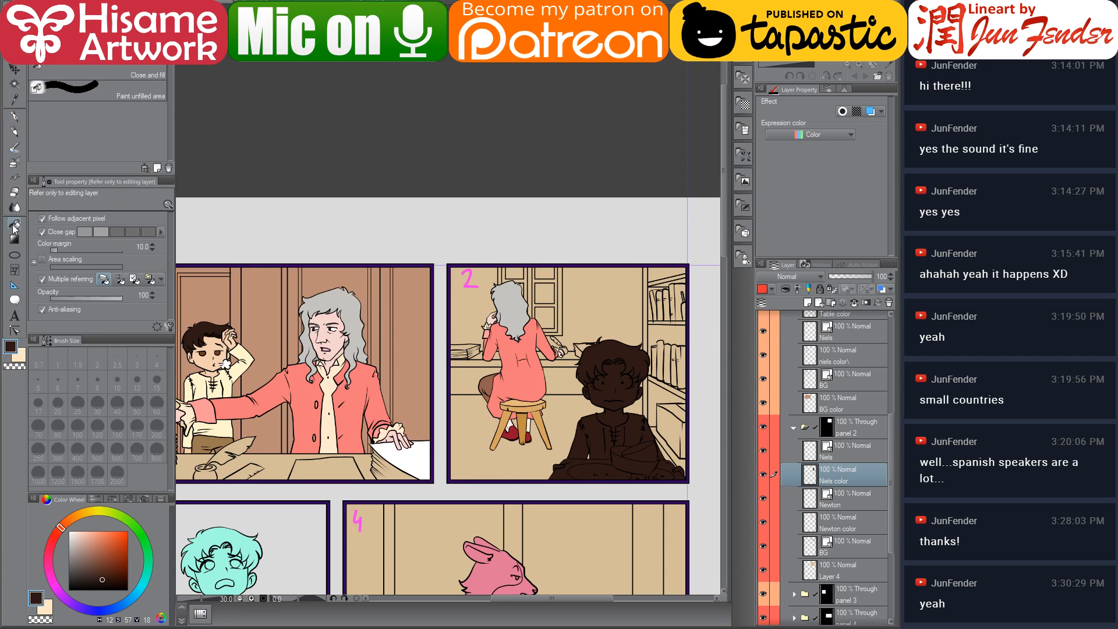
left_click(593, 423)
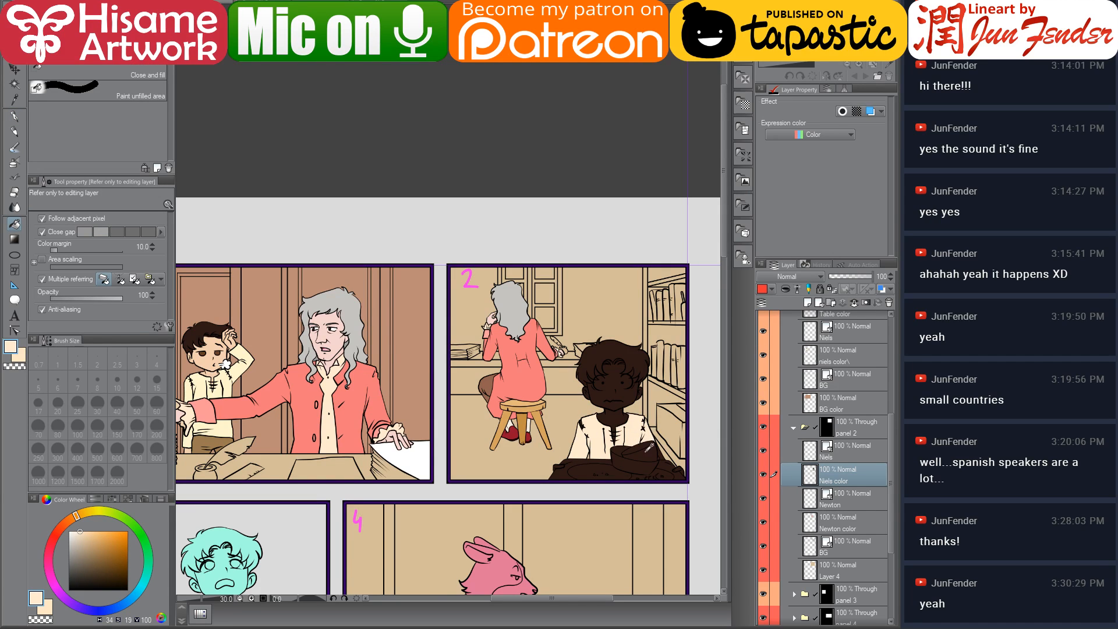
scroll(638, 449, "up", 2)
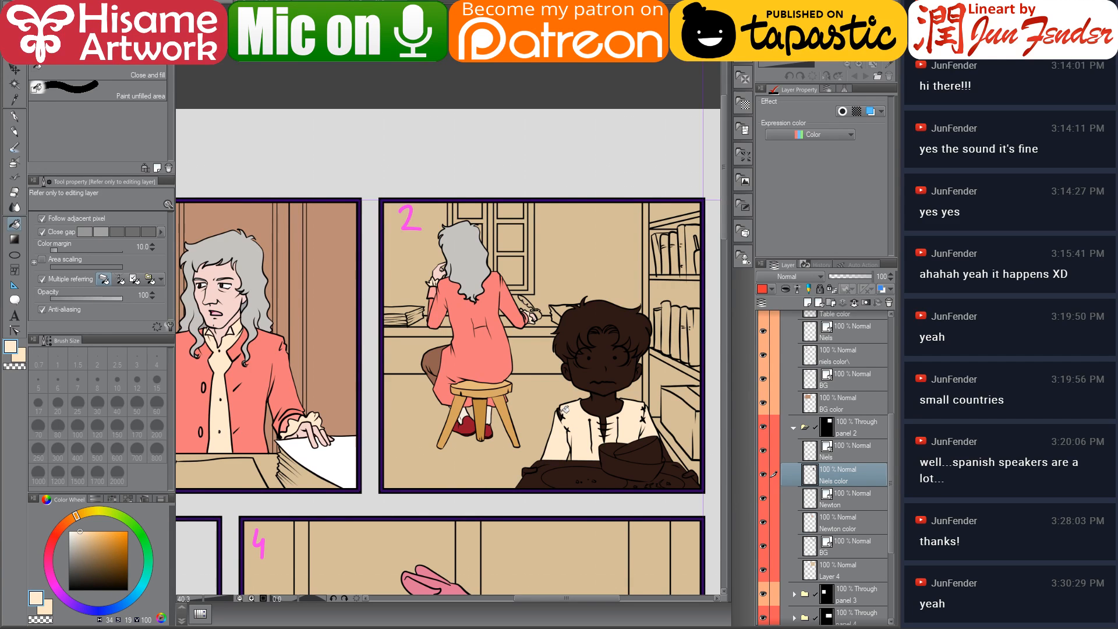
left_click_drag(502, 414, 560, 417)
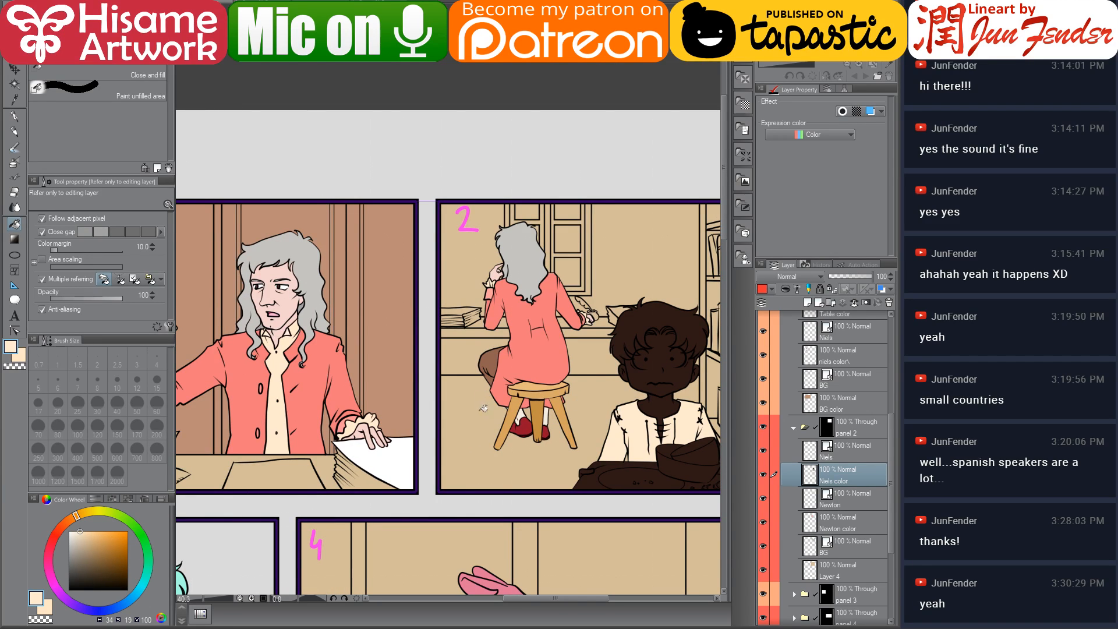
left_click_drag(287, 345, 392, 337)
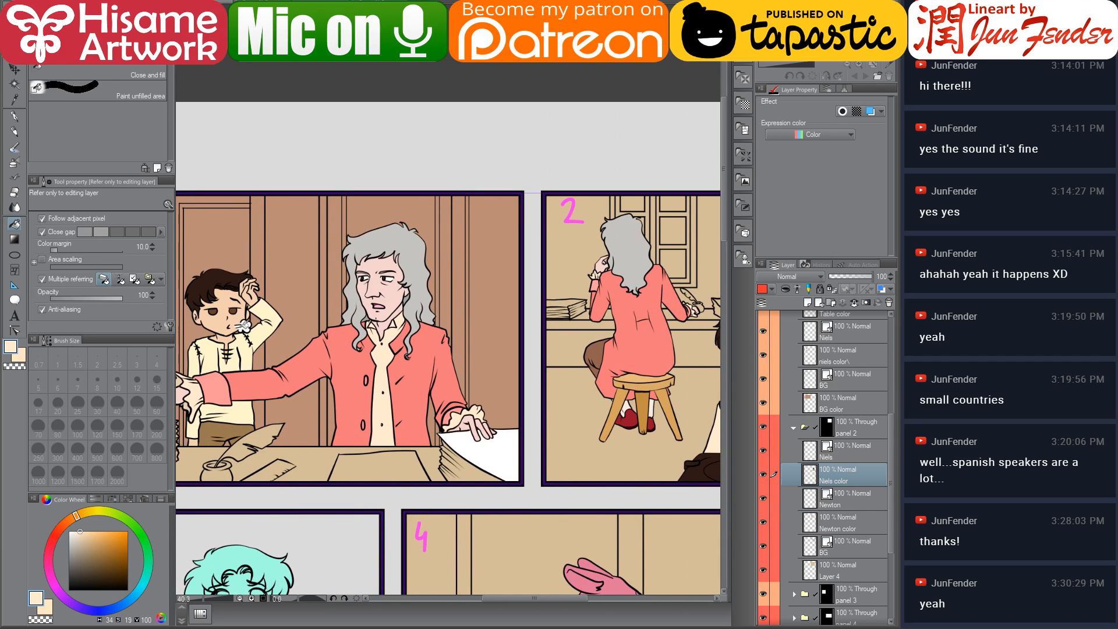
left_click_drag(639, 360, 470, 347)
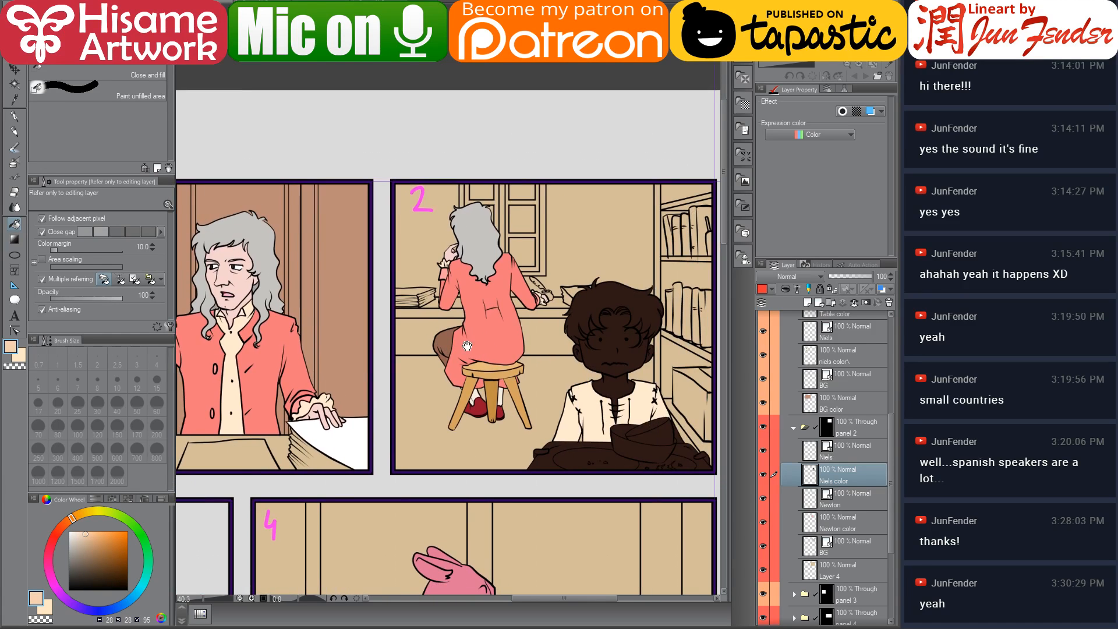
left_click(615, 327)
left_click(612, 385)
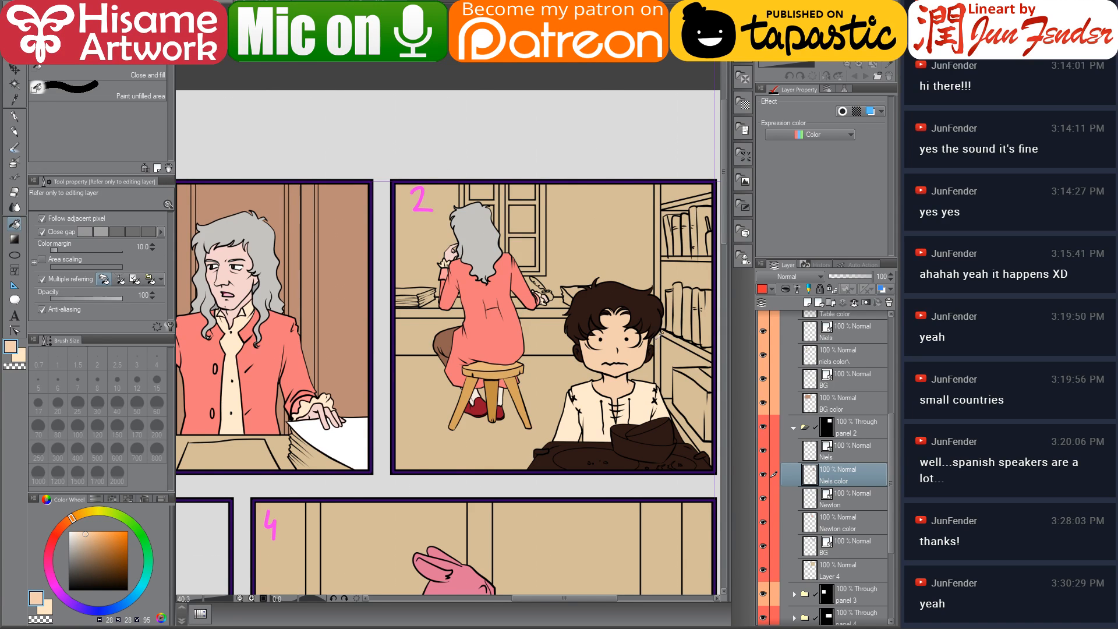
Paint dark brown over the gap in Niels's hair above his forehead with a 25 pen
scroll(653, 338, "up", 2)
scroll(652, 360, "up", 1)
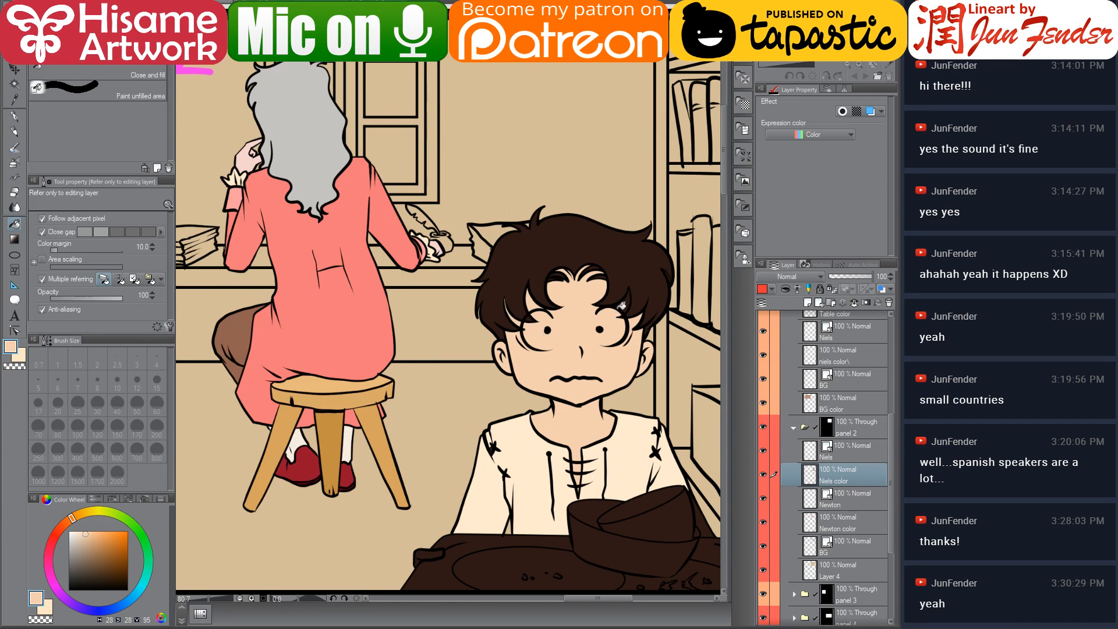
scroll(630, 263, "up", 5)
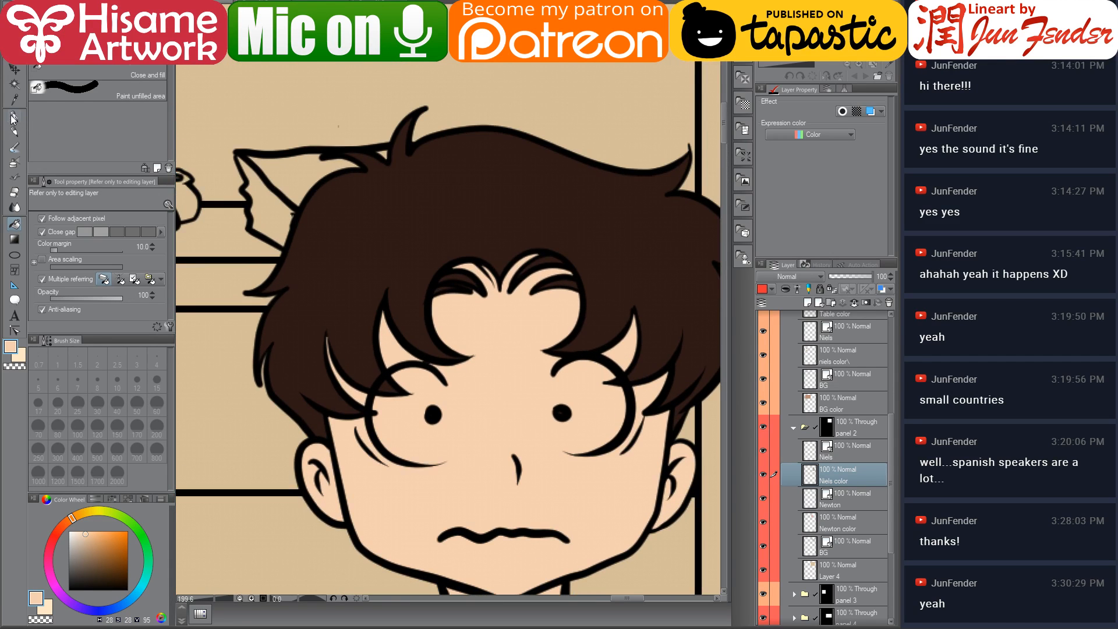
left_click(12, 118)
left_click(414, 215, "alt")
key("bracketleft")
key("bracketleft")
key("bracketleft")
key("bracketleft")
key("bracketleft")
key("bracketleft")
key("bracketleft")
key("bracketleft")
key("bracketleft")
key("bracketleft")
key("bracketleft")
key("bracketleft")
key("bracketleft")
mouse_move(445, 255)
left_mouse_down()
mouse_move(504, 285)
mouse_move(544, 265)
mouse_move(528, 281)
left_mouse_up()
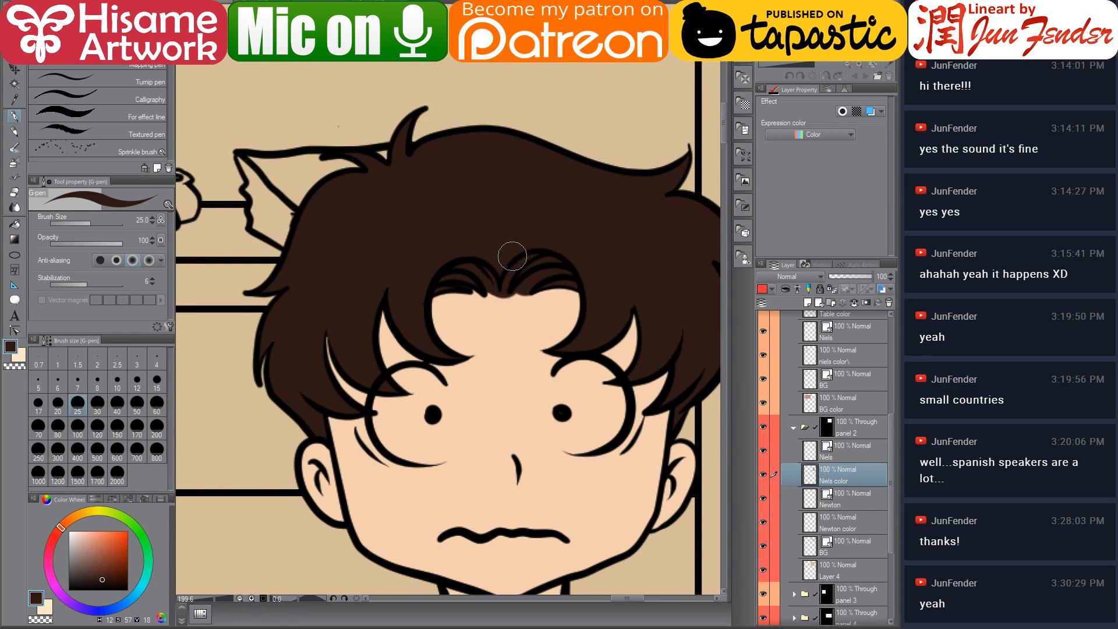
scroll(513, 256, "down", 5)
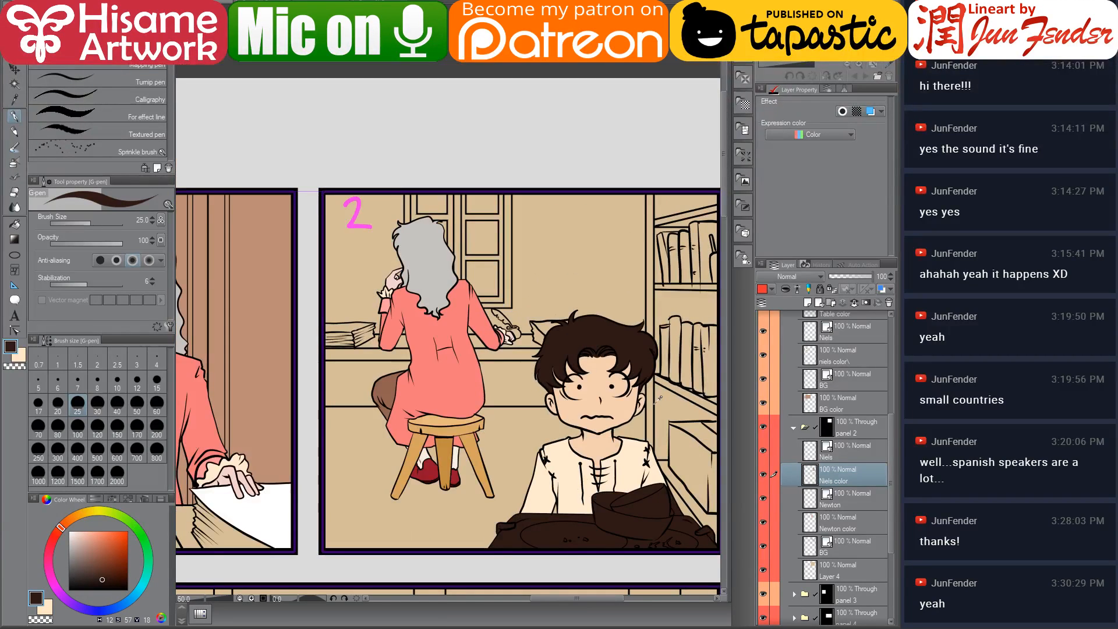
Fill the remaining gaps in Niels's shirt and his hands with the light colours
left_click(15, 224)
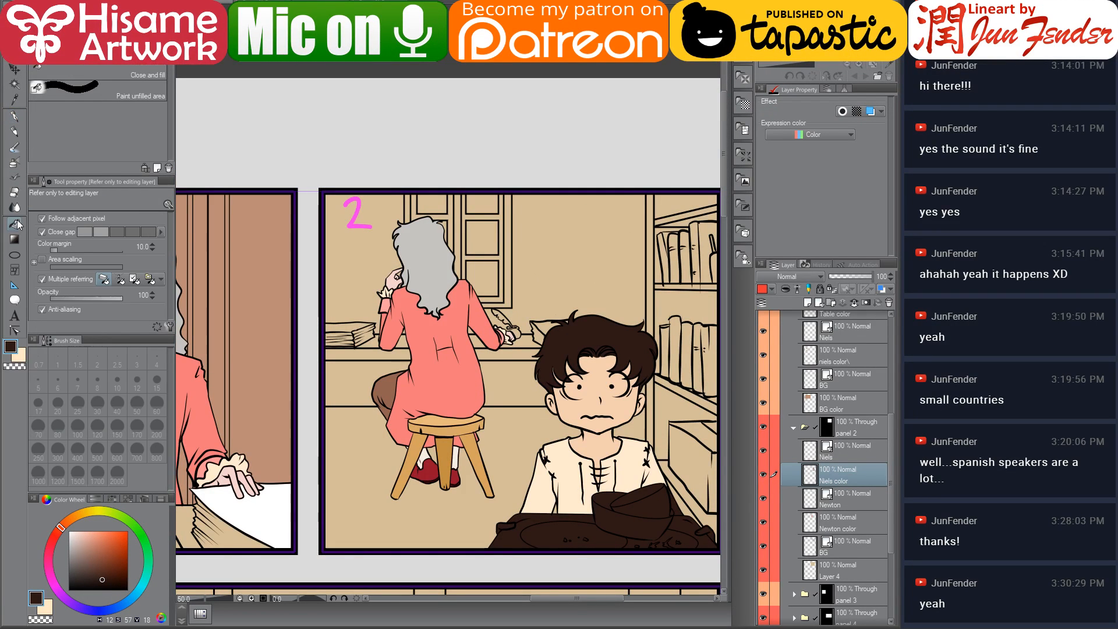
scroll(558, 546, "up", 2)
left_click(620, 376, "alt")
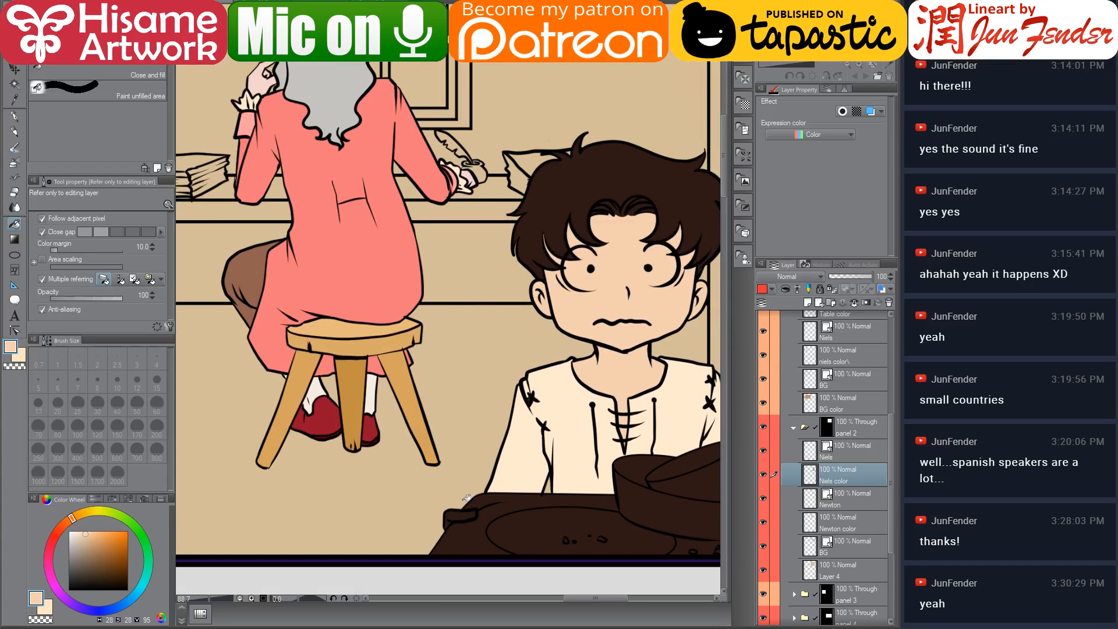
left_click_drag(551, 467, 351, 409)
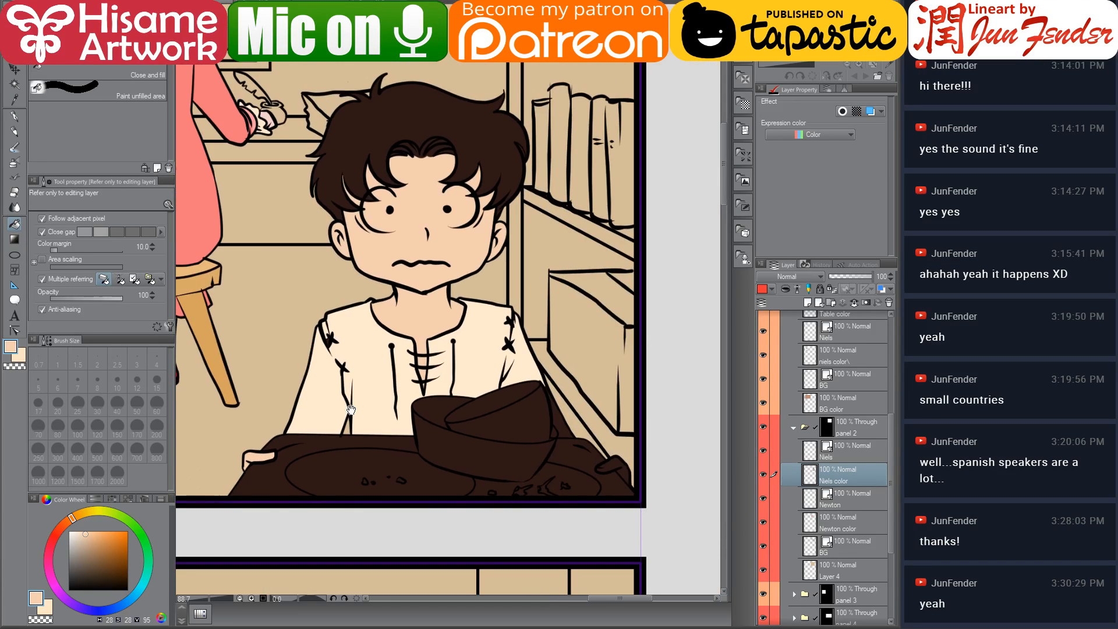
left_click(618, 461)
left_click(526, 353, "alt")
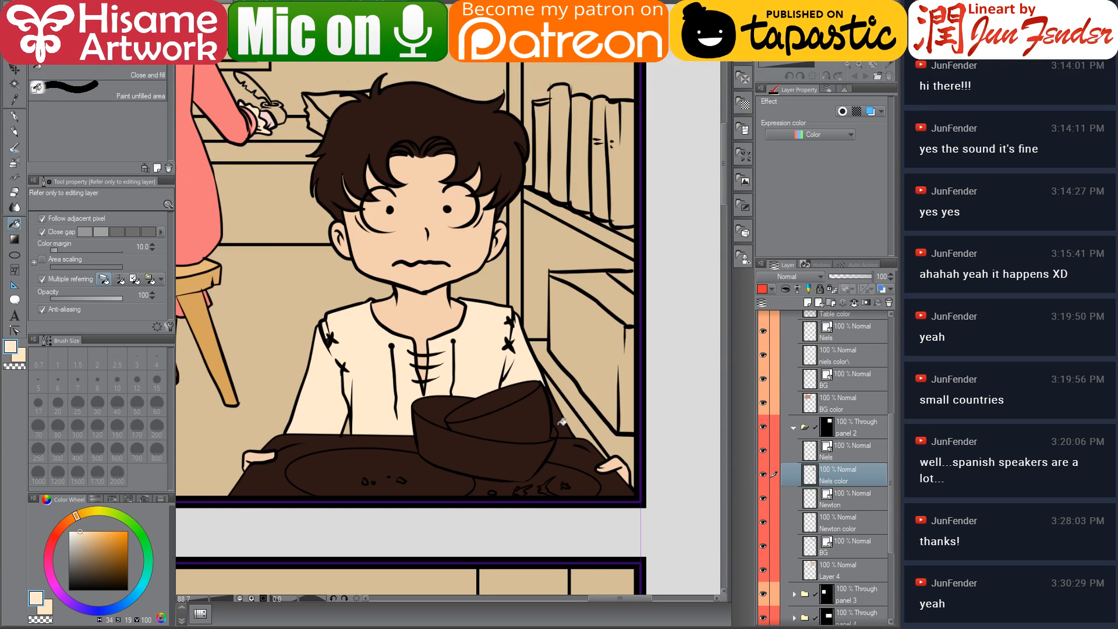
scroll(600, 411, "down", 2)
scroll(663, 449, "down", 4)
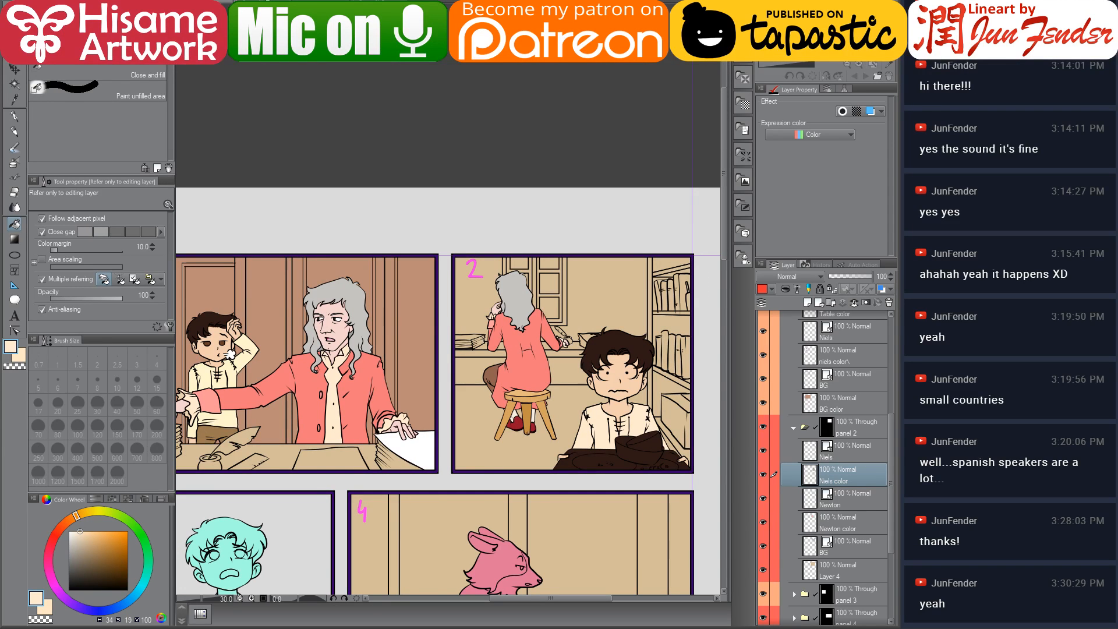
Compare page 69's reference panels and inspect Niels and his tray in panel 2 up close
key("ctrl+Tab")
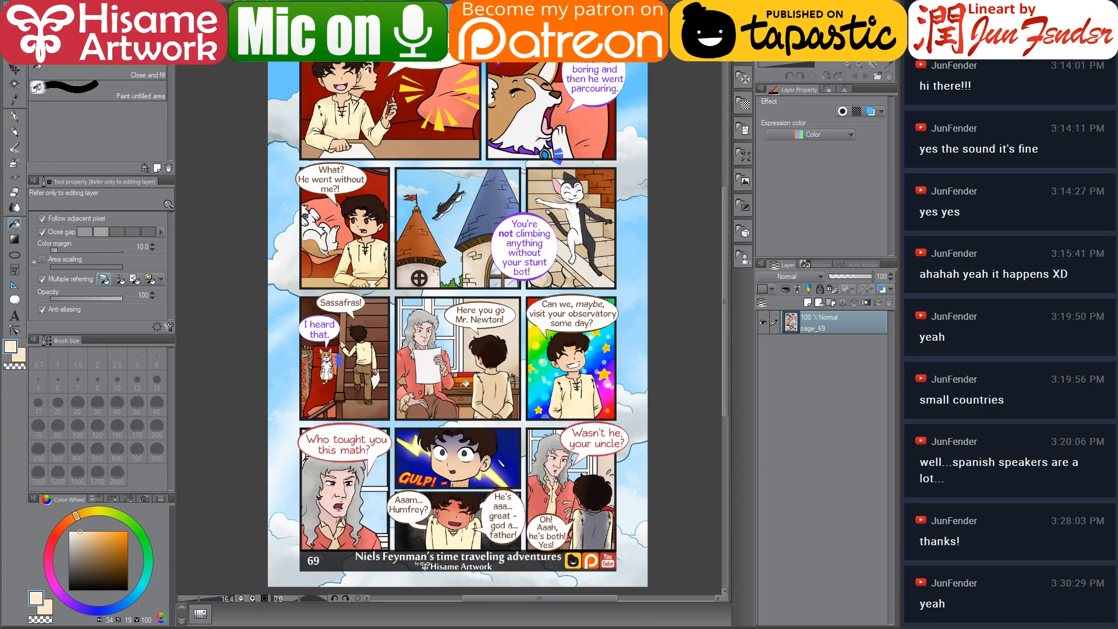
scroll(437, 370, "up", 4)
scroll(437, 370, "down", 1)
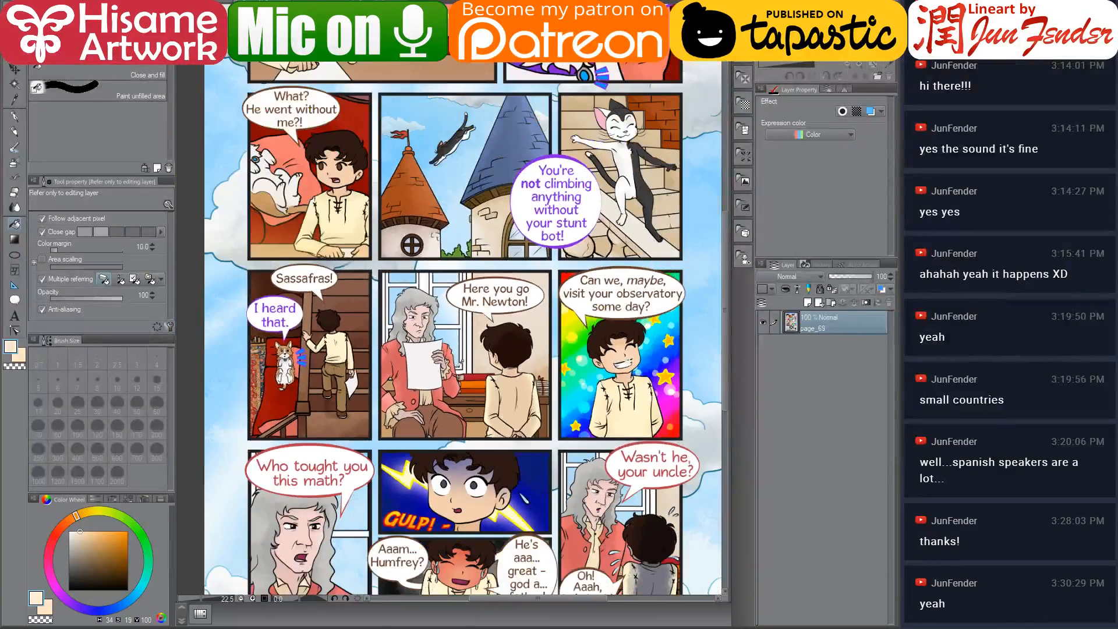
scroll(461, 363, "down", 1)
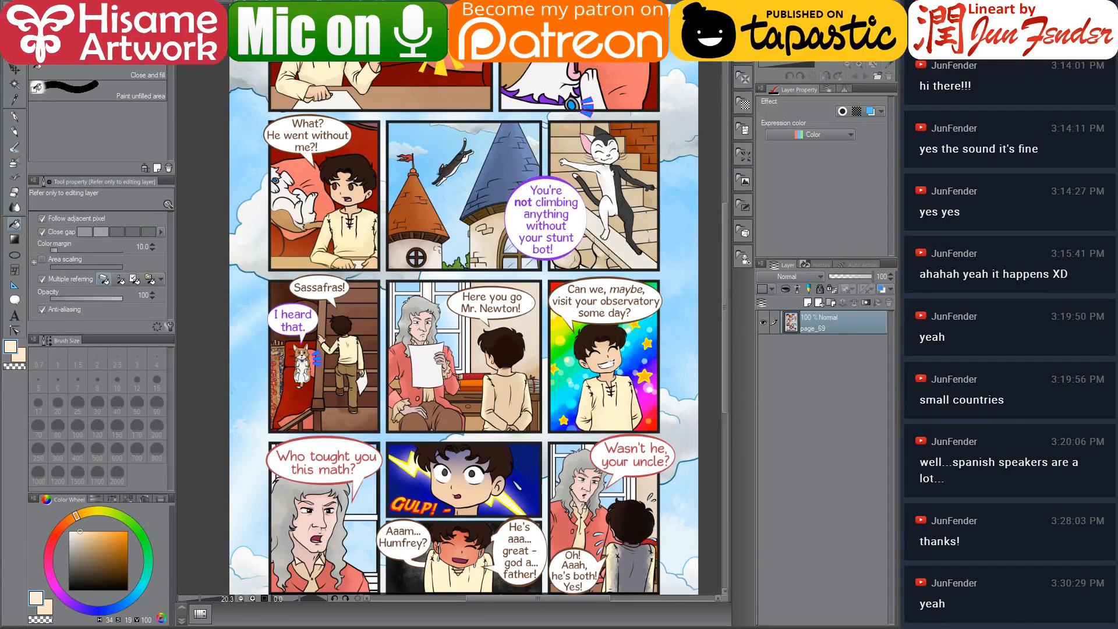
left_click(373, 3)
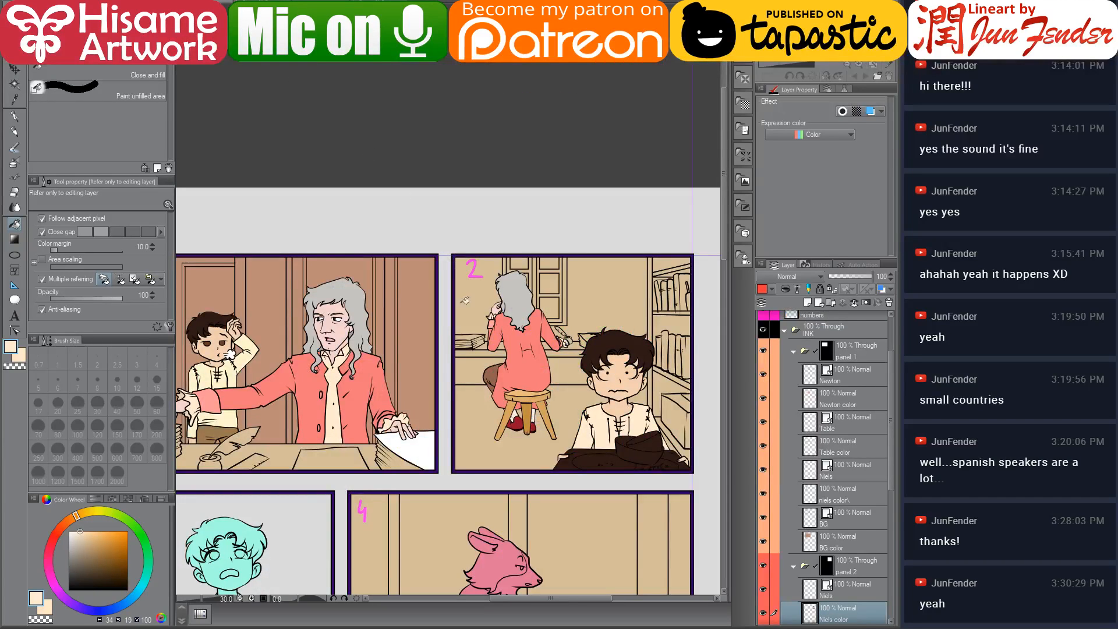
left_click(291, 449, "alt")
scroll(577, 455, "up", 2)
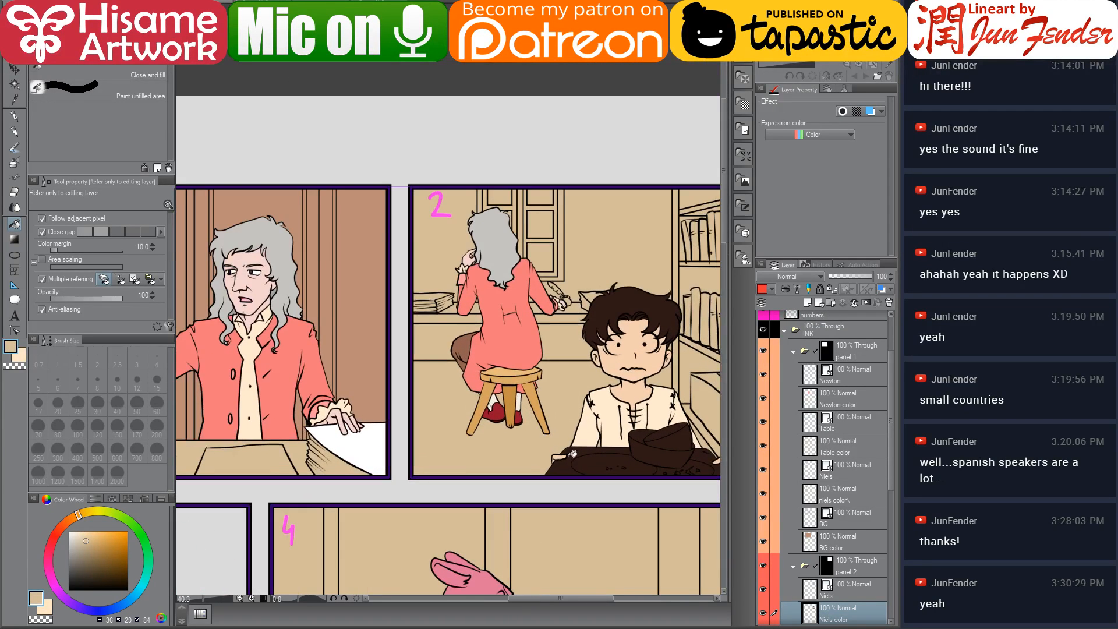
scroll(605, 452, "up", 5)
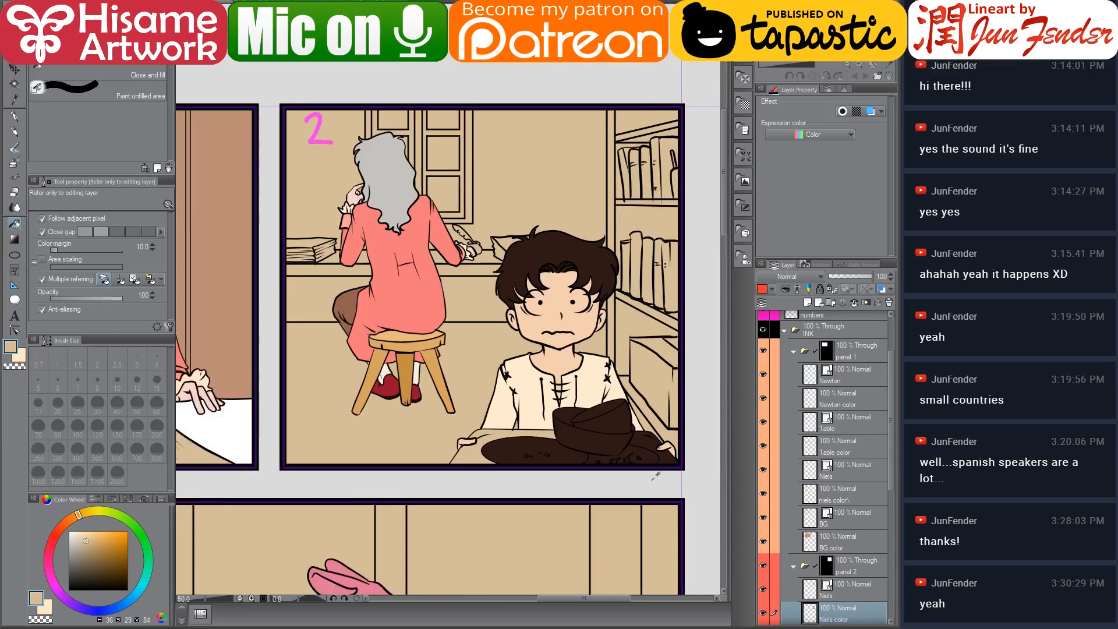
left_click(671, 449)
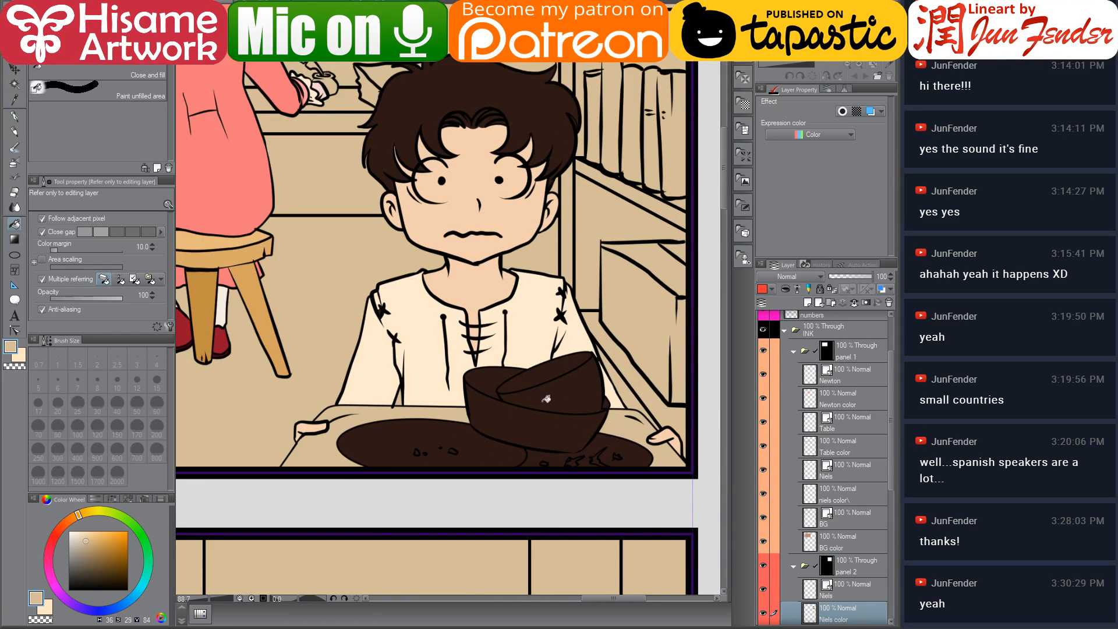
scroll(379, 474, "up", 1)
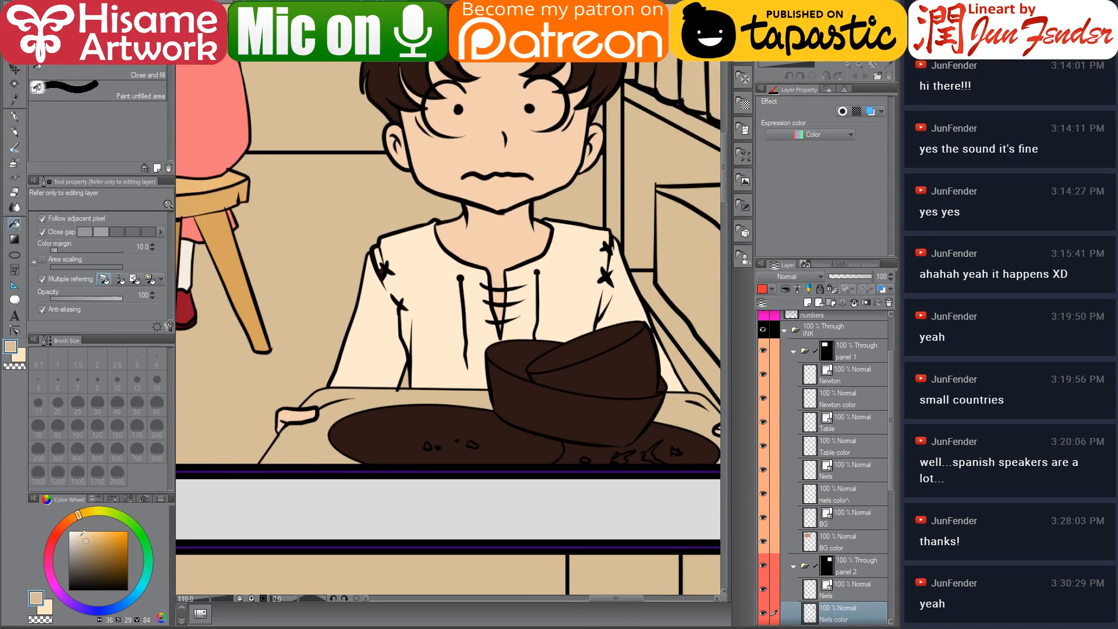
Fill the plate and bowl on Niels's tray with white and the bowl's inside with light grey
left_click_drag(85, 531, 68, 531)
left_click(415, 413)
left_click_drag(493, 419, 375, 438)
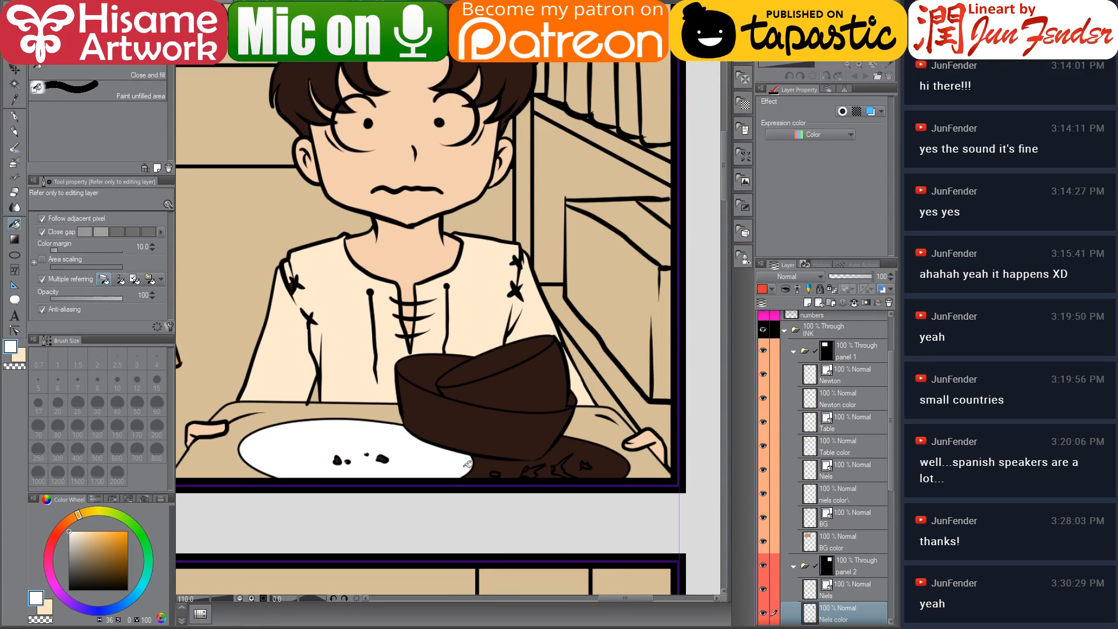
left_click(485, 466)
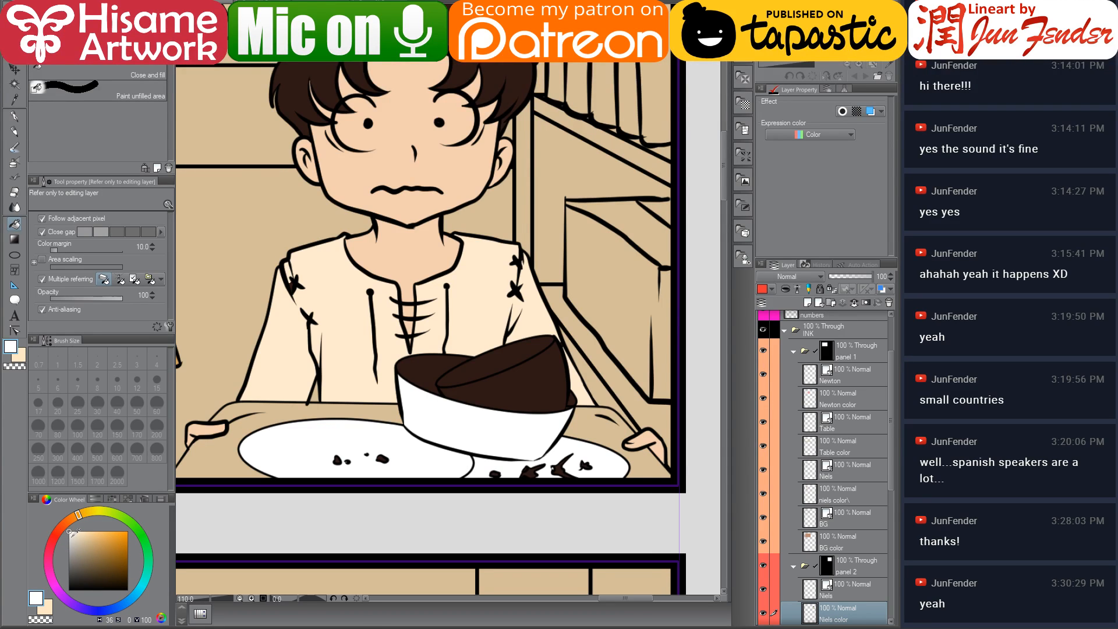
left_click(72, 536)
left_click(434, 367)
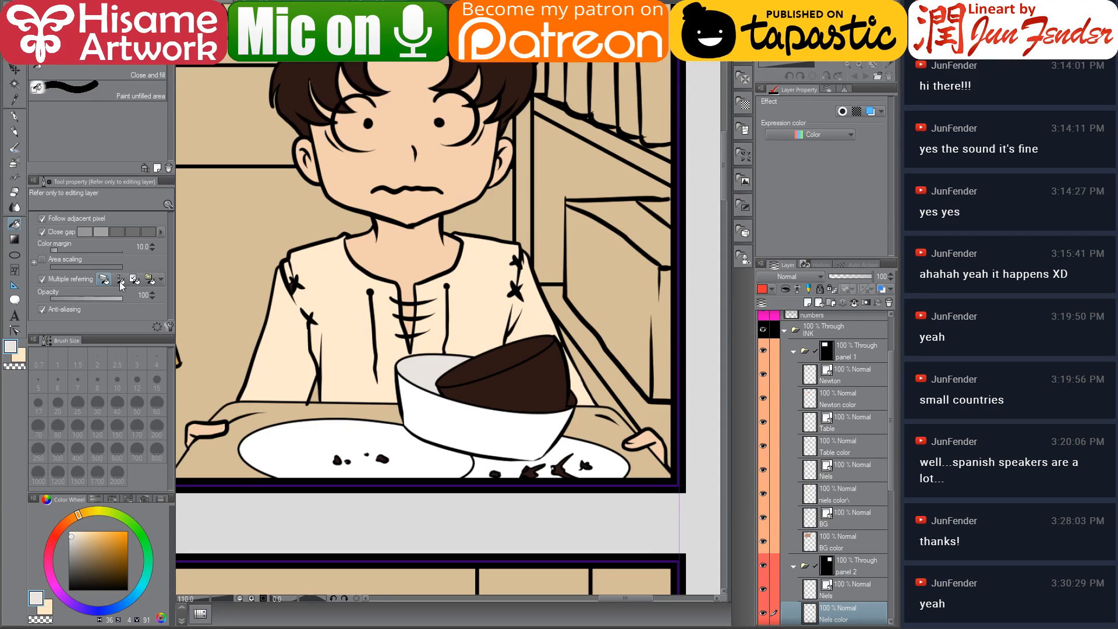
Sample two orange shades from page 68's bowl and fill the upturned bowl and its inner rim with them
key("ctrl+Tab")
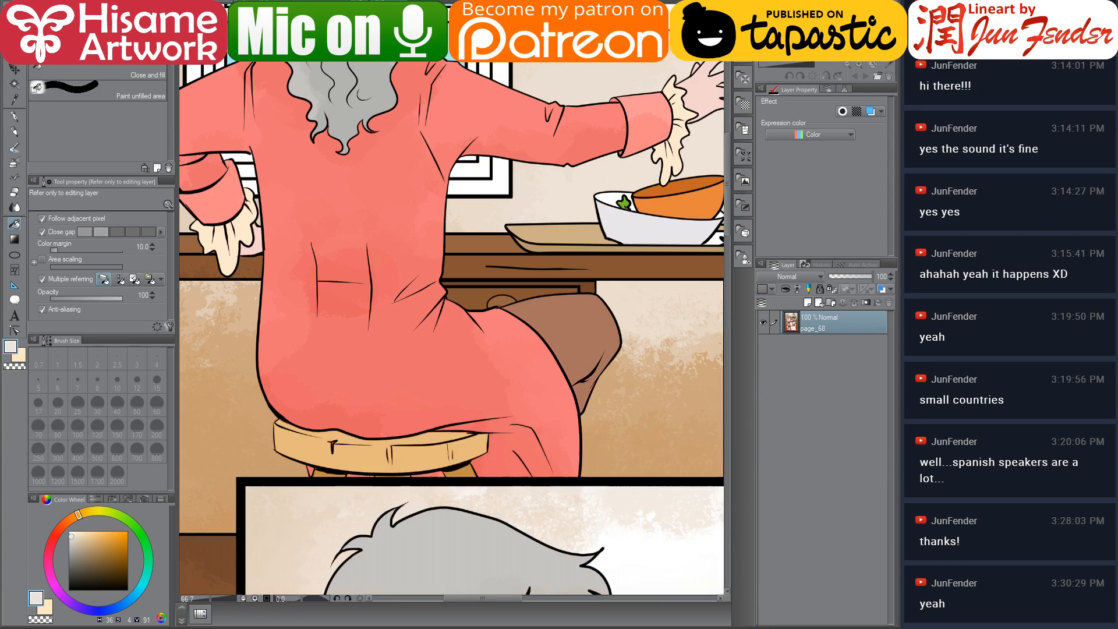
left_click_drag(636, 233, 517, 277)
left_click(560, 258, "alt")
key("ctrl+Tab")
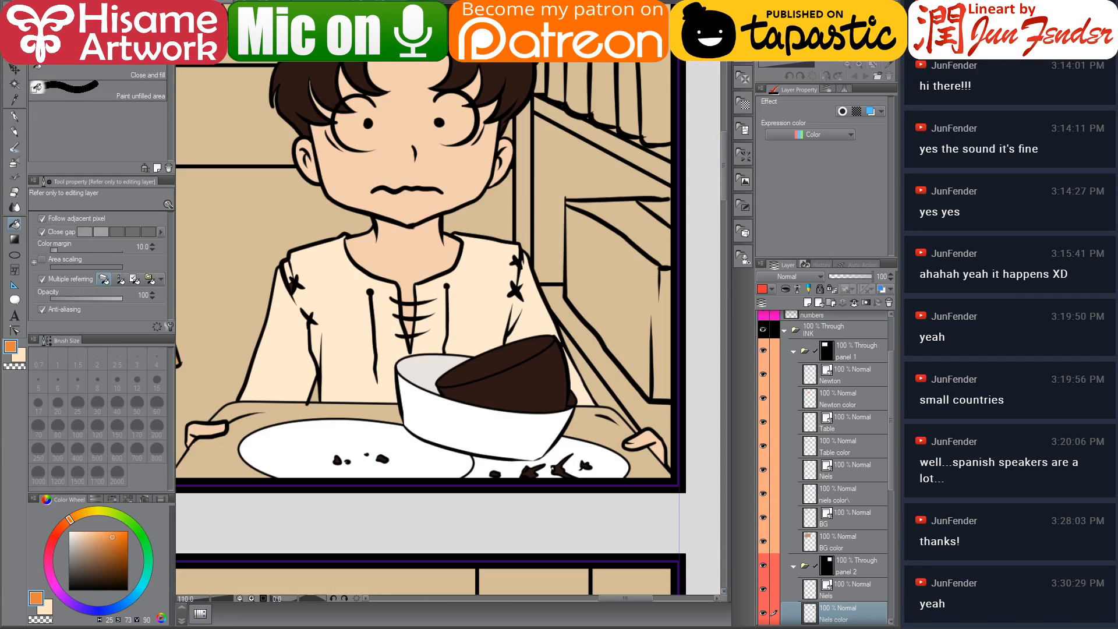
left_click(519, 380)
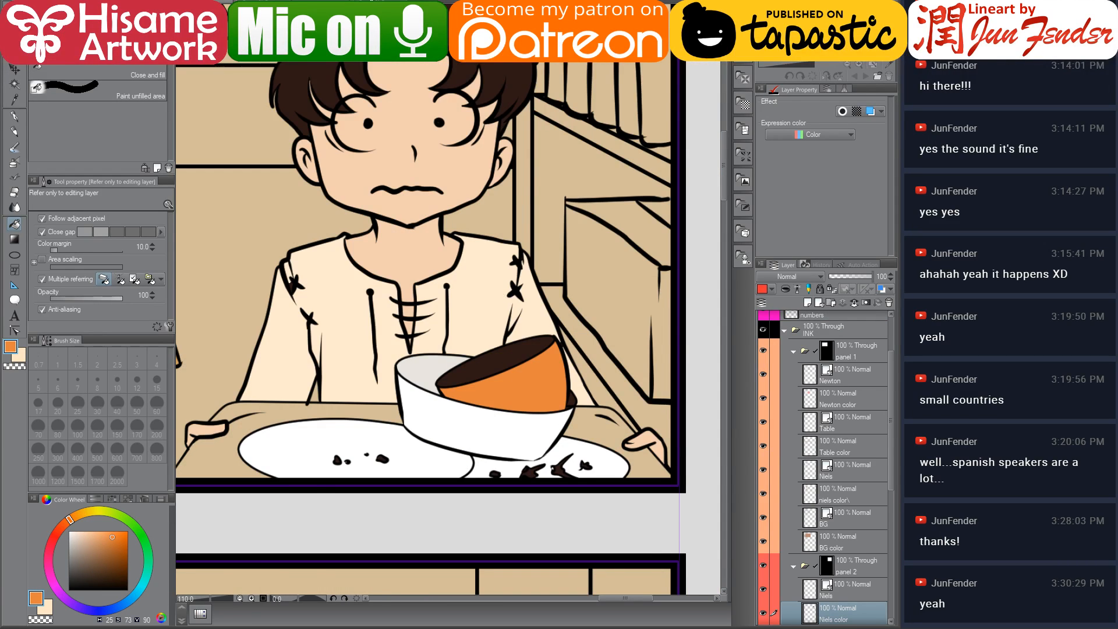
key("ctrl+Tab")
left_click(539, 239, "alt")
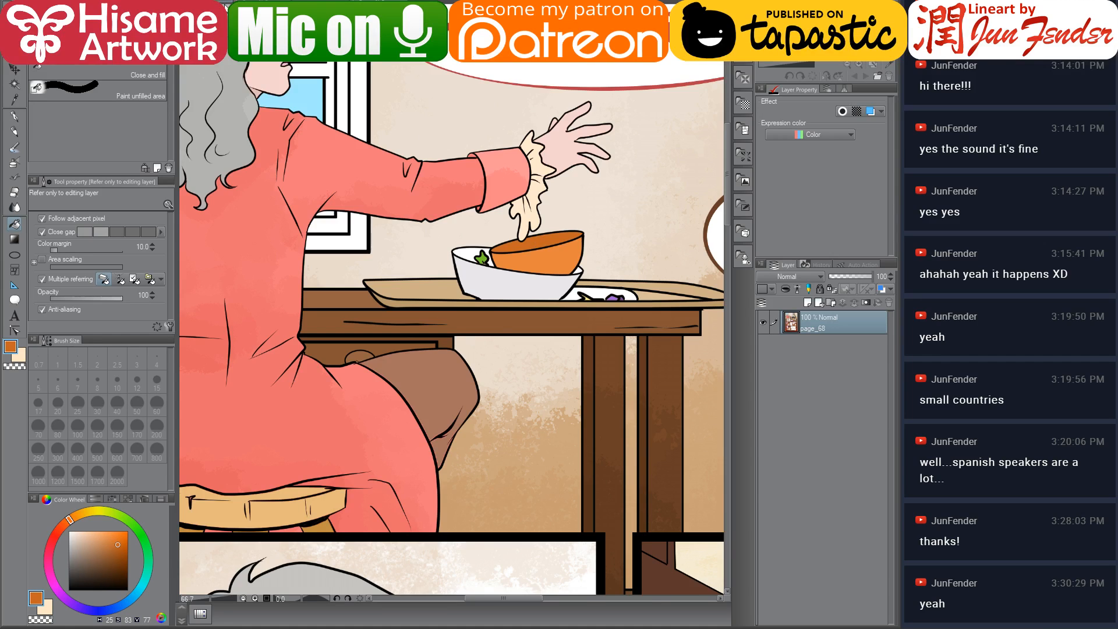
key("ctrl+Tab")
left_click(517, 349)
Fill the crumbs on the plate with a light cream colour
left_click(423, 355, "alt")
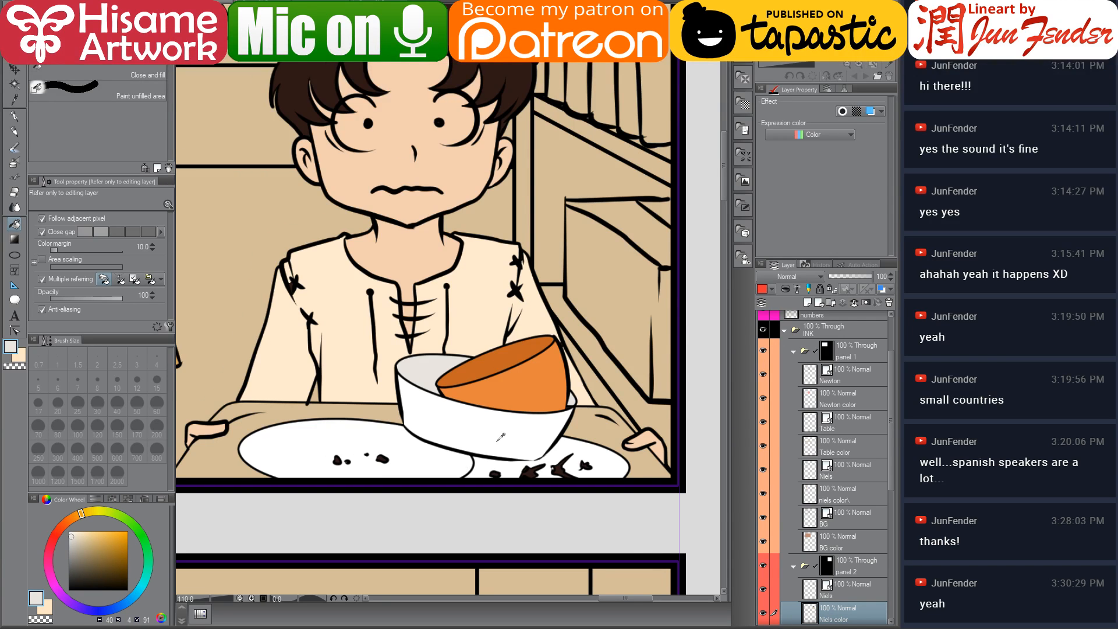
scroll(500, 437, "up", 2)
left_click(345, 306, "alt")
left_click_drag(368, 457, 402, 386)
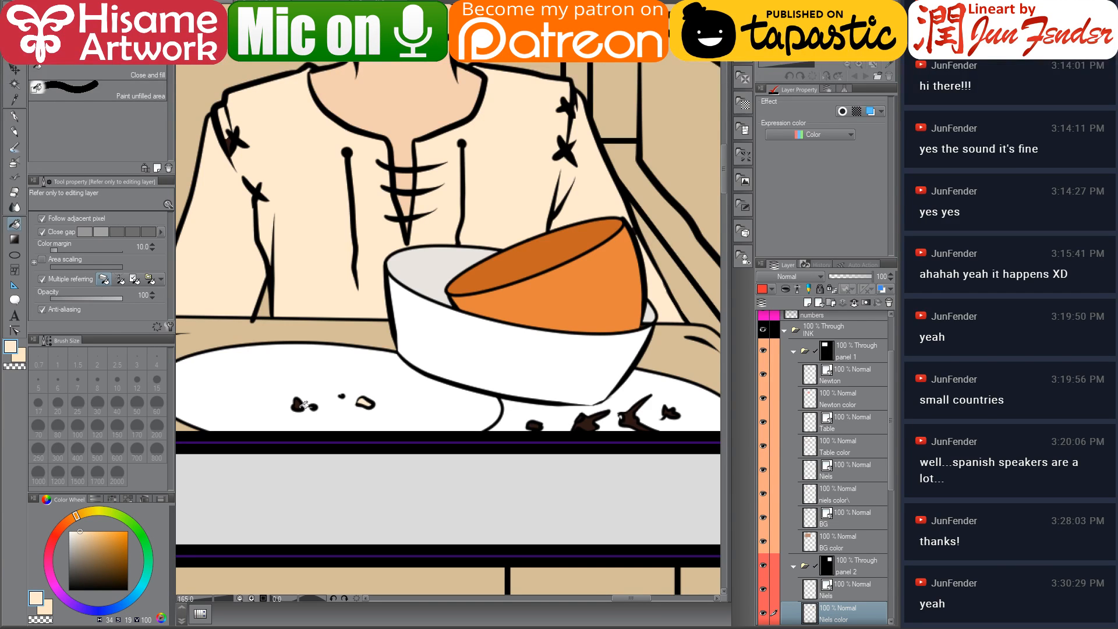
left_click(300, 403)
scroll(411, 432, "up", 4)
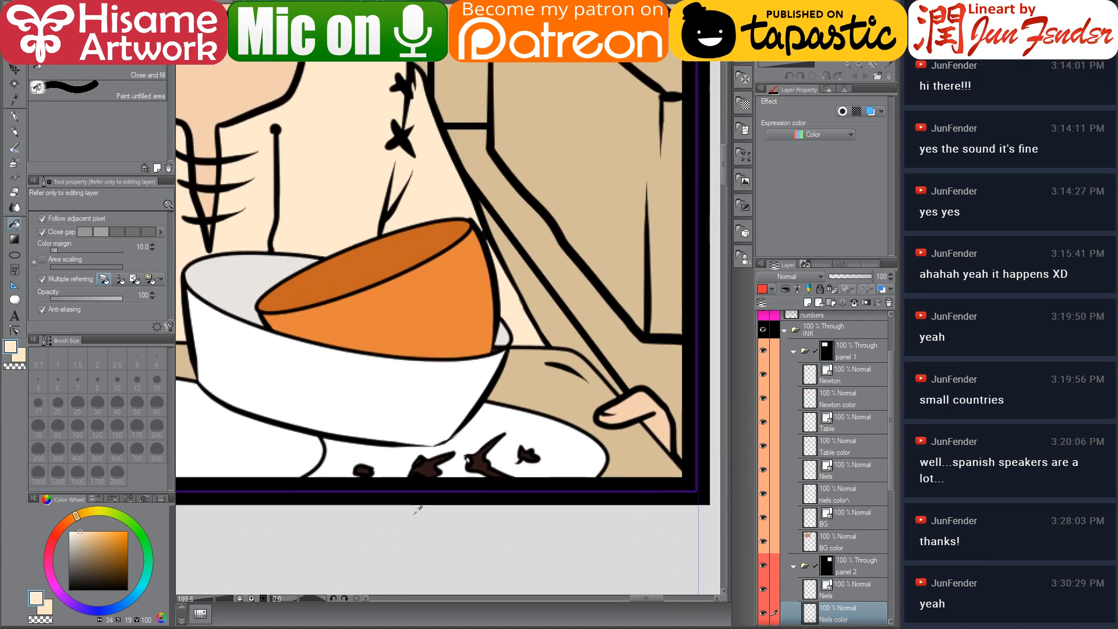
scroll(408, 488, "up", 2)
left_click(460, 432)
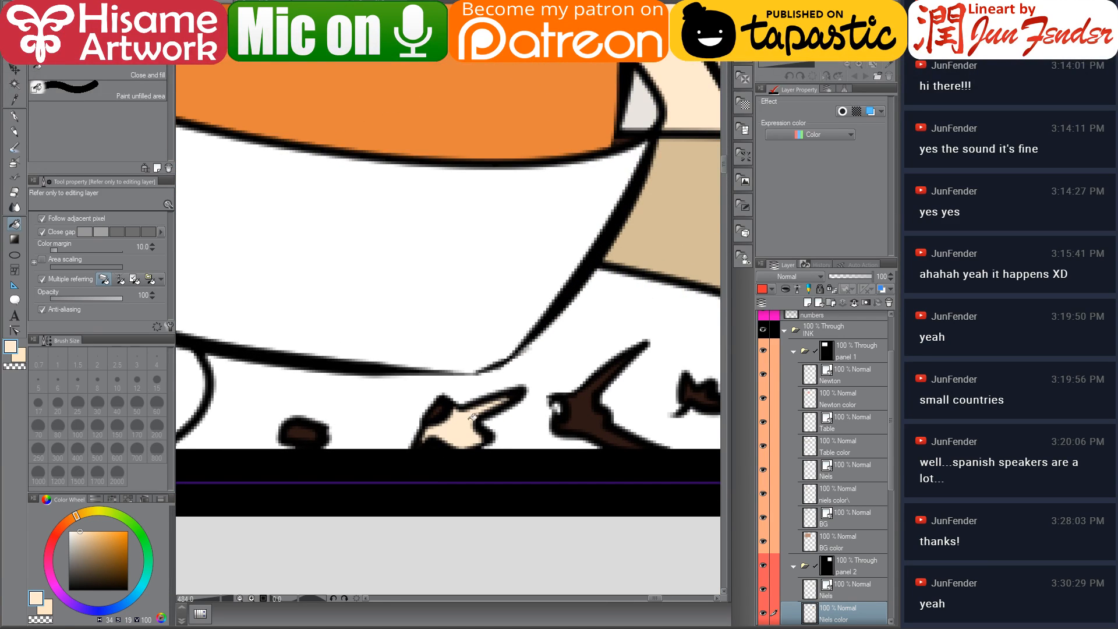
Fill the remaining crumbs on Niels's plate with cream and the small leaf beside them with green
left_click(590, 412)
left_click(306, 434)
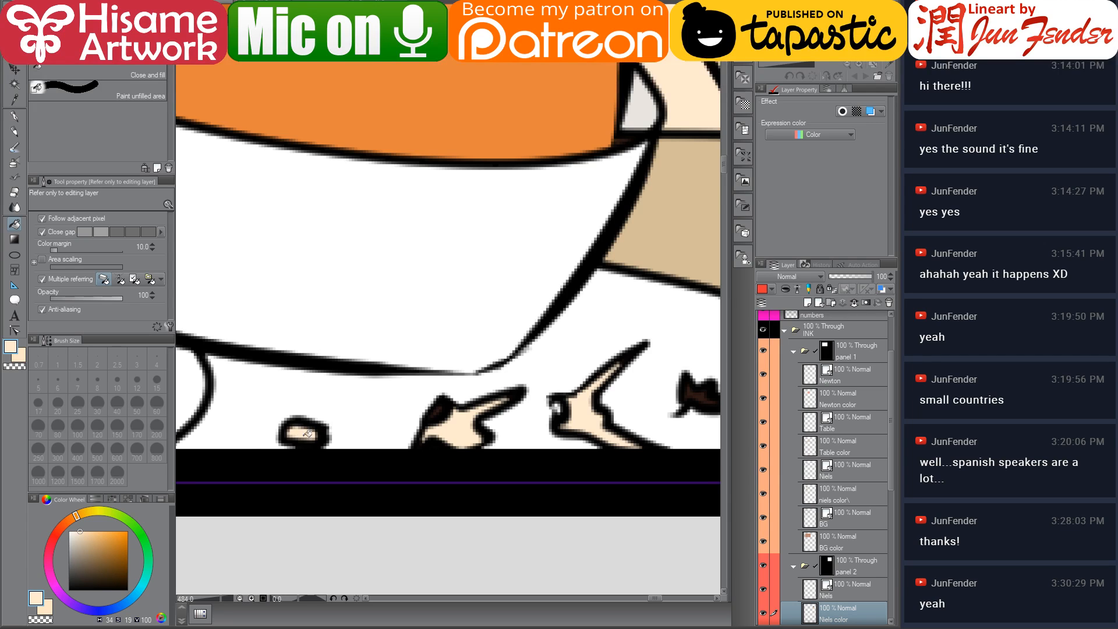
scroll(408, 431, "down", 2)
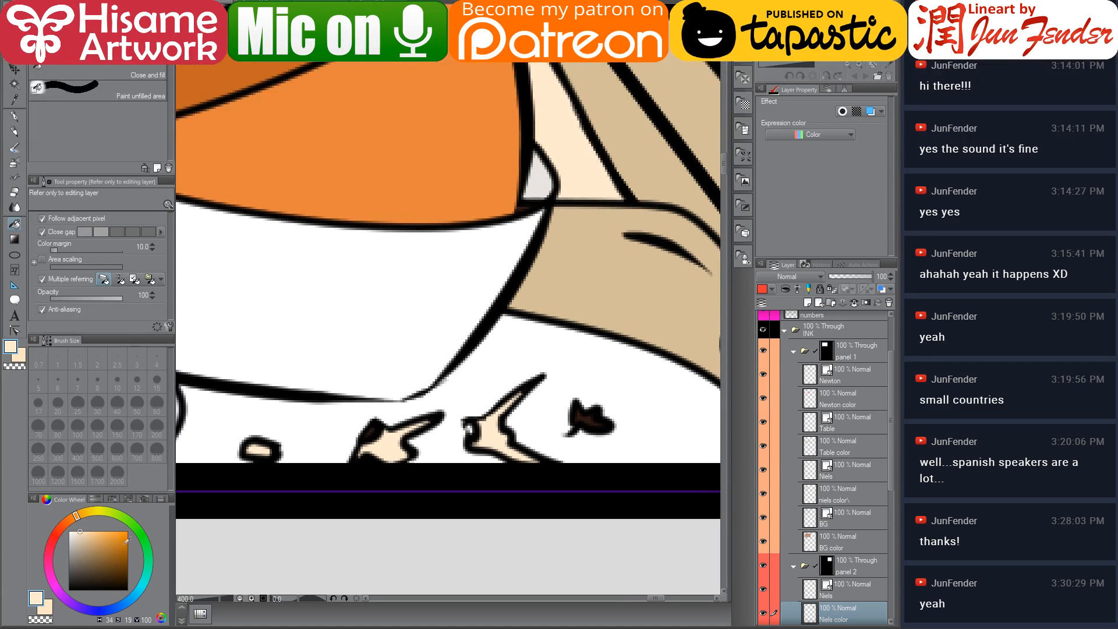
left_click(148, 546)
left_click(98, 531)
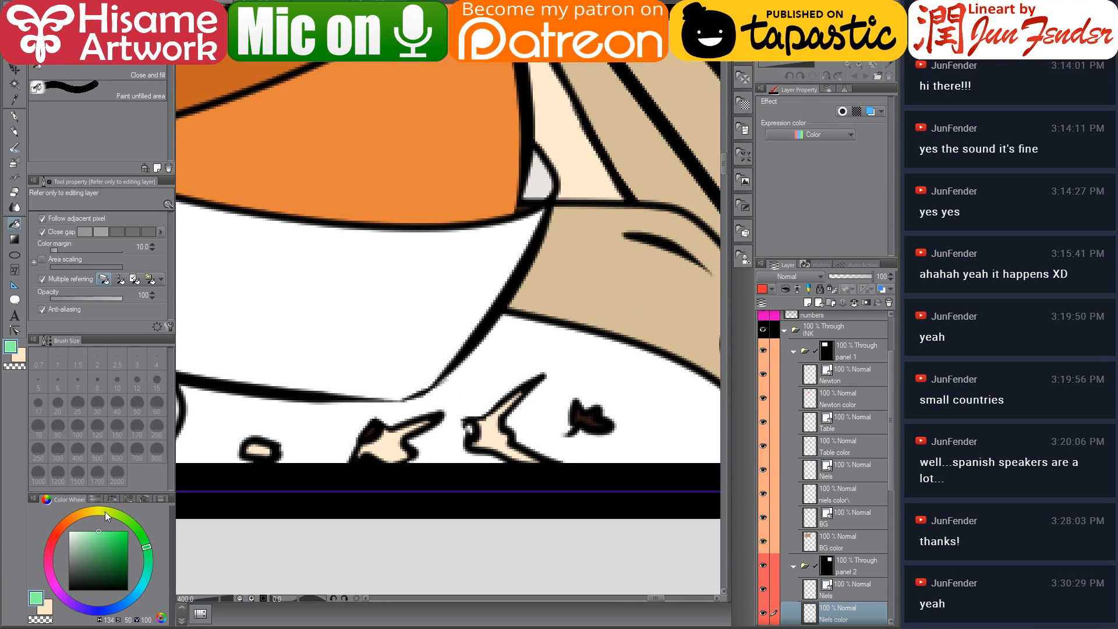
left_click(134, 525)
left_click(593, 415)
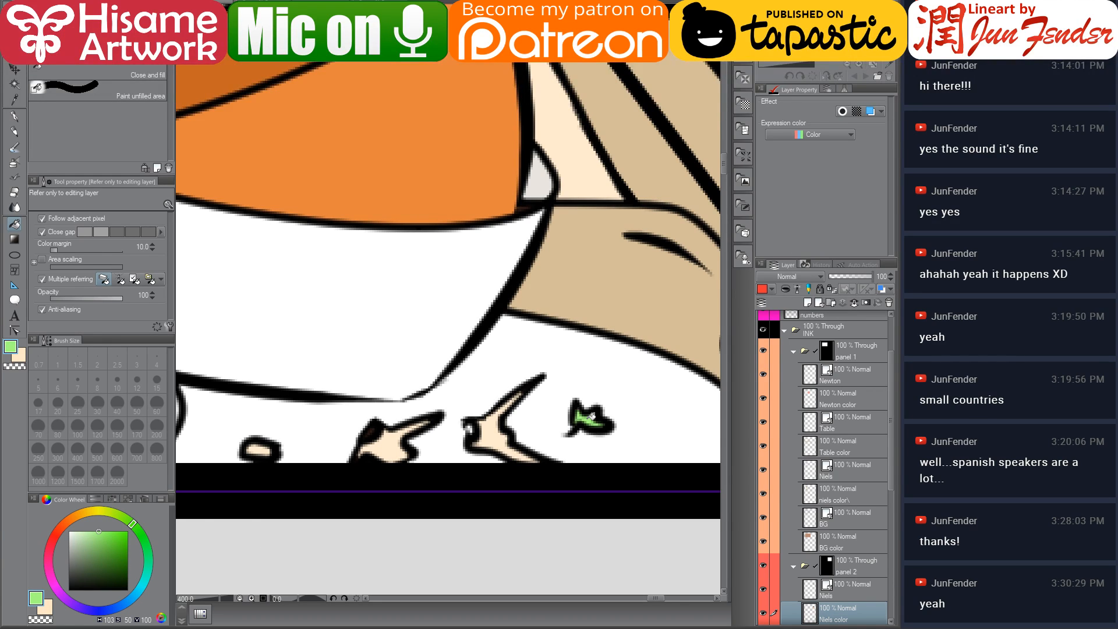
Open panel 3's folder, select Niels's colour layer and paint his selected area with a dark brown base using a large pen
scroll(620, 424, "down", 6)
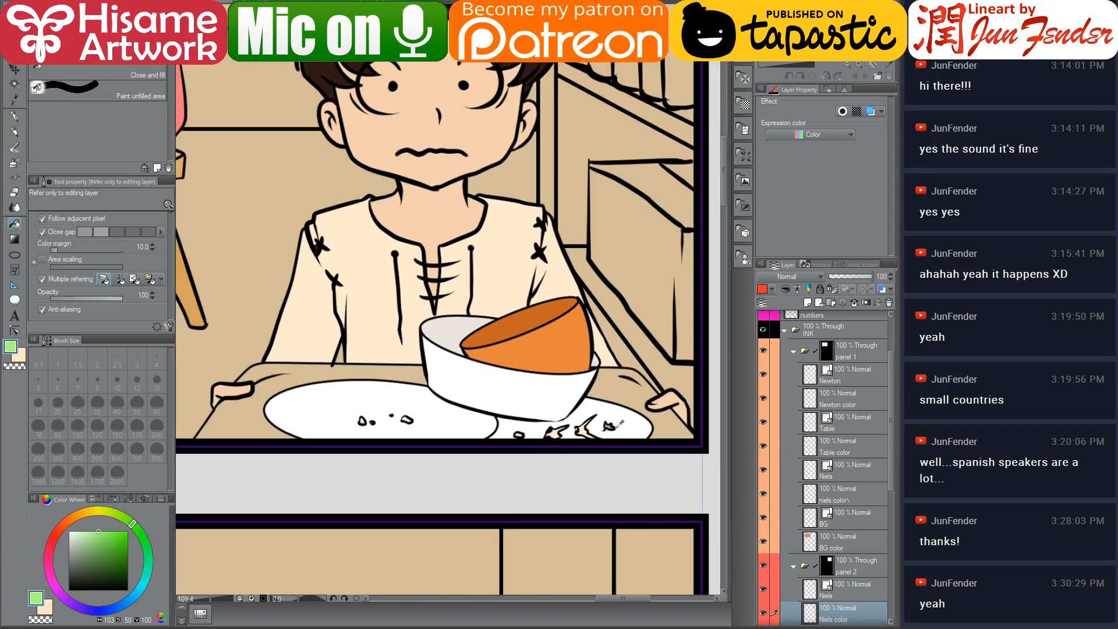
scroll(619, 423, "down", 2)
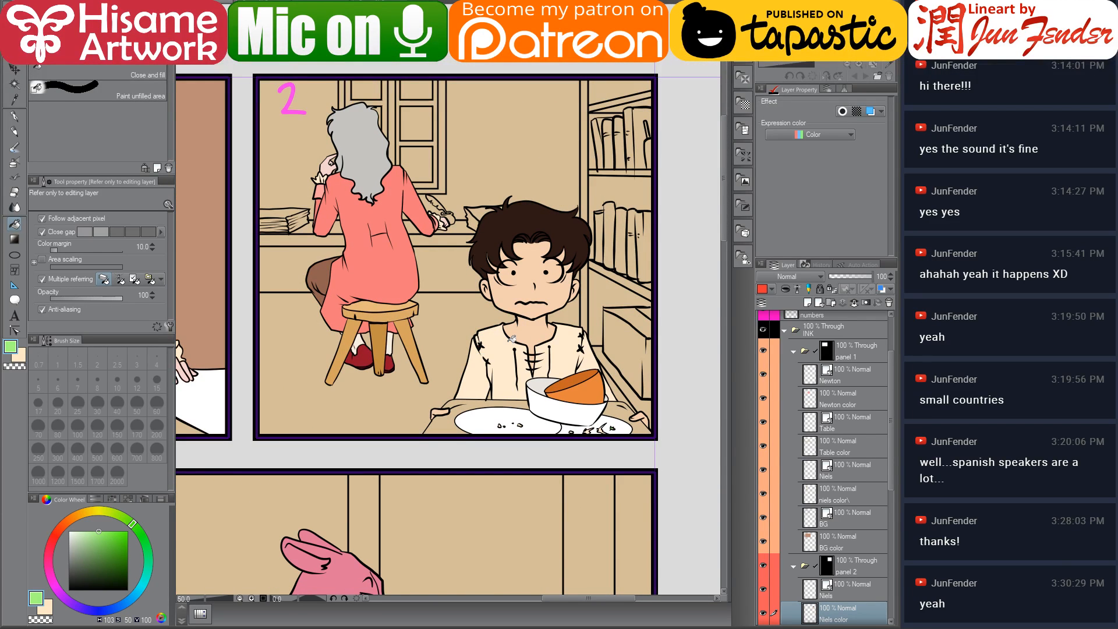
scroll(513, 339, "down", 1)
left_click_drag(434, 428, 576, 219)
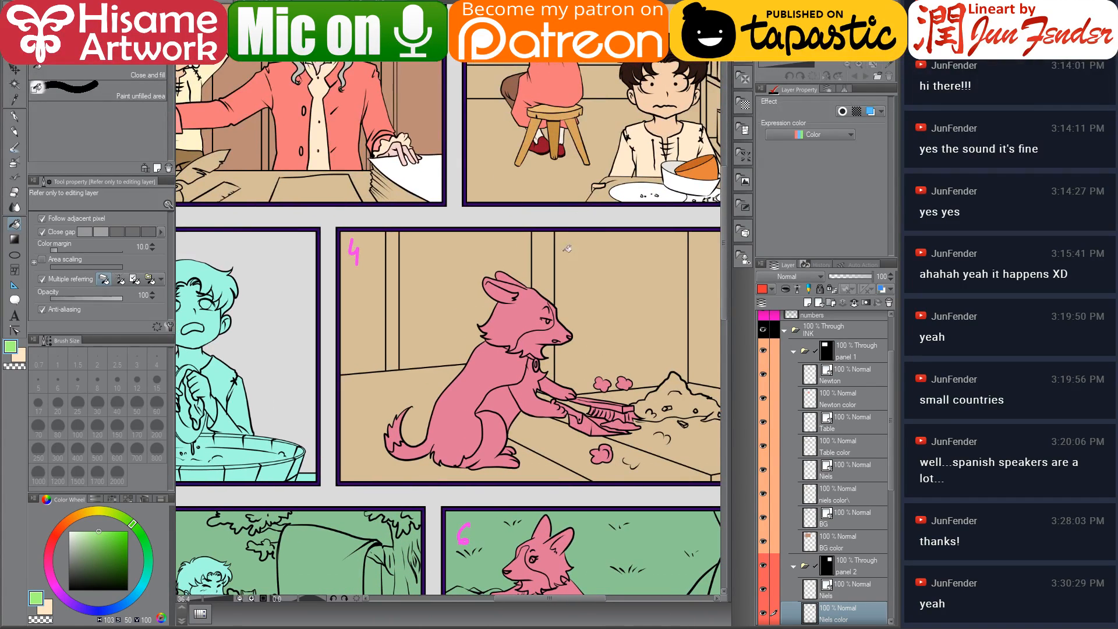
scroll(568, 247, "down", 1)
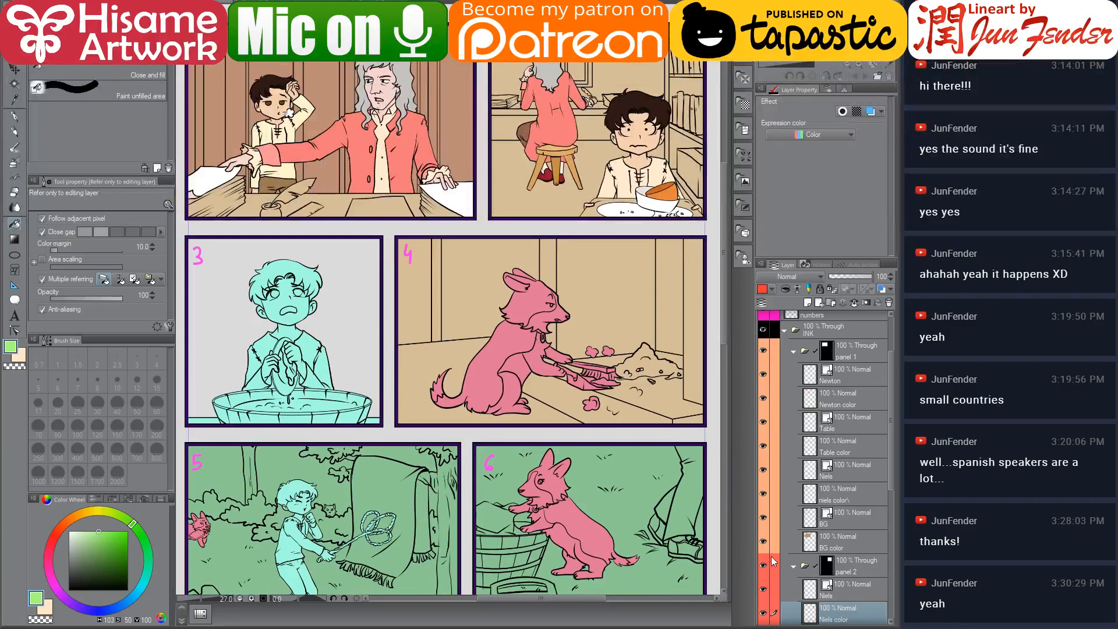
scroll(771, 564, "down", 5)
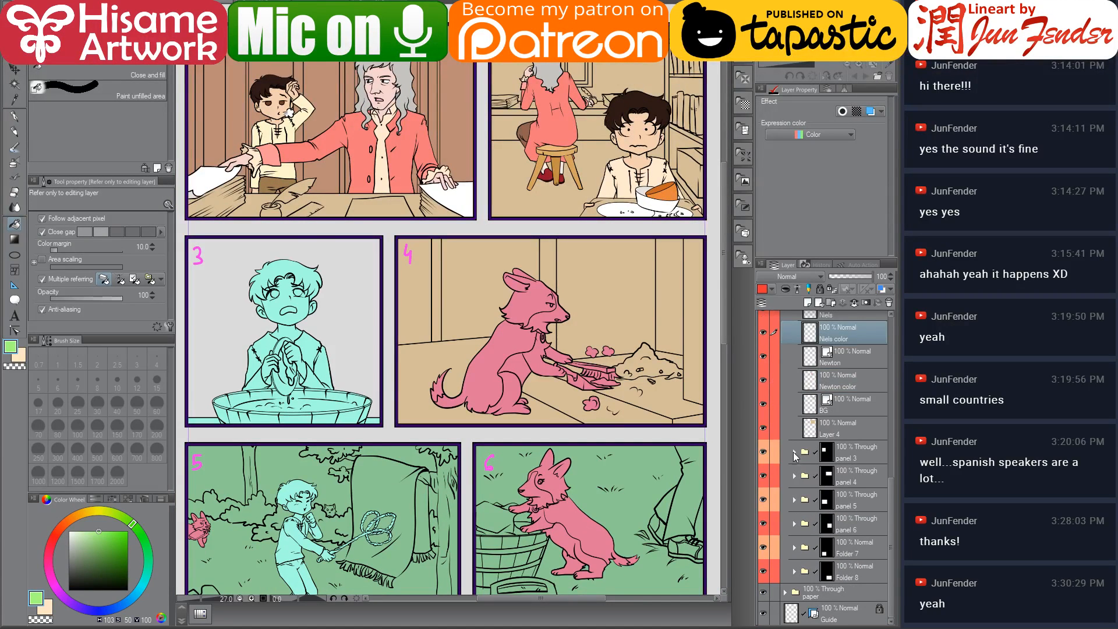
left_click(795, 452)
left_click(807, 504)
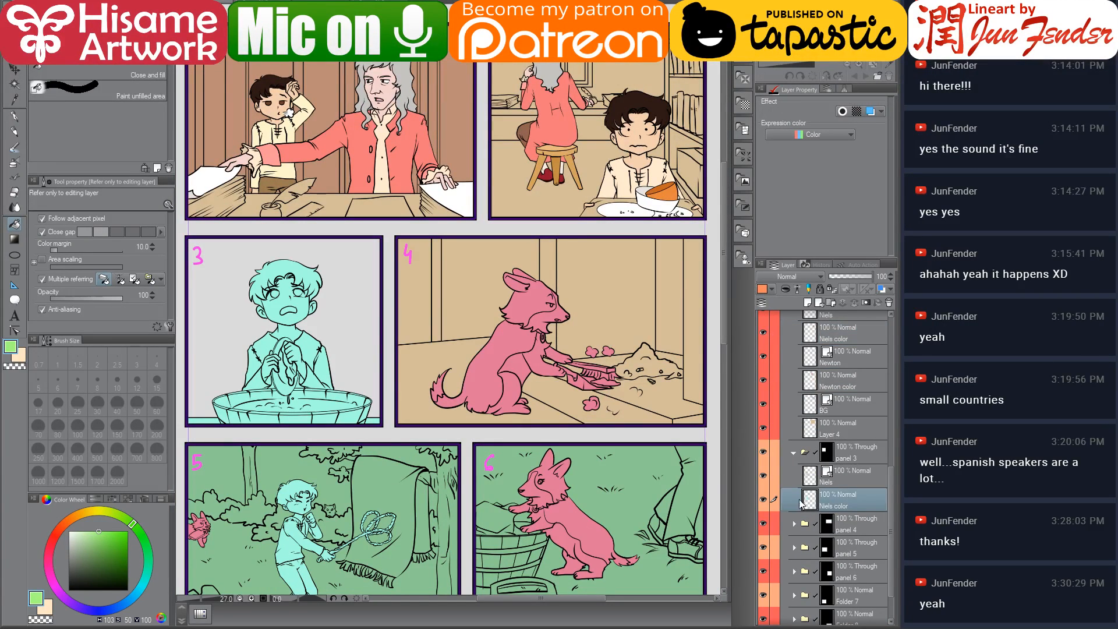
left_click(15, 116)
left_click(267, 79, "alt")
key("]")
key("]")
key("]")
key("]")
key("]")
key("]")
key("]")
key("]")
key("]")
key("]")
key("]")
key("]")
key("]")
key("]")
key("]")
key("]")
key("]")
key("]")
key("]")
key("]")
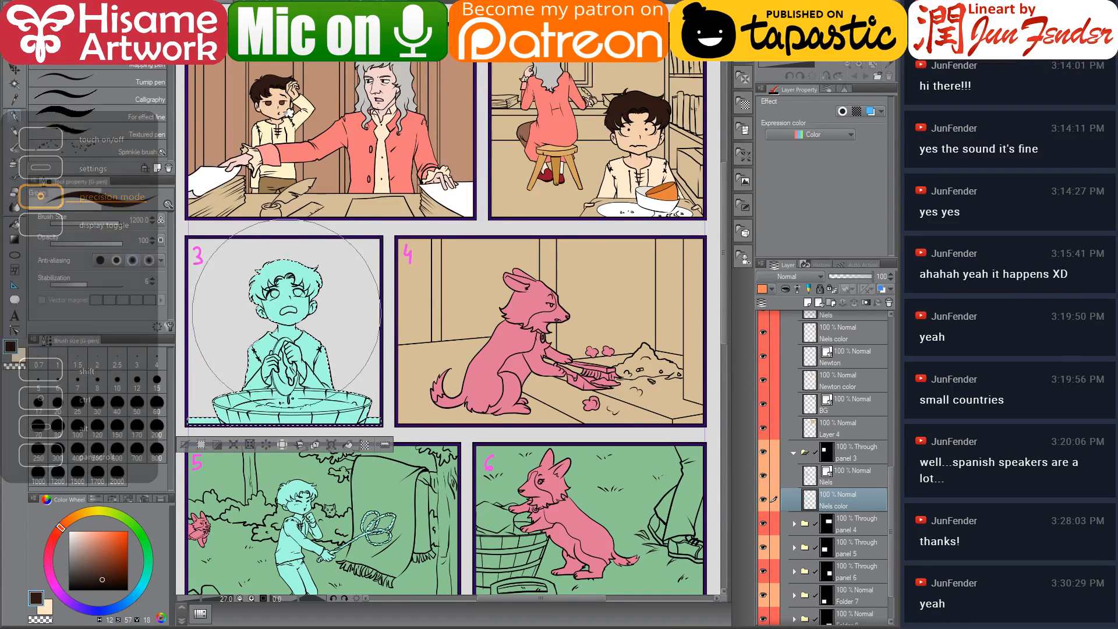
left_click_drag(286, 319, 262, 315)
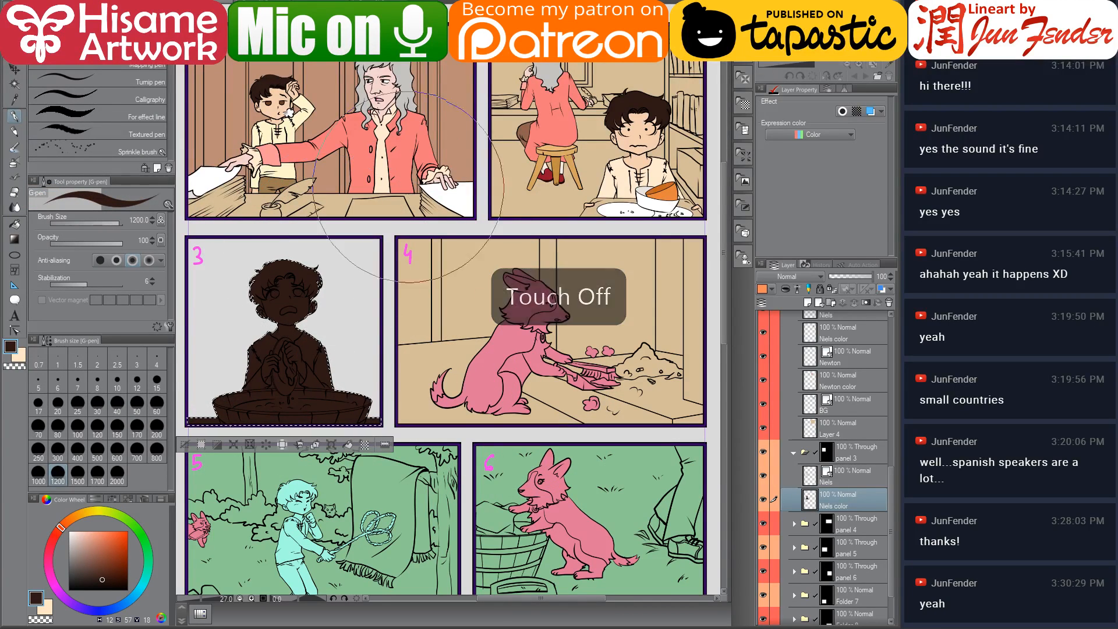
key("g")
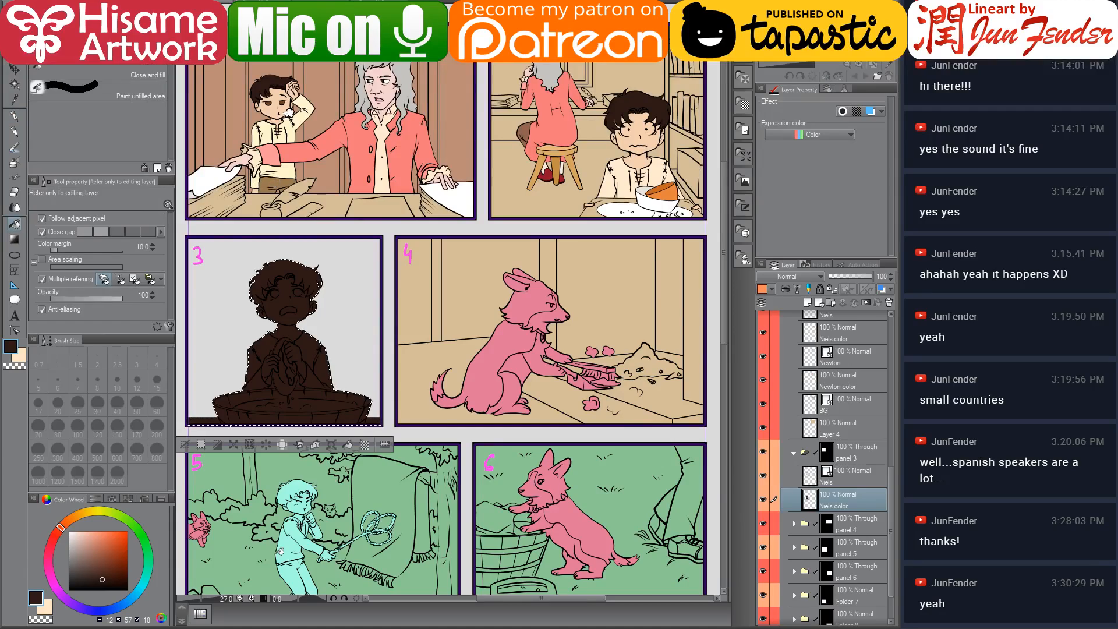
Browse the comic's page folders in the file explorer and preview page_41.jpg as a colour reference
left_click(93, 627)
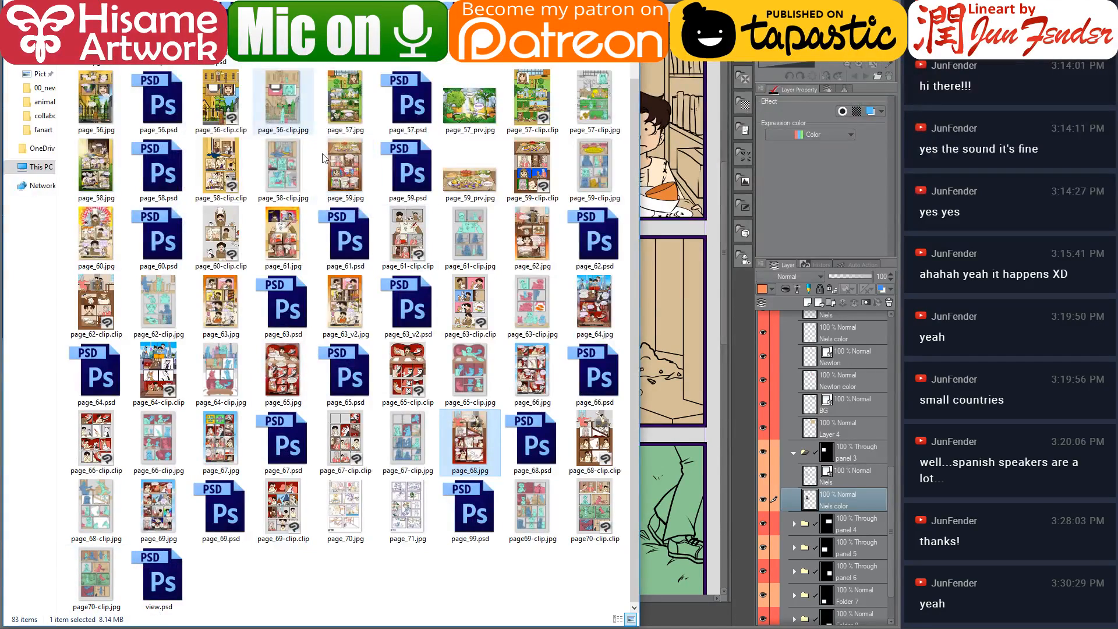
scroll(369, 183, "up", 2)
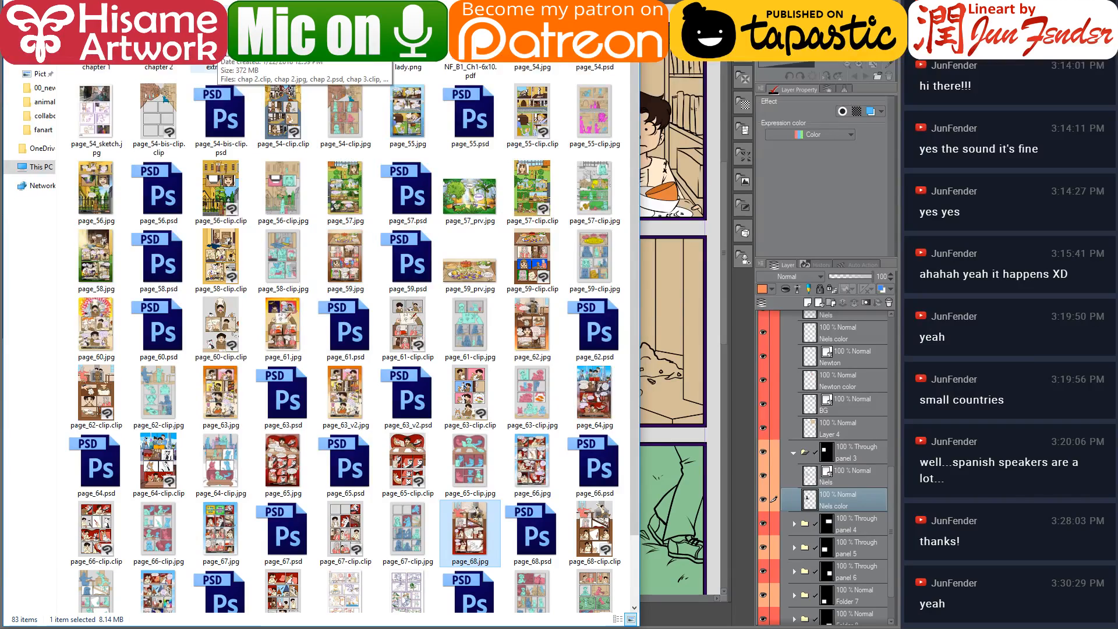
double_click(162, 51)
scroll(431, 324, "down", 6)
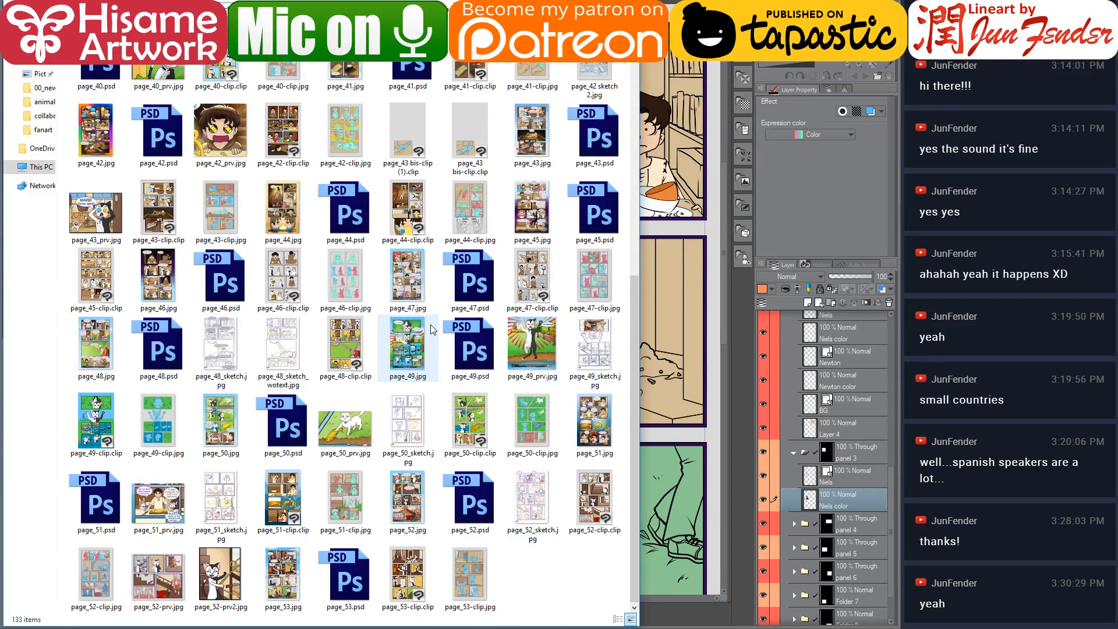
scroll(432, 328, "up", 3)
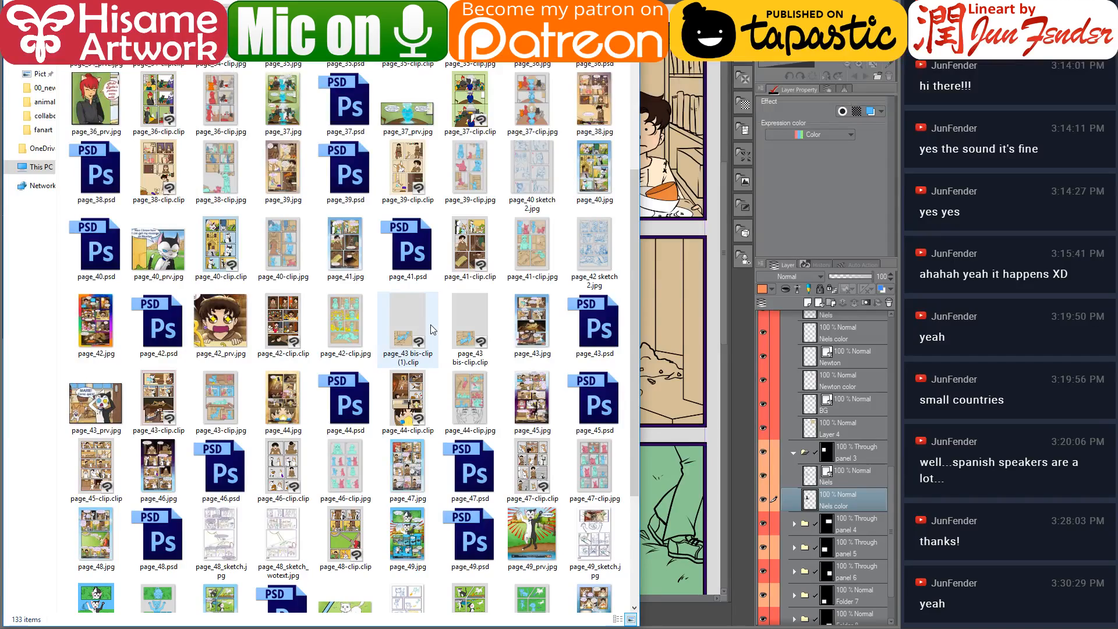
left_click(351, 238)
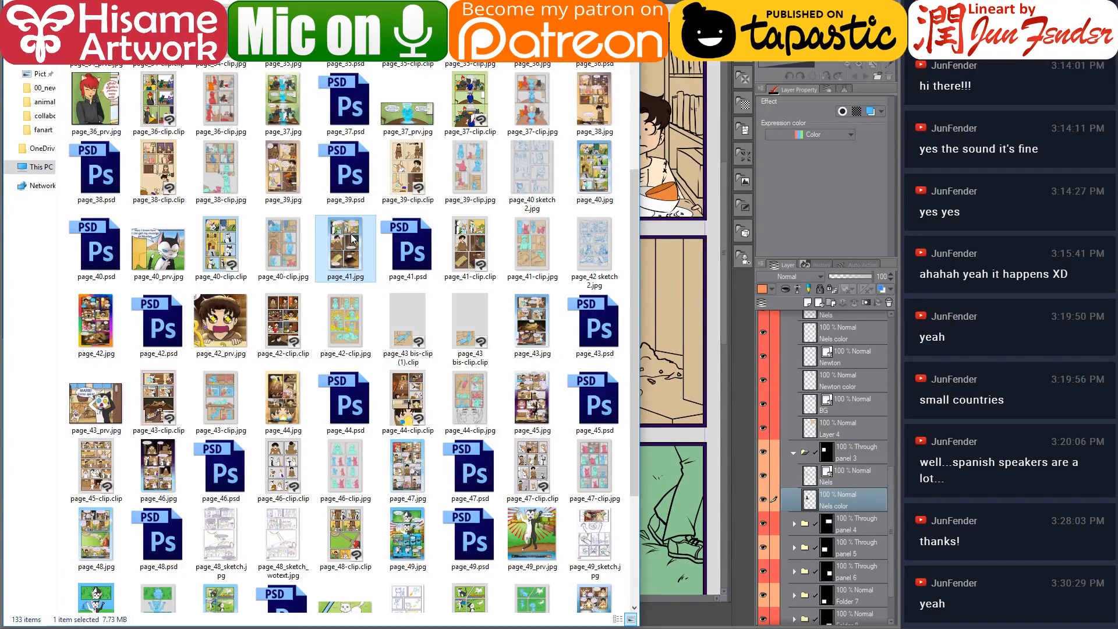
double_click(352, 235)
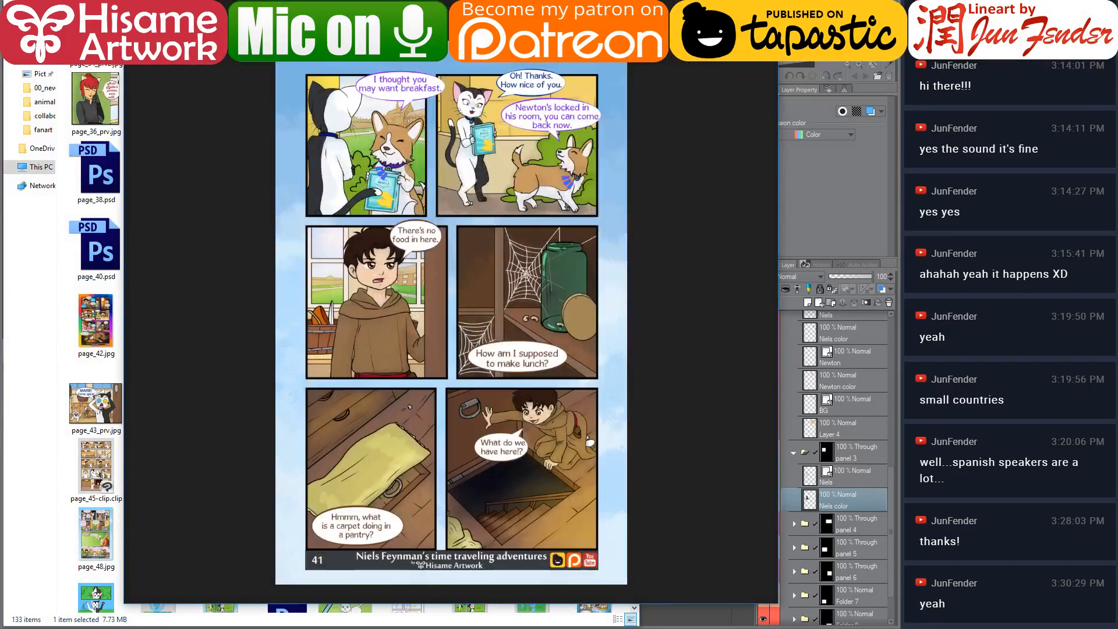
key("Escape")
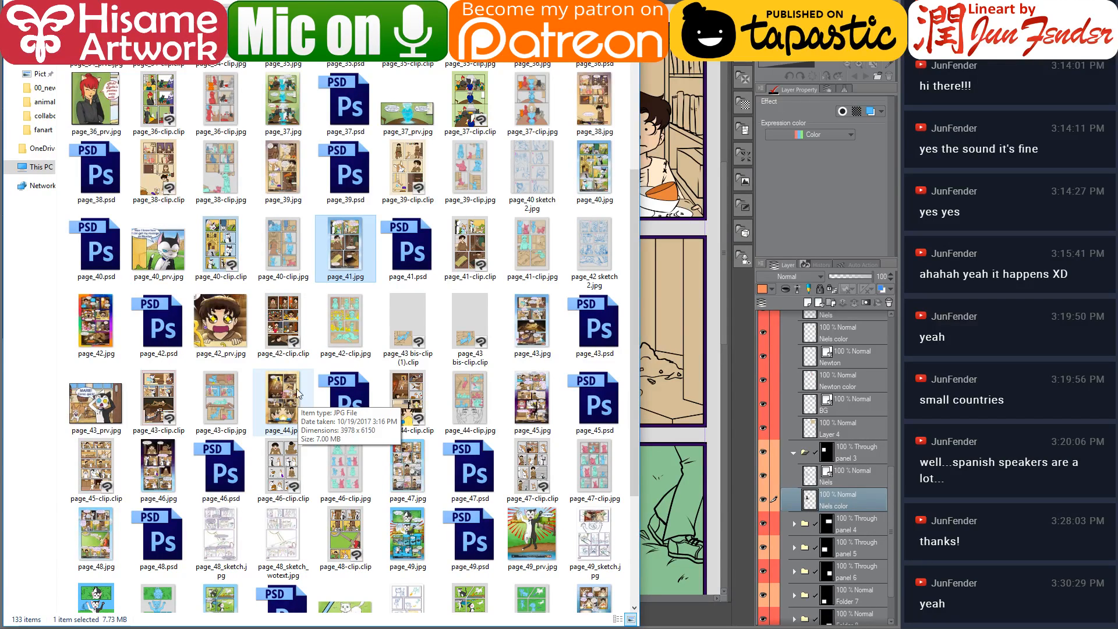
Open page_58.jpg in the drawing program as a colour reference and zoom into its panels
left_click(285, 185)
scroll(302, 361, "down", 3)
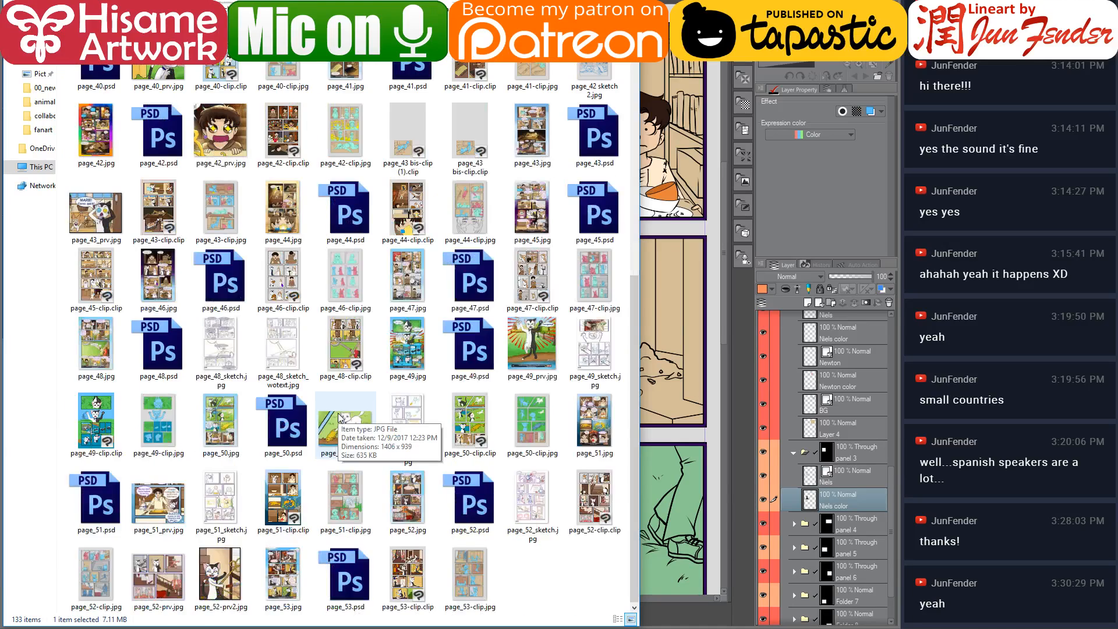
left_click(539, 575)
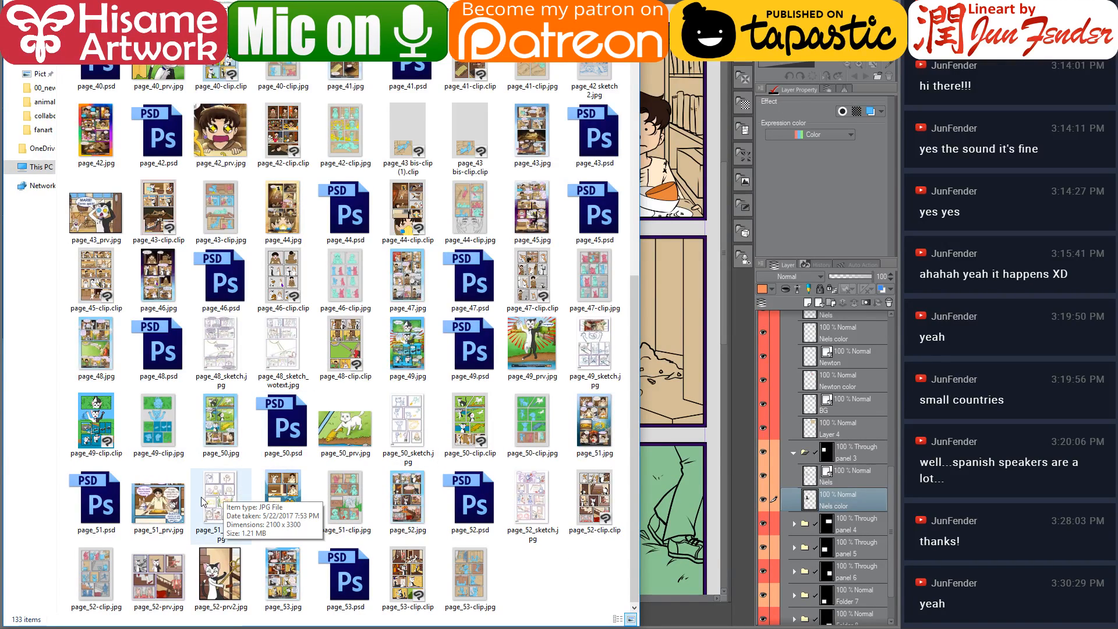
left_click(584, 420)
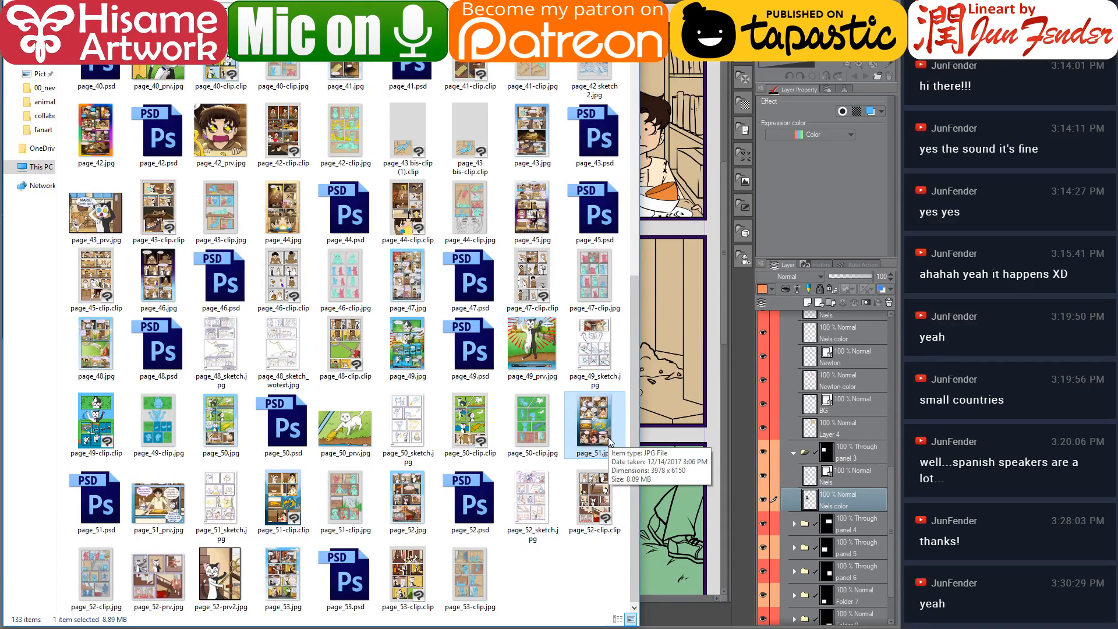
scroll(299, 366, "up", 3)
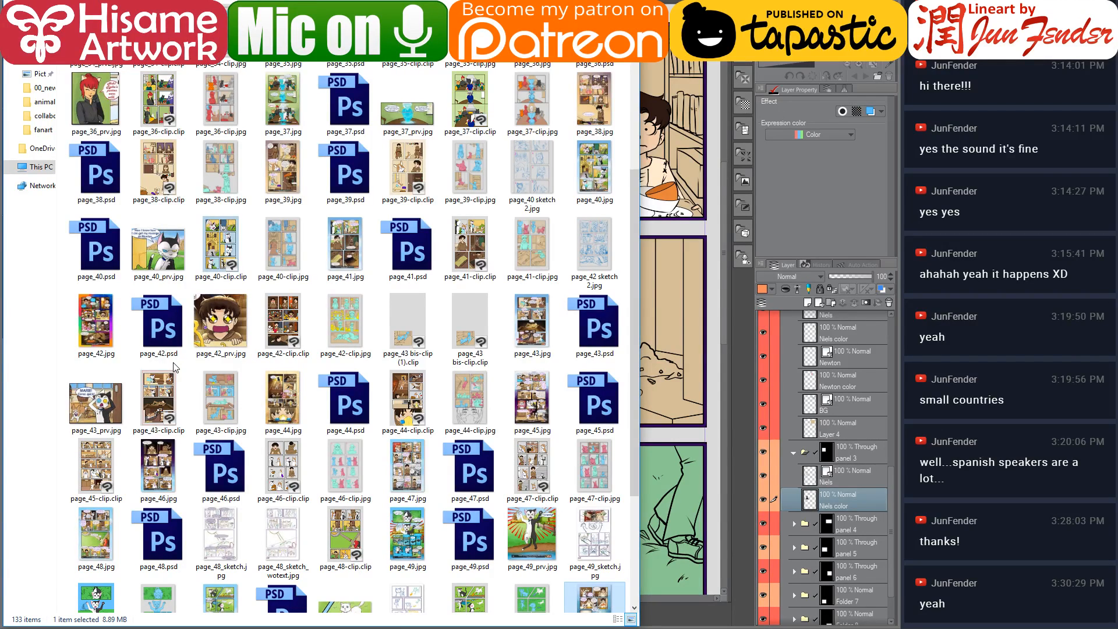
scroll(268, 236, "down", 3)
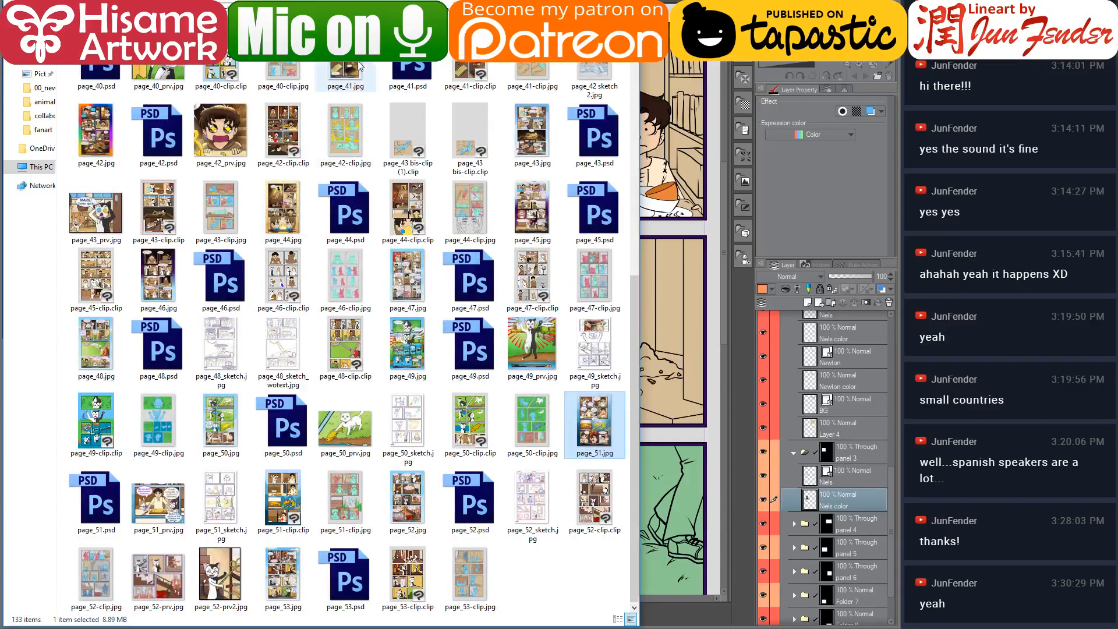
key("BackSpace")
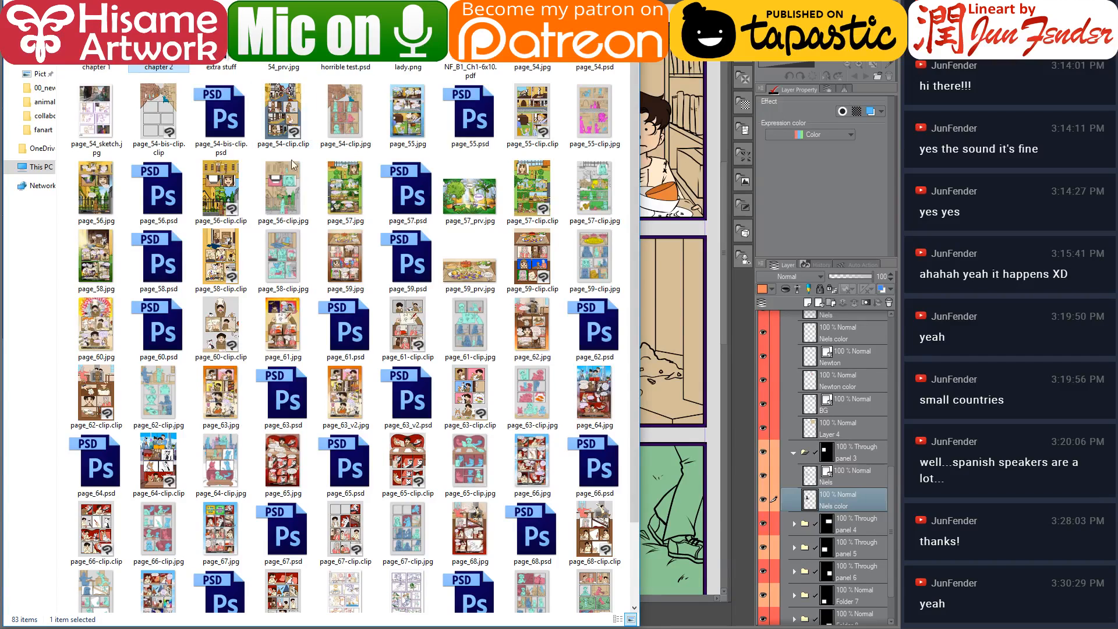
left_click(99, 271)
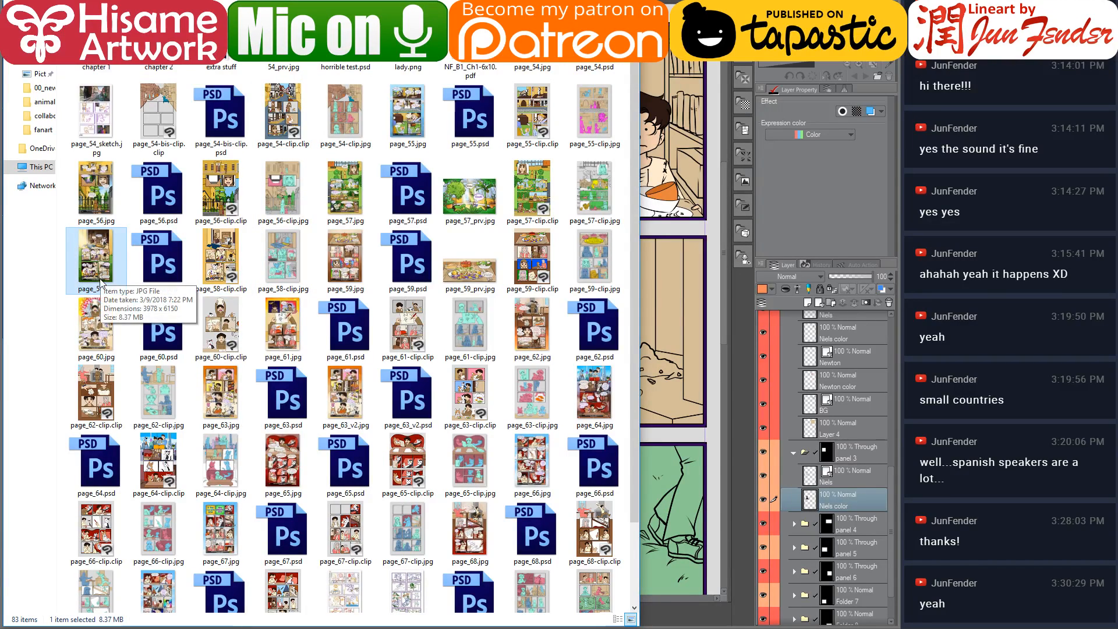
left_click_drag(356, 226, 184, 627)
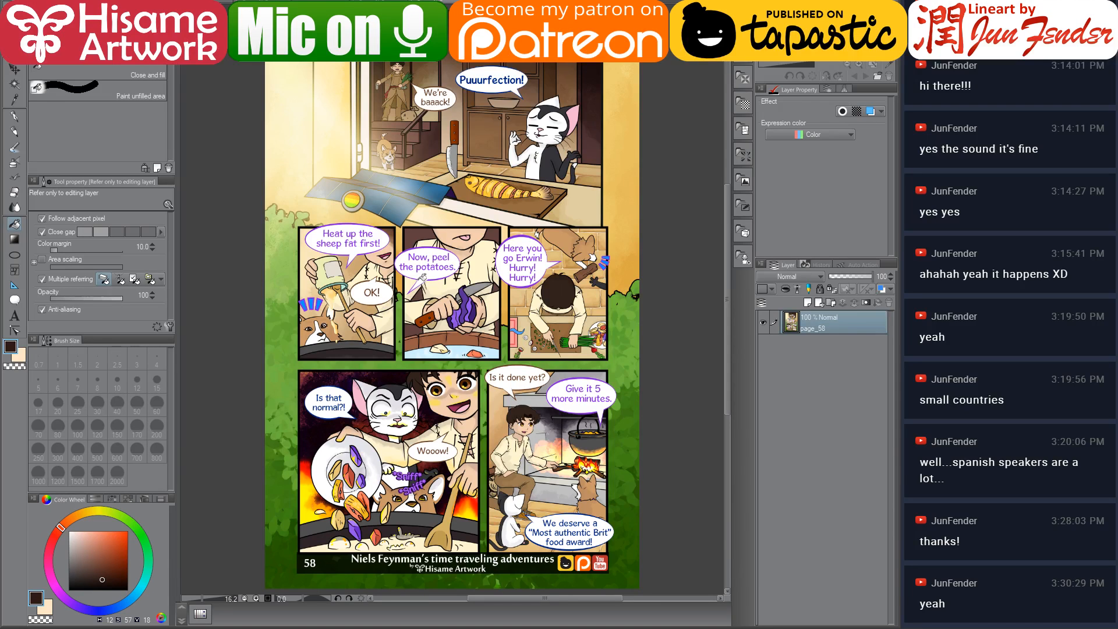
scroll(420, 275, "up", 3)
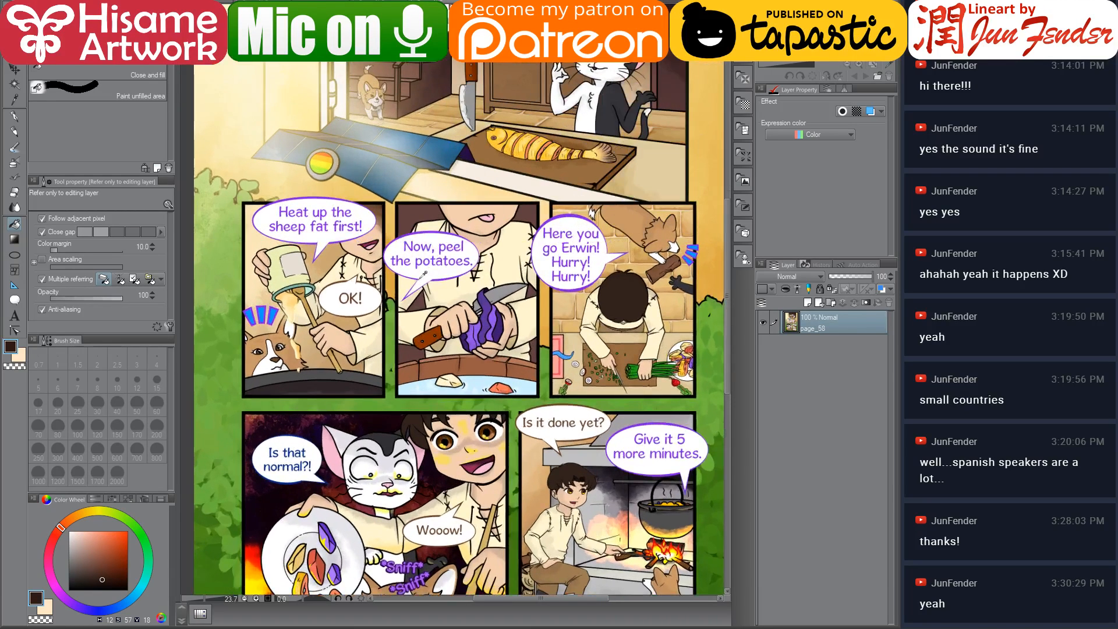
Browse the comic's page folders and open page_50.jpg in the drawing program as a colour reference
key("alt+Tab")
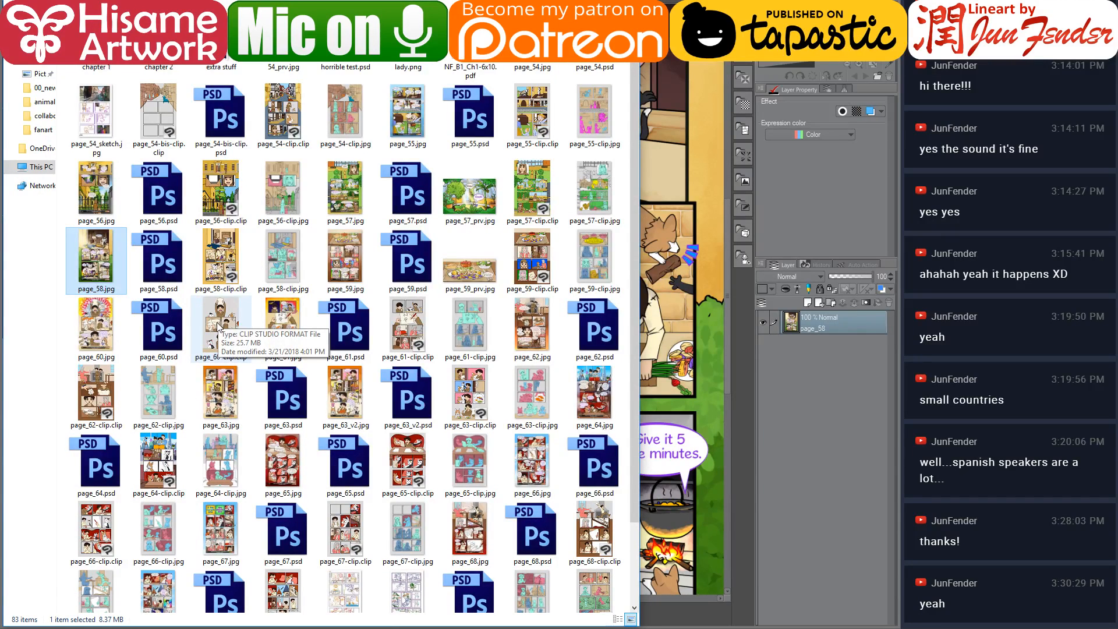
scroll(219, 324, "down", 1)
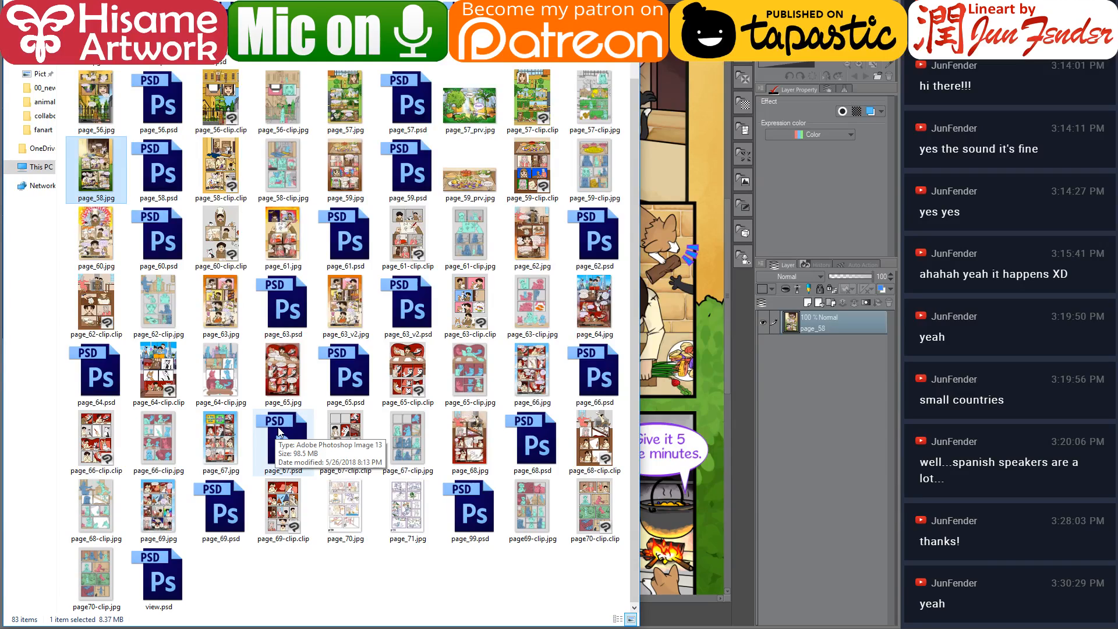
scroll(283, 429, "up", 2)
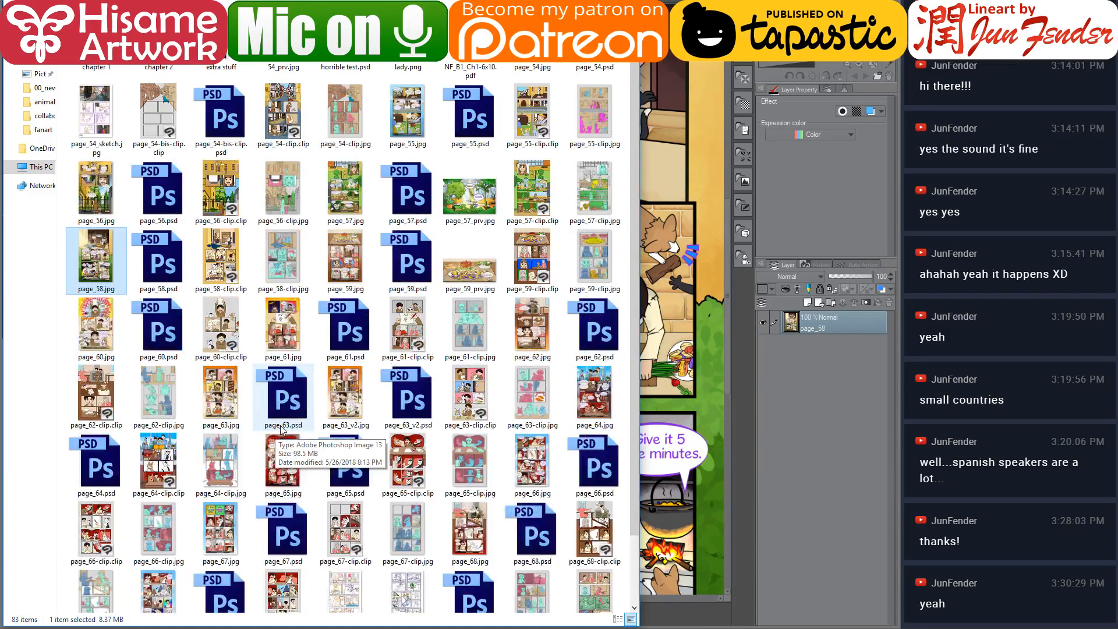
double_click(159, 51)
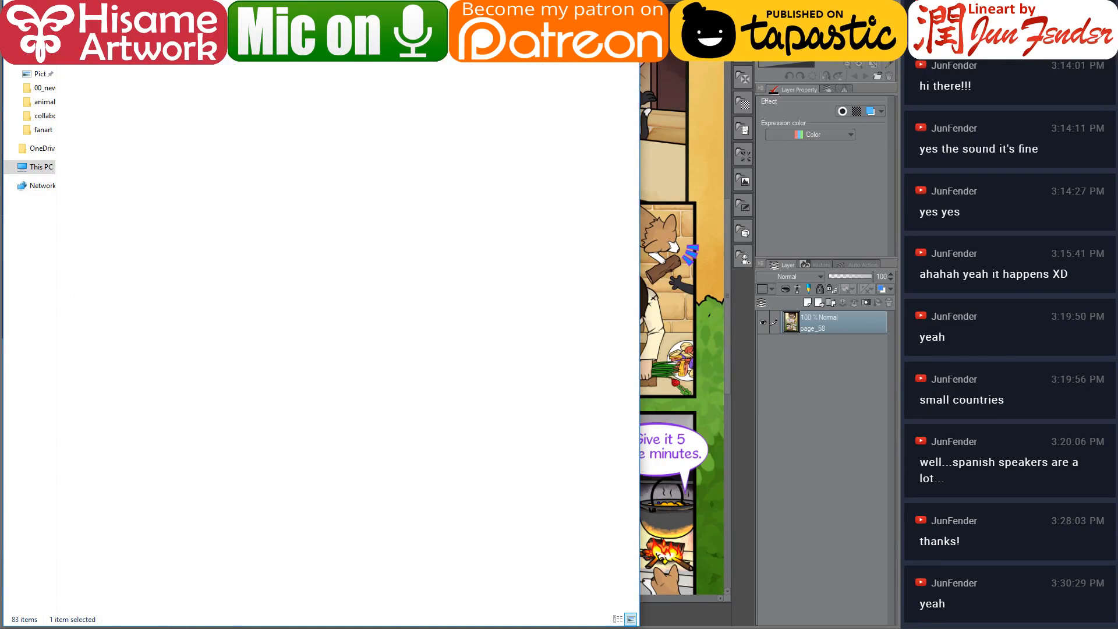
scroll(409, 485, "down", 3)
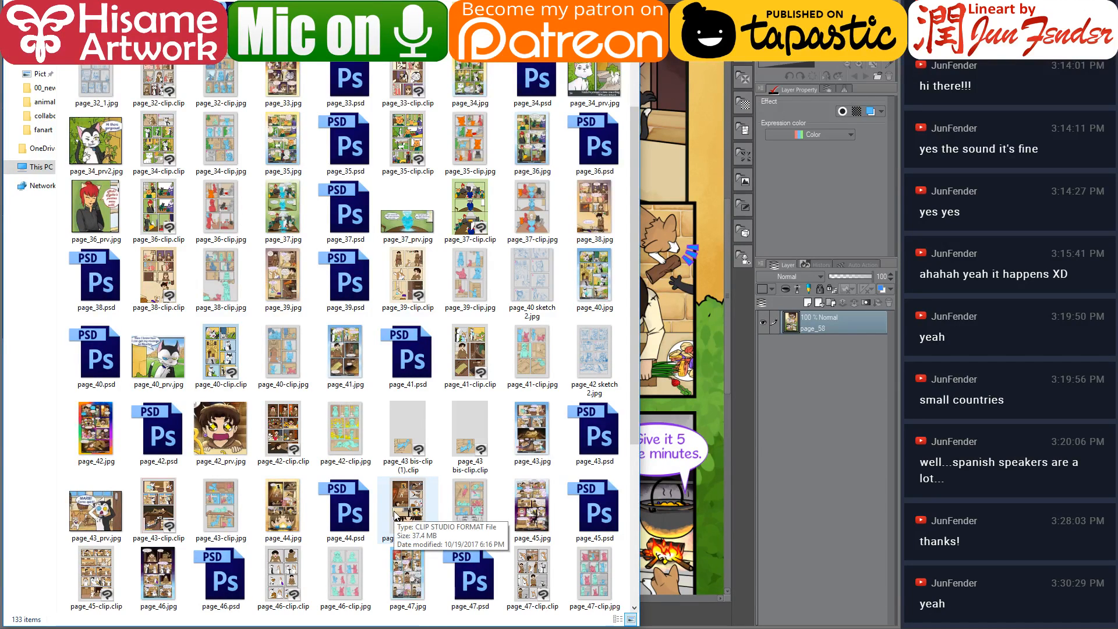
scroll(394, 513, "up", 3)
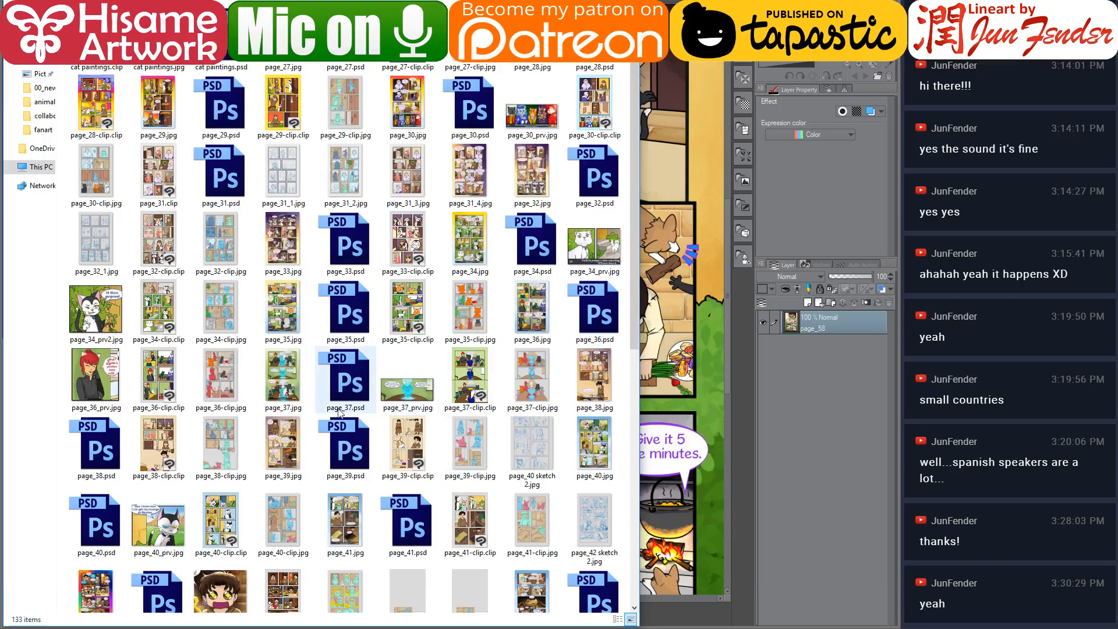
scroll(289, 482, "down", 3)
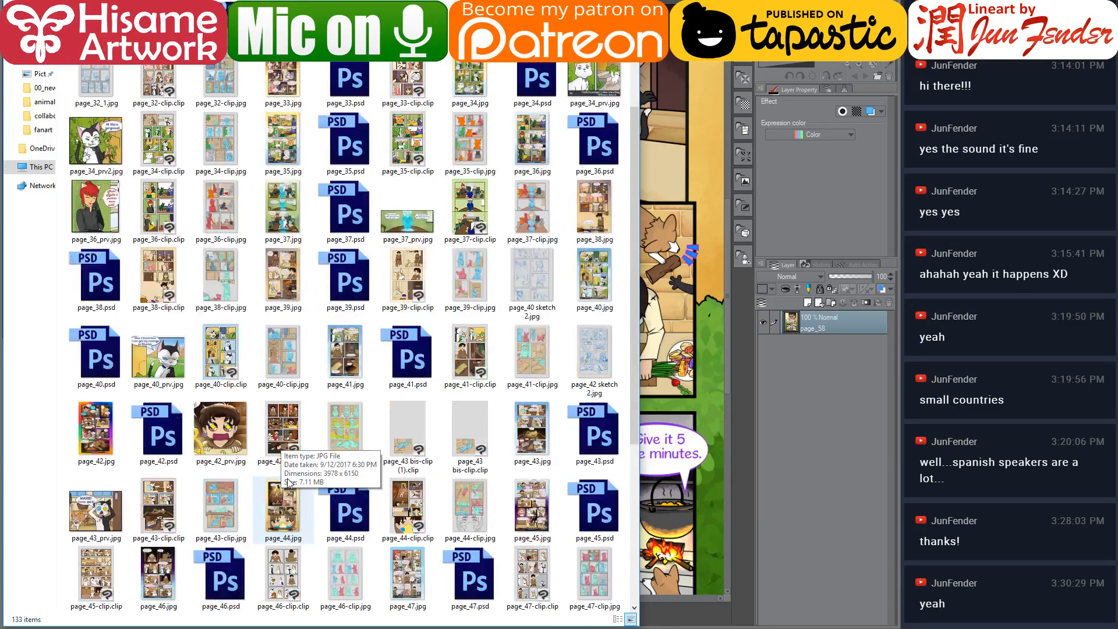
scroll(289, 482, "down", 5)
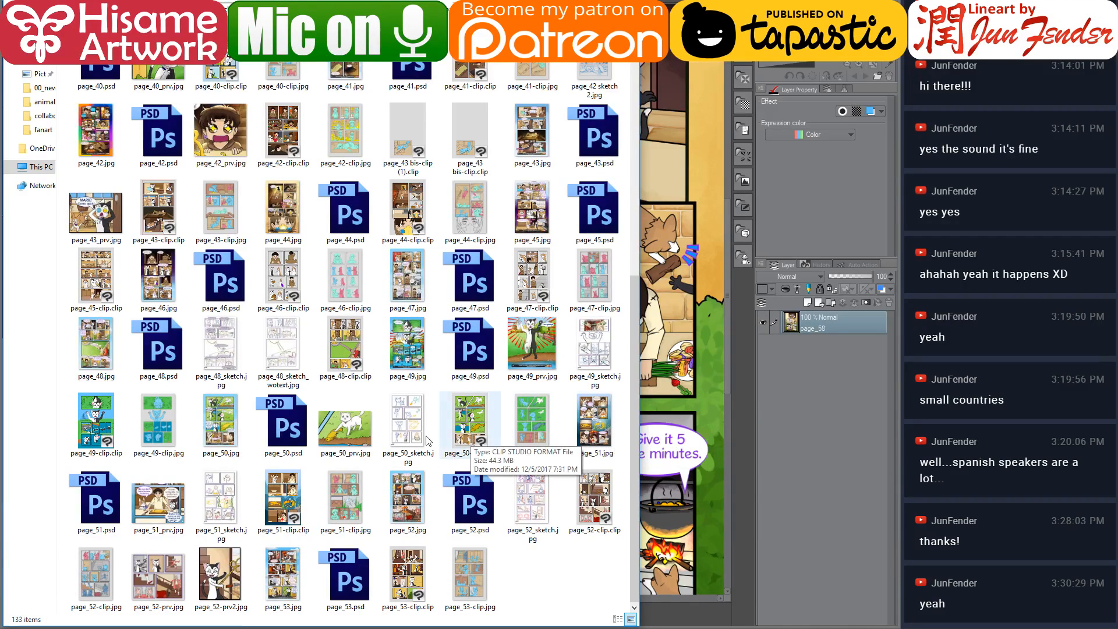
left_click(221, 421)
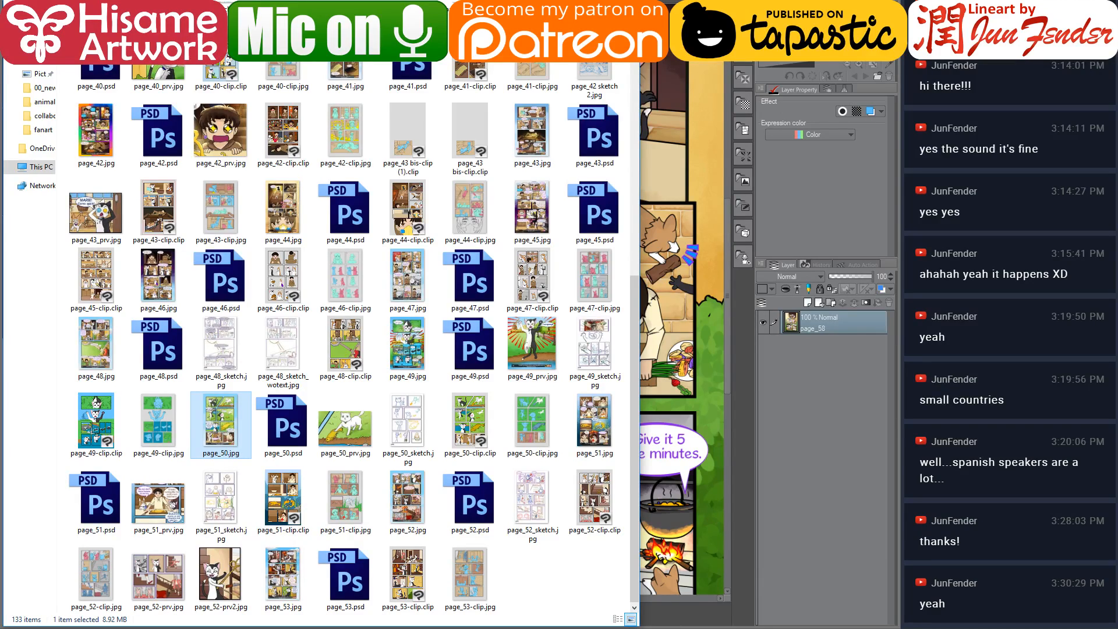
key("Return")
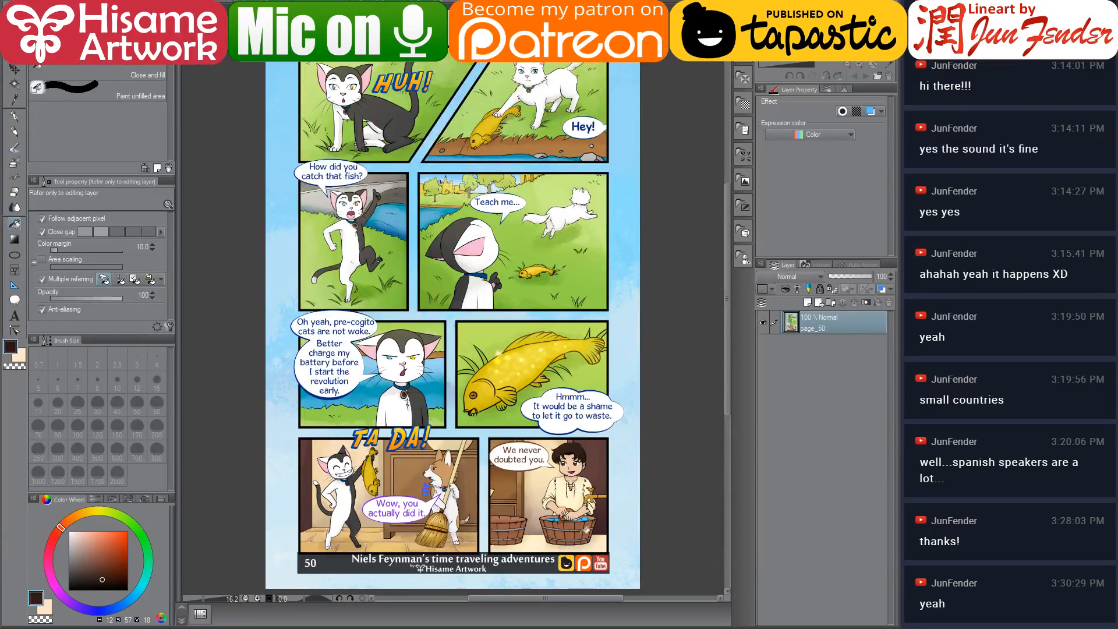
Zoom into the reference's washing tub, sample its cream floor colour and fill the floor strip beneath the tub in panel 3
scroll(559, 524, "up", 4)
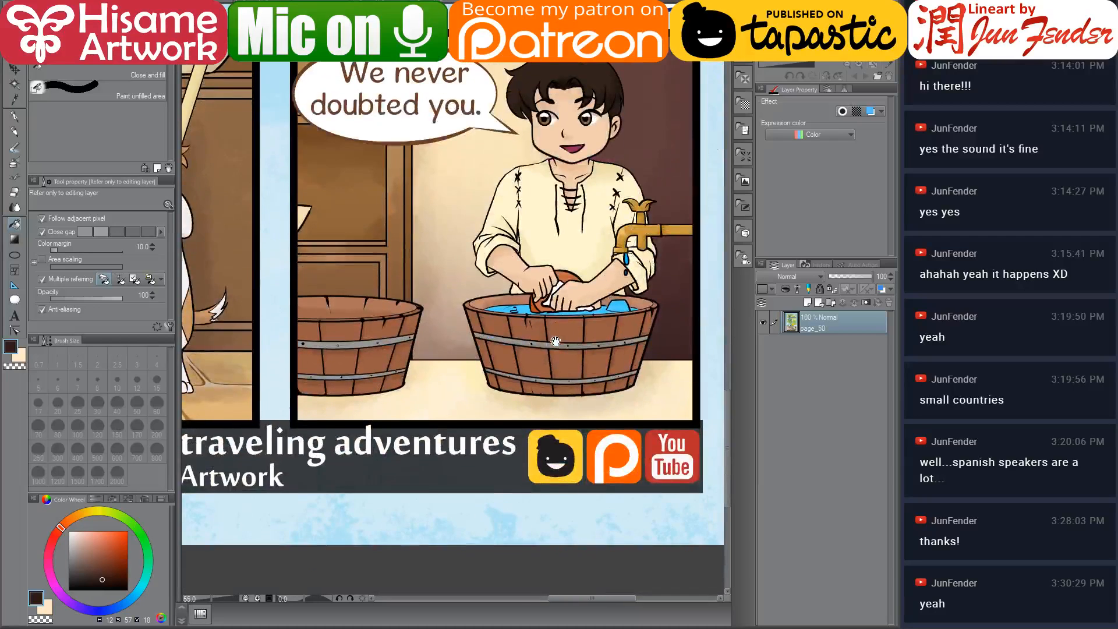
scroll(678, 357, "up", 1)
left_click(653, 364, "alt")
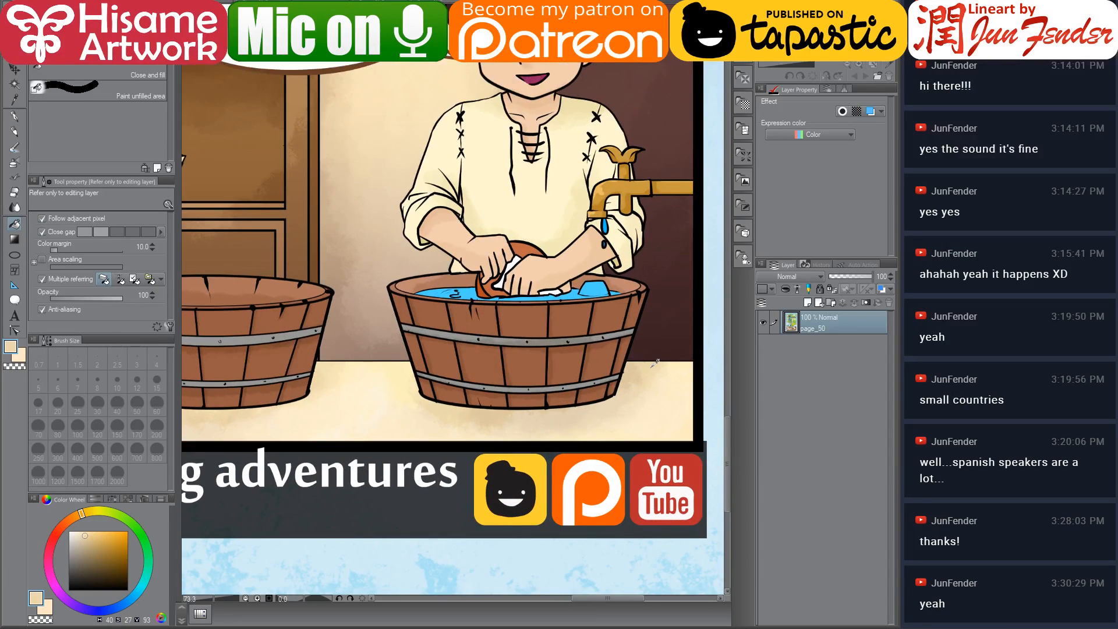
left_click(399, 369, "alt")
key("ctrl+Tab")
left_click(197, 421)
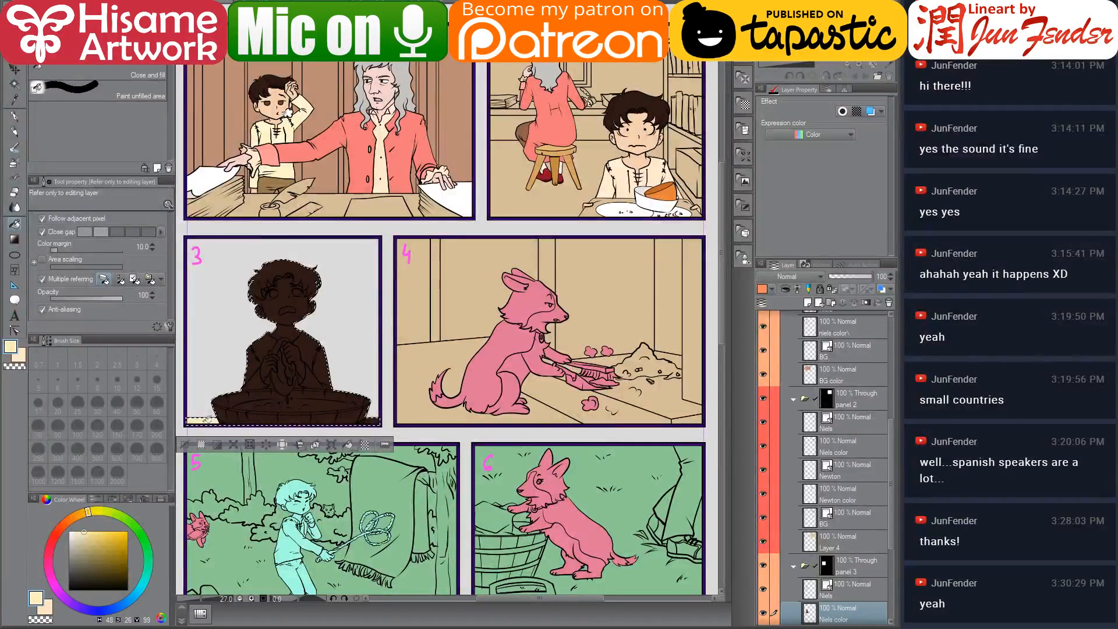
left_click(374, 420)
Close the page_68 reference without saving and close the page_58 reference
key("ctrl+Tab")
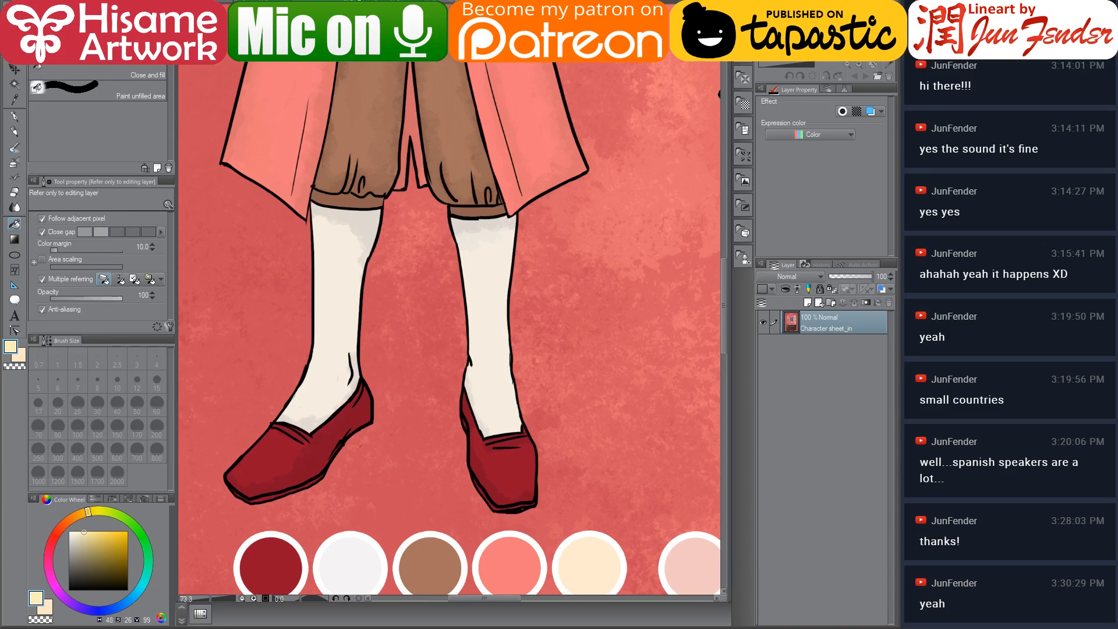
key("ctrl+Tab")
key("ctrl+w")
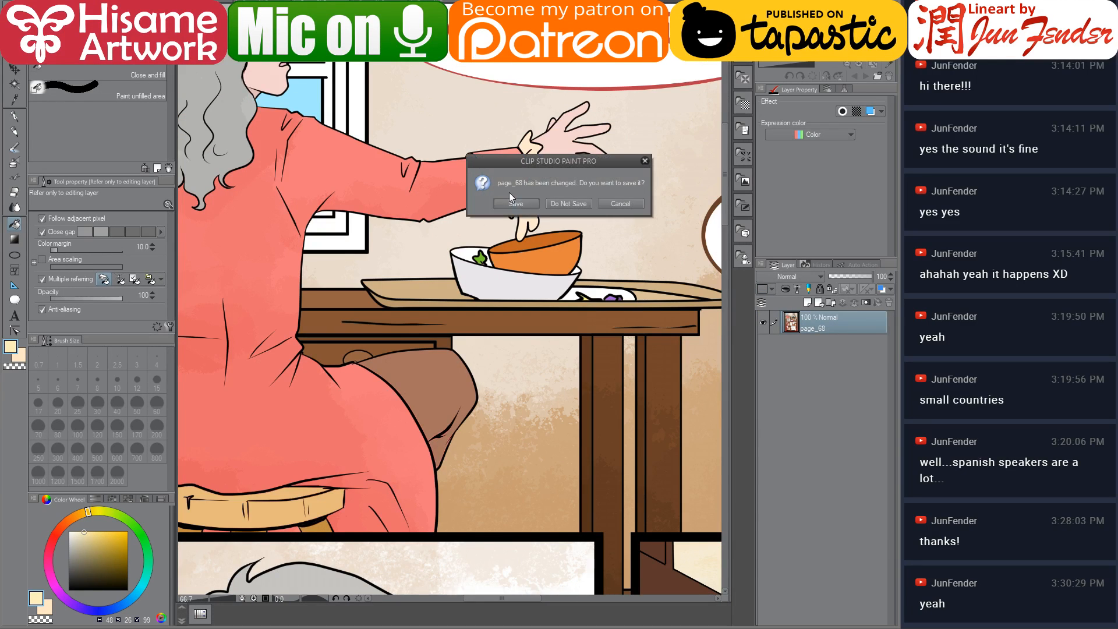
left_click(558, 203)
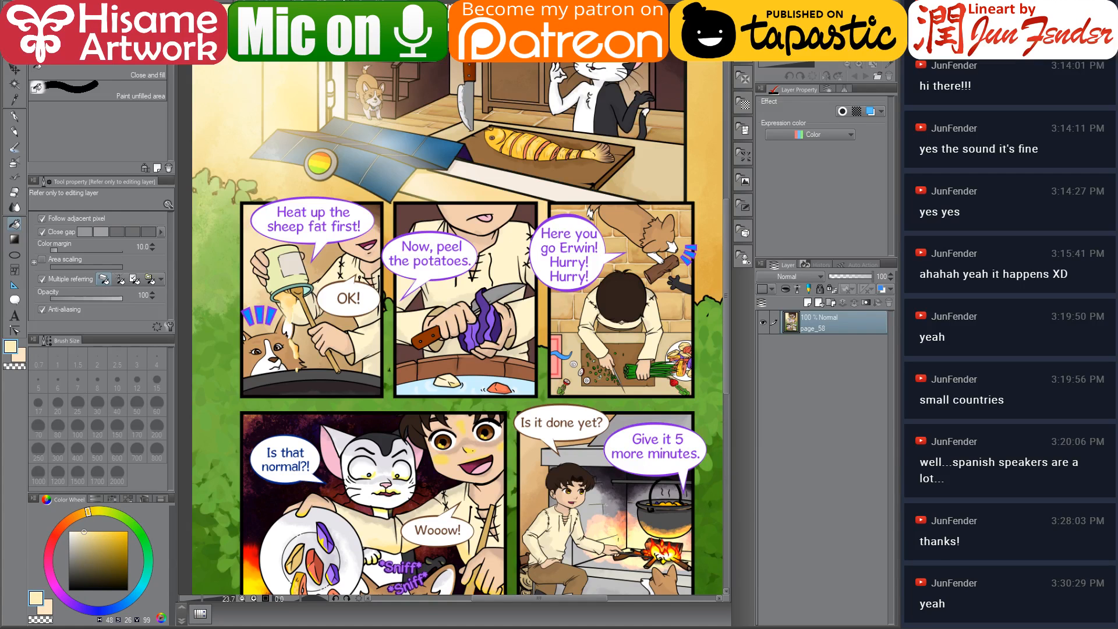
key("ctrl+w")
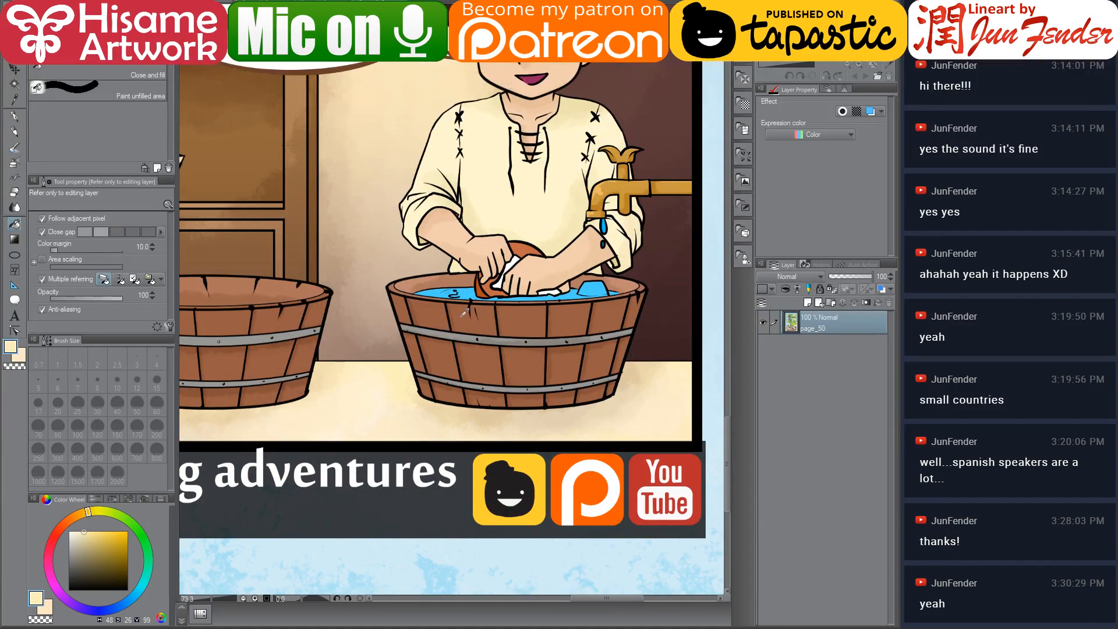
Sample the brown wood from the reference tub and fill the tub staves in panel 3 with it
left_click(438, 315, "alt")
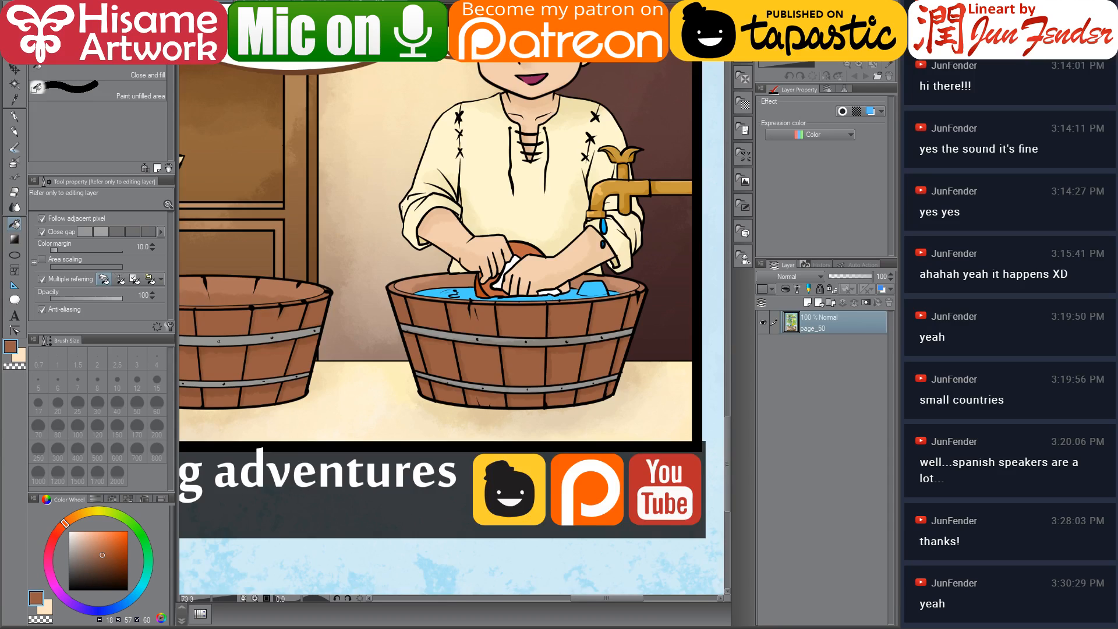
key("ctrl+w")
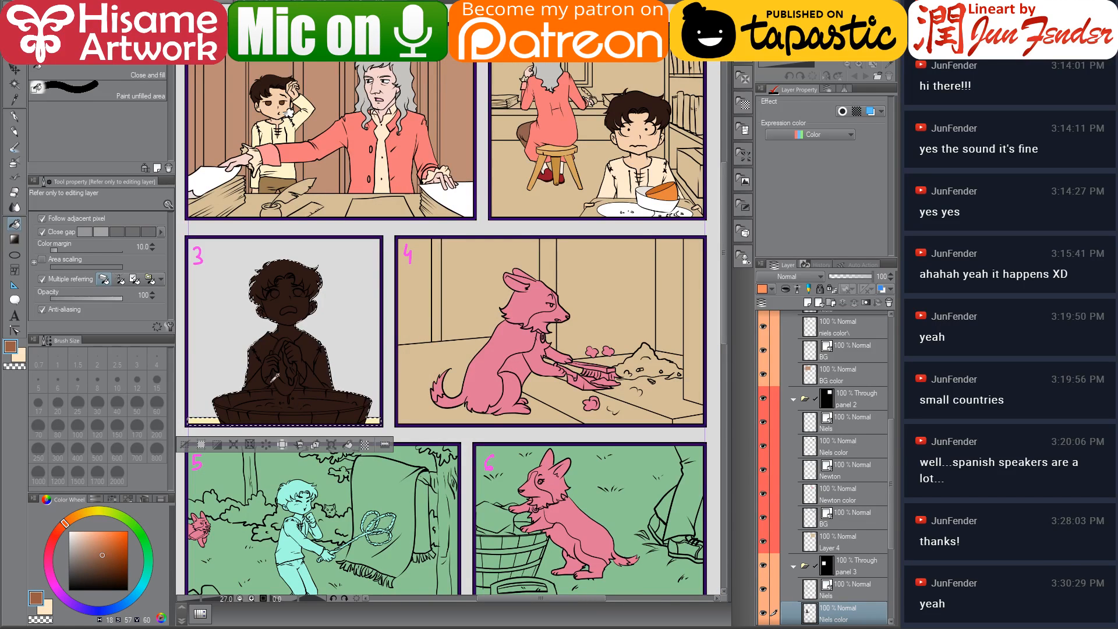
scroll(227, 417, "up", 3)
left_click_drag(333, 390, 445, 352)
left_click(379, 378)
left_click(442, 382)
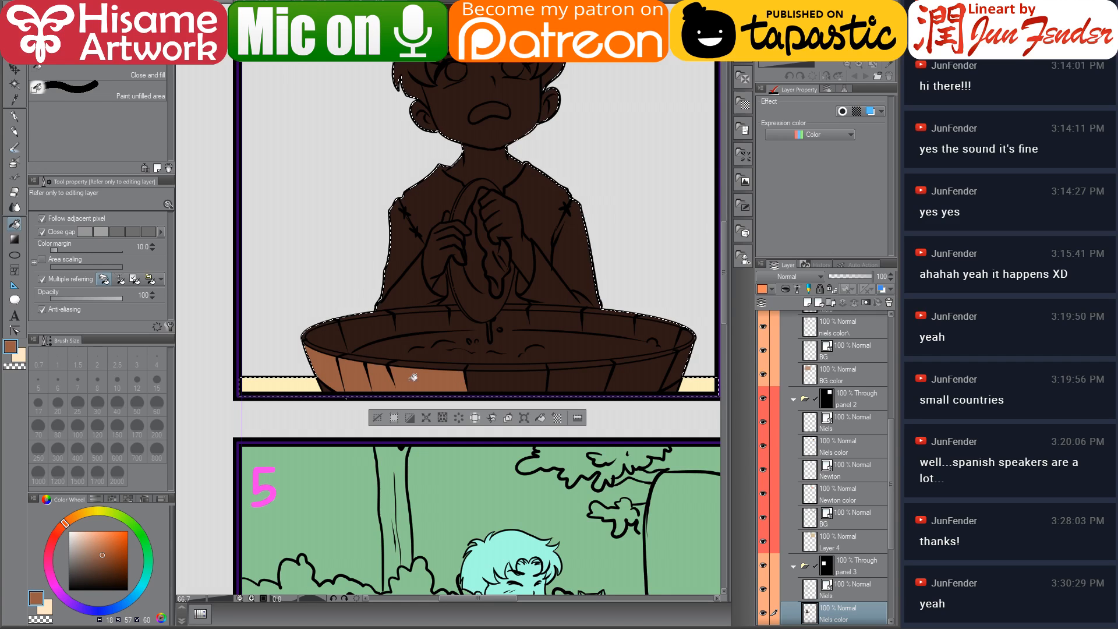
left_click(506, 379)
left_click(581, 376)
left_click(635, 371)
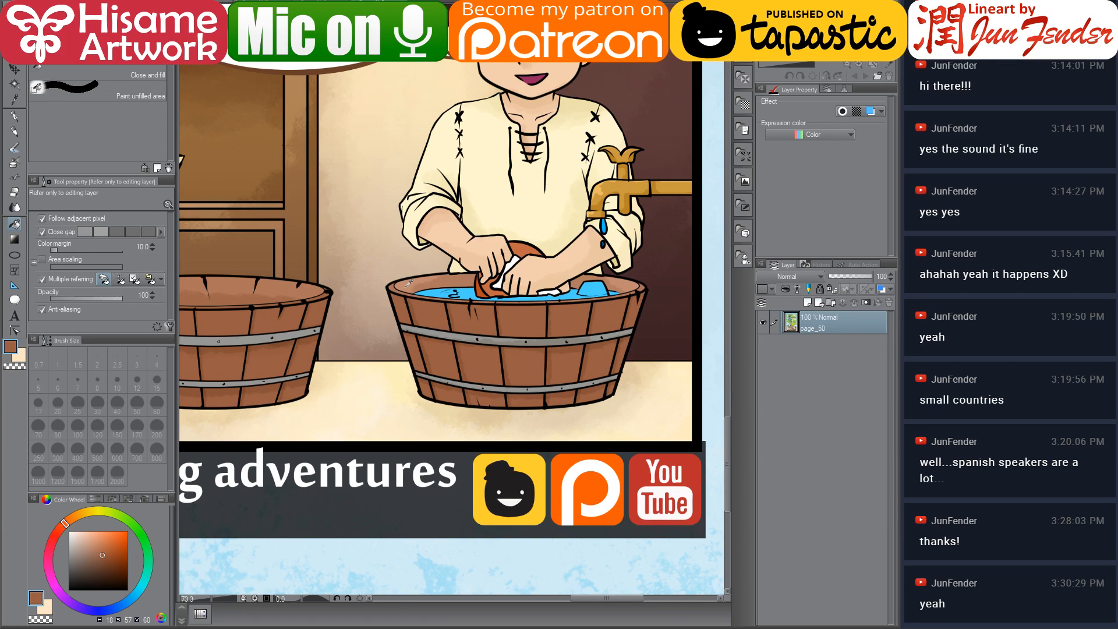
Sample the lighter rim brown from the reference and fill the inside of the tub in panel 3
left_click(412, 274, "alt")
key("ctrl+Tab")
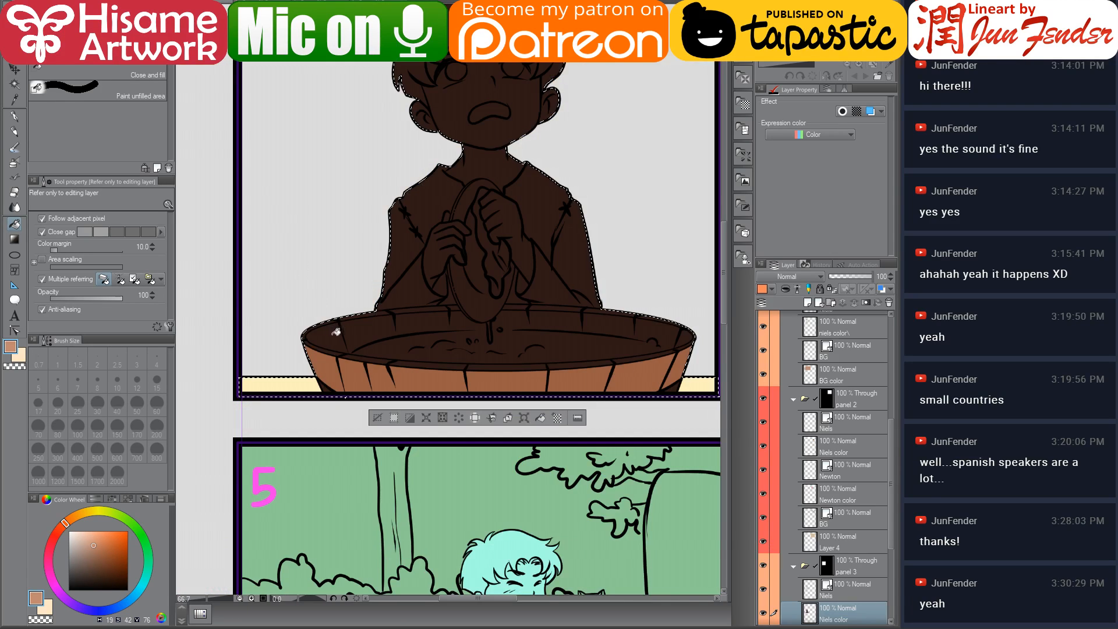
left_click(369, 325)
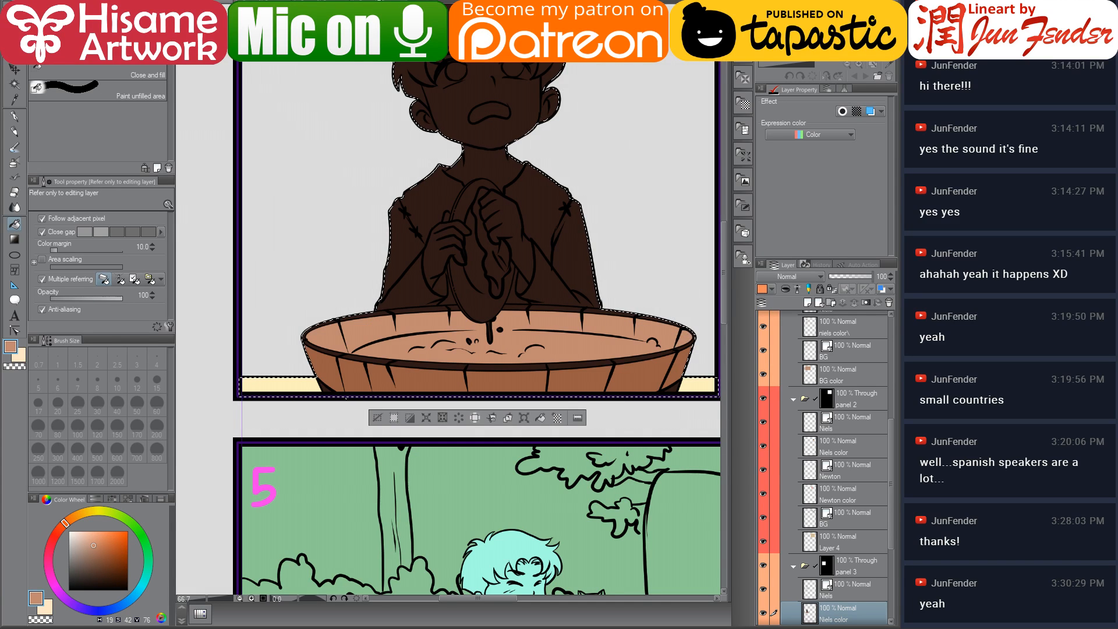
Sample the grey hoop and a tub brown, darkening the brown on the colour wheel for the tub in panel 3
key("ctrl+Tab")
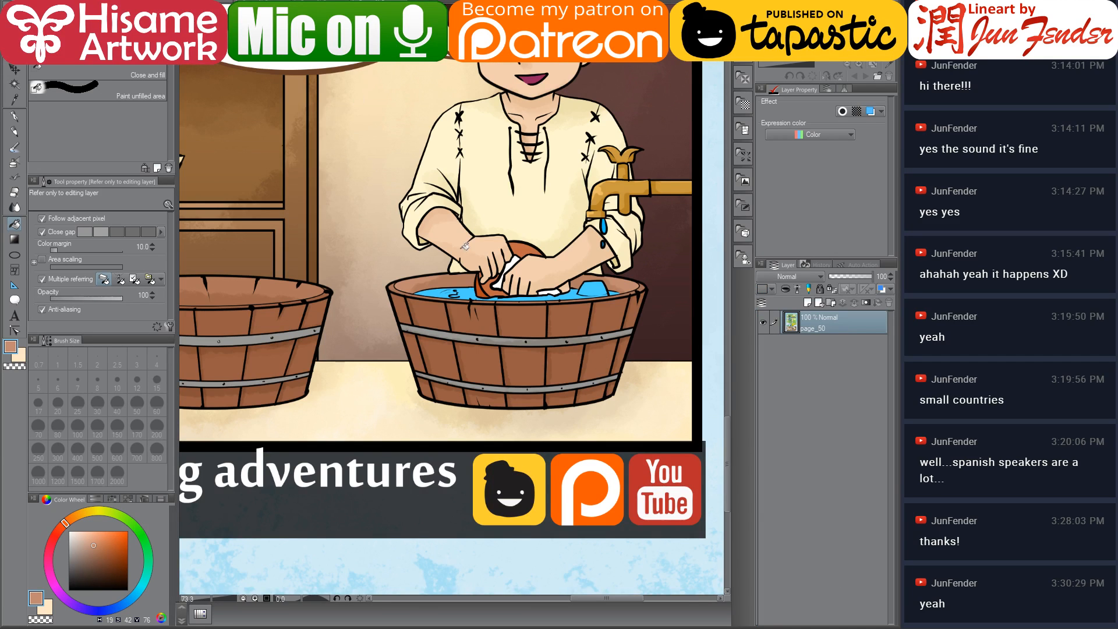
scroll(446, 352, "up", 4)
left_click(433, 316, "alt")
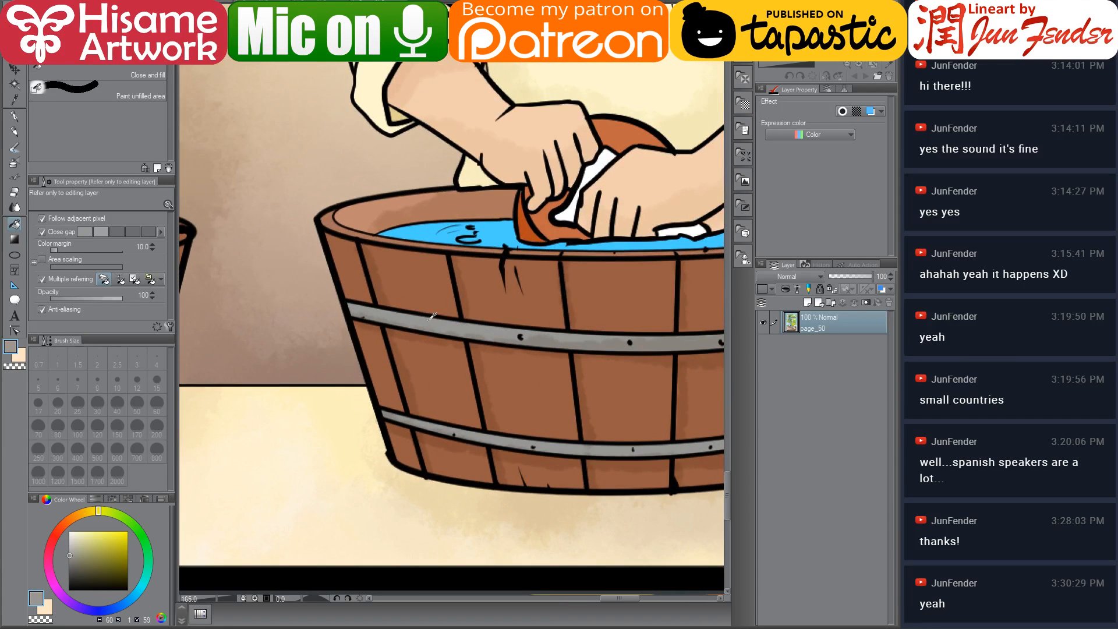
key("ctrl+Tab")
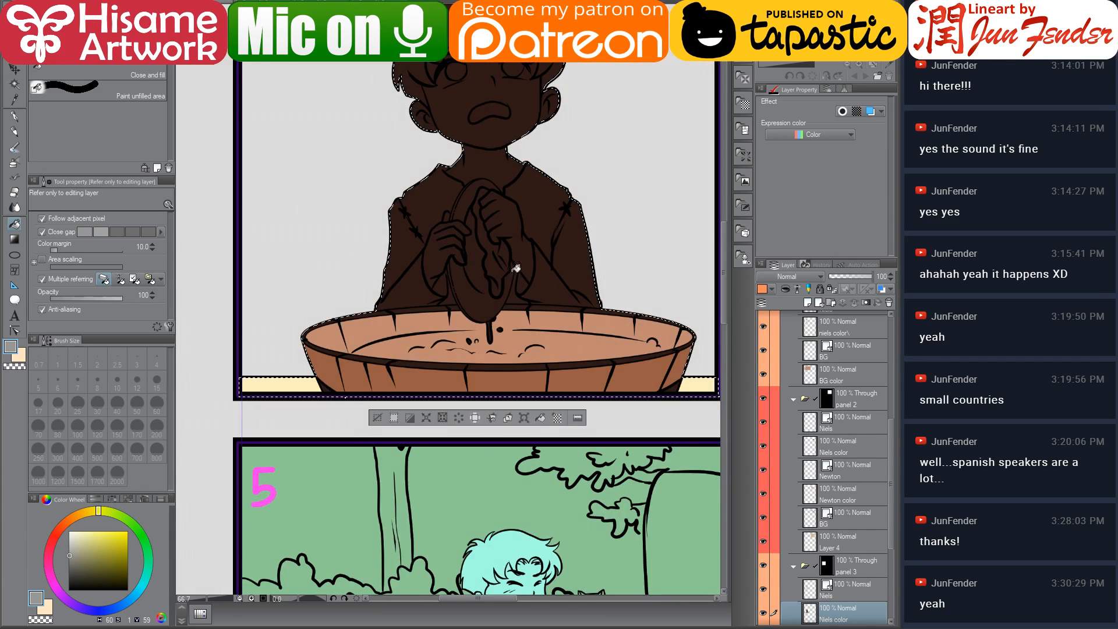
scroll(572, 372, "up", 1)
left_click(645, 376)
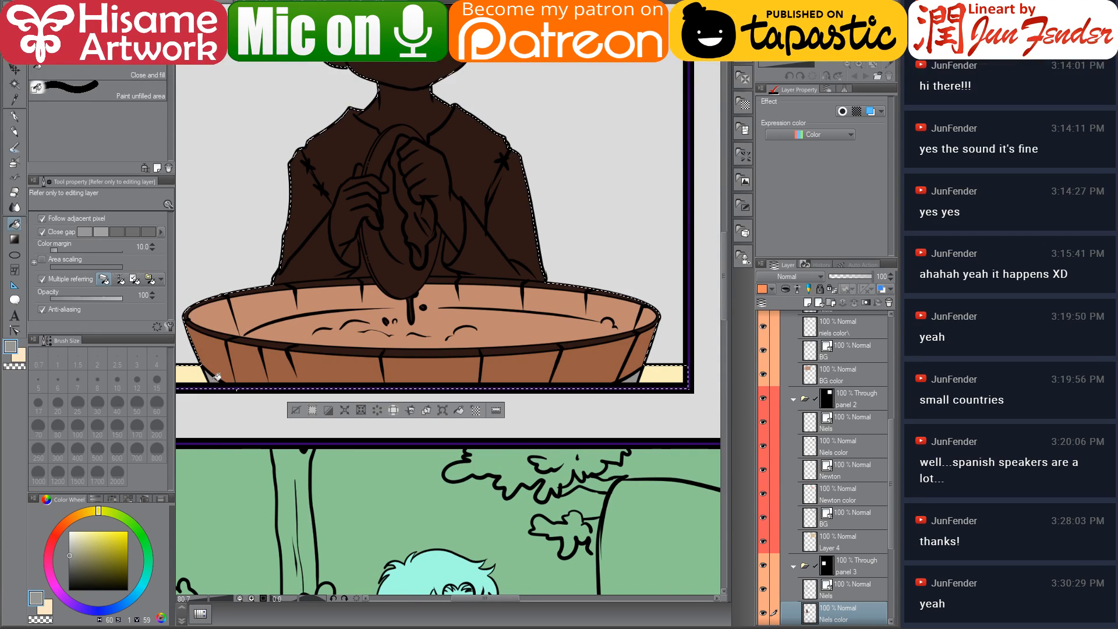
left_click_drag(358, 322, 396, 371)
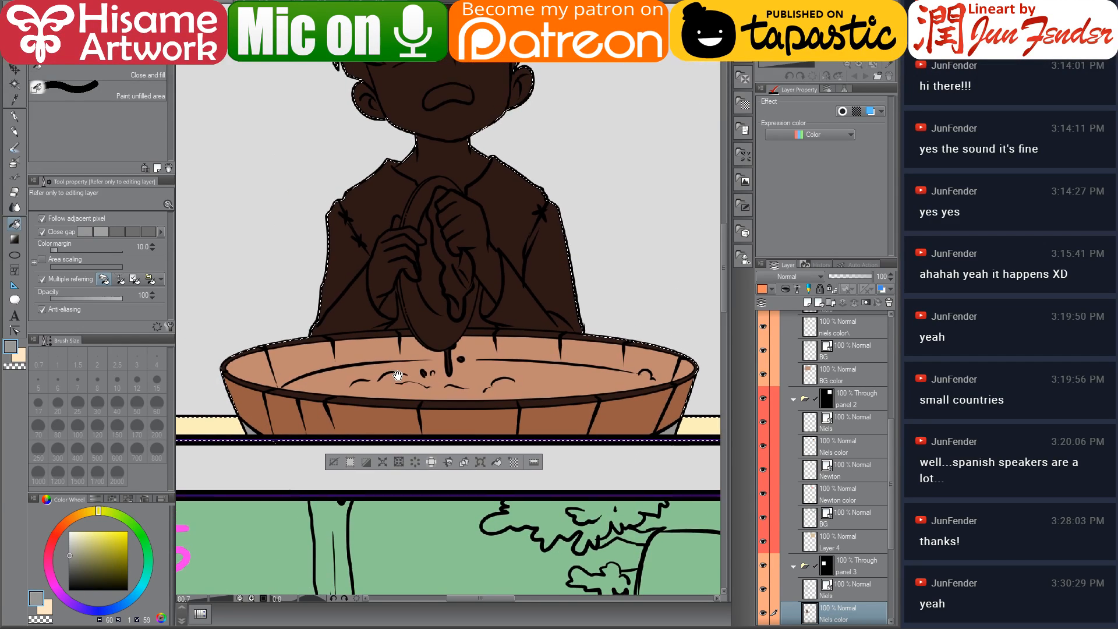
left_click(284, 428, "alt")
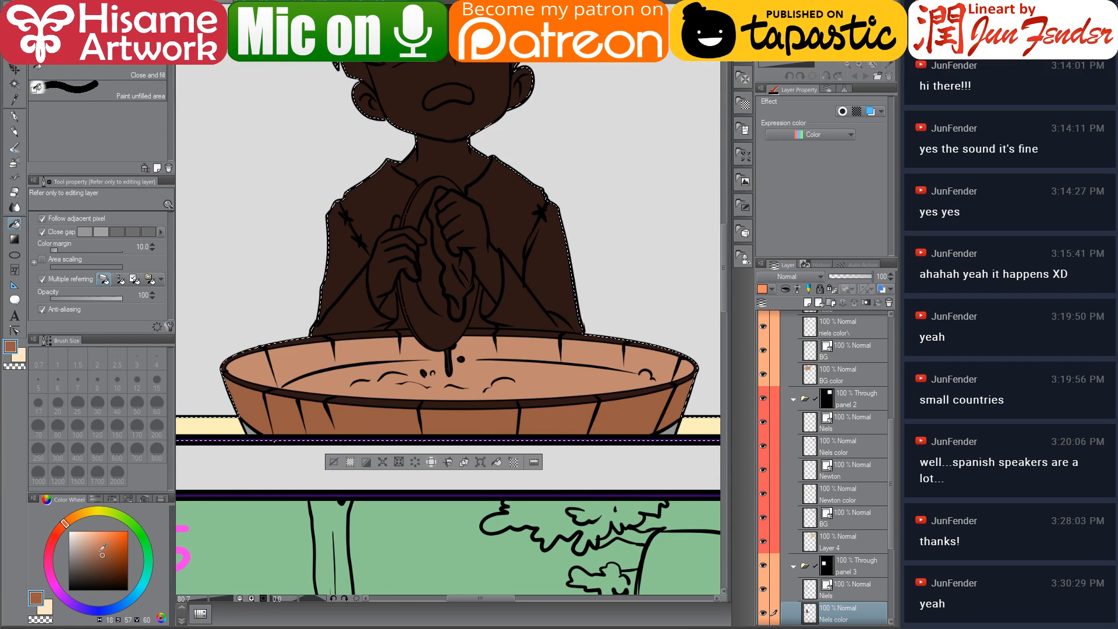
left_click(98, 552)
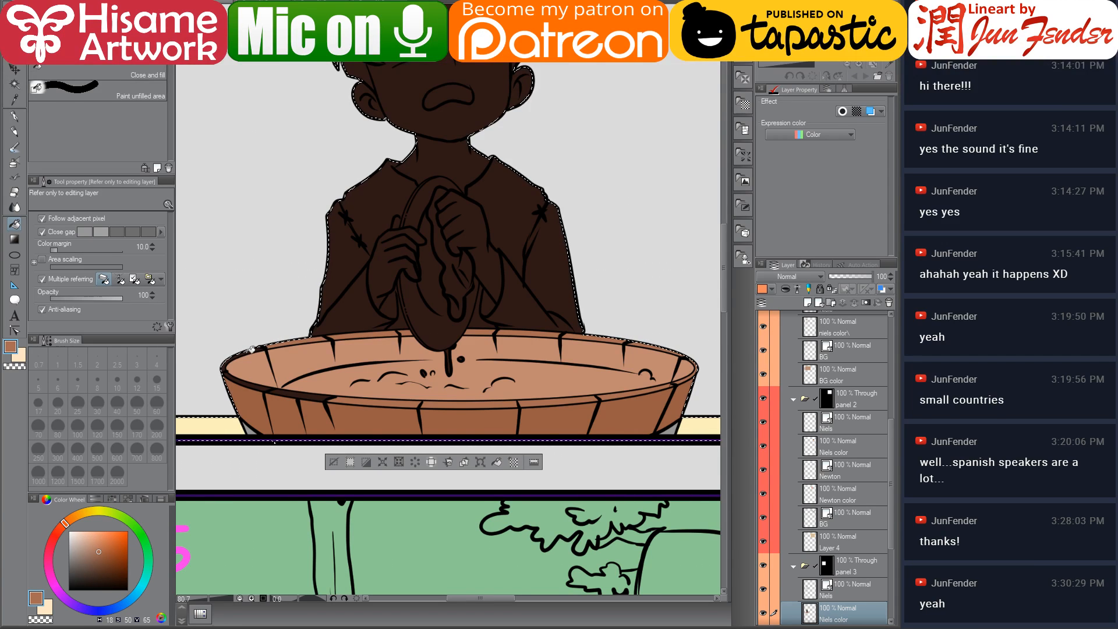
left_click(305, 391)
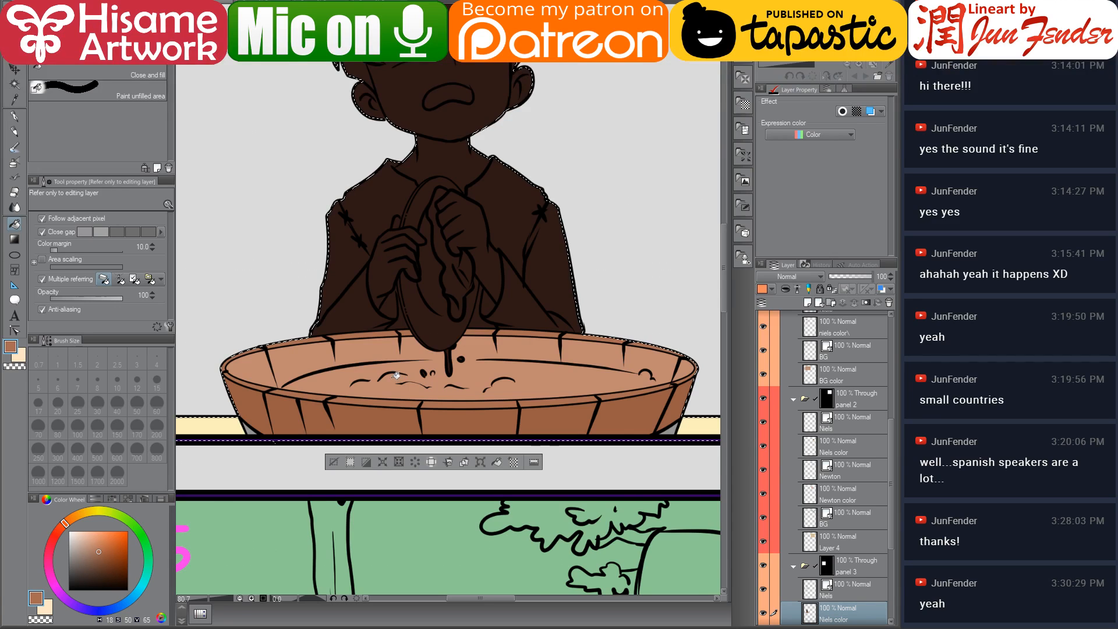
Sample the water blue from the reference tub, adjust it on the colour wheel, and switch to the G-pen at size 25
key("ctrl+Tab")
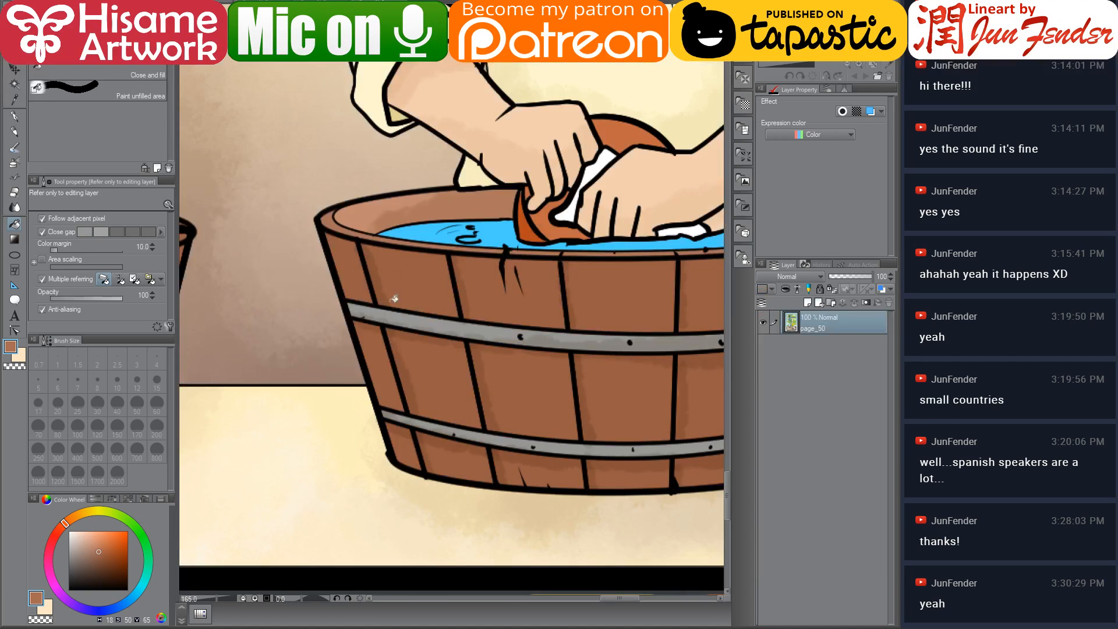
left_click(471, 225, "alt")
key("ctrl+Tab")
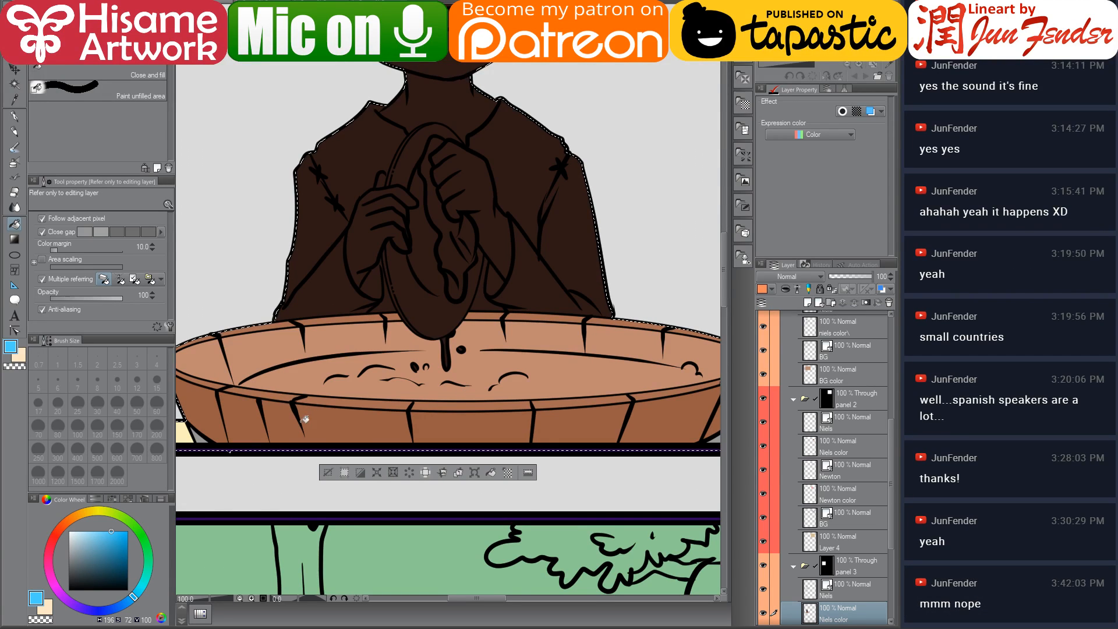
left_click(100, 531)
left_click(14, 116)
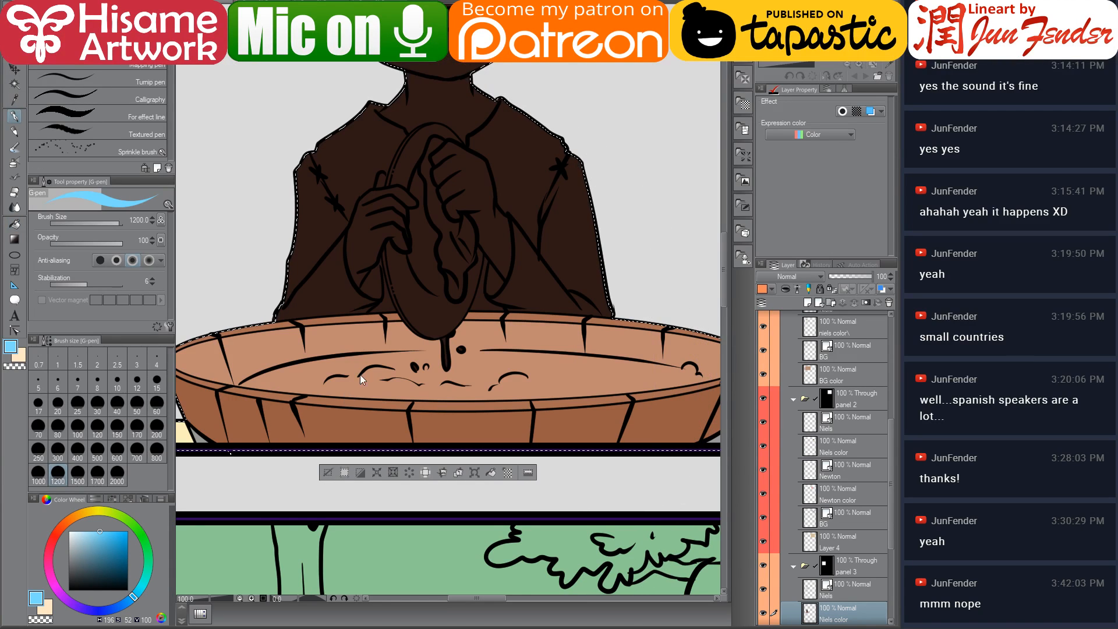
key("bracketleft")
key("bracketleft")
key("bracketleft")
key("bracketleft")
key("bracketleft")
key("bracketleft")
key("bracketleft")
key("bracketleft")
key("bracketleft")
key("bracketleft")
key("bracketleft")
key("bracketleft")
key("bracketleft")
key("bracketleft")
key("bracketleft")
key("bracketleft")
key("bracketleft")
key("bracketleft")
key("bracketleft")
key("bracketleft")
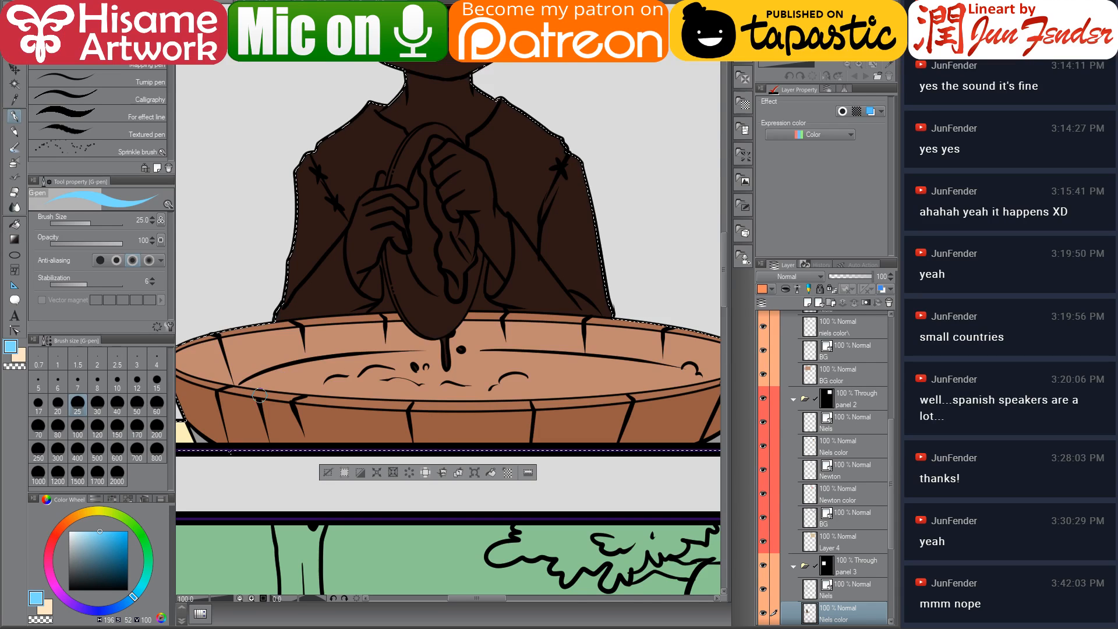
Paint the water surface inside the tub in panel 3 with the blue G-pen
scroll(260, 395, "up", 3)
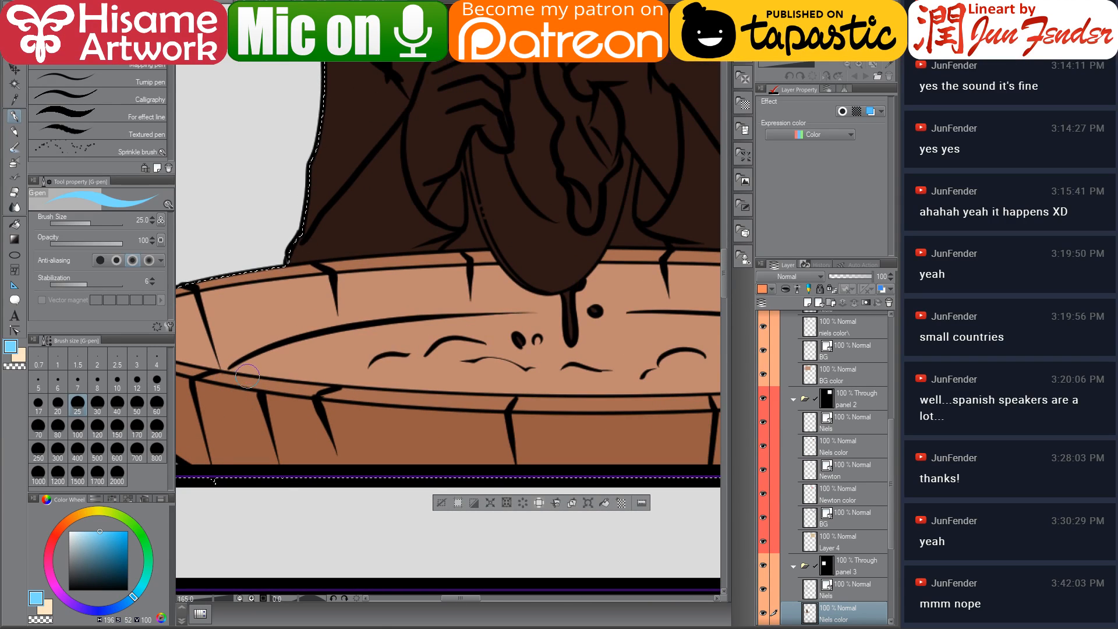
left_click_drag(227, 370, 288, 352)
key("ctrl+z")
mouse_move(227, 371)
left_mouse_down()
mouse_move(304, 343)
mouse_move(559, 320)
left_mouse_up()
mouse_move(492, 332)
left_mouse_down()
mouse_move(676, 331)
mouse_move(409, 341)
mouse_move(517, 341)
mouse_move(559, 353)
mouse_move(401, 335)
left_mouse_up()
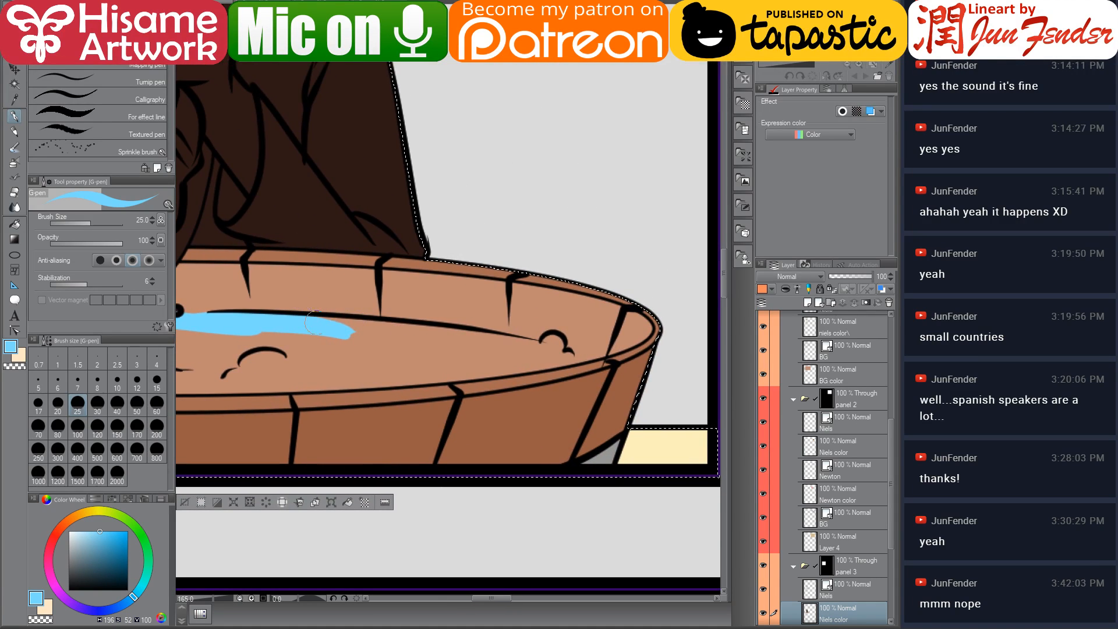
left_click_drag(317, 325, 492, 347)
mouse_move(407, 339)
left_mouse_down()
mouse_move(535, 351)
mouse_move(426, 331)
mouse_move(498, 336)
mouse_move(520, 338)
left_mouse_up()
key("ctrl+z")
mouse_move(446, 330)
left_mouse_down()
mouse_move(569, 356)
mouse_move(387, 367)
mouse_move(532, 324)
left_mouse_up()
left_click_drag(669, 308, 437, 337)
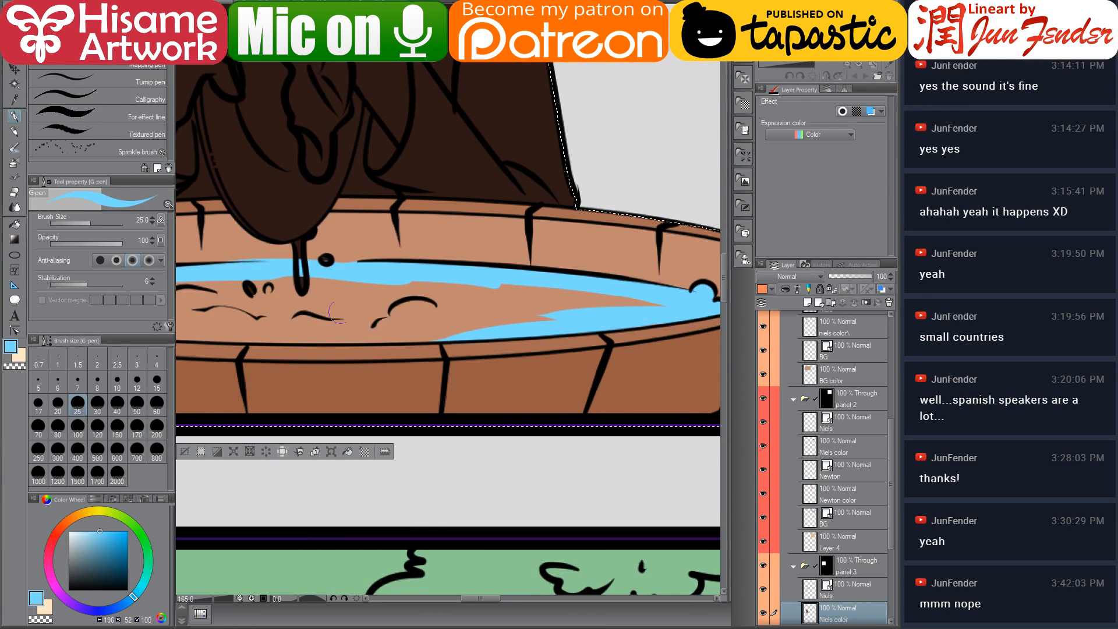
left_click_drag(297, 337, 553, 325)
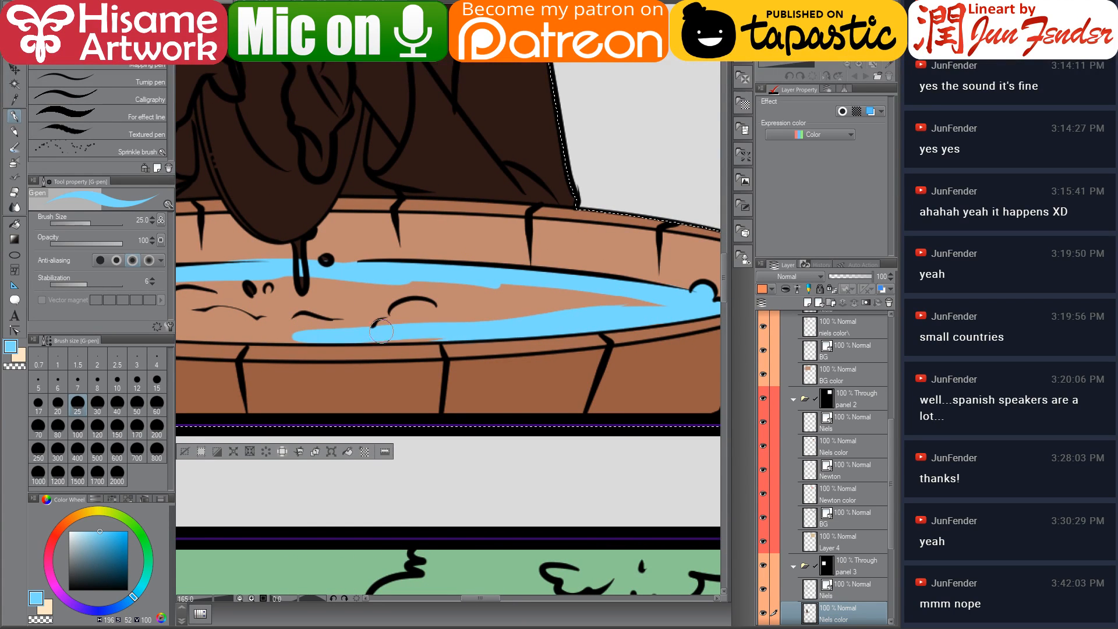
left_click_drag(378, 324, 382, 332)
key("ctrl+z")
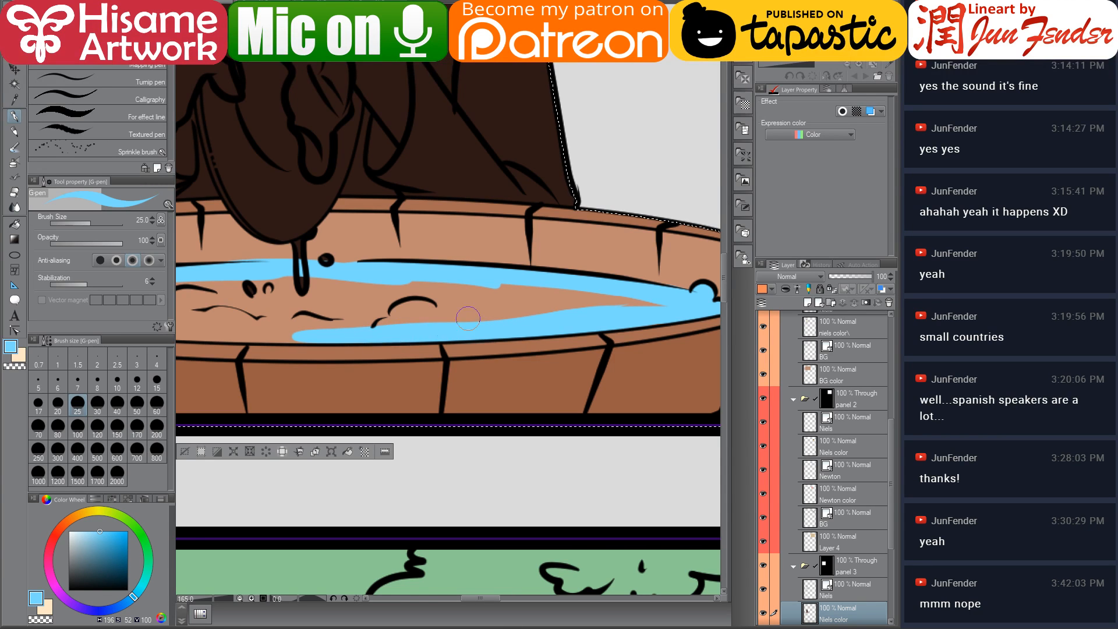
left_click_drag(290, 335, 589, 368)
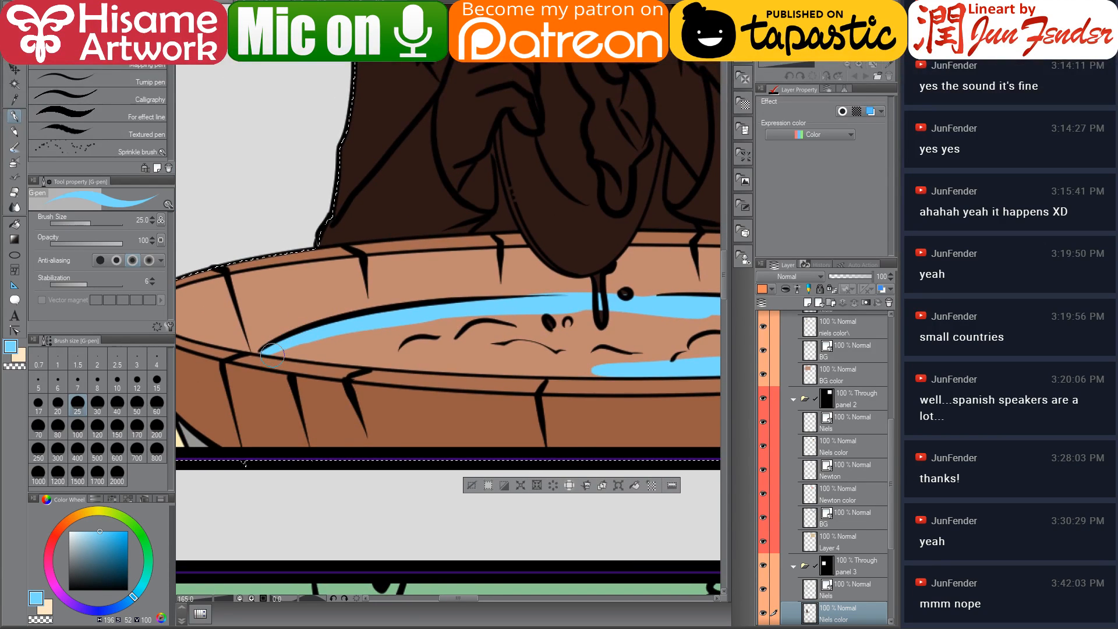
left_click_drag(274, 354, 533, 360)
left_click_drag(364, 361, 603, 370)
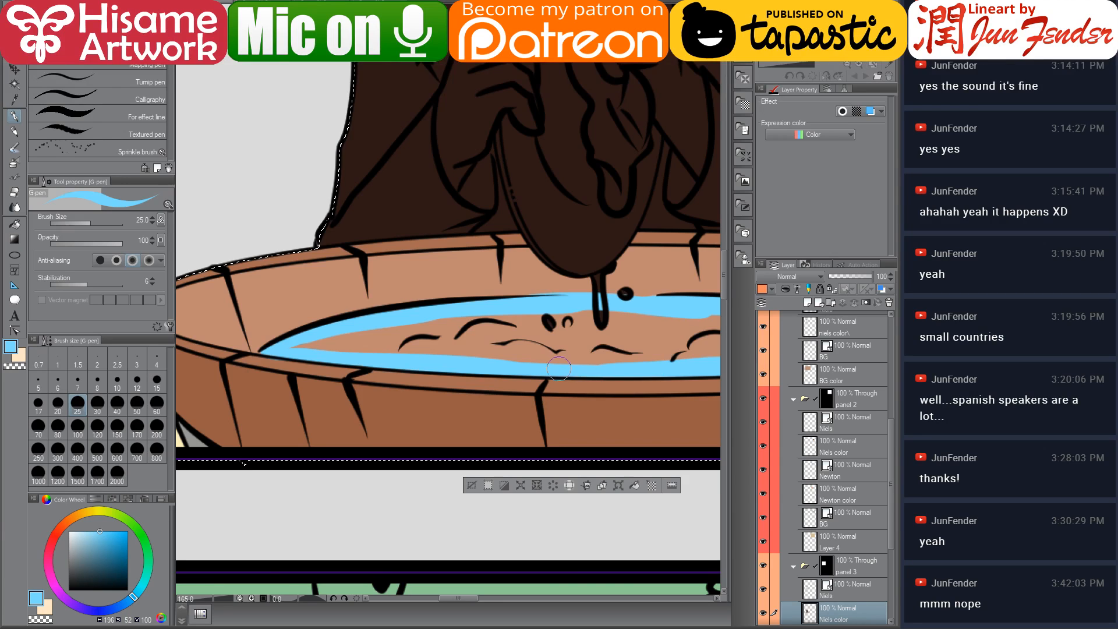
left_click_drag(535, 349, 414, 355)
mouse_move(236, 351)
left_mouse_down()
mouse_move(317, 368)
mouse_move(435, 345)
mouse_move(296, 372)
mouse_move(566, 388)
mouse_move(608, 354)
mouse_move(553, 341)
mouse_move(661, 352)
left_mouse_up()
mouse_move(561, 356)
left_mouse_down()
mouse_move(502, 350)
mouse_move(351, 368)
mouse_move(507, 358)
mouse_move(419, 385)
mouse_move(663, 370)
mouse_move(714, 379)
mouse_move(524, 355)
mouse_move(472, 363)
left_mouse_up()
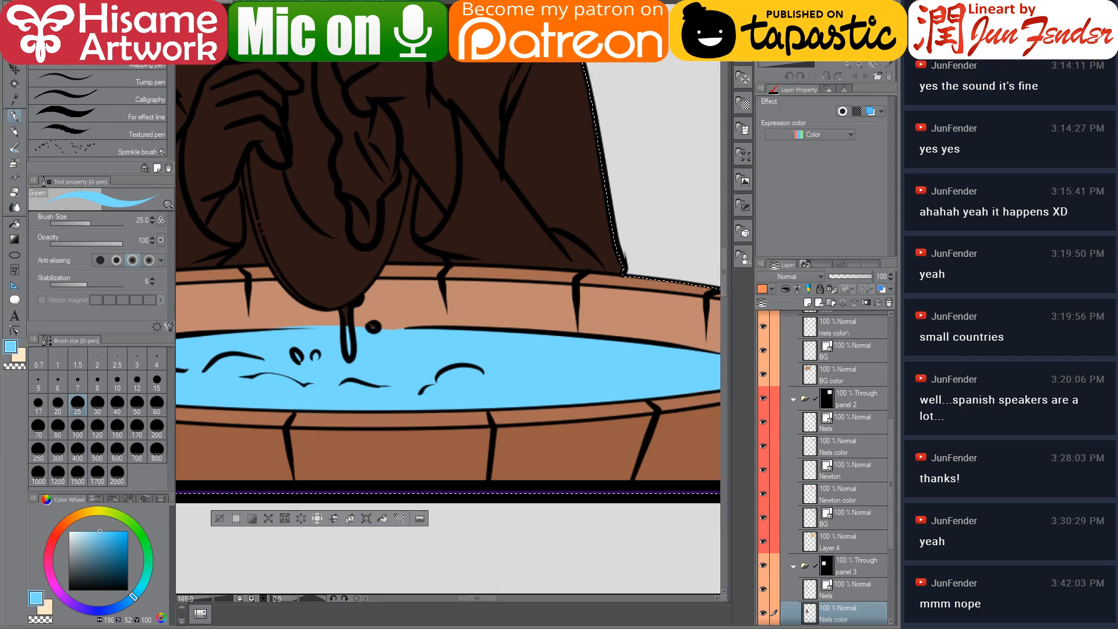
Switch to the browser, search for a Kiki's Delivery Service video and open The Millennial Starving Artist
key("alt+Tab")
key("ctrl+t")
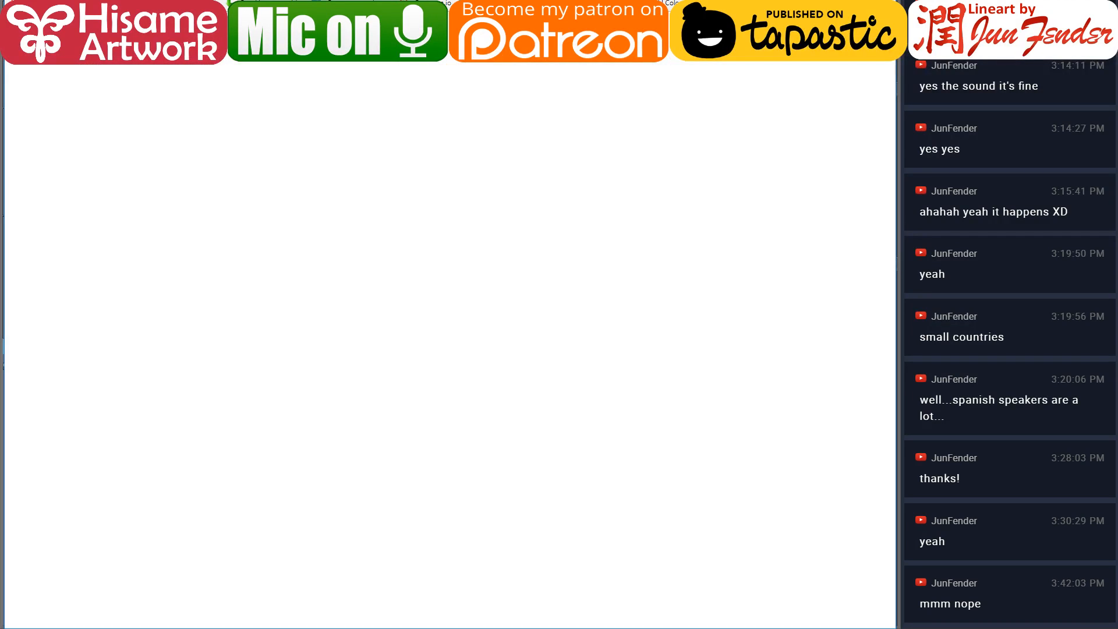
type("kiki")
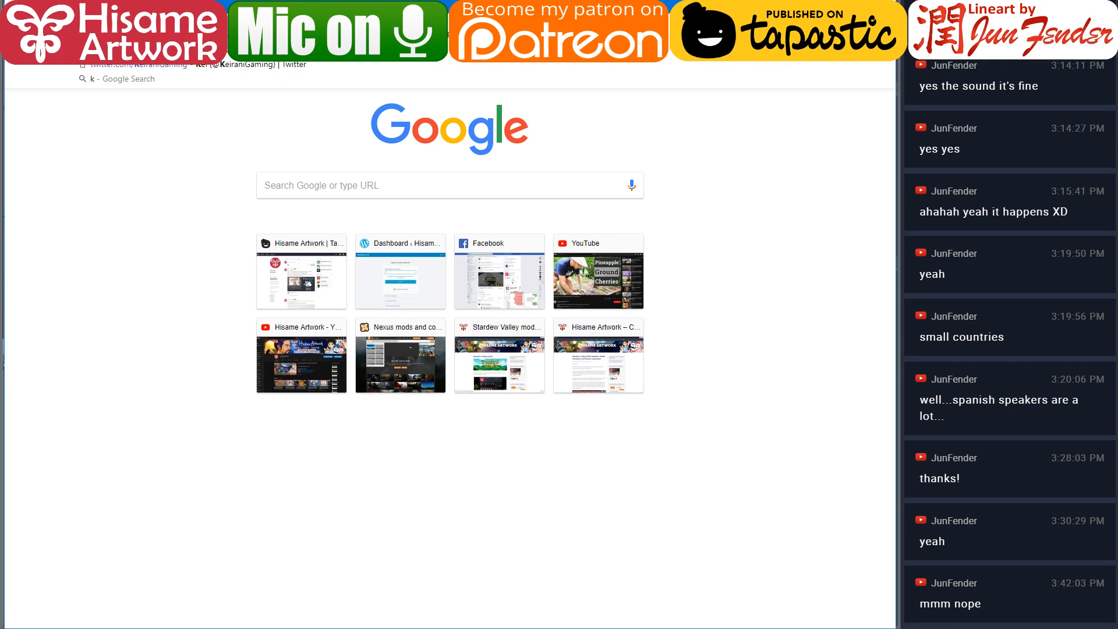
type("delivery")
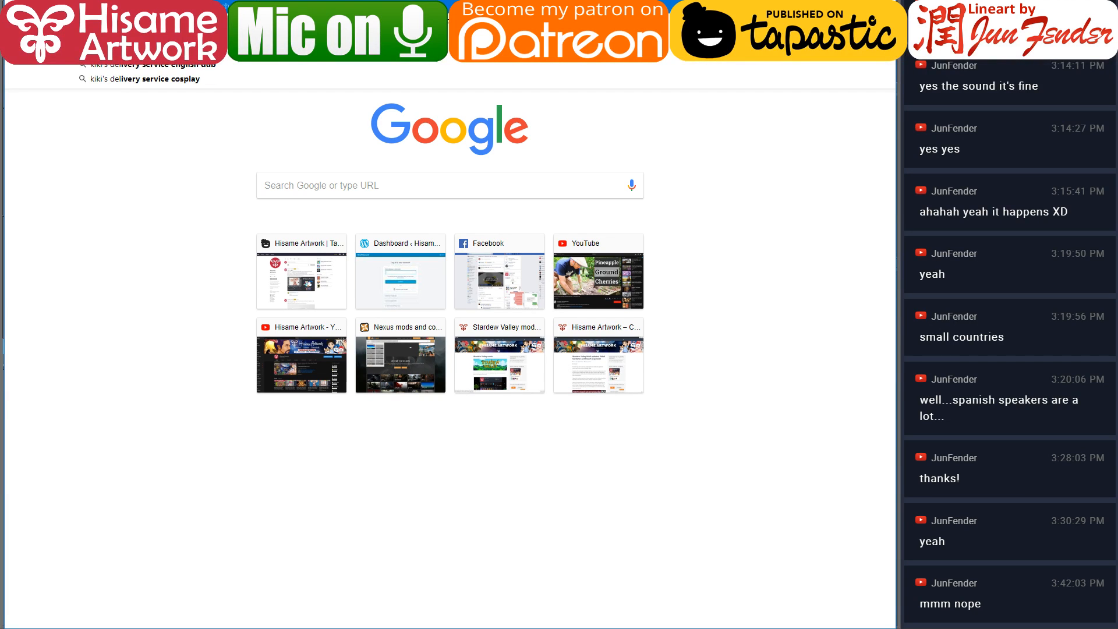
type(" service song")
key("Return")
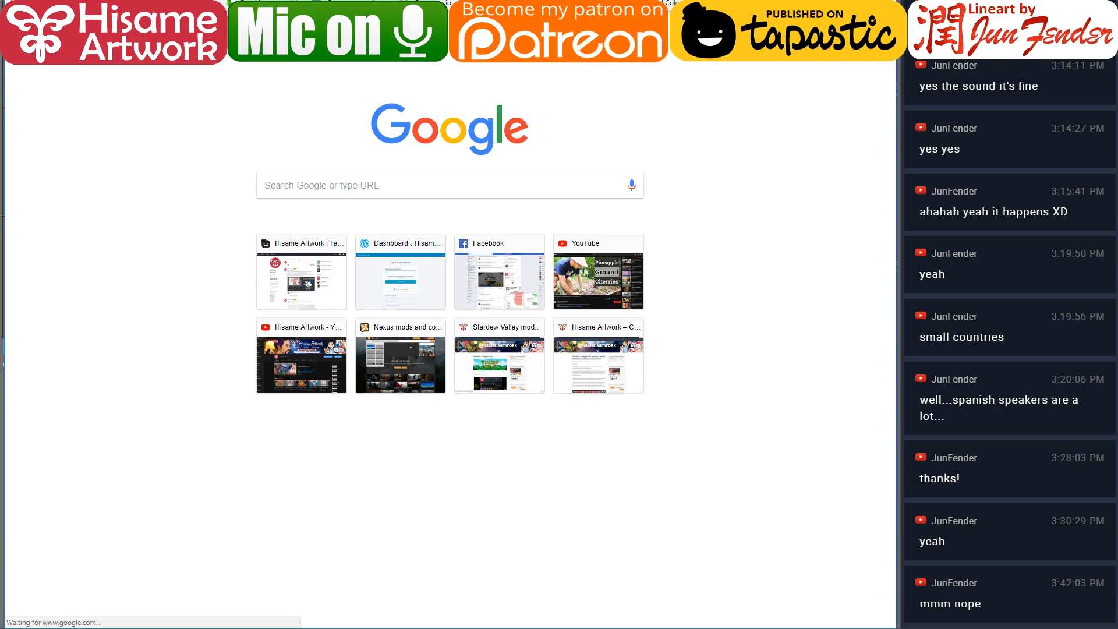
key("Return")
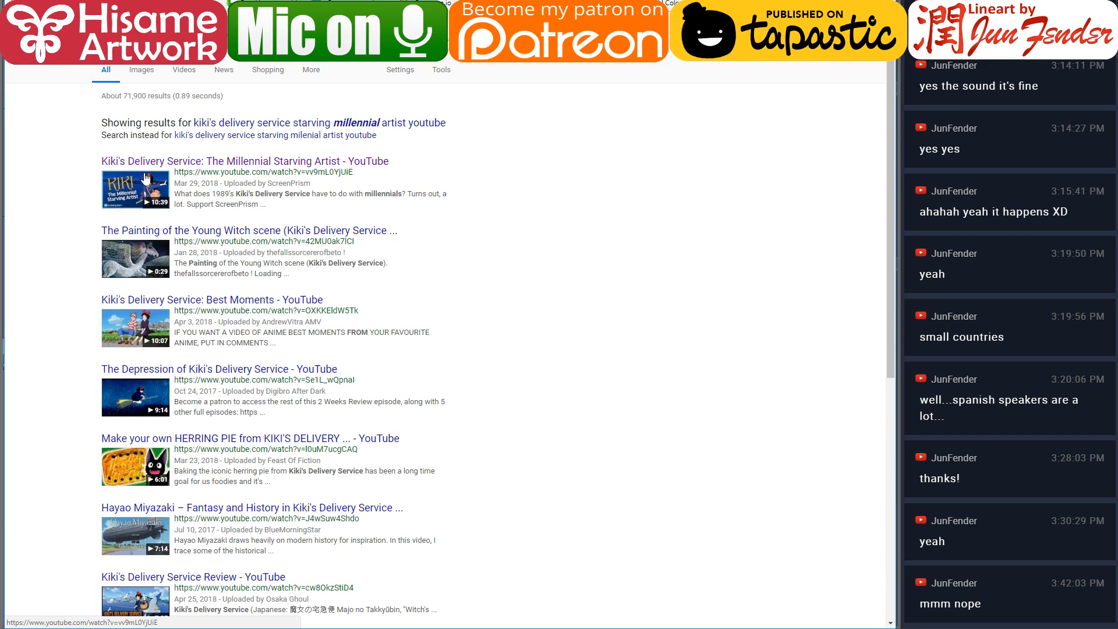
left_click(140, 162)
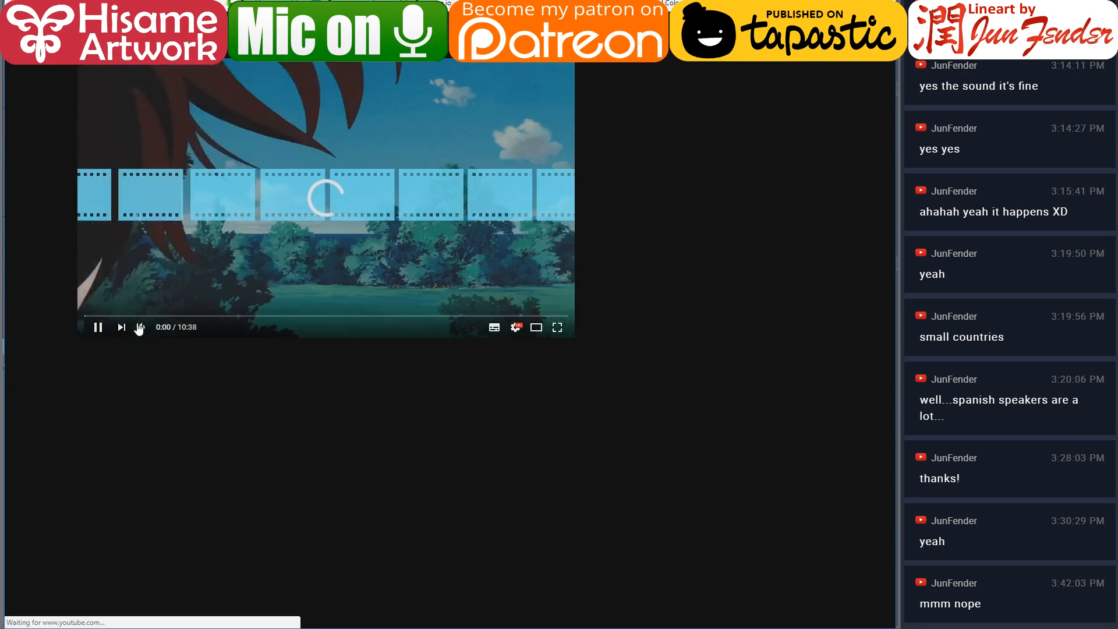
left_click(98, 330)
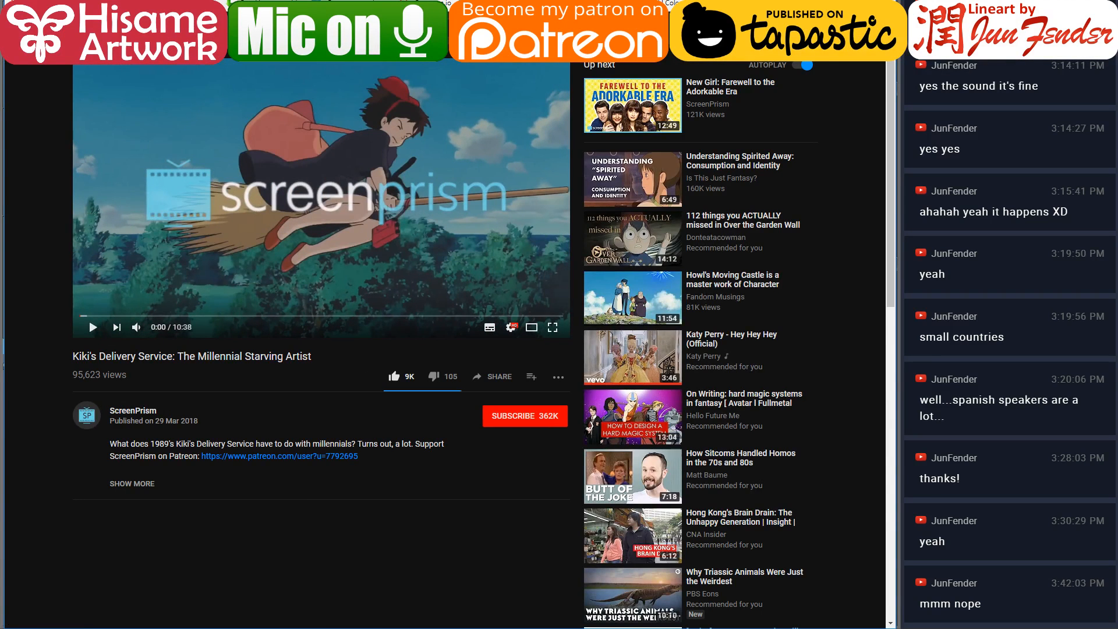
Copy the video's link, post it in the live stream chat, and return to the drawing
left_click(233, 1)
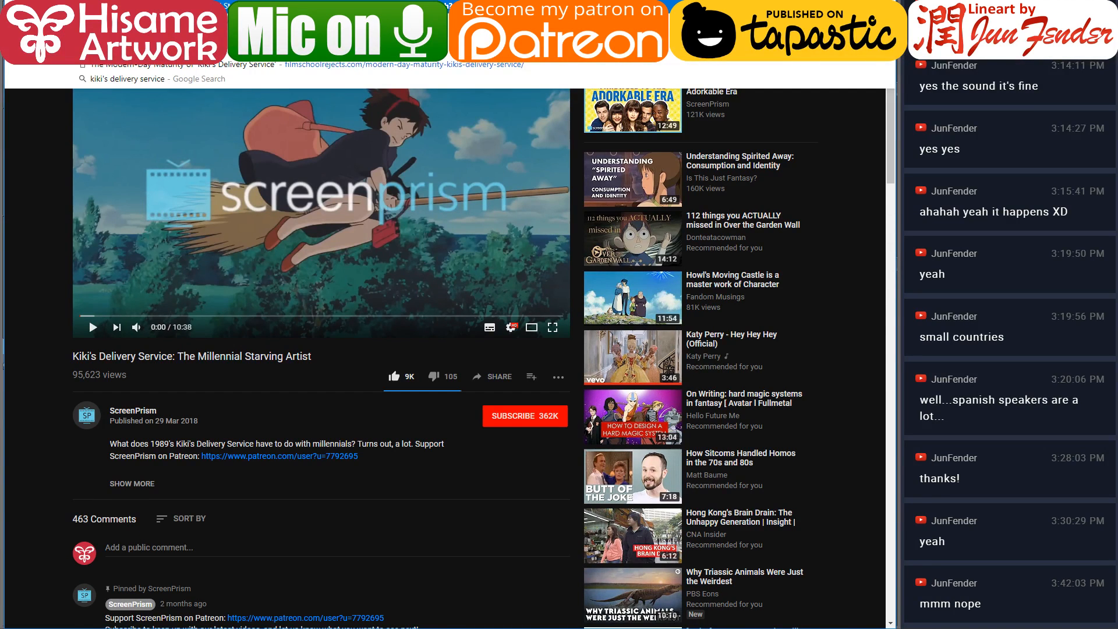
key("ctrl+Tab")
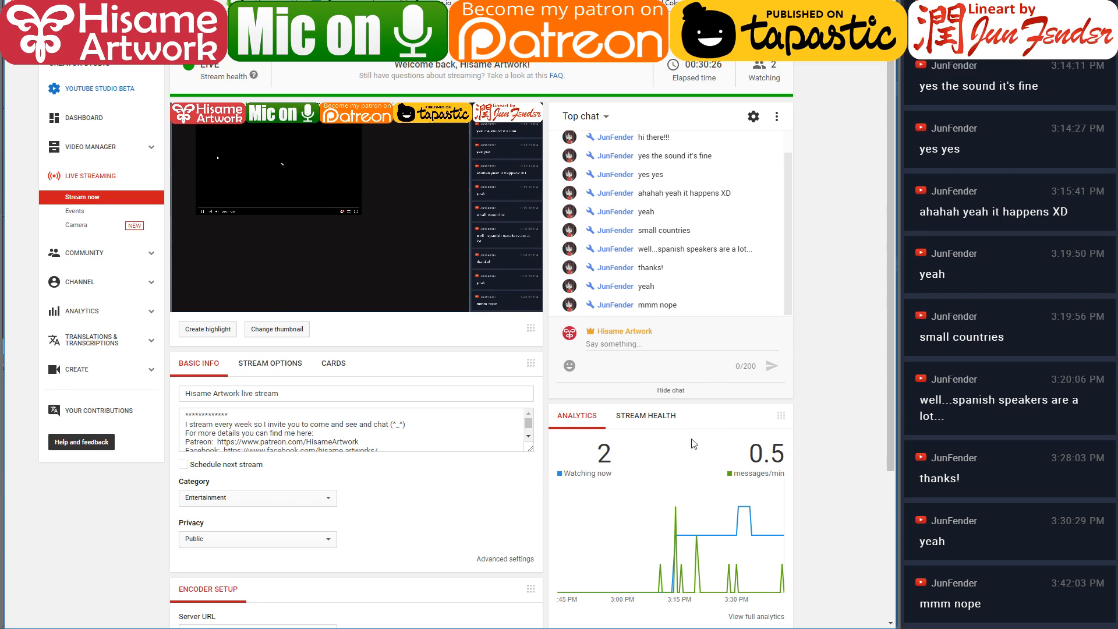
left_click(637, 343)
key("ctrl+v")
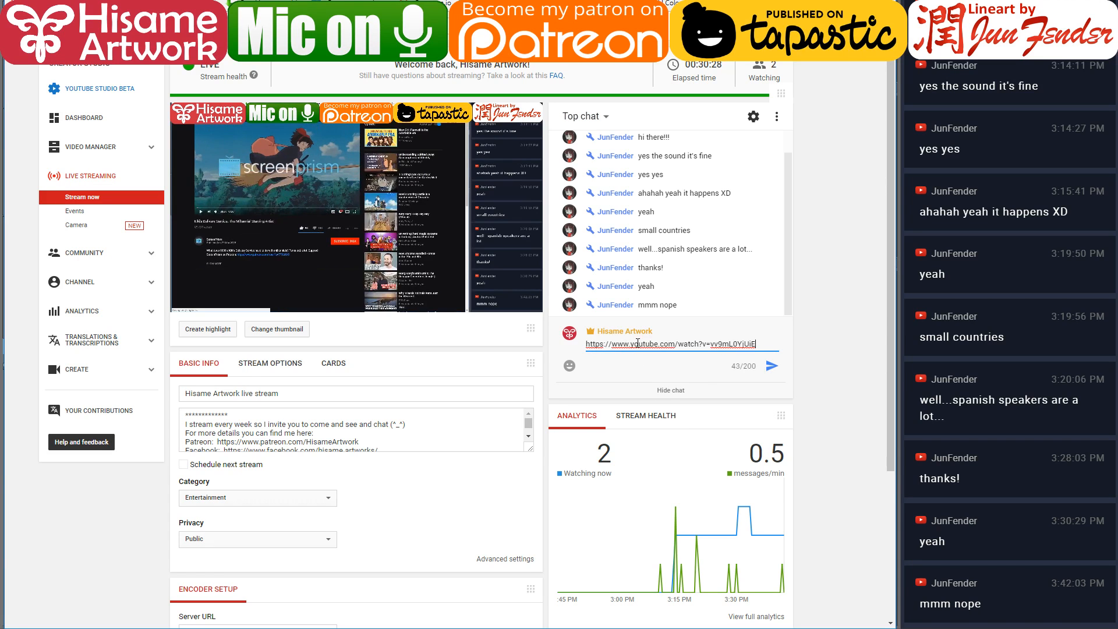
key("Return")
key("alt+Tab")
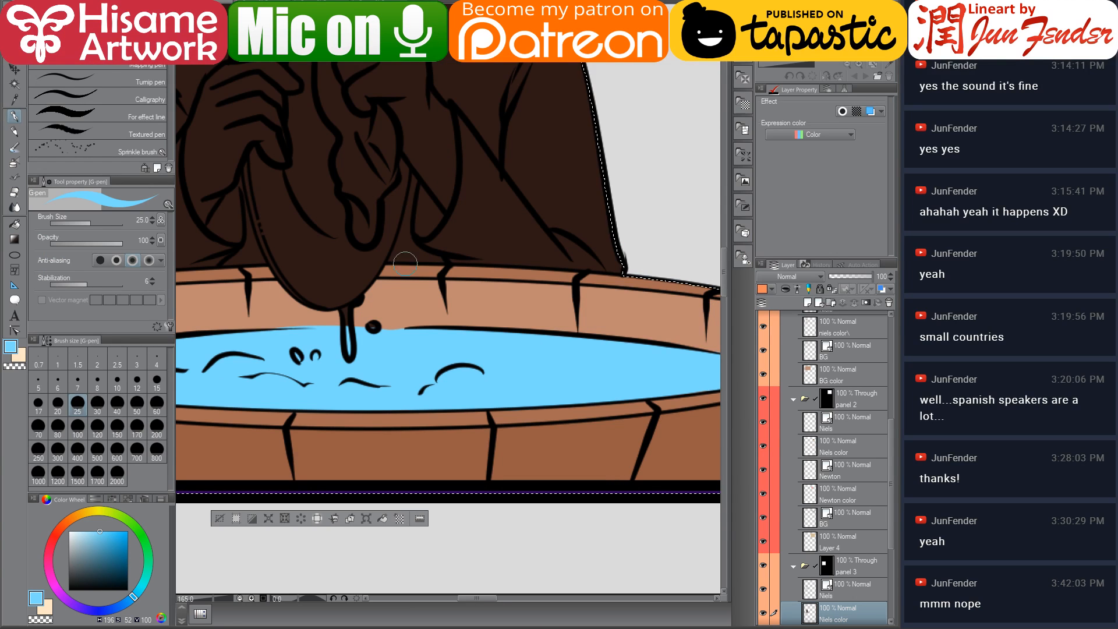
Switch to the fill tool, sample Niels' skin tone from panel 2, and fill his face and hands in panel 3
left_click_drag(412, 320, 550, 446)
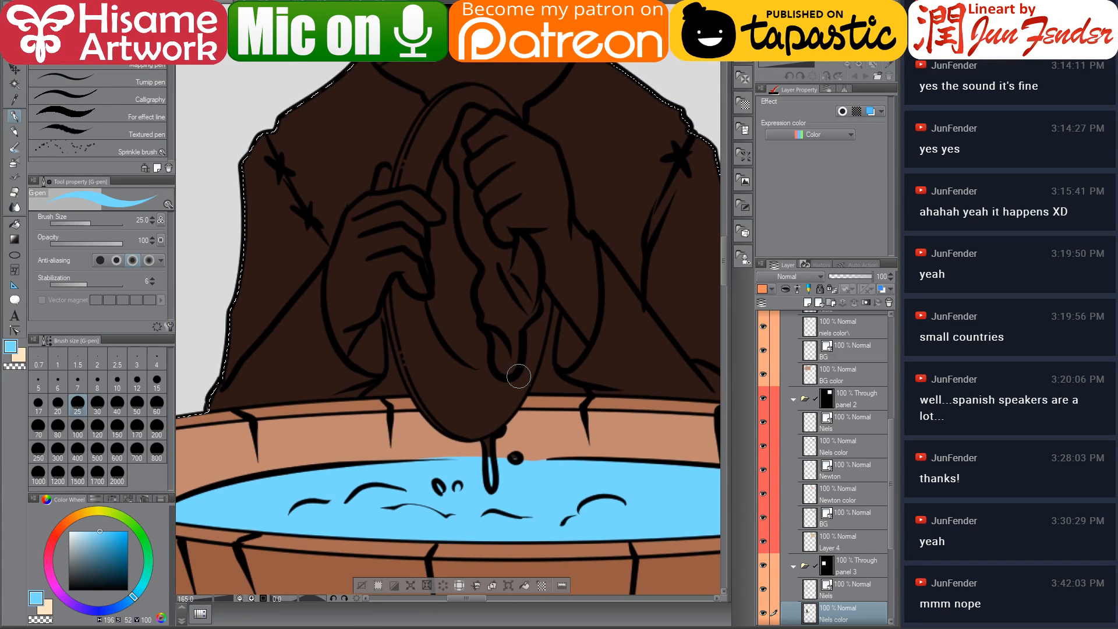
scroll(508, 482, "down", 4)
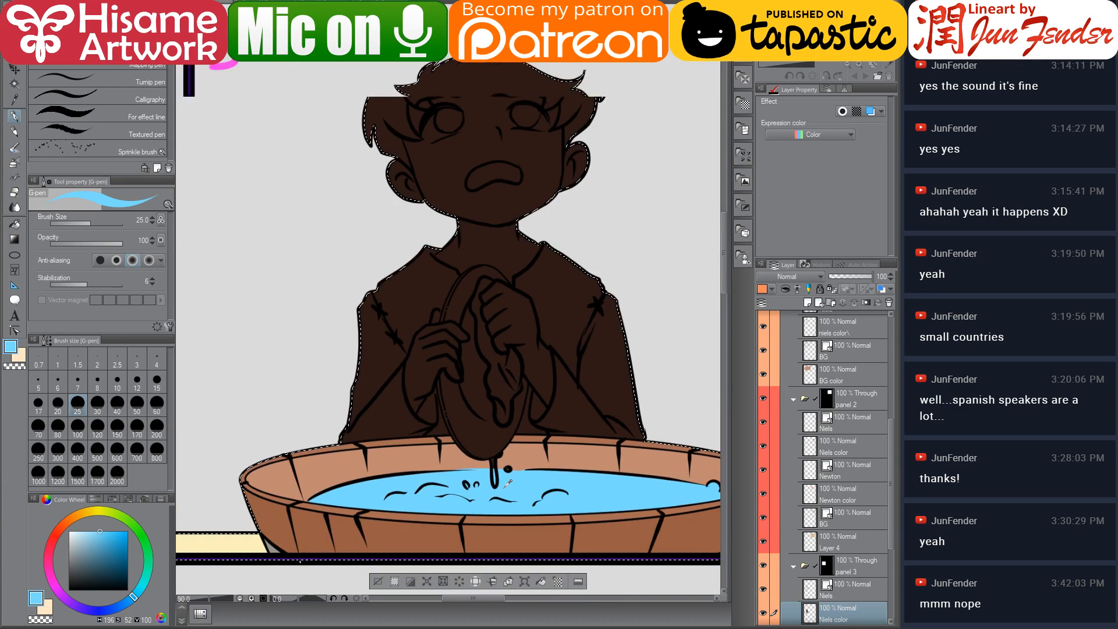
scroll(508, 482, "down", 4)
left_click_drag(652, 486, 533, 453)
scroll(424, 449, "up", 3)
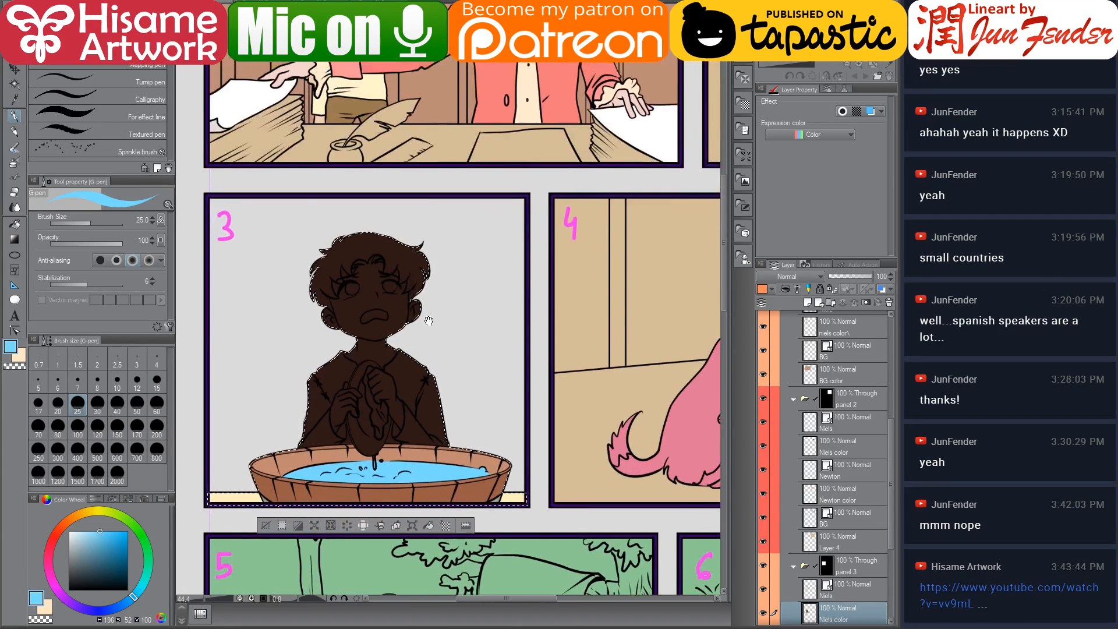
left_click(14, 224)
left_click(409, 86, "alt")
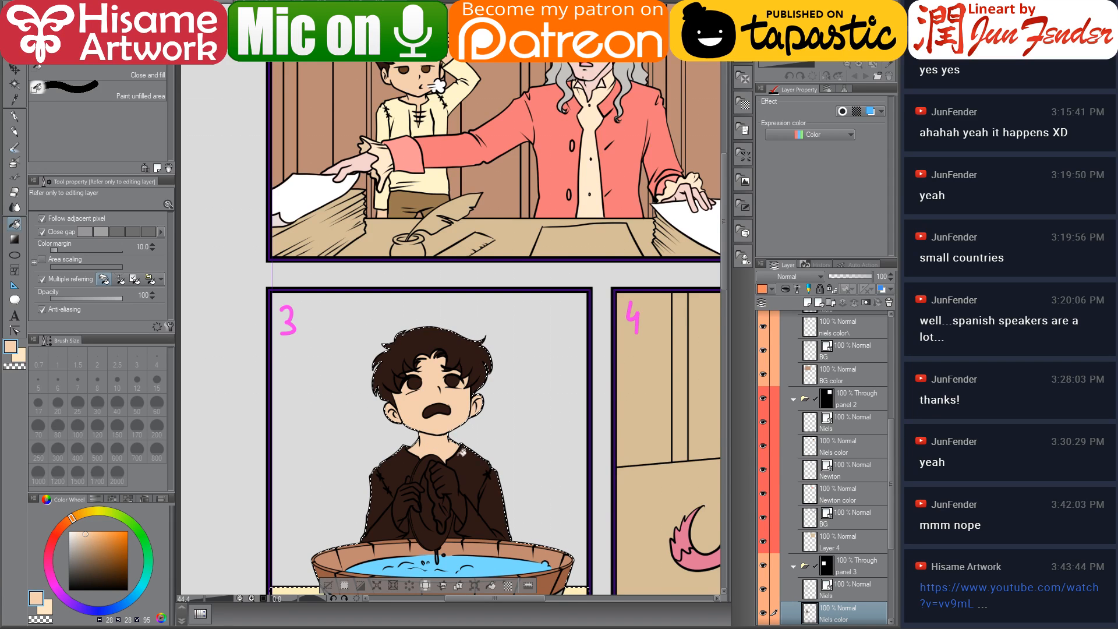
left_click_drag(470, 456, 474, 411)
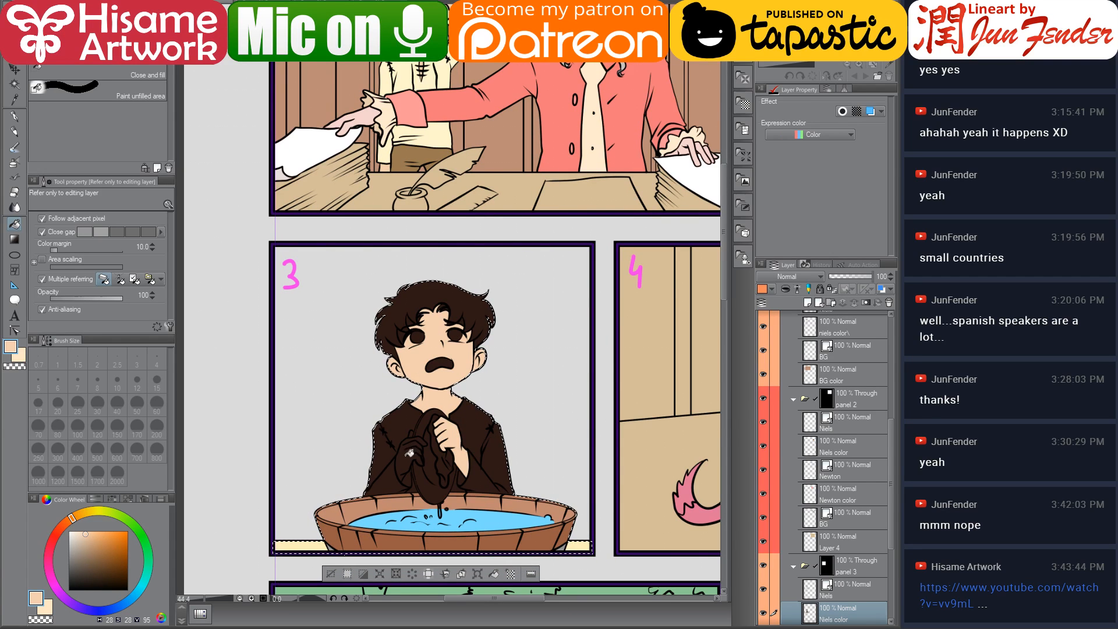
Sample the cream shirt colour from panel 2, adjust it on the colour wheel, and fill Niels' shirt in panel 3
scroll(408, 459, "up", 5)
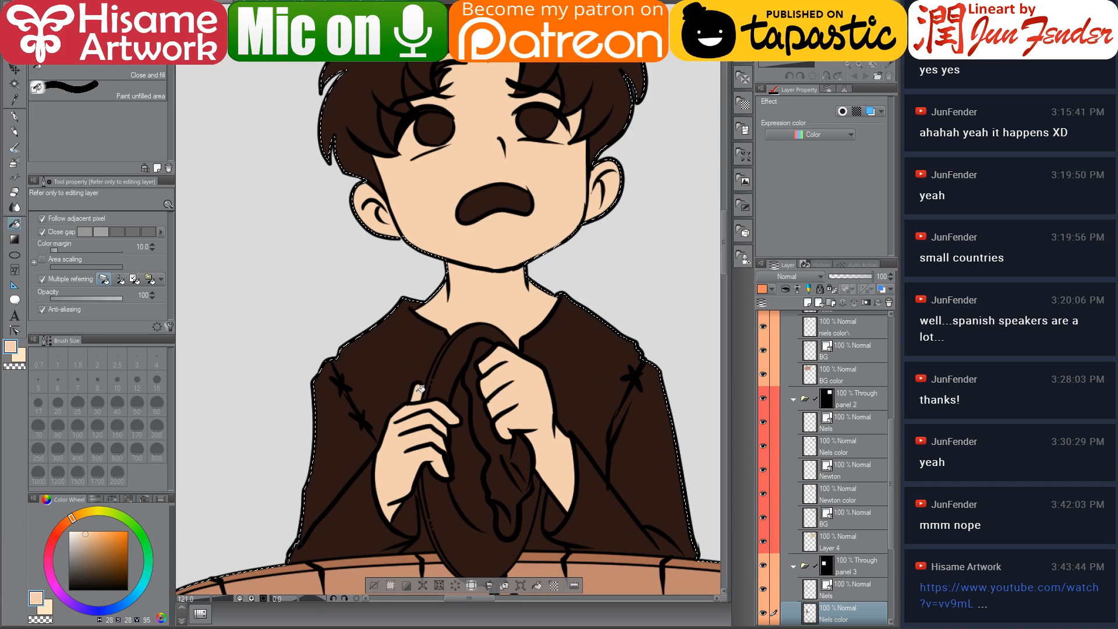
scroll(420, 388, "down", 3)
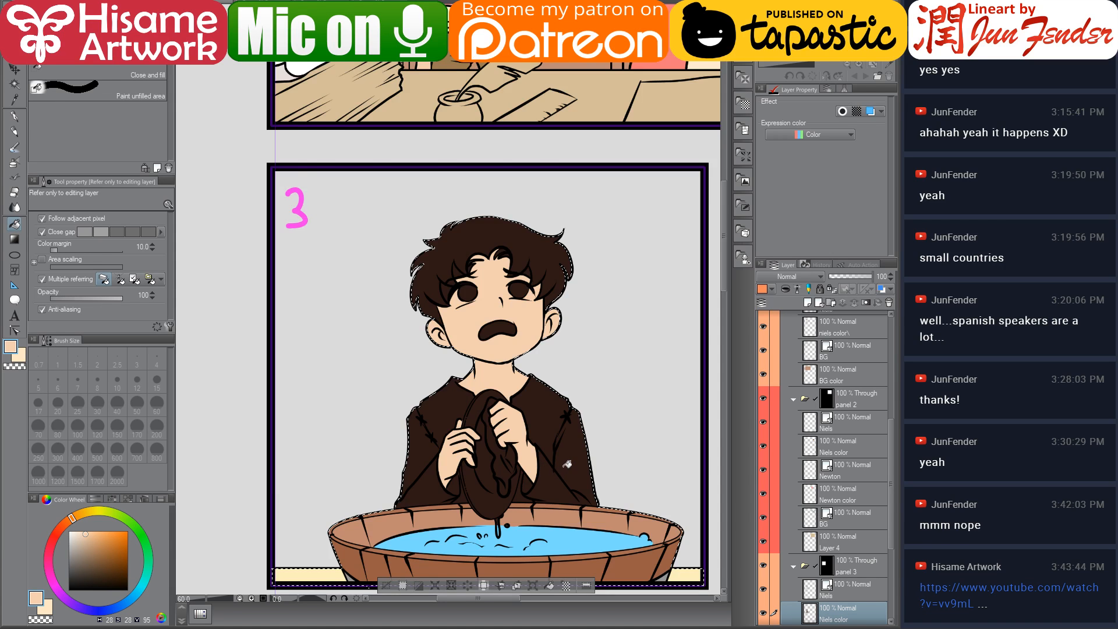
scroll(566, 464, "down", 2)
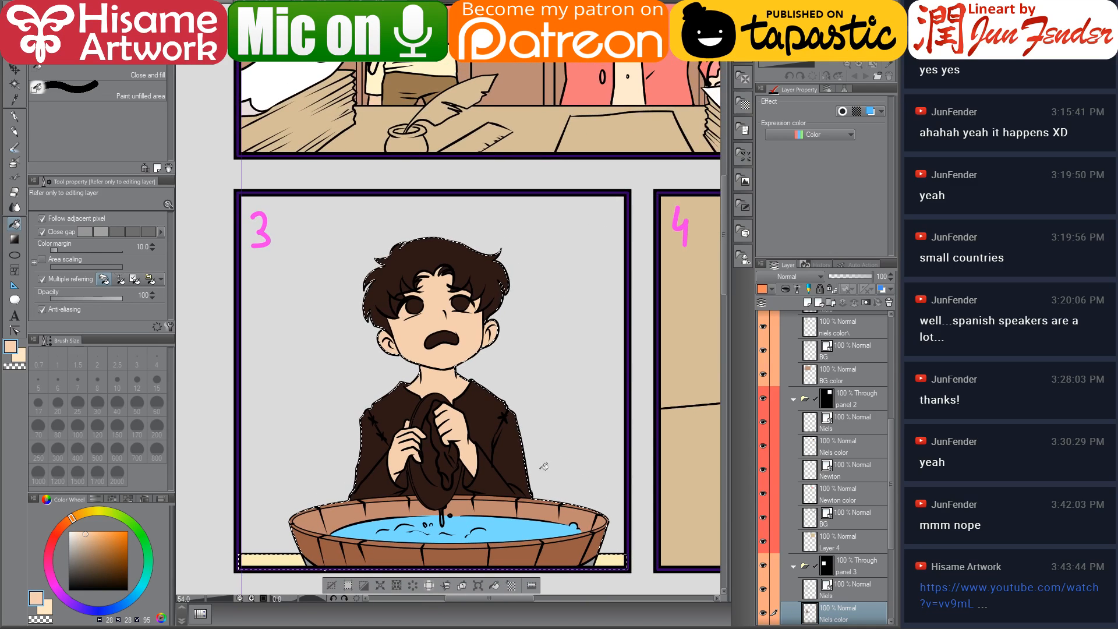
scroll(556, 463, "down", 3)
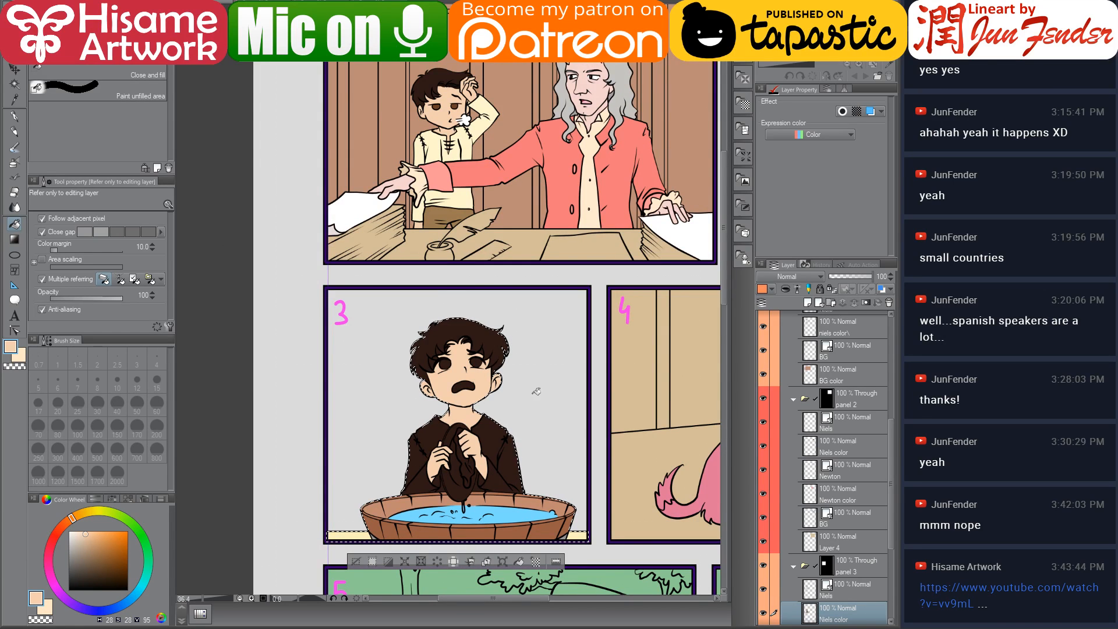
scroll(550, 299, "up", 2)
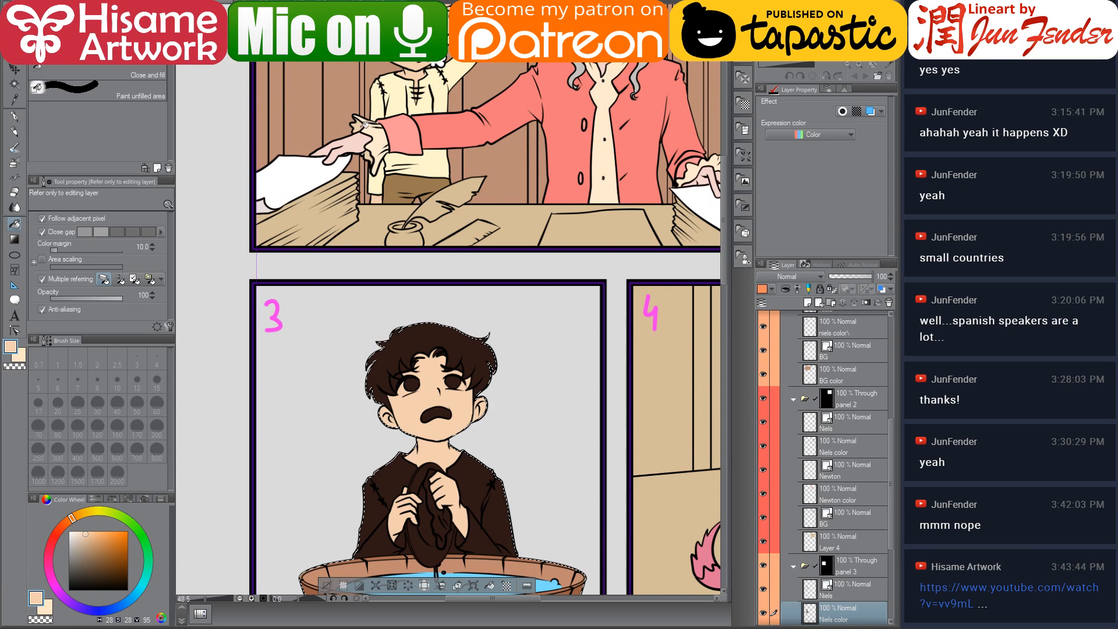
left_click(395, 74, "alt")
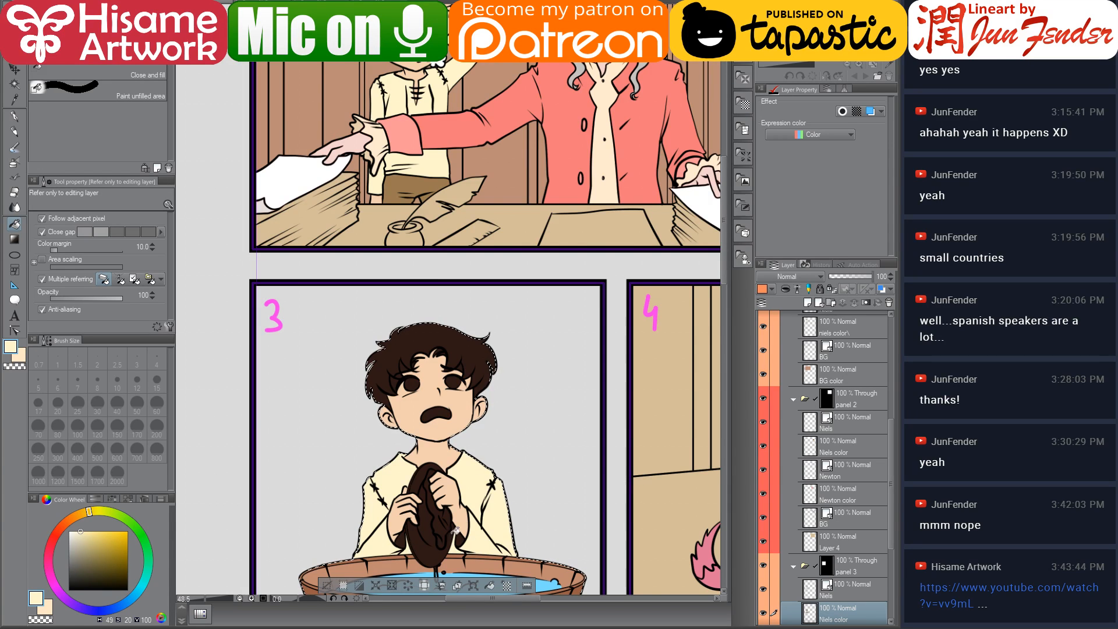
scroll(452, 534, "down", 2)
scroll(431, 524, "up", 4)
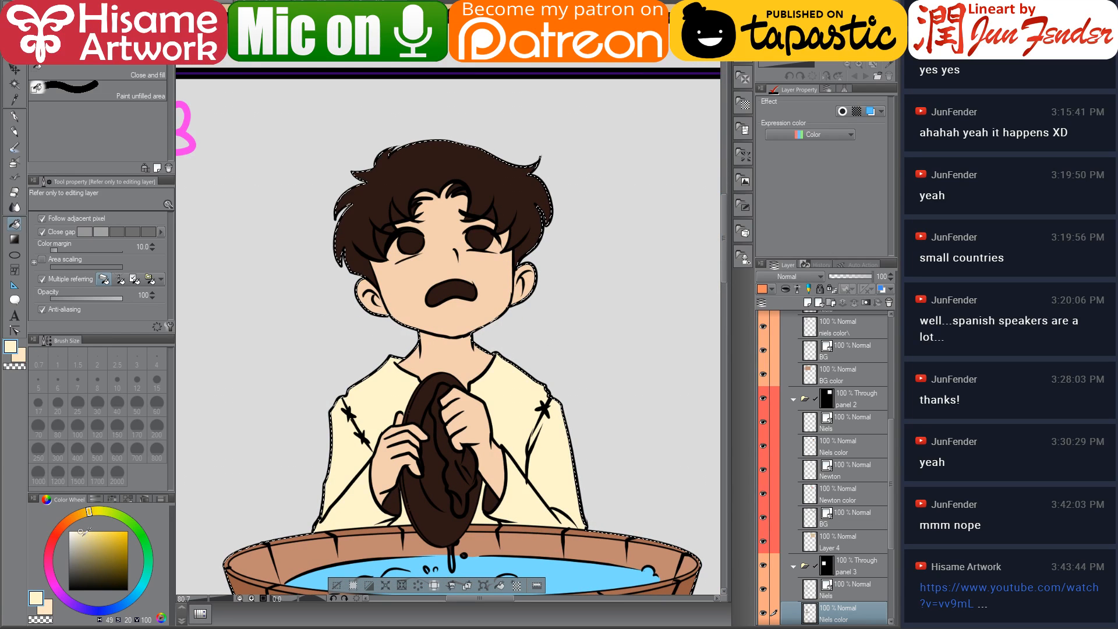
left_click(86, 536)
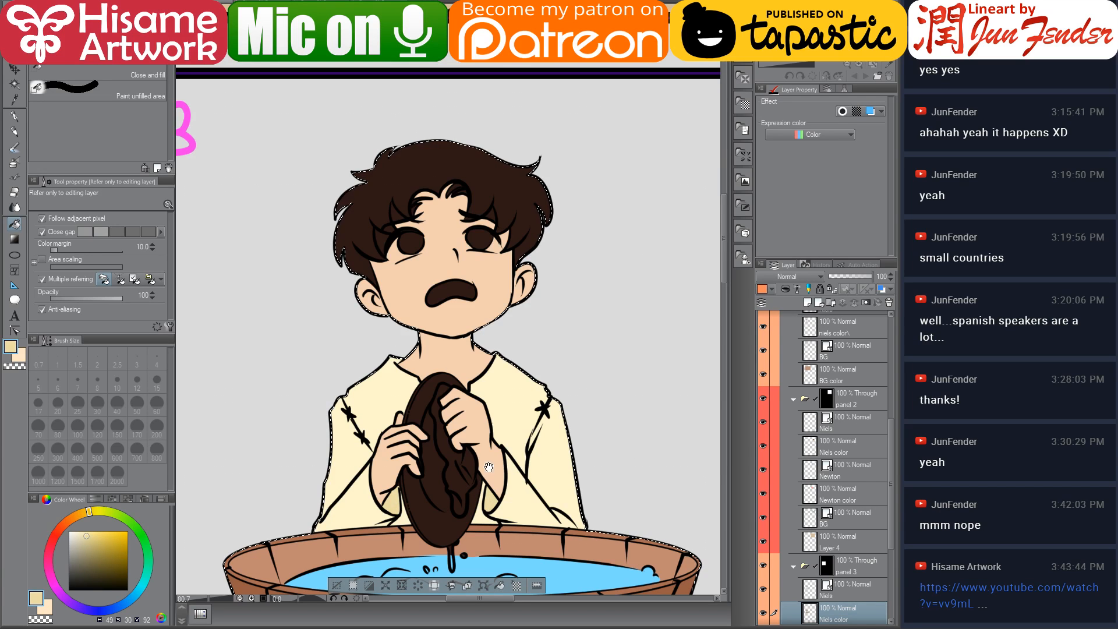
left_click_drag(492, 470, 485, 369)
Pick white on the colour wheel and fill the plate Niels holds in panel 3
scroll(402, 350, "up", 2)
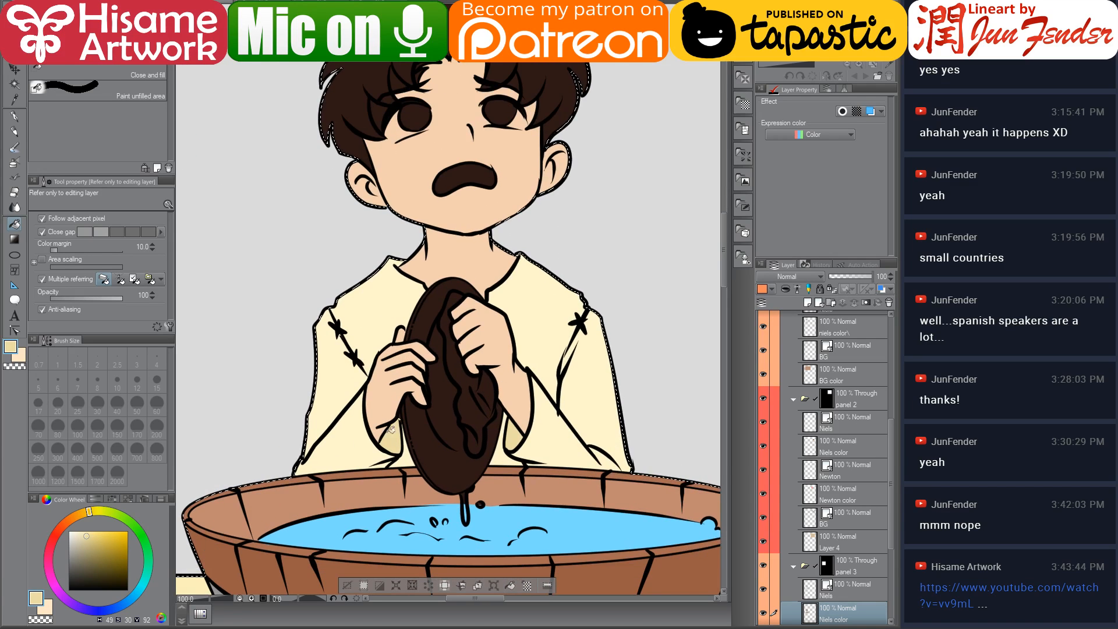
left_click(69, 531)
left_click(448, 452)
left_click(432, 307)
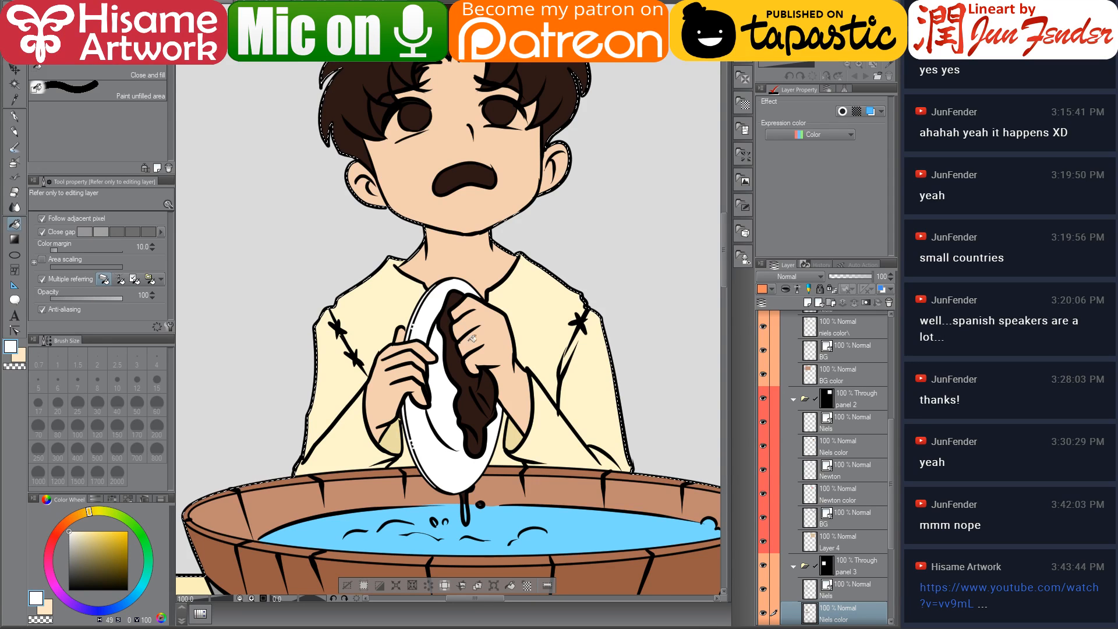
scroll(468, 352, "up", 3)
scroll(480, 497, "up", 1)
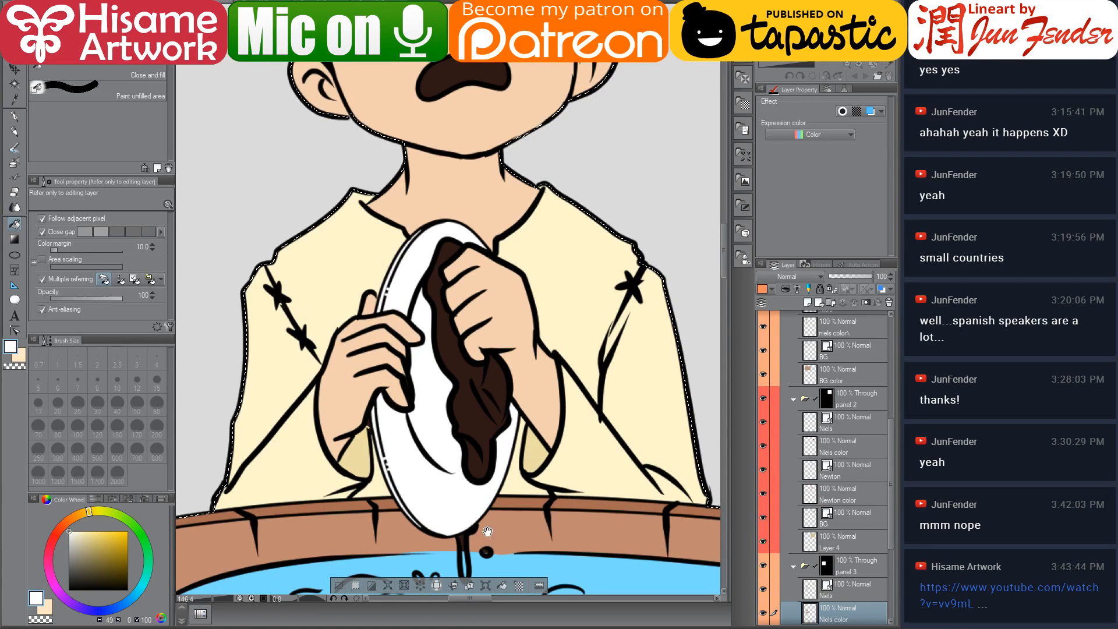
Zoom in on the tub and, with the G-pen, paint the water drip running down from the plate in panel 3
left_click_drag(479, 496, 475, 400)
scroll(474, 475, "up", 4)
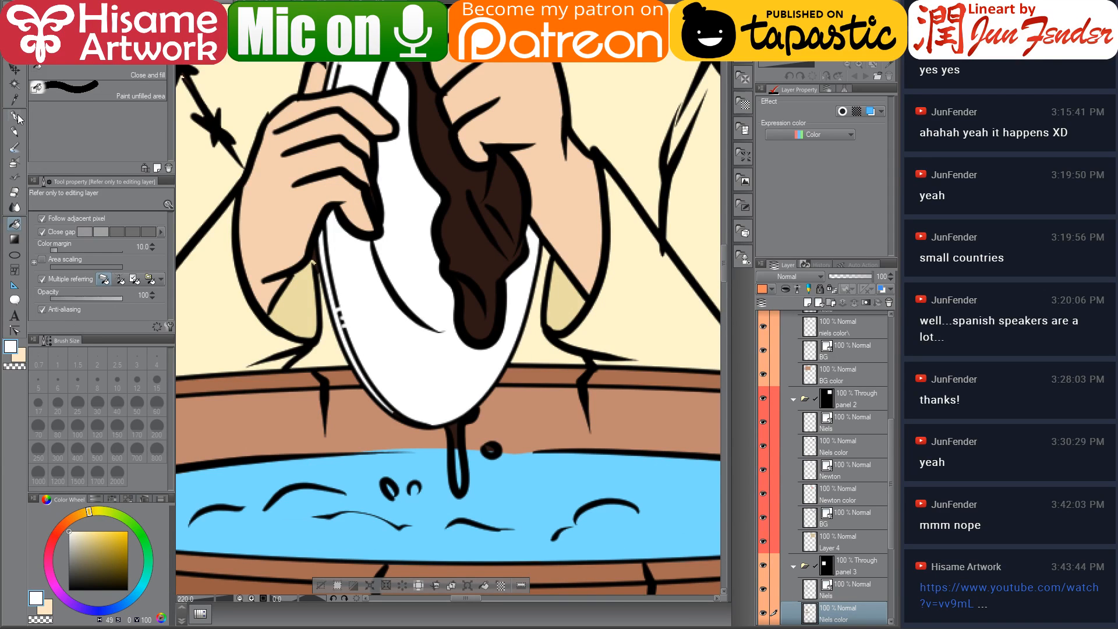
left_click(16, 116)
left_click(77, 538)
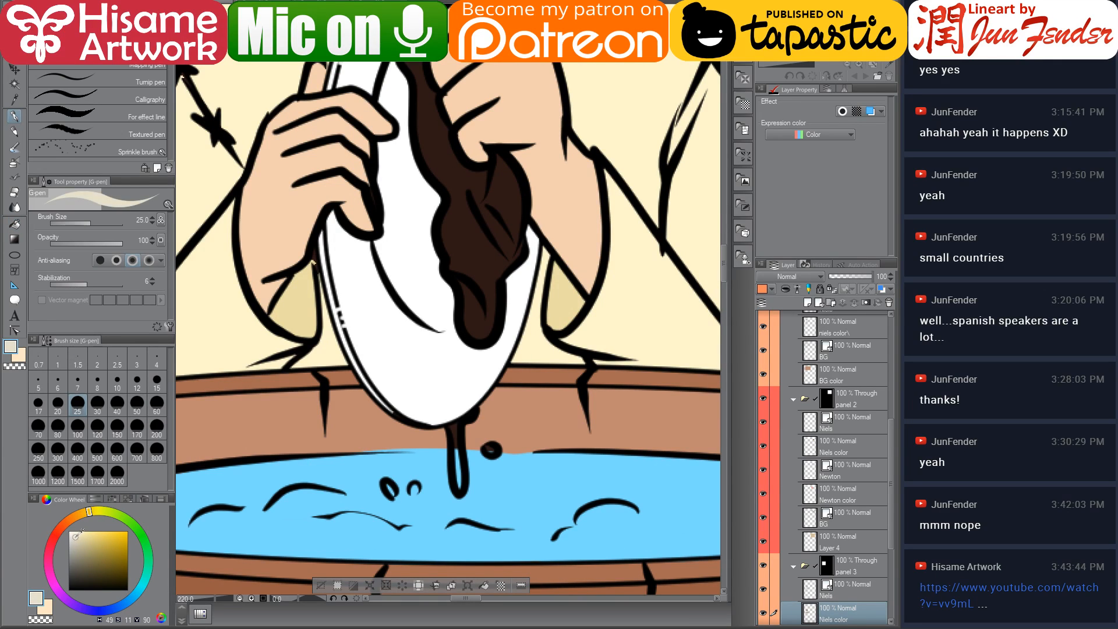
left_click_drag(453, 421, 458, 482)
left_click_drag(468, 417, 453, 428)
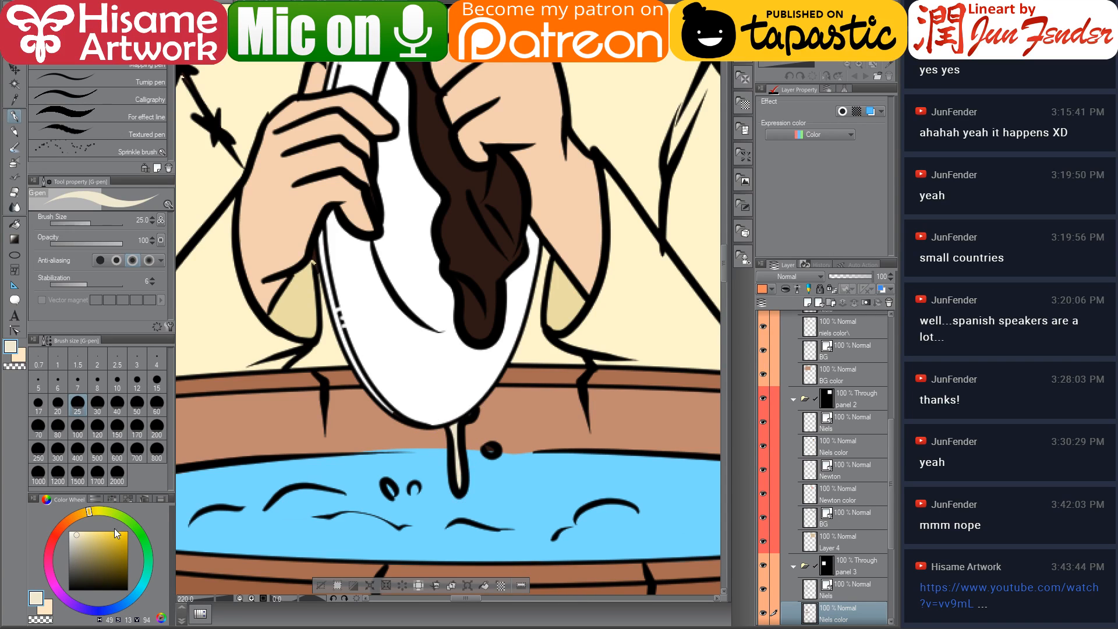
Pick a pale blue on the colour wheel and paint foam patches across the water surface in the tub
mouse_move(141, 590)
left_mouse_down()
mouse_move(129, 600)
mouse_move(147, 576)
left_mouse_up()
left_click(75, 537)
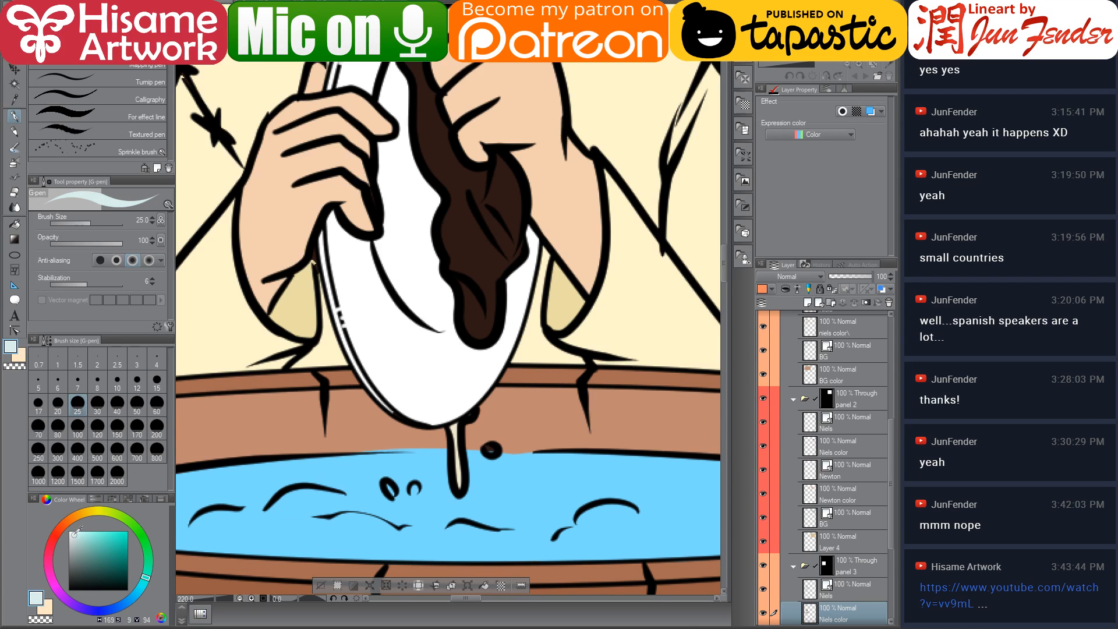
left_click_drag(453, 428, 459, 483)
left_click(491, 447)
mouse_move(387, 483)
left_mouse_down()
mouse_move(416, 494)
mouse_move(557, 407)
left_mouse_up()
mouse_move(453, 417)
left_mouse_down()
mouse_move(392, 415)
mouse_move(314, 433)
left_mouse_up()
mouse_move(448, 433)
left_mouse_down()
mouse_move(532, 445)
mouse_move(464, 432)
left_mouse_up()
left_click_drag(629, 439, 419, 423)
left_click_drag(349, 426, 449, 431)
mouse_move(530, 413)
left_mouse_down()
mouse_move(473, 436)
mouse_move(579, 418)
left_mouse_up()
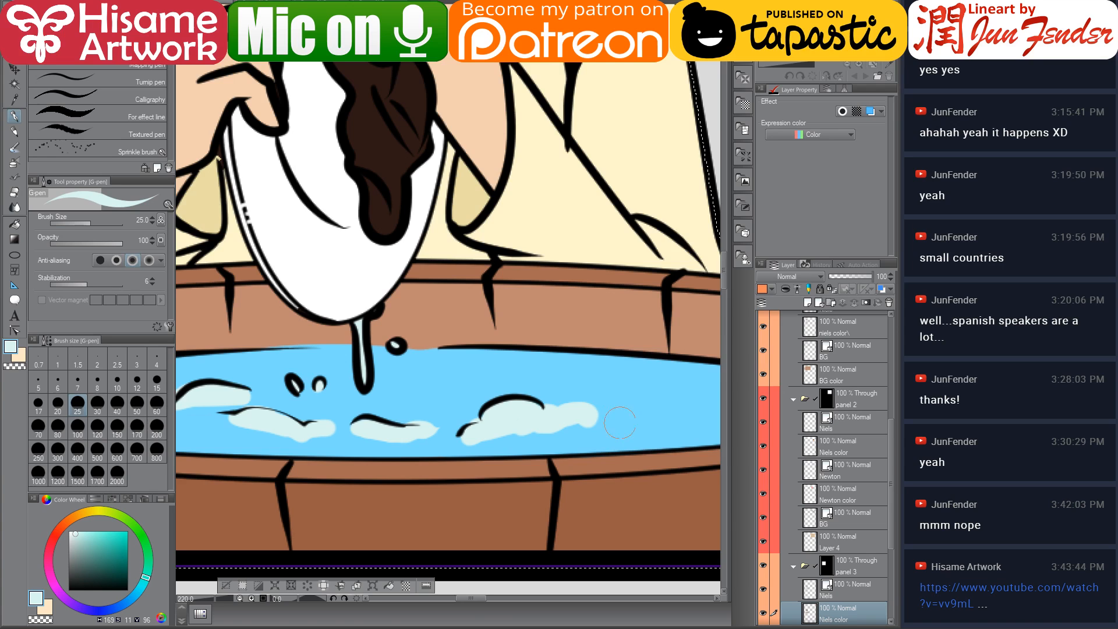
mouse_move(670, 385)
left_mouse_down()
mouse_move(428, 367)
mouse_move(436, 382)
mouse_move(629, 387)
mouse_move(504, 394)
mouse_move(366, 363)
mouse_move(265, 364)
mouse_move(304, 380)
mouse_move(375, 382)
left_mouse_up()
left_click_drag(285, 397, 683, 422)
mouse_move(480, 410)
left_mouse_down()
mouse_move(356, 408)
mouse_move(282, 418)
left_mouse_up()
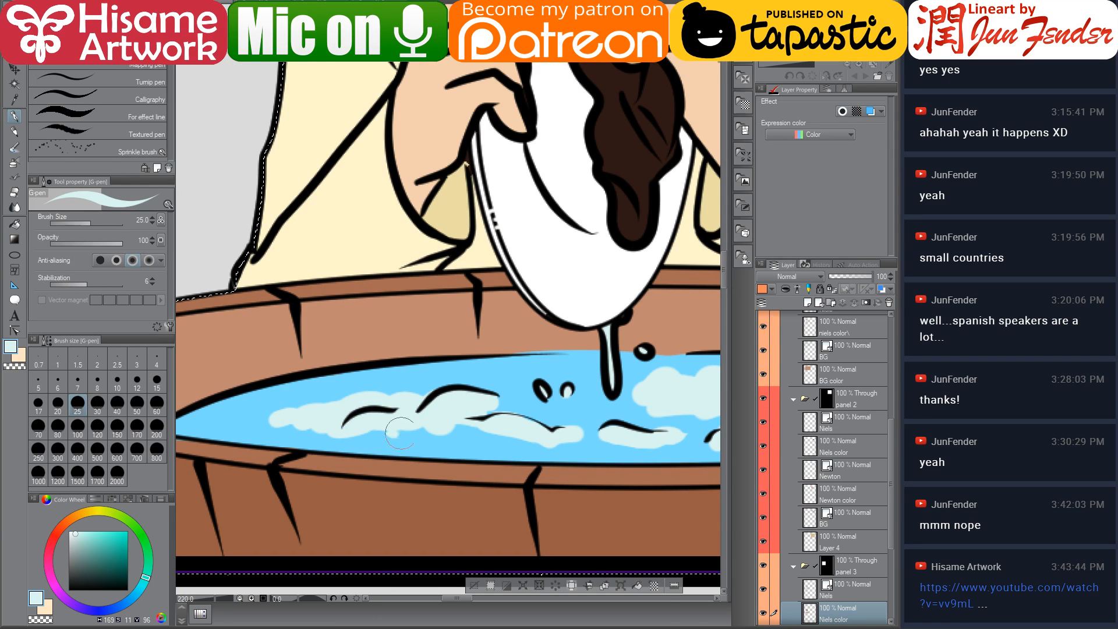
mouse_move(485, 416)
left_mouse_down()
mouse_move(586, 438)
mouse_move(612, 428)
mouse_move(710, 439)
left_mouse_up()
Switch to the fill tool and fill the cloth Niels holds against the plate with the pale blue
mouse_move(550, 349)
left_mouse_down()
mouse_move(411, 460)
mouse_move(404, 539)
left_mouse_up()
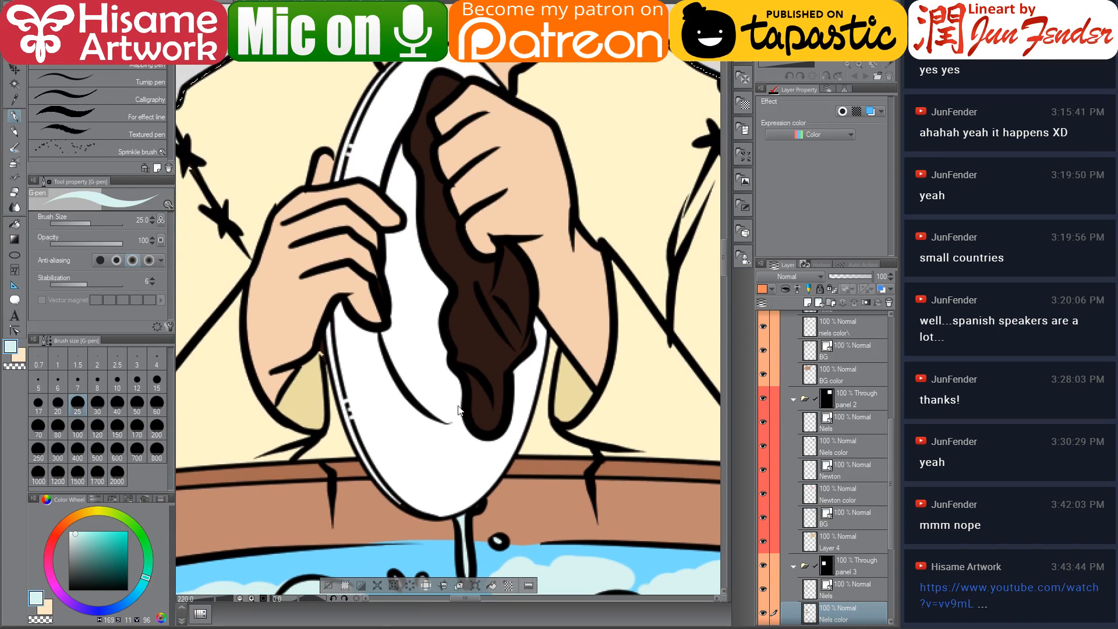
left_click_drag(443, 109, 428, 176)
left_click(15, 224)
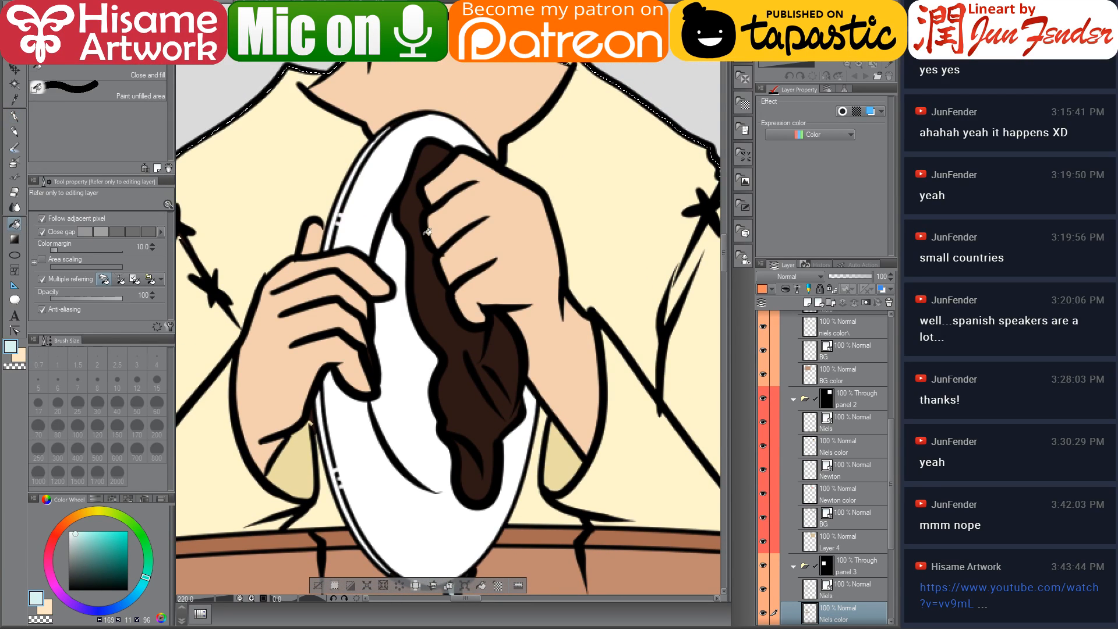
left_click(429, 283)
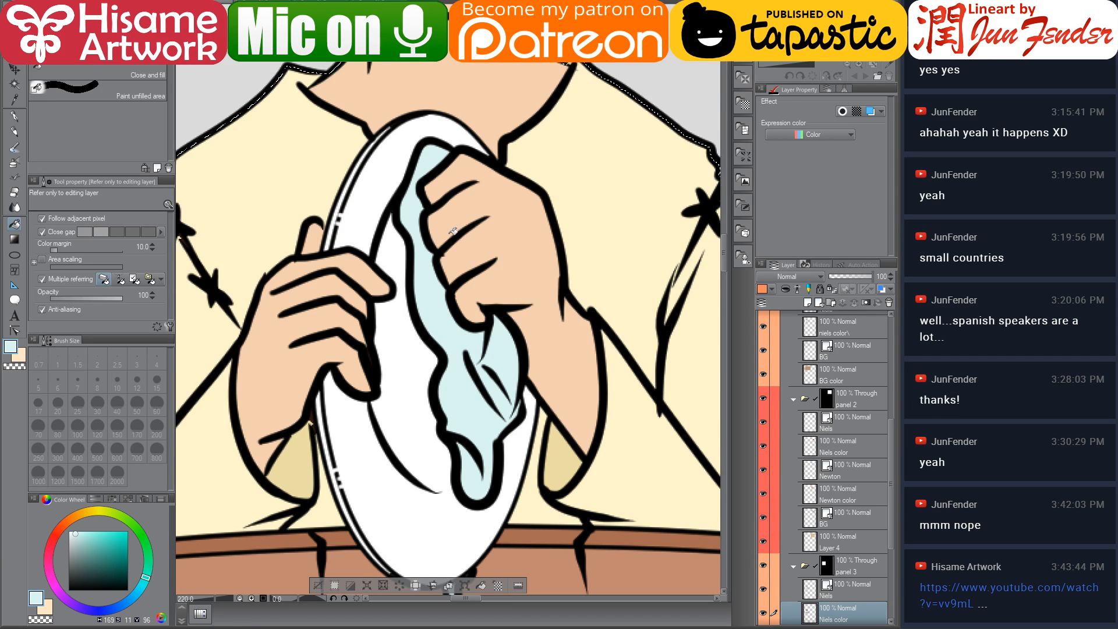
Sample Niels' dark brown hair colour, touch up gaps in his hair with the G-pen, and deselect
scroll(453, 231, "down", 5)
left_click_drag(440, 145, 446, 251)
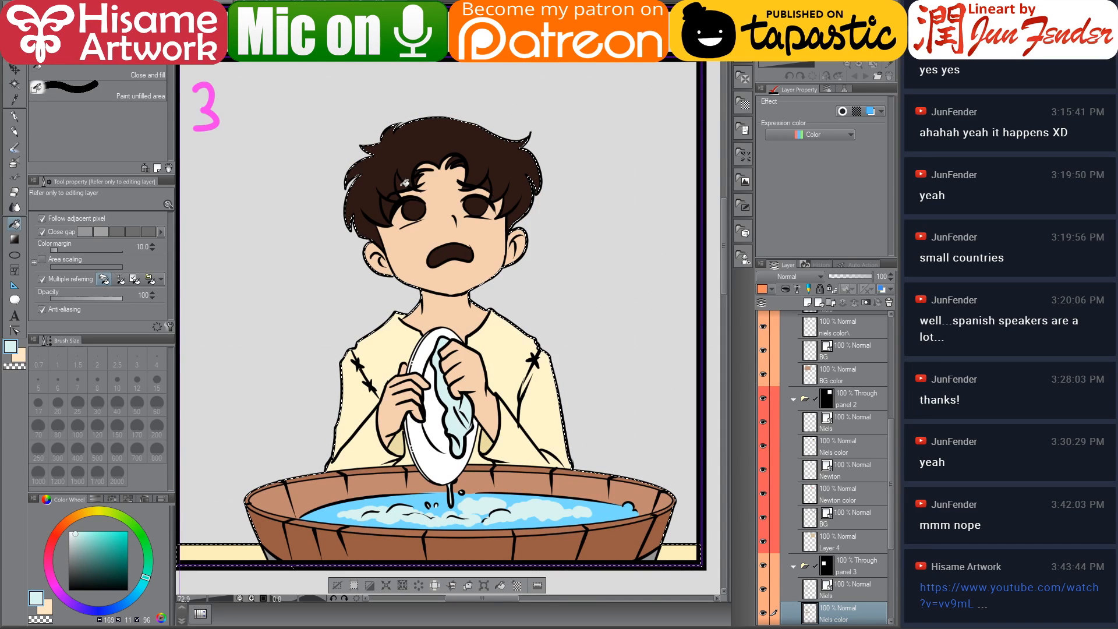
scroll(423, 200, "up", 3)
left_click(353, 226, "alt")
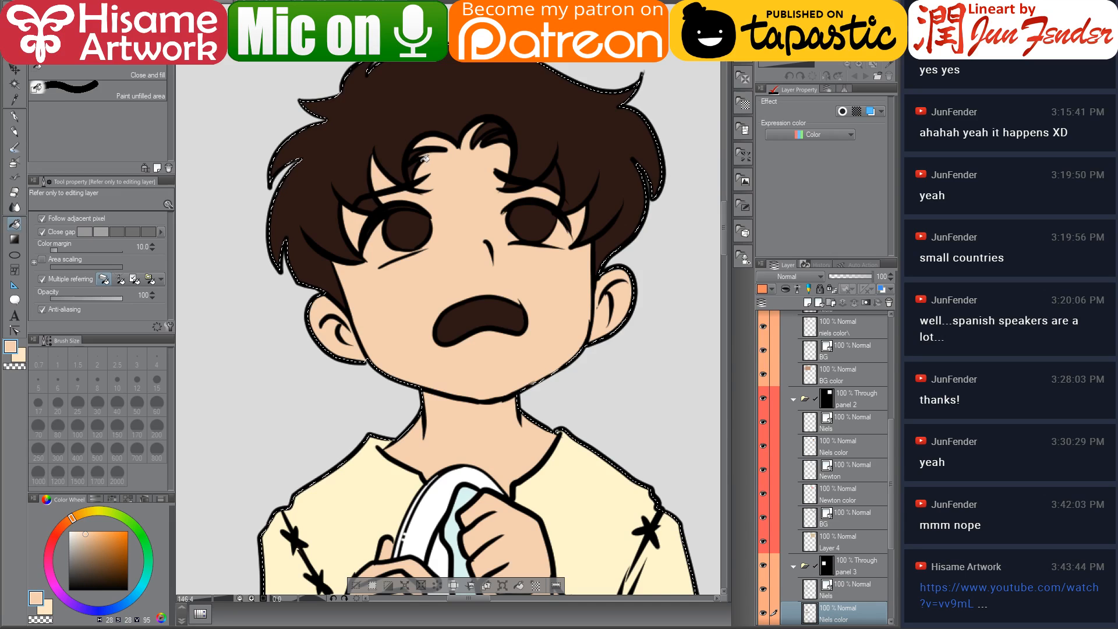
scroll(476, 87, "up", 1)
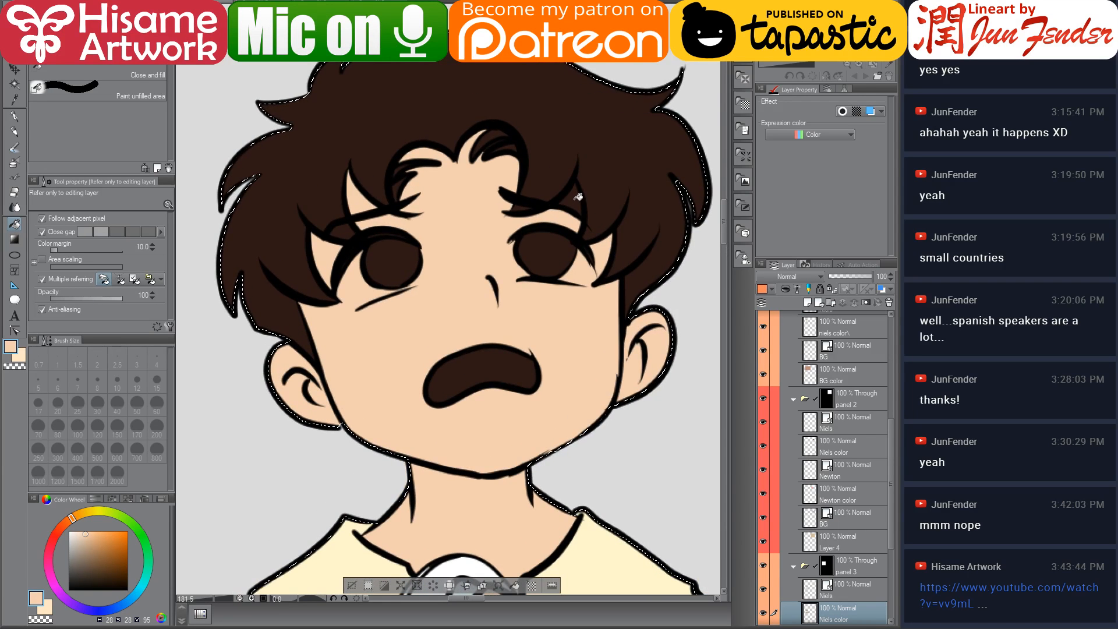
left_click(13, 116)
left_click(375, 150, "alt")
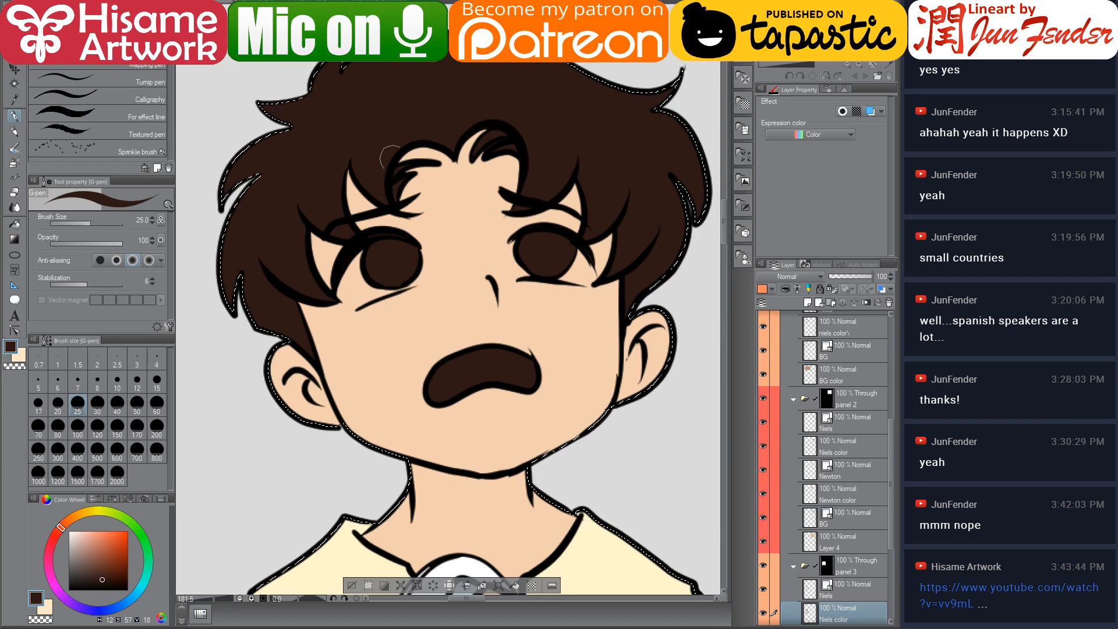
mouse_move(389, 194)
left_mouse_down()
mouse_move(399, 174)
mouse_move(457, 155)
mouse_move(426, 154)
mouse_move(454, 160)
mouse_move(475, 143)
left_mouse_up()
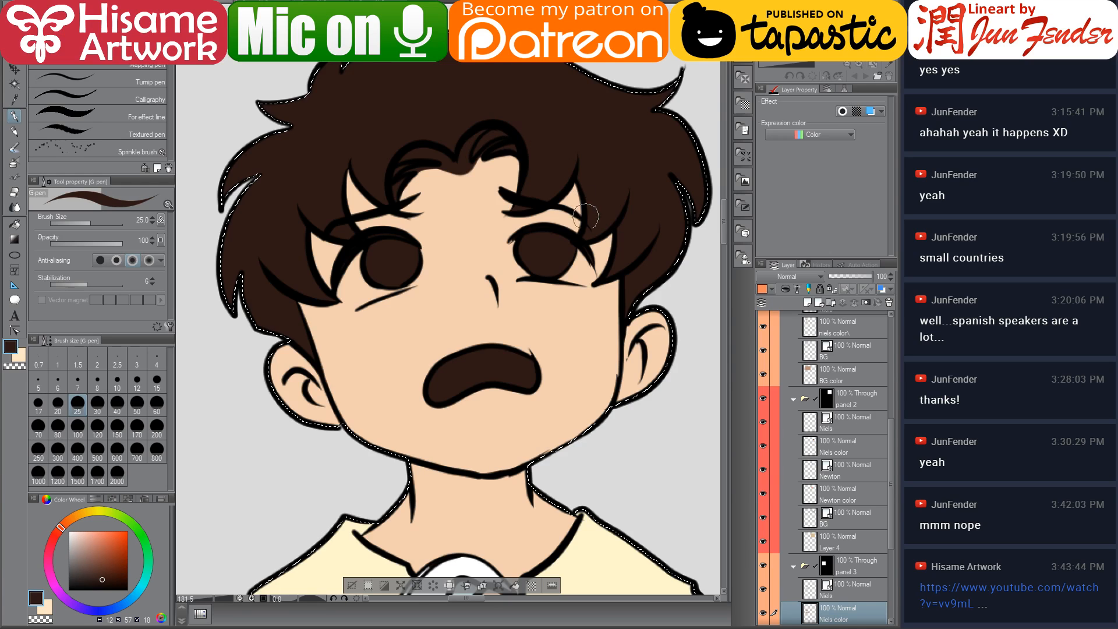
left_click_drag(454, 275, 461, 316)
key("ctrl+d")
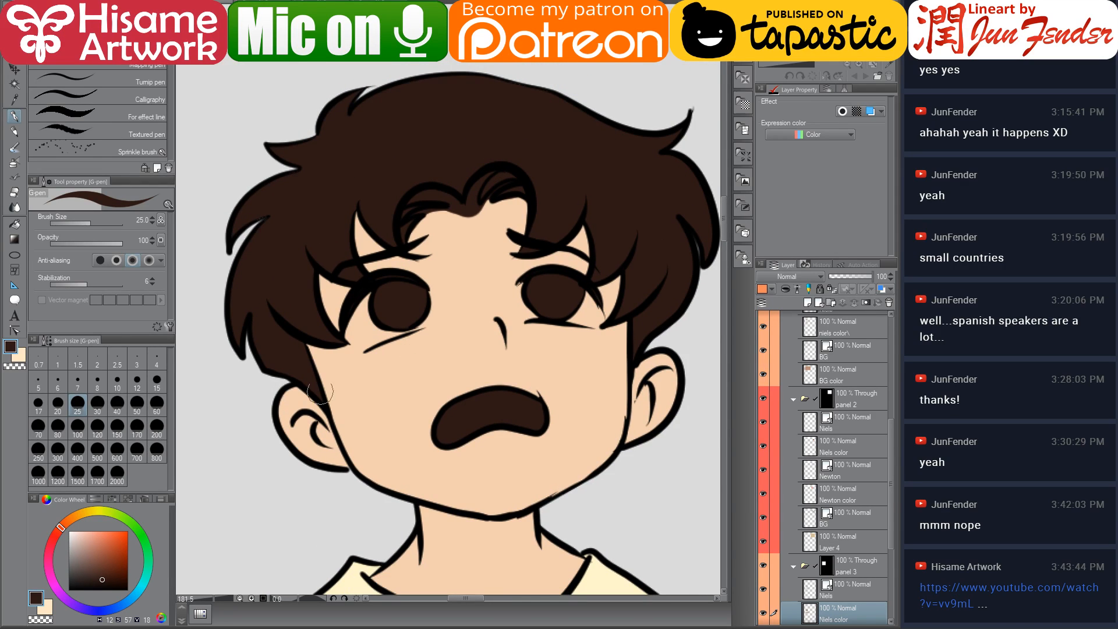
Sample the brown eye colour from the reference page and paint Niels' eyes in panel 3
left_click(306, 34)
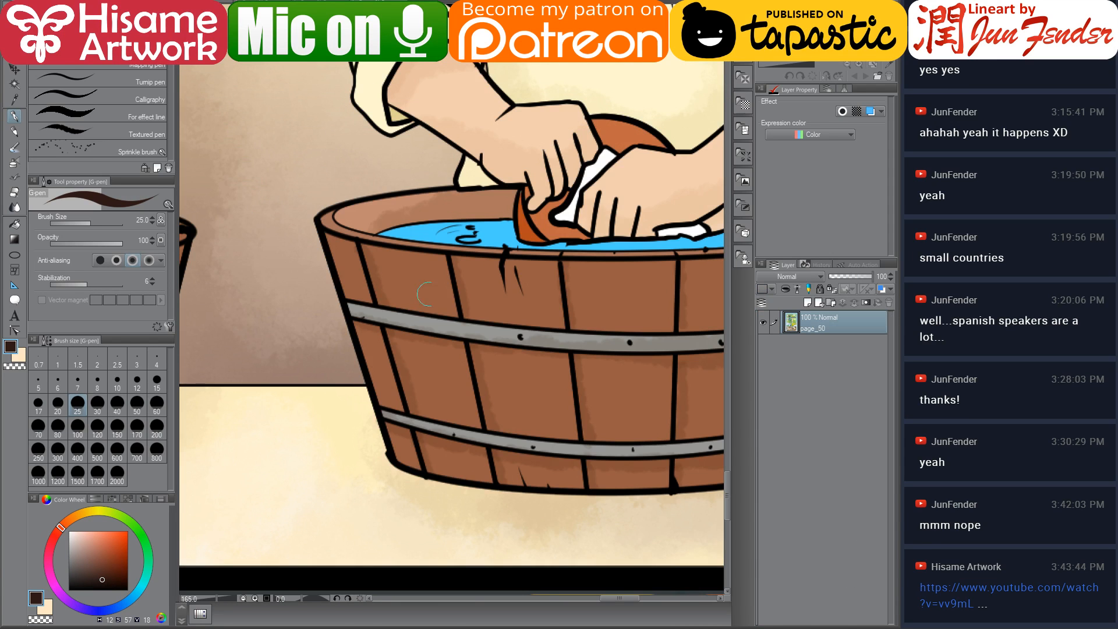
left_click_drag(511, 75, 351, 479)
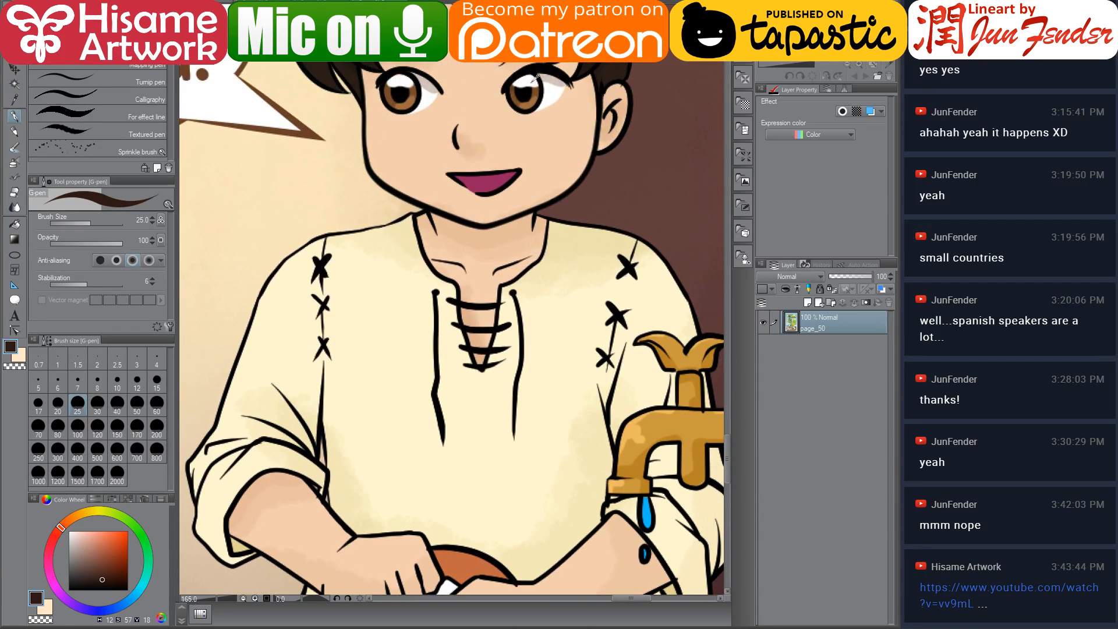
left_click(537, 86, "alt")
left_click(256, 3)
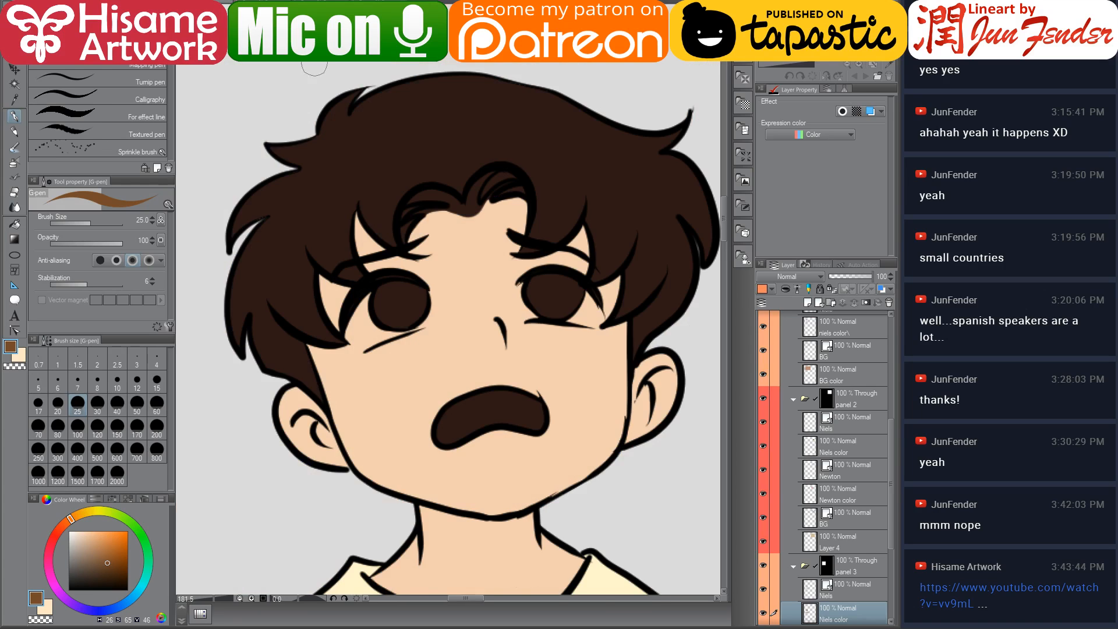
mouse_move(550, 268)
left_mouse_down()
mouse_move(568, 286)
mouse_move(533, 302)
mouse_move(559, 309)
mouse_move(540, 293)
mouse_move(565, 303)
mouse_move(546, 300)
left_mouse_up()
mouse_move(412, 297)
left_mouse_down()
mouse_move(397, 285)
mouse_move(407, 307)
mouse_move(397, 297)
mouse_move(405, 289)
left_mouse_up()
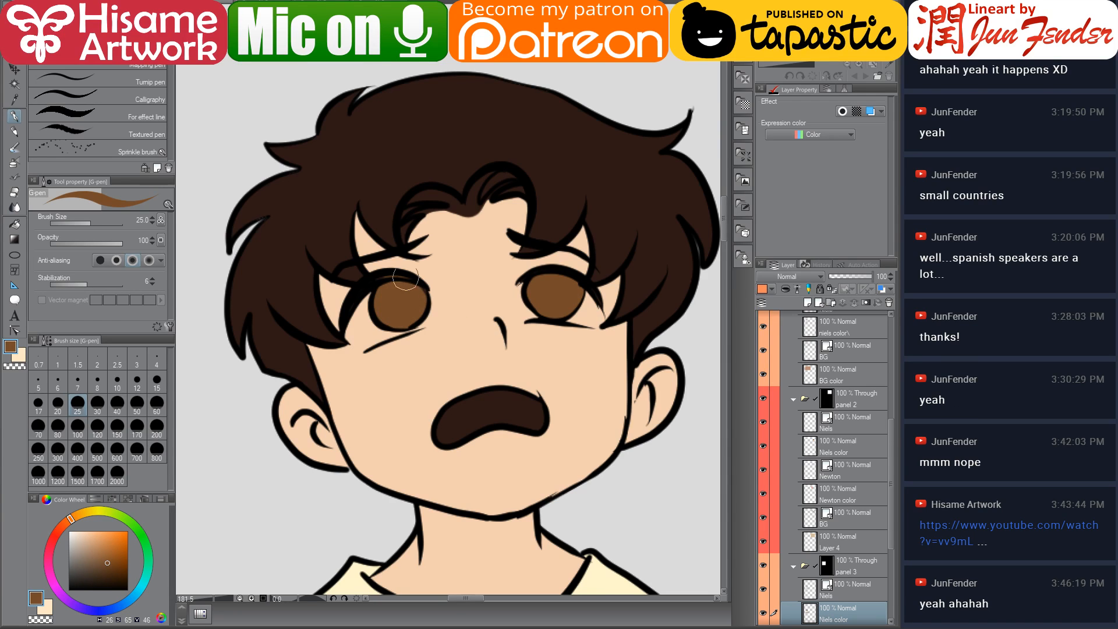
left_click(366, 284, "alt")
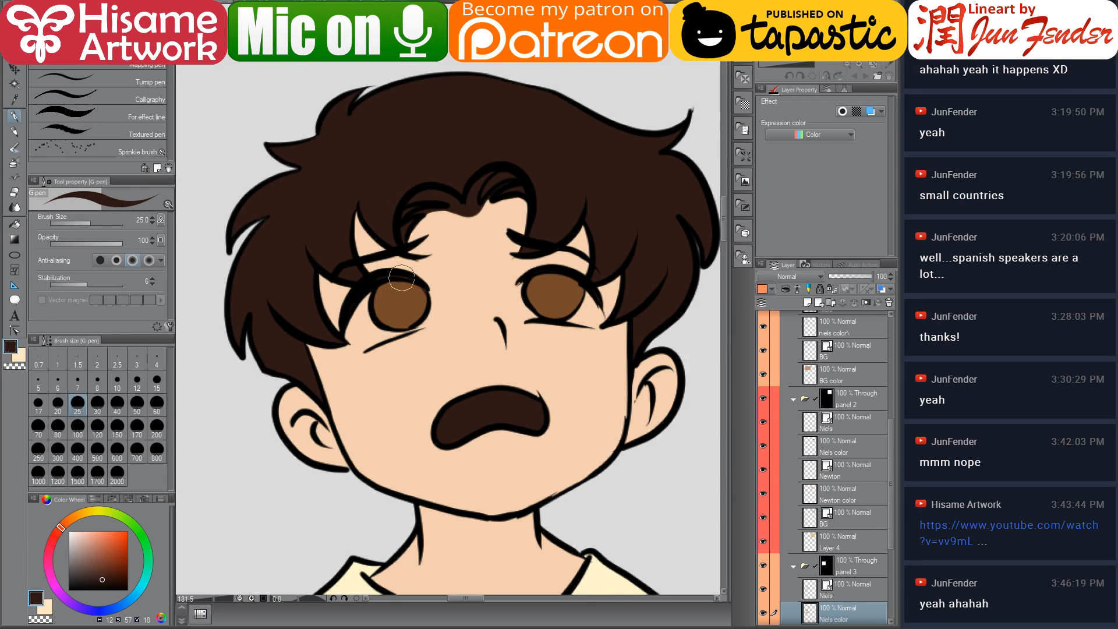
mouse_move(410, 283)
left_mouse_down()
mouse_move(372, 280)
mouse_move(403, 275)
left_mouse_up()
Sample the pink mouth colour from the reference page and fill Niels' open mouth in panel 3
key("ctrl+Tab")
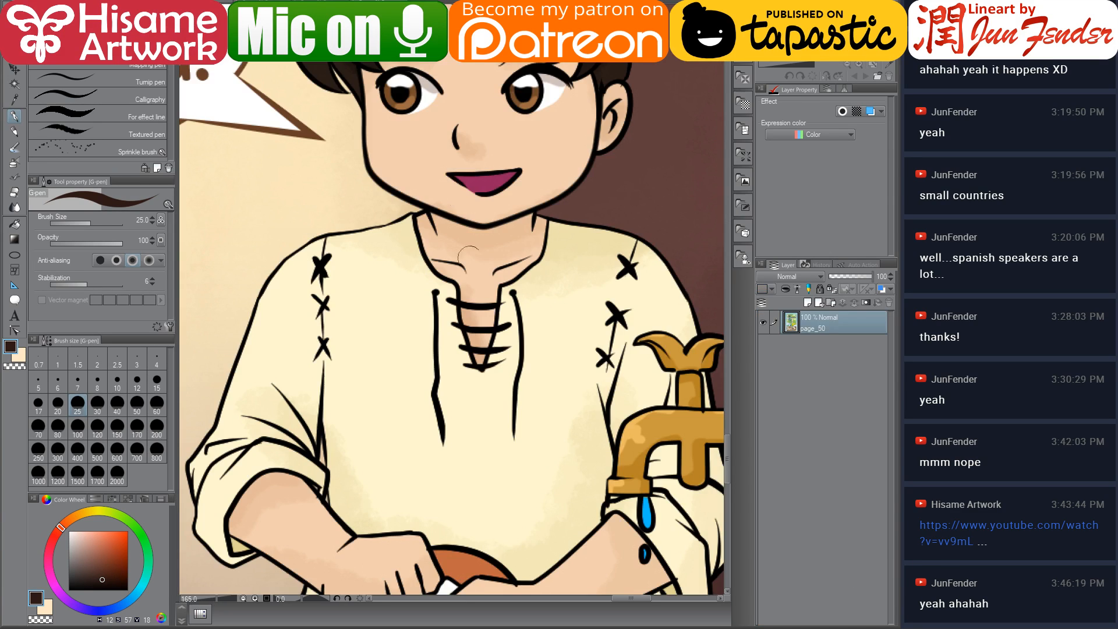
left_click(484, 171, "alt")
key("ctrl+Tab")
key("g")
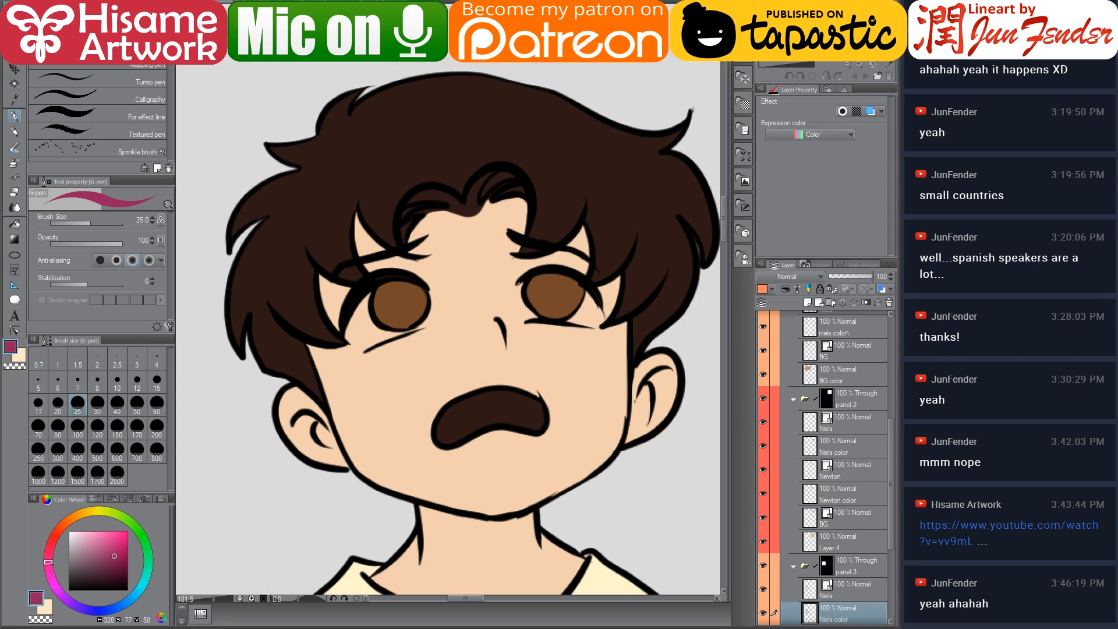
left_click(499, 406)
left_click_drag(501, 419, 456, 320)
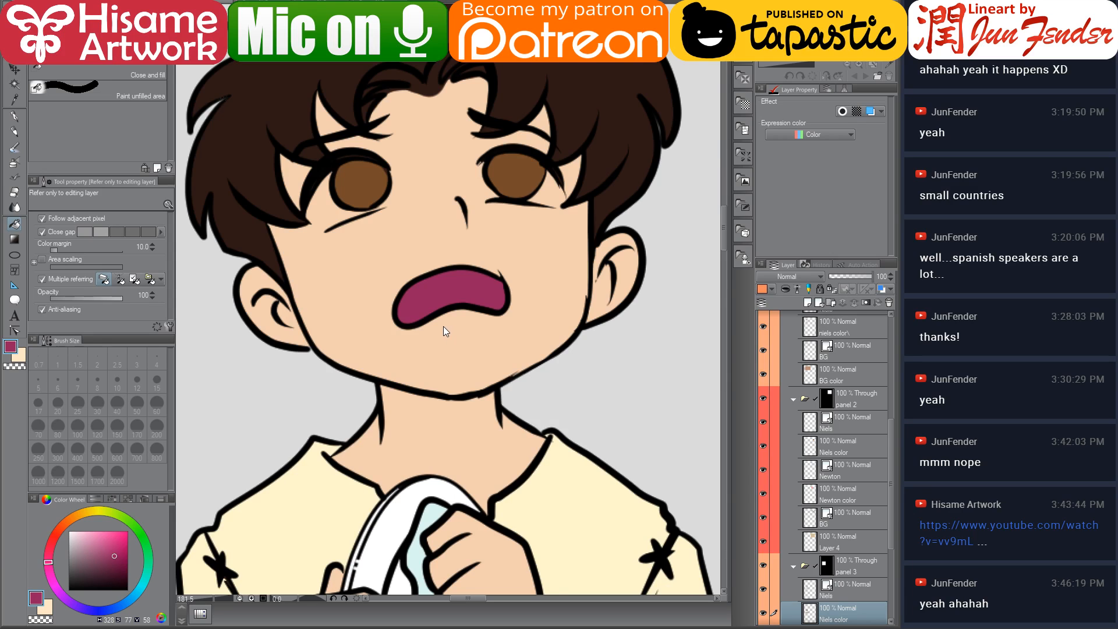
scroll(443, 331, "down", 5)
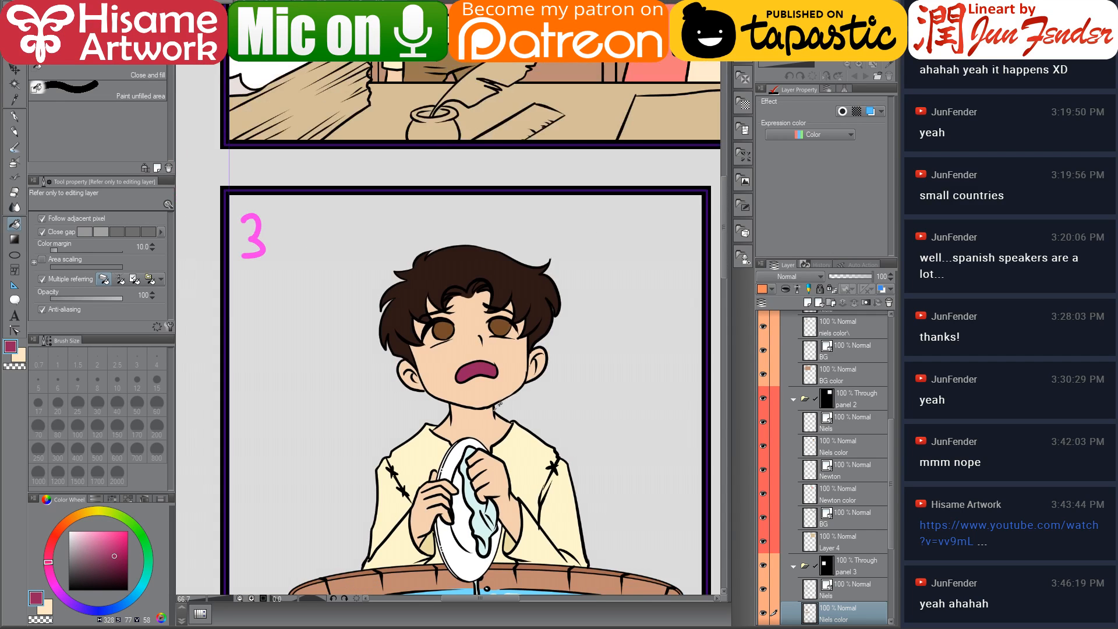
left_click_drag(541, 432, 497, 322)
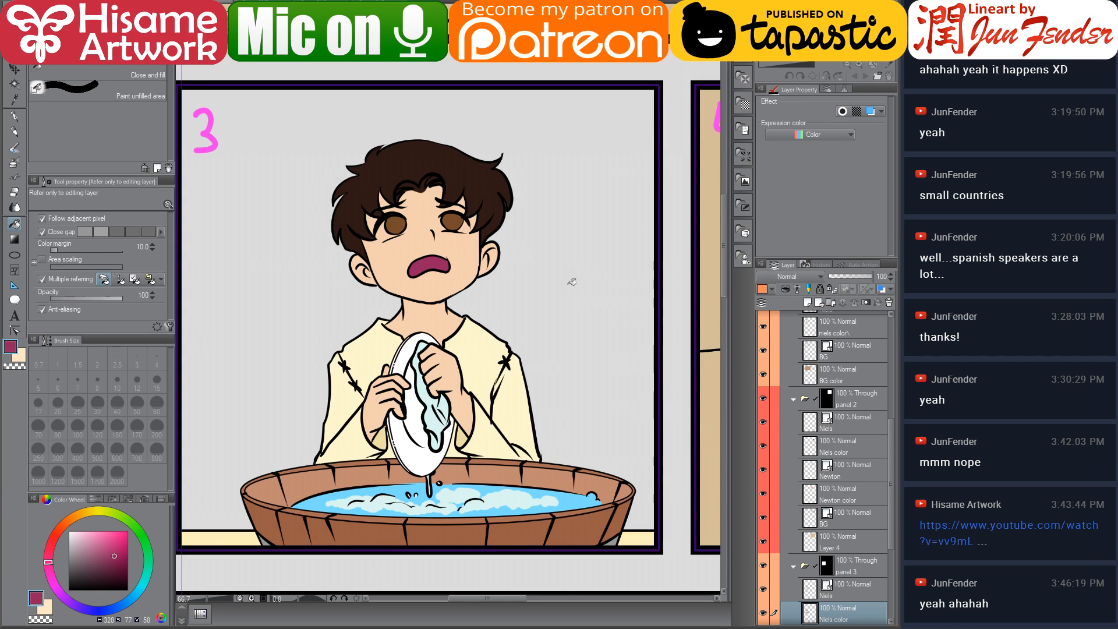
Zoom in on Niels' face in panel 3, sample white and paint the whites of his eyes with the G-pen
scroll(438, 393, "down", 2)
left_click_drag(645, 344, 637, 395)
scroll(370, 373, "up", 4)
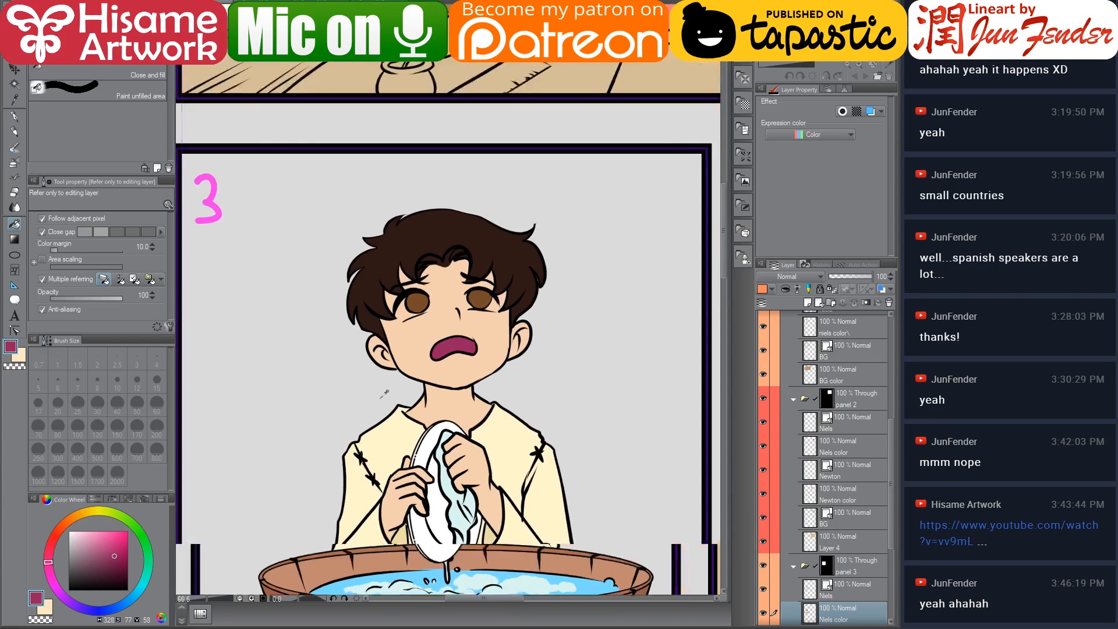
left_click(450, 441, "alt")
scroll(429, 246, "up", 2)
scroll(430, 245, "up", 4)
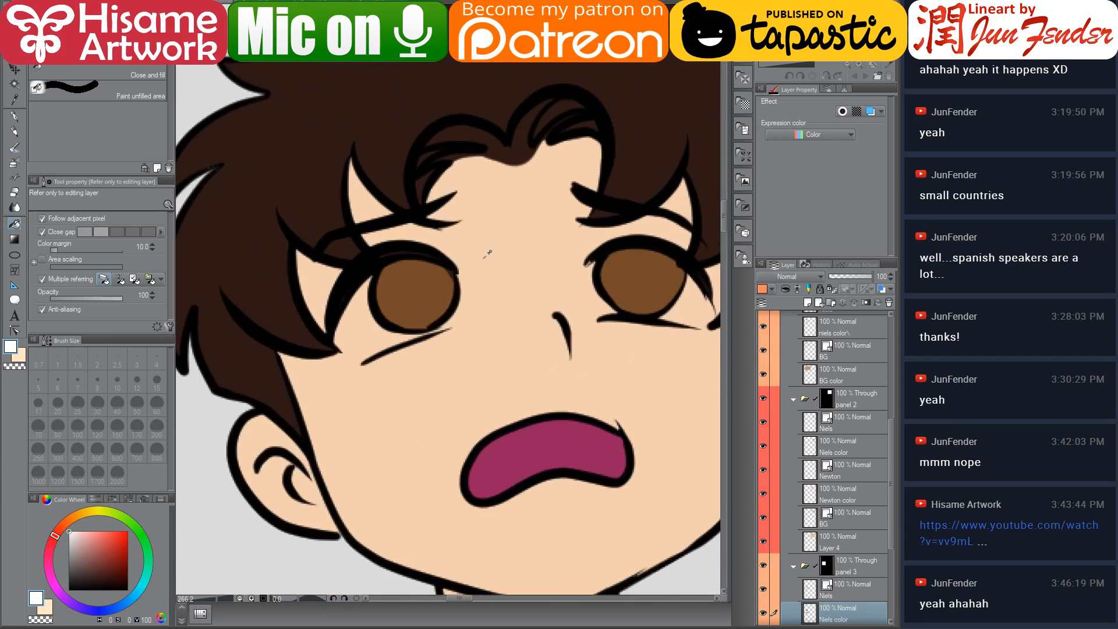
scroll(487, 253, "down", 2)
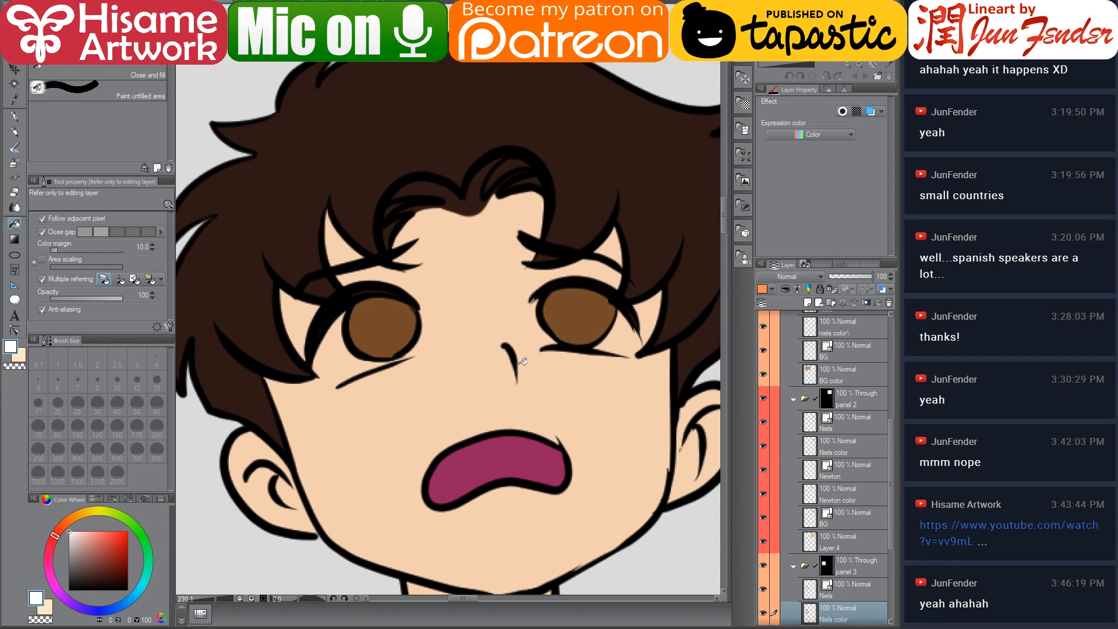
left_click(16, 119)
mouse_move(323, 315)
left_mouse_down()
mouse_move(341, 318)
mouse_move(324, 373)
mouse_move(419, 350)
mouse_move(349, 362)
left_mouse_up()
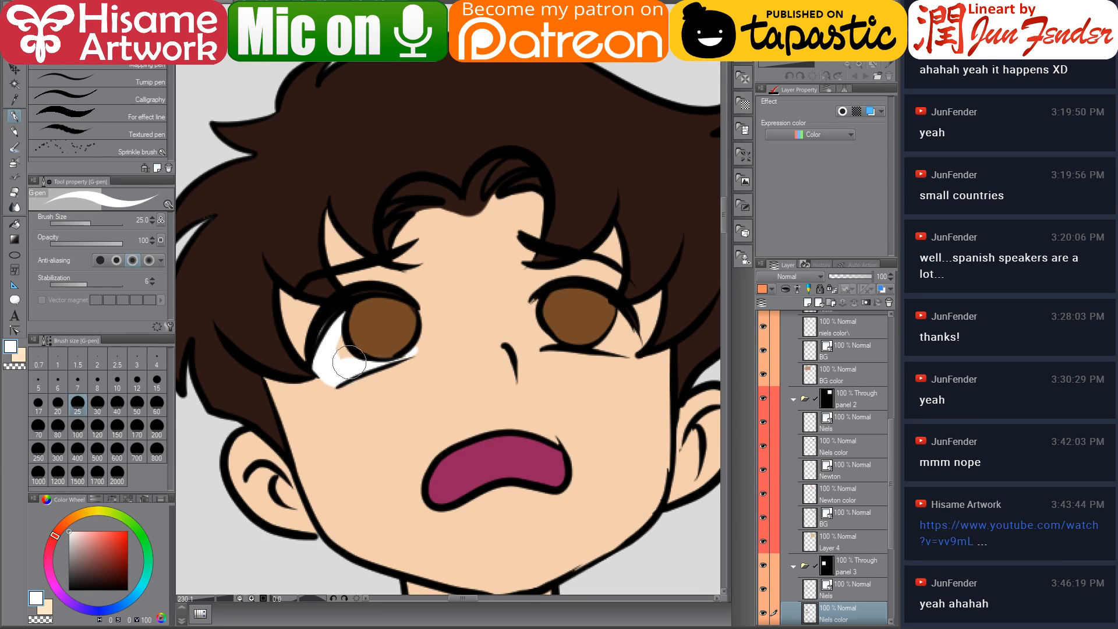
left_click(329, 317, "alt")
mouse_move(329, 320)
left_mouse_down()
mouse_move(367, 298)
mouse_move(311, 341)
mouse_move(338, 304)
mouse_move(396, 293)
mouse_move(313, 340)
left_mouse_up()
left_click(343, 334, "alt")
mouse_move(536, 294)
left_mouse_down()
mouse_move(535, 328)
mouse_move(551, 340)
mouse_move(611, 336)
mouse_move(602, 345)
mouse_move(623, 312)
mouse_move(594, 348)
mouse_move(627, 342)
mouse_move(629, 327)
mouse_move(619, 345)
mouse_move(557, 324)
mouse_move(576, 332)
mouse_move(595, 306)
mouse_move(639, 332)
left_mouse_up()
left_click(562, 326, "alt")
left_click(597, 291, "alt")
Shrink the G-pen to size 12 and touch up Niels' eyes, sampling the iris and hair browns
key("bracketleft")
key("bracketleft")
key("bracketleft")
key("bracketleft")
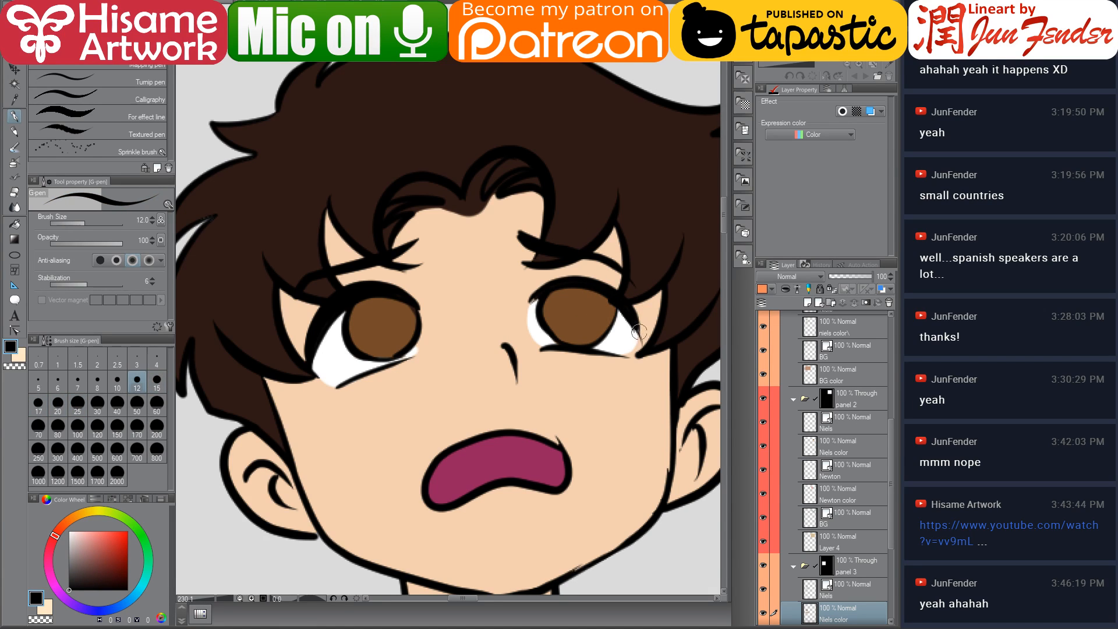
left_click(368, 359, "alt")
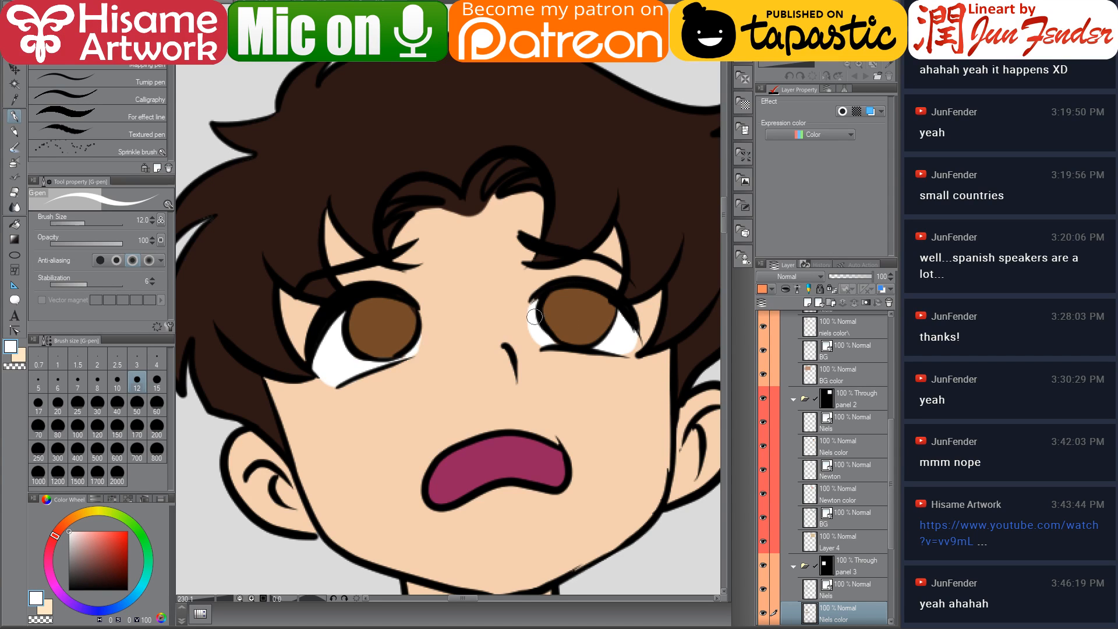
left_click(568, 322, "alt")
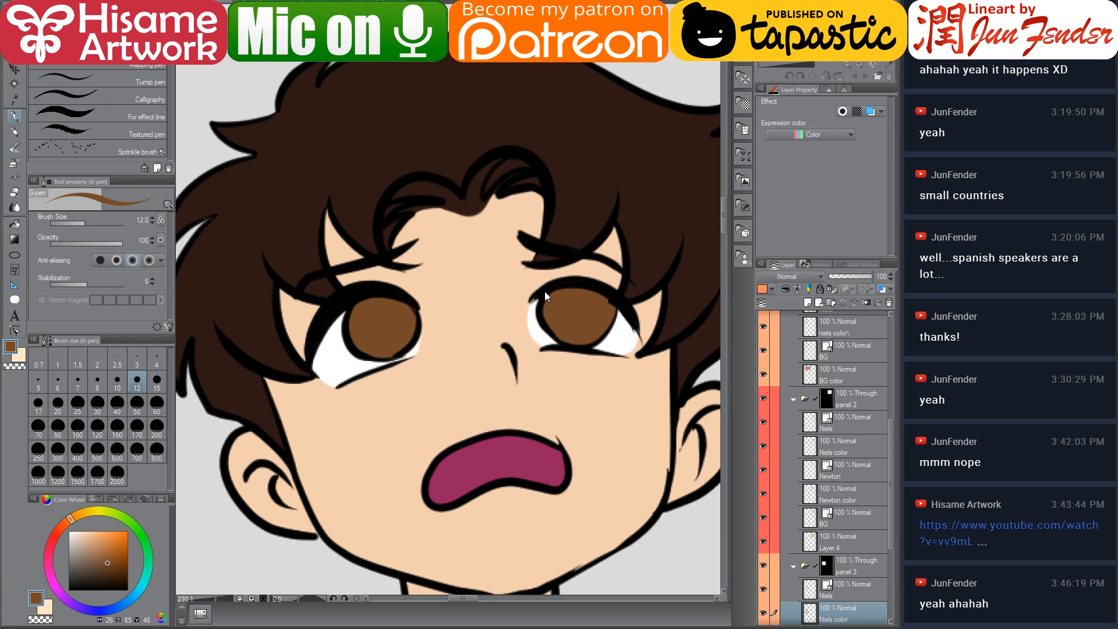
left_click(356, 198, "alt")
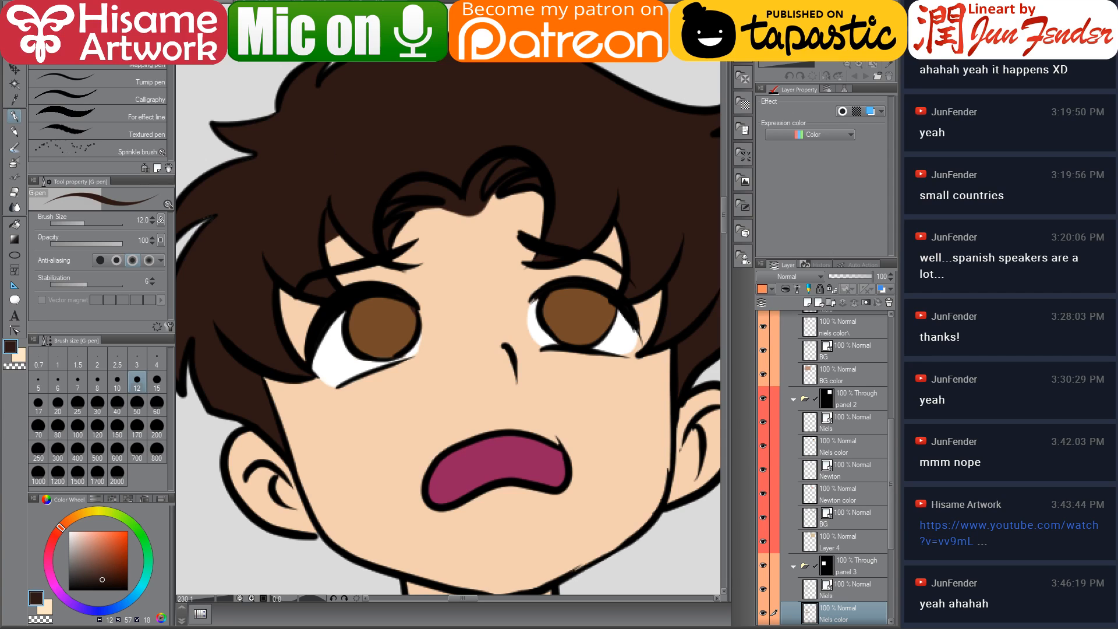
scroll(389, 194, "down", 10)
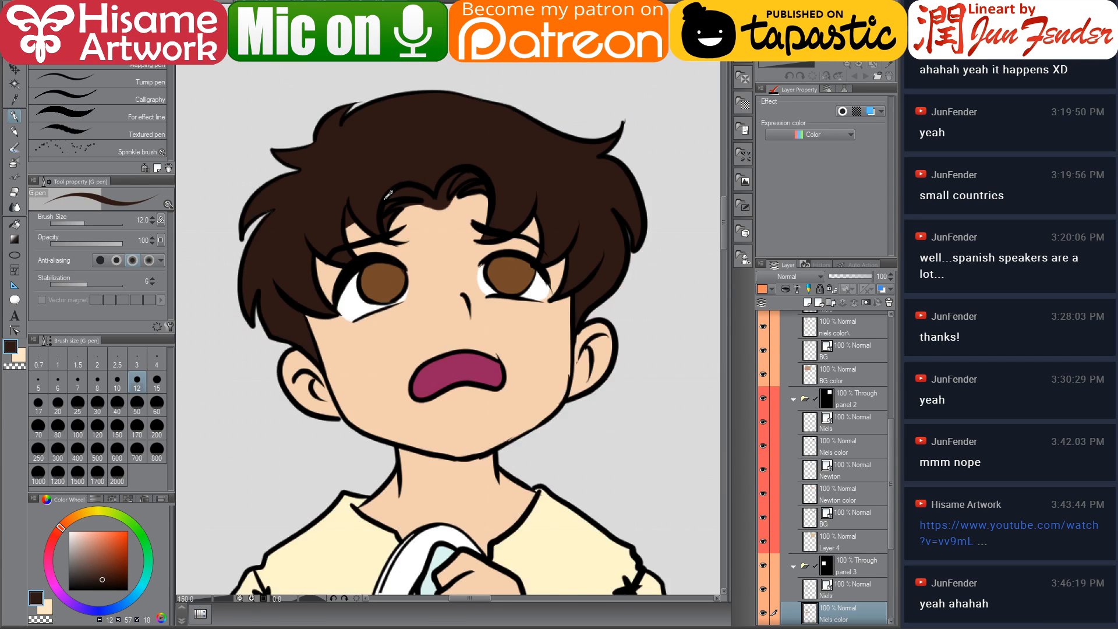
scroll(390, 192, "down", 3)
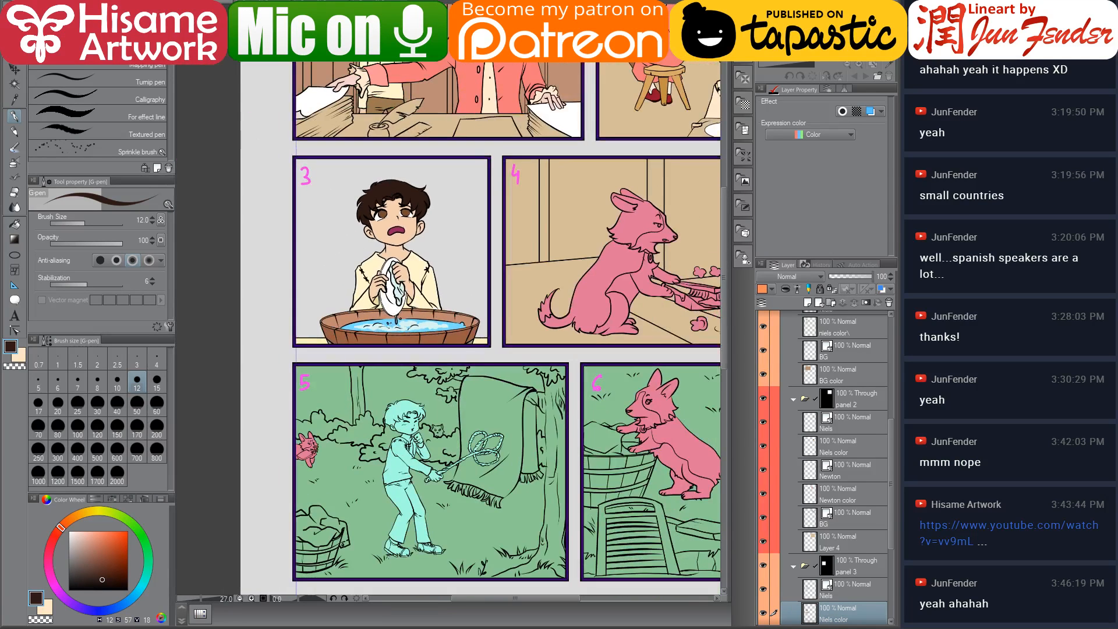
Expand the panel 4 folder, pick the Marie color layer and select the dog's area
left_click_drag(526, 239, 434, 289)
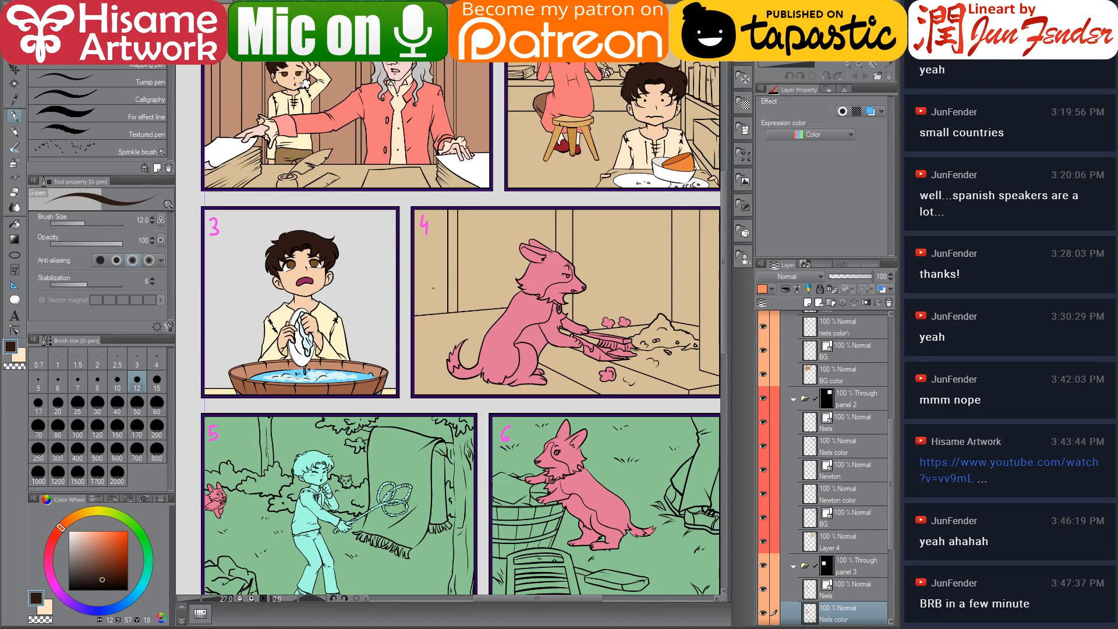
scroll(870, 512, "down", 5)
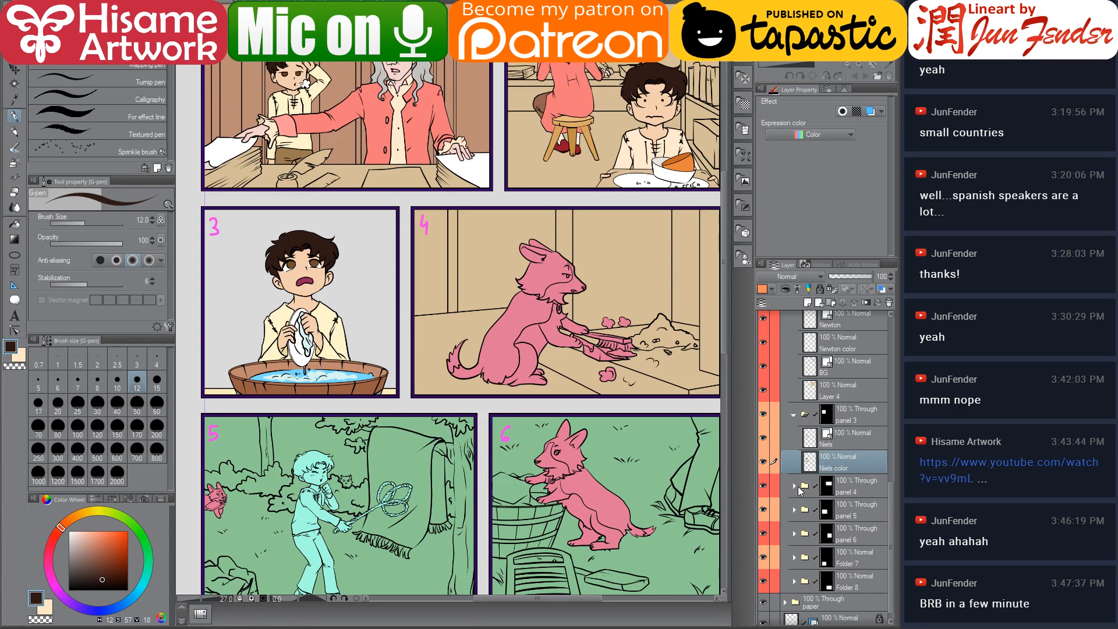
left_click(789, 487)
left_click(795, 487)
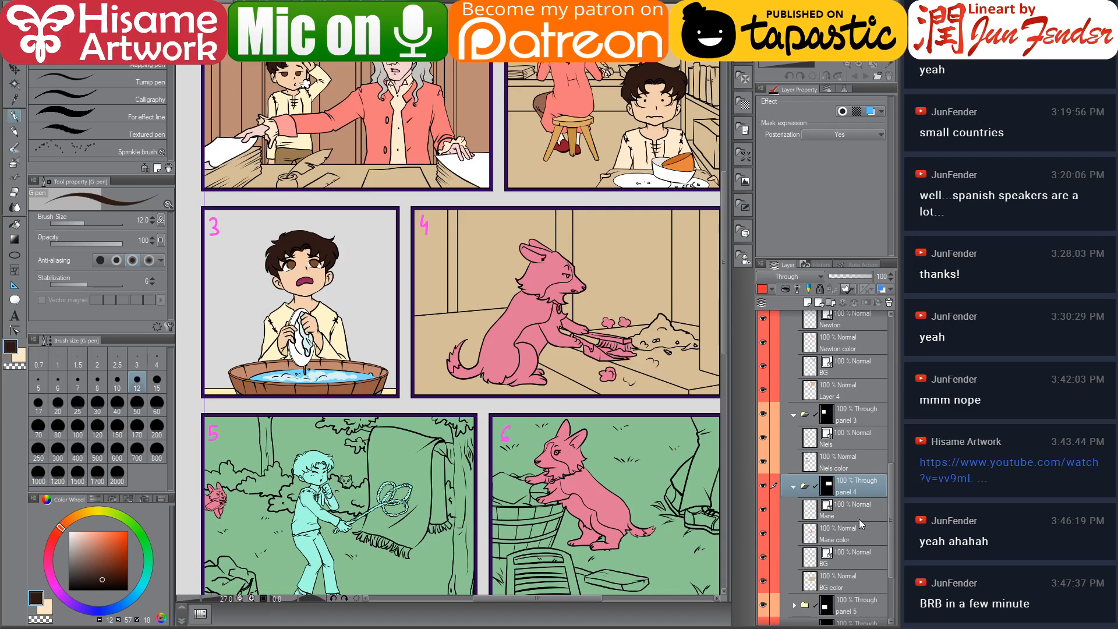
left_click(787, 538)
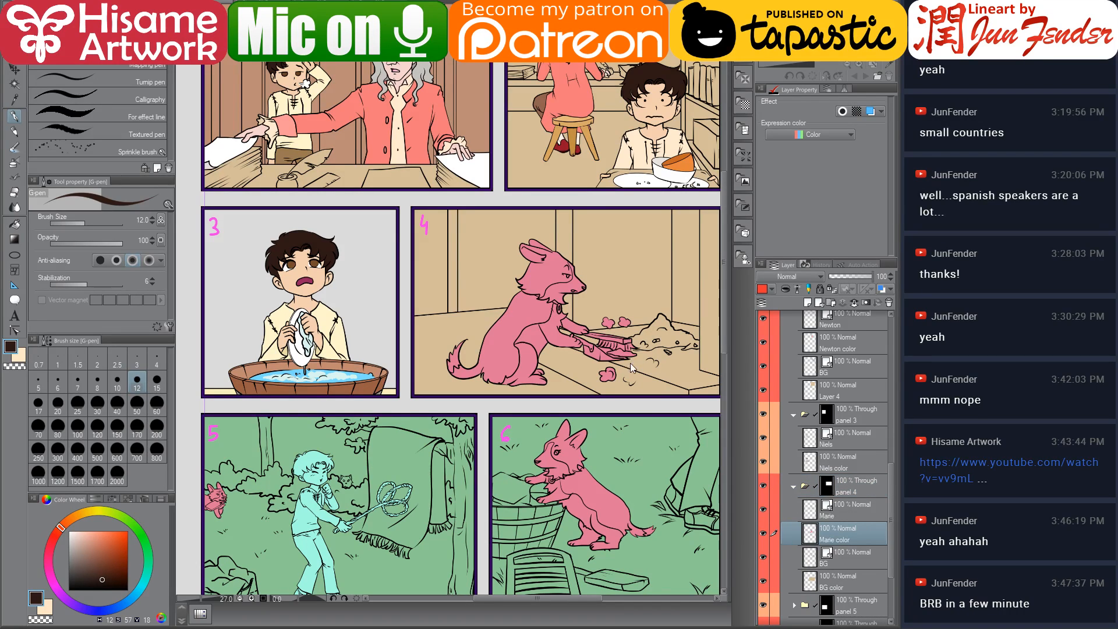
left_click(810, 533, "ctrl")
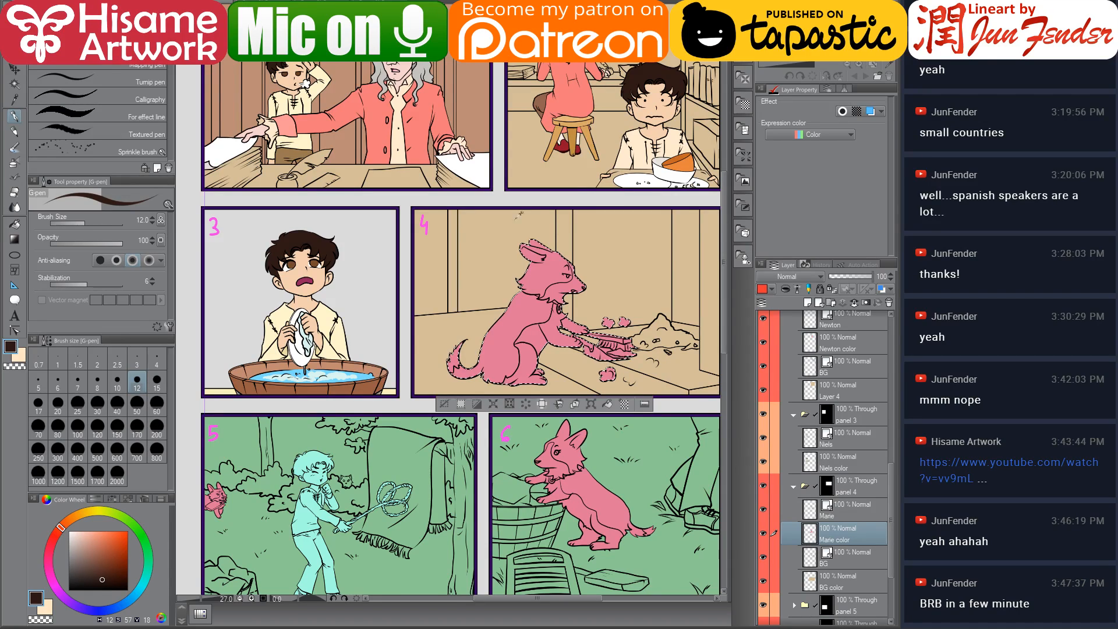
Sample the tan fur colour of the dog from the page 58 reference
scroll(488, 309, "up", 2)
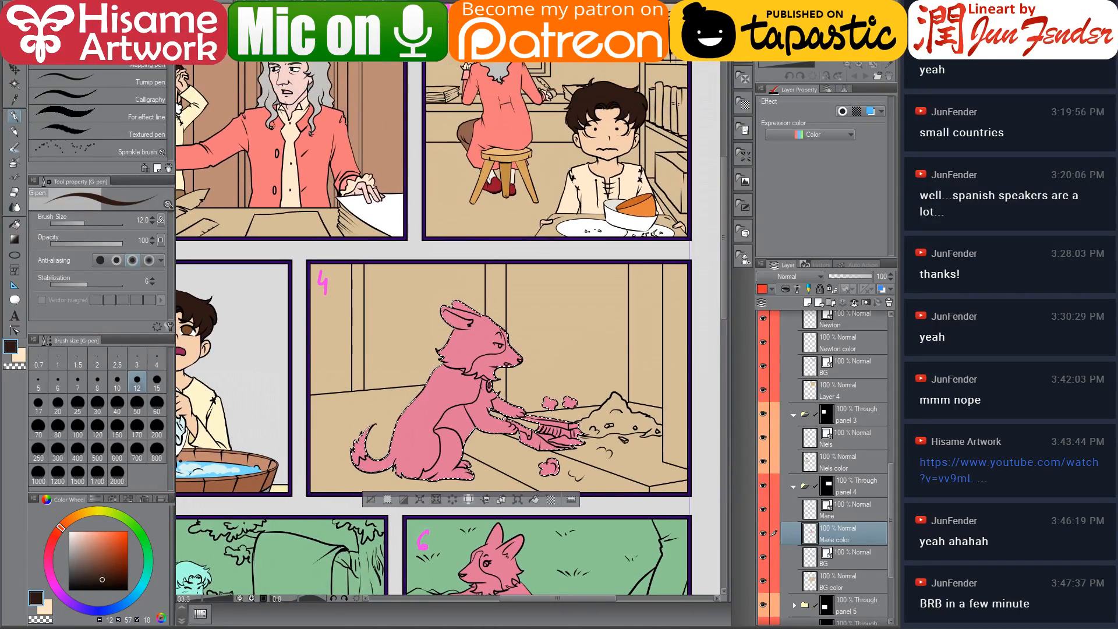
scroll(498, 240, "down", 1)
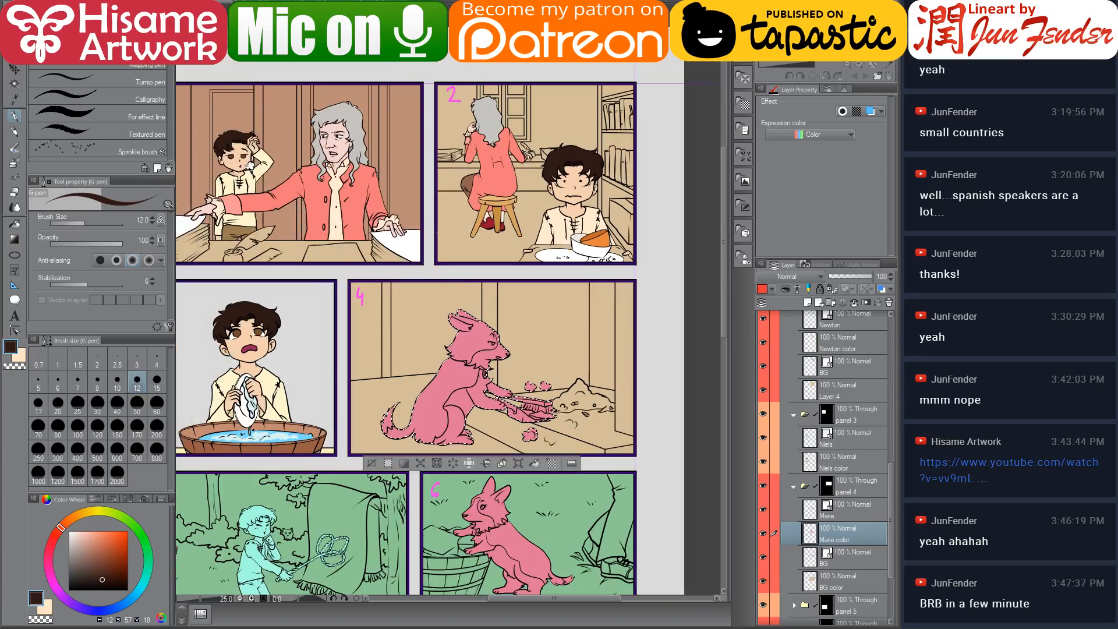
scroll(499, 240, "down", 1)
scroll(547, 350, "up", 3)
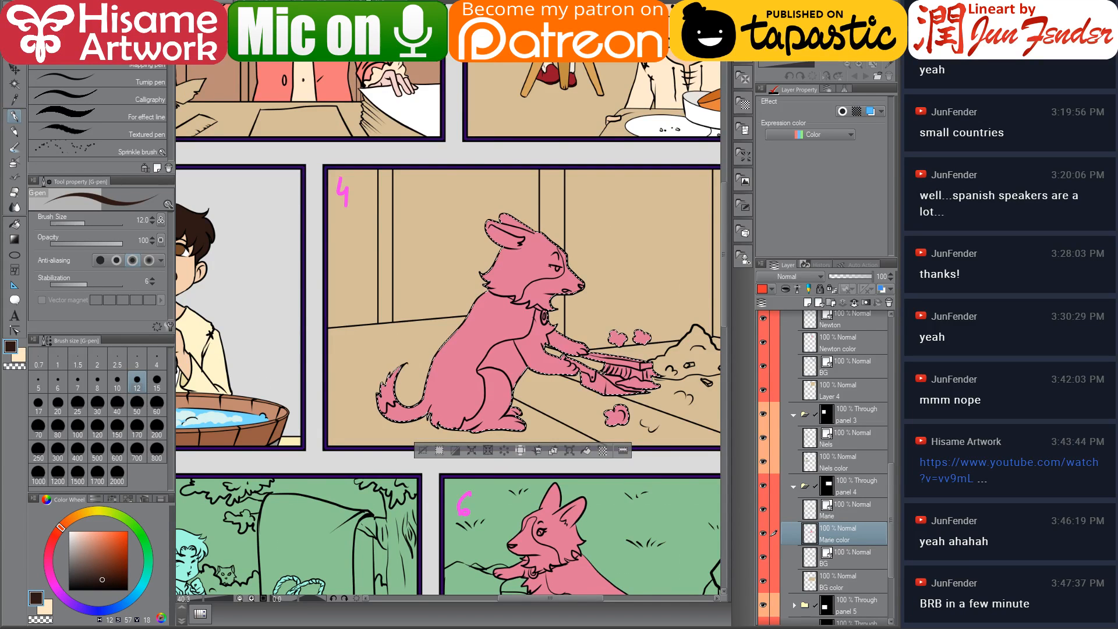
key("ctrl+Tab")
key("ctrl+Tab")
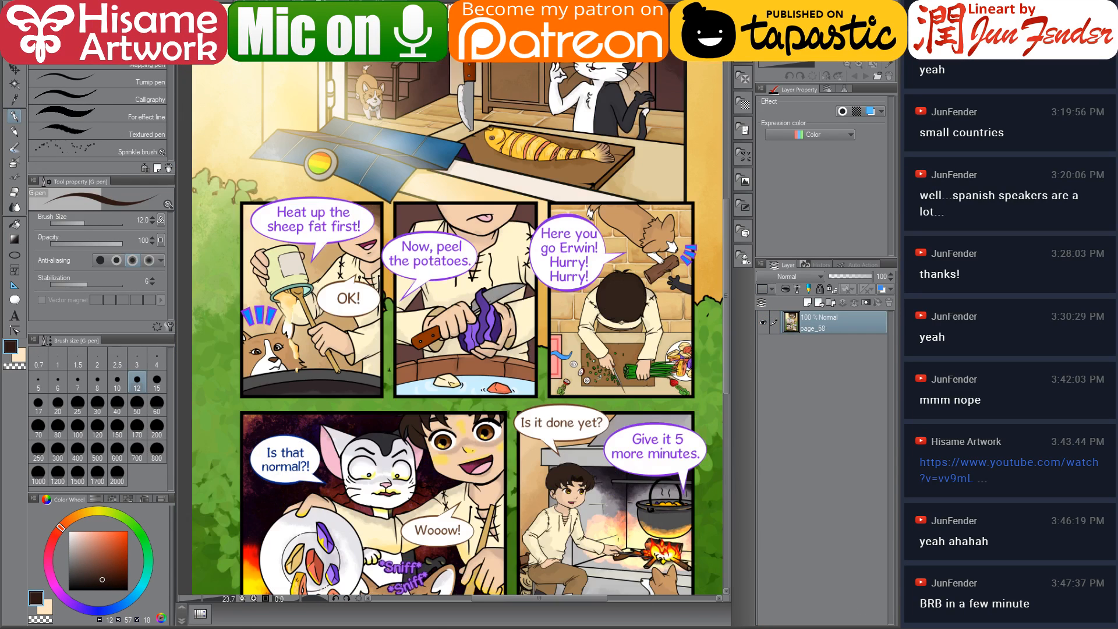
left_click(249, 357, "alt")
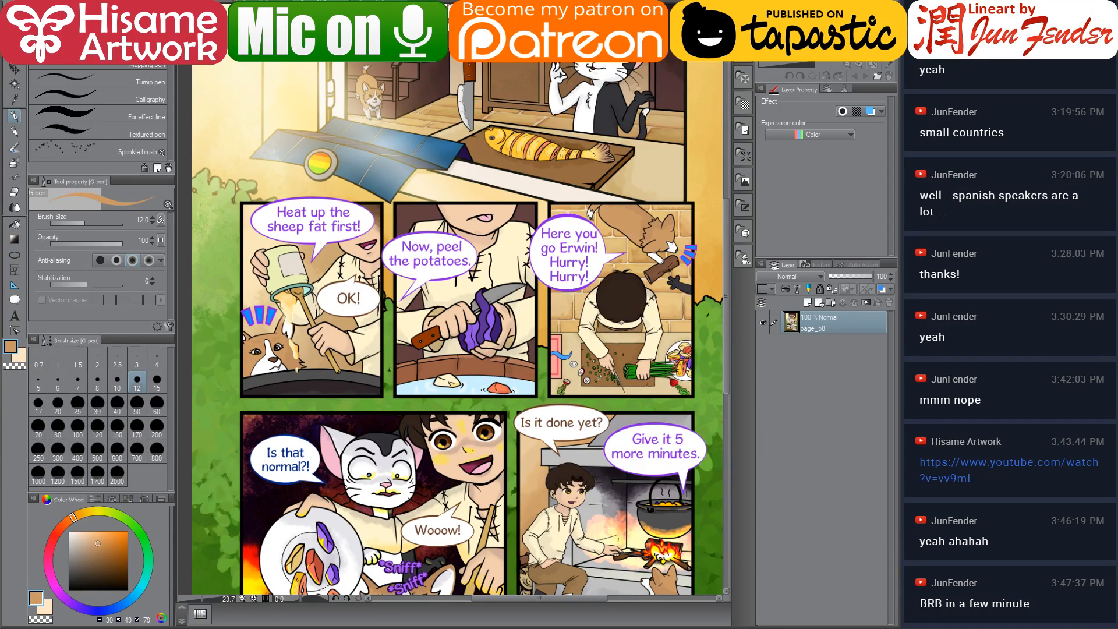
scroll(717, 605, "down", 3)
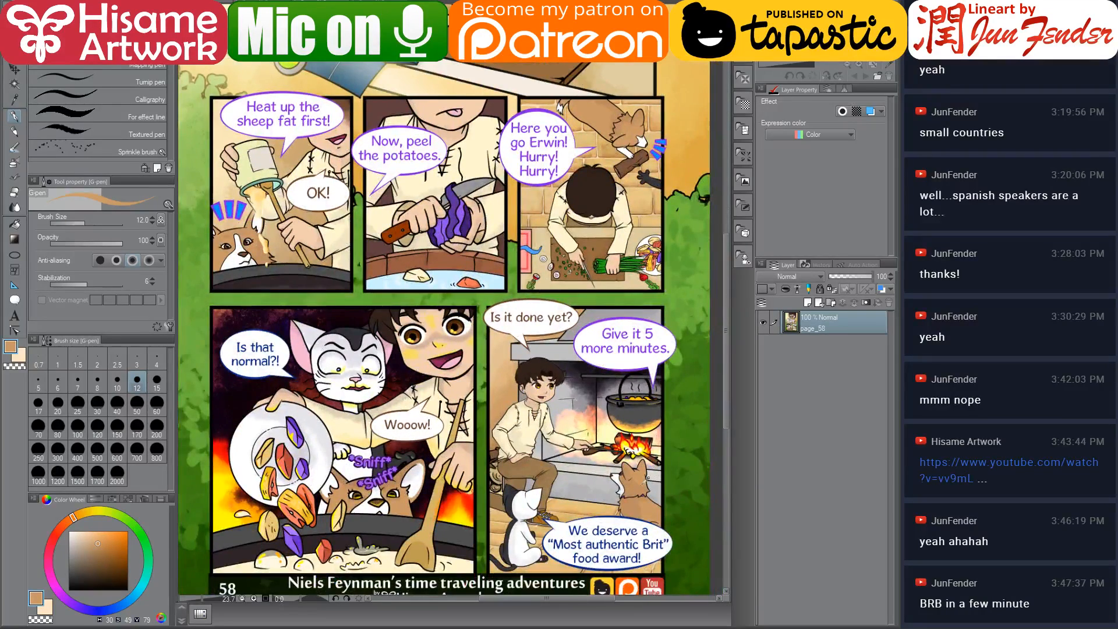
key("ctrl+Tab")
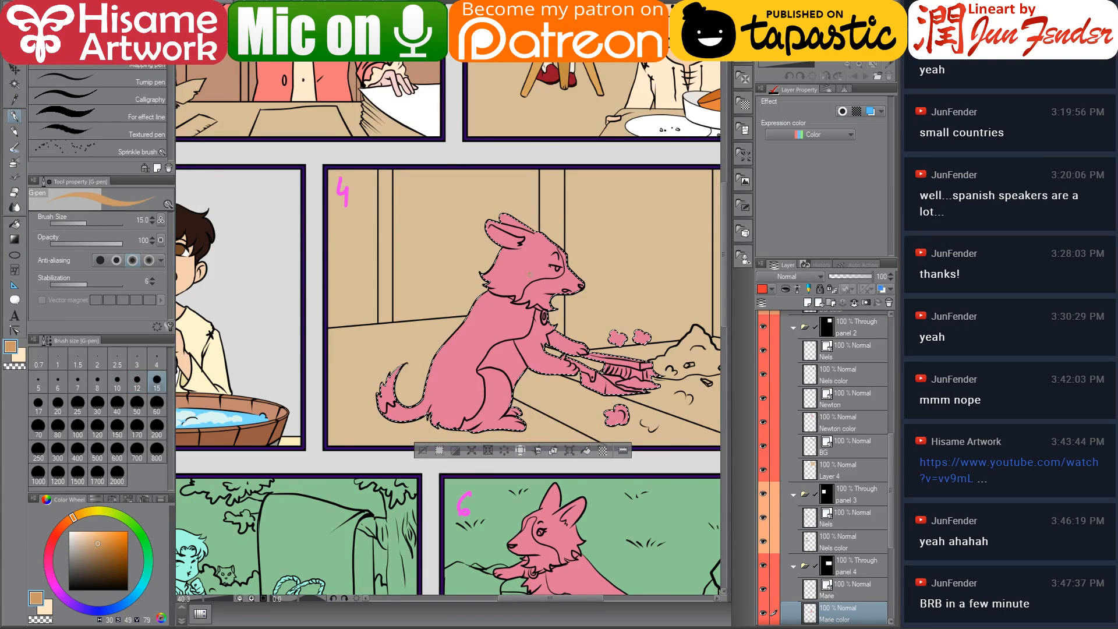
Enlarge the G-pen to 700 and paint the dog's whole body tan in panel 4
left_click(137, 454)
mouse_move(510, 239)
left_mouse_down()
mouse_move(532, 309)
mouse_move(365, 374)
mouse_move(648, 341)
mouse_move(639, 367)
left_mouse_up()
mouse_move(452, 300)
left_mouse_down()
mouse_move(391, 339)
mouse_move(430, 326)
mouse_move(504, 362)
left_mouse_up()
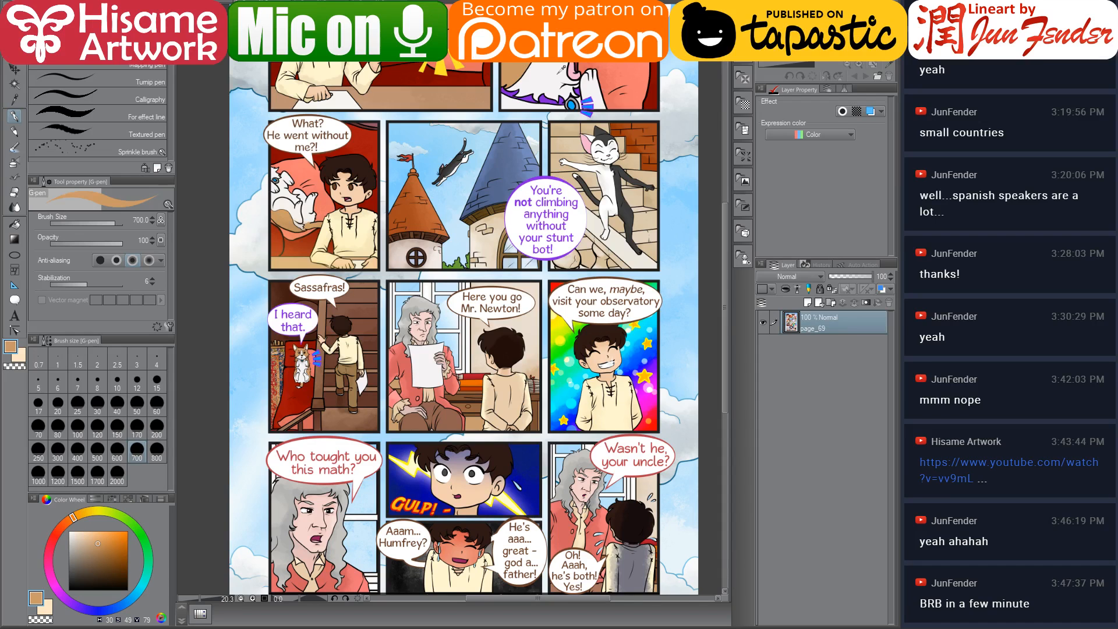
left_click(558, 73, "alt")
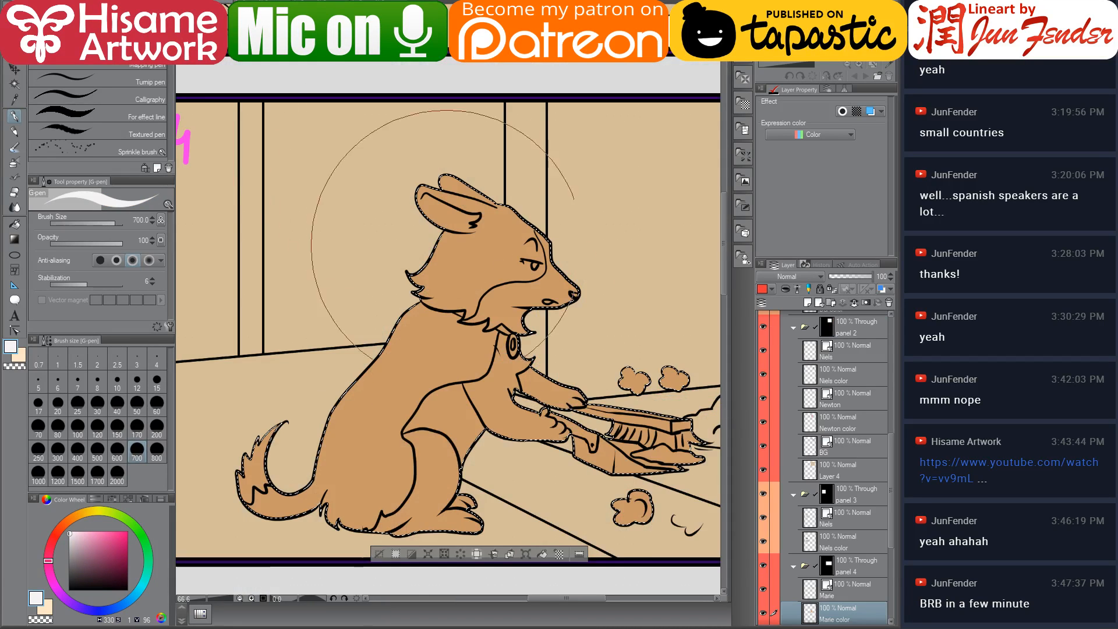
Switch to the fill tool and fill the dog's chest, legs, tail tip and muzzle with white
left_click(15, 227)
left_click_drag(431, 448, 402, 390)
left_click(403, 399)
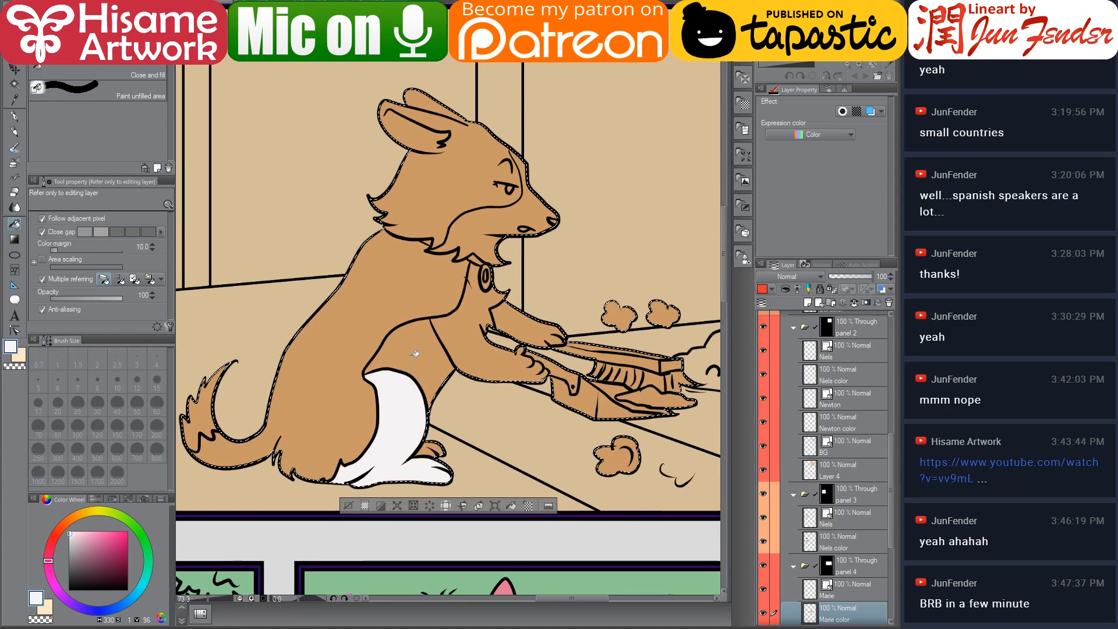
left_click(414, 353)
left_click(471, 334)
left_click(542, 326)
left_click(431, 452)
left_click_drag(367, 385, 397, 381)
left_click(228, 411)
left_click(576, 198)
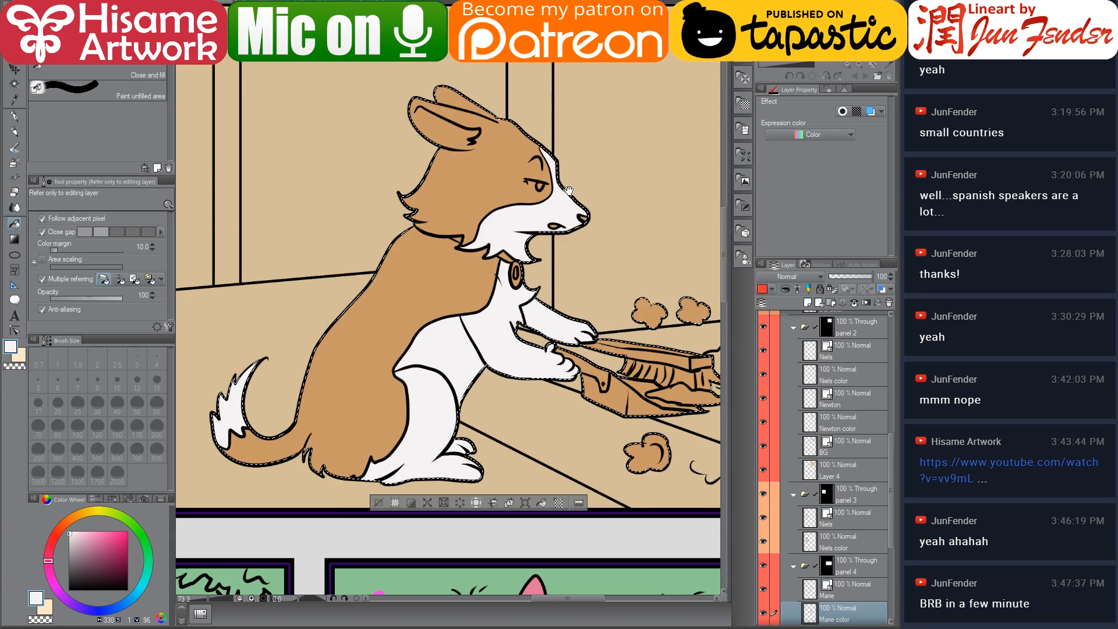
left_click_drag(570, 192, 477, 248)
scroll(379, 286, "up", 5)
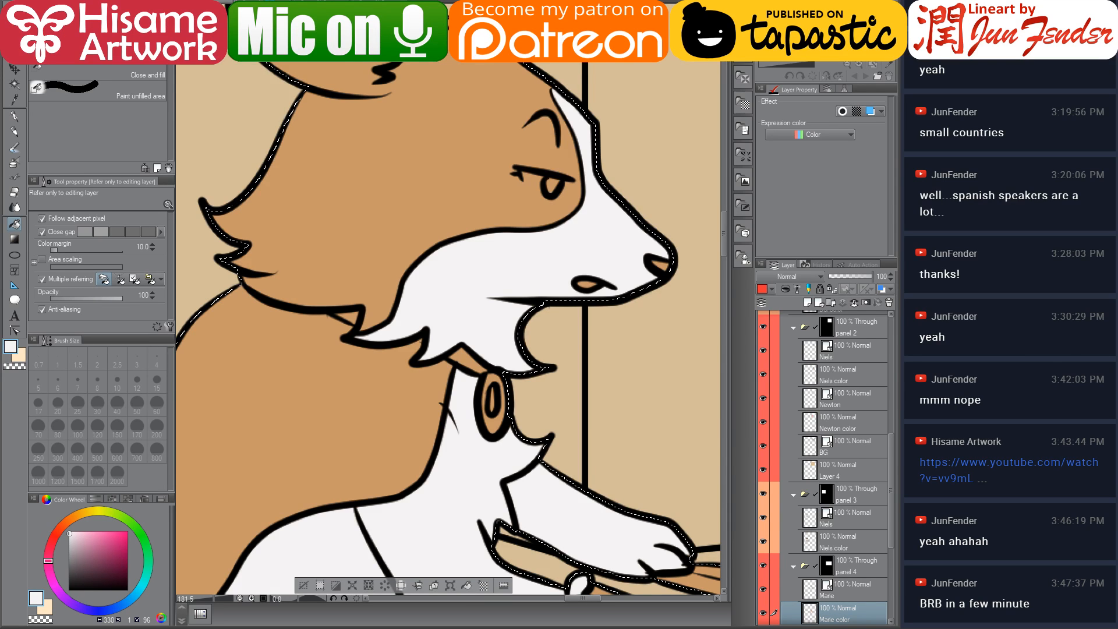
Sample the blue of the cat's eye on the page 59 reference and fill the dog's collar tag with it
key("ctrl+Tab")
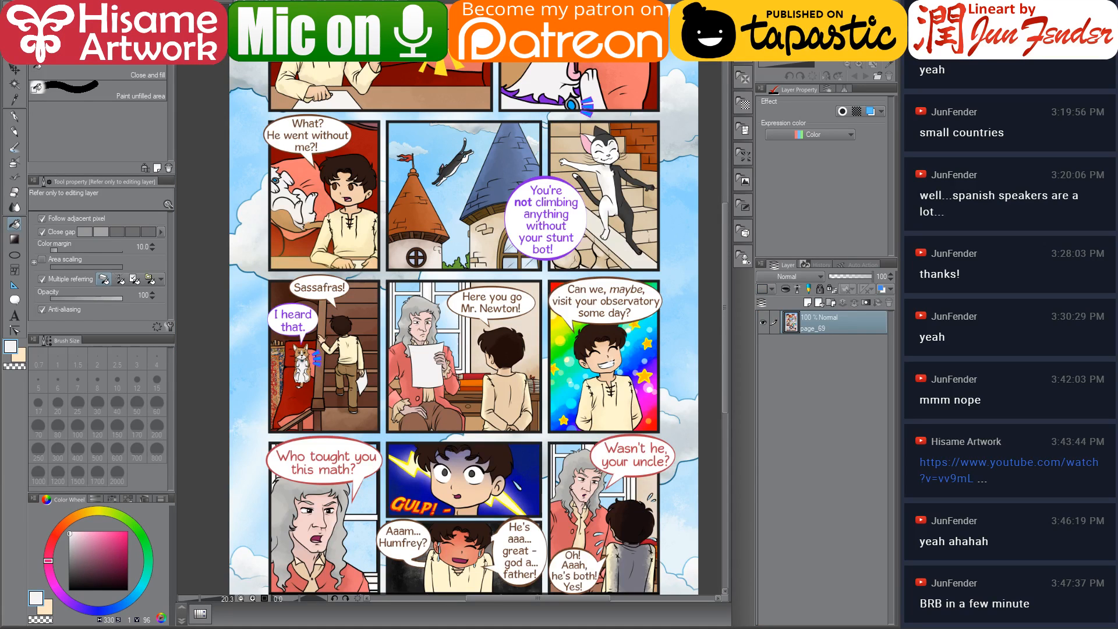
scroll(266, 98, "up", 4)
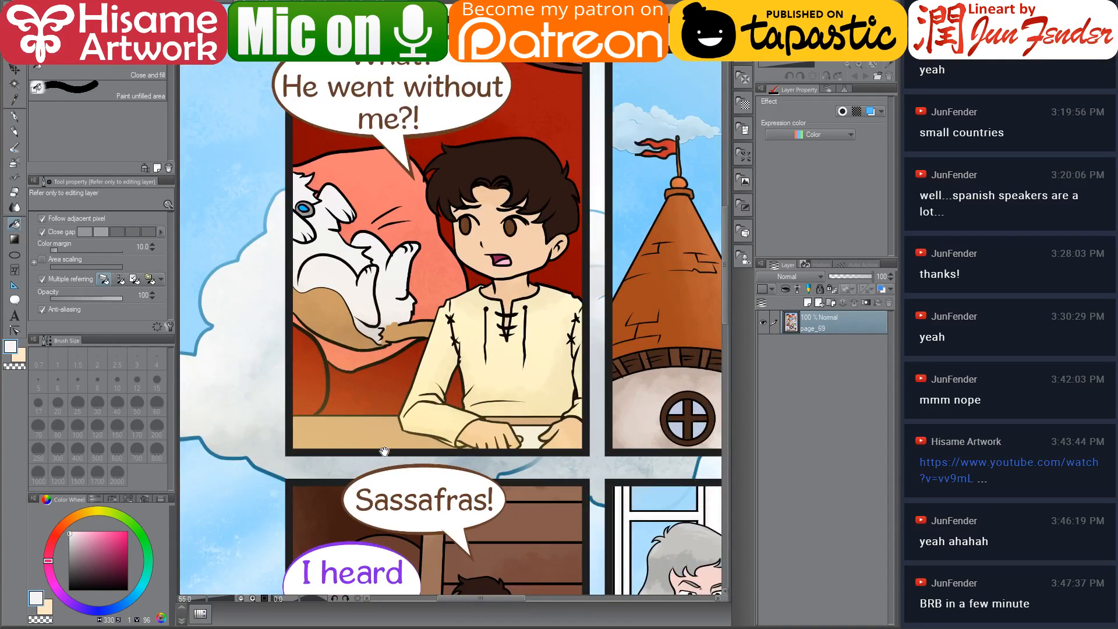
left_click_drag(385, 451, 391, 78)
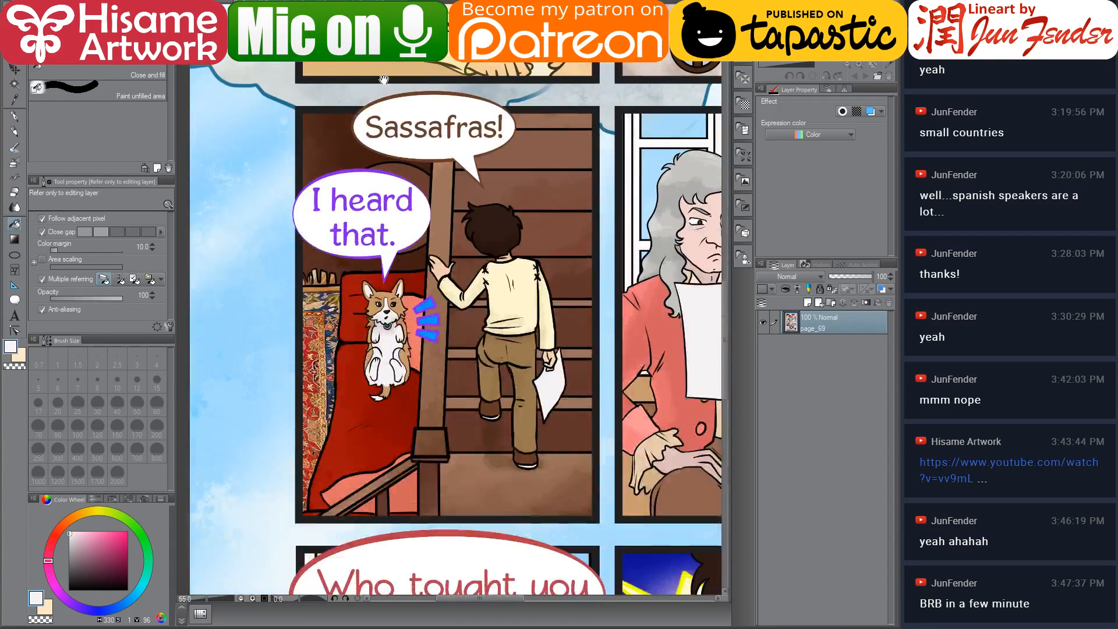
scroll(407, 308, "up", 2)
left_click_drag(401, 193, 466, 459)
left_click_drag(457, 192, 466, 459)
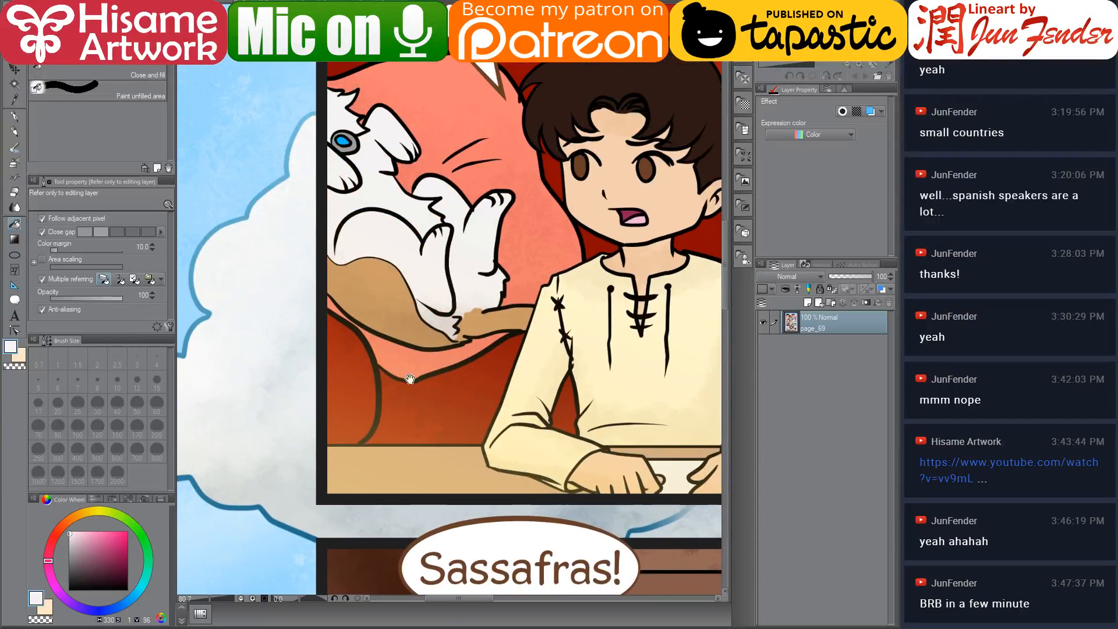
scroll(355, 166, "up", 6)
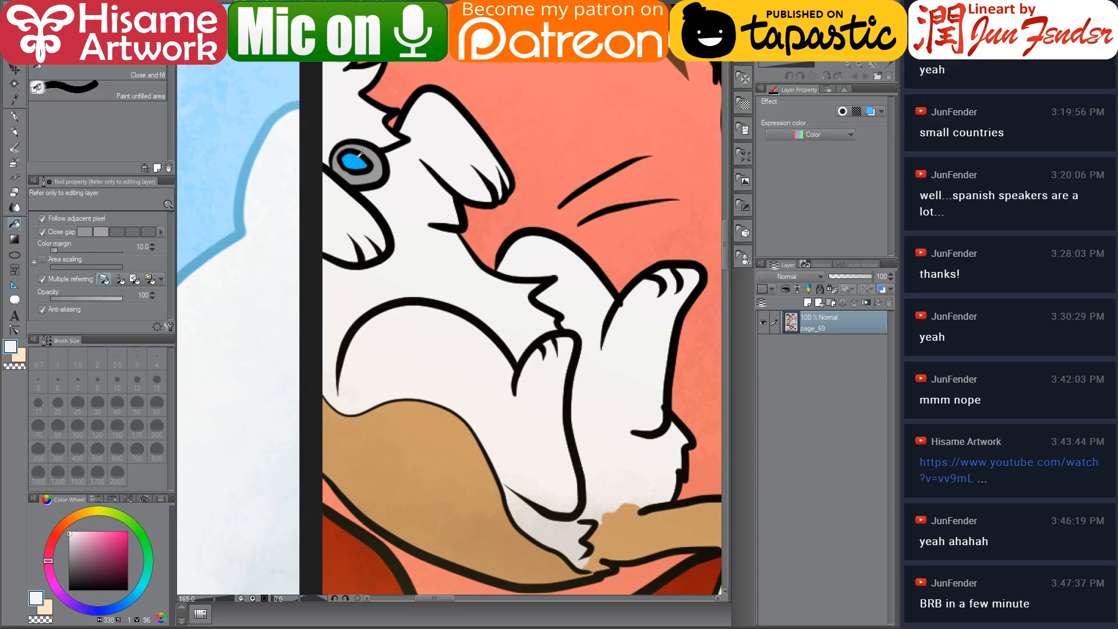
left_click(360, 152, "alt")
left_click(268, 2)
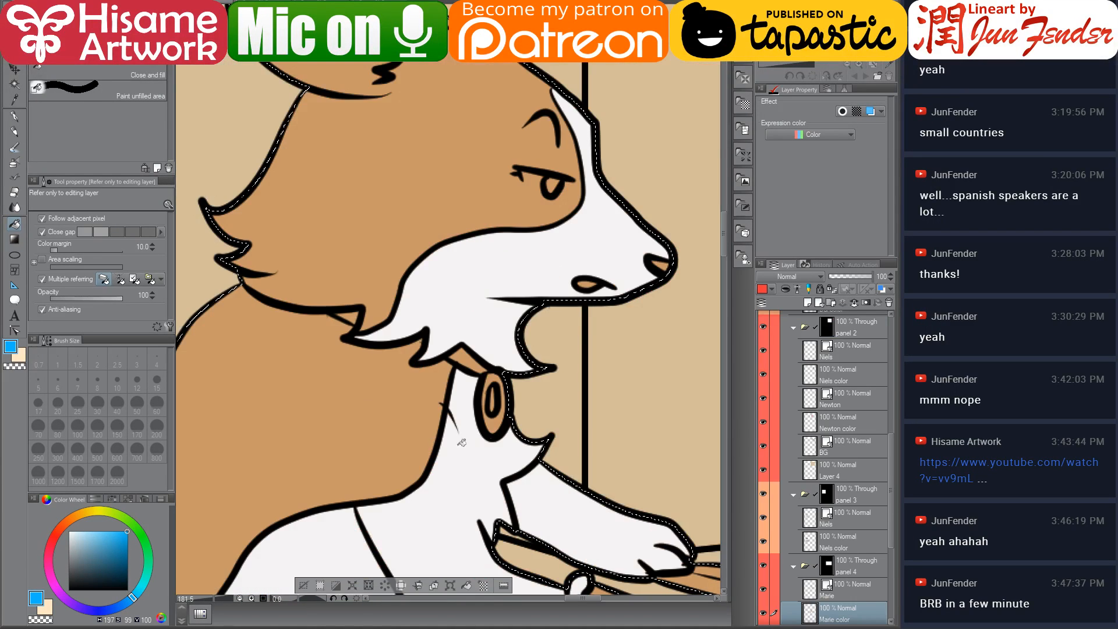
left_click(494, 400)
Sample the purple from the page 58 reference and fill the dog's collar with it
key("ctrl+Tab")
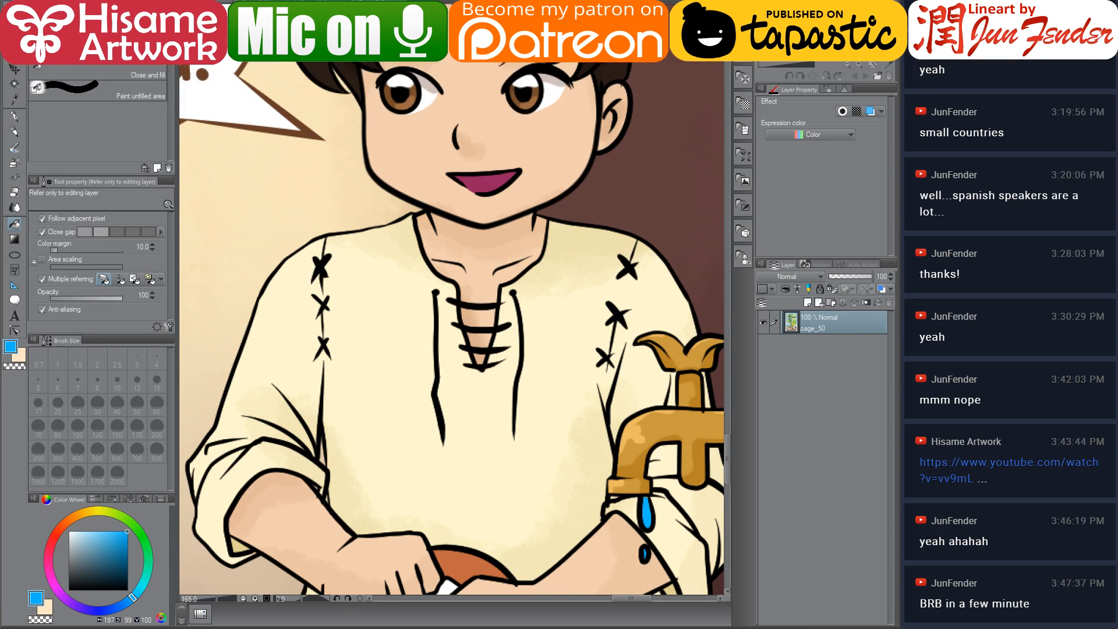
left_click(422, 2)
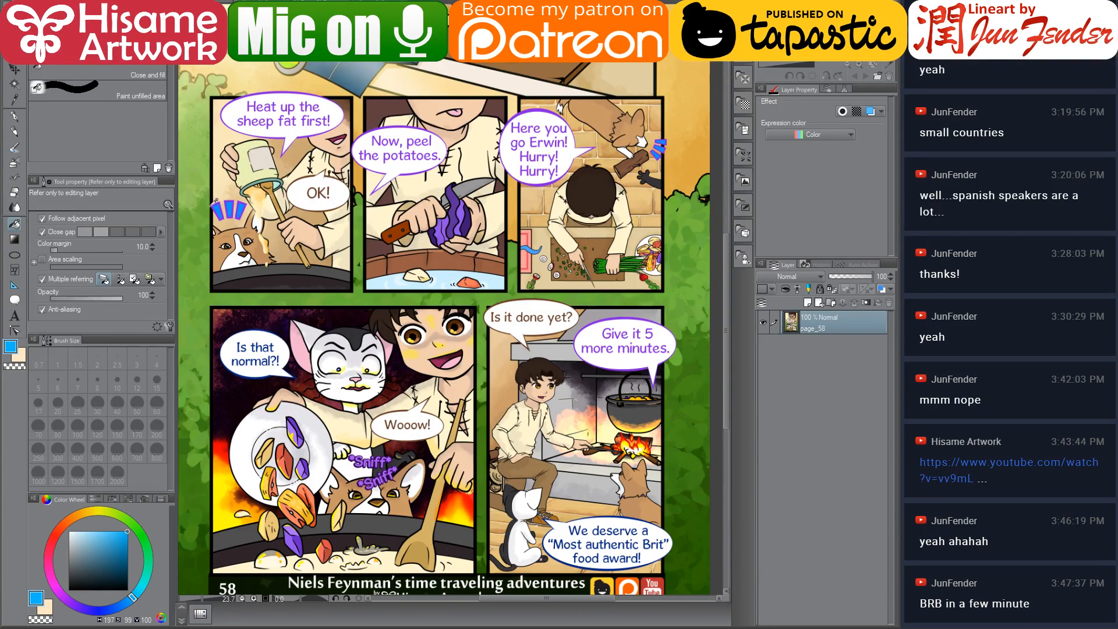
scroll(215, 200, "up", 6)
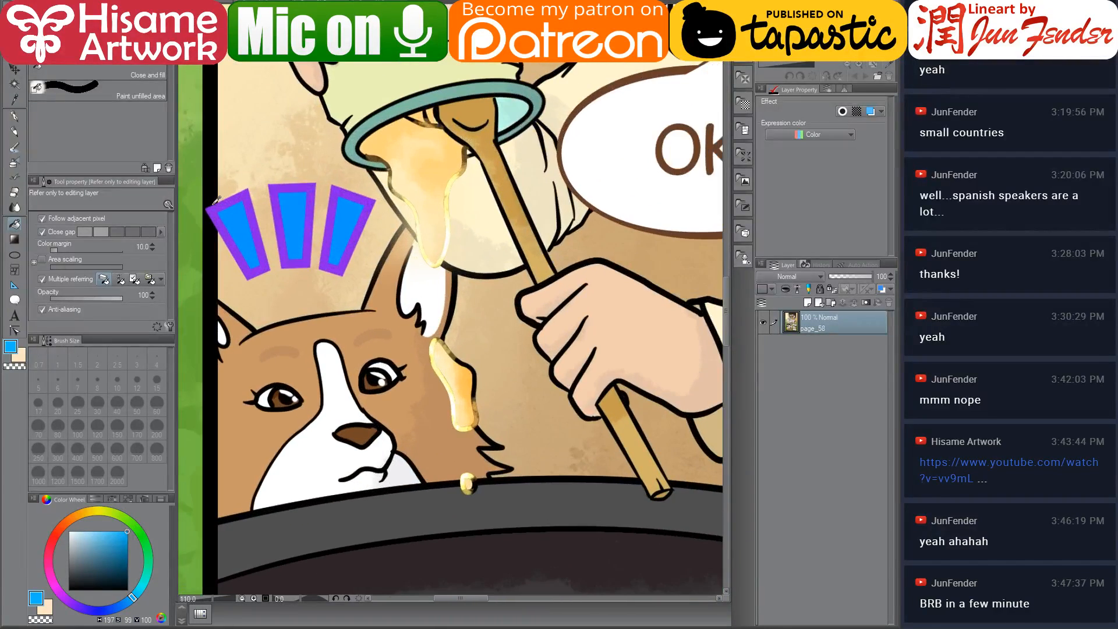
left_click(251, 193, "alt")
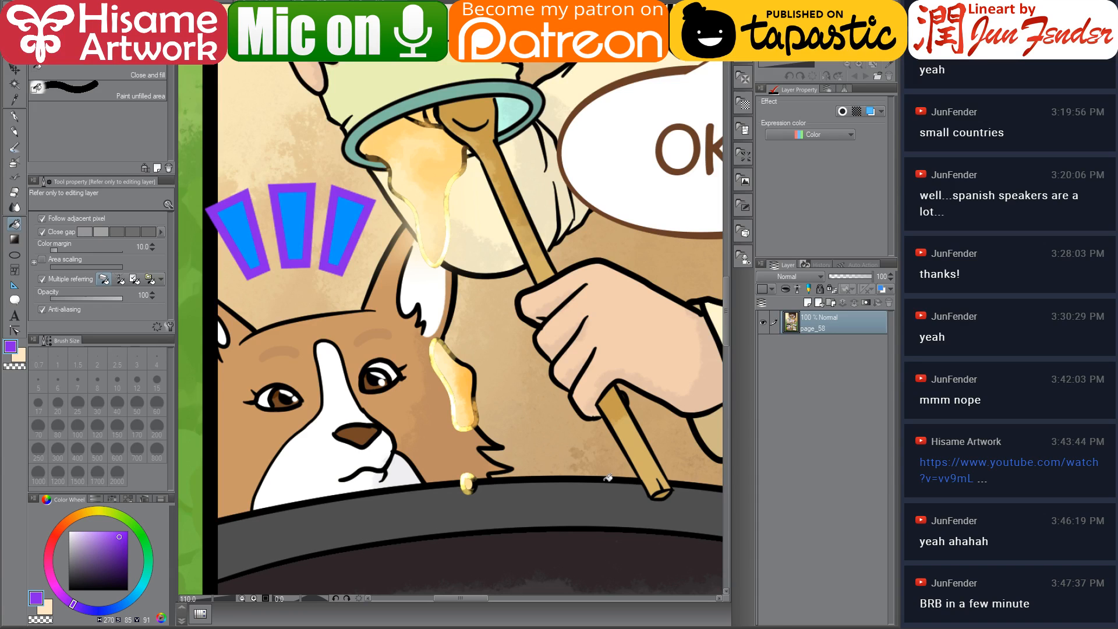
left_click(233, 8)
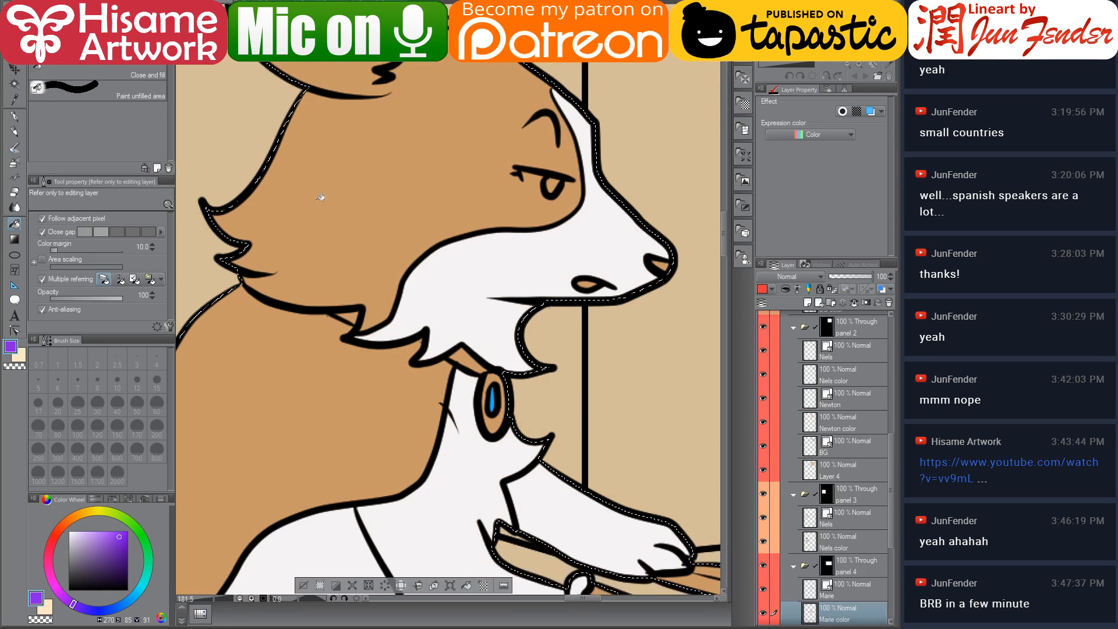
left_click(467, 359)
left_click(350, 317)
Switch to the G-pen at size 12, pick a light grey, and paint the rim of the collar tag
key("p")
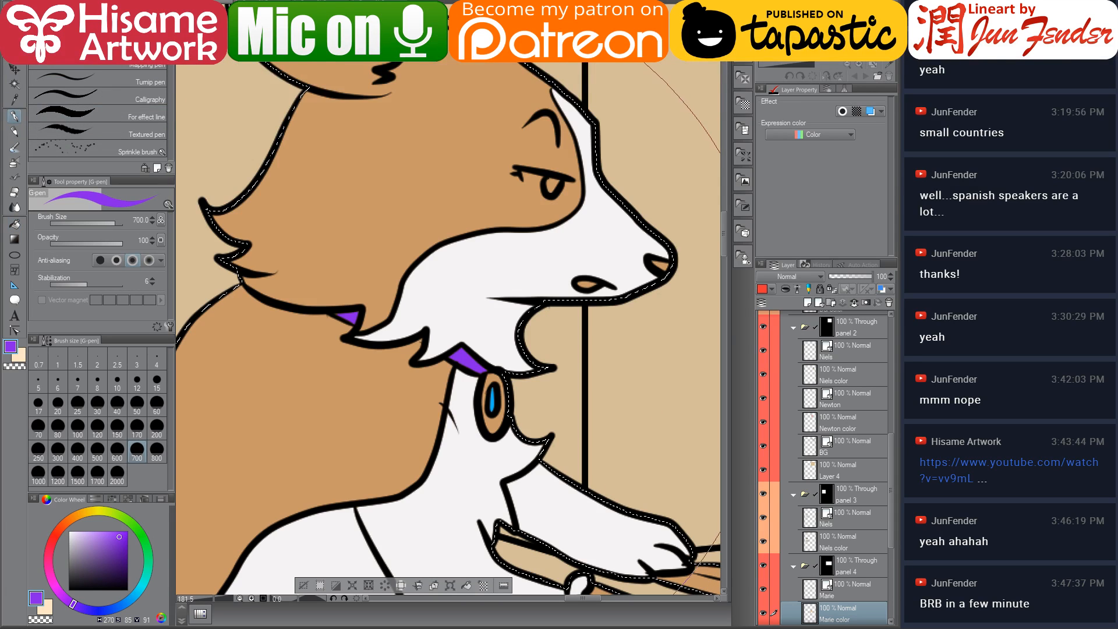
key("bracketleft")
key("bracketleft")
key("bracketleft")
key("bracketleft")
key("bracketleft")
key("bracketleft")
key("bracketleft")
key("bracketleft")
key("bracketleft")
key("bracketleft")
key("bracketleft")
key("bracketleft")
key("bracketleft")
key("bracketleft")
key("bracketleft")
key("bracketleft")
key("bracketleft")
key("bracketleft")
key("bracketleft")
key("bracketleft")
key("bracketleft")
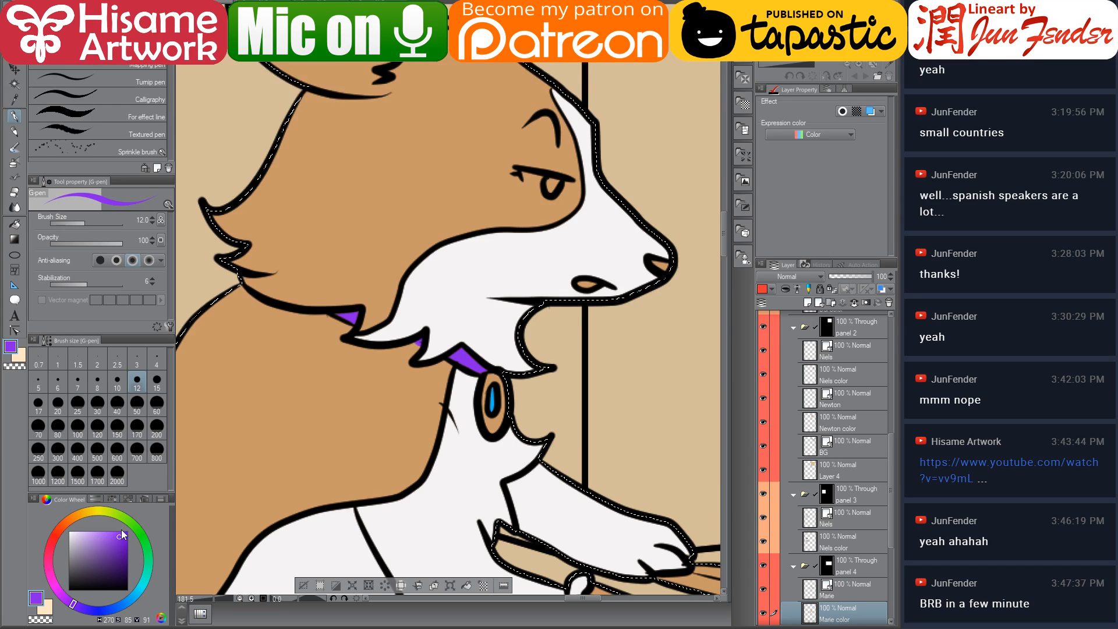
left_click_drag(74, 549, 69, 548)
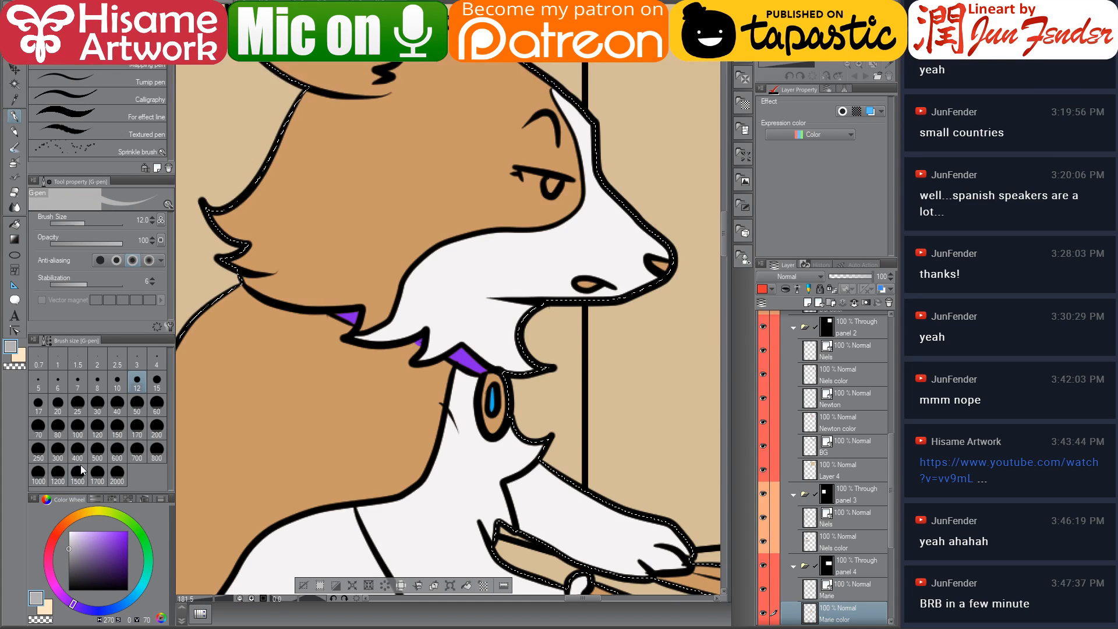
mouse_move(488, 389)
left_mouse_down()
mouse_move(495, 378)
mouse_move(482, 409)
mouse_move(488, 432)
mouse_move(496, 422)
left_mouse_up()
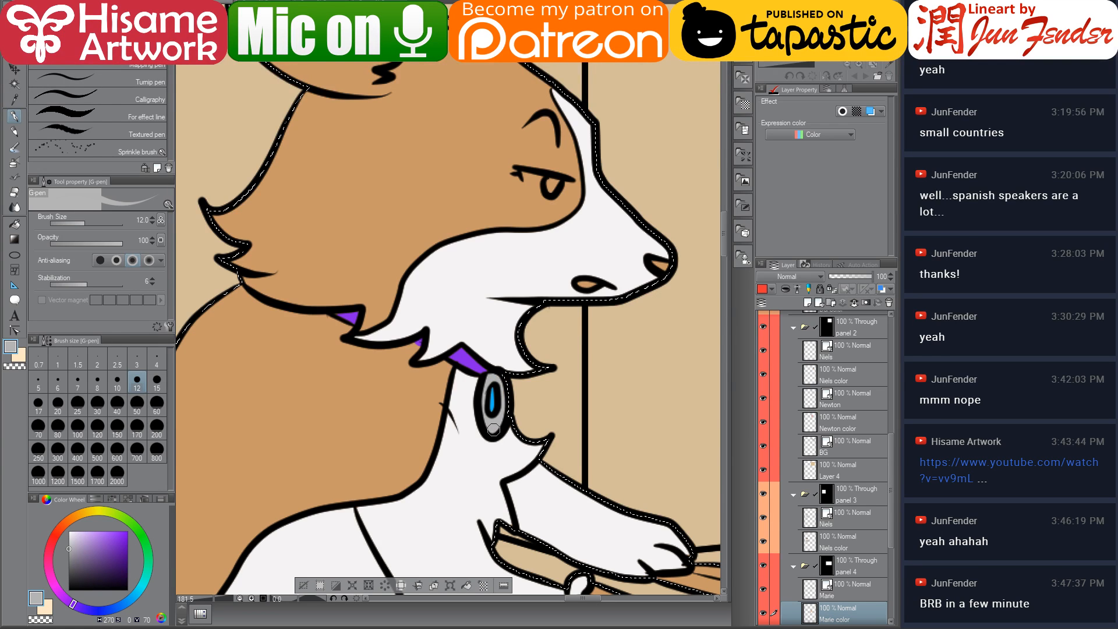
left_click_drag(489, 430, 463, 476)
Sample the pink of Niels's mouth on the page 59 reference and paint the dog's tongue with it
key("ctrl+Tab")
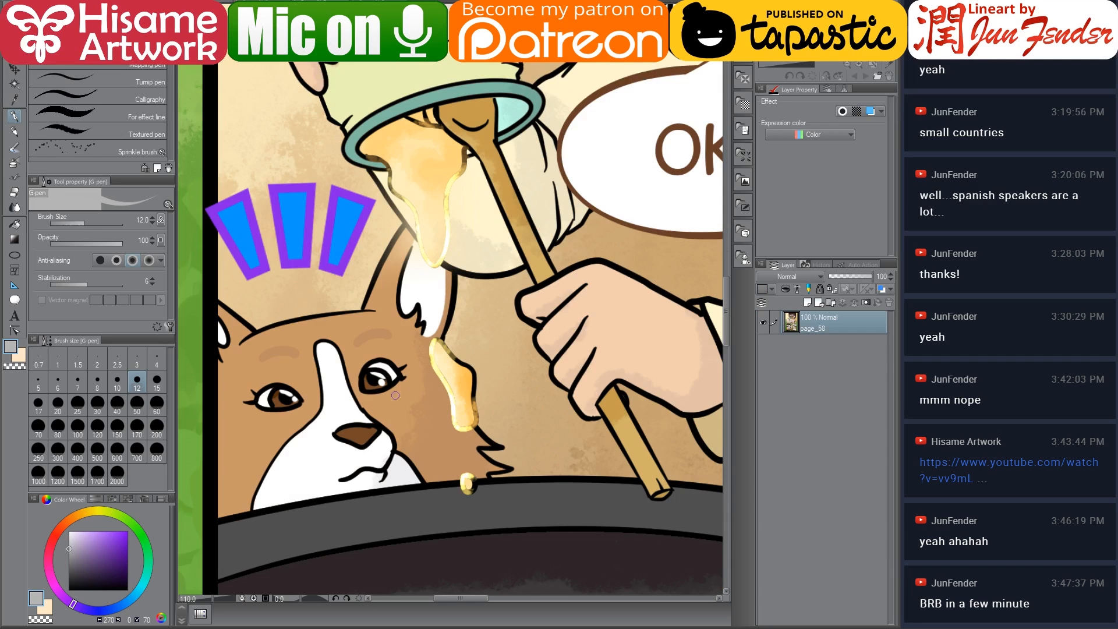
key("ctrl+Tab")
left_click_drag(520, 232, 340, 294)
left_click(548, 394, "alt")
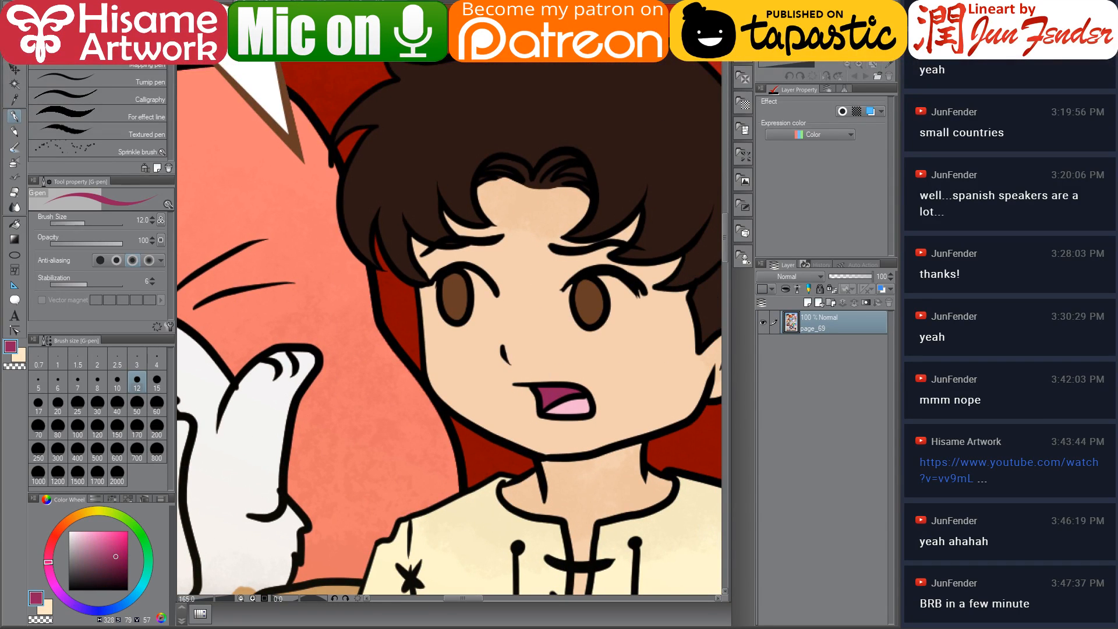
key("ctrl+Tab")
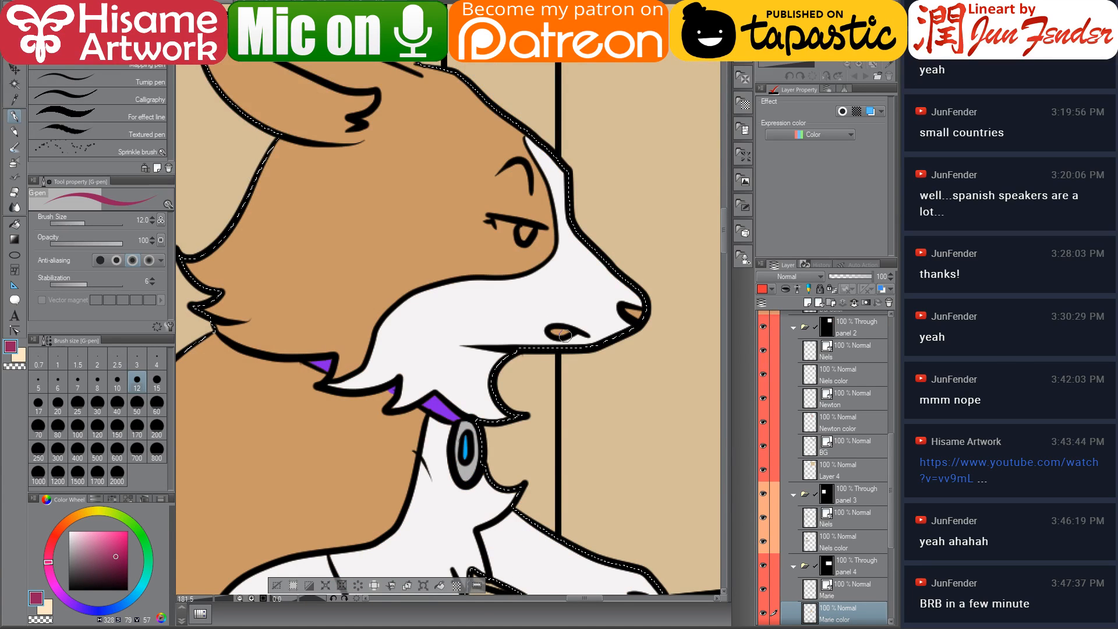
left_click_drag(564, 333, 561, 335)
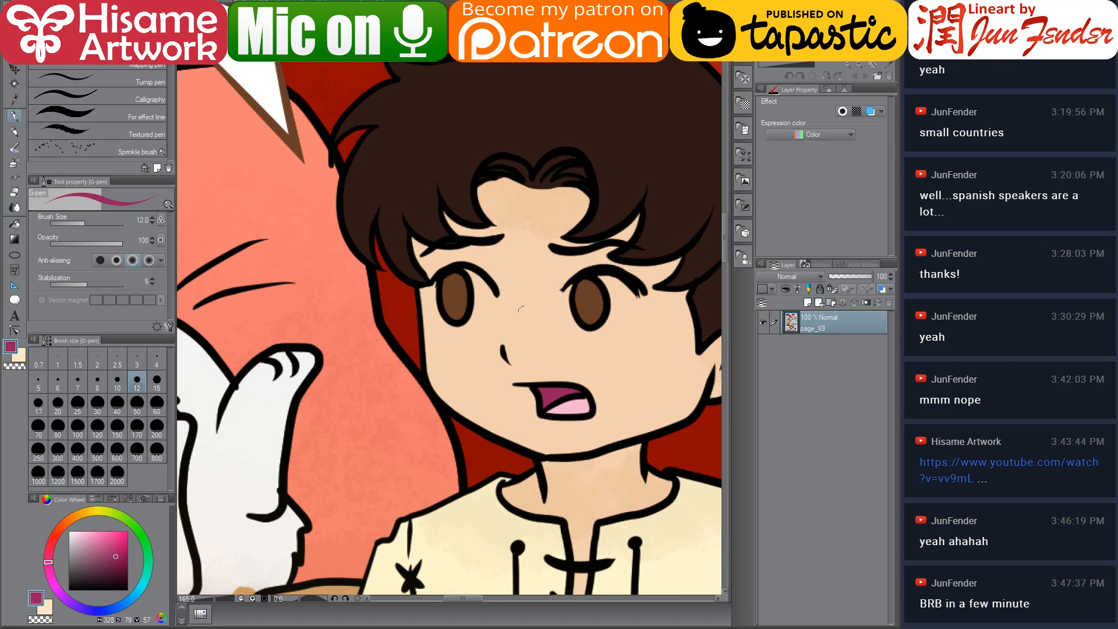
Sample the brown of Niels's eye on page 59, paint the dog's eye and nose brown, then deselect
left_click(587, 297, "alt")
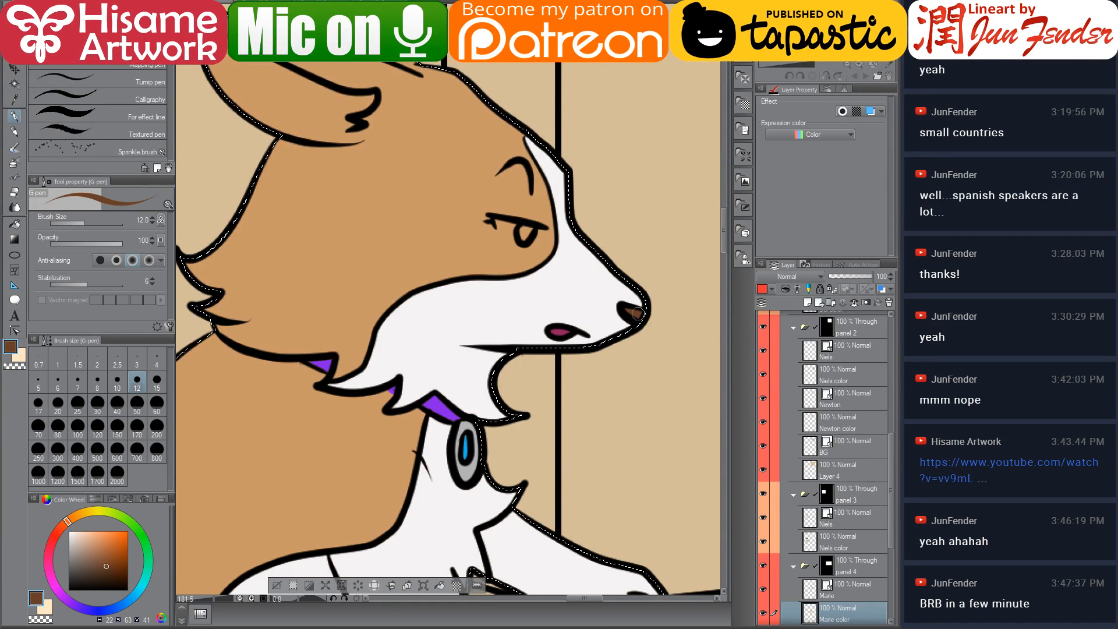
left_click_drag(638, 314, 630, 308)
left_click_drag(555, 278, 546, 83)
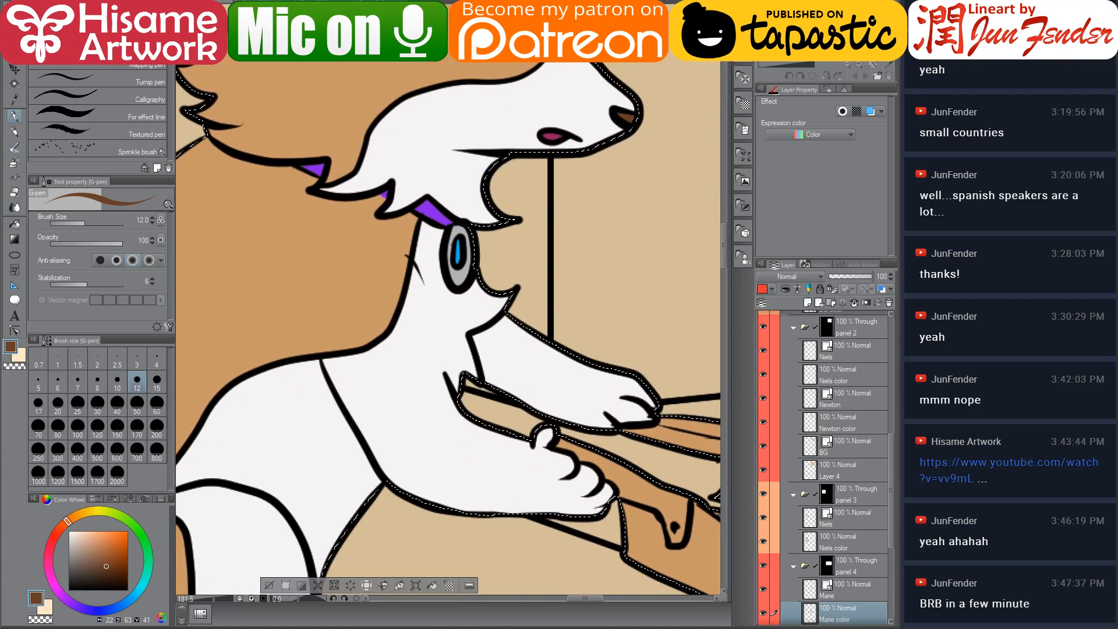
mouse_move(560, 331)
left_mouse_down()
mouse_move(363, 133)
mouse_move(389, 154)
mouse_move(541, 525)
left_mouse_up()
left_click_drag(417, 300, 470, 362)
left_click(463, 353, "alt")
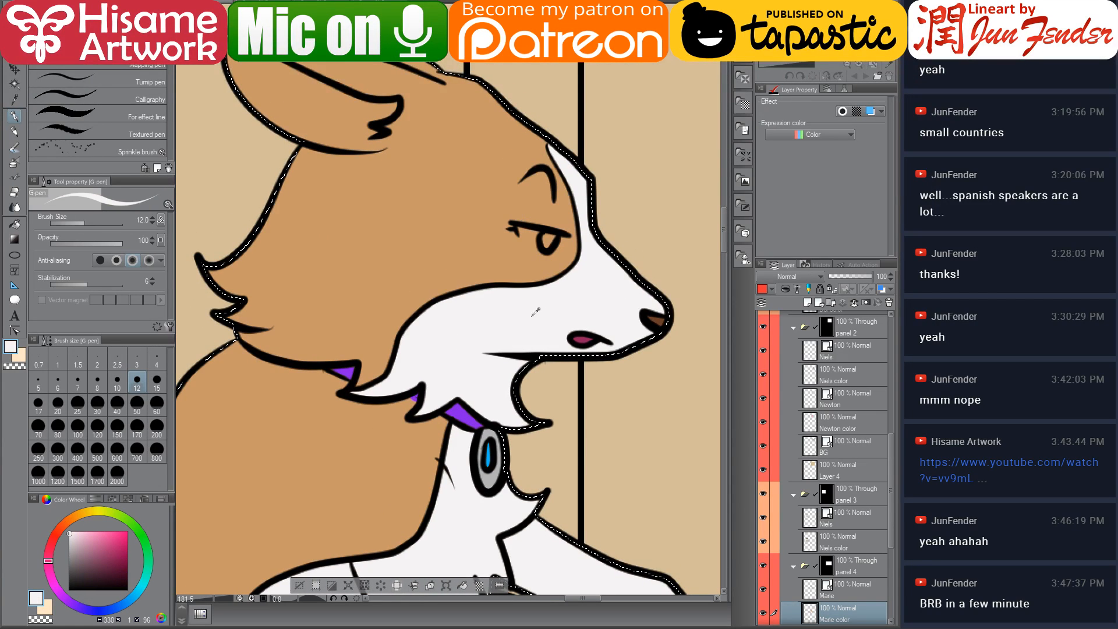
left_click(70, 531)
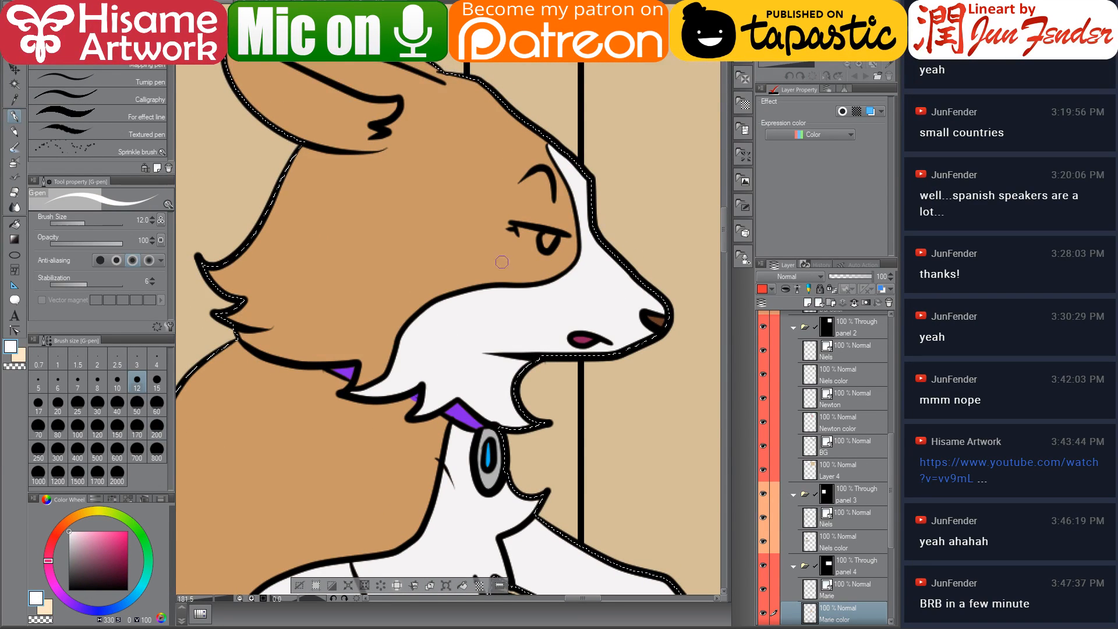
left_click_drag(529, 235, 552, 237)
left_click(656, 319, "alt")
key("ctrl+d")
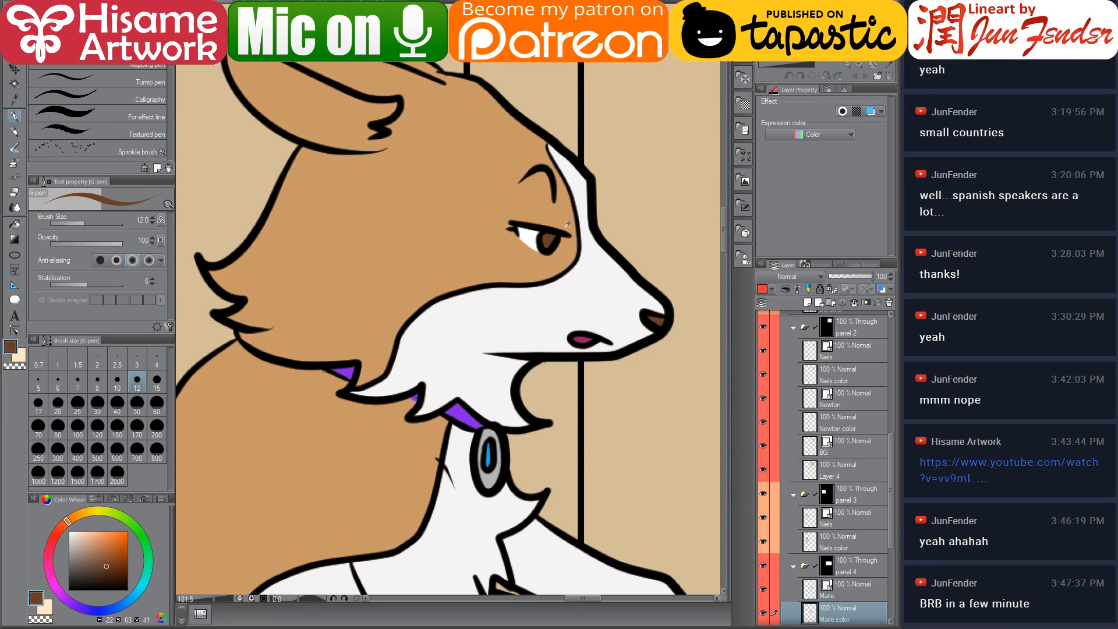
Enlarge the G-pen to 25 and paint the inside of the dog's ear white
left_click(505, 320, "alt")
left_click_drag(283, 64, 399, 259)
scroll(399, 274, "up", 2)
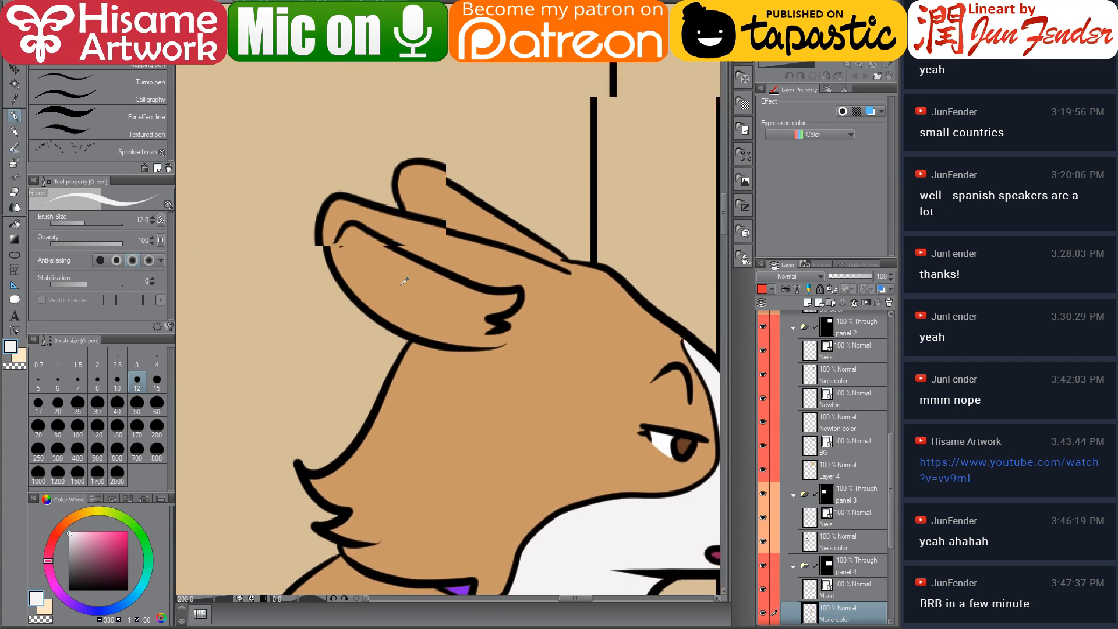
key("bracketright")
key("bracketright")
key("bracketright")
key("bracketright")
left_click_drag(347, 236, 495, 305)
mouse_move(367, 247)
left_mouse_down()
mouse_move(470, 298)
mouse_move(513, 304)
mouse_move(506, 310)
mouse_move(536, 302)
left_mouse_up()
mouse_move(350, 242)
left_mouse_down()
mouse_move(396, 297)
mouse_move(504, 323)
left_mouse_up()
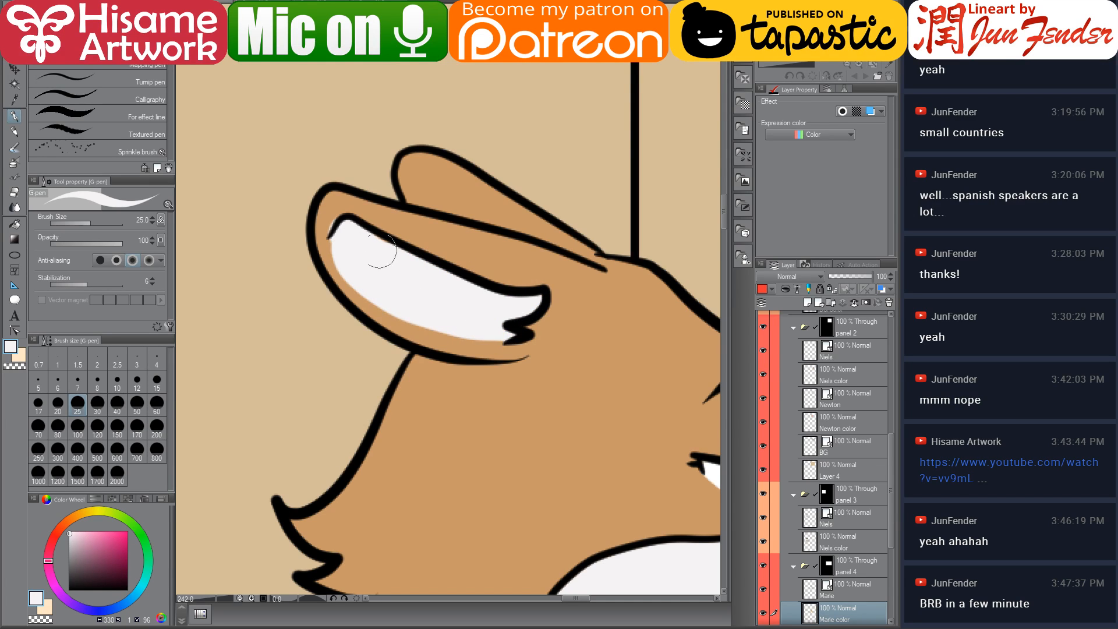
Sample the tan fur colour and select the contents of the dog's colour layer
left_click(368, 224, "alt")
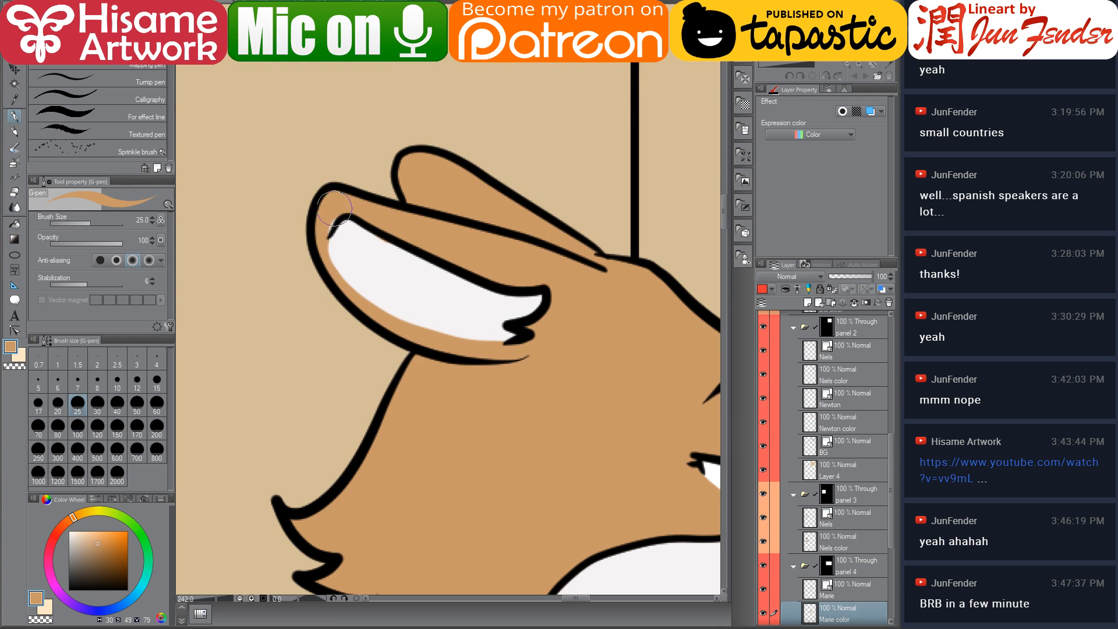
left_click(813, 615, "ctrl")
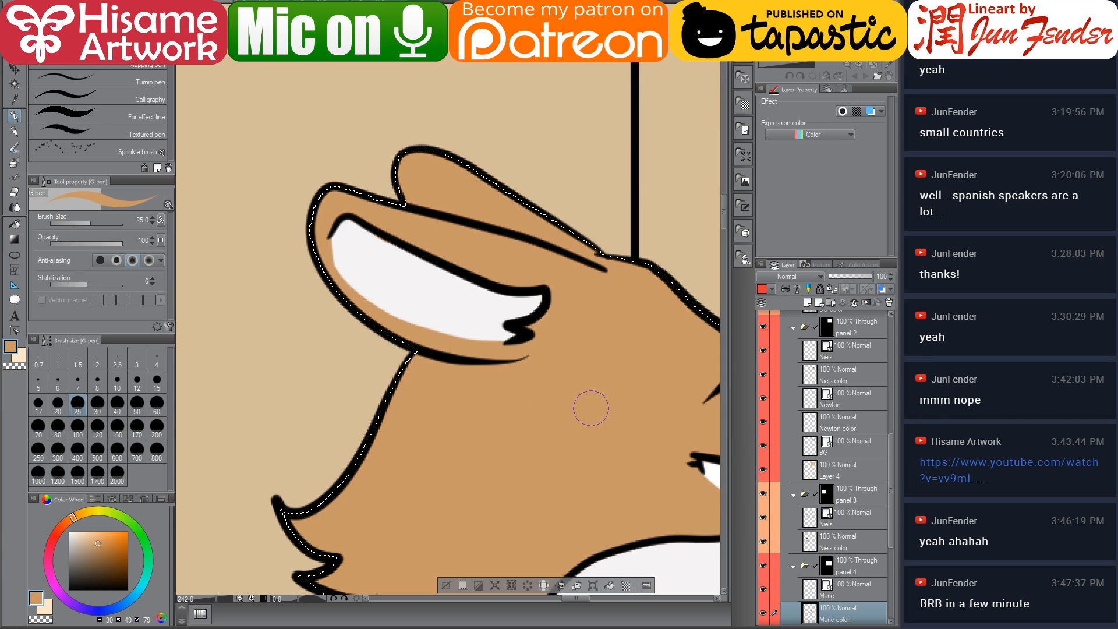
mouse_move(419, 519)
left_mouse_down()
mouse_move(385, 210)
mouse_move(365, 166)
left_mouse_up()
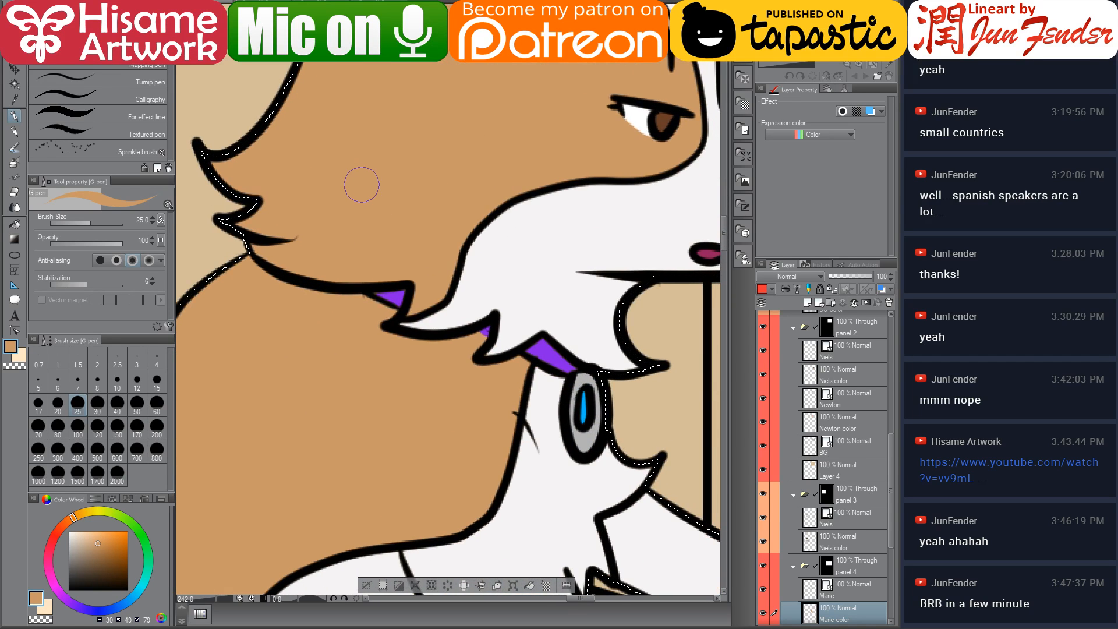
Pick a grey, enlarge the G-pen to 60, and paint the three dust clouds around the dustpan grey
scroll(366, 177, "down", 4)
scroll(384, 125, "down", 3)
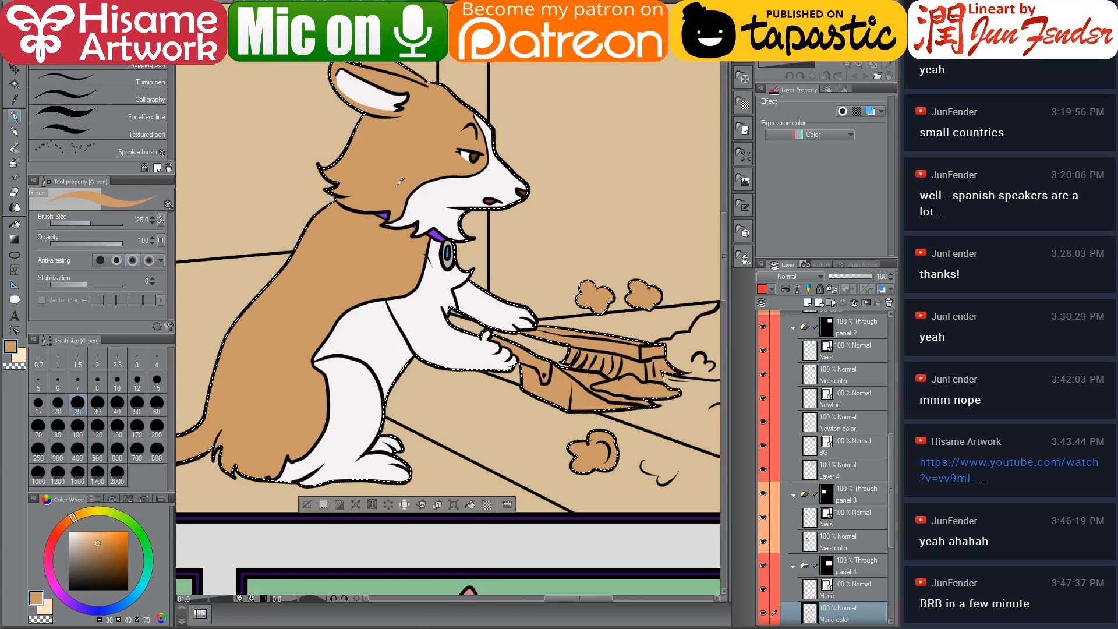
left_click_drag(551, 263, 531, 299)
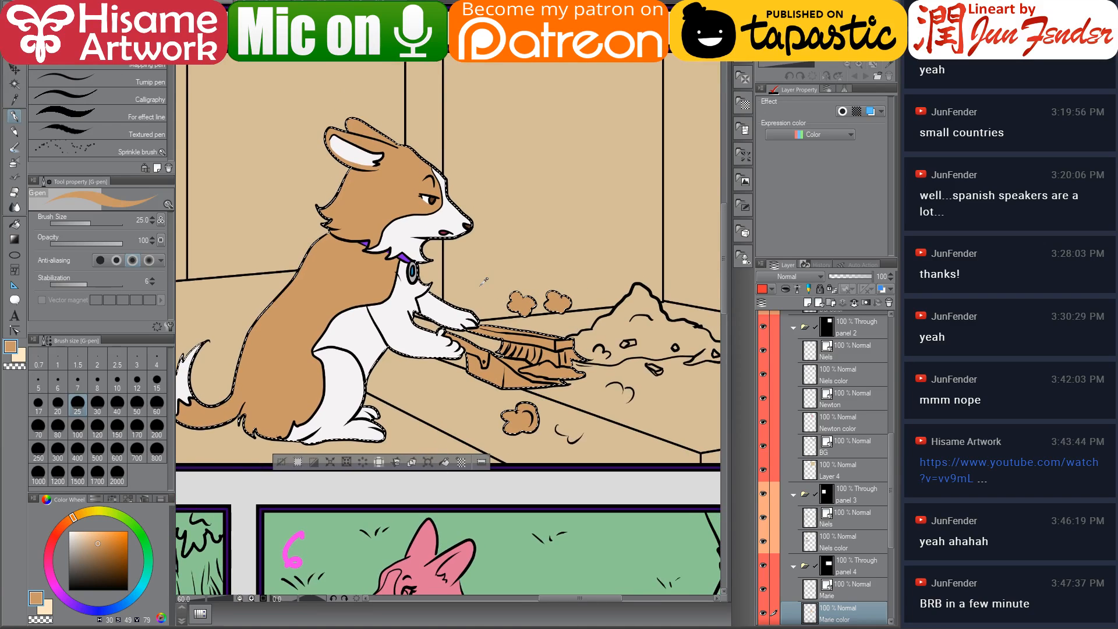
scroll(487, 286, "up", 2)
left_click(344, 327, "alt")
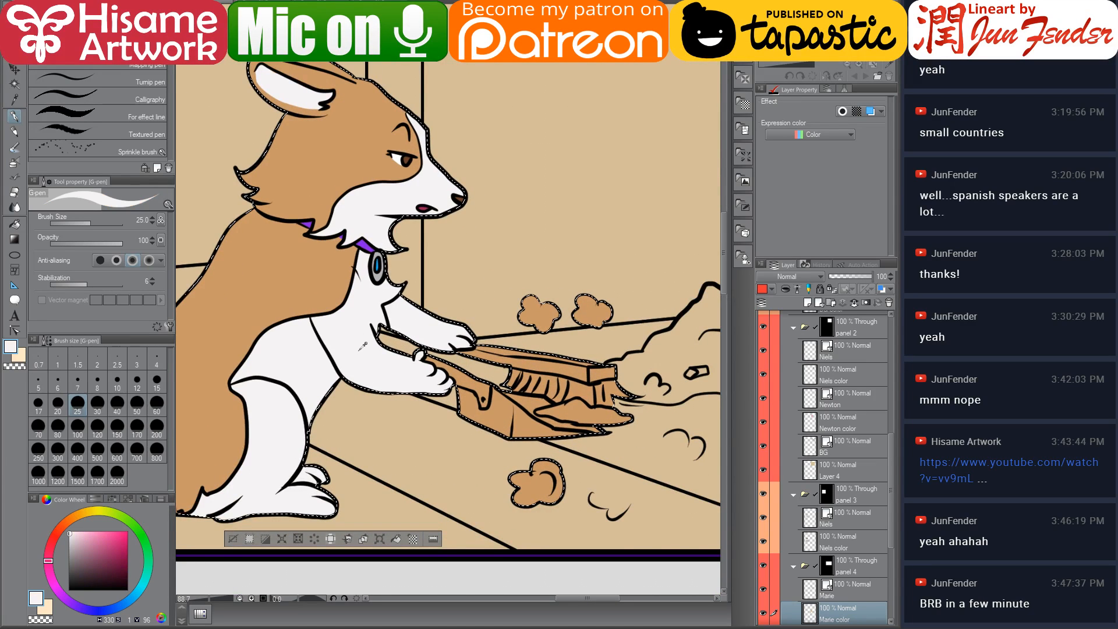
scroll(518, 514, "up", 1)
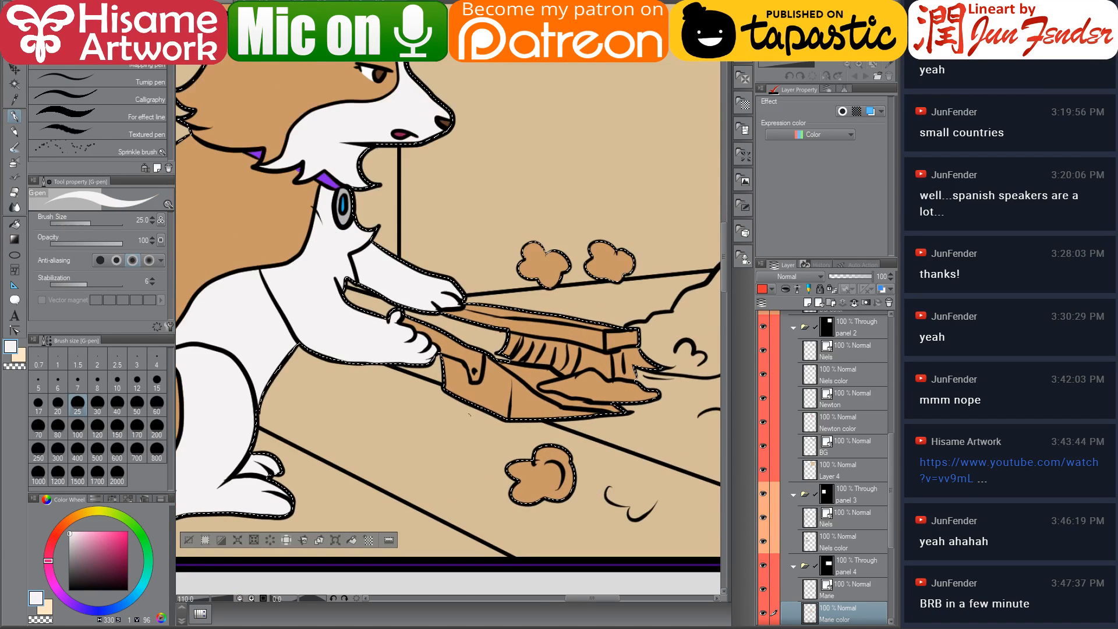
left_click(69, 541)
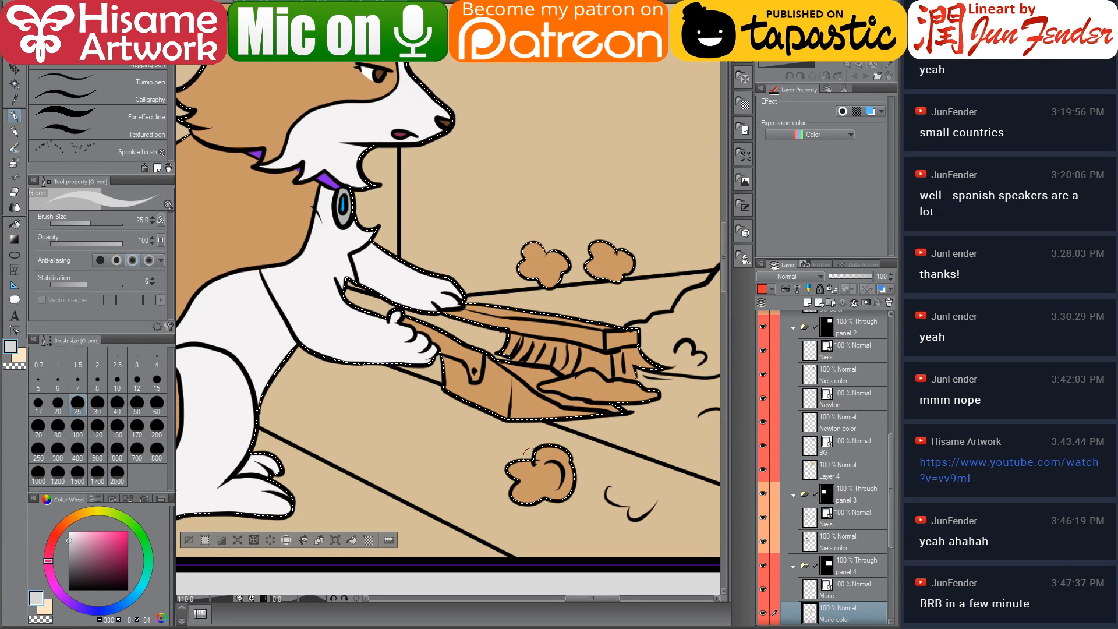
mouse_move(583, 461)
left_mouse_down()
mouse_move(518, 468)
mouse_move(571, 504)
mouse_move(439, 437)
mouse_move(436, 453)
left_mouse_up()
key("bracketright")
key("bracketright")
key("bracketright")
key("bracketright")
left_click_drag(68, 590, 69, 563)
mouse_move(402, 455)
left_mouse_down()
mouse_move(458, 436)
mouse_move(466, 450)
mouse_move(489, 441)
left_mouse_up()
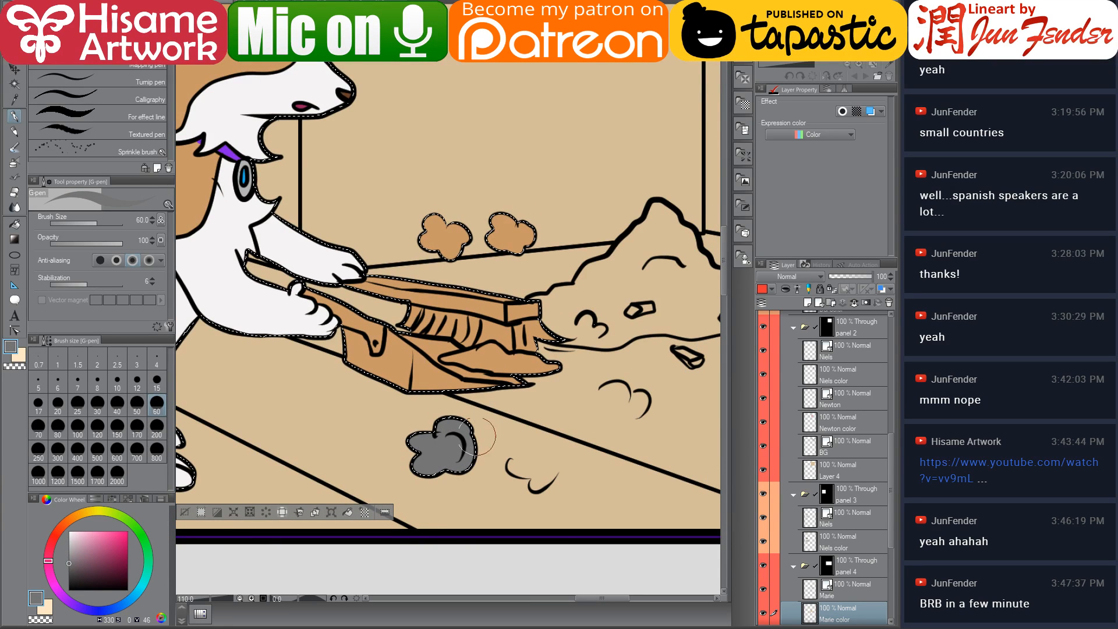
mouse_move(444, 215)
left_mouse_down()
mouse_move(448, 233)
mouse_move(514, 239)
left_mouse_up()
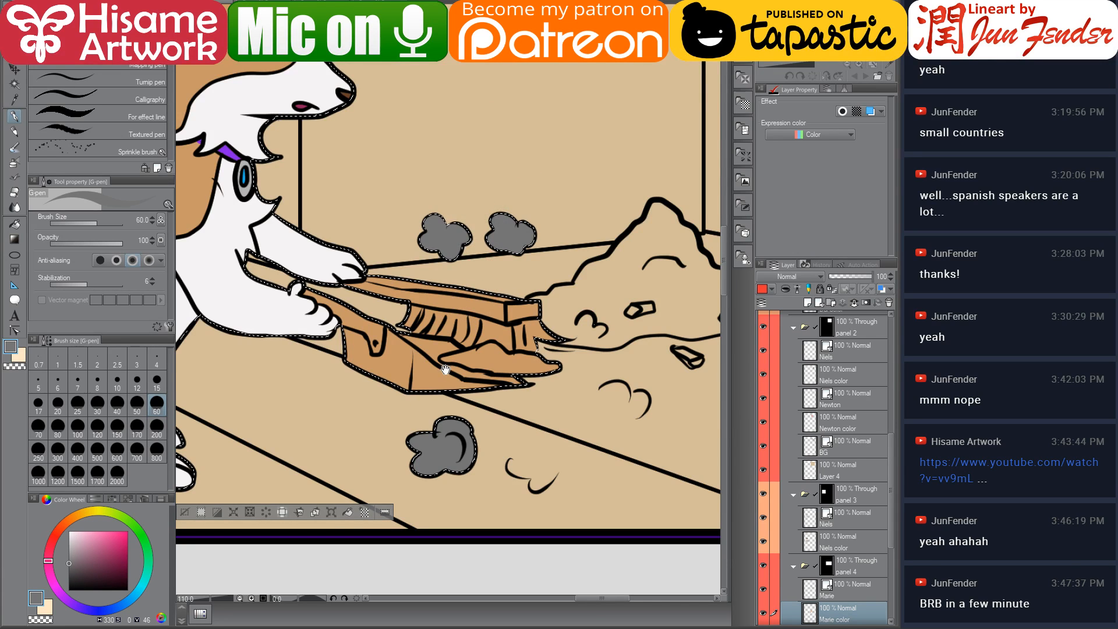
left_click_drag(431, 361, 440, 381)
Reduce the G-pen to 17 and paint the dirt inside the dustpan grey
scroll(435, 357, "up", 2)
key("bracketleft")
key("bracketleft")
key("bracketleft")
key("bracketleft")
key("bracketleft")
key("bracketleft")
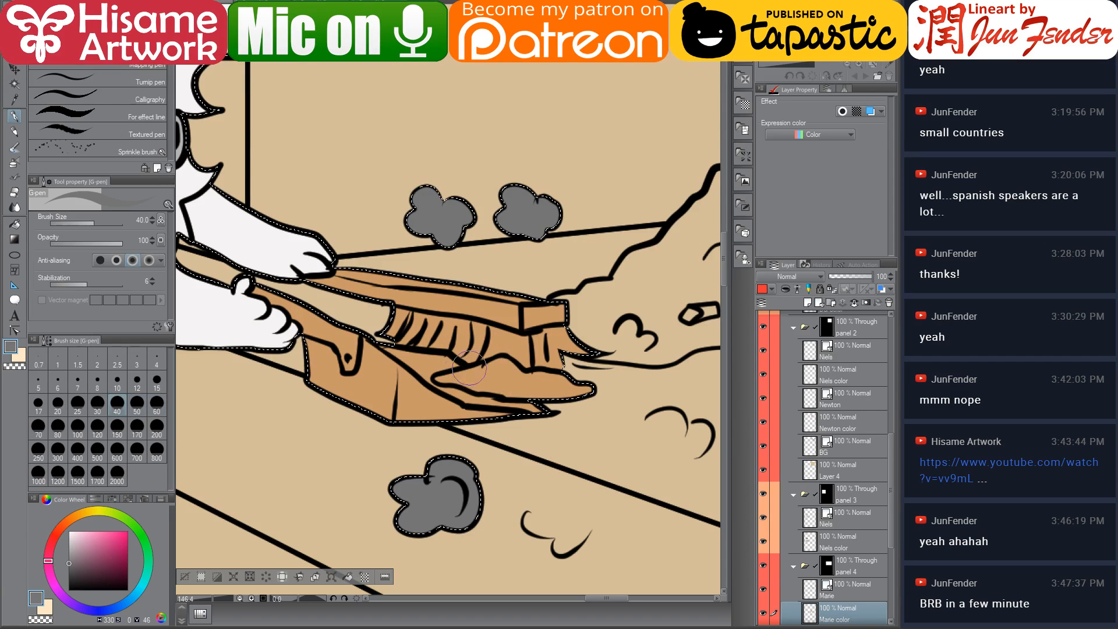
mouse_move(484, 373)
left_mouse_down()
mouse_move(444, 379)
mouse_move(586, 391)
mouse_move(511, 394)
mouse_move(487, 369)
mouse_move(561, 386)
left_mouse_up()
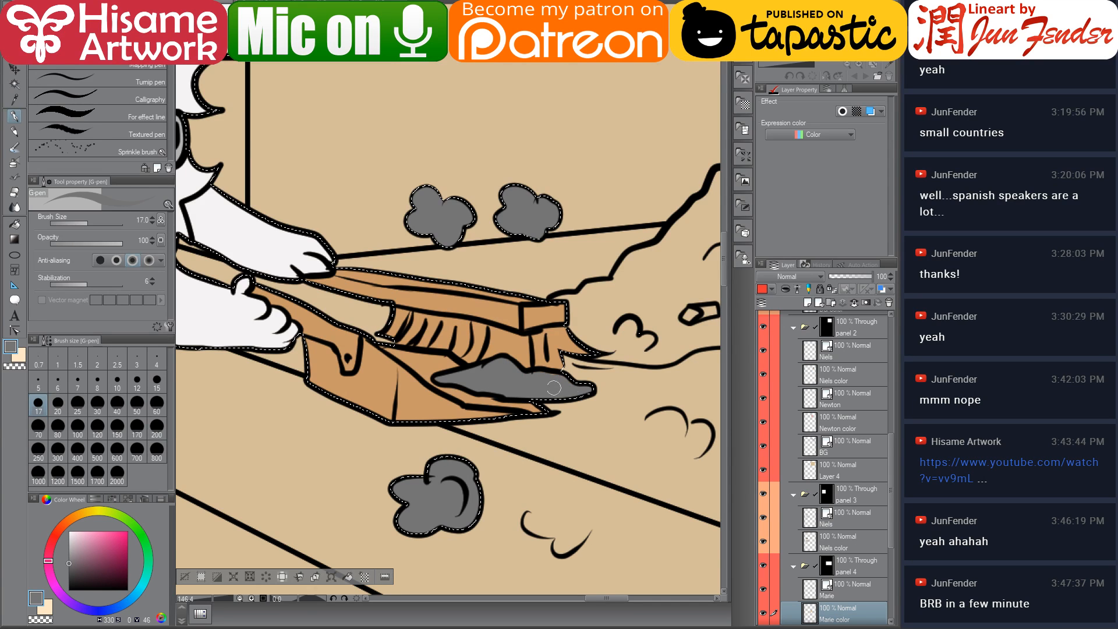
left_click_drag(487, 379, 551, 418)
left_click_drag(389, 442, 383, 422)
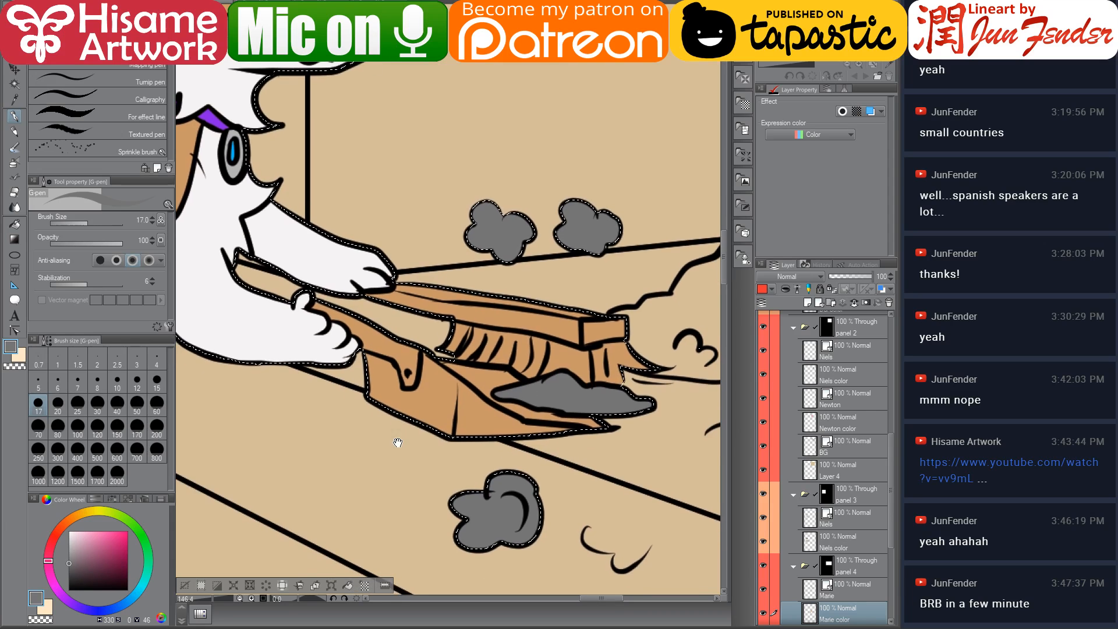
Pick a light brown and fill the dustpan's front panel with the Fill tool
left_click_drag(79, 551, 73, 515)
left_click(84, 547)
left_click(86, 550)
left_click(22, 223)
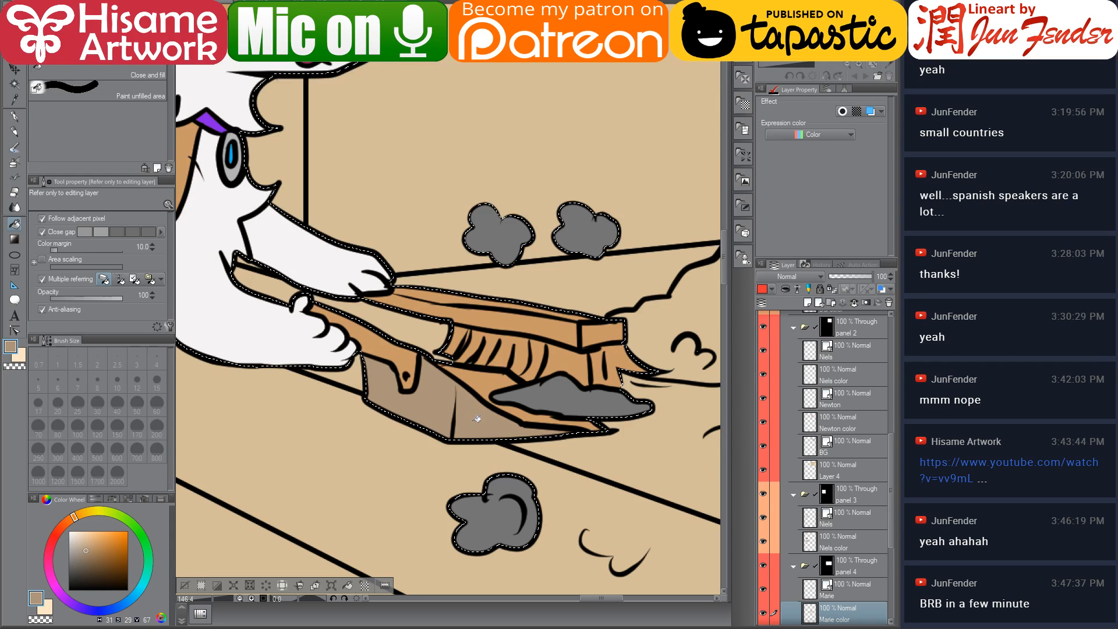
left_click(94, 542)
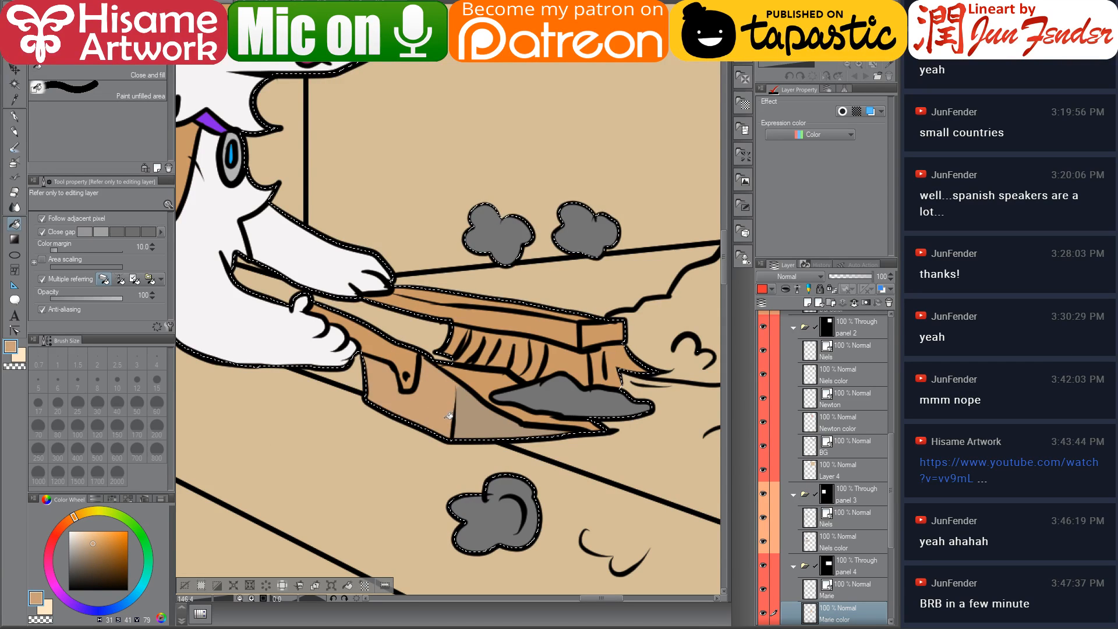
left_click(466, 401, "alt")
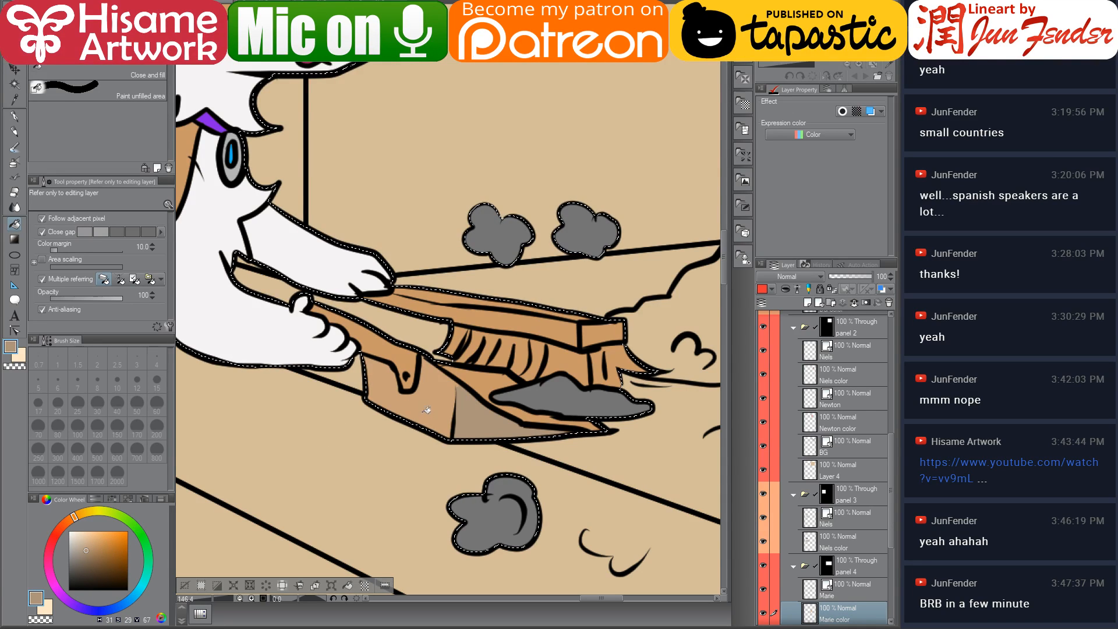
Pick a darker brown and fill the inner surfaces of the dustpan
left_click(90, 567)
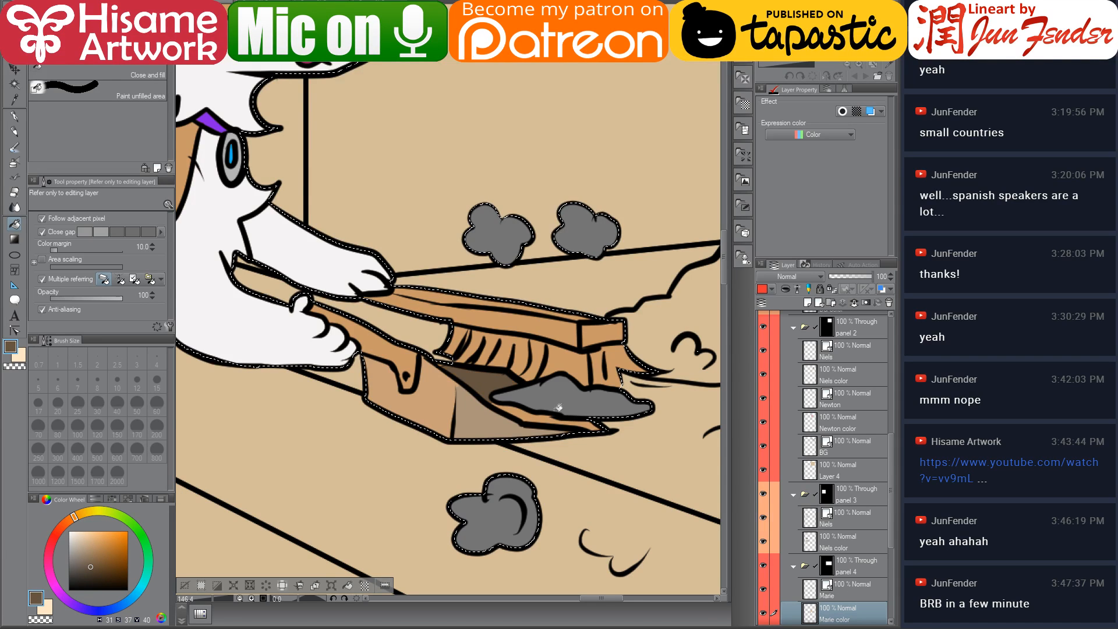
left_click_drag(445, 371, 503, 449)
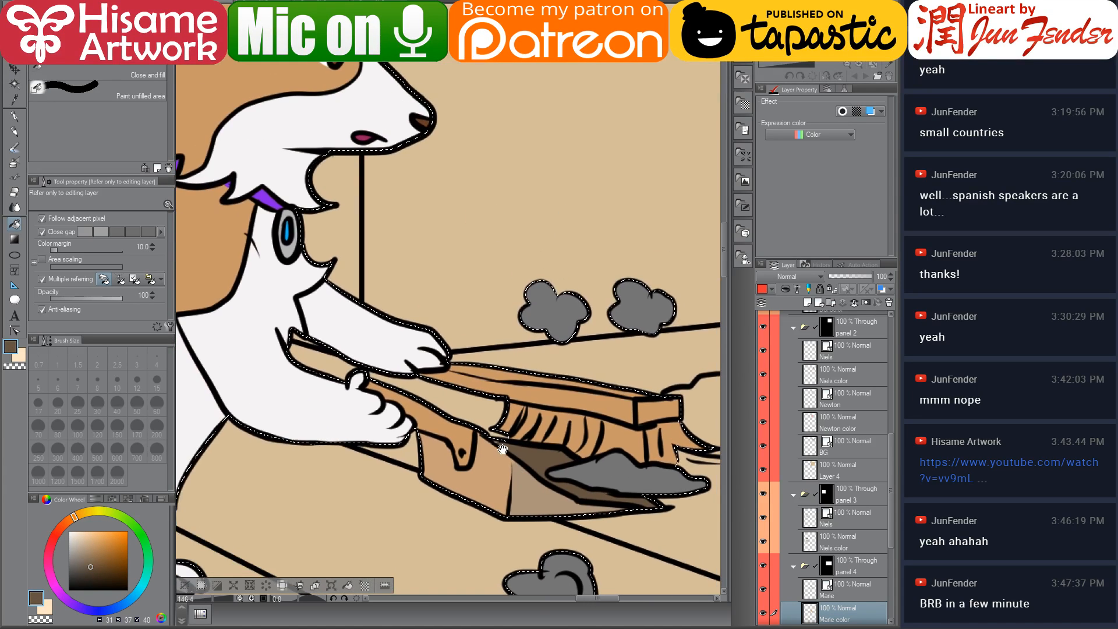
left_click(99, 559)
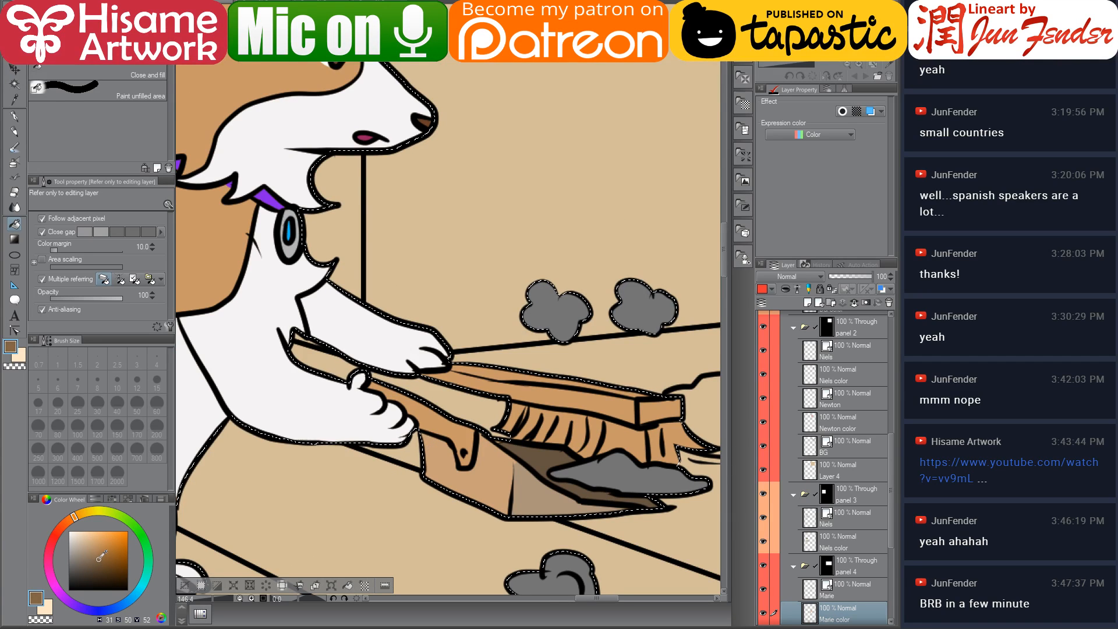
left_click(420, 420)
Fill the brush's handle and bristles with different shades of brown
left_click_drag(530, 423, 436, 450)
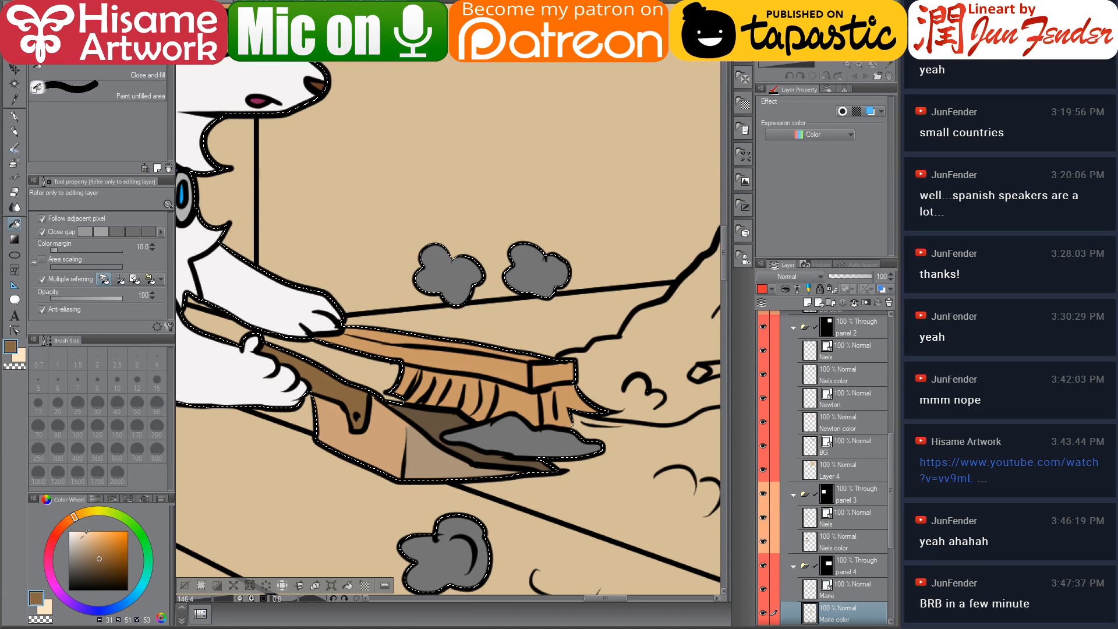
left_click(369, 368, "alt")
left_click(103, 561)
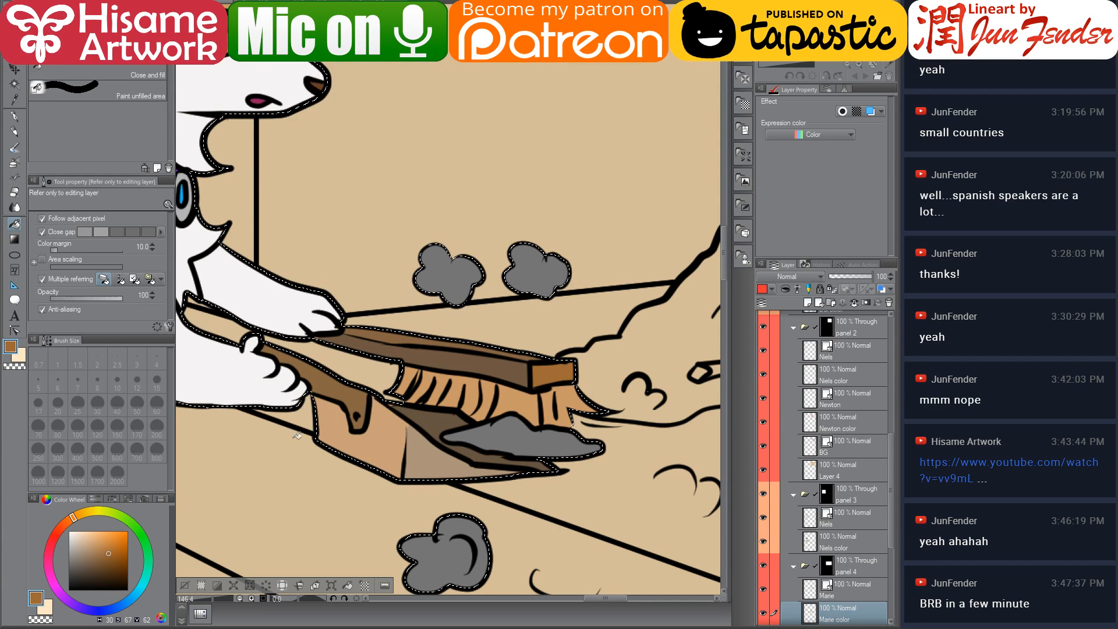
left_click(82, 549)
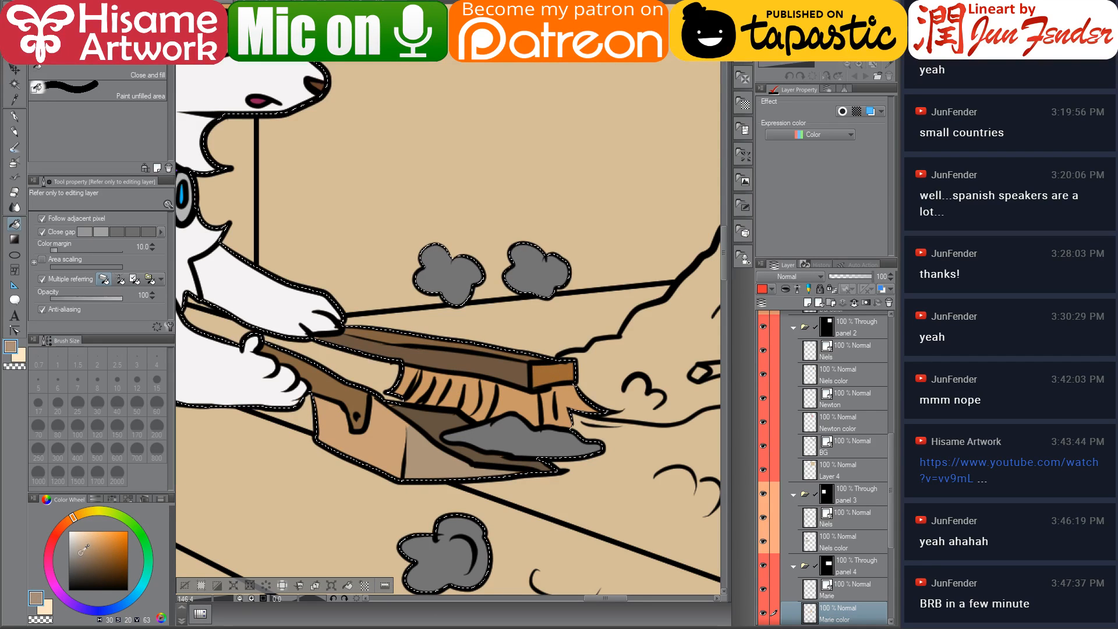
left_click(85, 514)
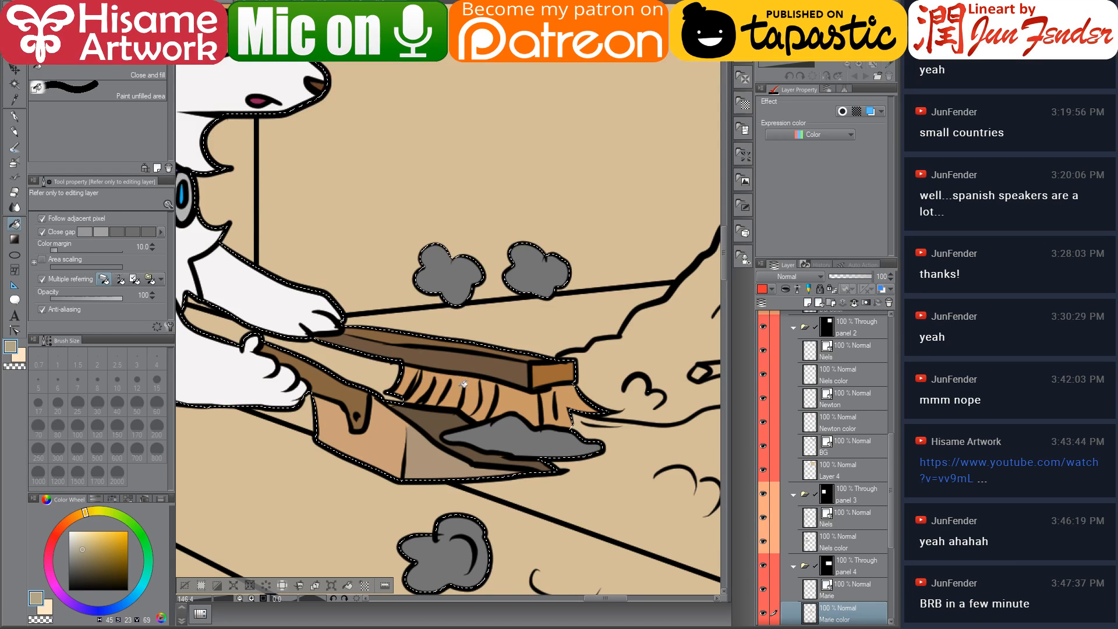
left_click(500, 398)
left_click(557, 399)
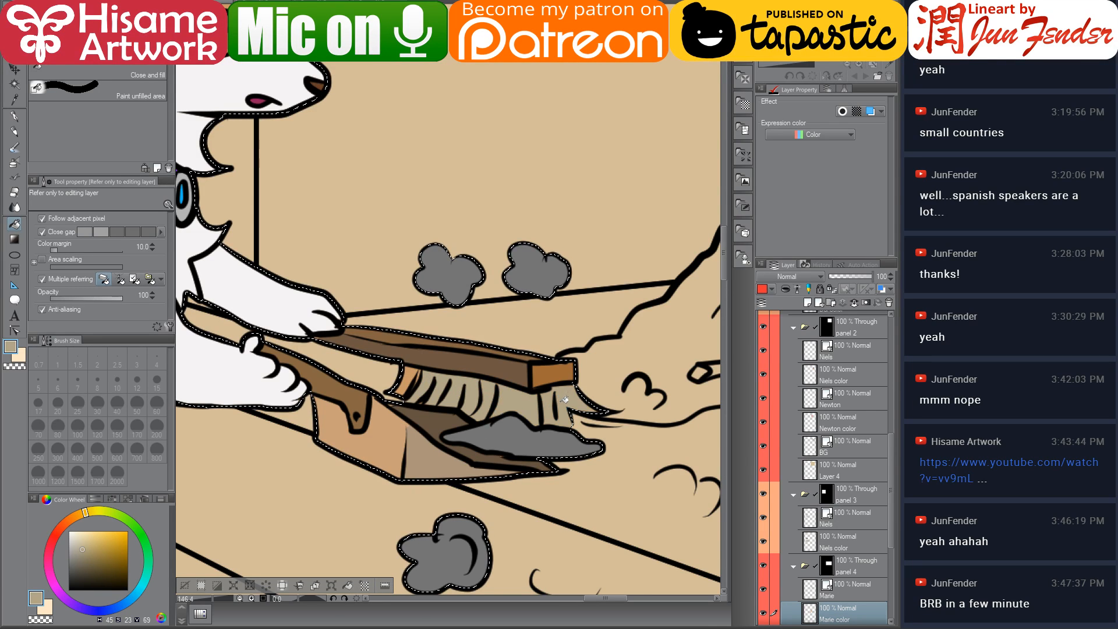
left_click(417, 379)
Touch up unfilled gaps on the dustpan and brush with the G-pen, then clear the selection
left_click(14, 116)
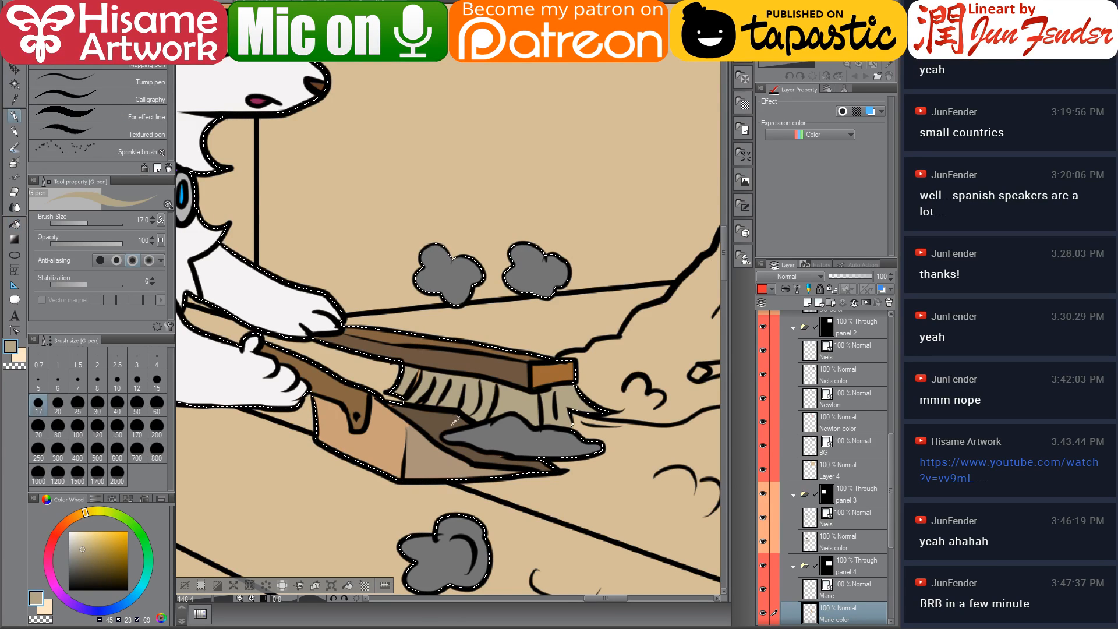
left_click(416, 370, "alt")
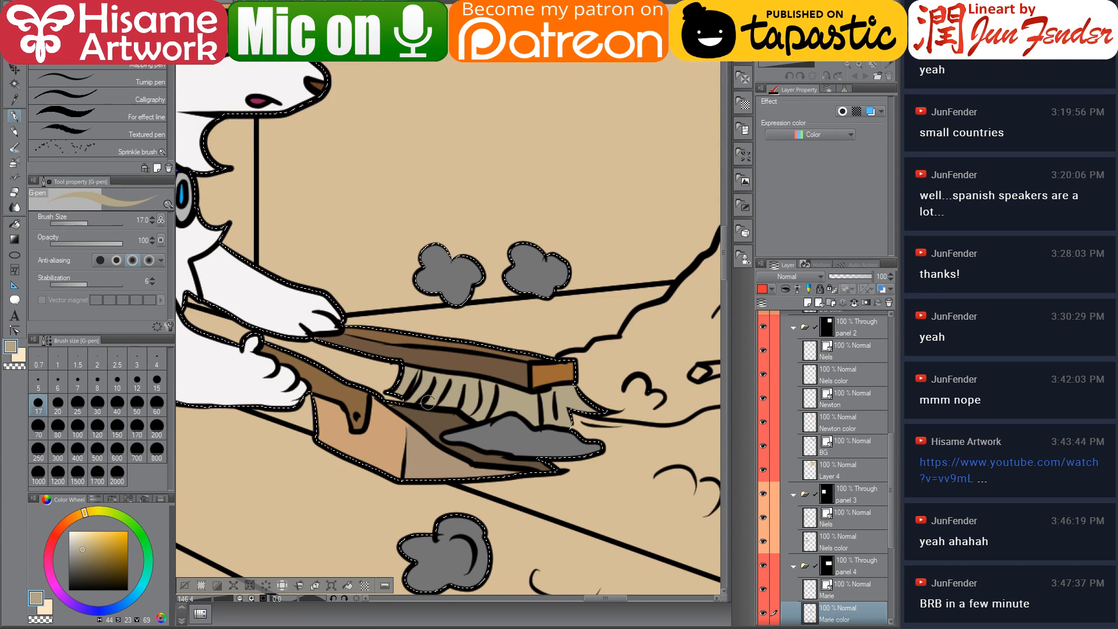
left_click(394, 403, "alt")
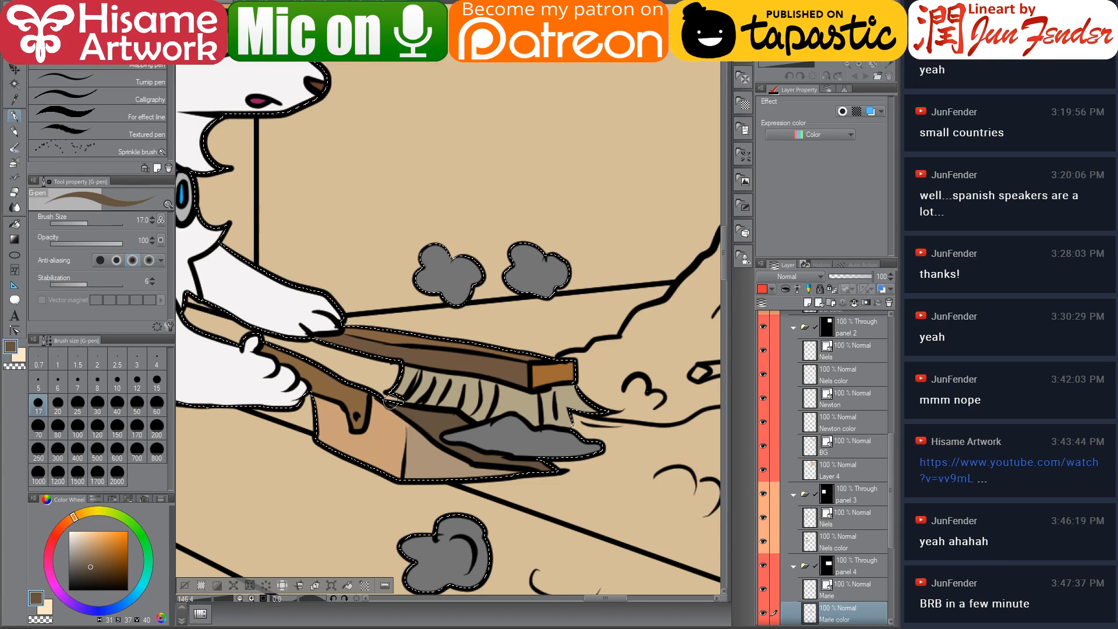
key("ctrl+d")
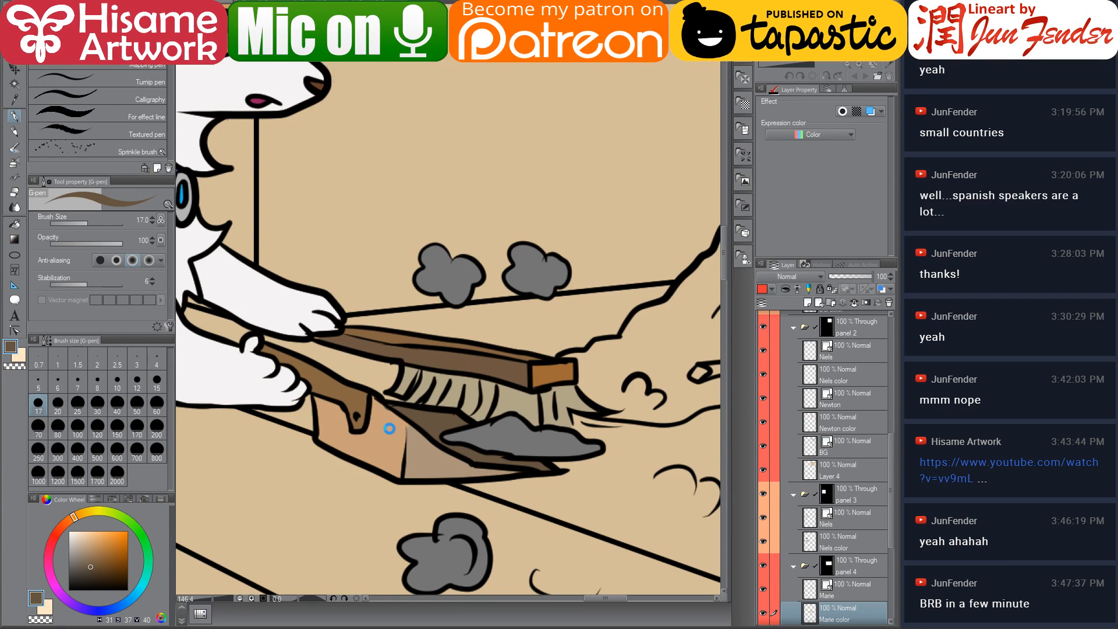
left_click(389, 415, "alt")
left_click_drag(381, 409, 384, 402)
Zoom out to the whole panel and select the panel's BG color layer
scroll(441, 402, "down", 1)
scroll(441, 402, "down", 5)
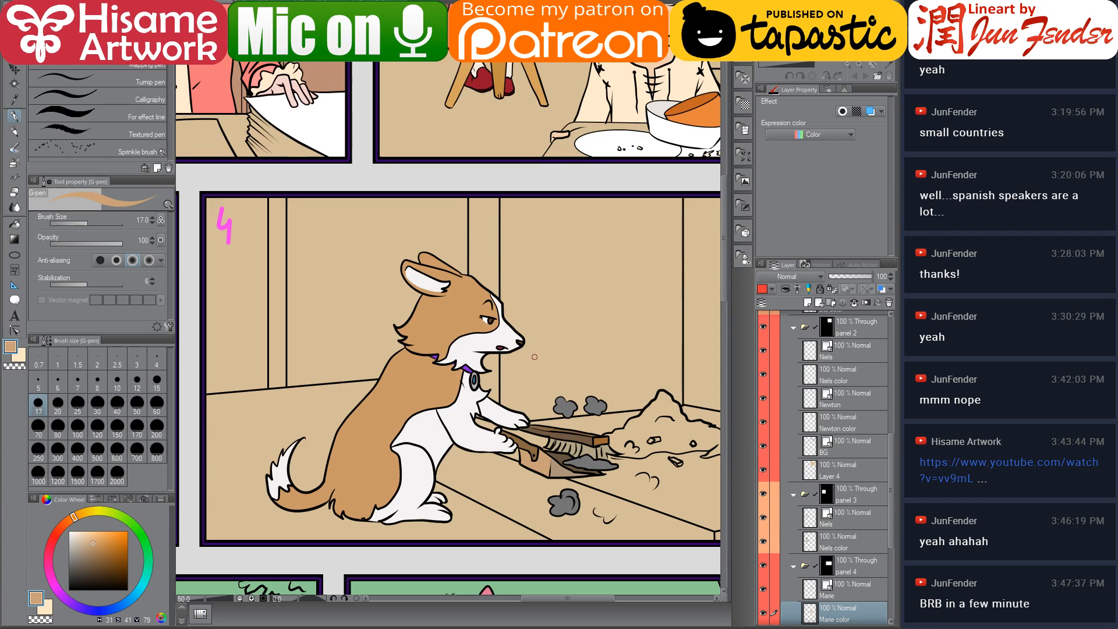
left_click_drag(558, 388, 498, 356)
scroll(520, 415, "up", 1)
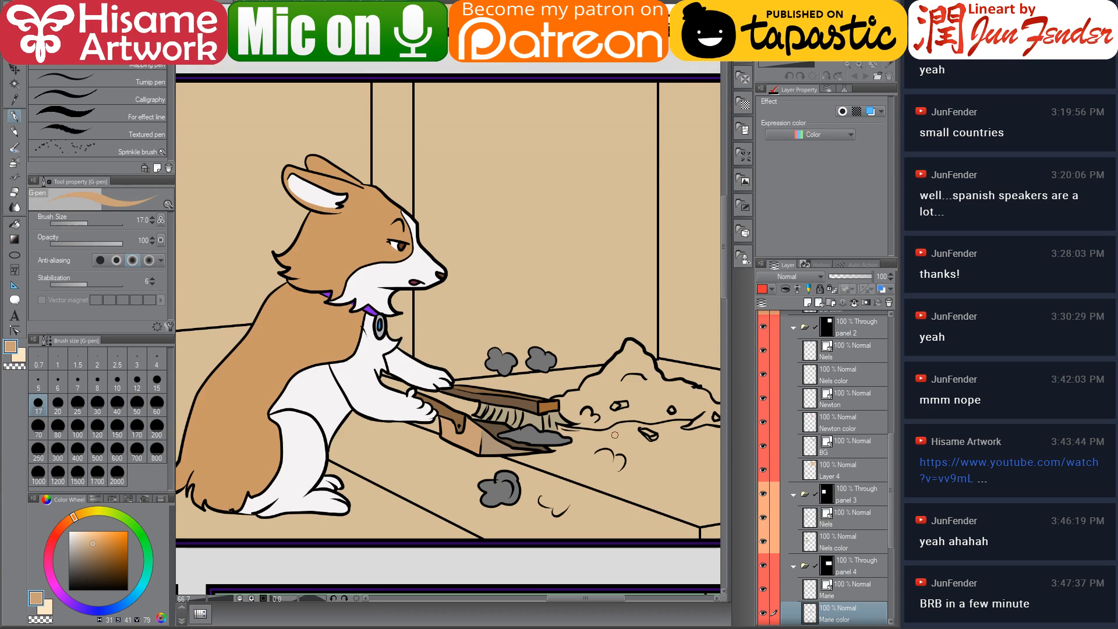
left_click_drag(589, 456, 559, 443)
scroll(815, 517, "down", 5)
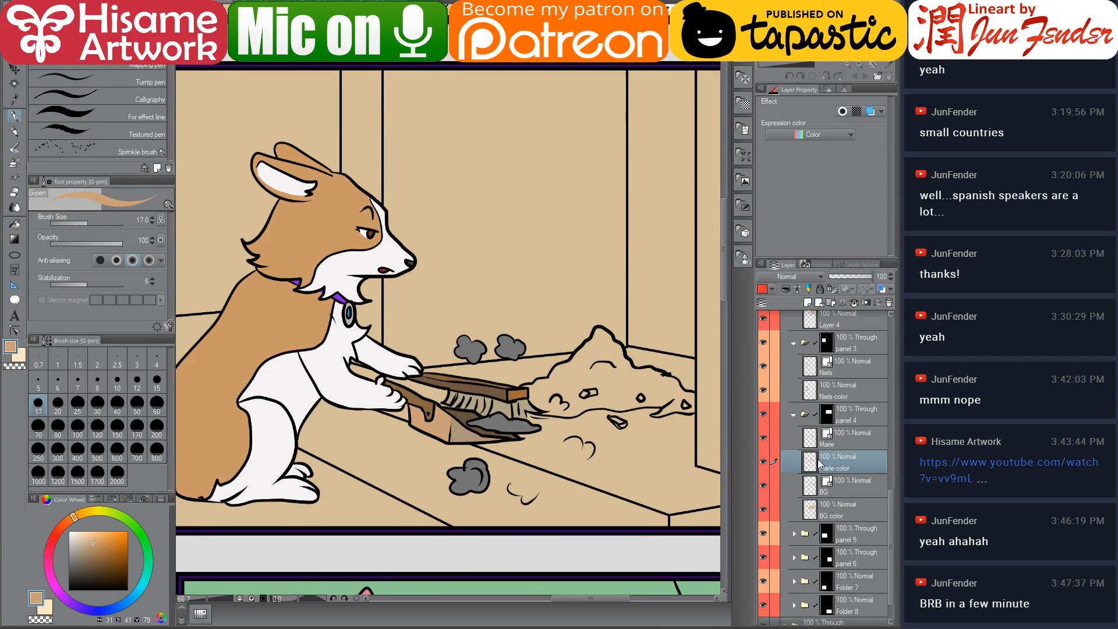
left_click(816, 511)
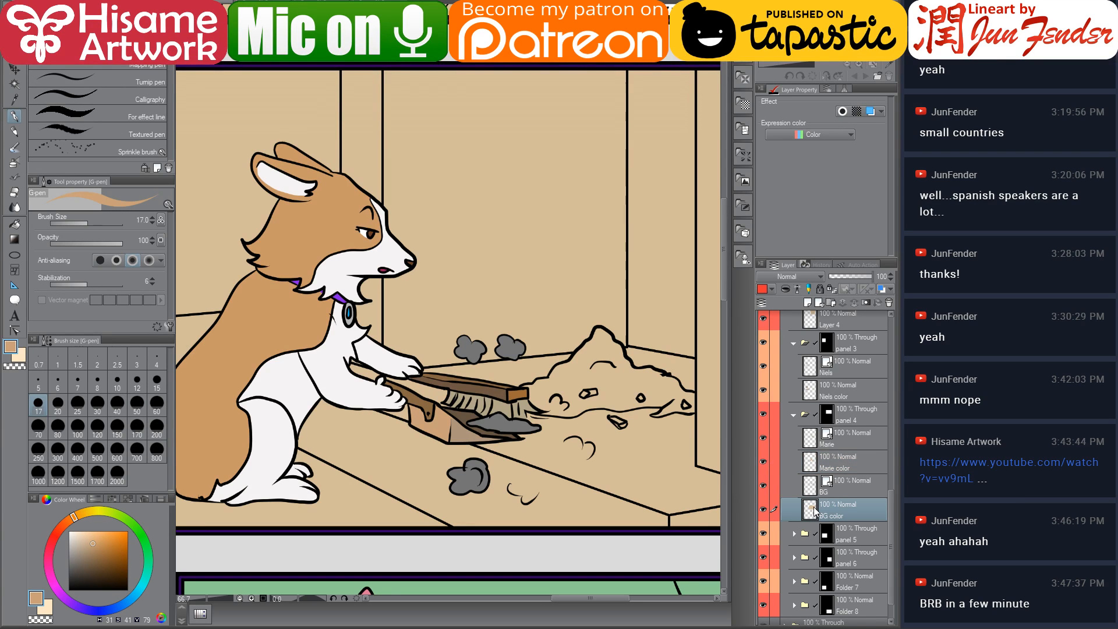
left_click(814, 511, "ctrl")
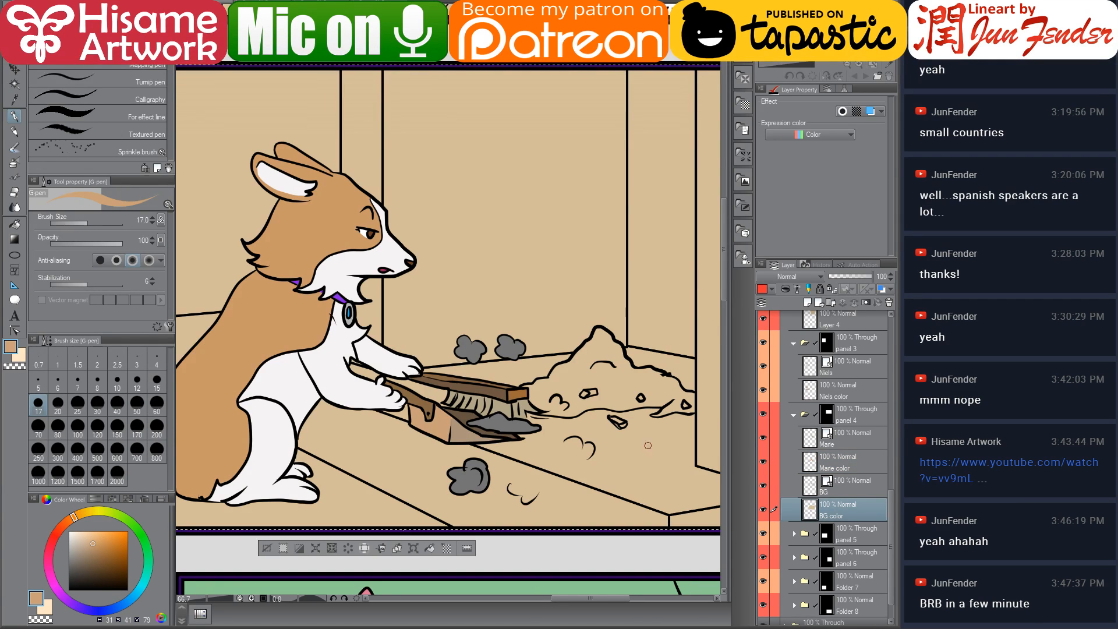
scroll(293, 435, "down", 3)
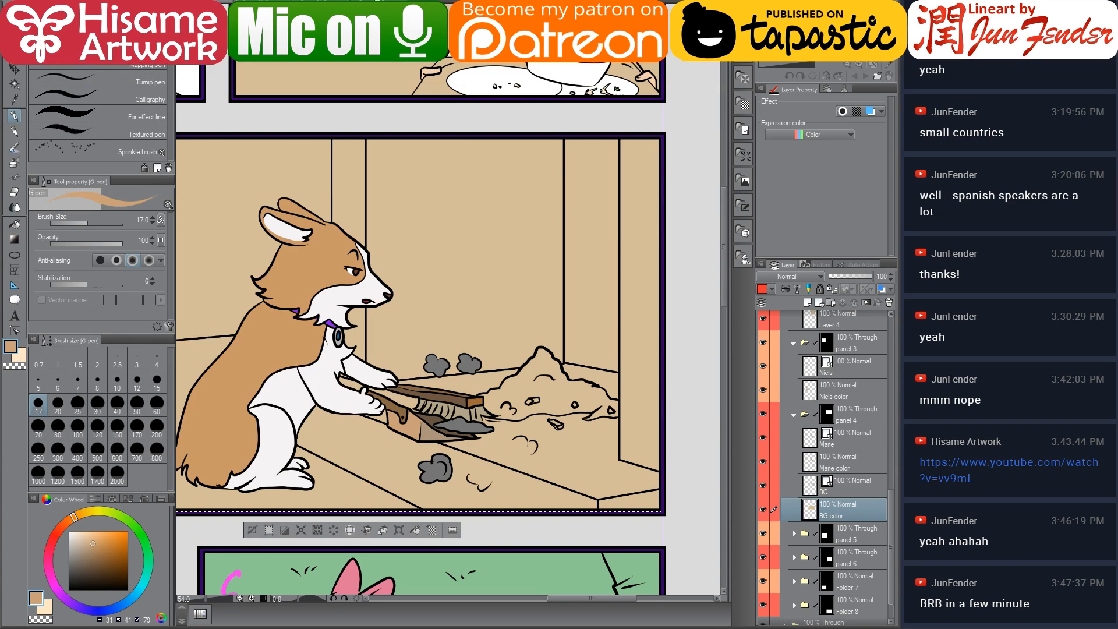
Browse the comic's page files and preview page_52.jpg for background colour reference
key("ctrl+Tab")
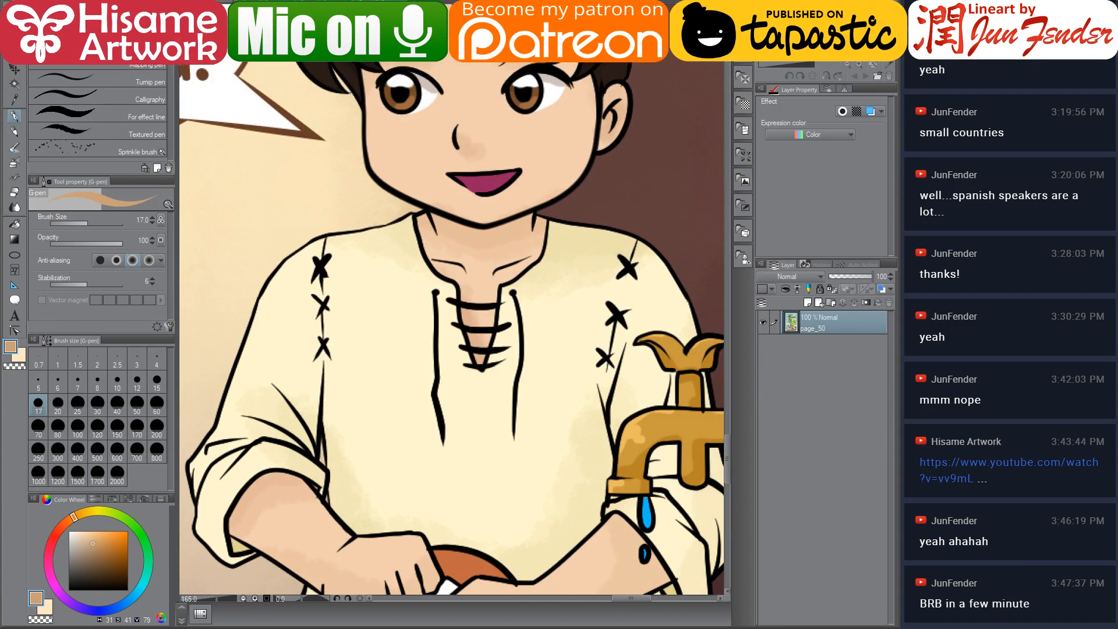
key("alt+Tab")
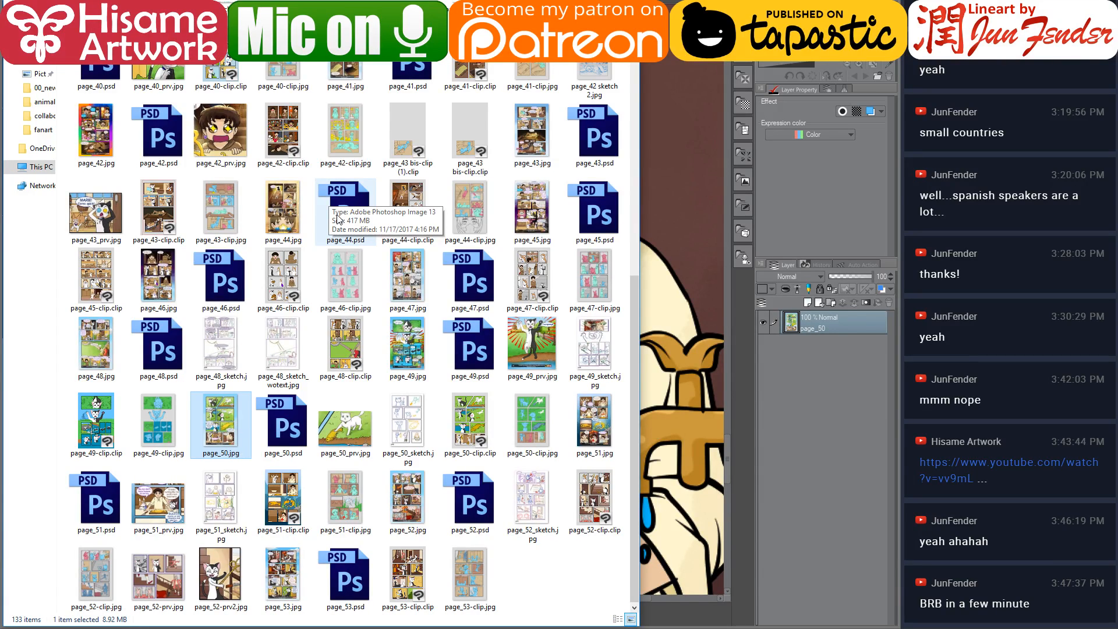
scroll(359, 102, "up", 6)
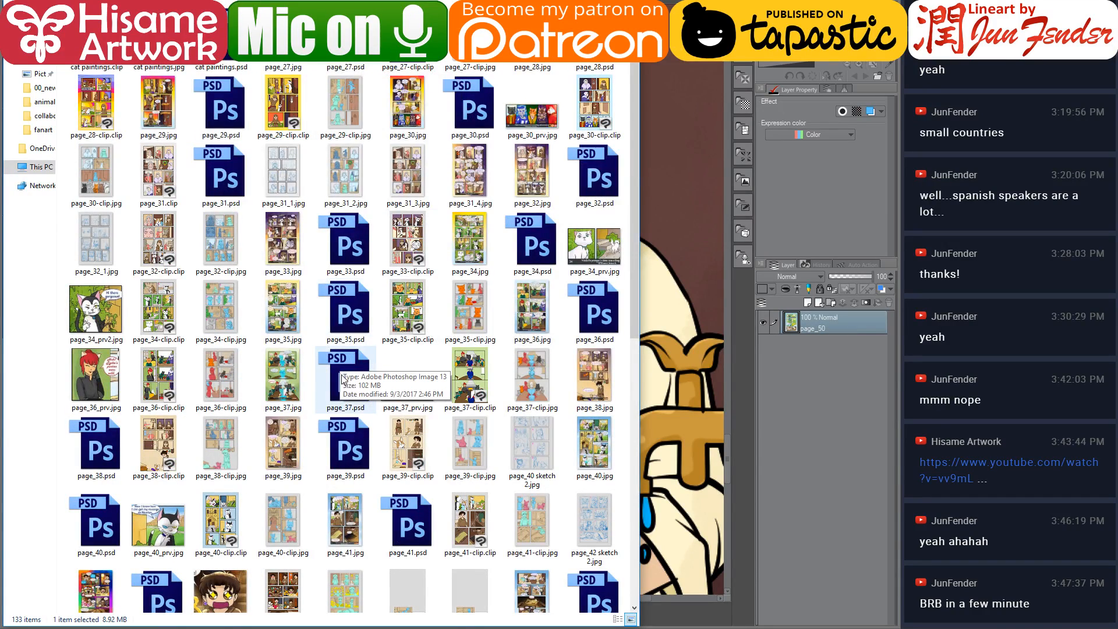
scroll(338, 402, "down", 5)
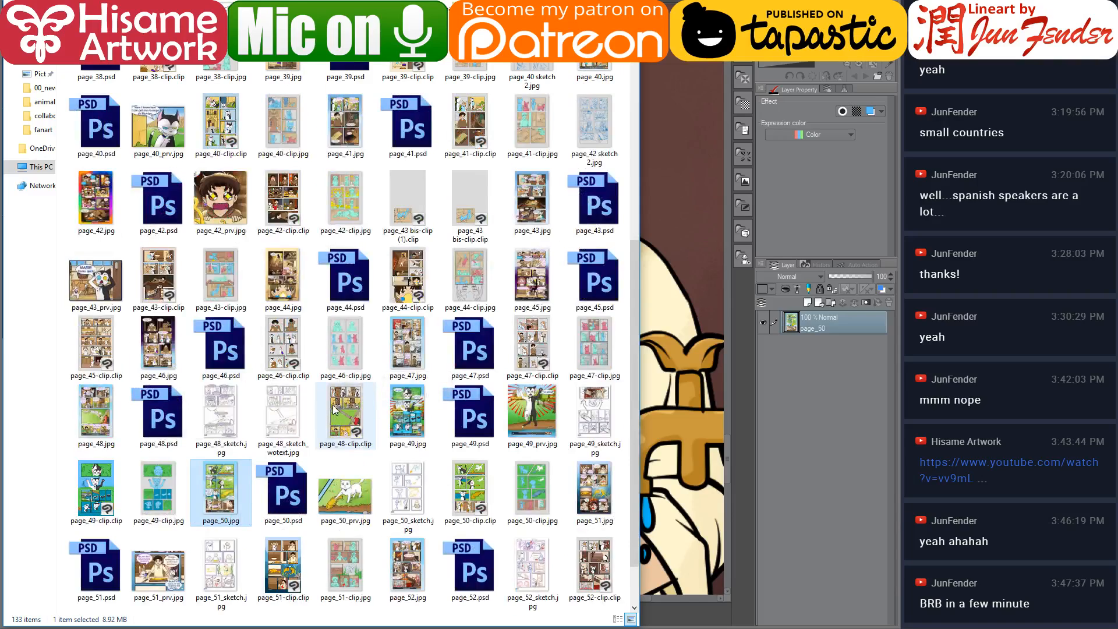
scroll(333, 408, "down", 1)
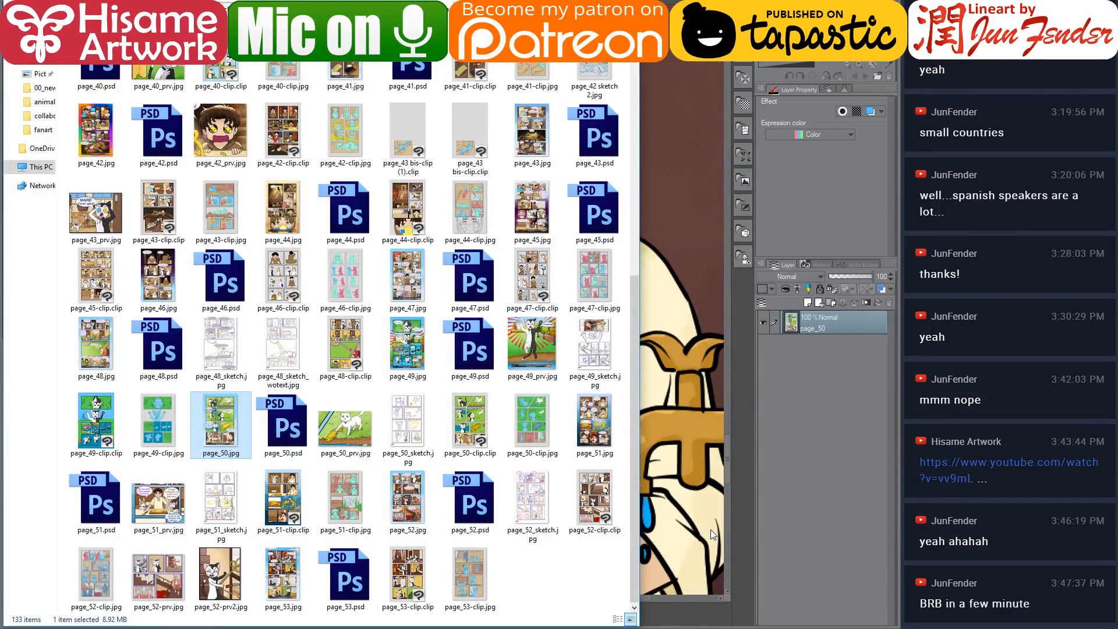
left_click(402, 506)
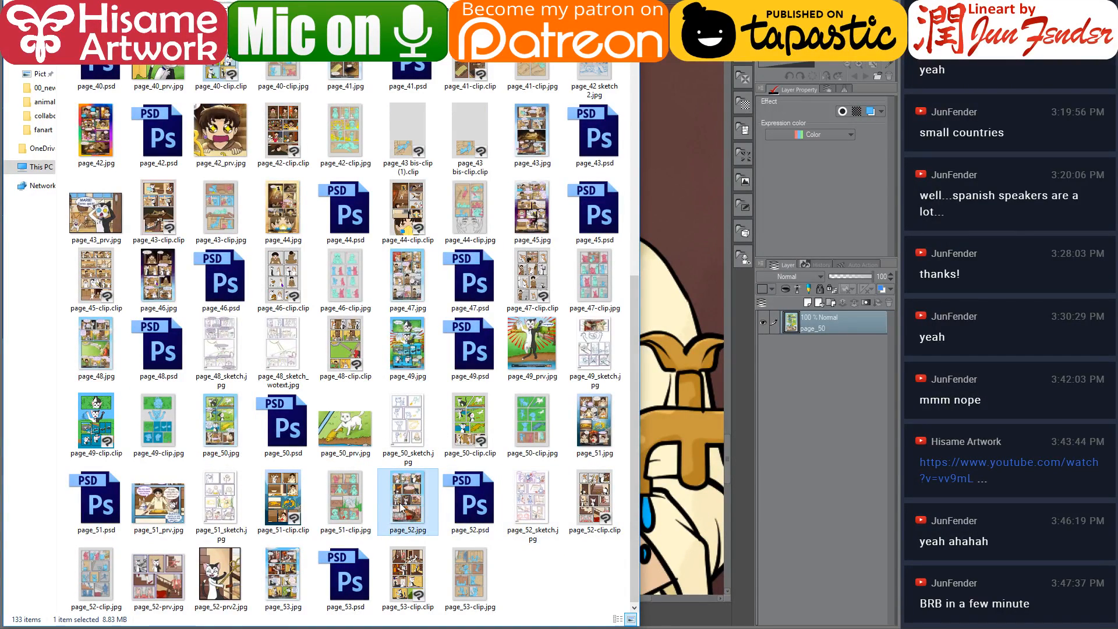
double_click(400, 507)
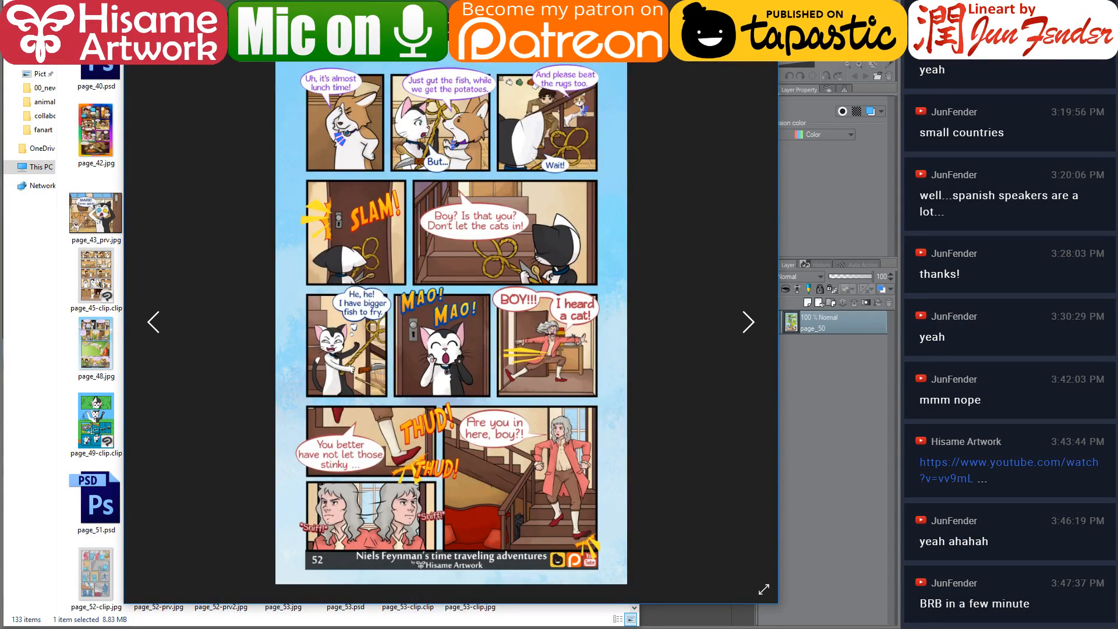
left_click(764, 31)
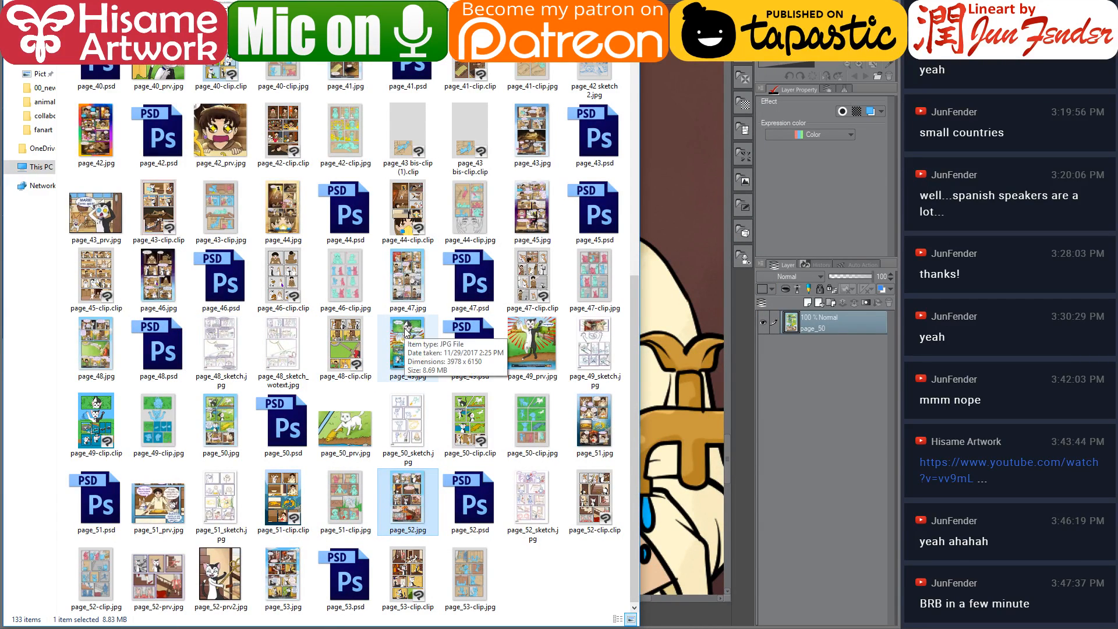
Open page_47.jpg from the folder as a colour reference page
scroll(406, 331, "up", 5)
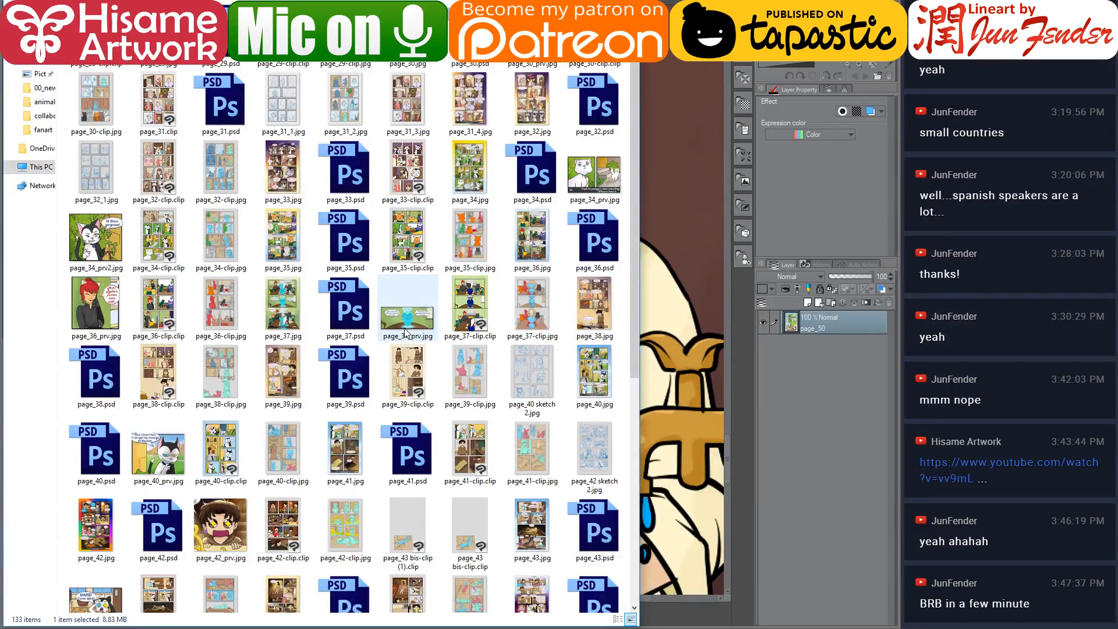
scroll(406, 331, "up", 1)
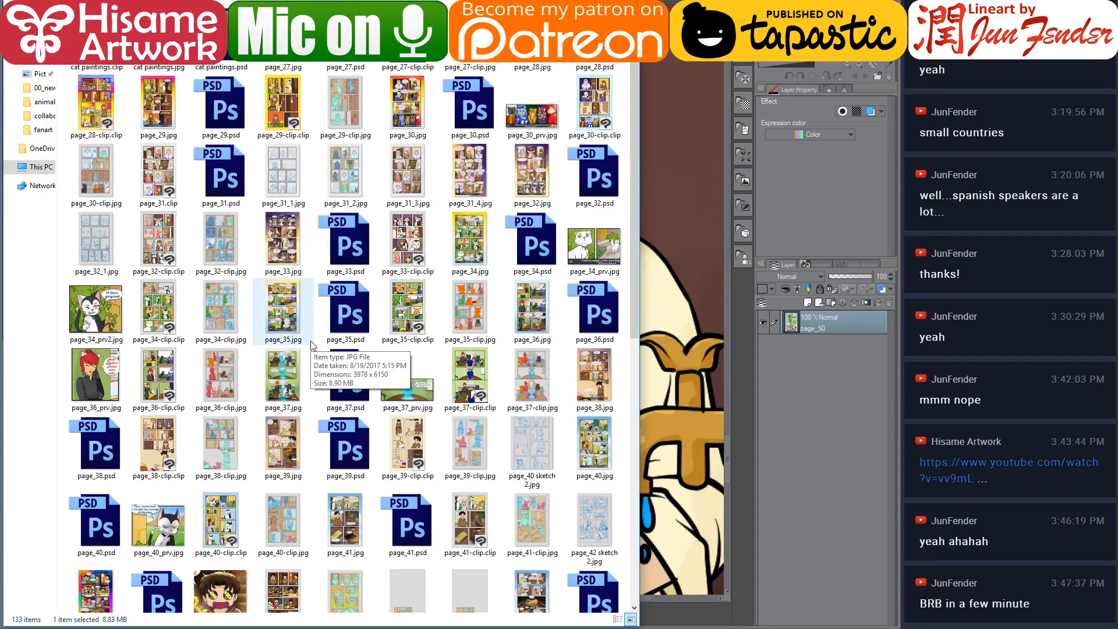
scroll(311, 345, "down", 3)
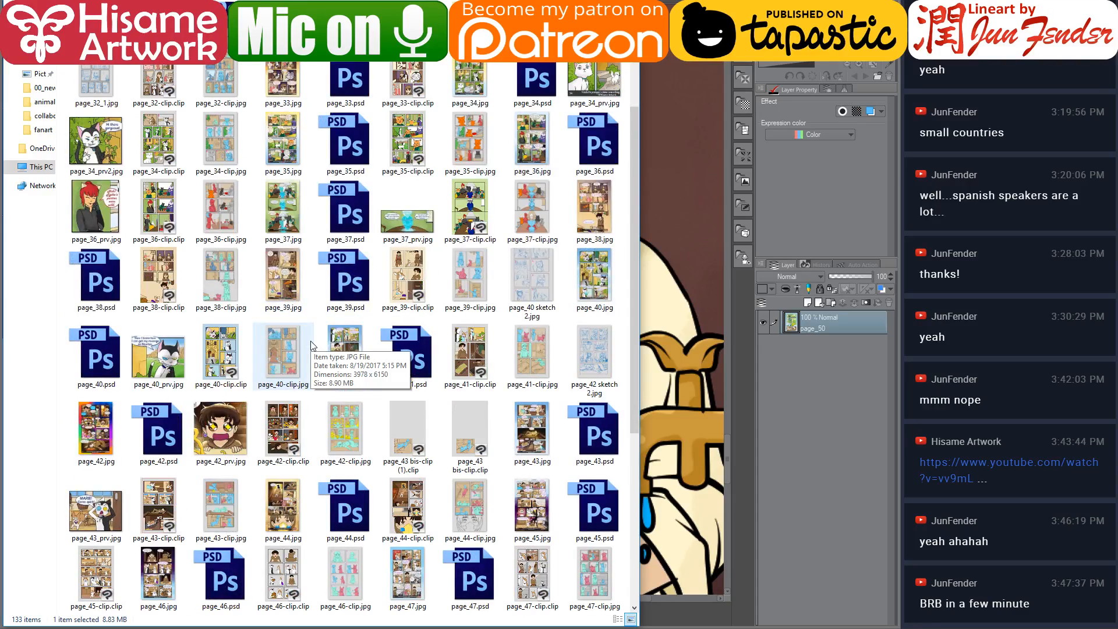
scroll(312, 345, "down", 4)
left_click(424, 335)
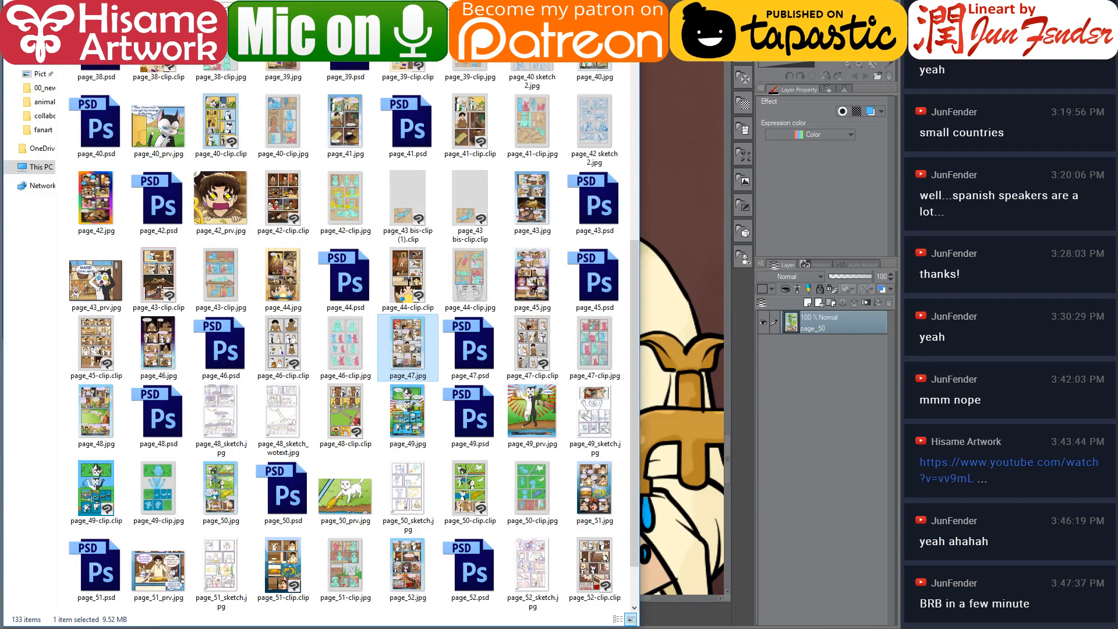
key("alt+Tab")
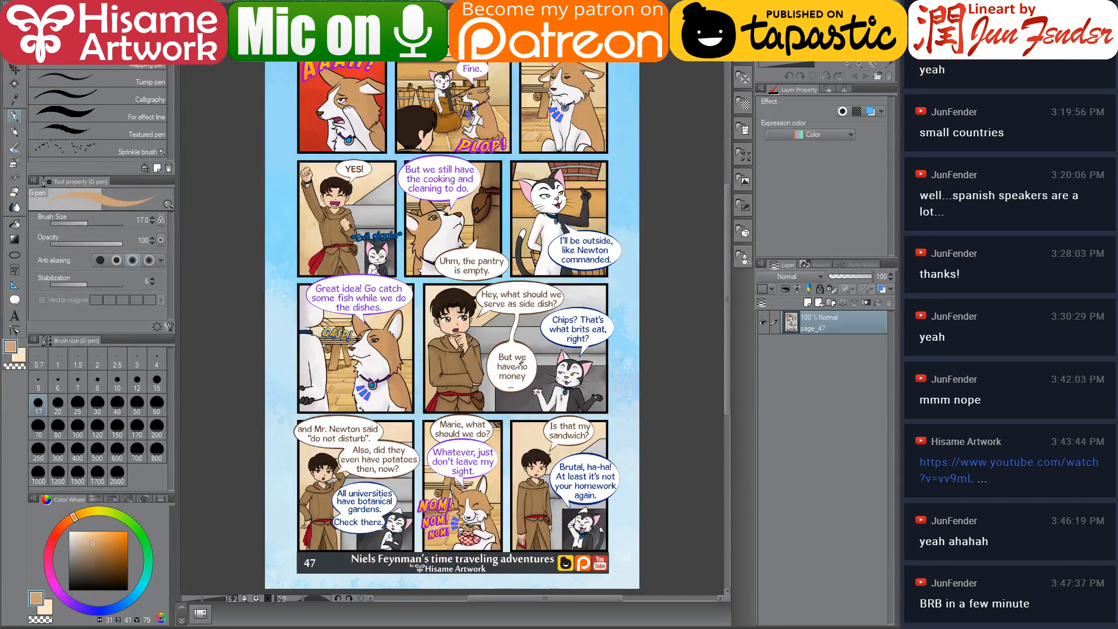
Sample the grey wall colour from page 47's panel and return to the working page
scroll(545, 367, "up", 2)
left_click(580, 247, "alt")
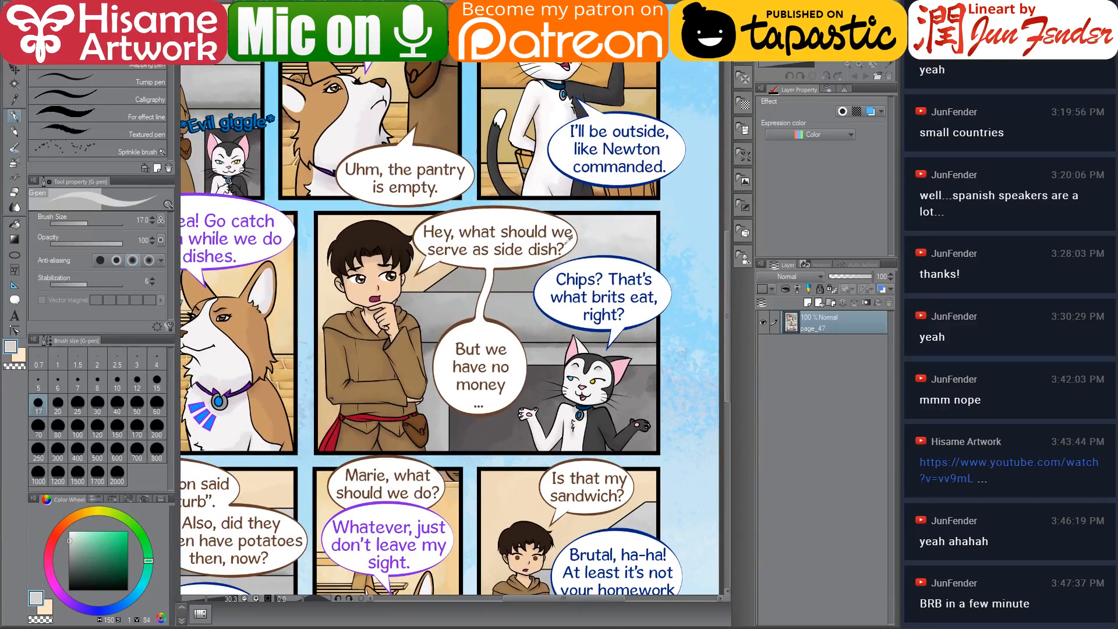
key("ctrl+Tab")
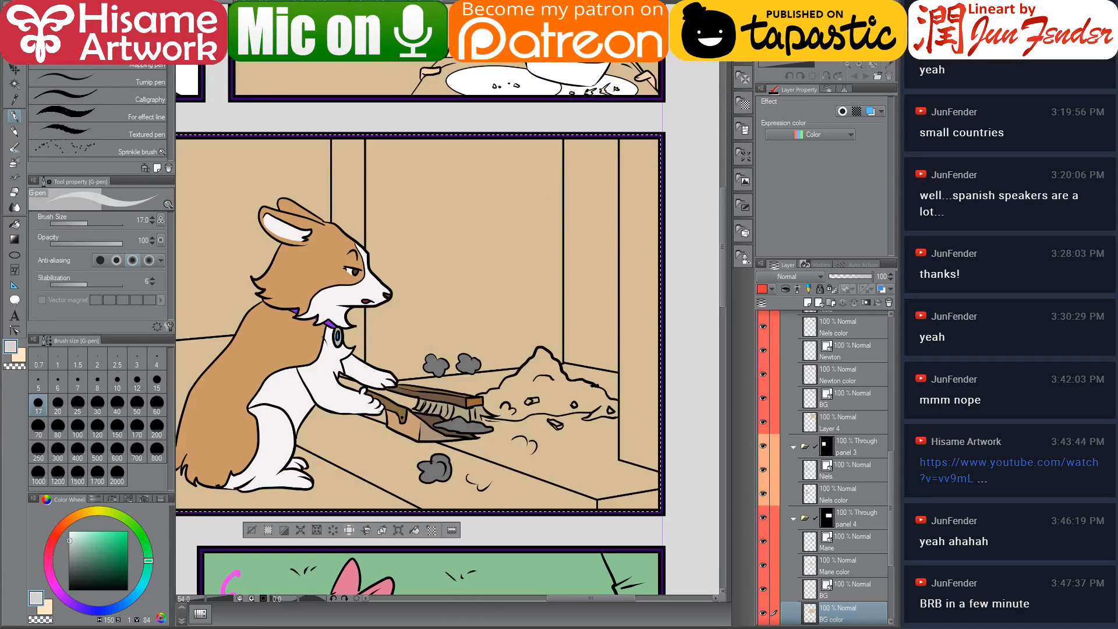
Sample a dark grey from page 47's reference panel and return to the working page
key("ctrl+Tab")
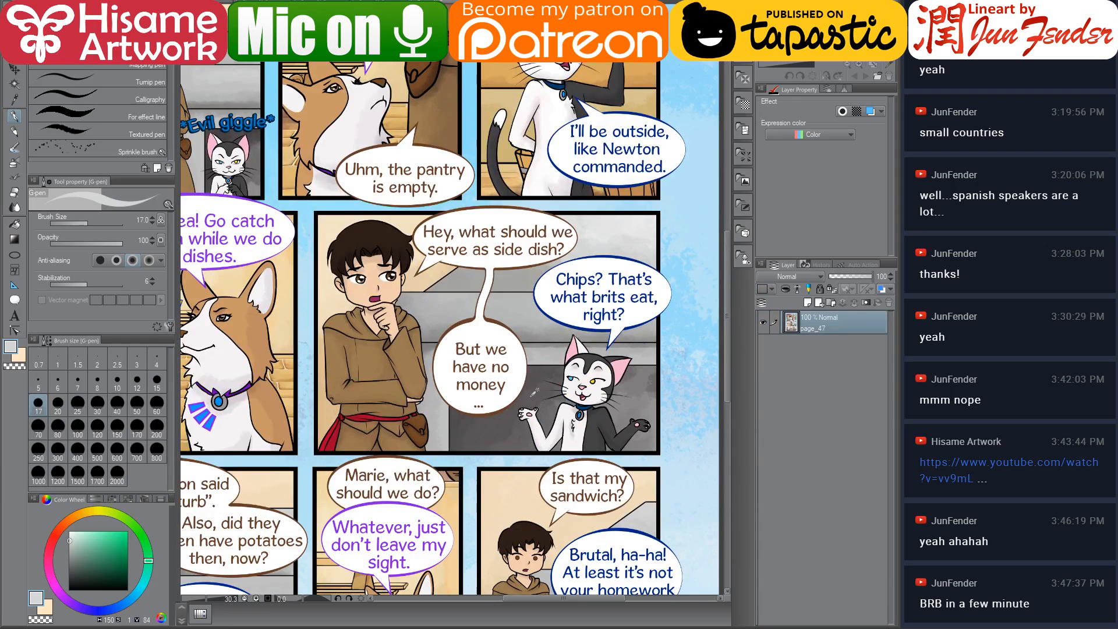
left_click(537, 373, "alt")
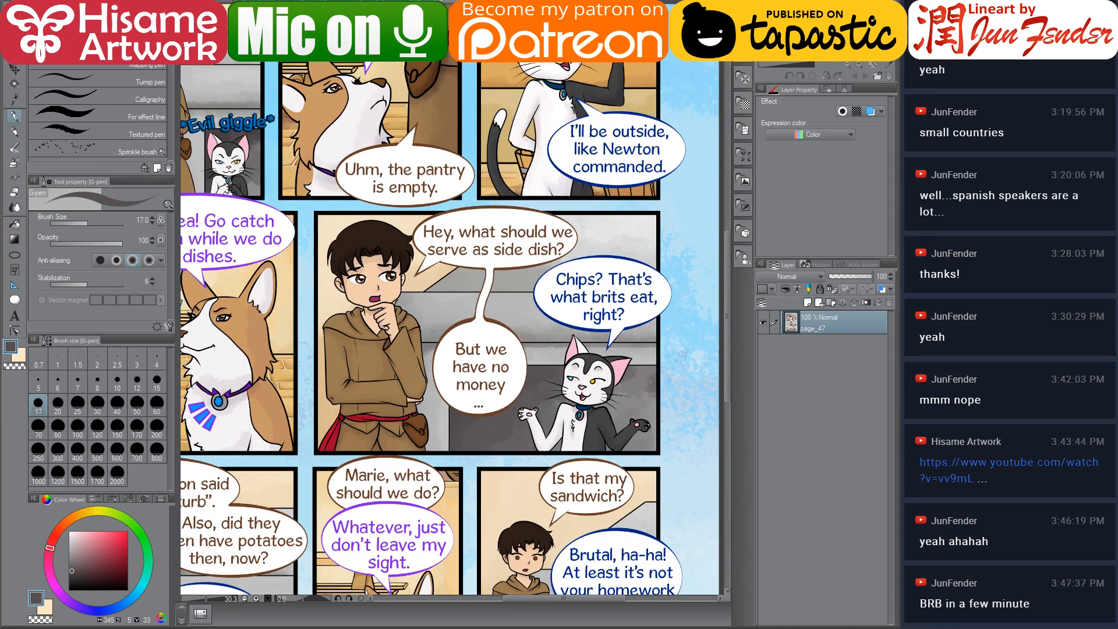
key("ctrl+Tab")
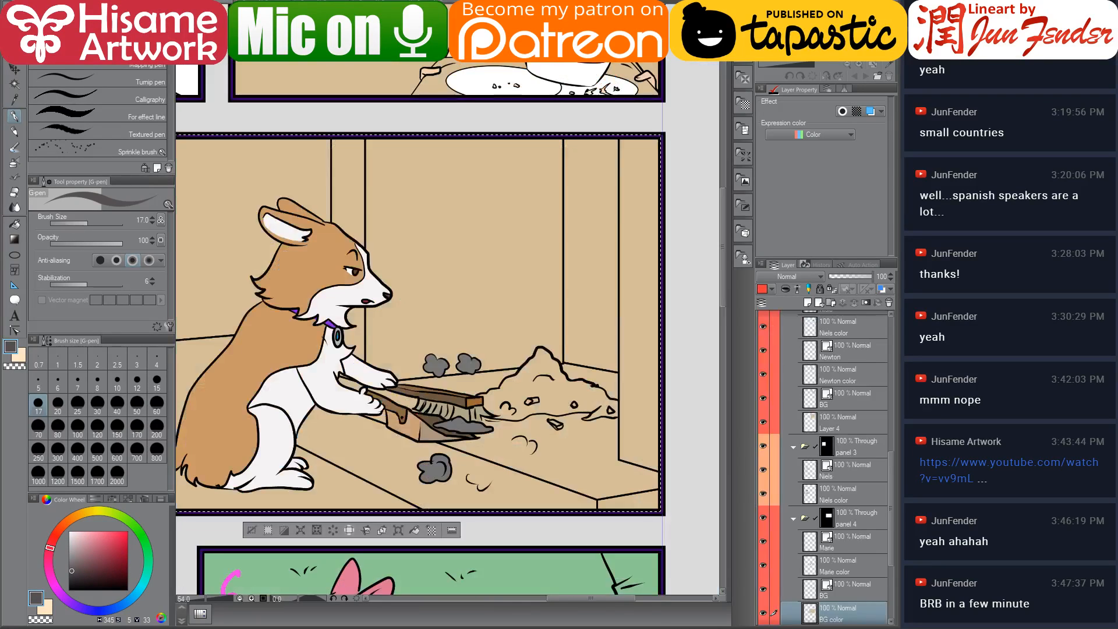
Fill the panel's right wall strip with the dark grey using the Fill tool, then undo the fill
left_click(14, 224)
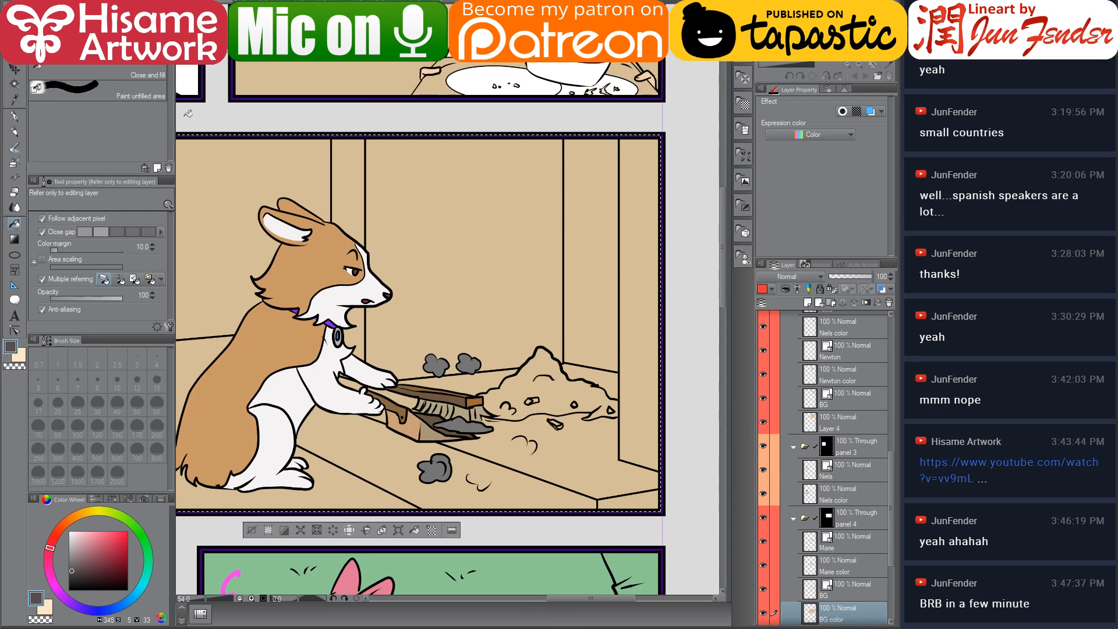
left_click(604, 207)
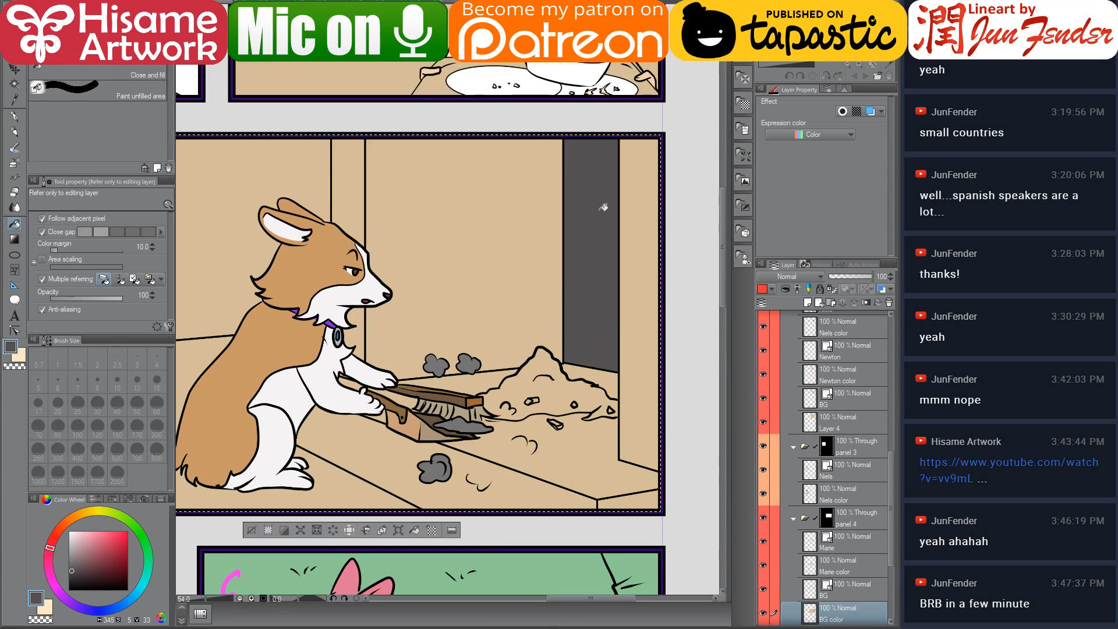
left_click(229, 3)
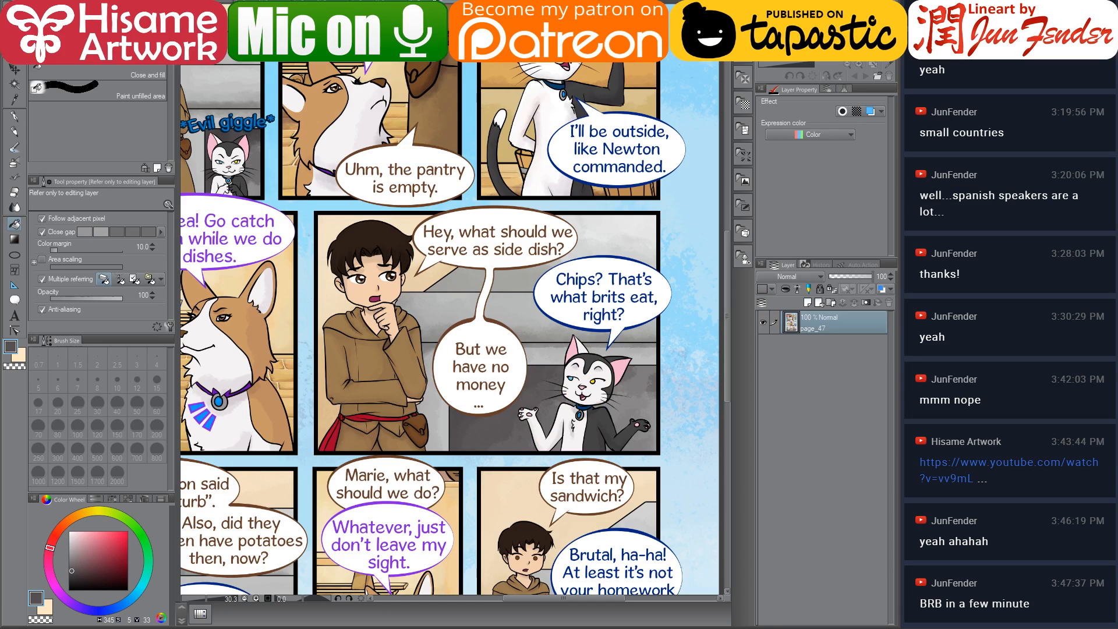
left_click(303, 4)
key("ctrl+z")
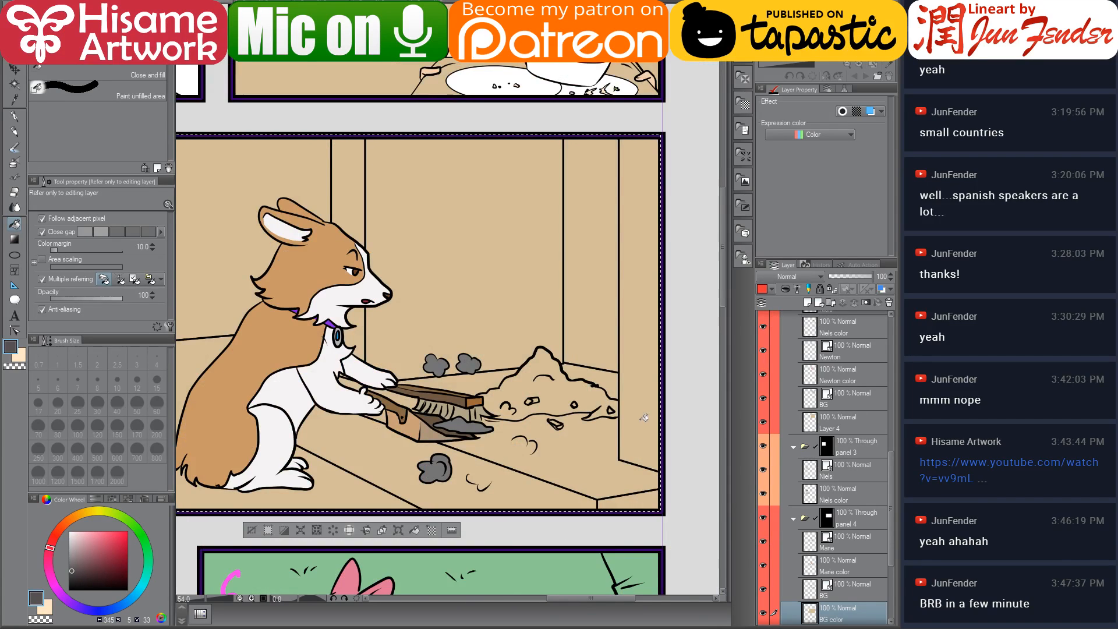
Add a new layer in panel 4 above the BG color layer and name it fireplace
scroll(639, 422, "down", 4)
key("ctrl+shift+n")
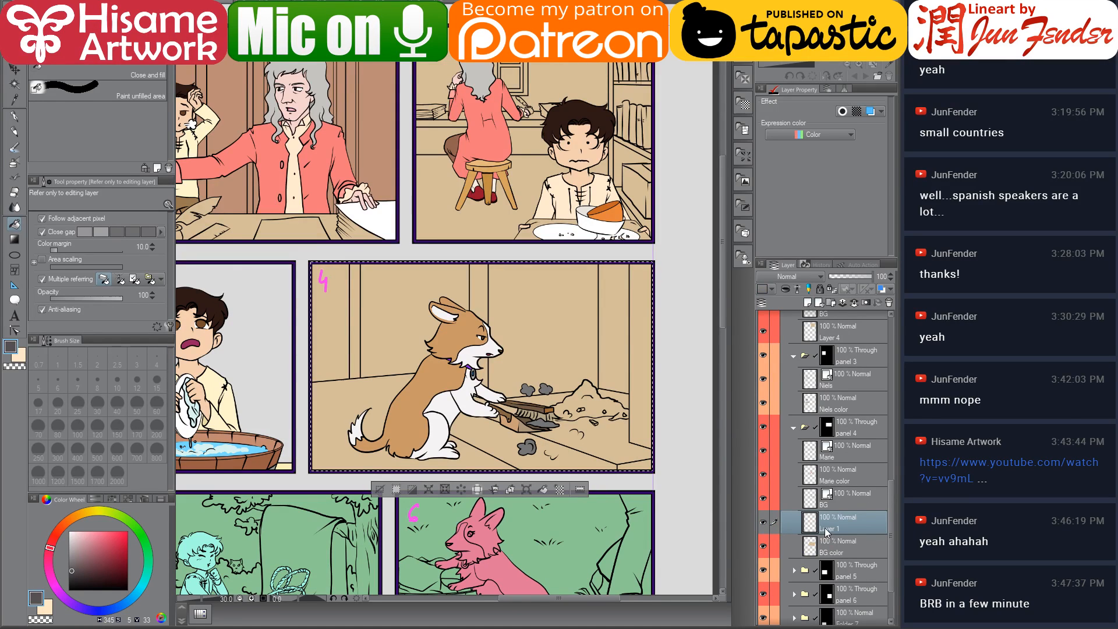
double_click(826, 529)
type("f")
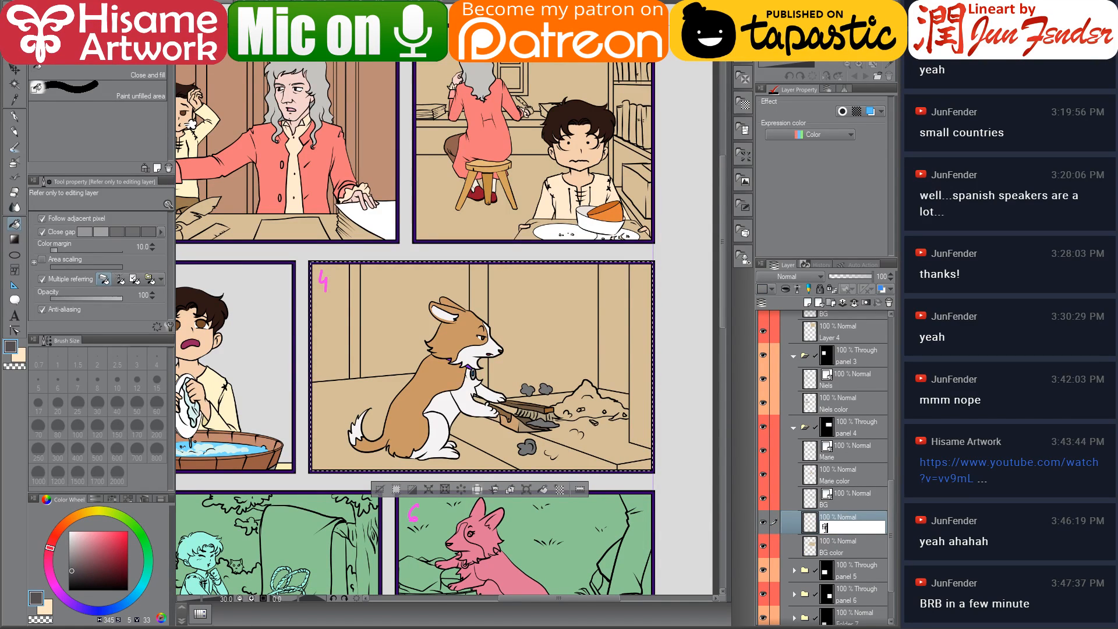
type("ireplace")
key("Return")
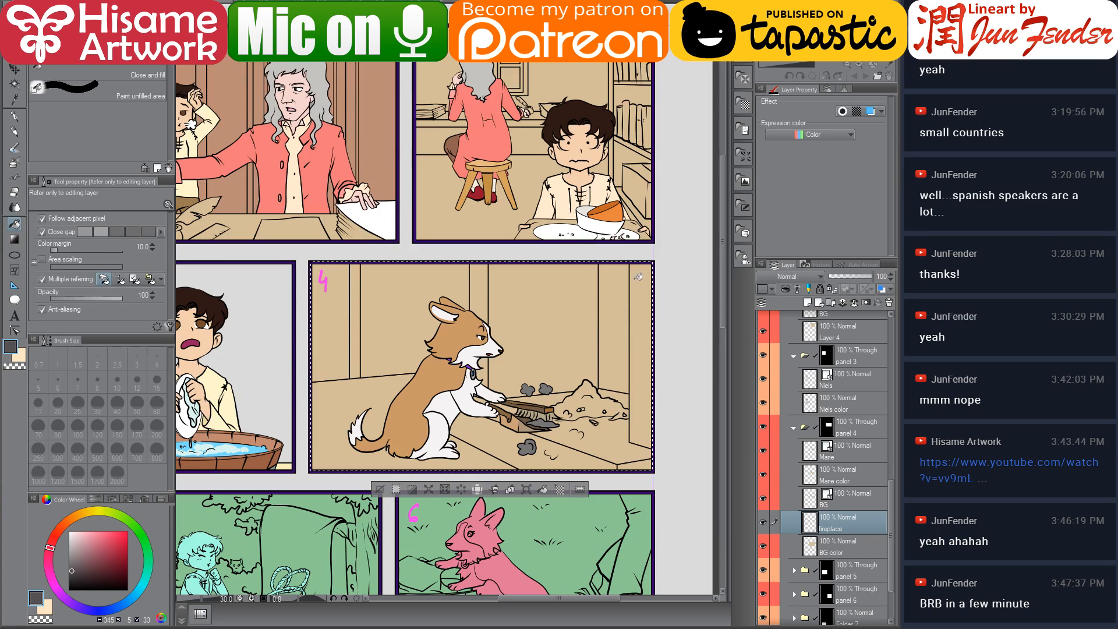
Sample a light grey from page 47 and fill the fireplace chimney's narrow side face with it
scroll(622, 329, "up", 1)
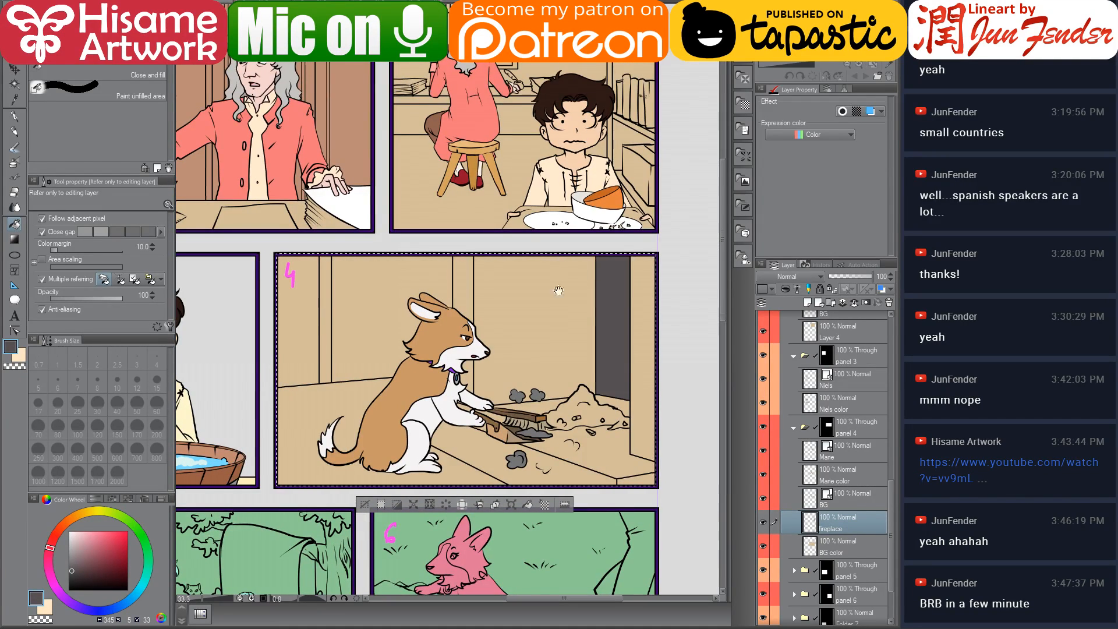
scroll(594, 293, "up", 2)
left_click(350, 3)
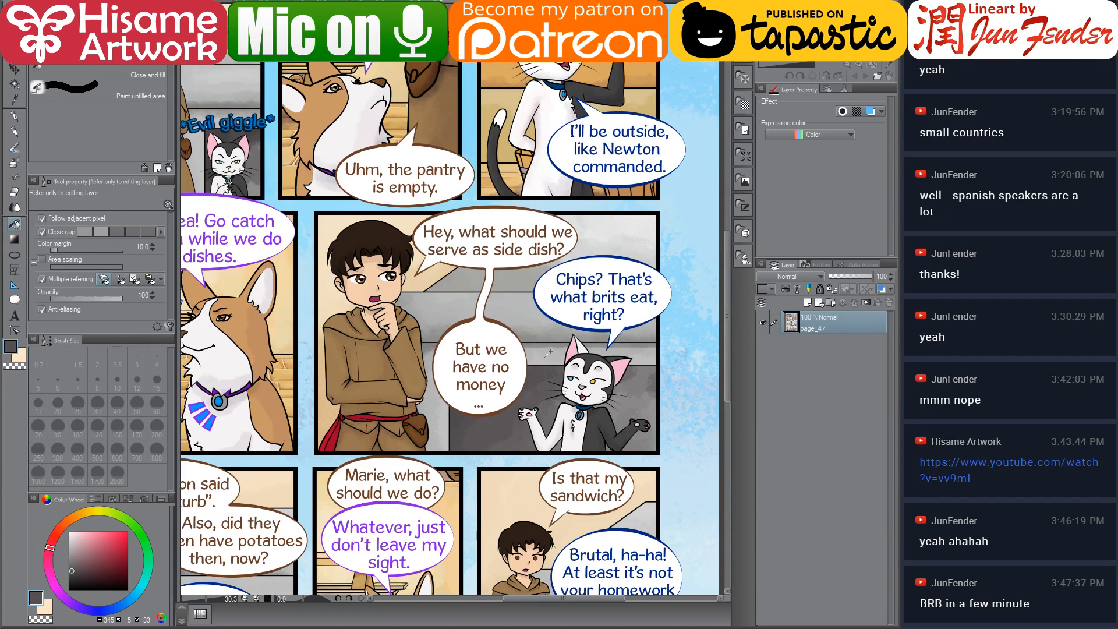
left_click(528, 303, "alt")
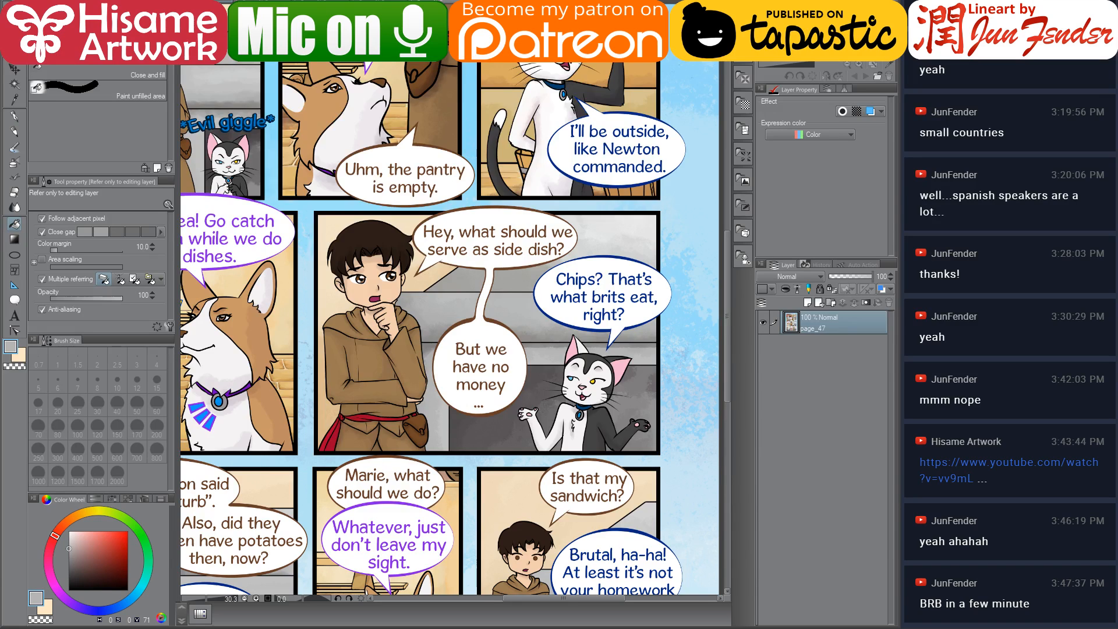
left_click(262, 2)
left_click(463, 335)
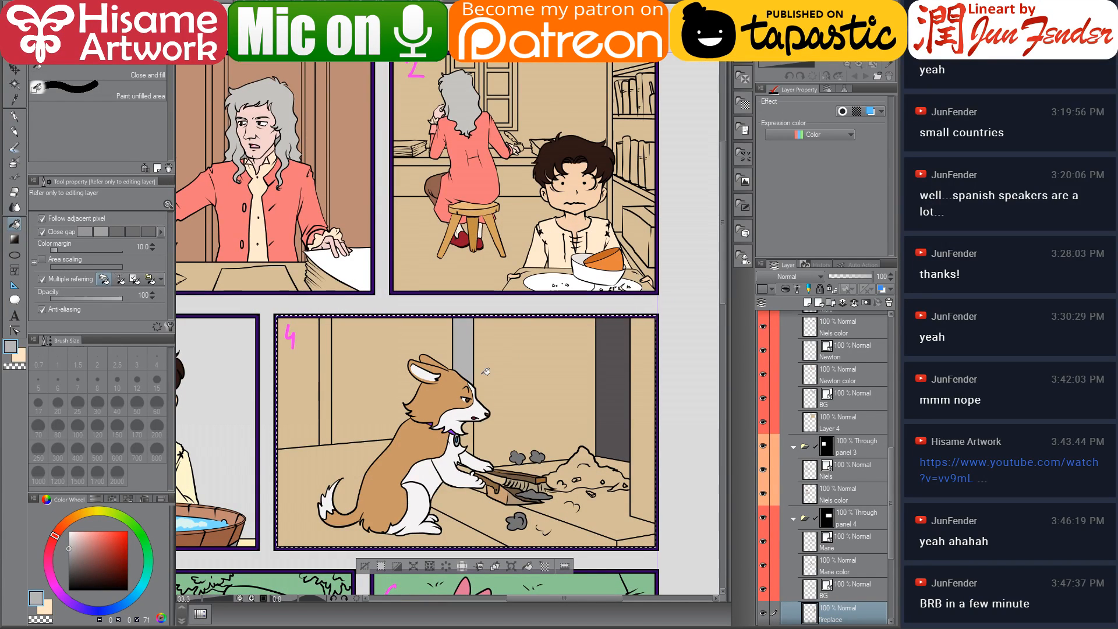
Hide Marie's layers and fill the fireplace chimney's front face with grey
scroll(799, 553, "down", 1)
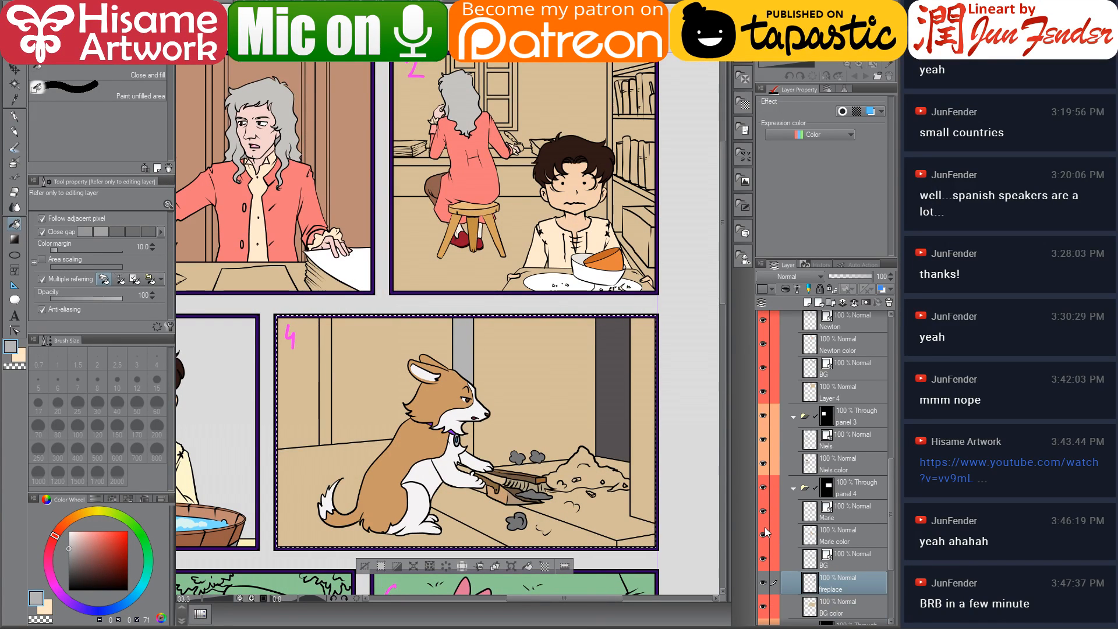
left_click(764, 511)
left_click(763, 535)
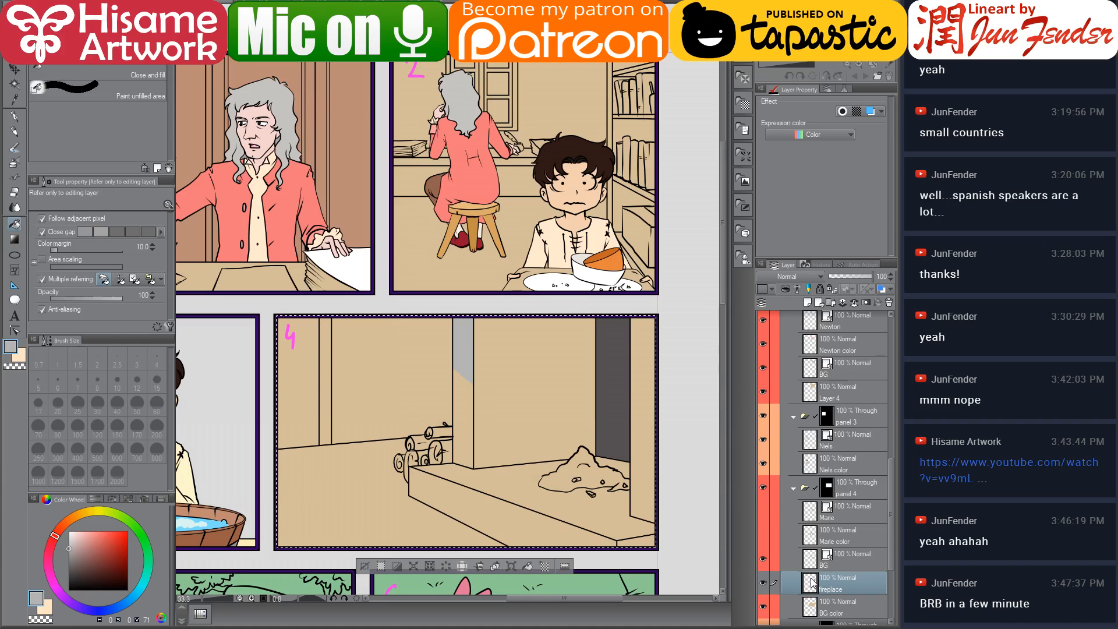
left_click(467, 383)
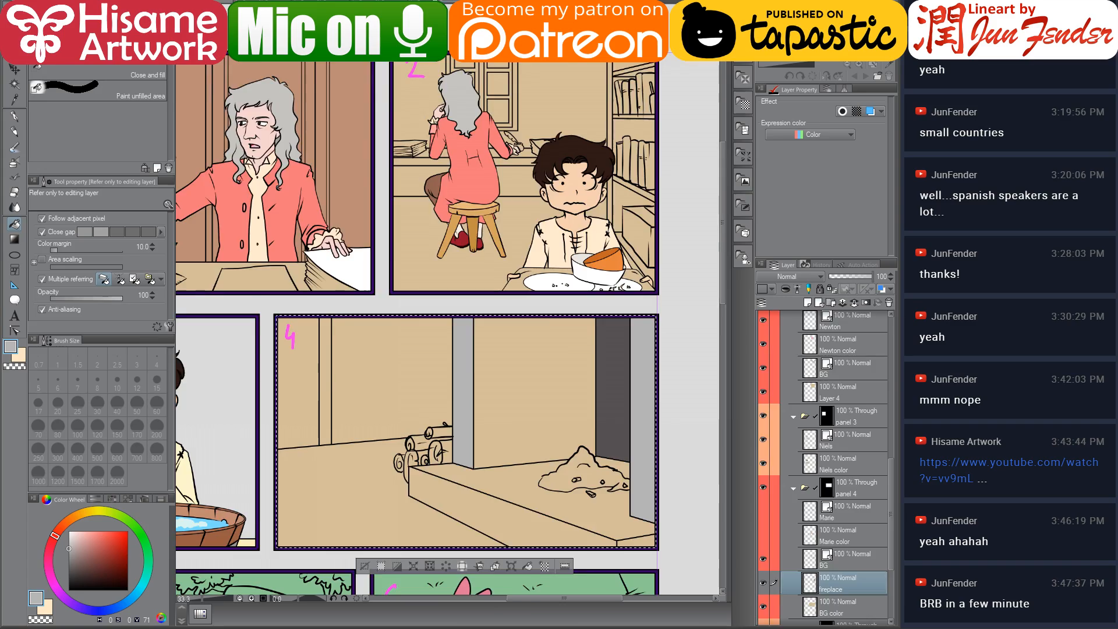
Sample another grey from page 47's panel and adjust its shade on the colour wheel
left_click(408, 49)
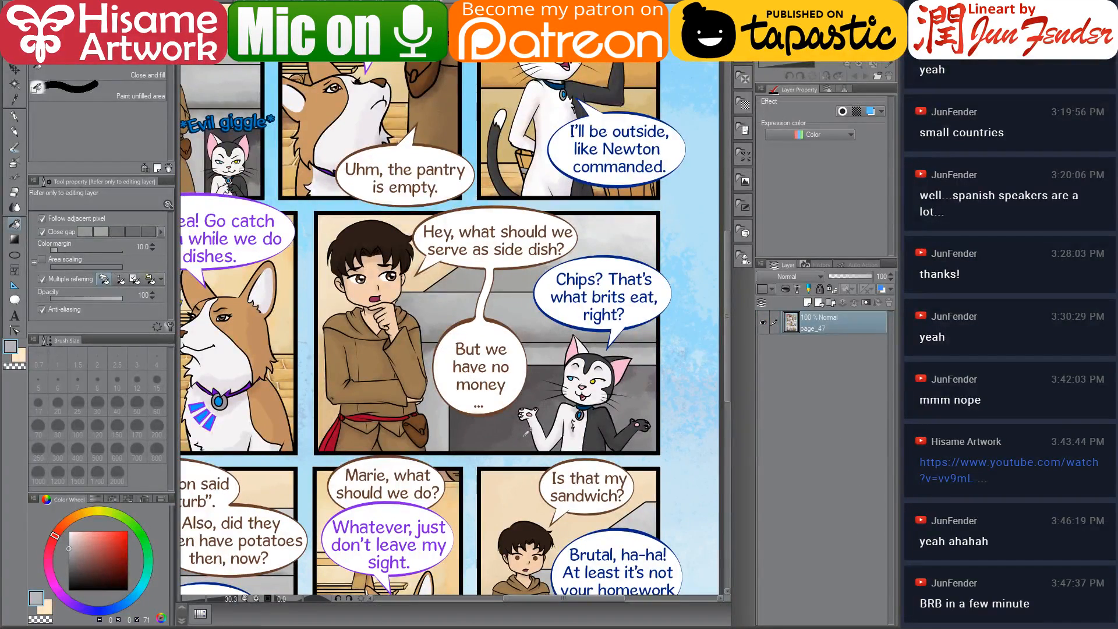
left_click(525, 438, "alt")
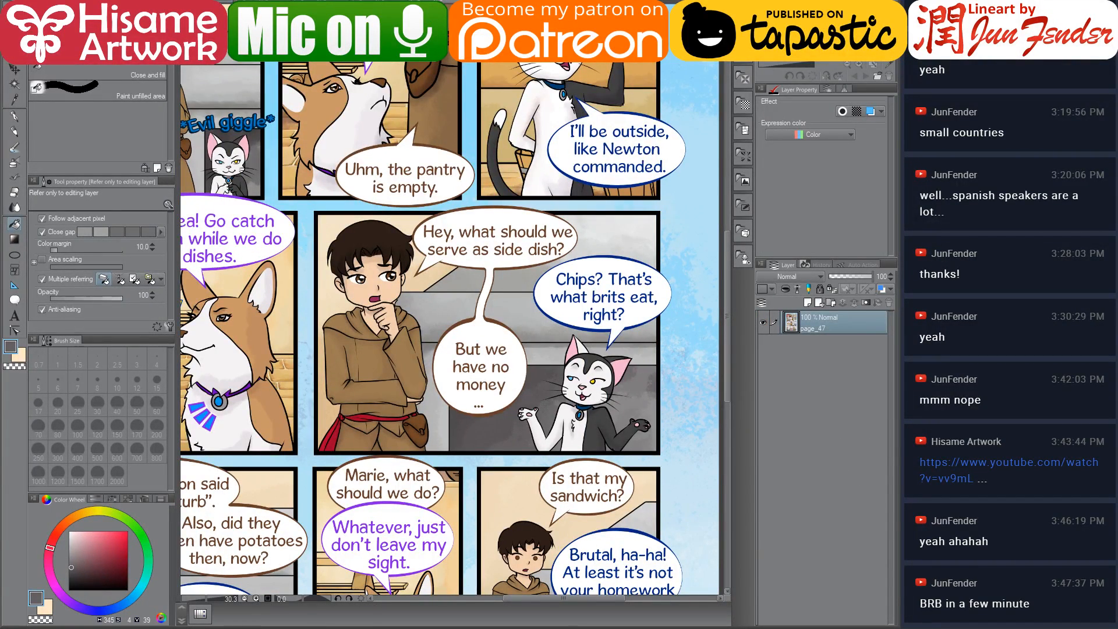
left_click(250, 3)
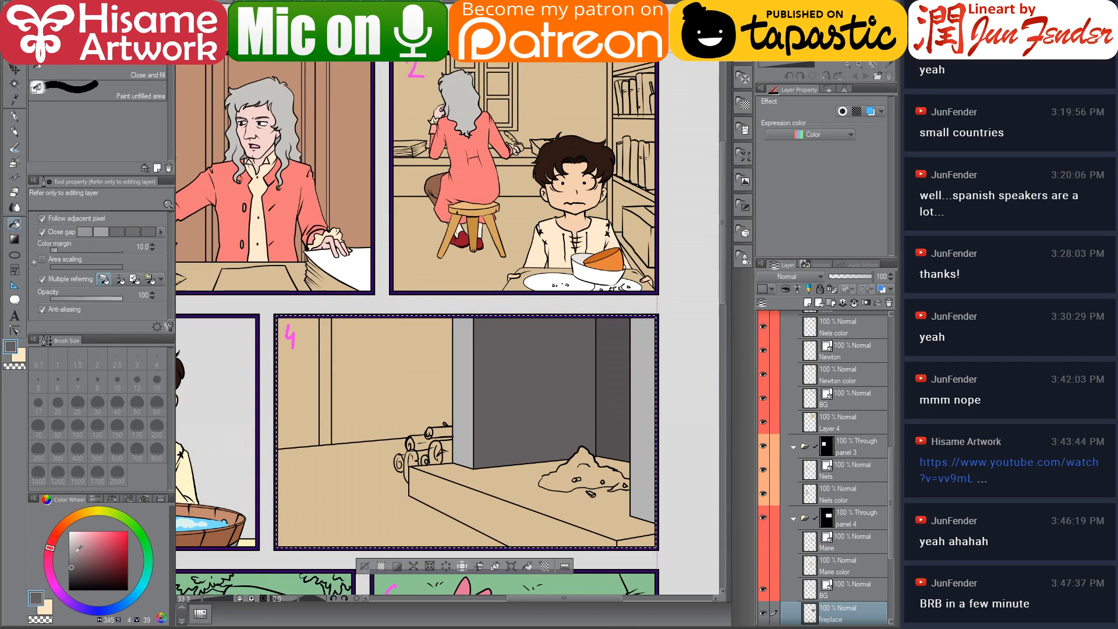
left_click(69, 555)
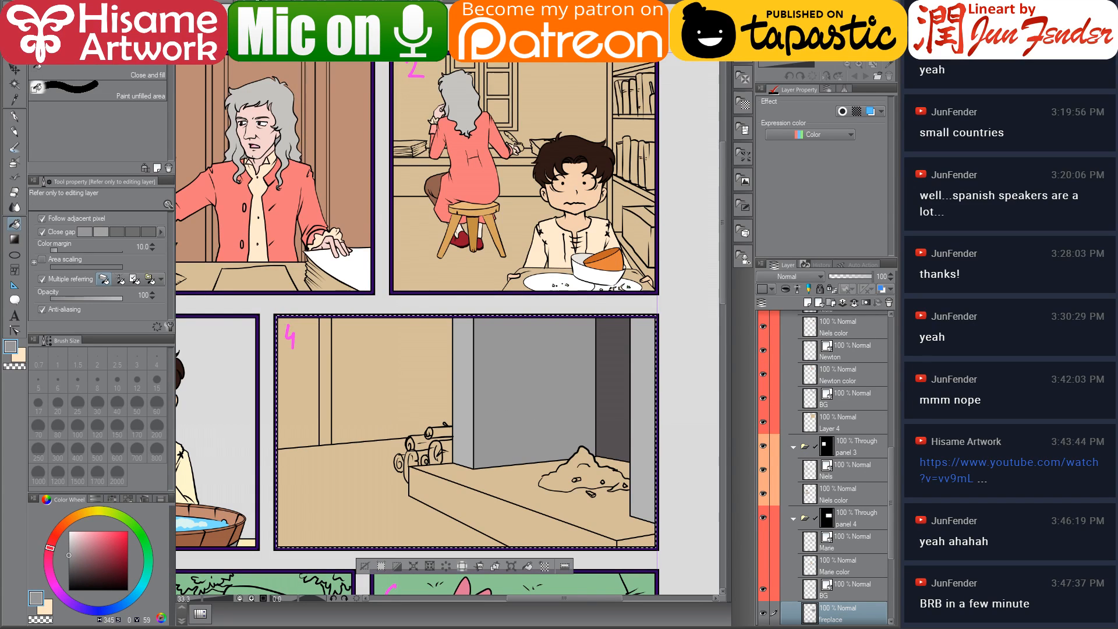
Examine page 47's lower panels closely for fireplace colour reference
left_click(451, 4)
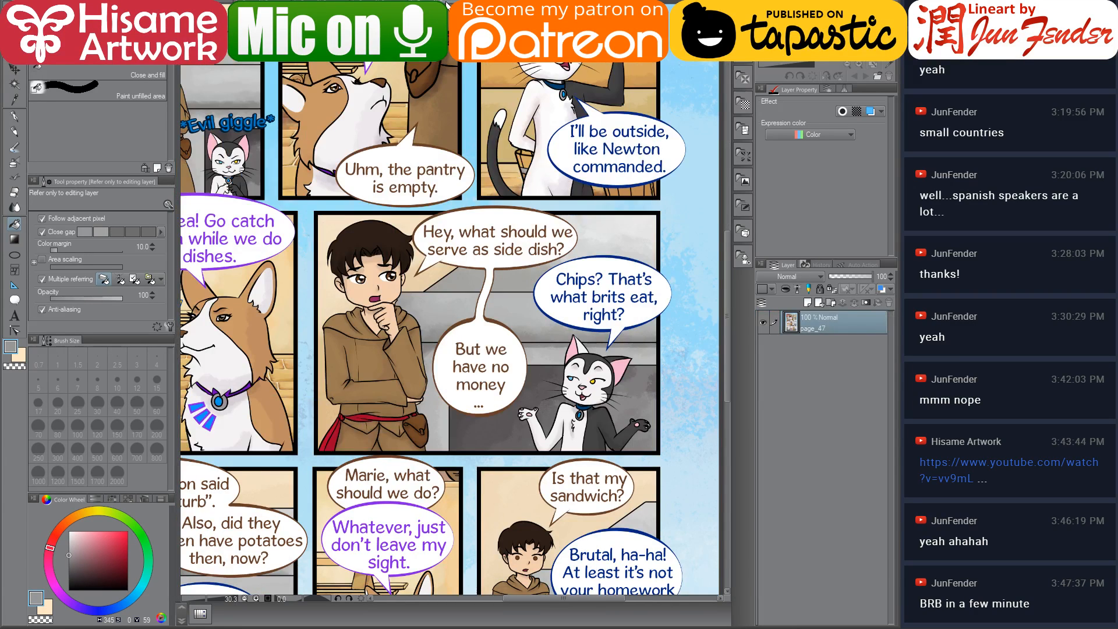
scroll(415, 158, "down", 5)
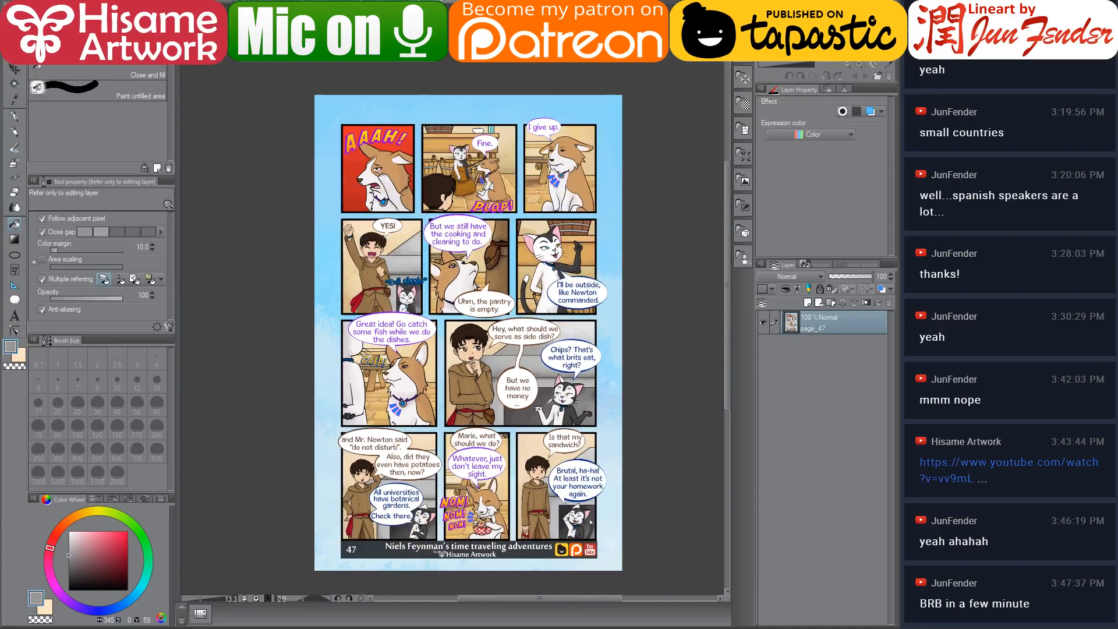
scroll(555, 556, "up", 6)
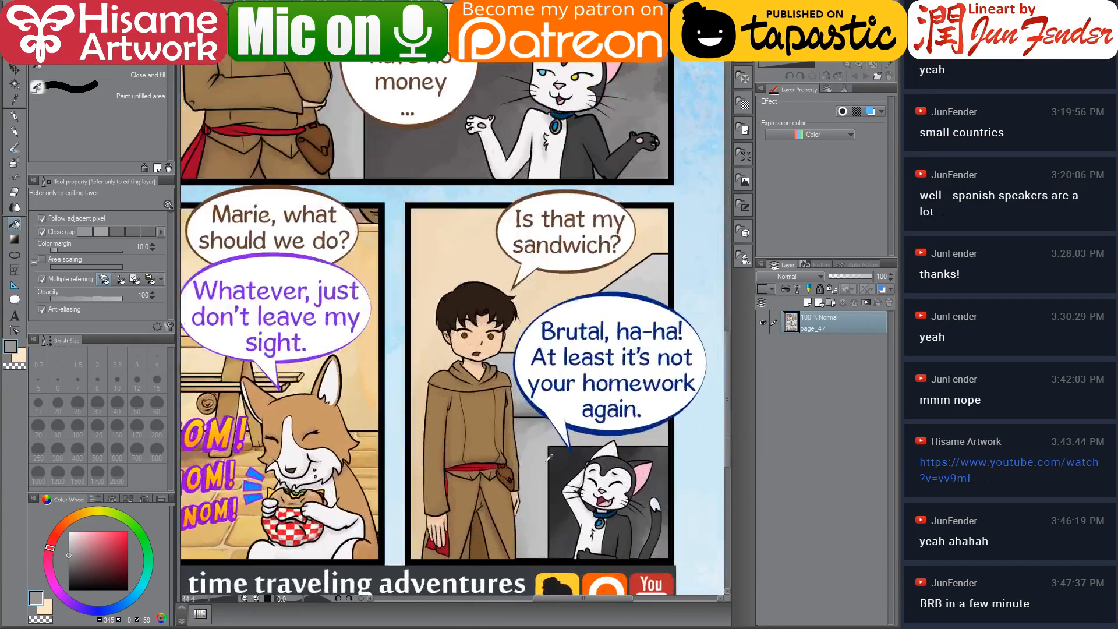
left_click(379, 3)
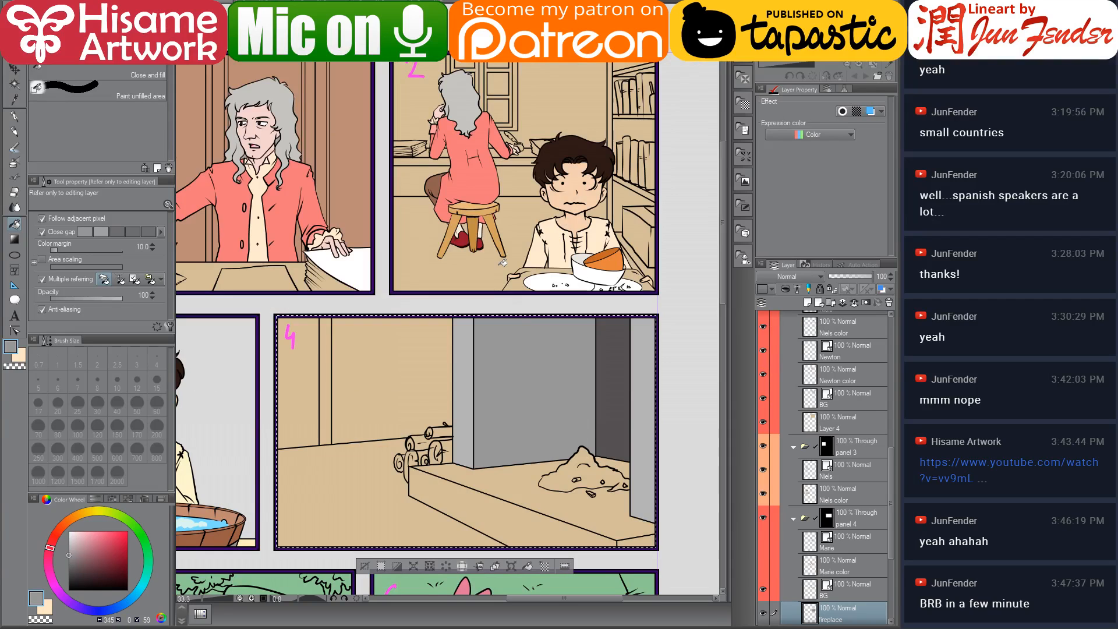
Fill the fireplace hearth's top surface with grey
left_click_drag(533, 386, 482, 376)
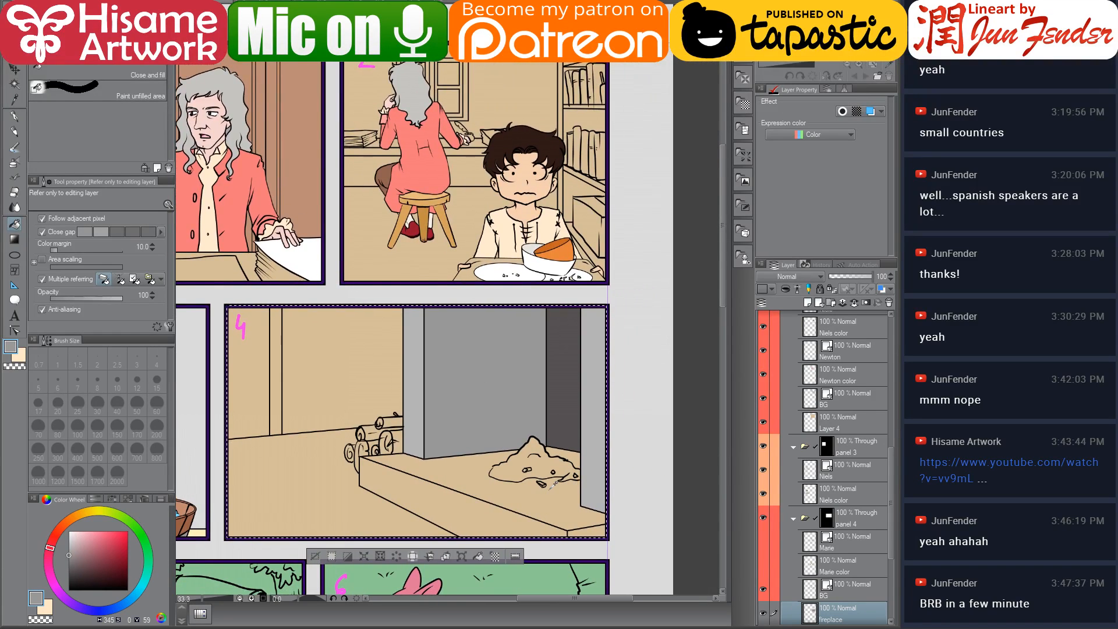
scroll(551, 484, "up", 1)
left_click(418, 404, "alt")
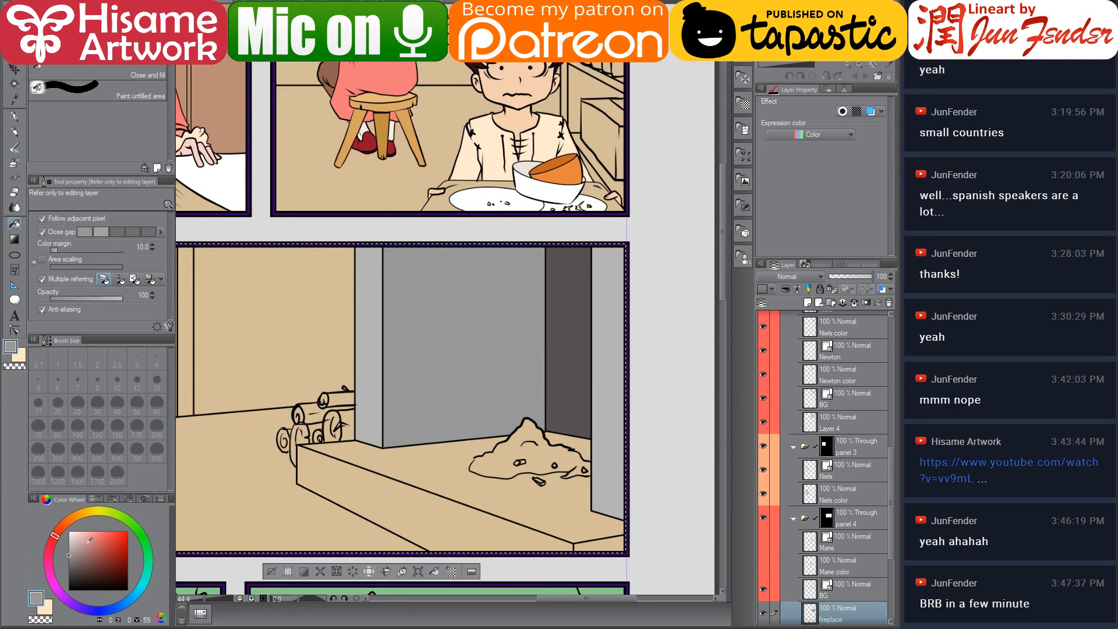
left_click(71, 548)
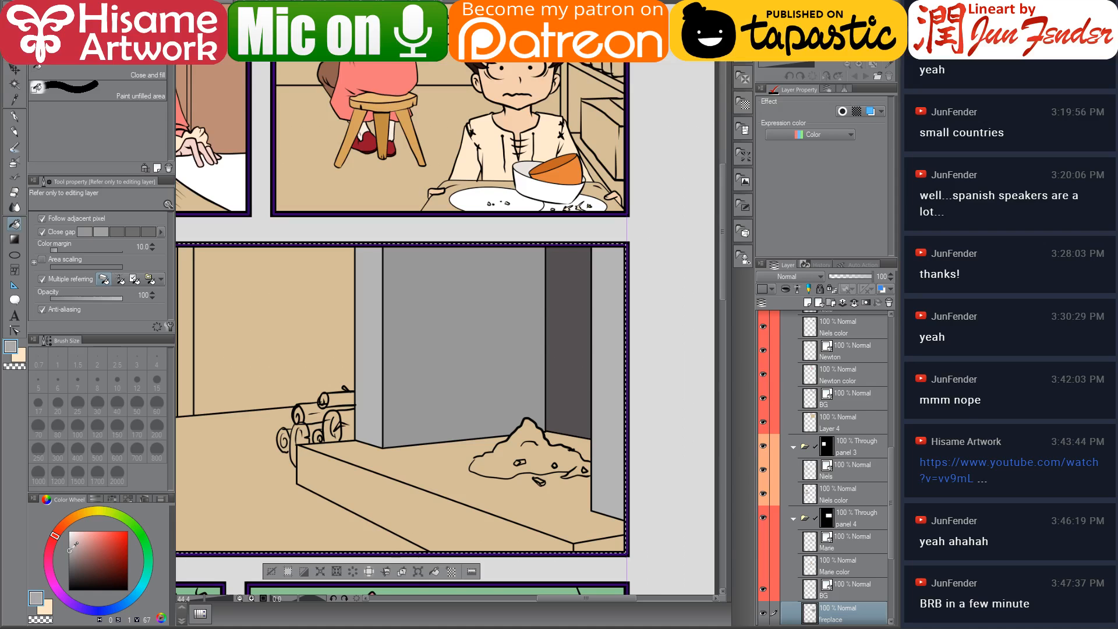
left_click(490, 487)
left_click(578, 440)
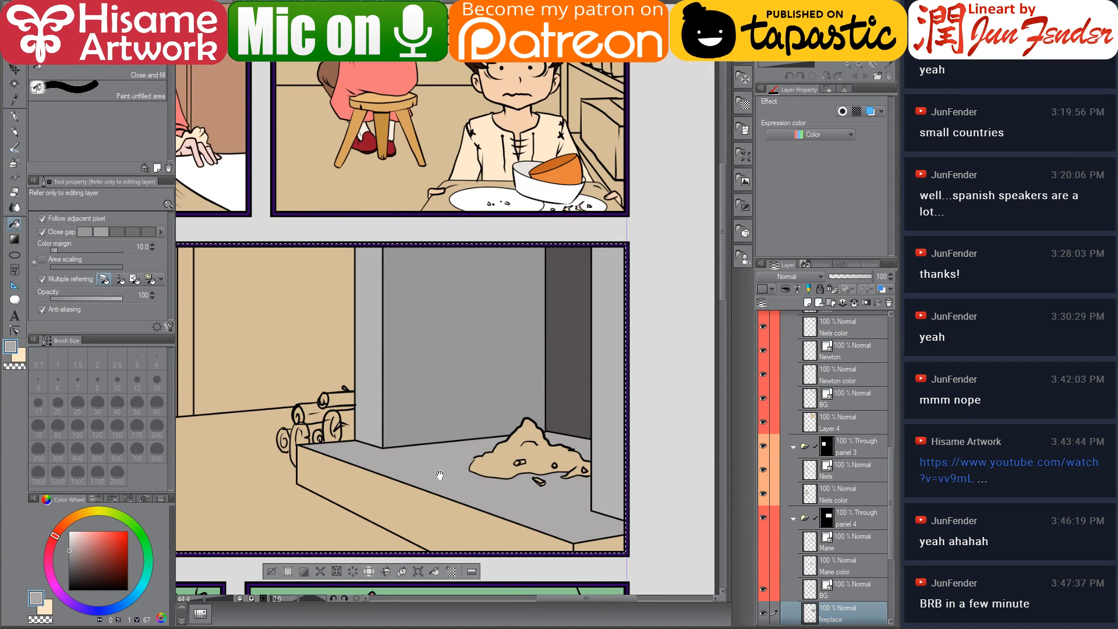
Fill the hearth's front edge with a lighter grey
left_click_drag(440, 476, 436, 429)
left_click(373, 303, "alt")
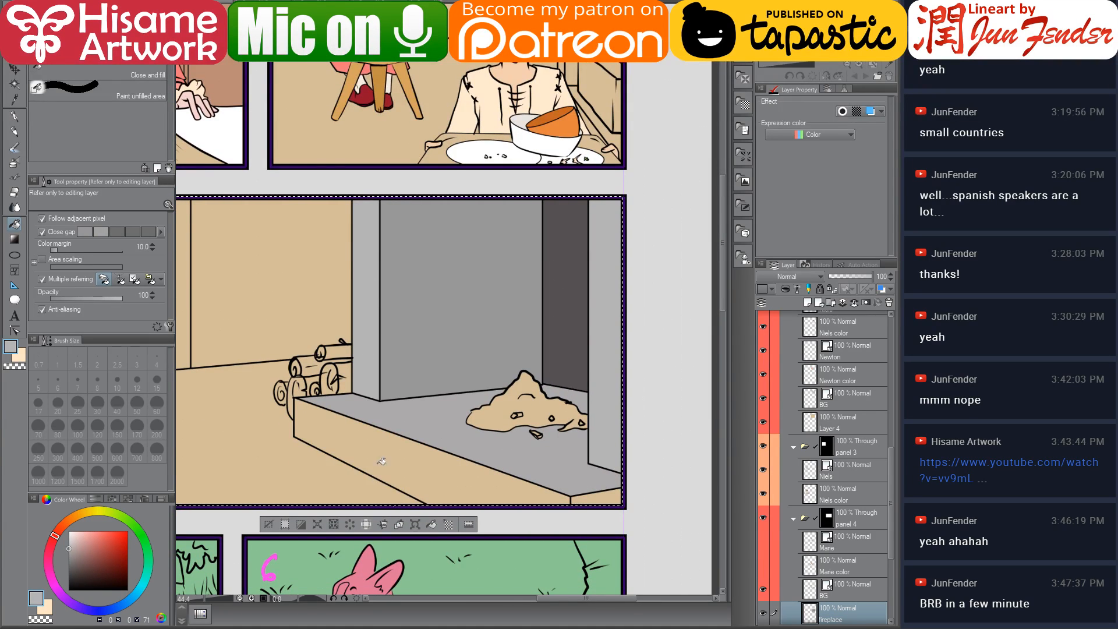
left_click(411, 461)
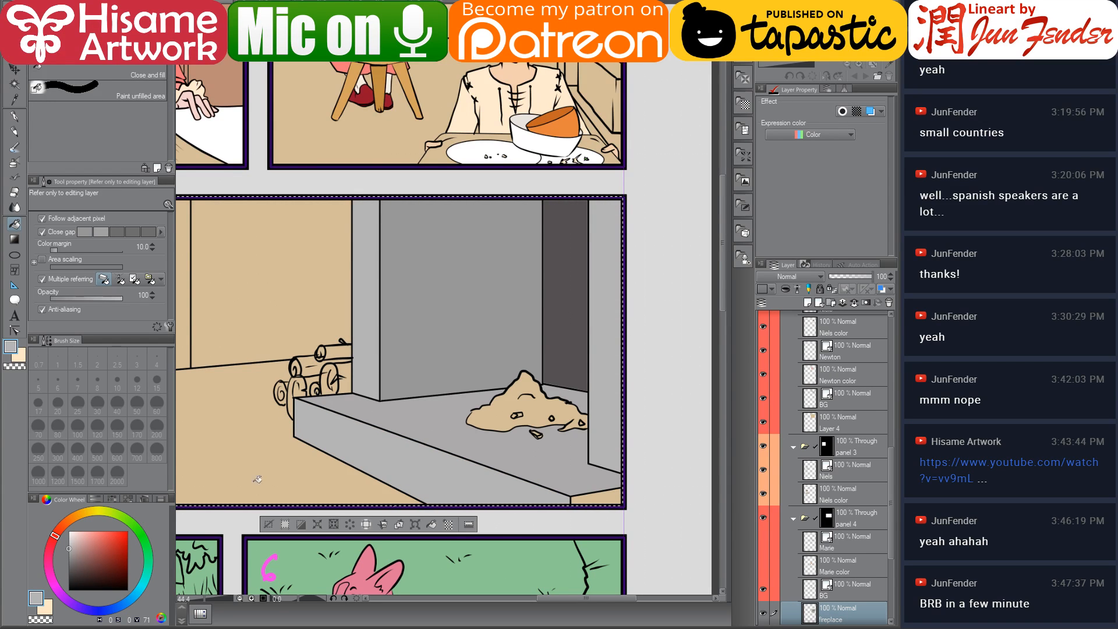
Darken the grey on the colour wheel and refill the hearth's top surface
left_click(68, 543)
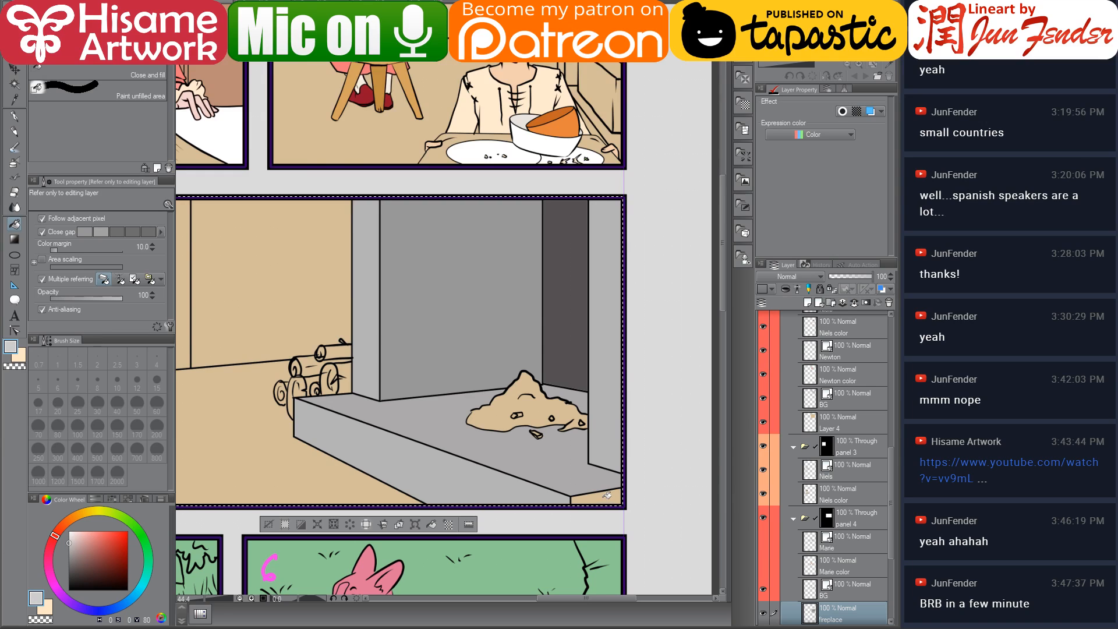
left_click(69, 542)
left_click(72, 547)
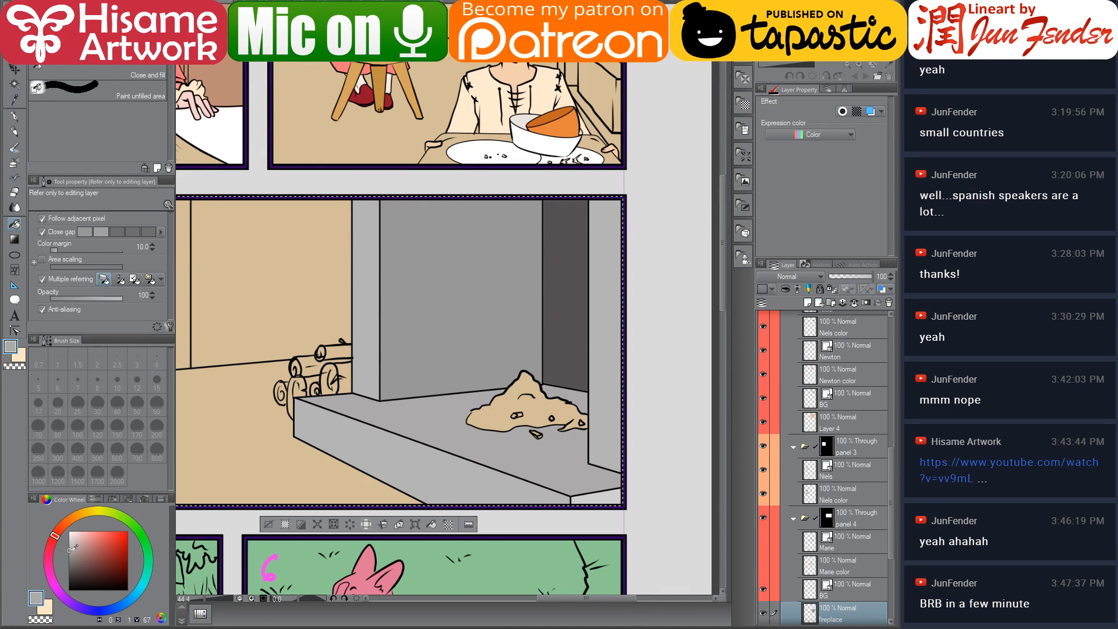
left_click(69, 558)
left_click(452, 396)
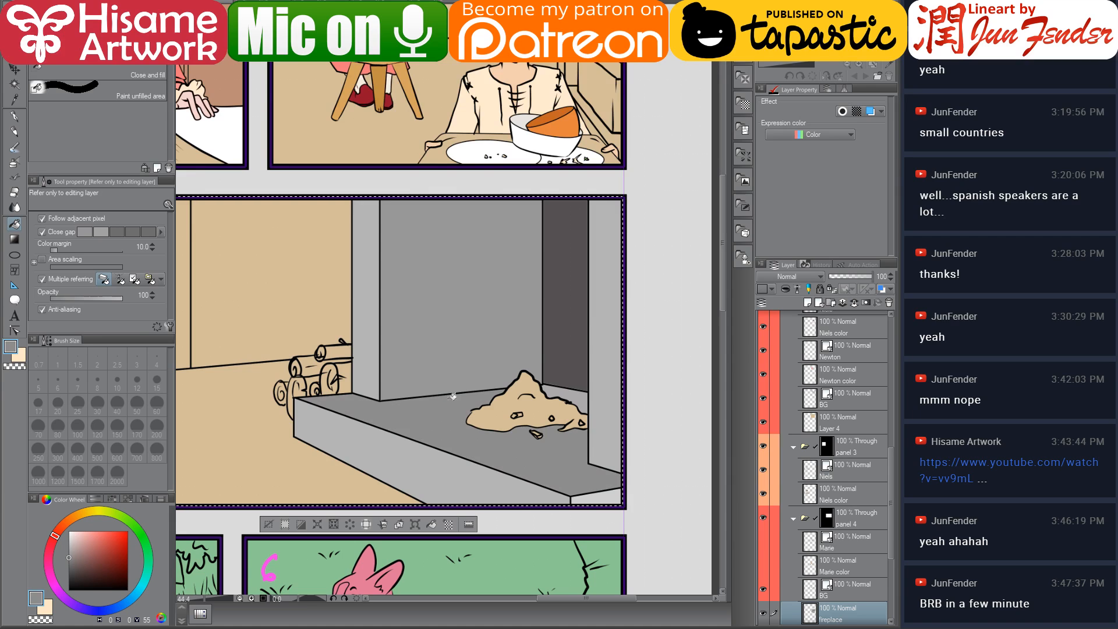
Pick a dark grey and fill the hearth's back corner and the ash pile
left_click(565, 372, "alt")
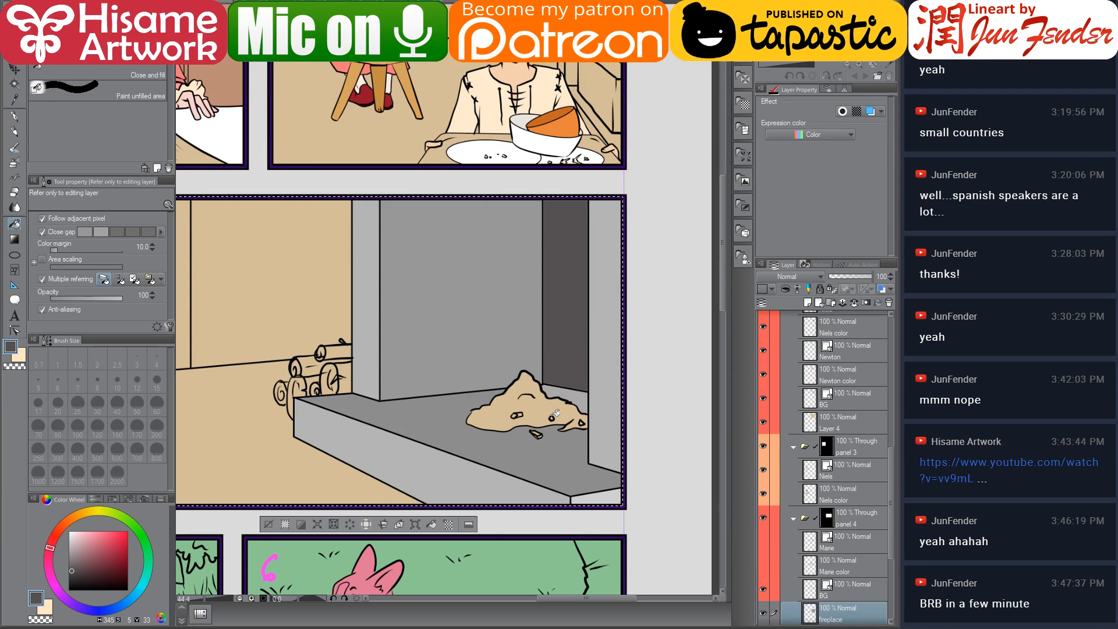
left_click(580, 394)
scroll(580, 394, "up", 2)
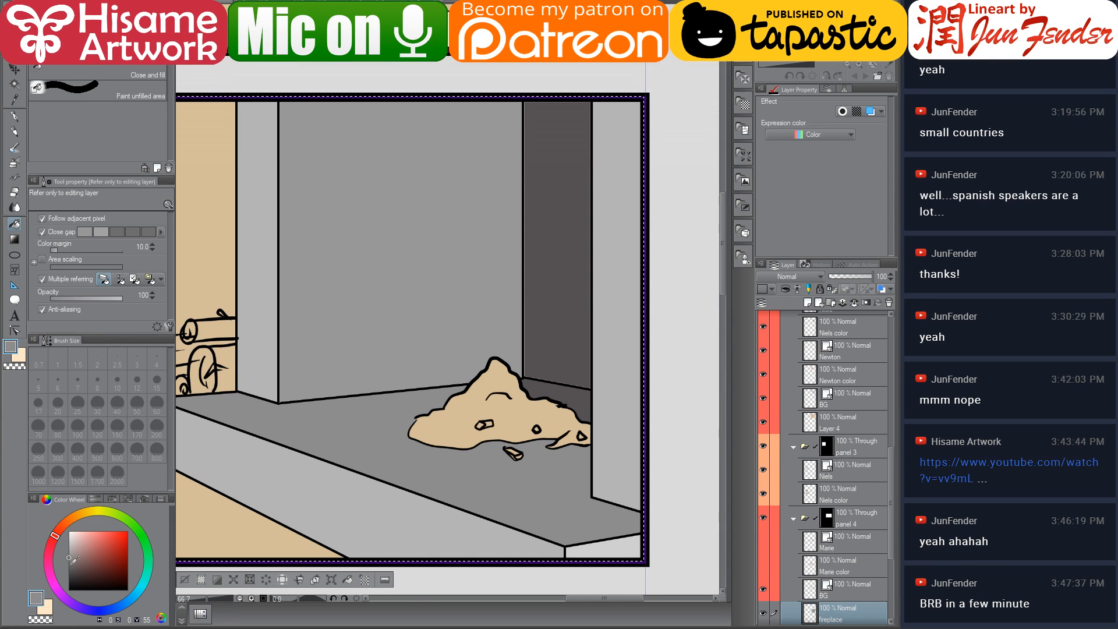
left_click(70, 564)
left_click(69, 563)
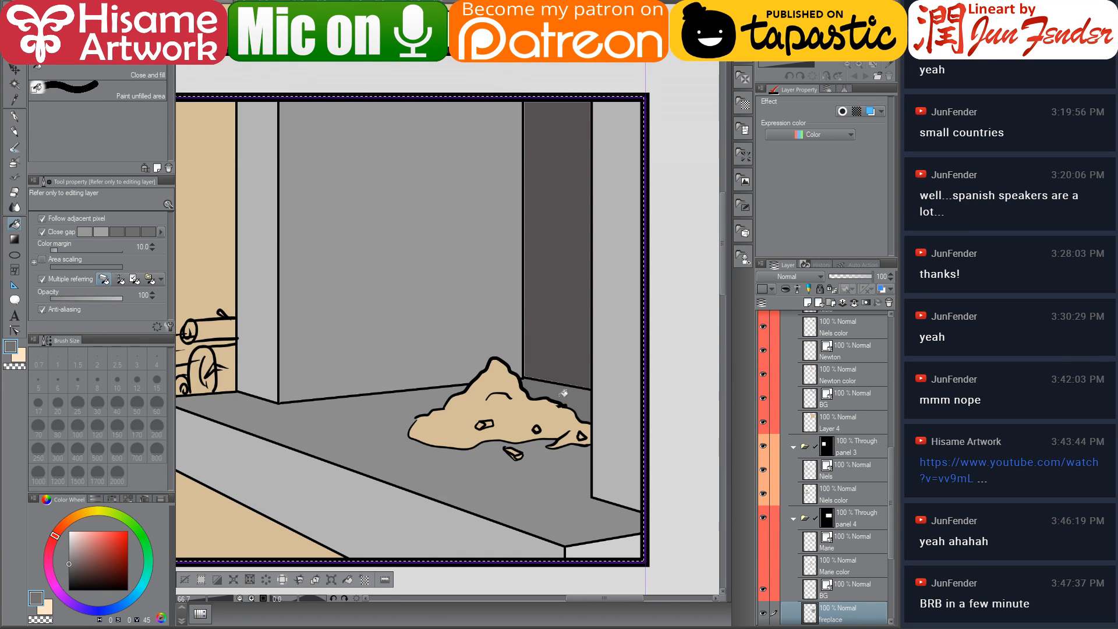
left_click(552, 360, "alt")
left_click(500, 404)
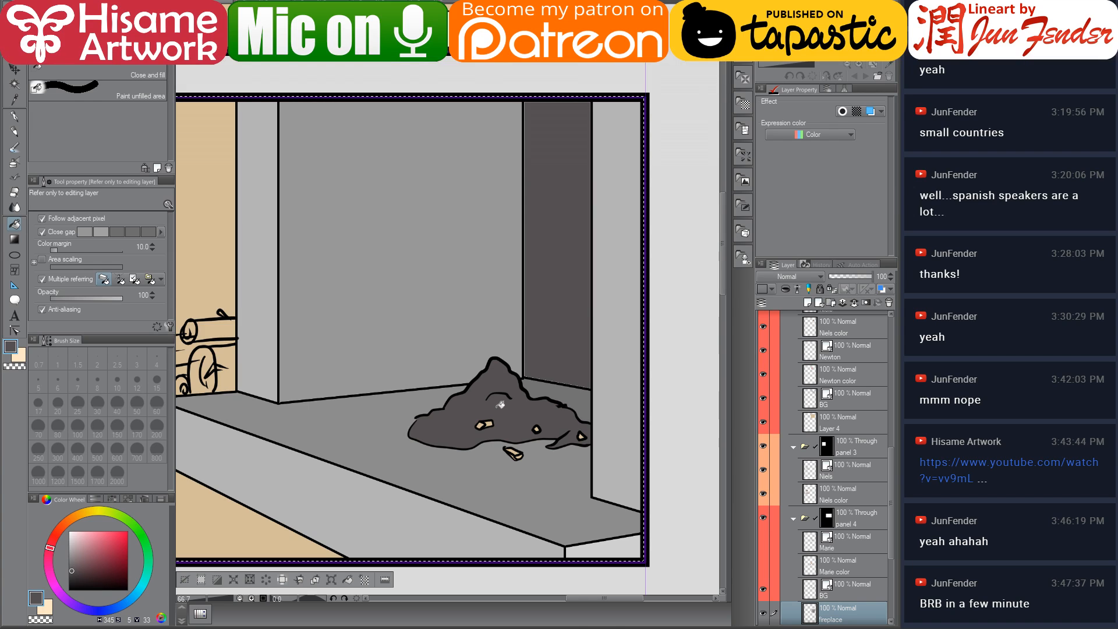
Pick a darker grey and fill the remaining area of the ash pile
left_click(69, 577)
left_click(546, 411)
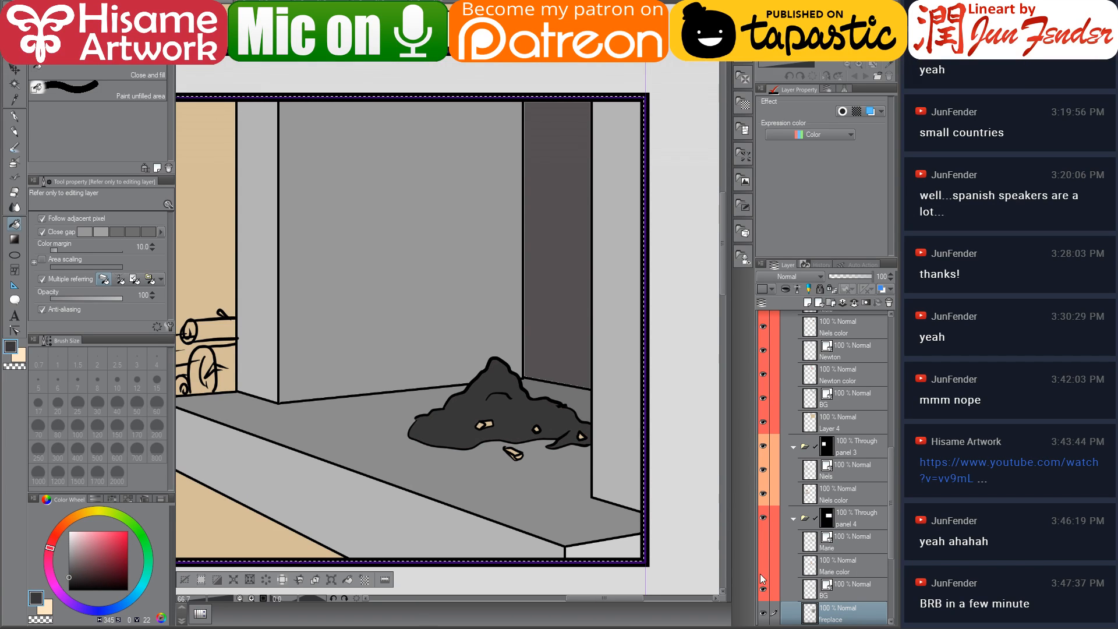
Turn on the visibility of Marie's line and colour layers in panel 4
left_click(763, 541)
left_click(763, 565)
left_click_drag(479, 424, 620, 403)
scroll(827, 573, "down", 2)
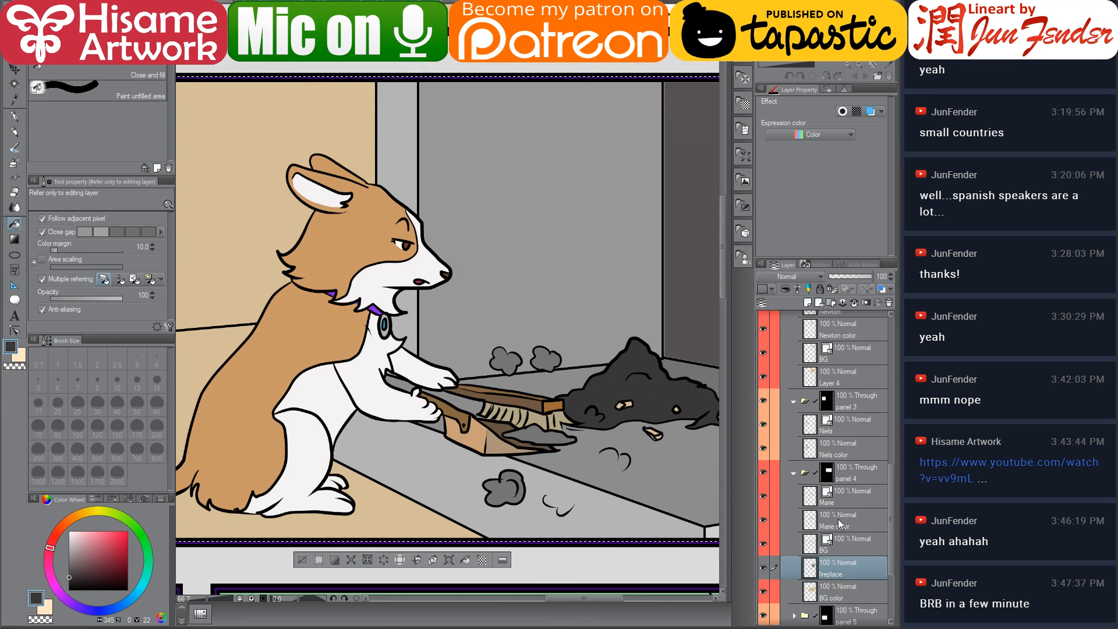
Inspect Marie's colour layer around the dustpan, then reselect the fireplace layer
left_click(842, 523)
left_click(553, 436)
left_click_drag(657, 443, 600, 455)
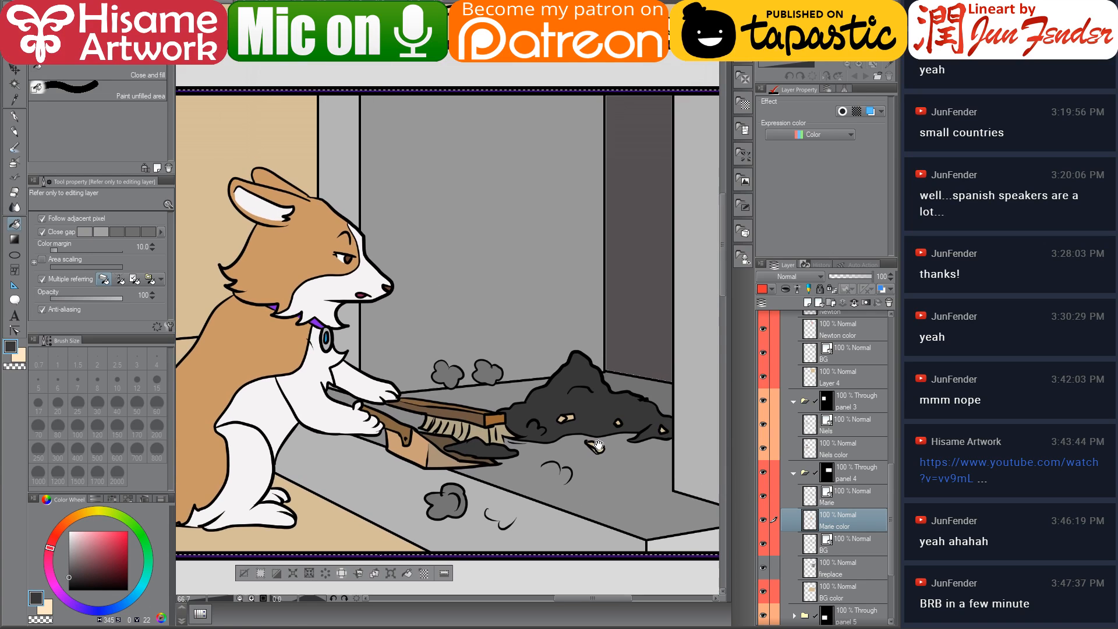
scroll(645, 480, "up", 1)
left_click(844, 562)
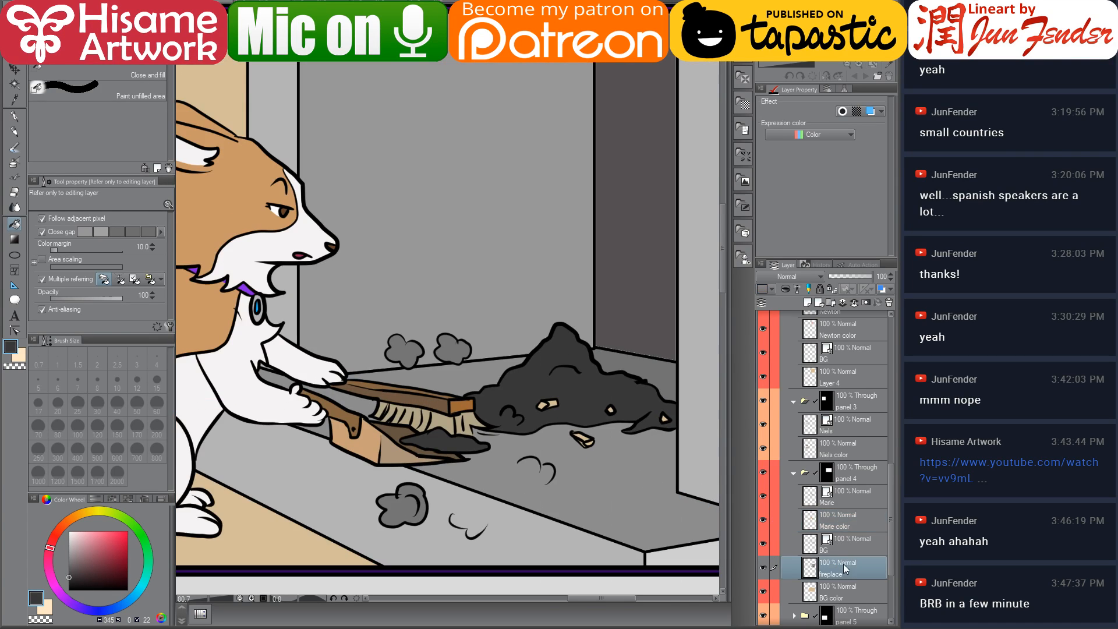
scroll(625, 449, "up", 3)
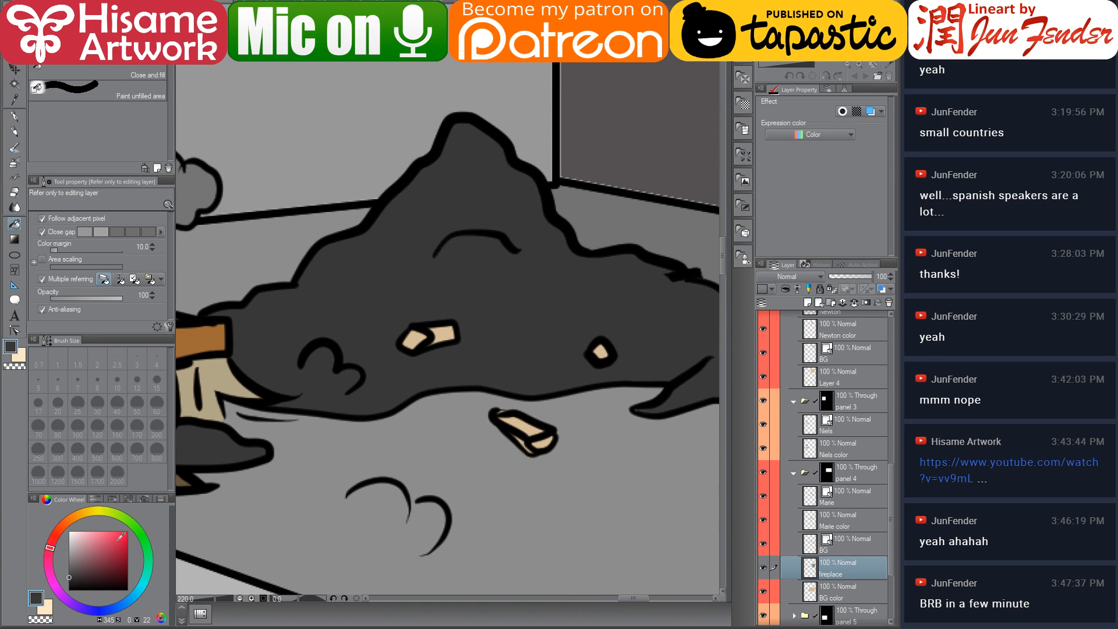
Switch to the G-pen and paint over the wood chips inside the ash pile with dark grey
left_click(15, 116)
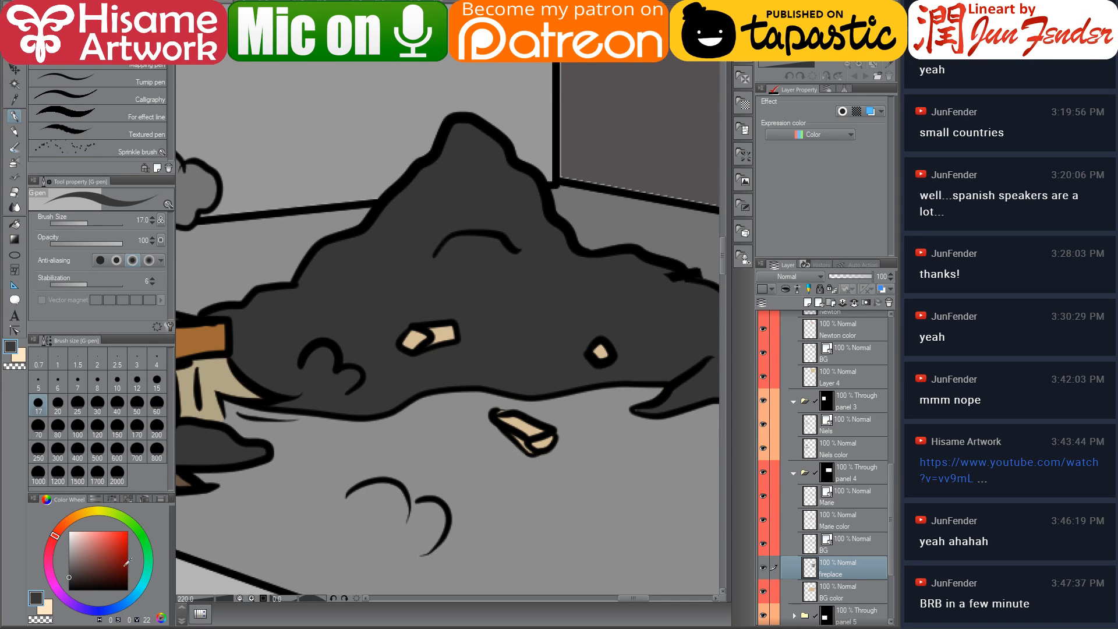
left_click(70, 569)
mouse_move(424, 348)
left_mouse_down()
mouse_move(443, 329)
mouse_move(422, 338)
mouse_move(453, 335)
mouse_move(417, 344)
mouse_move(412, 330)
left_mouse_up()
left_click(416, 306, "alt")
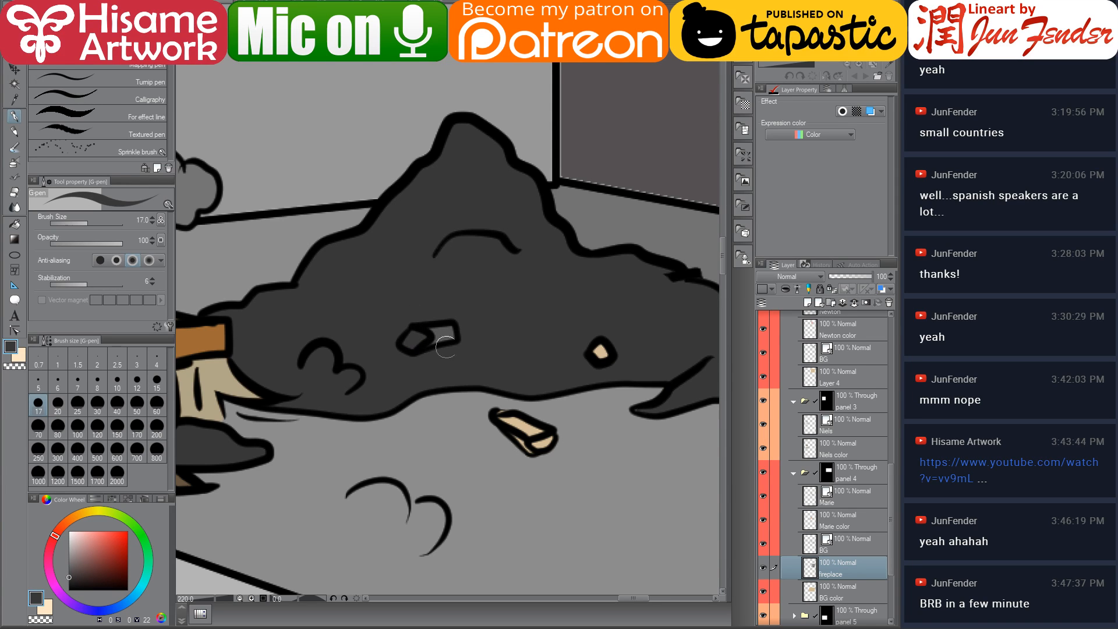
mouse_move(515, 418)
left_mouse_down()
mouse_move(506, 415)
mouse_move(533, 445)
mouse_move(545, 439)
mouse_move(535, 436)
left_mouse_up()
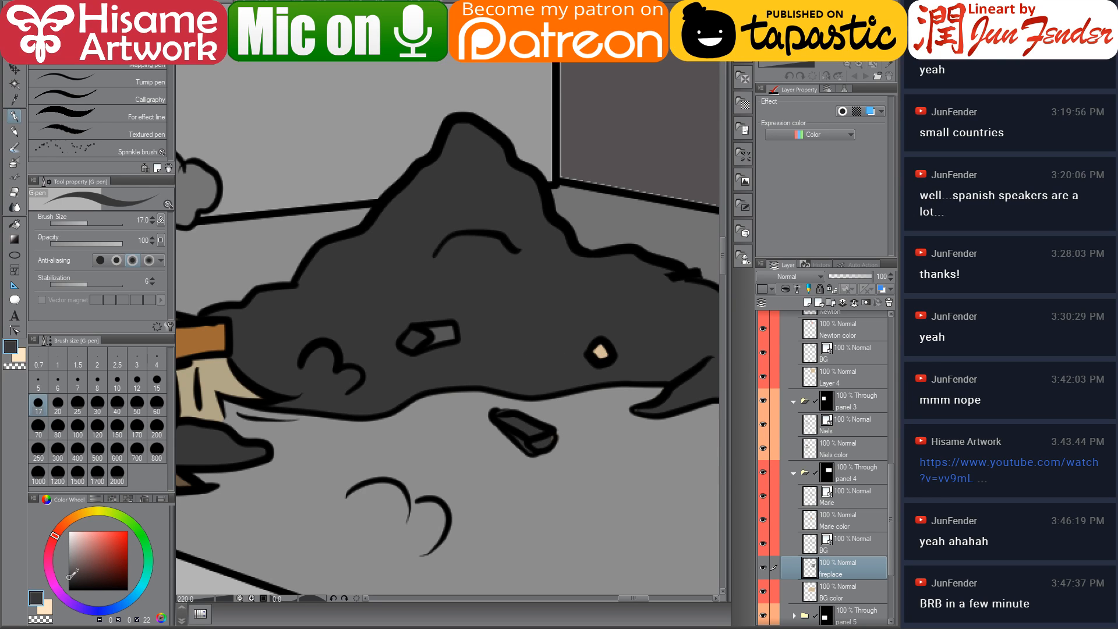
Try repainting a wood chip at the ash pile's edge with a lighter grey, then undo it
left_click_drag(69, 577, 69, 559)
left_click_drag(603, 346, 601, 354)
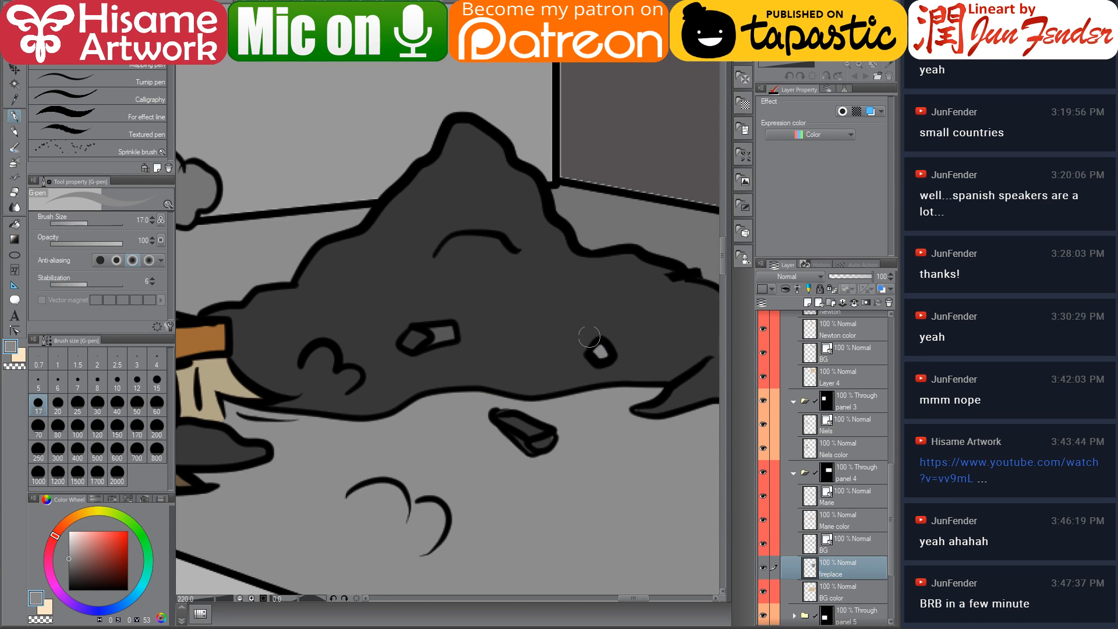
left_click_drag(466, 217, 497, 260)
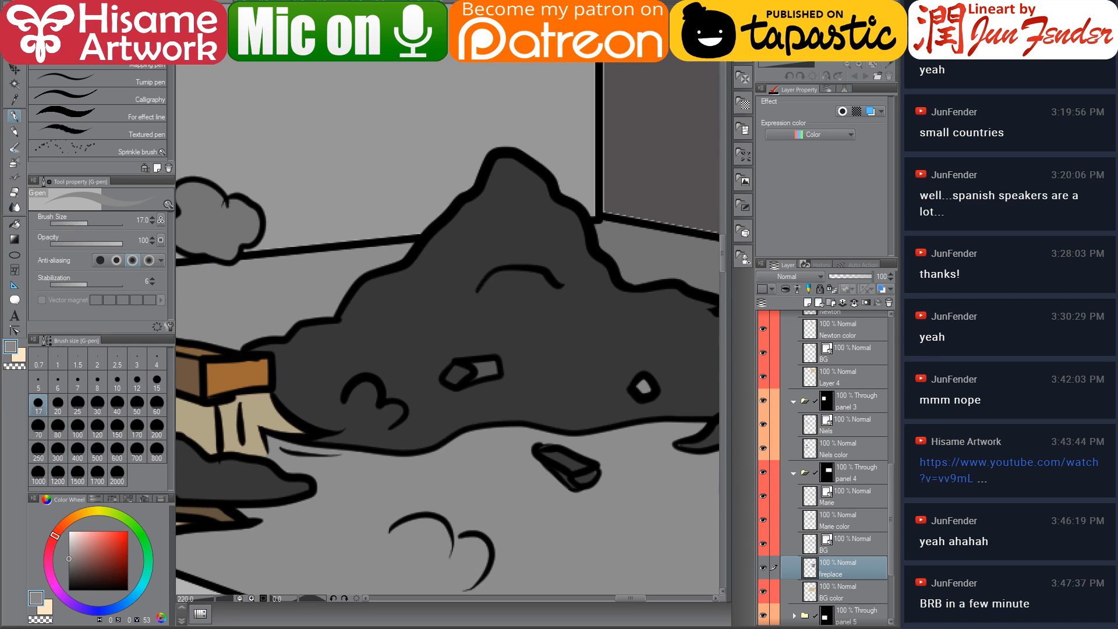
scroll(586, 209, "down", 5)
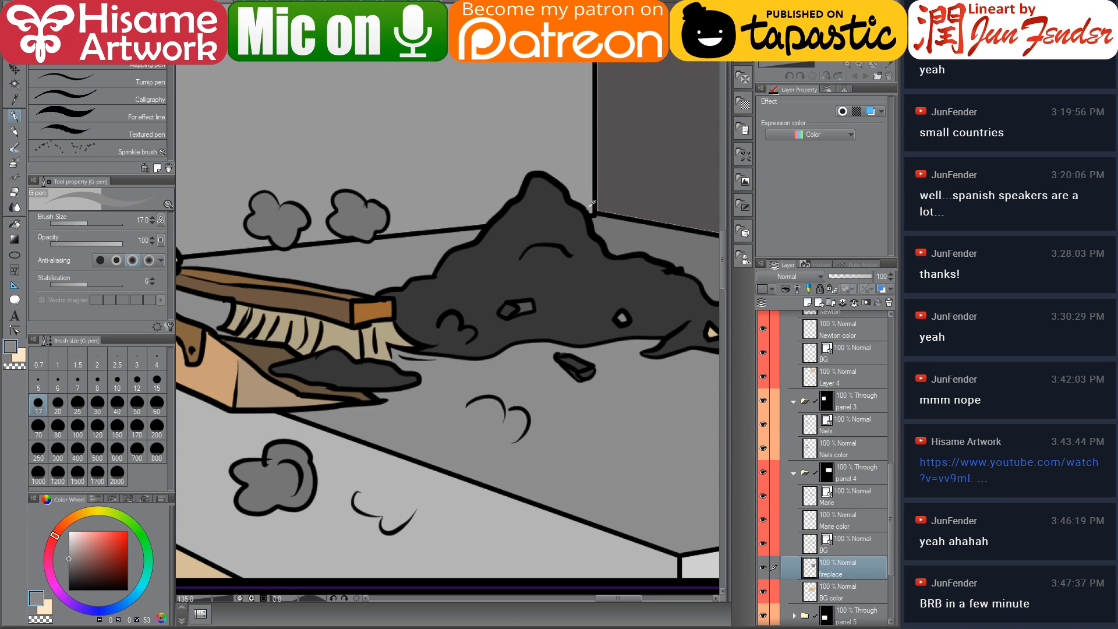
left_click_drag(610, 155, 482, 300)
scroll(487, 251, "up", 8)
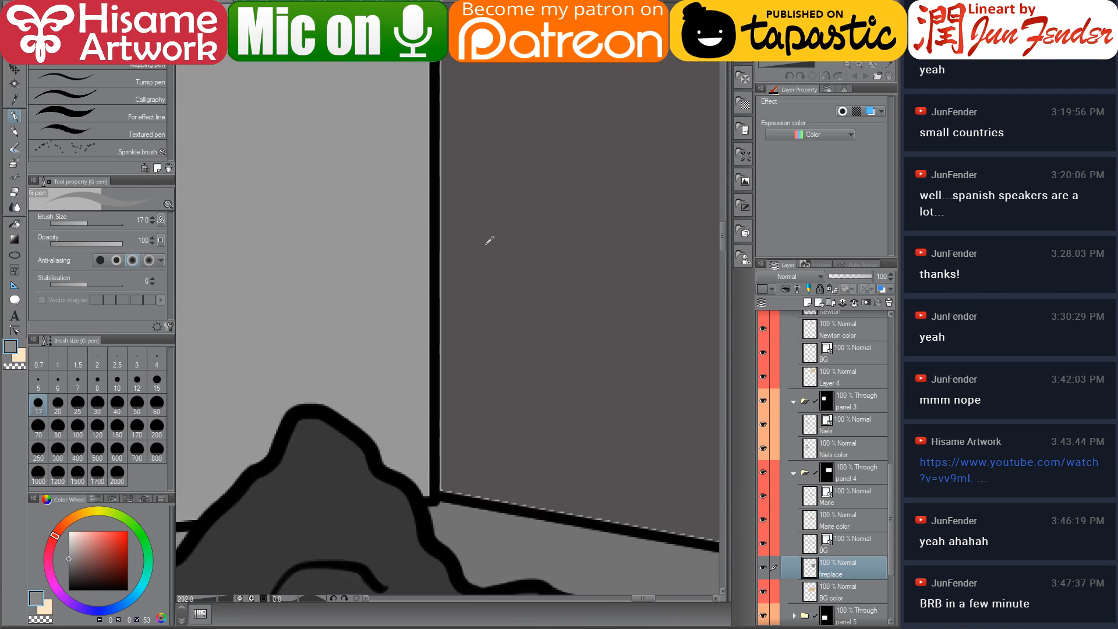
scroll(477, 280, "down", 10)
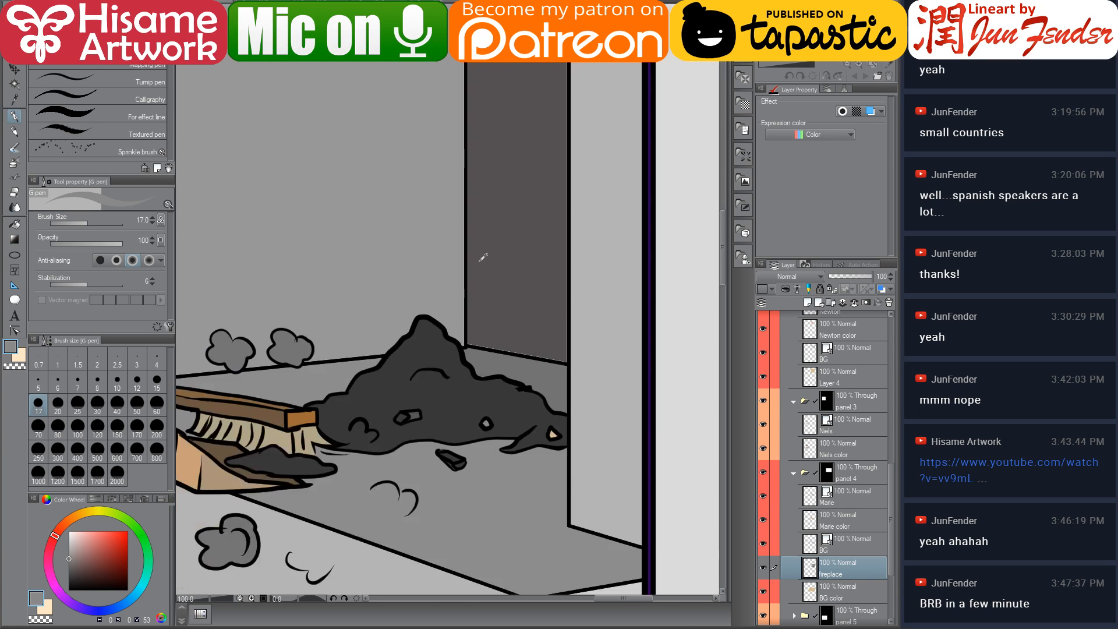
scroll(420, 229, "down", 3)
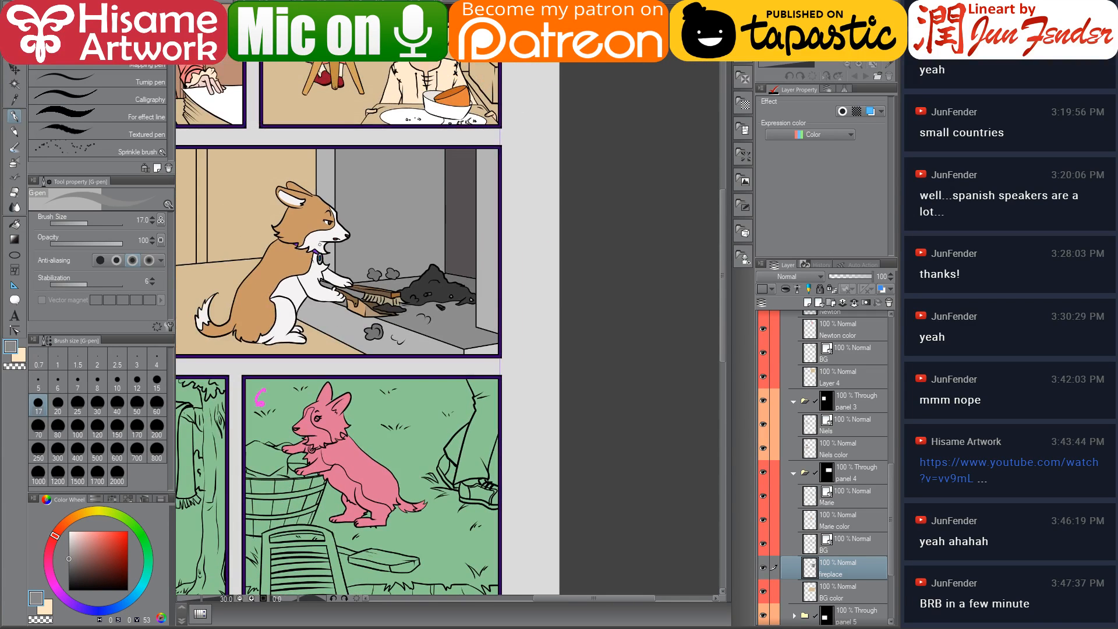
scroll(246, 233, "up", 2)
scroll(246, 233, "up", 1)
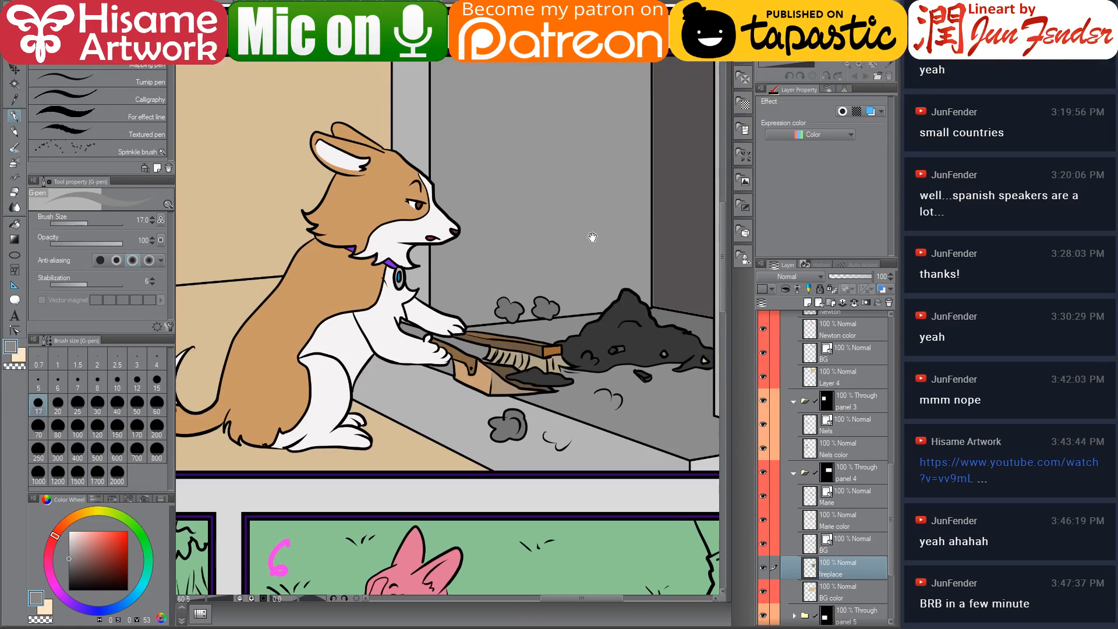
left_click_drag(593, 238, 367, 281)
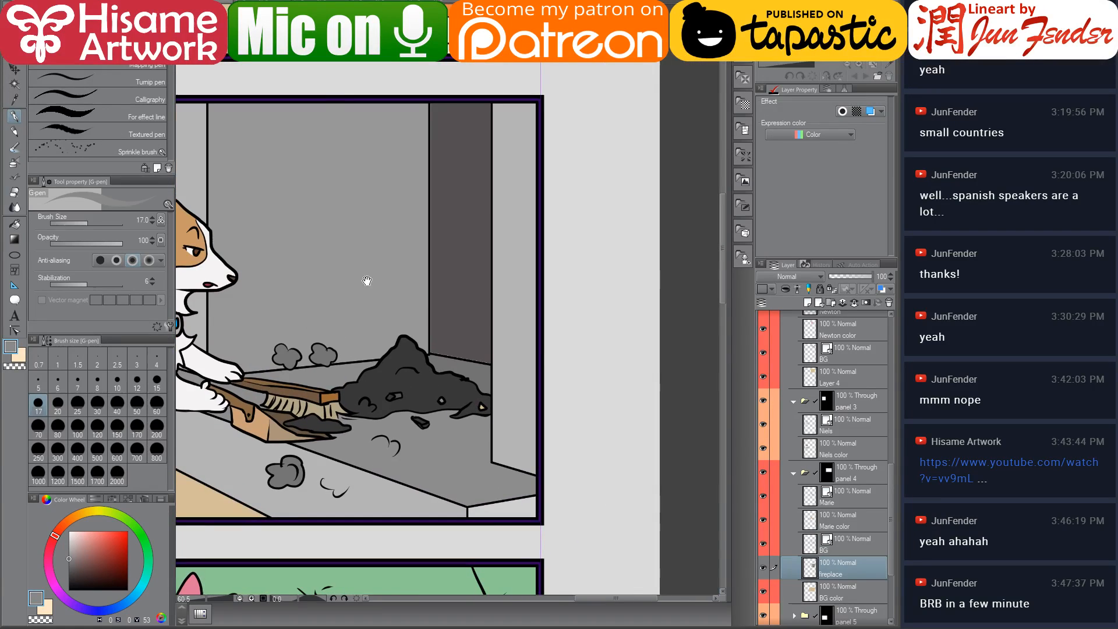
left_click(16, 225)
scroll(495, 372, "up", 5)
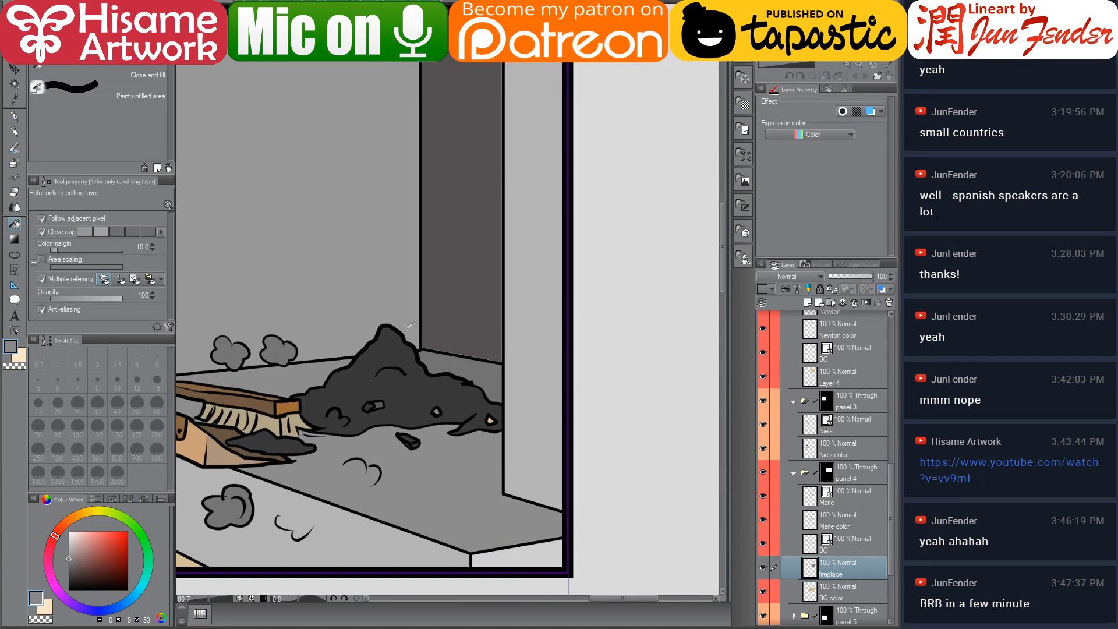
key("ctrl+z")
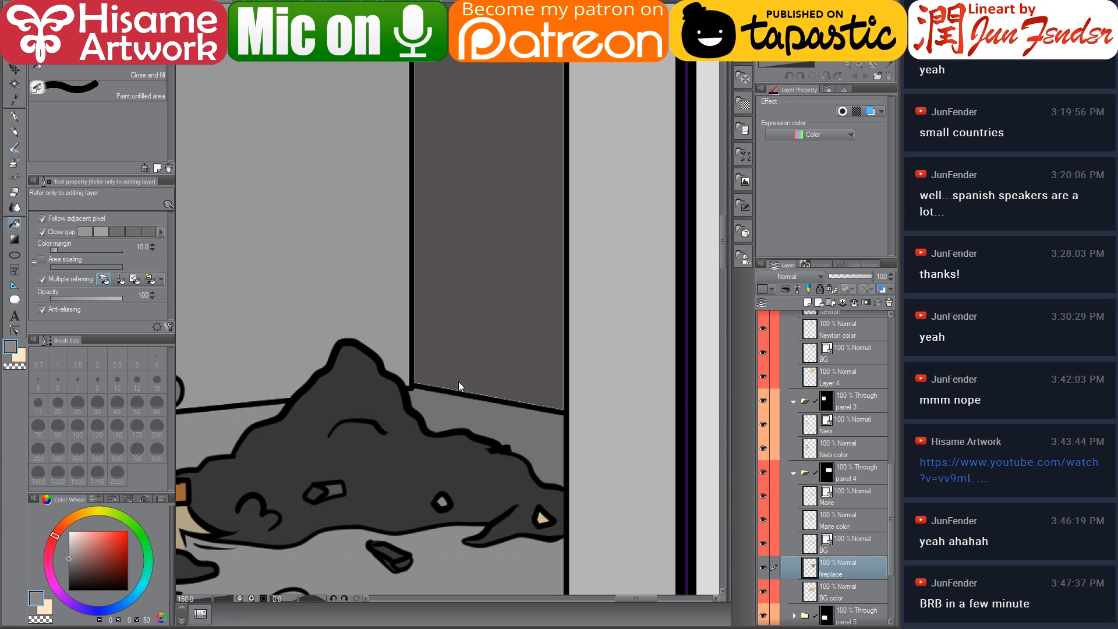
Fill the back wall area just above the ash pile with the fill tool
left_click(462, 338, "alt")
left_click(465, 340)
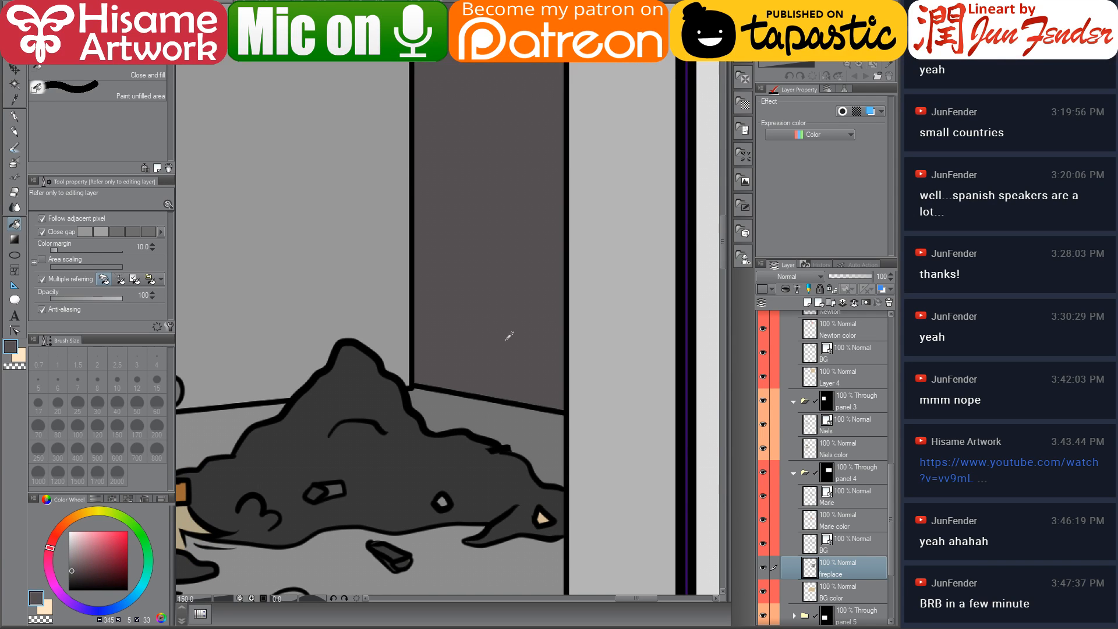
scroll(464, 340, "down", 7)
left_click_drag(441, 340, 610, 263)
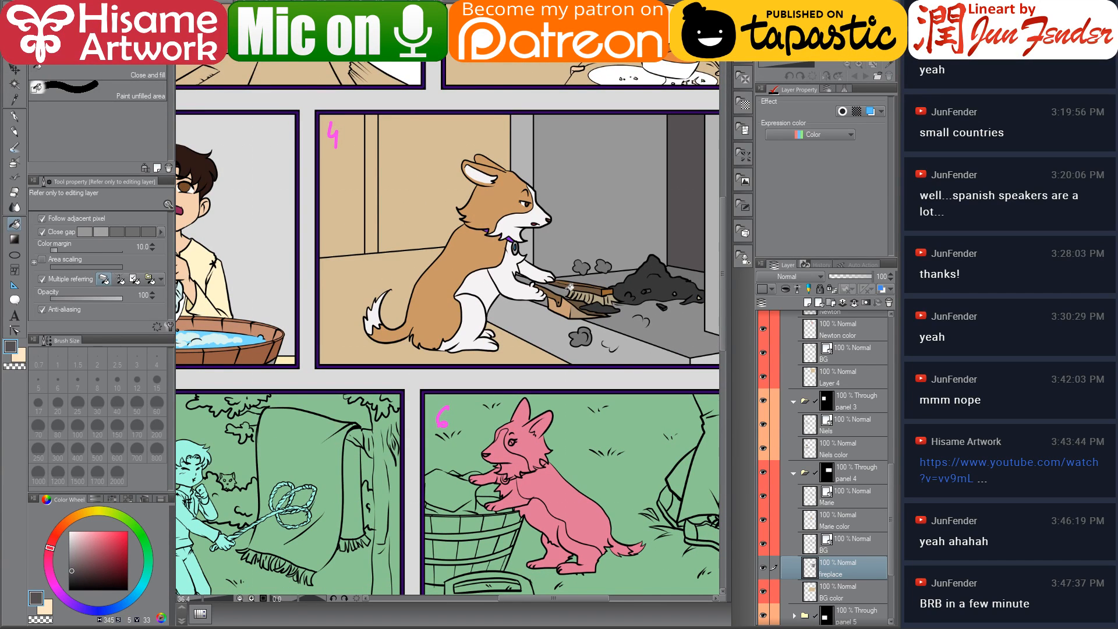
scroll(549, 274, "down", 3)
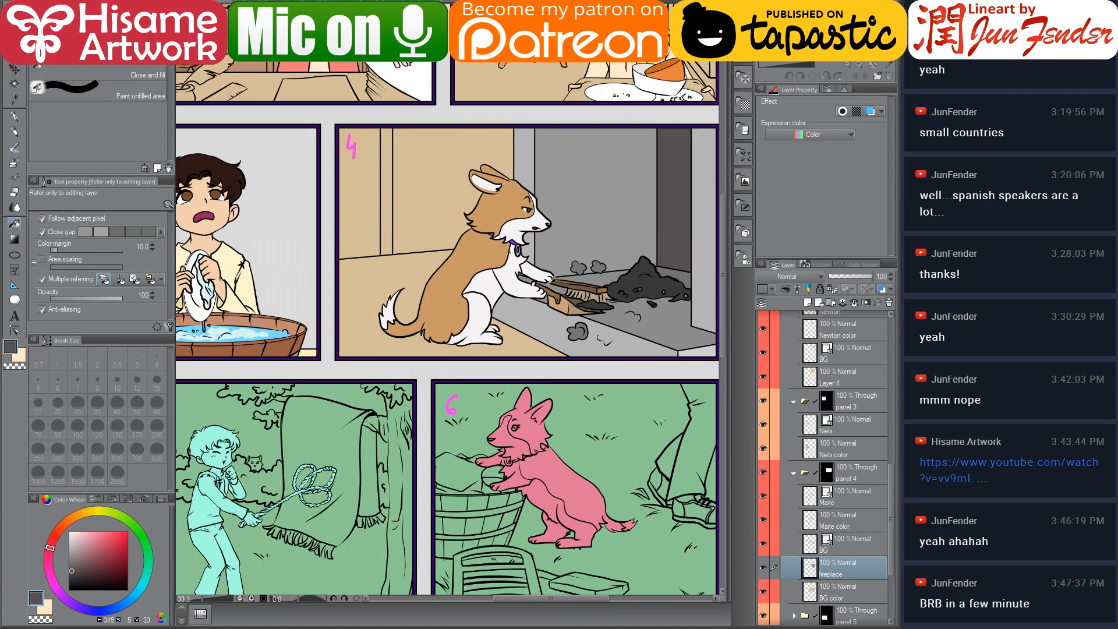
left_click_drag(571, 358, 576, 199)
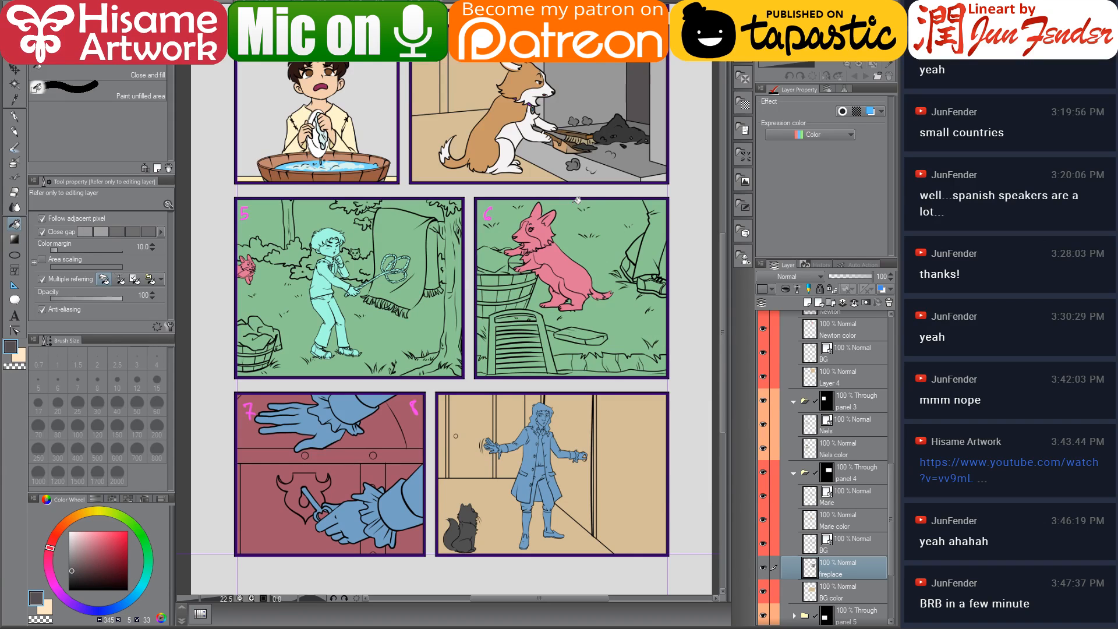
Select panel 5's BG line layer and erase the cat peeking out of the bushes
scroll(843, 504, "down", 3)
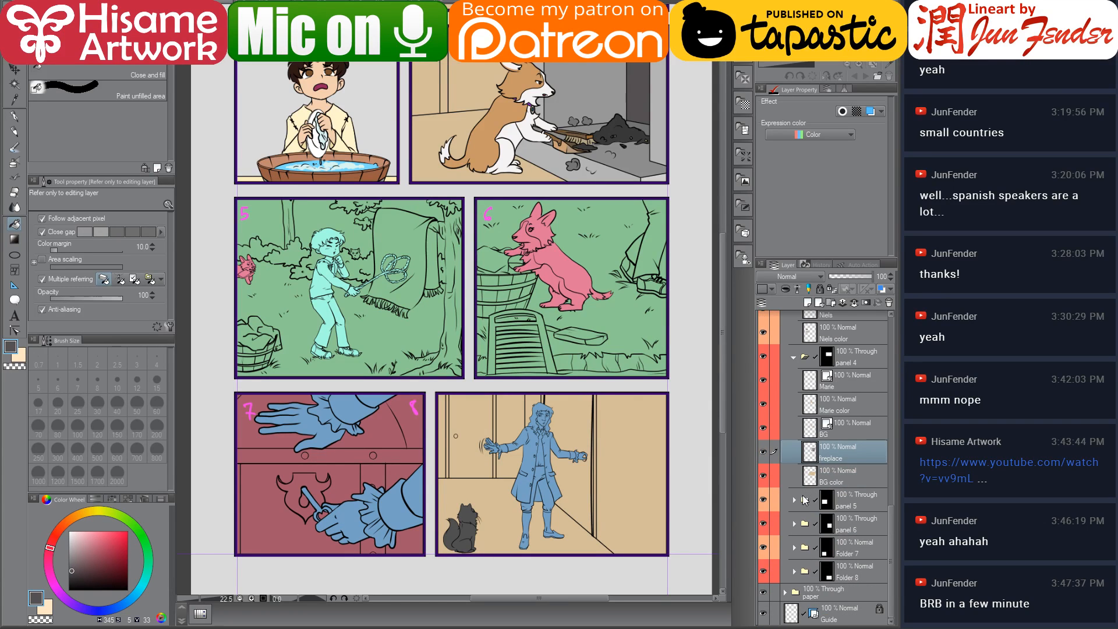
left_click(796, 500)
scroll(845, 549, "down", 3)
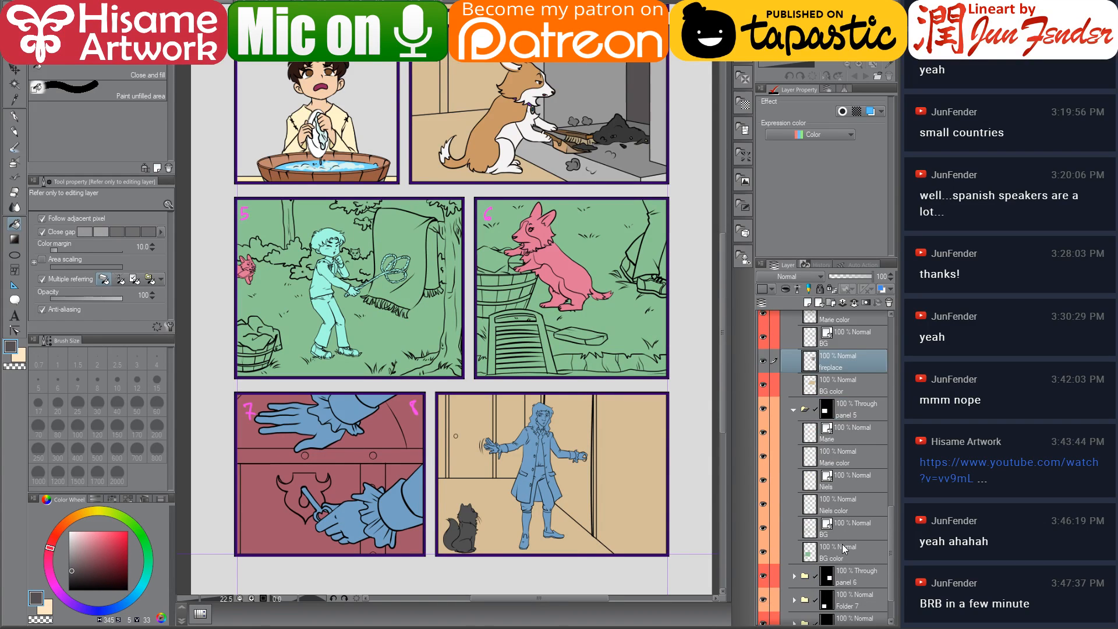
left_click(847, 527)
scroll(219, 113, "up", 2)
scroll(389, 342, "up", 10)
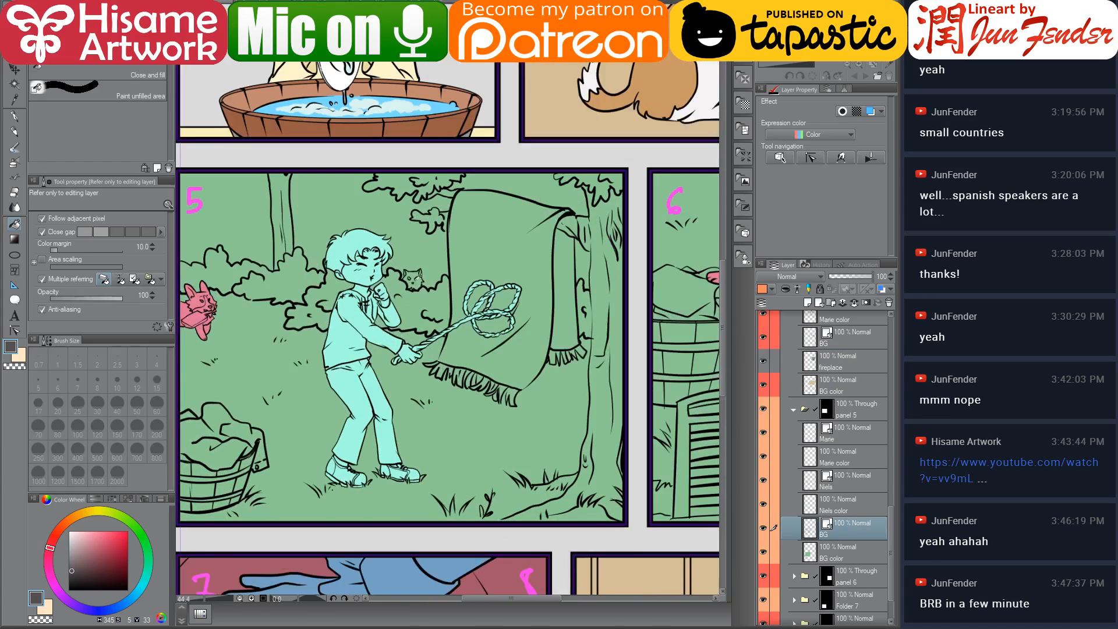
scroll(398, 264, "up", 1)
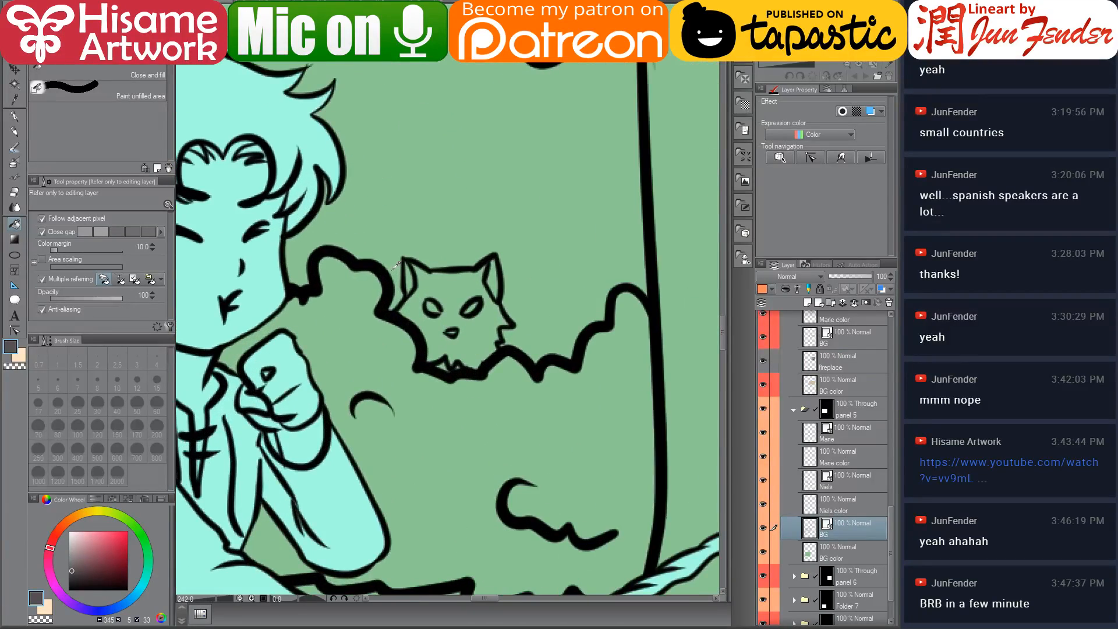
key("e")
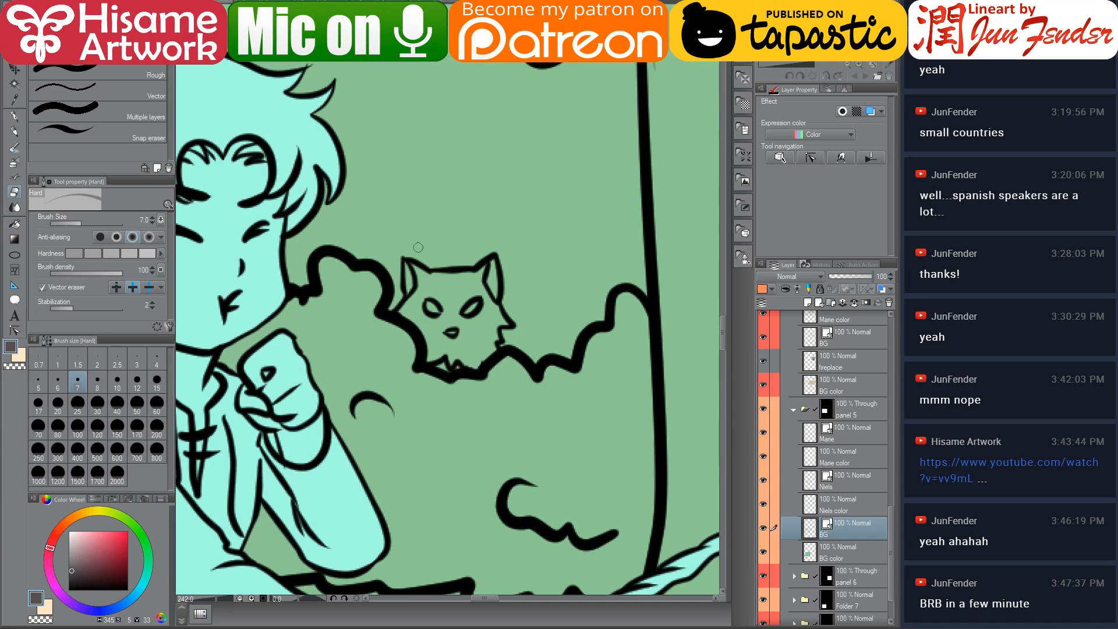
mouse_move(420, 267)
left_mouse_down()
mouse_move(431, 275)
mouse_move(405, 275)
mouse_move(397, 310)
mouse_move(434, 267)
mouse_move(480, 274)
mouse_move(501, 326)
left_mouse_up()
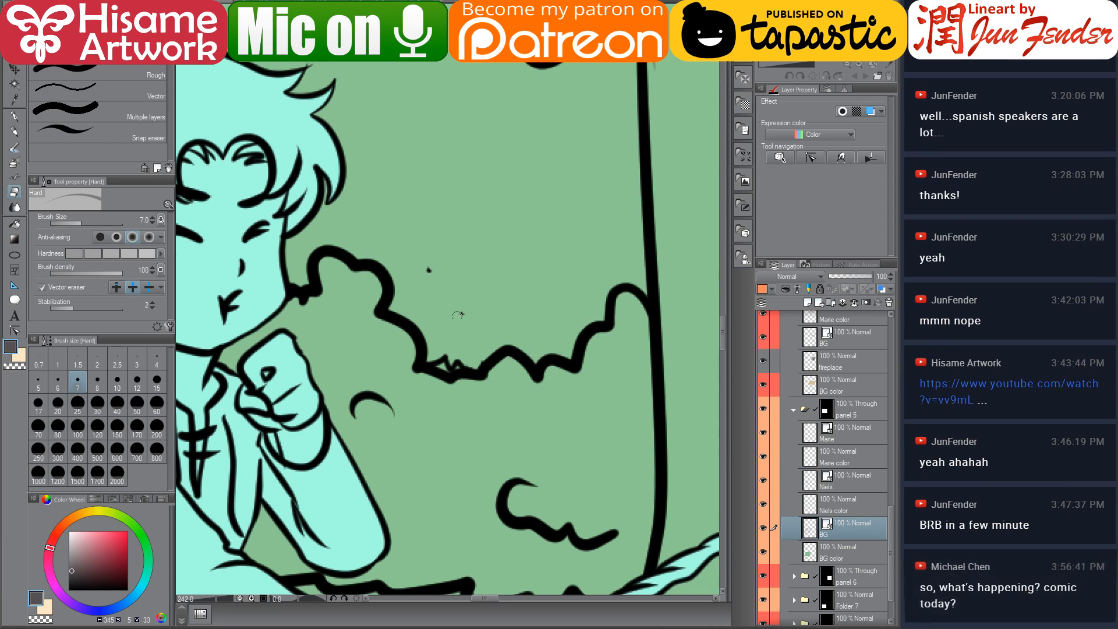
mouse_move(444, 348)
left_mouse_down()
mouse_move(460, 364)
mouse_move(454, 351)
left_mouse_up()
left_click_drag(438, 267, 429, 269)
Select the Niels color layer in panel 5 and load its contents as a selection
scroll(425, 298, "down", 8)
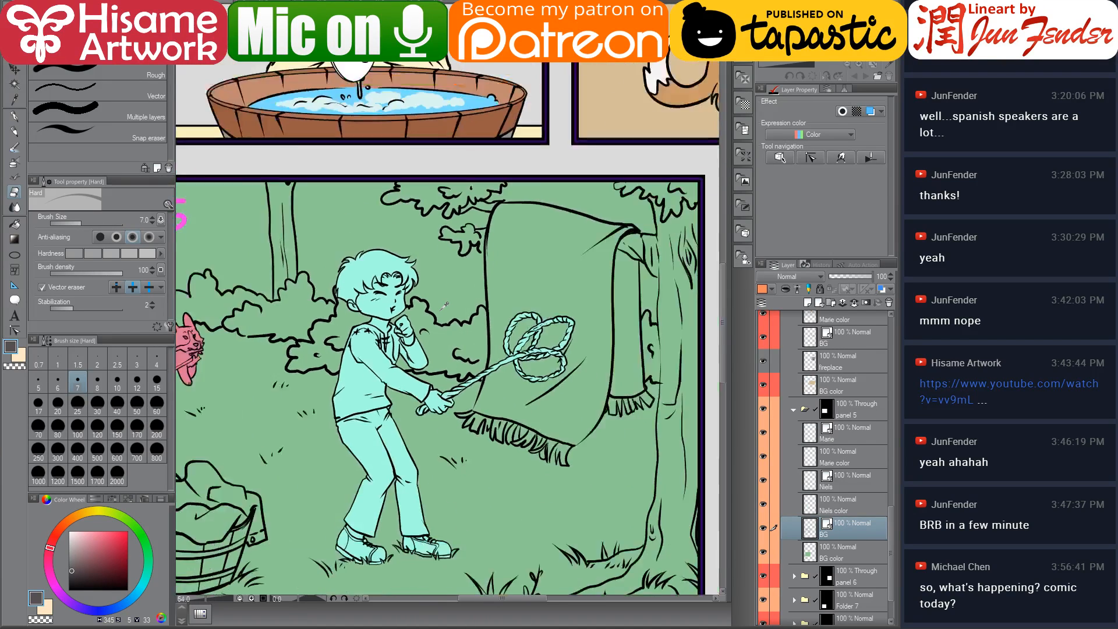
scroll(444, 305, "down", 4)
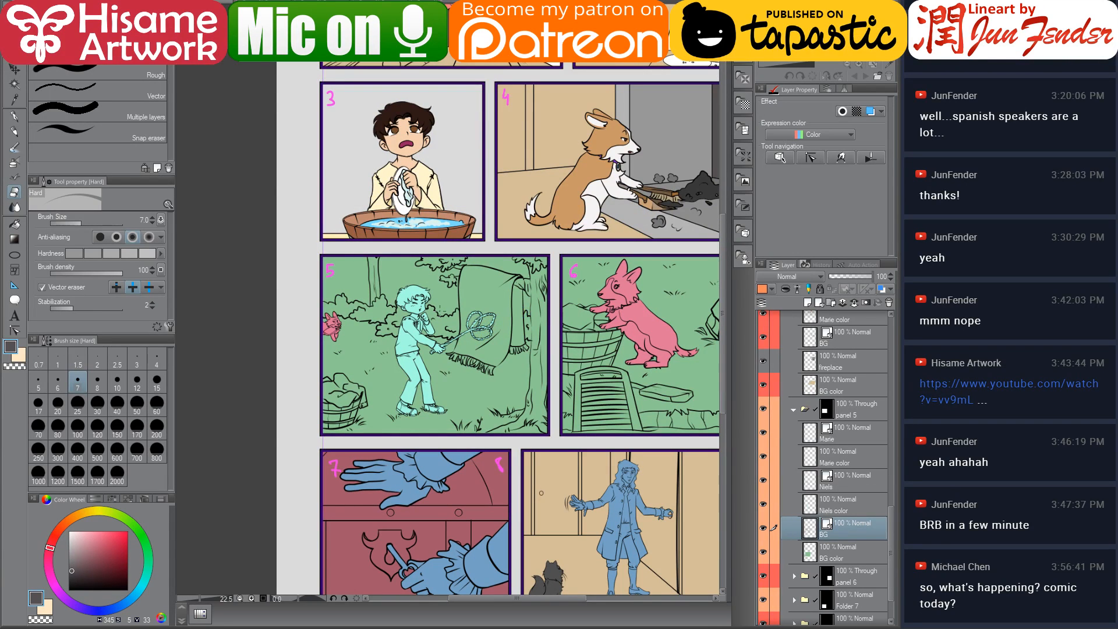
left_click_drag(584, 317, 508, 282)
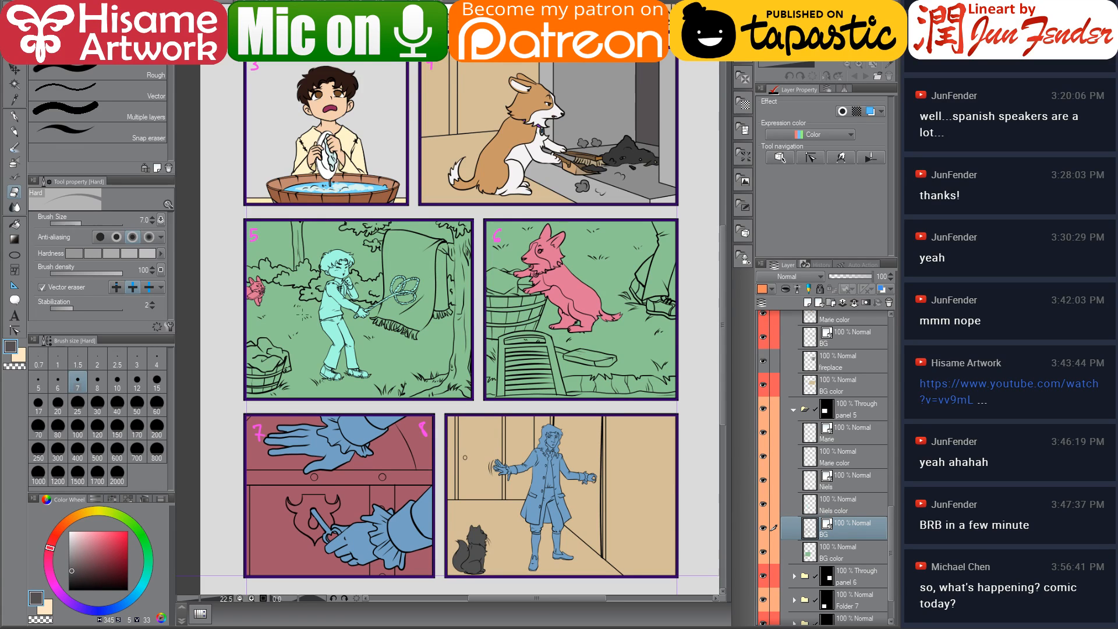
scroll(352, 301, "up", 3)
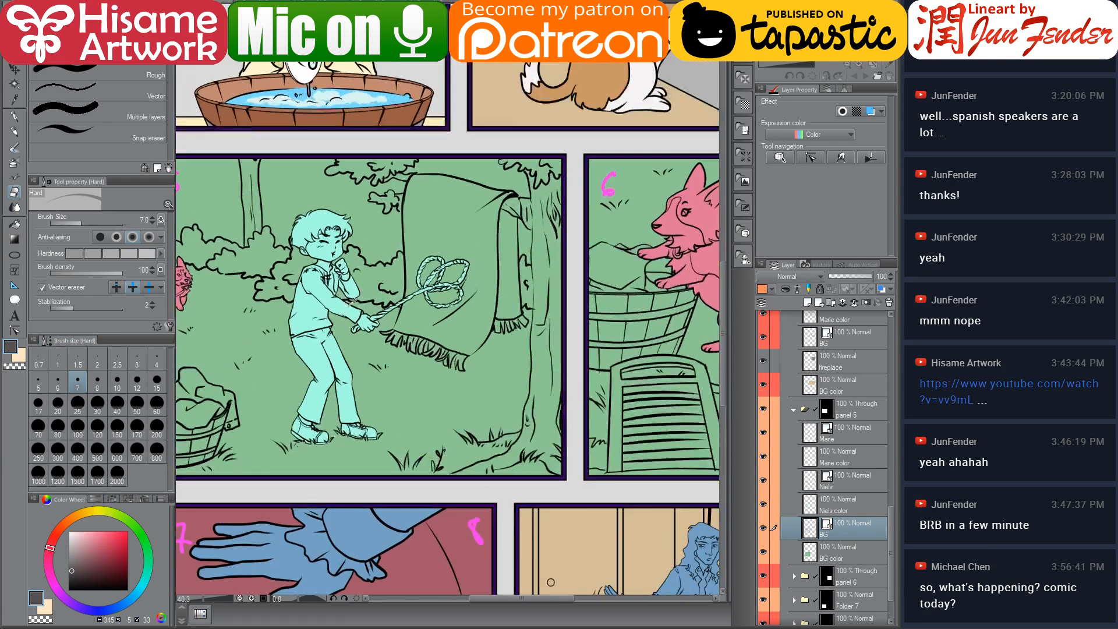
left_click_drag(375, 342, 432, 326)
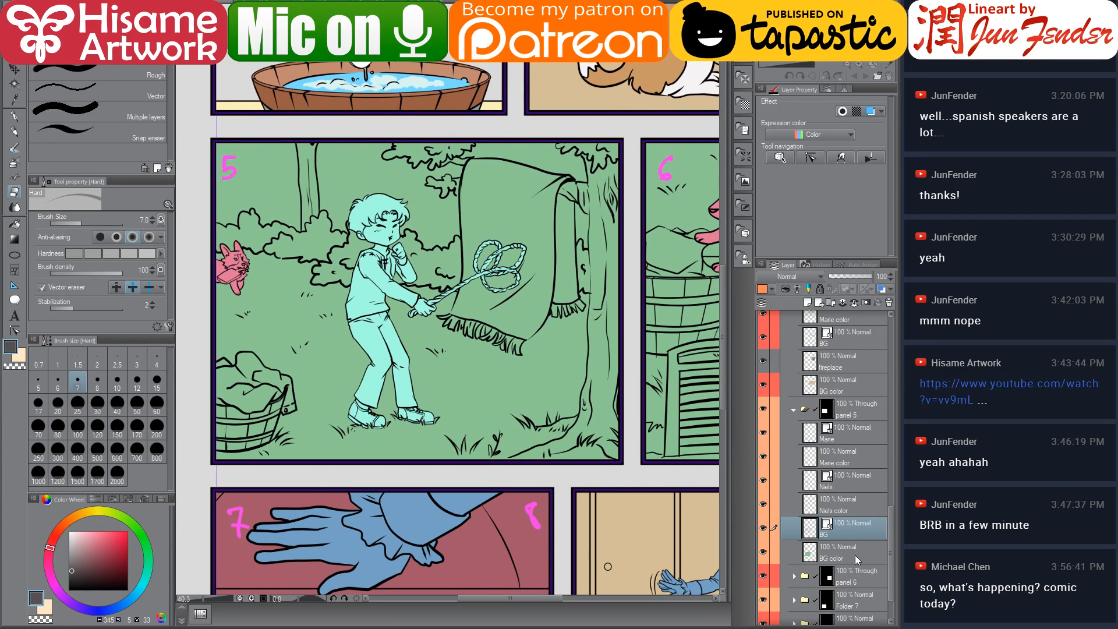
scroll(855, 554, "down", 2)
left_click(838, 507)
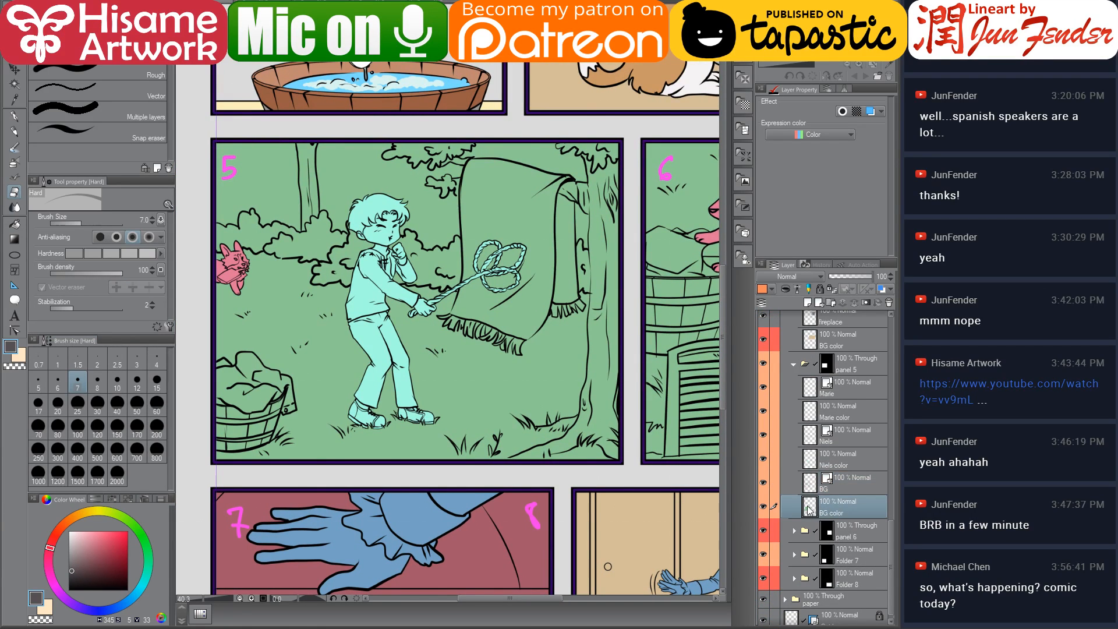
left_click(813, 462)
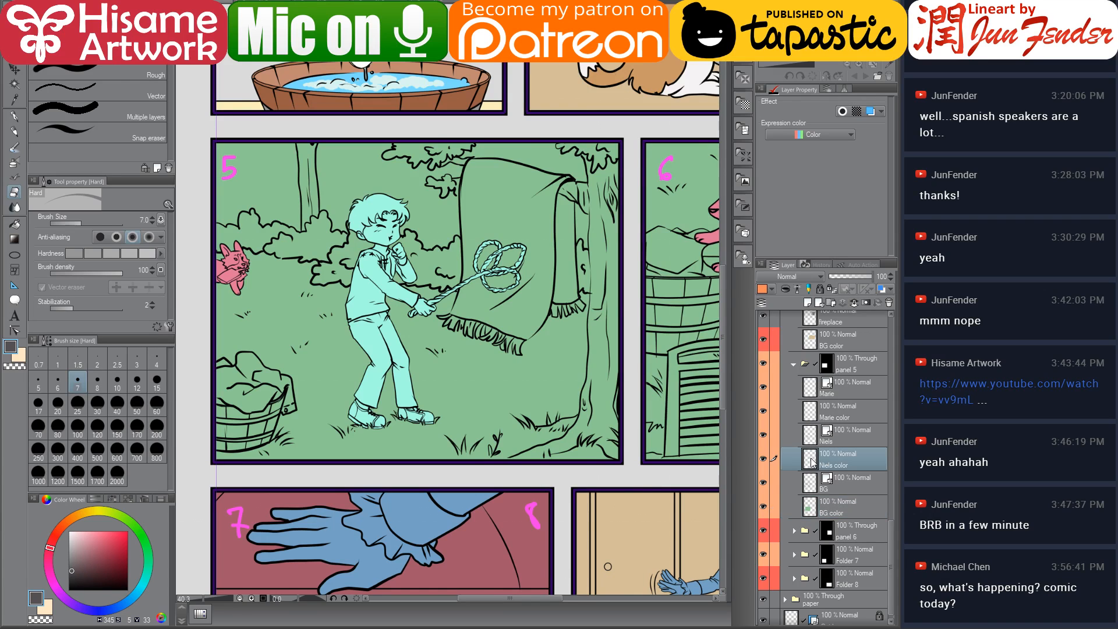
left_click(811, 458, "ctrl")
scroll(492, 476, "down", 2)
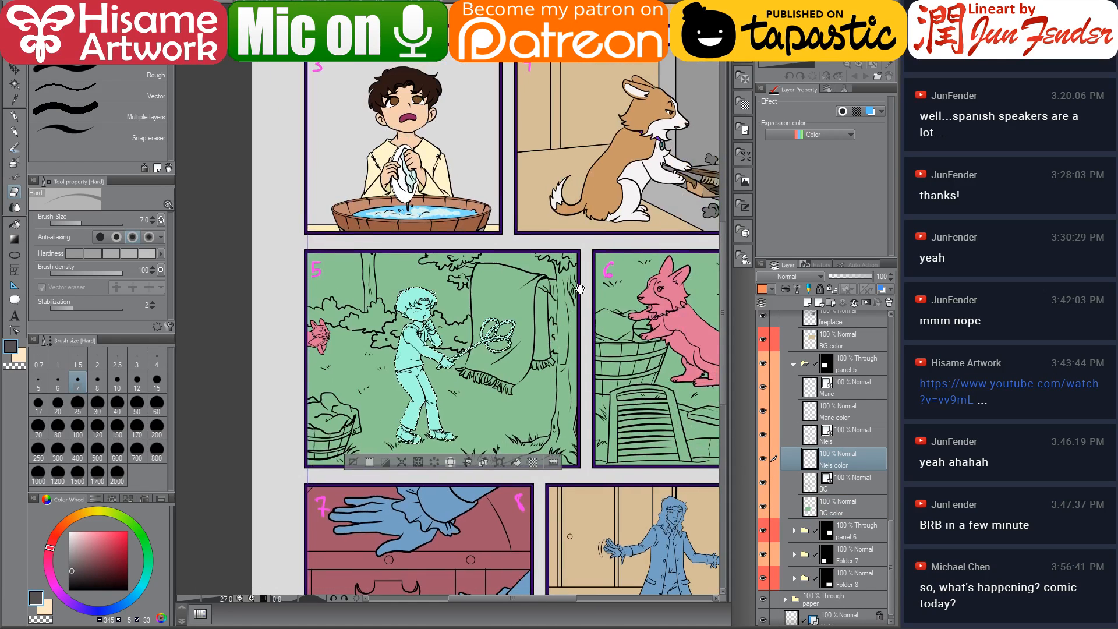
left_click_drag(580, 288, 530, 343)
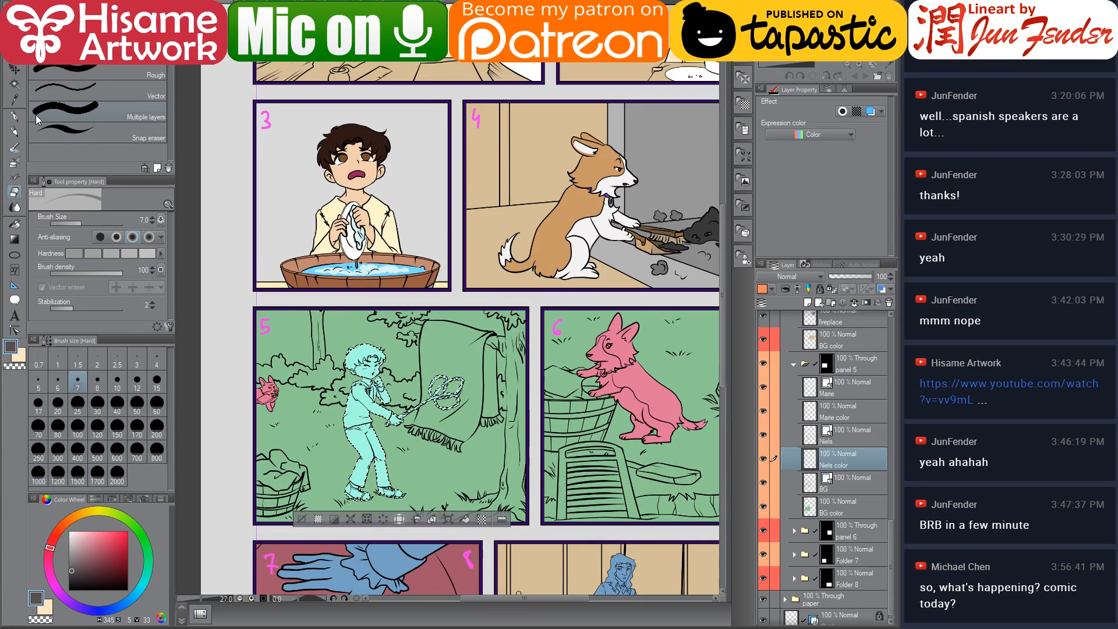
Switch to the G-pen, sample the dark brown of Niels's hair from panel 3, and paint his whole selected shape with it
left_click(14, 116)
left_click(372, 132, "alt")
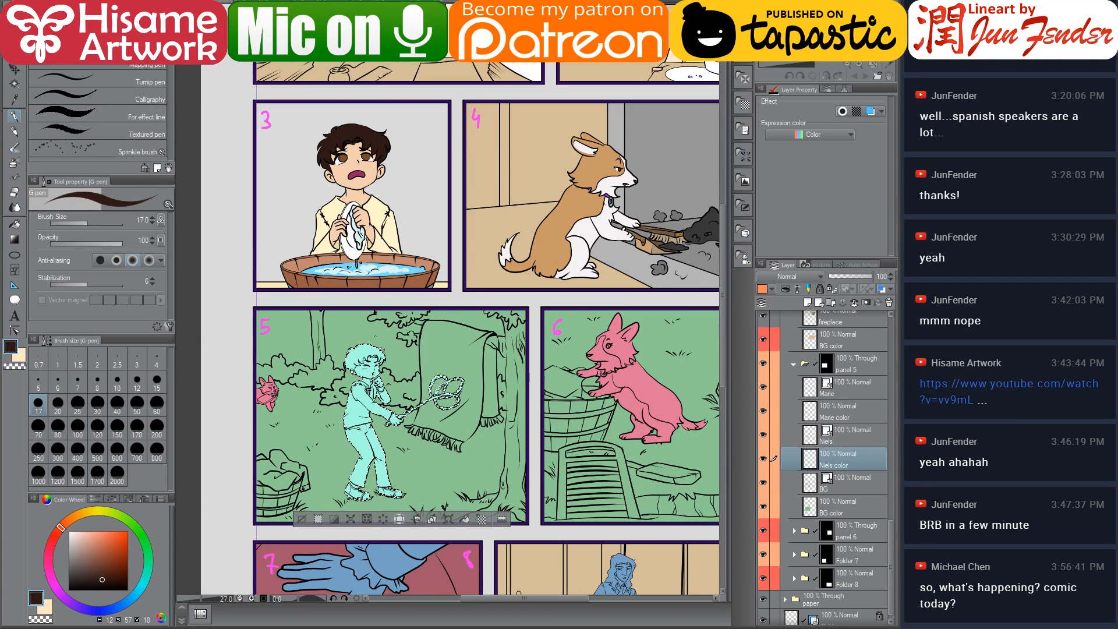
key("]")
key("]")
key("]")
key("]")
key("]")
key("]")
key("]")
key("]")
key("]")
key("]")
key("]")
key("]")
key("]")
key("]")
key("]")
key("]")
key("]")
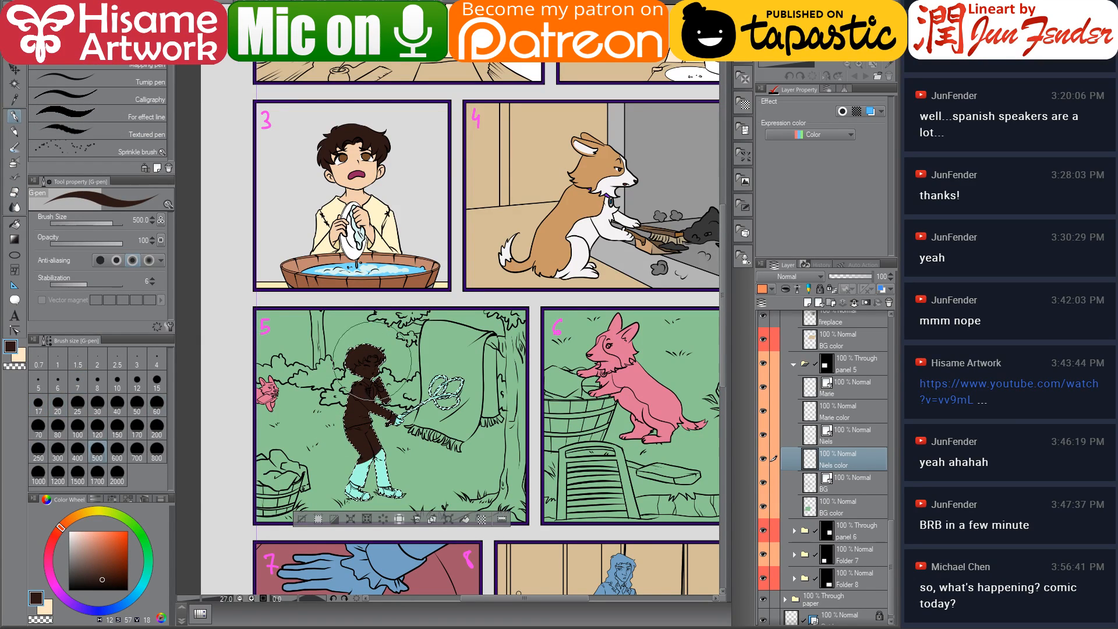
Switch to the fill tool, sample the cream shirt colour from panel 3, and fill Niels's shirt in panel 5
left_click(14, 224)
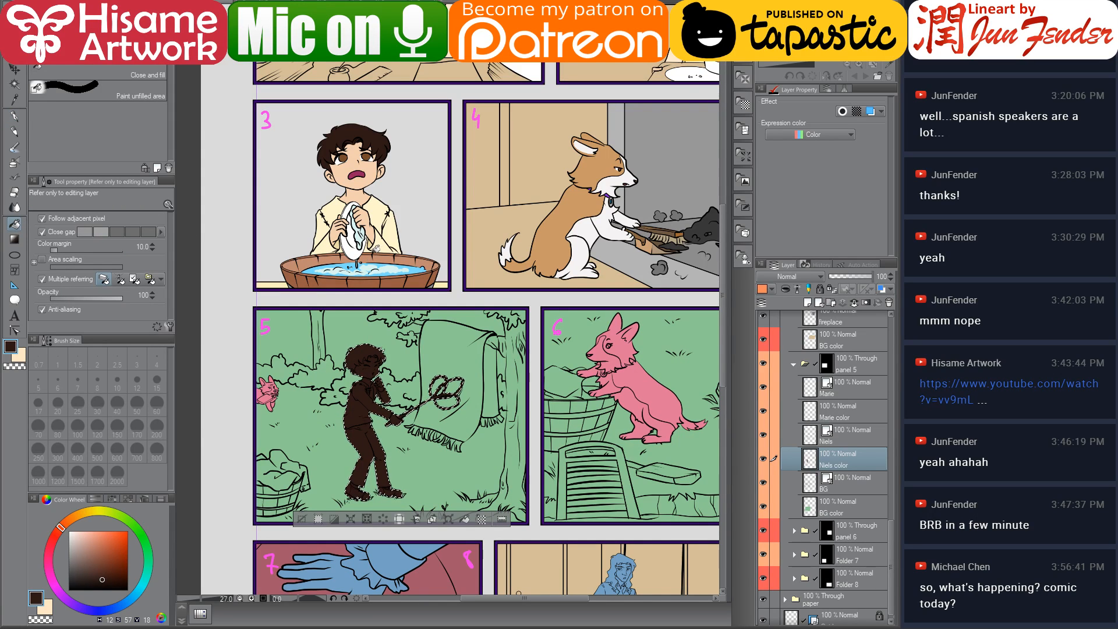
left_click(380, 212, "alt")
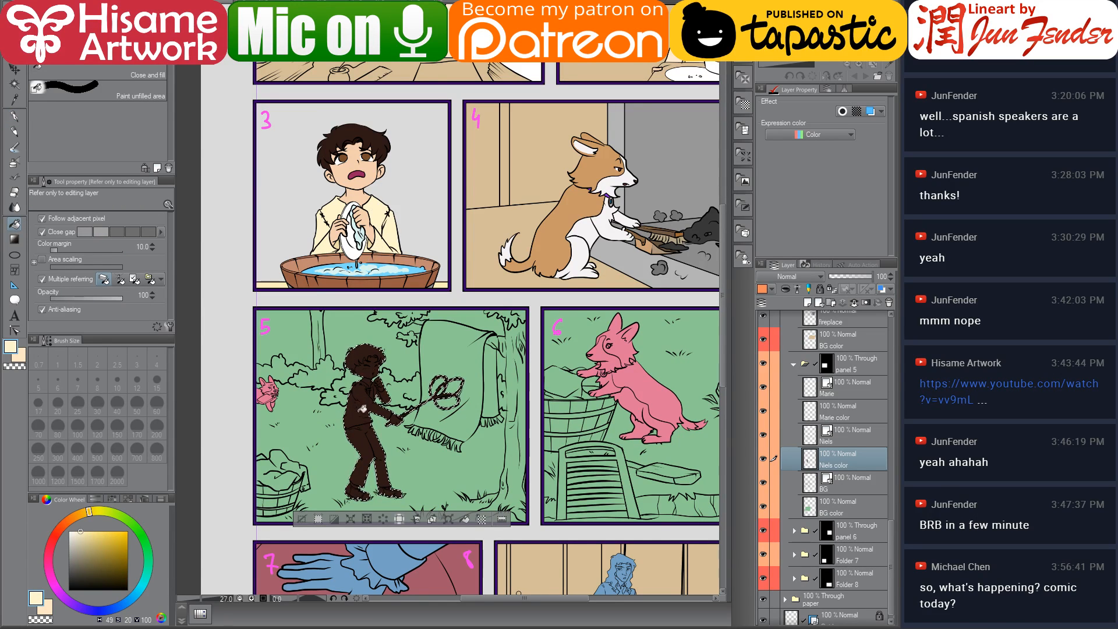
left_click(377, 400)
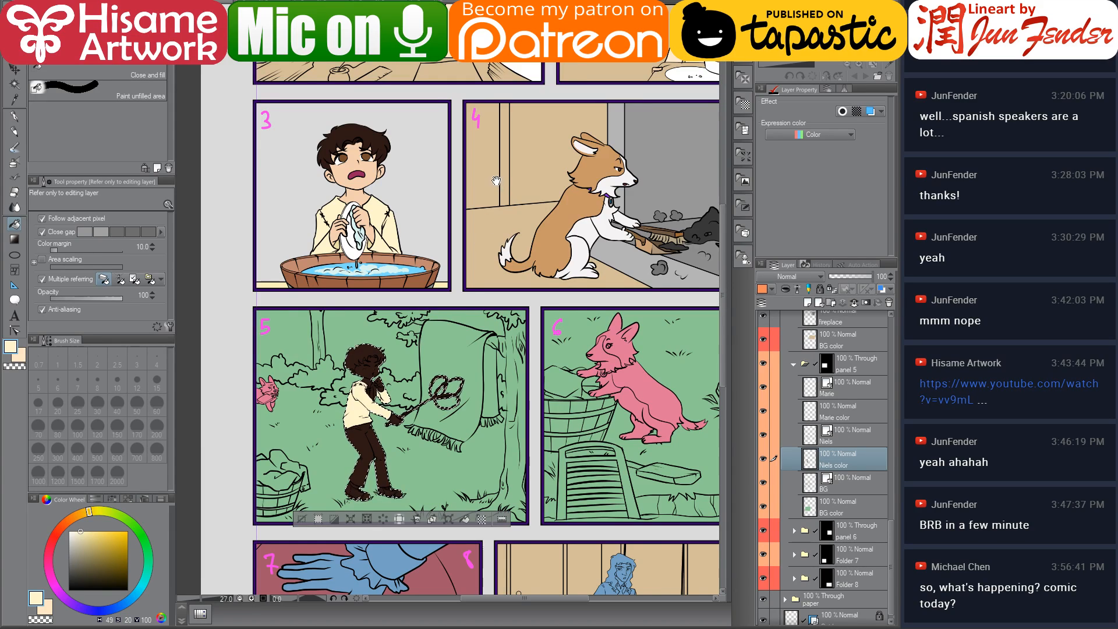
Fill Niels's trousers in panel 5 with the tan colour sampled from an earlier panel
scroll(480, 240, "up", 3)
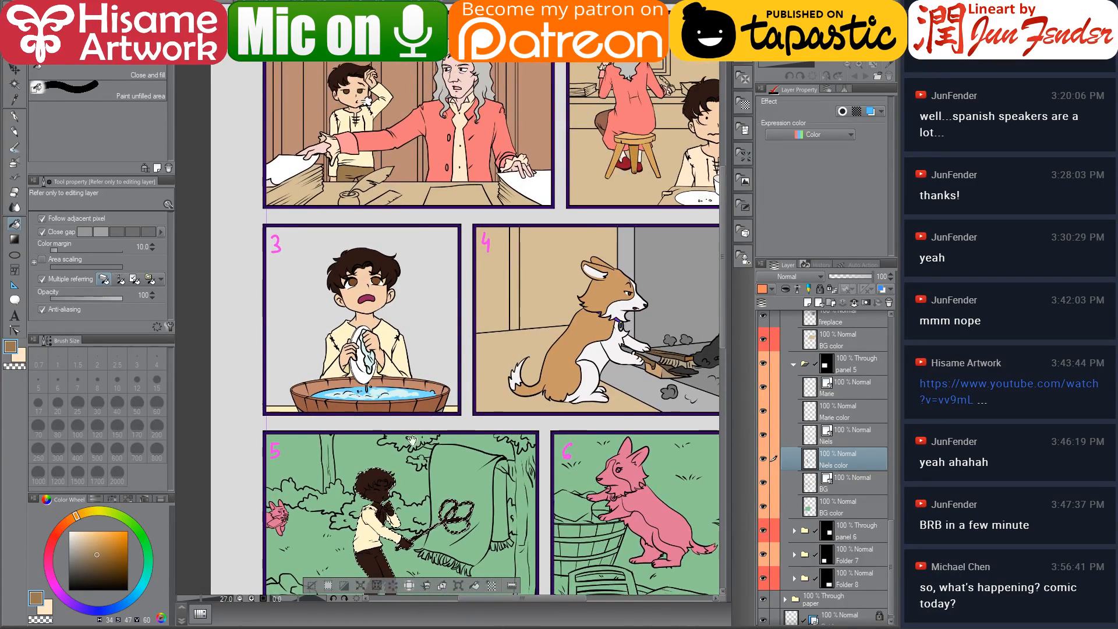
scroll(460, 350, "down", 6)
left_click(368, 318)
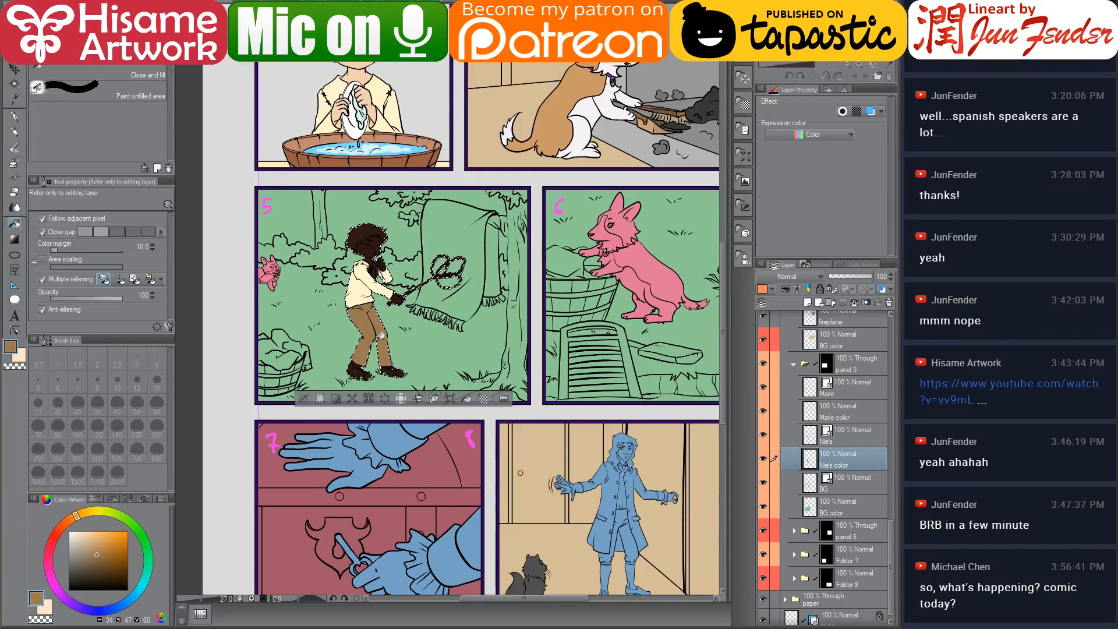
Fill the remaining gaps around Niels's shirt collar and chest with the cream colour
scroll(368, 313, "up", 3)
scroll(388, 295, "up", 1)
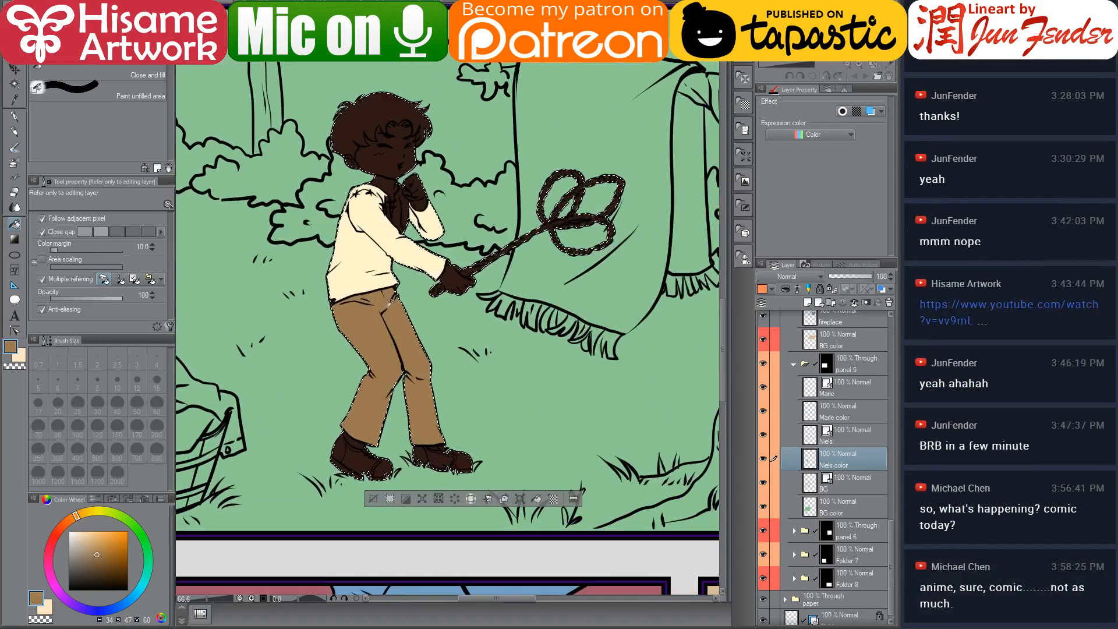
left_click_drag(395, 295, 399, 343)
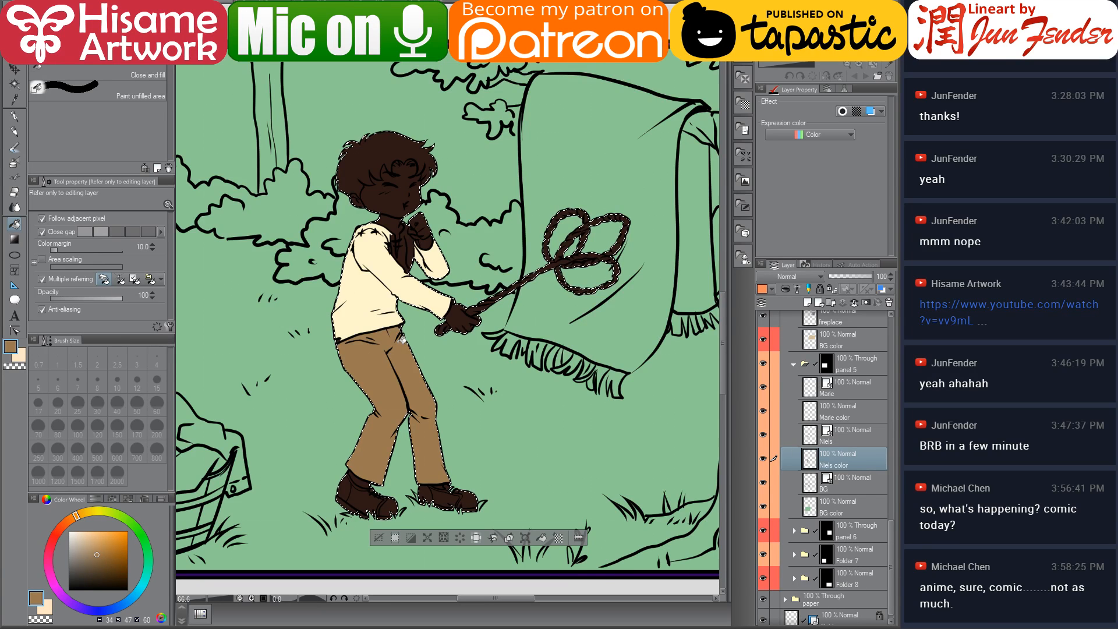
scroll(376, 257, "up", 3)
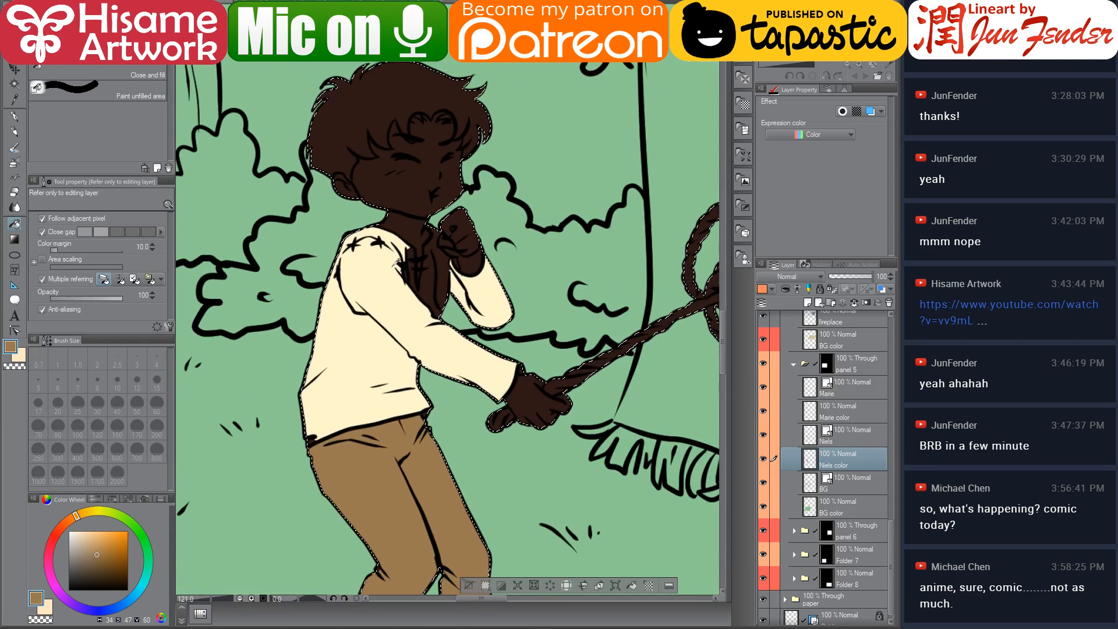
scroll(376, 261, "up", 5)
left_click(375, 262, "alt")
left_click(440, 264)
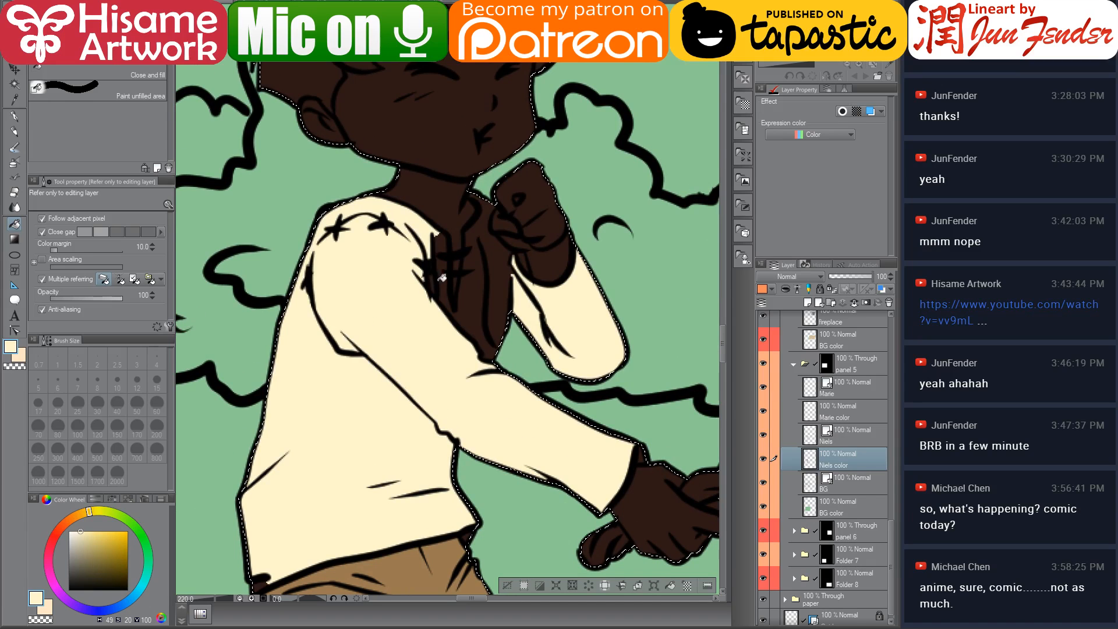
left_click(446, 292)
left_click(466, 288)
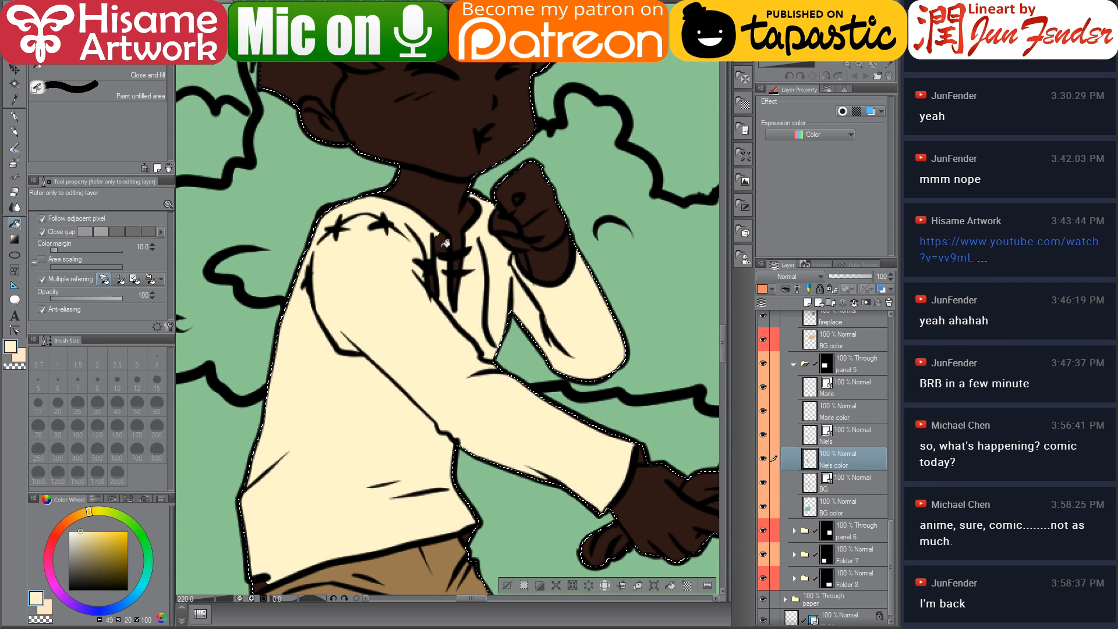
Sample the skin tone and fill Niels's face, neck and fist with it
scroll(437, 283, "down", 5)
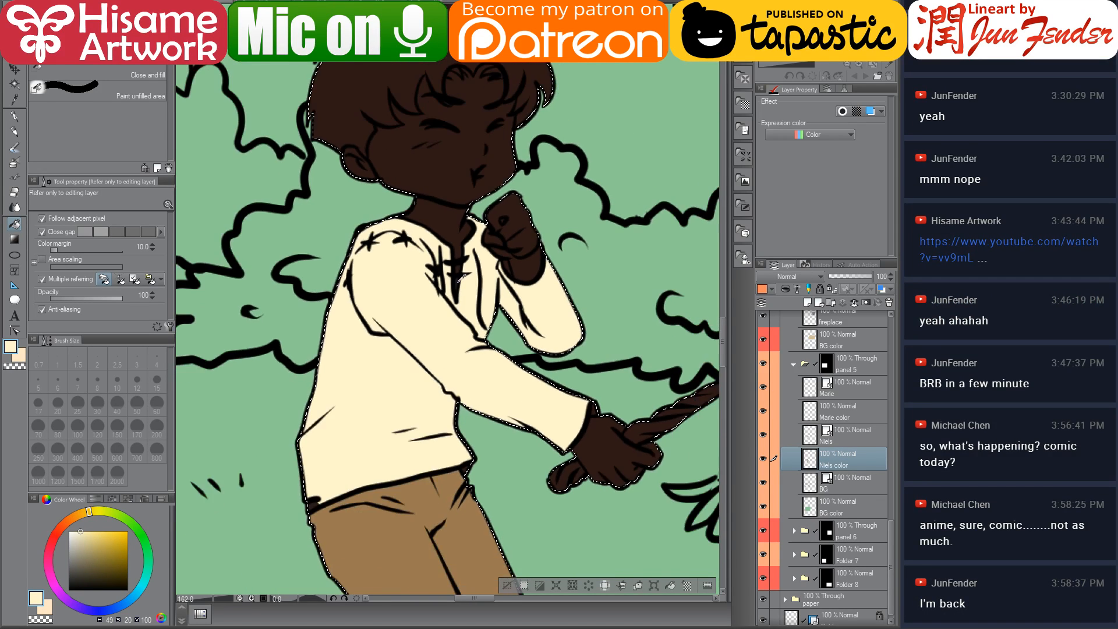
scroll(441, 408, "down", 4)
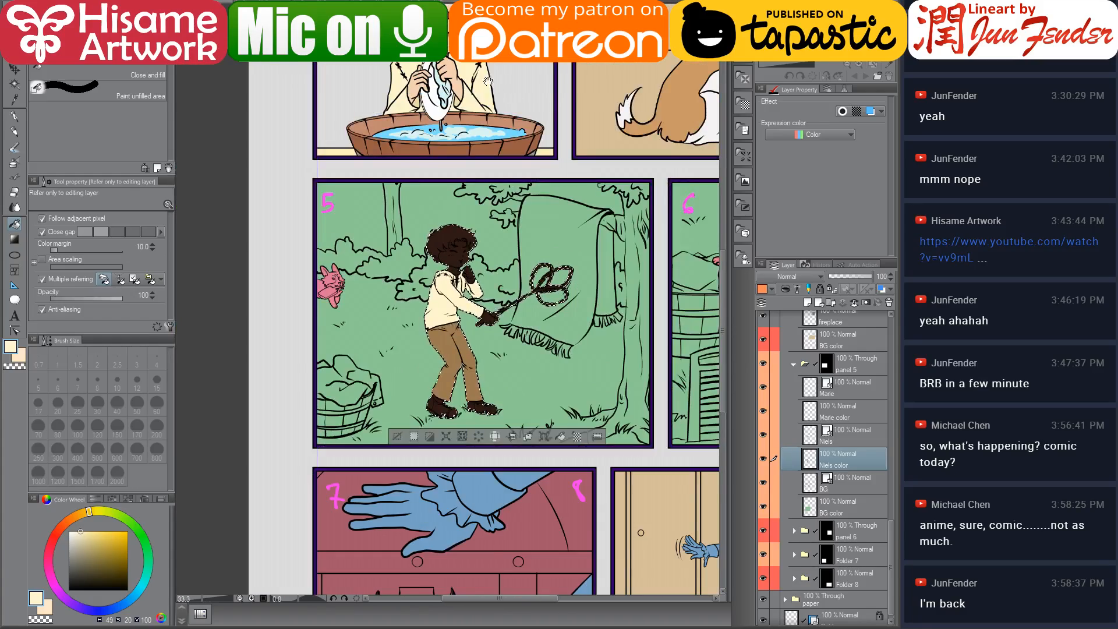
scroll(448, 375, "up", 5)
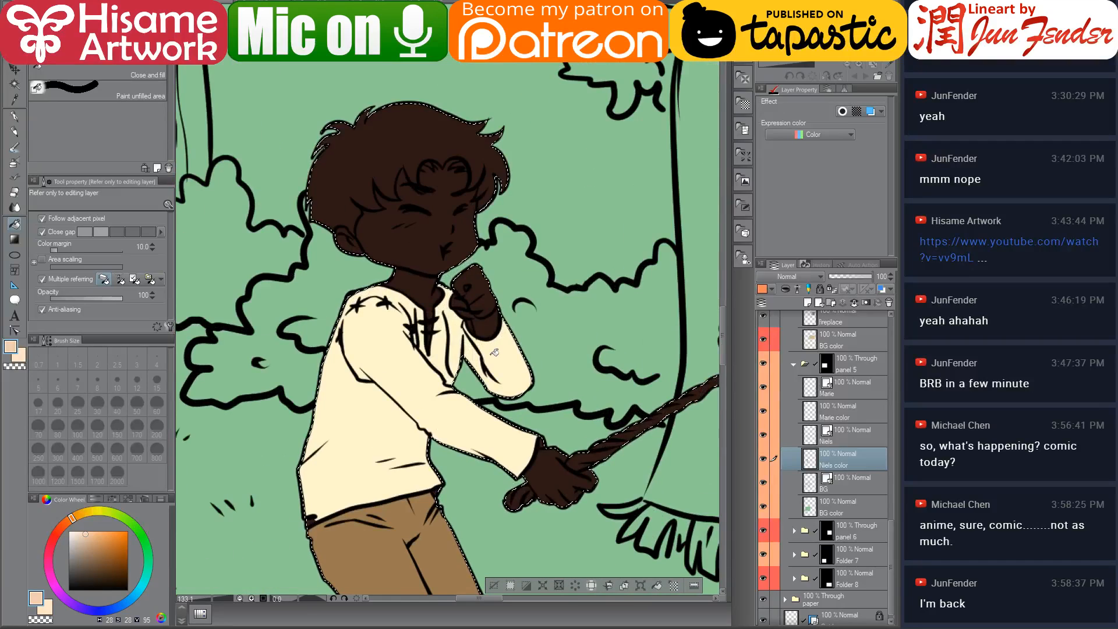
left_click_drag(494, 355, 430, 314)
left_click(359, 262)
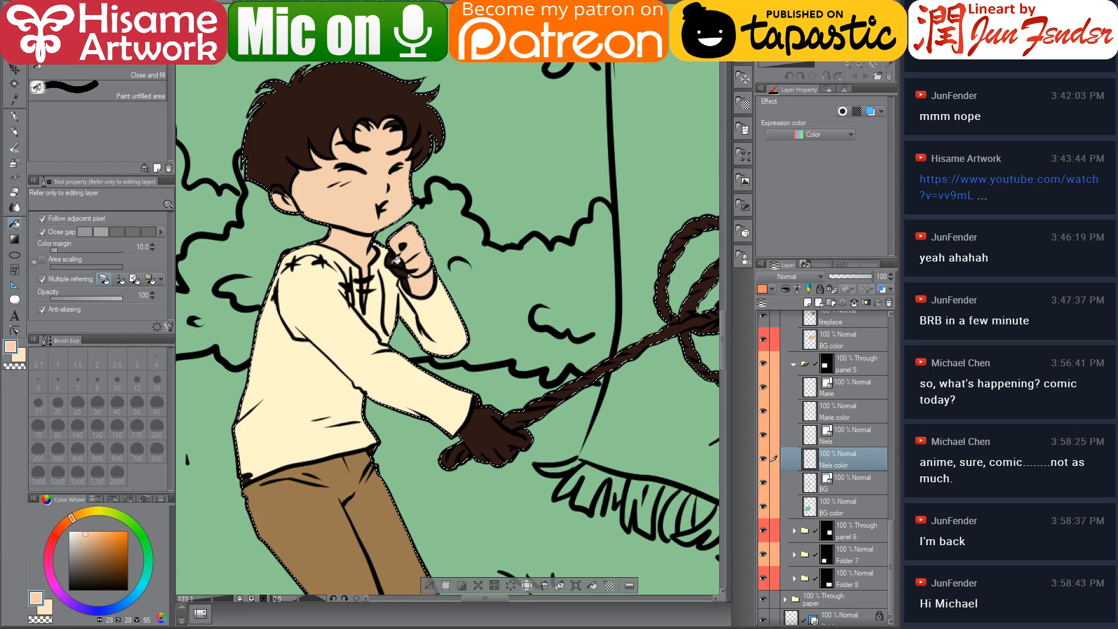
left_click(398, 262)
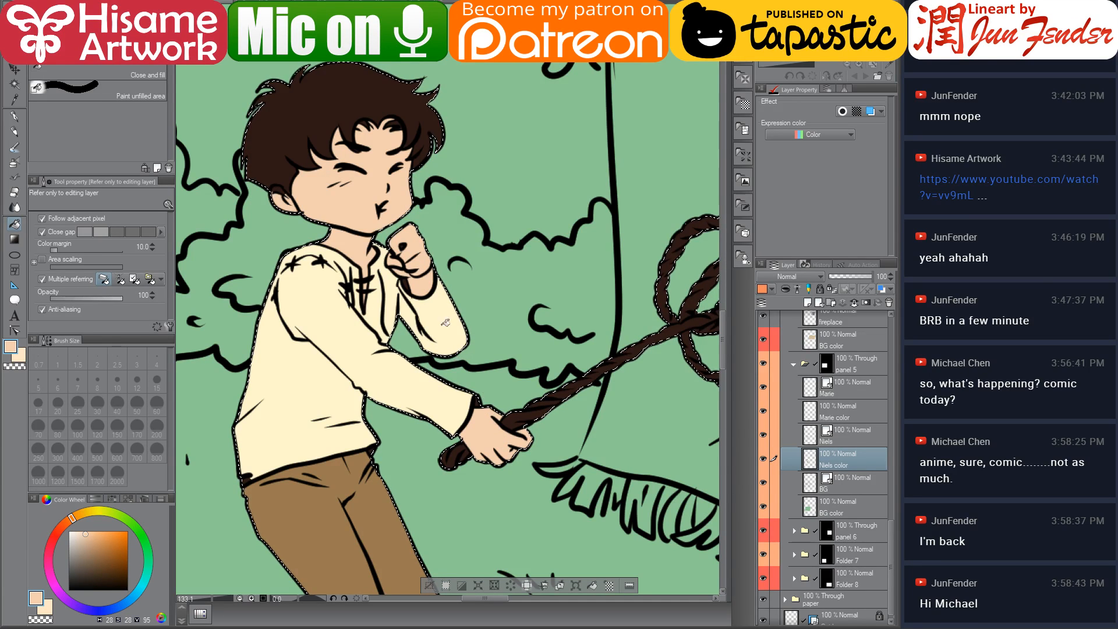
left_click(377, 280, "alt")
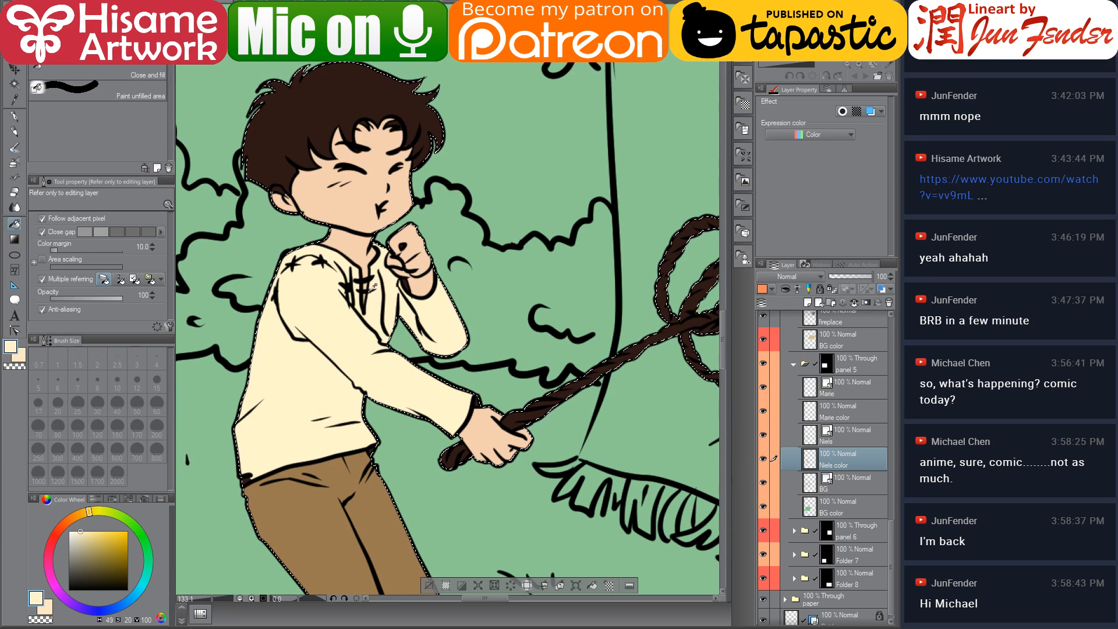
Pick a light skin tone on the colour wheel and fill the small remaining skin gaps on Niels's wrist and ear
scroll(351, 282, "up", 1)
scroll(350, 282, "up", 1)
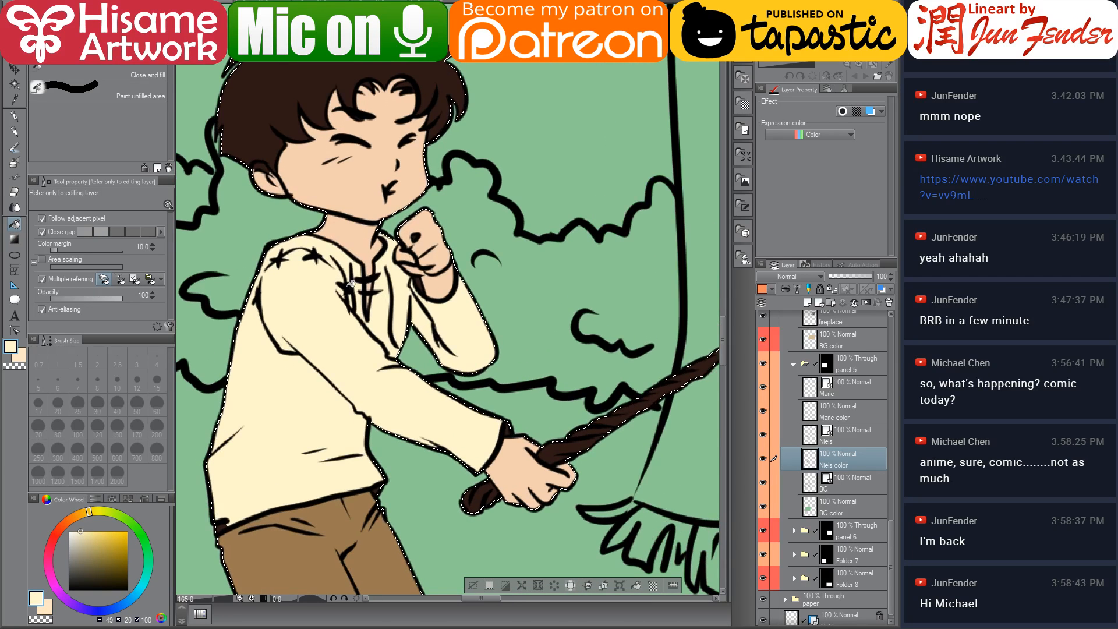
left_click(84, 533)
left_click(420, 287)
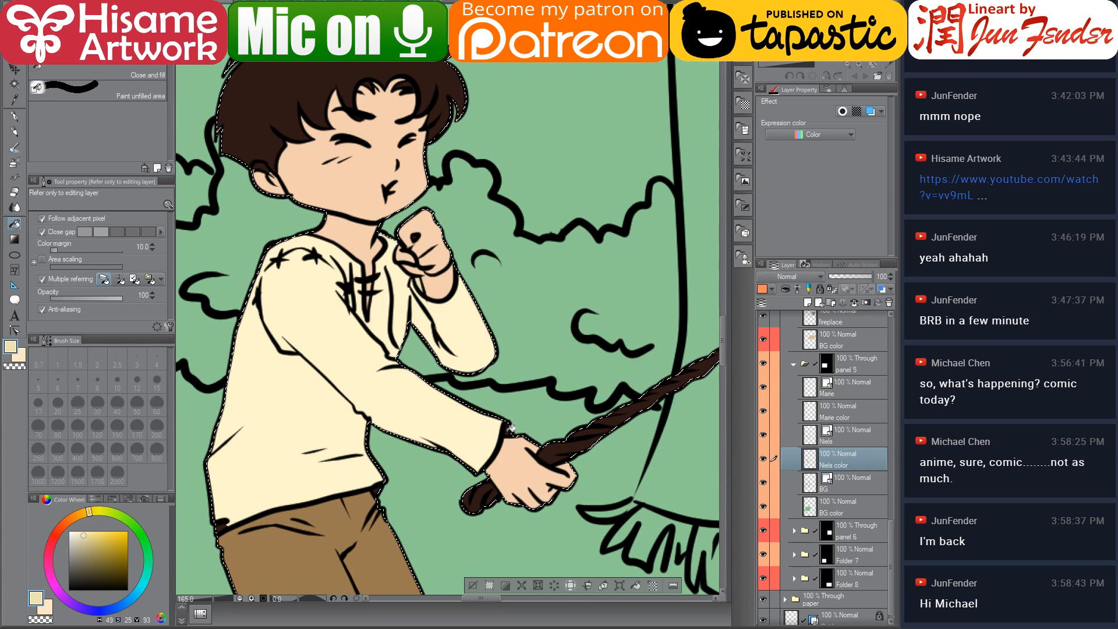
left_click(265, 165, "alt")
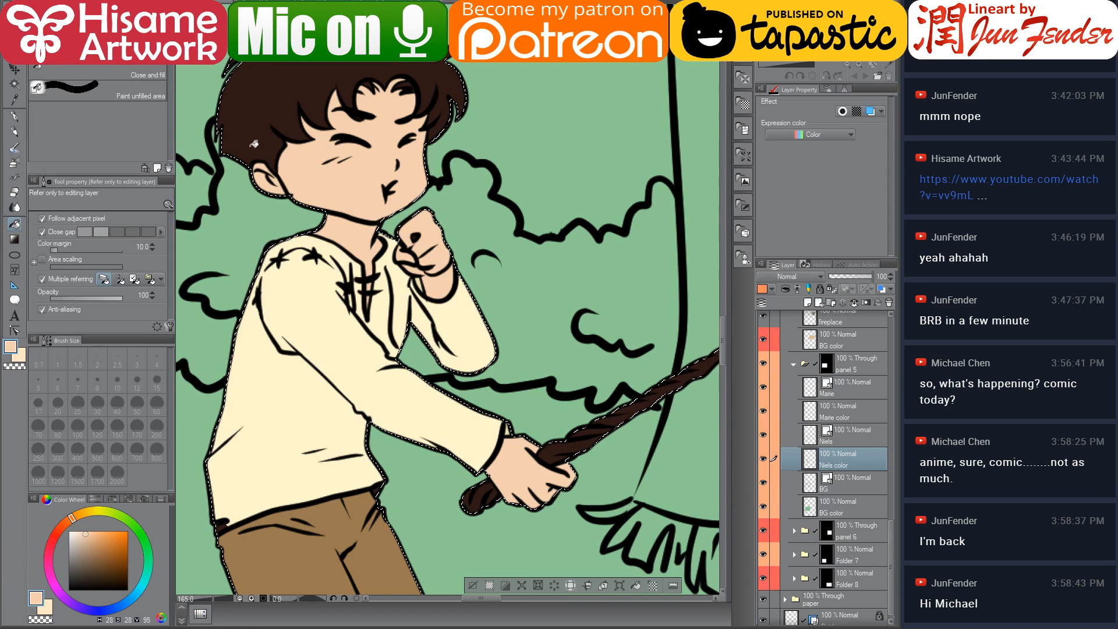
Switch to the G-pen at size 17, sample the dark brown hair colour, touch up Niels's hair, and deselect
left_click(14, 115)
left_click(361, 89, "alt")
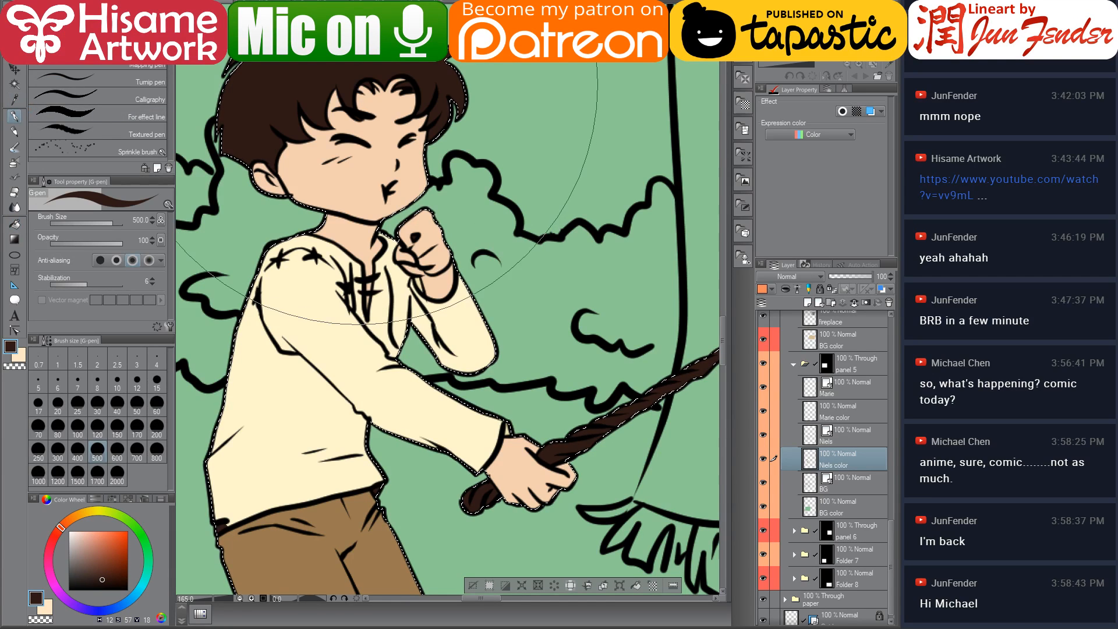
left_click(38, 402)
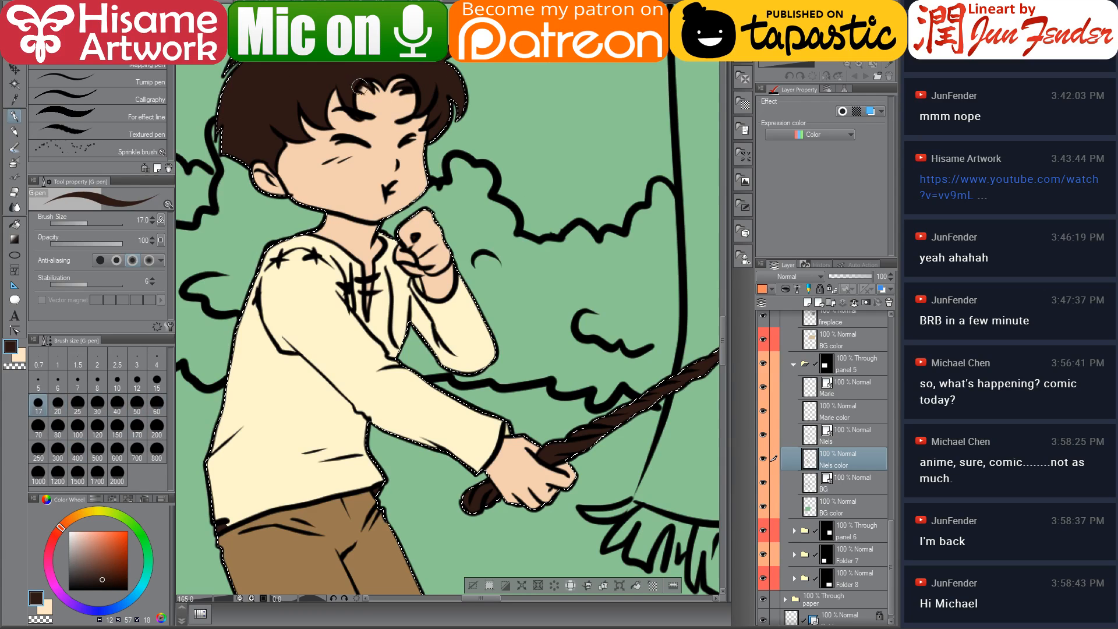
left_click_drag(394, 86, 411, 77)
key("ctrl+d")
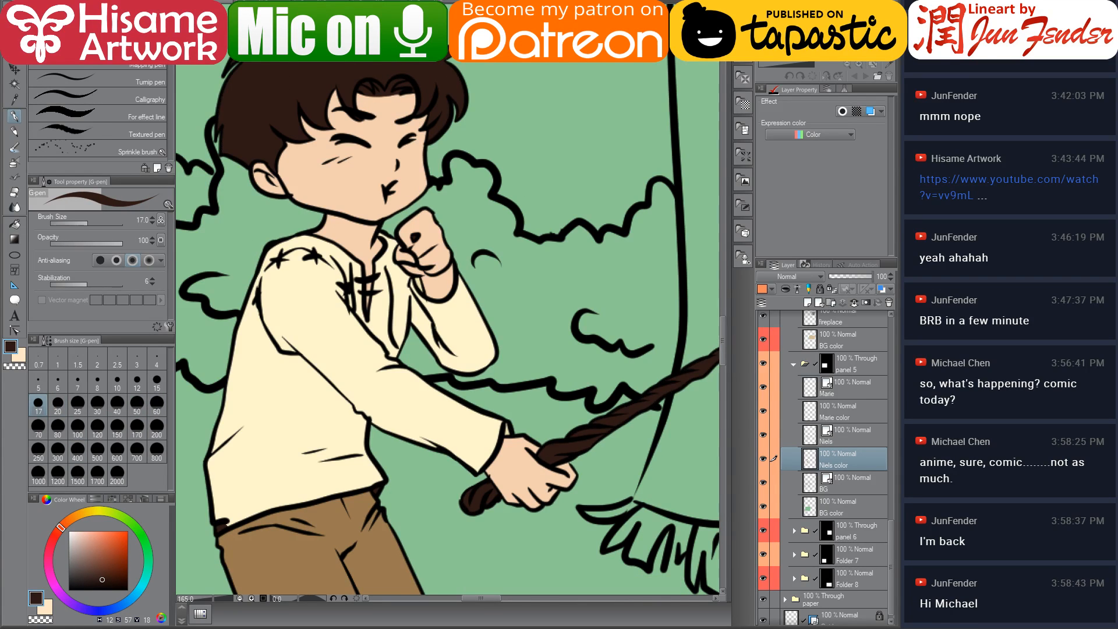
scroll(393, 198, "down", 5)
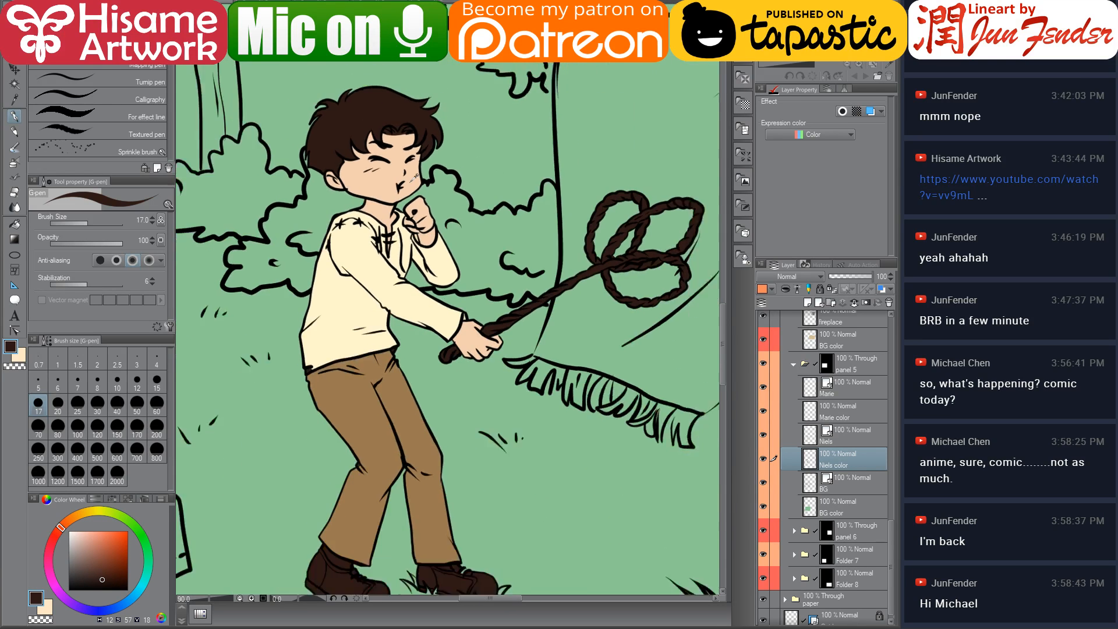
scroll(338, 337, "up", 5)
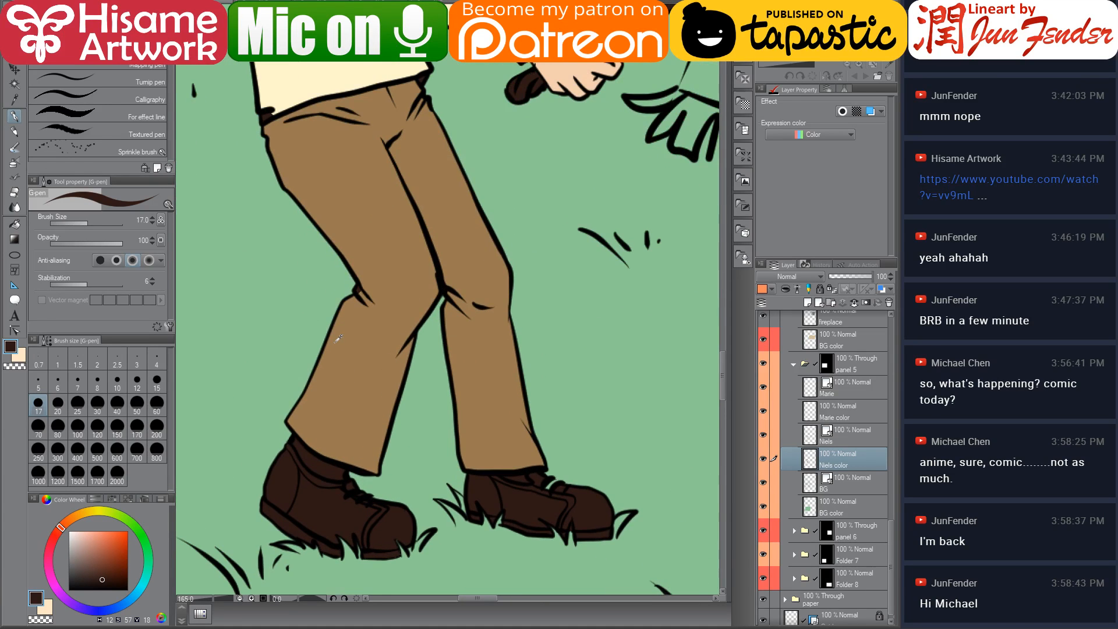
Pick a near-white on the colour wheel and fill Niels's socks with it
left_click(301, 82, "alt")
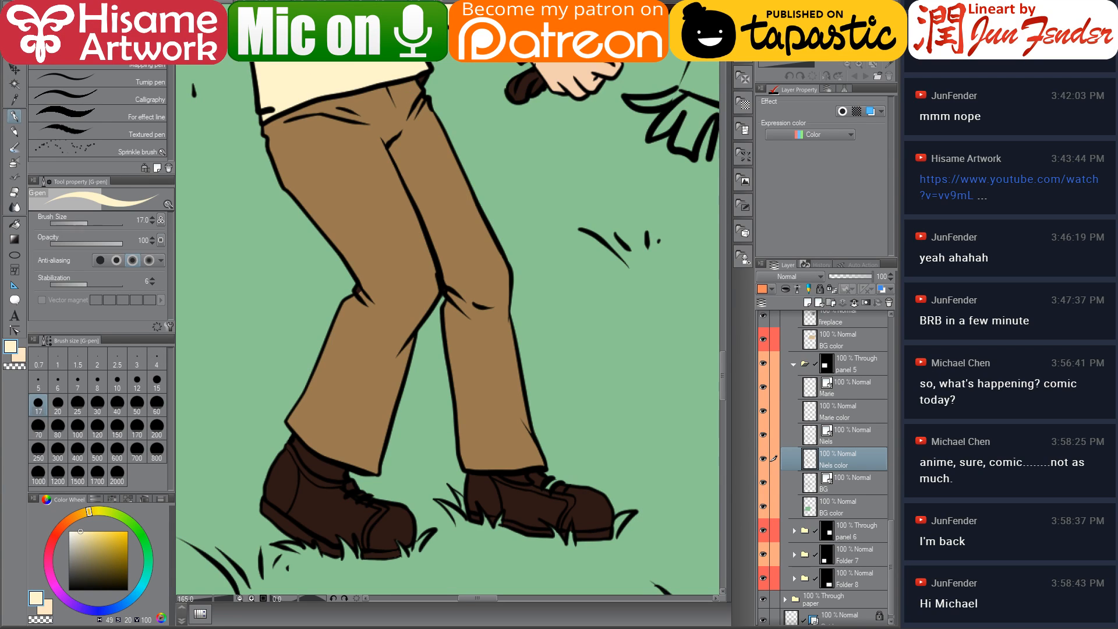
key("g")
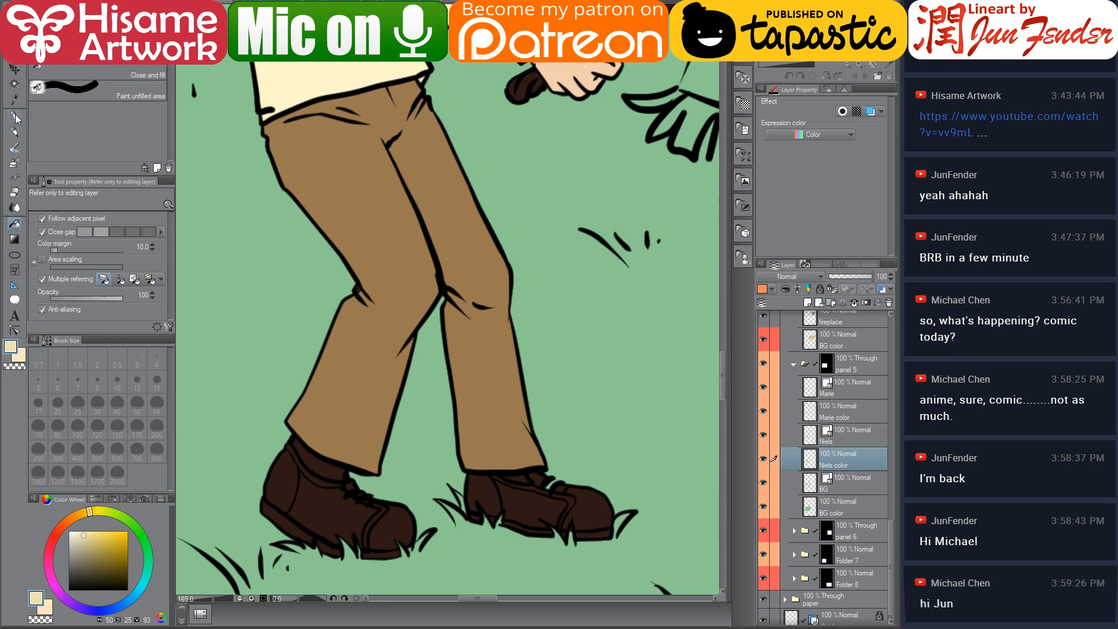
key("p")
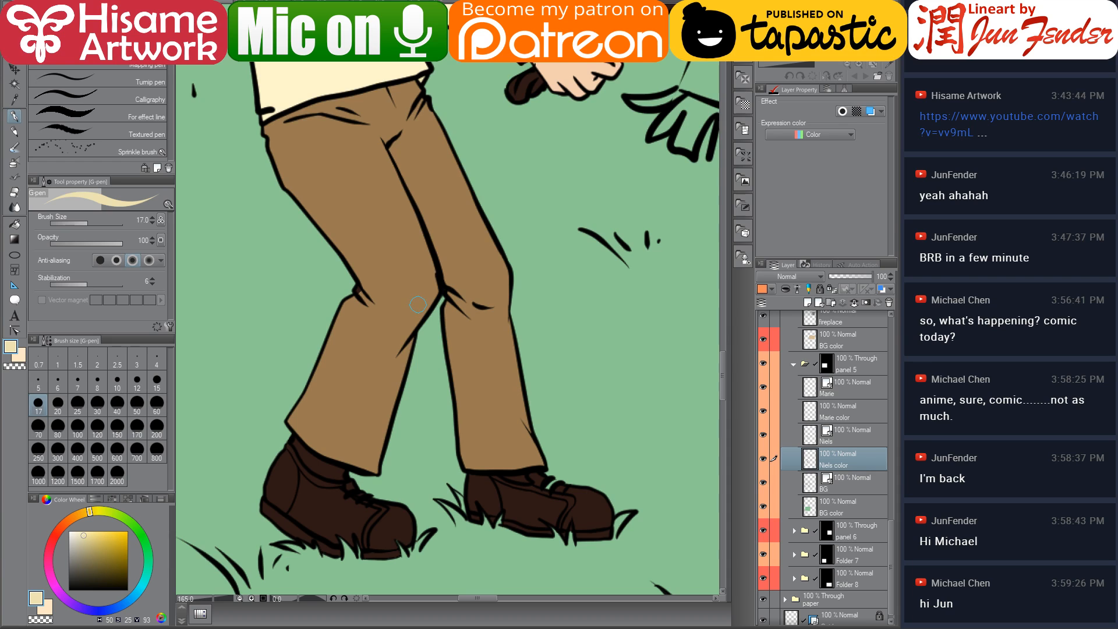
mouse_move(408, 302)
left_mouse_down()
mouse_move(444, 310)
mouse_move(464, 387)
mouse_move(442, 387)
left_mouse_up()
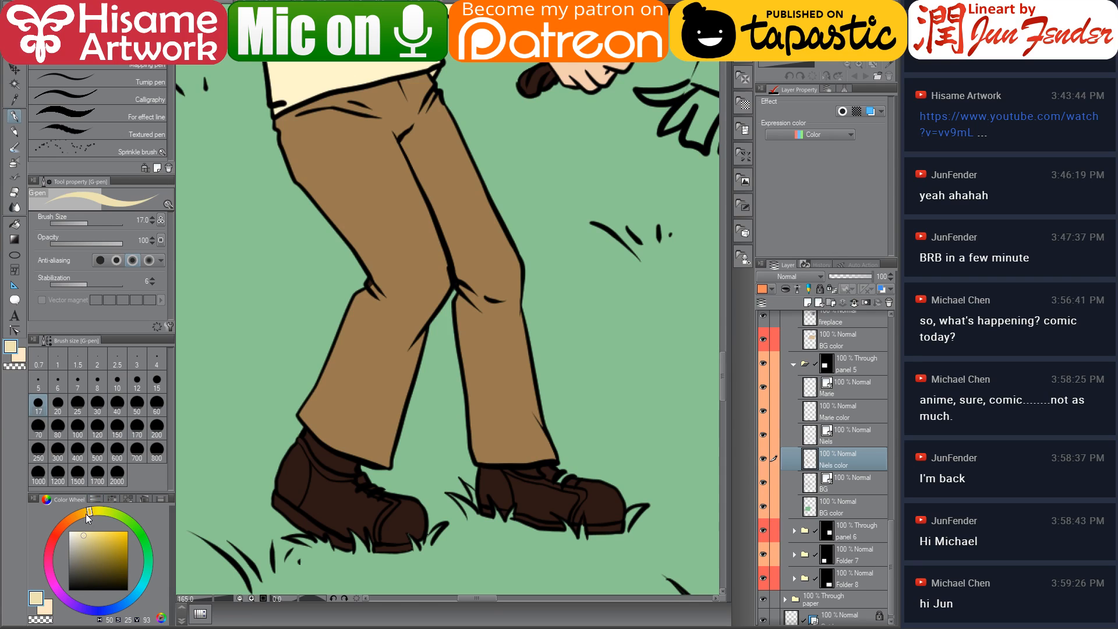
left_click_drag(75, 534, 72, 533)
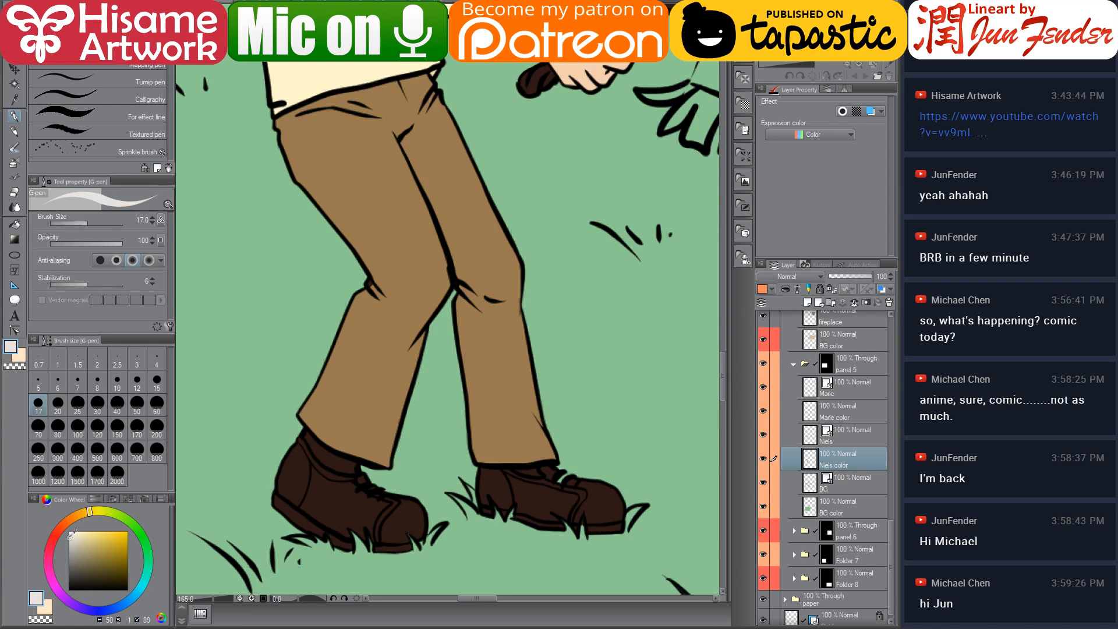
key("g")
left_click(343, 450)
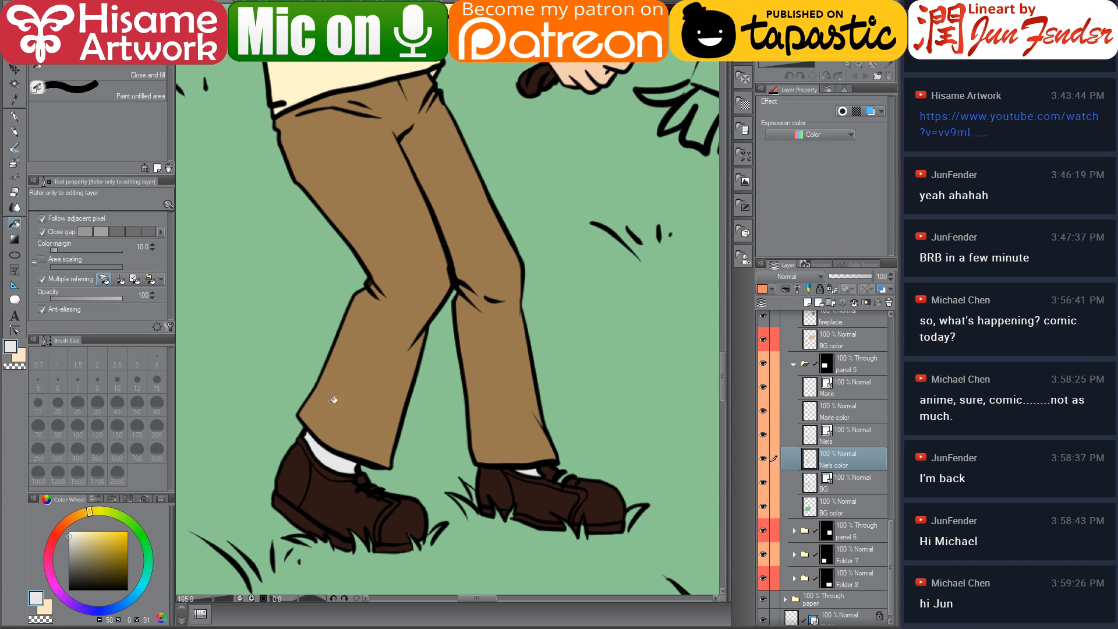
Open the Character sheet_nf.jpg reference and zoom in on Niels's shoes
left_click(356, 383, "alt")
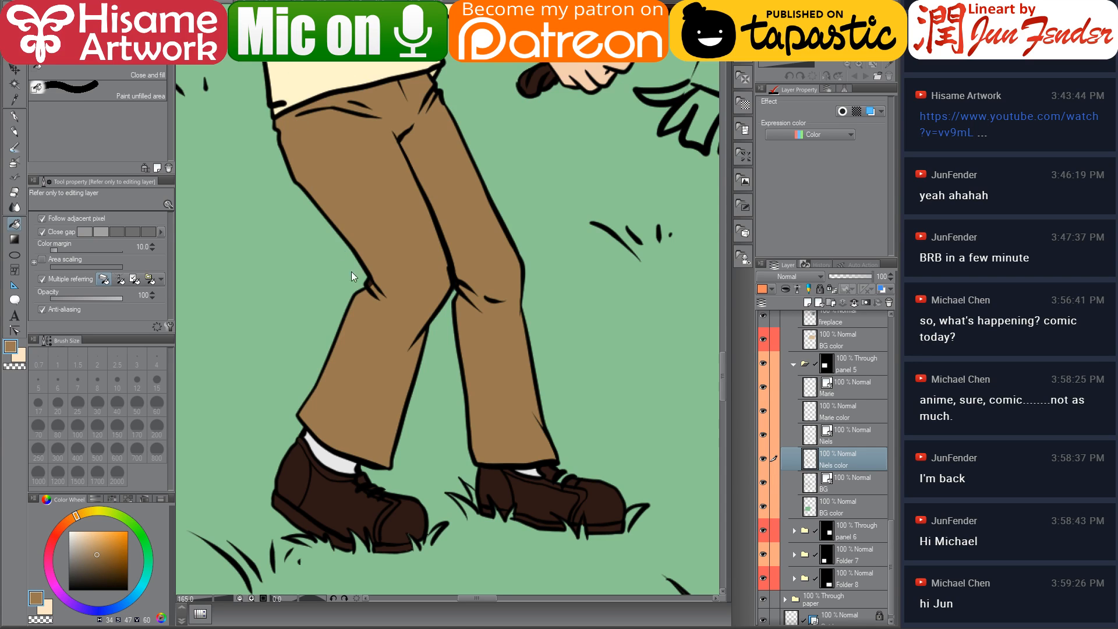
key("alt+Tab")
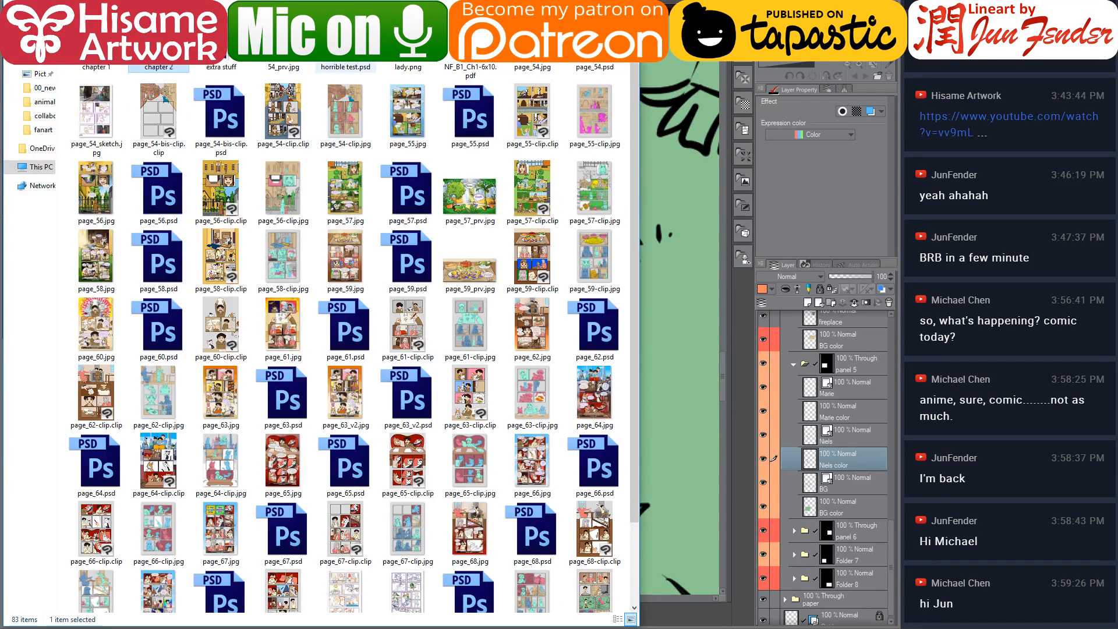
left_click(352, 2)
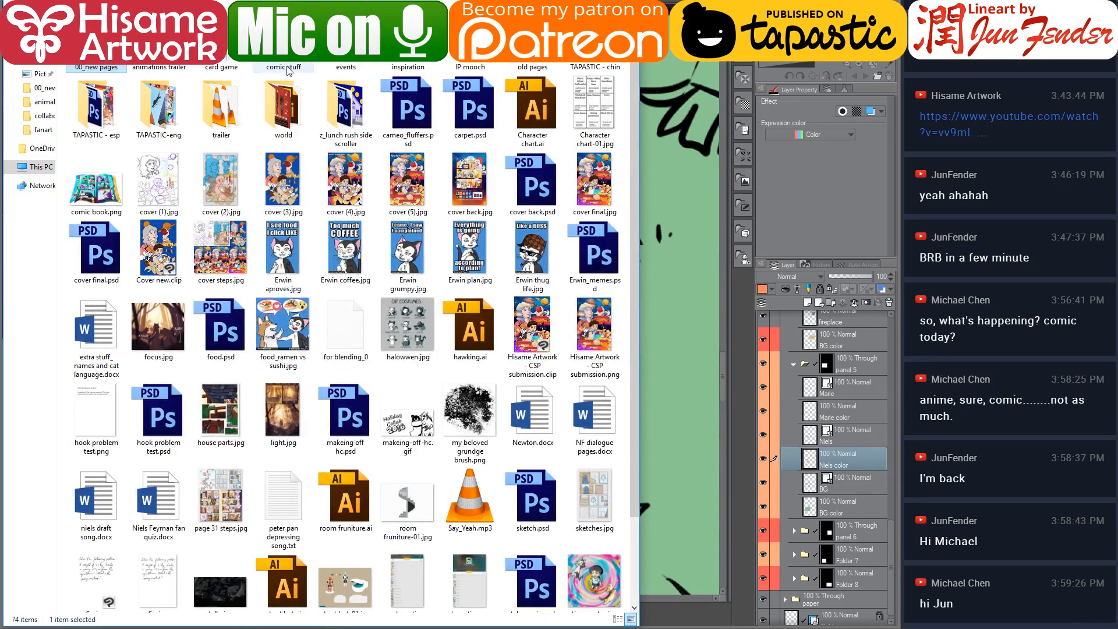
double_click(283, 111)
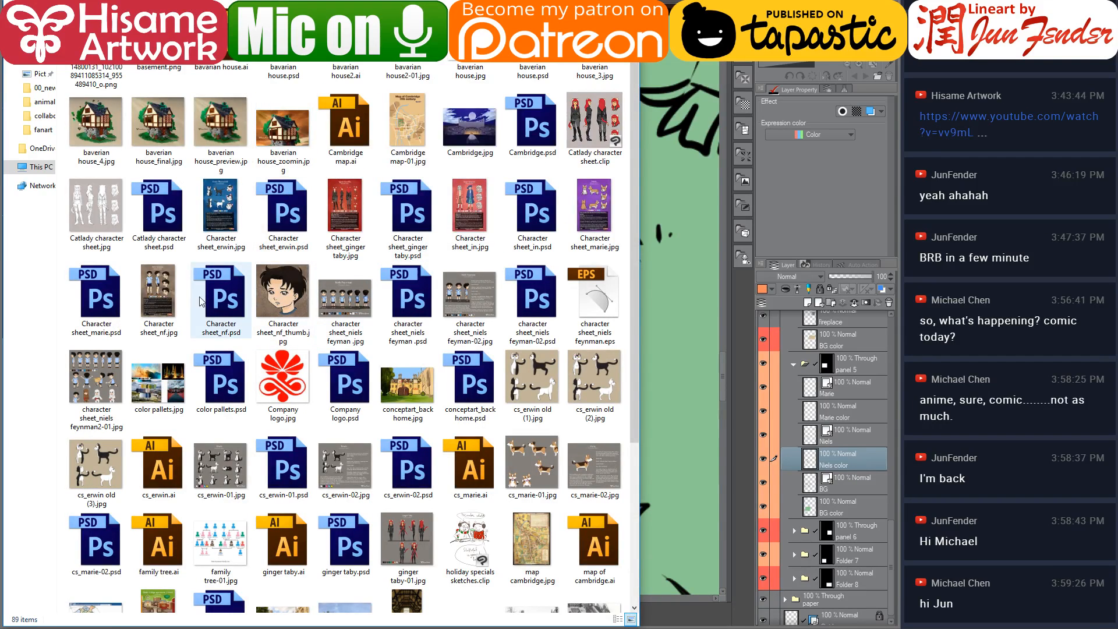
left_click(158, 299)
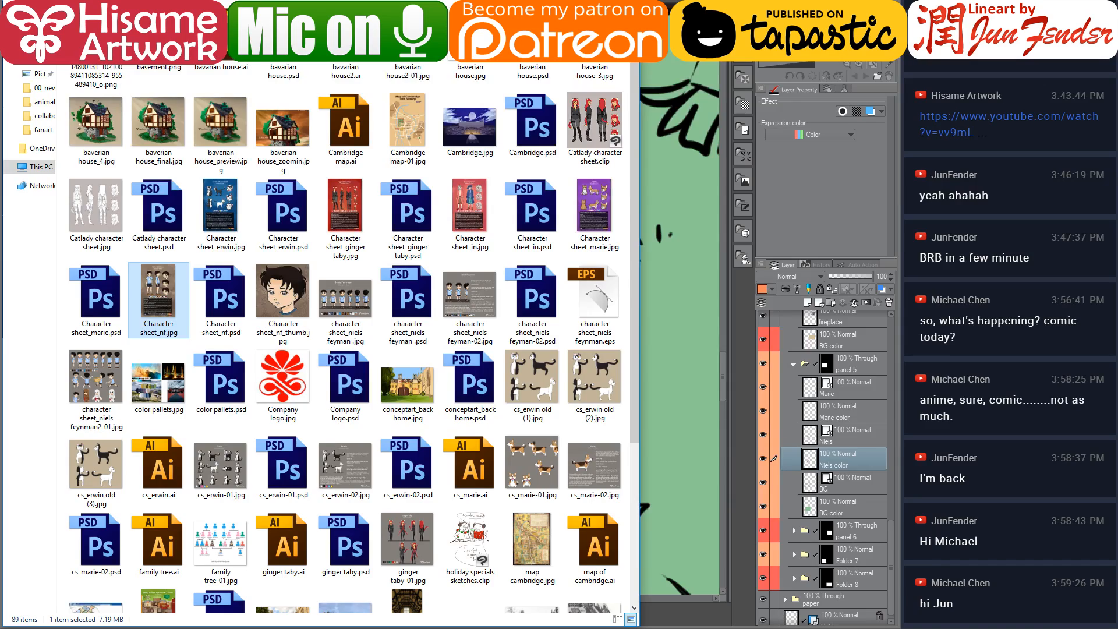
key("Return")
scroll(451, 316, "up", 4)
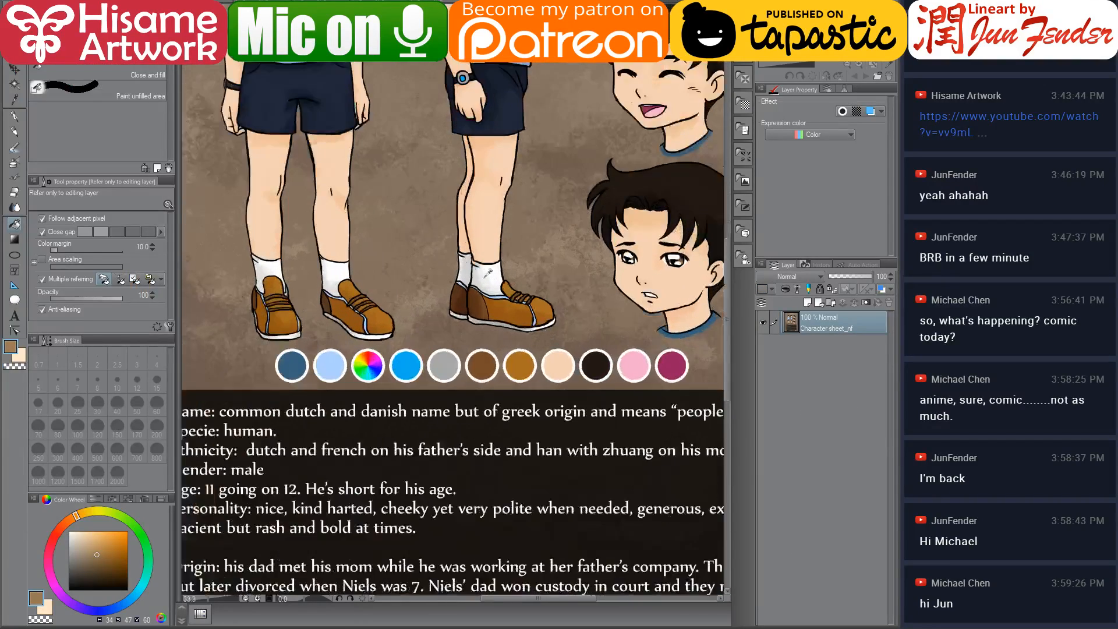
scroll(489, 273, "up", 2)
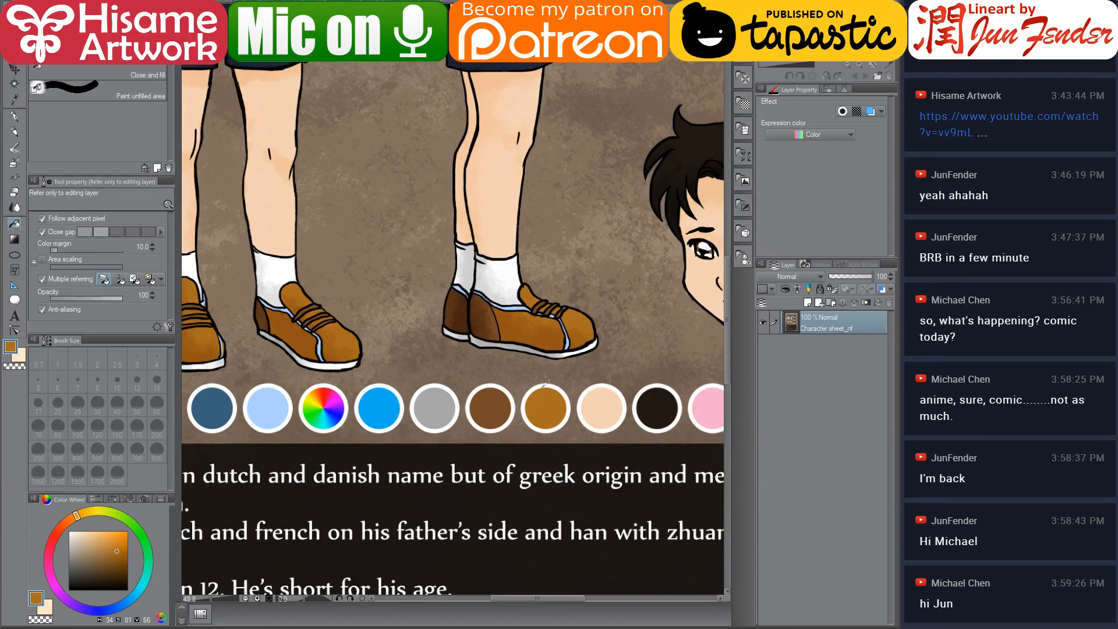
key("ctrl+Tab")
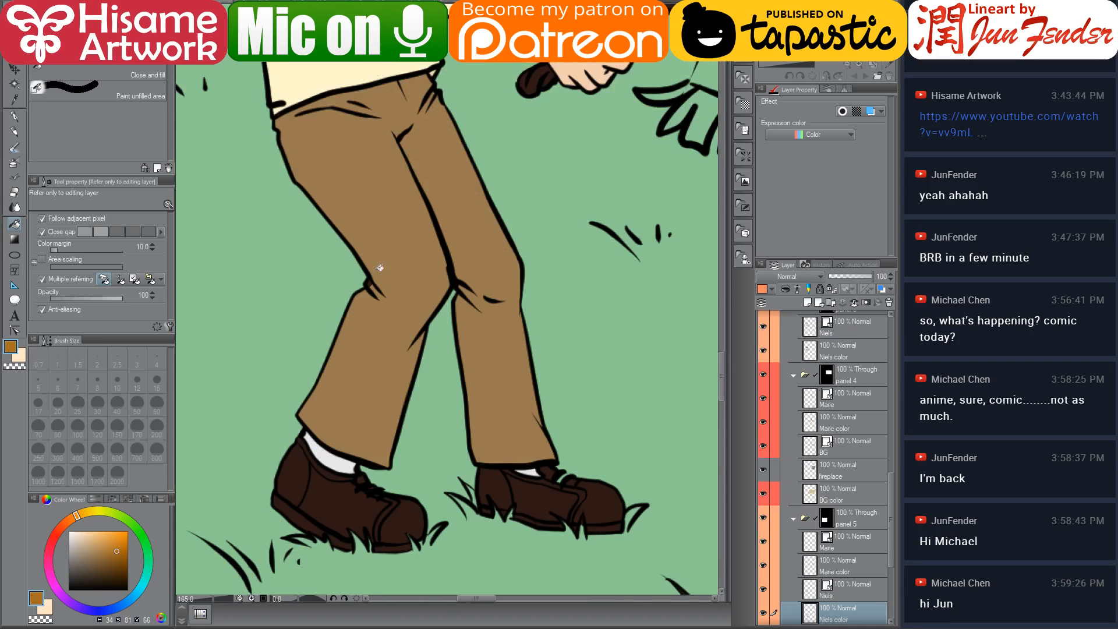
Fill the uppers of both of Niels's shoes with the tan-brown sampled from the character sheet
left_click(542, 490)
left_click(595, 492)
left_click(423, 514)
left_click(363, 512)
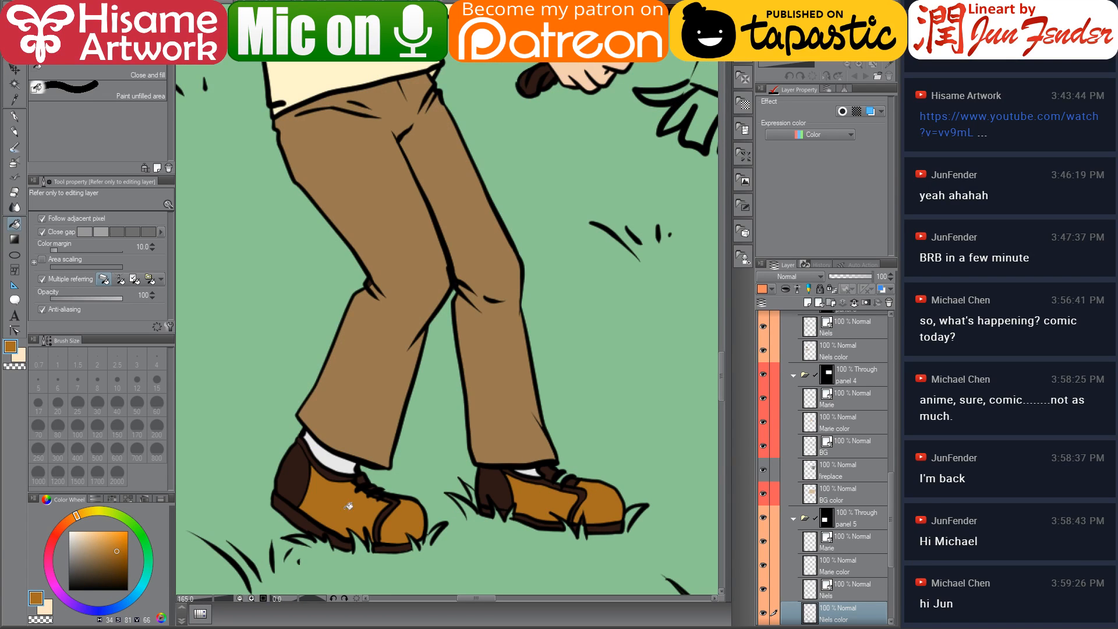
left_click(329, 451, "alt")
Pick white on the colour wheel and fill the soles and lace areas of both shoes
left_click(68, 532)
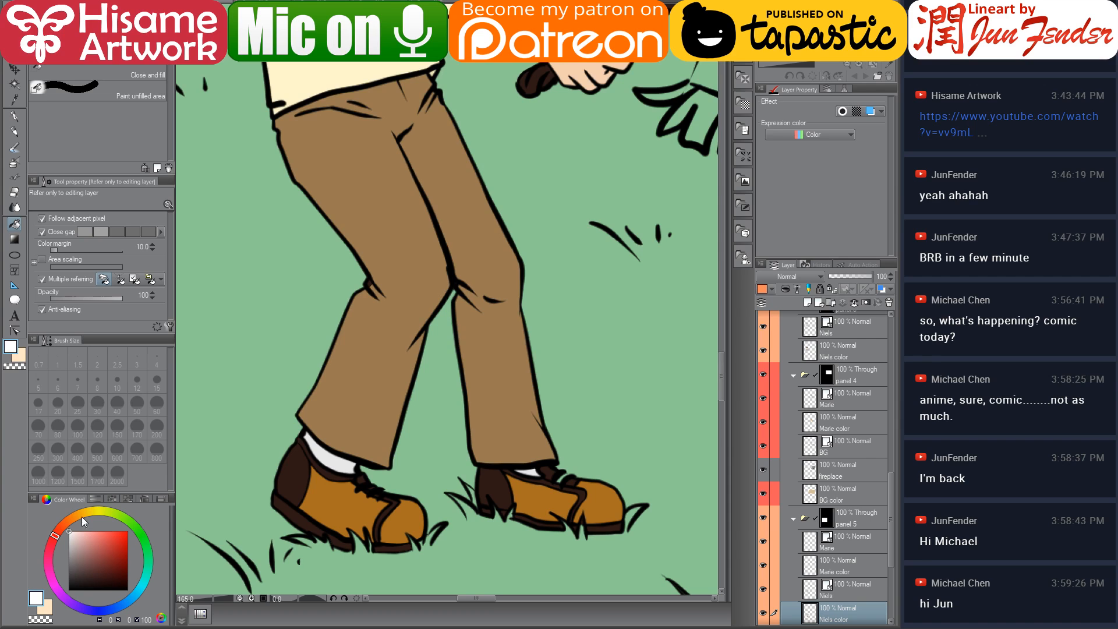
left_click(309, 520)
left_click(345, 536)
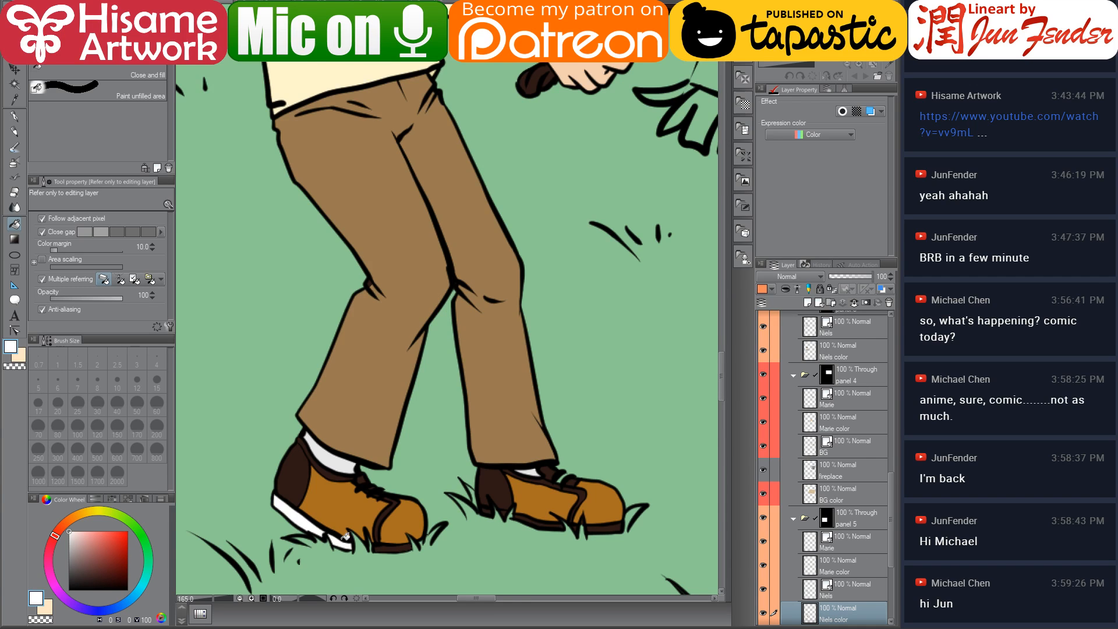
left_click(390, 546)
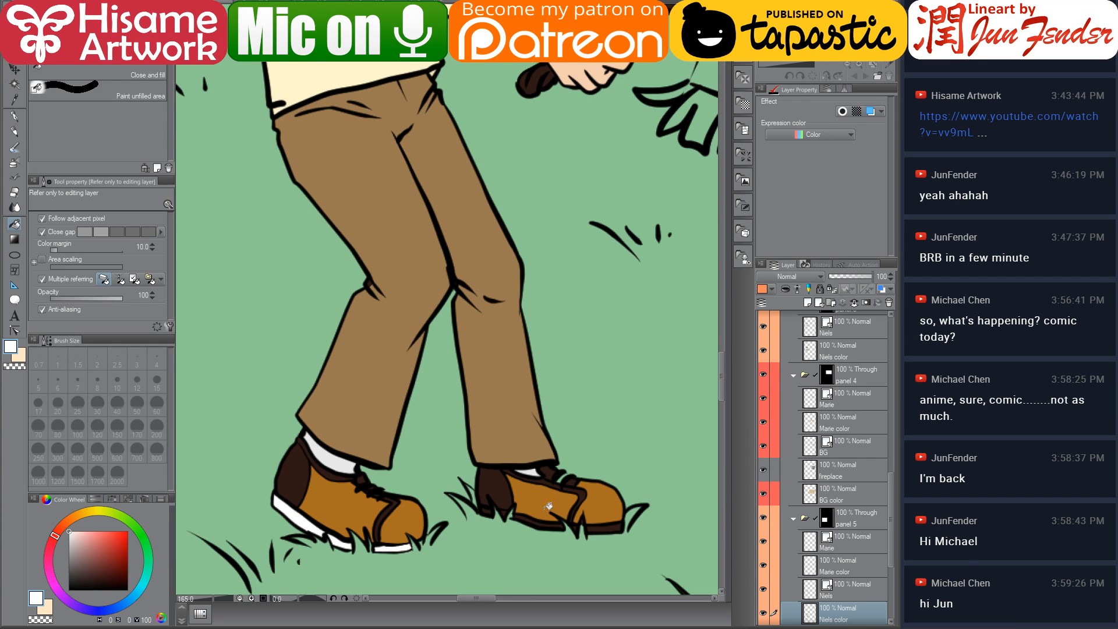
left_click(606, 527)
left_click(548, 522)
left_click(492, 510)
left_click(509, 511)
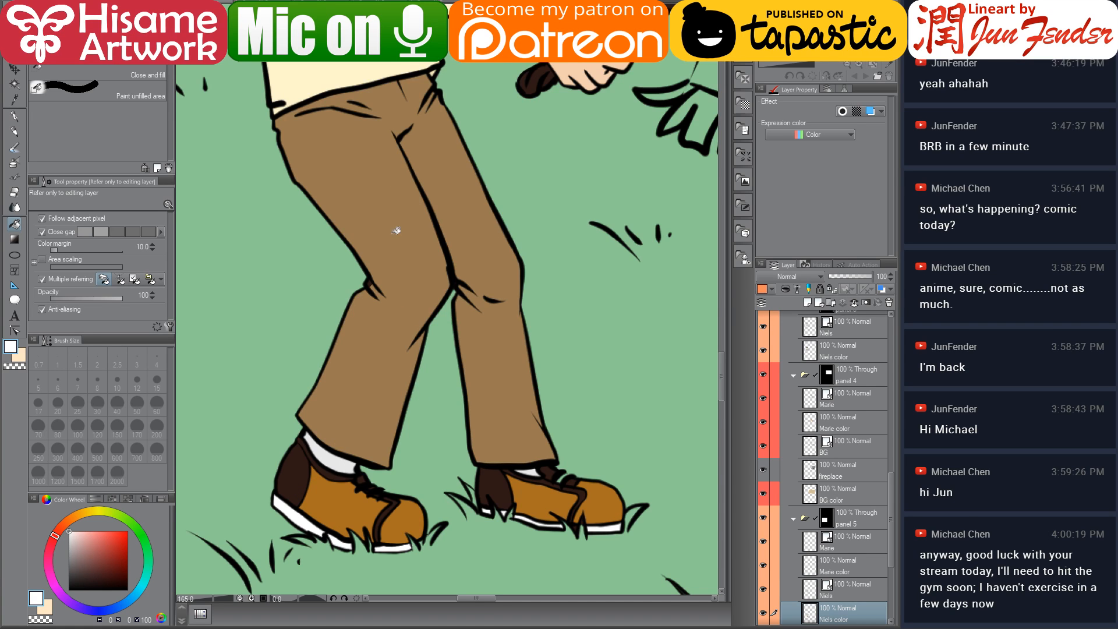
Sample the light blue stripe colour from the character sheet and fill the stripes on both shoes
left_click(443, 6)
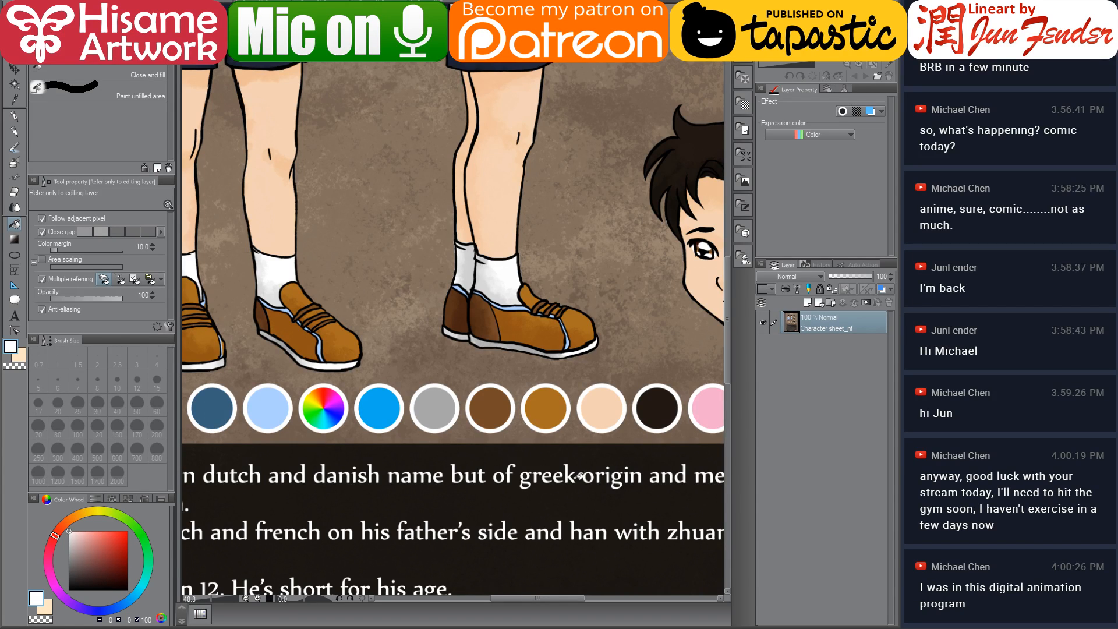
left_click(389, 401, "alt")
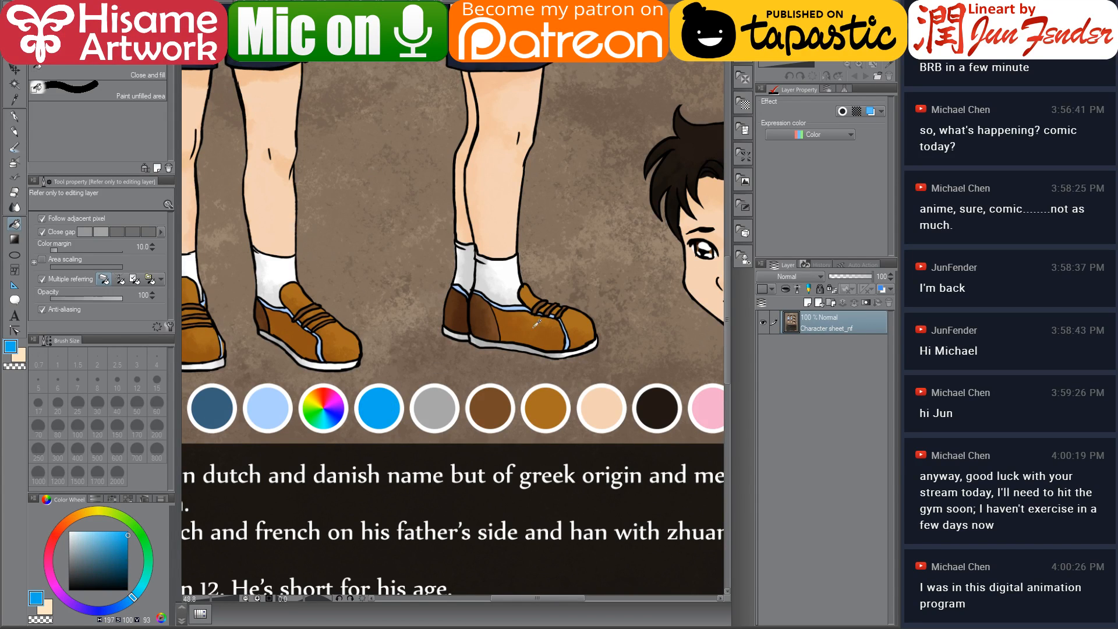
left_click(521, 304, "alt")
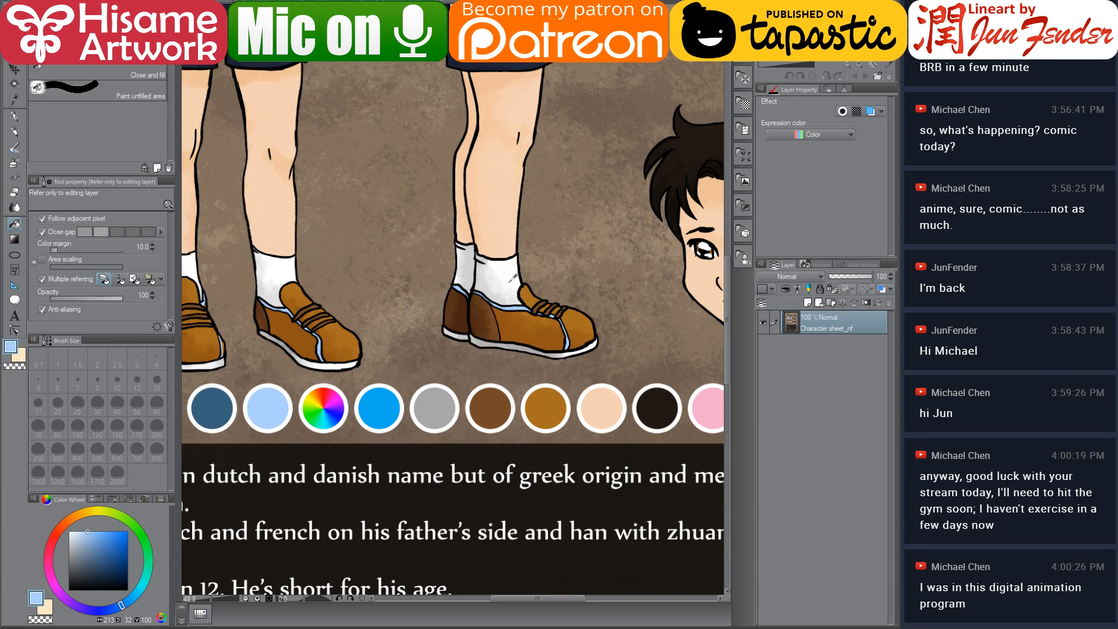
left_click(227, 4)
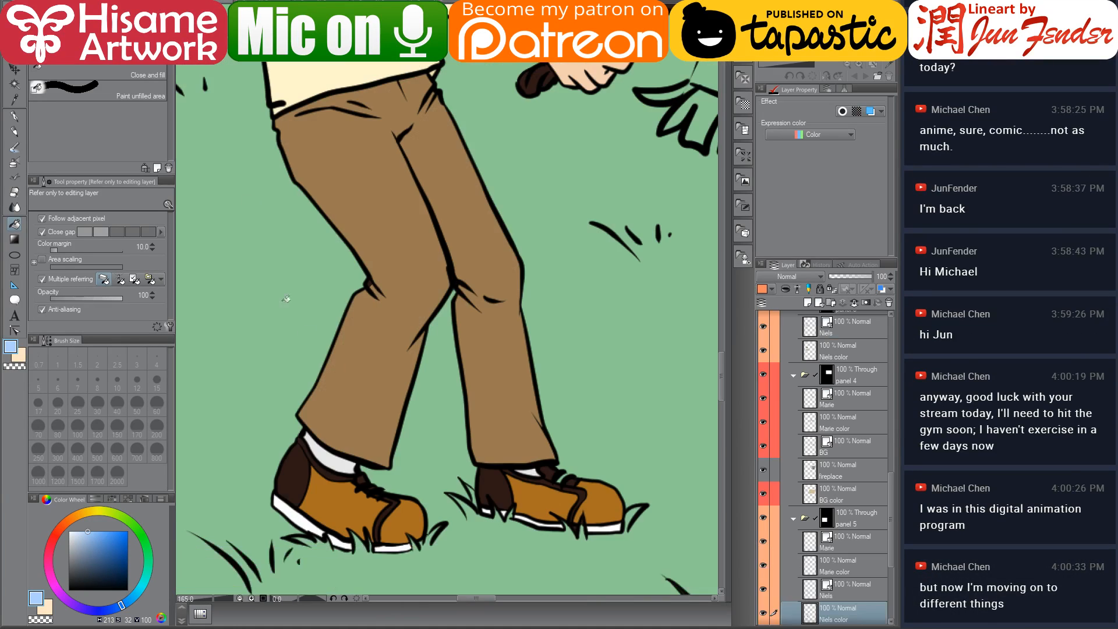
mouse_move(309, 447)
left_mouse_down()
mouse_move(308, 466)
mouse_move(330, 471)
left_mouse_up()
mouse_move(395, 498)
left_mouse_down()
mouse_move(389, 505)
mouse_move(399, 500)
left_mouse_up()
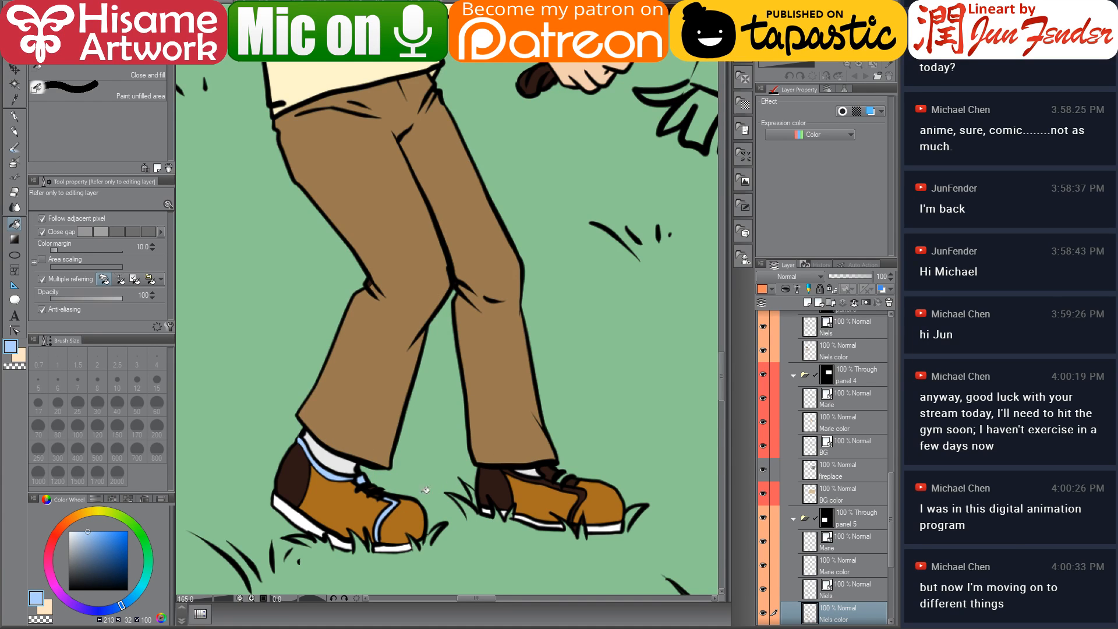
left_click(542, 480)
left_click(582, 493)
Switch to the G-pen and touch up the shoe edges with brown and white
left_click(590, 483, "alt")
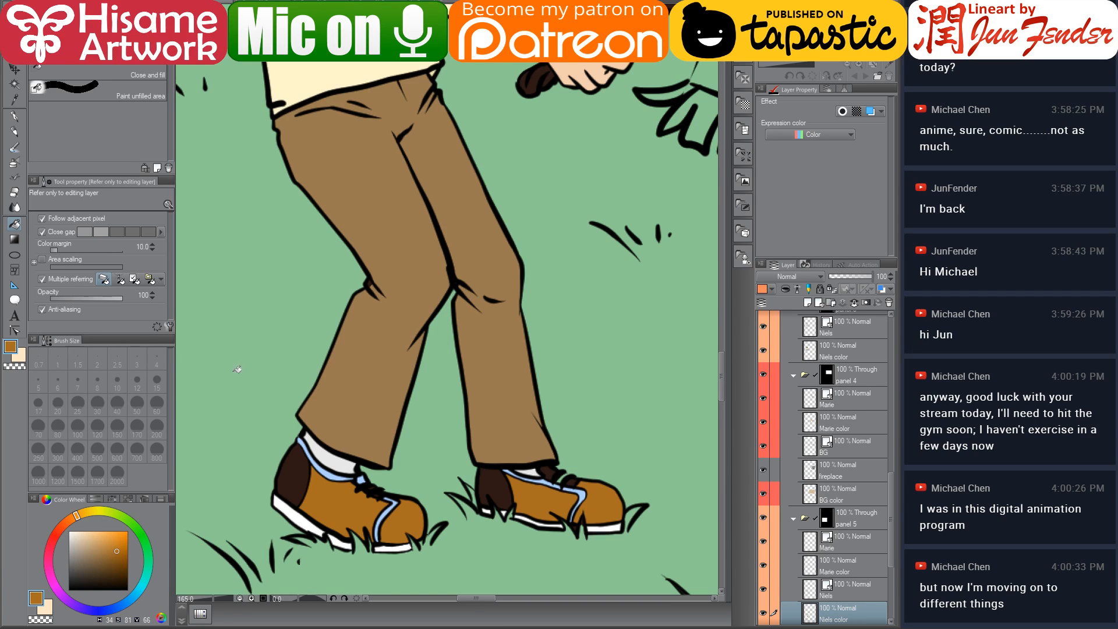
left_click(18, 117)
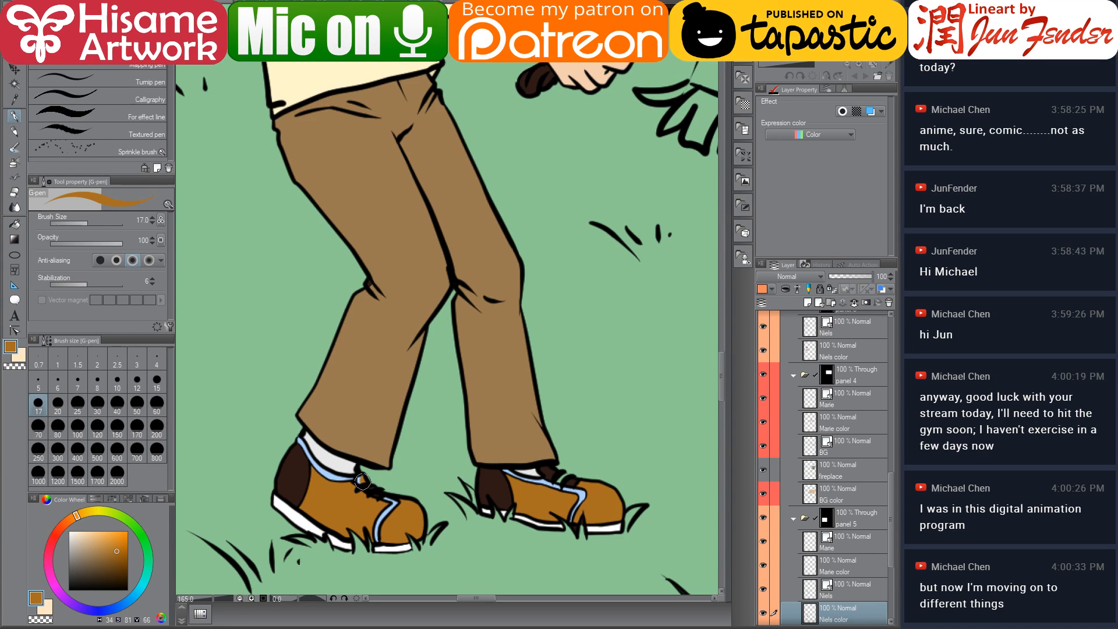
left_click_drag(370, 487, 382, 499)
left_click_drag(544, 467, 573, 481)
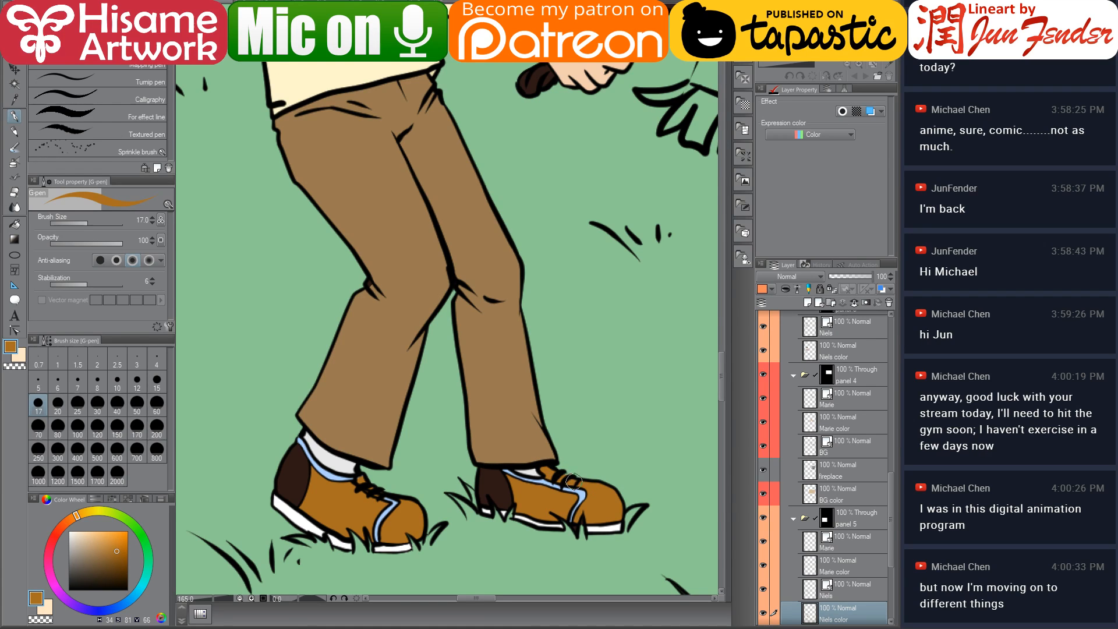
left_click(600, 523, "alt")
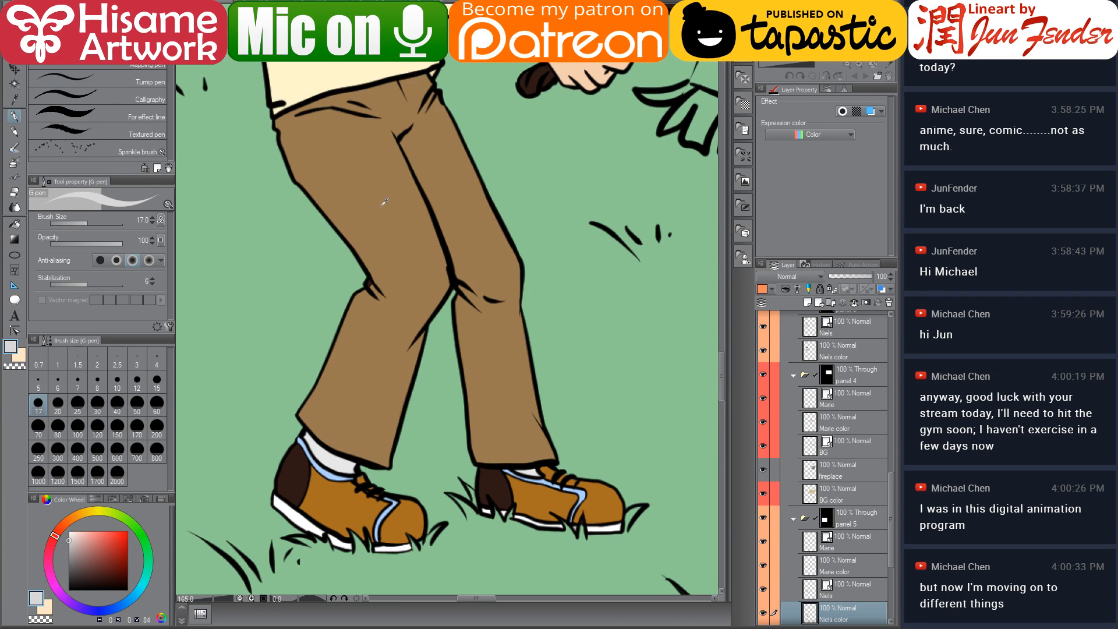
Sample the dark brown from the character sheet and fill the heel areas of both shoes with it
key("ctrl+Tab")
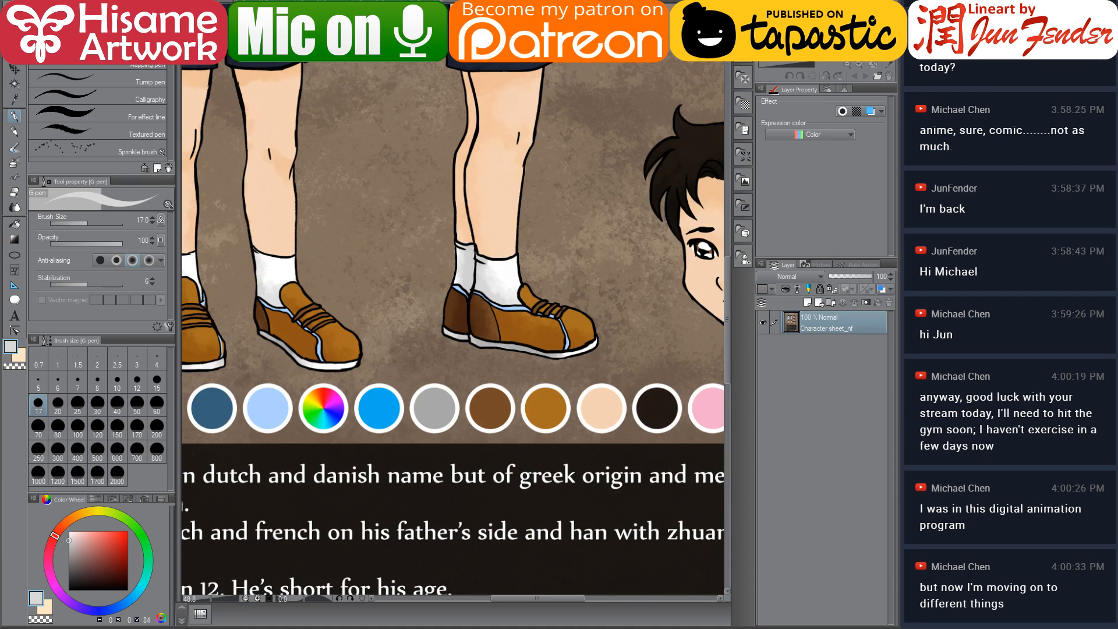
left_click(497, 412, "alt")
key("ctrl+Tab")
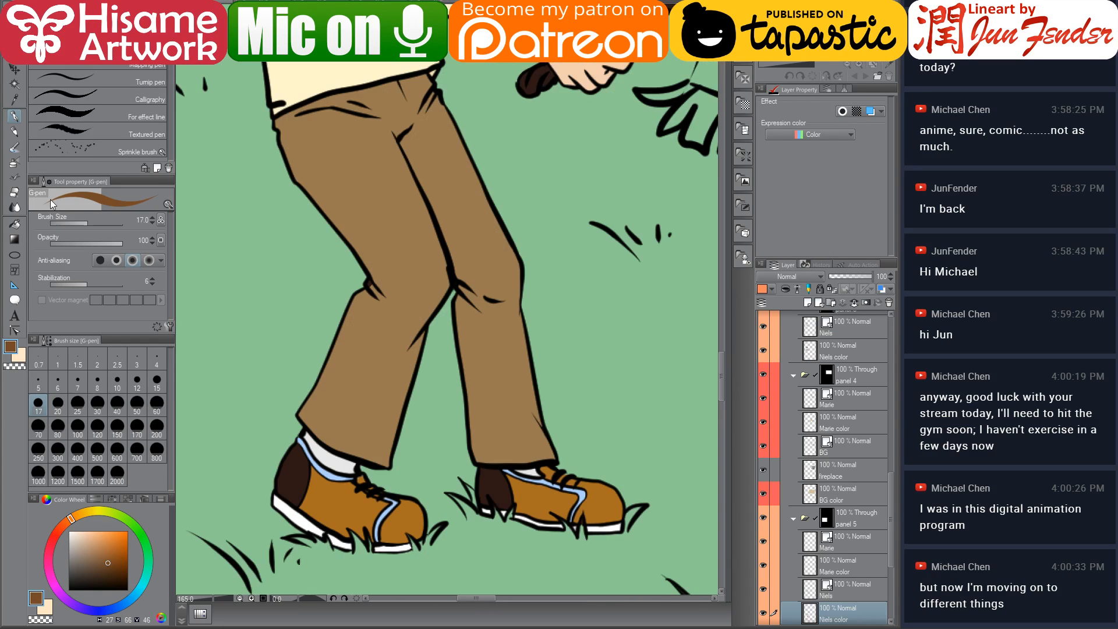
left_click(14, 225)
left_click(298, 476)
left_click(496, 487)
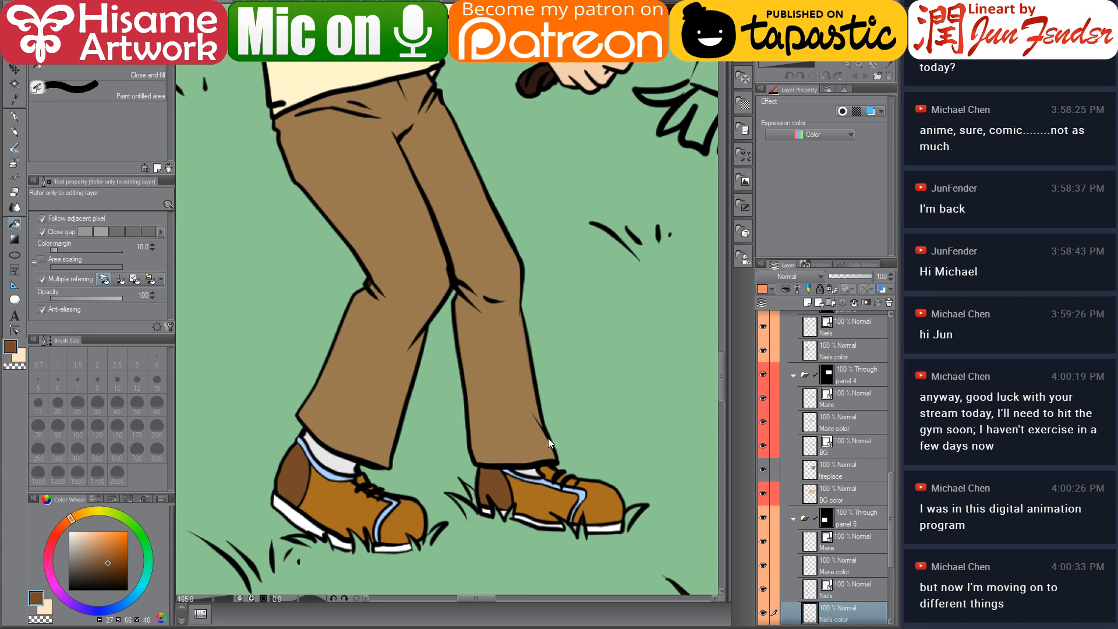
Pick a golden tan on the colour wheel and fill the straight handle section of the rope with it
scroll(549, 350, "down", 5)
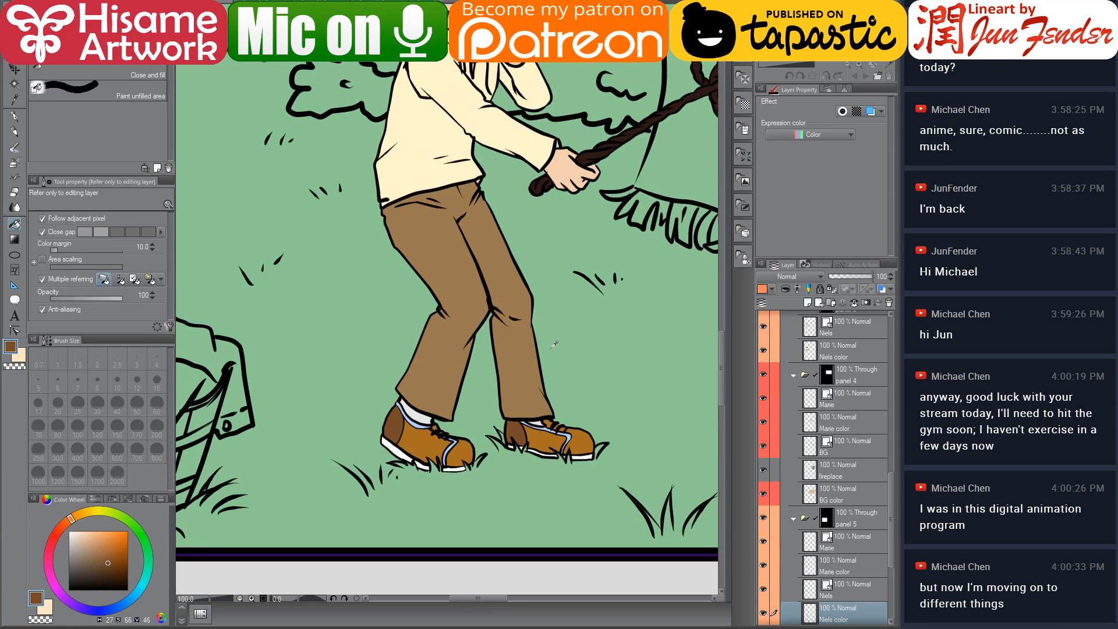
left_click_drag(552, 150, 485, 228)
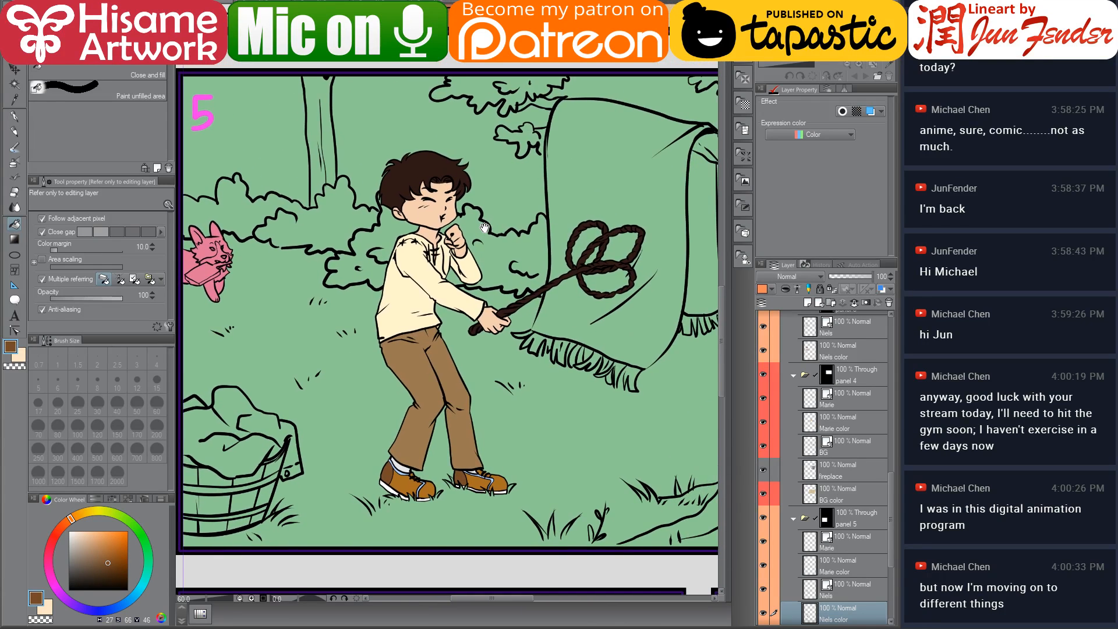
scroll(510, 316, "up", 2)
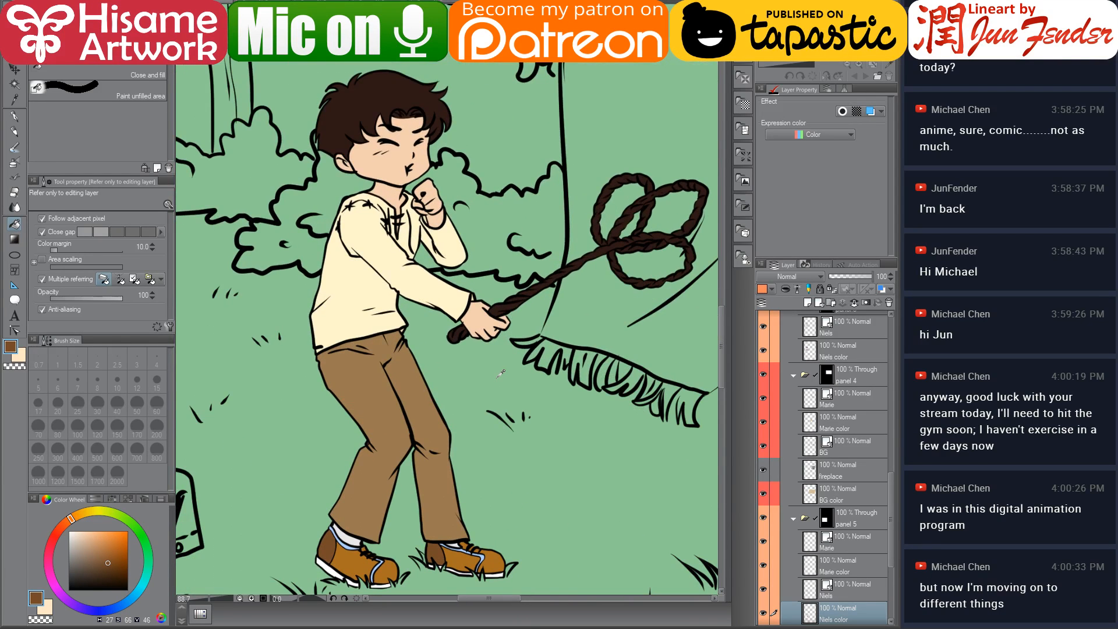
left_click(448, 475, "alt")
scroll(617, 269, "up", 2)
left_click_drag(606, 274, 513, 333)
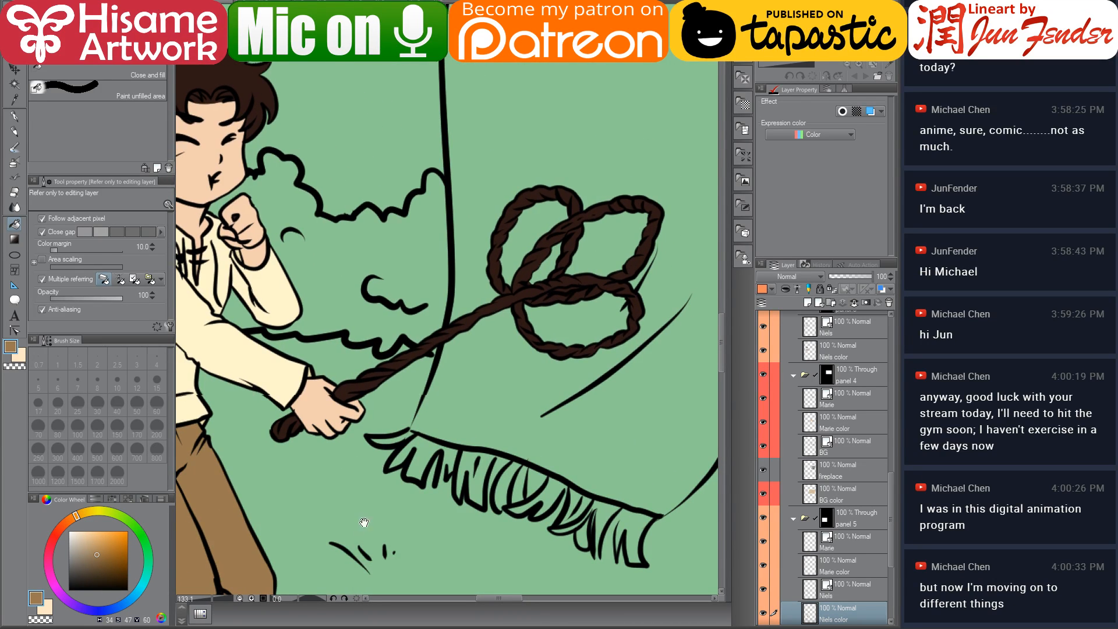
left_click_drag(359, 528, 427, 329)
left_click(422, 566, "alt")
left_click_drag(517, 159, 458, 357)
scroll(859, 586, "down", 2)
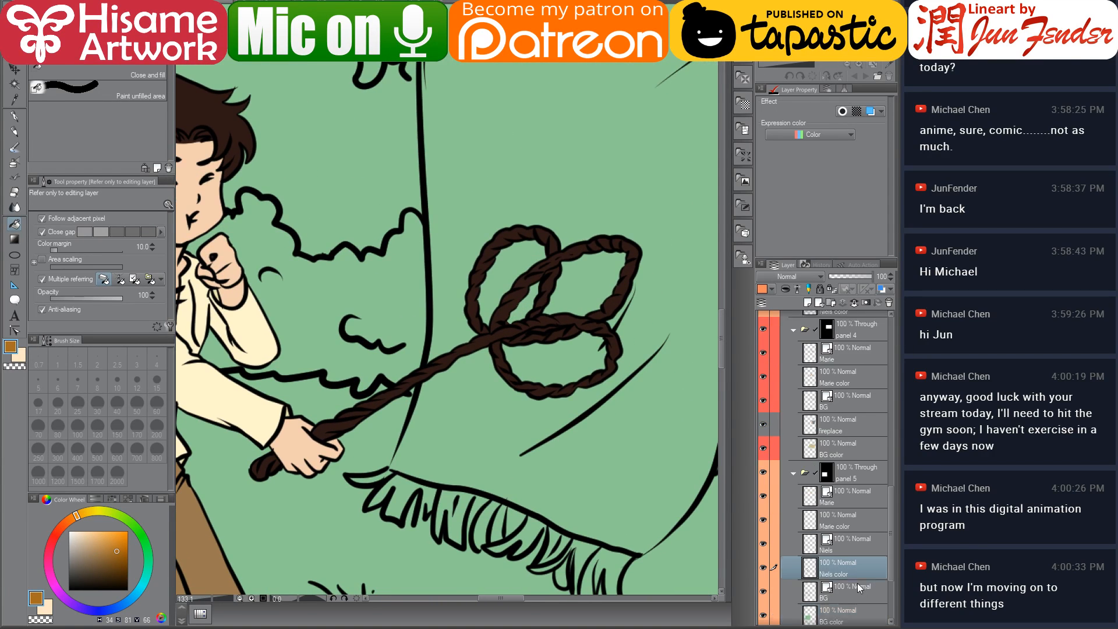
left_click(84, 517)
left_click(119, 534)
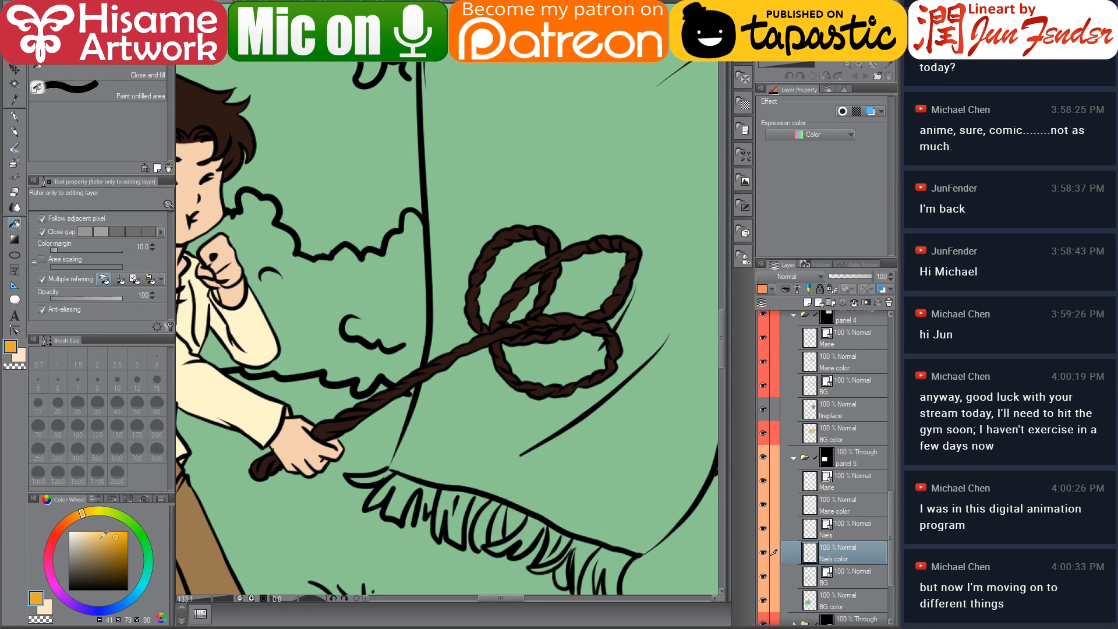
left_click(102, 538)
left_click(375, 402)
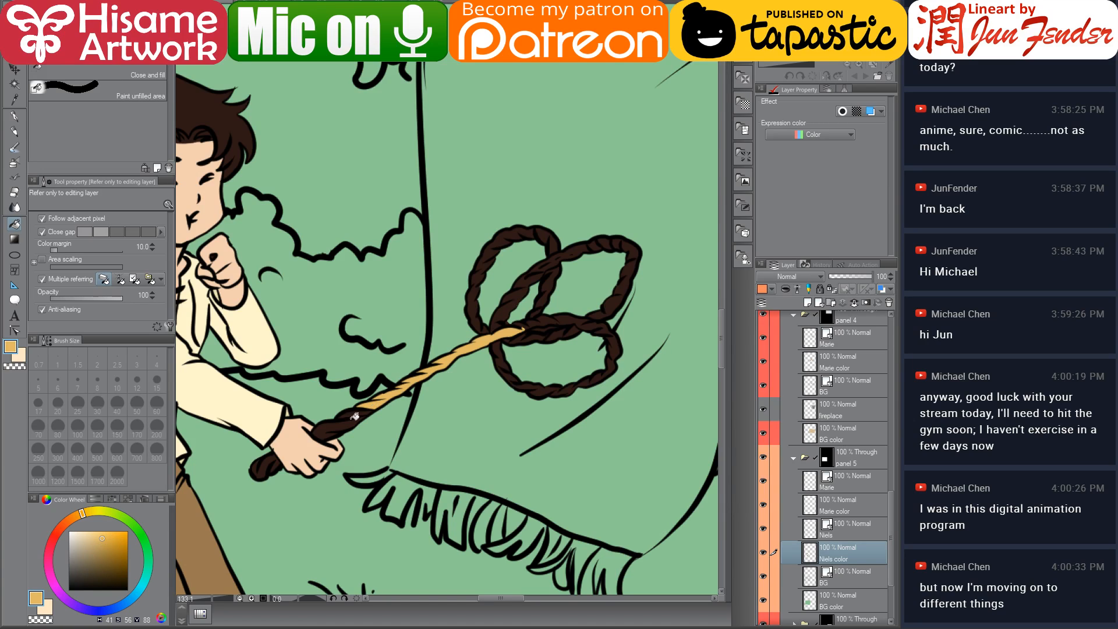
Fill the remaining rope sections near the hand and the rope loops with the same golden tan
left_click(345, 424)
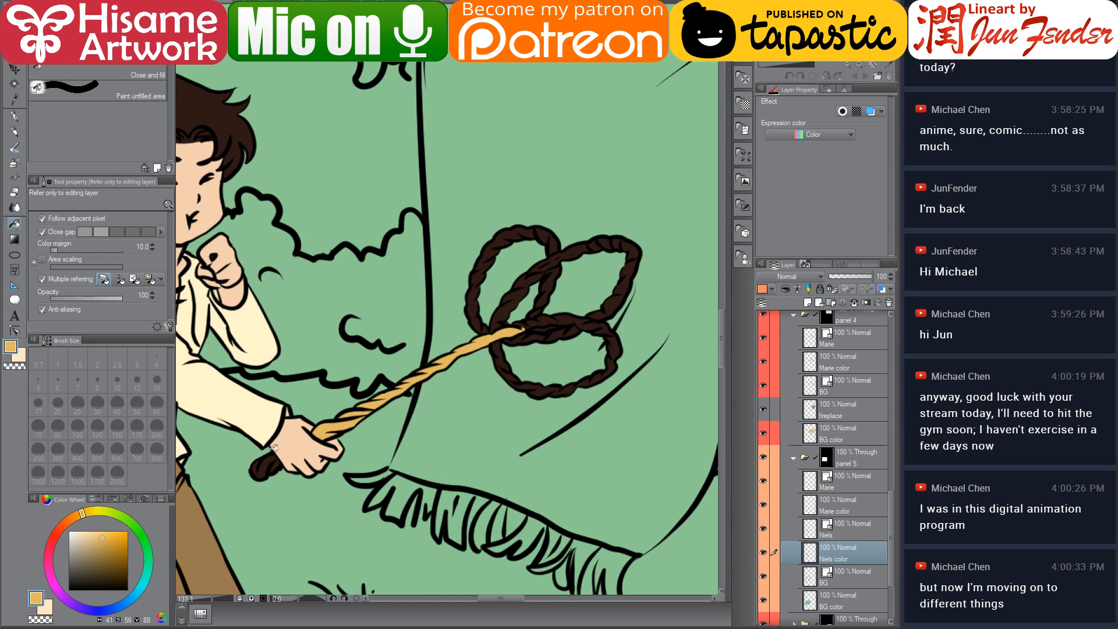
left_click(281, 464)
left_click(265, 462)
left_click(257, 466)
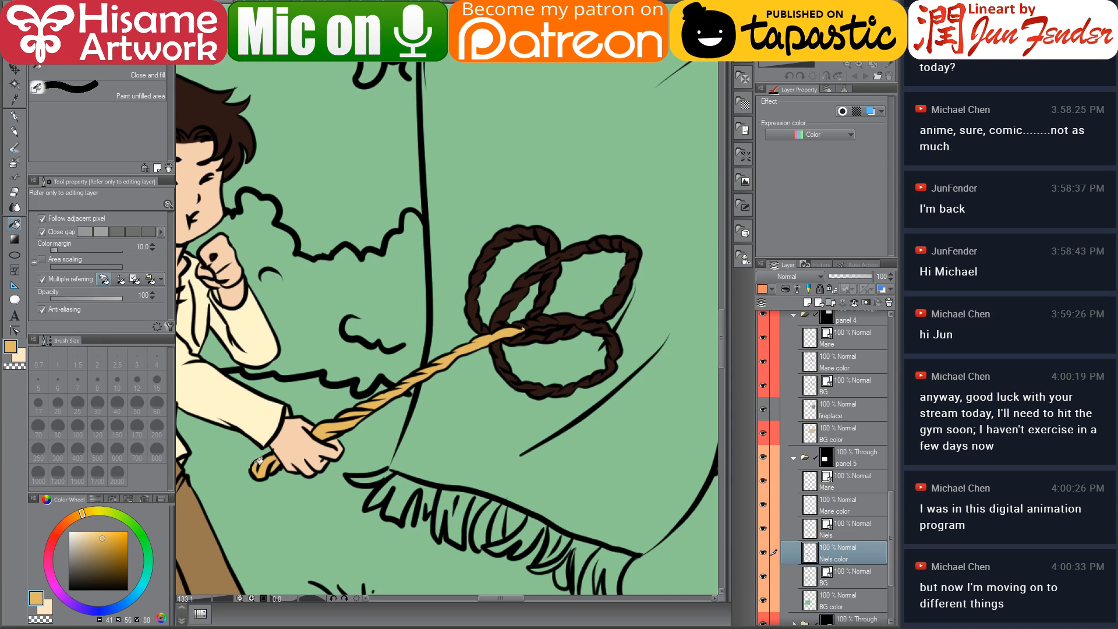
left_click(500, 314)
left_click(547, 295)
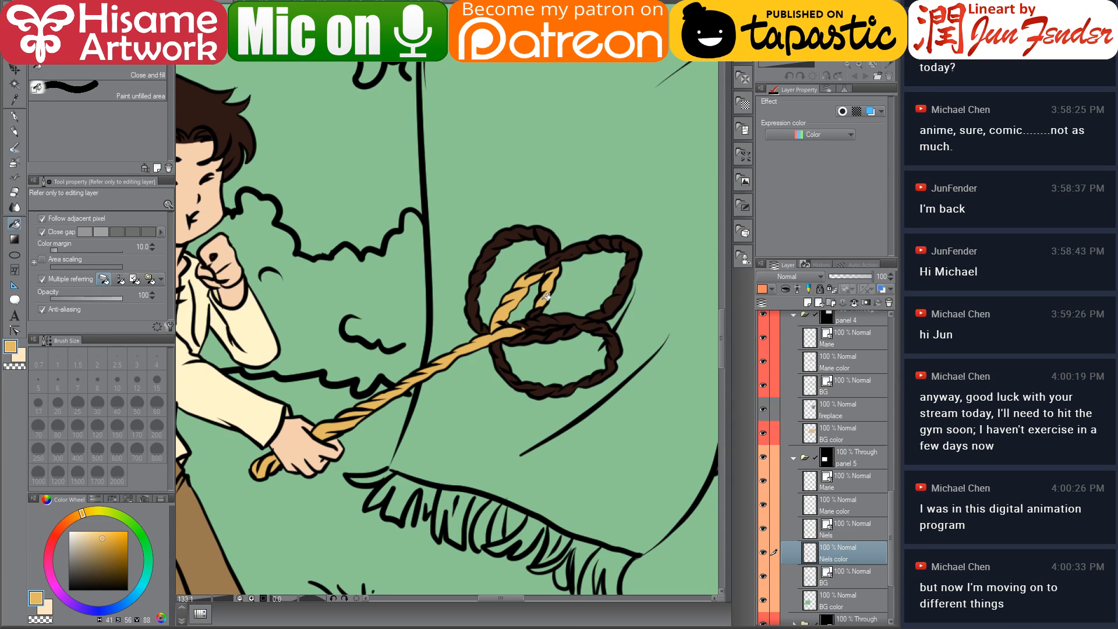
left_click(558, 259)
left_click(601, 242)
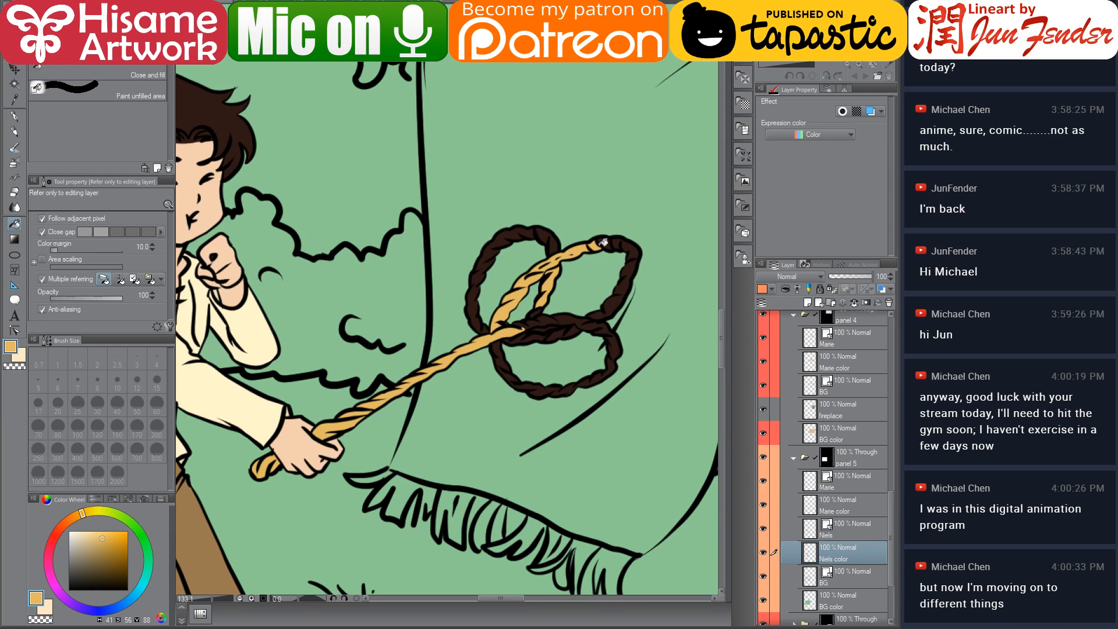
Select the Niels line layer's contents and paint over the rope loops in golden tan with a 300-size G-pen, then deselect
left_click(813, 531, "ctrl")
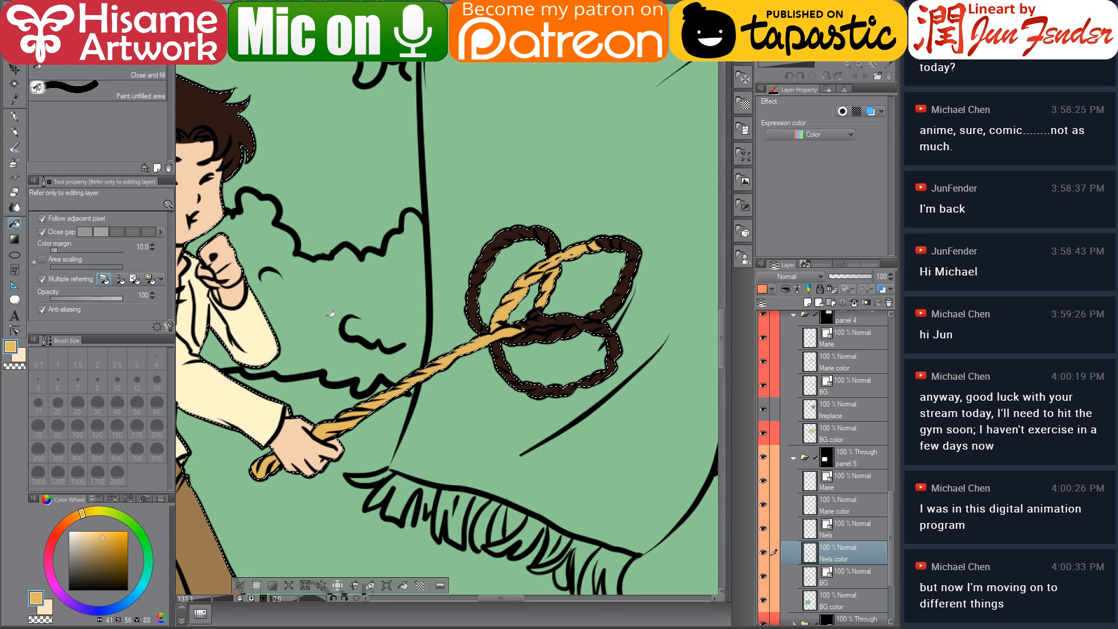
left_click(14, 116)
left_click(58, 451)
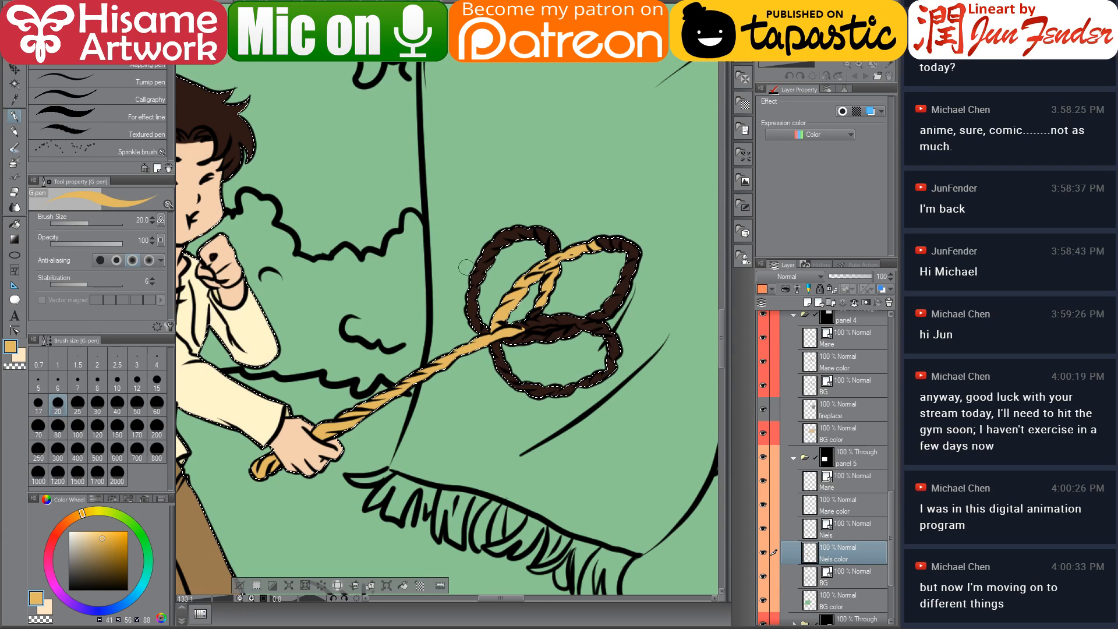
mouse_move(518, 277)
left_mouse_down()
mouse_move(517, 348)
mouse_move(582, 248)
mouse_move(573, 244)
mouse_move(505, 383)
mouse_move(501, 374)
mouse_move(589, 463)
left_mouse_up()
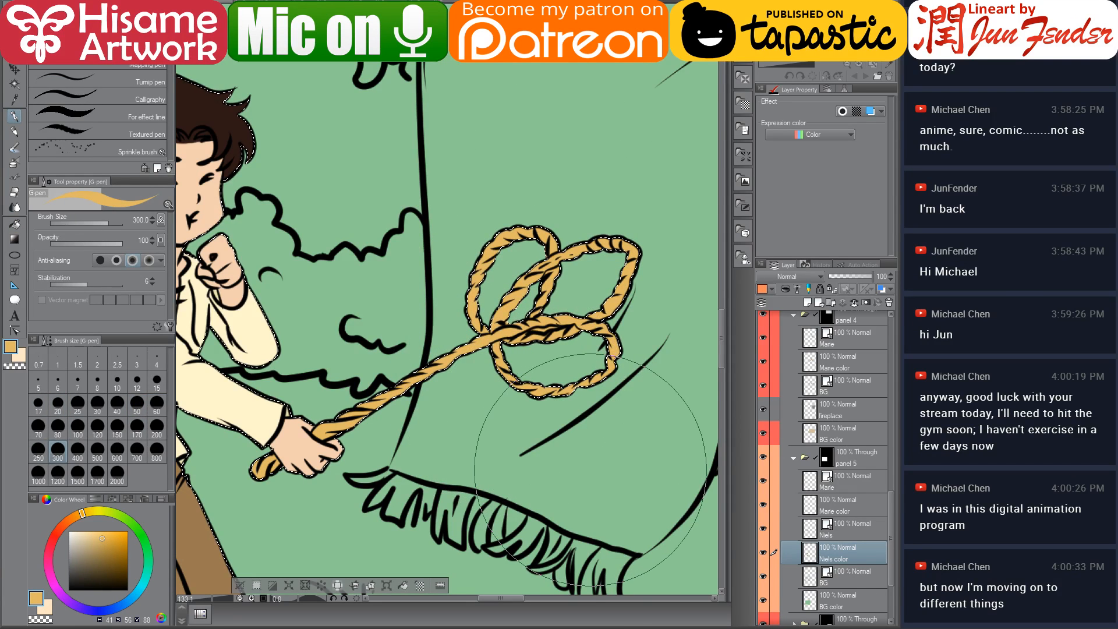
key("ctrl+d")
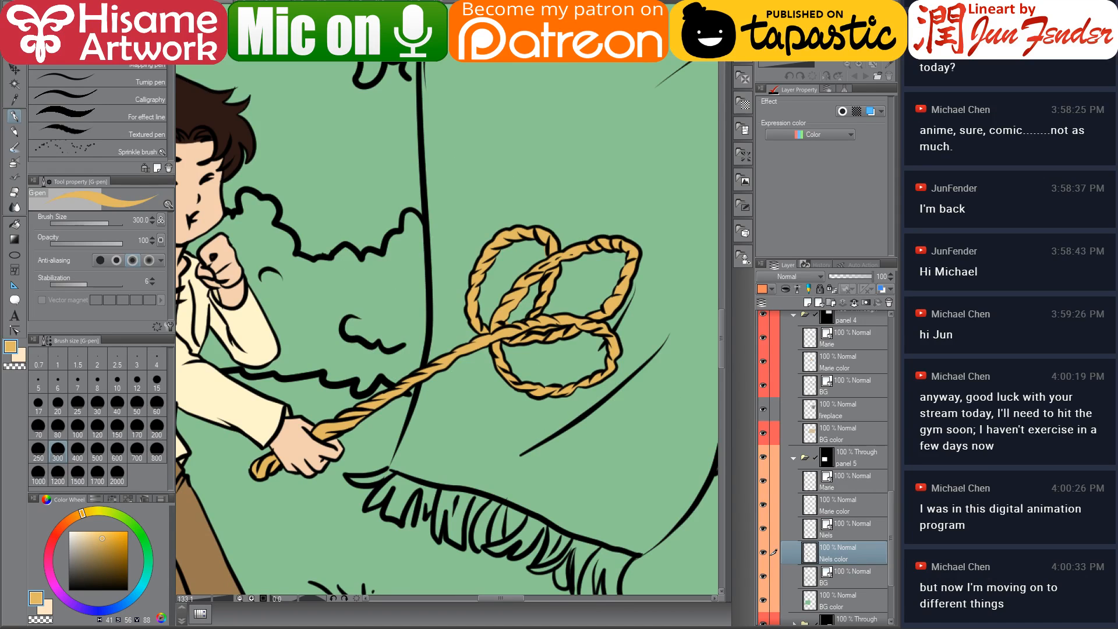
Switch to the file explorer and open the Niels Feynman comic folder to find a reference page
scroll(414, 206, "down", 3)
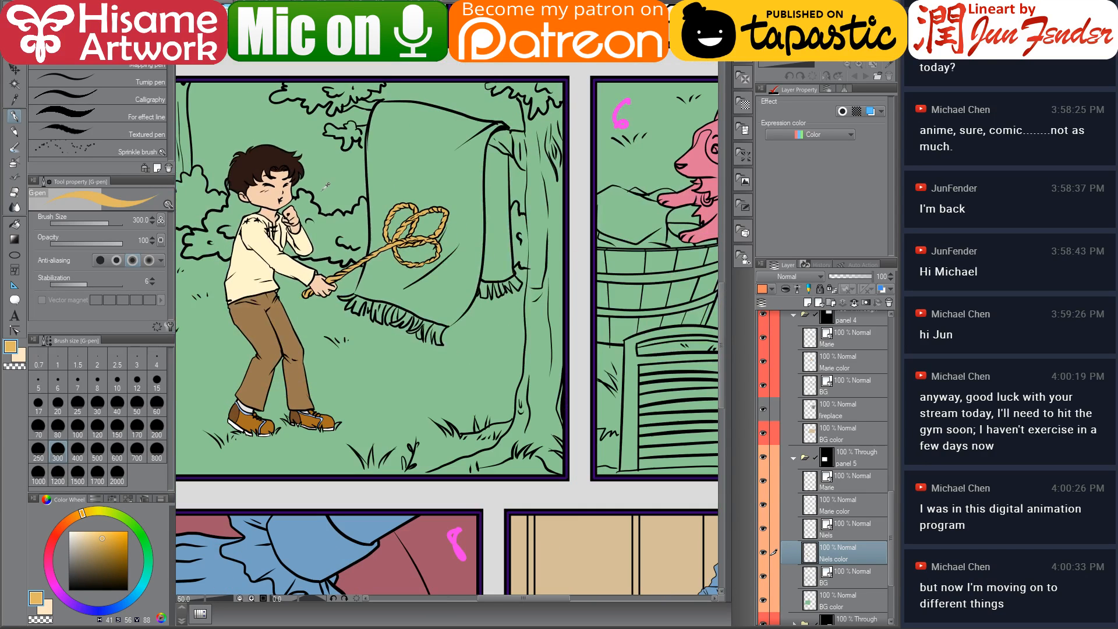
left_click_drag(414, 207, 538, 283)
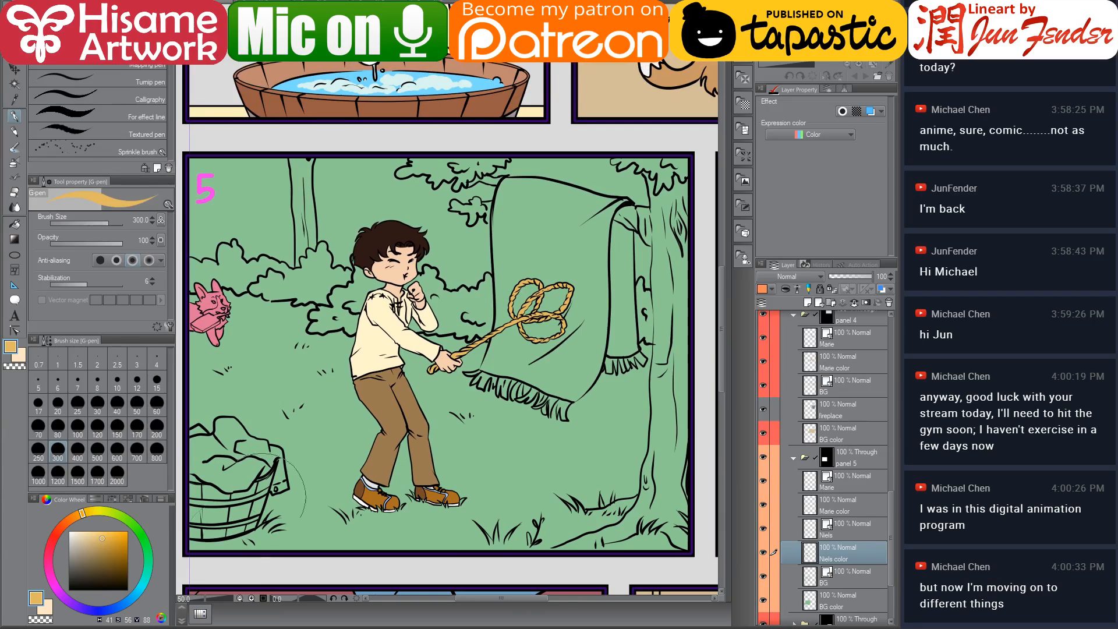
key("alt+Tab")
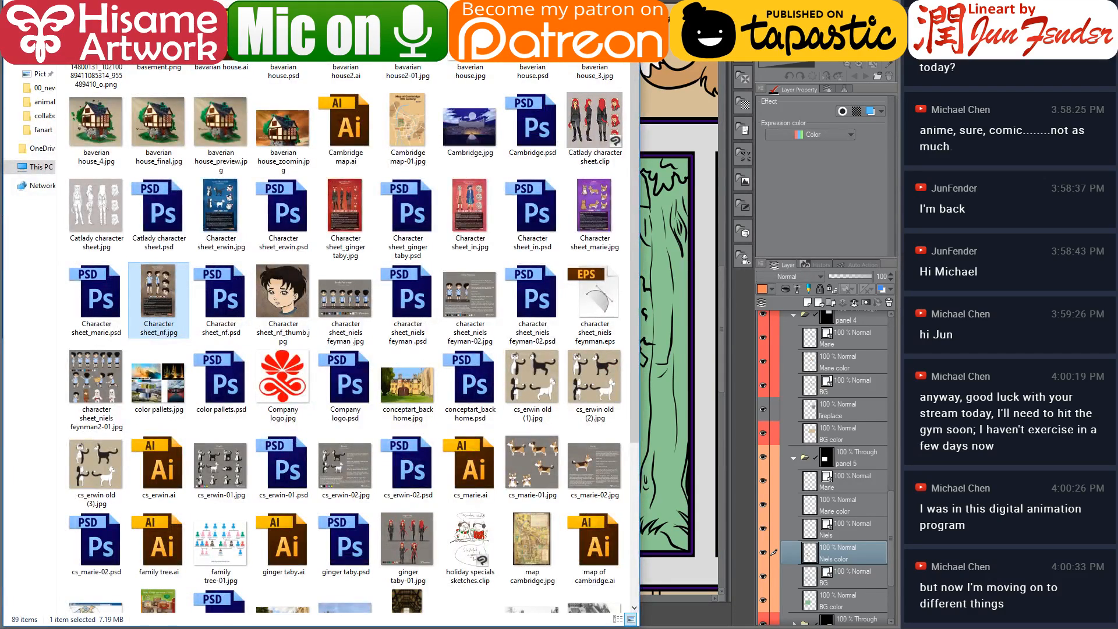
left_click(280, 13)
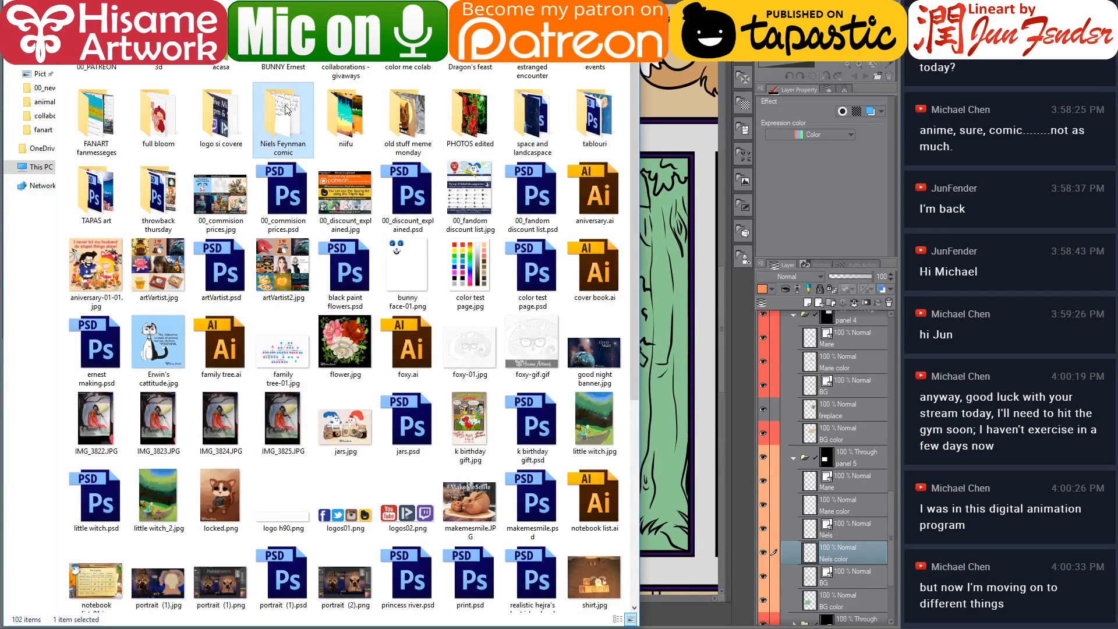
double_click(284, 106)
double_click(99, 42)
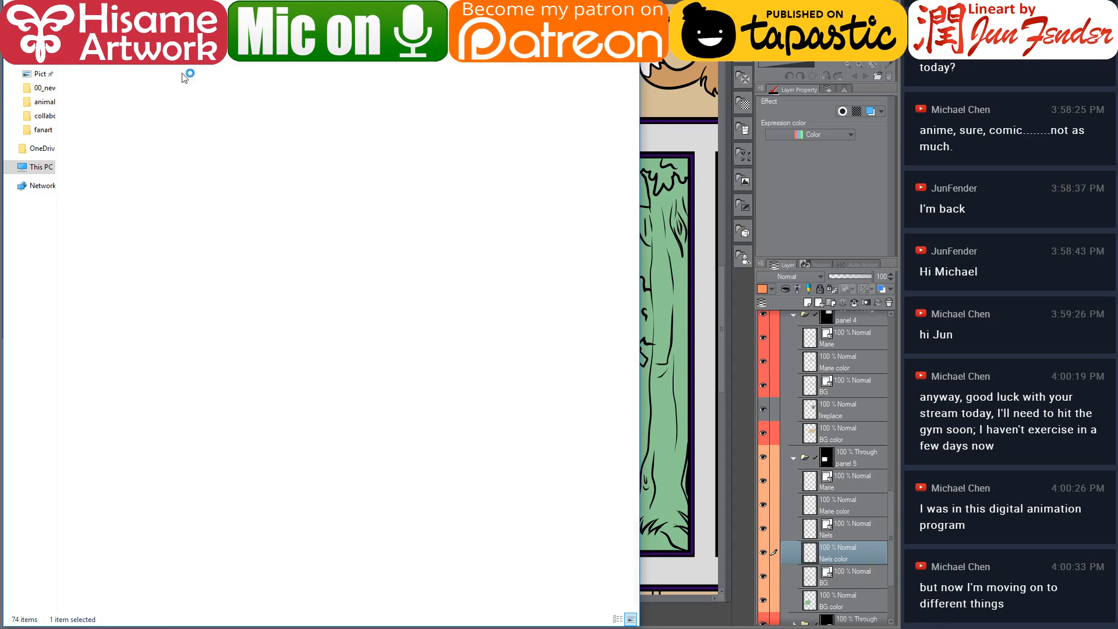
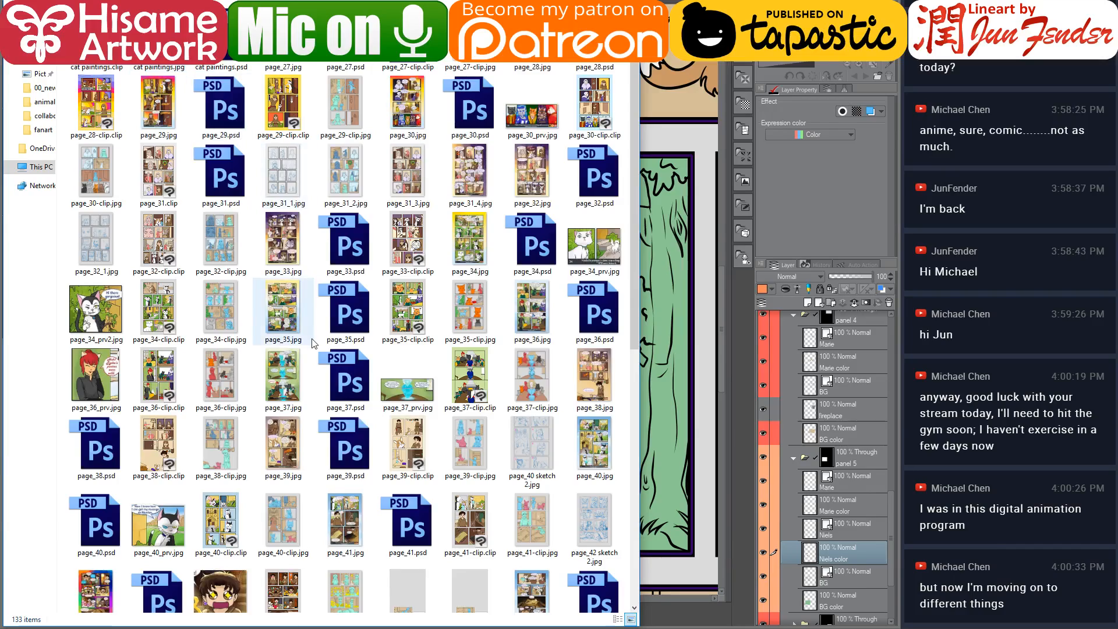
Open the page_52-prv2 reference image in the painting program from the comic folder
scroll(313, 343, "down", 6)
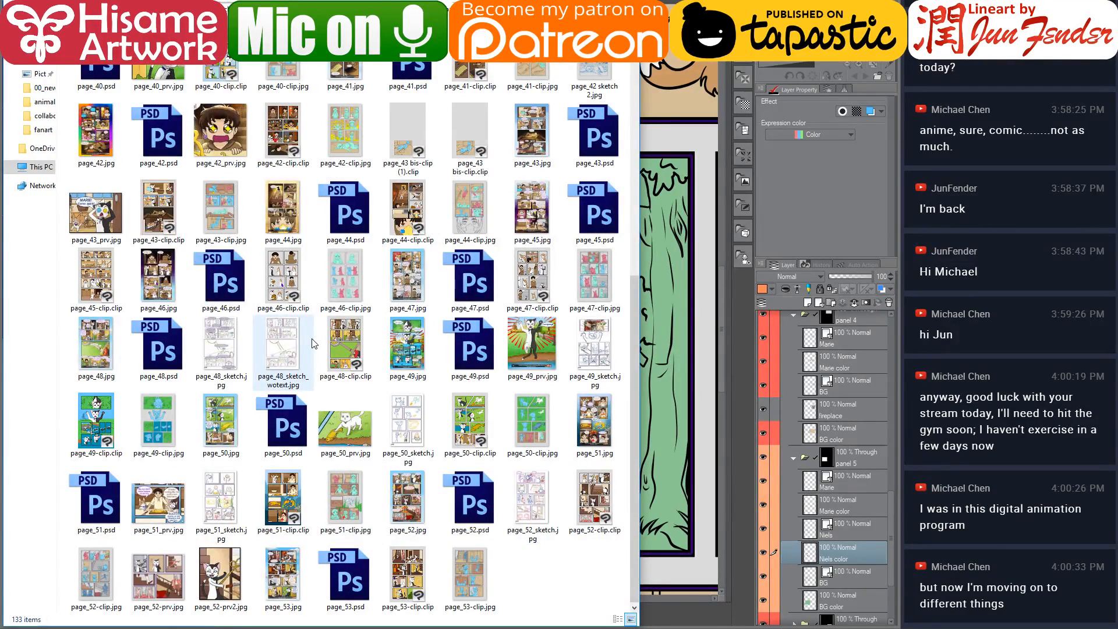
left_click(233, 573)
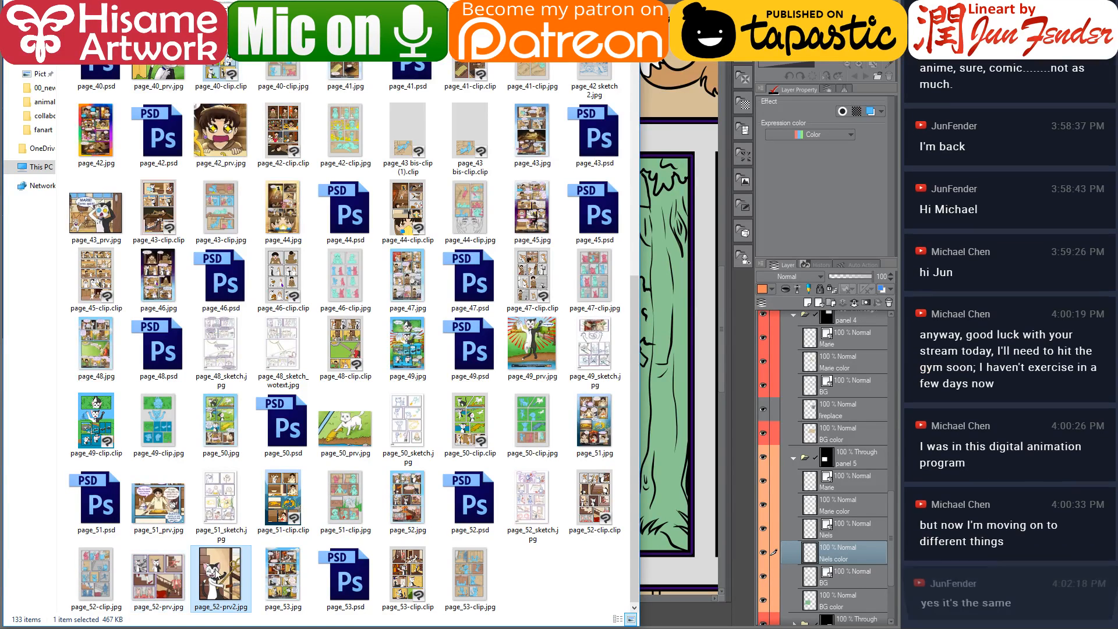
left_click_drag(221, 577, 672, 3)
left_click(674, 2)
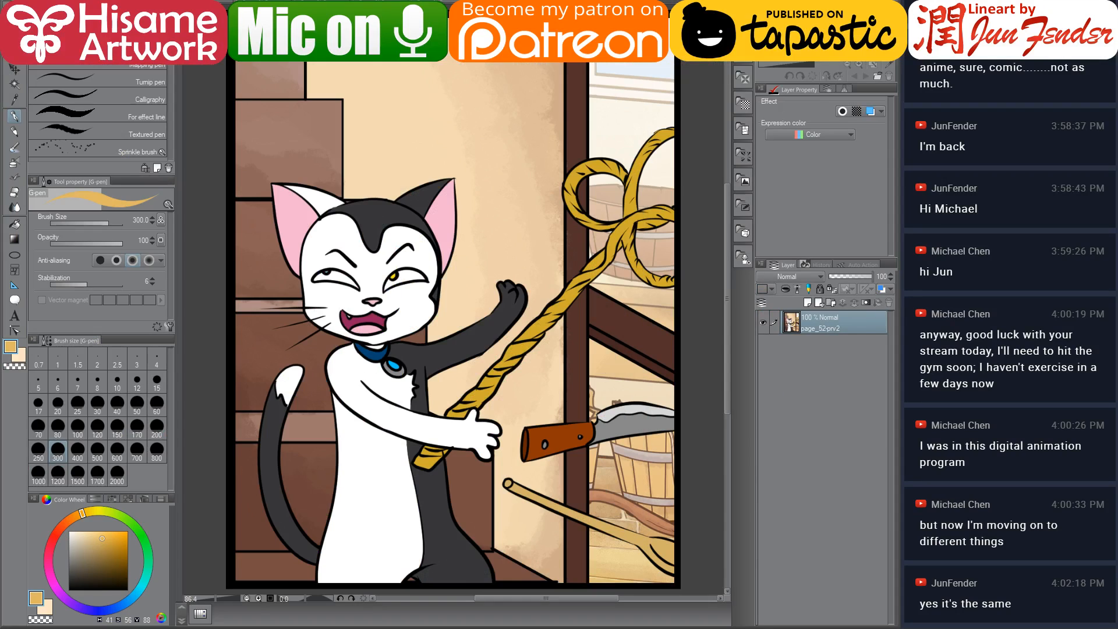
Sample the rope colour from the reference image, repaint Niels's rope with it, set the brush to 50, and deselect
left_click(625, 208, "alt")
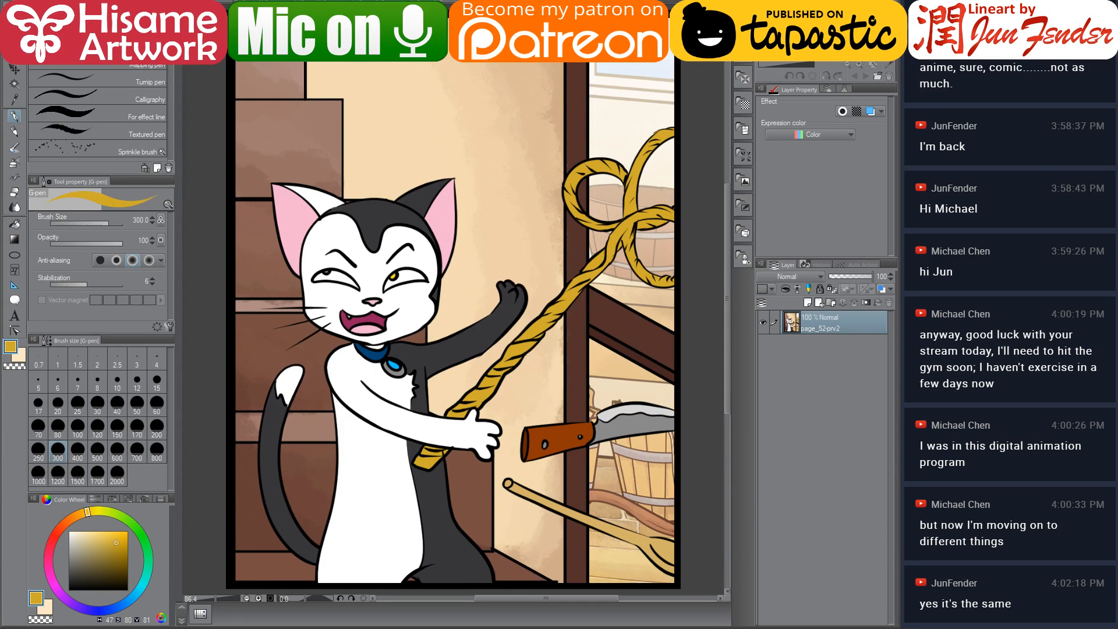
left_click(221, 6)
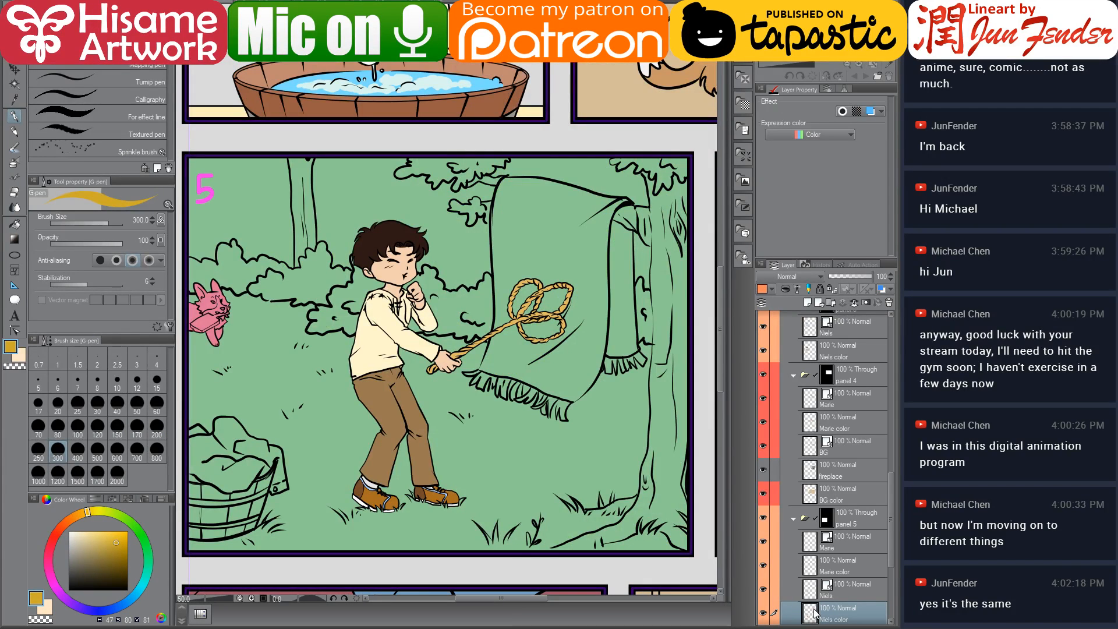
mouse_move(574, 337)
left_mouse_down()
mouse_move(587, 312)
mouse_move(536, 324)
mouse_move(554, 269)
mouse_move(482, 331)
left_mouse_up()
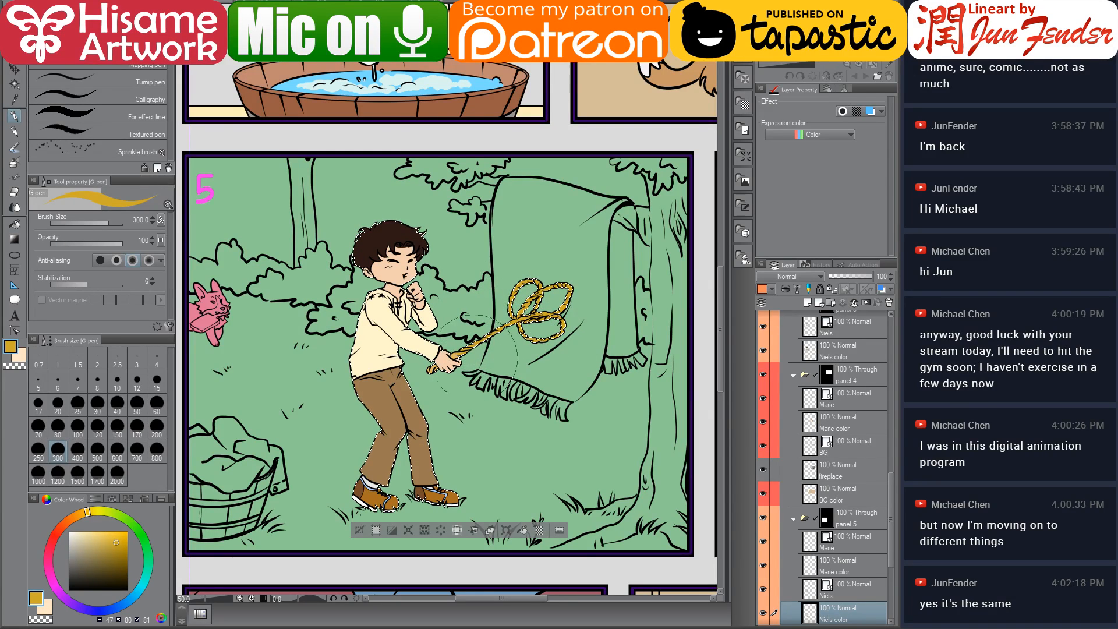
scroll(416, 387, "up", 1)
scroll(416, 386, "up", 3)
key("bracketleft")
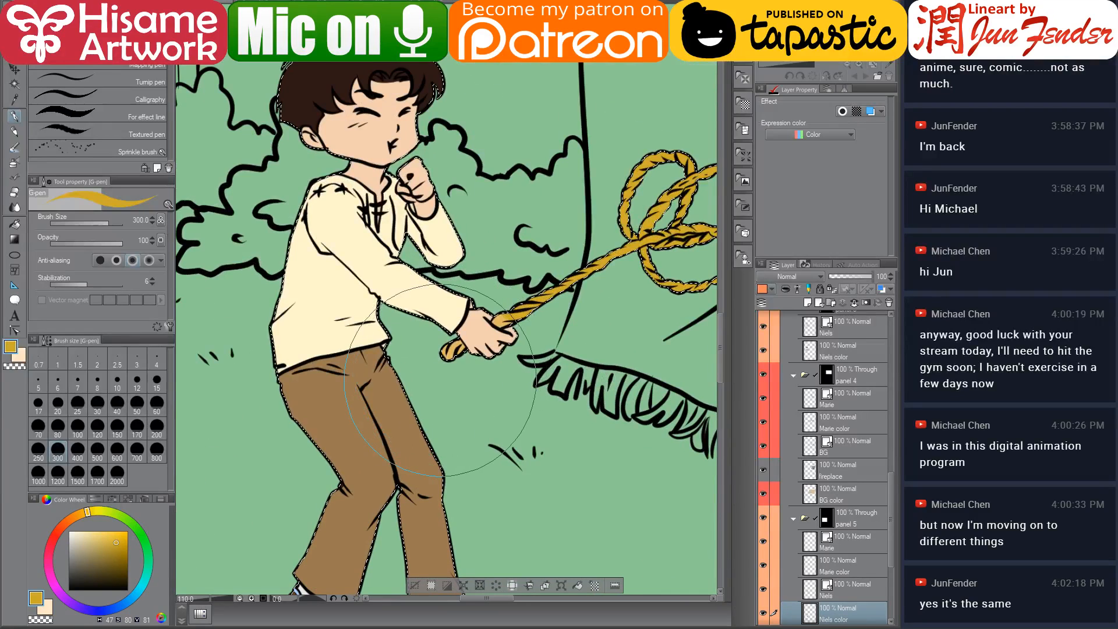
key("bracketleft")
key("bracketleft")
key("bracketleft")
key("bracketleft")
key("bracketleft")
key("bracketleft")
key("bracketleft")
key("bracketleft")
key("bracketleft")
key("bracketleft")
key("bracketleft")
key("bracketright")
key("bracketright")
key("ctrl+d")
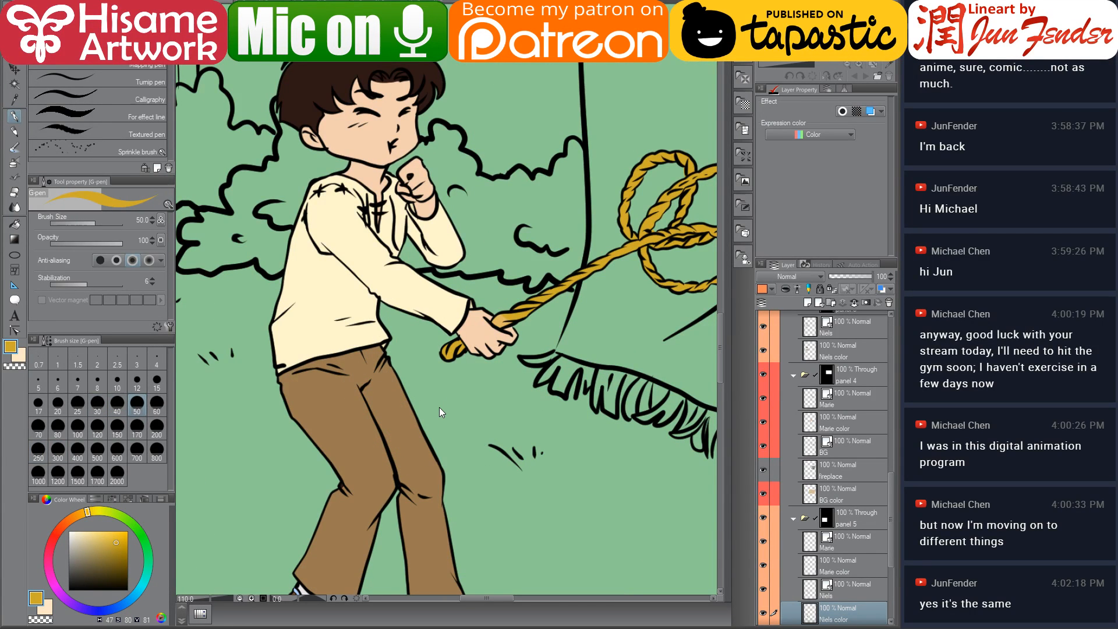
Compare panel 5 of the comic page with the reference image
scroll(463, 390, "down", 4)
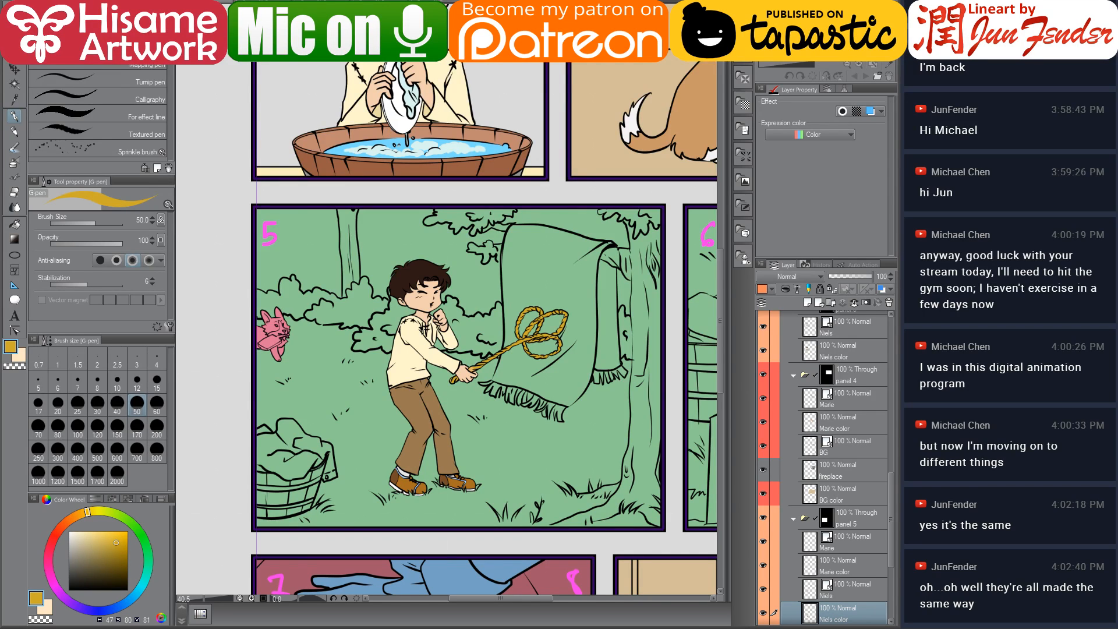
left_click(280, 3)
scroll(478, 268, "down", 2)
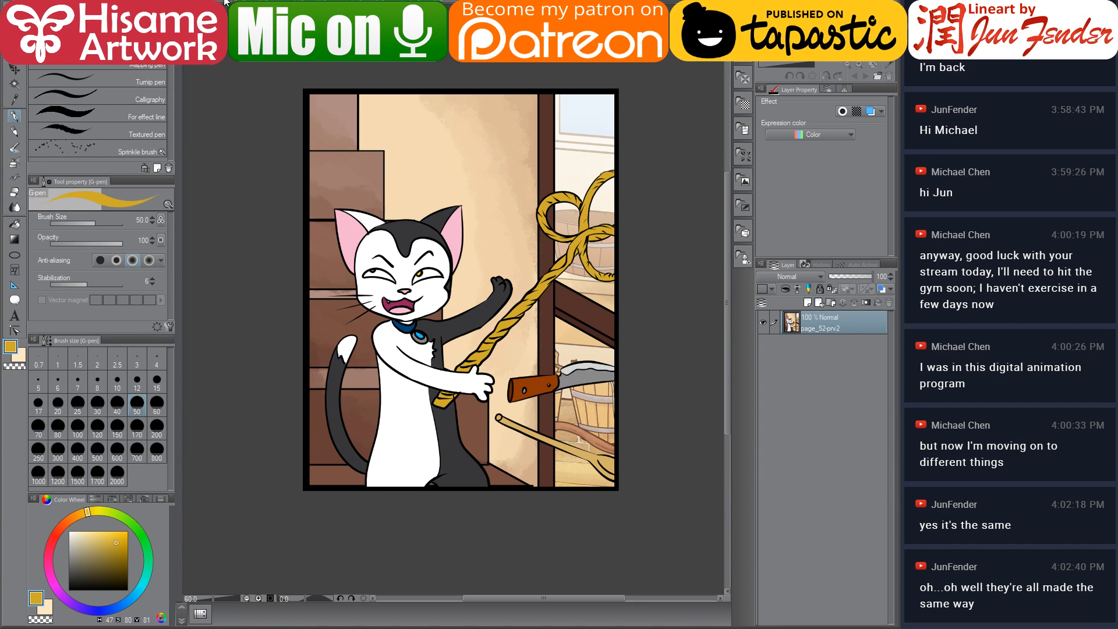
key("ctrl+Tab")
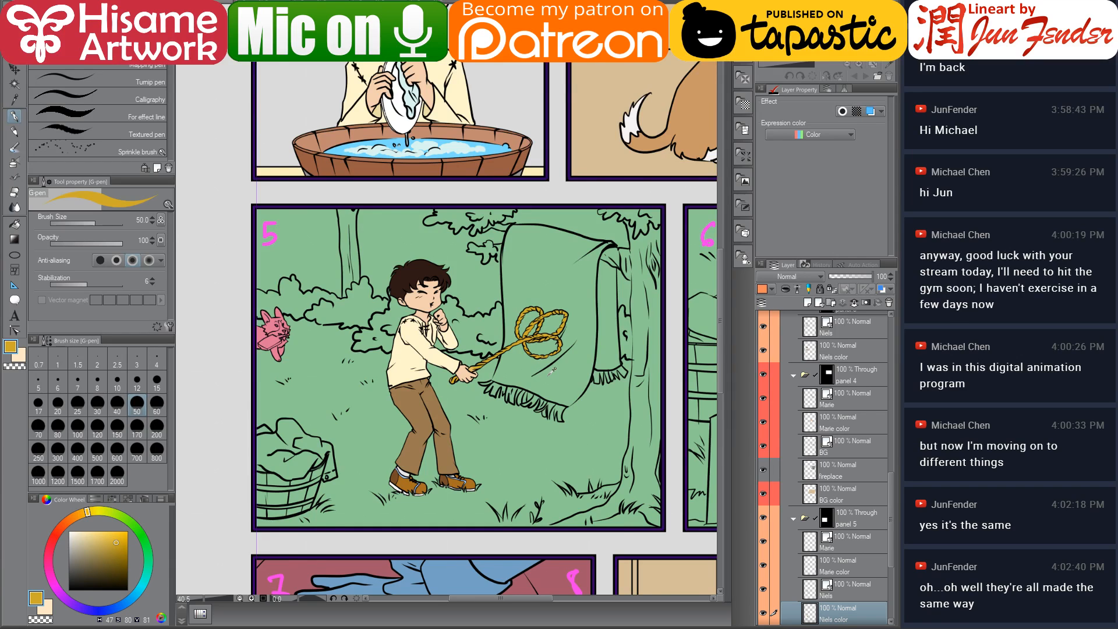
scroll(552, 370, "down", 1)
left_click_drag(530, 327, 509, 357)
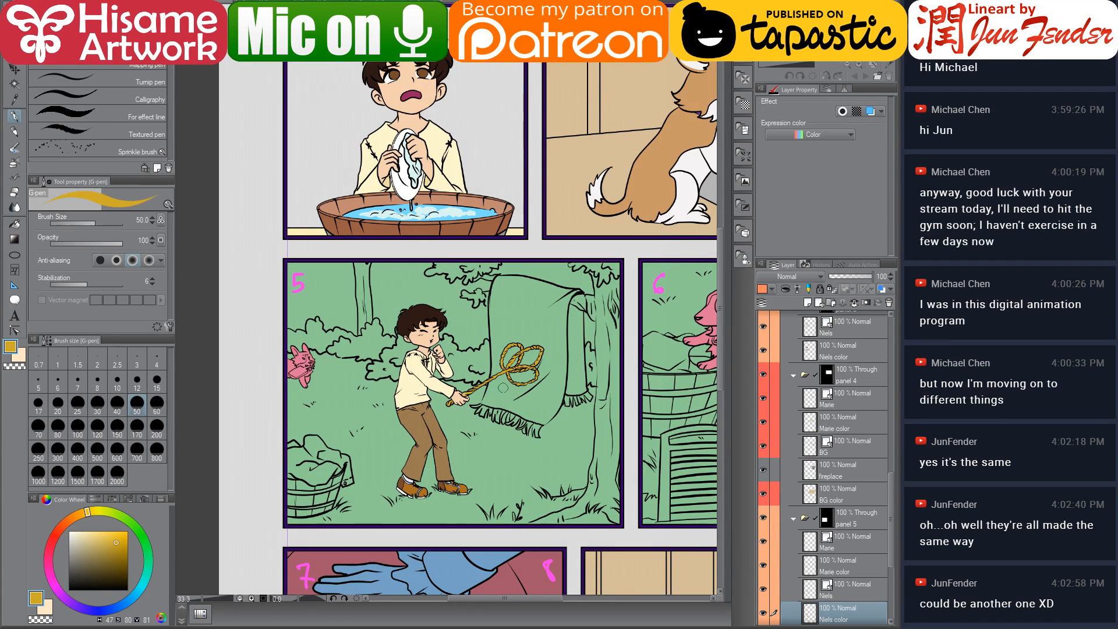
scroll(529, 441, "up", 1)
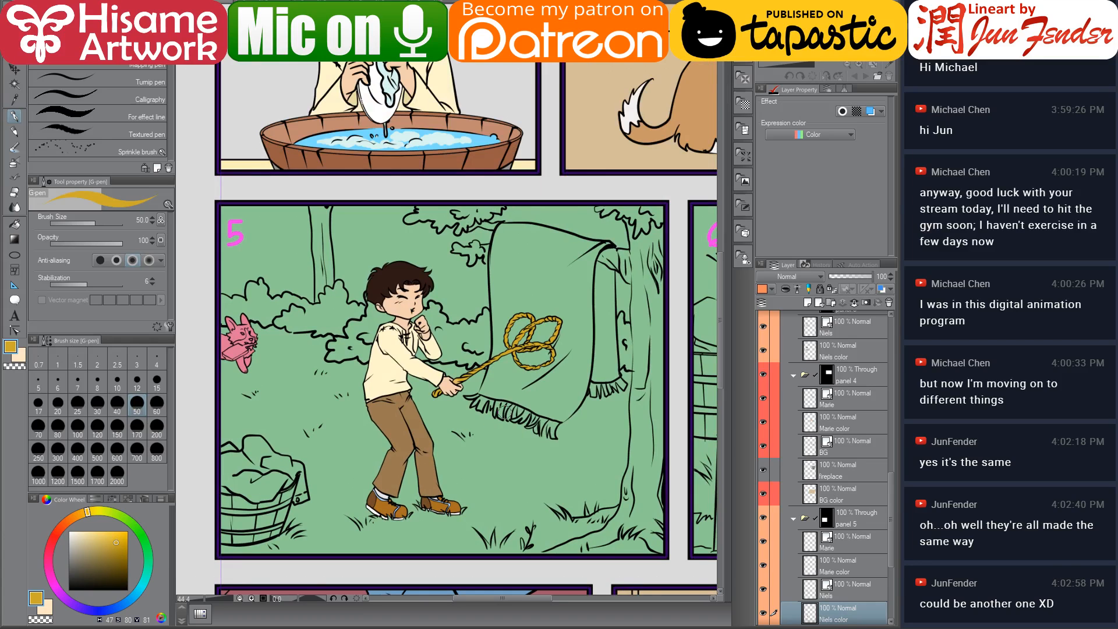
left_click_drag(545, 389, 572, 382)
scroll(869, 540, "down", 4)
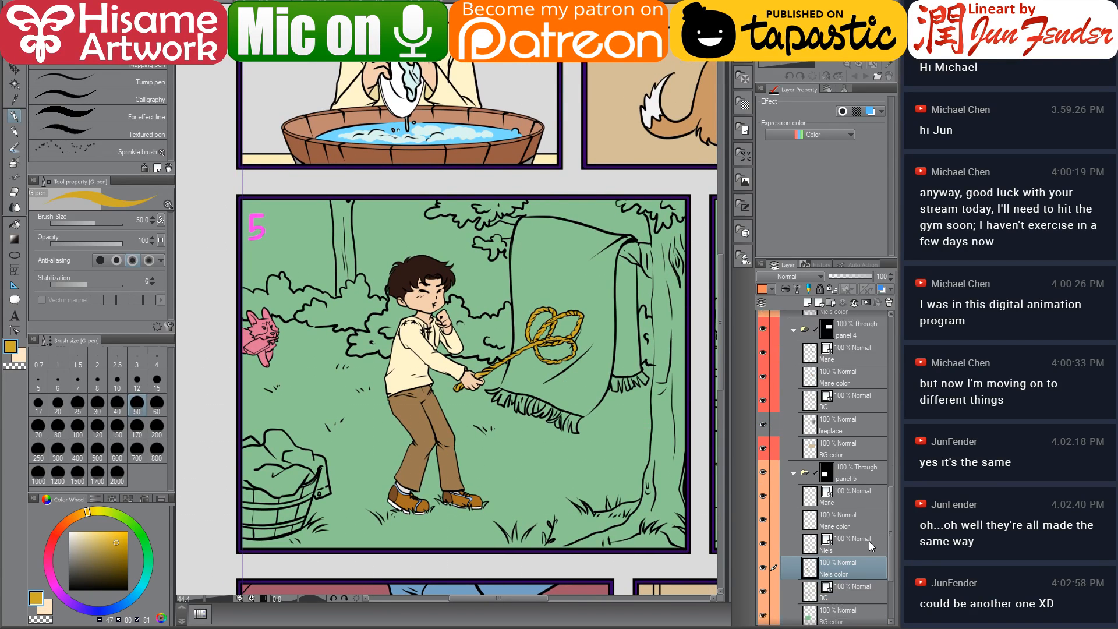
Add a new layer above panel 5's BG color layer and name it tree color
left_click(858, 535)
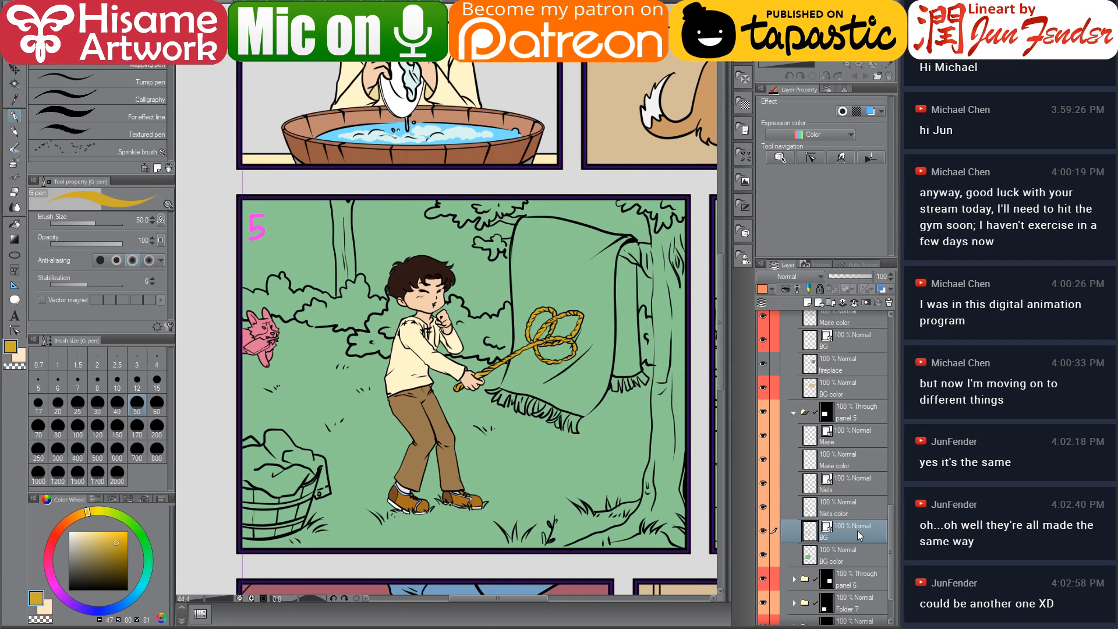
left_click(834, 558)
left_click(809, 303)
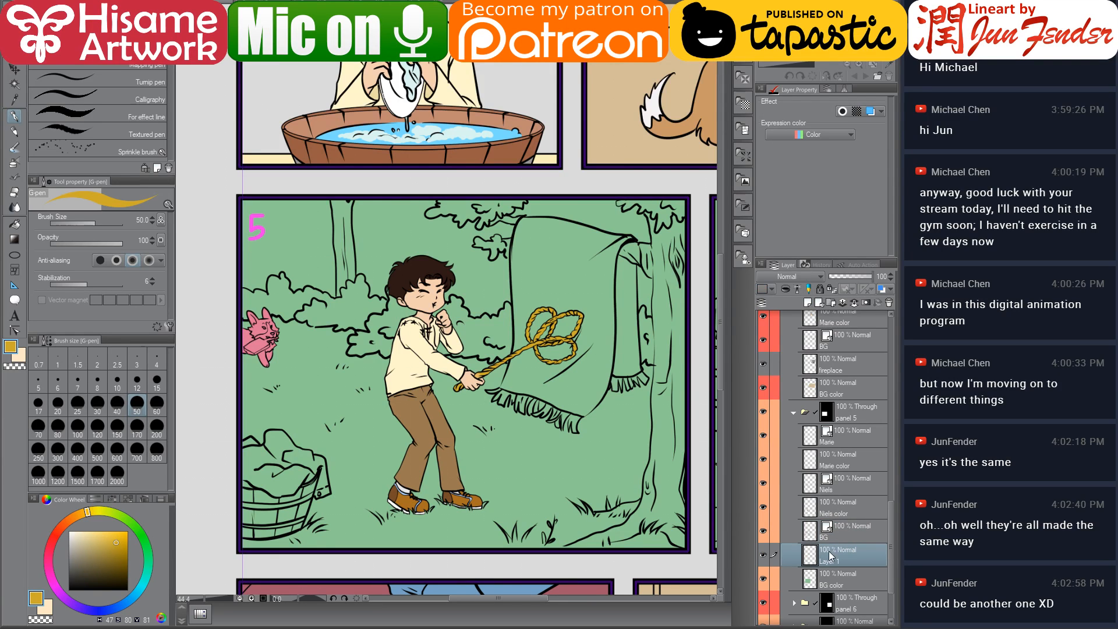
double_click(833, 561)
type("tr")
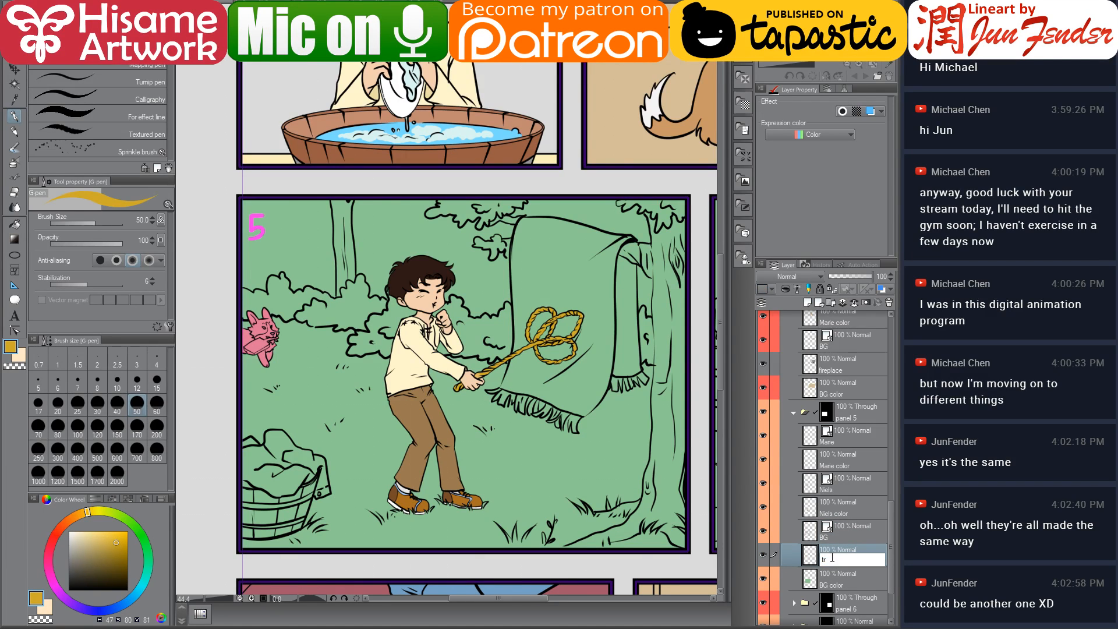
type("ee color")
key("Return")
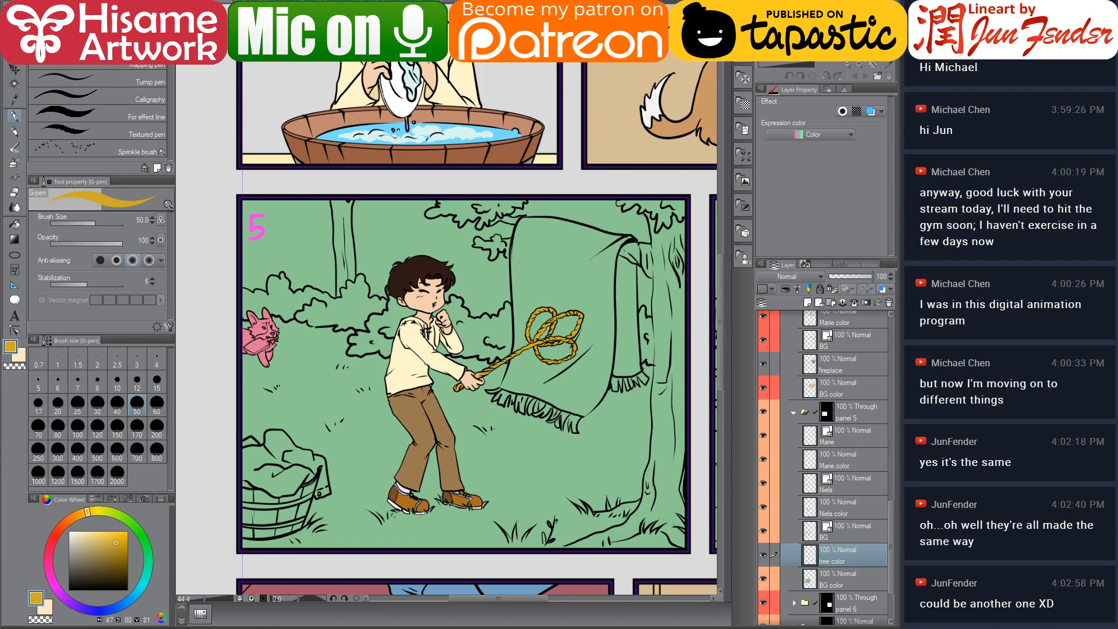
Open page_56 from the chapter 2 folder as a reference image
key("ctrl+Tab")
key("alt+Tab")
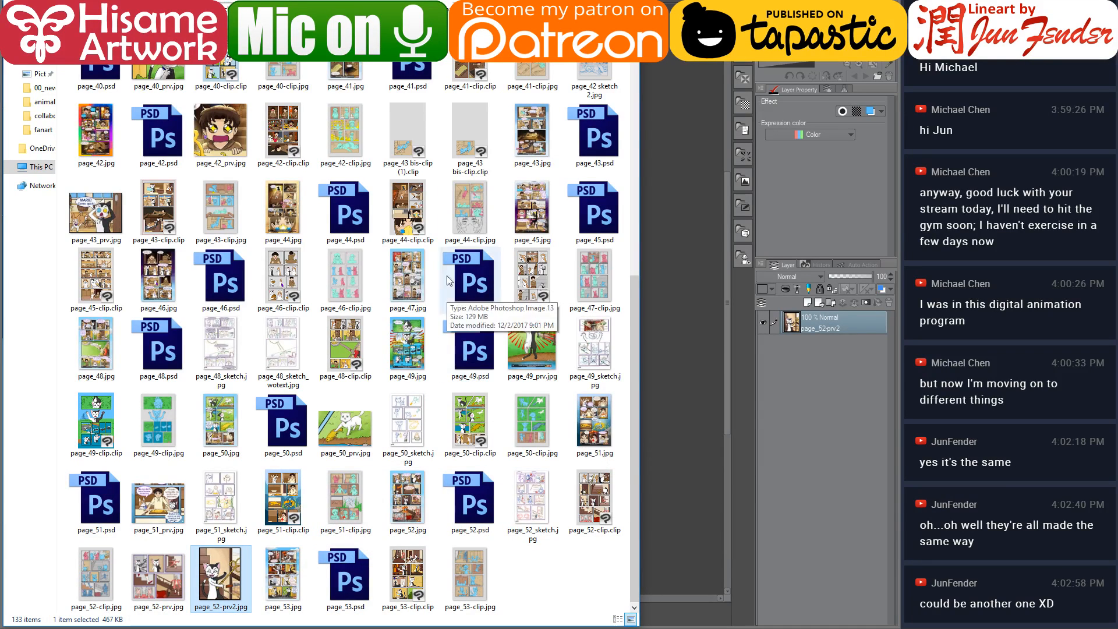
left_click(384, 1)
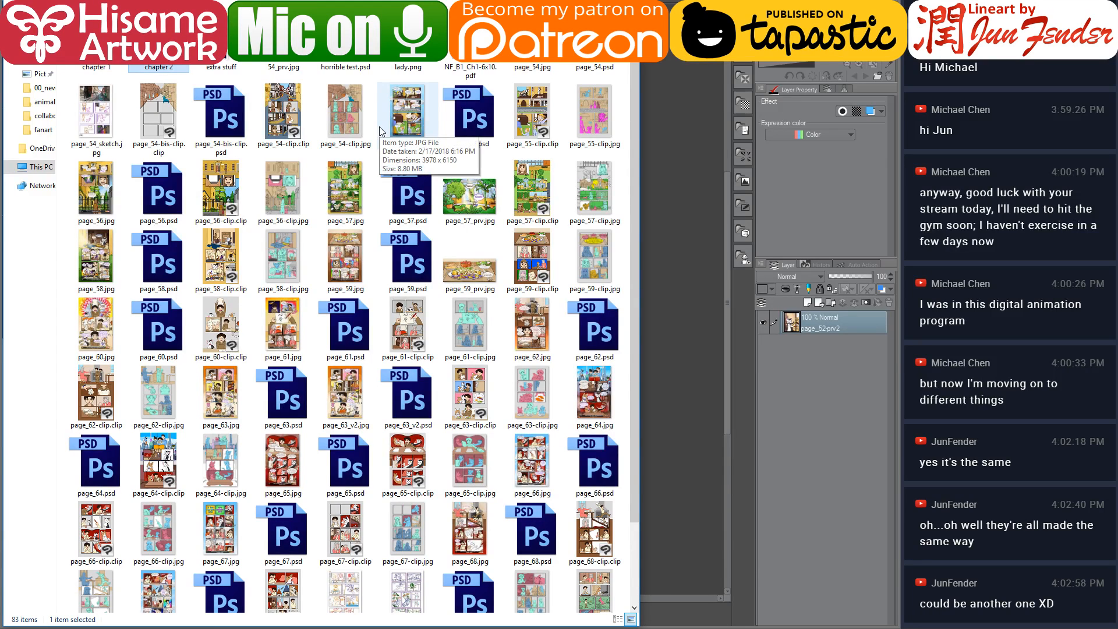
scroll(442, 409, "down", 3)
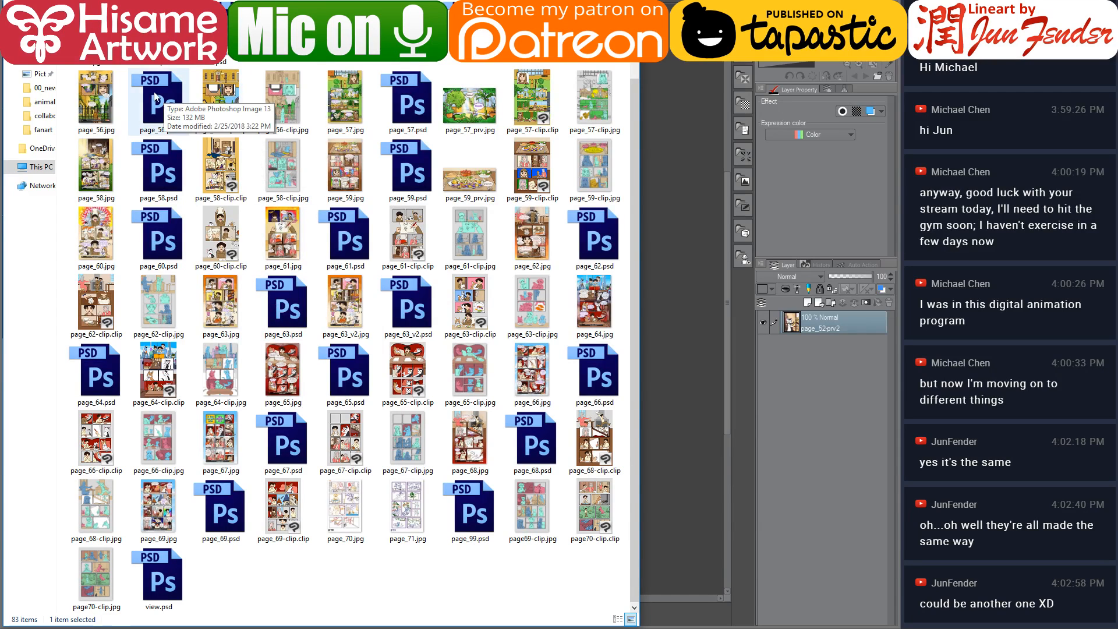
left_click(105, 95)
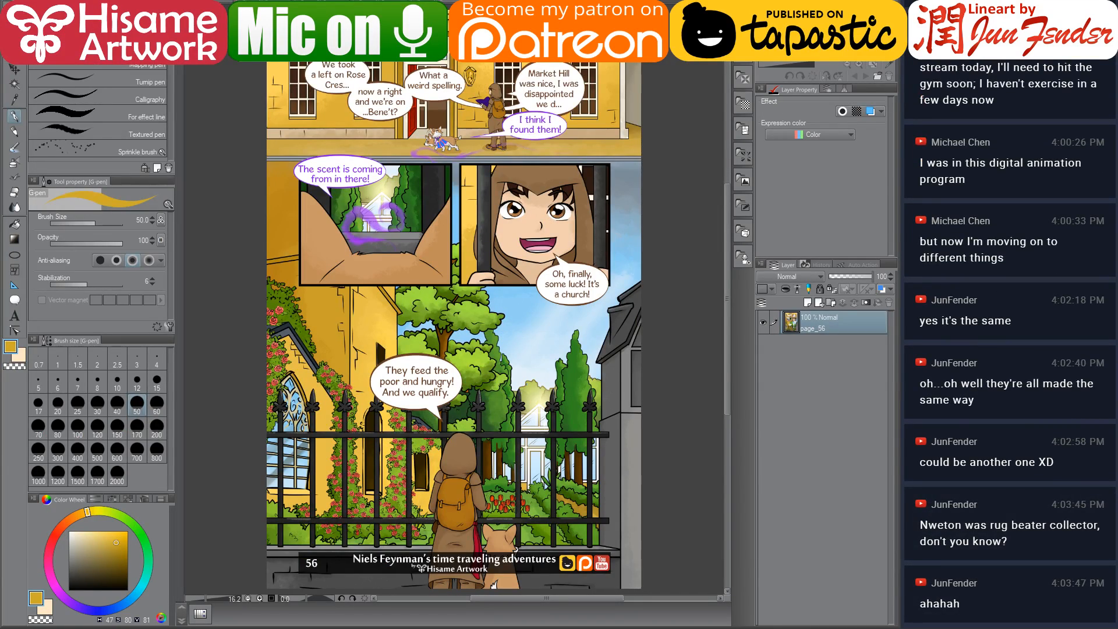
Sample the brown of a tree trunk on the page_56 reference and return to the comic page
scroll(508, 357, "up", 2)
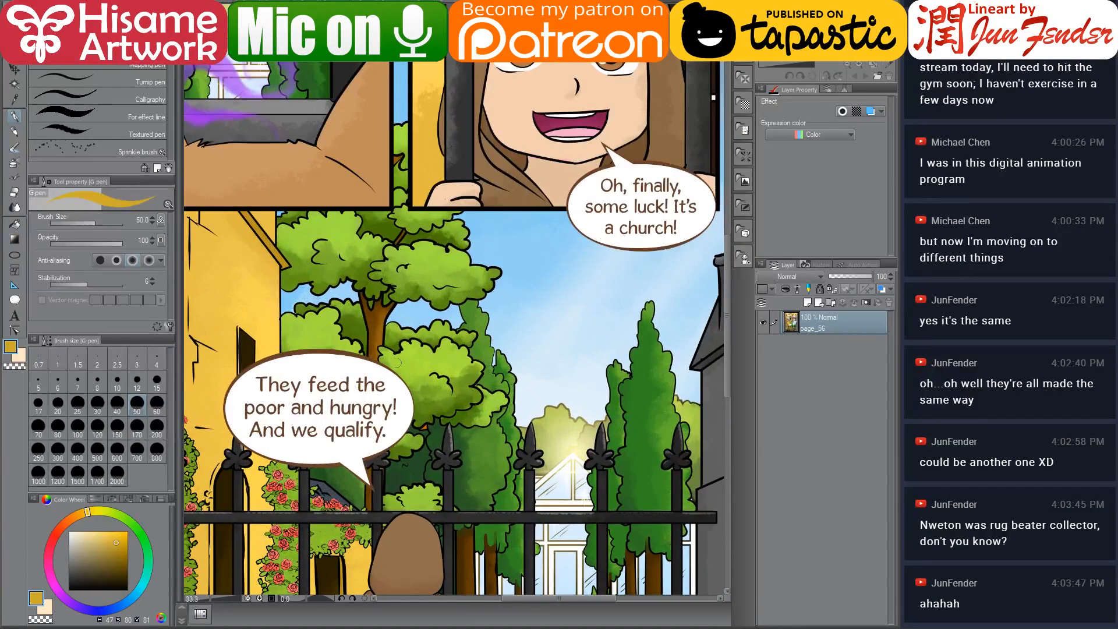
left_click_drag(390, 338, 344, 249)
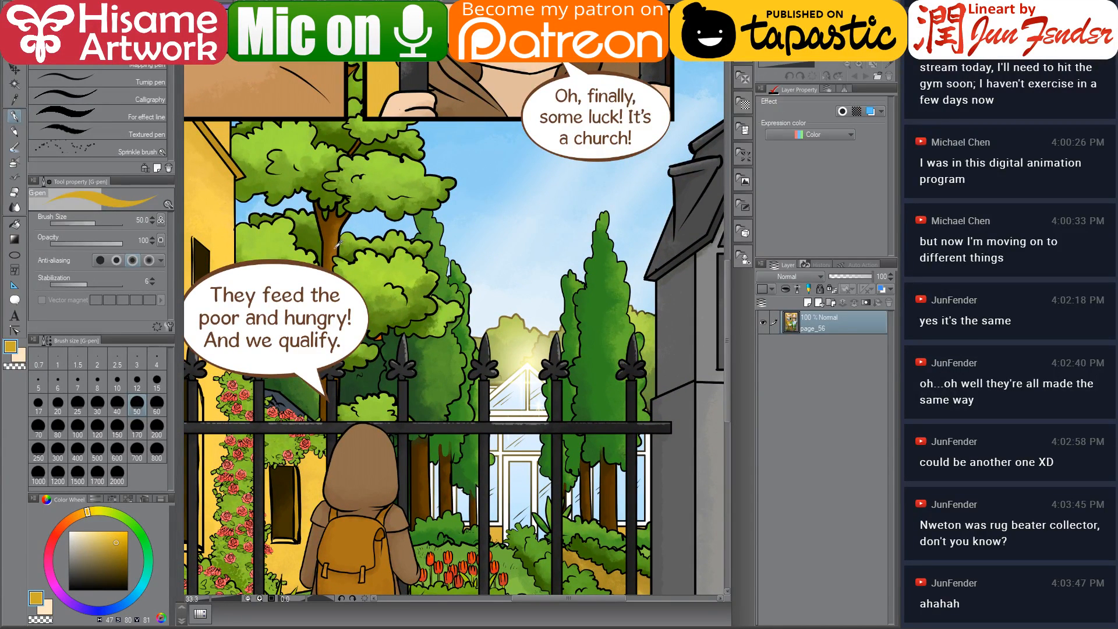
left_click(338, 240, "alt")
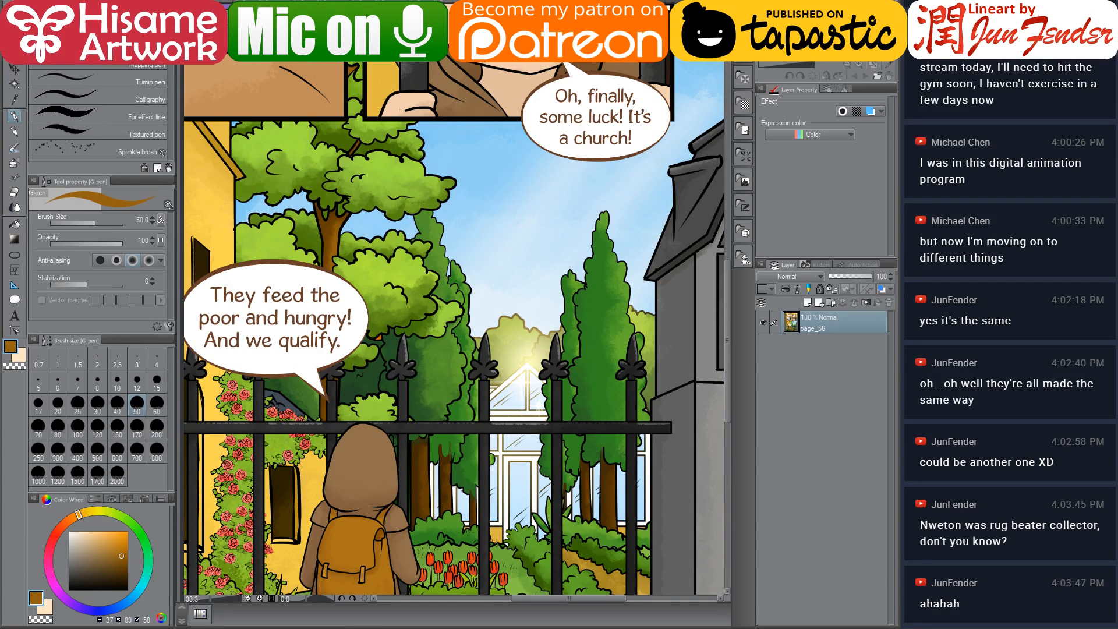
key("ctrl+Tab")
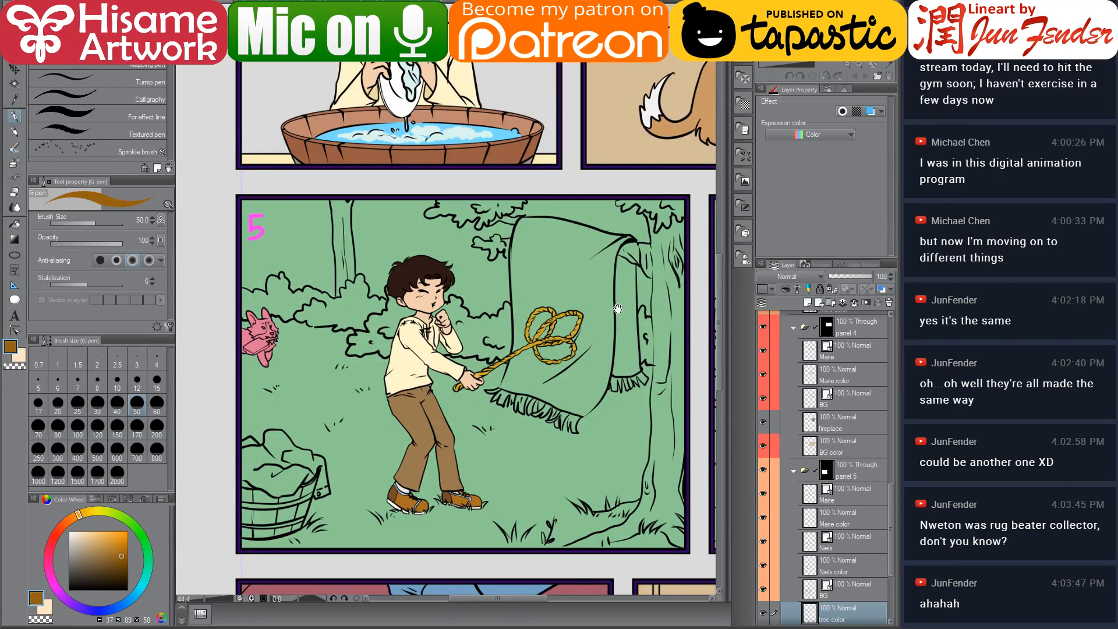
Try to fill the tree trunk in panel 5 with brown using the Fill tool, and undo the fill
left_click_drag(625, 310, 495, 312)
scroll(587, 342, "up", 1)
left_click_drag(541, 341, 538, 299)
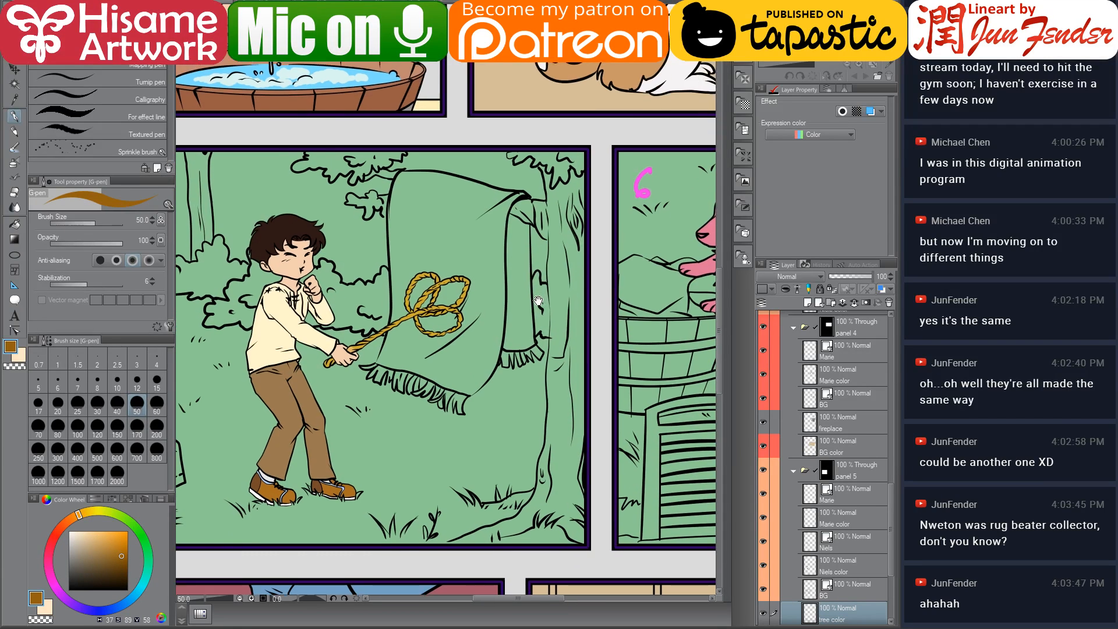
left_click(17, 225)
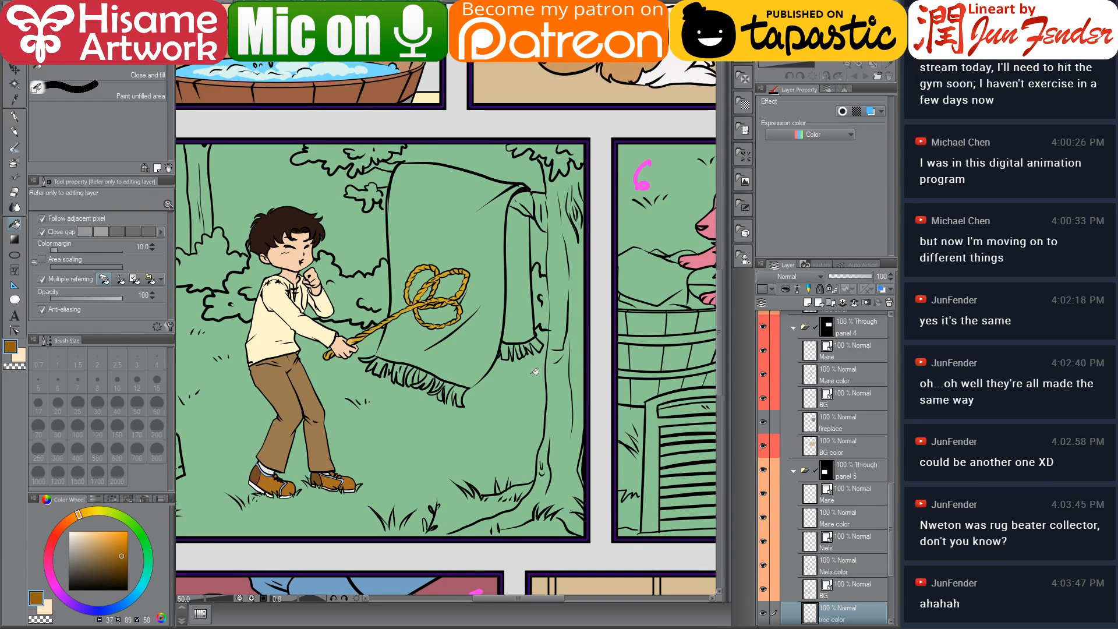
left_click(564, 389)
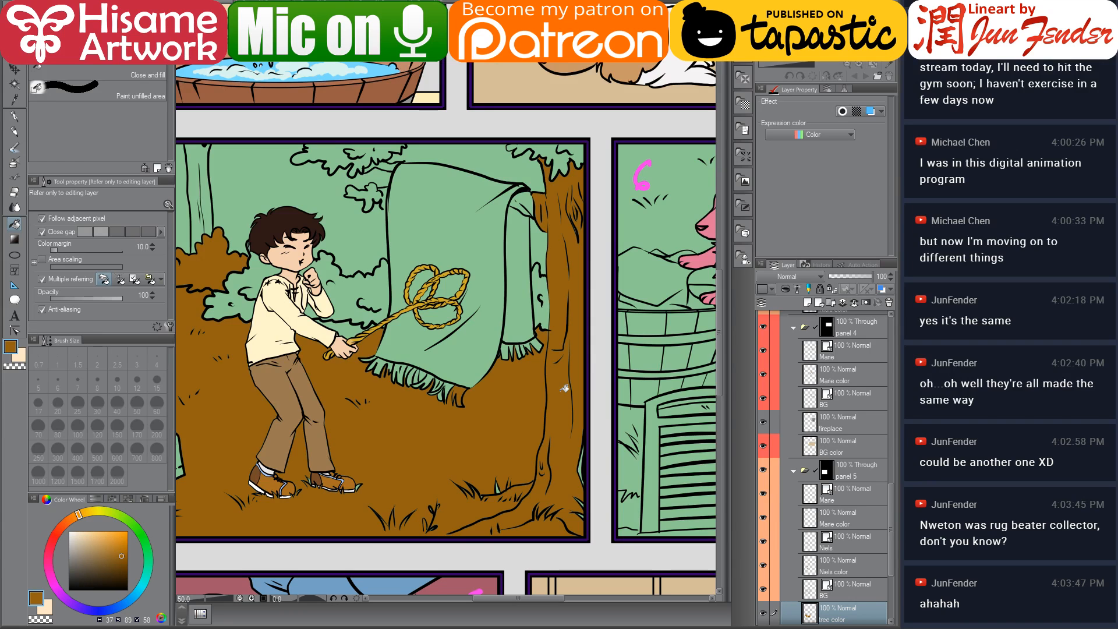
key("ctrl+z")
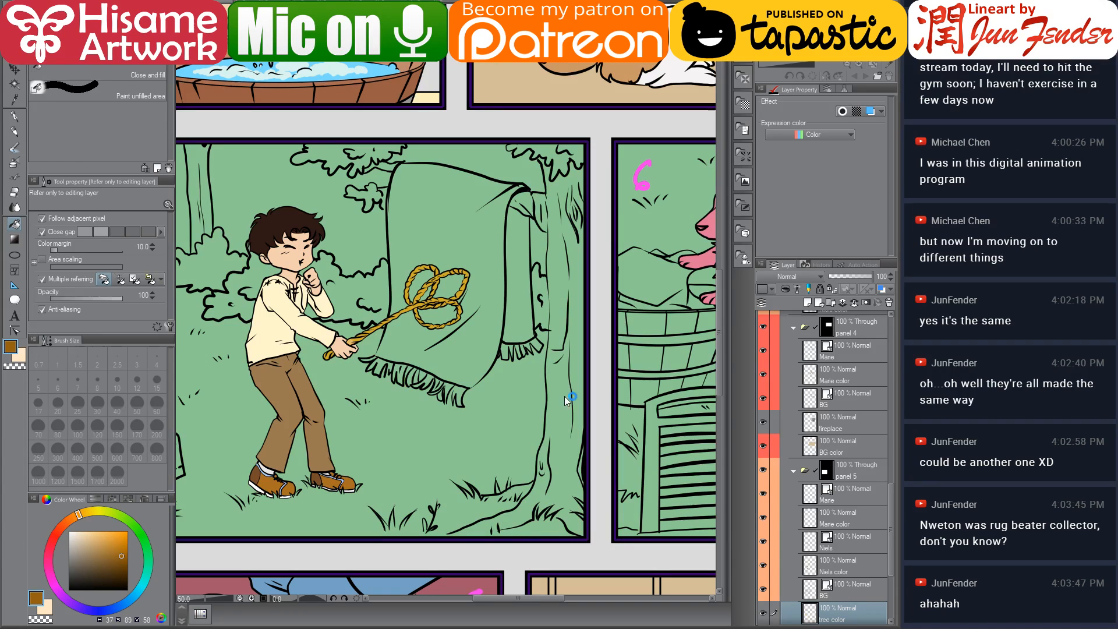
Paint brown with the G-pen along the upper part of the tree trunk in panel 5, switching to a 20 brush size
left_click(15, 116)
scroll(573, 392, "up", 2)
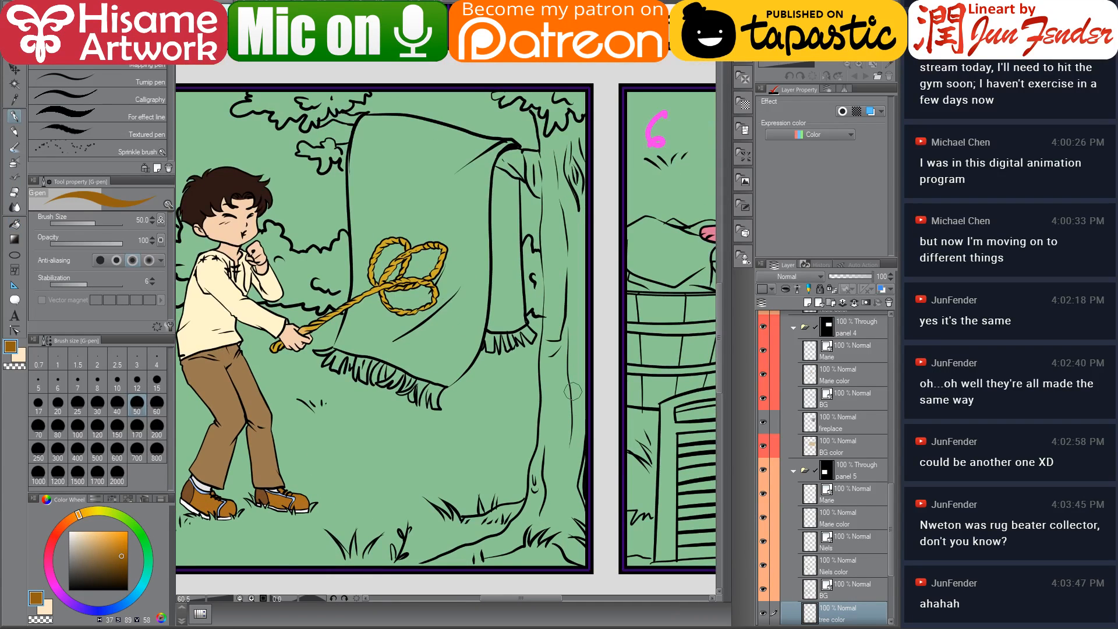
mouse_move(536, 112)
left_mouse_down()
mouse_move(554, 164)
mouse_move(537, 122)
mouse_move(548, 205)
mouse_move(552, 129)
mouse_move(560, 188)
mouse_move(545, 207)
mouse_move(548, 176)
mouse_move(559, 319)
left_mouse_up()
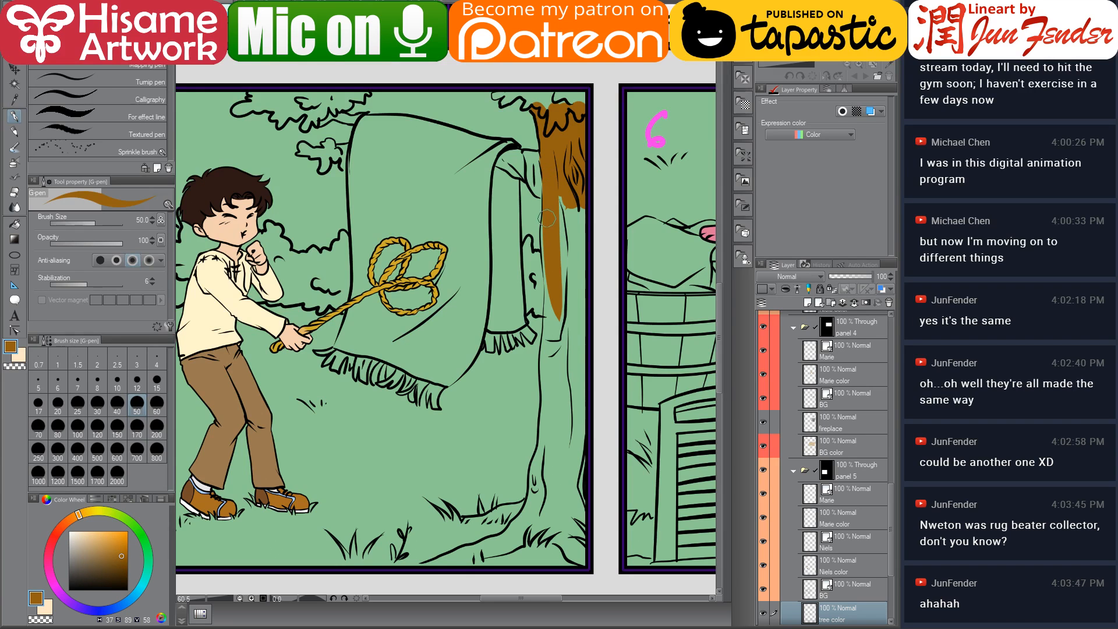
scroll(556, 265, "up", 3)
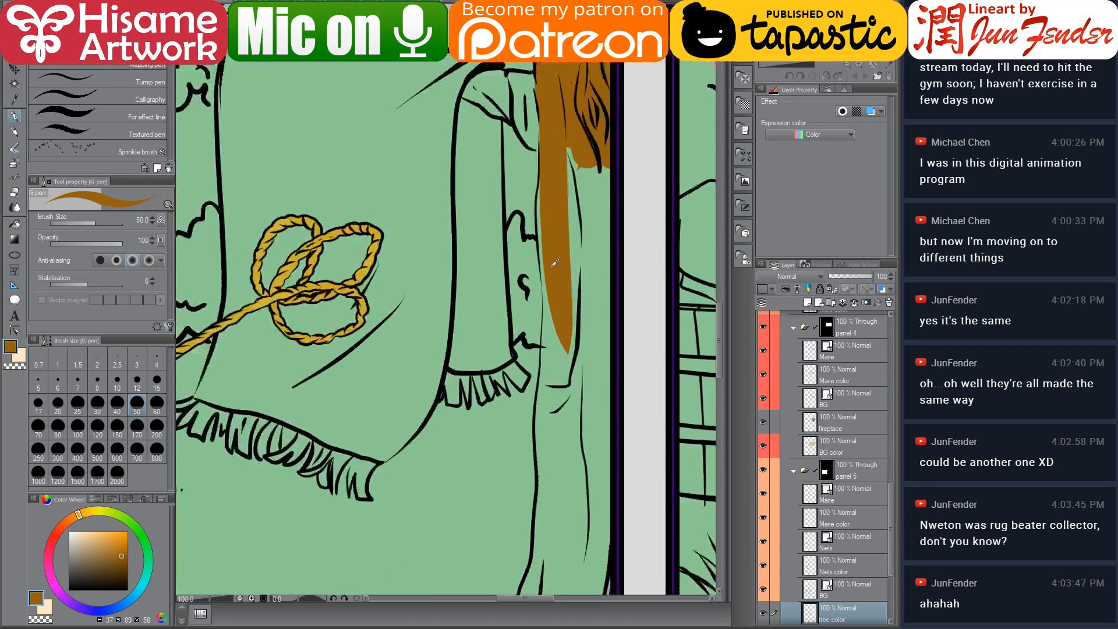
key("bracketleft")
key("bracketleft")
key("bracketleft")
key("bracketleft")
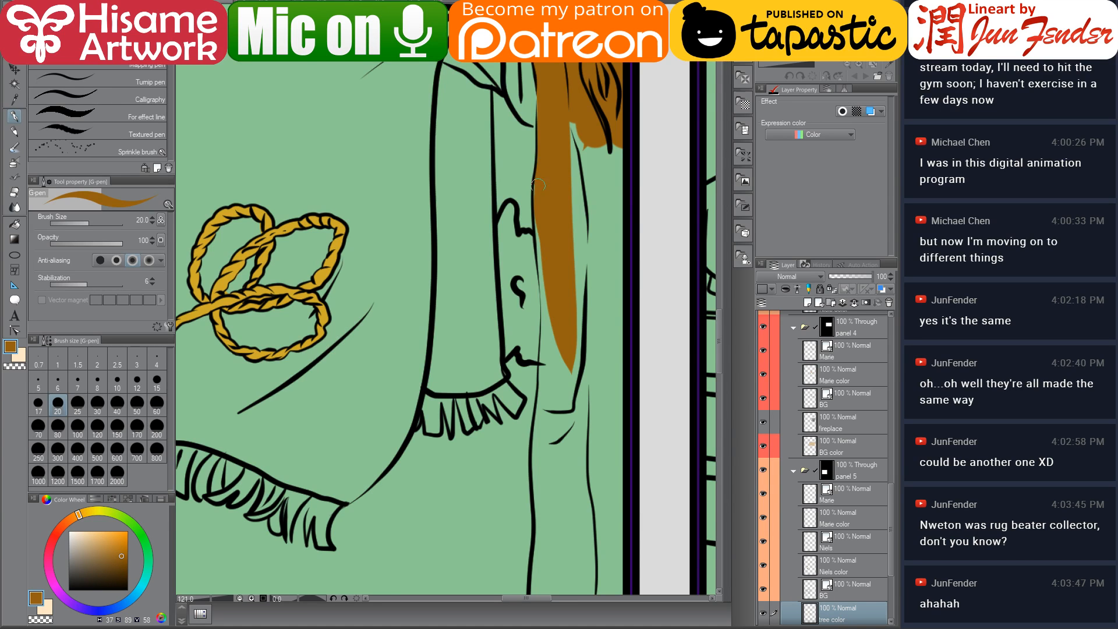
left_click_drag(538, 185, 555, 437)
Set the pen size to 40 and fill in the middle of the trunk with brown strokes
key("bracketright")
key("bracketright")
key("bracketright")
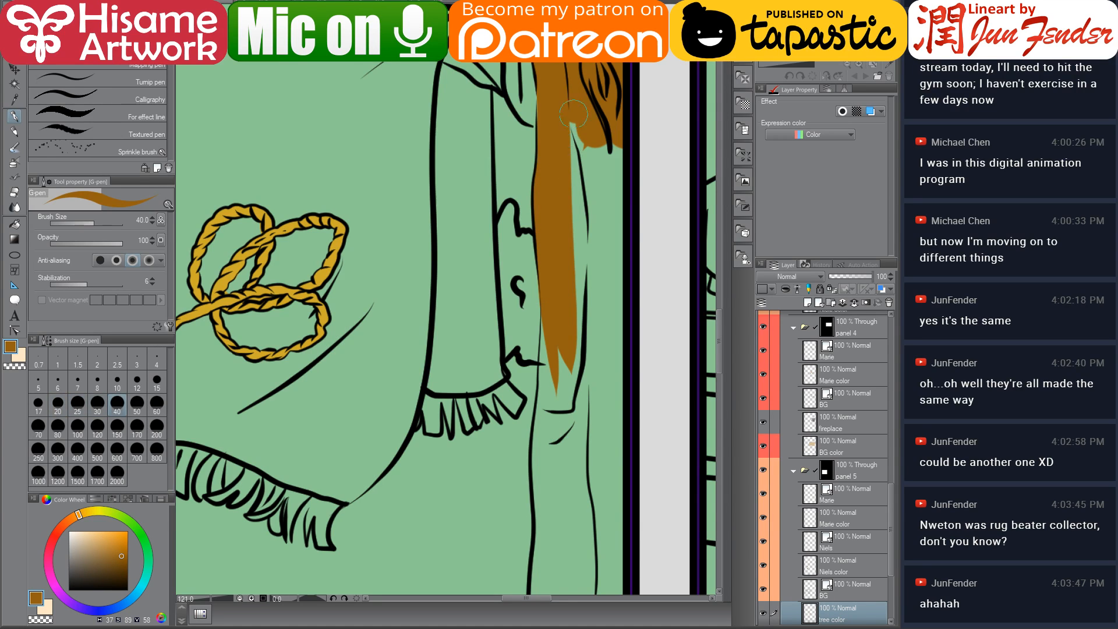
mouse_move(574, 119)
left_mouse_down()
mouse_move(591, 376)
mouse_move(587, 146)
mouse_move(615, 119)
mouse_move(631, 124)
mouse_move(636, 429)
left_mouse_up()
mouse_move(553, 347)
left_mouse_down()
mouse_move(545, 238)
mouse_move(551, 361)
left_mouse_up()
left_click_drag(538, 187, 537, 394)
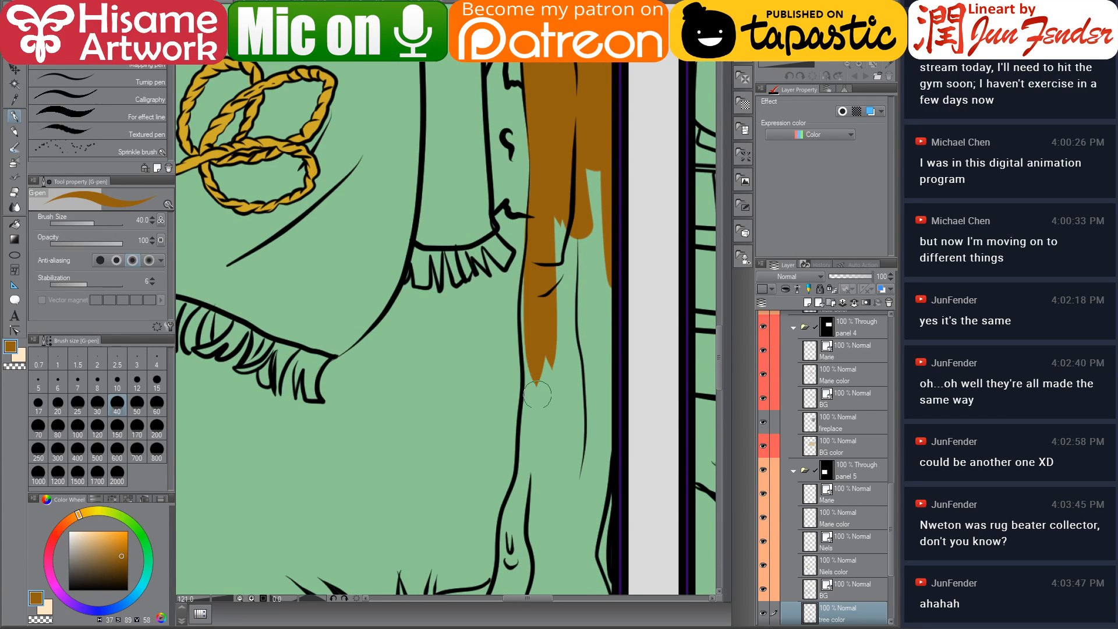
left_click_drag(531, 283, 562, 450)
left_click_drag(564, 167, 560, 418)
mouse_move(579, 183)
left_mouse_down()
mouse_move(578, 372)
mouse_move(590, 412)
left_mouse_up()
left_click_drag(607, 297, 608, 514)
left_click_drag(562, 403, 560, 201)
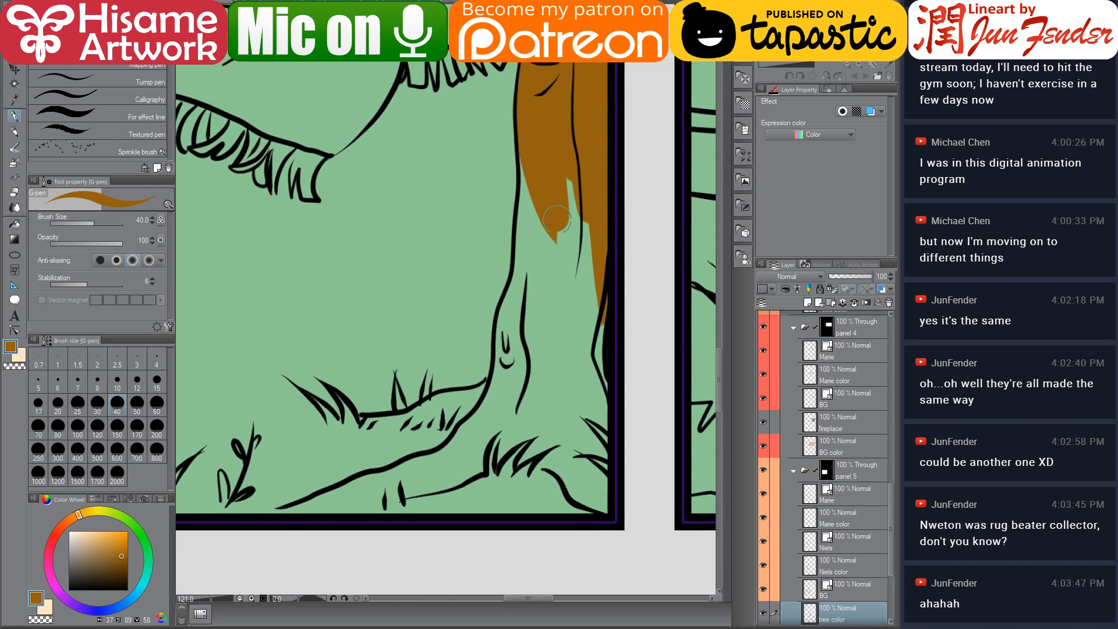
Undo the last three trunk strokes and redo them
key("ctrl+z")
key("ctrl+z")
key("ctrl+z")
key("ctrl+y")
key("ctrl+y")
key("ctrl+y")
Set the eraser size to 15, then paint the lower trunk brown down to its base
left_click(16, 193)
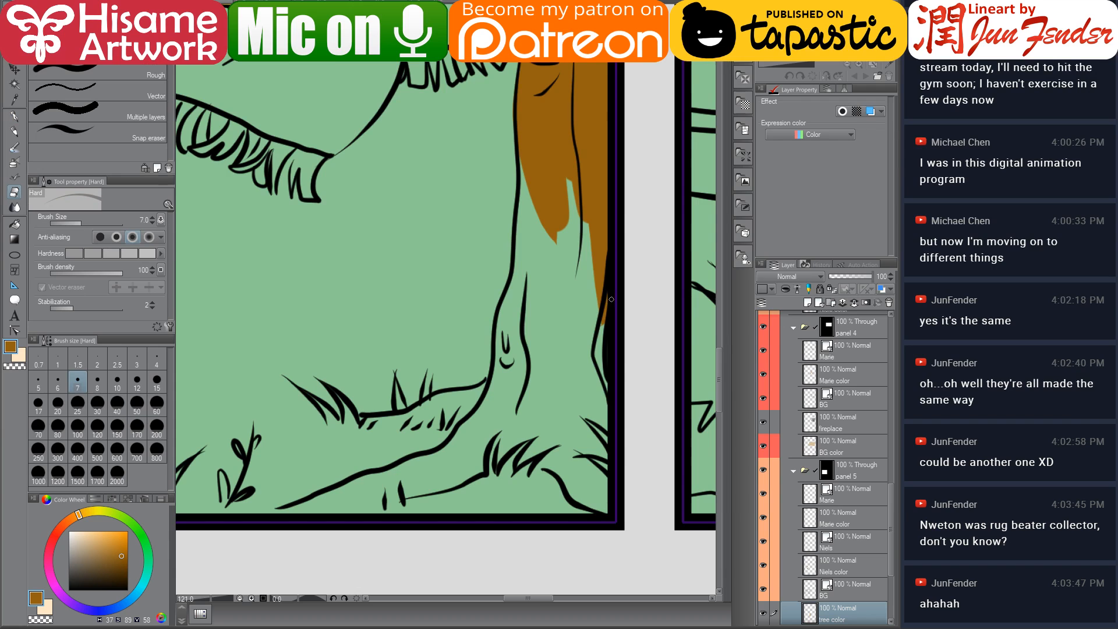
key("bracketright")
key("bracketright")
key("bracketright")
key("bracketright")
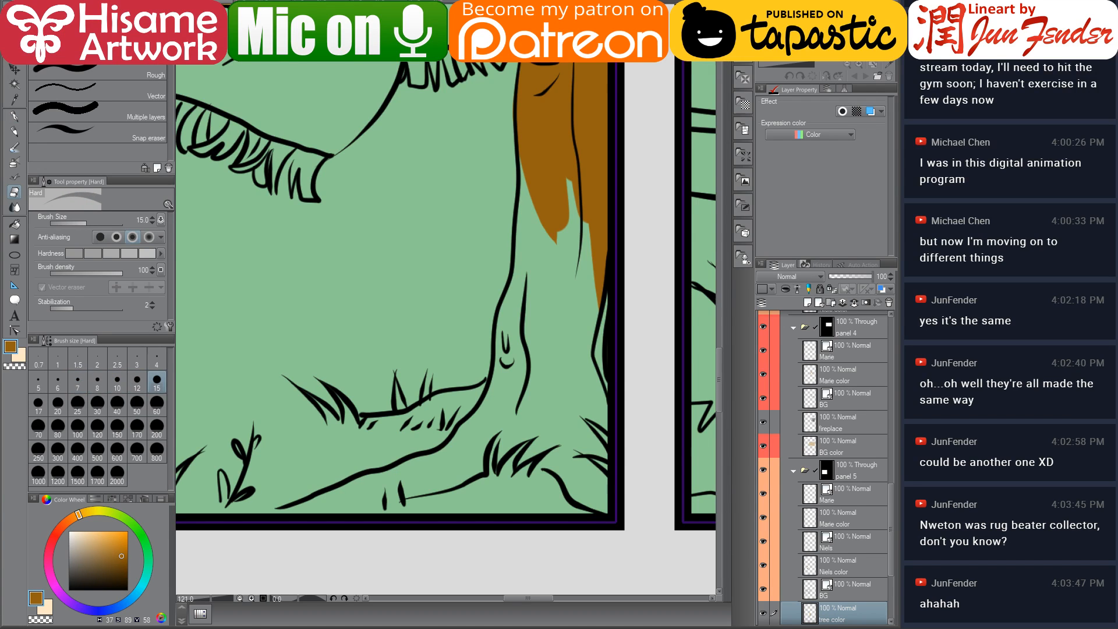
left_click(14, 117)
mouse_move(542, 262)
left_mouse_down()
mouse_move(494, 181)
mouse_move(478, 354)
left_mouse_up()
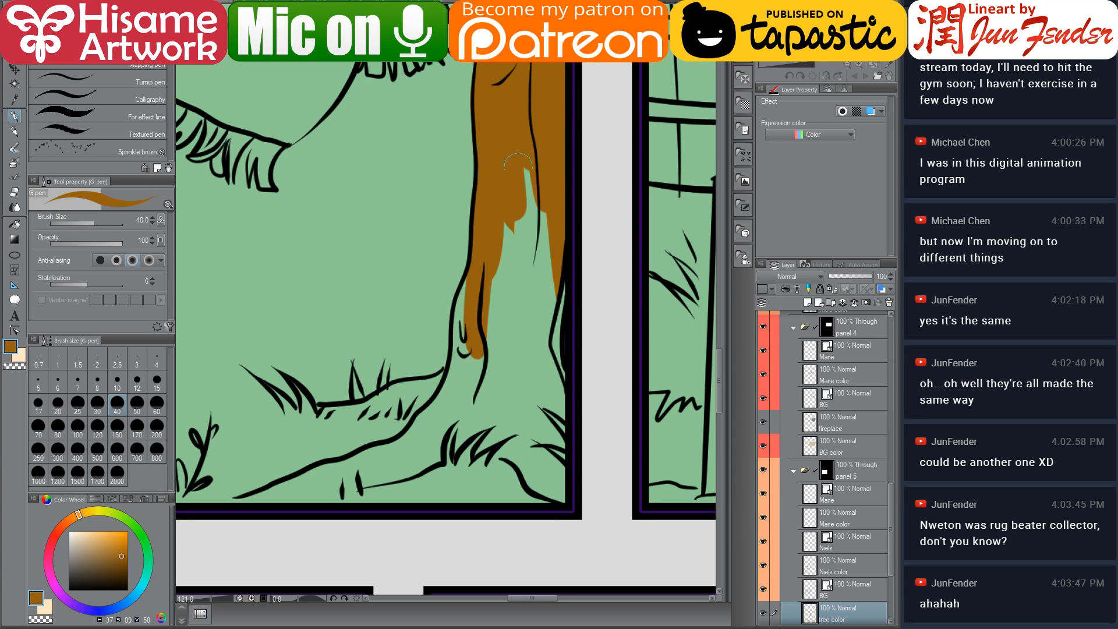
mouse_move(517, 163)
left_mouse_down()
mouse_move(490, 348)
mouse_move(516, 333)
mouse_move(522, 354)
mouse_move(537, 298)
mouse_move(524, 322)
left_mouse_up()
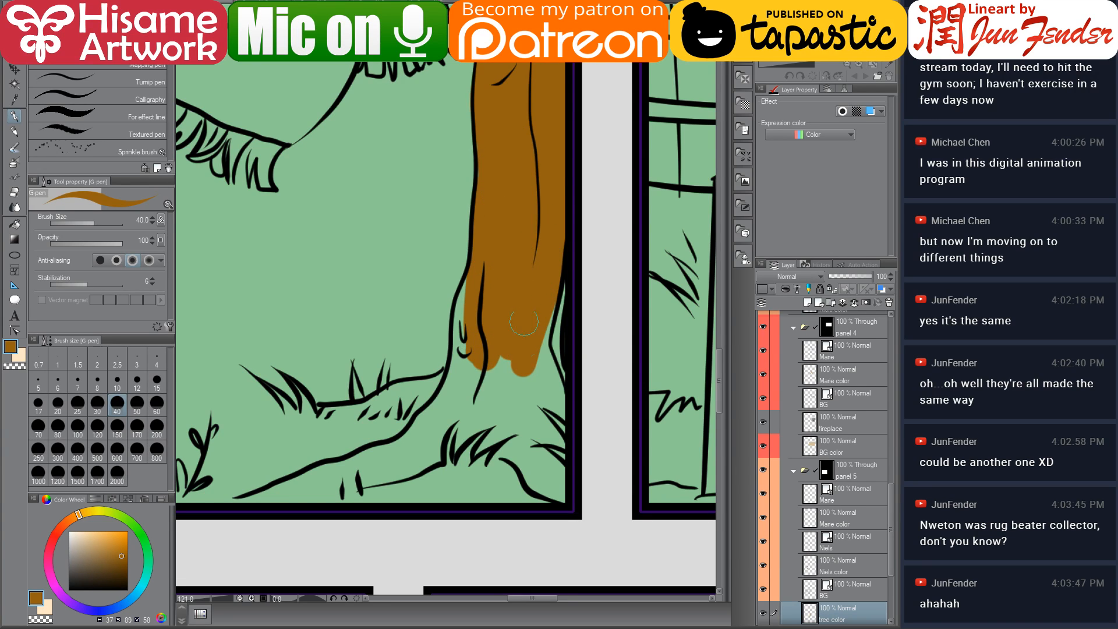
mouse_move(479, 286)
left_mouse_down()
mouse_move(464, 312)
mouse_move(479, 400)
mouse_move(478, 332)
mouse_move(487, 367)
mouse_move(515, 370)
mouse_move(528, 408)
left_mouse_up()
left_click_drag(551, 311, 538, 407)
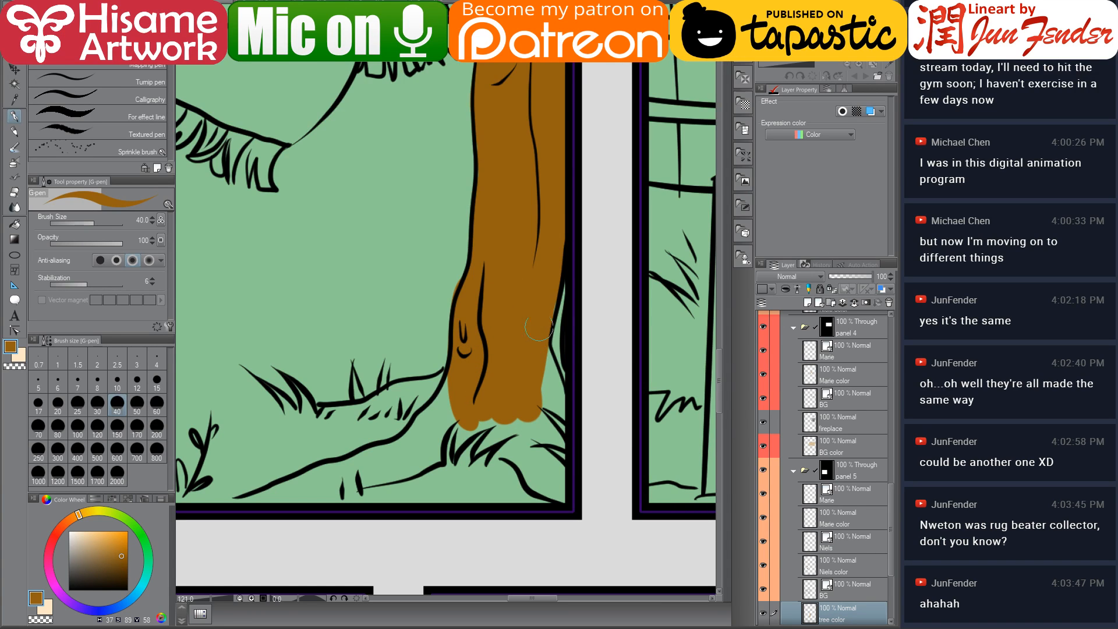
left_click_drag(546, 358, 541, 366)
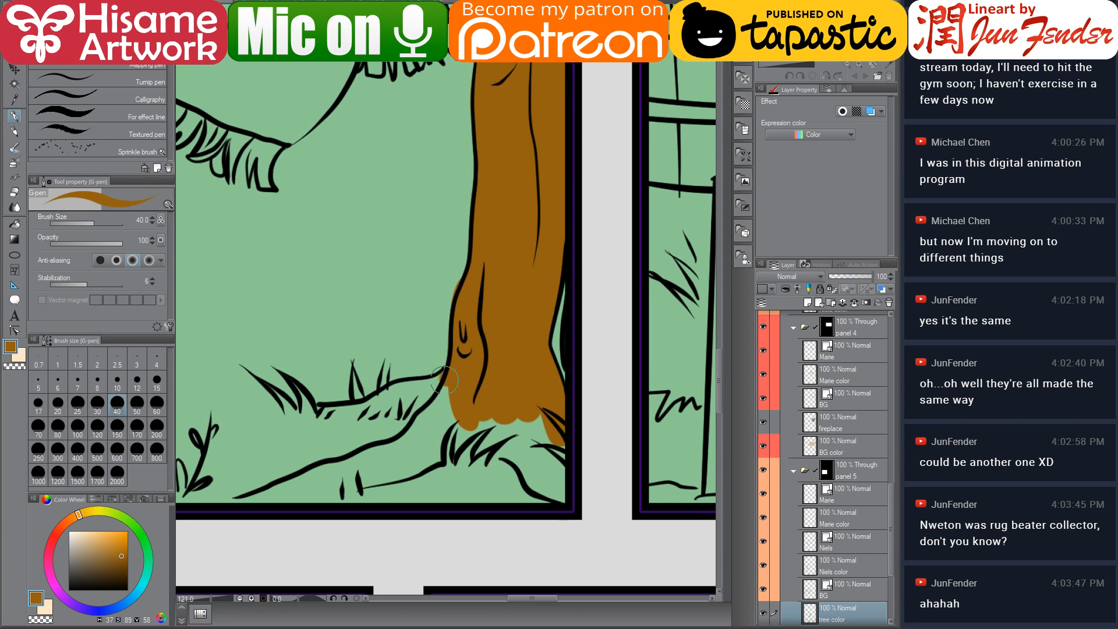
Paint the tree's spreading roots brown along the grass line, retrying the first root stroke
mouse_move(444, 380)
left_mouse_down()
mouse_move(381, 407)
mouse_move(422, 387)
mouse_move(336, 407)
mouse_move(352, 415)
mouse_move(419, 390)
mouse_move(382, 402)
mouse_move(332, 394)
mouse_move(396, 393)
mouse_move(356, 417)
mouse_move(314, 410)
left_mouse_up()
key("ctrl+z")
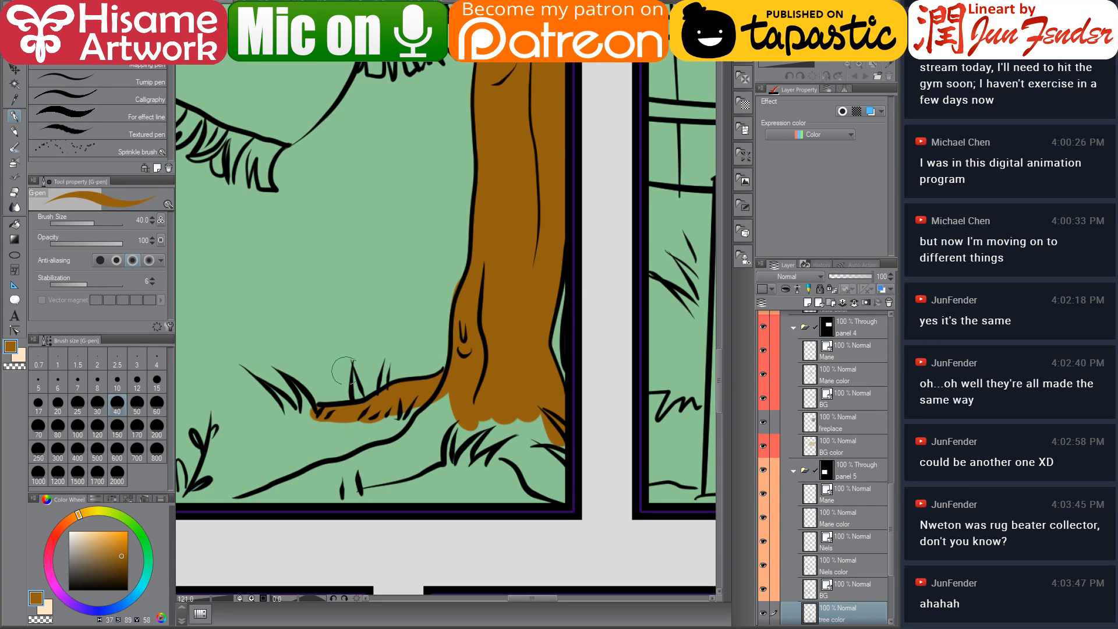
mouse_move(443, 393)
left_mouse_down()
mouse_move(416, 436)
mouse_move(503, 391)
mouse_move(429, 410)
mouse_move(470, 394)
mouse_move(459, 394)
mouse_move(369, 434)
left_mouse_up()
left_click_drag(434, 408, 303, 466)
mouse_move(475, 413)
left_mouse_down()
mouse_move(425, 421)
mouse_move(518, 390)
mouse_move(551, 332)
mouse_move(528, 391)
mouse_move(584, 284)
mouse_move(539, 397)
mouse_move(554, 338)
left_mouse_up()
left_click(530, 391)
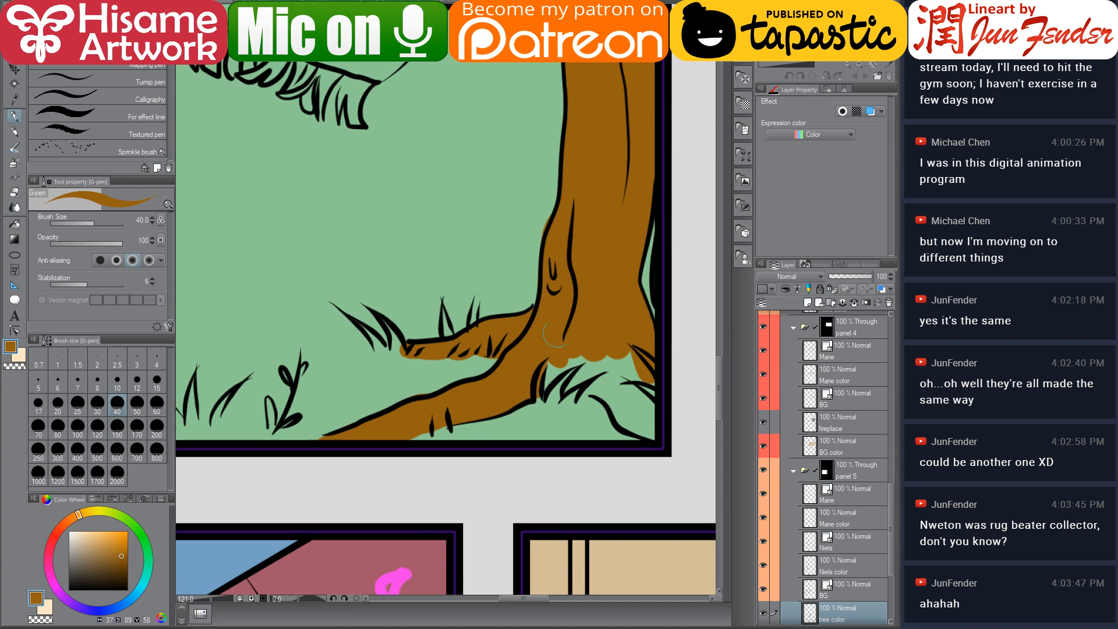
mouse_move(546, 384)
left_mouse_down()
mouse_move(553, 347)
mouse_move(544, 391)
left_mouse_up()
mouse_move(584, 345)
left_mouse_down()
mouse_move(557, 369)
mouse_move(612, 348)
left_mouse_up()
mouse_move(580, 382)
left_mouse_down()
mouse_move(622, 348)
mouse_move(566, 392)
mouse_move(641, 356)
mouse_move(589, 396)
mouse_move(657, 435)
mouse_move(618, 373)
mouse_move(653, 414)
mouse_move(628, 371)
mouse_move(666, 388)
left_mouse_up()
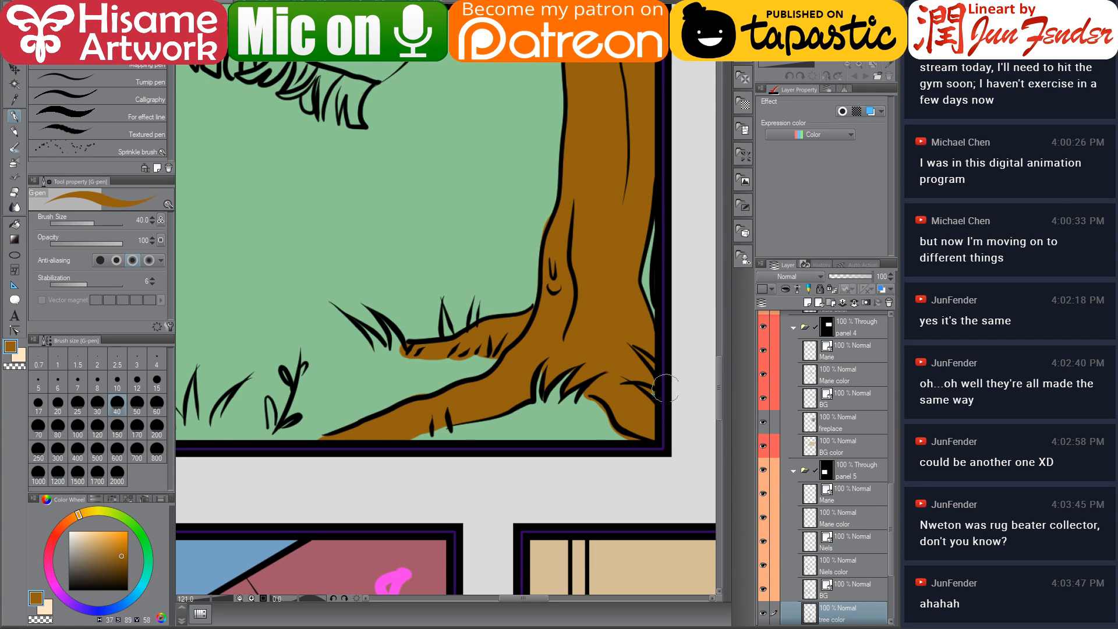
Erase brown that spills past the trunk and root outlines near the panel edge
left_click(15, 193)
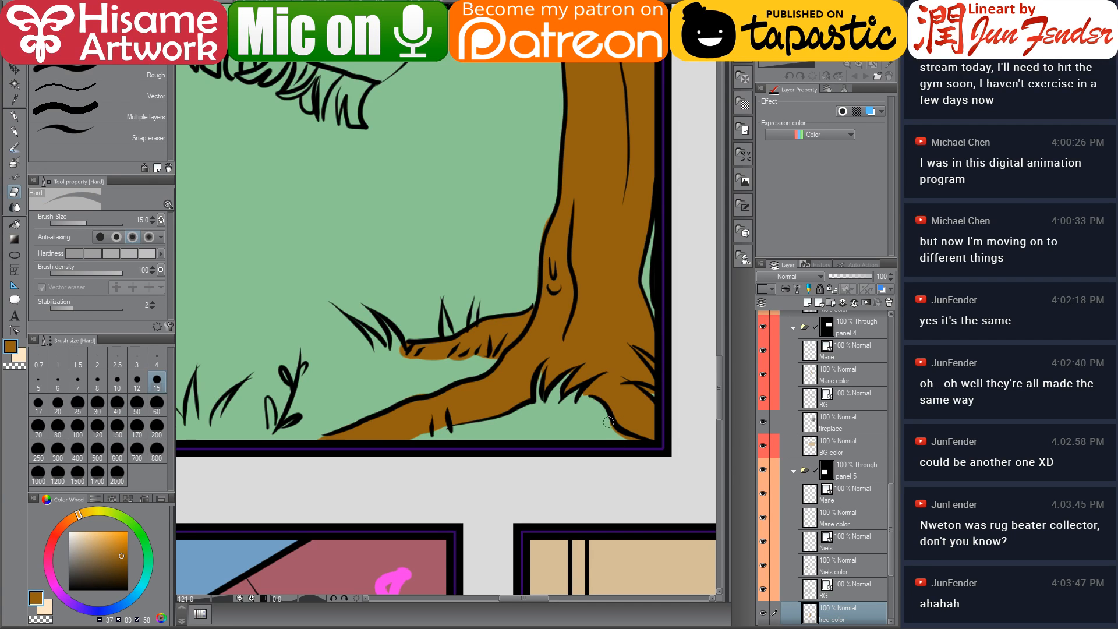
left_click_drag(625, 390, 615, 463)
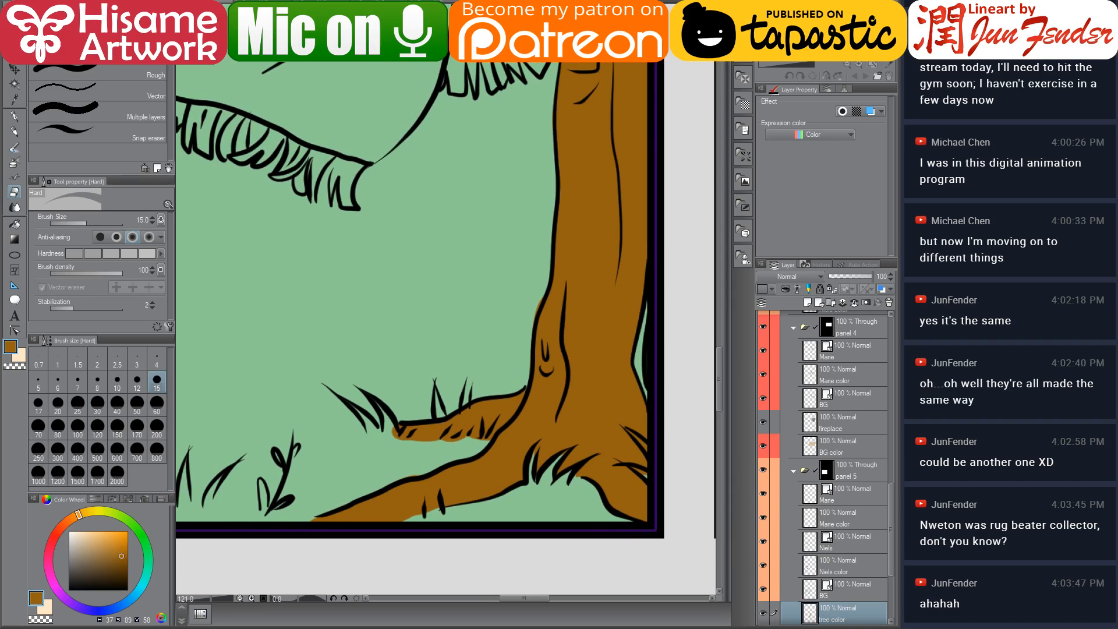
left_click(13, 117)
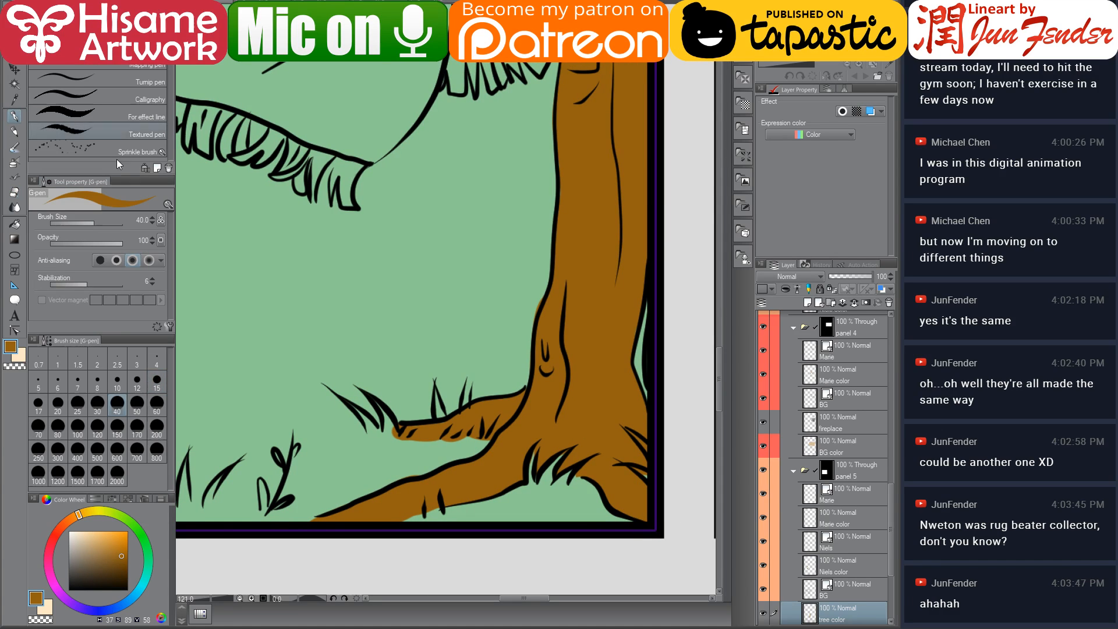
left_click(15, 192)
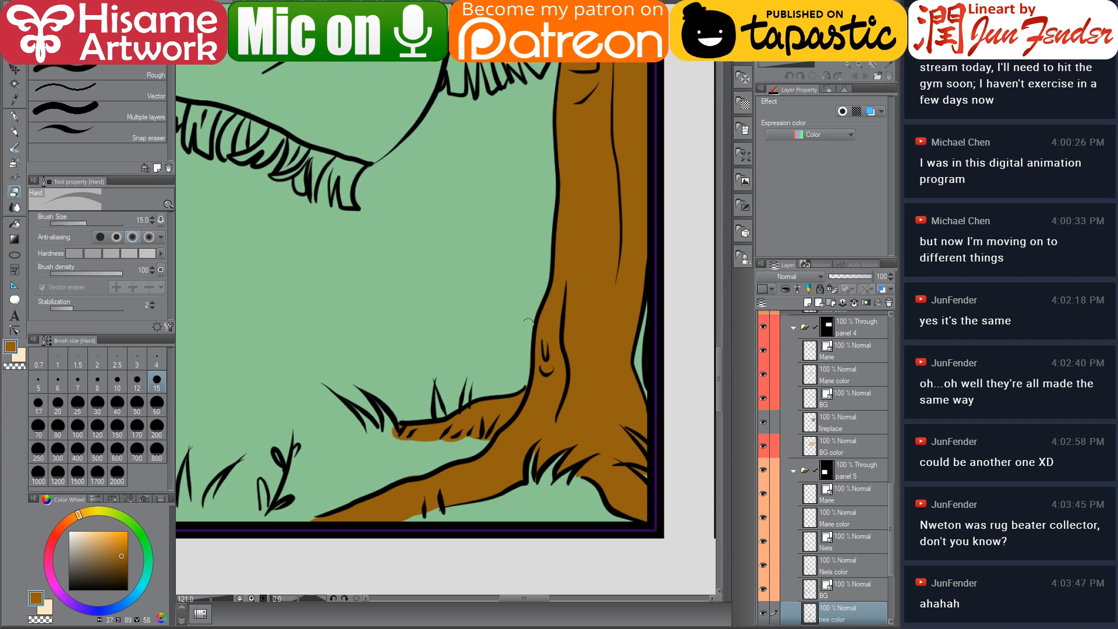
left_click_drag(601, 166, 621, 433)
left_click_drag(571, 293, 636, 519)
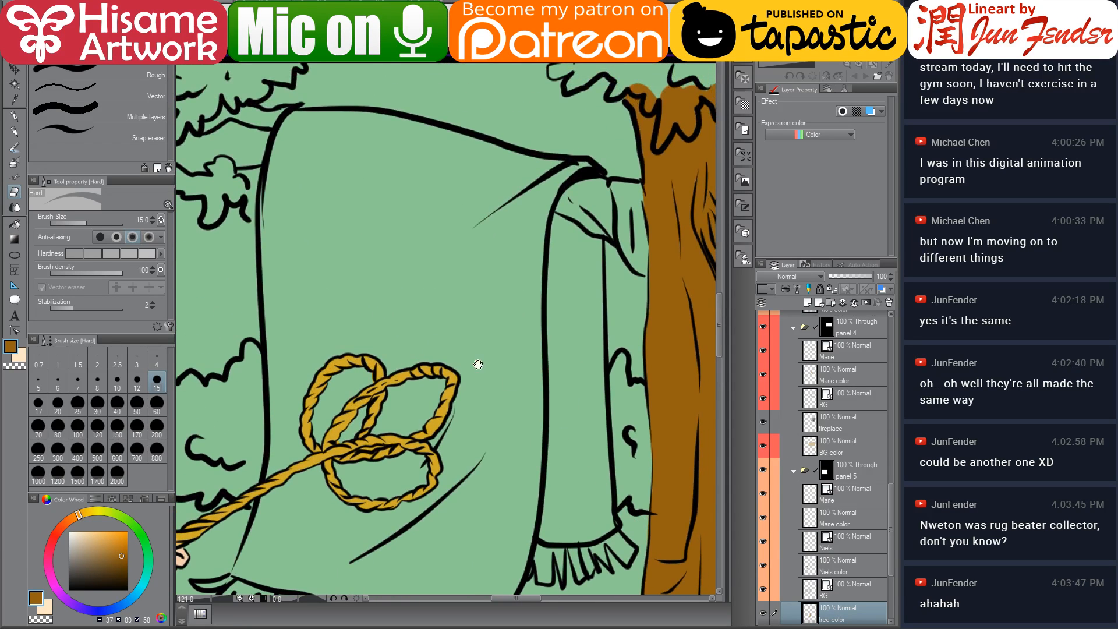
Paint the upper trunk beside the rug and the two branch stubs brown
left_click(16, 118)
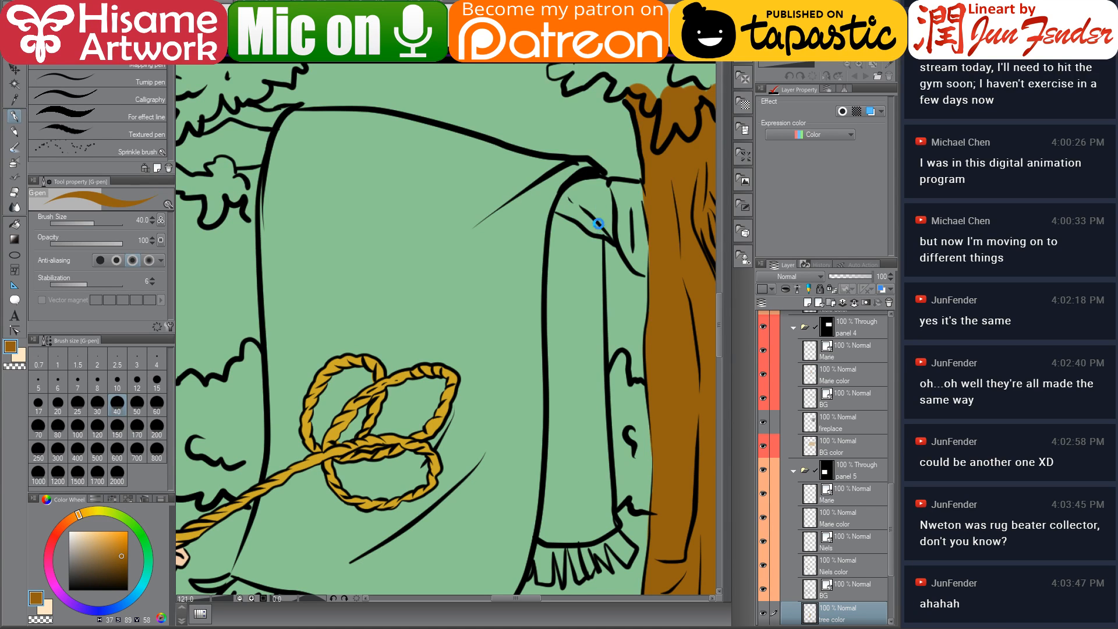
mouse_move(606, 213)
left_mouse_down()
mouse_move(546, 223)
mouse_move(520, 205)
mouse_move(504, 220)
mouse_move(570, 247)
mouse_move(588, 279)
left_mouse_up()
mouse_move(525, 201)
left_mouse_down()
mouse_move(547, 204)
mouse_move(515, 207)
mouse_move(569, 221)
mouse_move(553, 198)
mouse_move(576, 204)
mouse_move(586, 244)
left_mouse_up()
scroll(418, 167, "up", 10)
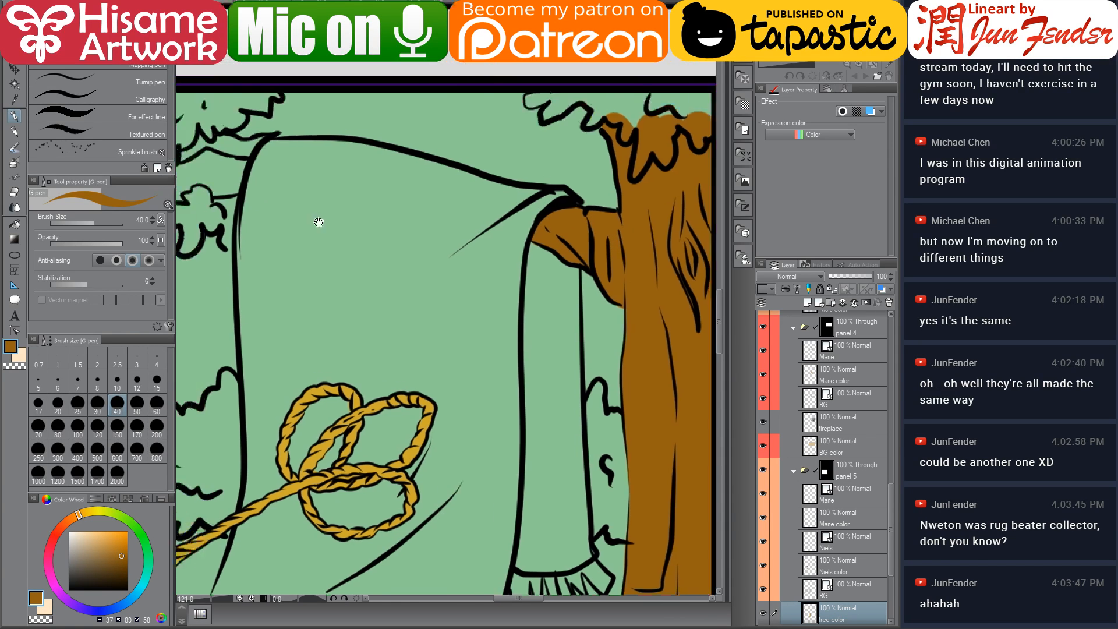
mouse_move(524, 365)
left_mouse_down()
mouse_move(541, 346)
mouse_move(574, 358)
mouse_move(609, 341)
left_mouse_up()
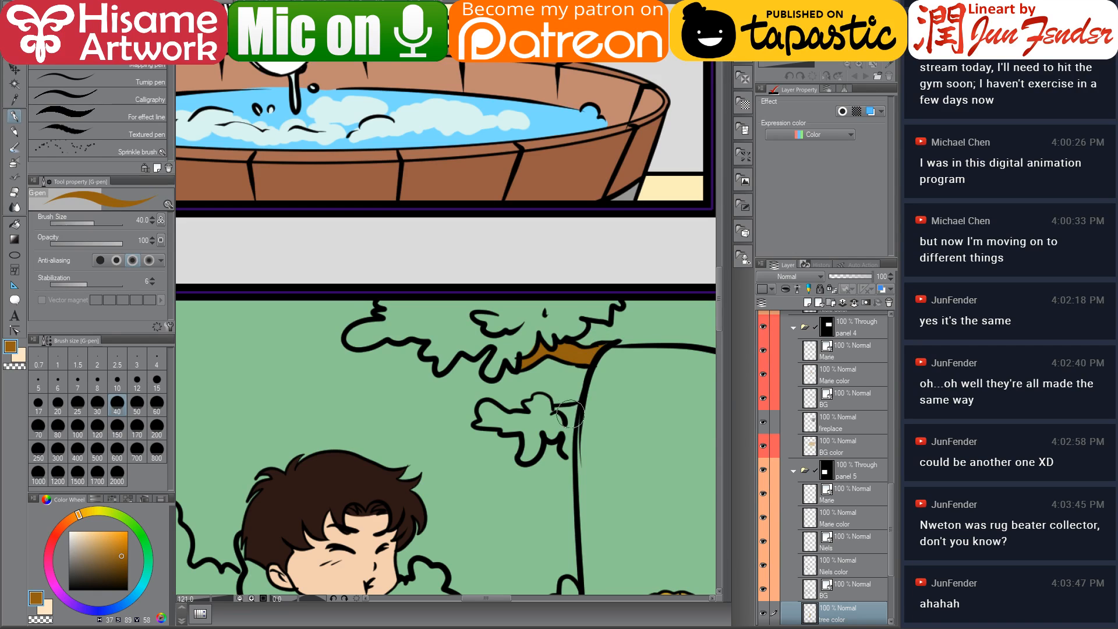
mouse_move(577, 408)
left_mouse_down()
mouse_move(556, 411)
mouse_move(575, 408)
mouse_move(562, 446)
mouse_move(563, 431)
mouse_move(539, 413)
left_mouse_up()
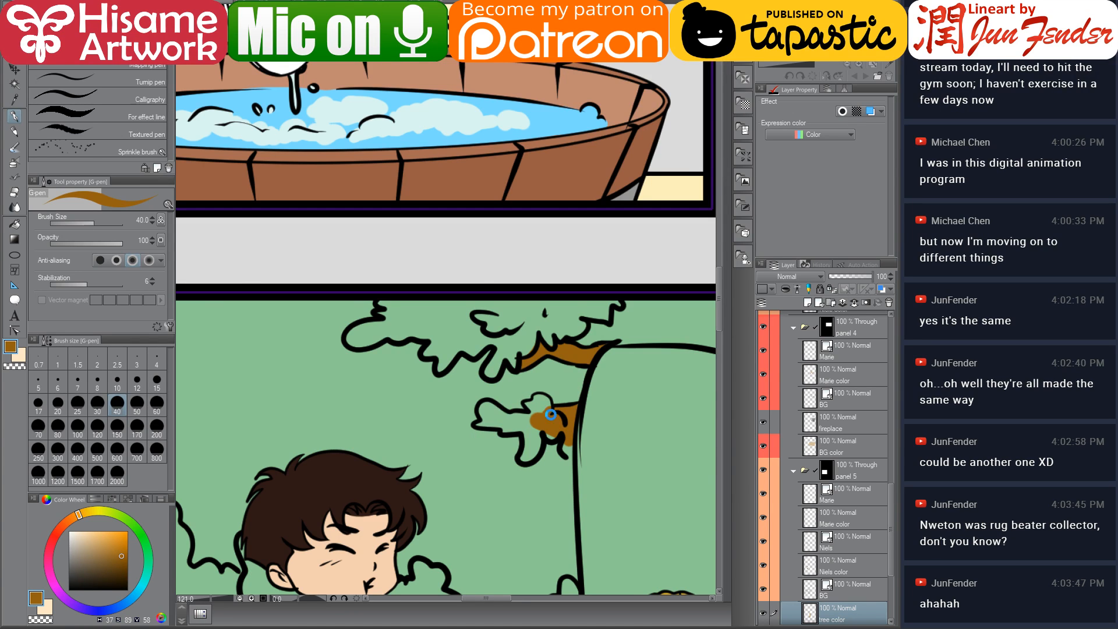
mouse_move(476, 426)
left_mouse_down()
mouse_move(346, 413)
mouse_move(400, 420)
left_mouse_up()
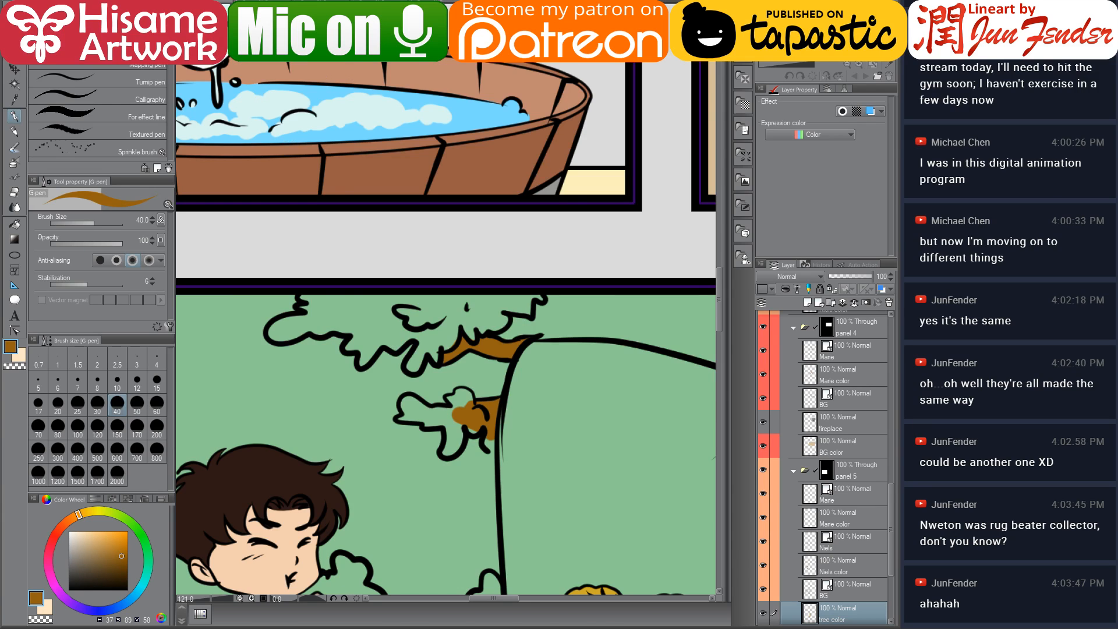
Sample a leaf green from the page_56 reference and return to the comic page
key("ctrl+Tab")
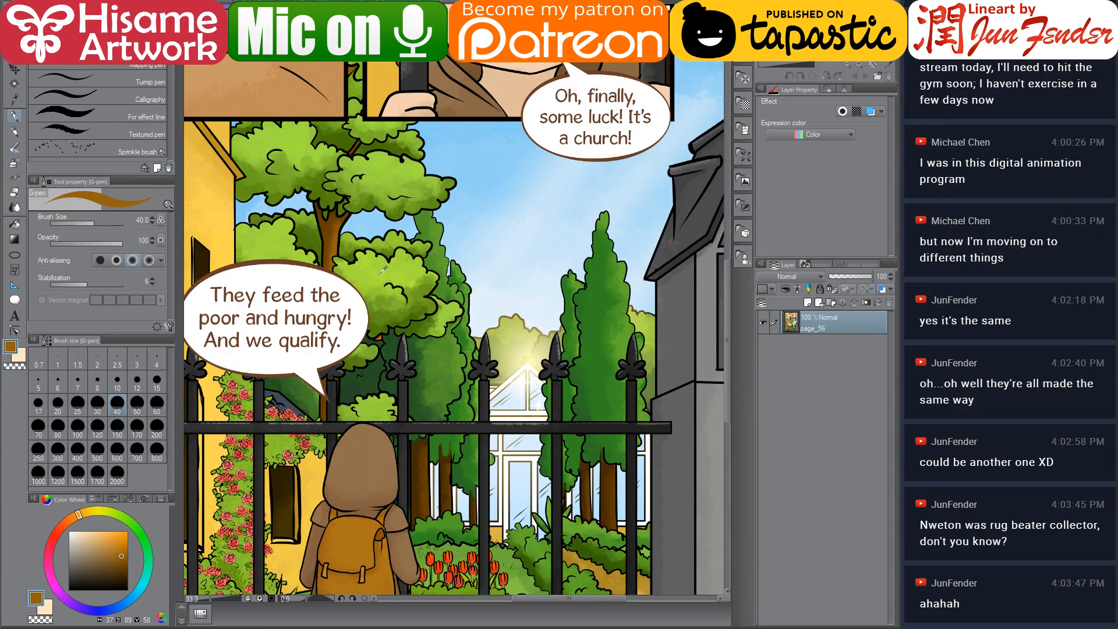
left_click(623, 268, "alt")
left_click(614, 281, "alt")
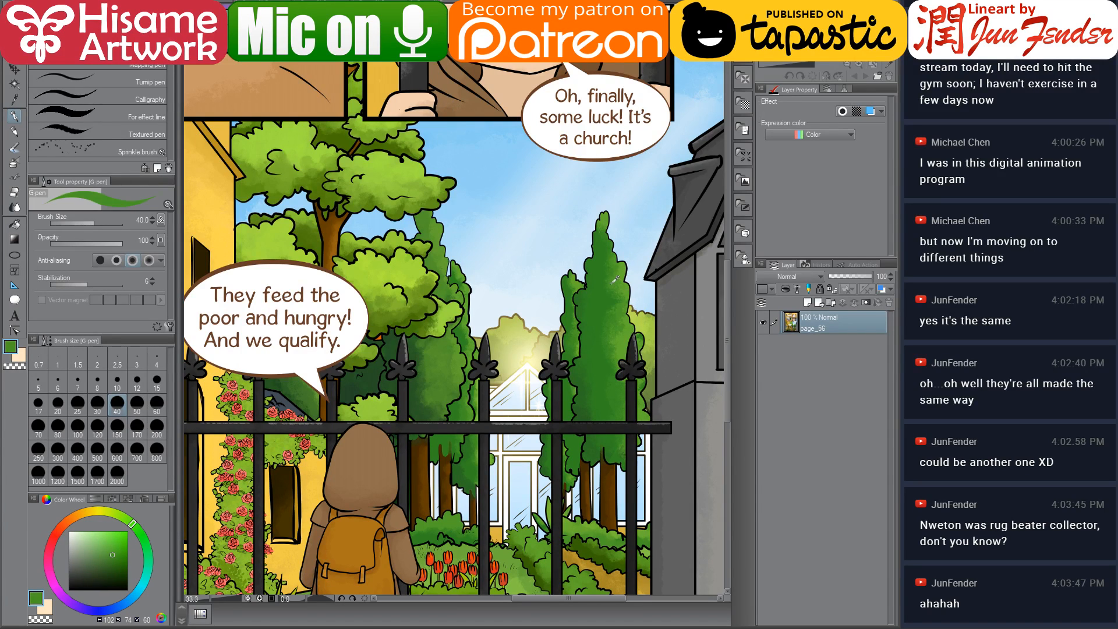
key("ctrl+Tab")
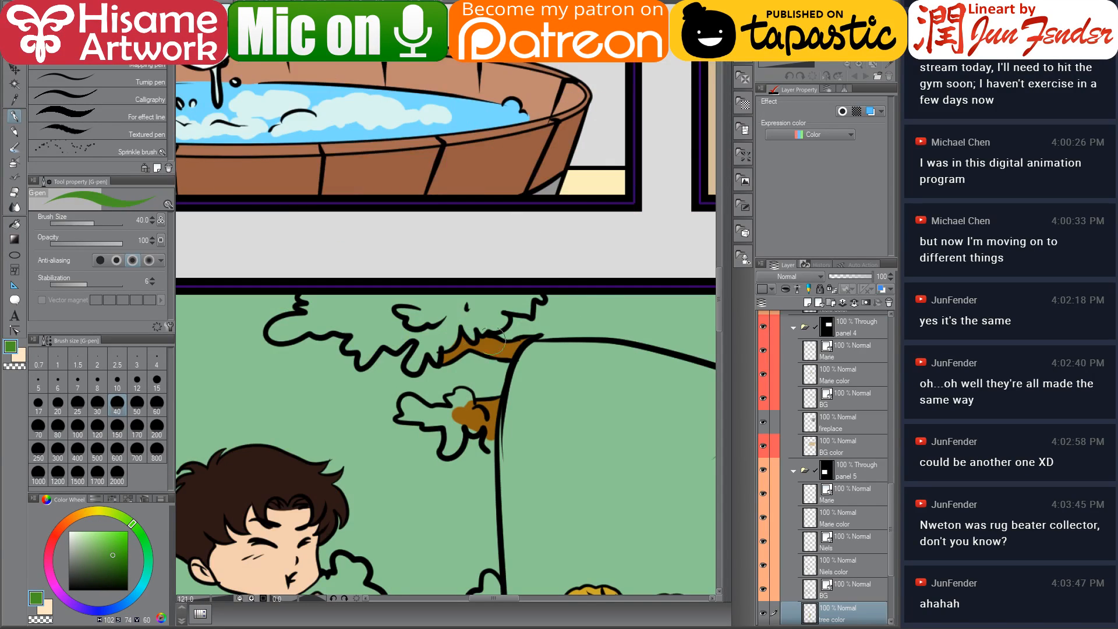
Paint the foliage clump above the upper branch green
mouse_move(311, 304)
left_mouse_down()
mouse_move(277, 332)
mouse_move(327, 319)
left_mouse_up()
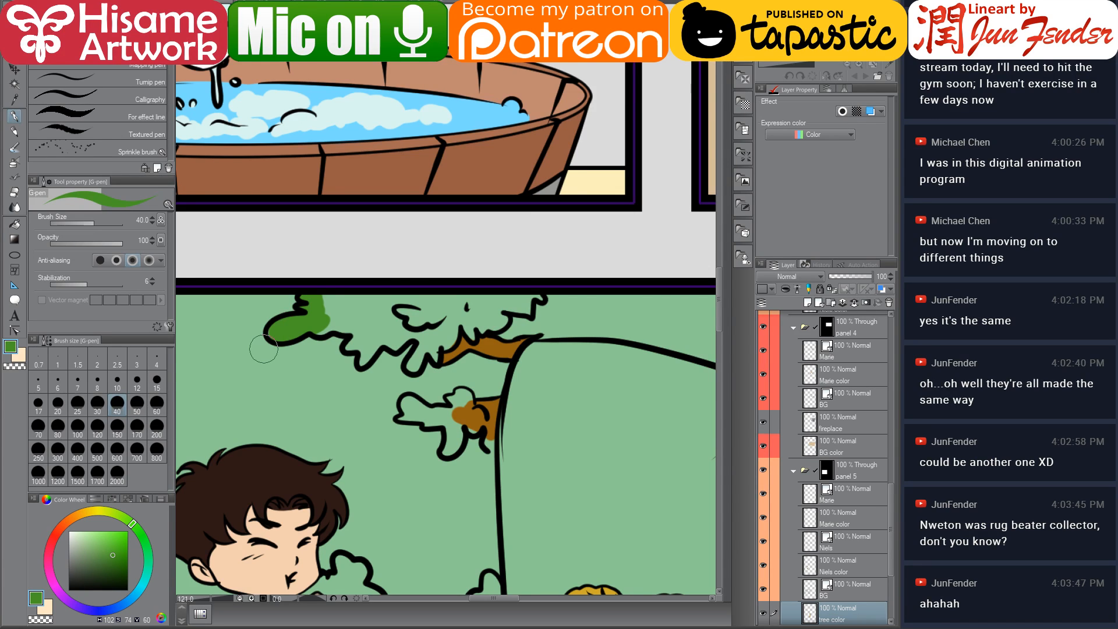
mouse_move(321, 331)
left_mouse_down()
mouse_move(349, 322)
mouse_move(321, 296)
mouse_move(378, 312)
mouse_move(321, 289)
mouse_move(370, 317)
mouse_move(348, 346)
mouse_move(354, 325)
mouse_move(315, 308)
mouse_move(330, 299)
mouse_move(370, 349)
mouse_move(361, 342)
mouse_move(362, 359)
mouse_move(386, 329)
mouse_move(397, 325)
mouse_move(391, 342)
mouse_move(426, 317)
mouse_move(411, 366)
mouse_move(417, 334)
mouse_move(432, 340)
mouse_move(435, 359)
mouse_move(451, 318)
mouse_move(426, 314)
mouse_move(440, 343)
mouse_move(451, 333)
mouse_move(444, 307)
mouse_move(479, 329)
mouse_move(475, 341)
mouse_move(457, 298)
mouse_move(483, 326)
mouse_move(471, 298)
mouse_move(489, 325)
mouse_move(498, 317)
mouse_move(478, 304)
mouse_move(495, 298)
mouse_move(499, 321)
mouse_move(538, 300)
left_mouse_up()
left_click_drag(443, 314, 371, 301)
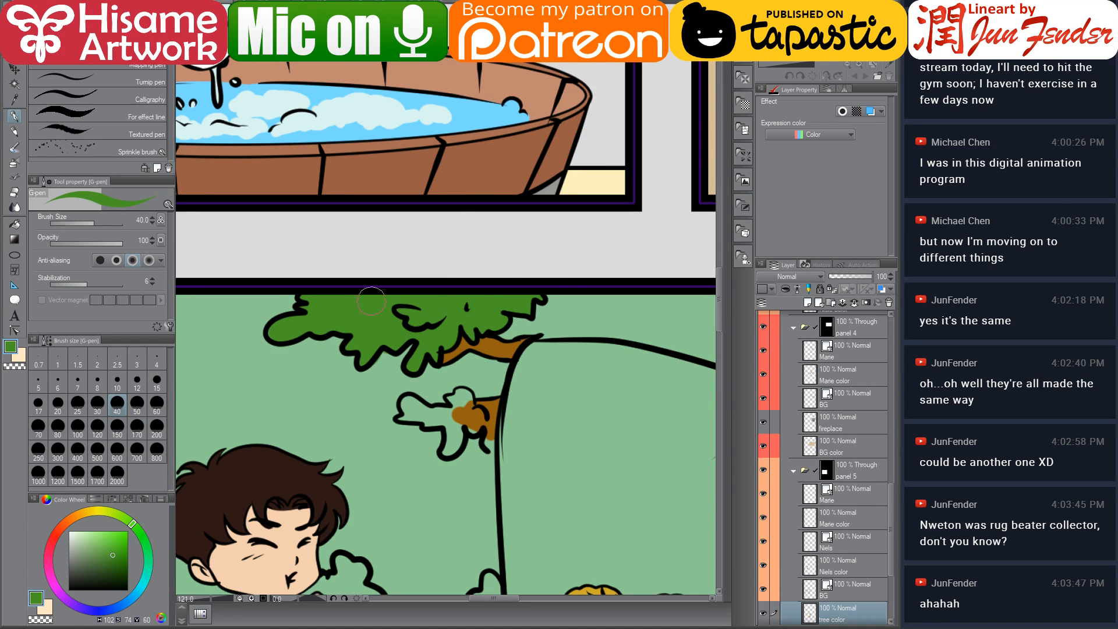
Tidy the foliage edge with the eraser and paint the lower branch's leaf cluster green
left_click(15, 193)
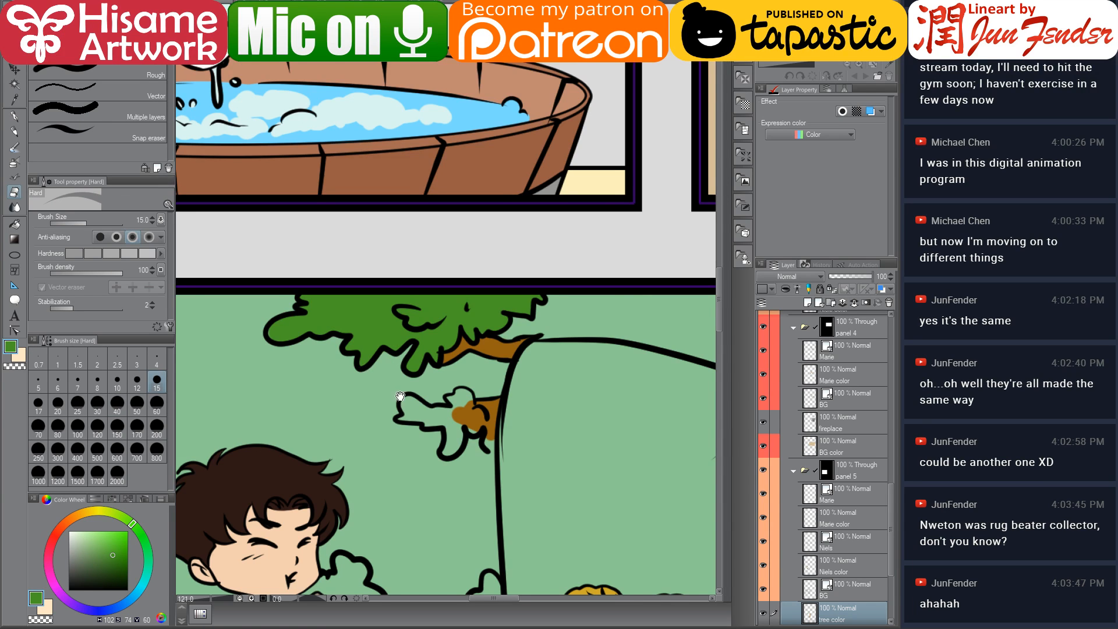
left_click_drag(401, 396, 356, 303)
left_click(14, 118)
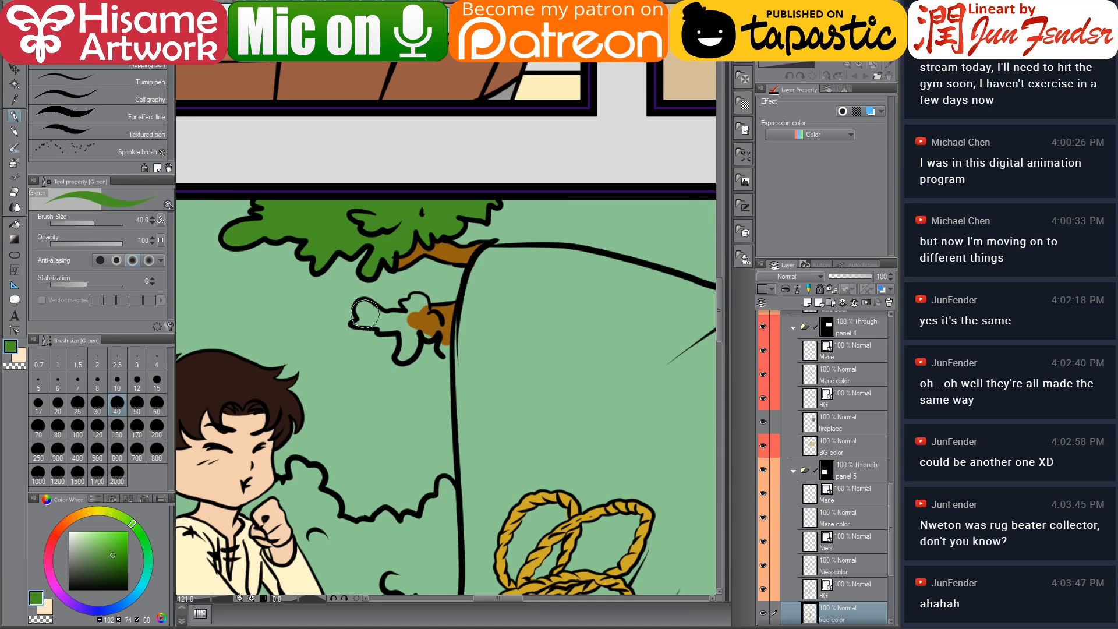
mouse_move(364, 313)
left_mouse_down()
mouse_move(356, 322)
mouse_move(379, 312)
mouse_move(367, 306)
mouse_move(388, 326)
mouse_move(416, 312)
mouse_move(413, 291)
mouse_move(430, 335)
mouse_move(440, 331)
mouse_move(431, 318)
mouse_move(451, 344)
mouse_move(448, 353)
mouse_move(398, 327)
mouse_move(415, 344)
left_mouse_up()
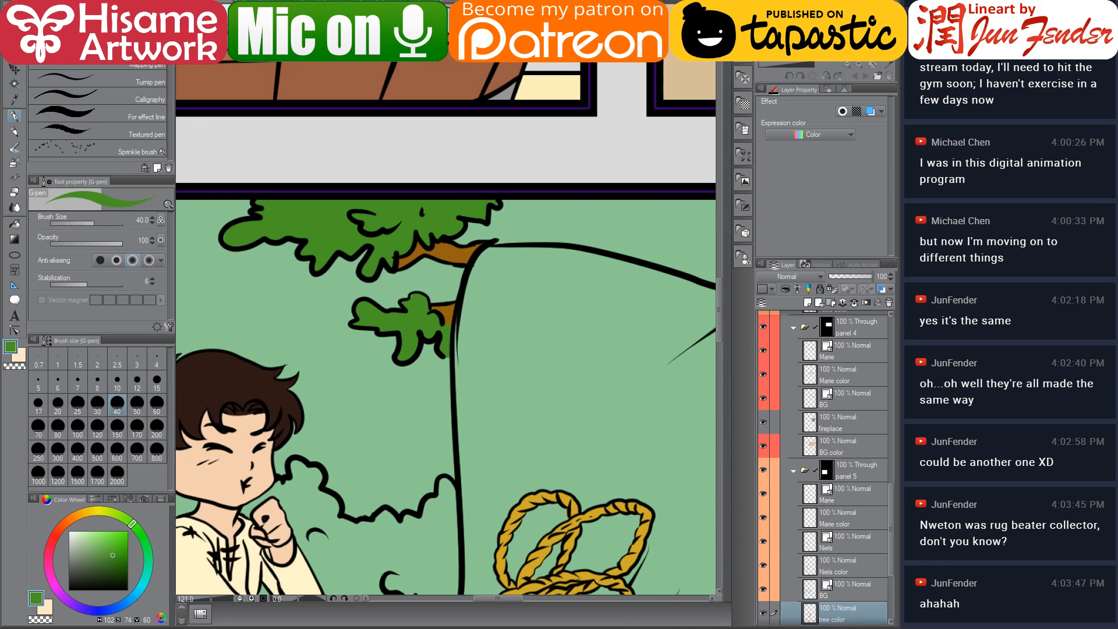
scroll(395, 324, "down", 5)
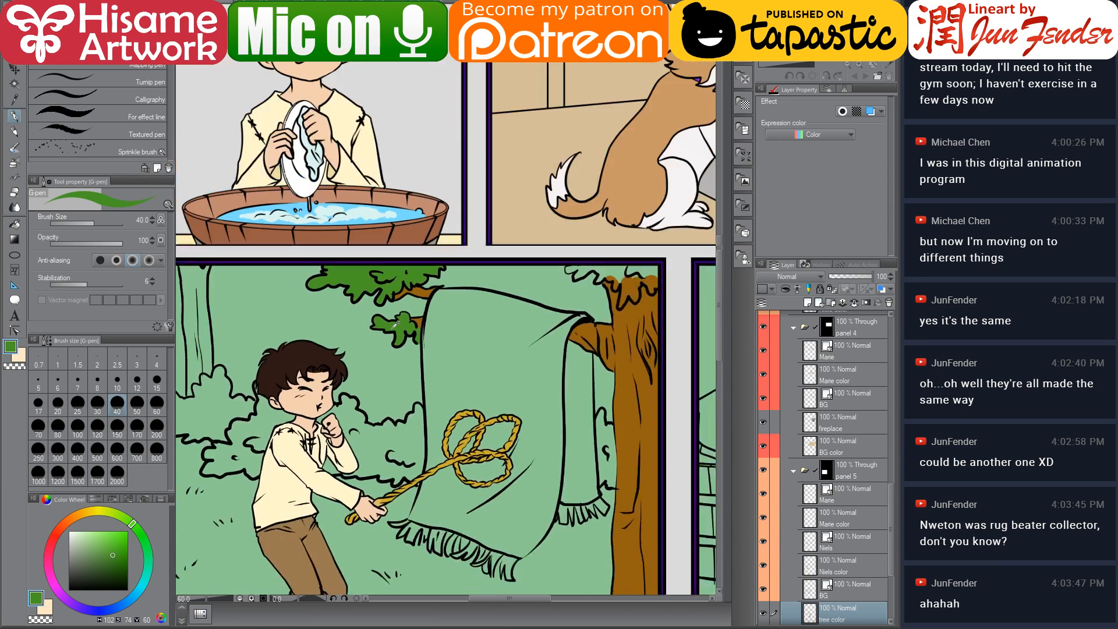
Sample the rug red from the page_59 reference and return to the comic page
left_click_drag(417, 271, 460, 315)
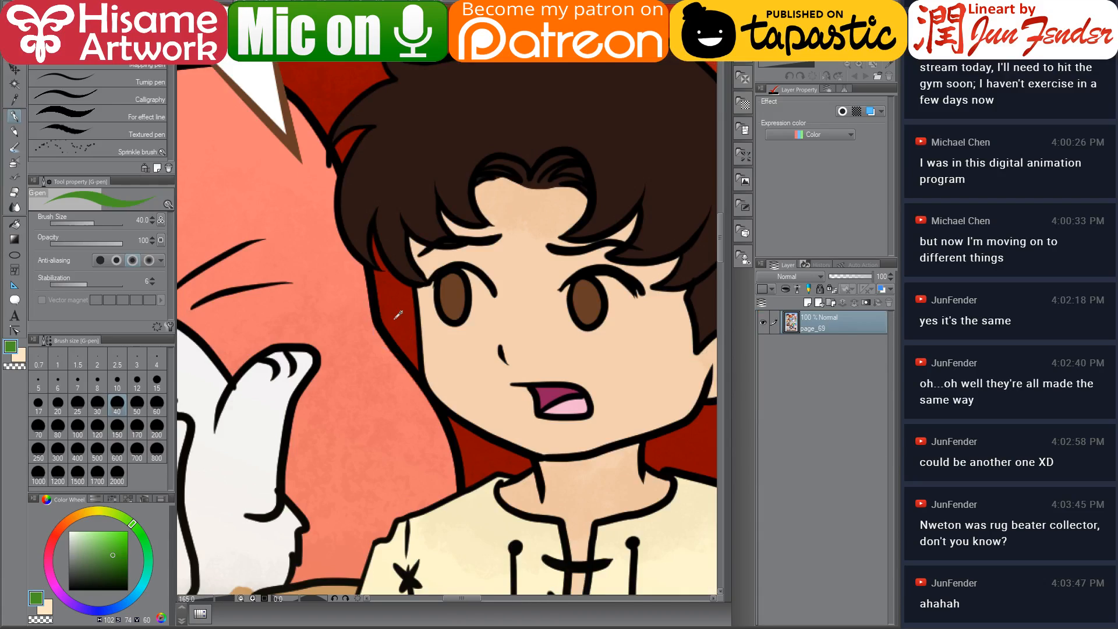
scroll(399, 314, "down", 6)
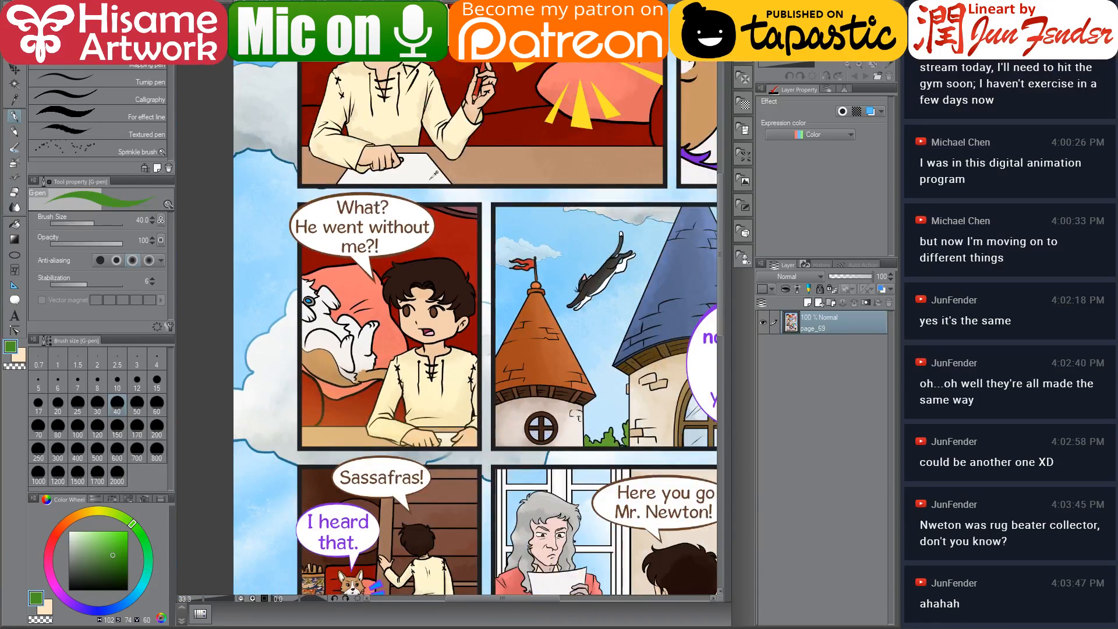
scroll(393, 240, "down", 1)
left_click(433, 238, "alt")
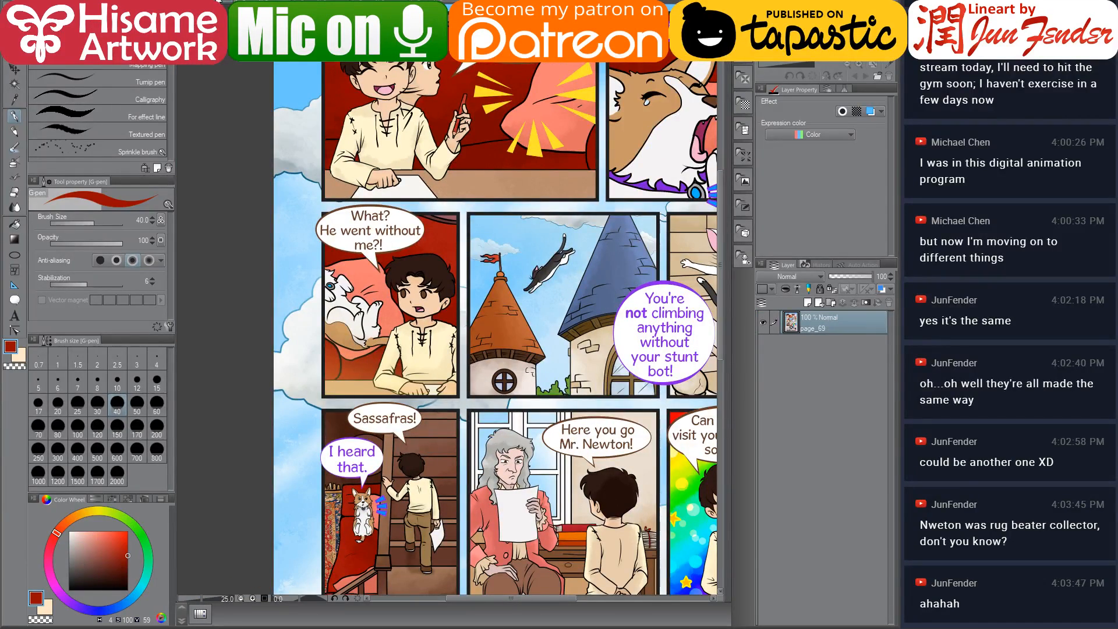
left_click(219, 2)
scroll(473, 331, "up", 1)
left_click_drag(492, 432, 470, 362)
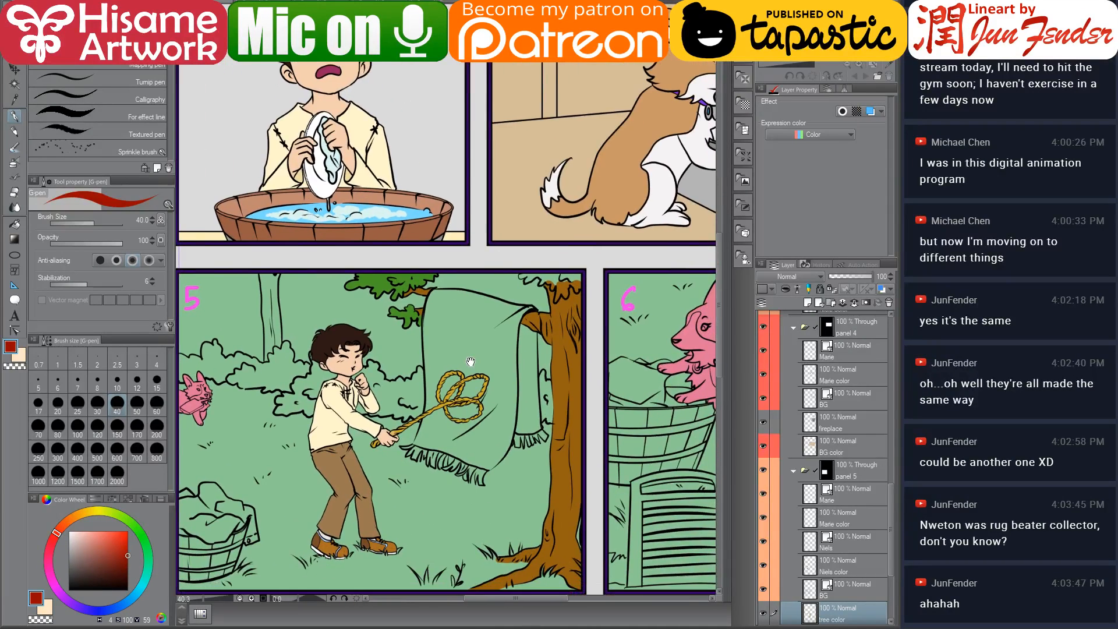
Fill the hanging rug's front red with the fill tool
left_click(15, 223)
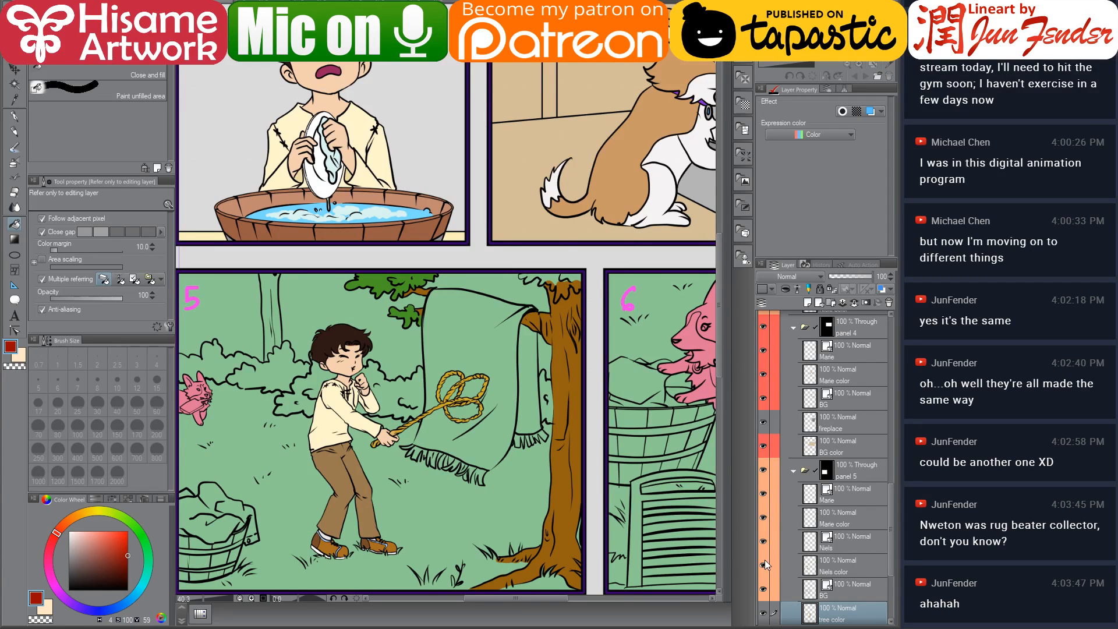
left_click_drag(766, 565, 763, 541)
left_click(492, 364)
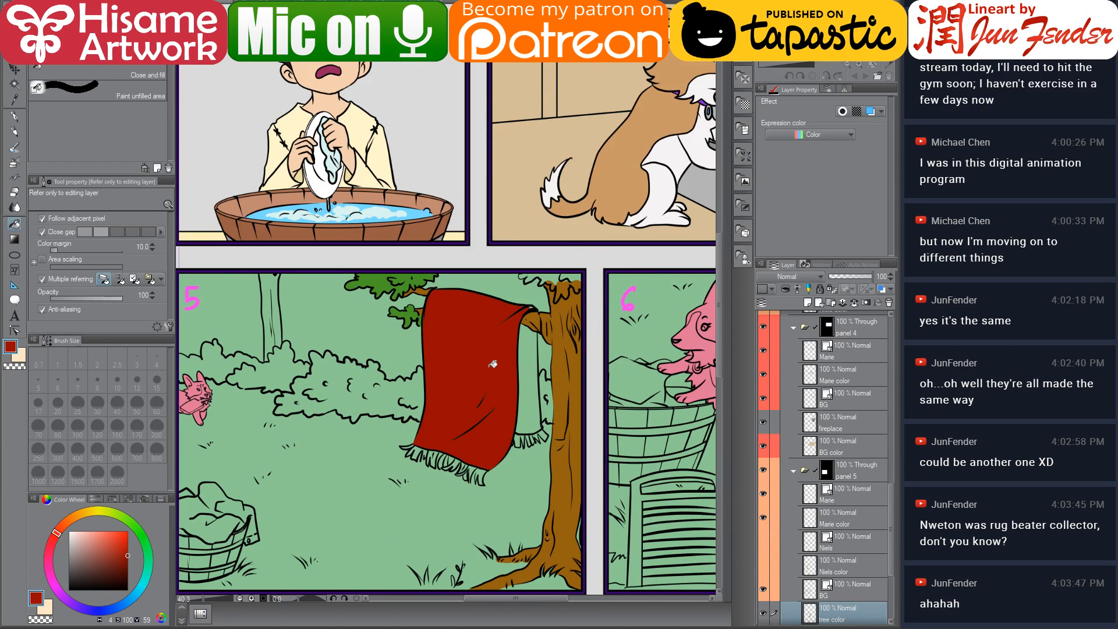
Pick a darker red and fill the rug's back fold behind the branch
scroll(495, 379, "up", 3)
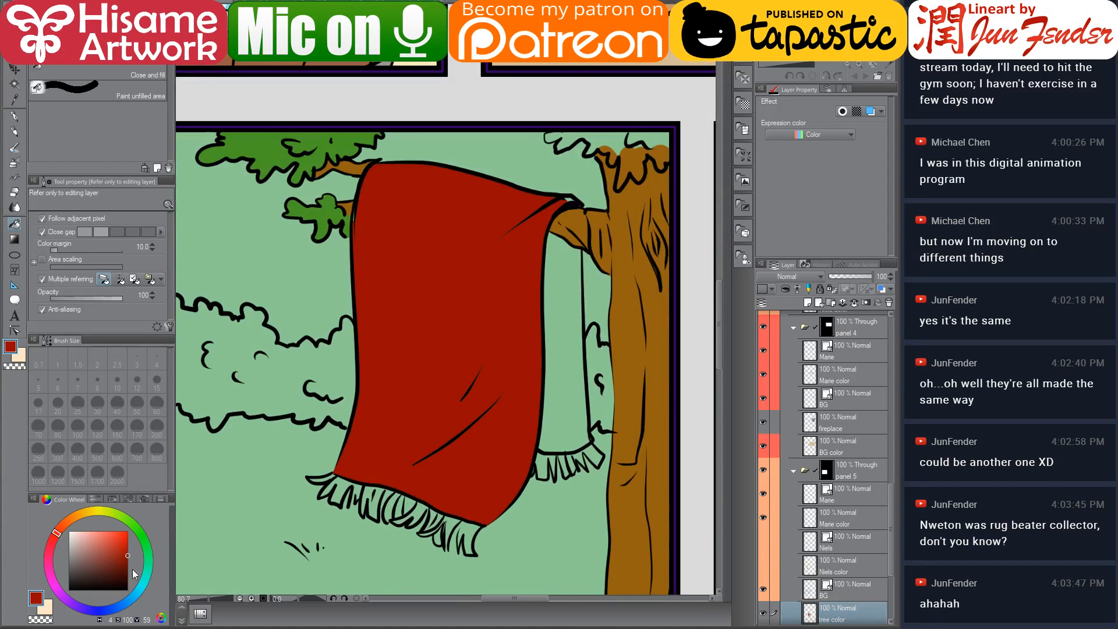
left_click(134, 565)
left_click(560, 400)
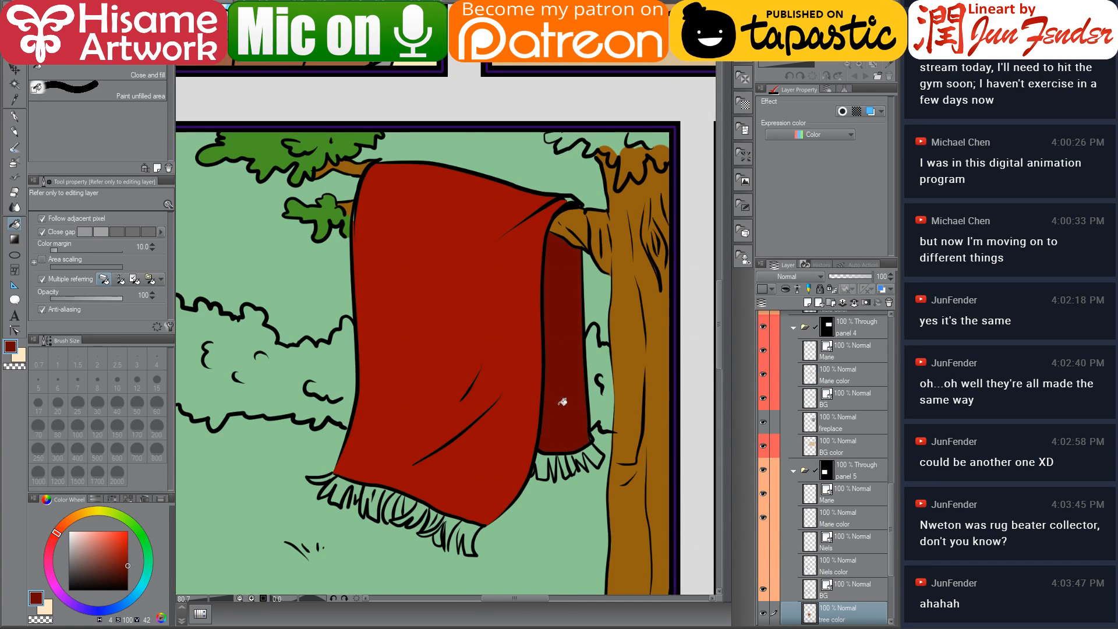
left_click_drag(545, 326, 534, 292)
left_click(495, 252, "alt")
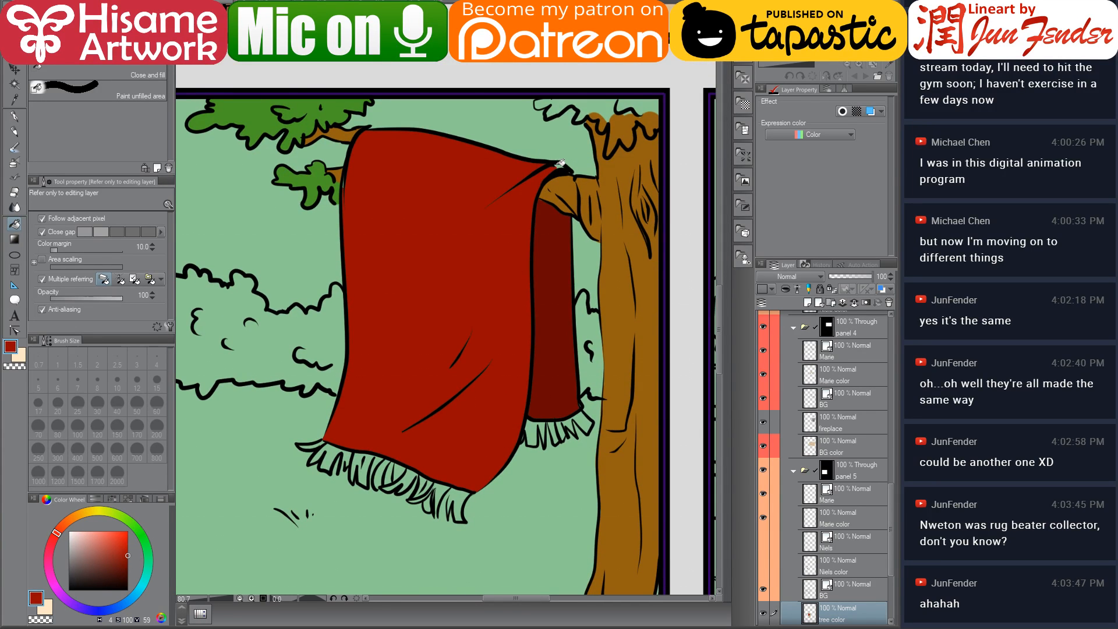
scroll(455, 349, "up", 3)
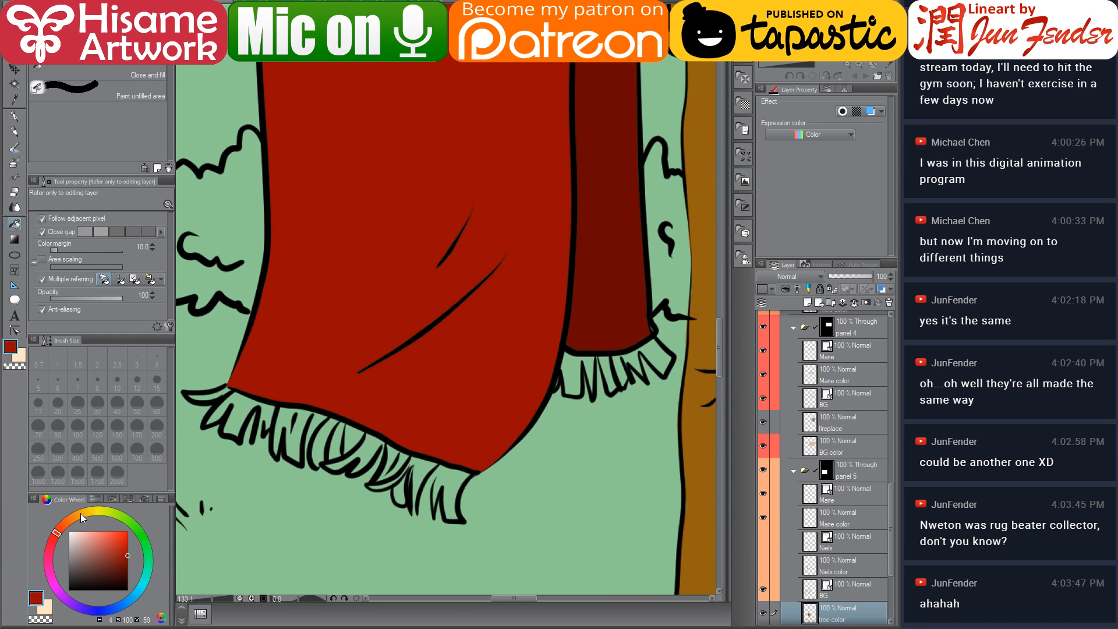
Pick a light orange and fill the first tassels of the rug's front fringe
left_click(81, 513)
left_click(107, 533)
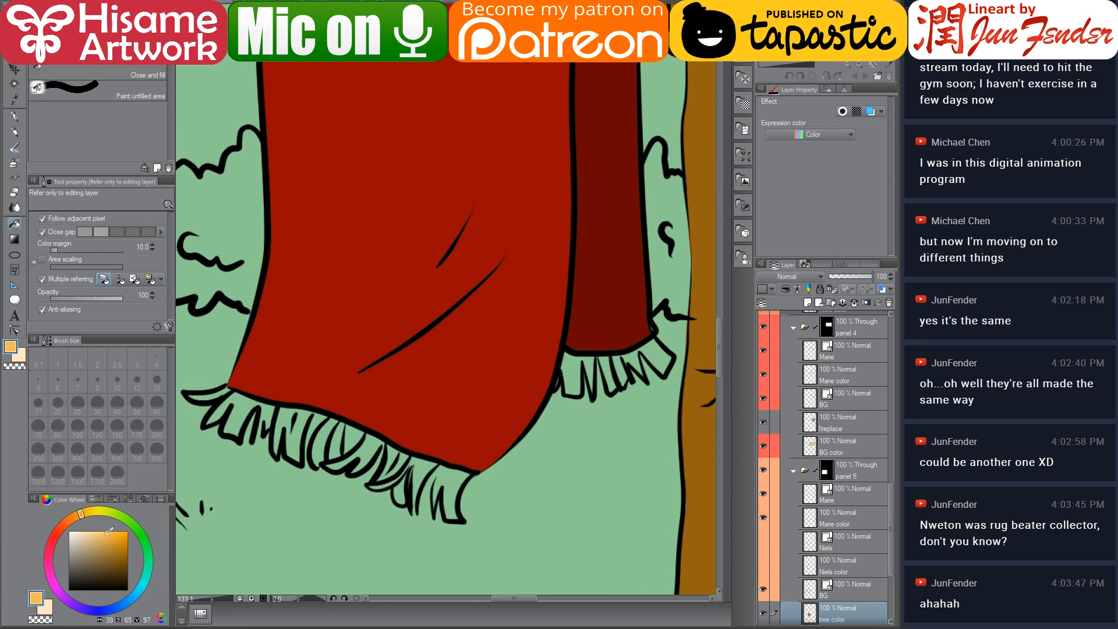
left_click(269, 407)
left_click(242, 405)
left_click(222, 393)
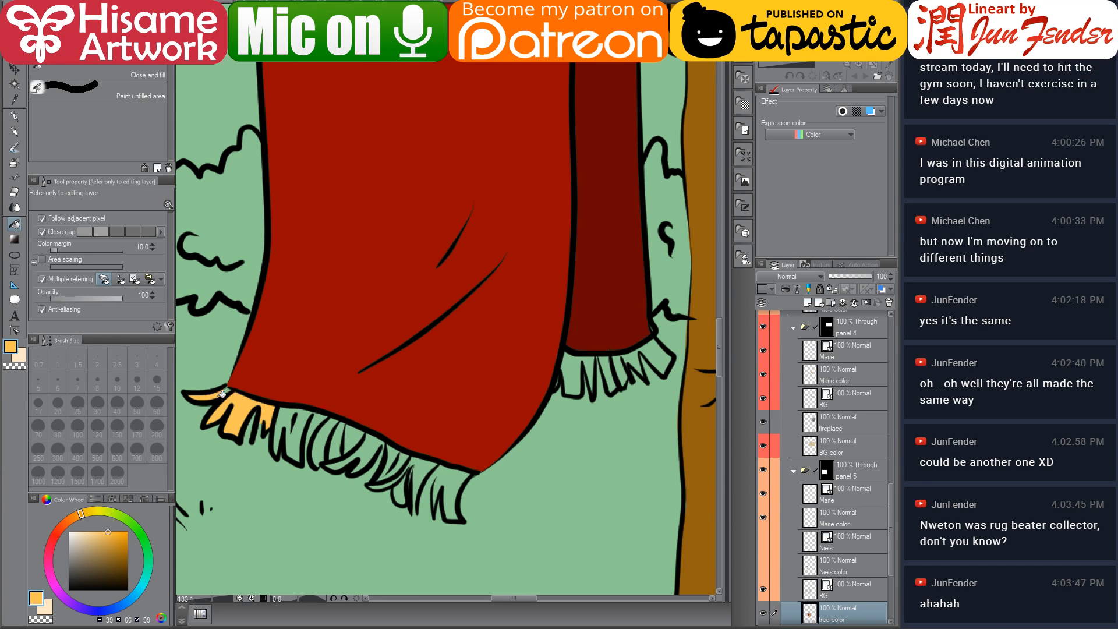
left_click(298, 436)
left_click(325, 438)
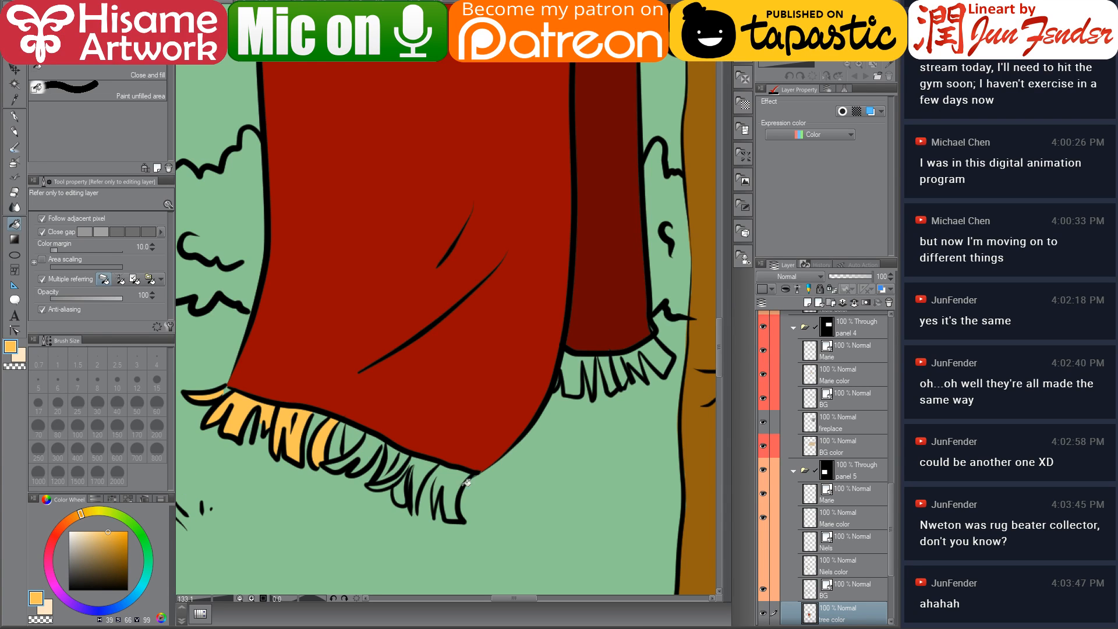
Adjust the orange shade and fill further tassels along the front fringe, undoing one stray fill
left_click_drag(106, 541, 111, 543)
left_click(453, 479)
key("ctrl+z")
left_click(419, 460)
left_click(369, 449)
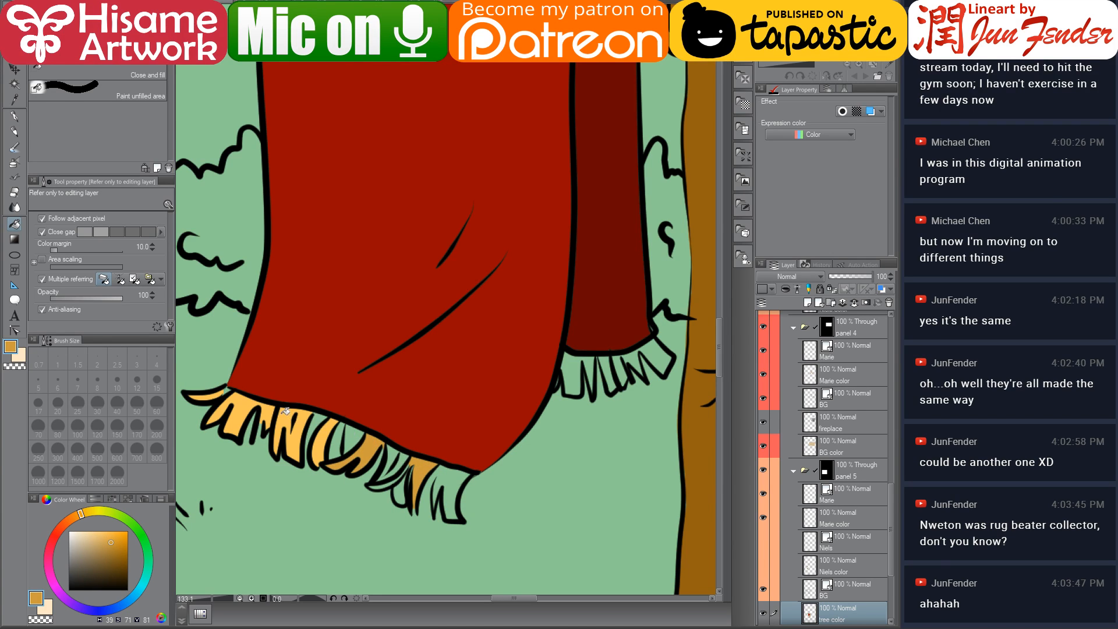
left_click(307, 426)
left_click(319, 441, "alt")
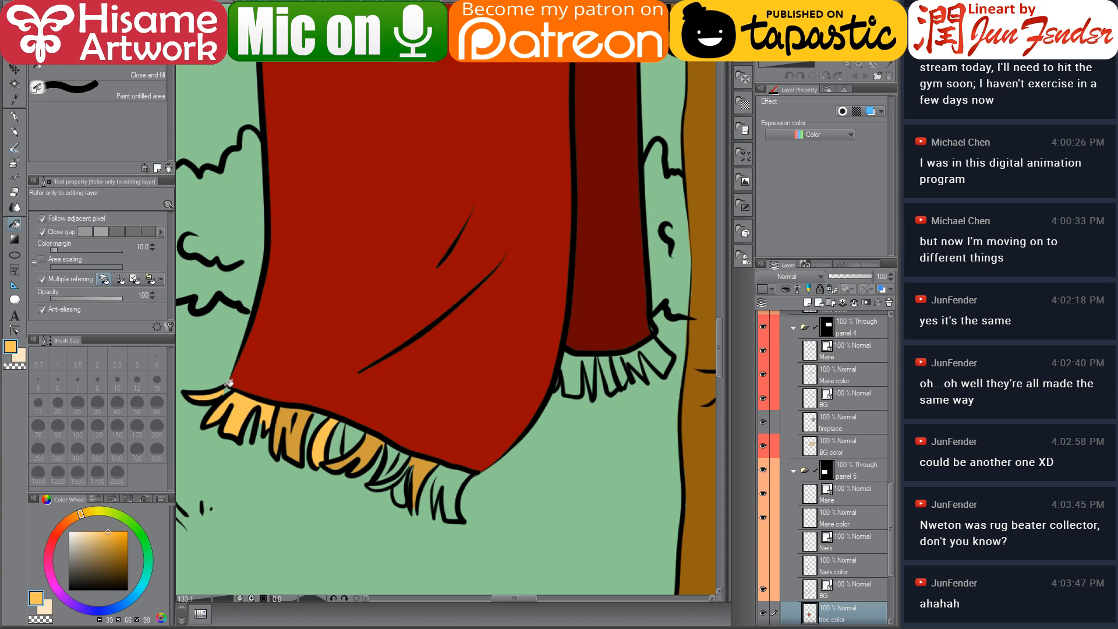
left_click(287, 419, "alt")
left_click(227, 388)
left_click(234, 415, "alt")
left_click(213, 394)
left_click(319, 418)
left_click(341, 436)
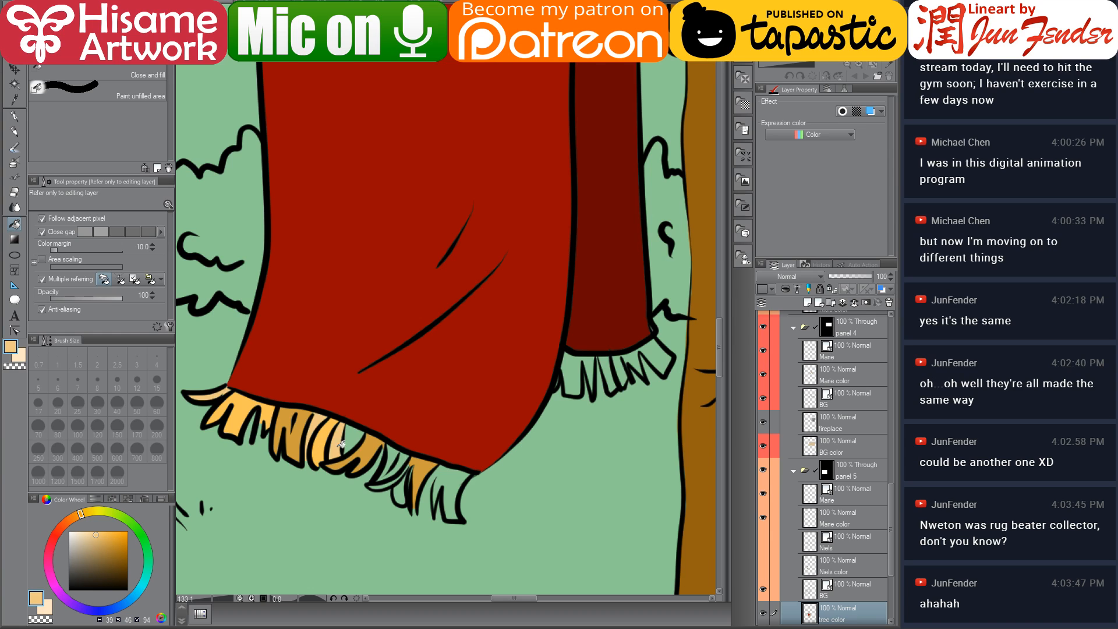
left_click(394, 451)
left_click(458, 478)
Undo the last fill and fill the remaining front tassels in lighter and darker orange
key("ctrl+z")
left_click(357, 436)
left_click(369, 445, "alt")
left_click(357, 431)
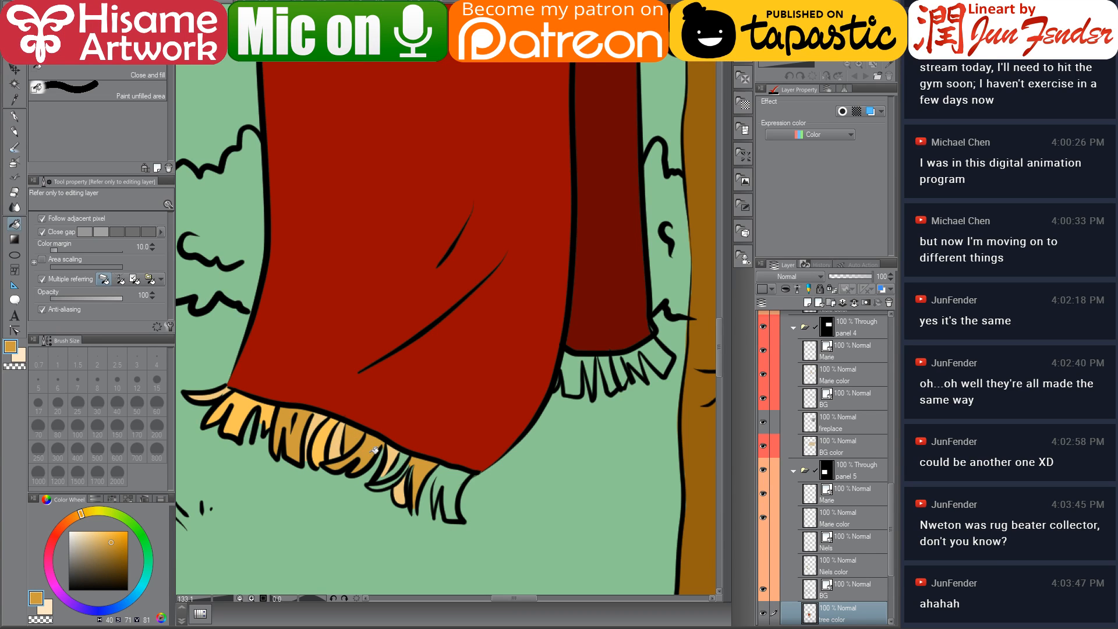
left_click(320, 437, "alt")
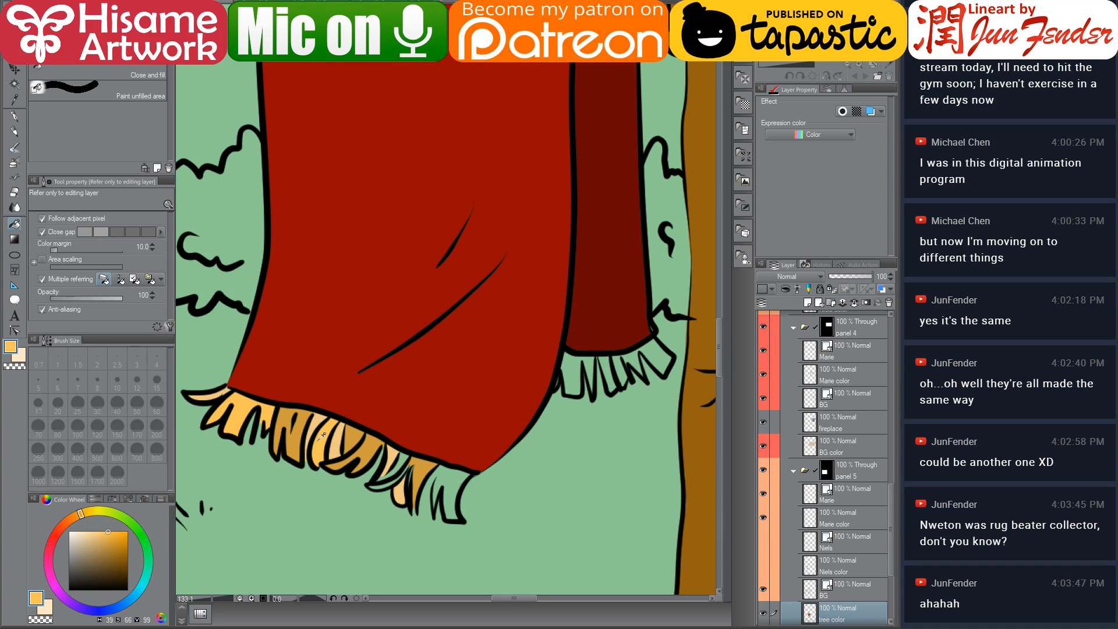
left_click(372, 448)
left_click(403, 460)
left_click(397, 478)
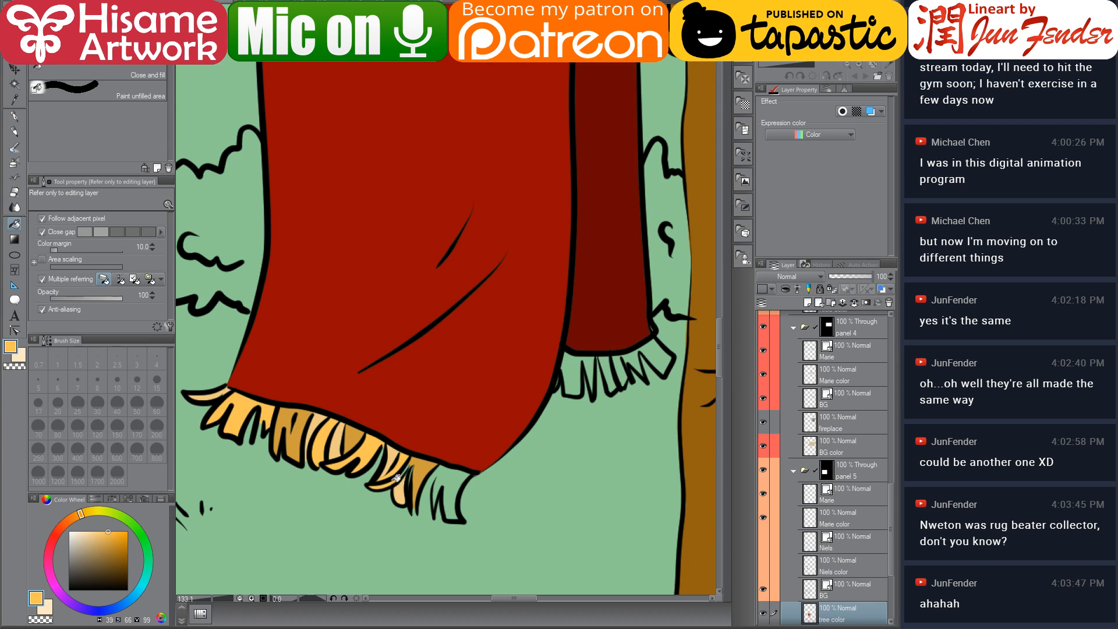
Switch to the G-pen at size 17 and paint over the unfilled gaps between the tassels
left_click(14, 116)
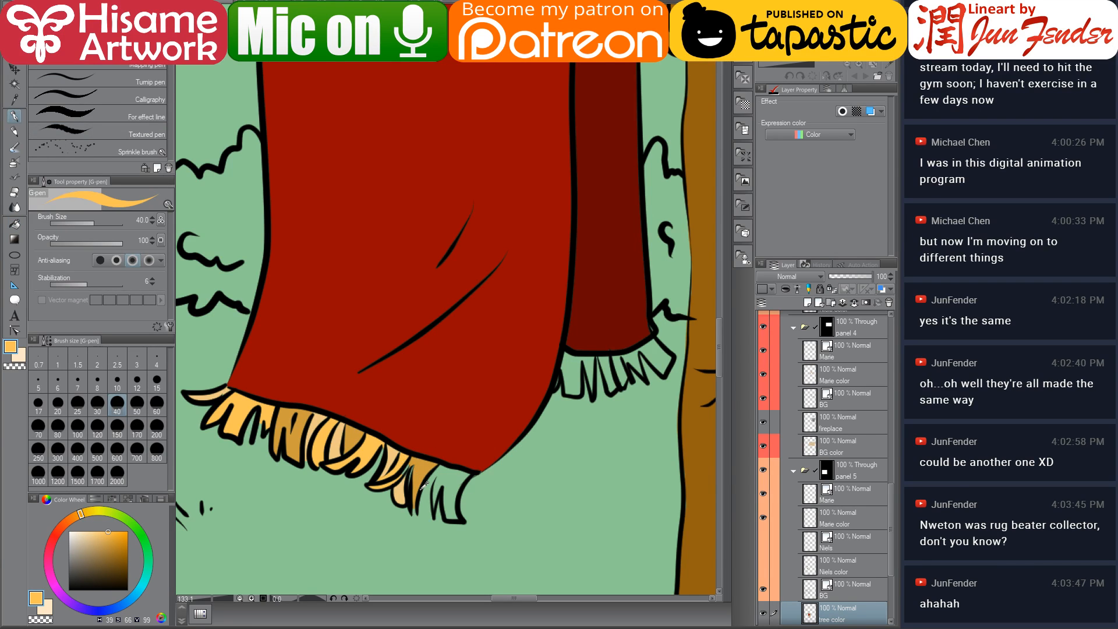
scroll(410, 500, "up", 3)
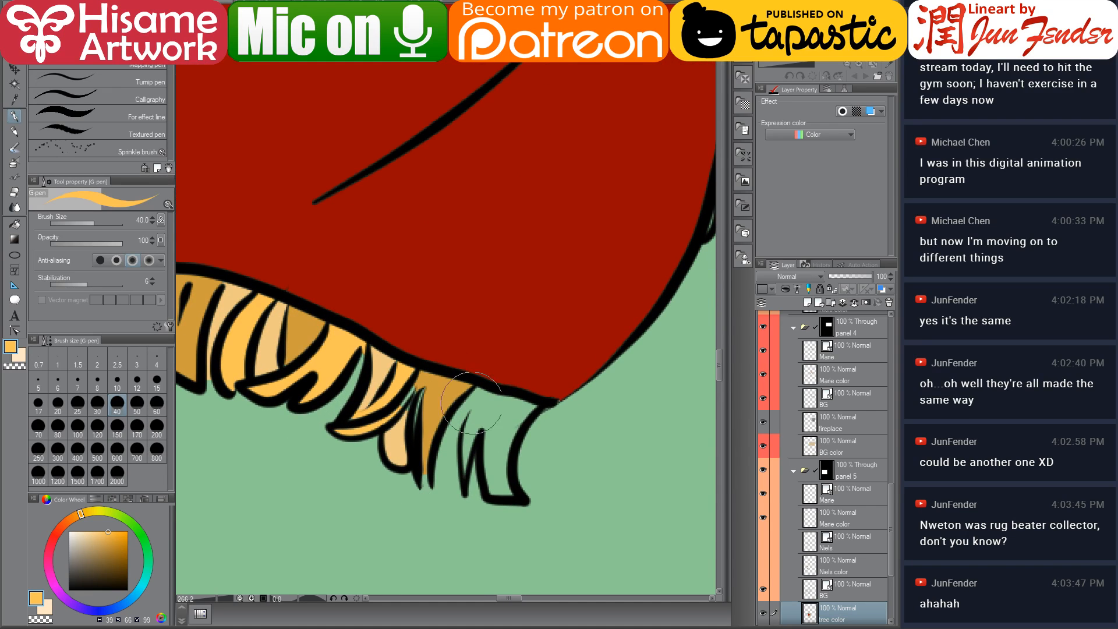
key("bracketleft")
key("bracketleft")
key("bracketleft")
key("bracketleft")
left_click_drag(488, 386, 453, 473)
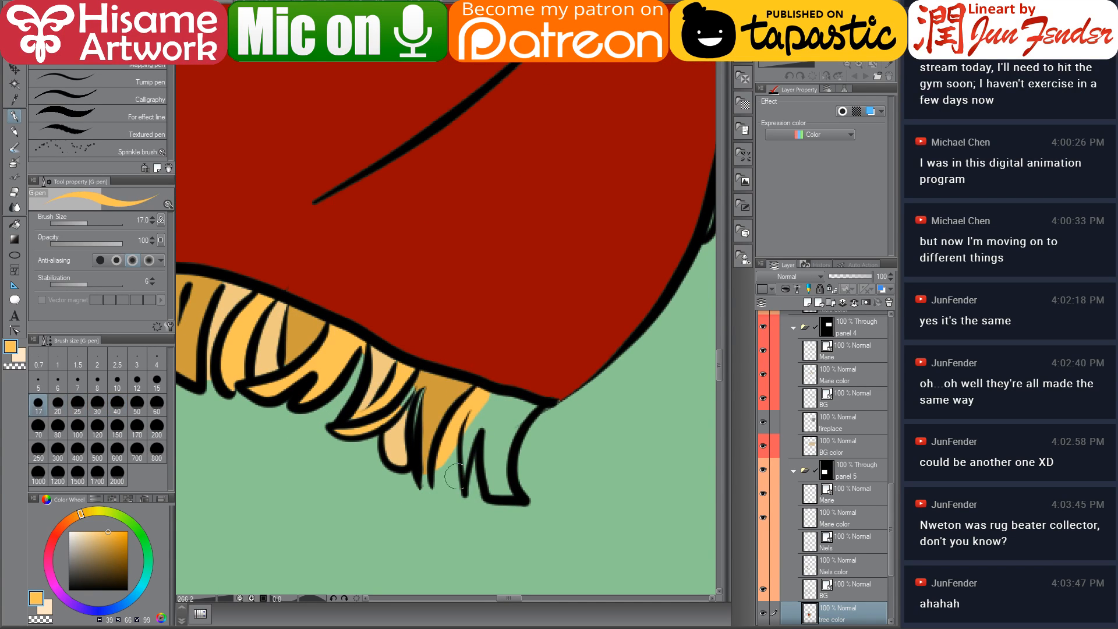
mouse_move(492, 395)
left_mouse_down()
mouse_move(479, 476)
mouse_move(498, 417)
mouse_move(488, 400)
mouse_move(523, 404)
mouse_move(531, 504)
mouse_move(493, 412)
mouse_move(531, 512)
mouse_move(491, 456)
mouse_move(494, 487)
mouse_move(508, 491)
mouse_move(495, 402)
left_mouse_up()
Sample darker and lighter fringe tones and paint shading strokes across the front tassels
left_click(400, 415, "alt")
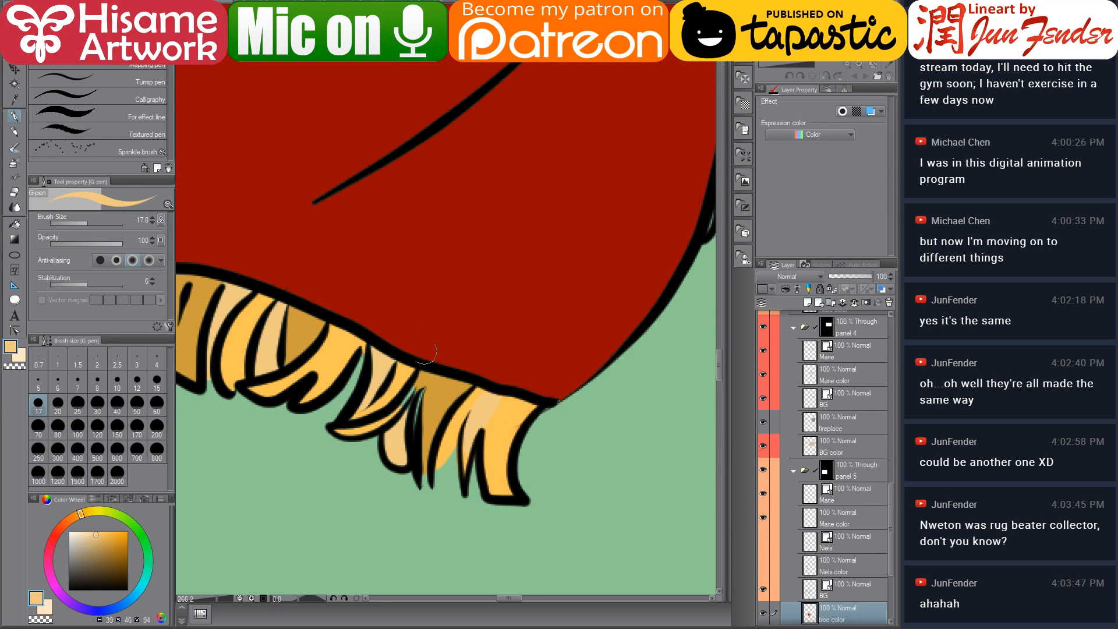
left_click(420, 398, "alt")
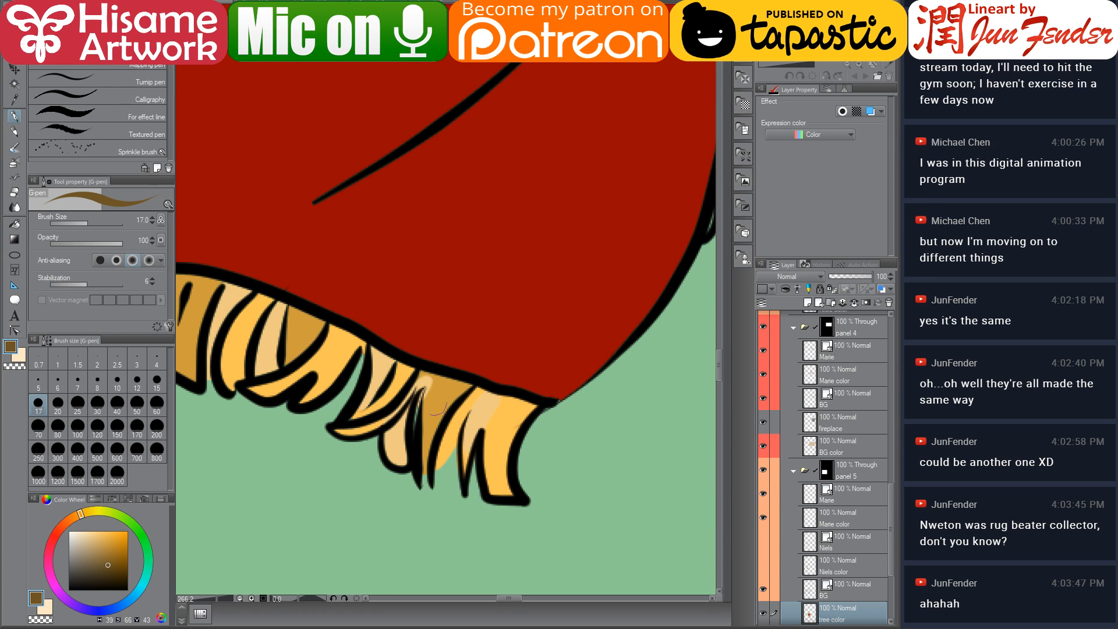
left_click_drag(429, 370, 423, 469)
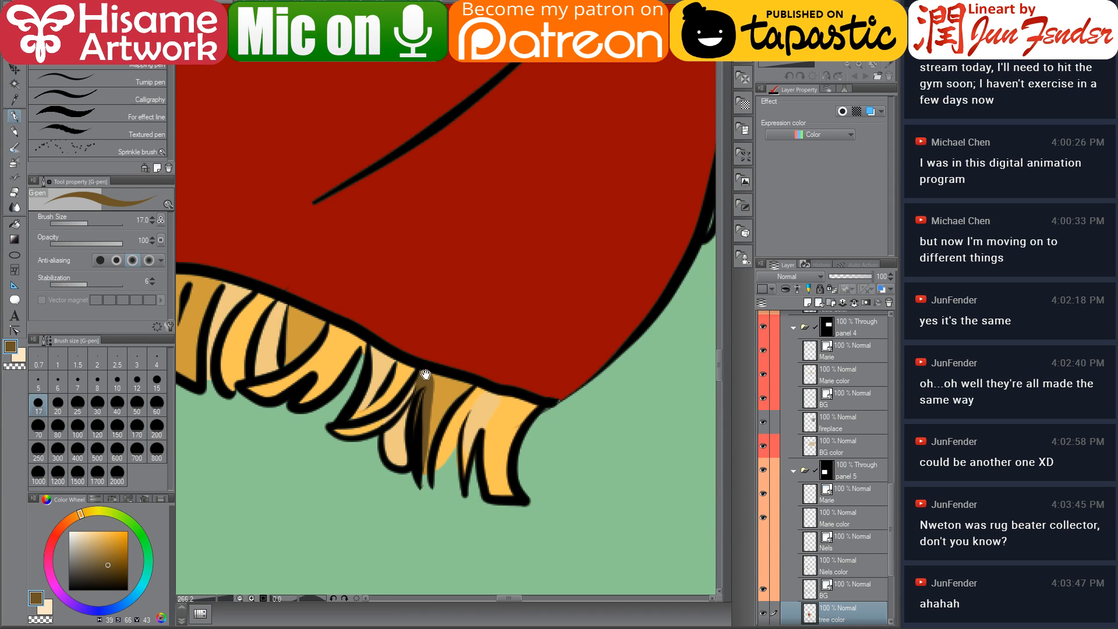
left_click_drag(413, 370, 629, 446)
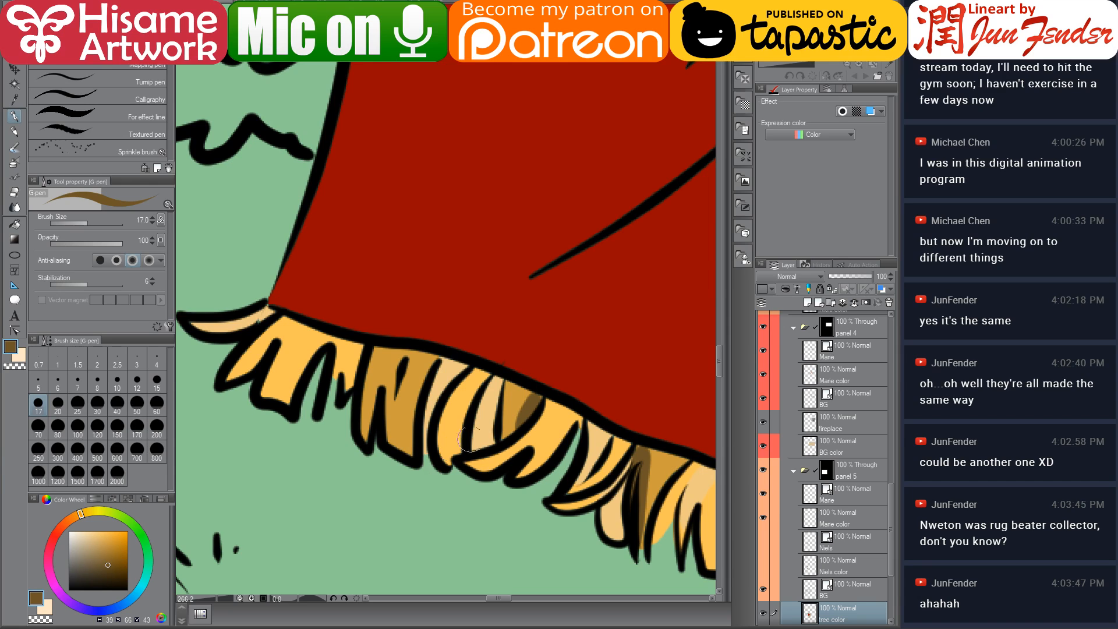
left_click_drag(340, 342, 308, 441)
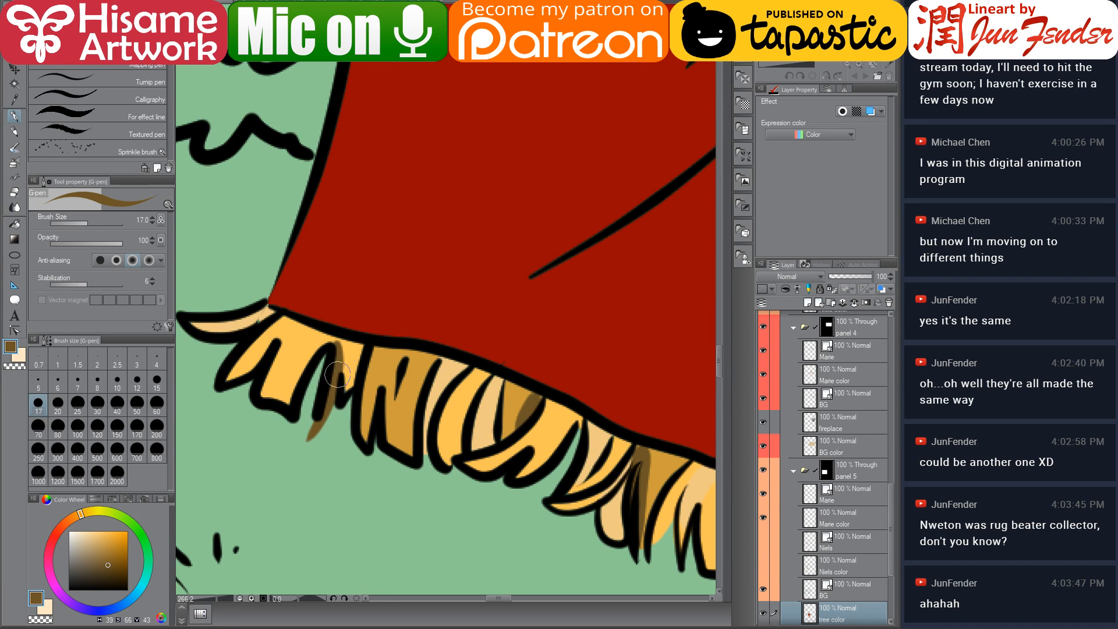
key("ctrl+z")
left_click_drag(339, 342, 320, 422)
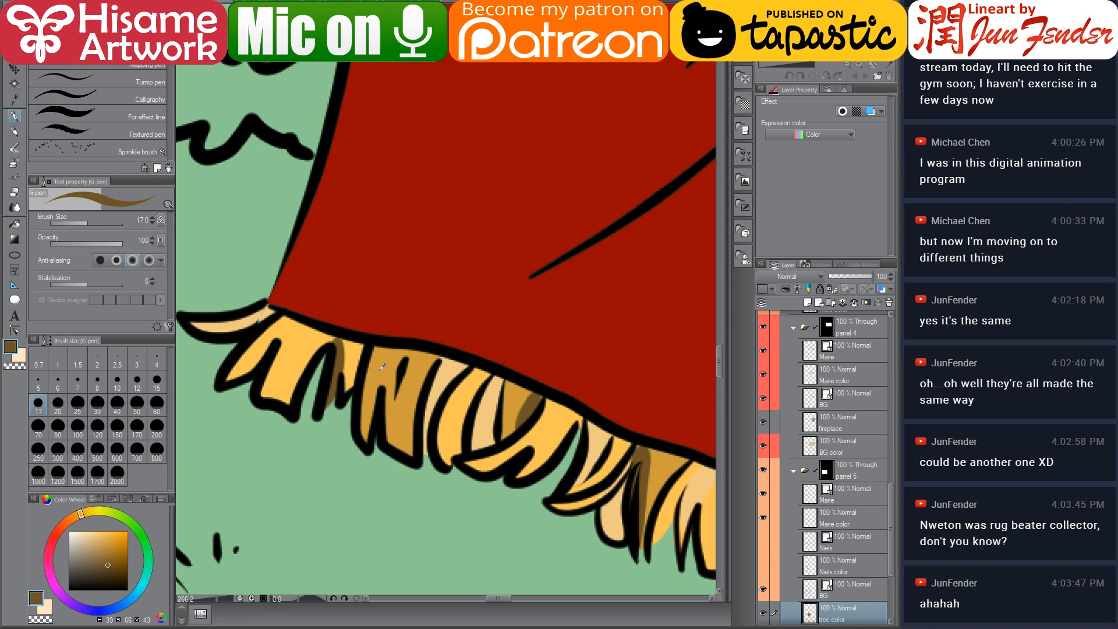
left_click(380, 369, "alt")
left_click(354, 364, "alt")
left_click_drag(388, 360, 404, 455)
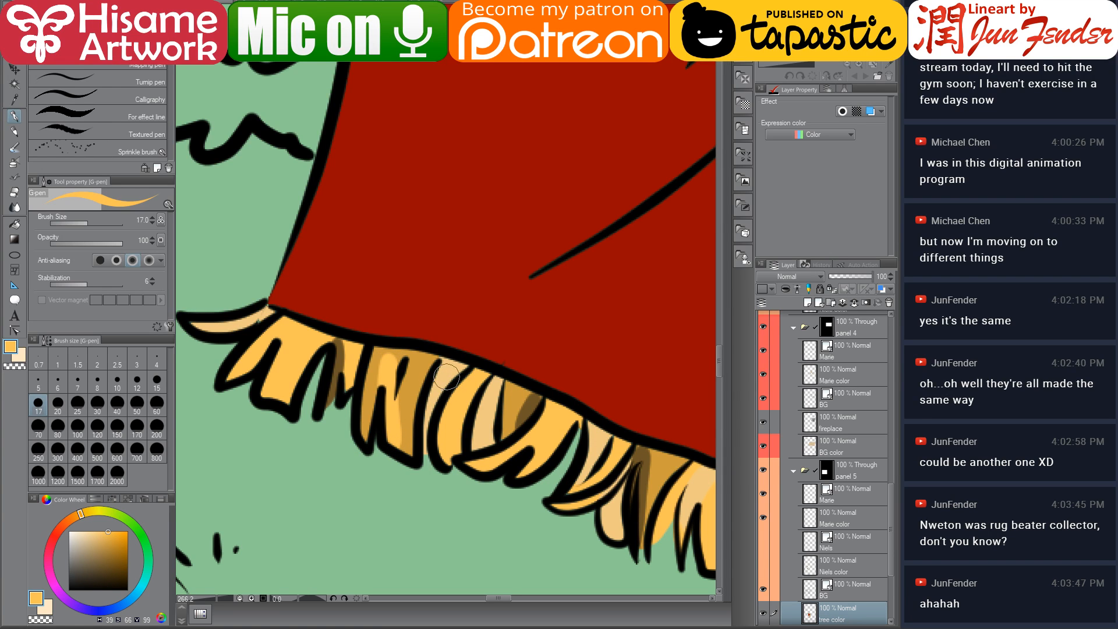
left_click(392, 350, "alt")
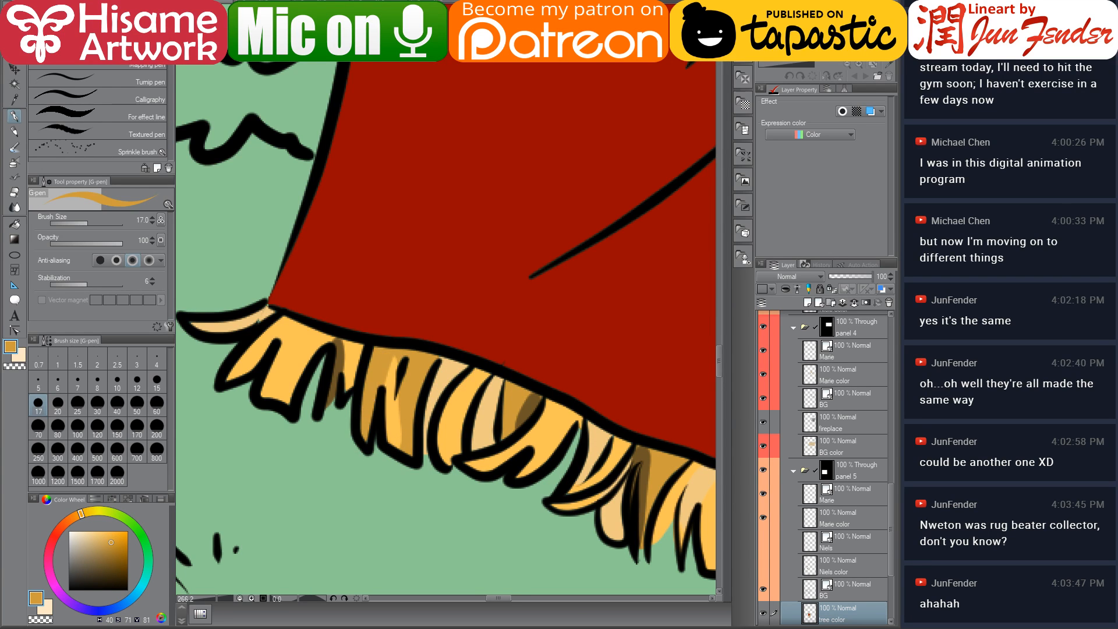
Paint the back fringe tassels in brown and orange sampled from the front fringe
scroll(431, 415, "down", 5)
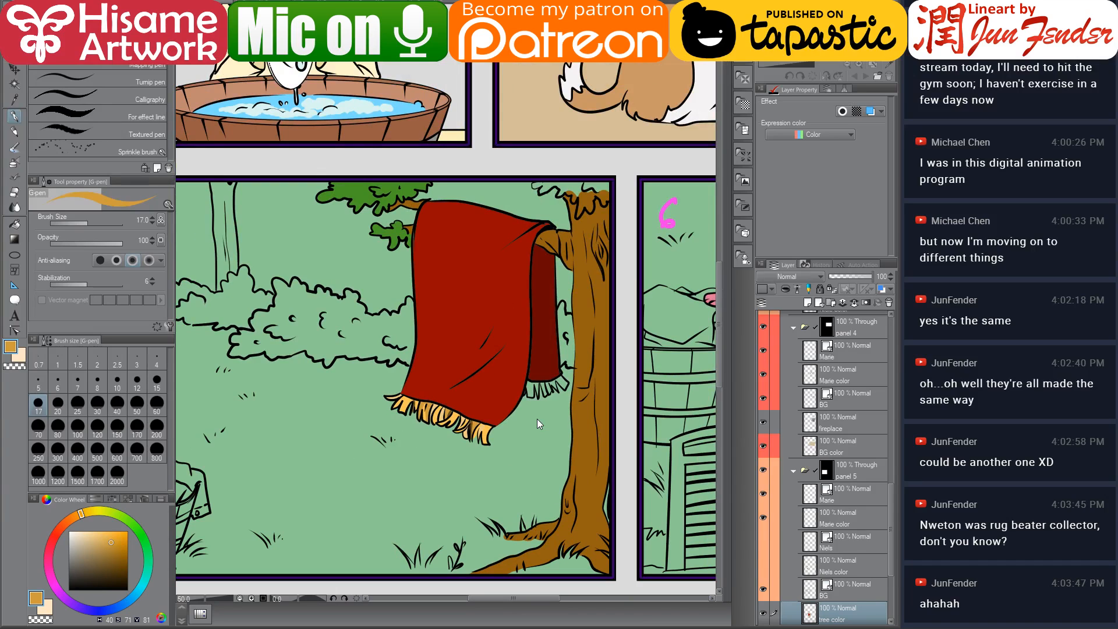
scroll(515, 449, "up", 3)
scroll(519, 443, "up", 1)
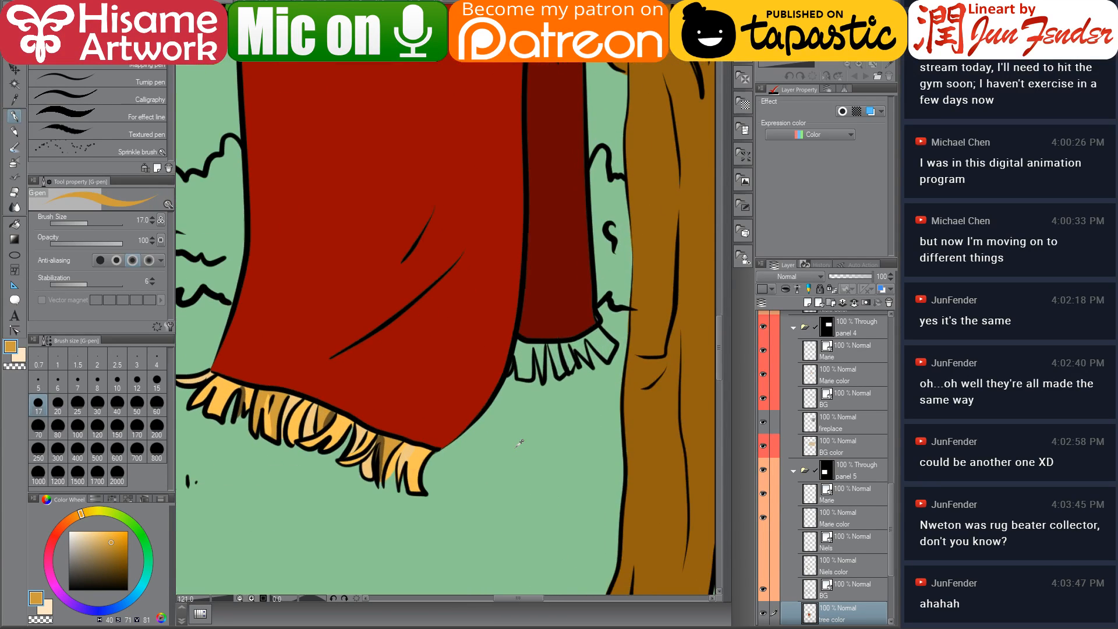
left_click(383, 435, "alt")
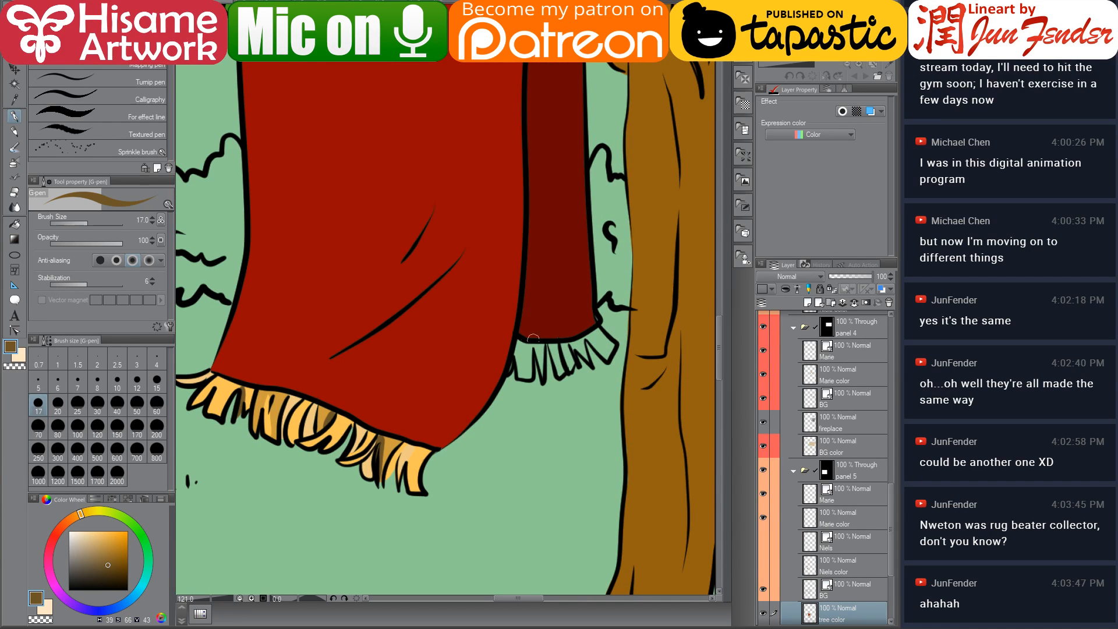
mouse_move(509, 366)
left_mouse_down()
mouse_move(516, 345)
mouse_move(521, 372)
mouse_move(521, 346)
mouse_move(530, 373)
mouse_move(536, 349)
left_mouse_up()
left_click(393, 446, "alt")
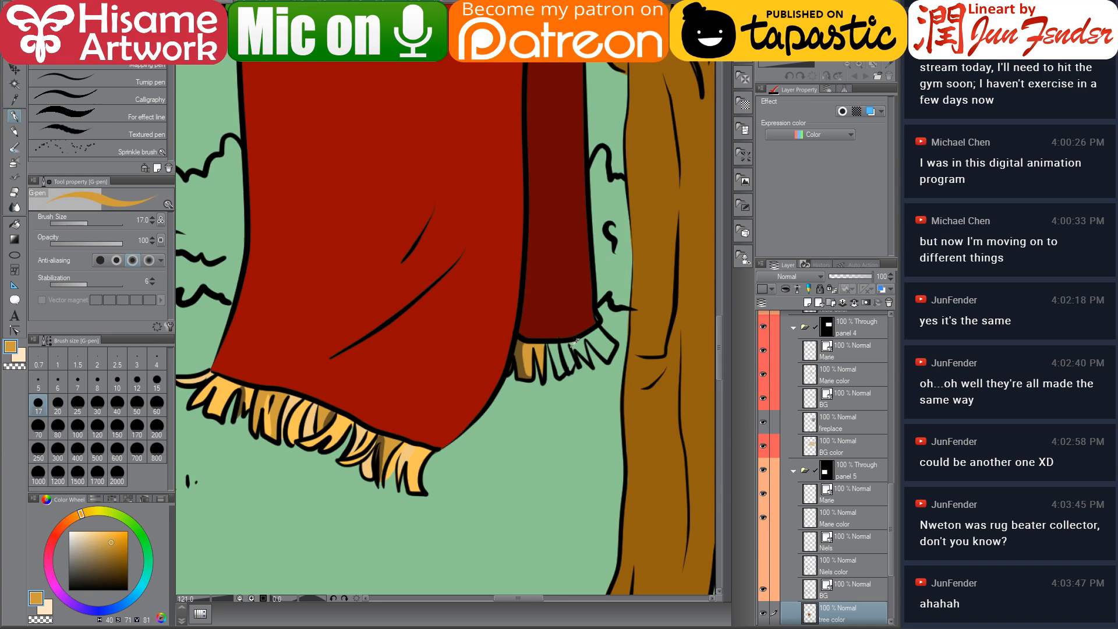
scroll(576, 342, "up", 3)
mouse_move(591, 318)
left_mouse_down()
mouse_move(606, 355)
mouse_move(617, 332)
mouse_move(606, 349)
left_mouse_up()
key("ctrl+z")
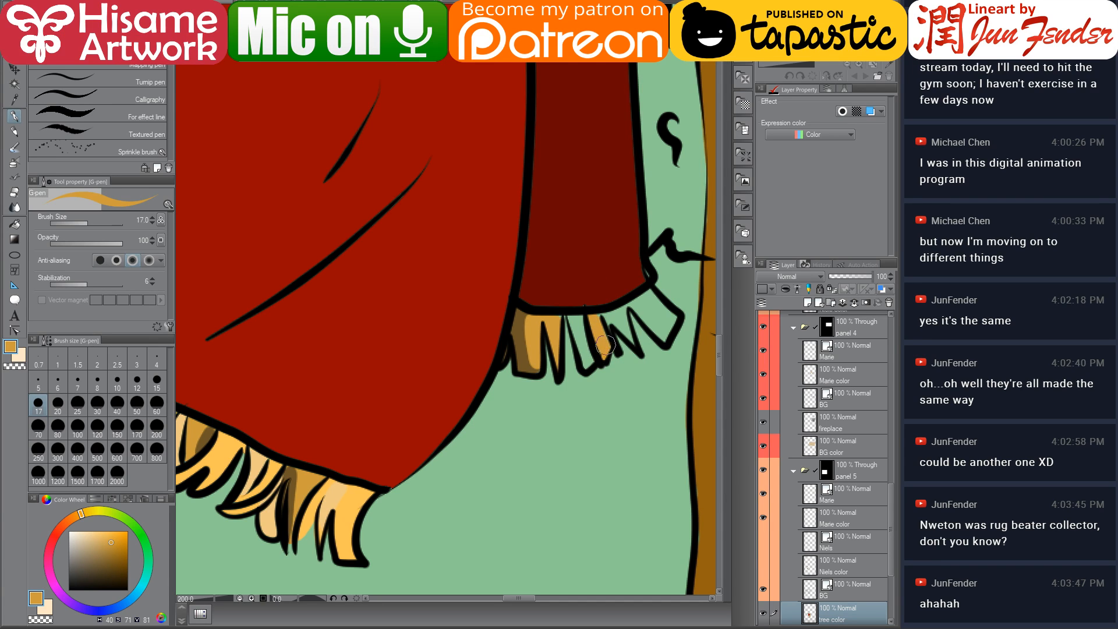
key("ctrl+z")
left_click_drag(621, 307, 628, 337)
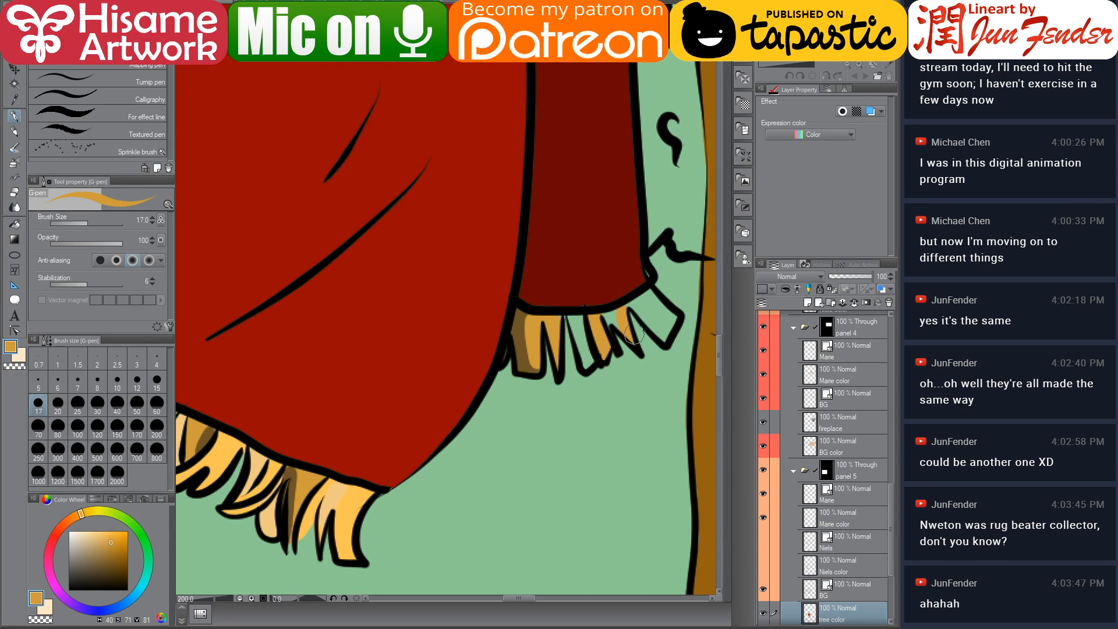
Sample the rug's red tones and paint over the small gaps at the rug's corner where it drapes over the branch
left_click(626, 262, "alt")
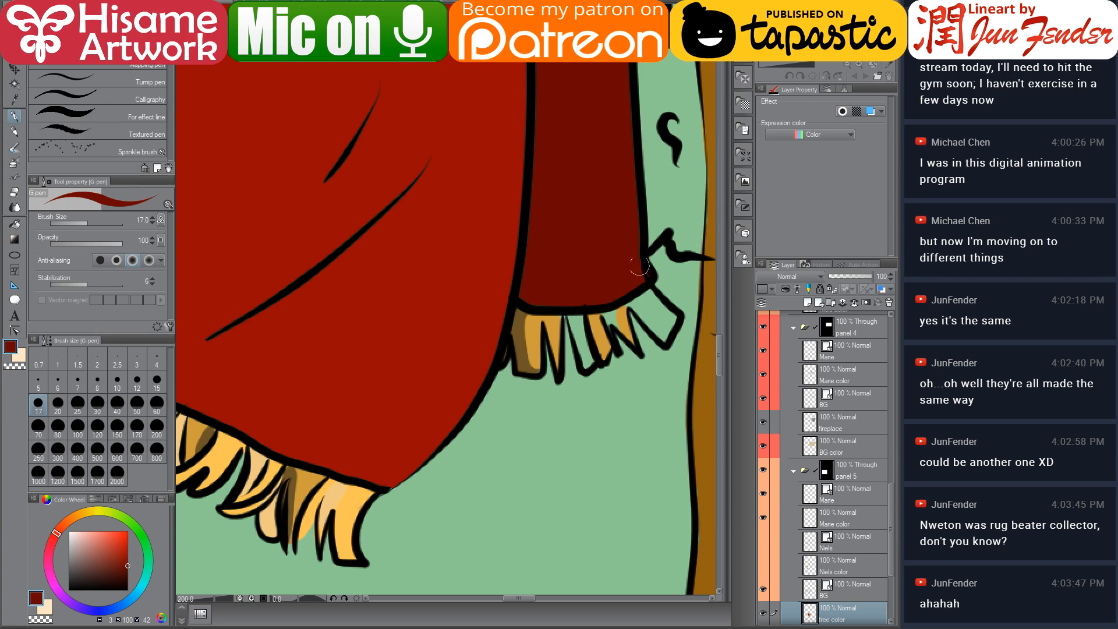
left_click_drag(602, 213, 584, 534)
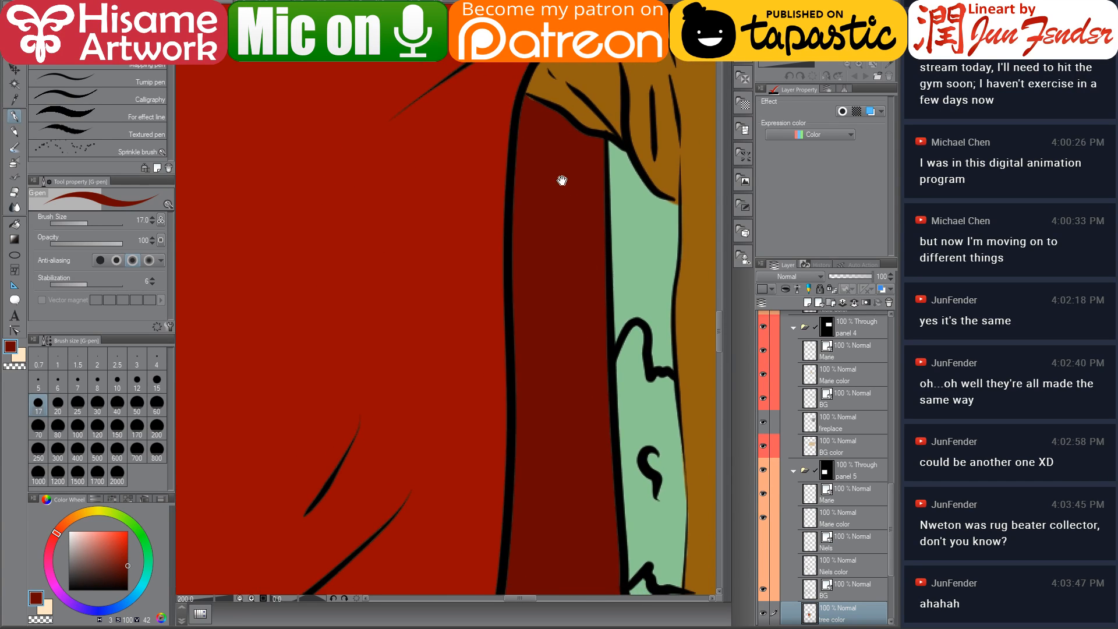
left_click_drag(564, 180, 549, 249)
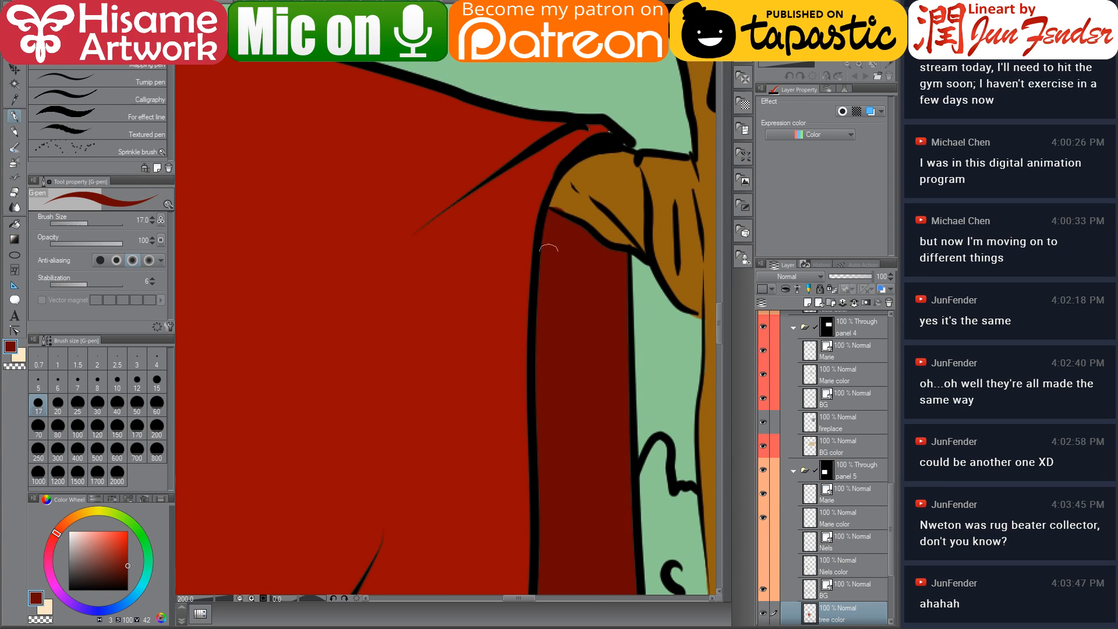
left_click(574, 193, "alt")
left_click(566, 145, "alt")
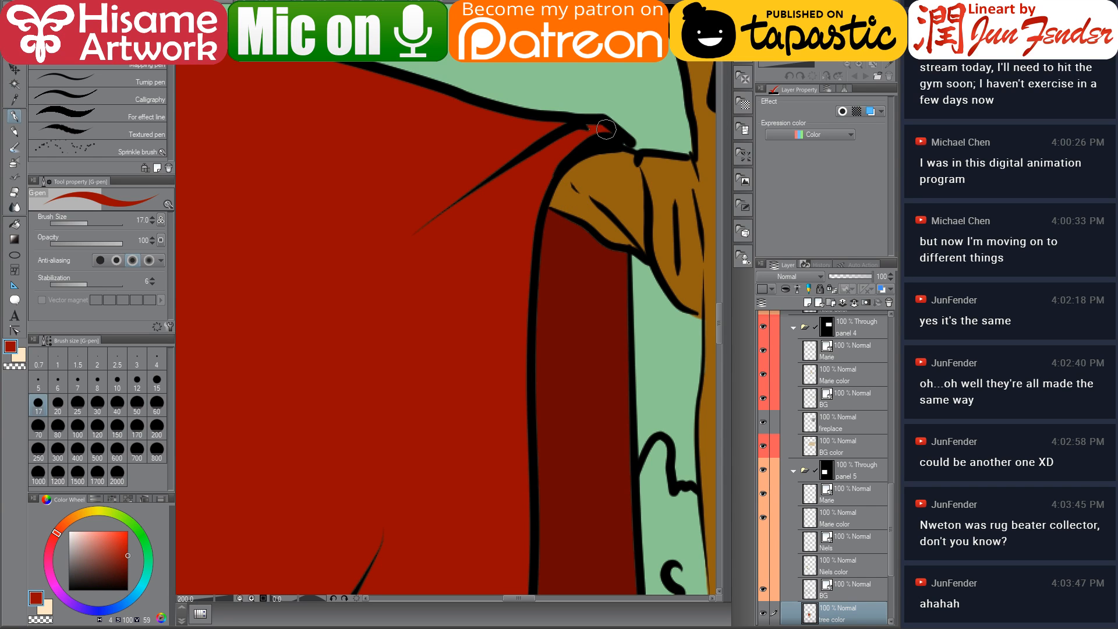
left_click_drag(606, 129, 613, 135)
mouse_move(373, 545)
left_mouse_down()
mouse_move(487, 259)
mouse_move(557, 196)
left_mouse_up()
left_click_drag(585, 304, 620, 242)
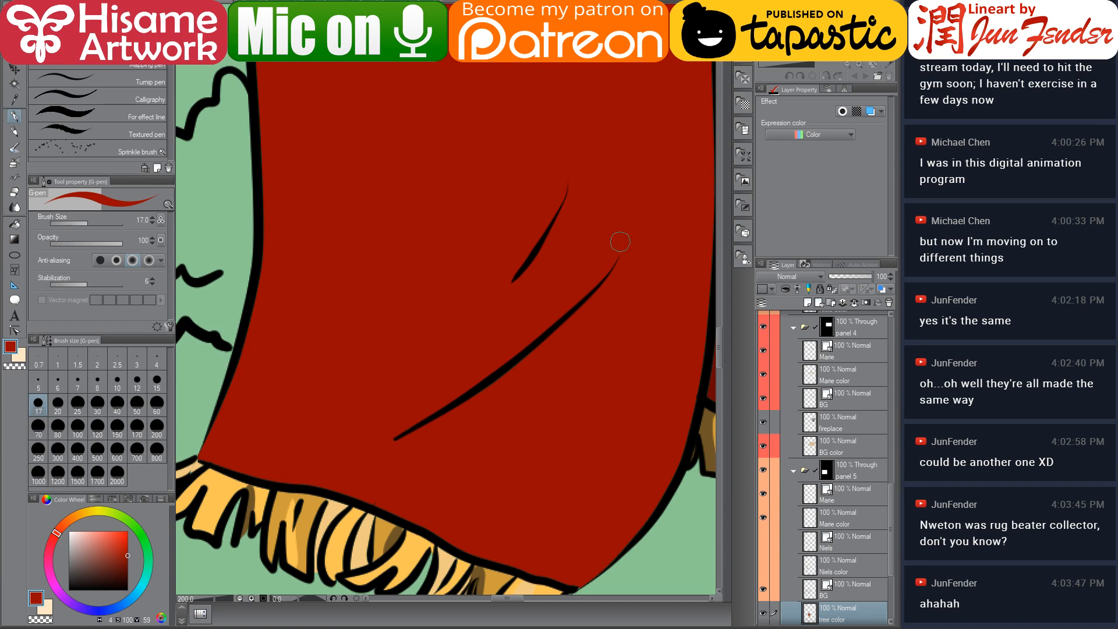
left_click_drag(561, 412, 399, 322)
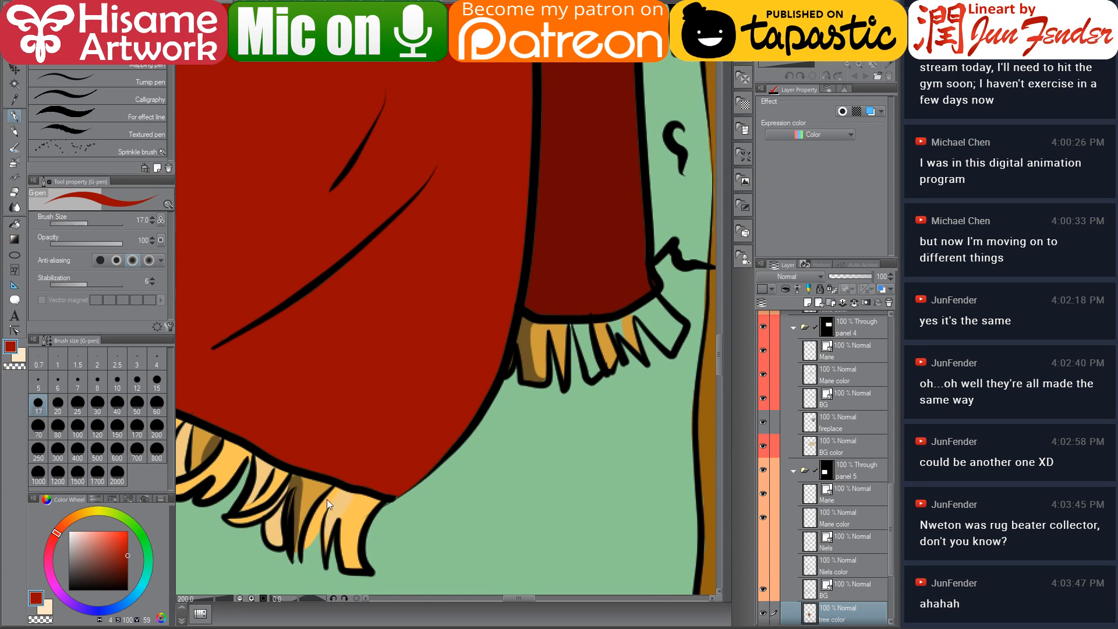
Sample light and dark orange from the fringe and paint highlights across the back fringe tassels
left_click(339, 504, "alt")
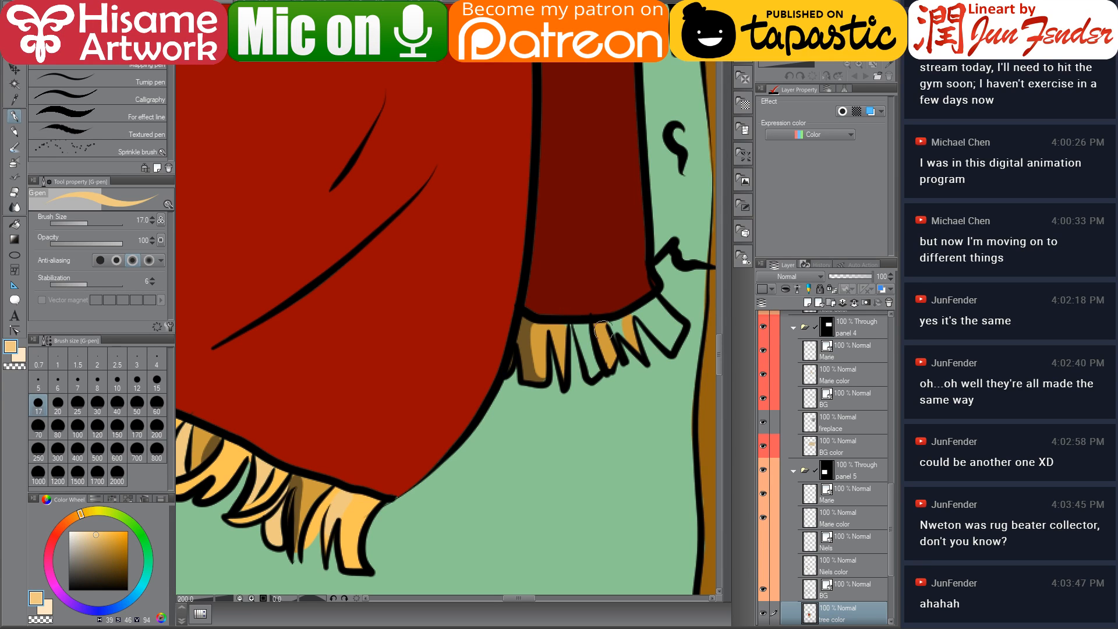
mouse_move(574, 326)
left_mouse_down()
mouse_move(598, 374)
mouse_move(586, 327)
mouse_move(600, 372)
left_mouse_up()
mouse_move(632, 309)
left_mouse_down()
mouse_move(670, 341)
mouse_move(652, 309)
mouse_move(675, 326)
mouse_move(658, 321)
left_mouse_up()
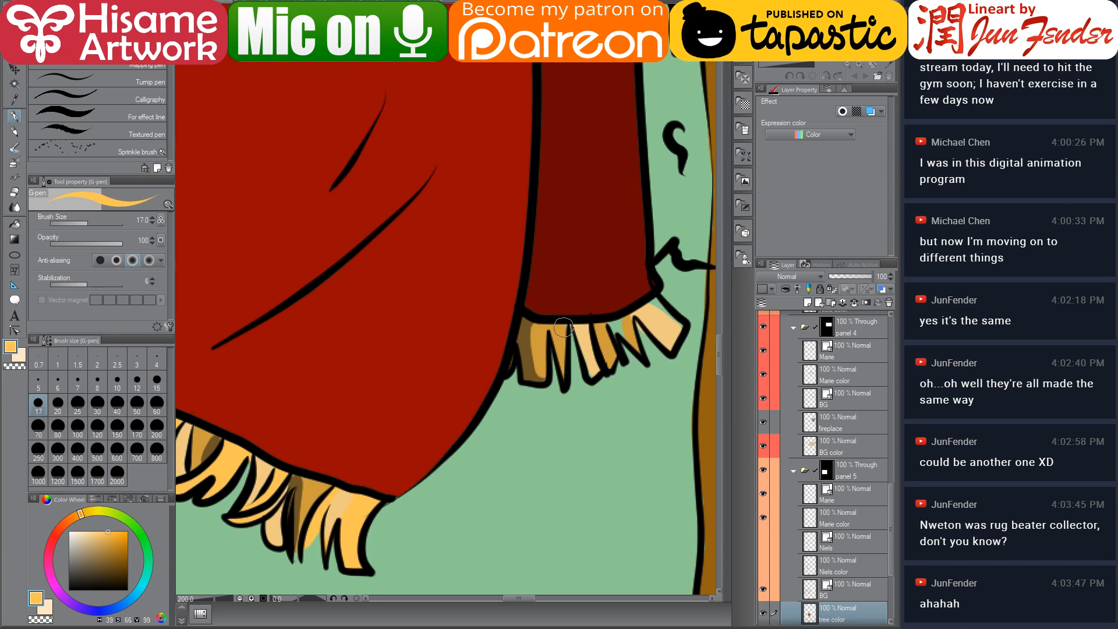
mouse_move(622, 325)
left_mouse_down()
mouse_move(610, 350)
mouse_move(614, 326)
mouse_move(644, 361)
left_mouse_up()
mouse_move(615, 322)
left_mouse_down()
mouse_move(652, 311)
mouse_move(622, 318)
mouse_move(638, 343)
mouse_move(666, 303)
mouse_move(656, 301)
mouse_move(678, 328)
left_mouse_up()
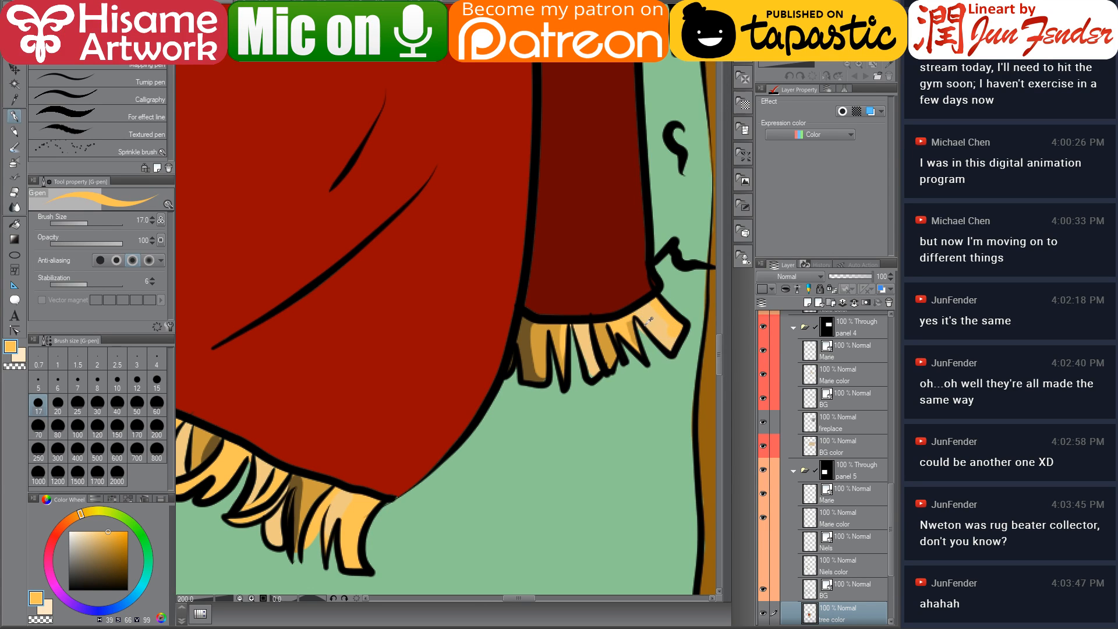
left_click(537, 379, "alt")
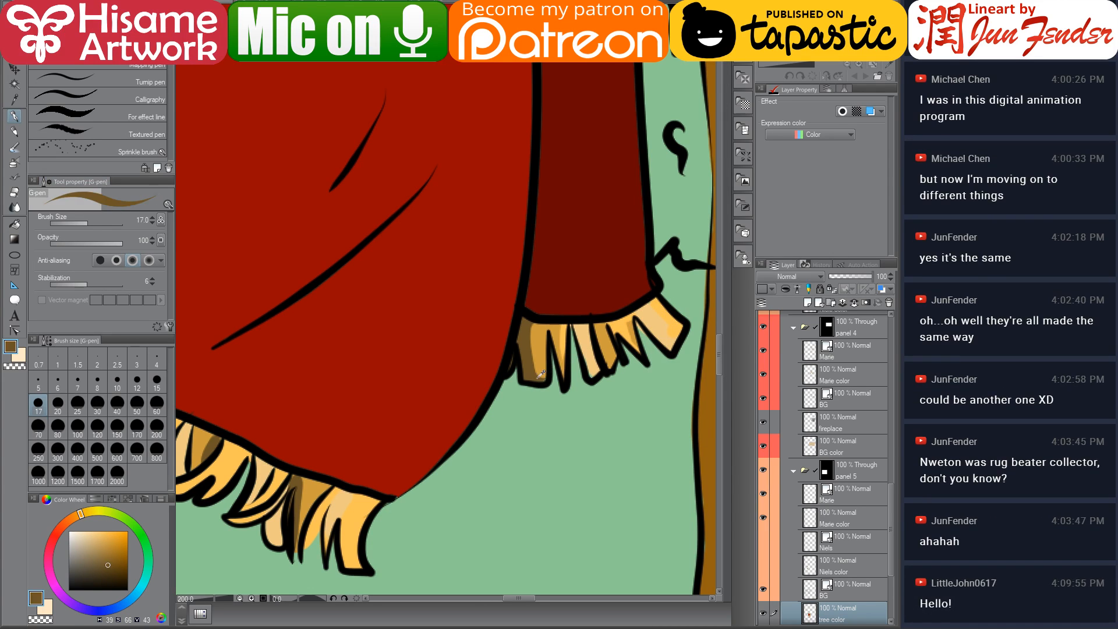
left_click(592, 369, "alt")
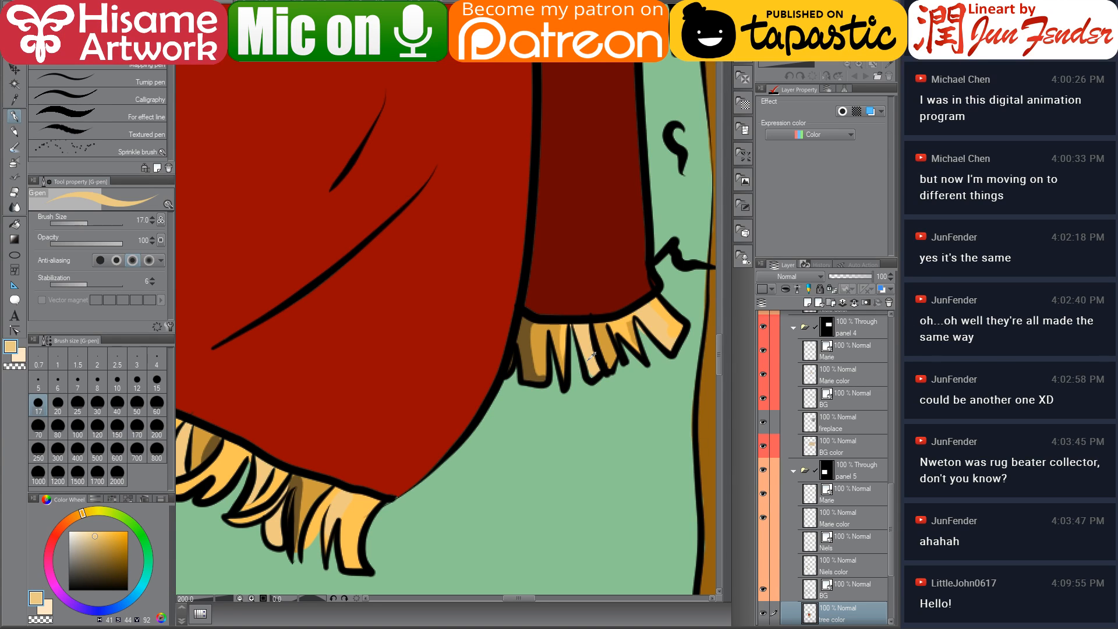
mouse_move(589, 366)
left_mouse_down()
mouse_move(593, 376)
mouse_move(572, 391)
left_mouse_up()
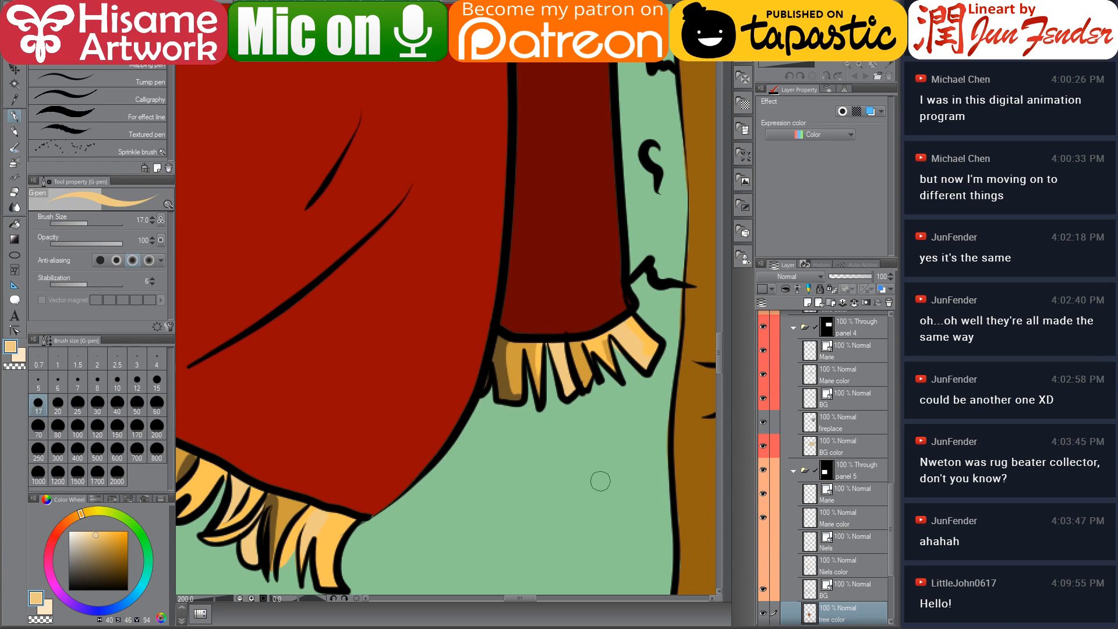
left_click(631, 326, "alt")
mouse_move(622, 326)
left_mouse_down()
mouse_move(647, 354)
mouse_move(632, 336)
left_mouse_up()
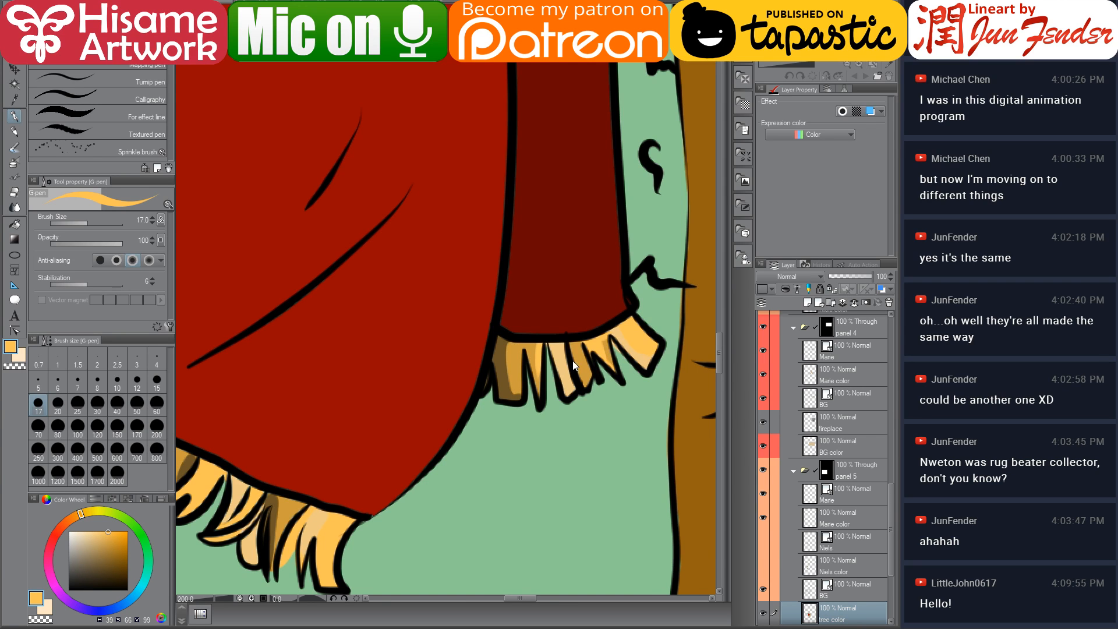
Sample the canopy green and fill the leaves at the top of the tree in panel 5
scroll(573, 365, "down", 5)
scroll(578, 269, "up", 2)
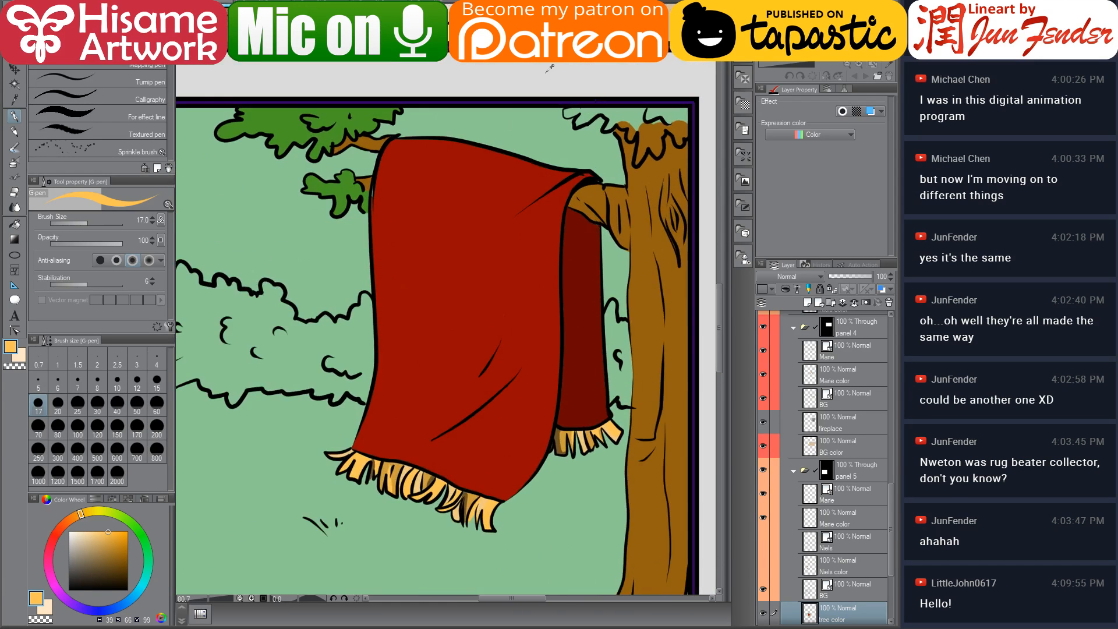
left_click(289, 110, "alt")
scroll(648, 145, "up", 4)
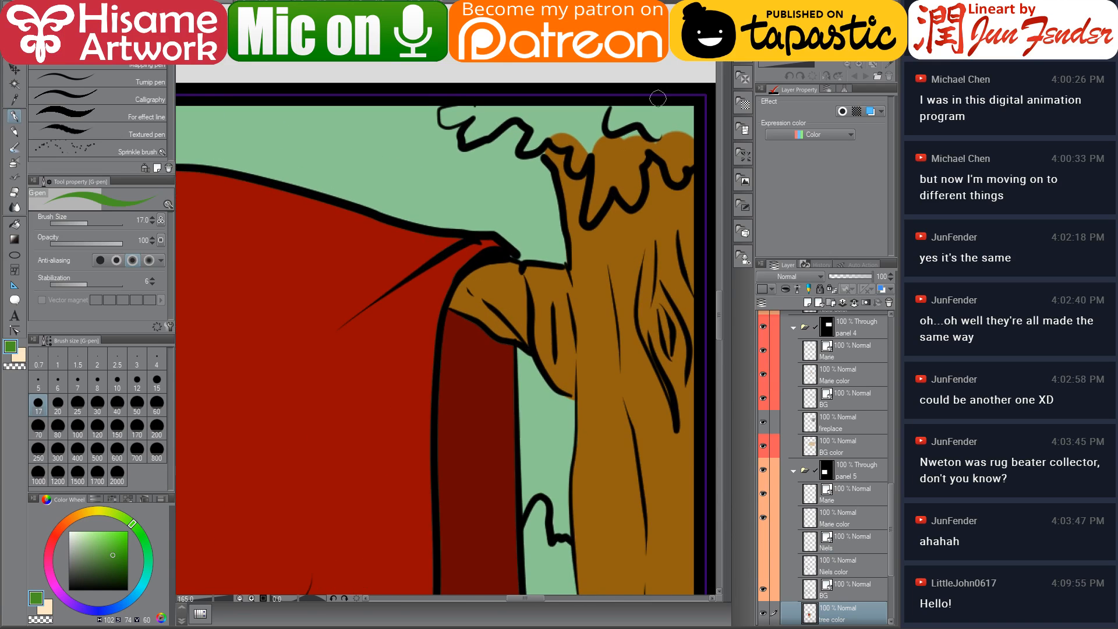
left_click_drag(648, 152, 587, 243)
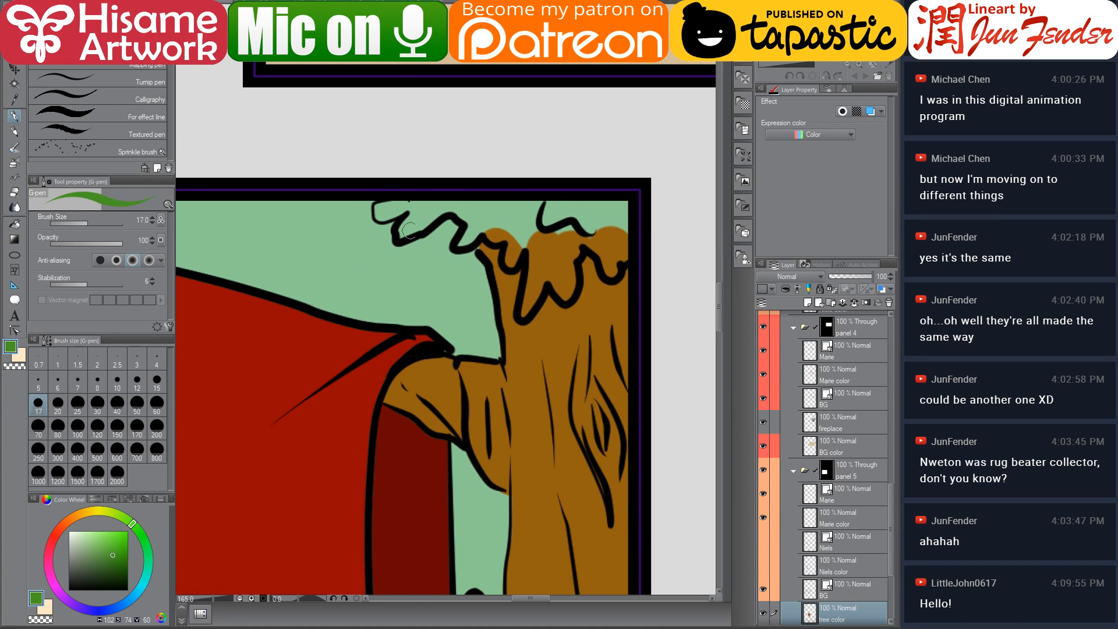
mouse_move(398, 203)
left_mouse_down()
mouse_move(378, 215)
mouse_move(391, 205)
left_mouse_up()
key("g")
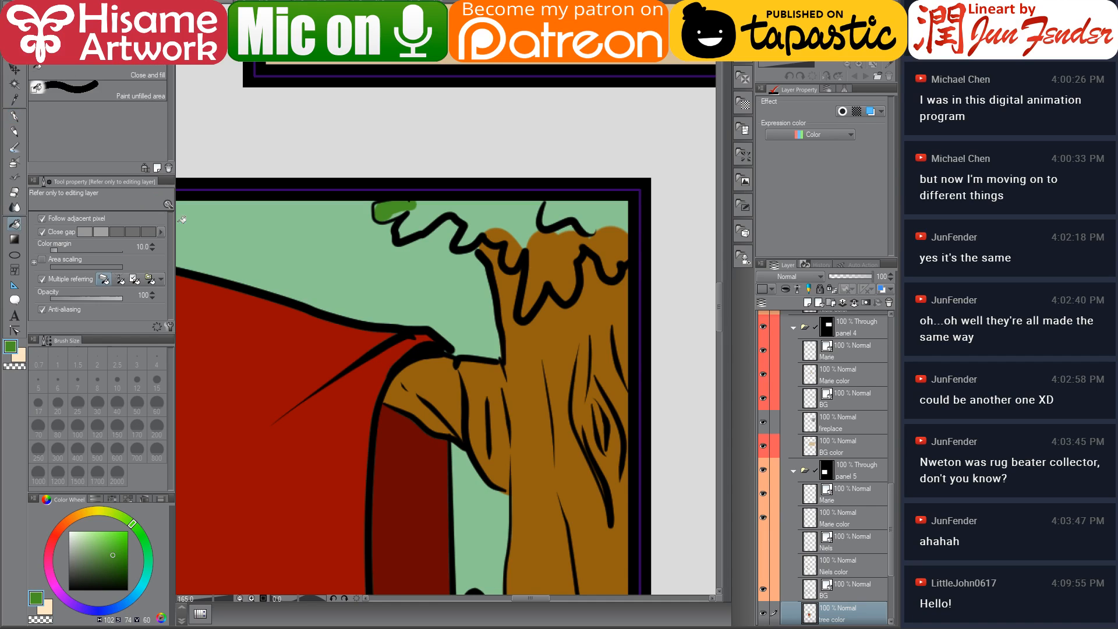
left_click(424, 212)
left_click(502, 246)
left_click(546, 253)
left_click(607, 207)
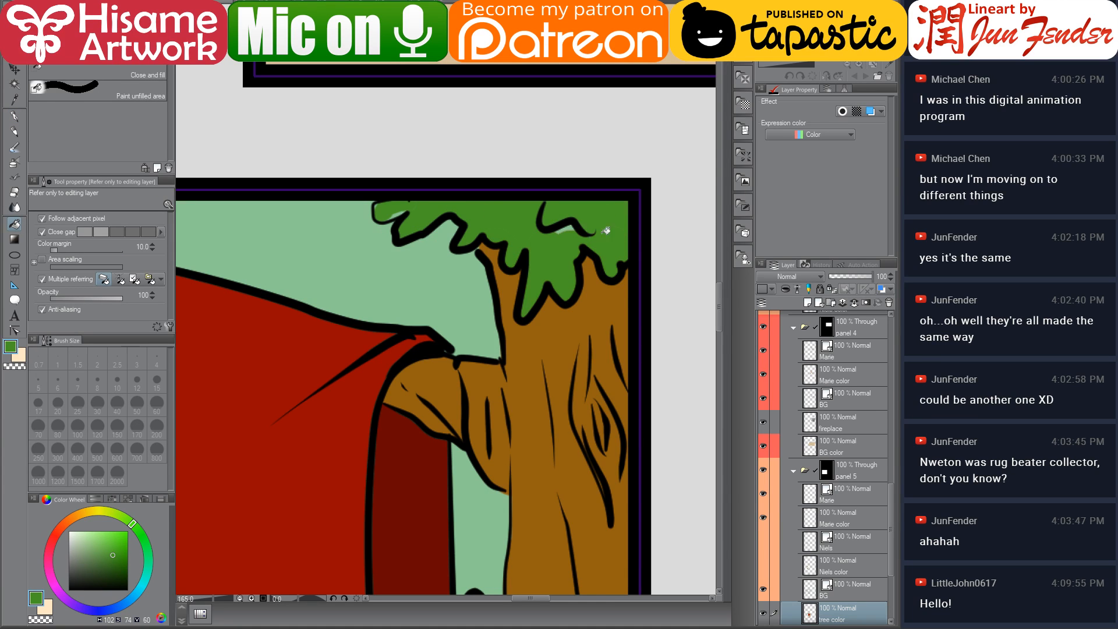
left_click(569, 230)
Switch to the live stream chat, post "Hi there :D" and "welcome :D", and return to the drawing
key("alt+Tab")
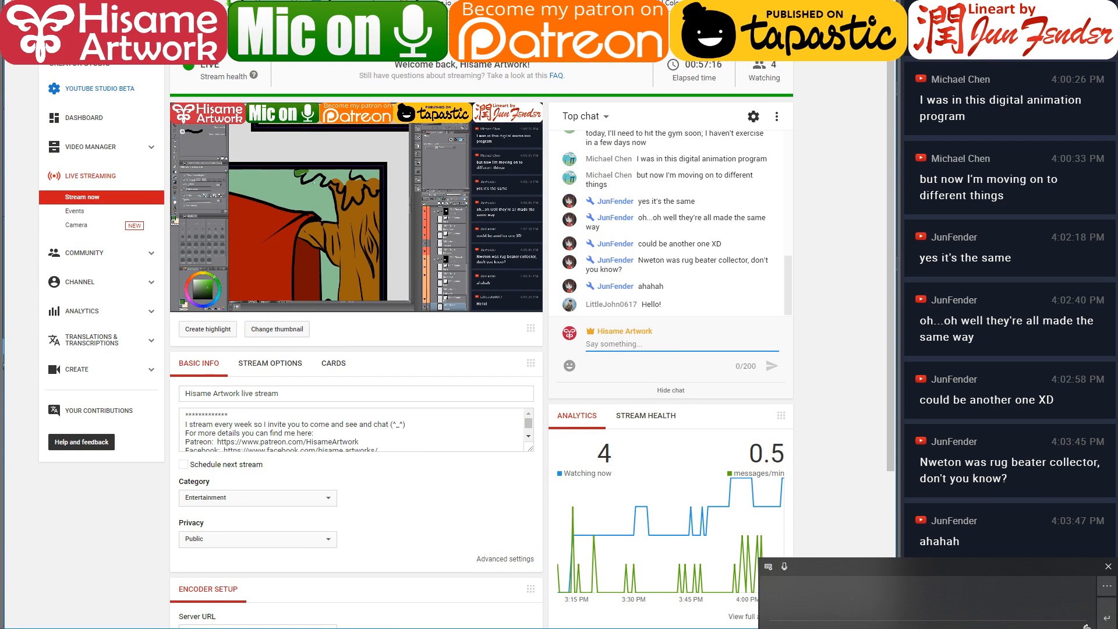
type("Hi there ")
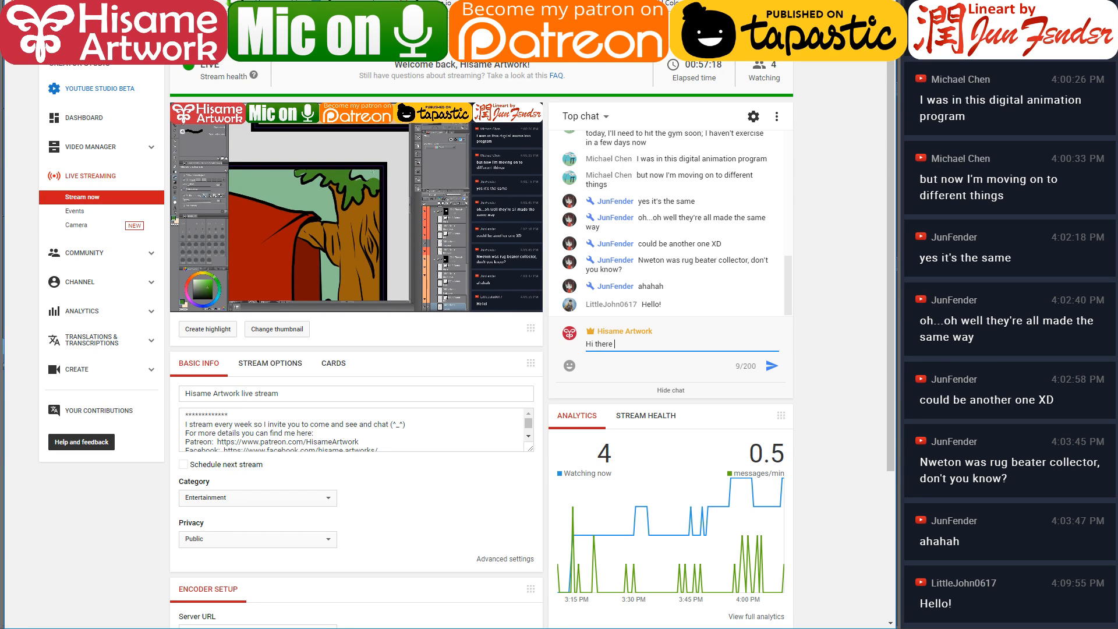
type(":D")
key("Return")
type("welc")
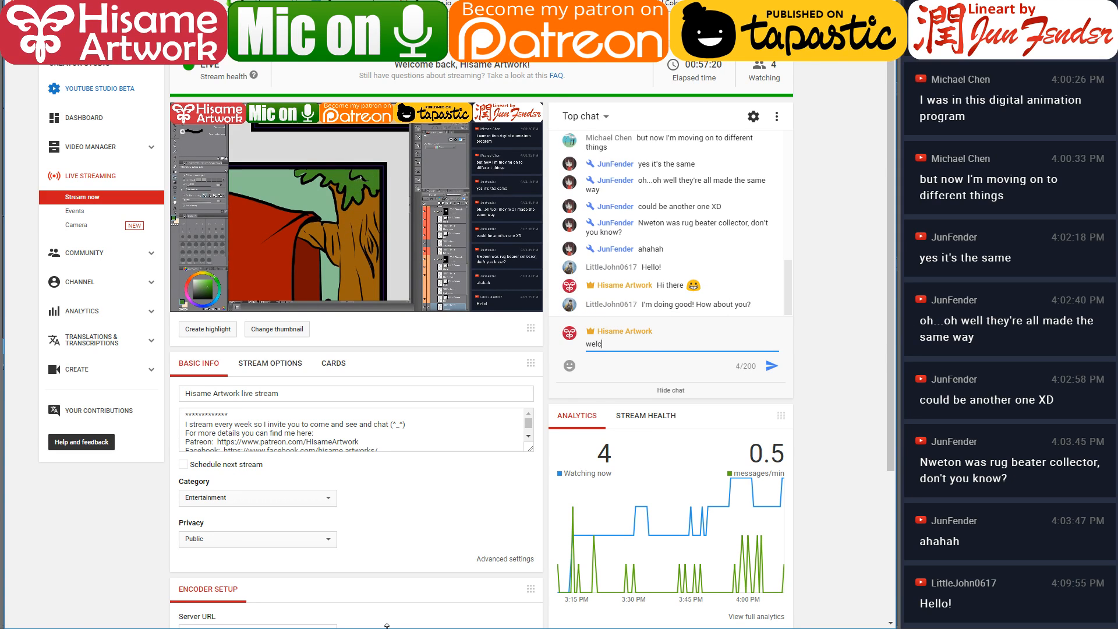
type("ome :D")
key("Return")
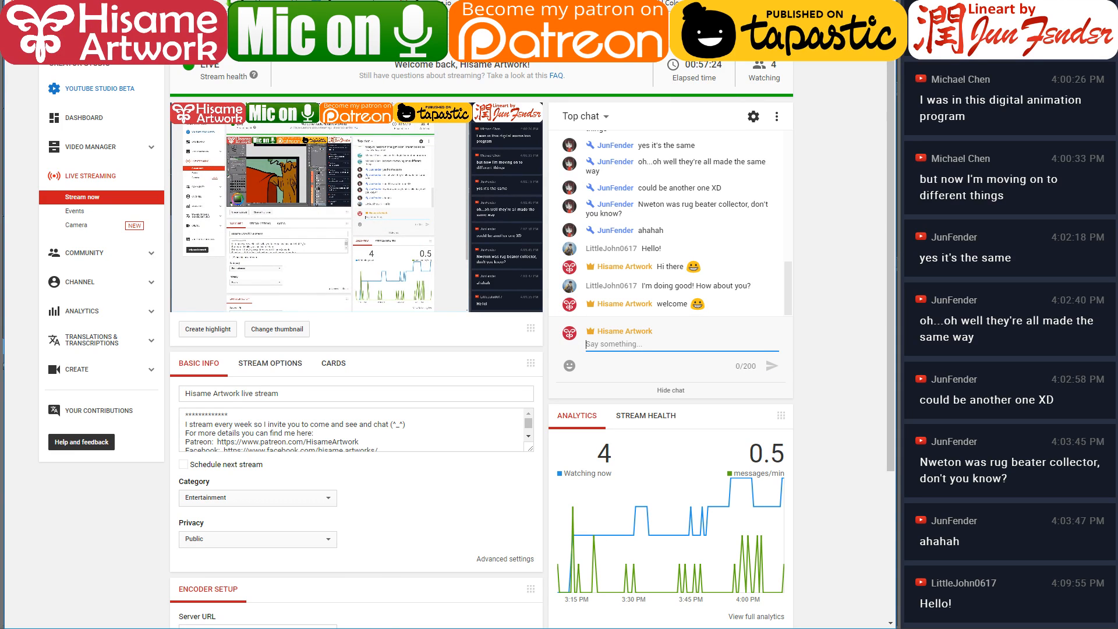
key("alt+Tab")
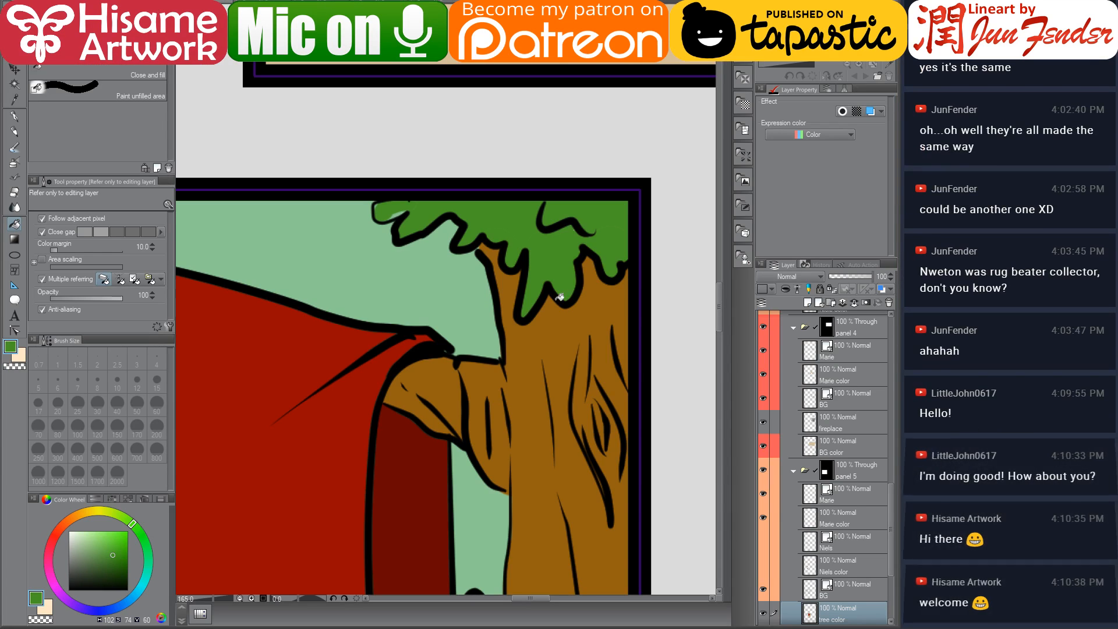
With the G-pen, touch up the leaf edges in green and the trunk top in sampled brown
left_click(14, 119)
left_click_drag(378, 208, 403, 210)
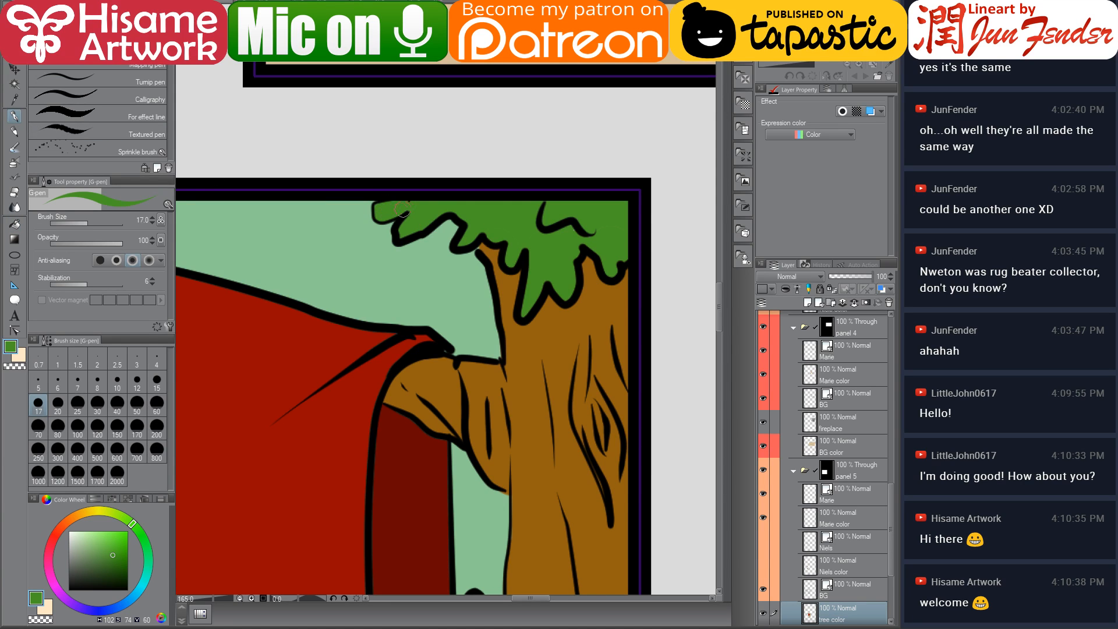
left_click(491, 248, "alt")
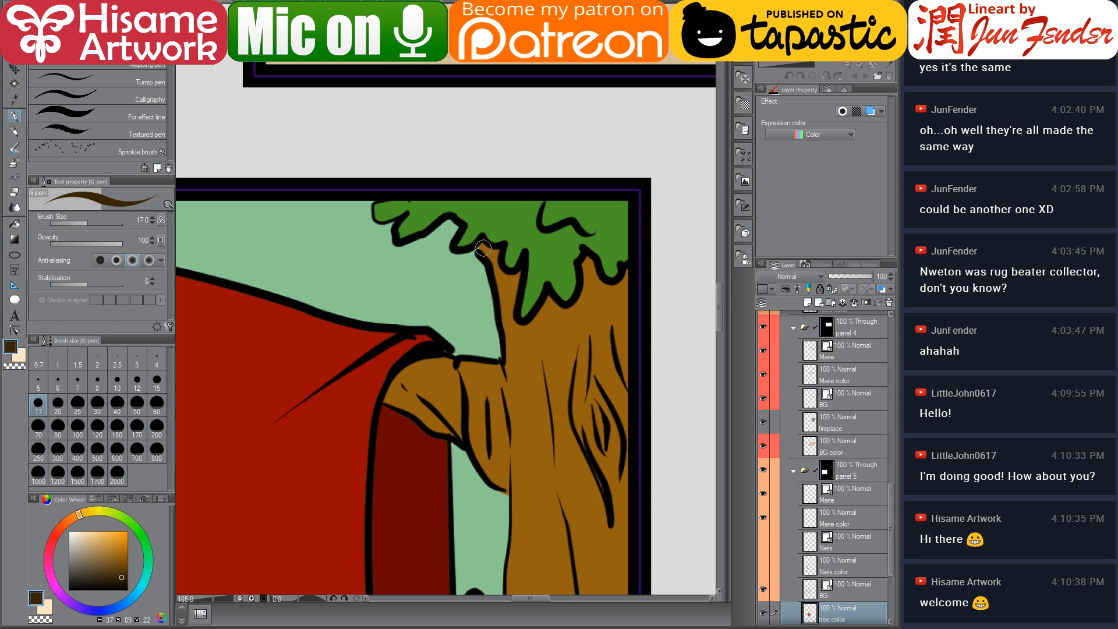
left_click(492, 251, "alt")
left_click_drag(480, 248, 483, 248)
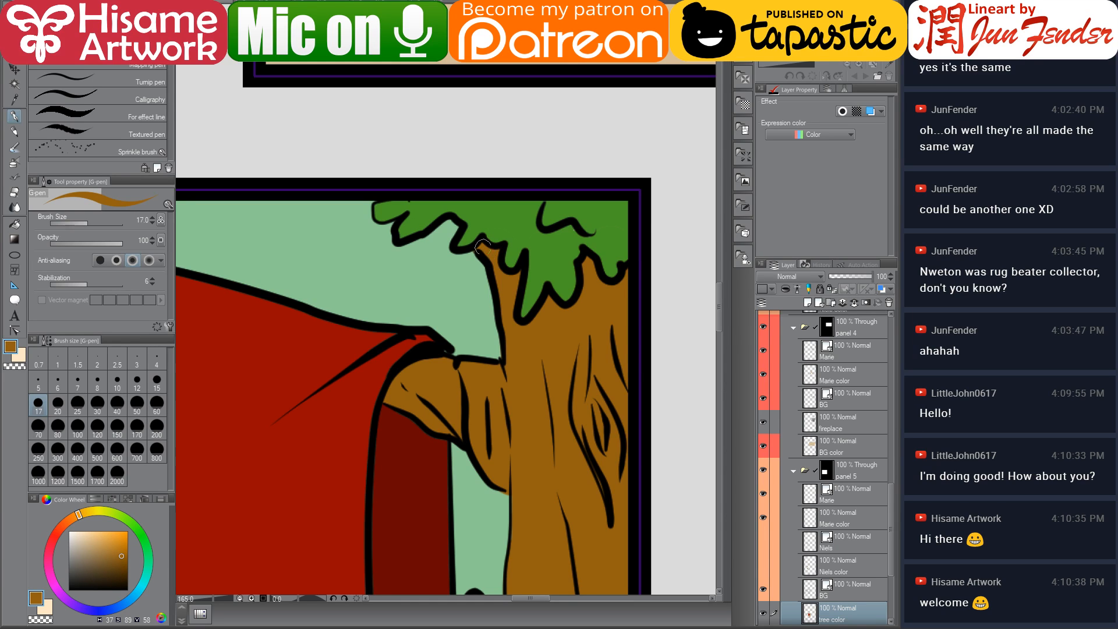
left_click(606, 251, "alt")
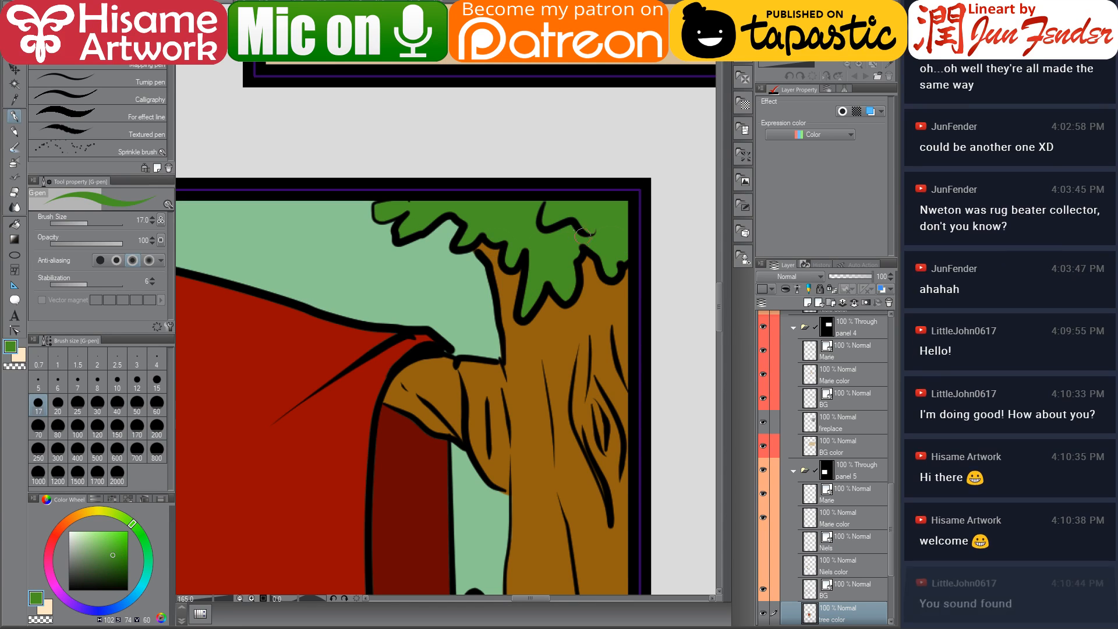
Zoom out over the page and turn on the hidden layers in panel 5 to show Niels with the coloured rug
scroll(597, 339, "down", 5)
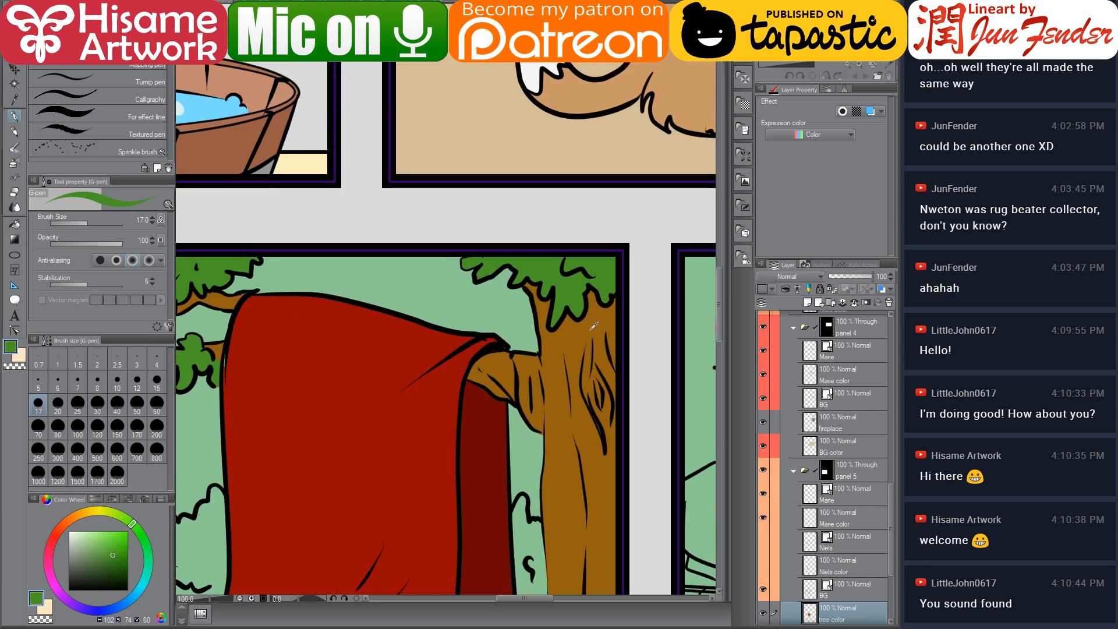
left_click_drag(637, 354, 555, 273)
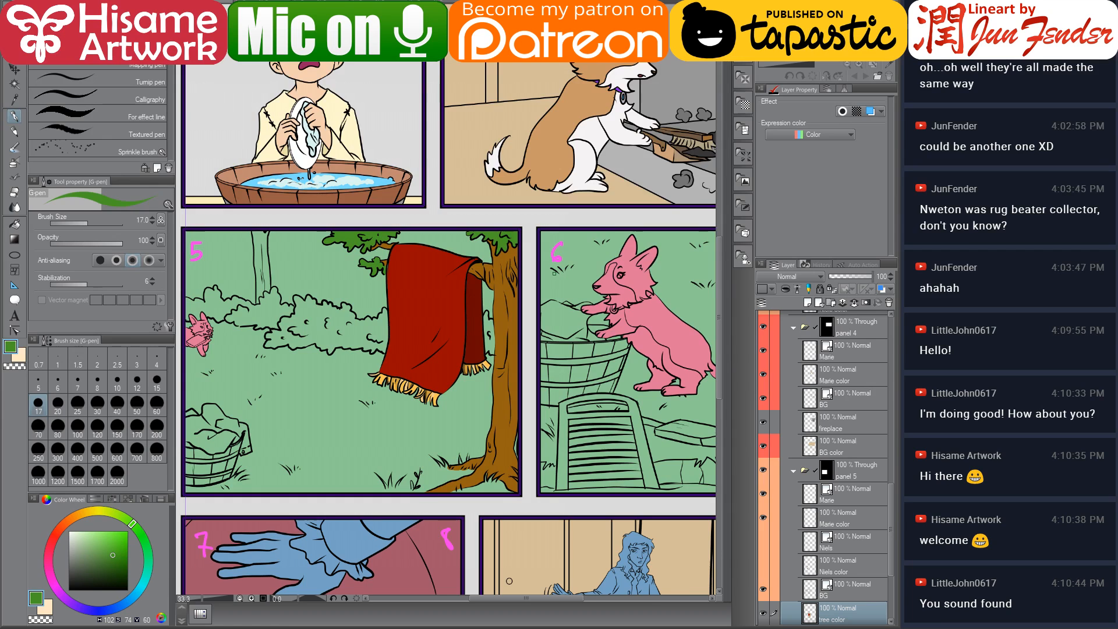
scroll(437, 443, "down", 2)
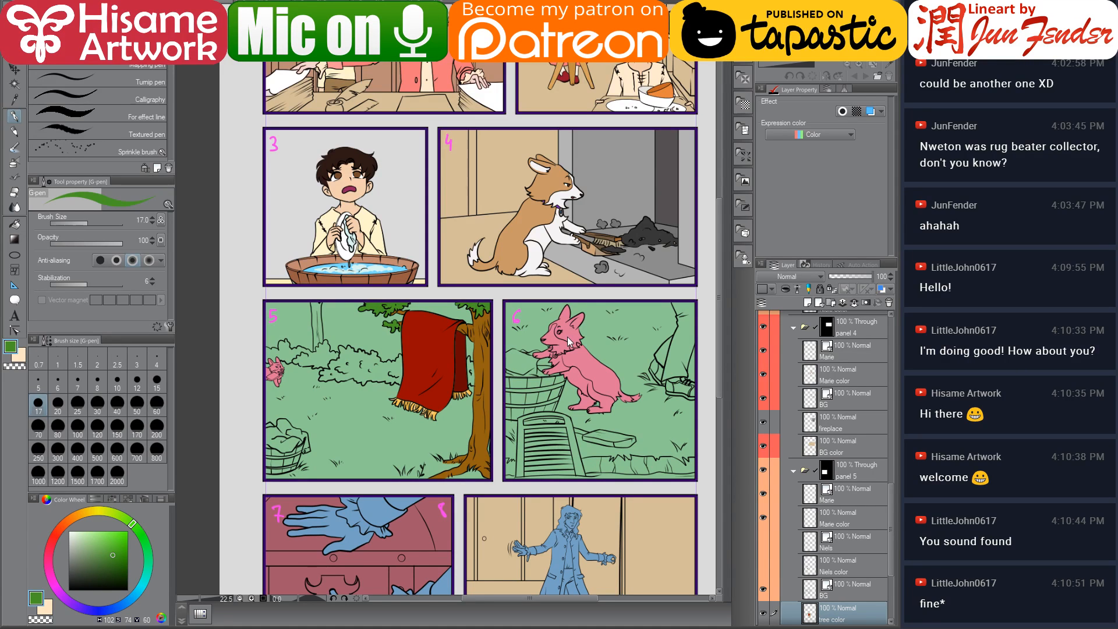
left_click_drag(571, 243, 534, 381)
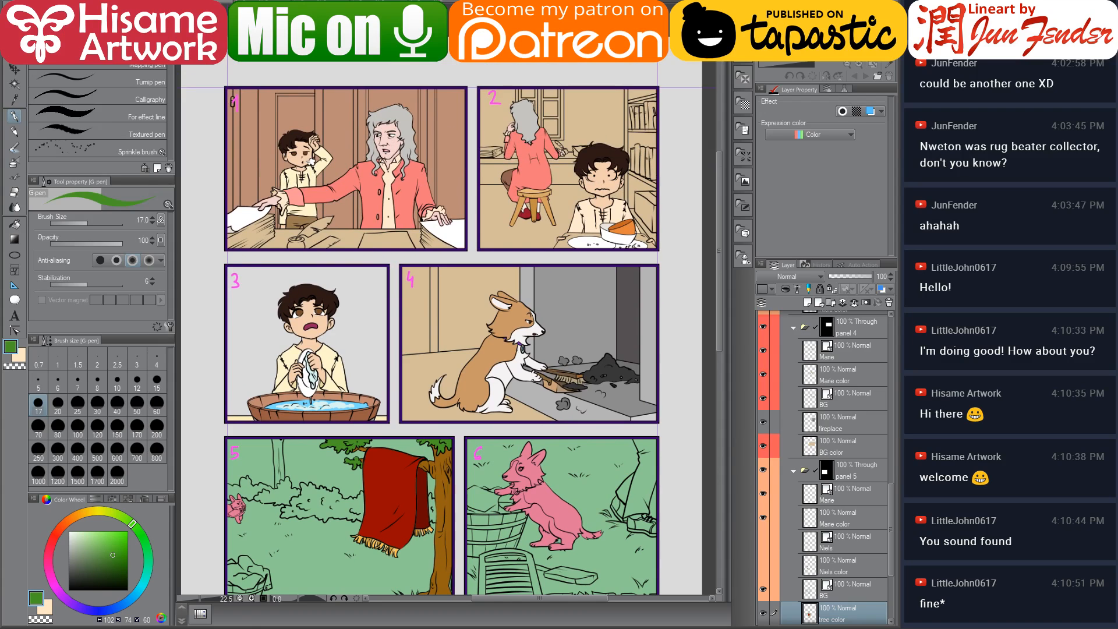
left_click_drag(384, 556, 401, 484)
scroll(401, 484, "up", 1)
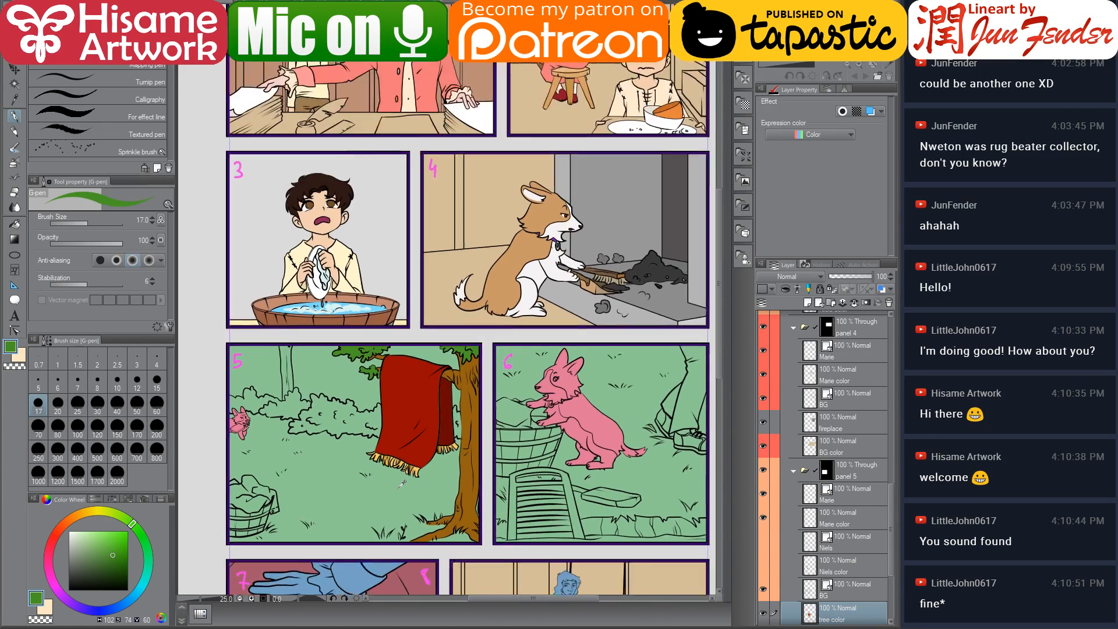
scroll(401, 484, "up", 1)
left_click_drag(420, 479, 494, 463)
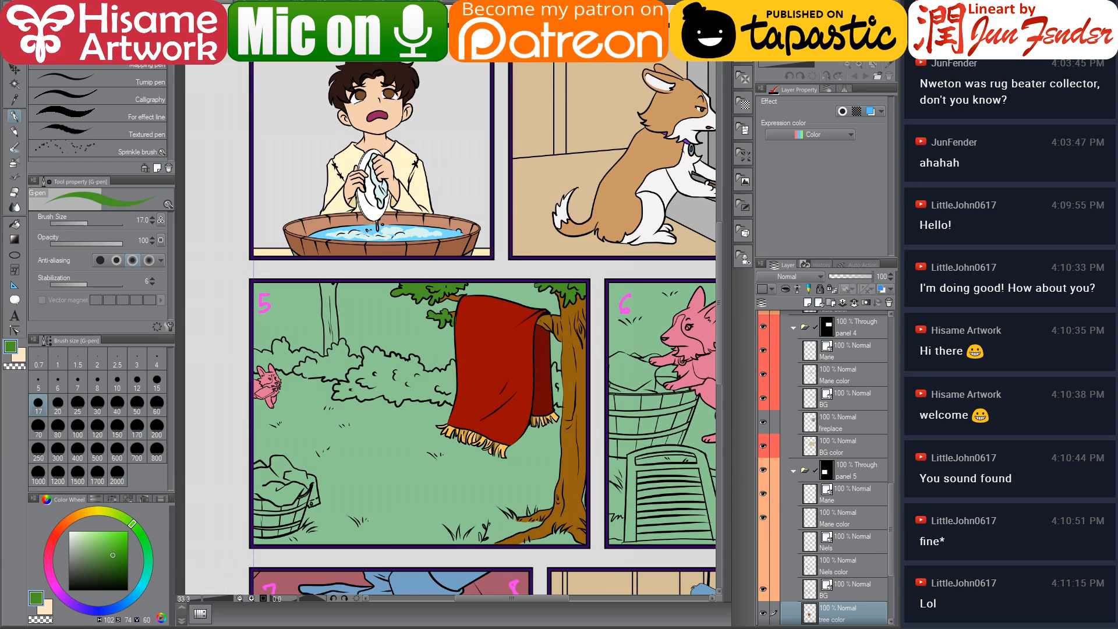
left_click_drag(504, 479, 463, 474)
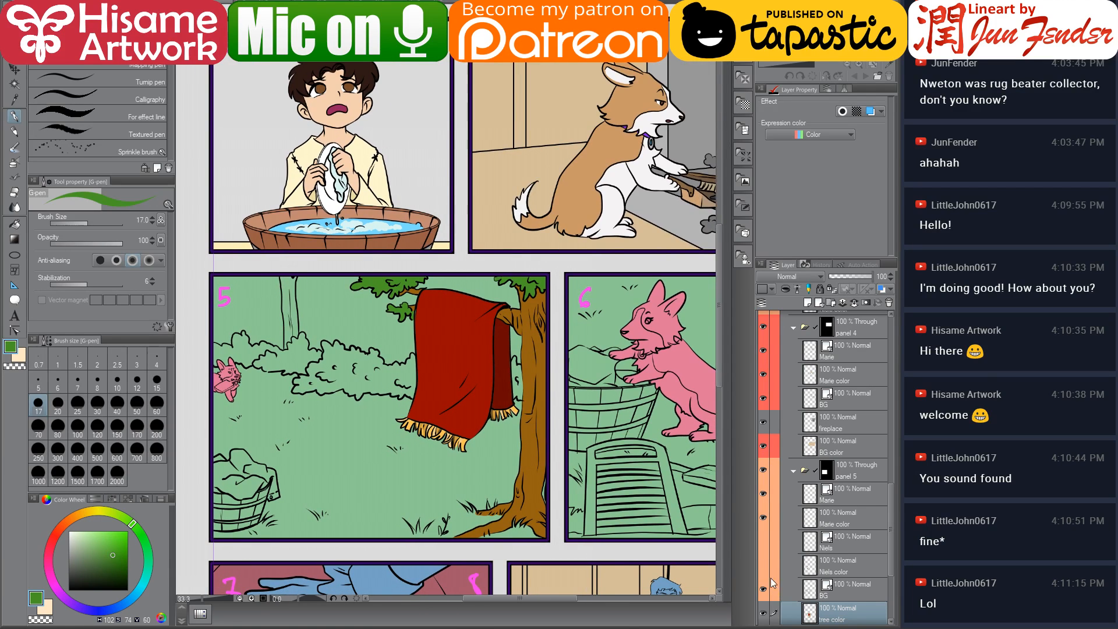
left_click_drag(763, 565, 763, 541)
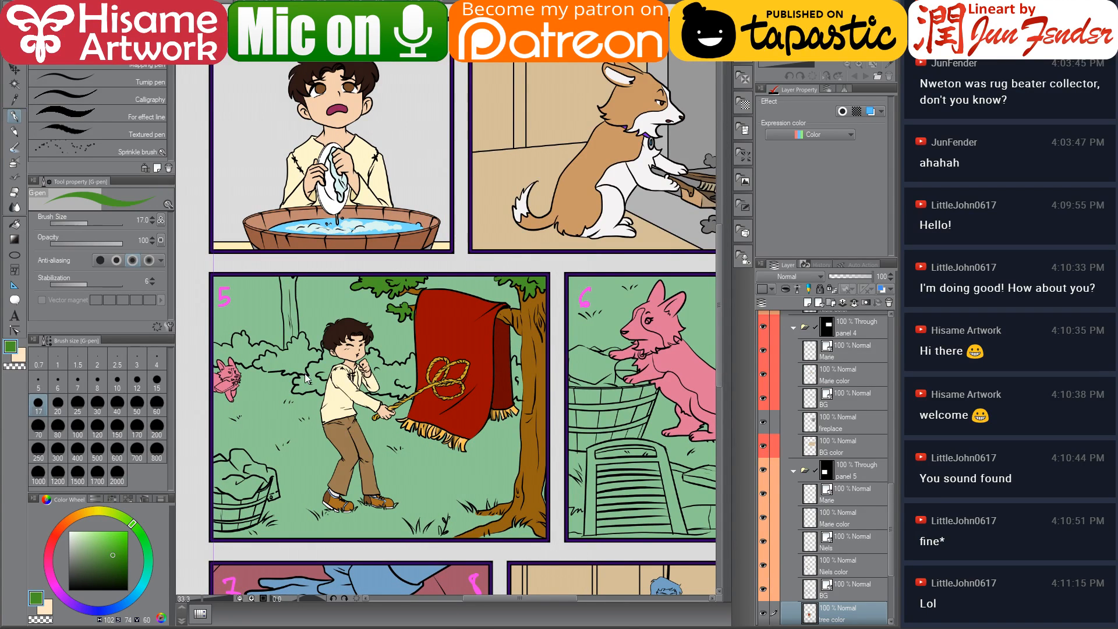
left_click_drag(304, 383, 362, 388)
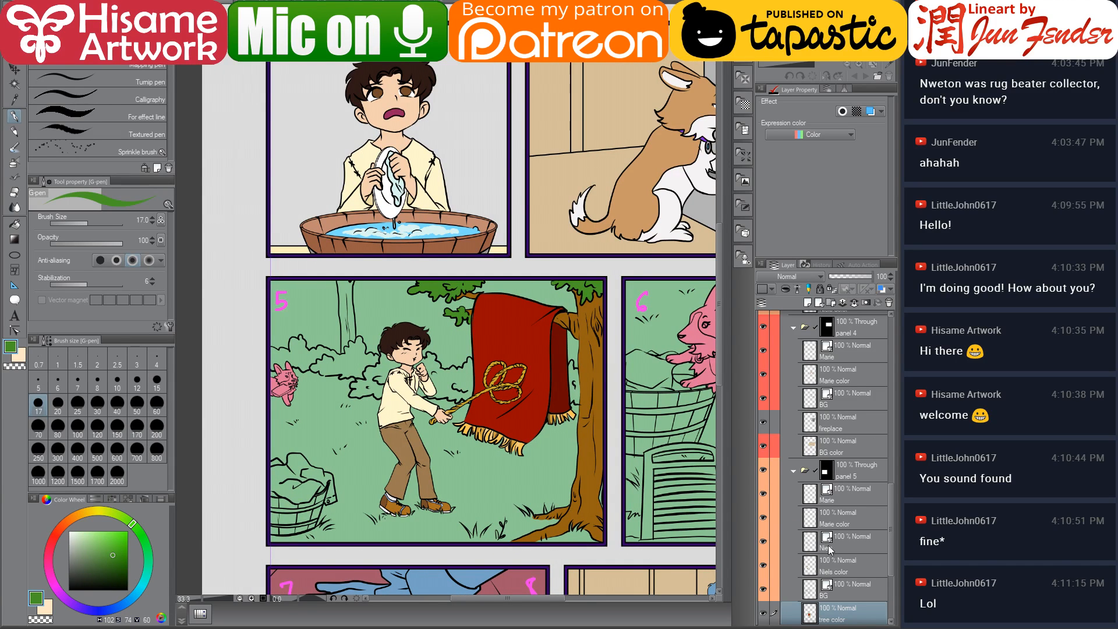
Select Marie's colour layer in panel 5, sample the dog's tan from panel 4, and paint her base with a 500 px brush
scroll(834, 514, "down", 3)
left_click(851, 562)
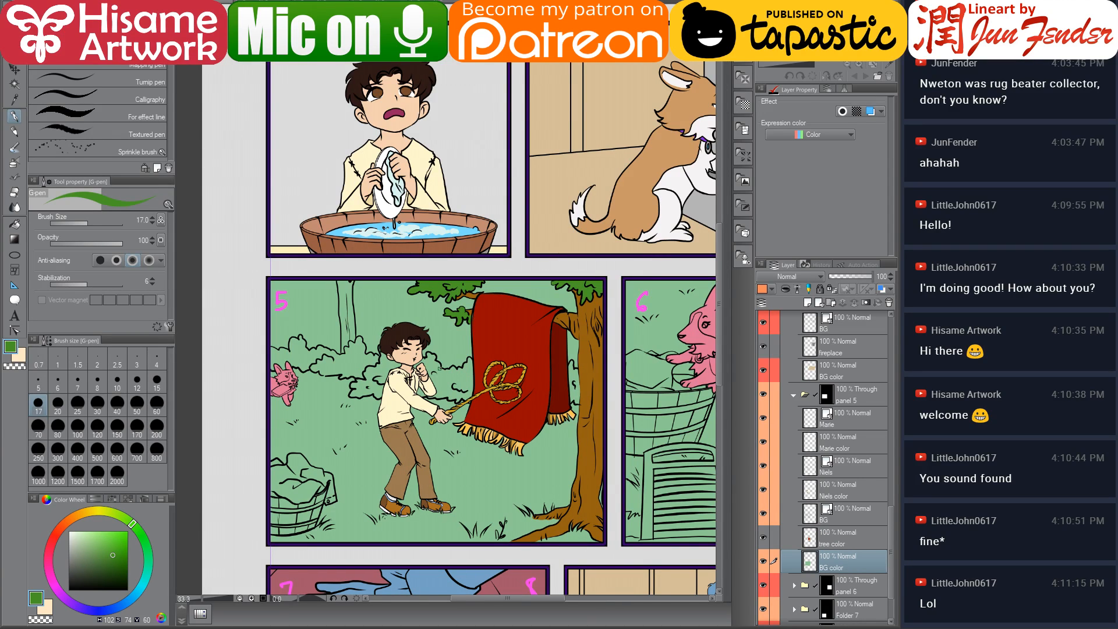
scroll(256, 352, "up", 3)
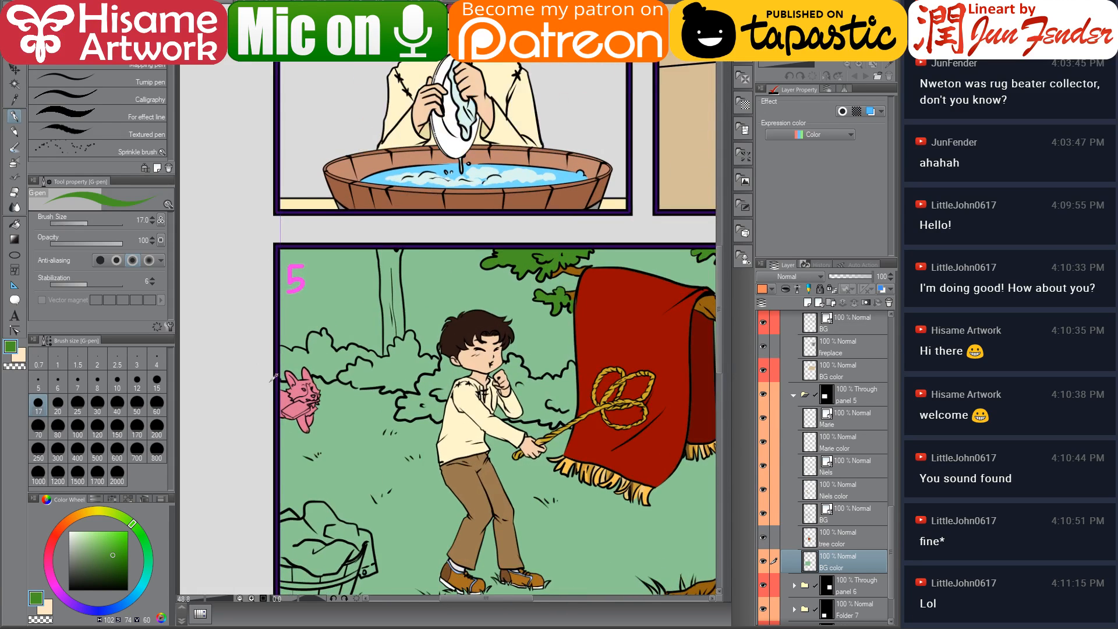
scroll(824, 492, "down", 1)
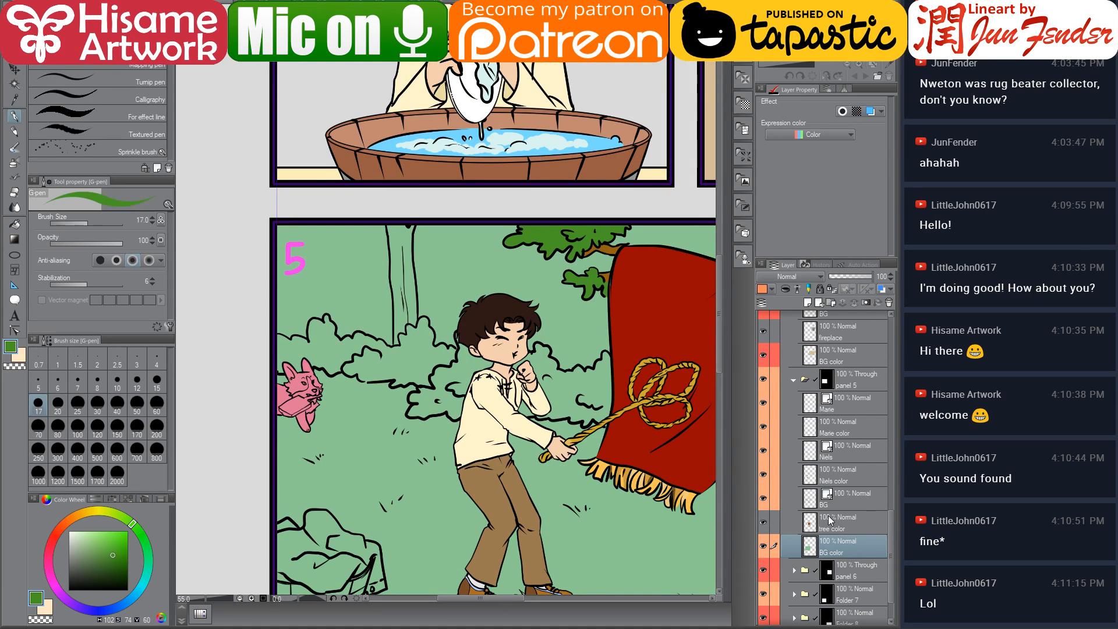
left_click(841, 434)
left_click(811, 428, "ctrl")
scroll(360, 415, "down", 3)
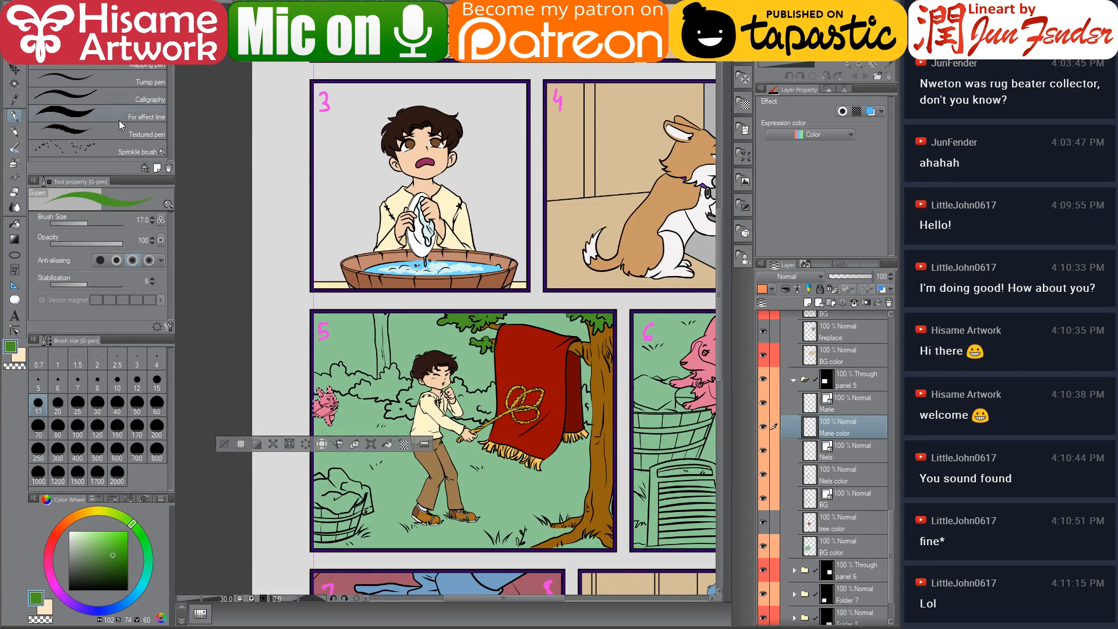
left_click(622, 210, "alt")
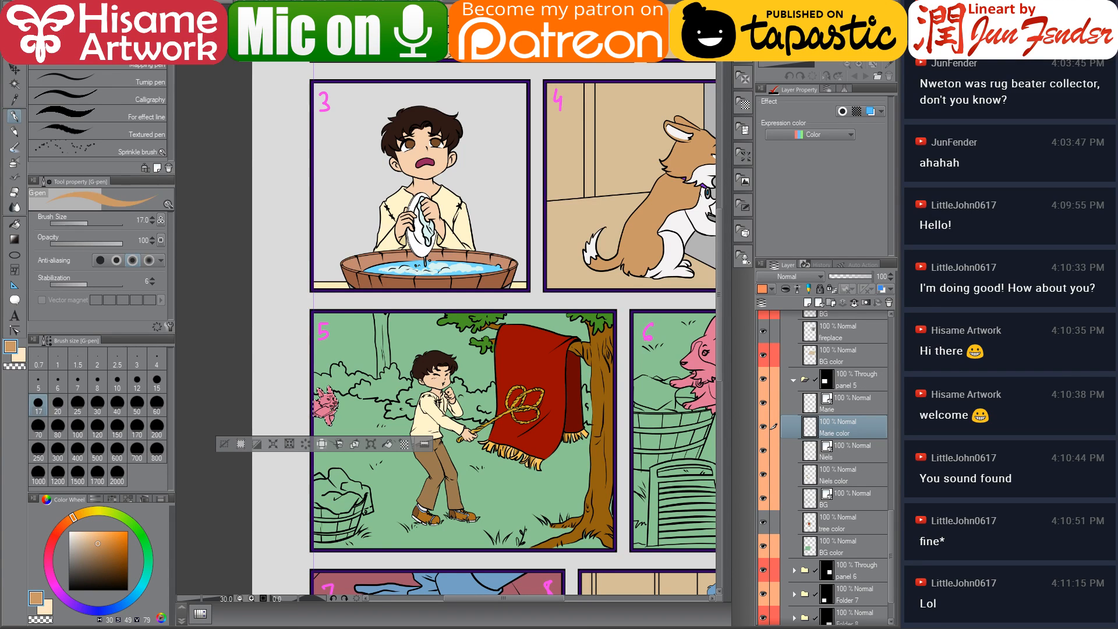
left_click(97, 451)
left_click_drag(329, 402, 250, 329)
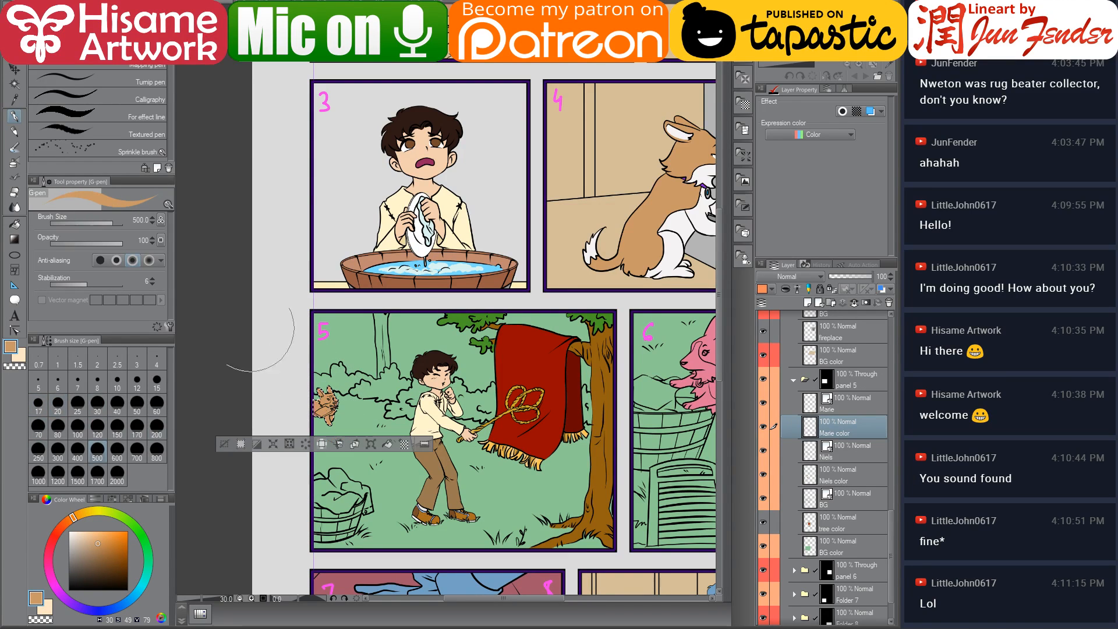
With the fill tool, sample white and fill Marie's chest, legs and face markings in panel 5
left_click(15, 223)
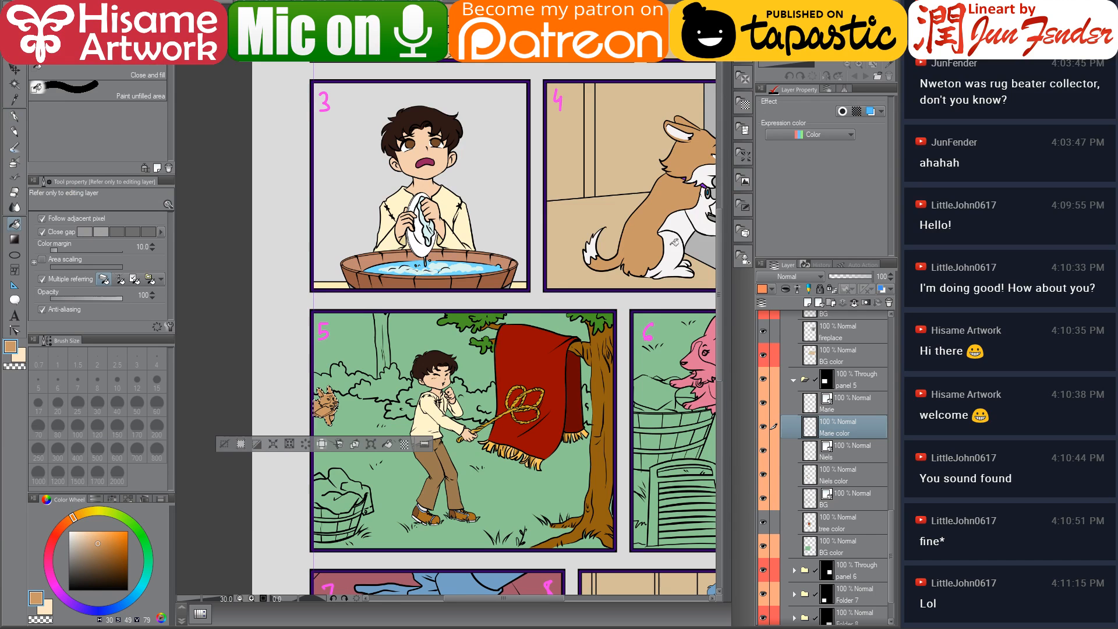
left_click(675, 241, "alt")
scroll(326, 424, "up", 4)
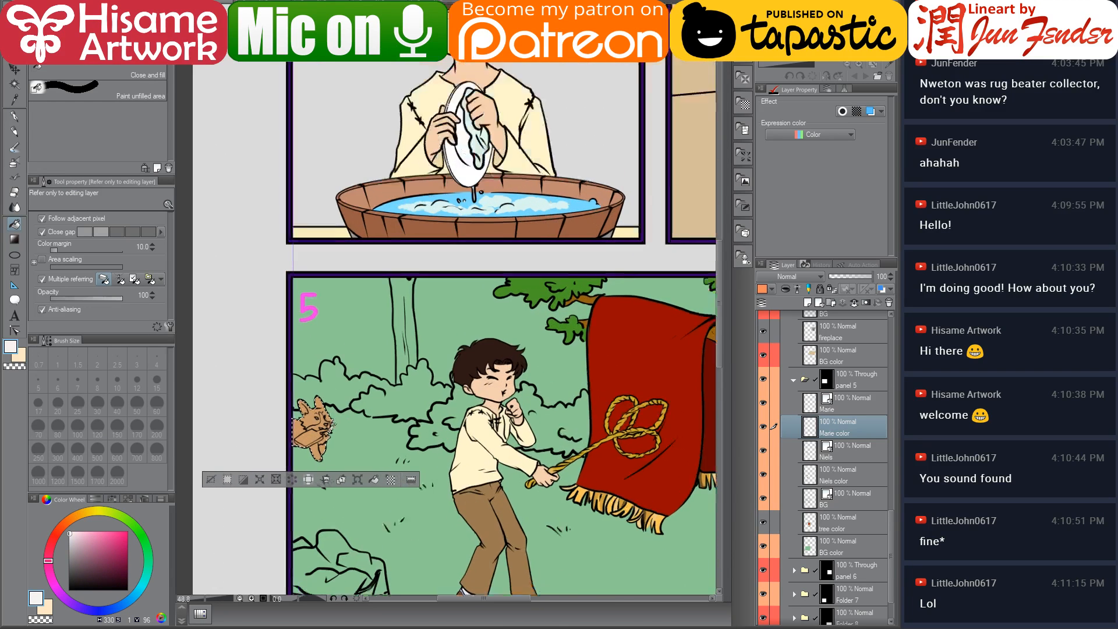
scroll(303, 440, "up", 4)
left_click(315, 460)
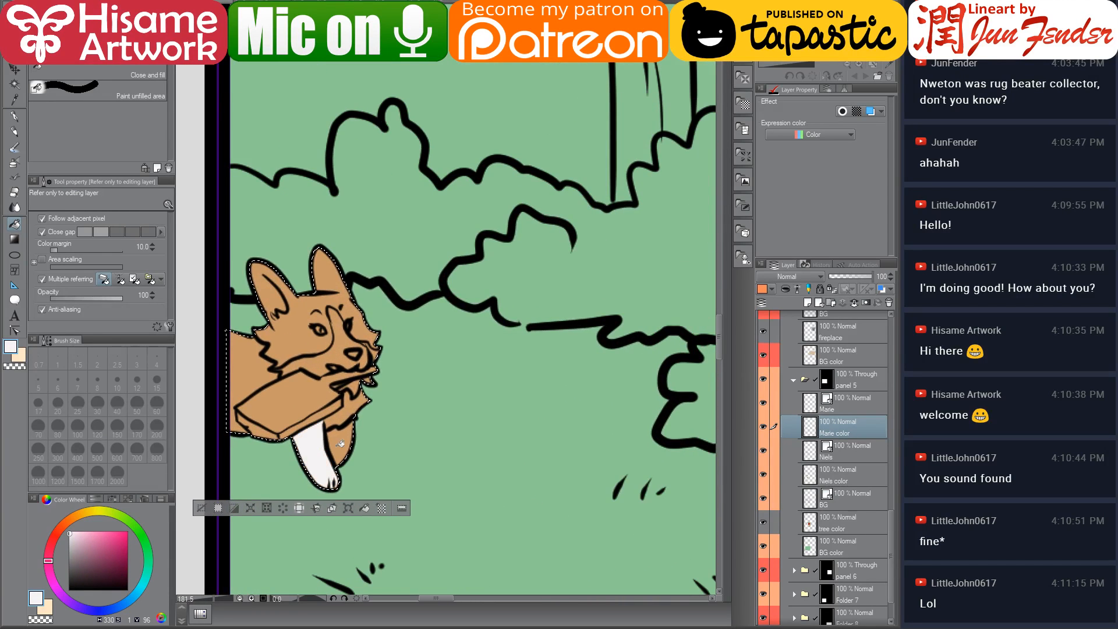
left_click(345, 443)
left_click(362, 408)
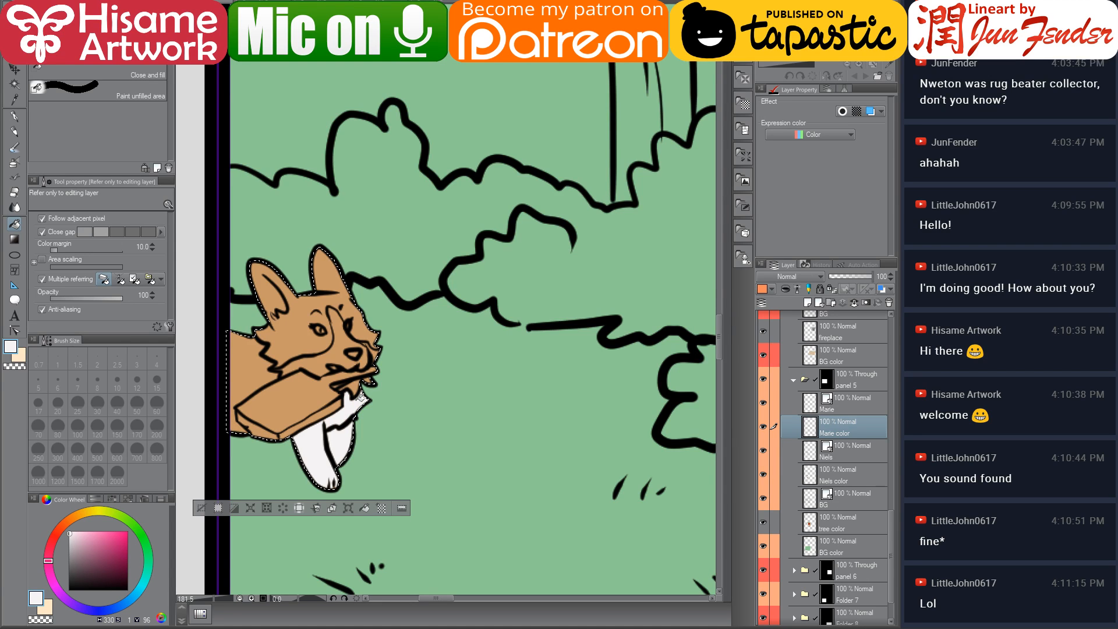
left_click(339, 373)
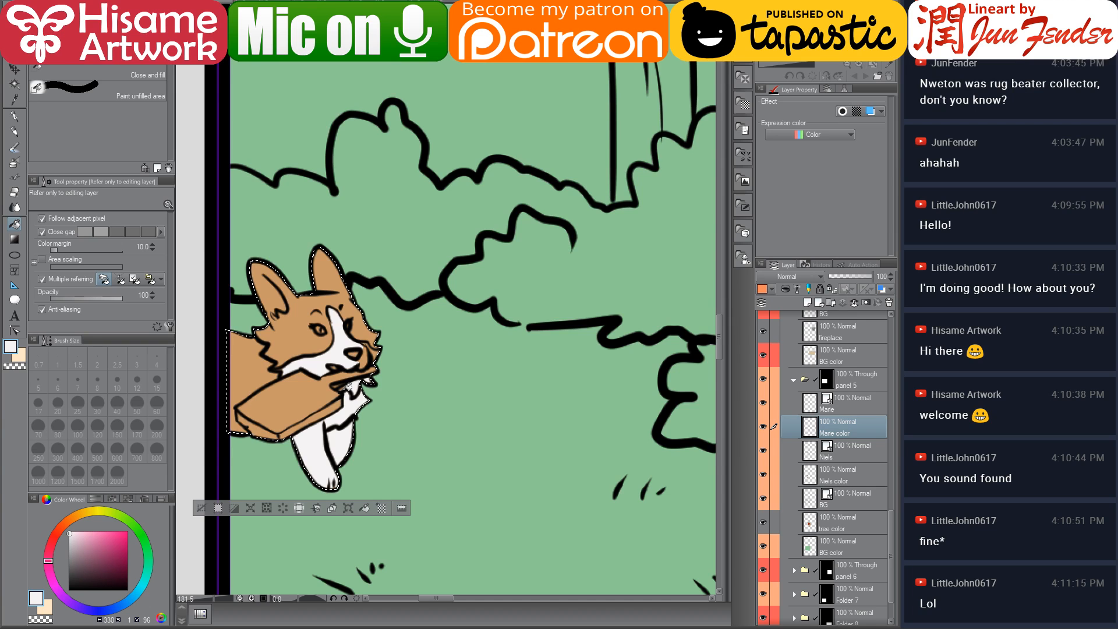
left_click_drag(334, 380, 373, 396)
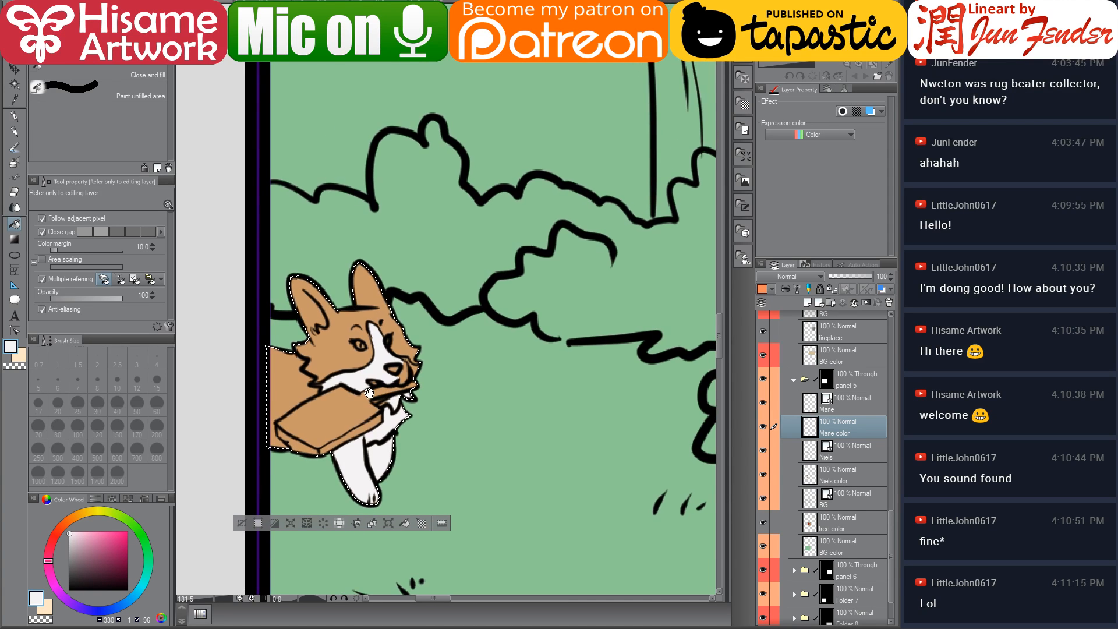
Switch to a 15 px G-pen and touch up the white around Marie's muzzle and chest
left_click(14, 117)
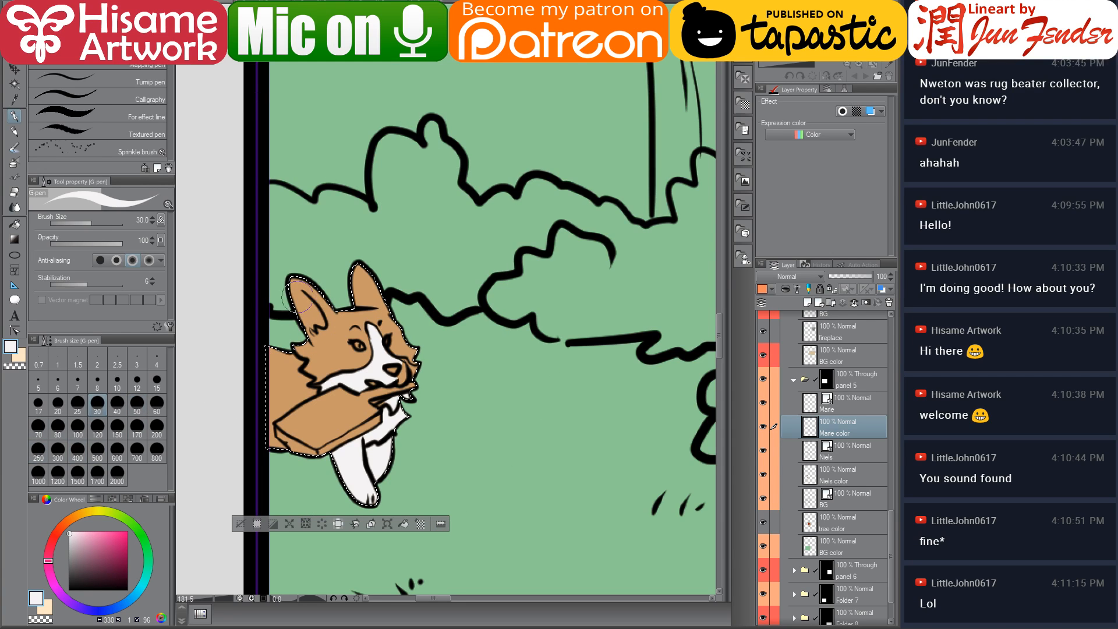
left_click(157, 381)
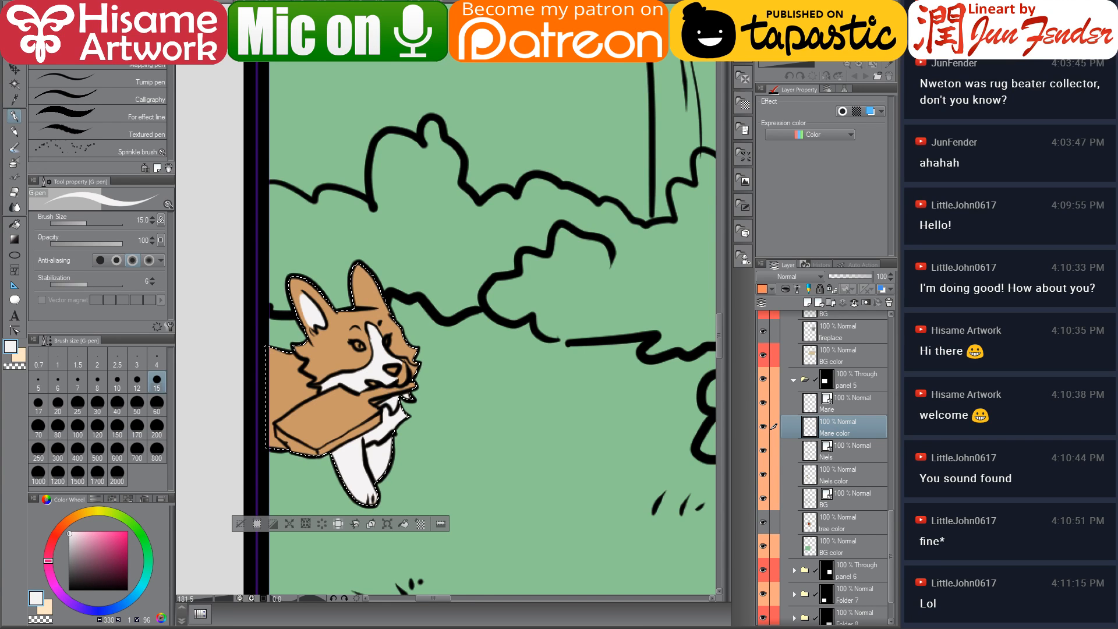
scroll(321, 430, "up", 4)
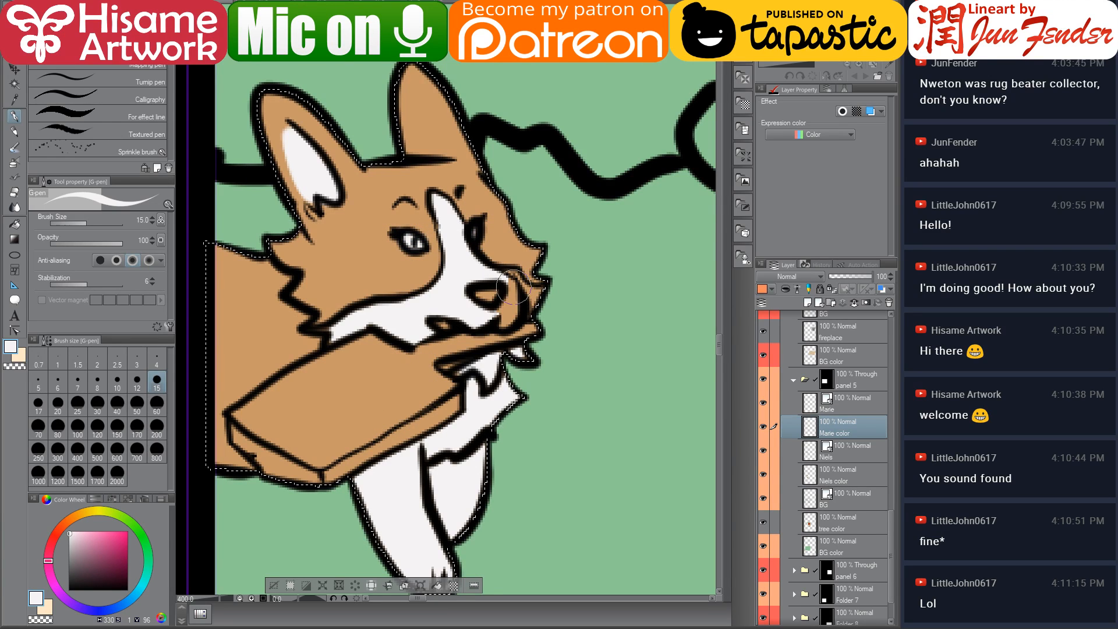
mouse_move(499, 308)
left_mouse_down()
mouse_move(489, 295)
mouse_move(439, 321)
left_mouse_up()
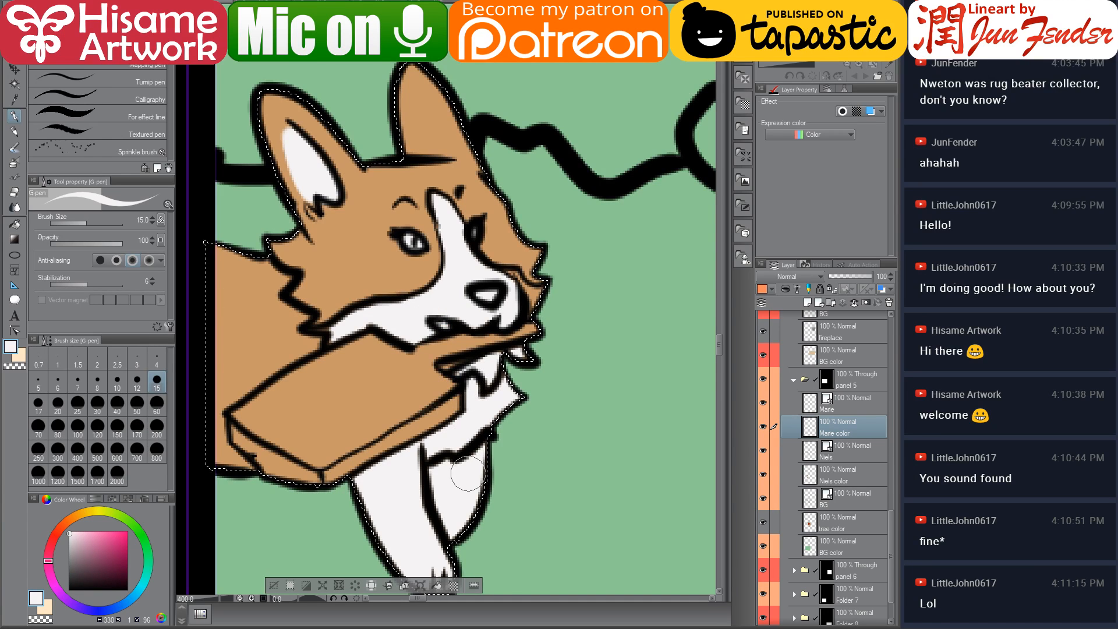
left_click_drag(469, 473, 429, 436)
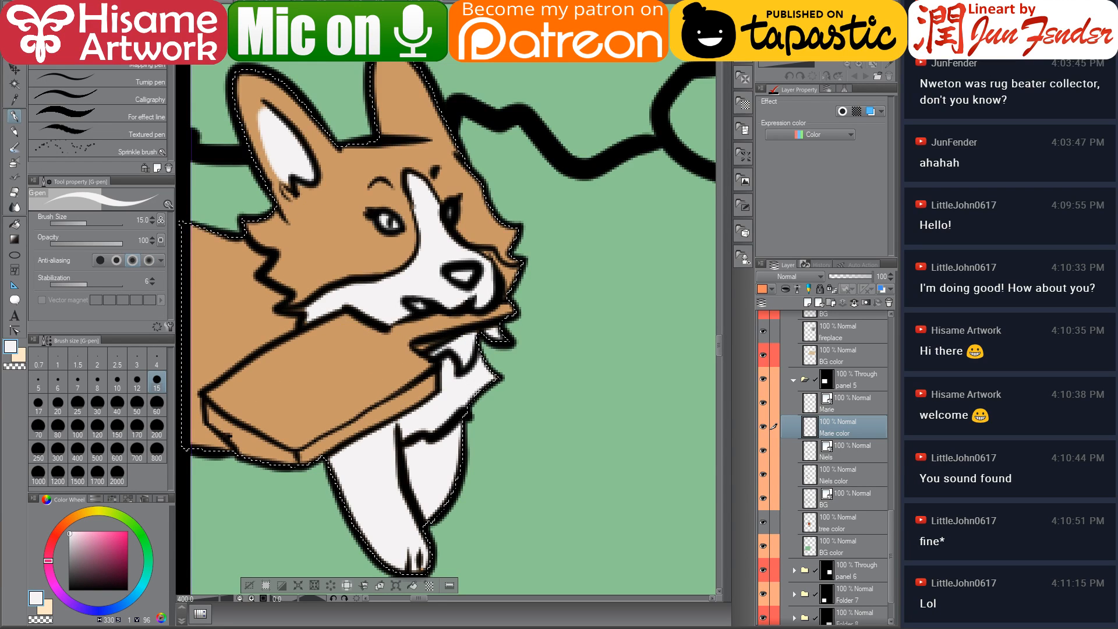
Sample dark brown from a reference page, paint Marie's eye and nose details with a 7 px G-pen, and deselect
key("ctrl+Tab")
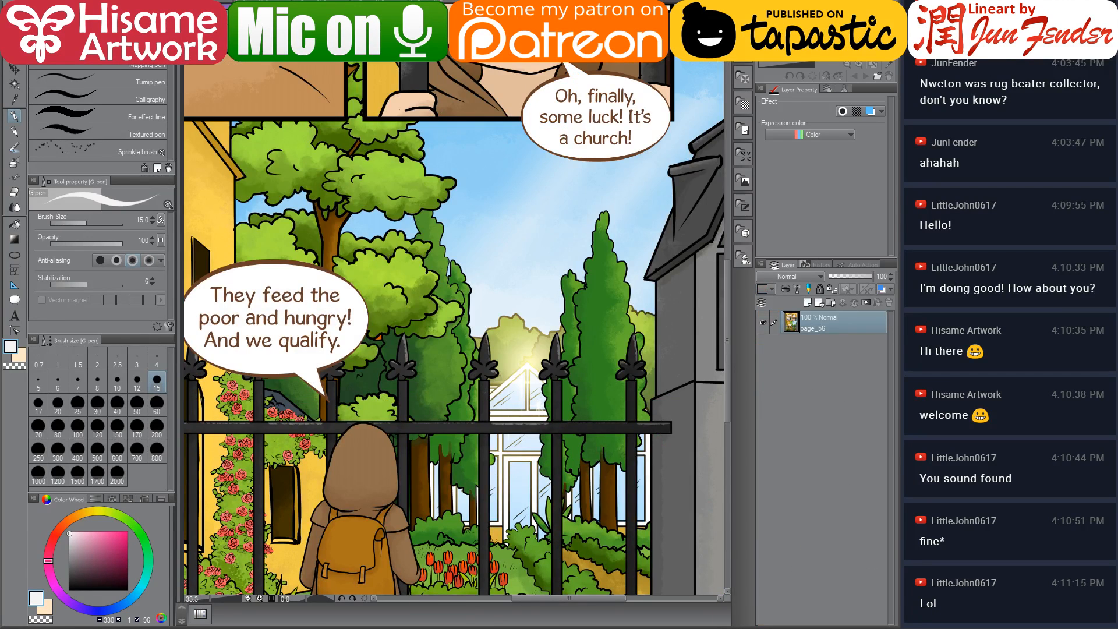
key("ctrl+Tab")
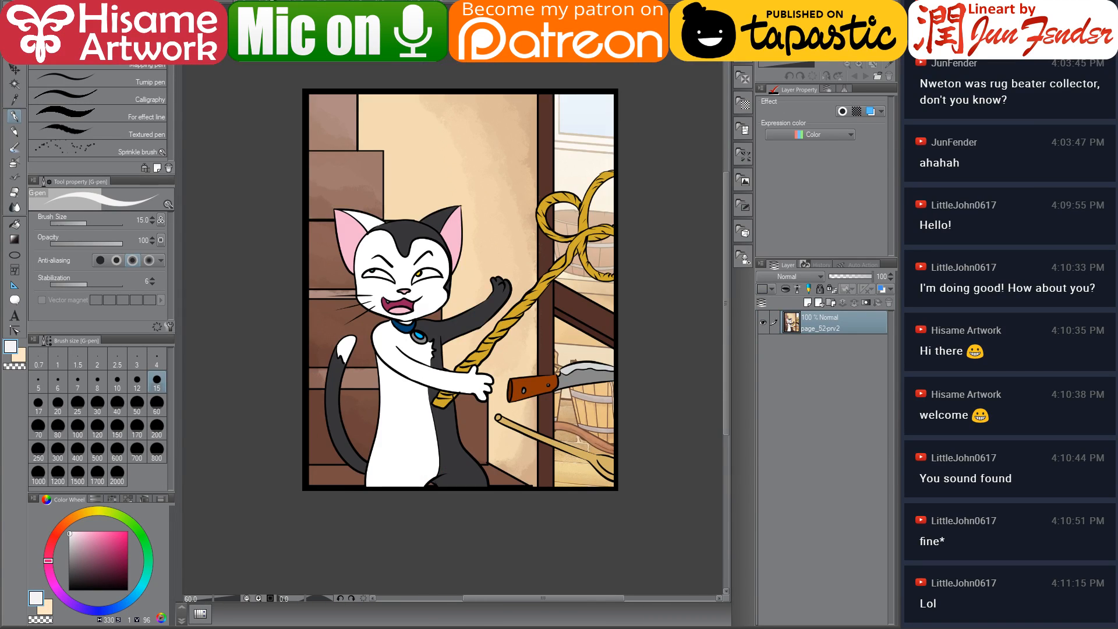
key("ctrl+Tab")
key("ctrl+Tab")
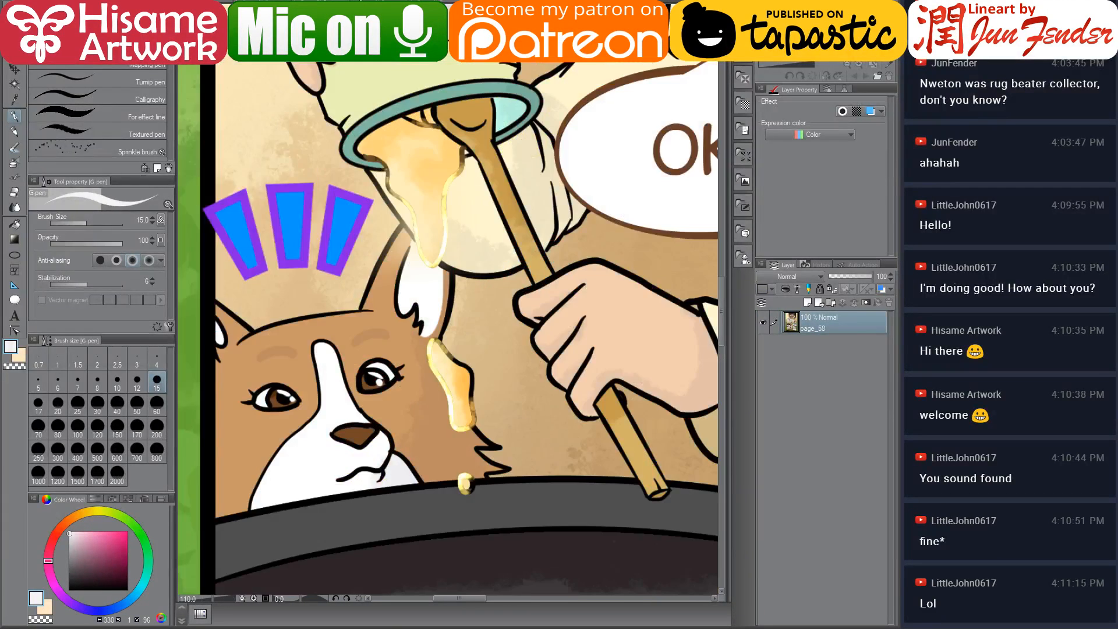
key("ctrl+Tab")
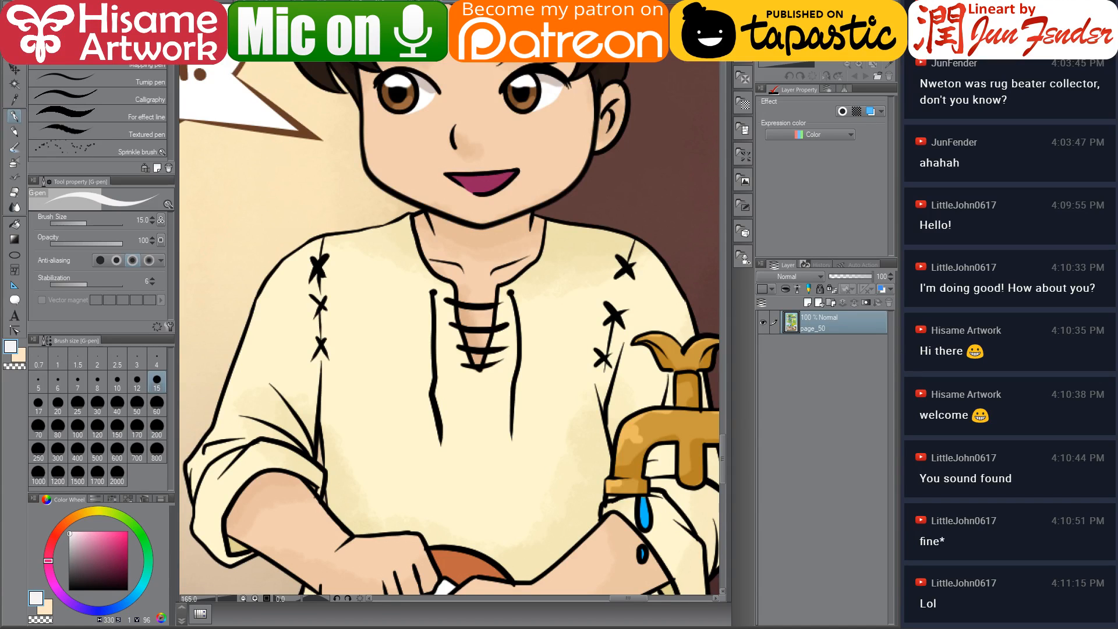
key("ctrl+Tab")
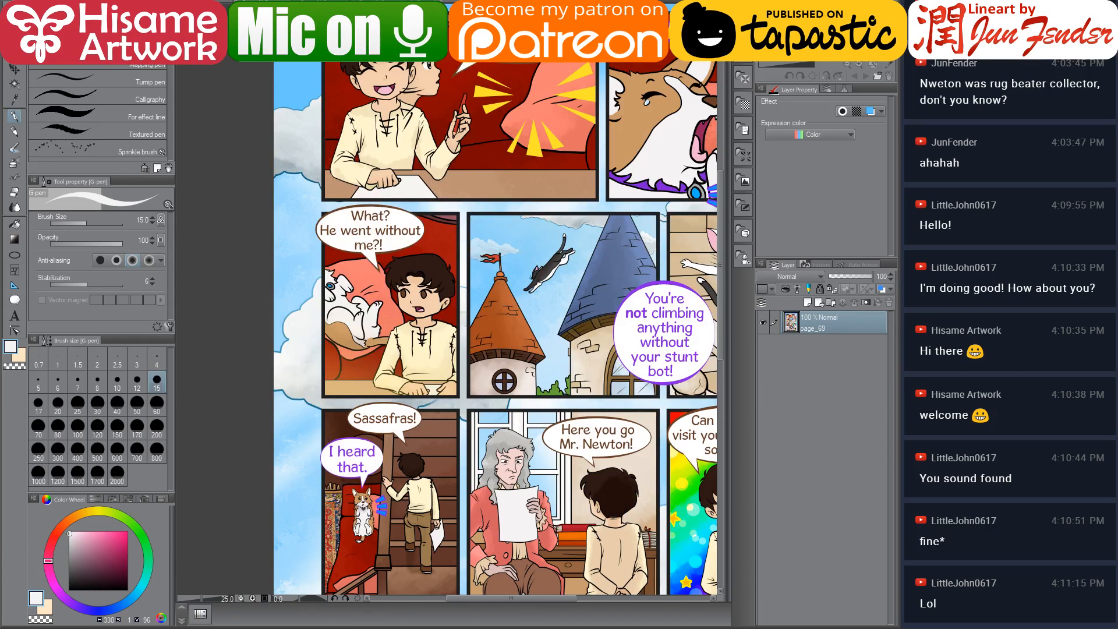
left_click(716, 94, "alt")
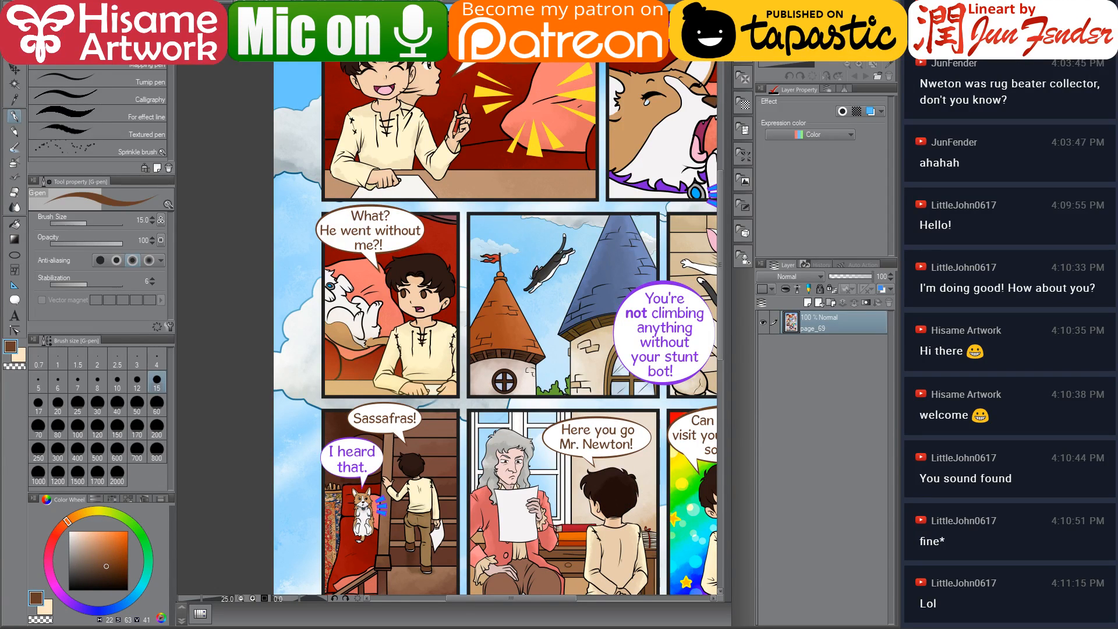
key("ctrl+Tab")
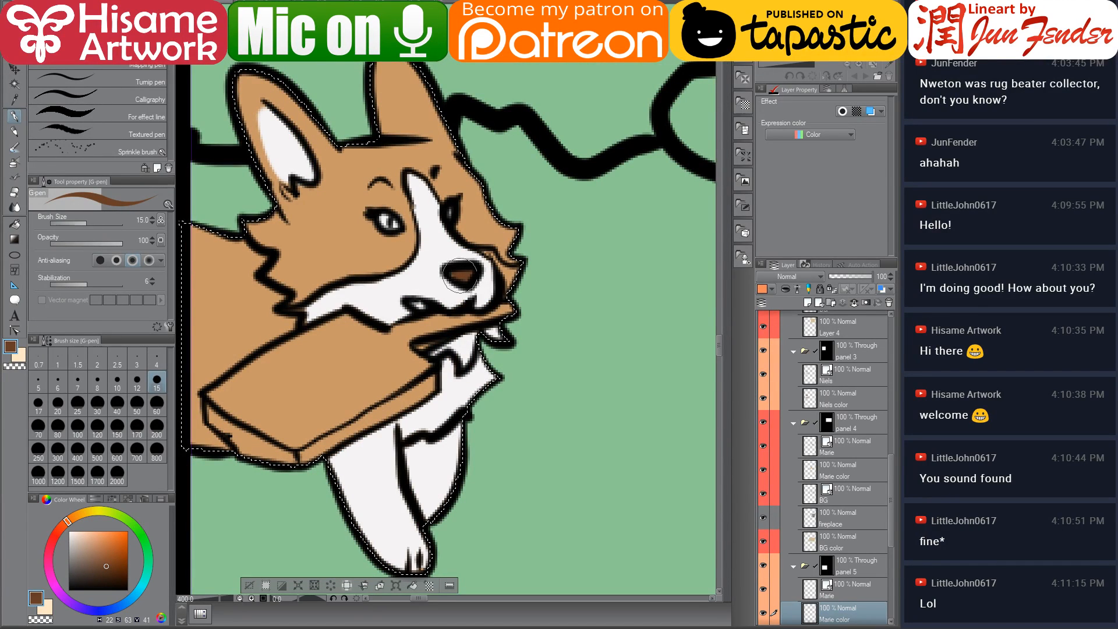
left_click(390, 224)
key("bracketleft")
key("bracketleft")
key("bracketleft")
key("bracketleft")
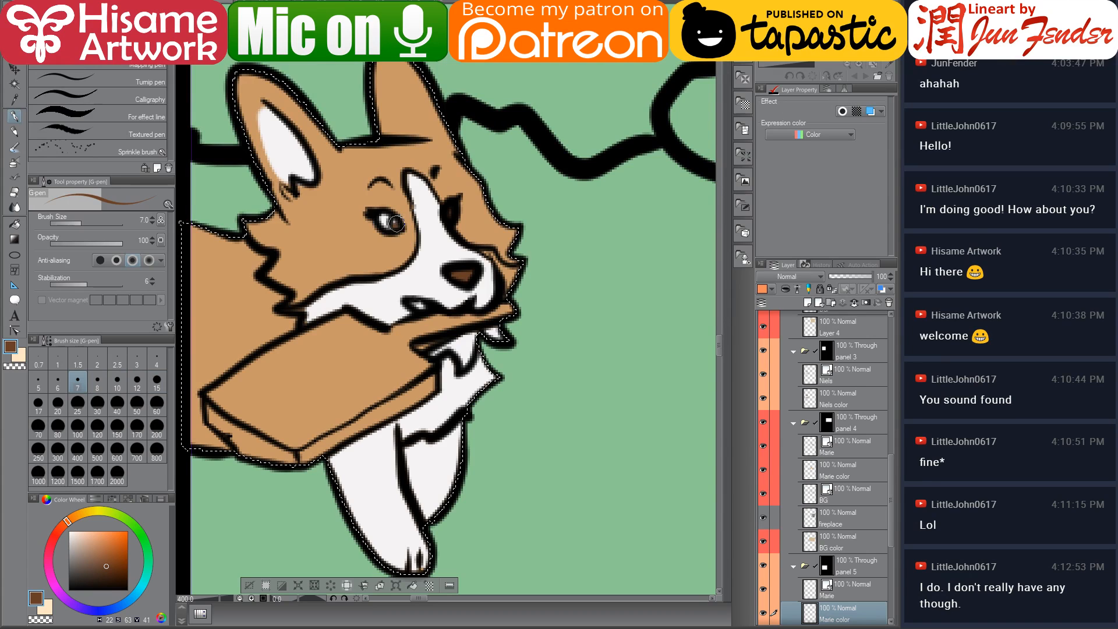
left_click_drag(433, 326, 416, 315)
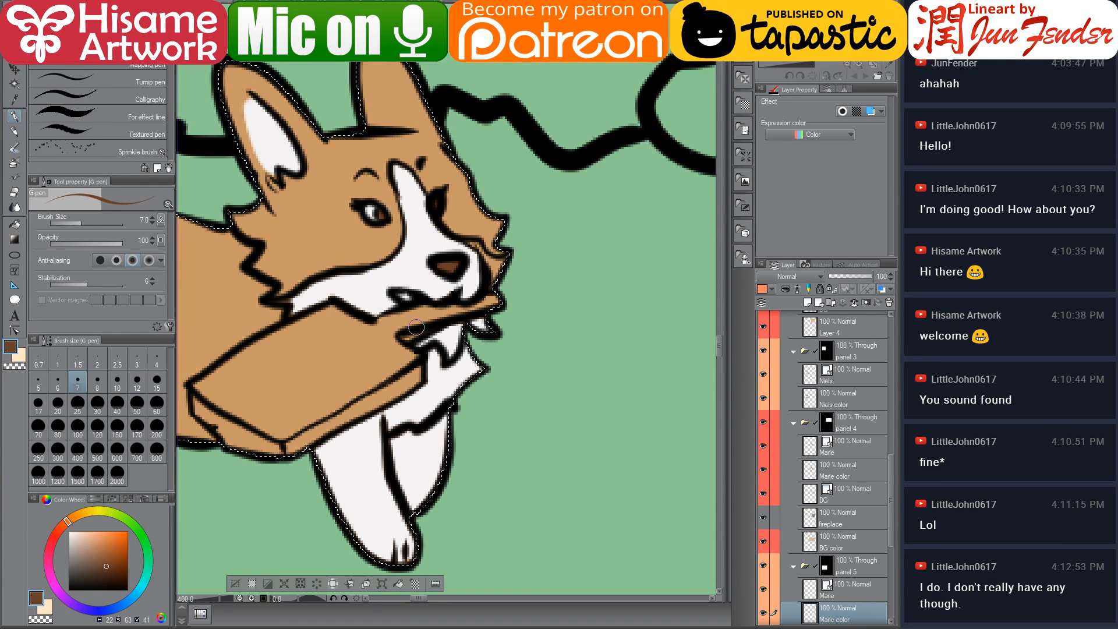
scroll(531, 267, "down", 4)
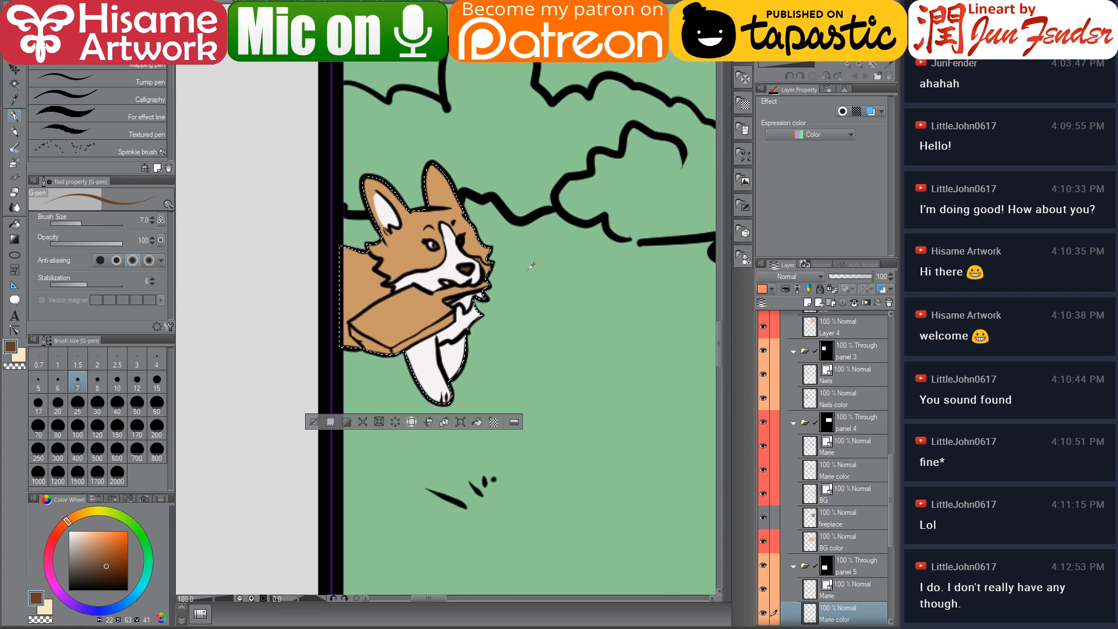
scroll(531, 266, "down", 2)
left_click_drag(562, 238, 420, 236)
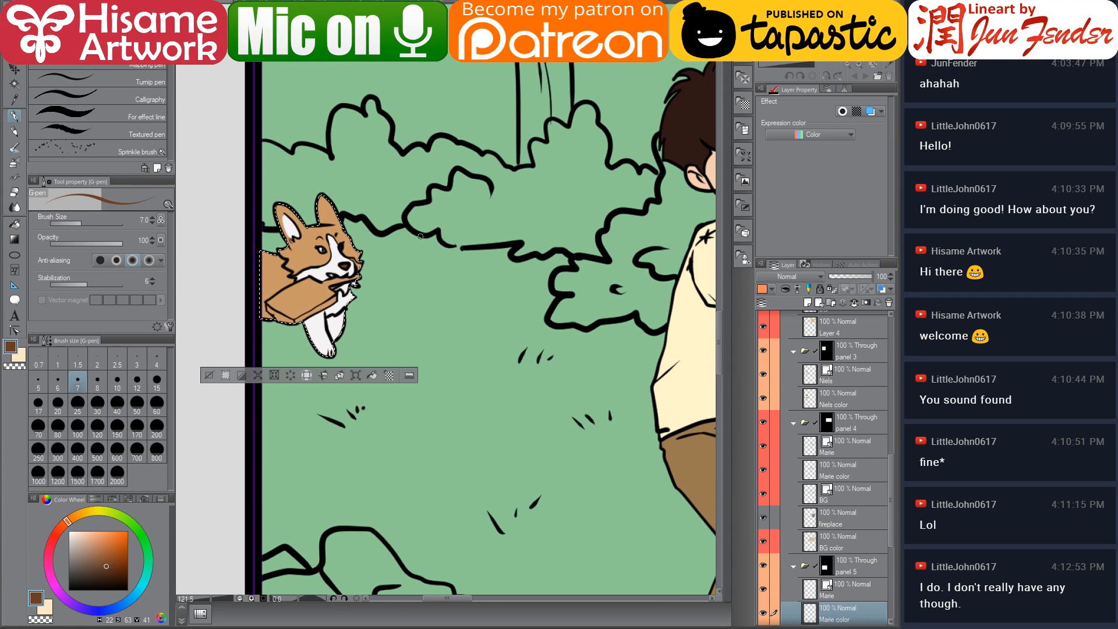
key("ctrl+d")
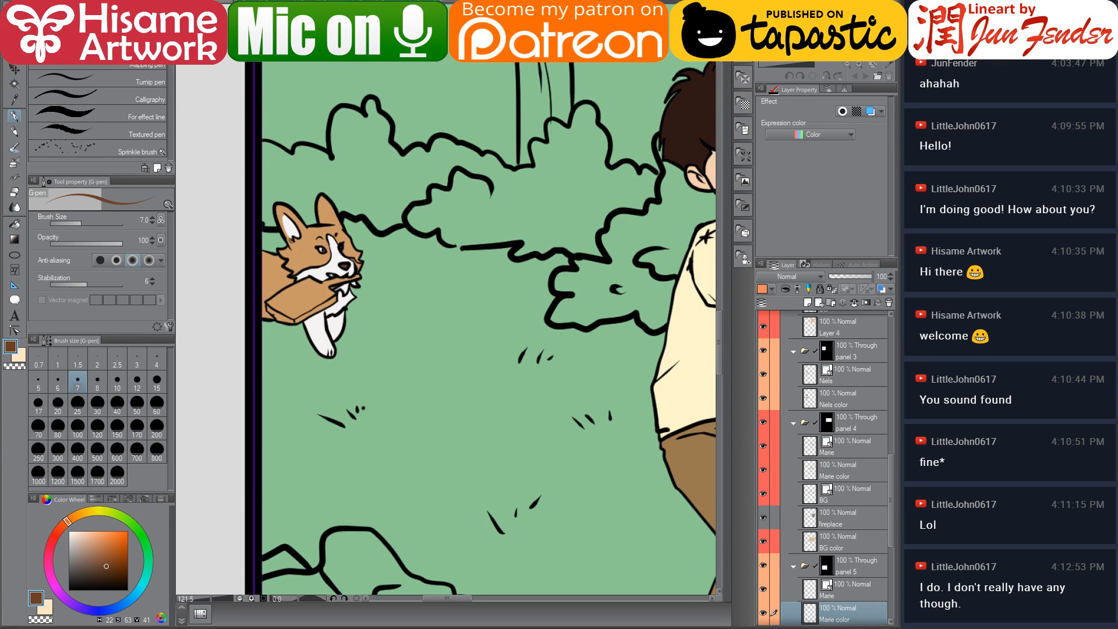
Sample a golden yellow, select Marie's colour area, and paint the board in her mouth with a 12 px G-pen
key("ctrl+Tab")
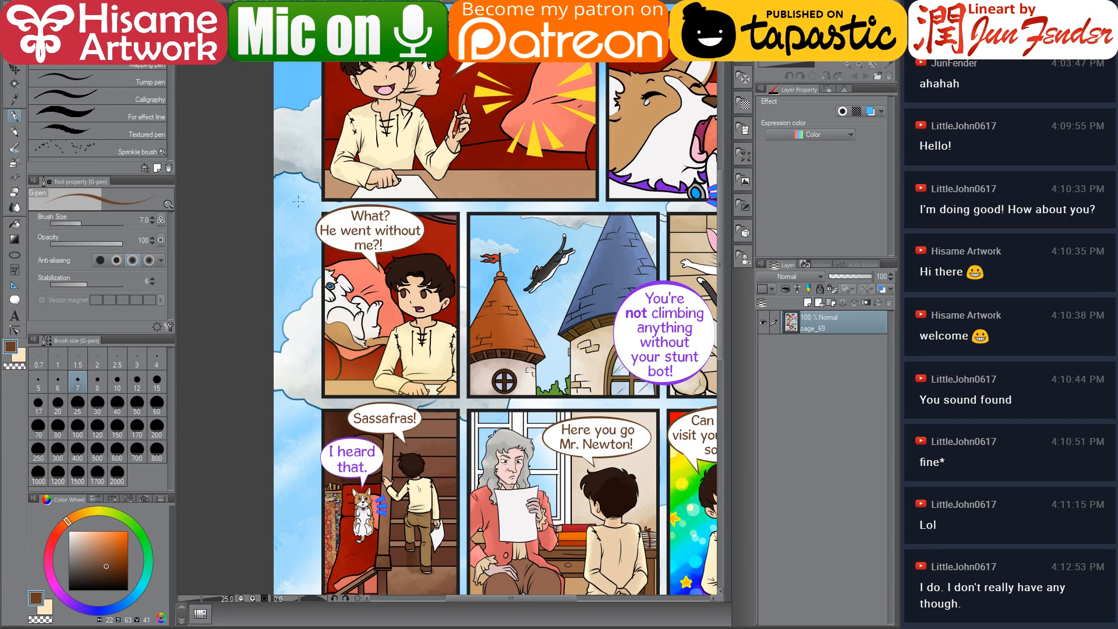
key("ctrl+Tab")
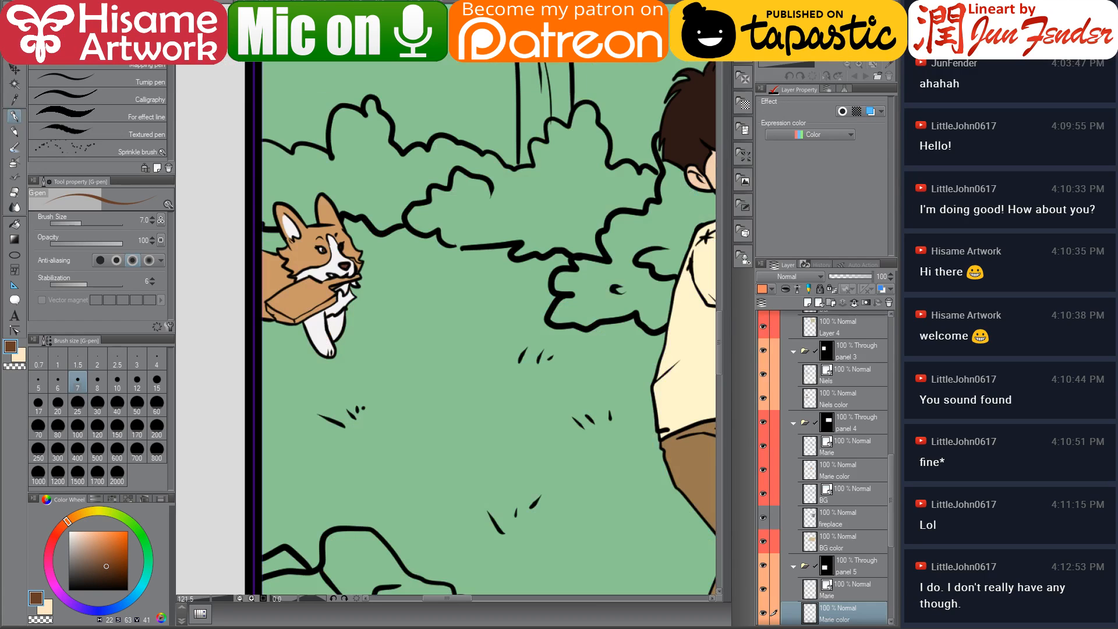
left_click_drag(586, 304, 627, 328)
left_click(616, 395, "alt")
scroll(326, 298, "up", 10)
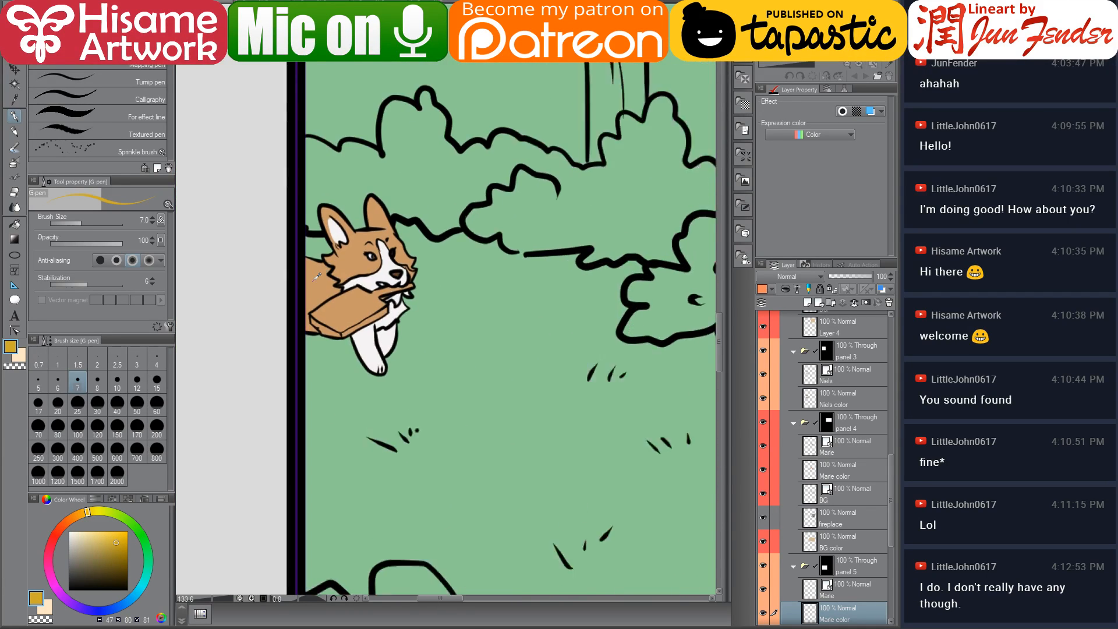
left_click(810, 614, "ctrl")
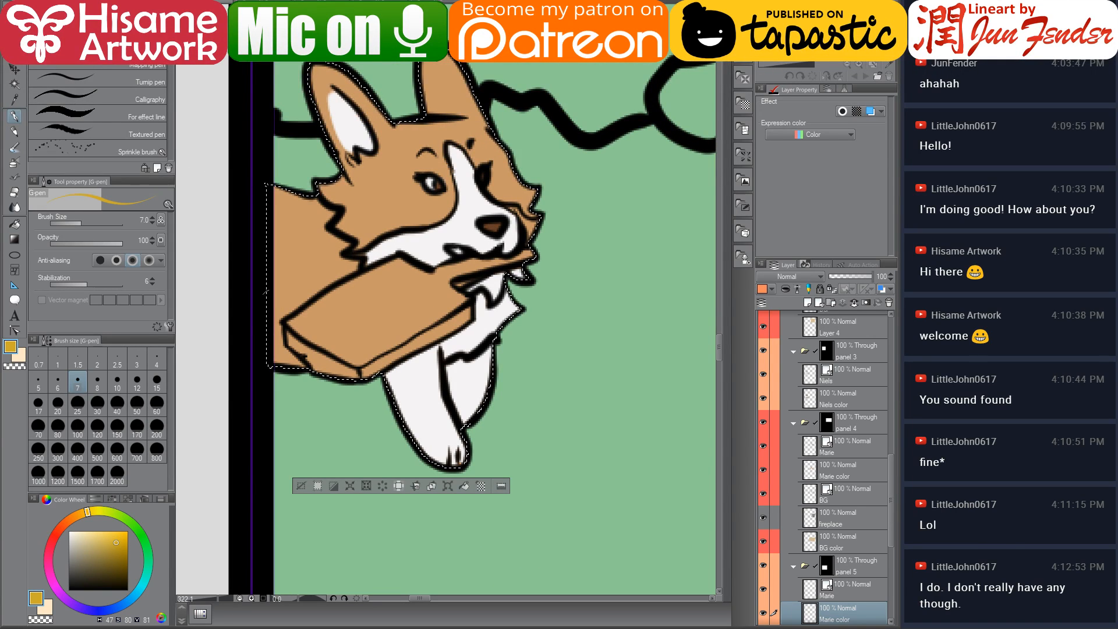
key("bracketright")
key("bracketright")
key("bracketright")
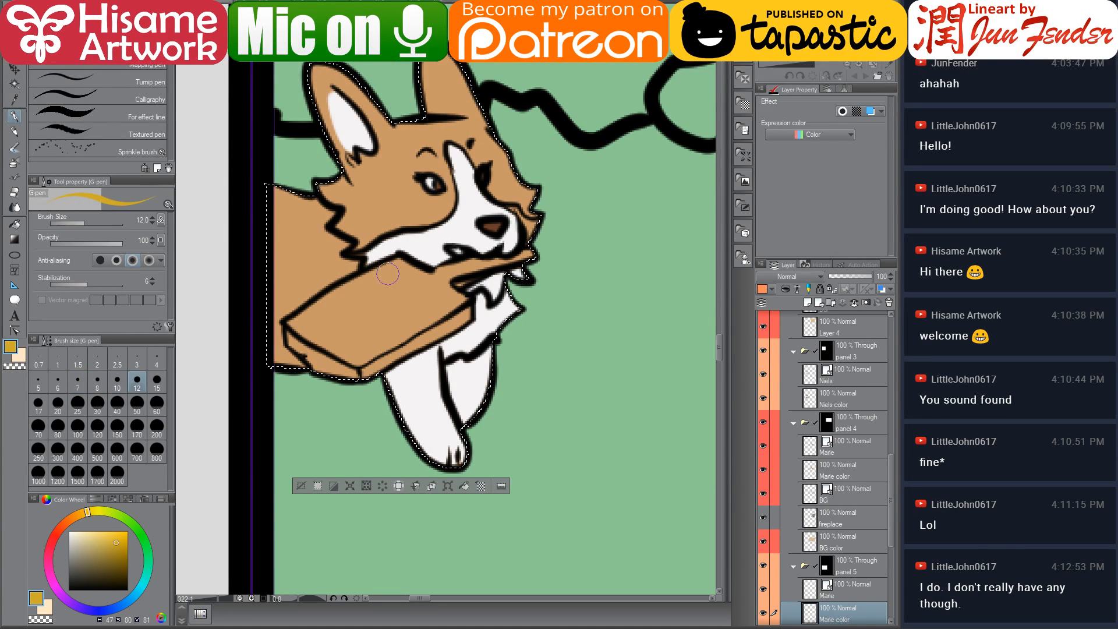
mouse_move(396, 267)
left_mouse_down()
mouse_move(302, 320)
mouse_move(307, 333)
mouse_move(453, 299)
left_mouse_up()
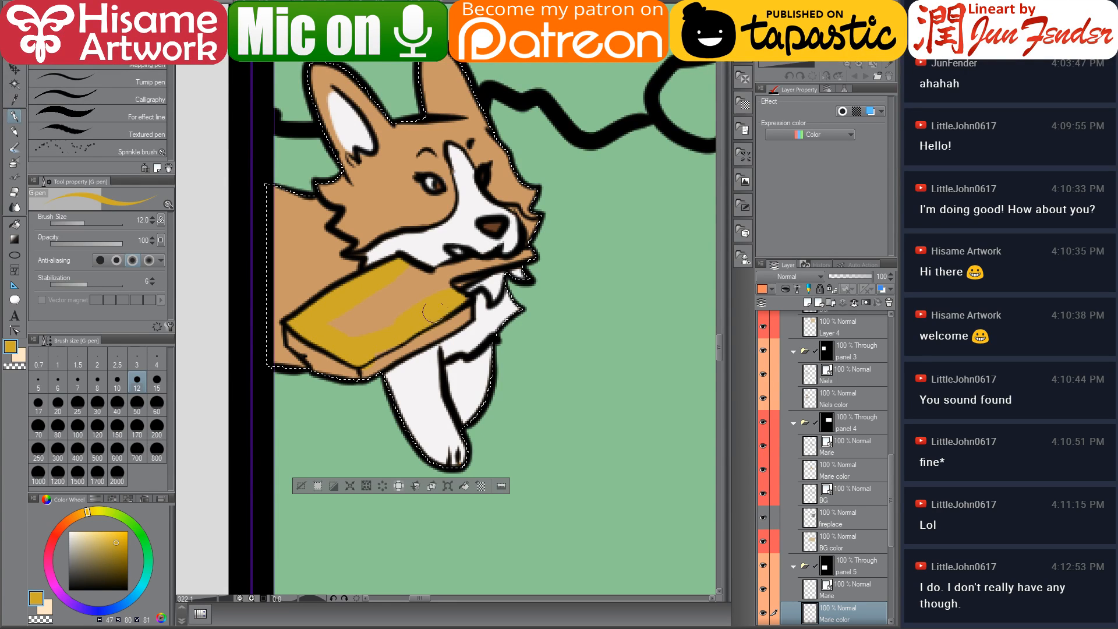
left_click_drag(382, 294, 480, 264)
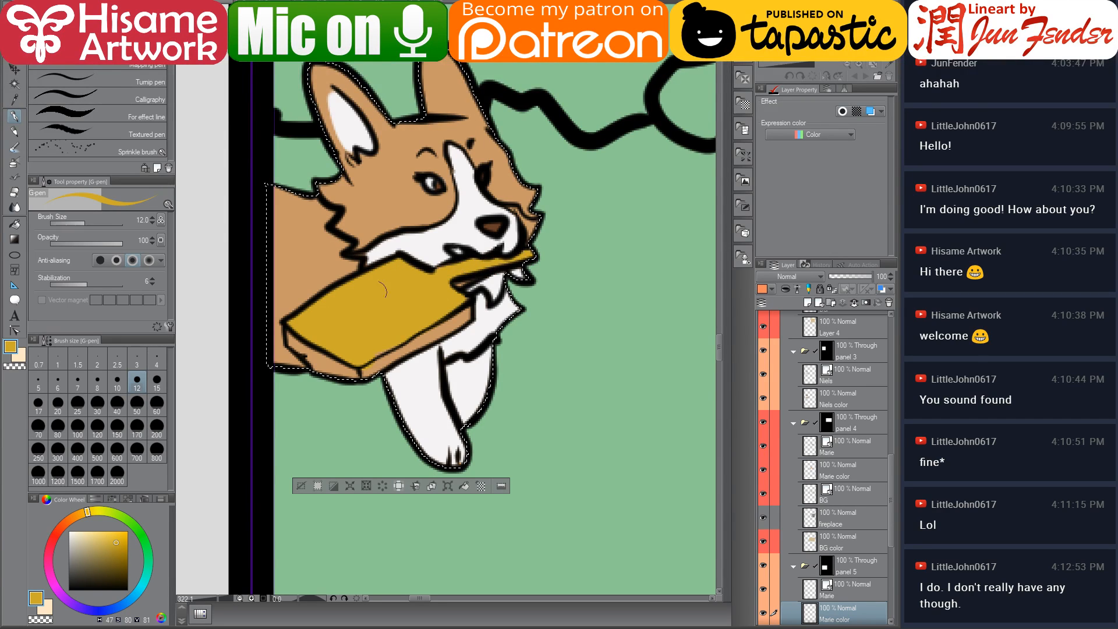
Adjust the golden colour and paint lighter highlights along the top of the board in Marie's mouth, then deselect
left_click_drag(114, 550, 117, 557)
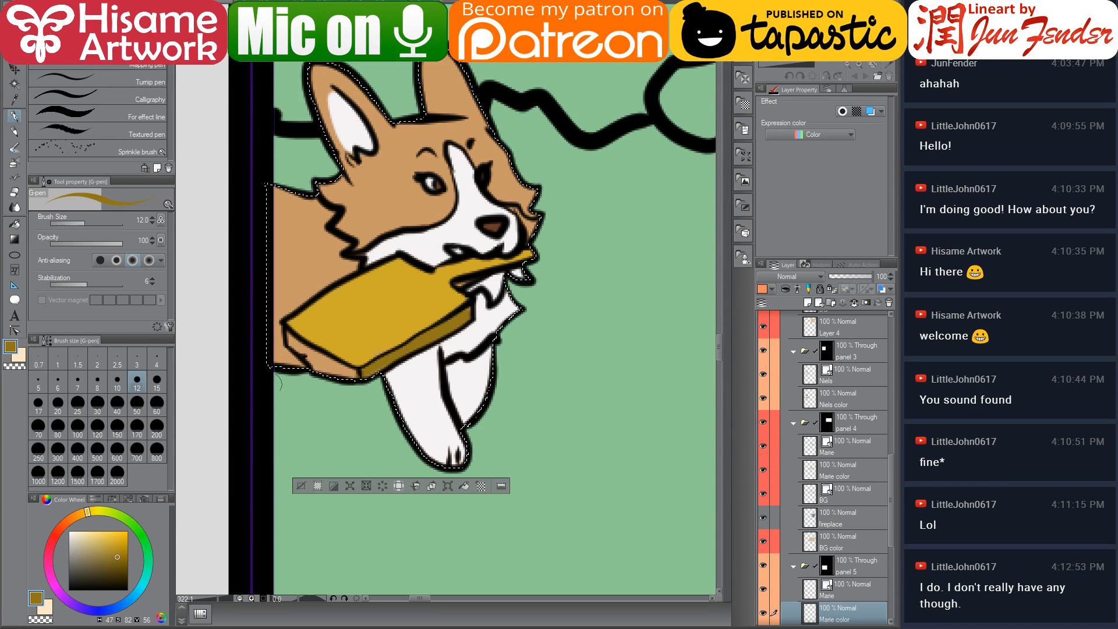
left_click_drag(81, 513, 78, 511)
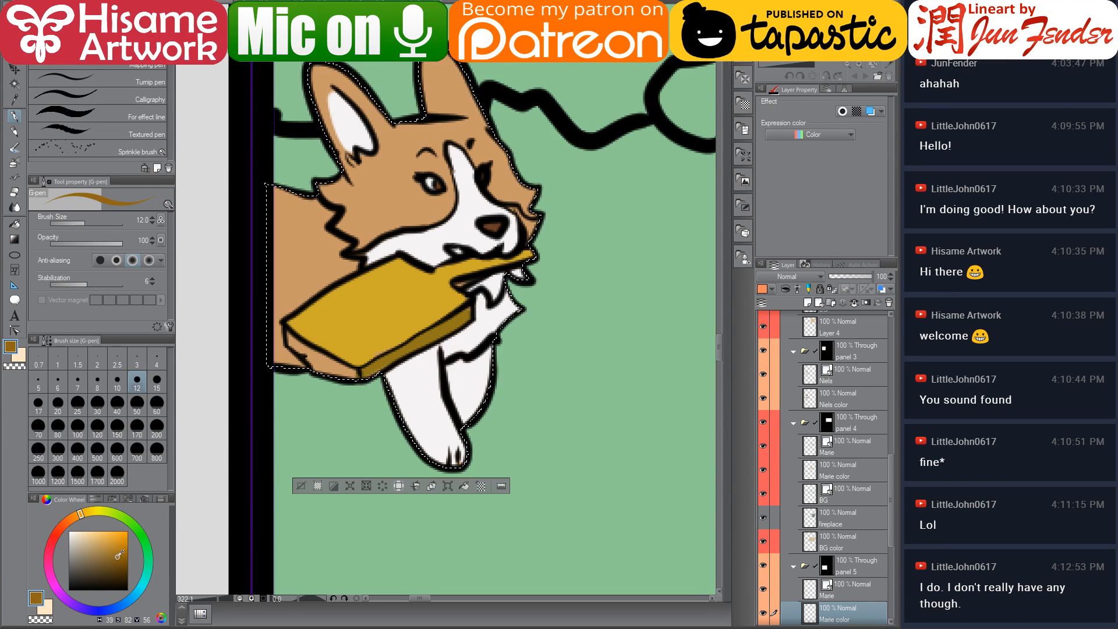
left_click(114, 548)
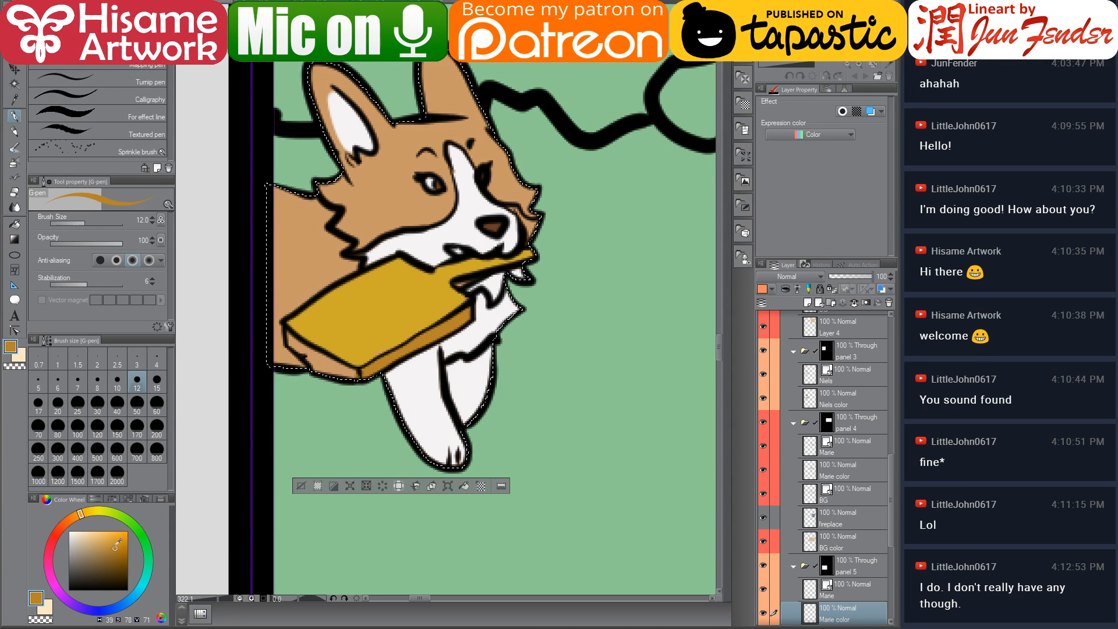
left_click_drag(117, 546, 108, 543)
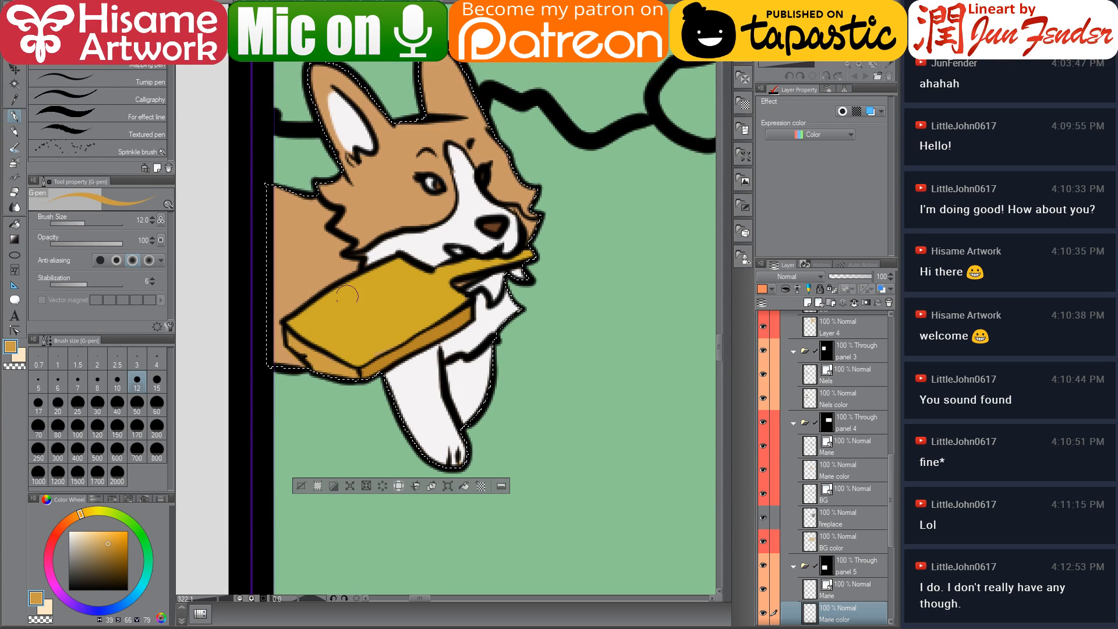
left_click(342, 327, "alt")
left_click_drag(88, 519, 79, 515)
left_click(108, 538)
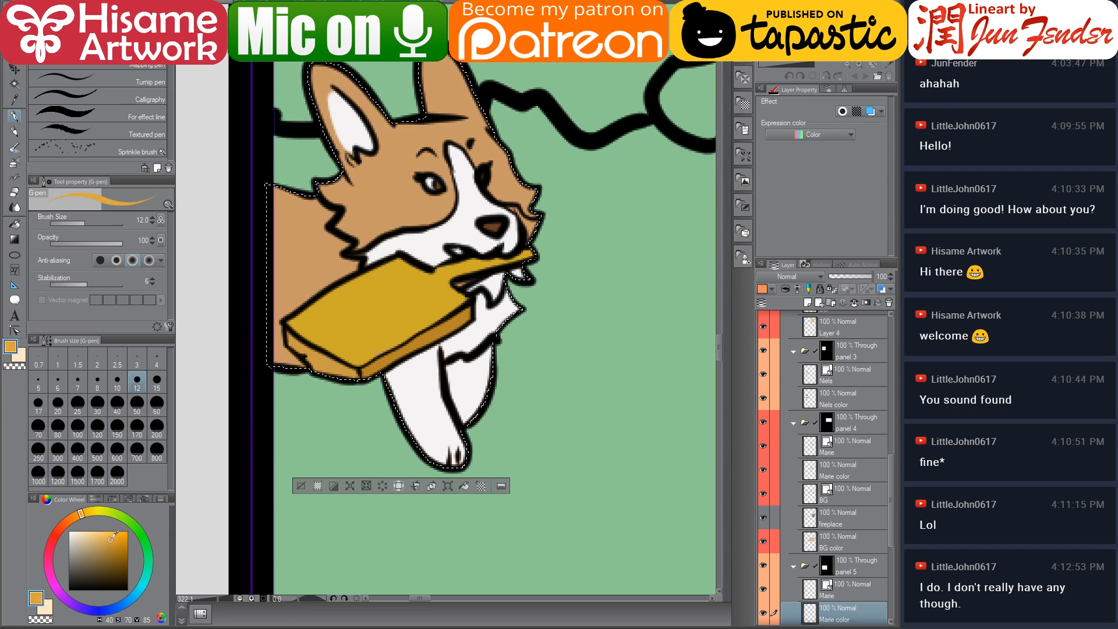
left_click_drag(391, 284, 318, 324)
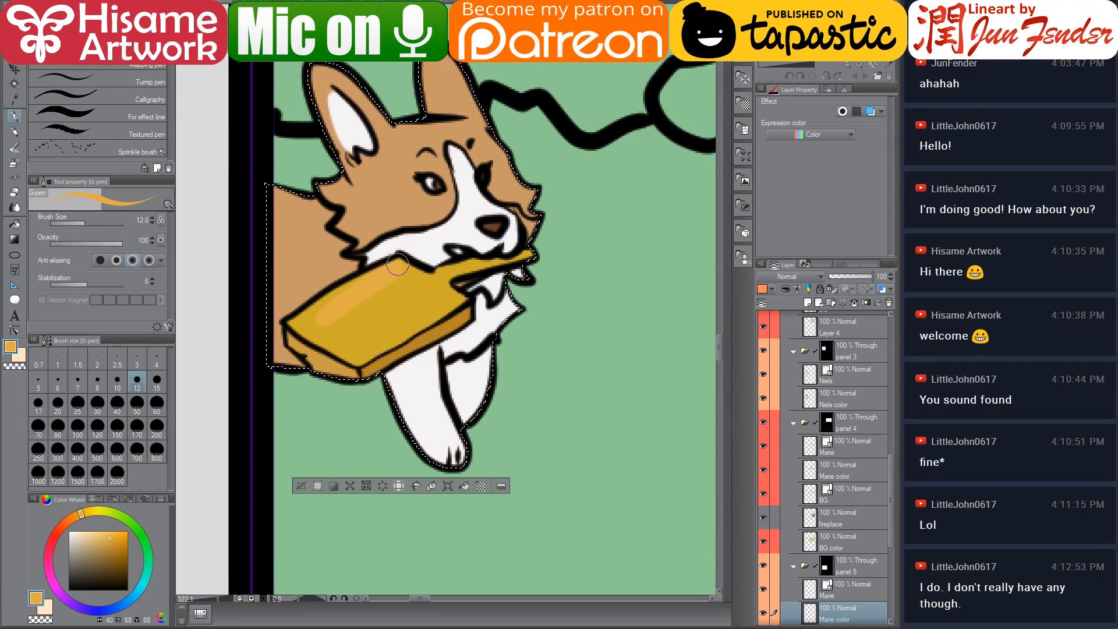
mouse_move(387, 268)
left_mouse_down()
mouse_move(298, 324)
mouse_move(363, 357)
mouse_move(353, 354)
mouse_move(404, 309)
mouse_move(418, 318)
mouse_move(368, 345)
mouse_move(452, 296)
mouse_move(395, 277)
mouse_move(349, 326)
mouse_move(483, 274)
mouse_move(439, 282)
mouse_move(471, 263)
mouse_move(446, 274)
mouse_move(529, 259)
left_mouse_up()
left_click(455, 322, "alt")
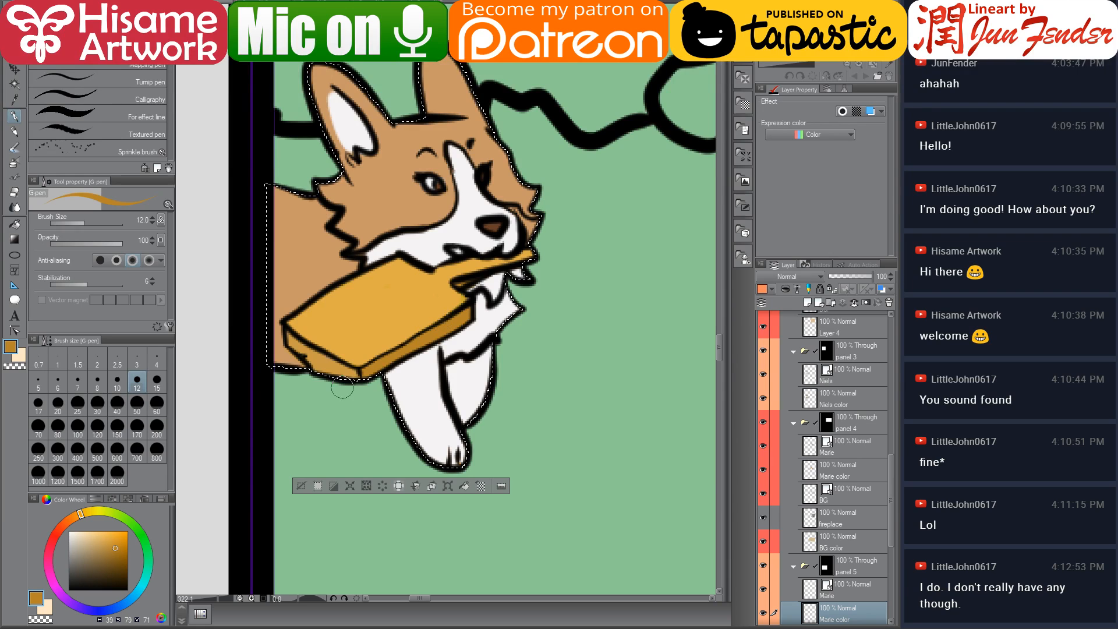
key("ctrl+d")
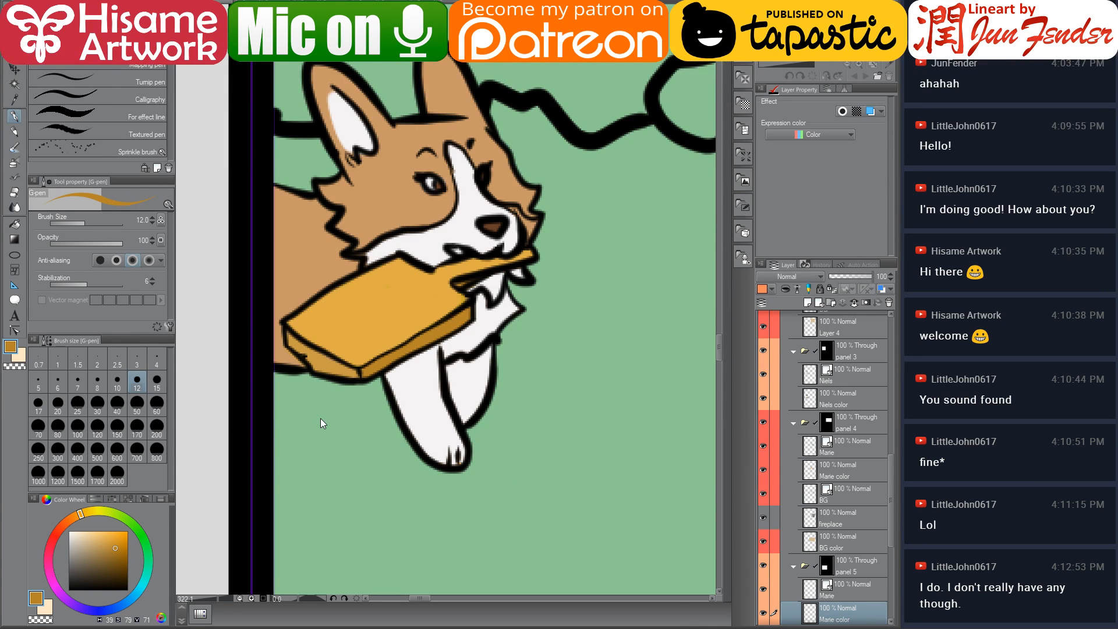
Sample white, reselect Marie's area and touch up the white fur beside her muzzle and the board, undoing the last two actions
left_click(463, 222, "alt")
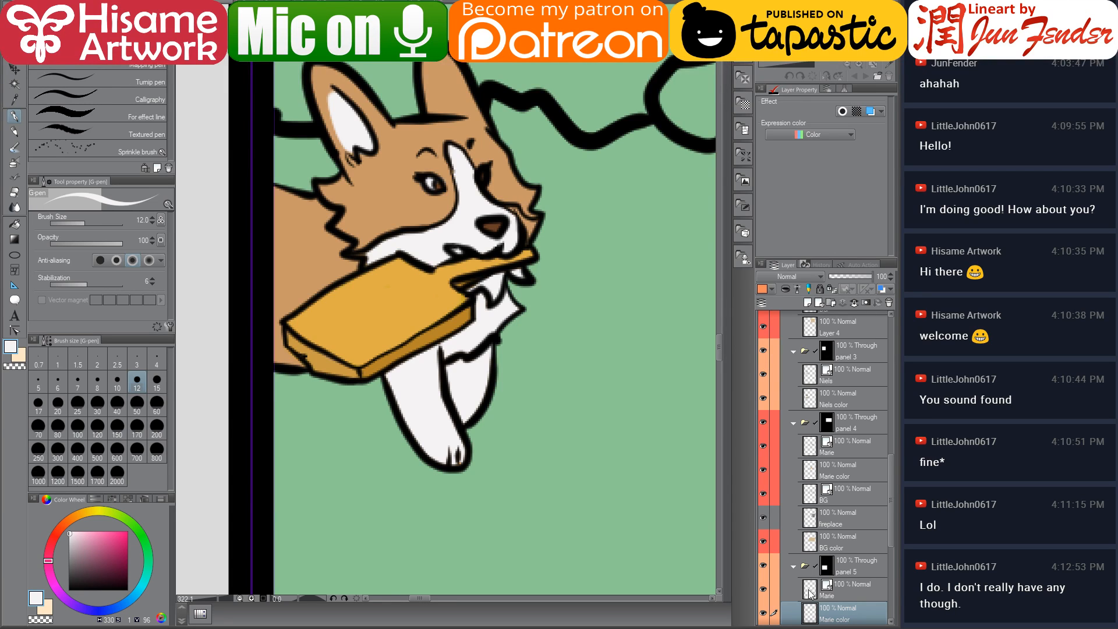
key("ctrl+shift+d")
left_click_drag(509, 210, 531, 228)
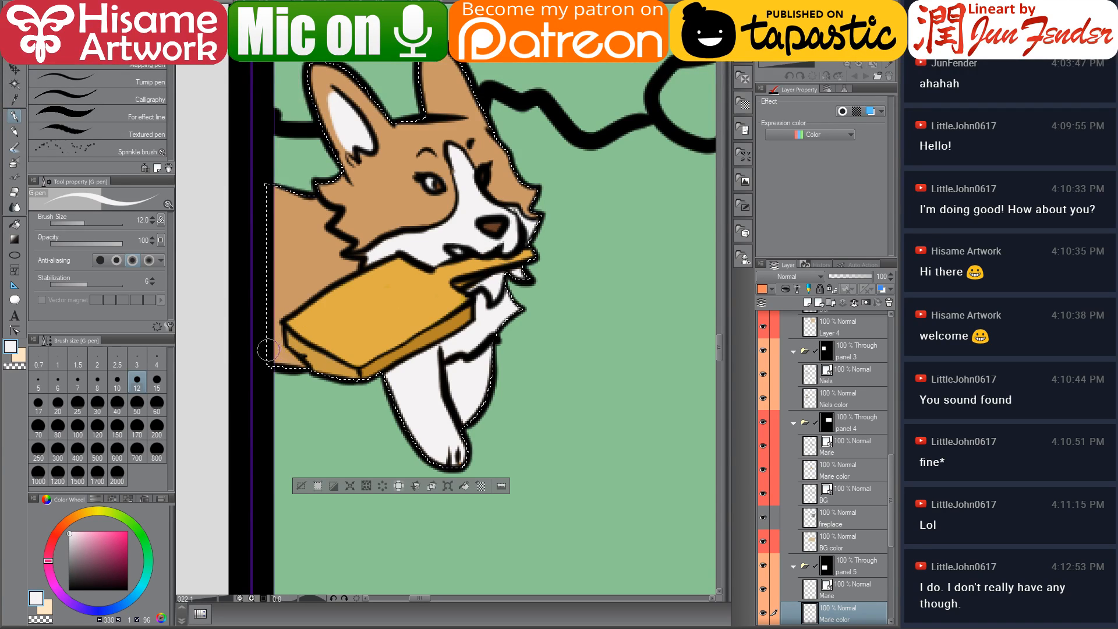
left_click_drag(274, 349, 272, 352)
key("ctrl+d")
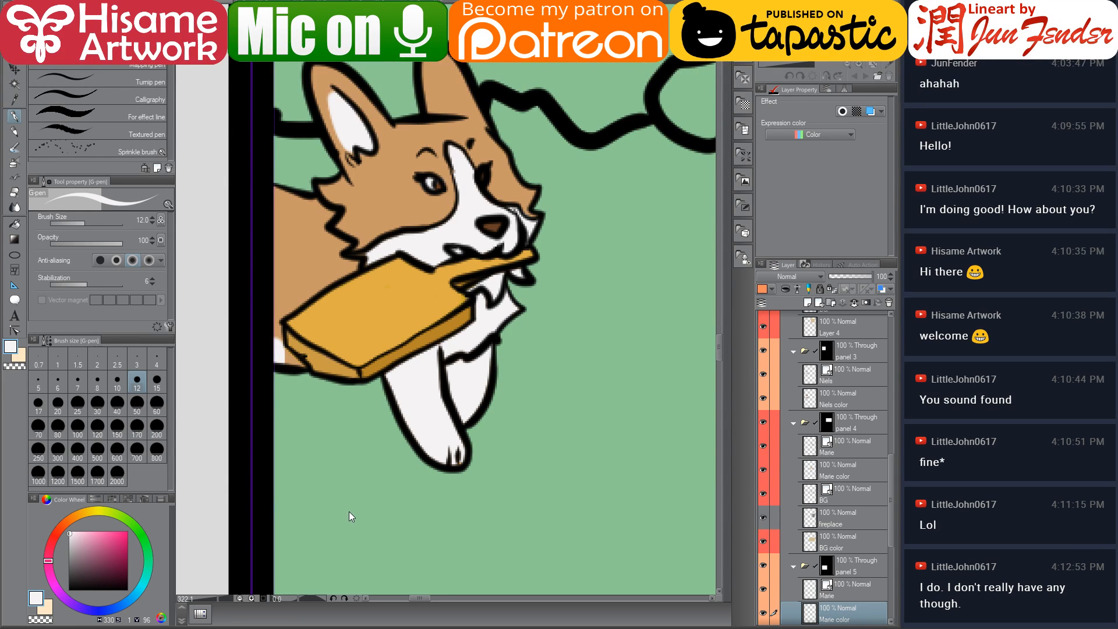
key("ctrl+z")
key("ctrl+z")
key("ctrl+d")
Add a new layer above BG color in the panel 5 folder and name it laundry bucket
scroll(371, 460, "down", 8)
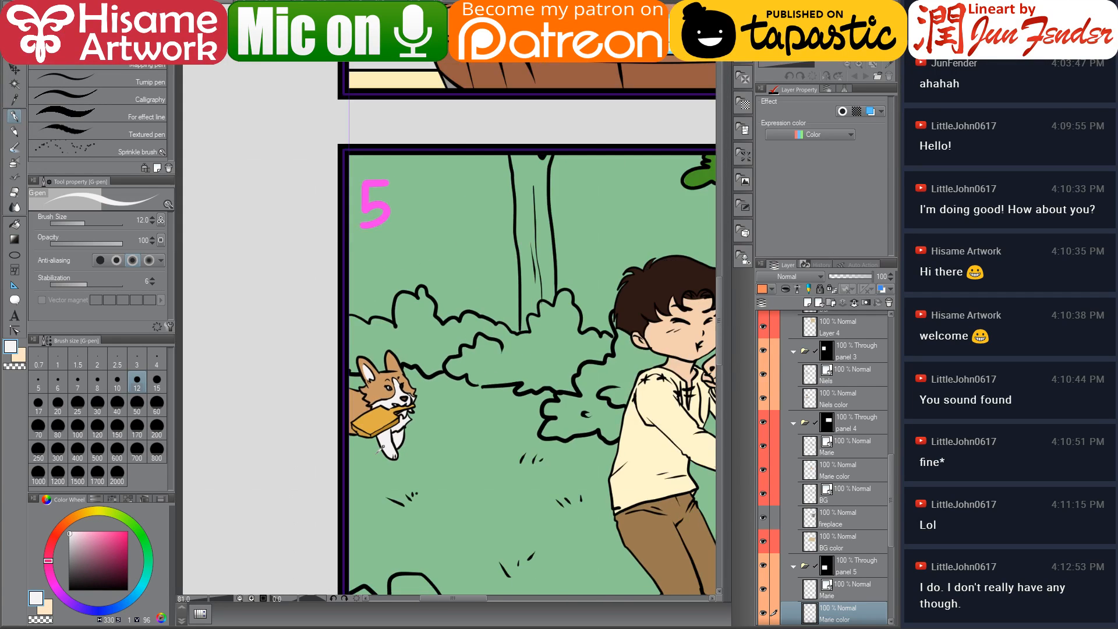
left_click_drag(593, 471, 481, 347)
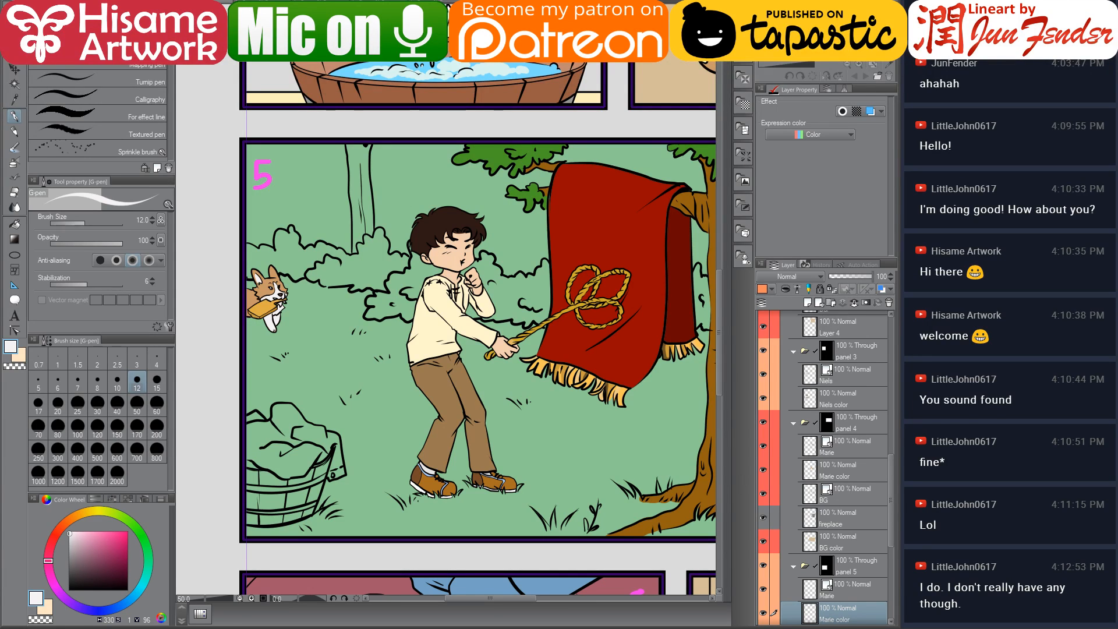
scroll(856, 531, "down", 3)
scroll(856, 535, "down", 1)
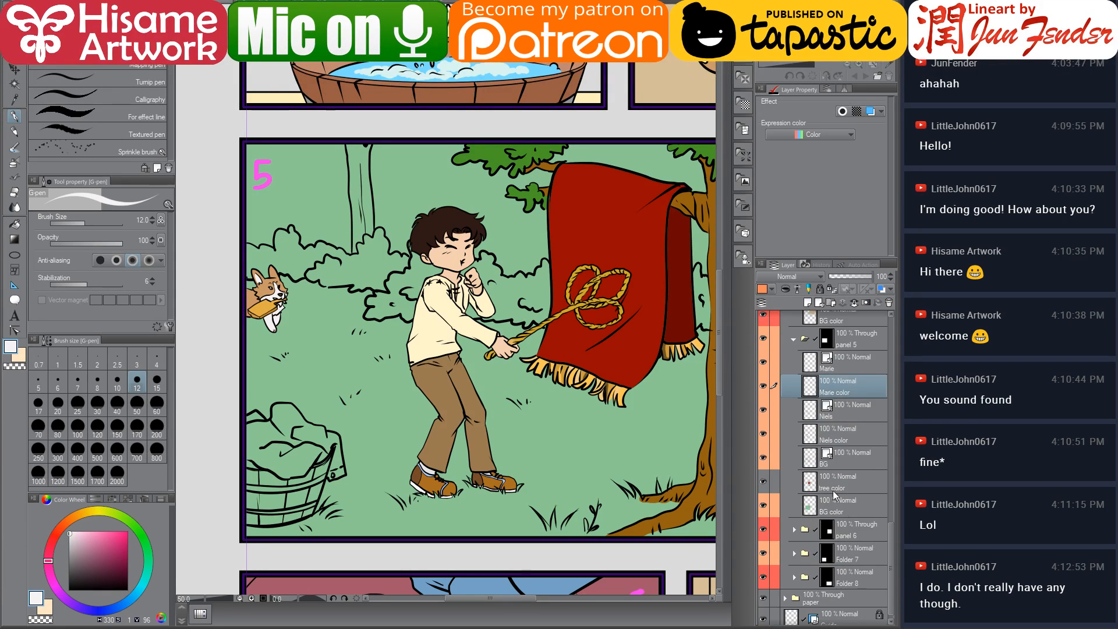
left_click(807, 486)
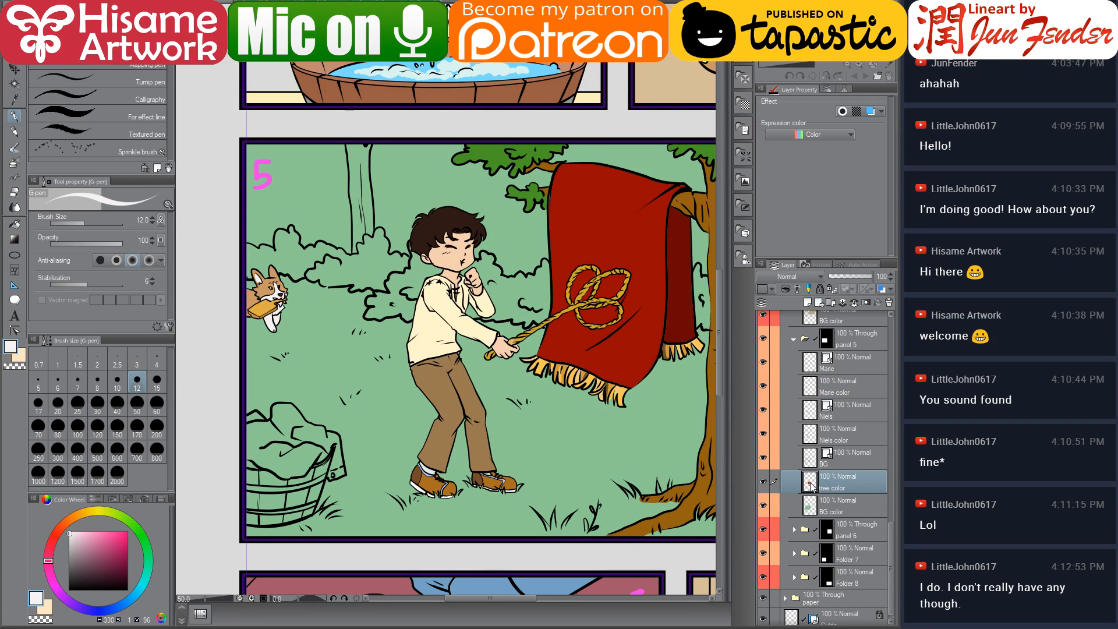
left_click(812, 509)
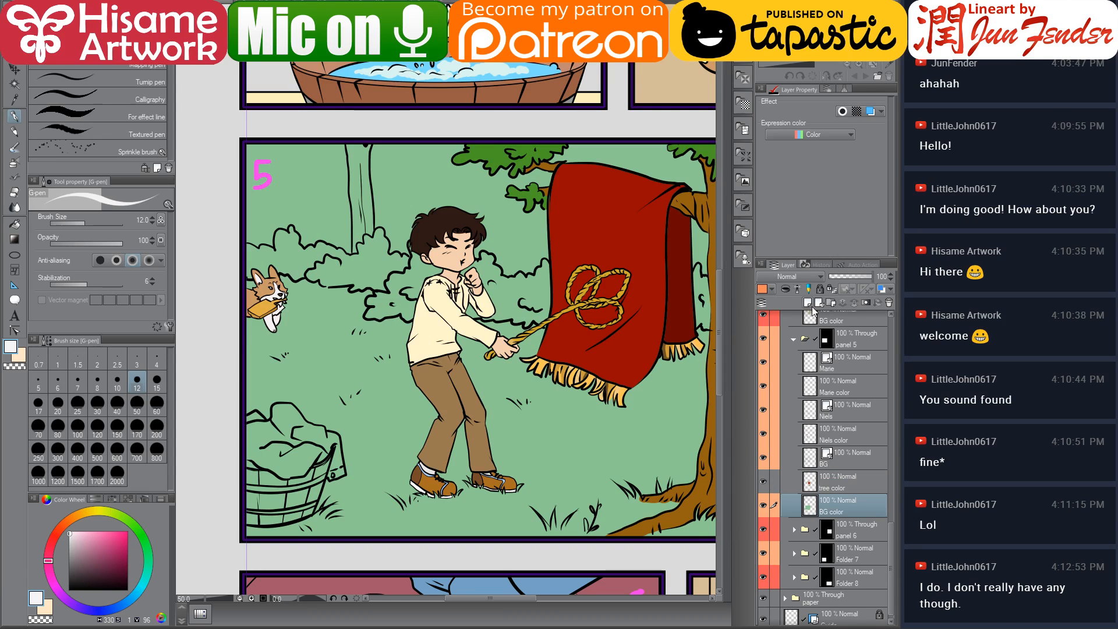
left_click(806, 304)
double_click(835, 510)
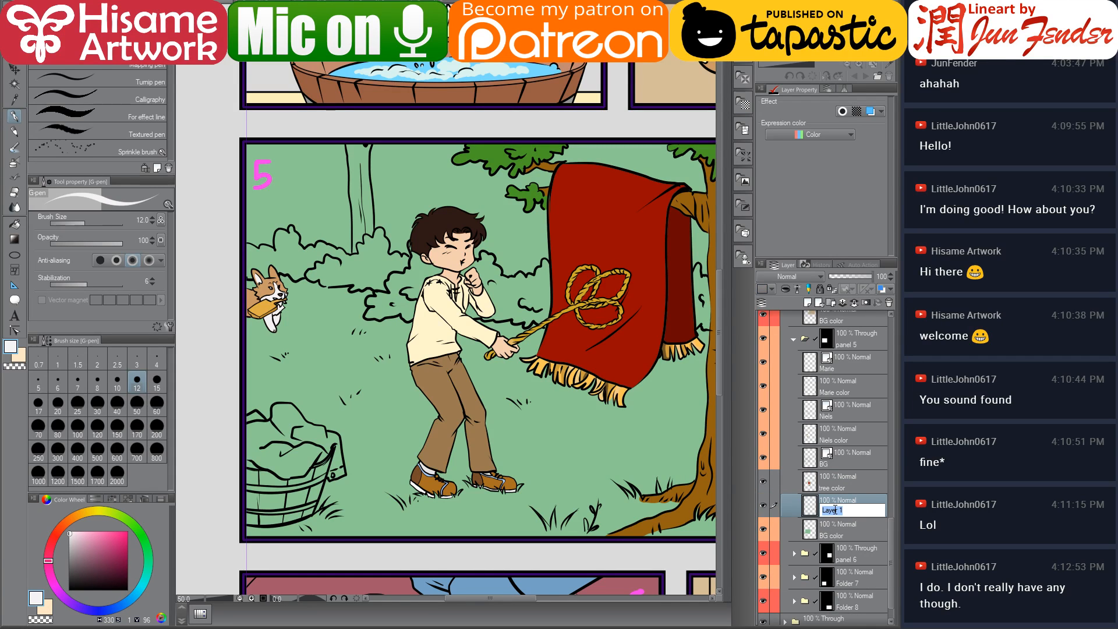
key("BackSpace")
type("laundry bucket")
key("Return")
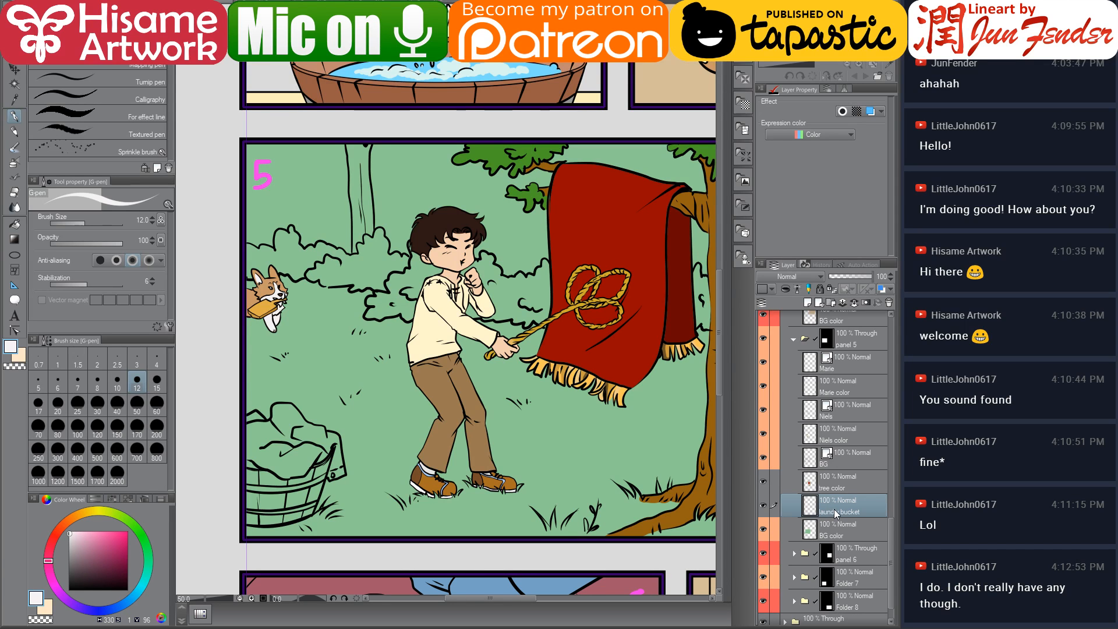
Browse the comic's page folders and open page 45 as a reference for the laundry bucket
scroll(355, 486, "up", 5)
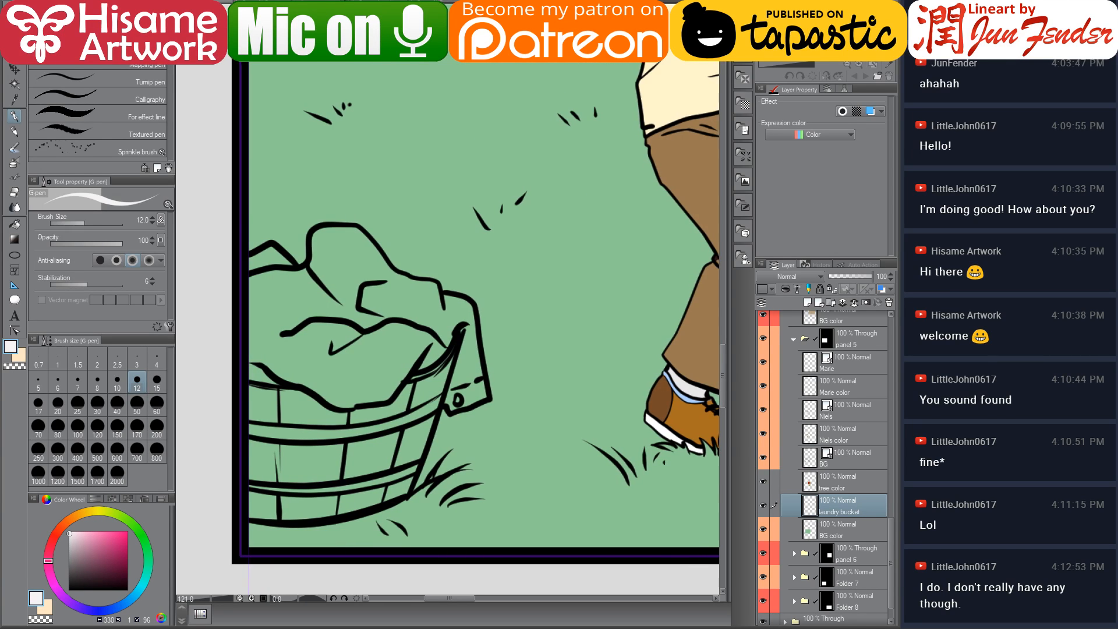
key("alt+Tab")
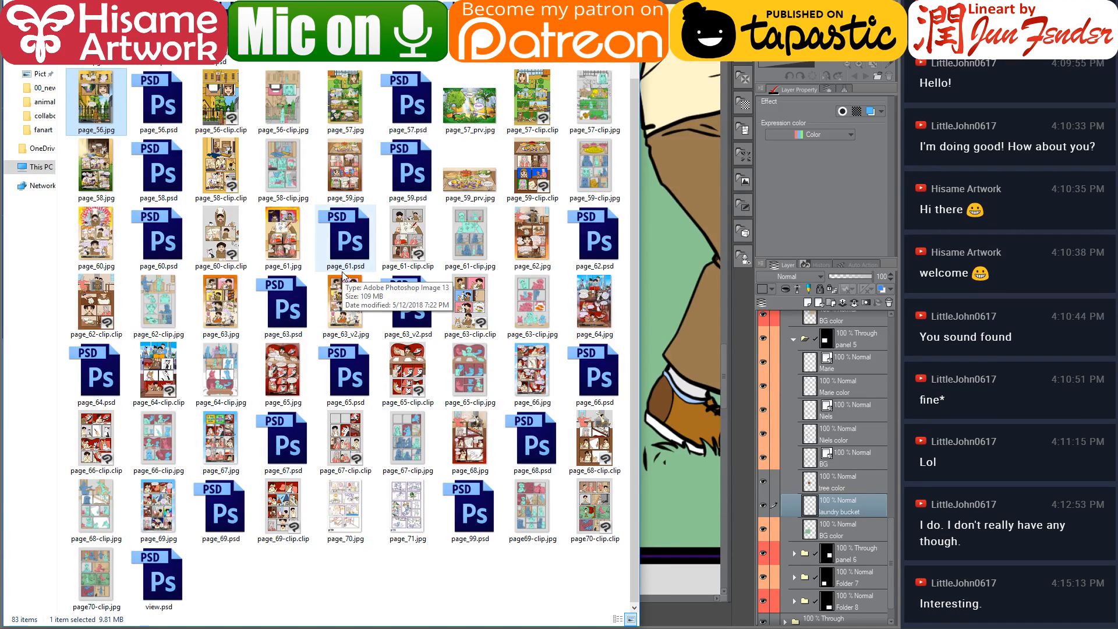
scroll(343, 278, "up", 2)
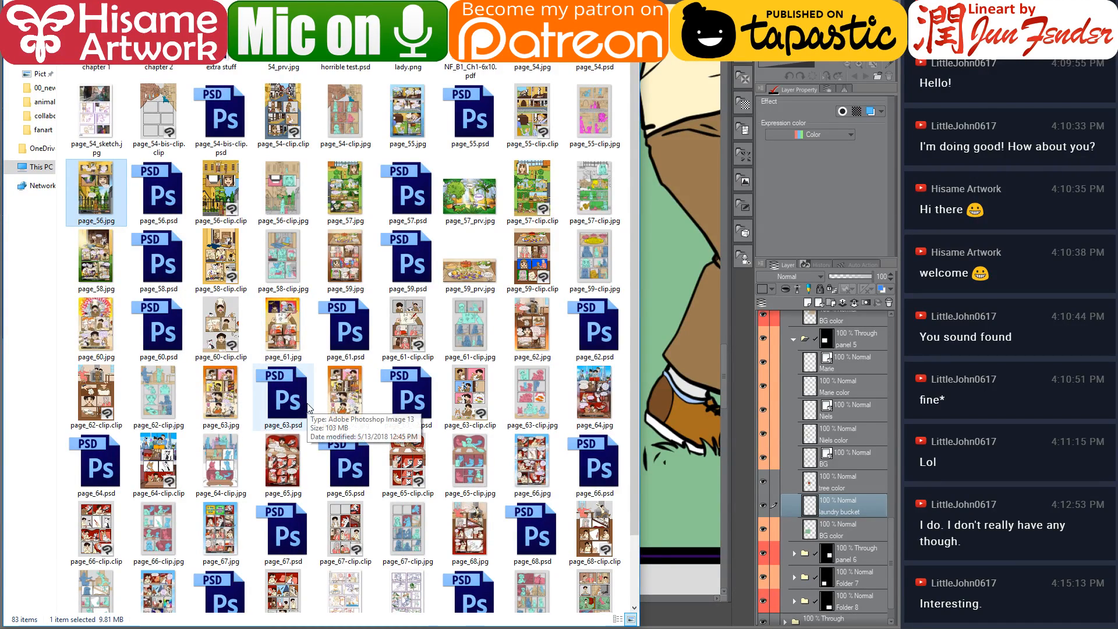
scroll(309, 407, "down", 2)
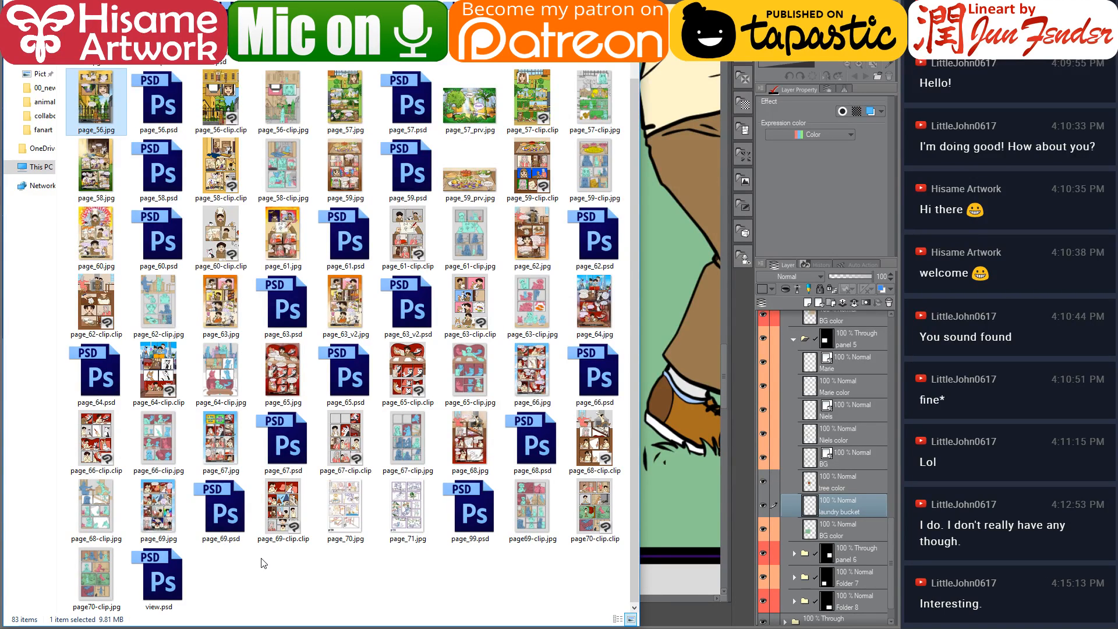
scroll(264, 564, "up", 3)
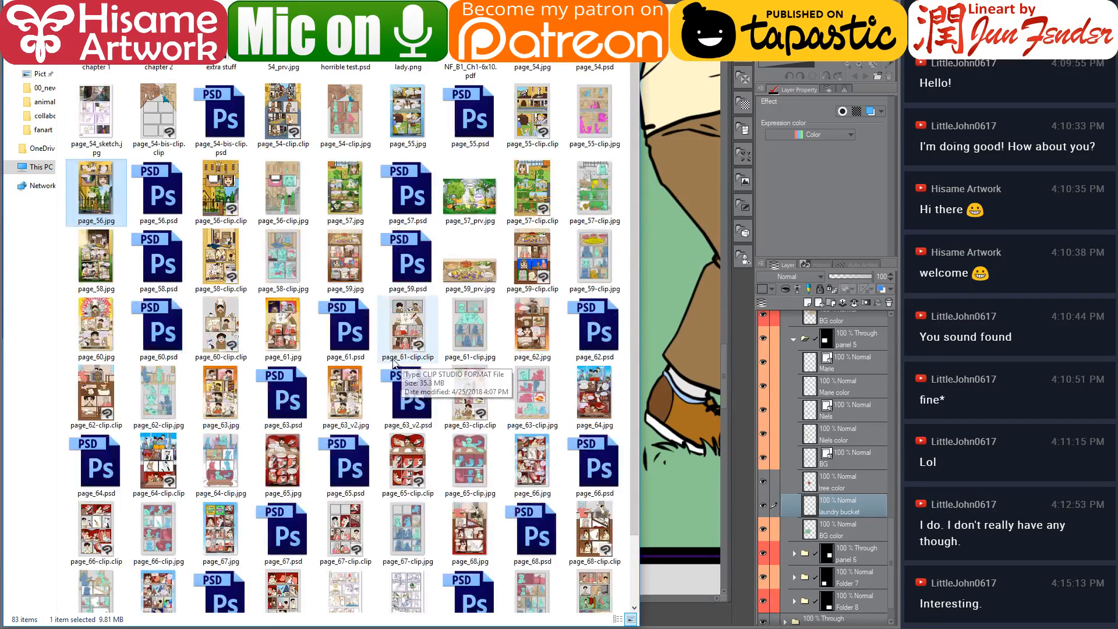
double_click(159, 54)
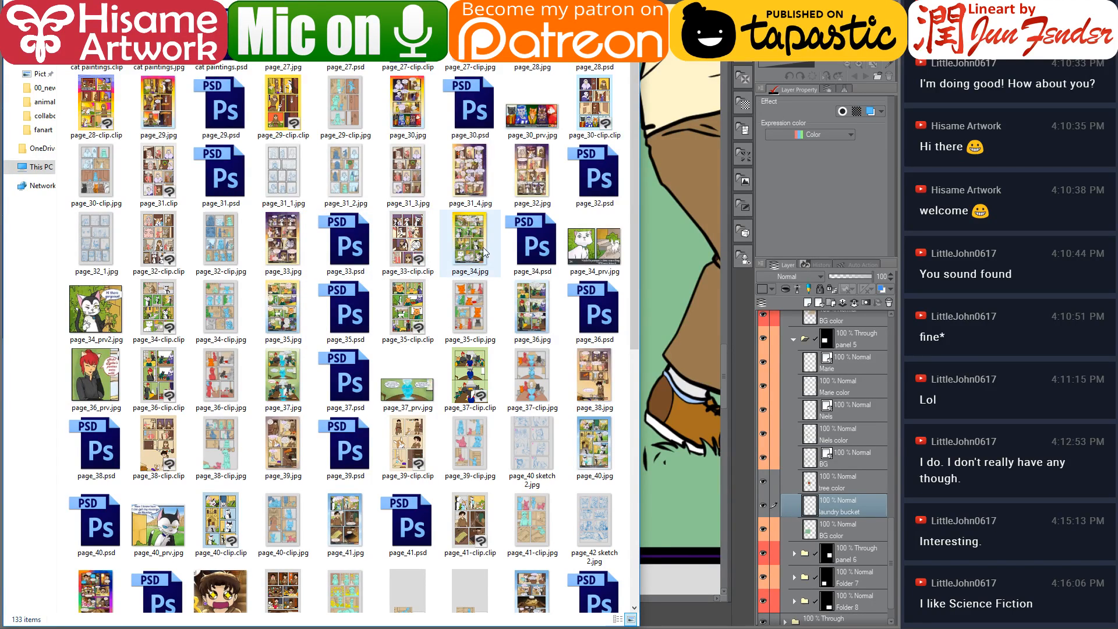
left_click(463, 255)
scroll(463, 255, "down", 6)
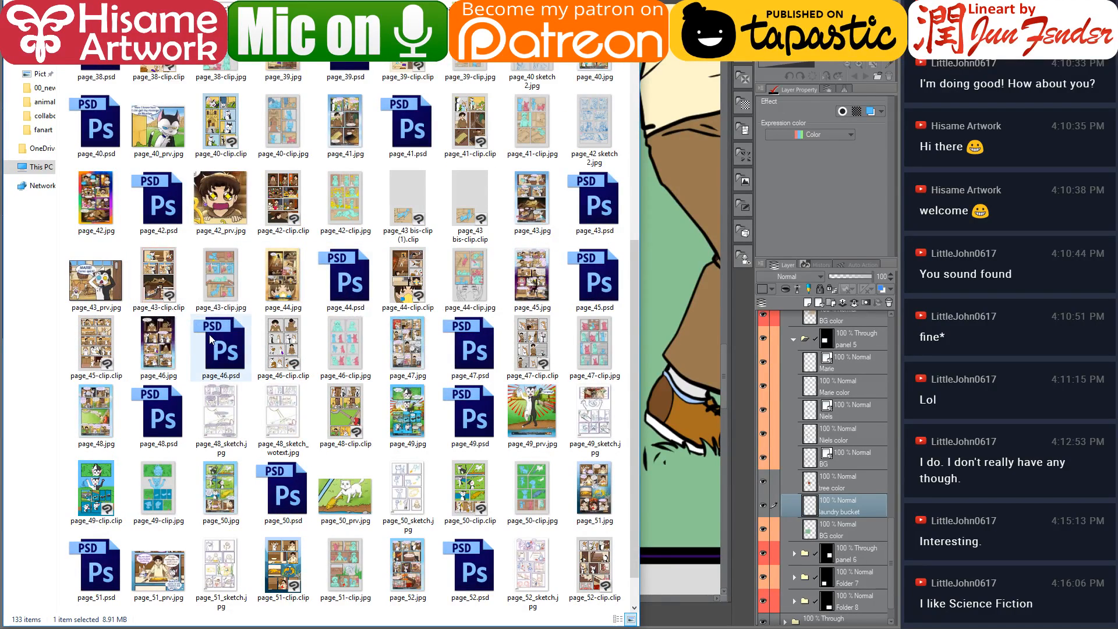
left_click(531, 285)
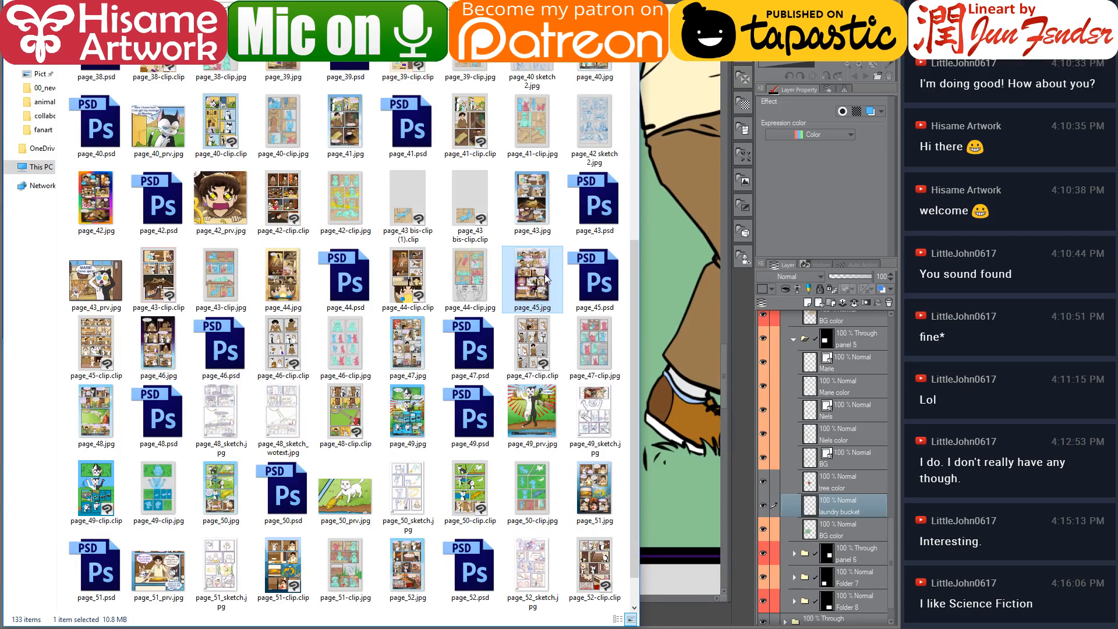
double_click(544, 274)
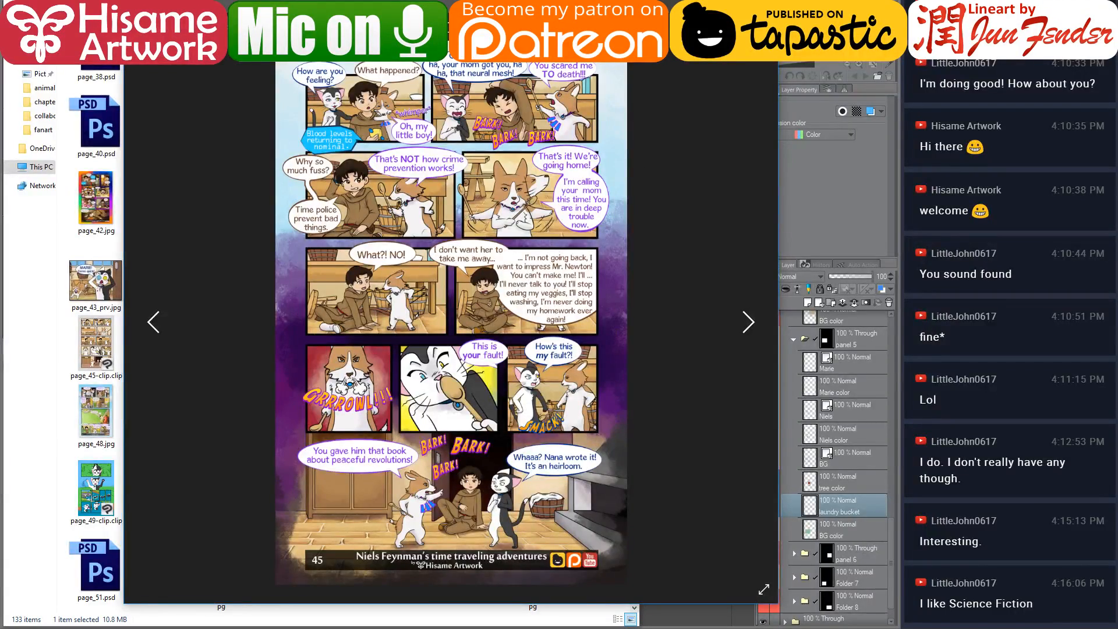
key("Escape")
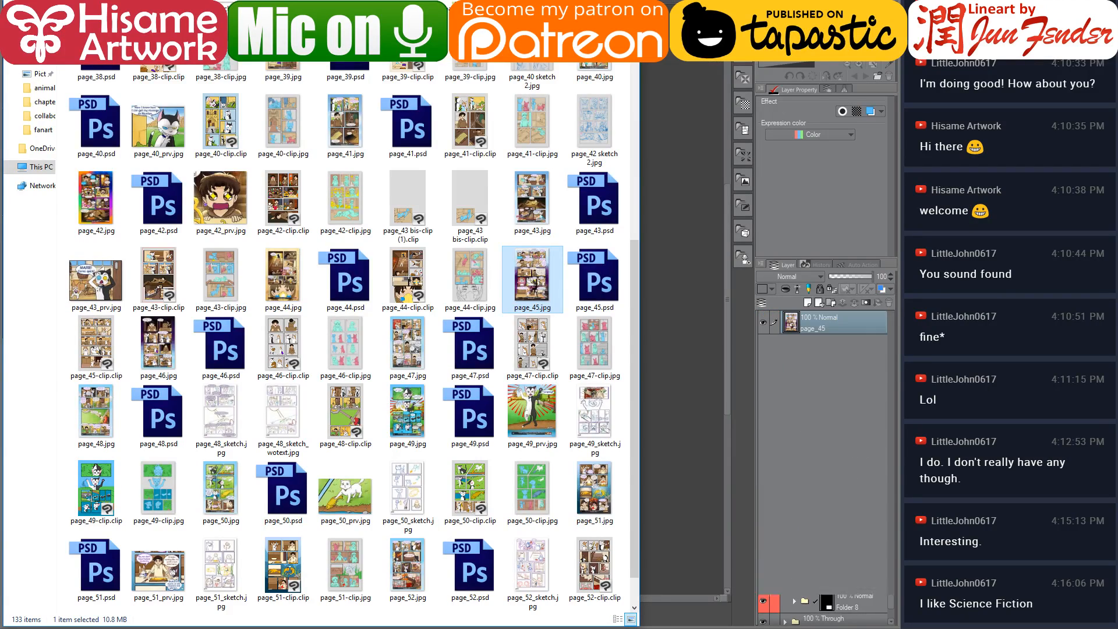
Sample the wooden bucket's brown from the page 45 reference
left_click(654, 91)
scroll(535, 531, "up", 10)
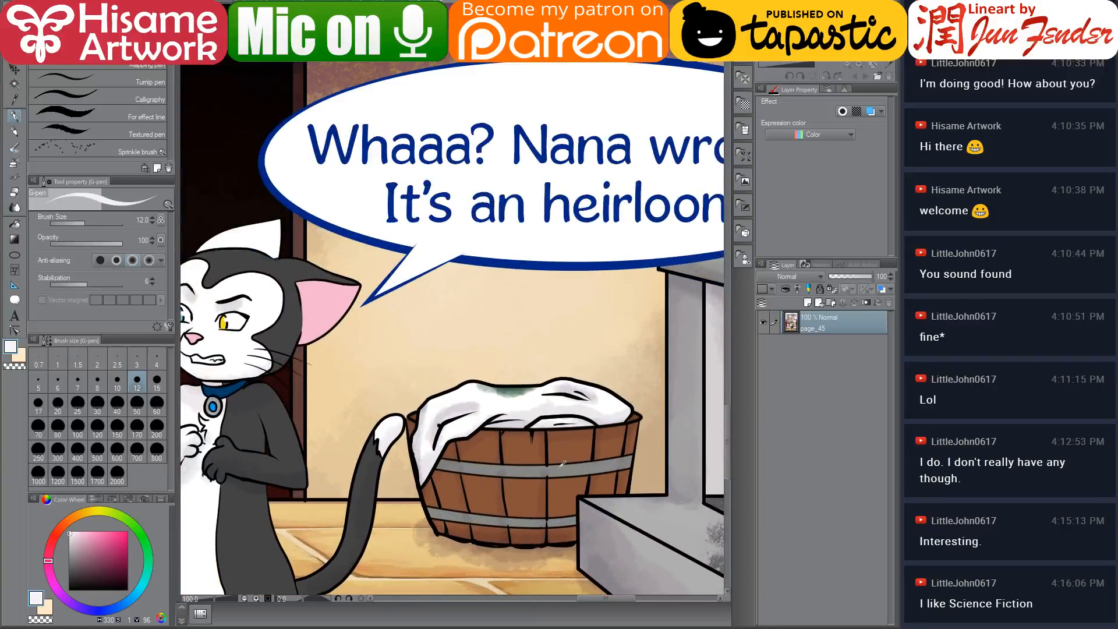
scroll(563, 465, "up", 2)
left_click(506, 500, "alt")
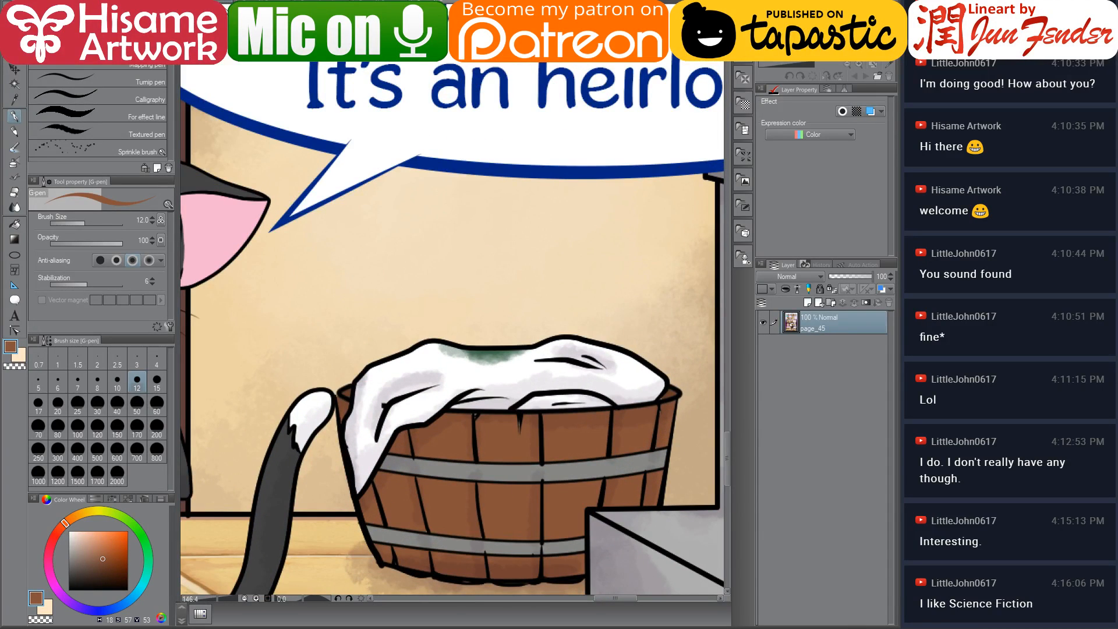
Fill every wooden stave of the laundry bucket in panel 5 with that brown using the fill tool
key("ctrl+Tab")
left_click(14, 225)
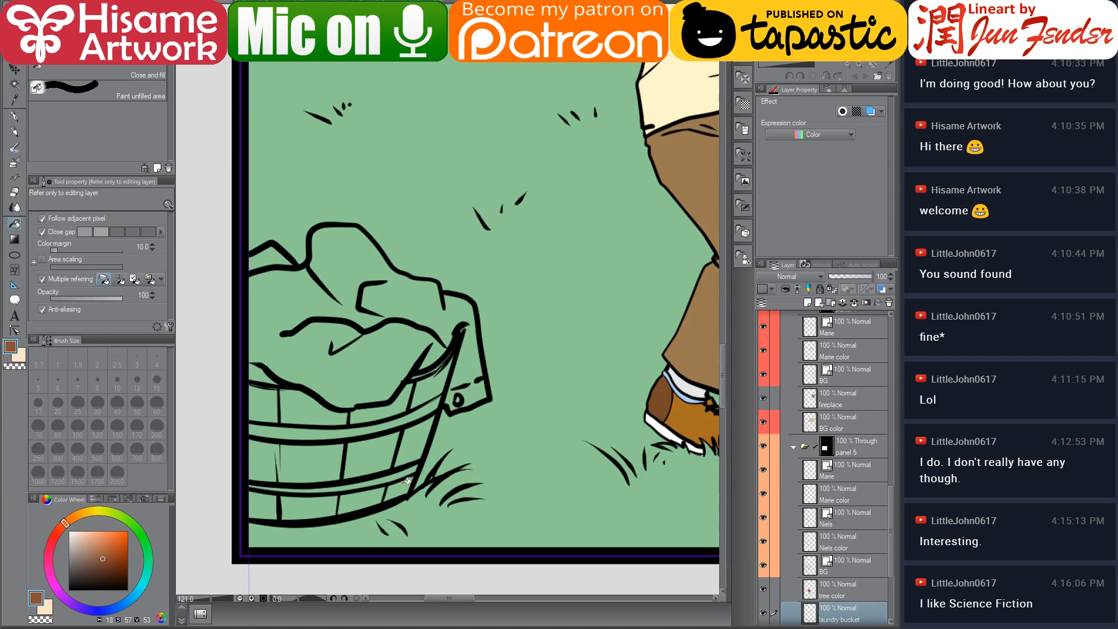
left_click(336, 463)
left_click(335, 499)
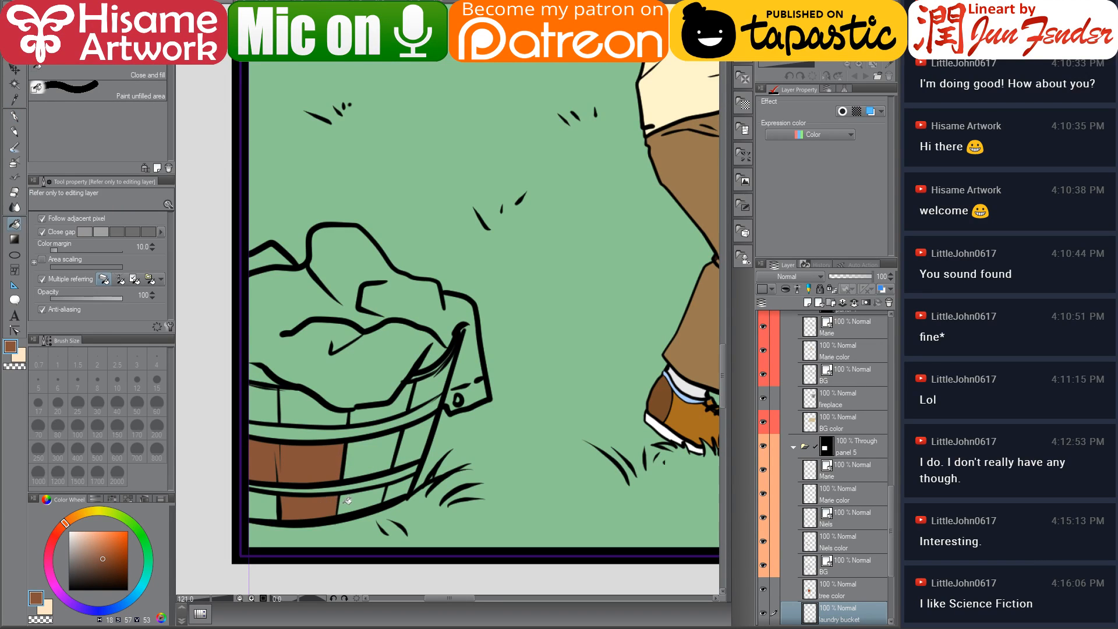
left_click(356, 499)
left_click(267, 504)
left_click(375, 457)
left_click(404, 486)
left_click(404, 440)
left_click(429, 381)
left_click(401, 401)
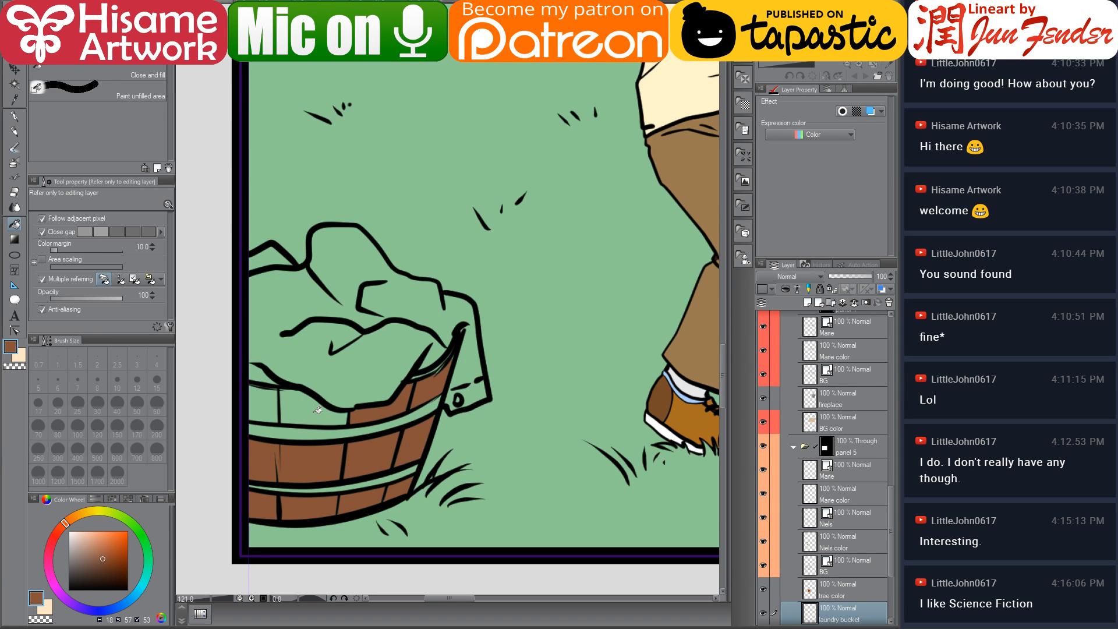
left_click(315, 410)
left_click(264, 402)
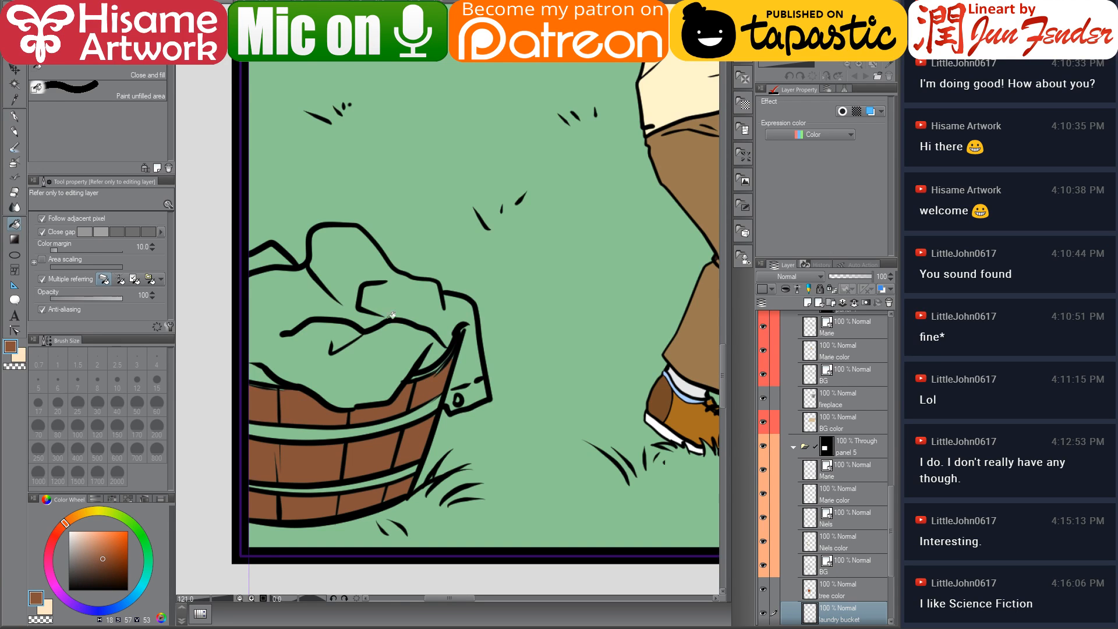
left_click(519, 3)
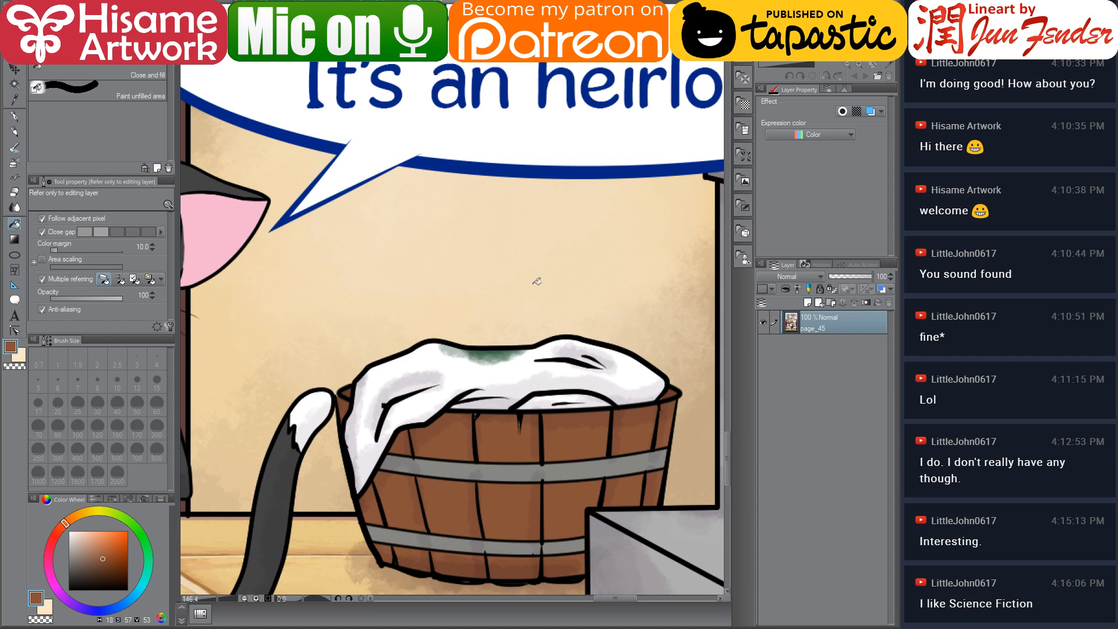
Sample the grey of the metal hoops from the page 45 reference and fill the laundry bucket's hoops in panel 5
left_click(505, 471, "alt")
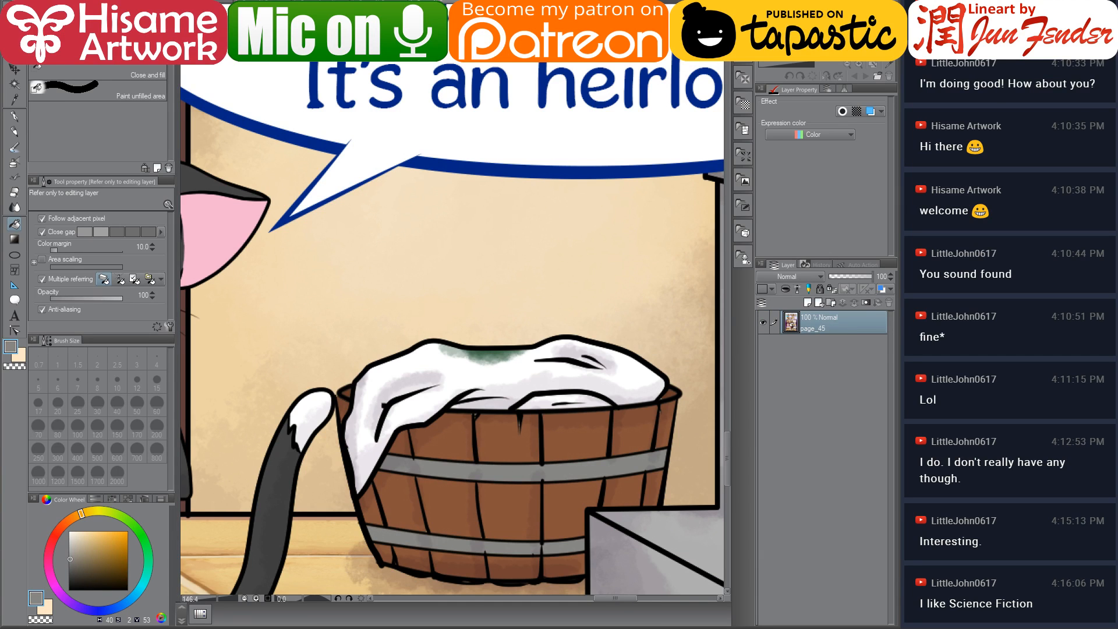
left_click(349, 3)
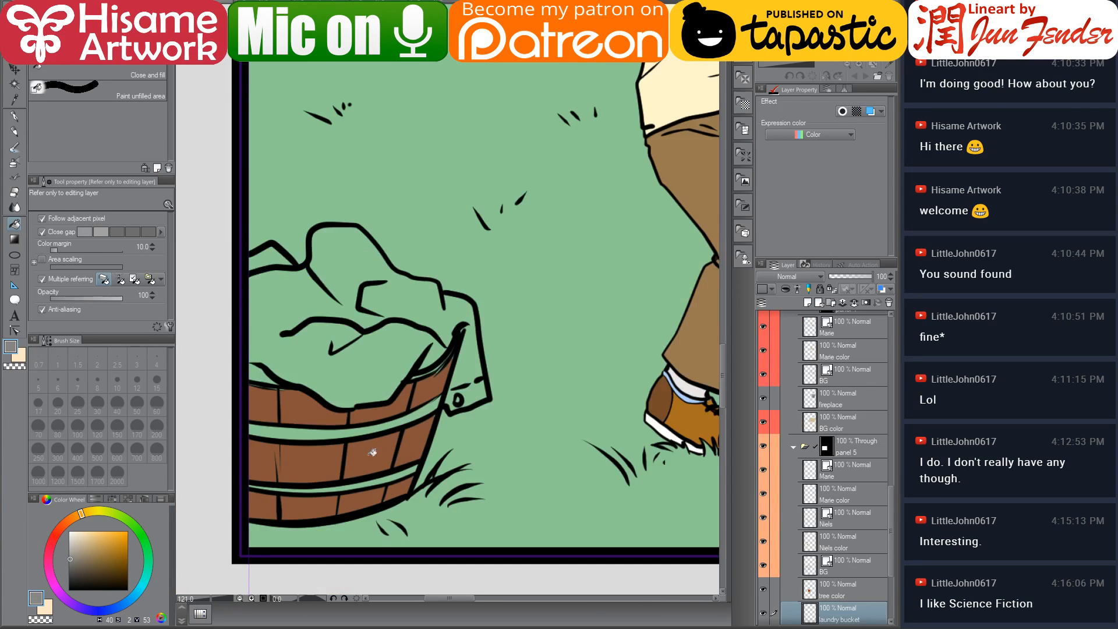
left_click(326, 432)
left_click(348, 484)
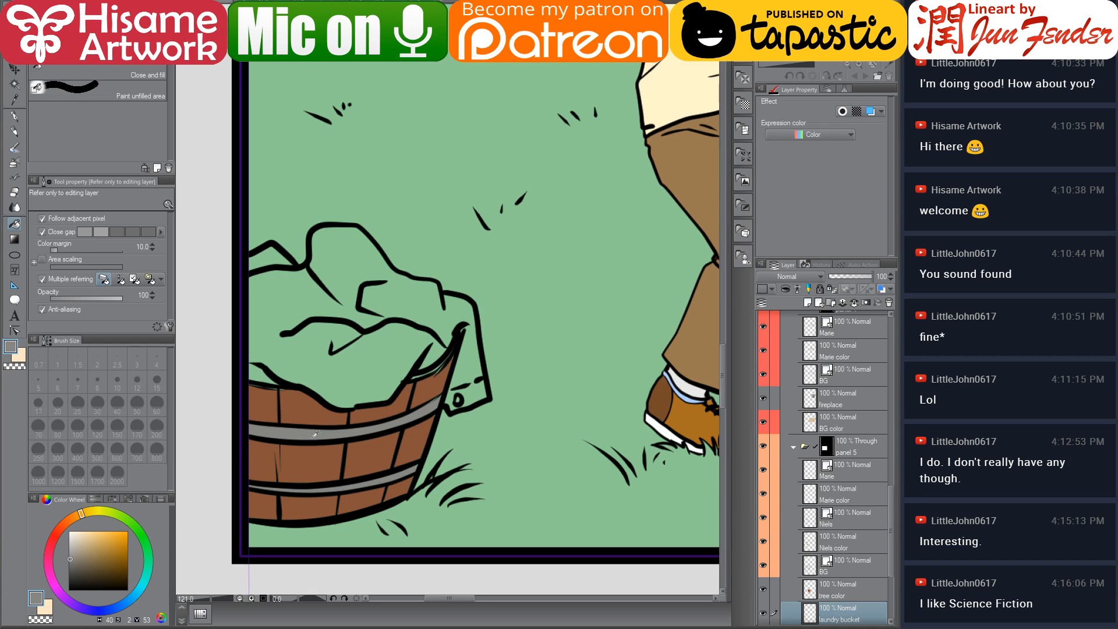
Touch up the small unfilled gaps along the bucket's staves and lower hoop with the G-pen, switching between brown and grey
scroll(315, 433, "up", 3)
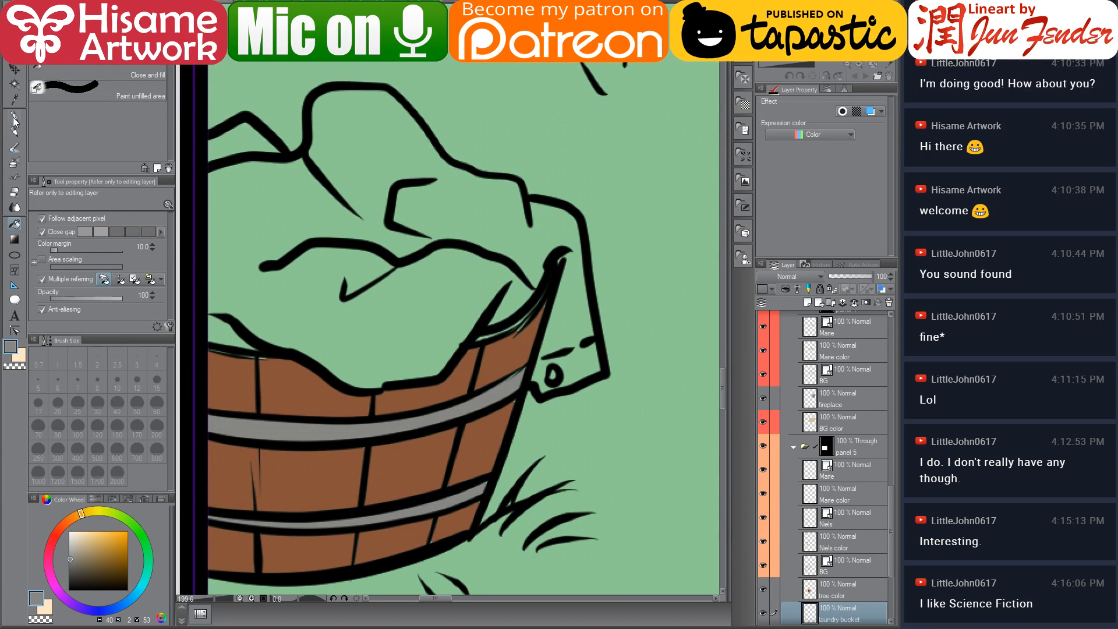
left_click(15, 120)
left_click_drag(343, 437, 361, 392)
left_click(298, 434, "alt")
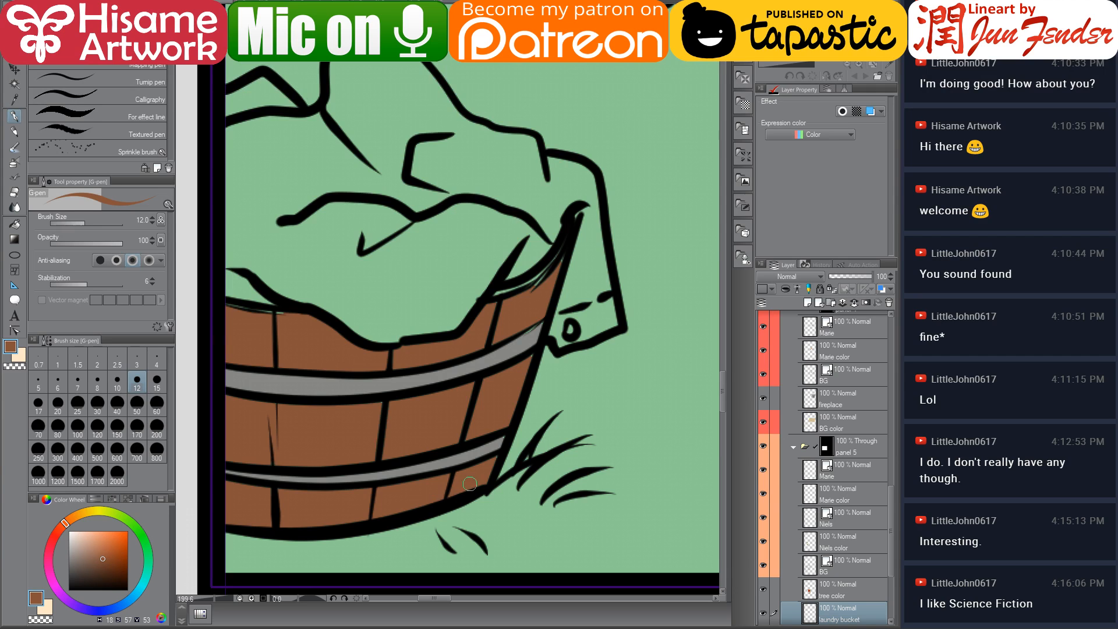
left_click(499, 444, "alt")
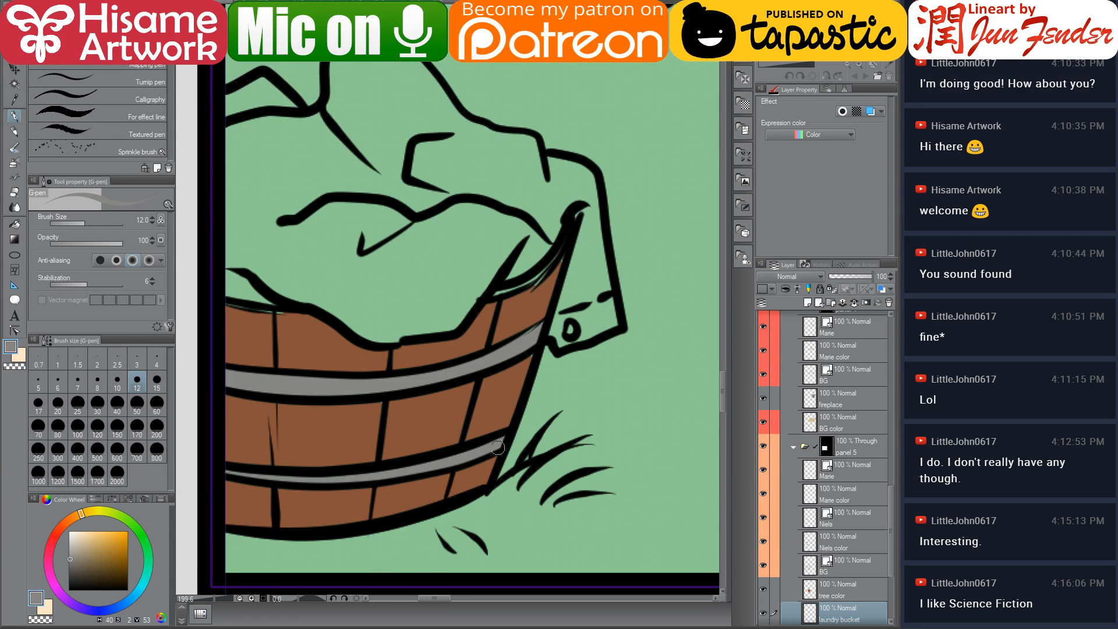
left_click(511, 371, "alt")
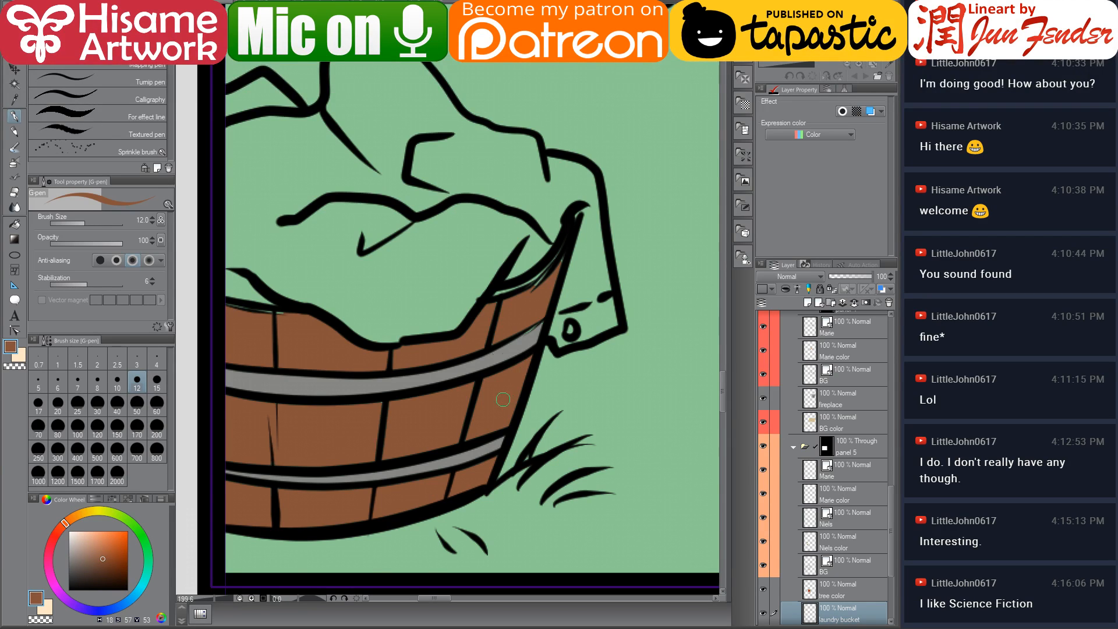
Enlarge the G-pen to size 17 and paint over the gaps along the bucket's upper hoop
key("bracketright")
key("bracketright")
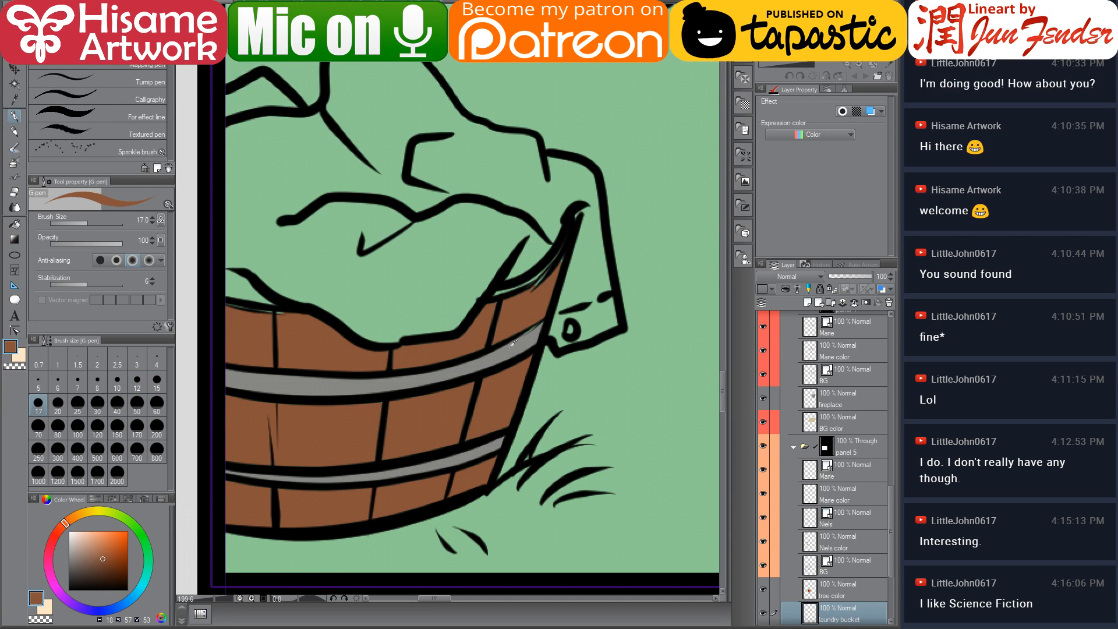
left_click(513, 343, "alt")
left_click(526, 311, "alt")
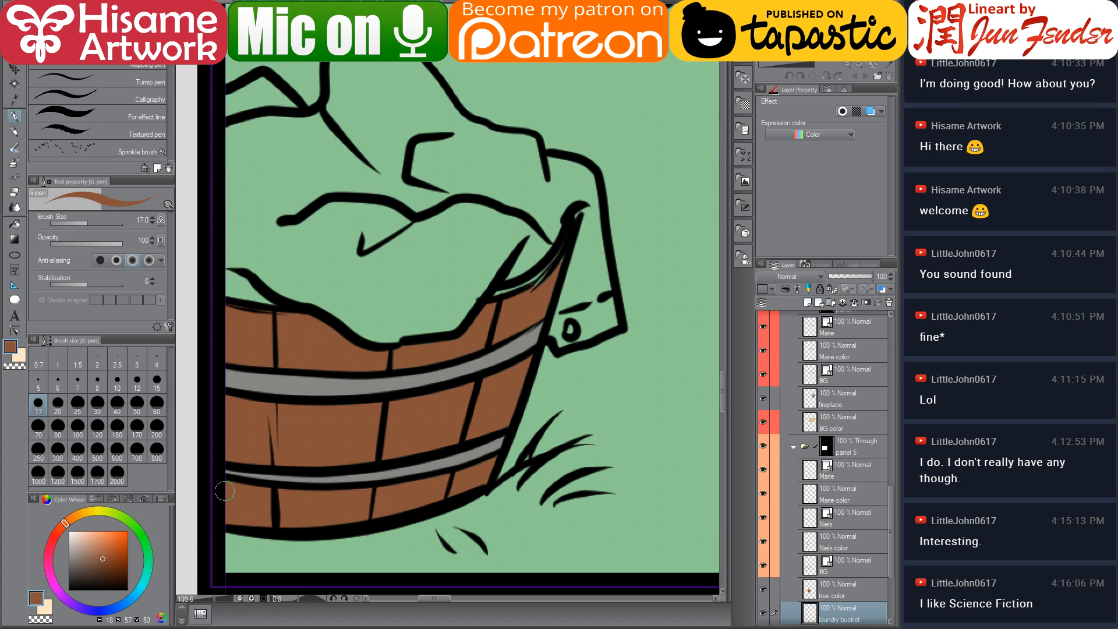
Touch up the brown fill along the bucket's lower edge, erasing the overspill with the eraser
left_click_drag(252, 530, 316, 513)
left_click(13, 195)
left_click_drag(268, 540, 234, 538)
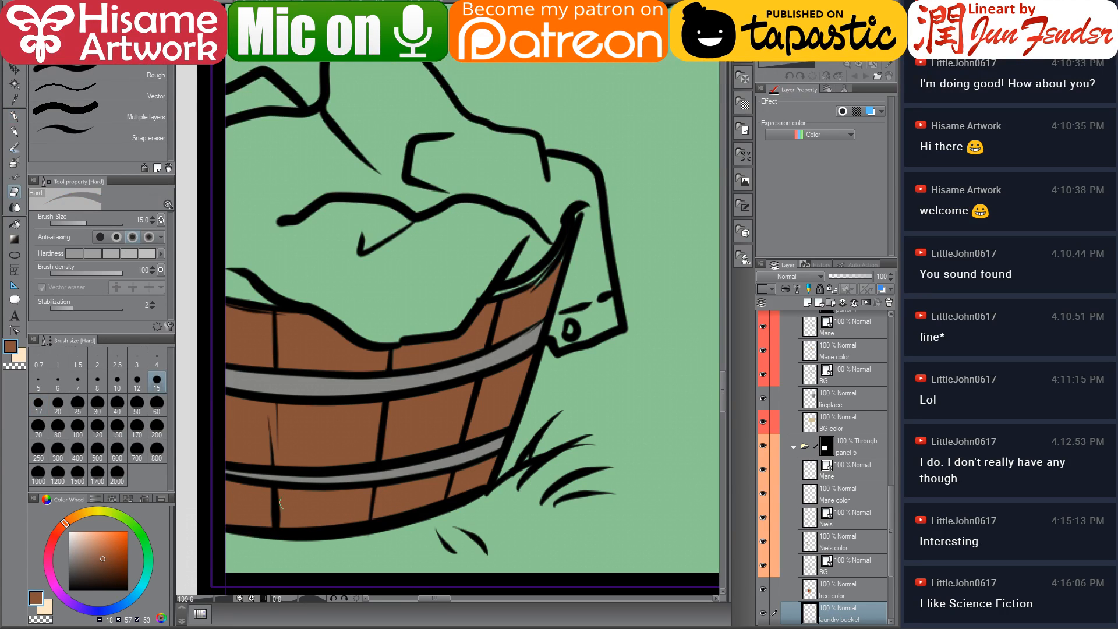
left_click_drag(441, 427, 392, 469)
left_click(14, 118)
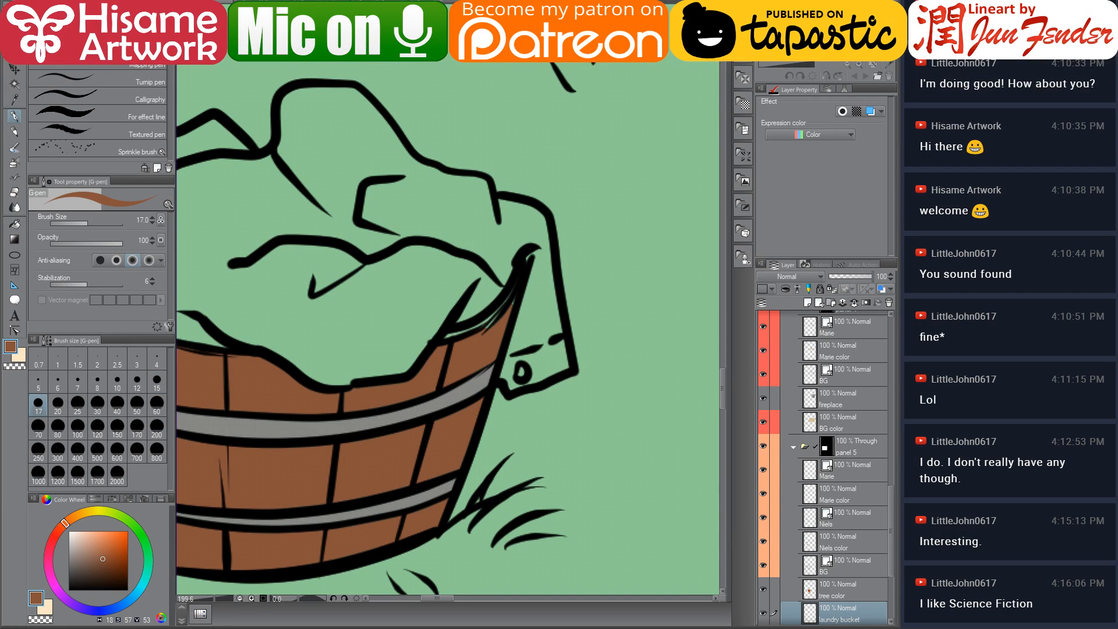
Pick a lighter brown and paint the inner rim strip on the bucket's right side
left_click(99, 550)
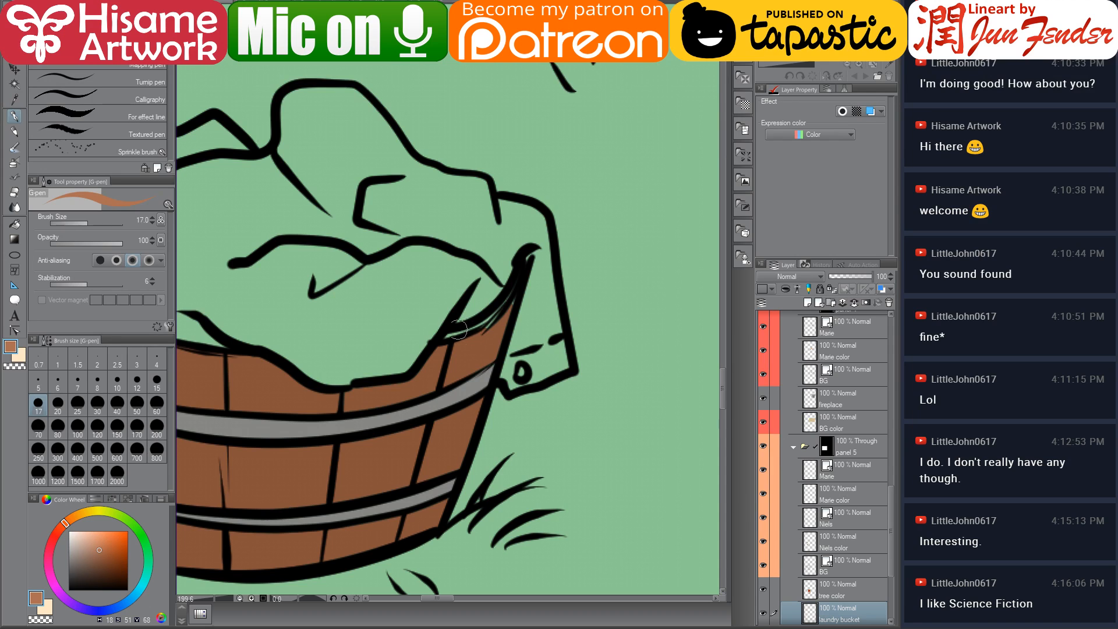
mouse_move(458, 330)
left_mouse_down()
mouse_move(492, 314)
mouse_move(526, 258)
left_mouse_up()
left_click(494, 341, "alt")
left_click_drag(491, 327, 507, 305)
left_click_drag(465, 353, 498, 308)
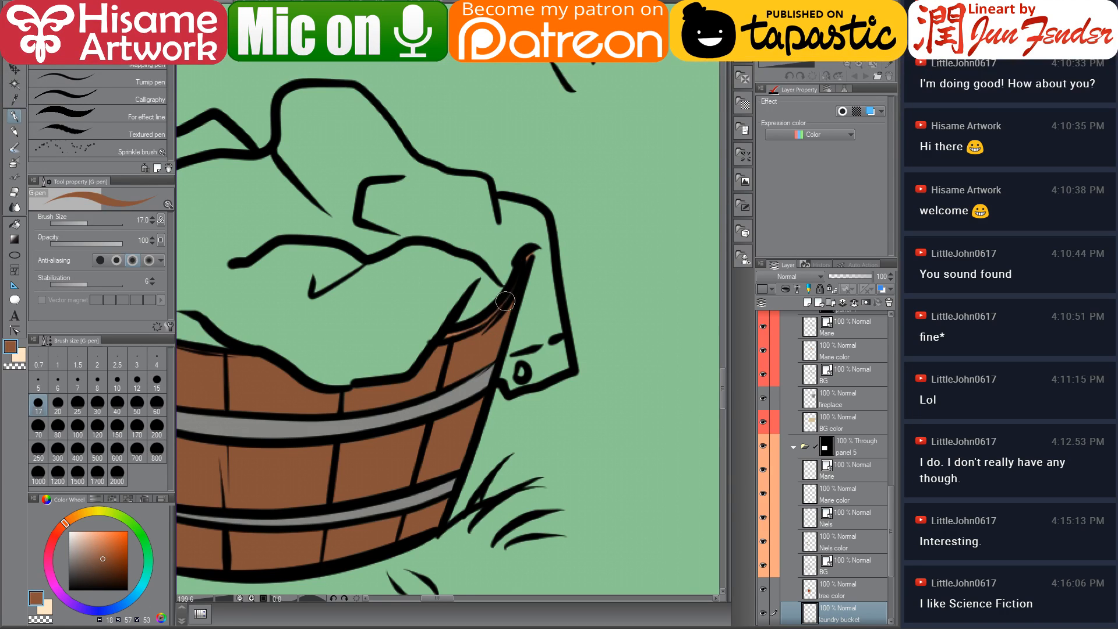
left_click_drag(448, 375, 510, 367)
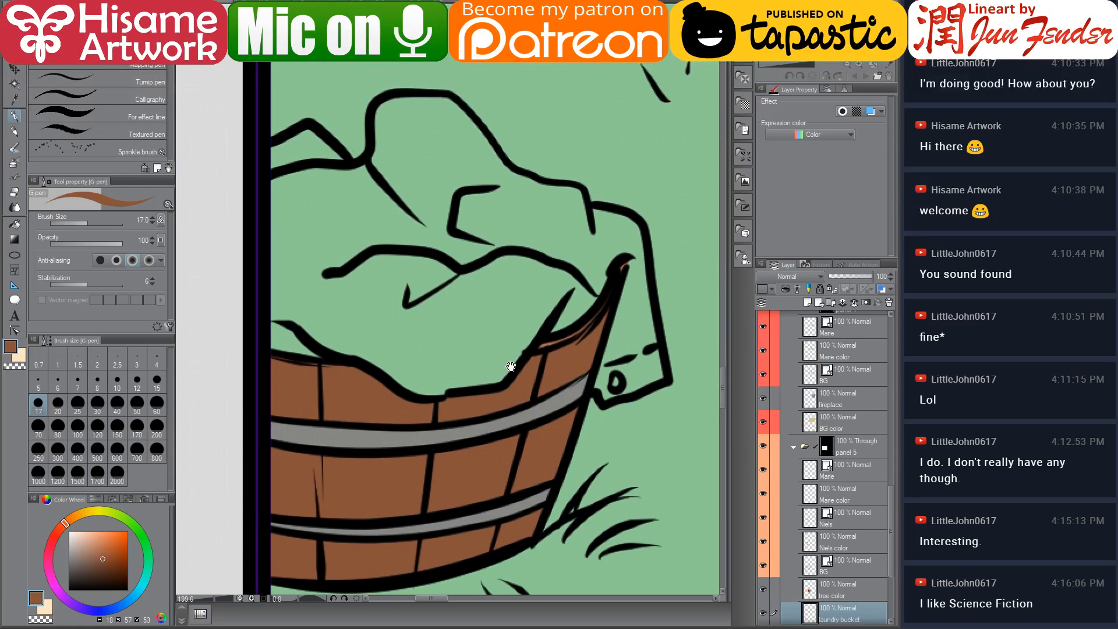
left_click(546, 342, "alt")
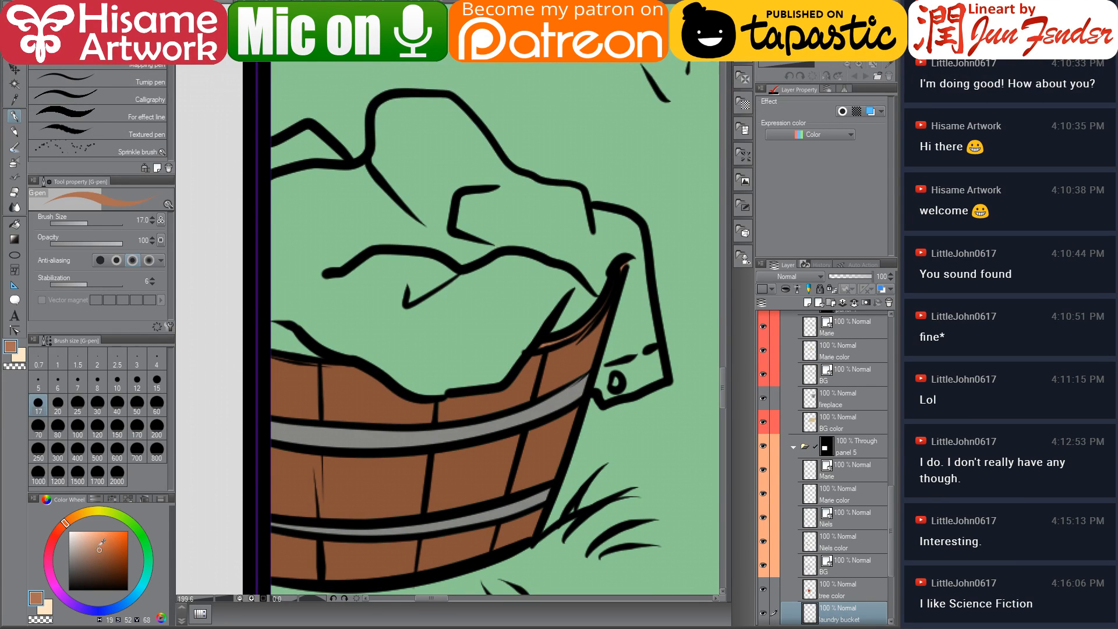
Pick a pale peach tone and paint the bucket's inner back wall visible above the rim
left_click(95, 544)
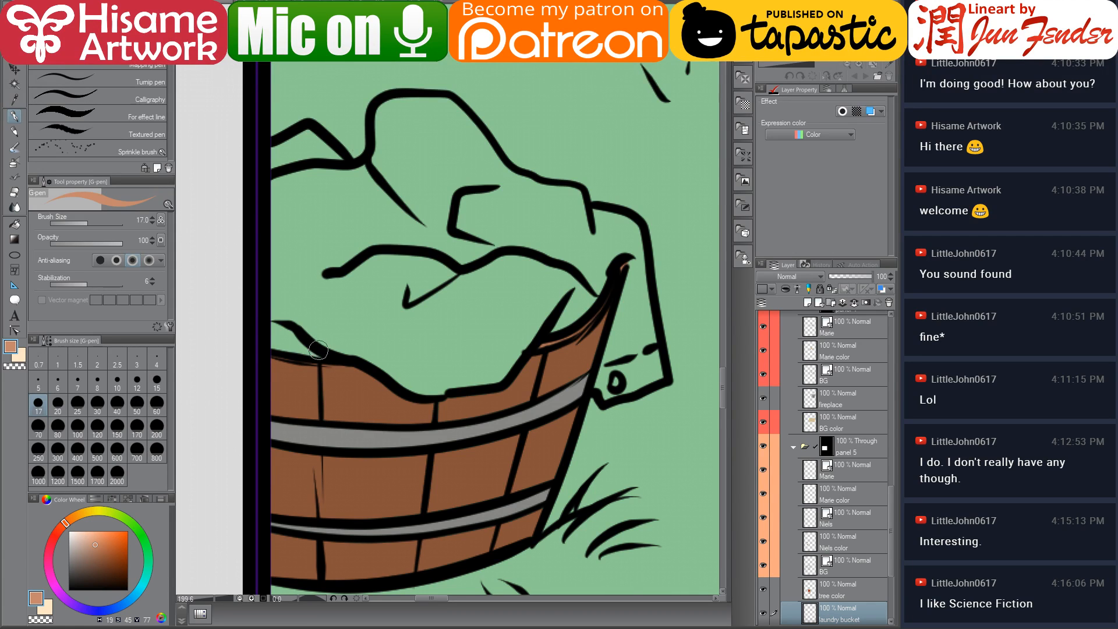
mouse_move(320, 354)
left_mouse_down()
mouse_move(255, 333)
mouse_move(276, 346)
left_mouse_up()
left_click_drag(533, 331, 492, 371)
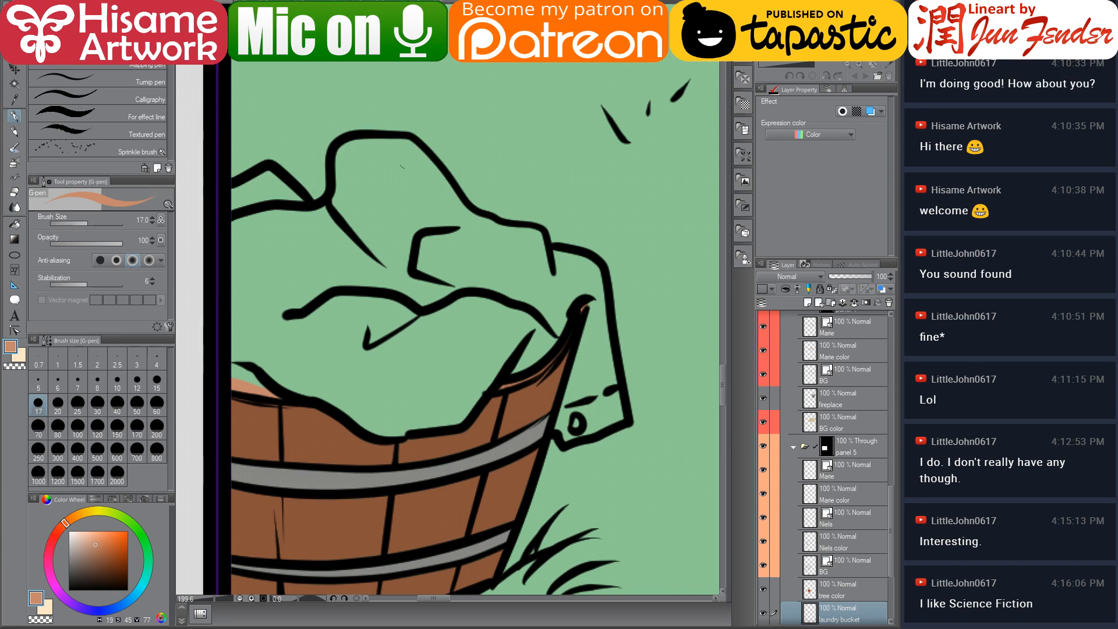
Sample white from the reference page, enlarge the brush to 25, and fill the laundry cloths white
left_click(396, 3)
left_click(476, 373, "alt")
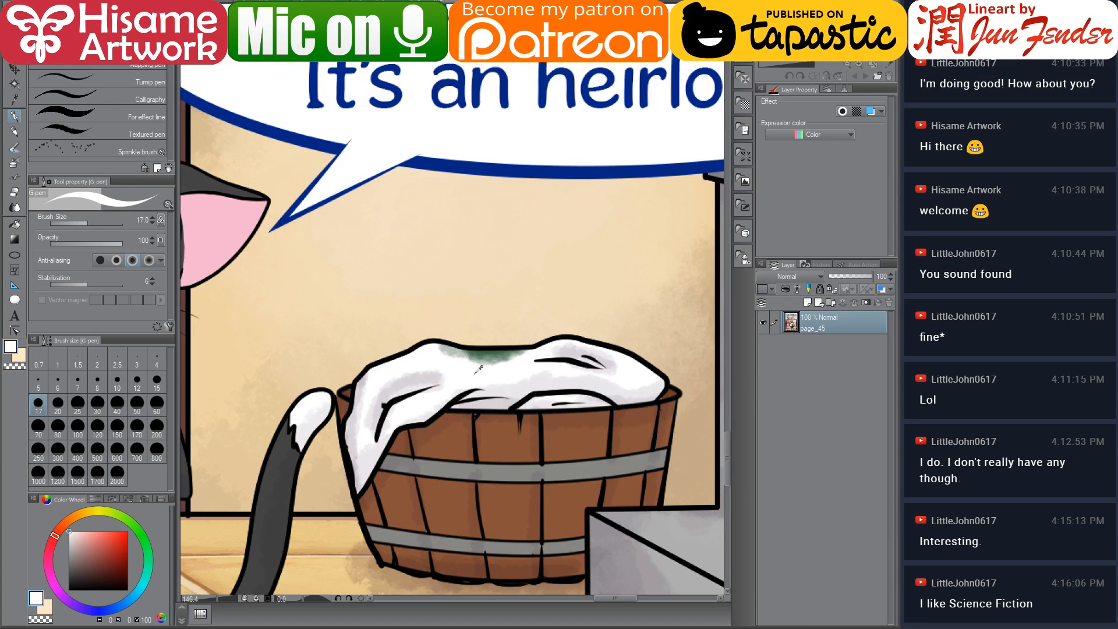
key("ctrl+Tab")
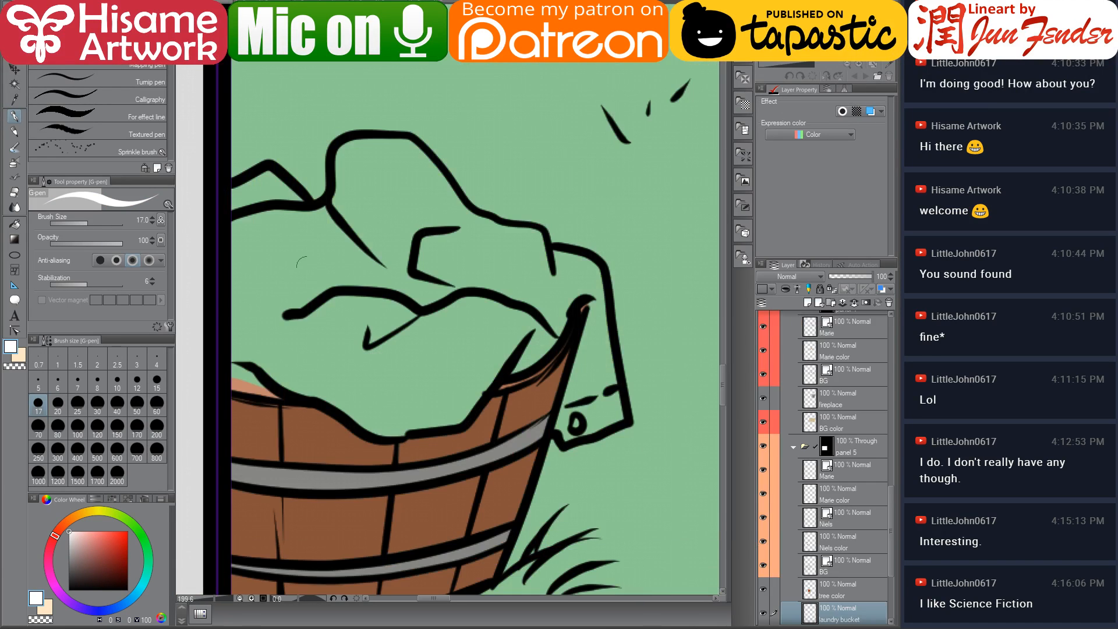
key("bracketright")
key("bracketright")
mouse_move(269, 181)
left_mouse_down()
mouse_move(248, 195)
mouse_move(277, 195)
mouse_move(270, 185)
mouse_move(328, 223)
mouse_move(349, 160)
mouse_move(348, 255)
mouse_move(383, 153)
mouse_move(361, 150)
mouse_move(429, 209)
mouse_move(393, 146)
mouse_move(426, 177)
mouse_move(464, 255)
mouse_move(428, 173)
mouse_move(485, 261)
mouse_move(391, 151)
mouse_move(371, 258)
mouse_move(455, 304)
mouse_move(464, 250)
mouse_move(487, 265)
mouse_move(477, 303)
mouse_move(448, 291)
mouse_move(483, 232)
mouse_move(473, 220)
mouse_move(538, 240)
mouse_move(551, 277)
mouse_move(500, 291)
mouse_move(551, 321)
mouse_move(513, 361)
mouse_move(554, 303)
mouse_move(544, 339)
mouse_move(557, 266)
mouse_move(578, 260)
mouse_move(586, 293)
mouse_move(613, 306)
mouse_move(600, 295)
mouse_move(589, 381)
mouse_move(594, 325)
mouse_move(566, 429)
mouse_move(602, 406)
mouse_move(601, 343)
mouse_move(606, 360)
mouse_move(571, 434)
left_mouse_up()
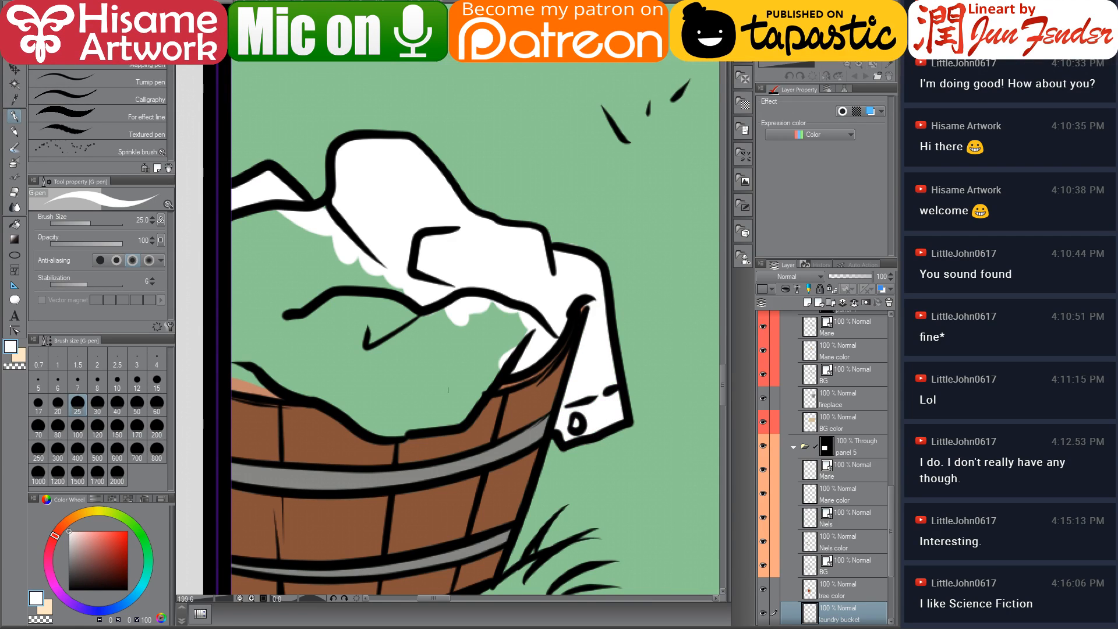
Pick a cream colour and paint the cloth hanging over the bucket's right edge
left_click(81, 513)
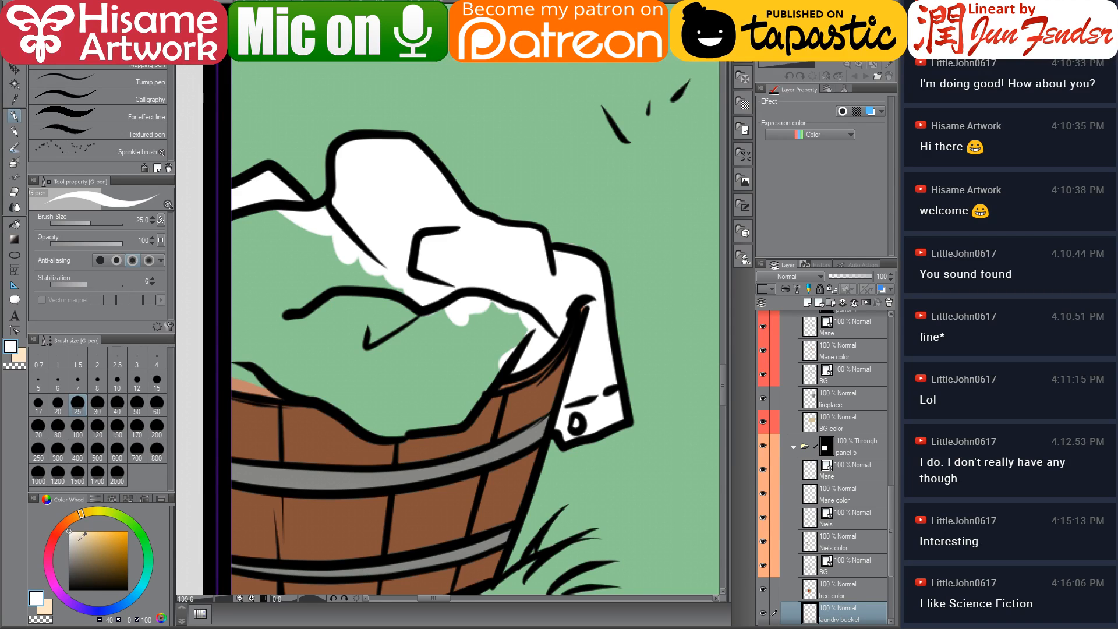
left_click(82, 532)
left_click_drag(82, 529, 78, 533)
mouse_move(560, 257)
left_mouse_down()
mouse_move(590, 315)
mouse_move(566, 432)
mouse_move(613, 410)
mouse_move(600, 417)
mouse_move(597, 368)
mouse_move(601, 396)
left_mouse_up()
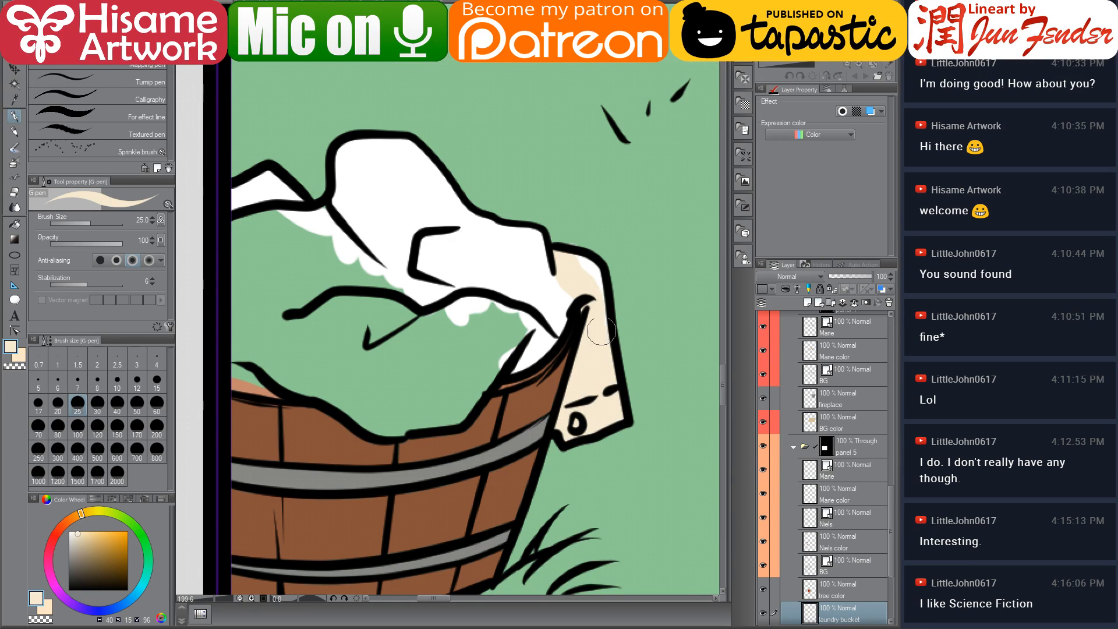
left_click_drag(584, 275, 545, 324)
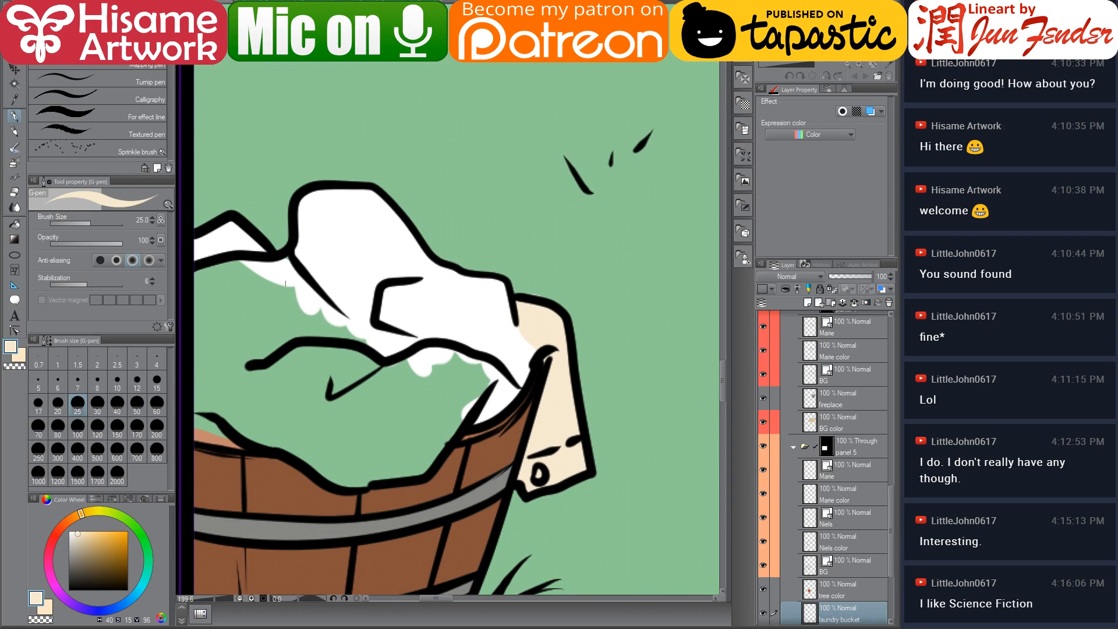
Paint the large upper cloth of the laundry pile in the cream colour
left_click(16, 194)
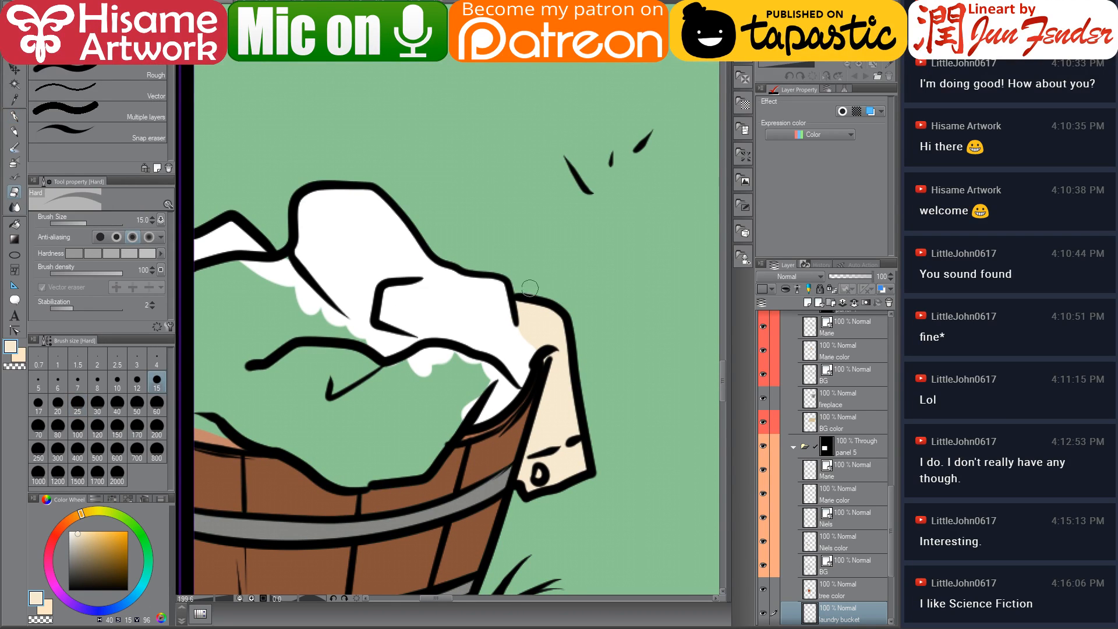
left_click(15, 116)
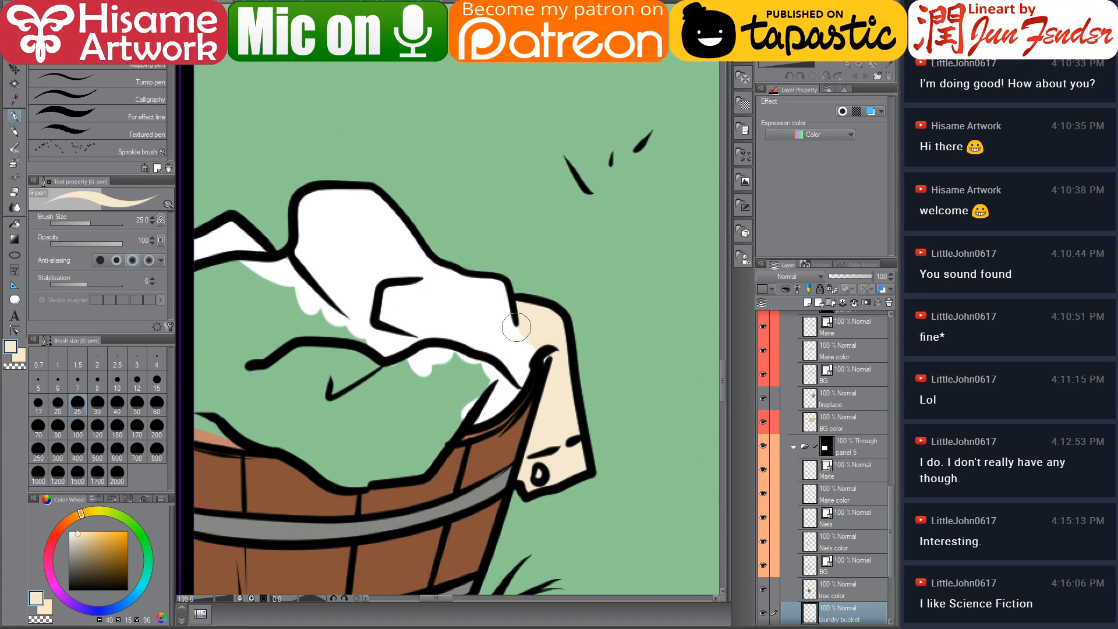
left_click(537, 319, "alt")
left_click_drag(490, 336, 542, 377)
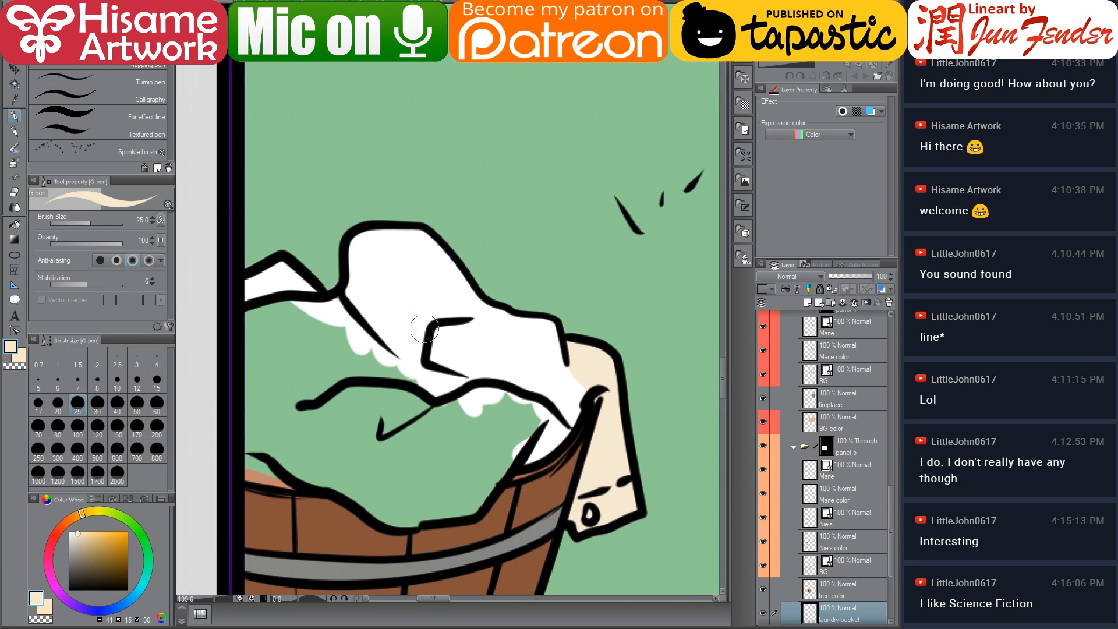
mouse_move(381, 248)
left_mouse_down()
mouse_move(361, 249)
mouse_move(358, 300)
mouse_move(425, 379)
mouse_move(512, 372)
mouse_move(574, 414)
mouse_move(541, 370)
mouse_move(488, 352)
left_mouse_up()
mouse_move(375, 251)
left_mouse_down()
mouse_move(407, 239)
mouse_move(435, 253)
mouse_move(480, 328)
left_mouse_up()
mouse_move(438, 268)
left_mouse_down()
mouse_move(432, 336)
mouse_move(379, 294)
mouse_move(514, 340)
mouse_move(451, 293)
mouse_move(516, 337)
mouse_move(528, 363)
mouse_move(513, 332)
mouse_move(544, 331)
left_mouse_up()
Sample white and repaint the lower cloths in the bucket white
left_click(556, 434, "alt")
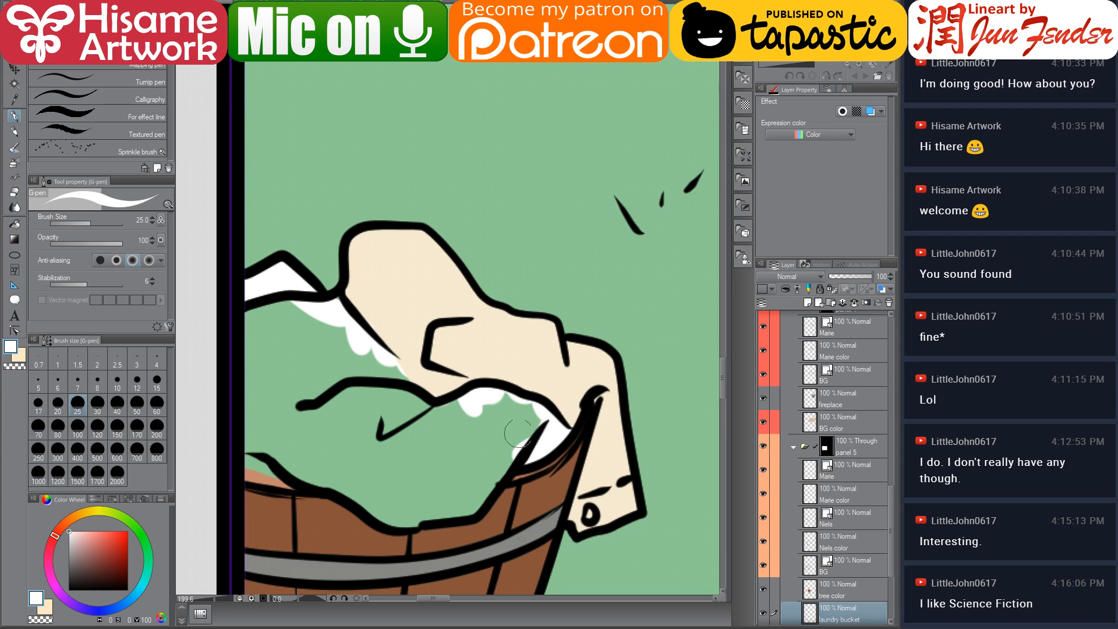
mouse_move(541, 408)
left_mouse_down()
mouse_move(496, 473)
mouse_move(456, 505)
mouse_move(487, 490)
mouse_move(409, 516)
mouse_move(256, 446)
mouse_move(257, 457)
mouse_move(240, 457)
mouse_move(325, 463)
left_mouse_up()
mouse_move(279, 310)
left_mouse_down()
mouse_move(220, 393)
mouse_move(235, 404)
mouse_move(332, 394)
mouse_move(429, 443)
mouse_move(428, 463)
mouse_move(467, 464)
mouse_move(462, 482)
mouse_move(539, 416)
mouse_move(511, 404)
mouse_move(422, 438)
mouse_move(370, 428)
mouse_move(321, 385)
mouse_move(333, 336)
mouse_move(437, 416)
mouse_move(382, 359)
mouse_move(464, 406)
mouse_move(431, 386)
mouse_move(491, 407)
mouse_move(461, 447)
mouse_move(427, 447)
left_mouse_up()
scroll(428, 446, "down", 5)
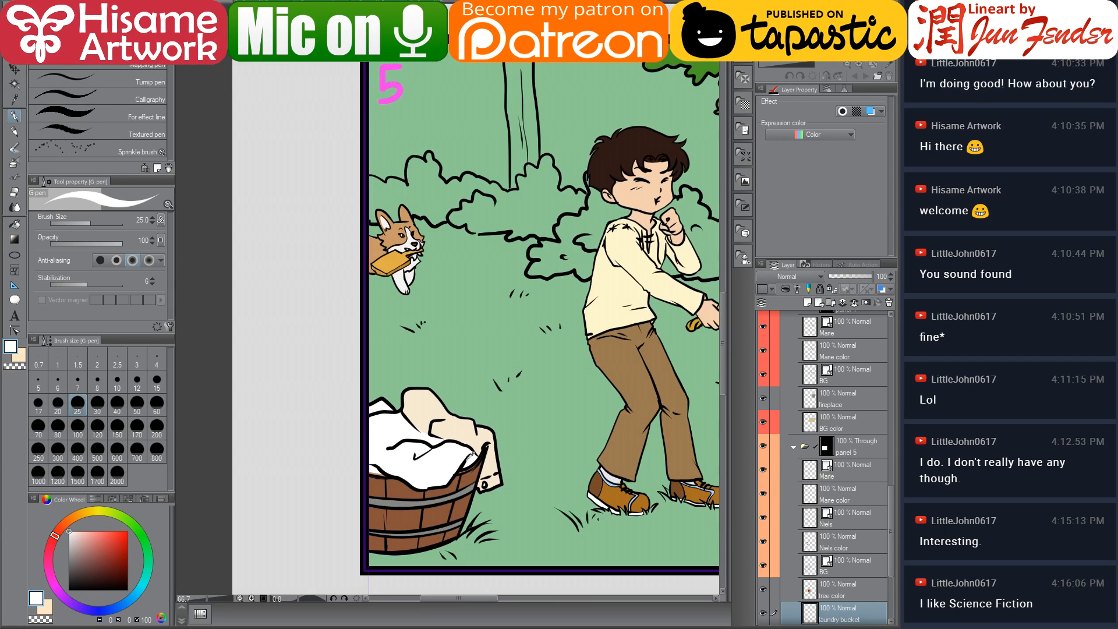
Sample a coral pink from another comic page and paint the cloth peeking at the bucket's upper-left edge
left_click_drag(517, 455, 464, 404)
scroll(326, 385, "up", 5)
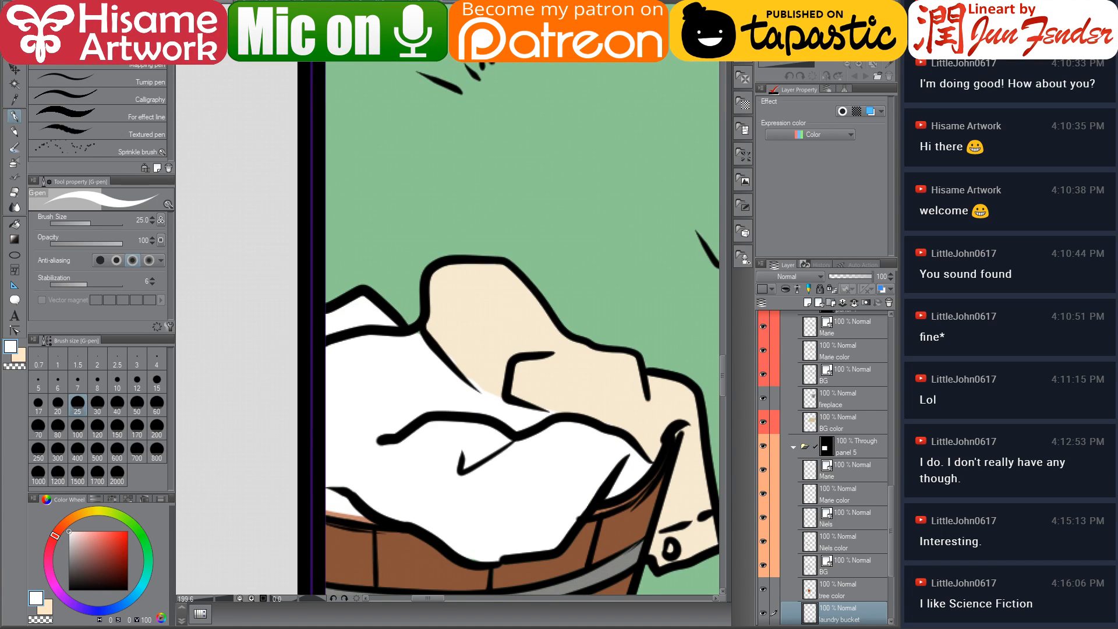
scroll(456, 237, "right", 2)
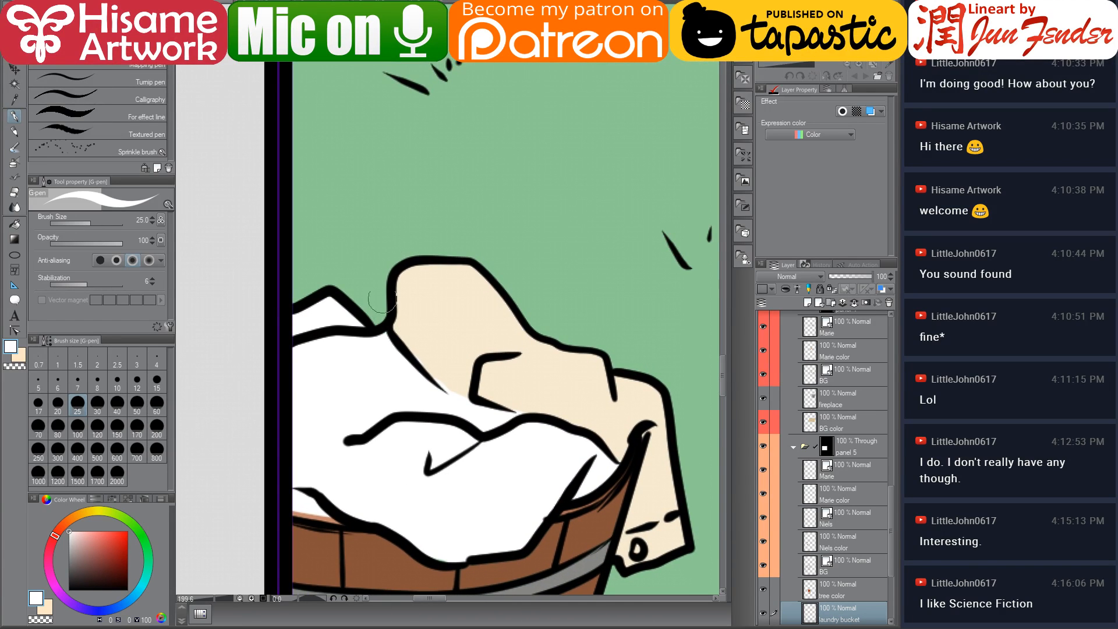
left_click(335, 2)
left_click_drag(338, 377, 343, 356)
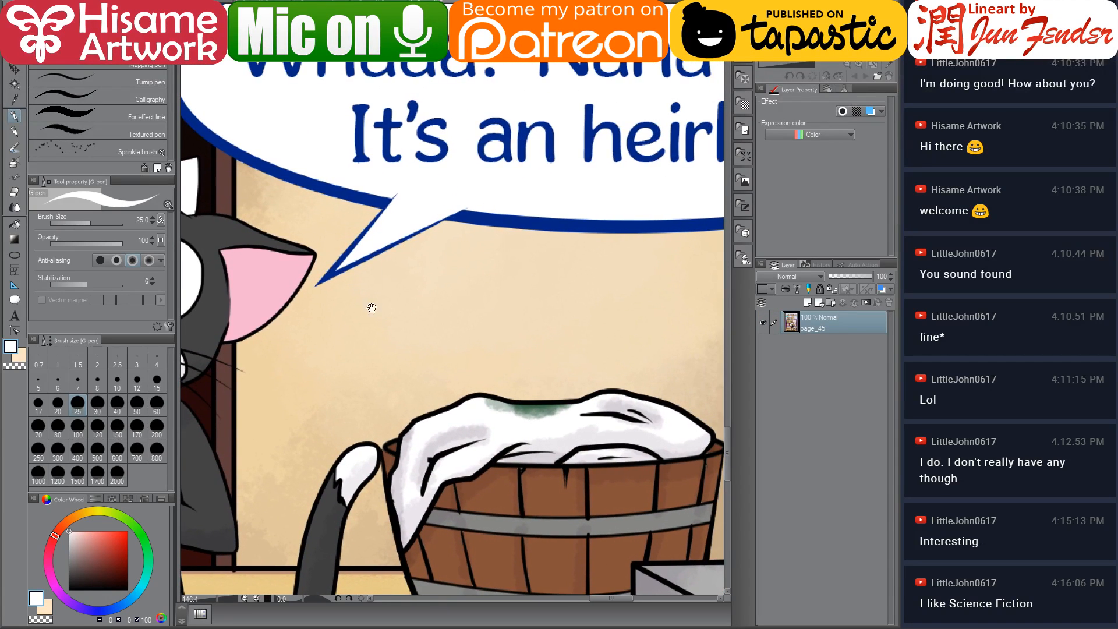
left_click(446, 3)
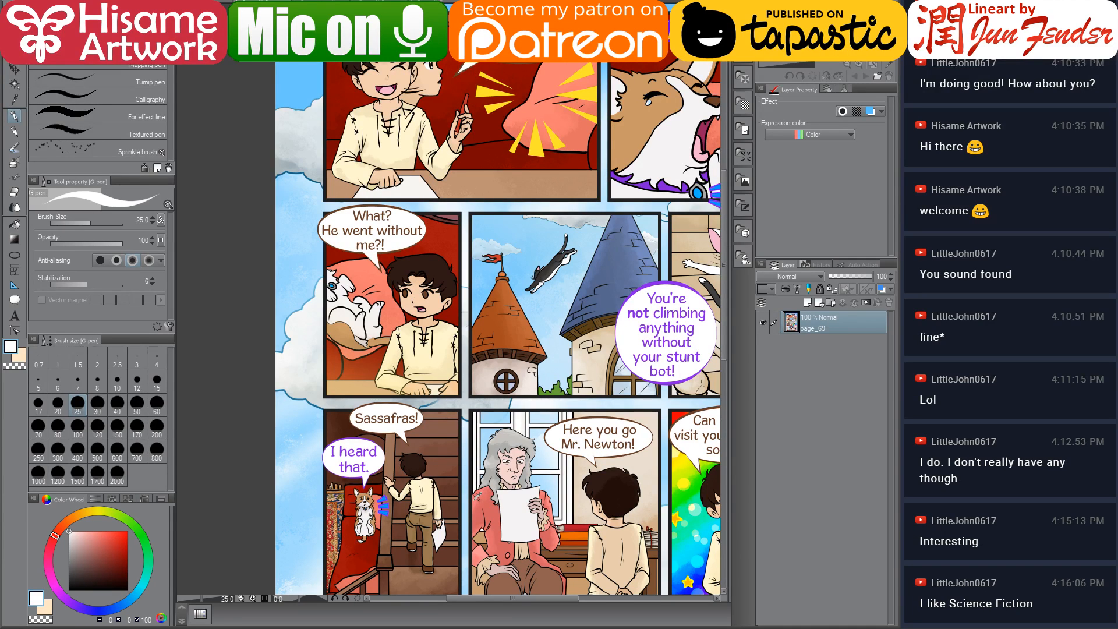
left_click(474, 500, "alt")
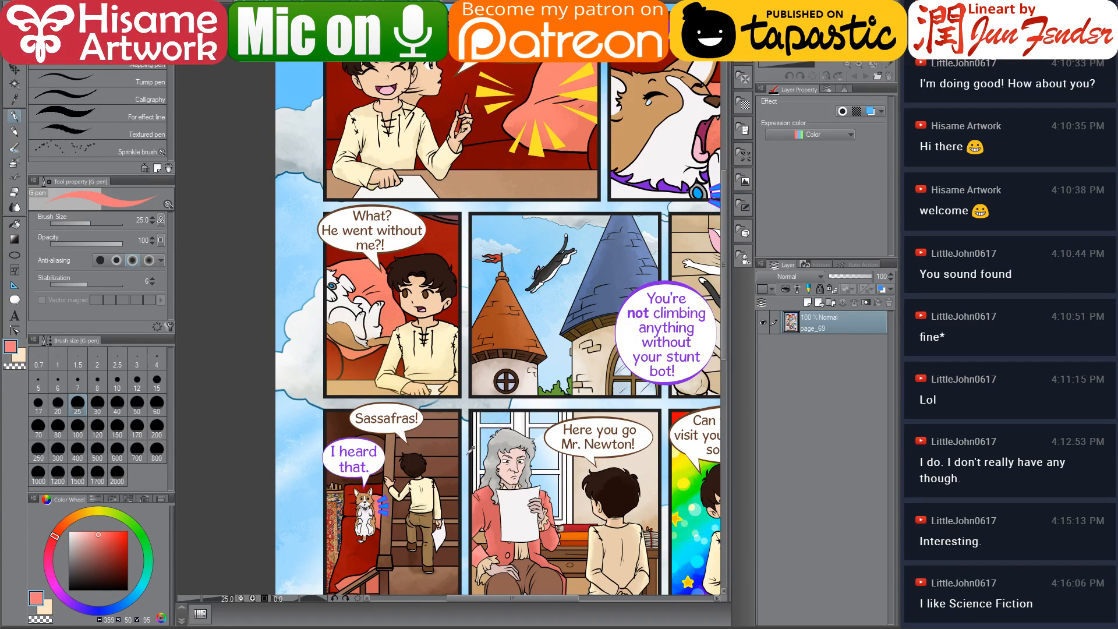
left_click(229, 2)
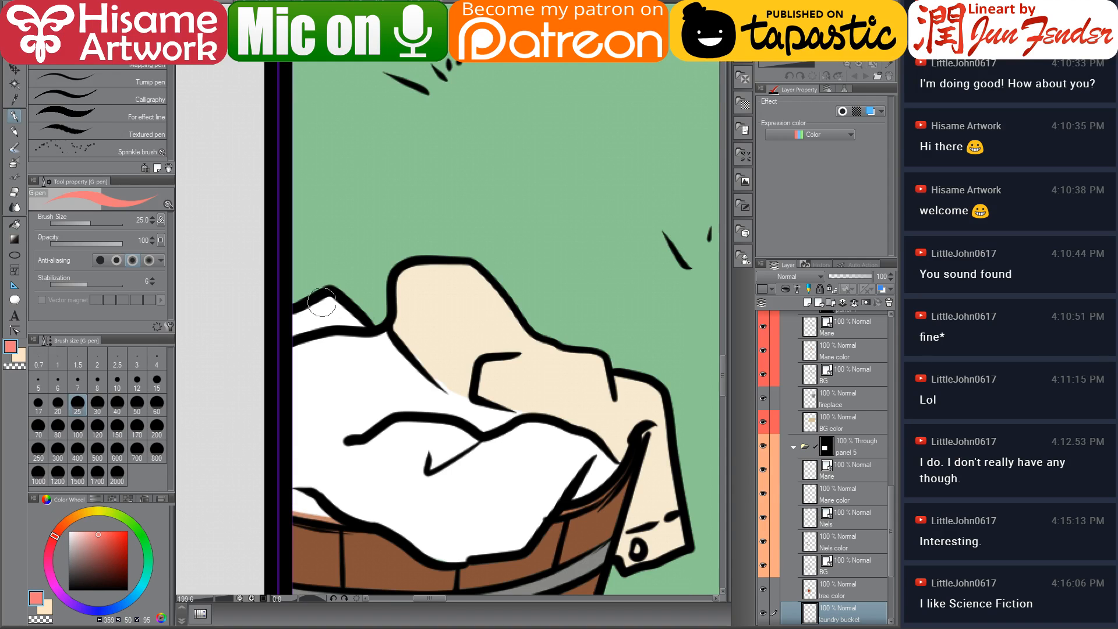
mouse_move(322, 302)
left_mouse_down()
mouse_move(300, 323)
mouse_move(361, 326)
mouse_move(342, 315)
left_mouse_up()
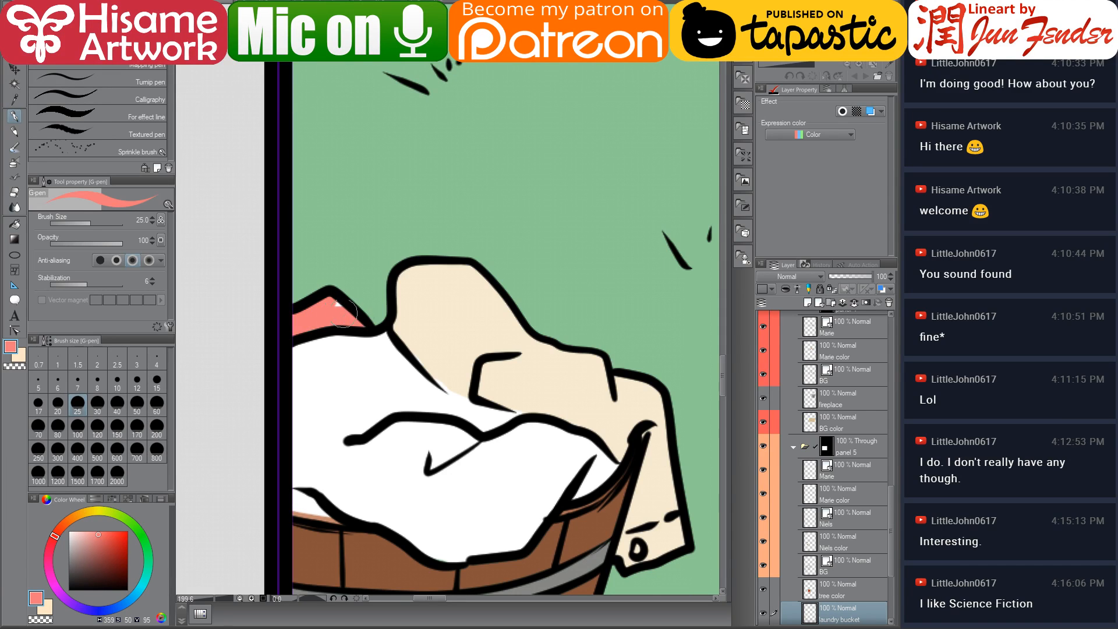
Sample the cream colour and paint it over the middle fold of the laundry pile
left_click(437, 346, "alt")
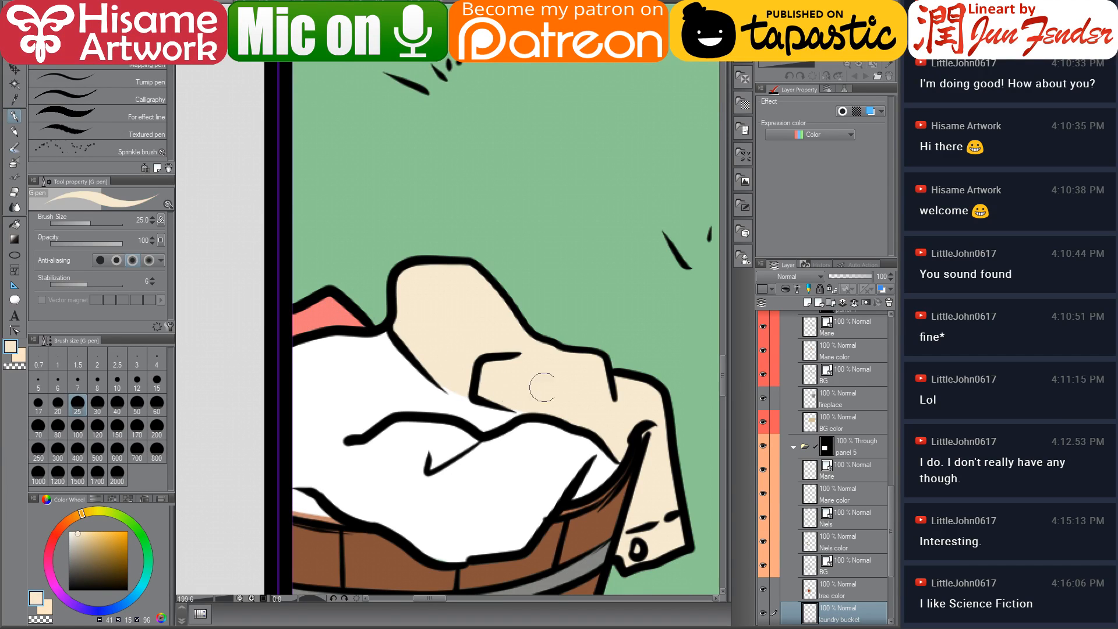
left_click_drag(452, 379, 629, 413)
scroll(579, 391, "down", 1)
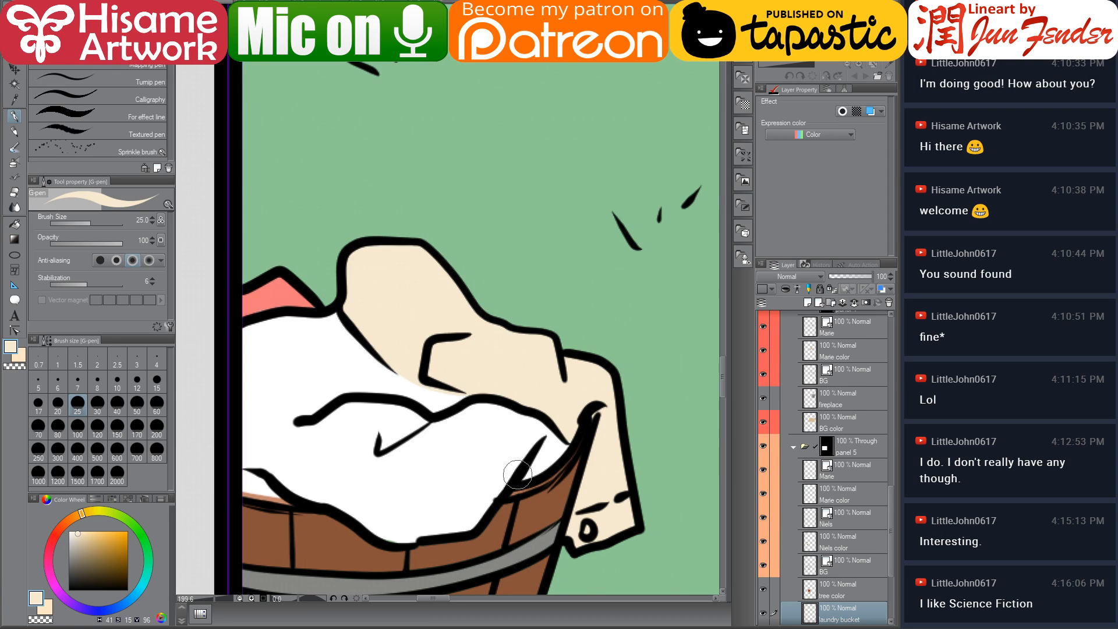
scroll(517, 474, "down", 10)
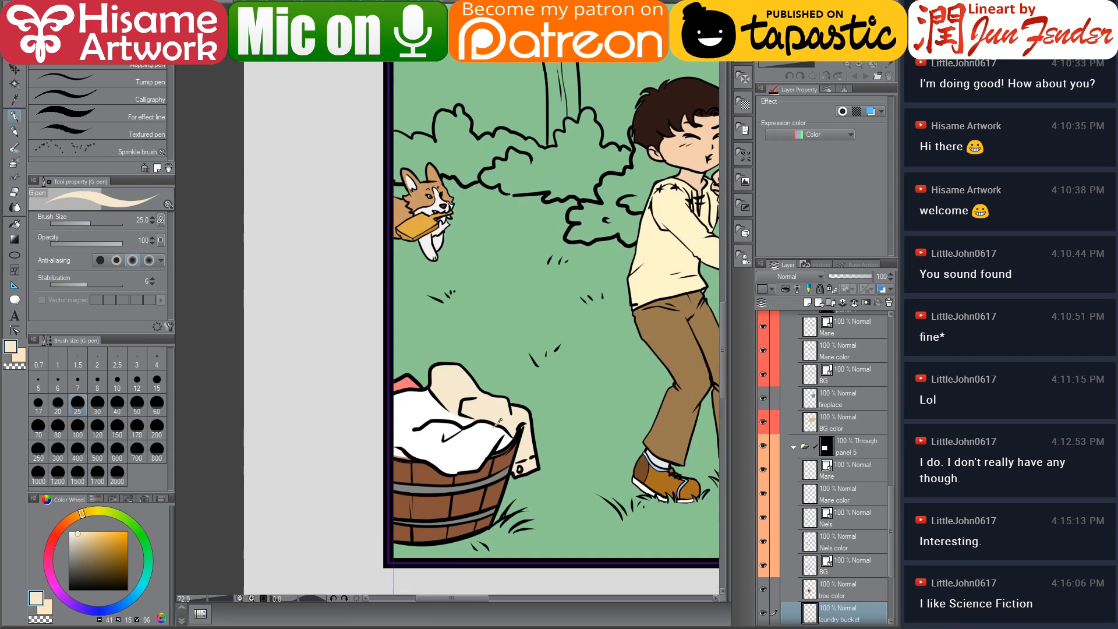
left_click_drag(547, 350, 444, 376)
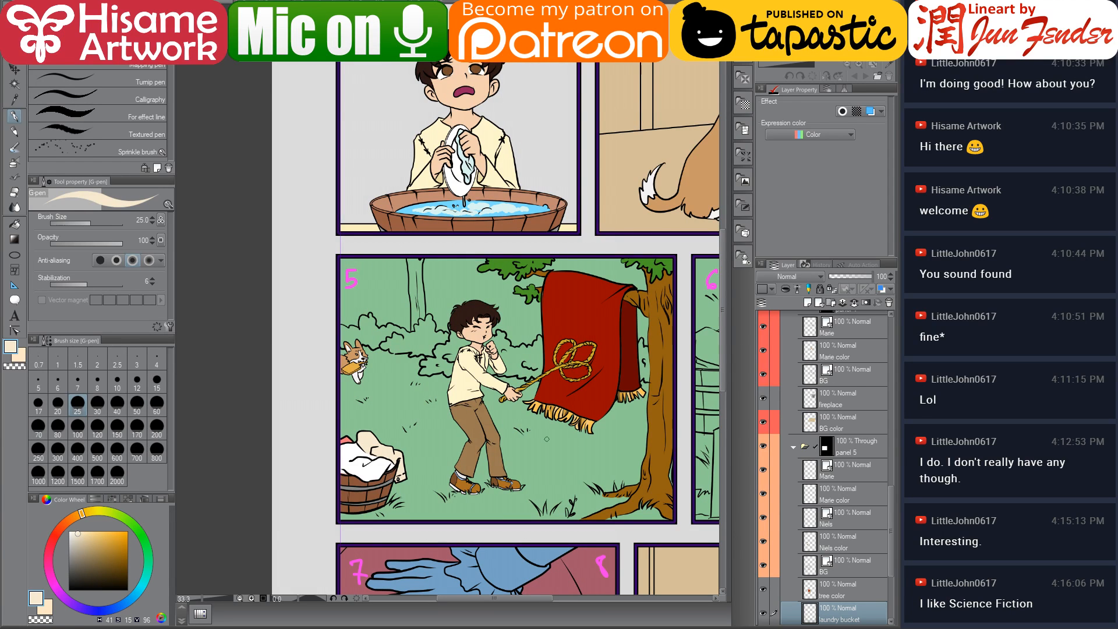
left_click_drag(575, 470, 543, 462)
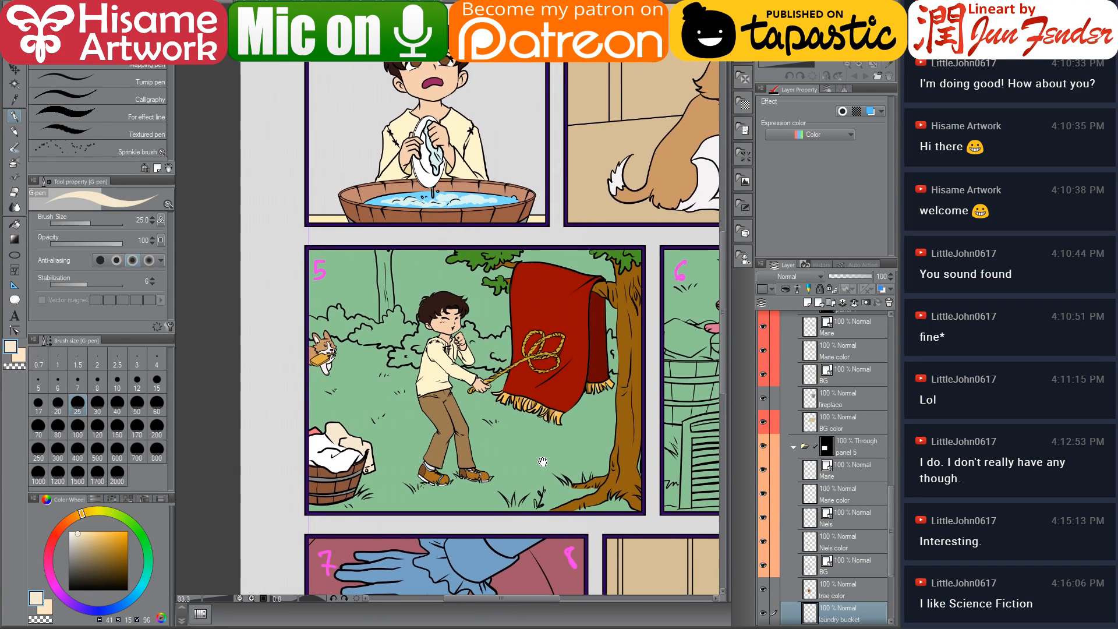
scroll(468, 404, "up", 2)
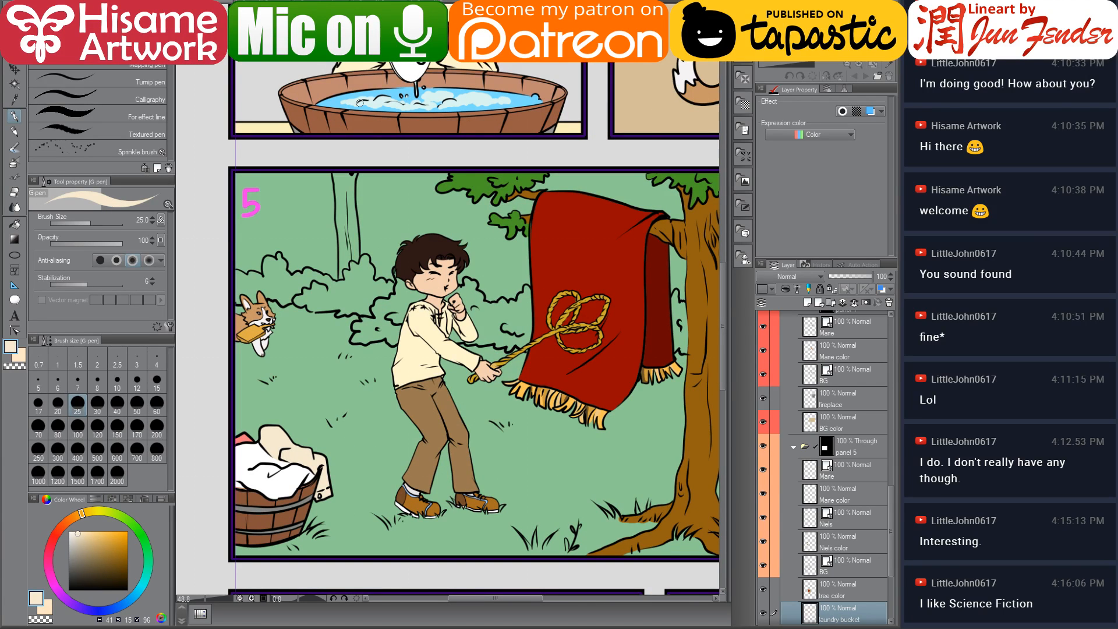
Browse the other open comic pages for reference
left_click(439, 1)
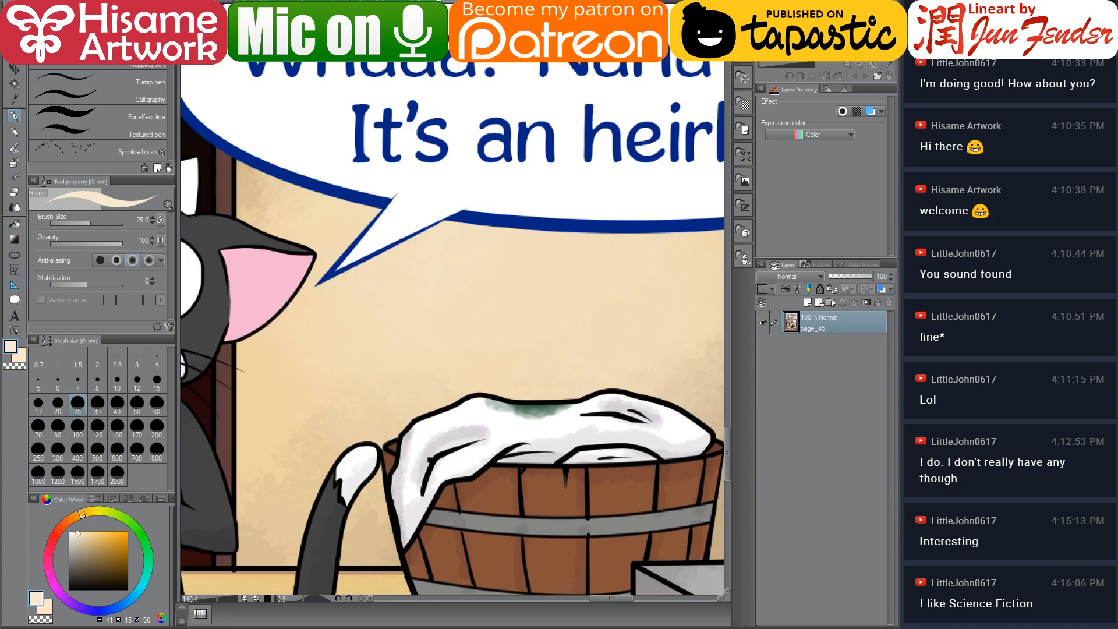
left_click(466, 2)
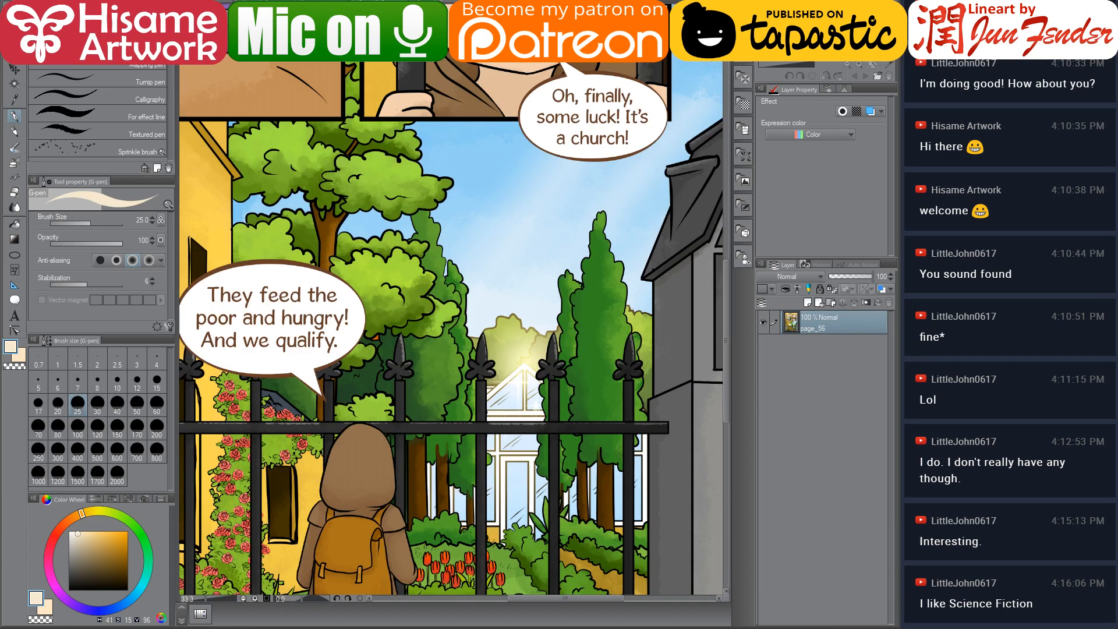
left_click_drag(467, 328, 489, 188)
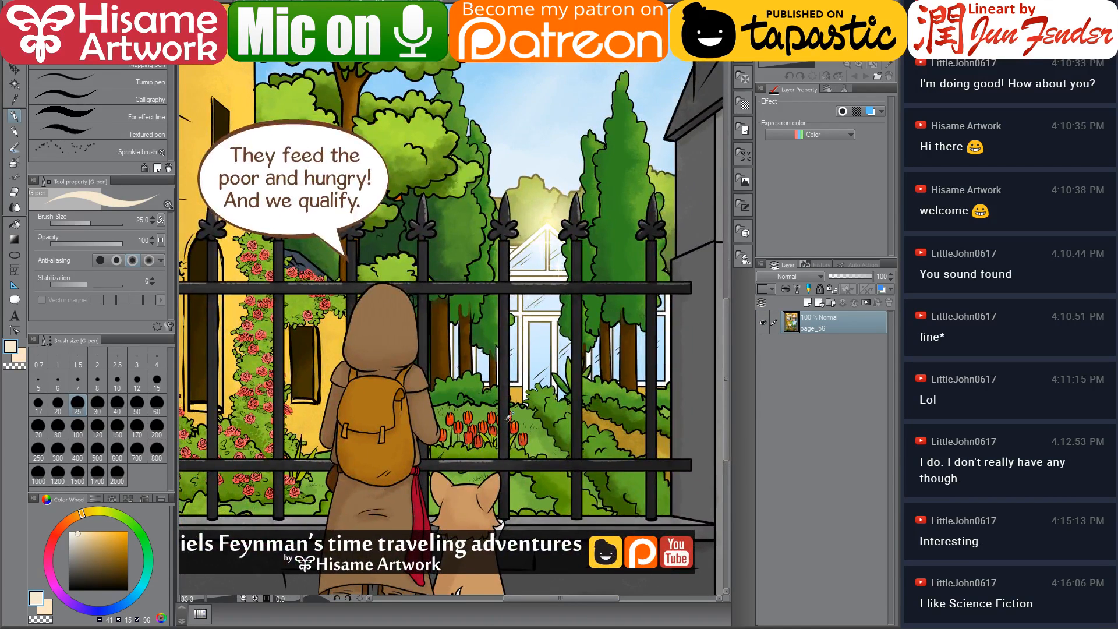
Sample a grass green from another comic page and paint panel 5's background colour layer with a size-800 brush
left_click(516, 492, "alt")
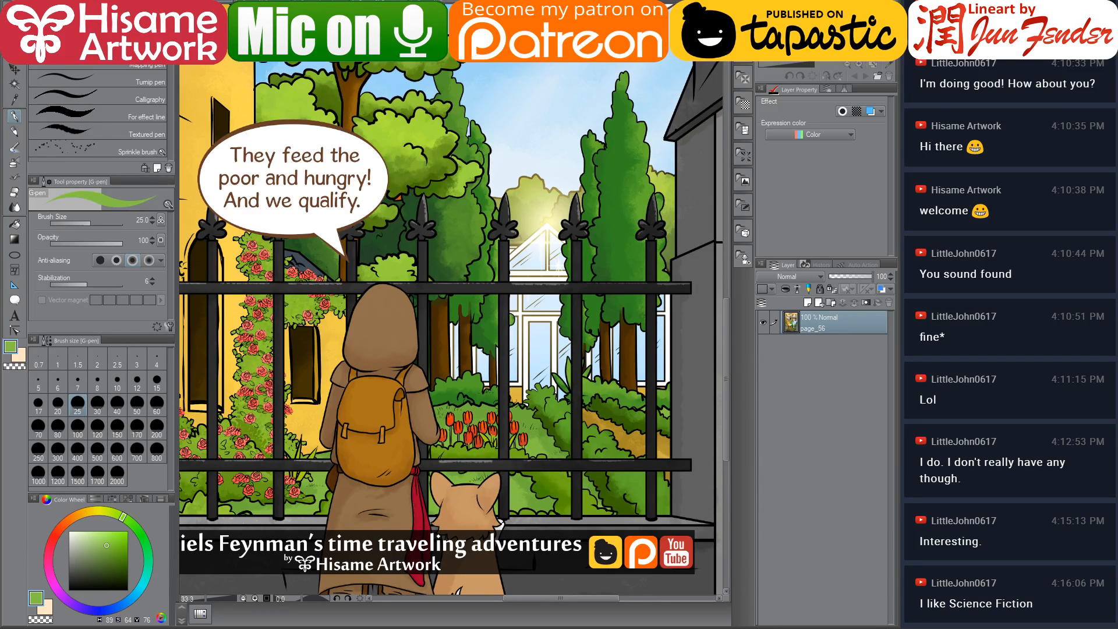
left_click(372, 3)
scroll(850, 526, "down", 3)
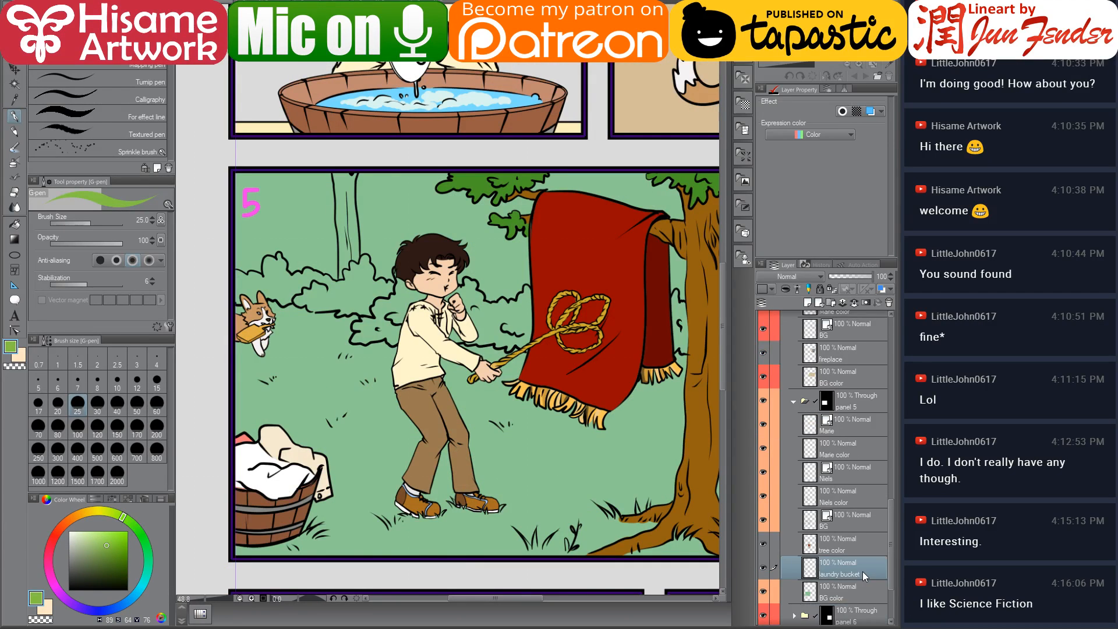
left_click(848, 504)
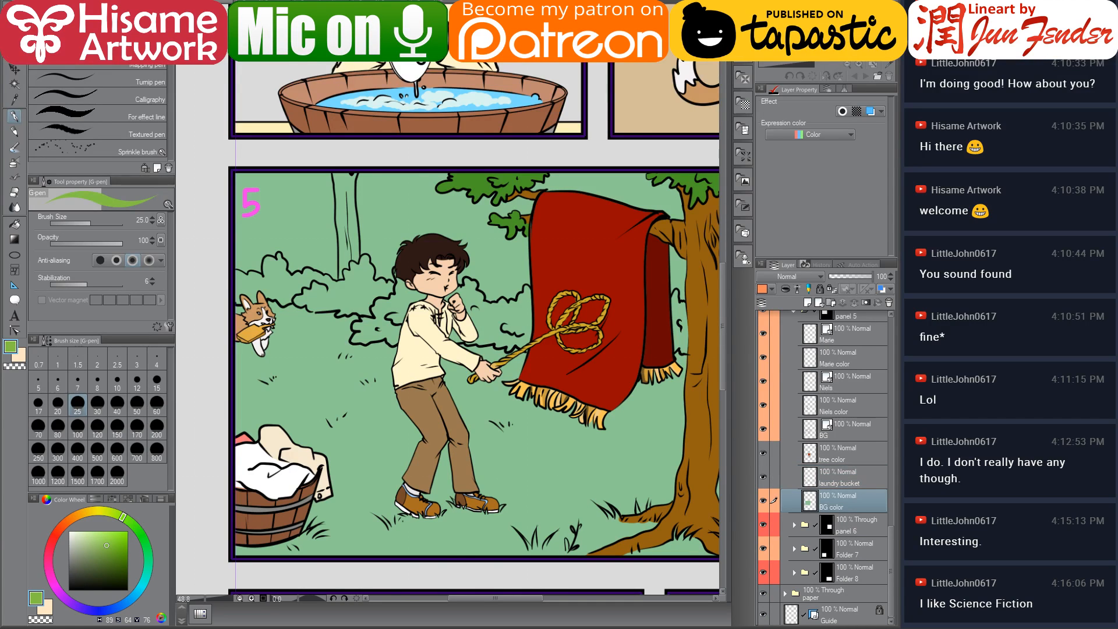
key("ctrl+shift+d")
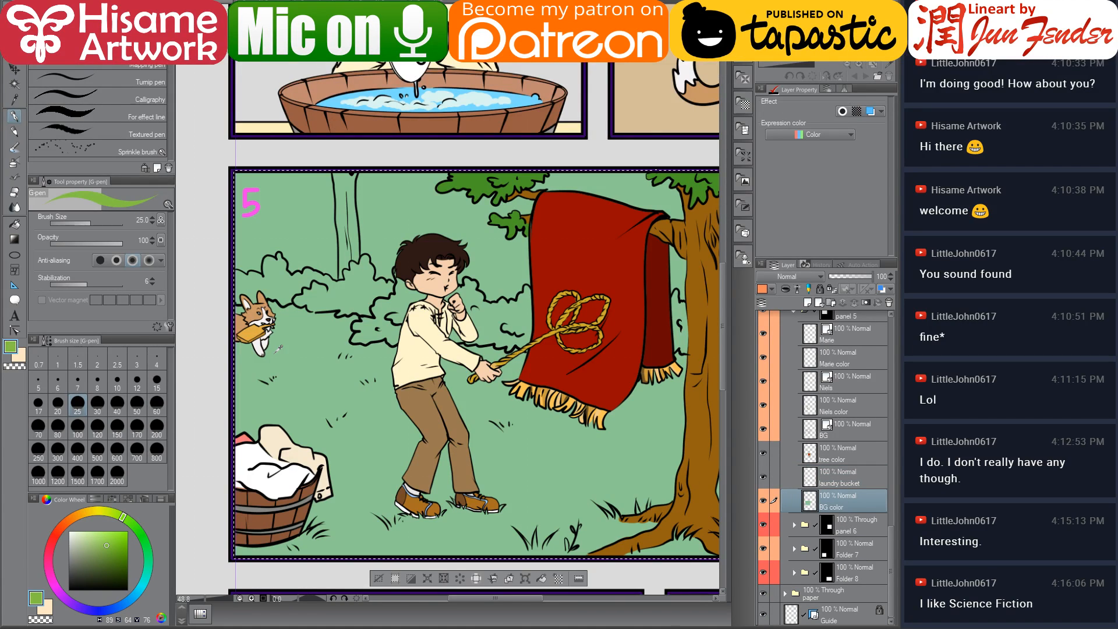
scroll(274, 356, "down", 3)
key("]")
key("]")
key("]")
key("]")
key("]")
key("]")
key("]")
key("]")
key("]")
key("]")
key("]")
key("]")
key("]")
key("]")
key("]")
key("]")
key("]")
key("]")
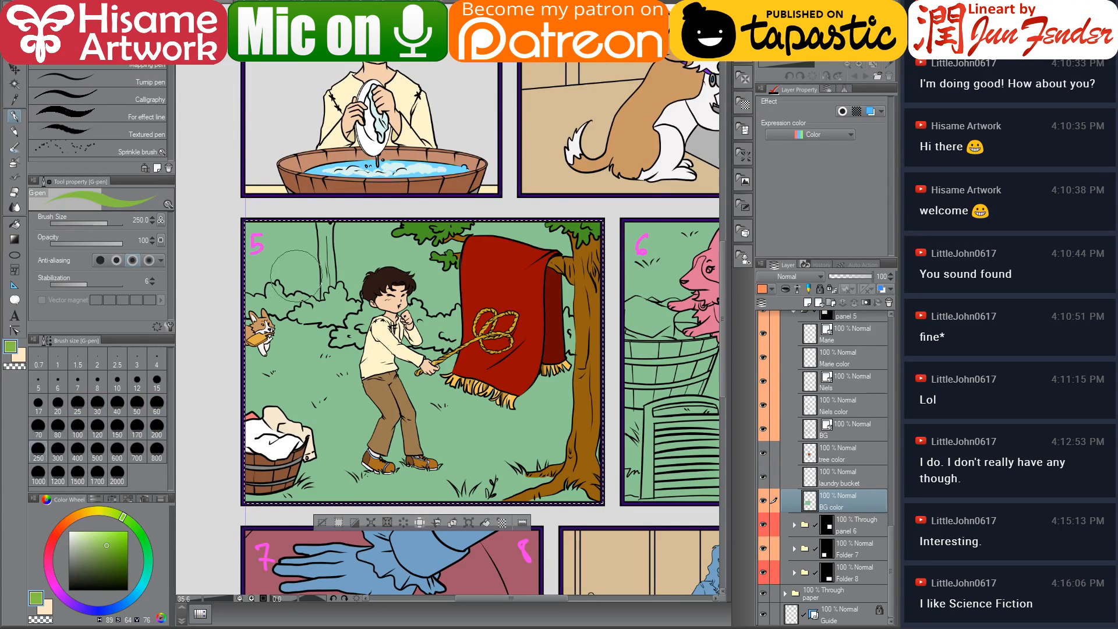
left_click_drag(244, 247, 246, 302)
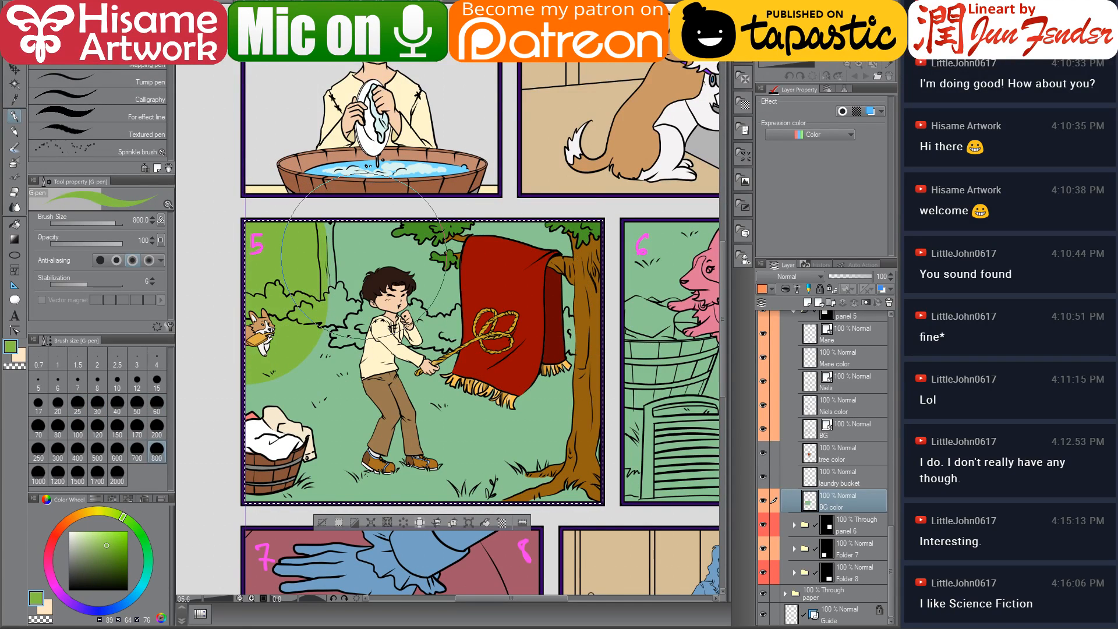
mouse_move(361, 262)
left_mouse_down()
mouse_move(536, 327)
mouse_move(364, 464)
mouse_move(419, 367)
left_mouse_up()
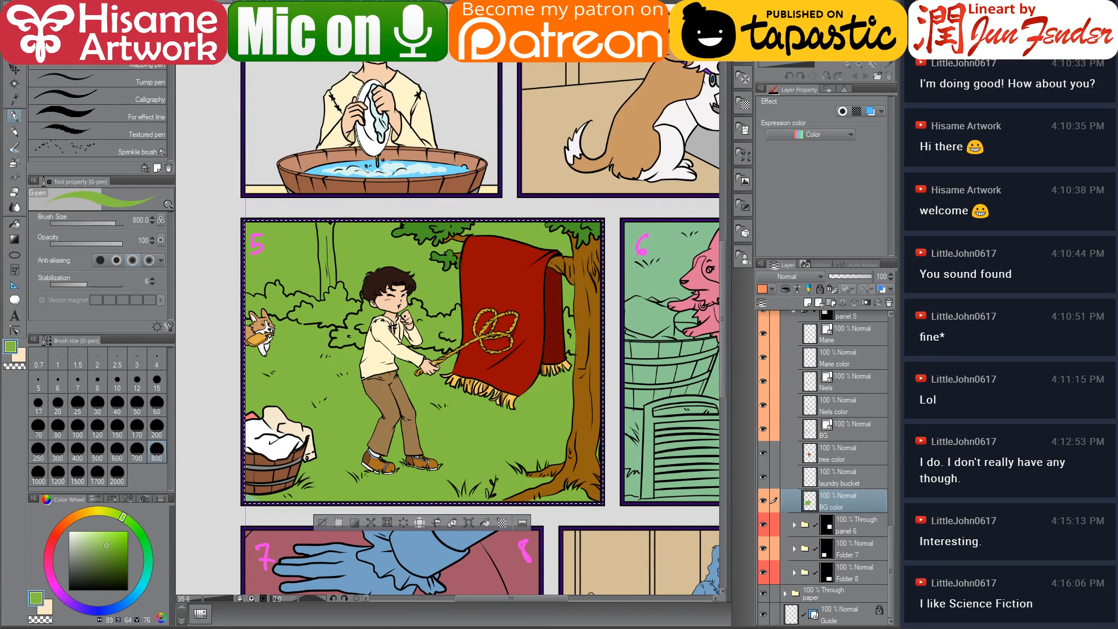
Browse the other open comic pages for reference and sample a green from one of them
left_click(437, 5)
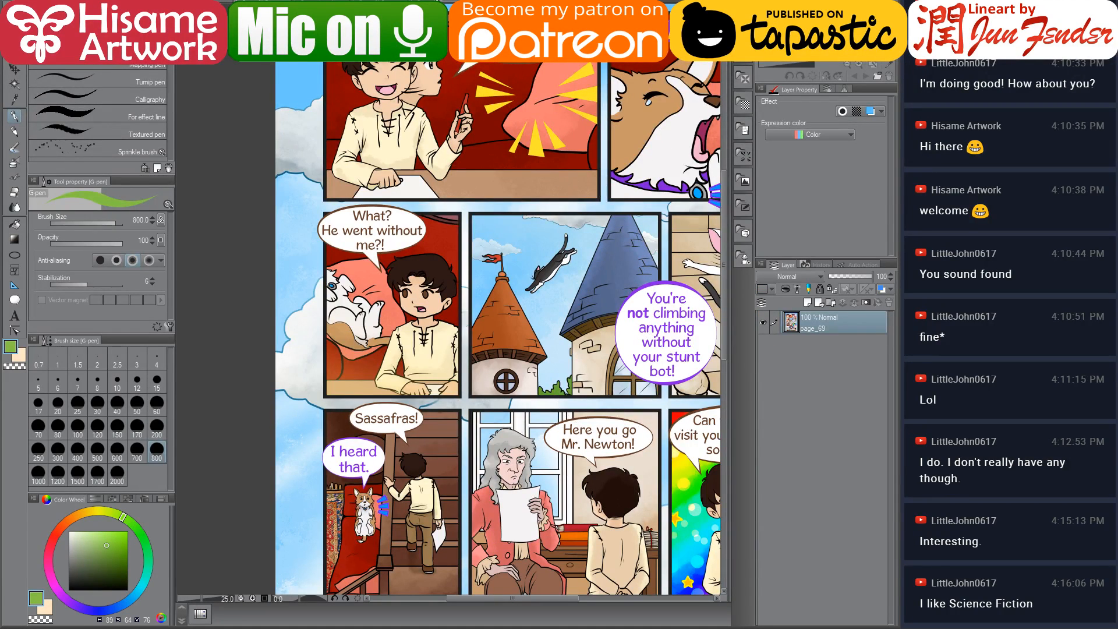
left_click(501, 5)
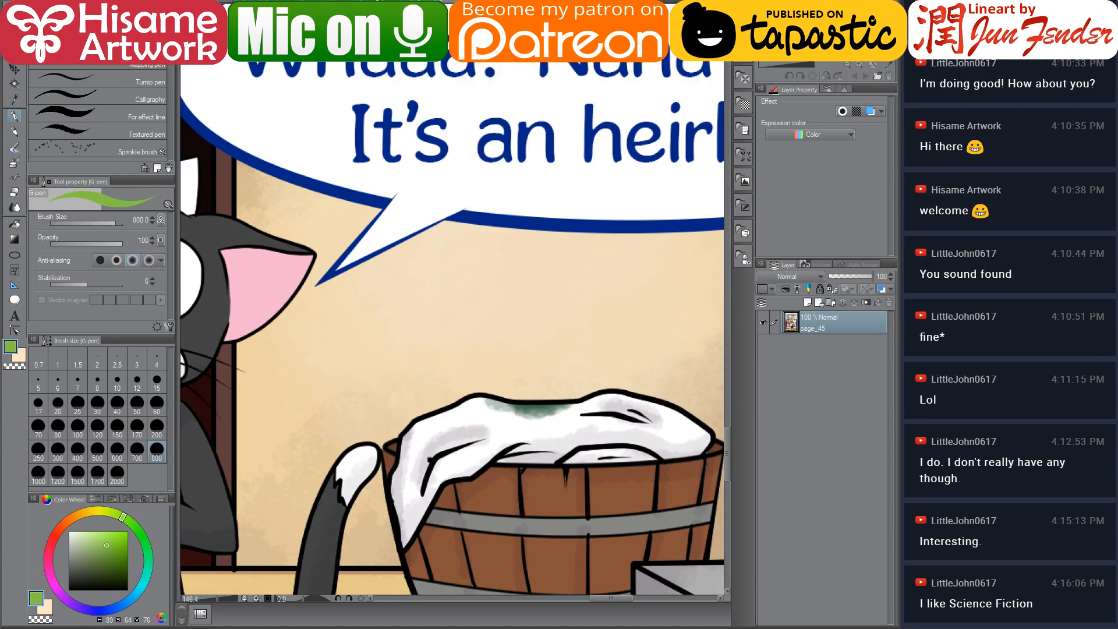
left_click(437, 5)
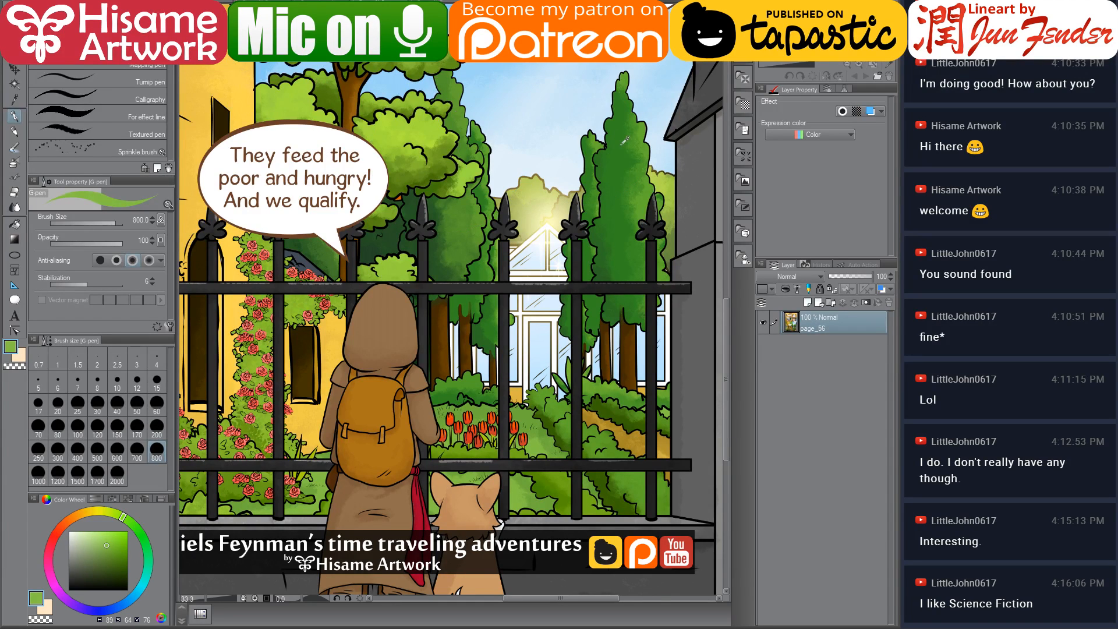
left_click(644, 126, "alt")
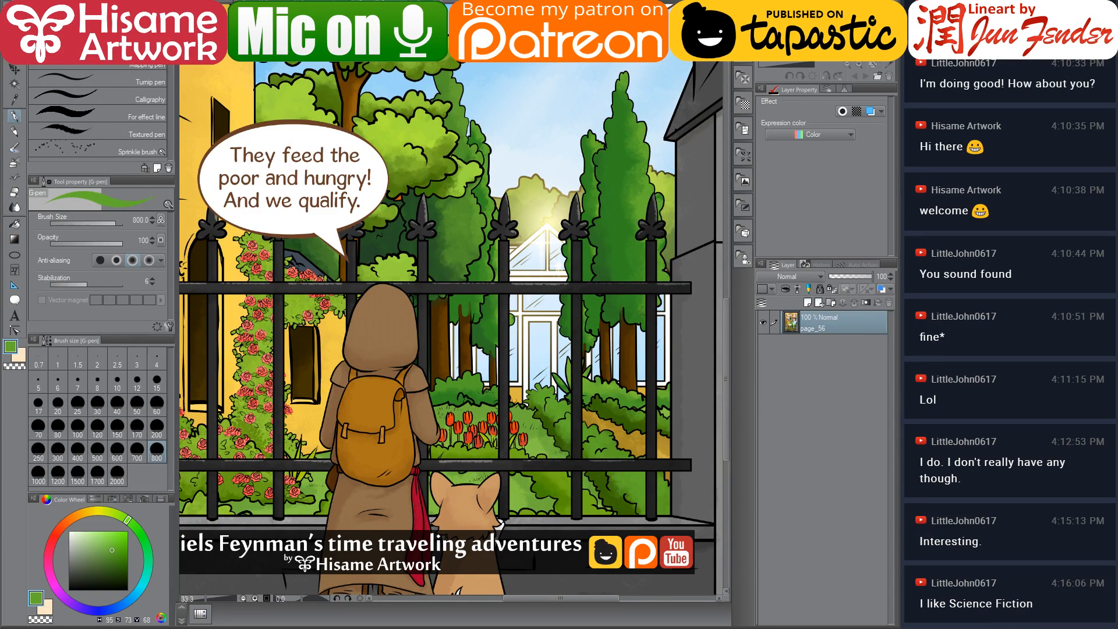
left_click(326, 5)
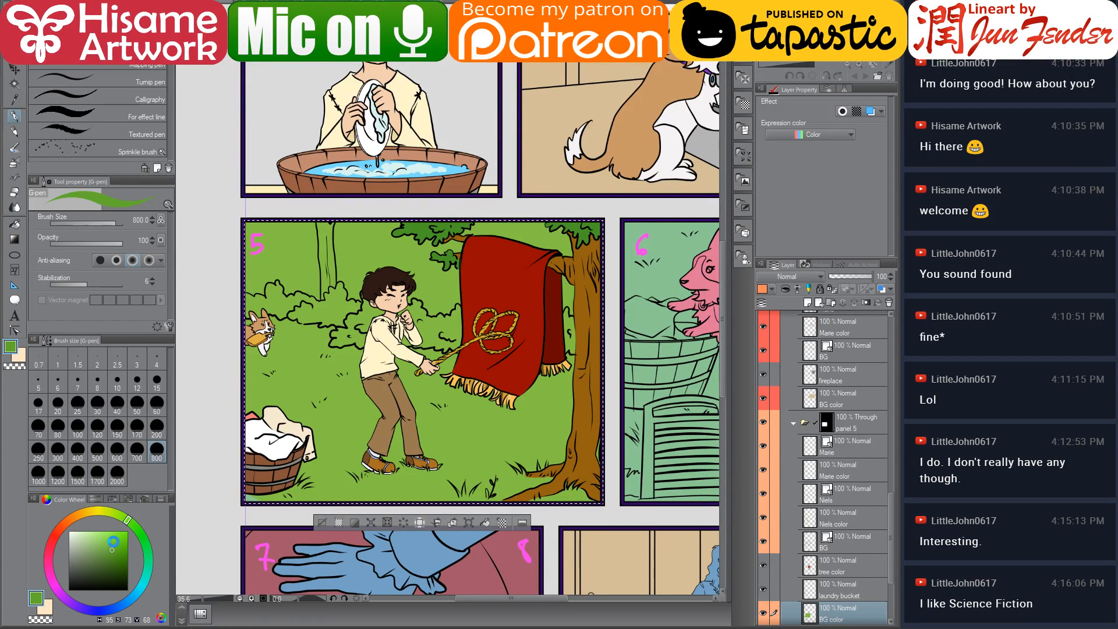
Hide the character layers in panel 5 to expose the background
left_click(116, 539)
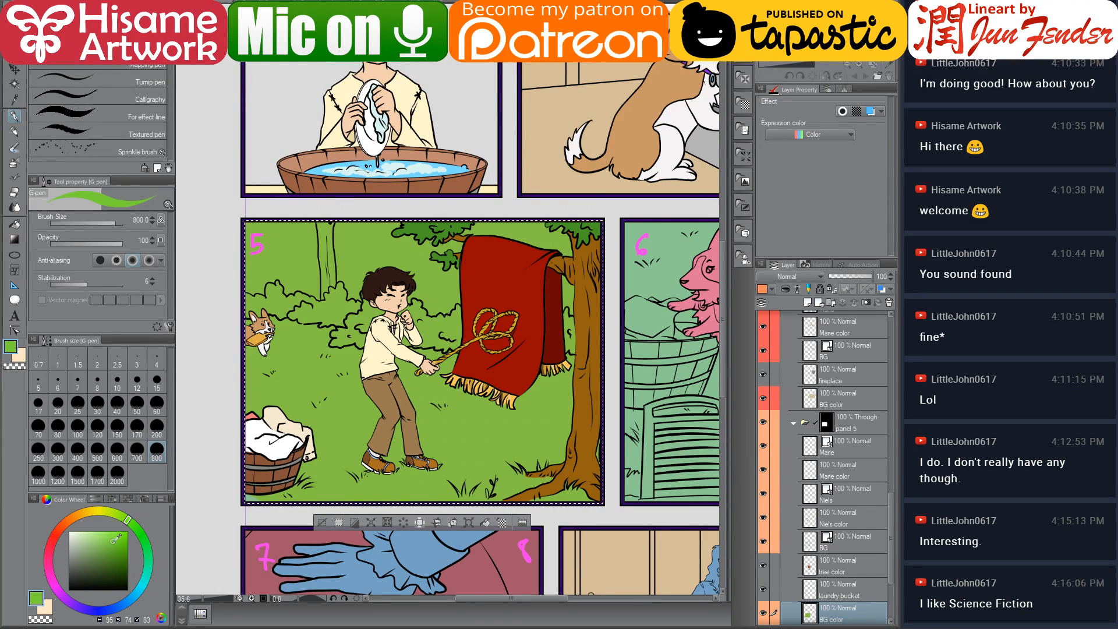
scroll(361, 289, "up", 3)
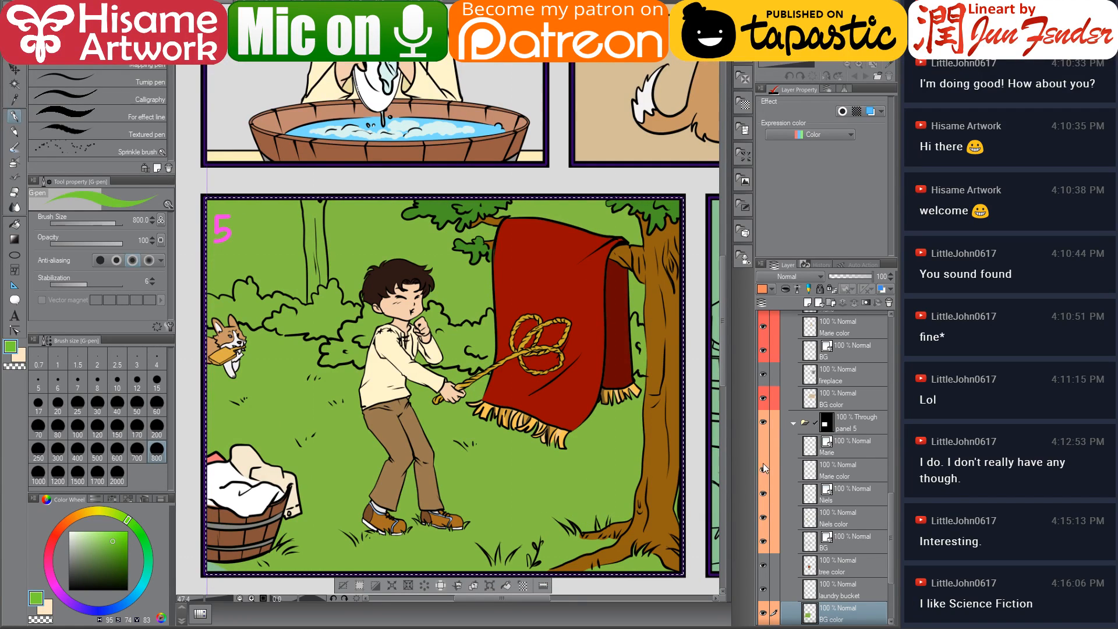
left_click_drag(763, 469, 764, 524)
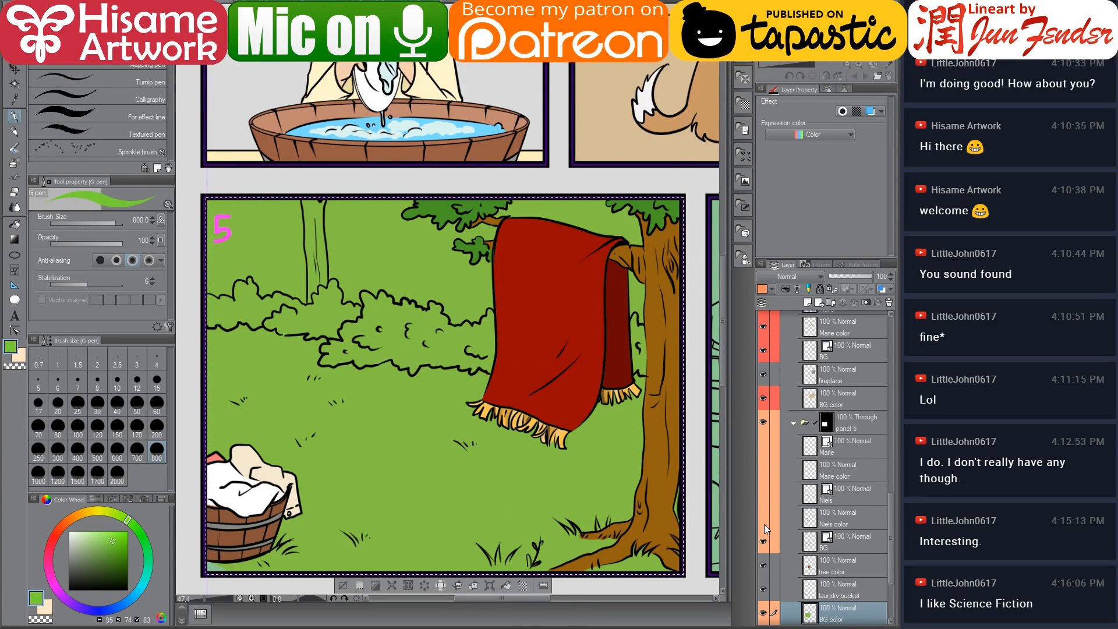
left_click(764, 560)
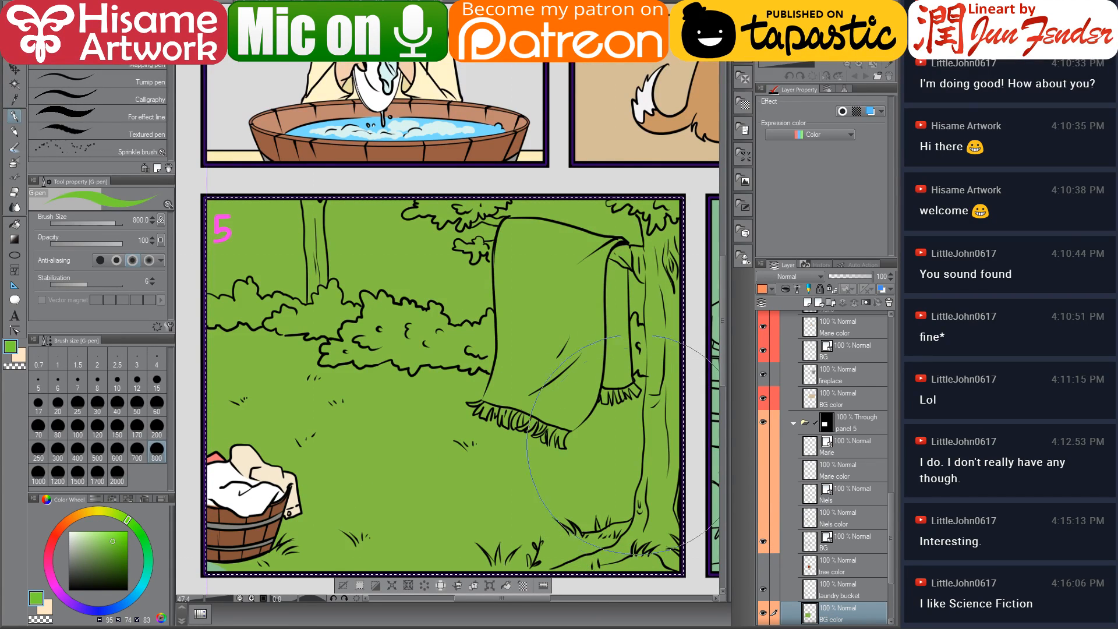
left_click(763, 563)
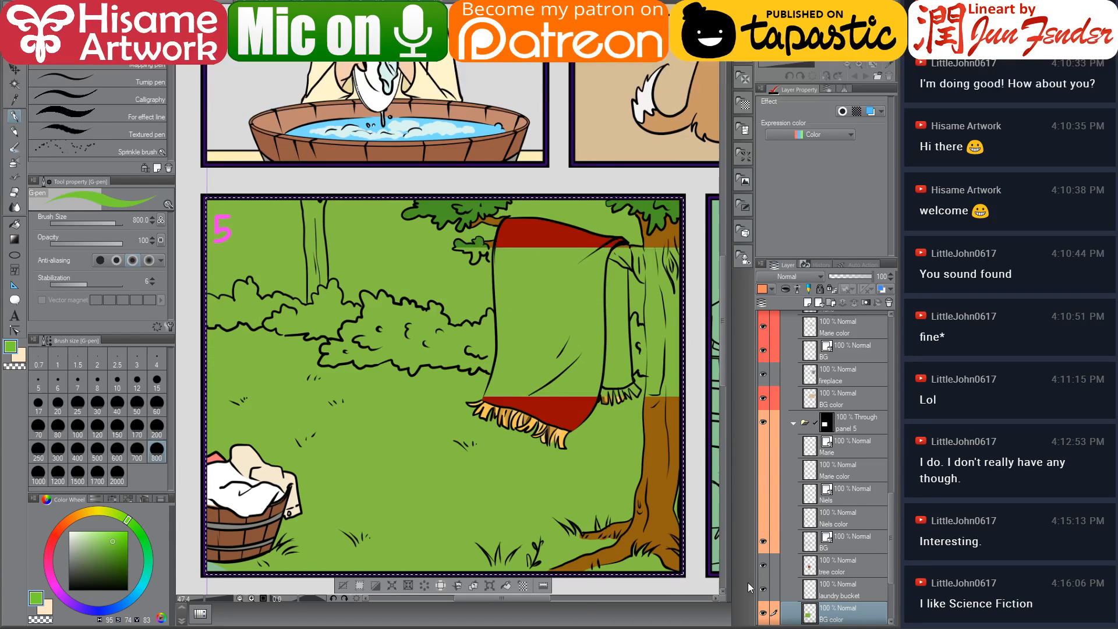
Pick a darker green and fill the background bushes with the Fill tool
left_click(16, 224)
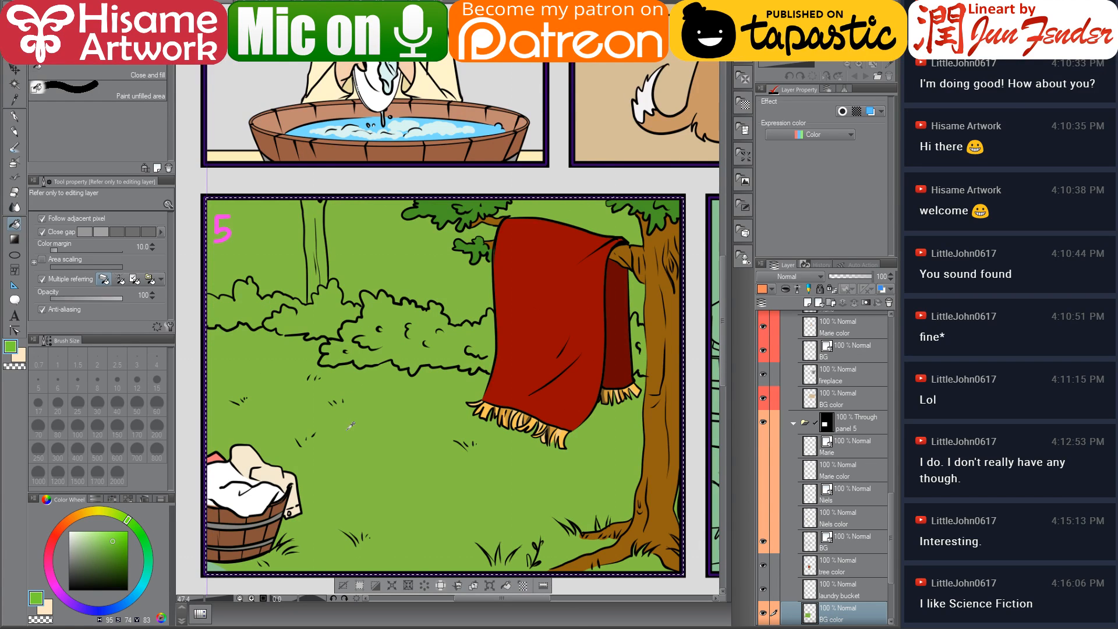
left_click(114, 554)
left_click(336, 296)
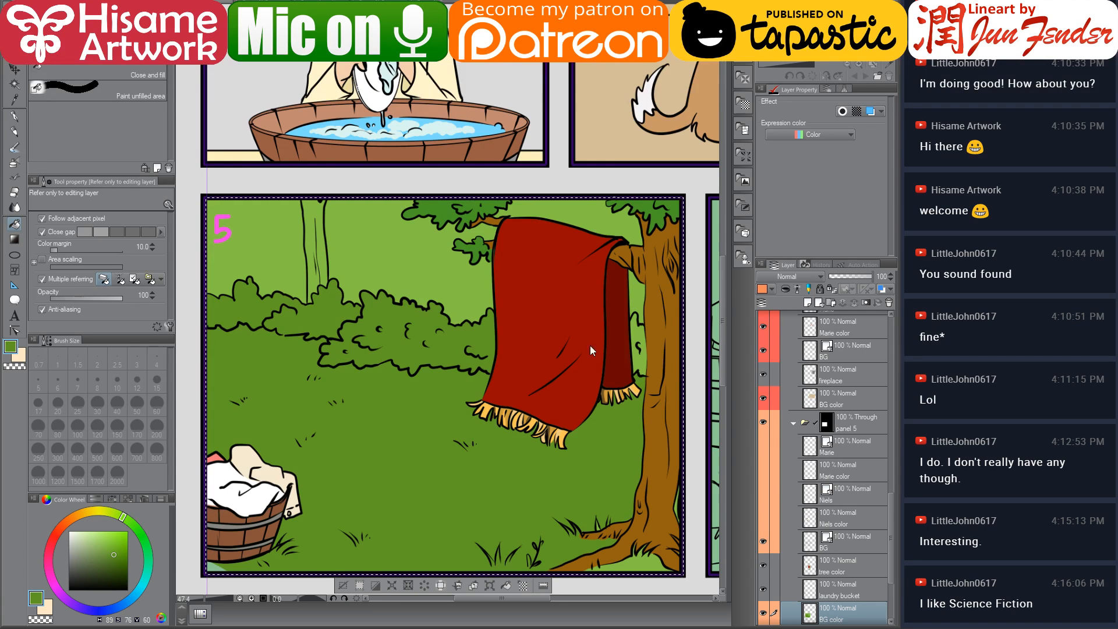
left_click(641, 332)
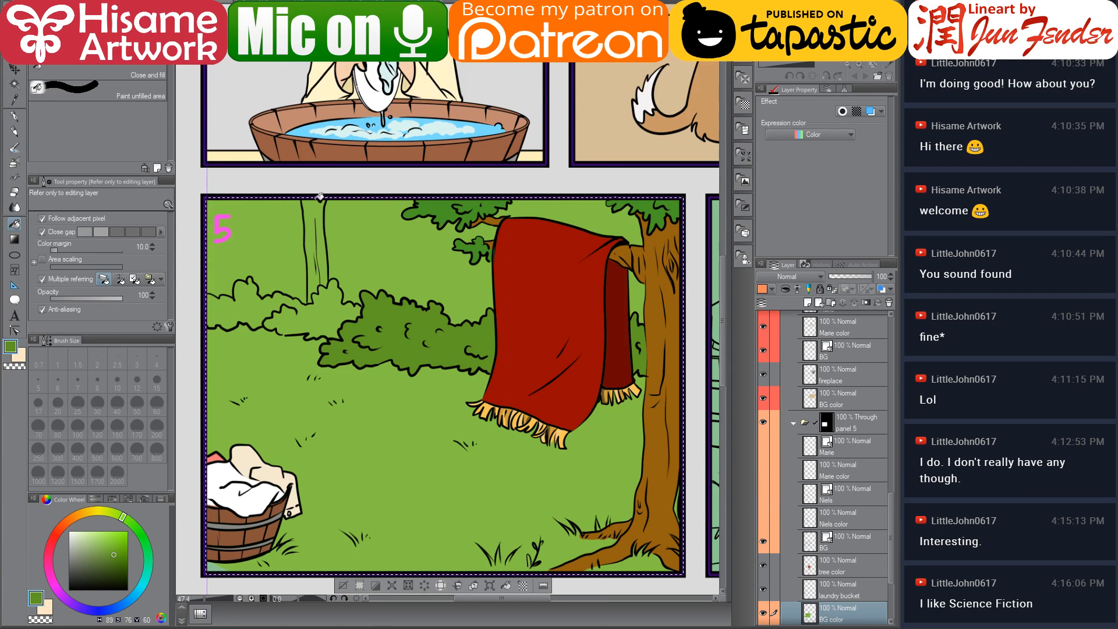
Pick an even darker green and fill the area behind the bushes and trees
scroll(320, 197, "up", 3)
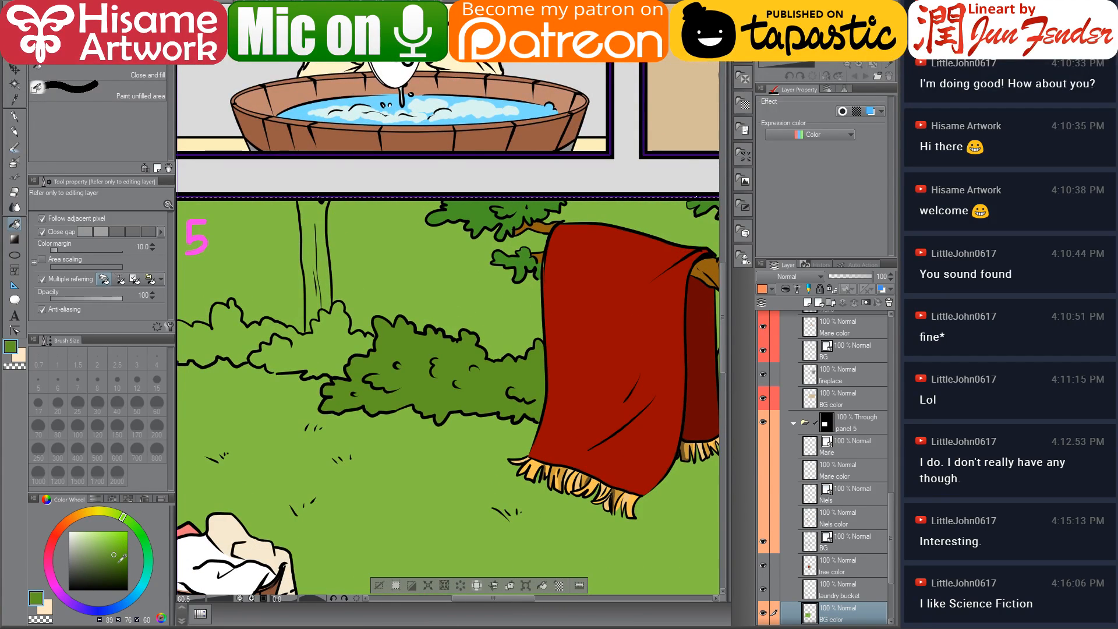
left_click(118, 563)
left_click(460, 253)
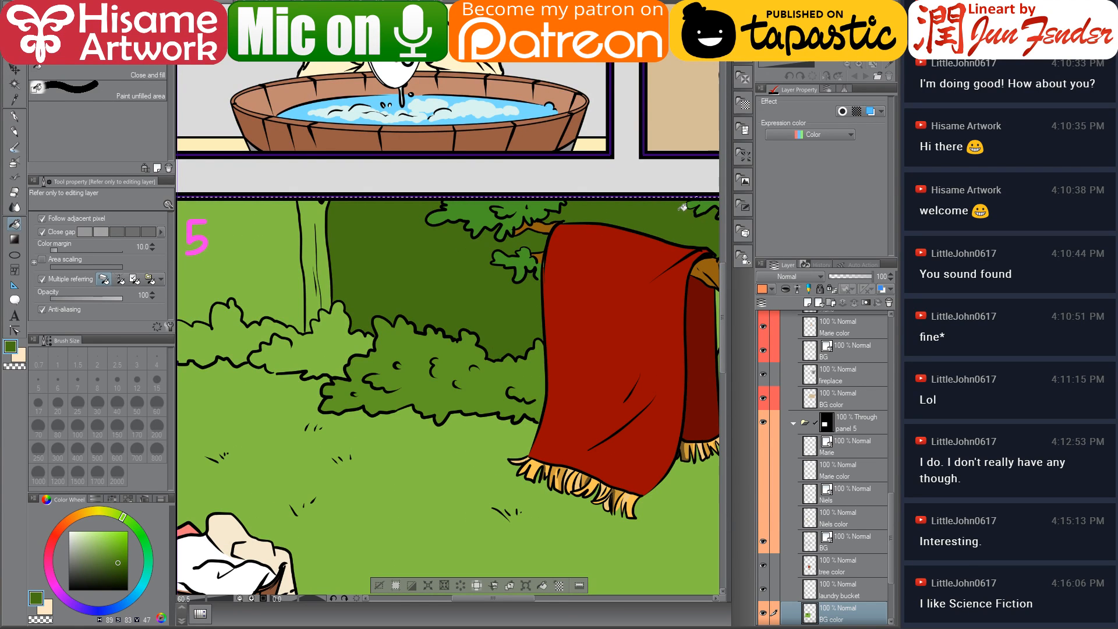
left_click_drag(615, 242, 455, 231)
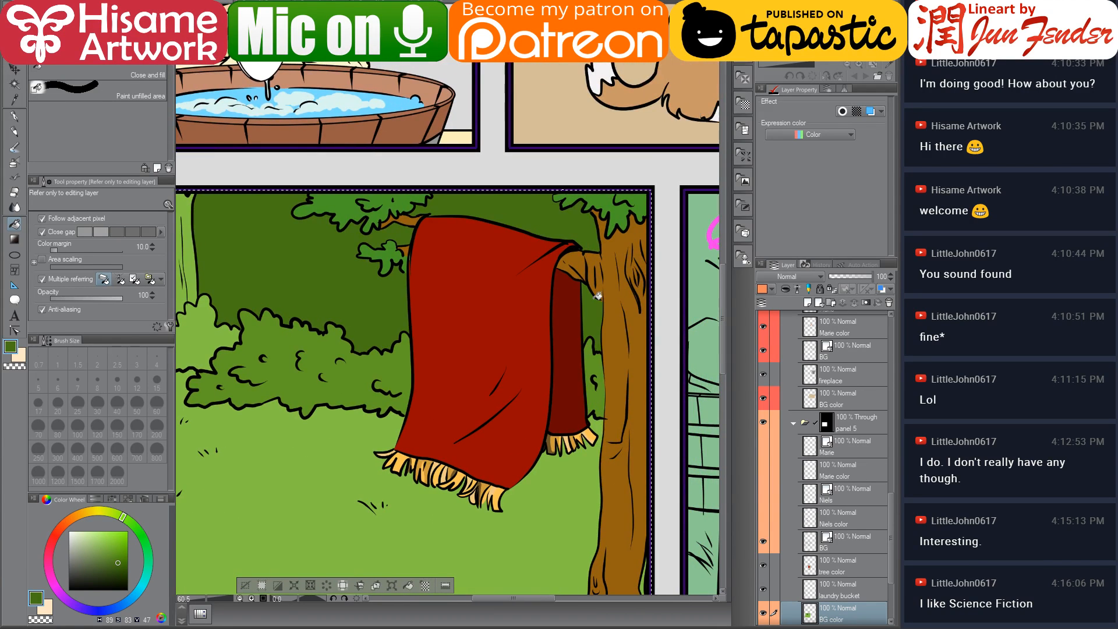
left_click_drag(372, 257, 519, 281)
left_click(278, 270)
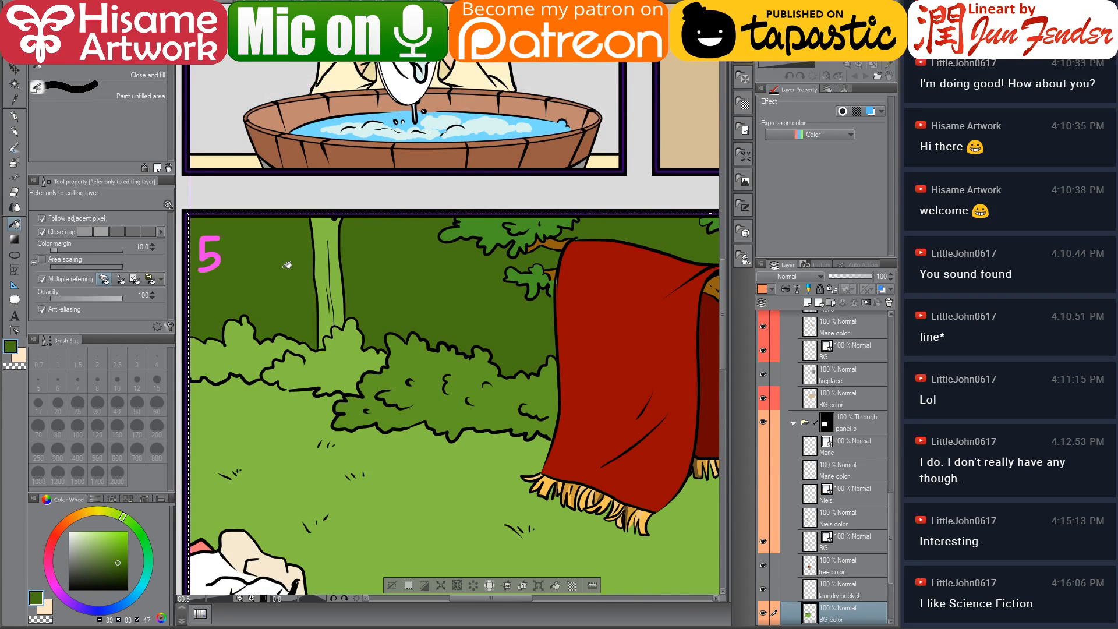
scroll(282, 267, "down", 3)
scroll(288, 264, "up", 1)
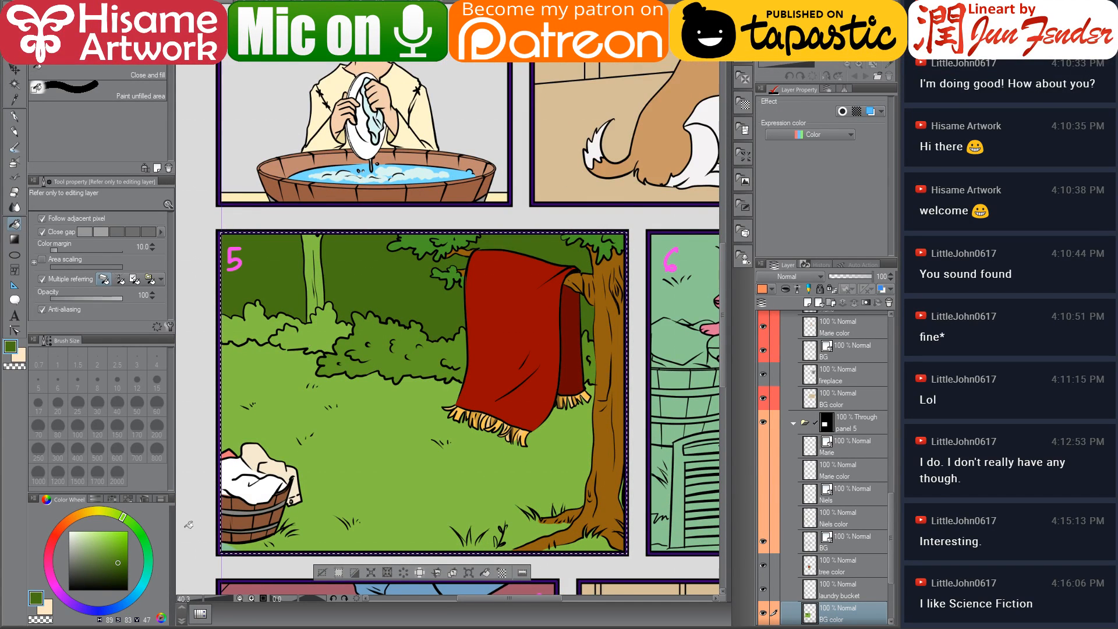
scroll(304, 320, "up", 4)
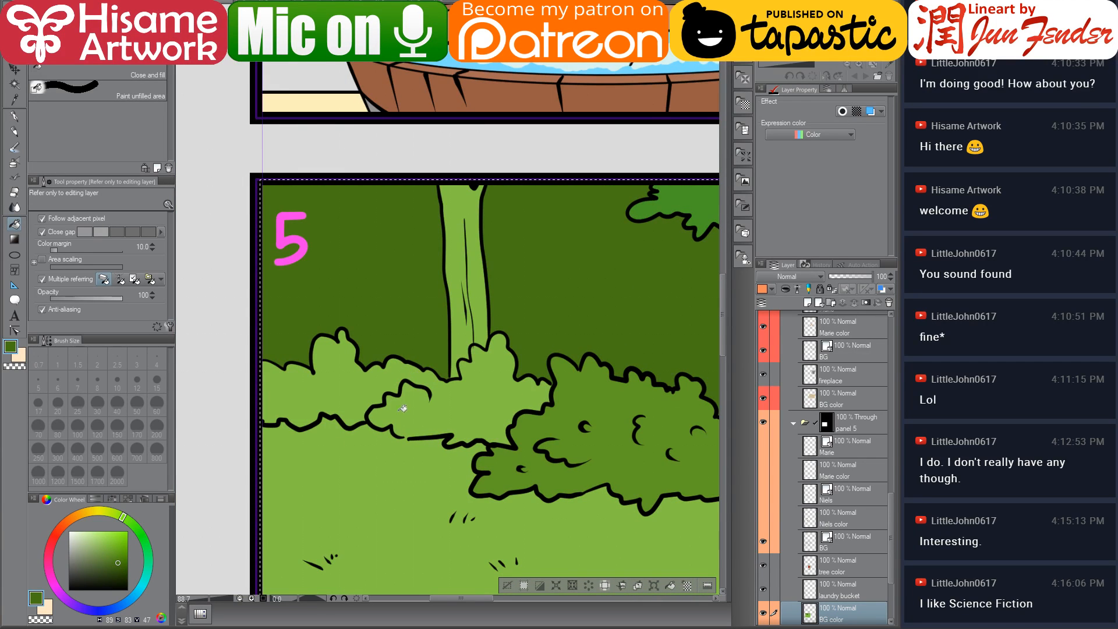
scroll(364, 373, "up", 1)
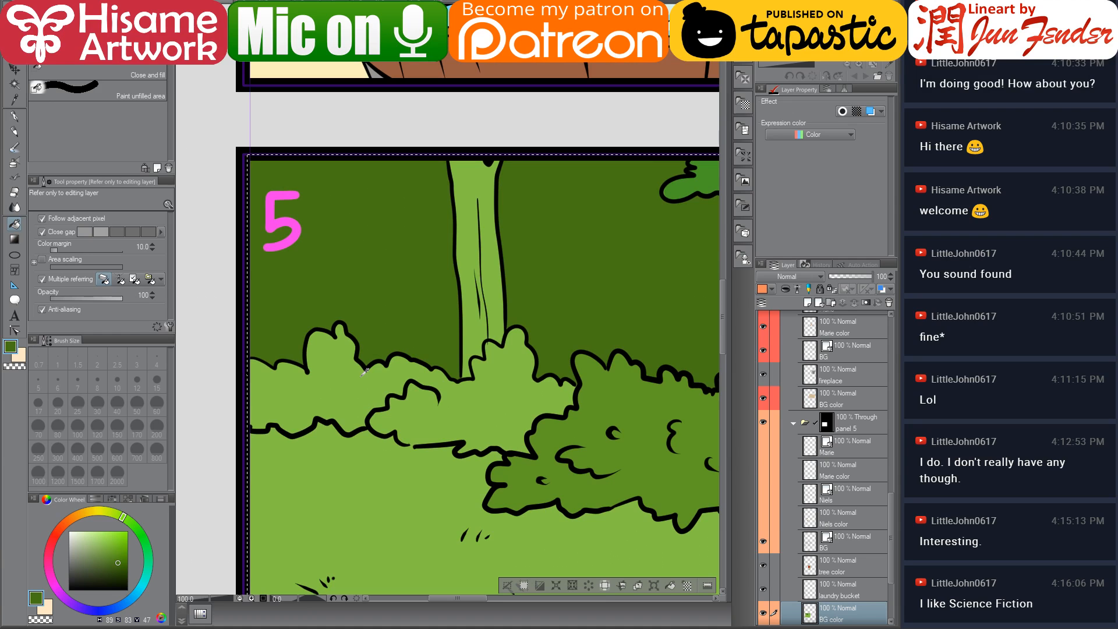
Paint darker green shading across the bushes with the pen at size 50
left_click(14, 116)
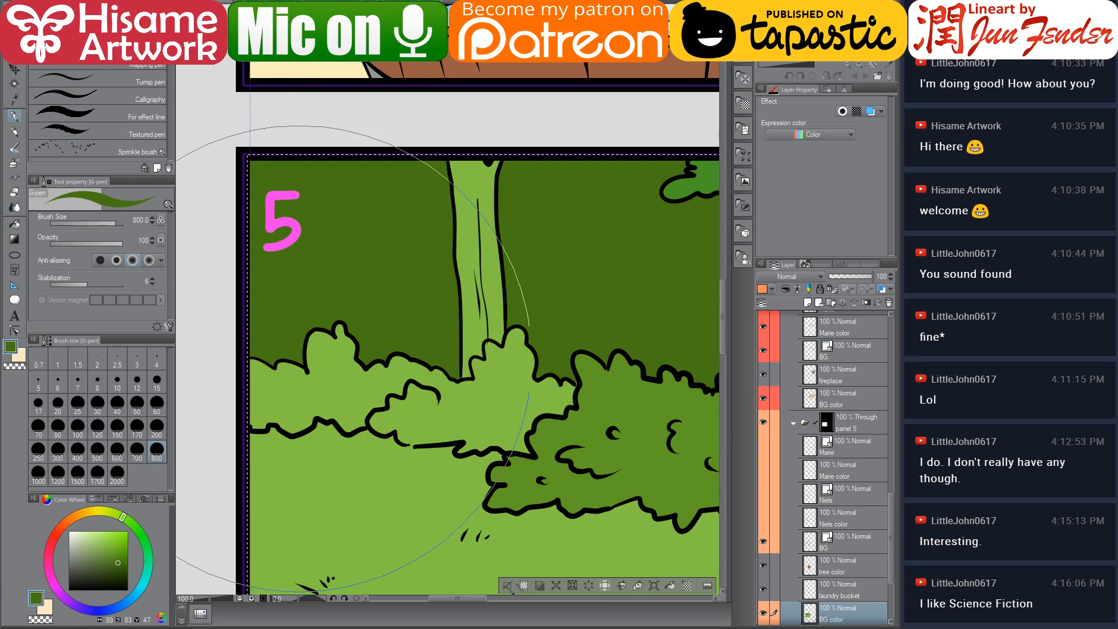
left_click(137, 402)
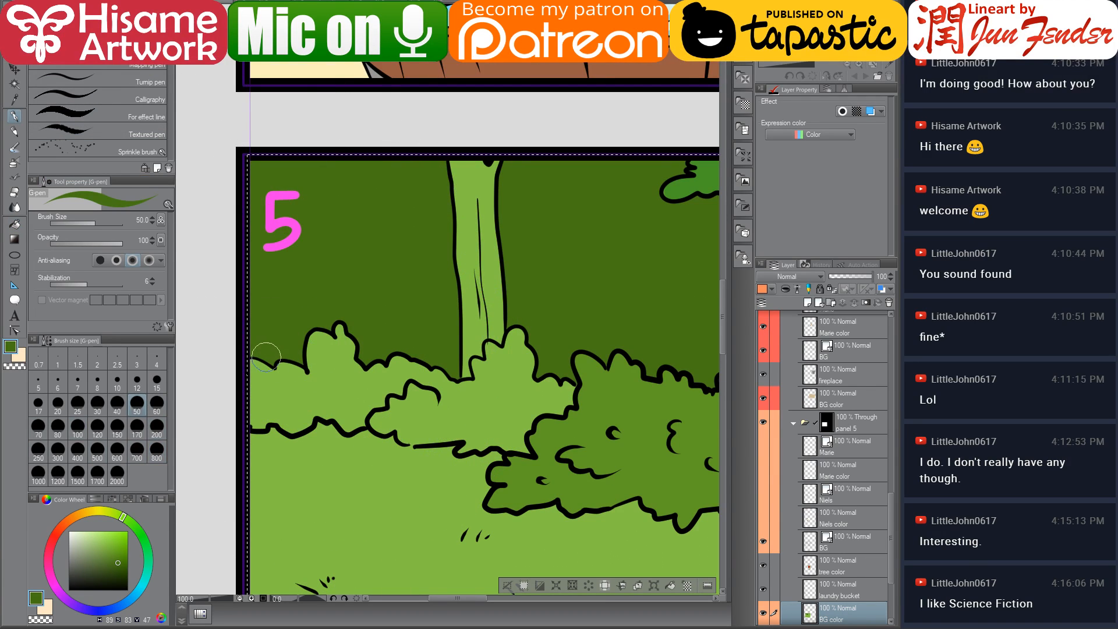
mouse_move(263, 349)
left_mouse_down()
mouse_move(263, 405)
mouse_move(310, 362)
mouse_move(466, 400)
mouse_move(485, 388)
mouse_move(458, 398)
mouse_move(484, 385)
mouse_move(477, 363)
mouse_move(495, 372)
mouse_move(492, 349)
mouse_move(501, 379)
mouse_move(514, 359)
mouse_move(491, 348)
mouse_move(500, 384)
mouse_move(519, 327)
mouse_move(513, 386)
mouse_move(526, 413)
mouse_move(557, 413)
mouse_move(545, 373)
left_mouse_up()
key("ctrl+z")
key("ctrl+z")
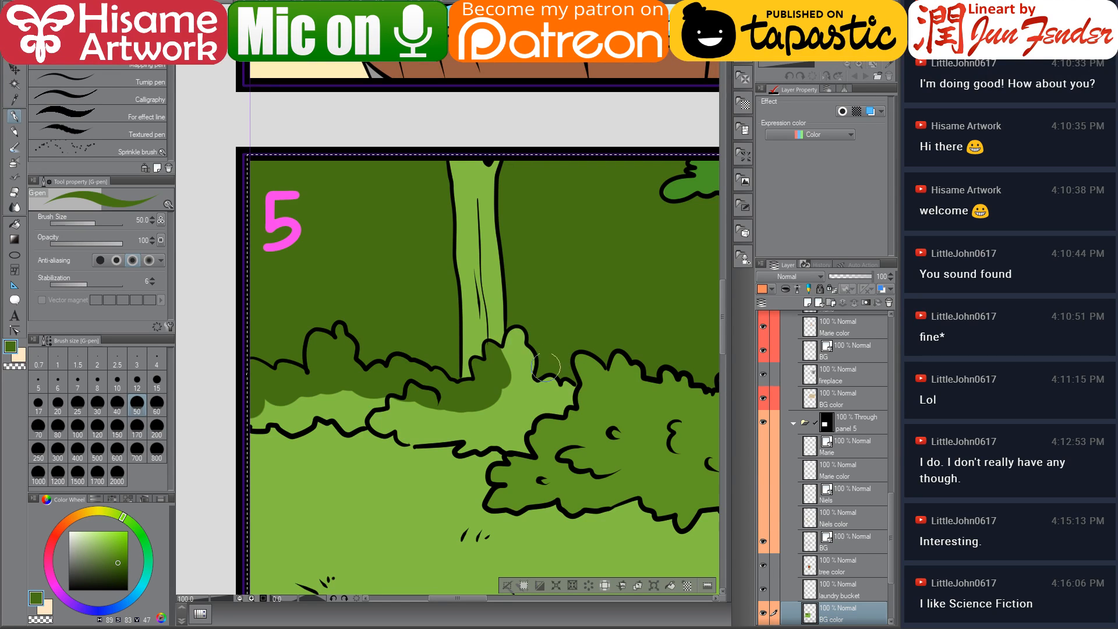
mouse_move(518, 329)
left_mouse_down()
mouse_move(504, 364)
mouse_move(533, 402)
mouse_move(554, 395)
mouse_move(557, 406)
mouse_move(571, 382)
mouse_move(567, 399)
left_mouse_up()
mouse_move(424, 403)
left_mouse_down()
mouse_move(395, 405)
mouse_move(380, 422)
mouse_move(404, 417)
mouse_move(407, 434)
mouse_move(475, 415)
mouse_move(486, 423)
mouse_move(466, 446)
mouse_move(497, 422)
mouse_move(484, 444)
mouse_move(502, 435)
mouse_move(530, 450)
mouse_move(509, 431)
mouse_move(515, 414)
mouse_move(529, 417)
mouse_move(520, 431)
mouse_move(555, 442)
left_mouse_up()
left_click(555, 442, "alt")
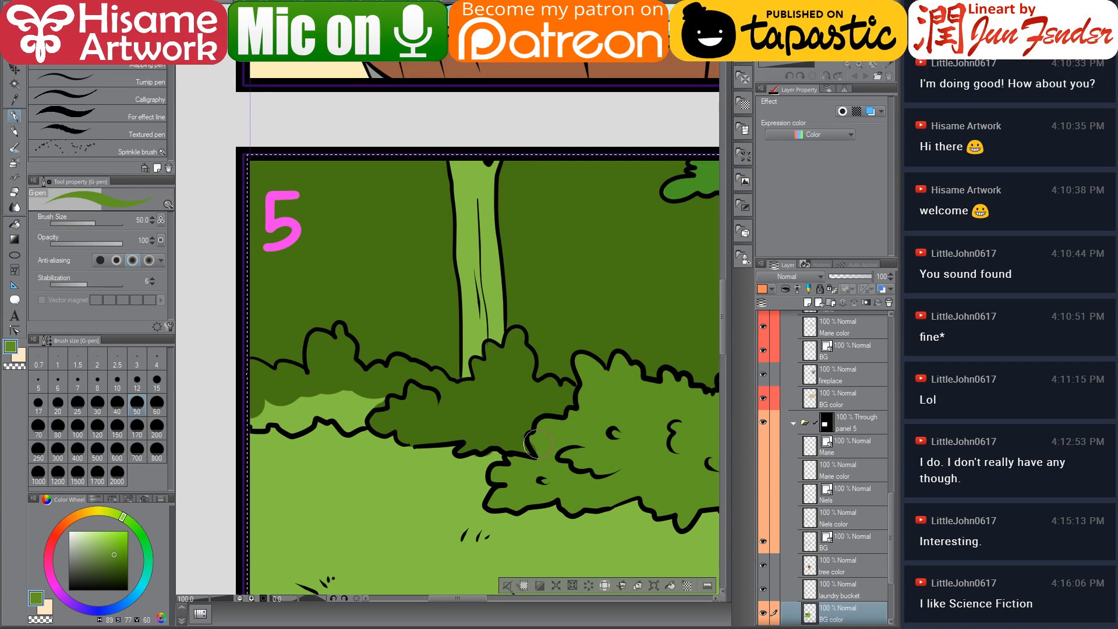
left_click(441, 387, "alt")
mouse_move(347, 402)
left_mouse_down()
mouse_move(377, 397)
mouse_move(363, 415)
mouse_move(316, 401)
mouse_move(291, 420)
mouse_move(301, 403)
mouse_move(305, 414)
mouse_move(255, 418)
left_mouse_up()
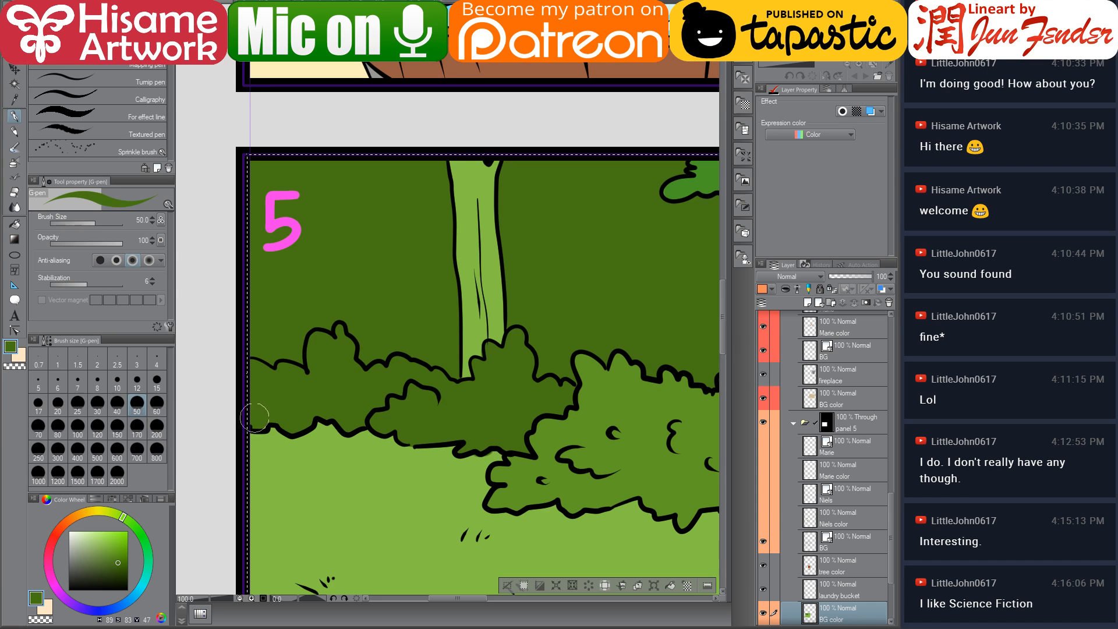
mouse_move(496, 407)
left_mouse_down()
mouse_move(409, 508)
mouse_move(248, 357)
mouse_move(240, 376)
mouse_move(233, 369)
mouse_move(349, 396)
left_mouse_up()
left_click(596, 167, "alt")
left_click(103, 559)
left_click_drag(300, 282, 350, 332)
left_click_drag(314, 194, 320, 256)
key("ctrl+z")
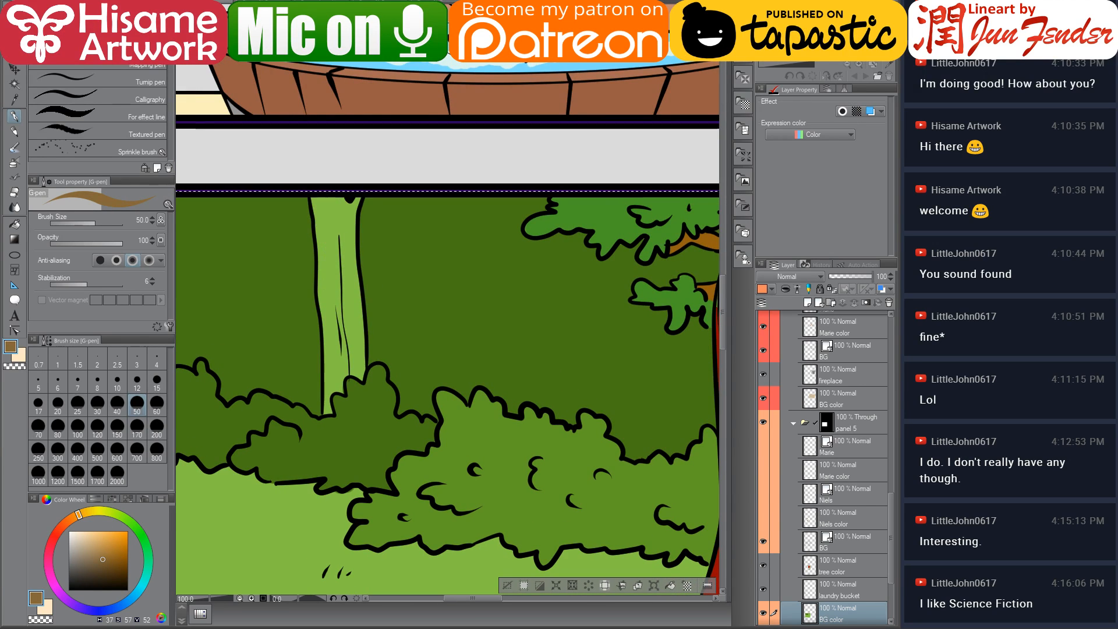
Pick a brown and paint the tree trunk in panel 5
left_click(103, 564)
left_click(100, 568)
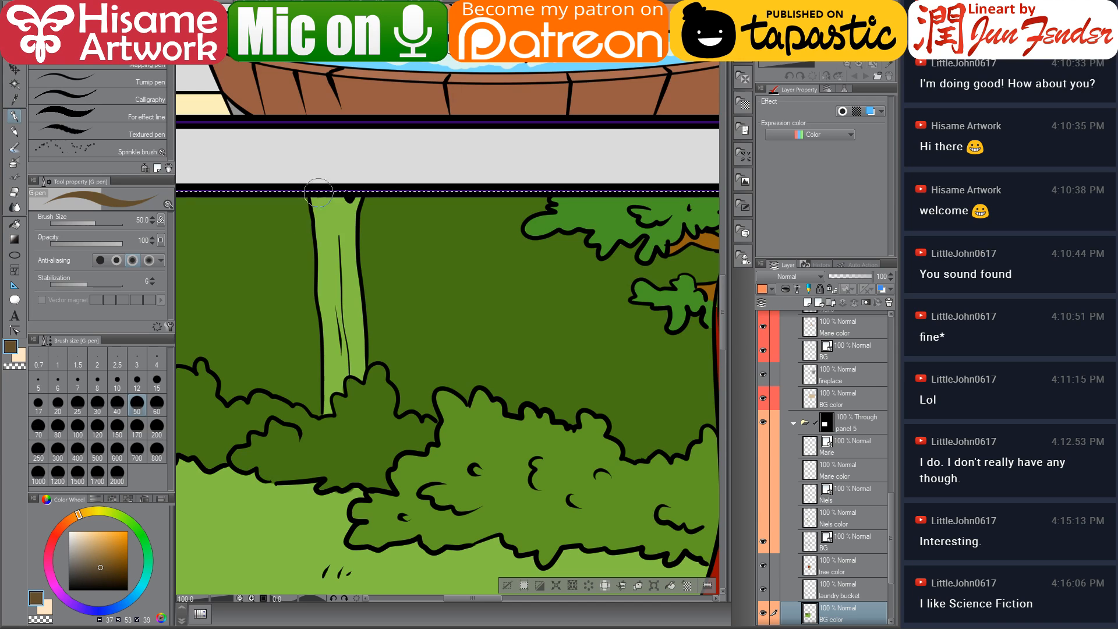
mouse_move(319, 192)
left_mouse_down()
mouse_move(329, 238)
mouse_move(336, 204)
mouse_move(345, 223)
mouse_move(346, 288)
left_mouse_up()
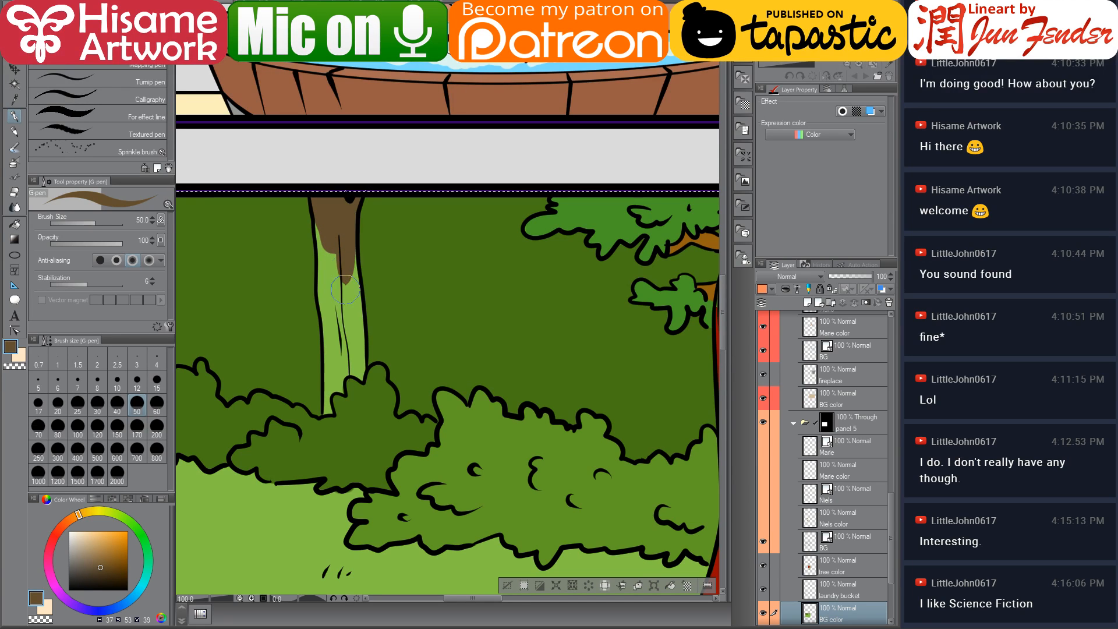
left_click_drag(346, 215, 349, 300)
mouse_move(321, 226)
left_mouse_down()
mouse_move(337, 373)
mouse_move(329, 344)
left_mouse_up()
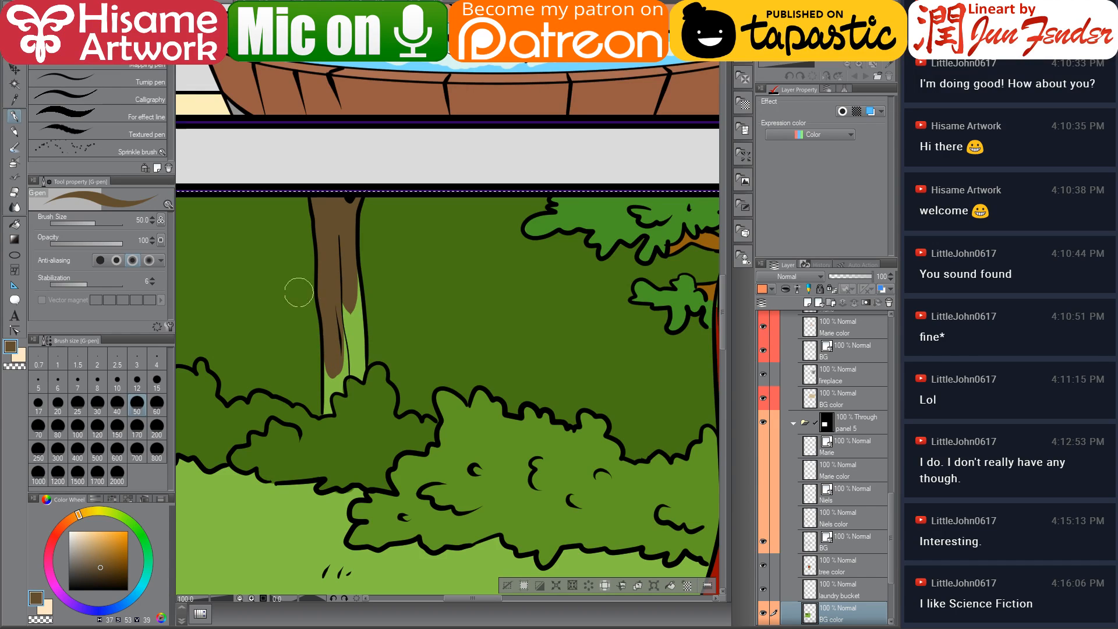
mouse_move(338, 292)
left_mouse_down()
mouse_move(361, 380)
mouse_move(332, 202)
left_mouse_up()
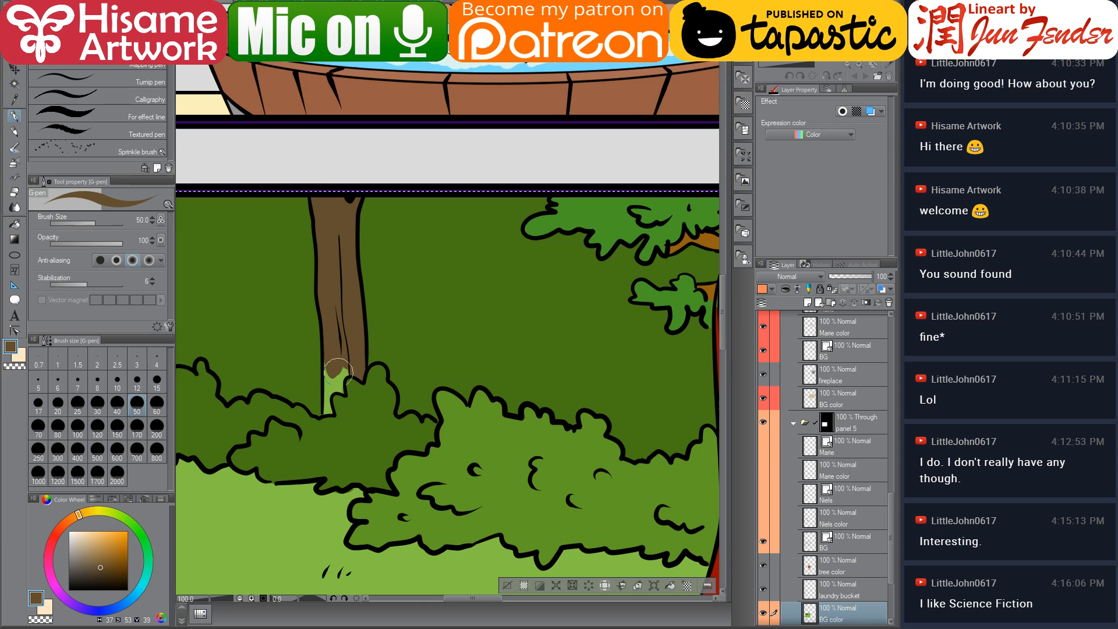
Sample the bush green and touch up the base of the trunk where it meets the bushes
mouse_move(338, 371)
left_mouse_down()
mouse_move(329, 360)
mouse_move(324, 410)
mouse_move(350, 358)
mouse_move(347, 368)
left_mouse_up()
left_click(347, 370, "alt")
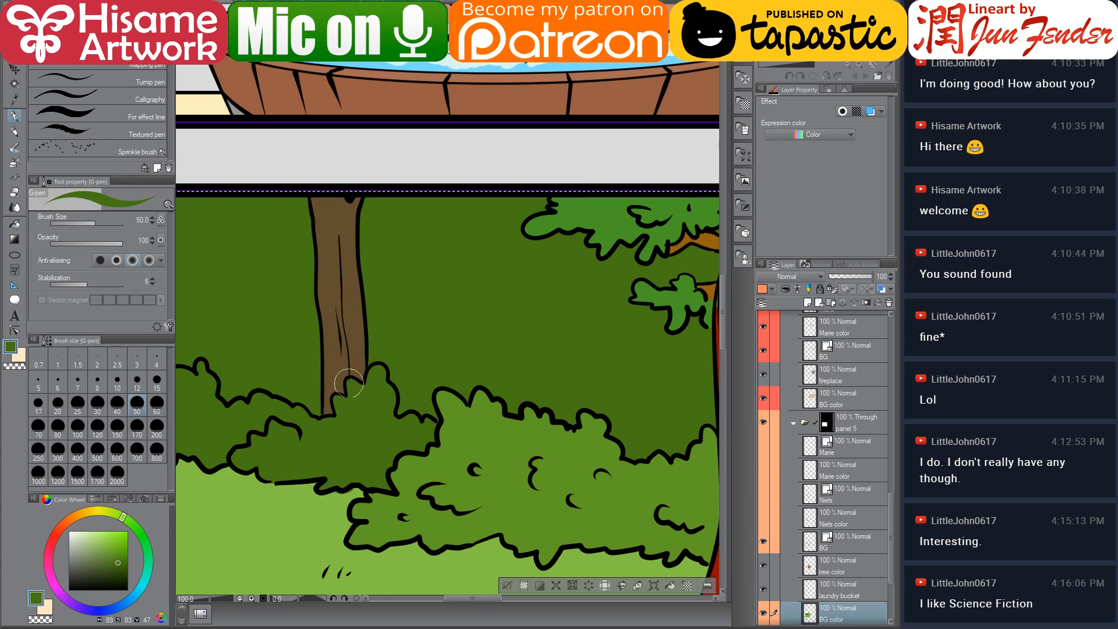
left_click(344, 373, "alt")
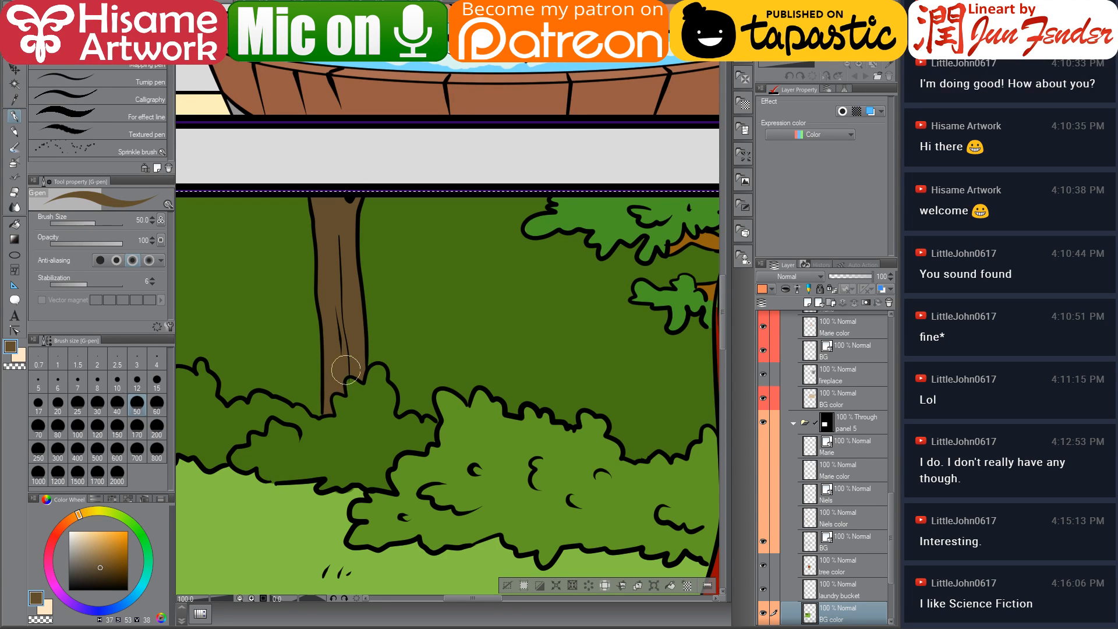
Sample a lighter green, raise the pen to size 100, and paint grass strokes across the lawn in panel 5
scroll(316, 347, "down", 3)
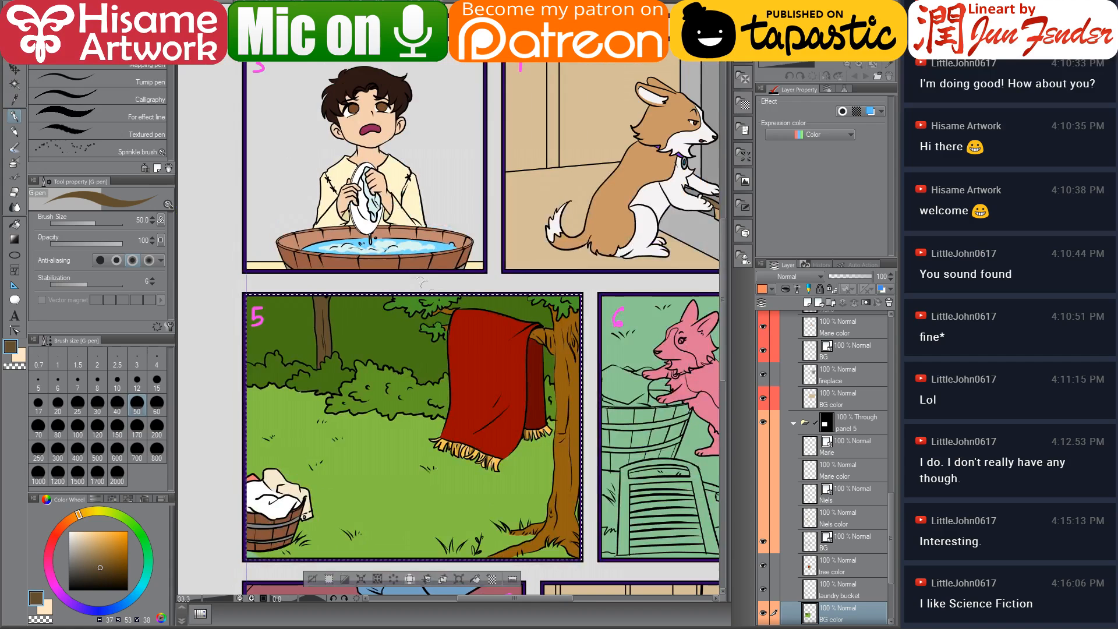
left_click_drag(456, 314, 432, 245)
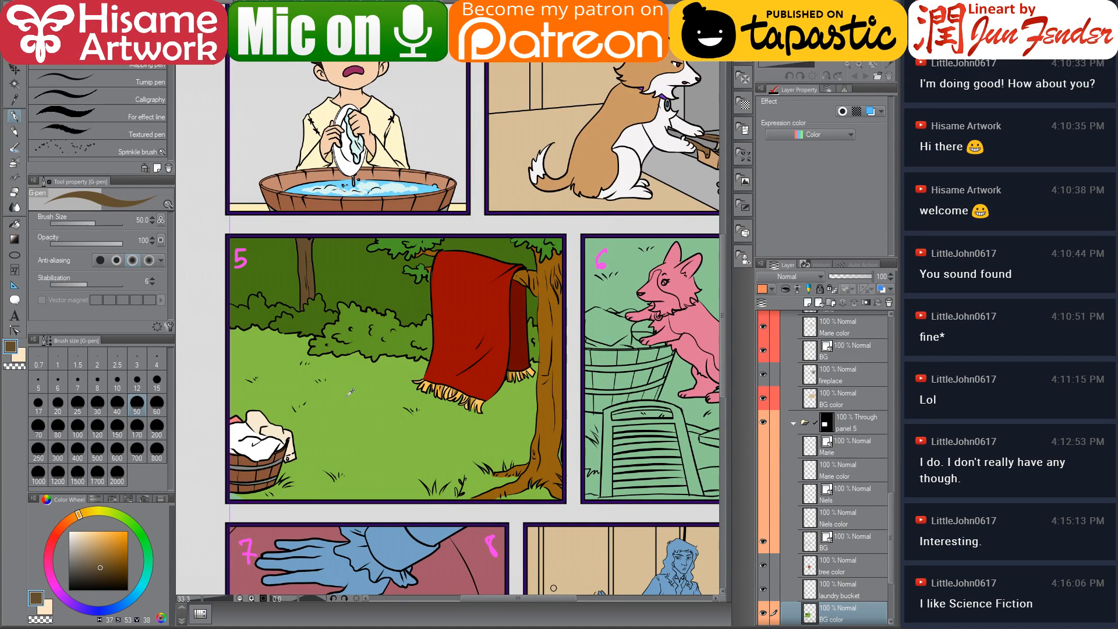
scroll(313, 440, "up", 3)
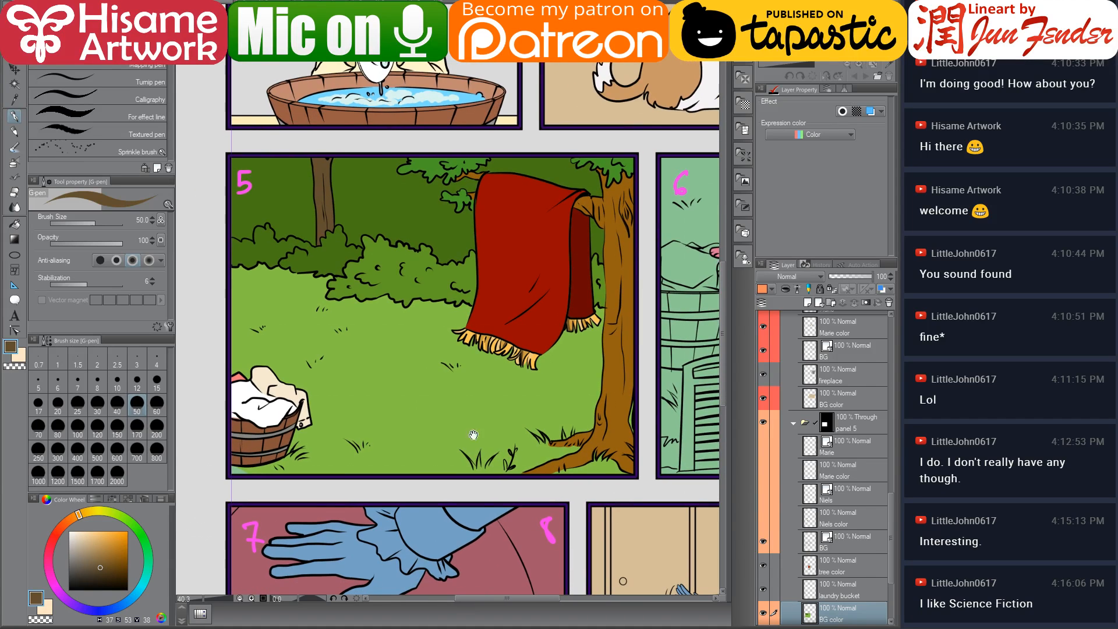
scroll(854, 589, "down", 2)
scroll(852, 577, "down", 1)
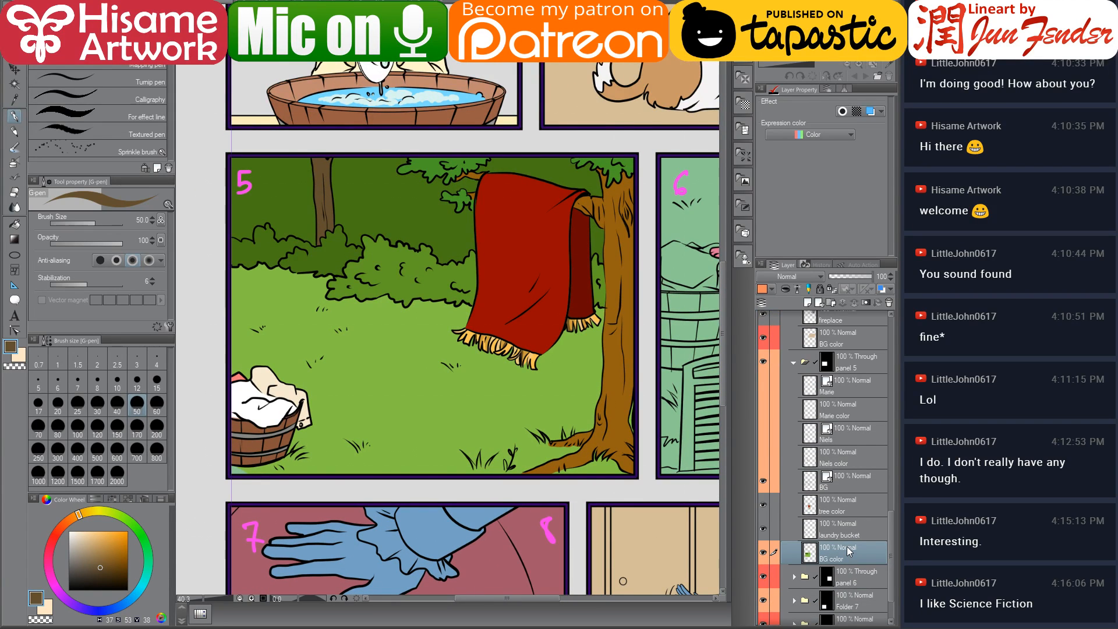
left_click(328, 441, "alt")
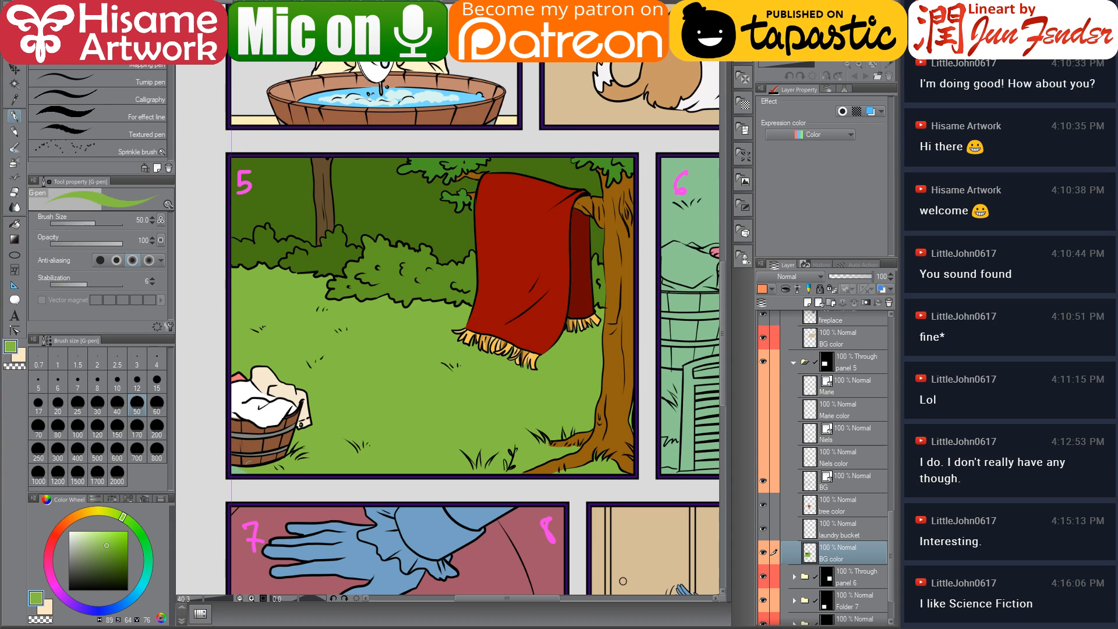
key("bracketright")
key("bracketright")
key("bracketright")
key("bracketright")
left_click_drag(538, 413, 520, 485)
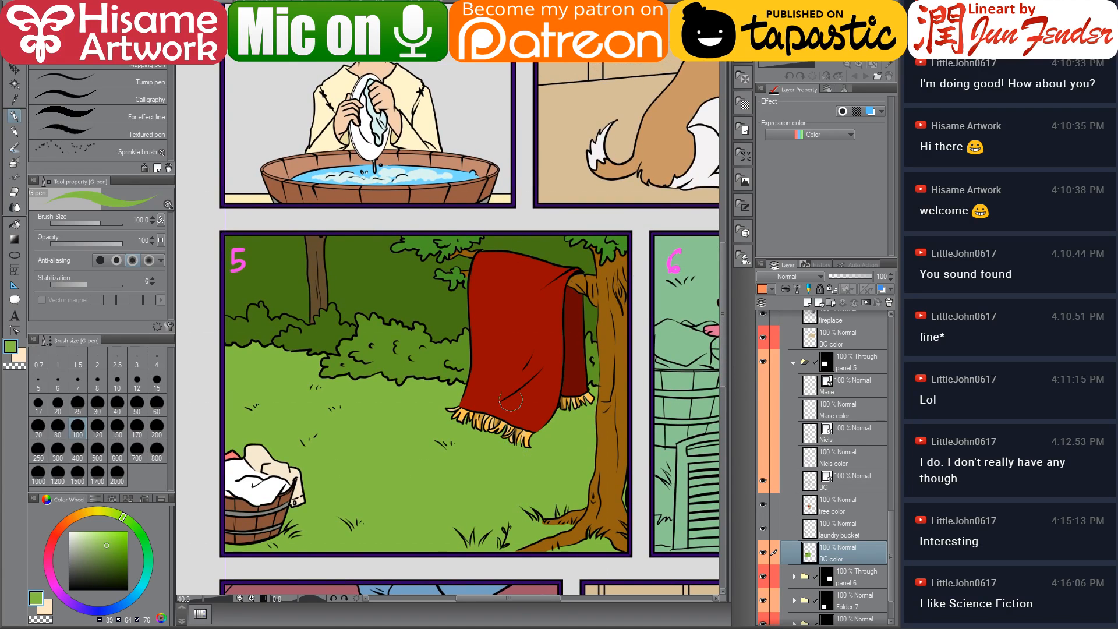
left_click_drag(519, 427, 509, 408)
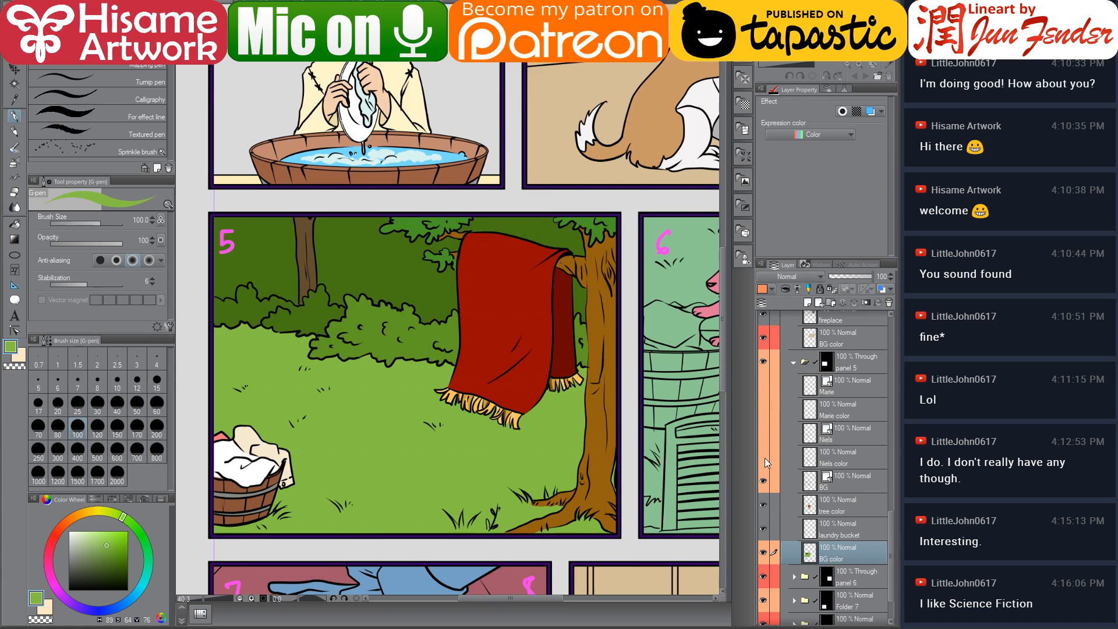
Show panel 5's character layers again and dismiss the low-battery tablet notice
left_click_drag(763, 385, 763, 457)
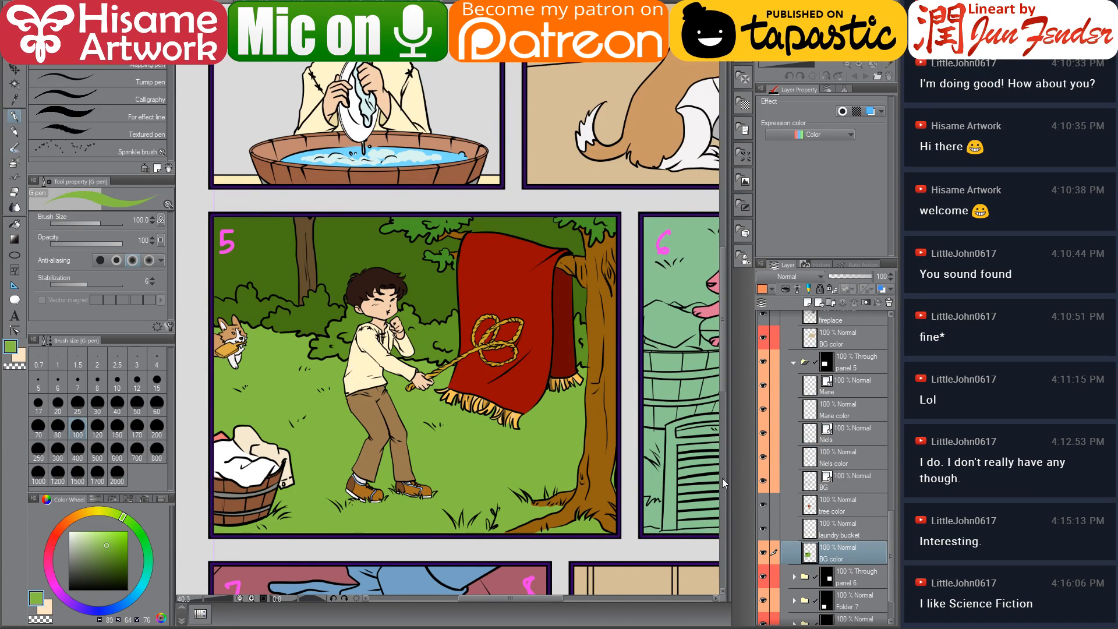
left_click_drag(652, 496, 613, 508)
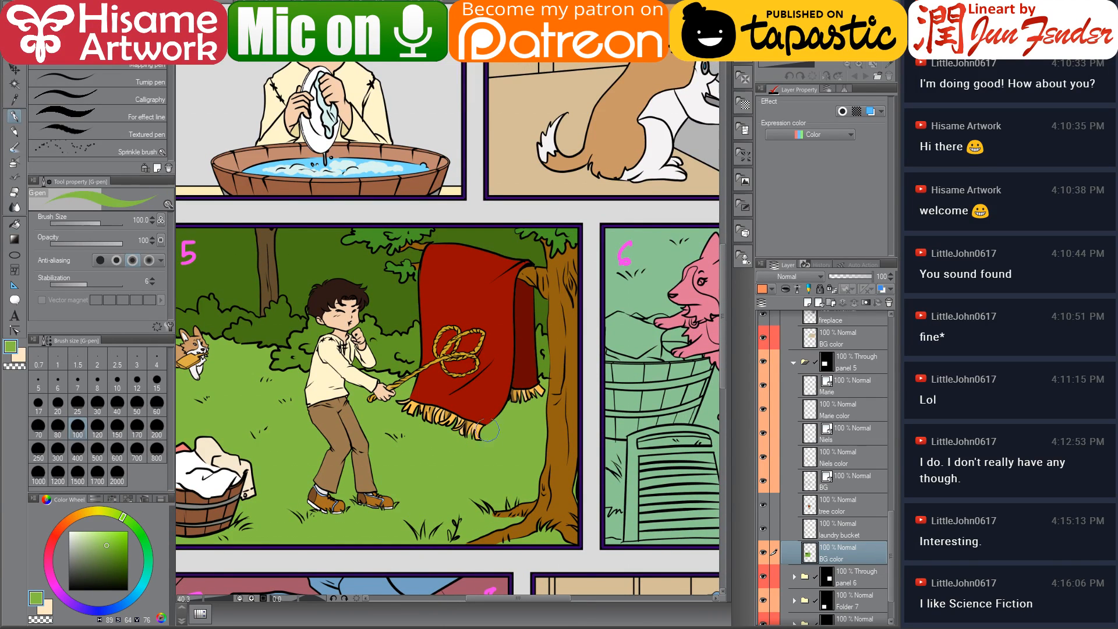
scroll(543, 410, "down", 1)
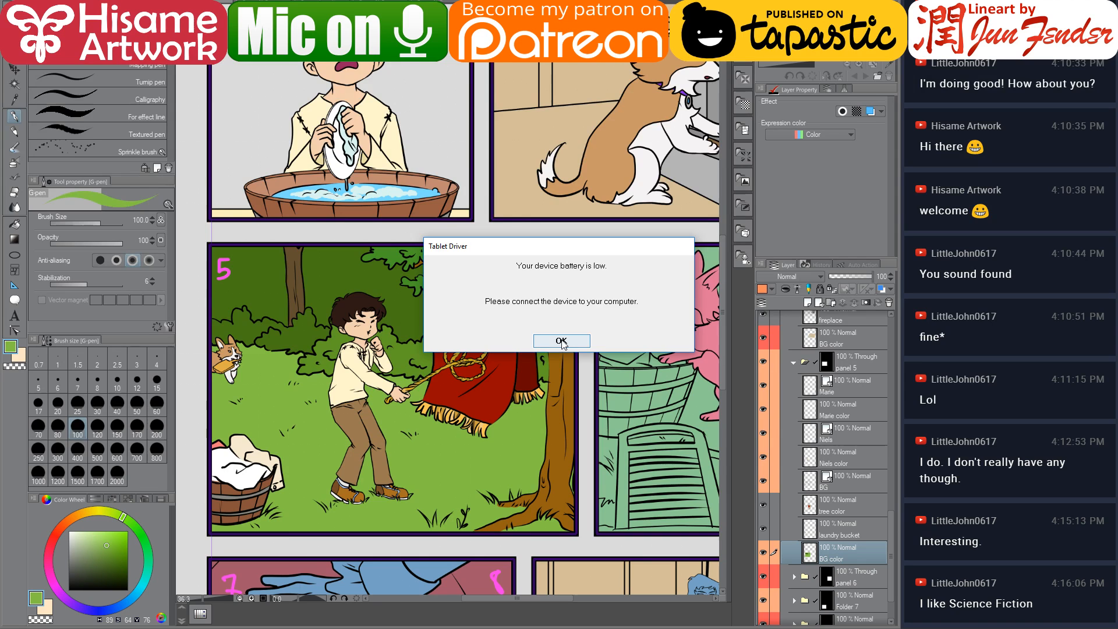
left_click(562, 342)
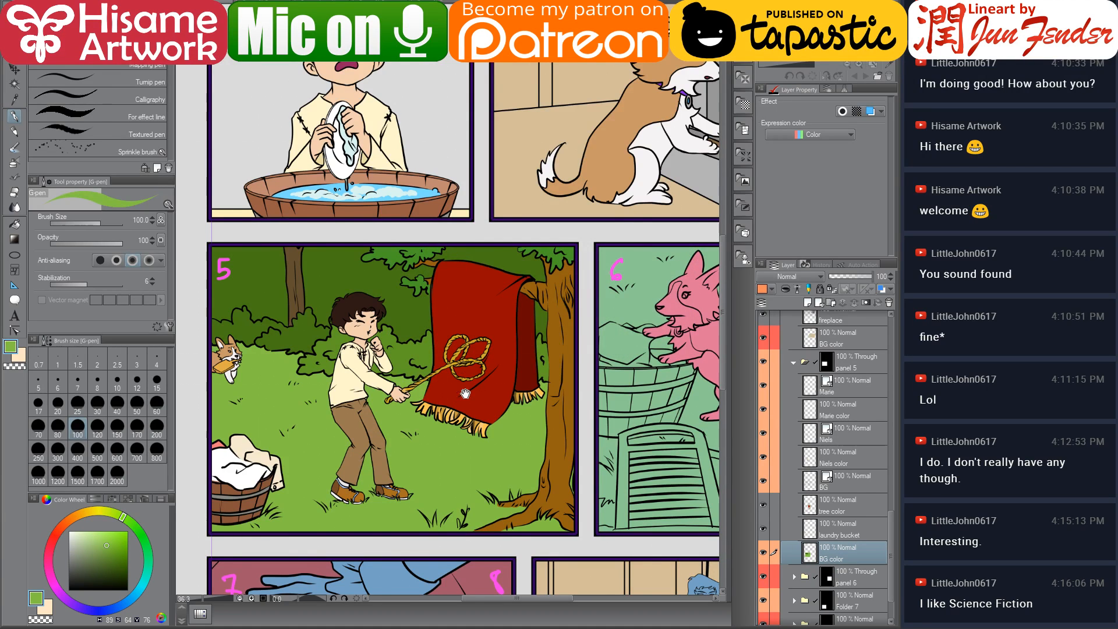
mouse_move(465, 393)
left_mouse_down()
mouse_move(499, 386)
mouse_move(452, 407)
left_mouse_up()
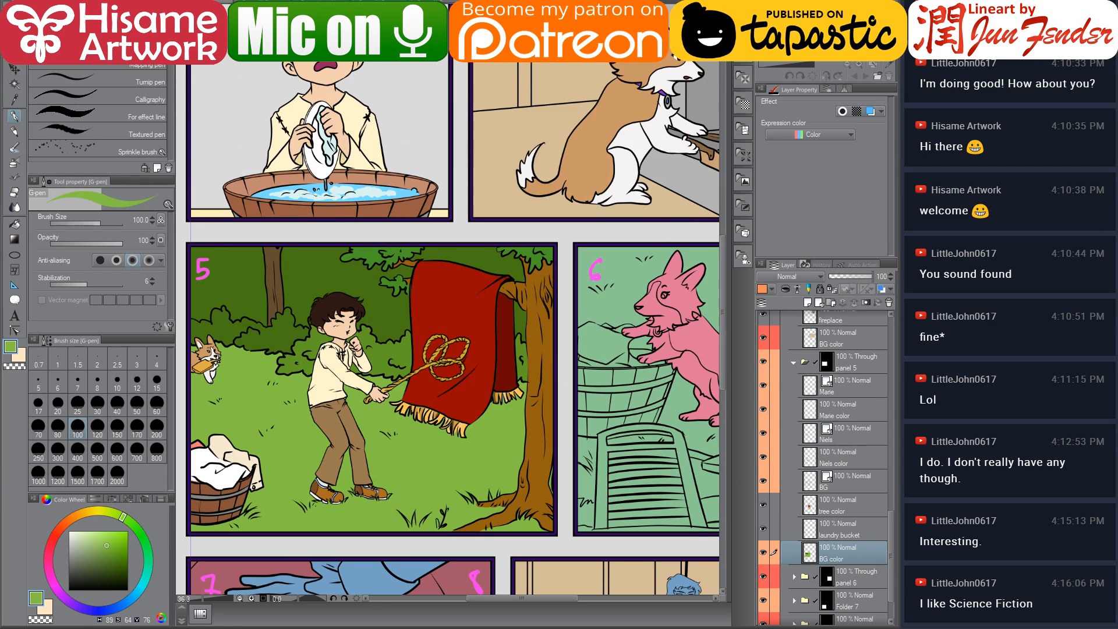
left_click_drag(406, 517, 436, 518)
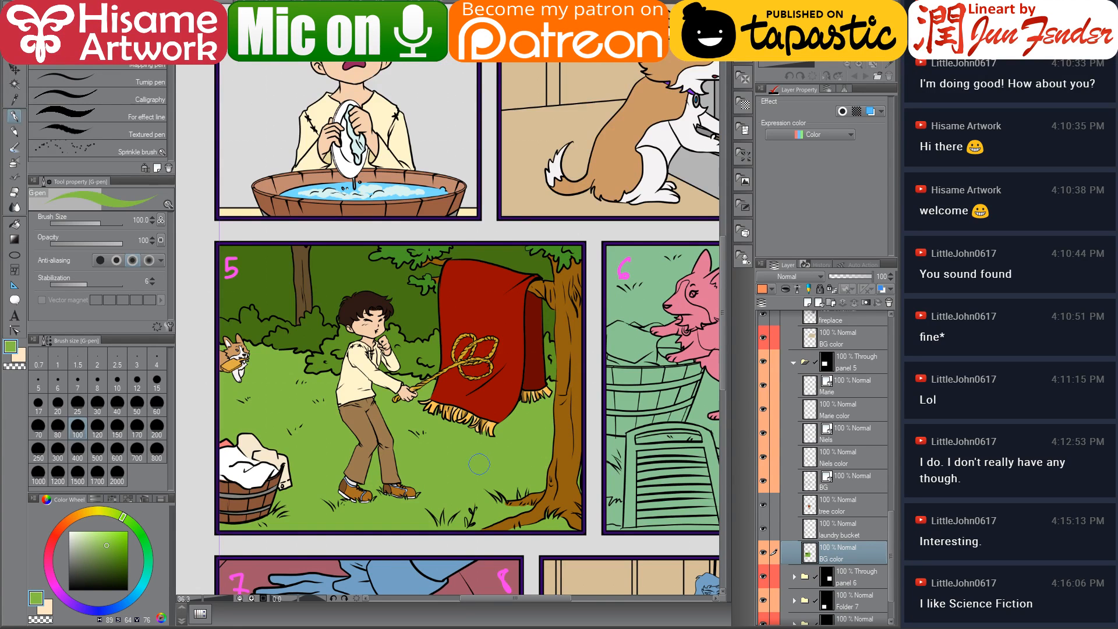
Expand panel 6's layer folder and select its Layer 6 colour layer
scroll(483, 460, "down", 1)
left_click_drag(607, 428, 493, 426)
scroll(810, 453, "down", 1)
scroll(811, 454, "down", 1)
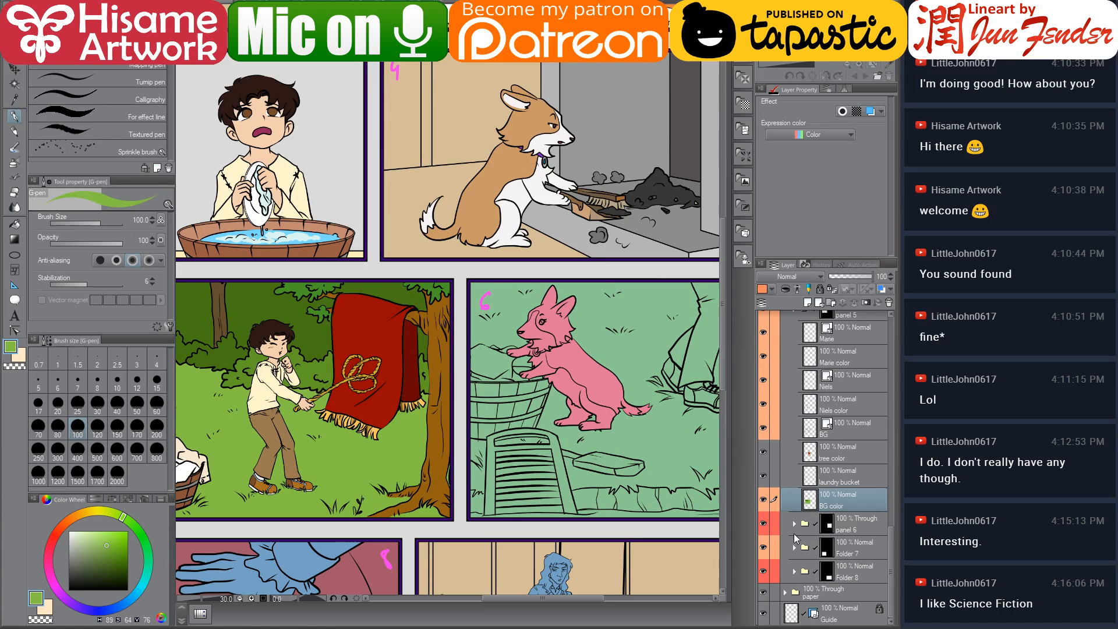
left_click(794, 524)
scroll(802, 524, "down", 2)
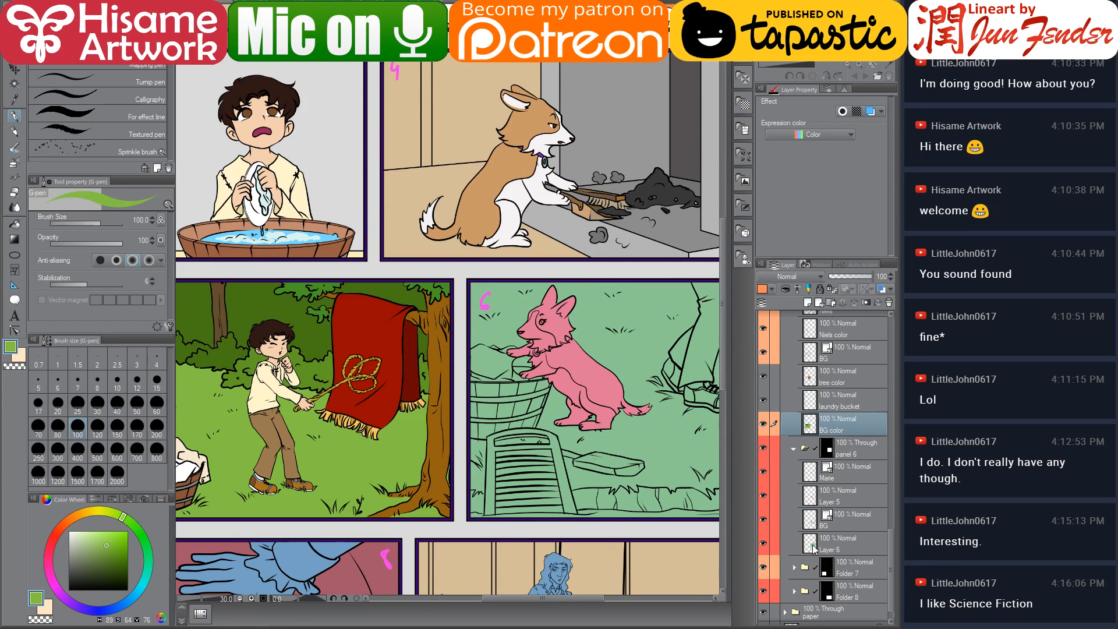
left_click(816, 547)
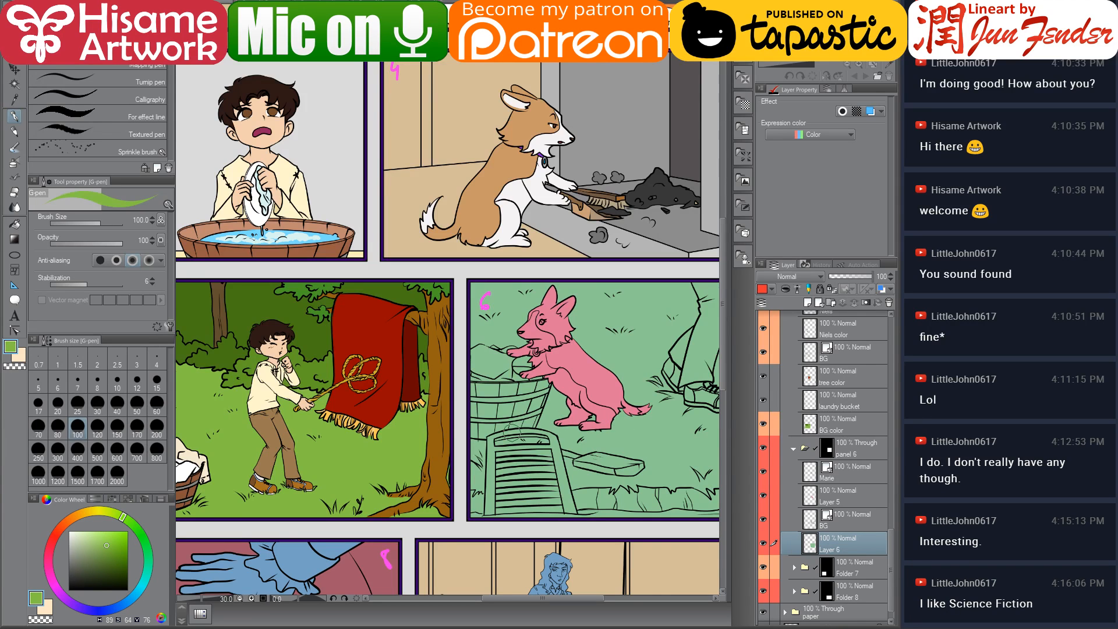
Hide the character layers in panel 6 to expose the background
scroll(512, 432, "down", 2)
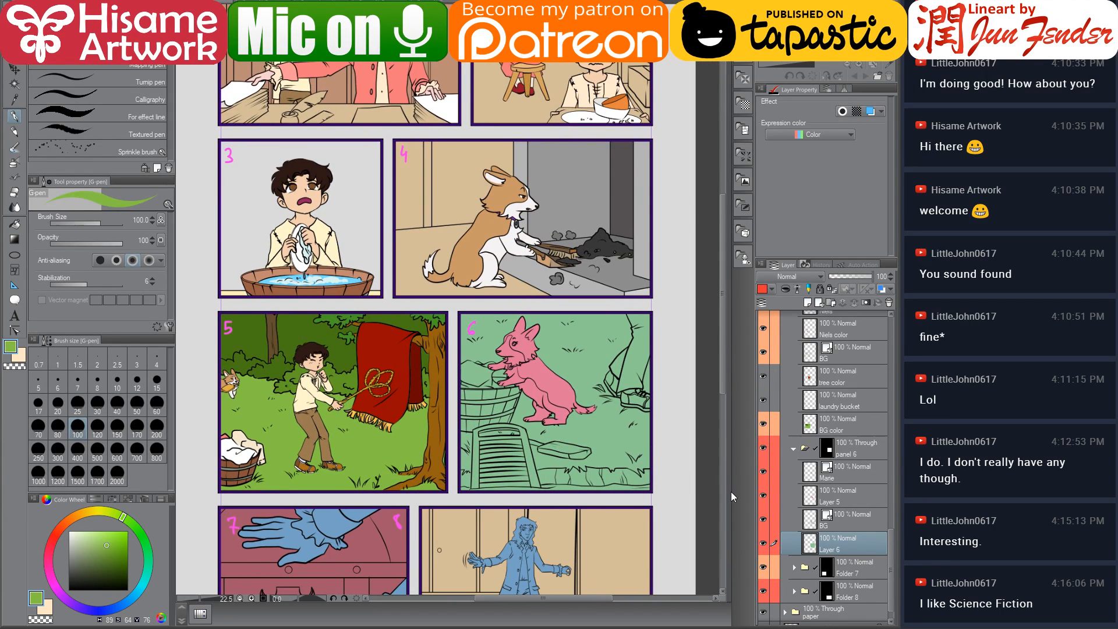
left_click(764, 494)
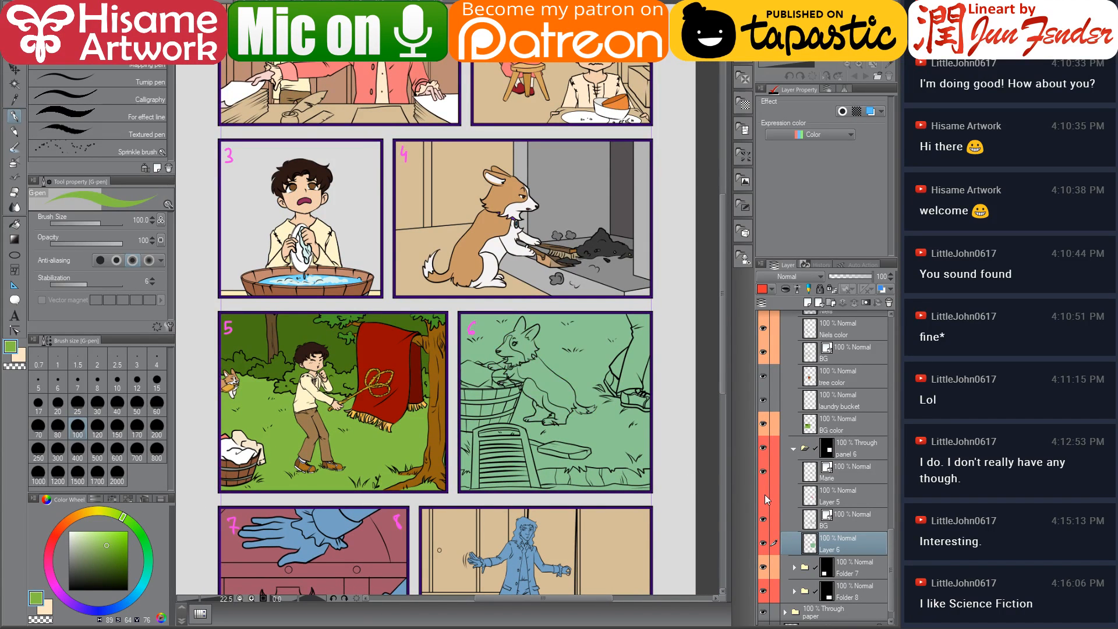
left_click(767, 470)
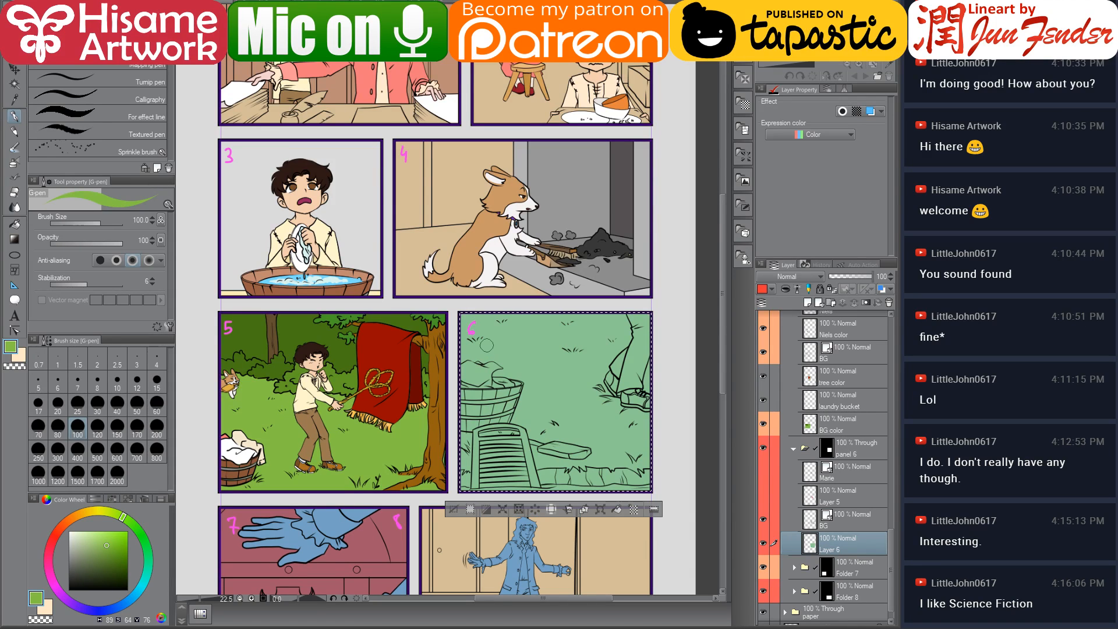
Raise the pen to size 150 and paint panel 6's background with the grass green
key("bracketright")
key("bracketright")
key("bracketright")
key("bracketright")
key("bracketright")
key("bracketright")
key("bracketright")
key("bracketright")
key("bracketright")
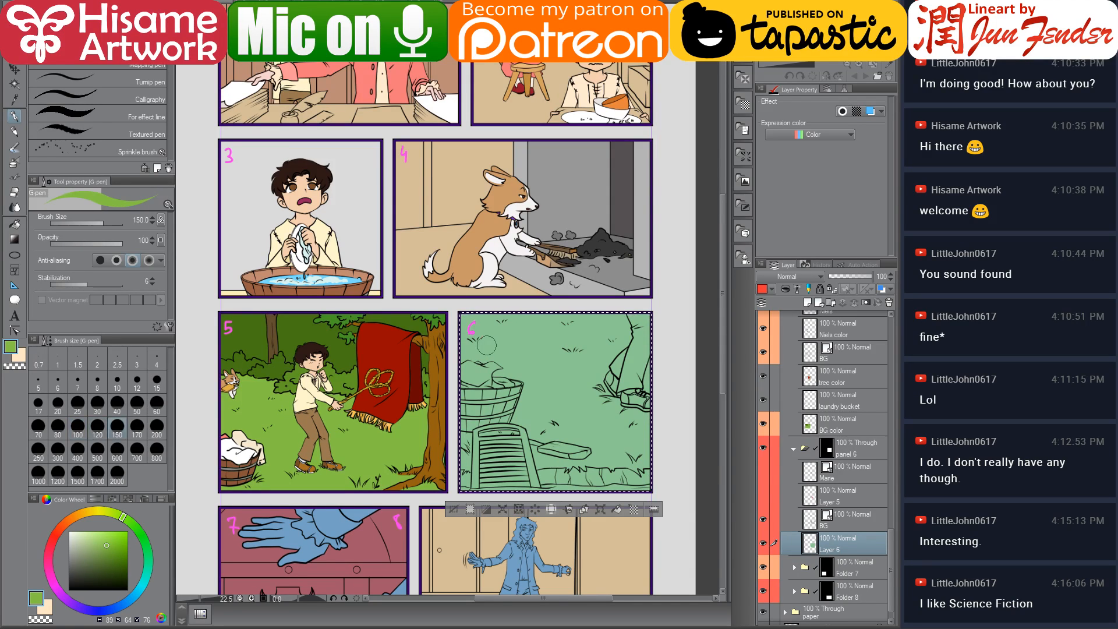
mouse_move(505, 340)
left_mouse_down()
mouse_move(455, 401)
mouse_move(570, 442)
mouse_move(595, 478)
left_mouse_up()
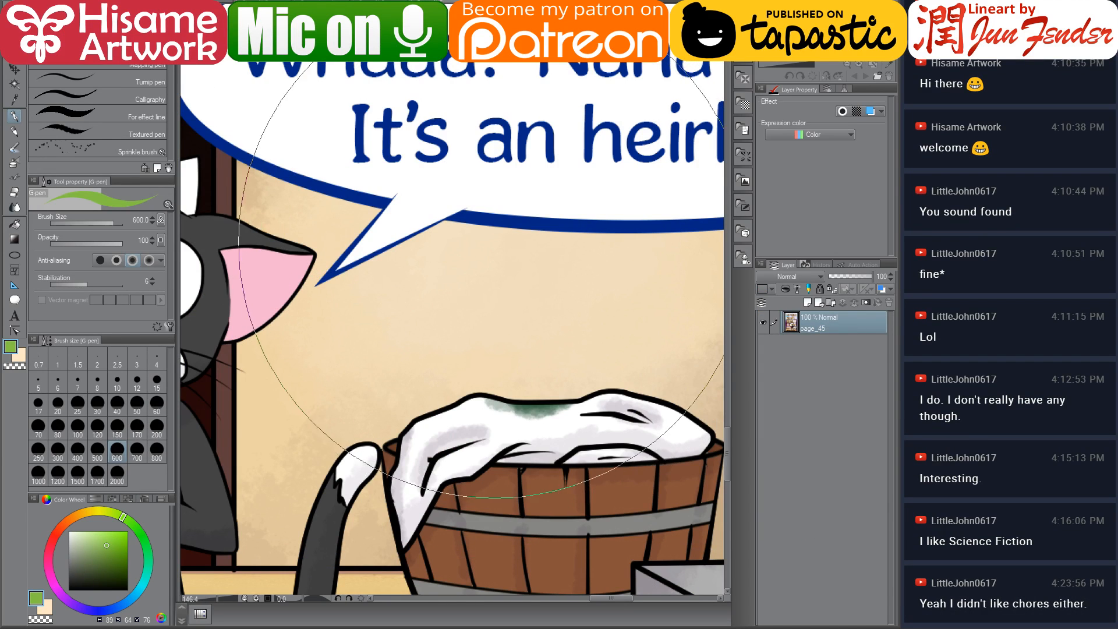
scroll(478, 262, "down", 5)
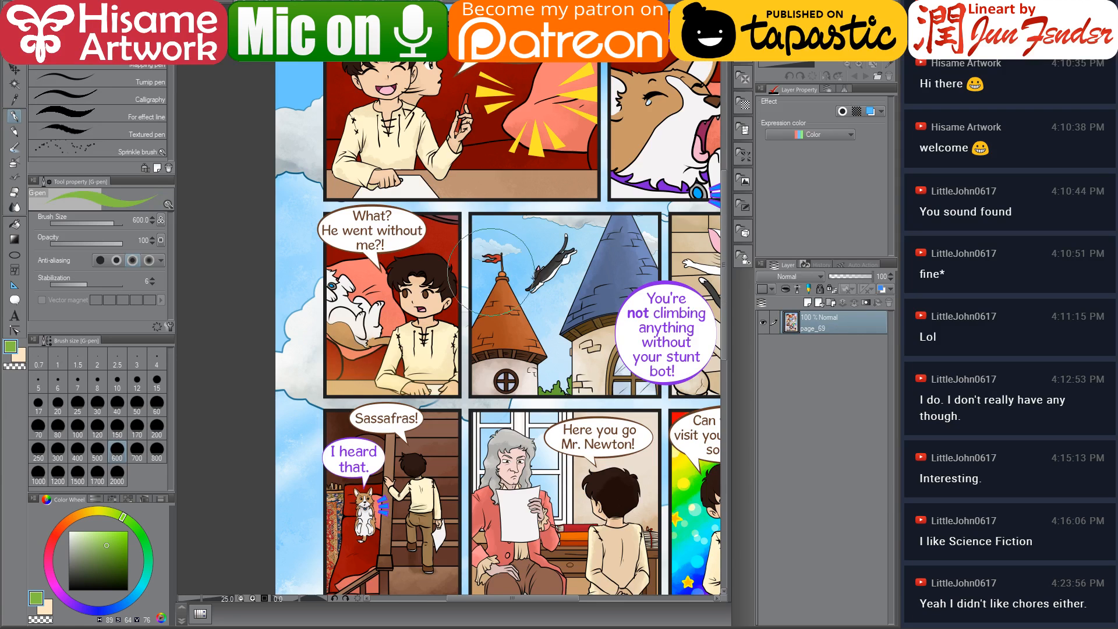
scroll(357, 245, "down", 3)
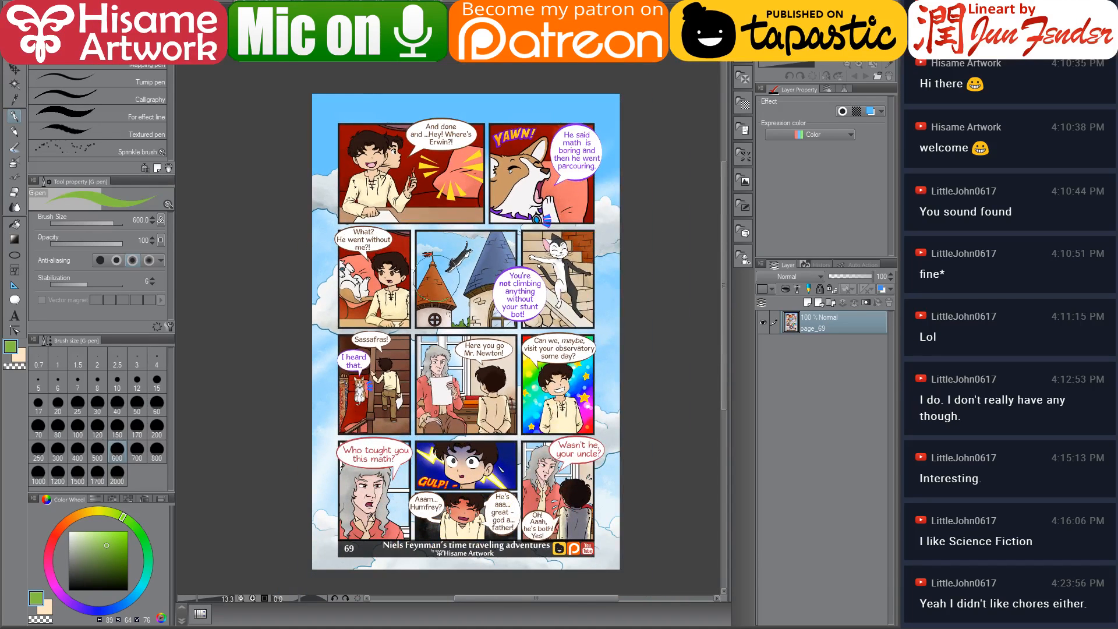
left_click_drag(486, 307, 483, 295)
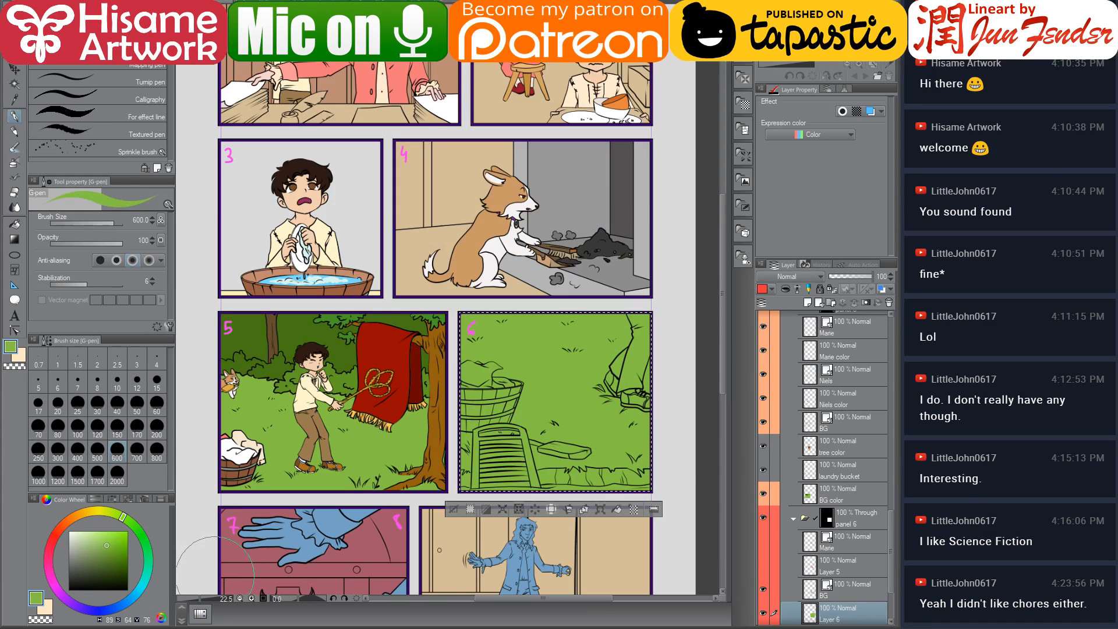
Open page_50_prv.jpg from the file explorer as a reference image
key("alt+Tab")
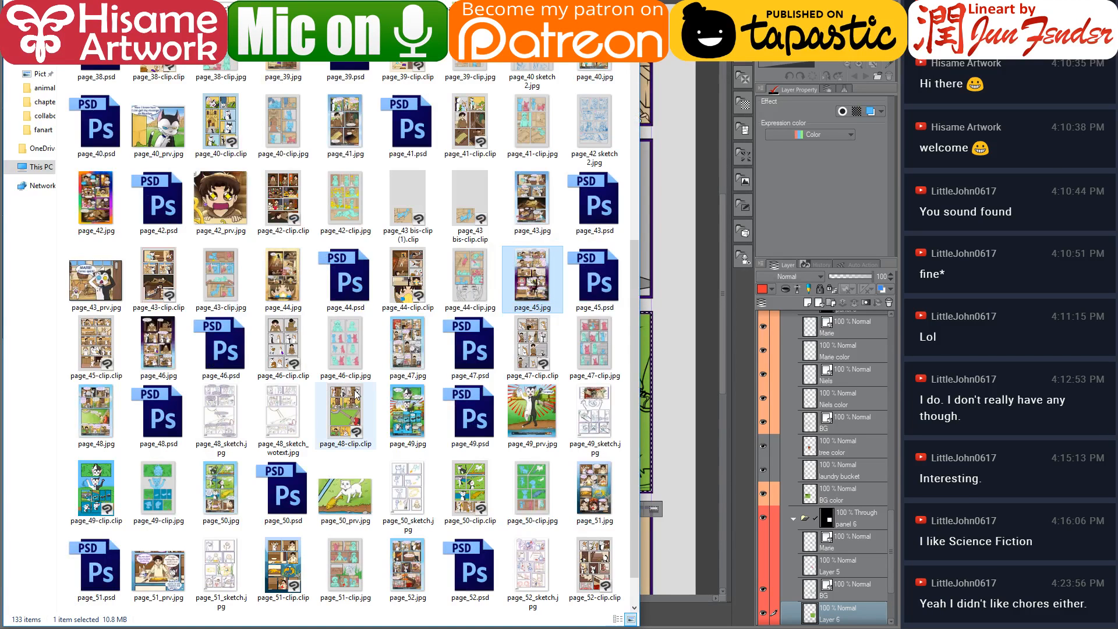
left_click(373, 495)
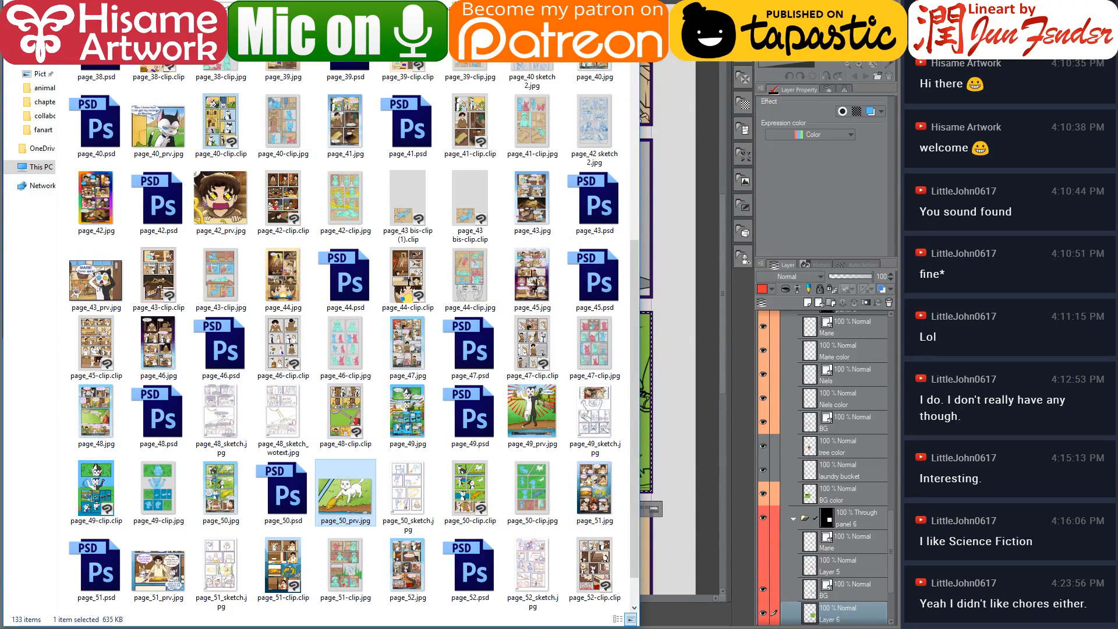
left_click_drag(345, 492, 678, 221)
left_click(675, 204)
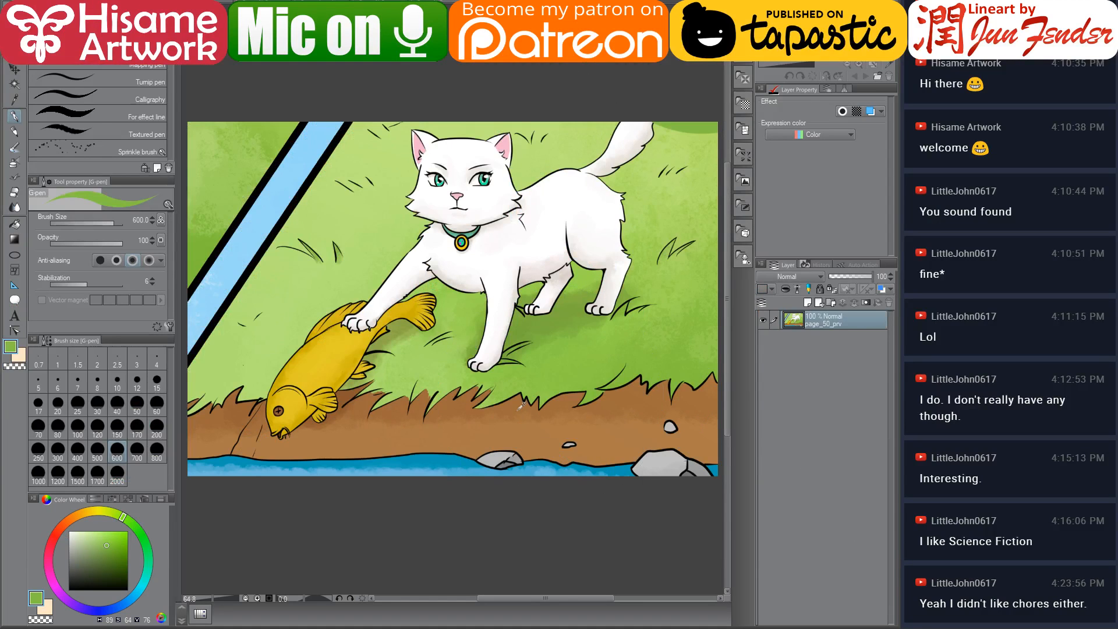
Sample the dirt brown from the reference image and return to the comic page
left_click(516, 435, "alt")
scroll(494, 361, "up", 1)
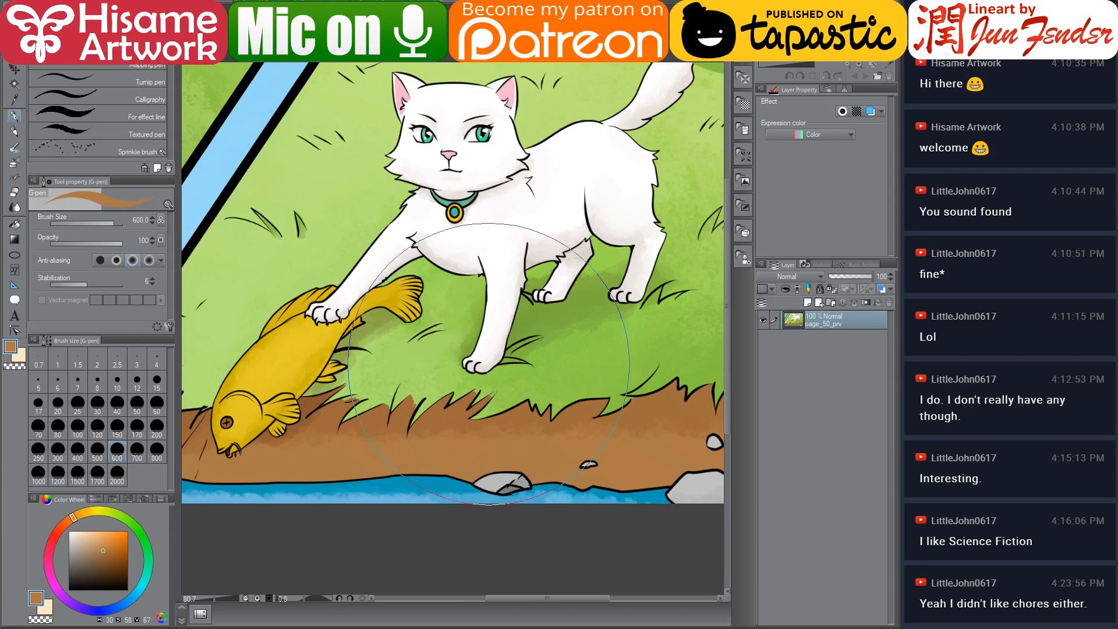
scroll(408, 383, "down", 2)
scroll(520, 283, "up", 1)
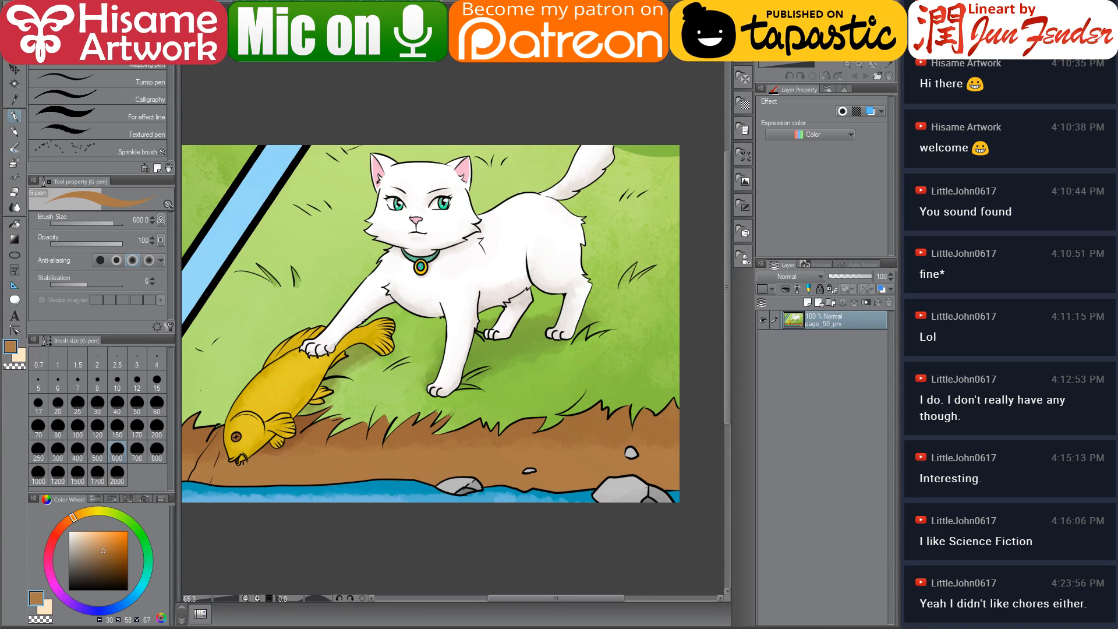
key("ctrl+Tab")
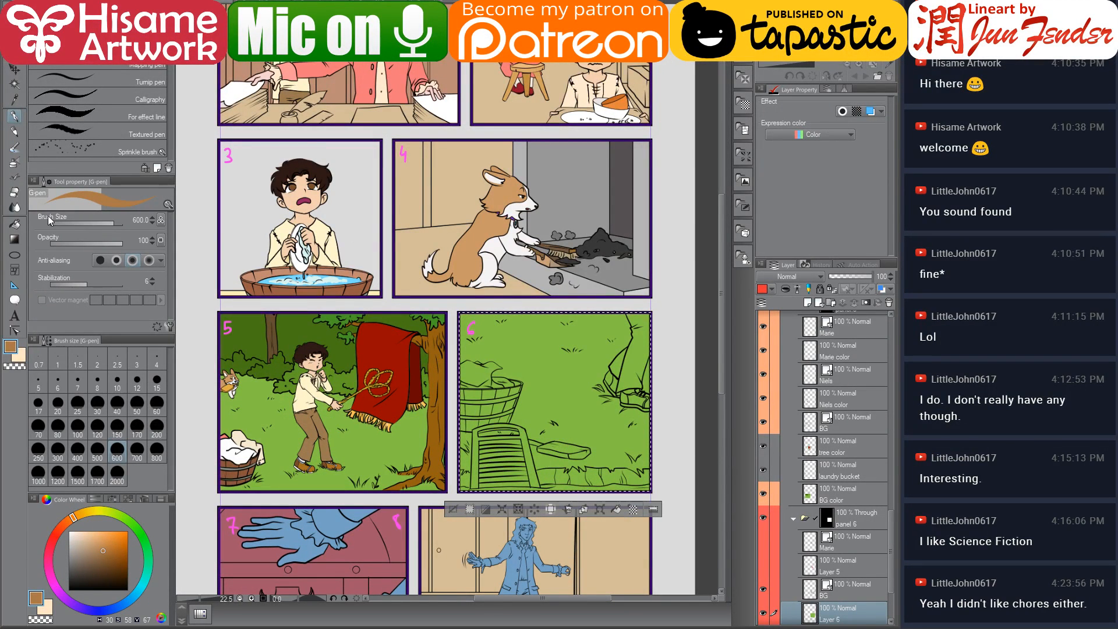
Fill the dirt strip along the bottom of panel 6 with the sampled brown
left_click(15, 224)
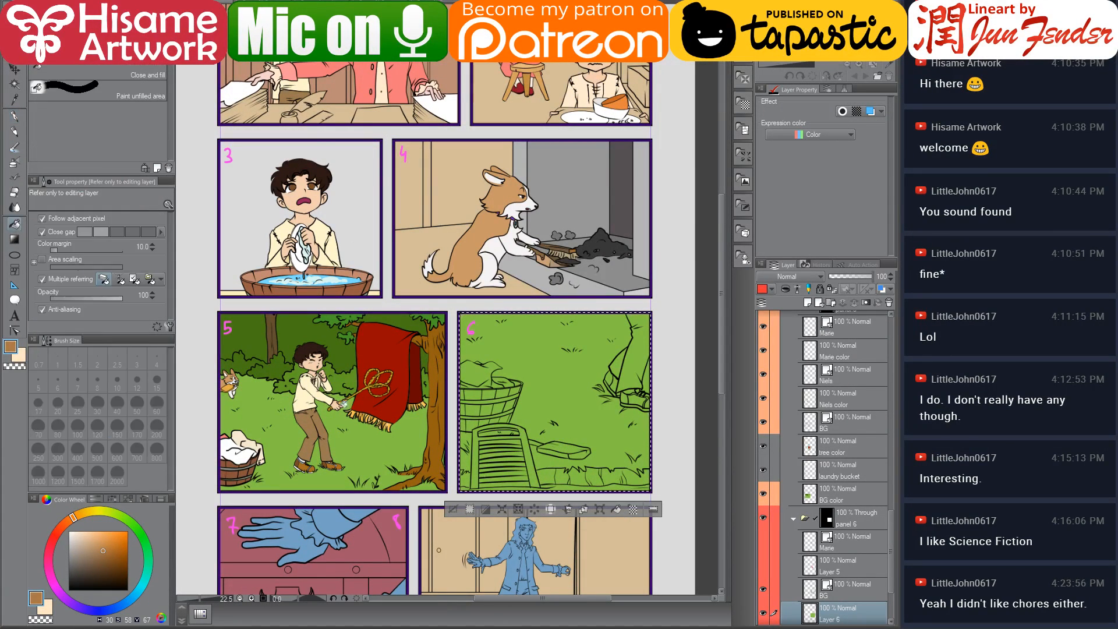
scroll(578, 488, "up", 3)
left_click(583, 473)
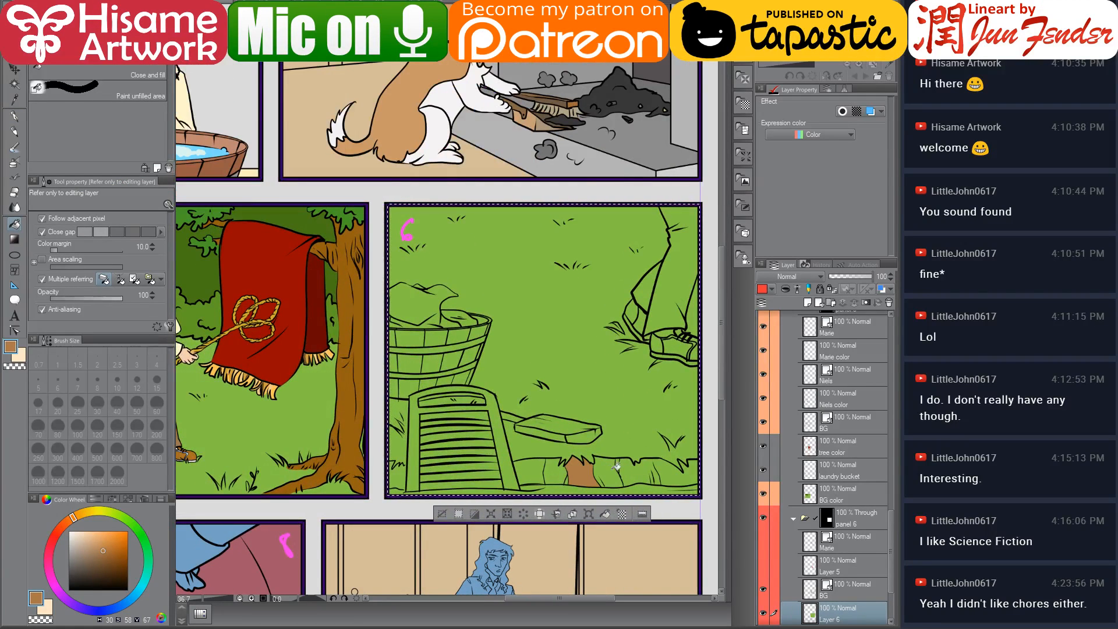
left_click(656, 472)
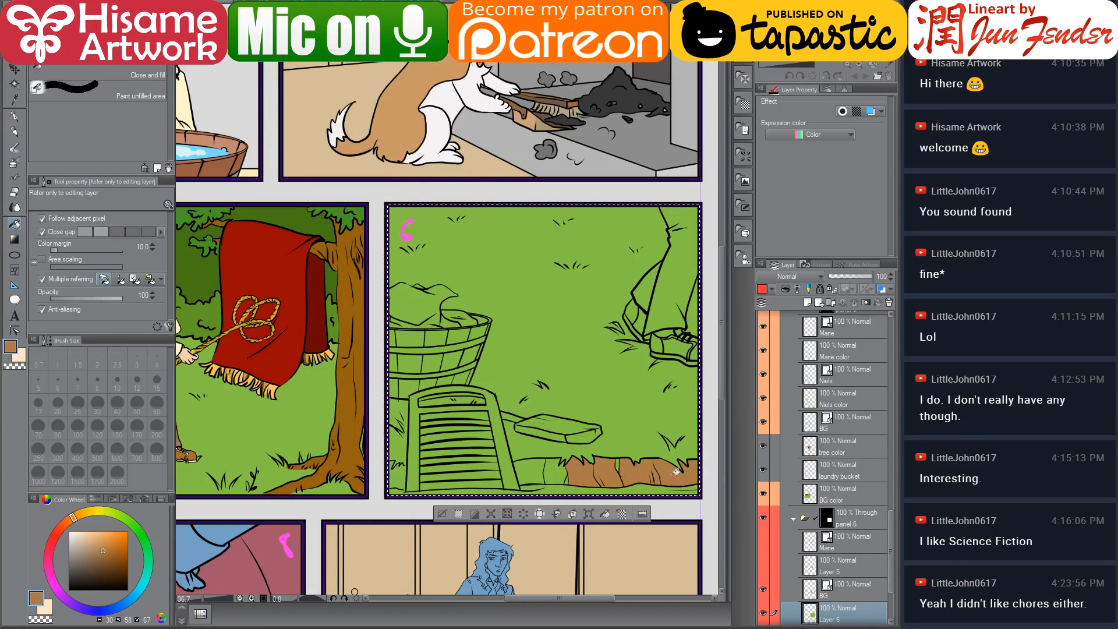
left_click(556, 469)
left_click(525, 470)
left_click(404, 473)
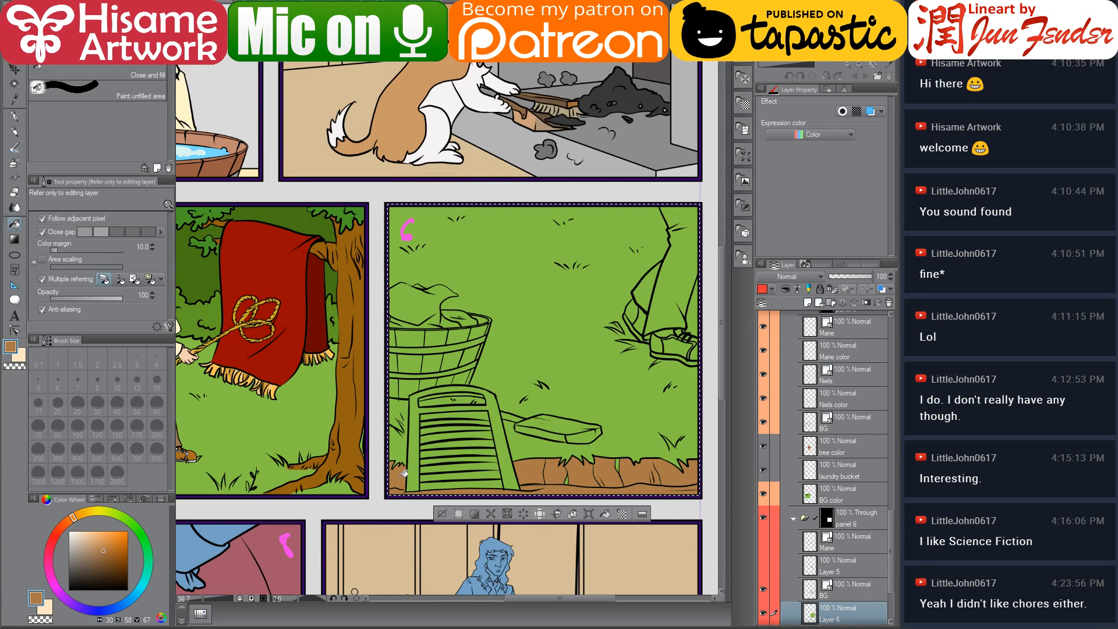
Switch to the G-pen at size 70 and paint brown over the gaps left in the dirt strip
scroll(626, 481, "up", 5)
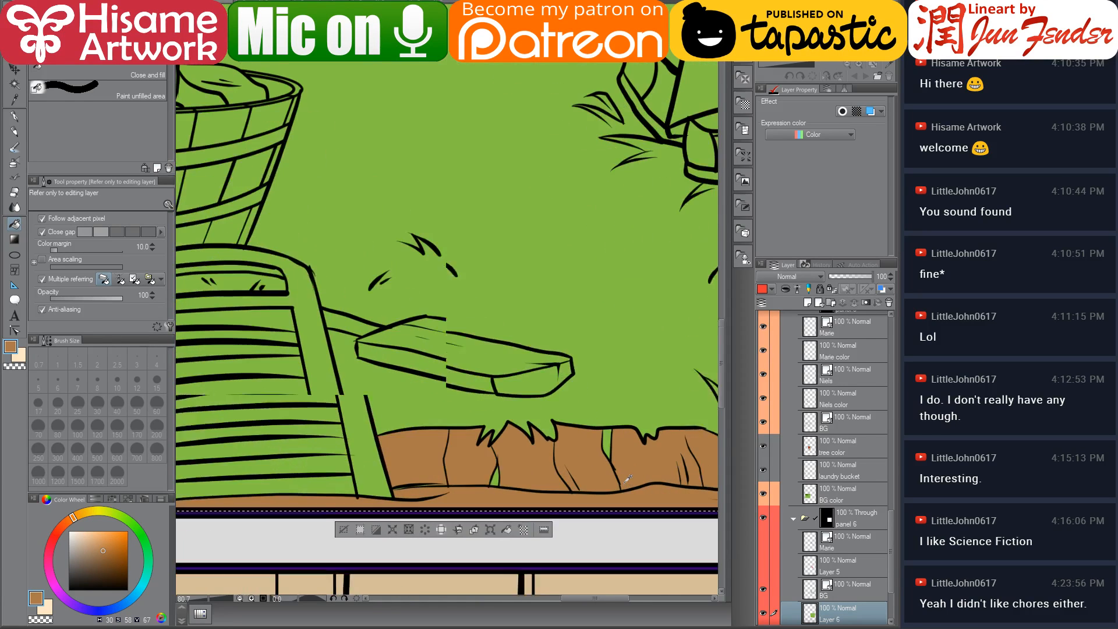
left_click(14, 116)
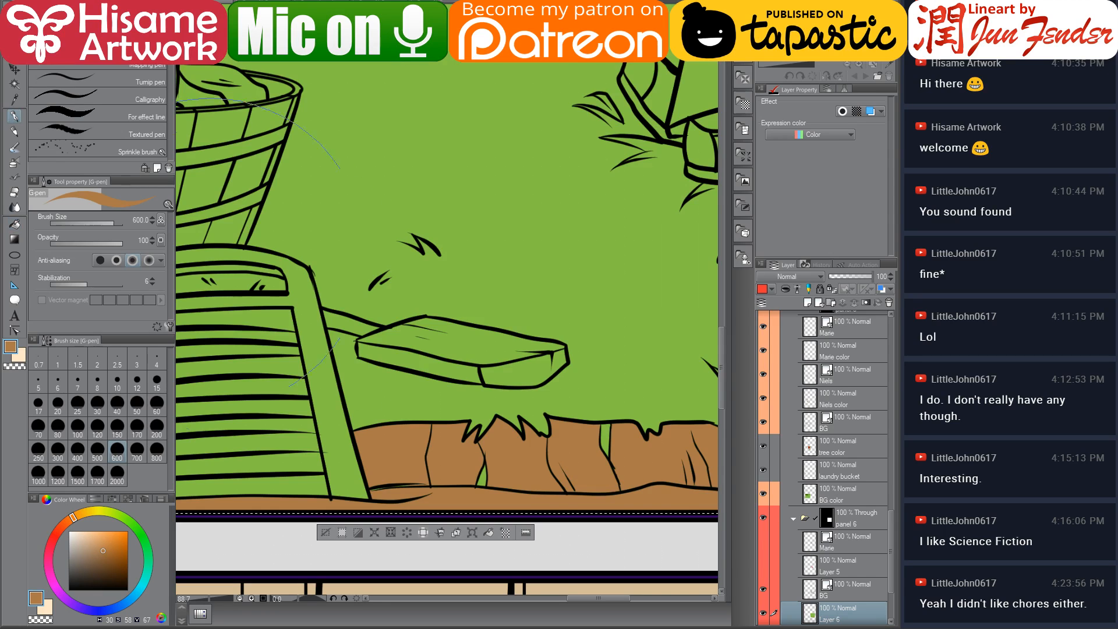
scroll(415, 388, "down", 3)
key("bracketleft")
key("bracketleft")
key("bracketleft")
key("bracketleft")
key("bracketleft")
key("bracketleft")
key("bracketleft")
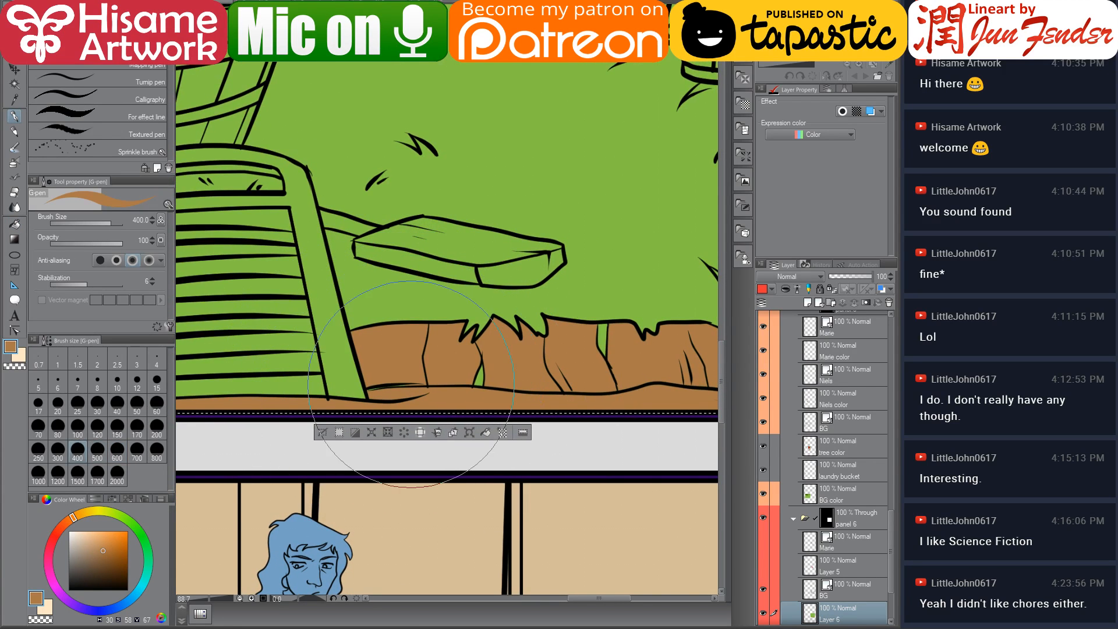
key("bracketleft")
key("bracketleft")
key("bracketleft")
key("bracketleft")
left_click_drag(461, 365, 483, 378)
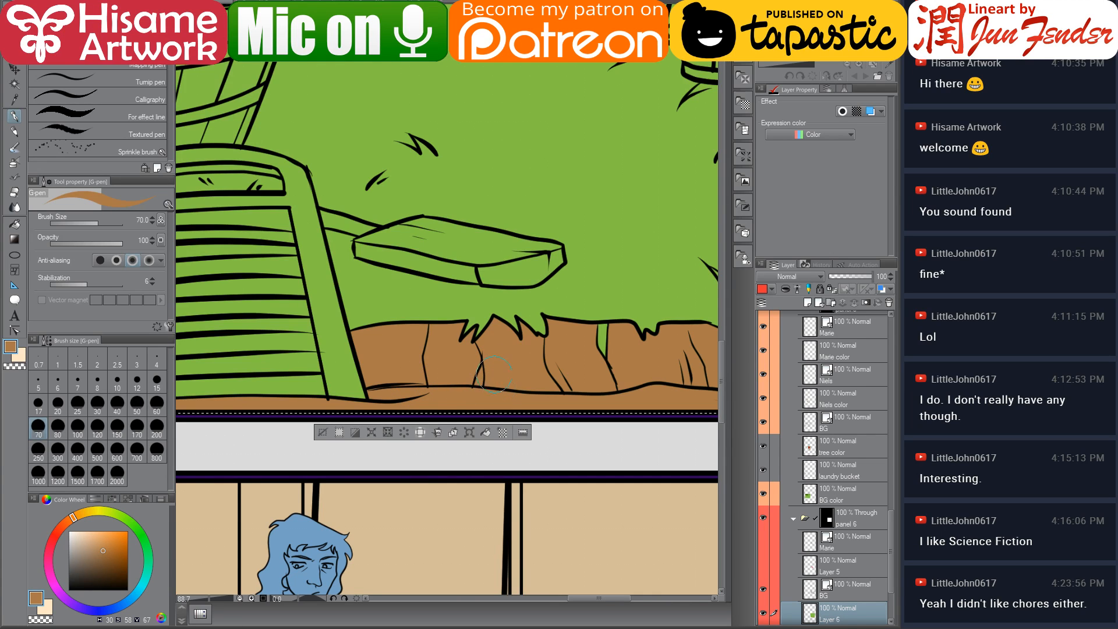
left_click_drag(559, 377, 416, 408)
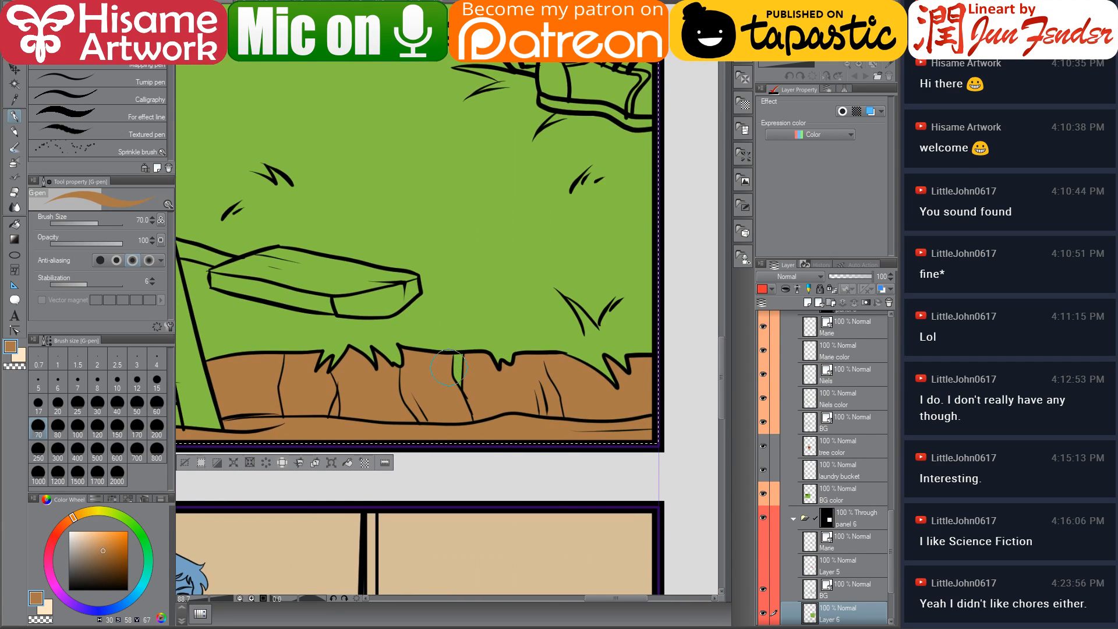
left_click_drag(448, 367, 458, 368)
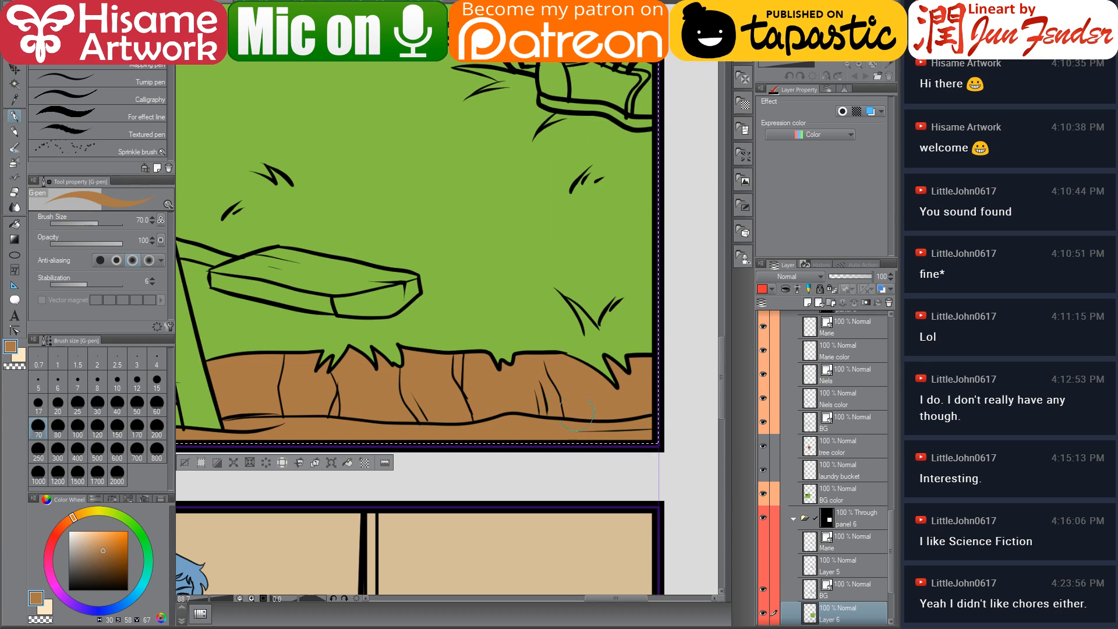
left_click_drag(464, 392, 654, 414)
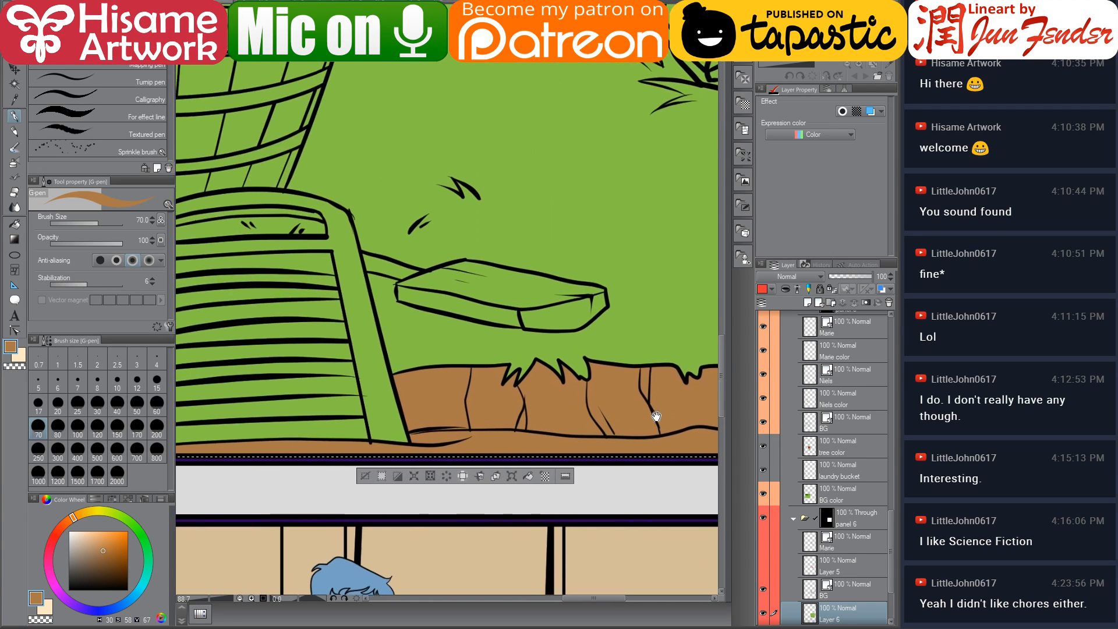
Sample the water blue from the reference image and return to the comic page
key("ctrl+Tab")
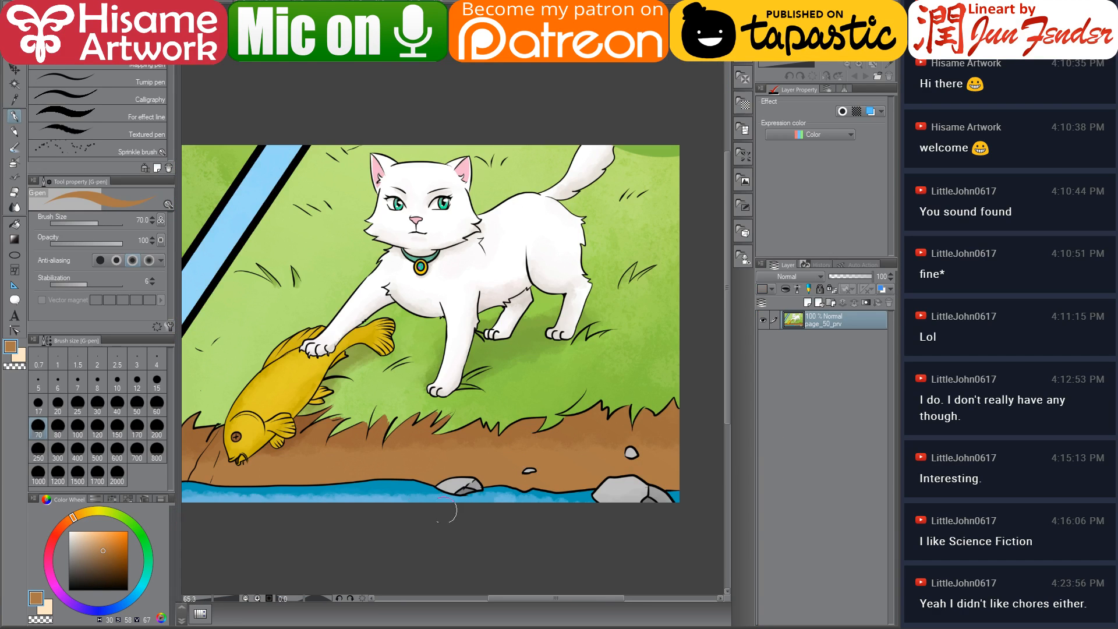
left_click(365, 495, "alt")
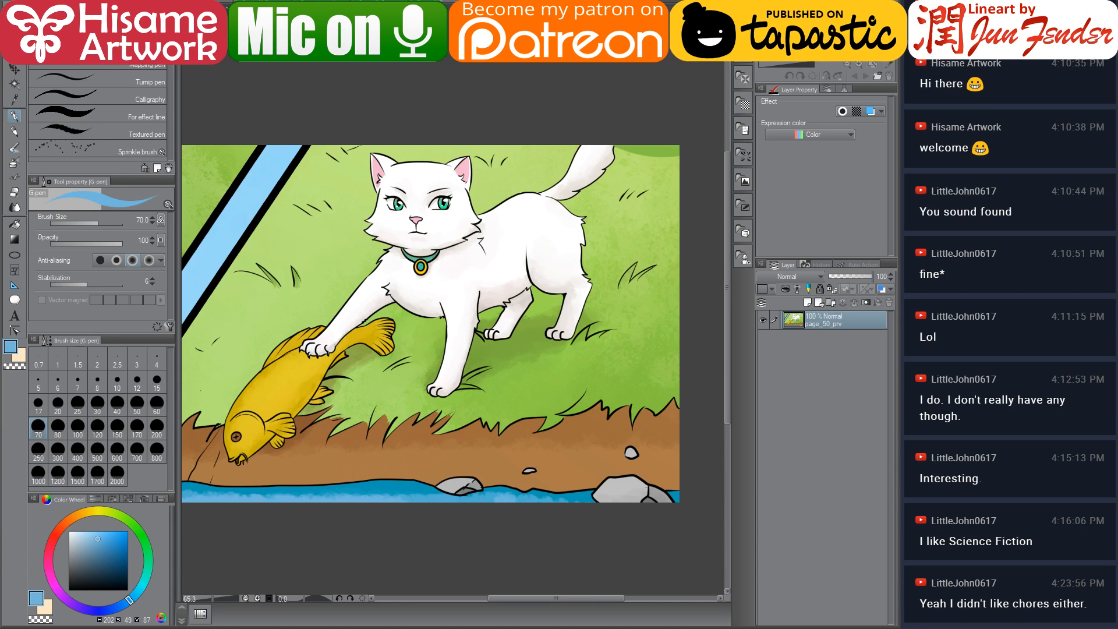
key("ctrl+Tab")
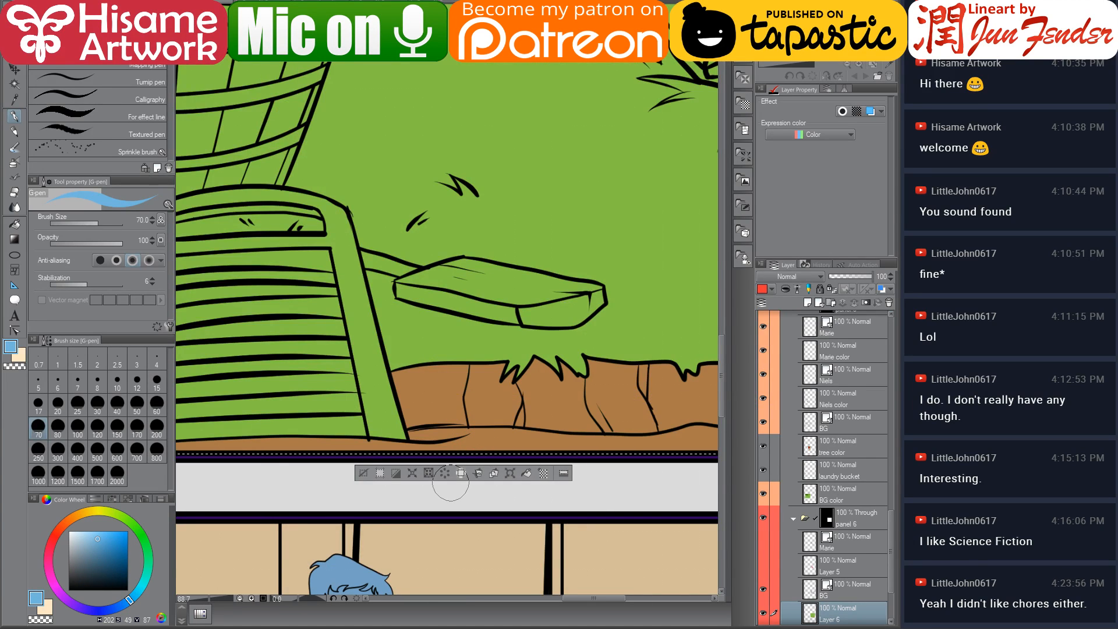
Paint a blue water strip along panel 6's bottom edge below the dirt, undoing stray strokes
scroll(550, 364, "down", 5)
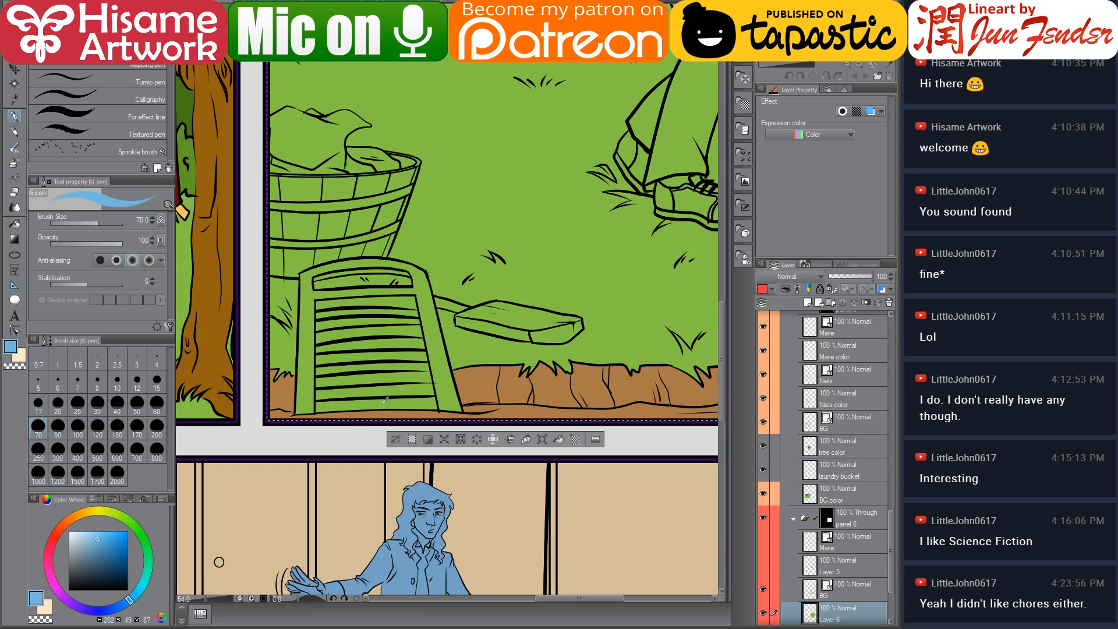
scroll(248, 410, "up", 1)
scroll(250, 408, "up", 4)
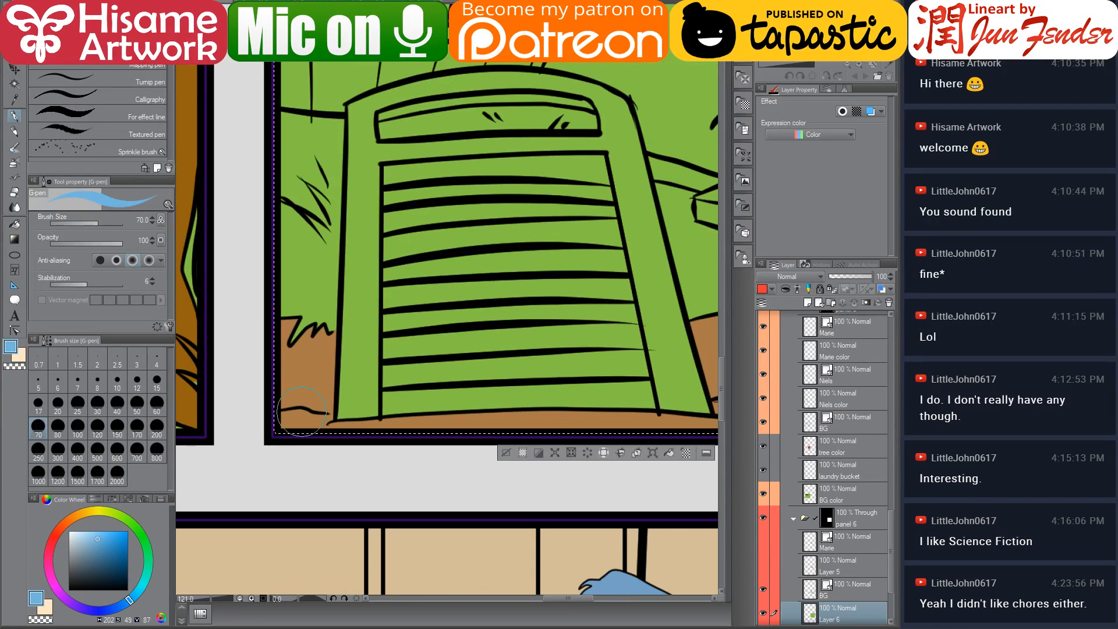
mouse_move(304, 436)
left_mouse_down()
mouse_move(287, 434)
mouse_move(315, 434)
left_mouse_up()
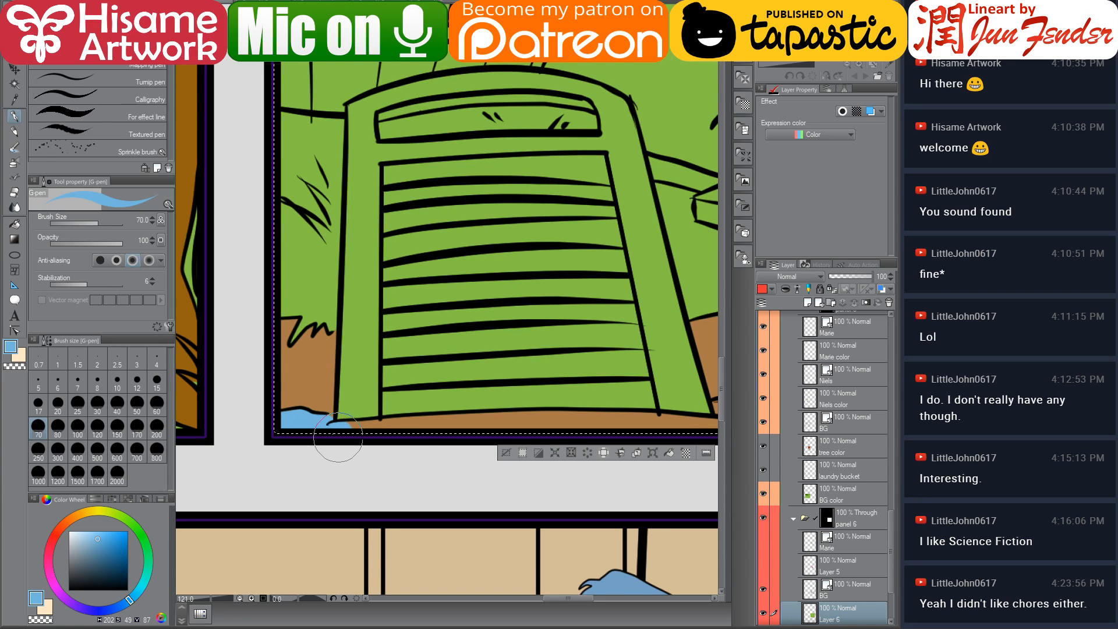
mouse_move(388, 435)
left_mouse_down()
mouse_move(588, 440)
mouse_move(484, 431)
left_mouse_up()
mouse_move(289, 427)
left_mouse_down()
mouse_move(618, 431)
mouse_move(616, 409)
mouse_move(511, 415)
mouse_move(548, 418)
mouse_move(598, 390)
mouse_move(484, 402)
mouse_move(418, 388)
mouse_move(424, 406)
mouse_move(451, 394)
mouse_move(616, 407)
left_mouse_up()
key("ctrl+z")
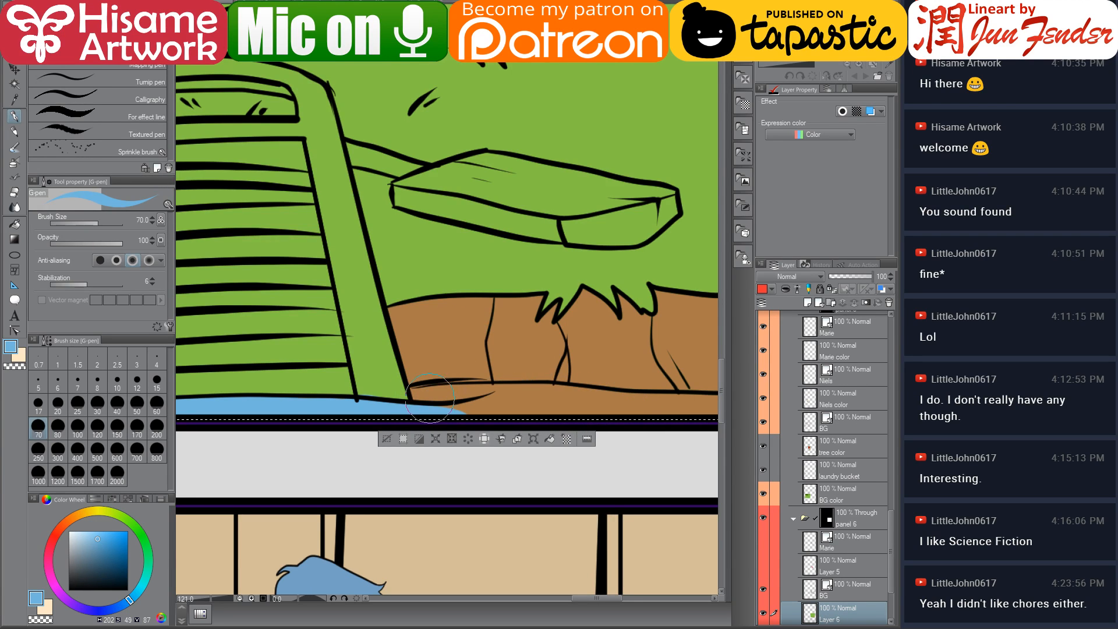
mouse_move(418, 393)
left_mouse_down()
mouse_move(547, 399)
mouse_move(475, 418)
mouse_move(580, 418)
left_mouse_up()
key("ctrl+z")
Reduce the pen to size 50 and extend the blue water strip across the whole bottom of panel 6
key("bracketleft")
key("bracketleft")
key("bracketleft")
key("bracketleft")
key("bracketleft")
left_click_drag(645, 397, 472, 378)
key("bracketright")
key("bracketright")
key("bracketright")
mouse_move(395, 381)
left_mouse_down()
mouse_move(345, 378)
mouse_move(556, 409)
left_mouse_up()
left_click_drag(417, 382, 627, 389)
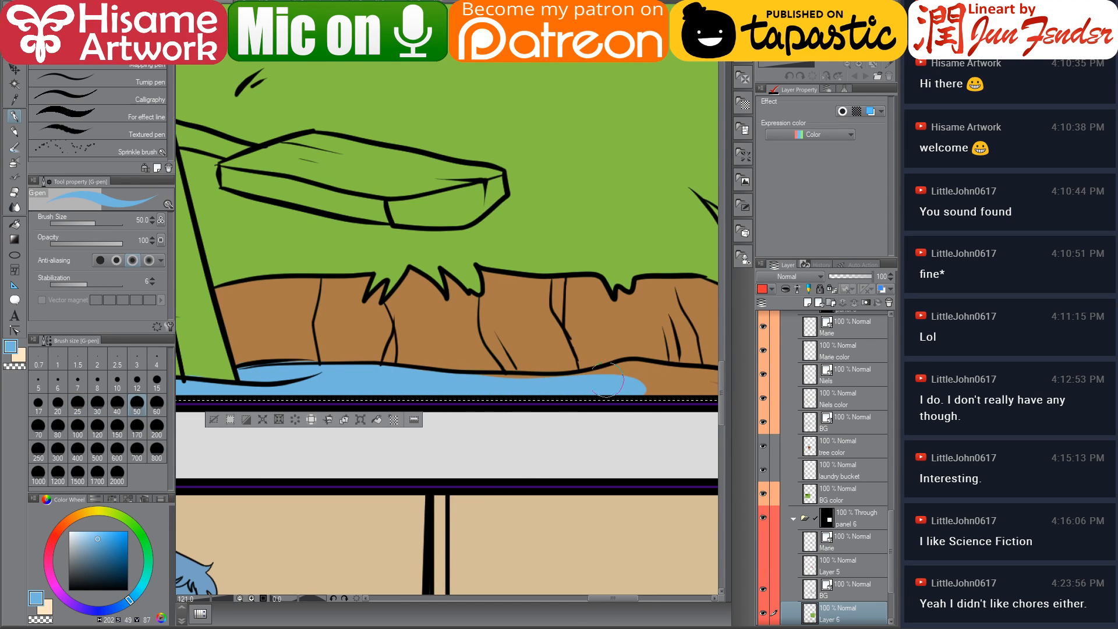
left_click_drag(469, 384, 668, 382)
key("ctrl+z")
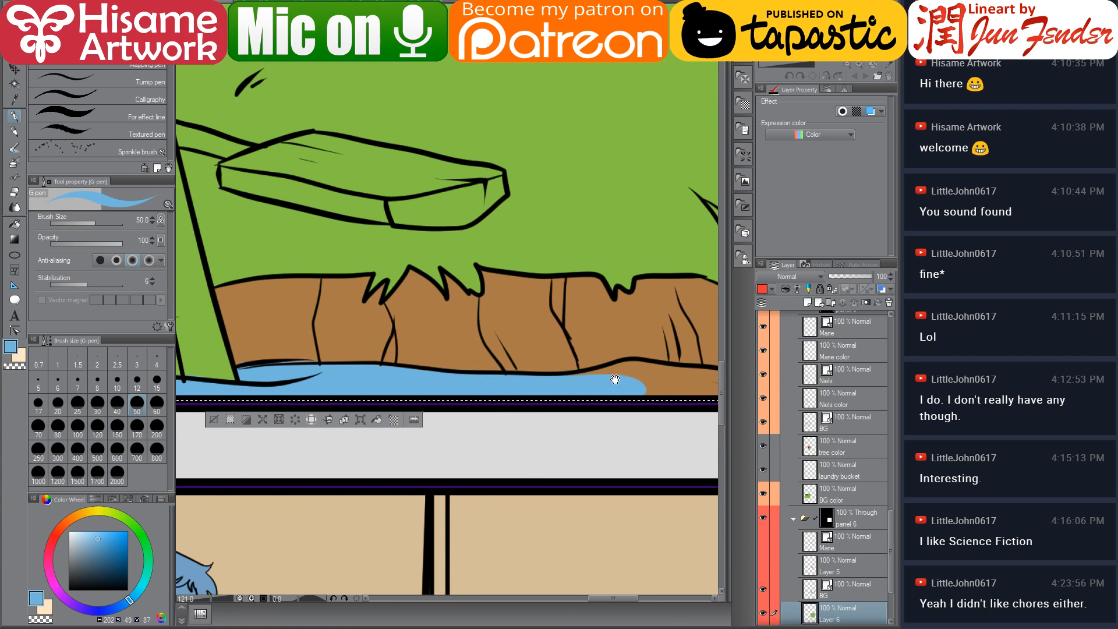
left_click_drag(615, 379, 368, 383)
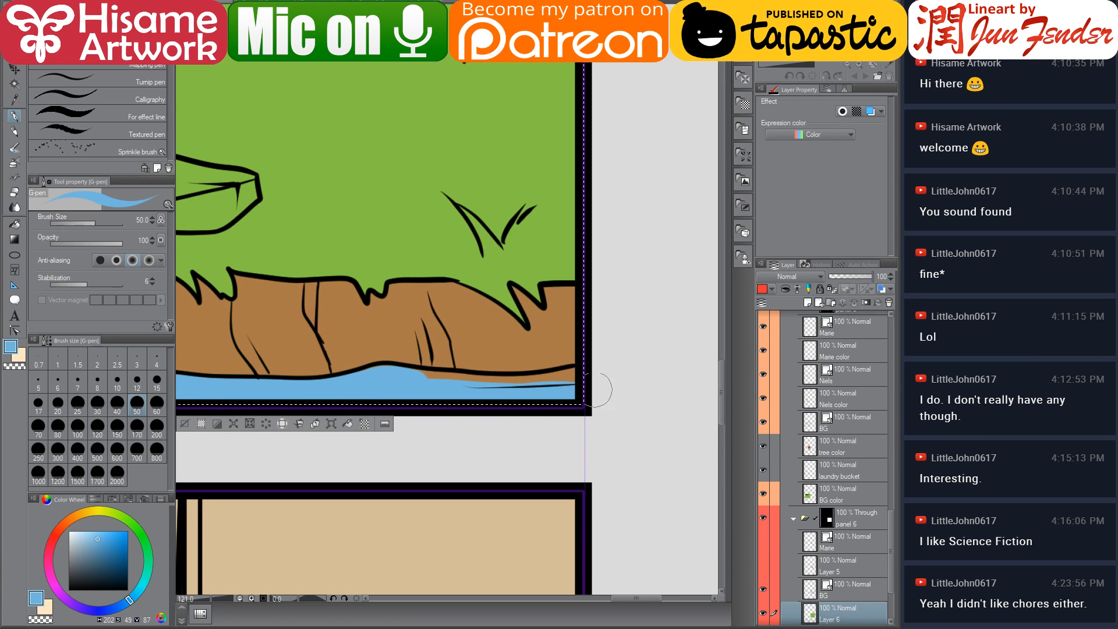
left_click_drag(437, 395, 425, 376)
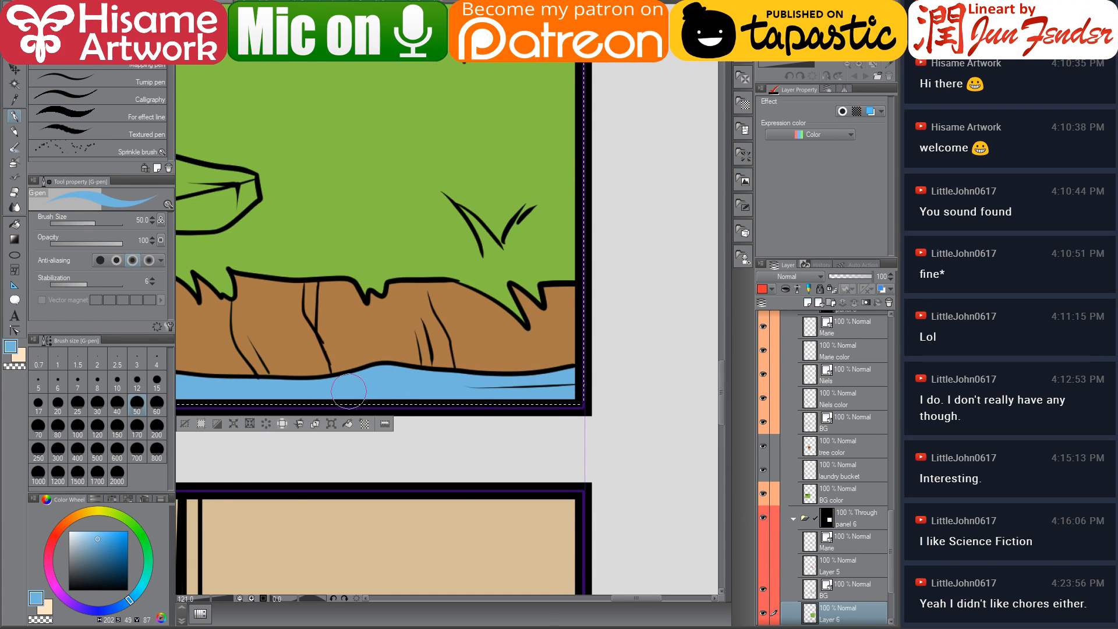
left_click_drag(362, 390, 584, 423)
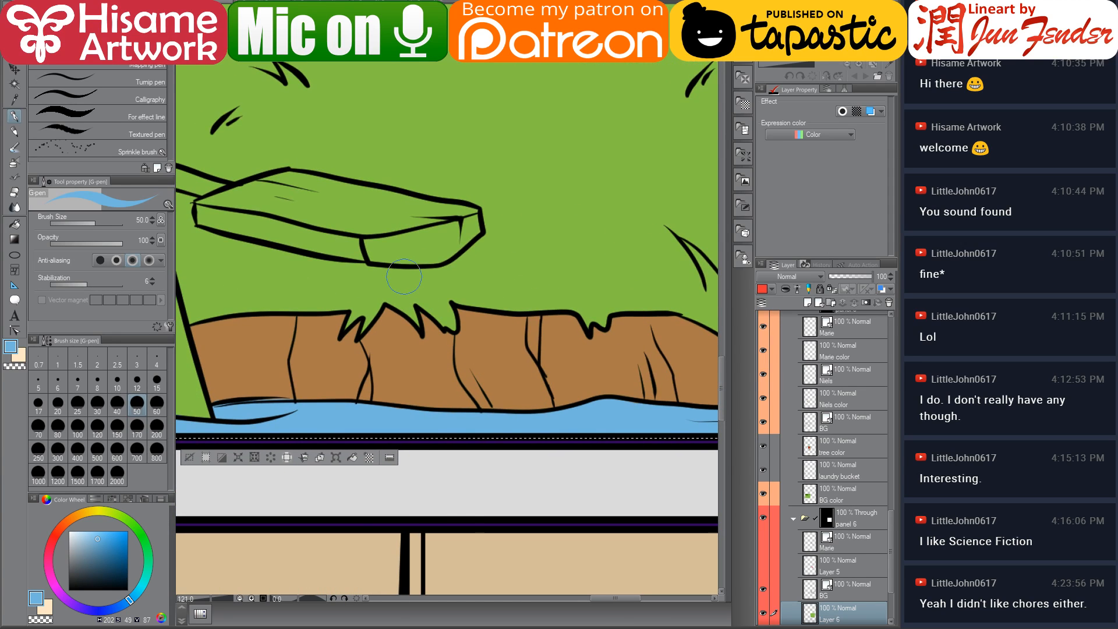
Zoom out over panels 5 and 6 and sample the brown of the laundry basket in panel 5
scroll(423, 279, "down", 4)
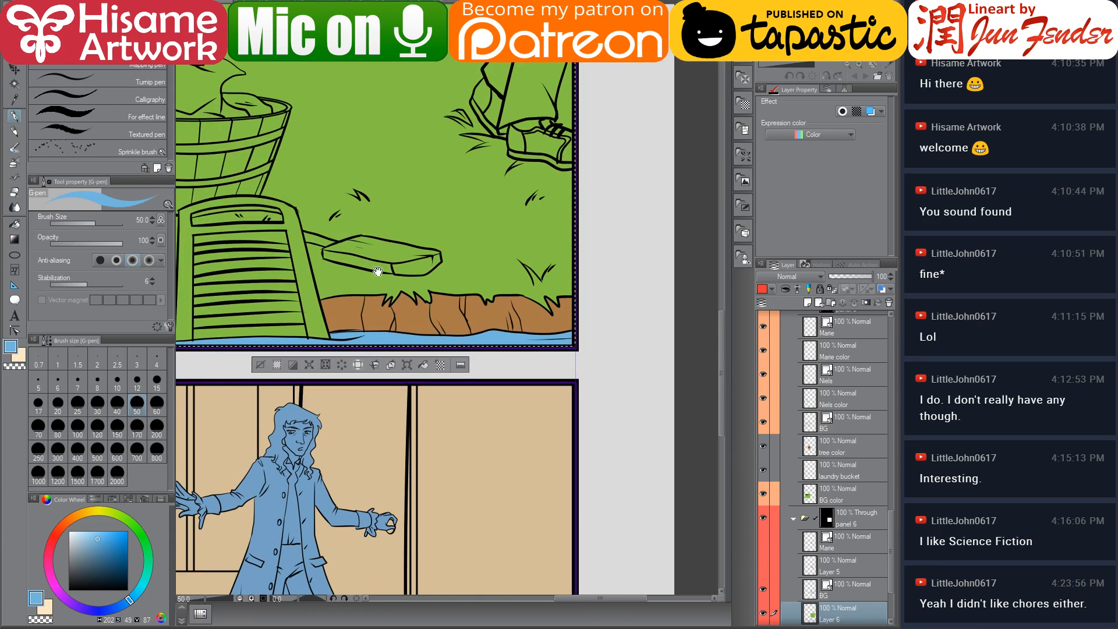
left_click_drag(369, 265, 530, 401)
scroll(410, 410, "down", 2)
scroll(410, 411, "down", 2)
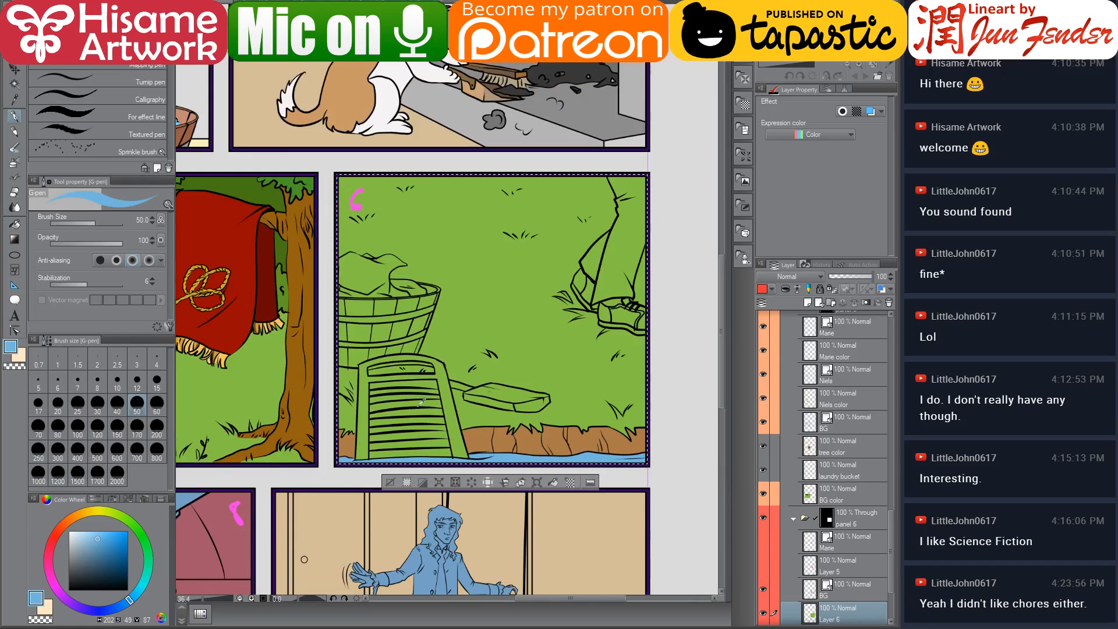
left_click_drag(418, 385, 533, 395)
left_click(200, 433, "alt")
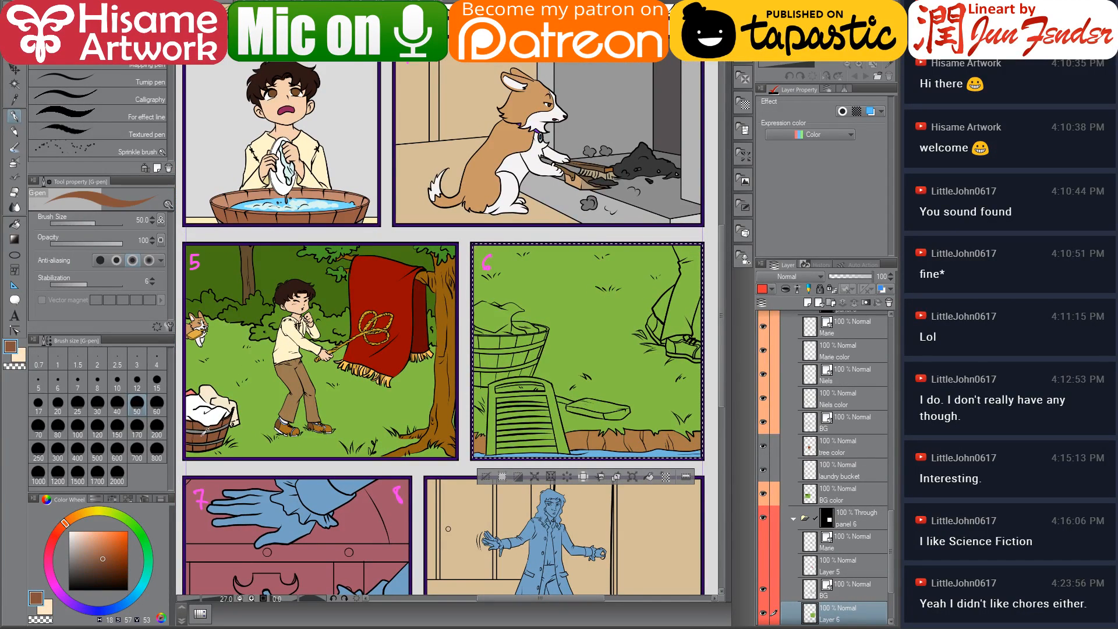
Add a new layer above Layer 6 and name it "cleaning stuff color"
scroll(532, 344, "up", 5)
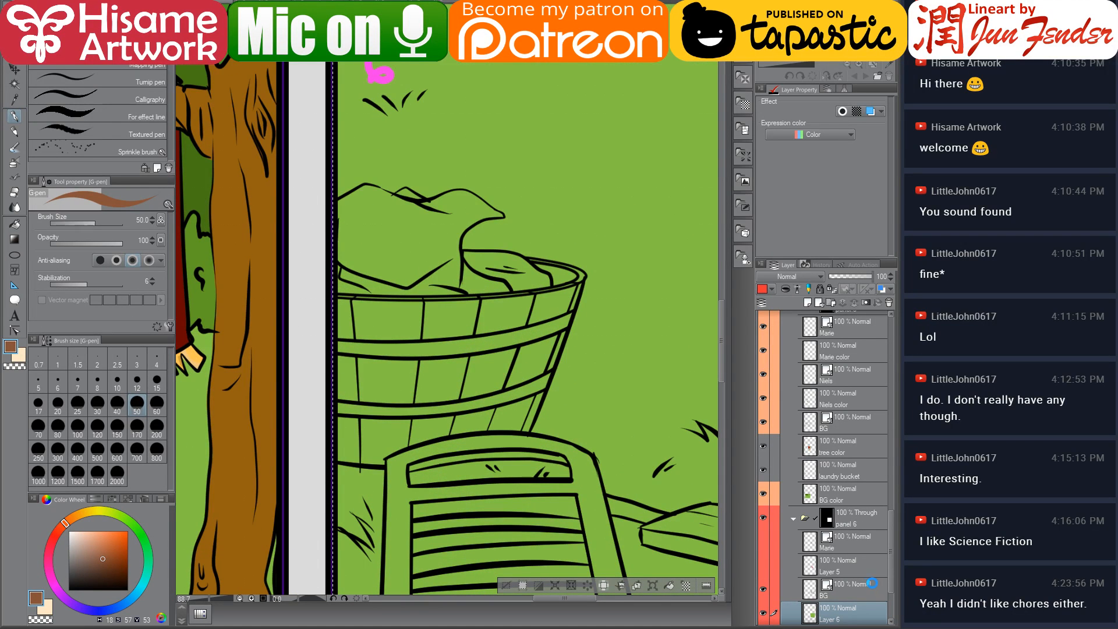
scroll(840, 564, "down", 2)
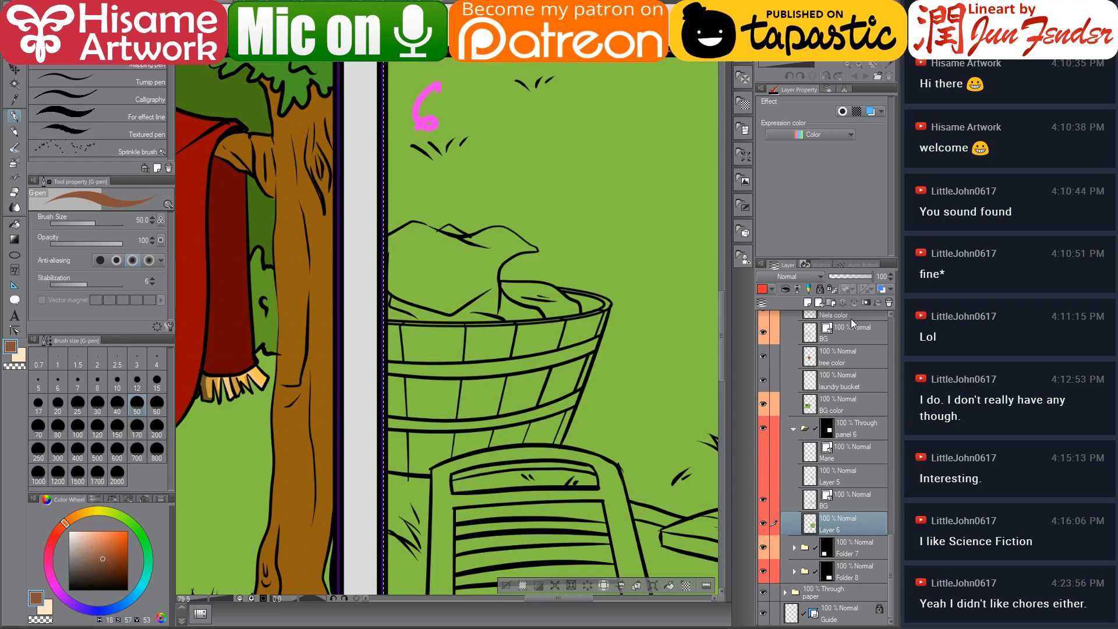
key("ctrl+shift+n")
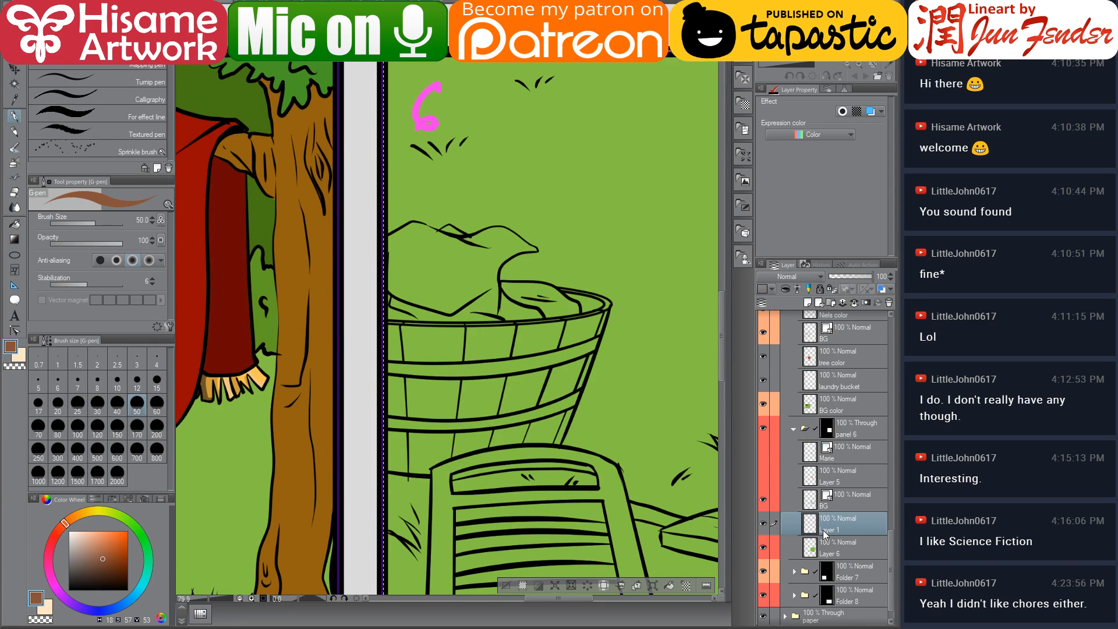
double_click(827, 530)
type("cleaning stuff co")
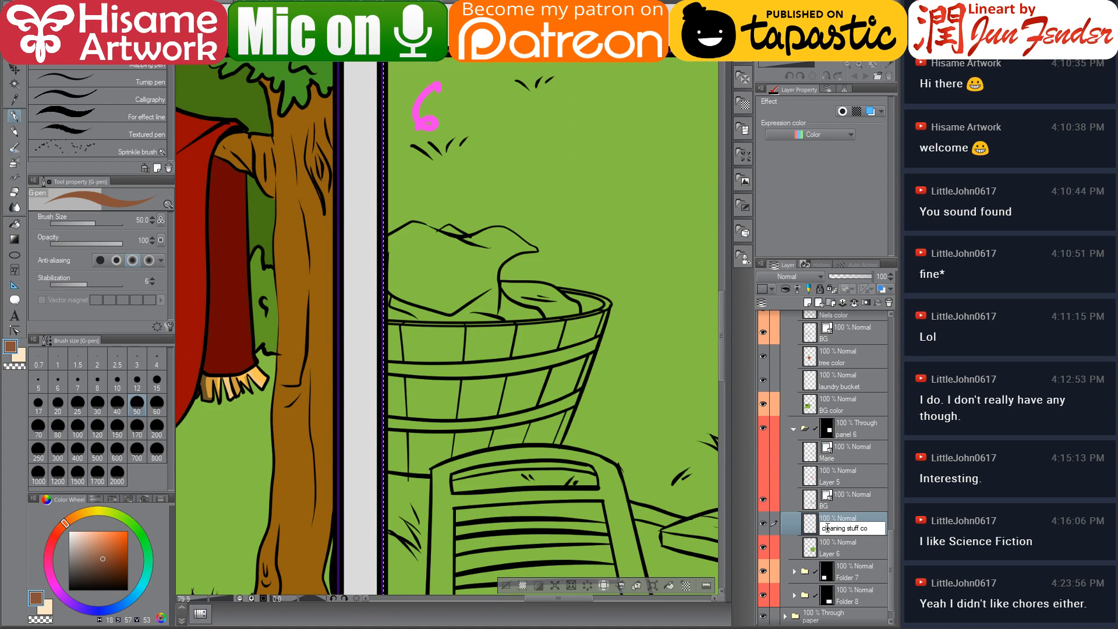
type("lor")
key("Return")
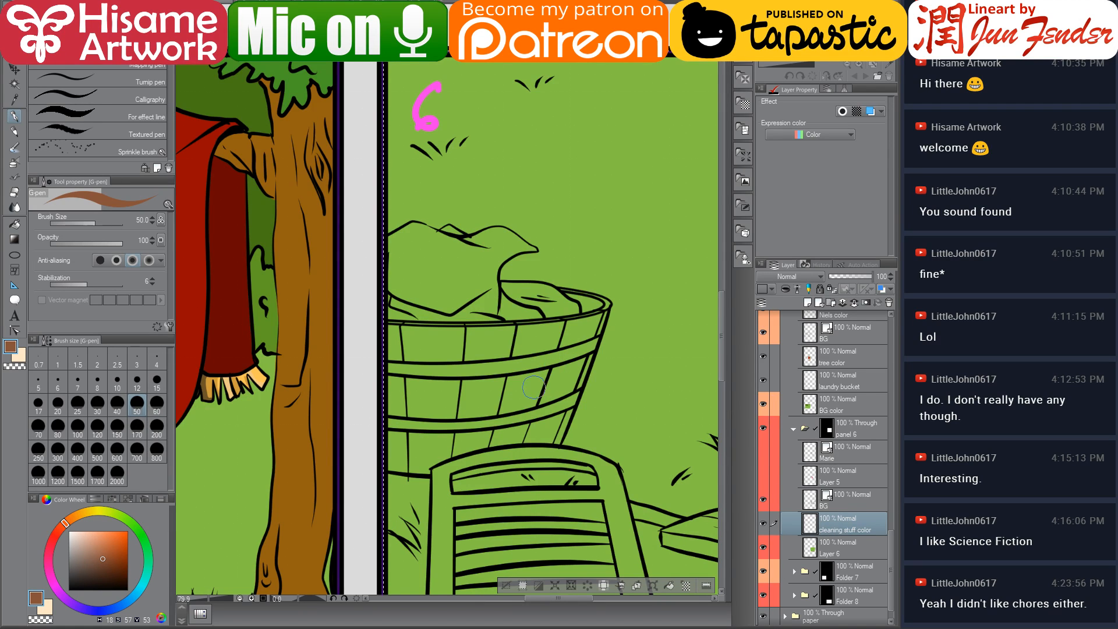
Fill the laundry basket's staves in panel 6 with brown on the cleaning stuff color layer
scroll(535, 388, "up", 3)
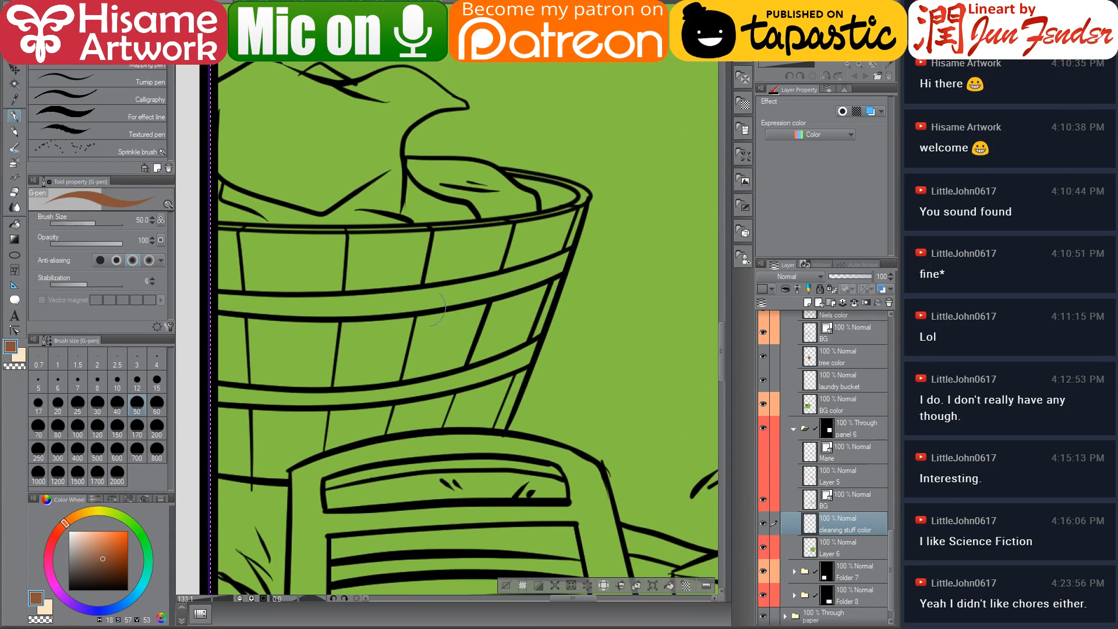
left_click(15, 224)
left_click(224, 441)
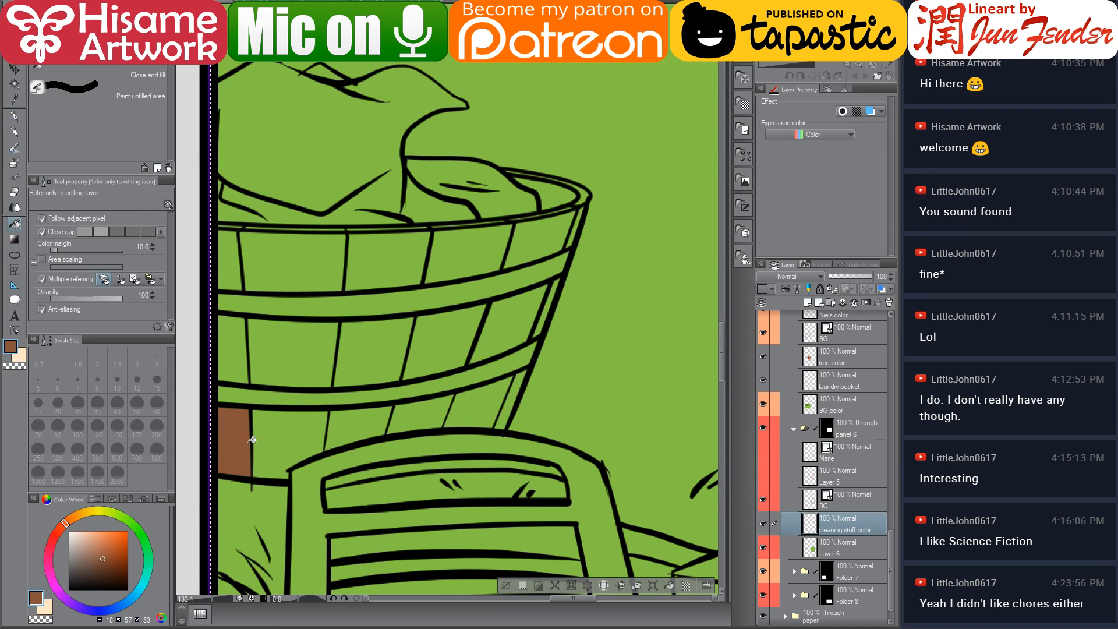
left_click(280, 437)
left_click(340, 425)
left_click(405, 420)
left_click(475, 411)
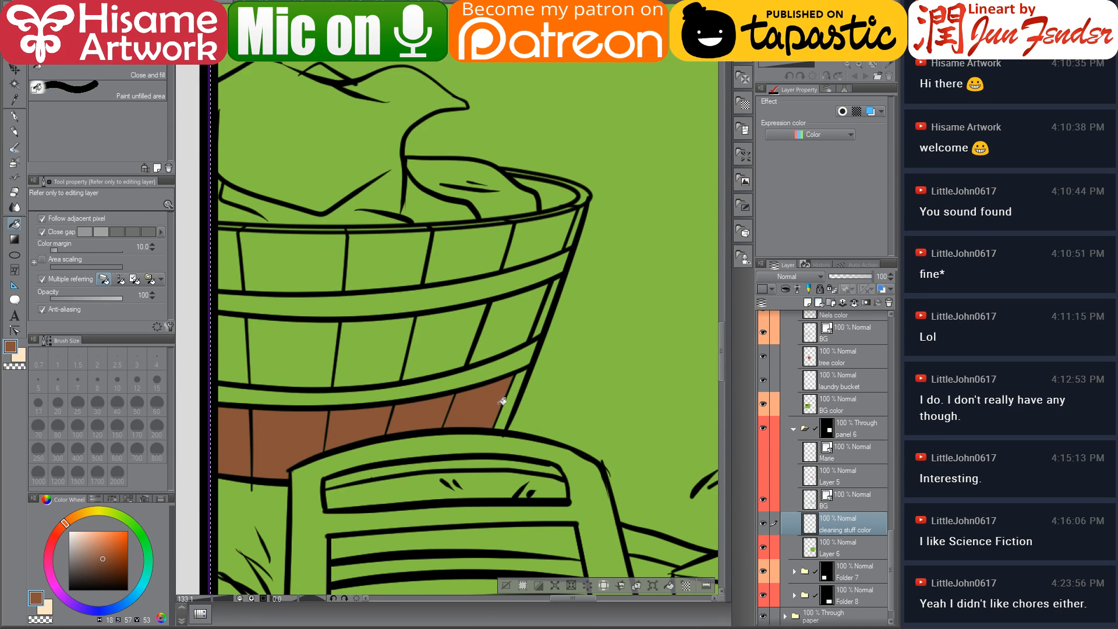
left_click(510, 404)
left_click(545, 321)
left_click(517, 319)
left_click(457, 329)
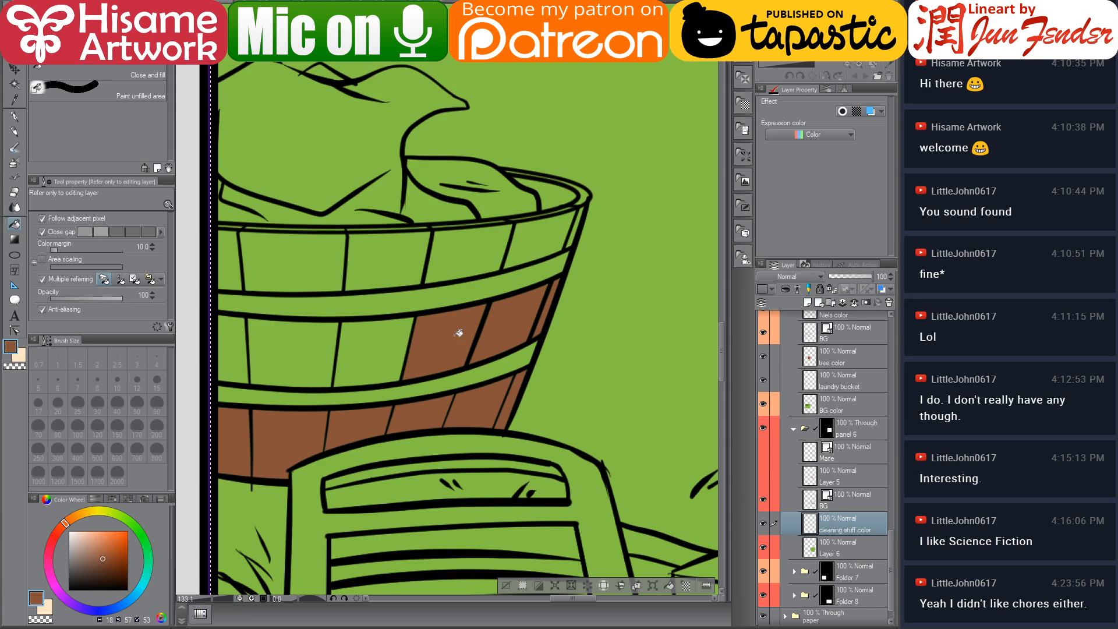
left_click(375, 347)
left_click(306, 349)
left_click(237, 342)
left_click(229, 265)
left_click(287, 257)
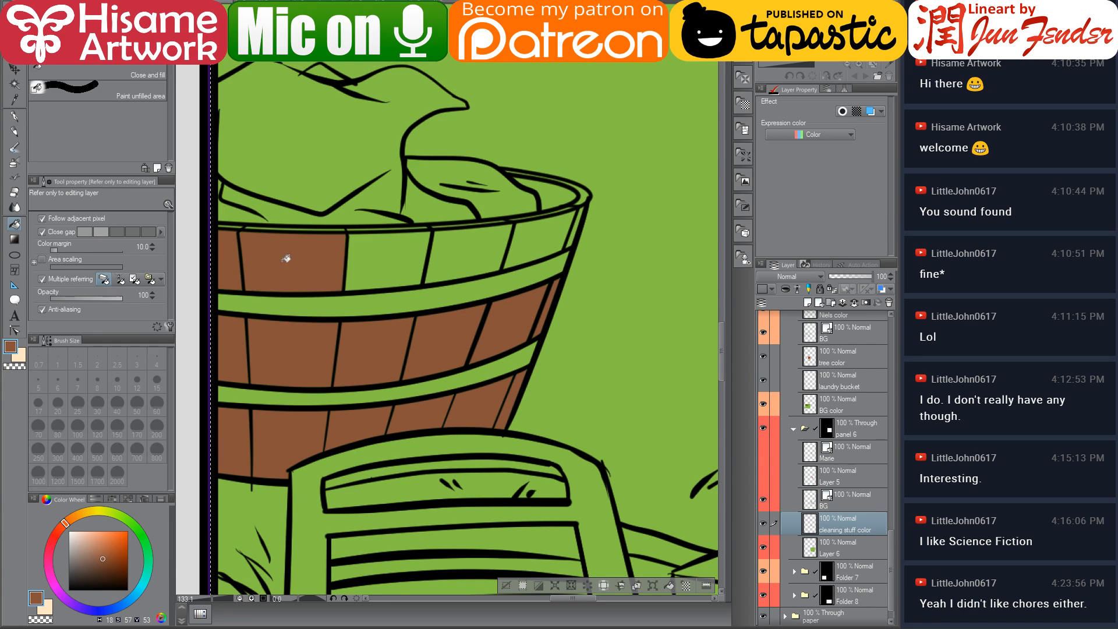
left_click(407, 256)
left_click(504, 246)
left_click(528, 241)
left_click(570, 230)
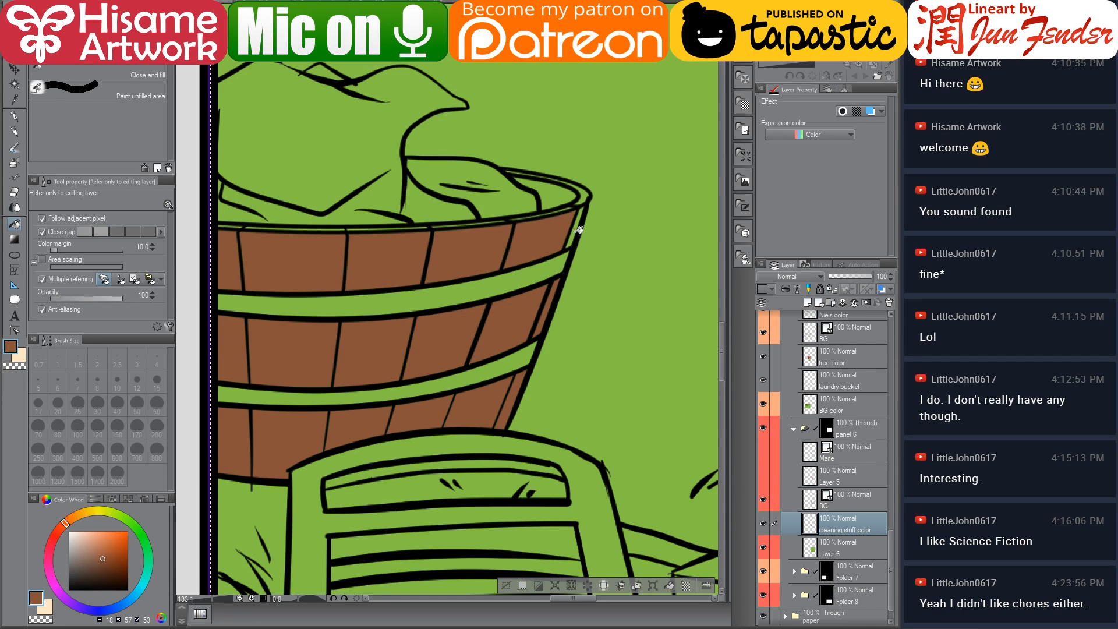
left_click_drag(466, 255, 506, 320)
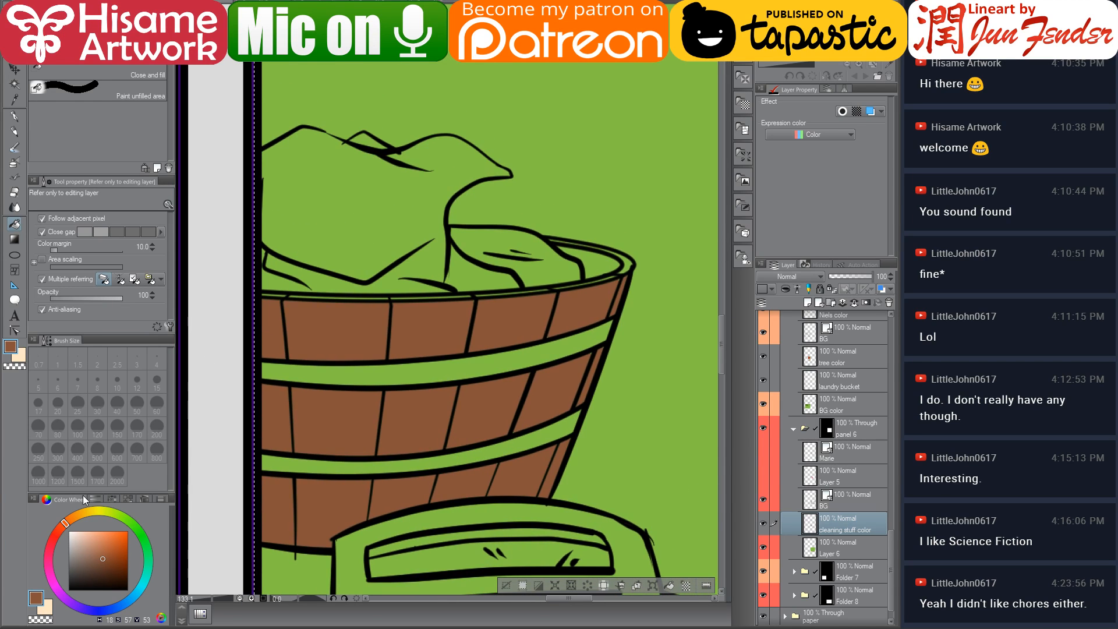
Pick a lighter brown and fill the inside of the basket's rim with it
left_click(96, 555)
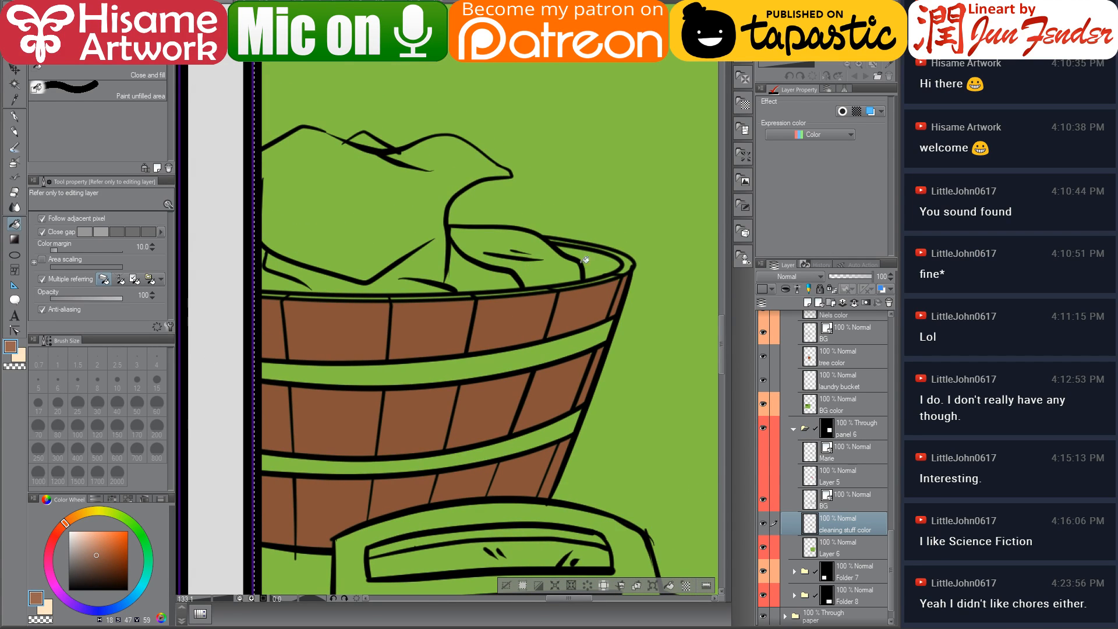
left_click(599, 267)
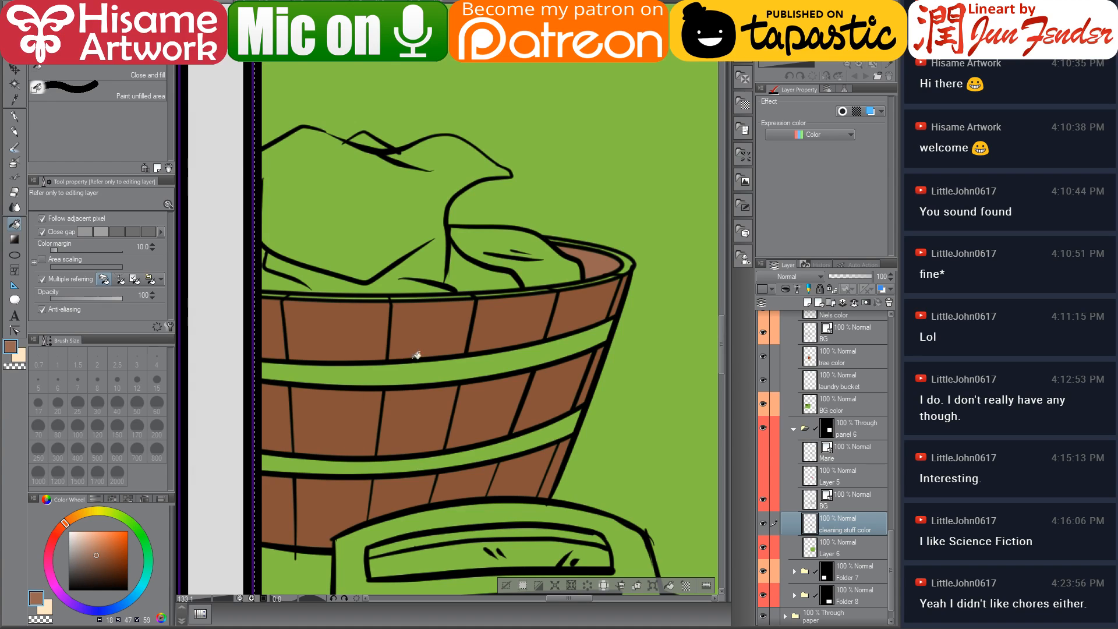
Reduce the pen to size 10 and paint the basket's rim edge and gaps along its top lineart
left_click(86, 551)
scroll(628, 195, "up", 3)
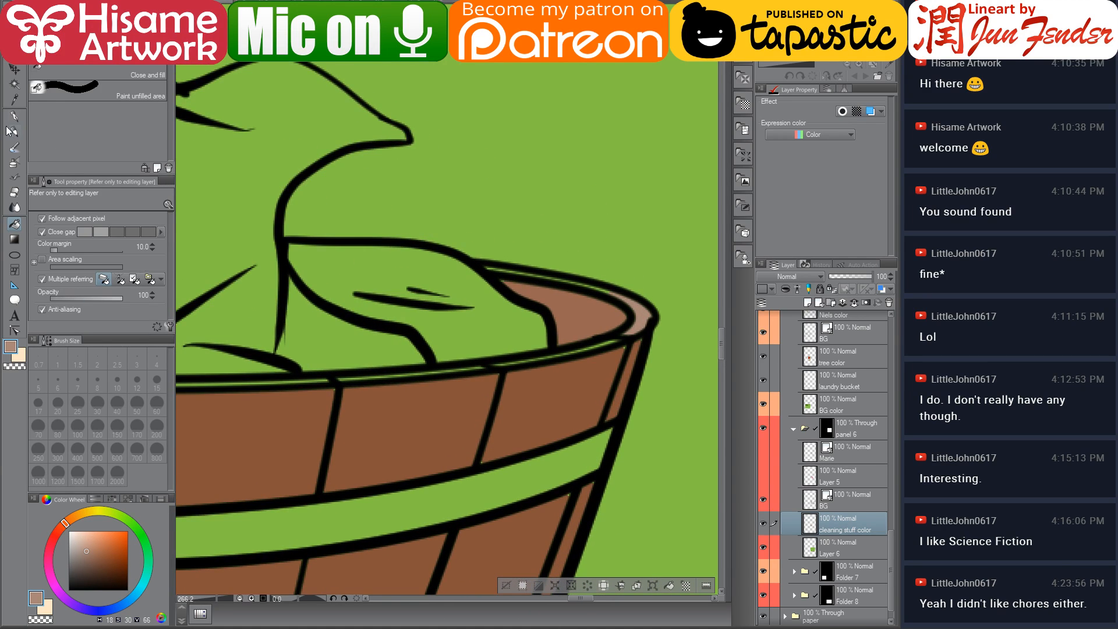
left_click(14, 116)
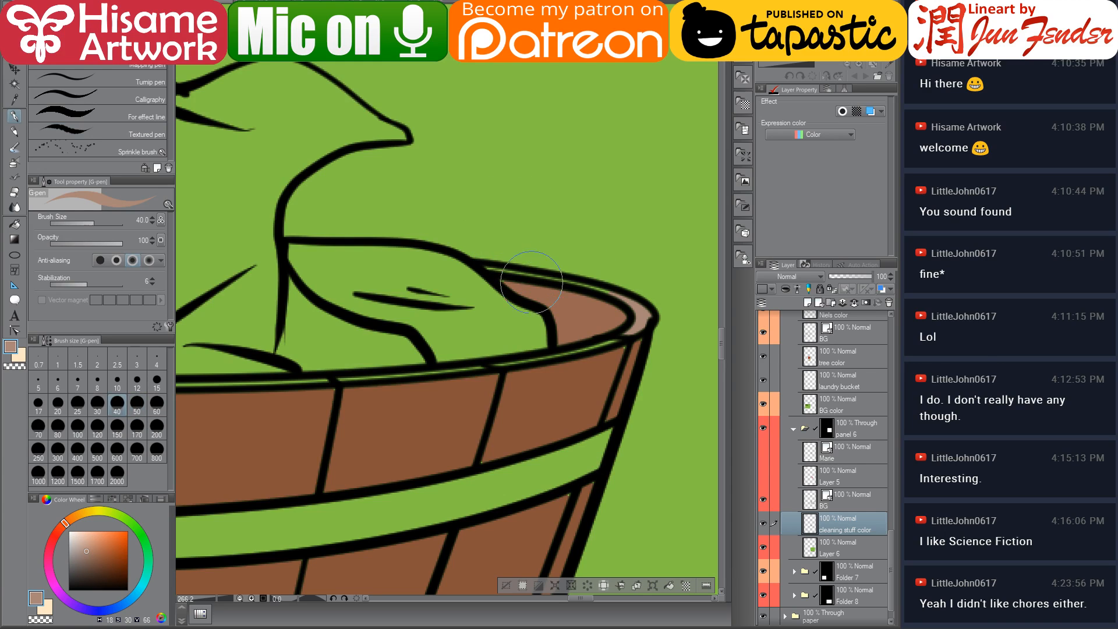
key("bracketleft")
key("bracketleft")
key("bracketleft")
key("bracketleft")
key("bracketleft")
key("bracketleft")
key("bracketleft")
left_click(576, 310, "alt")
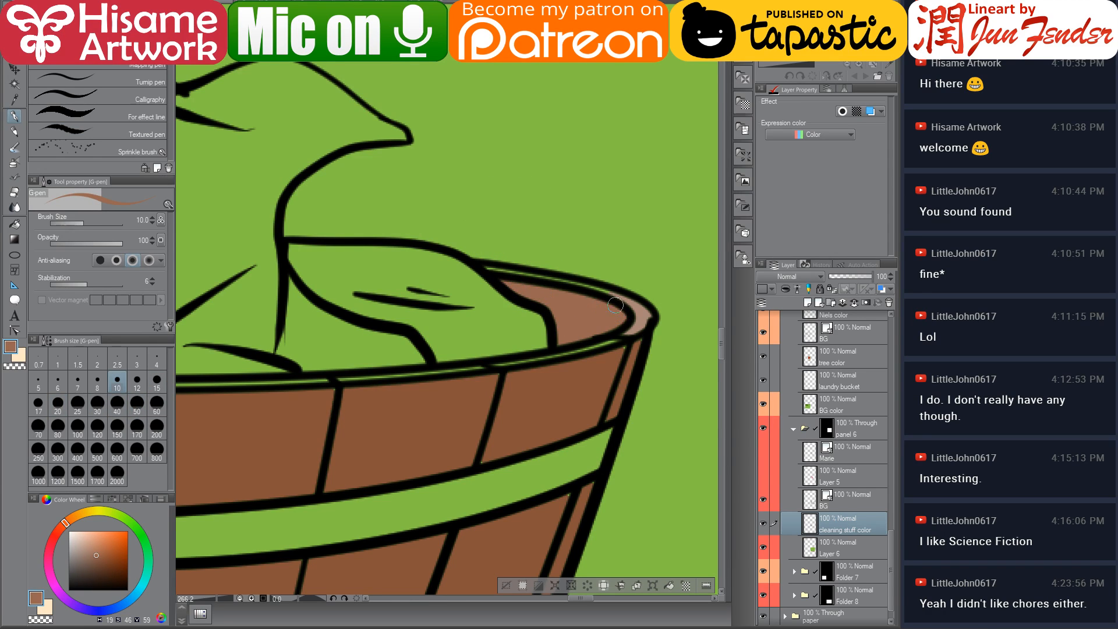
left_click(615, 305, "alt")
left_click(623, 349, "alt")
left_click(637, 324, "alt")
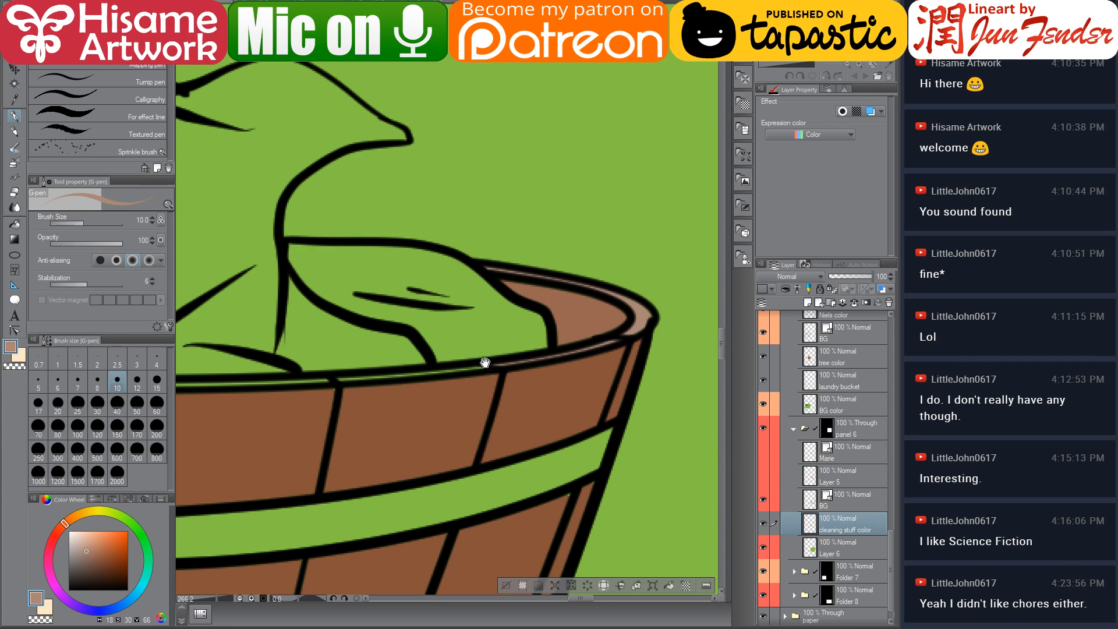
mouse_move(484, 362)
left_mouse_down()
mouse_move(423, 378)
mouse_move(622, 386)
mouse_move(347, 399)
mouse_move(402, 415)
left_mouse_up()
left_click(423, 418, "alt")
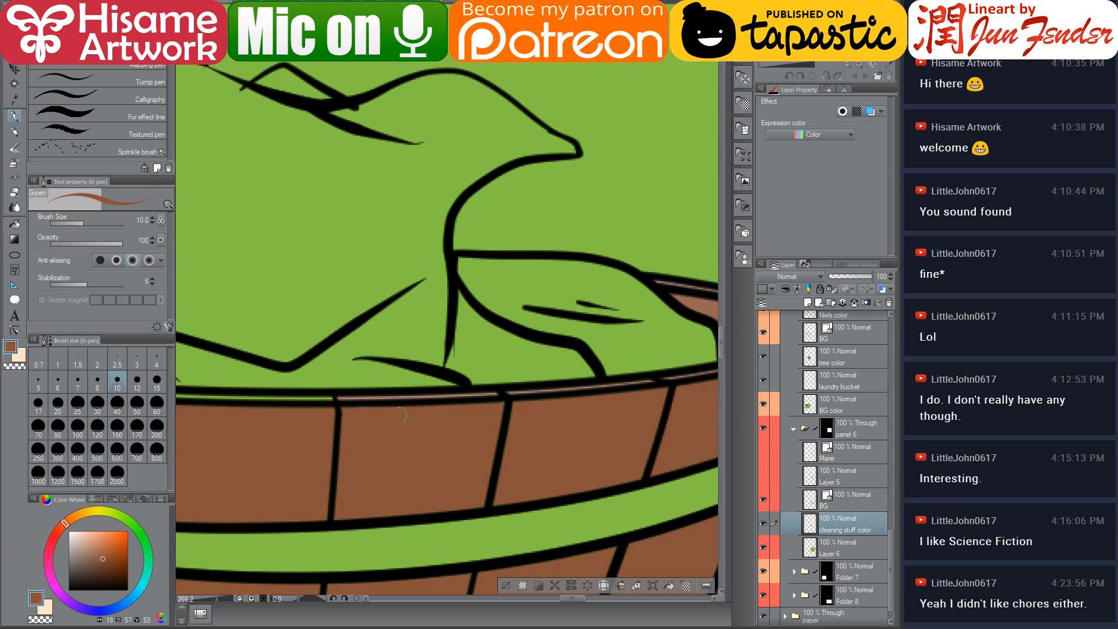
left_click_drag(269, 428, 476, 450)
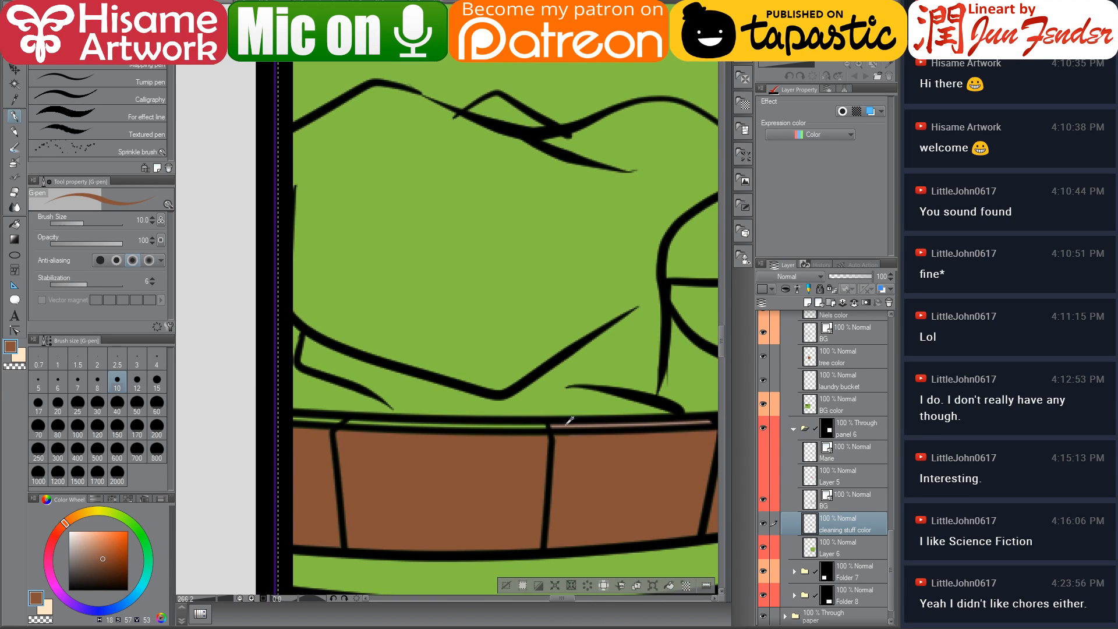
left_click_drag(645, 417, 248, 467)
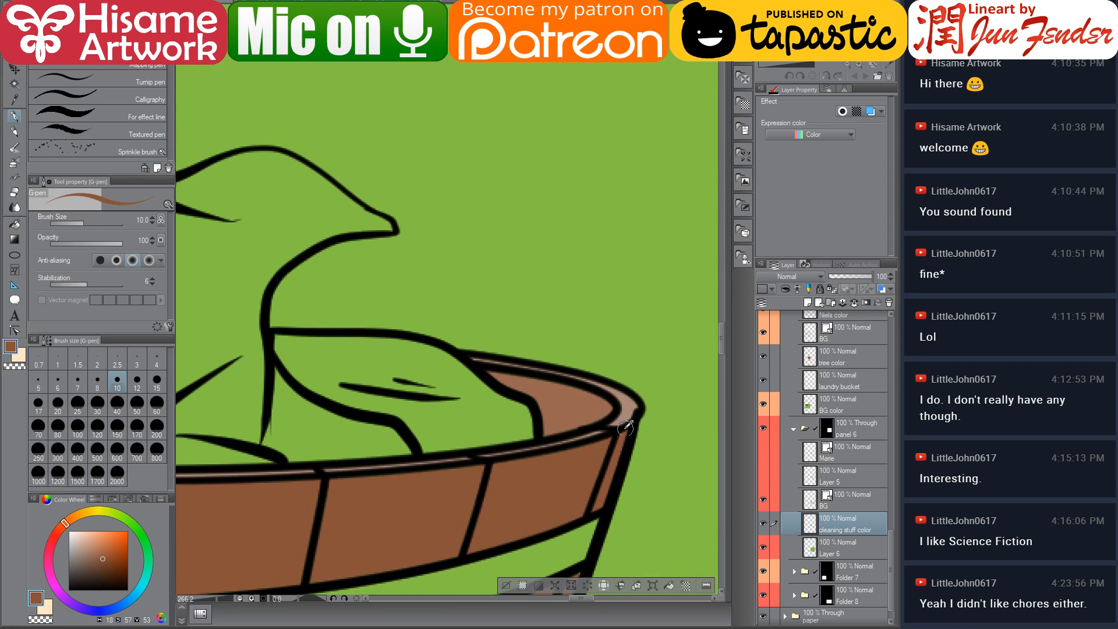
left_click(629, 408, "alt")
left_click_drag(429, 469, 637, 429)
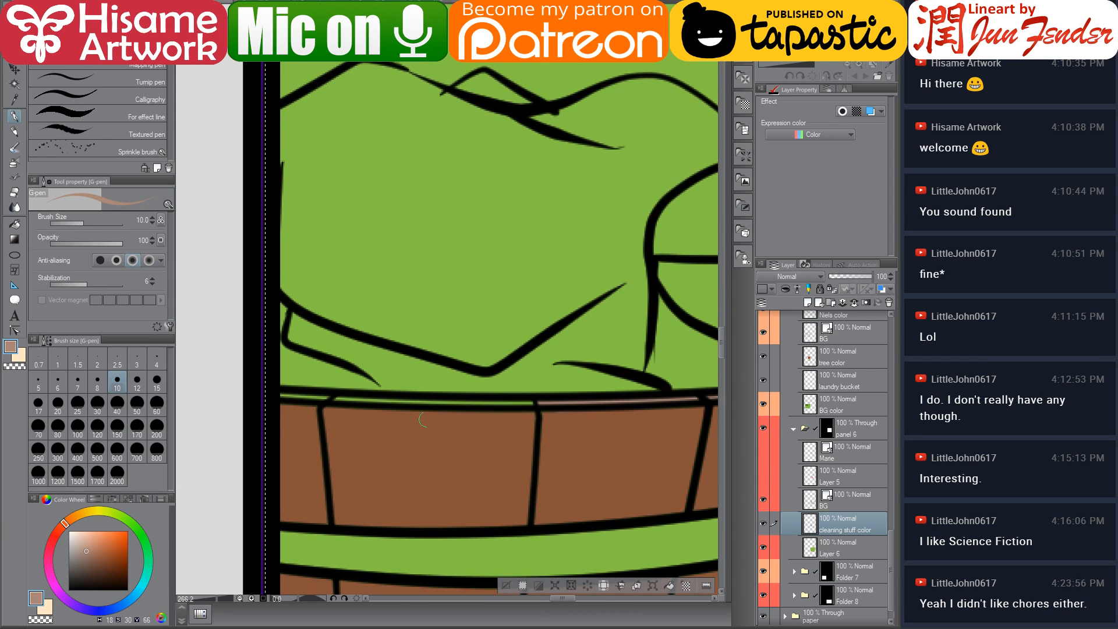
left_click_drag(285, 397, 523, 403)
left_click_drag(596, 447, 442, 339)
left_click(431, 307, "alt")
Enlarge the pen to size 17 and paint over the unfilled gaps along the basket's staves and bands
key("bracketright")
key("bracketright")
key("bracketright")
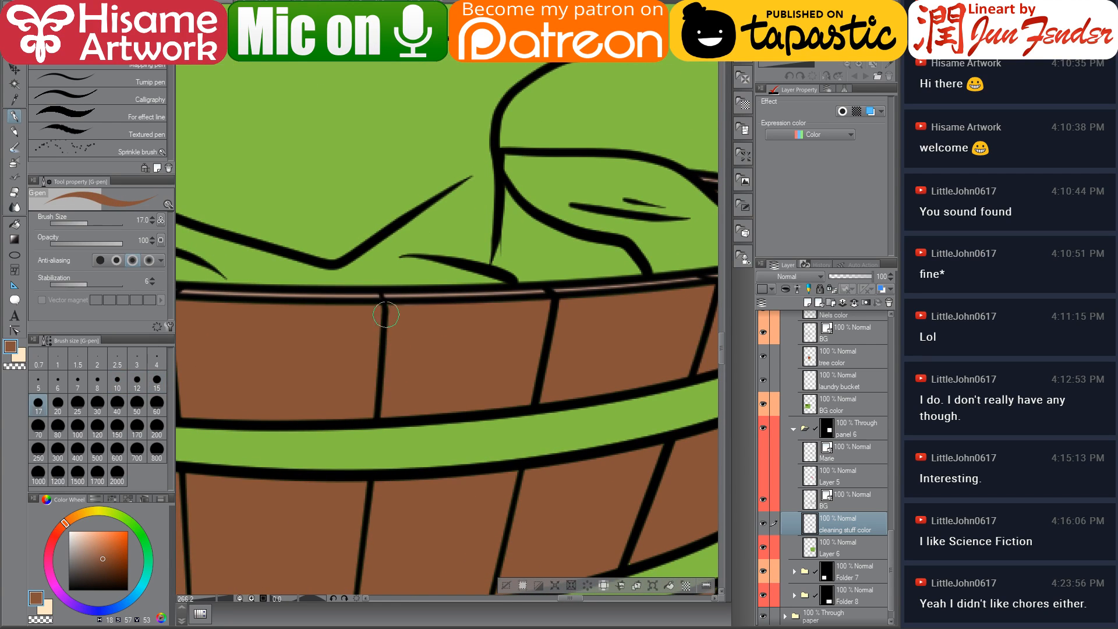
left_click_drag(333, 382, 517, 411)
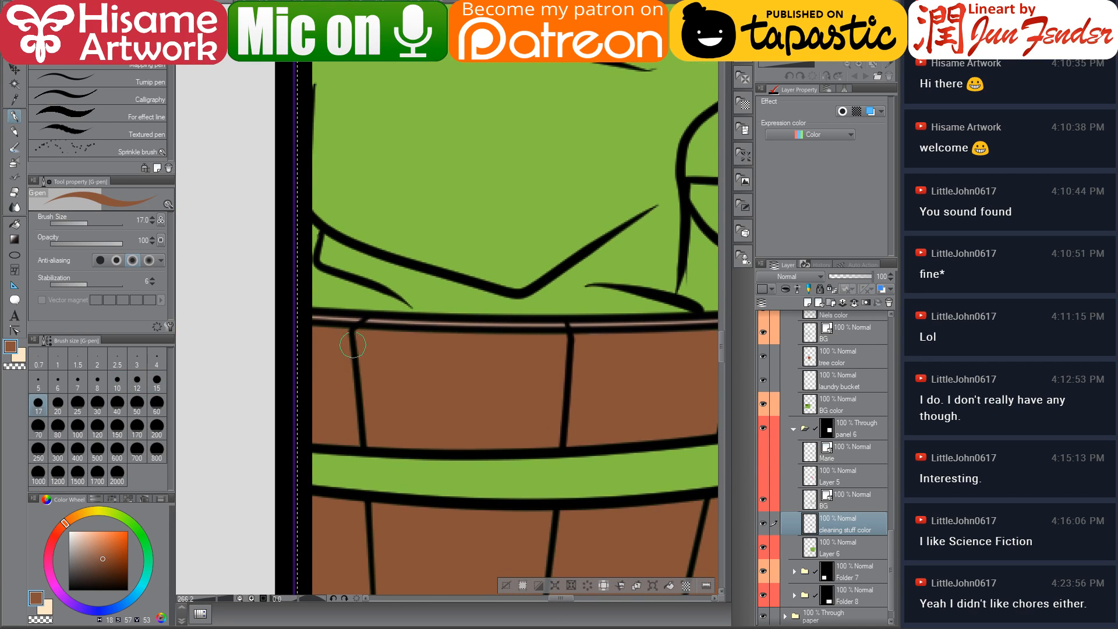
left_click_drag(353, 345, 365, 430)
left_click_drag(545, 406, 202, 442)
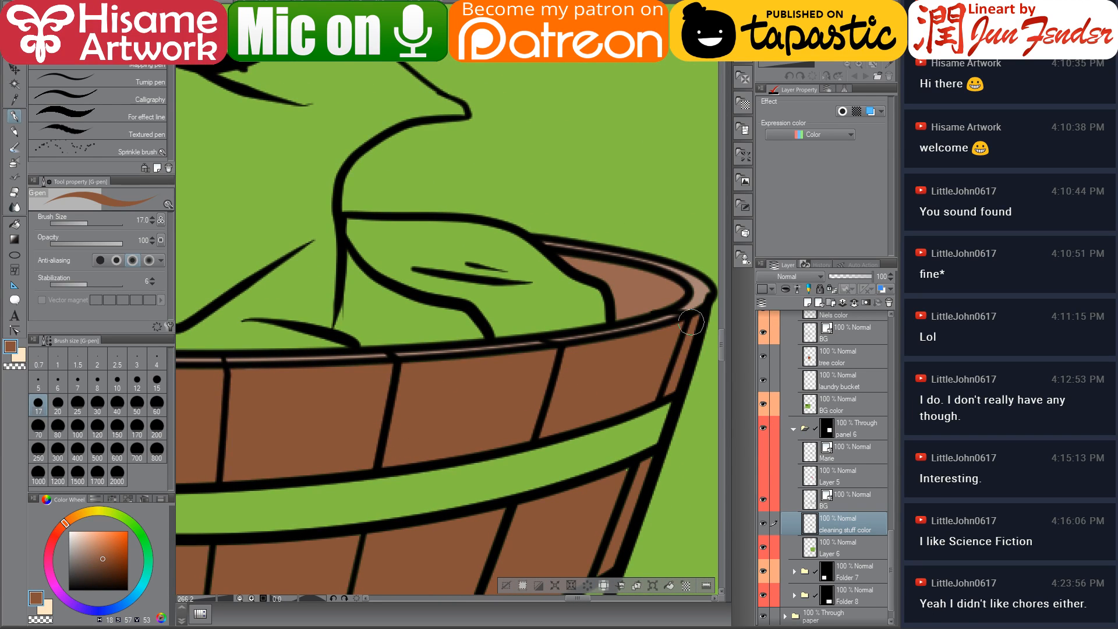
mouse_move(507, 486)
left_mouse_down()
mouse_move(483, 367)
mouse_move(460, 352)
left_mouse_up()
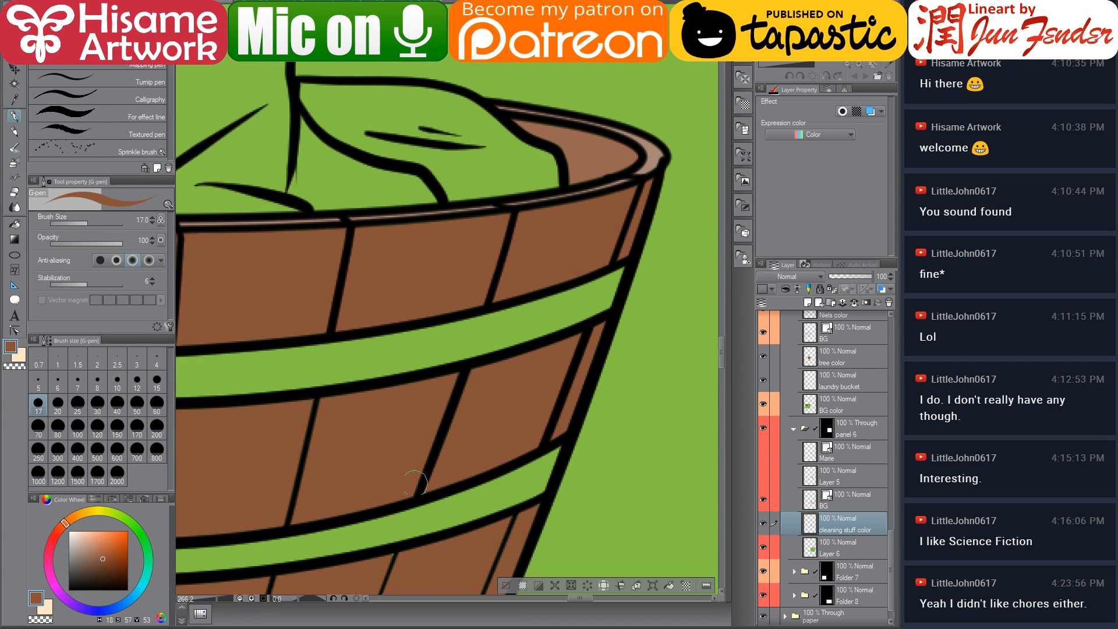
left_click_drag(427, 510, 521, 293)
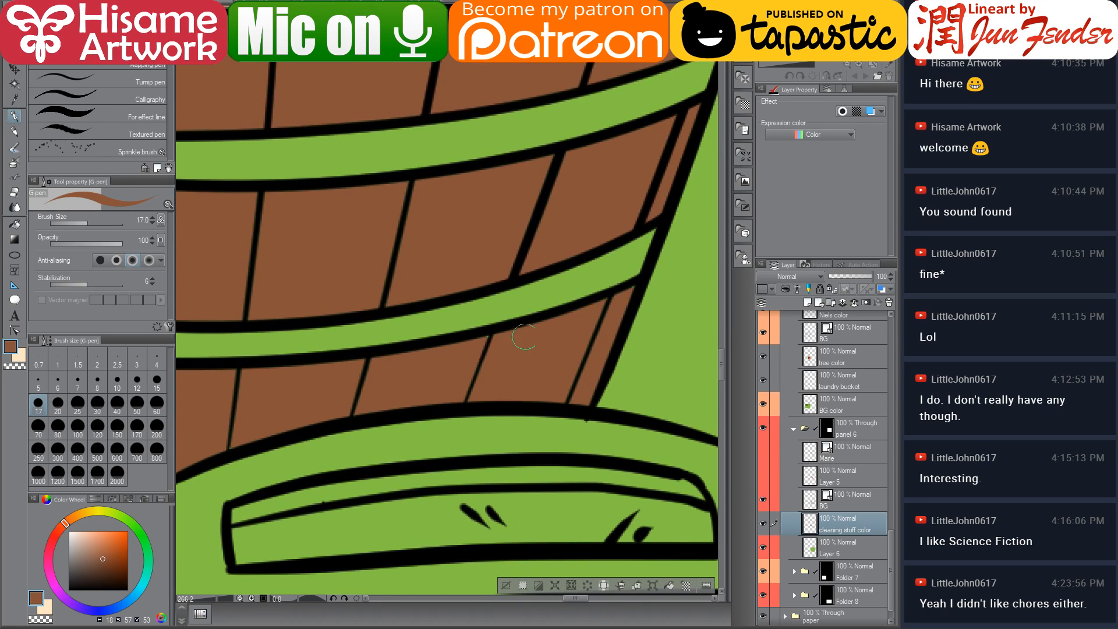
left_click_drag(322, 402, 583, 423)
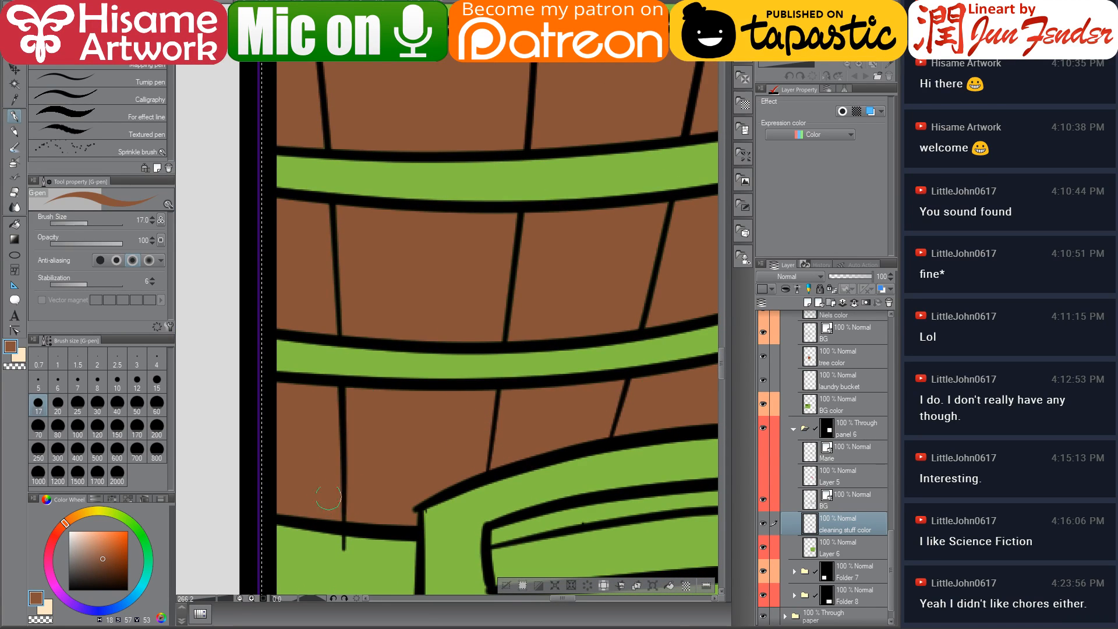
Inspect a basket band's vector line with the control point tool, then reselect the cleaning stuff color layer
left_click(15, 330)
left_click(344, 543)
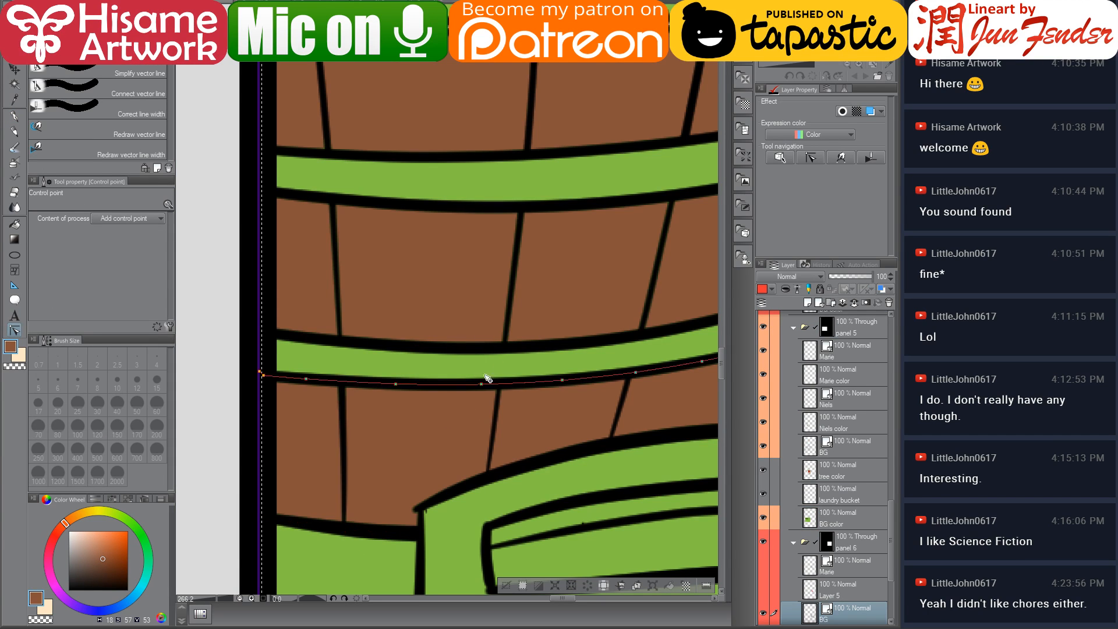
left_click_drag(537, 260, 379, 402)
left_click(681, 396)
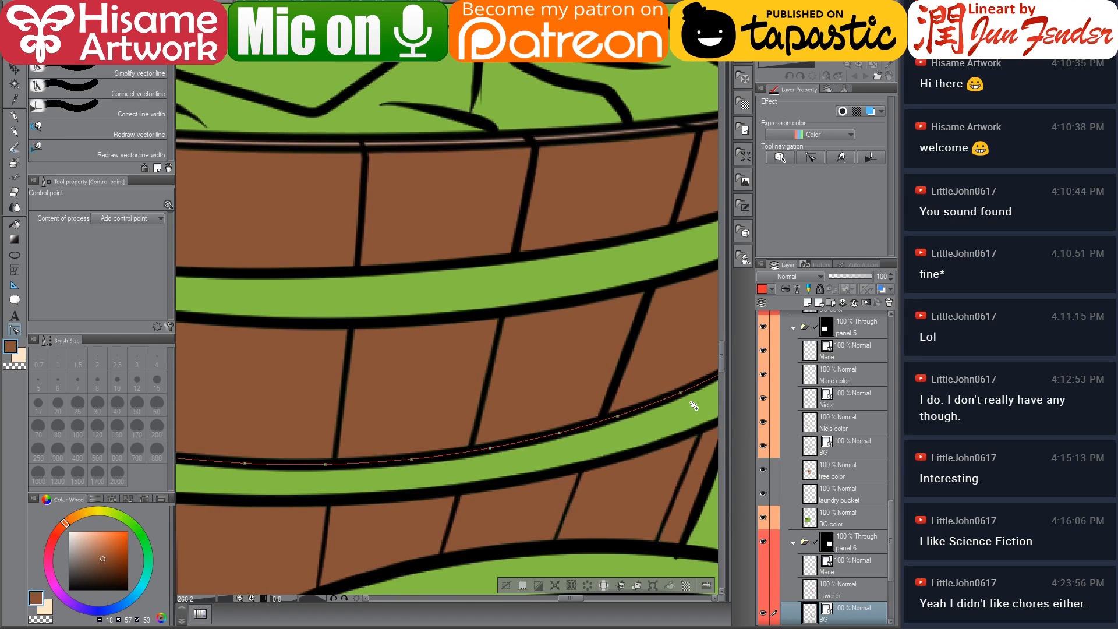
scroll(417, 404, "down", 3)
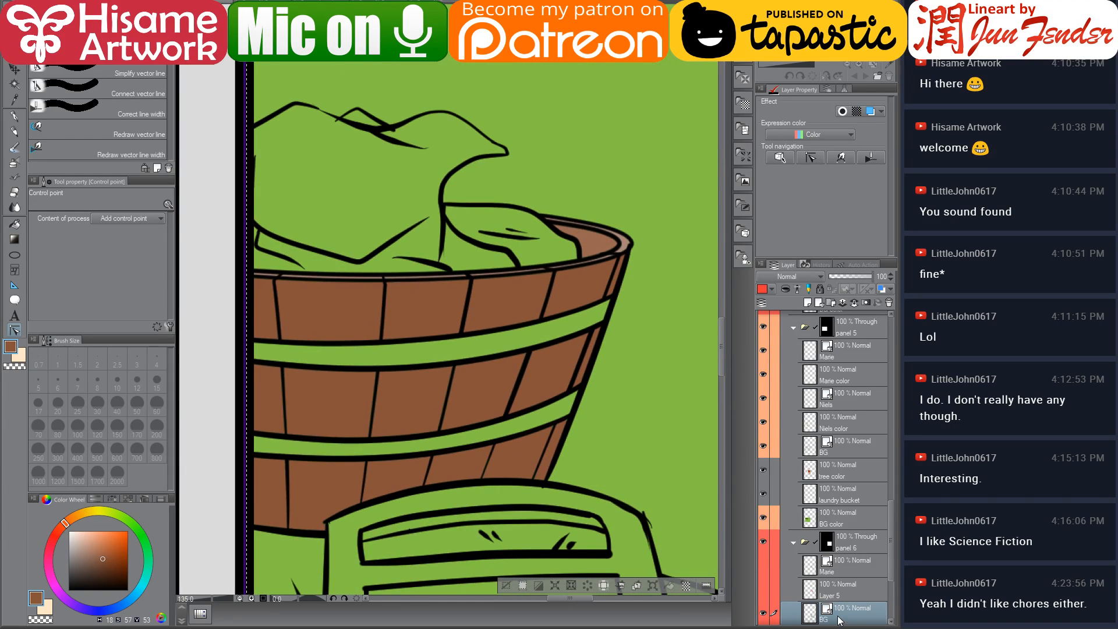
scroll(838, 589, "down", 2)
left_click(840, 579)
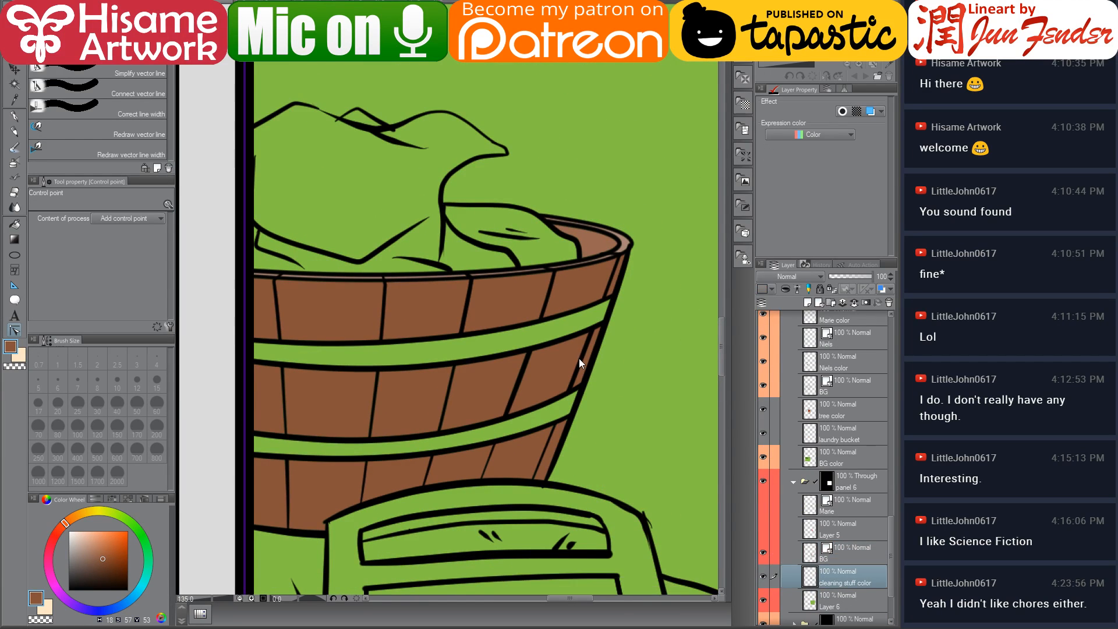
scroll(475, 358, "up", 2)
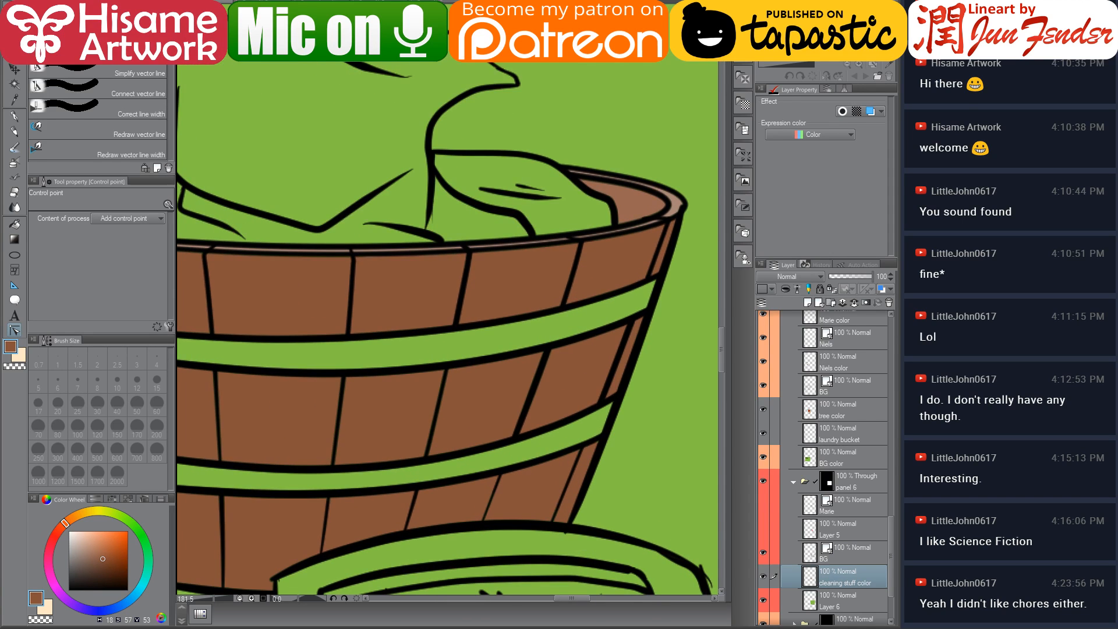
Look through the other open comic page documents, then return to the current page and pick the fill tool
left_click(466, 8)
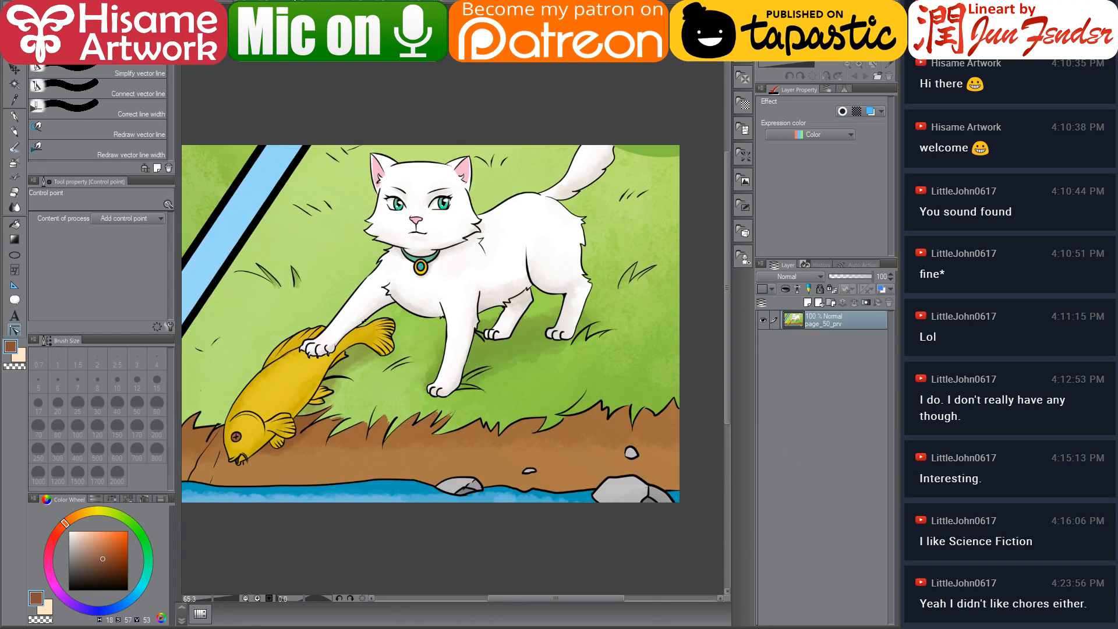
left_click(501, 8)
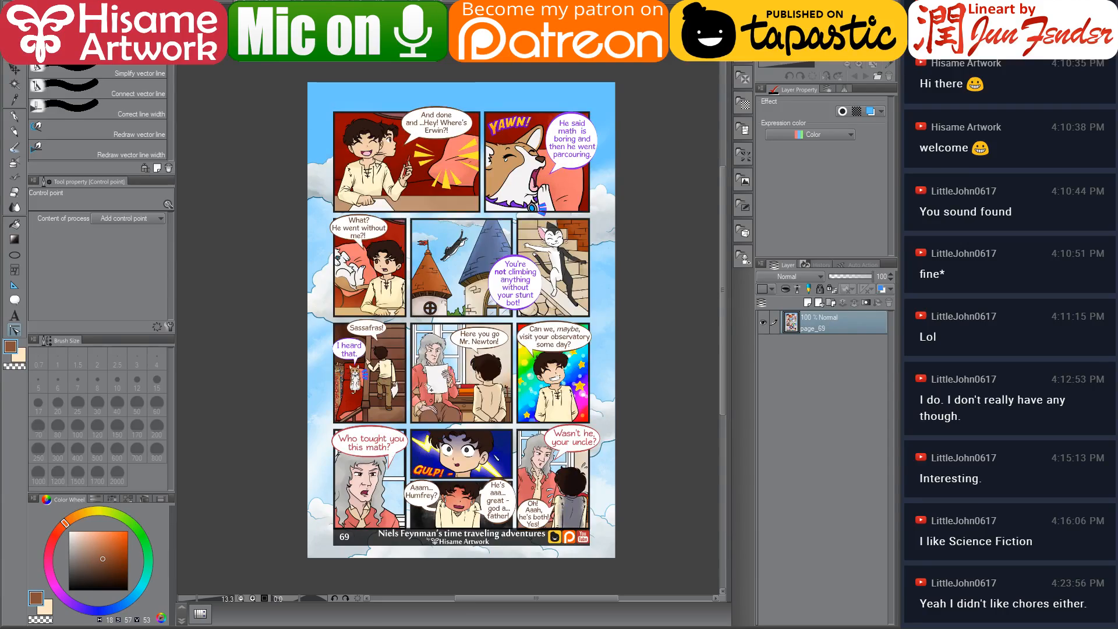
scroll(364, 502, "up", 9)
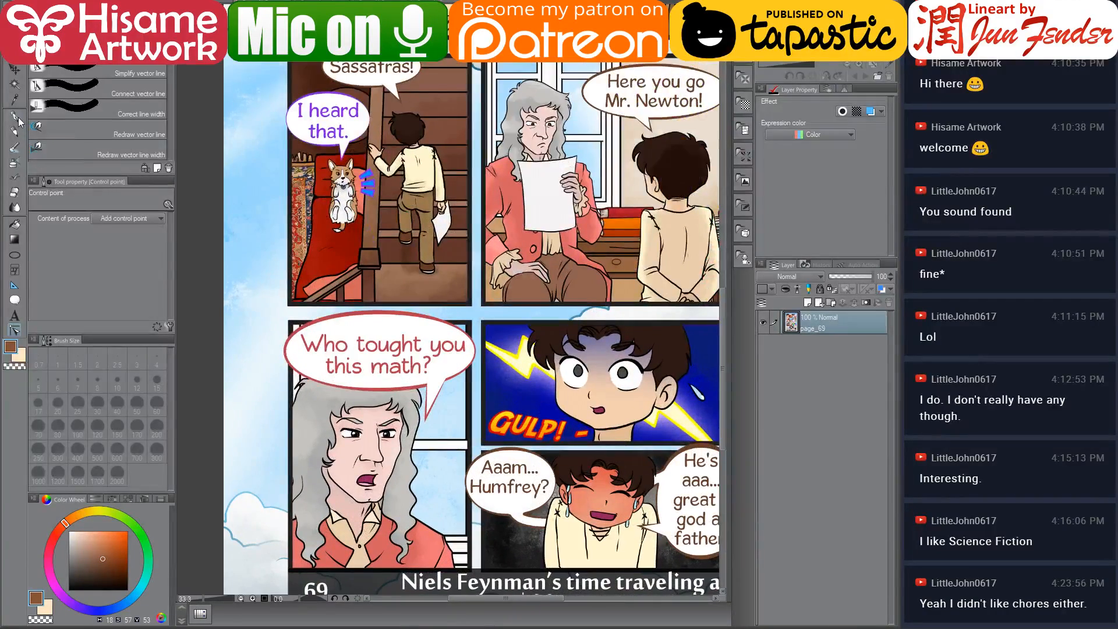
left_click(18, 118)
scroll(305, 457, "up", 3)
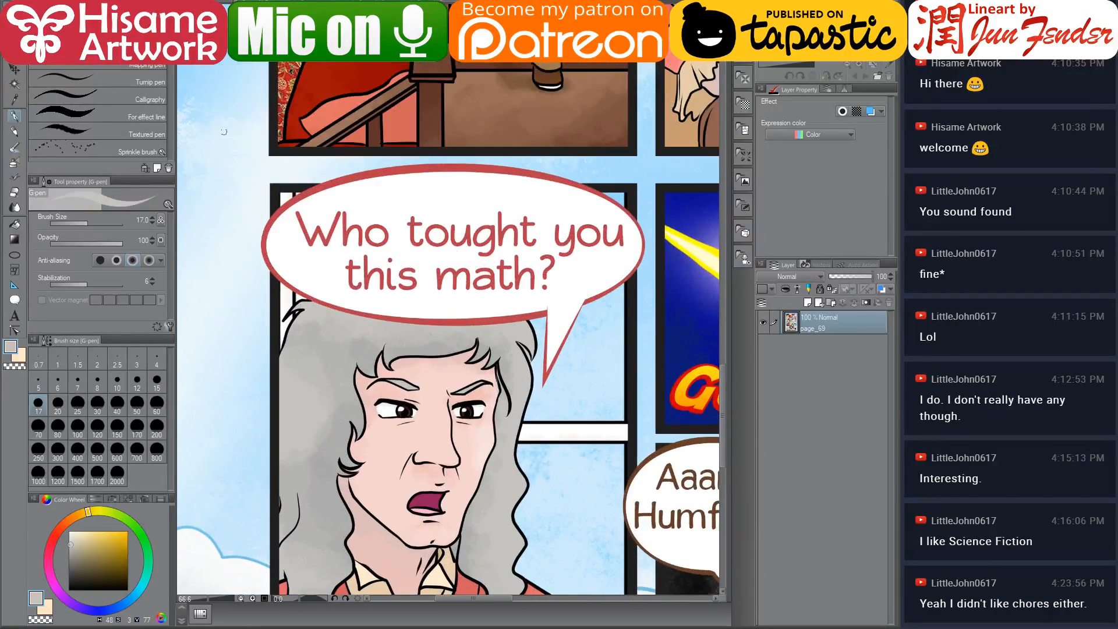
left_click(350, 28)
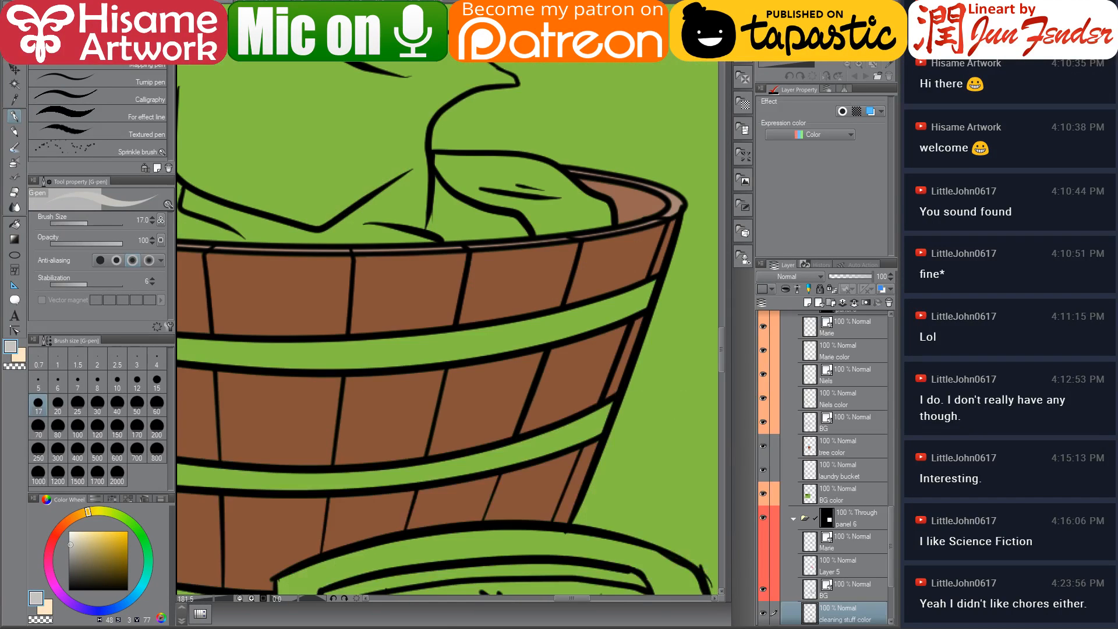
scroll(488, 381, "down", 2)
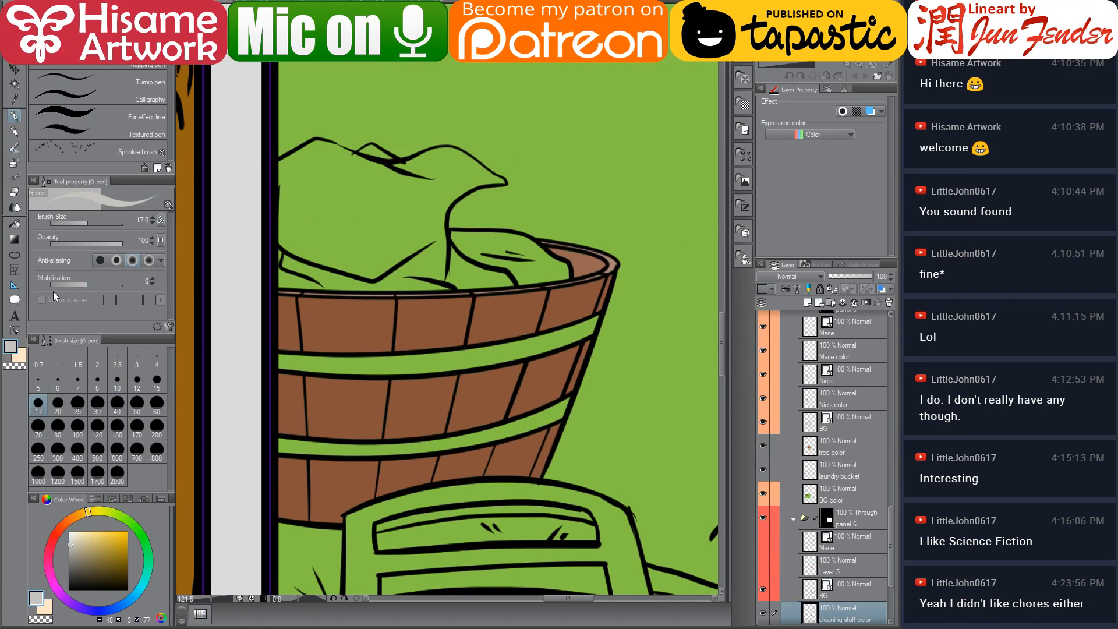
left_click(10, 224)
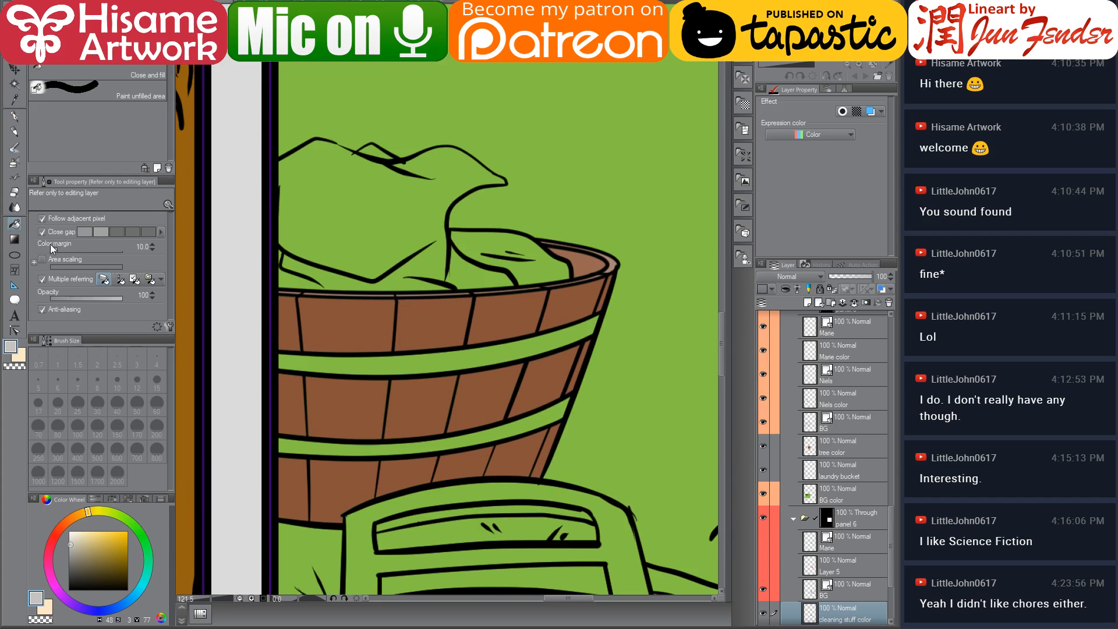
Fill the laundry basket's two bands with grey, then refill them with a darker grey picked from the colour wheel
left_click(448, 363)
left_click(457, 441)
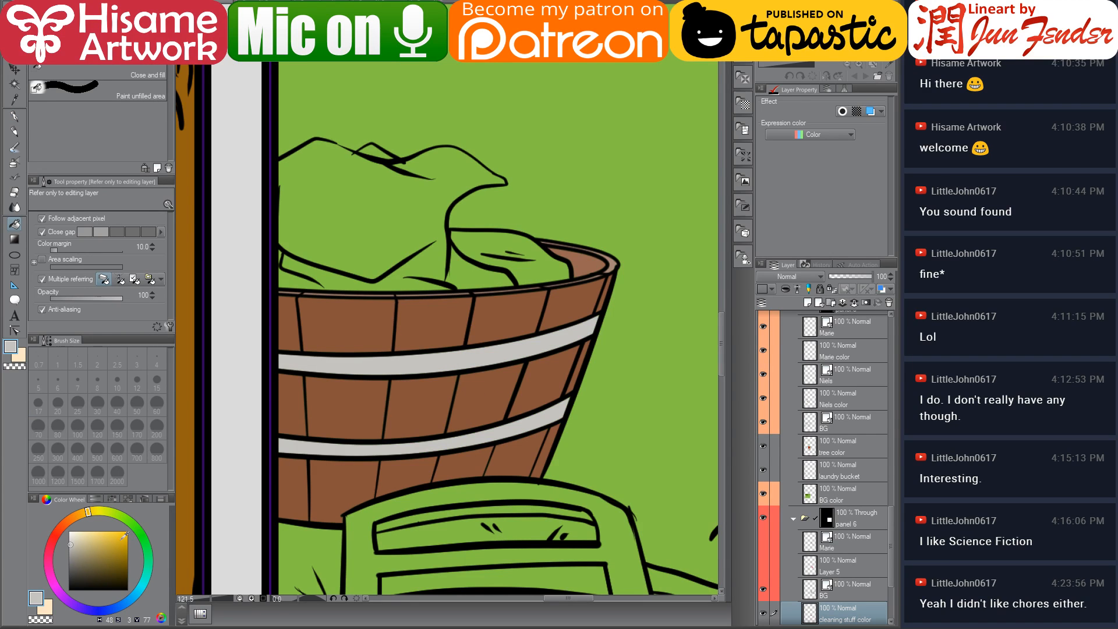
left_click(69, 552)
scroll(519, 401, "down", 3)
left_click_drag(358, 427, 648, 387)
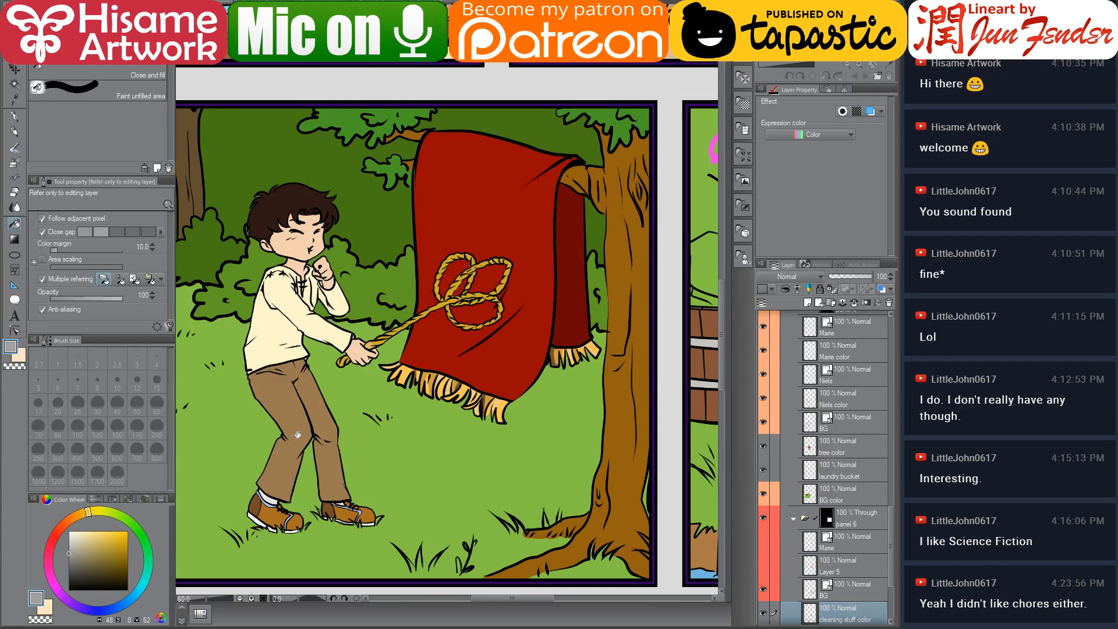
left_click_drag(296, 434, 529, 399)
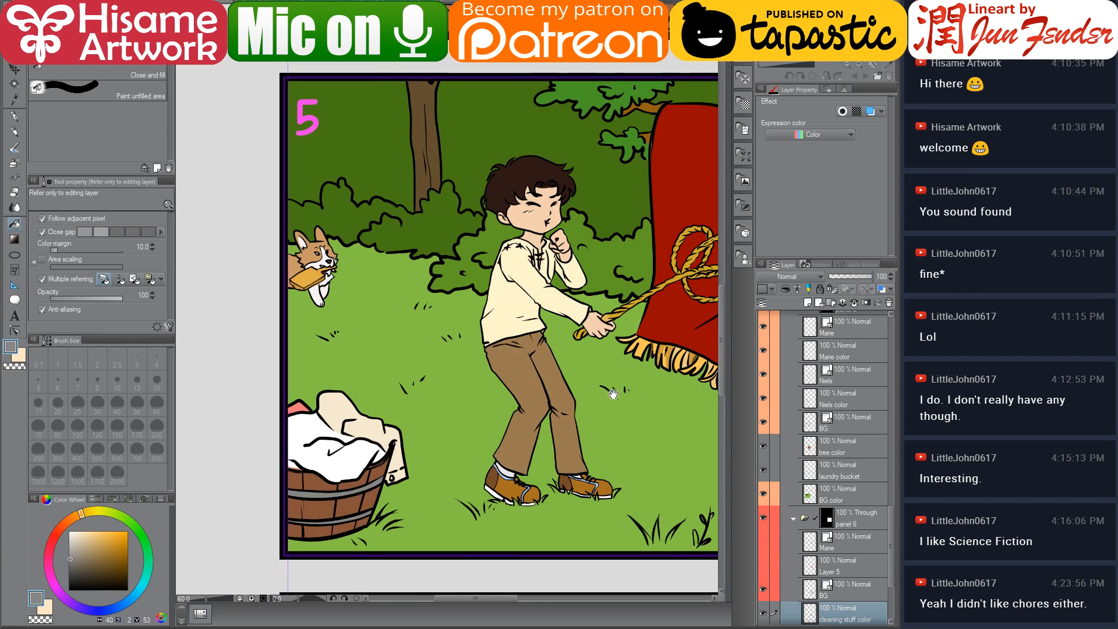
left_click_drag(613, 394, 198, 441)
left_click_drag(579, 379, 415, 424)
scroll(464, 403, "up", 1)
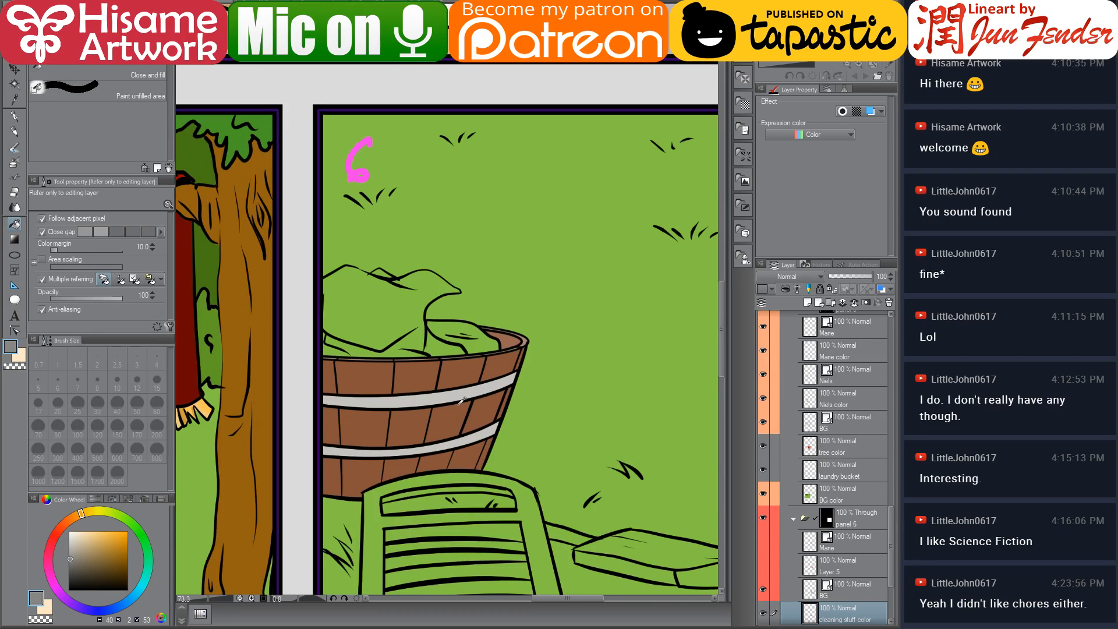
scroll(464, 401, "up", 4)
left_click(433, 373)
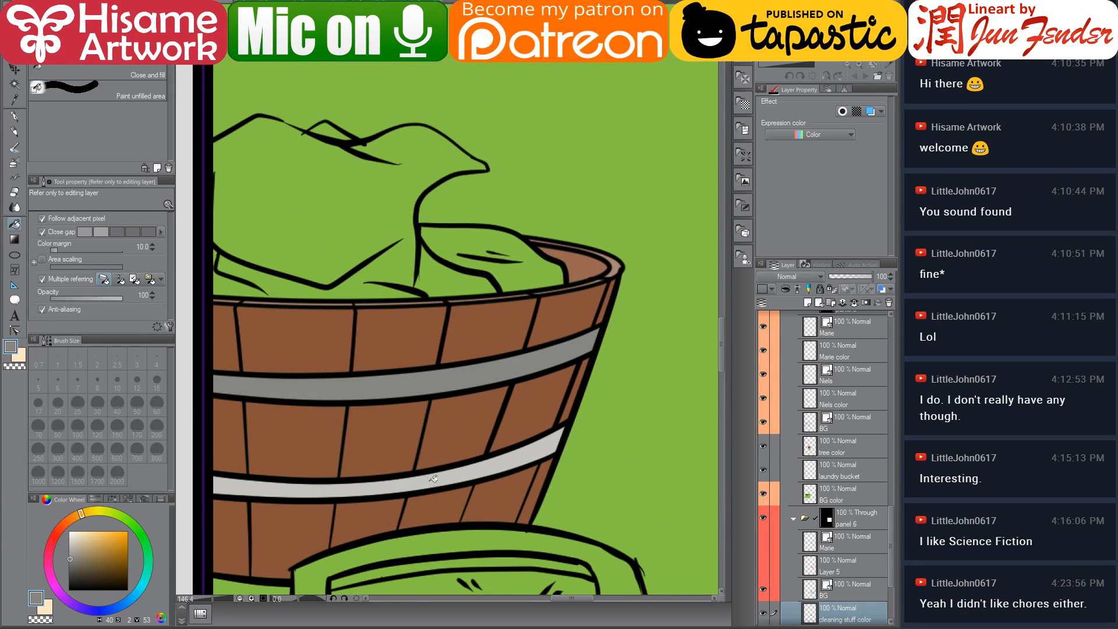
left_click(433, 478)
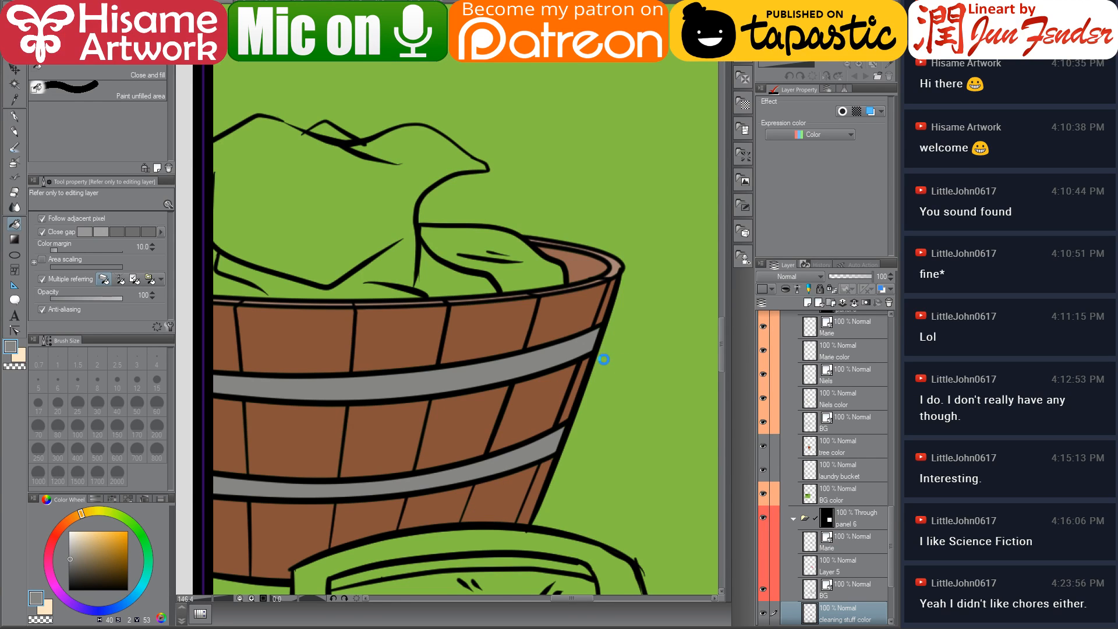
scroll(605, 349, "up", 5)
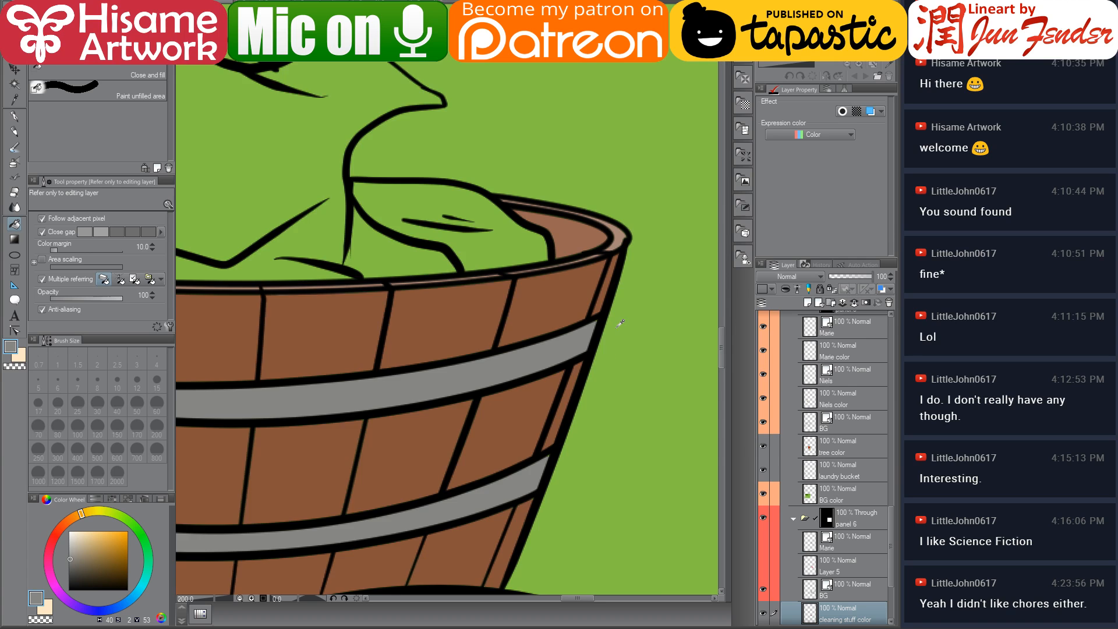
scroll(819, 573, "down", 3)
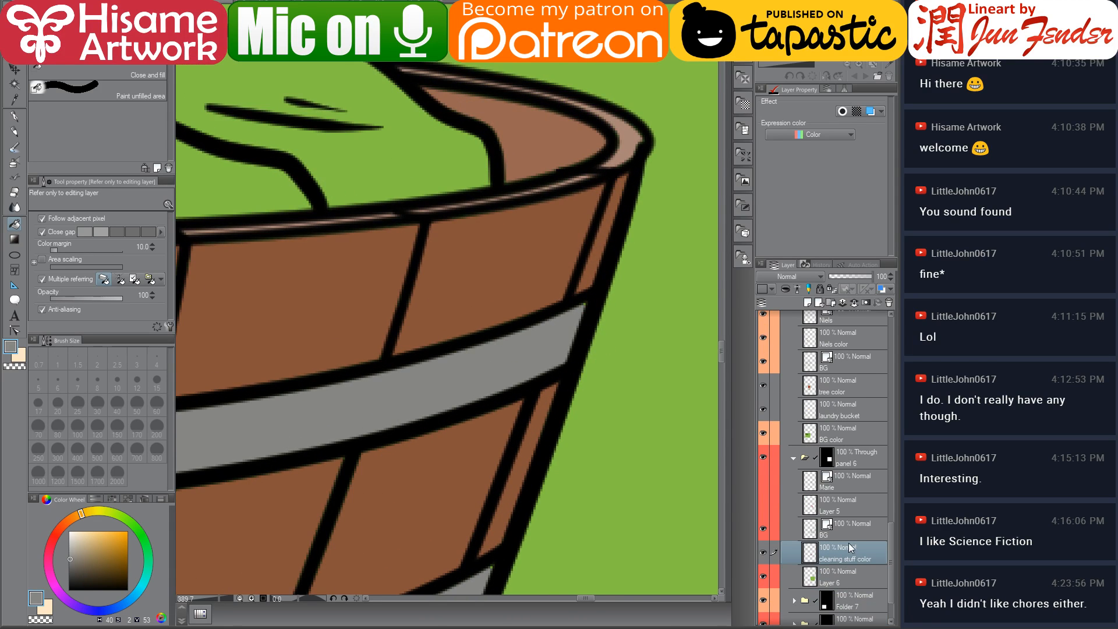
left_click(848, 531)
mouse_move(666, 337)
left_mouse_down()
mouse_move(524, 338)
mouse_move(493, 373)
mouse_move(518, 346)
mouse_move(498, 356)
mouse_move(515, 329)
left_mouse_up()
left_click(15, 116)
key("ctrl+z")
left_click(826, 551)
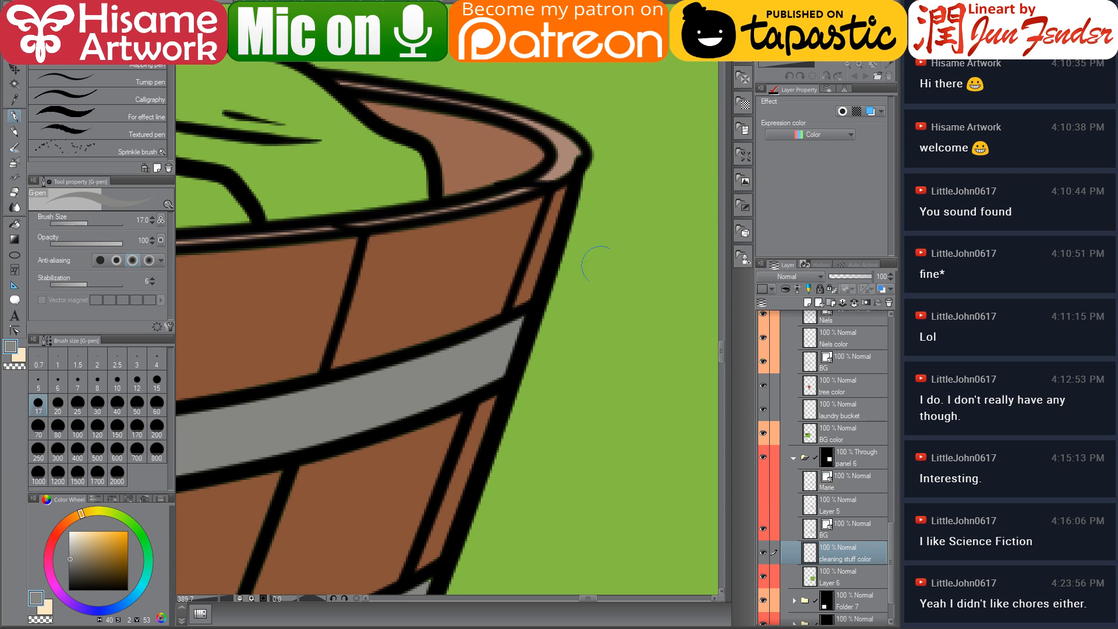
Reshape the basket's right-side lineart with the control point tool so it bends outward at both band ends
left_click(15, 330)
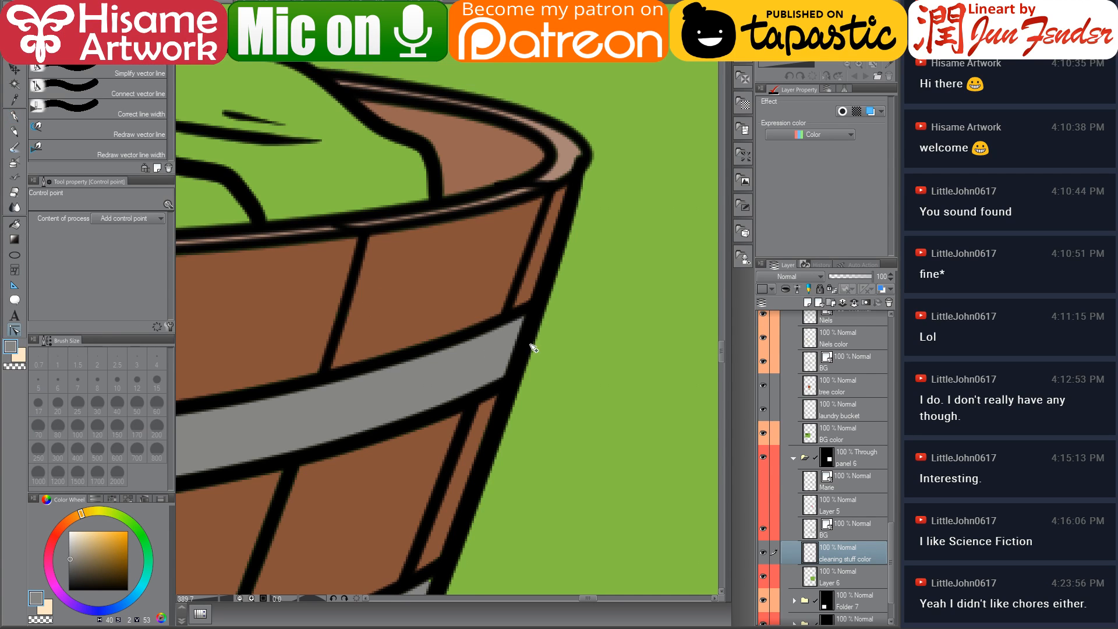
left_click(540, 315, "ctrl+shift")
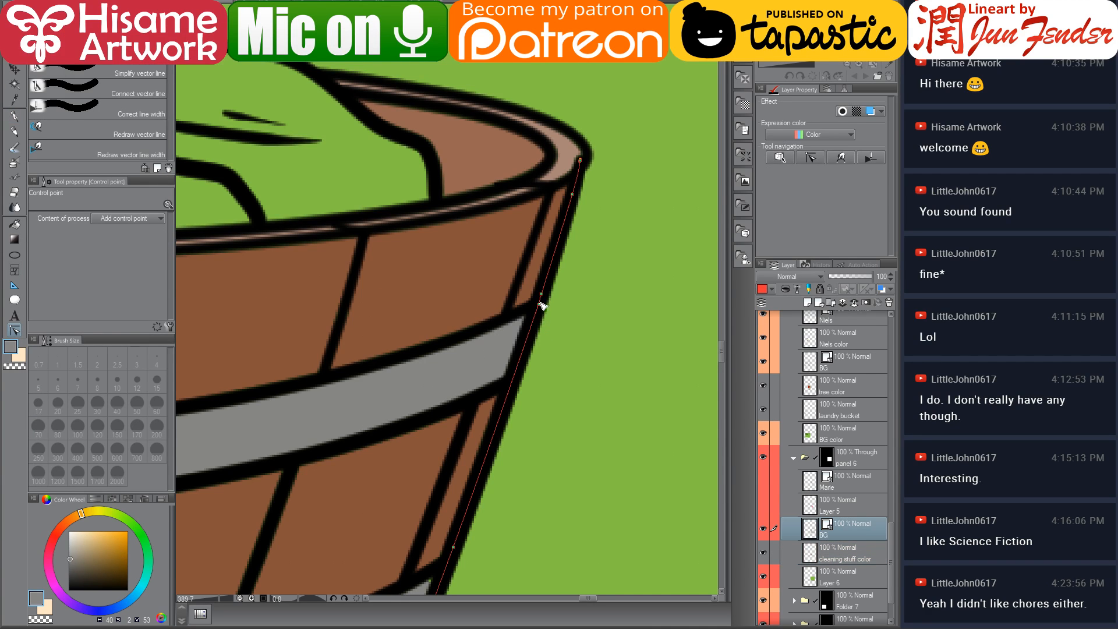
left_click_drag(541, 307, 556, 307)
left_click_drag(523, 386, 510, 346)
scroll(491, 480, "down", 5)
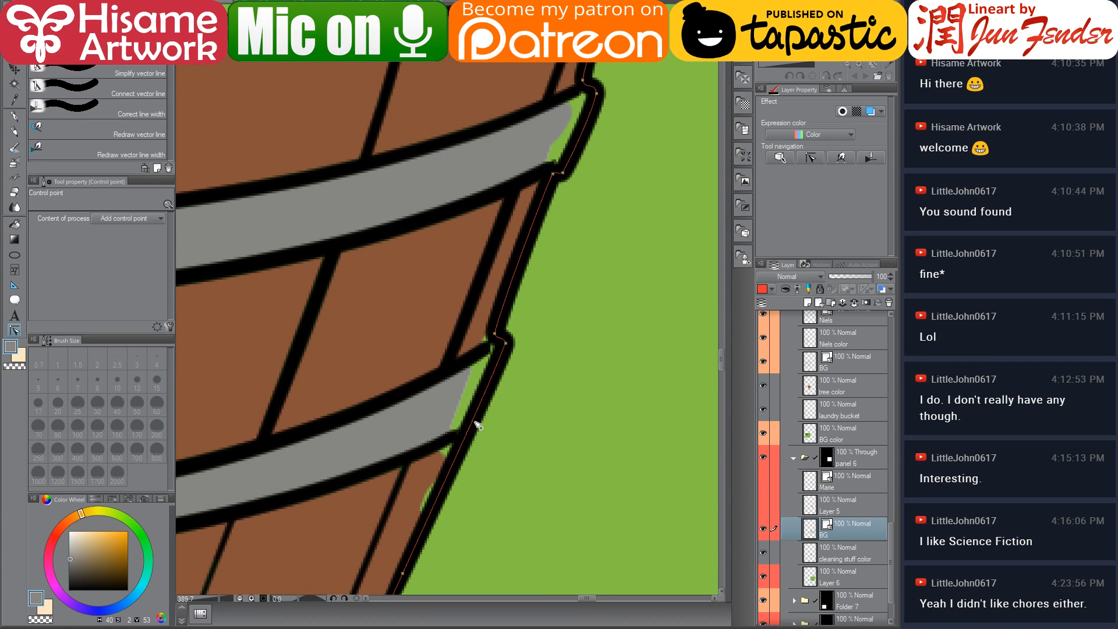
left_click_drag(465, 434, 460, 435)
left_click_drag(495, 334, 492, 335)
left_click_drag(593, 228, 593, 300)
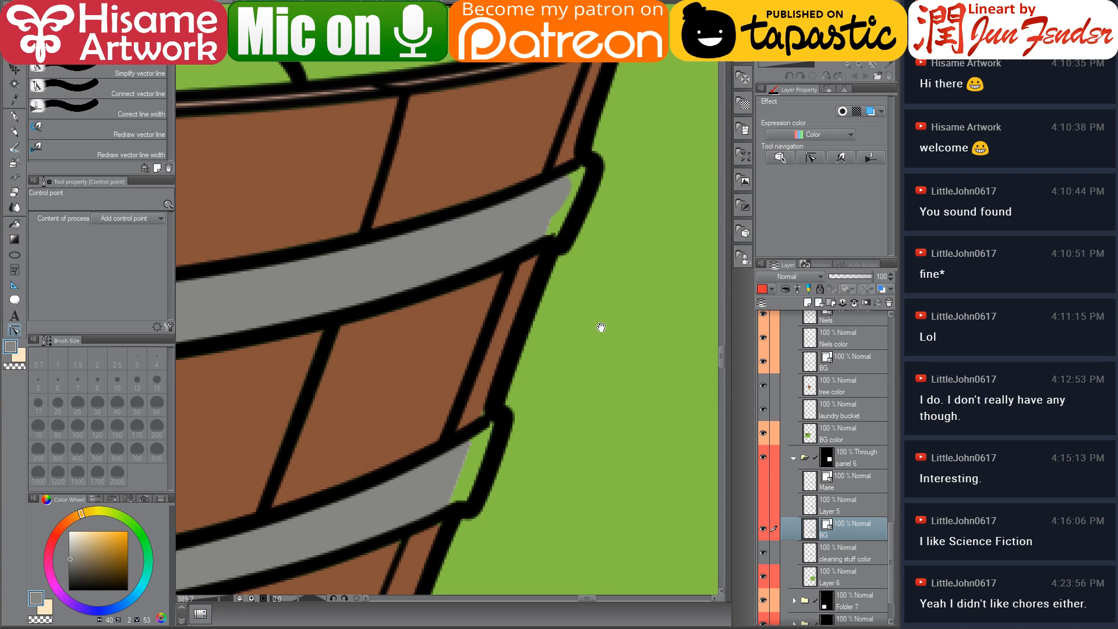
left_click_drag(452, 509, 456, 510)
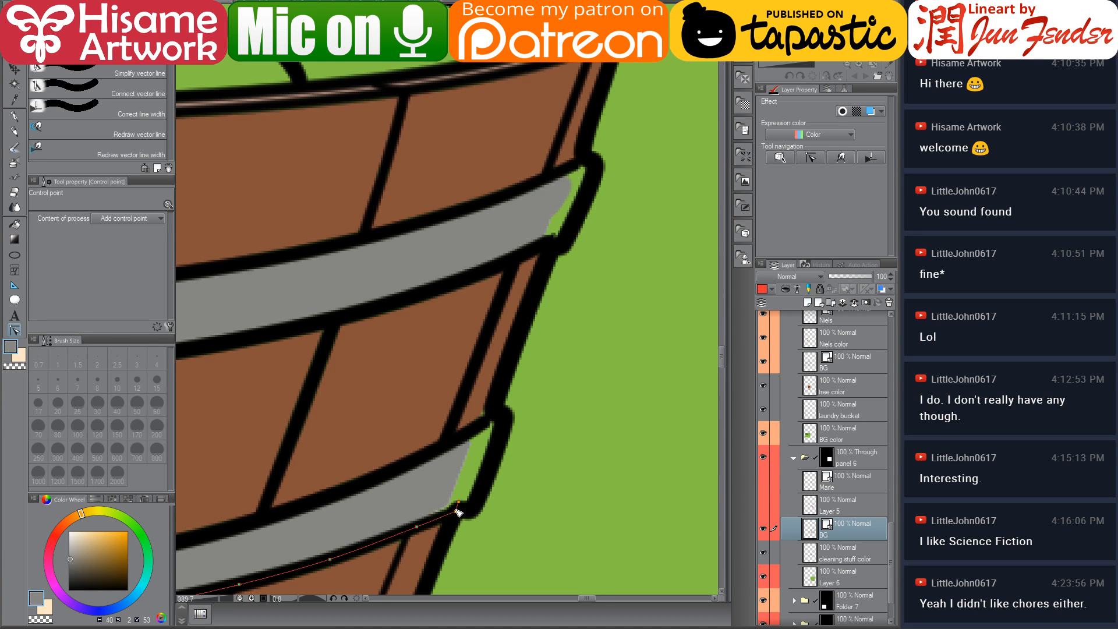
On the cleaning stuff color layer, paint the extended band ends grey and the stave gap beside them brown
left_click(845, 554)
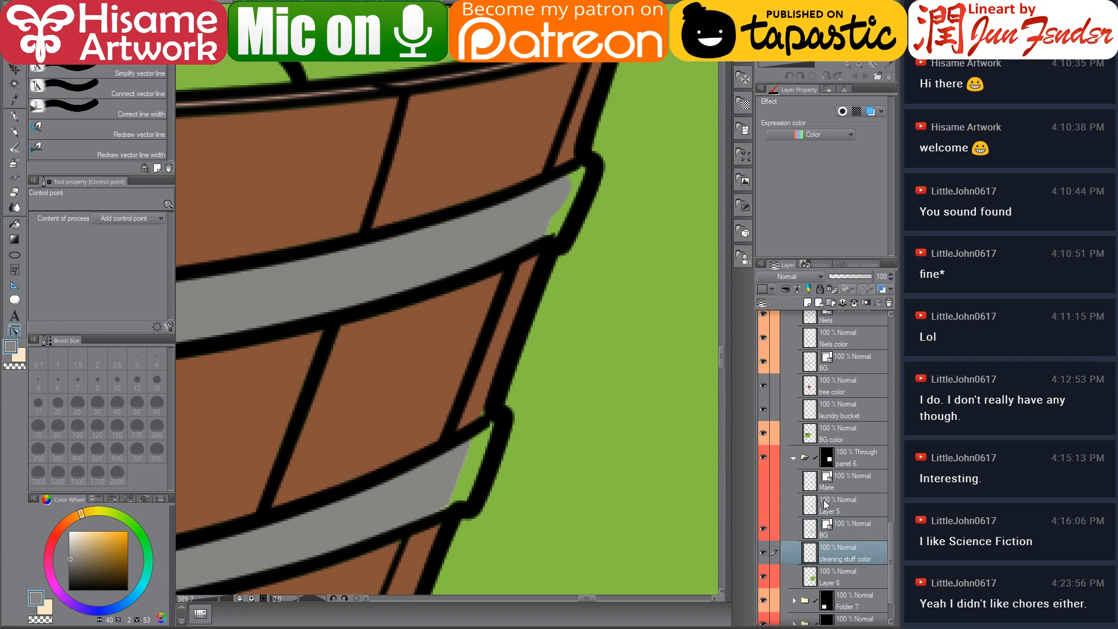
left_click(15, 112)
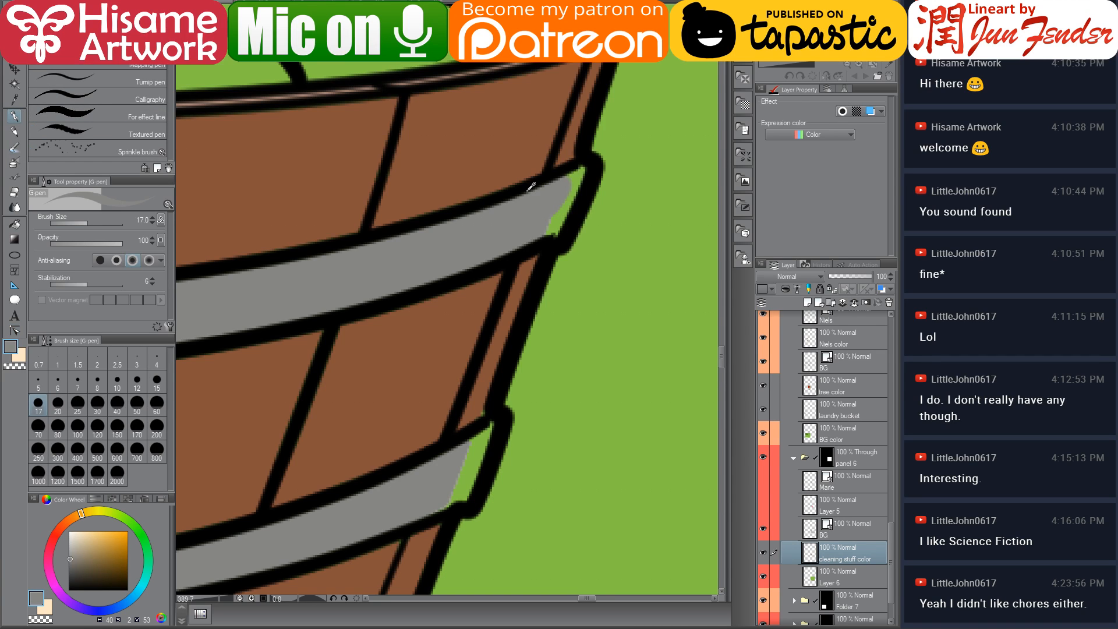
left_click_drag(590, 181, 553, 233)
left_click_drag(486, 431, 464, 474)
left_click(484, 386, "alt")
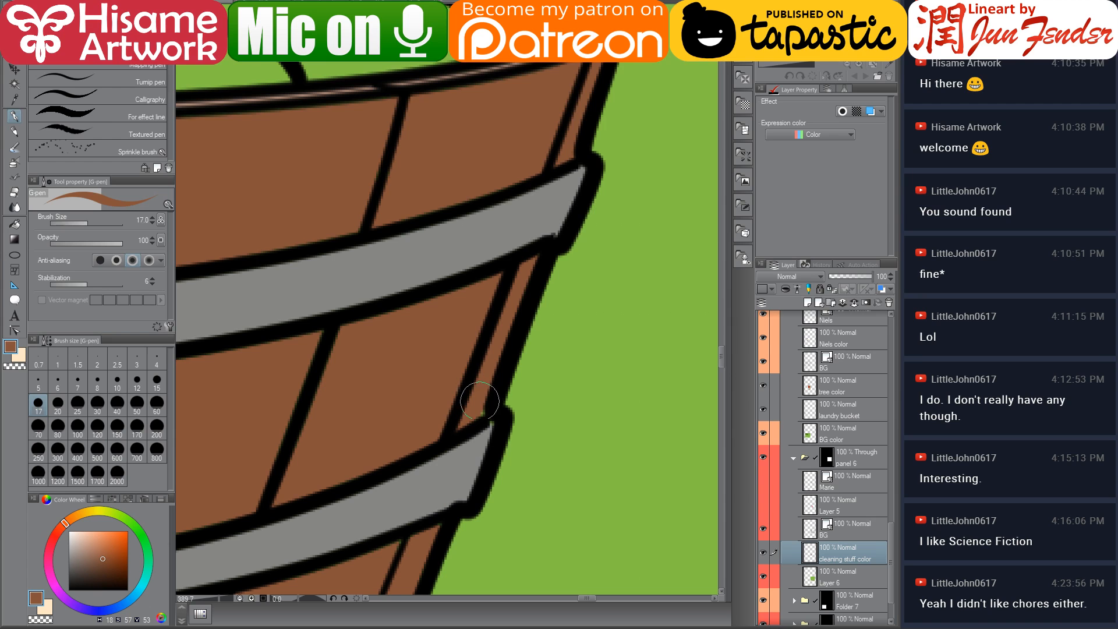
left_click(486, 438, "alt")
left_click_drag(492, 426, 489, 435)
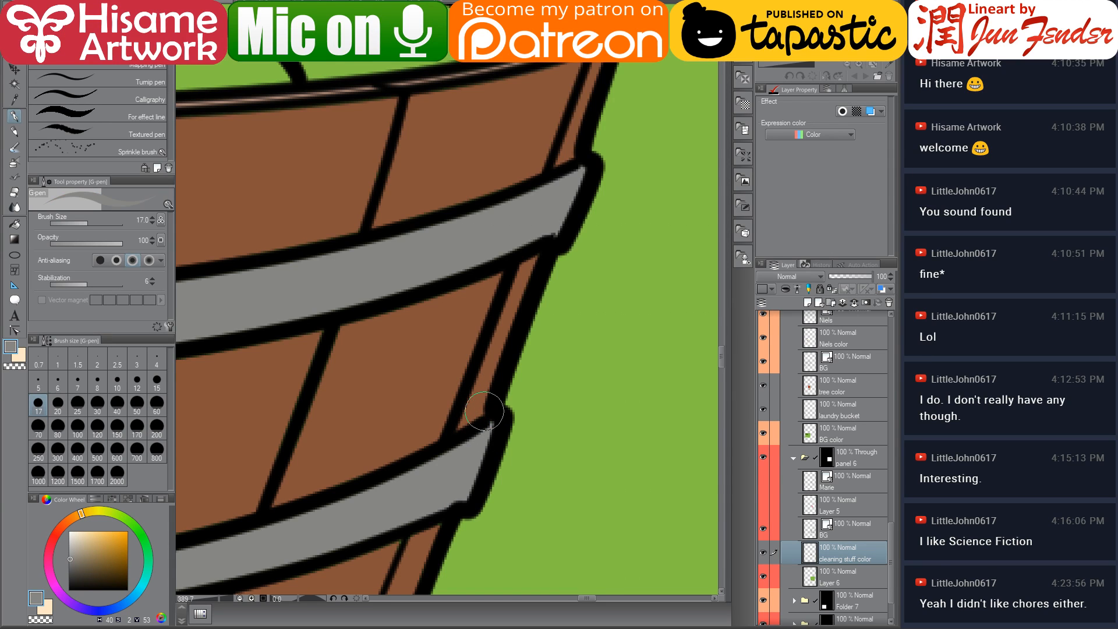
Zoom out and compare panel 6's basket with the basket in panel 5
scroll(484, 411, "down", 6)
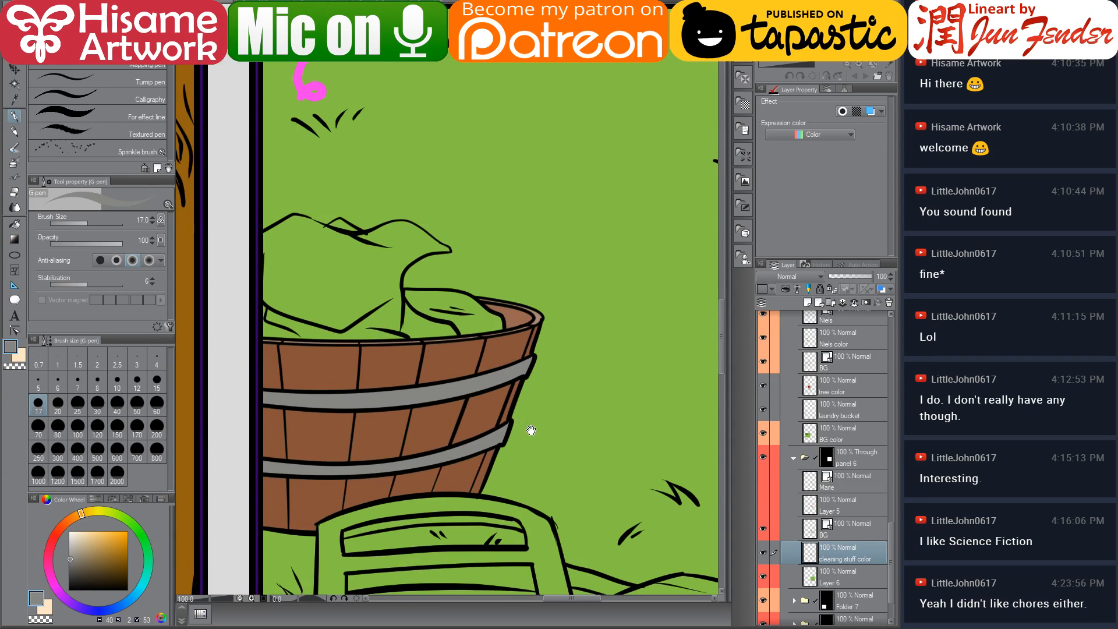
left_click_drag(531, 430, 603, 340)
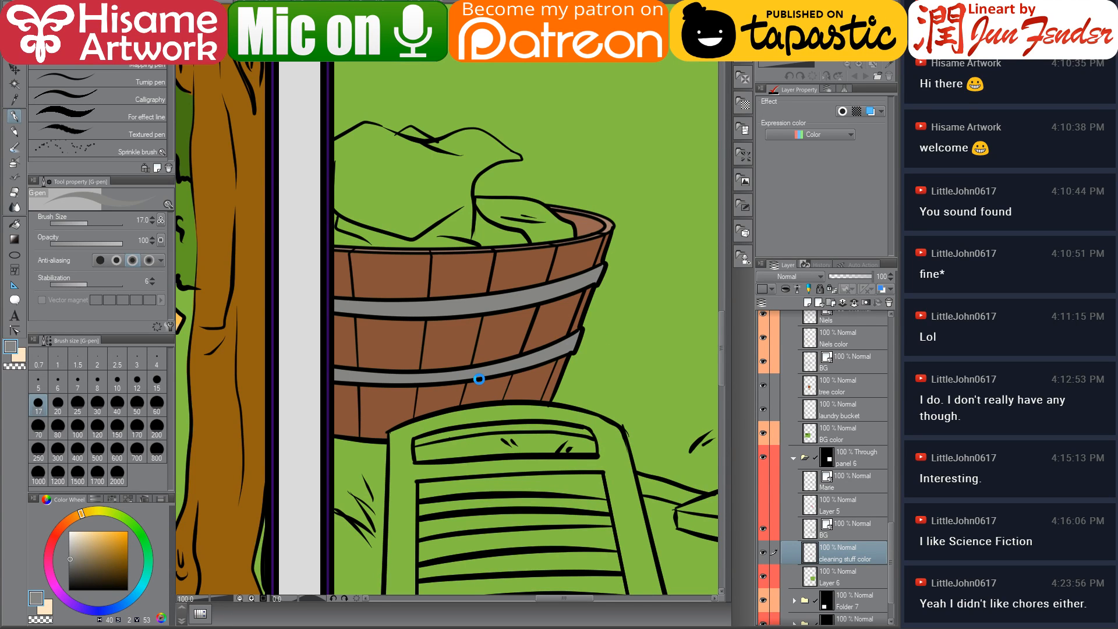
scroll(480, 384, "down", 5)
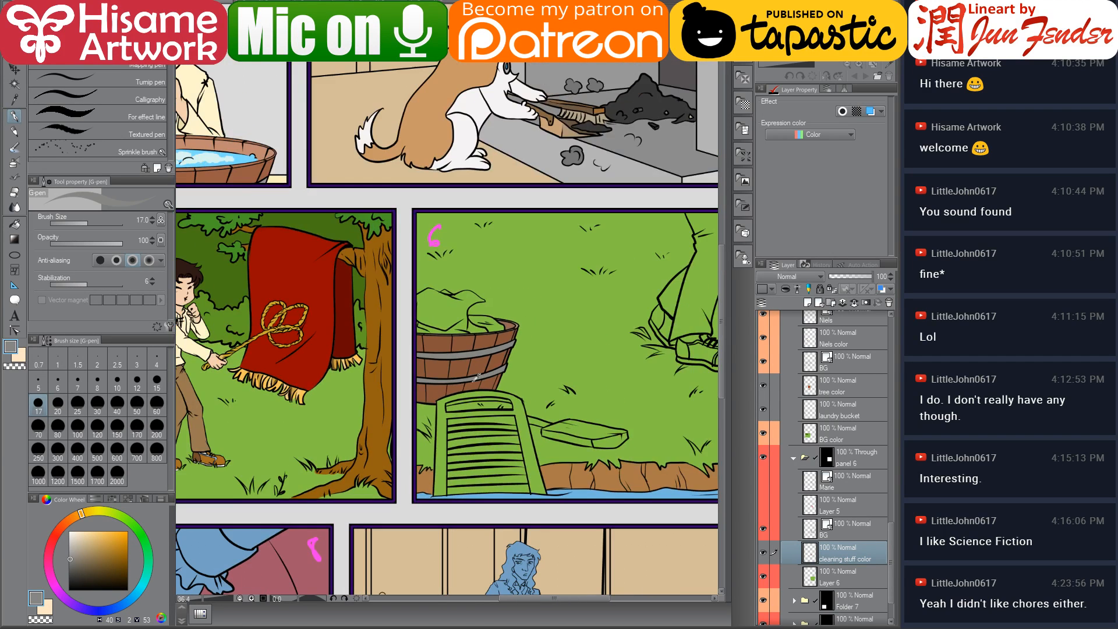
scroll(562, 384, "up", 2)
left_click(243, 425, "alt")
left_click_drag(571, 373, 308, 436)
scroll(322, 383, "up", 1)
scroll(324, 380, "down", 2)
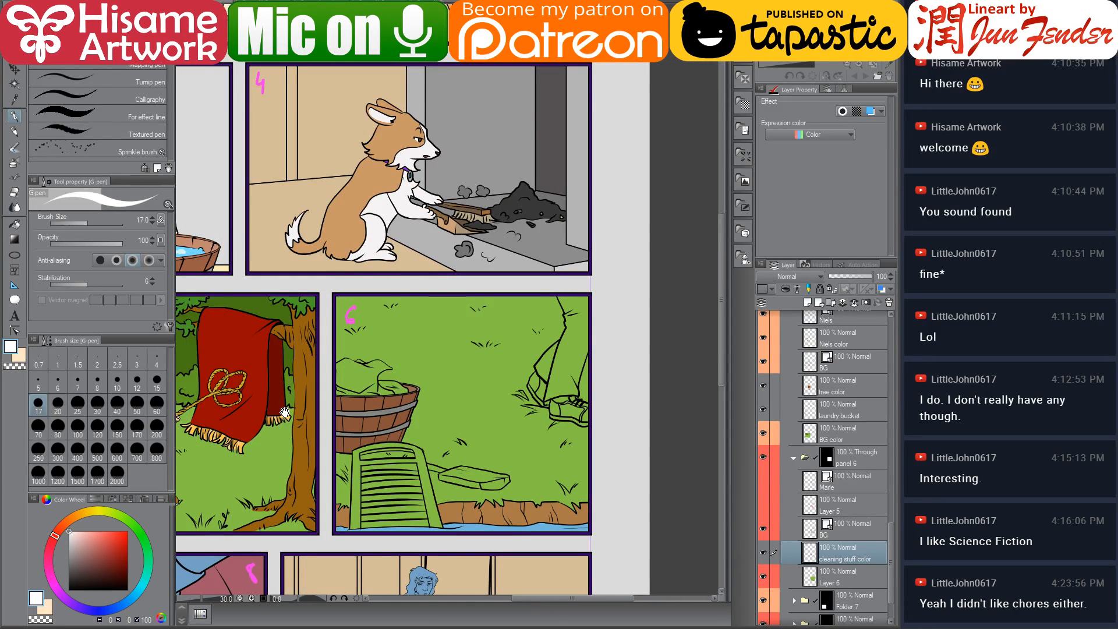
left_click_drag(285, 412, 317, 391)
scroll(401, 384, "up", 2)
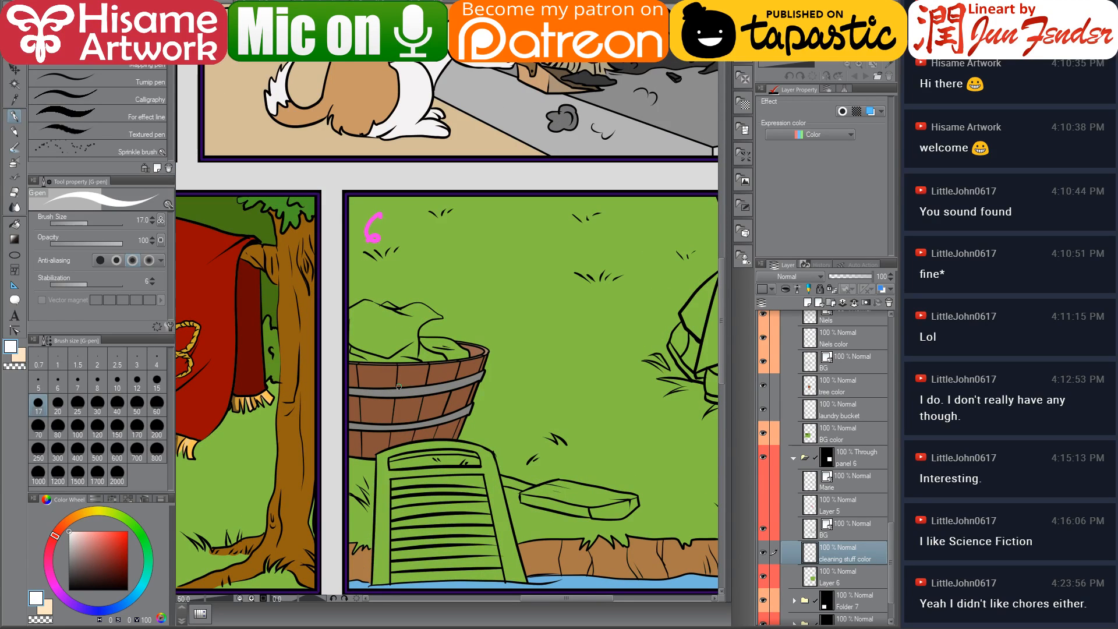
scroll(515, 396, "down", 3)
left_click_drag(507, 403, 439, 417)
scroll(455, 410, "up", 3)
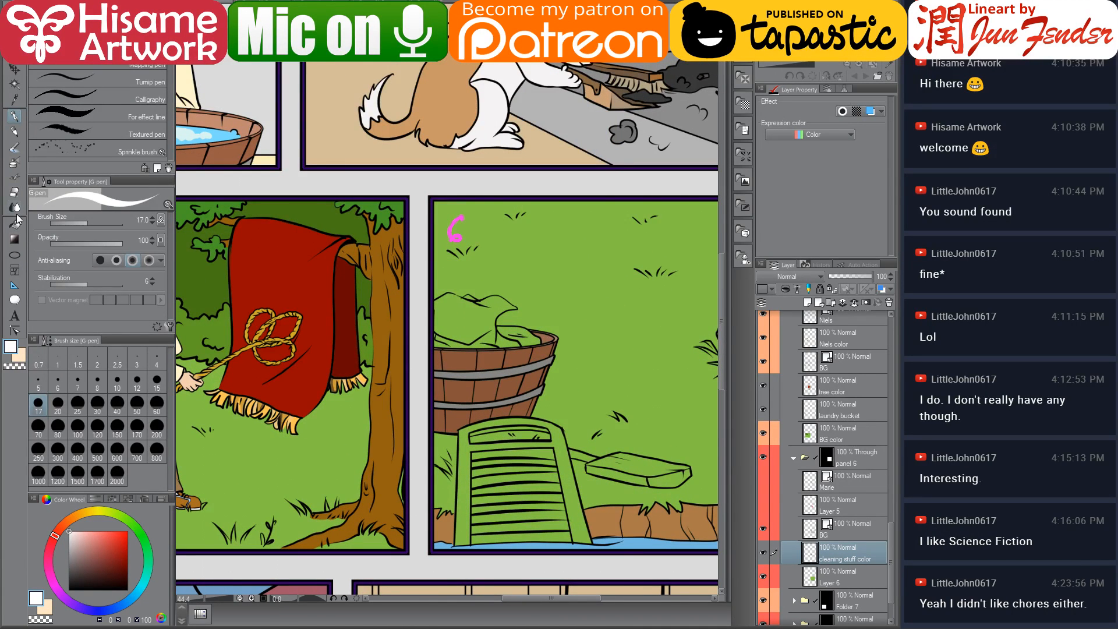
Enlarge the eraser to 300 and erase the basket's colours in panel 6
left_click(15, 192)
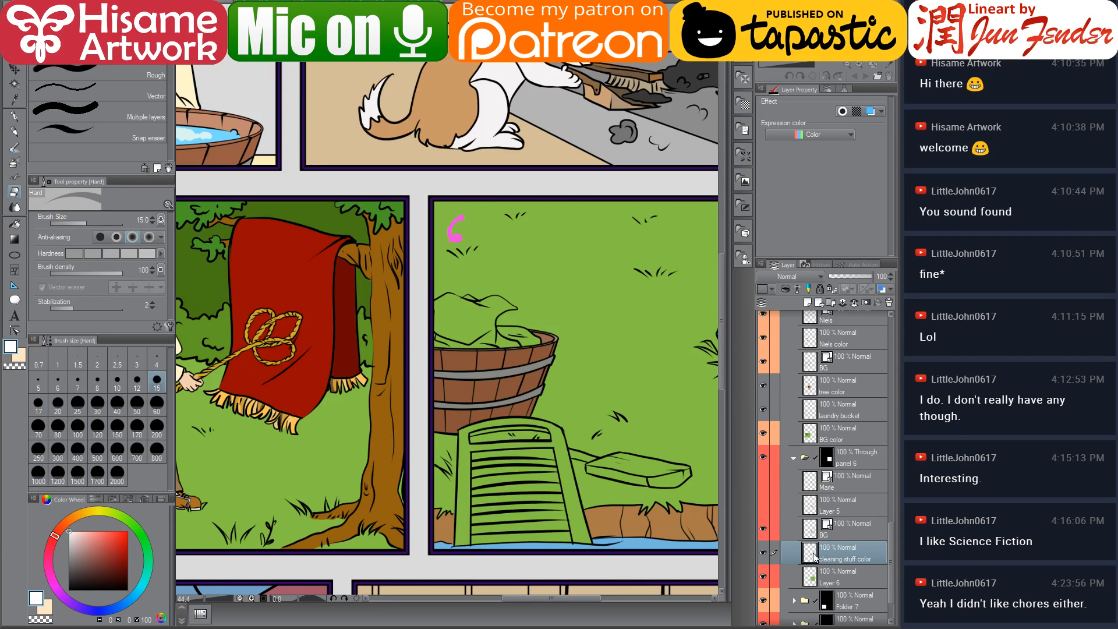
left_click_drag(559, 375, 437, 371)
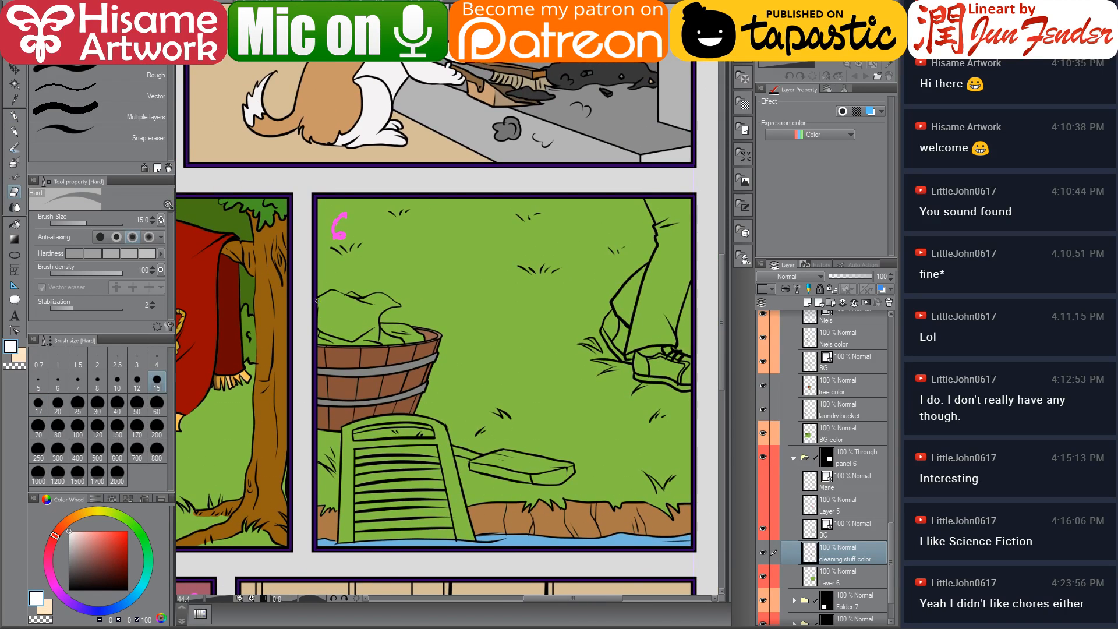
key("bracketright")
key("bracketright")
key("bracketright")
key("bracketright")
key("bracketright")
key("bracketright")
key("bracketright")
key("bracketright")
key("bracketright")
key("bracketright")
key("bracketright")
key("bracketright")
key("bracketright")
key("bracketright")
key("bracketright")
key("bracketright")
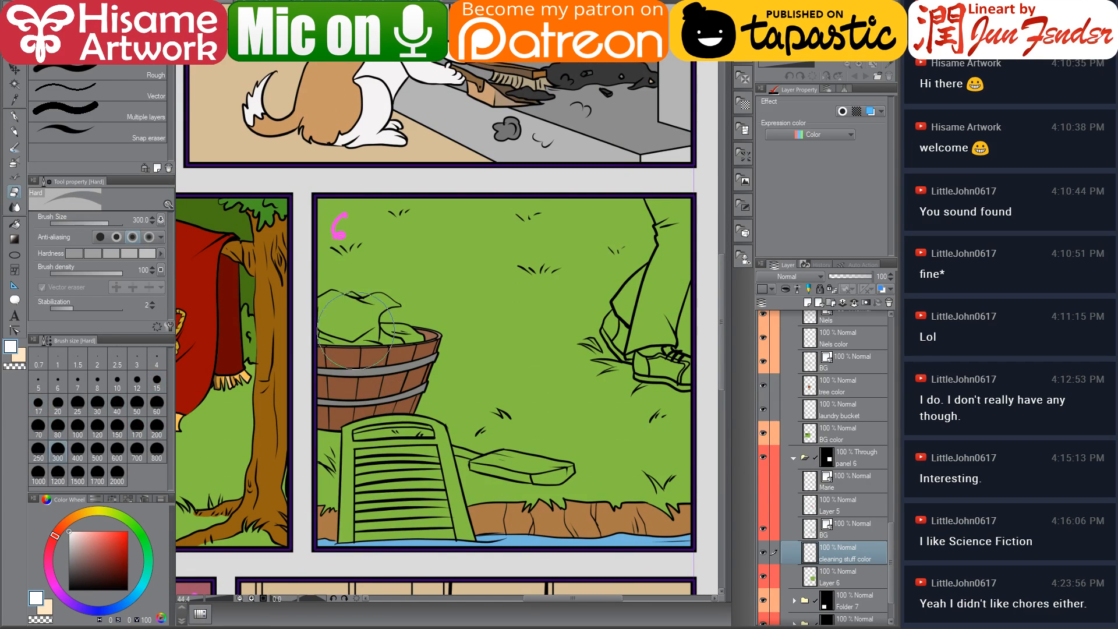
left_click_drag(356, 349, 353, 368)
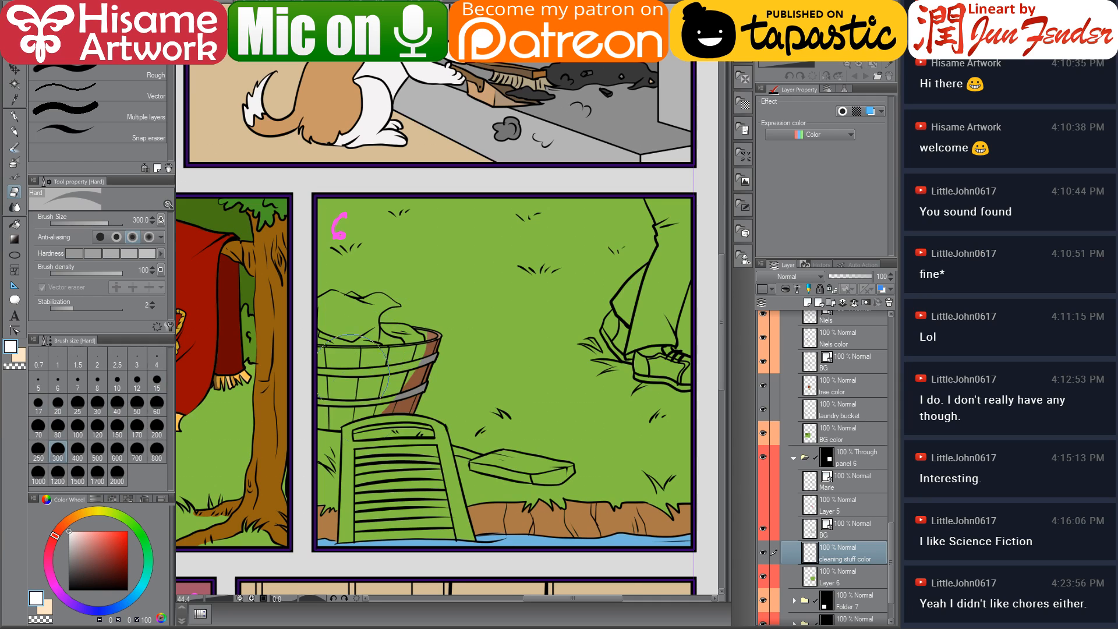
Erase panel 6's basket lineart on its BG lineart layer, then shrink the eraser to 170
left_click(845, 530)
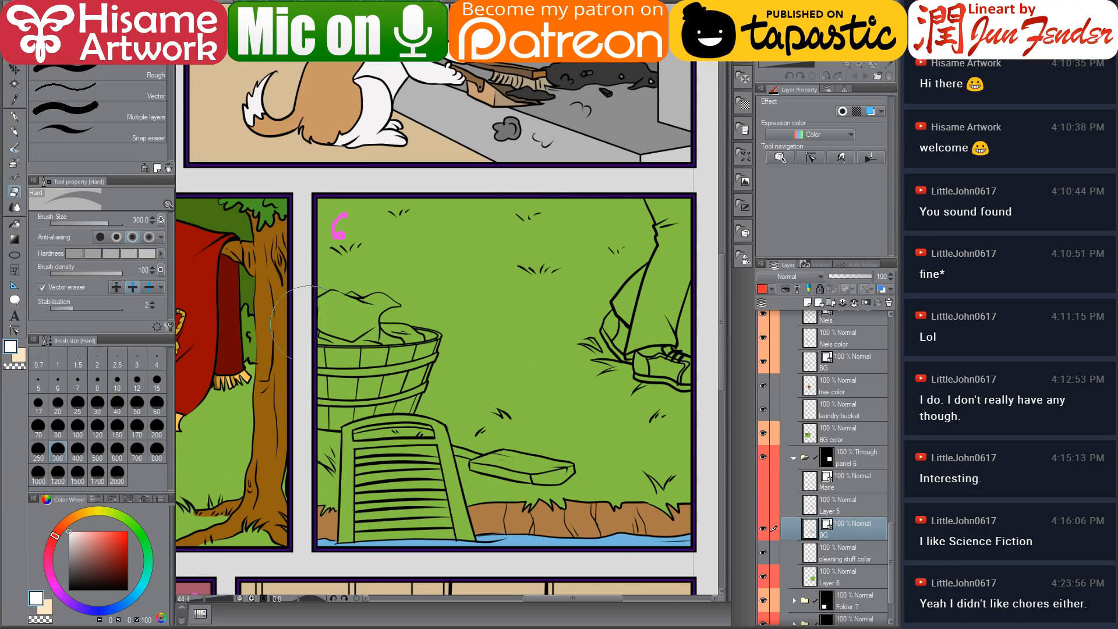
mouse_move(298, 315)
left_mouse_down()
mouse_move(361, 303)
mouse_move(326, 408)
mouse_move(330, 310)
mouse_move(412, 325)
mouse_move(372, 370)
left_mouse_up()
key("bracketleft")
key("bracketleft")
key("bracketleft")
key("bracketleft")
key("bracketleft")
key("bracketleft")
key("bracketleft")
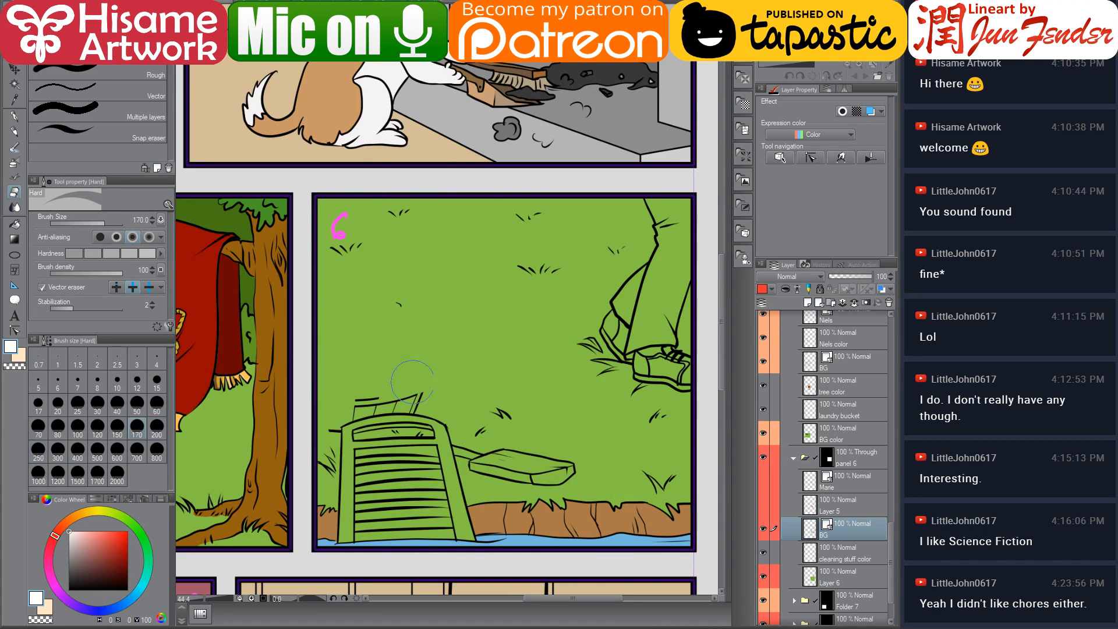
Select both the laundry bucket and BG layers and lasso around the laundry basket in panel 5
mouse_move(424, 398)
left_mouse_down()
mouse_move(326, 401)
mouse_move(377, 403)
mouse_move(333, 428)
mouse_move(346, 453)
mouse_move(463, 410)
mouse_move(676, 385)
left_mouse_up()
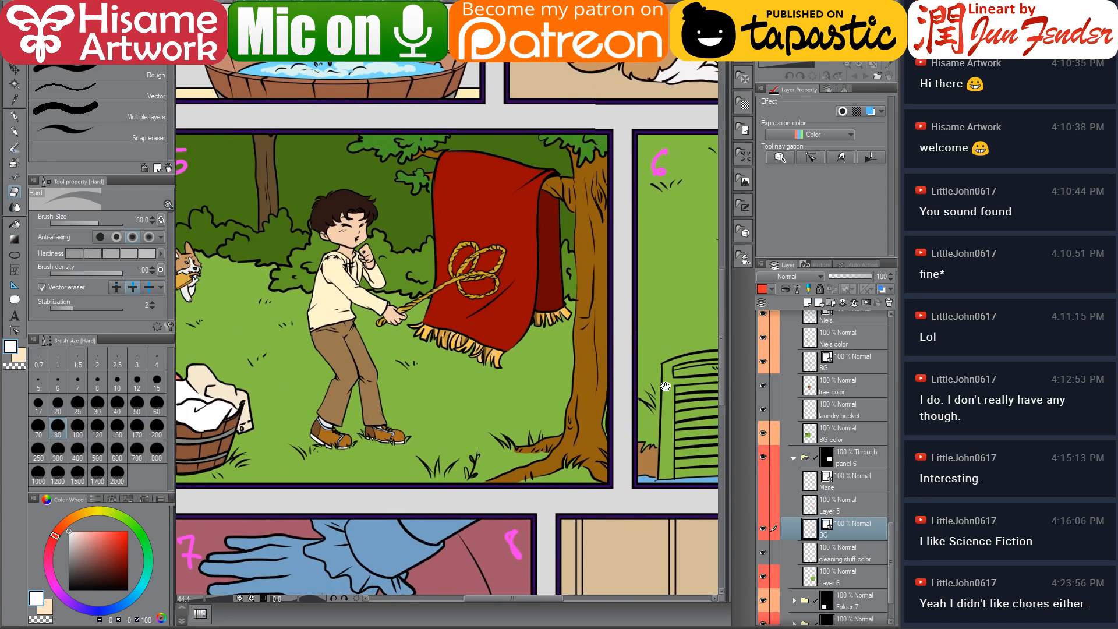
left_click_drag(403, 421, 473, 424)
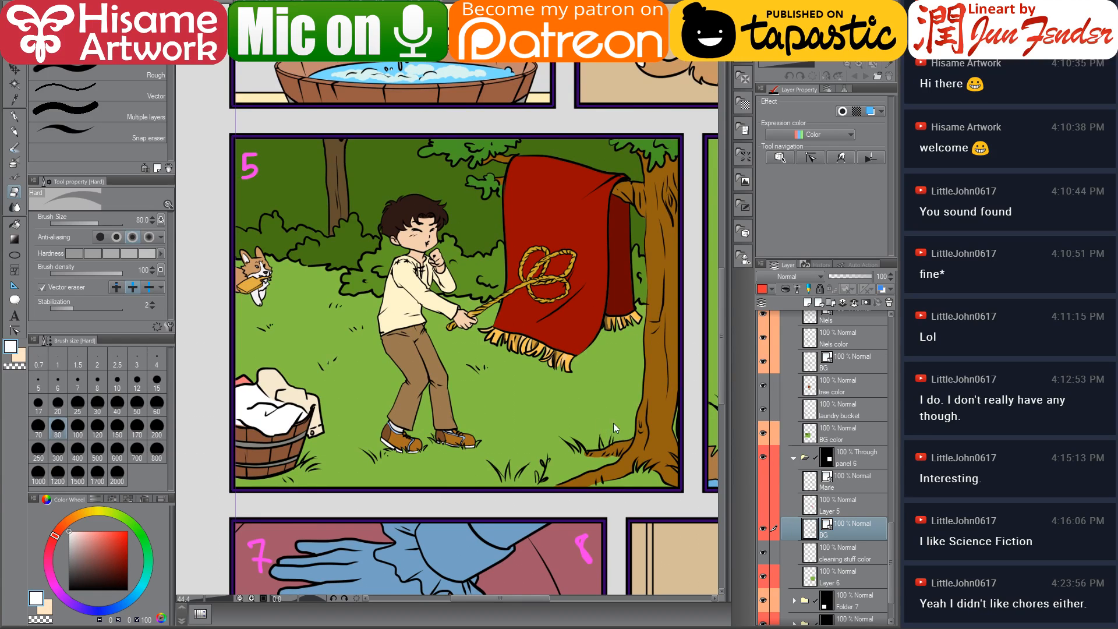
left_click(834, 417)
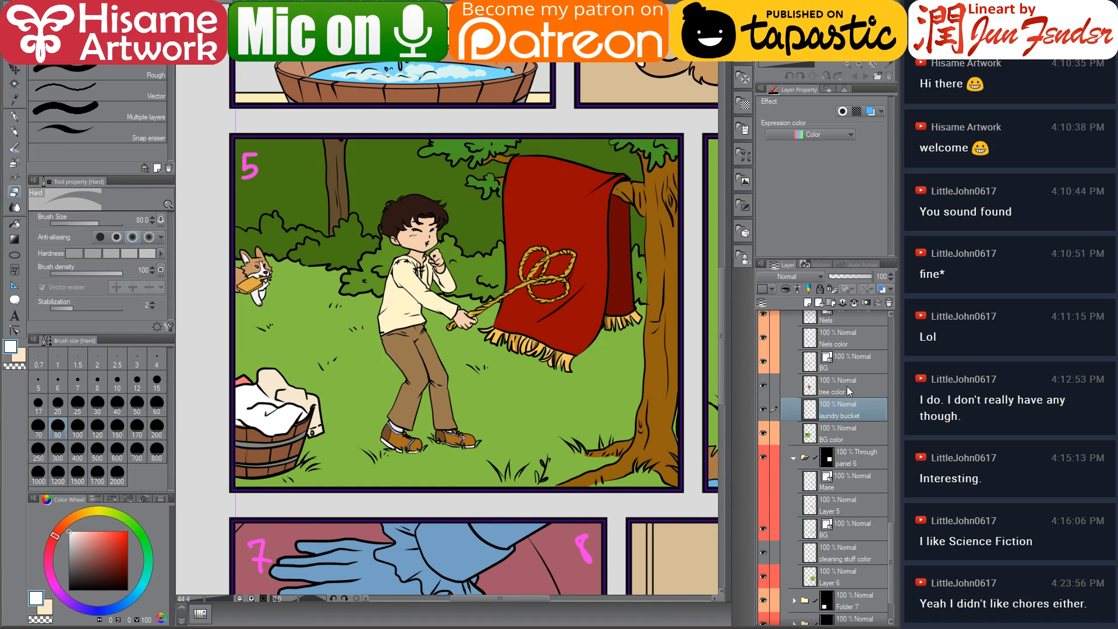
left_click(849, 361, "ctrl")
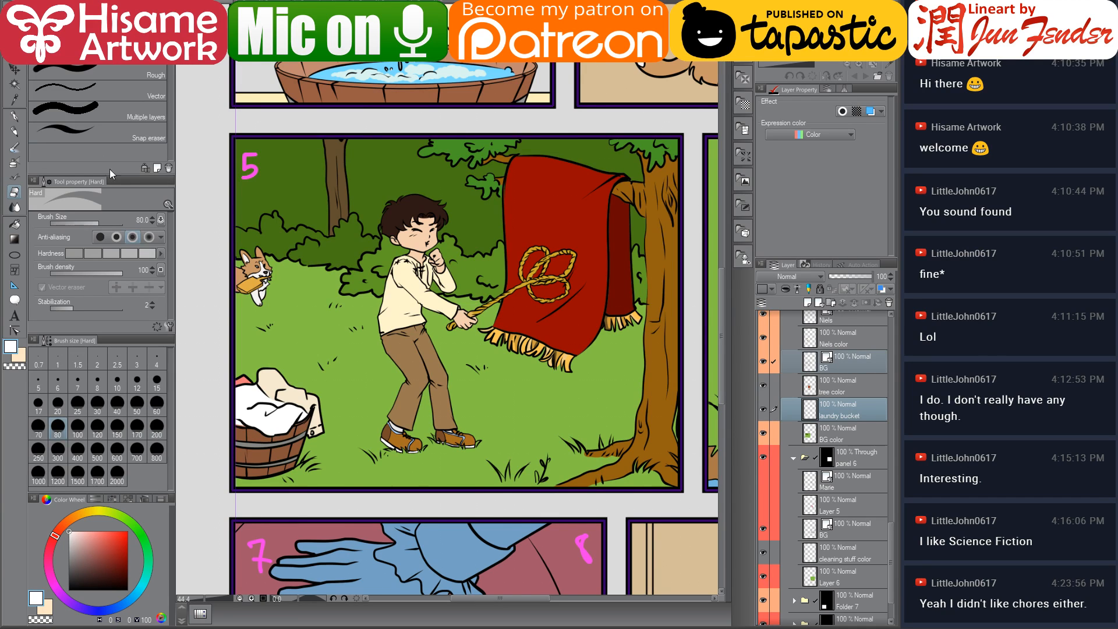
key("m")
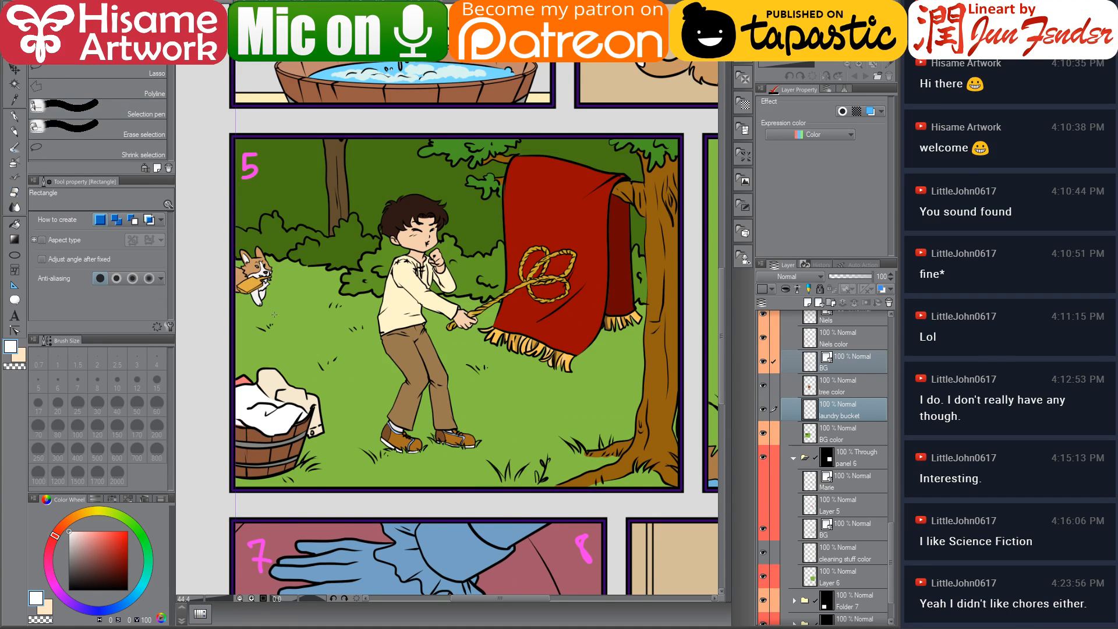
left_click(41, 70)
left_click_drag(227, 364, 306, 375)
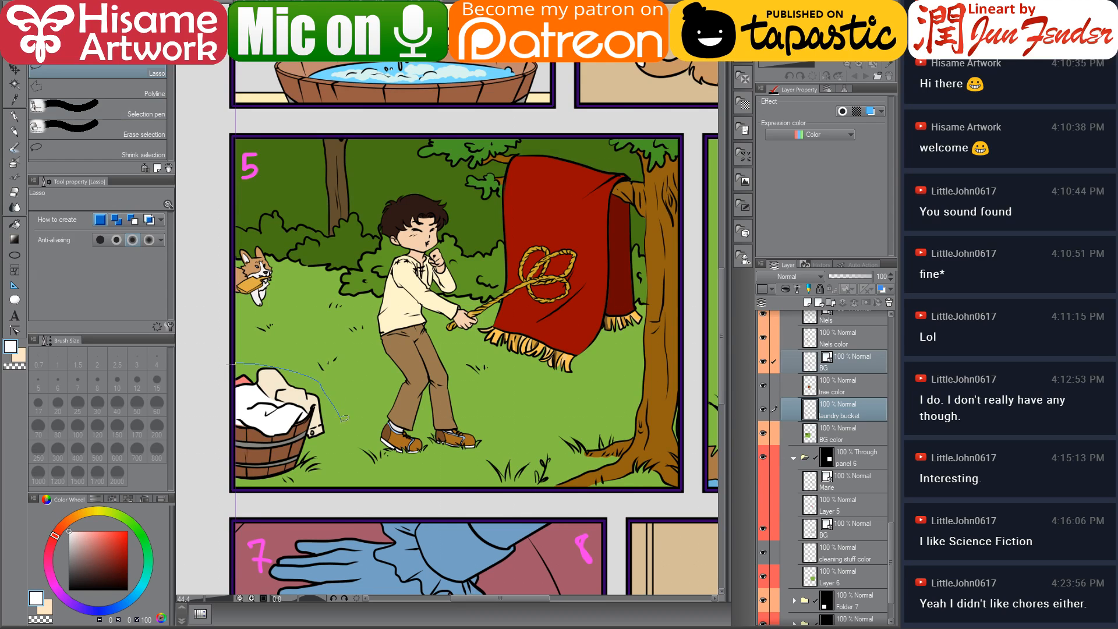
left_click_drag(345, 428, 326, 408)
left_click_drag(235, 353, 297, 365)
mouse_move(339, 475)
left_mouse_down()
mouse_move(271, 504)
mouse_move(215, 456)
mouse_move(206, 386)
left_mouse_up()
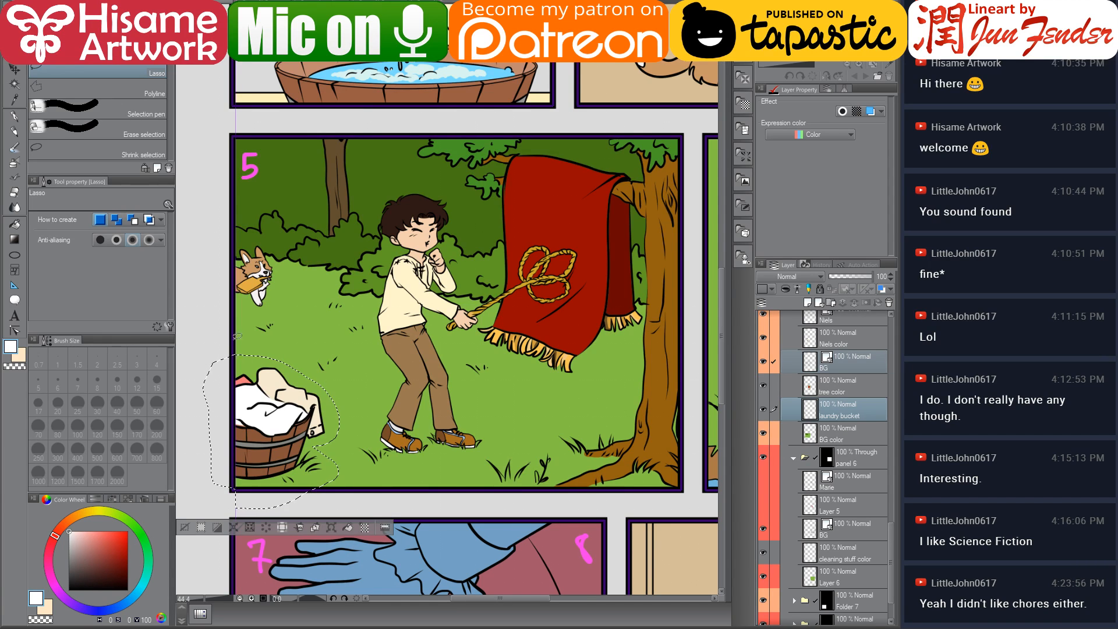
Paste the copied basket into panel 6's layer folder
left_click_drag(635, 355, 286, 386)
left_click(860, 487)
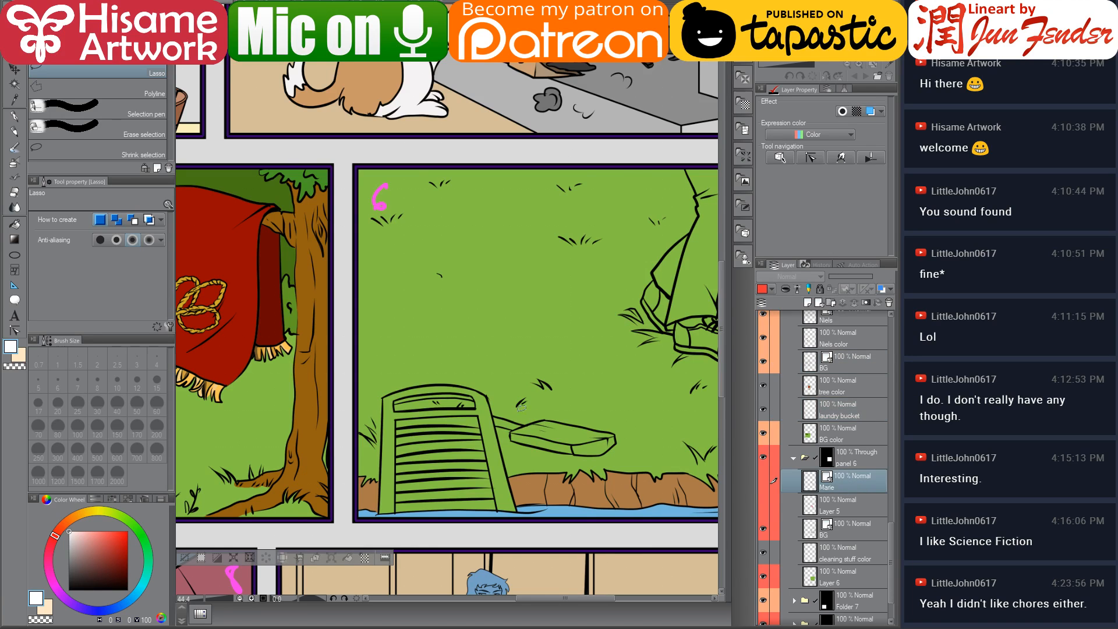
key("ctrl+v")
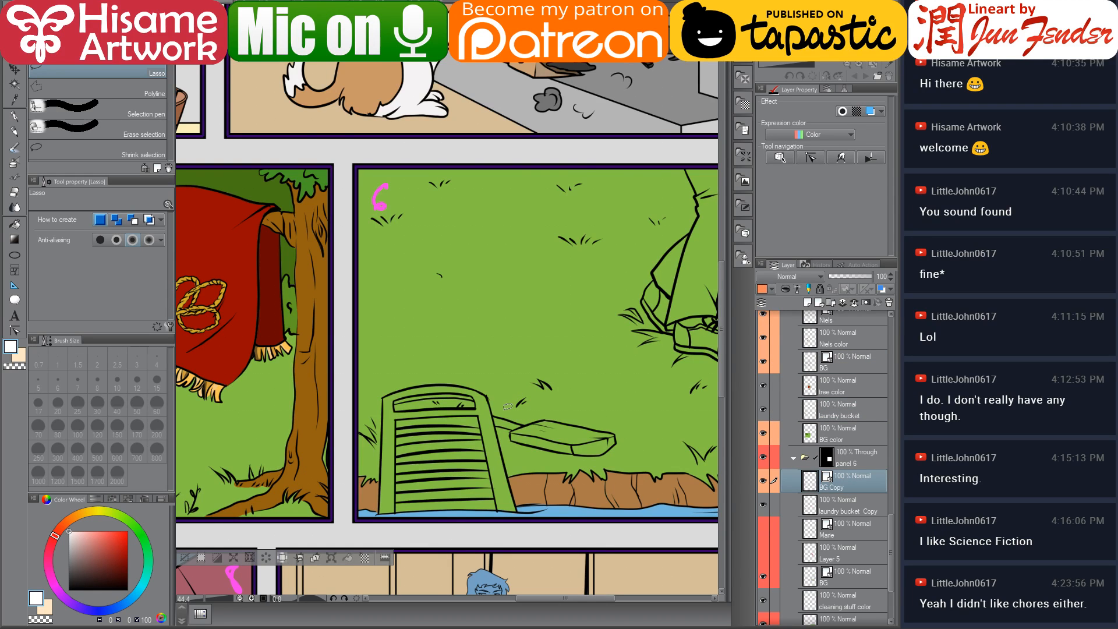
key("ctrl+t")
left_click_drag(345, 384, 666, 357)
left_click_drag(259, 440, 574, 384)
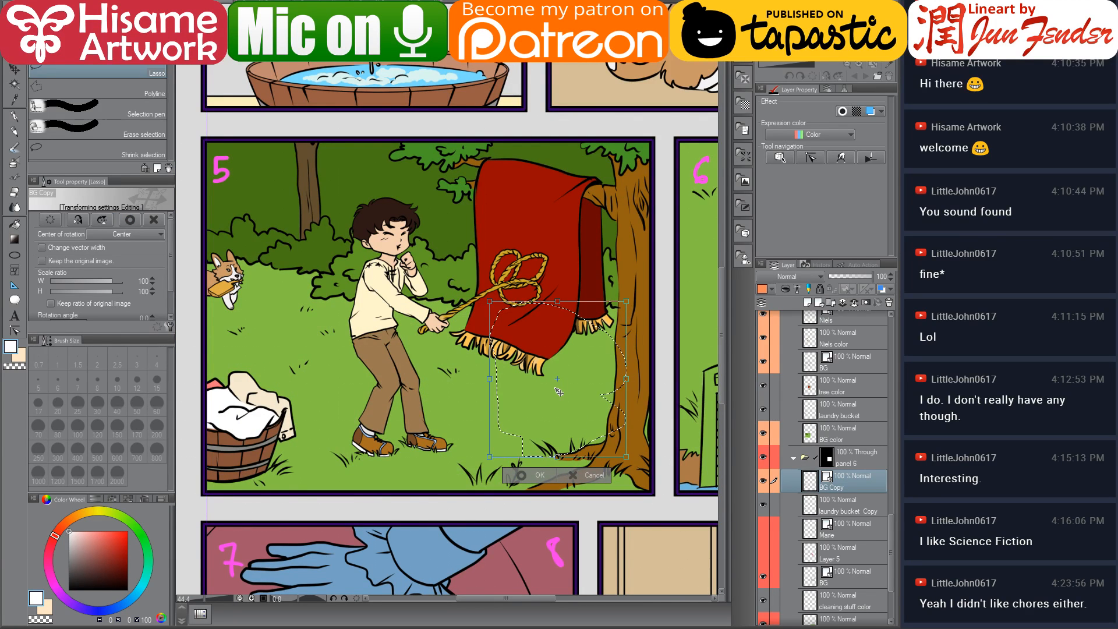
left_click(592, 475)
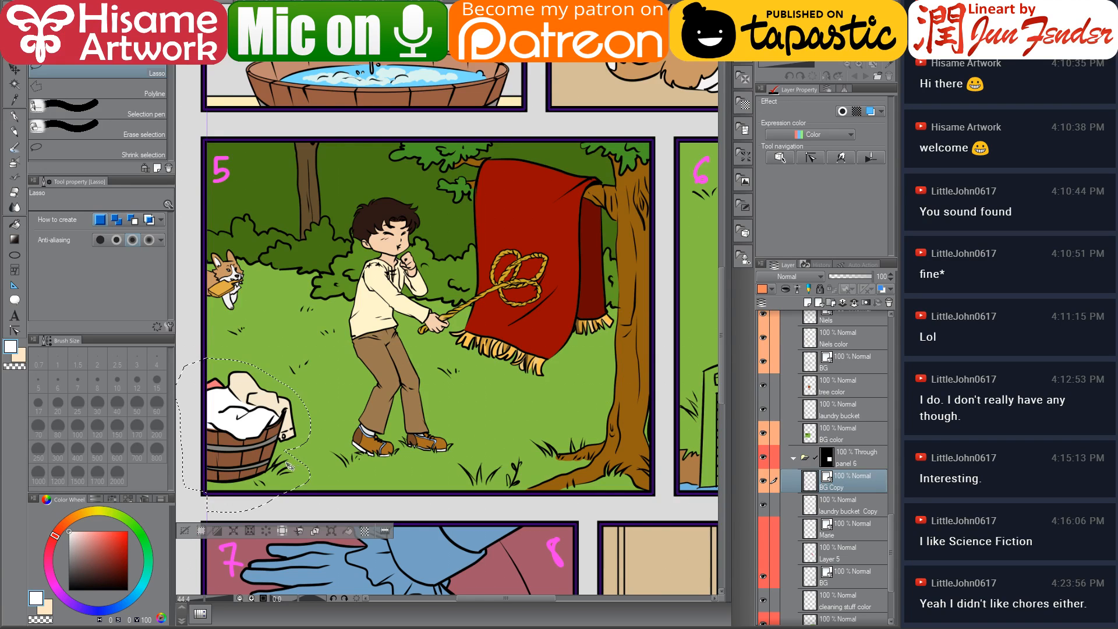
Try moving the pasted basket's lineart and colour layers into panel 6 separately, then undo both moves
key("ctrl+t")
left_click_drag(257, 454, 533, 345)
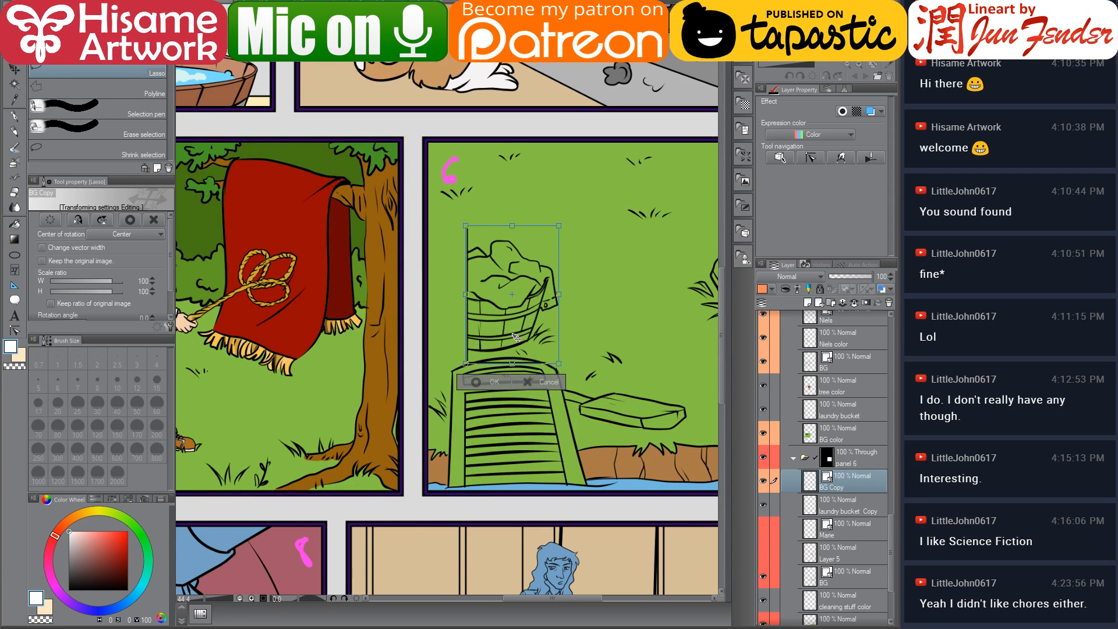
key("Return")
scroll(838, 492, "down", 2)
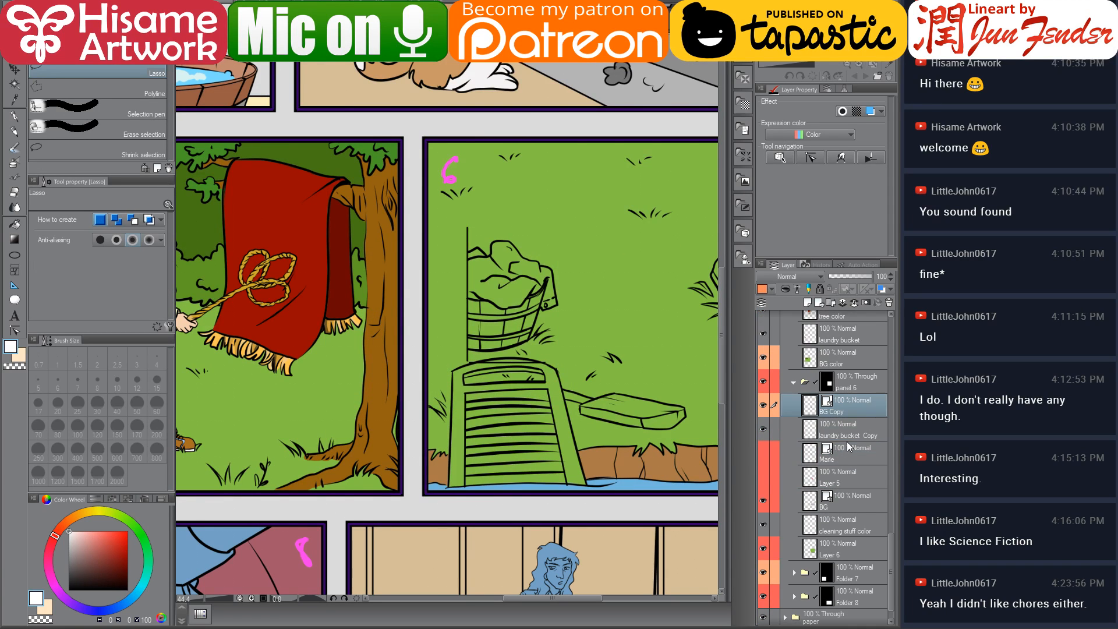
scroll(643, 380, "down", 3)
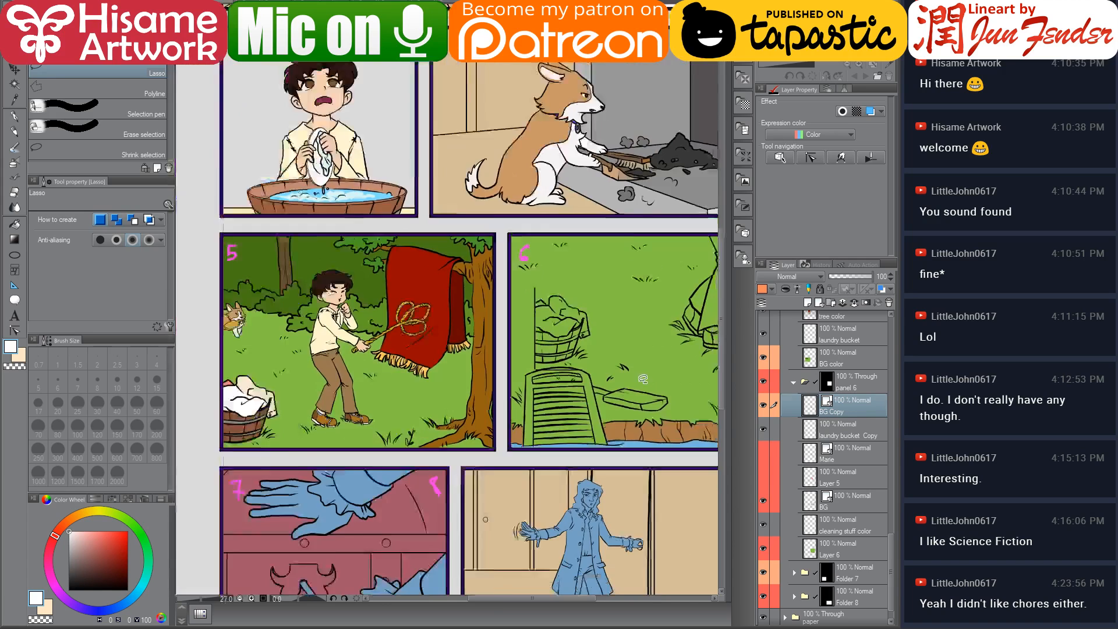
scroll(643, 379, "down", 1)
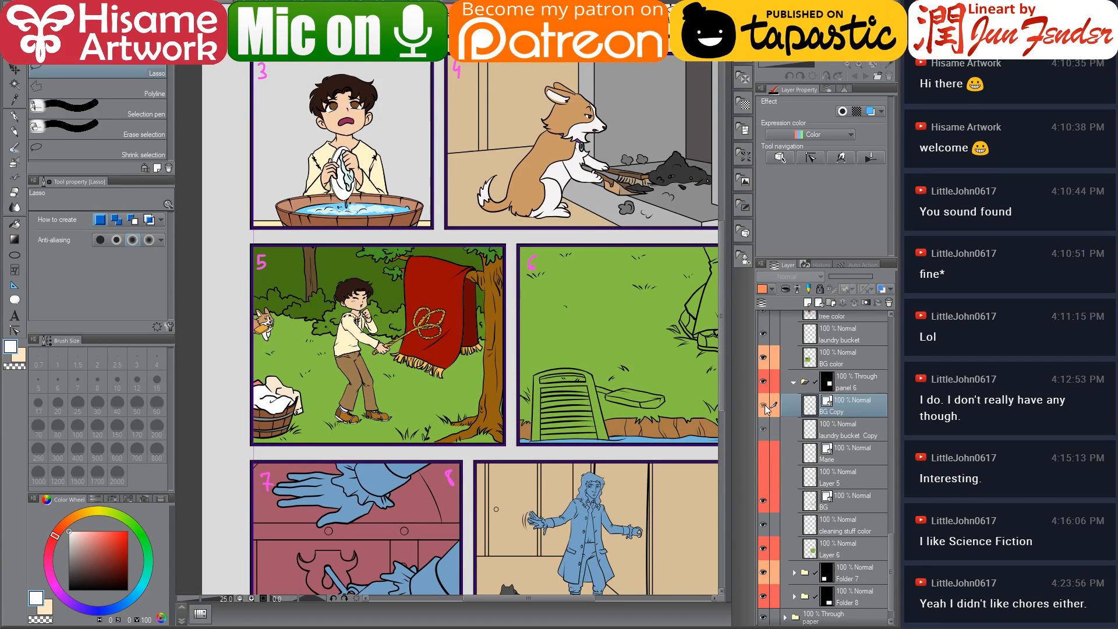
left_click_drag(764, 429, 767, 417)
left_click(766, 431)
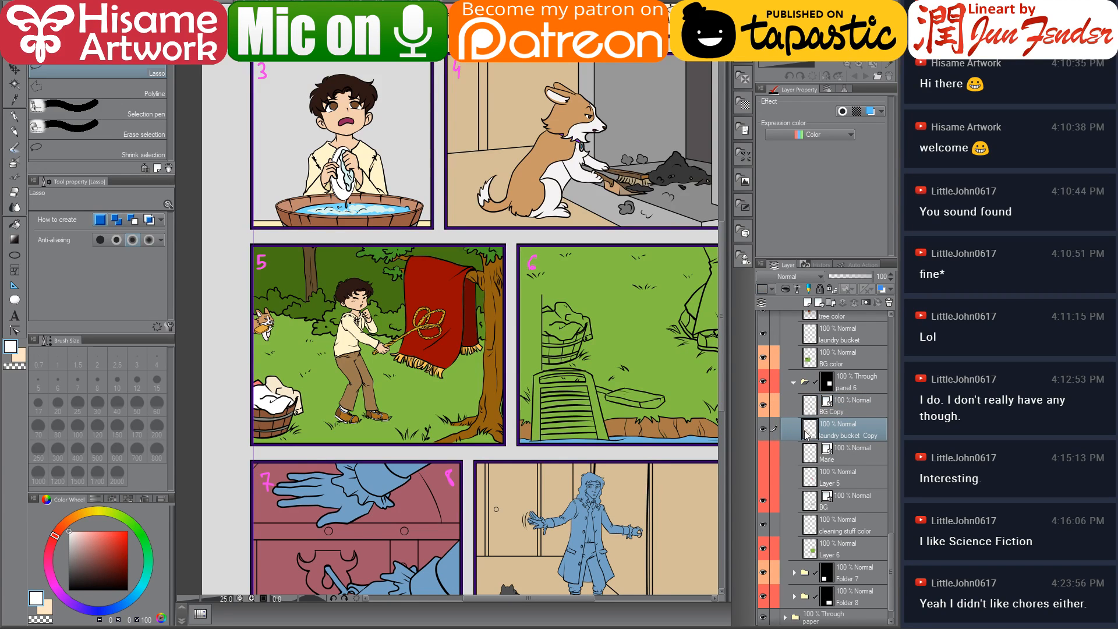
key("ctrl+t")
left_click_drag(296, 422, 581, 351)
key("Return")
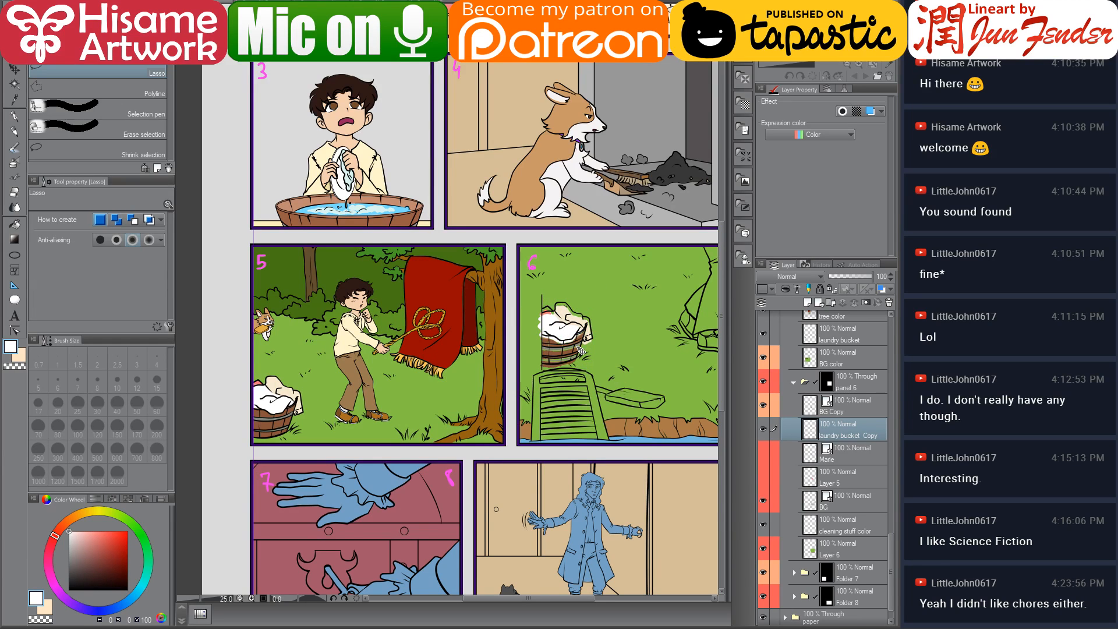
left_click(872, 407, "ctrl")
key("ctrl+z")
key("ctrl+z")
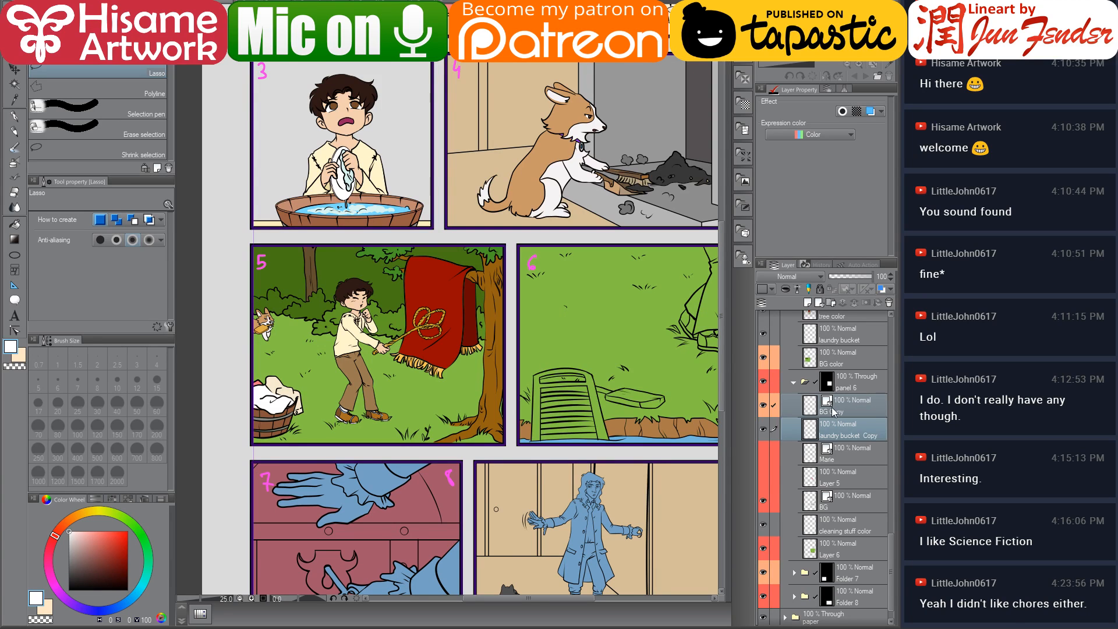
Select both pasted basket layers together and move the basket onto the bench in panel 6
left_click(763, 405)
left_click(764, 429)
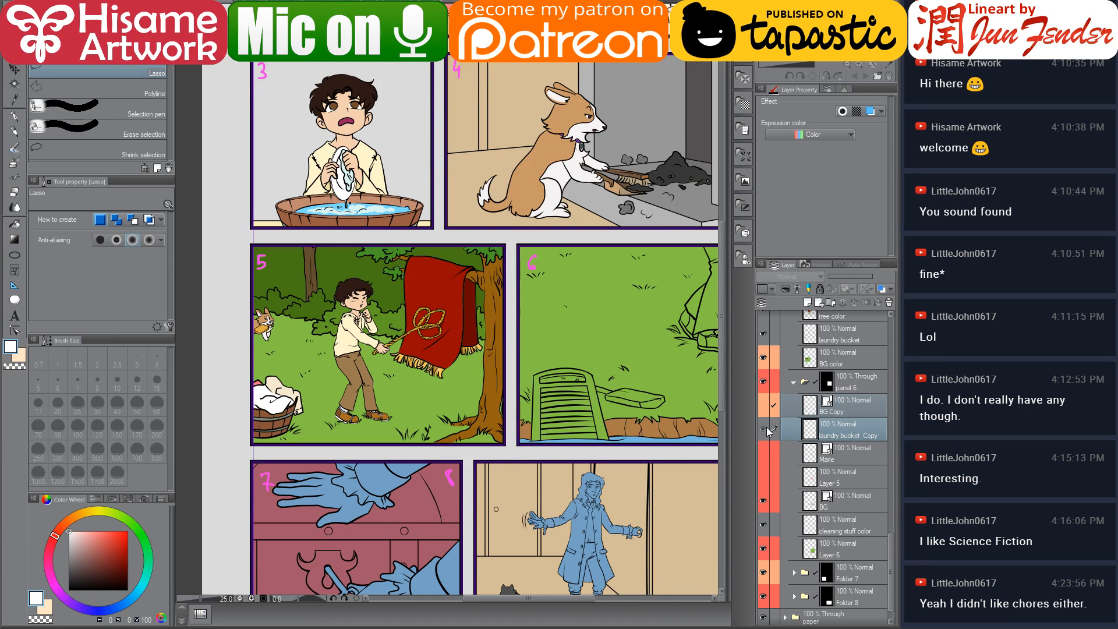
left_click(764, 429)
left_click(763, 405)
left_click(846, 412)
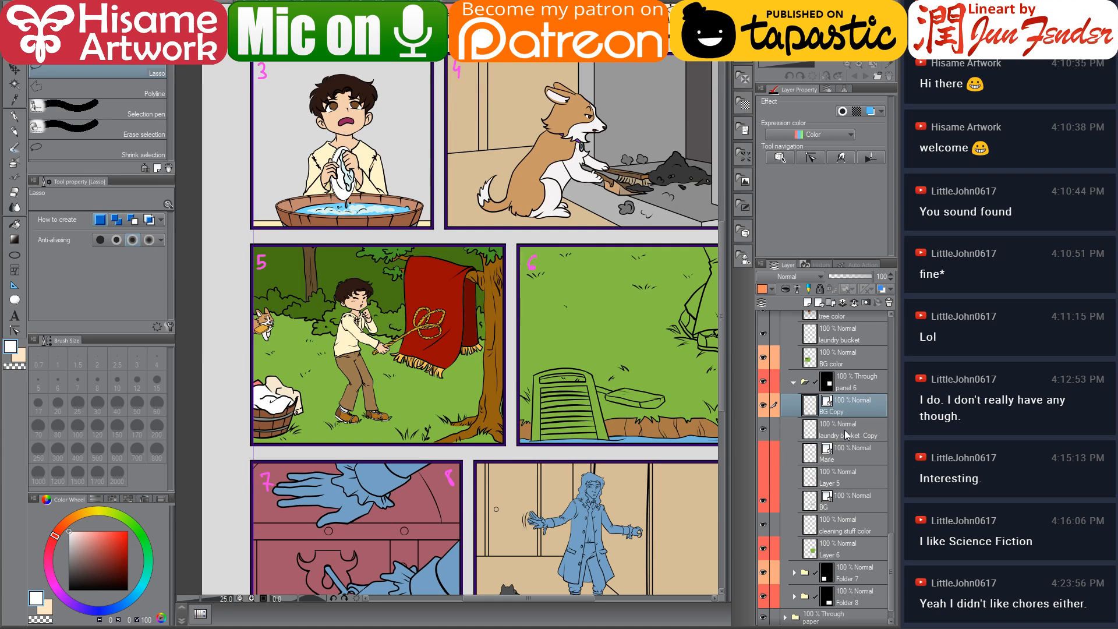
key("ctrl+t")
left_click_drag(294, 416, 577, 358)
key("Return")
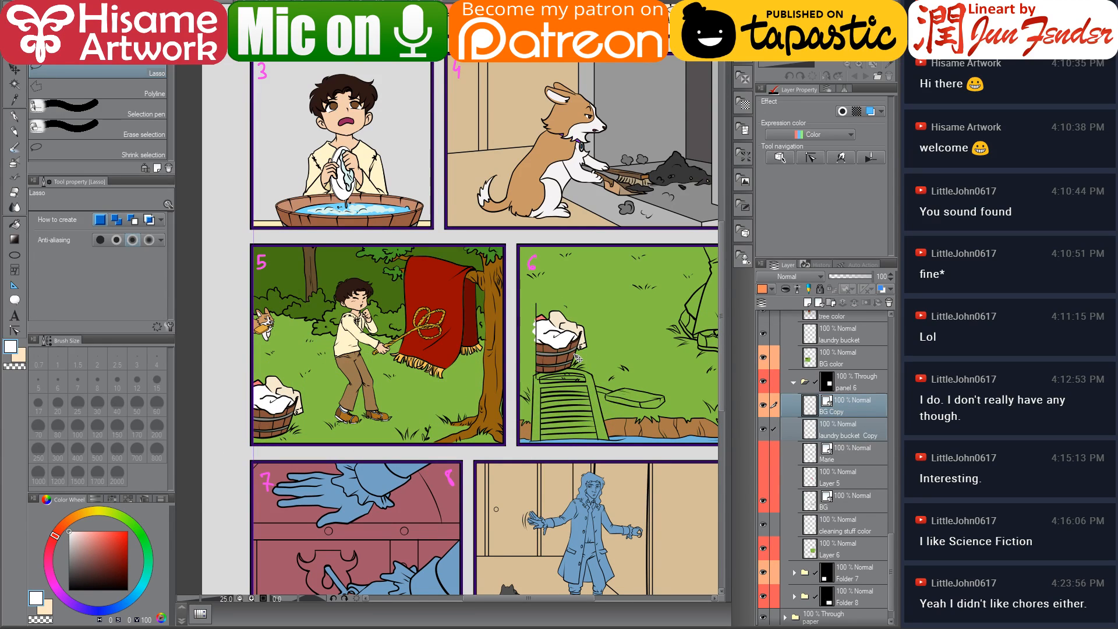
Scale the pasted basket to 179% and reposition it over the bench in panel 6
key("ctrl+t")
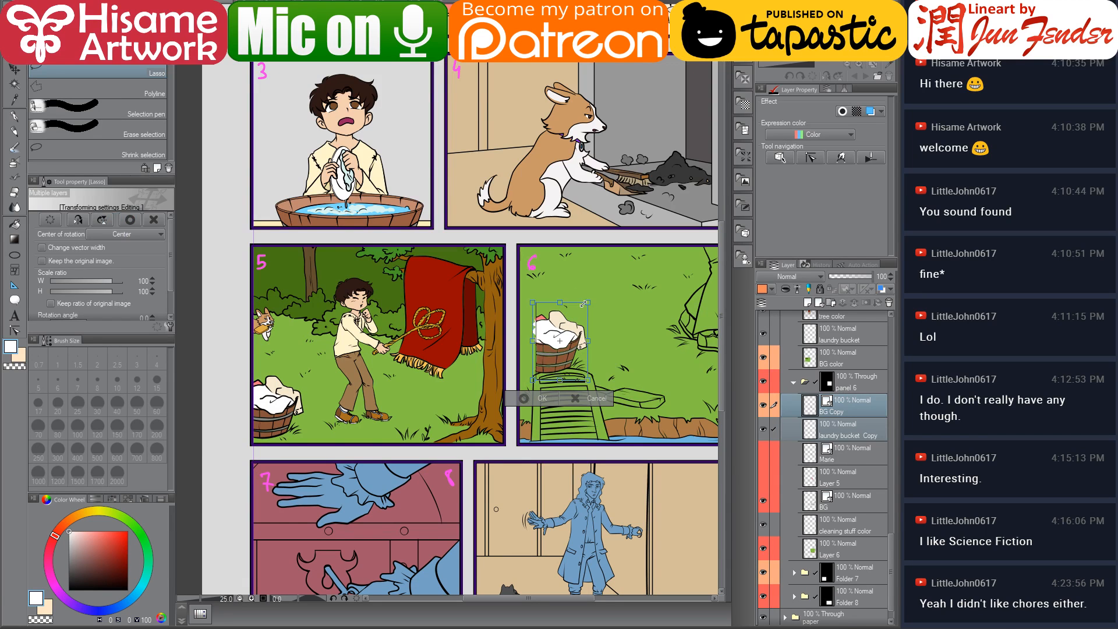
left_click_drag(585, 303, 626, 245)
left_click_drag(601, 335, 576, 345)
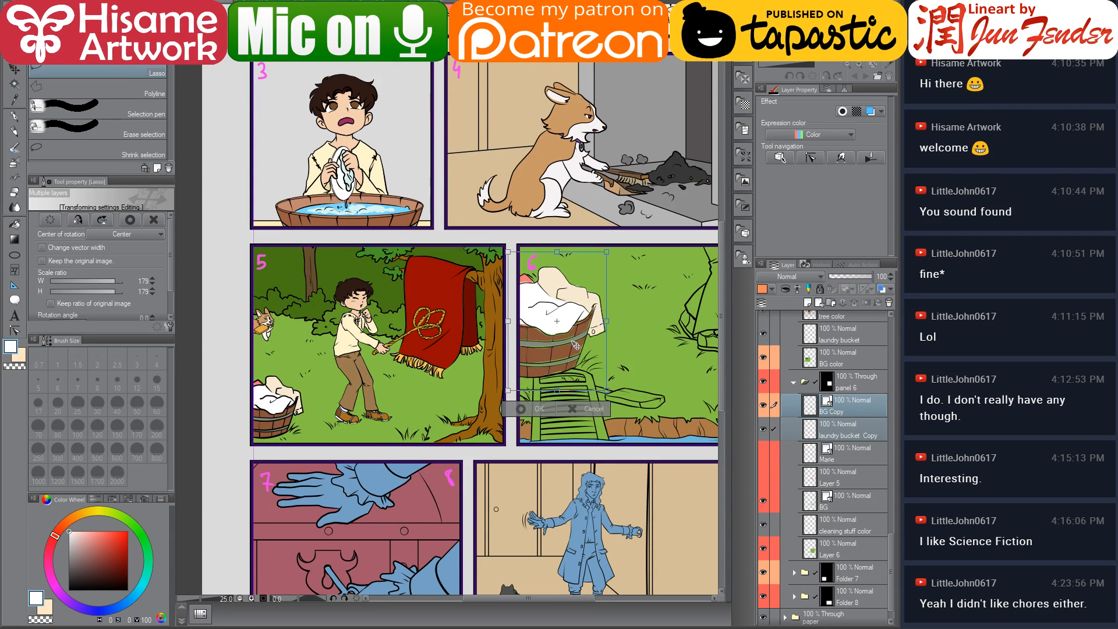
key("Return")
Nudge the enlarged basket's lineart and colour layers slightly into place
scroll(576, 345, "up", 4)
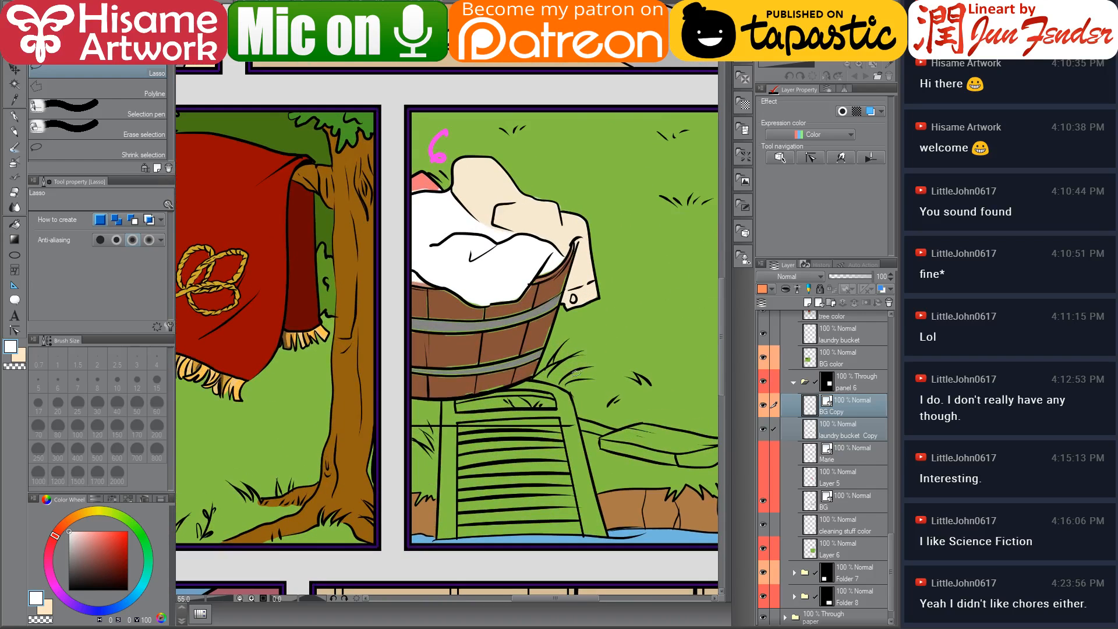
left_click(848, 401)
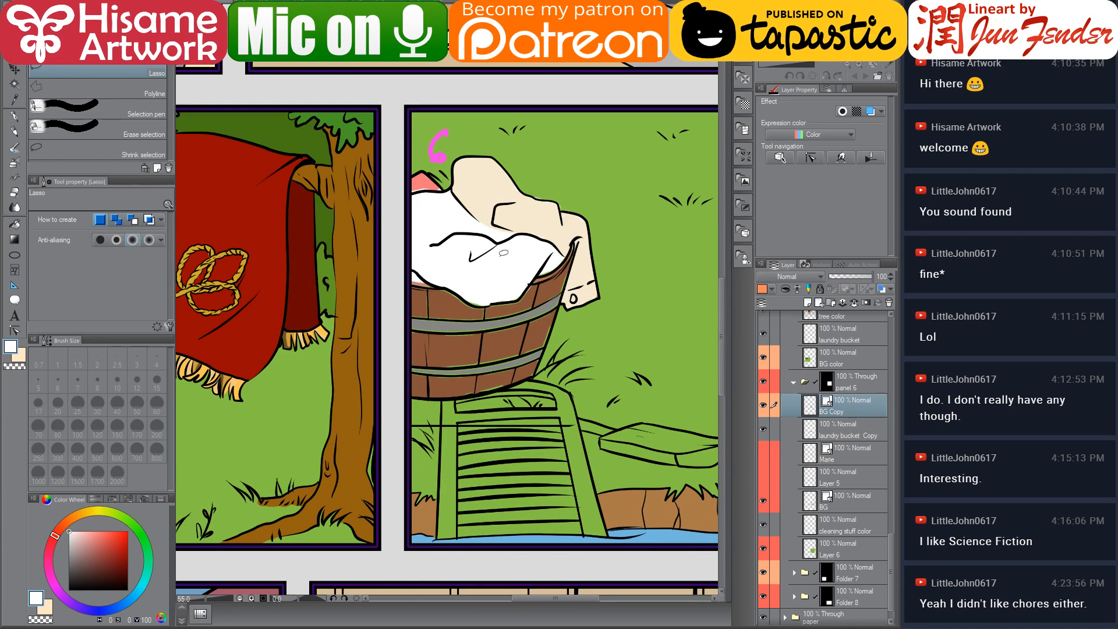
left_click(14, 196)
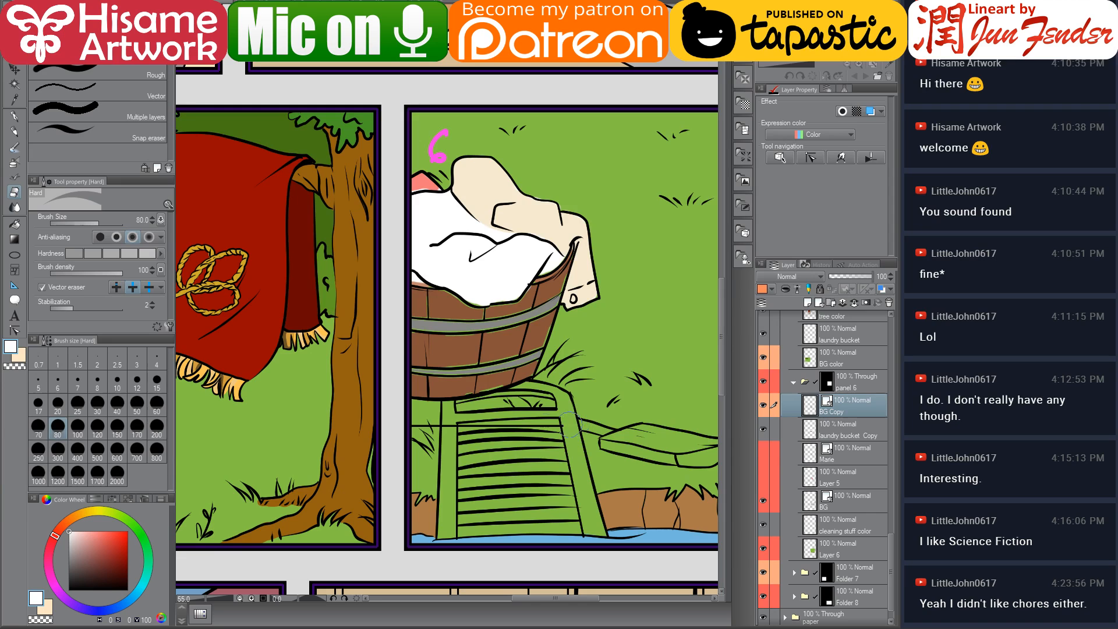
left_click_drag(612, 340, 518, 379)
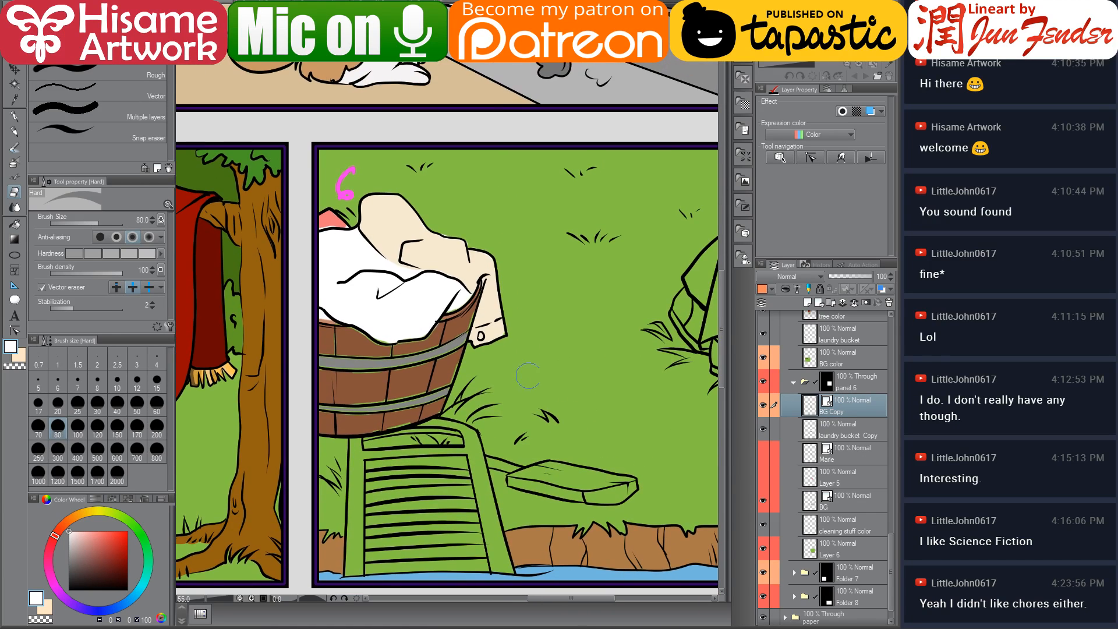
left_click(856, 436, "ctrl")
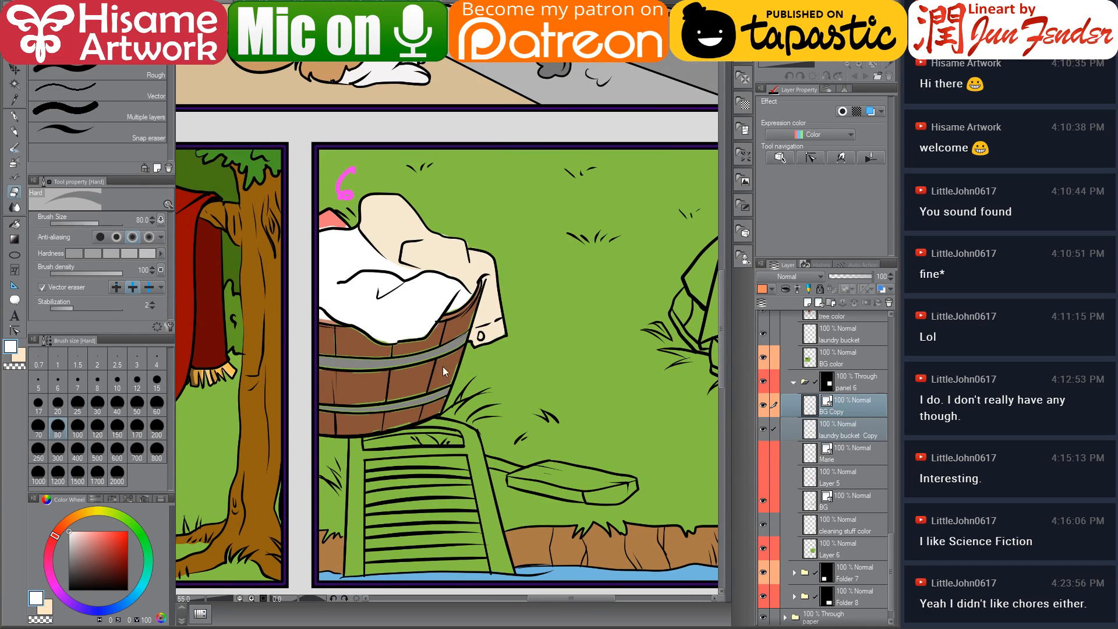
key("ctrl+t")
mouse_move(446, 377)
left_mouse_down()
mouse_move(457, 355)
mouse_move(449, 380)
left_mouse_up()
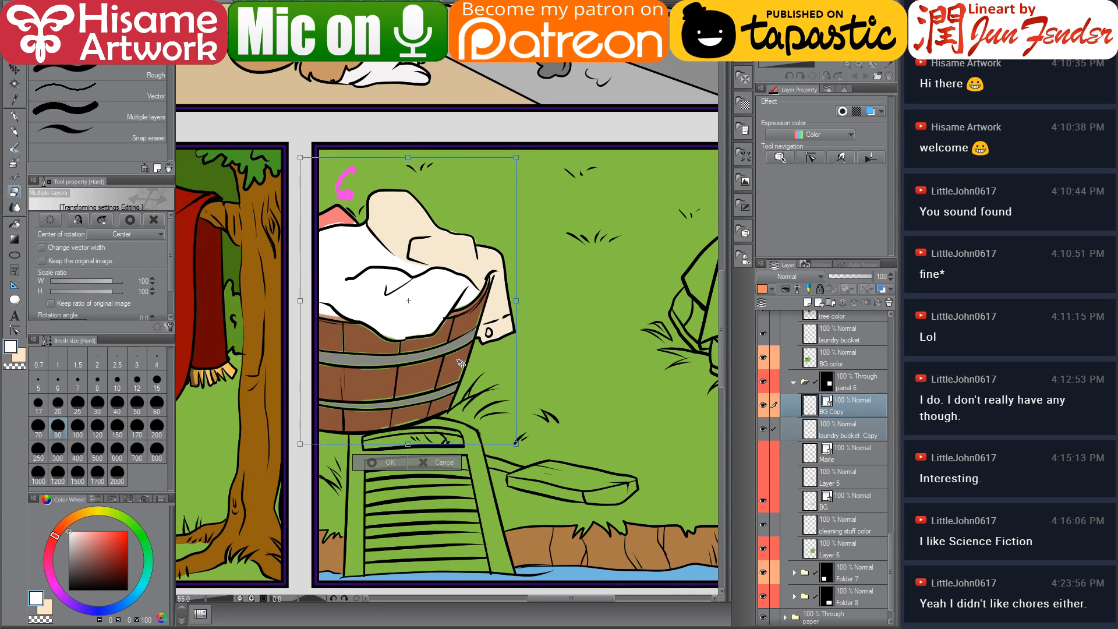
key("Return")
scroll(373, 456, "up", 3)
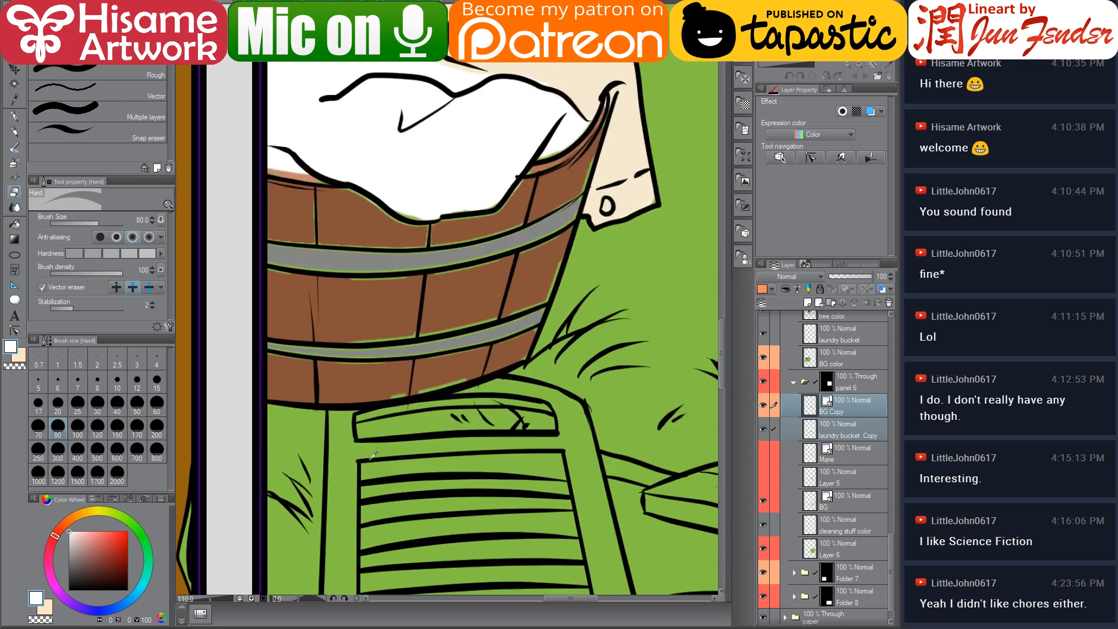
scroll(373, 455, "down", 3)
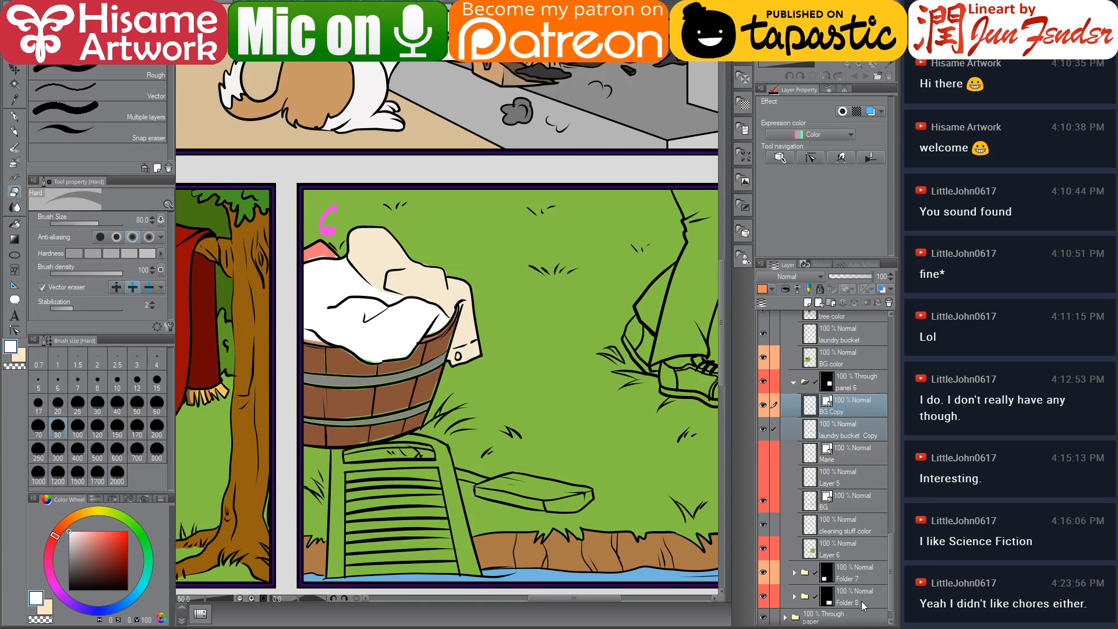
Create a new folder named laundry bucket and move both copied basket layers into it
left_click(828, 306)
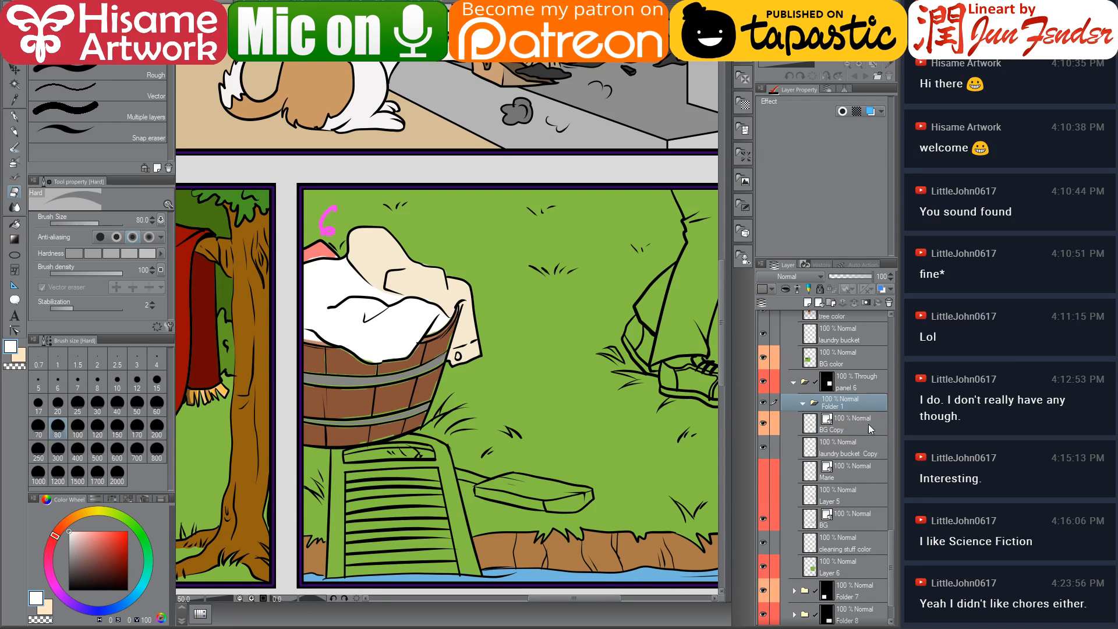
double_click(840, 404)
type("laun")
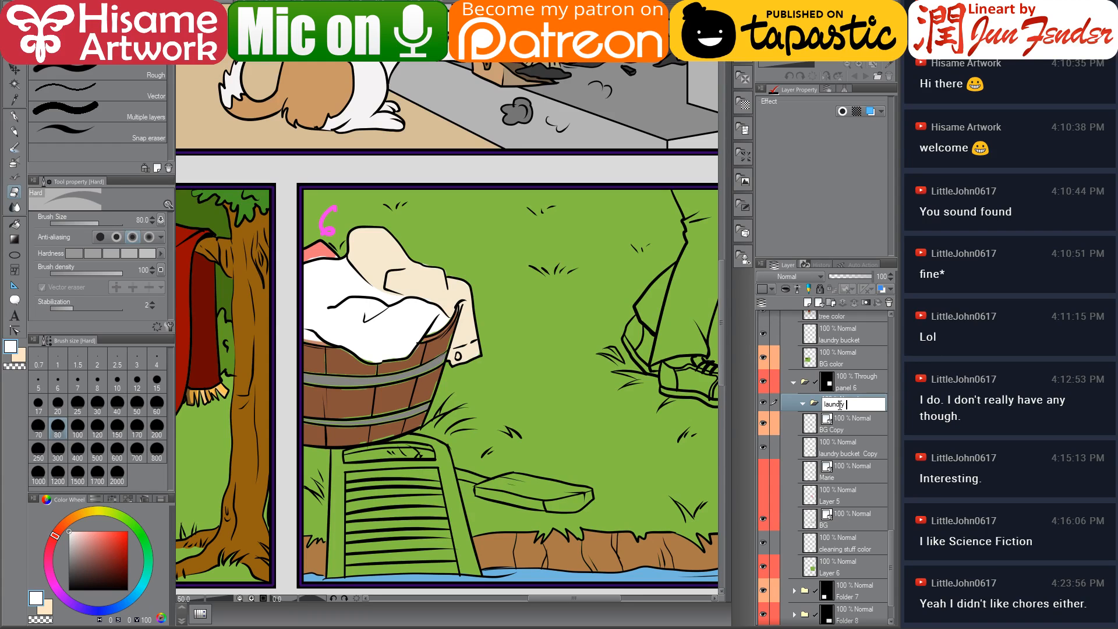
key("Return")
left_click(848, 420)
left_click(844, 445, "shift")
left_click_drag(844, 445, 861, 403)
left_click(803, 406)
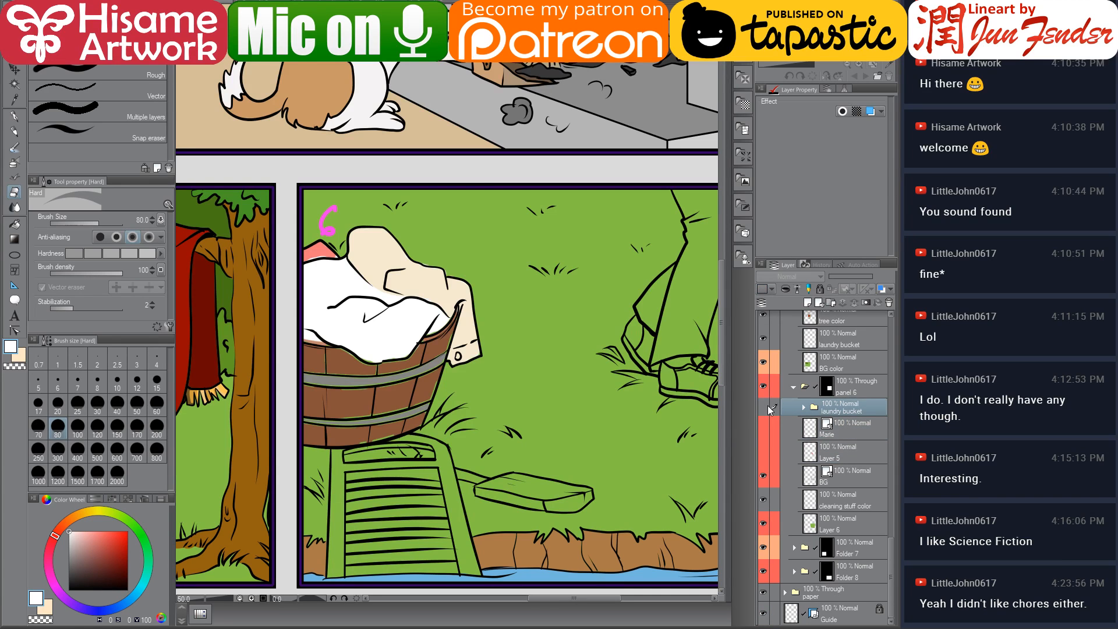
left_click(768, 405)
left_click(767, 405)
Add a layer mask to the laundry bucket folder
scroll(414, 446, "up", 4)
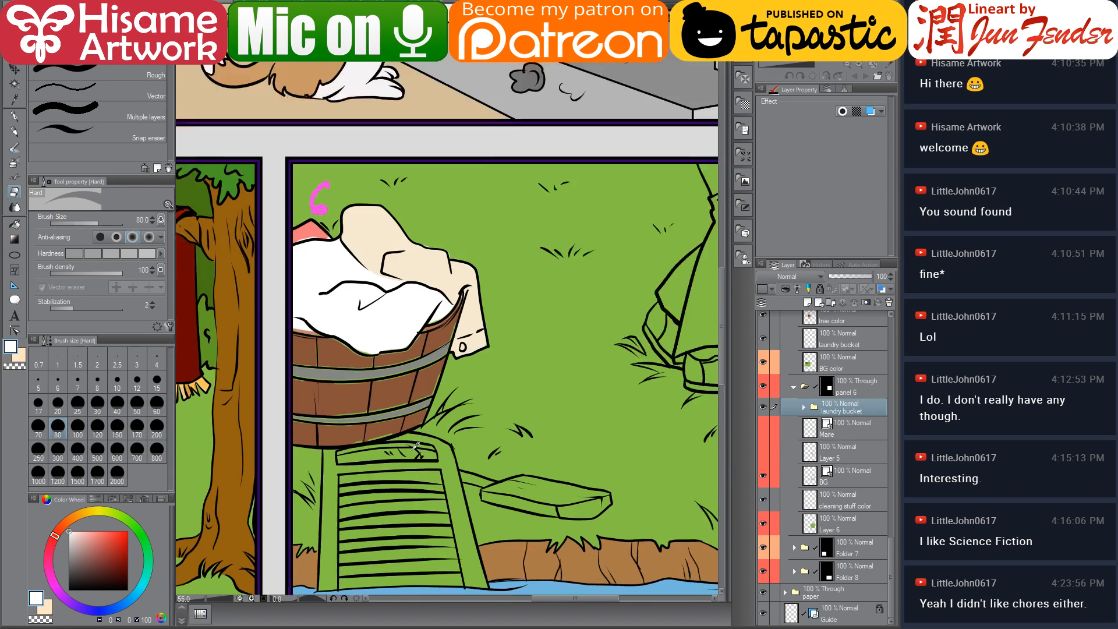
left_click(866, 303)
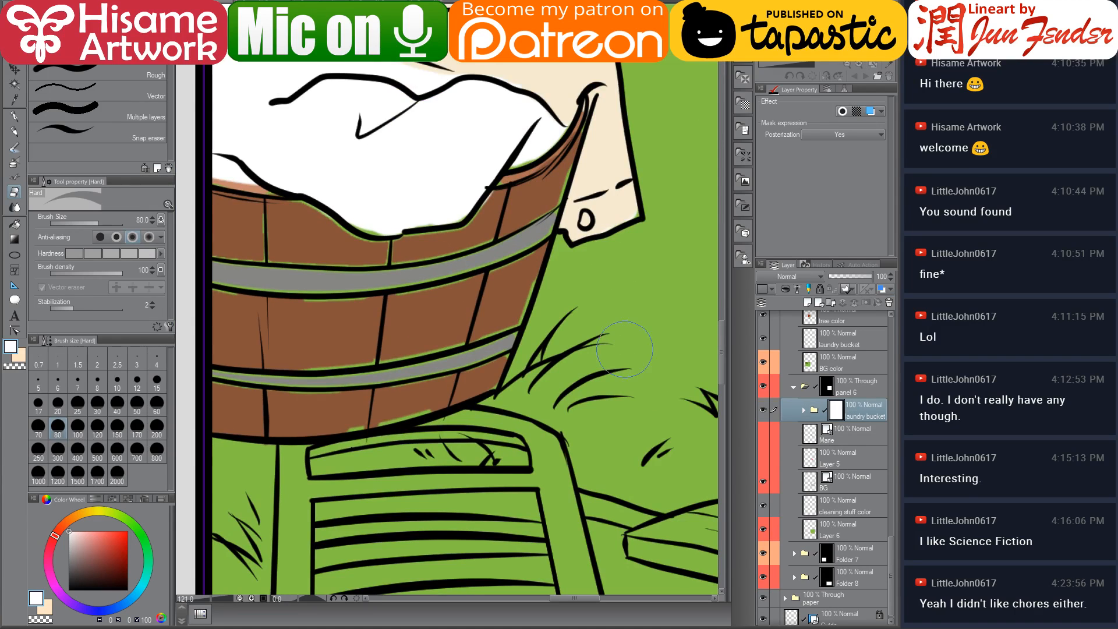
Zoom in on the basket's base, pick the G-pen with black, and target the laundry bucket folder's layer mask
scroll(375, 400, "up", 3)
left_click_drag(376, 400, 474, 312)
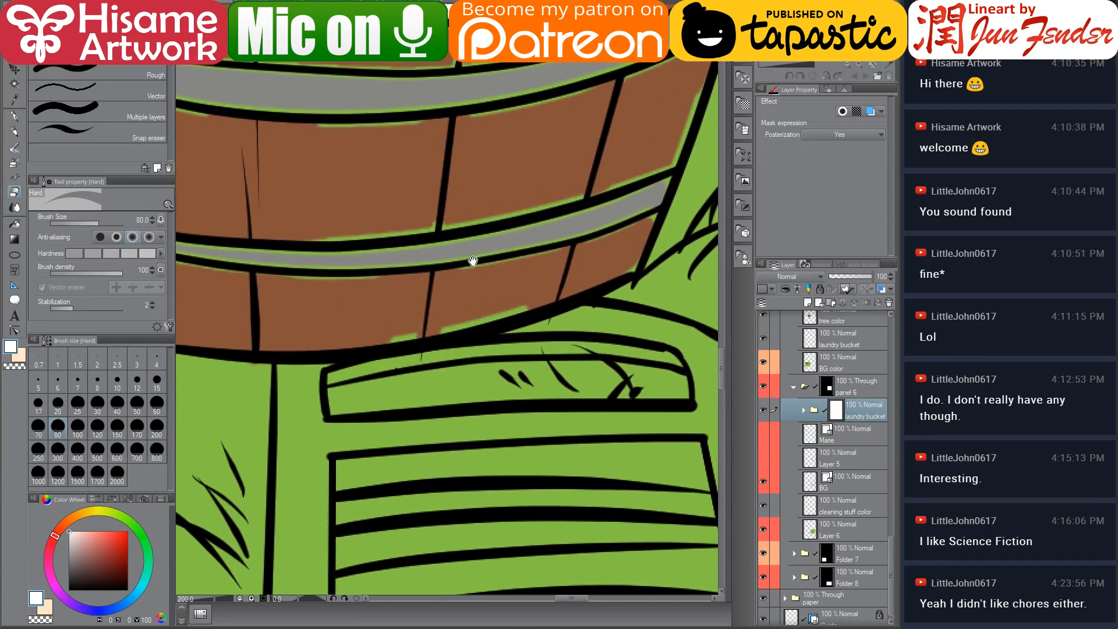
left_click(14, 120)
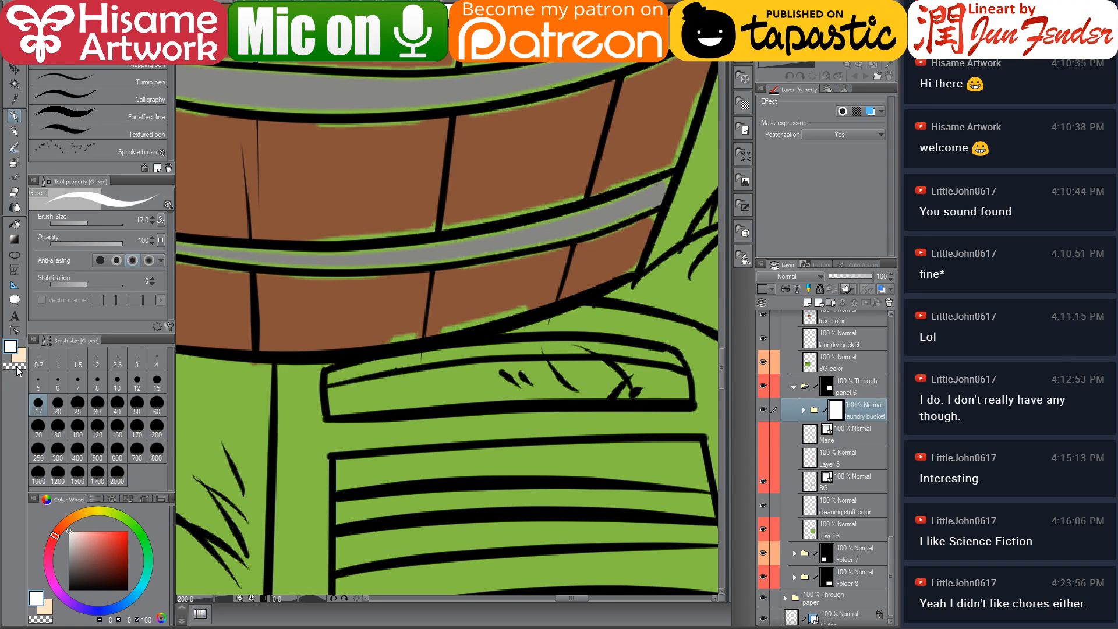
left_click(69, 590)
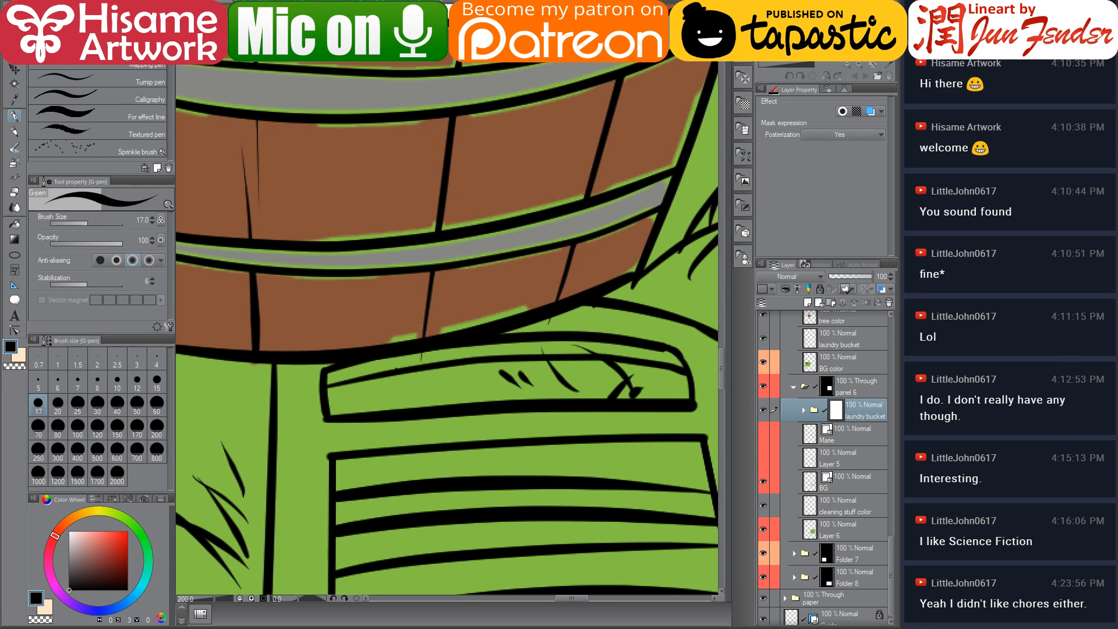
left_click(834, 414)
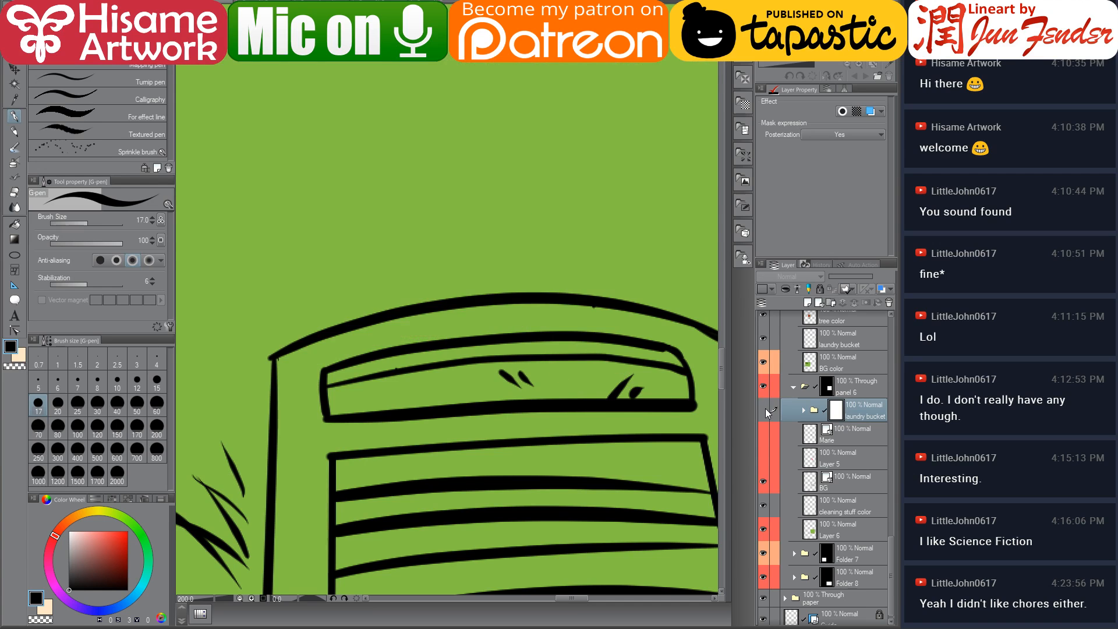
Toggle the laundry bucket folder's visibility off and on to compare the bench underneath, then reselect its mask
left_click(764, 410)
left_click(766, 407)
left_click(766, 407)
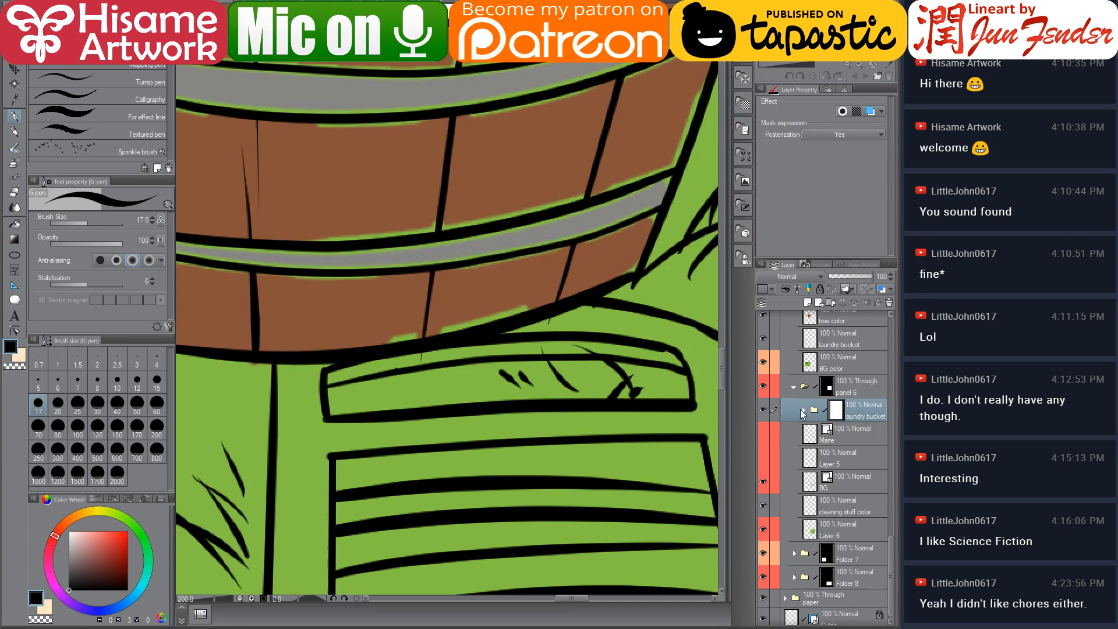
left_click(837, 414)
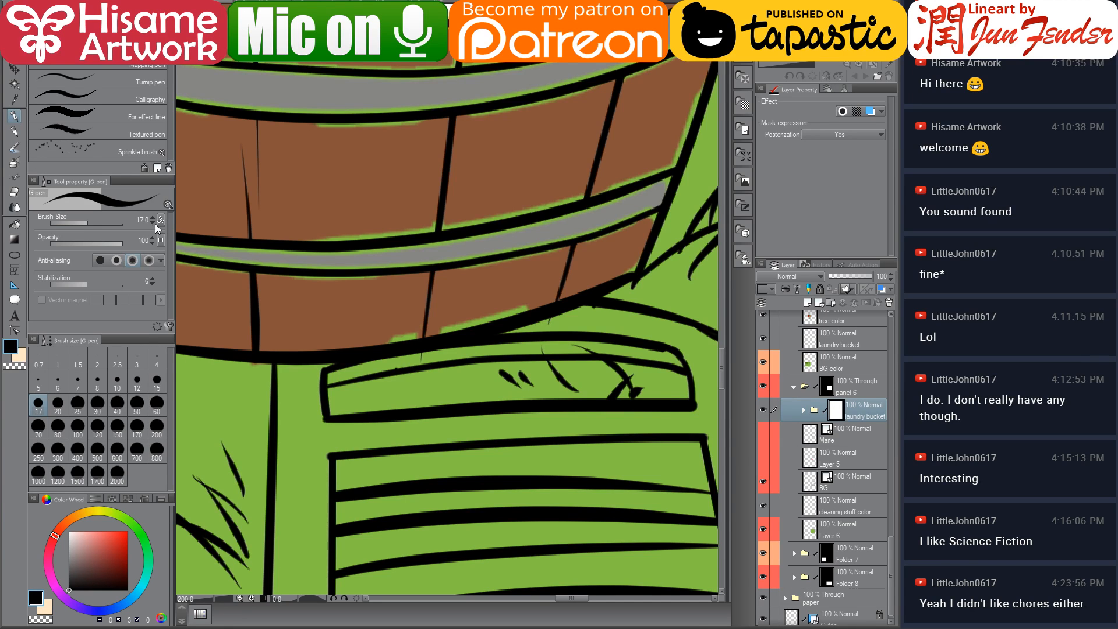
With the Eraser at size 25, erase the laundry bucket folder's mask along the bench's top edge so the basket sits behind it
key("bracketright")
key("bracketright")
key("bracketright")
key("bracketright")
key("bracketright")
key("bracketright")
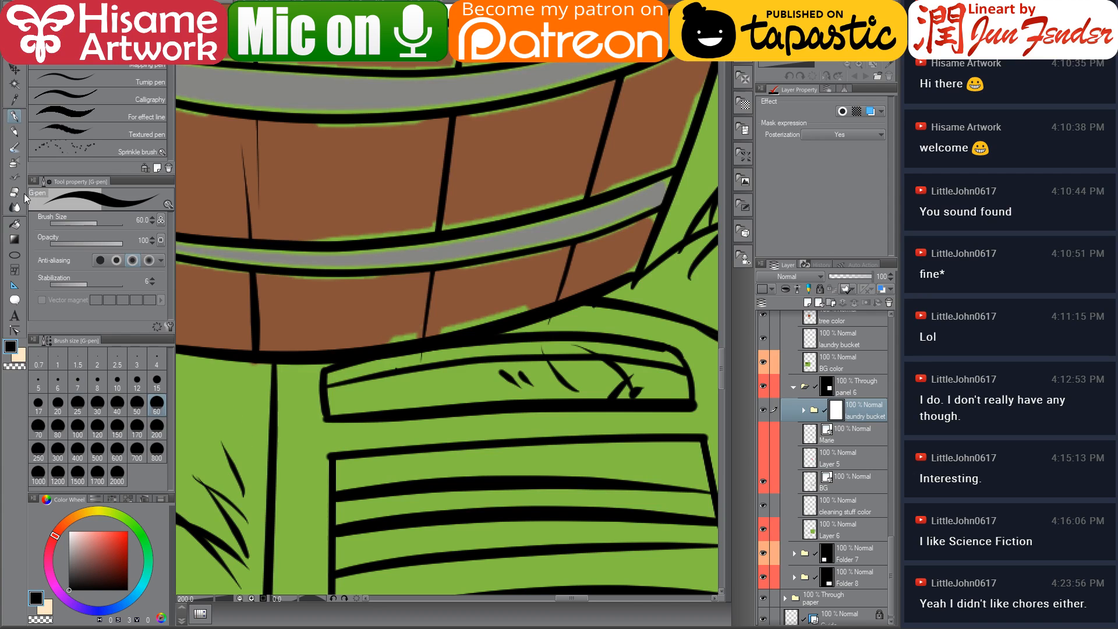
left_click(17, 221)
left_click(14, 194)
left_click(331, 345)
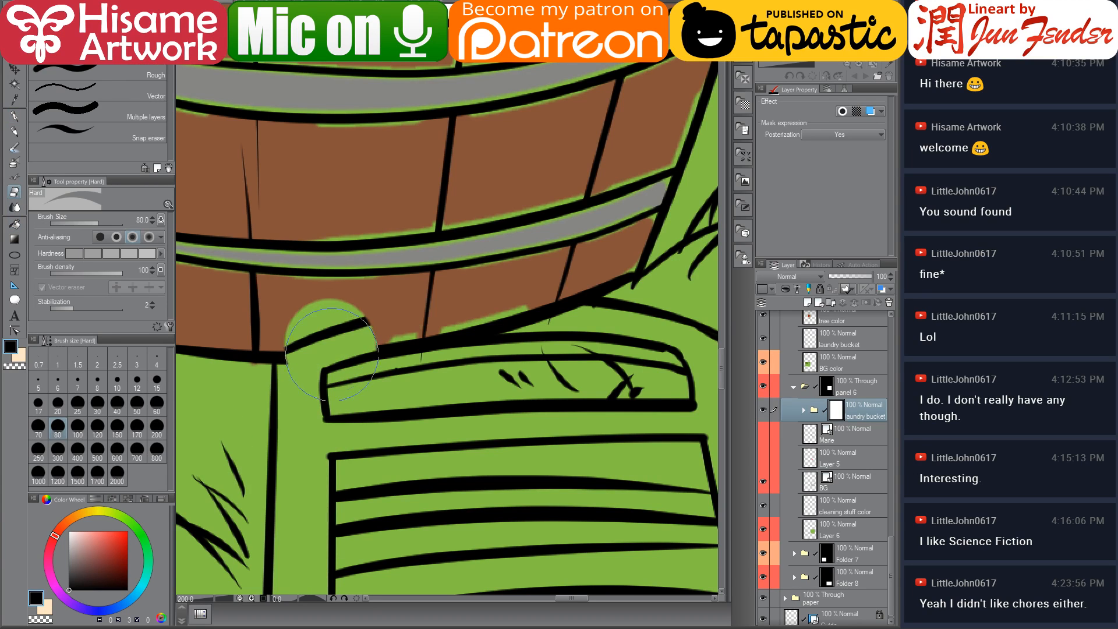
key("ctrl+z")
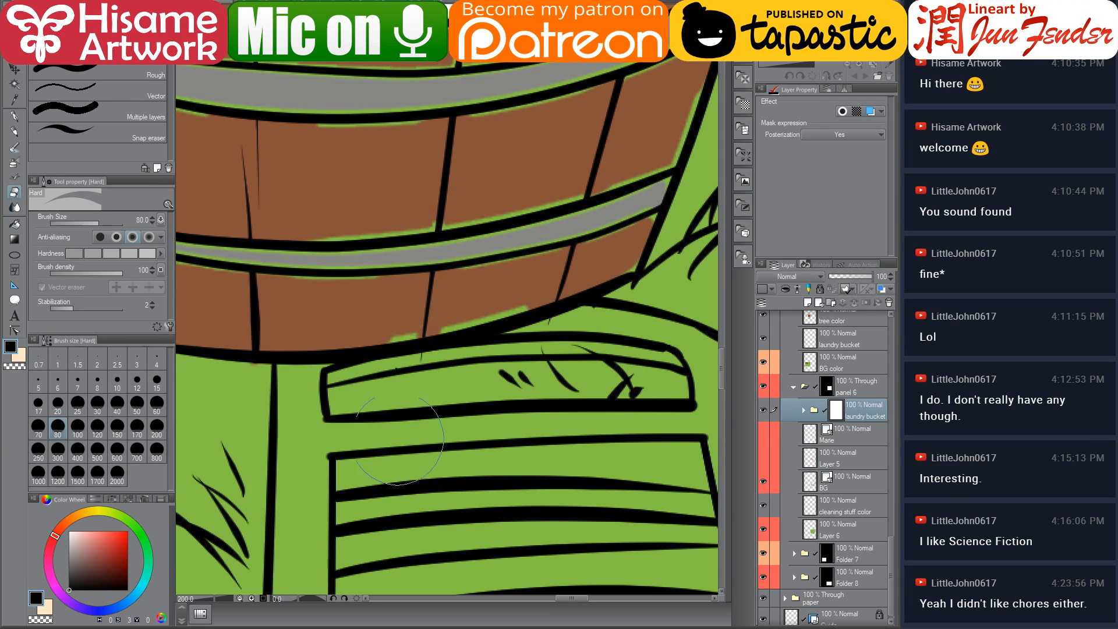
key("bracketleft")
key("bracketleft")
key("bracketleft")
key("bracketleft")
key("bracketleft")
key("bracketleft")
mouse_move(290, 373)
left_mouse_down()
mouse_move(396, 332)
mouse_move(287, 361)
mouse_move(361, 339)
mouse_move(548, 312)
left_mouse_up()
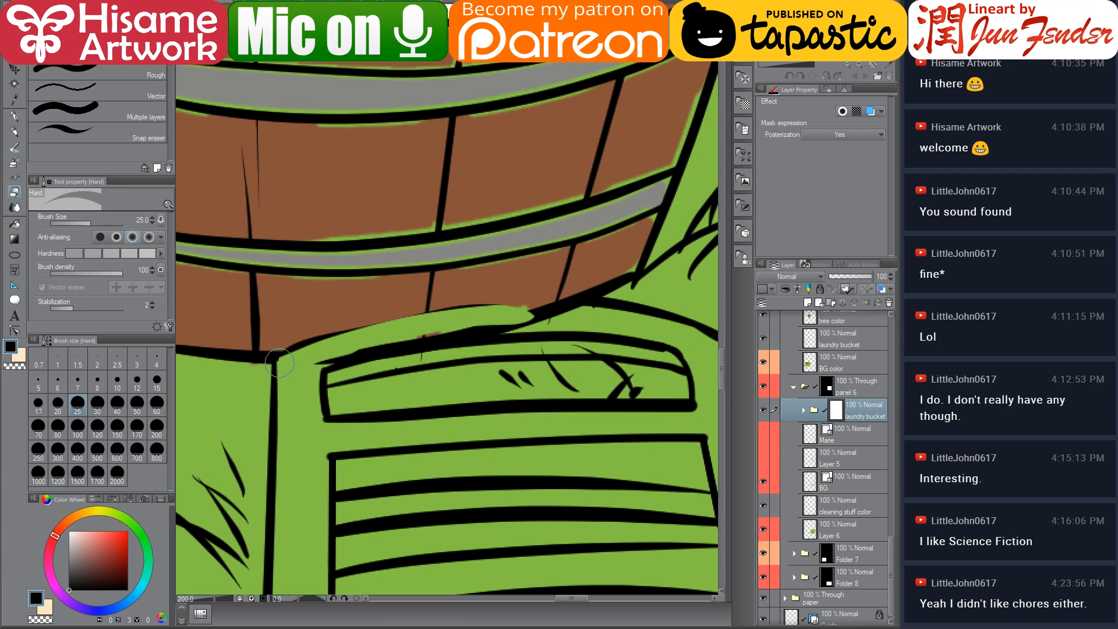
mouse_move(344, 326)
left_mouse_down()
mouse_move(556, 301)
mouse_move(653, 323)
mouse_move(441, 356)
mouse_move(408, 340)
mouse_move(315, 364)
mouse_move(568, 349)
mouse_move(517, 394)
mouse_move(589, 350)
mouse_move(532, 392)
left_mouse_up()
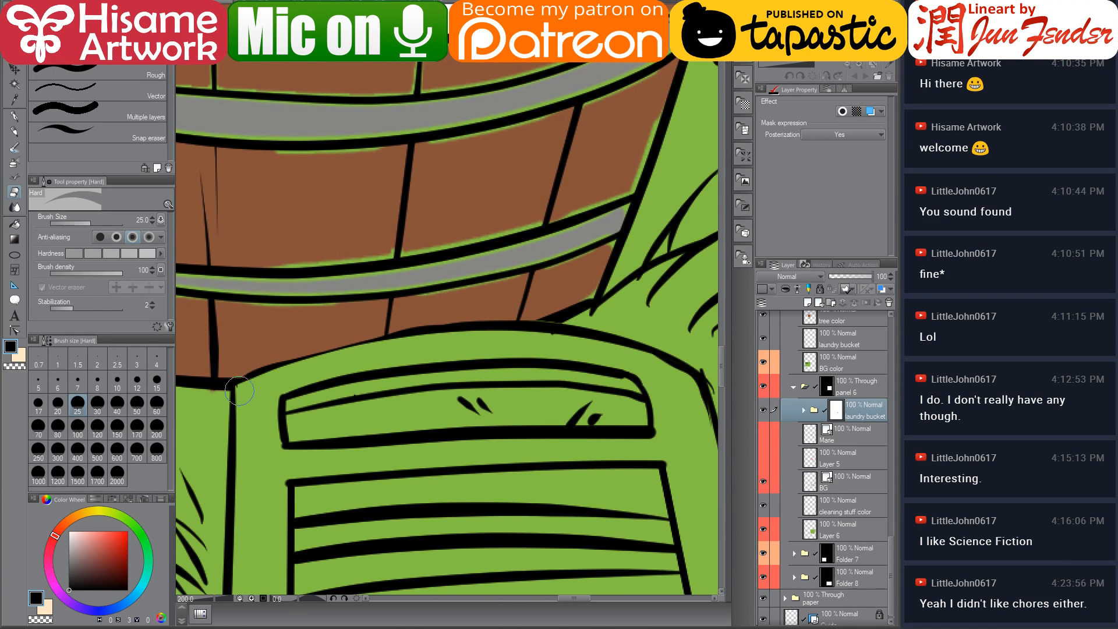
Delete the cleaning stuff color layer
left_click(814, 462)
left_click(815, 513)
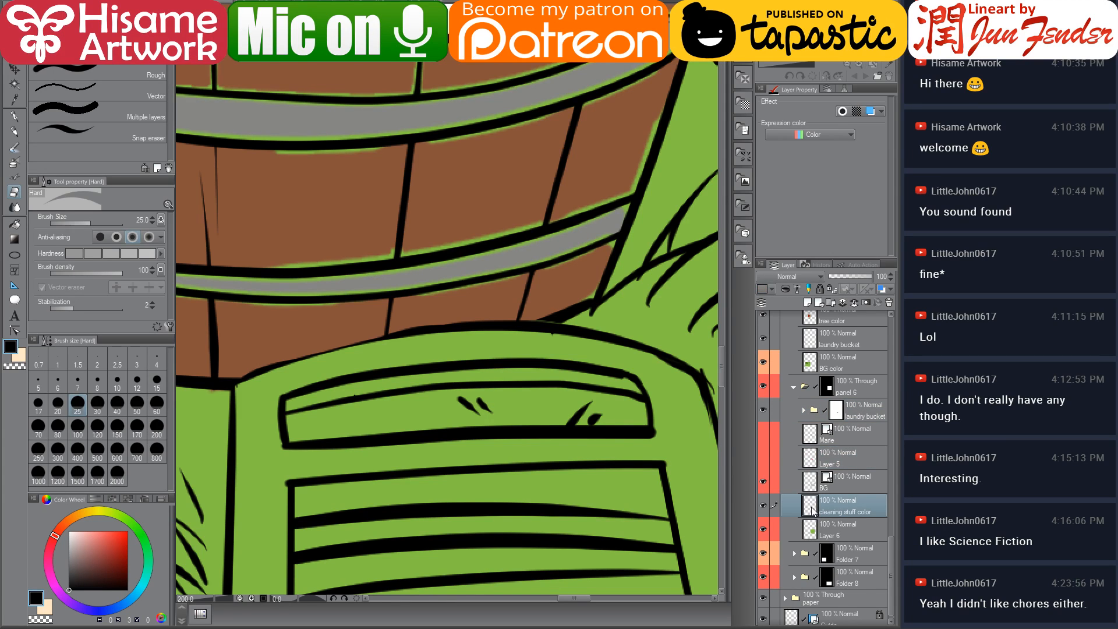
left_click(812, 510, "ctrl")
left_click(602, 201)
left_click(888, 302)
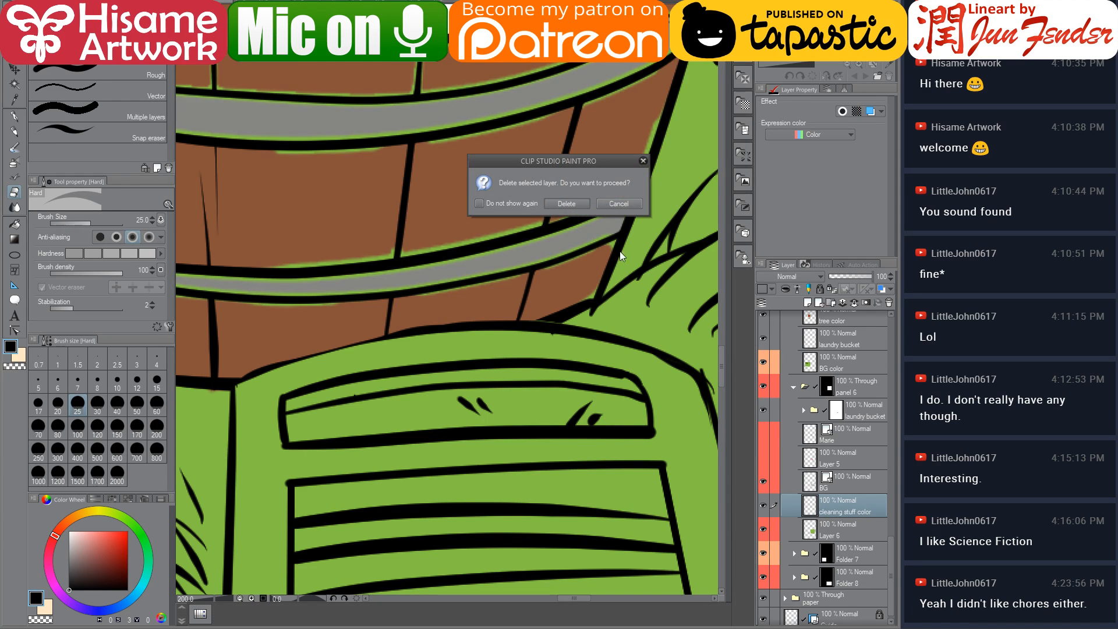
left_click(566, 204)
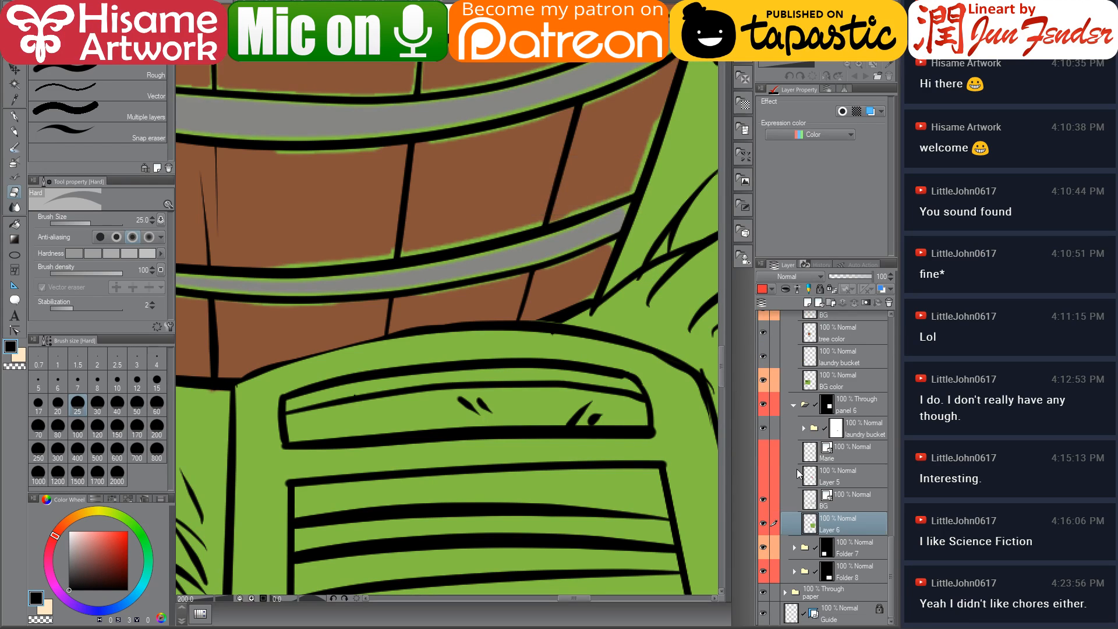
left_click(814, 505)
left_click(811, 500, "ctrl")
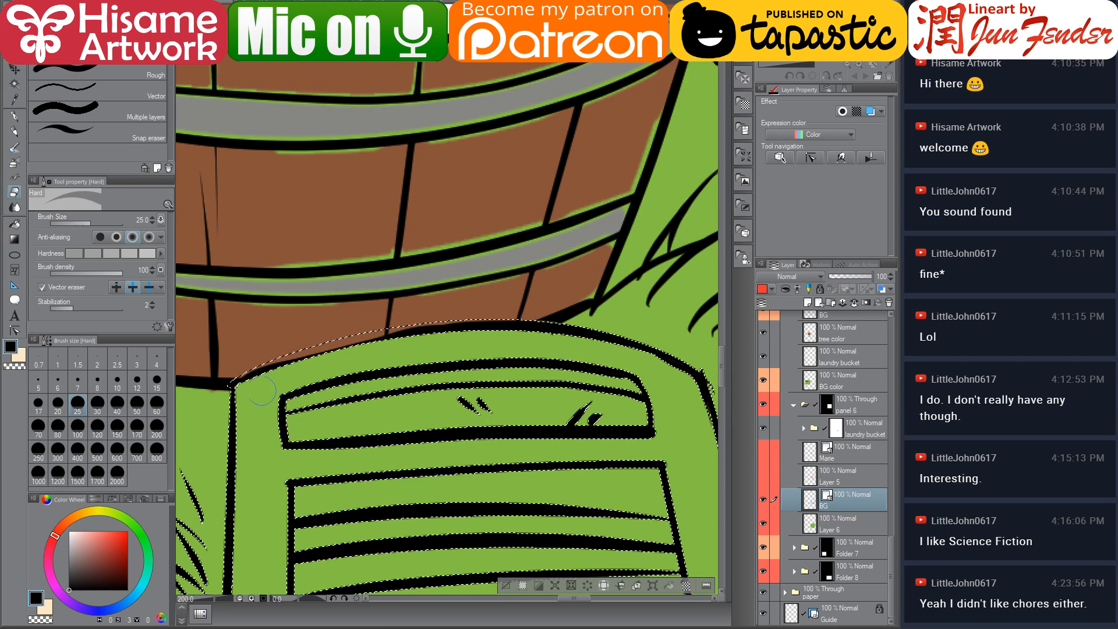
left_click(837, 429)
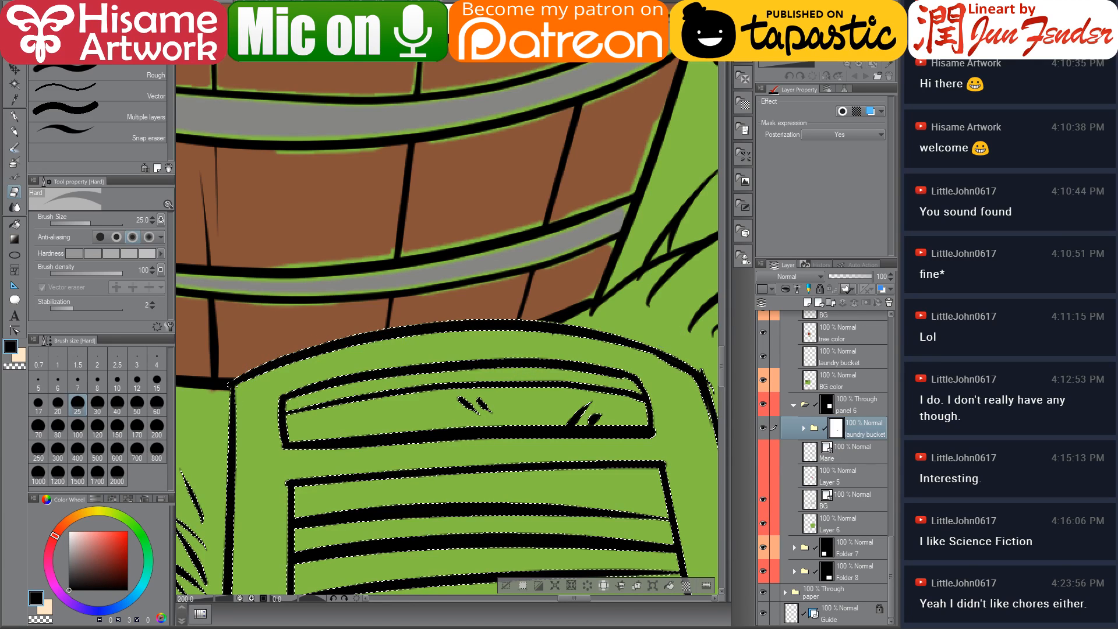
key("ctrl+d")
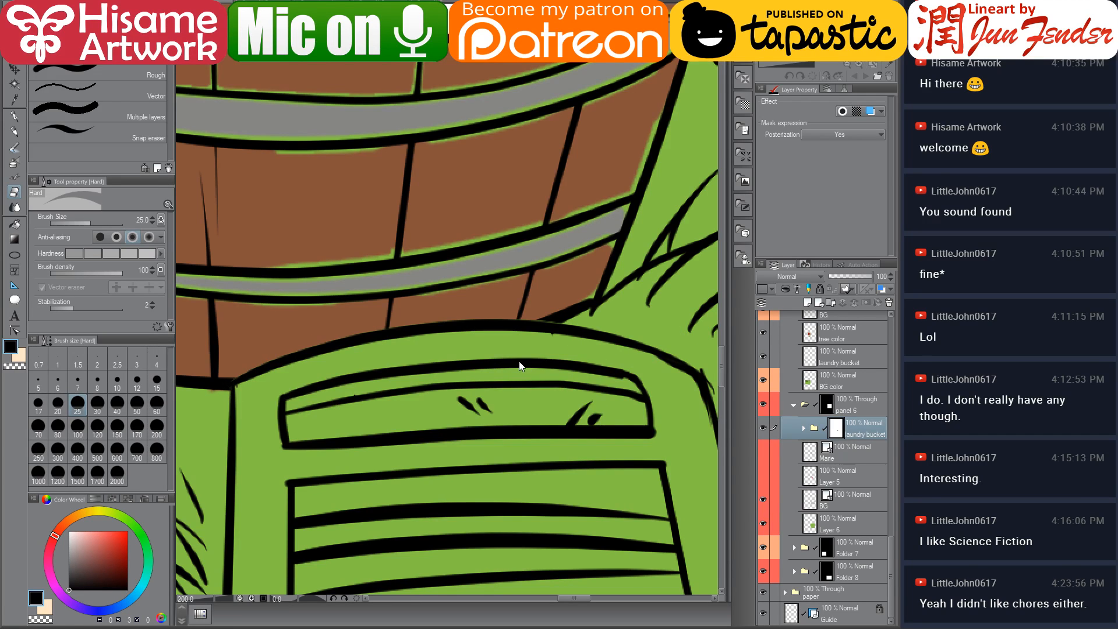
Open the laundry bucket folder, target the laundry bucket Copy layer, sample the basket brown and fill the gaps in the wood
scroll(522, 298, "down", 5)
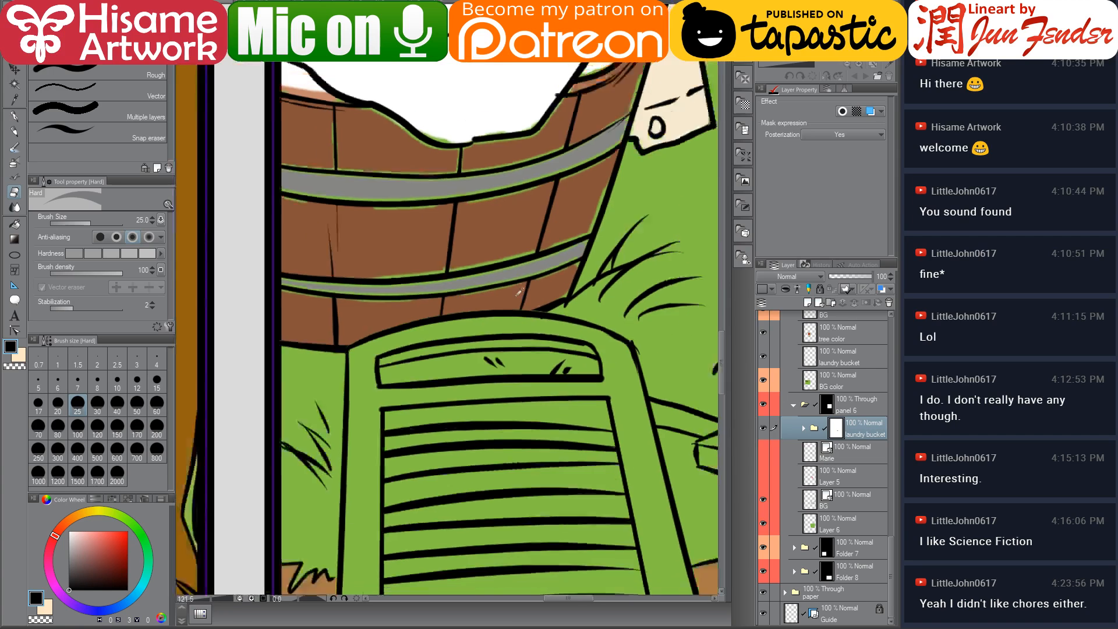
scroll(490, 257, "up", 5)
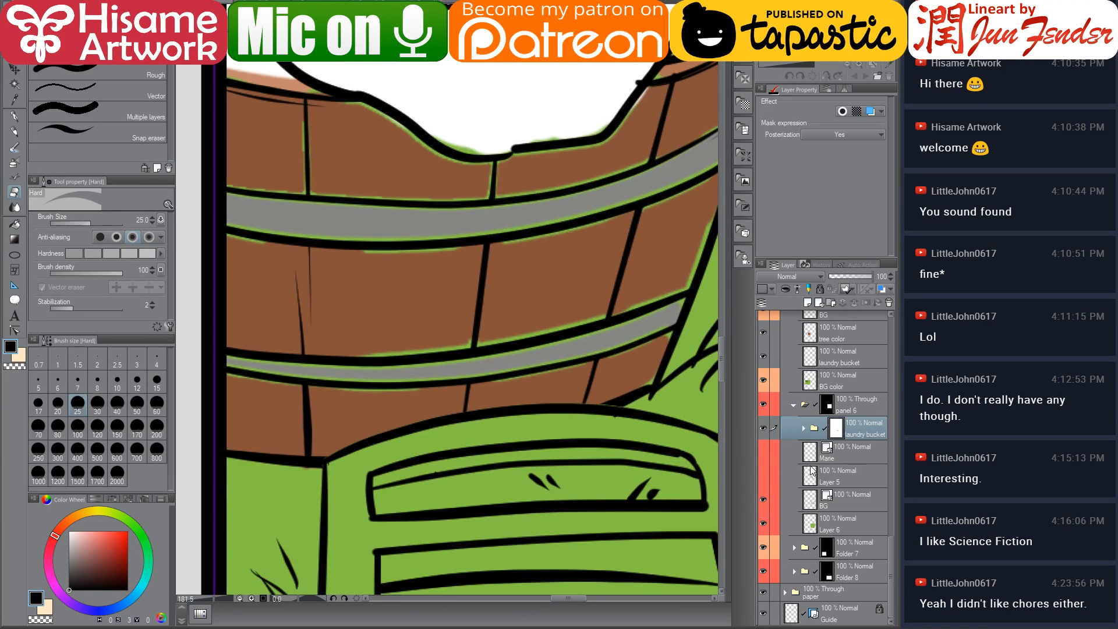
left_click(803, 429)
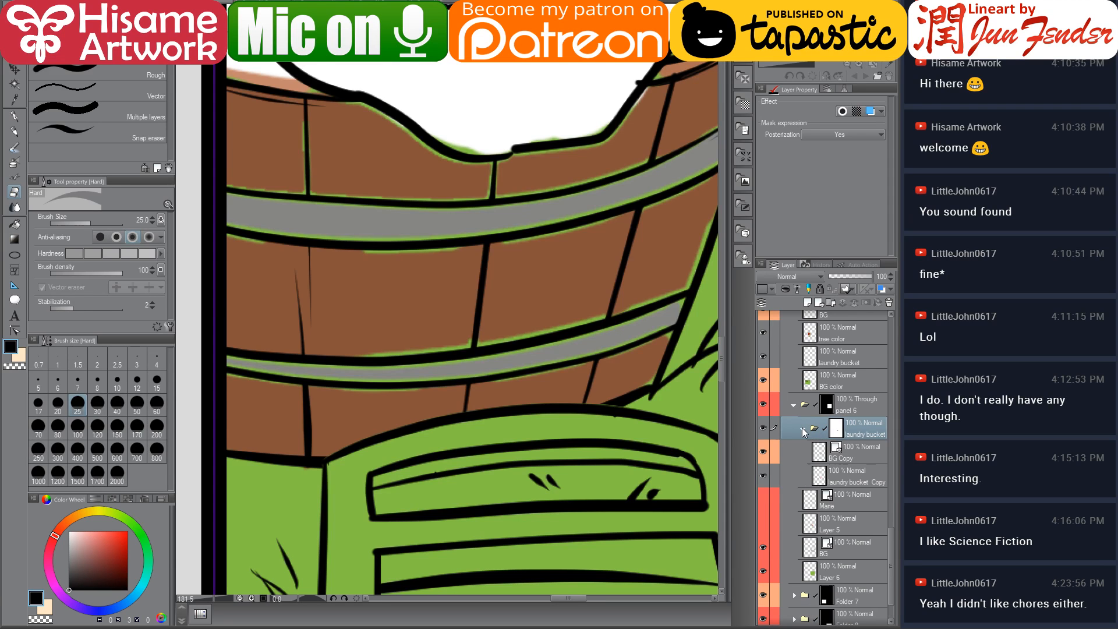
left_click(826, 472)
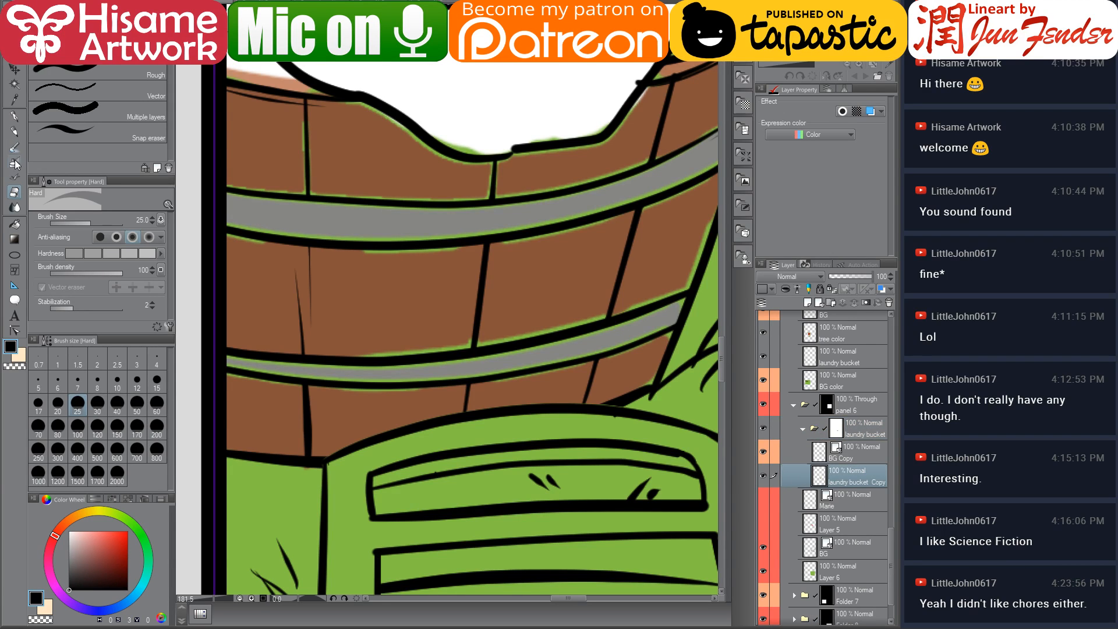
left_click(18, 224)
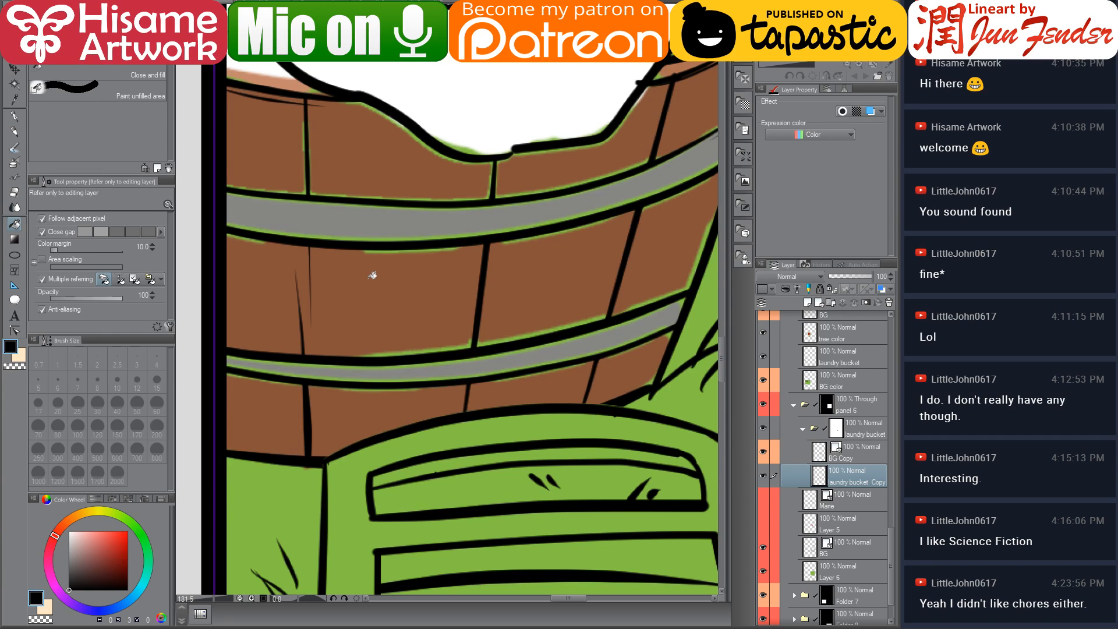
left_click(394, 281, "alt")
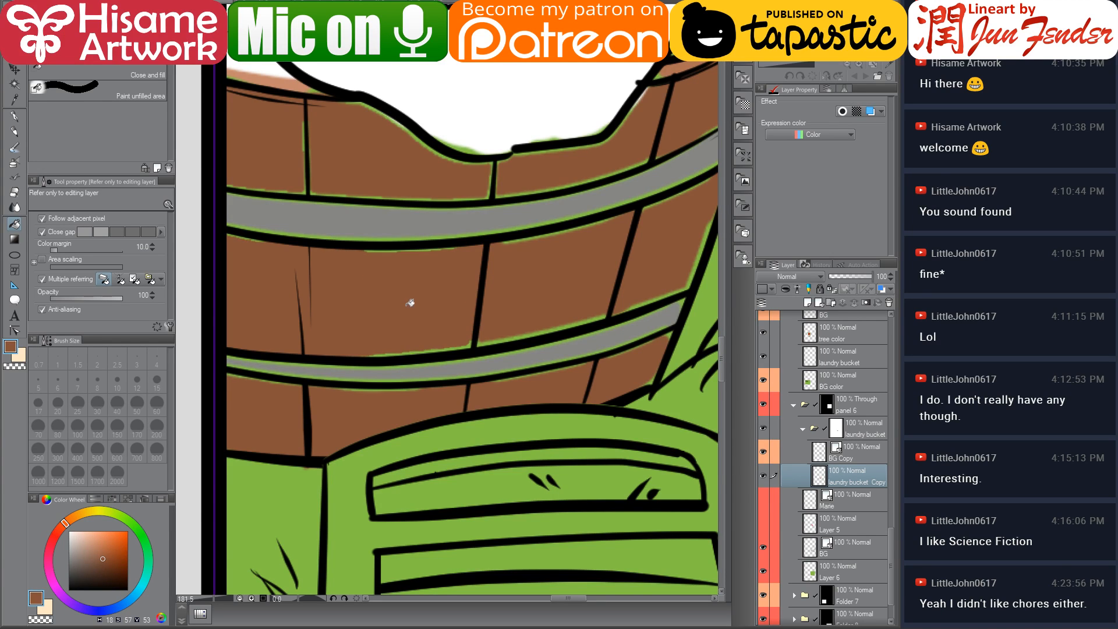
left_click(571, 286)
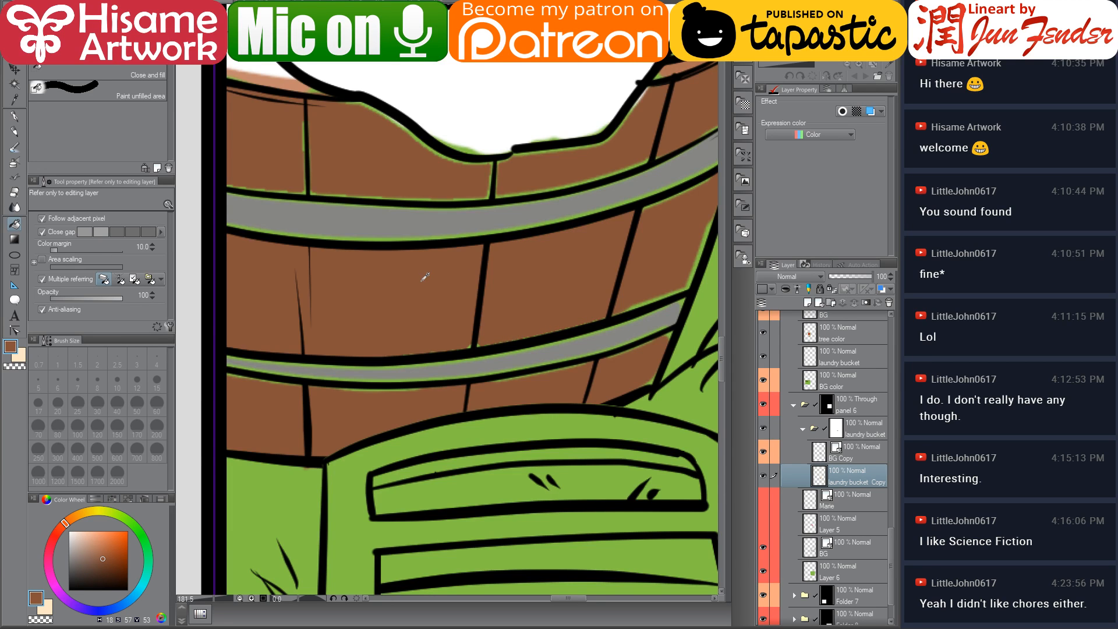
Touch up the basket's rim with the G-pen at sizes 25 and 15, painting brown into gaps and white along the laundry edge
scroll(425, 278, "down", 5)
scroll(530, 225, "up", 3)
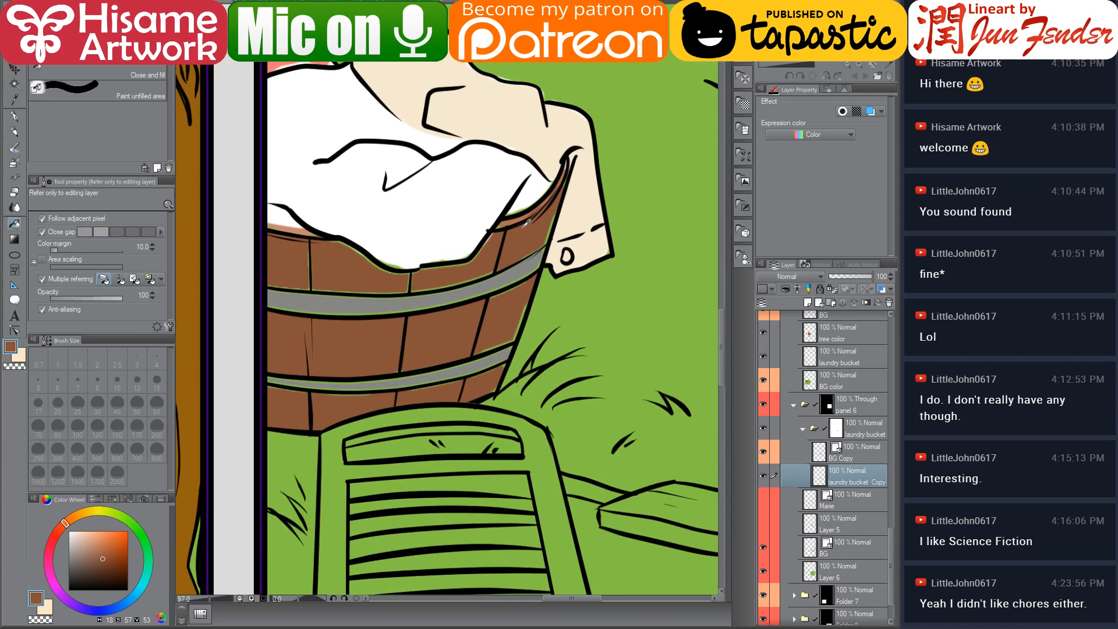
left_click_drag(585, 315, 604, 309)
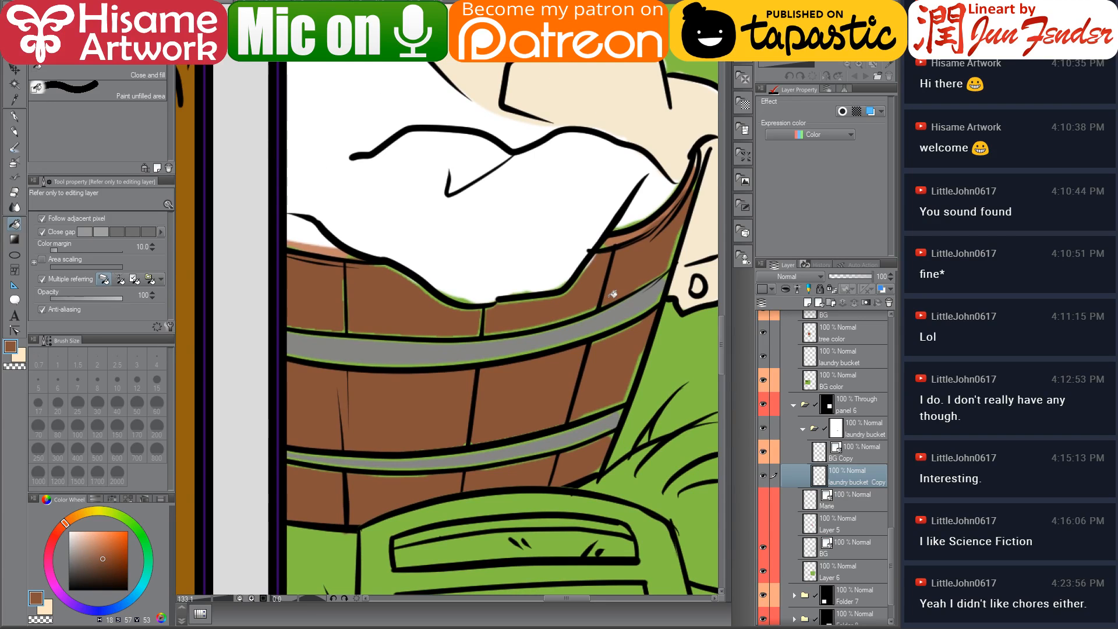
left_click(15, 118)
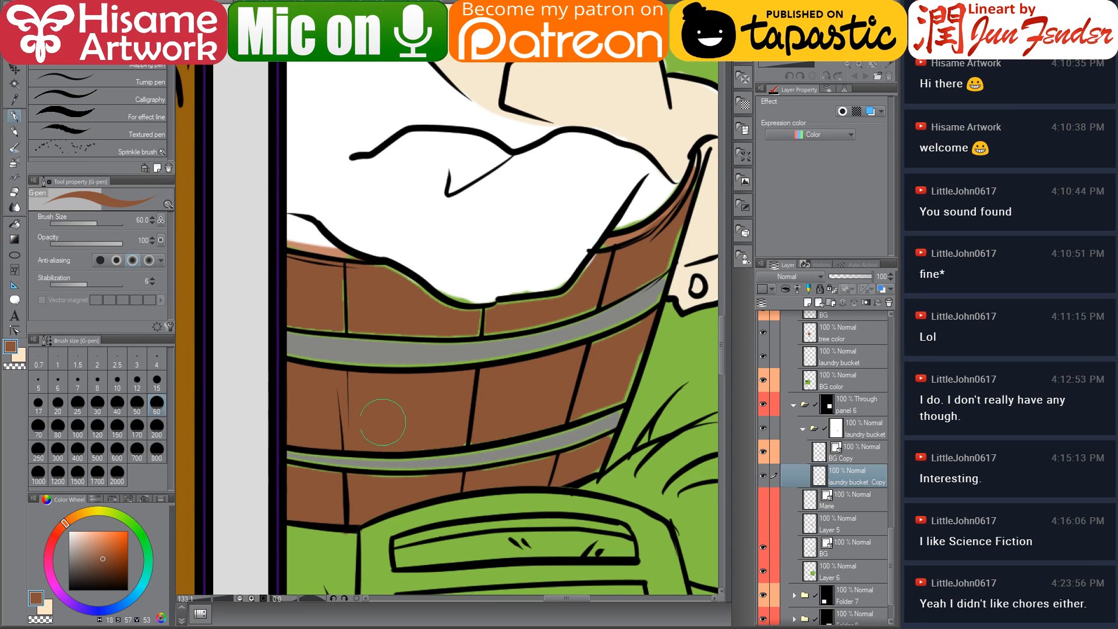
key("bracketleft")
key("bracketleft")
key("bracketleft")
key("bracketleft")
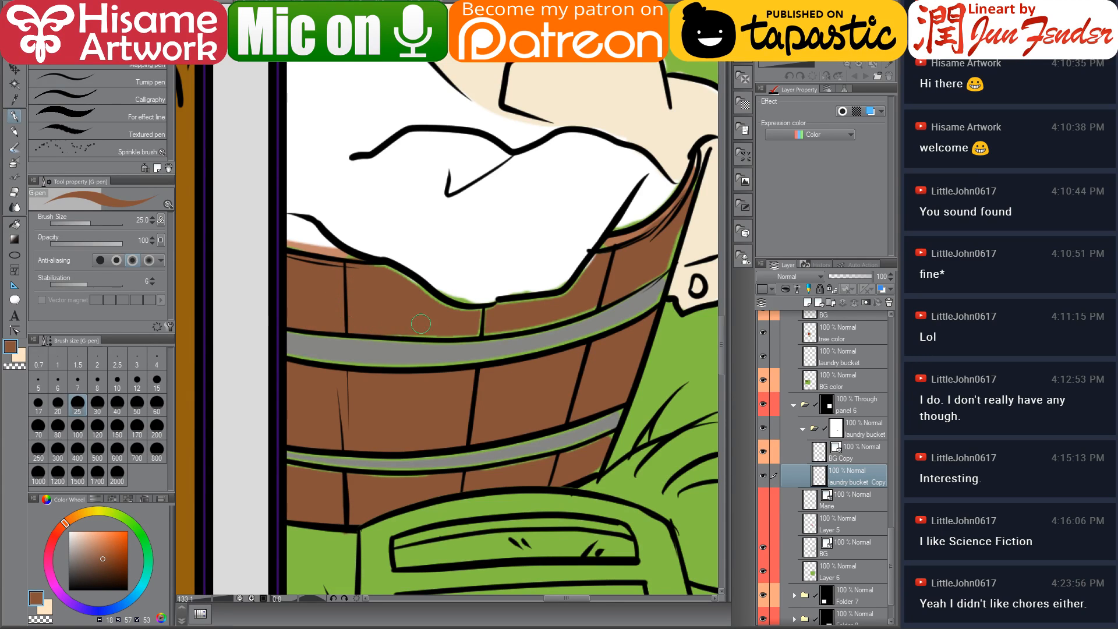
left_click_drag(484, 317, 483, 337)
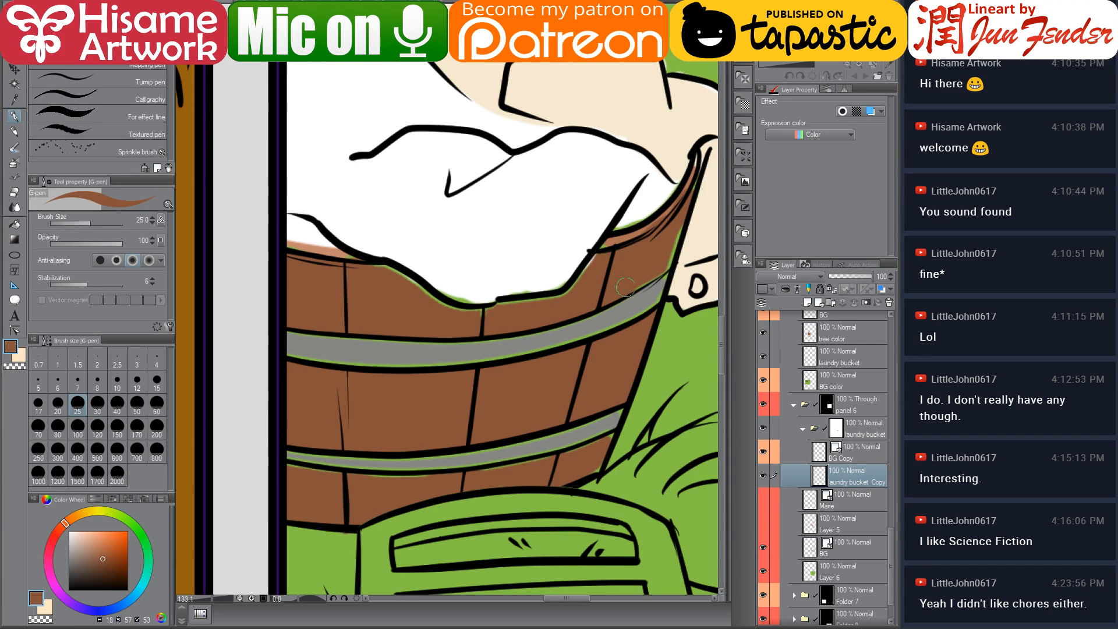
mouse_move(626, 287)
left_mouse_down()
mouse_move(665, 264)
mouse_move(684, 212)
left_mouse_up()
key("bracketleft")
key("bracketleft")
key("bracketleft")
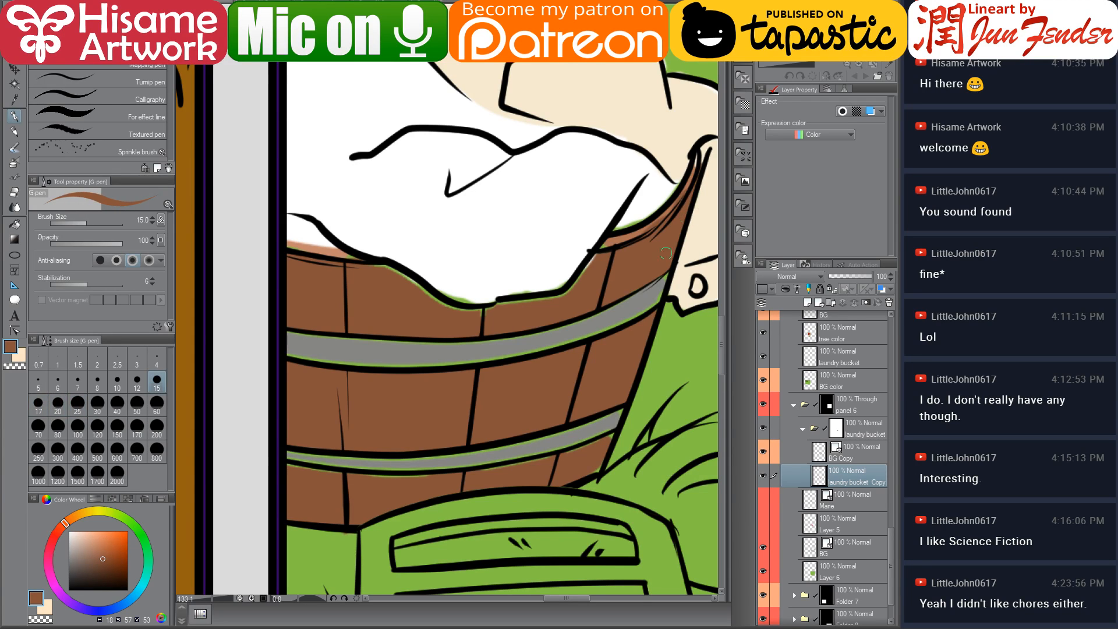
left_click(606, 241, "alt")
left_click_drag(645, 232, 673, 208)
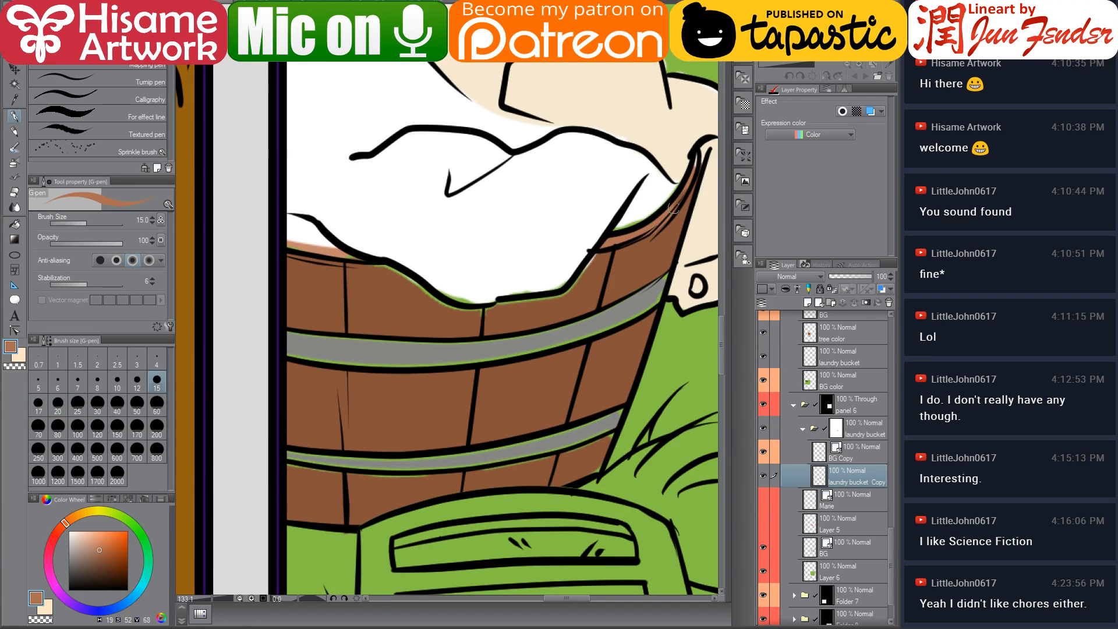
left_click(626, 213, "alt")
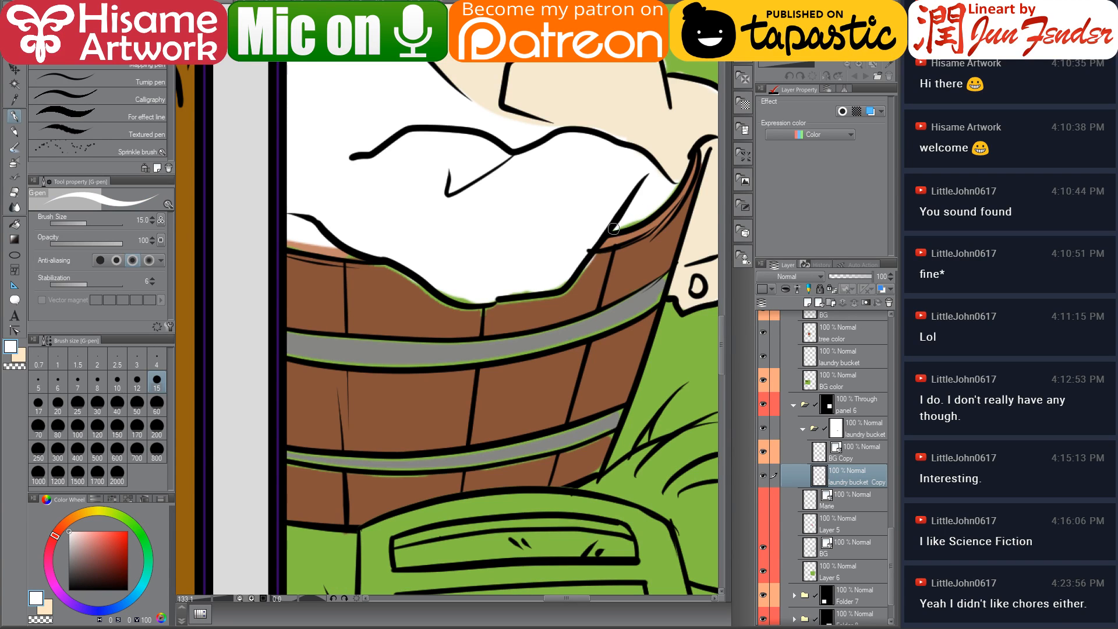
left_click_drag(613, 229, 672, 180)
Sample the cream cloth colour and clean up the hanging cloth above the rim with the Eraser and G-pen
left_click(676, 173, "alt")
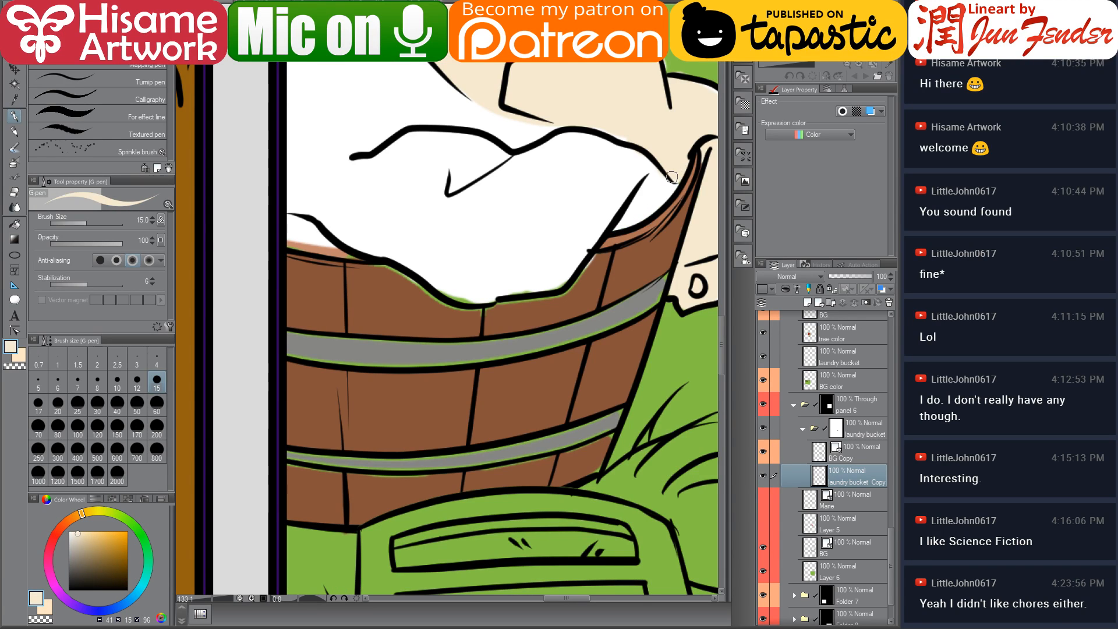
mouse_move(636, 118)
left_mouse_down()
mouse_move(646, 140)
mouse_move(448, 296)
mouse_move(491, 315)
mouse_move(546, 307)
left_mouse_up()
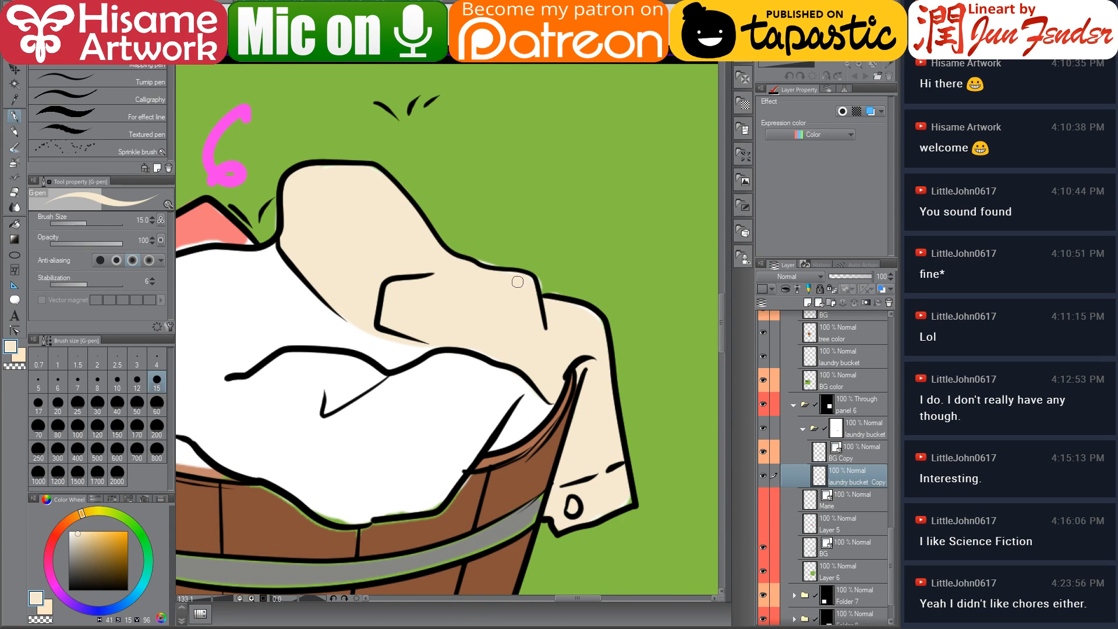
left_click(14, 191)
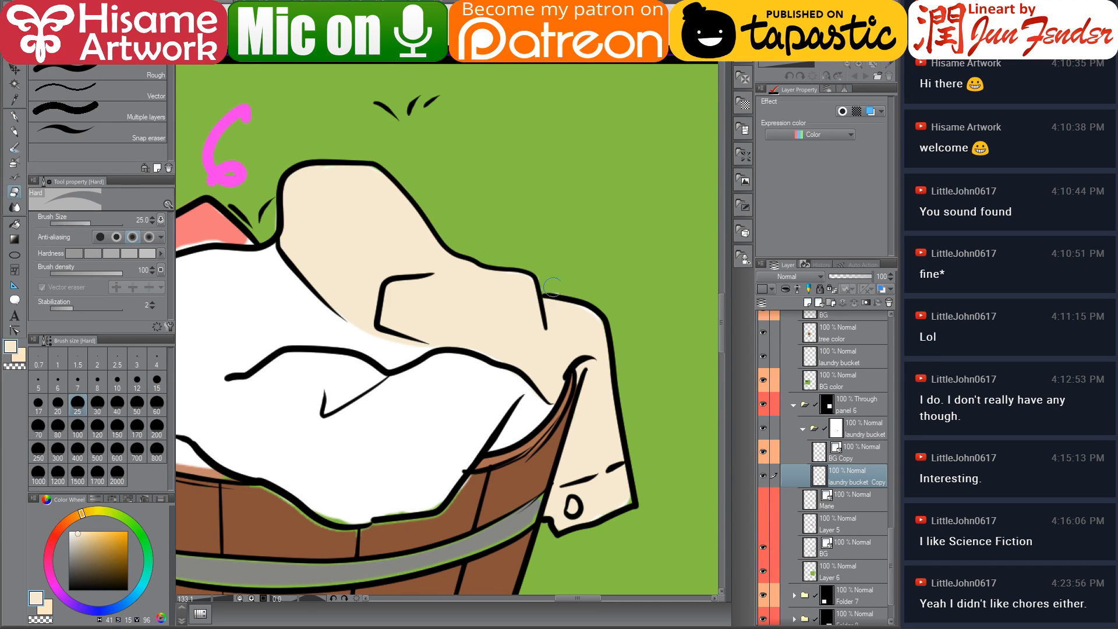
left_click_drag(496, 348, 649, 299)
left_click_drag(473, 231, 485, 280)
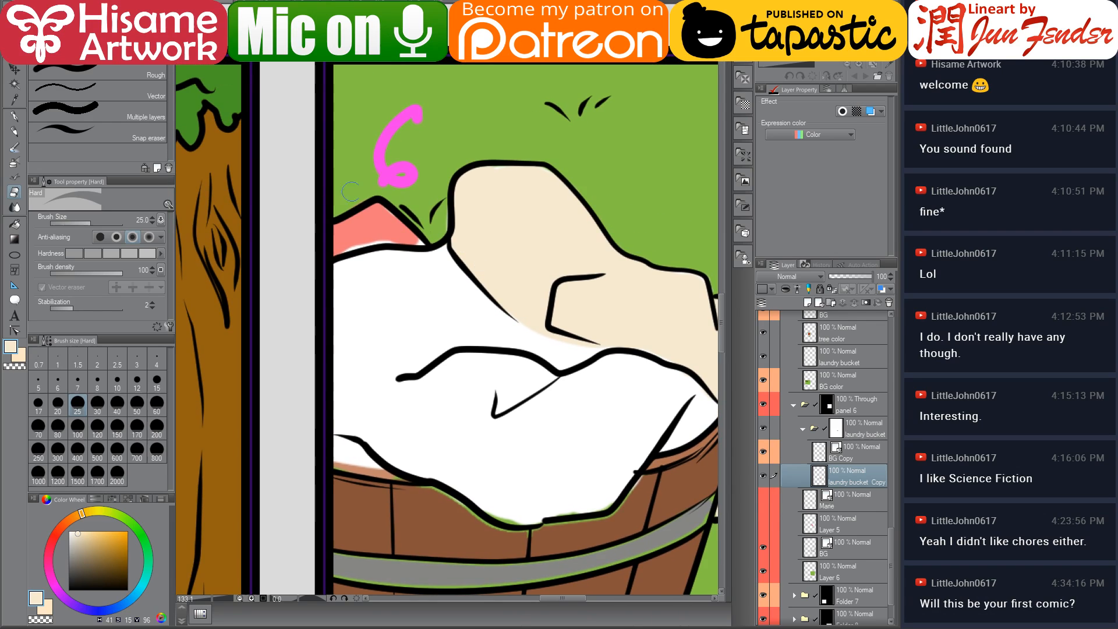
left_click(14, 116)
scroll(512, 320, "right", 3)
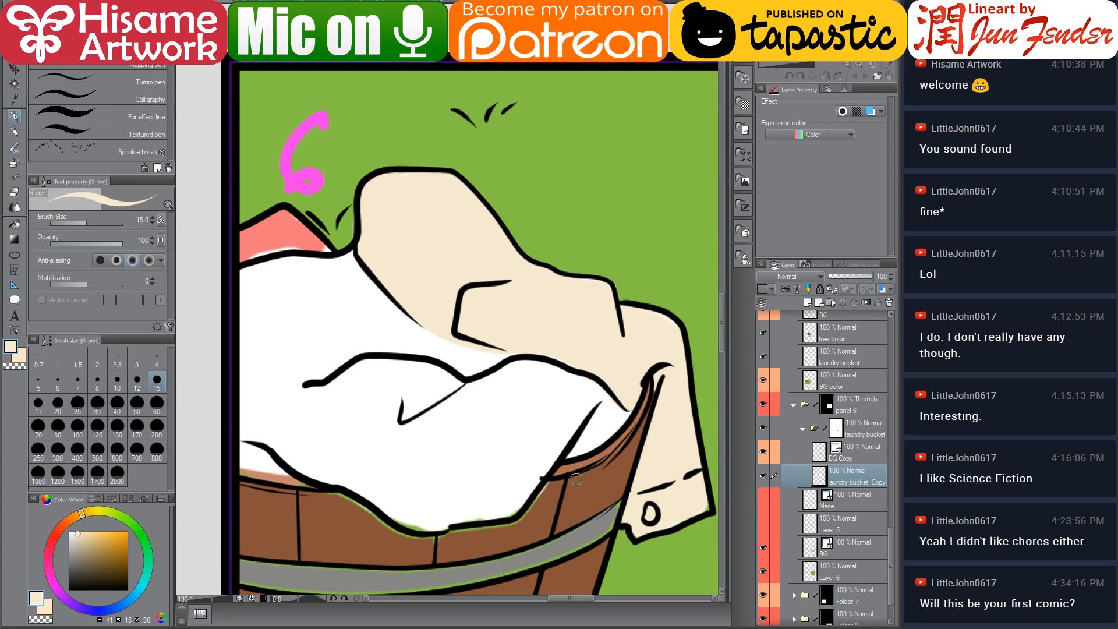
left_click_drag(572, 481, 540, 451)
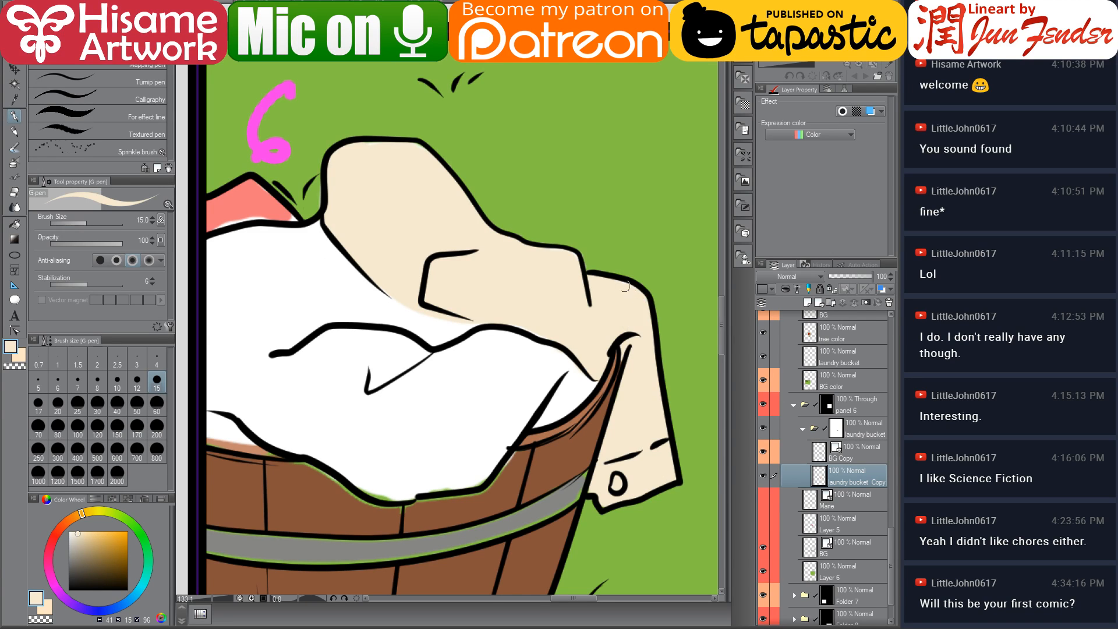
mouse_move(479, 297)
left_mouse_down()
mouse_move(574, 344)
mouse_move(628, 391)
left_mouse_up()
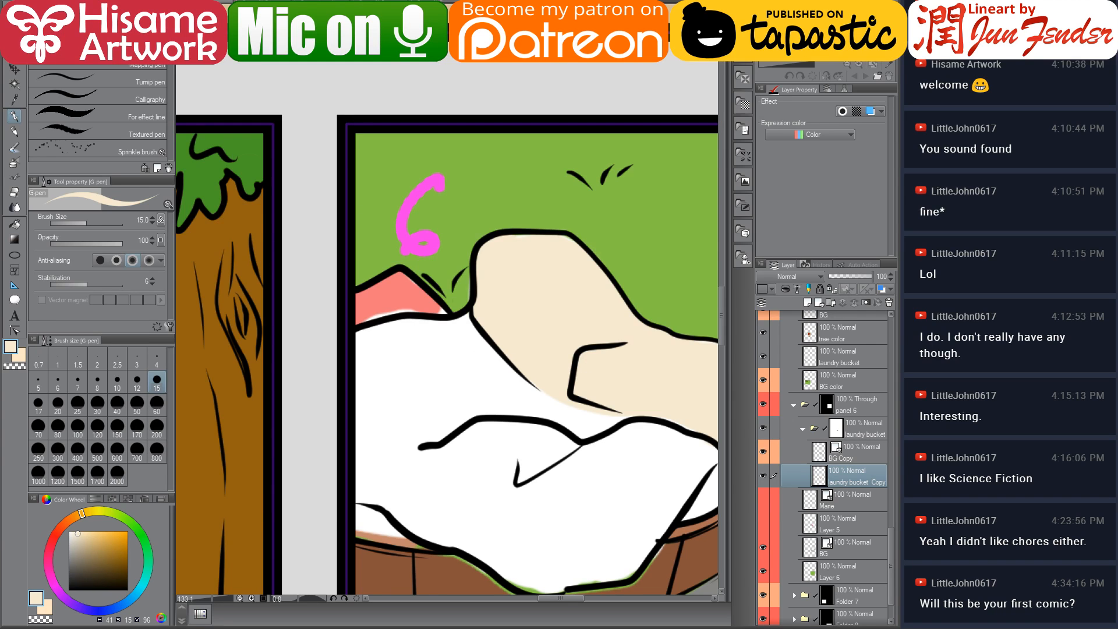
Switch to the browser and open the Tapas site in a new tab
key("alt+Tab")
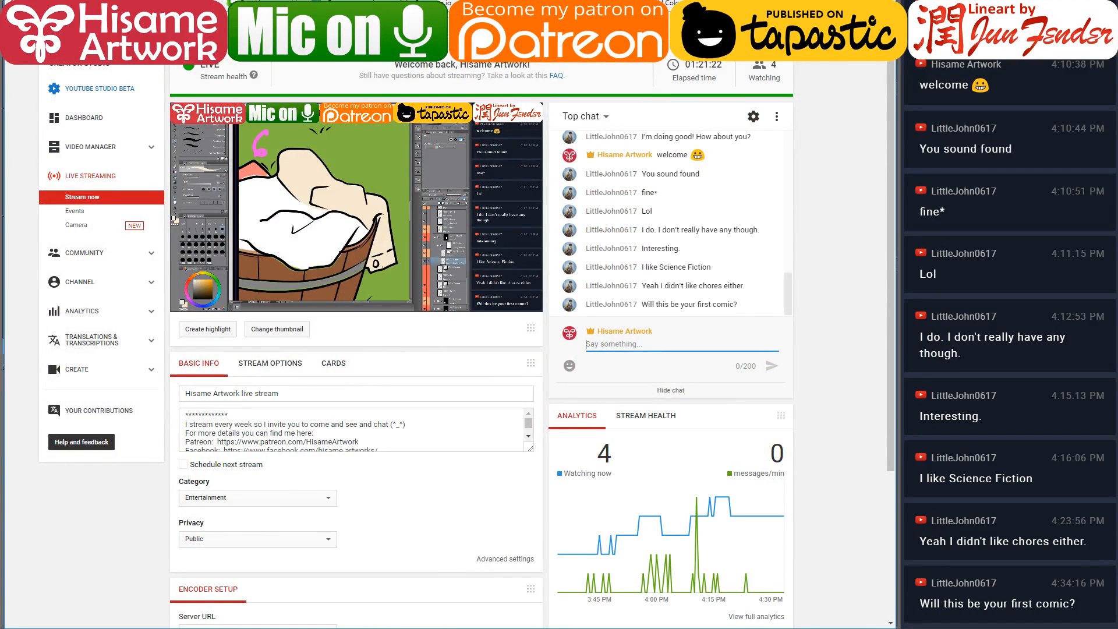
key("ctrl+t")
type("t")
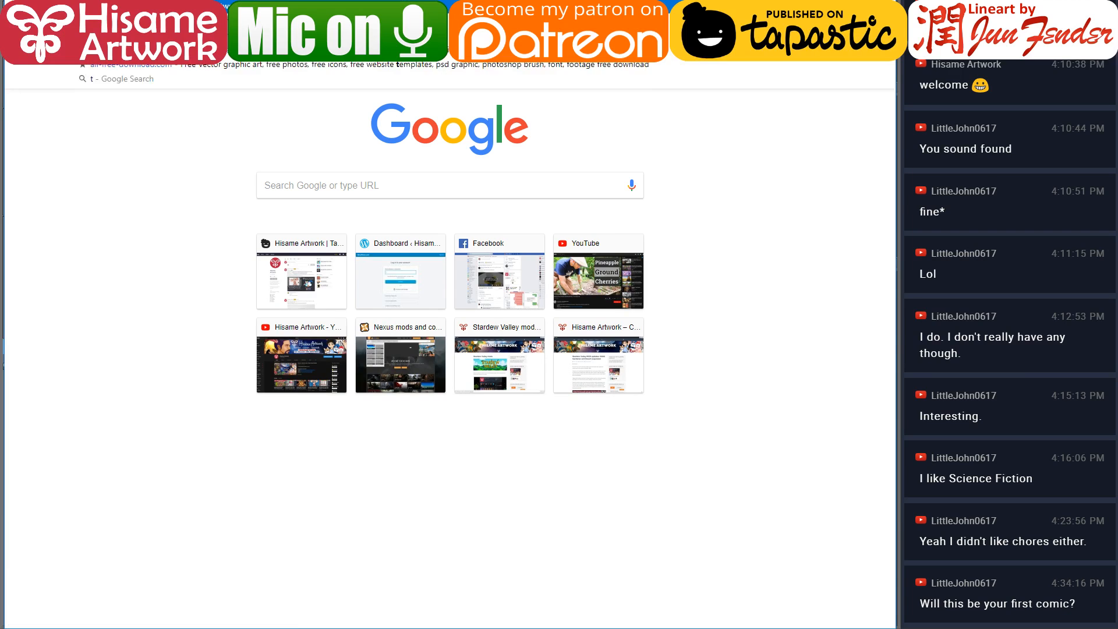
type("apas")
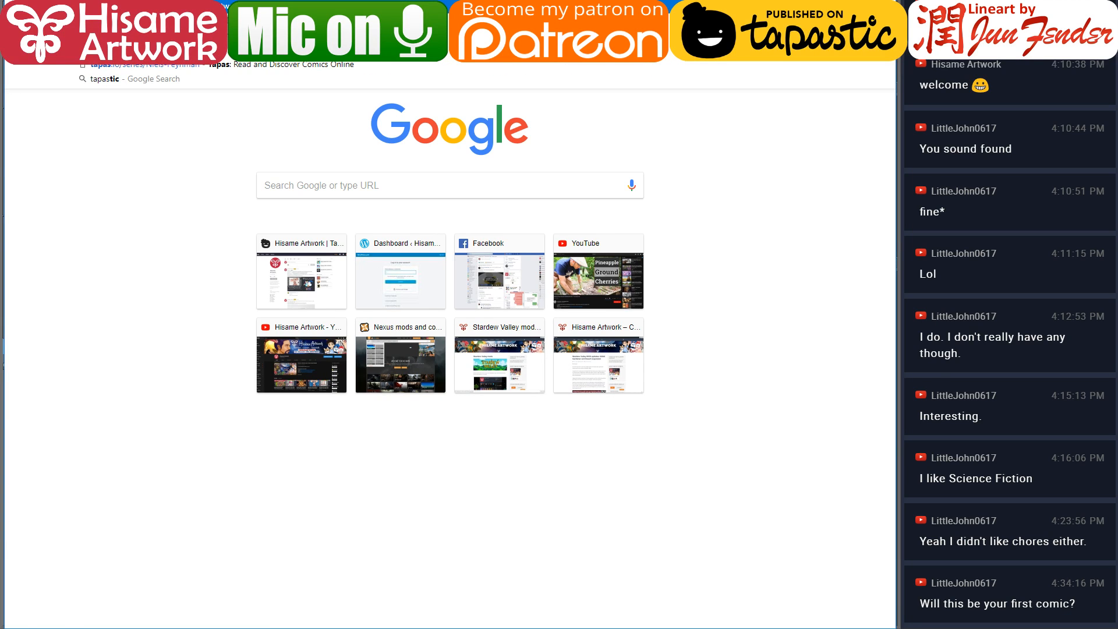
key("Return")
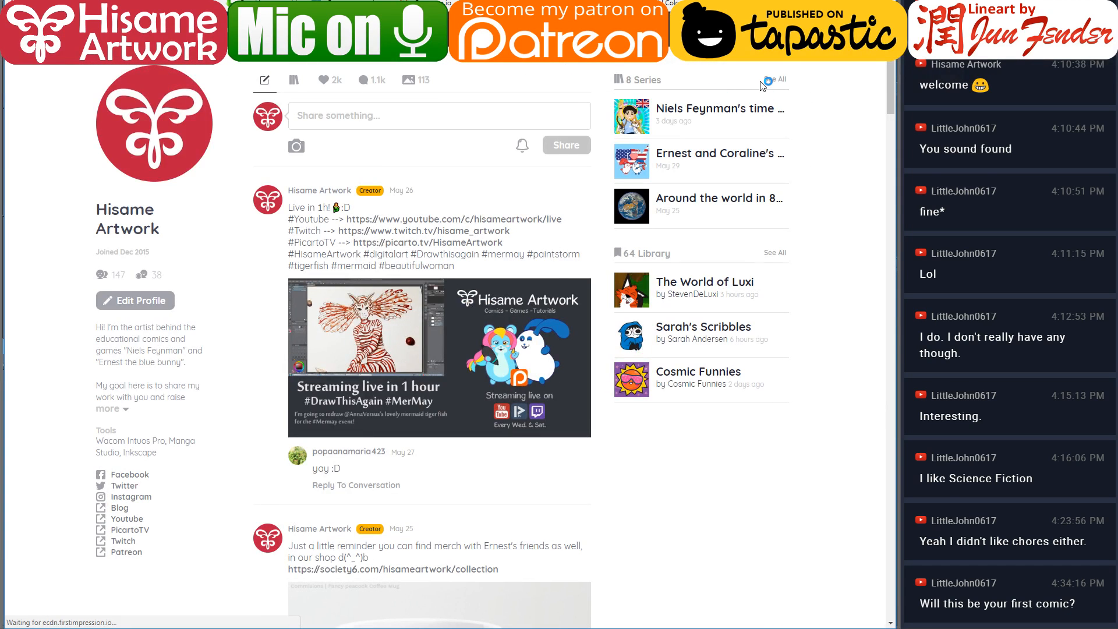
Open the full series list, the Ernest origin story series, and its E.28 Conclusion episode
left_click(775, 81)
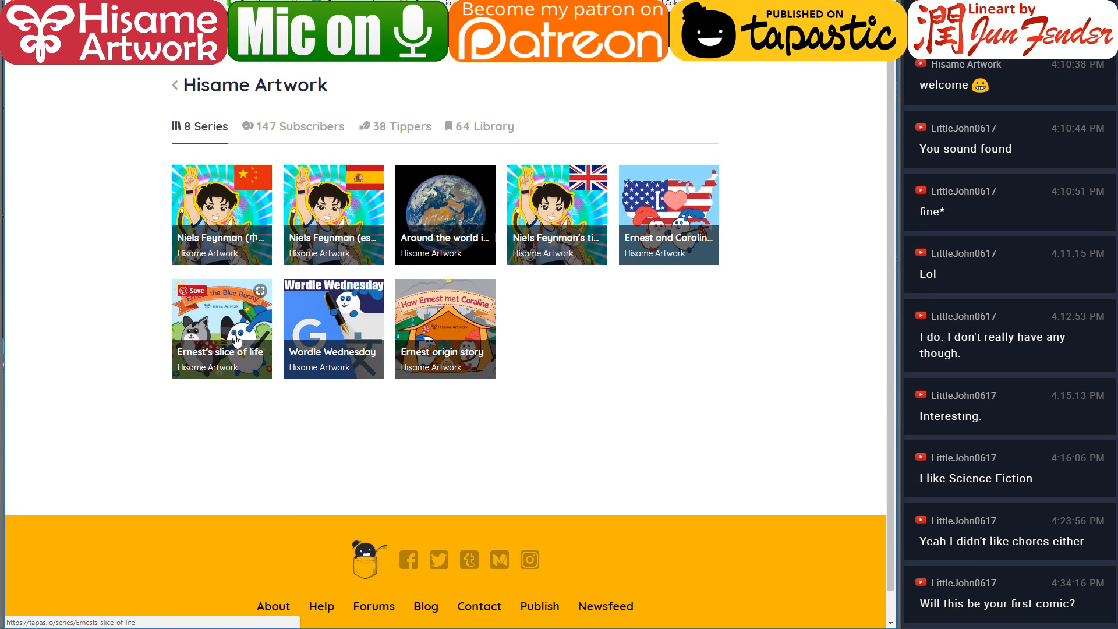
left_click(436, 324)
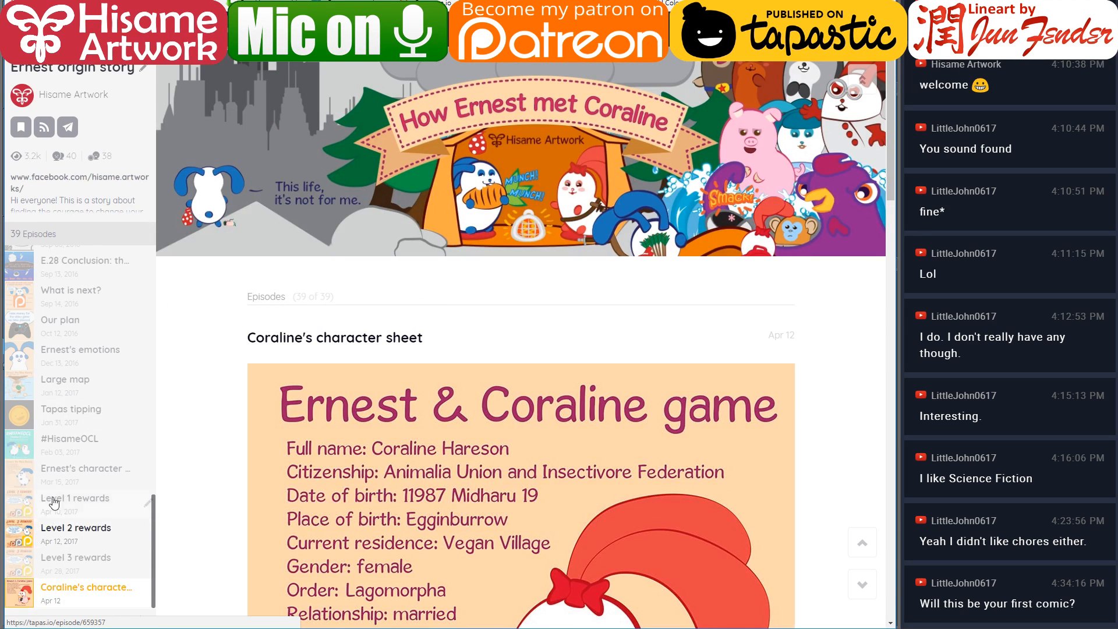
scroll(55, 500, "up", 2)
scroll(55, 498, "up", 2)
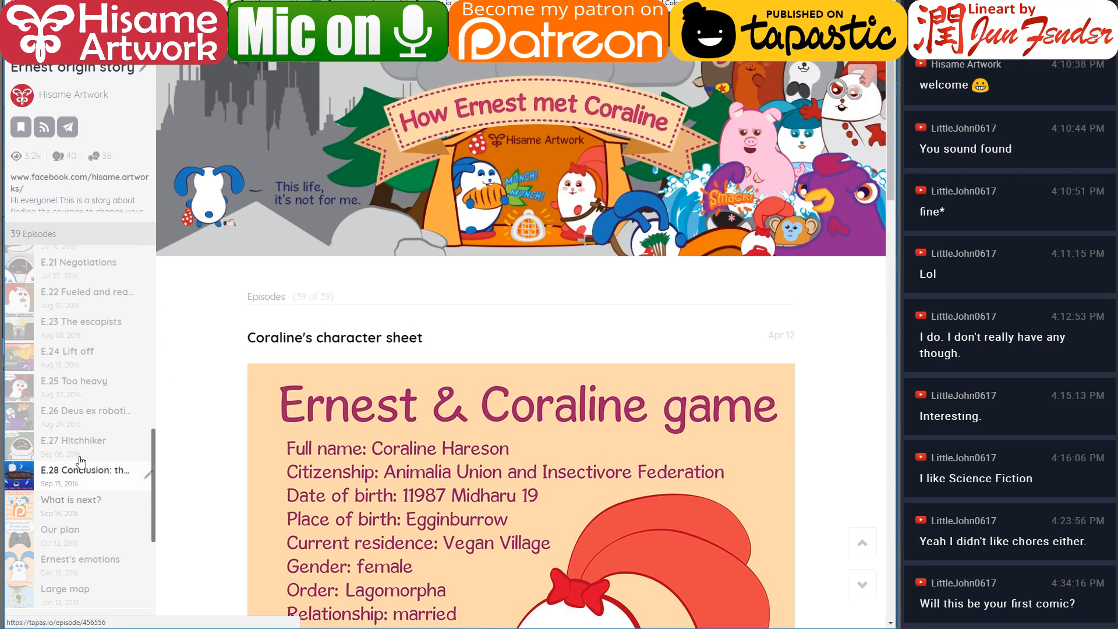
left_click(107, 473)
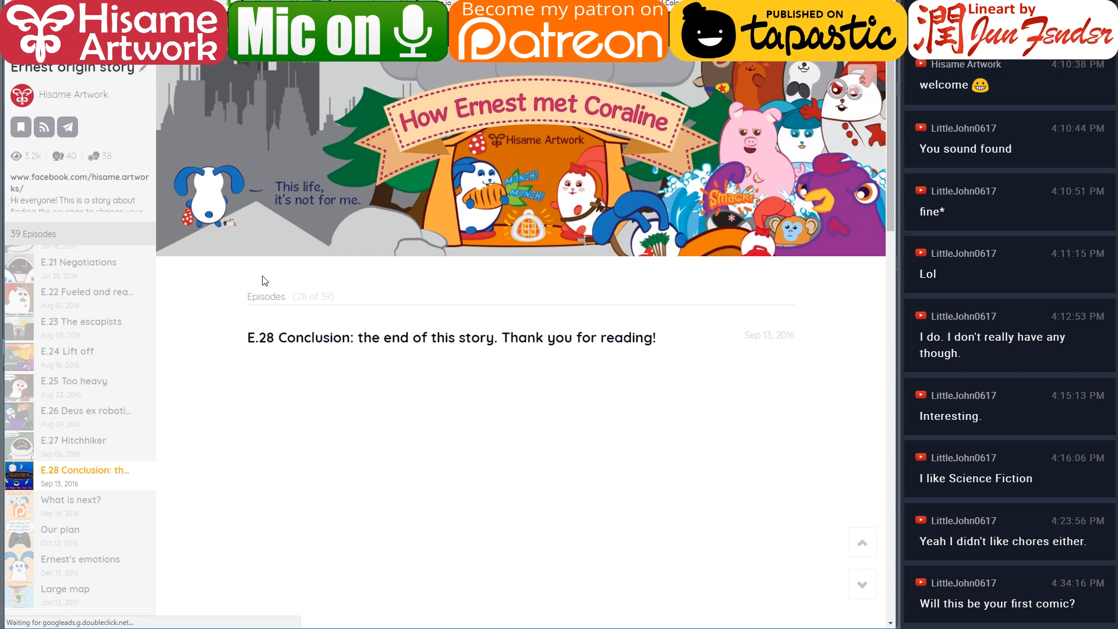
Copy the episode's link and post it in the YouTube live chat
key("ctrl+l")
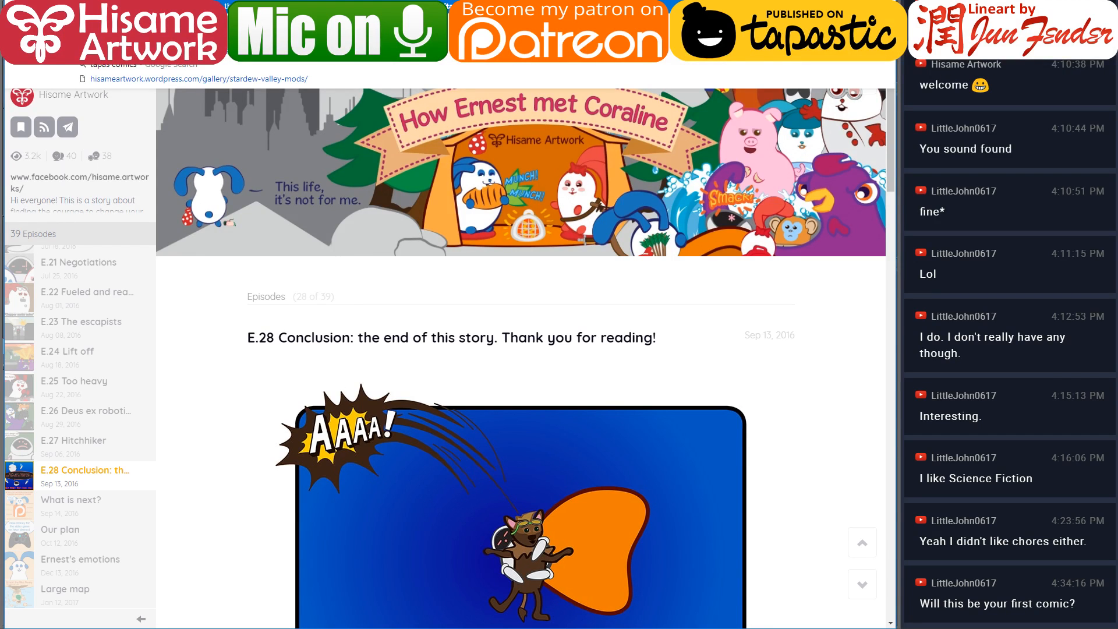
key("Escape")
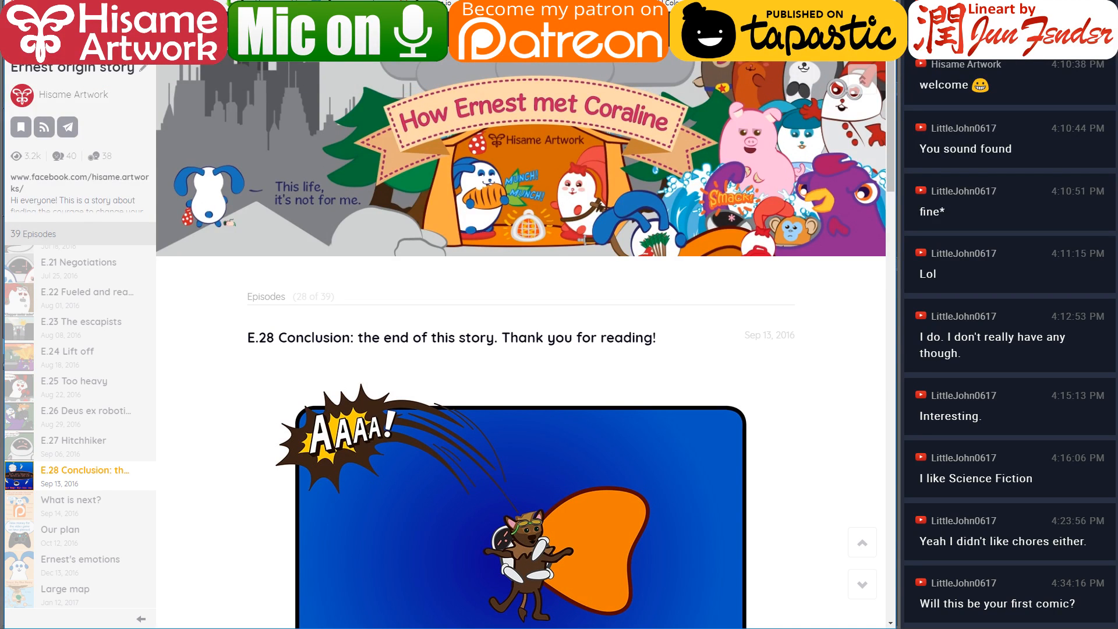
key("alt+Tab")
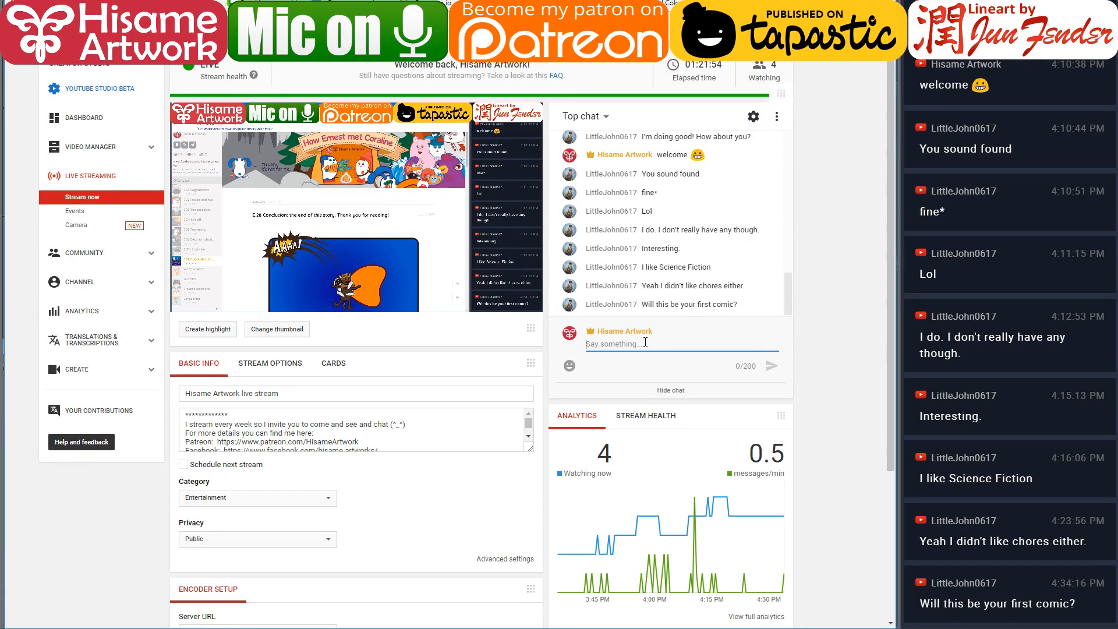
type("https://tapas.io/episode/456556")
key("Return")
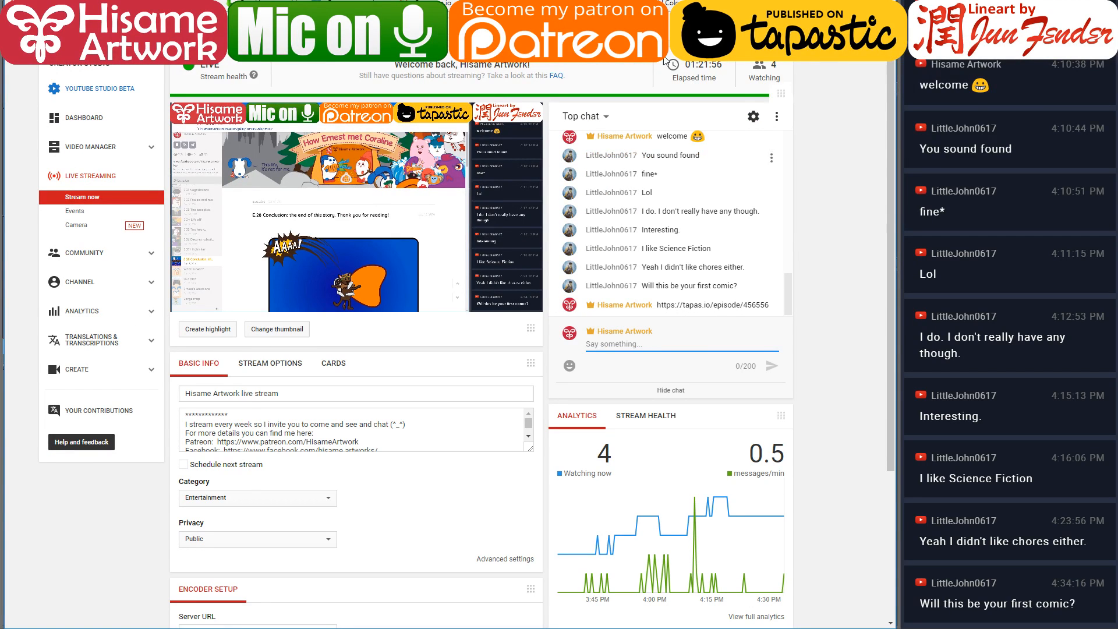
Copy a Tapas series link and post it in the live chat as well
key("alt+Tab")
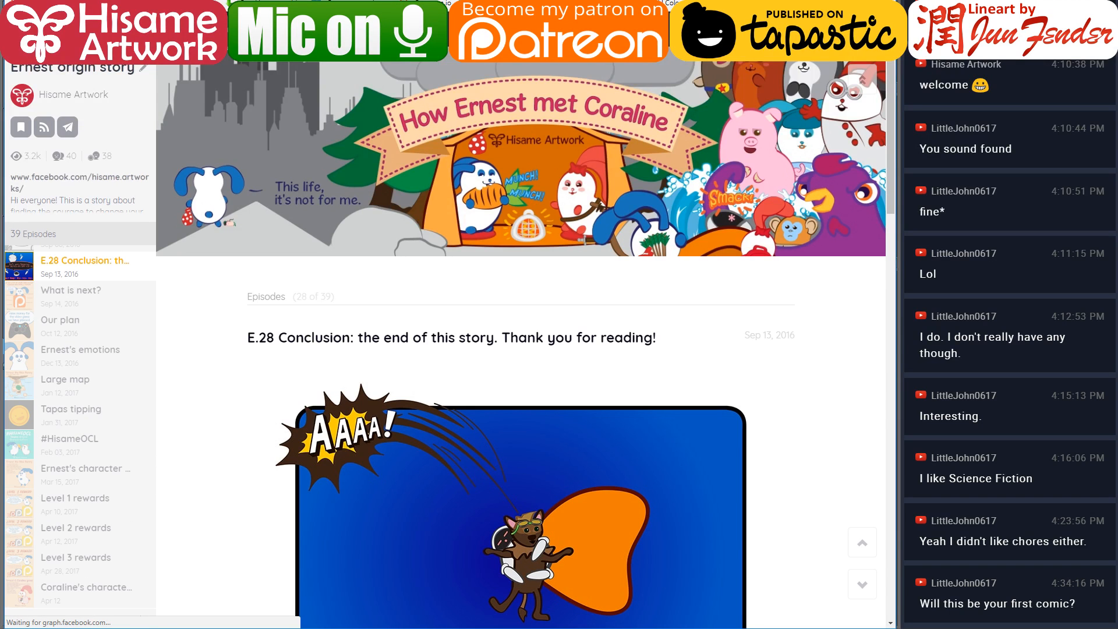
key("ctrl+l")
key("alt+Tab")
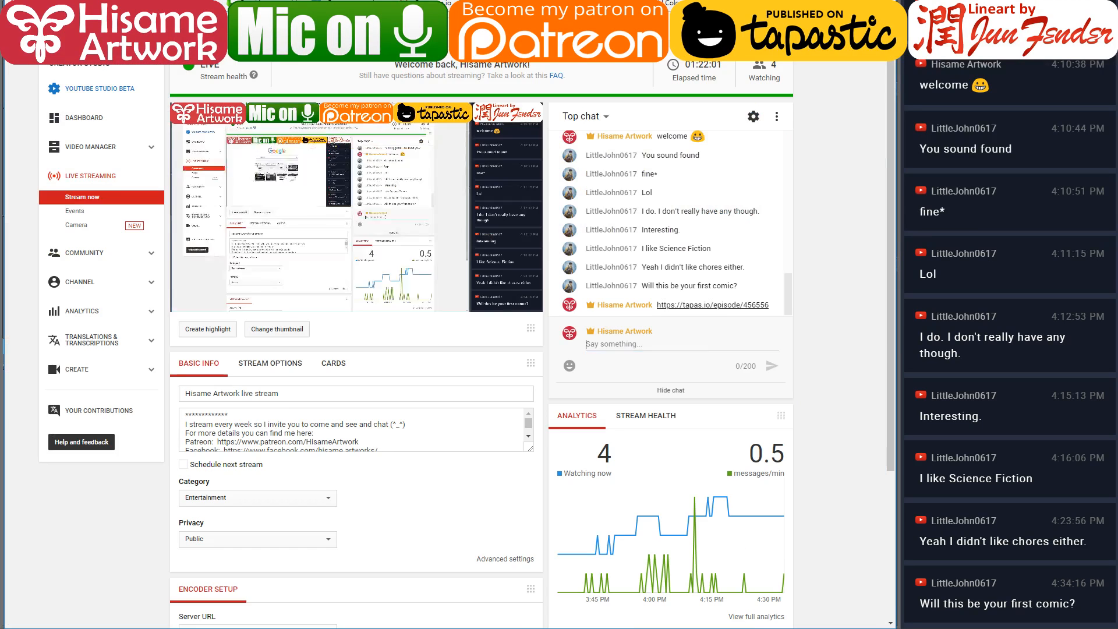
left_click(694, 342)
type("https://tapas.io/series/Ernest-The-Blue-Bunny")
key("Return")
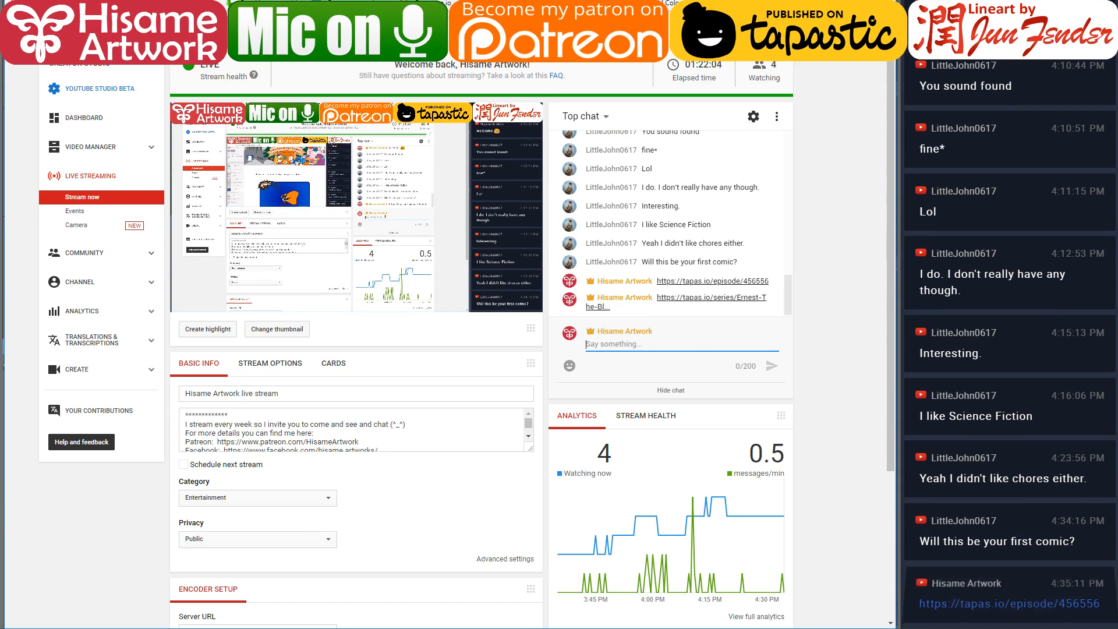
Return to the drawing, sample the pink and paint along the pink cloth's edge beside the laundry with the G-pen
key("alt+Tab")
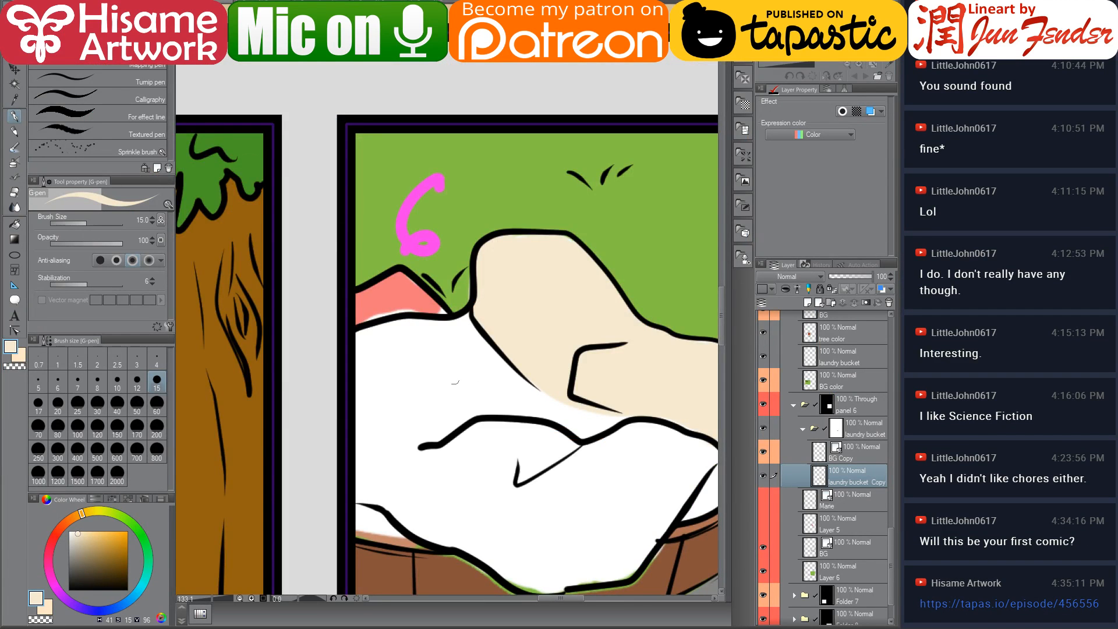
scroll(434, 352, "down", 3)
scroll(457, 373, "up", 4)
scroll(349, 277, "up", 4)
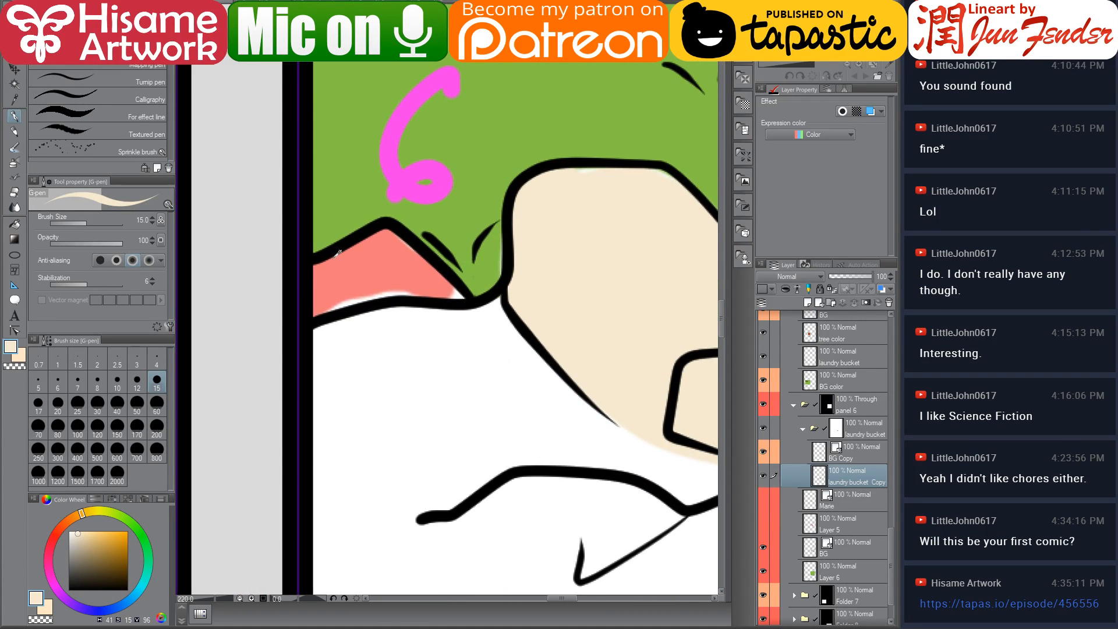
left_click(343, 282, "alt")
mouse_move(324, 312)
left_mouse_down()
mouse_move(406, 292)
mouse_move(388, 298)
mouse_move(460, 299)
mouse_move(386, 238)
mouse_move(466, 294)
left_mouse_up()
left_click(13, 192)
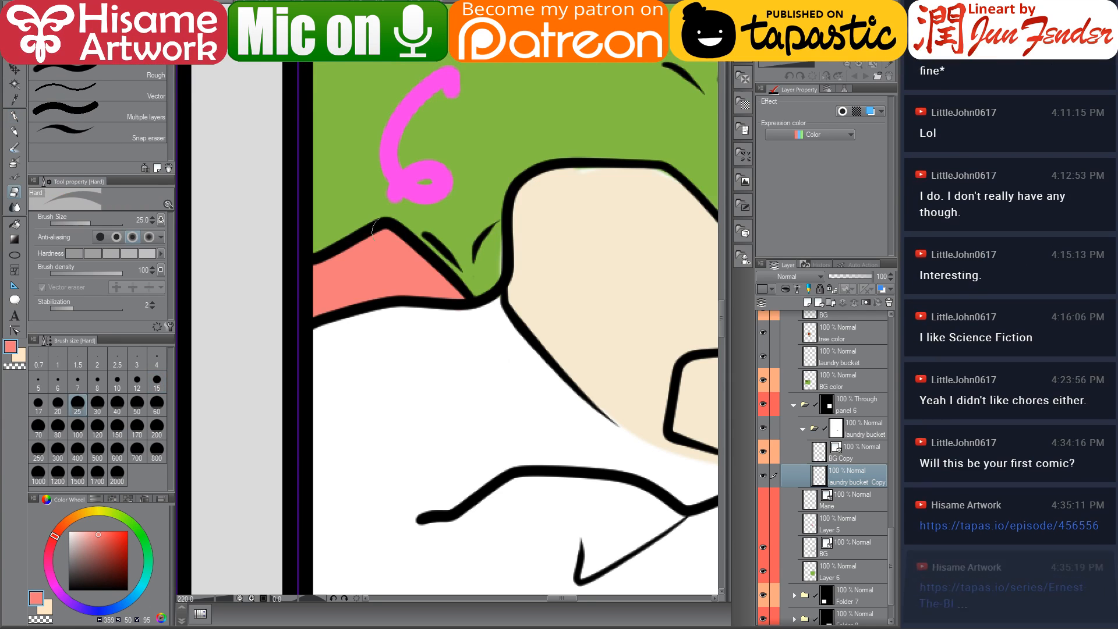
left_click(15, 116)
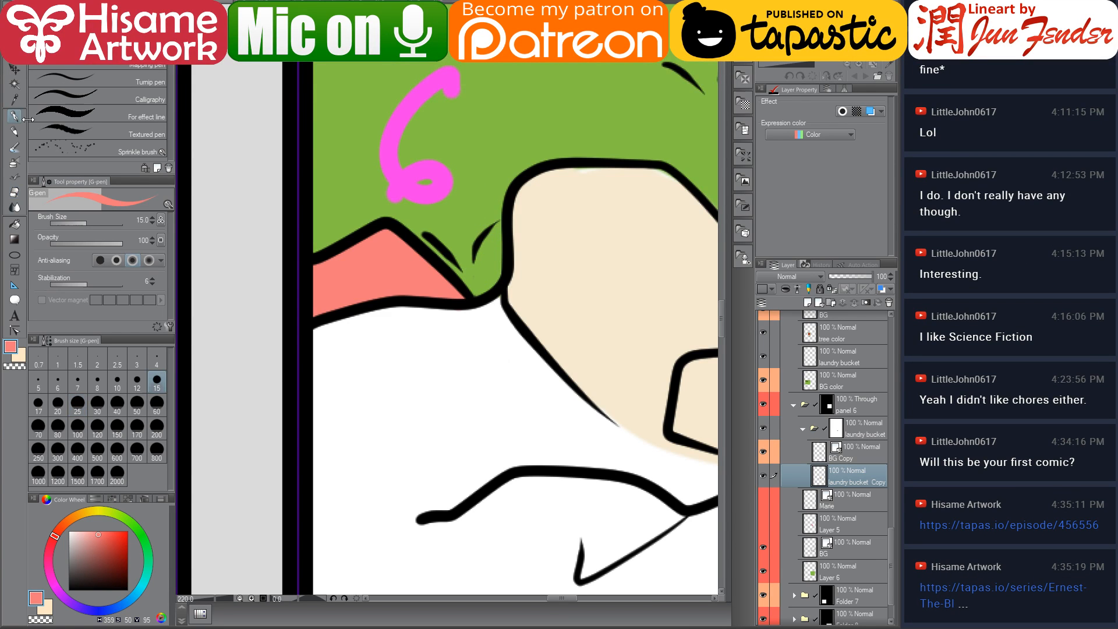
Sample the rim brown and paint brown along the basket rim beneath the laundry
left_click_drag(515, 528, 422, 304)
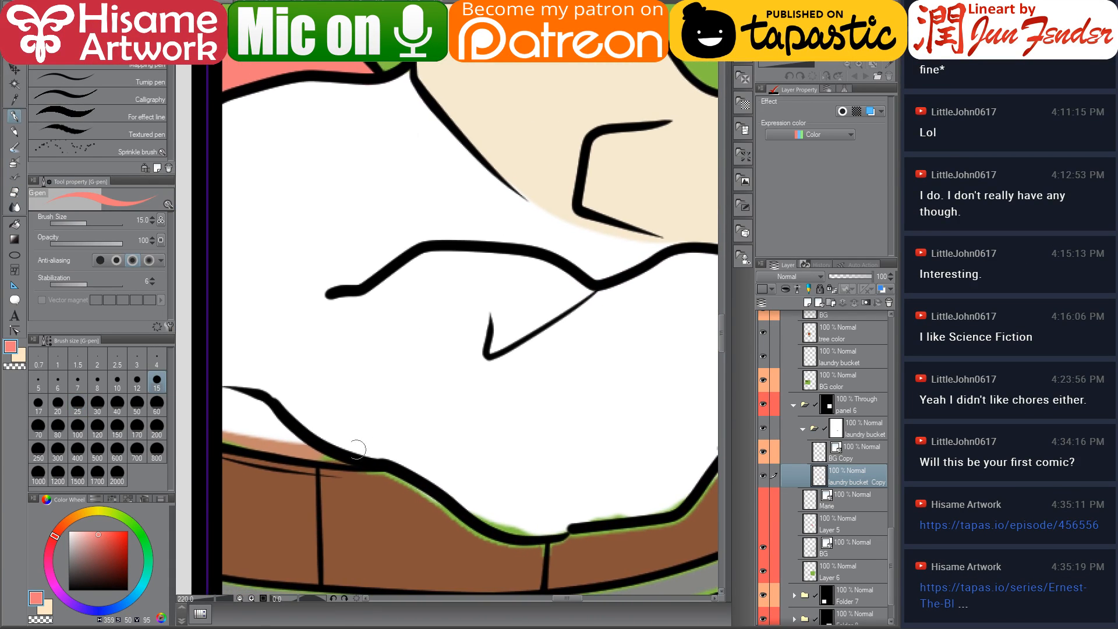
left_click_drag(343, 439, 346, 374)
left_click(275, 384, "alt")
left_click_drag(236, 379, 226, 374)
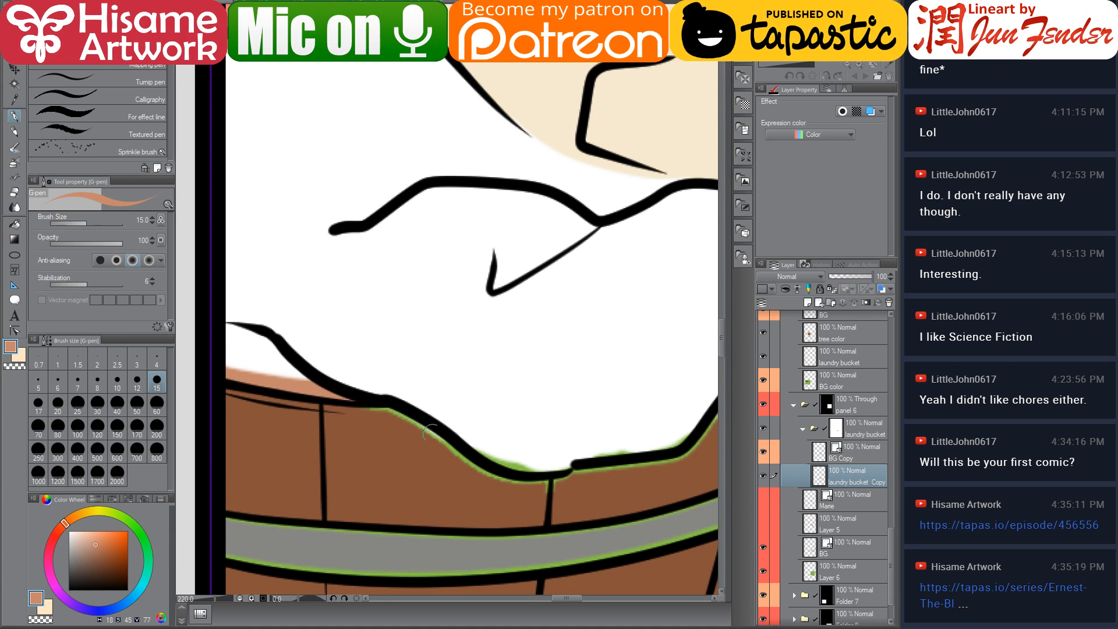
left_click(367, 420, "alt")
mouse_move(367, 419)
left_mouse_down()
mouse_move(414, 419)
mouse_move(539, 487)
mouse_move(589, 477)
mouse_move(574, 462)
mouse_move(458, 450)
left_mouse_up()
left_click(403, 427, "alt")
mouse_move(358, 440)
left_mouse_down()
mouse_move(412, 455)
mouse_move(444, 436)
mouse_move(438, 446)
mouse_move(549, 421)
mouse_move(585, 388)
mouse_move(497, 438)
mouse_move(576, 407)
mouse_move(473, 405)
left_mouse_up()
left_click(397, 476, "alt")
mouse_move(358, 460)
left_mouse_down()
mouse_move(495, 437)
mouse_move(527, 384)
mouse_move(587, 344)
mouse_move(598, 369)
mouse_move(547, 371)
mouse_move(539, 306)
left_mouse_up()
Sample the grey and repaint the basket's upper metal band, fixing its edges with sampled brown
left_click(609, 336, "alt")
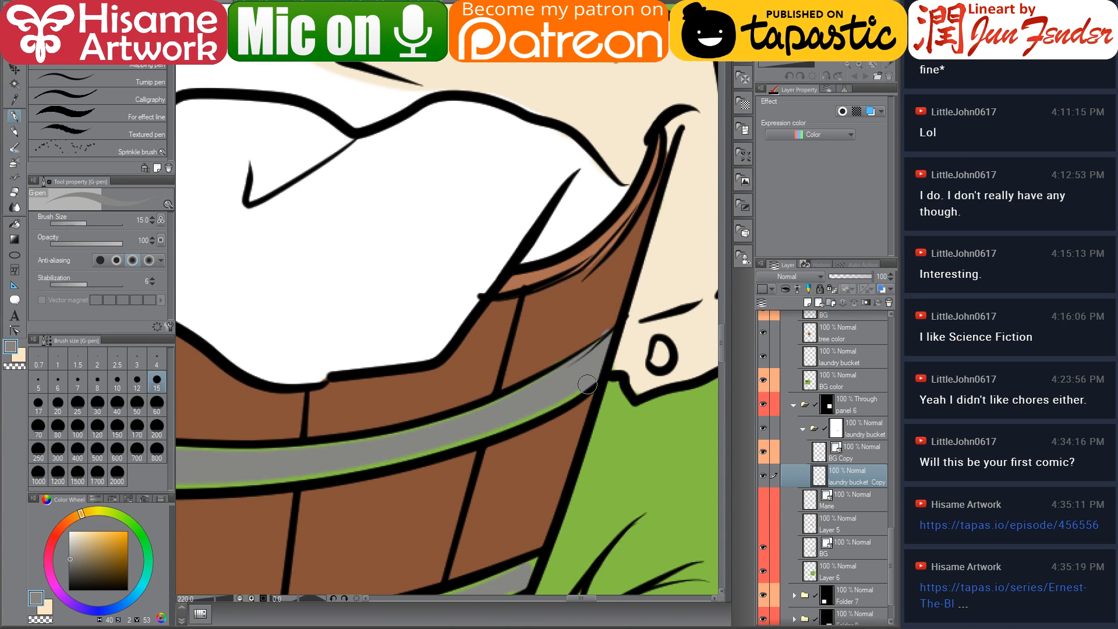
left_click_drag(594, 382, 470, 435)
left_click(598, 321, "alt")
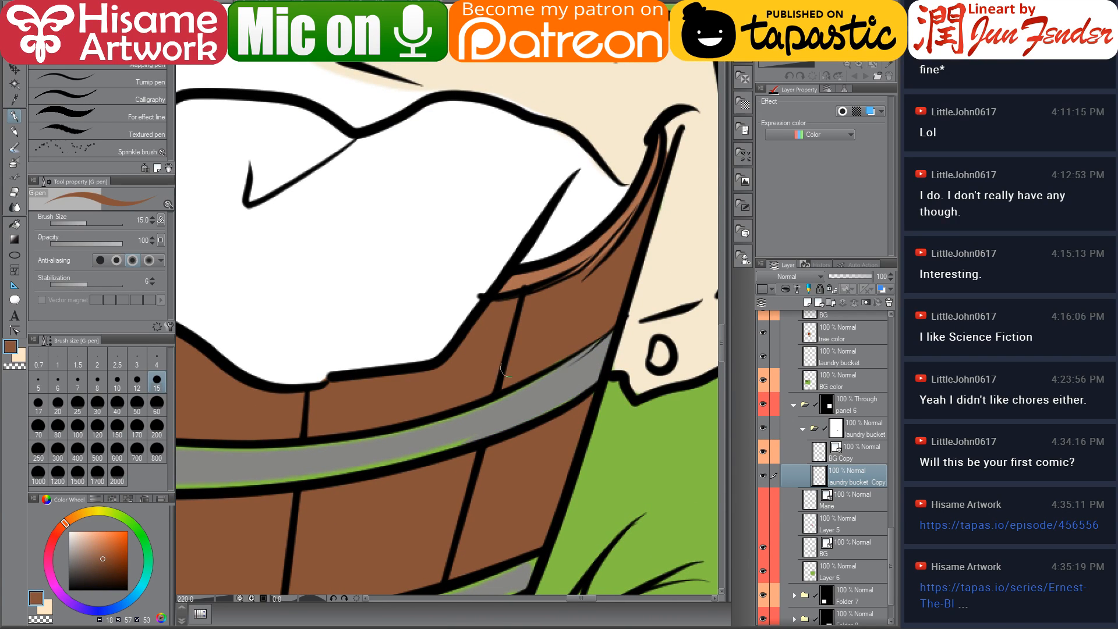
left_click(483, 403, "alt")
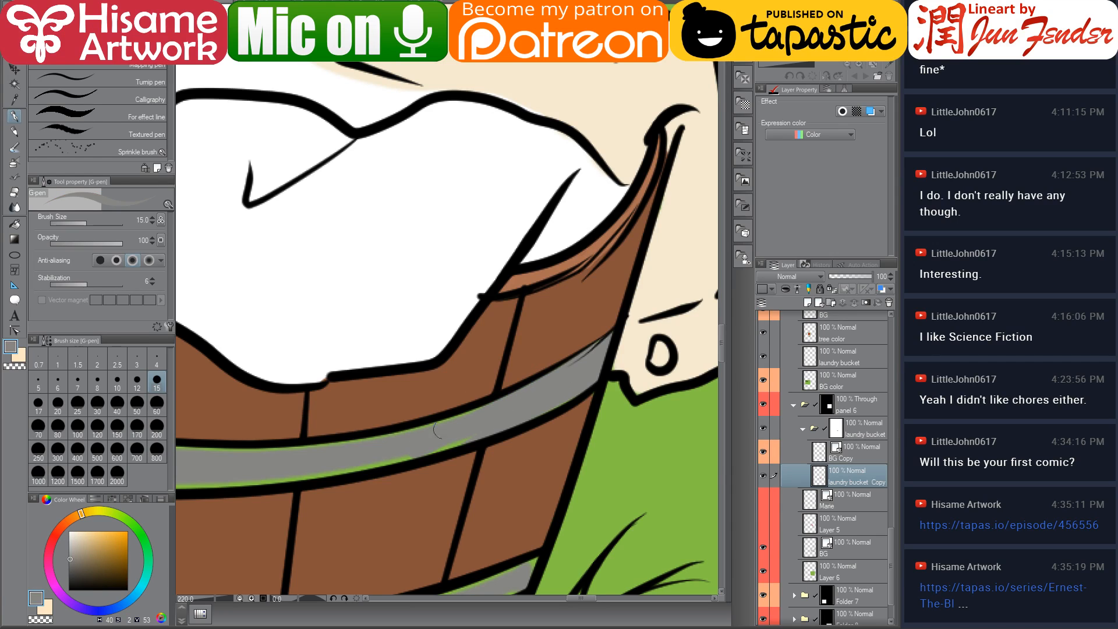
left_click(592, 389, "alt")
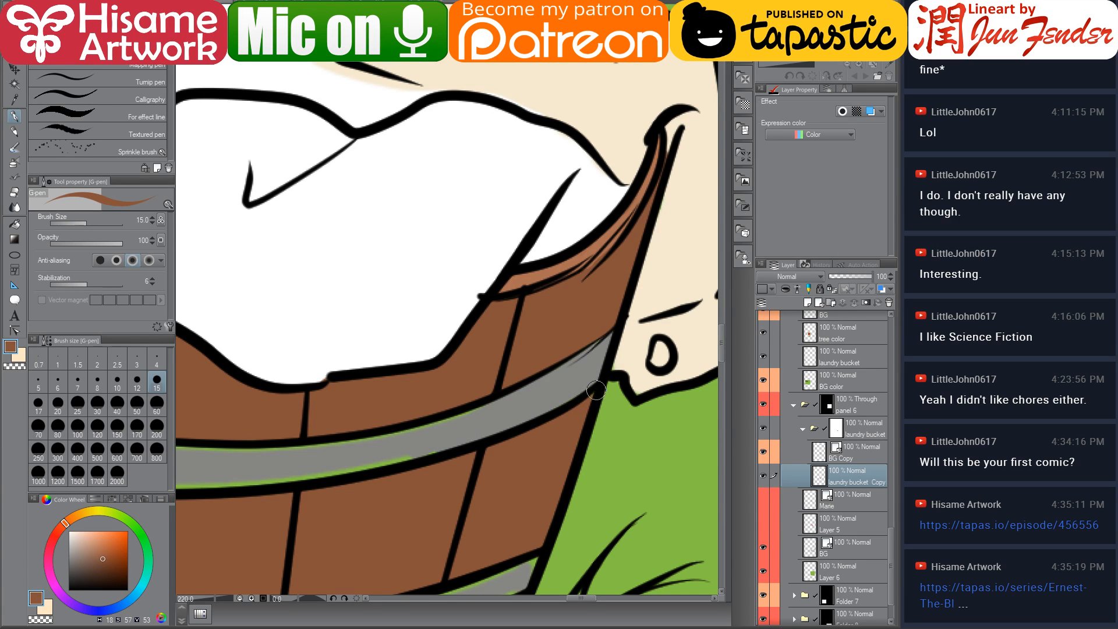
left_click(628, 352, "alt")
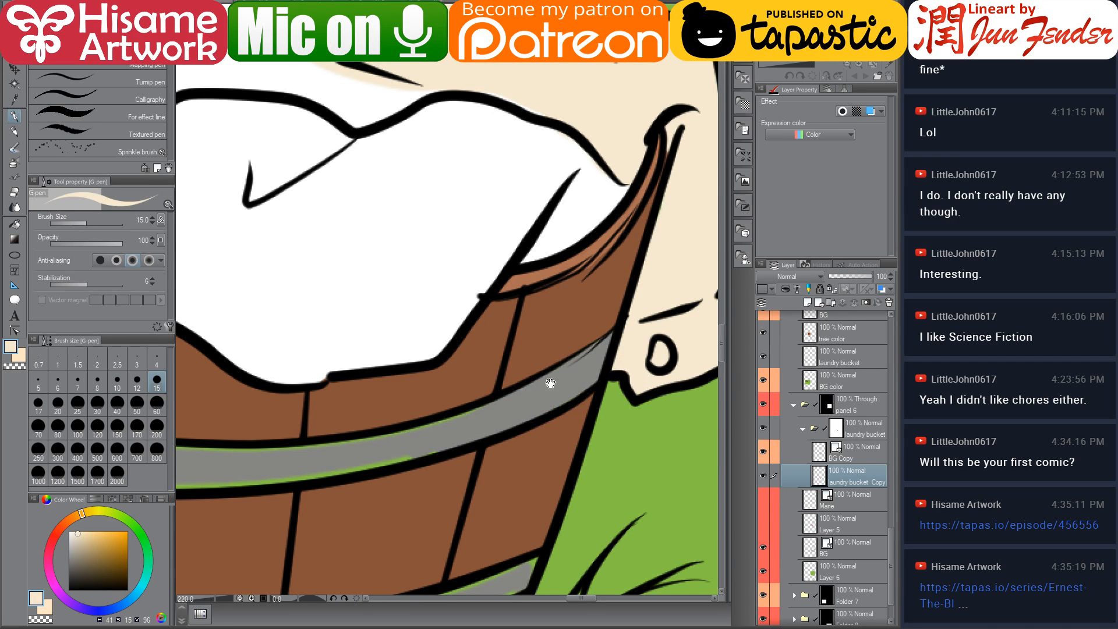
left_click_drag(410, 437, 616, 386)
left_click(616, 389, "alt")
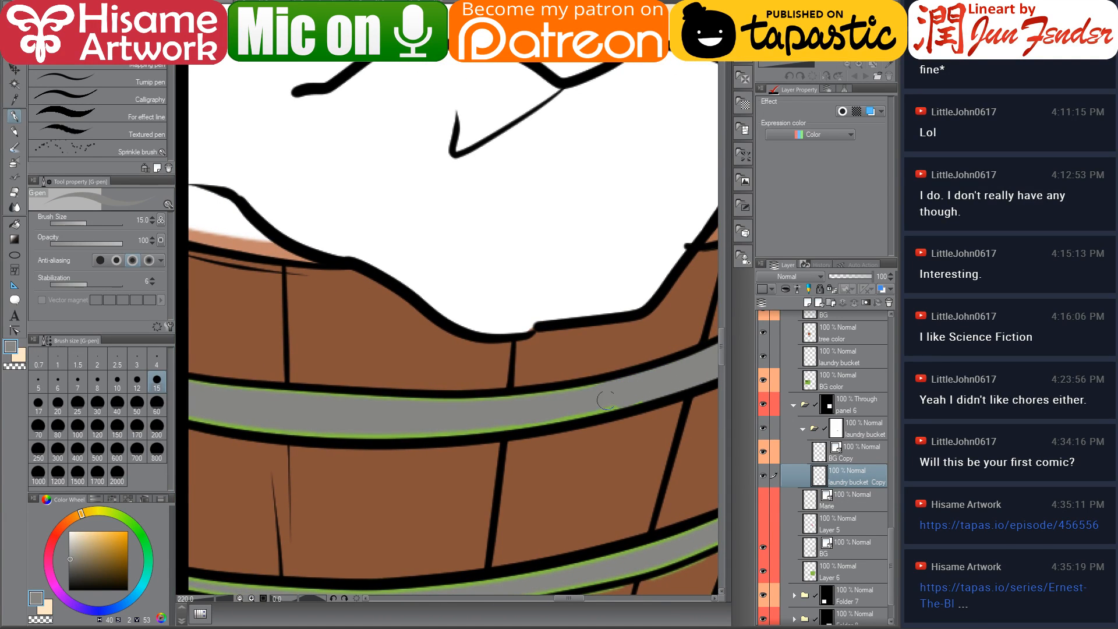
left_click_drag(520, 402, 617, 389)
left_click_drag(509, 423, 657, 392)
mouse_move(495, 431)
left_mouse_down()
mouse_move(265, 433)
mouse_move(204, 415)
mouse_move(409, 437)
left_mouse_up()
mouse_move(192, 383)
left_mouse_down()
mouse_move(481, 405)
mouse_move(401, 403)
mouse_move(517, 398)
left_mouse_up()
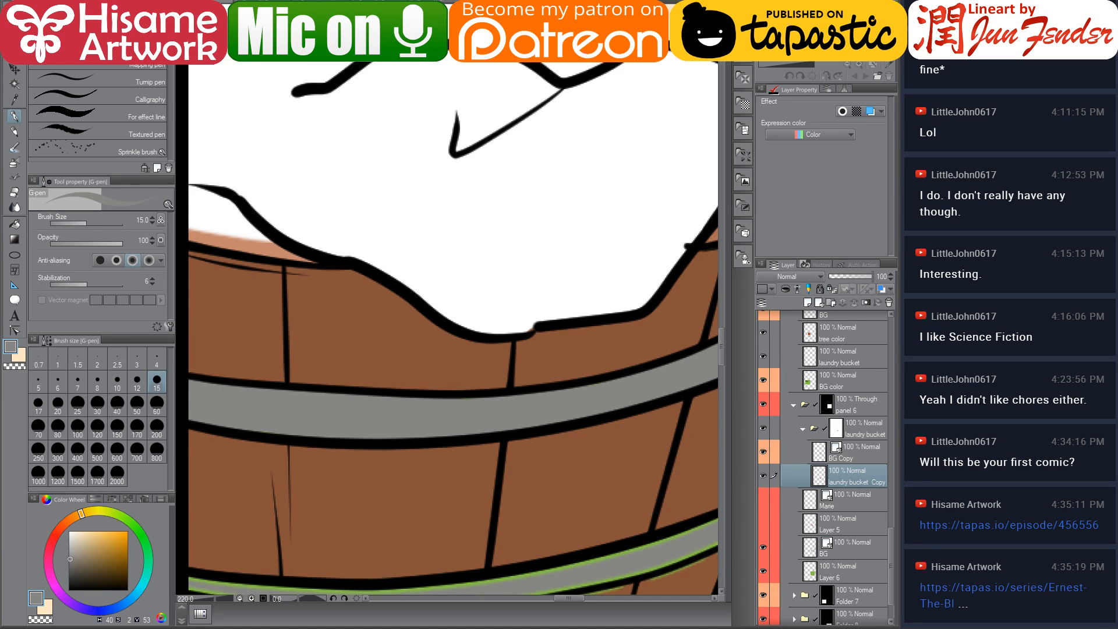
Paint grey over the green fringe along the basket's lower metal band
scroll(340, 499, "down", 3)
scroll(350, 394, "up", 2)
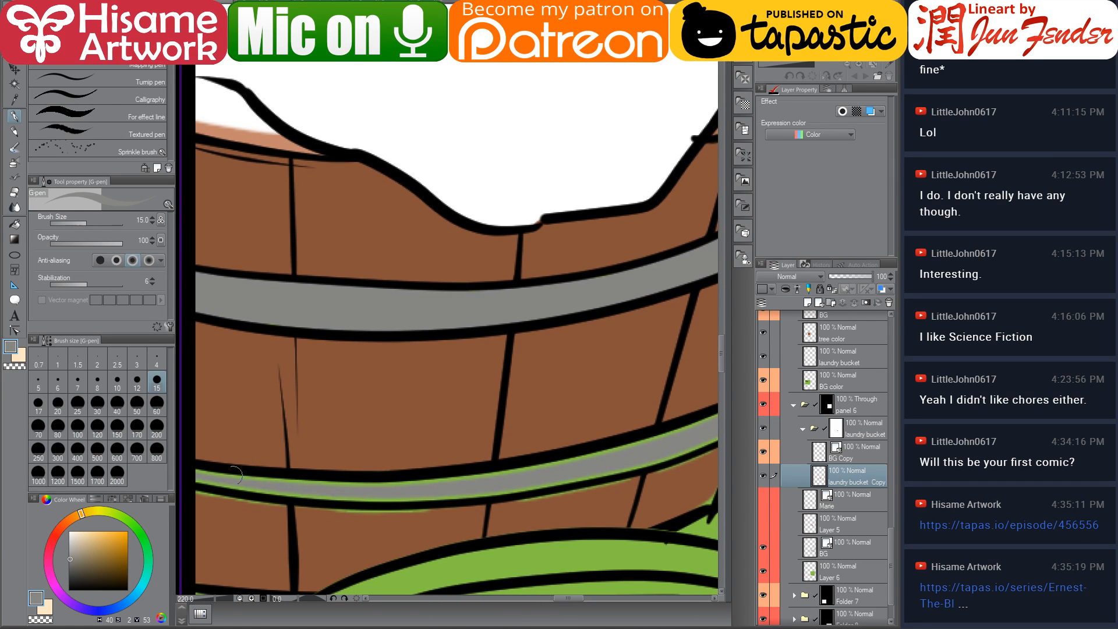
mouse_move(198, 480)
left_mouse_down()
mouse_move(471, 492)
mouse_move(568, 484)
left_mouse_up()
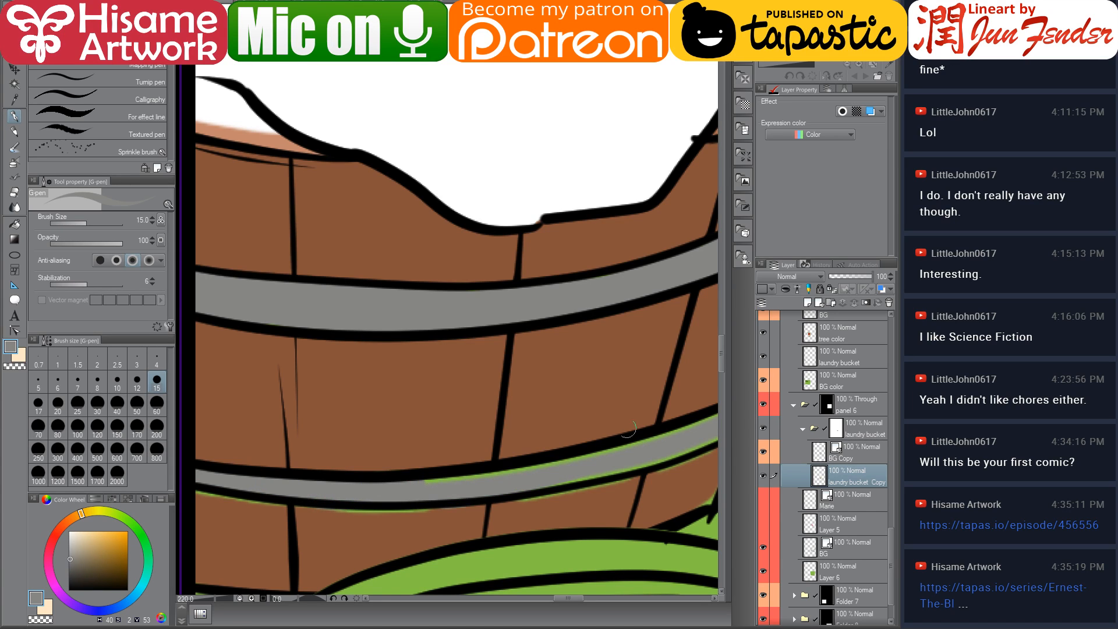
mouse_move(410, 491)
left_mouse_down()
mouse_move(622, 449)
mouse_move(361, 450)
left_mouse_up()
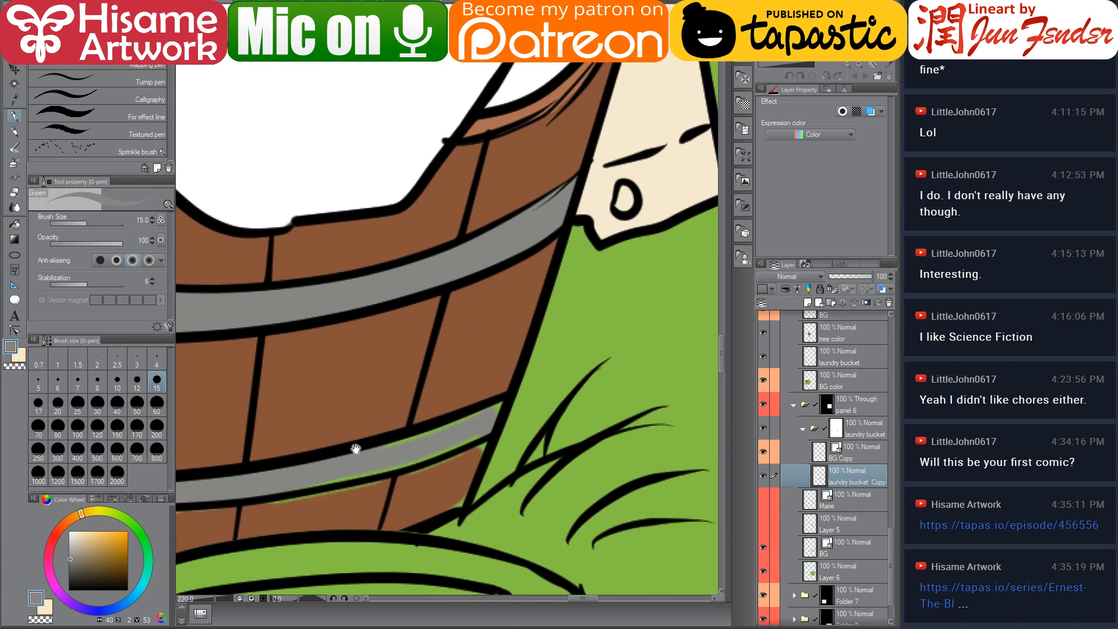
left_click_drag(305, 477, 469, 439)
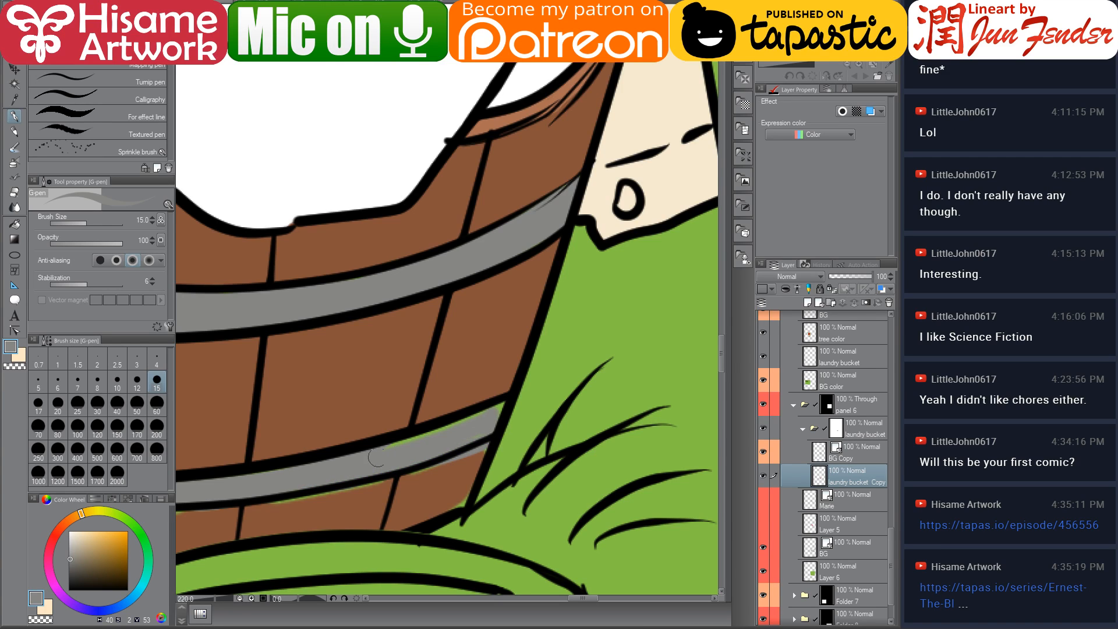
left_click_drag(377, 457, 492, 419)
Sample the basket brown and fill the wood below the lower band
left_click(447, 493, "alt")
left_click_drag(398, 479, 486, 446)
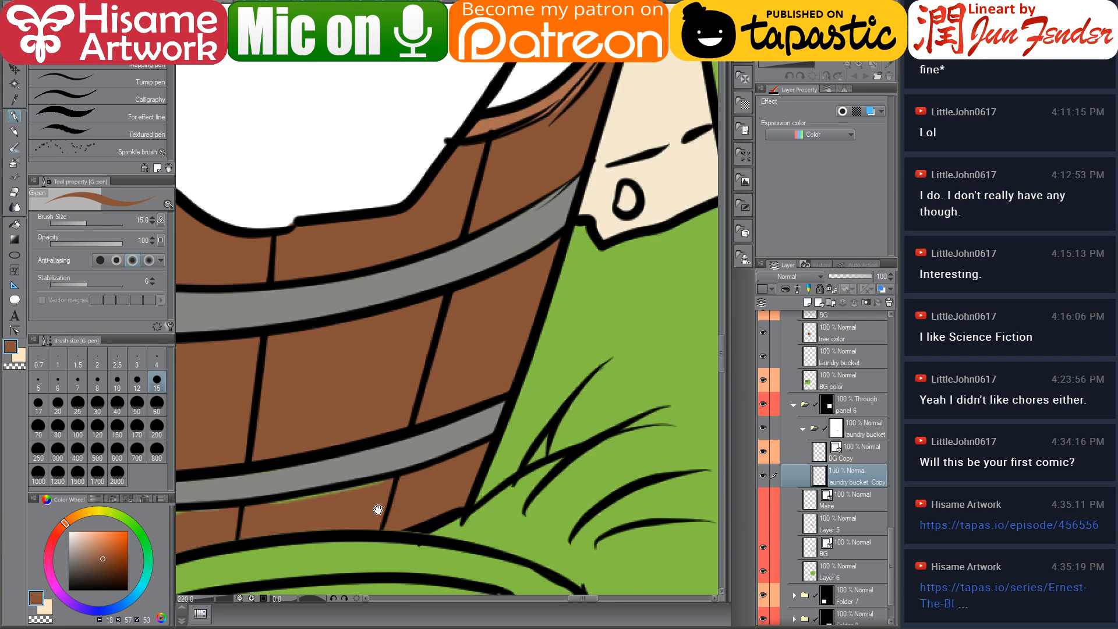
left_click_drag(379, 511, 536, 404)
left_click_drag(593, 382, 495, 399)
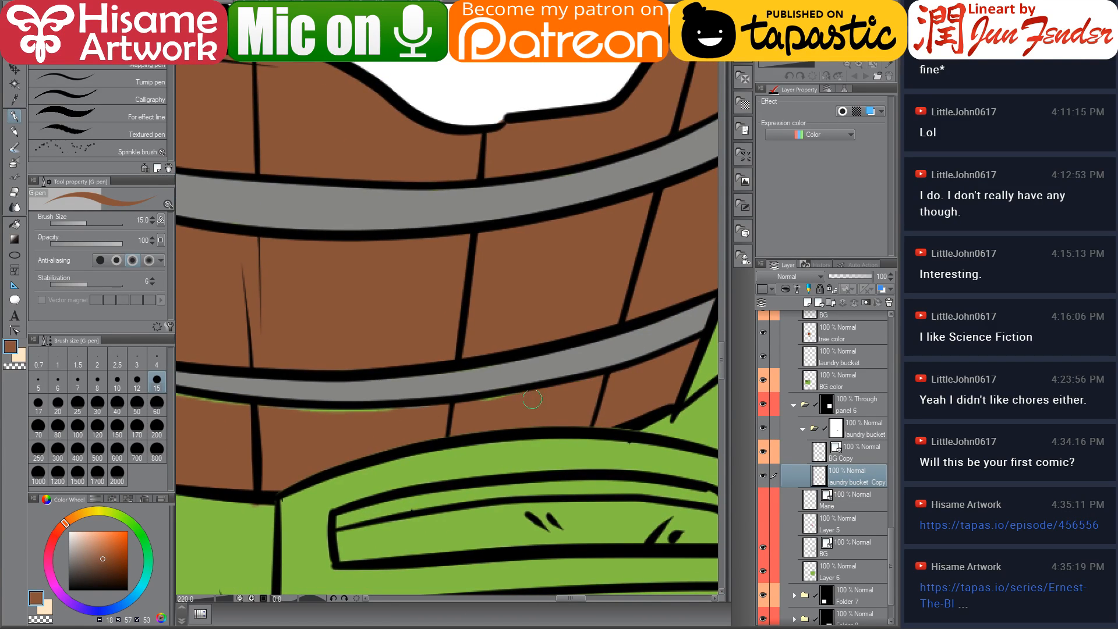
scroll(328, 431, "left", 5)
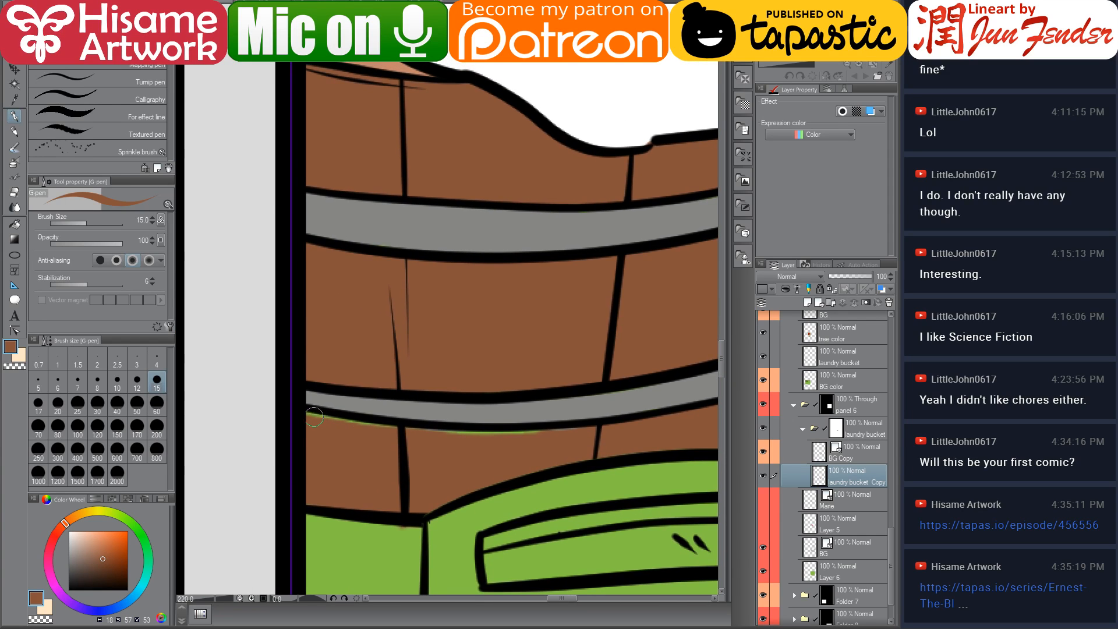
Touch up the basket's lower band and rim edges with brown brush strokes
mouse_move(314, 417)
left_mouse_down()
mouse_move(408, 437)
mouse_move(360, 433)
mouse_move(629, 433)
left_mouse_up()
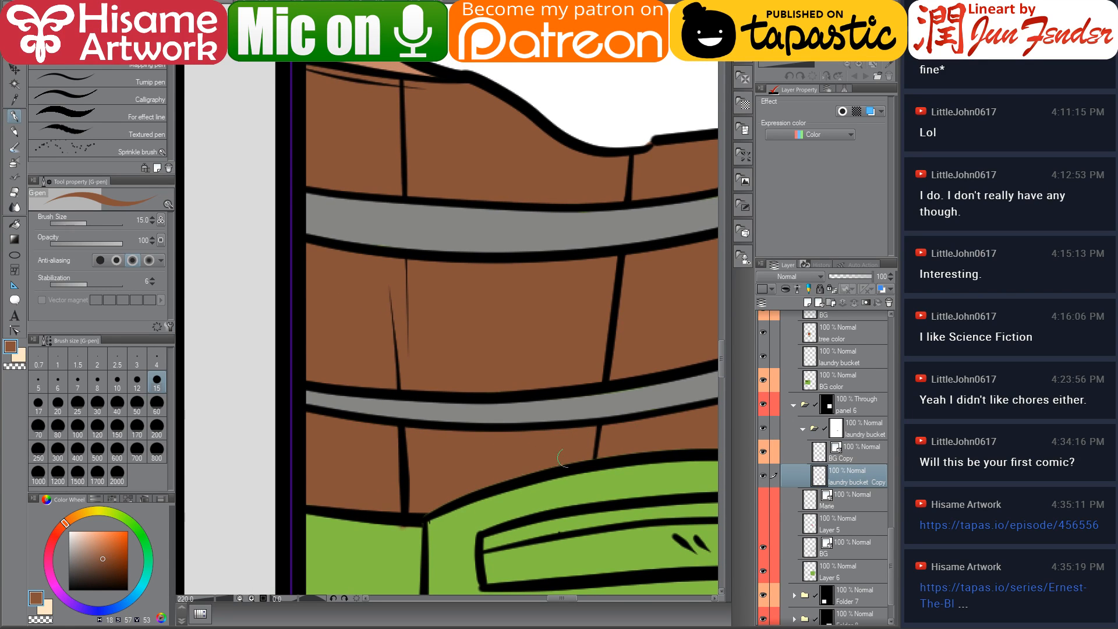
scroll(354, 429, "up", 3)
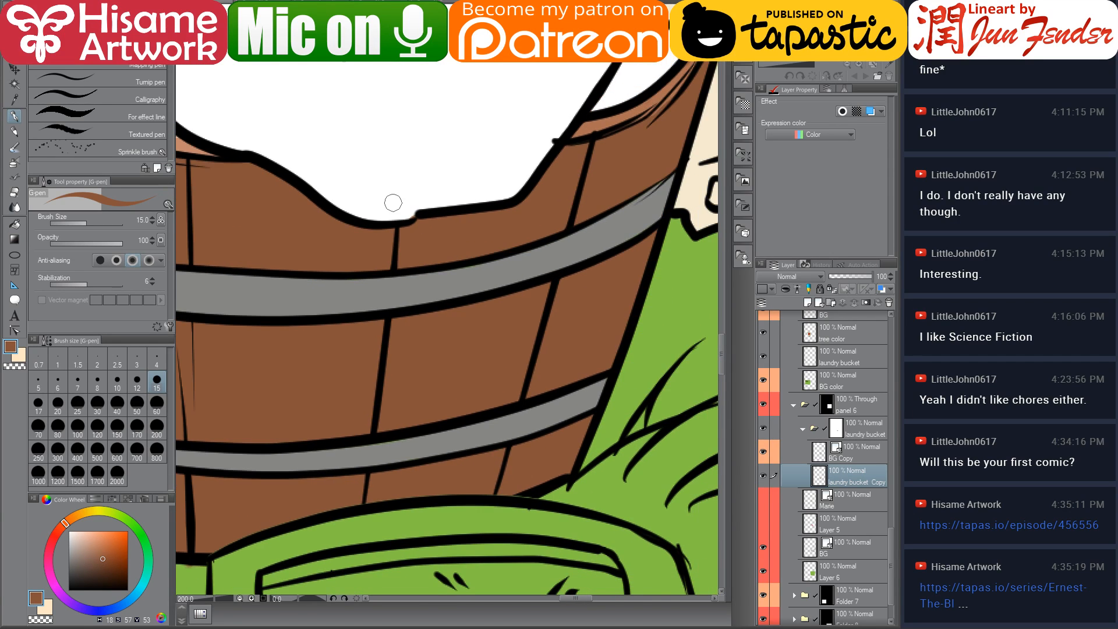
left_click_drag(392, 203, 508, 362)
scroll(513, 353, "up", 4)
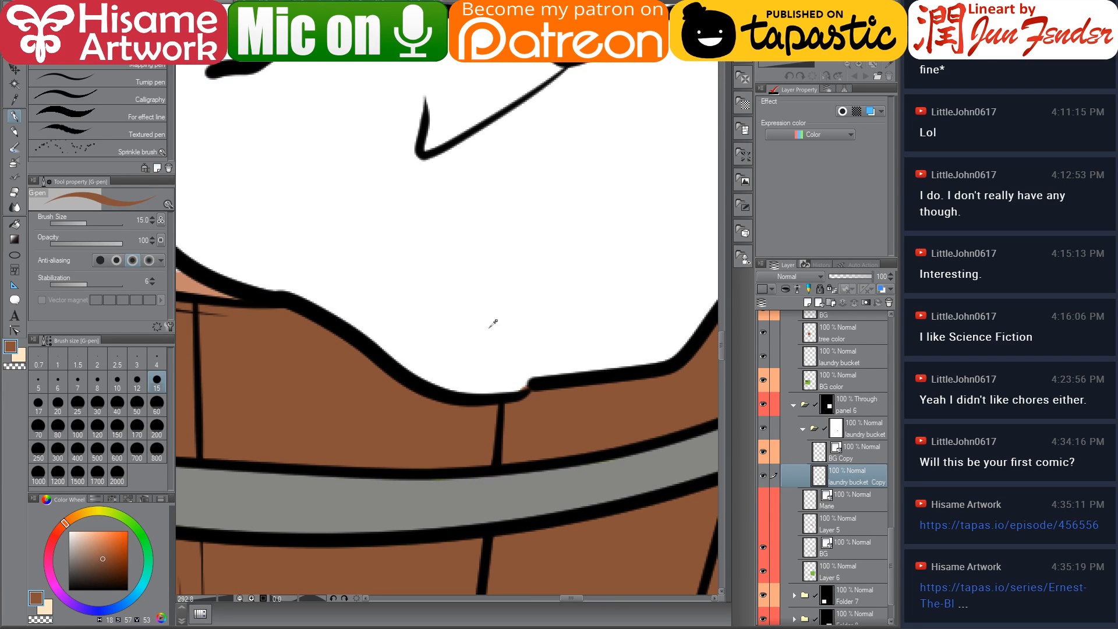
Show the dog layer for panel 6
left_click(493, 323, "alt")
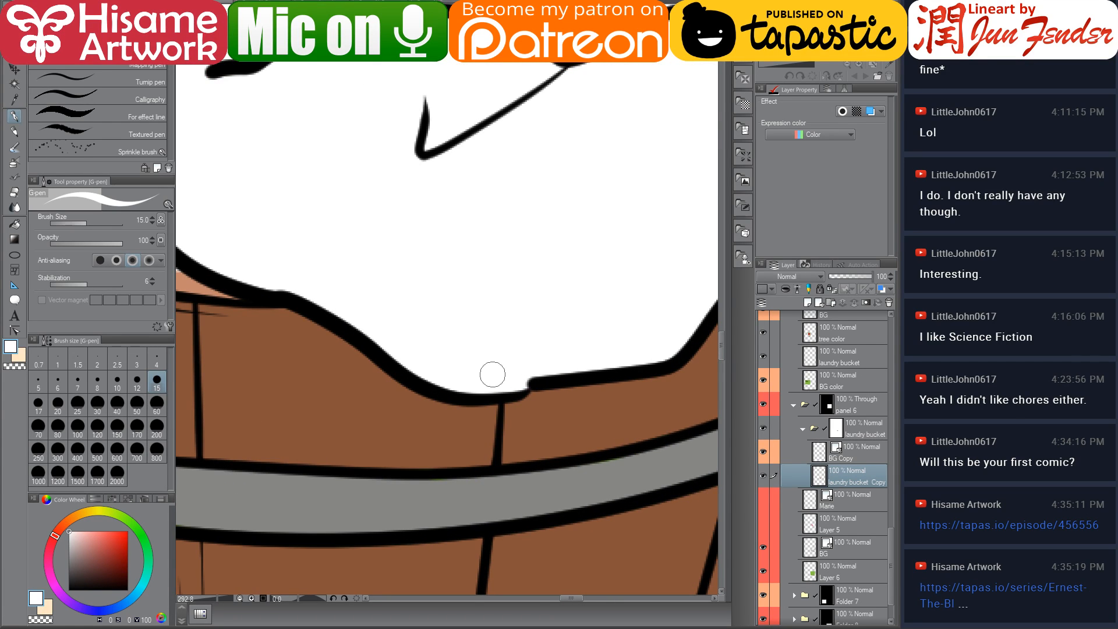
scroll(495, 408, "down", 12)
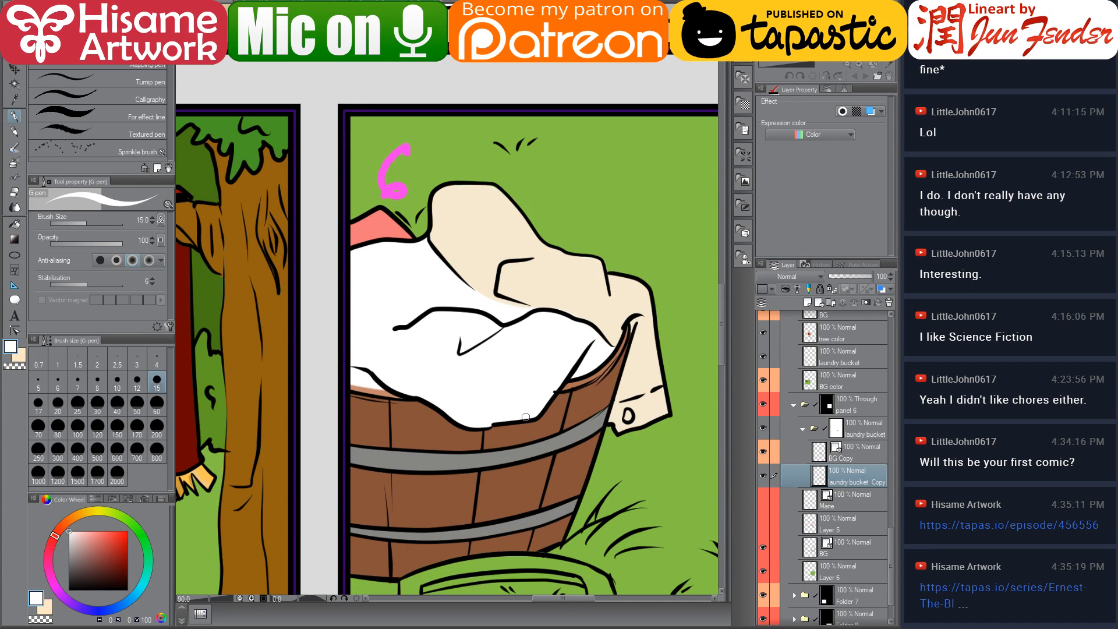
scroll(593, 449, "down", 4)
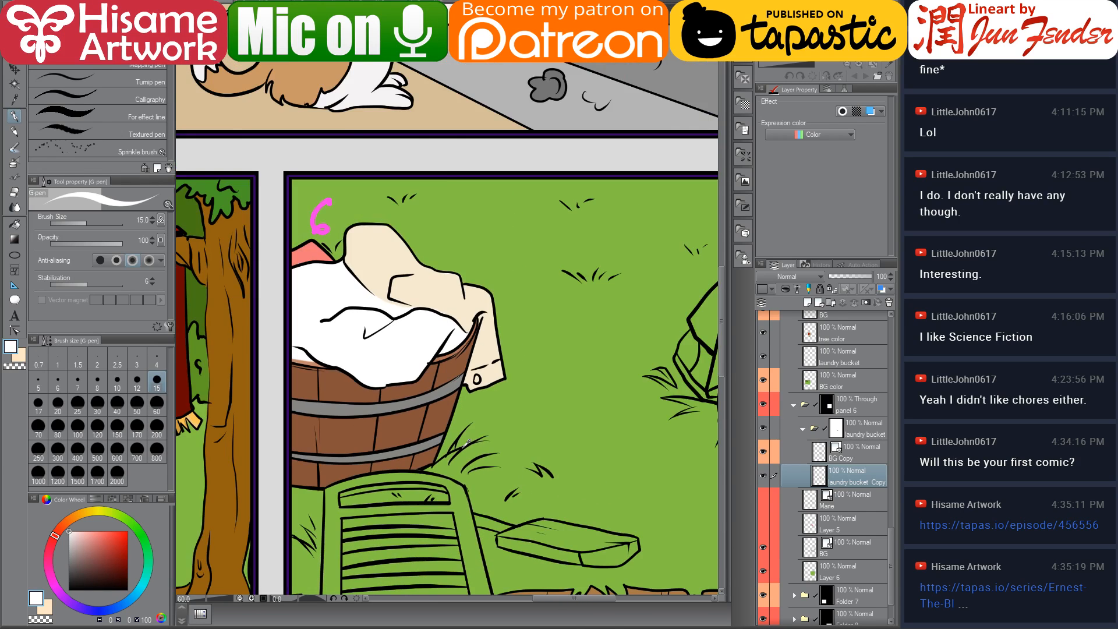
left_click_drag(599, 462, 558, 422)
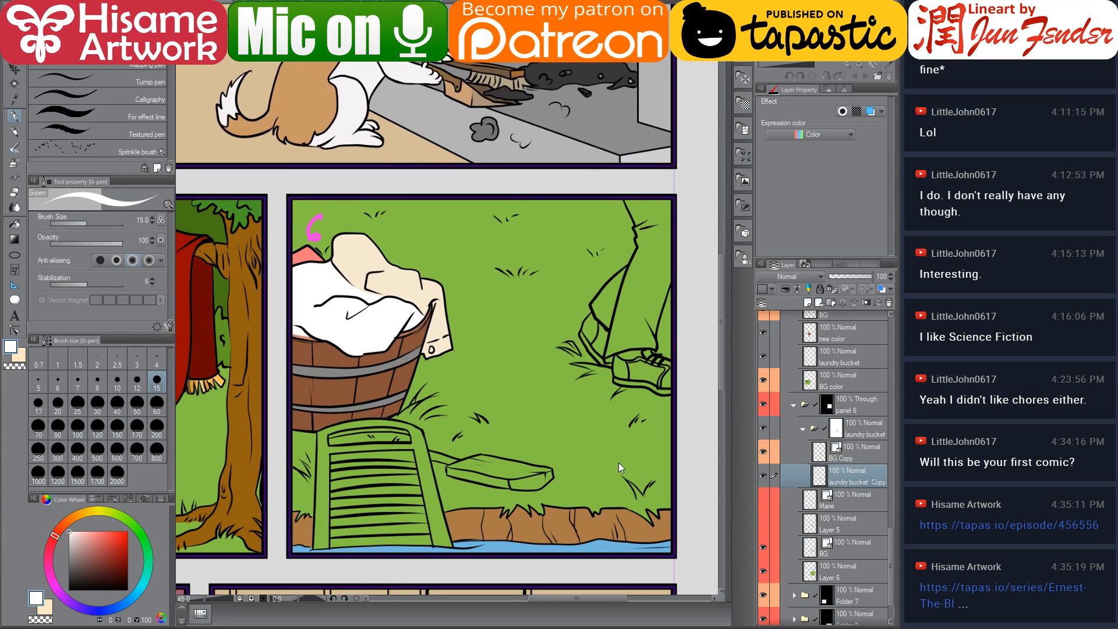
left_click_drag(449, 425, 544, 436)
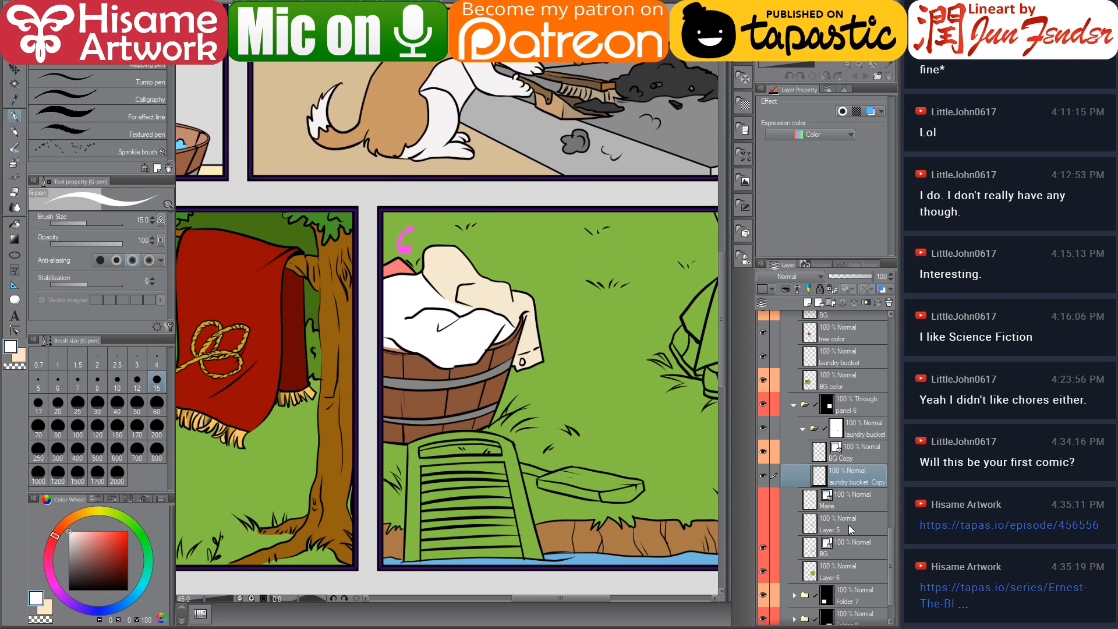
scroll(847, 524, "down", 1)
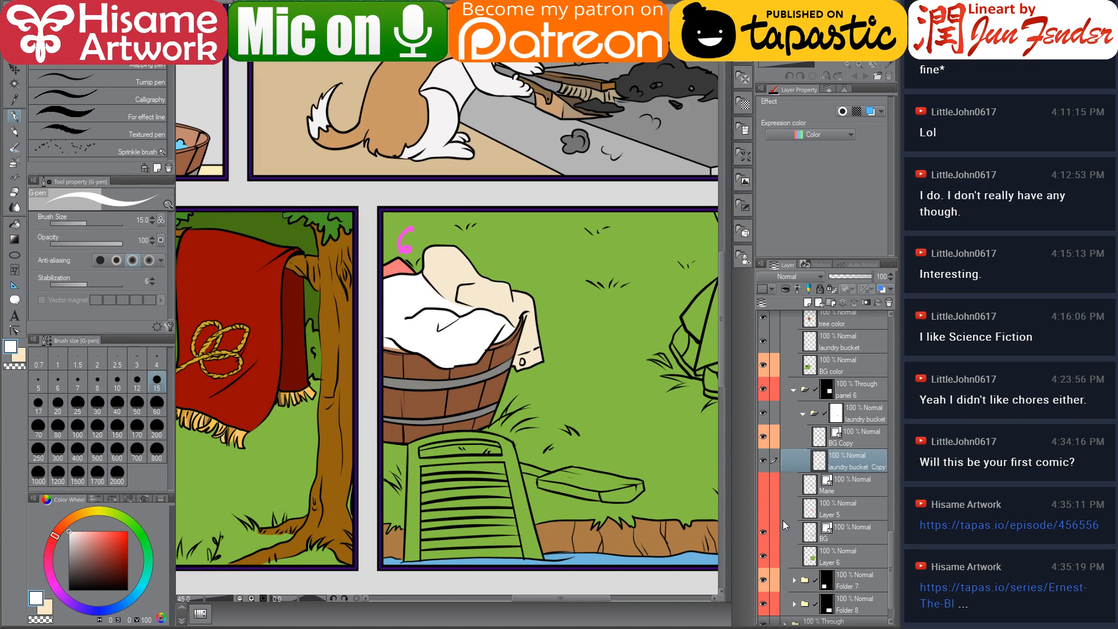
left_click_drag(627, 423, 576, 423)
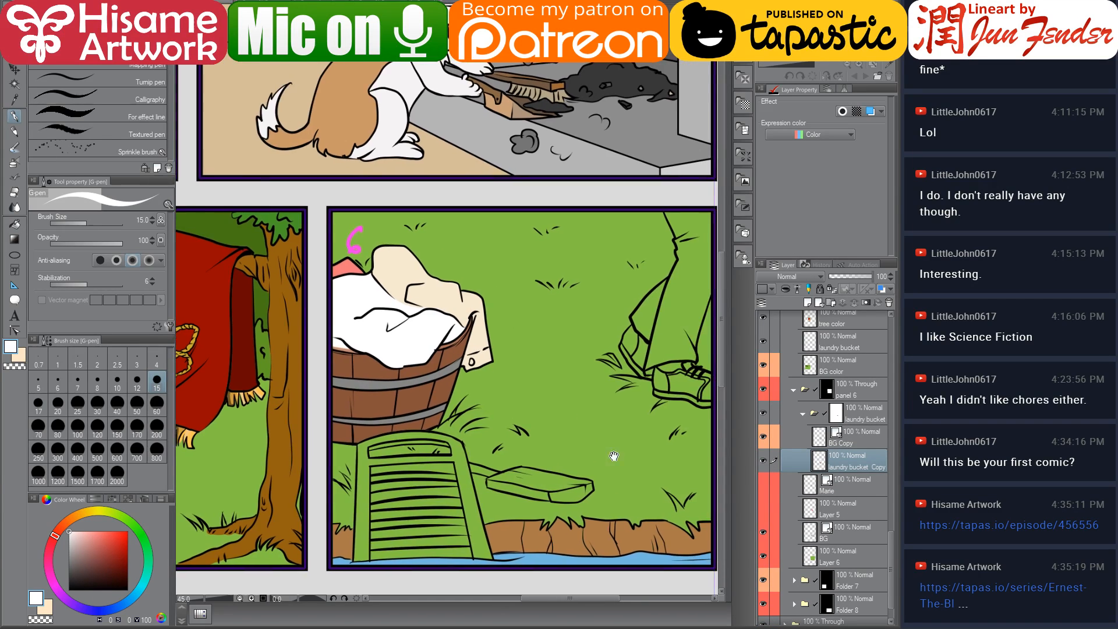
left_click(763, 484)
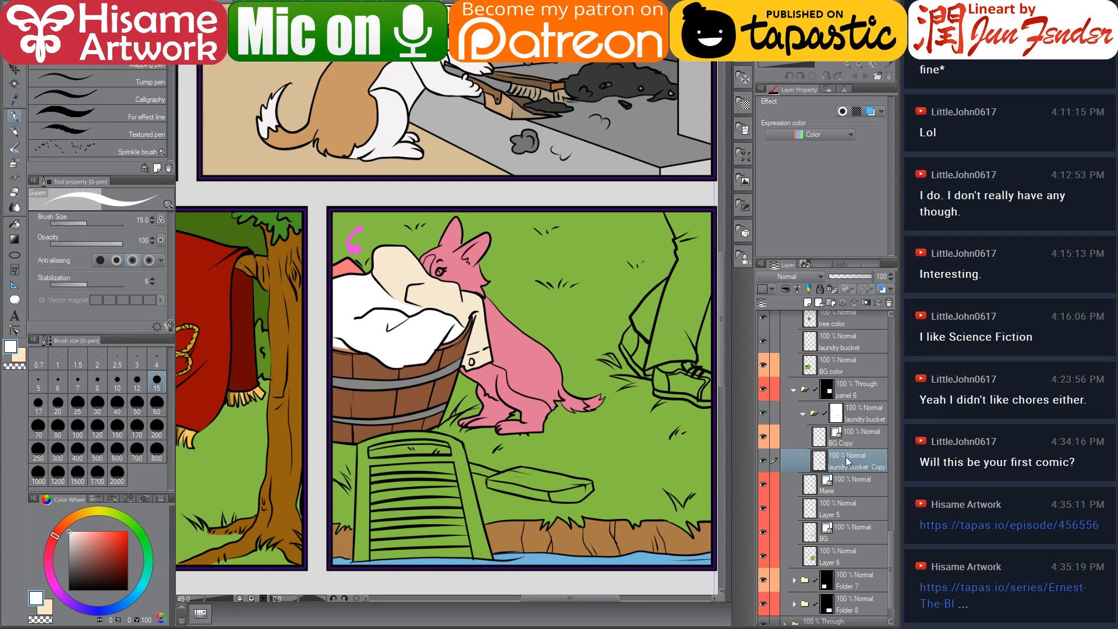
Move the Marie and Layer 5 layers above the laundry bucket folder
left_click(846, 491)
left_click(852, 516, "shift")
left_click_drag(866, 492, 852, 410)
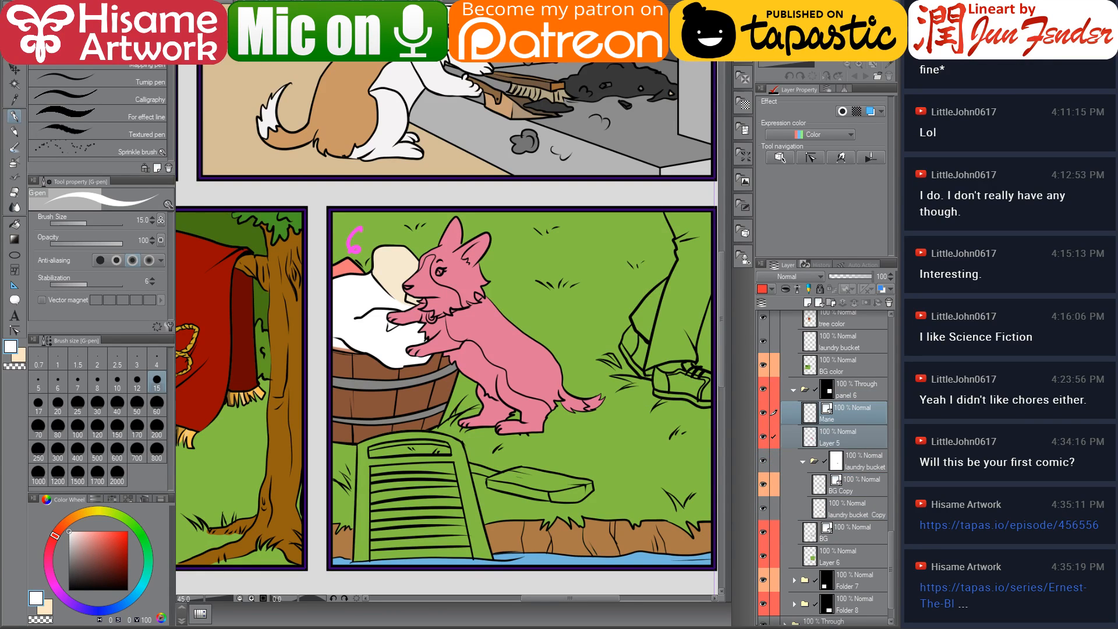
Transform the dog layers to shift the dog slightly right in panel 6
key("ctrl+t")
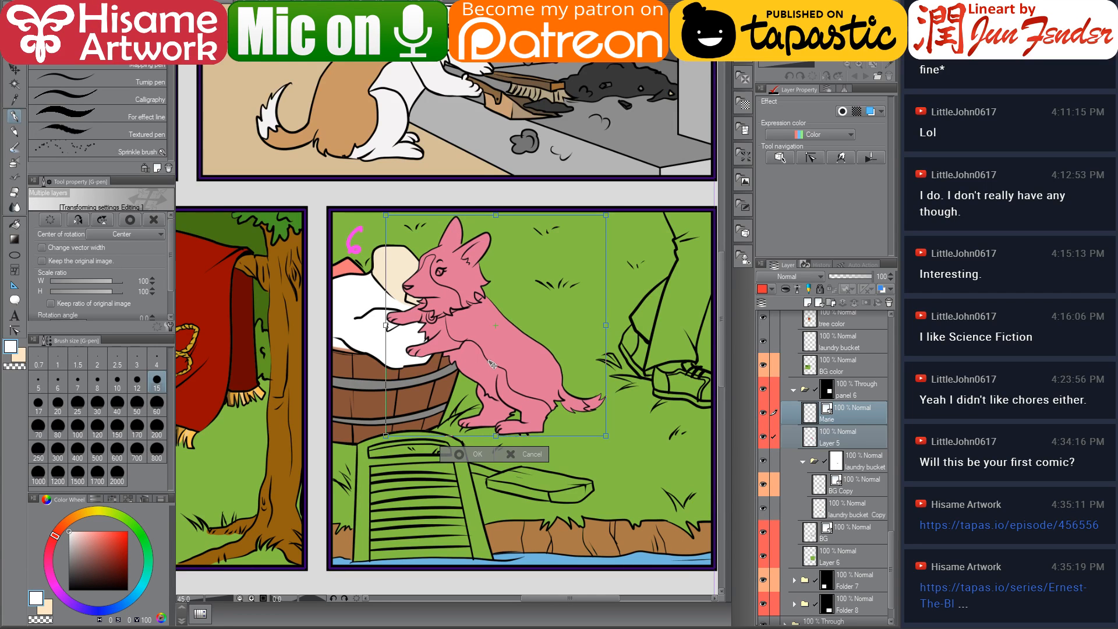
left_click_drag(490, 361, 509, 357)
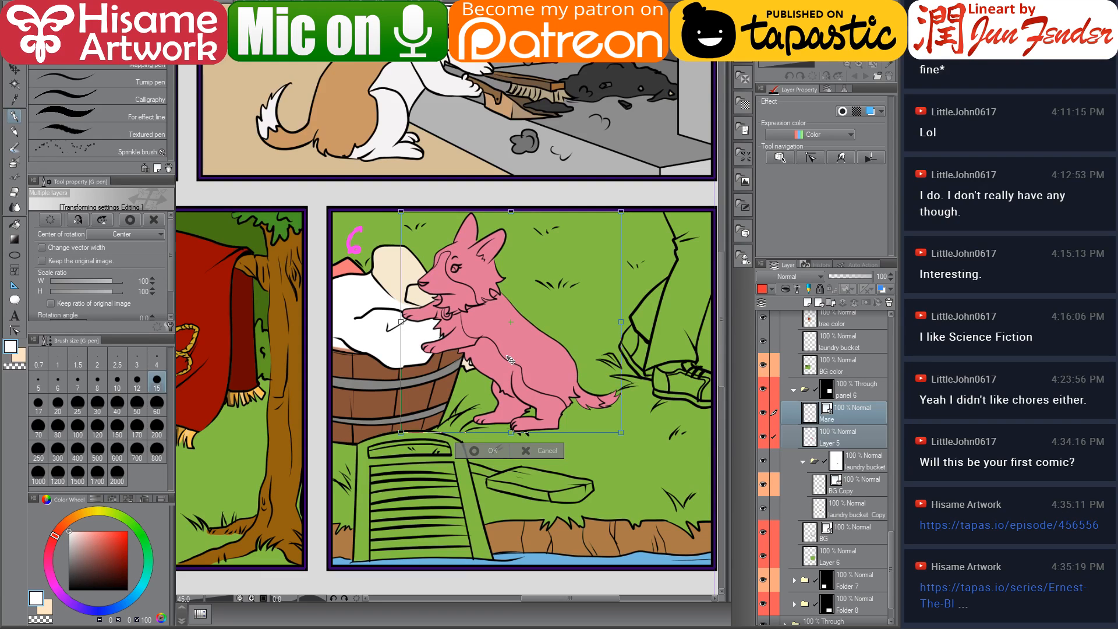
key("Return")
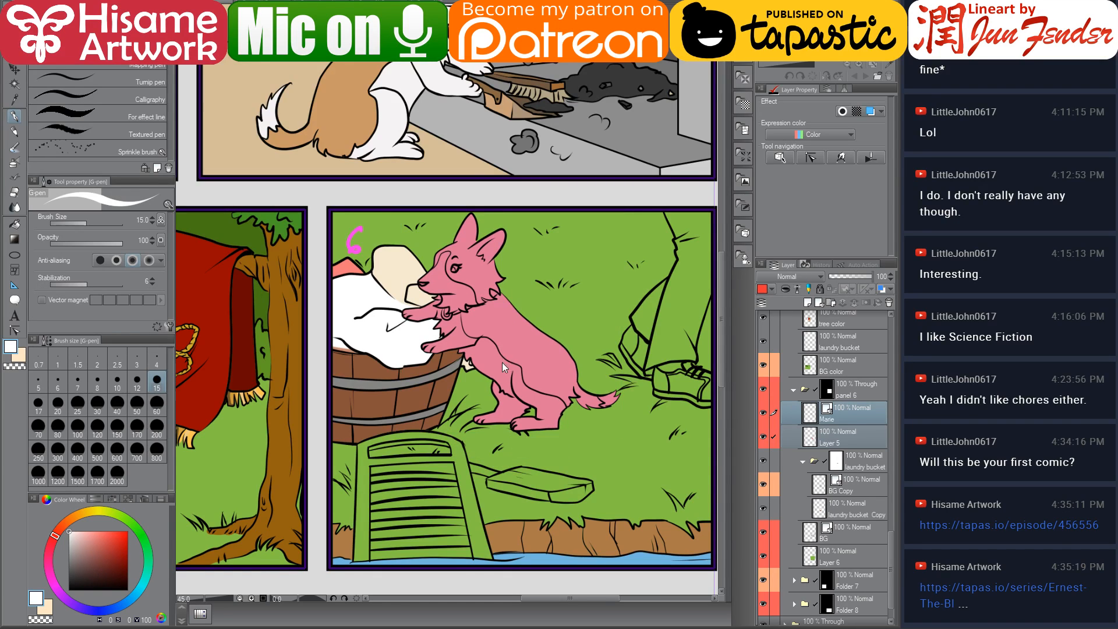
Rename Layer 5 to "color marie"
left_click(814, 438)
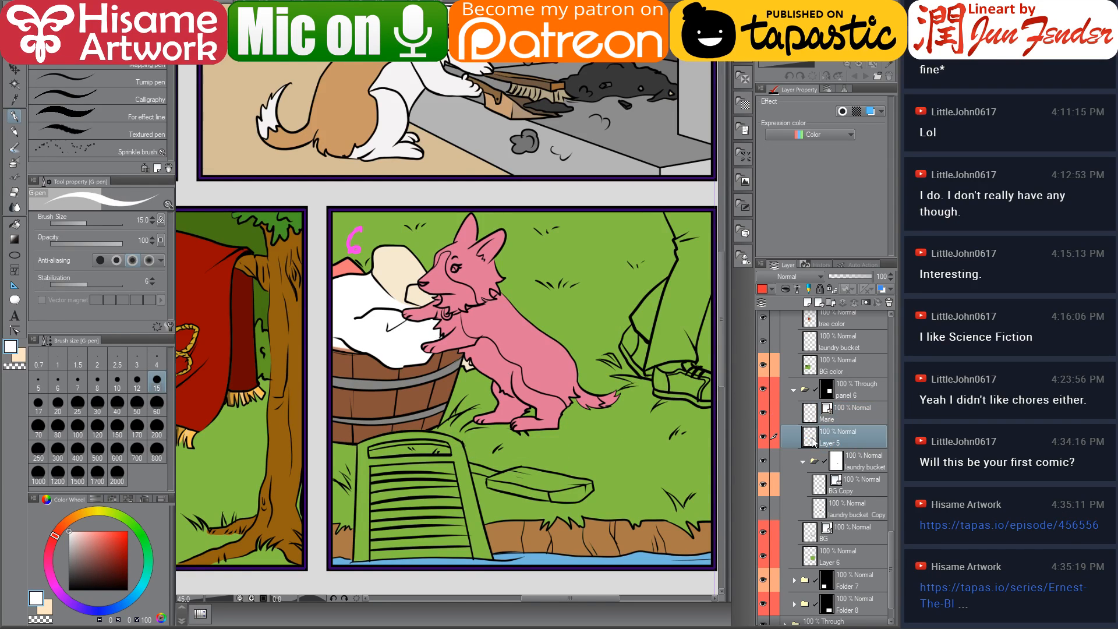
double_click(830, 439)
type("c")
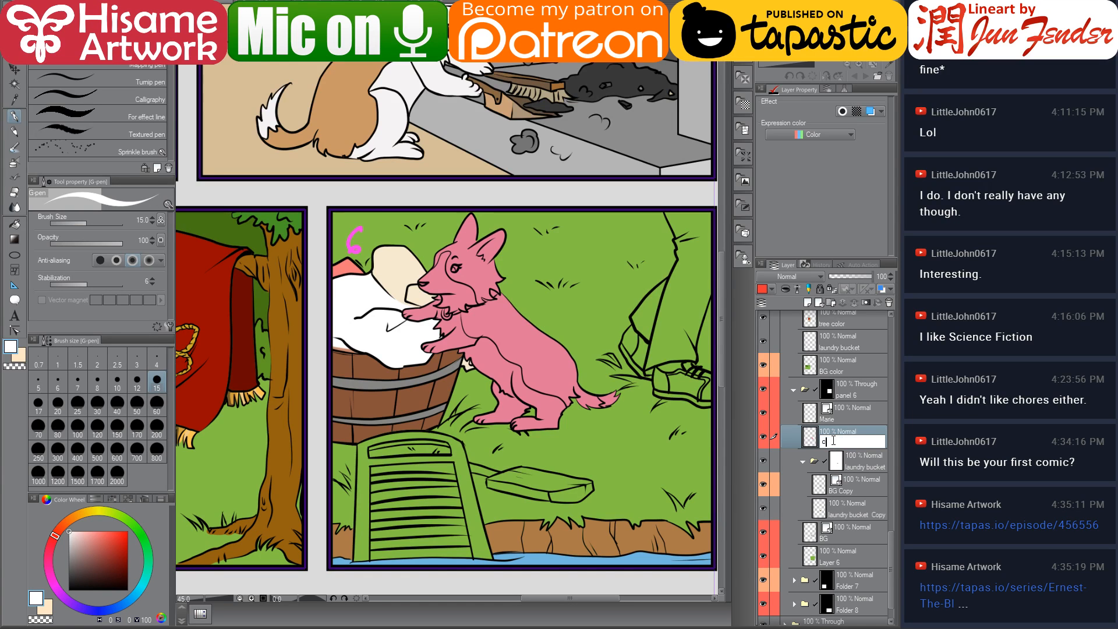
type("olor marie")
key("Return")
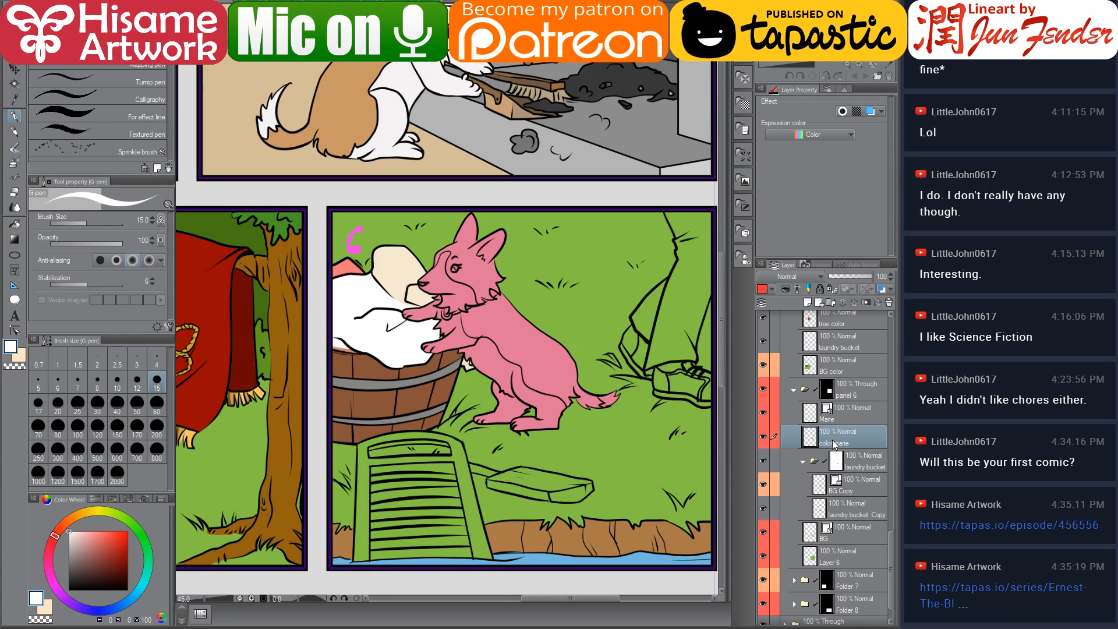
Transform the dog's line and colour layers together to nudge the dog further right
left_click_drag(537, 432, 582, 433)
scroll(582, 434, "down", 3)
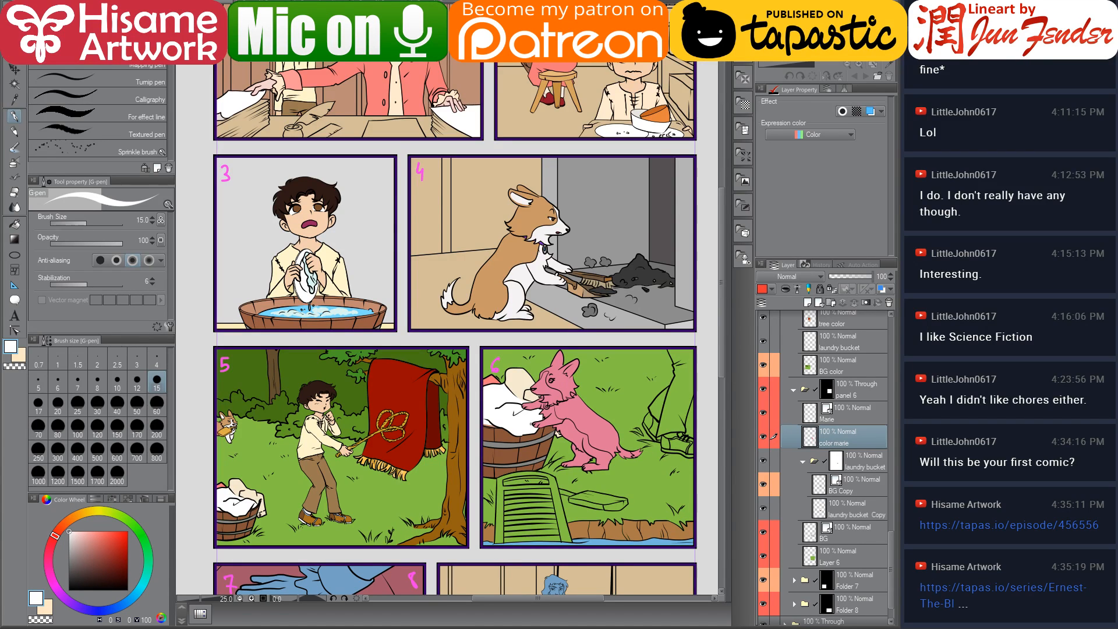
left_click(852, 414, "ctrl")
key("ctrl+t")
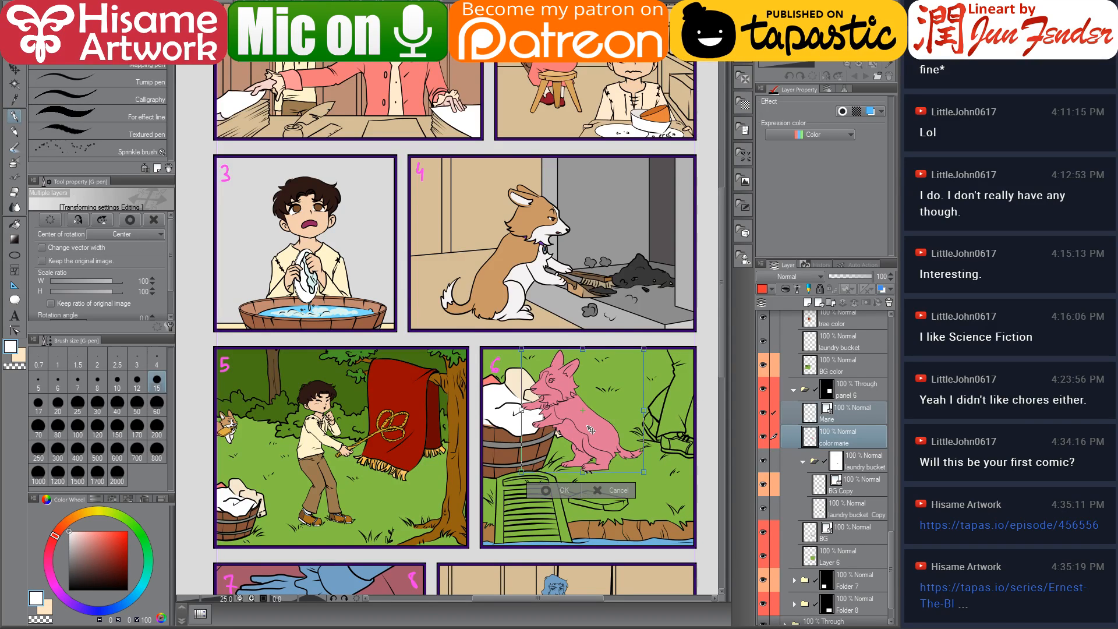
scroll(591, 431, "up", 2)
mouse_move(597, 434)
left_mouse_down()
mouse_move(610, 453)
mouse_move(612, 438)
left_mouse_up()
key("Return")
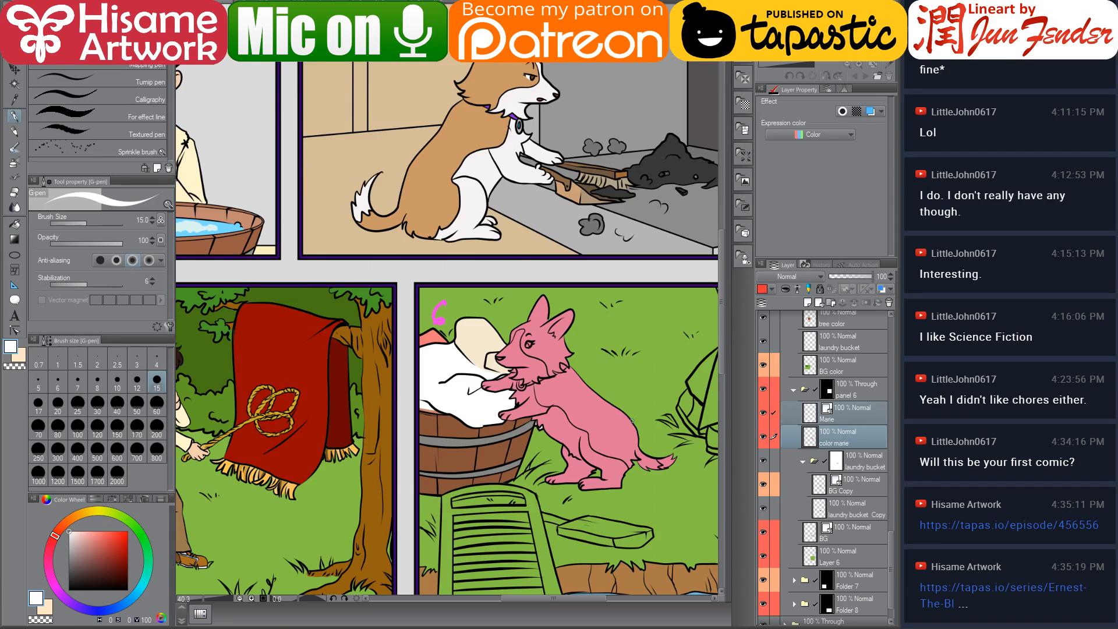
Select the dog's area and fill it with tan sampled from panel 4's dog using a 250 brush
left_click(811, 442, "ctrl")
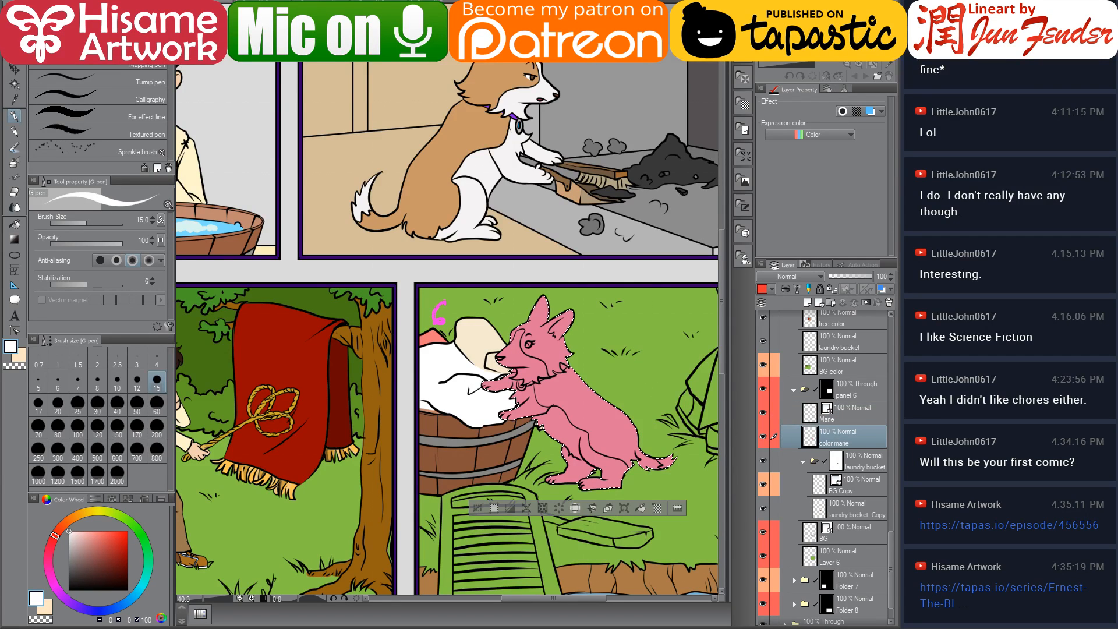
left_click_drag(612, 326, 577, 353)
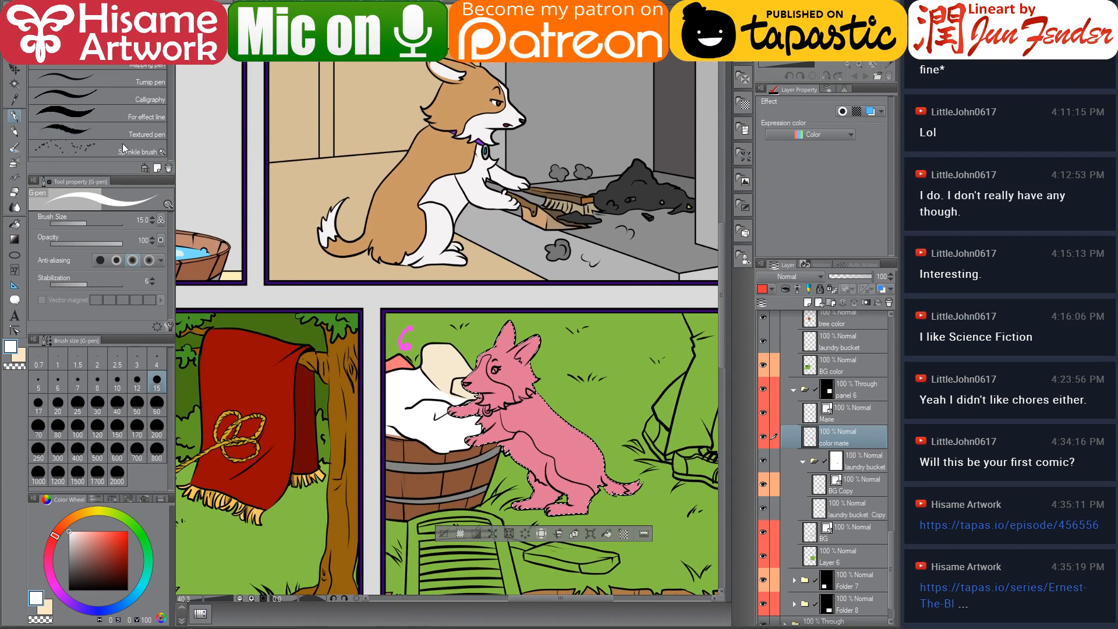
left_click(430, 155, "alt")
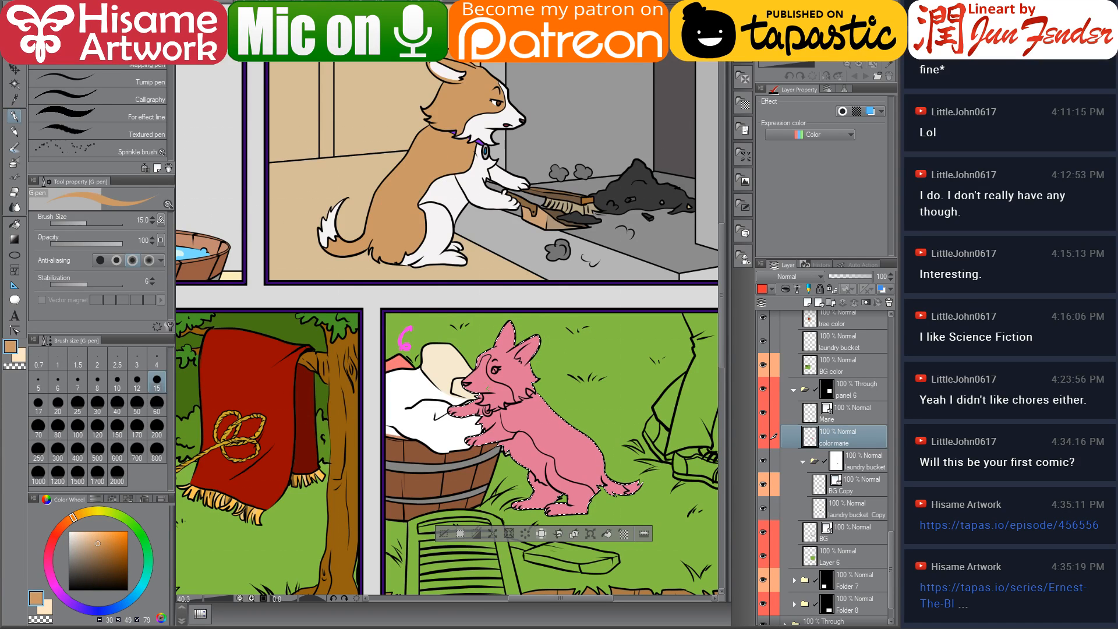
left_click(38, 452)
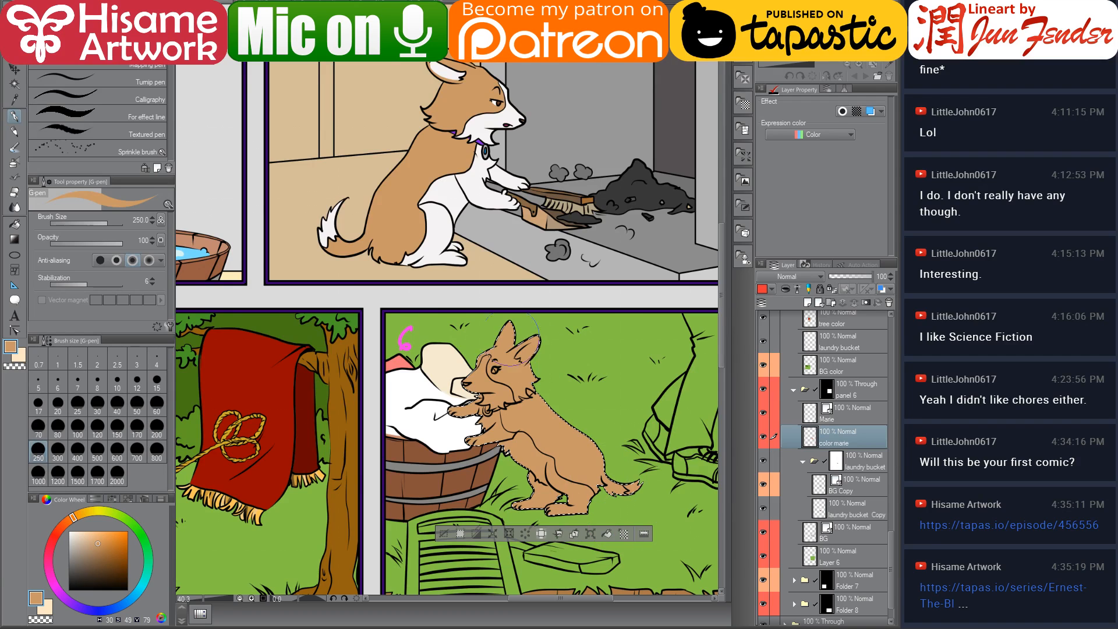
left_click(15, 223)
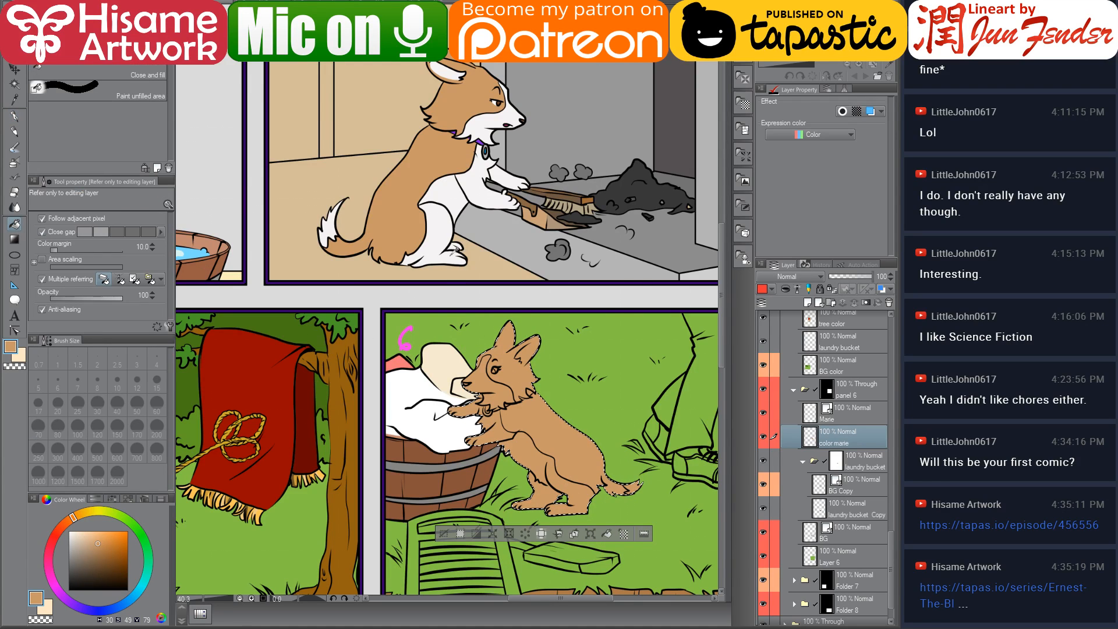
Sample white from panel 4's dog and fill the dog's chest, muzzle and legs white
left_click(442, 228, "alt")
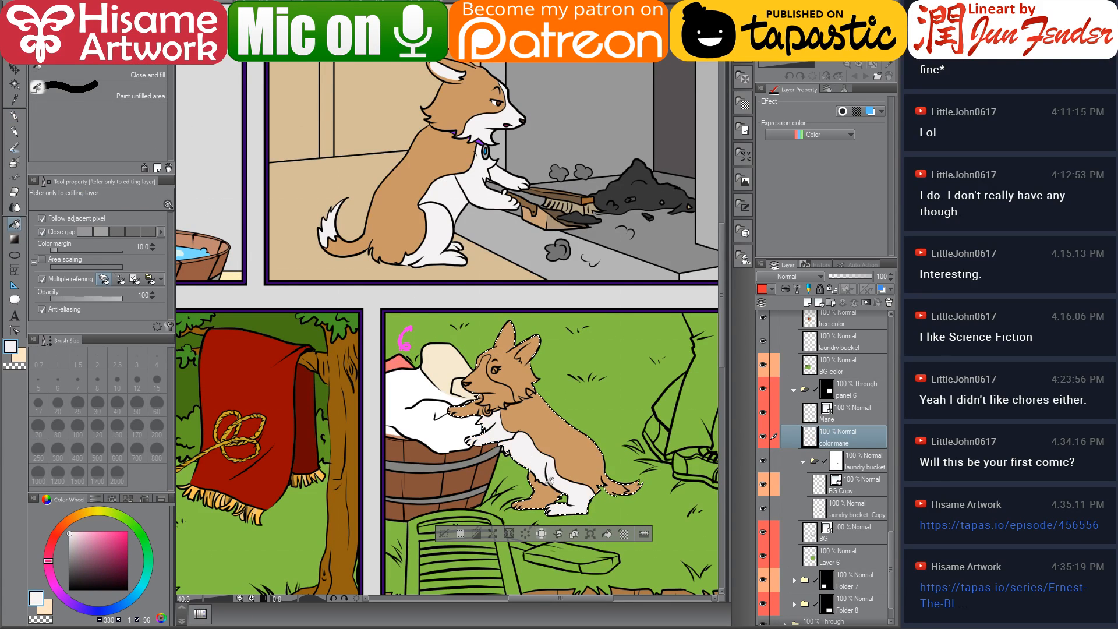
key("ctrl+z")
left_click(69, 539)
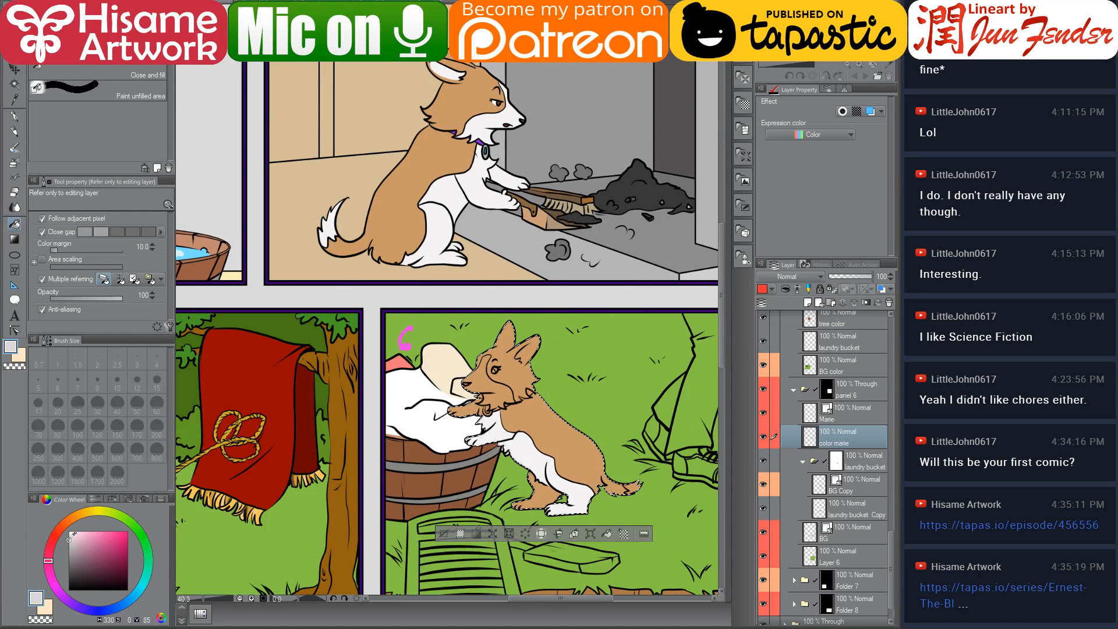
left_click(584, 486, "alt")
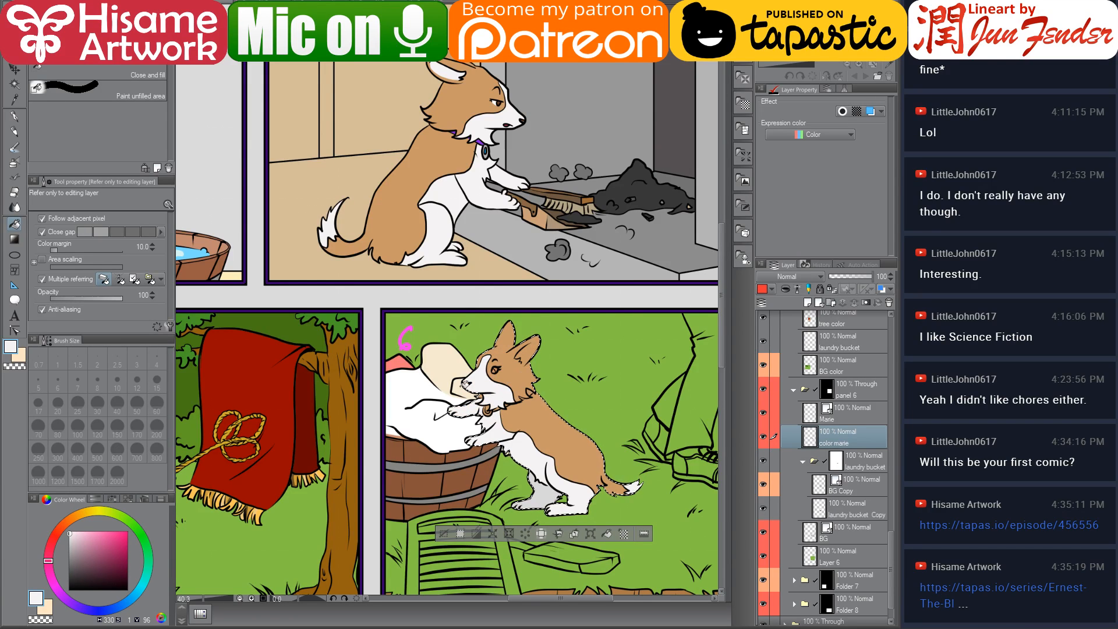
Switch to the pen and sample the purple collar colour from panel 4's dog
scroll(568, 405, "up", 8)
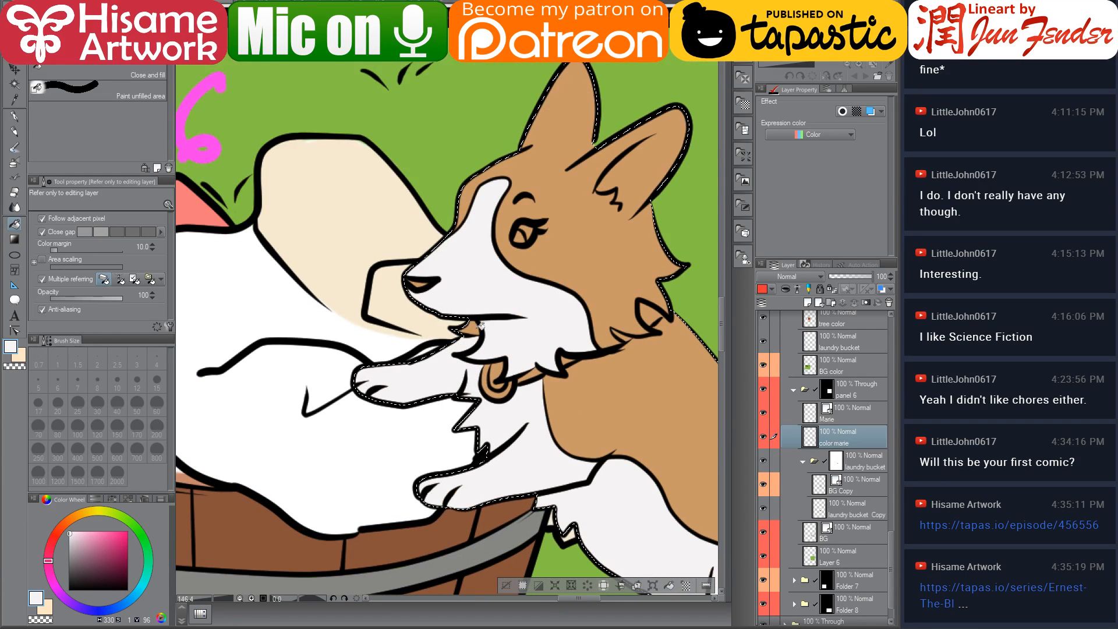
left_click_drag(481, 324, 428, 359)
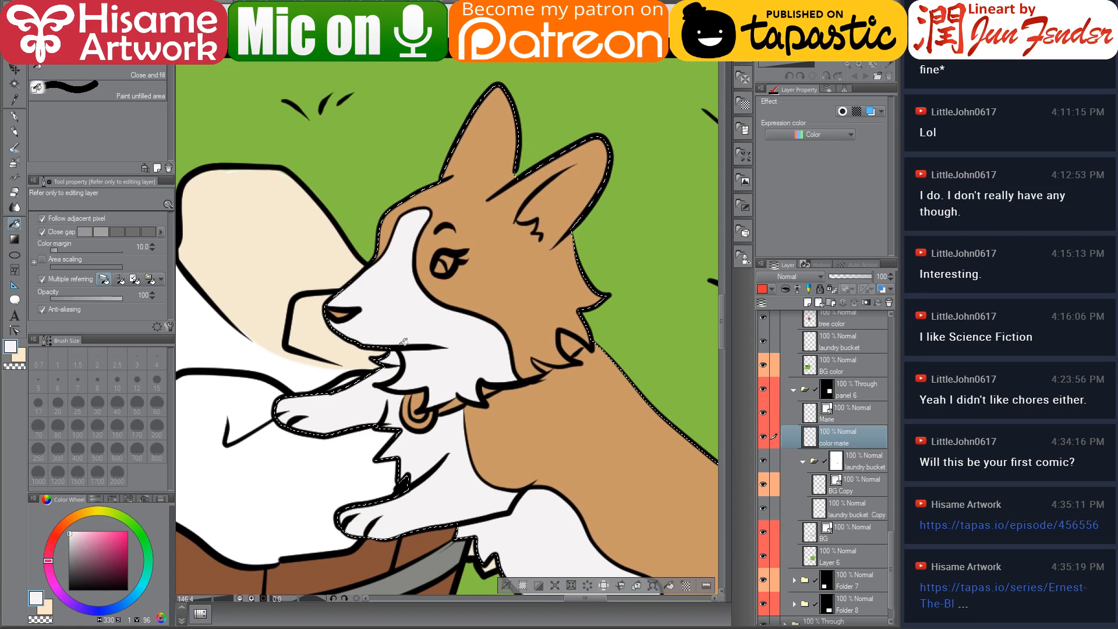
key("p")
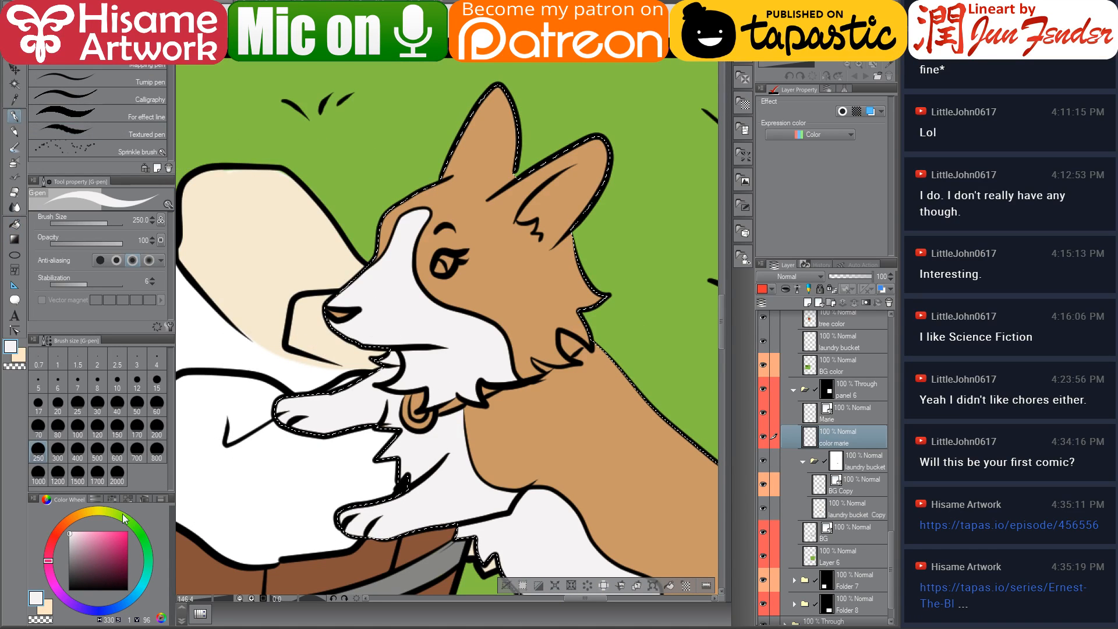
scroll(451, 407, "down", 2)
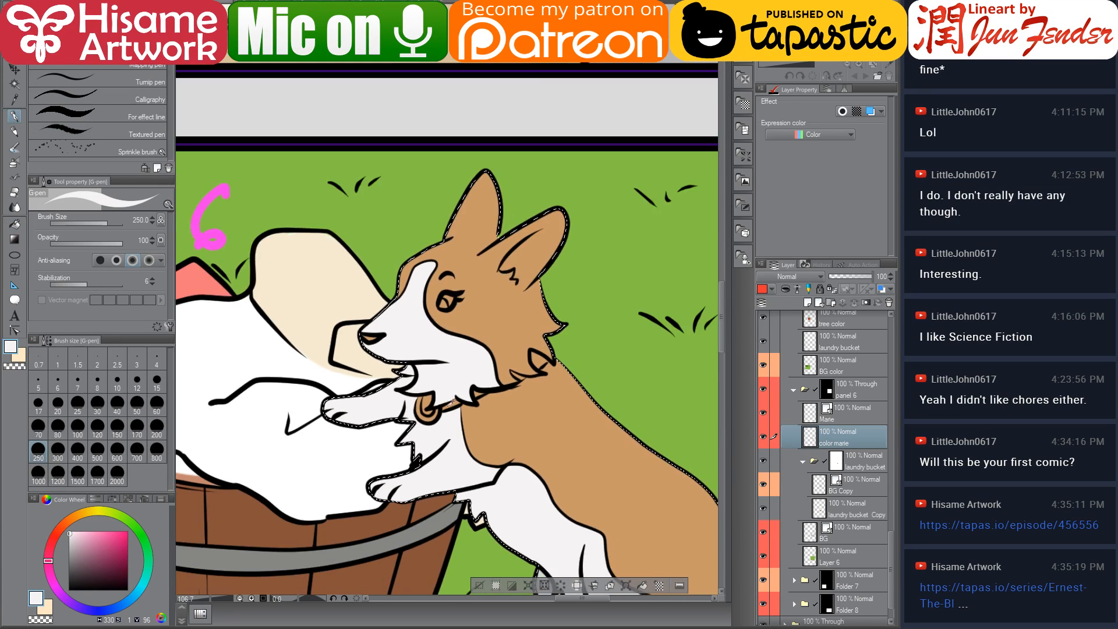
scroll(451, 408, "down", 3)
scroll(449, 326, "up", 3)
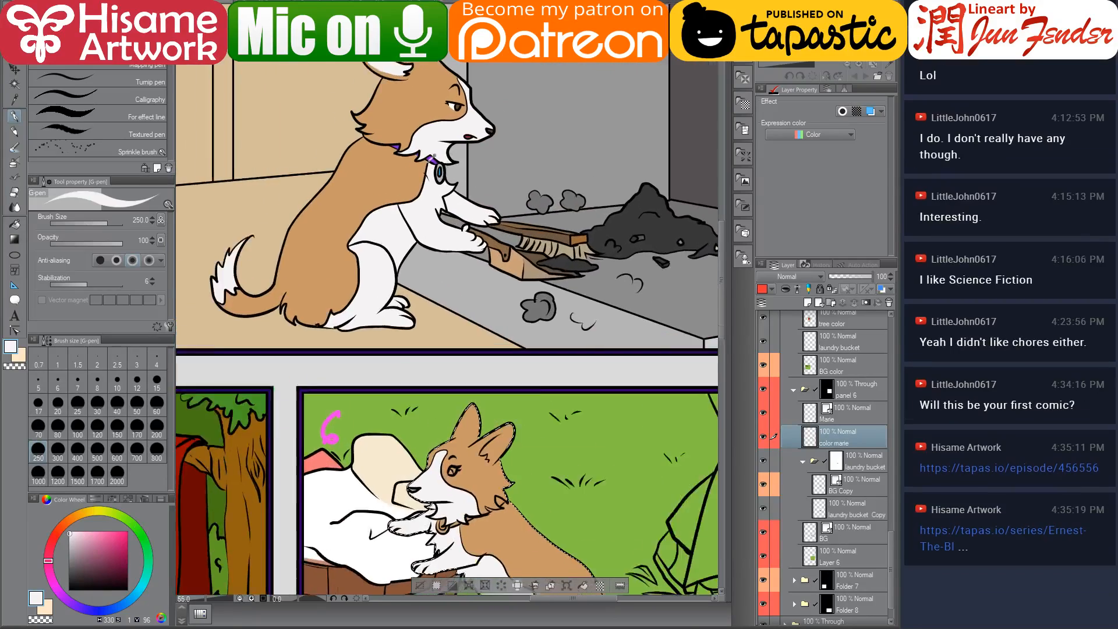
scroll(435, 167, "up", 2)
left_click(434, 153, "alt")
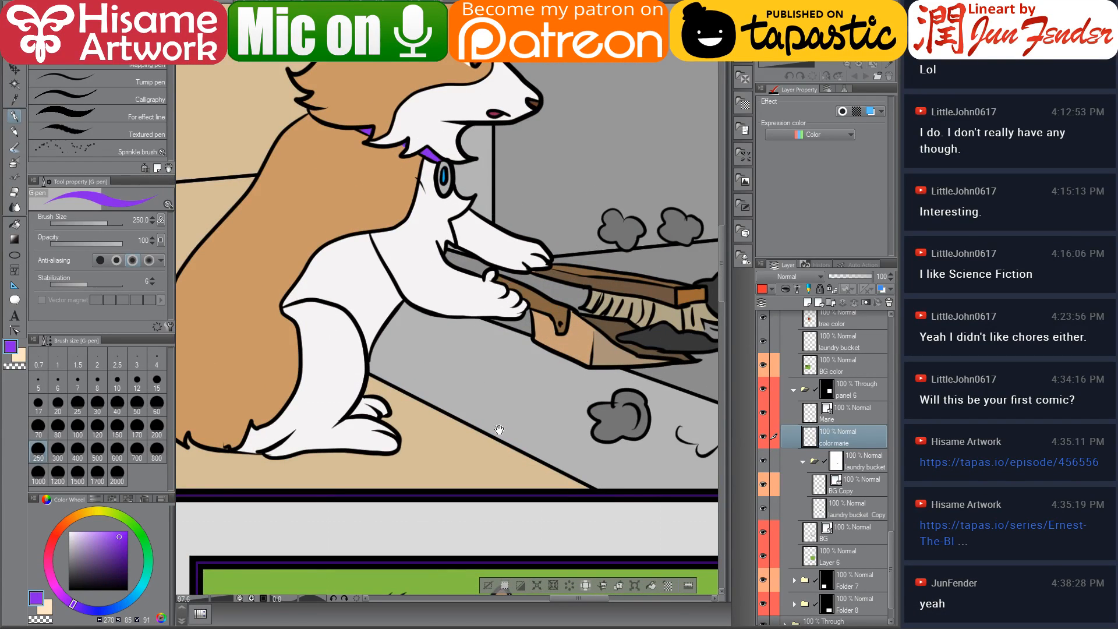
Paint the corgi's collar purple in panel 6 with a 17 brush, undoing one stray stroke
left_click_drag(499, 430, 431, 346)
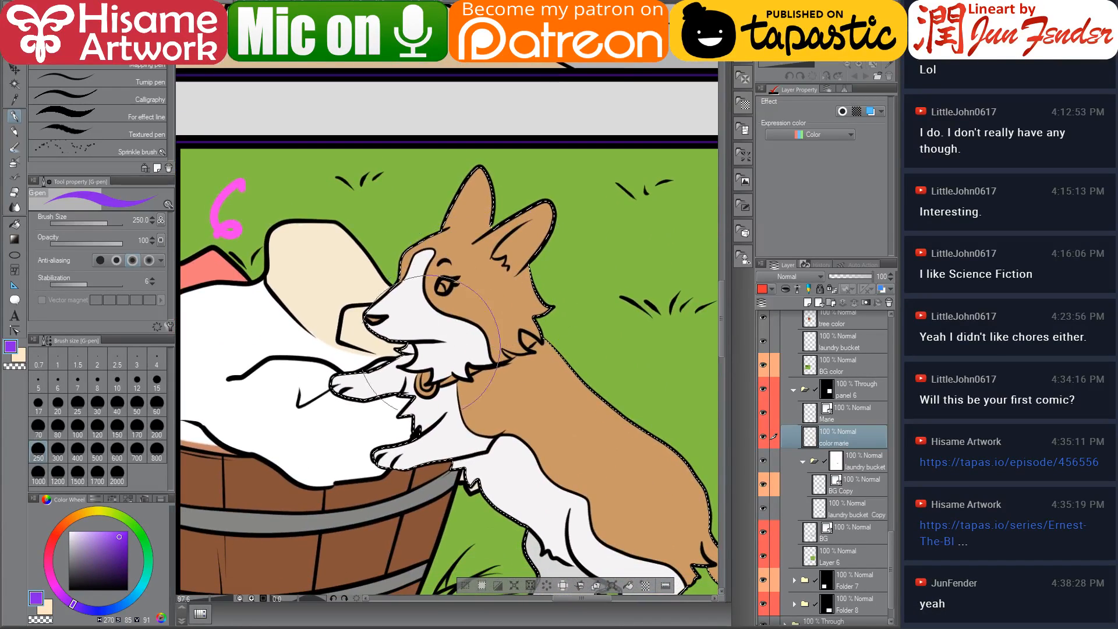
scroll(431, 345, "up", 3)
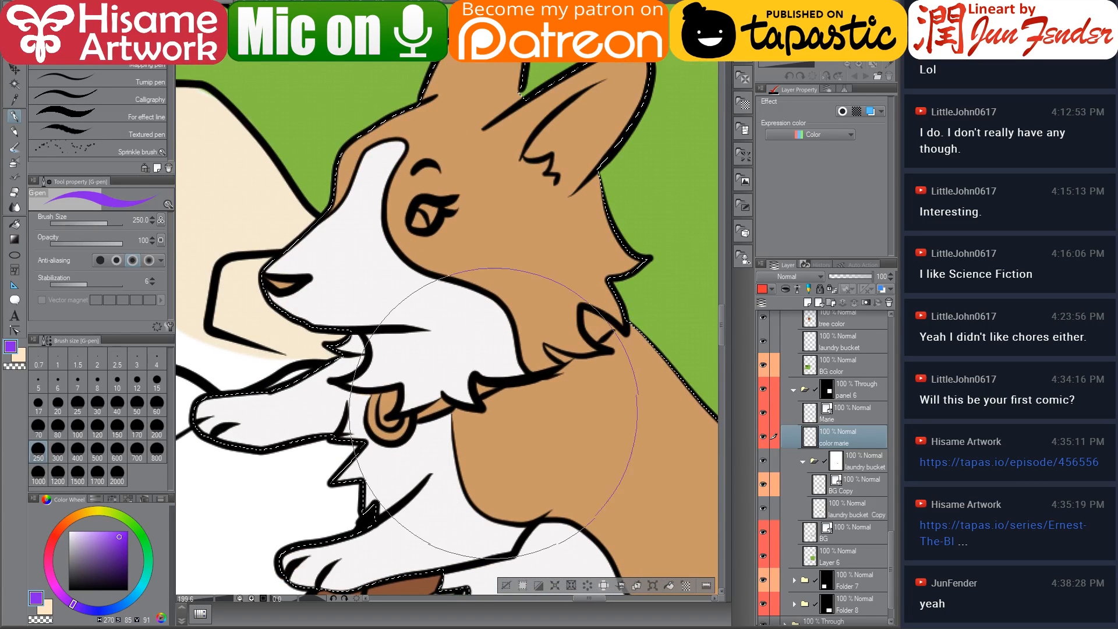
left_click(78, 403)
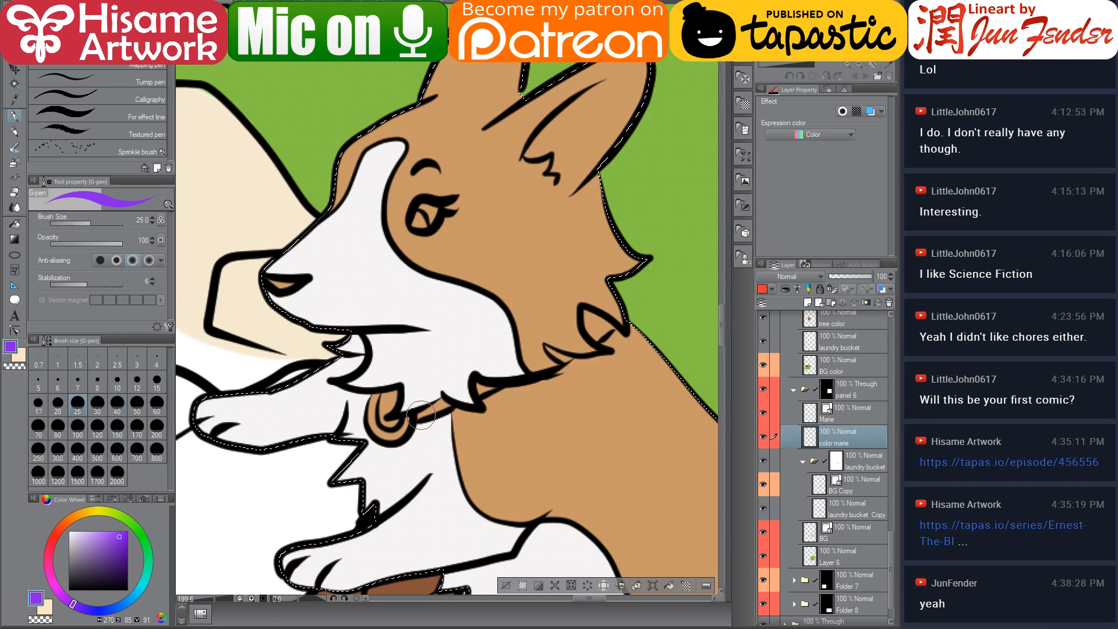
key("bracketleft")
key("bracketleft")
left_click_drag(425, 413, 447, 405)
key("ctrl+z")
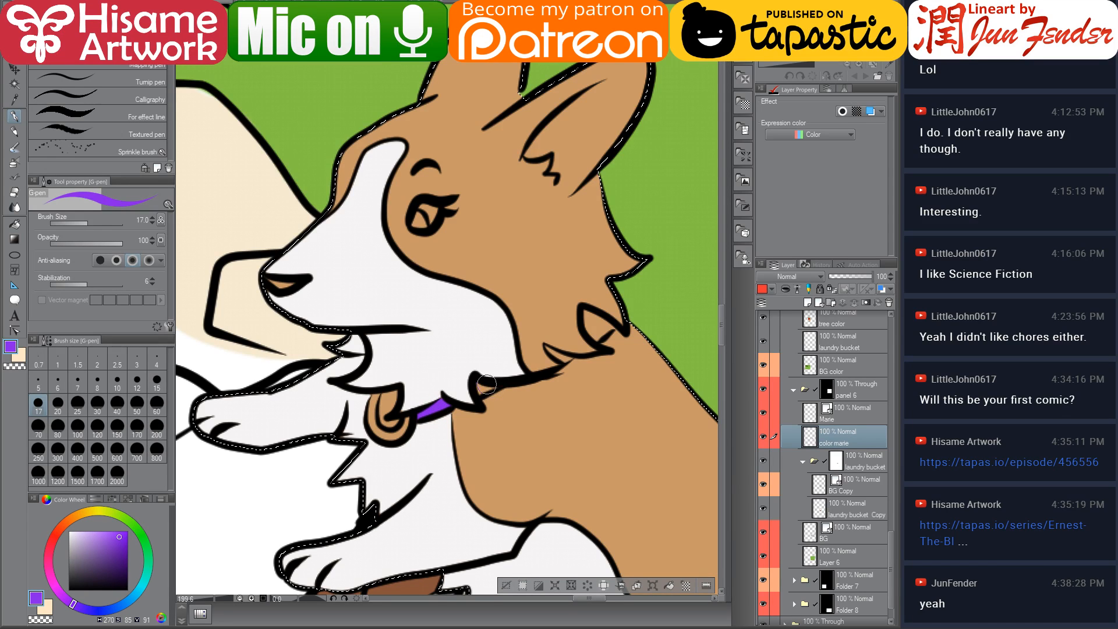
left_click_drag(398, 397, 444, 408)
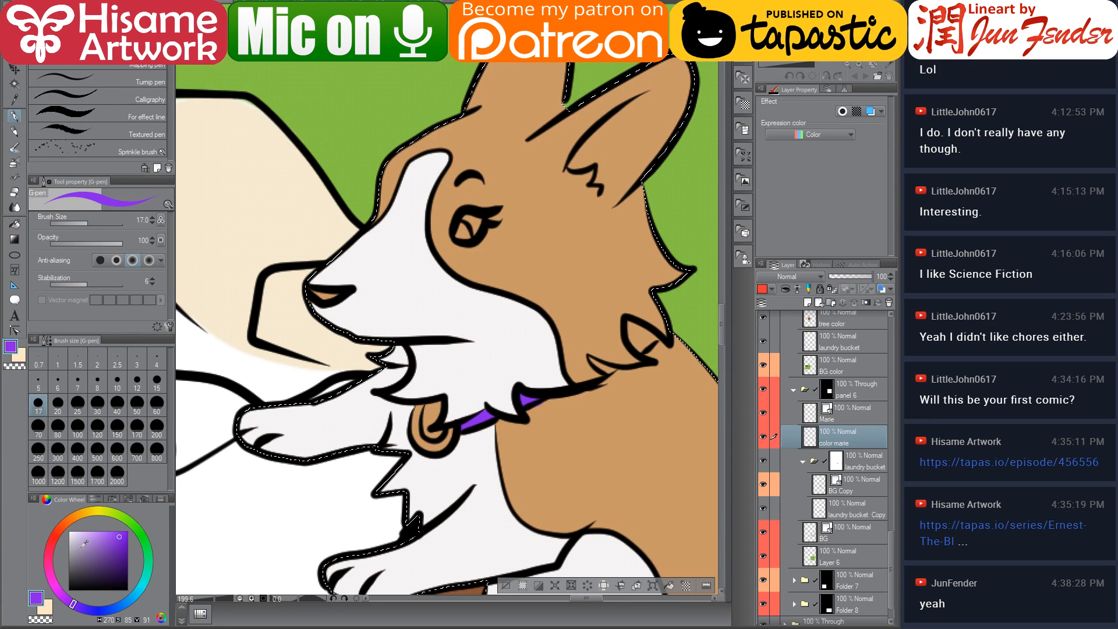
Colour the collar tag grey with a bright blue centre
left_click(69, 551)
mouse_move(430, 399)
left_mouse_down()
mouse_move(422, 414)
mouse_move(431, 408)
left_mouse_up()
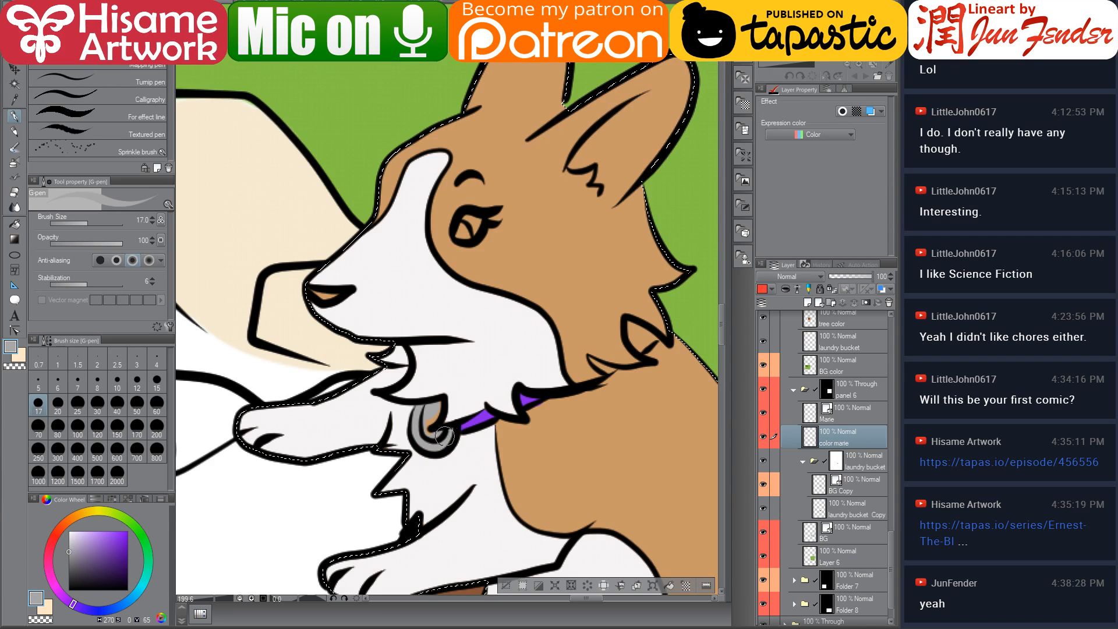
left_click(125, 599)
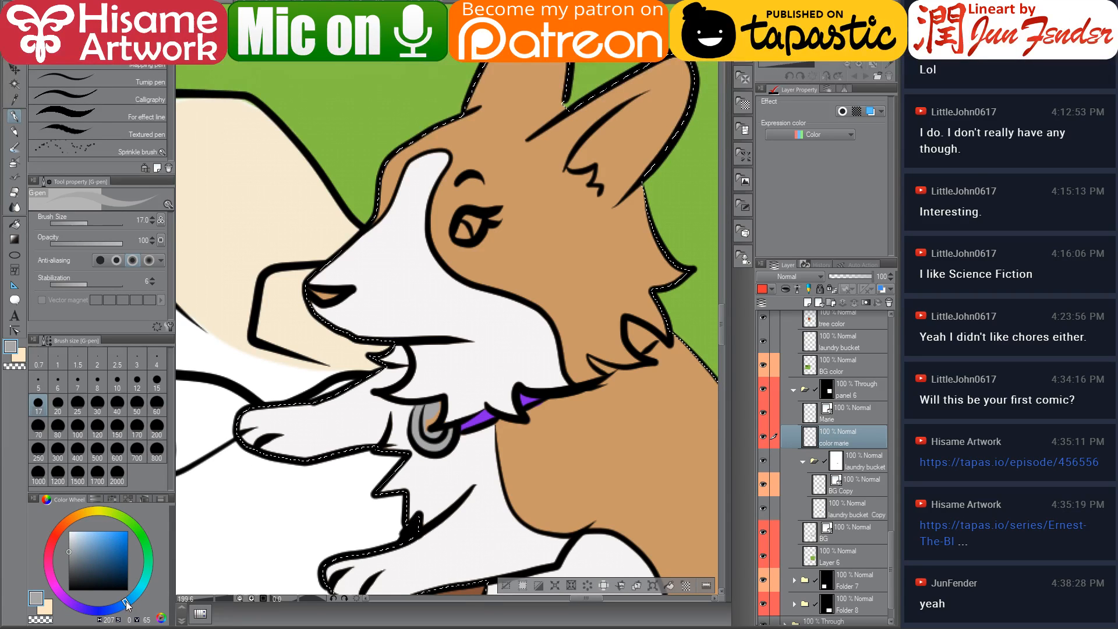
left_click(127, 532)
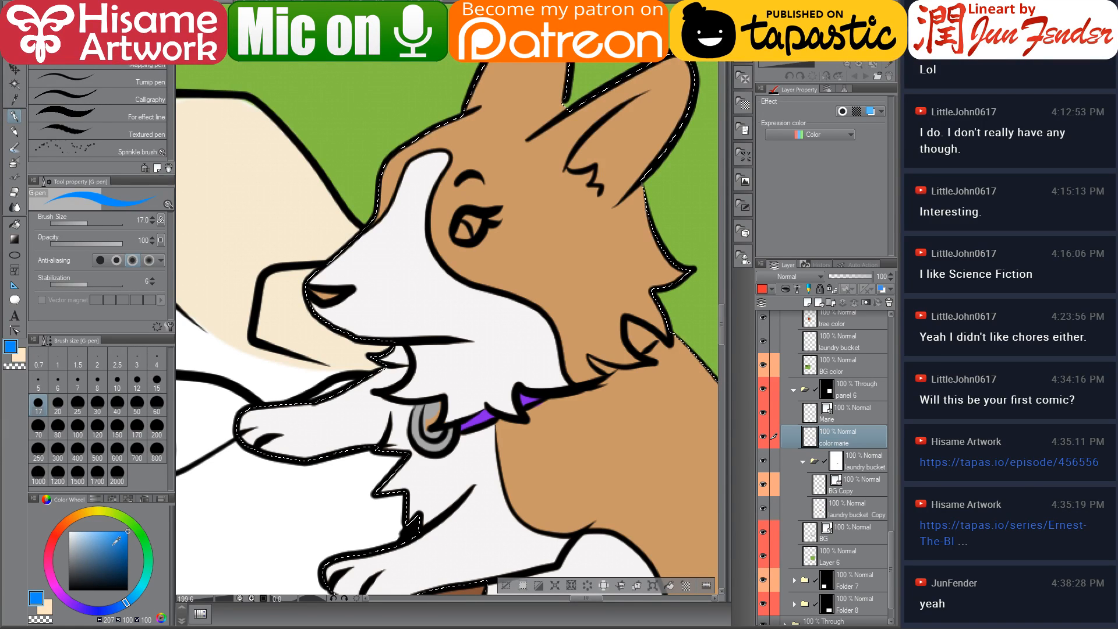
left_click_drag(114, 539, 128, 530)
left_click(131, 599)
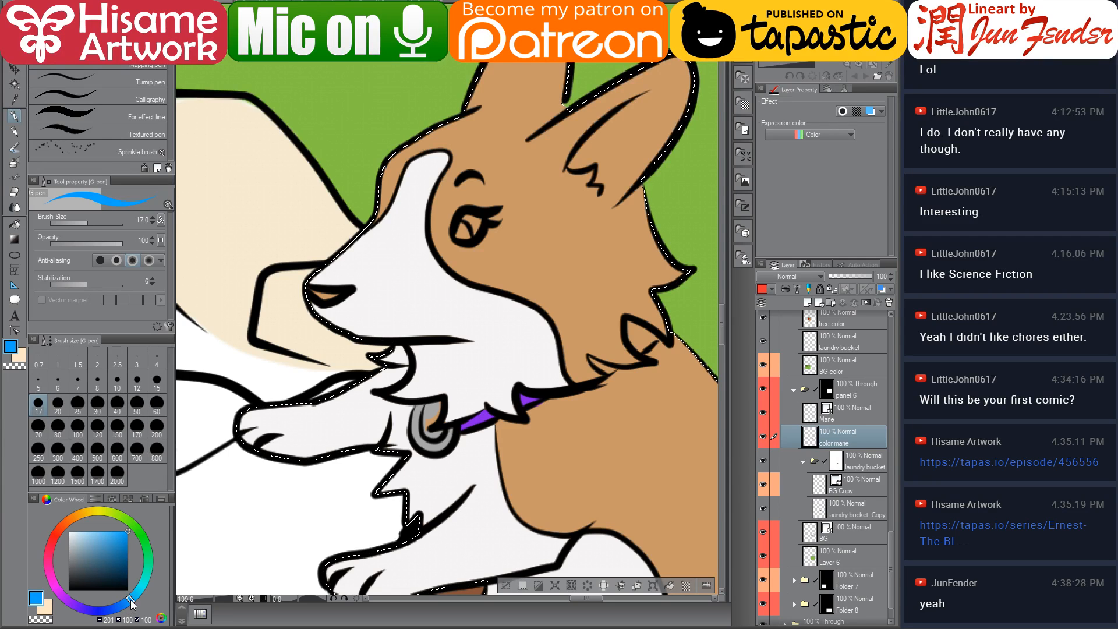
left_click(131, 600)
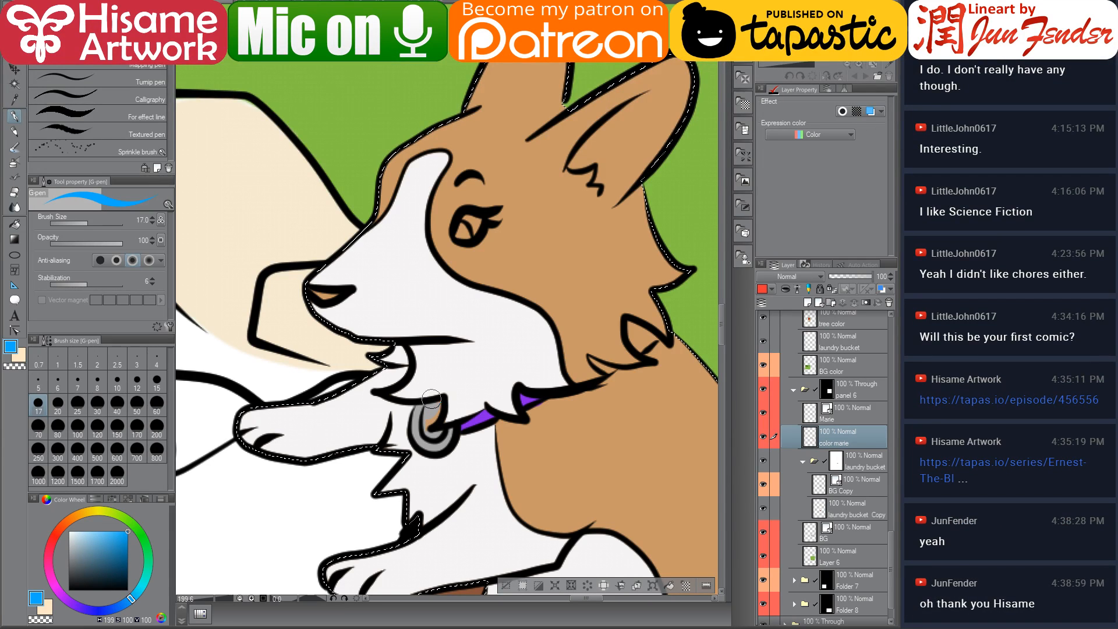
left_click_drag(431, 399, 434, 412)
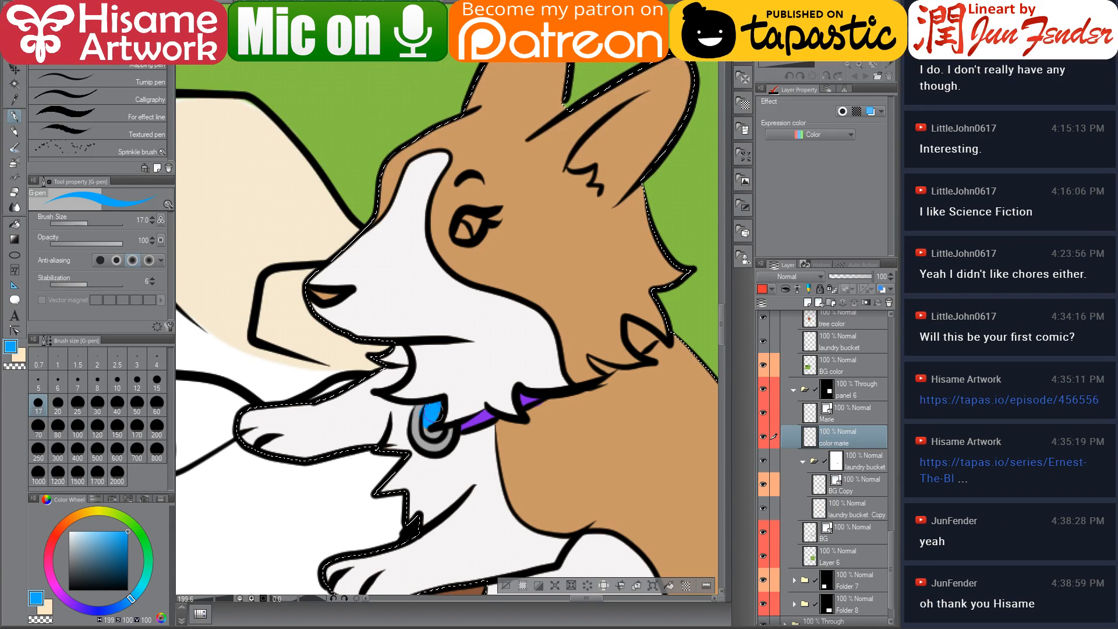
left_click(418, 409, "alt")
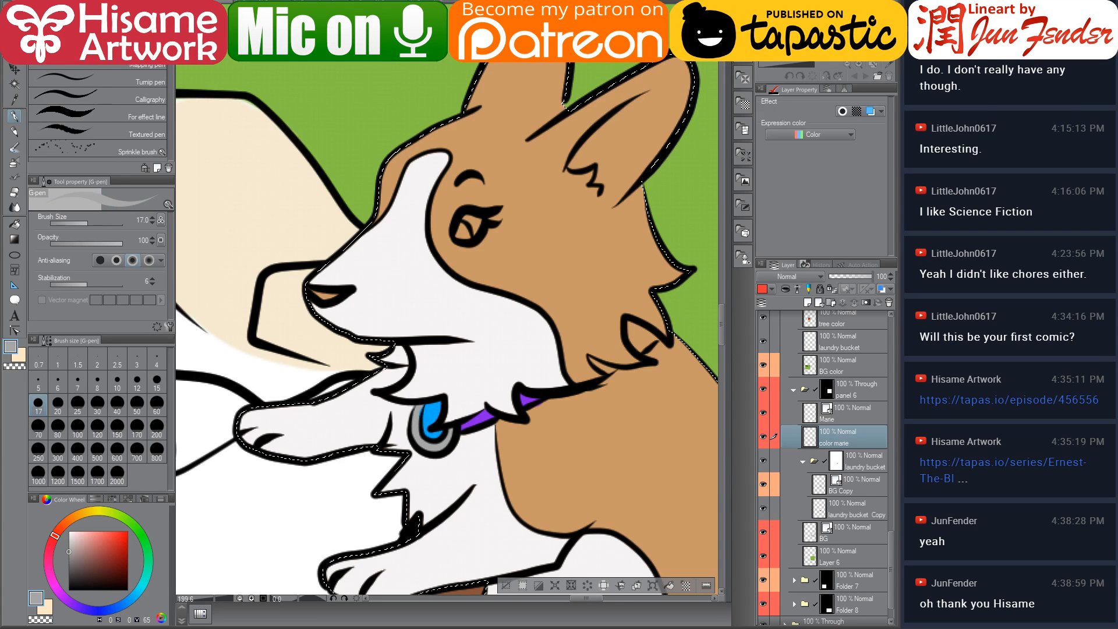
left_click_drag(418, 402, 421, 409)
Sample the purple and extend the collar around the far side of the corgi's neck
left_click(397, 385, "alt")
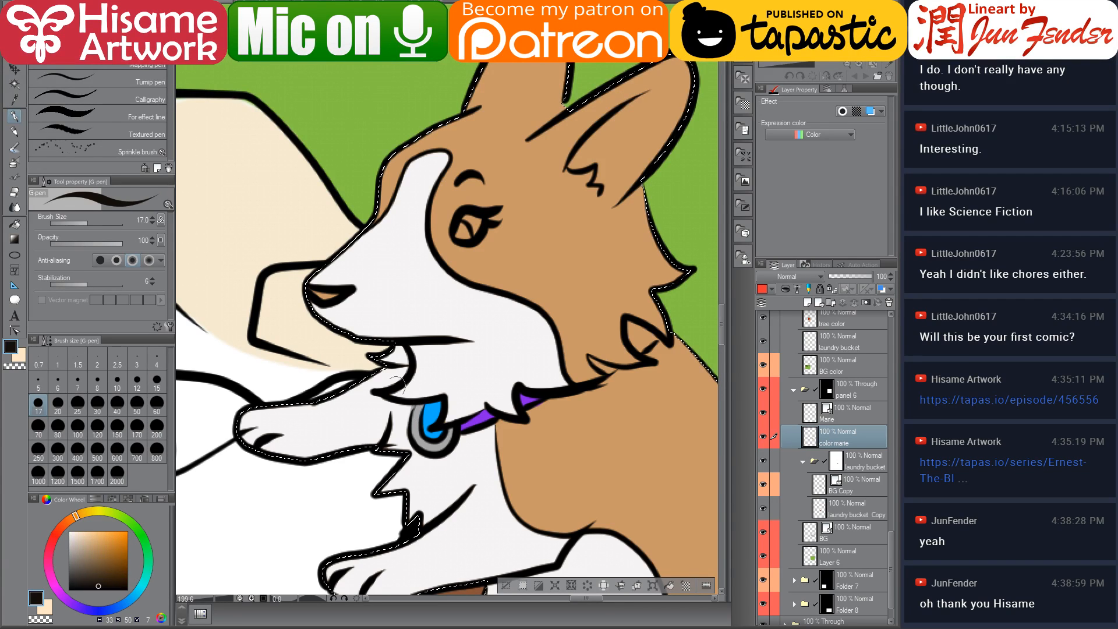
left_click(390, 394, "alt")
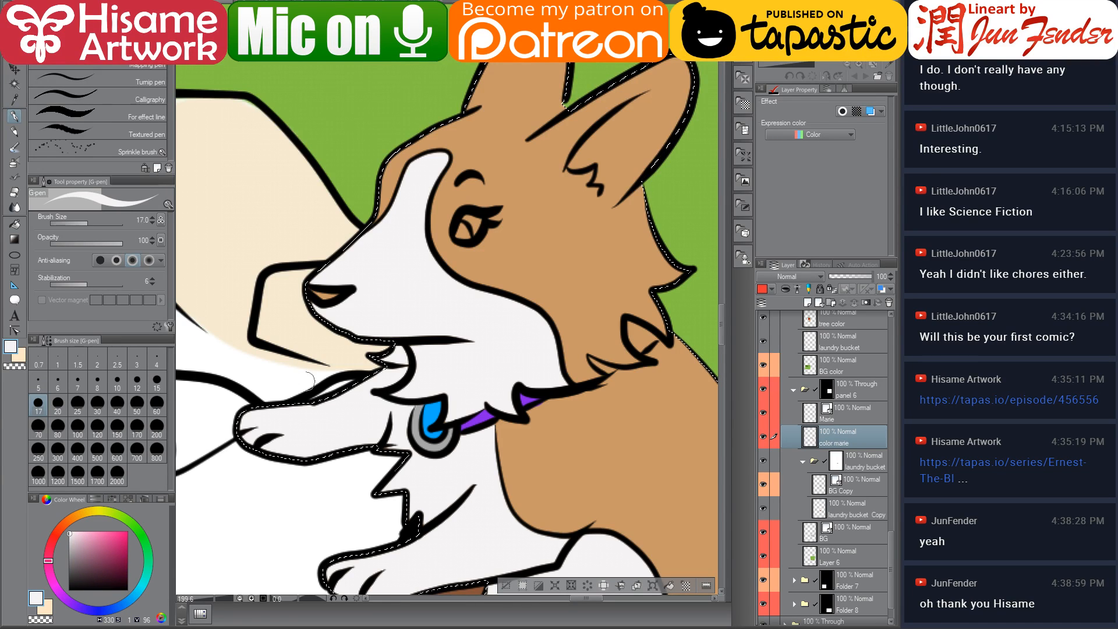
left_click(498, 434, "alt")
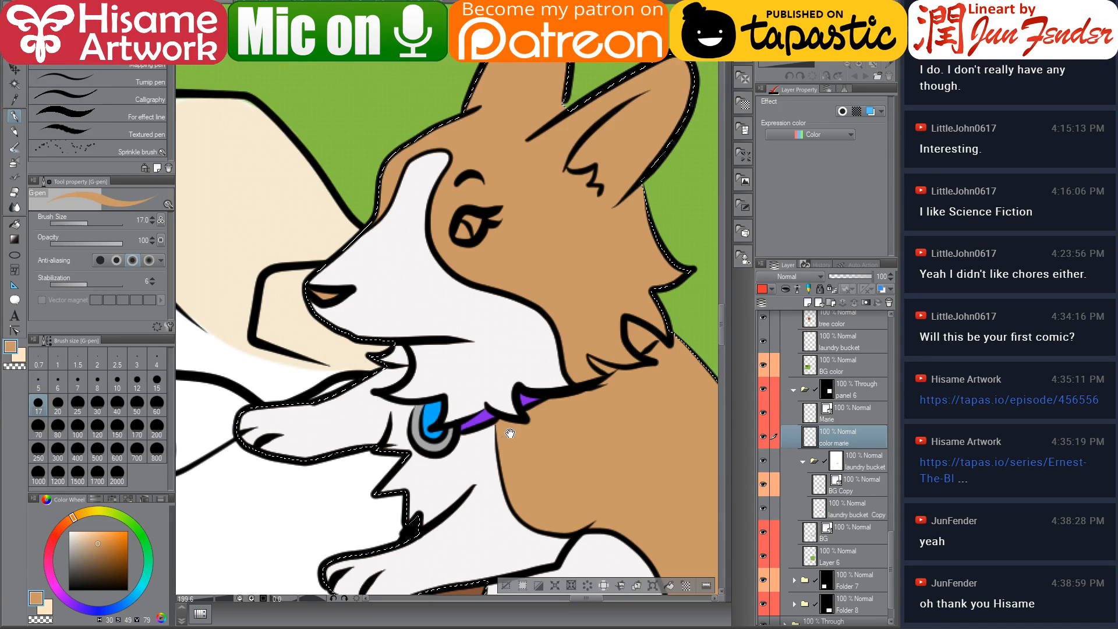
left_click_drag(506, 425, 399, 462)
left_click(420, 444, "alt")
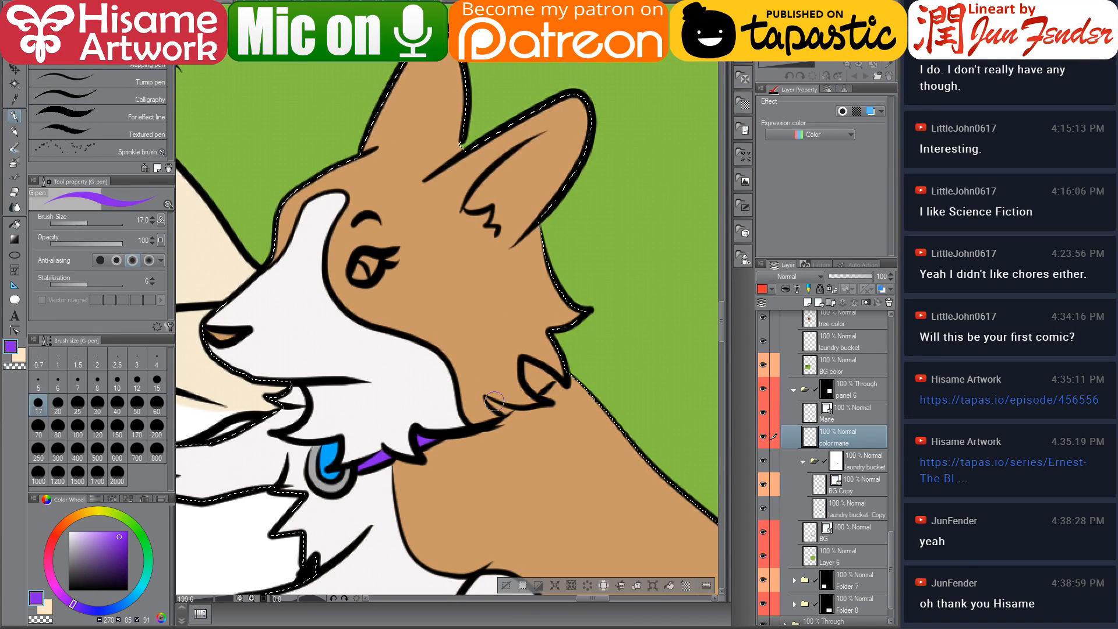
left_click_drag(485, 397, 509, 407)
mouse_move(534, 365)
left_mouse_down()
mouse_move(537, 380)
mouse_move(554, 377)
left_mouse_up()
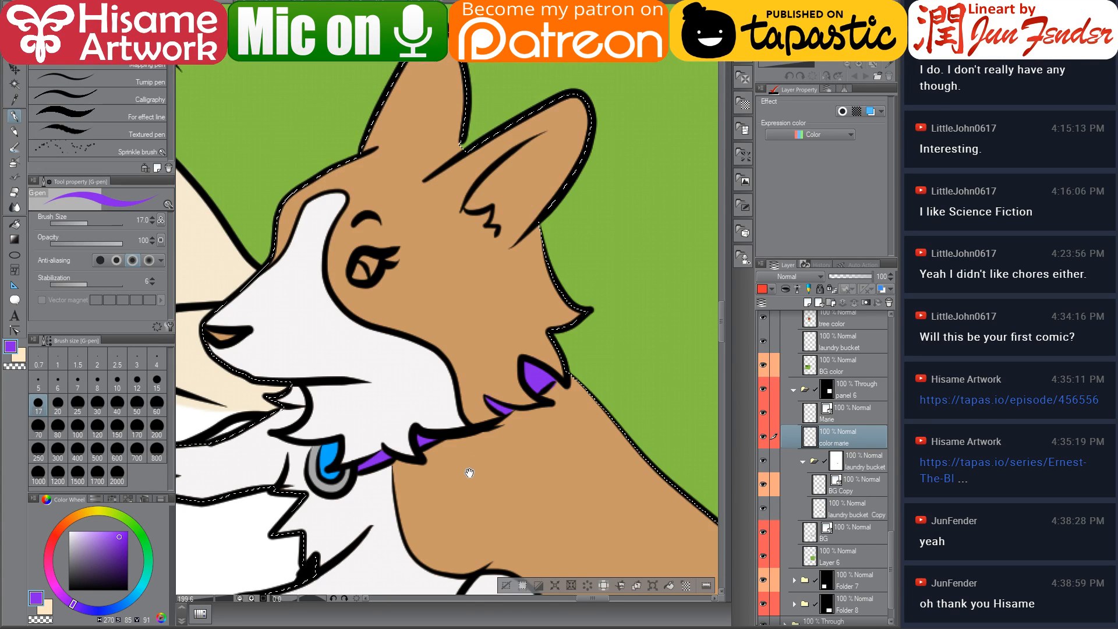
Colour the corgi's eye white with a dark brown iris sampled from panel 5's dog
left_click_drag(470, 473, 533, 478)
left_click(70, 534)
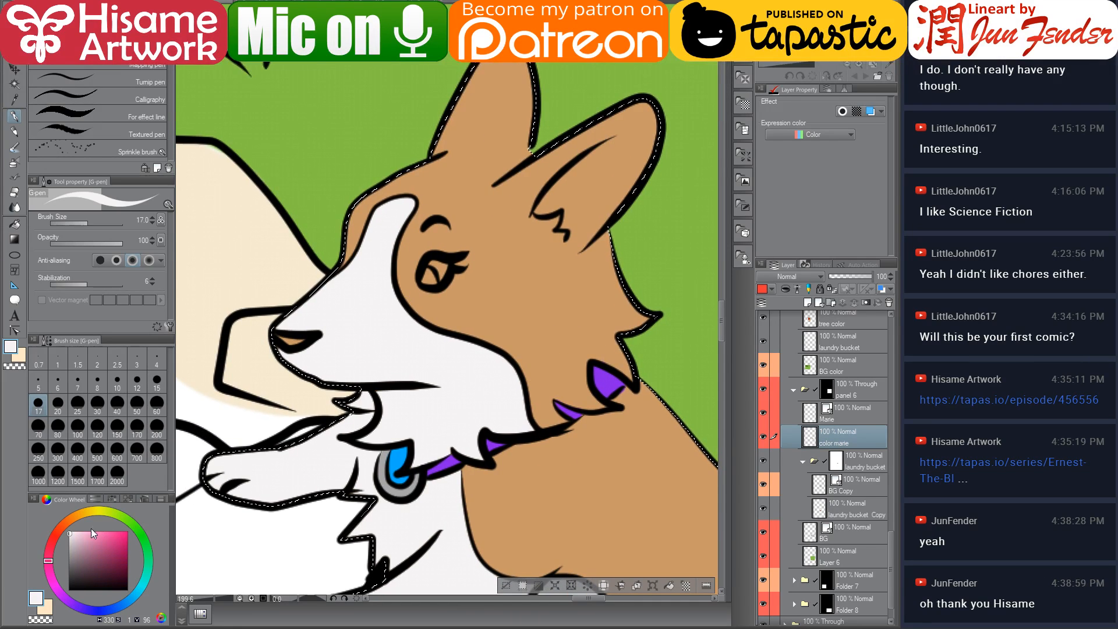
left_click(70, 533)
left_click_drag(431, 273, 434, 271)
left_click(288, 352, "alt")
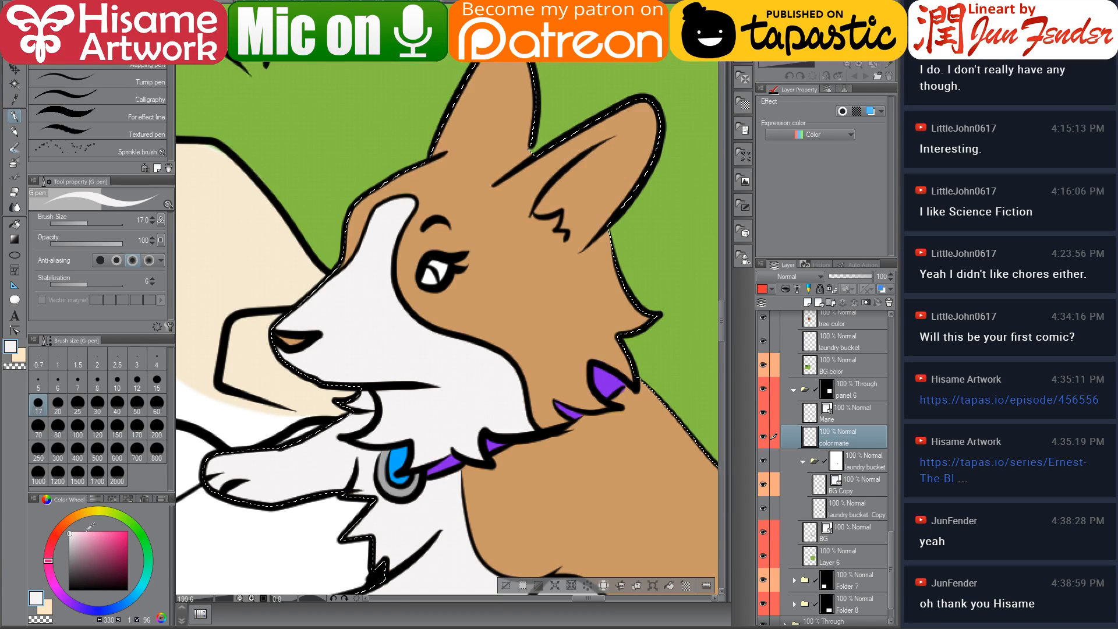
left_click_drag(51, 541, 68, 517)
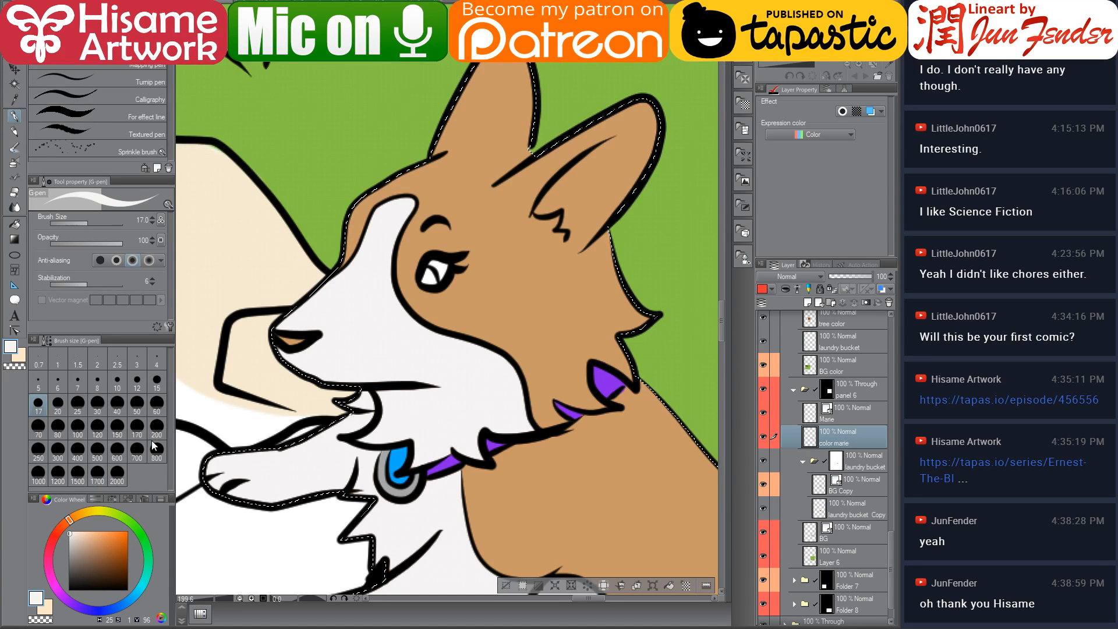
scroll(259, 445, "down", 5)
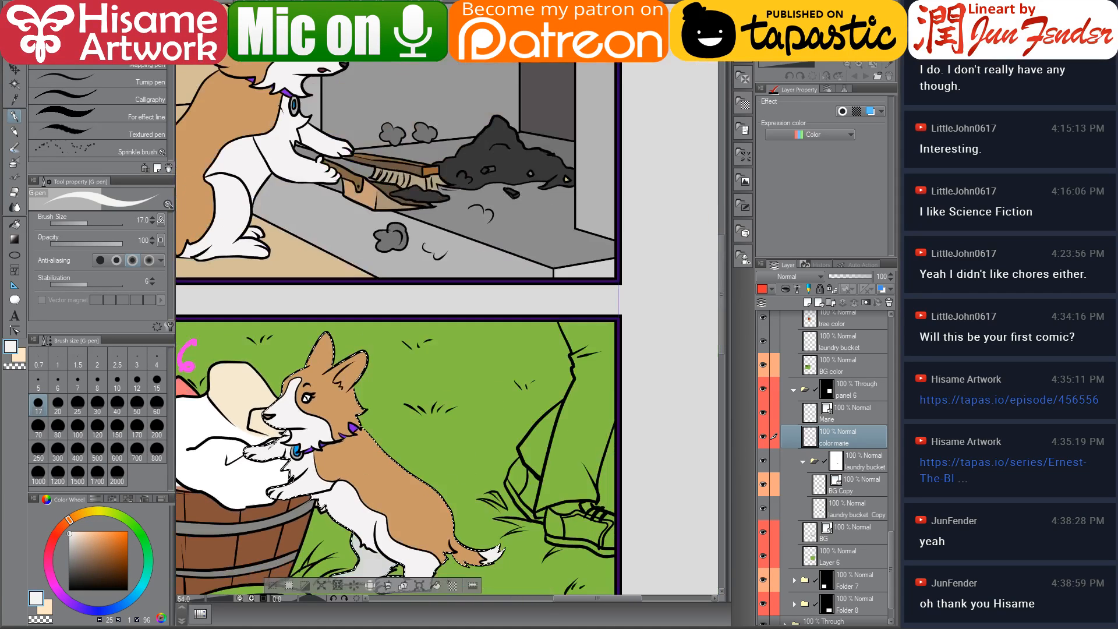
scroll(347, 65, "up", 4)
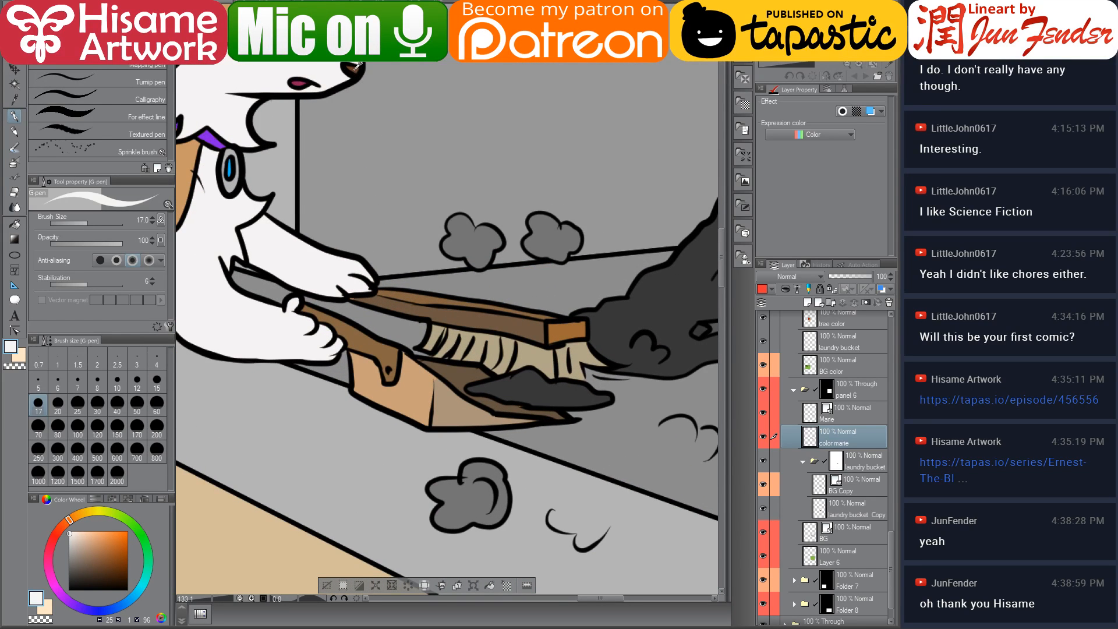
left_click(358, 66, "alt")
left_click_drag(340, 521, 428, 70)
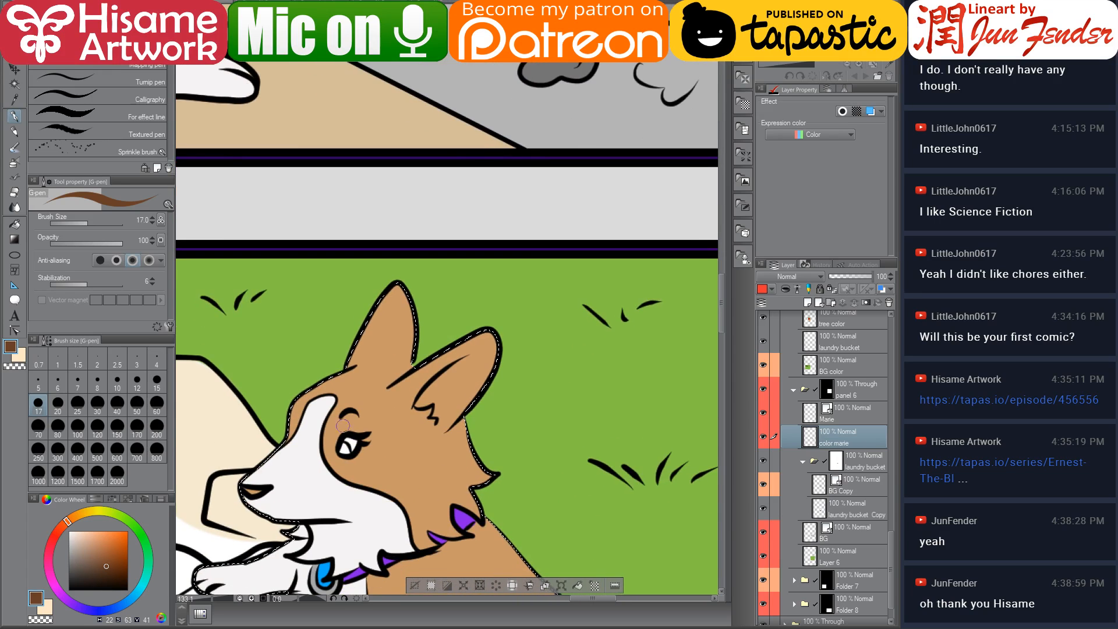
scroll(279, 519, "up", 2)
left_click_drag(267, 405, 316, 347)
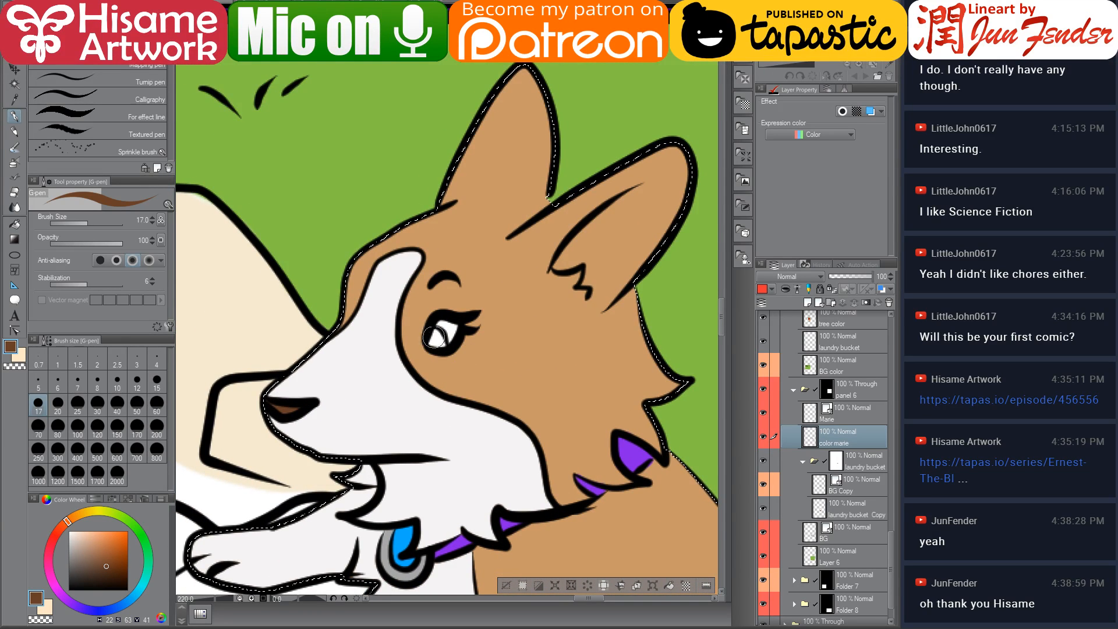
left_click_drag(439, 338, 436, 344)
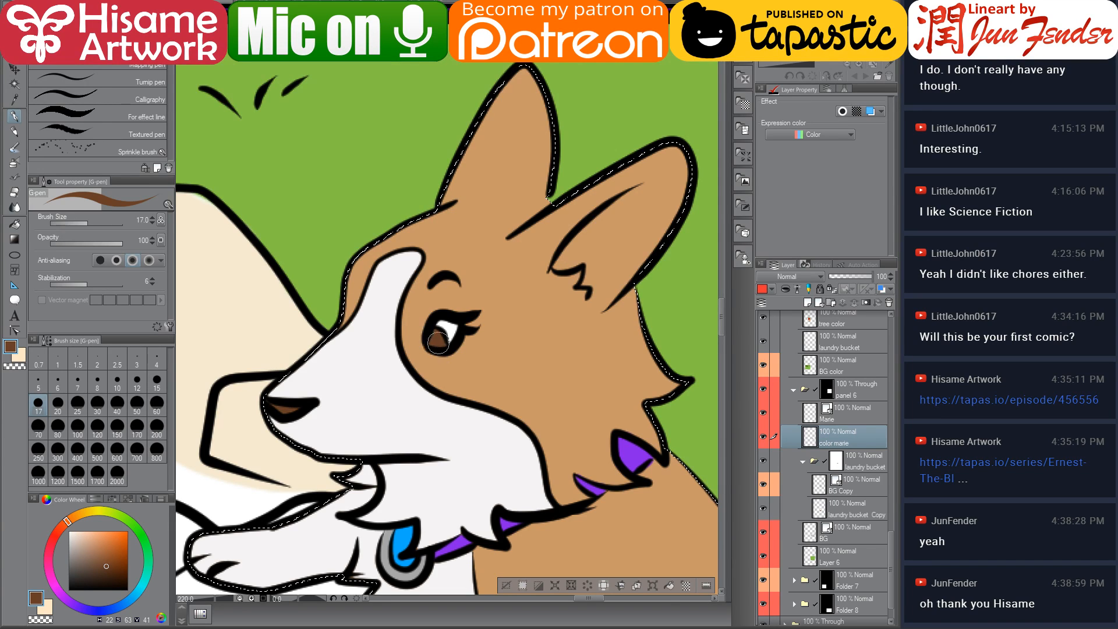
Paint the inside of the corgi's far ear white, then deselect
left_click(448, 327, "alt")
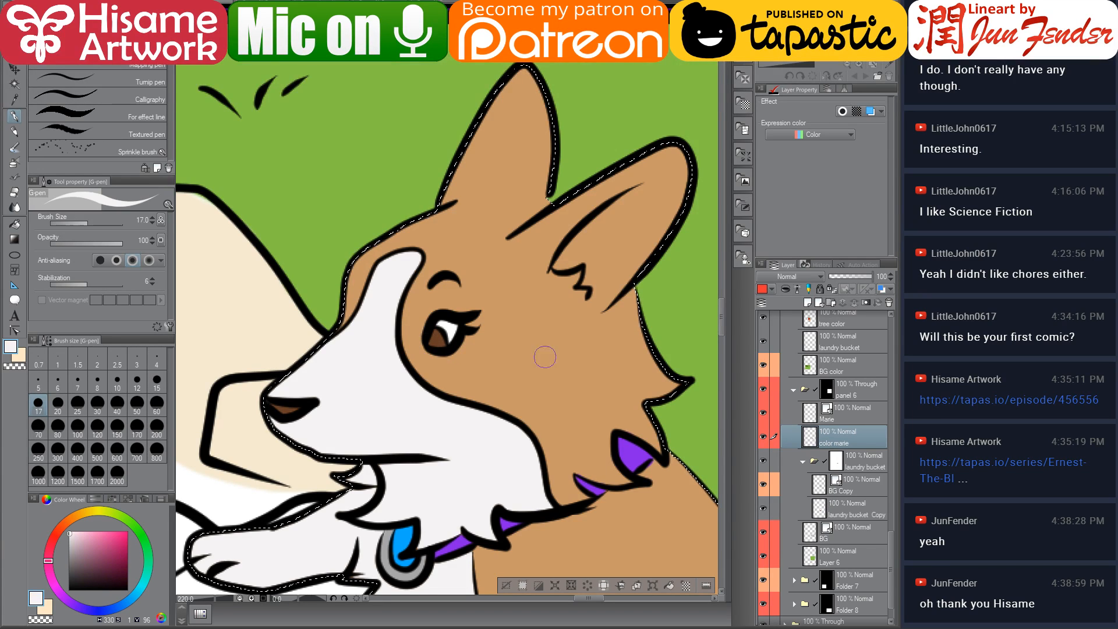
mouse_move(597, 252)
left_mouse_down()
mouse_move(471, 305)
mouse_move(553, 239)
left_mouse_up()
key("ctrl+z")
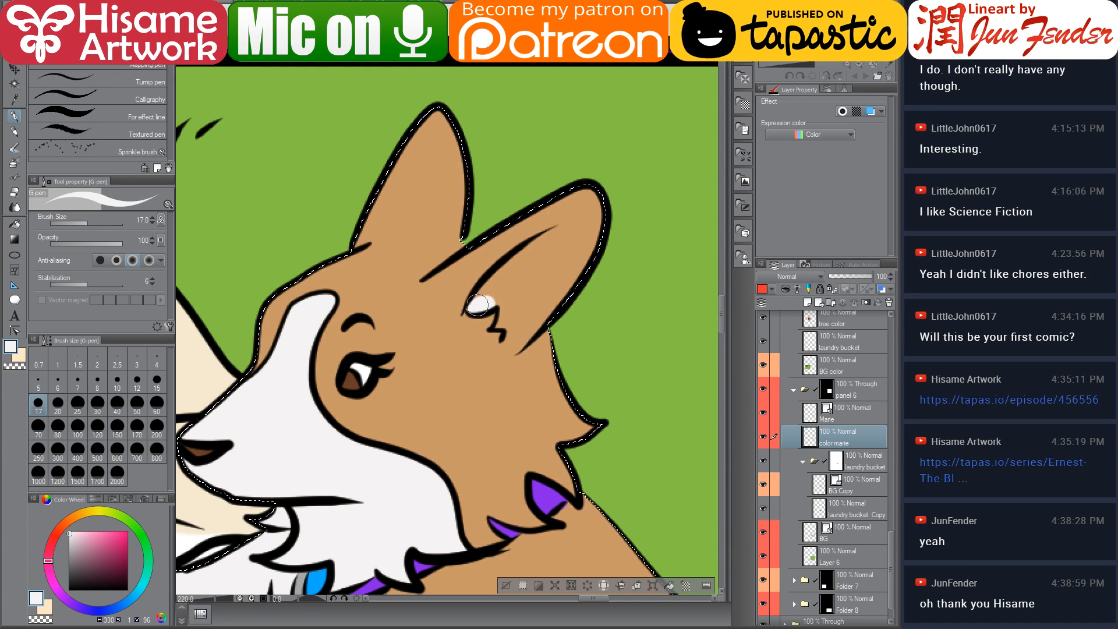
mouse_move(476, 304)
left_mouse_down()
mouse_move(582, 226)
mouse_move(527, 321)
left_mouse_up()
mouse_move(562, 270)
left_mouse_down()
mouse_move(507, 335)
mouse_move(580, 212)
mouse_move(502, 298)
mouse_move(499, 323)
mouse_move(542, 284)
mouse_move(561, 229)
left_mouse_up()
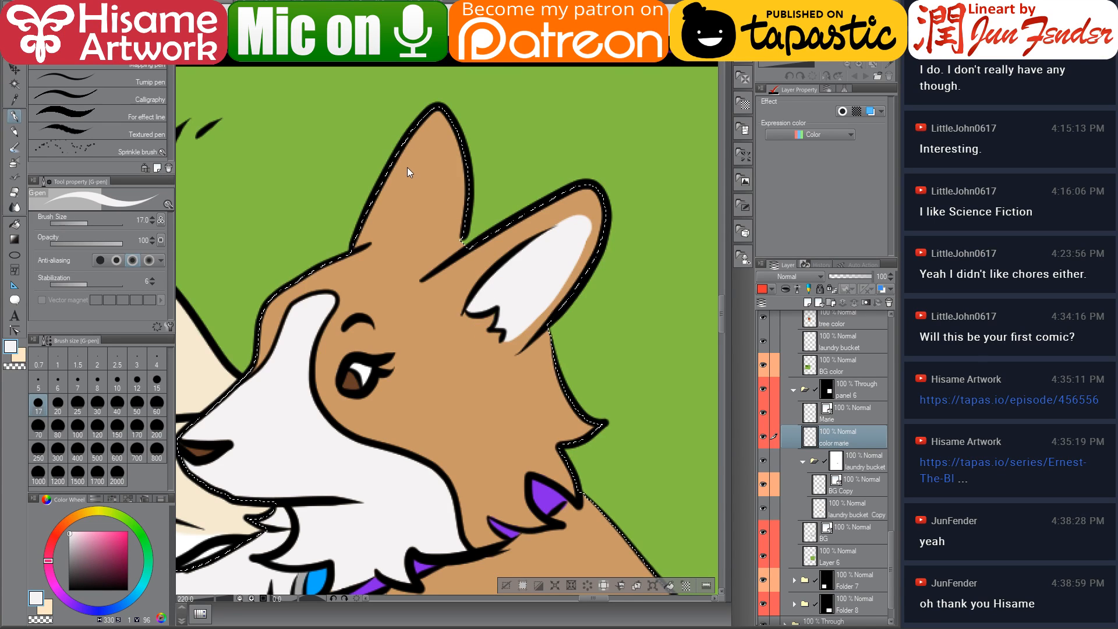
key("ctrl+d")
Sample the tan and touch up the edges around the corgi's ears
left_click(465, 249, "alt")
left_click_drag(470, 253, 450, 245)
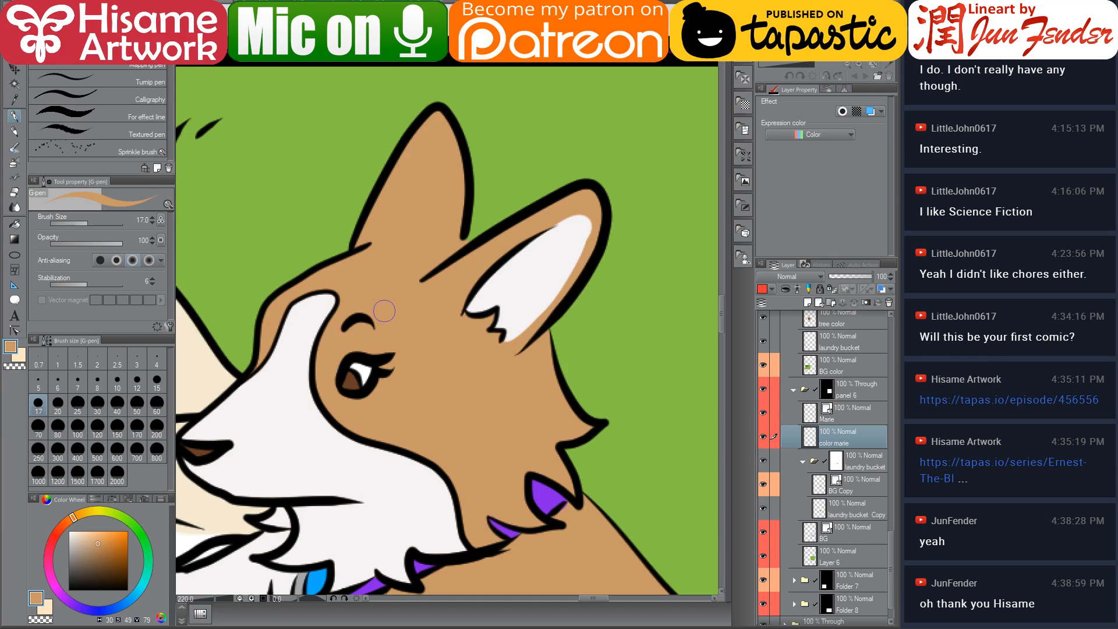
mouse_move(546, 223)
left_mouse_down()
mouse_move(597, 226)
mouse_move(551, 216)
mouse_move(591, 223)
mouse_move(582, 256)
left_mouse_up()
left_click_drag(585, 217, 593, 244)
Zoom out and look over the coloured corgi and basket in panel 6
scroll(509, 264, "down", 6)
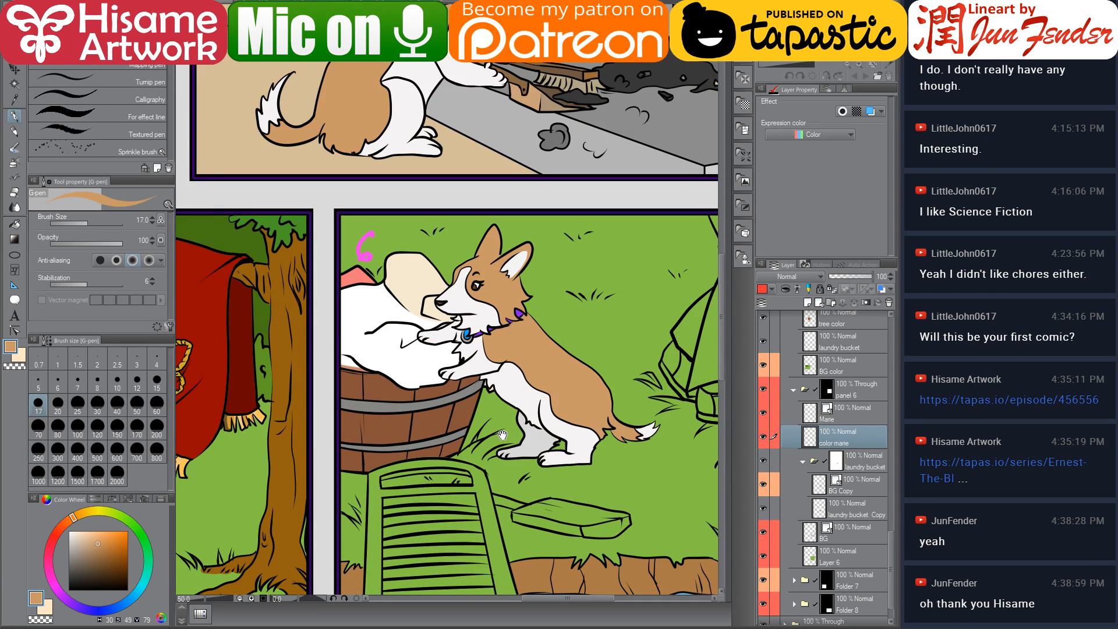
left_click_drag(503, 435, 462, 389)
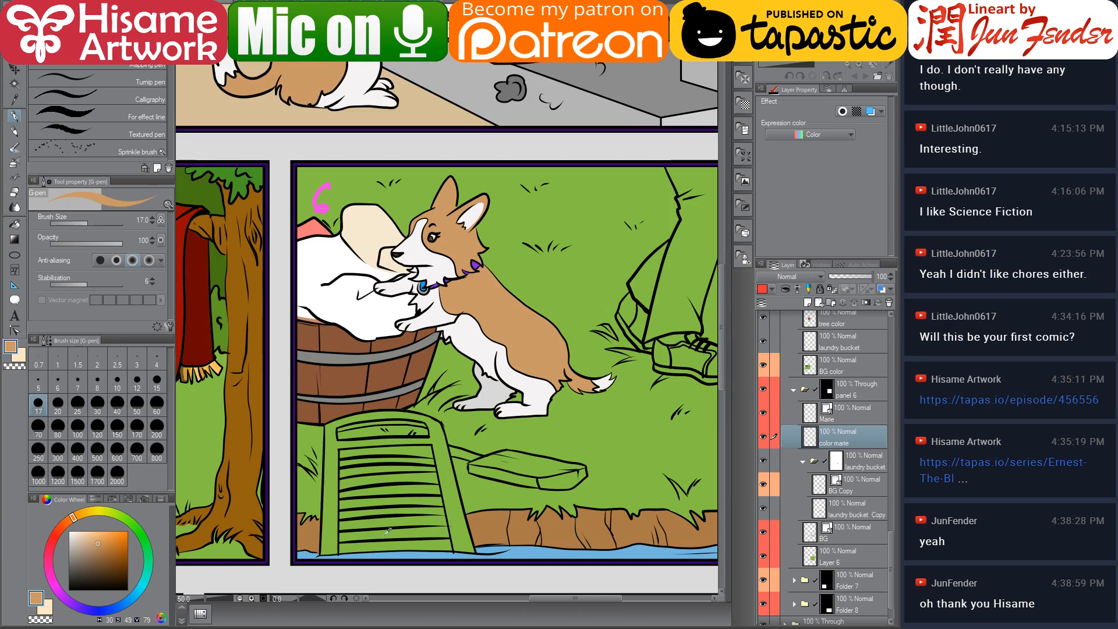
scroll(387, 531, "up", 1)
mouse_move(451, 431)
left_mouse_down()
mouse_move(471, 412)
mouse_move(453, 416)
left_mouse_up()
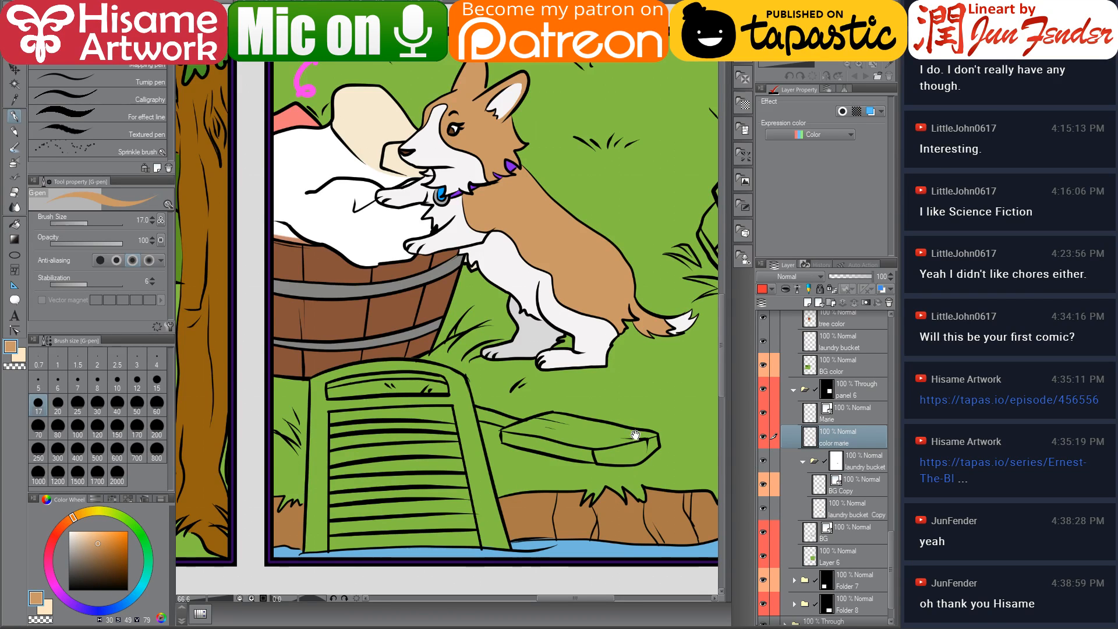
left_click_drag(636, 439, 605, 459)
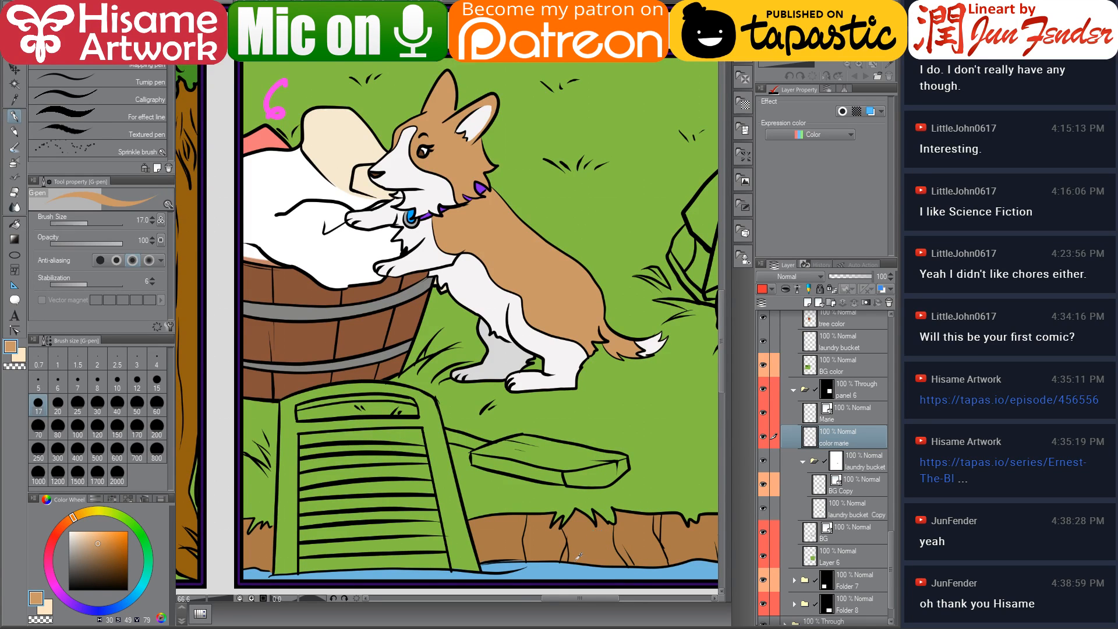
scroll(579, 557, "down", 1)
left_click_drag(593, 528, 554, 531)
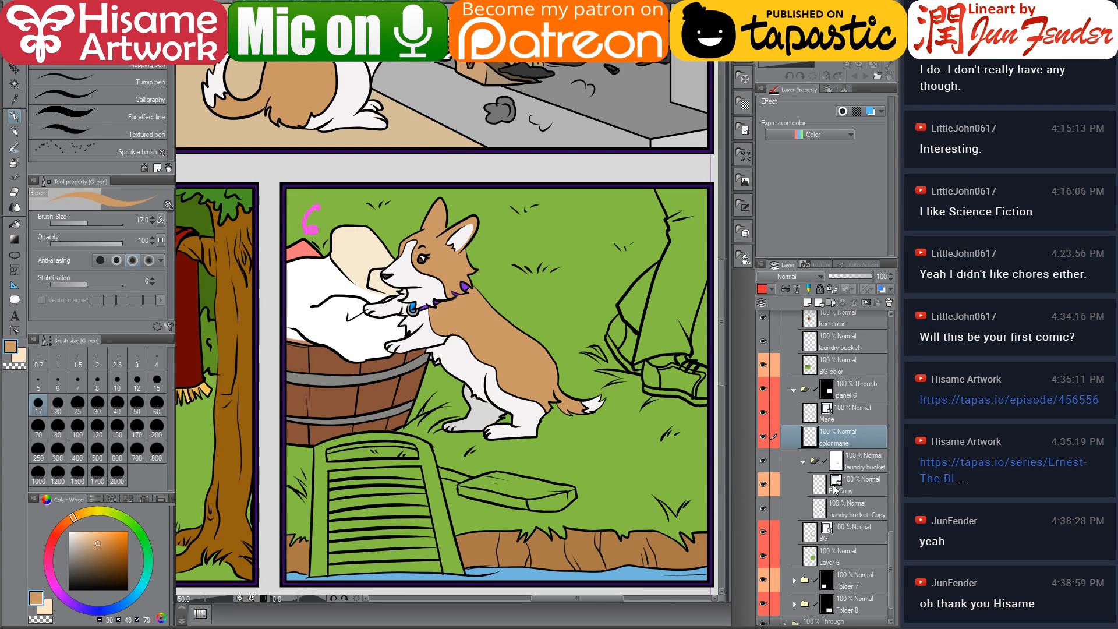
scroll(833, 492, "down", 2)
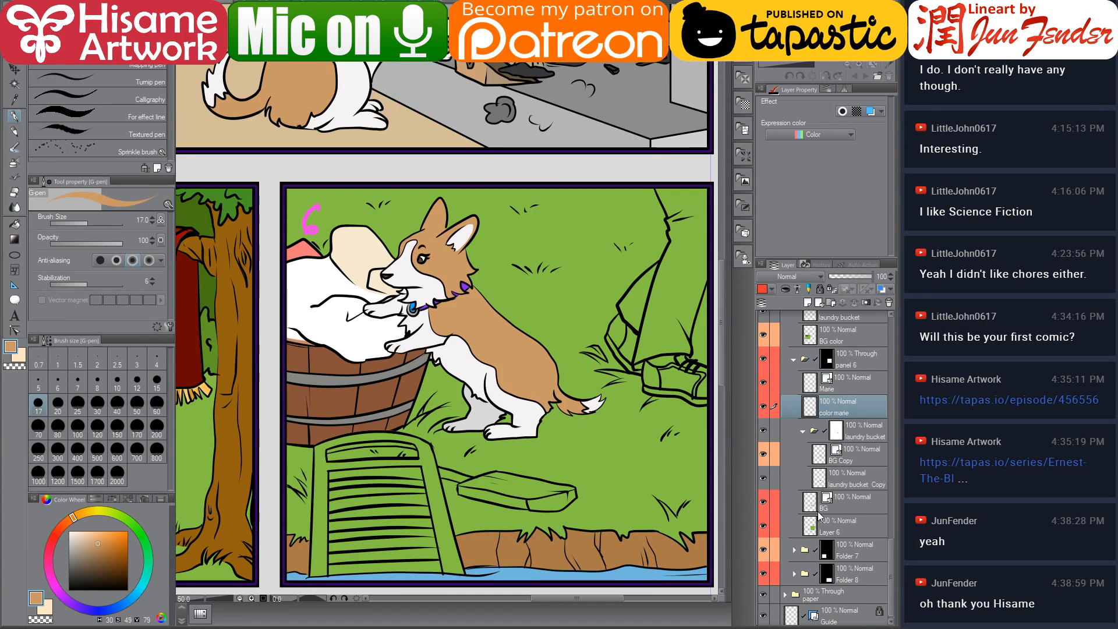
Add a new raster layer, move it below the BG layer in the panel 6 folder, and name it "color niels"
left_click_drag(611, 404, 538, 398)
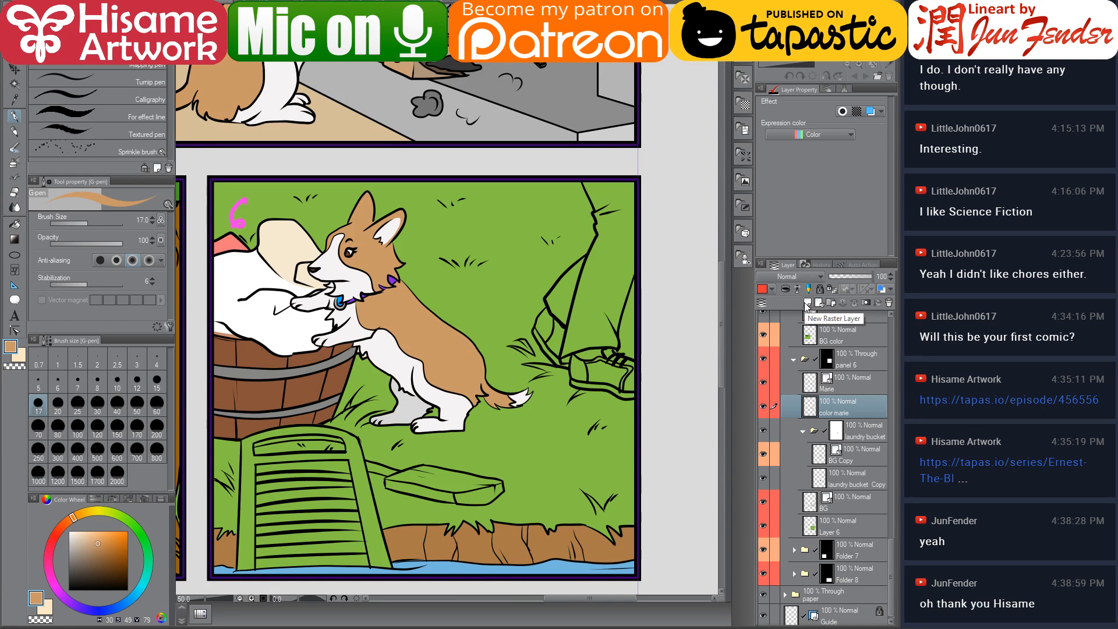
left_click(807, 303)
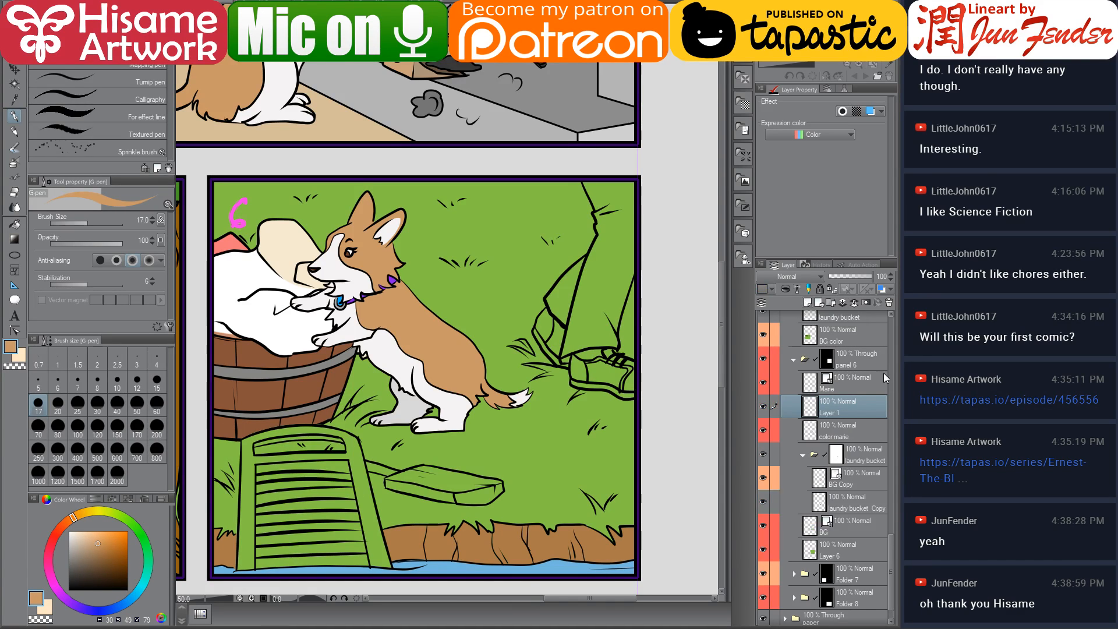
left_click_drag(868, 411, 850, 535)
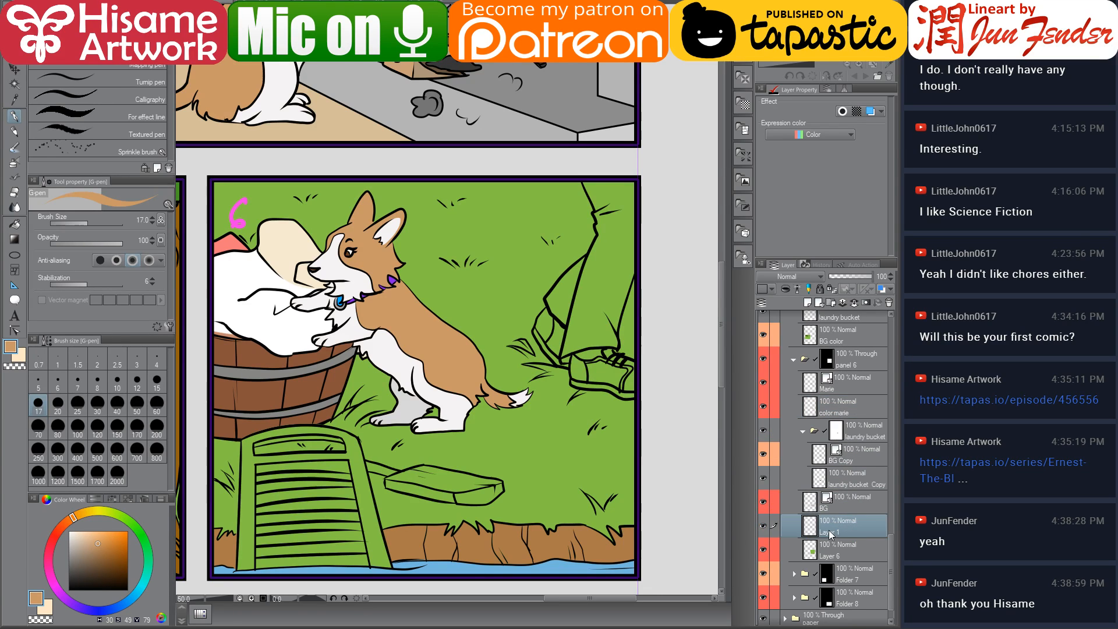
double_click(830, 531)
type("color niels")
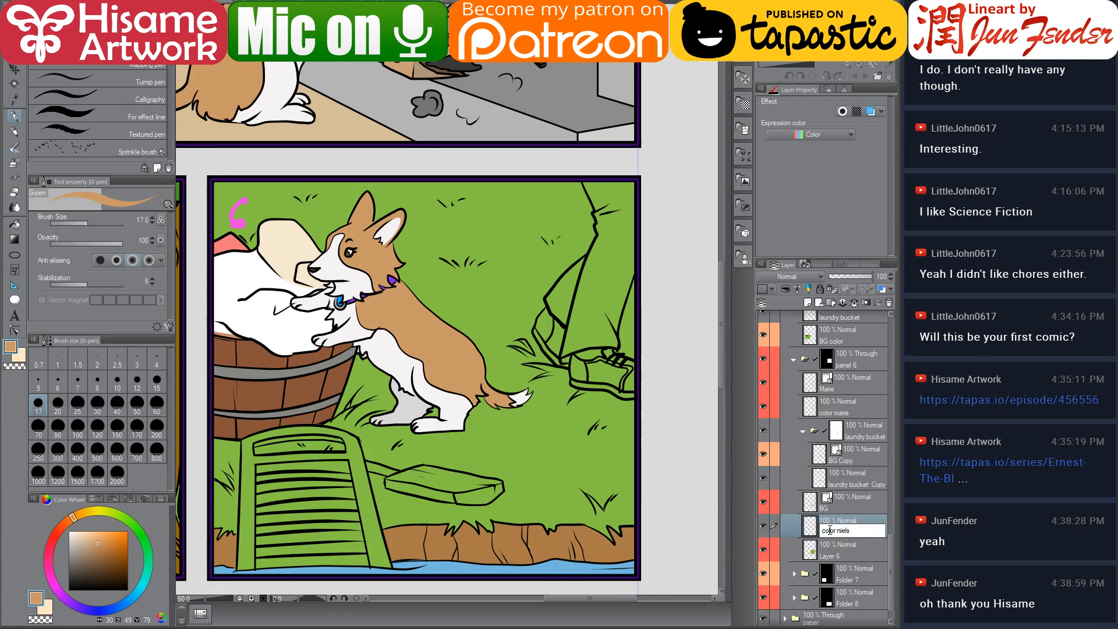
key("Return")
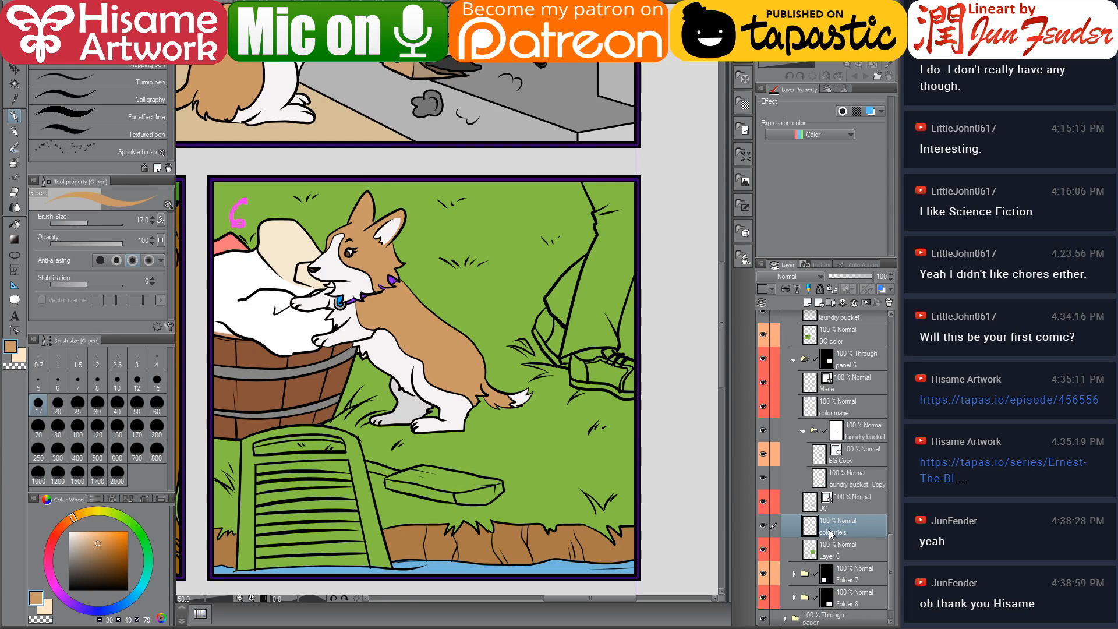
Switch to the fill tool and fill Niels' trouser leg in panel 6 with tan
mouse_move(417, 266)
left_mouse_down()
mouse_move(375, 273)
mouse_move(402, 273)
left_mouse_up()
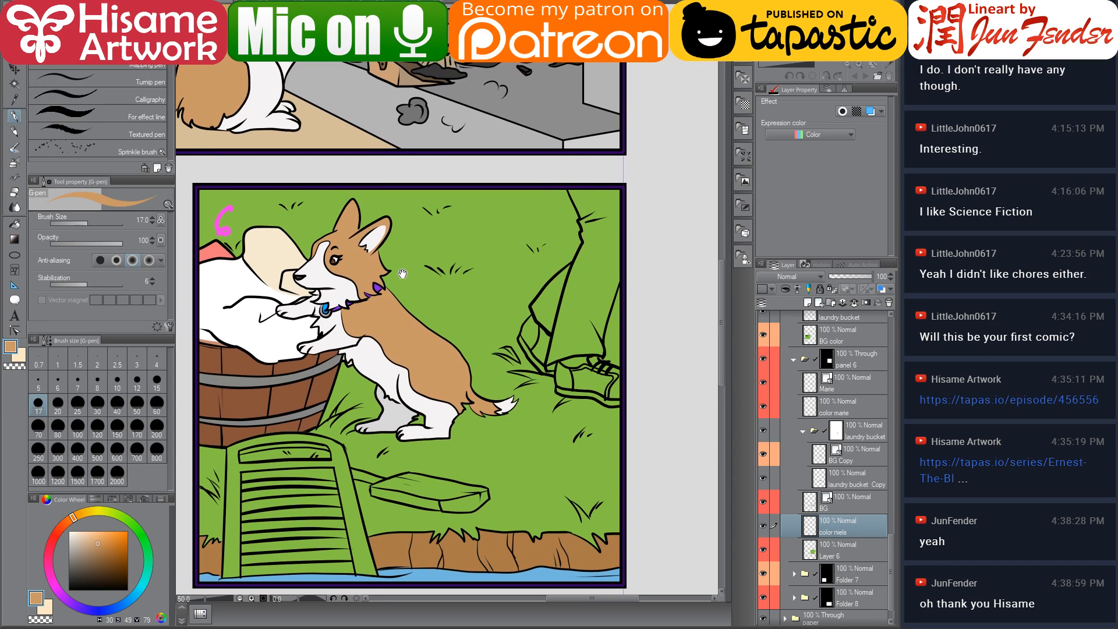
scroll(565, 393, "down", 3)
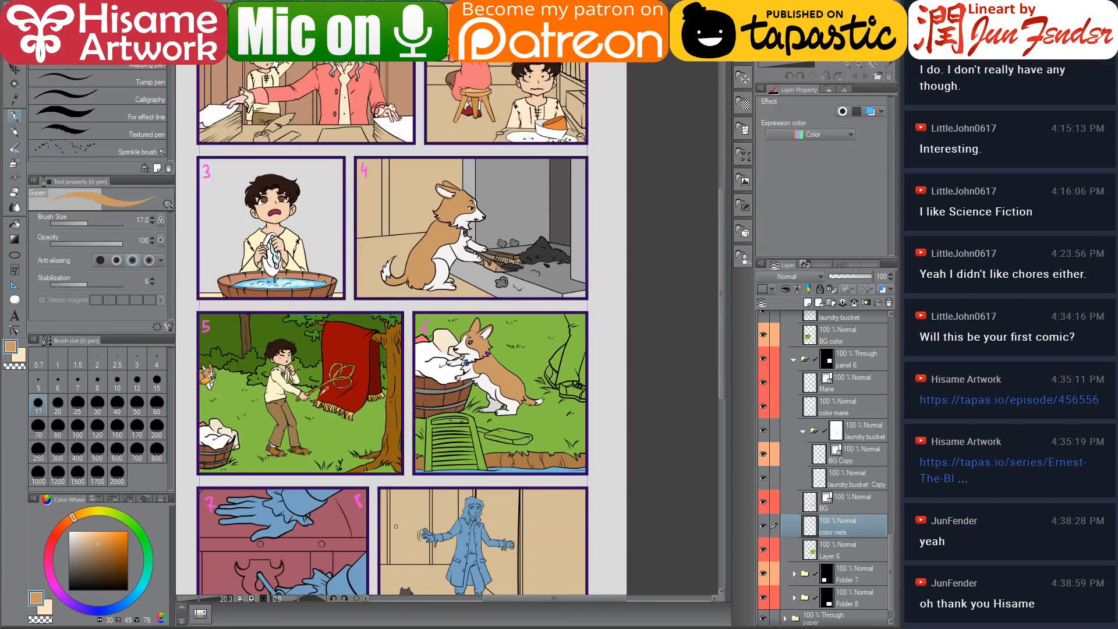
scroll(592, 402, "up", 3)
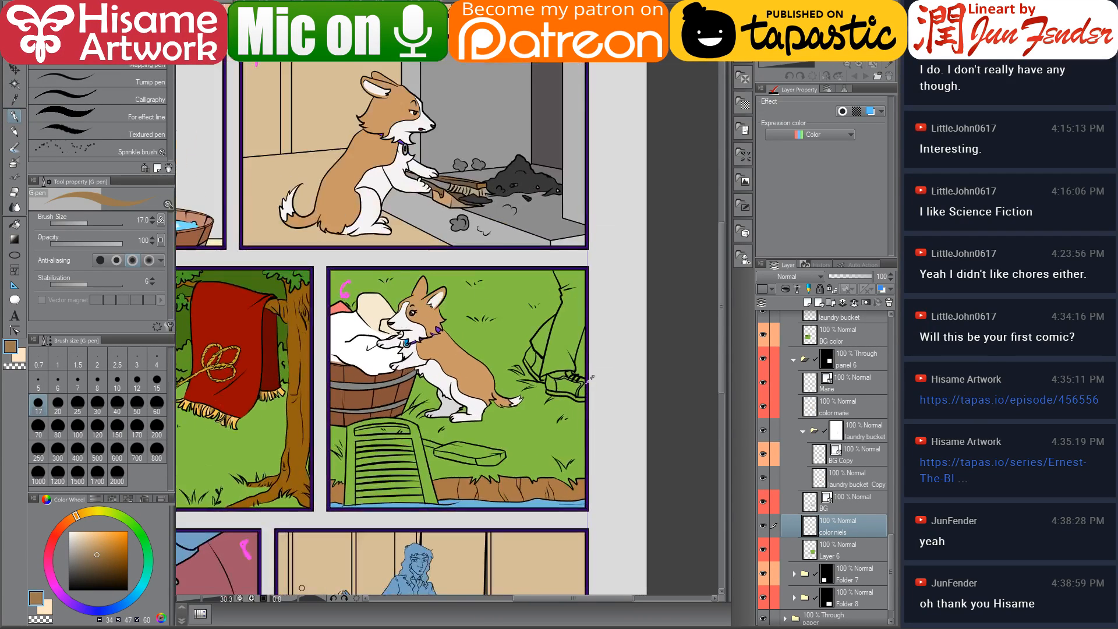
left_click(15, 224)
left_click_drag(465, 350, 616, 333)
scroll(616, 333, "down", 2)
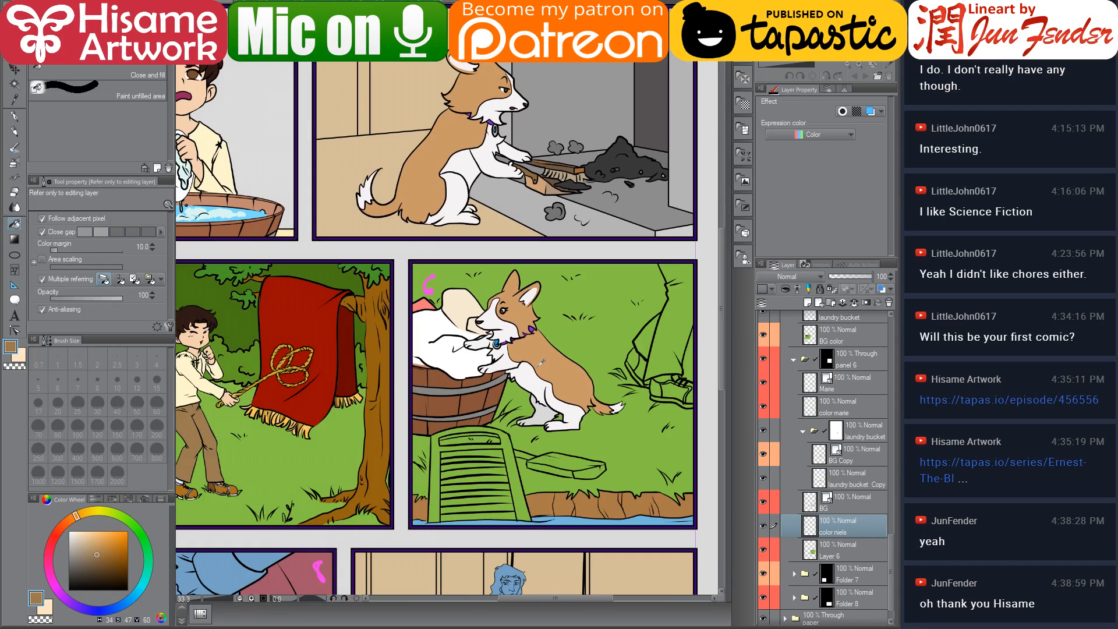
left_click(655, 356)
left_click(628, 342)
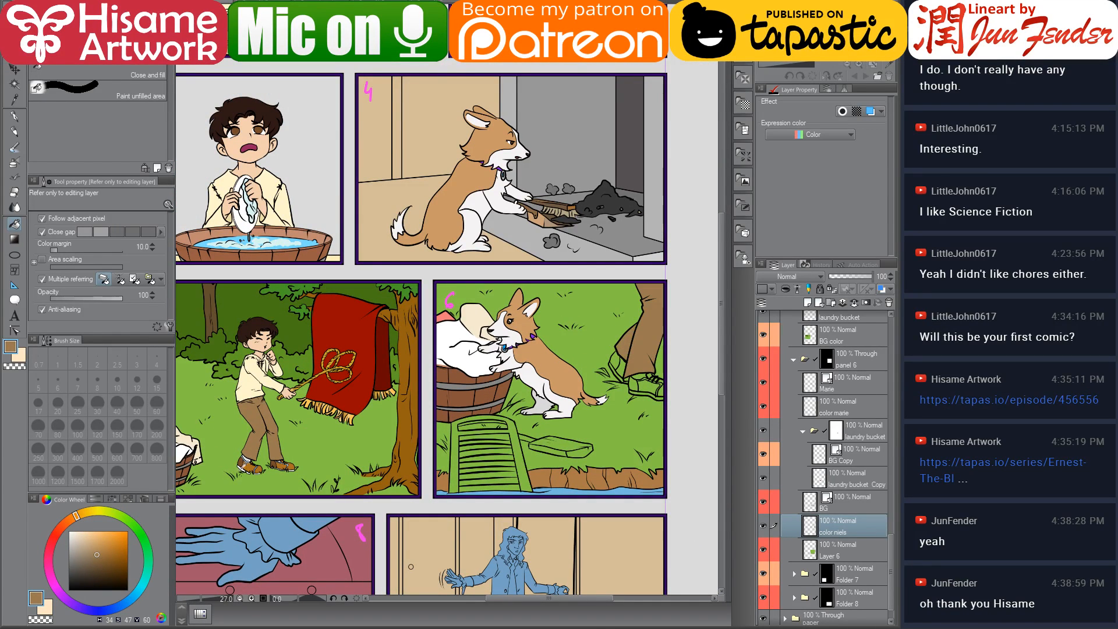
Sample the brown of Niels' shoes in panel 5 and fill his shoes in panel 6 with it
left_click(247, 464, "alt")
left_click(653, 381)
left_click(655, 350, "alt")
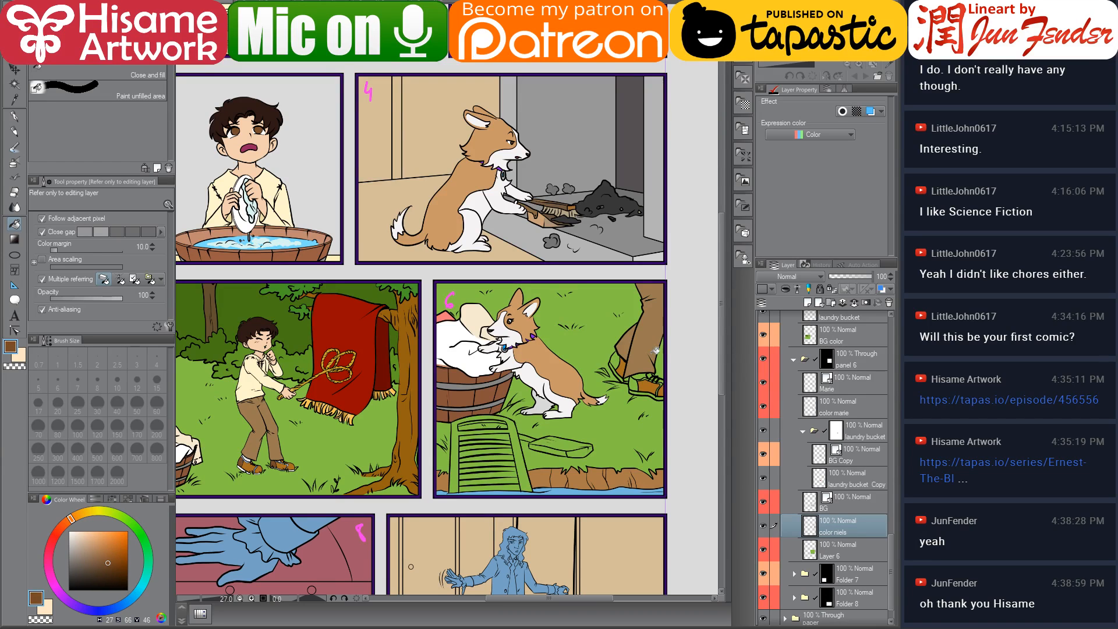
left_click(619, 361)
left_click(638, 382)
left_click(507, 362, "alt")
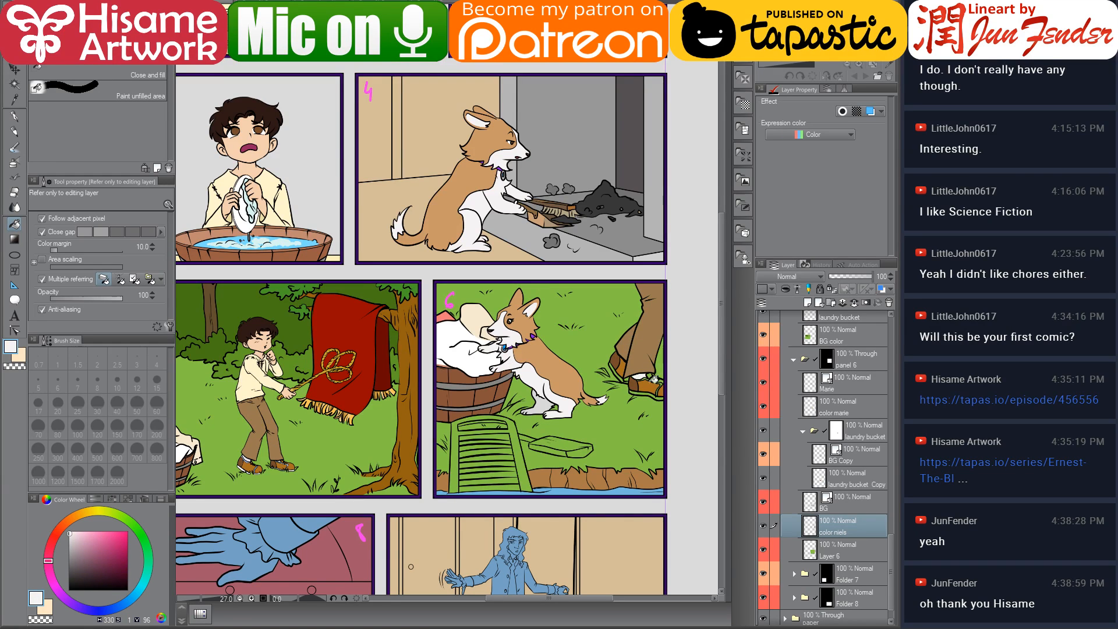
left_click(654, 380, "alt")
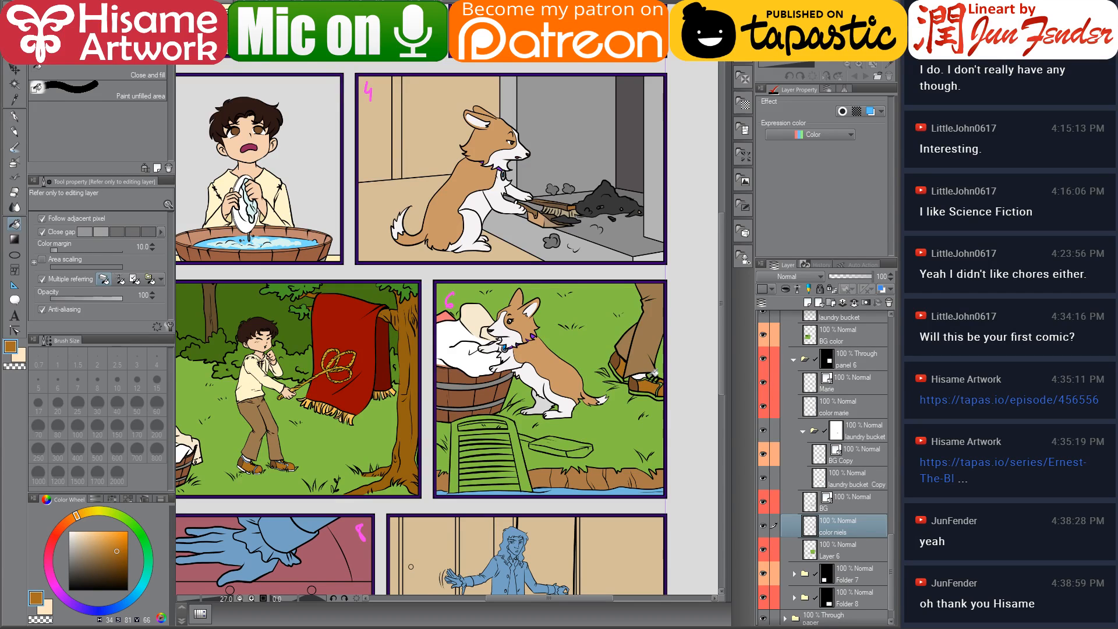
Sample the light blue shoelace colour from panel 5's shoes and fill the shoelaces in panel 6
scroll(238, 462, "up", 5)
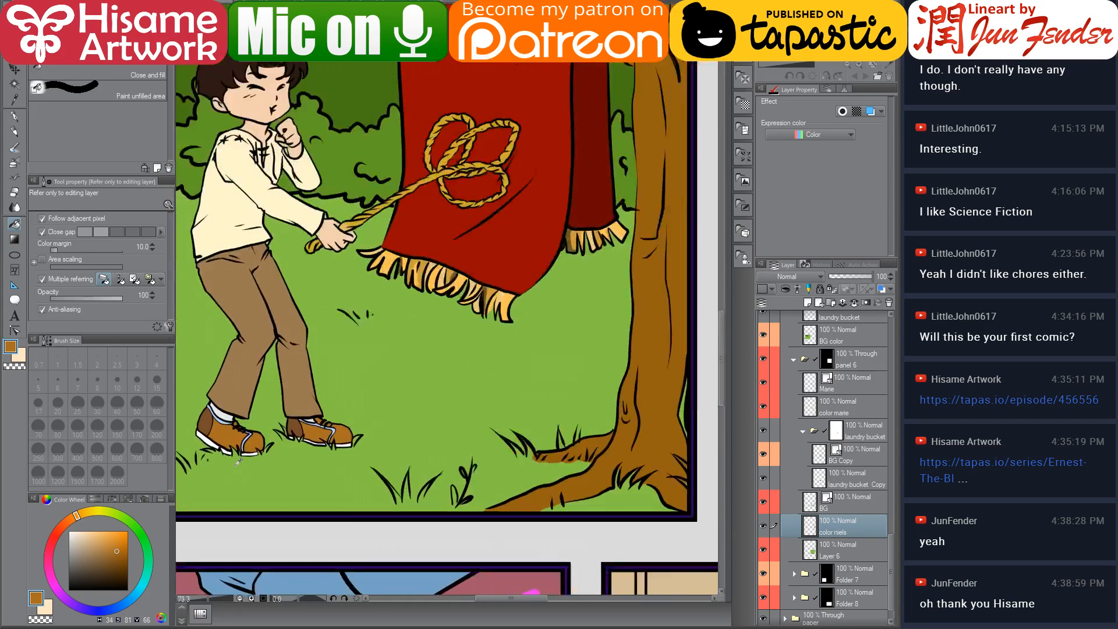
scroll(239, 462, "up", 5)
left_click(287, 368, "alt")
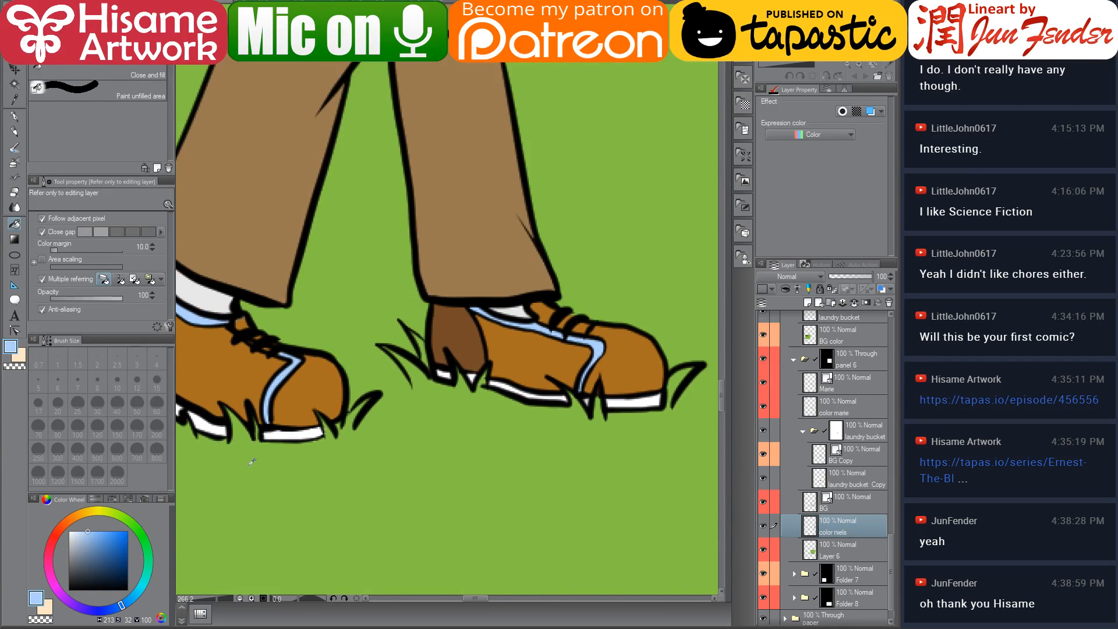
scroll(287, 369, "down", 8)
scroll(258, 464, "down", 3)
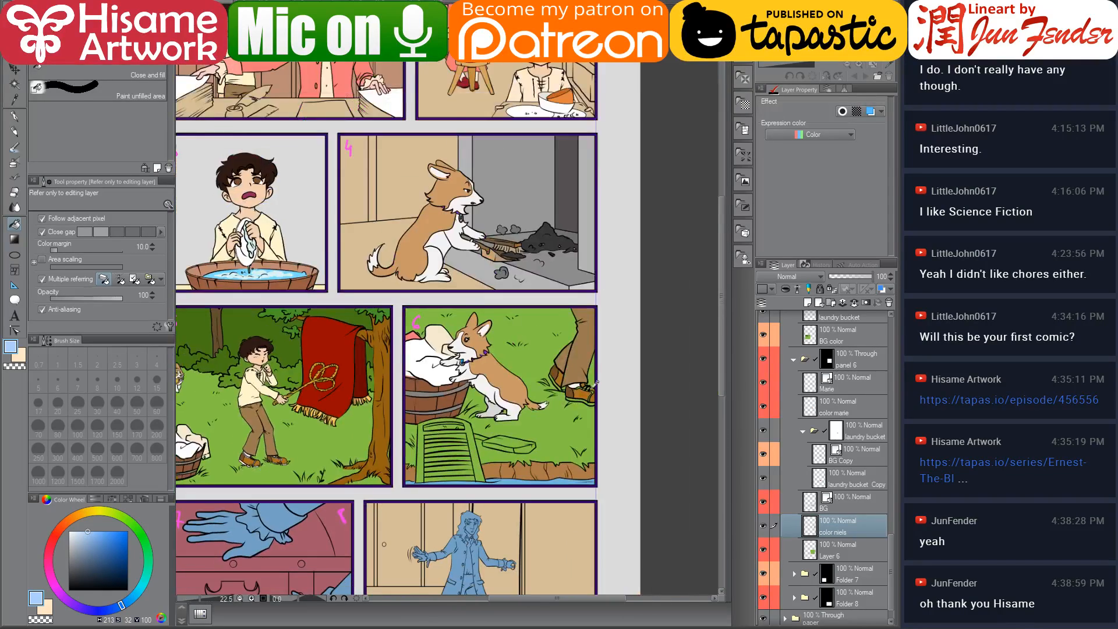
scroll(580, 396, "up", 7)
scroll(581, 396, "up", 2)
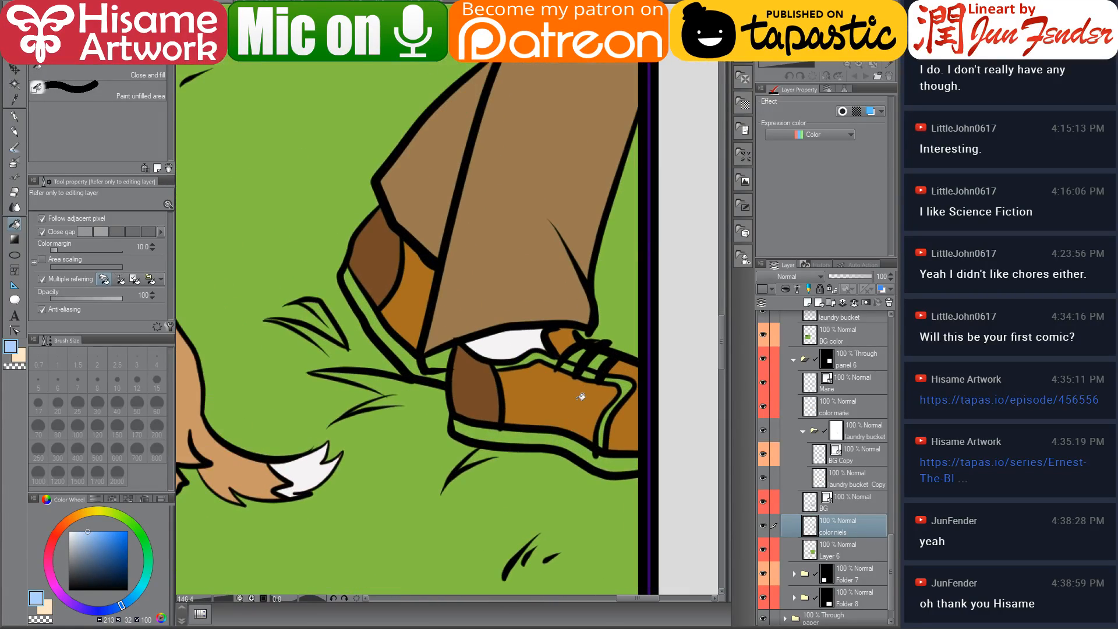
left_click(628, 378)
left_click(591, 374)
left_click(563, 359)
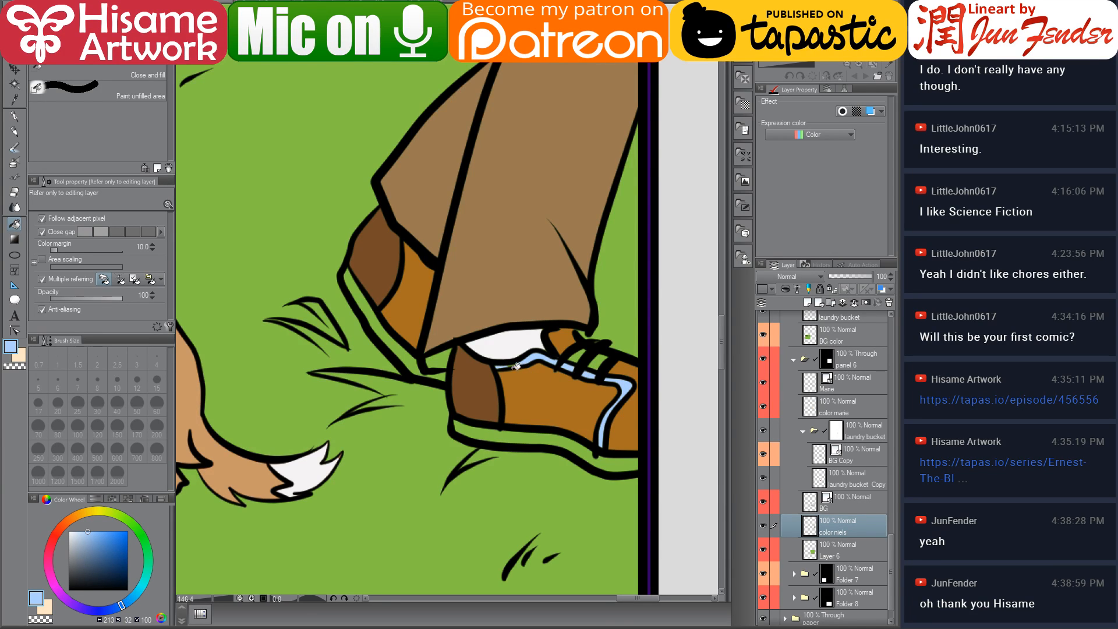
Sample white and fill the shoe soles and sock in panel 6, then pick a dark brown
left_click(538, 373, "alt")
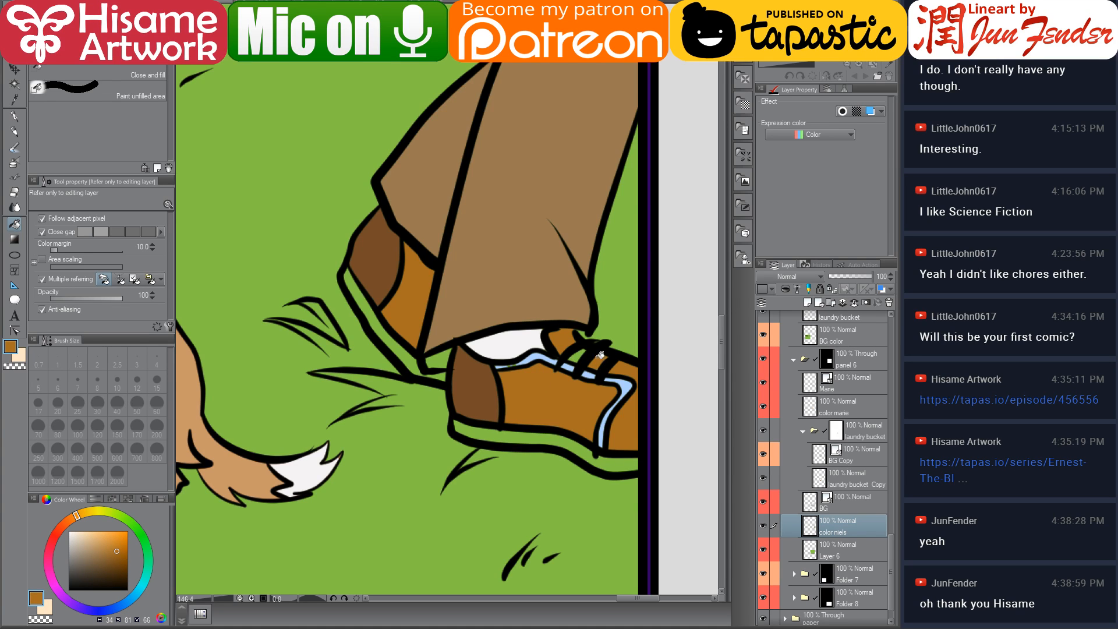
left_click(510, 344, "alt")
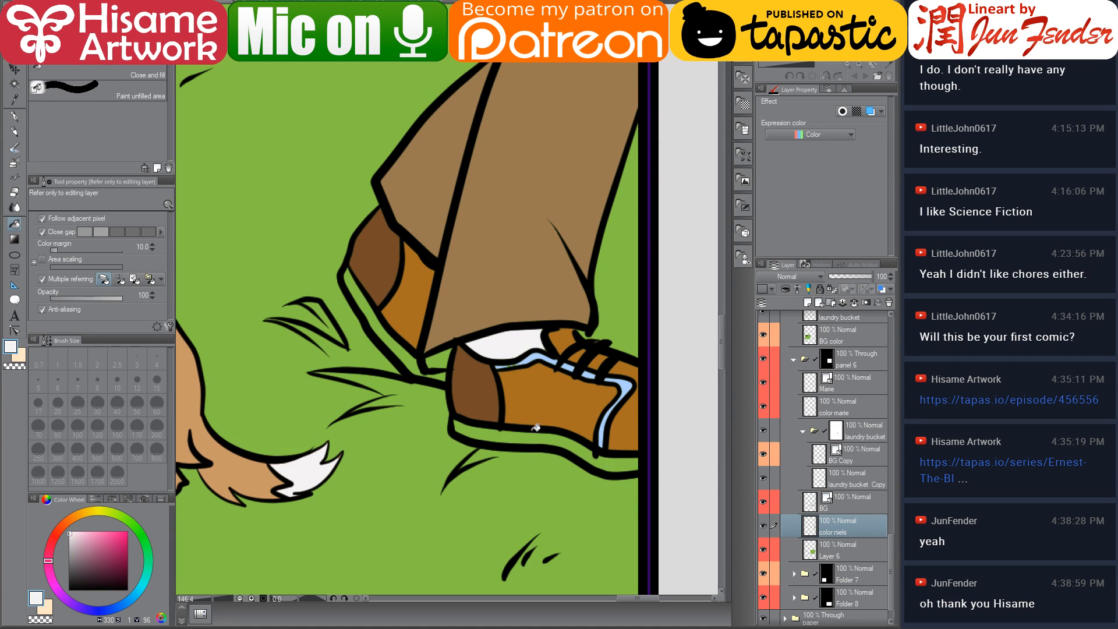
left_click(531, 433)
left_click(398, 347)
left_click(442, 375)
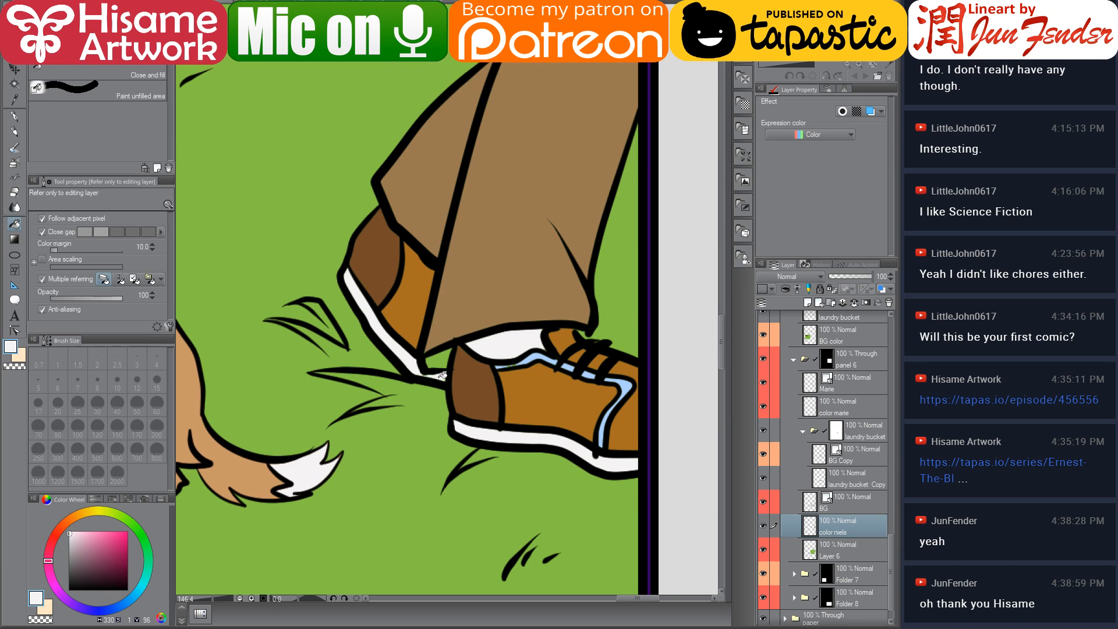
left_click(445, 323, "alt")
left_click(103, 558)
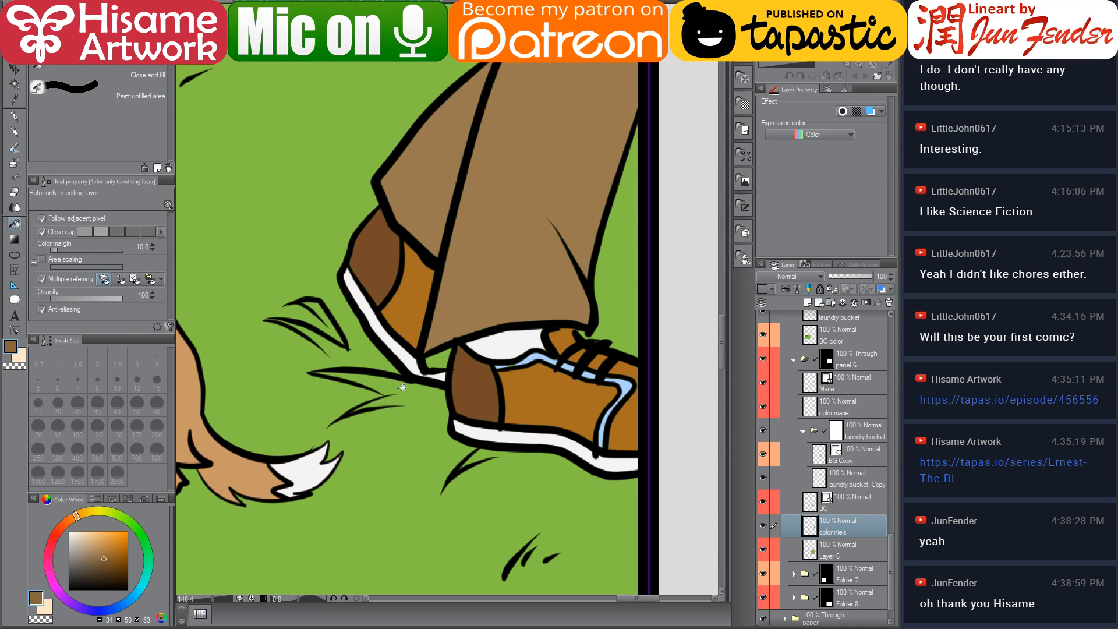
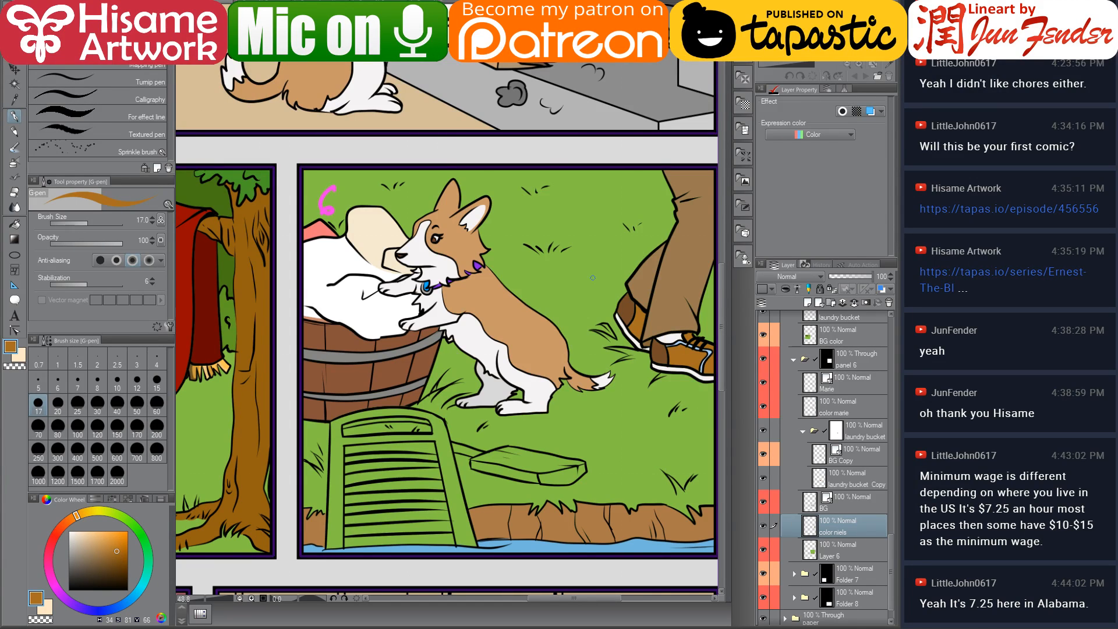
Zoom and pan across panels 5 and 6 to review the colouring so far
scroll(408, 521, "up", 2)
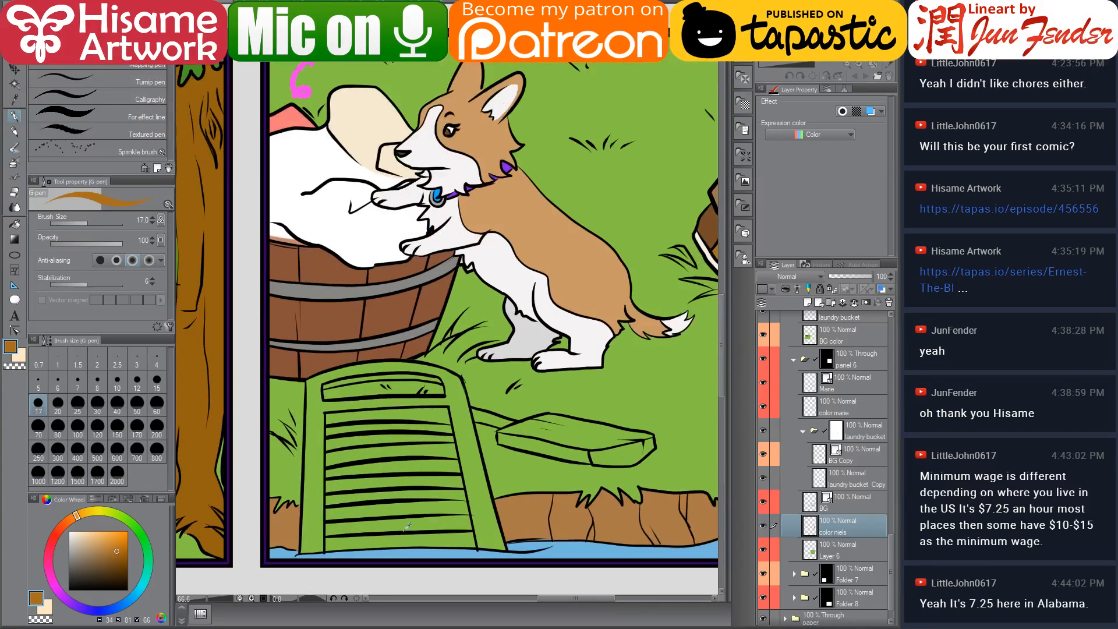
left_click_drag(582, 459, 548, 442)
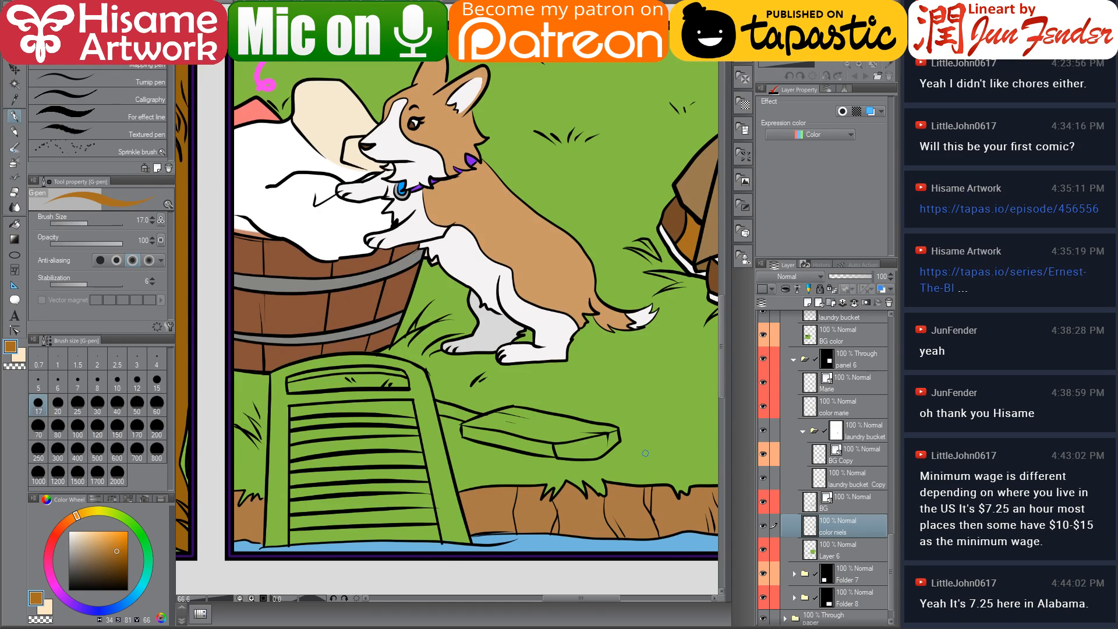
scroll(645, 453, "down", 1)
scroll(649, 448, "down", 1)
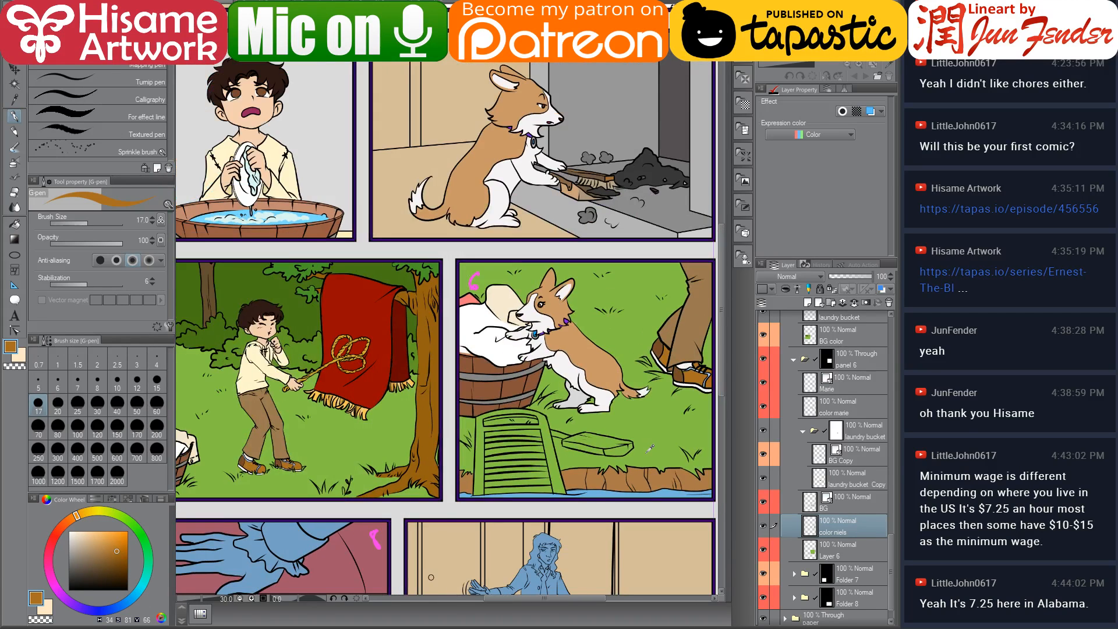
scroll(650, 449, "down", 1)
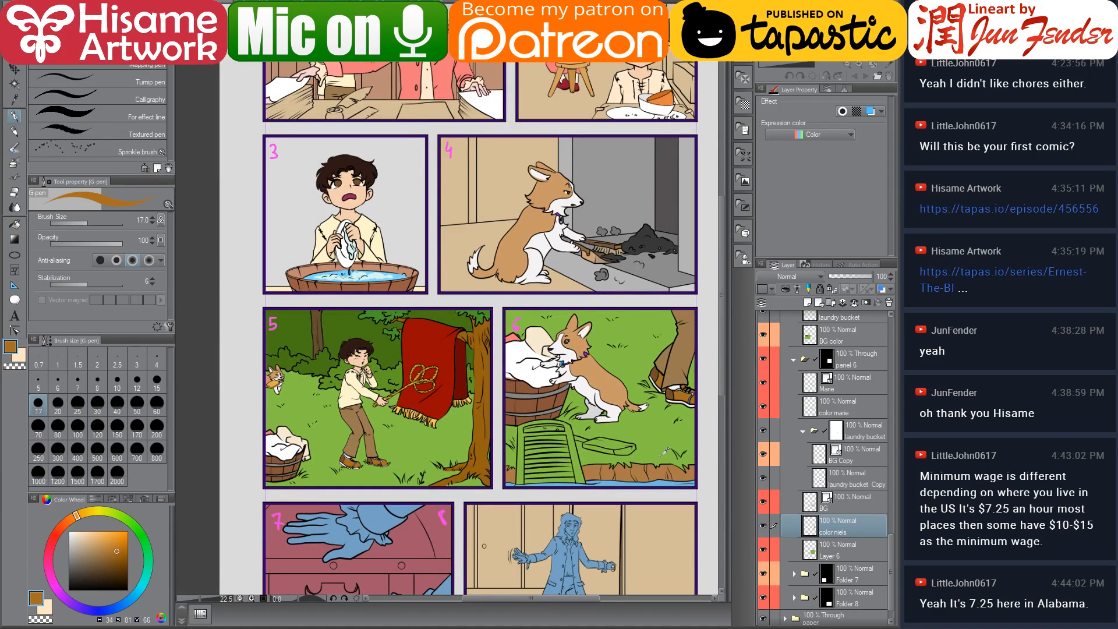
scroll(646, 469, "up", 3)
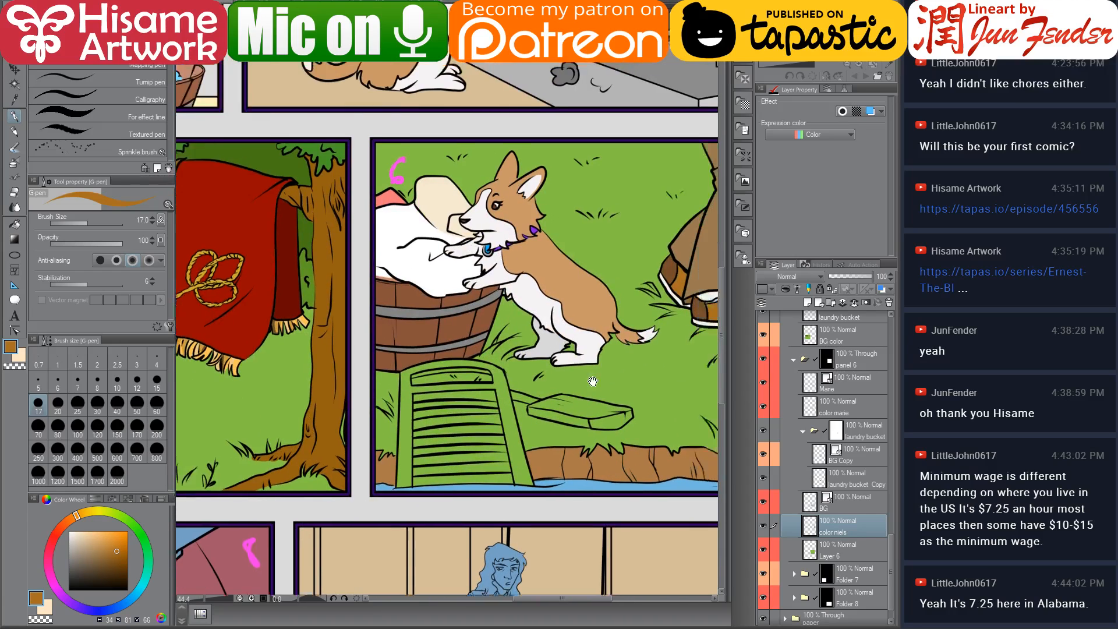
scroll(516, 386, "up", 2)
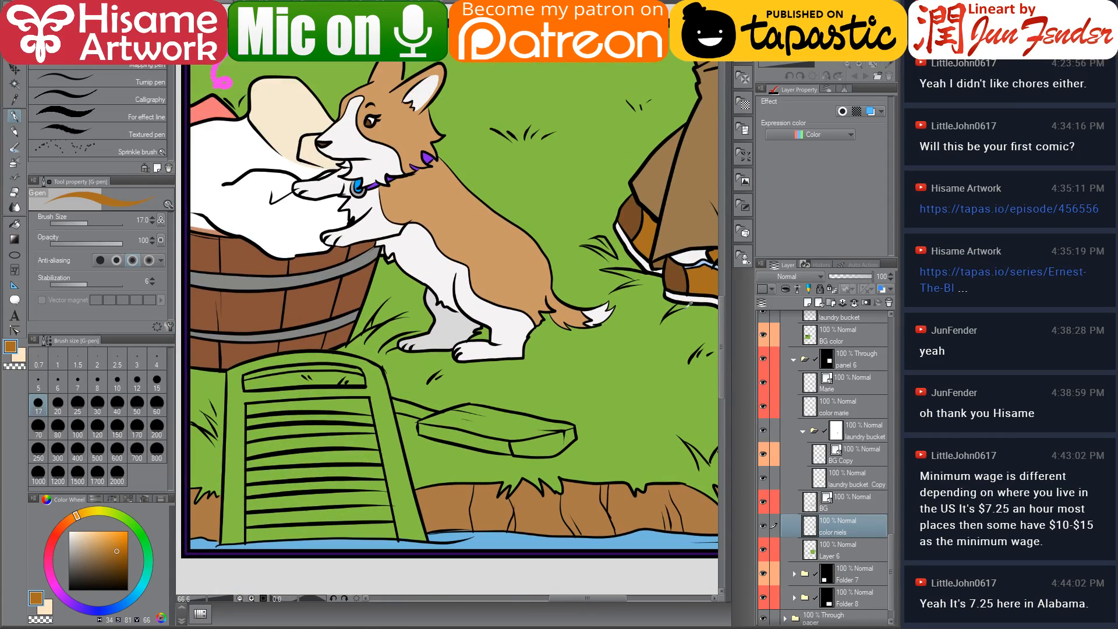
left_click_drag(397, 518, 435, 505)
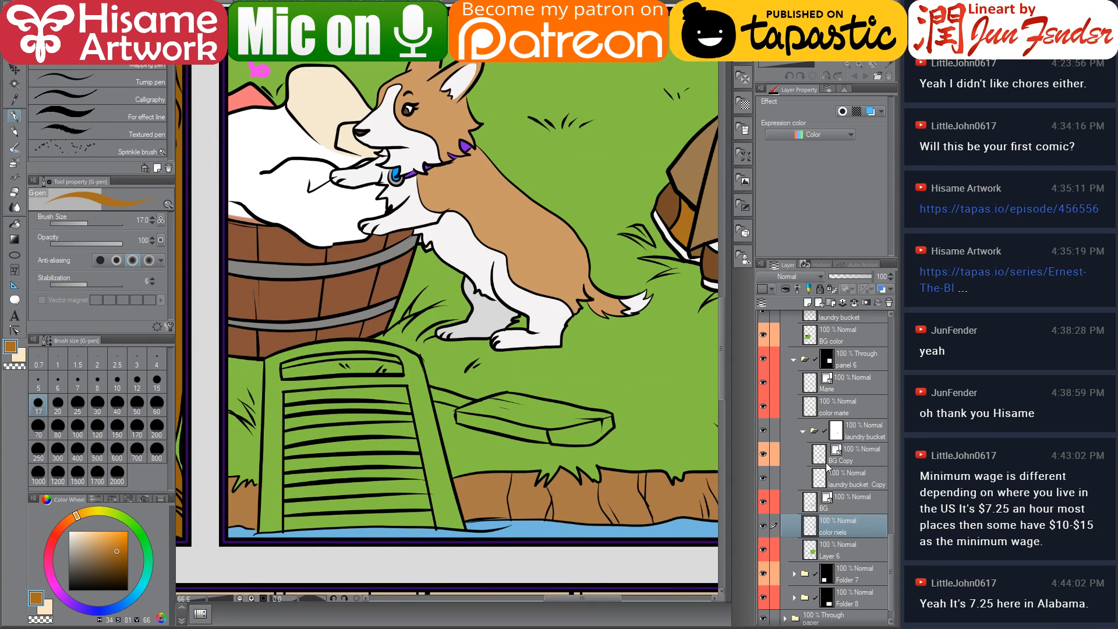
Add a new layer below the Niels colour layer and name it color tools
left_click(811, 306)
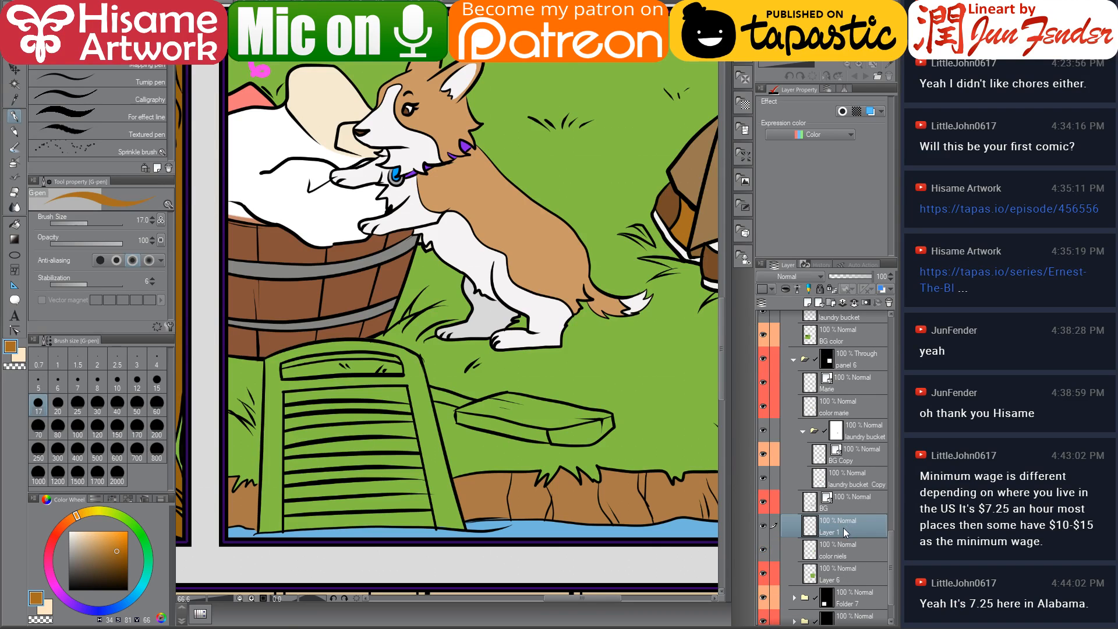
left_click_drag(844, 528, 841, 557)
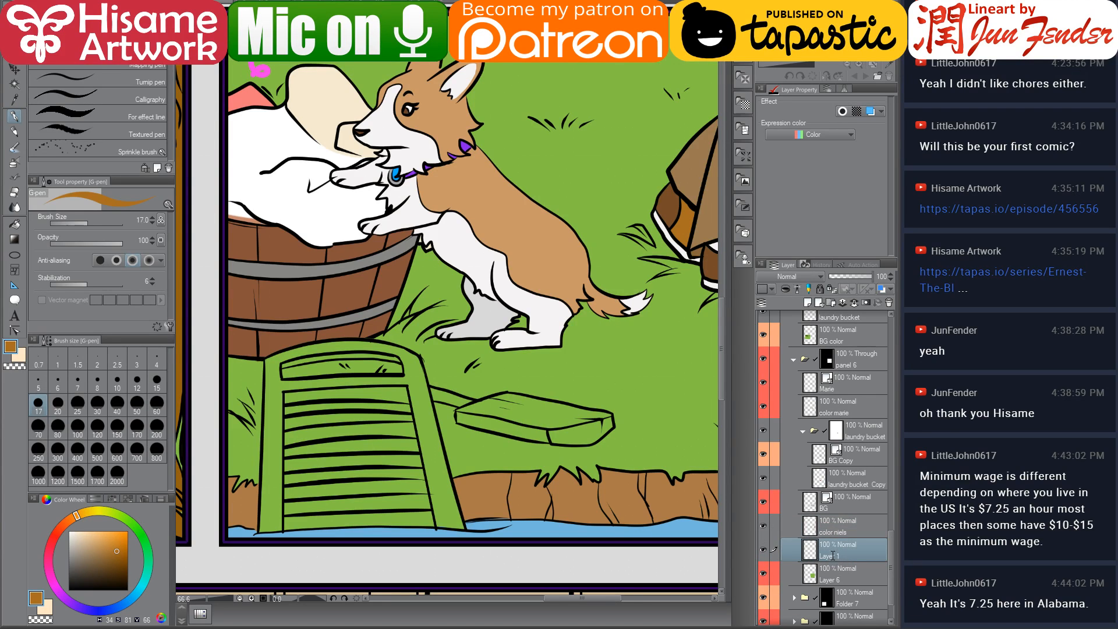
double_click(839, 560)
key("Escape")
left_click_drag(480, 442, 544, 476)
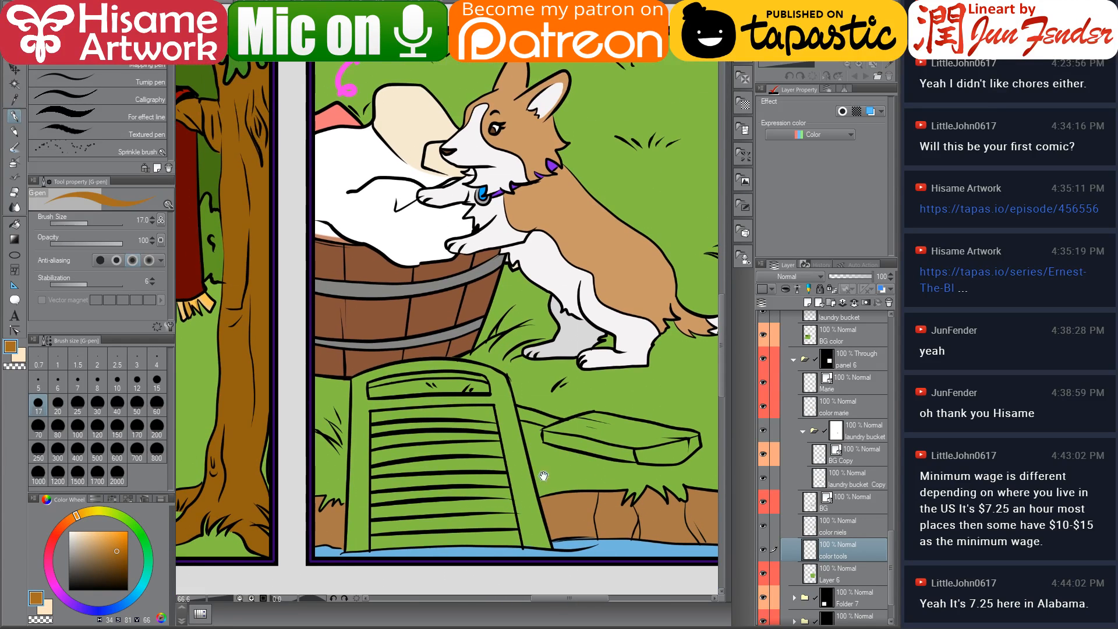
With the fill tool, sample a tan colour from panel 5 and fill the wooden plank in panel 6
left_click(14, 225)
scroll(326, 396, "down", 1)
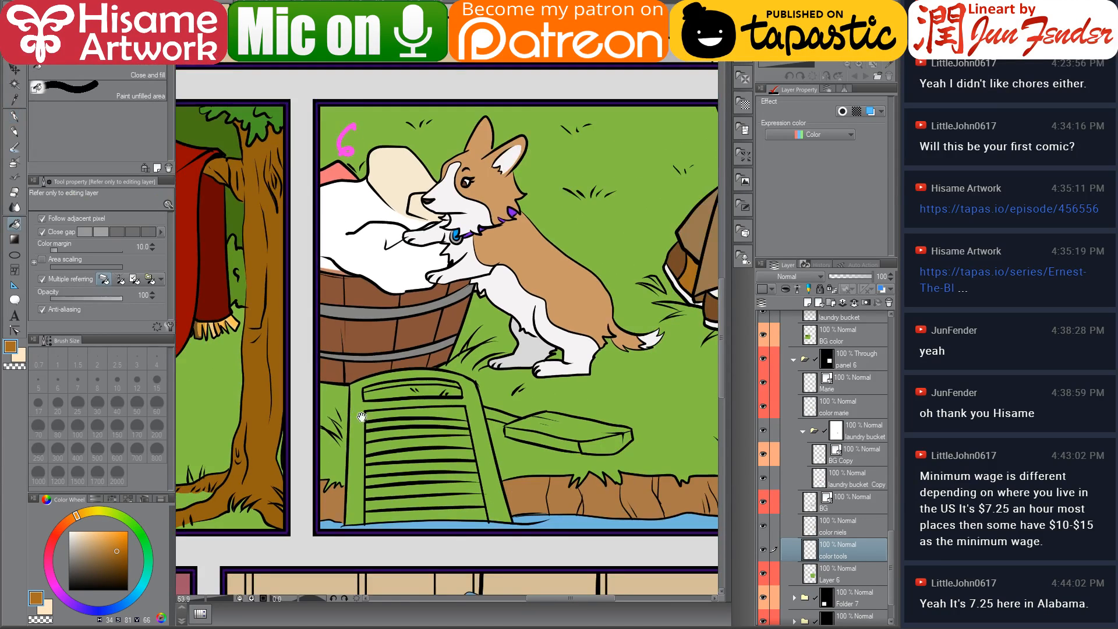
left_click_drag(362, 417, 664, 380)
left_click_drag(285, 399, 444, 396)
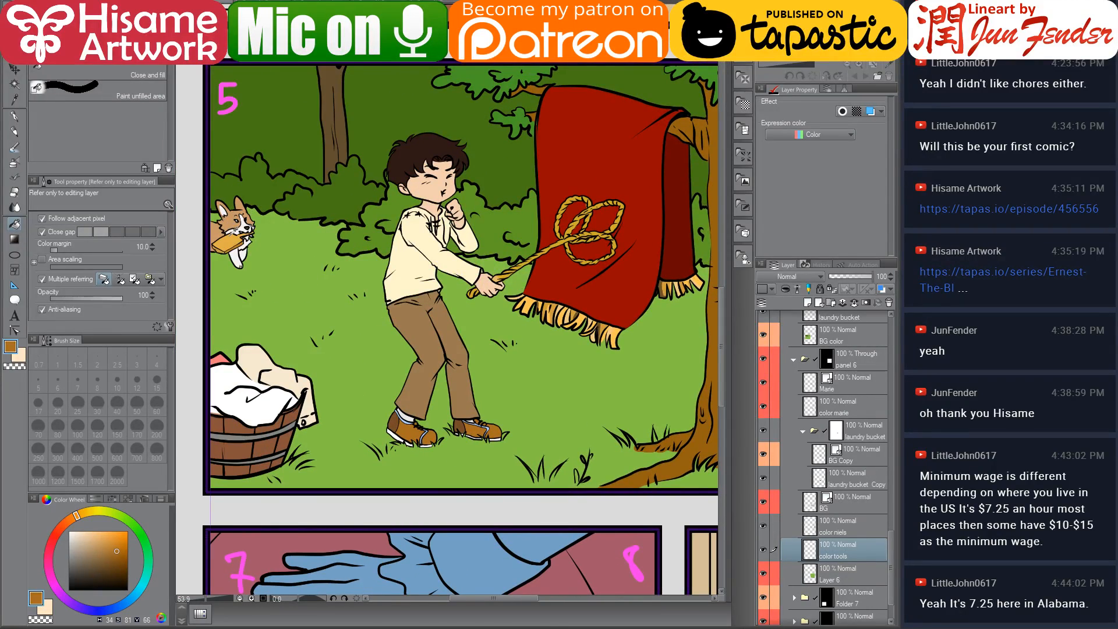
left_click(232, 243, "alt")
left_click_drag(564, 295, 147, 279)
scroll(519, 407, "up", 1)
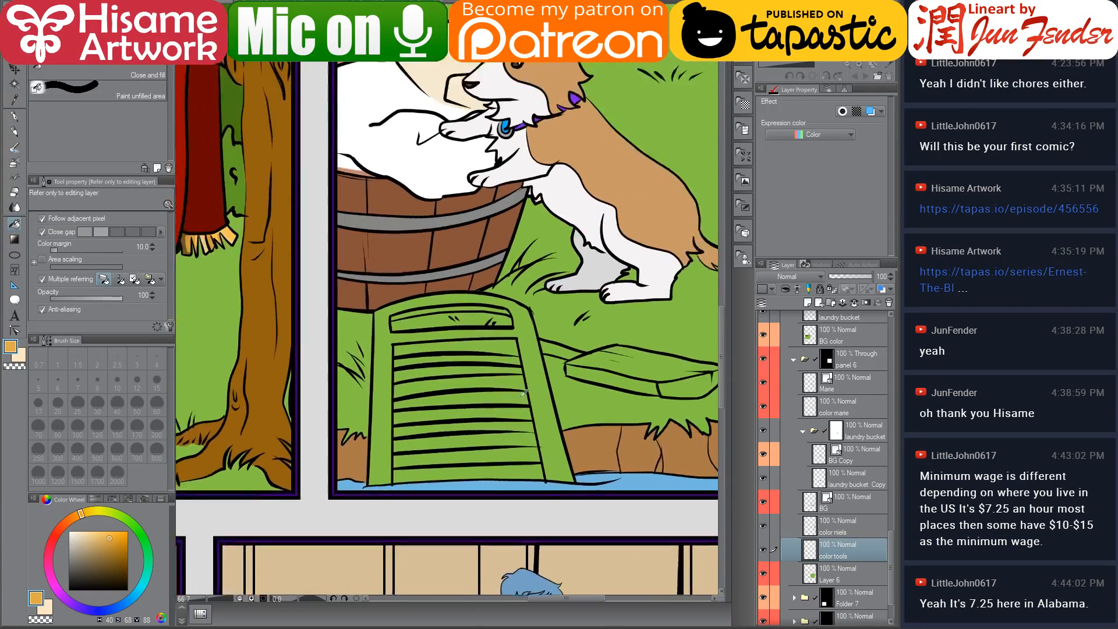
scroll(525, 392, "up", 2)
left_click(561, 347)
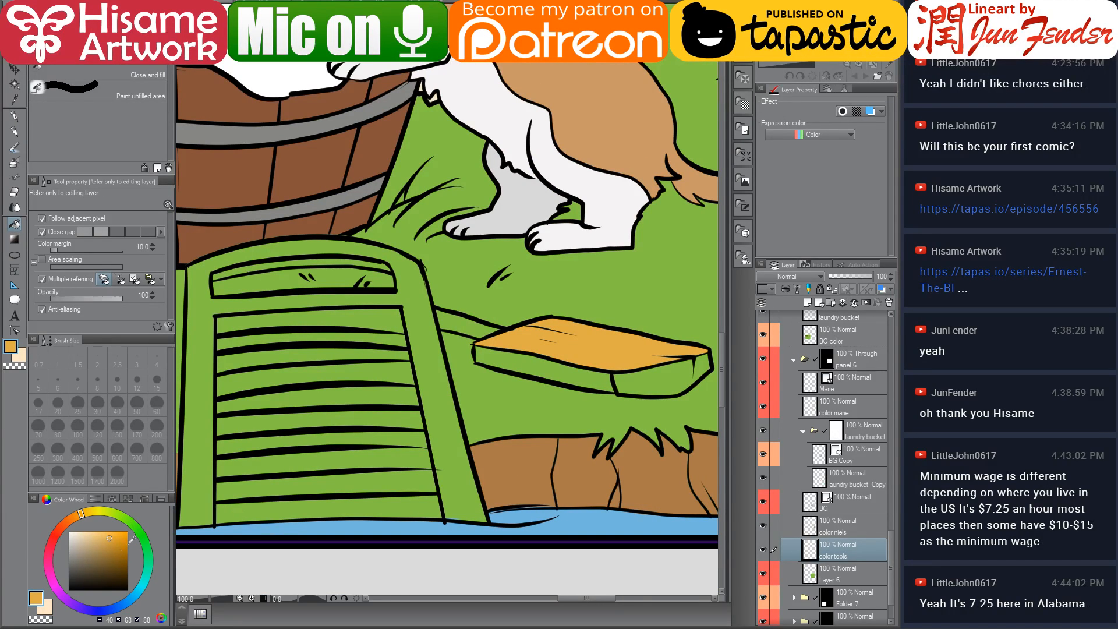
Refill the plank's top with a lighter tan and its front edge with a darker shade
left_click(107, 545)
left_click(584, 382)
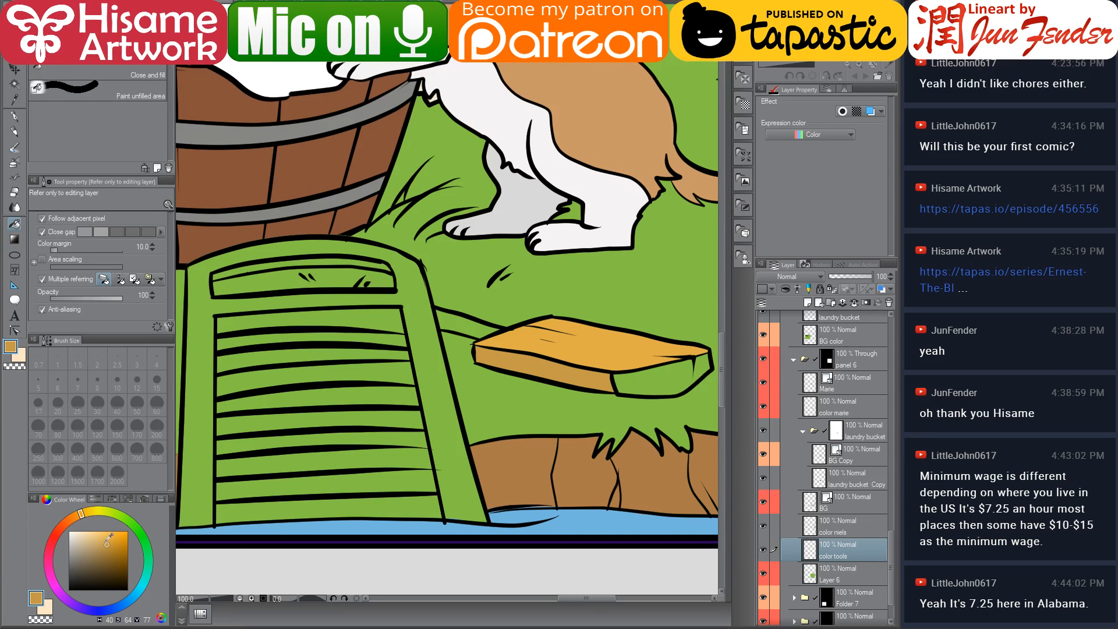
left_click(600, 356, "alt")
left_click(650, 375)
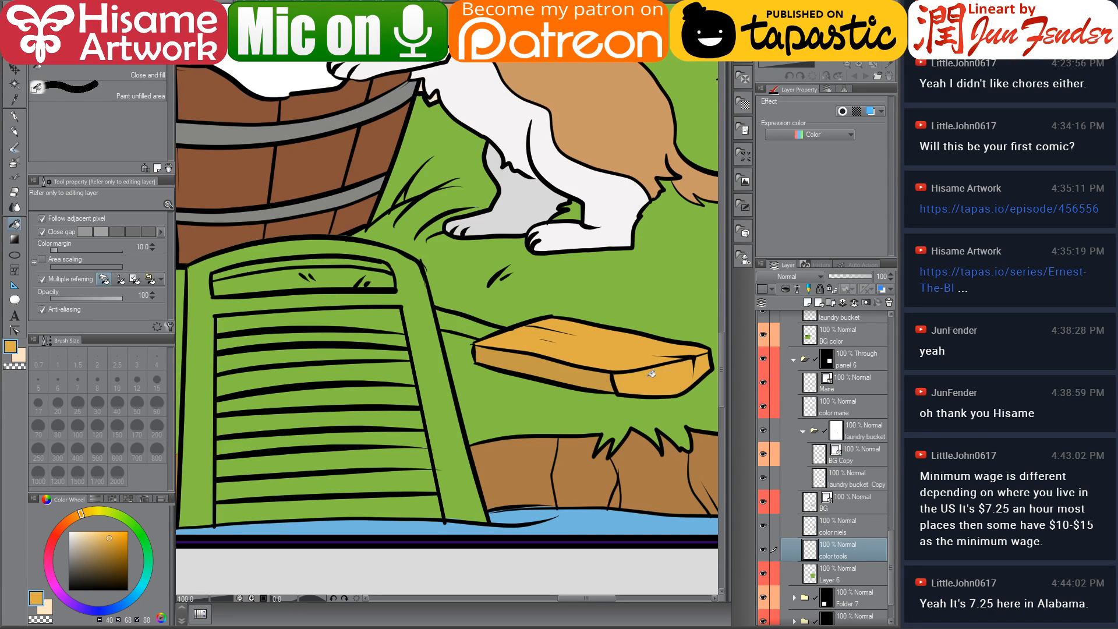
left_click_drag(653, 378, 598, 377)
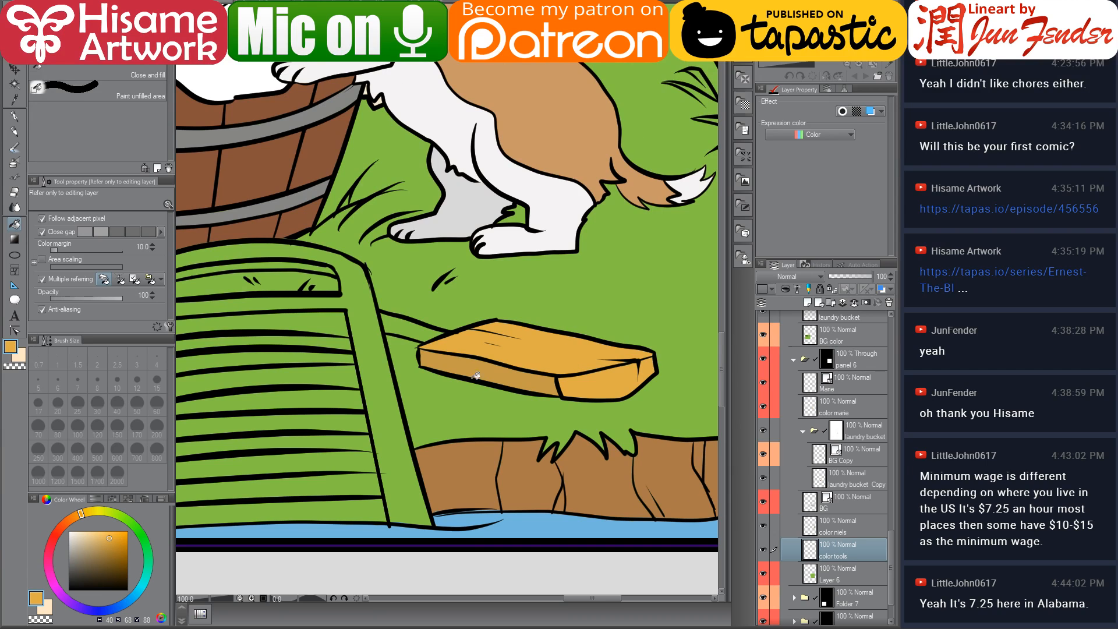
left_click(102, 535)
left_click(98, 539)
left_click(530, 362)
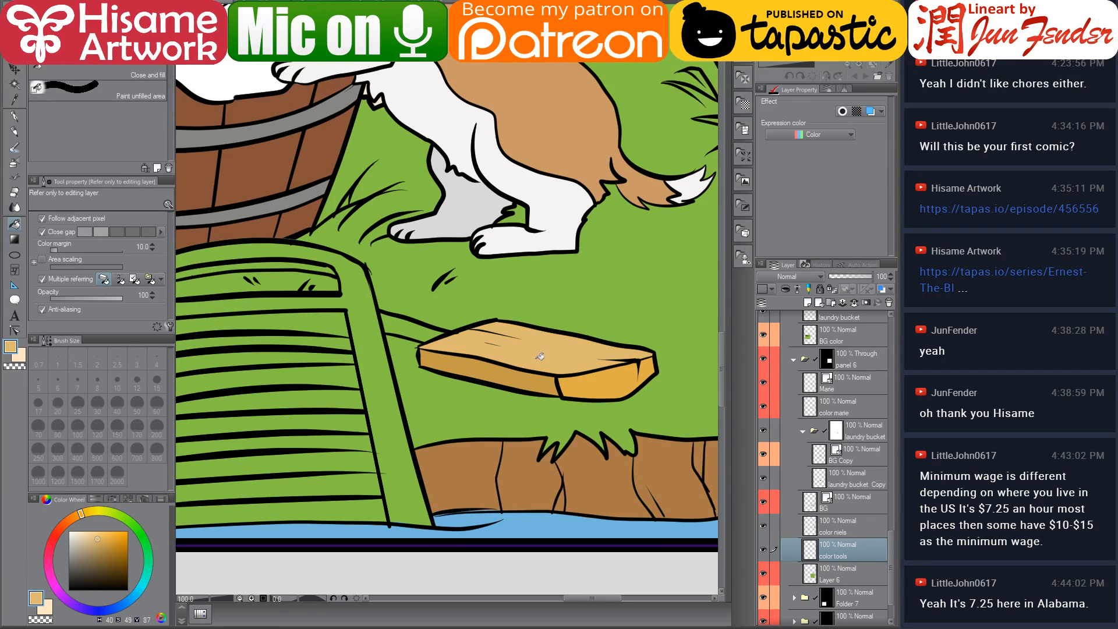
left_click(465, 363, "alt")
left_click(605, 380, "alt")
left_click(432, 330)
left_click_drag(382, 393, 512, 402)
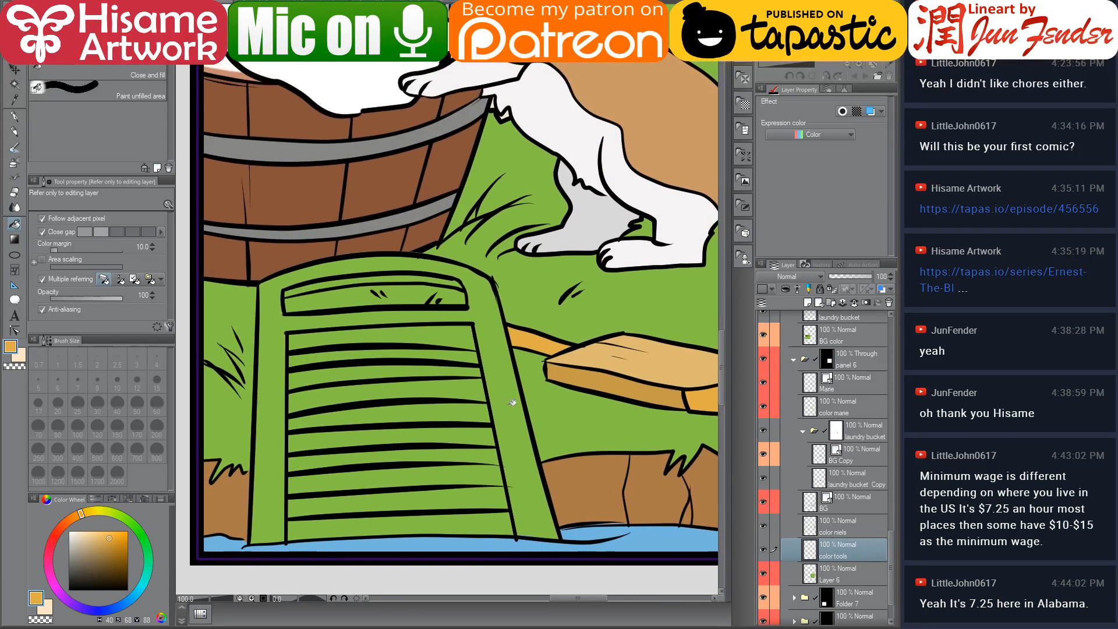
Sample the barrel's brown, darken it, and fill the washboard's frame with it
left_click(280, 255, "alt")
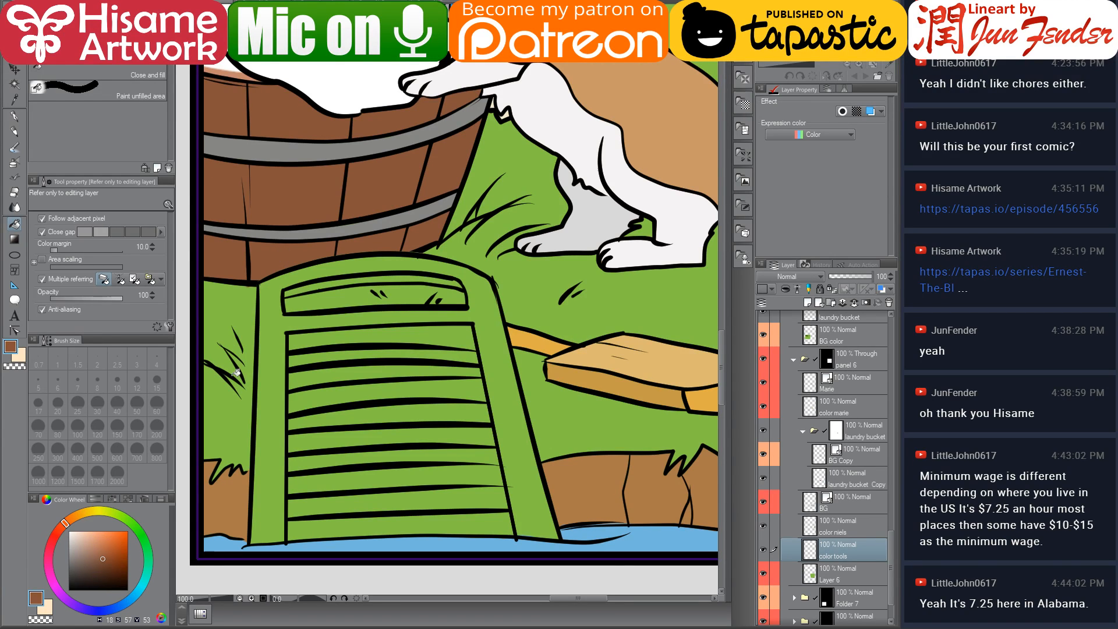
left_click(99, 567)
left_click(515, 430)
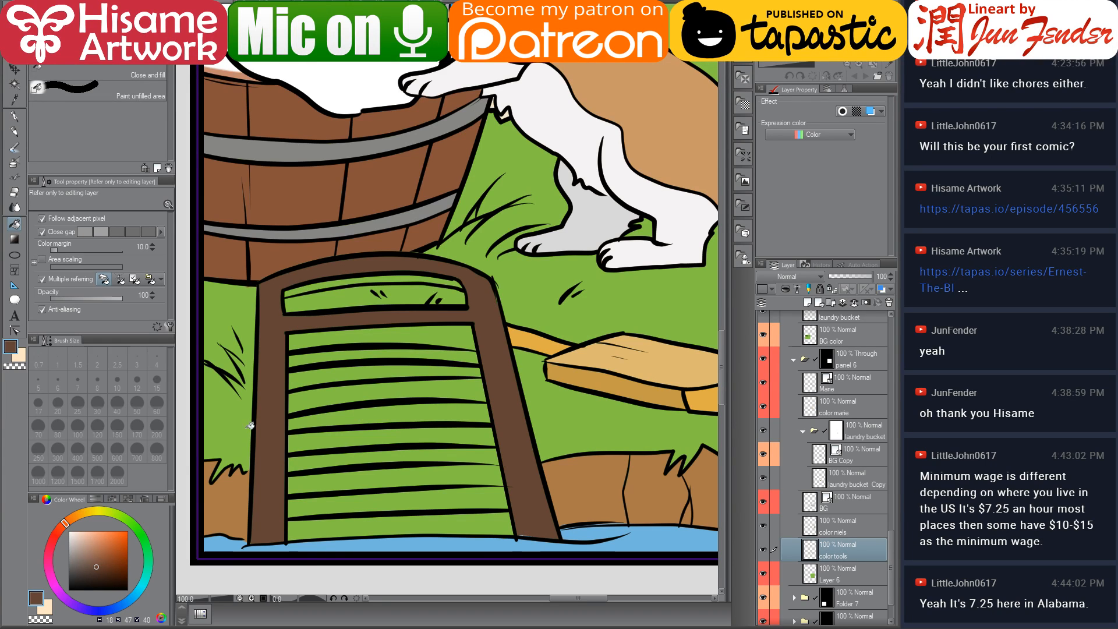
left_click(93, 573)
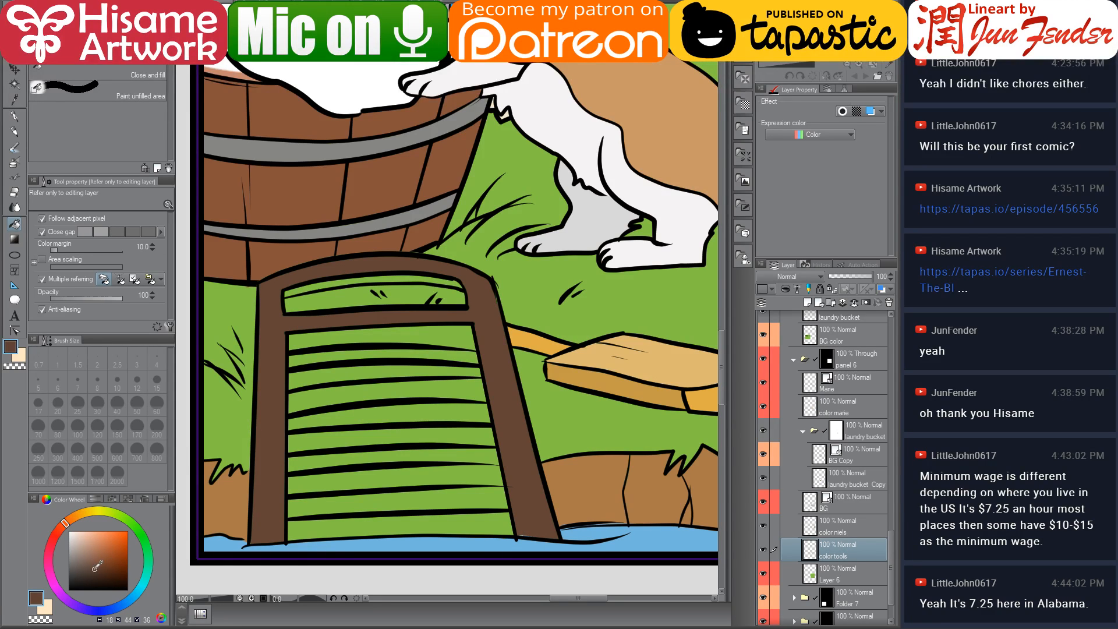
left_click(354, 276)
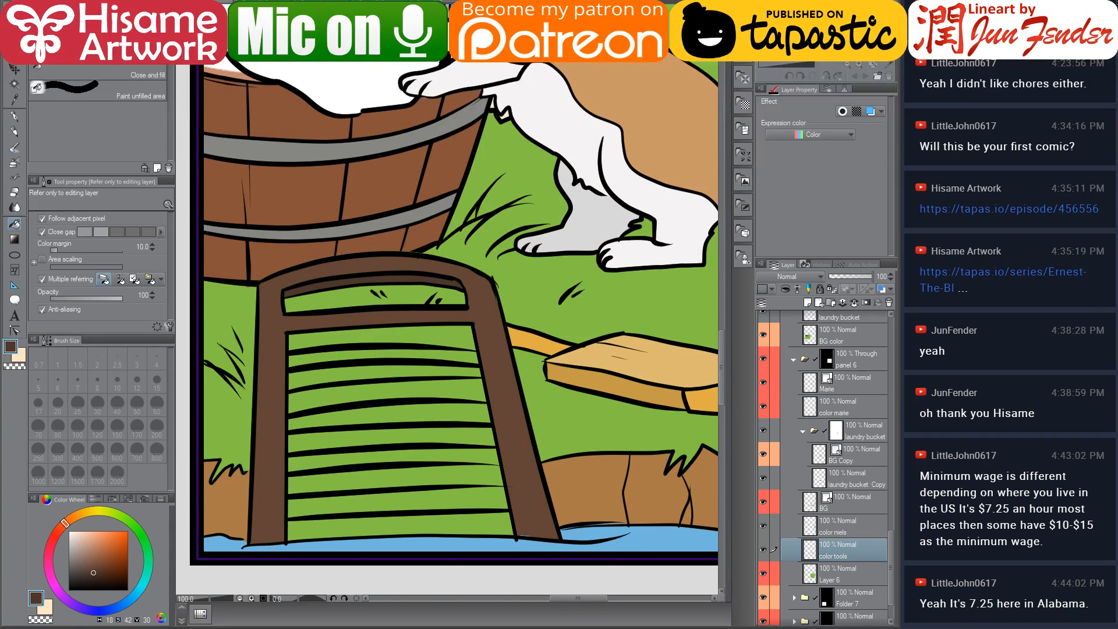
Switch to the browser and search images for washboard uk medieval as reference
left_click(392, 627)
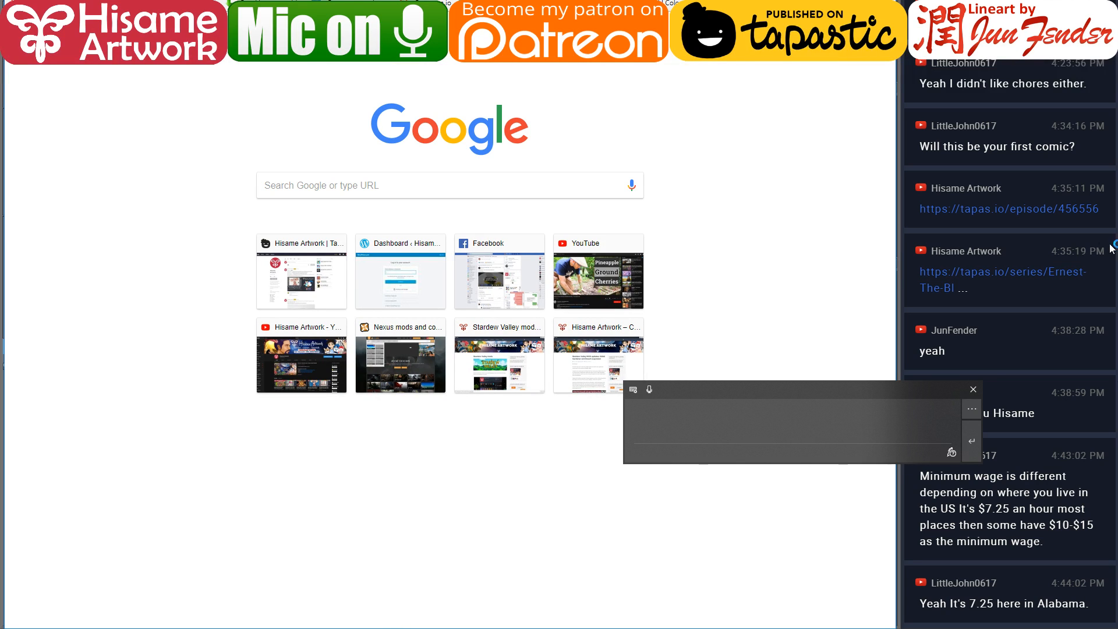
left_click(973, 390)
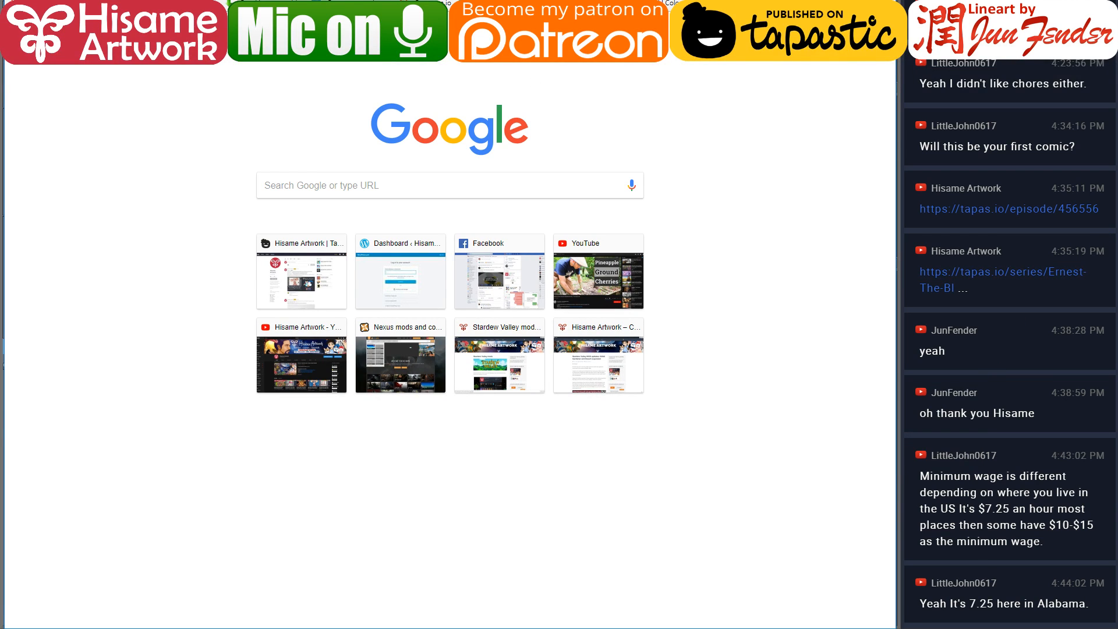
type("washboar")
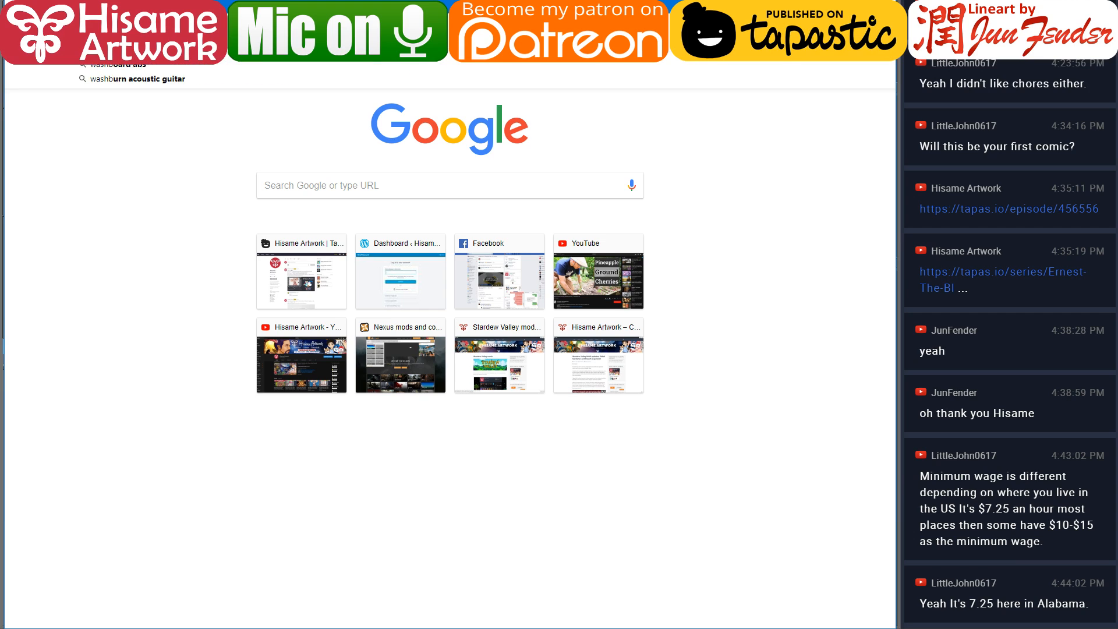
type("d uk")
key("Return")
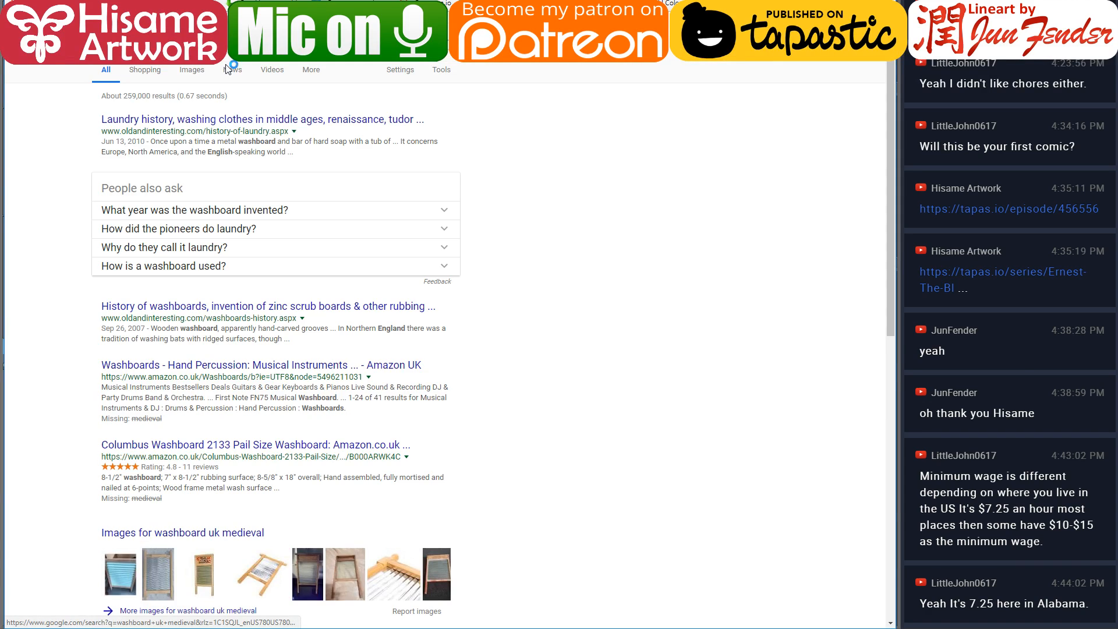
left_click(191, 69)
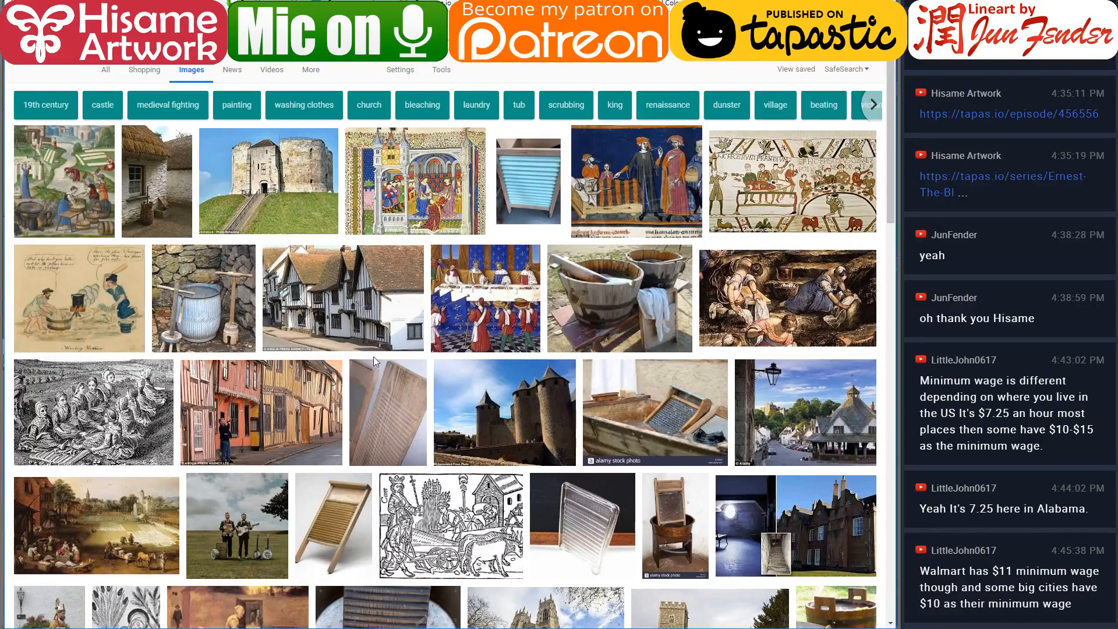
scroll(372, 356, "down", 5)
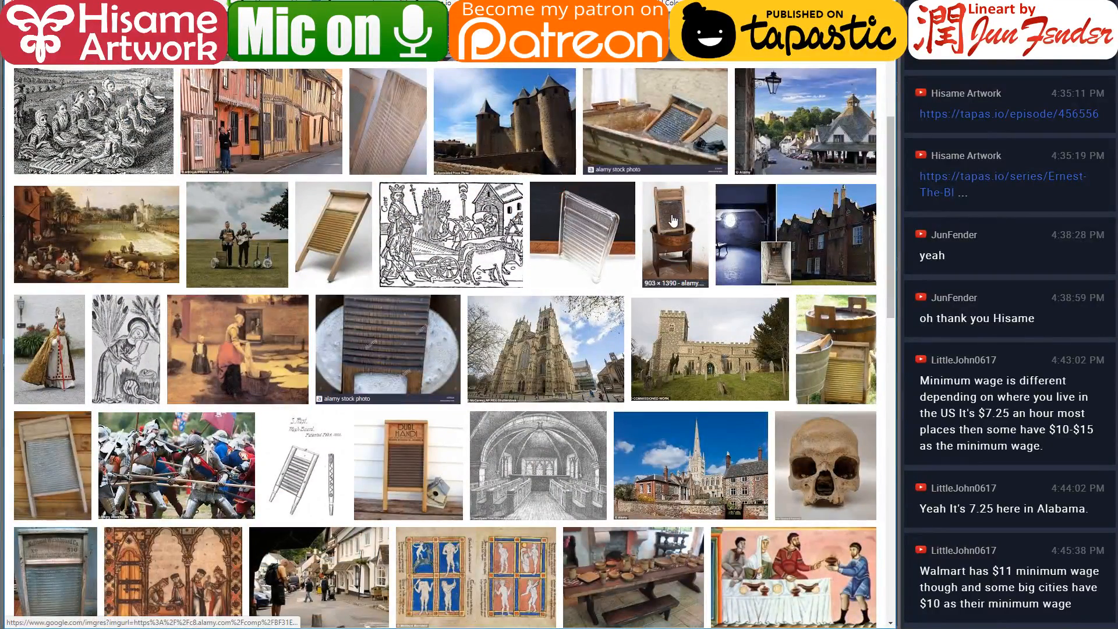
left_click(653, 131)
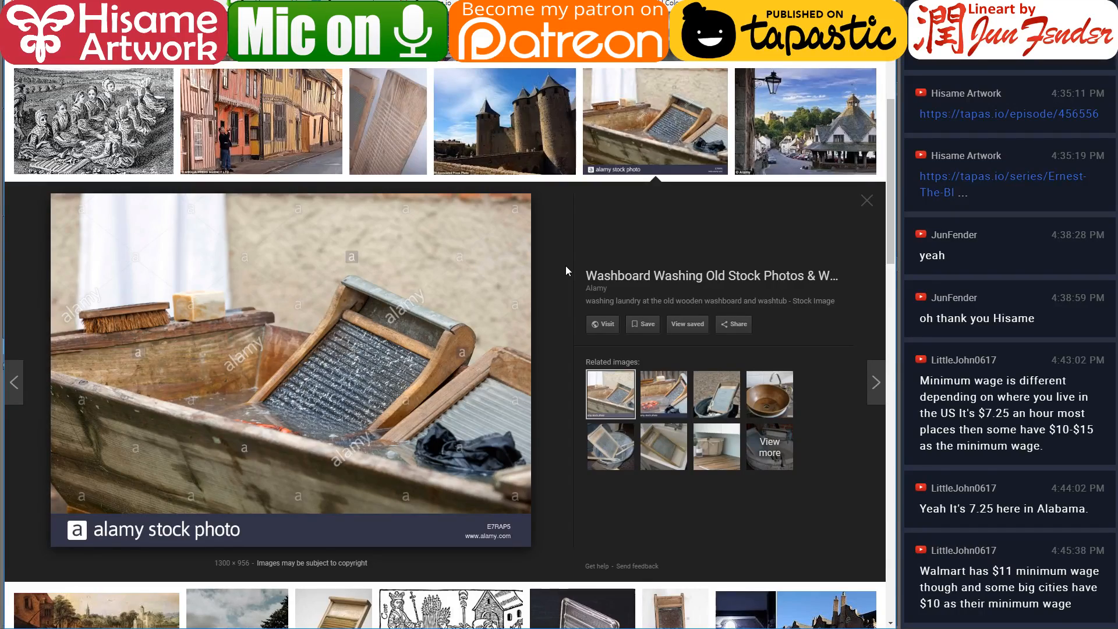
scroll(565, 265, "up", 5)
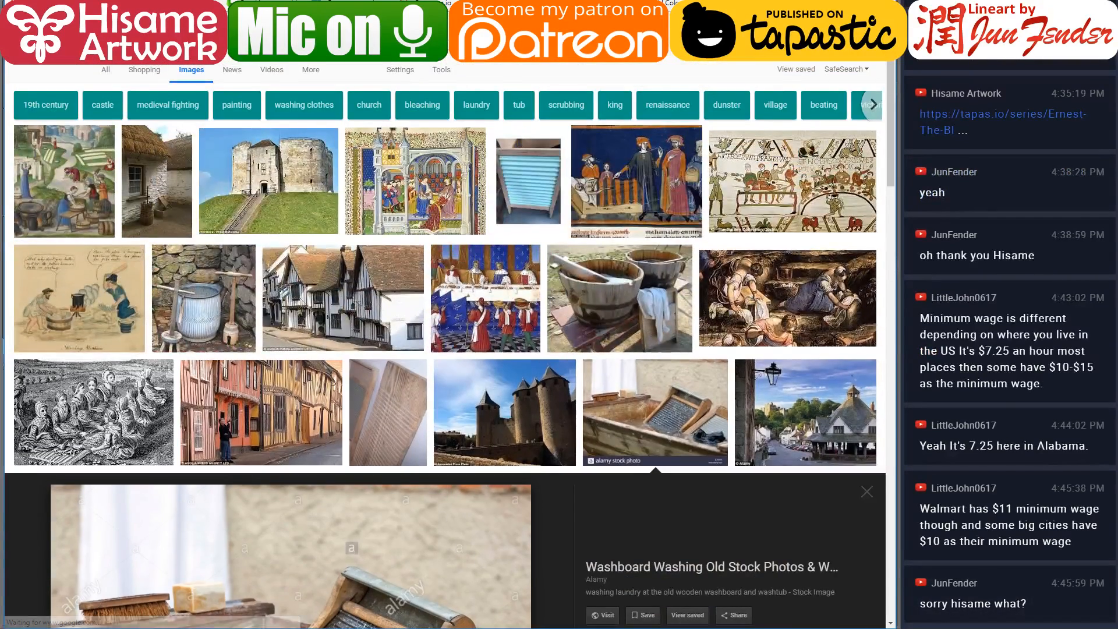
Return to the drawing, sample the hoop grey, lighten it, and fill the washboard's ridges
key("alt+Tab")
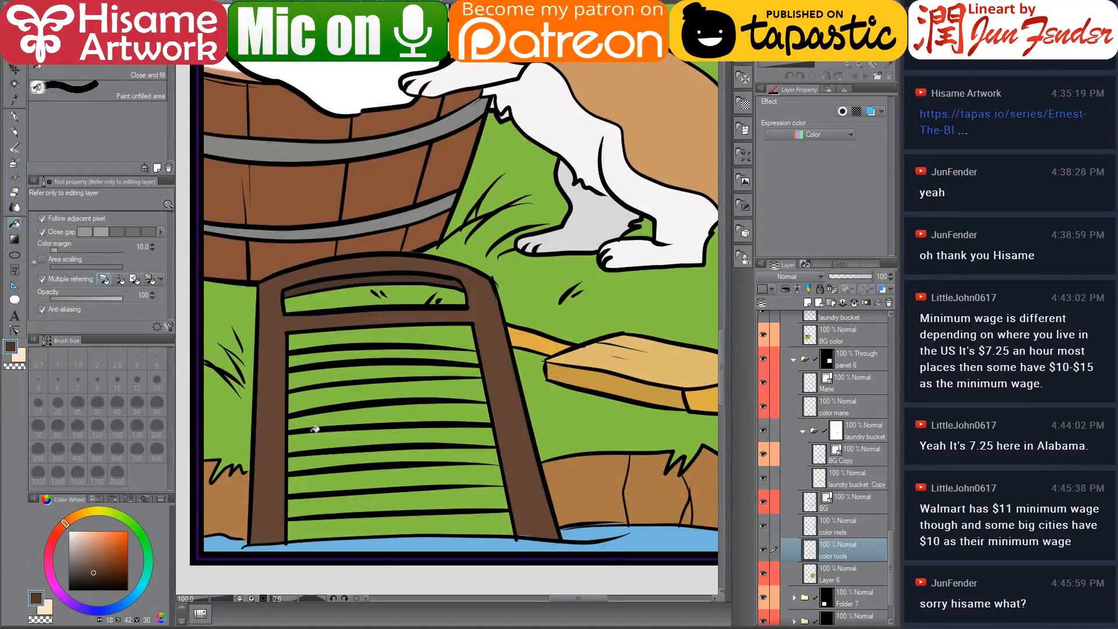
left_click(399, 221, "alt")
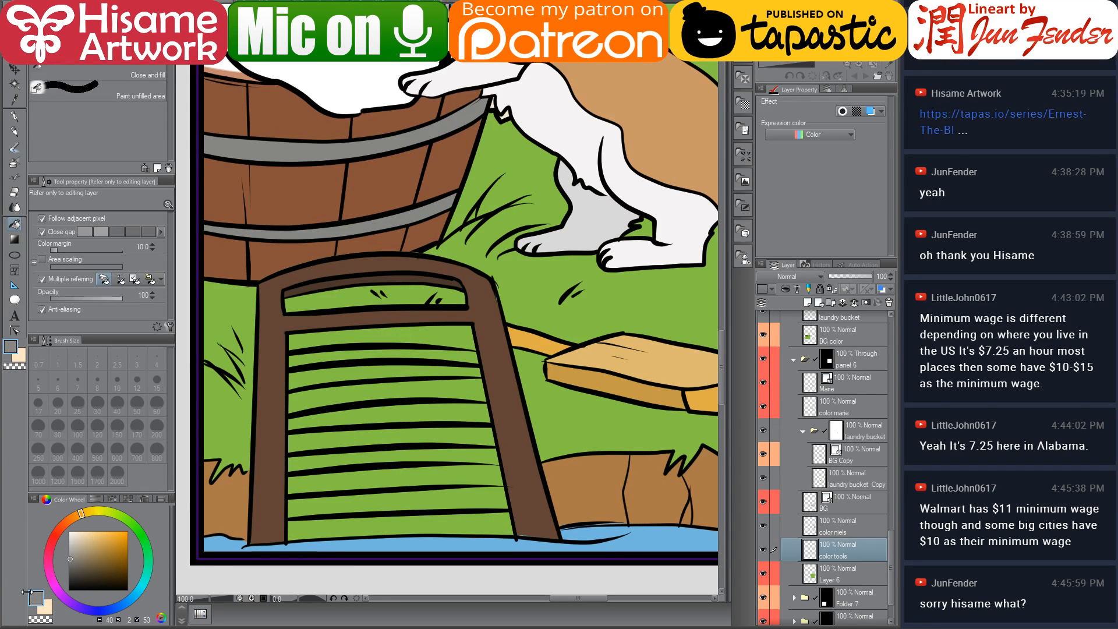
left_click(69, 550)
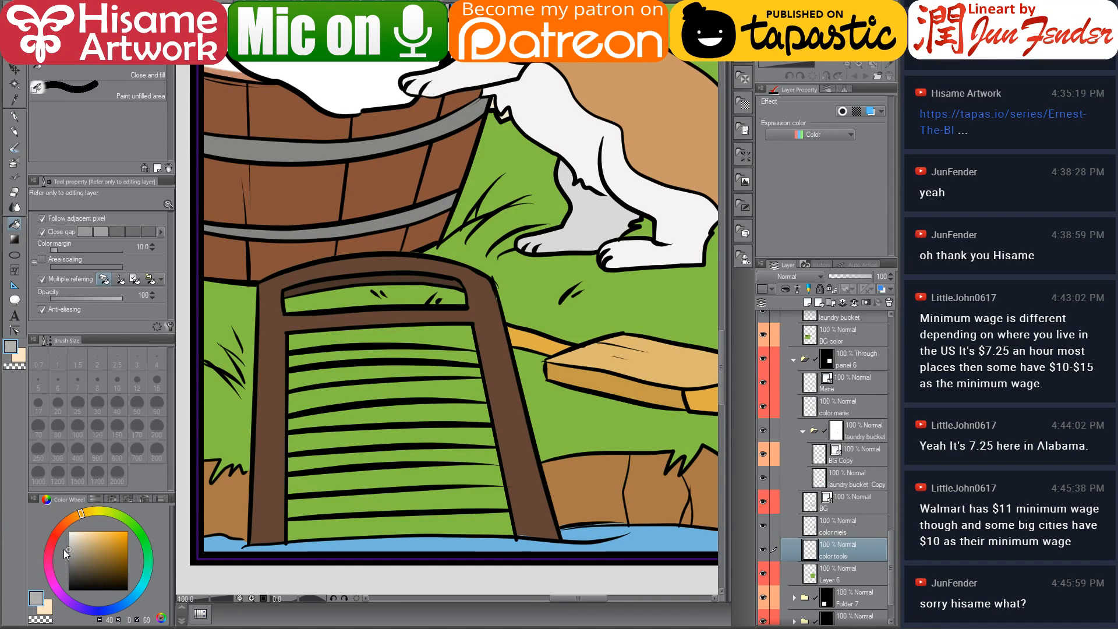
left_click(427, 472)
left_click(442, 492)
left_click(461, 520)
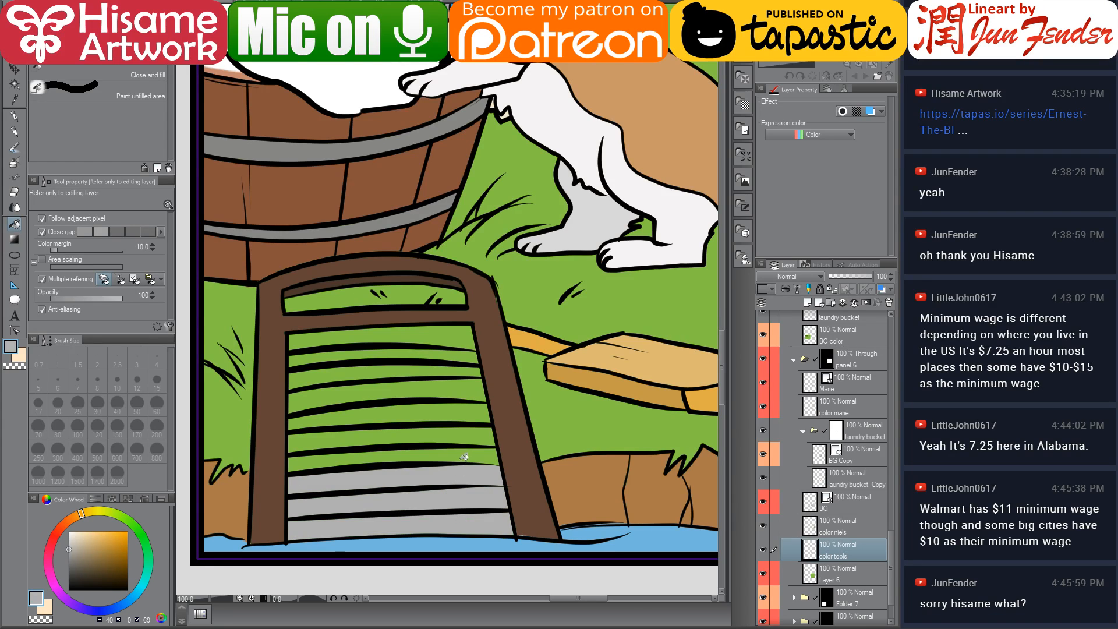
left_click(463, 455)
left_click(461, 434)
left_click(460, 415)
left_click(456, 390)
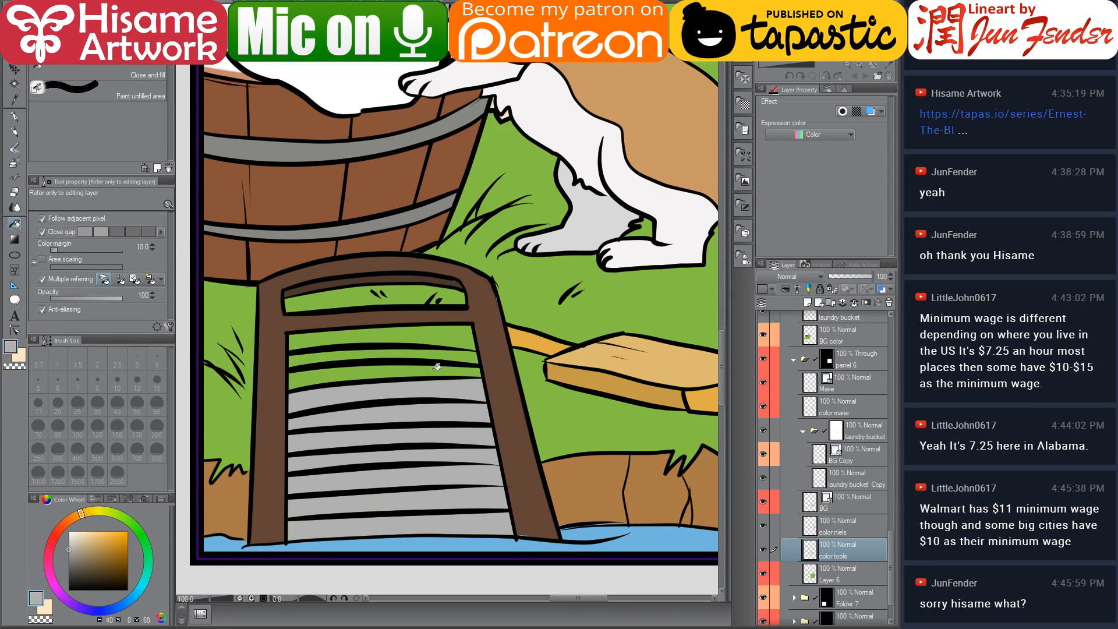
left_click(437, 367)
left_click(434, 354)
left_click(429, 335)
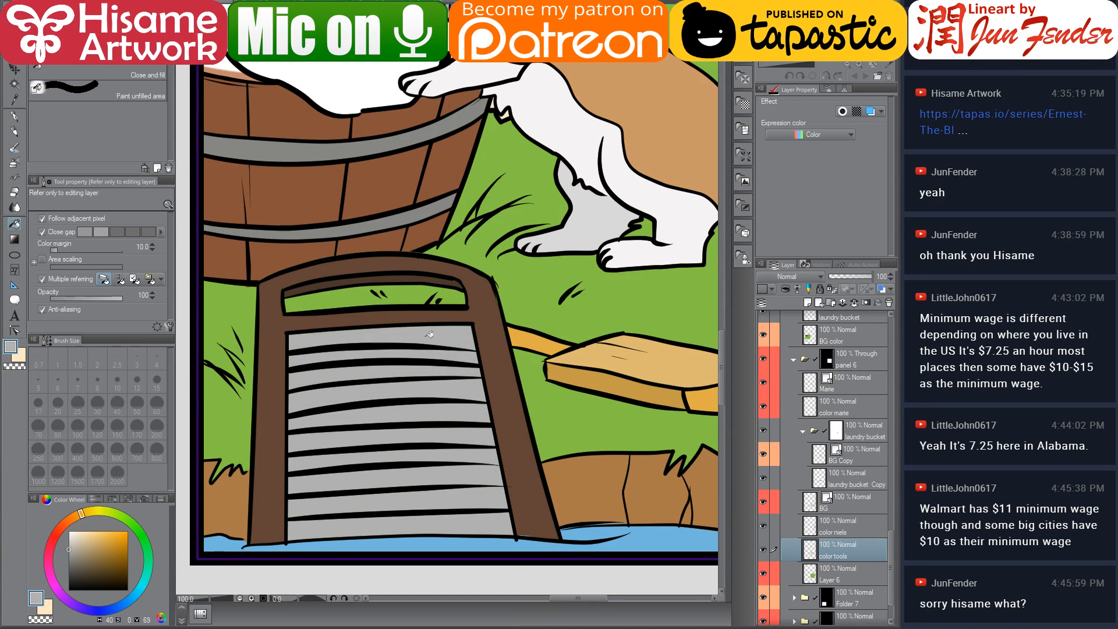
Adjust the grey shade and fill the remaining top ridges of the washboard
left_click(71, 536)
left_click(68, 543)
left_click(460, 321)
left_click(429, 368)
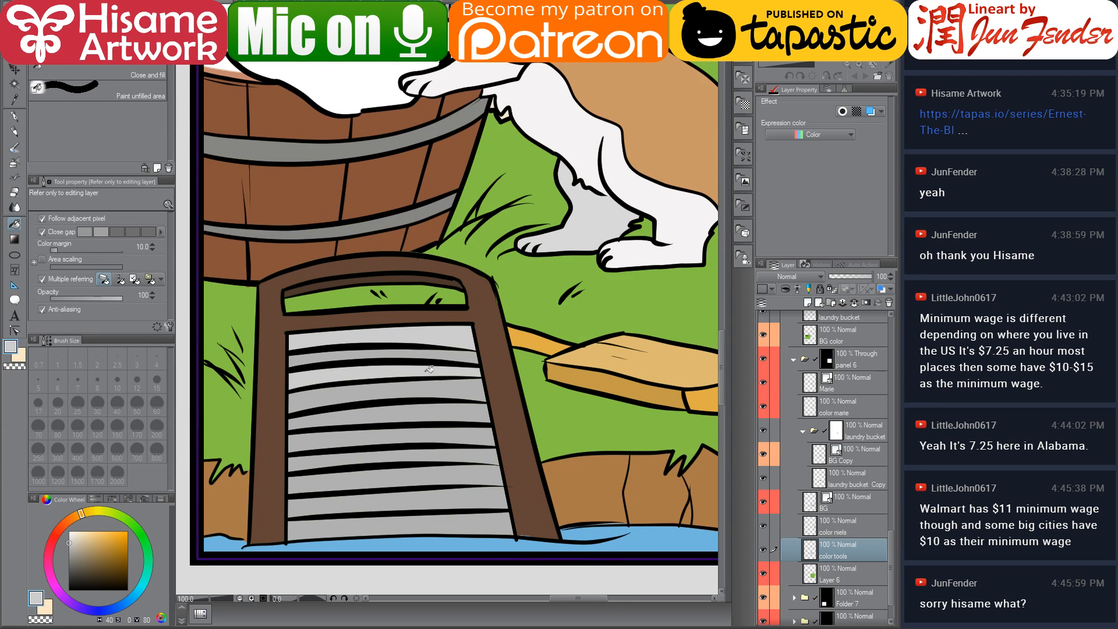
Fill the remaining lower ridges of the washboard with the grey
left_click(69, 539)
left_click(421, 391)
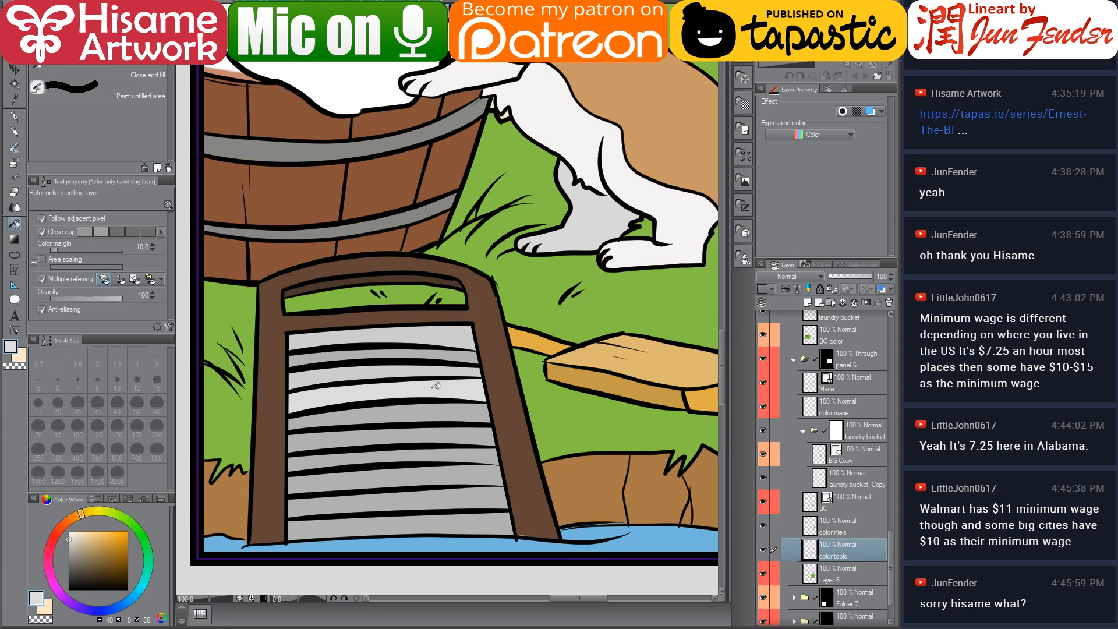
left_click(433, 429)
left_click(436, 468)
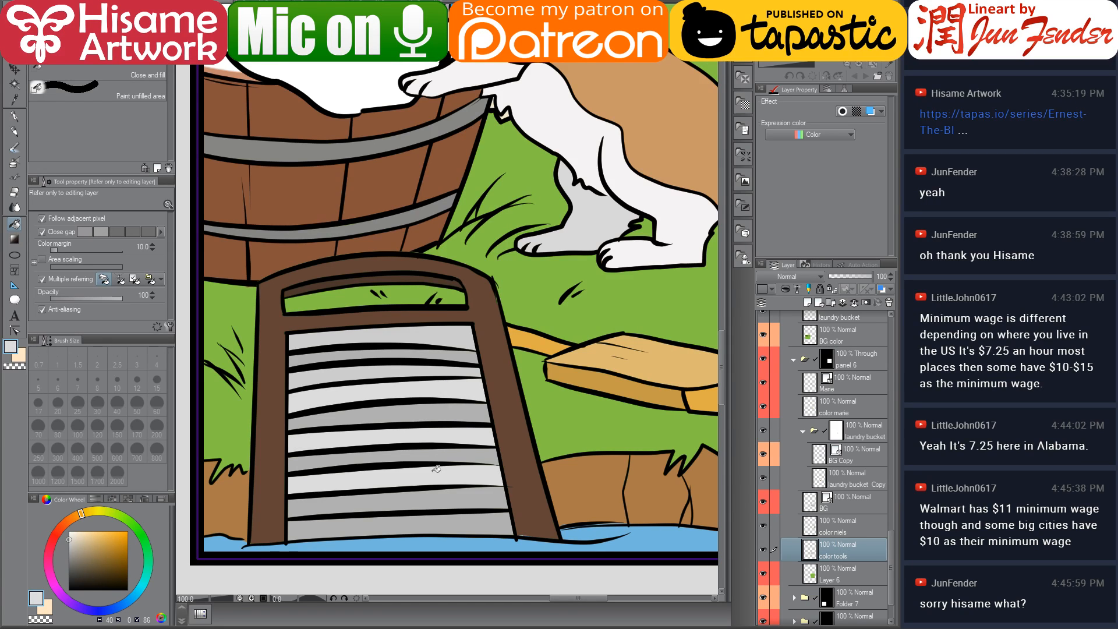
left_click(437, 517)
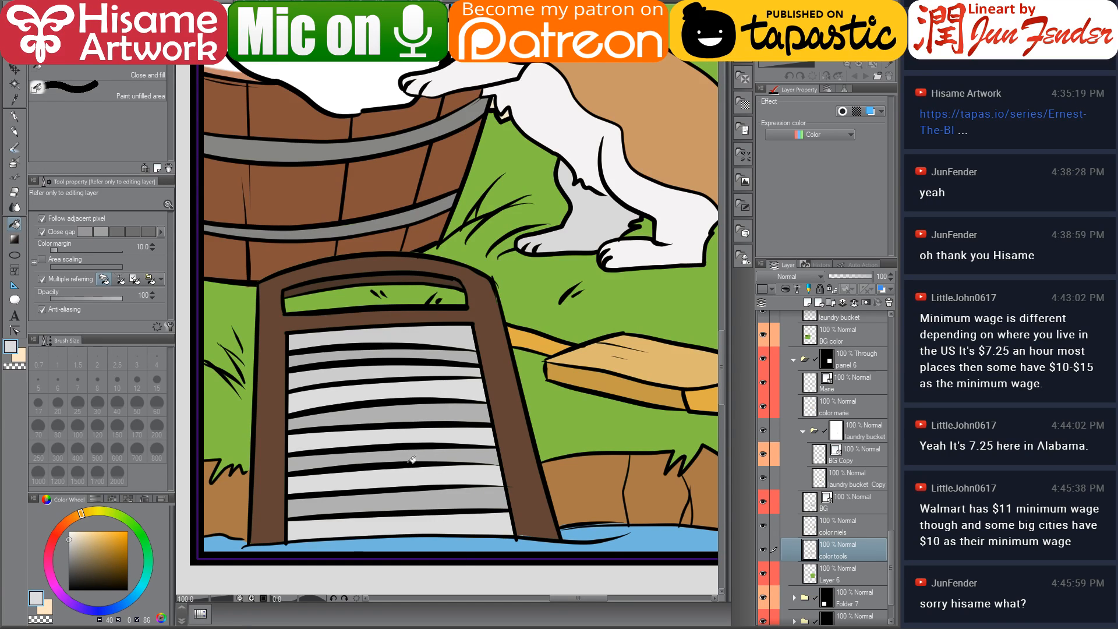
scroll(411, 457, "down", 4)
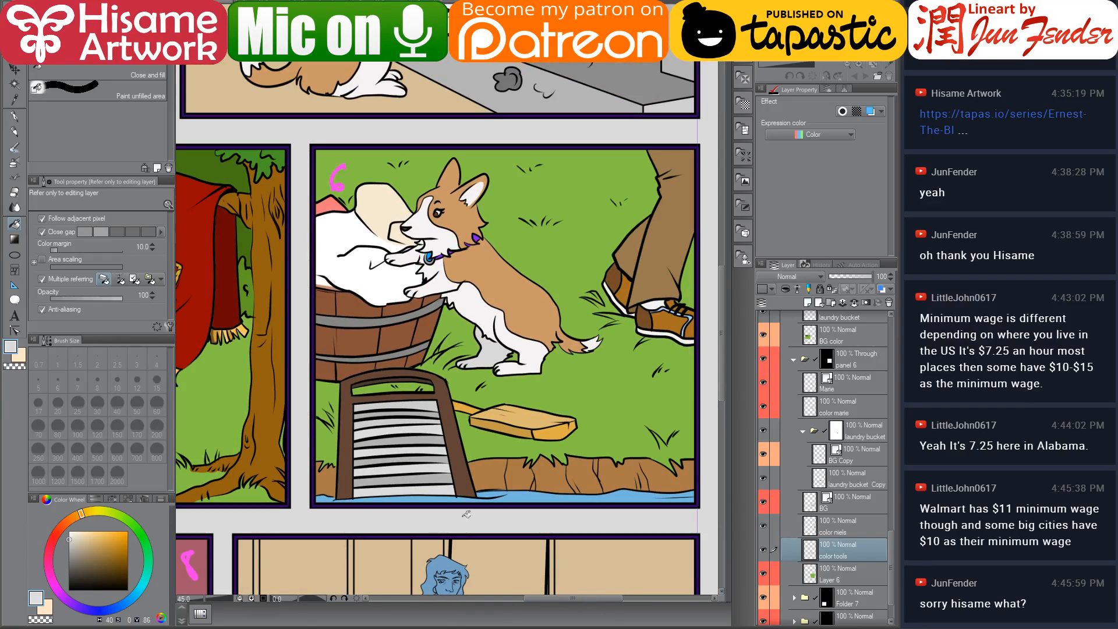
Switch to the browser and browse the washboard reference photos for their materials and colours
key("alt+Tab")
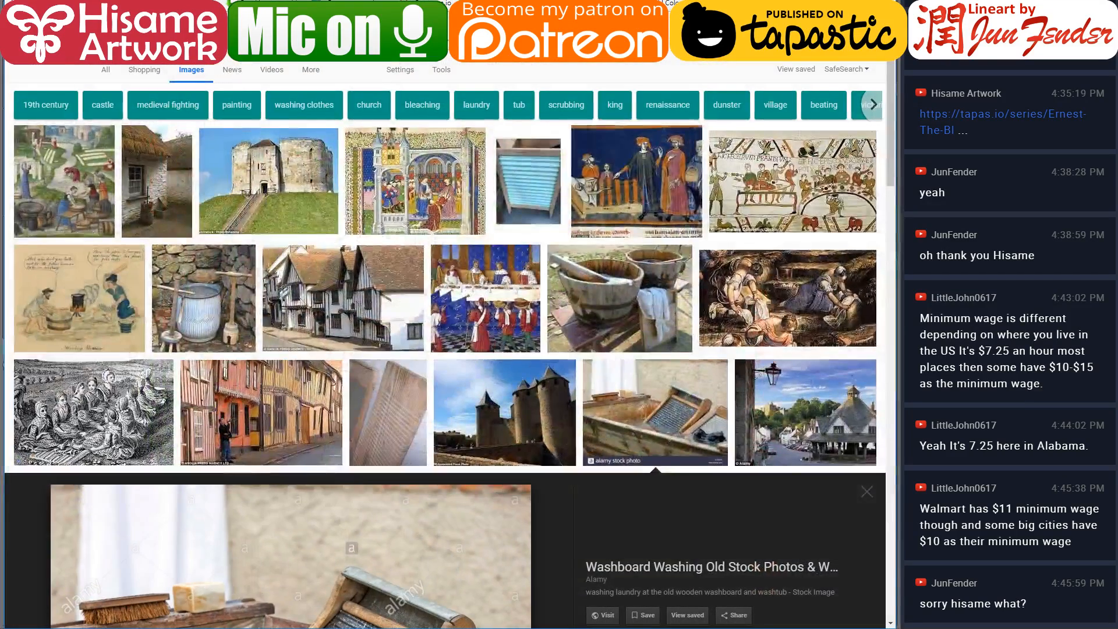
left_click(414, 403)
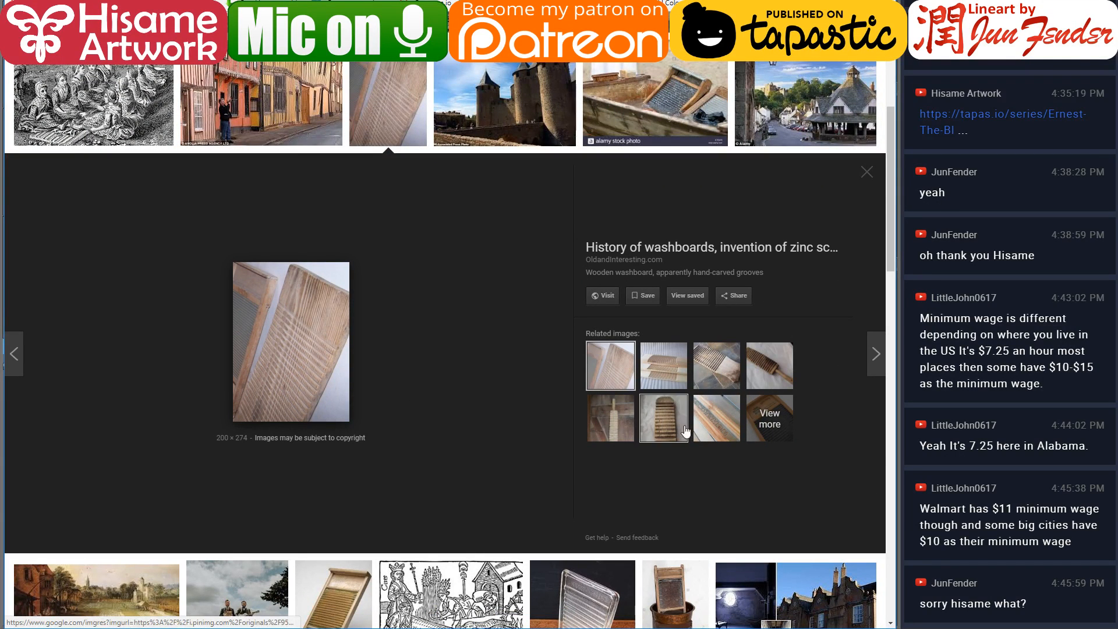
left_click(711, 359)
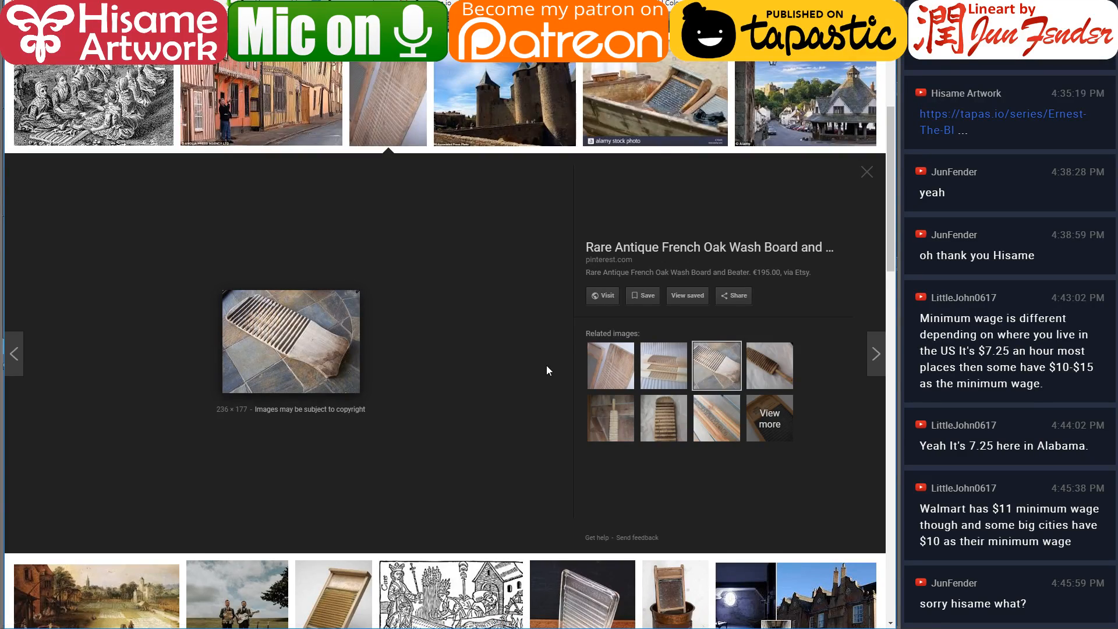
scroll(546, 365, "down", 3)
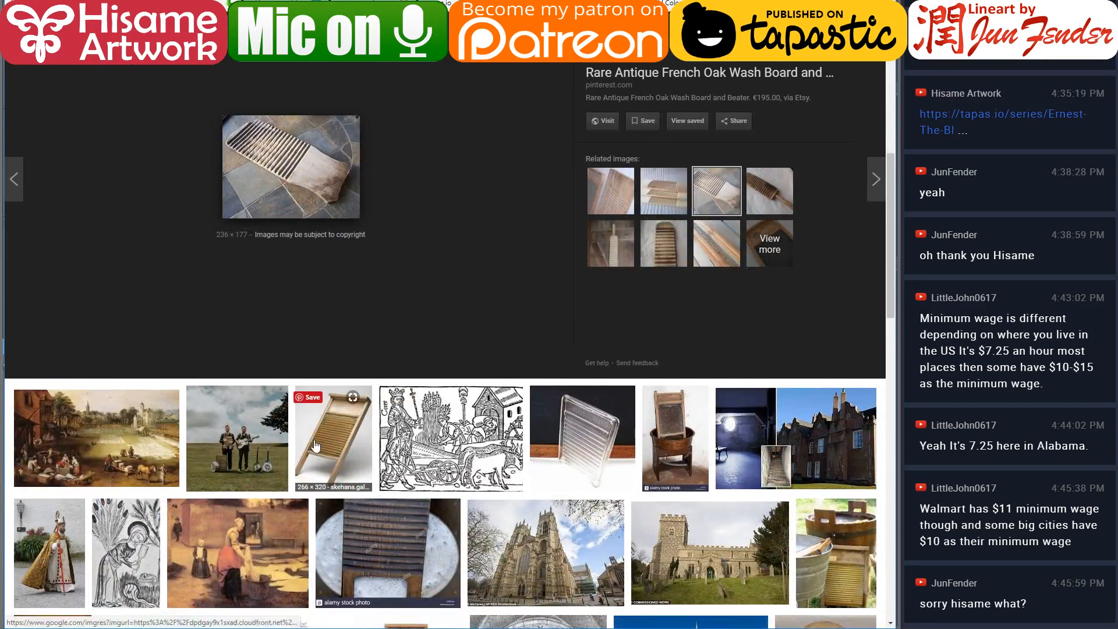
left_click(315, 446)
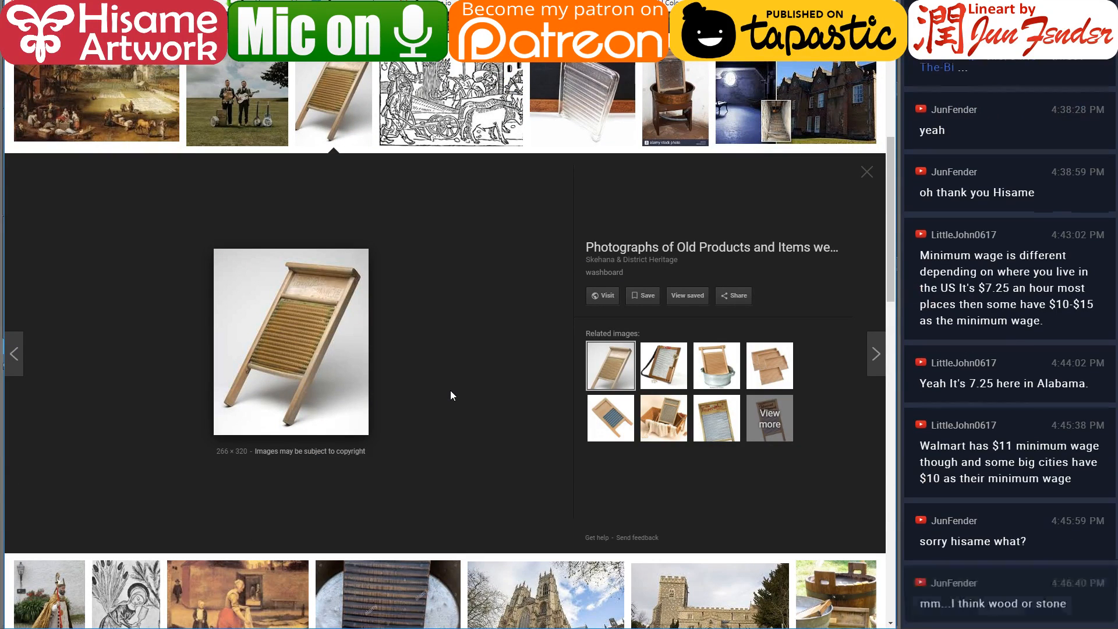
scroll(449, 390, "up", 7)
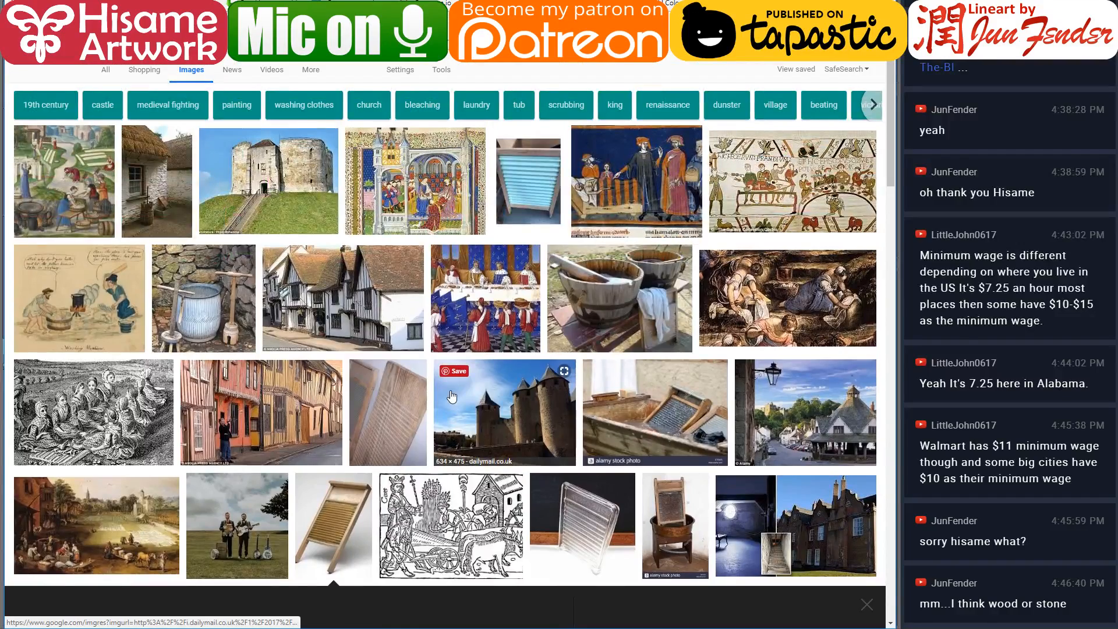
scroll(451, 396, "down", 4)
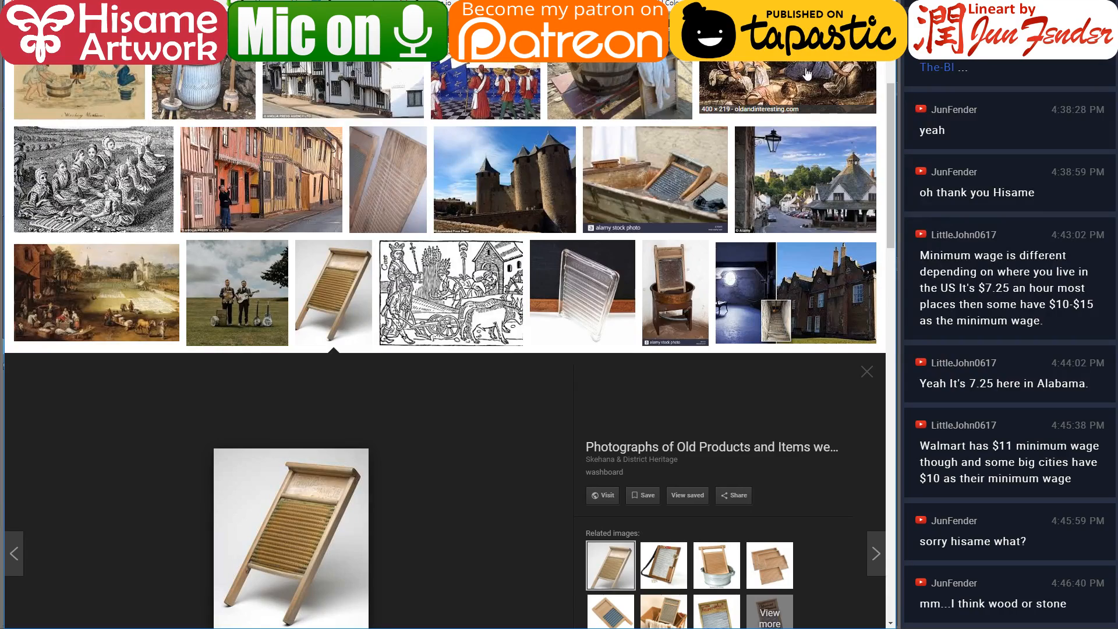
left_click(671, 185)
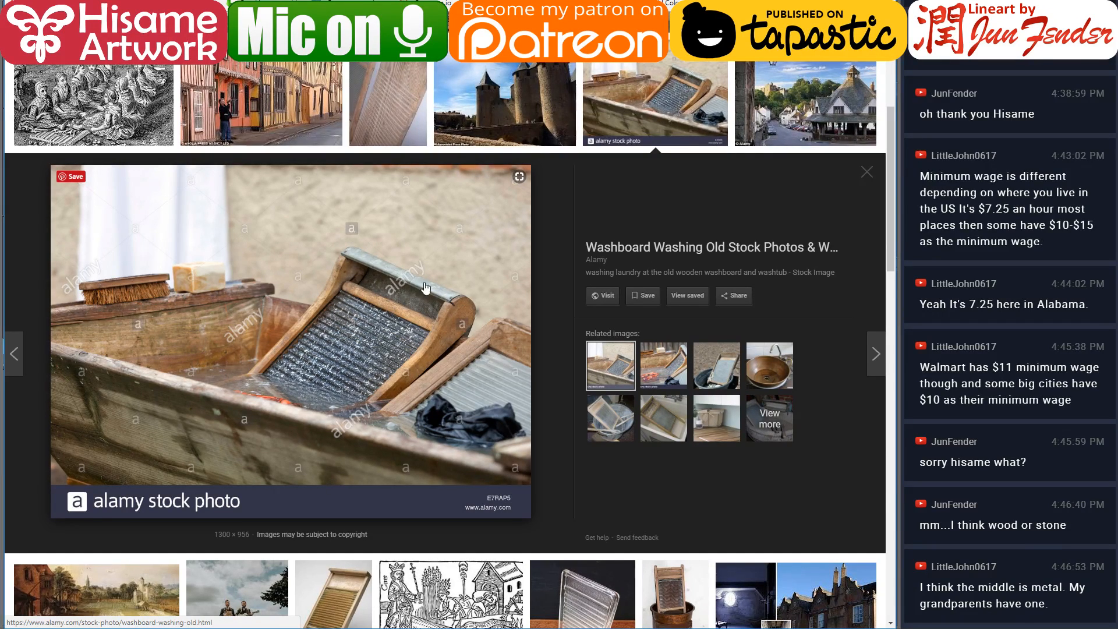
scroll(547, 290, "up", 4)
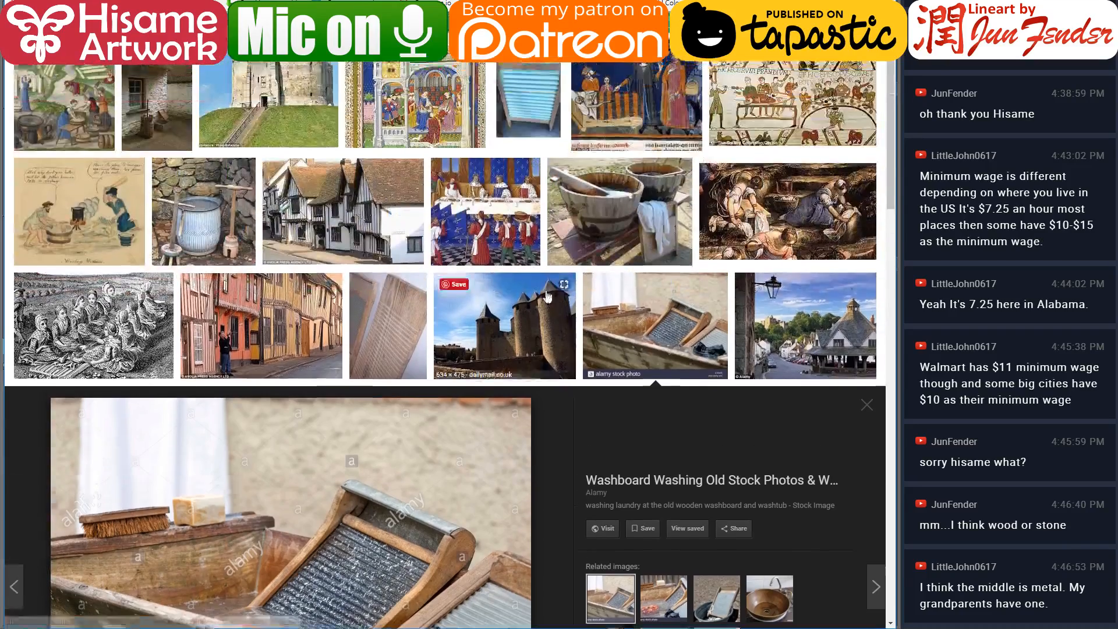
left_click(397, 333)
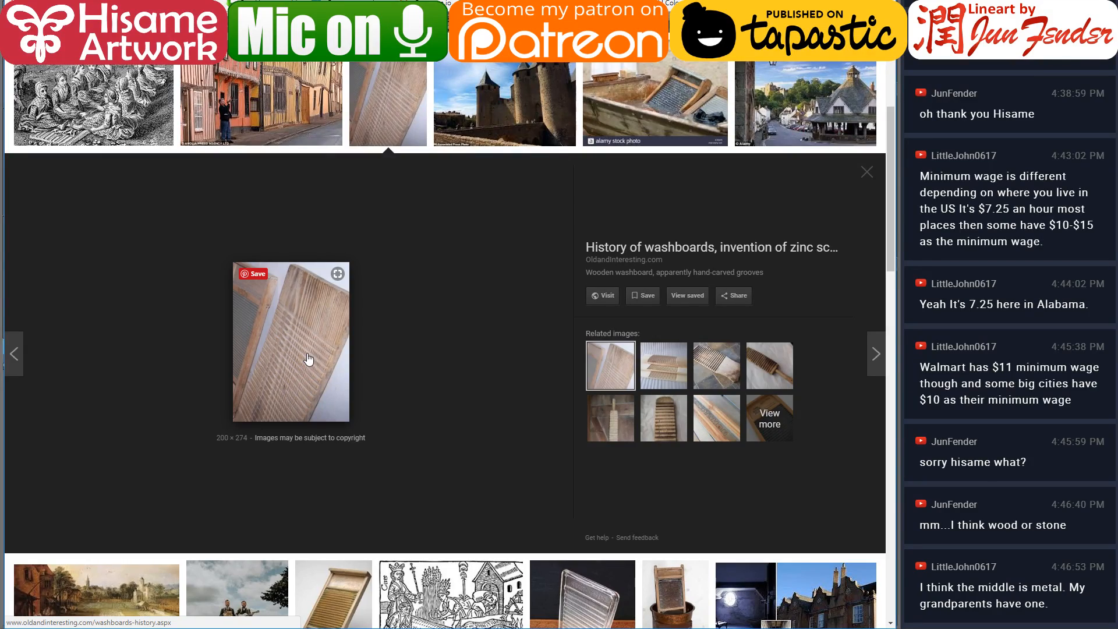
scroll(386, 332, "down", 8)
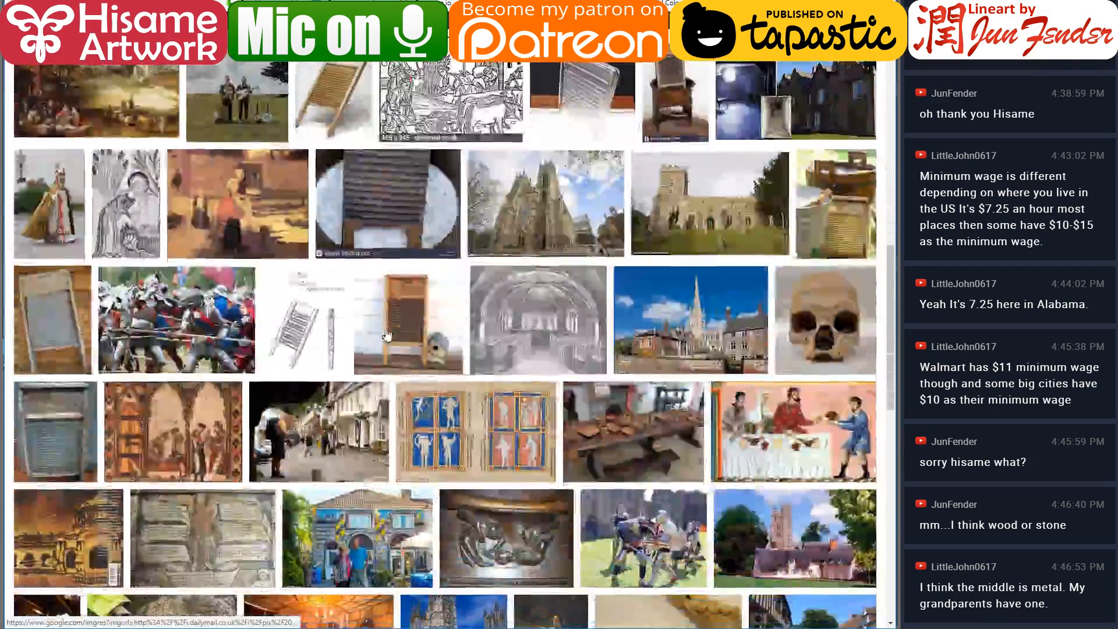
left_click(412, 312)
scroll(414, 311, "up", 5)
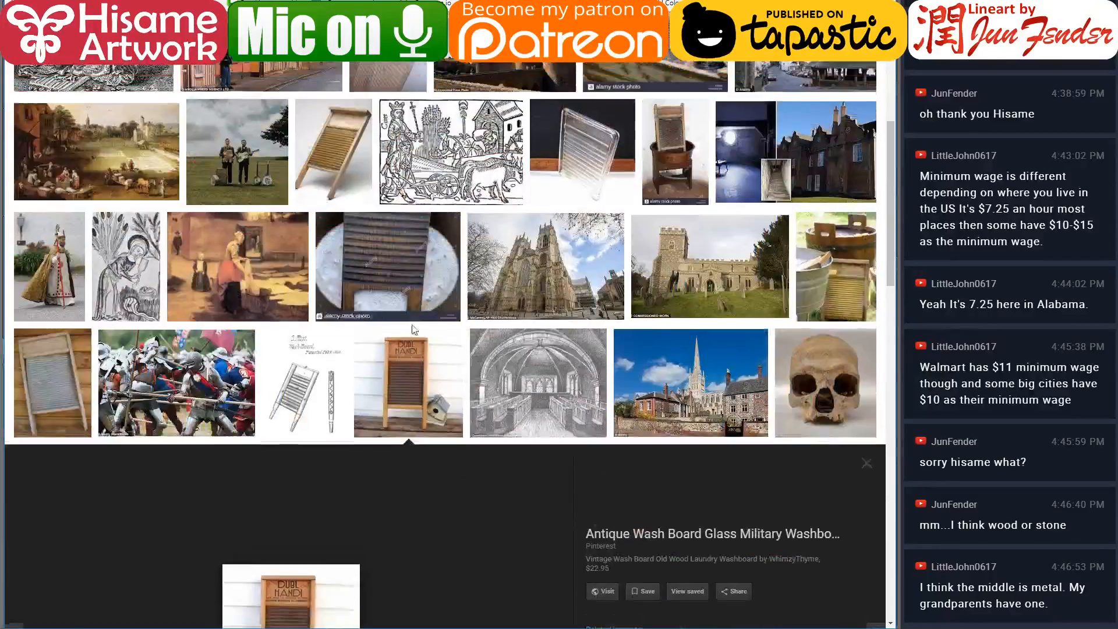
scroll(413, 330, "up", 5)
scroll(303, 318, "down", 4)
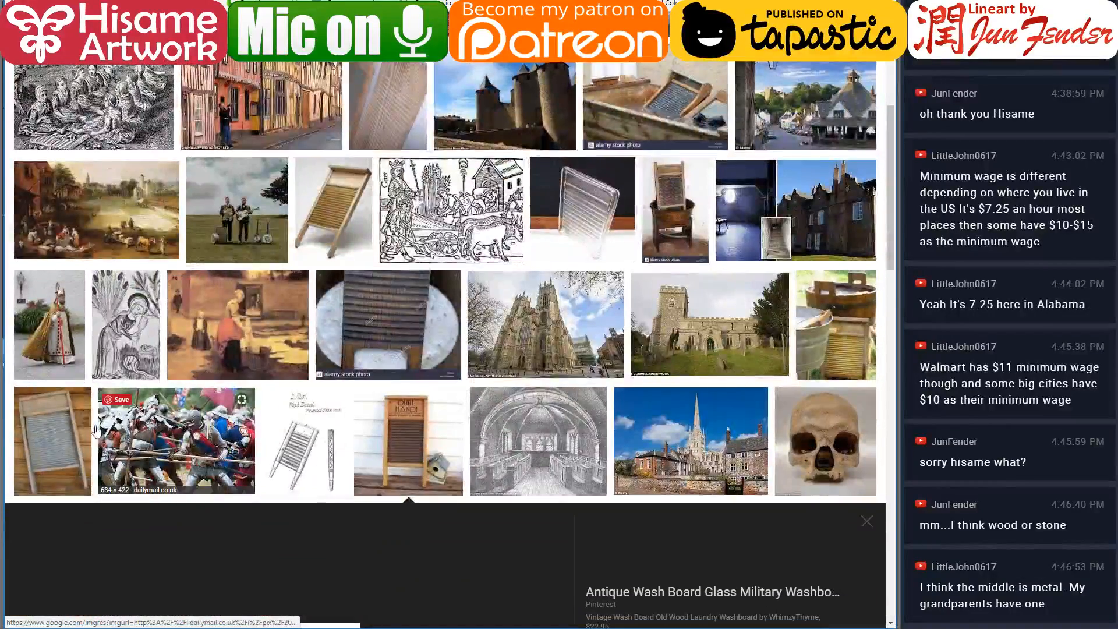
left_click(67, 423)
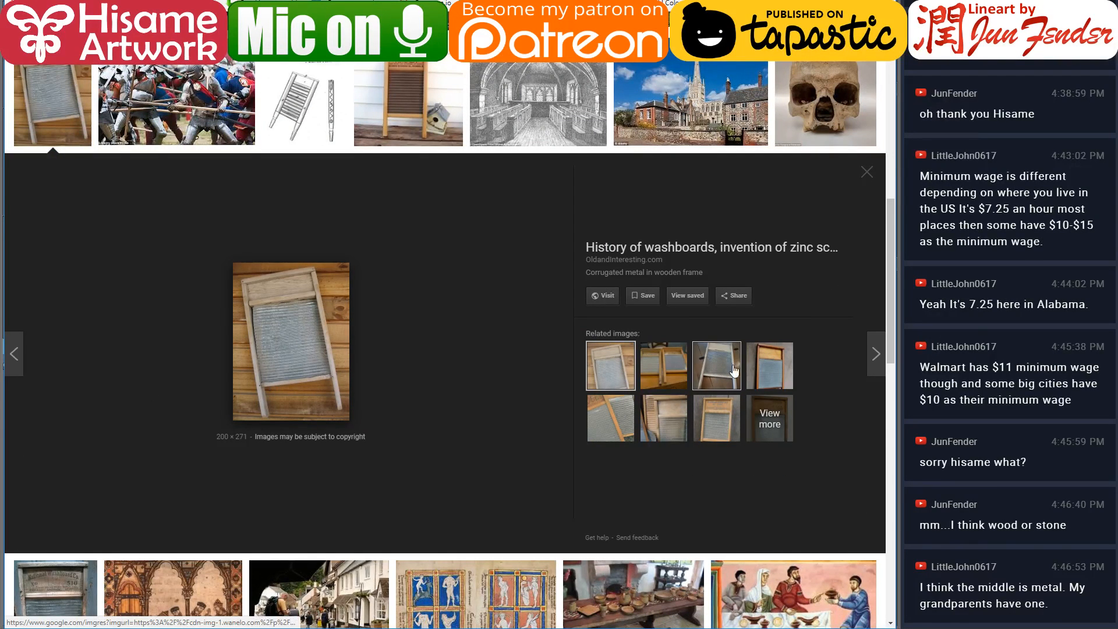
left_click(705, 371)
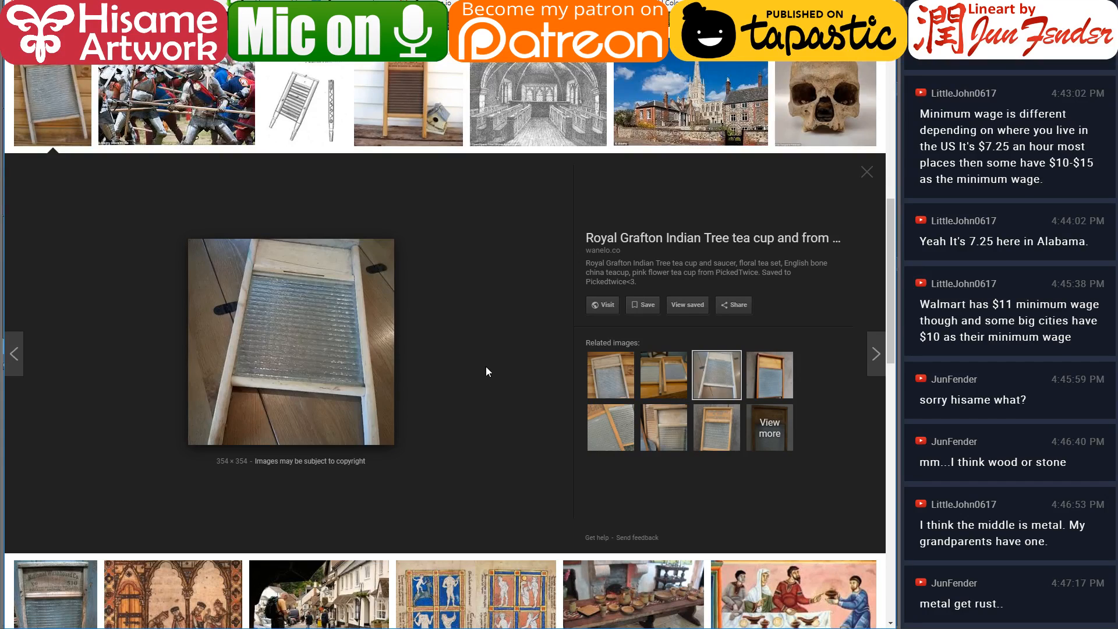
scroll(485, 366, "up", 4)
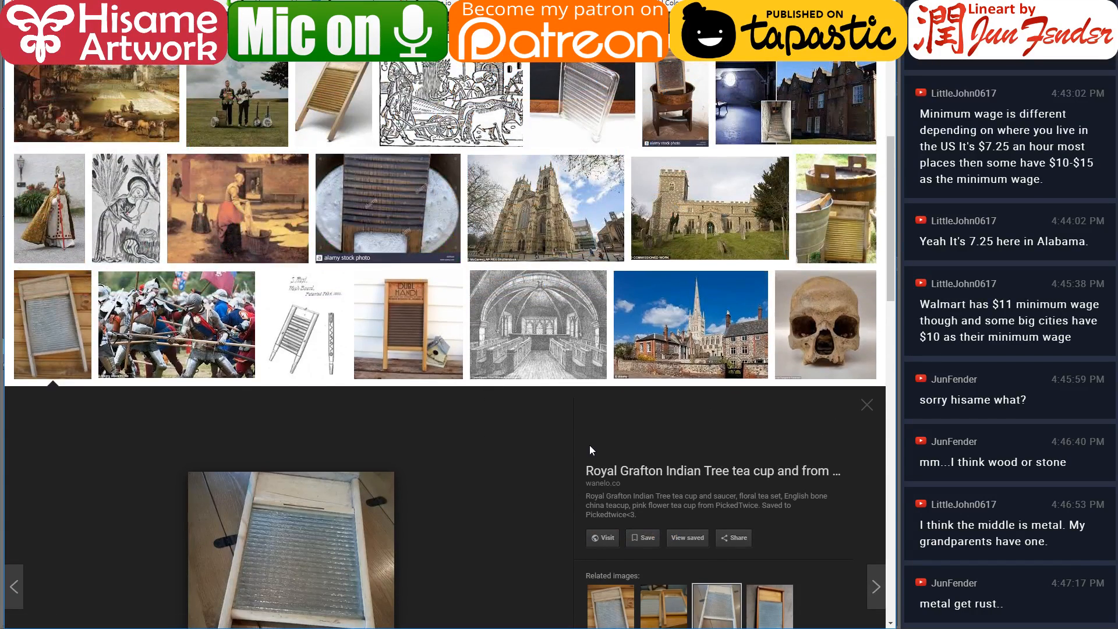
left_click(837, 208)
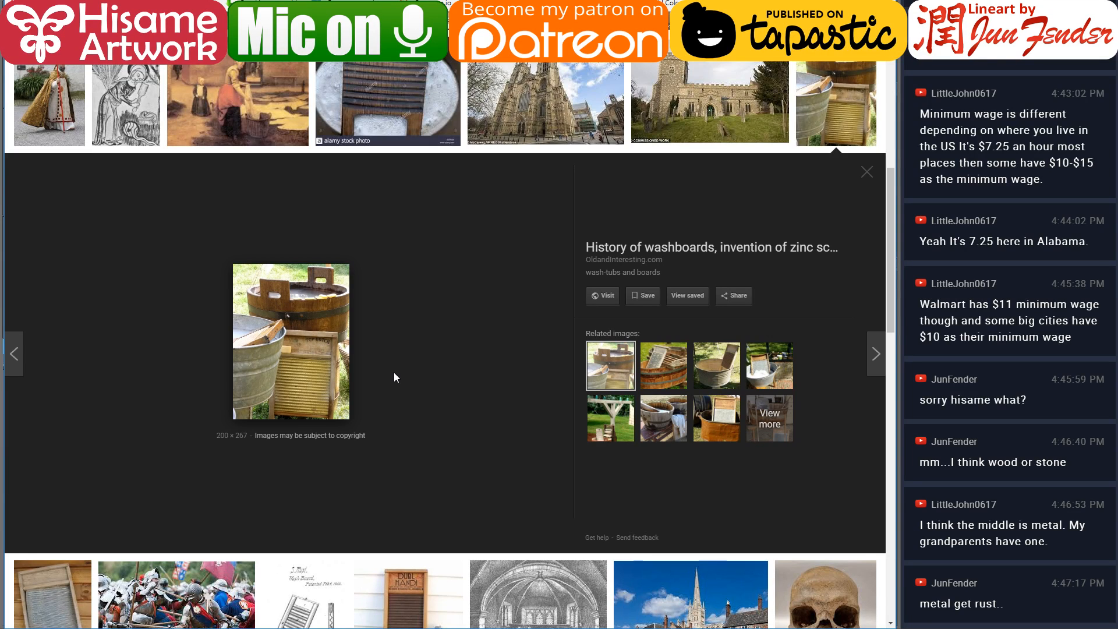
scroll(394, 377, "up", 4)
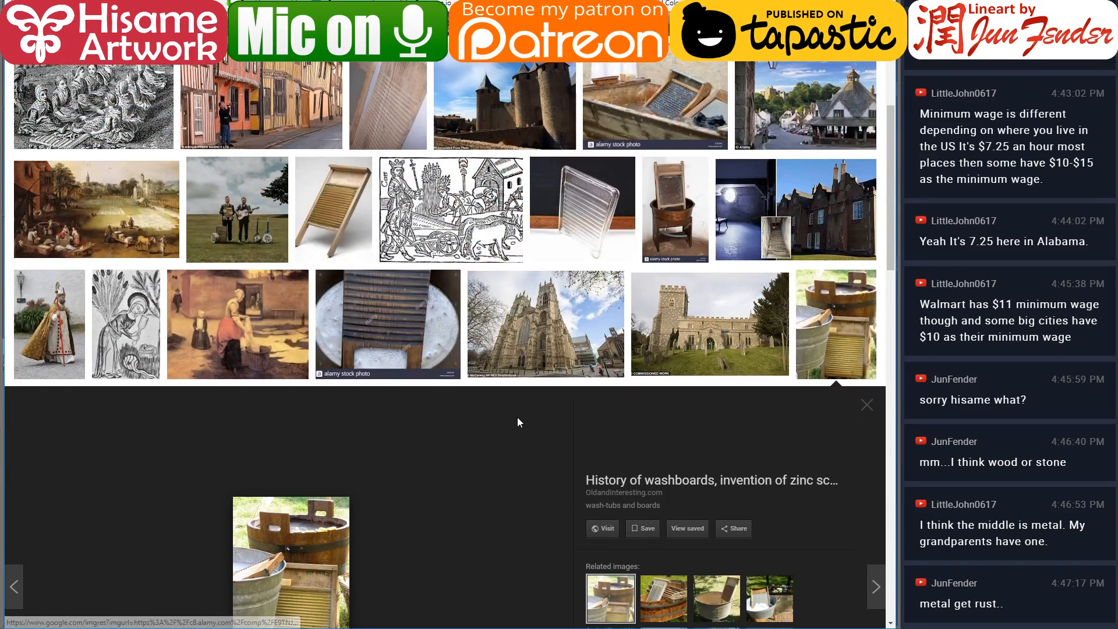
scroll(517, 417, "up", 6)
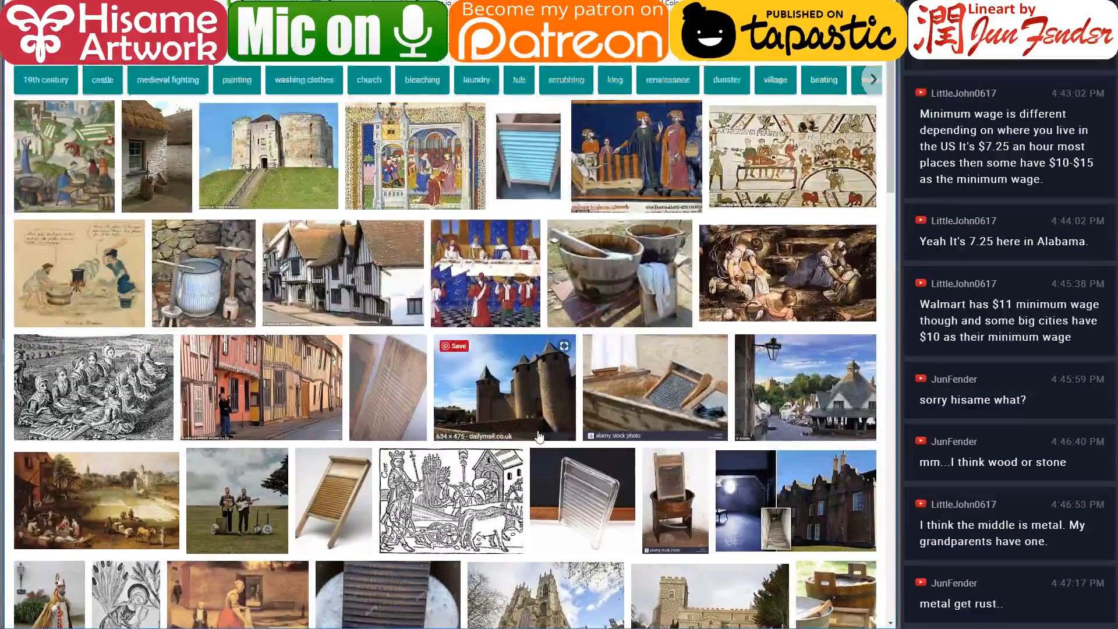
Return to the drawing, sample the plank's light tan, and fill alternate washboard ridges with it
key("alt+Tab")
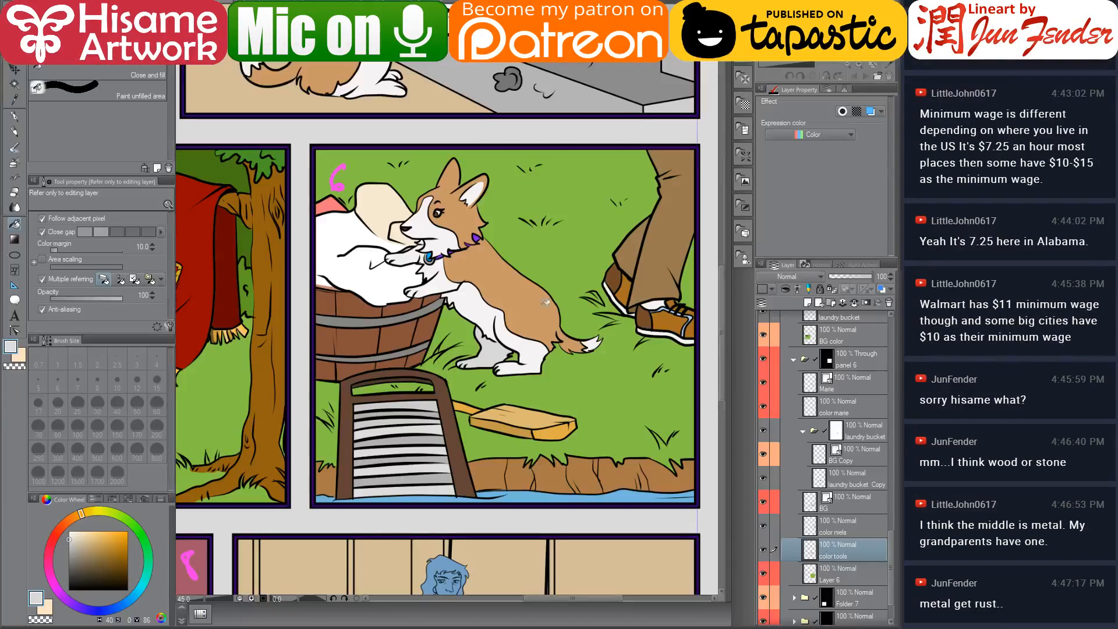
scroll(416, 499, "up", 4)
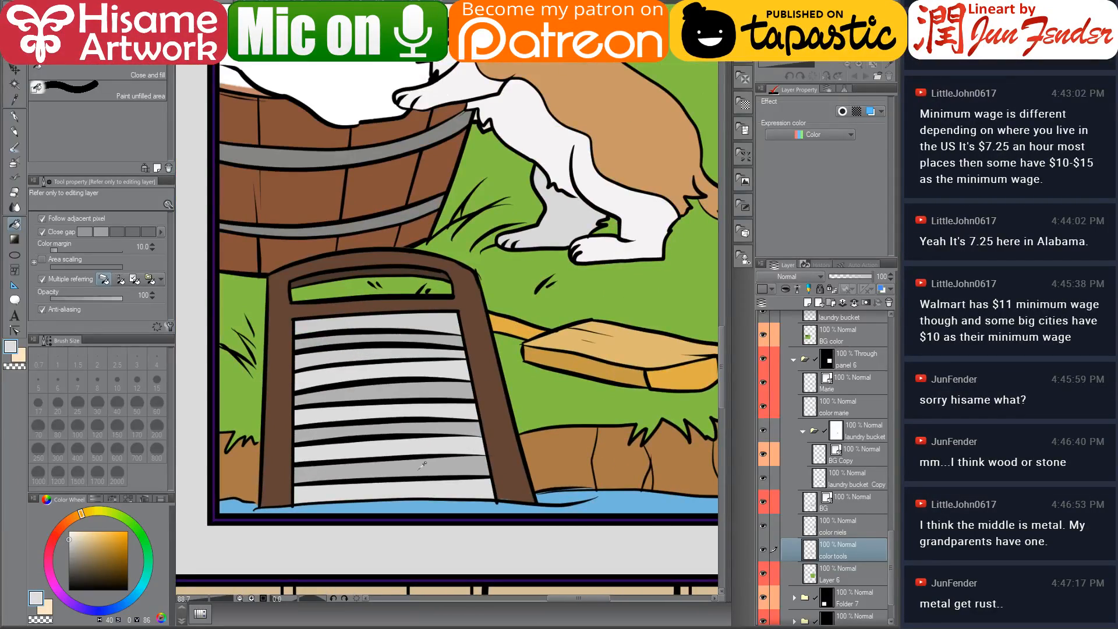
left_click(563, 96, "alt")
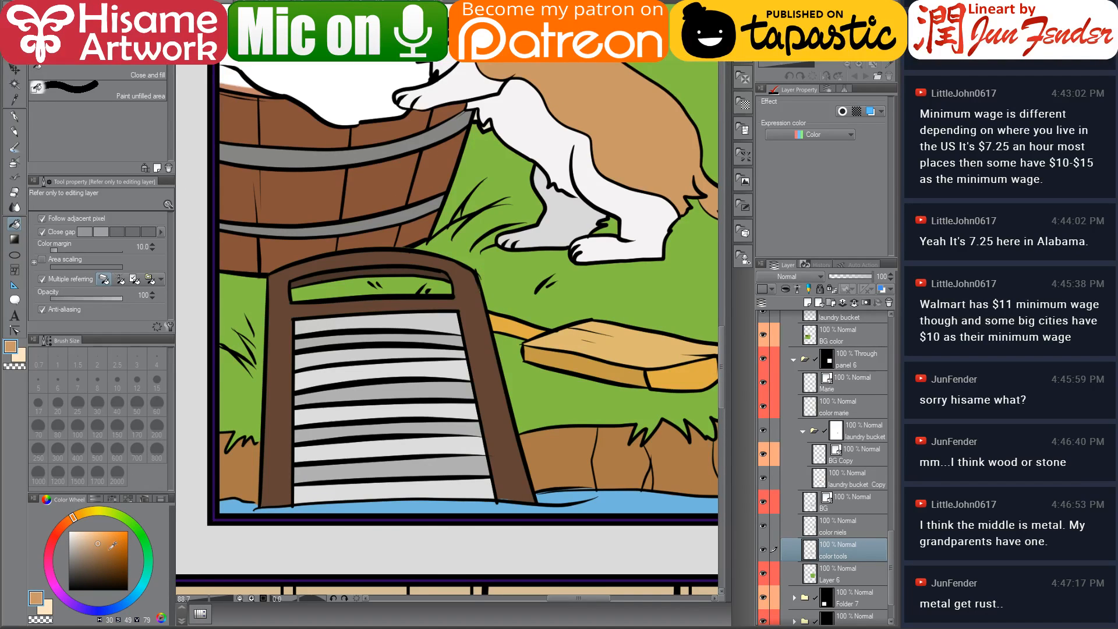
left_click(95, 554)
left_click(81, 516)
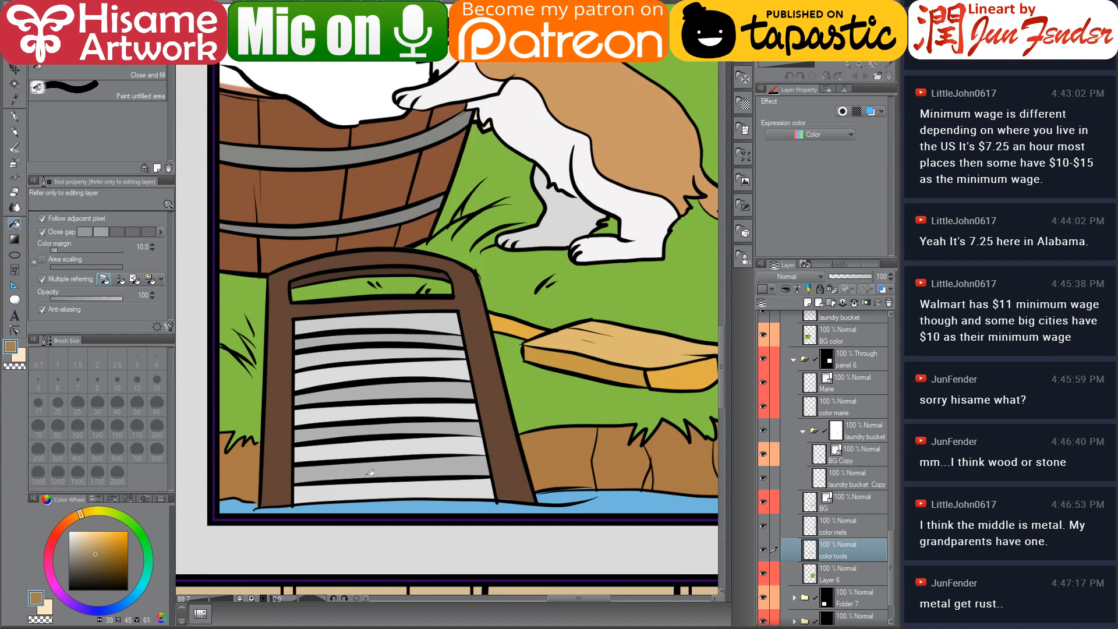
left_click(352, 324)
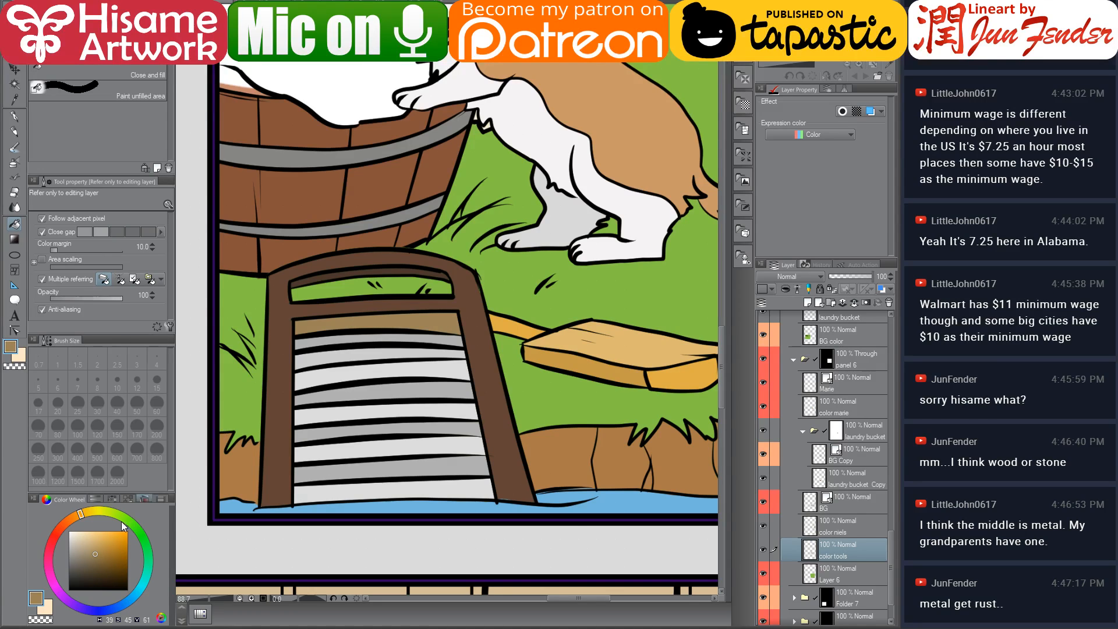
left_click(91, 544)
left_click(408, 322)
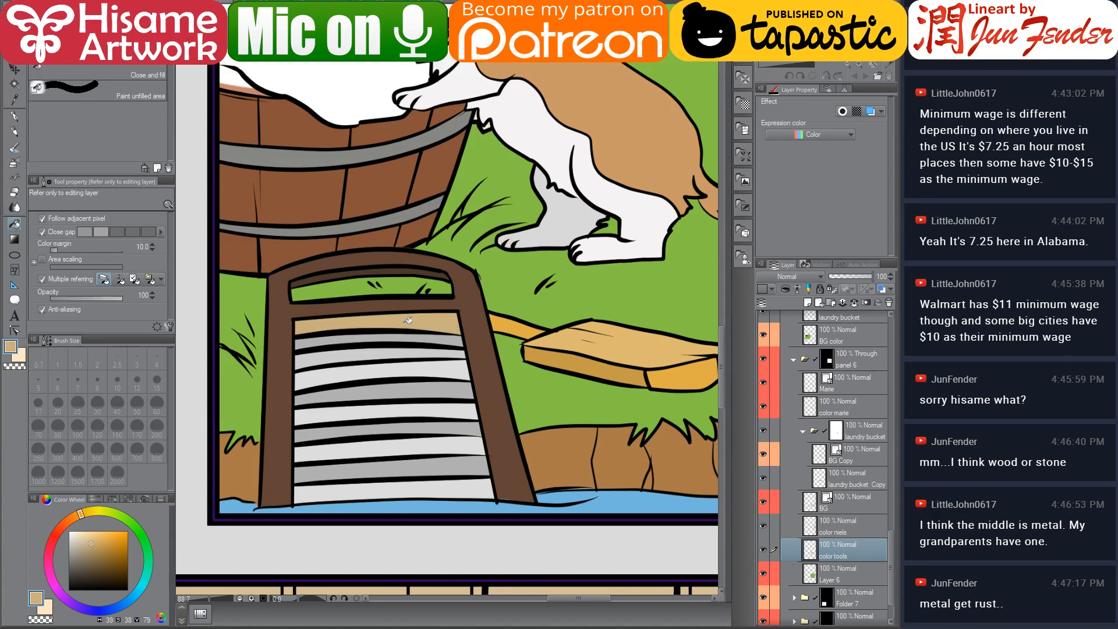
left_click(589, 331, "alt")
left_click(430, 326)
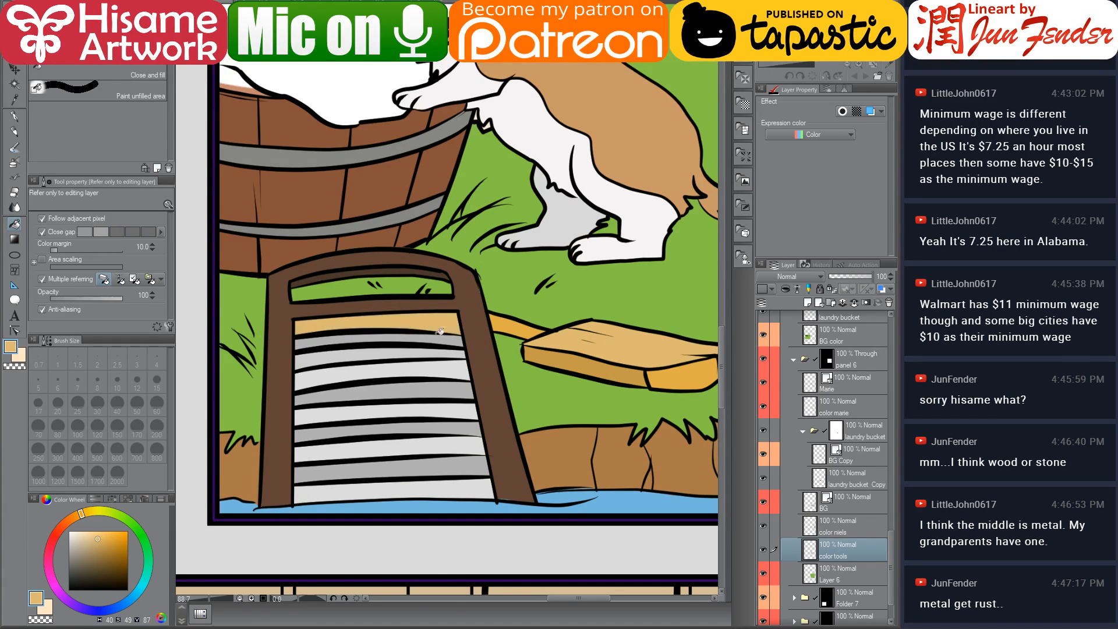
left_click(382, 354)
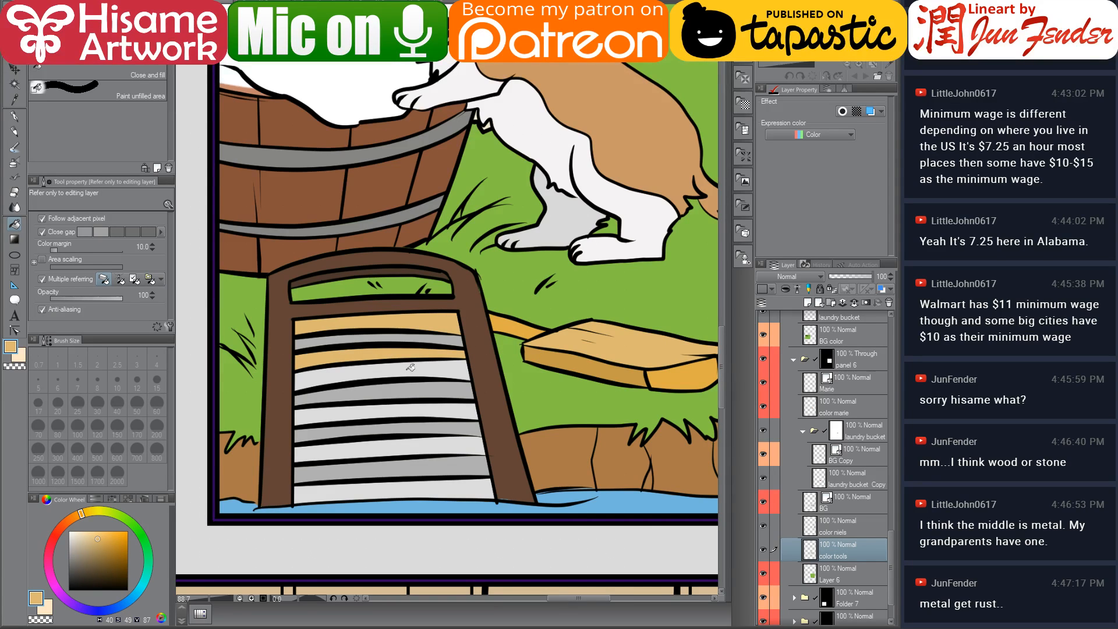
left_click(406, 391)
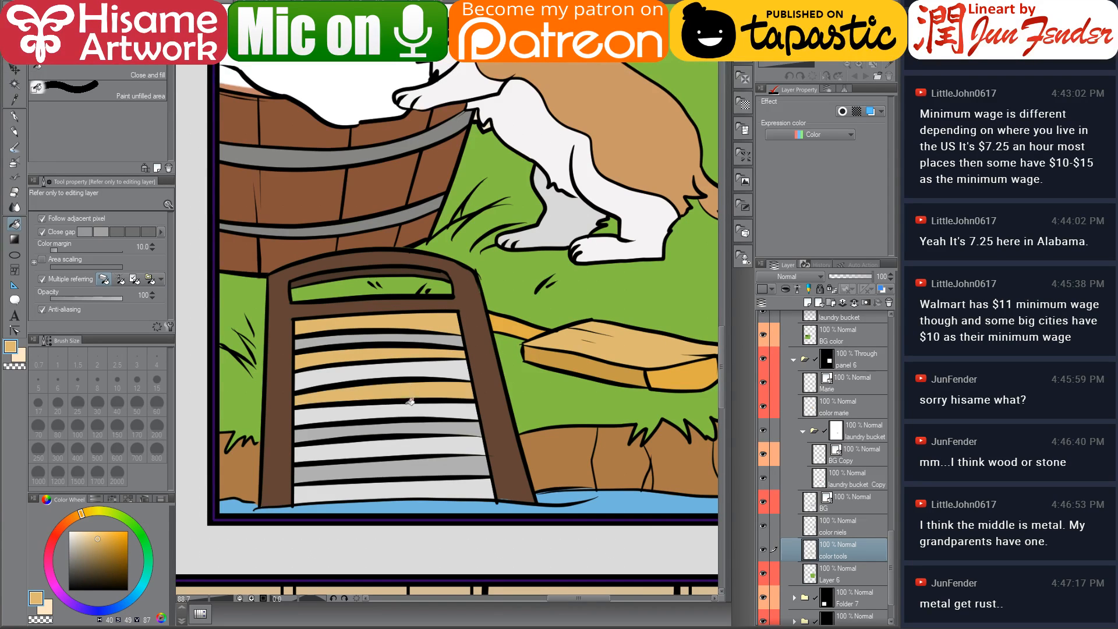
left_click(408, 429)
left_click(416, 469)
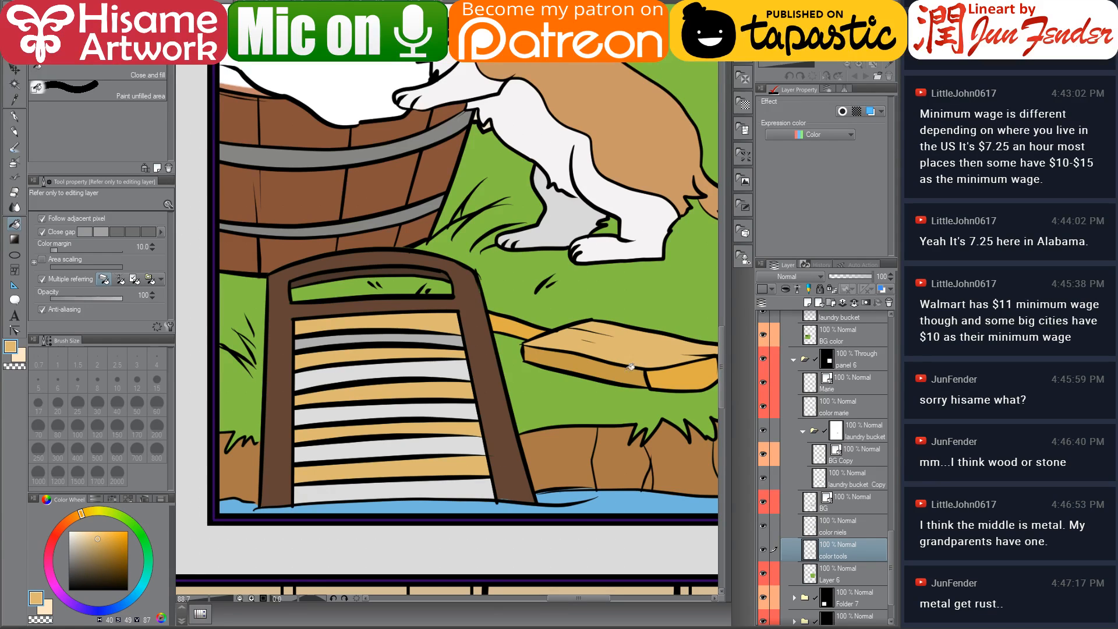
Sample the plank's darker tan and fill the remaining washboard ridges with it
left_click(667, 374, "alt")
left_click(587, 363, "alt")
left_click(403, 342)
left_click(405, 374)
left_click(414, 409)
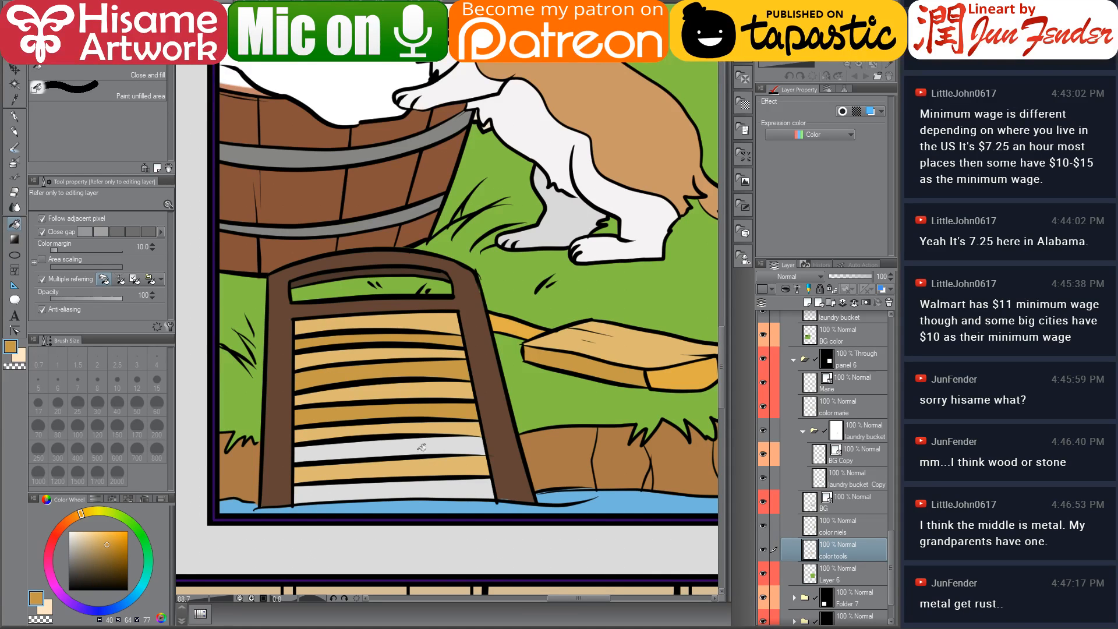
left_click(423, 450)
left_click(441, 490)
scroll(549, 379, "down", 4)
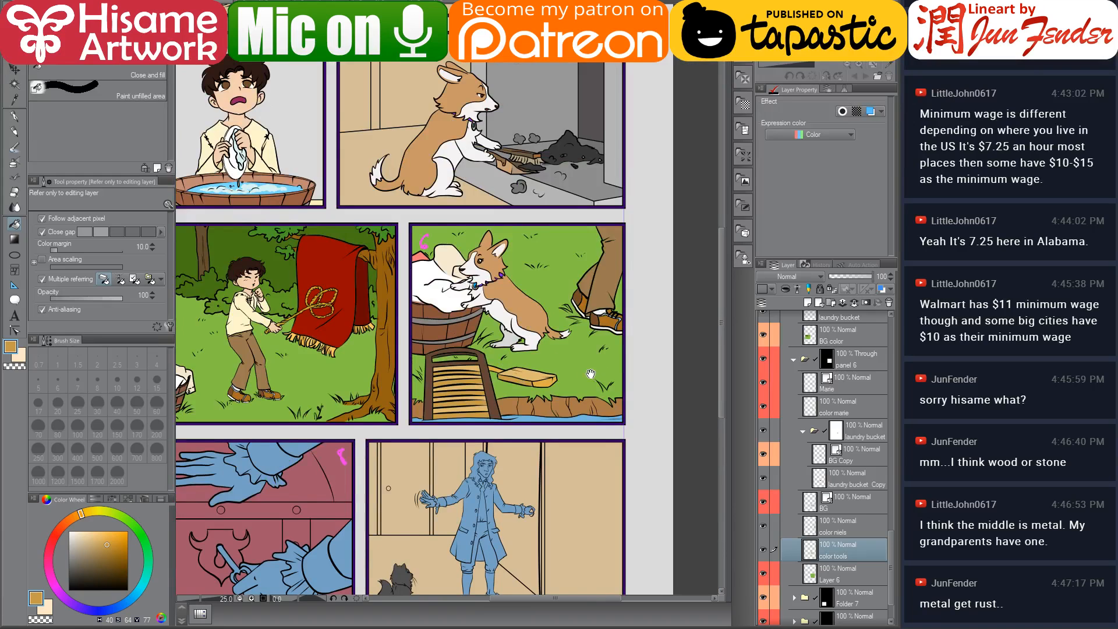
Open panel 7's layer folder and select its BG color layer
left_click_drag(591, 373, 550, 365)
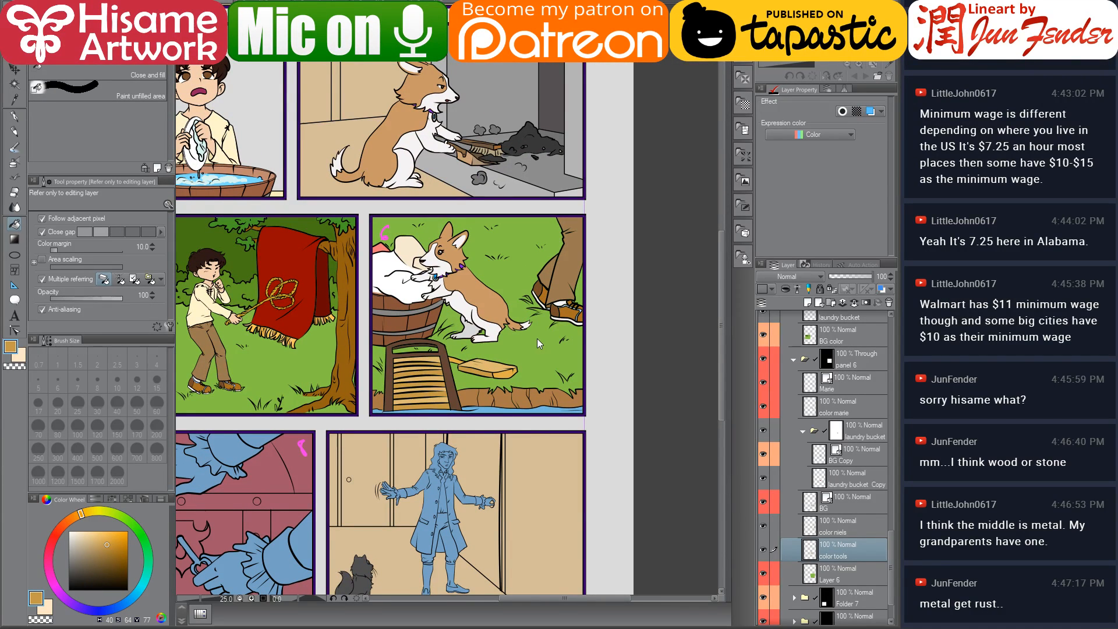
left_click_drag(463, 350, 557, 302)
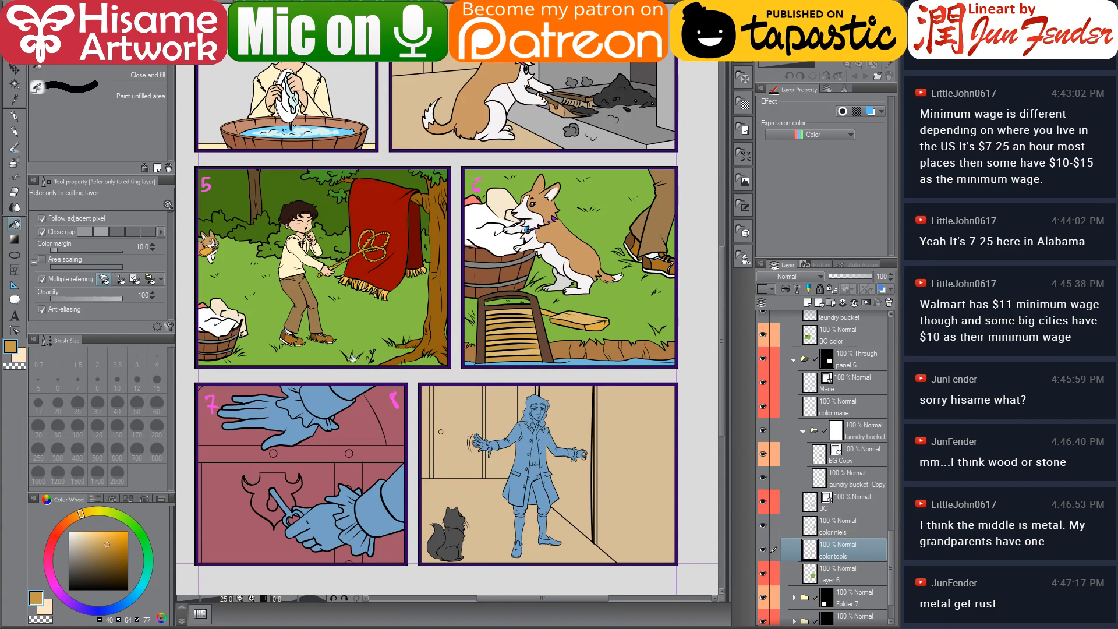
left_click_drag(382, 435, 395, 415)
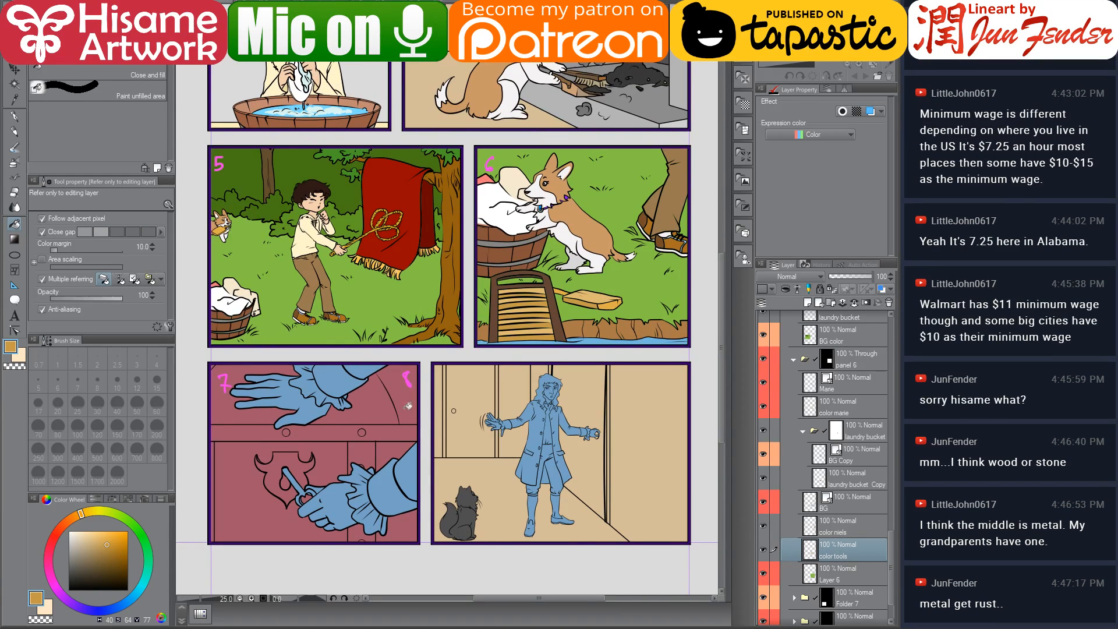
scroll(842, 540, "down", 2)
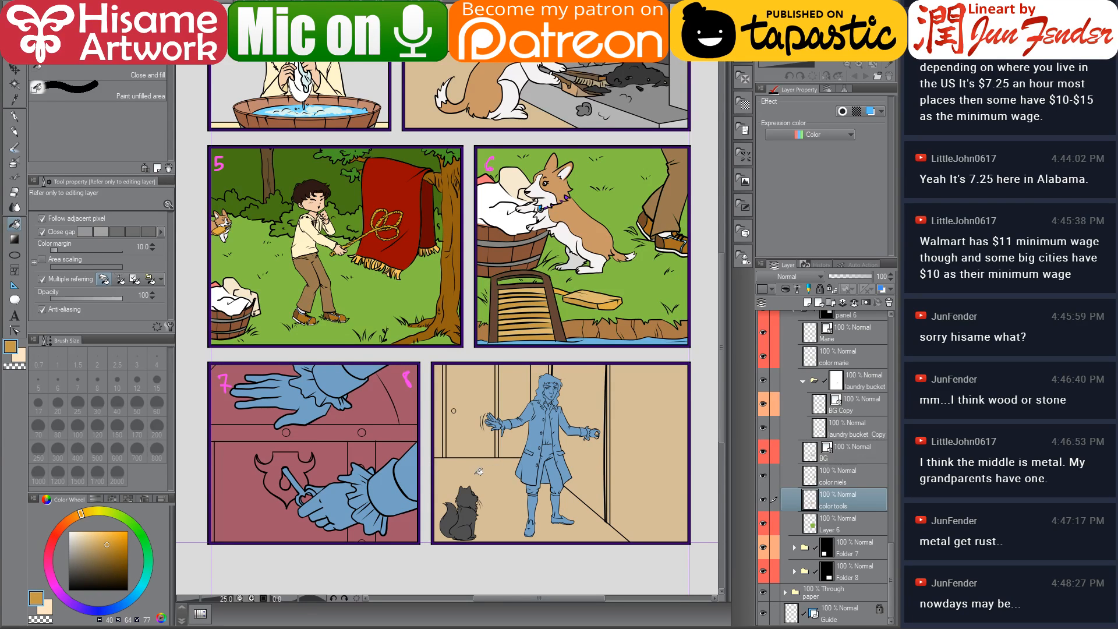
left_click_drag(501, 468, 522, 473)
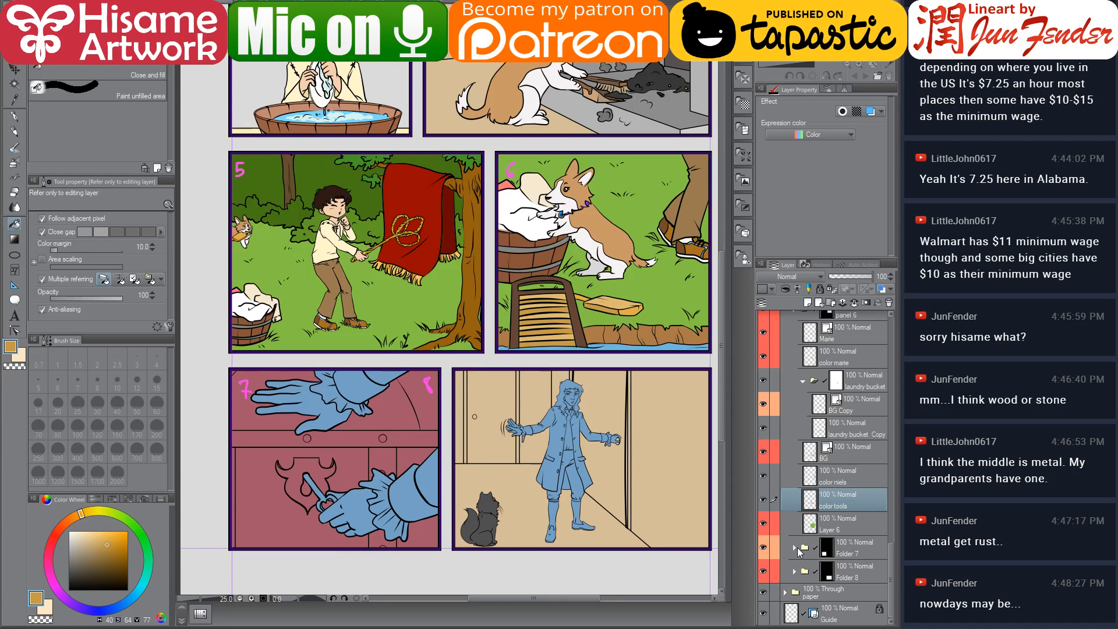
left_click(801, 552)
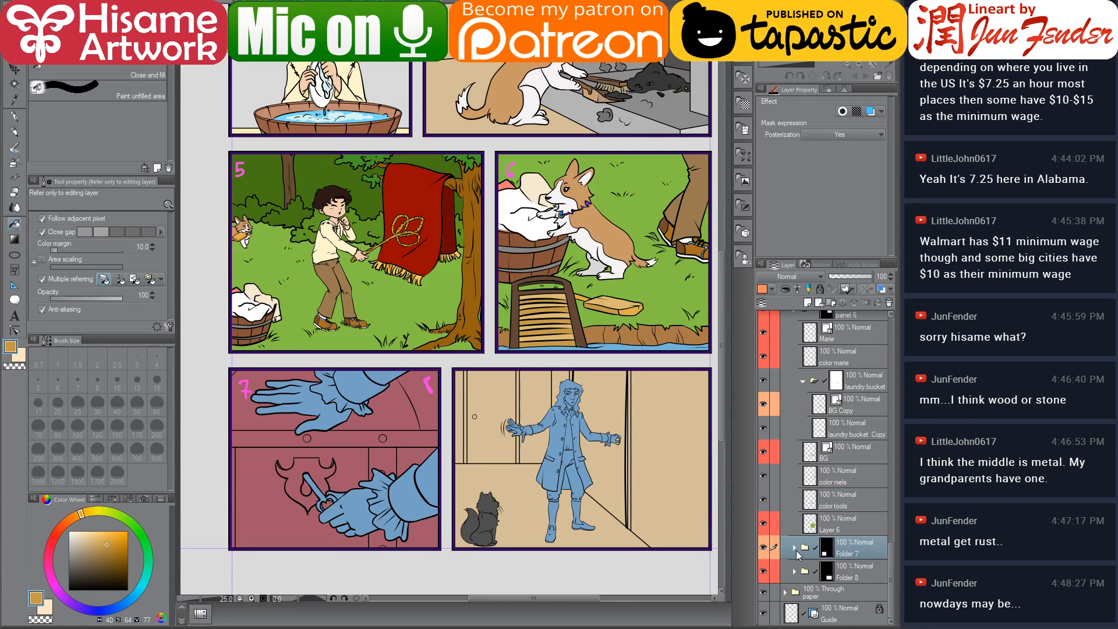
left_click(794, 548)
scroll(802, 542, "down", 3)
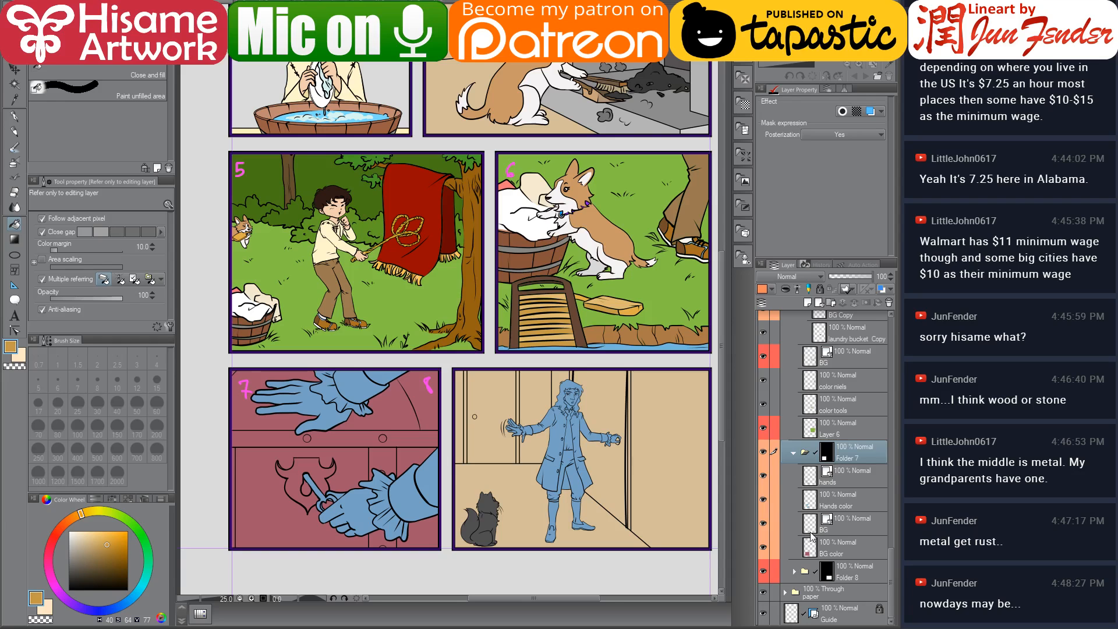
left_click(851, 502)
left_click(813, 552)
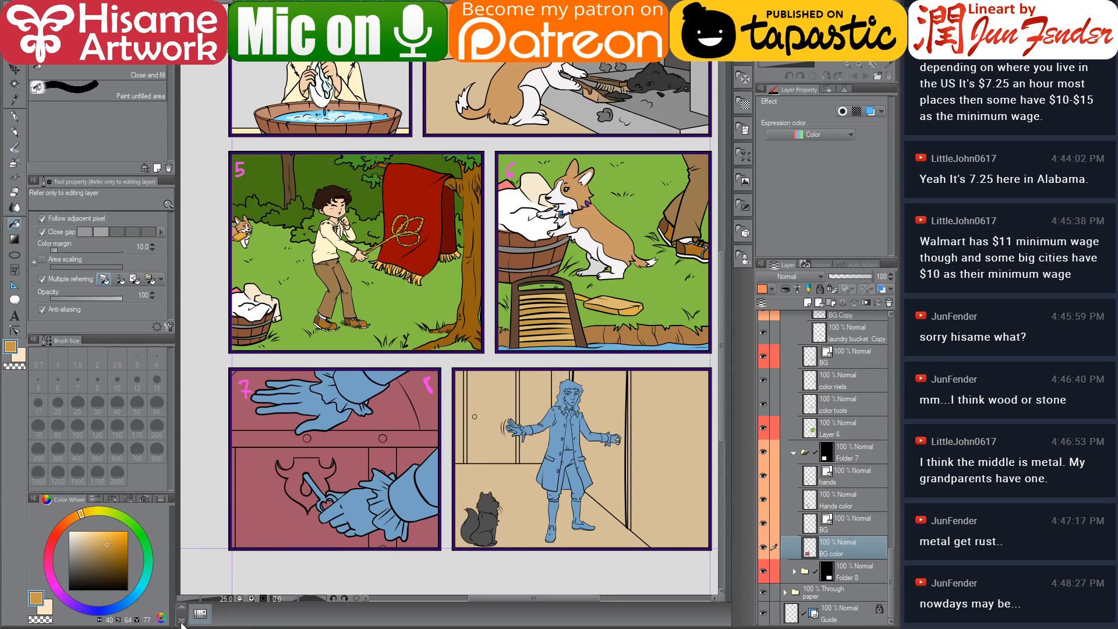
Open the chapter_03.jpg cover image from the extra stuff folder as a reference
key("alt+Tab")
scroll(325, 535, "down", 2)
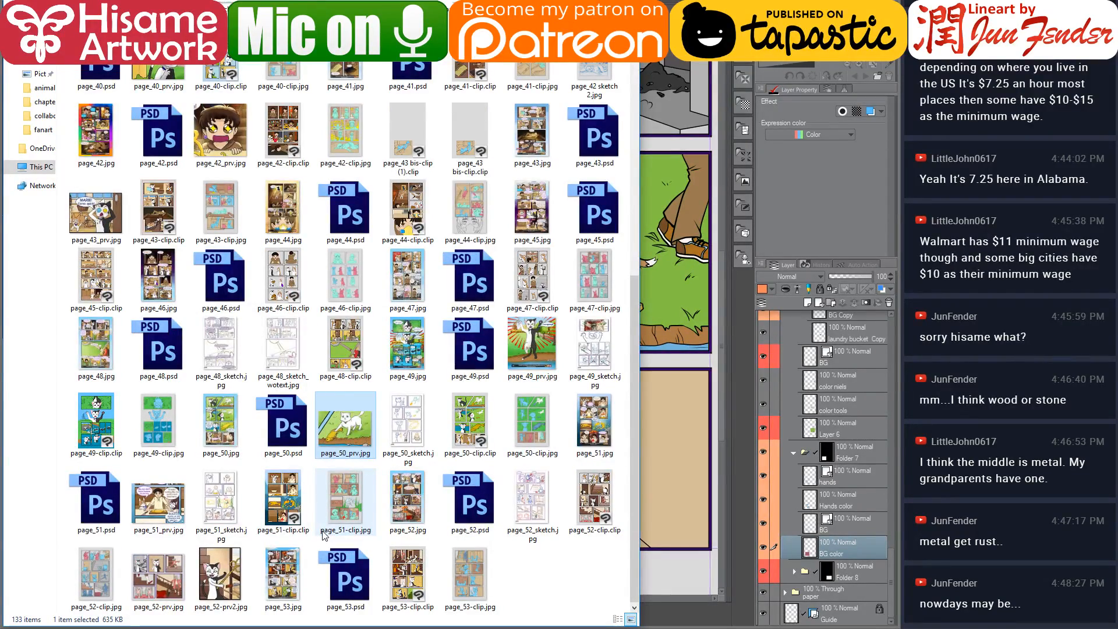
scroll(324, 535, "up", 10)
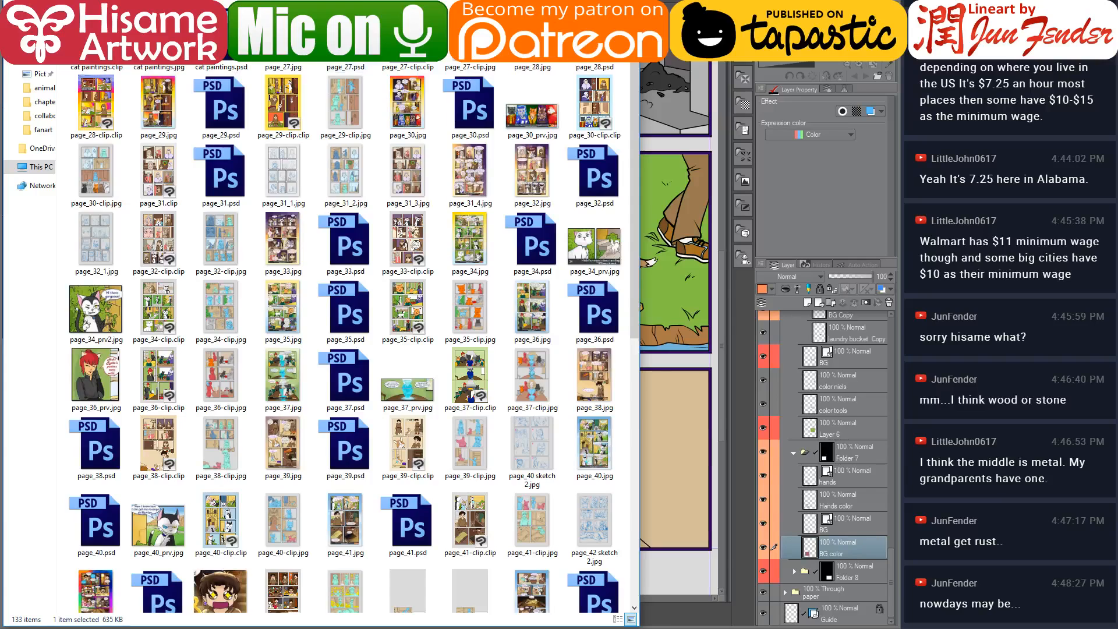
key("alt+Up")
left_click(221, 66)
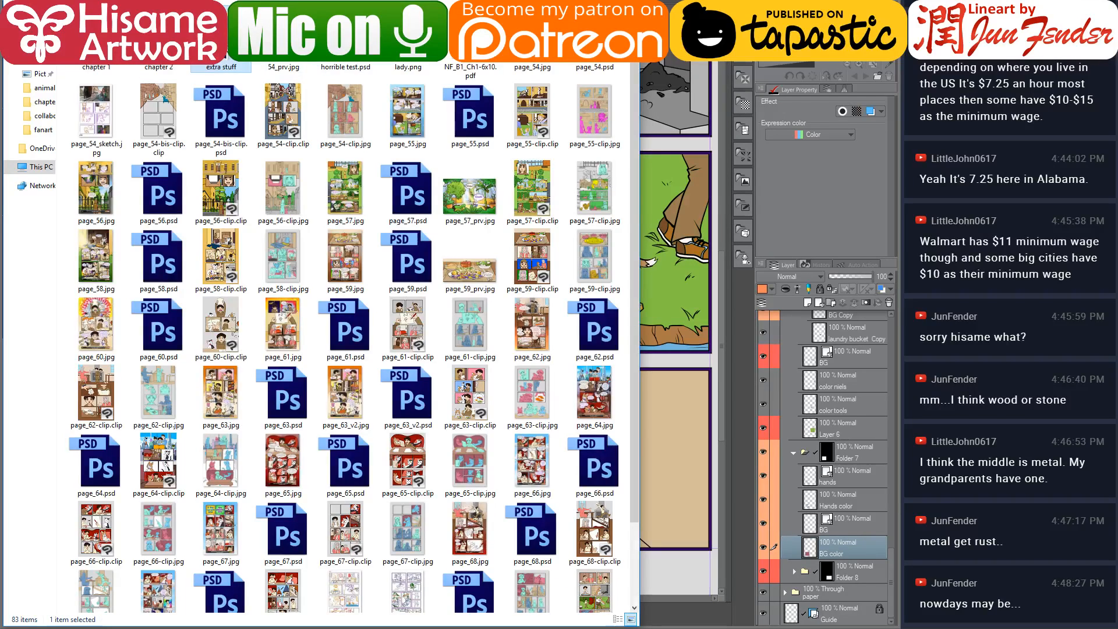
double_click(221, 67)
left_click(350, 63)
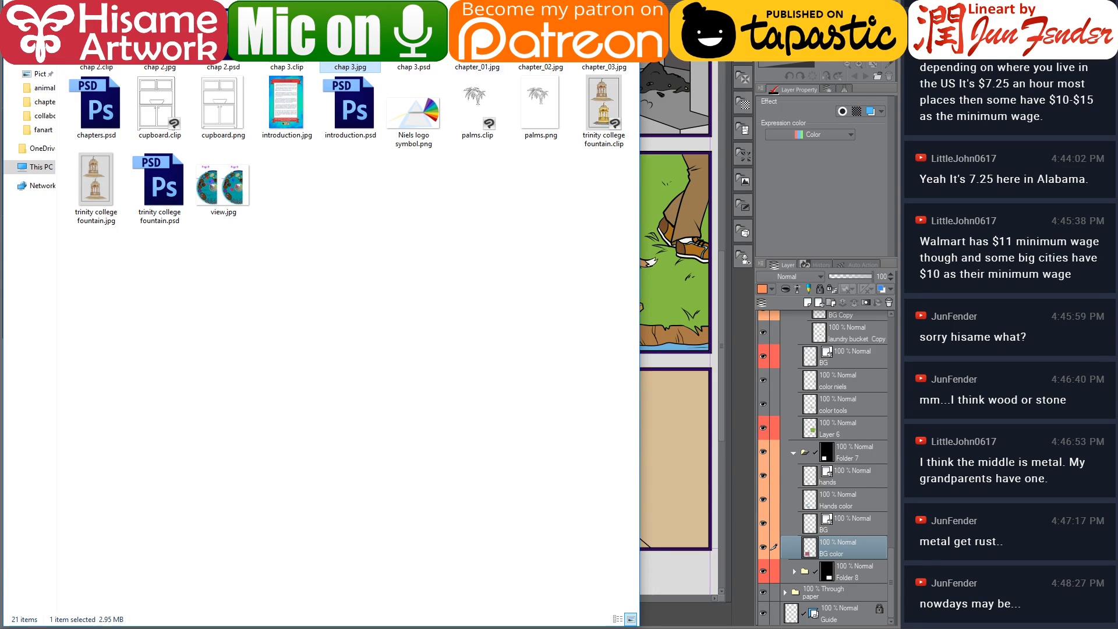
left_click(604, 67)
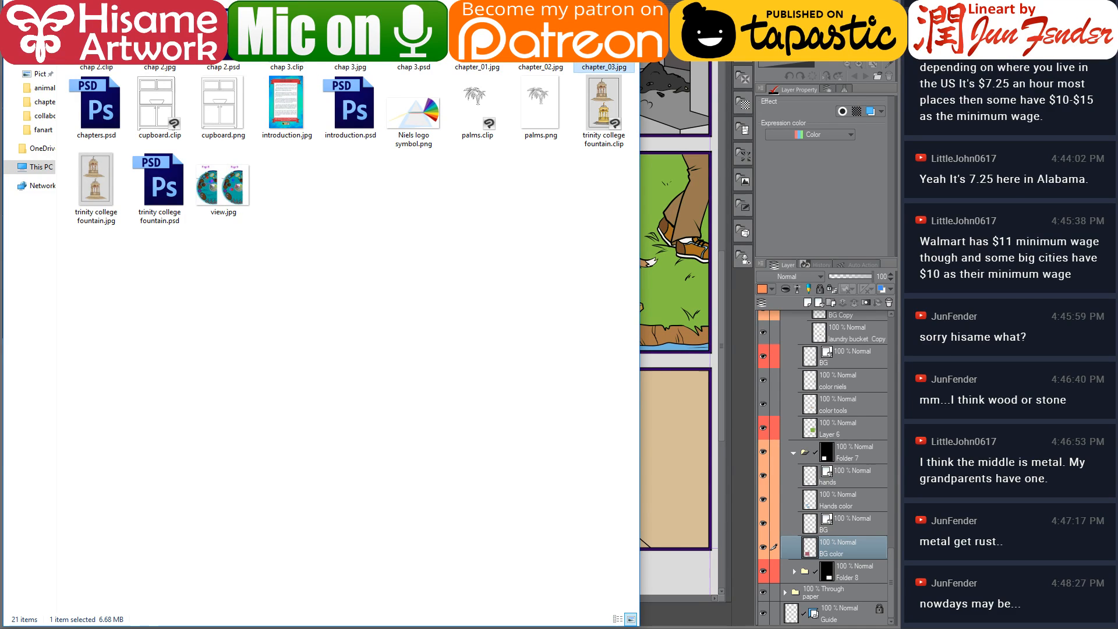
key("Return")
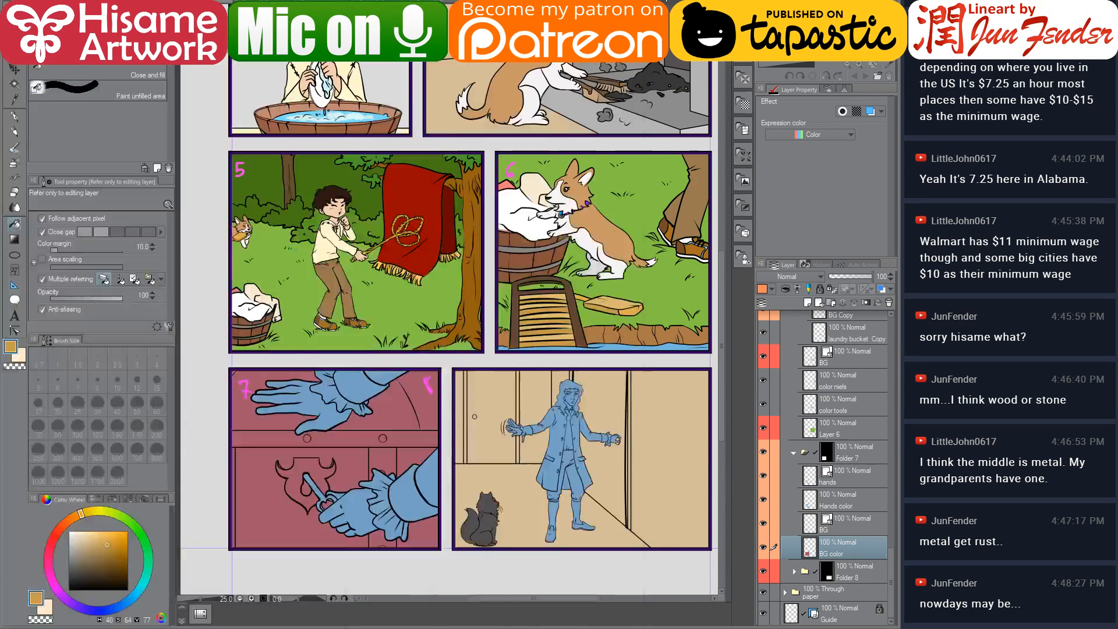
Sample the treasure chest's brown from the cover image and paint panel 7's whole background with it using an enlarged G-pen
scroll(431, 506, "up", 8)
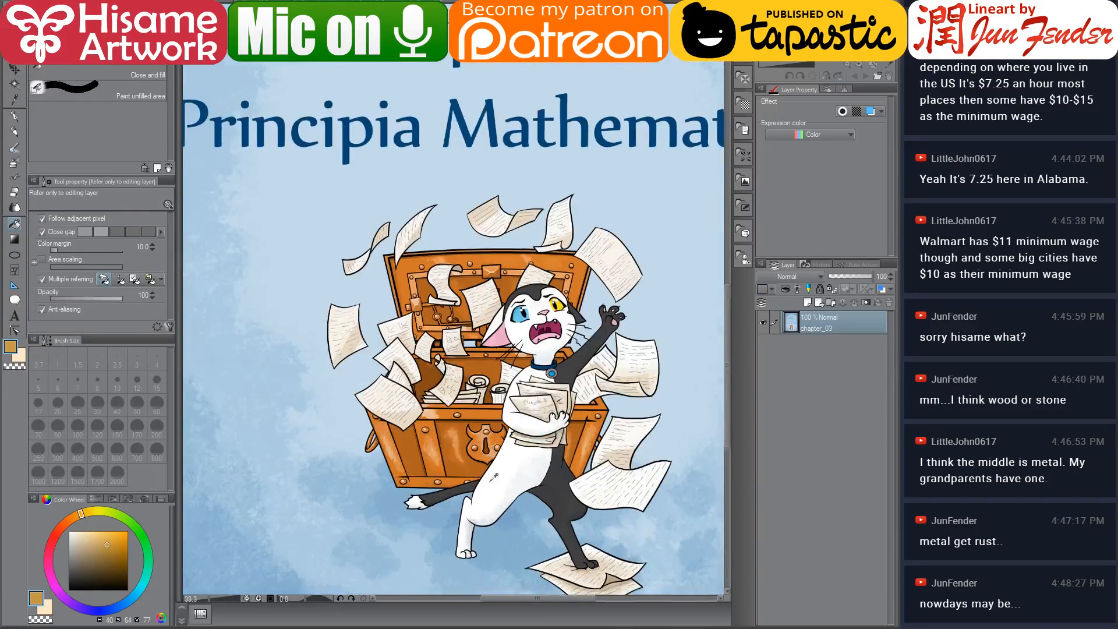
scroll(479, 420, "up", 2)
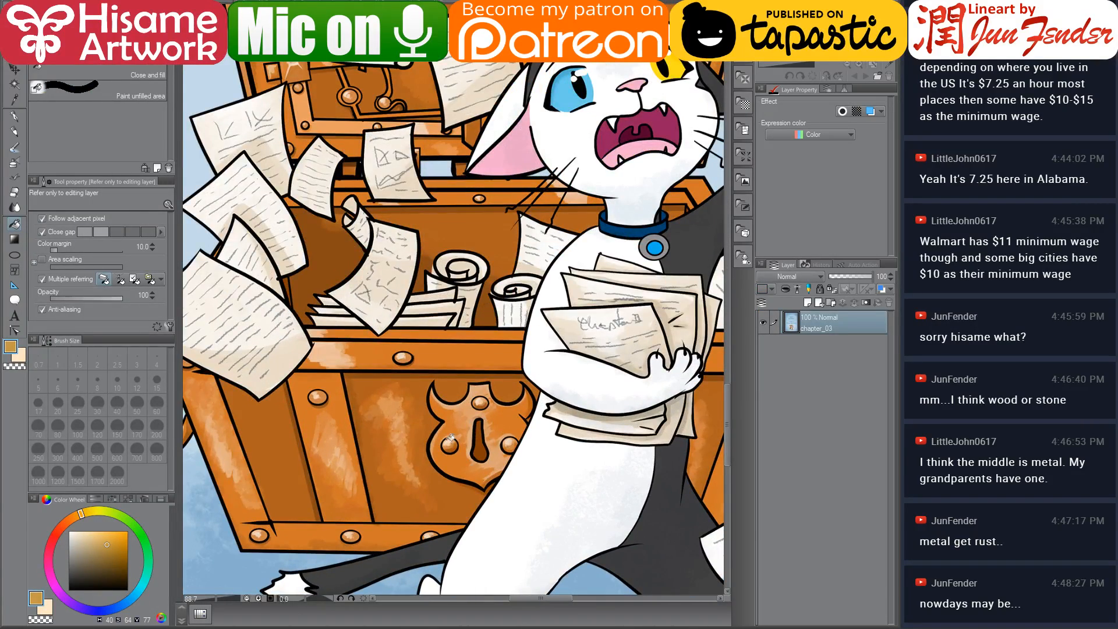
scroll(394, 458, "down", 4)
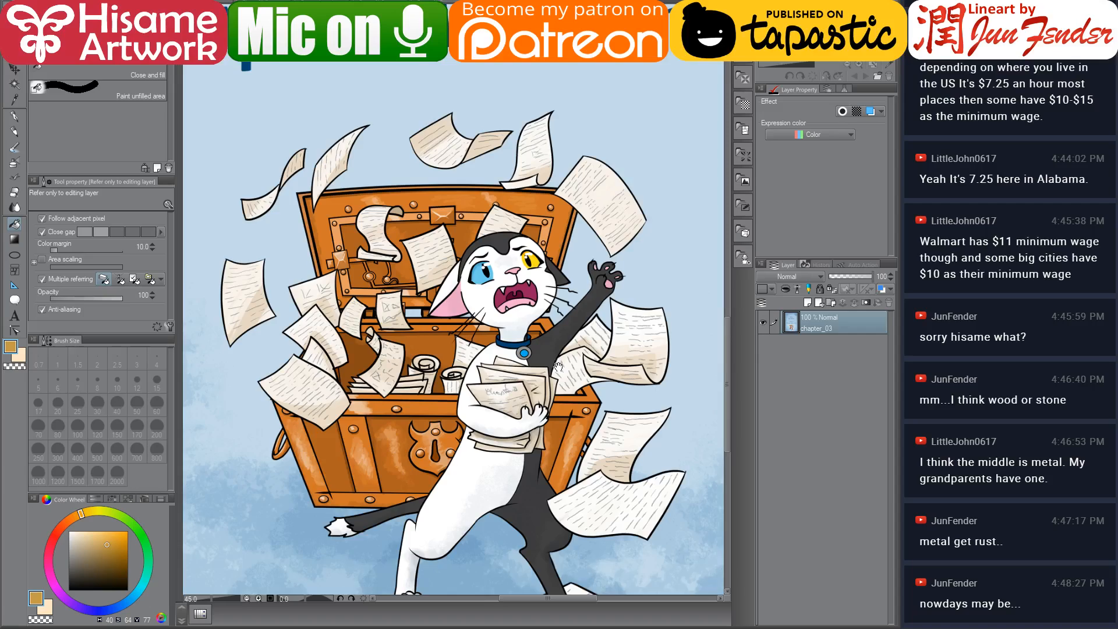
left_click_drag(550, 373, 524, 398)
scroll(367, 487, "up", 2)
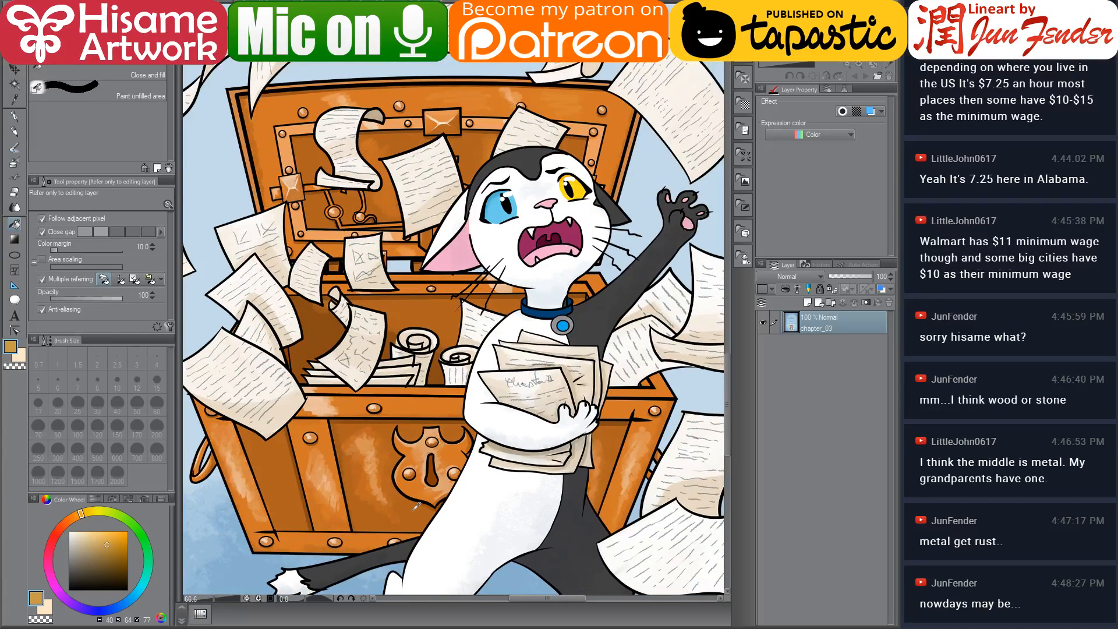
left_click(421, 462, "alt")
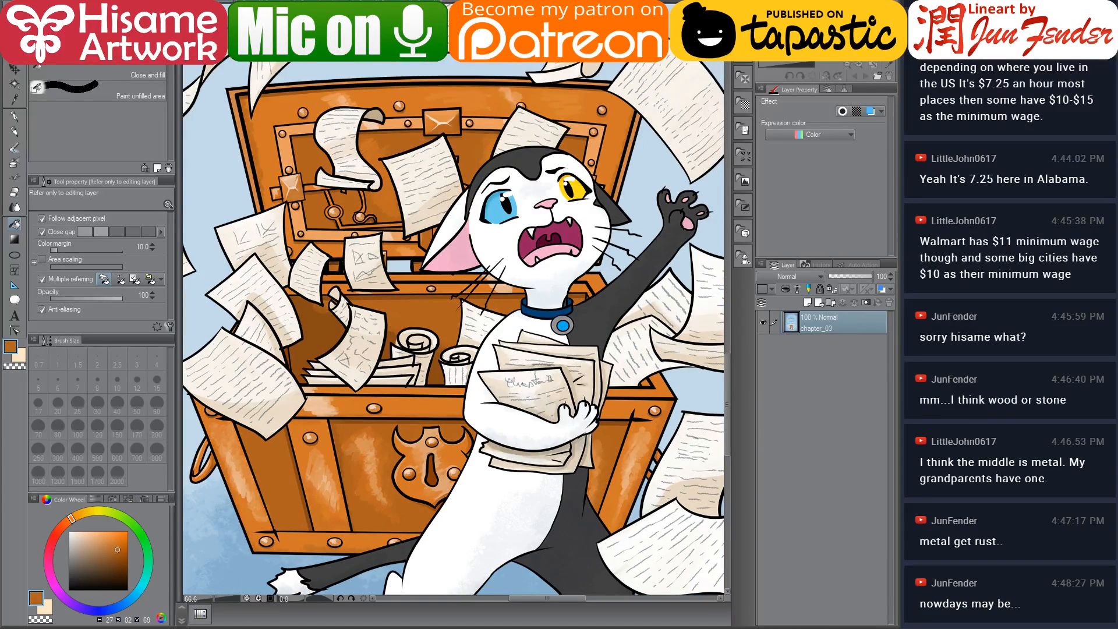
key("ctrl+Tab")
scroll(817, 576, "down", 1)
scroll(813, 574, "down", 1)
left_click(810, 550, "ctrl")
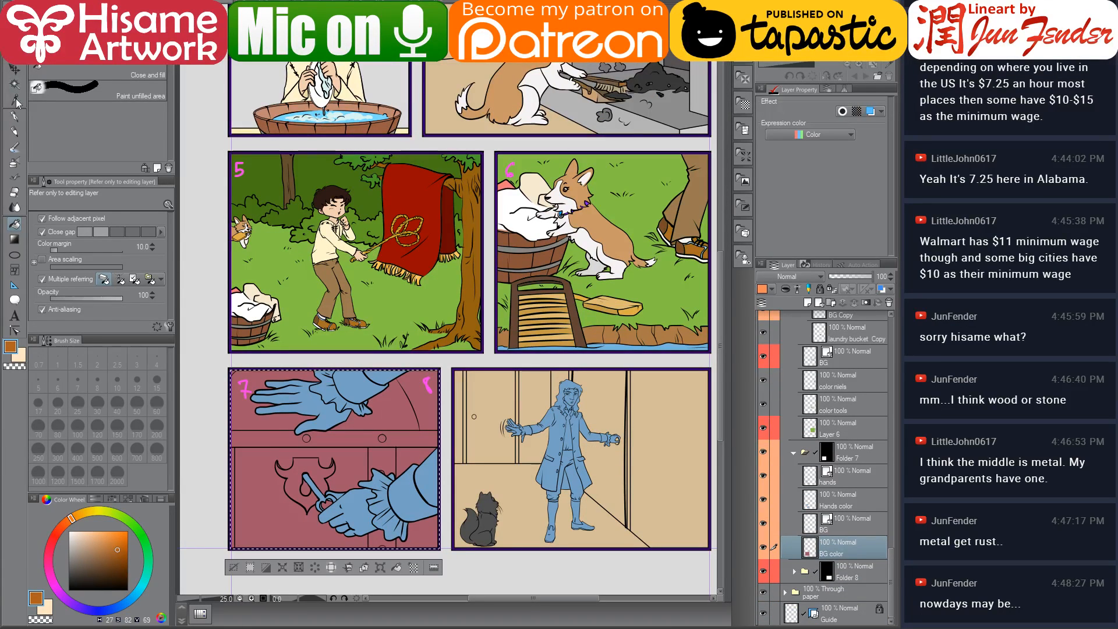
left_click(16, 119)
key("bracketright")
key("bracketright")
key("bracketright")
key("bracketright")
key("bracketright")
key("bracketright")
key("bracketright")
key("bracketright")
key("bracketright")
key("bracketright")
key("bracketright")
key("bracketright")
key("bracketright")
key("bracketright")
key("bracketright")
key("bracketright")
key("bracketright")
key("bracketright")
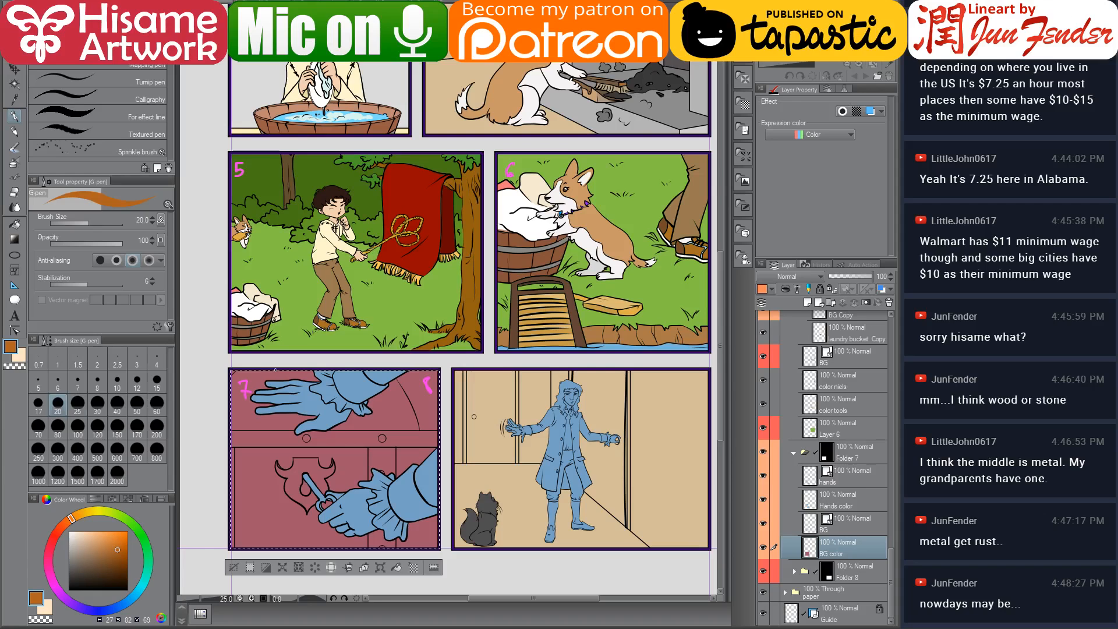
mouse_move(187, 403)
left_mouse_down()
mouse_move(503, 402)
mouse_move(251, 469)
mouse_move(361, 516)
mouse_move(380, 484)
mouse_move(258, 452)
mouse_move(303, 450)
mouse_move(295, 438)
left_mouse_up()
Sample the chest's lighter orange from the cover, hide the hands layers, and fill panel 7's horizontal band and vertical strap with it
scroll(259, 453, "up", 1)
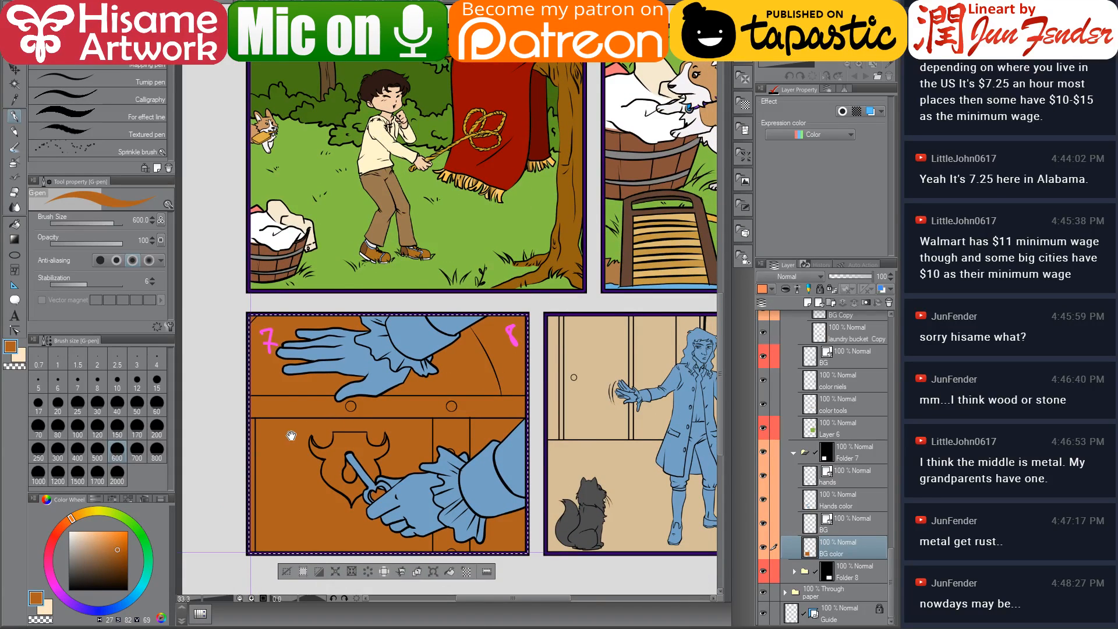
left_click(466, 27)
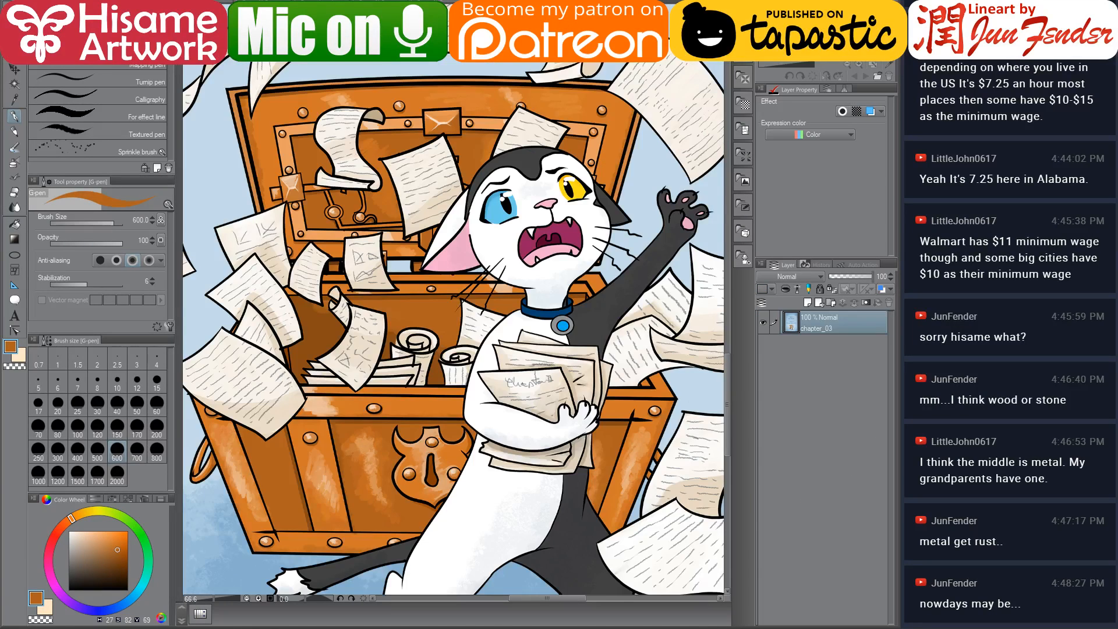
left_click(397, 408, "alt")
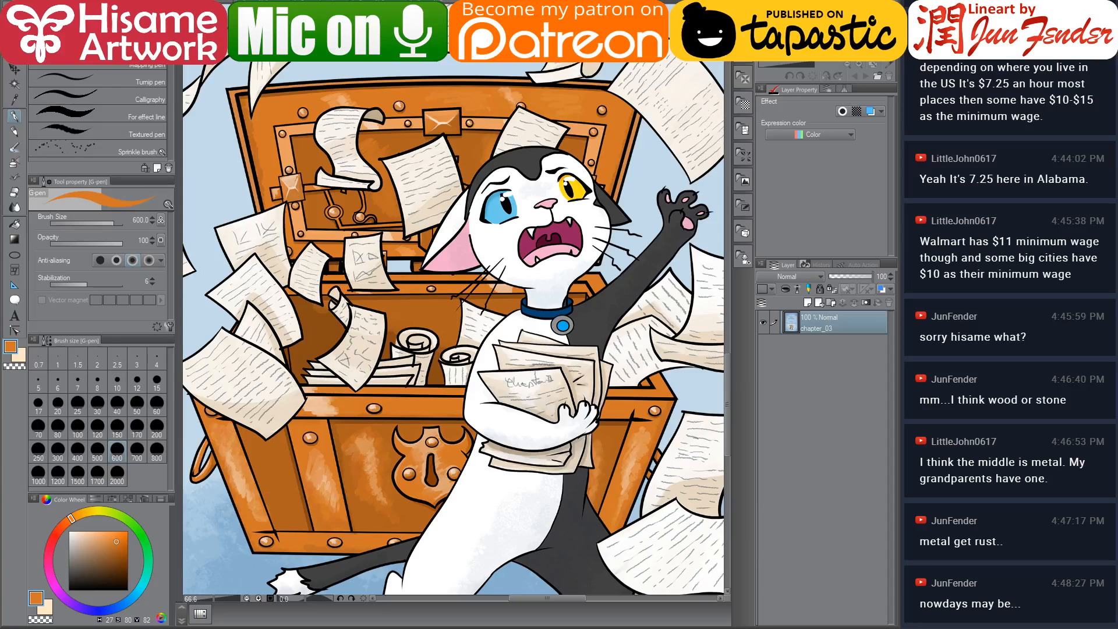
left_click(326, 27)
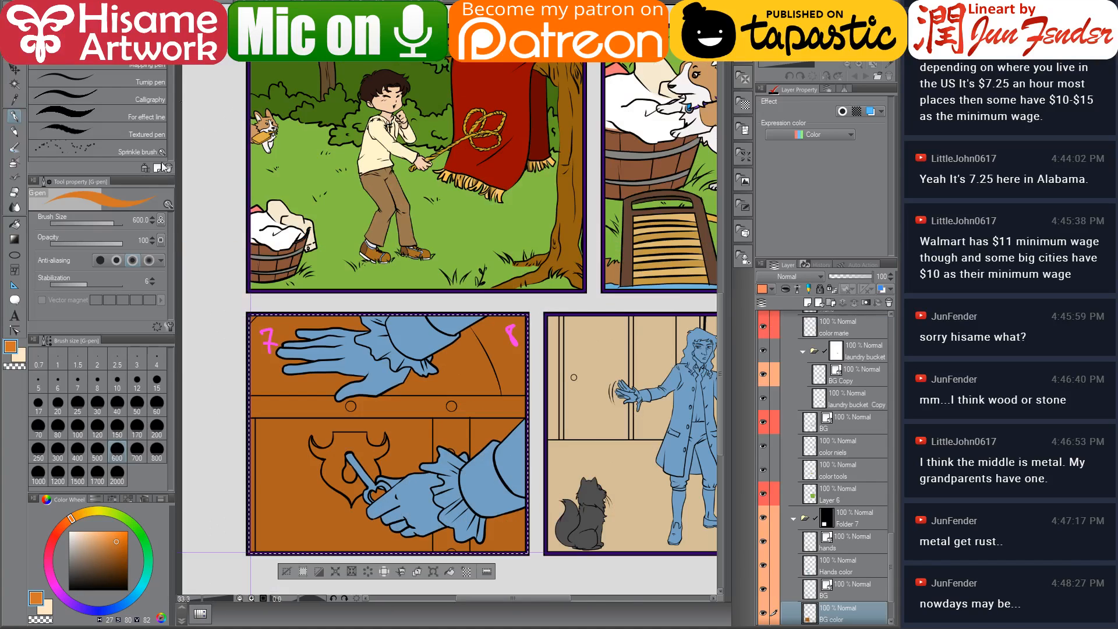
left_click(15, 225)
left_click(307, 410)
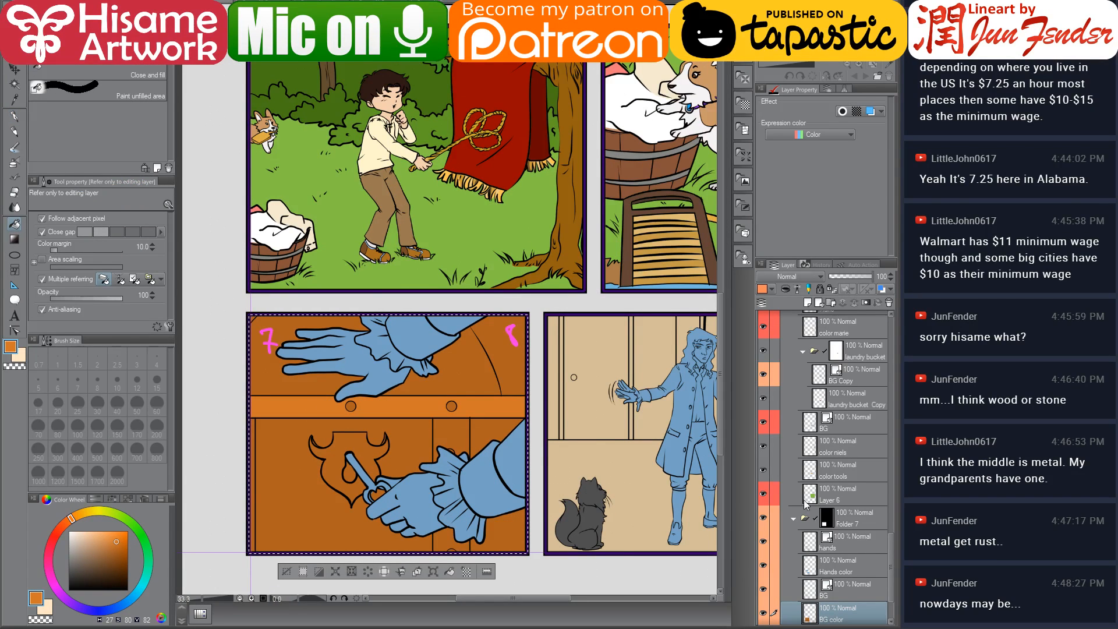
left_click_drag(763, 564, 765, 548)
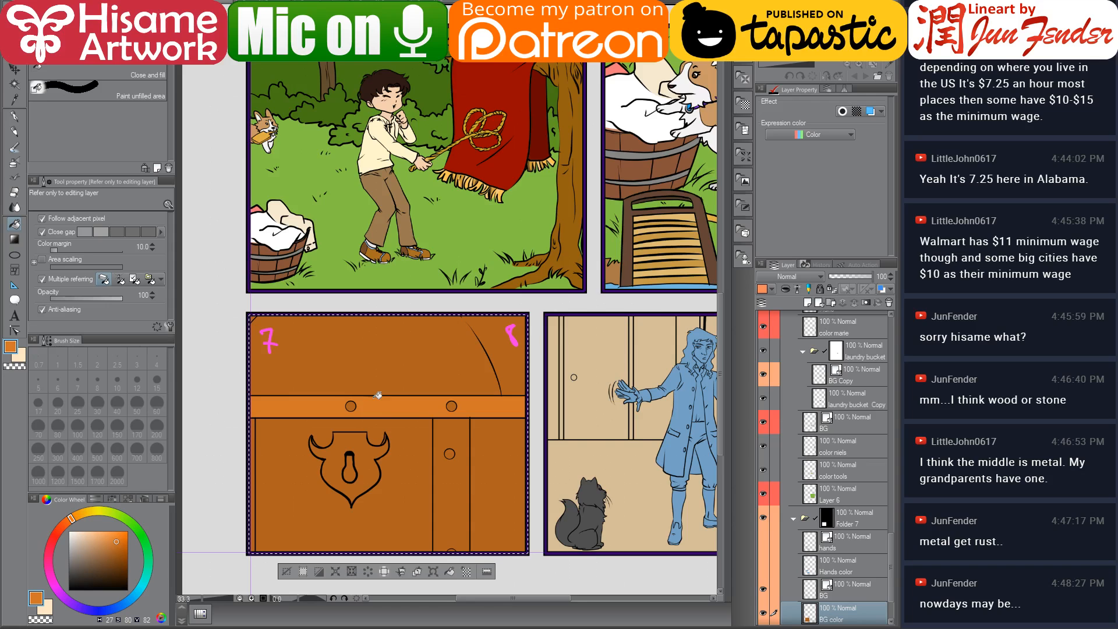
scroll(442, 396, "down", 1)
left_click(466, 405)
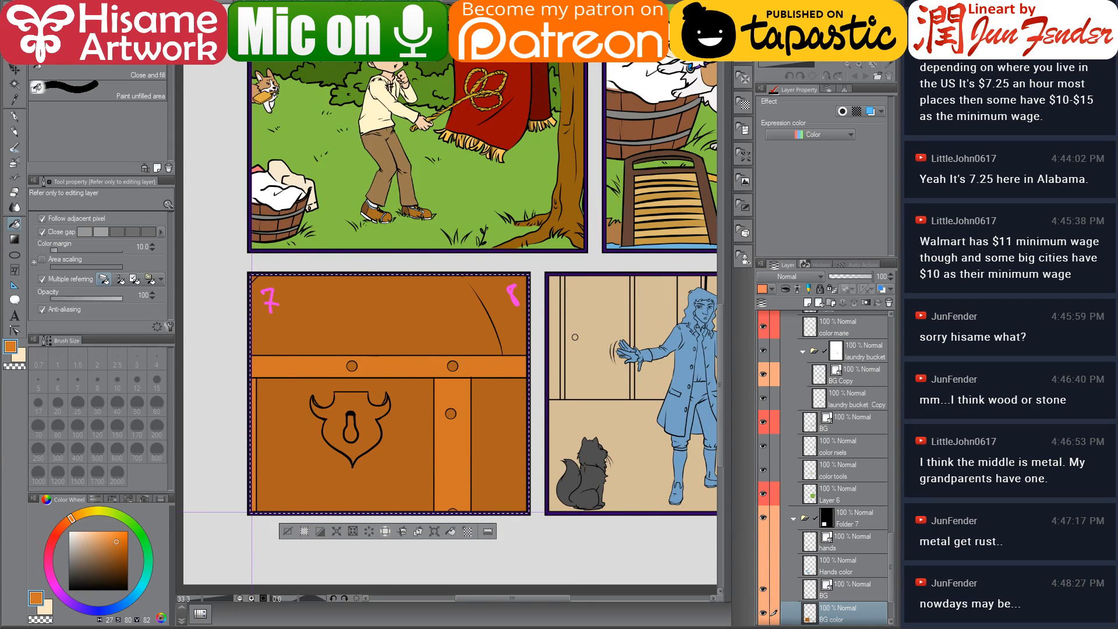
Compare panel 7's chest colours against the chapter_03 cover image
key("ctrl+Tab")
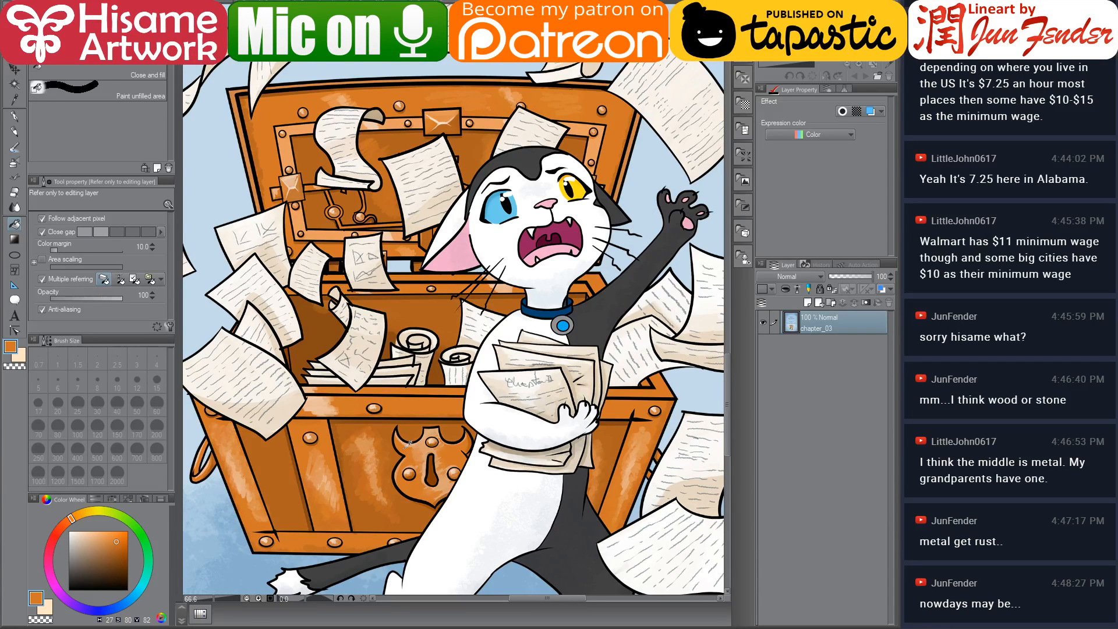
key("ctrl+Tab")
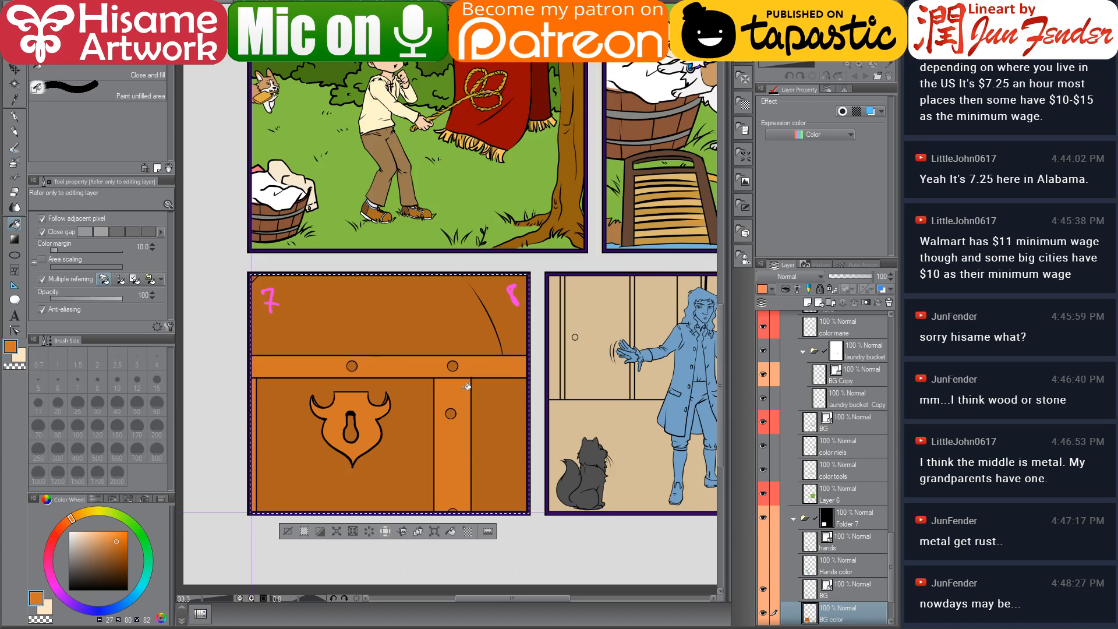
key("ctrl+Tab")
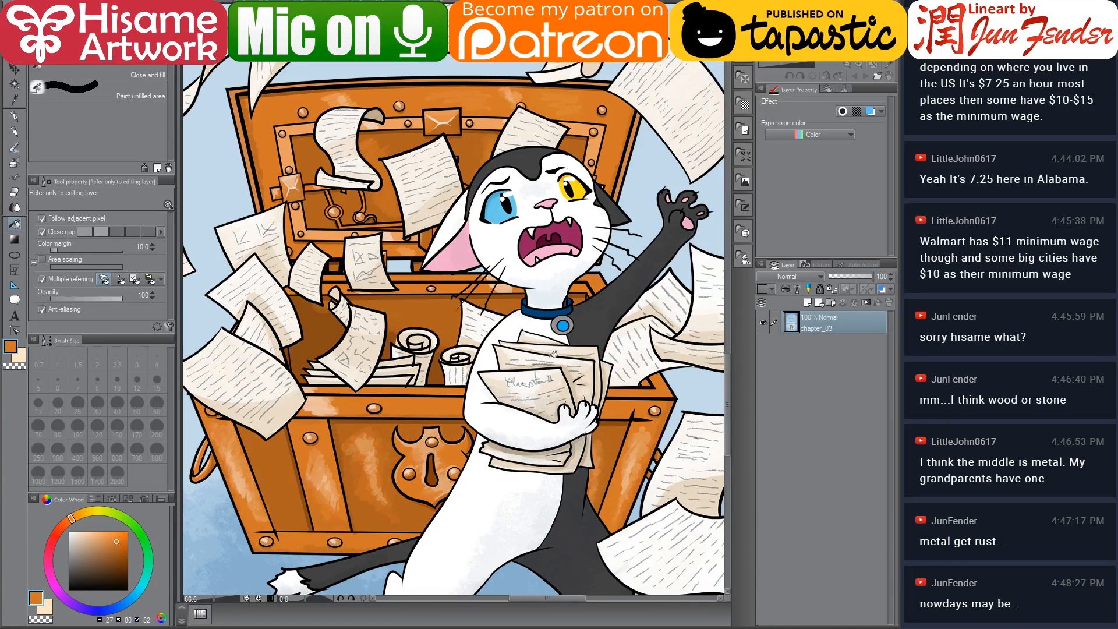
Switch to the browser and run an image search for medieval siege
key("alt+Tab")
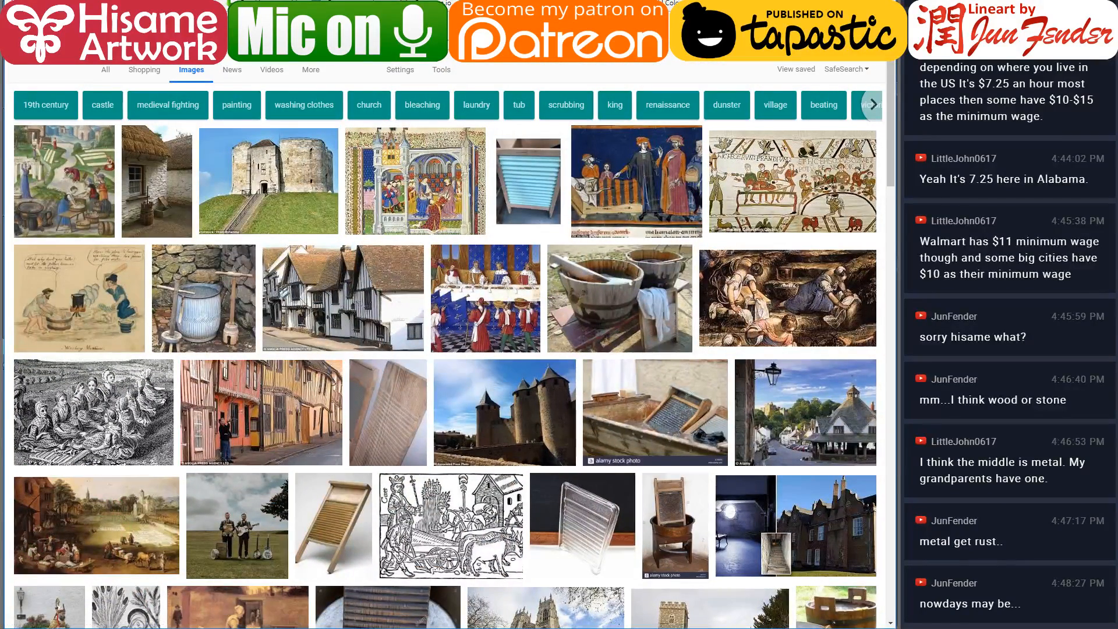
type("medieval siege")
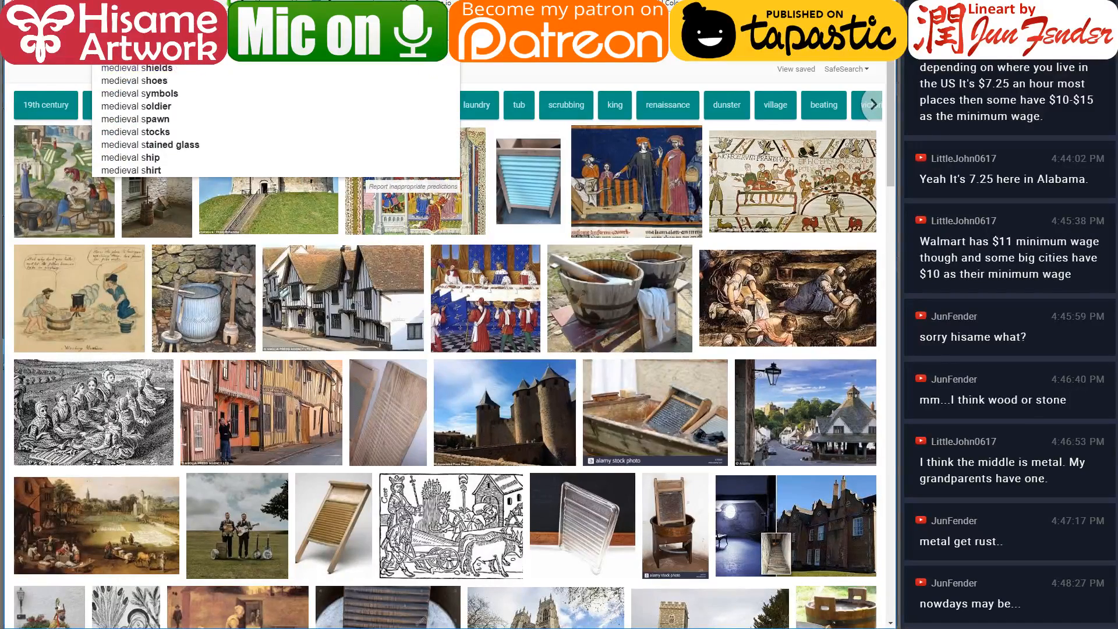
key("Return")
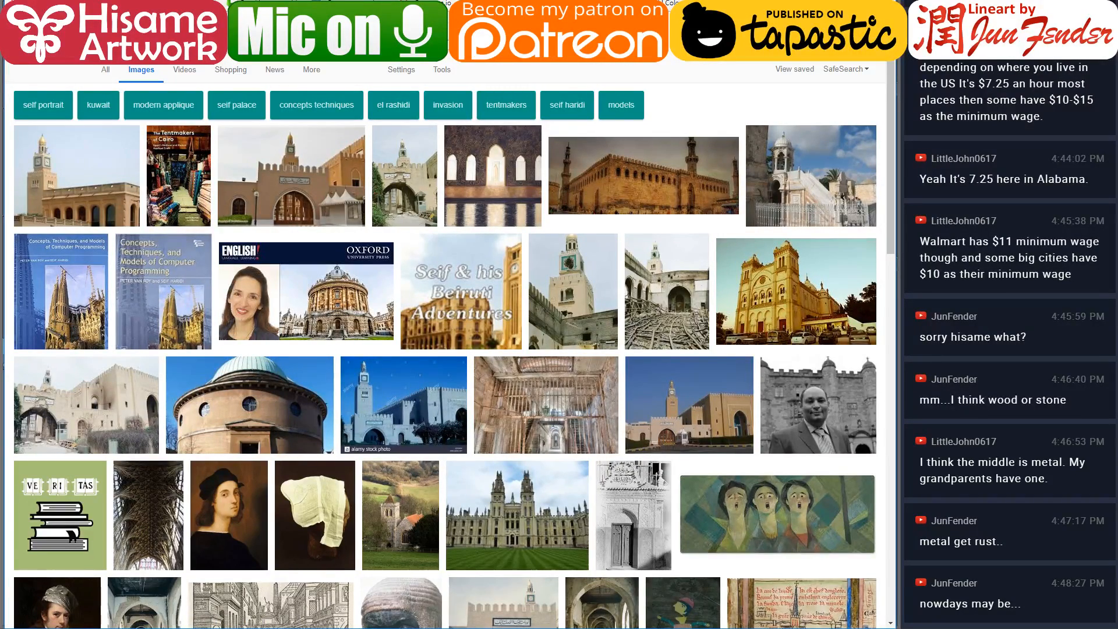
key("Return")
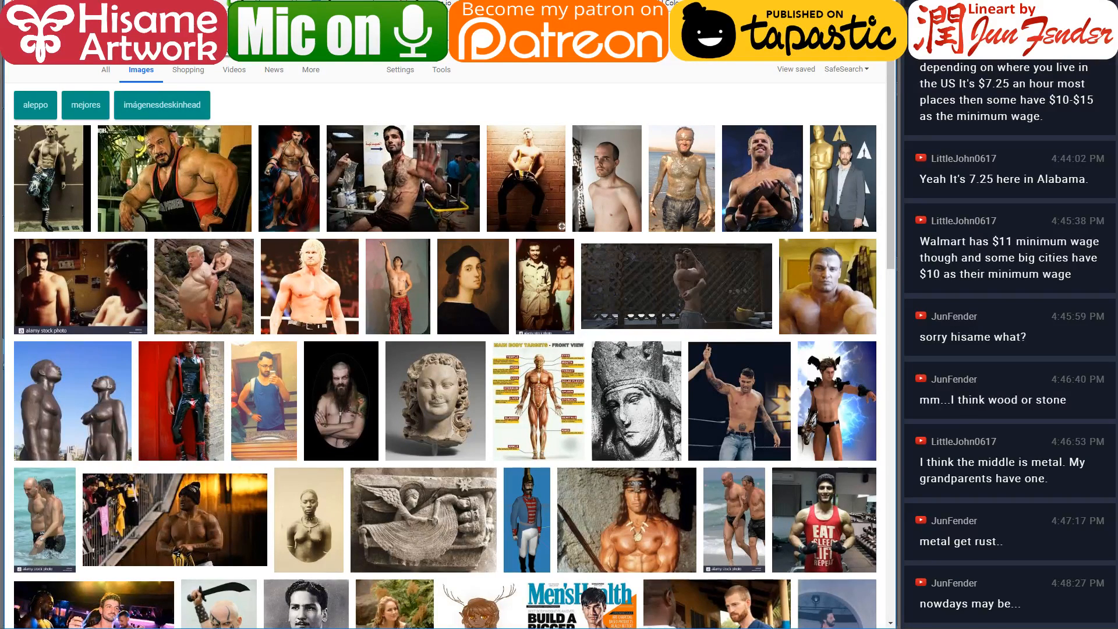
Run an image search for chest and browse a riveted medieval chest result for reference
type("chest")
key("Return")
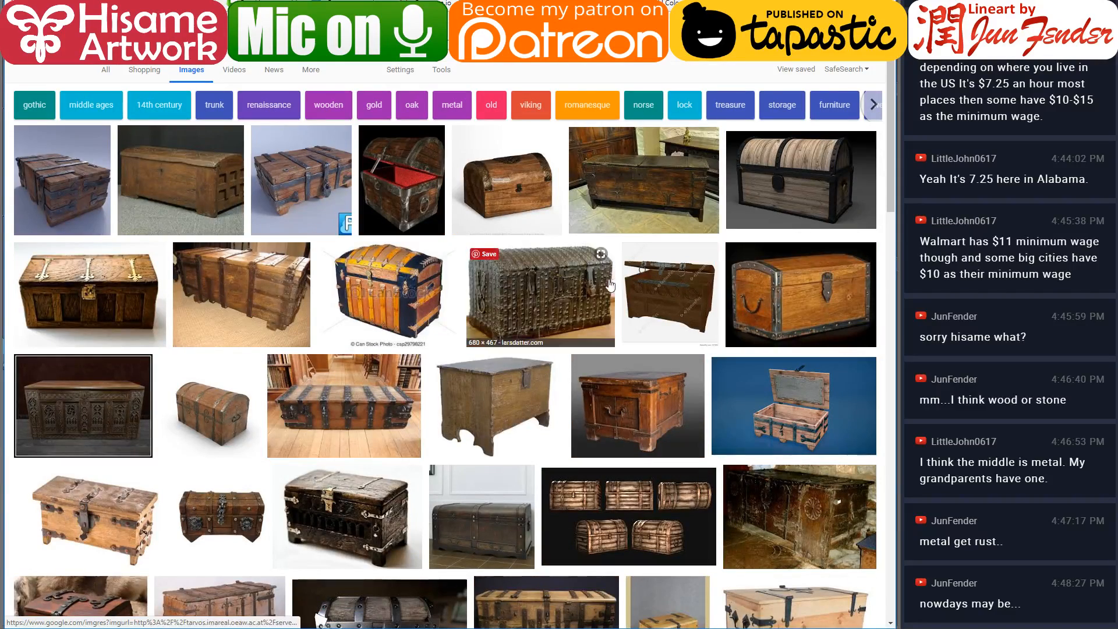
left_click(612, 284)
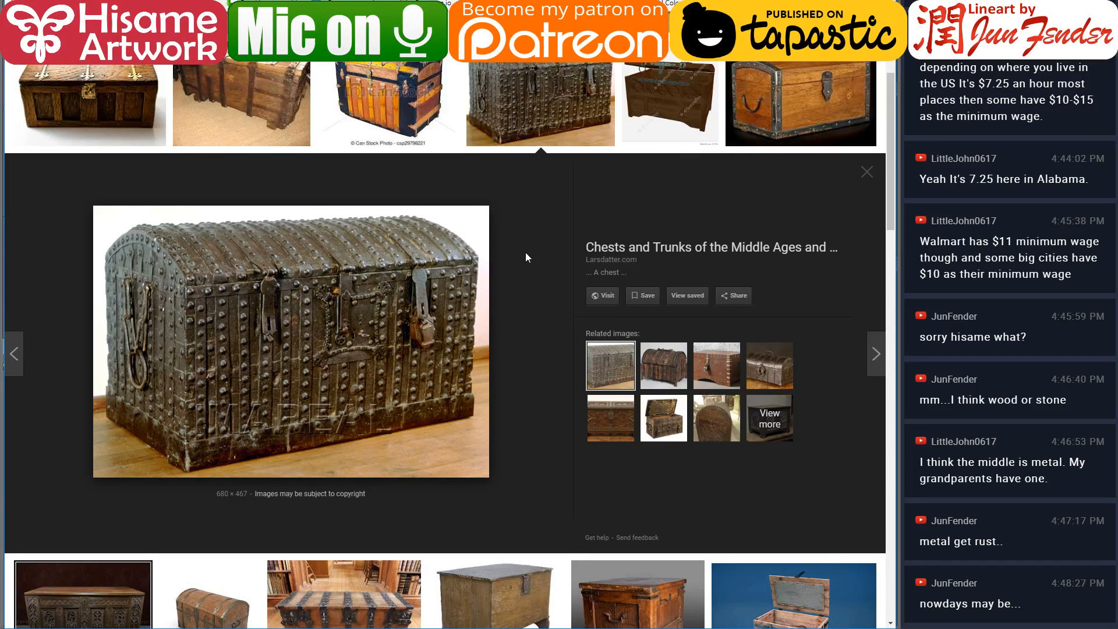
scroll(525, 257, "up", 3)
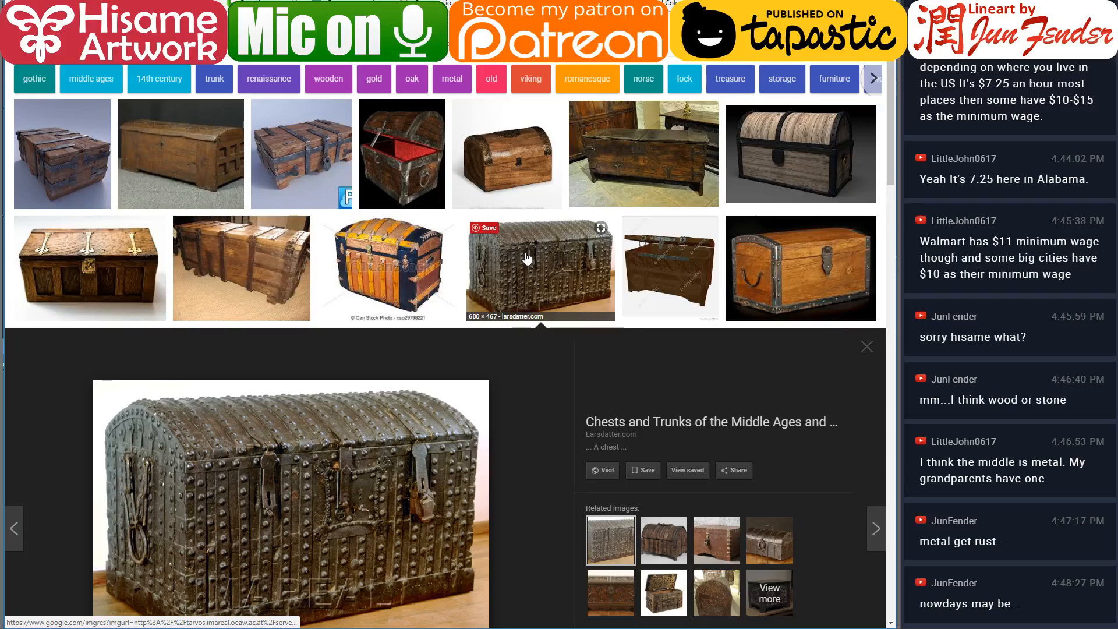
scroll(526, 257, "down", 1)
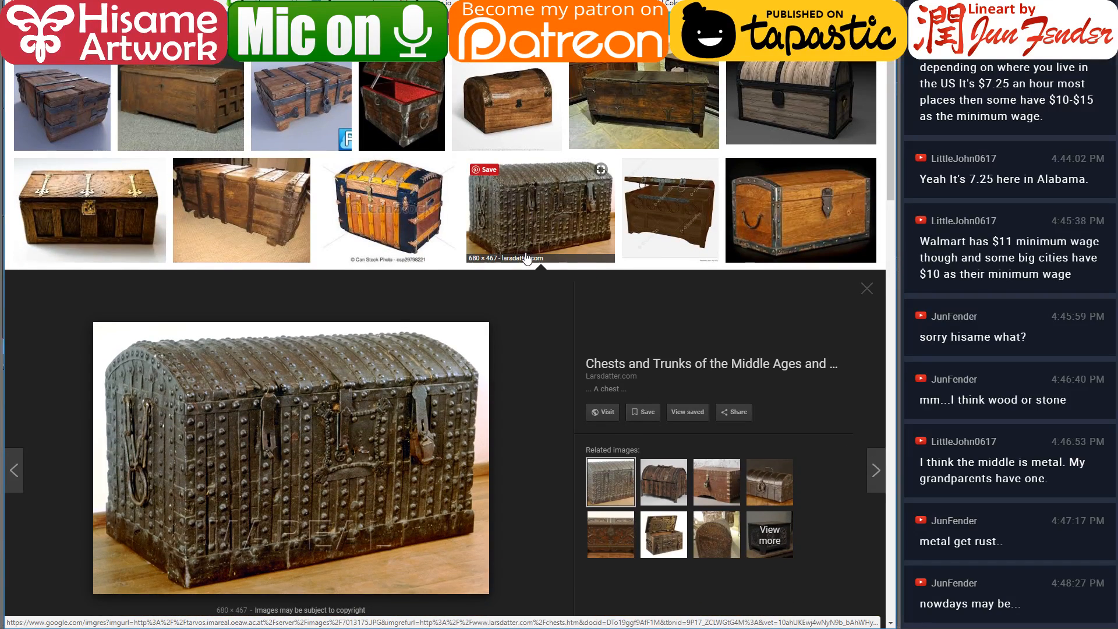
scroll(526, 257, "down", 6)
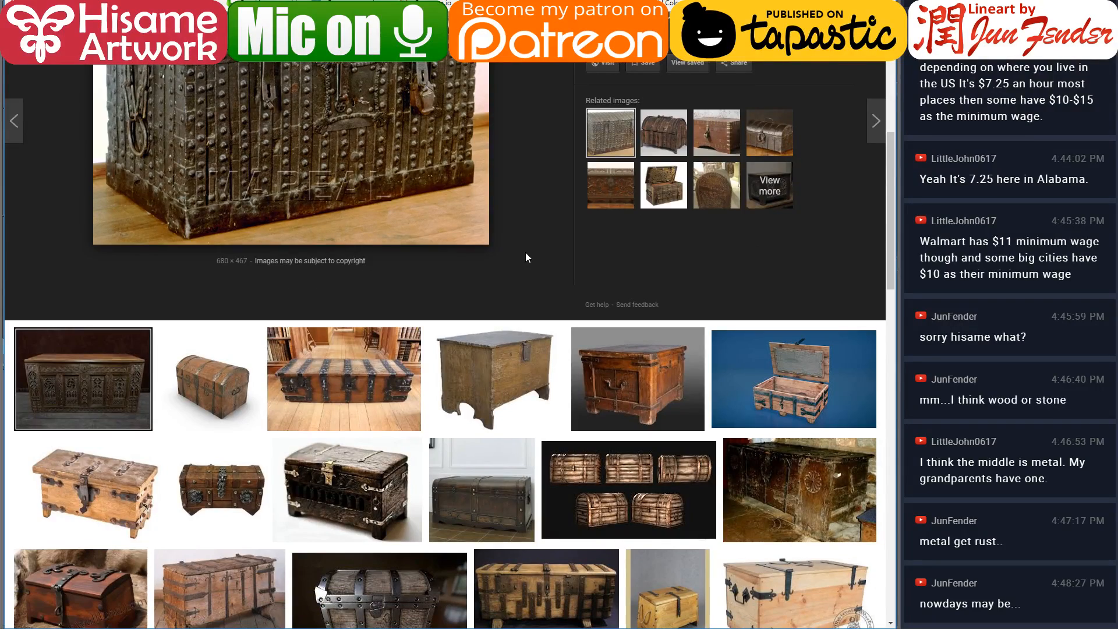
scroll(526, 257, "up", 4)
scroll(526, 256, "up", 3)
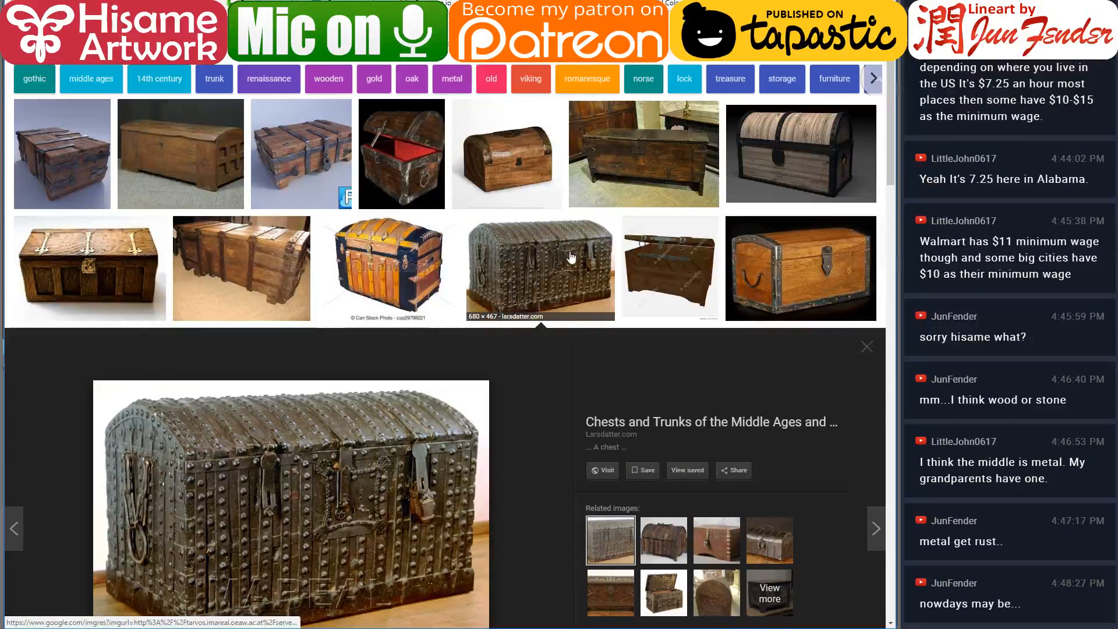
Return to the comic page, pick a dark brown, and fill panel 7's keyhole with it
key("alt+Tab")
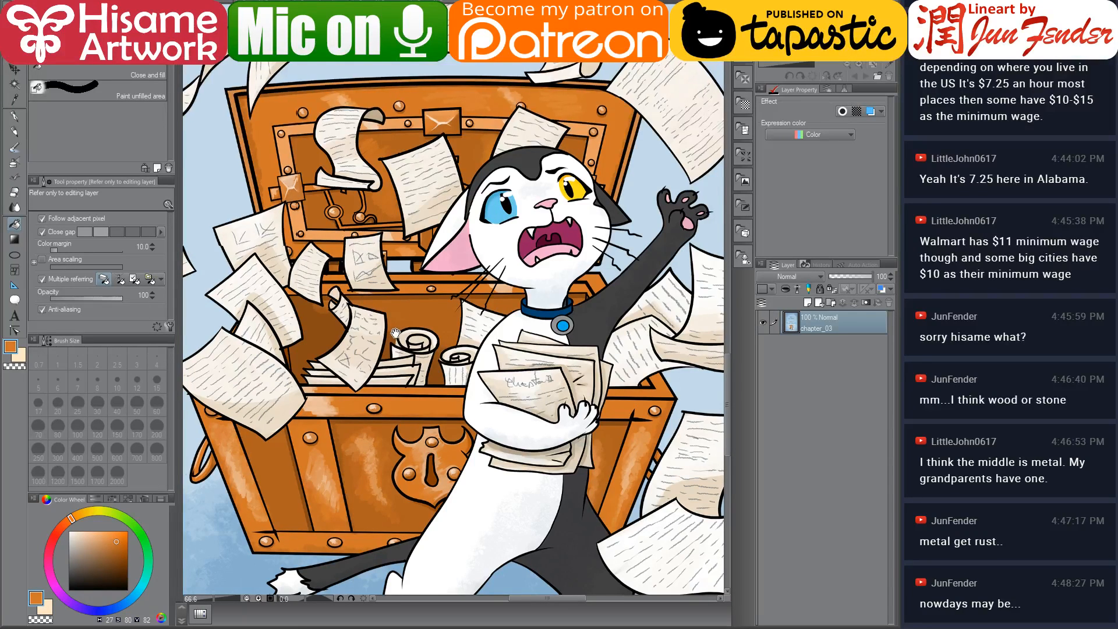
left_click_drag(396, 333, 389, 332)
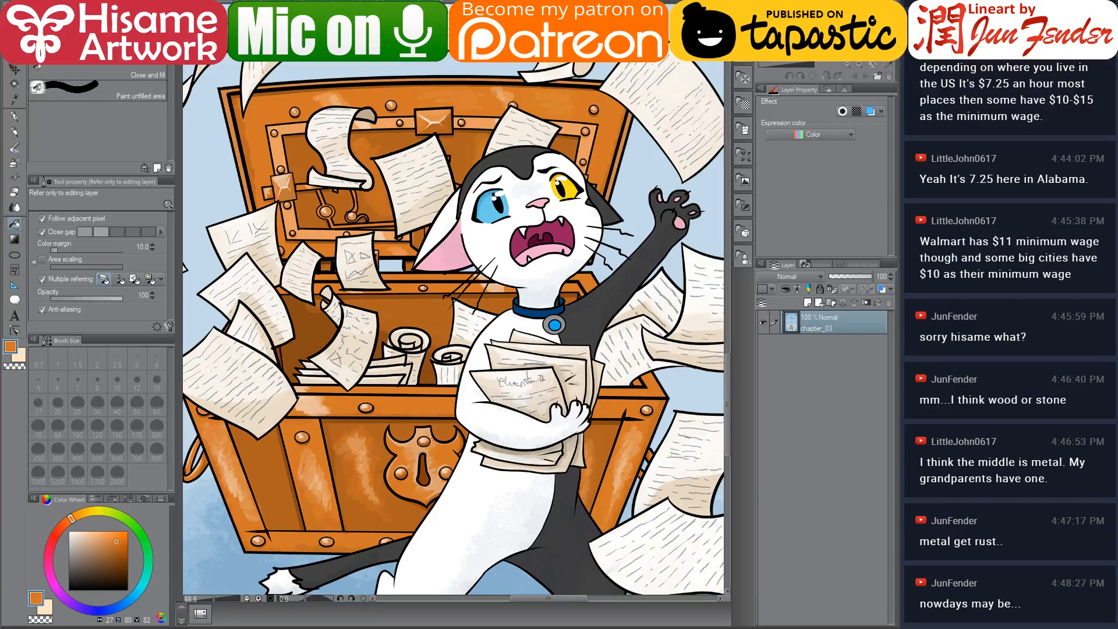
key("ctrl+Tab")
scroll(350, 402, "up", 1)
scroll(351, 401, "up", 3)
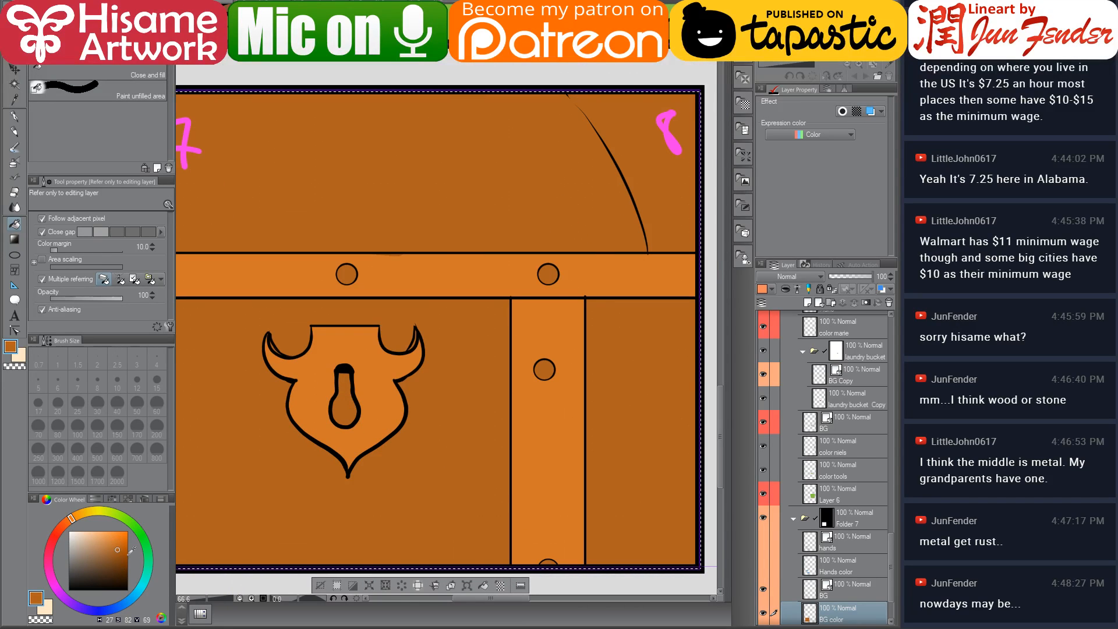
left_click(128, 561)
left_click(344, 411)
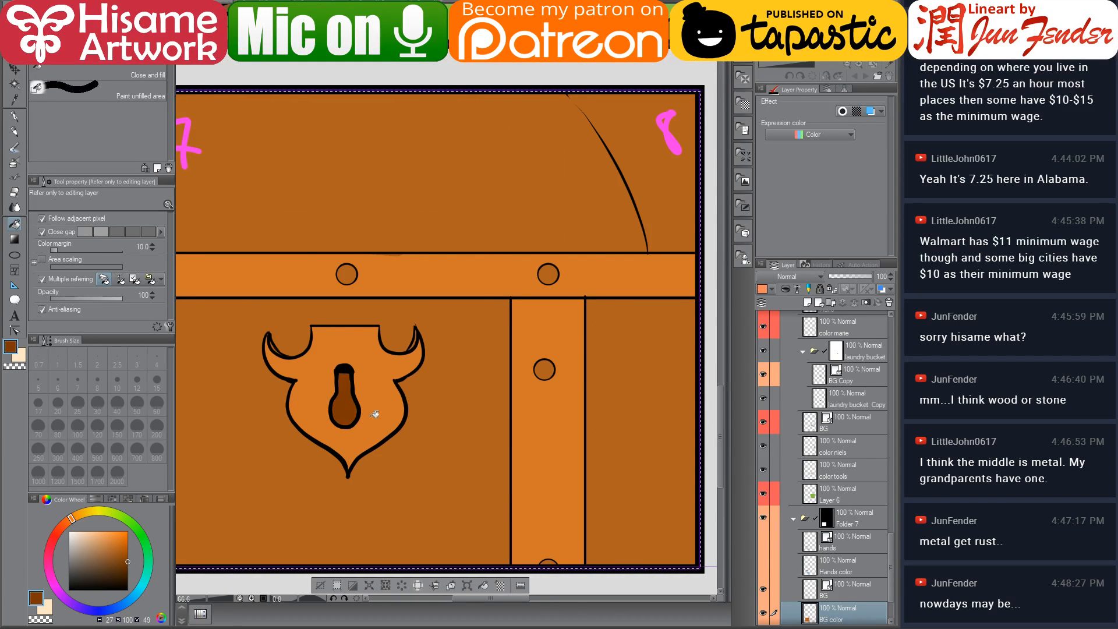
Pick a light orange and fill the round rivets on the chest's band and strap
scroll(508, 378, "down", 1)
scroll(356, 313, "up", 1)
left_click(356, 312, "alt")
left_click(104, 536)
left_click(382, 285)
left_click(579, 289)
left_click(576, 382)
left_click_drag(556, 431, 440, 380)
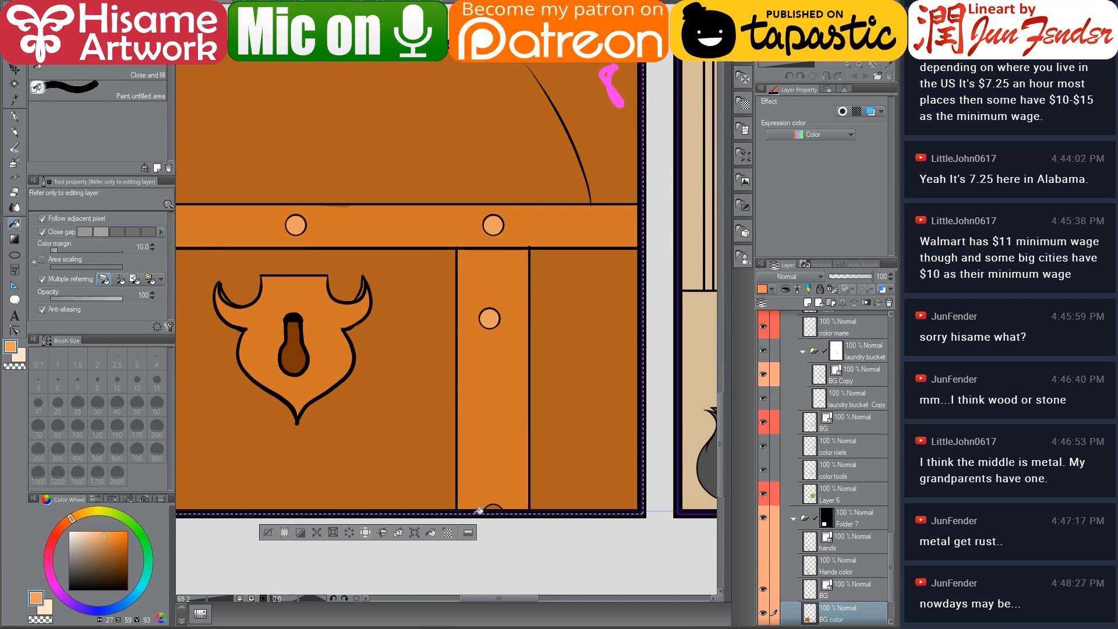
Show the hands layers in panel 7 again and clear the selection
scroll(589, 453, "down", 1)
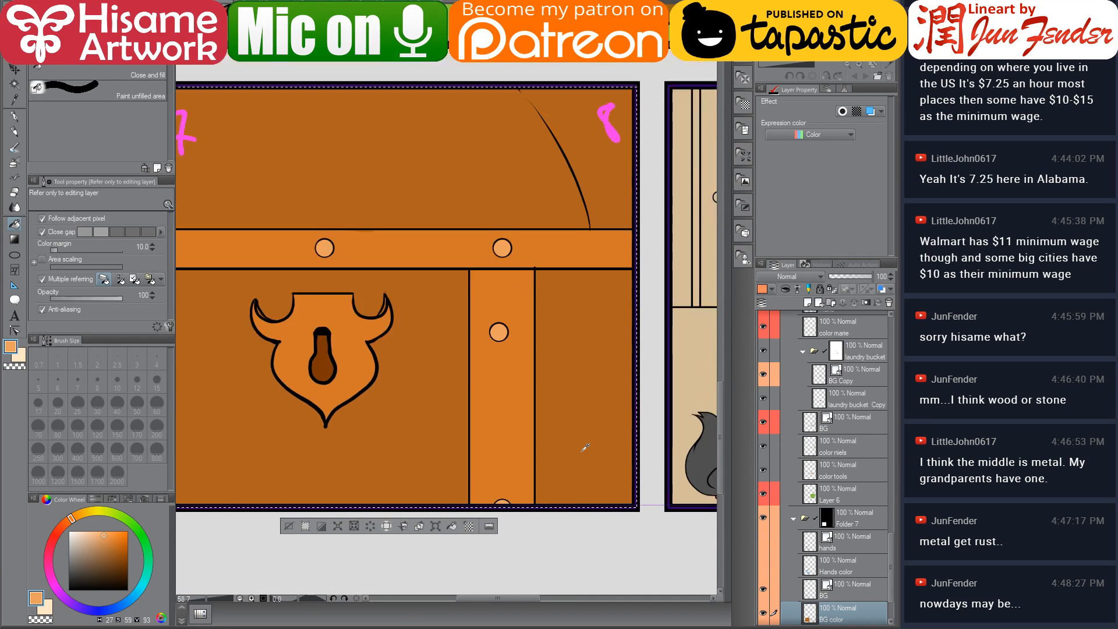
left_click_drag(370, 362, 384, 381)
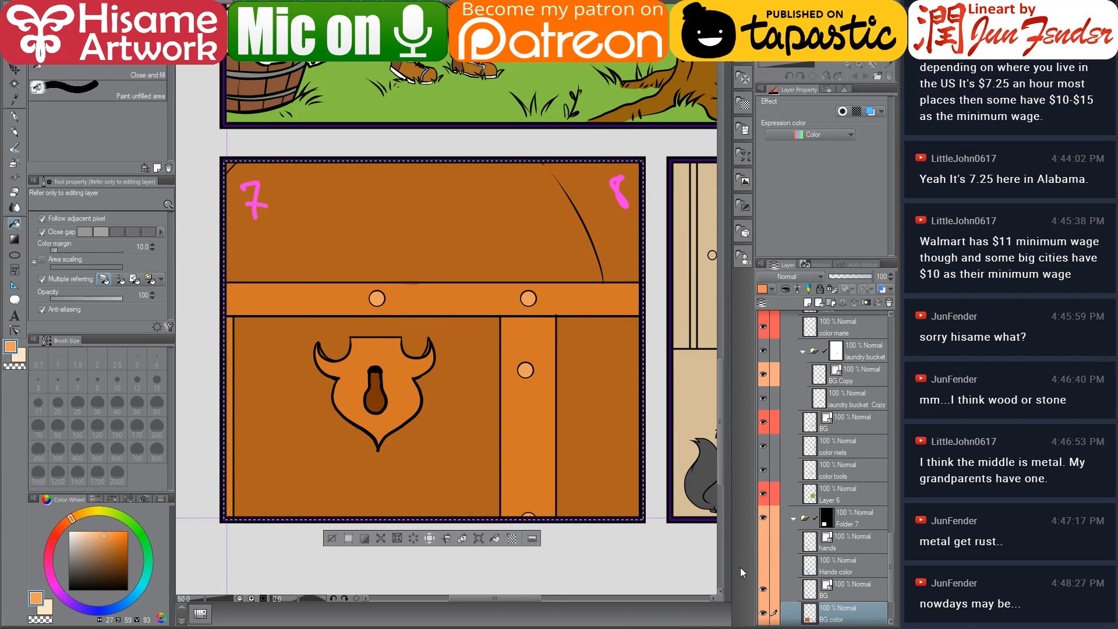
left_click_drag(764, 542, 763, 565)
left_click_drag(556, 424, 533, 426)
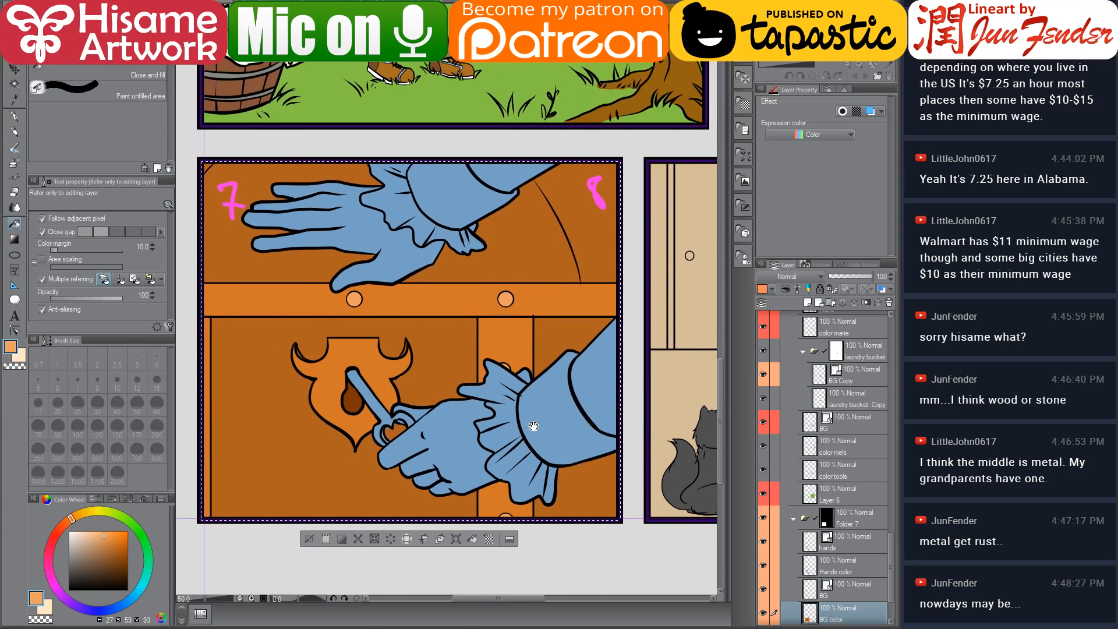
key("ctrl+d")
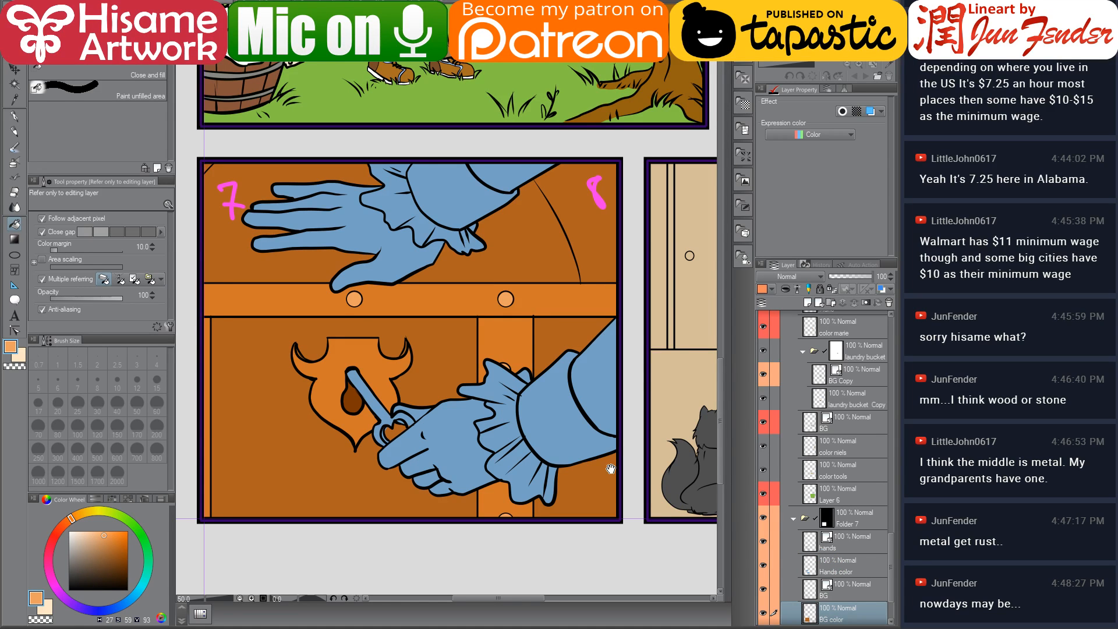
Select the Hands color layer and load a selection from its contents
left_click(850, 541)
mouse_move(591, 460)
left_mouse_down()
mouse_move(494, 432)
mouse_move(427, 432)
mouse_move(591, 465)
left_mouse_up()
left_click(845, 563)
scroll(470, 539, "down", 4)
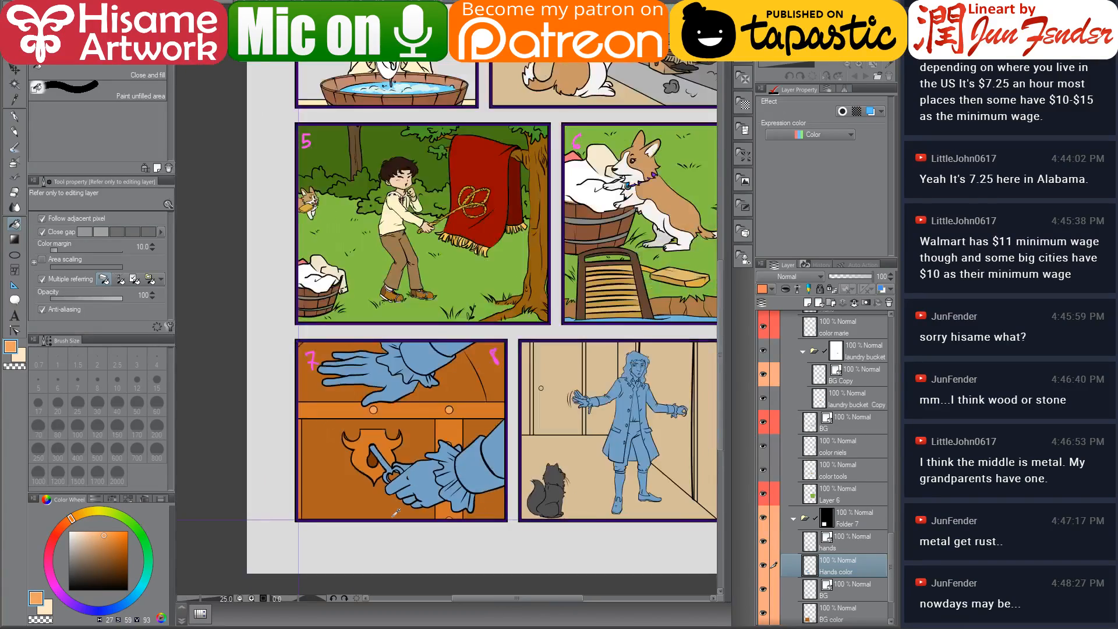
scroll(471, 539, "up", 2)
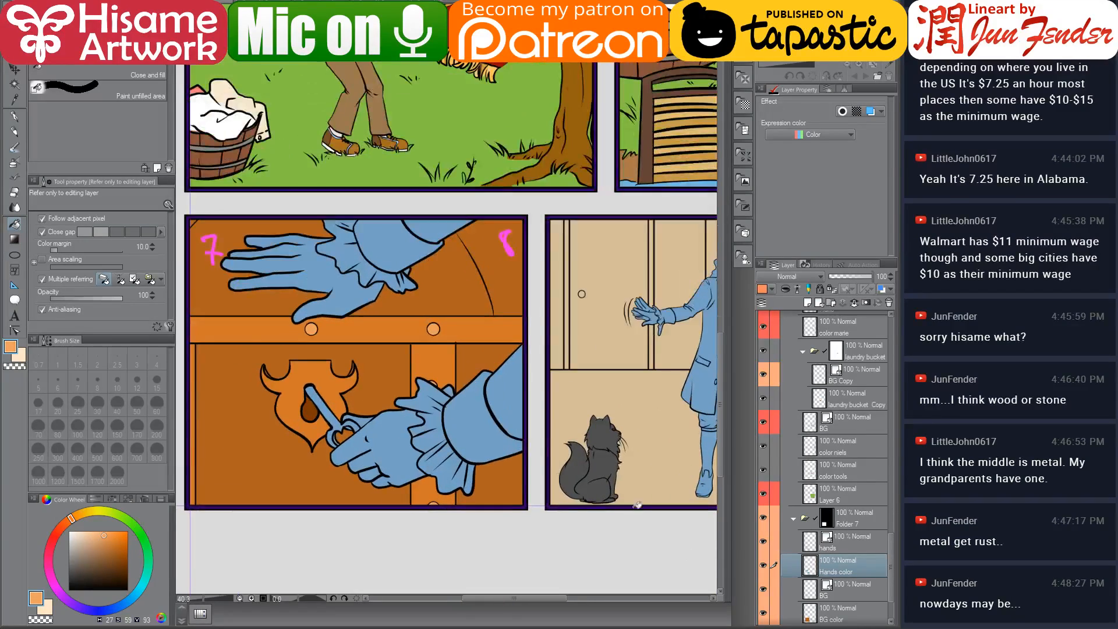
scroll(526, 423, "up", 1)
scroll(526, 422, "down", 1)
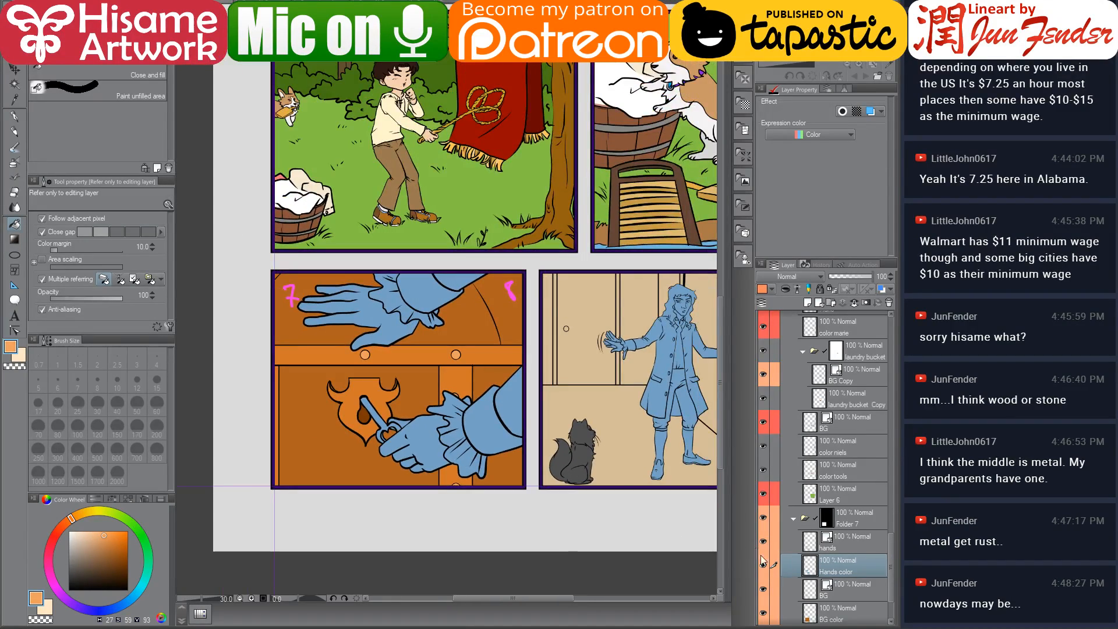
left_click(810, 565, "ctrl")
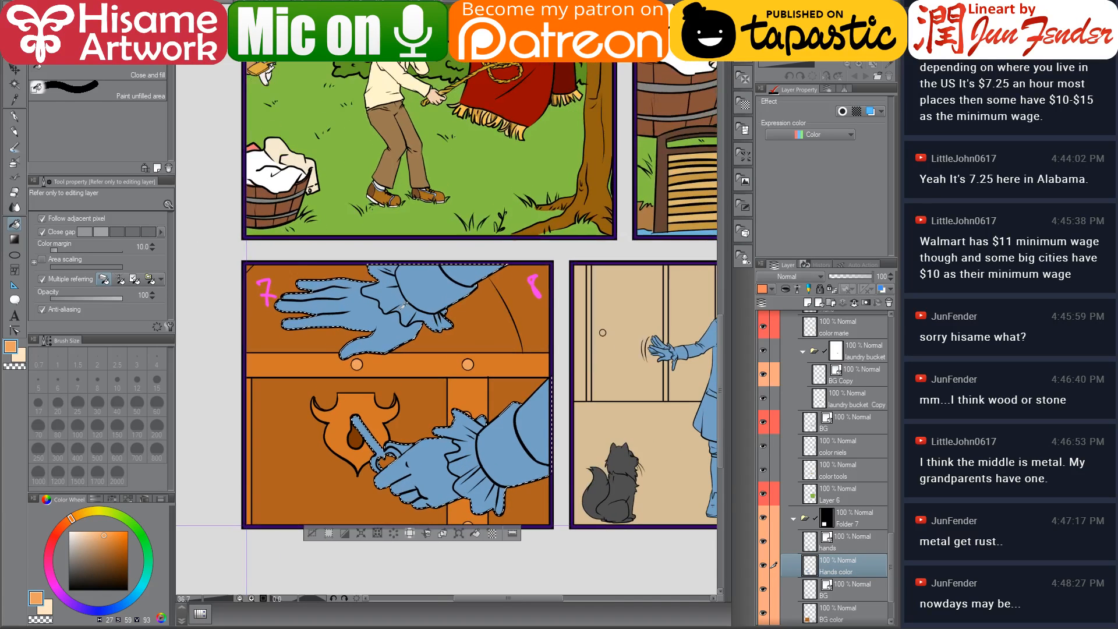
Sample the skin tone from the page 69 artwork and paint both hands with a large G-pen
scroll(406, 309, "up", 2)
left_click(14, 116)
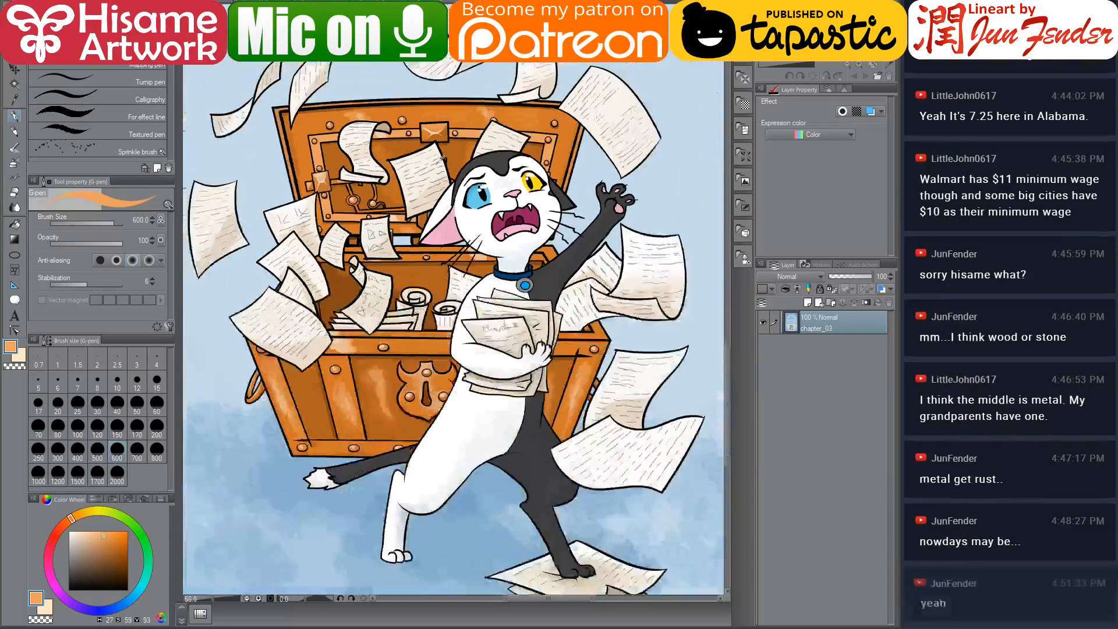
scroll(438, 163, "down", 3)
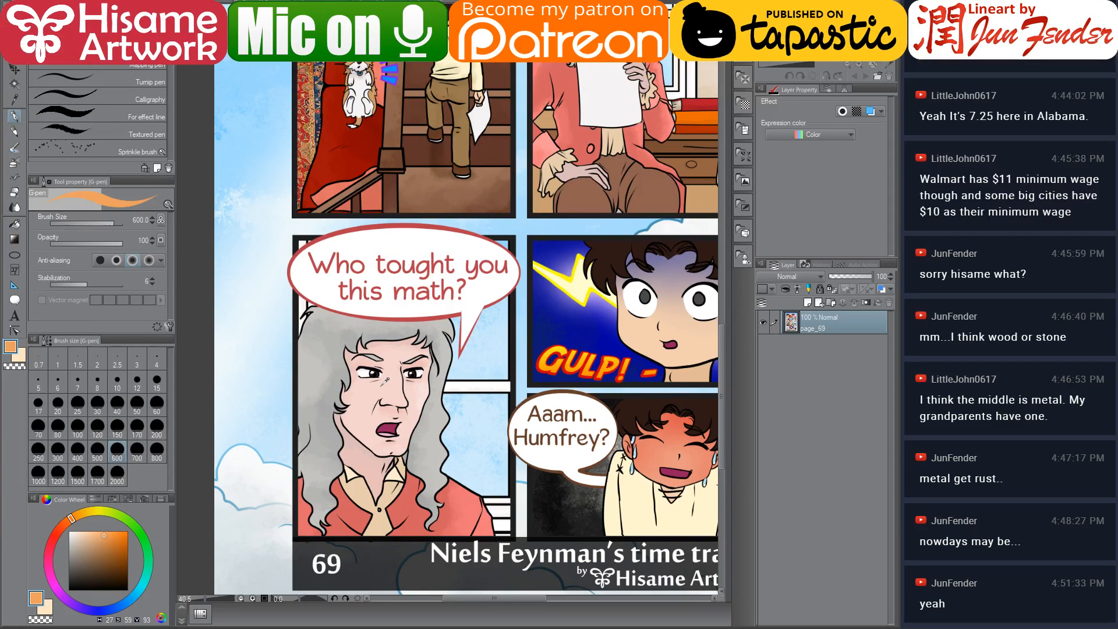
left_click(384, 381, "alt")
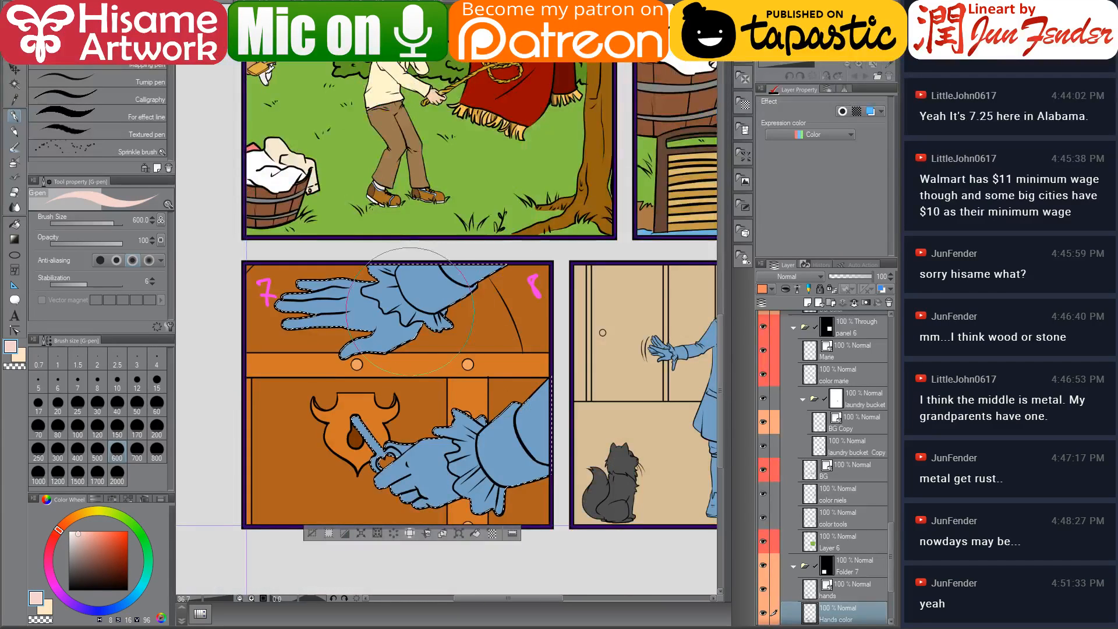
mouse_move(637, 233)
left_mouse_down()
mouse_move(466, 448)
mouse_move(518, 431)
left_mouse_up()
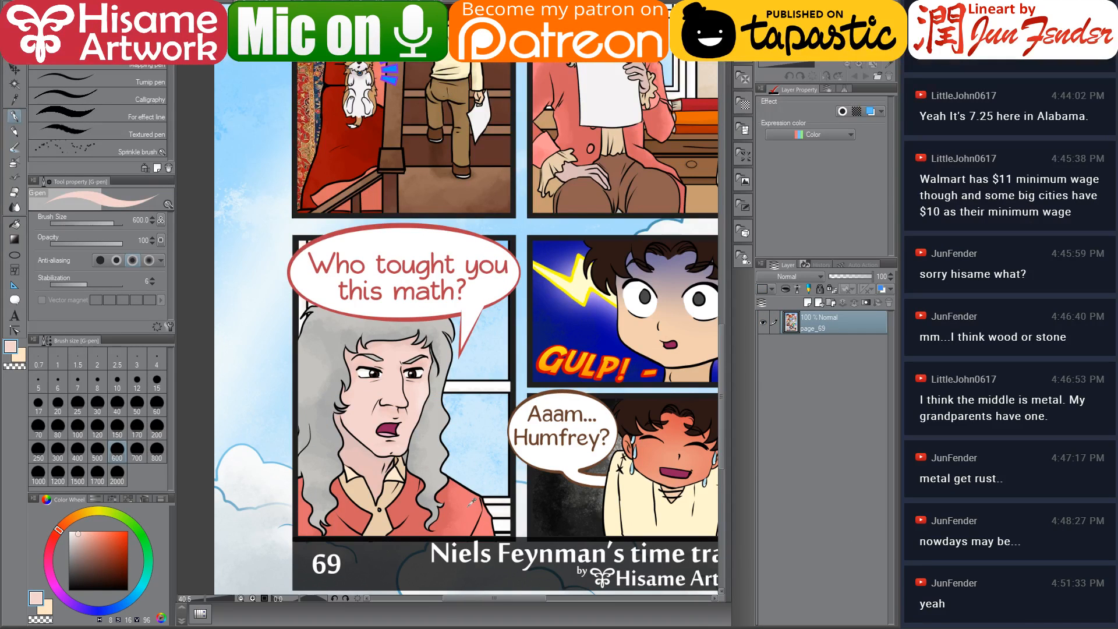
Sample the red from the page 69 artwork and fill the sleeves with it
left_click(470, 504, "alt")
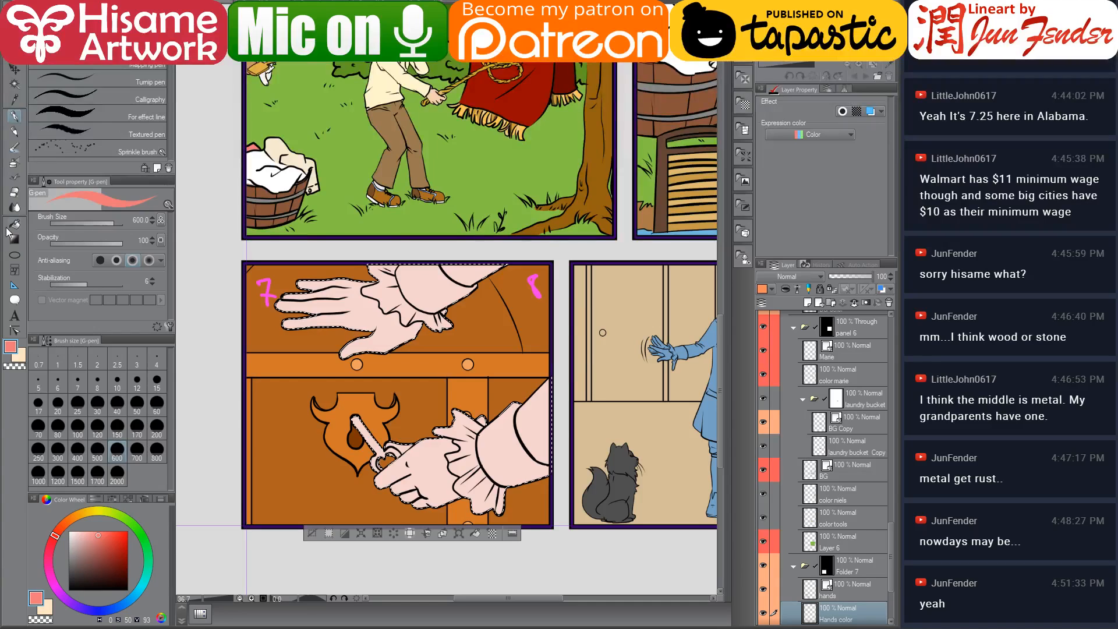
left_click(11, 227)
left_click(534, 411)
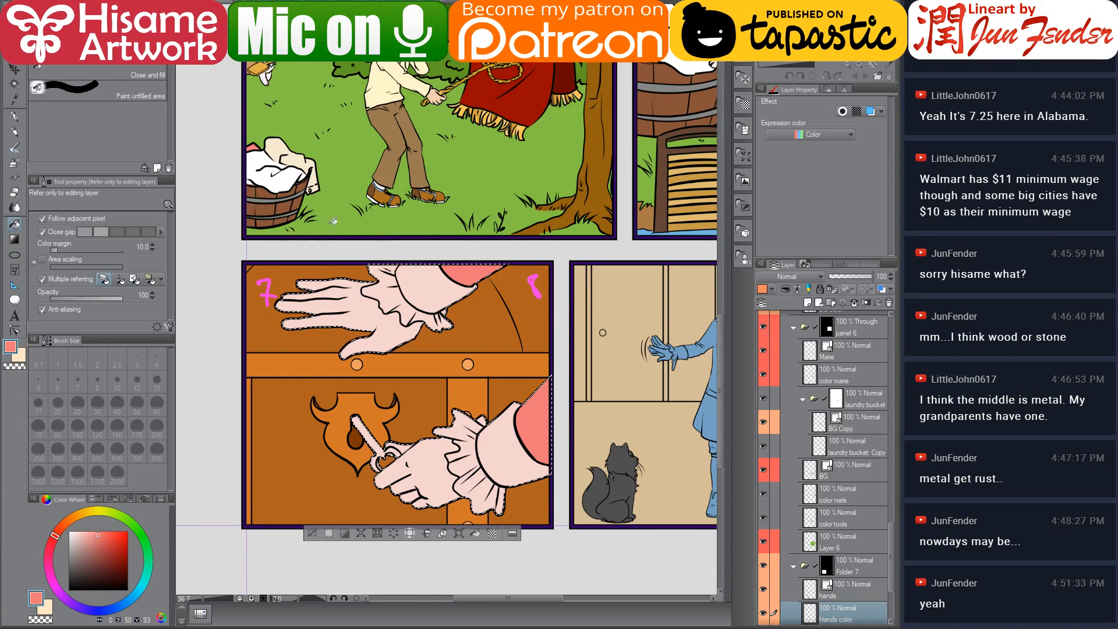
Pick a dark brownish gold and fill the key with it
scroll(360, 568, "up", 2)
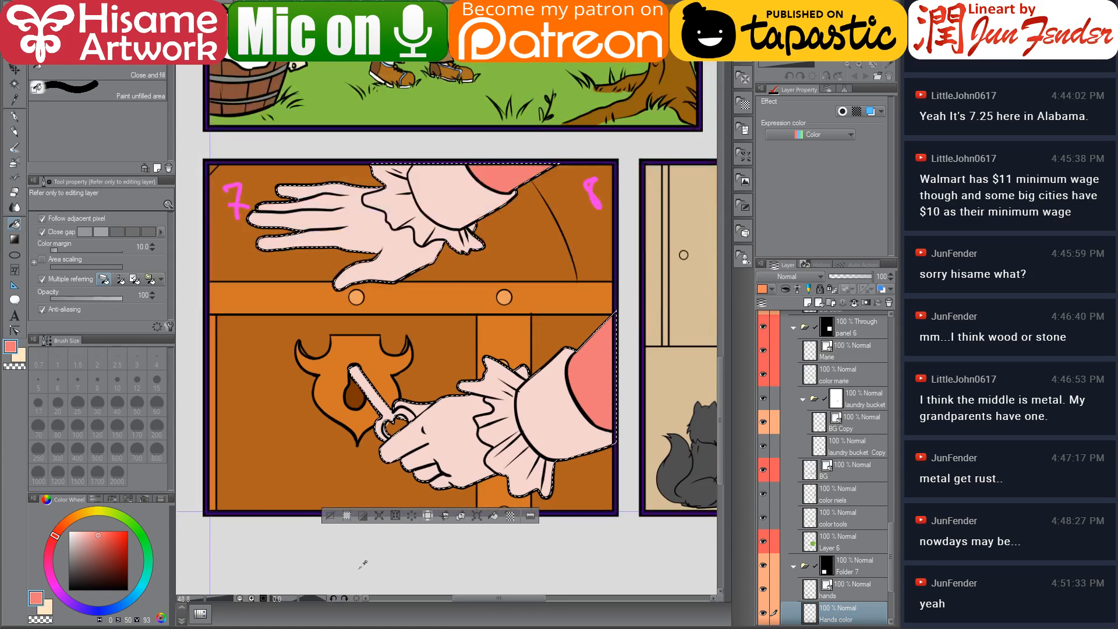
left_click(362, 400, "alt")
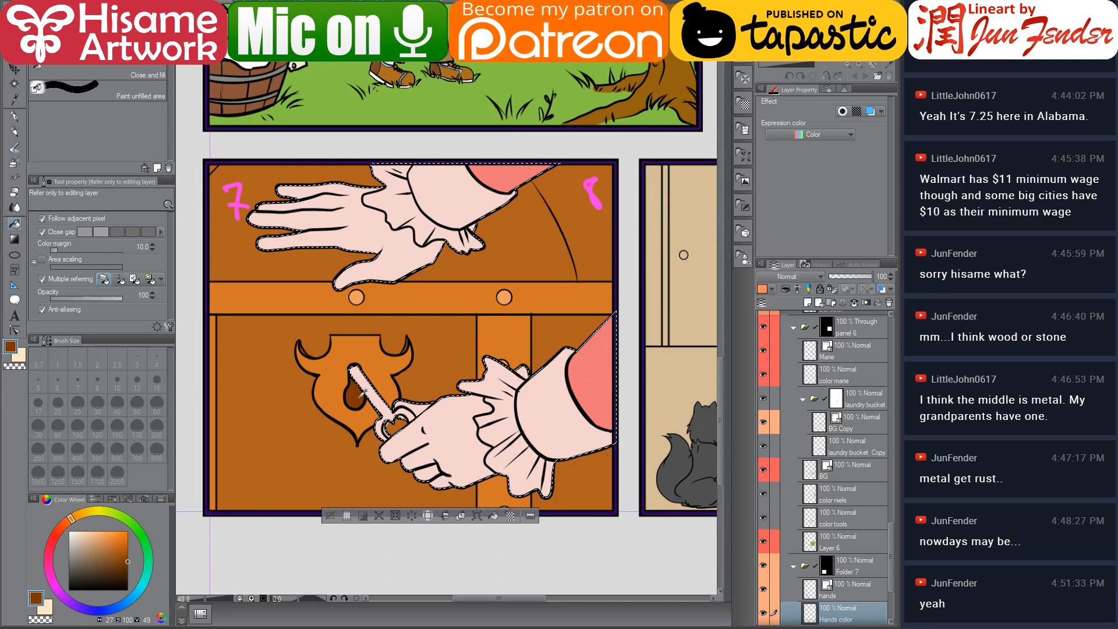
left_click(81, 512)
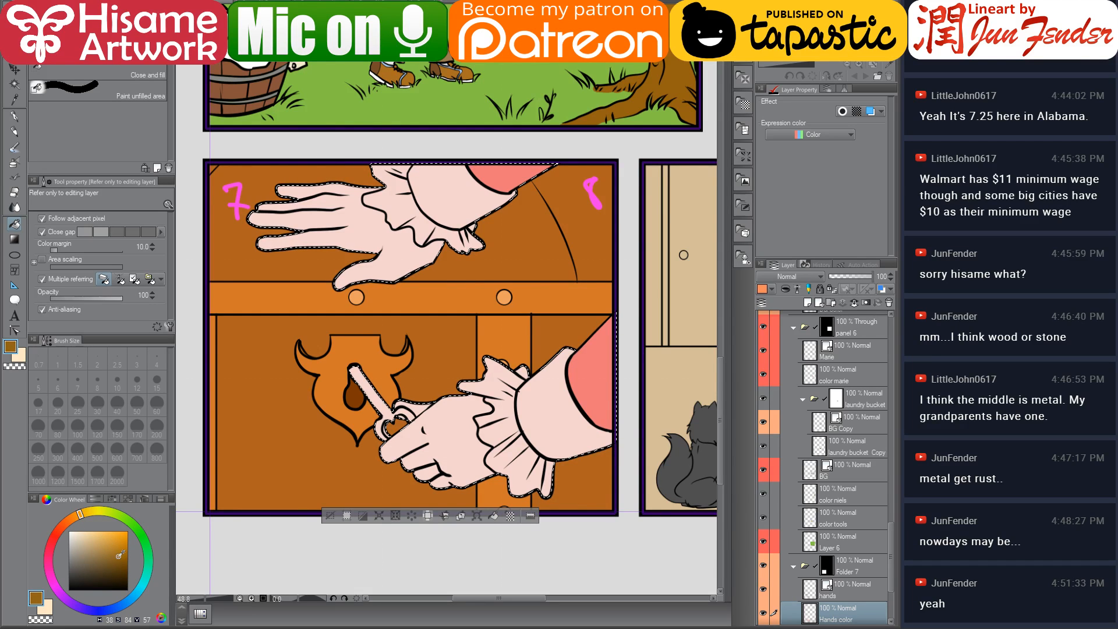
left_click(115, 559)
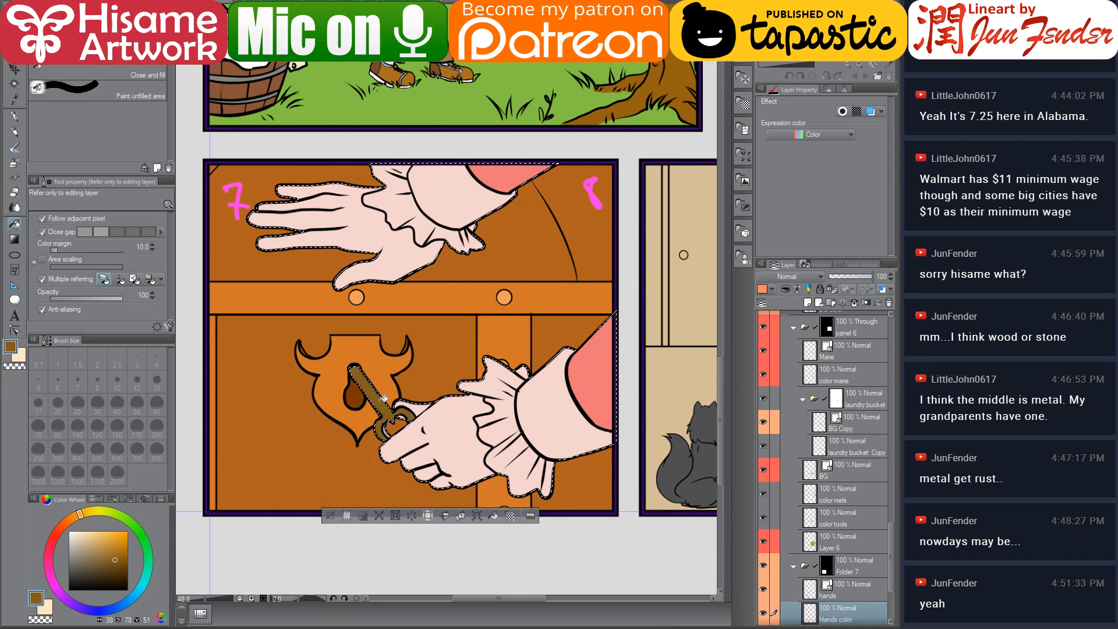
Recolour the key in a bright golden yellow and clear the selection
scroll(339, 464, "up", 2)
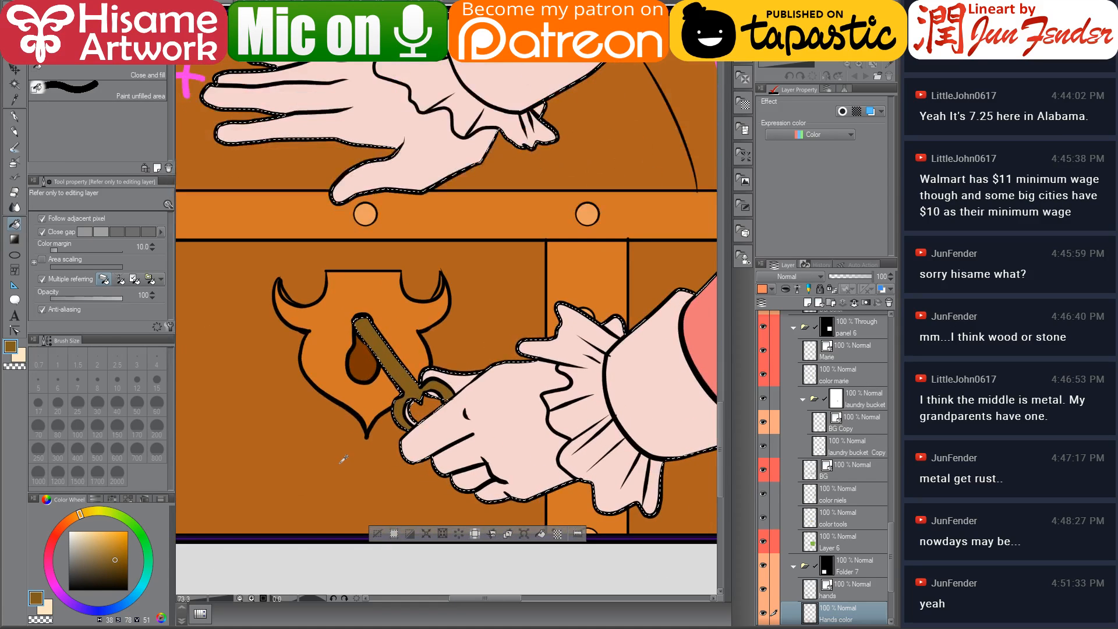
left_click(100, 541)
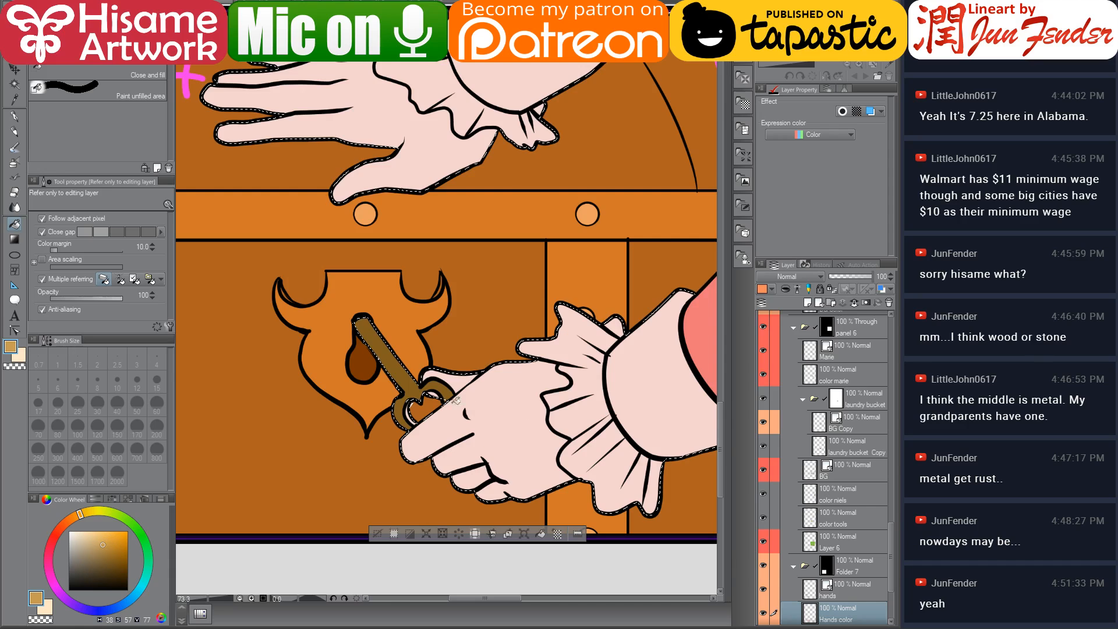
left_click(415, 381)
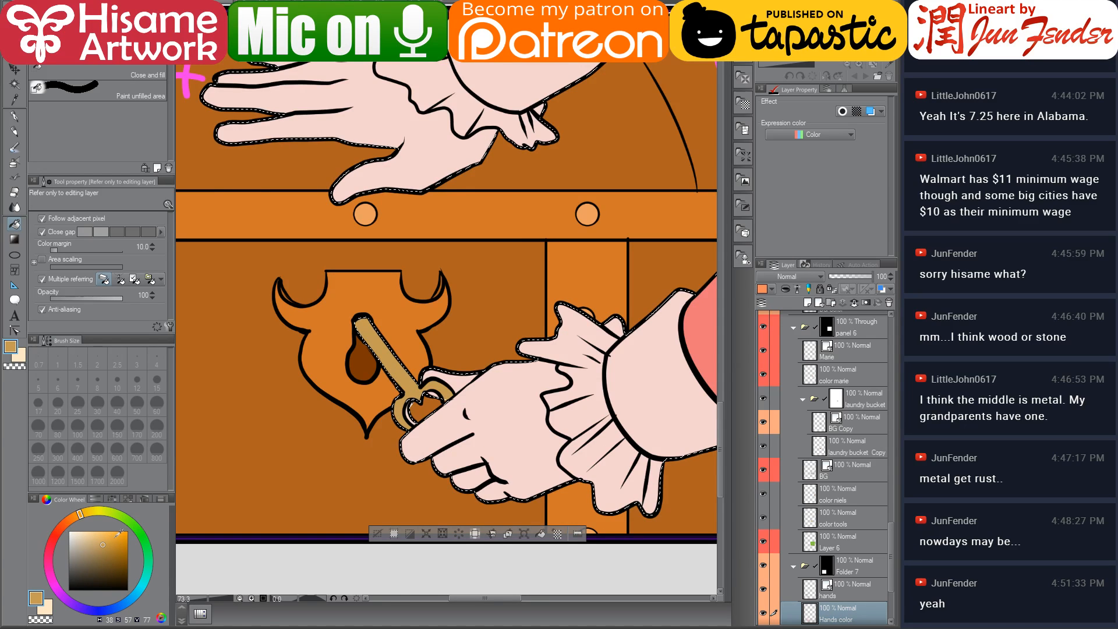
left_click(115, 537)
left_click(407, 400)
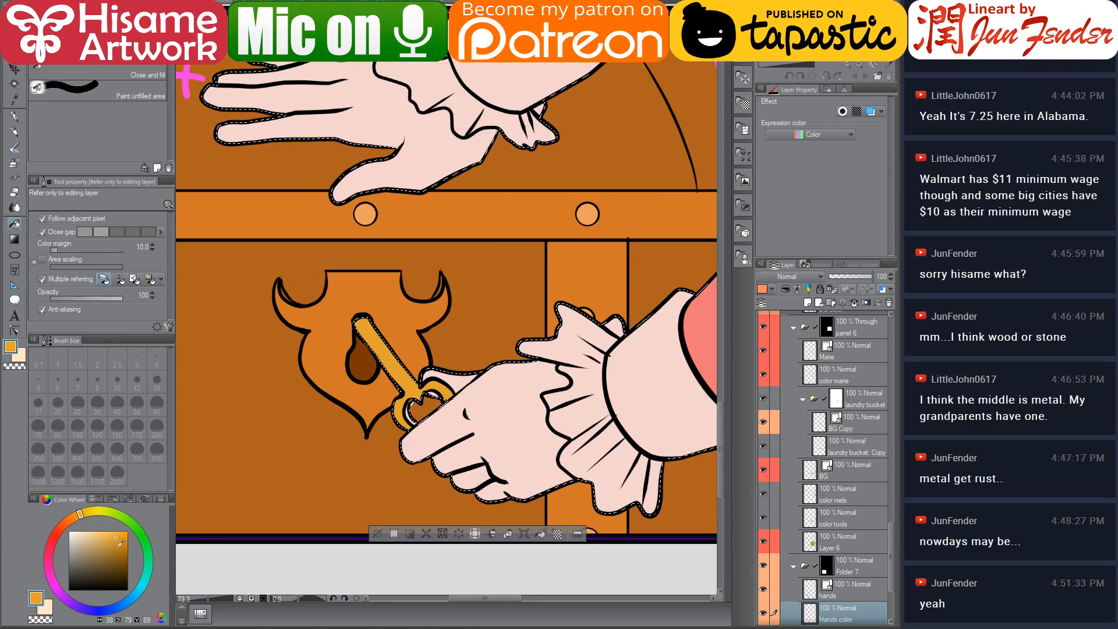
left_click(116, 548)
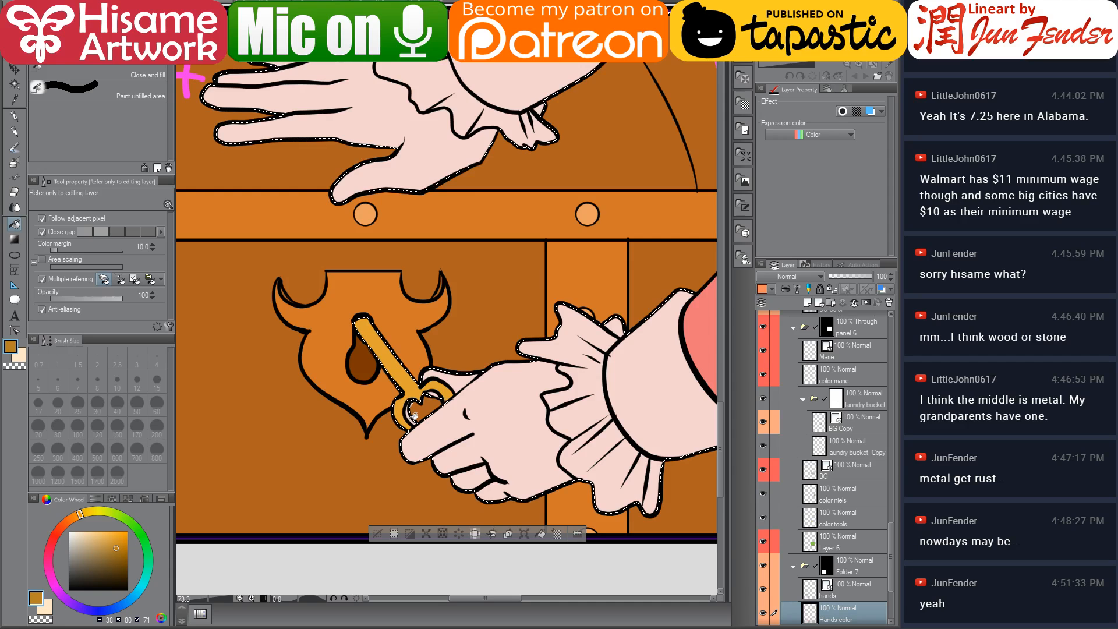
key("ctrl+d")
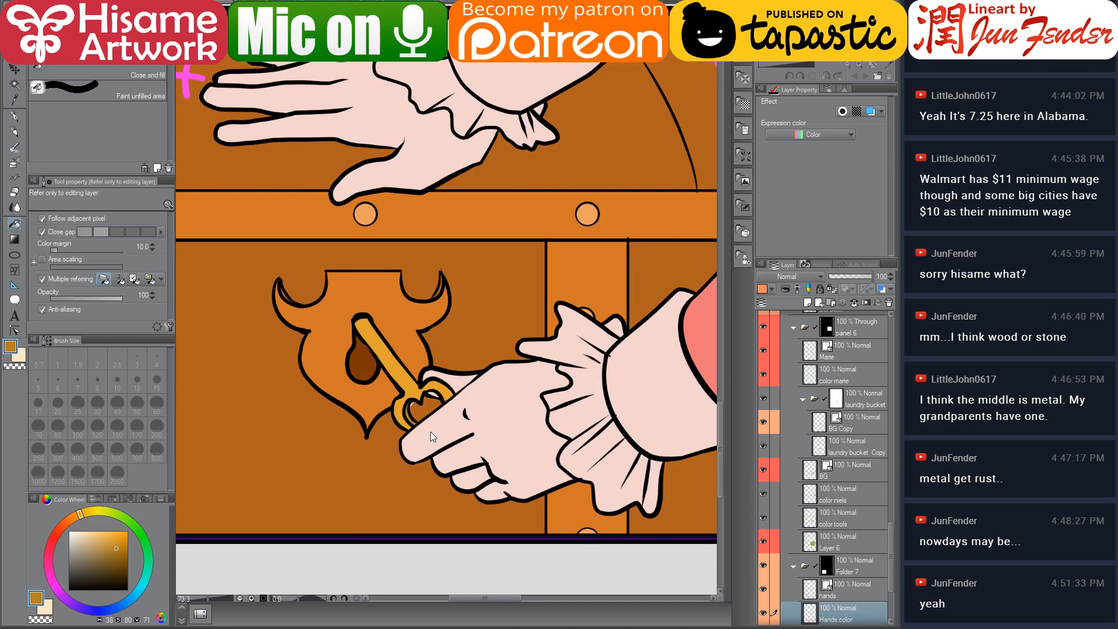
Touch up the gap inside the key's ring with a size 10 G-pen
scroll(382, 459, "up", 8)
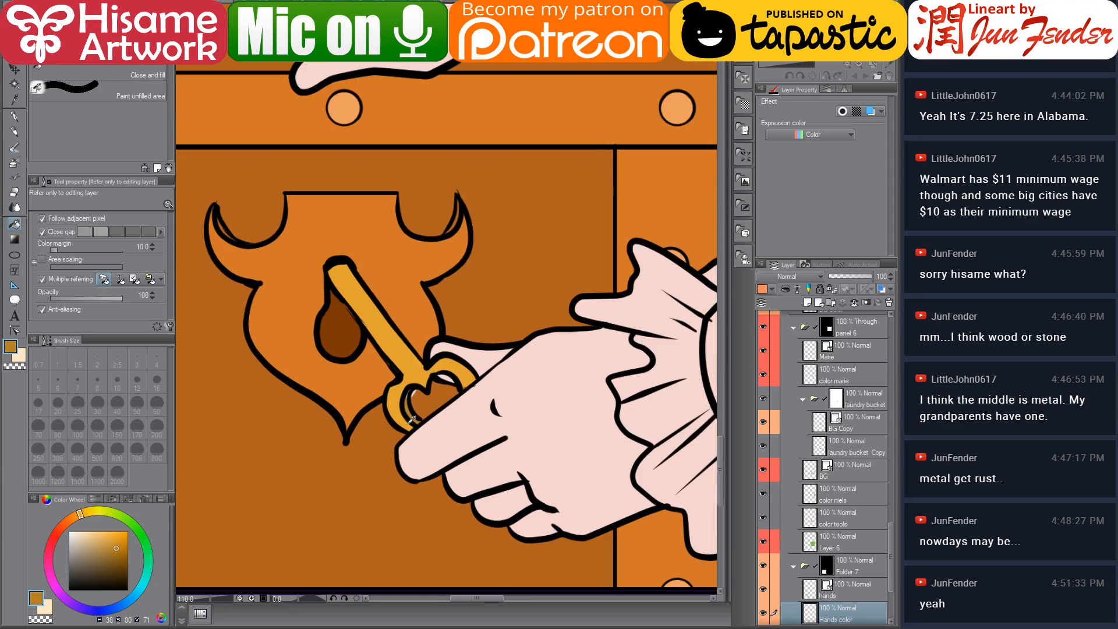
left_click(15, 117)
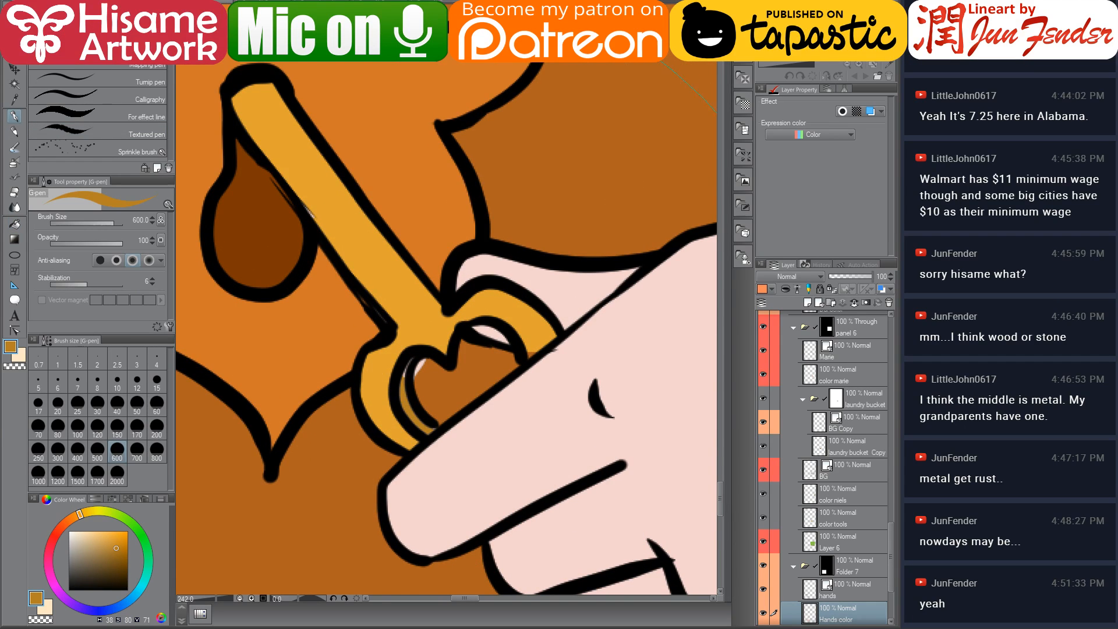
left_click(117, 382)
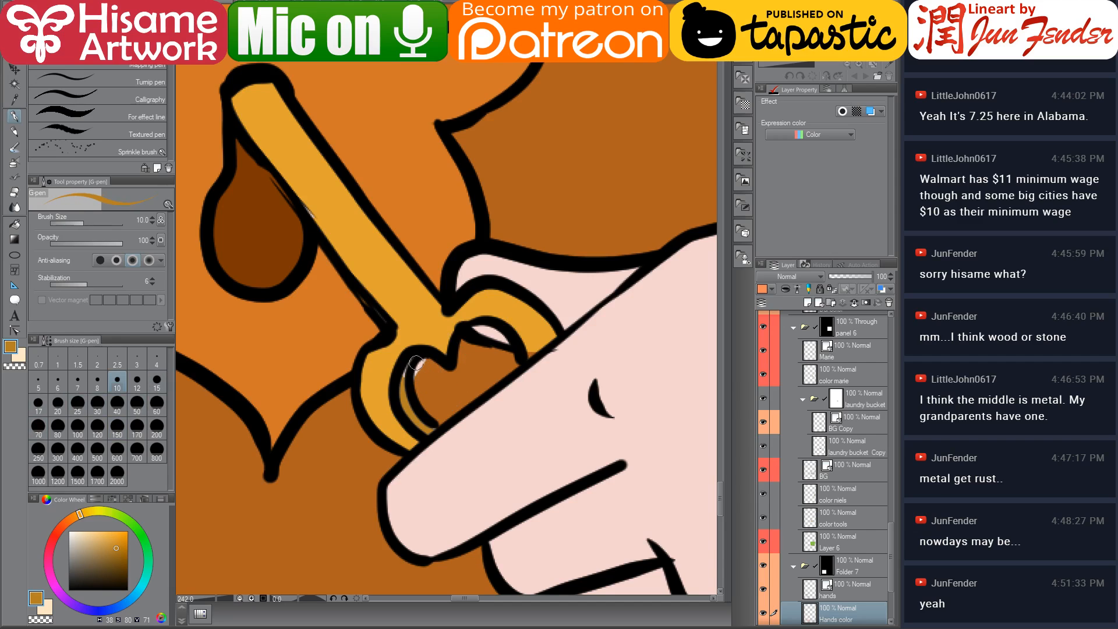
left_click_drag(405, 398, 424, 429)
left_click(15, 192)
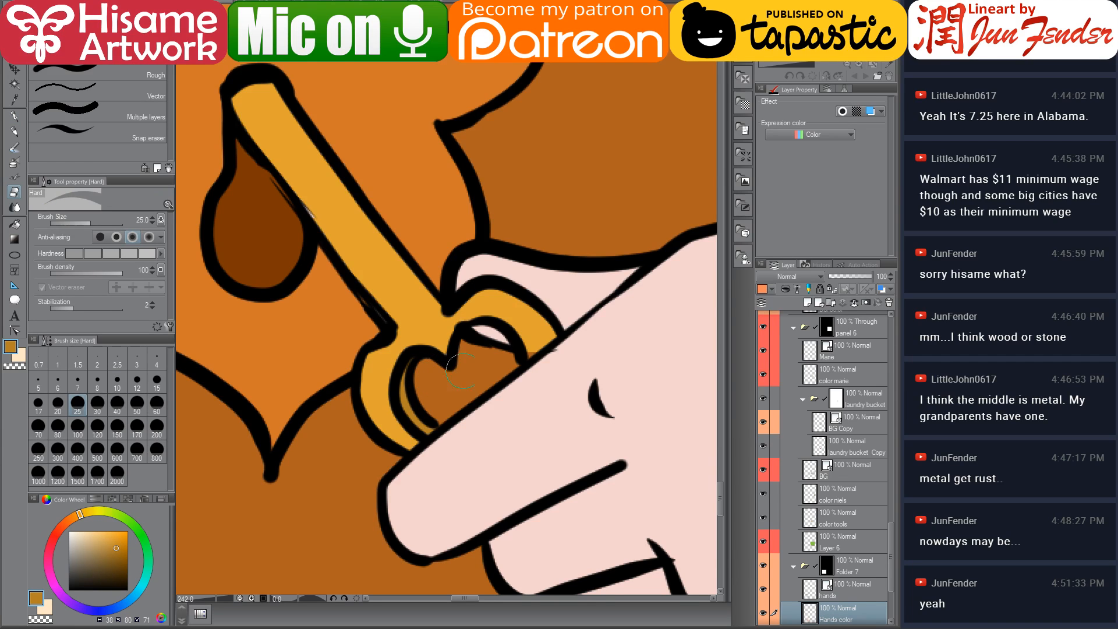
left_click(14, 117)
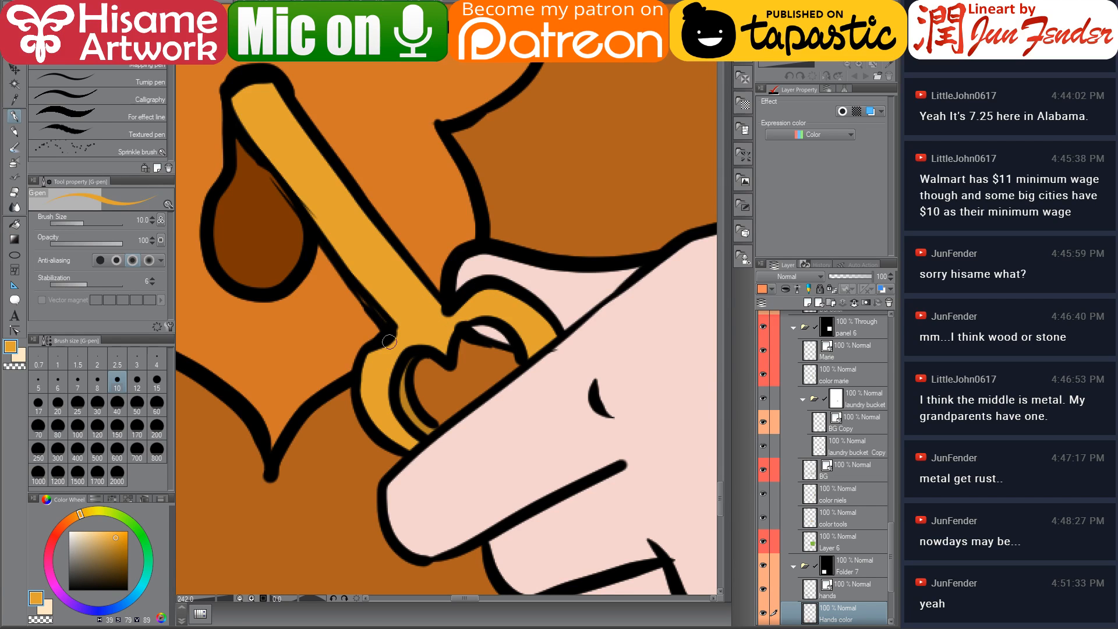
Pick a lighter pink and refill both sleeves in panel 7 with it
scroll(420, 337, "down", 10)
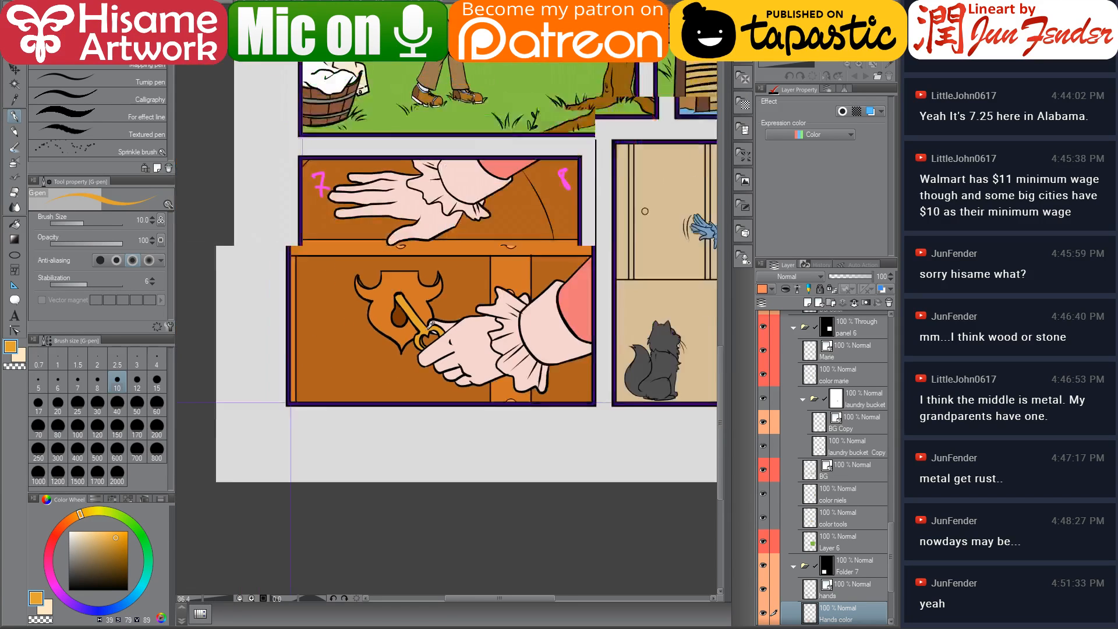
scroll(540, 282, "up", 3)
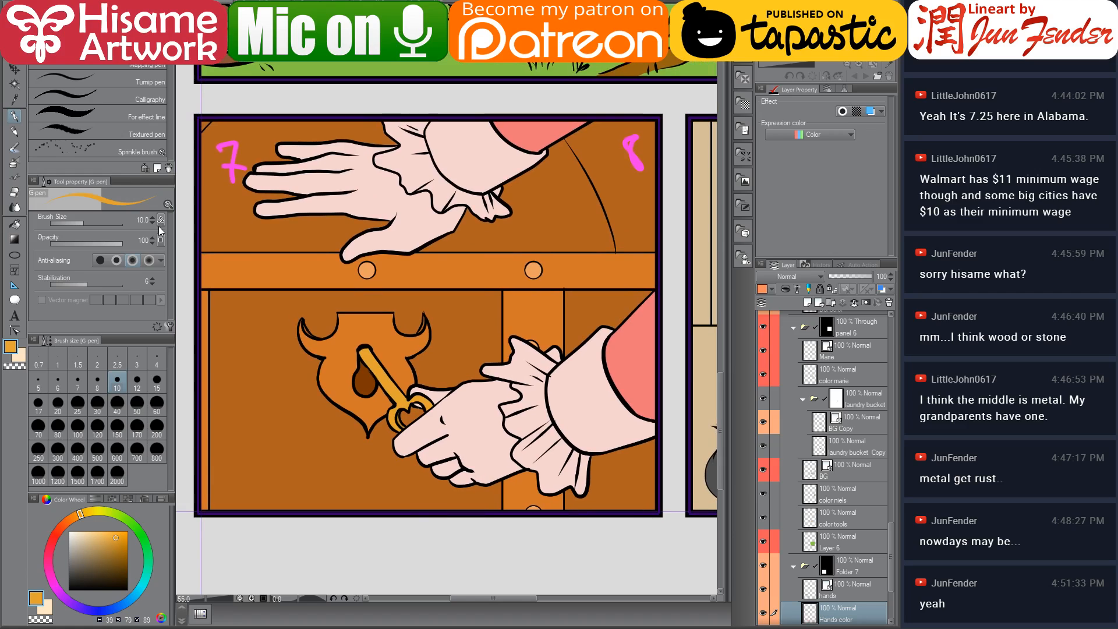
left_click(550, 131, "alt")
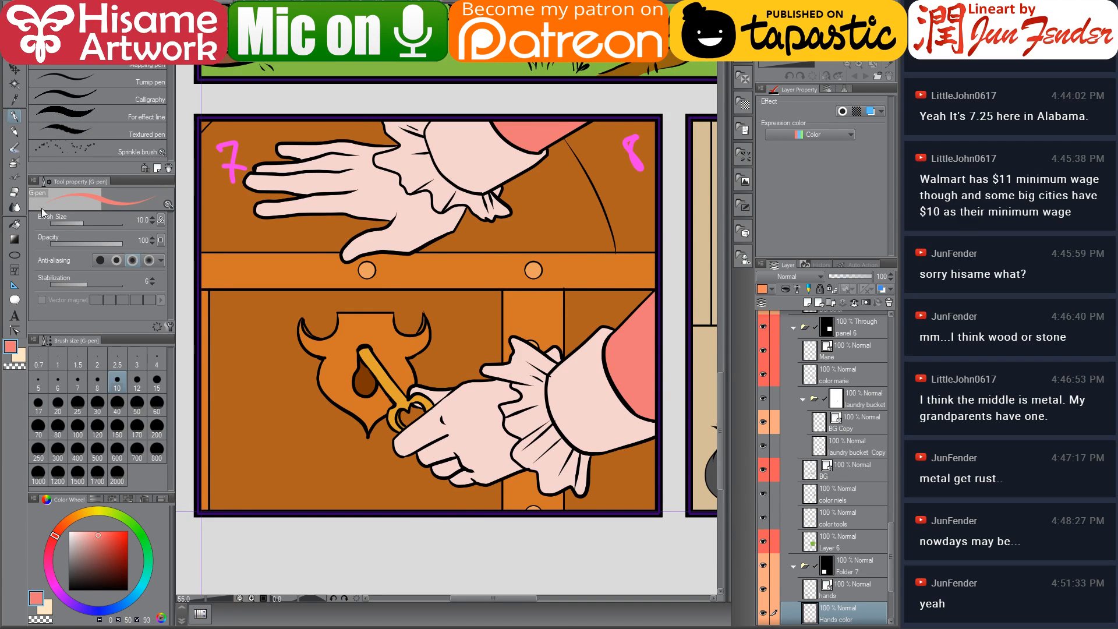
left_click(16, 223)
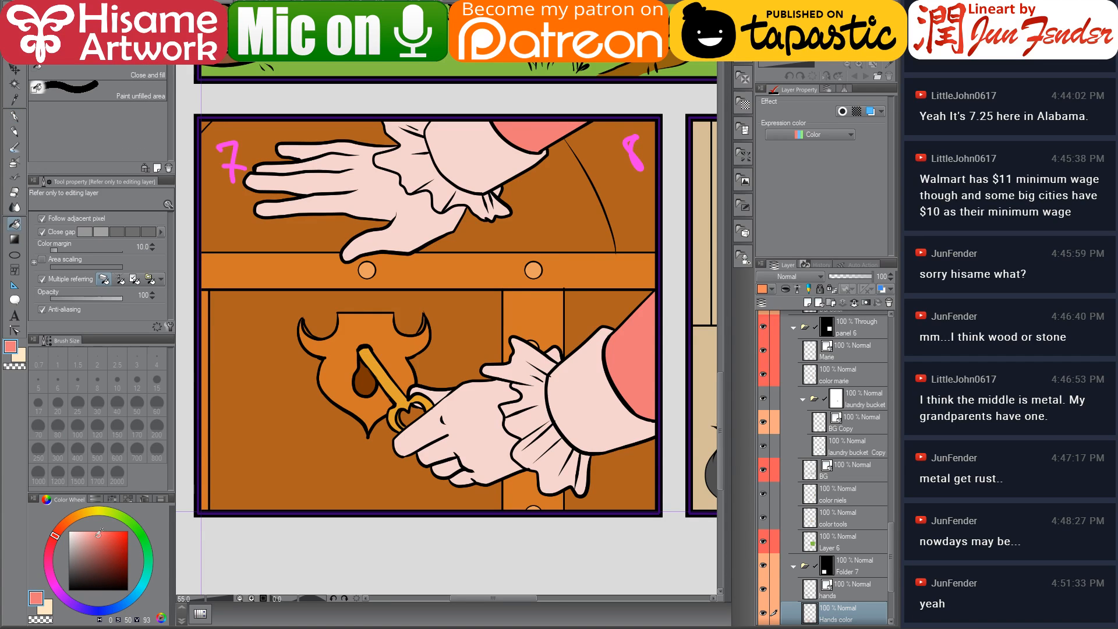
left_click(93, 531)
left_click(593, 402)
left_click(460, 164)
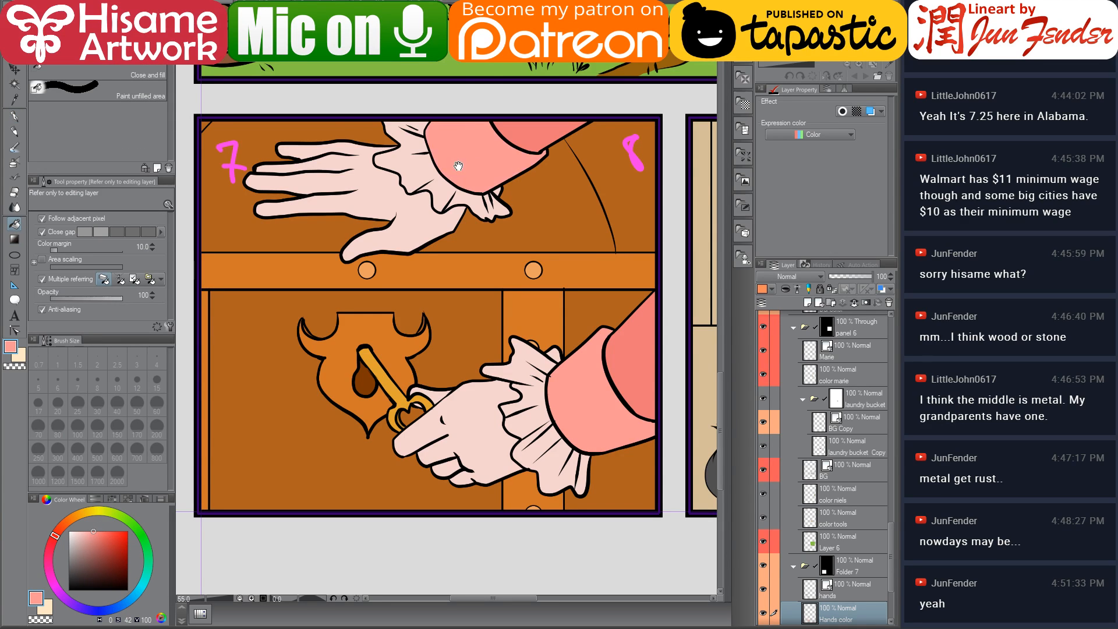
left_click_drag(460, 166, 457, 209)
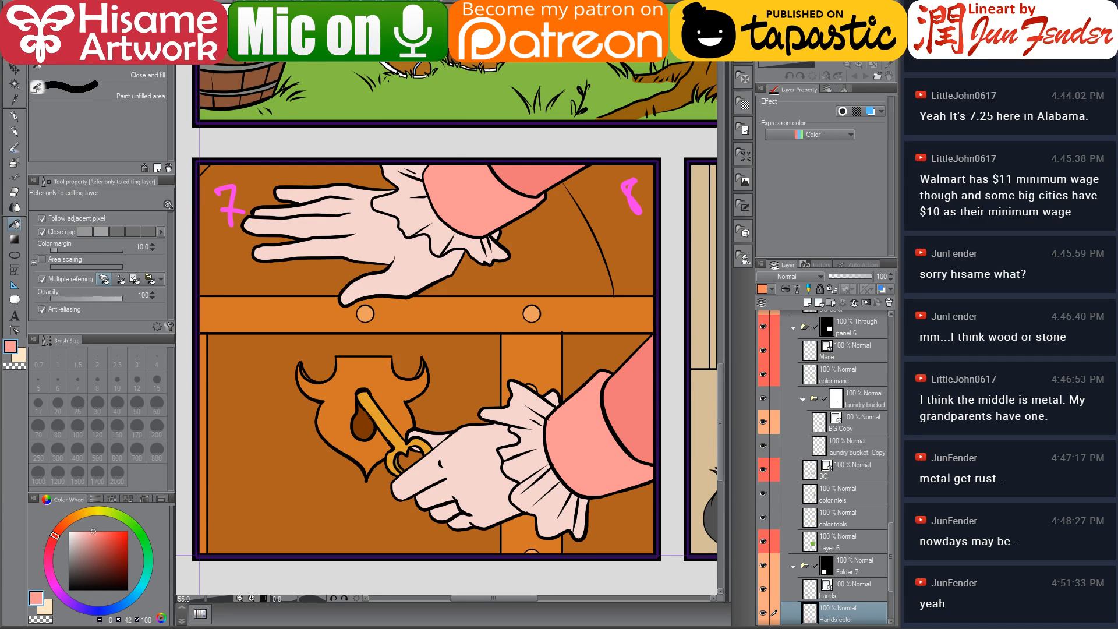
Sample the cream from the page 69 artwork and fill both cuff ruffles with it
left_click(500, 42)
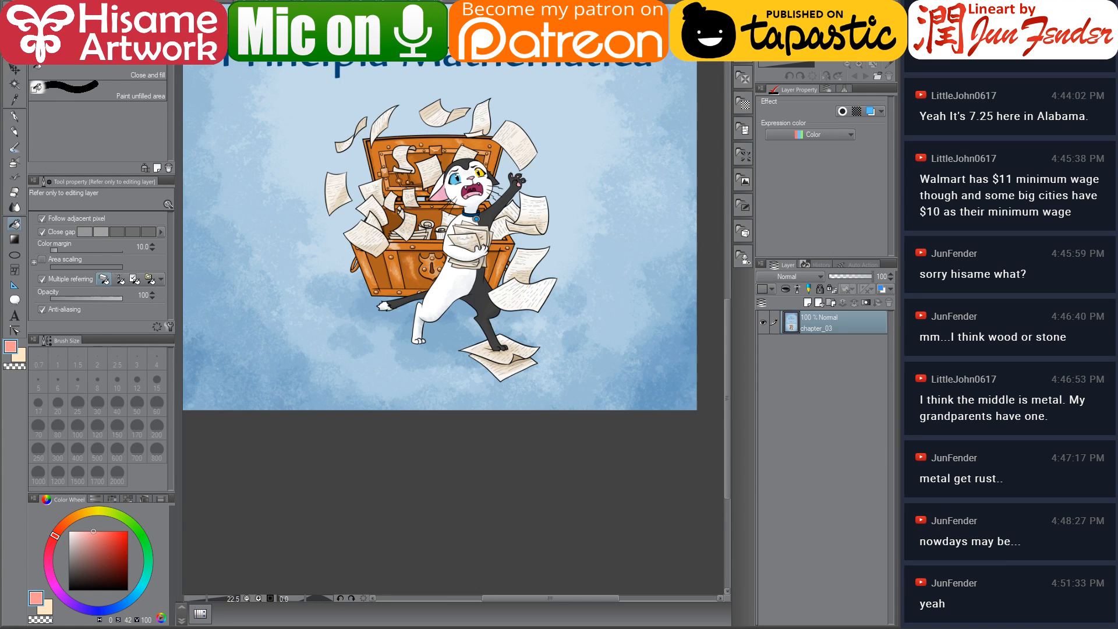
scroll(436, 66, "up", 2)
key("ctrl+Tab")
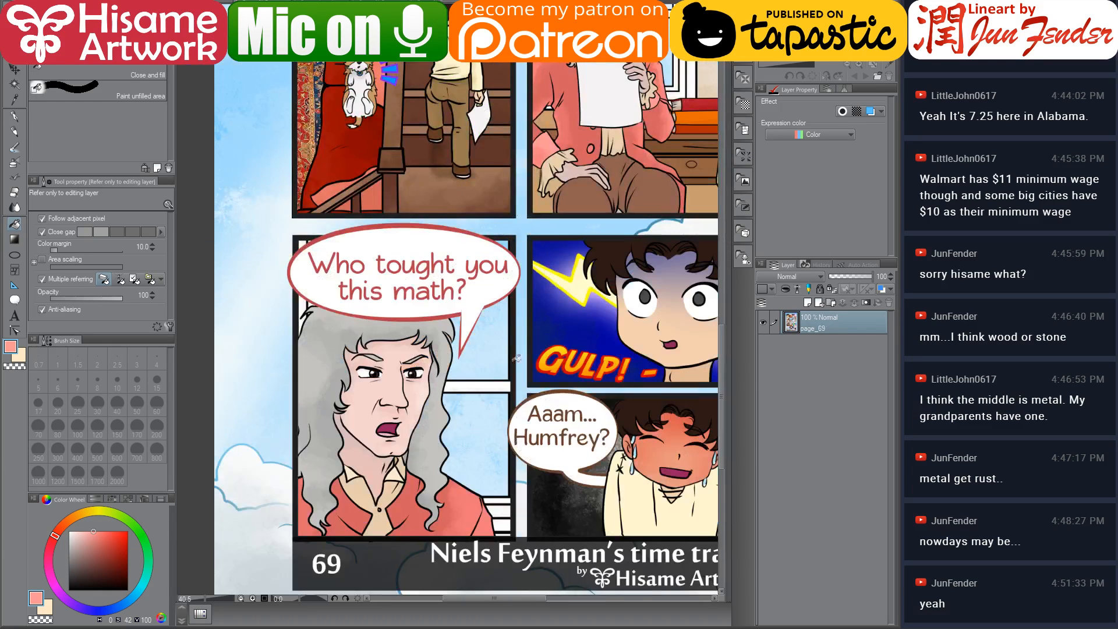
left_click(357, 469, "alt")
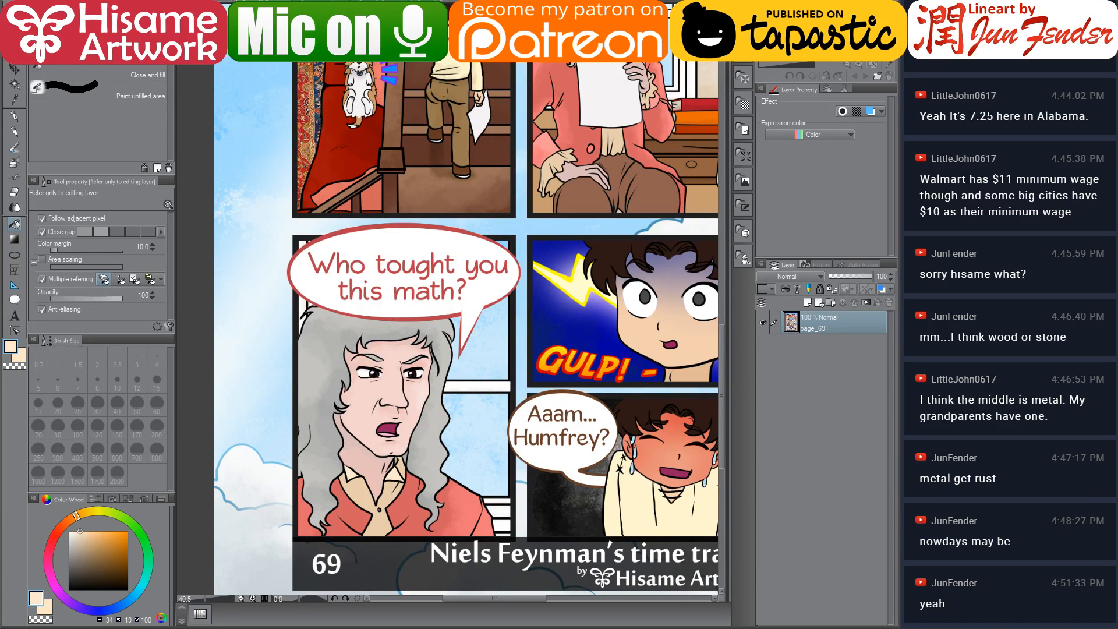
key("ctrl+Tab")
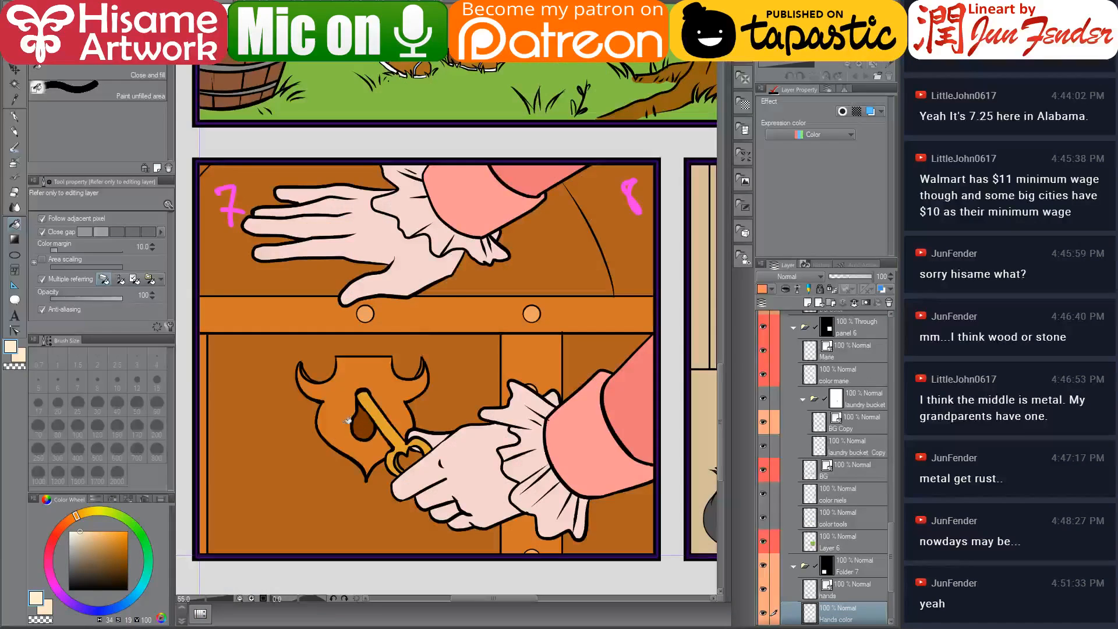
left_click(416, 200)
left_click(536, 451)
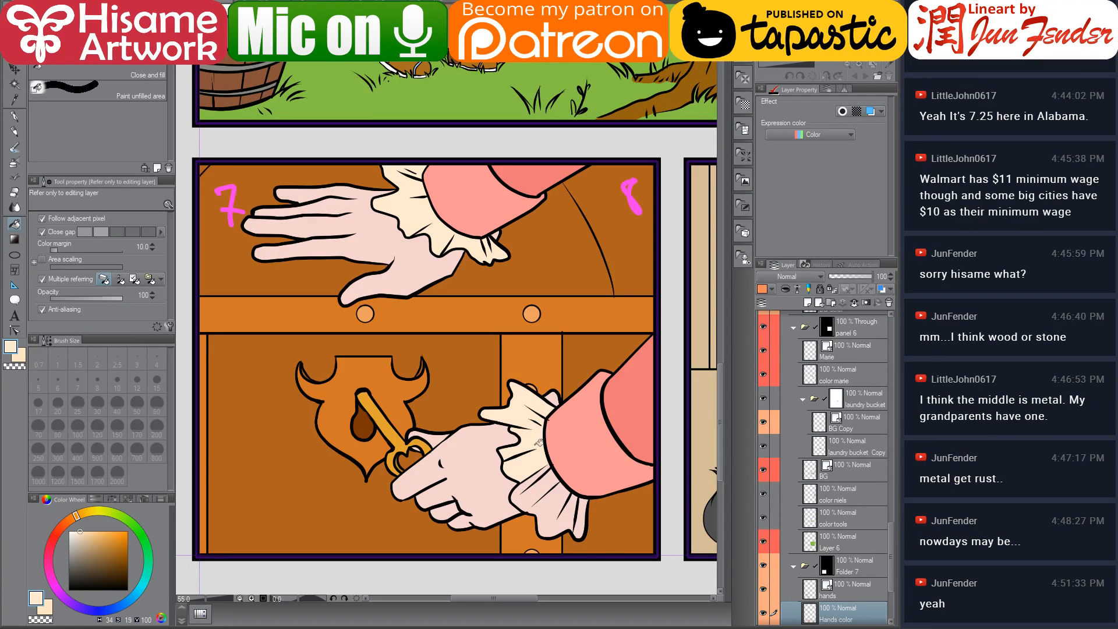
left_click(579, 512)
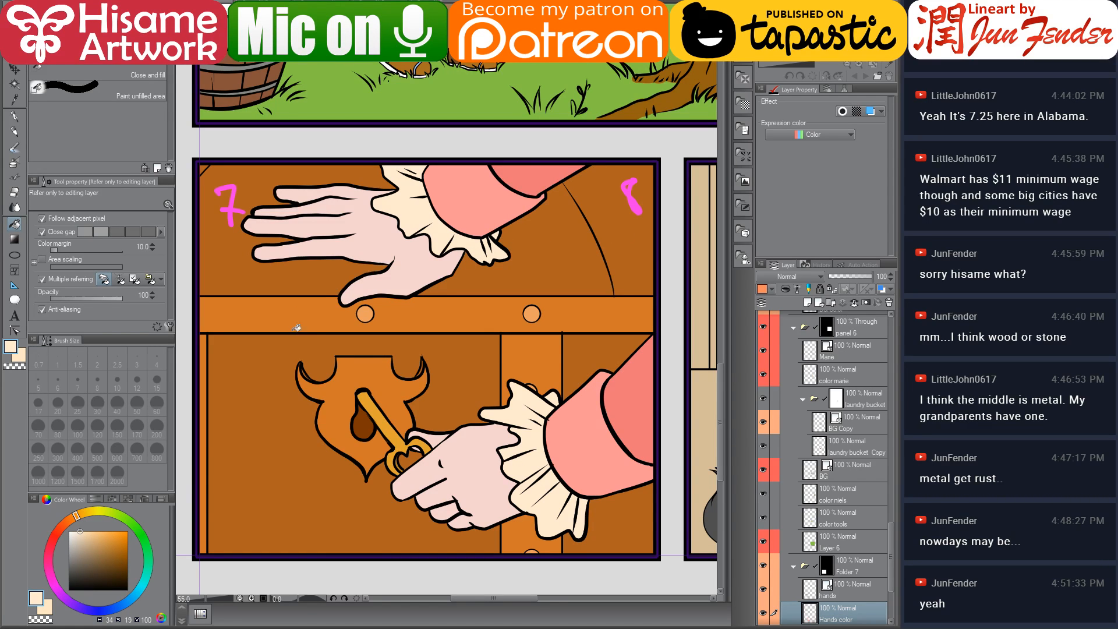
Select Newton's figure in panel 8 and paint it on the Newton color layer with red sampled from page 69, using a 1200 G-pen
scroll(297, 328, "down", 3)
left_click_drag(579, 296, 551, 329)
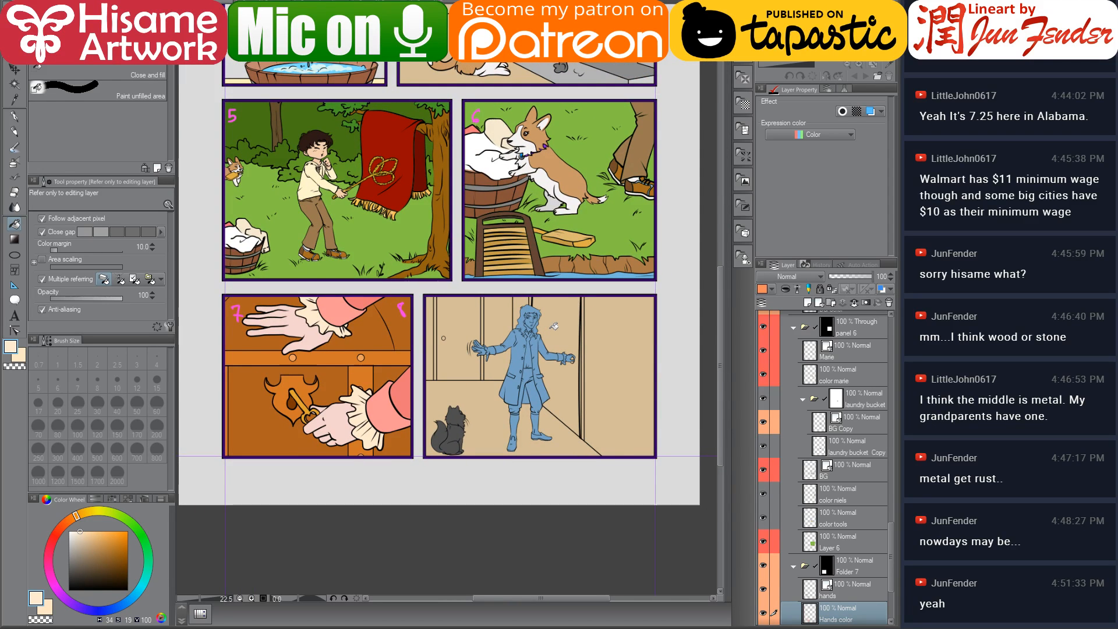
scroll(483, 321, "up", 1)
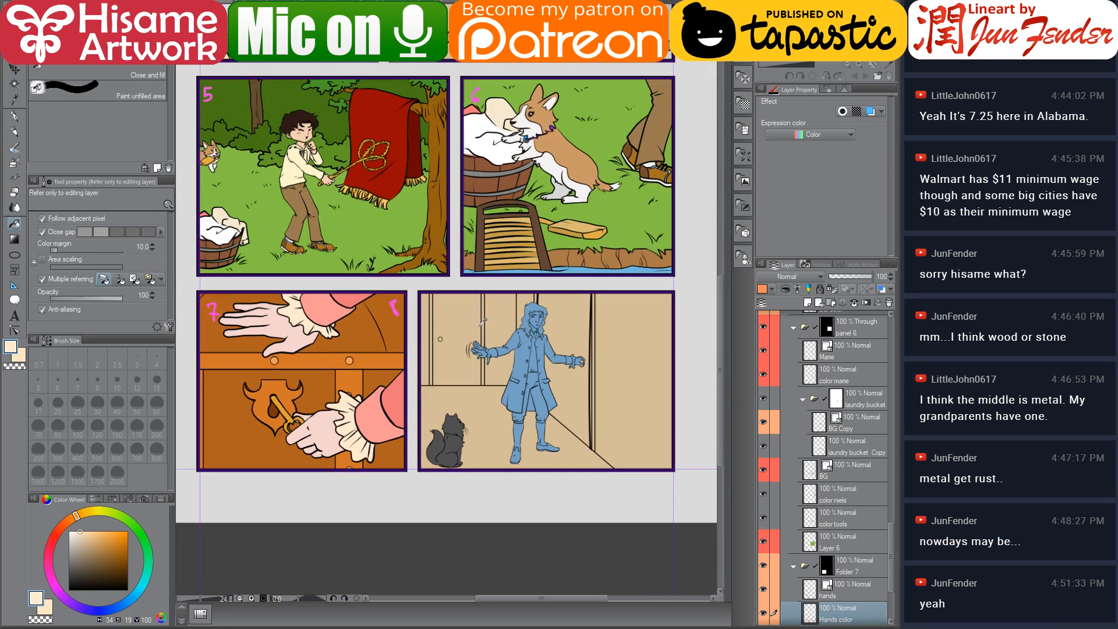
scroll(554, 239, "up", 3)
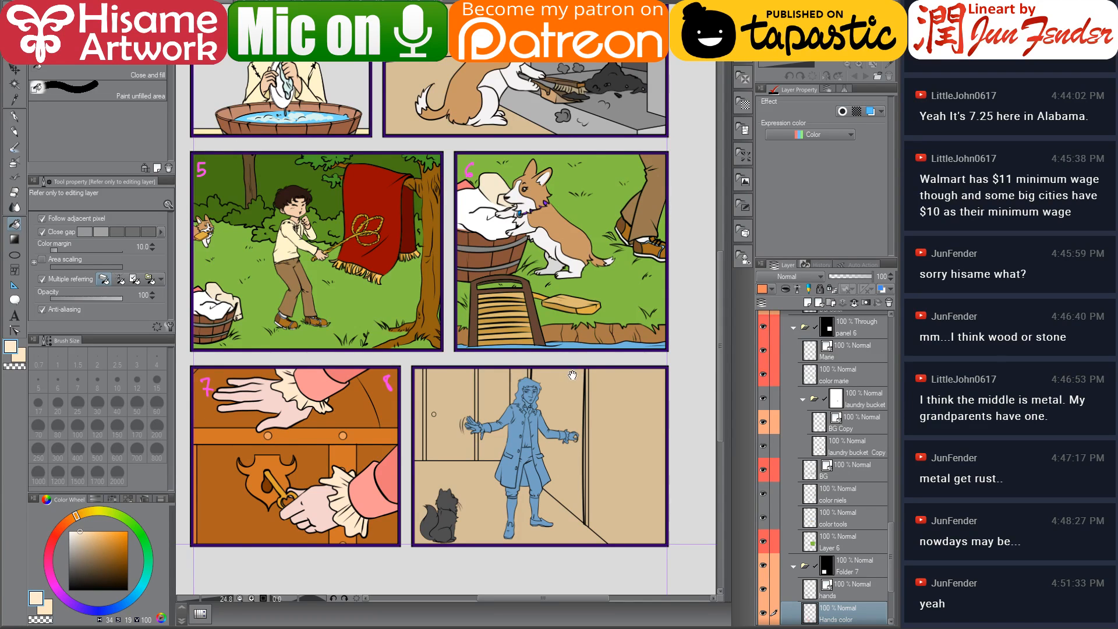
left_click_drag(573, 375, 584, 386)
scroll(851, 519, "down", 3)
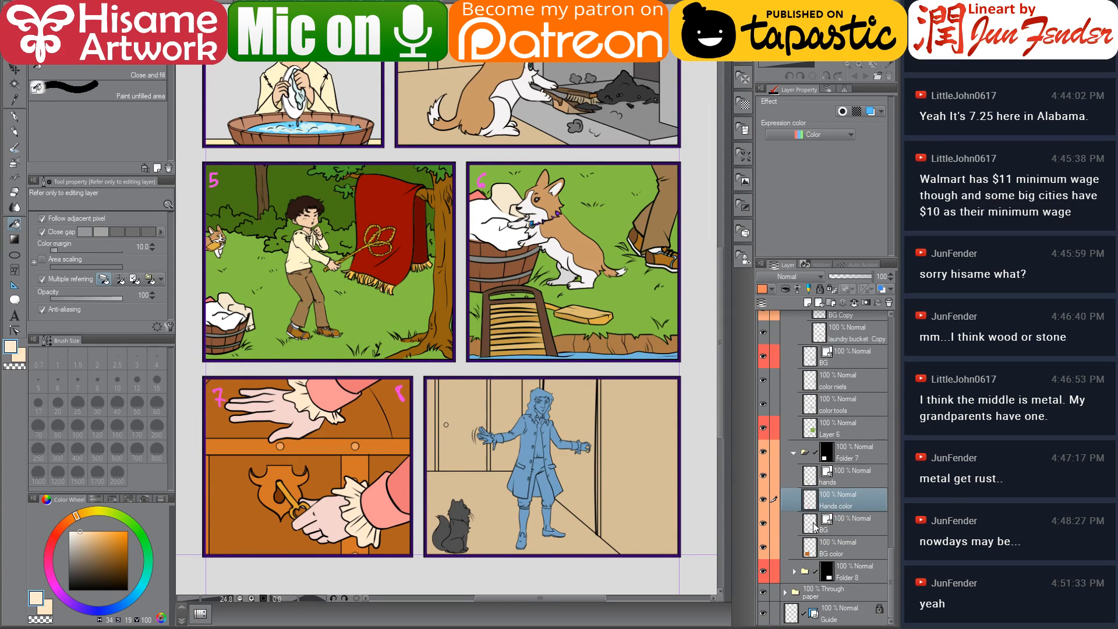
left_click(821, 530)
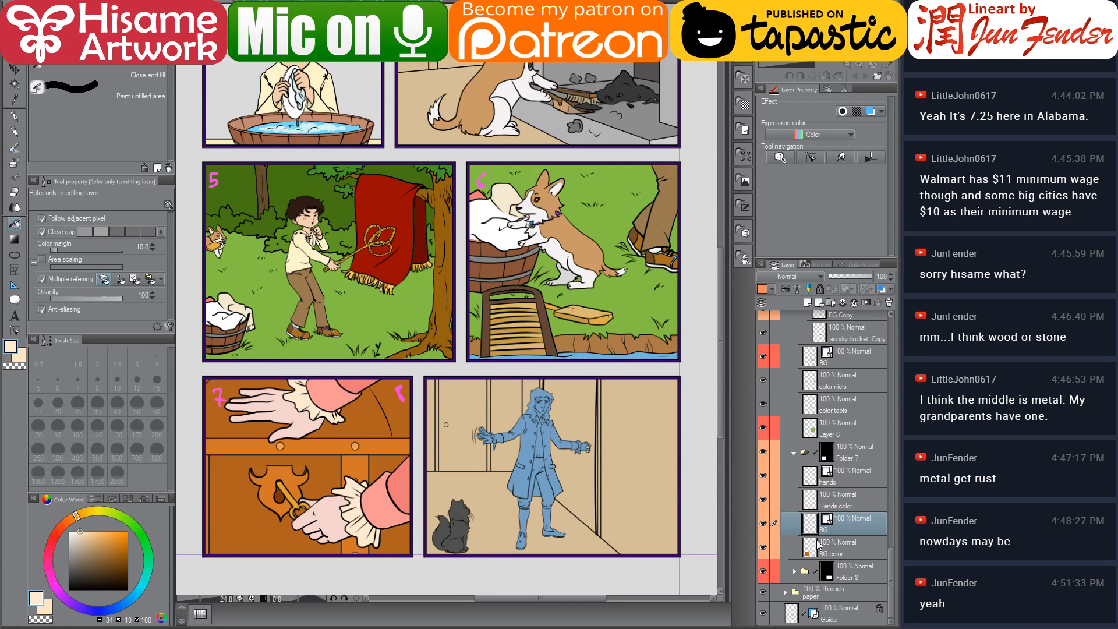
left_click(794, 572)
scroll(837, 543, "down", 4)
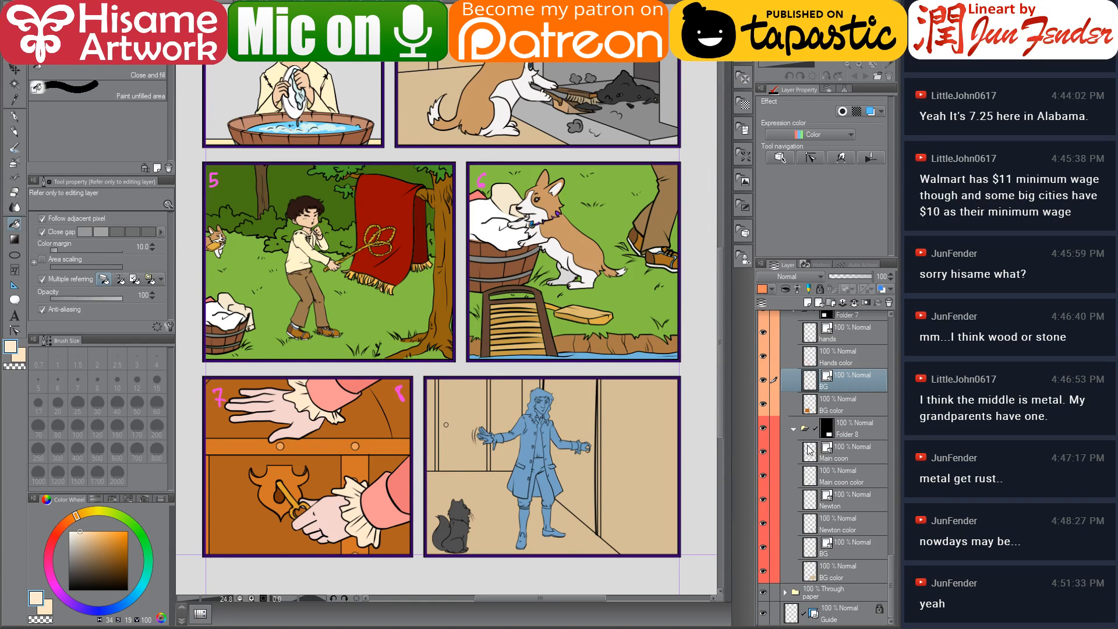
left_click(810, 525, "ctrl")
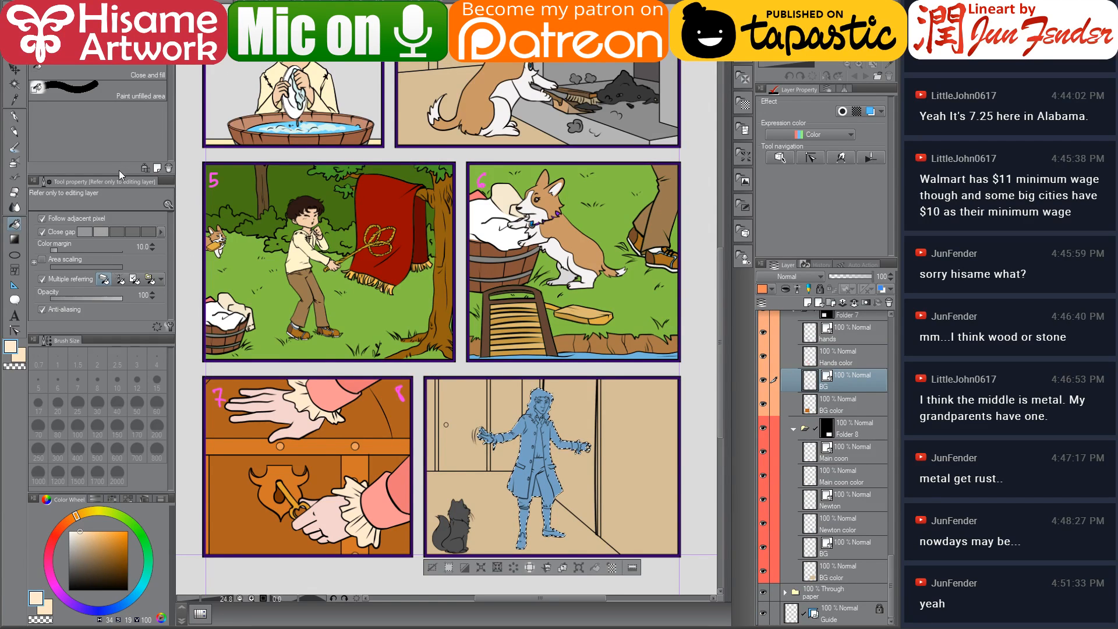
left_click(15, 117)
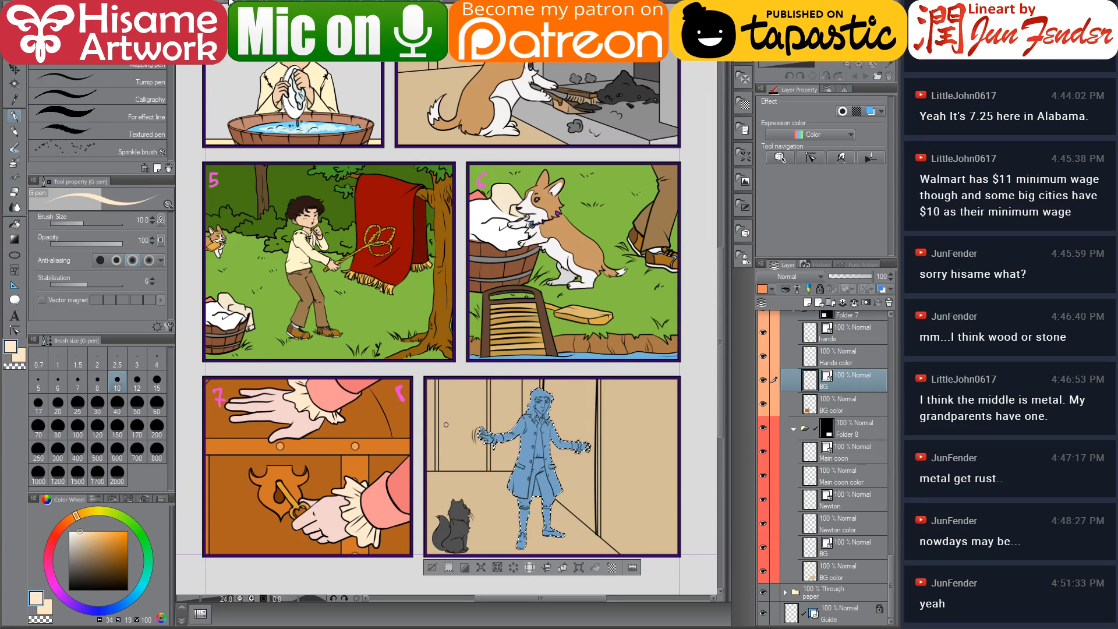
left_click(231, 3)
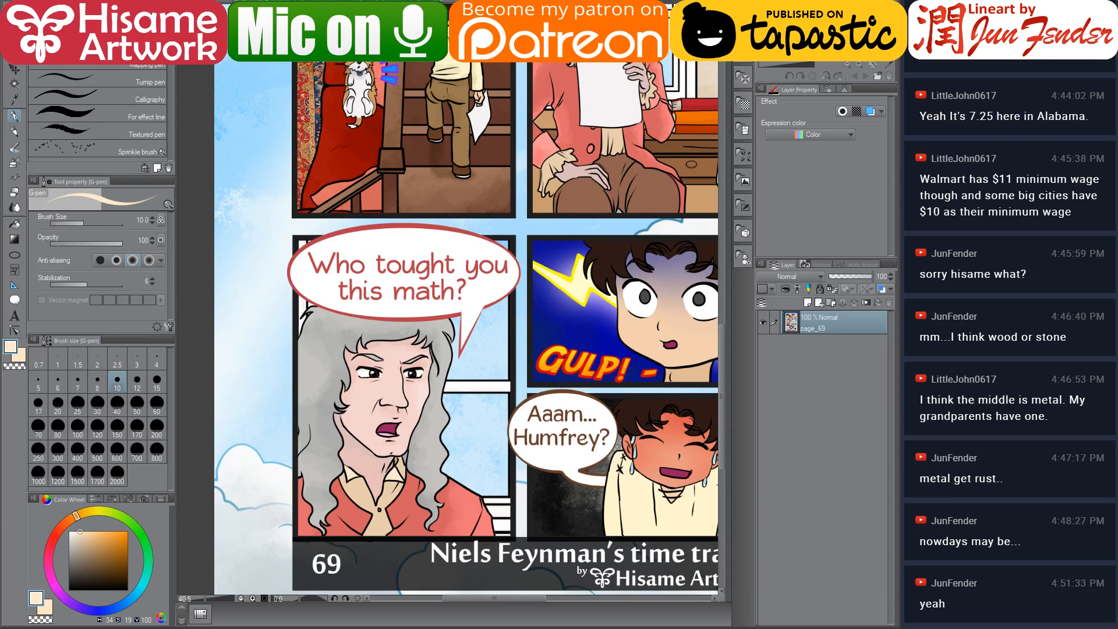
left_click(356, 512, "alt")
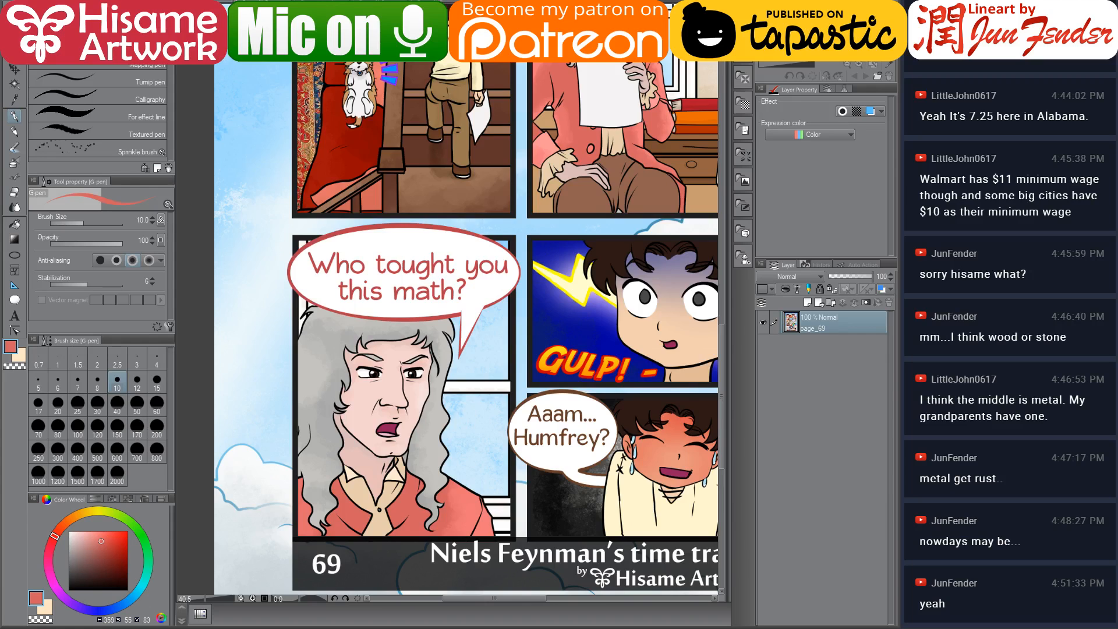
left_click(201, 3)
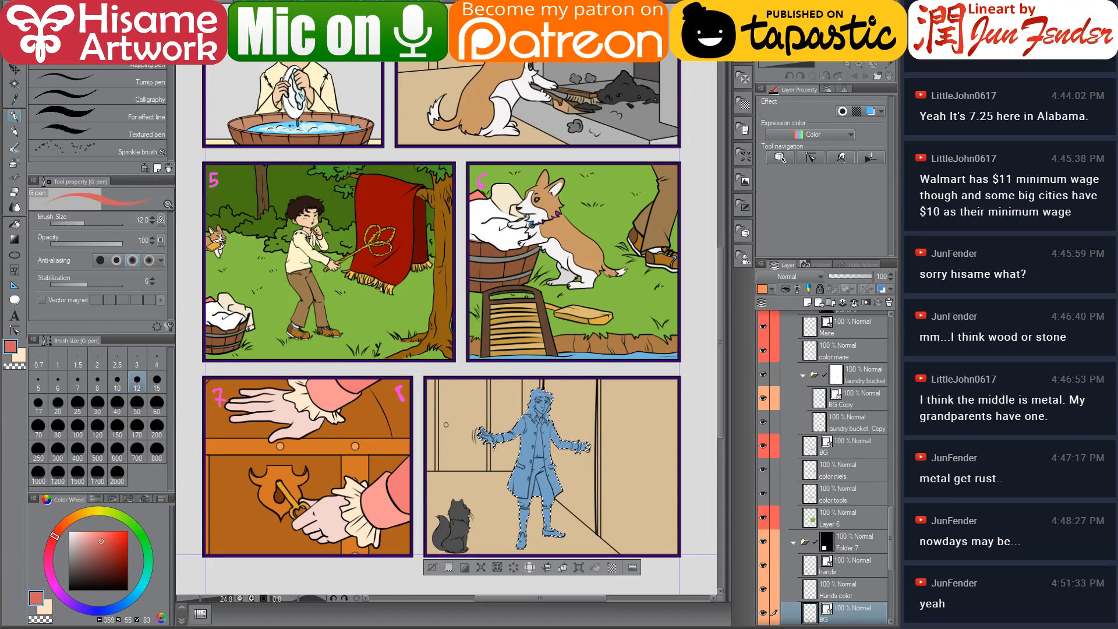
left_click(57, 475)
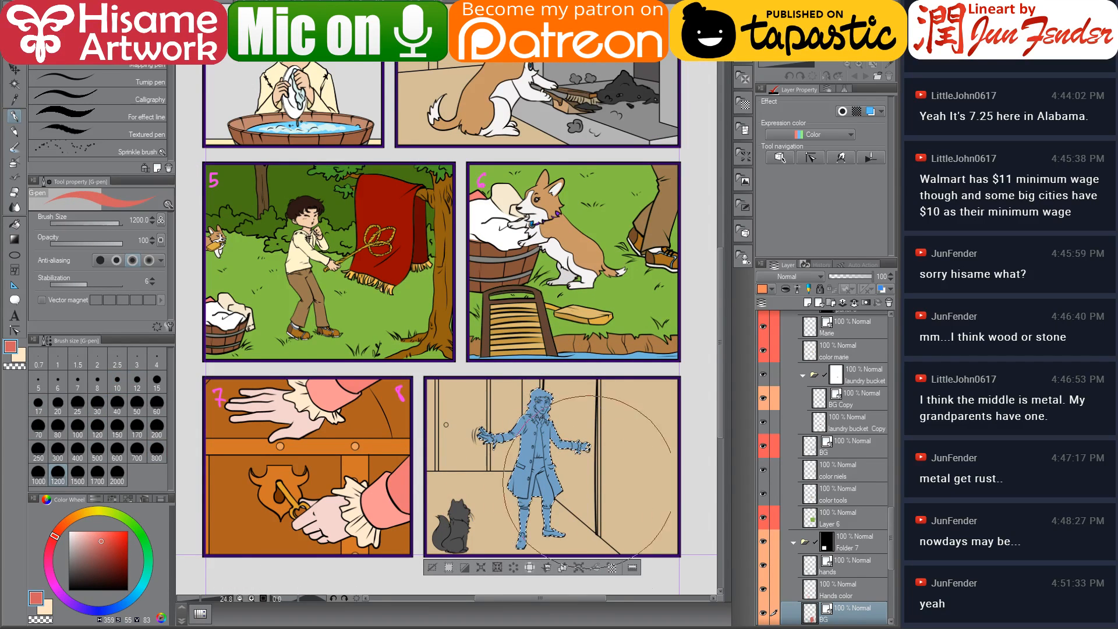
scroll(847, 574, "down", 3)
scroll(846, 573, "down", 2)
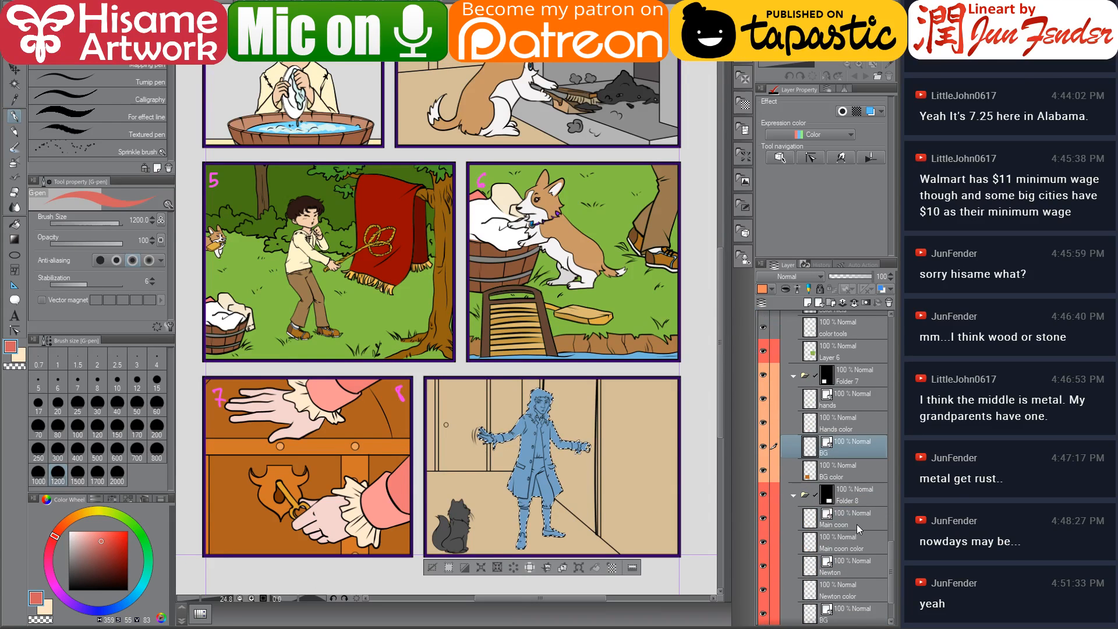
scroll(857, 547, "down", 2)
left_click(844, 571)
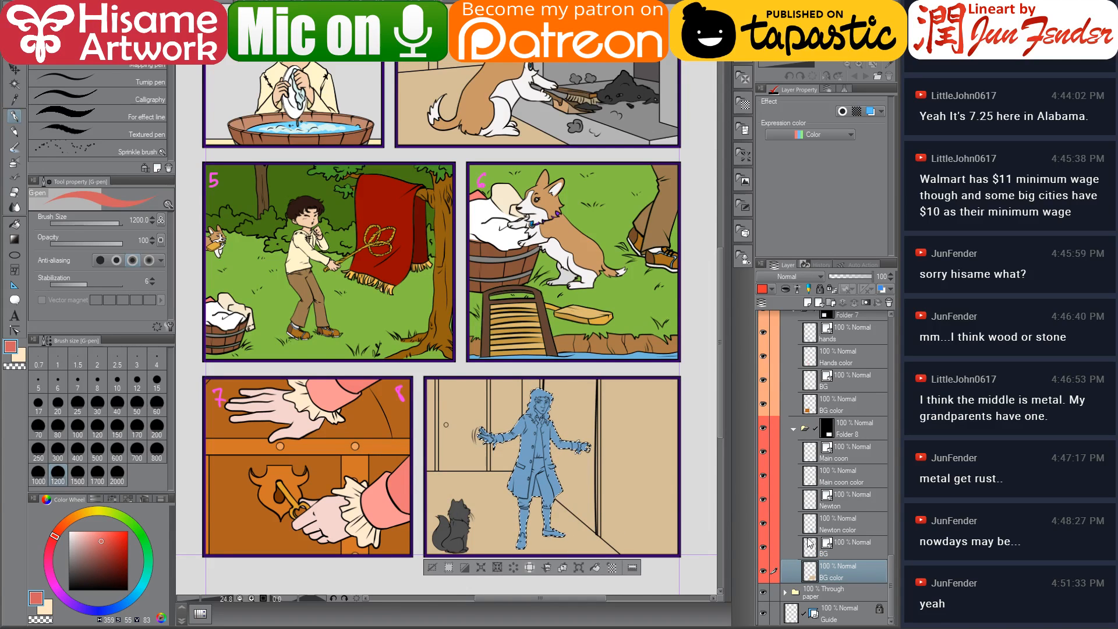
left_click(823, 527)
left_click_drag(516, 402, 526, 495)
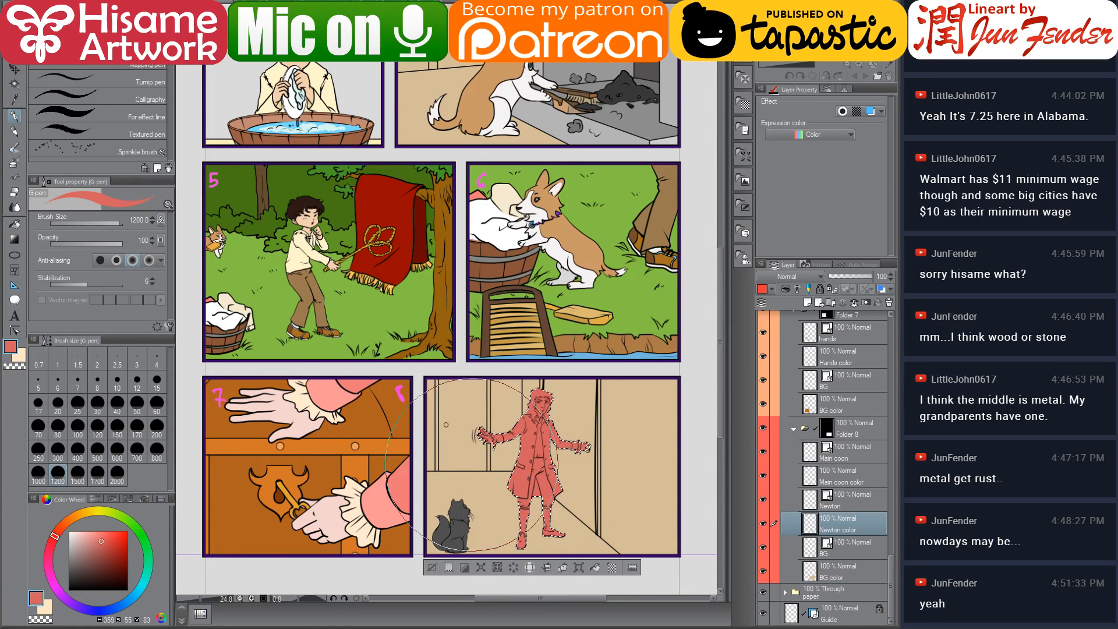
left_click(432, 567)
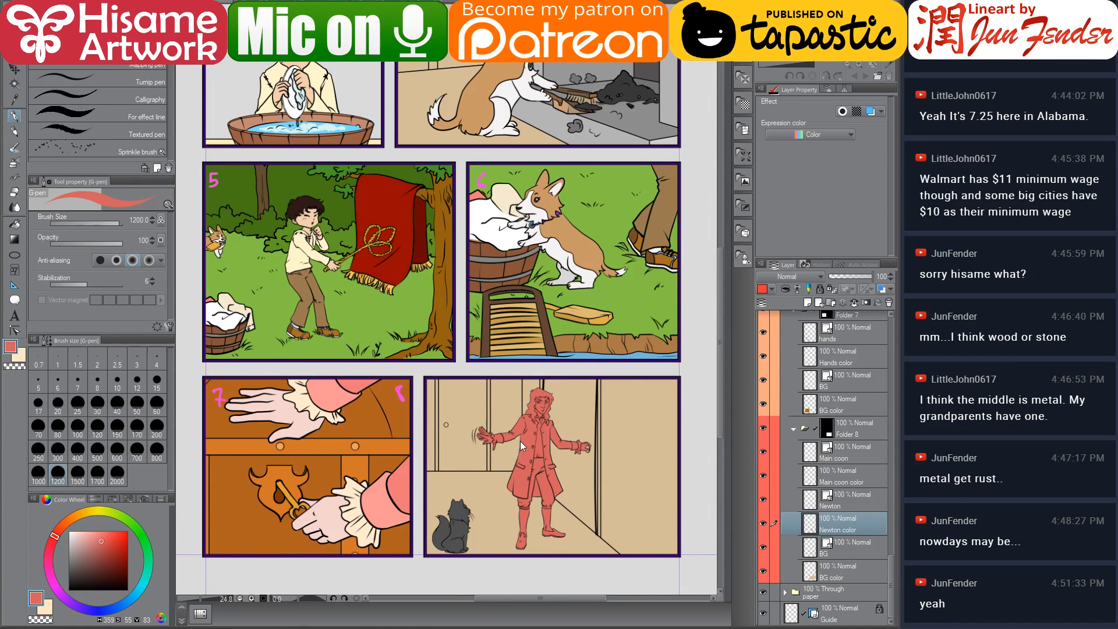
Pick a darker red and fill Newton's coat with it, then return to the page 69 artwork
left_click(16, 225)
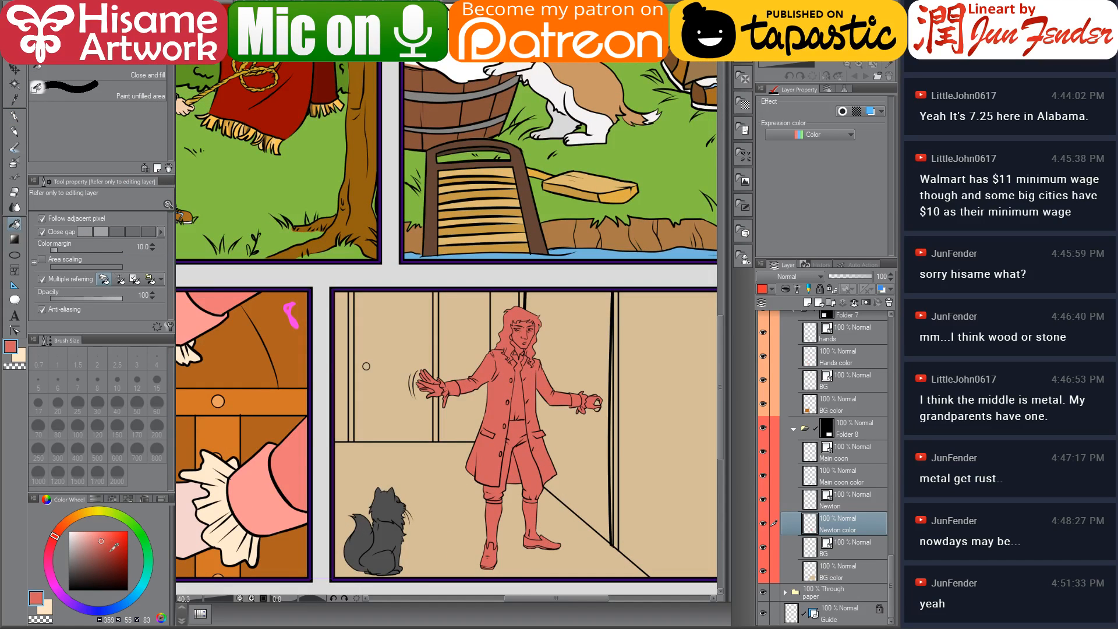
left_click(107, 545)
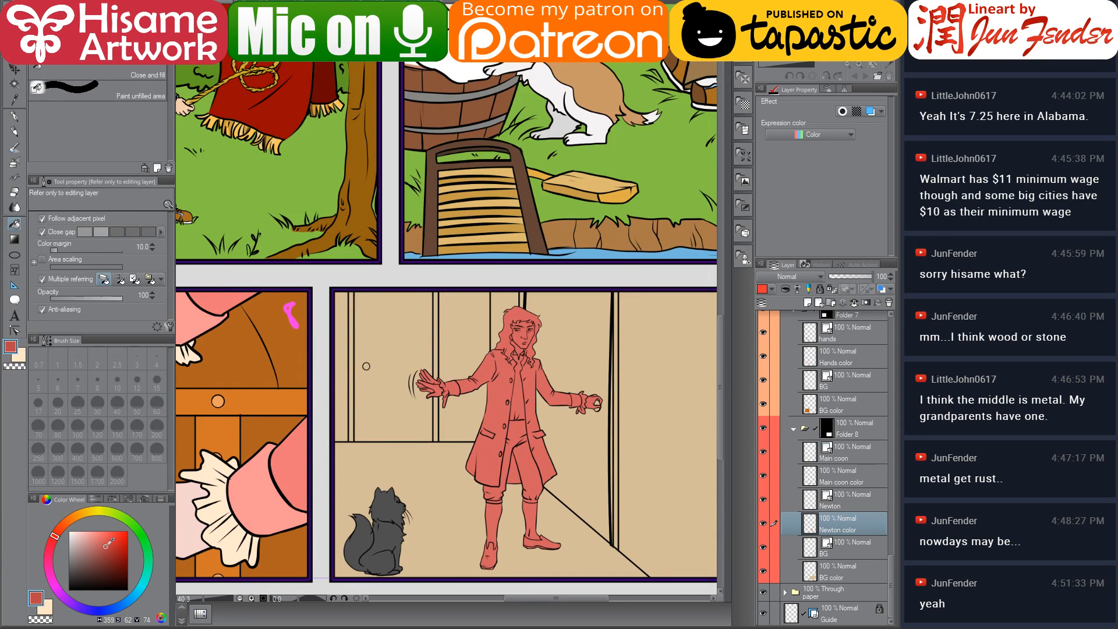
left_click(514, 478)
left_click_drag(450, 409, 529, 410)
left_click(419, 3)
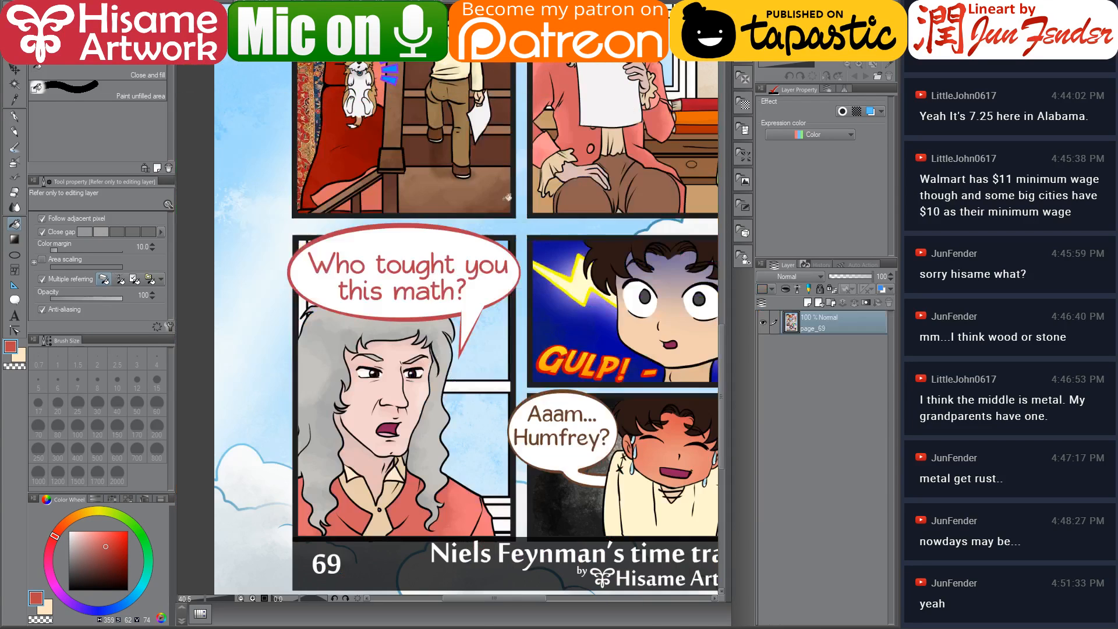
Sample the grey from the page 69 artwork and fill Newton's hair in panel 8 with it
left_click(307, 367, "alt")
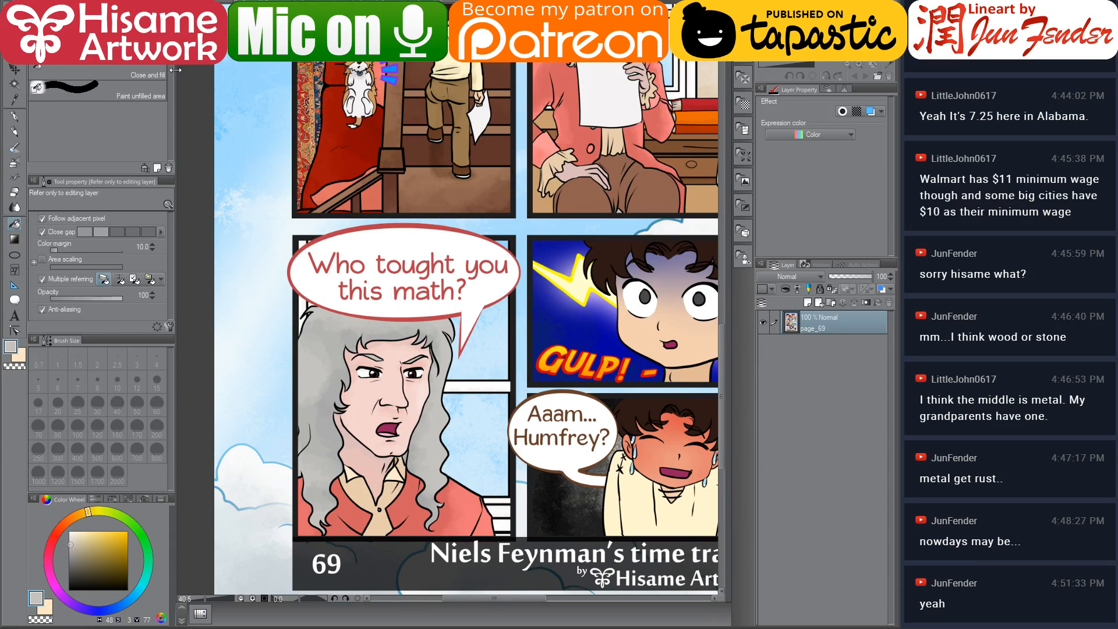
left_click(361, 3)
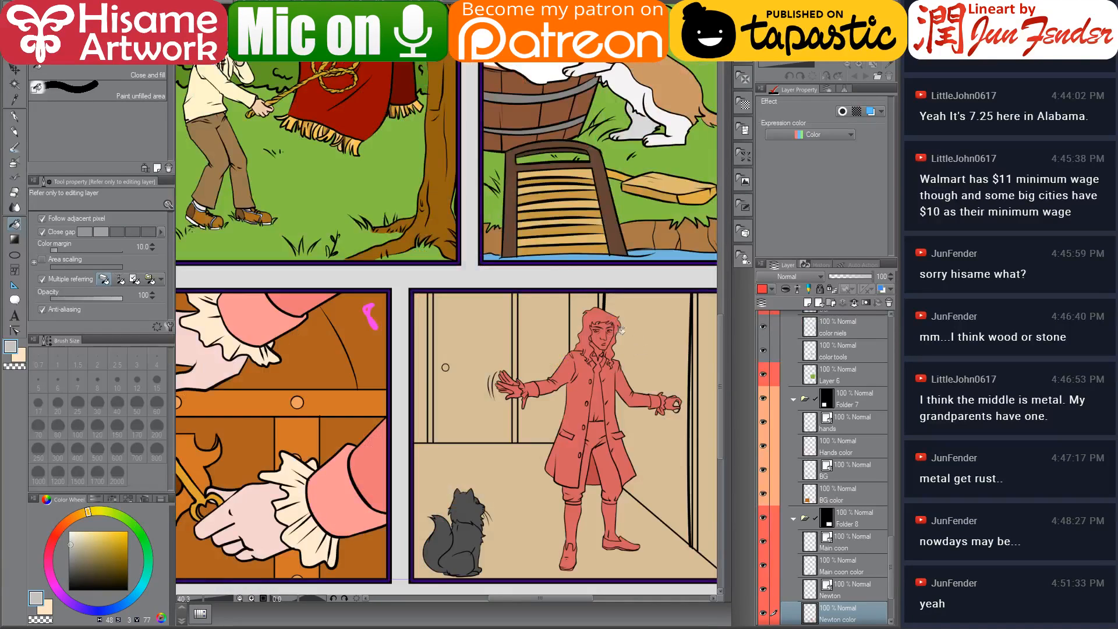
left_click(602, 314)
scroll(606, 347, "up", 9)
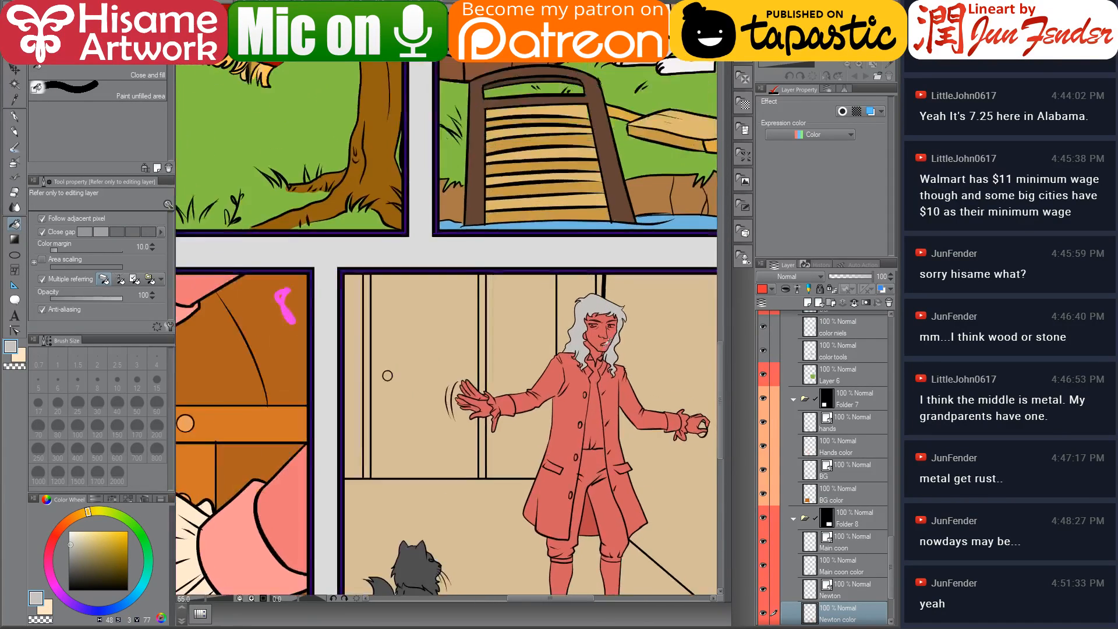
left_click_drag(573, 309, 480, 284)
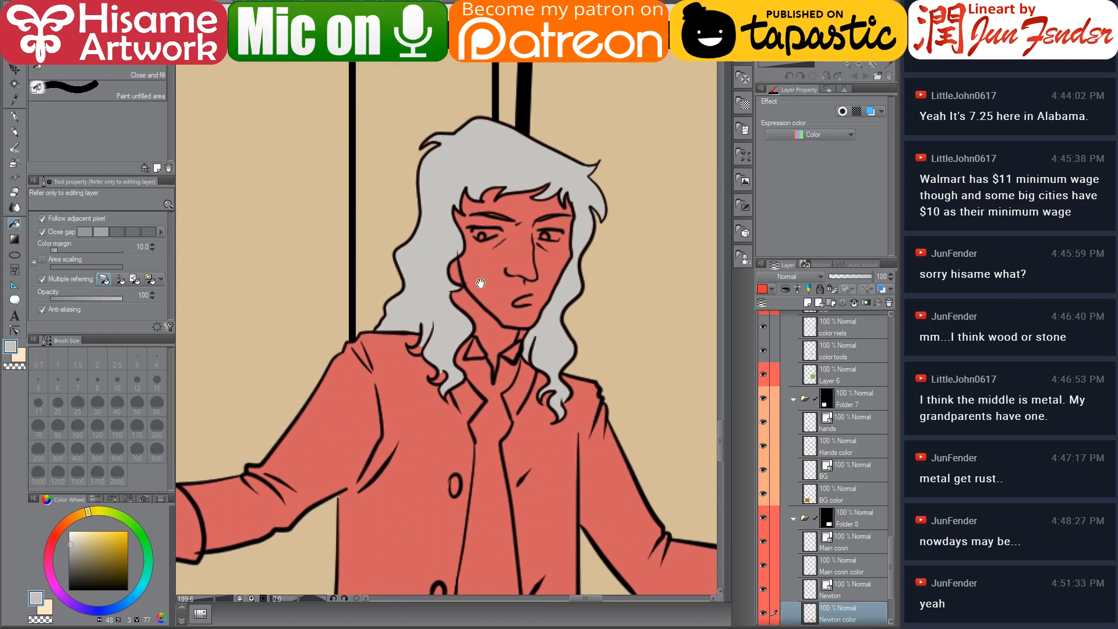
Pick a pale skin tone and fill Newton's face and his waving hand with it
left_click(69, 547)
scroll(477, 297, "down", 9)
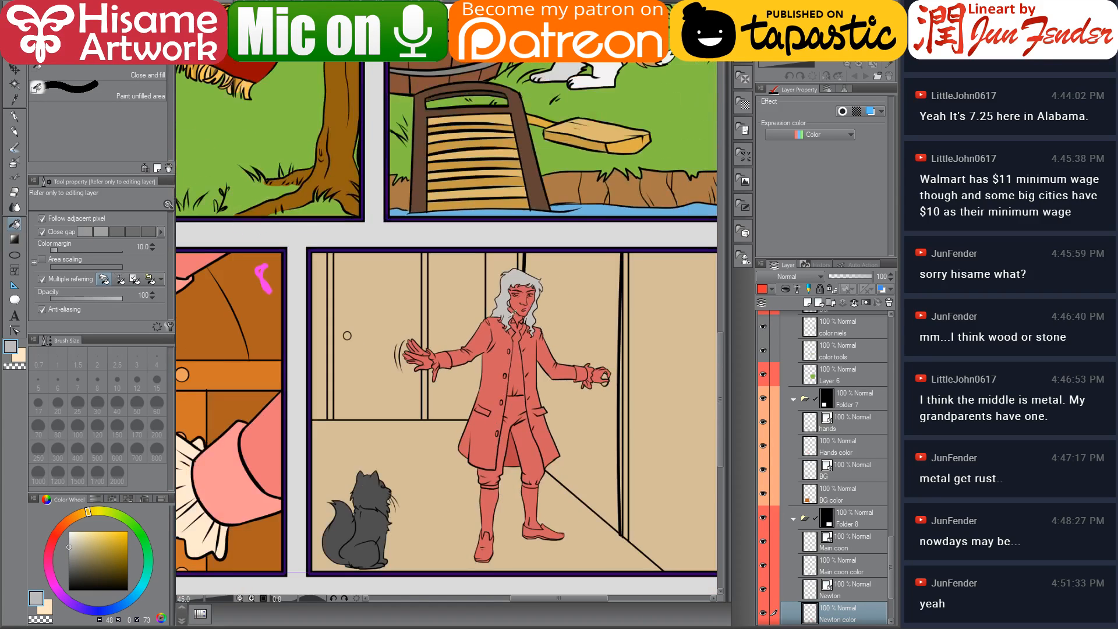
left_click_drag(375, 412, 517, 380)
left_click(207, 338, "alt")
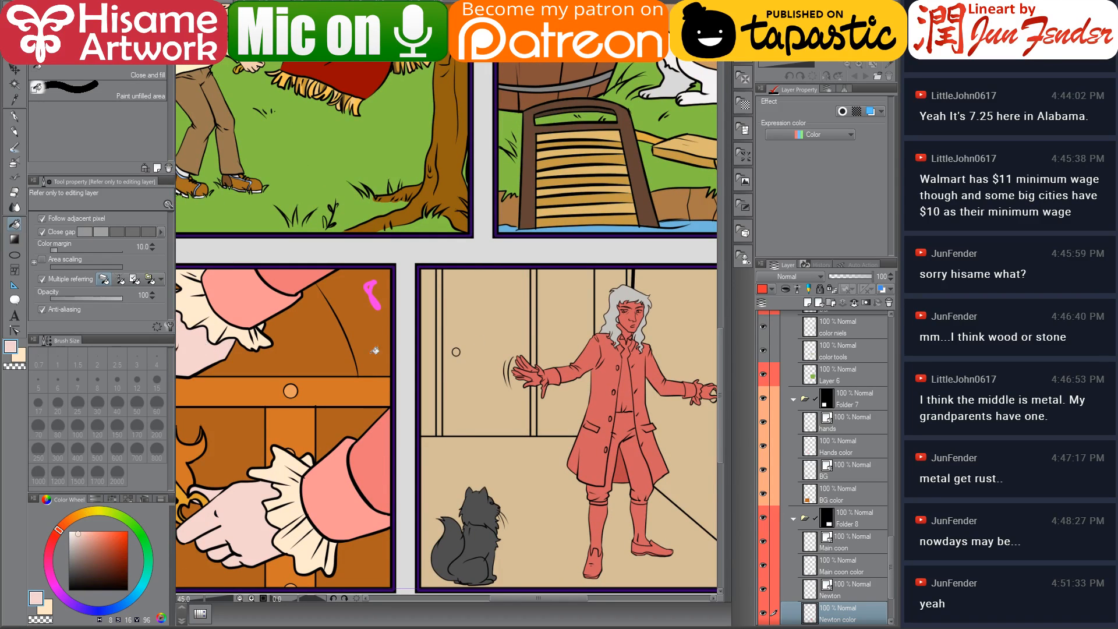
scroll(631, 317, "up", 9)
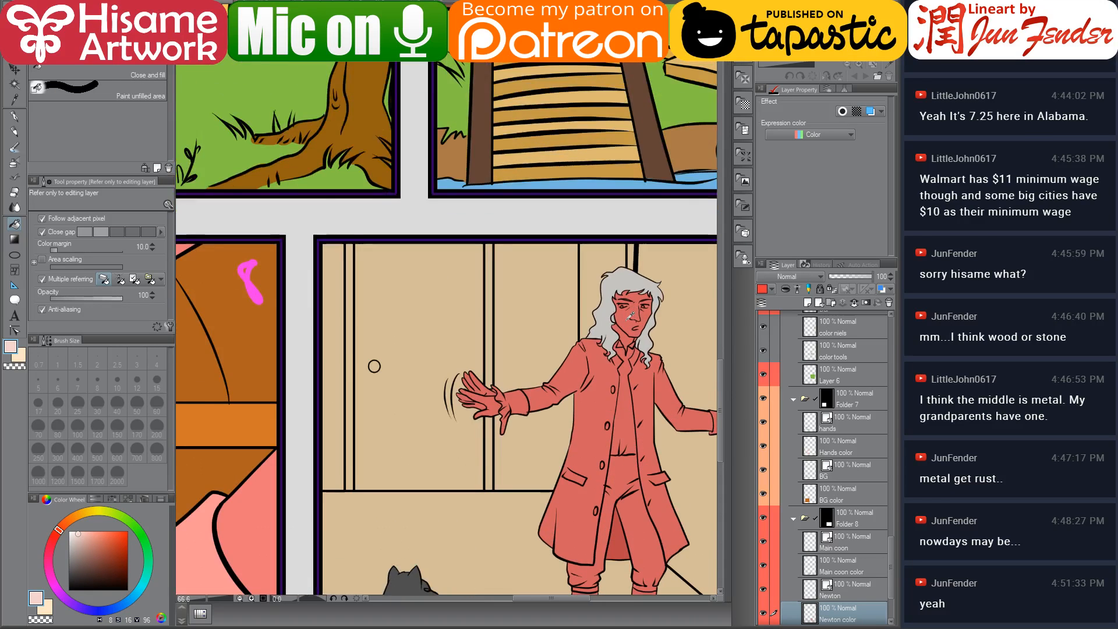
left_click(629, 315)
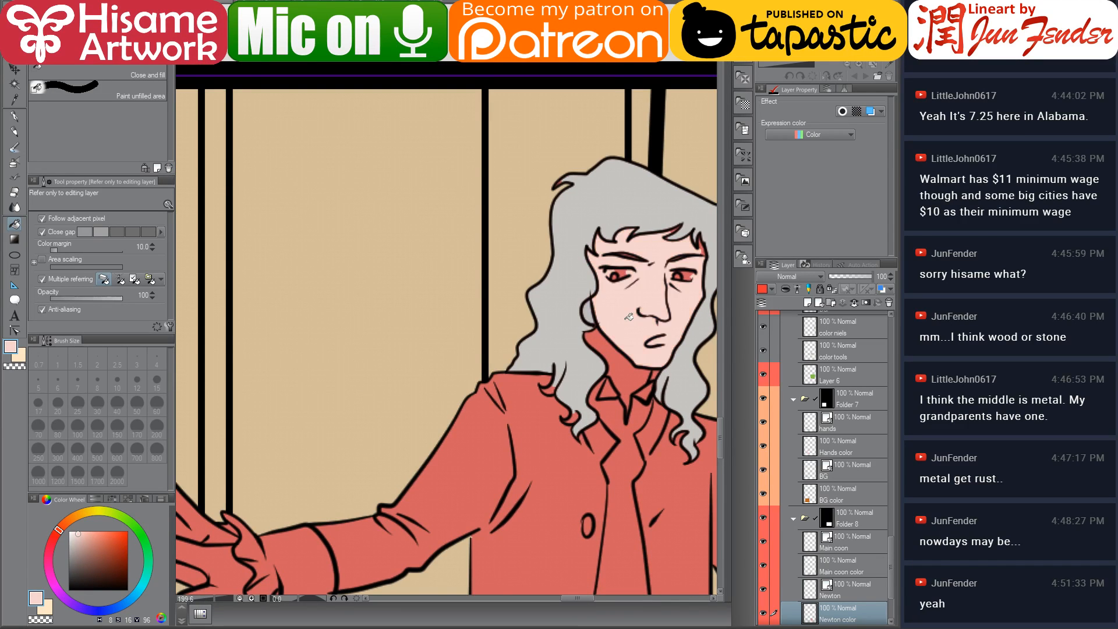
left_click_drag(627, 333, 545, 293)
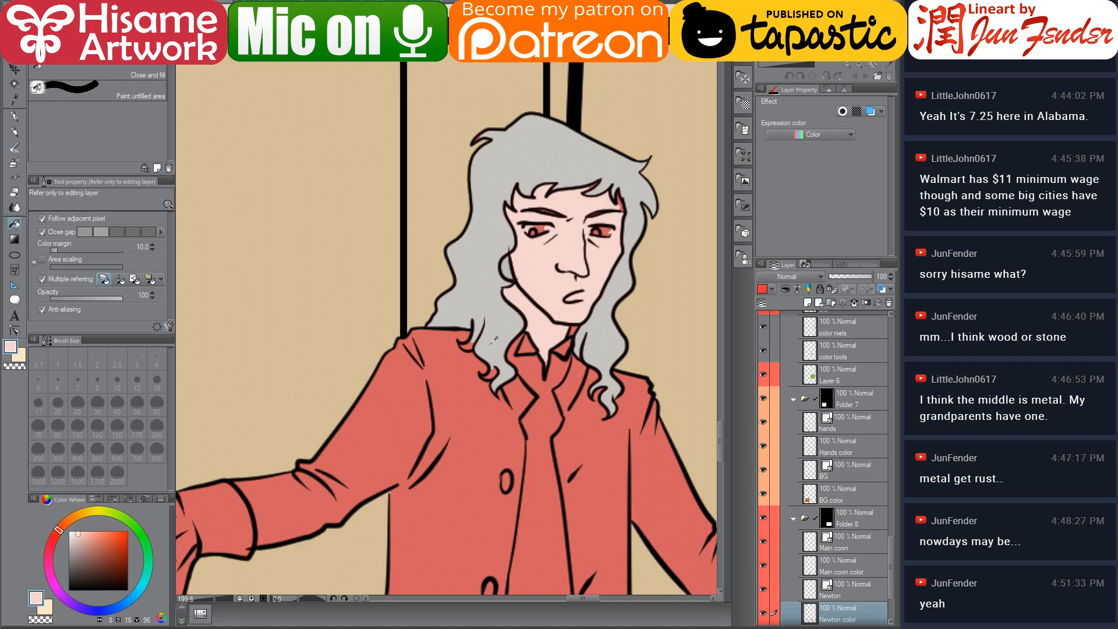
scroll(494, 339, "down", 3)
left_click_drag(294, 458, 423, 382)
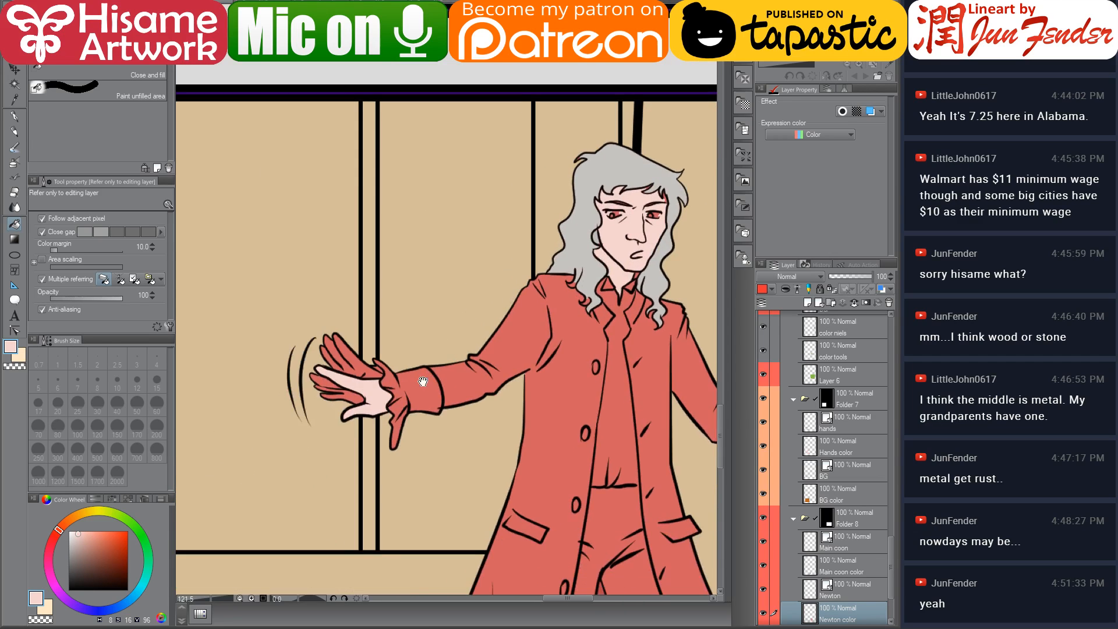
scroll(294, 357, "up", 5)
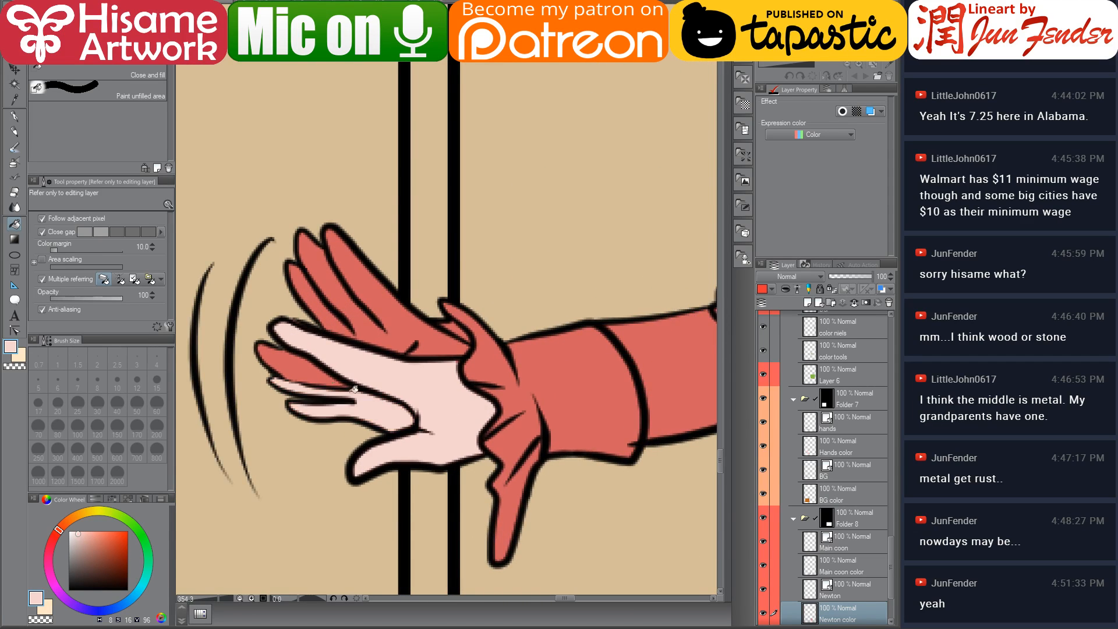
left_click(394, 323)
left_click(332, 315)
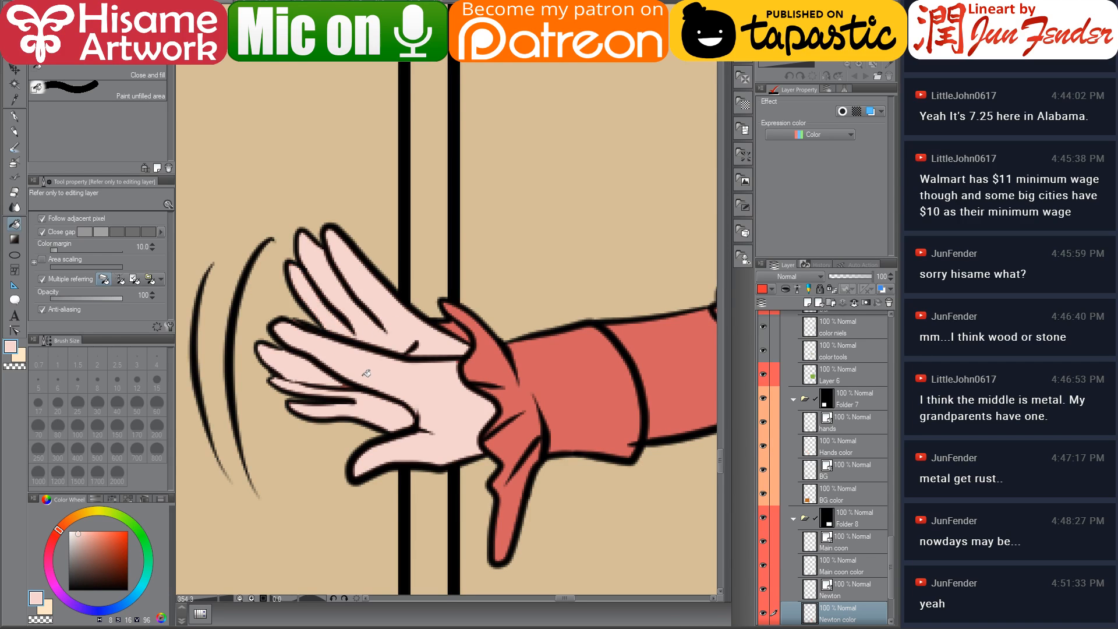
Try to adjust the control points of Newton's cuff lineart on the Newton layer with the Control point tool
left_click(14, 118)
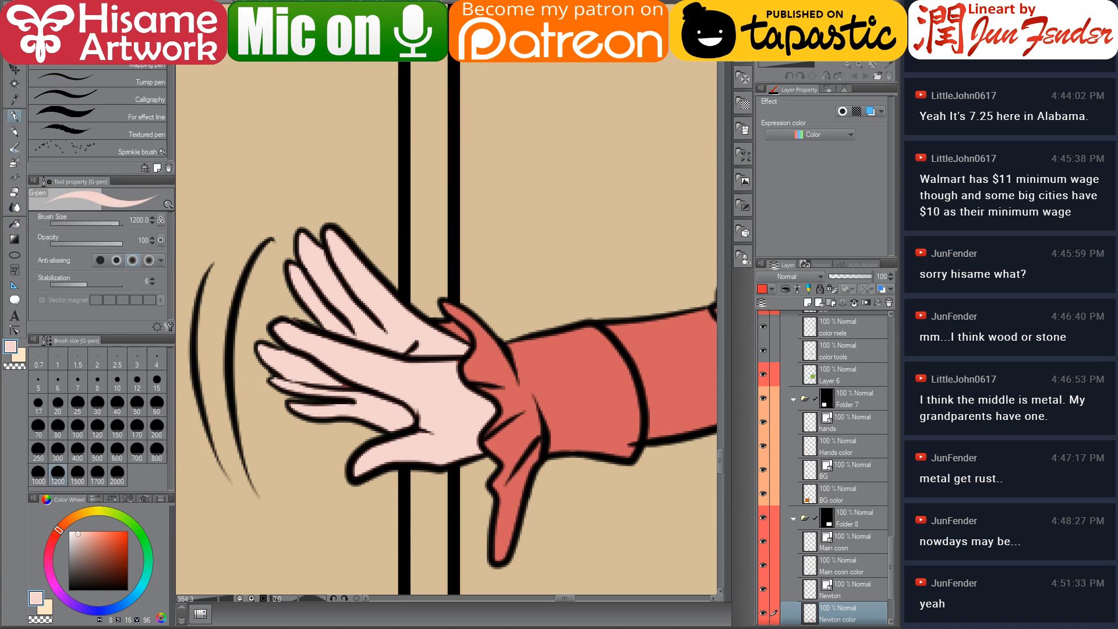
left_click(38, 405)
key("bracketright")
key("bracketright")
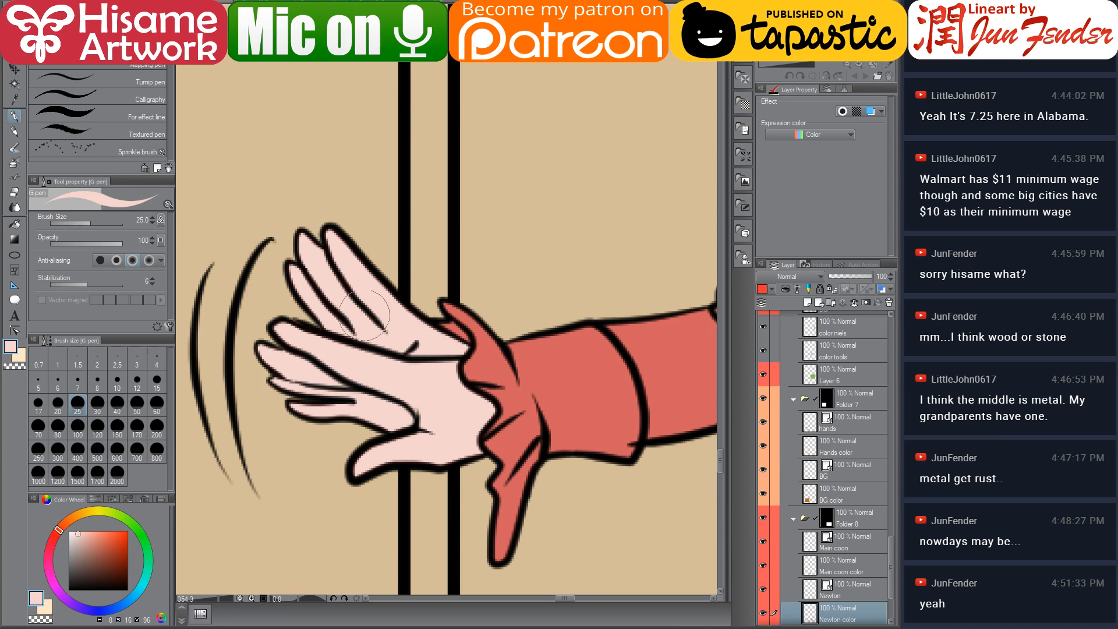
left_click_drag(441, 380, 225, 287)
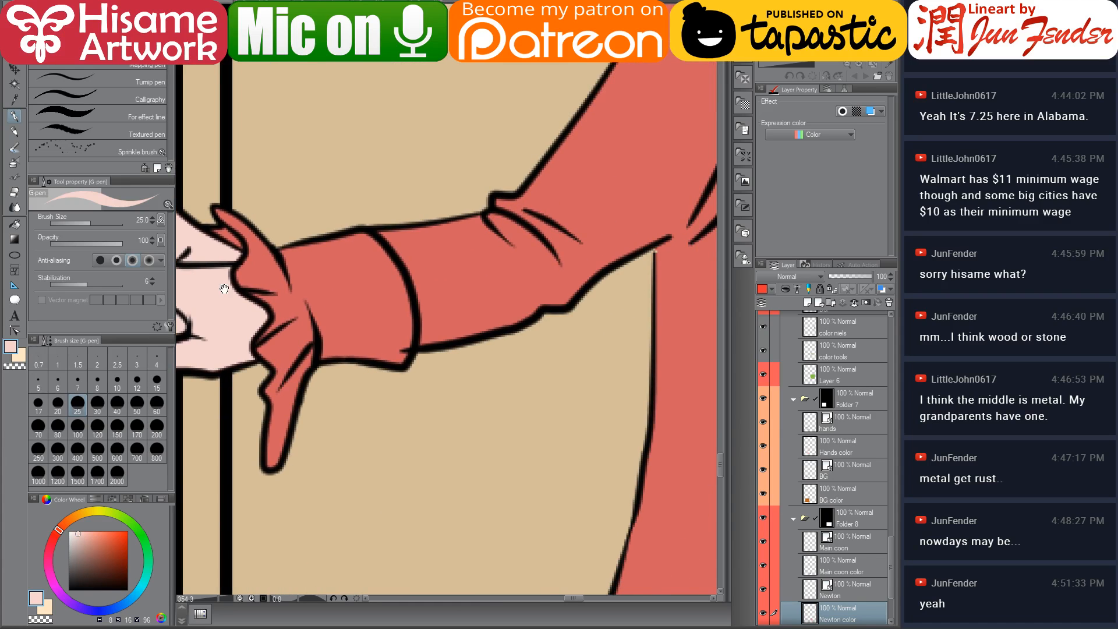
scroll(331, 352, "down", 3)
scroll(330, 352, "down", 3)
scroll(339, 374, "up", 5)
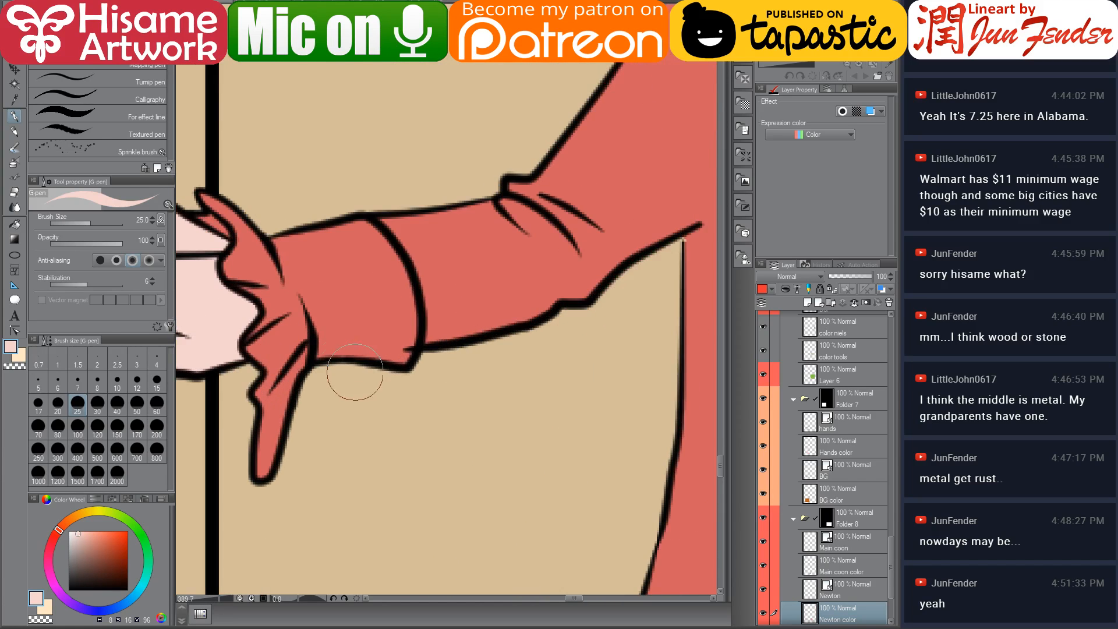
left_click_drag(413, 375, 475, 394)
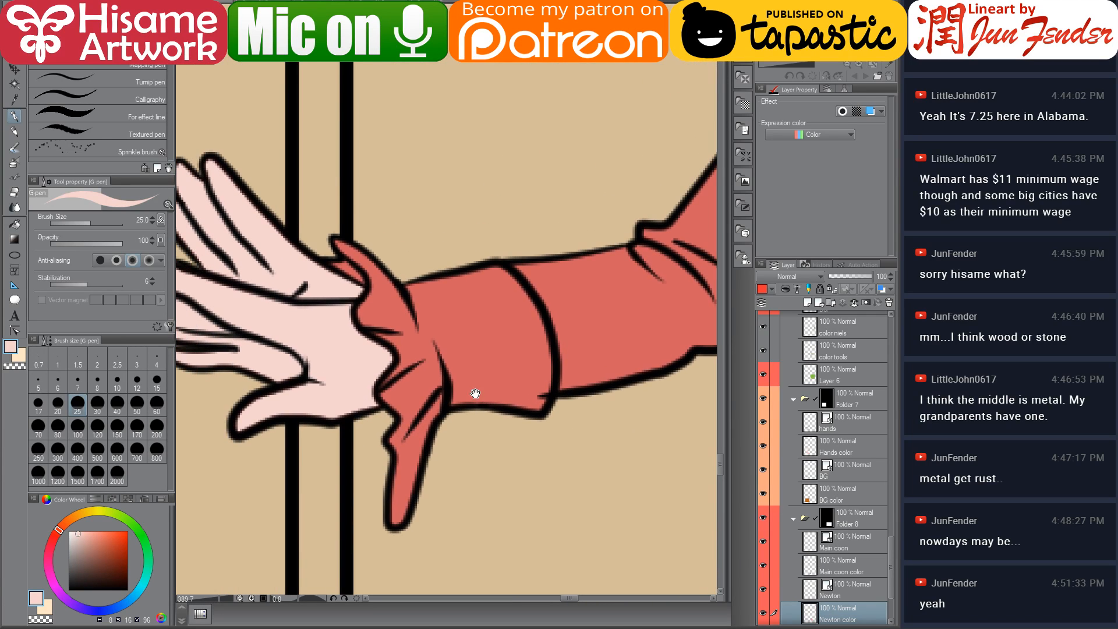
left_click(853, 582)
mouse_move(561, 432)
left_mouse_down()
mouse_move(561, 422)
mouse_move(557, 434)
left_mouse_up()
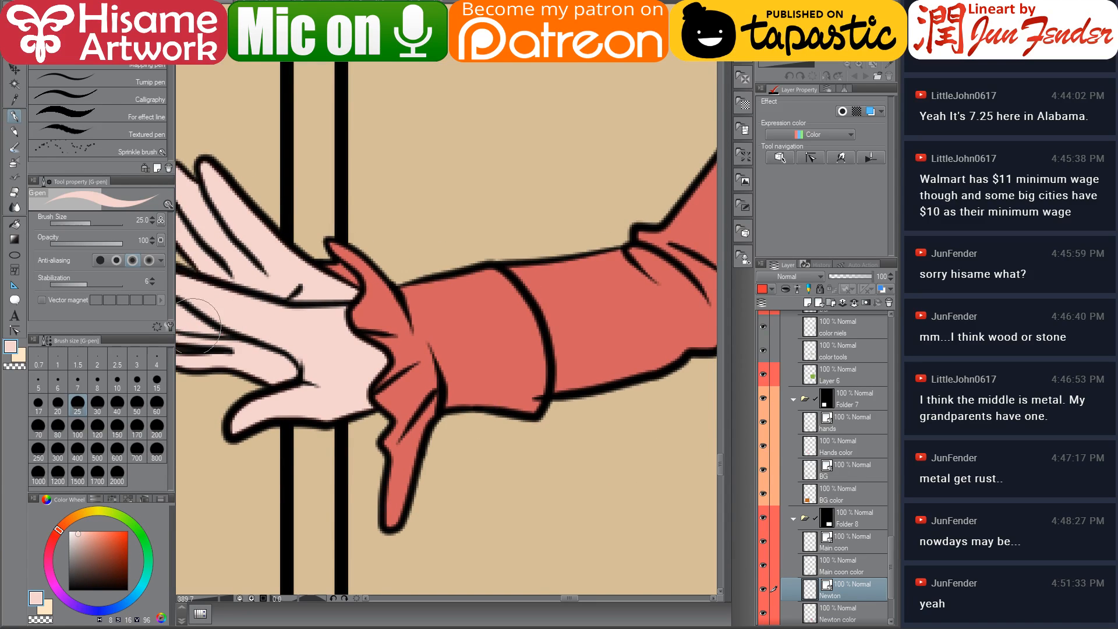
left_click(14, 331)
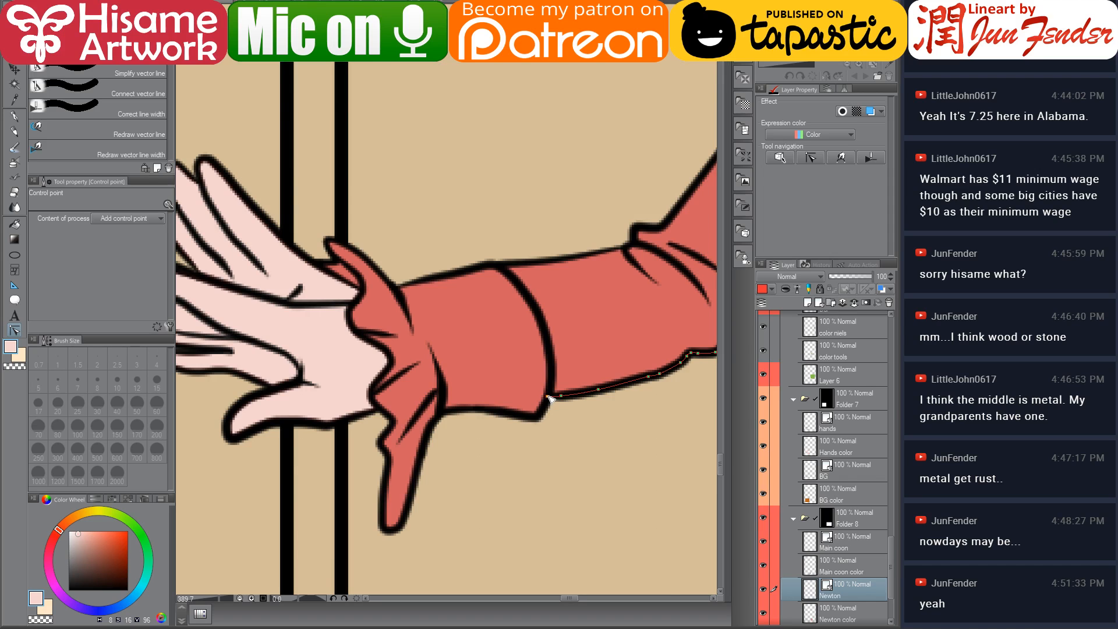
scroll(408, 370, "down", 5)
scroll(408, 357, "up", 6)
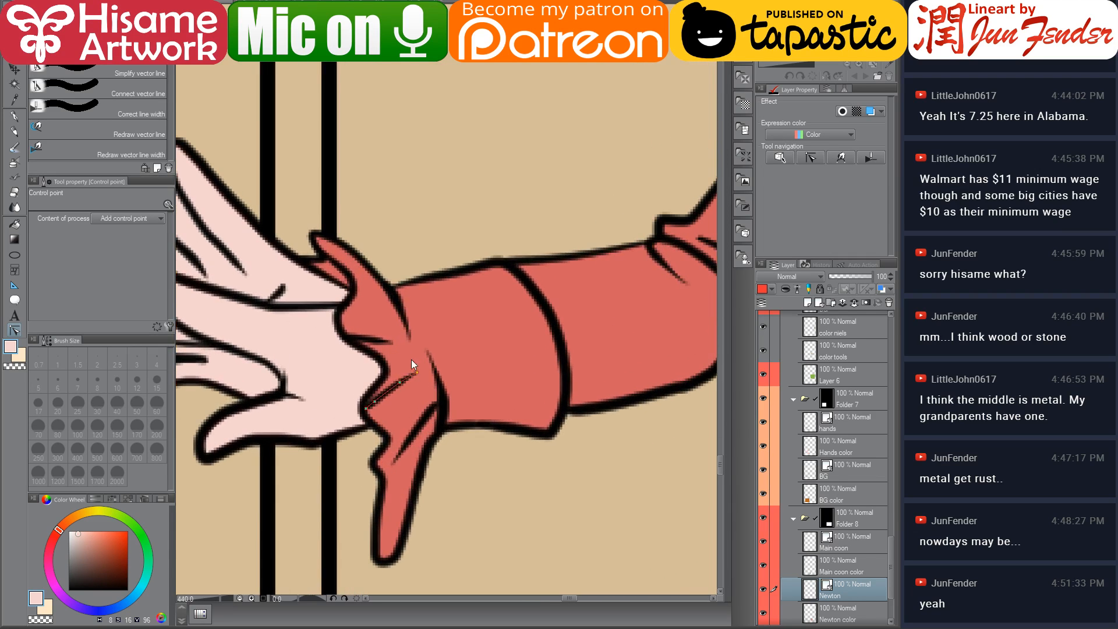
left_click(415, 342, "ctrl")
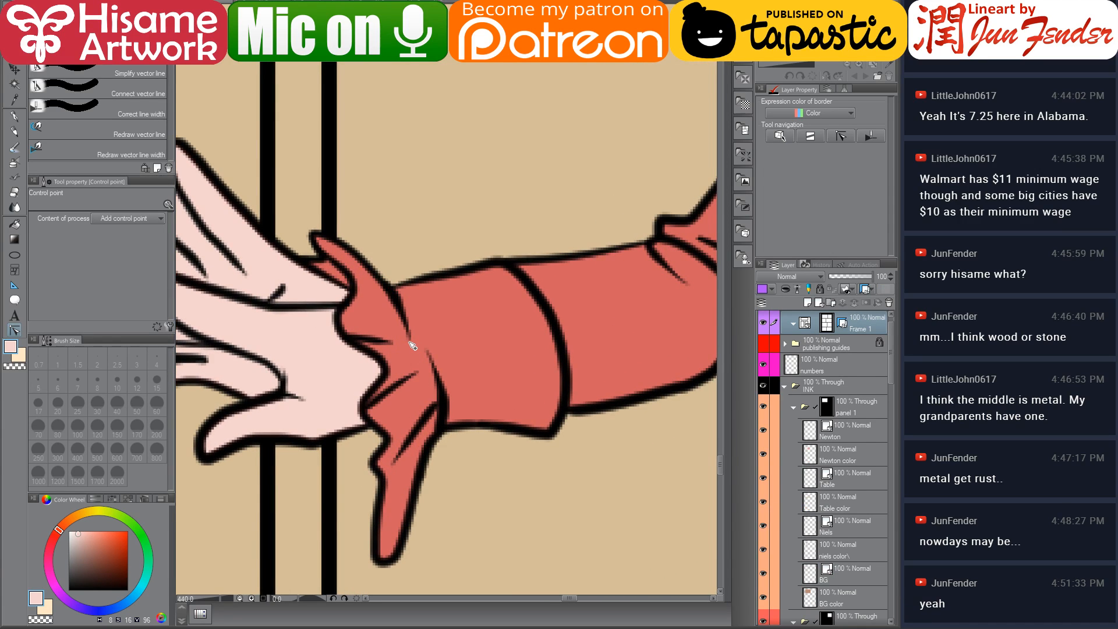
left_click(412, 345, "ctrl")
left_click_drag(410, 344, 433, 362)
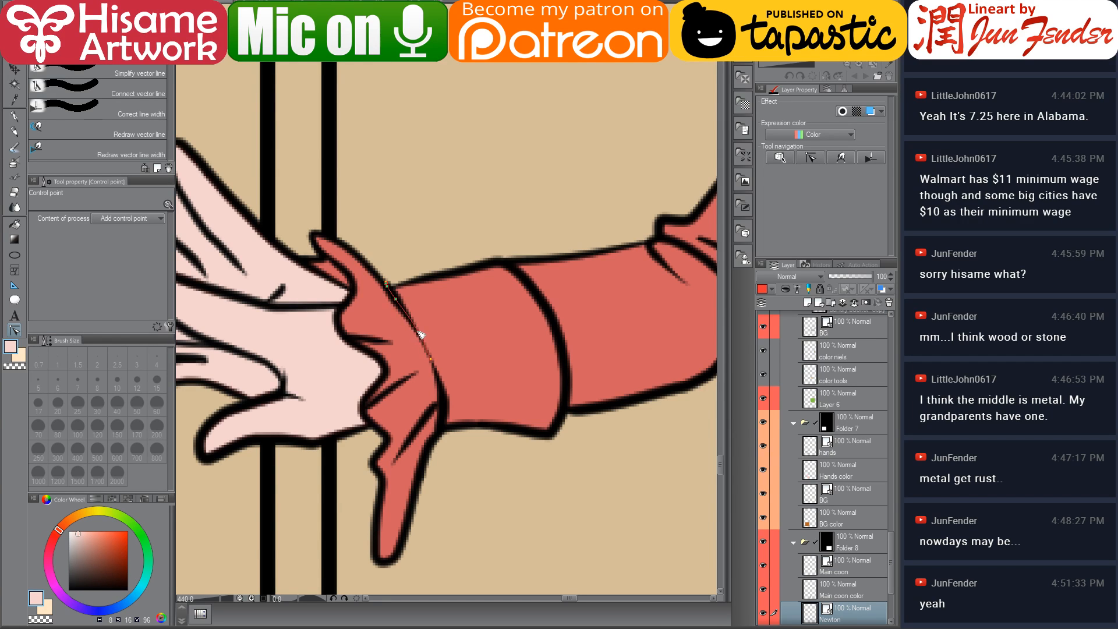
left_click(368, 355, "ctrl")
scroll(368, 355, "down", 10)
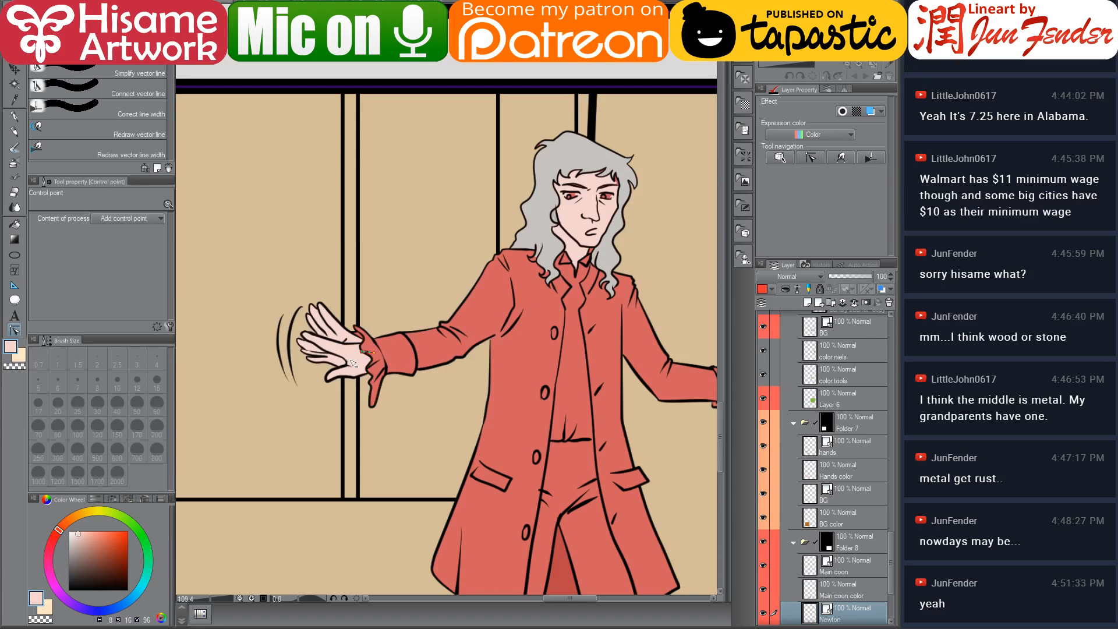
scroll(489, 303, "up", 5)
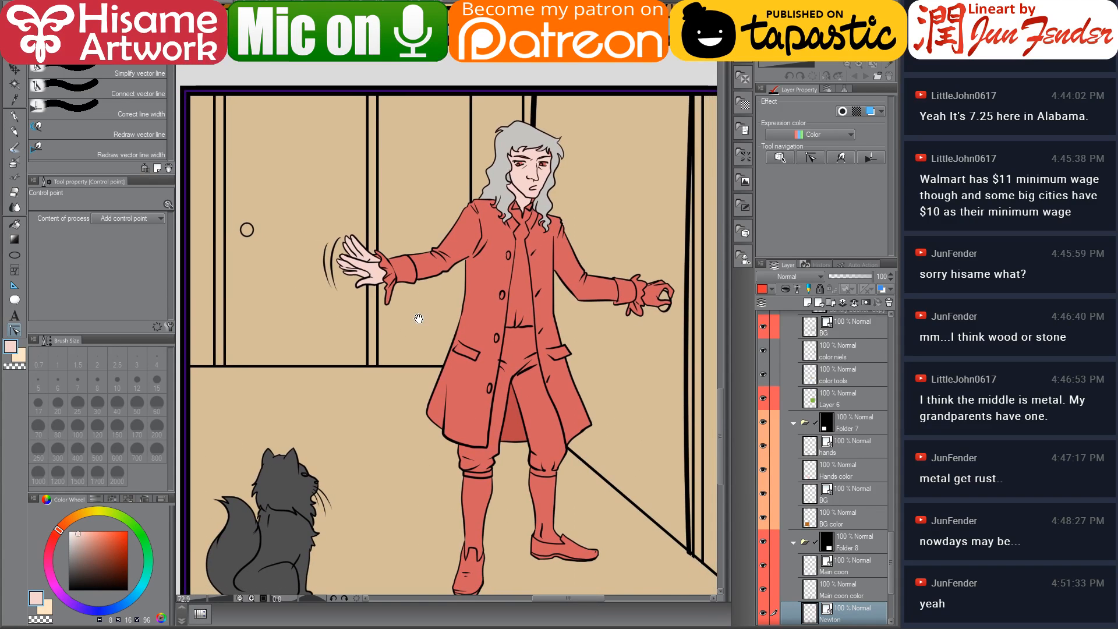
scroll(523, 131, "up", 5)
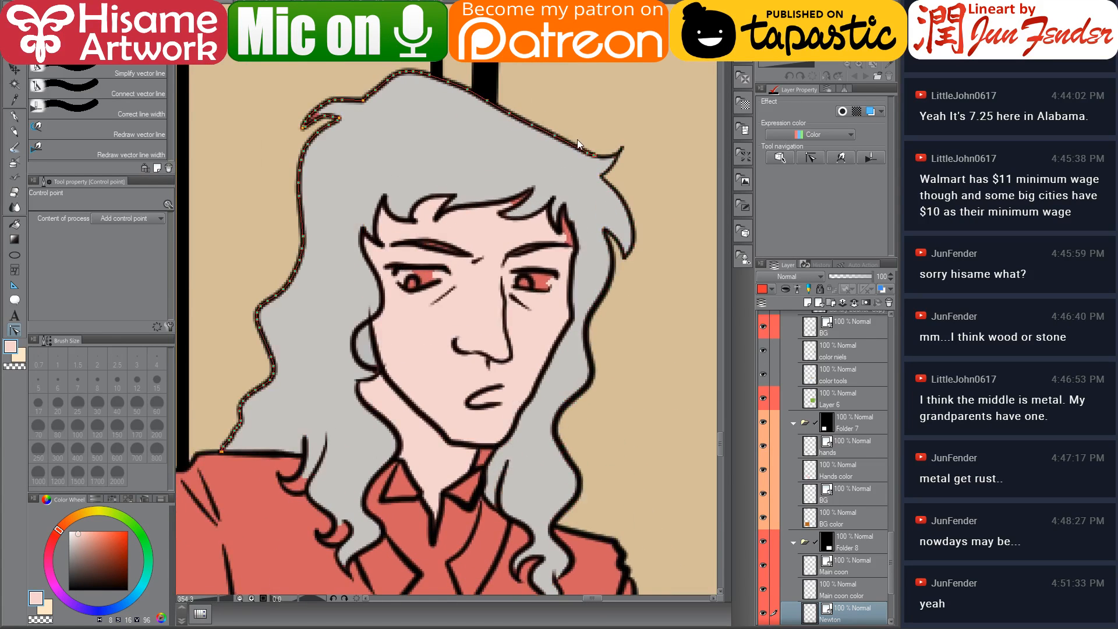
key("p")
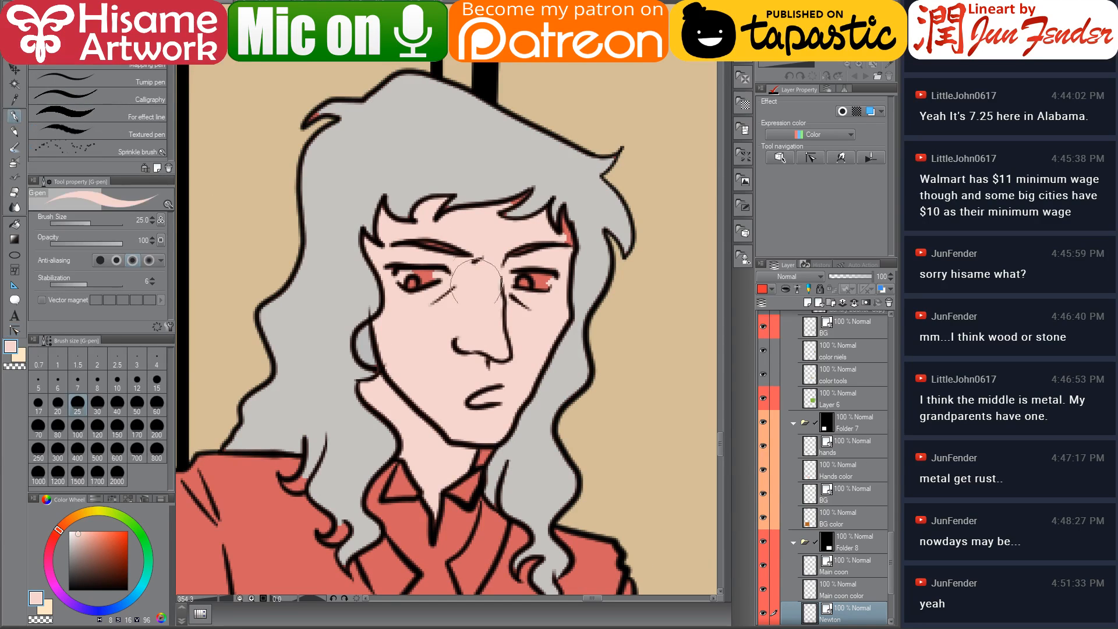
mouse_move(441, 268)
left_mouse_down()
mouse_move(383, 265)
mouse_move(431, 291)
left_mouse_up()
key("ctrl+z")
On the Newton color layer, paint over both of Newton's eyes with the skin tone using the G-pen
left_click_drag(886, 547, 889, 576)
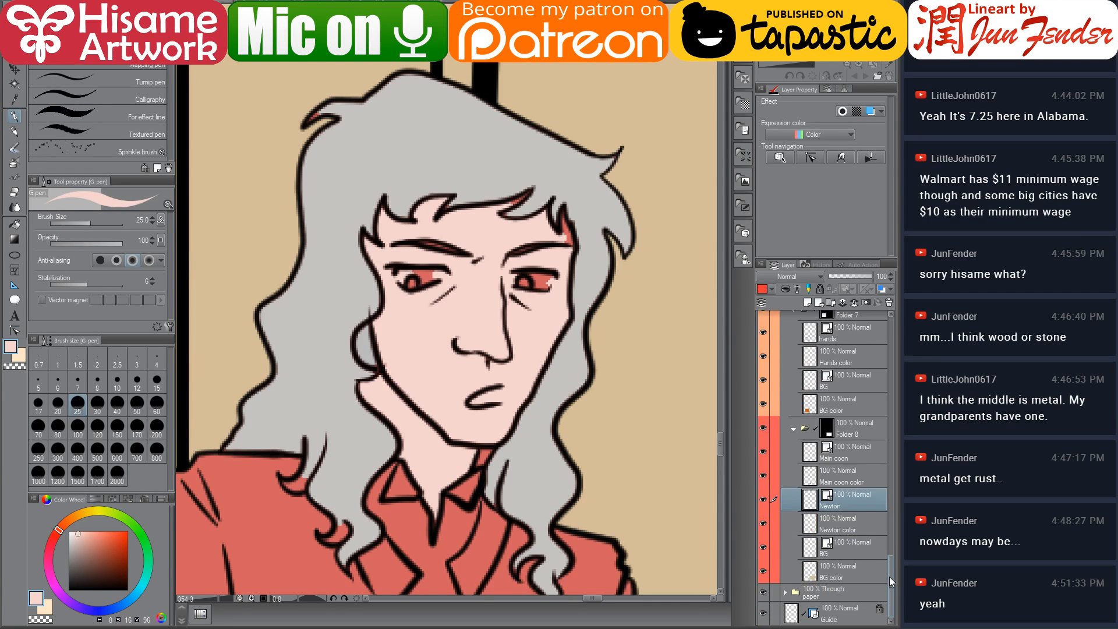
left_click(857, 528)
left_click_drag(410, 281, 421, 273)
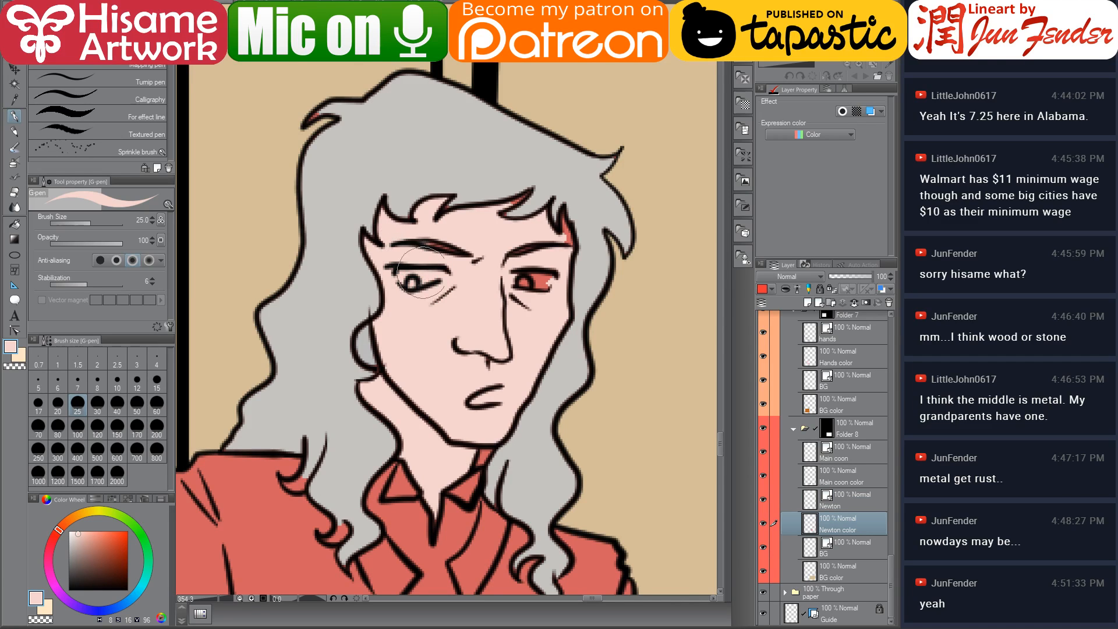
mouse_move(524, 284)
left_mouse_down()
mouse_move(544, 286)
mouse_move(527, 286)
left_mouse_up()
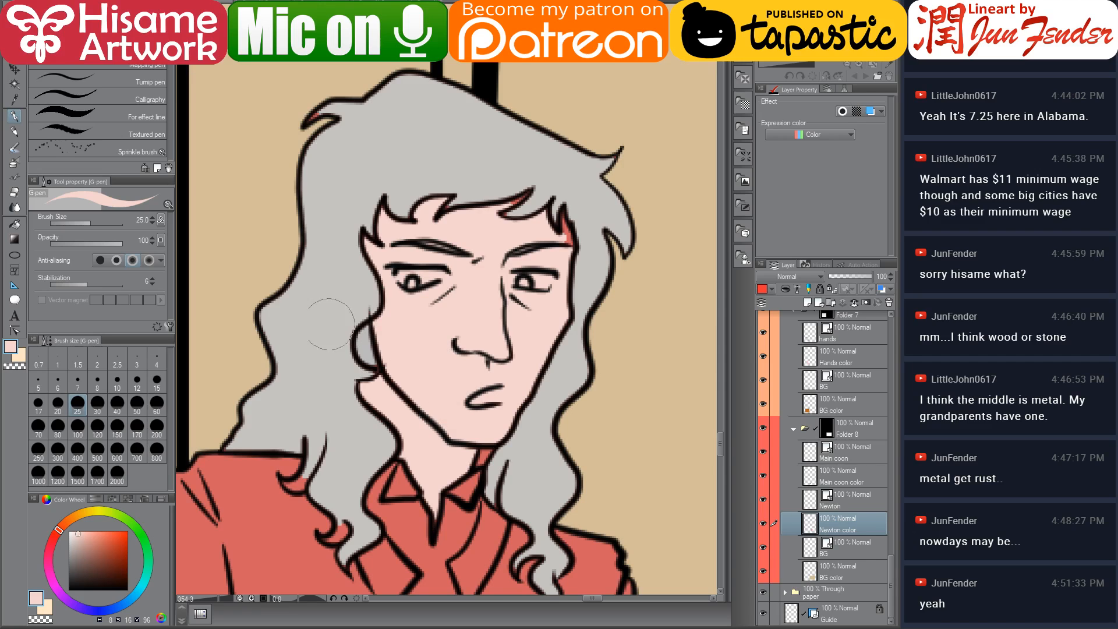
Pick the light grey and fill the small gap in Newton's hair beside his ear
left_click(318, 367, "alt")
left_click(68, 552)
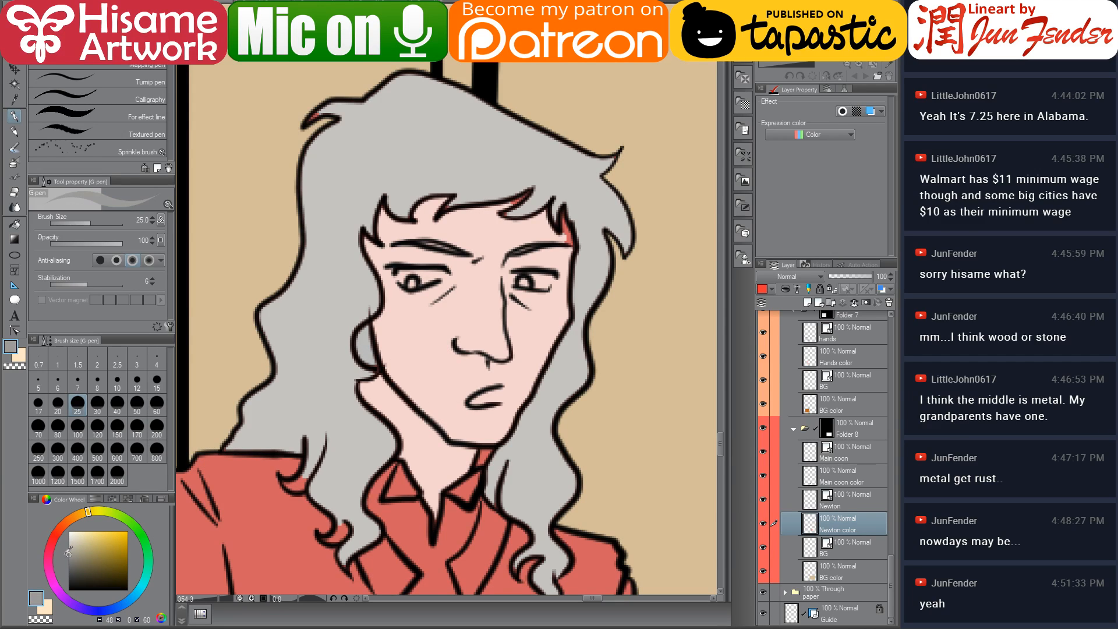
left_click(15, 224)
left_click_drag(364, 353, 382, 362)
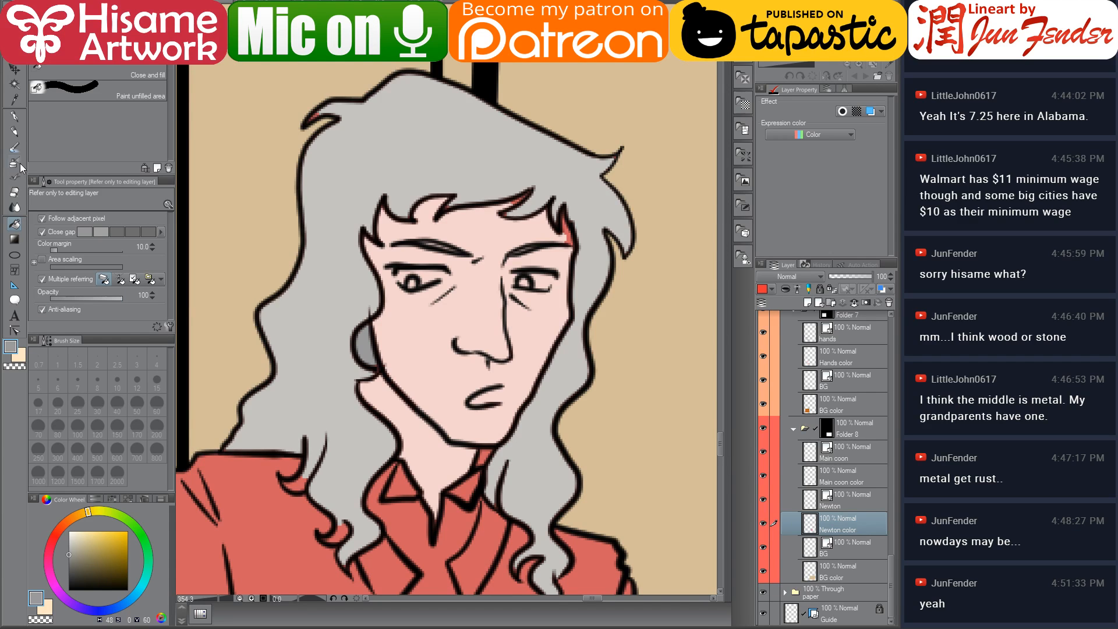
Paint the remaining unfilled gaps in Newton's hair with grey using a size 10 G-pen
left_click(14, 117)
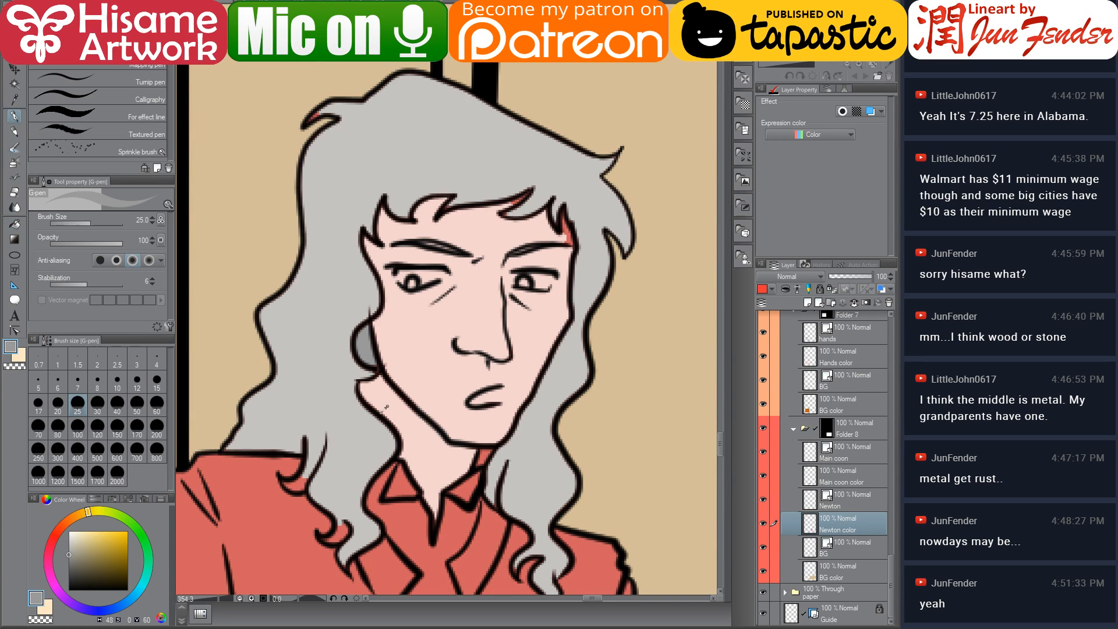
left_click(357, 373, "alt")
left_click_drag(297, 407, 431, 334)
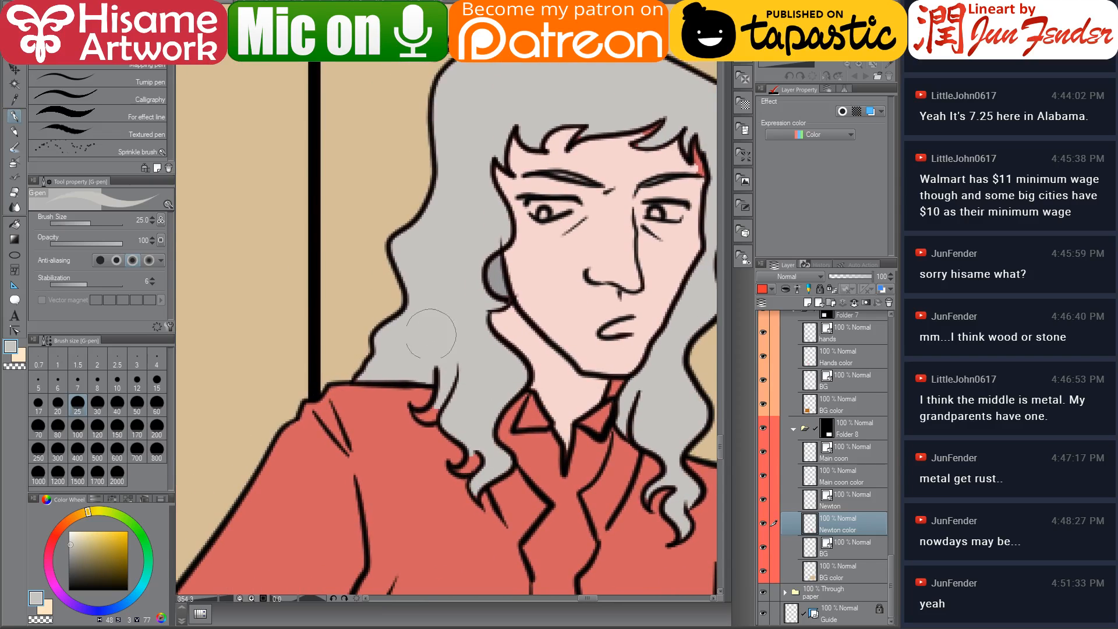
key("bracketleft")
key("bracketleft")
key("bracketleft")
key("bracketleft")
key("bracketleft")
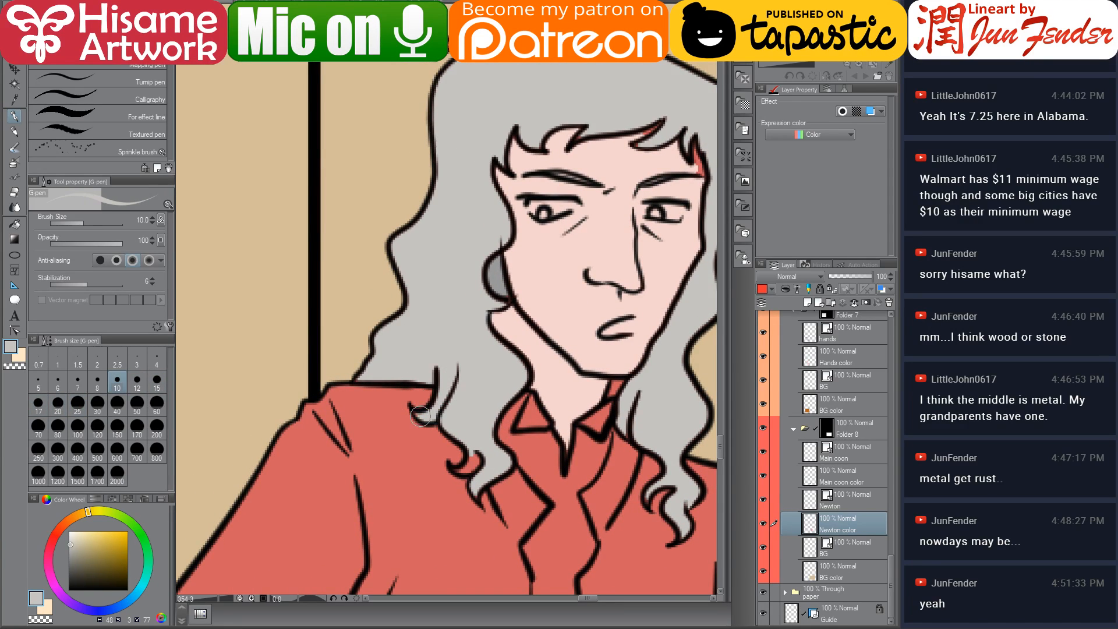
left_click_drag(420, 417, 430, 423)
mouse_move(475, 458)
left_mouse_down()
mouse_move(465, 472)
mouse_move(356, 430)
left_mouse_up()
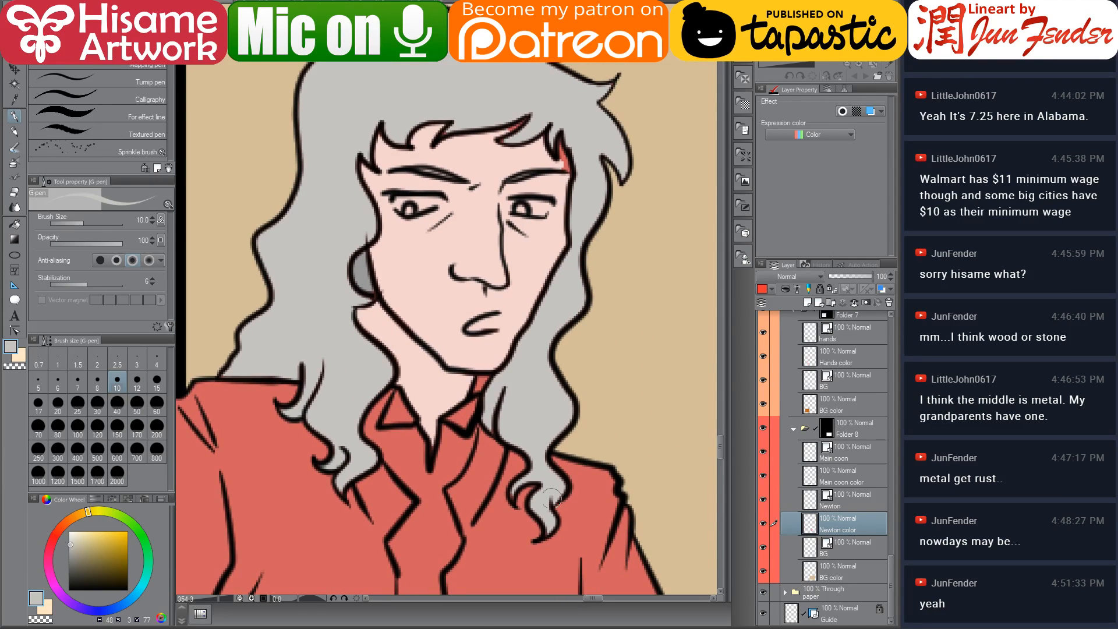
Paint grey into the hair gap near the collar, fill the spot beside Newton's ear with skin tone, and grey the gap by his jaw
left_click_drag(549, 475, 544, 533)
left_click_drag(399, 278, 453, 307)
left_click(429, 343, "alt")
left_click_drag(415, 338, 431, 330)
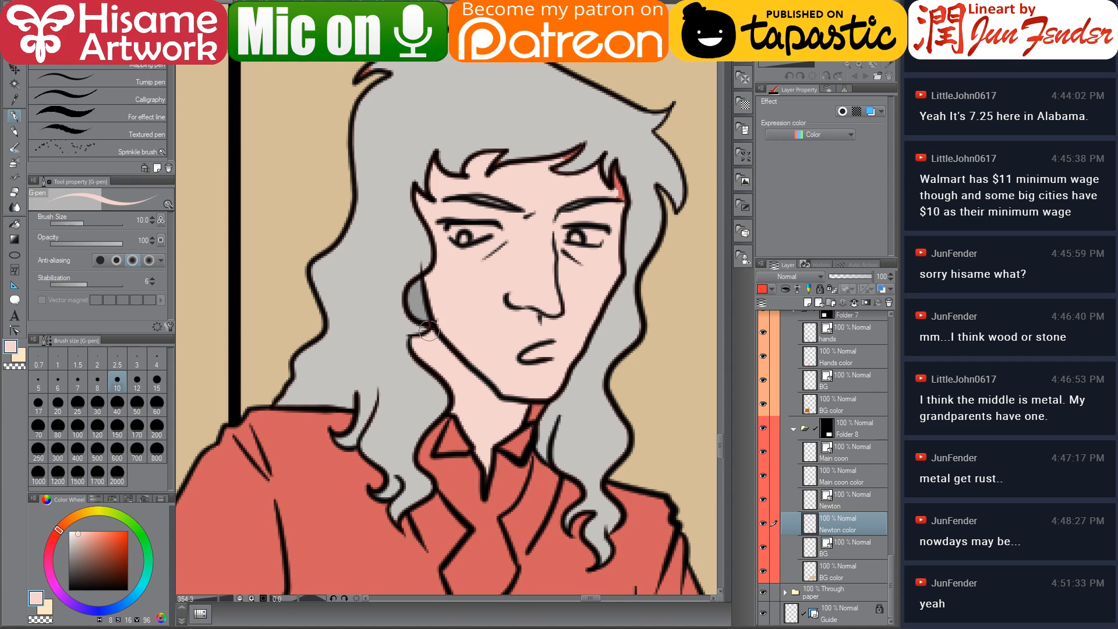
left_click(419, 303, "alt")
mouse_move(538, 405)
left_mouse_down()
mouse_move(530, 419)
mouse_move(541, 410)
left_mouse_up()
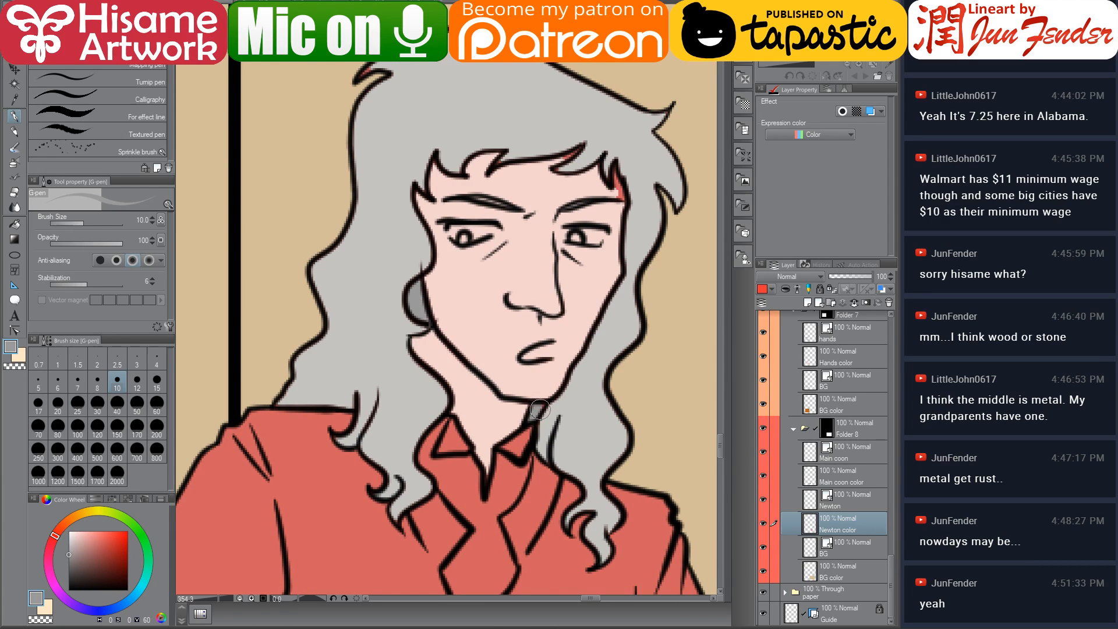
Touch up the hair gap beside Newton's neck in grey and cover the red spot at his right temple with skin tone
left_click_drag(537, 371, 488, 423)
left_click(353, 301, "alt")
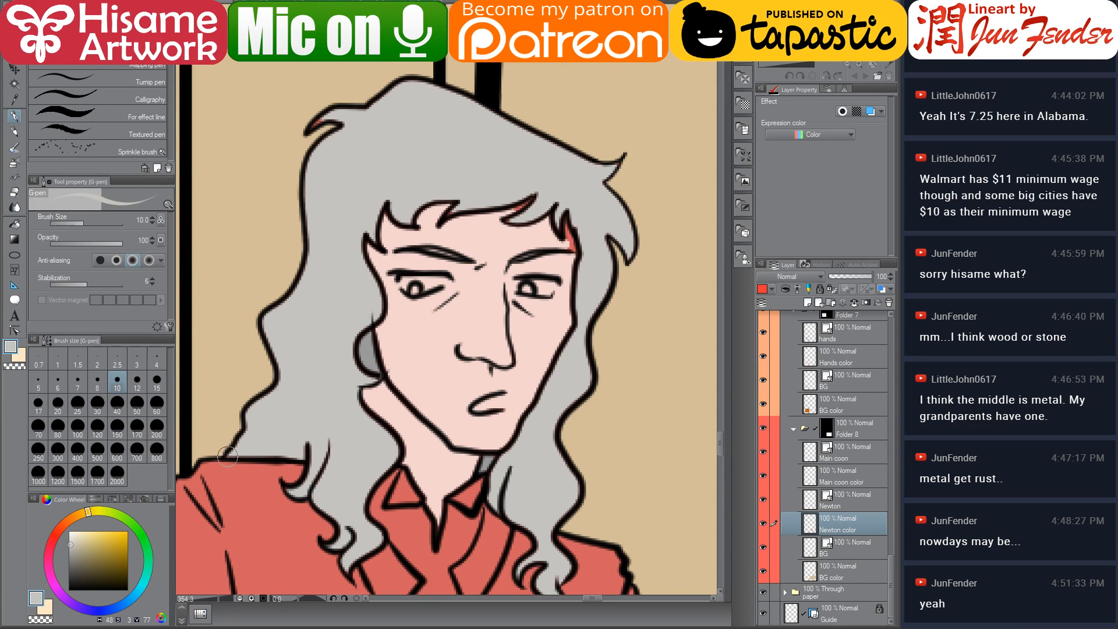
left_click_drag(515, 468, 513, 475)
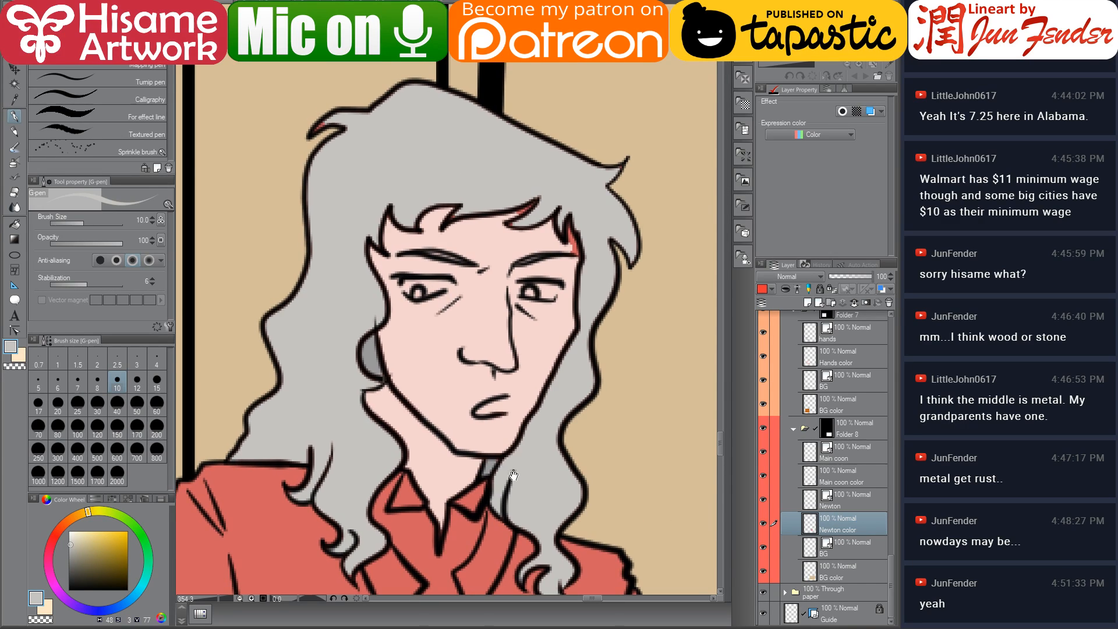
left_click(469, 229, "alt")
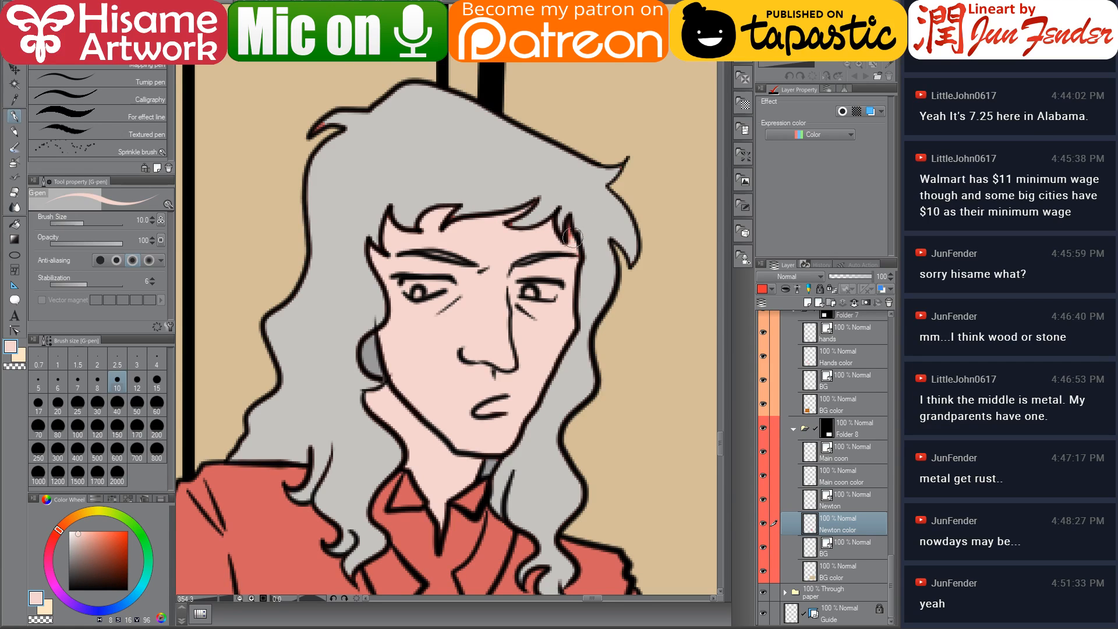
mouse_move(573, 237)
left_mouse_down()
mouse_move(569, 220)
mouse_move(577, 253)
left_mouse_up()
left_click_drag(515, 307, 481, 349)
left_click(475, 233, "alt")
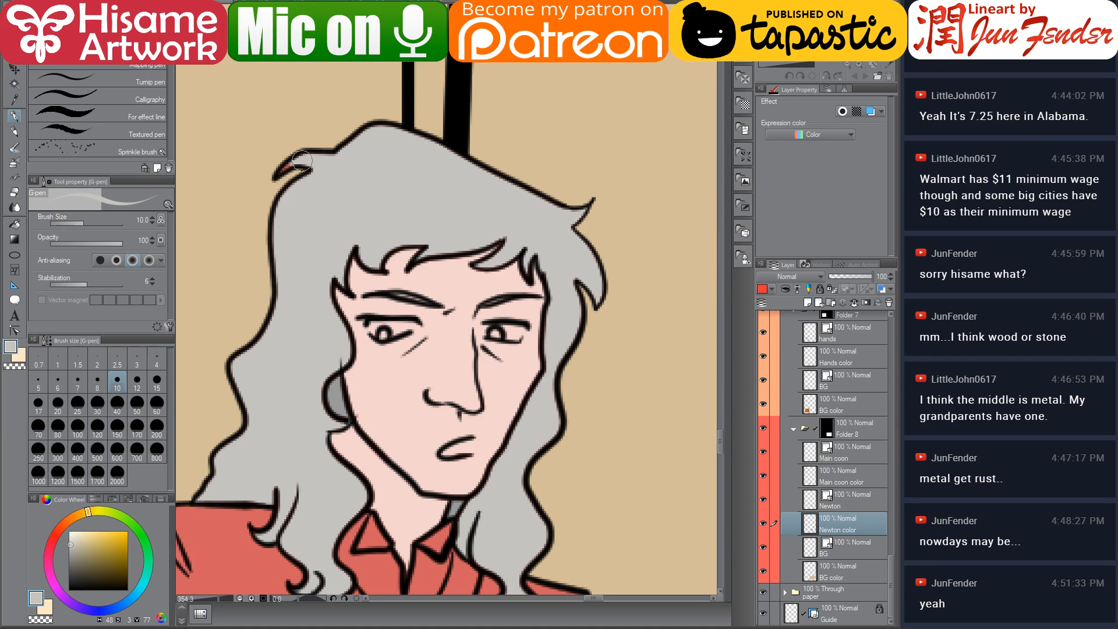
Paint a last grey touch into the hair gap at the top of Newton's head
left_click_drag(302, 161, 285, 174)
left_click_drag(301, 323, 409, 175)
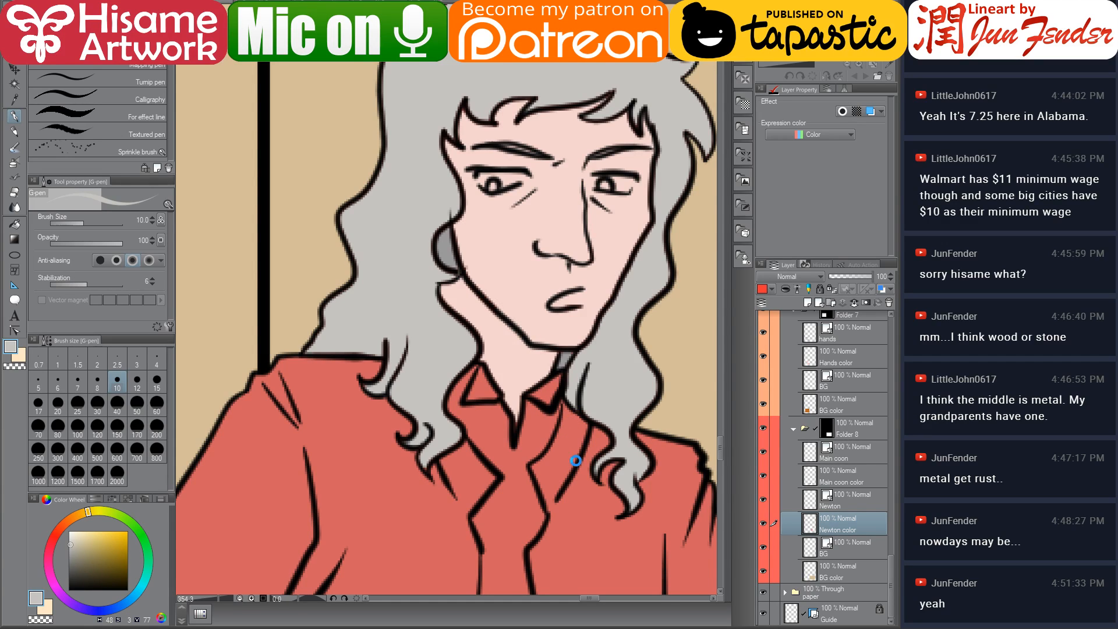
left_click_drag(573, 450, 515, 382)
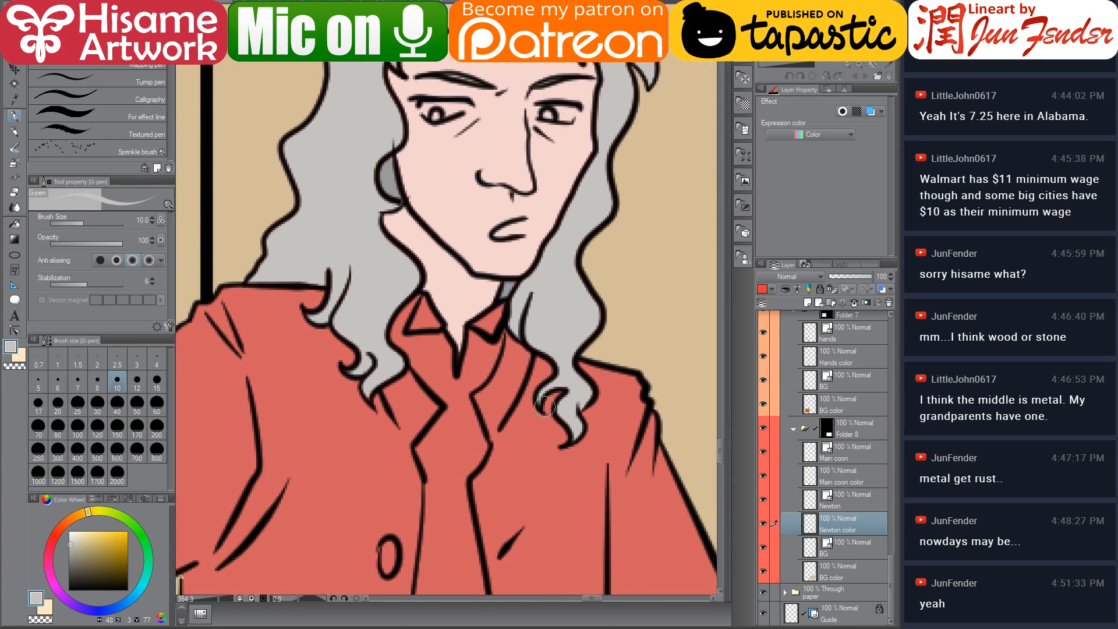
Fill Newton's right hand in panel 8 with the skin tone using the Fill tool
scroll(523, 417, "down", 10)
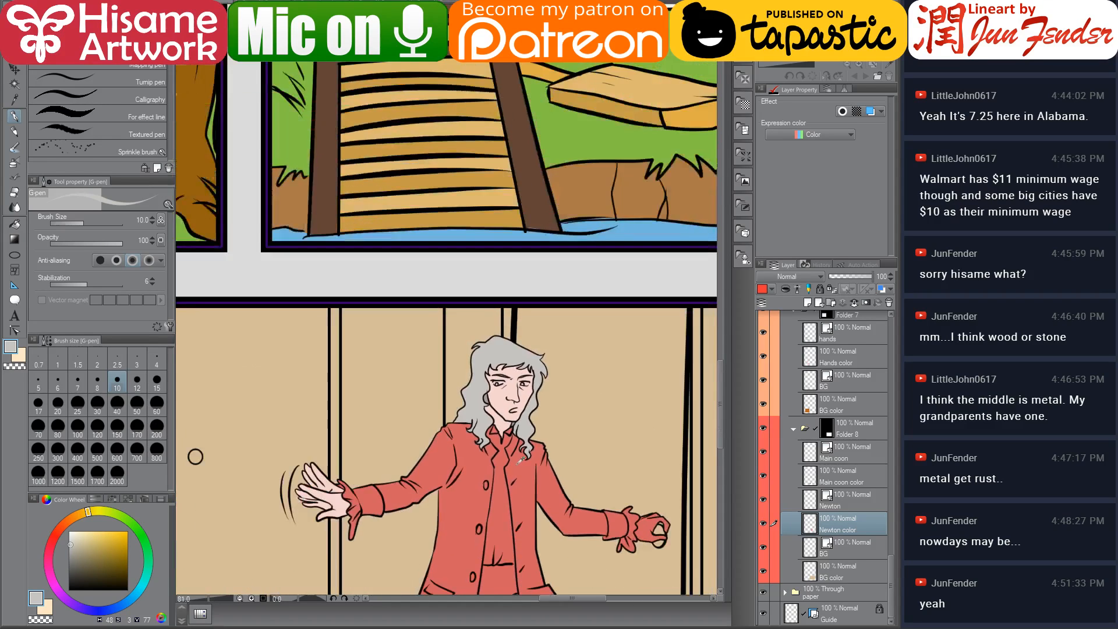
left_click_drag(442, 518, 574, 369)
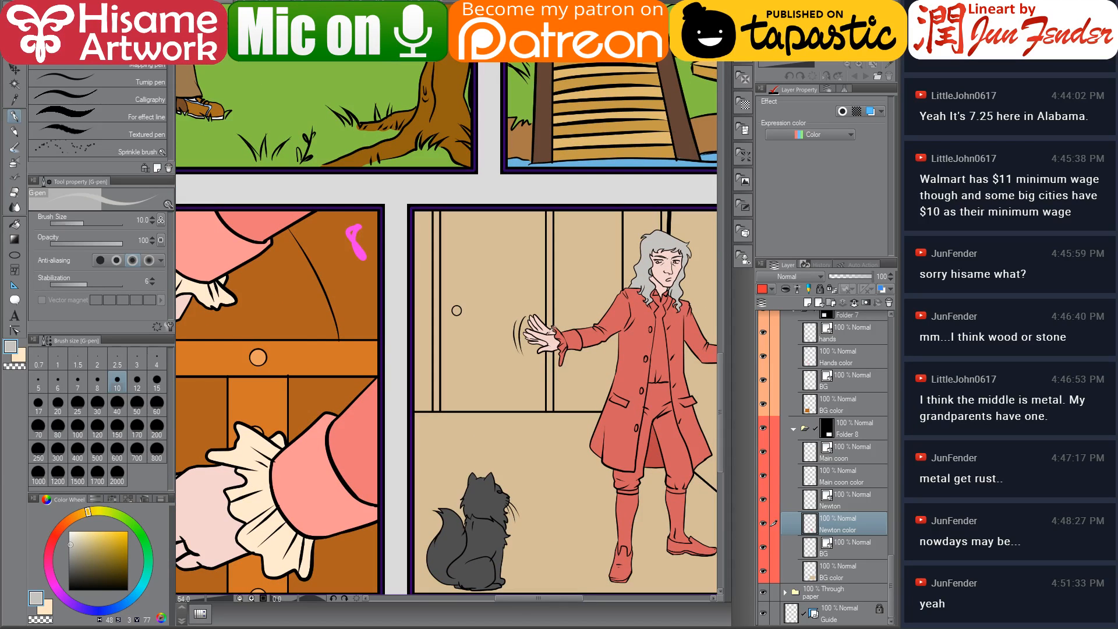
left_click_drag(648, 364, 470, 399)
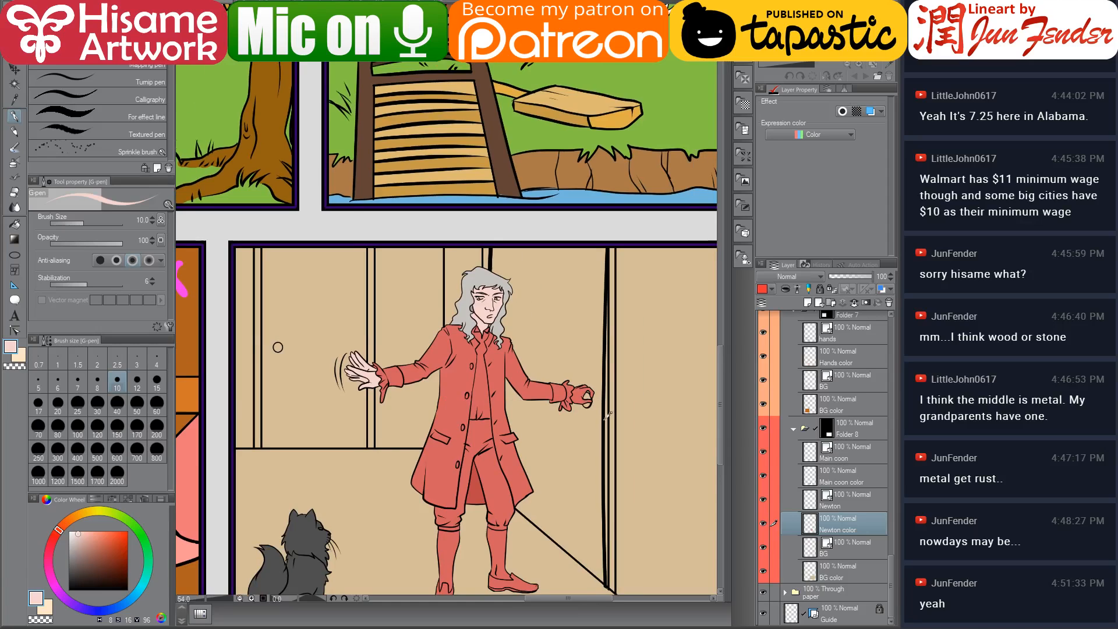
scroll(608, 415, "up", 5)
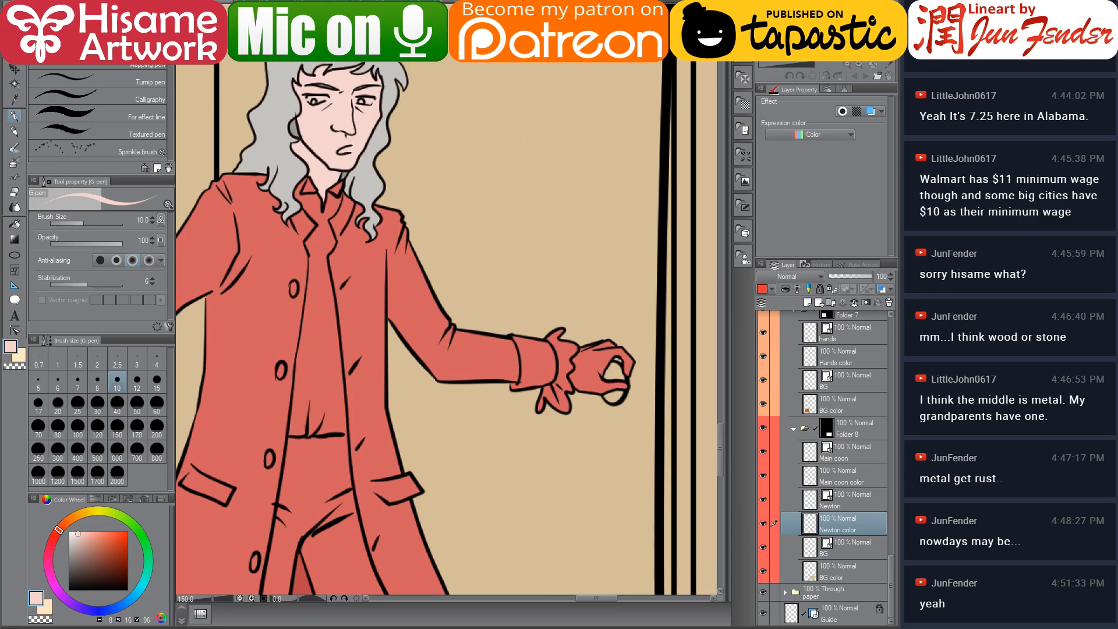
left_click(15, 223)
left_click(588, 382)
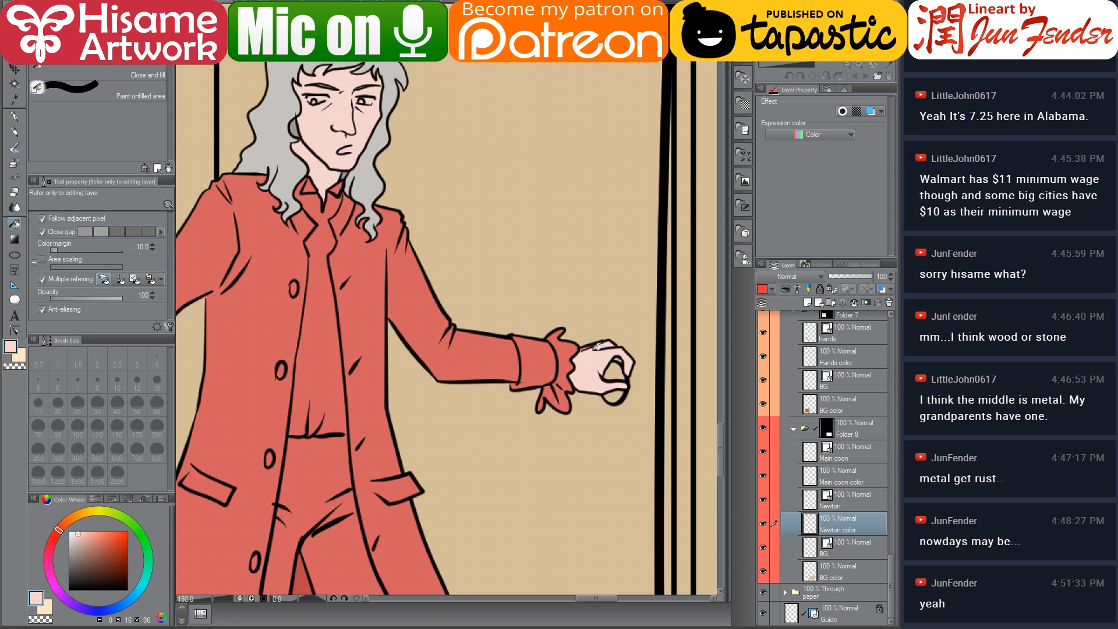
Touch up the unfilled gaps in Newton's right hand with skin tone using the G-pen
scroll(596, 336, "up", 5)
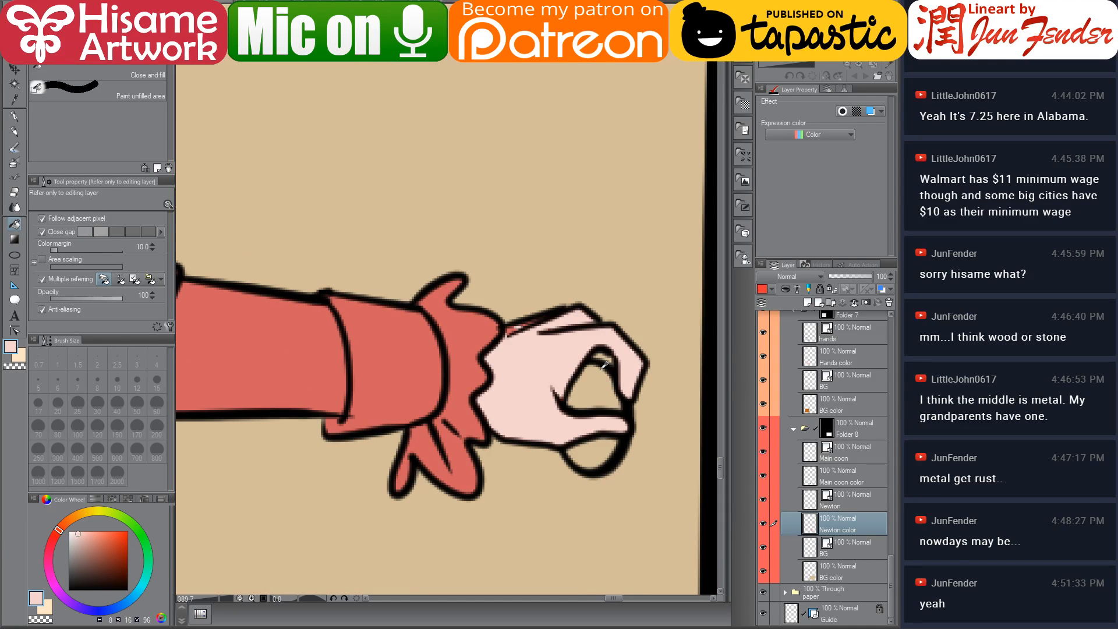
left_click(15, 116)
left_click_drag(515, 336, 559, 323)
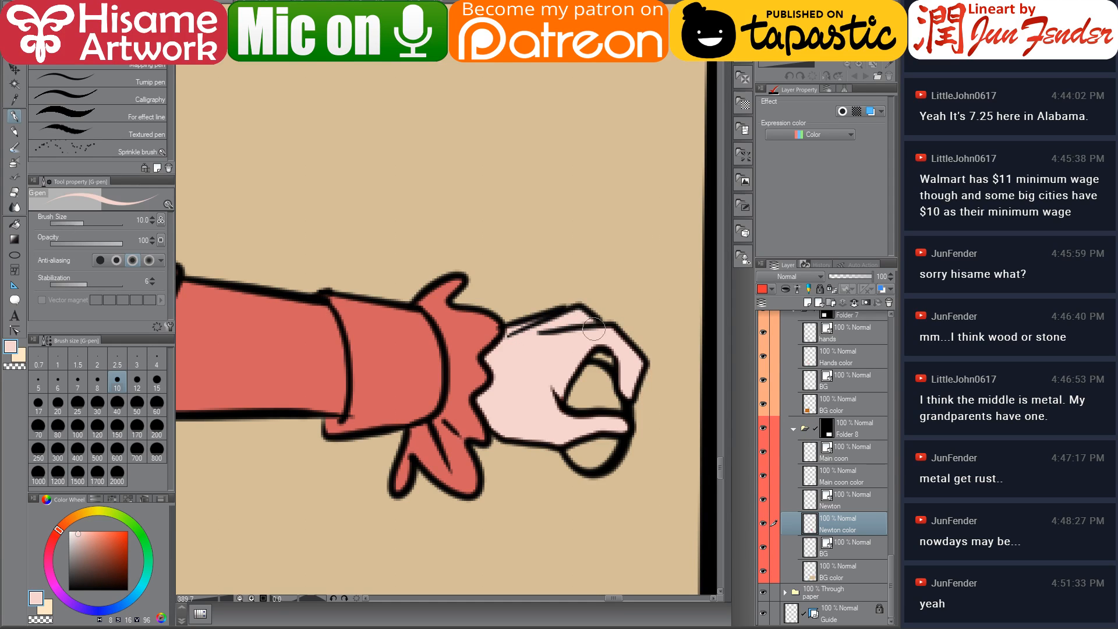
left_click_drag(553, 373, 551, 408)
left_click_drag(469, 390, 587, 394)
scroll(546, 392, "down", 4)
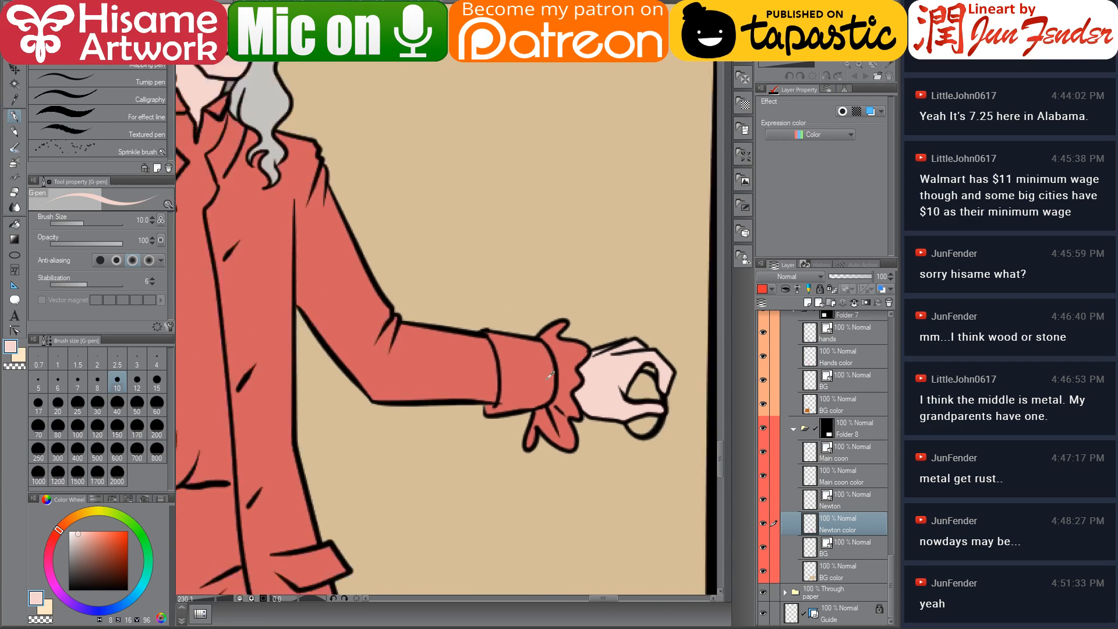
left_click_drag(402, 425, 537, 265)
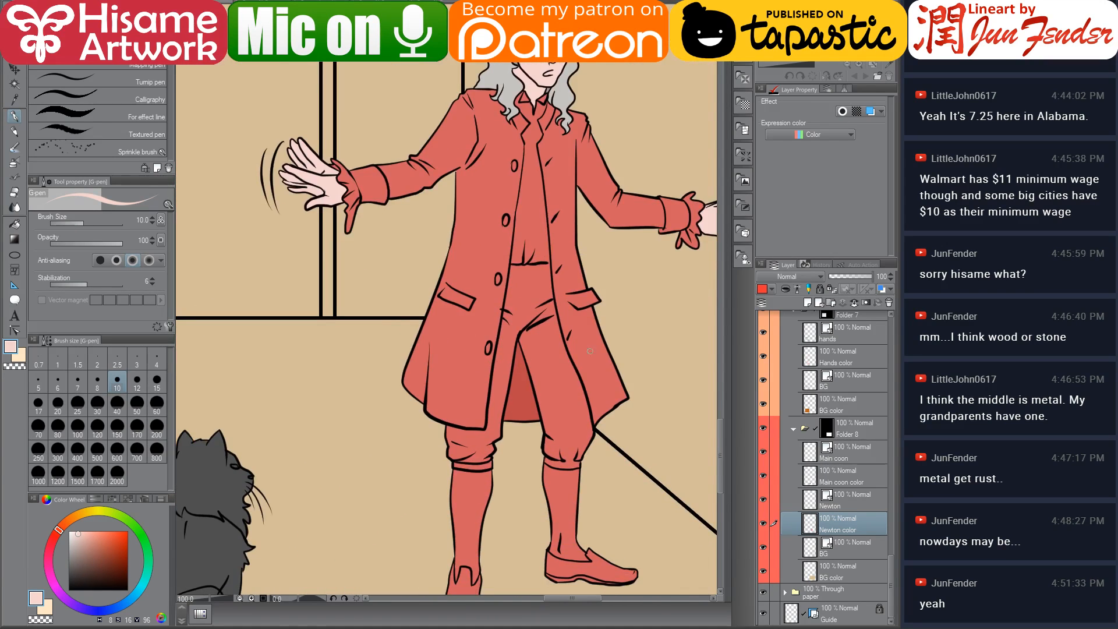
Pick the pink cuff colour from panel 7 and fill both of Newton's sleeve cuffs with it
scroll(537, 265, "down", 4)
left_click(282, 400, "alt")
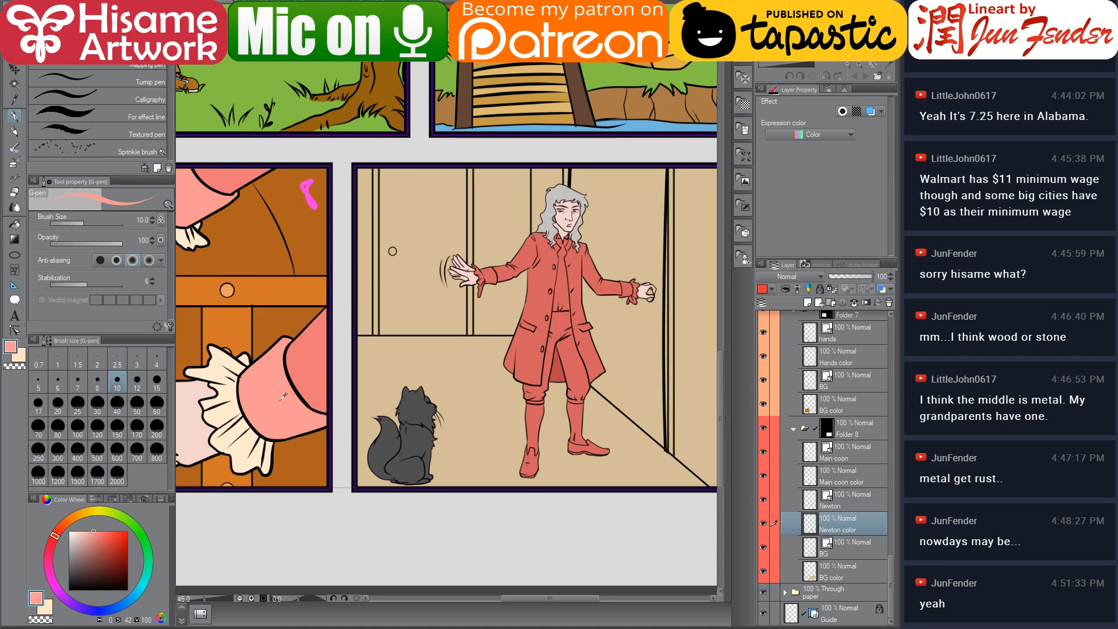
scroll(629, 301, "up", 1)
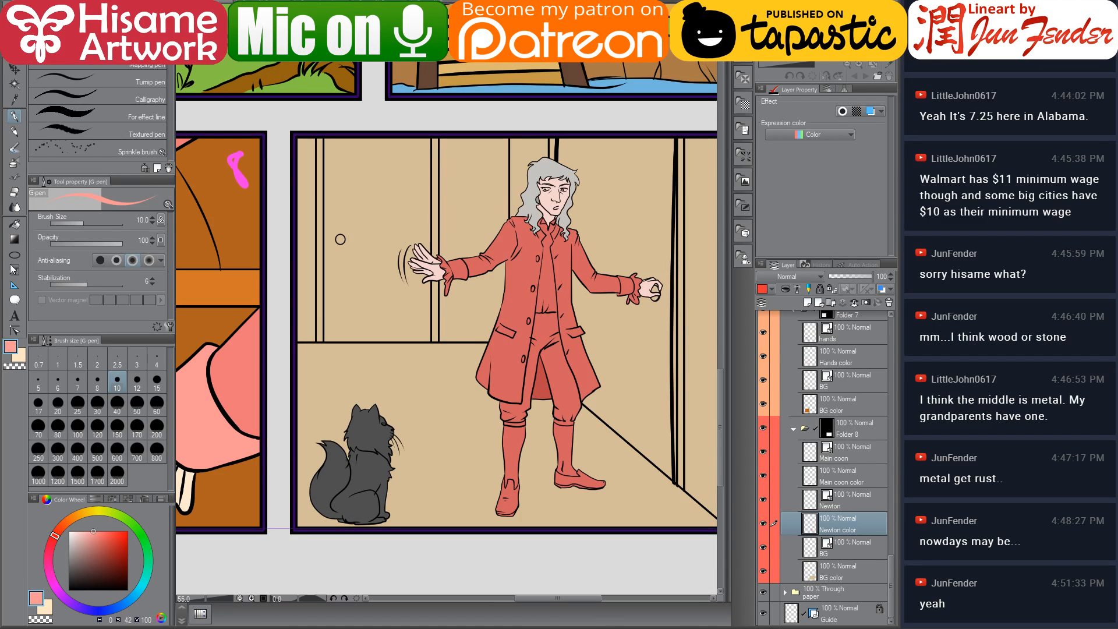
left_click(14, 224)
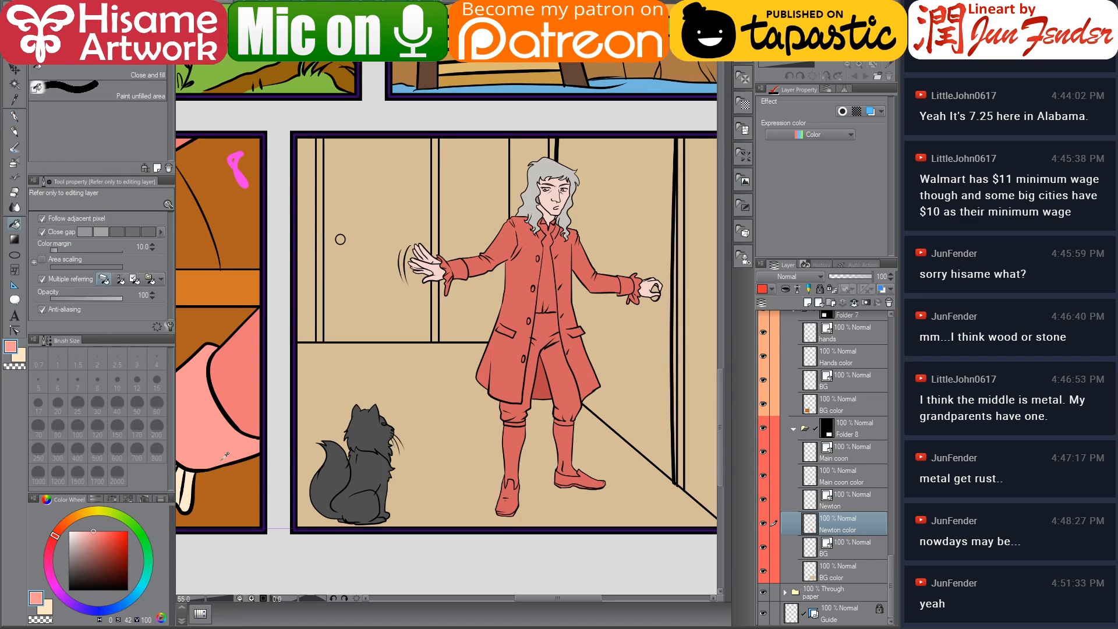
left_click(452, 269)
left_click(627, 285)
Pick the cream ruffle colour from panel 7 and fill the ruffles at Newton's right wrist
scroll(419, 315, "left", 3)
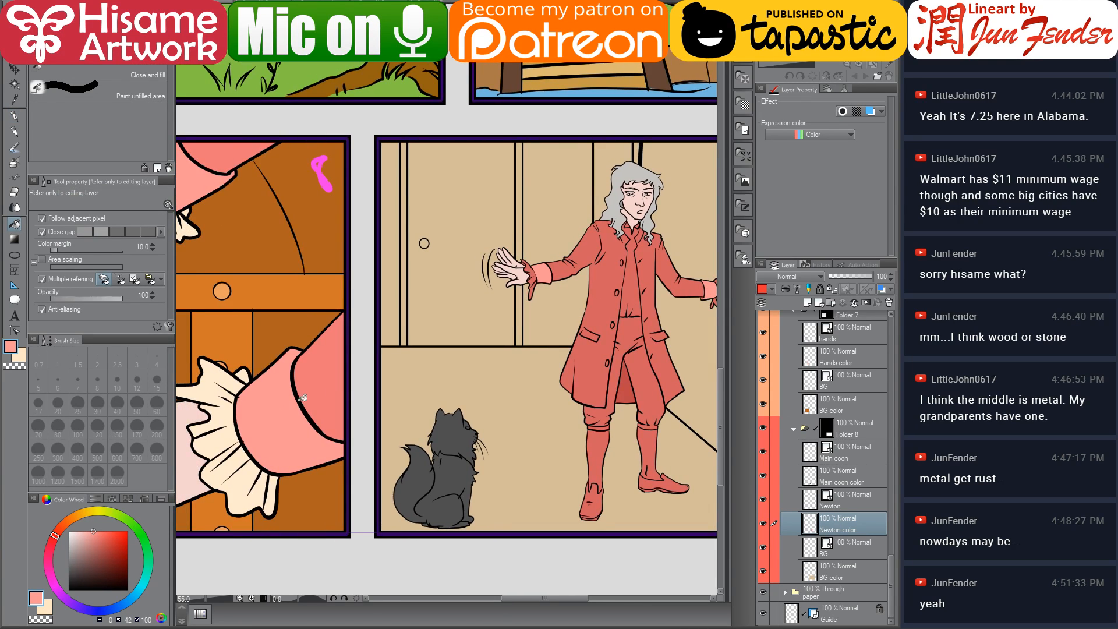
left_click(237, 429, "alt")
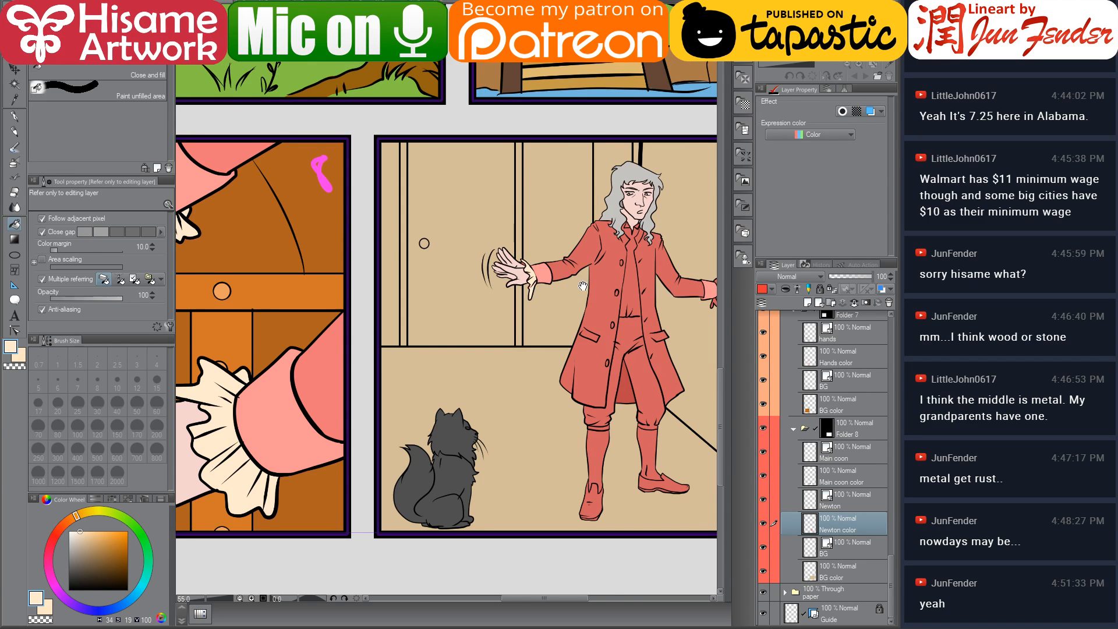
left_click_drag(583, 285, 407, 303)
scroll(505, 308, "up", 3)
scroll(506, 308, "up", 3)
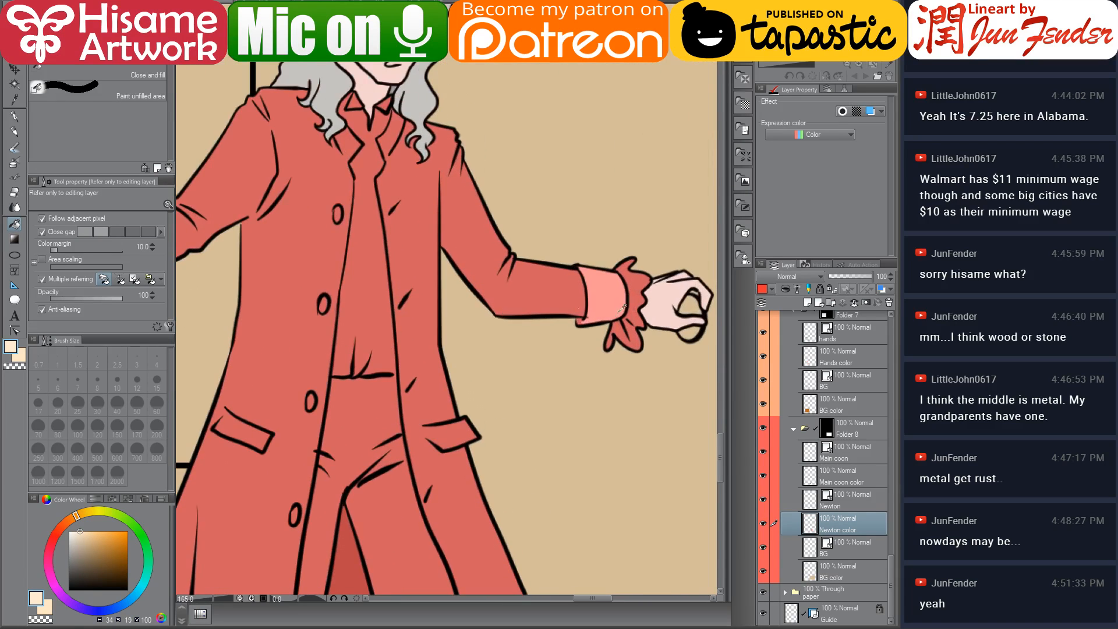
left_click(639, 281)
scroll(638, 291, "up", 3)
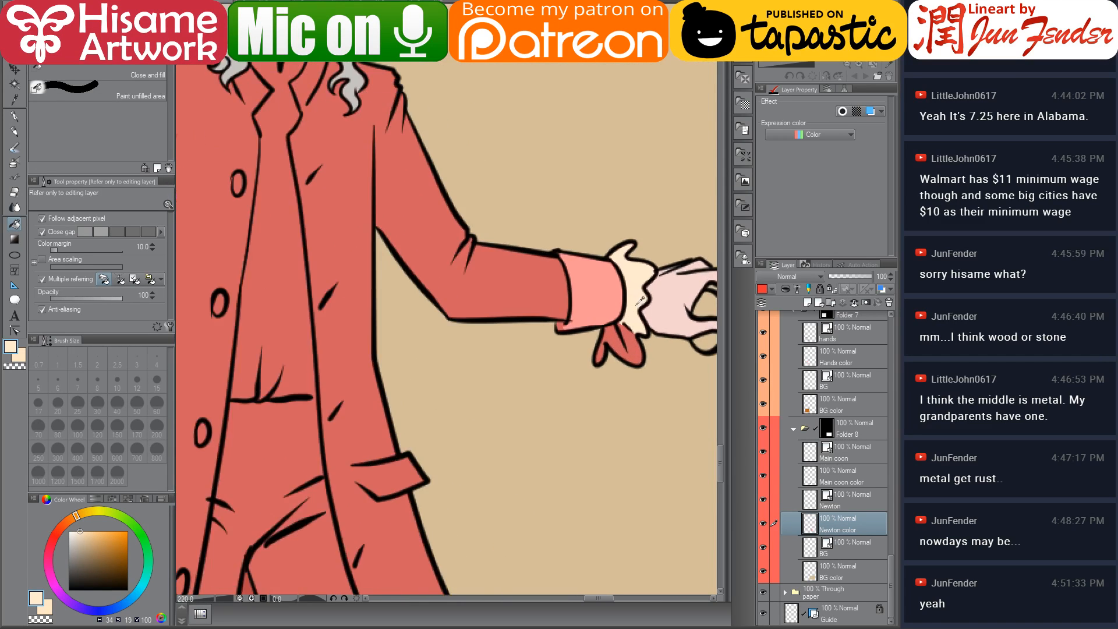
left_click(635, 338)
left_click(596, 356)
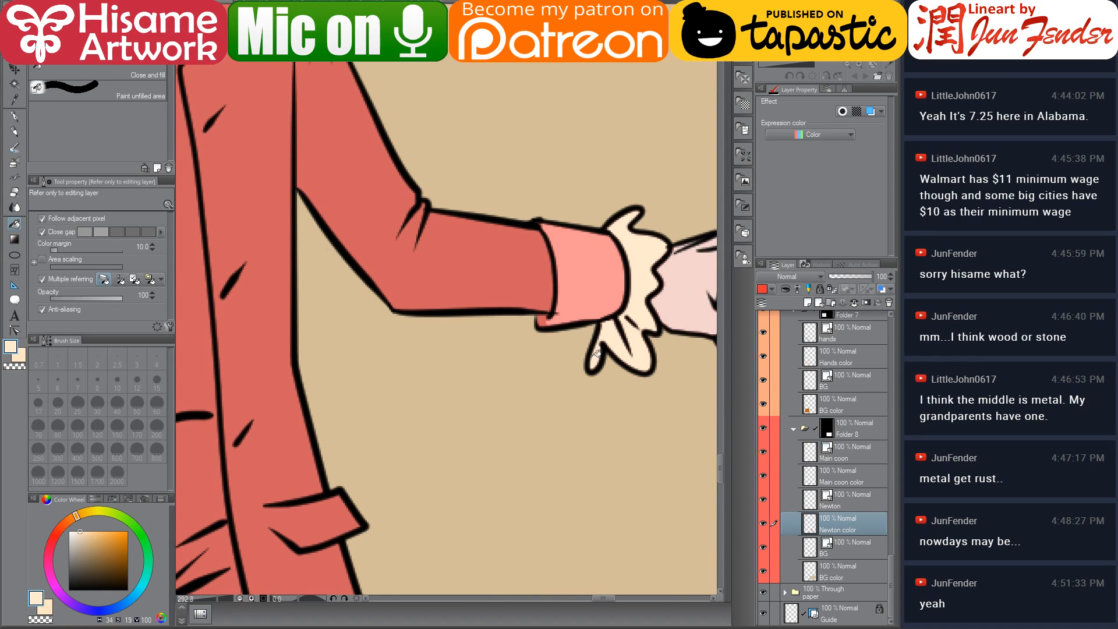
Paint cream into the remaining gaps of the ruffles at both of Newton's wrists with the G-pen
left_click(15, 116)
left_click(577, 302, "alt")
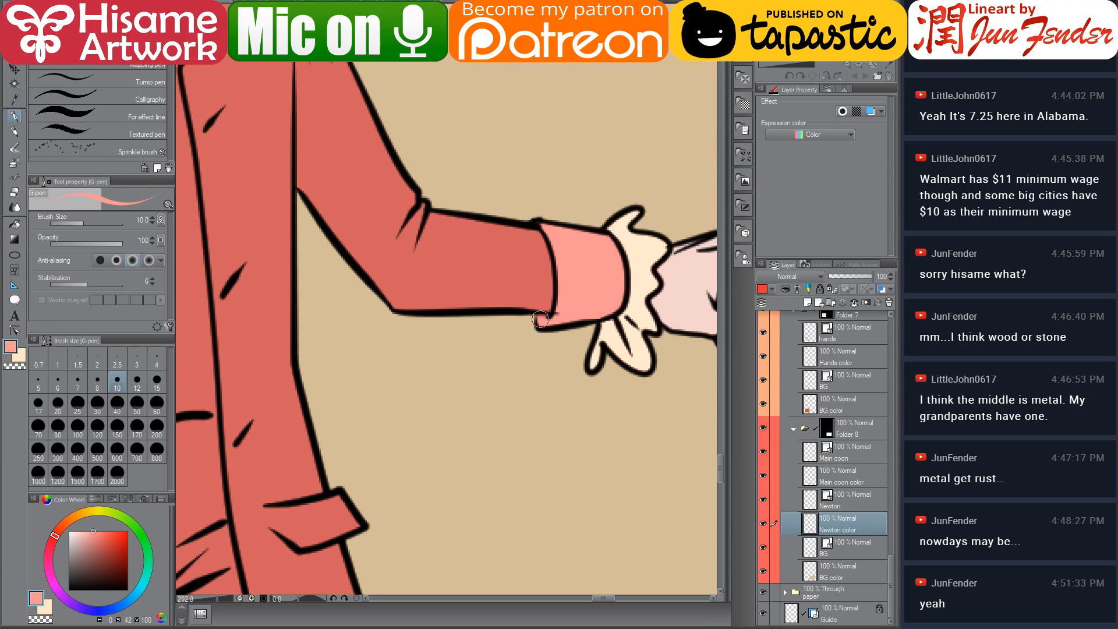
left_click(653, 257, "alt")
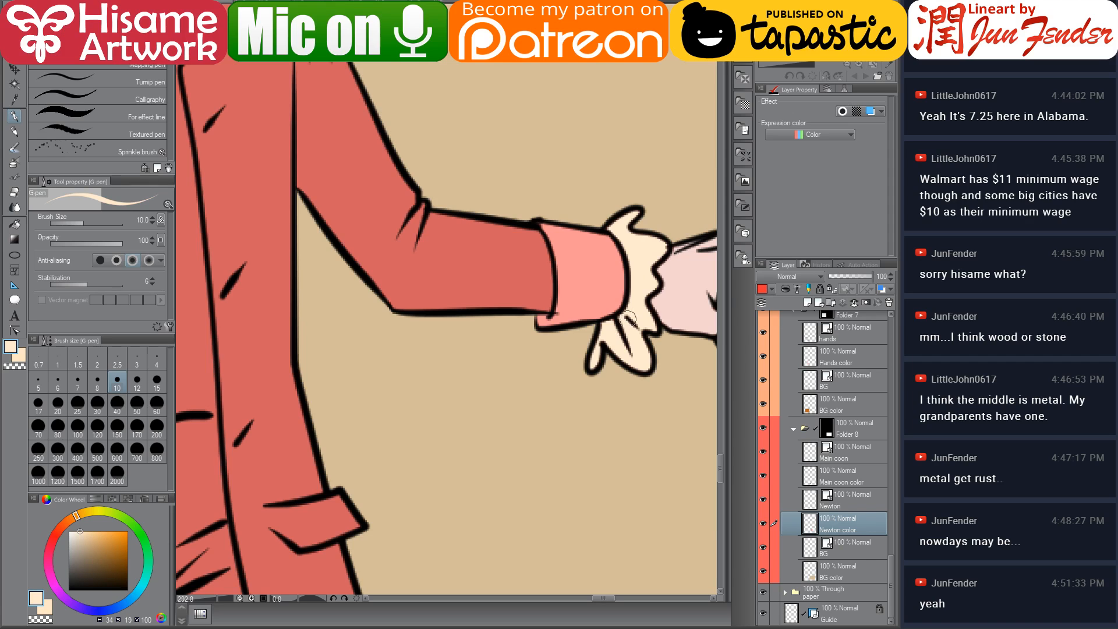
left_click_drag(241, 240, 734, 317)
left_click_drag(259, 295, 568, 406)
mouse_move(393, 339)
left_mouse_down()
mouse_move(382, 347)
mouse_move(407, 357)
mouse_move(386, 333)
left_mouse_up()
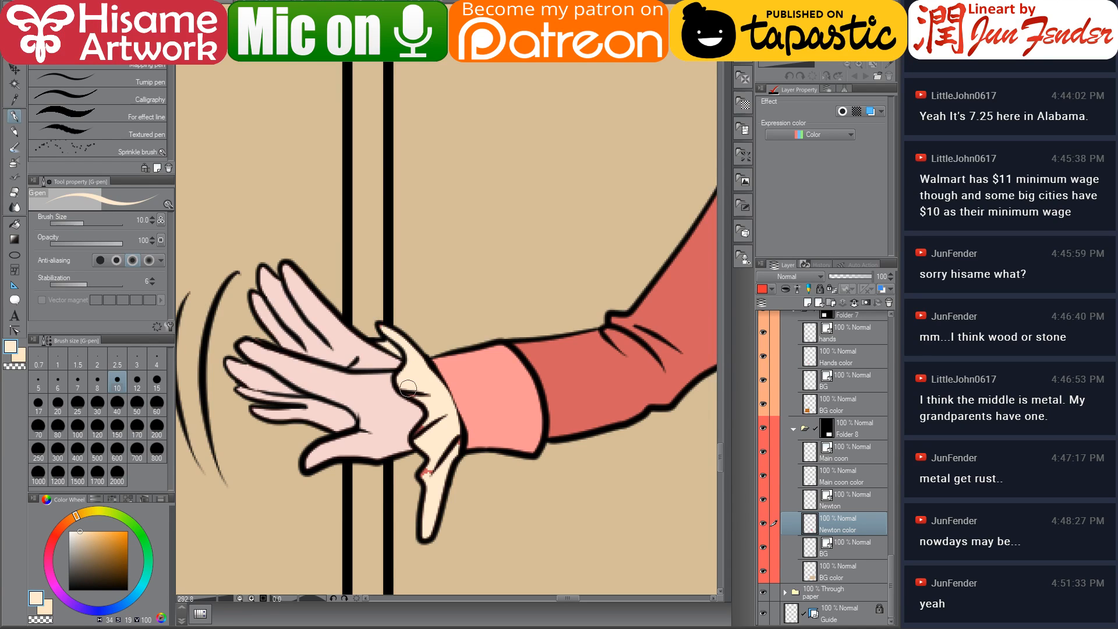
left_click_drag(420, 441, 426, 481)
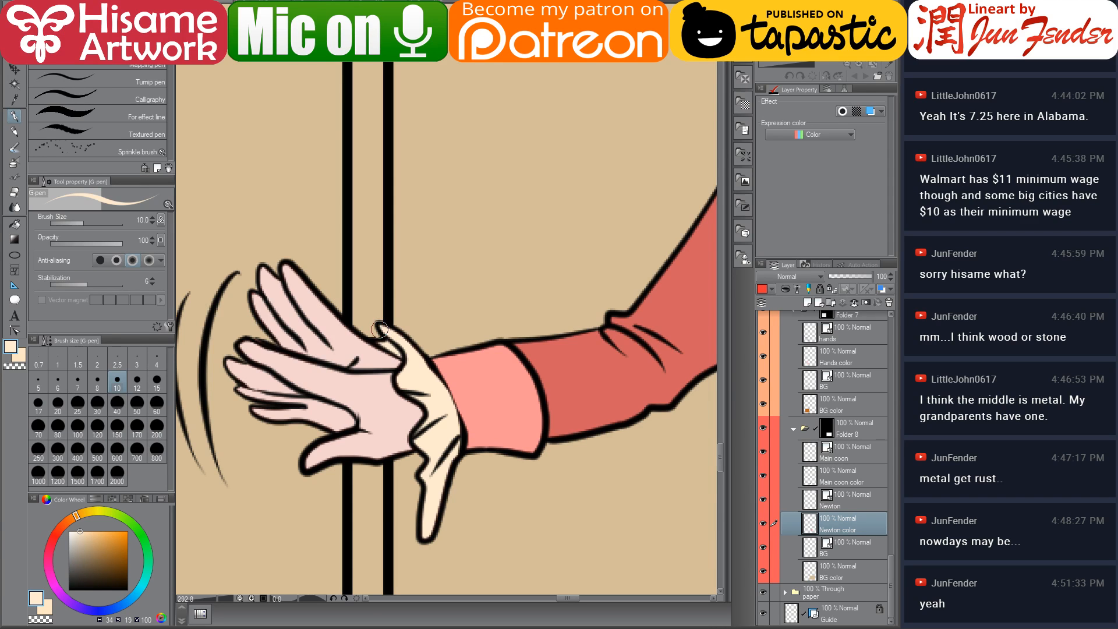
Switch to the page 69 reference and pick the brown of Newton's breeches
scroll(379, 329, "down", 10)
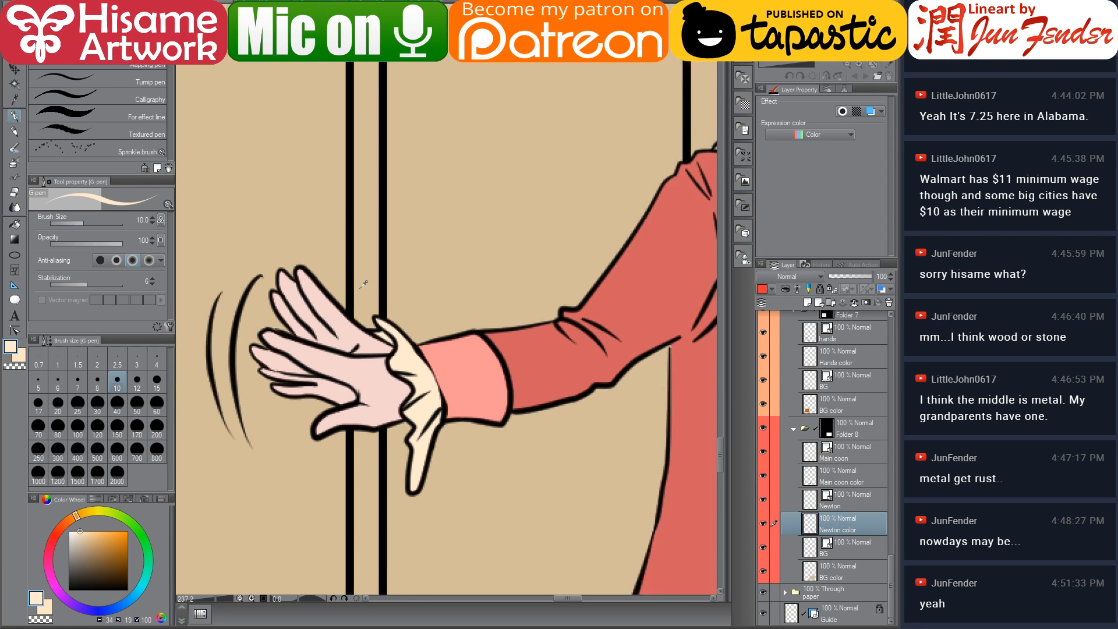
left_click_drag(384, 426, 511, 320)
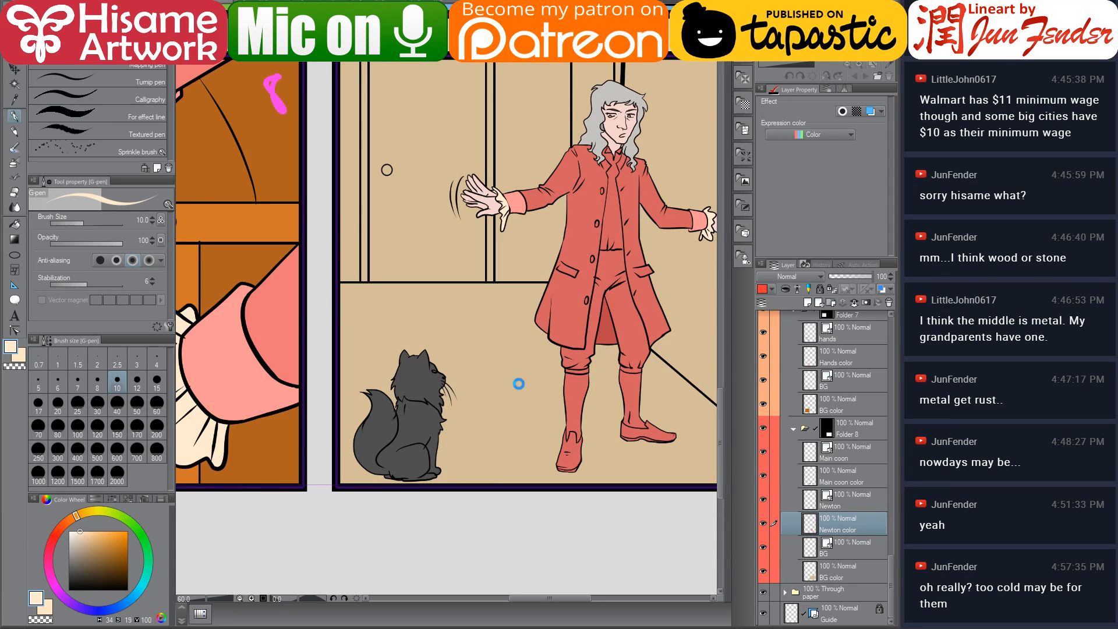
scroll(519, 389, "down", 3)
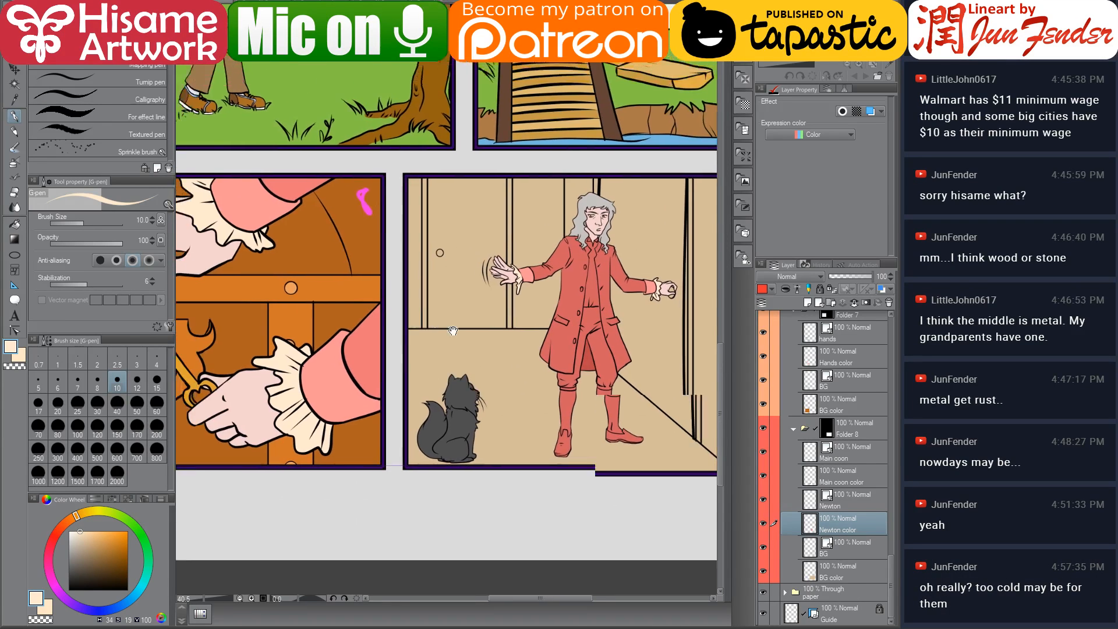
left_click_drag(488, 331, 460, 336)
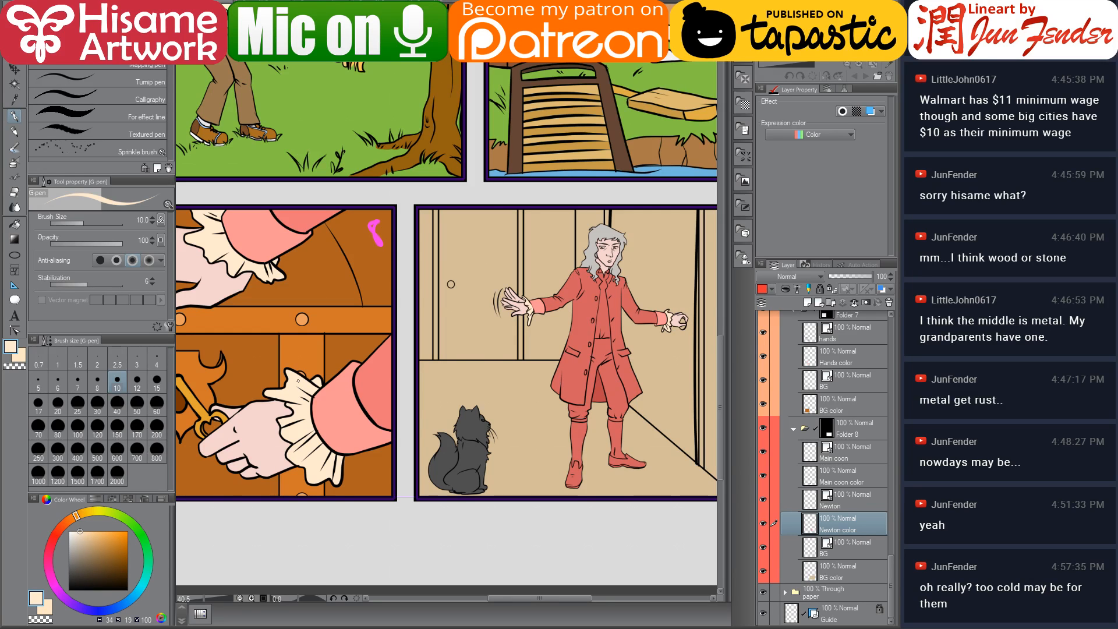
scroll(460, 321, "down", 2)
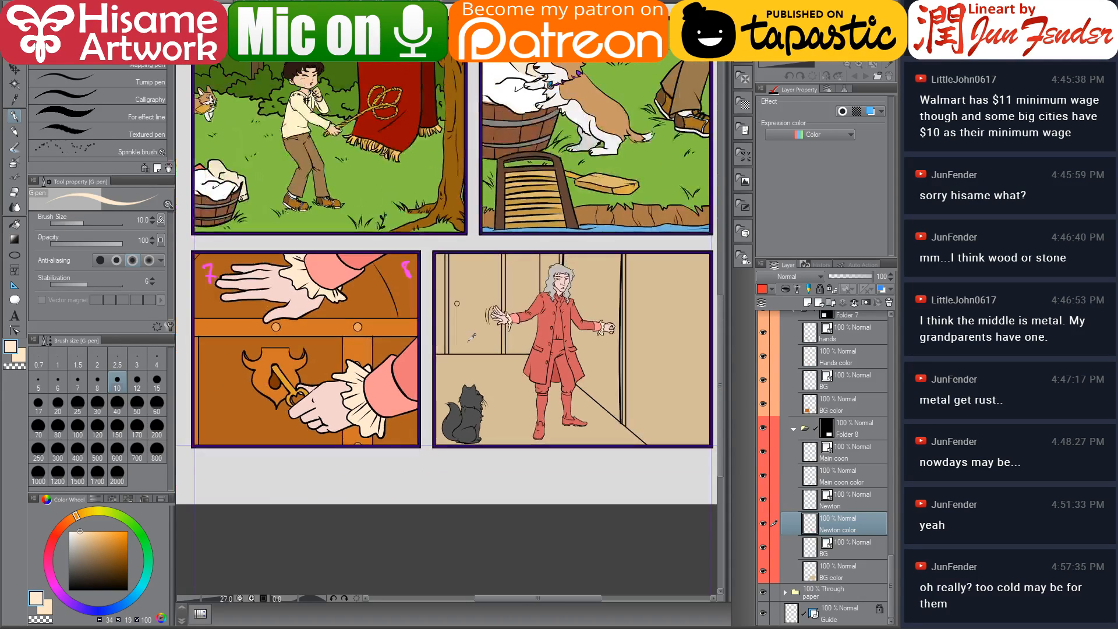
left_click_drag(451, 256, 414, 341)
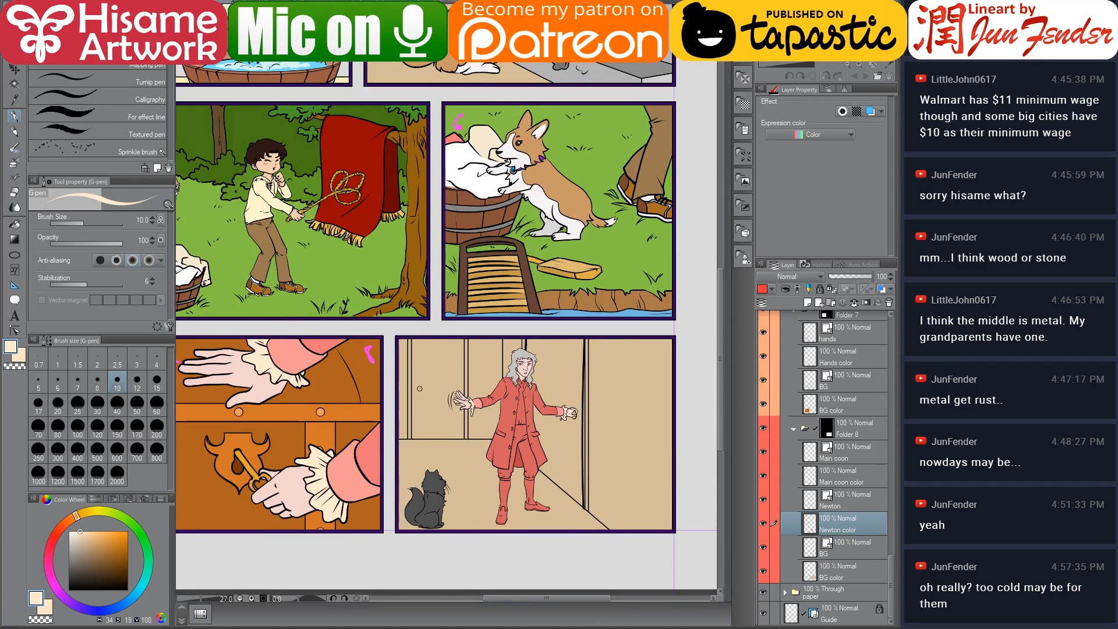
key("ctrl+Tab")
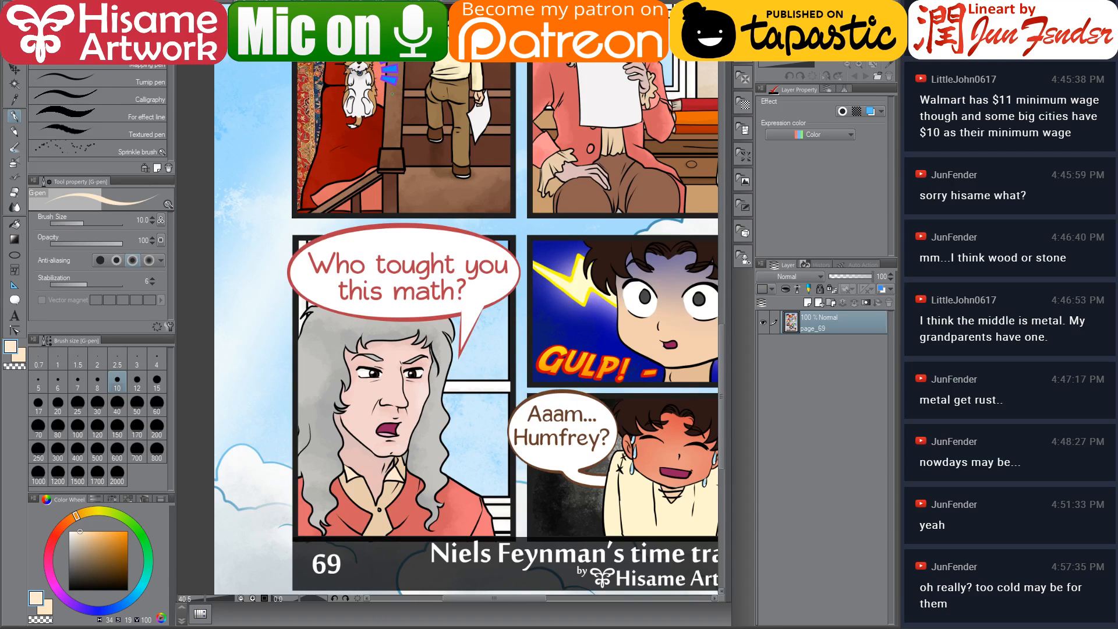
left_click(670, 192, "alt")
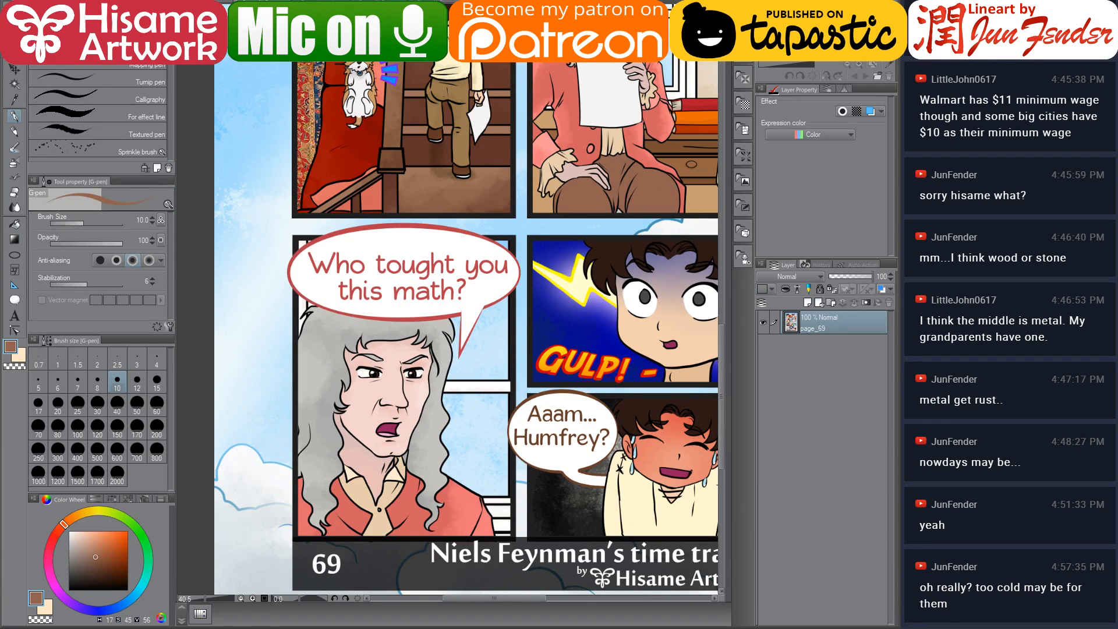
Return to the comic page and fill Newton's breeches in panel 8 with the brown
key("ctrl+Tab")
scroll(544, 531, "up", 5)
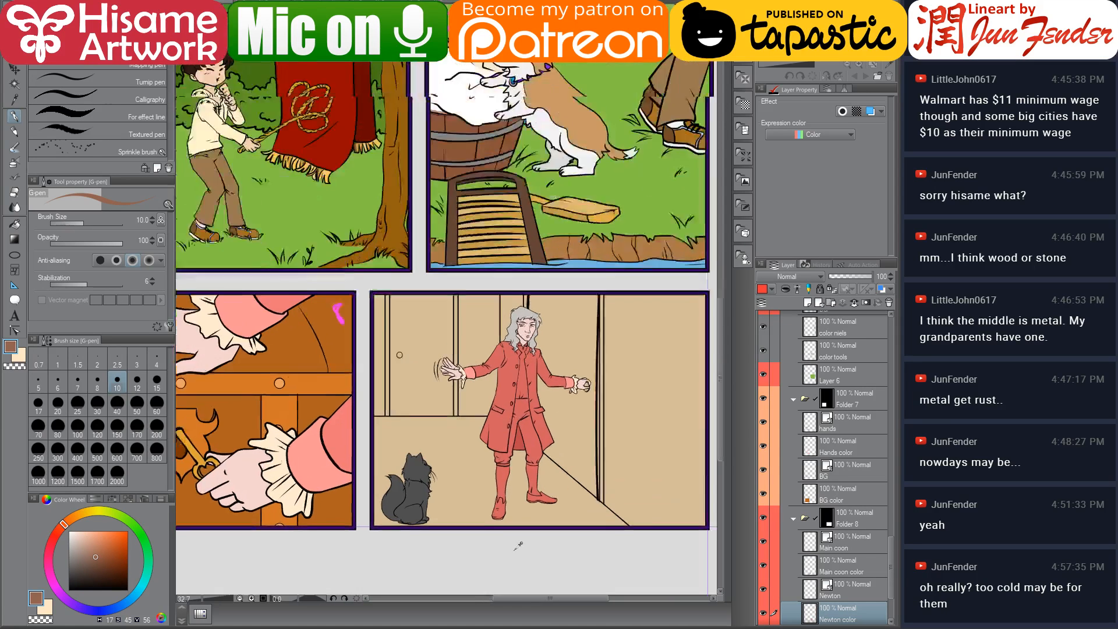
left_click_drag(621, 311, 557, 335)
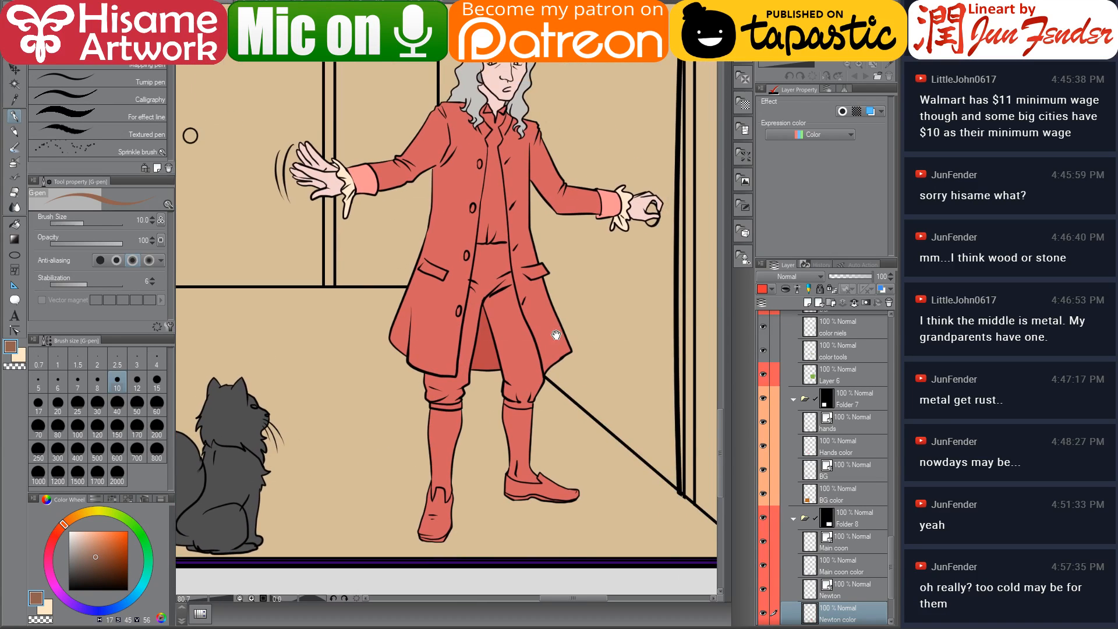
left_click(15, 225)
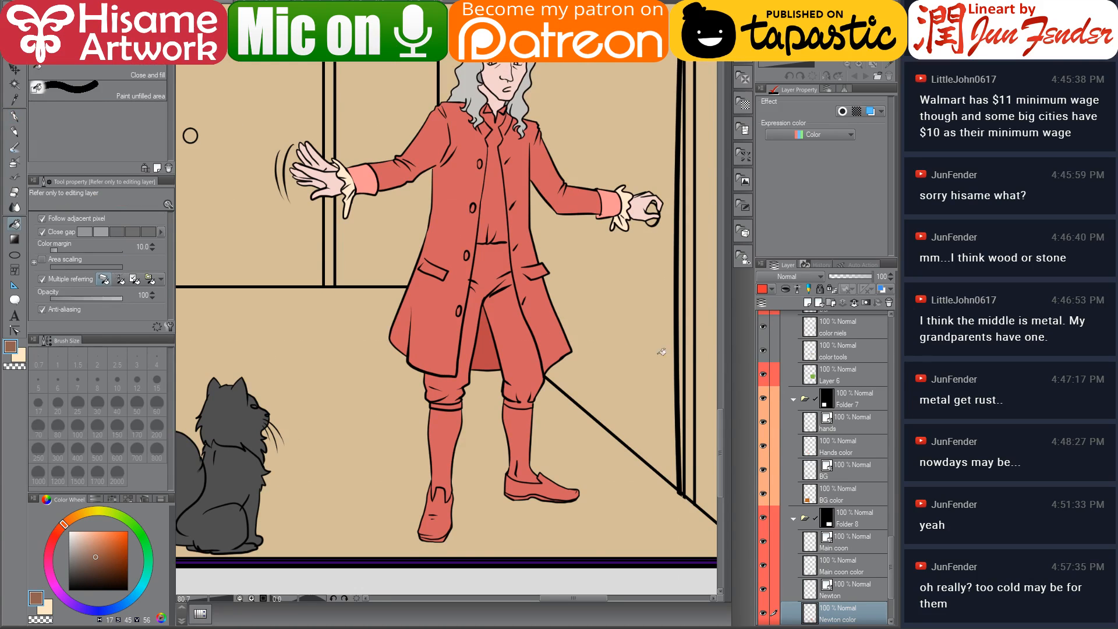
left_click(528, 344)
left_click(452, 383)
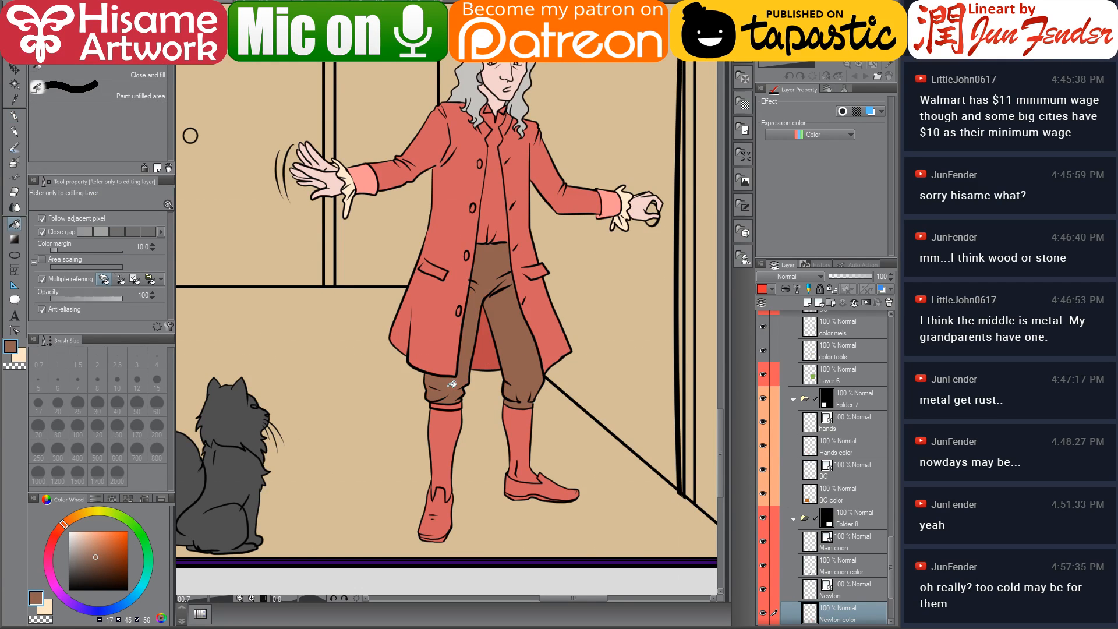
Pick the cream colour from panel 7, adjust it, and fill Newton's shirt front in panel 8
scroll(442, 388, "down", 3)
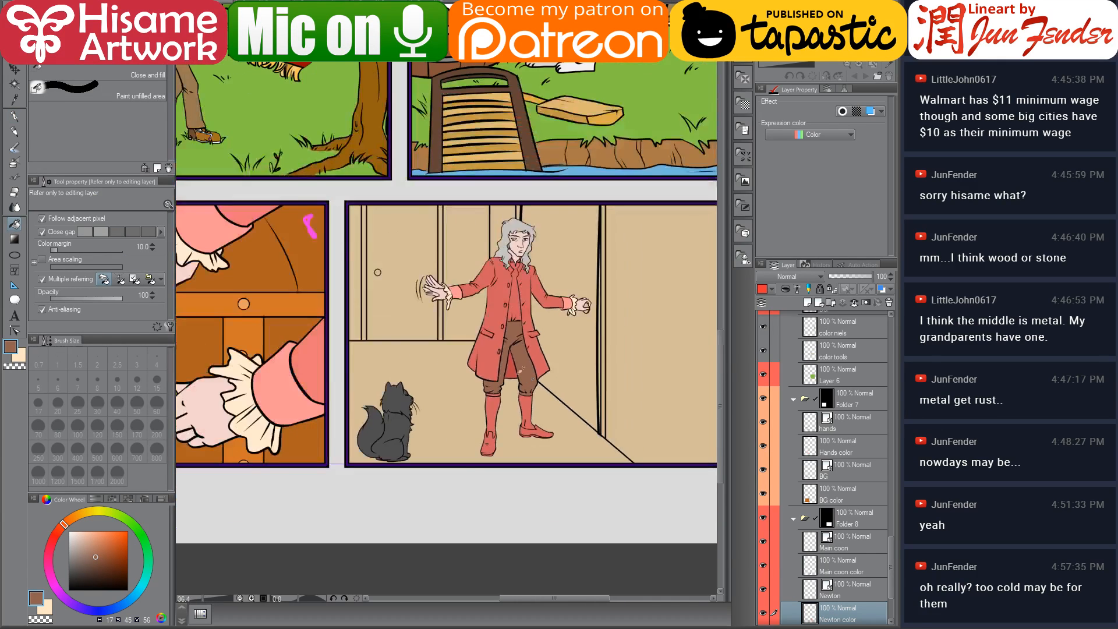
left_click_drag(386, 303, 548, 375)
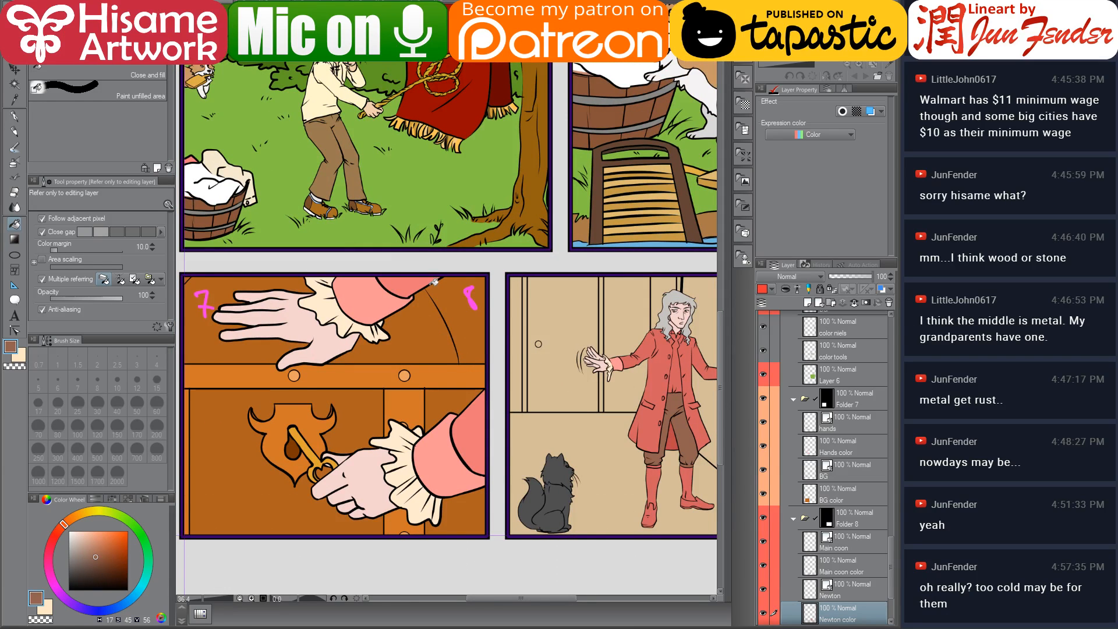
left_click_drag(562, 322, 497, 328)
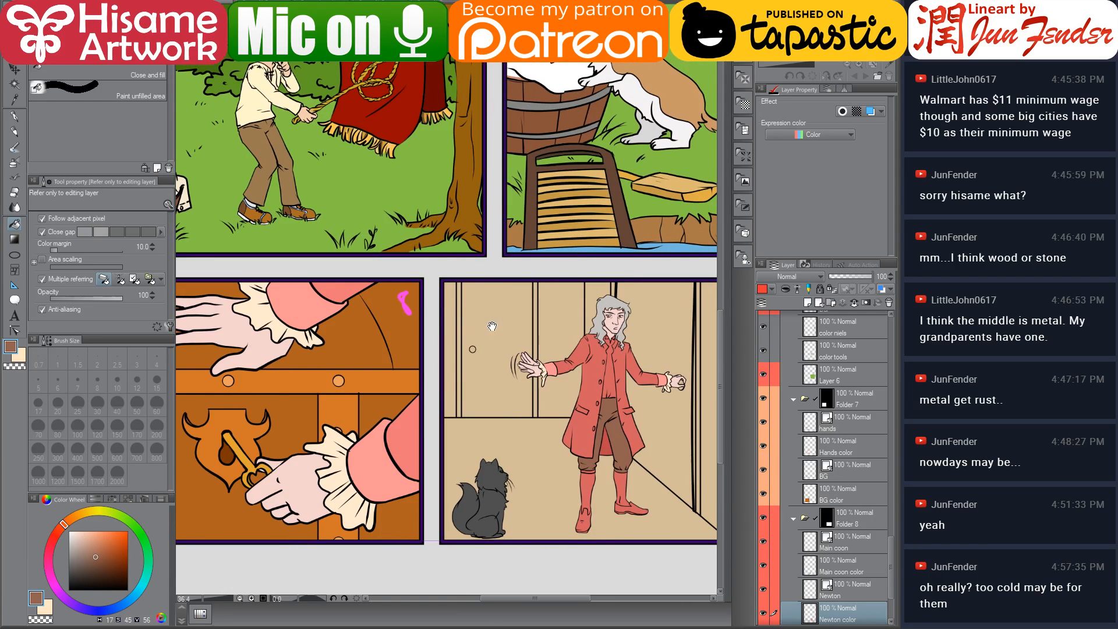
left_click(261, 308, "alt")
scroll(641, 382, "up", 6)
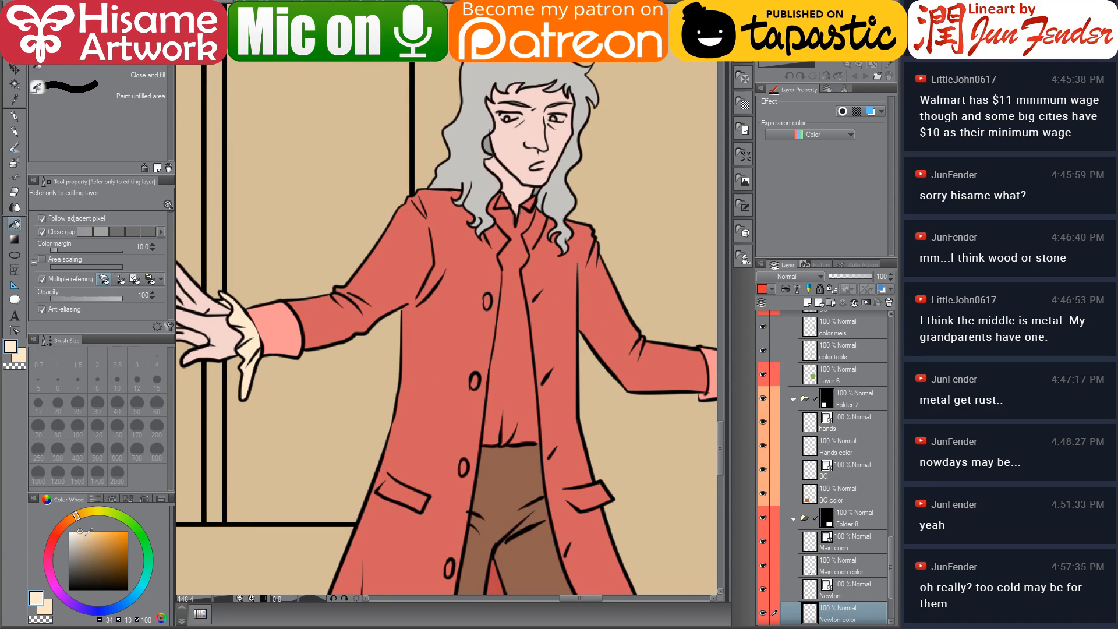
left_click(83, 534)
left_click(496, 359)
left_click_drag(508, 187, 483, 265)
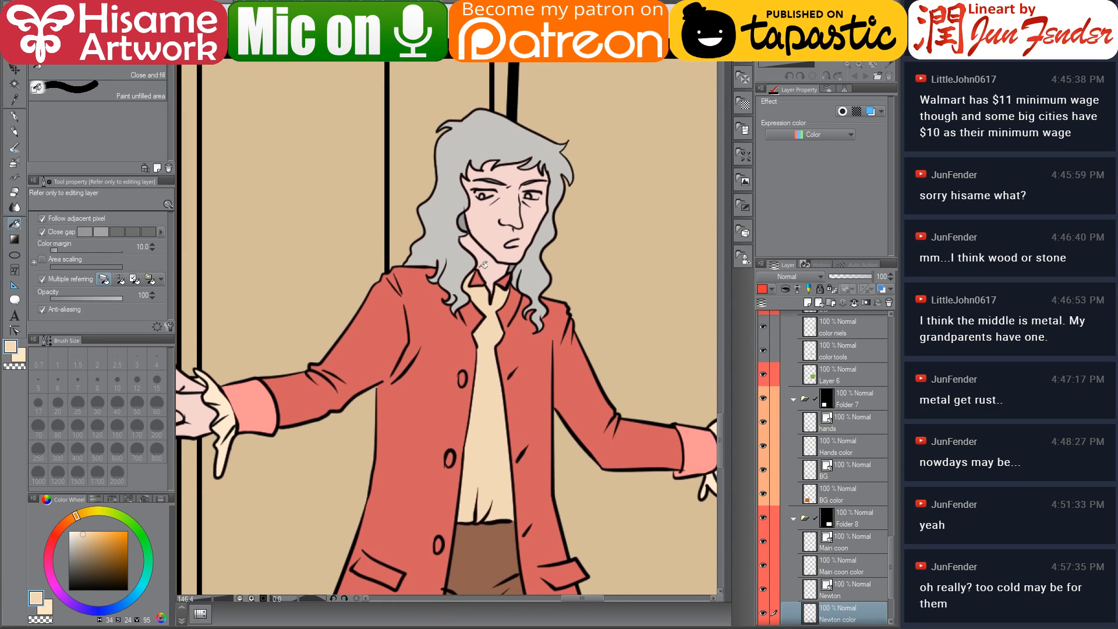
Fill the two sides of Newton's collar with the cream colour
left_click(229, 403, "alt")
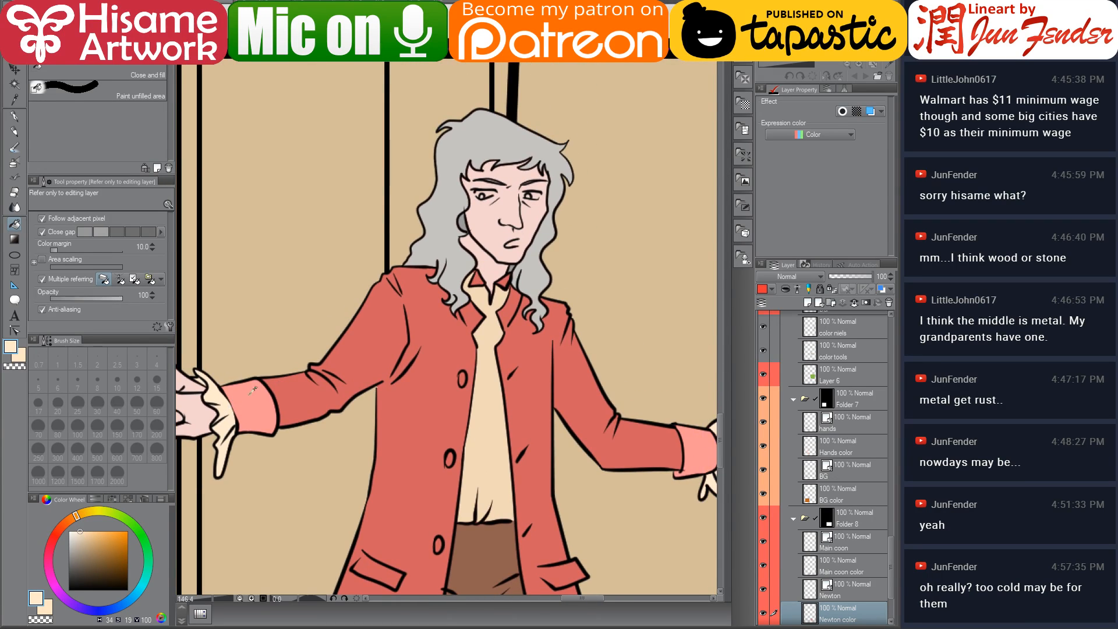
left_click(480, 280)
left_click(510, 280)
scroll(480, 317, "up", 5)
scroll(480, 317, "up", 1)
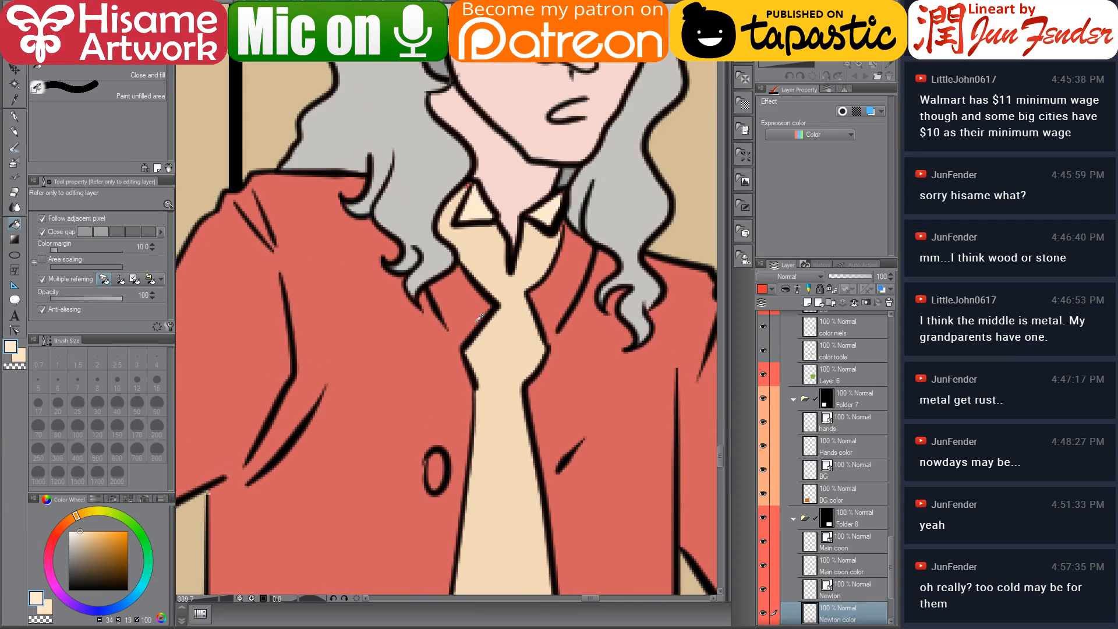
With the G-pen, touch up the gaps around Newton's collar and neck in cream and skin tone
left_click(22, 117)
left_click(466, 211, "alt")
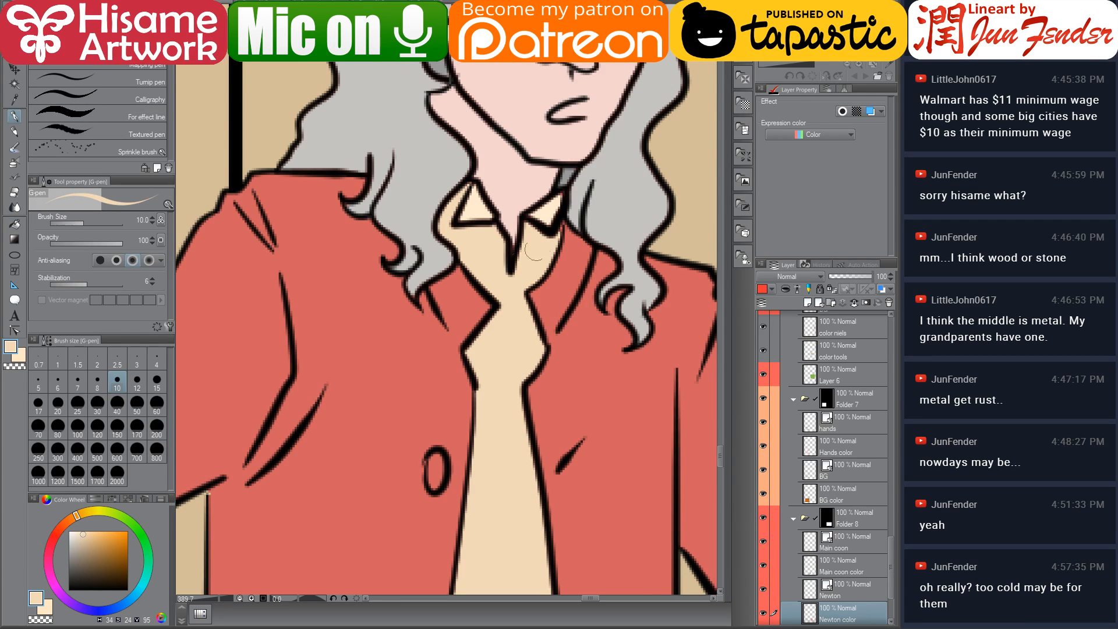
left_click(560, 201, "alt")
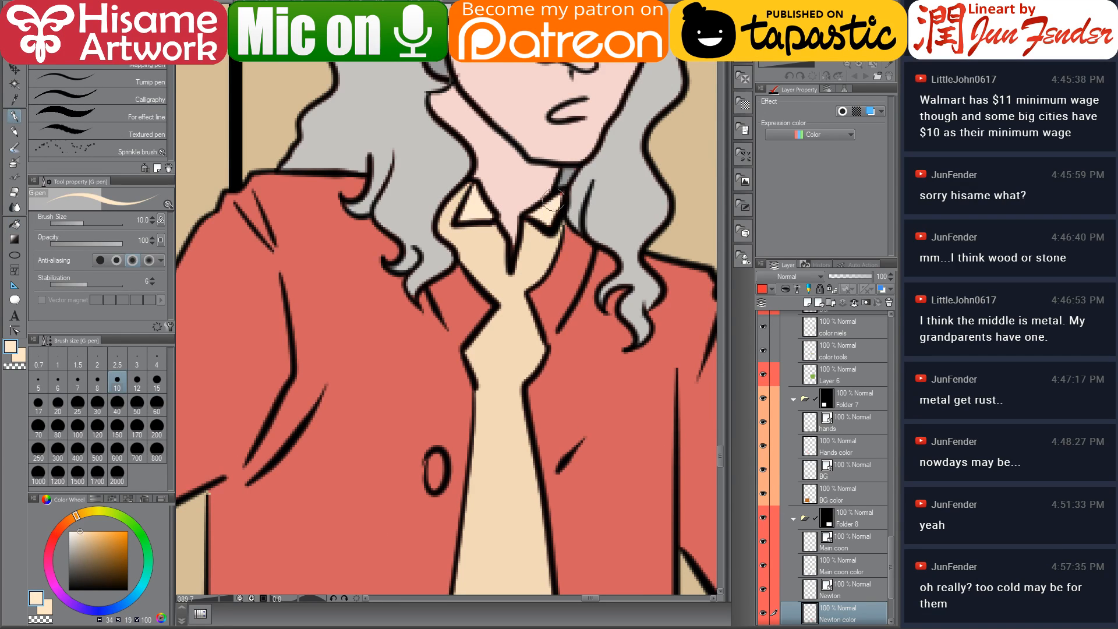
left_click(568, 175, "alt")
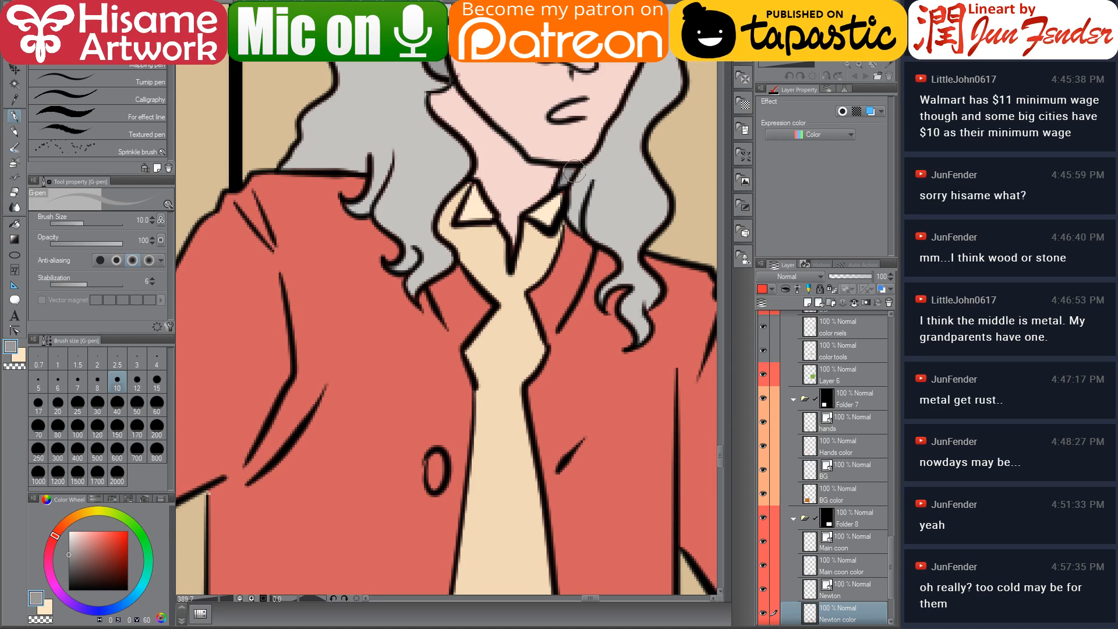
left_click(561, 197, "alt")
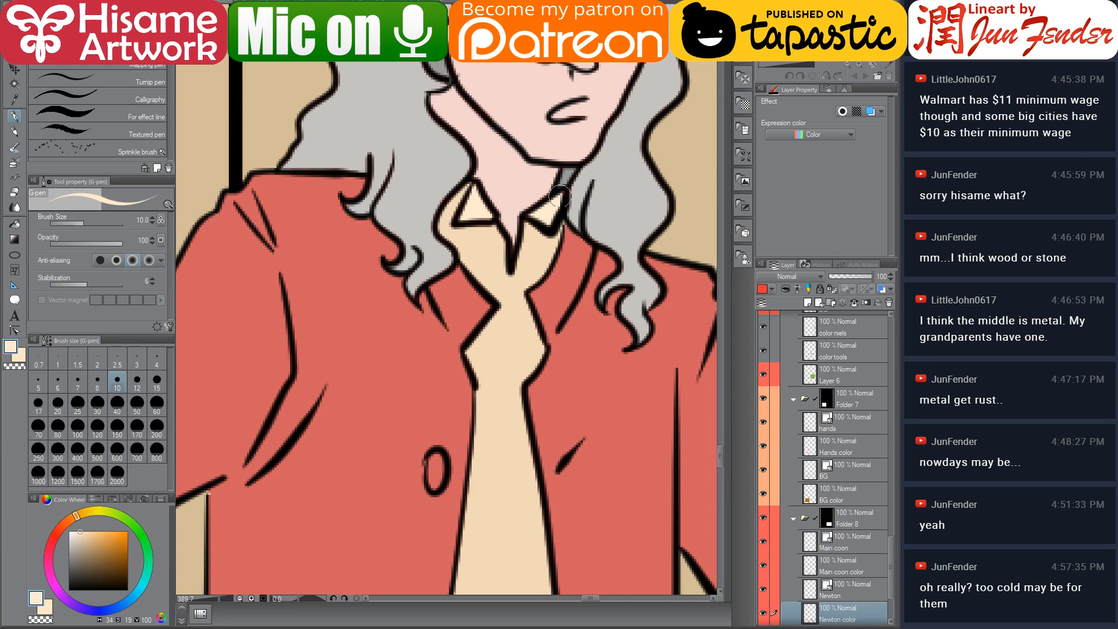
left_click(512, 234, "alt")
left_click_drag(511, 234, 512, 251)
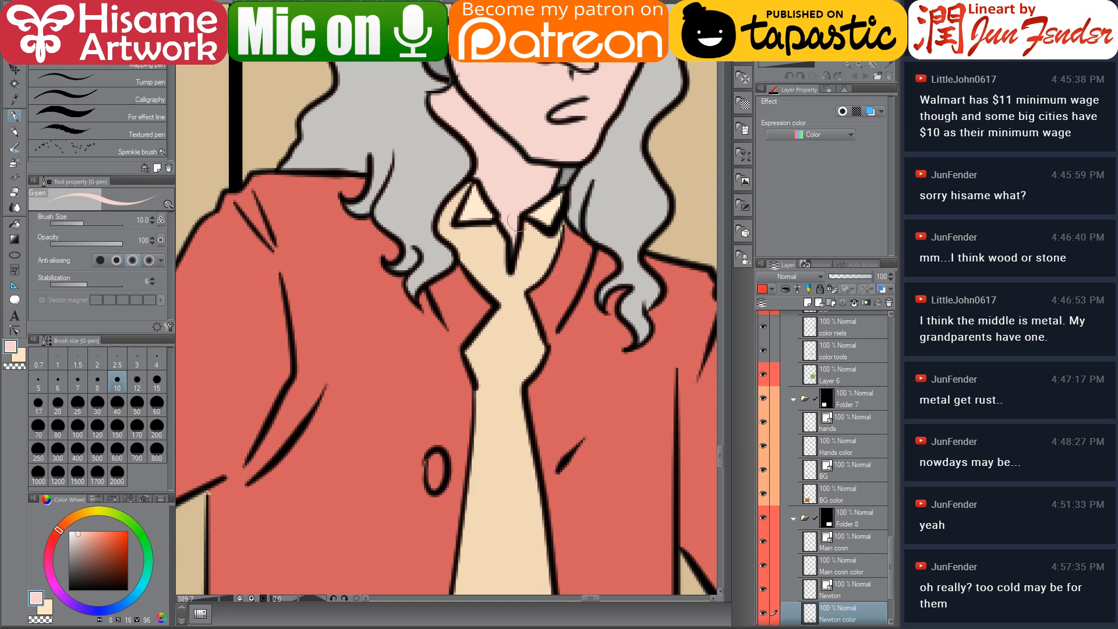
Pick the breeches brown, enlarge the G-pen to 15, and paint the unfilled gaps in Newton's breeches
scroll(473, 192, "down", 10)
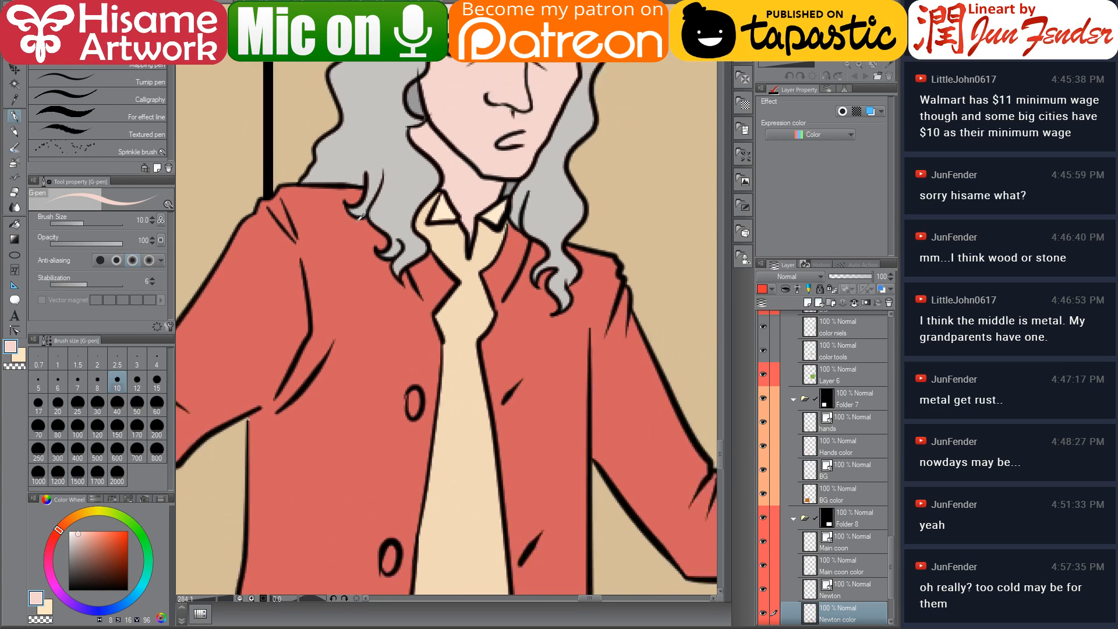
scroll(520, 443, "up", 5)
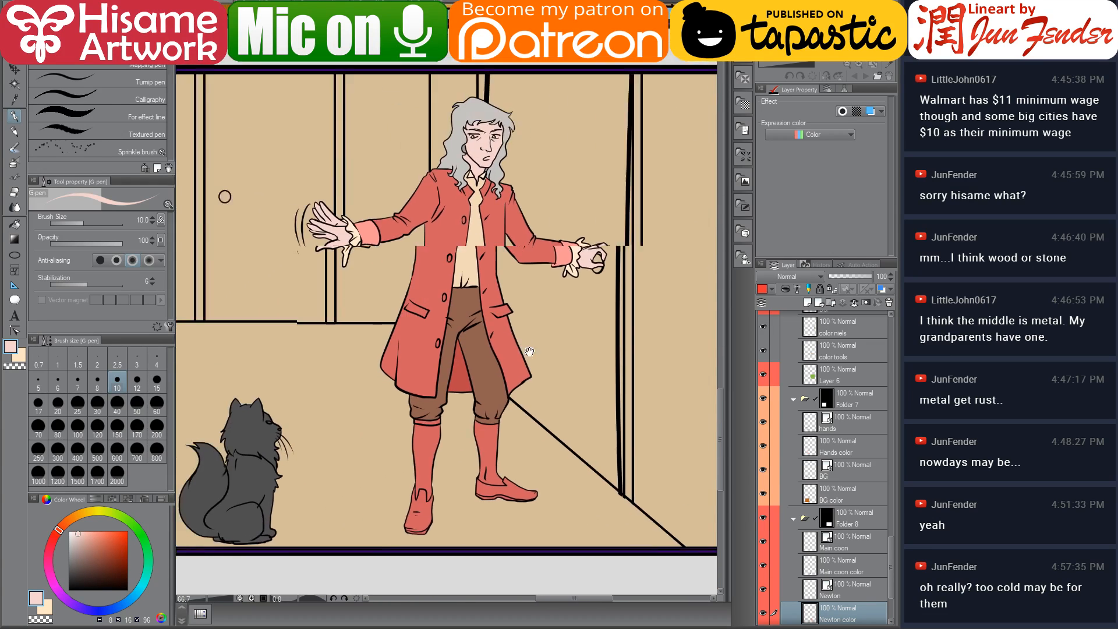
scroll(520, 442, "up", 1)
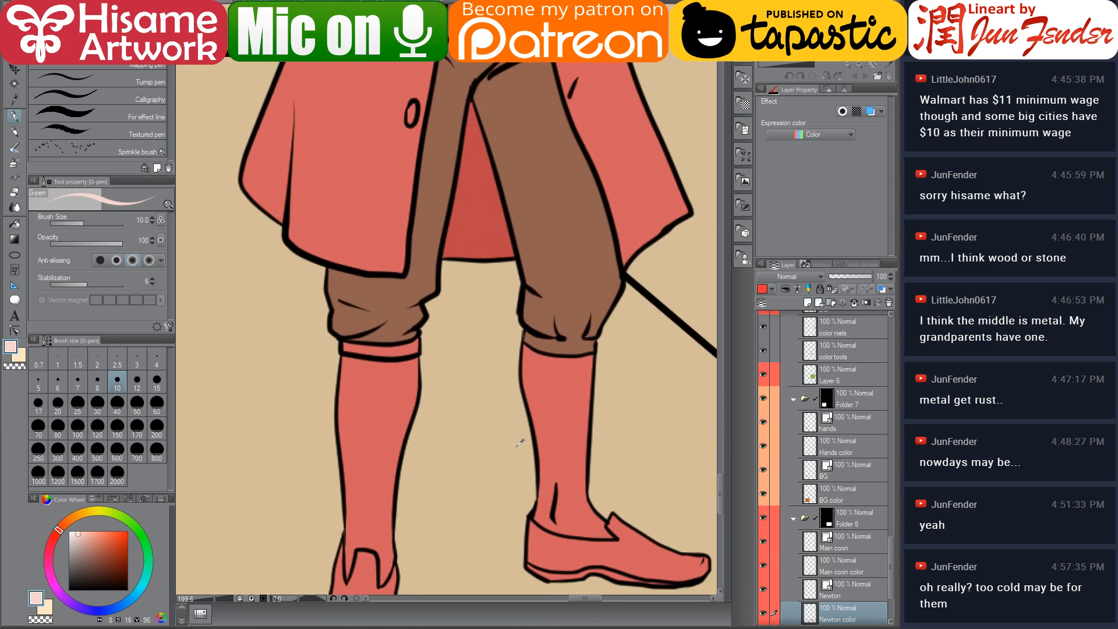
left_click(371, 292, "alt")
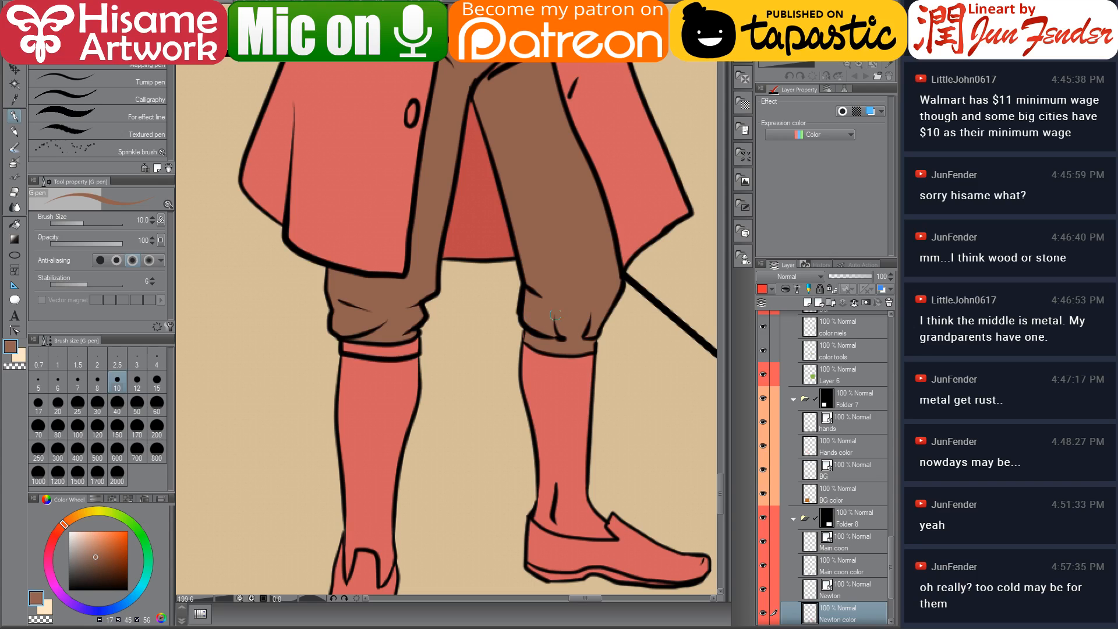
key("bracketright")
key("bracketright")
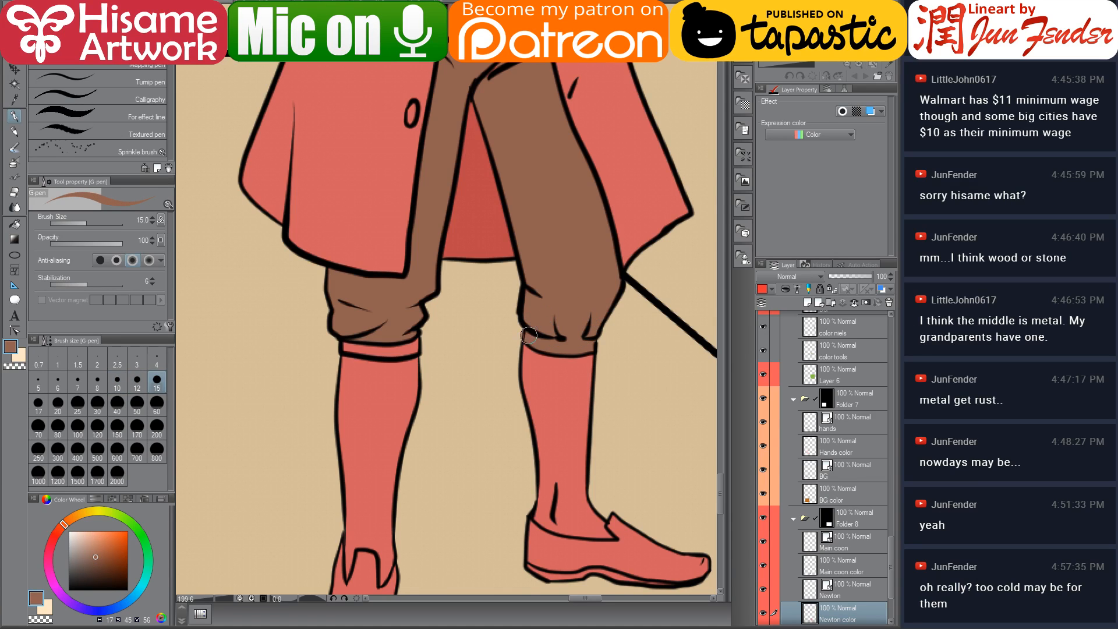
left_click_drag(345, 349, 417, 348)
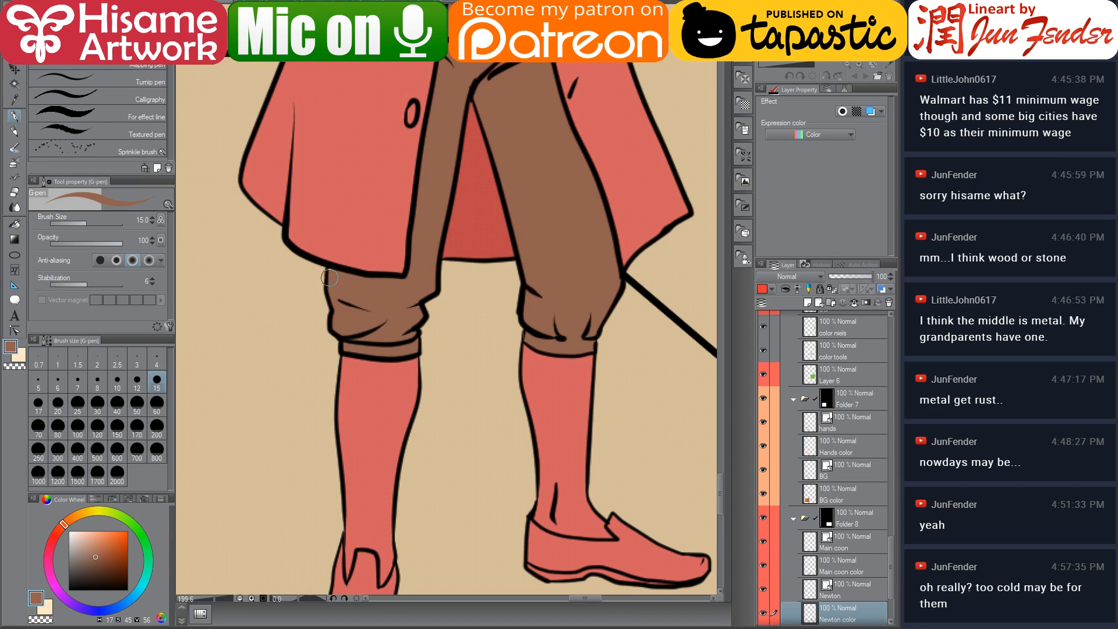
scroll(463, 227, "up", 5)
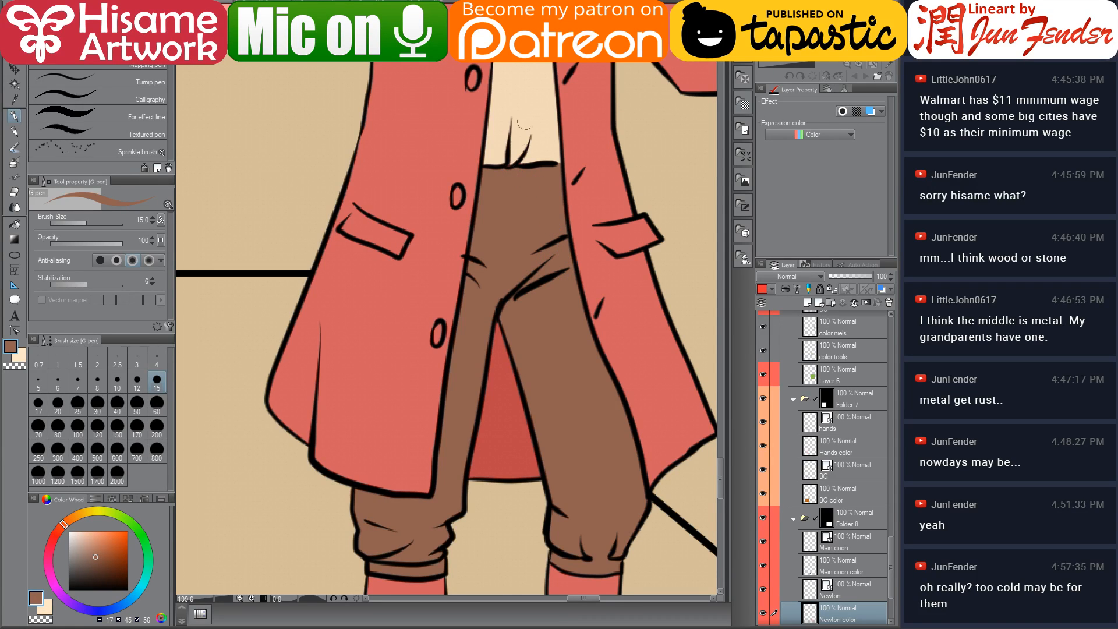
mouse_move(520, 139)
left_mouse_down()
mouse_move(502, 166)
mouse_move(542, 163)
mouse_move(526, 167)
left_mouse_up()
Browse the earlier panels of the page to check how Newton's stockings are coloured
left_click(521, 136, "alt")
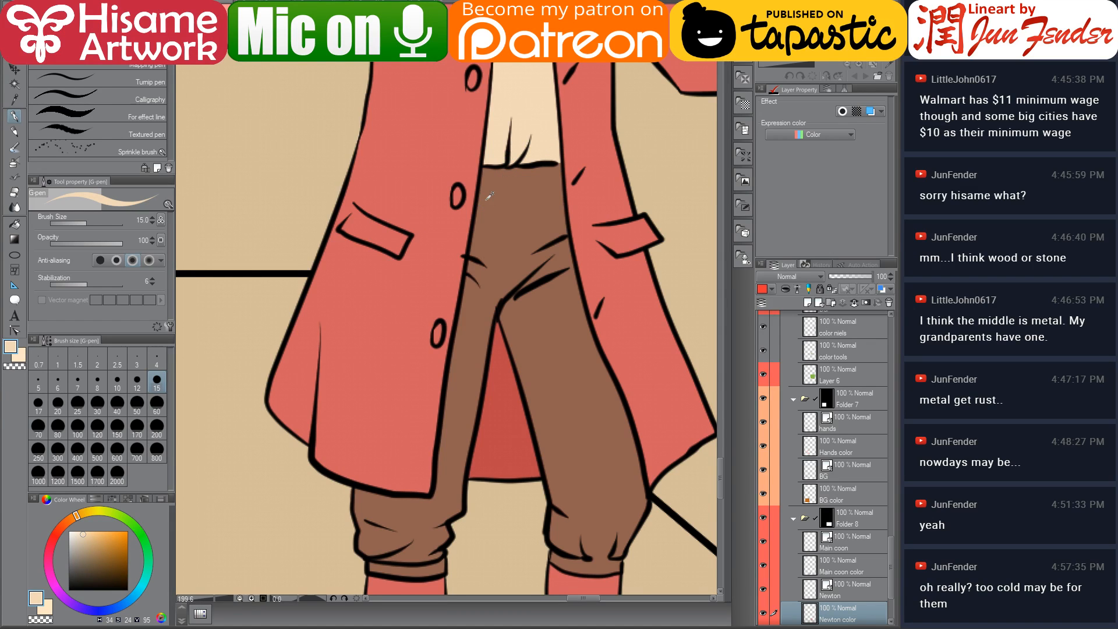
scroll(489, 196, "down", 1)
scroll(472, 294, "down", 6)
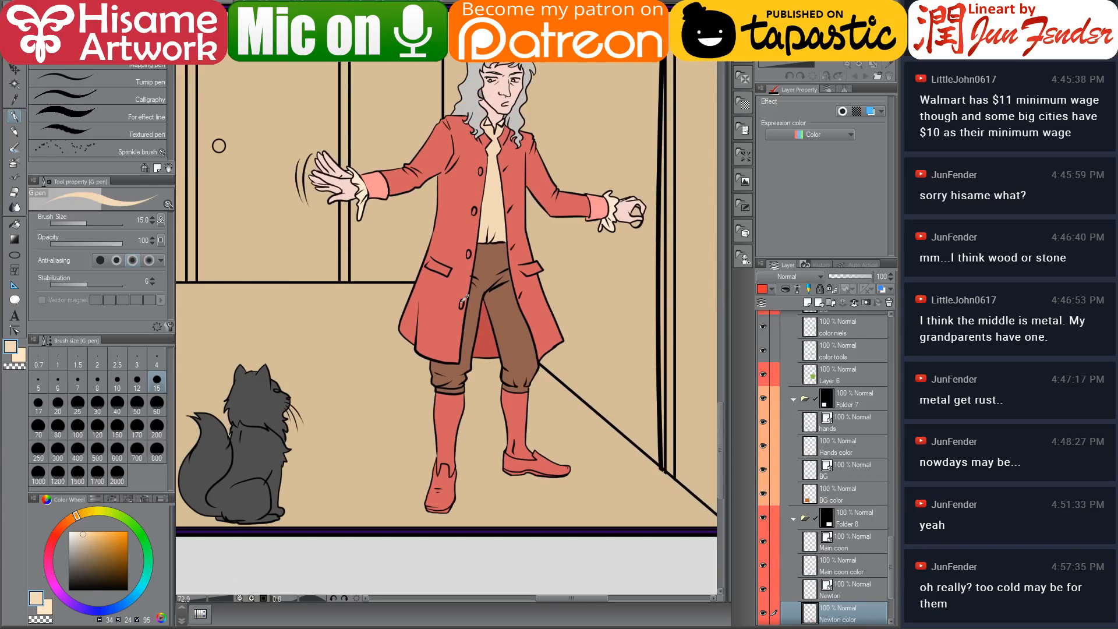
left_click_drag(385, 311, 504, 315)
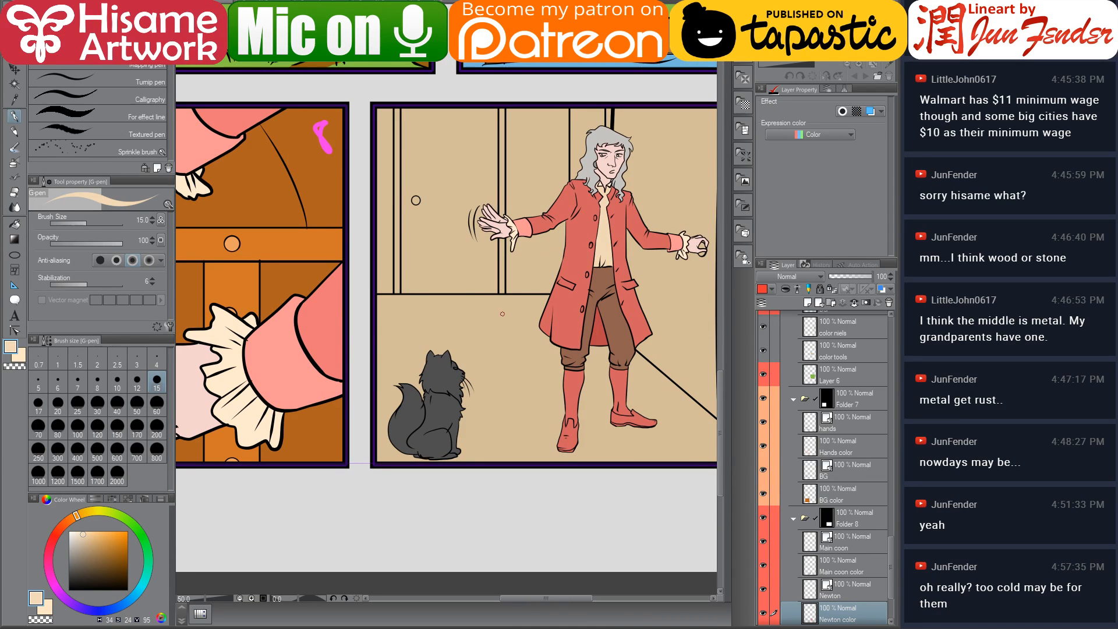
left_click_drag(483, 297, 589, 398)
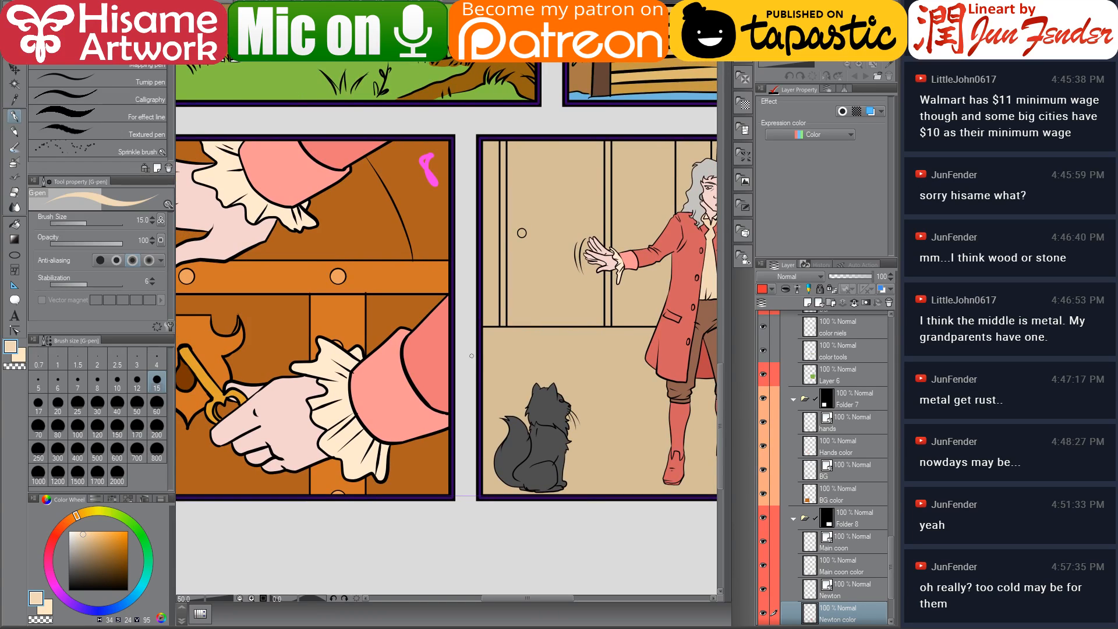
scroll(477, 351, "down", 1)
scroll(477, 351, "down", 4)
scroll(602, 384, "up", 3)
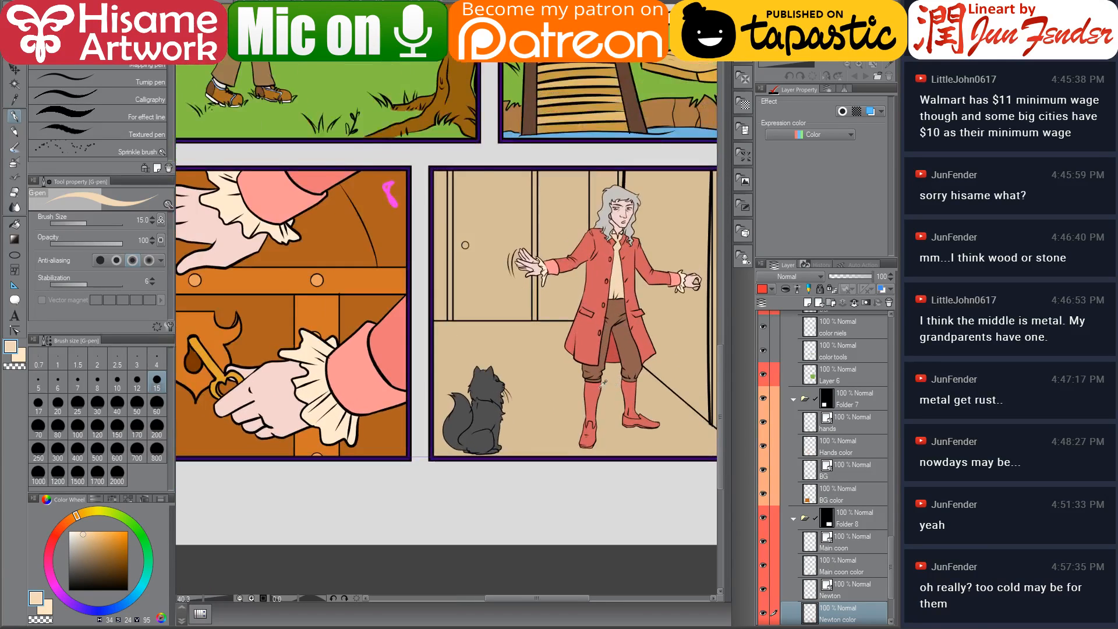
scroll(599, 384, "down", 4)
left_click_drag(458, 72, 396, 389)
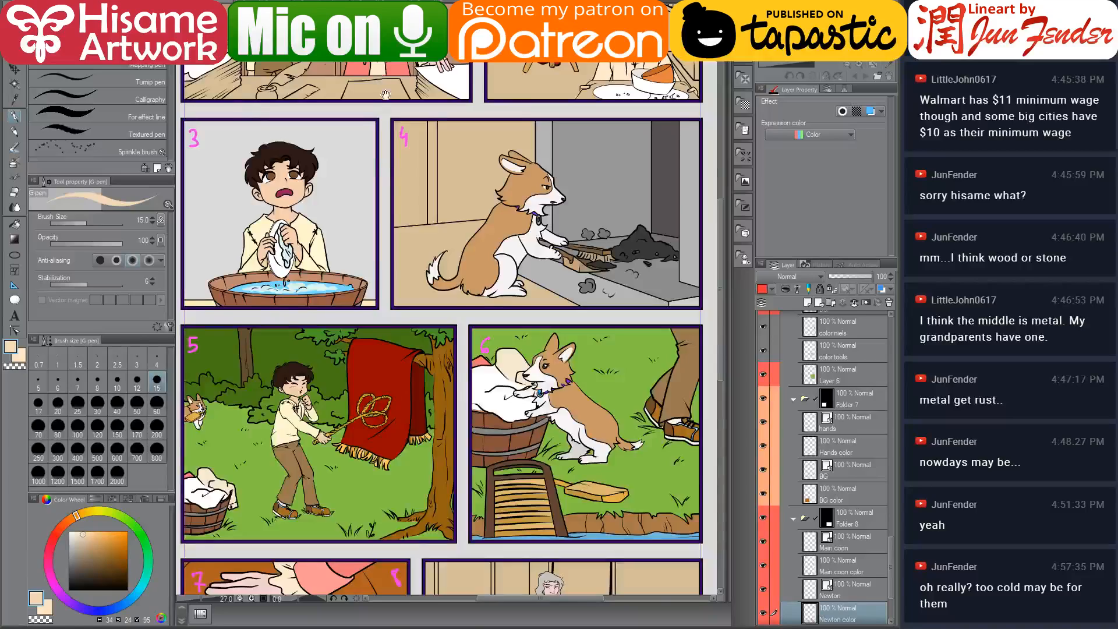
left_click_drag(385, 95, 383, 306)
scroll(550, 261, "up", 6)
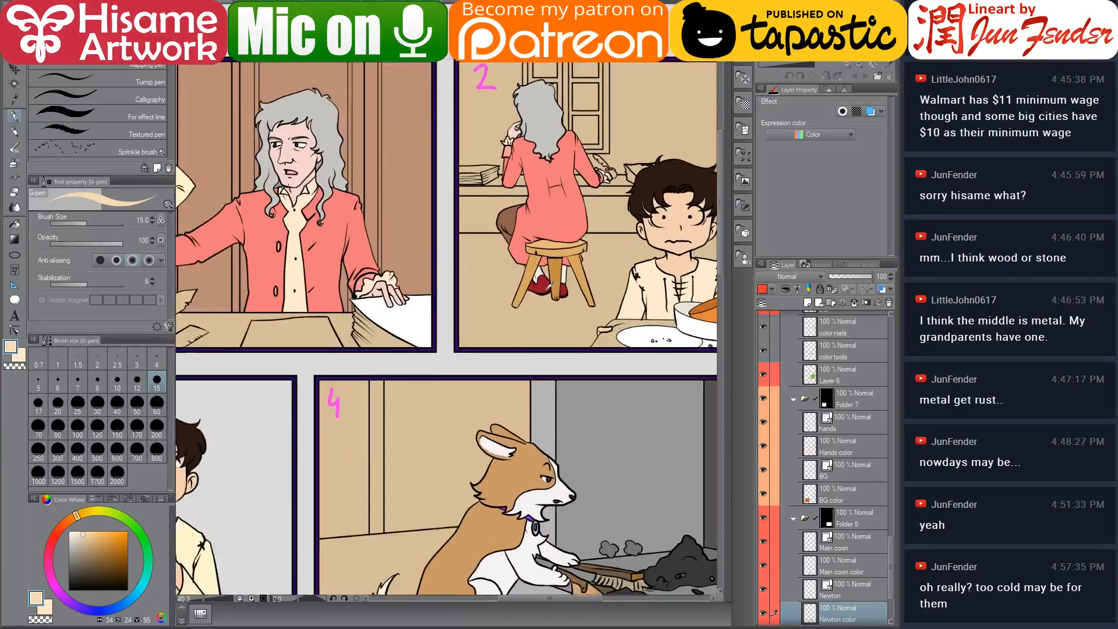
Pick the stocking colour from panel 2 and fill both of Newton's stockings in panel 8
left_click(573, 278, "alt")
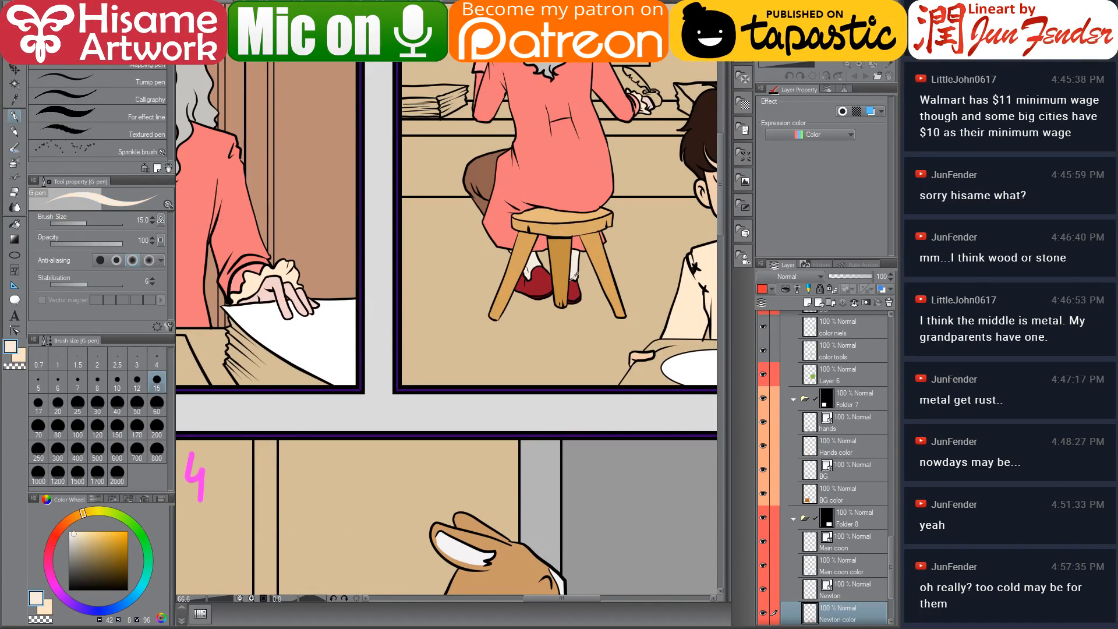
left_click_drag(571, 501, 340, 10)
left_click_drag(595, 419, 498, 123)
left_click_drag(479, 494, 647, 103)
left_click_drag(430, 513, 488, 306)
scroll(466, 531, "up", 4)
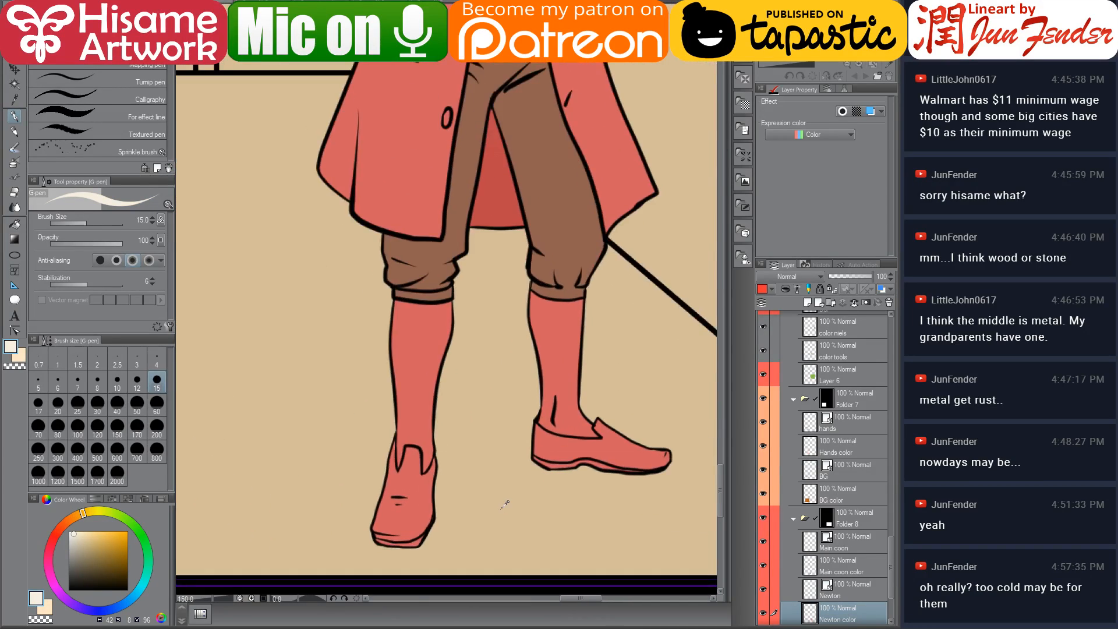
left_click(18, 226)
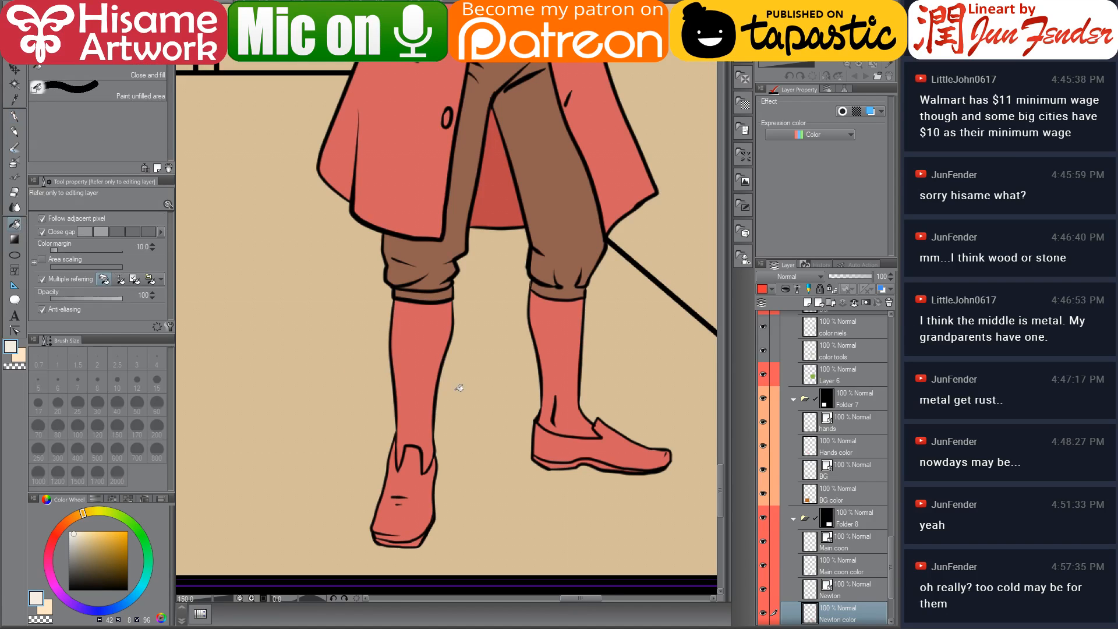
left_click(435, 388)
left_click(564, 372)
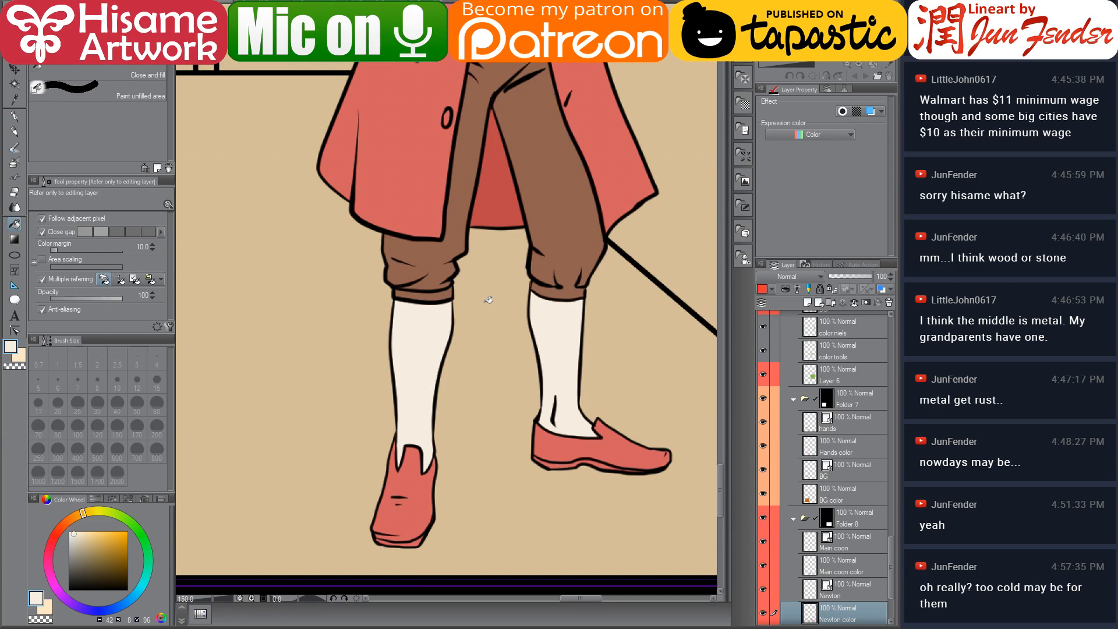
Pick the dark red of Newton's shoes from panel 2
scroll(489, 306, "down", 7)
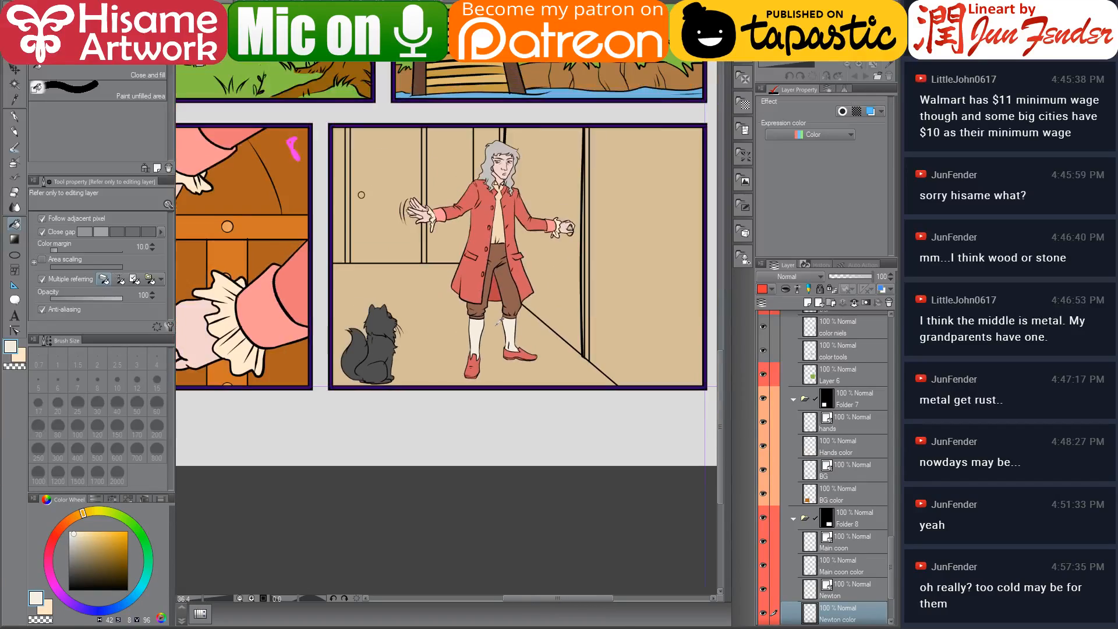
left_click_drag(503, 84, 483, 460)
left_click_drag(495, 124, 497, 509)
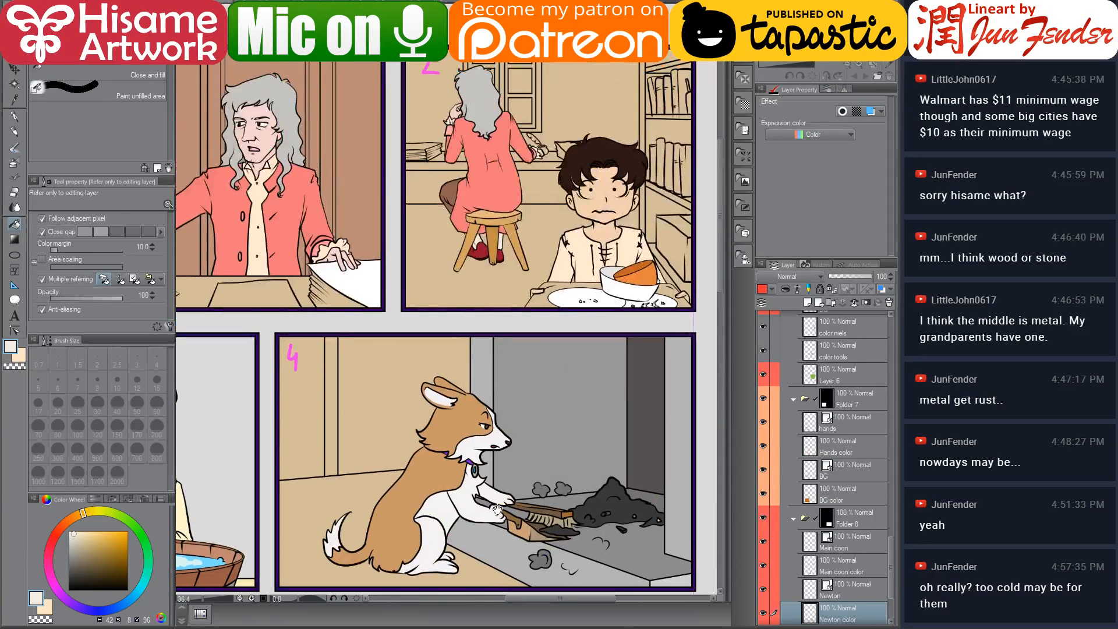
left_click(488, 248, "alt")
Fill both of Newton's shoes in panel 8 with the dark red
scroll(465, 300, "down", 10)
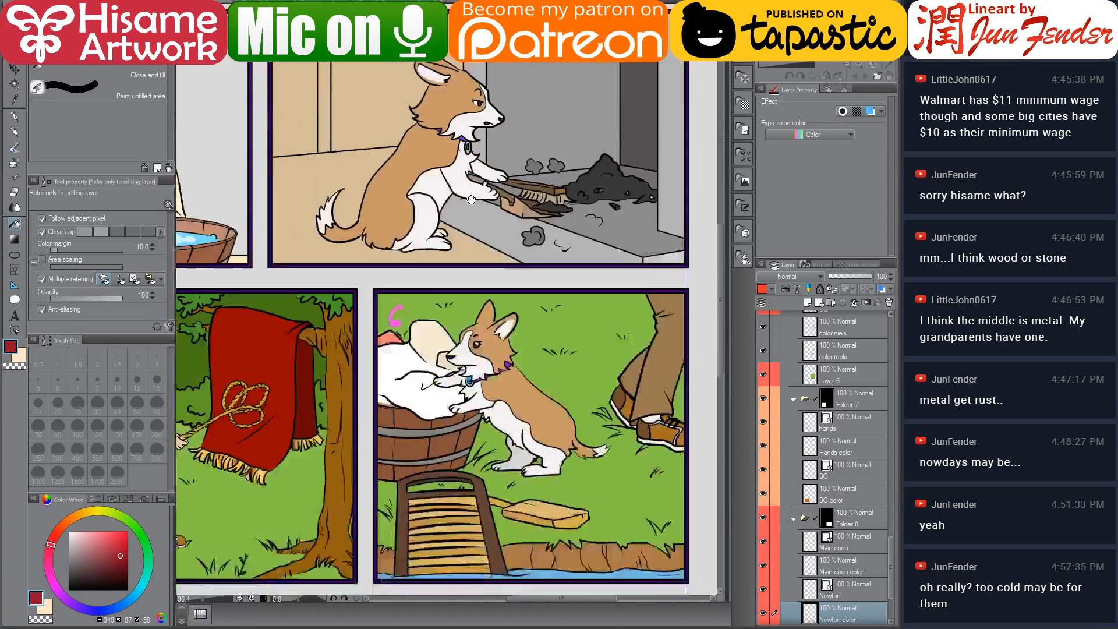
scroll(484, 524, "up", 7)
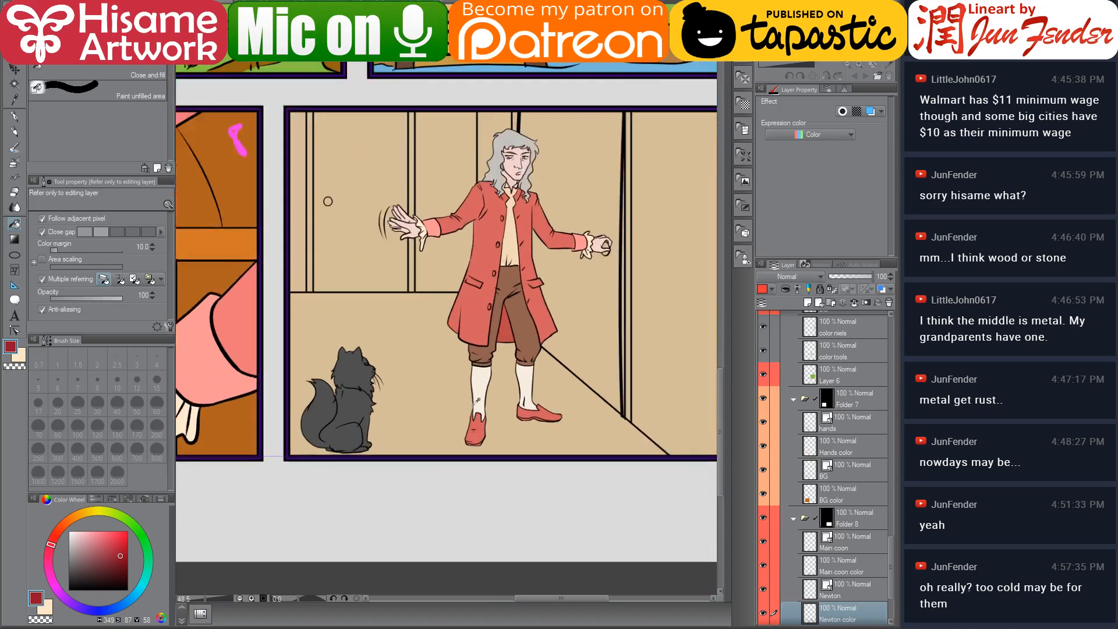
scroll(447, 419, "up", 2)
left_click(407, 418)
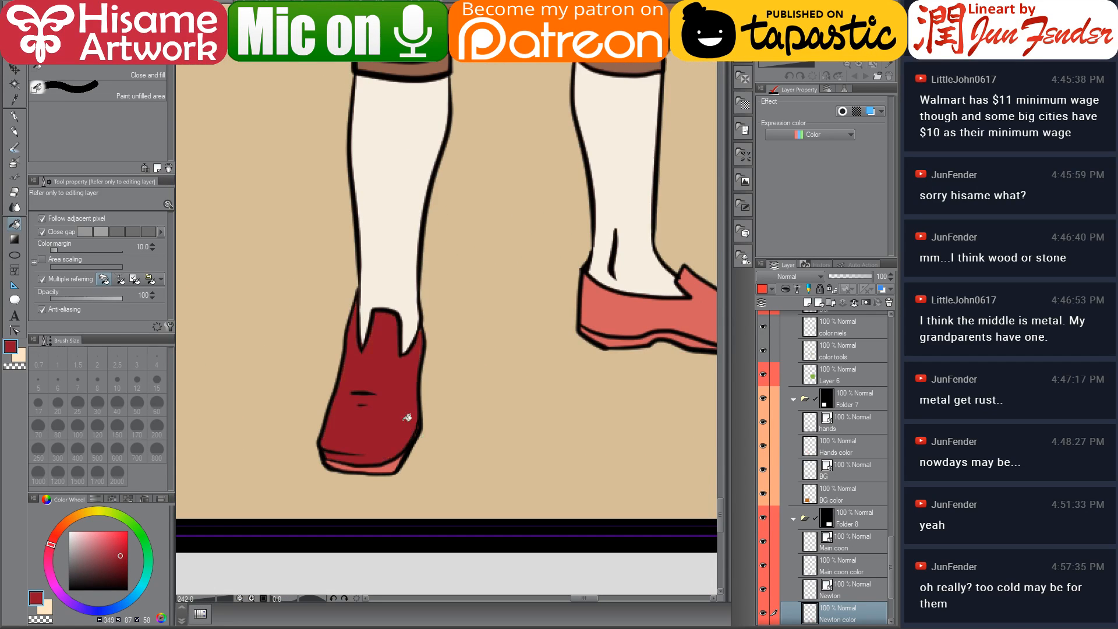
left_click_drag(503, 375, 458, 373)
left_click(572, 309)
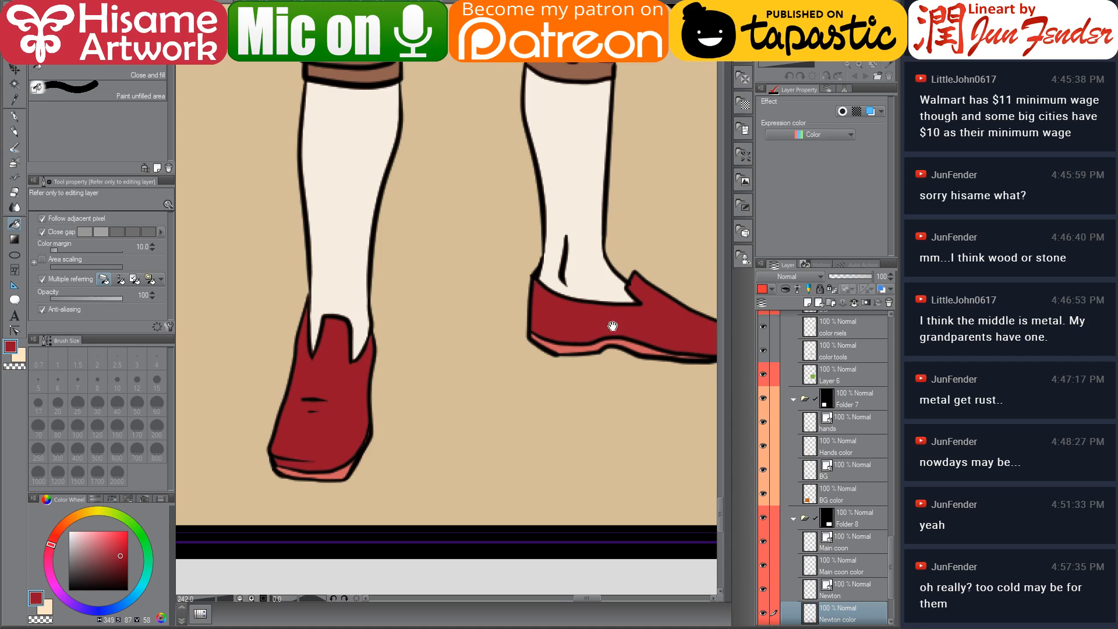
Fill the soles of both of Newton's shoes in panel 8 with a darker red
left_click_drag(613, 325, 558, 319)
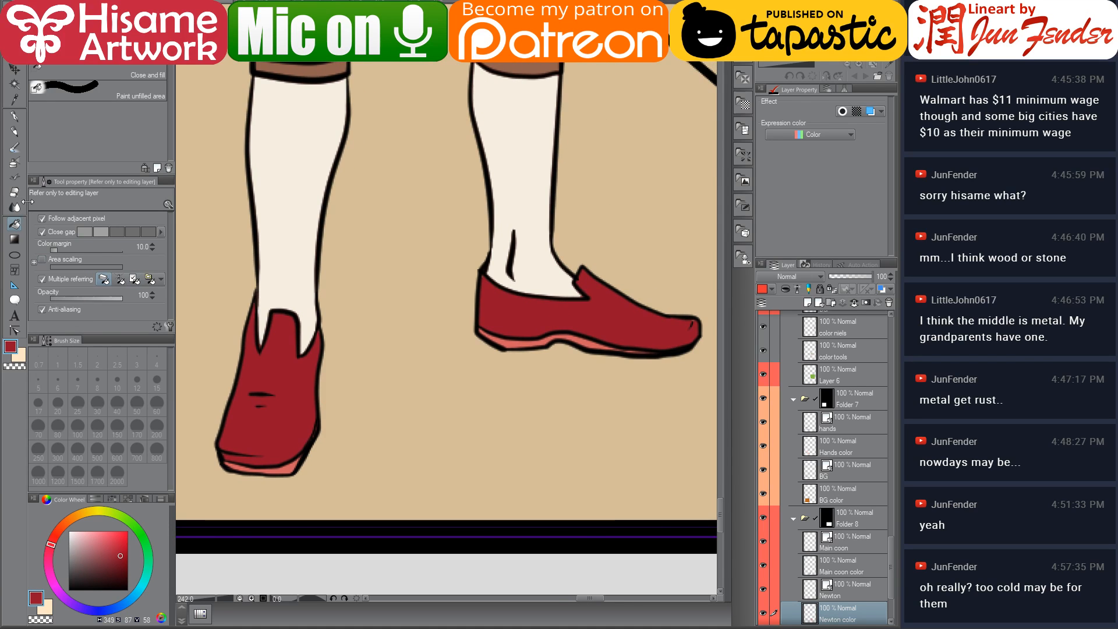
left_click_drag(124, 555, 127, 566)
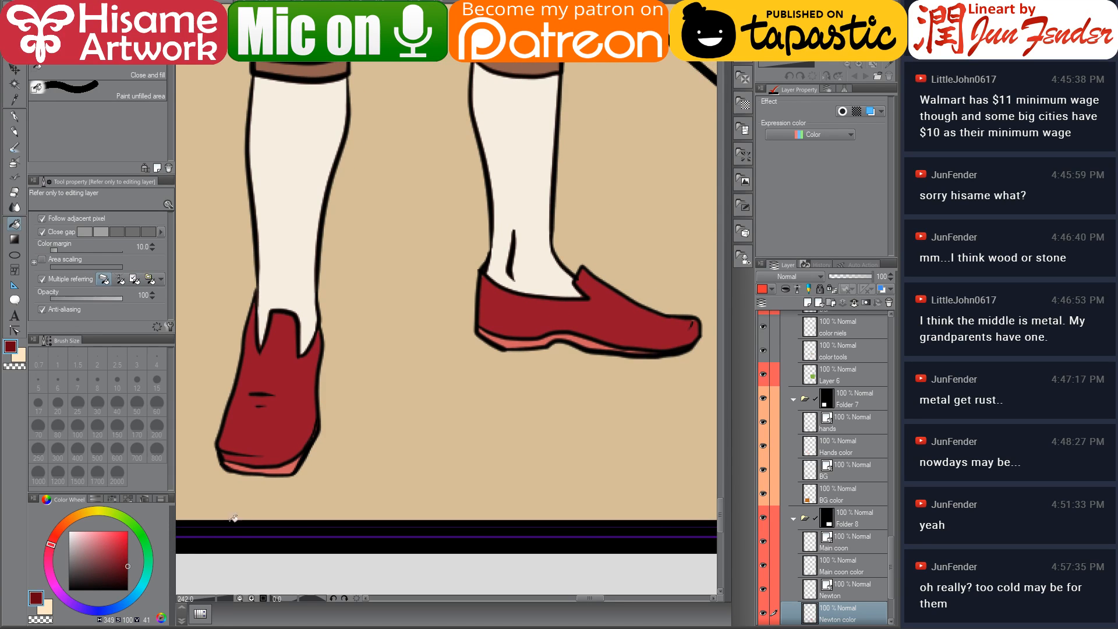
left_click(294, 464)
left_click(588, 339)
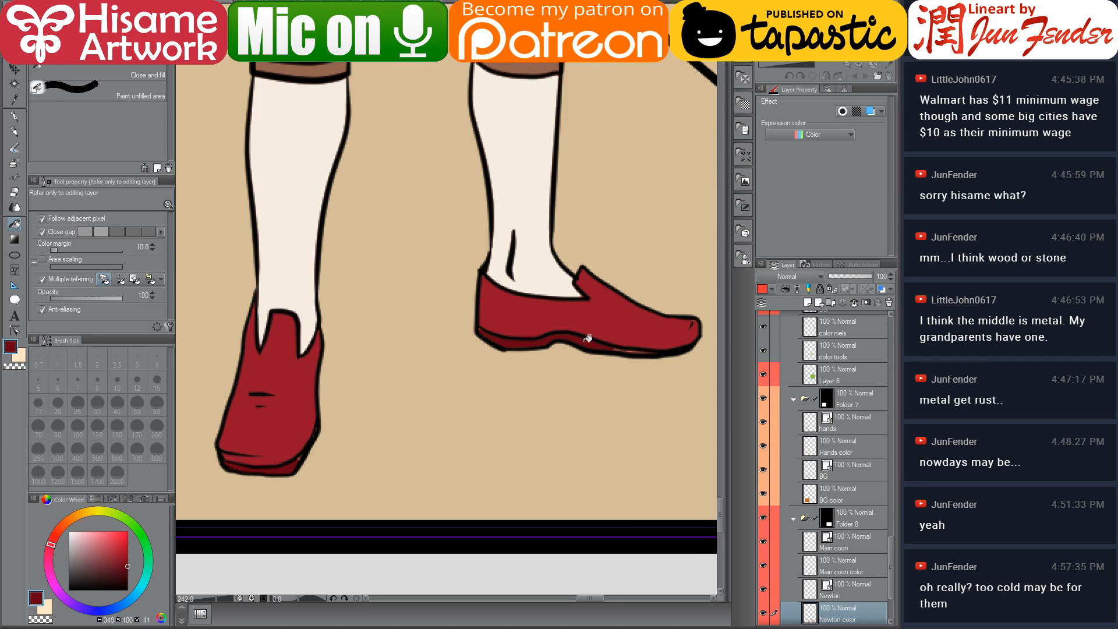
Touch up the right shoe's colour near its outline with the G-pen
left_click(16, 118)
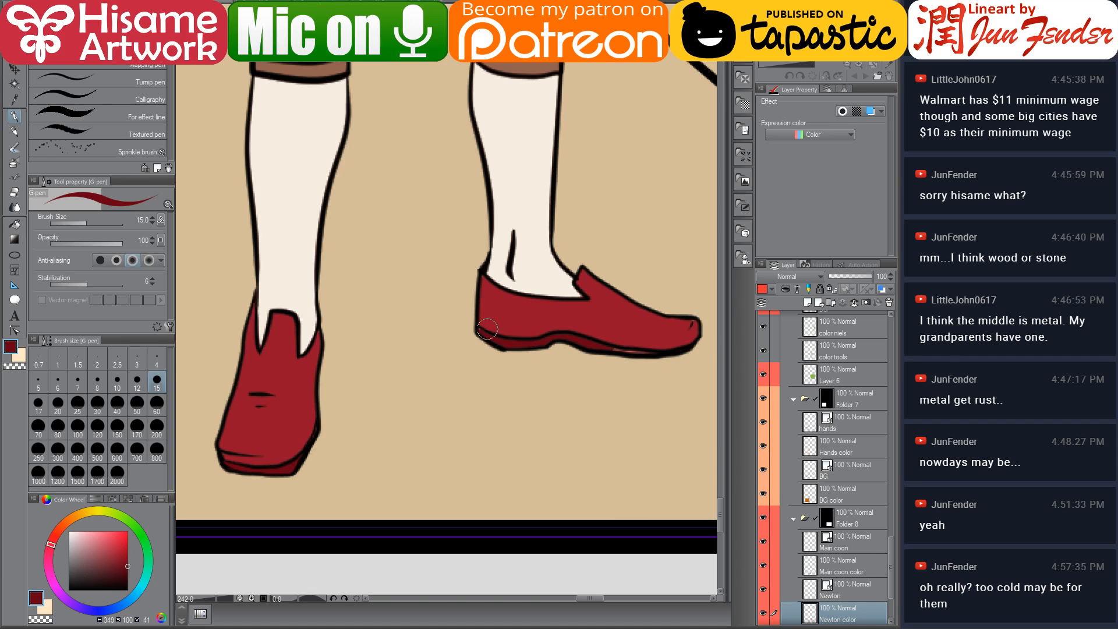
mouse_move(643, 346)
left_mouse_down()
mouse_move(615, 350)
mouse_move(635, 353)
left_mouse_up()
left_click(676, 341, "alt")
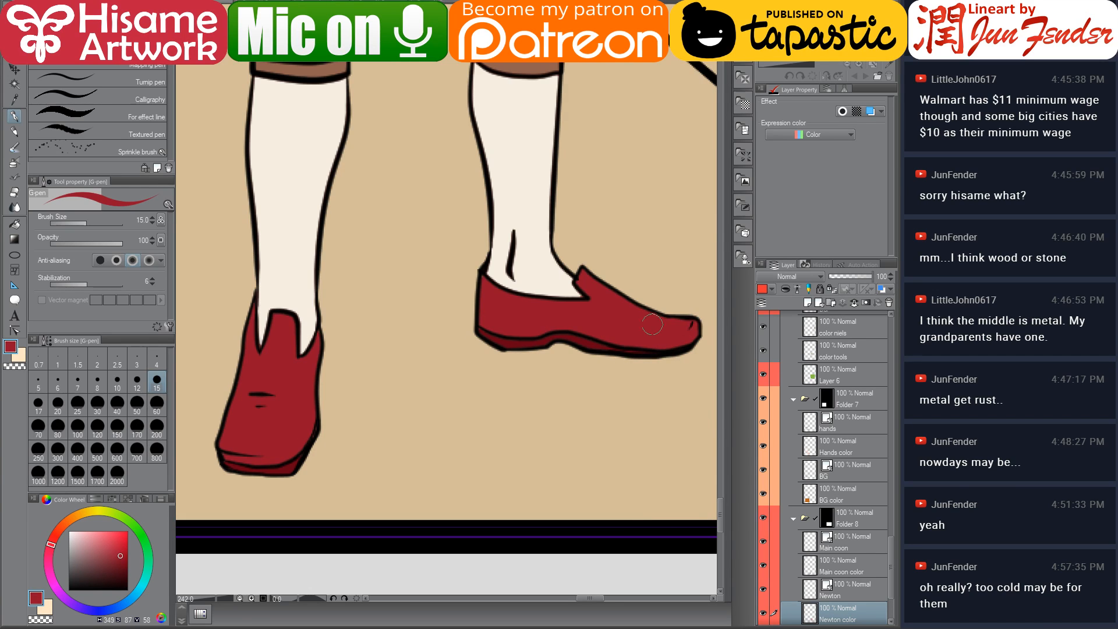
Zoom out and review panel 8's coloured Newton beside the other panels of the page
left_click_drag(305, 284, 402, 370)
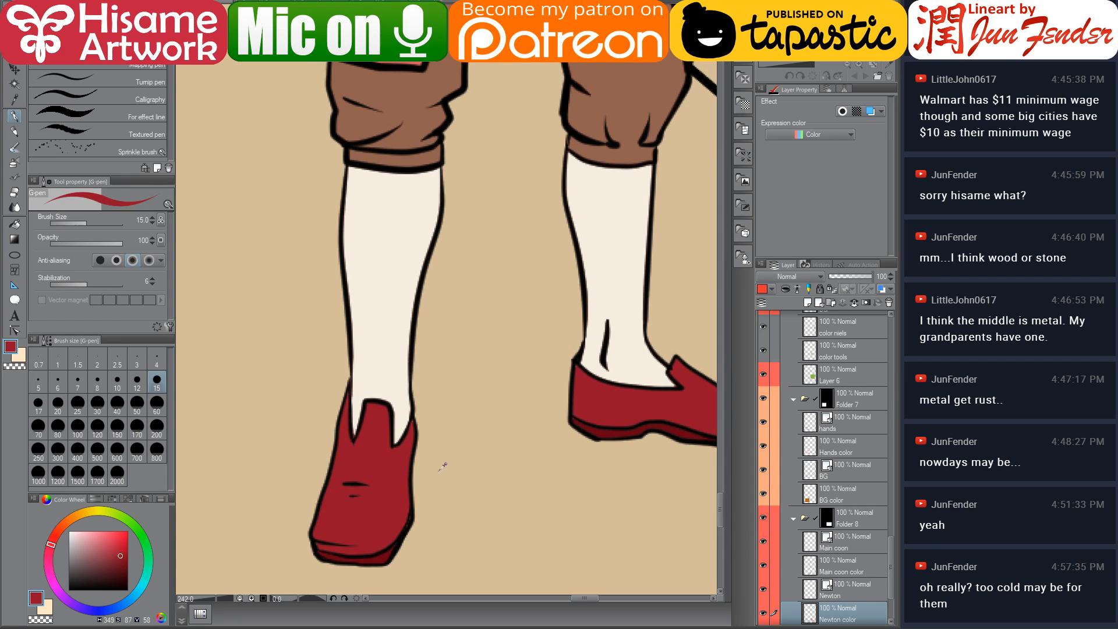
scroll(439, 477, "down", 2)
scroll(441, 473, "down", 4)
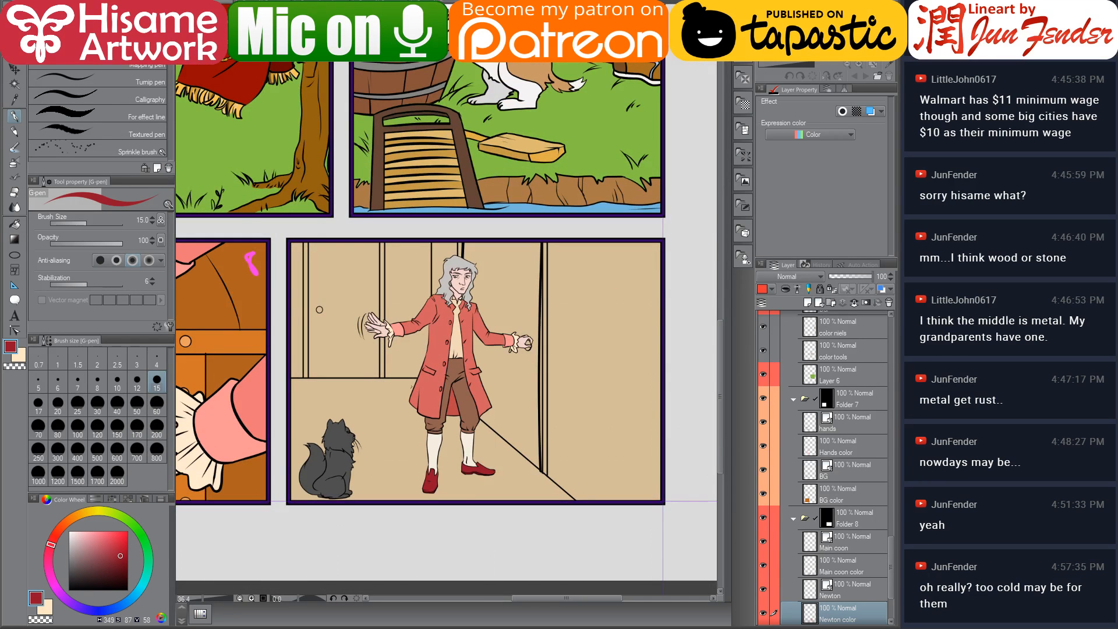
left_click_drag(404, 381, 532, 418)
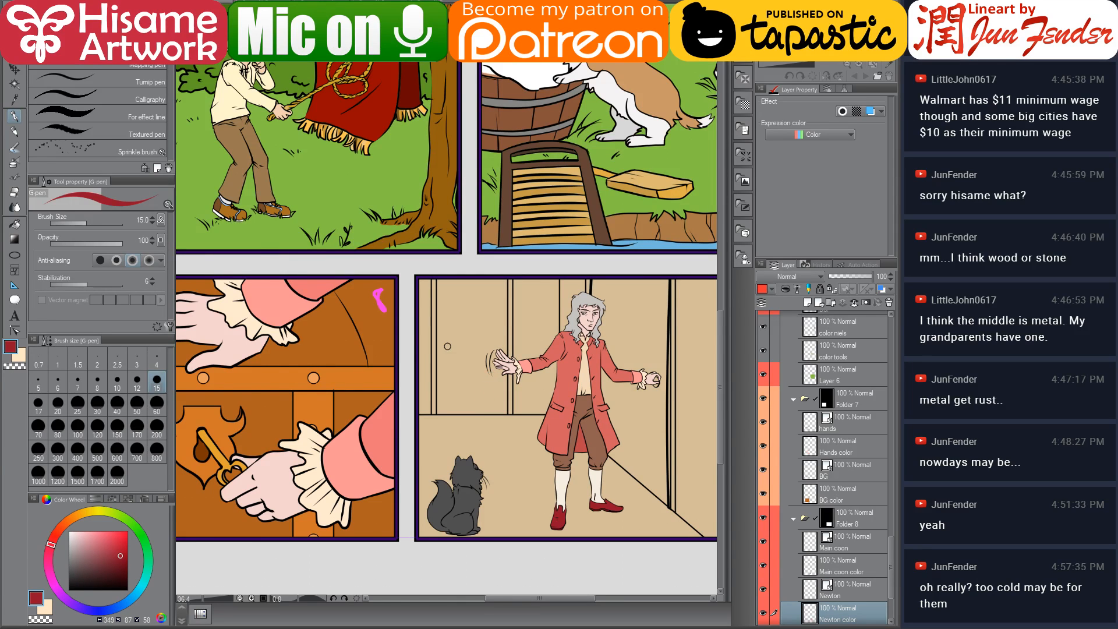
key("ctrl+minus")
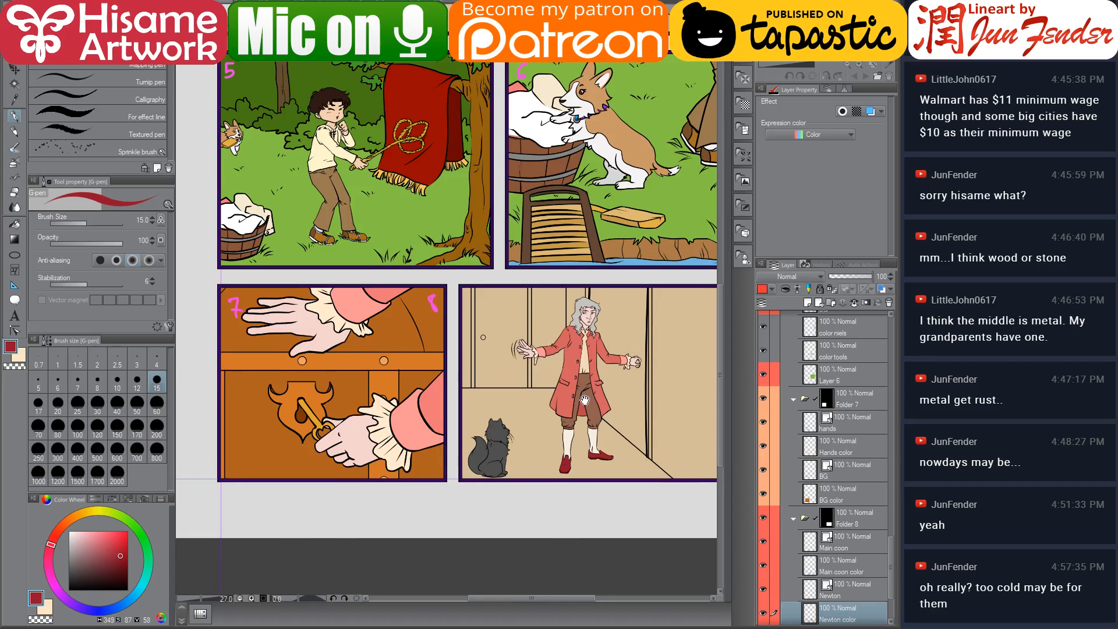
key("ctrl+plus")
key("ctrl+plus")
key("ctrl+plus")
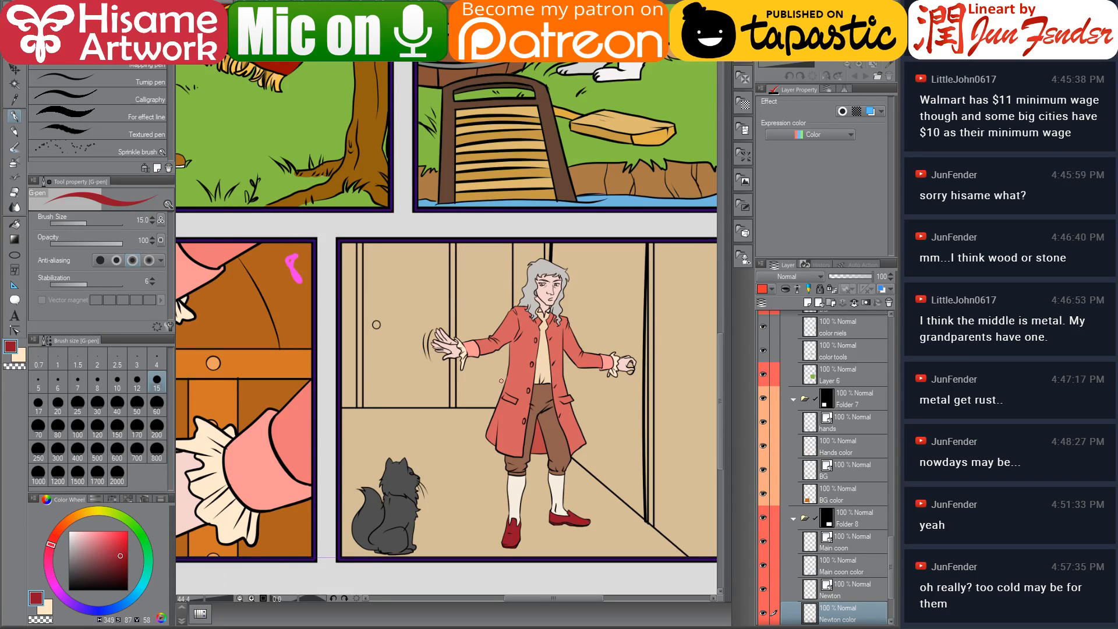
key("ctrl+plus")
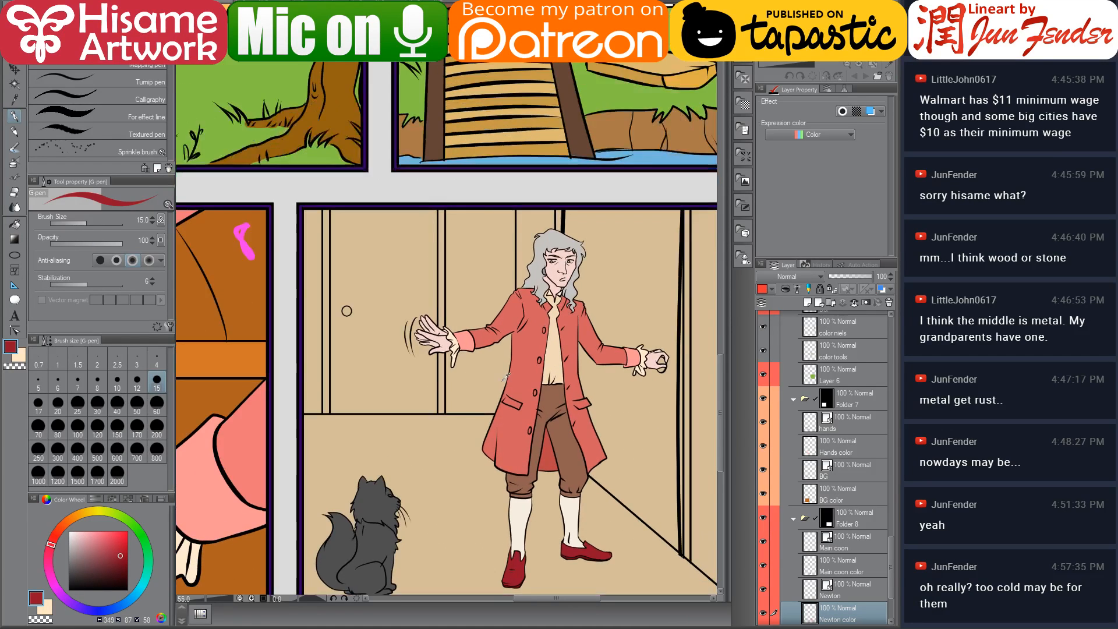
left_click_drag(490, 398, 499, 368)
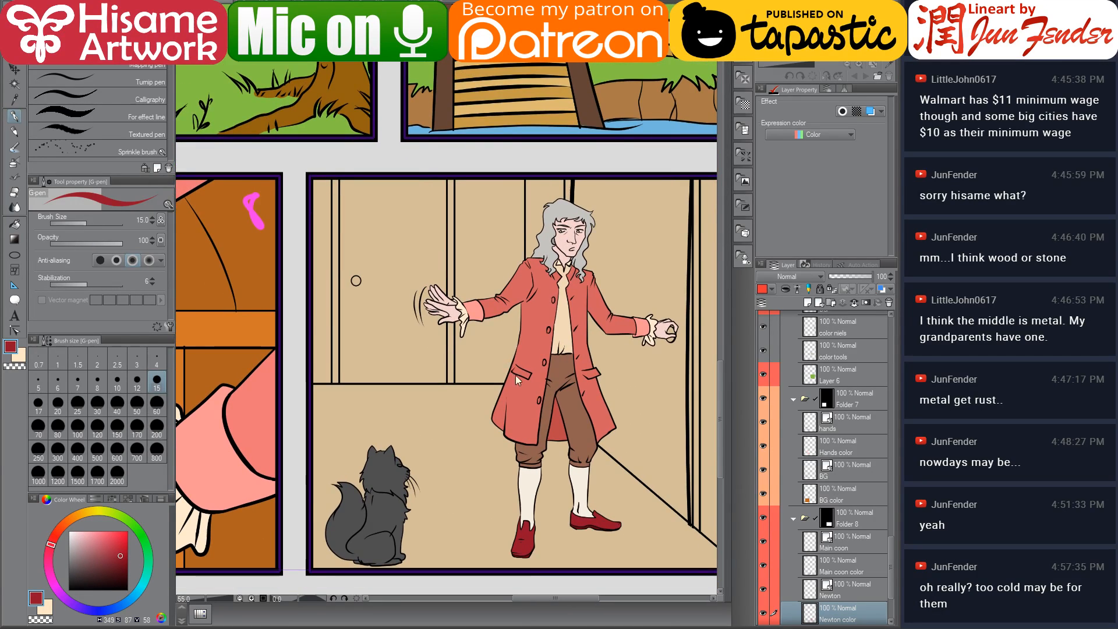
Select the BG color layer inside panel 8's folder
scroll(859, 553, "down", 2)
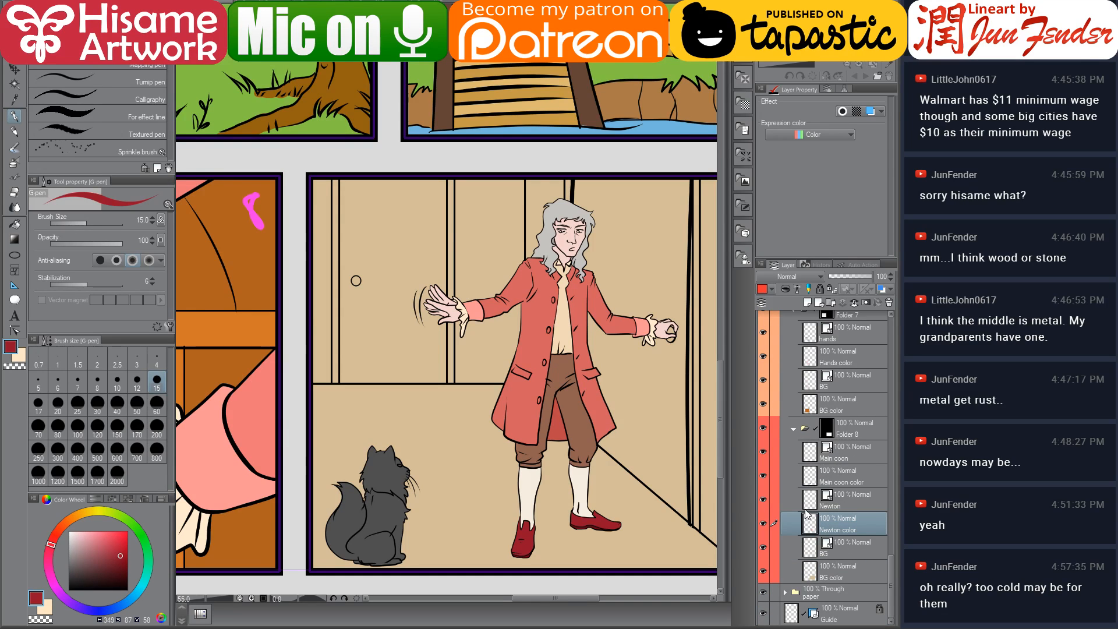
left_click(813, 576)
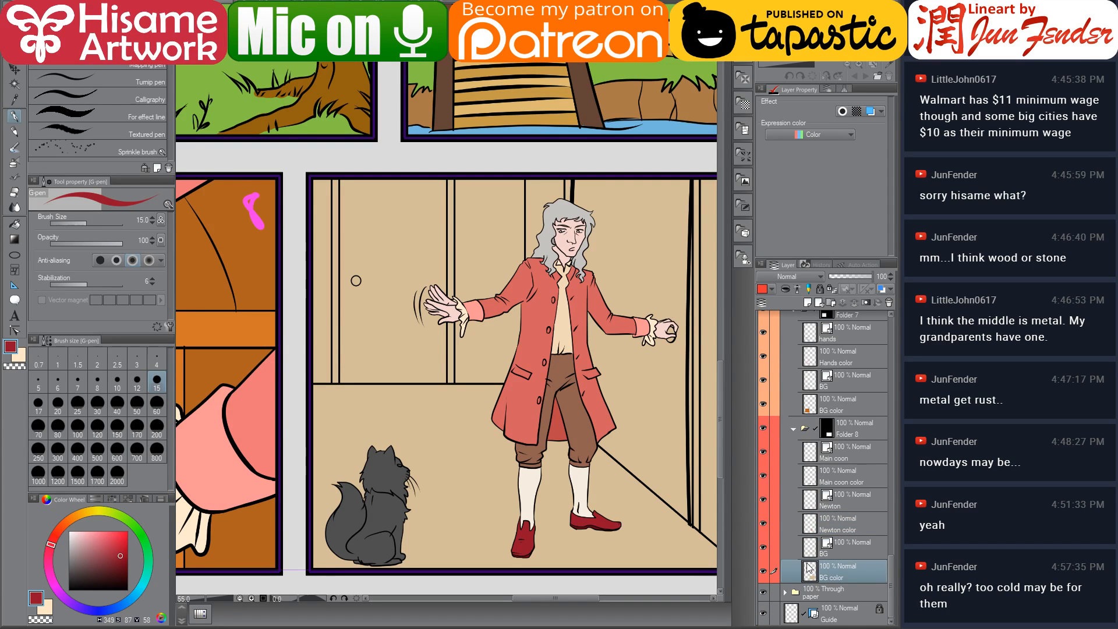
left_click(814, 576, "ctrl")
scroll(597, 431, "down", 4)
scroll(597, 431, "down", 2)
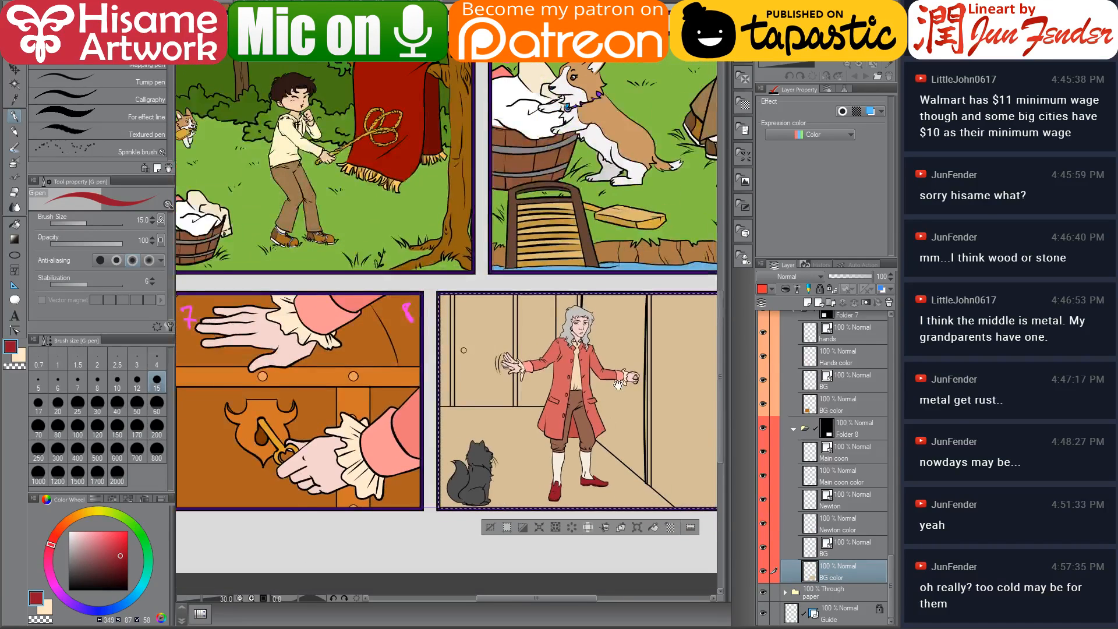
left_click_drag(622, 379, 523, 389)
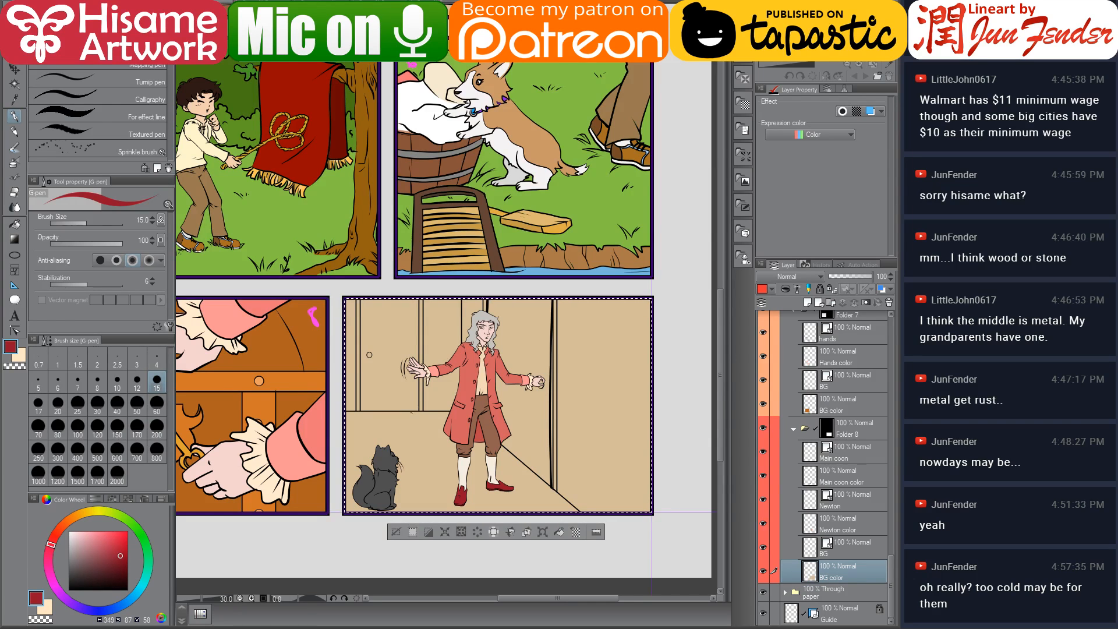
scroll(463, 468, "down", 2)
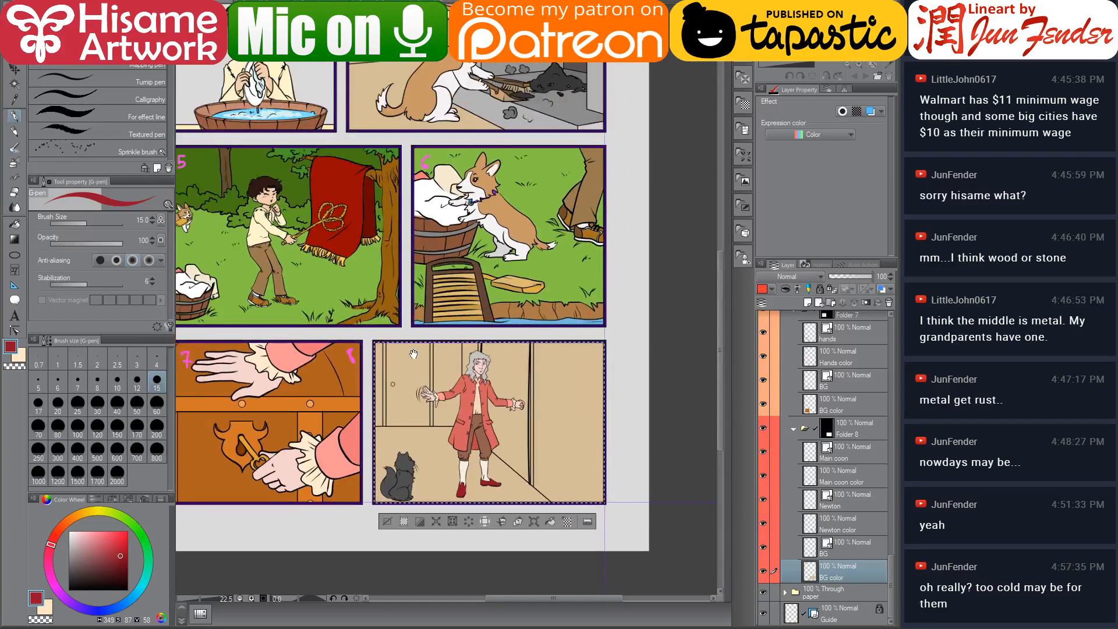
left_click_drag(414, 351, 465, 403)
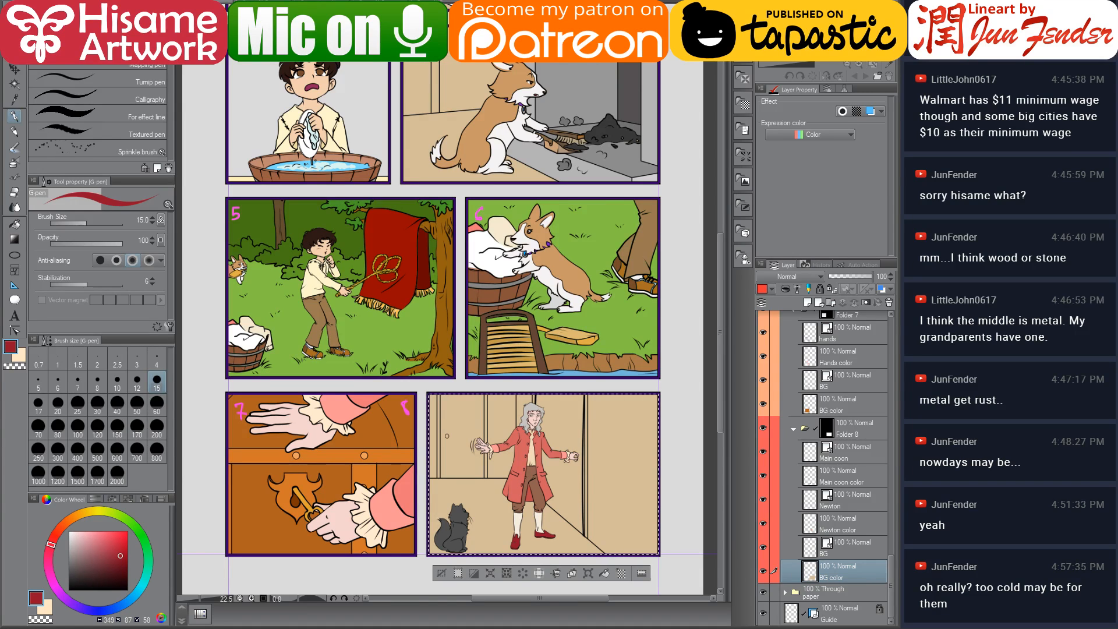
Switch through the other open documents and examine the finished page 69 for colour reference
key("ctrl+Tab")
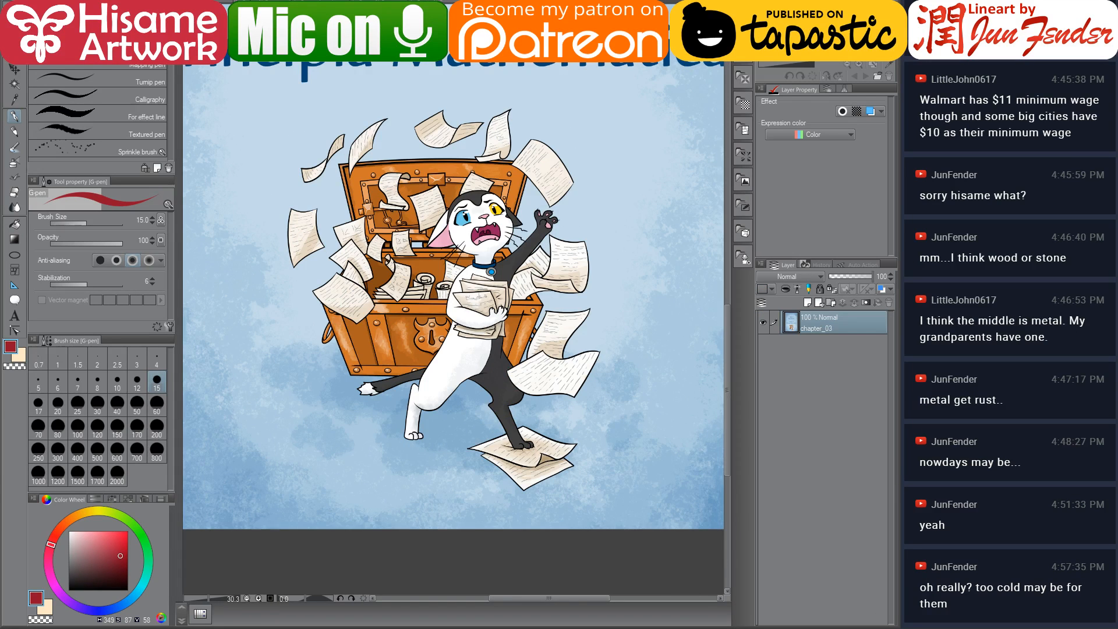
key("ctrl+Tab")
scroll(332, 402, "down", 3)
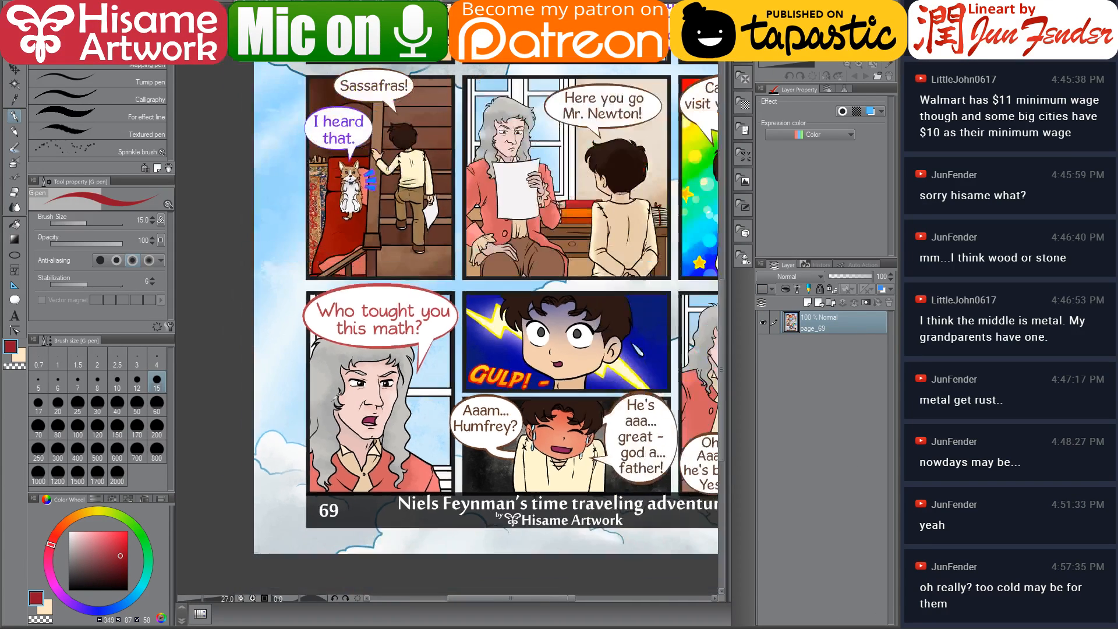
left_click_drag(592, 350, 504, 401)
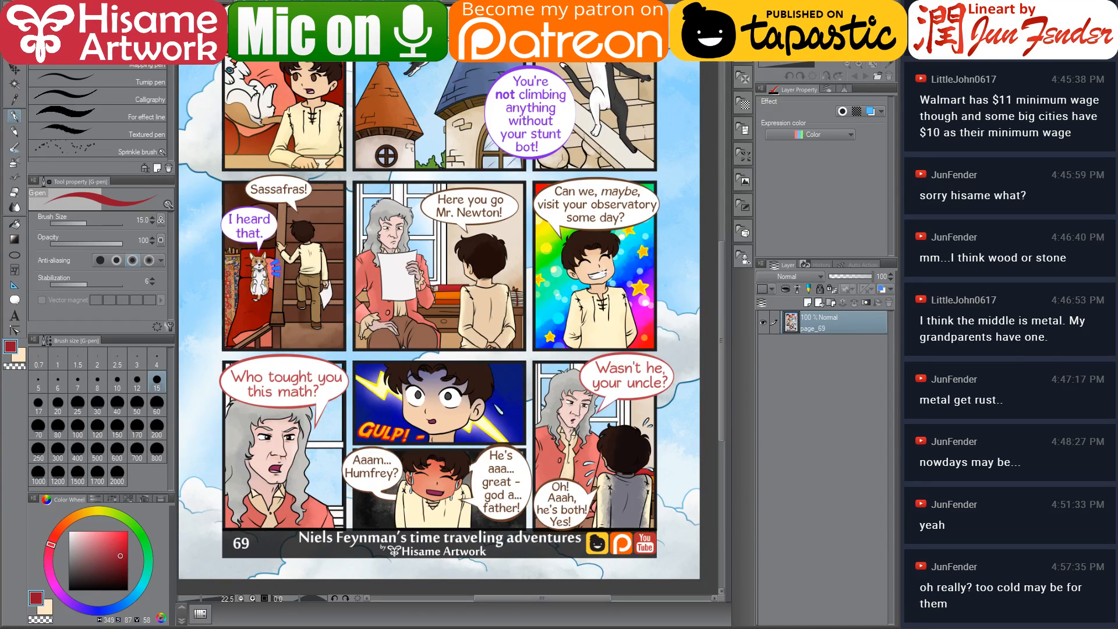
Open page_30 from the comic's file folder as a colour reference
left_click(224, 2)
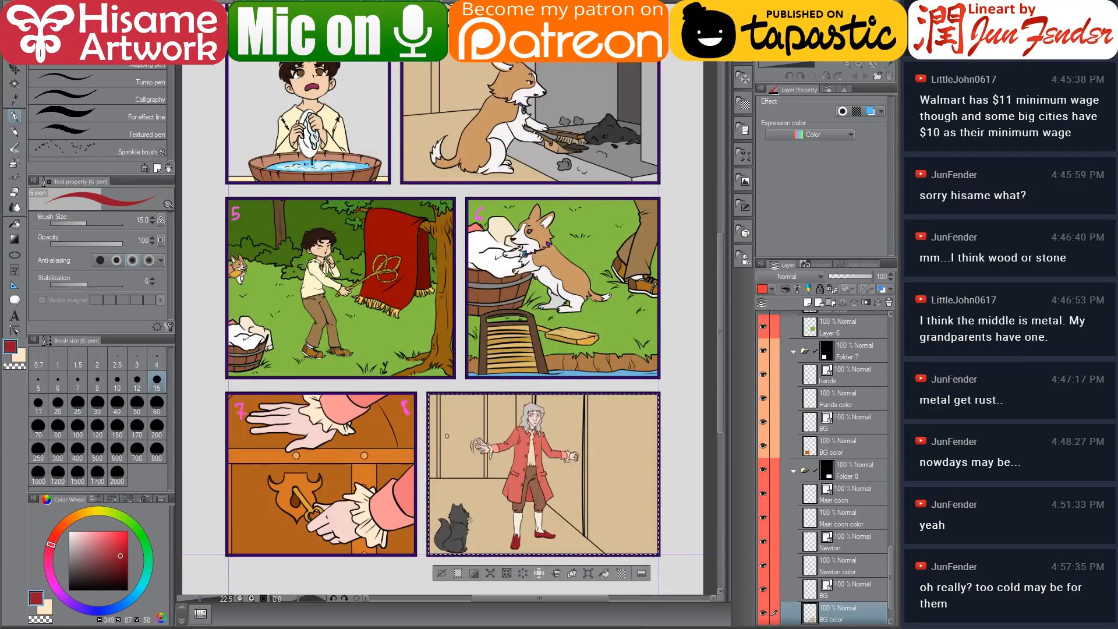
key("alt+Tab")
key("alt+Tab")
key("alt+Tab")
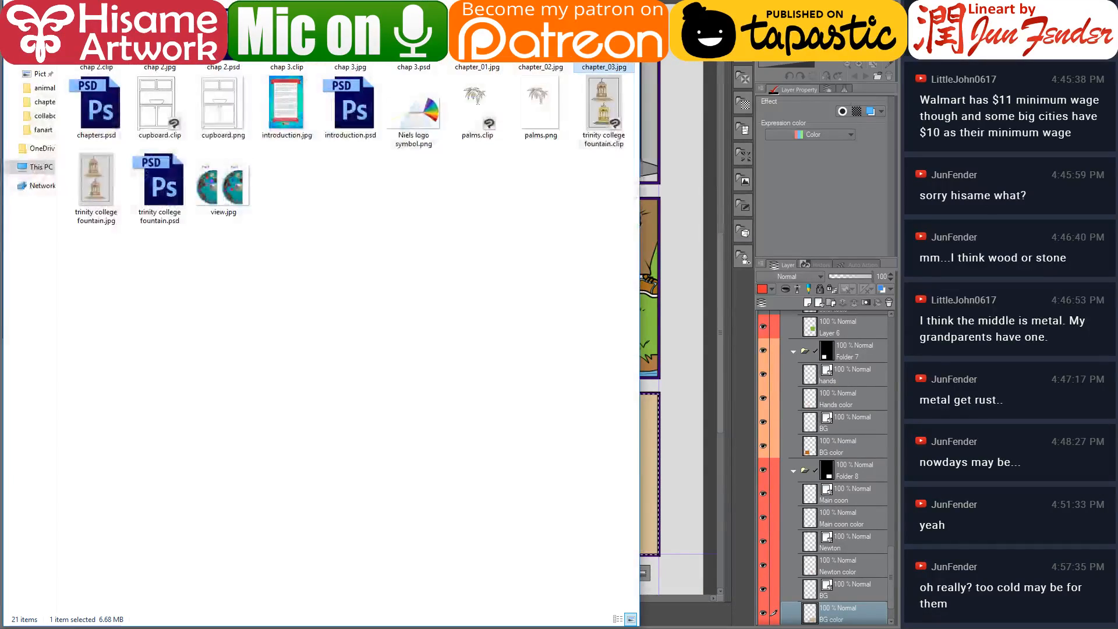
left_click(356, 0)
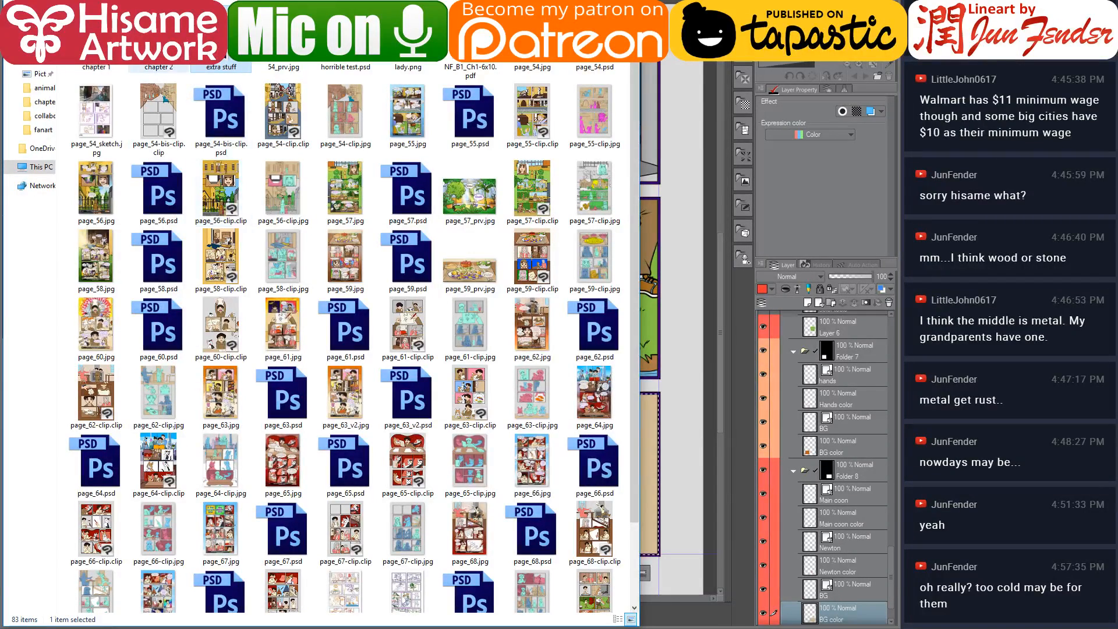
double_click(174, 67)
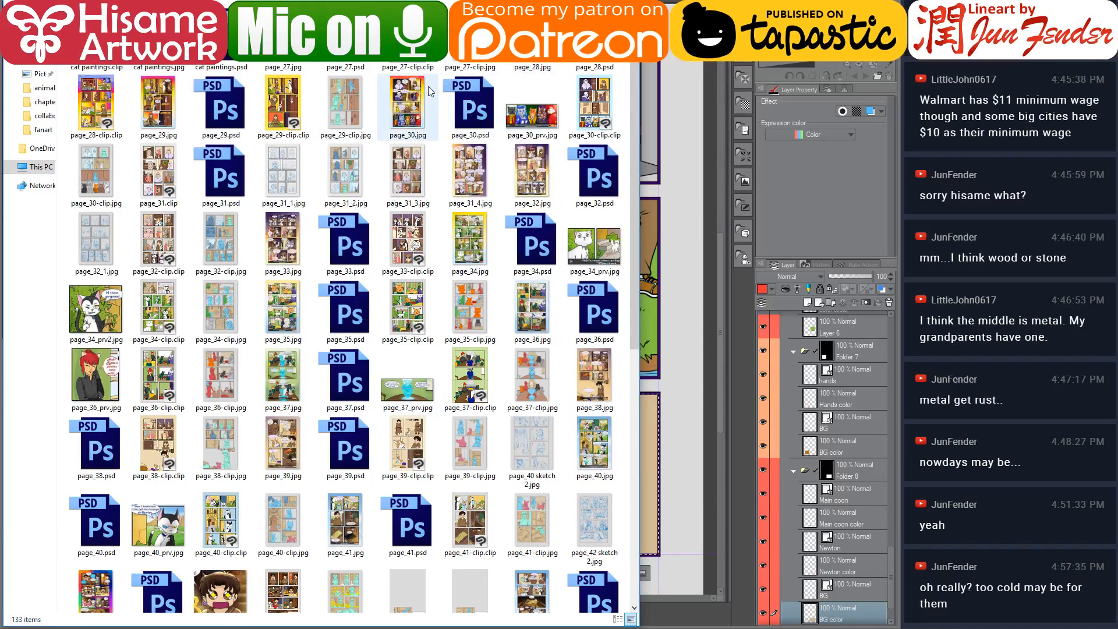
left_click(406, 109)
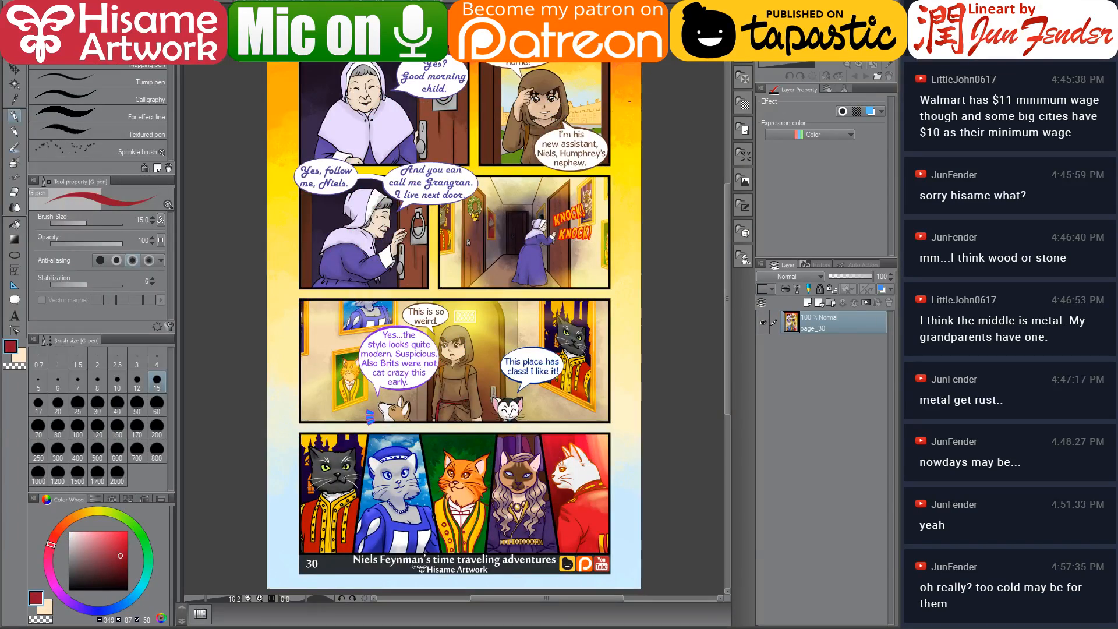
Pick the warm brown from page 30's hallway wall and return to the comic page
scroll(482, 295, "up", 5)
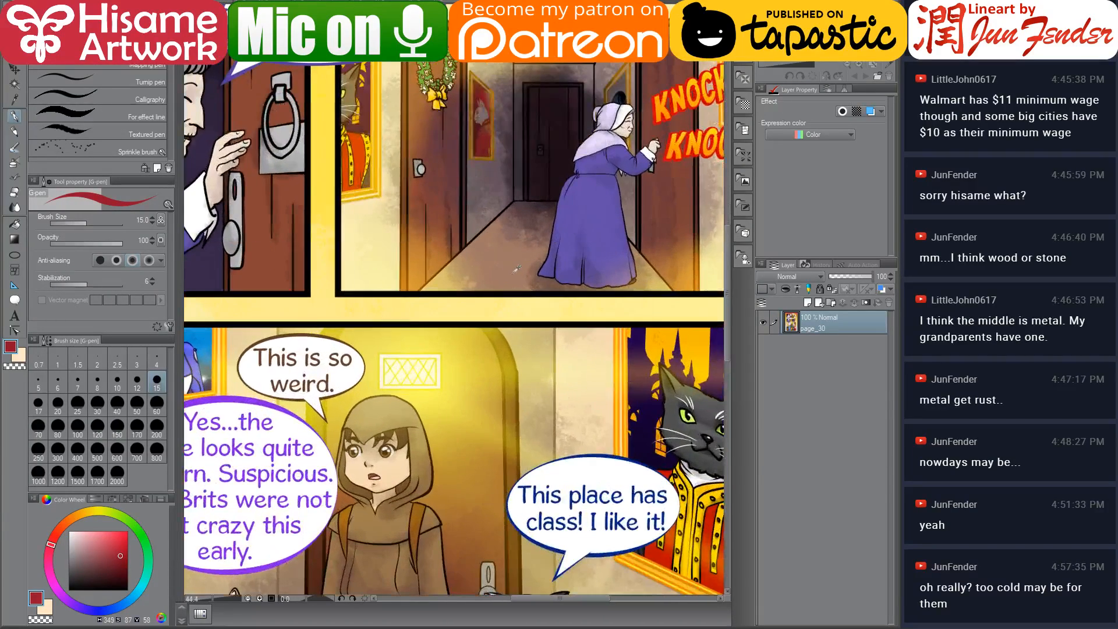
left_click(515, 267, "alt")
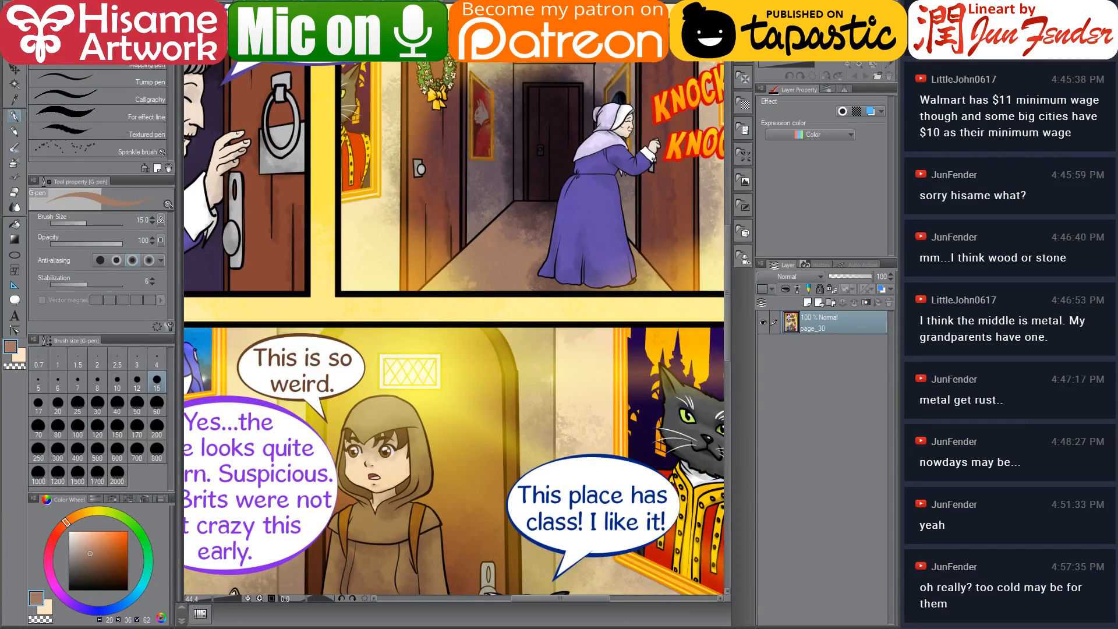
key("ctrl+Tab")
left_click_drag(403, 349, 373, 314)
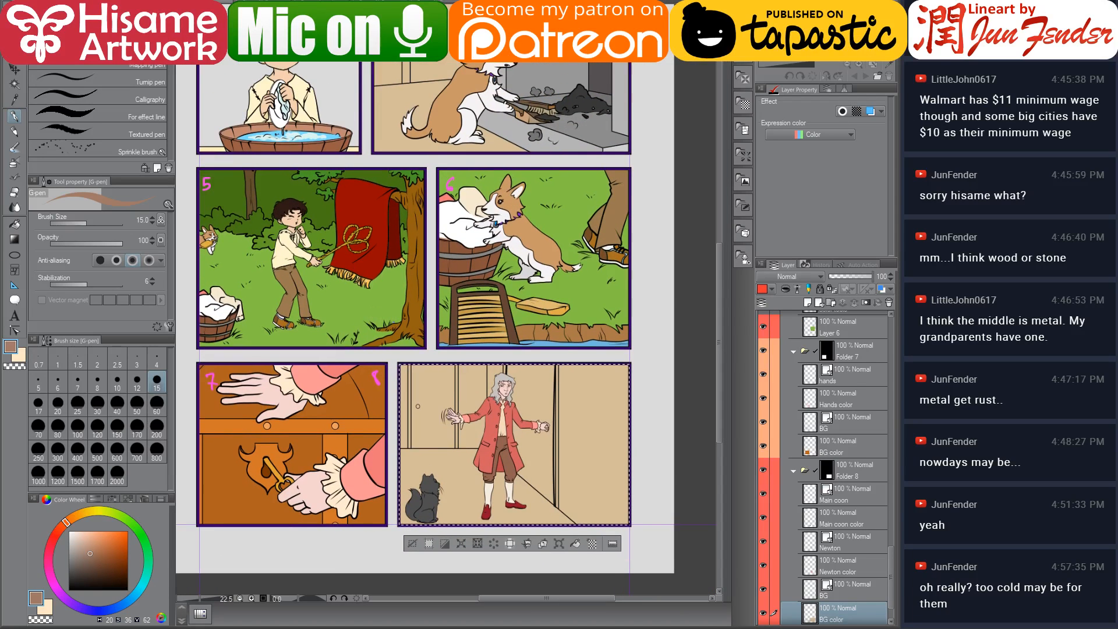
scroll(478, 536, "up", 1)
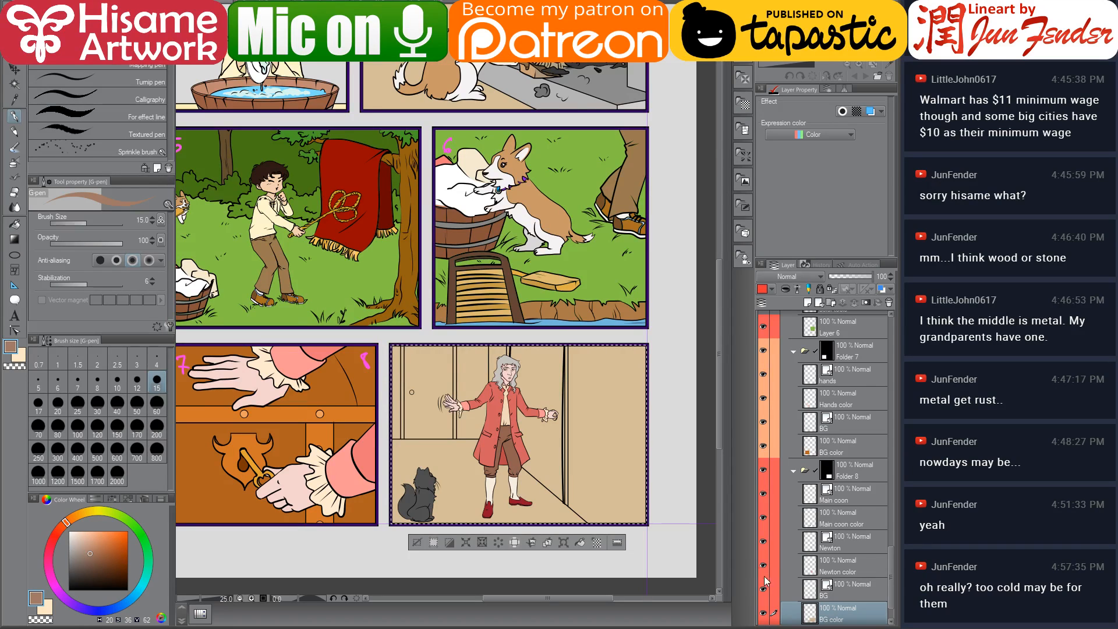
Hide panel 8's character layers and paint the room background brown with a 1200 brush
left_click_drag(764, 566, 768, 495)
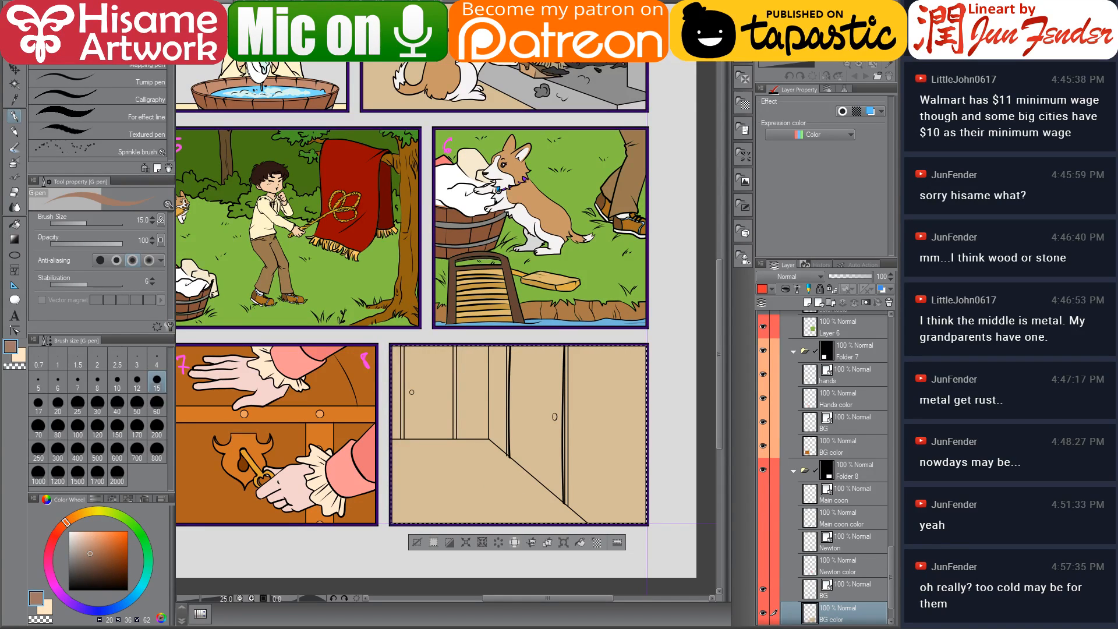
key("]")
key("]")
key("]")
key("]")
key("]")
key("]")
key("]")
key("]")
key("]")
key("]")
key("]")
key("]")
key("]")
key("]")
key("]")
key("]")
key("]")
key("]")
key("]")
key("]")
left_click_drag(416, 374, 588, 454)
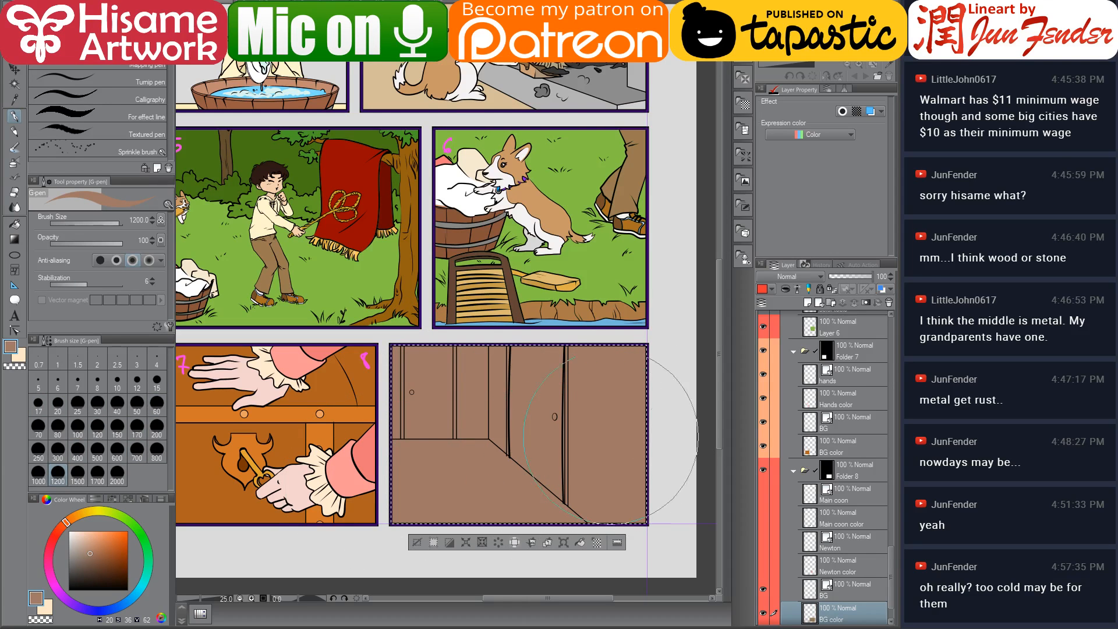
Pick a cream colour from page 30's artwork and return to the comic page
key("ctrl+Tab")
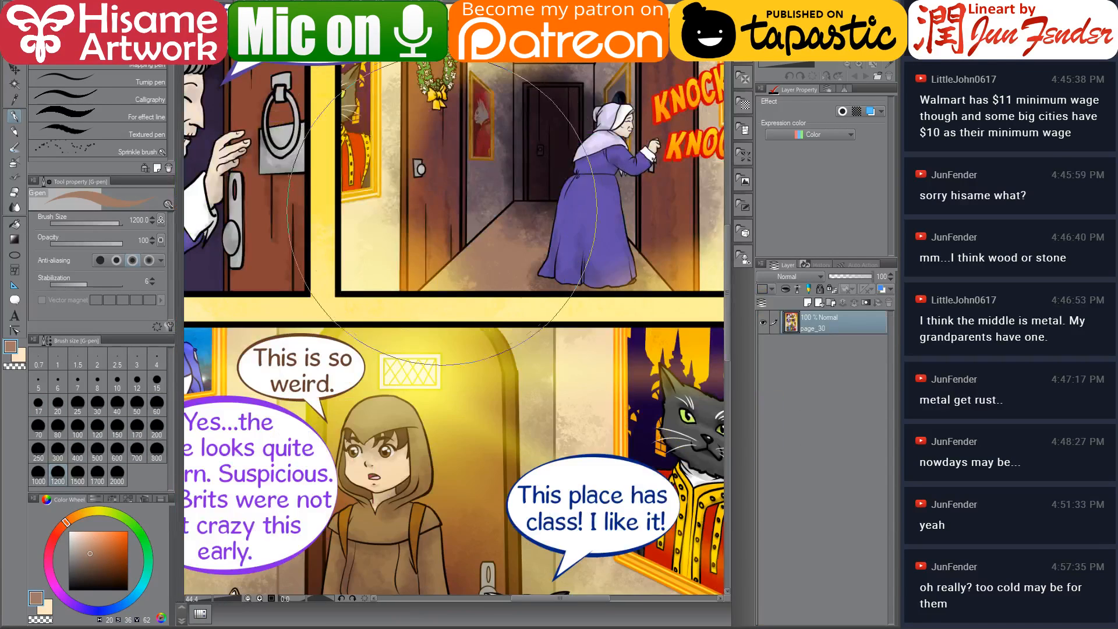
left_click(375, 250, "alt")
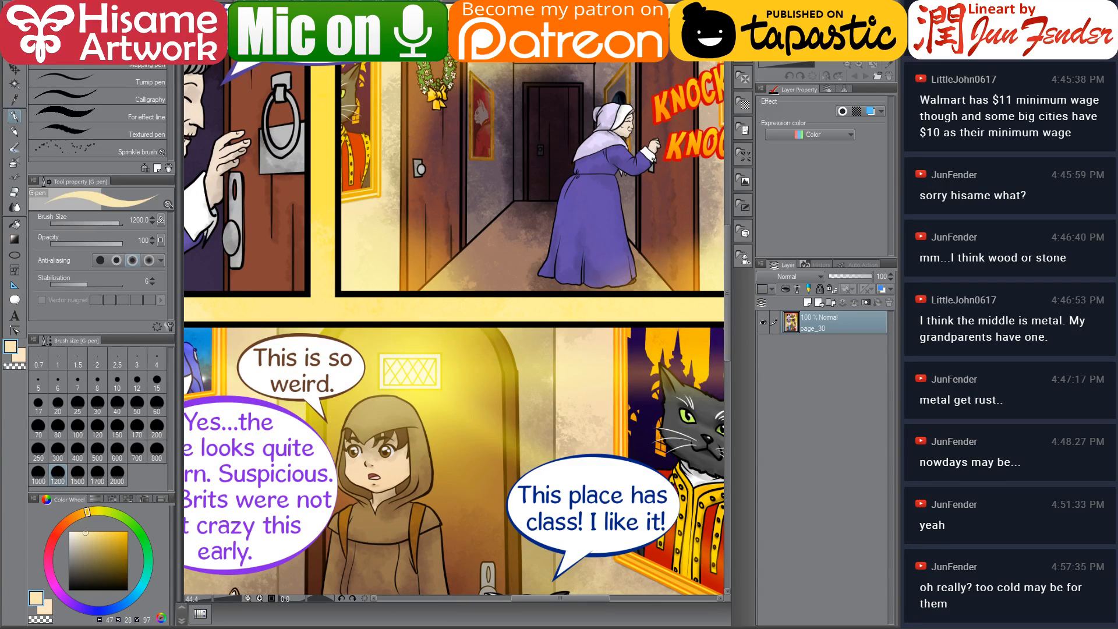
key("ctrl+Tab")
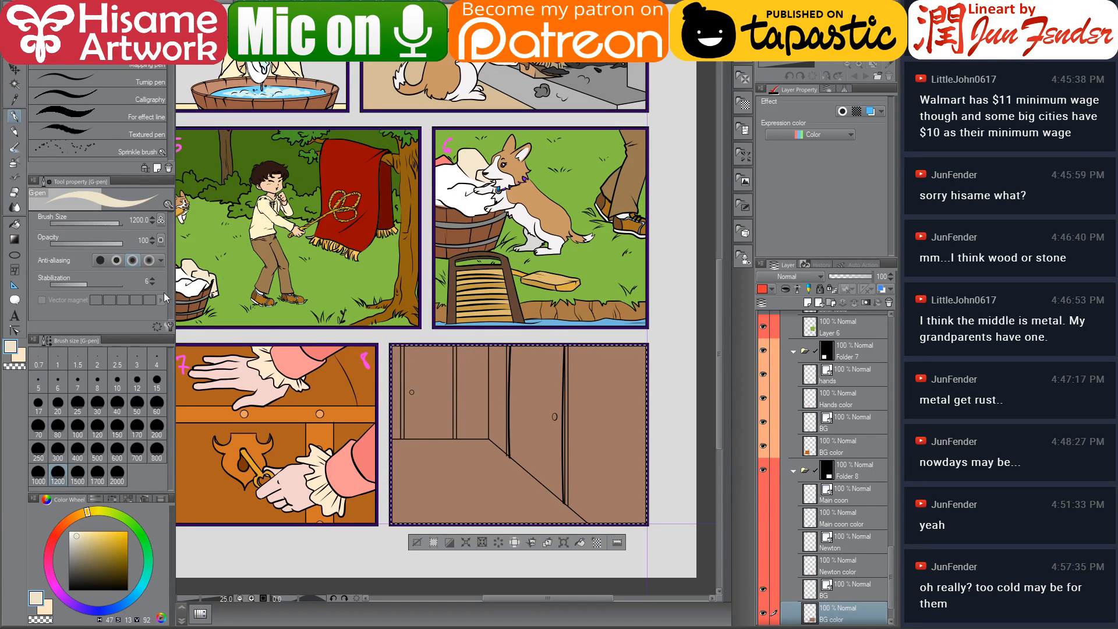
With the Fill tool, fill panel 8's right wall cream and the corridor side walls in lighter and darker tan tones
left_click(15, 224)
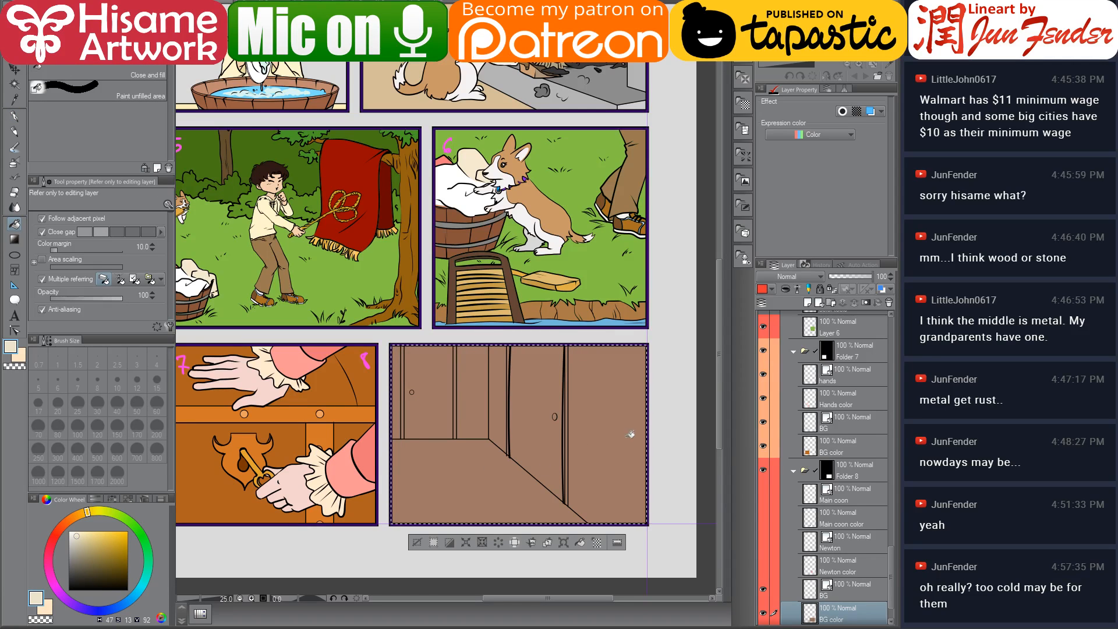
left_click(84, 513)
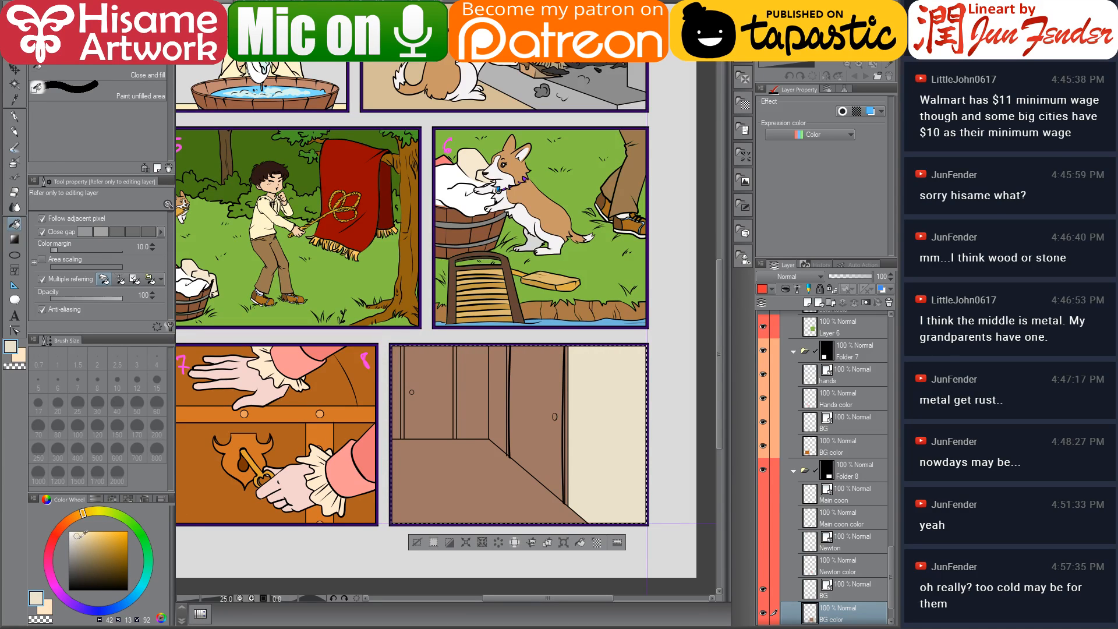
left_click(81, 539)
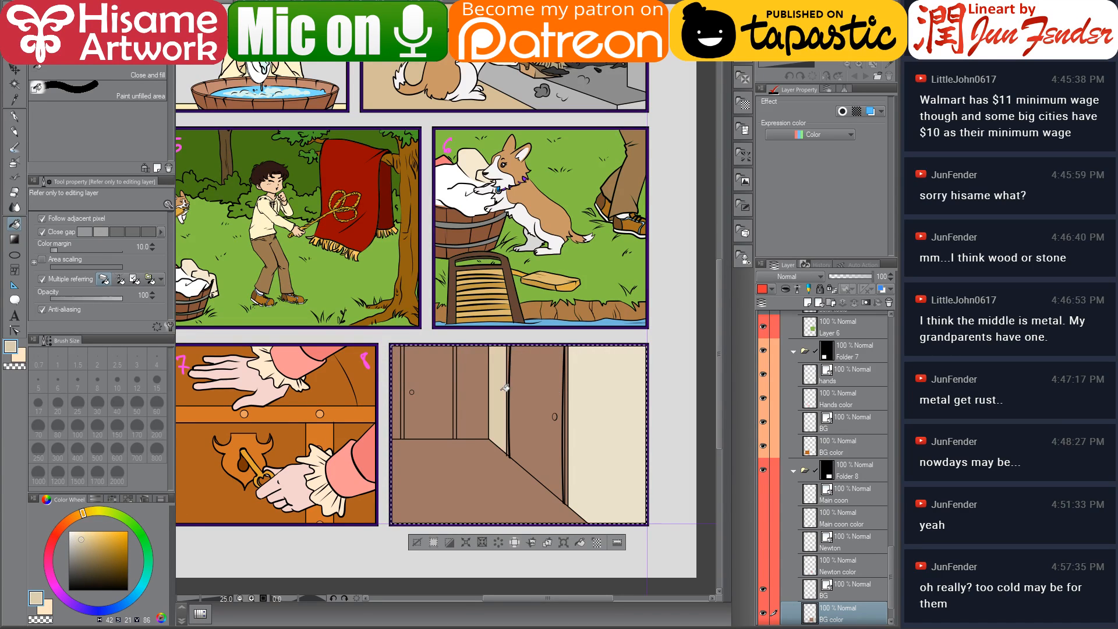
left_click(90, 541)
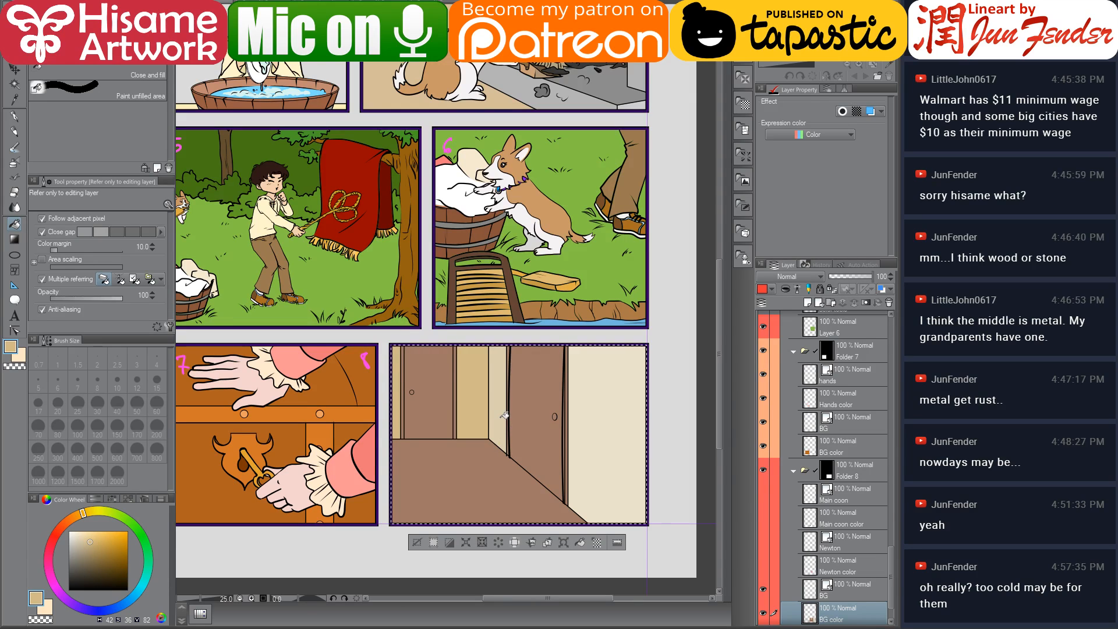
left_click(584, 404, "alt")
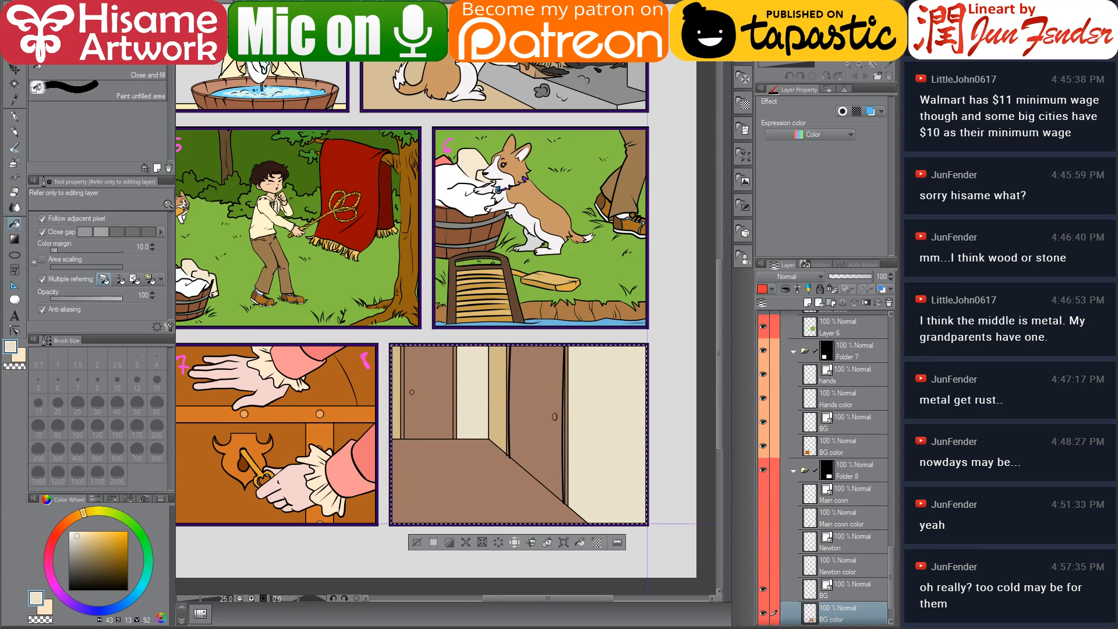
Pick the dark brown from page 30's door and fill both of panel 8's doors with it
left_click(448, 29)
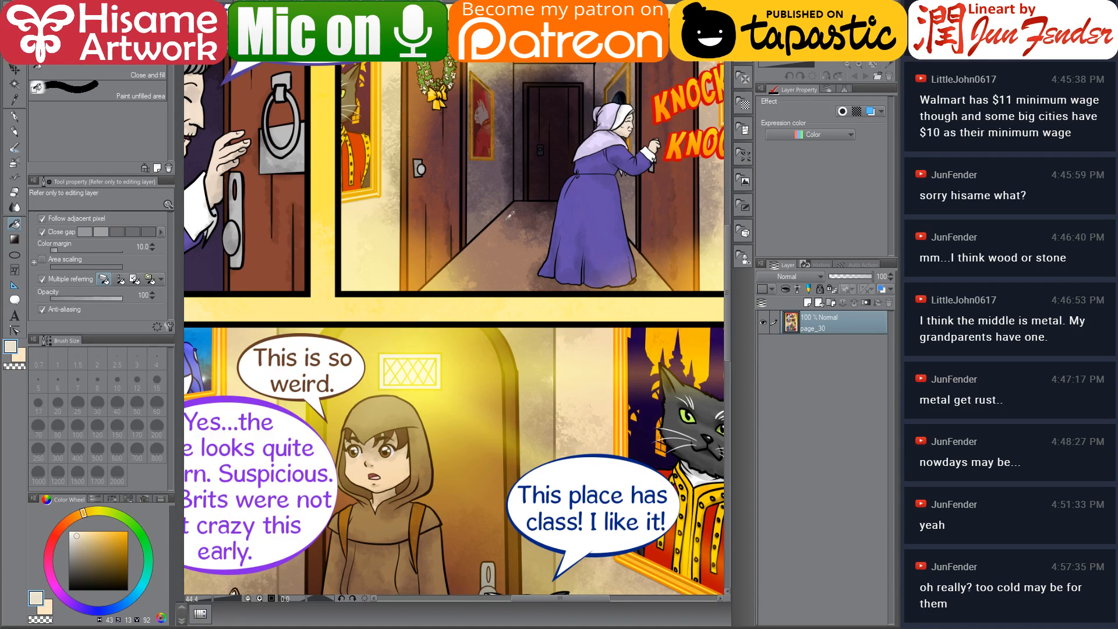
left_click(268, 219, "alt")
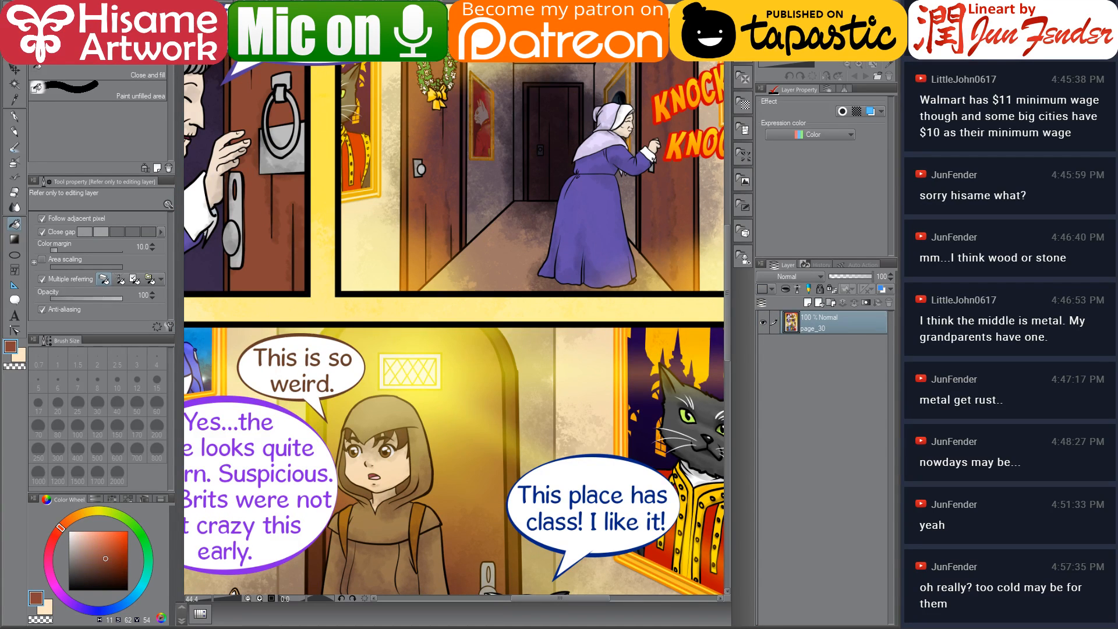
key("ctrl+Tab")
scroll(467, 406, "up", 1)
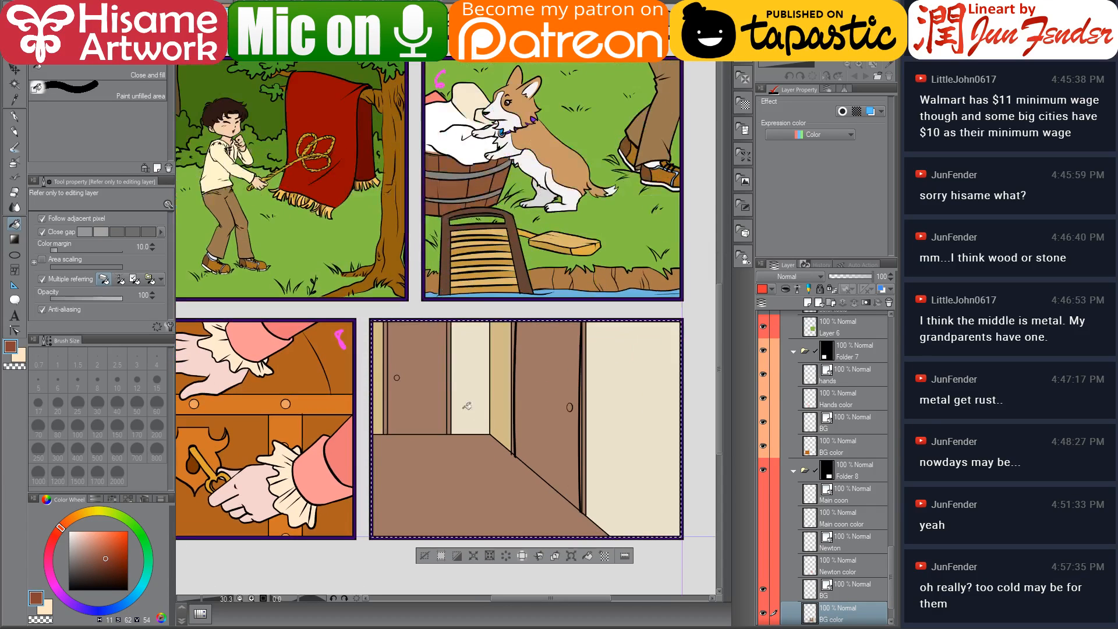
left_click(437, 379)
left_click(550, 396)
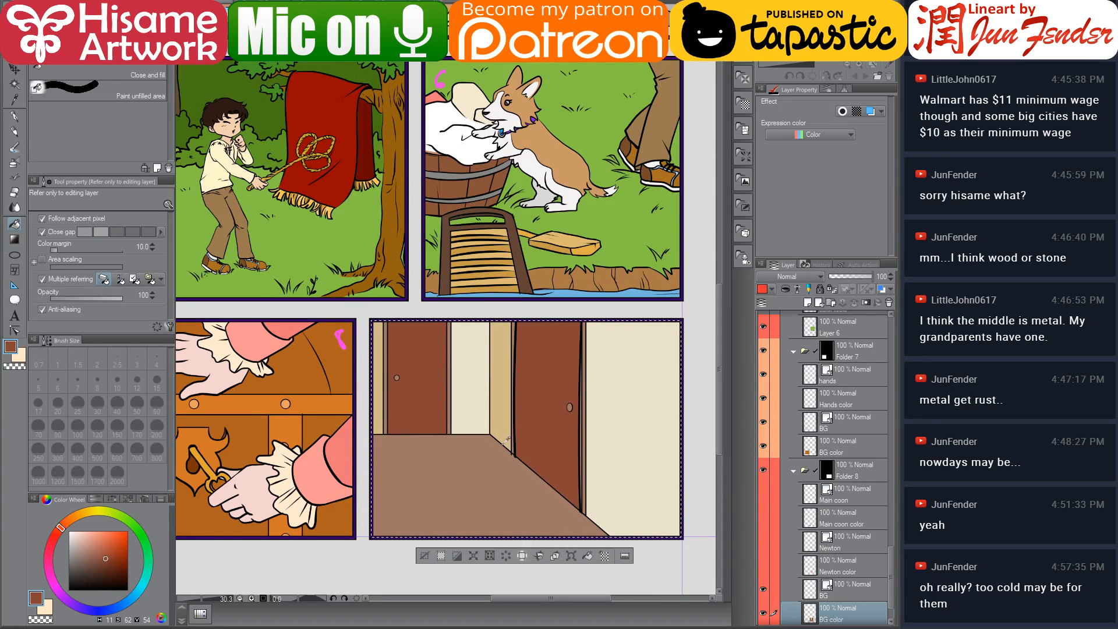
Fill the left door's frame and trim strips with a darker brown shade
scroll(506, 440, "up", 2)
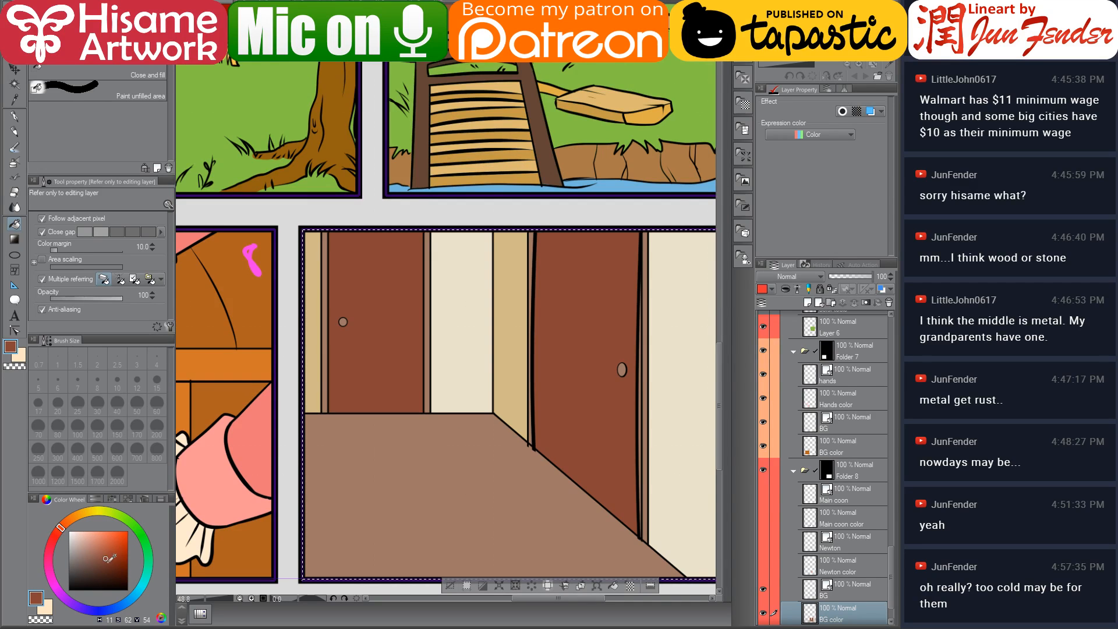
left_click(102, 554)
scroll(332, 344, "up", 2)
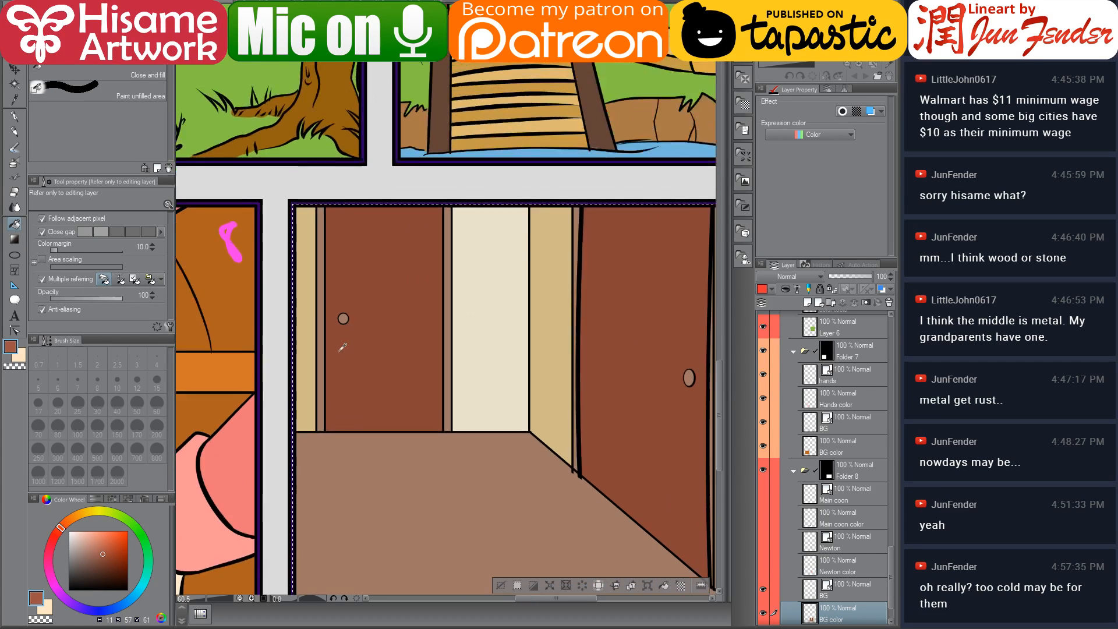
left_click(320, 348)
left_click(471, 362)
left_click_drag(520, 415, 331, 312)
left_click(611, 349)
left_click(437, 329)
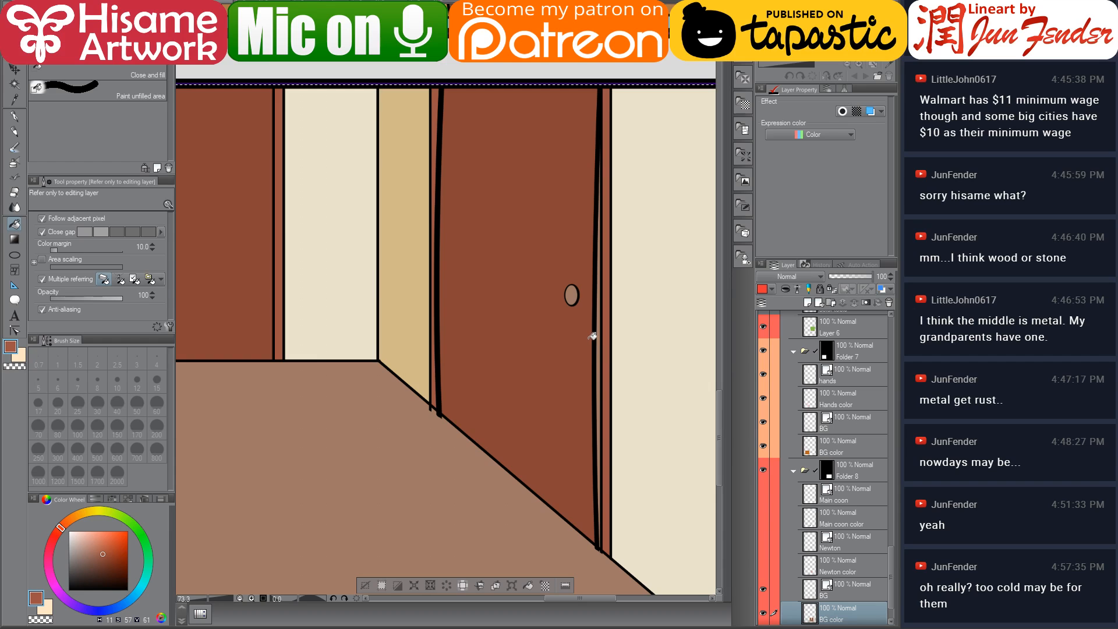
Adjust the brown shade and fill the right door's edge strips
left_click(105, 557)
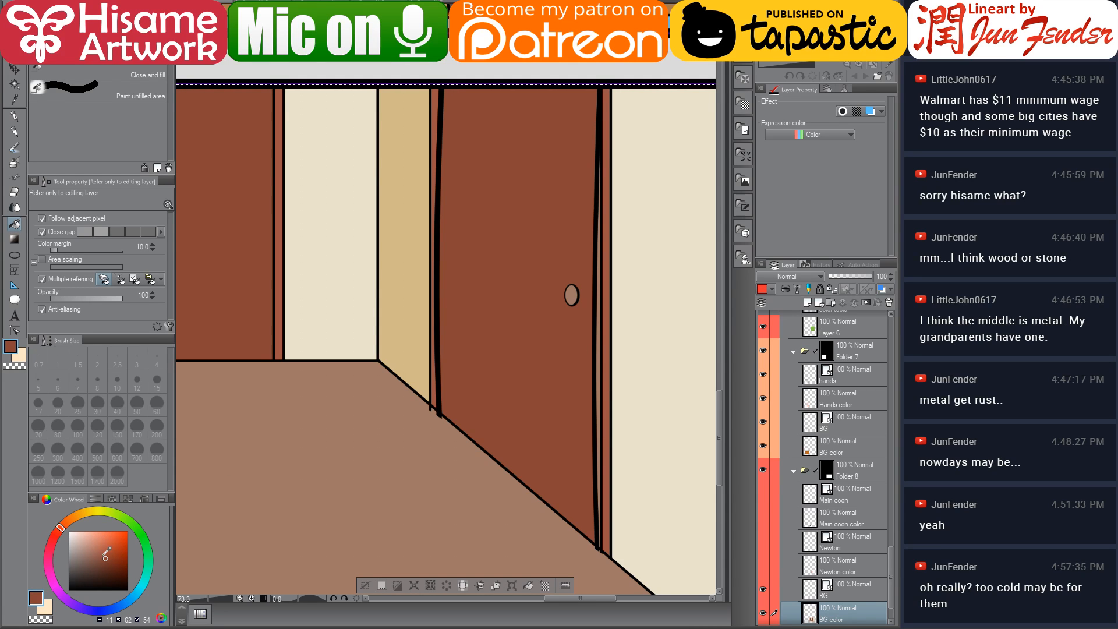
left_click(102, 556)
left_click(600, 379)
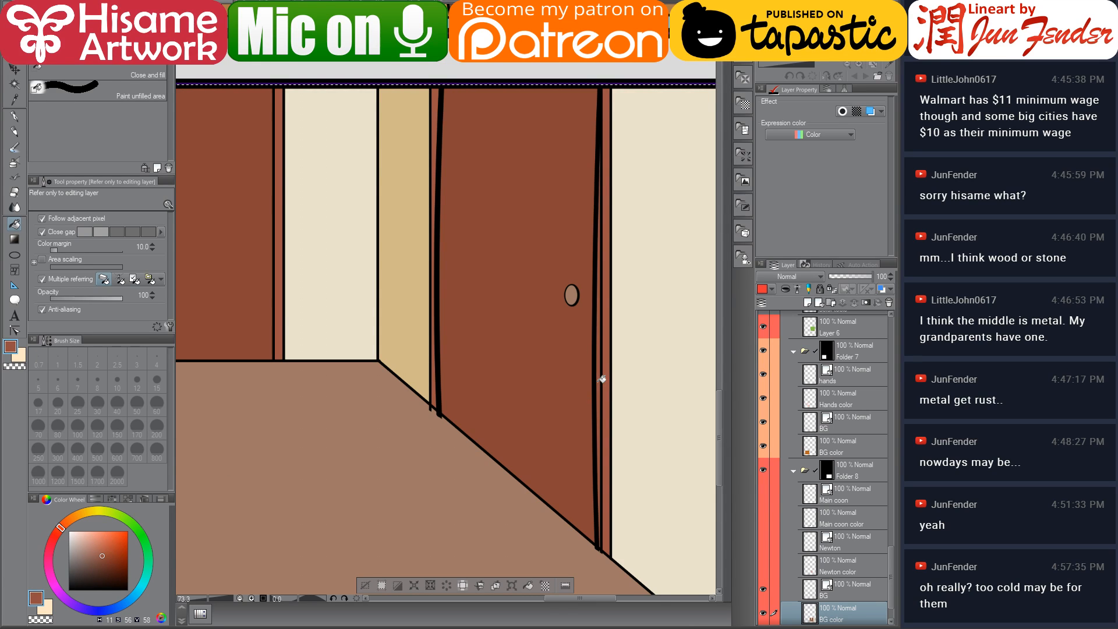
left_click(95, 550)
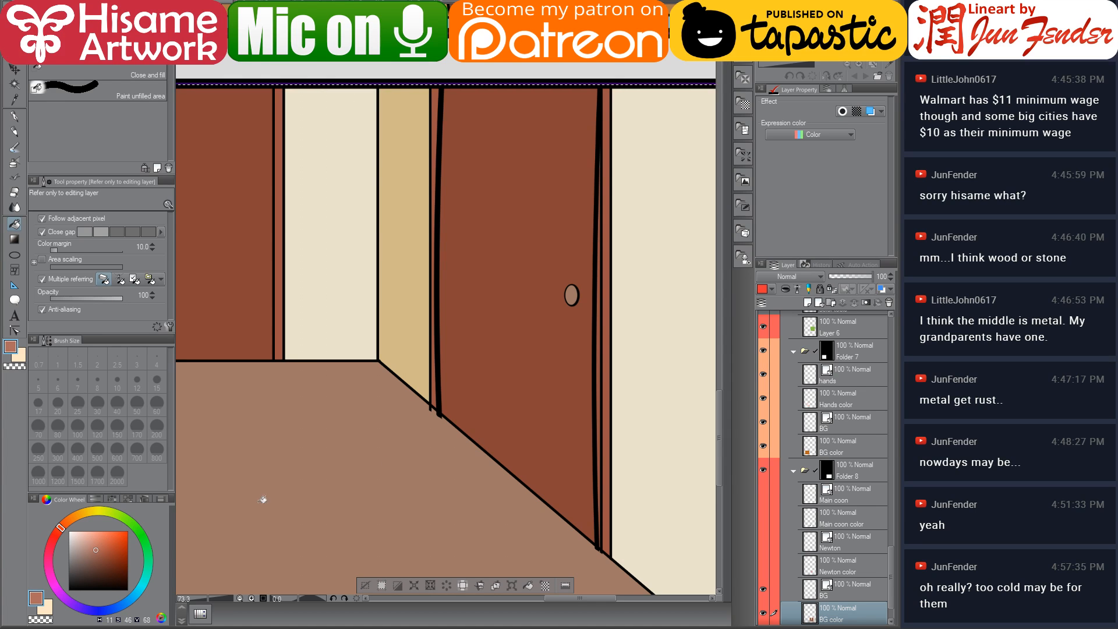
left_click(603, 353)
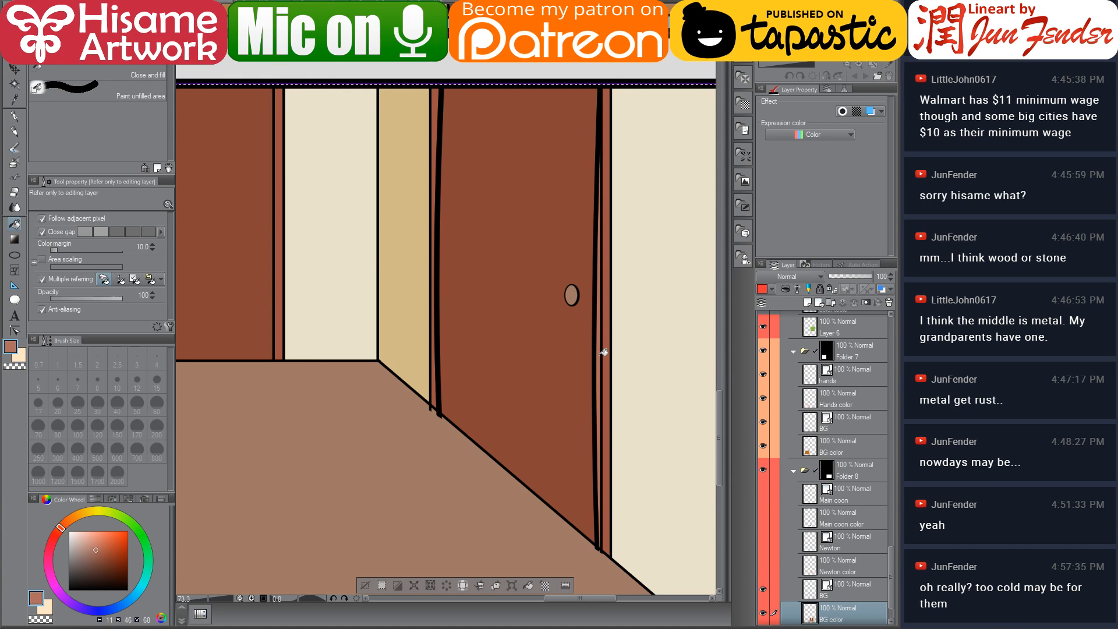
left_click_drag(530, 421, 673, 352)
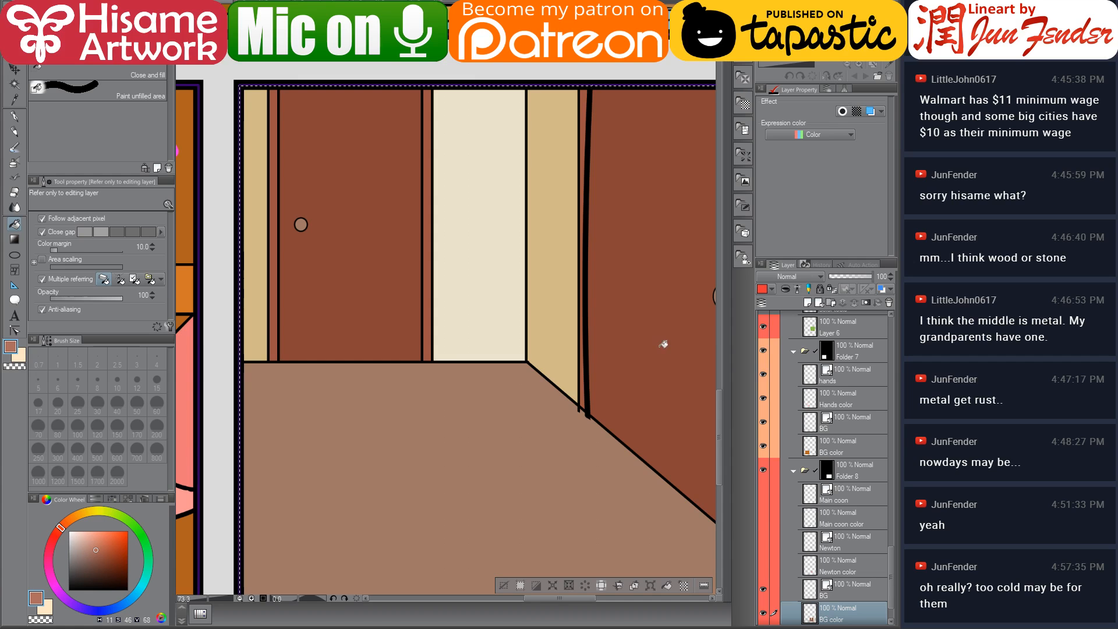
scroll(461, 396, "down", 1)
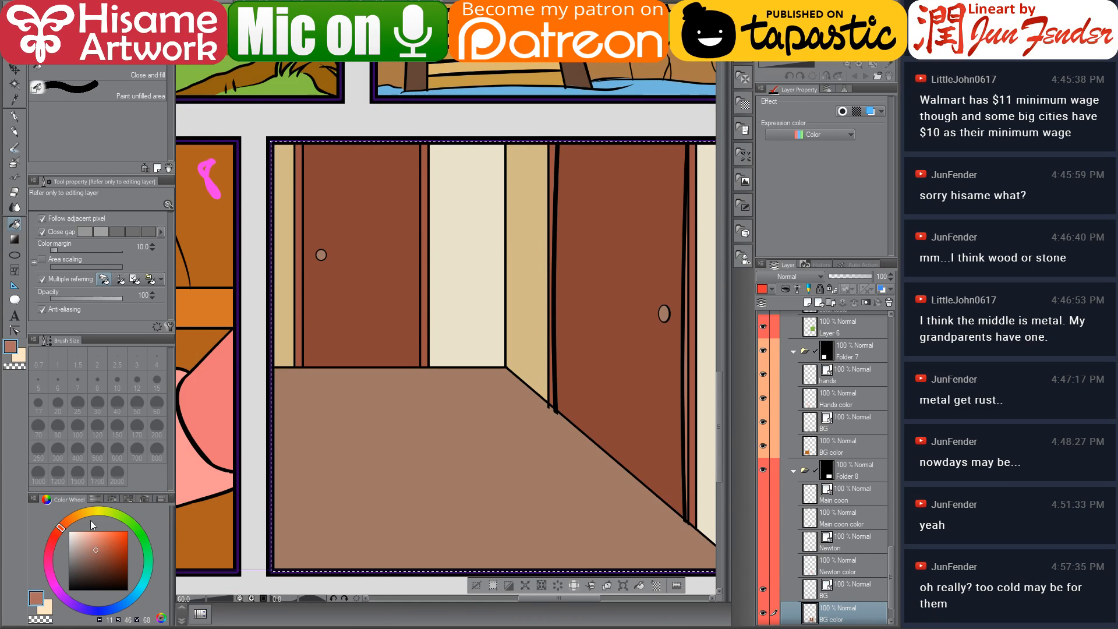
Pick a grey and fill both doorknobs in panel 8
left_click(68, 557)
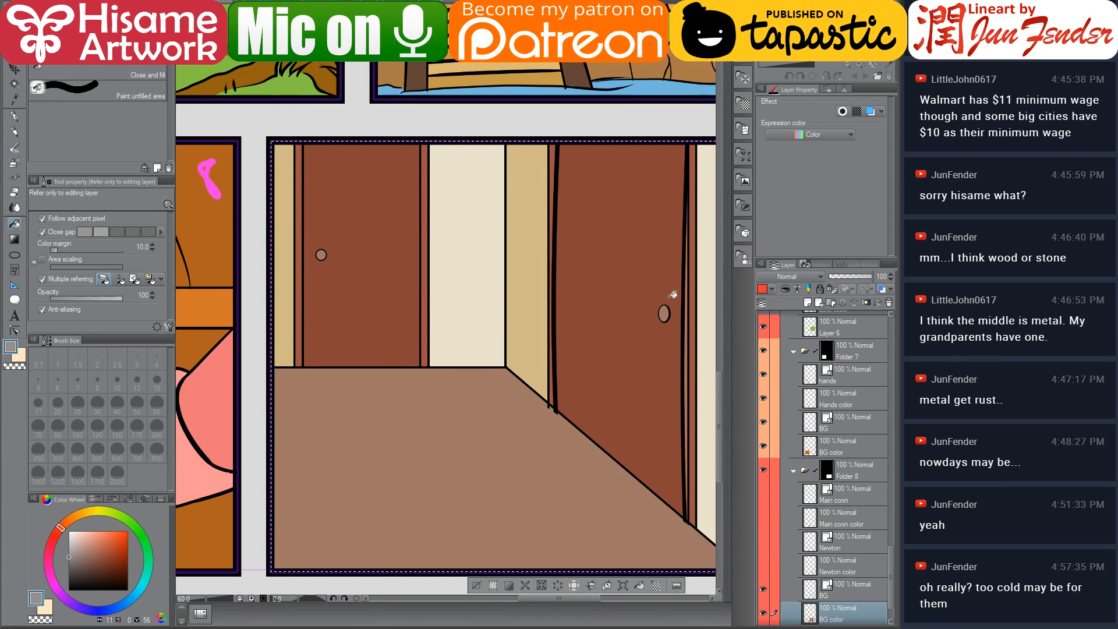
left_click(321, 255)
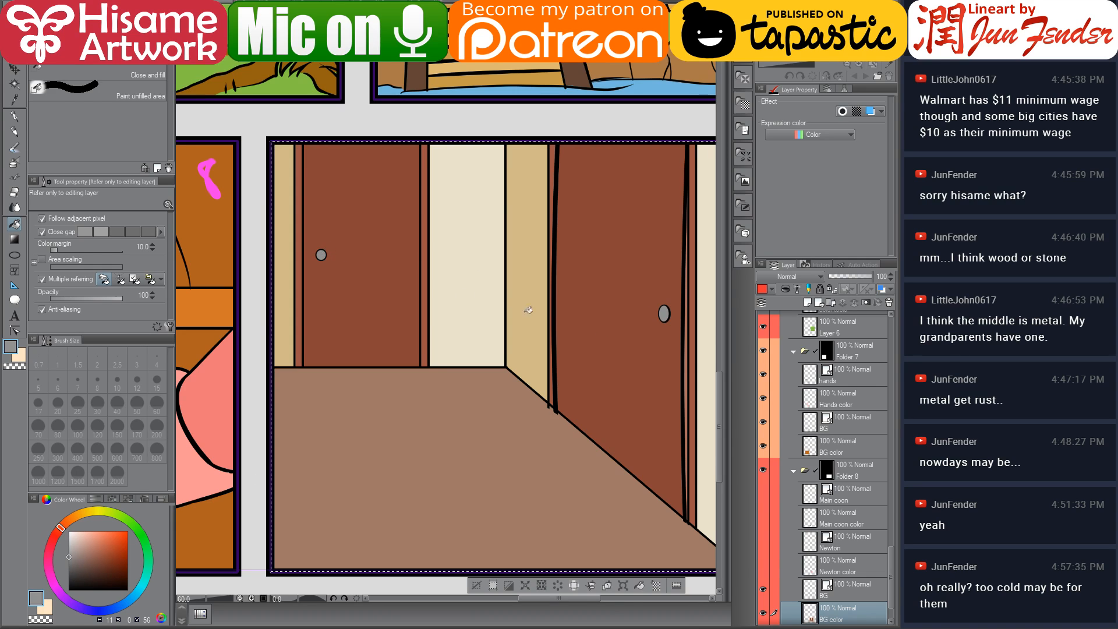
scroll(685, 312, "up", 2)
scroll(697, 294, "up", 4)
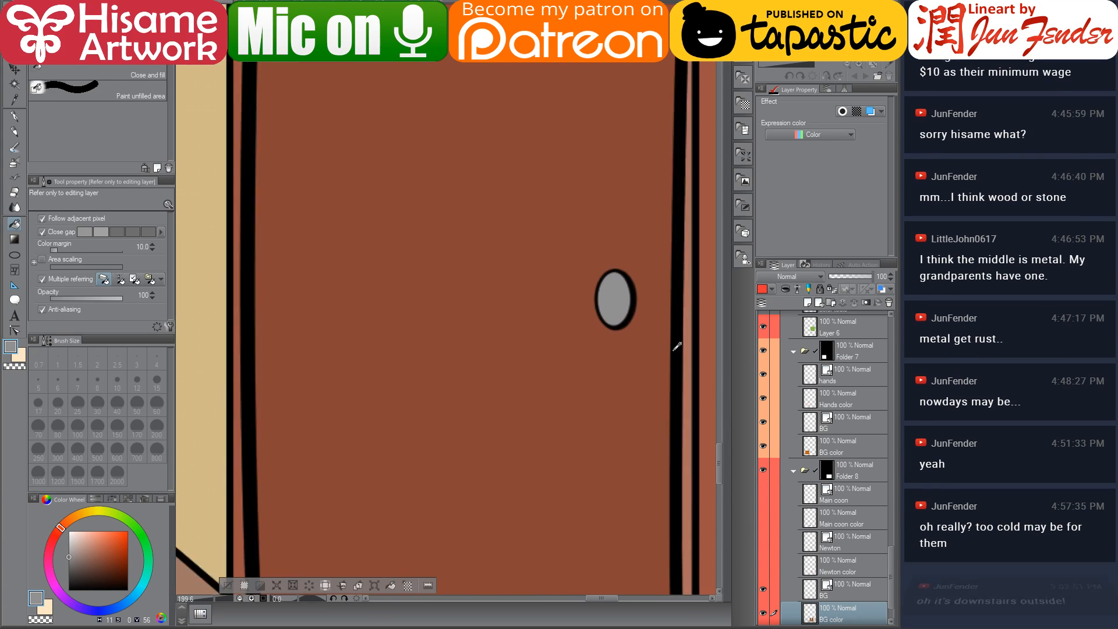
left_click_drag(617, 367, 549, 364)
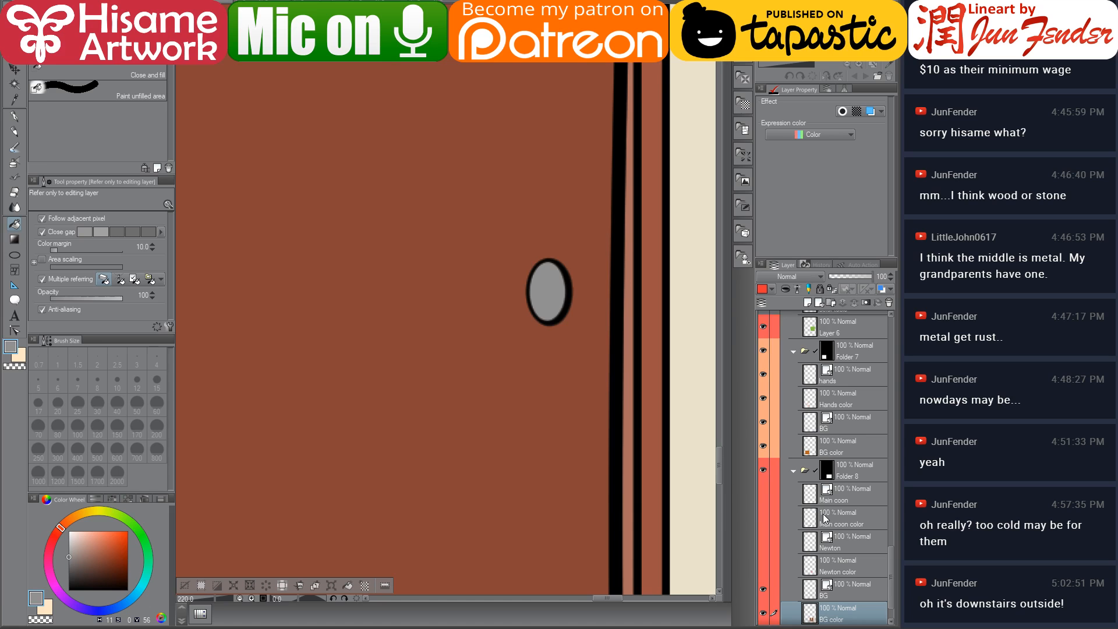
scroll(824, 519, "down", 2)
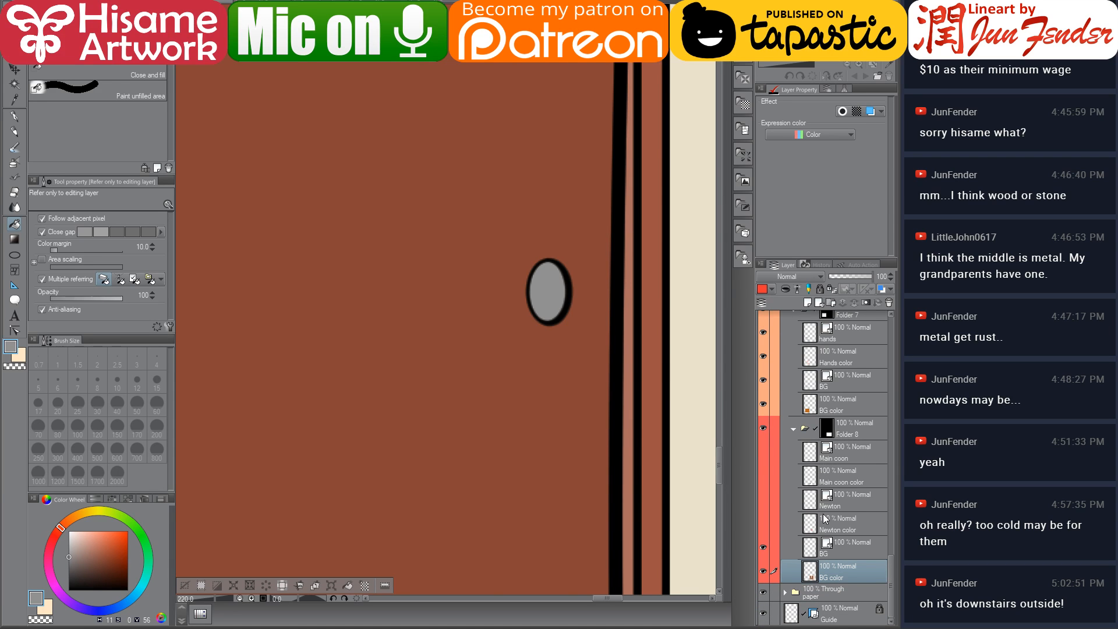
scroll(528, 334, "down", 6)
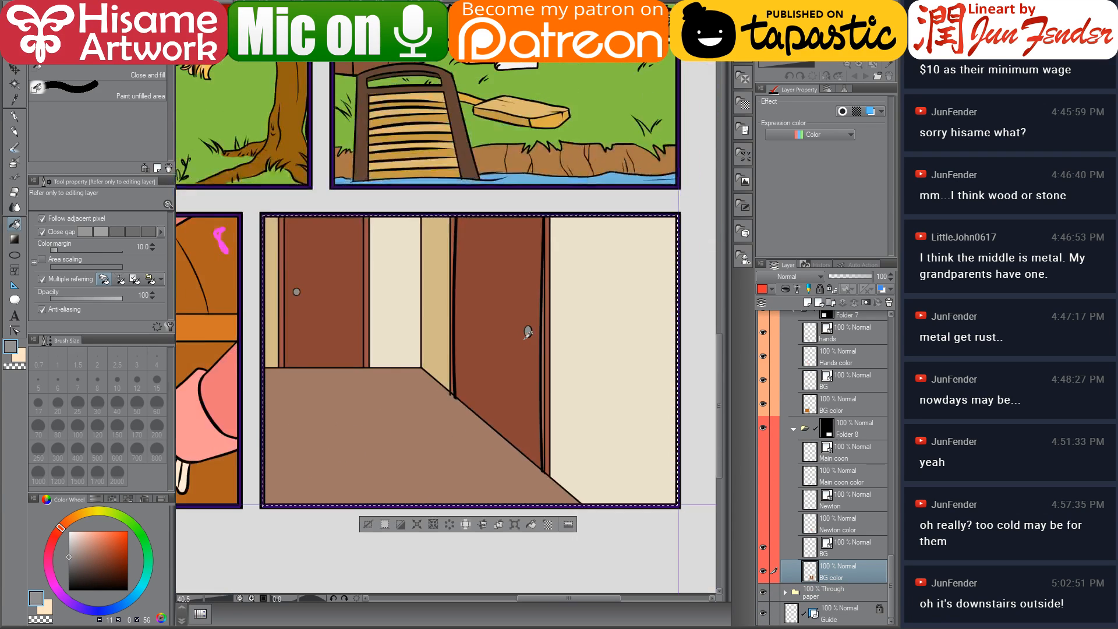
scroll(528, 333, "down", 1)
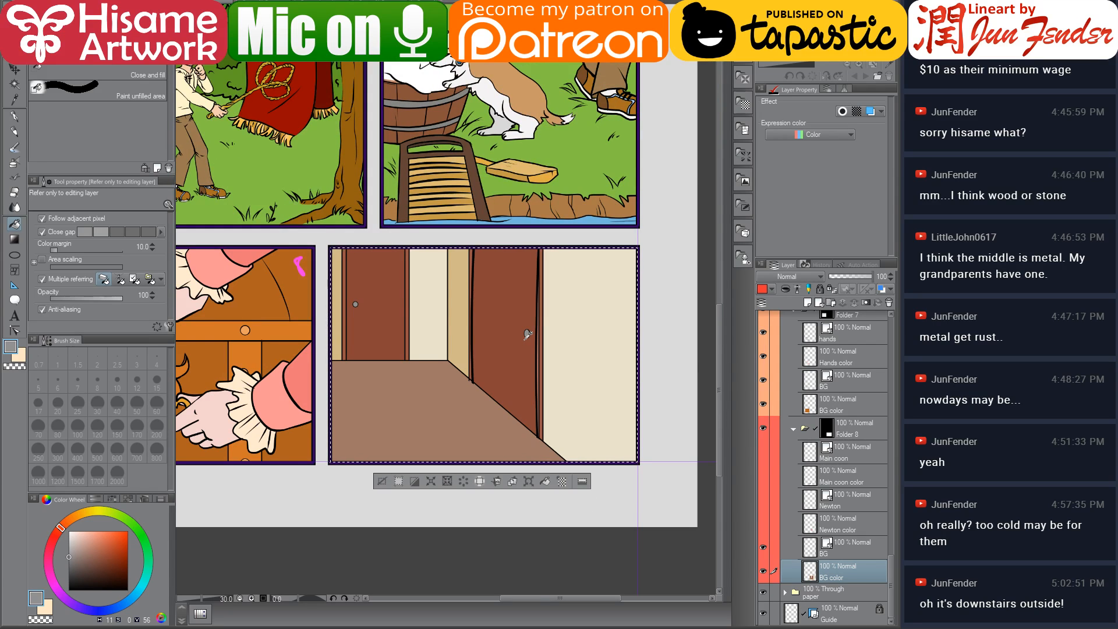
scroll(585, 364, "up", 1)
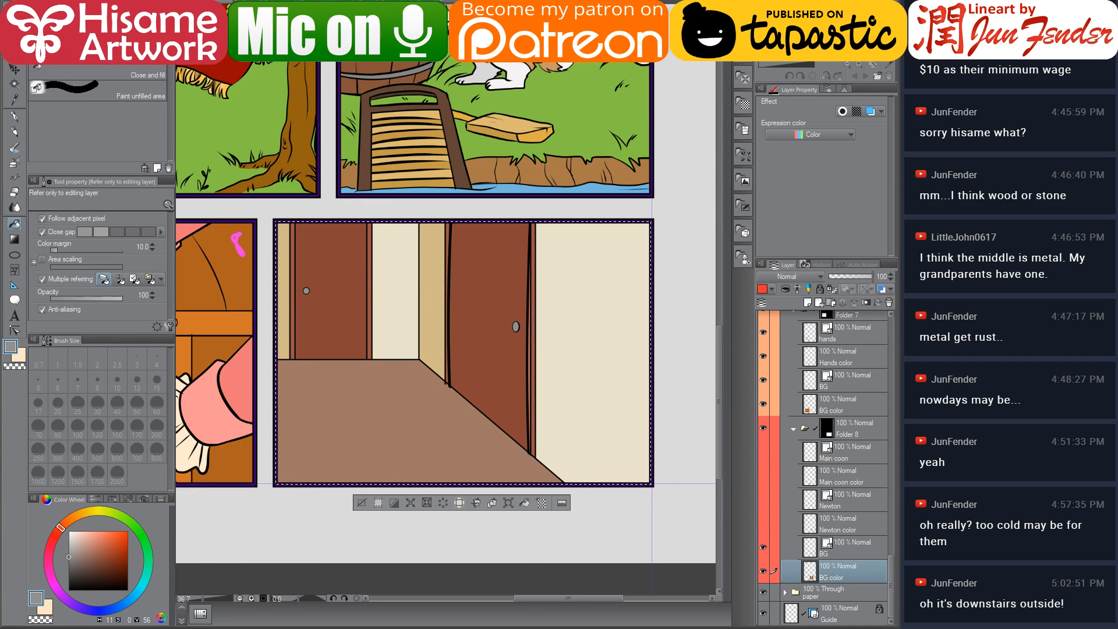
Open the world folder in the file browser and view map_1st floor.jpg as a layout reference
left_click(216, 628)
key("alt+Up")
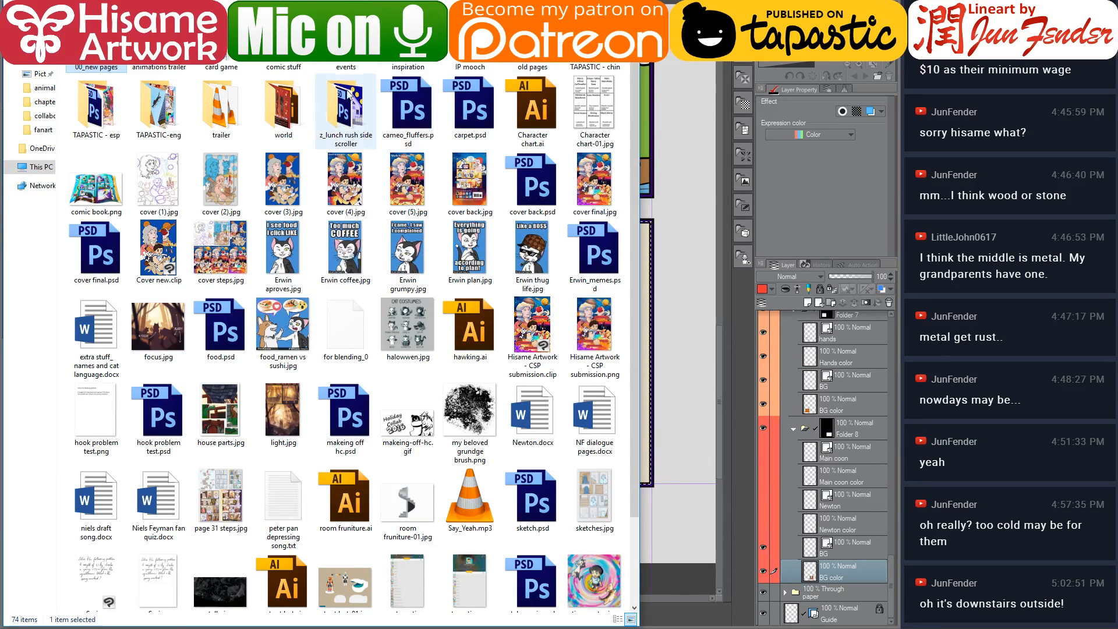
left_click(285, 111)
double_click(285, 111)
scroll(357, 438, "down", 5)
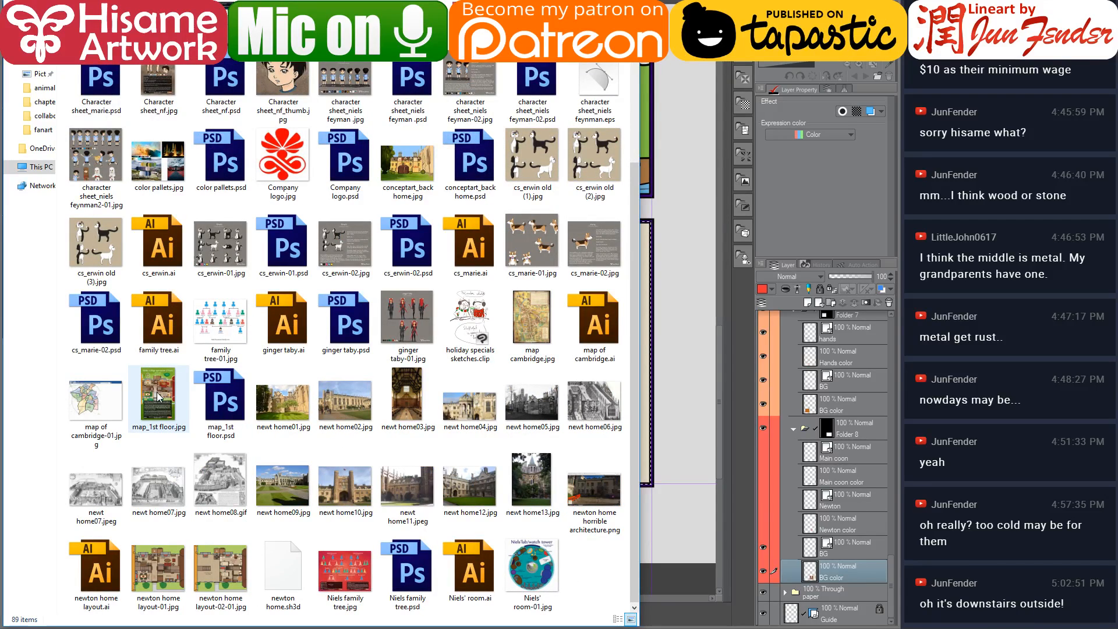
double_click(159, 396)
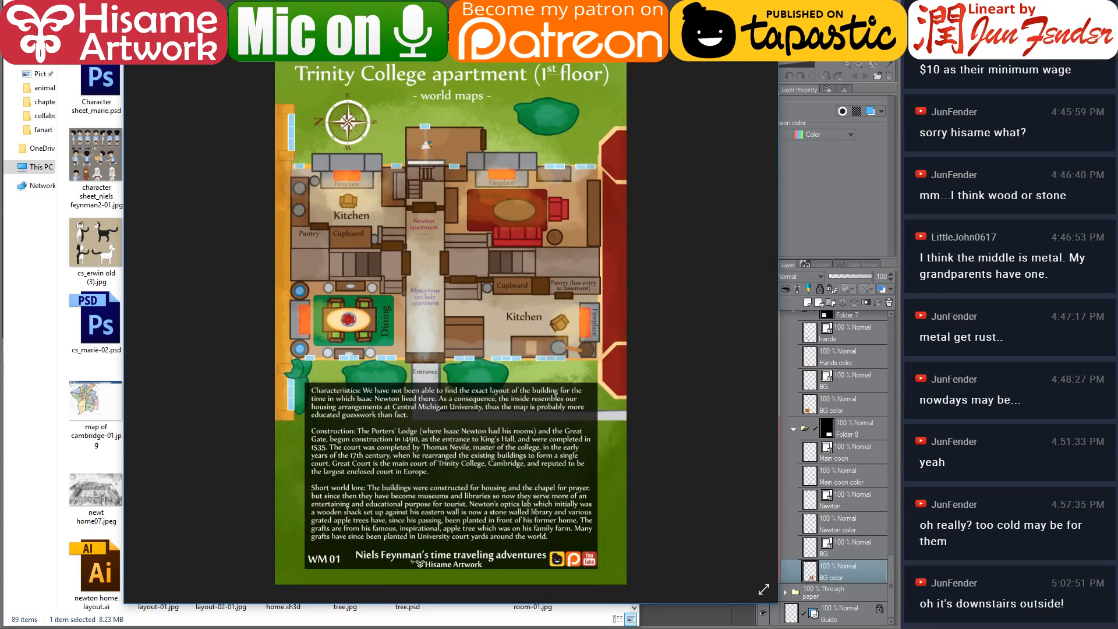
key("Escape")
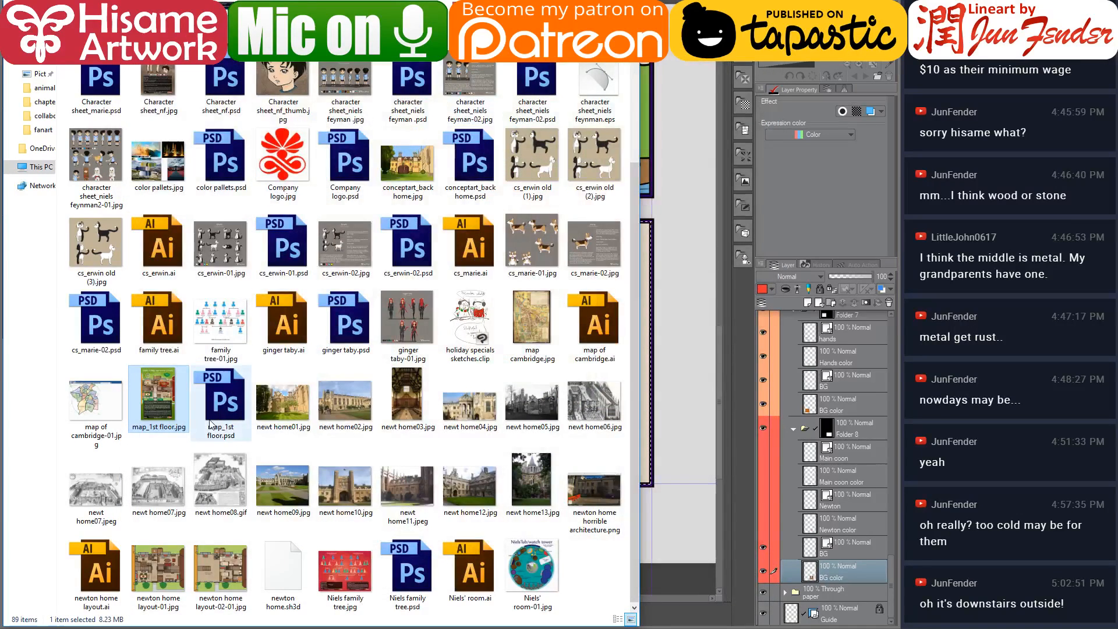
View newton home layout-02-01.jpg to check the layout of Newton's room
left_click(204, 572)
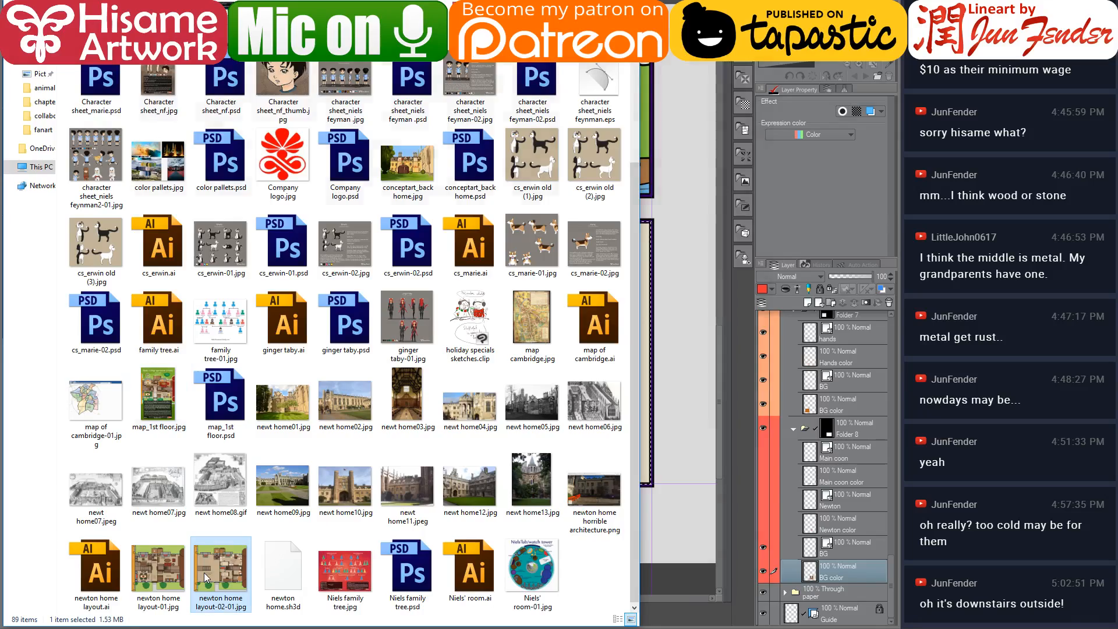
double_click(204, 572)
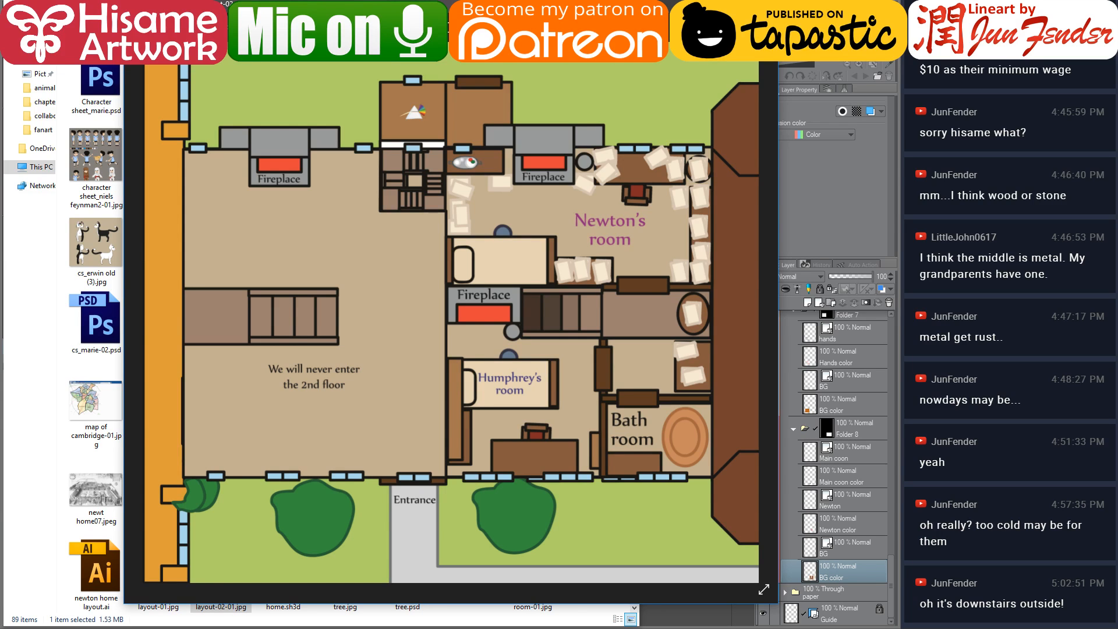
left_click(765, 5)
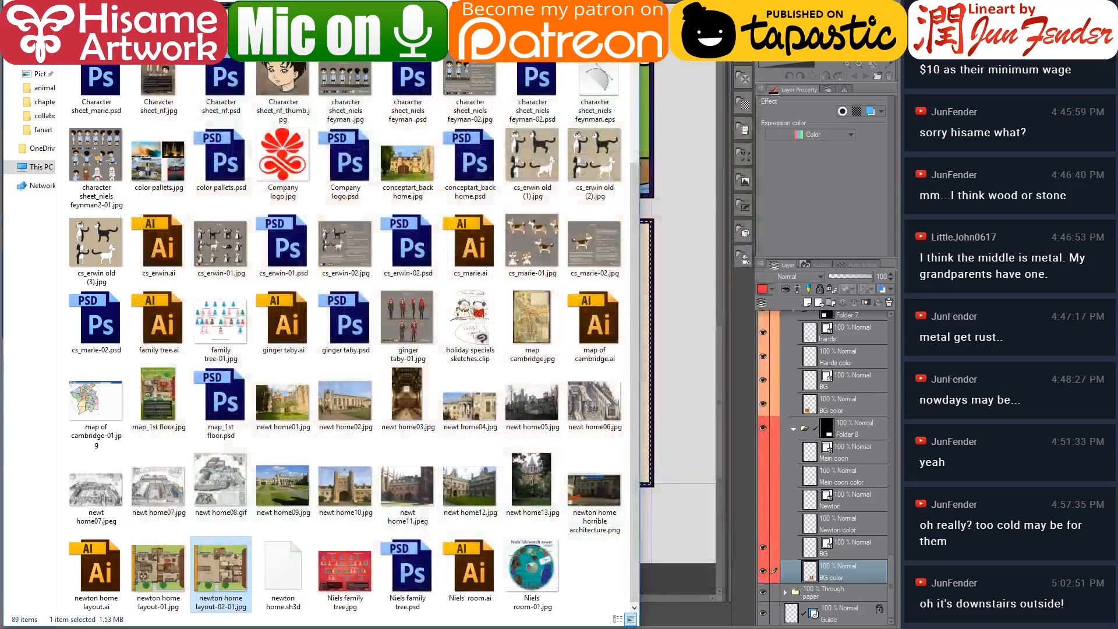
Return to the comic page, deselect, and make the Newton and cat layers in panel 8 visible again
left_click(573, 5)
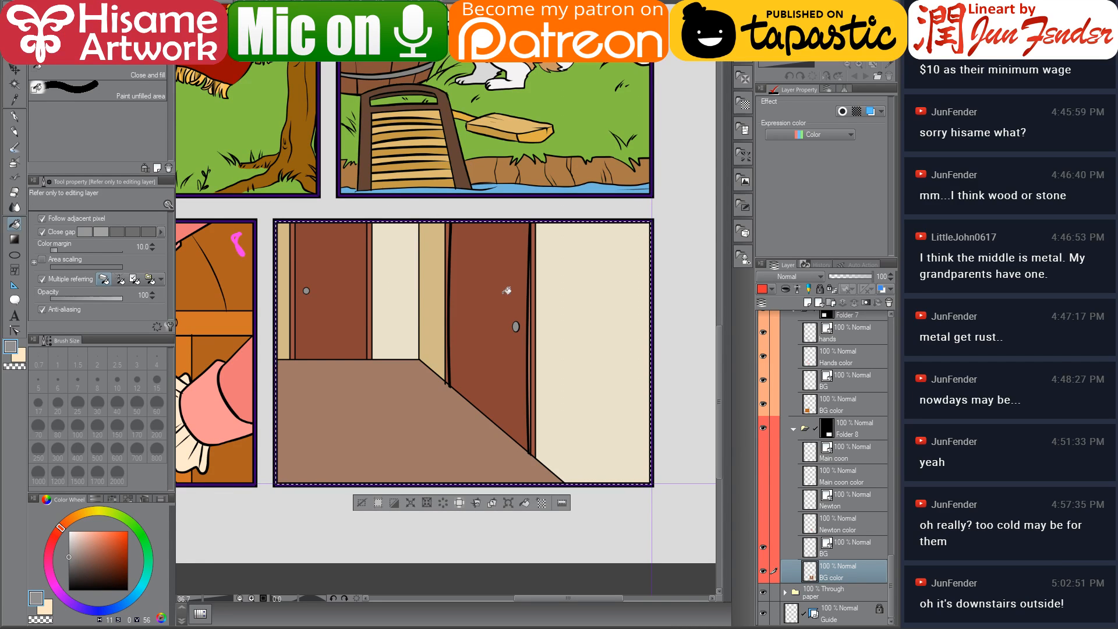
left_click_drag(472, 292, 494, 300)
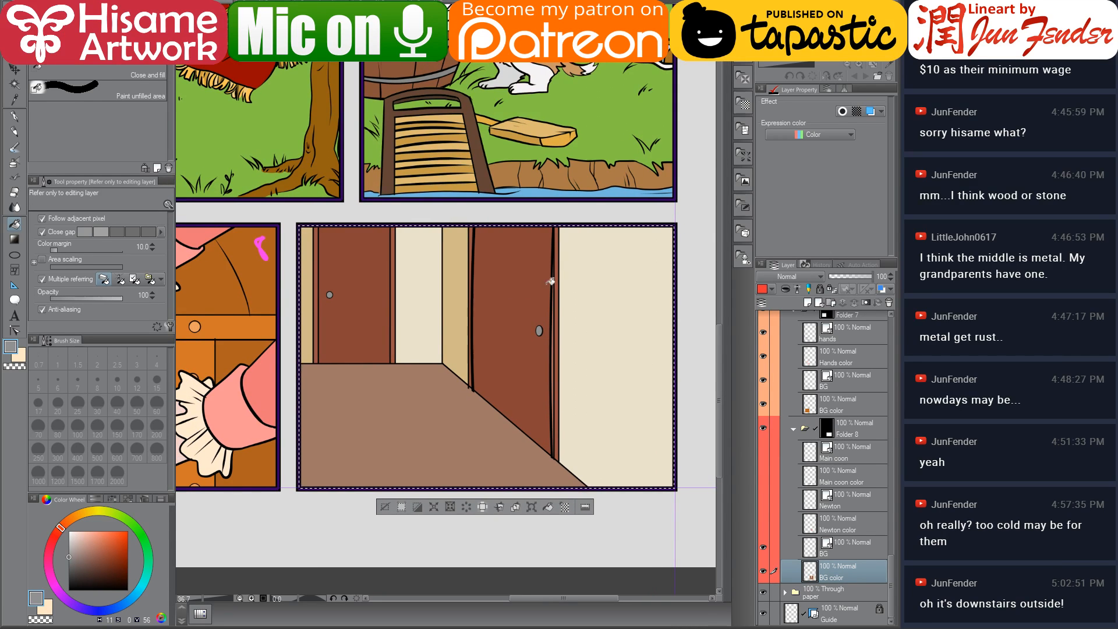
key("ctrl+d")
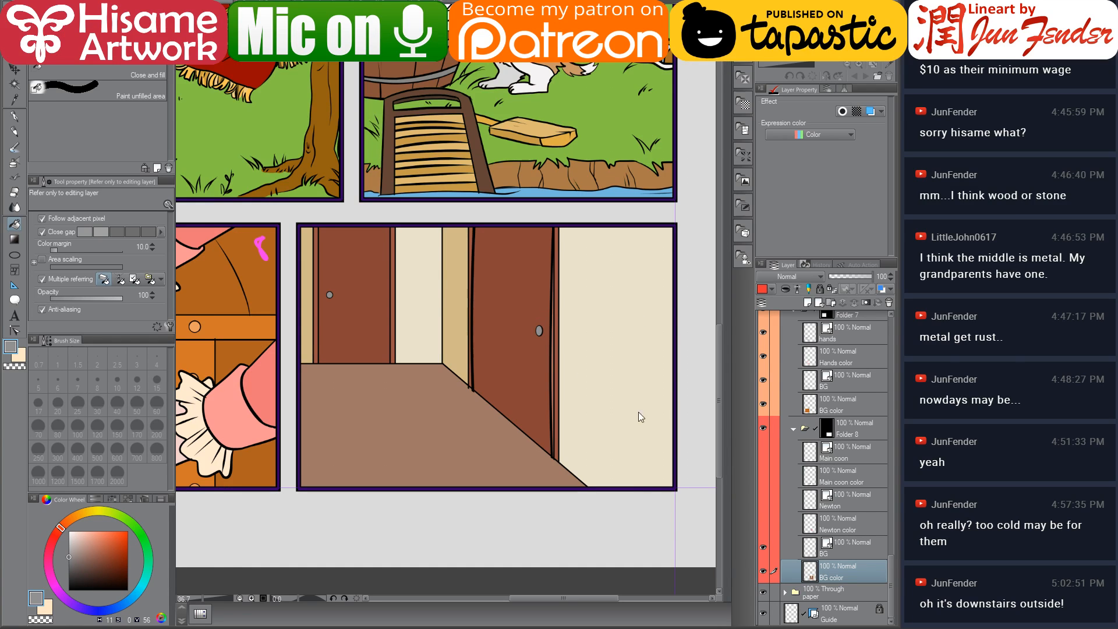
left_click_drag(770, 462, 765, 451)
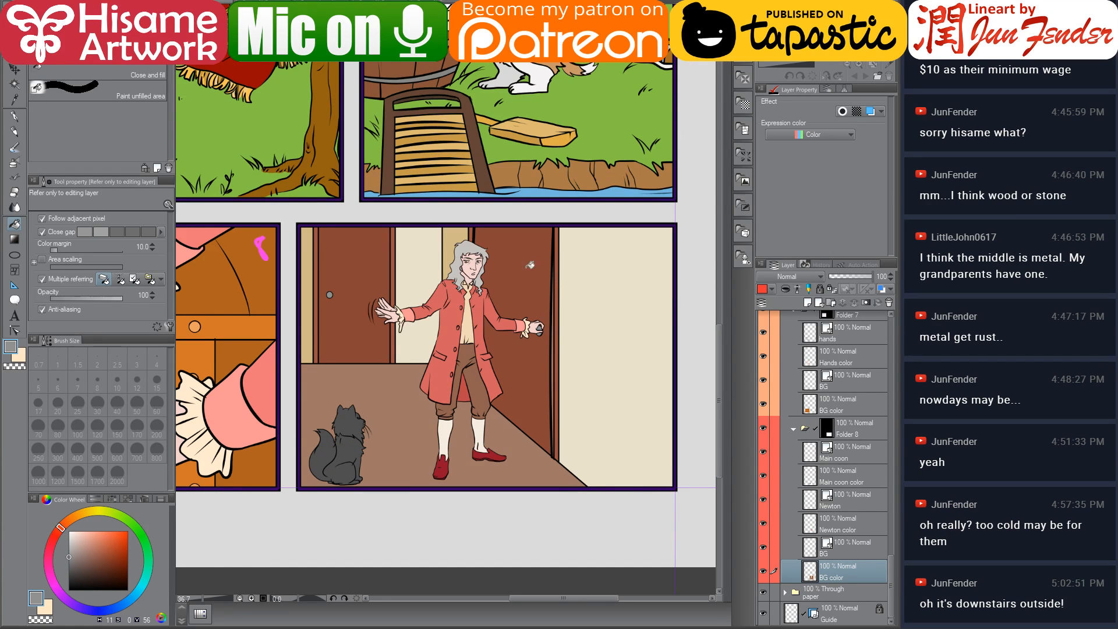
Compare the finished page 30 with this page, then zoom out to review all coloured panels
left_click_drag(523, 268, 554, 306)
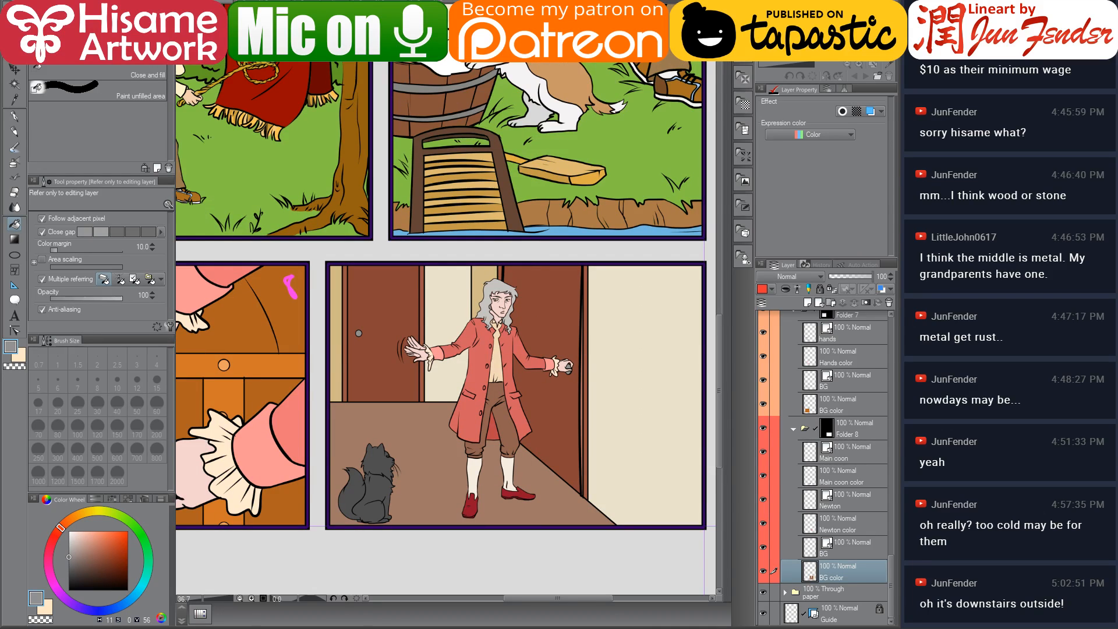
left_click(498, 3)
scroll(483, 283, "down", 5)
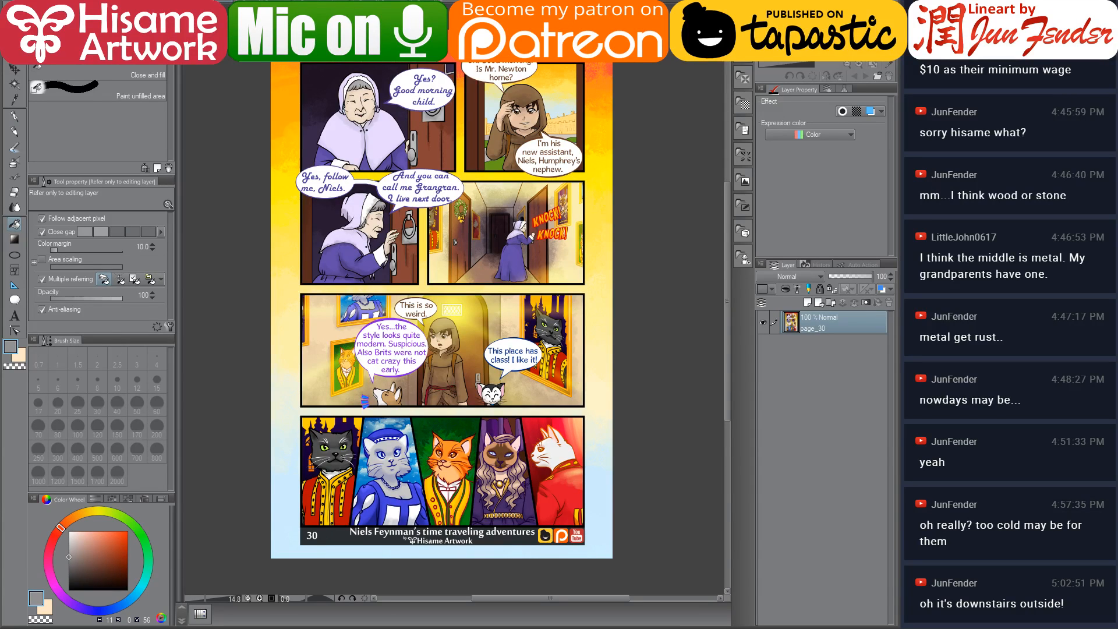
left_click(408, 3)
left_click_drag(430, 288, 476, 300)
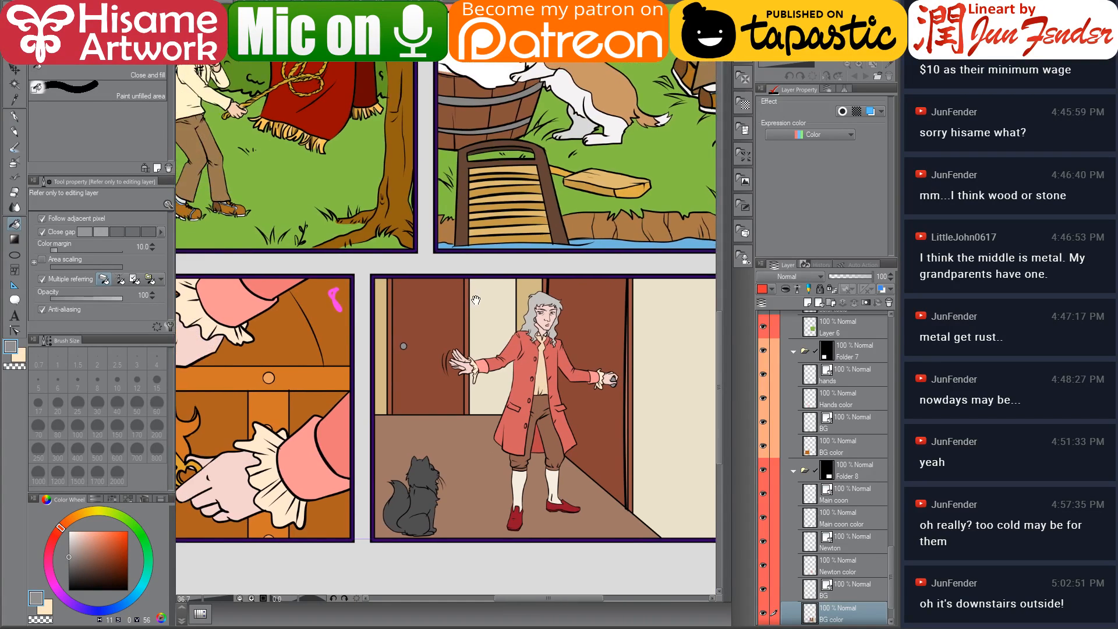
scroll(513, 305, "down", 2)
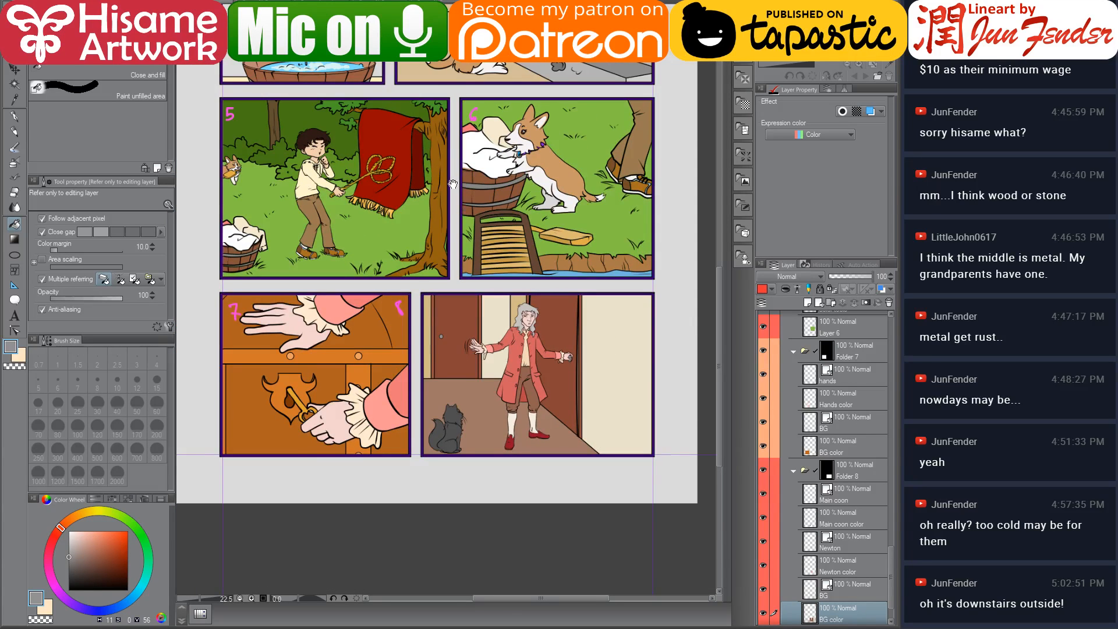
left_click_drag(453, 184, 454, 318)
scroll(453, 318, "down", 1)
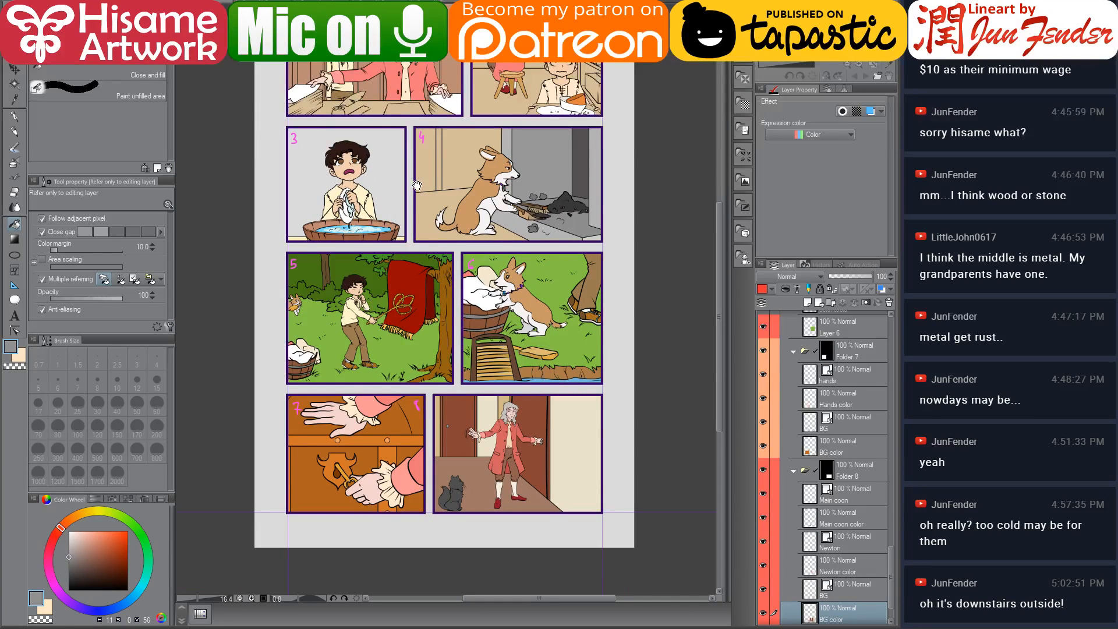
left_click_drag(417, 185, 418, 235)
Open uuuh HD.png from the fanart folder in the image viewer and switch to the streaming app
left_click(17, 74)
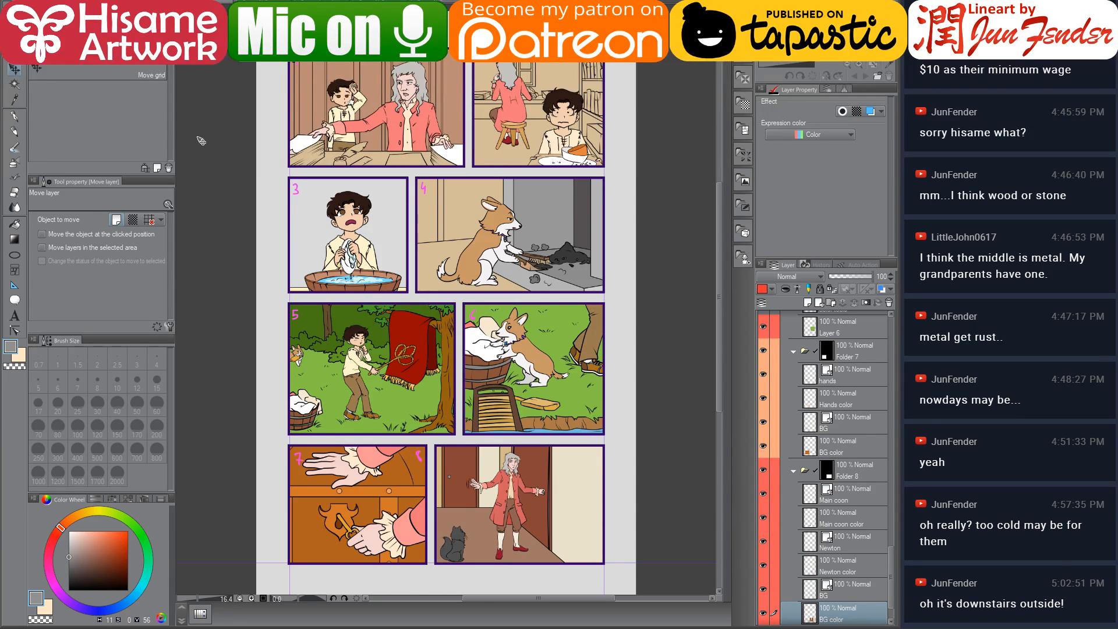
left_click(99, 628)
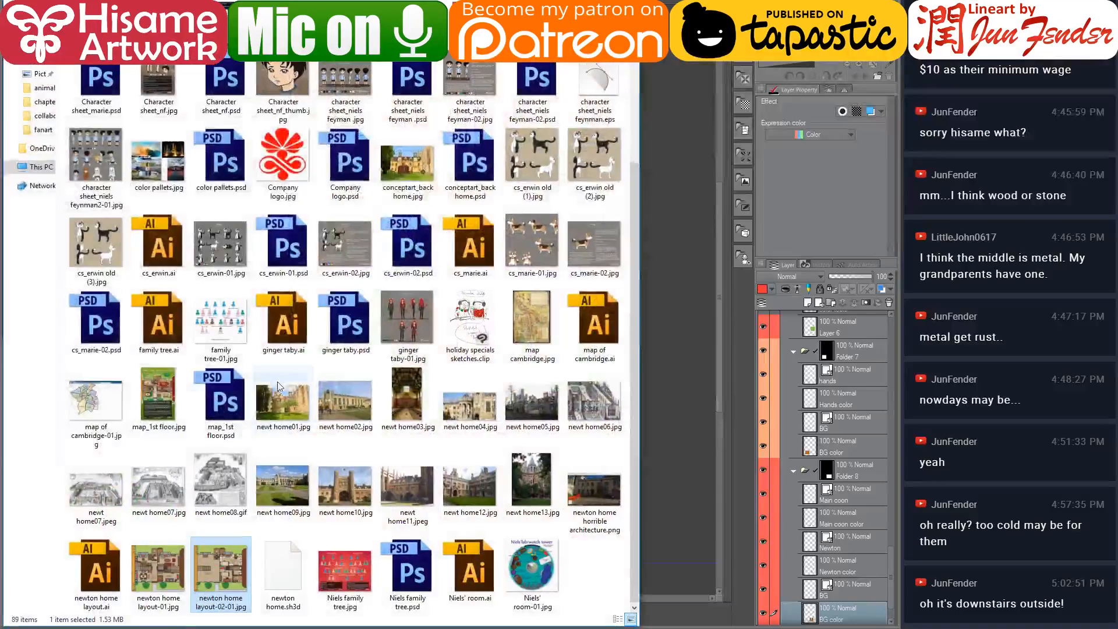
scroll(278, 387, "up", 5)
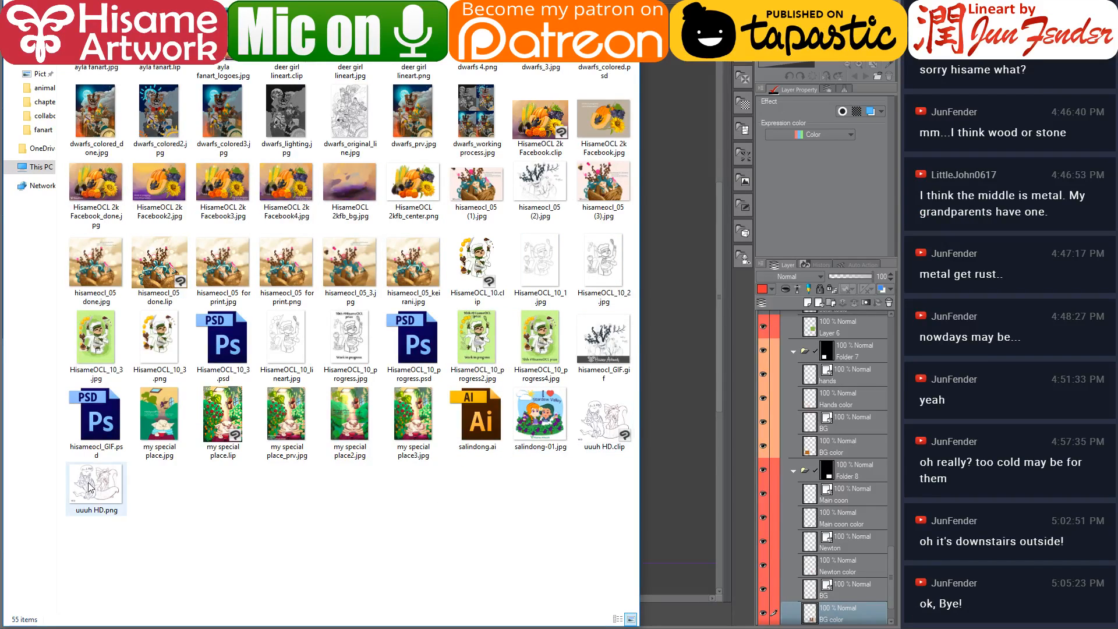
double_click(89, 488)
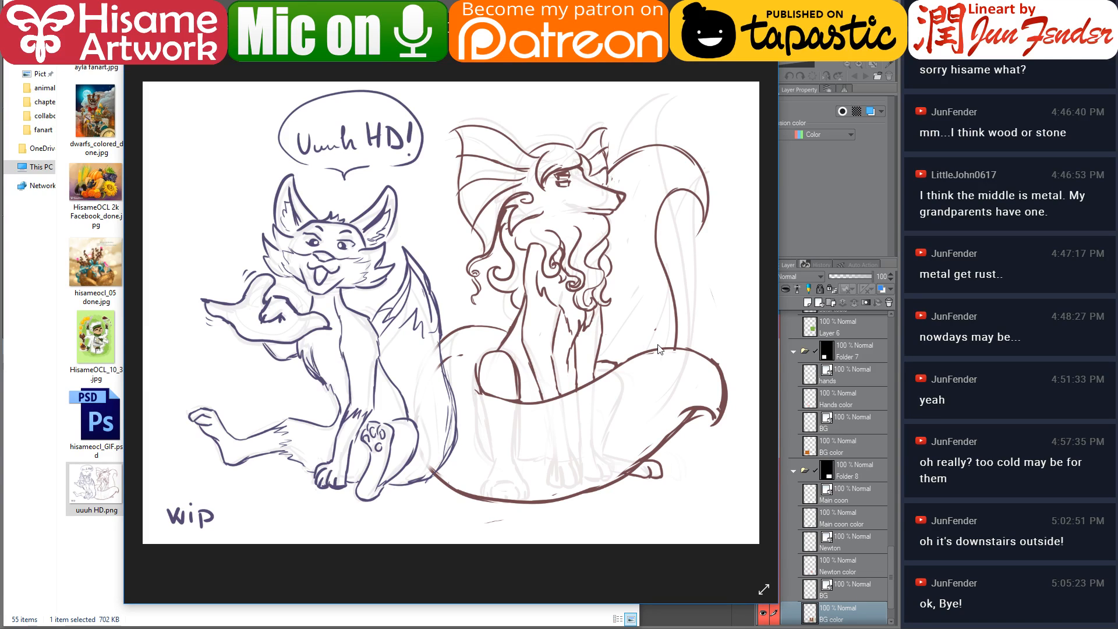
key("alt+Tab")
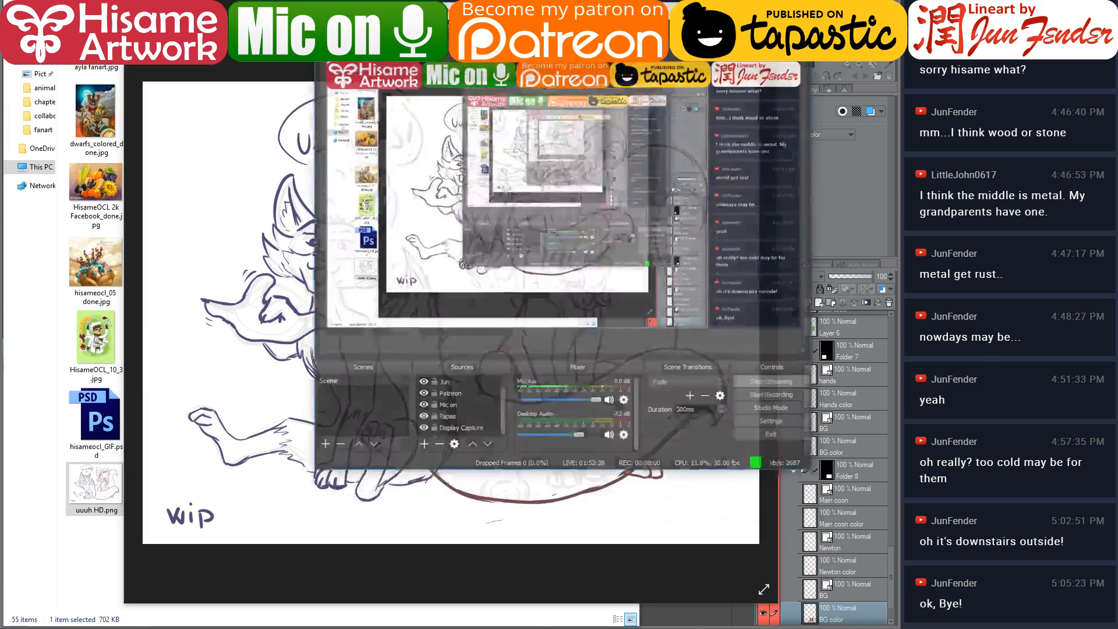